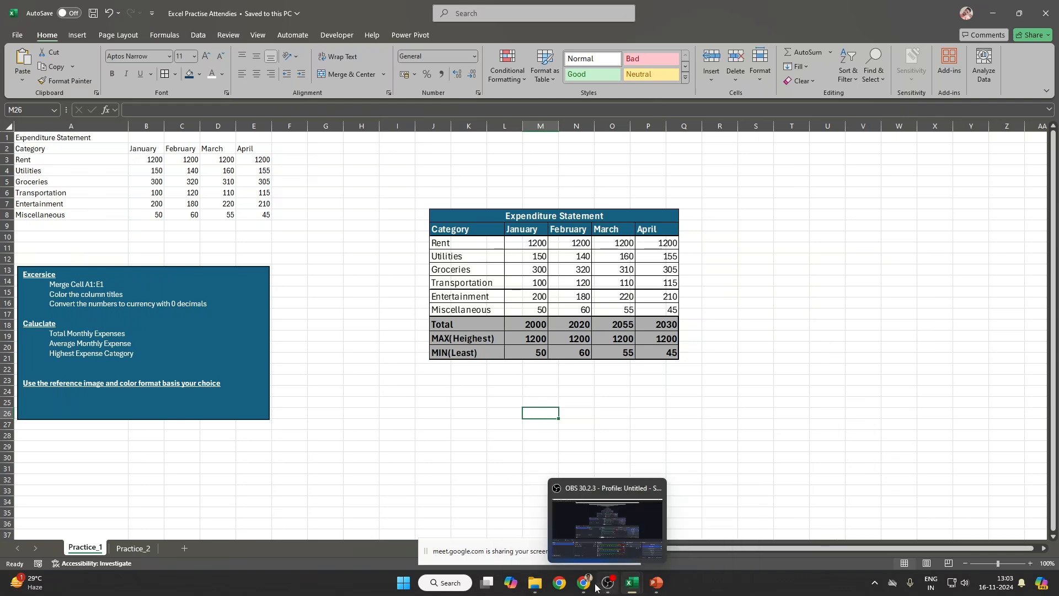
Step: Unmute the microphone in the video meeting, return to Excel and hide the screen-sharing notice
{"action": "mouse_move", "coordinate": [584, 584]}
{"action": "left_click", "coordinate": [516, 521]}
{"action": "left_click", "coordinate": [408, 547]}
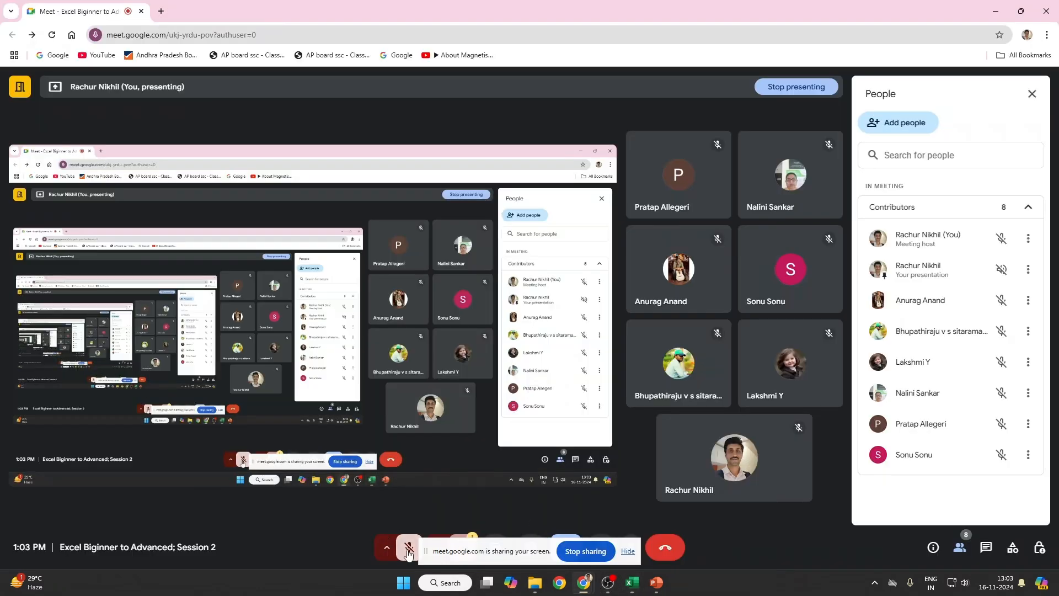
{"action": "key", "text": "alt+Tab"}
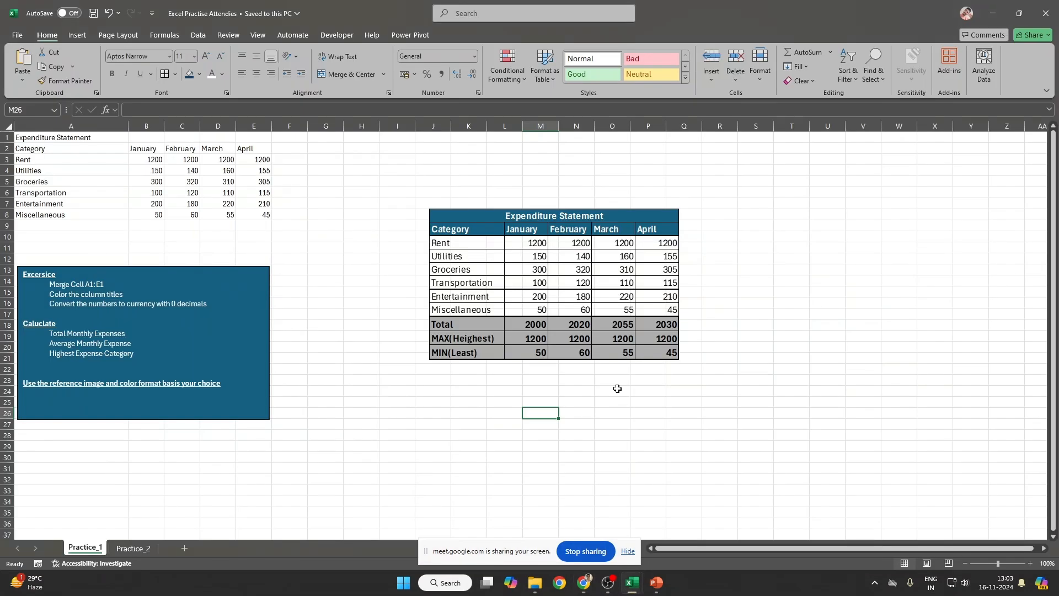
{"action": "left_click", "coordinate": [628, 551]}
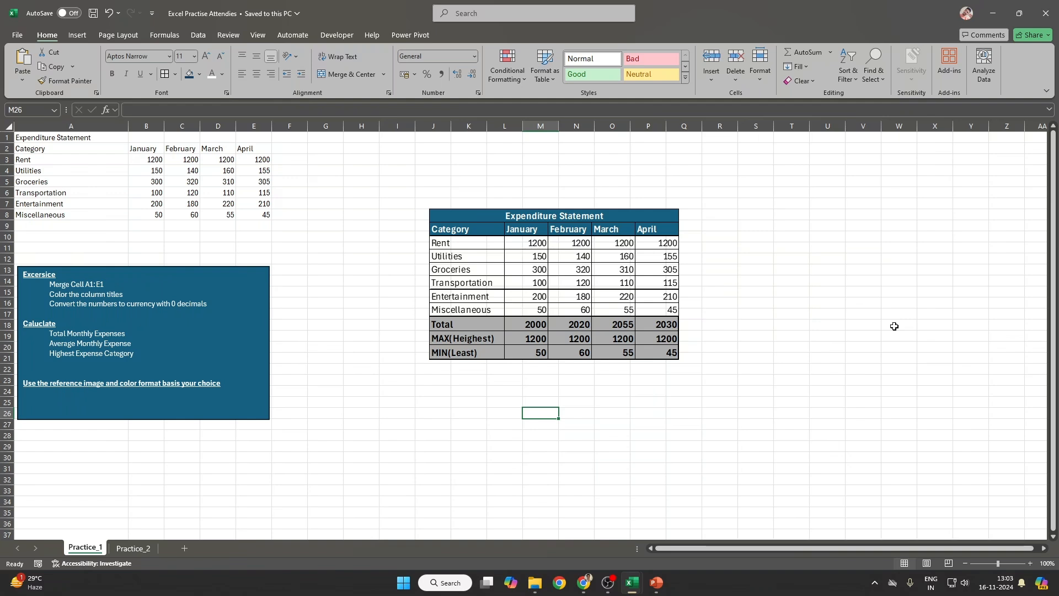
Step: Compare the Practice_1 and Practice_2 sheets, ending back on Practice_1
{"action": "left_click", "coordinate": [130, 549]}
{"action": "left_click", "coordinate": [77, 551]}
{"action": "left_click", "coordinate": [124, 552]}
{"action": "left_click", "coordinate": [86, 550]}
{"action": "left_click", "coordinate": [134, 550]}
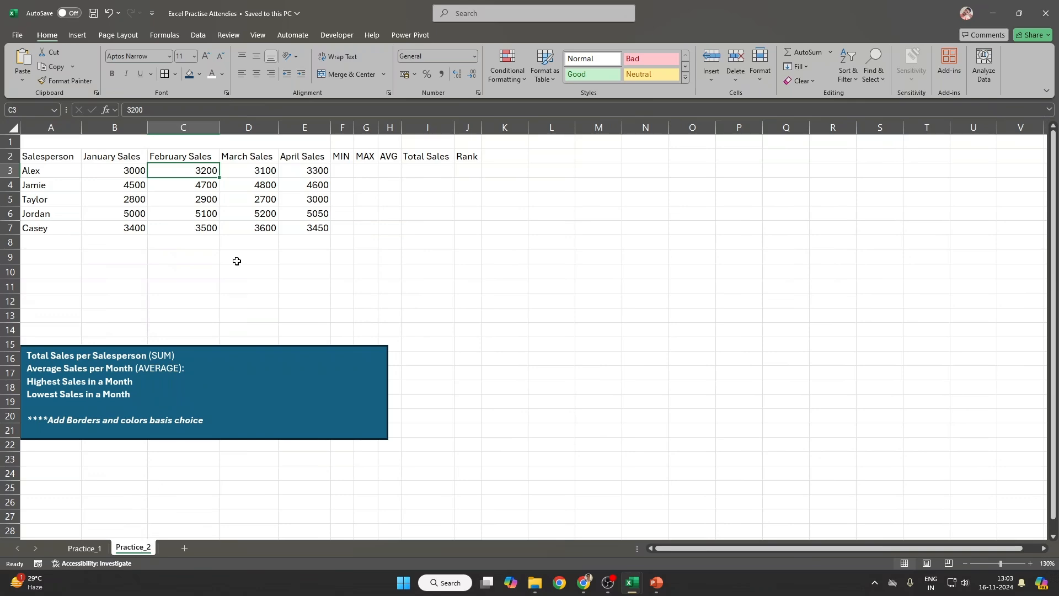
{"action": "left_click", "coordinate": [86, 549]}
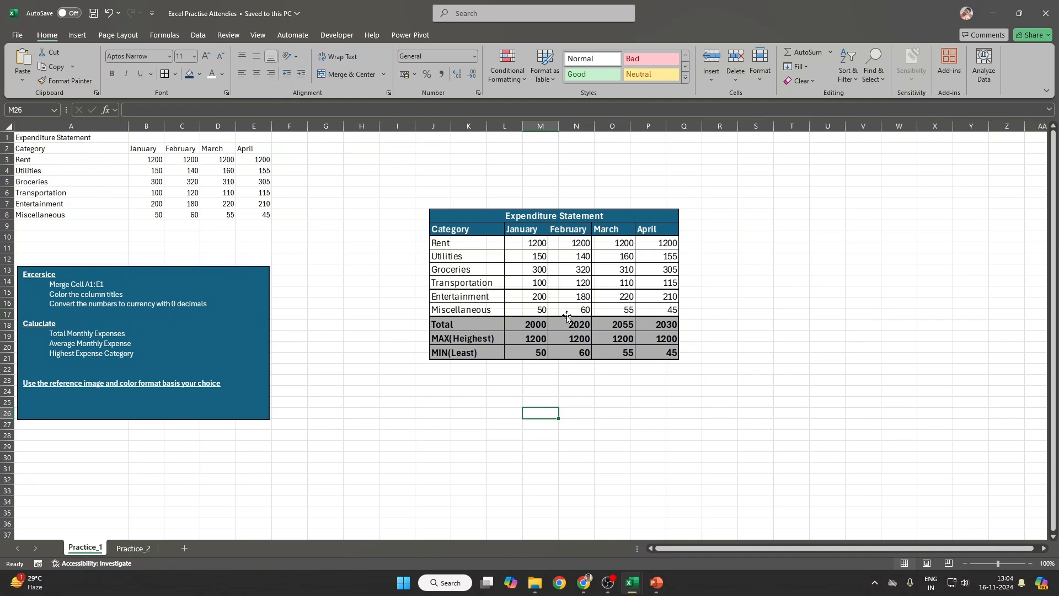
Step: Review the expenditure table by selecting its full range, title row, headings and figures B3:E8
{"action": "left_click", "coordinate": [102, 191]}
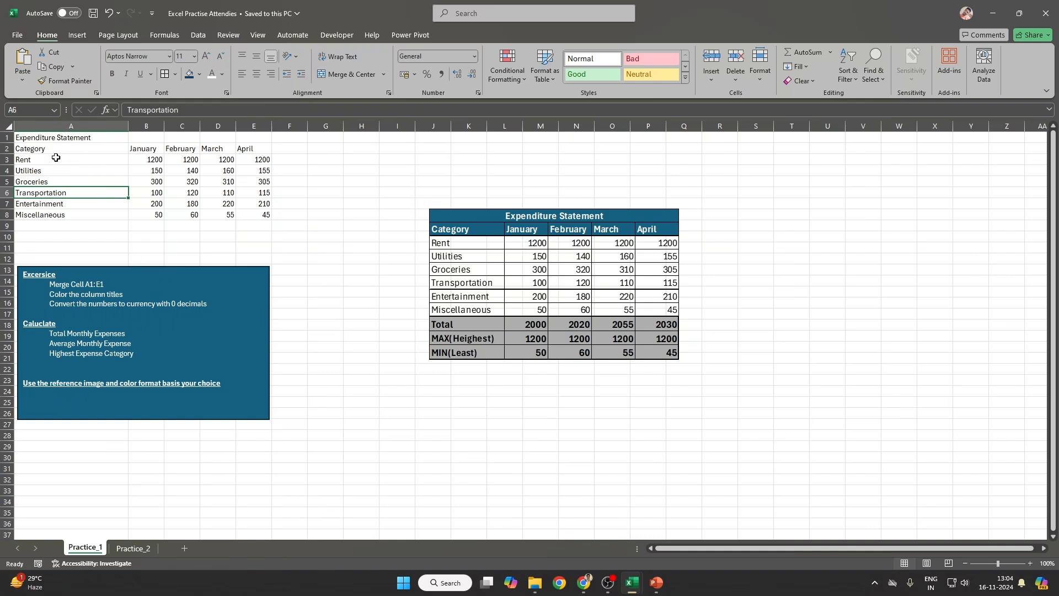
{"action": "left_click_drag", "start_coordinate": [44, 141], "coordinate": [267, 214]}
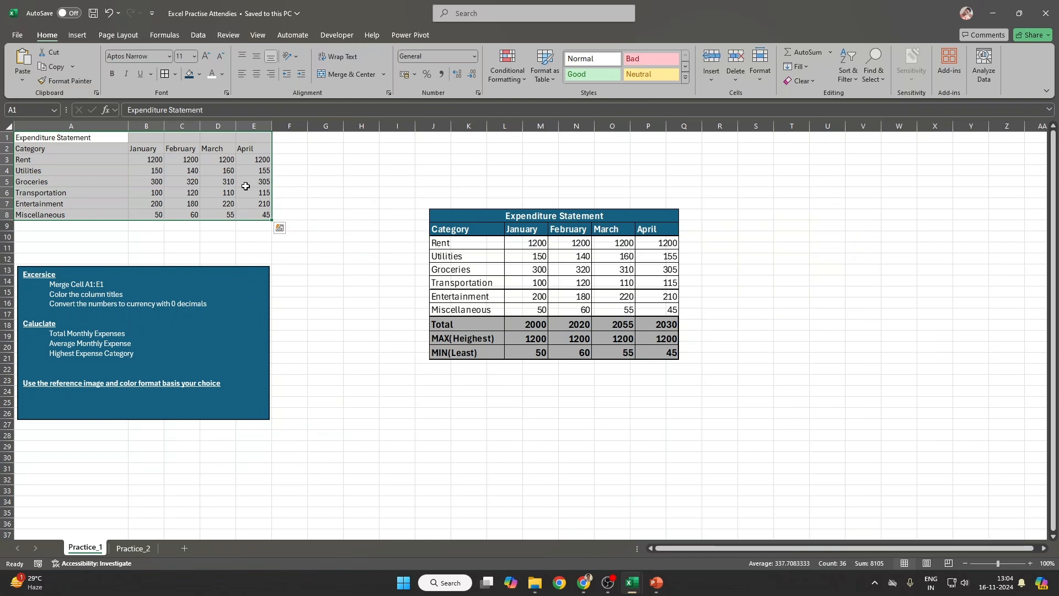
{"action": "left_click_drag", "start_coordinate": [50, 138], "coordinate": [270, 135]}
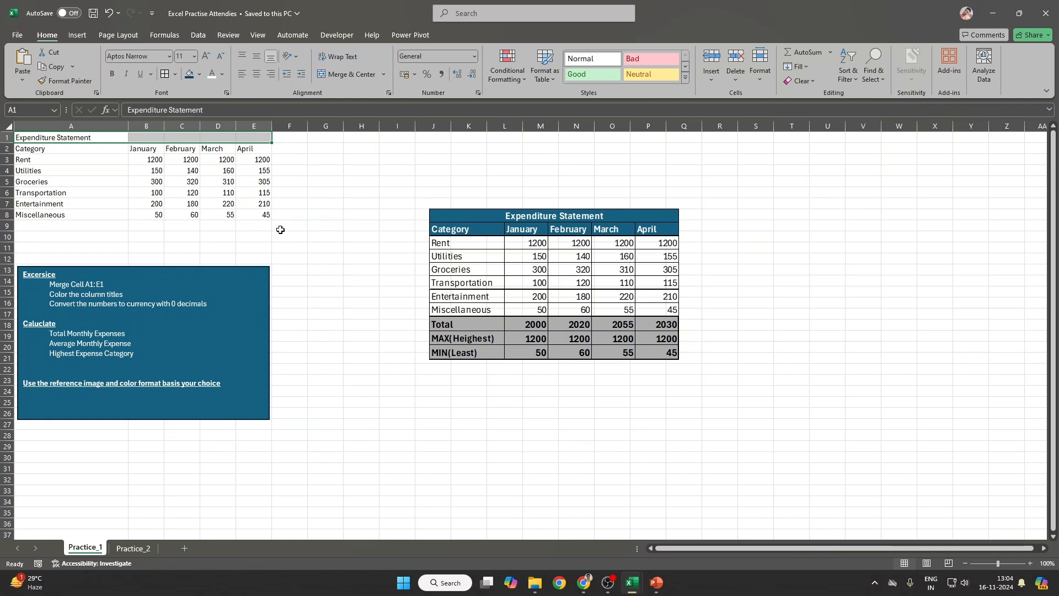
{"action": "left_click_drag", "start_coordinate": [41, 148], "coordinate": [244, 132]}
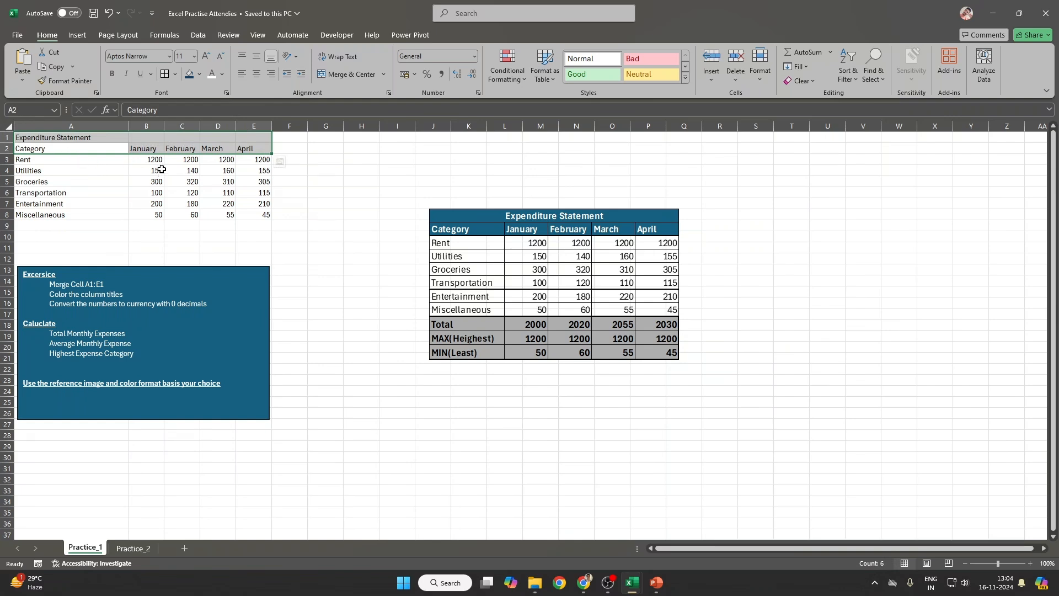
{"action": "left_click_drag", "start_coordinate": [148, 160], "coordinate": [256, 215]}
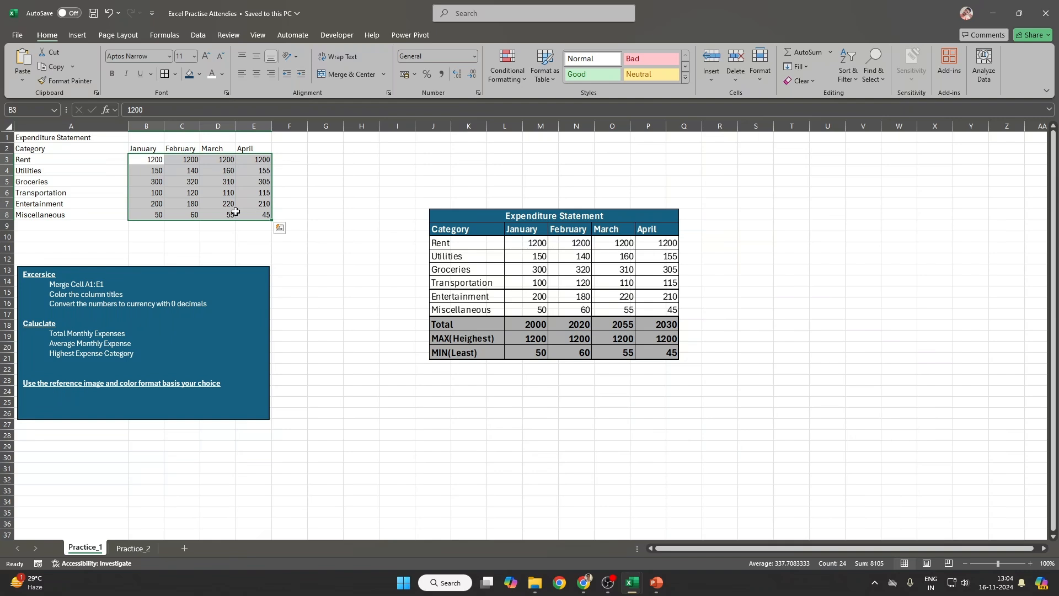
Step: Read the Total, Average and Highest Expense Category lines in the instructions box, then select A1:E1
{"action": "left_click", "coordinate": [56, 336]}
{"action": "triple_click", "coordinate": [56, 335]}
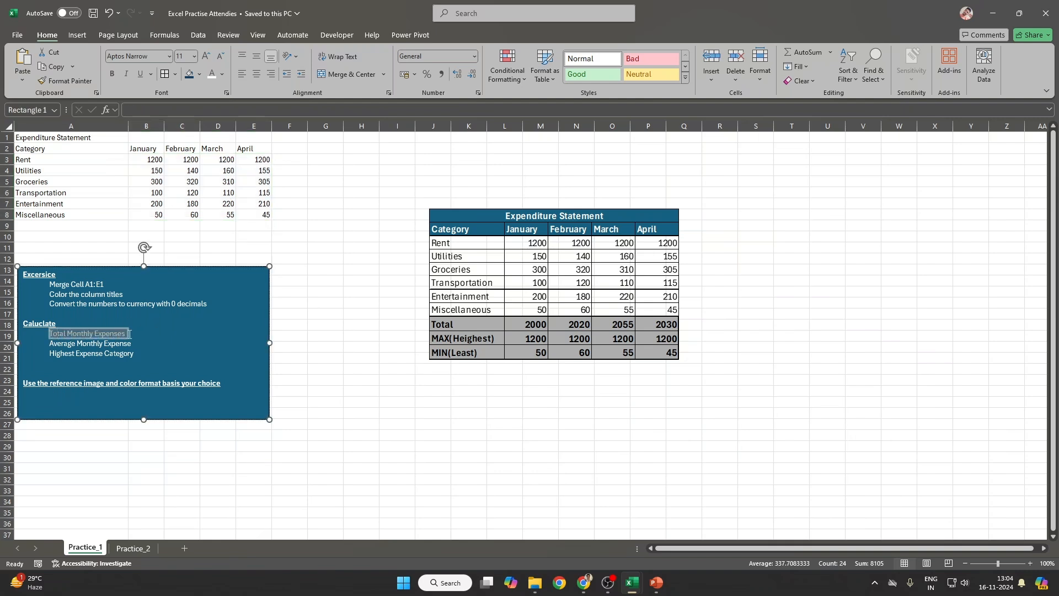
{"action": "triple_click", "coordinate": [56, 344]}
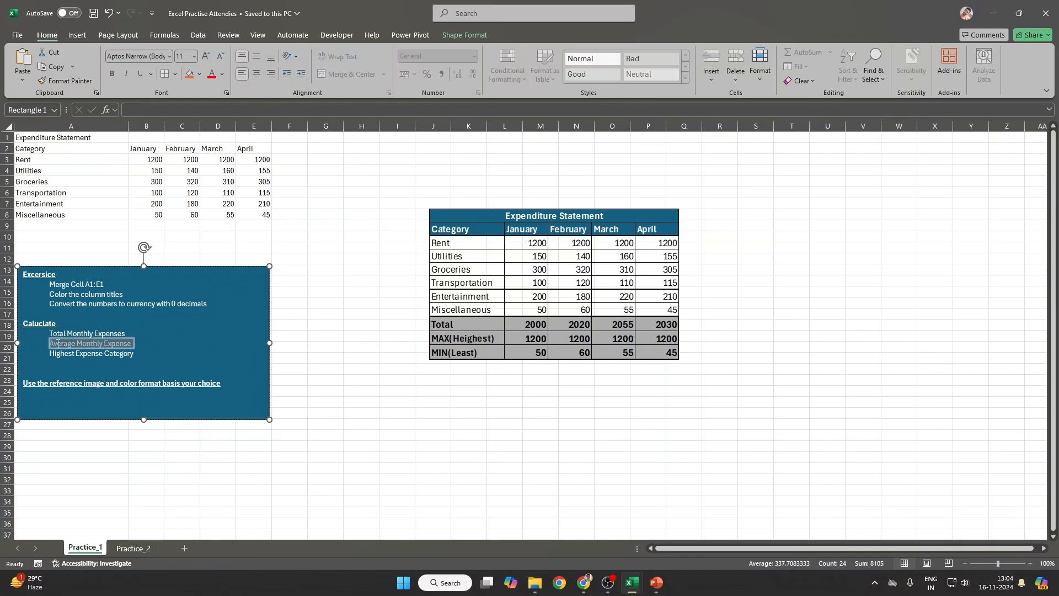
{"action": "triple_click", "coordinate": [129, 352]}
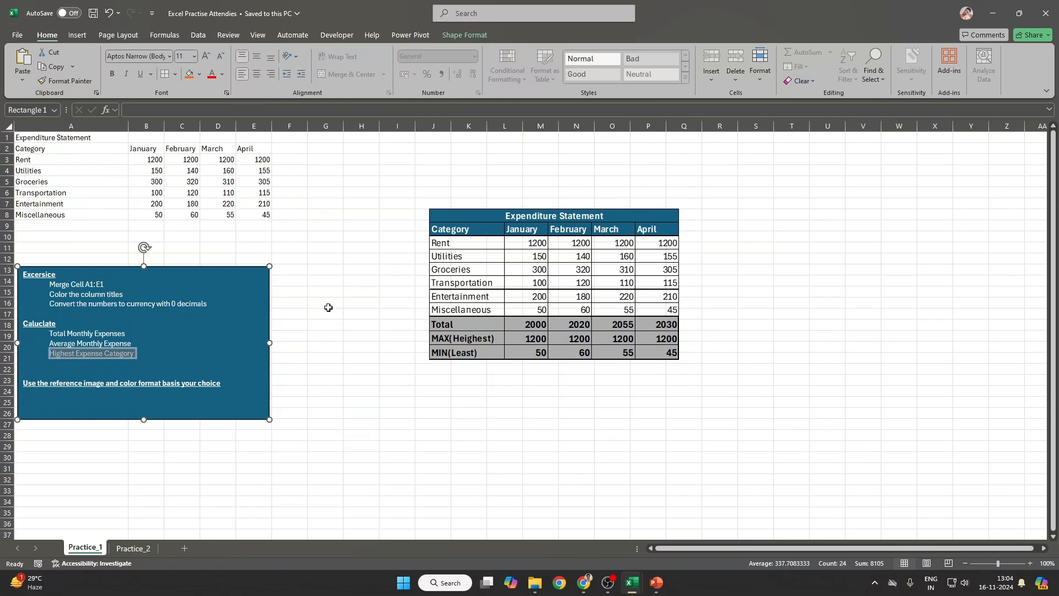
{"action": "left_click", "coordinate": [310, 314]}
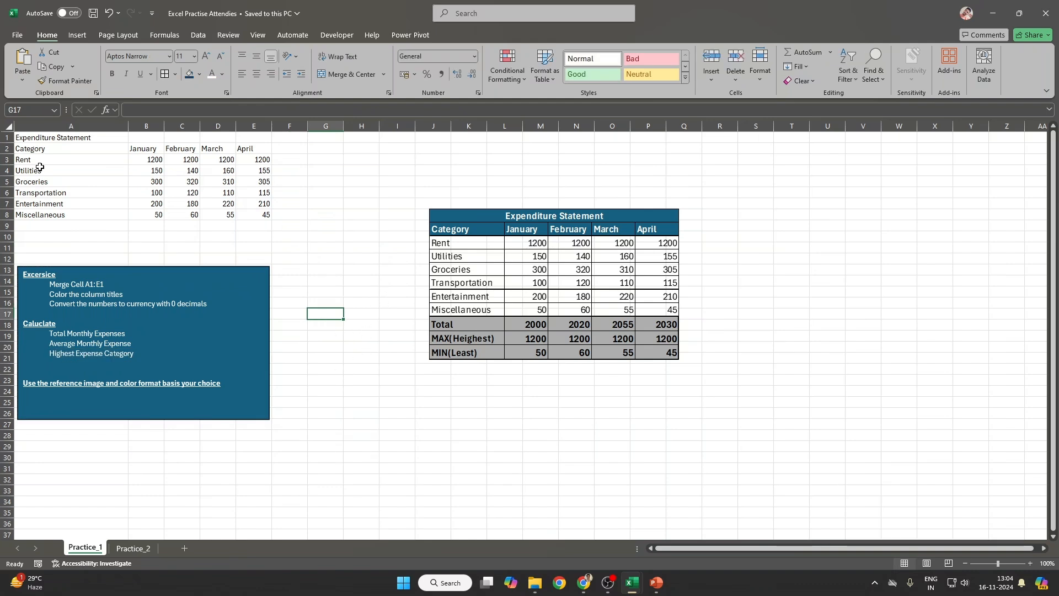
{"action": "left_click_drag", "start_coordinate": [42, 140], "coordinate": [246, 132]}
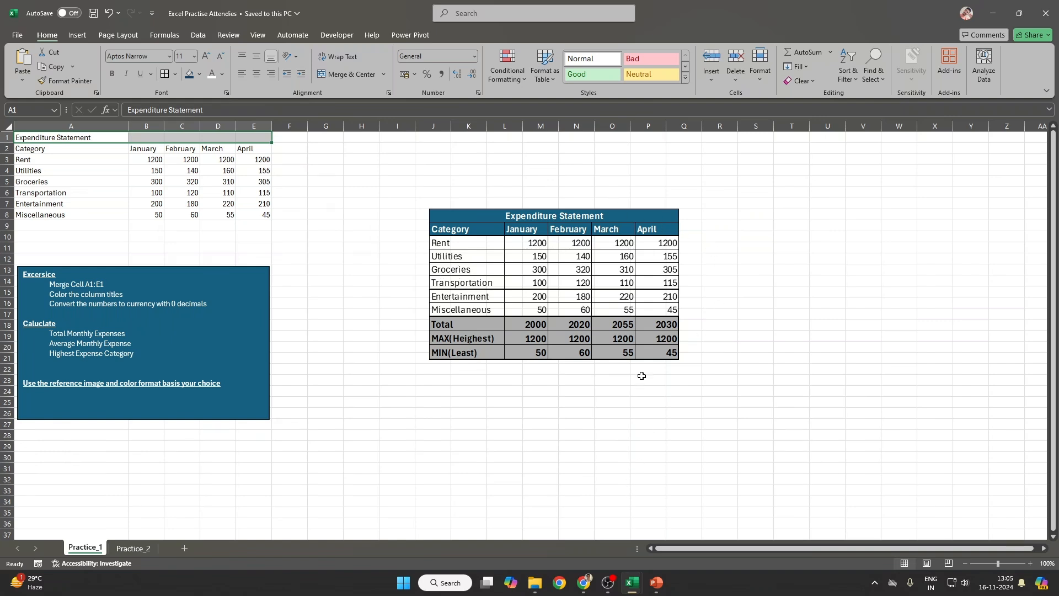
Step: Zoom in, select title cells A1:E1, and drag the reference image further left
{"action": "scroll", "coordinate": [362, 265], "scroll_direction": "up", "scroll_amount": 2, "text": "ctrl"}
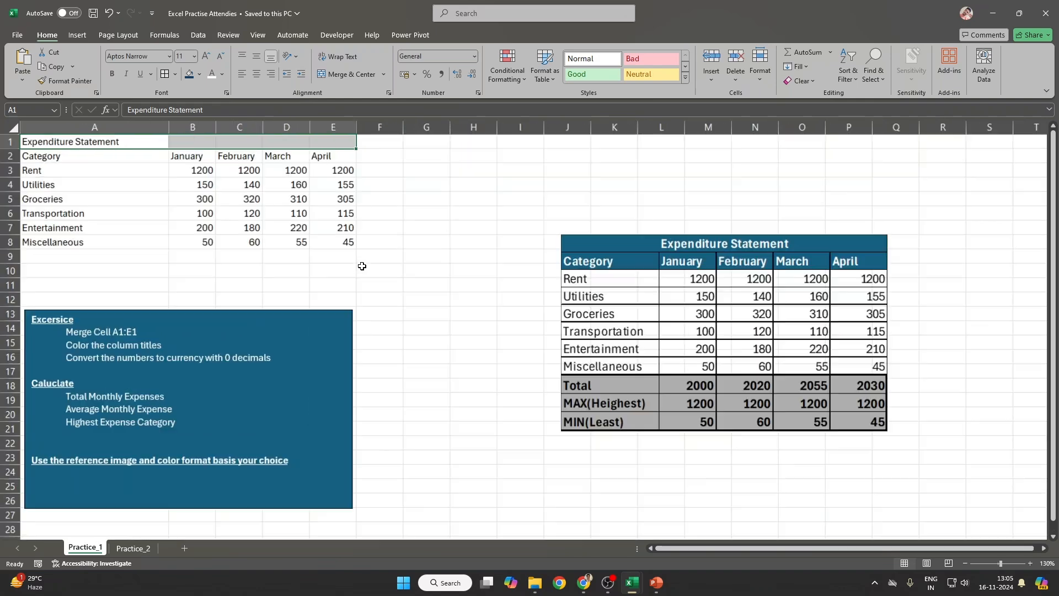
{"action": "scroll", "coordinate": [362, 266], "scroll_direction": "up", "scroll_amount": 1, "text": "ctrl"}
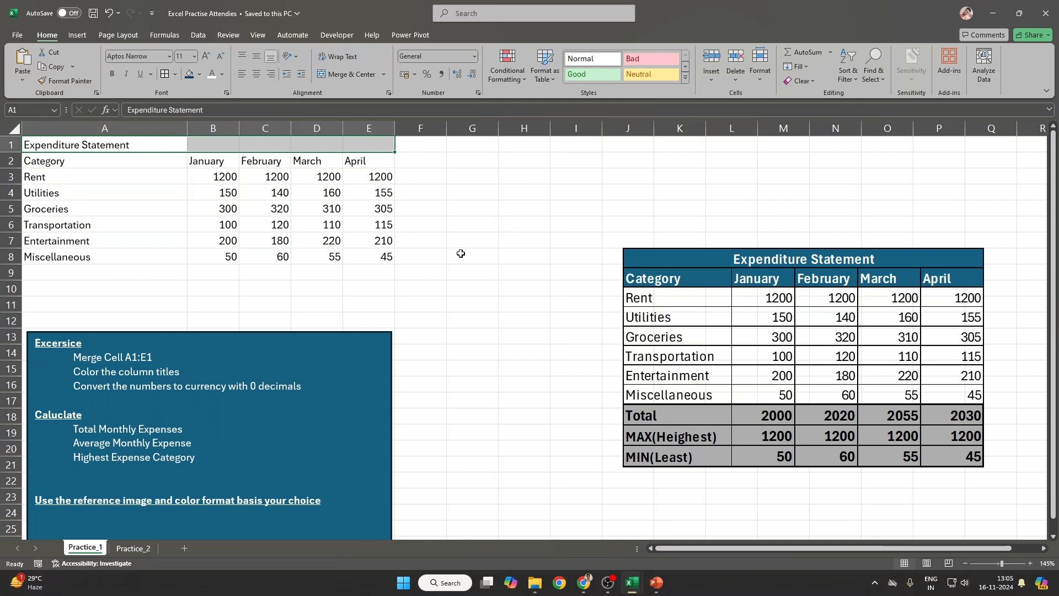
{"action": "left_click", "coordinate": [100, 145]}
{"action": "left_click_drag", "start_coordinate": [44, 143], "coordinate": [360, 151]}
{"action": "left_click", "coordinate": [91, 145]}
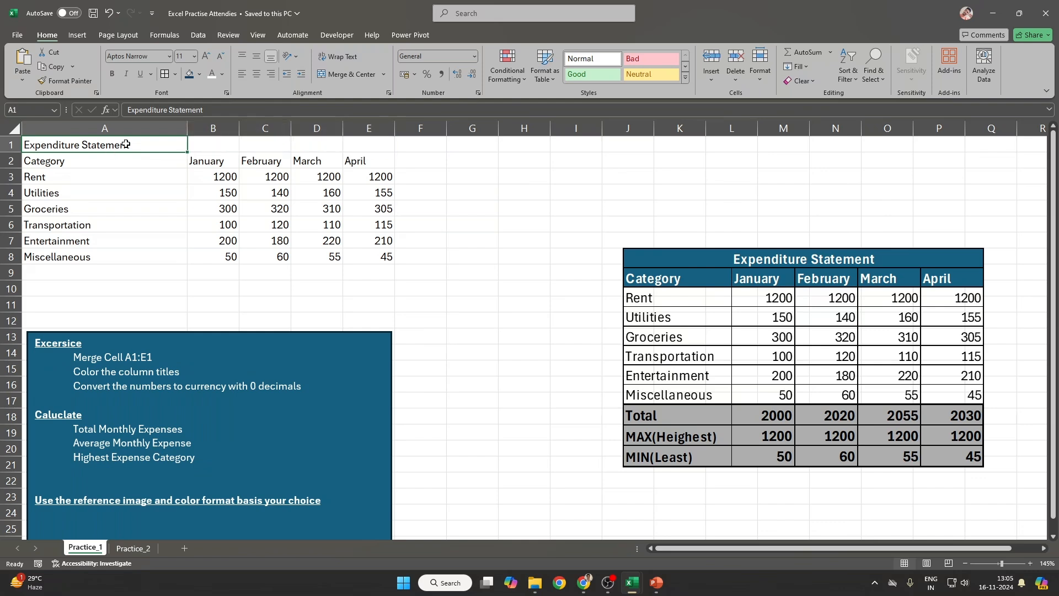
{"action": "left_click_drag", "start_coordinate": [75, 144], "coordinate": [380, 147]}
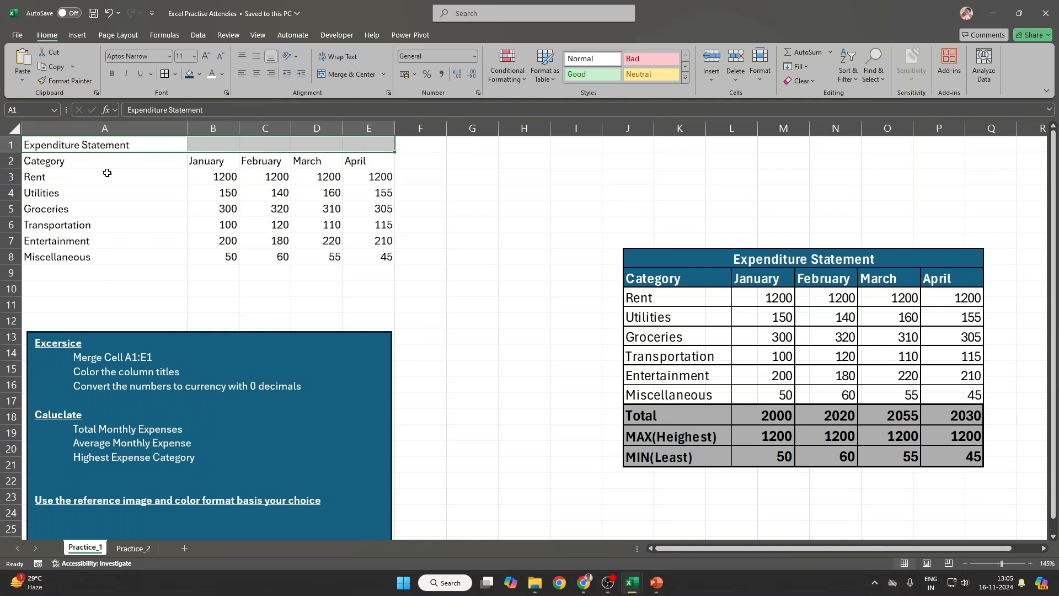
{"action": "left_click_drag", "start_coordinate": [71, 166], "coordinate": [381, 256]}
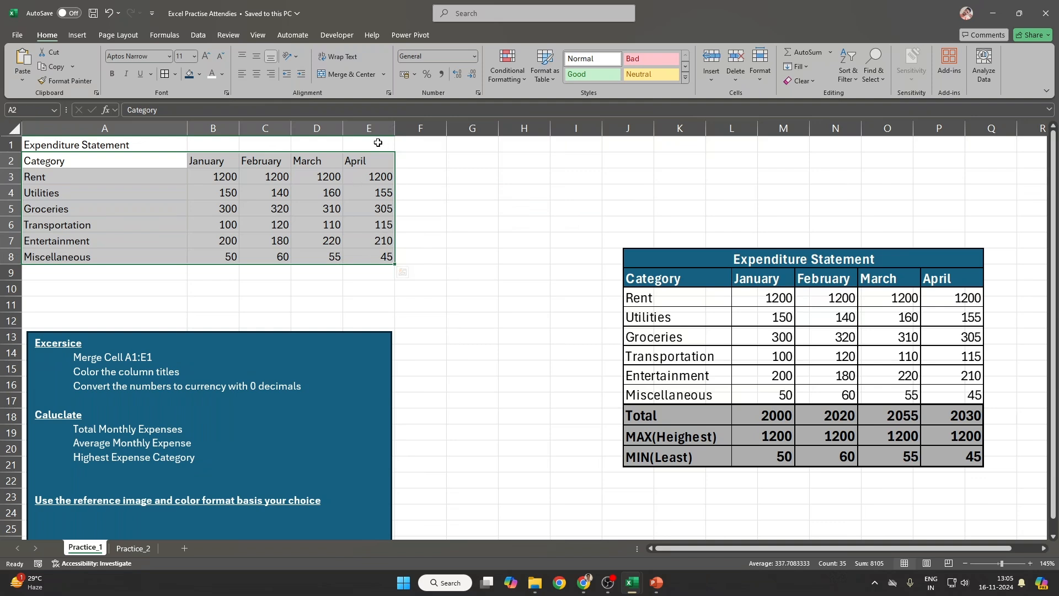
{"action": "left_click_drag", "start_coordinate": [379, 143], "coordinate": [72, 139]}
{"action": "left_click_drag", "start_coordinate": [813, 268], "coordinate": [615, 150]}
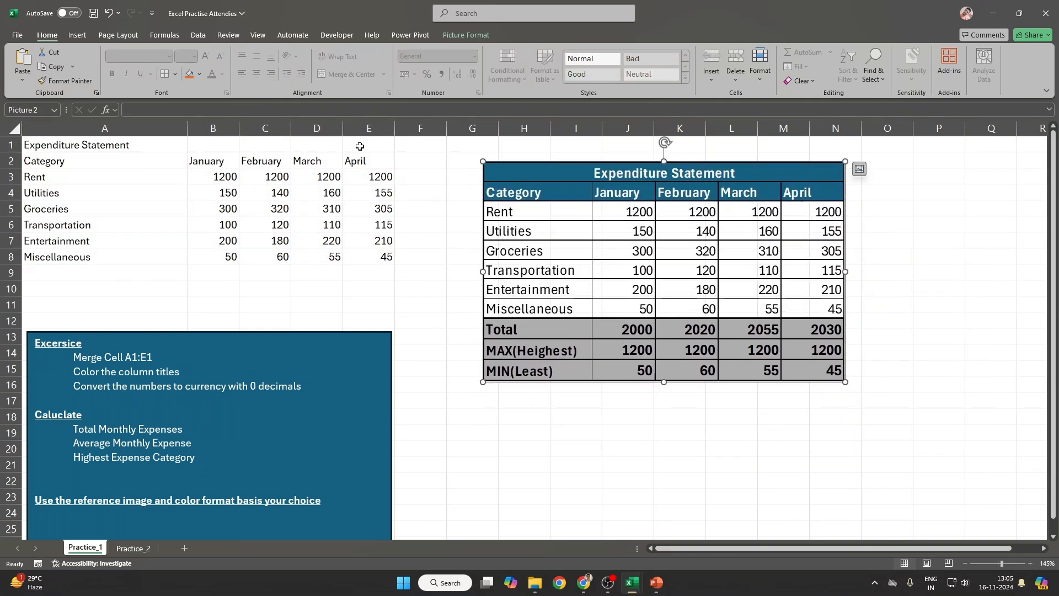
{"action": "left_click_drag", "start_coordinate": [359, 145], "coordinate": [78, 138]}
Step: Merge A1:E1 to centre the Expenditure Statement title, then select the title and heading rows A1:E2
{"action": "left_click", "coordinate": [364, 75]}
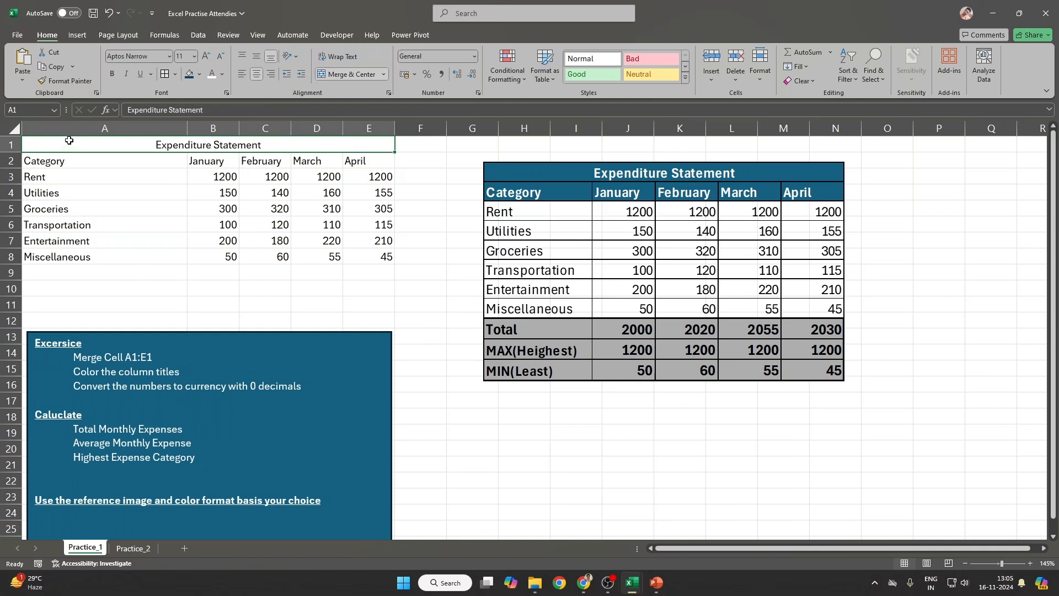
{"action": "left_click_drag", "start_coordinate": [150, 154], "coordinate": [386, 159]}
{"action": "left_click", "coordinate": [93, 144]}
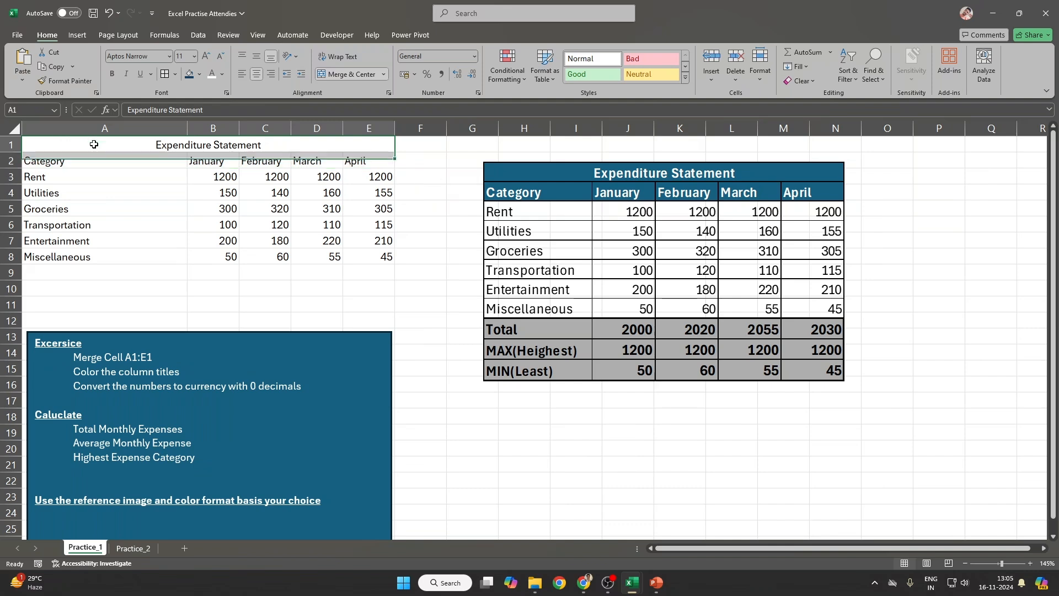
{"action": "left_click_drag", "start_coordinate": [79, 142], "coordinate": [368, 155]}
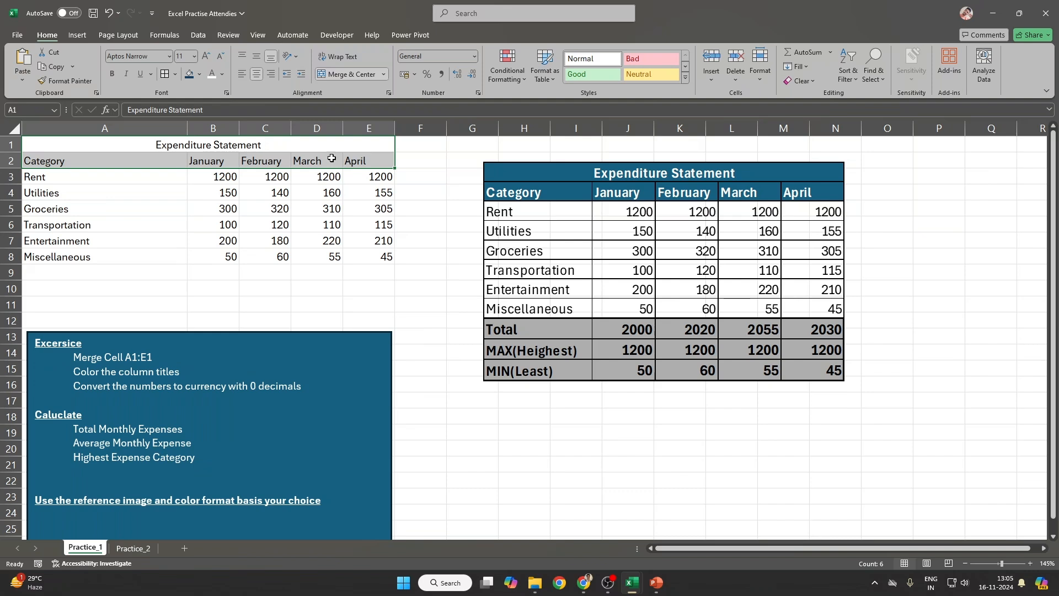
{"action": "left_click", "coordinate": [52, 141]}
{"action": "left_click_drag", "start_coordinate": [52, 141], "coordinate": [378, 163]}
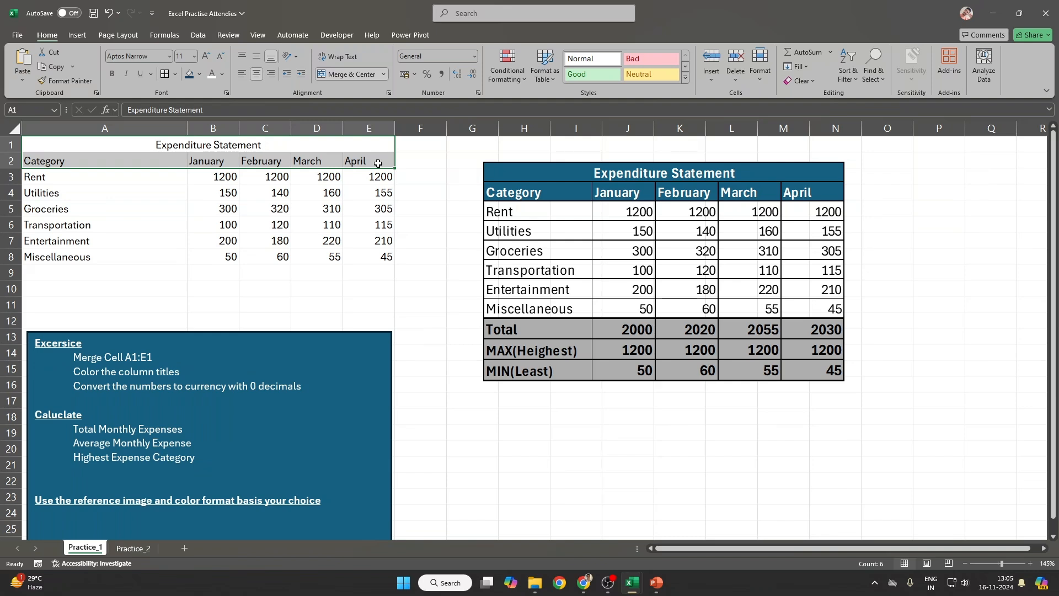
Step: Give rows A1:E2 a dark turquoise fill with bold white text
{"action": "left_click", "coordinate": [201, 74]}
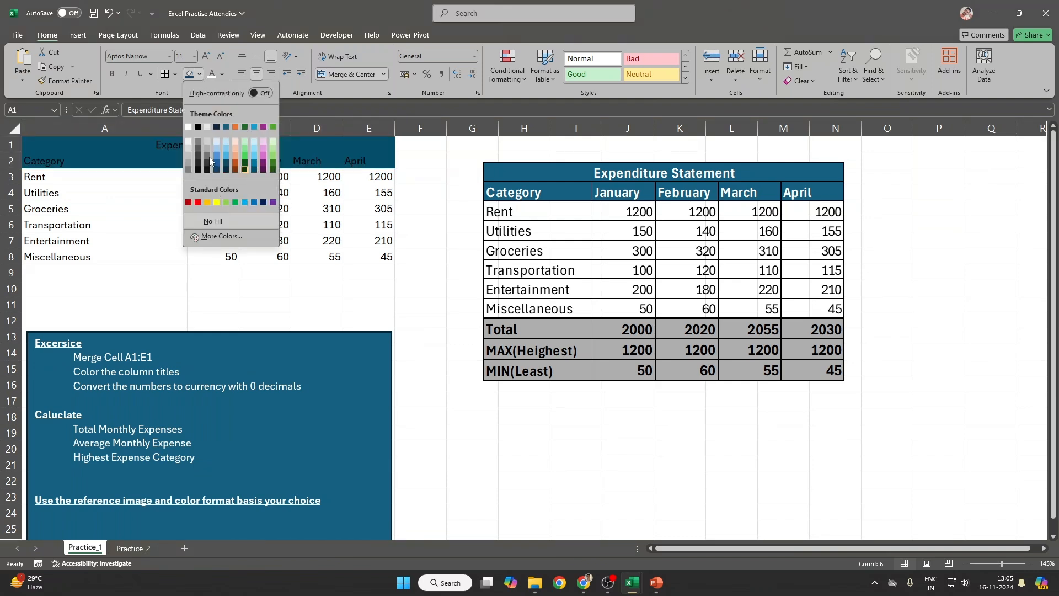
{"action": "left_click", "coordinate": [253, 172]}
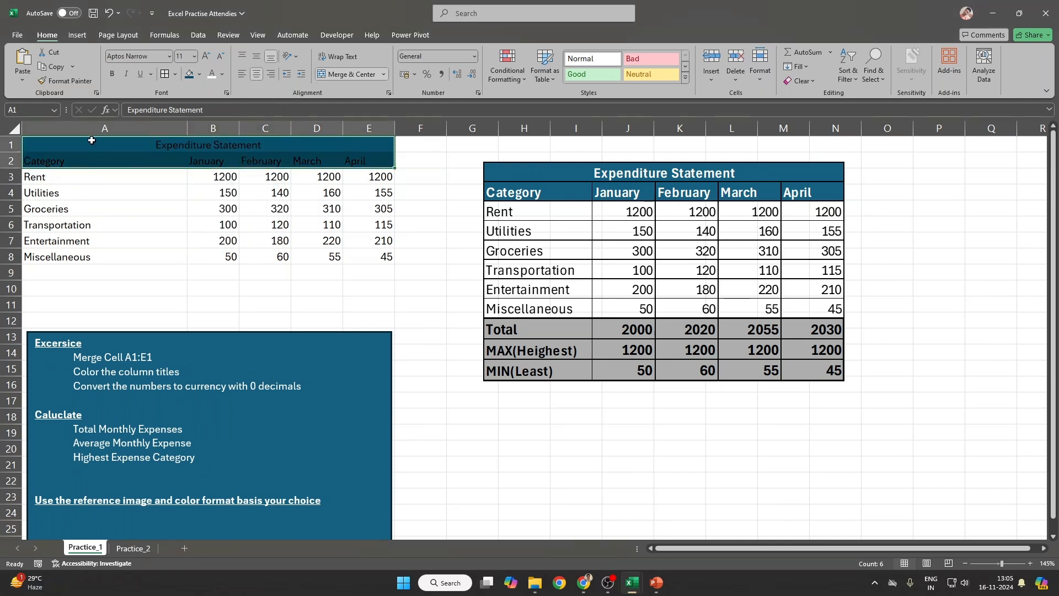
{"action": "left_click", "coordinate": [214, 76]}
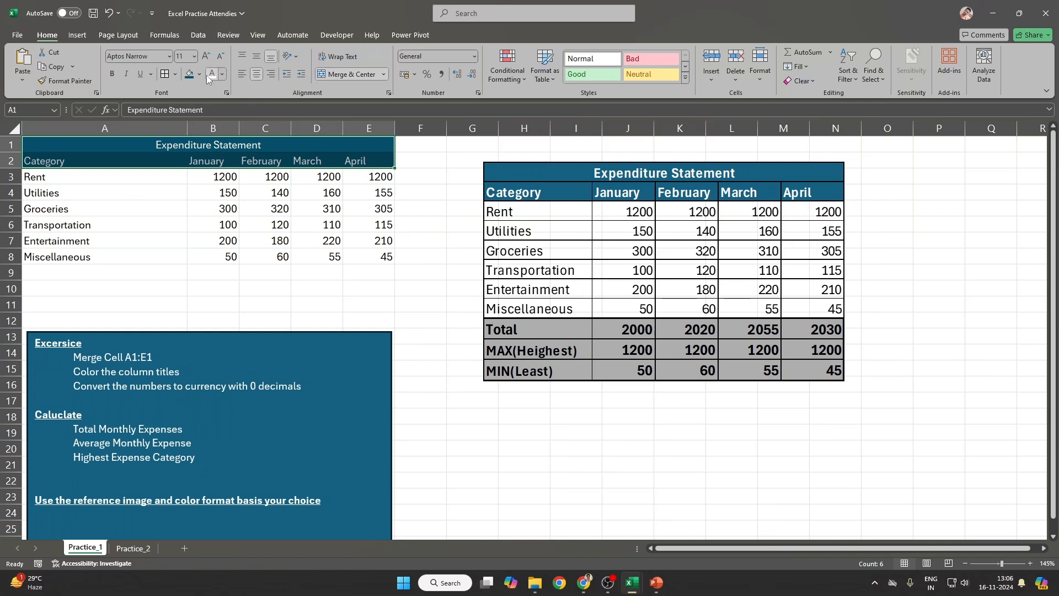
{"action": "left_click", "coordinate": [113, 74]}
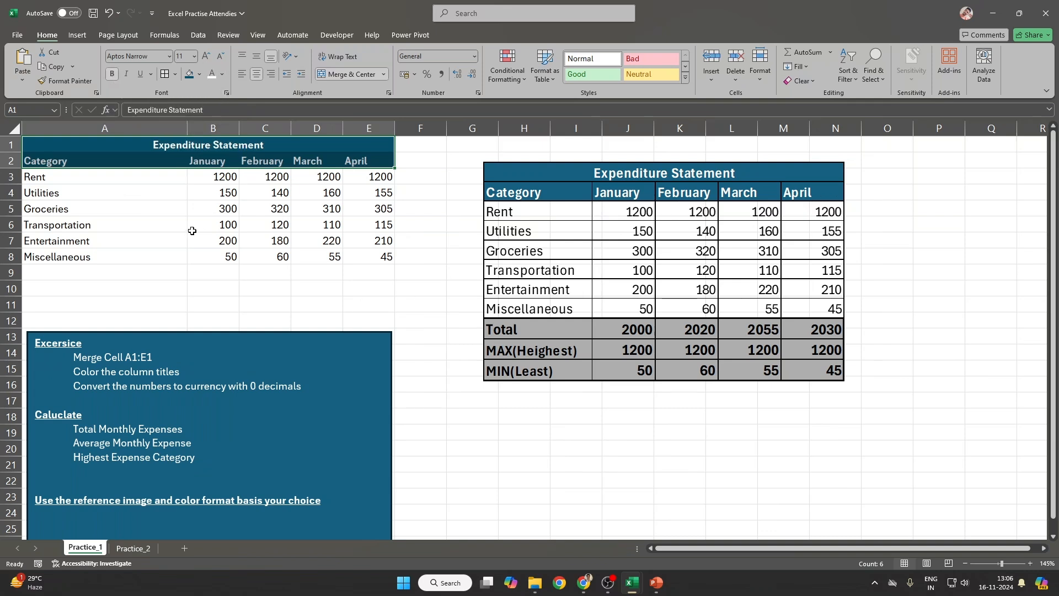
{"action": "left_click", "coordinate": [199, 231]}
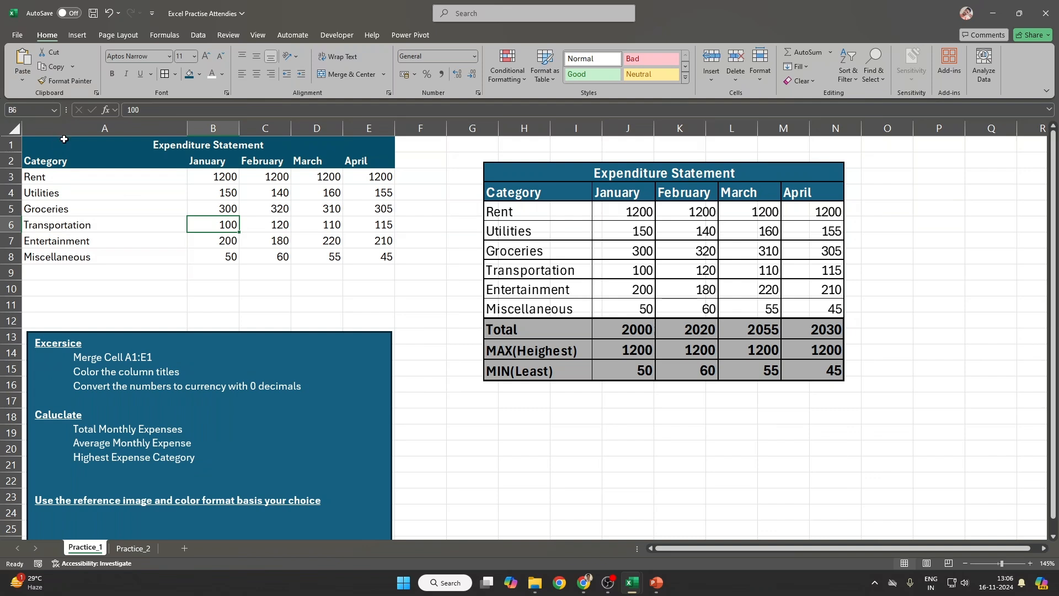
Step: Apply the dollar Accounting number format to B3:E8, after trying and cancelling Format Cells
{"action": "left_click_drag", "start_coordinate": [214, 178], "coordinate": [374, 257]}
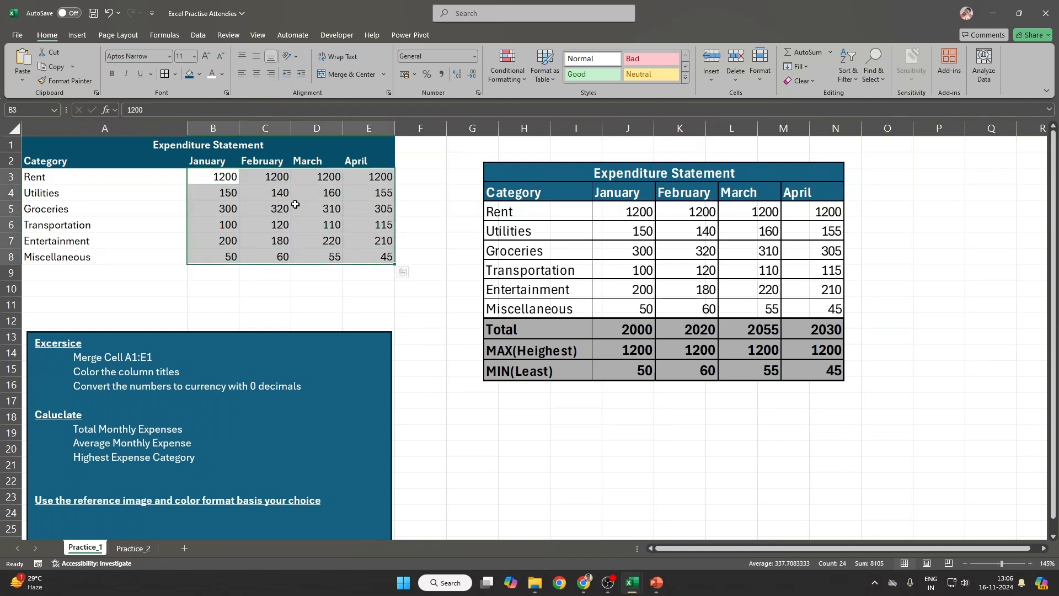
{"action": "right_click", "coordinate": [296, 204]}
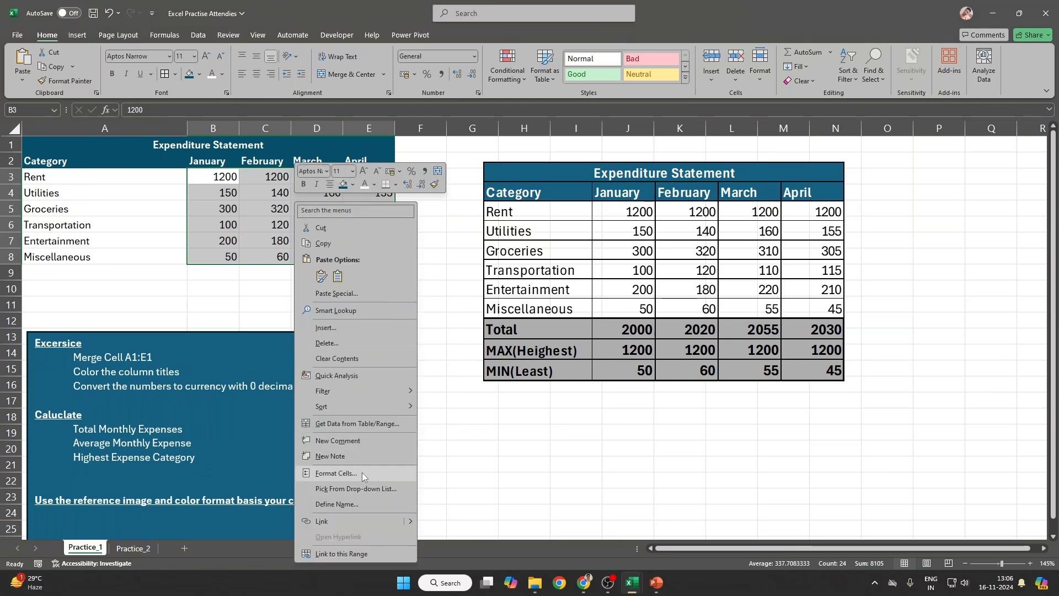
{"action": "left_click", "coordinate": [362, 472]}
{"action": "left_click_drag", "start_coordinate": [411, 304], "coordinate": [716, 176]}
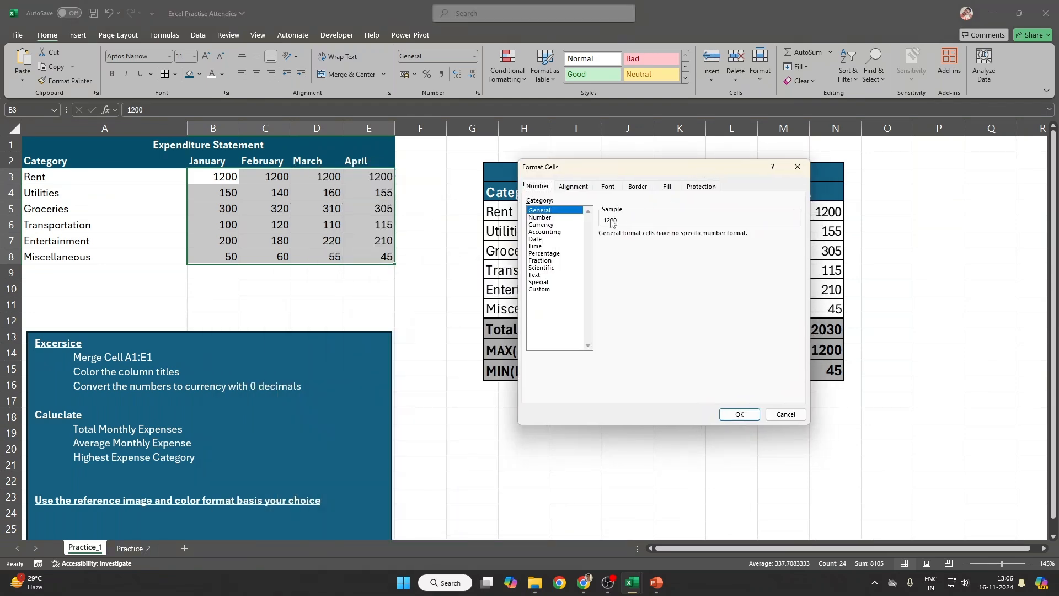
{"action": "left_click", "coordinate": [546, 224]}
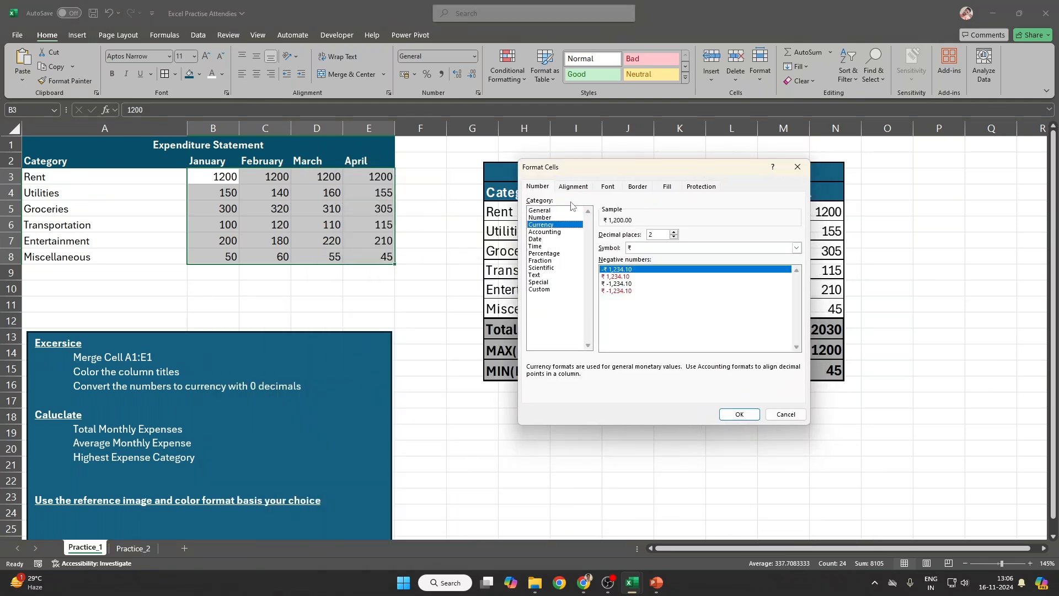
{"action": "left_click", "coordinate": [796, 249]}
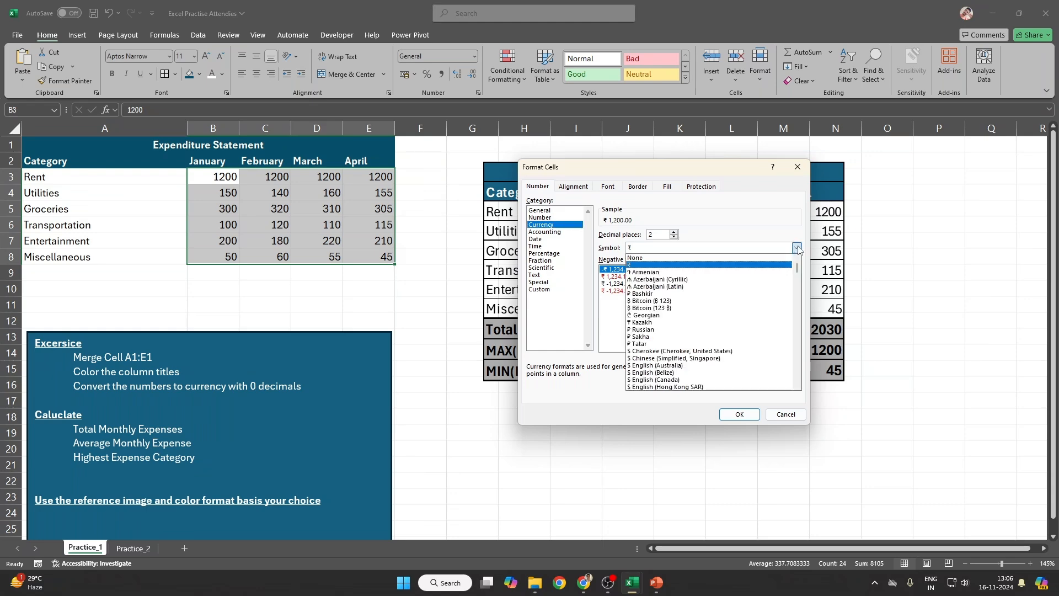
{"action": "left_click", "coordinate": [788, 412]}
{"action": "left_click", "coordinate": [412, 75]}
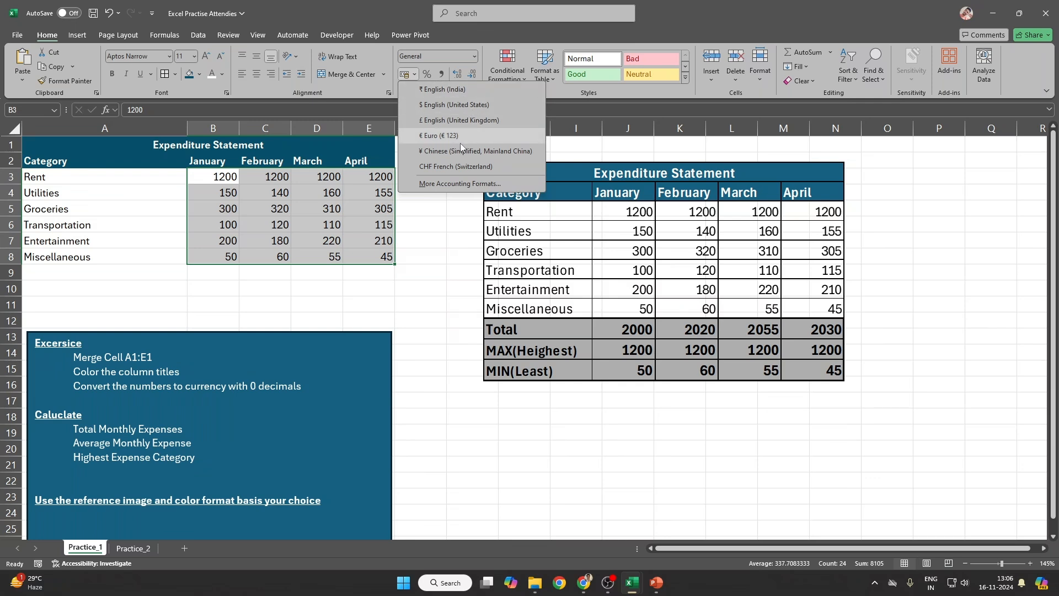
{"action": "left_click", "coordinate": [445, 105]}
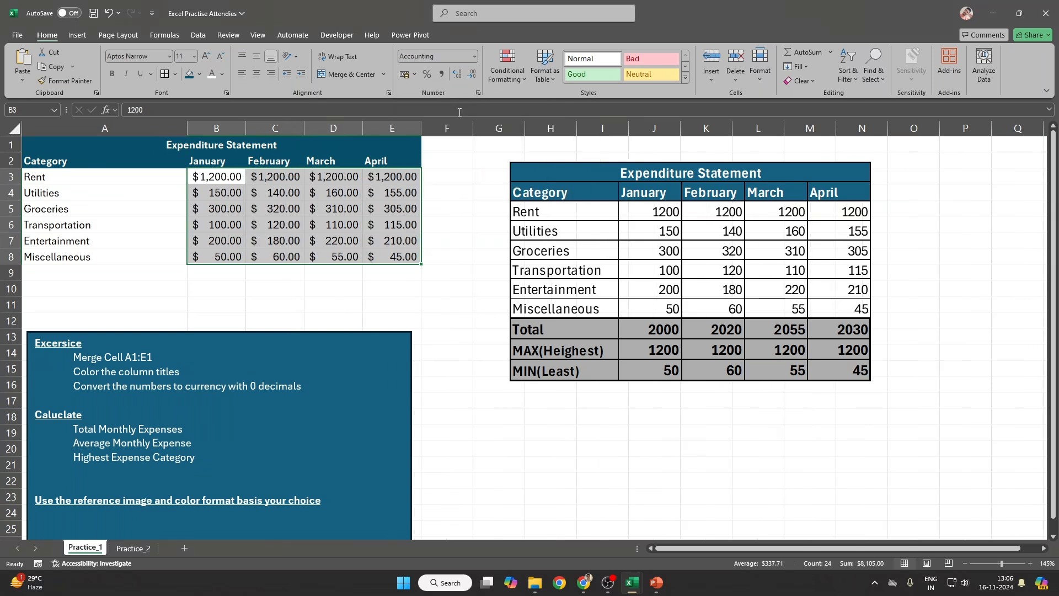
Step: Snip the Number group, paste the screenshot and enlarge it to the right of the table
{"action": "left_click_drag", "start_coordinate": [228, 174], "coordinate": [421, 255]}
{"action": "key", "text": "super"}
{"action": "key", "text": "super"}
{"action": "key", "text": "shift+super+s"}
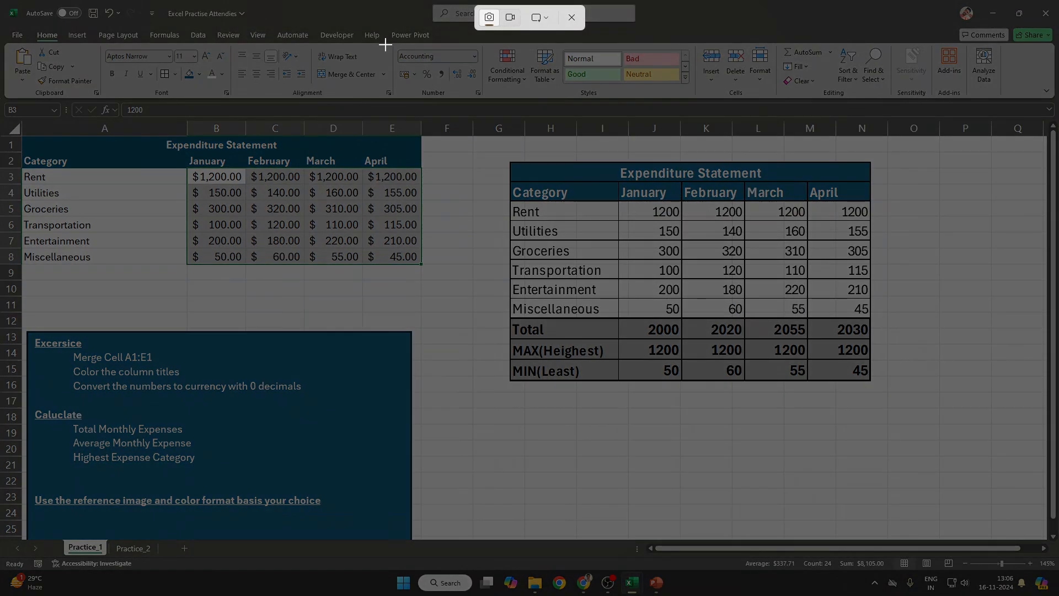
{"action": "left_click_drag", "start_coordinate": [390, 40], "coordinate": [488, 104]}
{"action": "key", "text": "ctrl+v"}
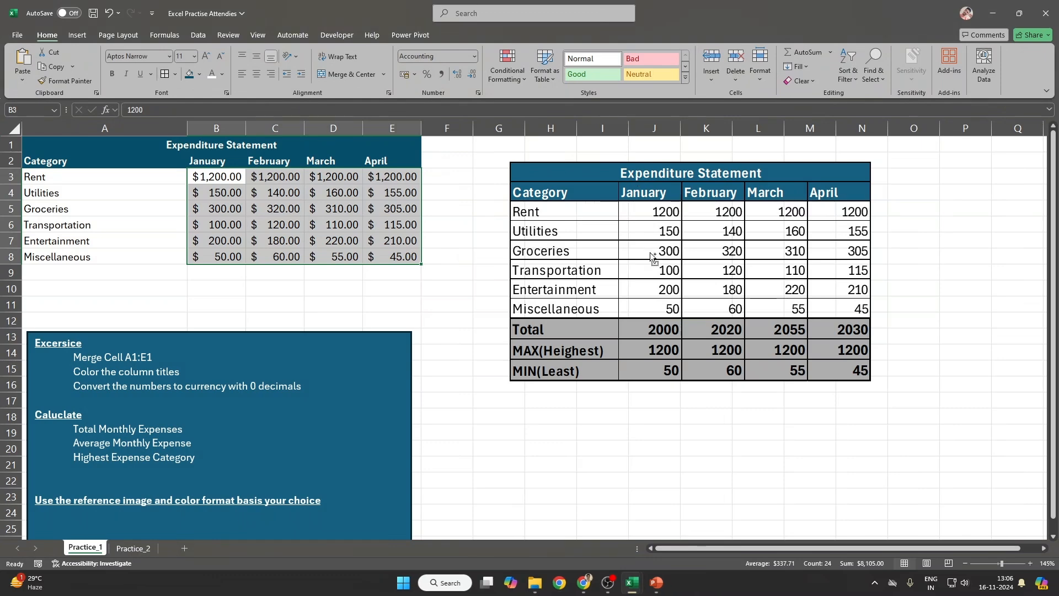
{"action": "left_click_drag", "start_coordinate": [326, 254], "coordinate": [619, 431]}
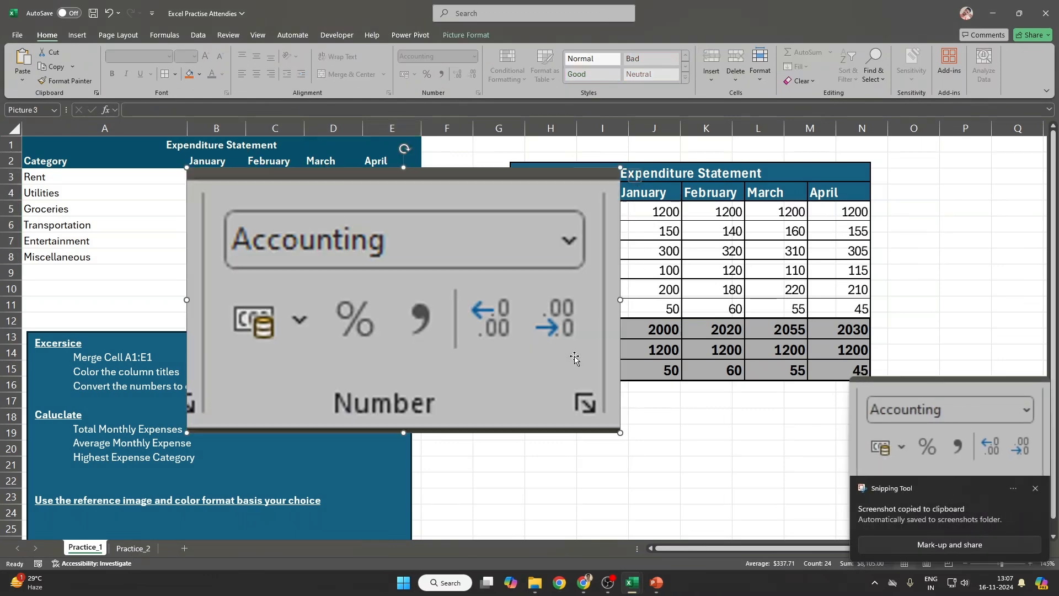
{"action": "left_click_drag", "start_coordinate": [534, 338], "coordinate": [833, 313]}
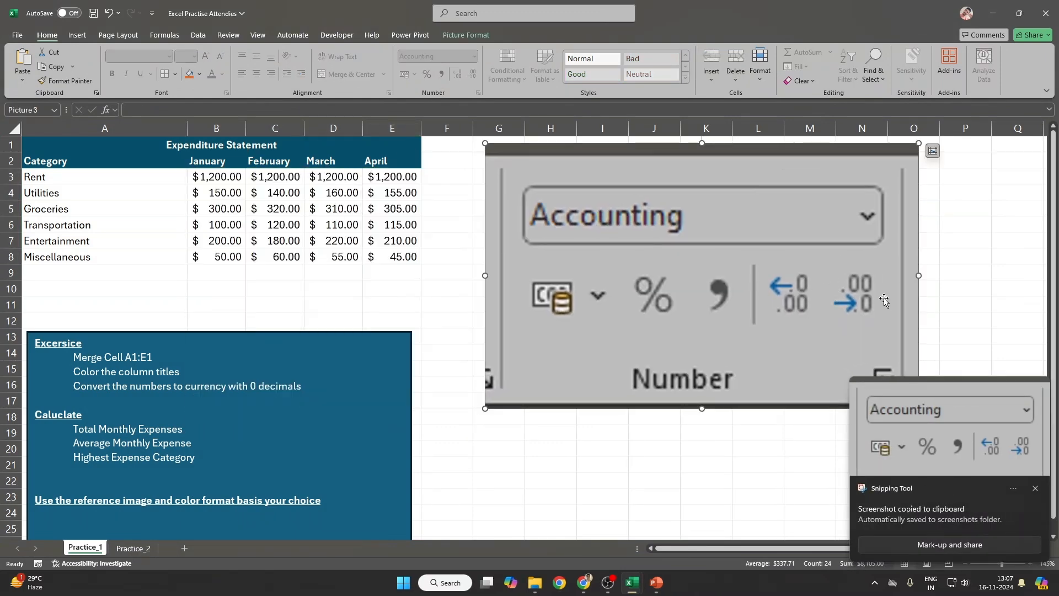
Step: Reduce the B3:E8 figures to whole dollars by removing both decimal places
{"action": "left_click_drag", "start_coordinate": [233, 180], "coordinate": [402, 258]}
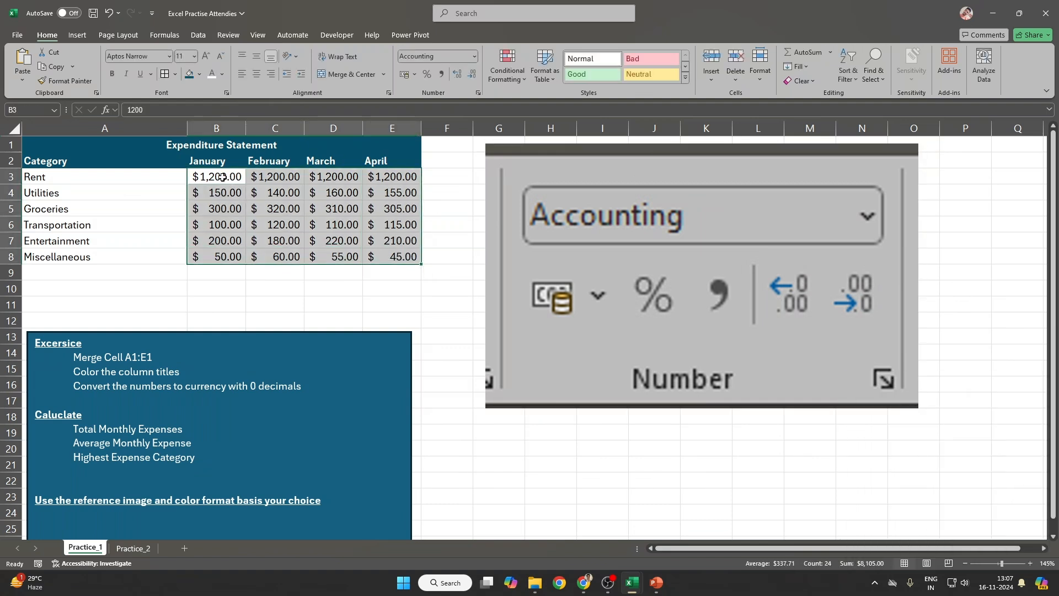
{"action": "left_click", "coordinate": [429, 271]}
{"action": "left_click", "coordinate": [472, 75]}
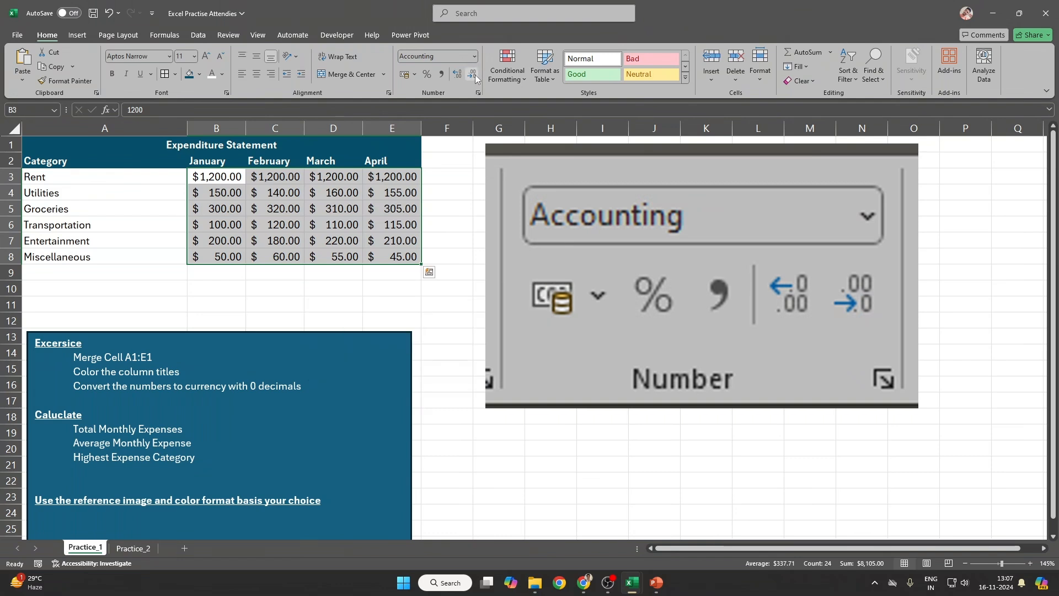
{"action": "left_click", "coordinate": [472, 75]}
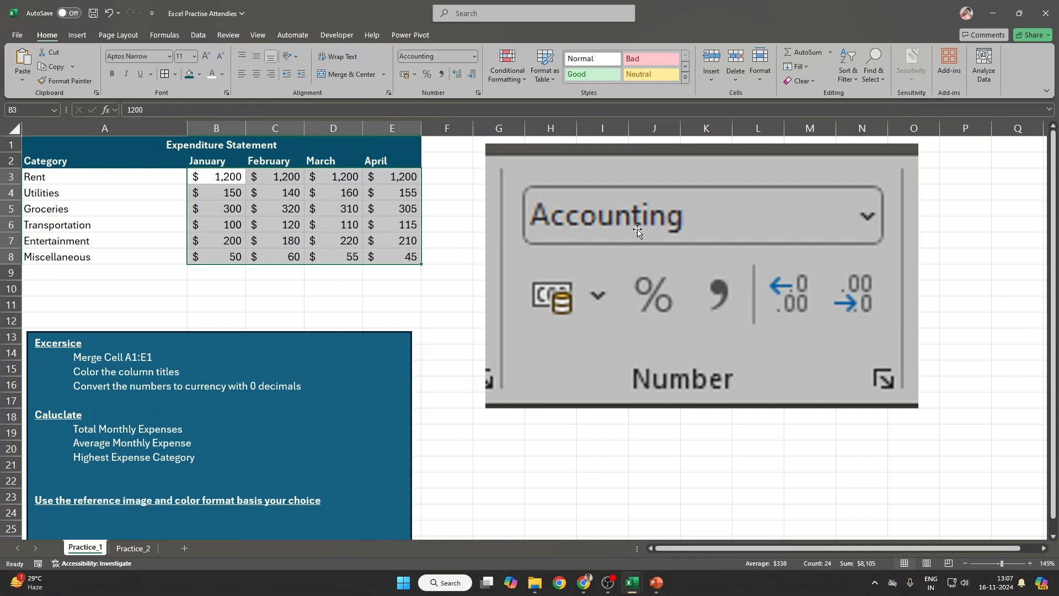
{"action": "left_click", "coordinate": [635, 229]}
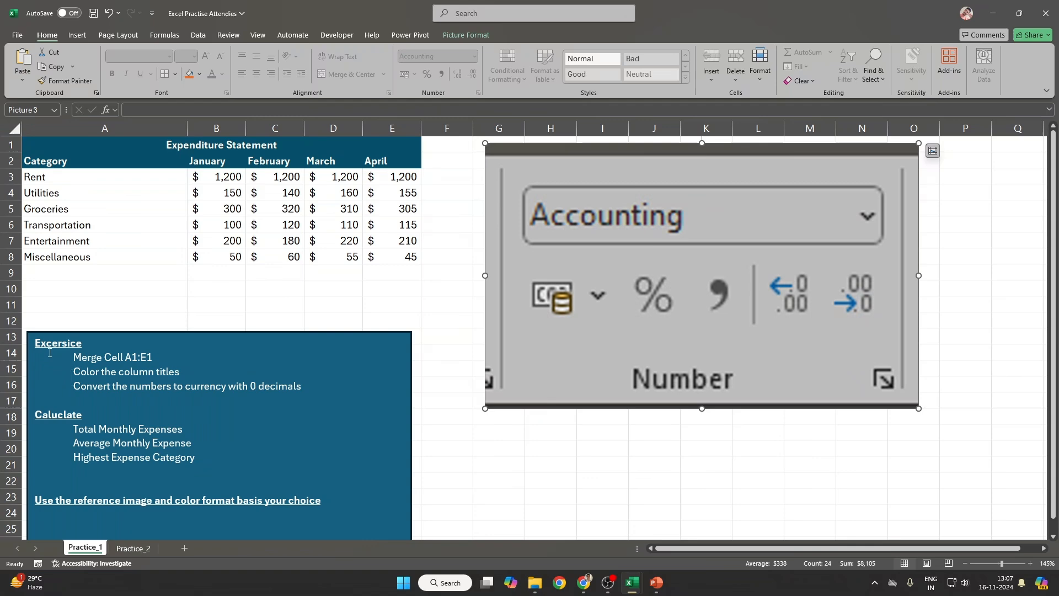
{"action": "left_click_drag", "start_coordinate": [34, 343], "coordinate": [364, 399]}
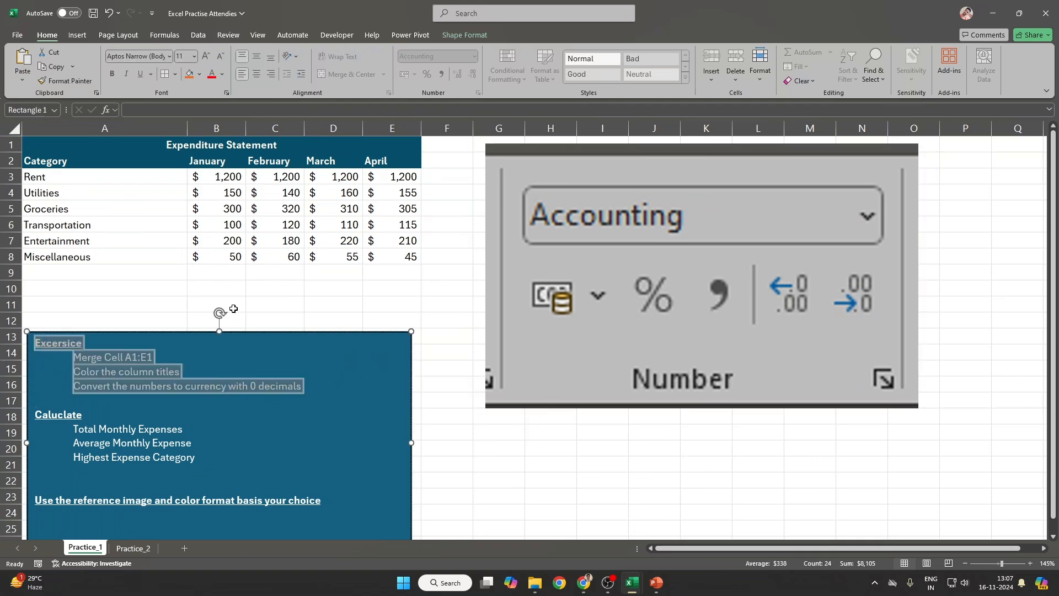
Step: Insert a blank row at row 10
{"action": "left_click", "coordinate": [211, 288]}
{"action": "key", "text": "shift+space"}
{"action": "key", "text": "ctrl+shift+plus"}
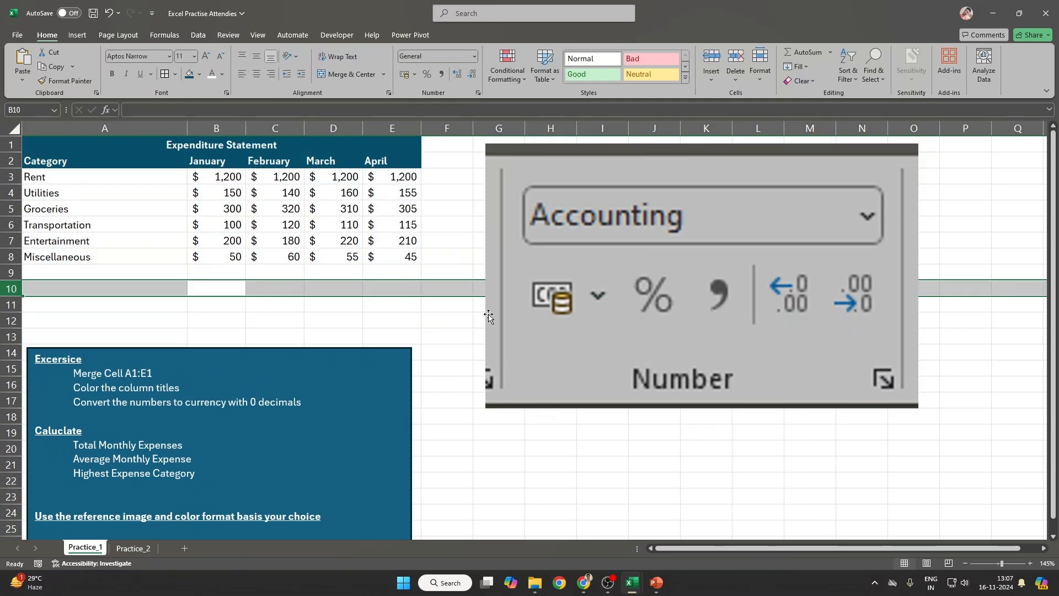
Step: Review the calculation tasks in the exercise notes and delete the screenshot picture
{"action": "left_click", "coordinate": [161, 445]}
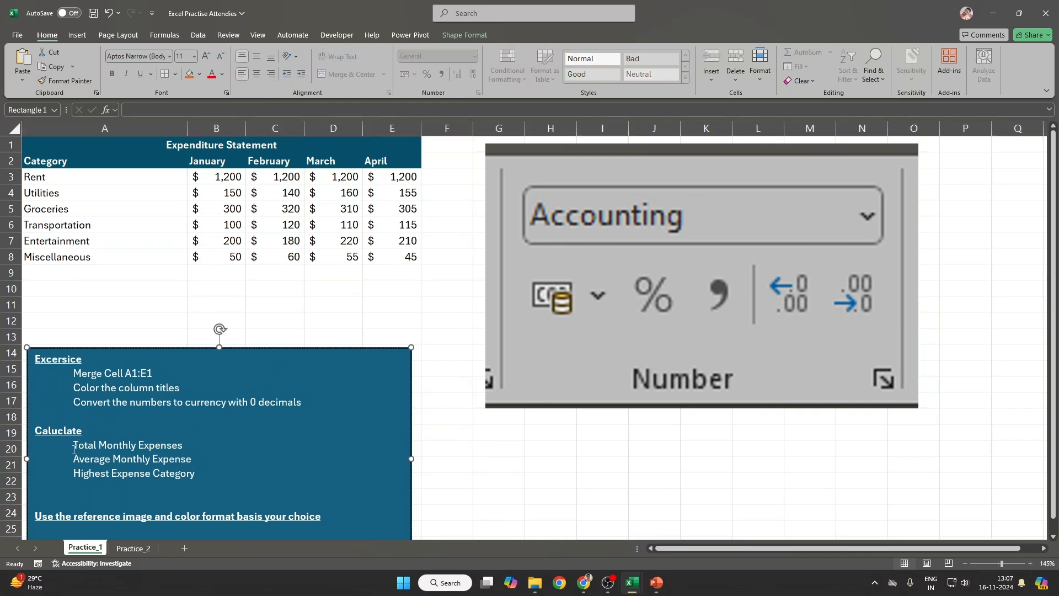
{"action": "left_click_drag", "start_coordinate": [74, 449], "coordinate": [197, 474]}
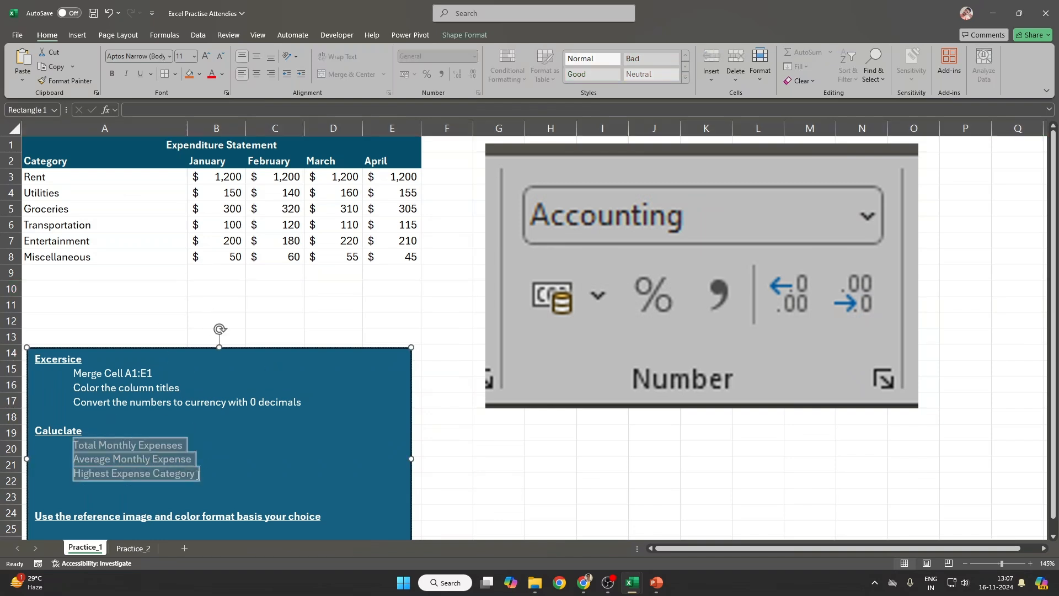
{"action": "left_click", "coordinate": [133, 475]}
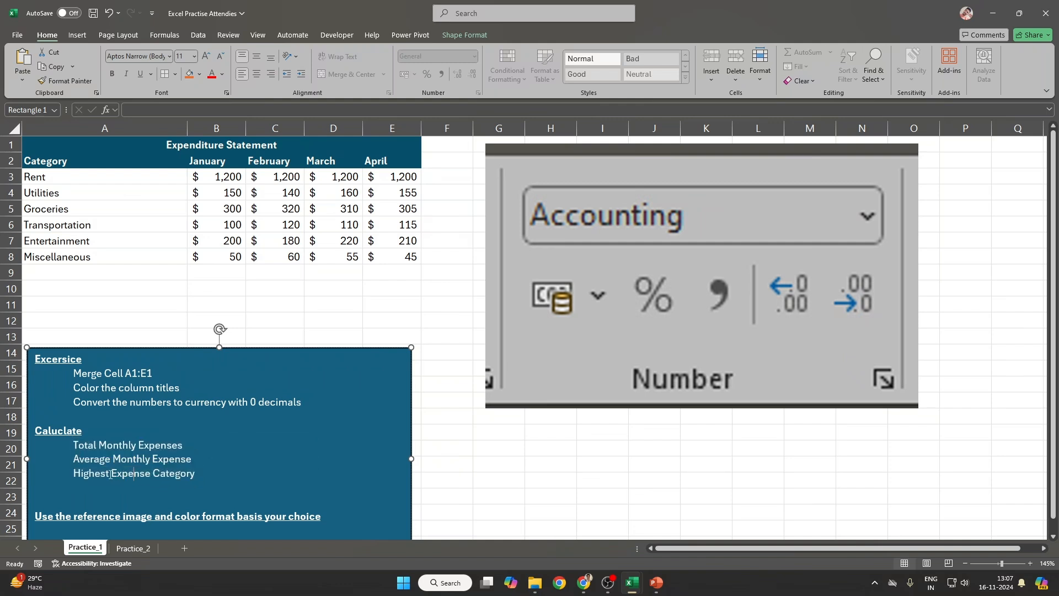
{"action": "triple_click", "coordinate": [110, 474]}
{"action": "left_click_drag", "start_coordinate": [624, 310], "coordinate": [618, 490]}
{"action": "key", "text": "Delete"}
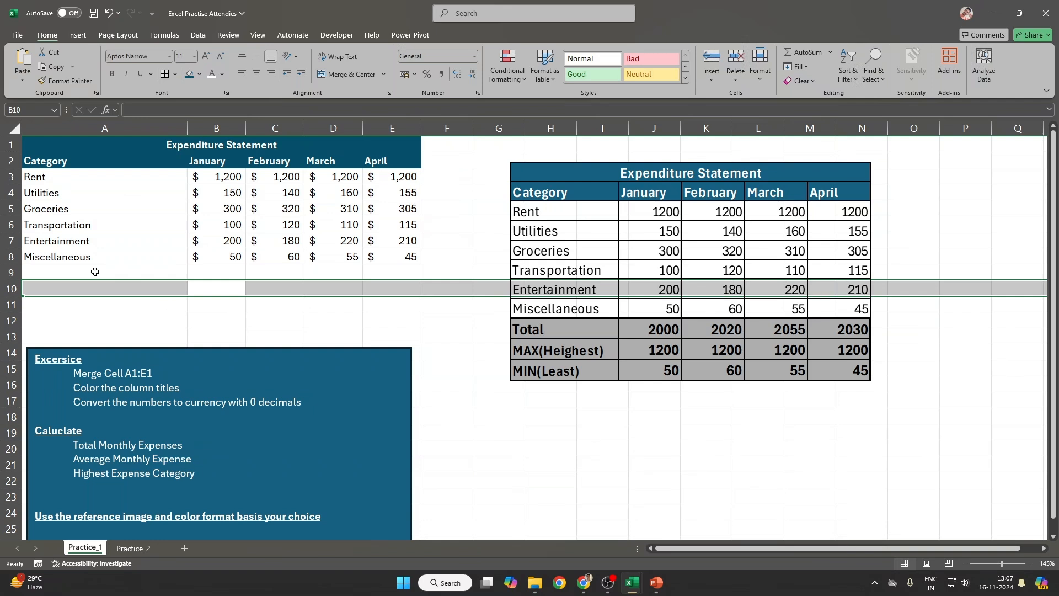
Step: Enter =SUM(B3:B8) in B9 for the January total
{"action": "left_click", "coordinate": [236, 266]}
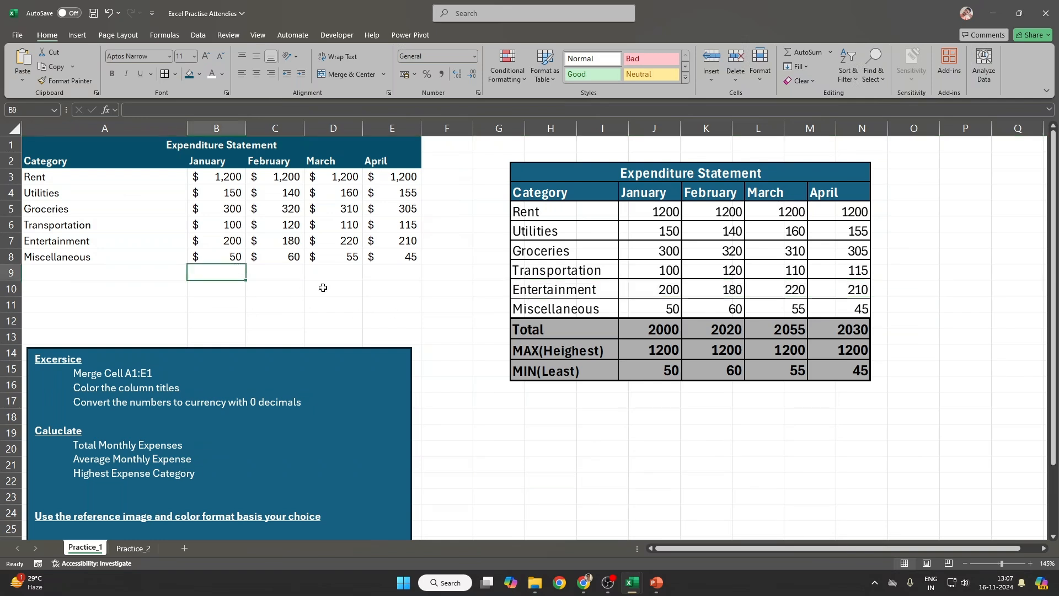
{"action": "type", "text": "=SUM("}
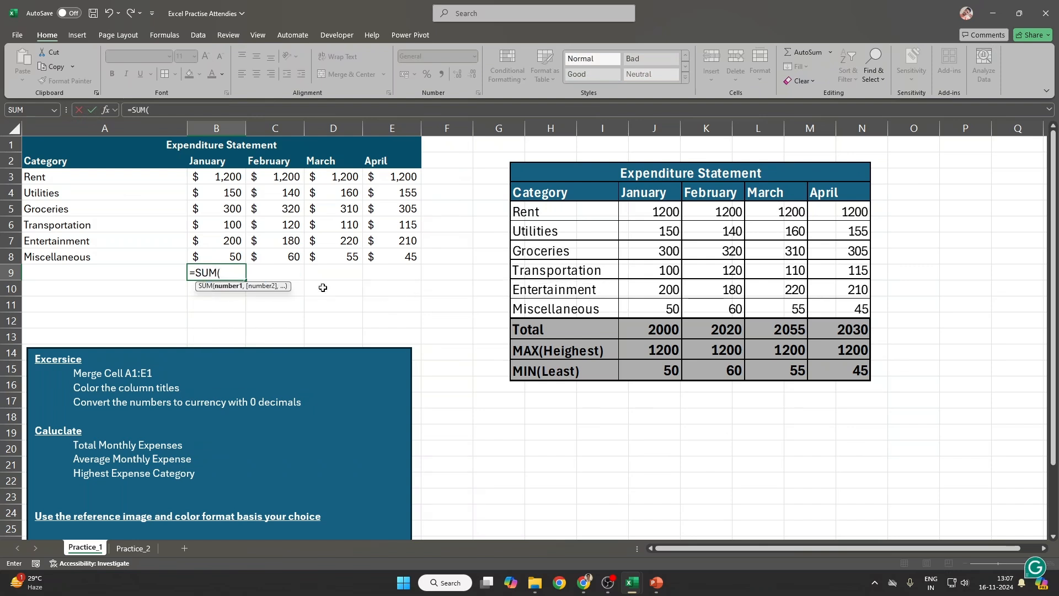
{"action": "left_click_drag", "start_coordinate": [232, 175], "coordinate": [220, 260]}
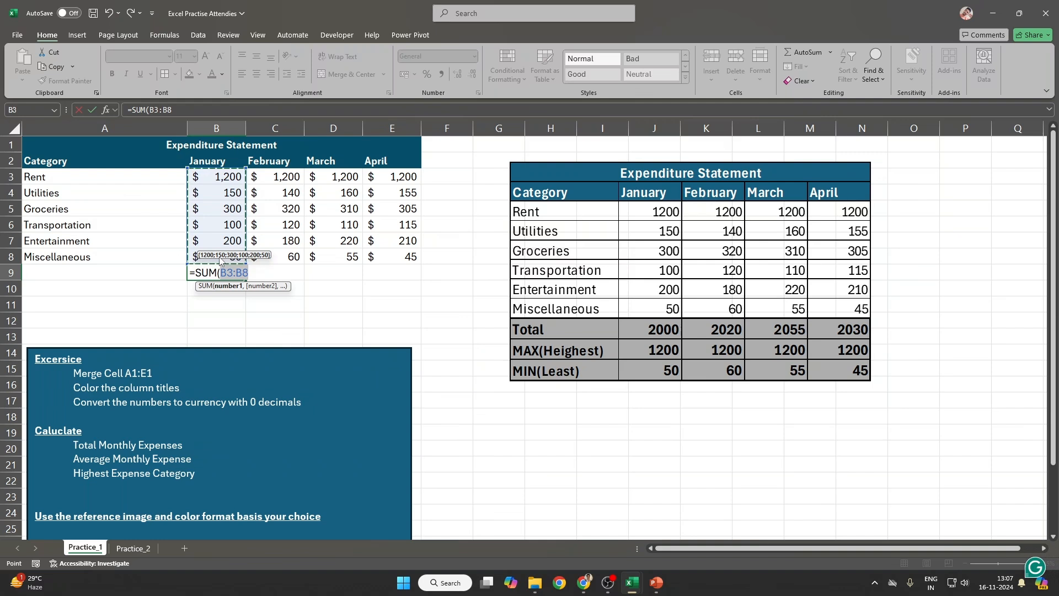
{"action": "key", "text": "Return"}
Step: Copy the January SUM formula into C9, D9 and E9, then check the B9 formula
{"action": "key", "text": "Up"}
{"action": "key", "text": "ctrl+c"}
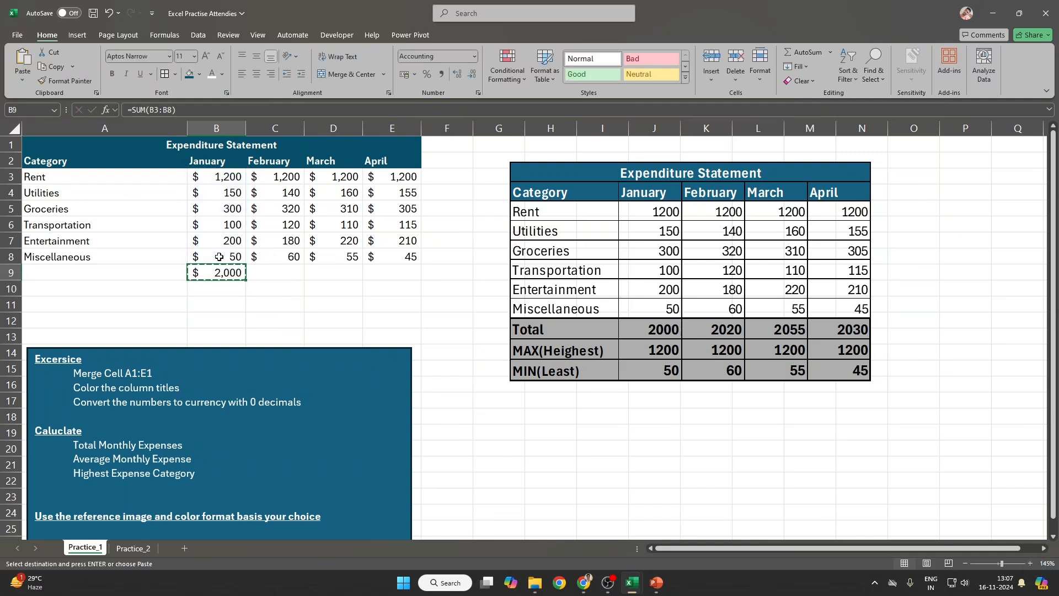
{"action": "key", "text": "Right"}
{"action": "key", "text": "ctrl+v"}
{"action": "key", "text": "Right"}
{"action": "key", "text": "ctrl+v"}
{"action": "key", "text": "Right"}
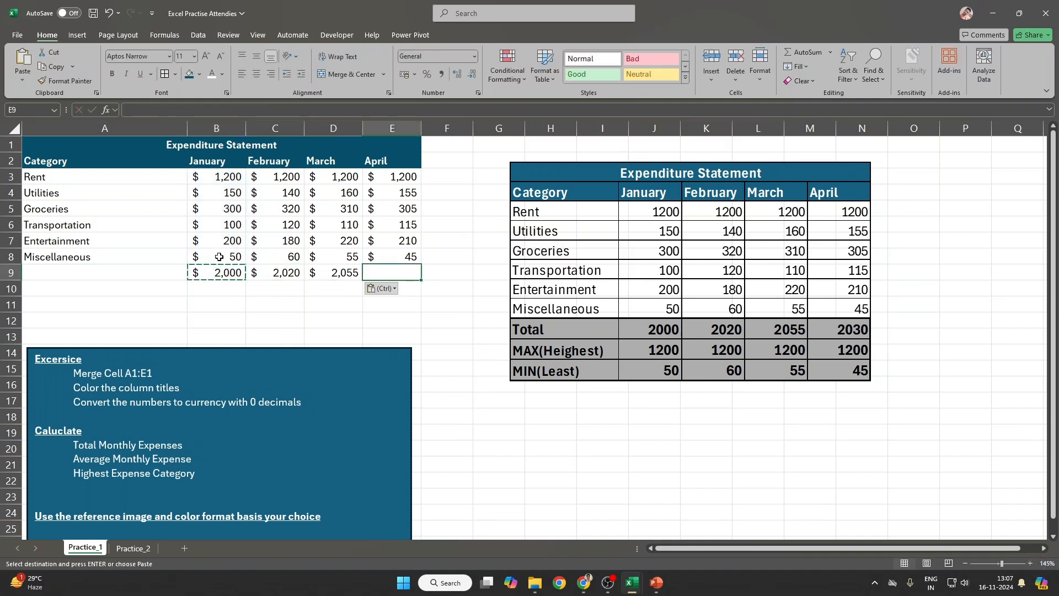
{"action": "key", "text": "ctrl+v"}
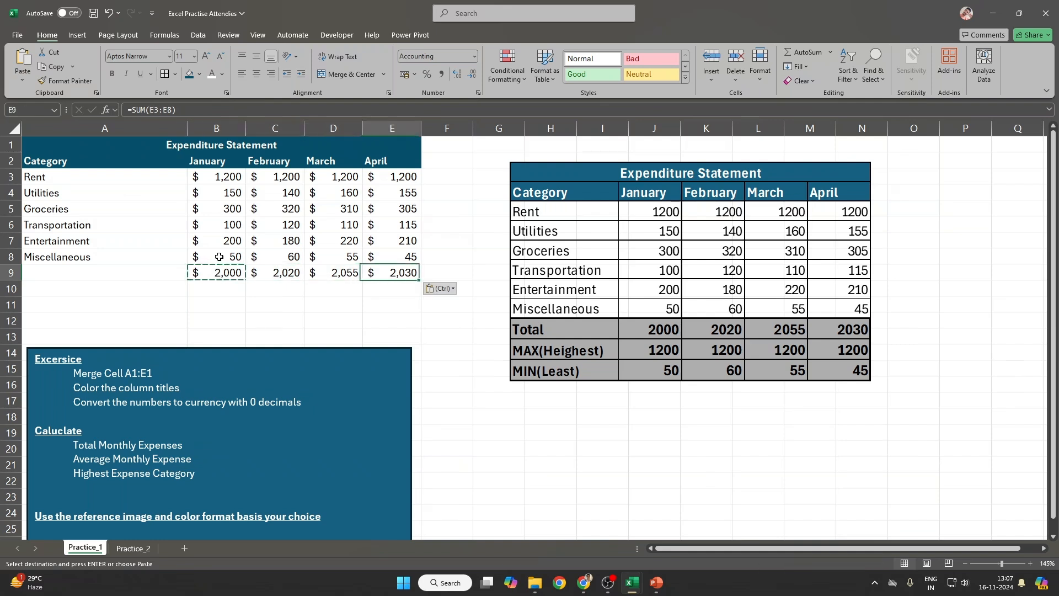
{"action": "key", "text": "Left"}
{"action": "key", "text": "Left"}
{"action": "key", "text": "Left"}
{"action": "mouse_move", "coordinate": [194, 110]}
{"action": "left_mouse_down"}
{"action": "mouse_move", "coordinate": [127, 110]}
{"action": "mouse_move", "coordinate": [178, 109]}
{"action": "left_mouse_up"}
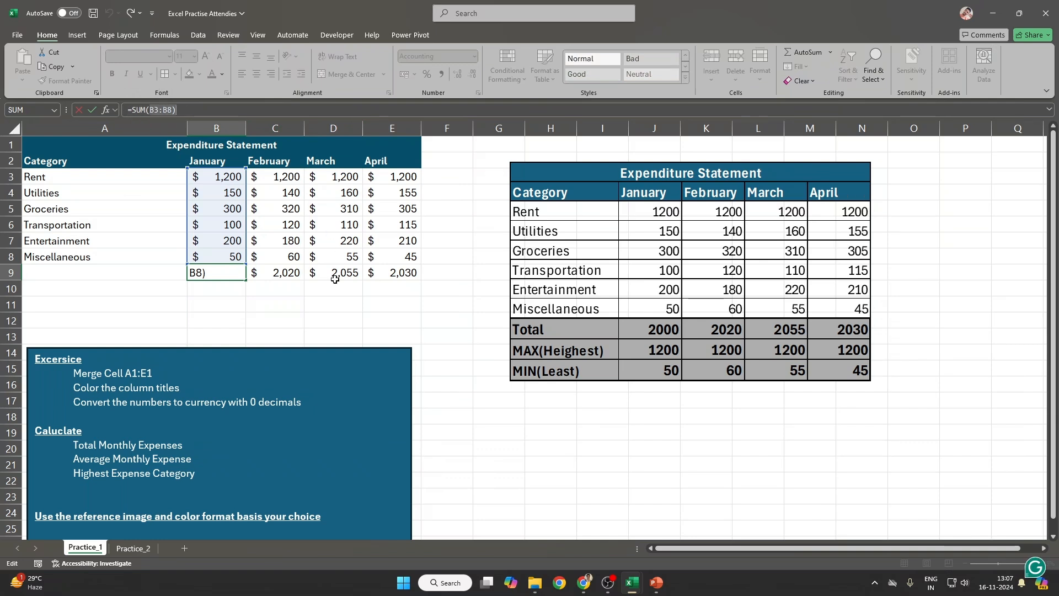
{"action": "key", "text": "Escape"}
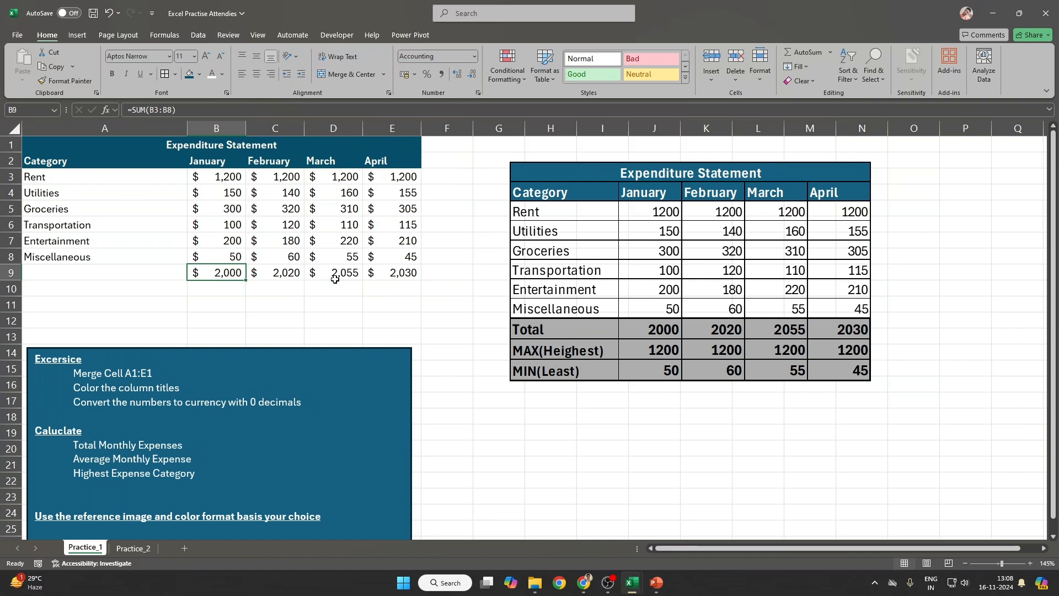
Step: Copy the January SUM formula from B9 across C9:E9
{"action": "key", "text": "ctrl+c"}
{"action": "left_click_drag", "start_coordinate": [276, 272], "coordinate": [392, 273]}
{"action": "key", "text": "ctrl+v"}
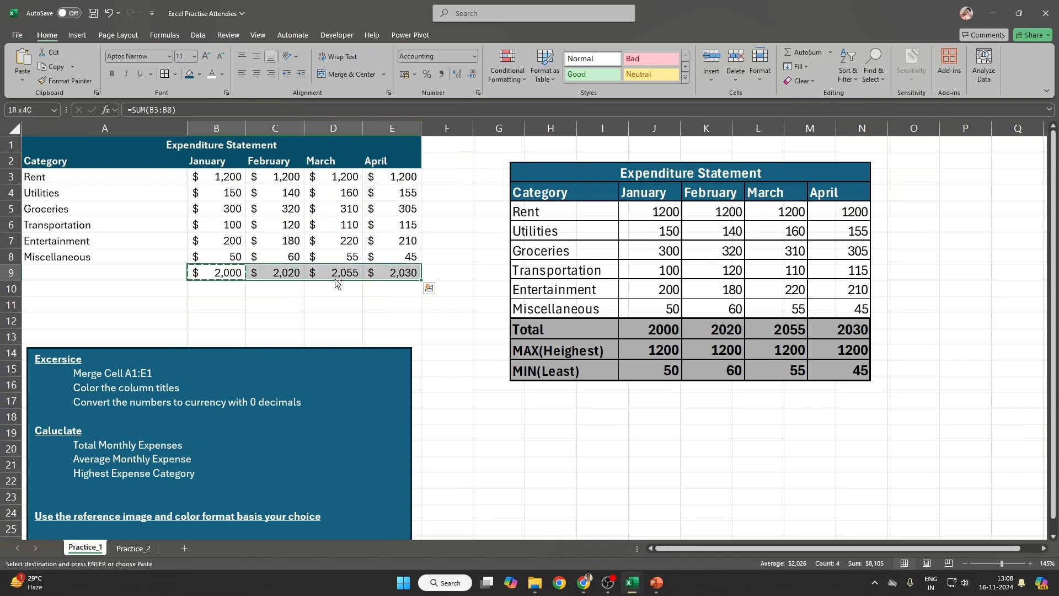
{"action": "left_click", "coordinate": [219, 269]}
{"action": "left_click_drag", "start_coordinate": [274, 271], "coordinate": [389, 271]}
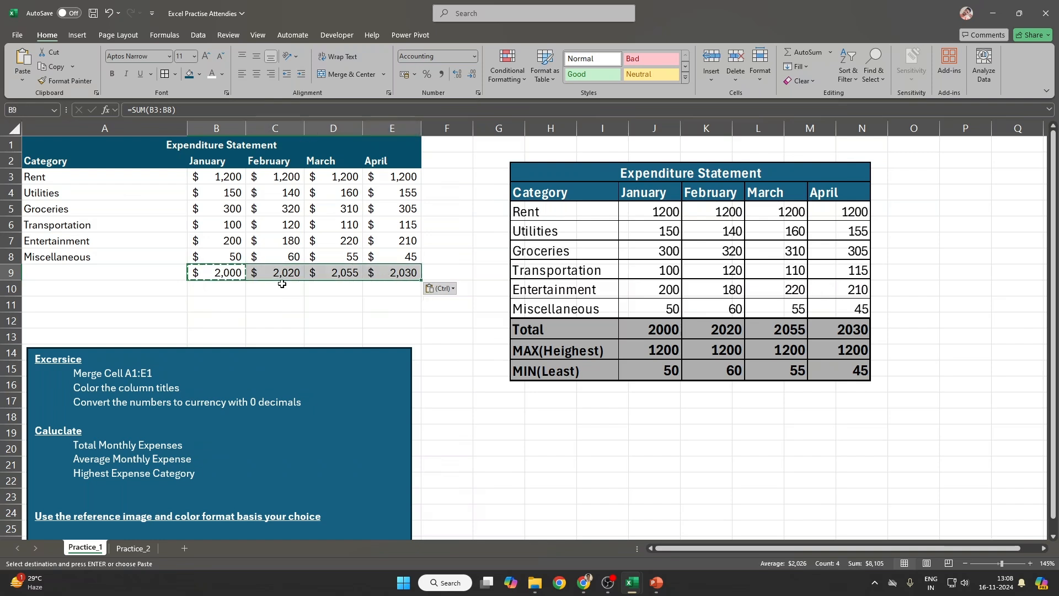
{"action": "left_click", "coordinate": [231, 269]}
{"action": "key", "text": "Right"}
{"action": "key", "text": "Escape"}
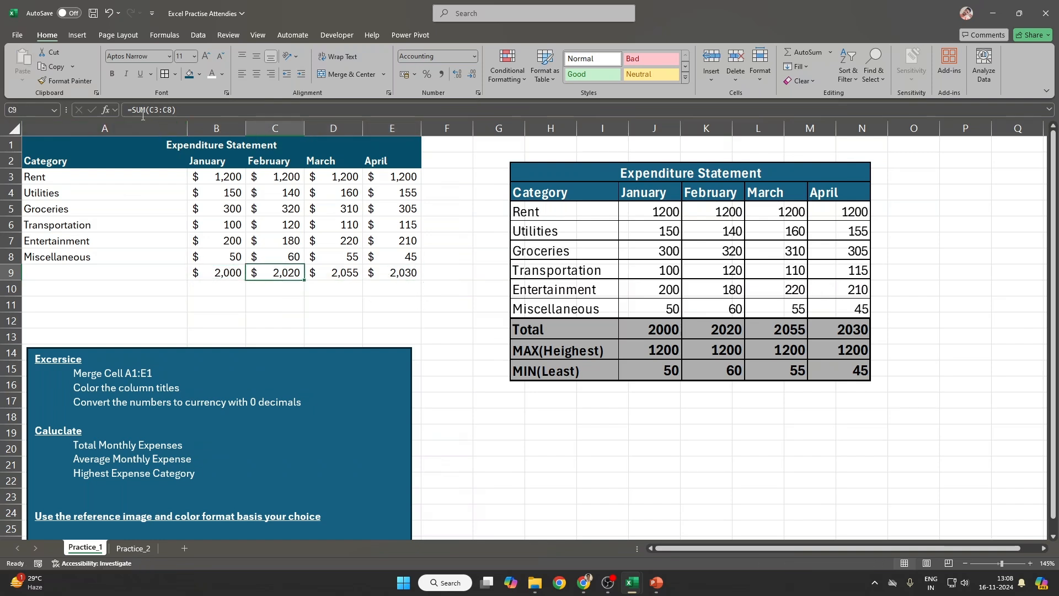
Step: Re-check the SUM formulas in B9, C9 and D9 by opening them for editing
{"action": "scroll", "coordinate": [156, 113], "scroll_direction": "up", "scroll_amount": 2}
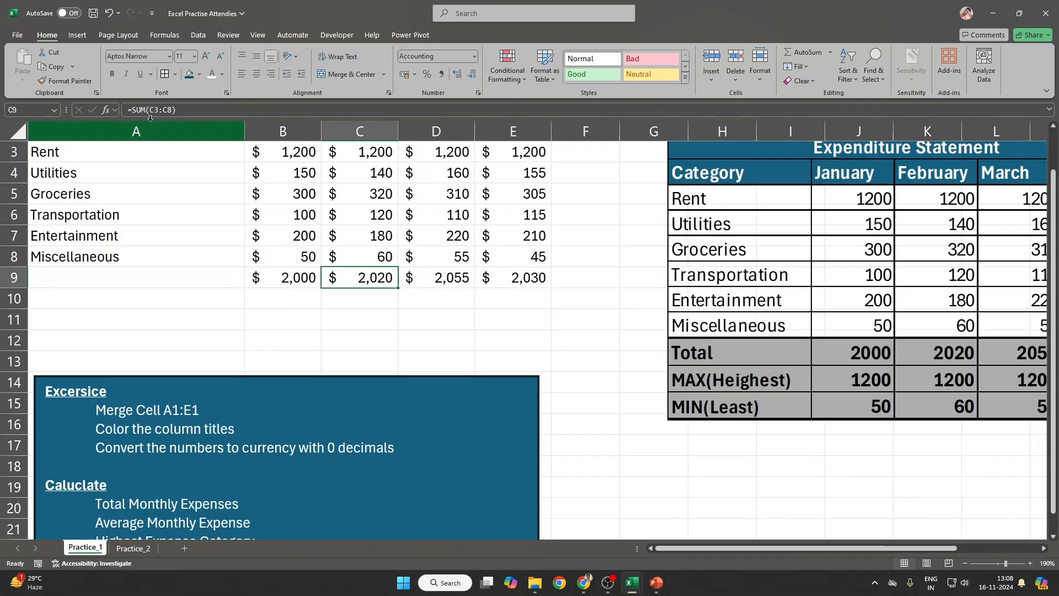
{"action": "left_click", "coordinate": [277, 284]}
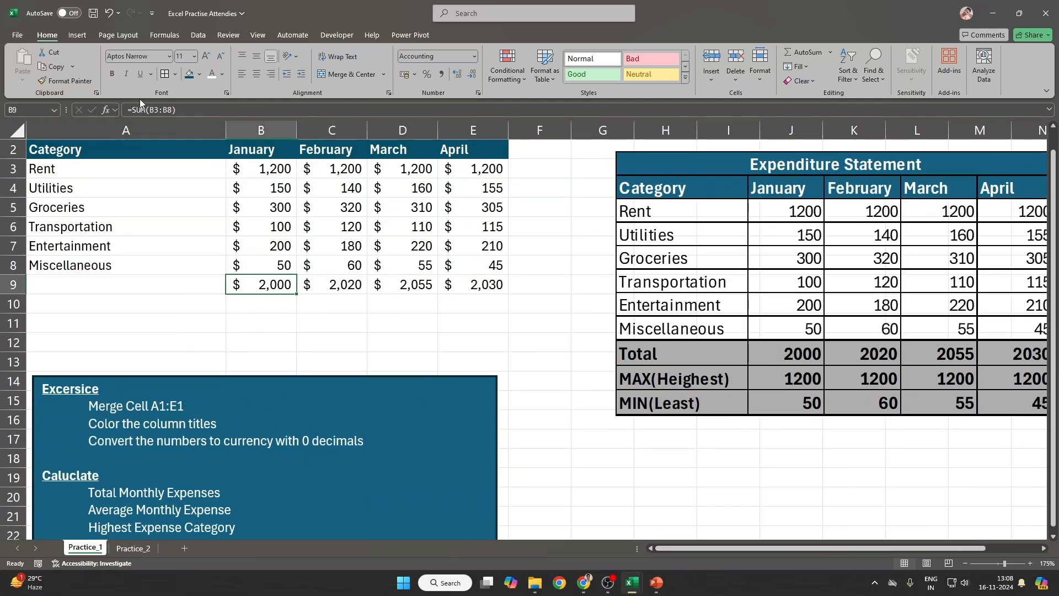
{"action": "left_click", "coordinate": [125, 106]}
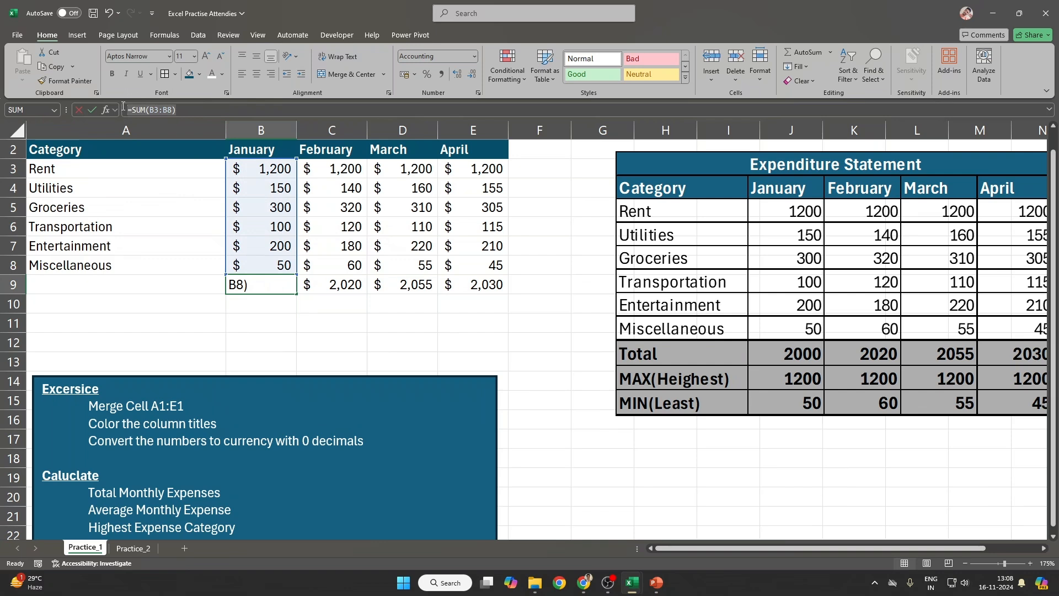
{"action": "scroll", "coordinate": [352, 223], "scroll_direction": "up", "scroll_amount": 1}
{"action": "left_click_drag", "start_coordinate": [330, 305], "coordinate": [469, 303]}
{"action": "left_click", "coordinate": [356, 306]}
{"action": "left_click_drag", "start_coordinate": [375, 307], "coordinate": [534, 303]}
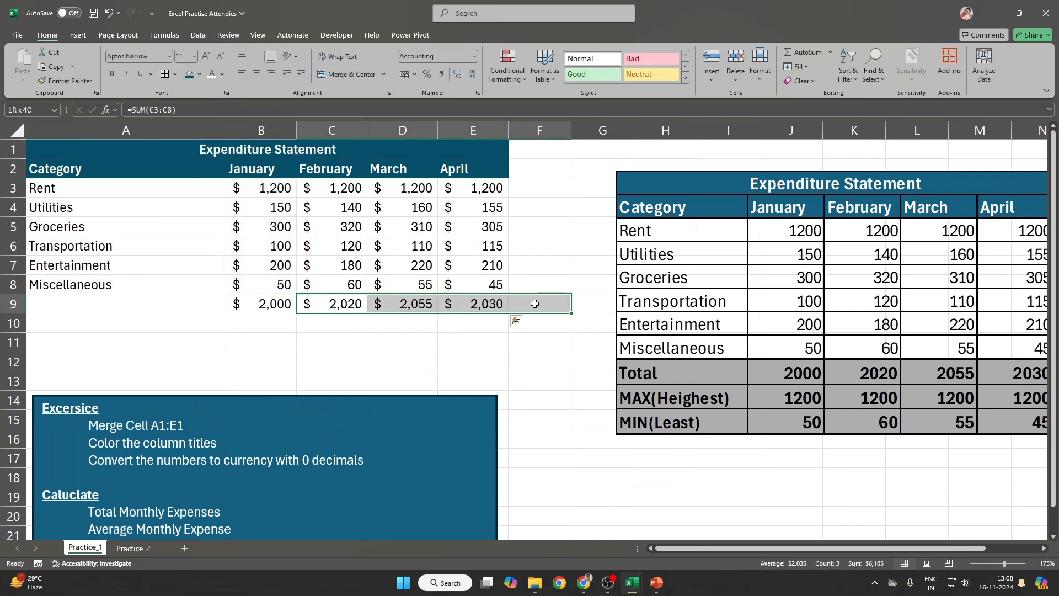
{"action": "key", "text": "F2"}
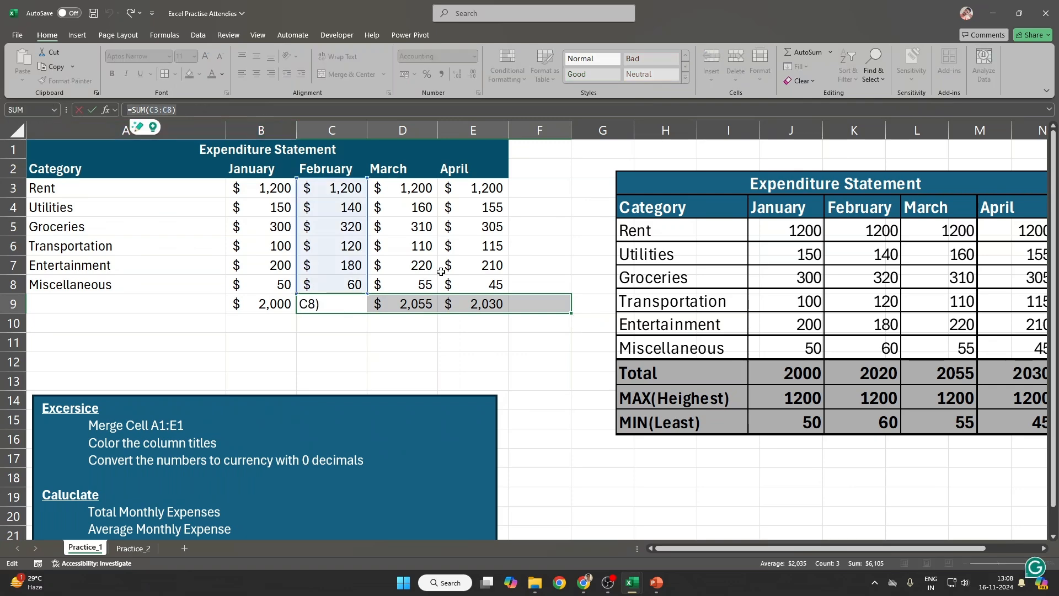
{"action": "key", "text": "Return"}
{"action": "left_click", "coordinate": [401, 302]}
{"action": "key", "text": "F2"}
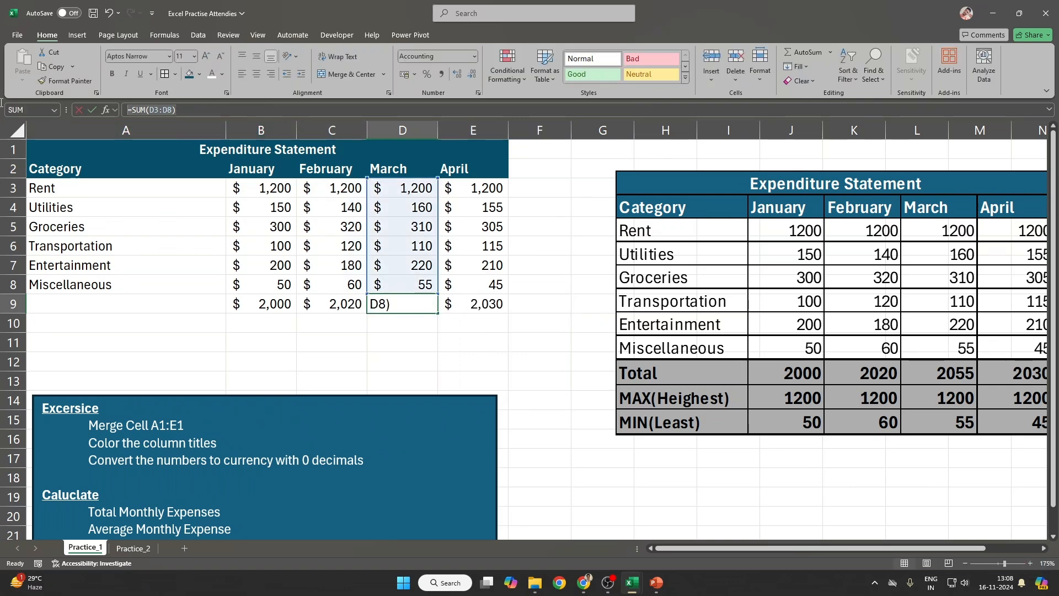
{"action": "key", "text": "Escape"}
Step: Bold the totals B9:E9 and label A9 'Total' in bold
{"action": "left_click_drag", "start_coordinate": [248, 303], "coordinate": [480, 305]}
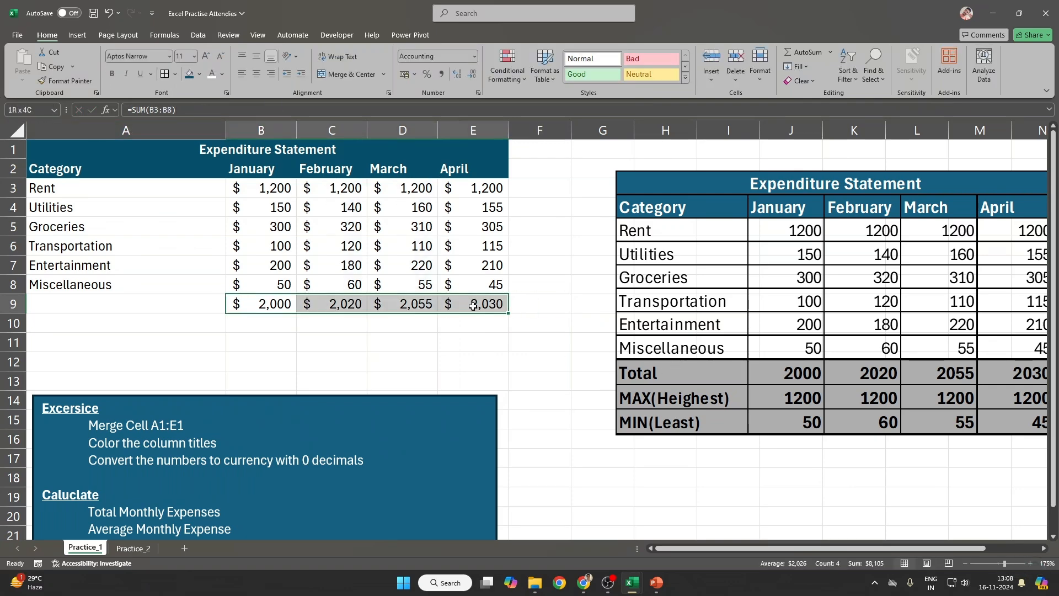
{"action": "key", "text": "ctrl+b"}
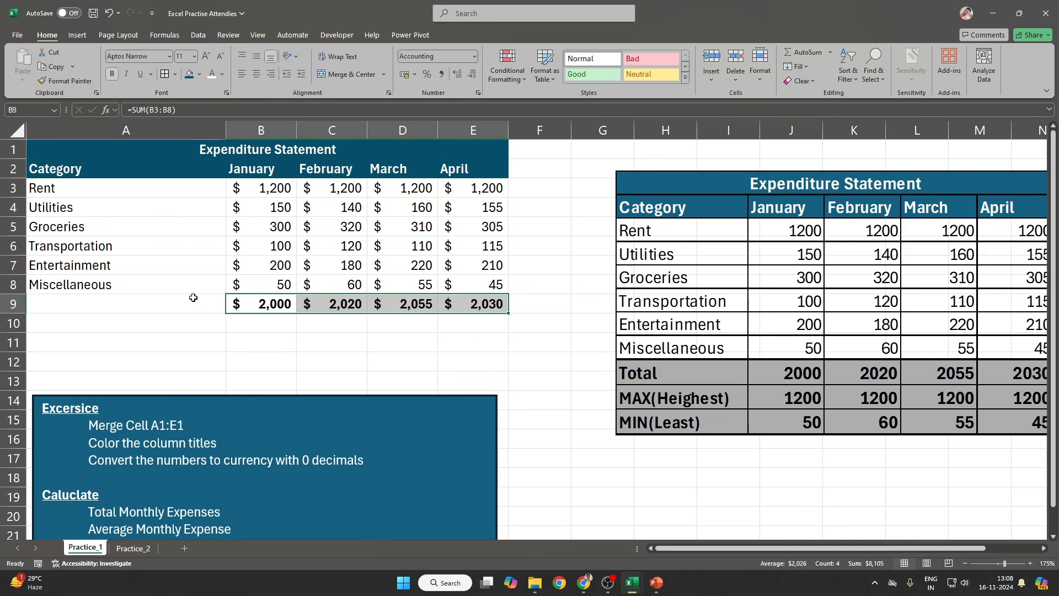
{"action": "left_click", "coordinate": [151, 297]}
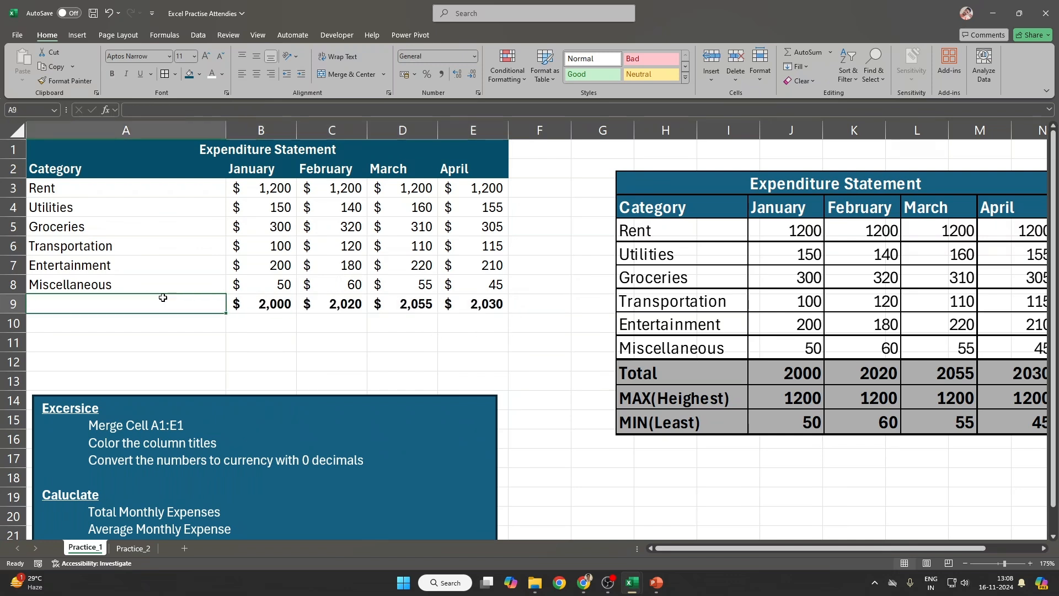
{"action": "type", "text": "Total"}
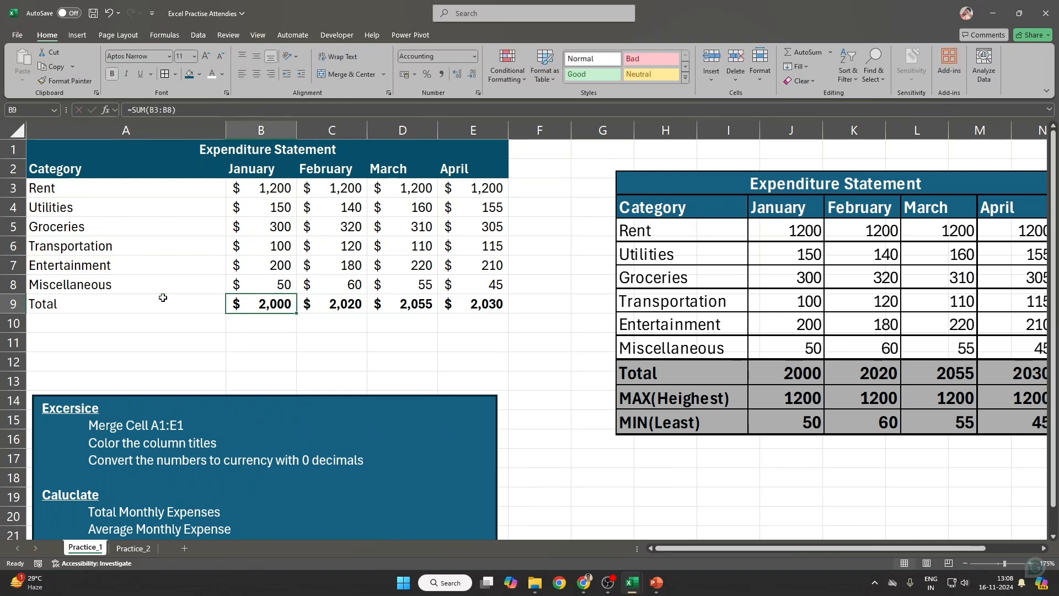
{"action": "key", "text": "ctrl+b"}
{"action": "key", "text": "Return"}
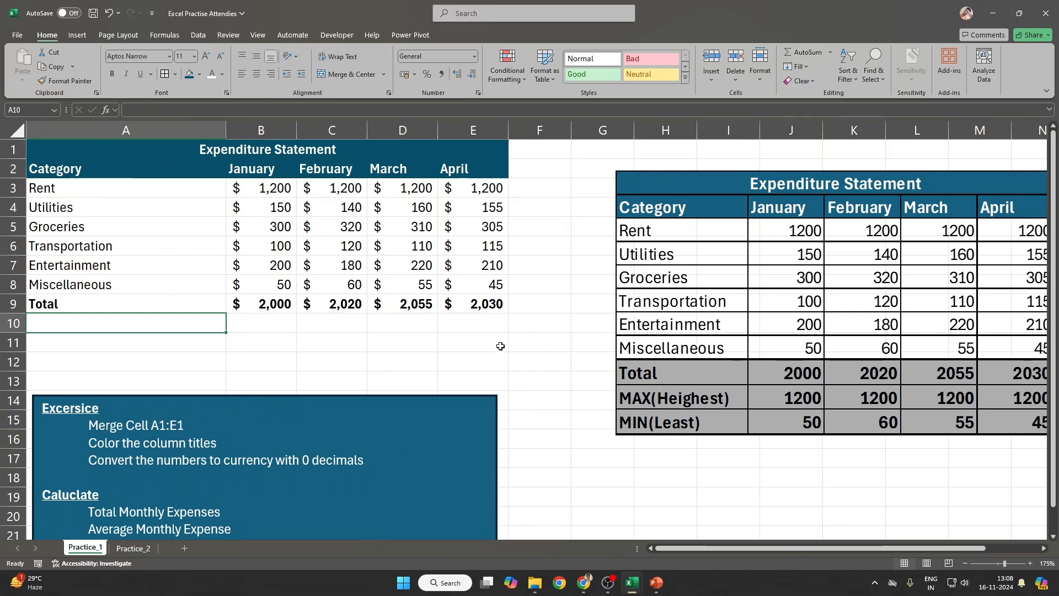
Step: Label A10 'Average' in bold, then paste an enlarged snip of the AutoSum function list over the right table
{"action": "type", "text": "Average"}
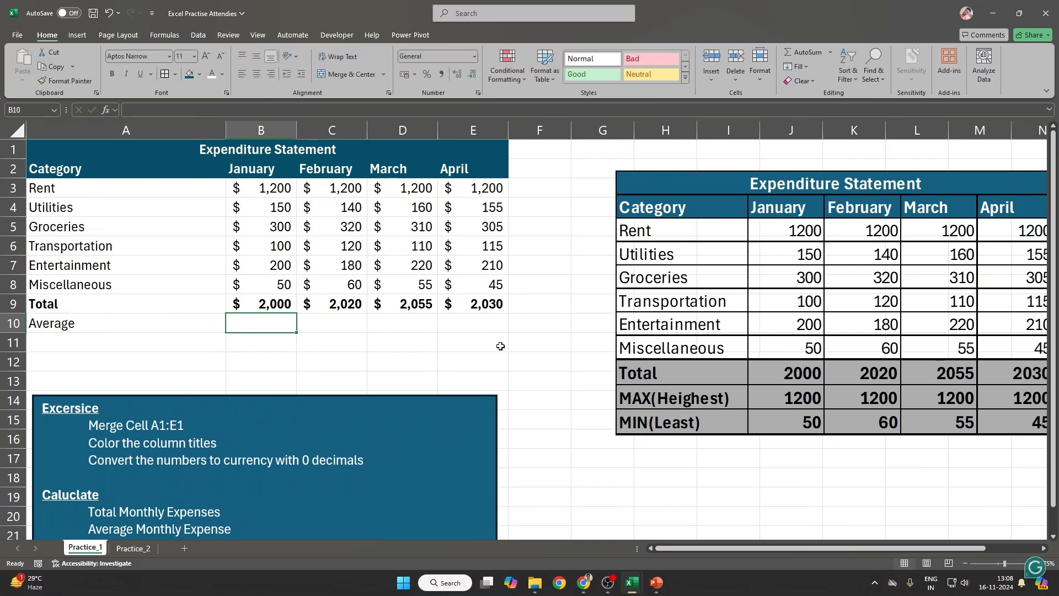
{"action": "key", "text": "ctrl+b"}
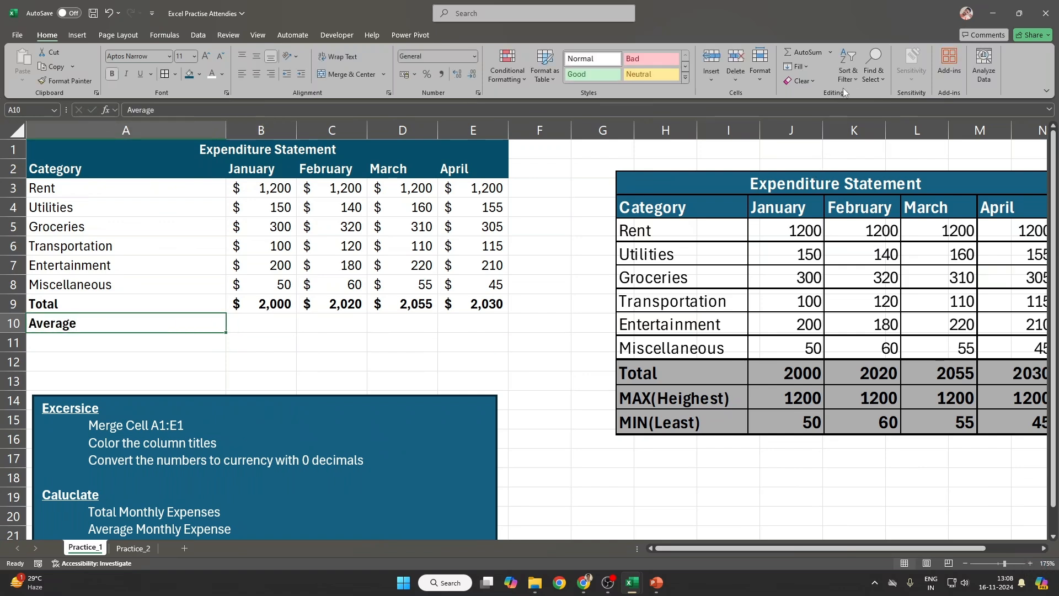
{"action": "left_click", "coordinate": [830, 53]}
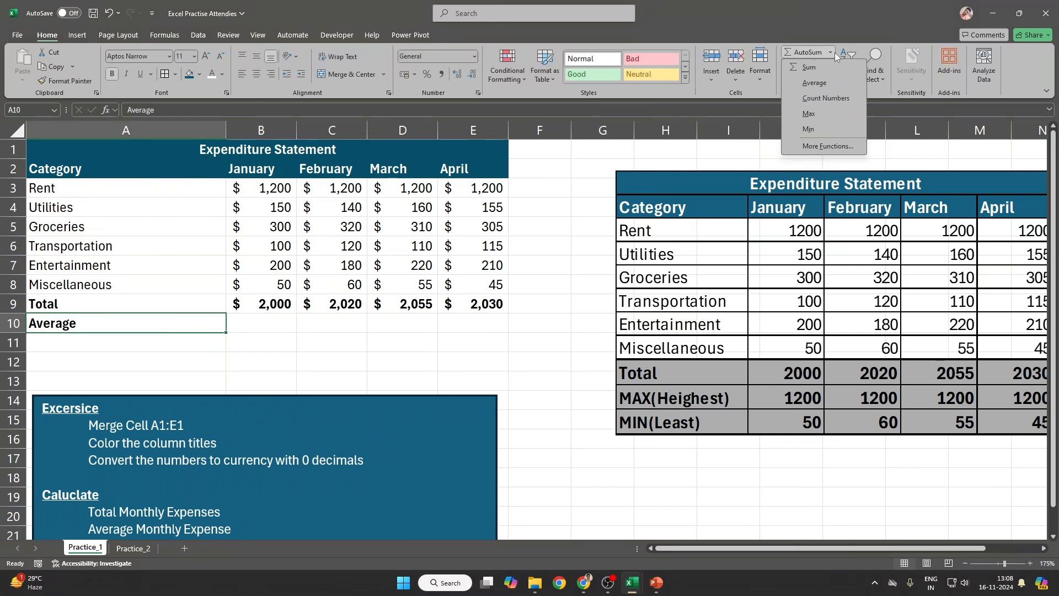
{"action": "key", "text": "super+shift+s"}
{"action": "left_click_drag", "start_coordinate": [779, 43], "coordinate": [872, 156]}
{"action": "key", "text": "ctrl+v"}
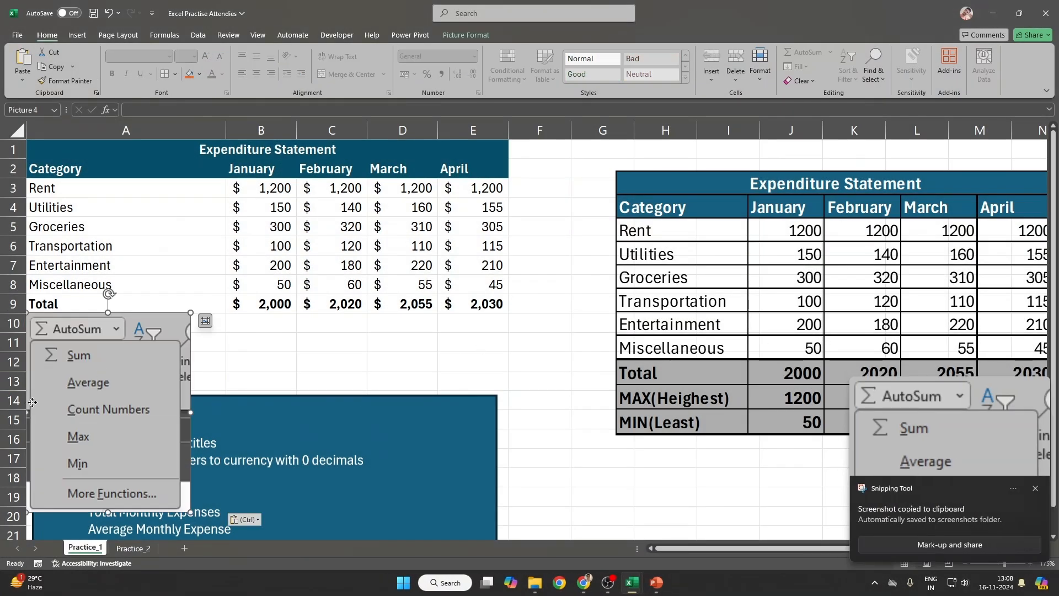
{"action": "left_click_drag", "start_coordinate": [32, 403], "coordinate": [615, 266]}
{"action": "left_click_drag", "start_coordinate": [774, 376], "coordinate": [735, 349]}
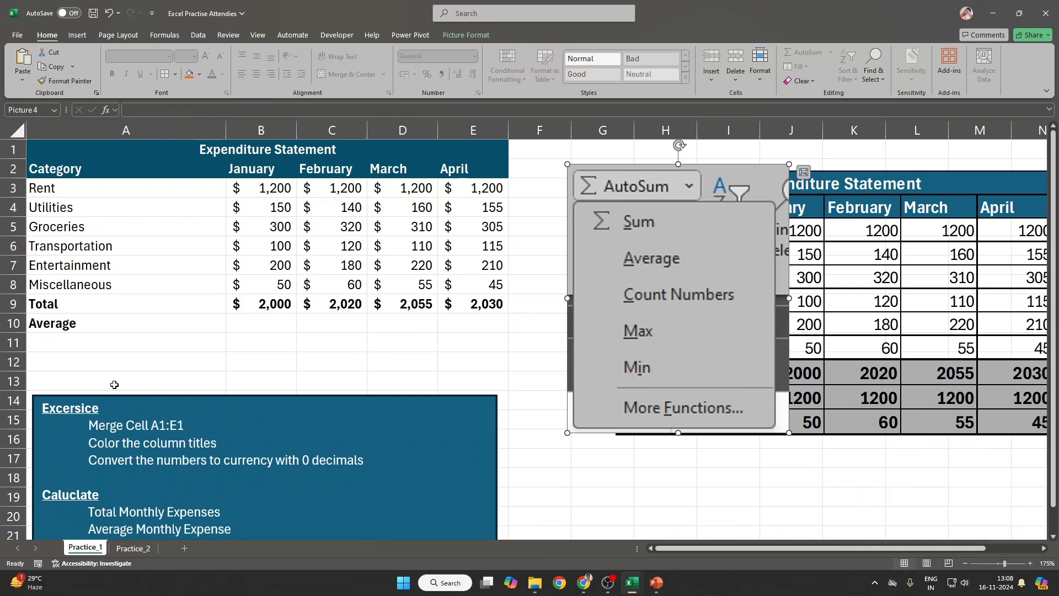
Step: Put a bold AVERAGE of B3:B8 in B10 and copy it to C10:E10 ($333, $337, $343, $338)
{"action": "left_click", "coordinate": [258, 322]}
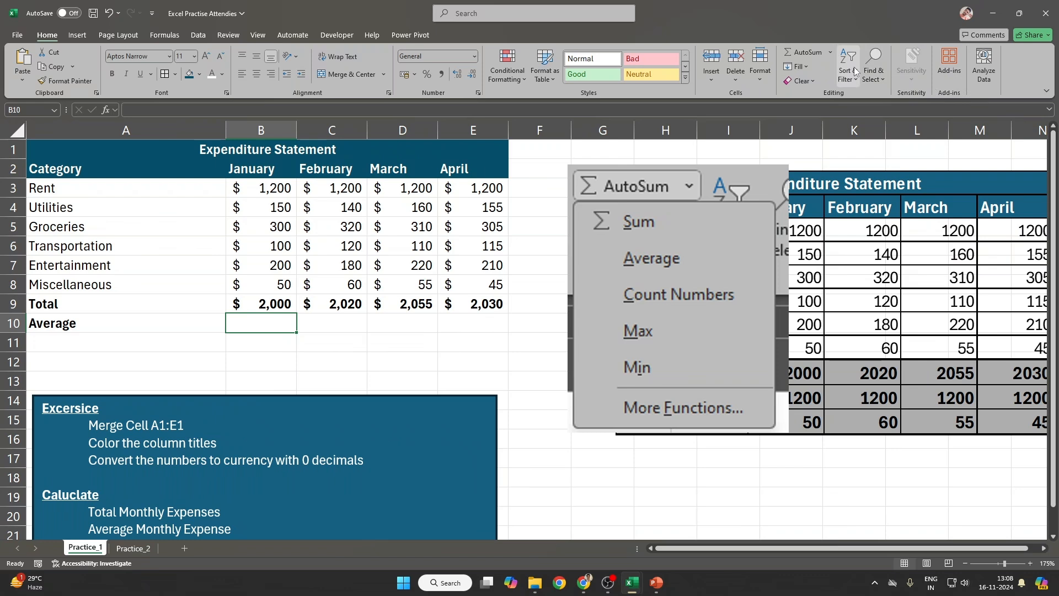
{"action": "left_click", "coordinate": [831, 52]}
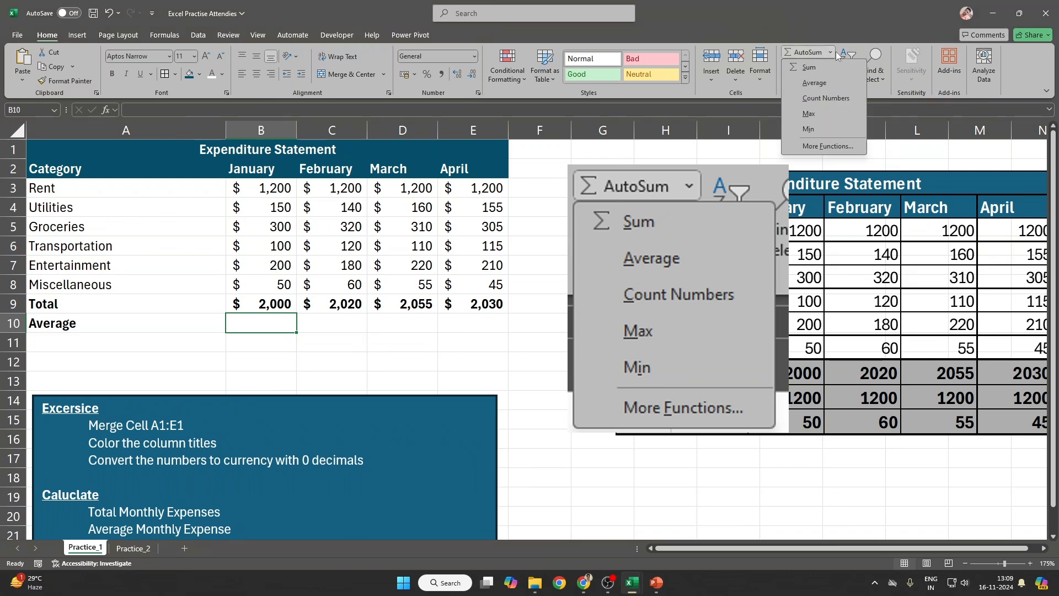
{"action": "left_click", "coordinate": [833, 83]}
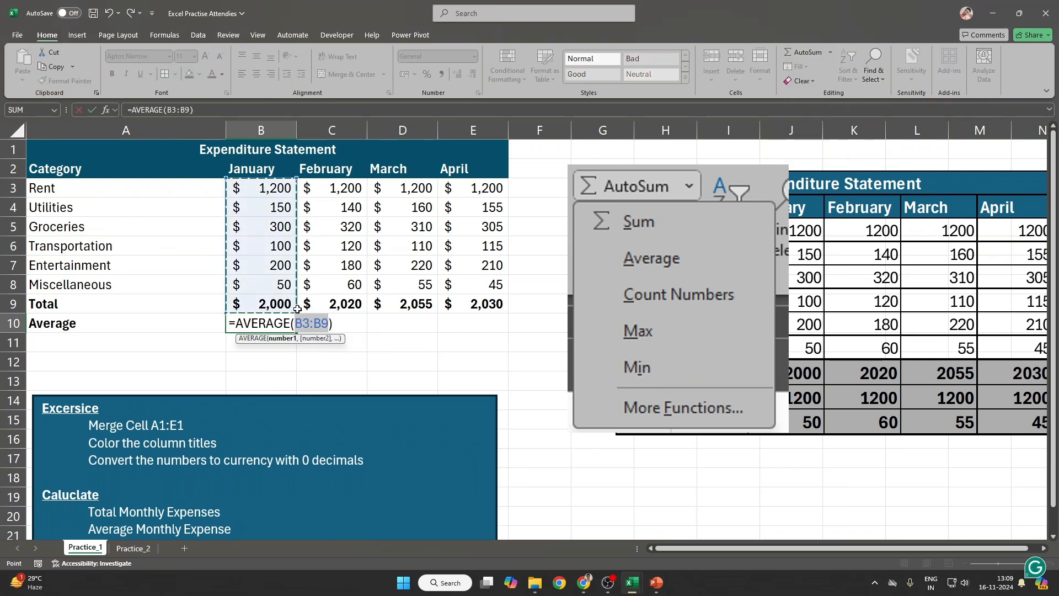
{"action": "left_click_drag", "start_coordinate": [273, 191], "coordinate": [274, 285]}
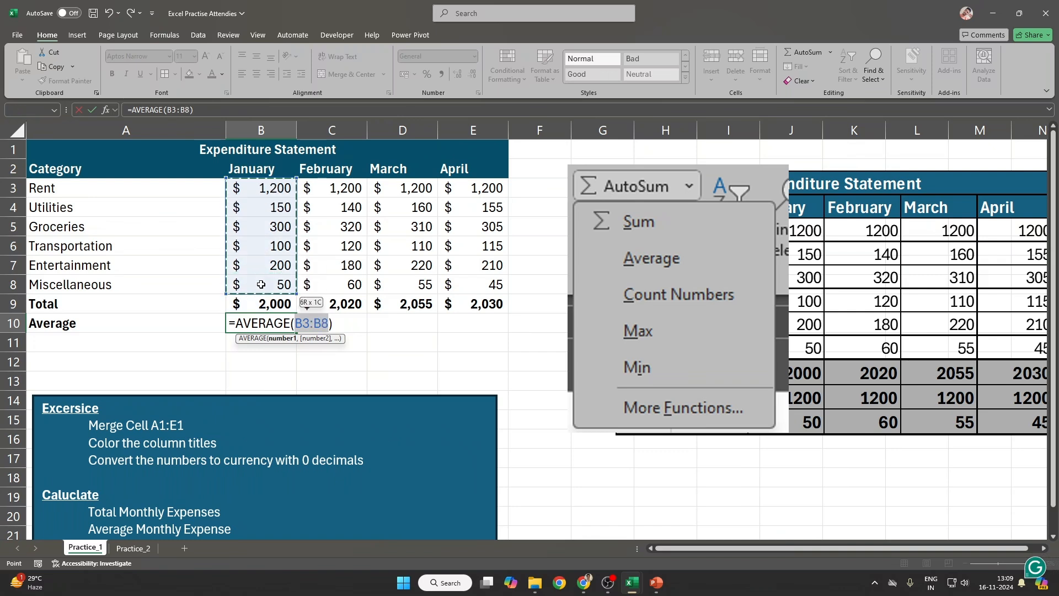
{"action": "left_click", "coordinate": [4, 304]}
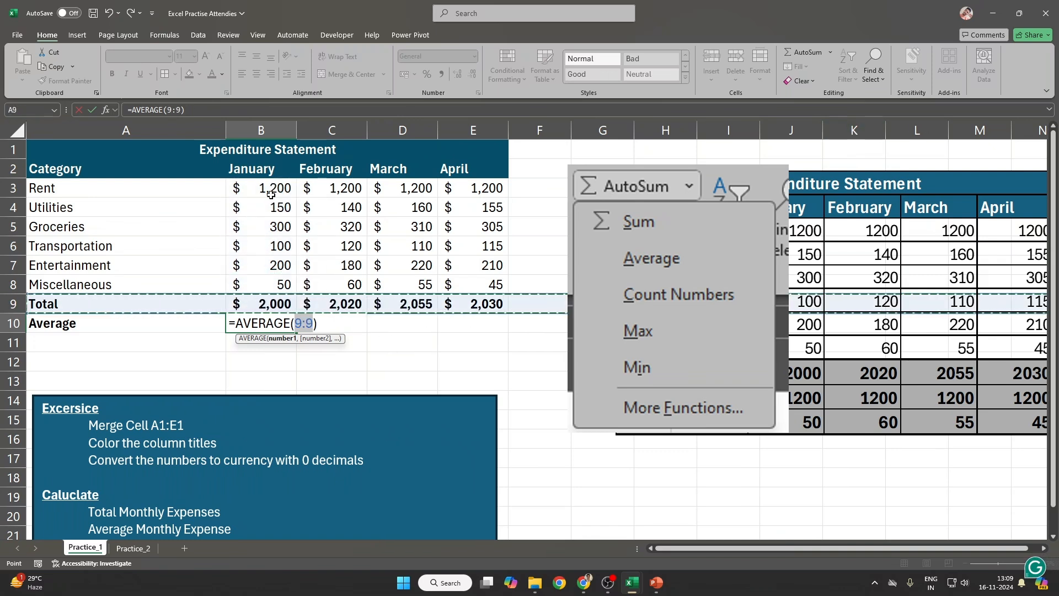
{"action": "left_click_drag", "start_coordinate": [273, 191], "coordinate": [263, 282]}
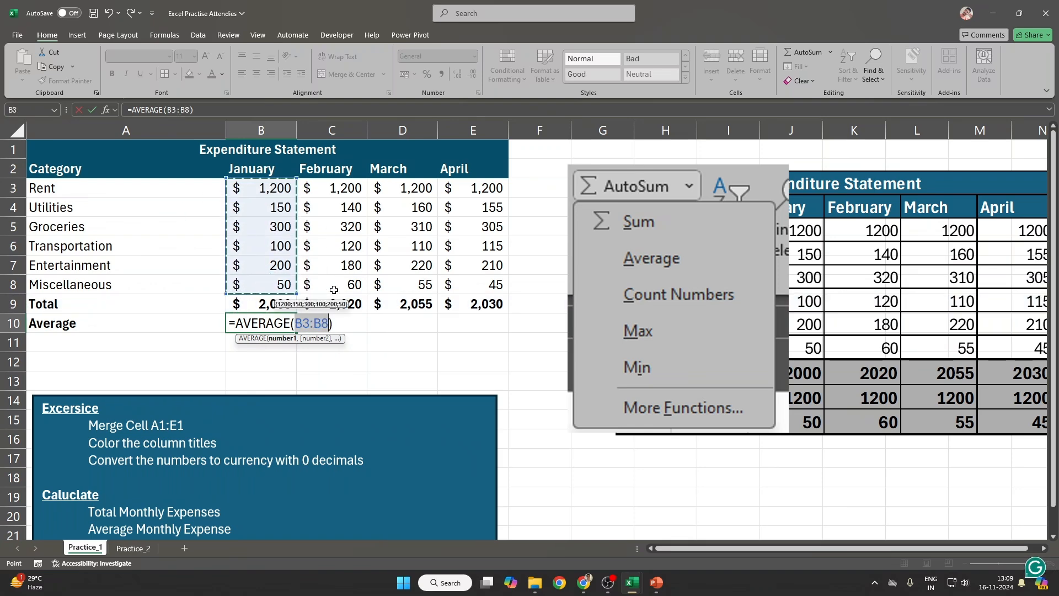
{"action": "key", "text": "ctrl+Return"}
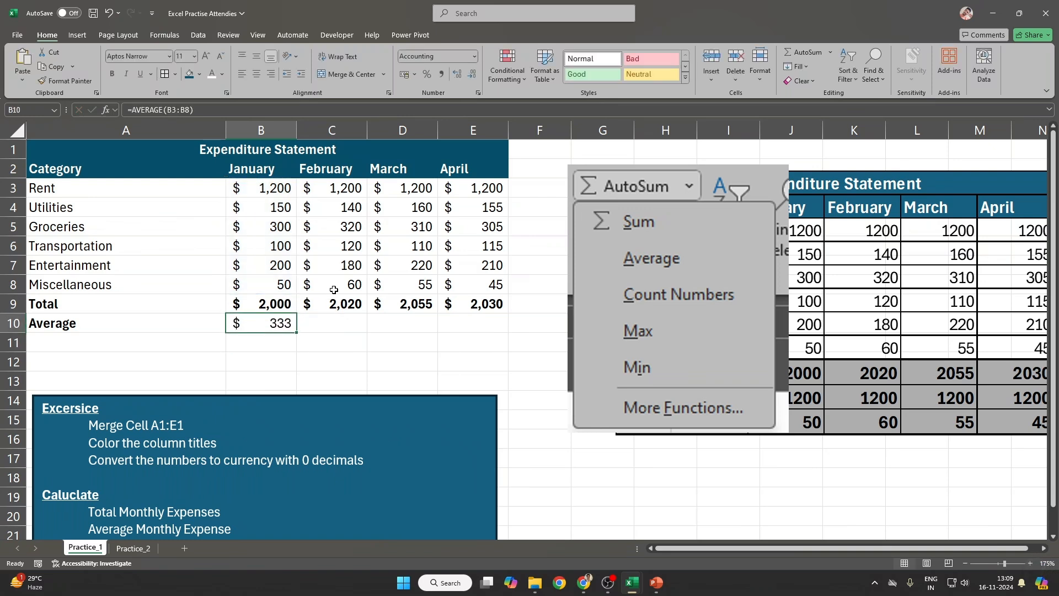
{"action": "key", "text": "ctrl+b"}
{"action": "key", "text": "ctrl+c"}
{"action": "key", "text": "shift+Right"}
{"action": "key", "text": "shift+Right"}
{"action": "key", "text": "shift+Right"}
{"action": "key", "text": "ctrl+v"}
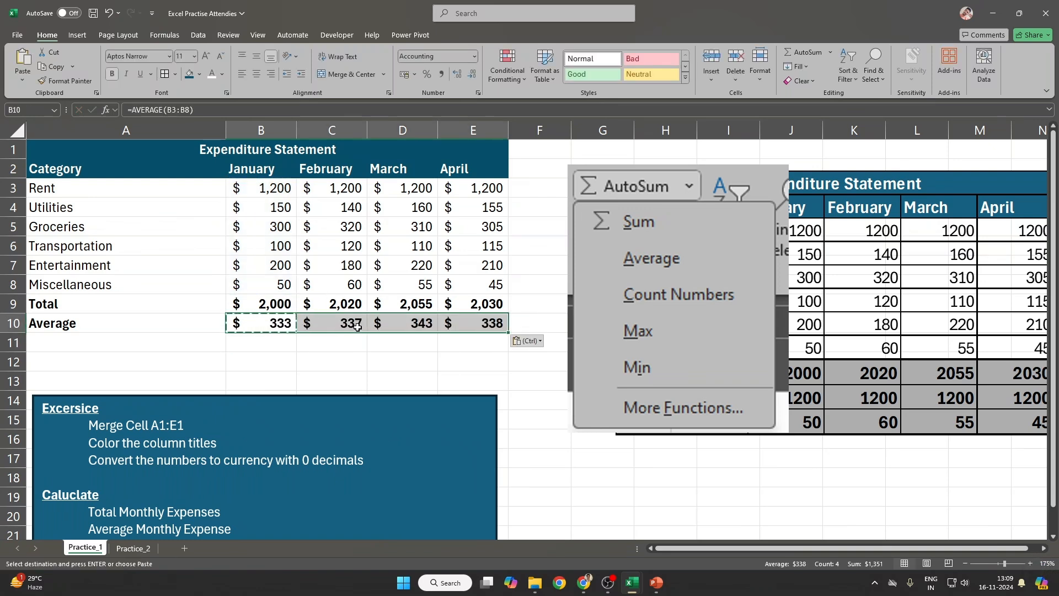
Step: Delete the pasted function-list screenshot from the sheet
{"action": "left_click", "coordinate": [360, 342]}
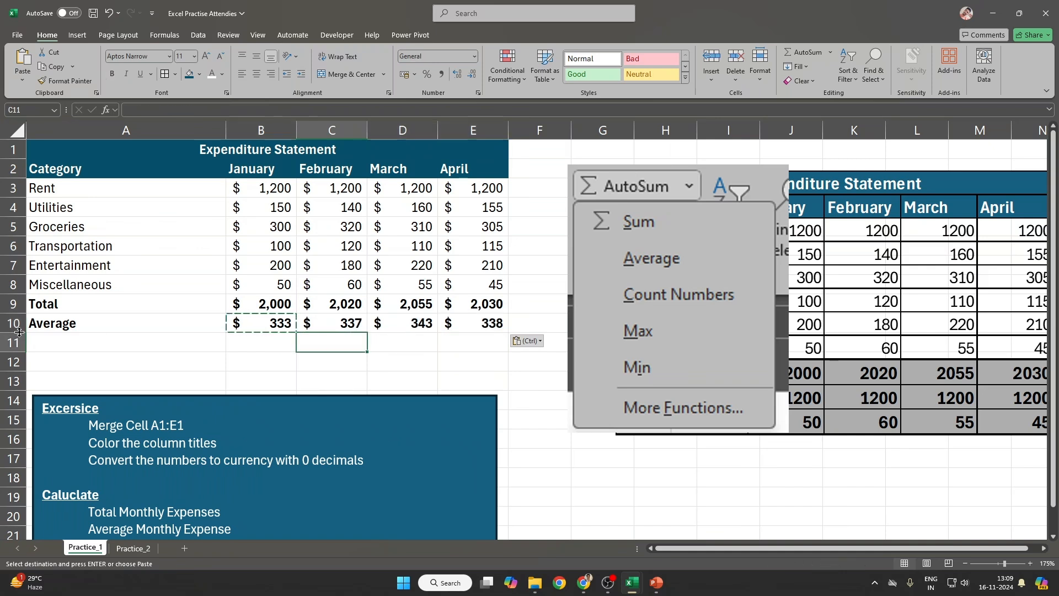
{"action": "left_click", "coordinate": [121, 347]}
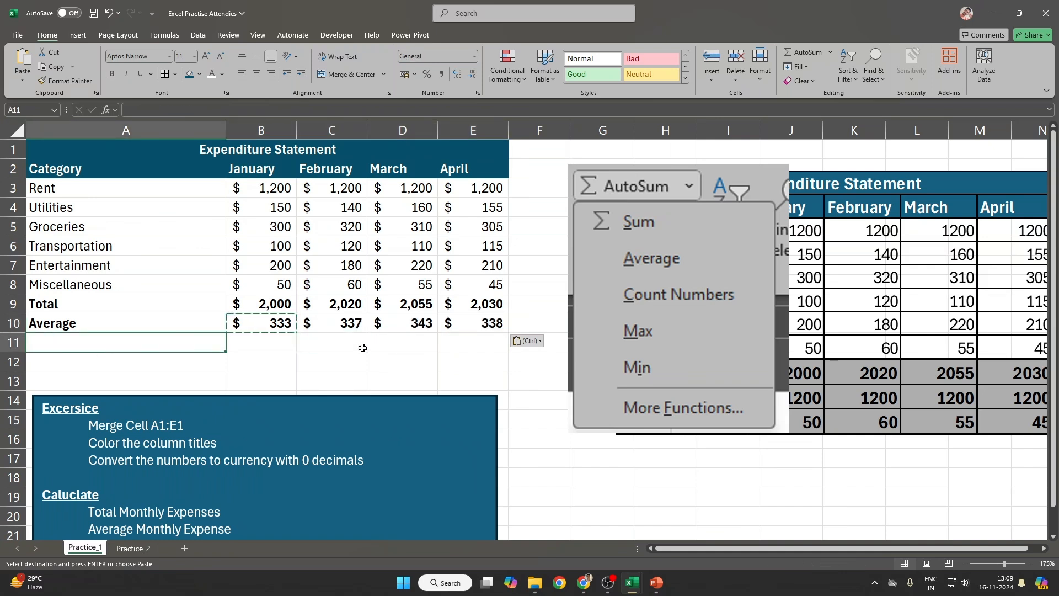
{"action": "scroll", "coordinate": [514, 372], "scroll_direction": "down", "scroll_amount": 1}
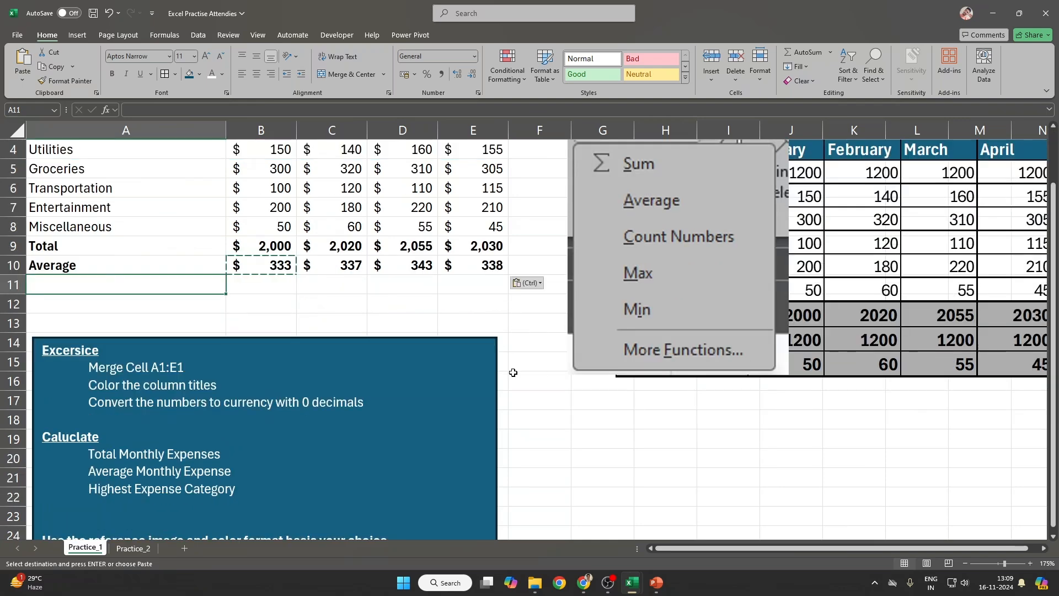
{"action": "scroll", "coordinate": [515, 373], "scroll_direction": "up", "scroll_amount": 1}
{"action": "left_click", "coordinate": [701, 270]}
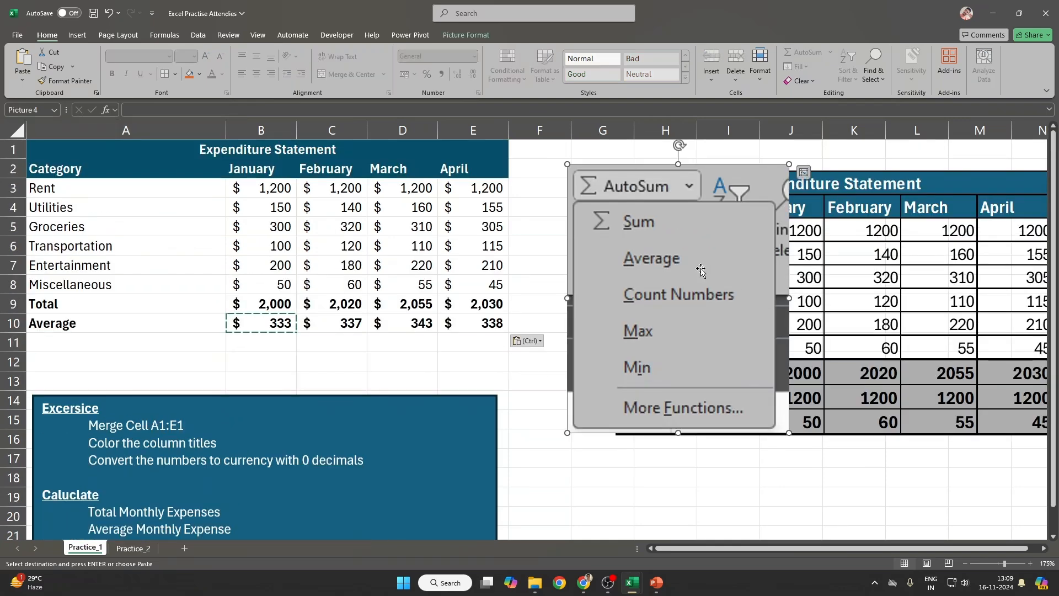
{"action": "key", "text": "Delete"}
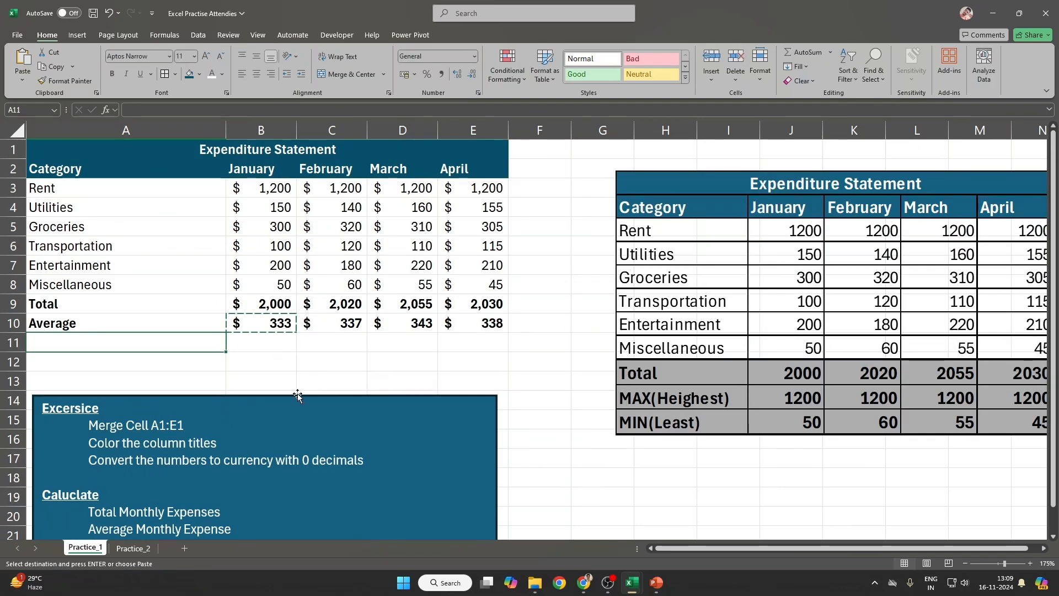
{"action": "scroll", "coordinate": [298, 395], "scroll_direction": "down", "scroll_amount": 1}
Step: Label row 11 as MAX in cell A11
{"action": "scroll", "coordinate": [297, 395], "scroll_direction": "down", "scroll_amount": 1}
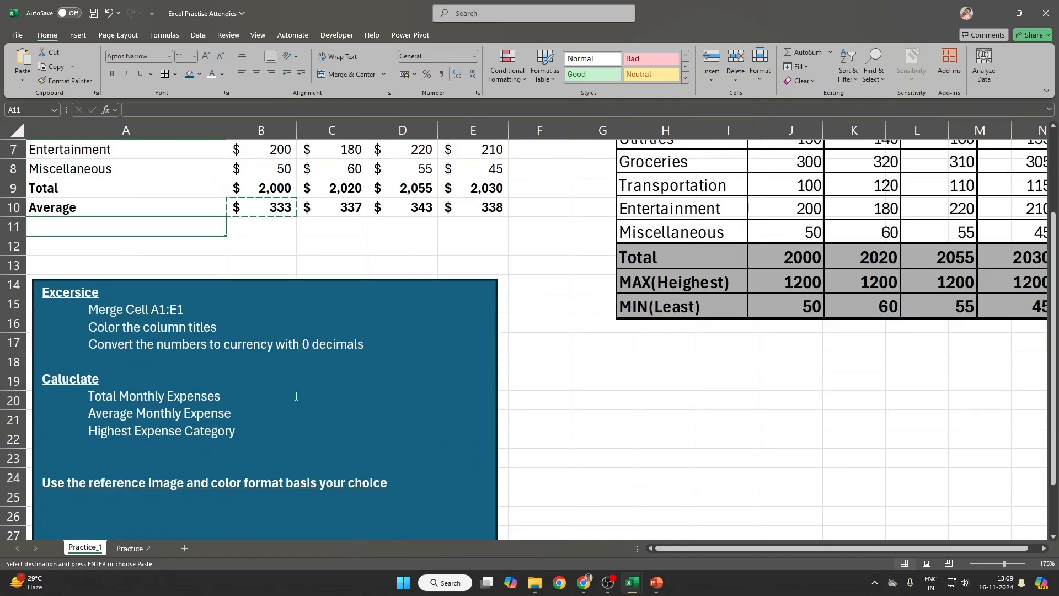
{"action": "scroll", "coordinate": [296, 396], "scroll_direction": "up", "scroll_amount": 2}
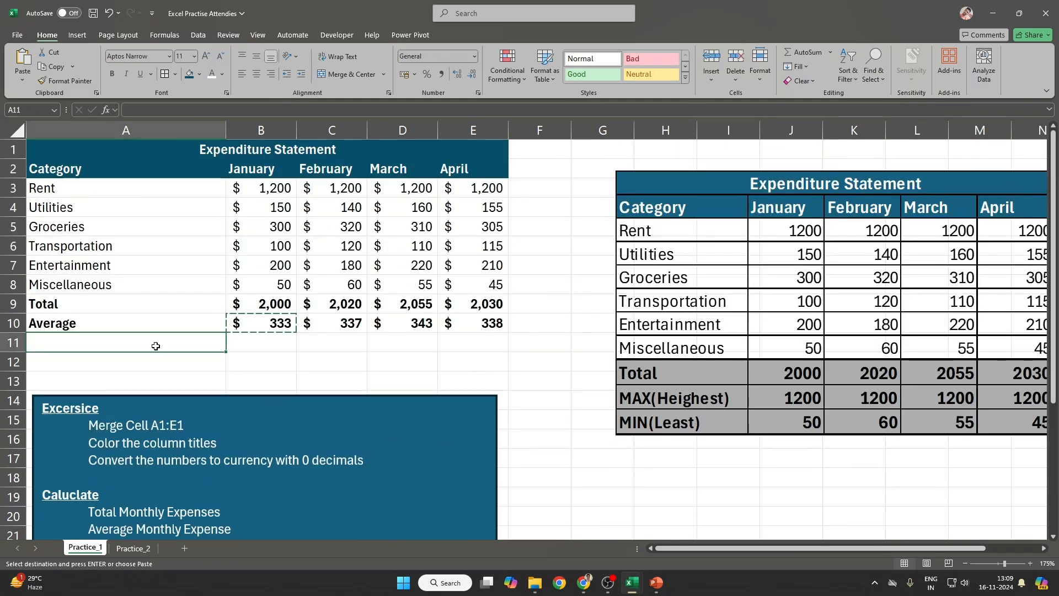
{"action": "type", "text": "MAX"}
{"action": "key", "text": "Tab"}
{"action": "scroll", "coordinate": [182, 386], "scroll_direction": "down", "scroll_amount": 5}
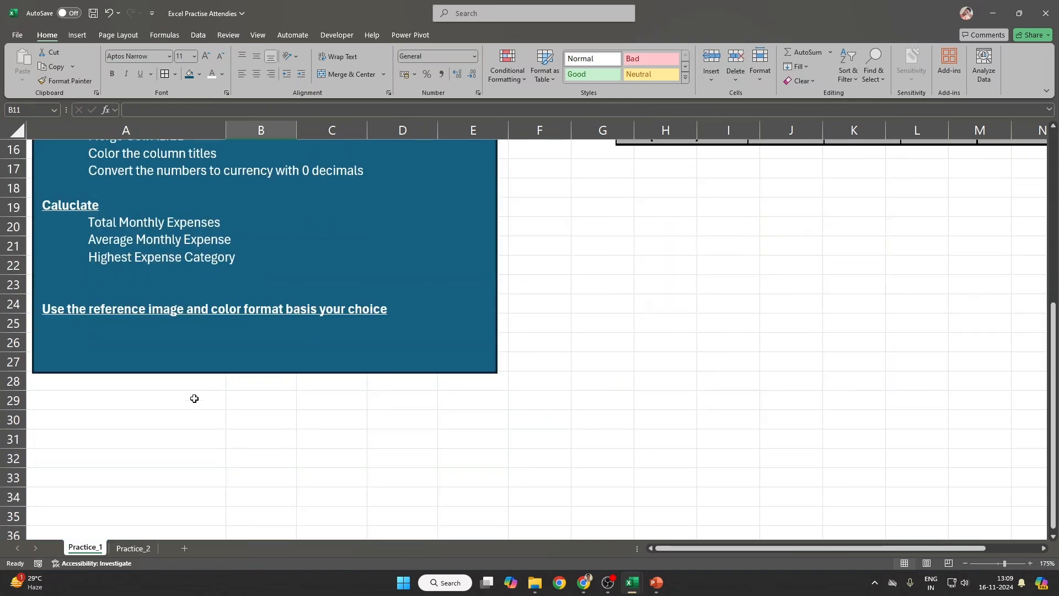
{"action": "left_click_drag", "start_coordinate": [88, 248], "coordinate": [328, 271]}
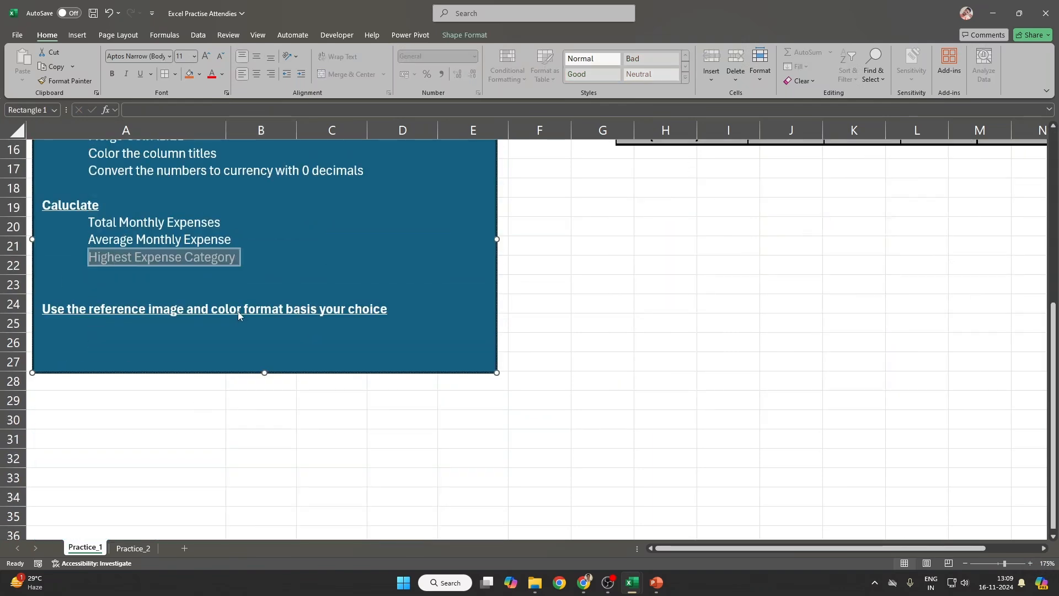
{"action": "scroll", "coordinate": [249, 310], "scroll_direction": "up", "scroll_amount": 5}
Step: Enter =MAX(B3:B8) in B11 for January's highest expense
{"action": "left_click", "coordinate": [261, 338]}
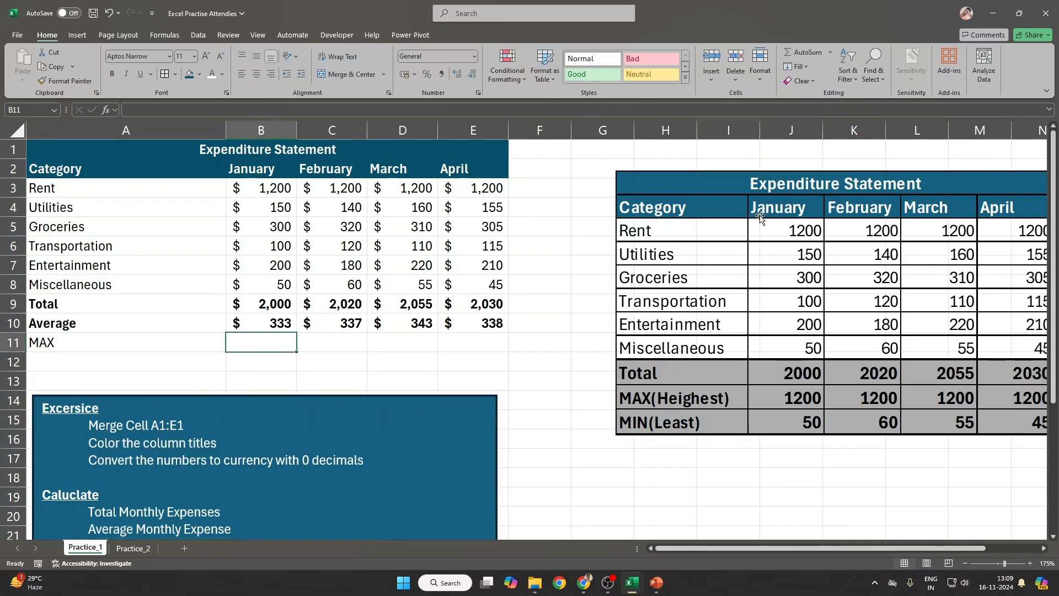
{"action": "left_click", "coordinate": [832, 53]}
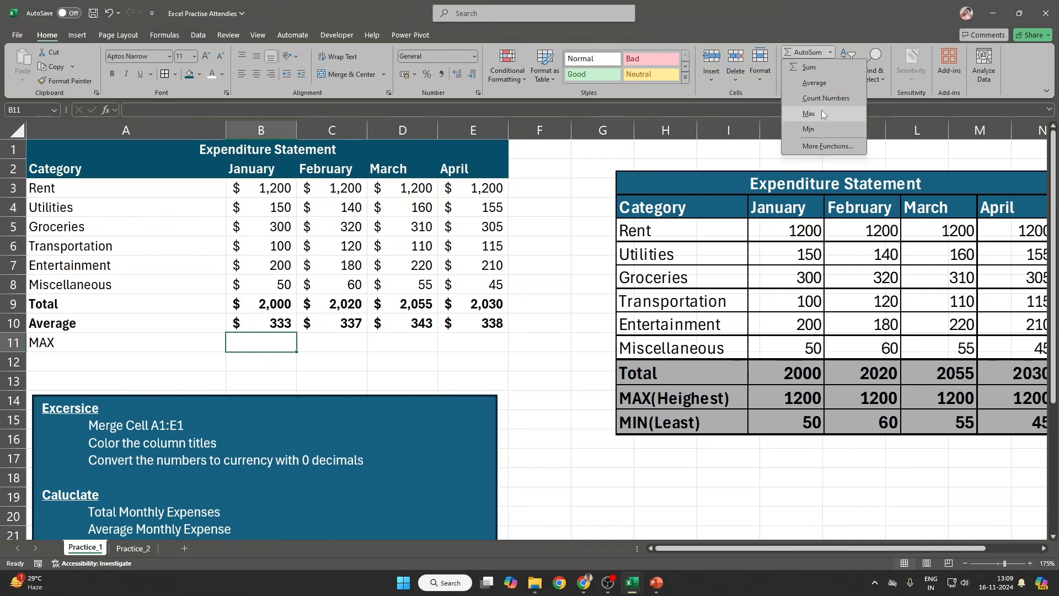
{"action": "left_click", "coordinate": [301, 361]}
{"action": "type", "text": "=<AX"}
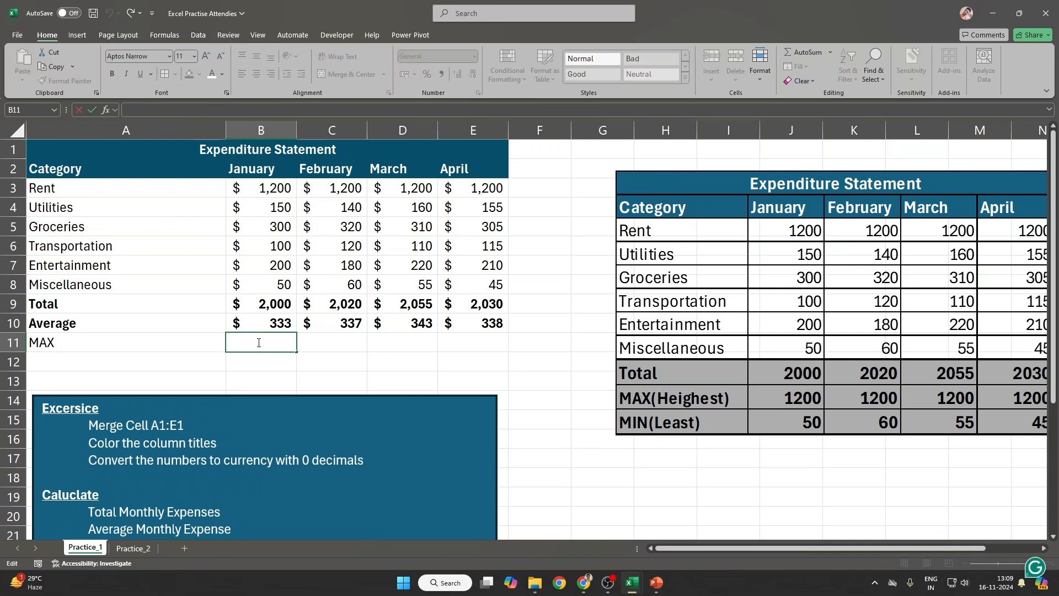
{"action": "key", "text": "BackSpace"}
{"action": "key", "text": "BackSpace"}
{"action": "key", "text": "BackSpace"}
{"action": "type", "text": "MAX("}
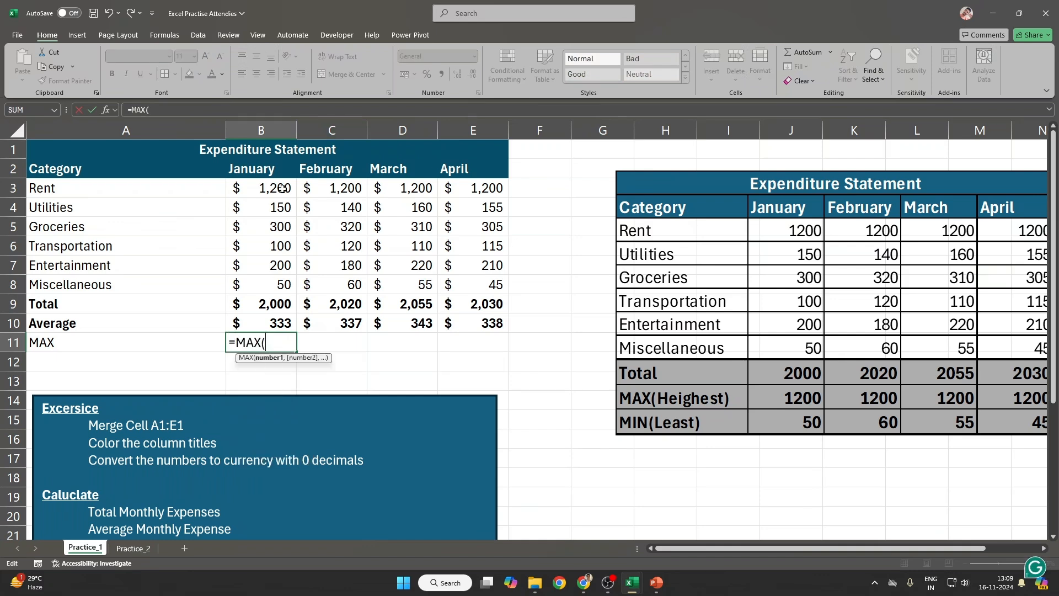
{"action": "left_click_drag", "start_coordinate": [281, 188], "coordinate": [271, 278]}
{"action": "left_click_drag", "start_coordinate": [271, 279], "coordinate": [271, 279]}
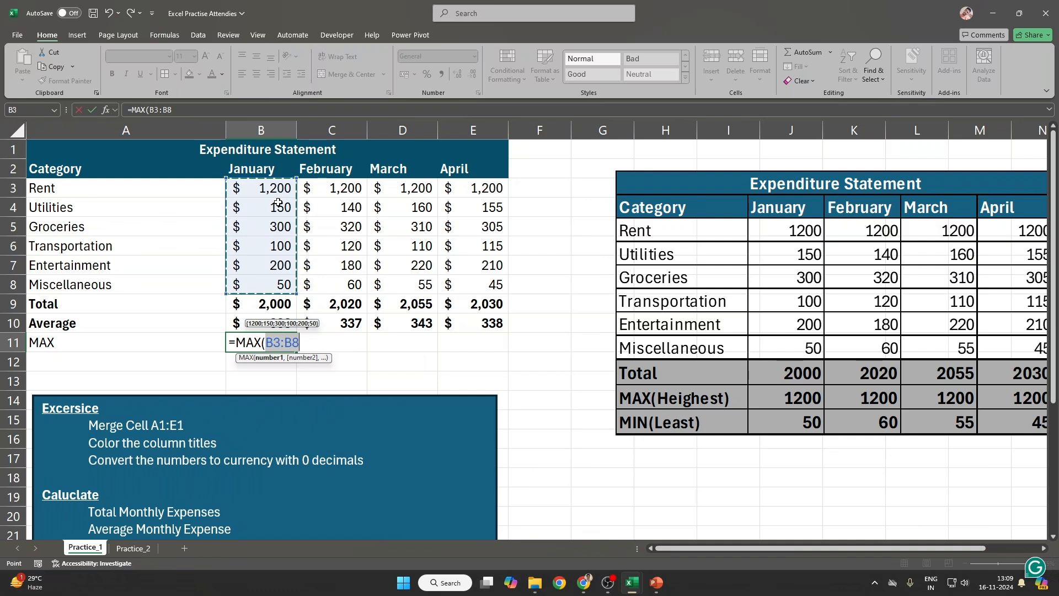
{"action": "type", "text": ")"}
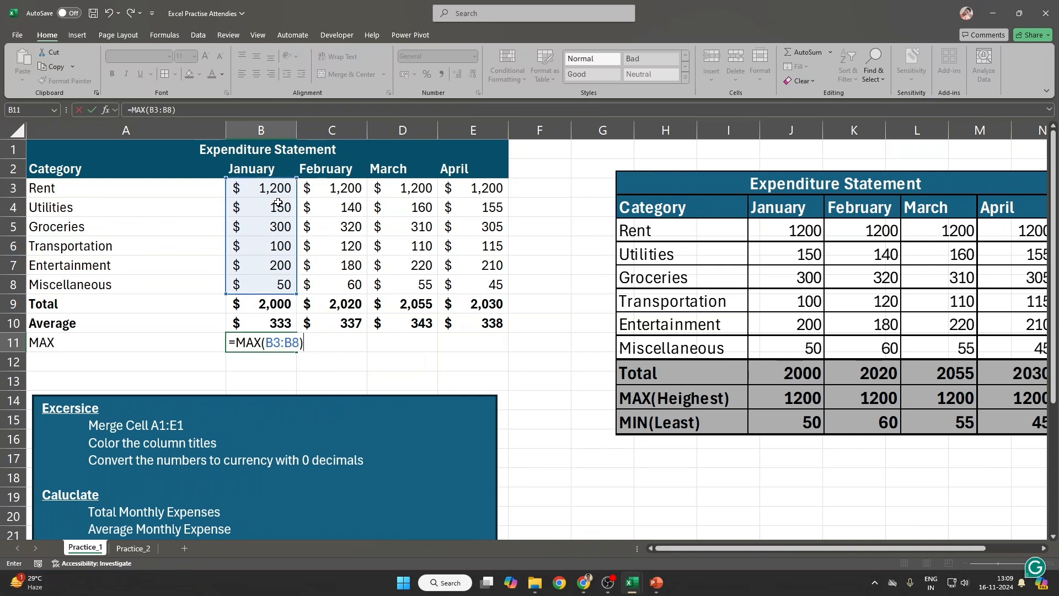
{"action": "key", "text": "Return"}
Step: Copy the MAX formula to C11:E11 and make row 11's $1,200 results bold
{"action": "key", "text": "Up"}
{"action": "key", "text": "ctrl+c"}
{"action": "key", "text": "shift+Right"}
{"action": "key", "text": "shift+Right"}
{"action": "key", "text": "shift+Right"}
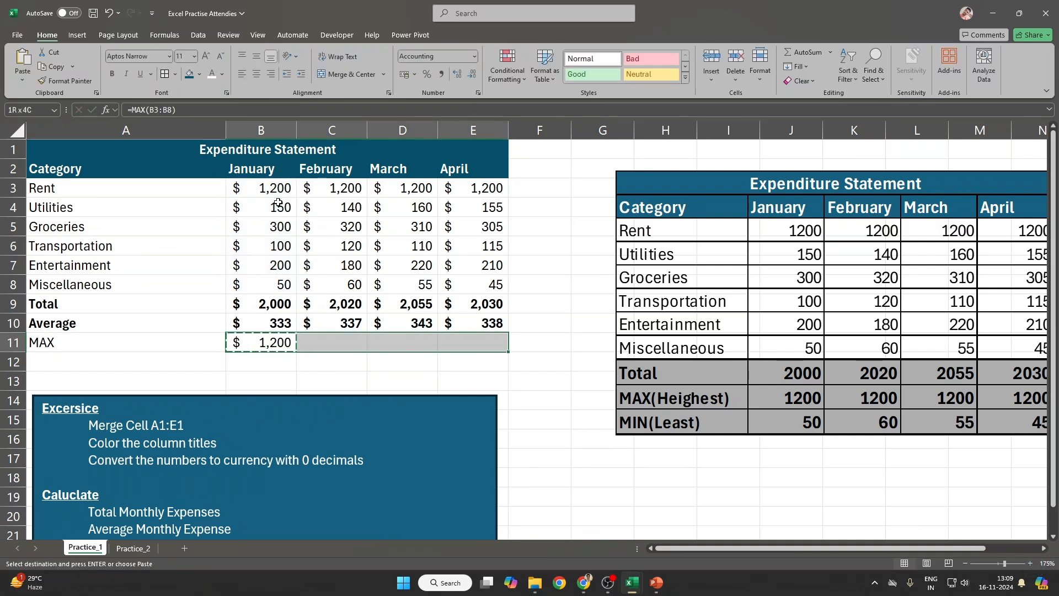
{"action": "key", "text": "ctrl+v"}
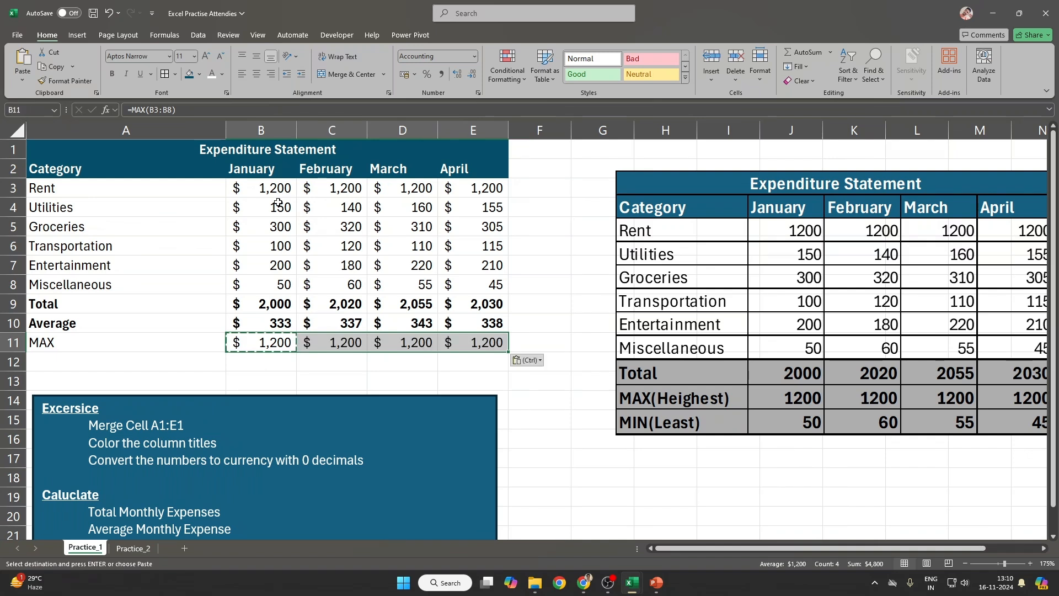
{"action": "key", "text": "ctrl+b"}
{"action": "left_click_drag", "start_coordinate": [86, 310], "coordinate": [475, 344]}
{"action": "left_click", "coordinate": [267, 340]}
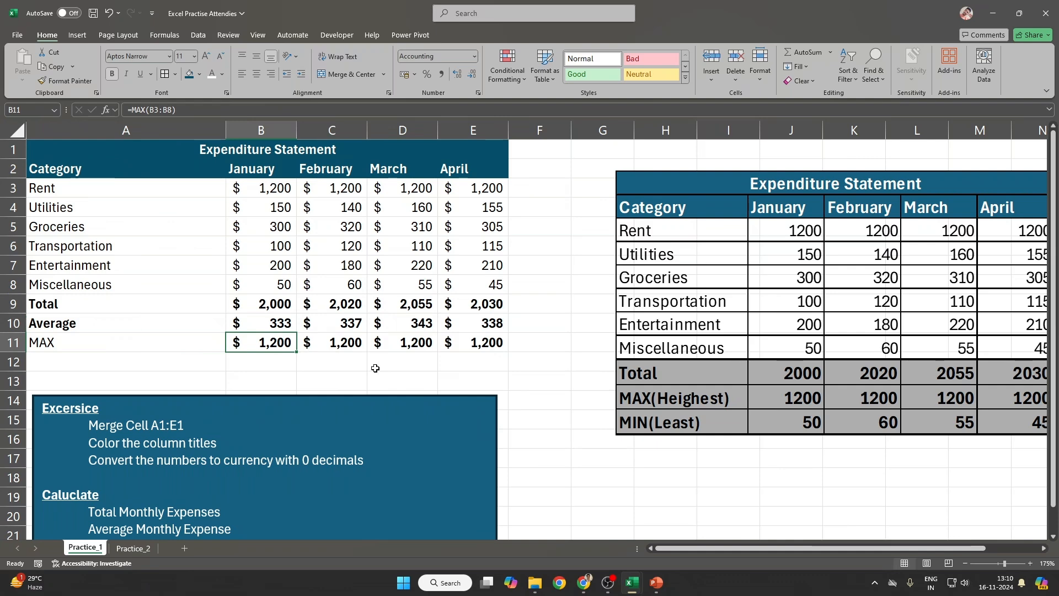
{"action": "key", "text": "Right"}
{"action": "key", "text": "Right"}
{"action": "key", "text": "Right"}
{"action": "key", "text": "Left"}
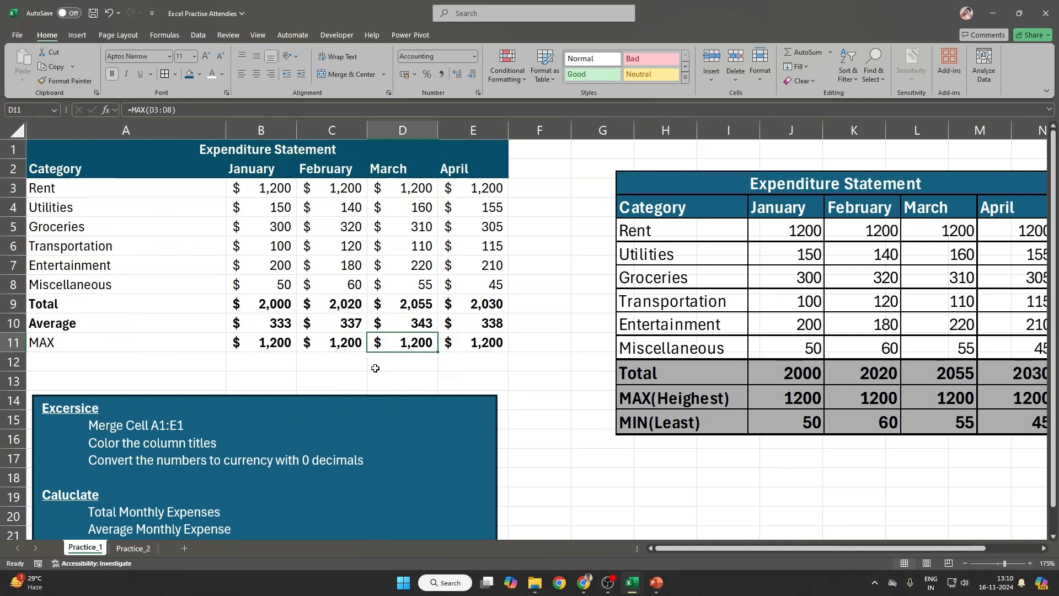
{"action": "key", "text": "Left"}
{"action": "key", "text": "F2"}
{"action": "key", "text": "Tab"}
{"action": "key", "text": "F2"}
{"action": "key", "text": "Tab"}
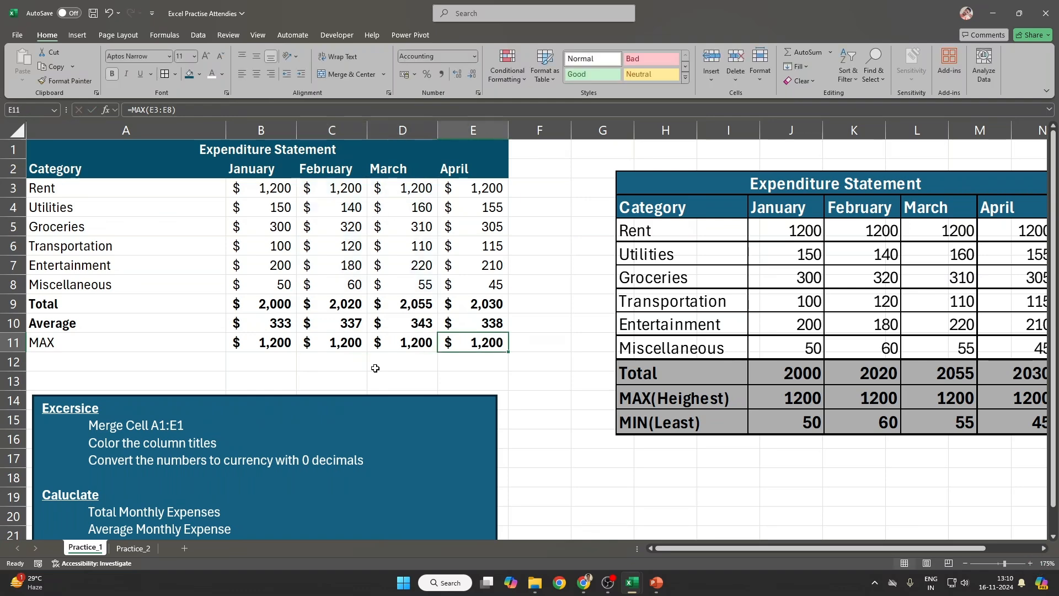
{"action": "key", "text": "F2"}
{"action": "key", "text": "shift+Tab"}
{"action": "key", "text": "Left"}
{"action": "key", "text": "Left"}
{"action": "key", "text": "F2"}
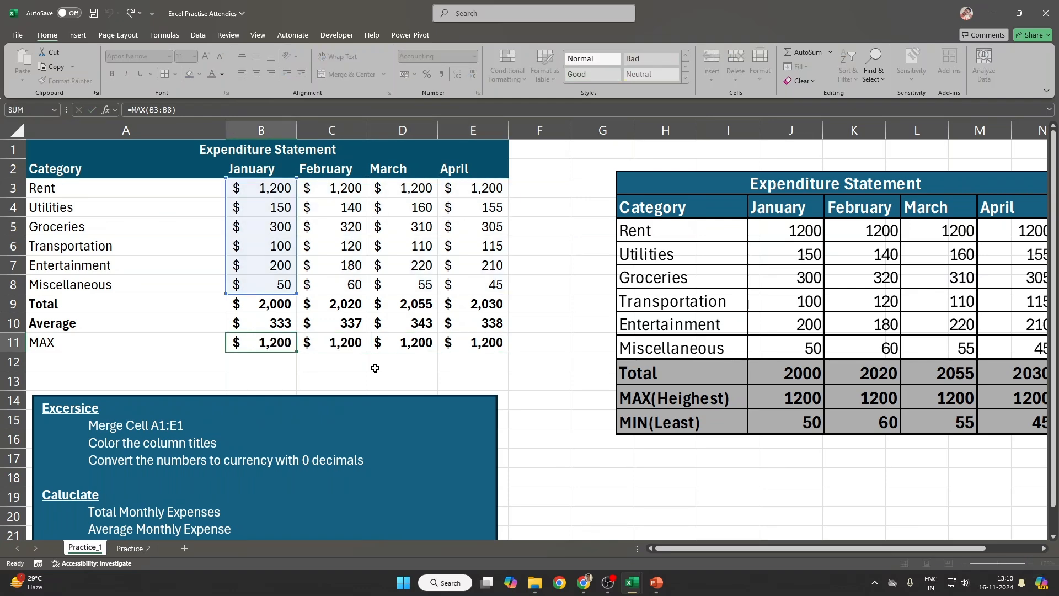
{"action": "key", "text": "Tab"}
{"action": "key", "text": "F2"}
{"action": "key", "text": "Tab"}
{"action": "key", "text": "F2"}
{"action": "key", "text": "Escape"}
{"action": "key", "text": "Right"}
{"action": "key", "text": "F2"}
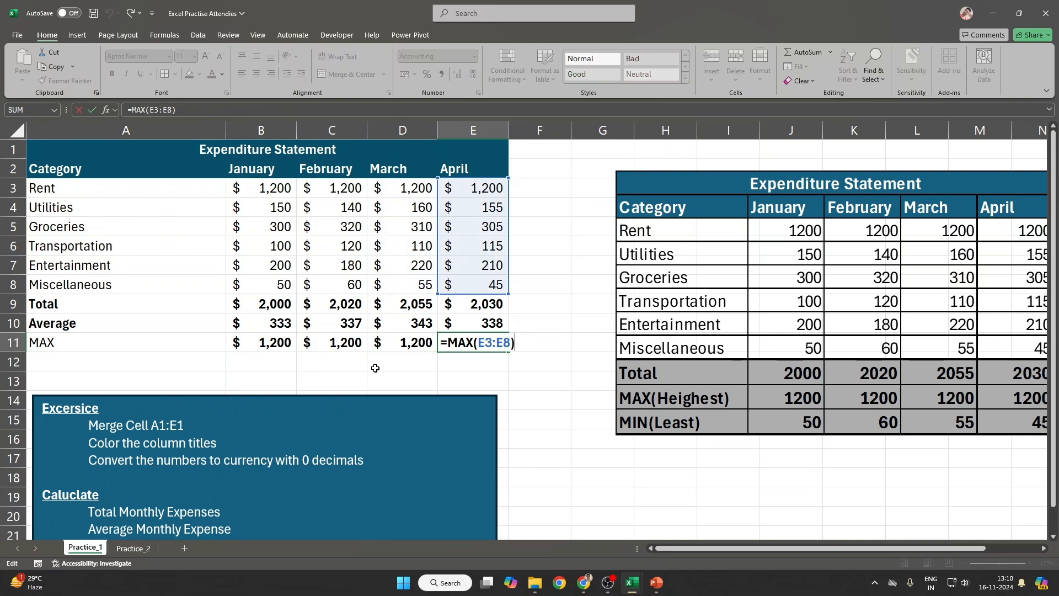
{"action": "key", "text": "Escape"}
{"action": "key", "text": "Left"}
{"action": "key", "text": "Left"}
{"action": "key", "text": "Left"}
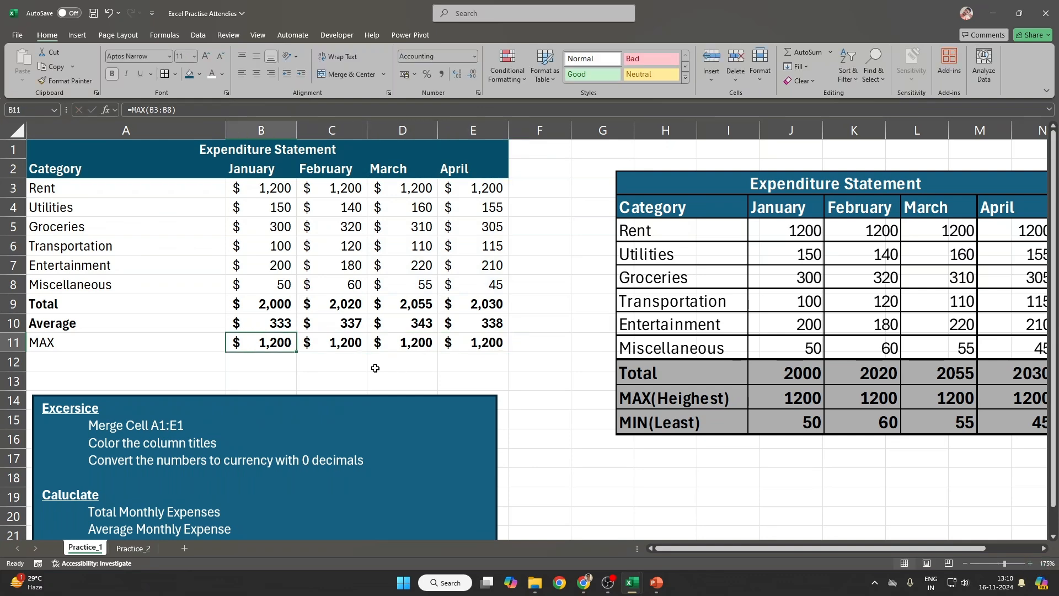
{"action": "key", "text": "Right"}
{"action": "key", "text": "F2"}
{"action": "key", "text": "Tab"}
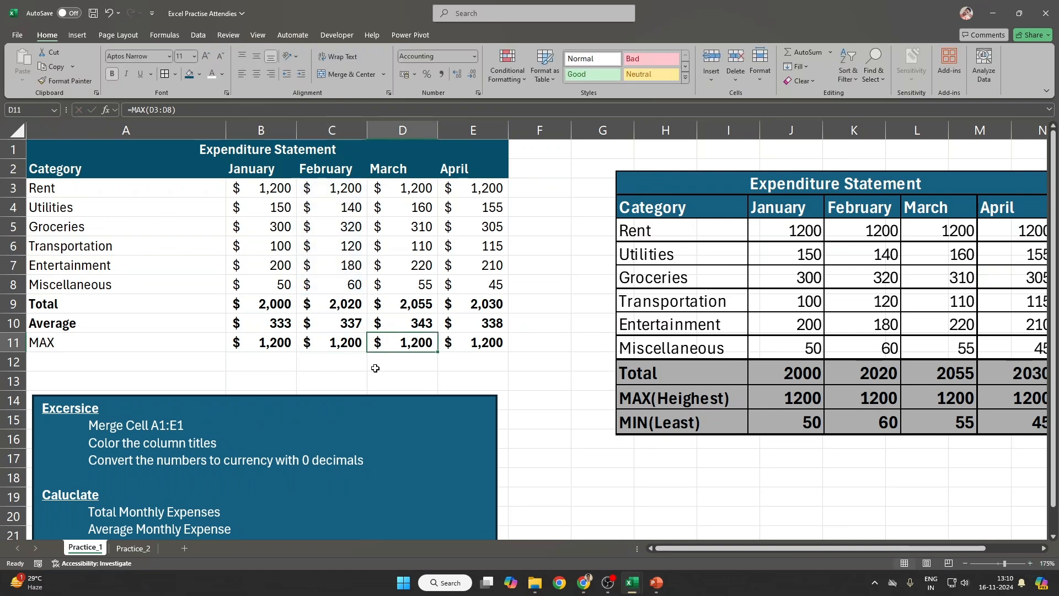
{"action": "key", "text": "F2"}
{"action": "key", "text": "Tab"}
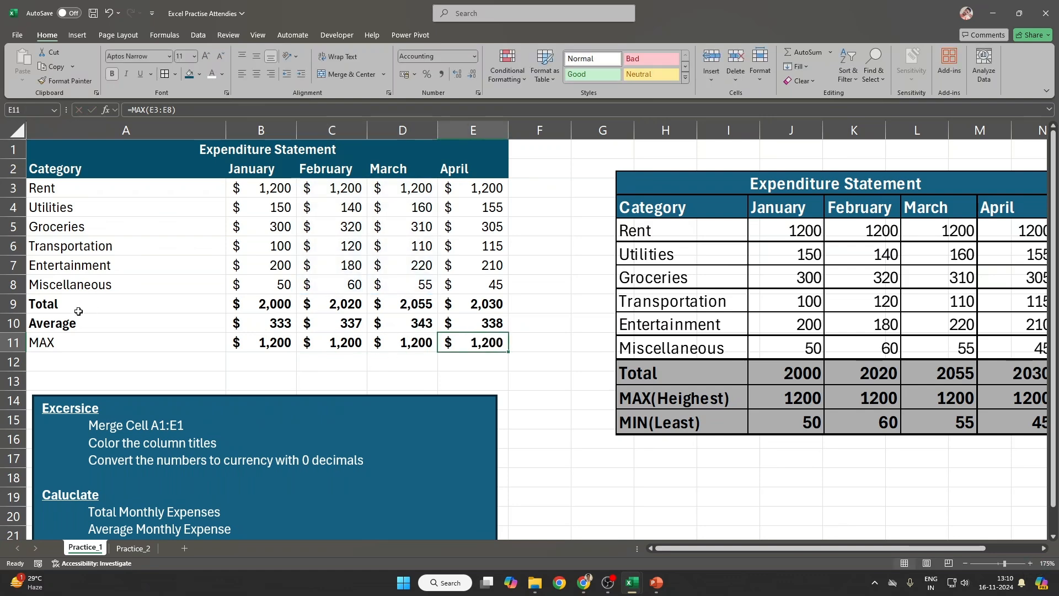
Step: Fill the Total, Average and MAX rows (A9:E11) with grey
{"action": "left_click_drag", "start_coordinate": [79, 311], "coordinate": [480, 338]}
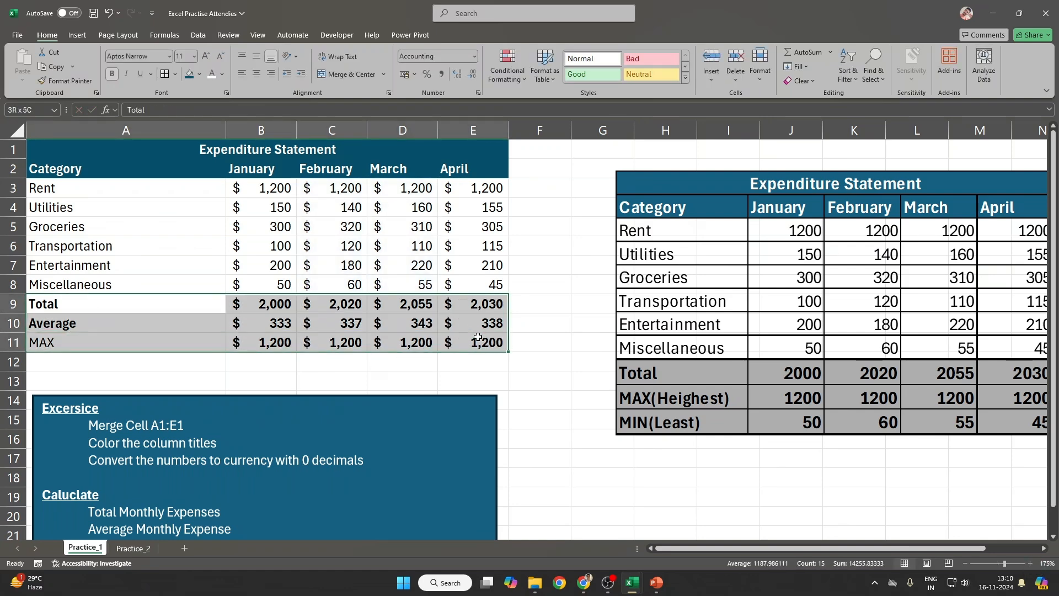
{"action": "left_click", "coordinate": [200, 74]}
{"action": "left_click", "coordinate": [207, 147]}
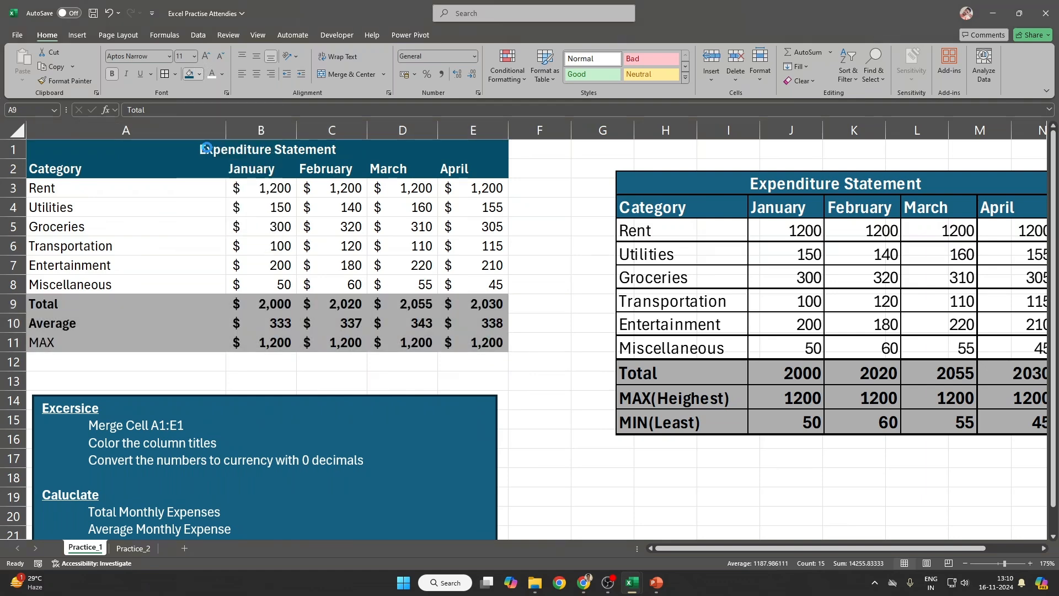
Step: Apply All Borders to the table A1:E11
{"action": "left_click_drag", "start_coordinate": [207, 147], "coordinate": [460, 332]}
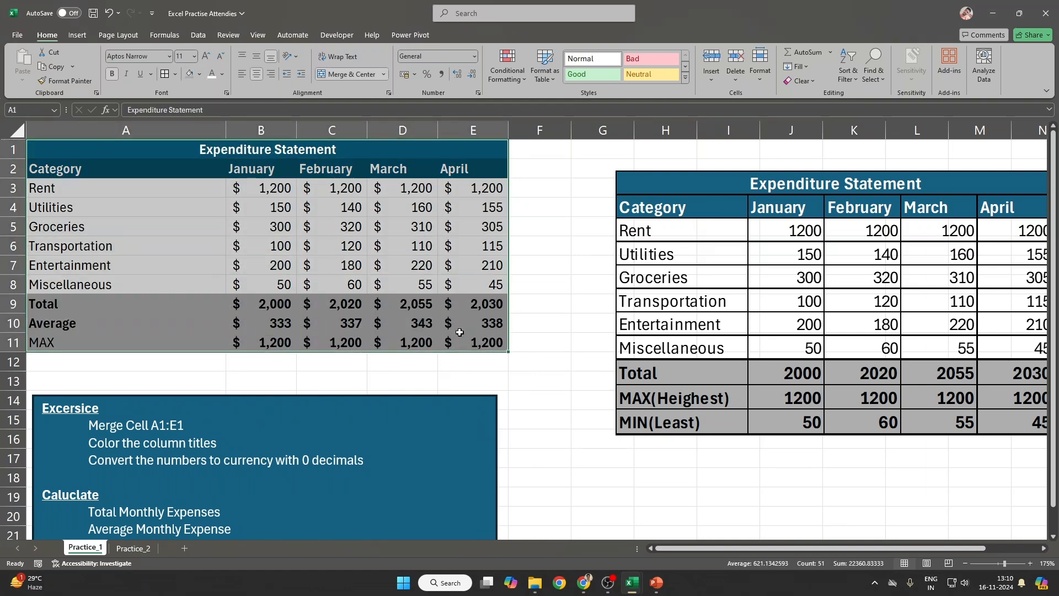
{"action": "left_click", "coordinate": [165, 75]}
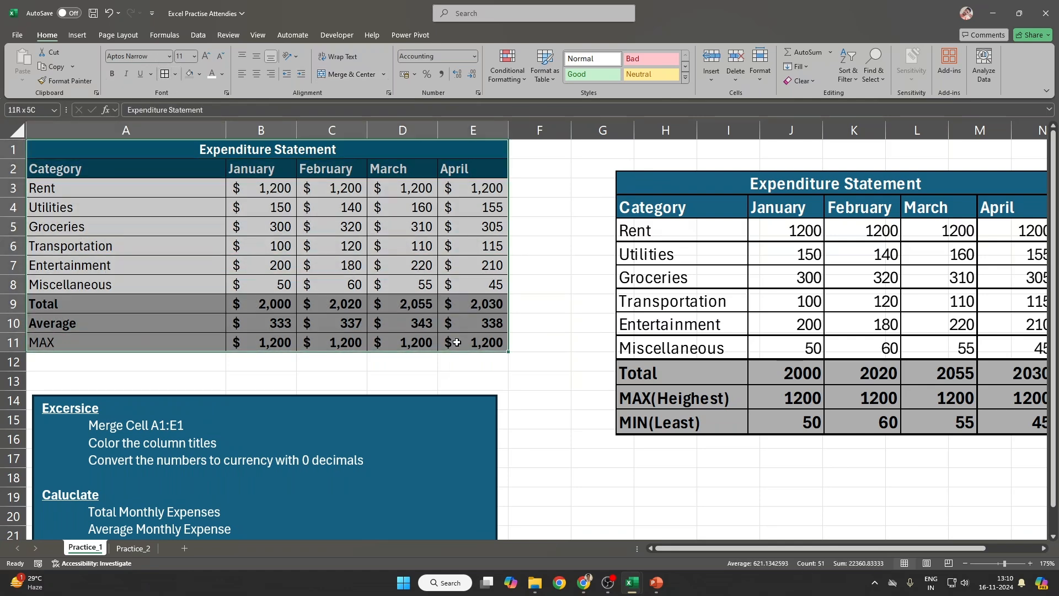
{"action": "left_click", "coordinate": [414, 374]}
{"action": "left_click_drag", "start_coordinate": [89, 153], "coordinate": [467, 341]}
{"action": "left_click", "coordinate": [175, 73]}
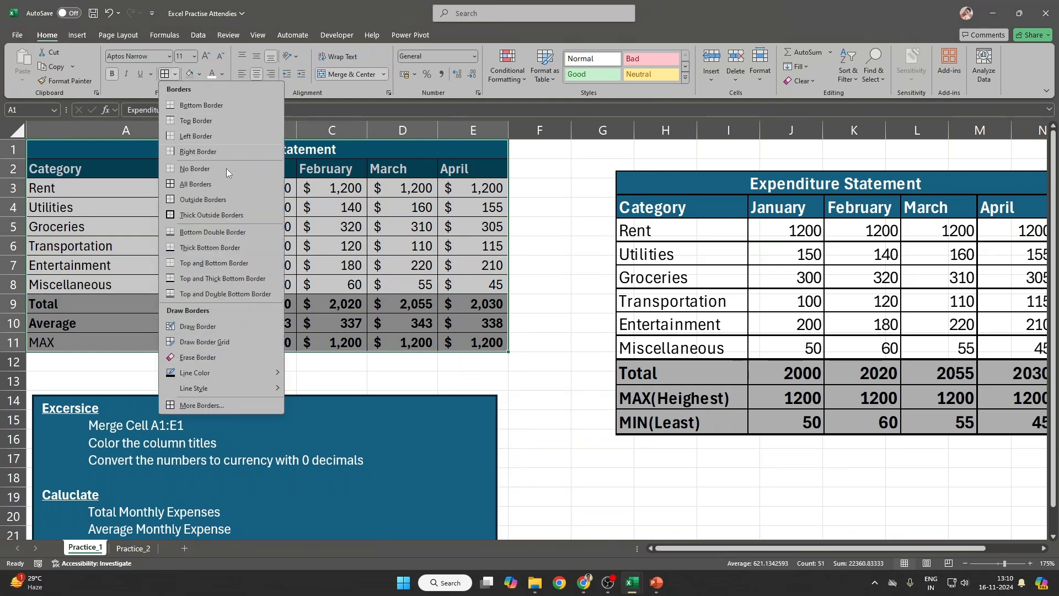
{"action": "left_click", "coordinate": [338, 323]}
{"action": "left_click", "coordinate": [77, 131]}
{"action": "left_click", "coordinate": [522, 304]}
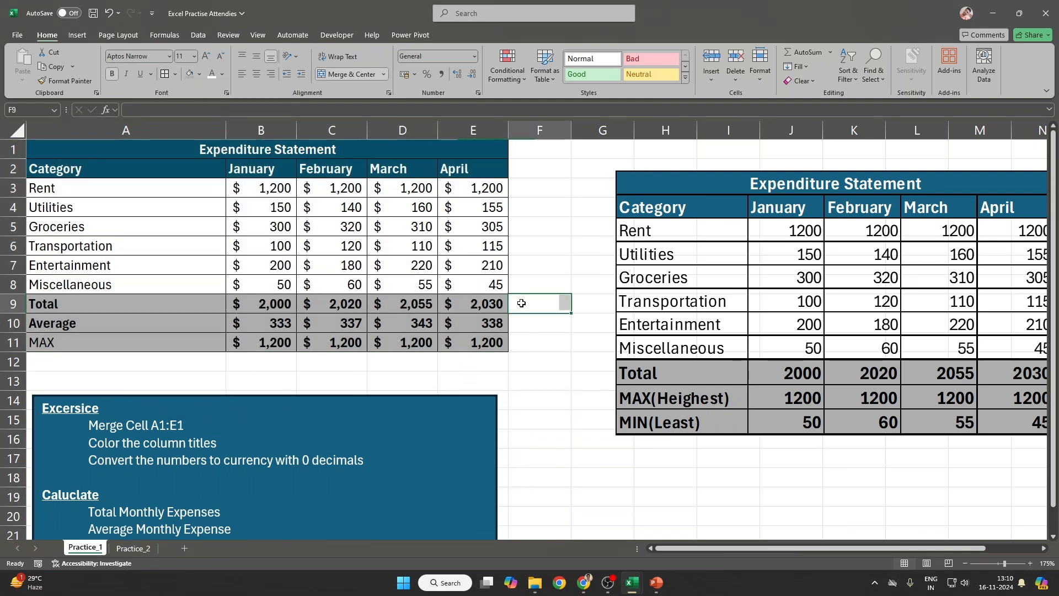
{"action": "left_click_drag", "start_coordinate": [110, 150], "coordinate": [485, 339]}
Step: Delete the reference table picture
{"action": "scroll", "coordinate": [461, 367], "scroll_direction": "down", "scroll_amount": 4}
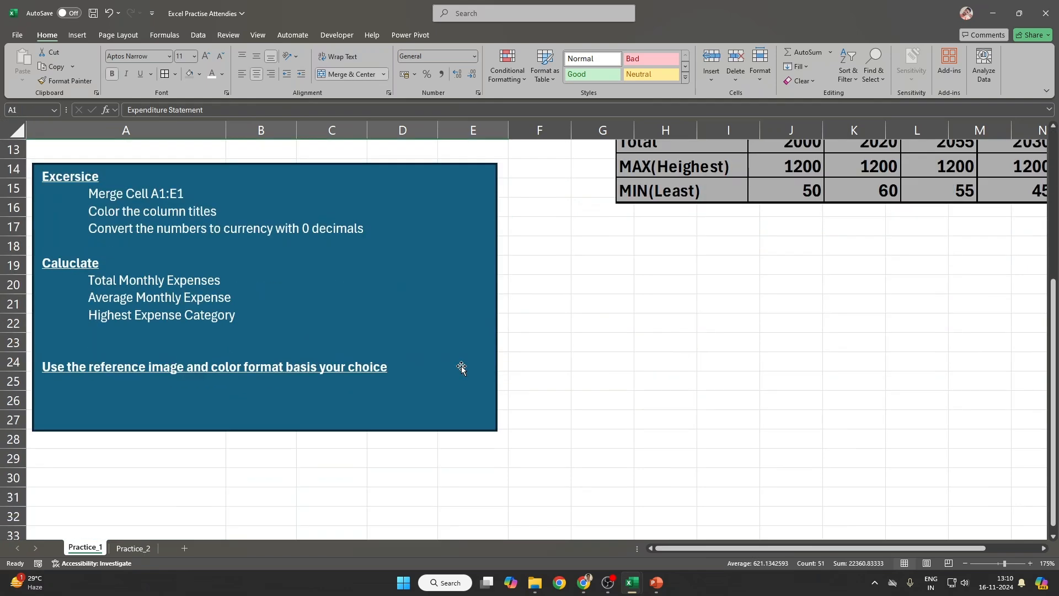
{"action": "scroll", "coordinate": [461, 369], "scroll_direction": "up", "scroll_amount": 4}
{"action": "left_click", "coordinate": [735, 197]}
{"action": "key", "text": "Delete"}
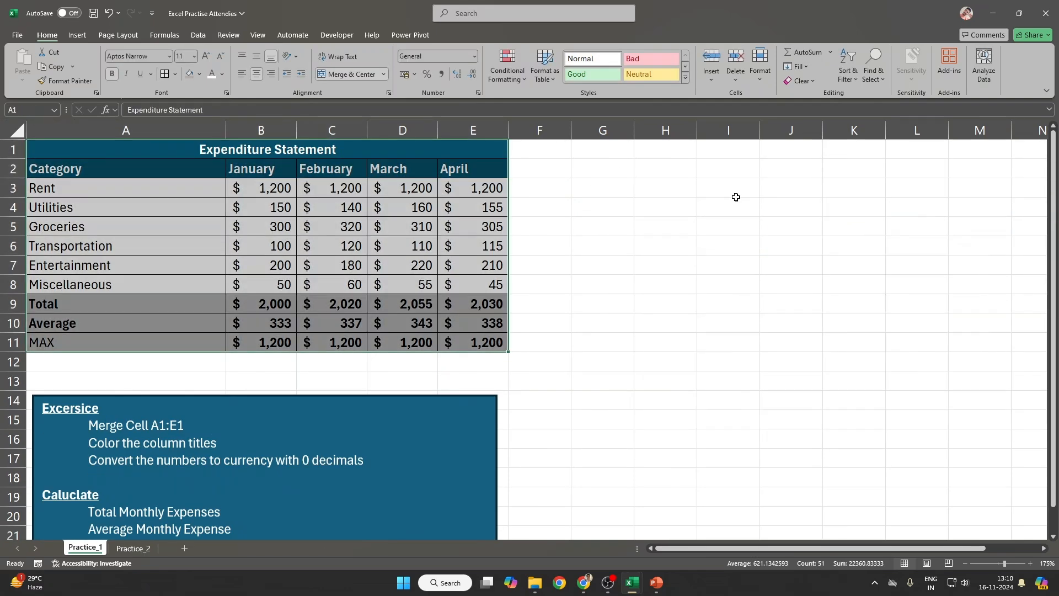
{"action": "left_click", "coordinate": [403, 245]}
Step: On the Practice_2 sheet, widen columns F through J
{"action": "left_click", "coordinate": [133, 547]}
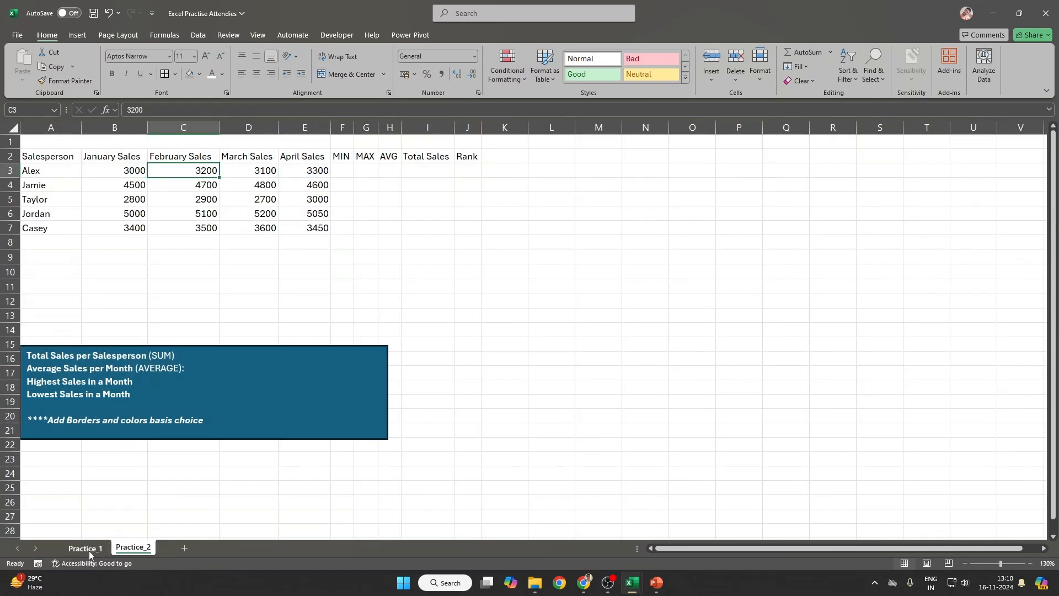
{"action": "left_click", "coordinate": [77, 547]}
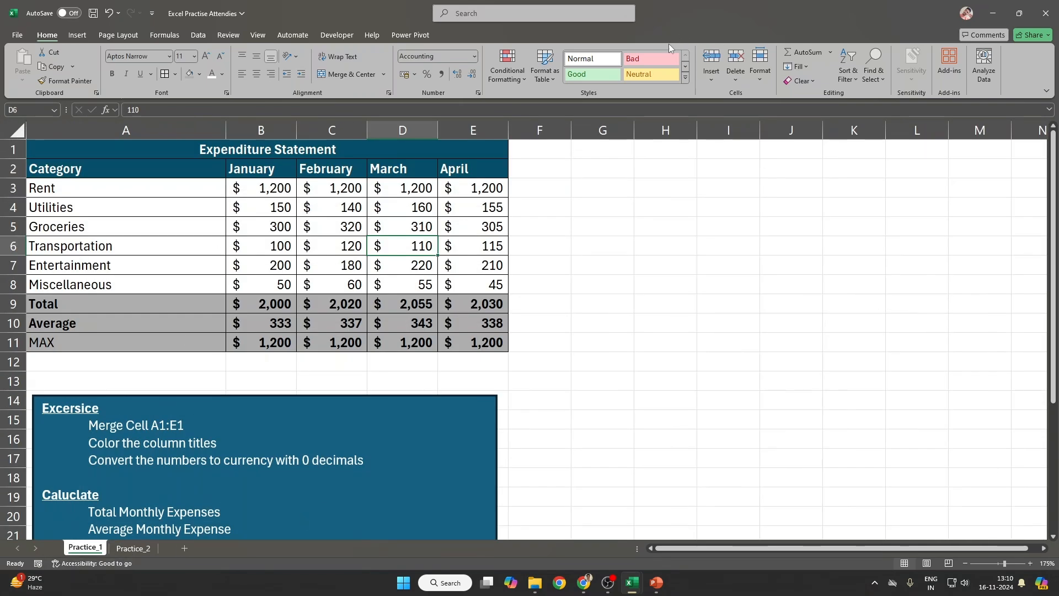
{"action": "left_click", "coordinate": [133, 548]}
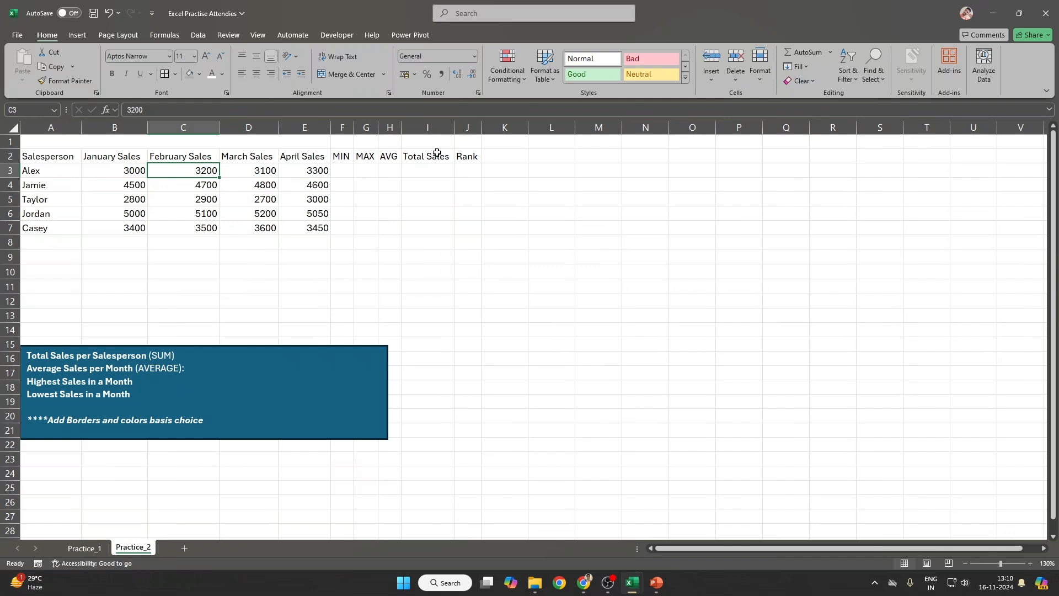
{"action": "left_click_drag", "start_coordinate": [343, 127], "coordinate": [492, 131]}
{"action": "left_click", "coordinate": [489, 170]}
{"action": "left_click", "coordinate": [352, 171]}
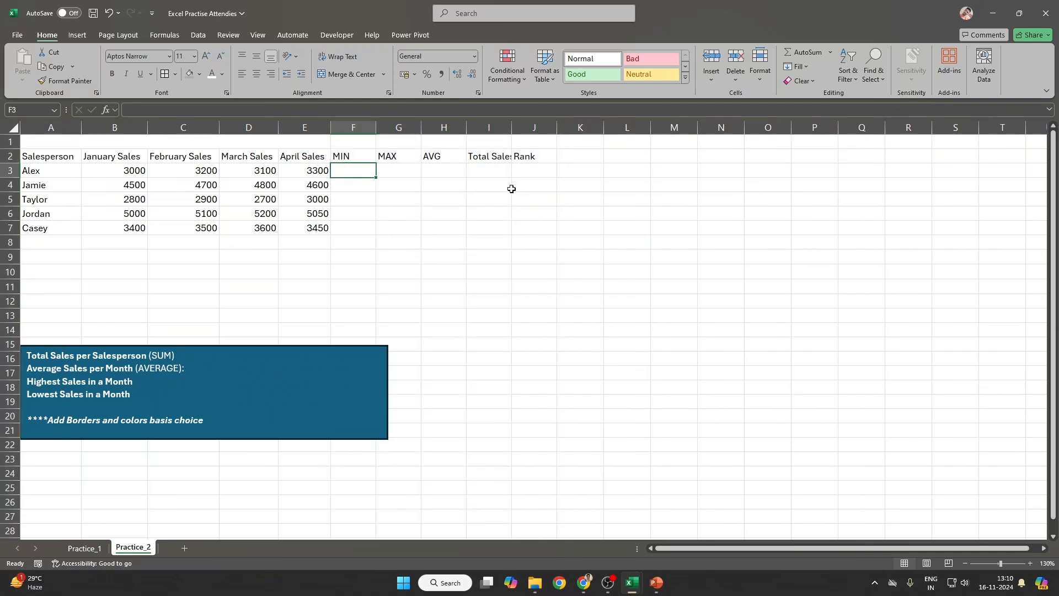
Step: Fill bold MIN formulas down F3:F7, giving 3000, 4500, 2700, 5000 and 3400
{"action": "left_click", "coordinate": [830, 52]}
{"action": "left_click", "coordinate": [814, 126]}
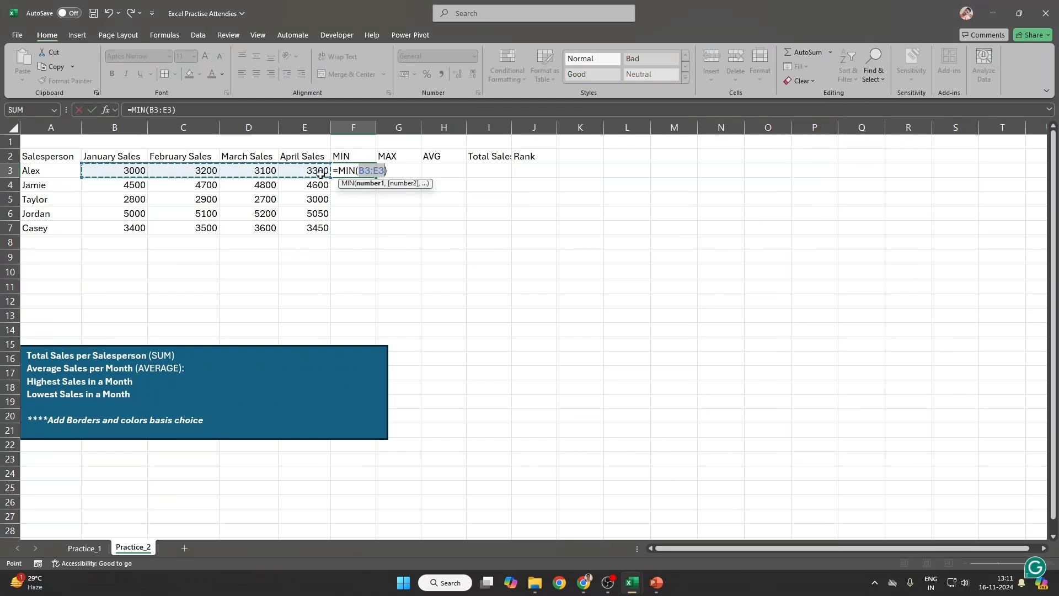
{"action": "key", "text": "ctrl+Return"}
{"action": "key", "text": "shift+Down"}
{"action": "key", "text": "shift+Down"}
{"action": "key", "text": "shift+Down"}
{"action": "key", "text": "shift+Down"}
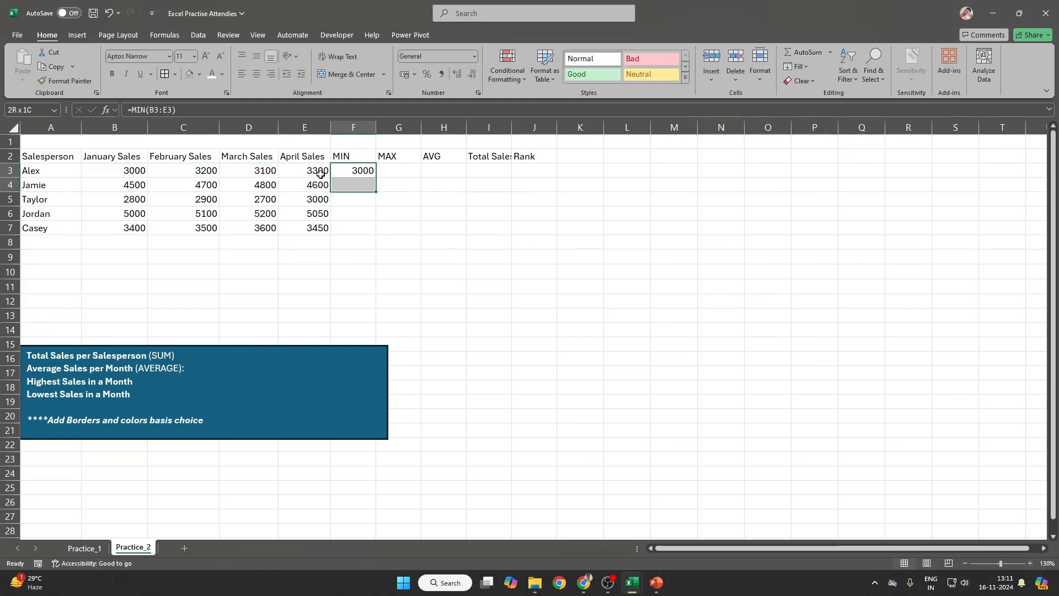
{"action": "key", "text": "ctrl+d"}
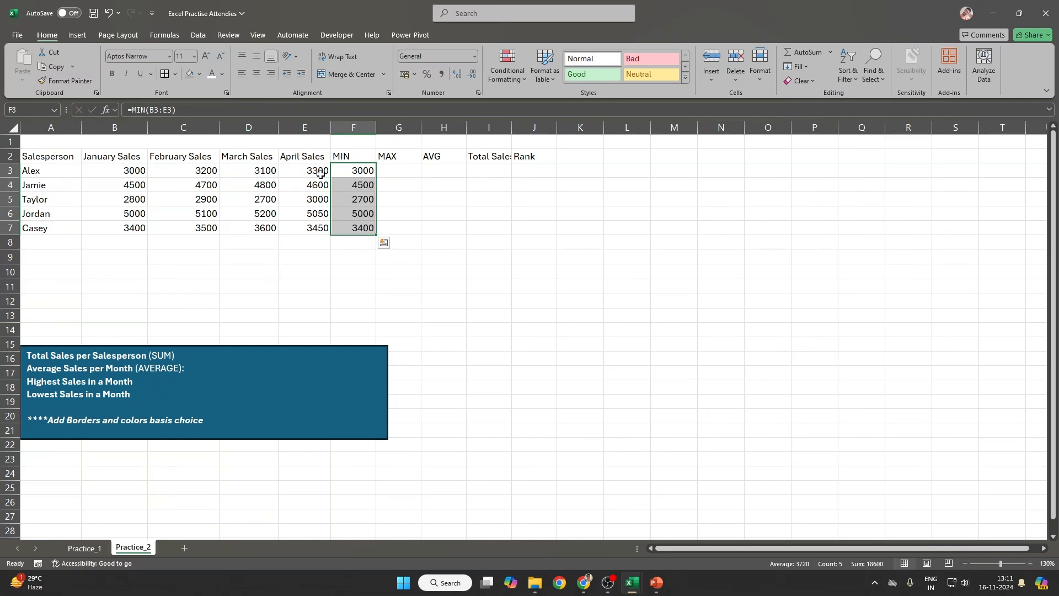
{"action": "key", "text": "ctrl+b"}
Step: Insert bold MAX formulas from G3 down to G7 using AutoSum
{"action": "left_click", "coordinate": [415, 171]}
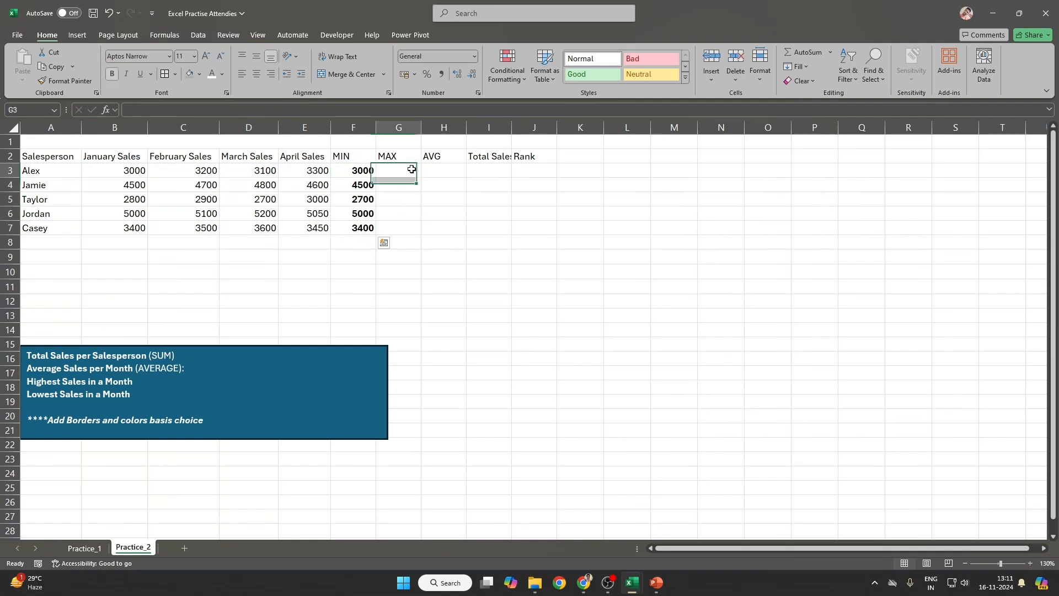
{"action": "left_click", "coordinate": [830, 52]}
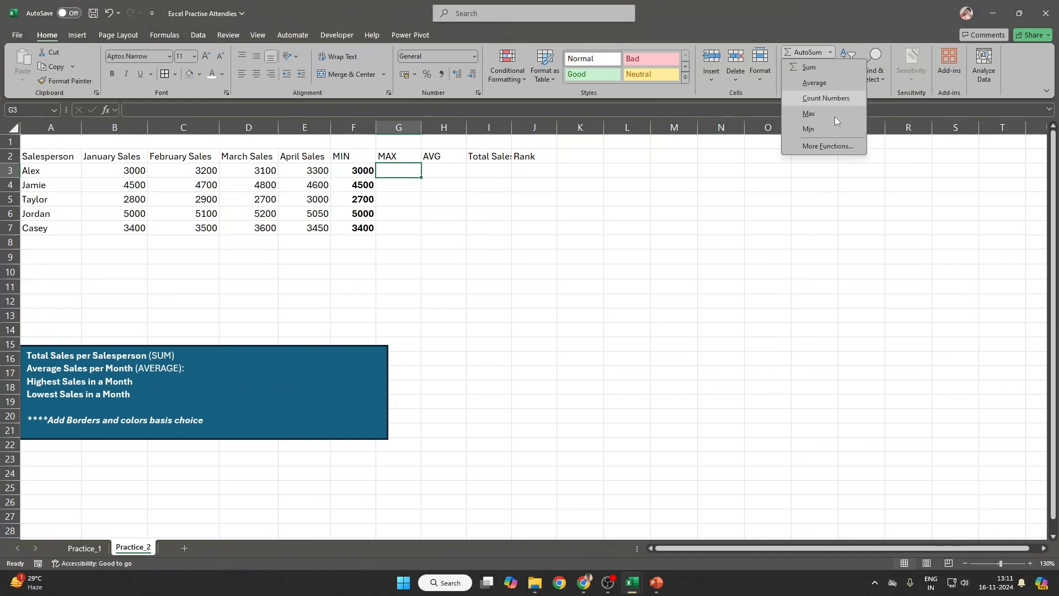
{"action": "left_click", "coordinate": [832, 117]}
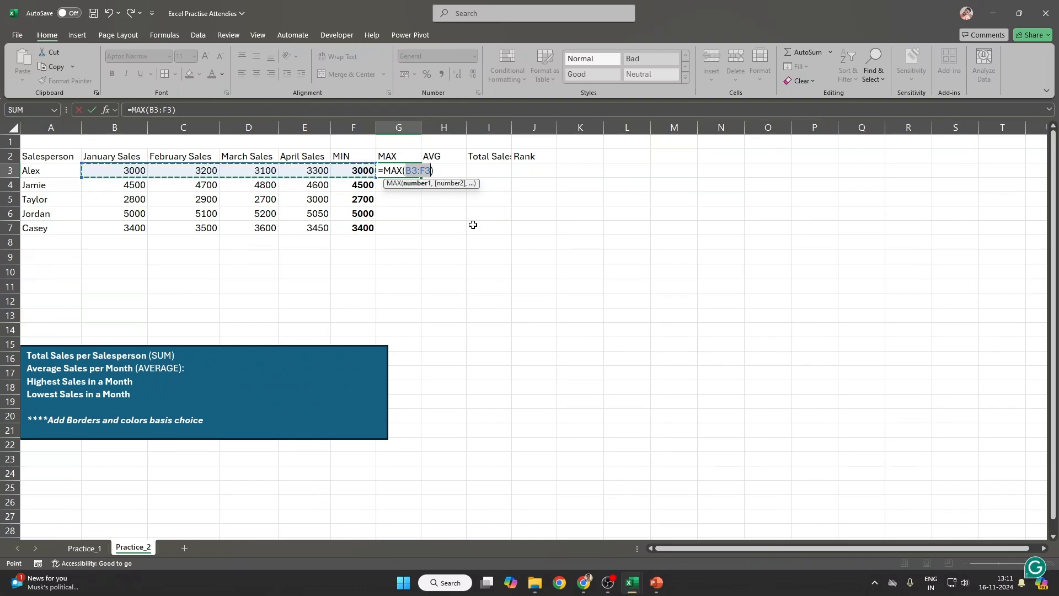
{"action": "key", "text": "ctrl+Return"}
{"action": "key", "text": "shift+Down"}
{"action": "key", "text": "shift+Down"}
{"action": "key", "text": "shift+Down"}
{"action": "key", "text": "shift+Down"}
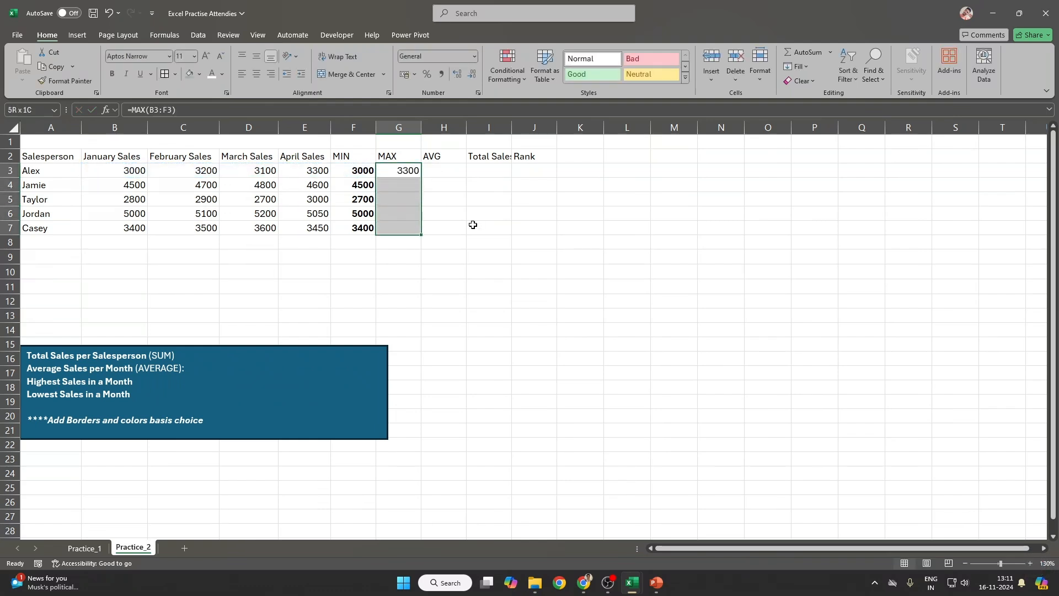
{"action": "key", "text": "ctrl+d"}
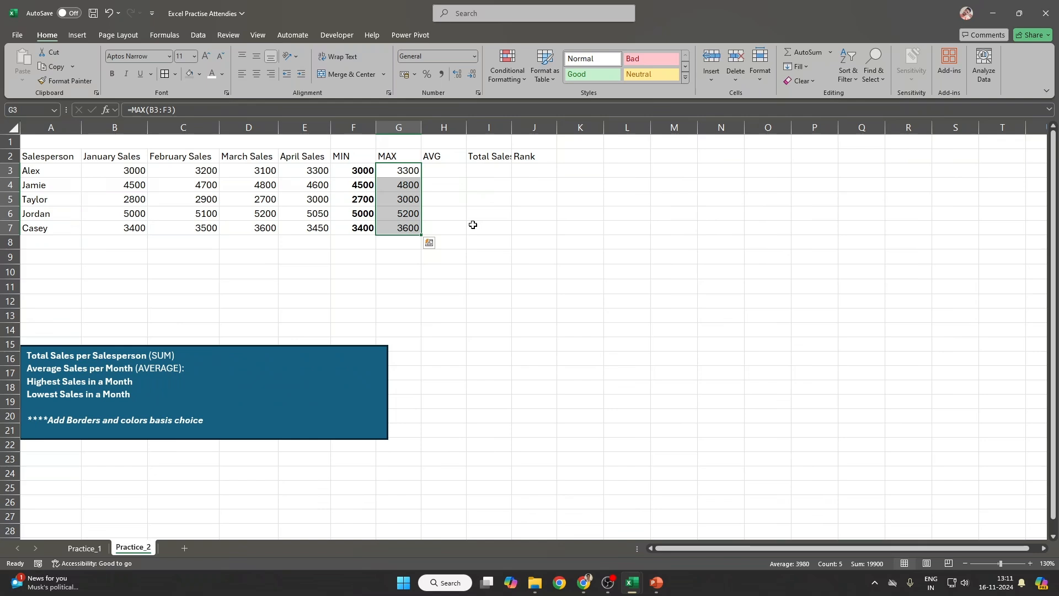
{"action": "key", "text": "ctrl+b"}
Step: Correct the MAX range to B3:E3 and refill G3:G7 (3300, 4800, 3000, 5200, 3600)
{"action": "left_click", "coordinate": [445, 174]}
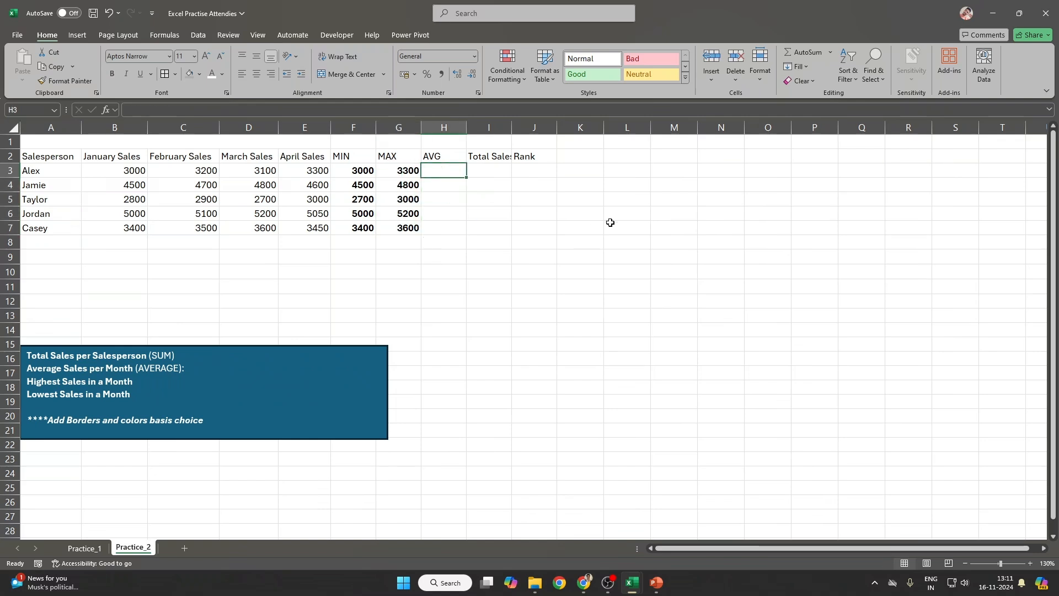
{"action": "left_click", "coordinate": [831, 54]}
{"action": "left_click", "coordinate": [829, 79]}
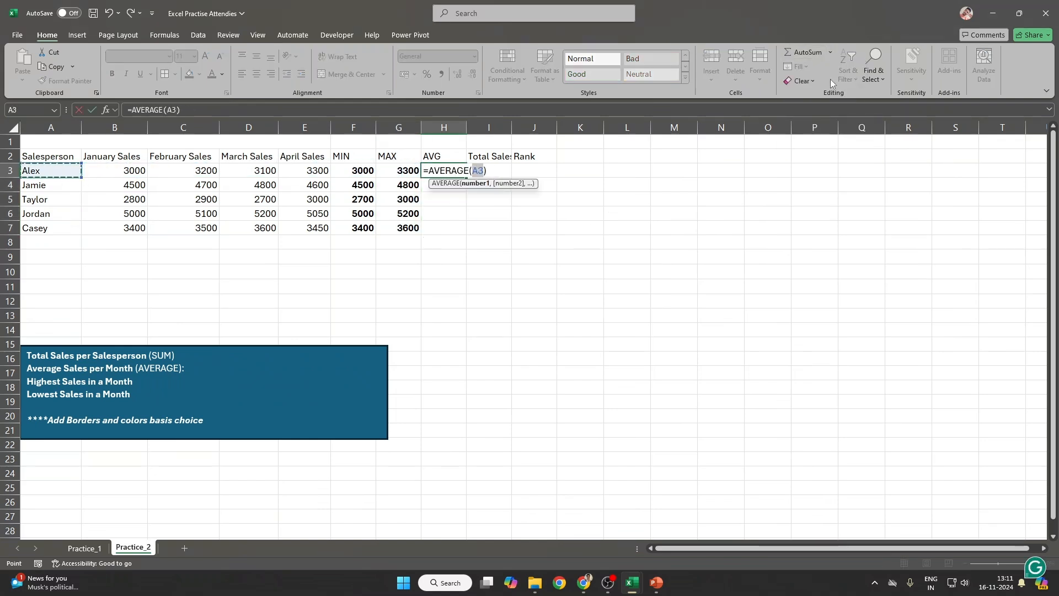
{"action": "key", "text": "Escape"}
{"action": "left_click", "coordinate": [407, 171]}
{"action": "key", "text": "F2"}
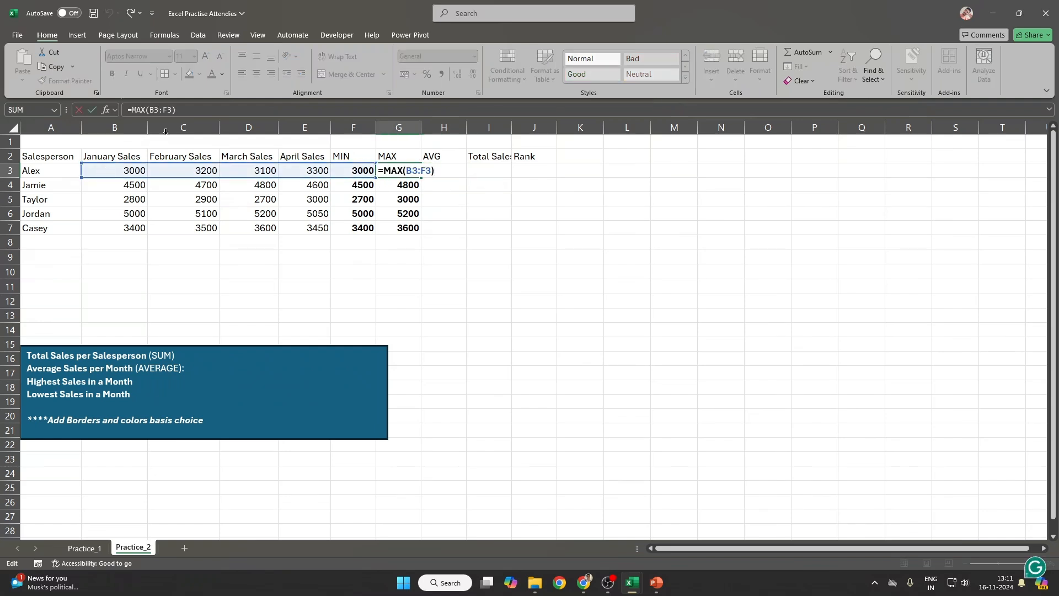
{"action": "left_click_drag", "start_coordinate": [174, 112], "coordinate": [149, 110]}
{"action": "key", "text": "BackSpace"}
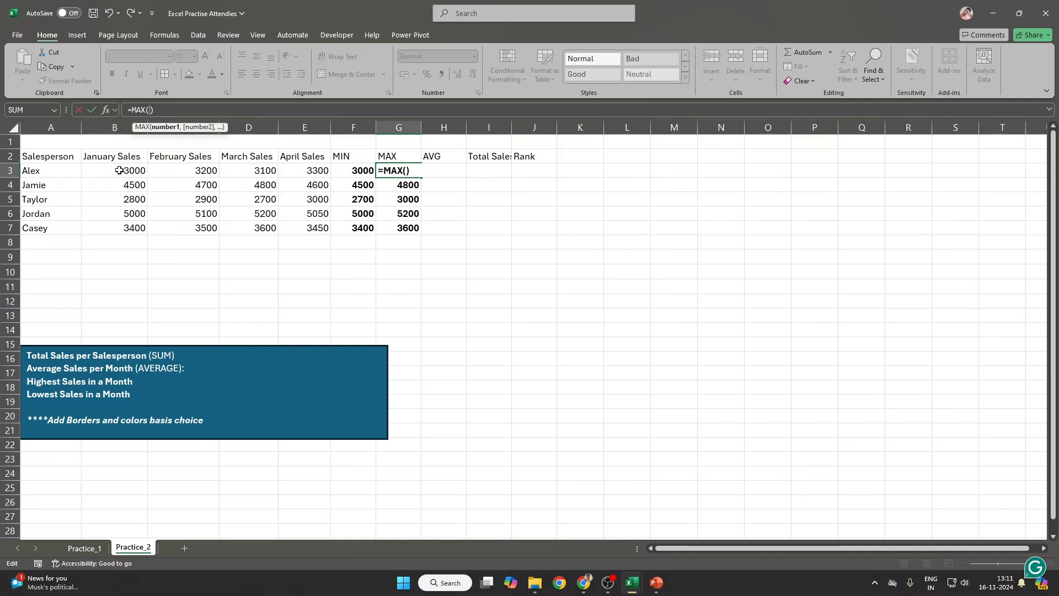
{"action": "left_click_drag", "start_coordinate": [120, 170], "coordinate": [317, 170]}
{"action": "key", "text": "Return"}
{"action": "key", "text": "Up"}
{"action": "key", "text": "ctrl+shift+Down"}
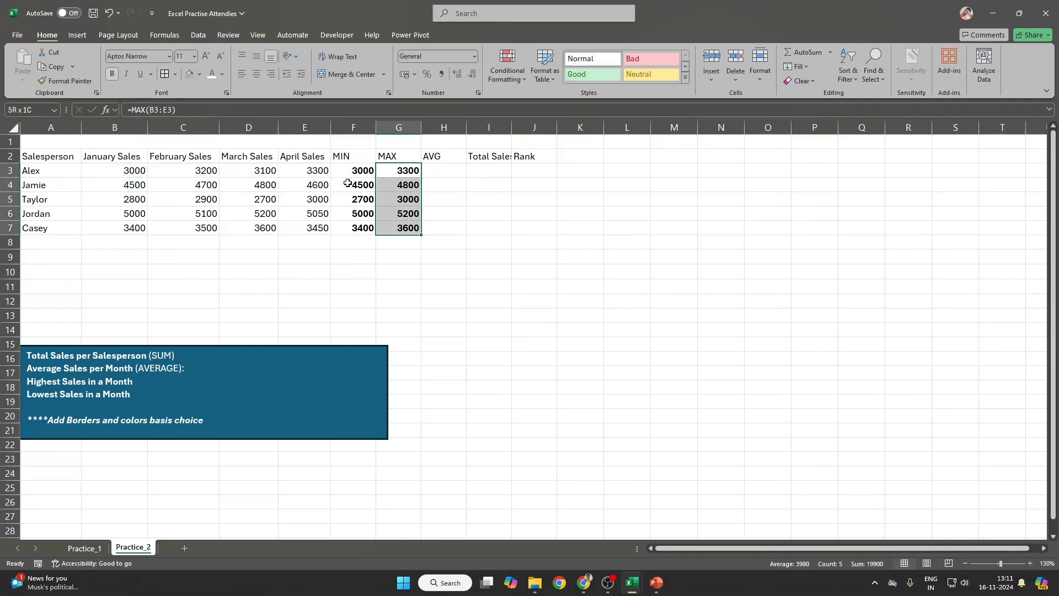
{"action": "key", "text": "ctrl+d"}
{"action": "key", "text": "Right"}
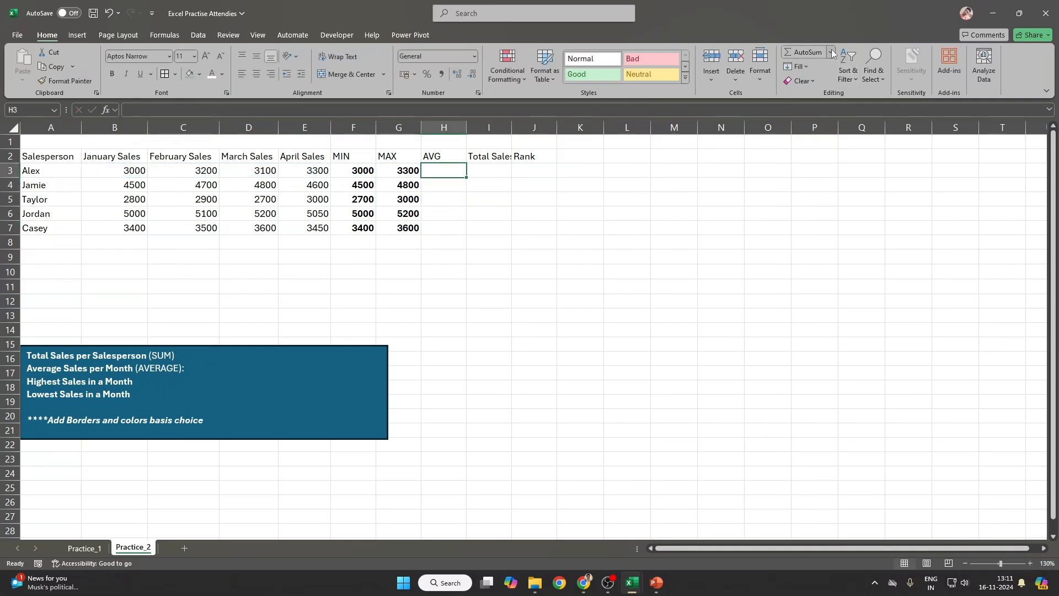
Step: Fill bold whole-number AVERAGE of B3:E3 down H3:H7 (3150, 4650, 2850, 5088, 3488)
{"action": "left_click", "coordinate": [831, 52]}
{"action": "left_click", "coordinate": [815, 83]}
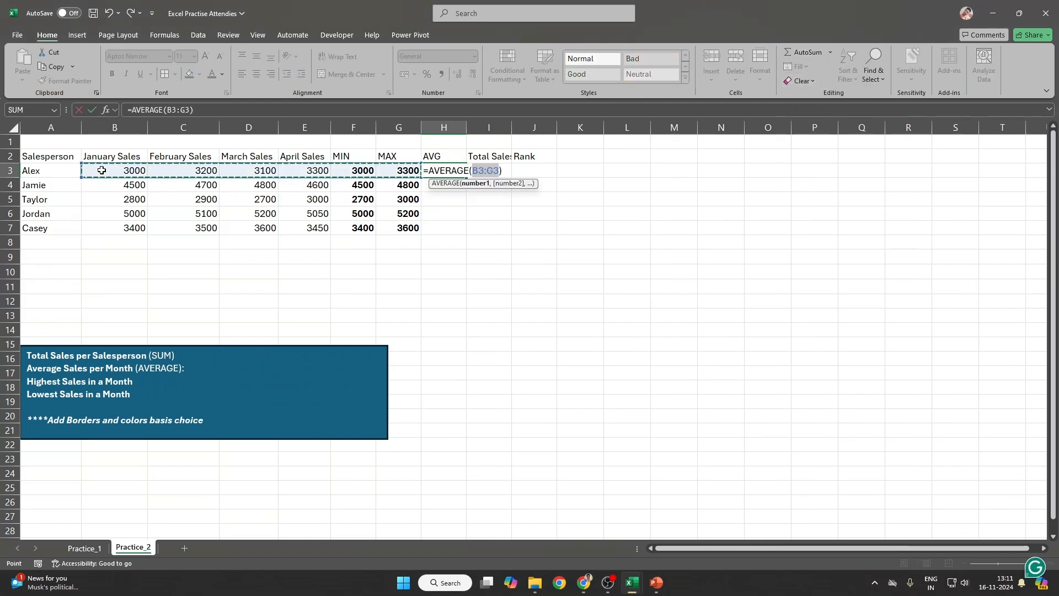
{"action": "left_click_drag", "start_coordinate": [95, 170], "coordinate": [316, 166]}
{"action": "key", "text": "Return"}
{"action": "key", "text": "Up"}
{"action": "key", "text": "shift+Down"}
{"action": "key", "text": "shift+Down"}
{"action": "key", "text": "shift+Down"}
{"action": "key", "text": "shift+Down"}
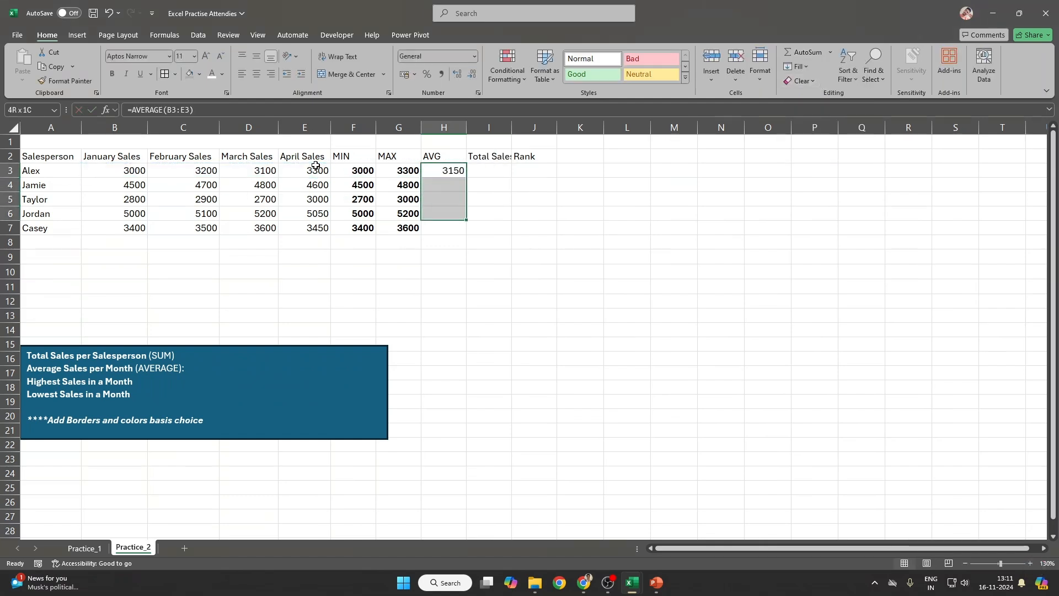
{"action": "key", "text": "ctrl+d"}
{"action": "key", "text": "shift+Left"}
{"action": "key", "text": "shift+Left"}
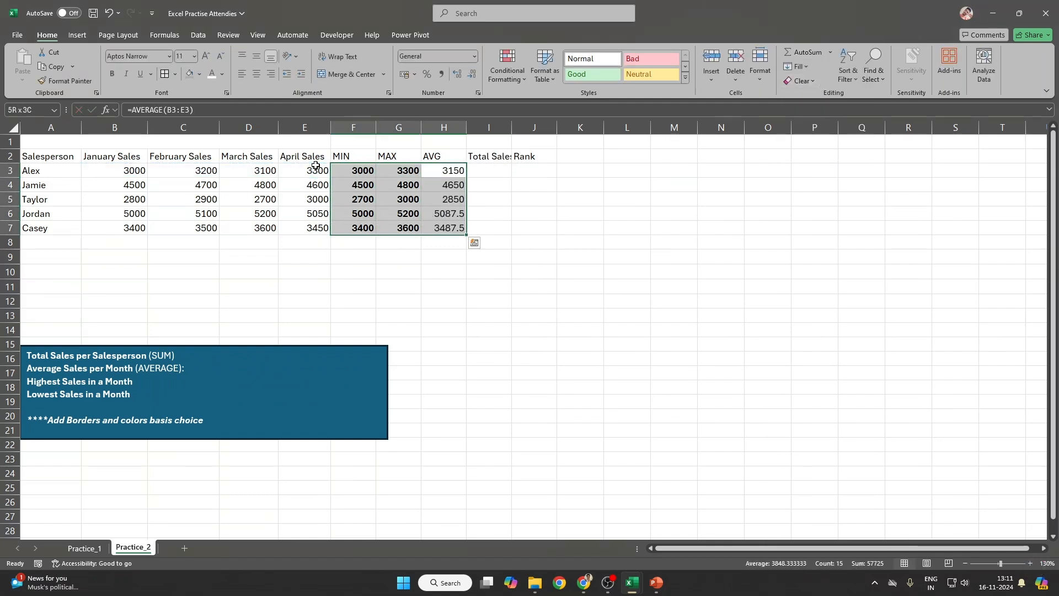
{"action": "key", "text": "ctrl+b"}
{"action": "left_click", "coordinate": [473, 75]}
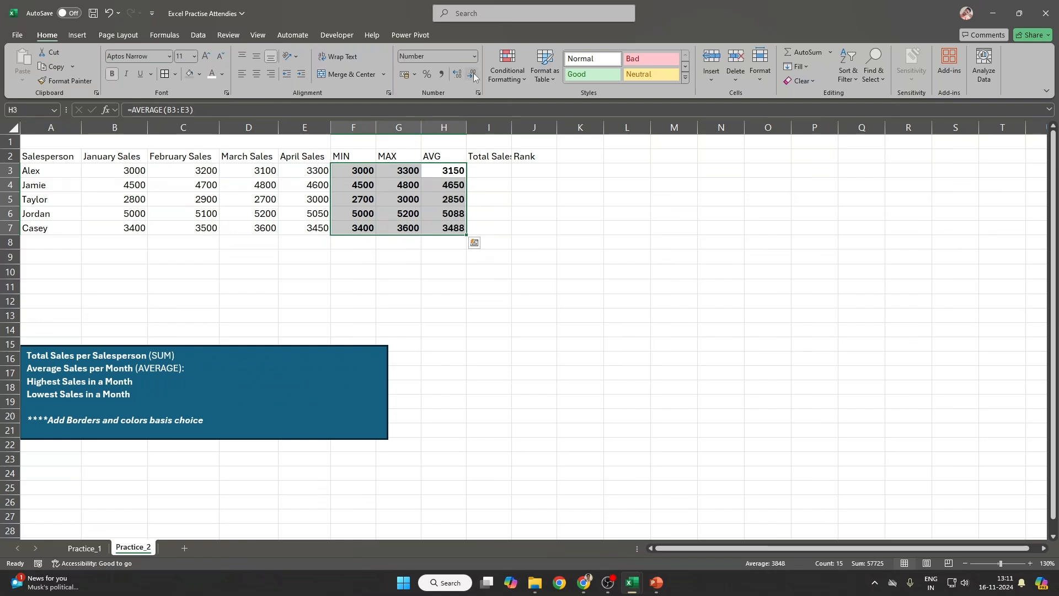
Step: Autofit column I so the Total Sales header shows fully
{"action": "left_click", "coordinate": [520, 188]}
{"action": "left_click", "coordinate": [483, 171]}
{"action": "double_click", "coordinate": [512, 126]}
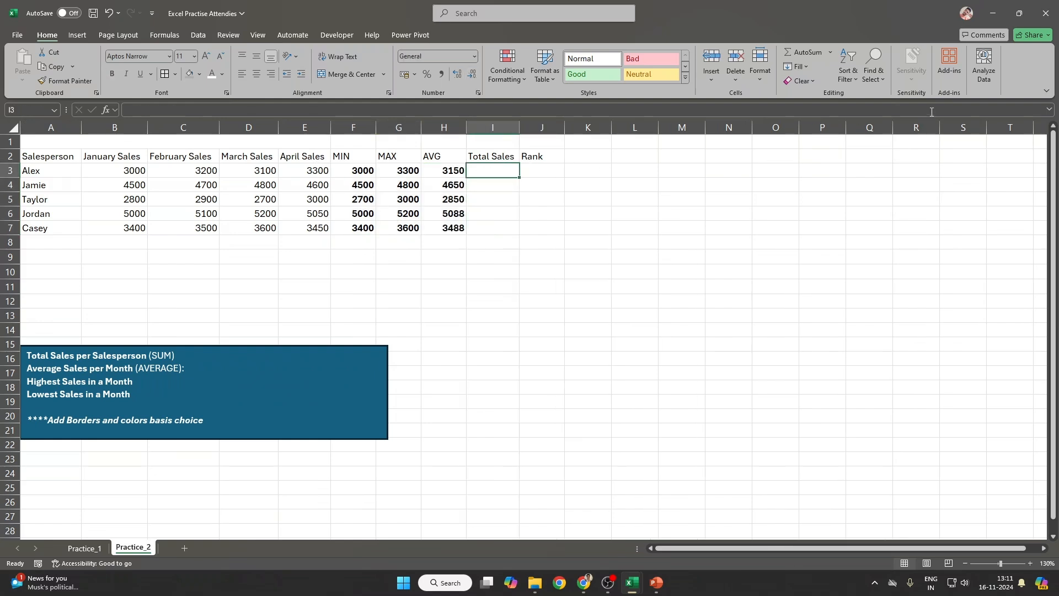
Step: Fill bold =SUM(B3:E3) totals down I3:I7 (12600, 18600, 11400, 20350, 13950)
{"action": "type", "text": "=su"}
{"action": "key", "text": "Tab"}
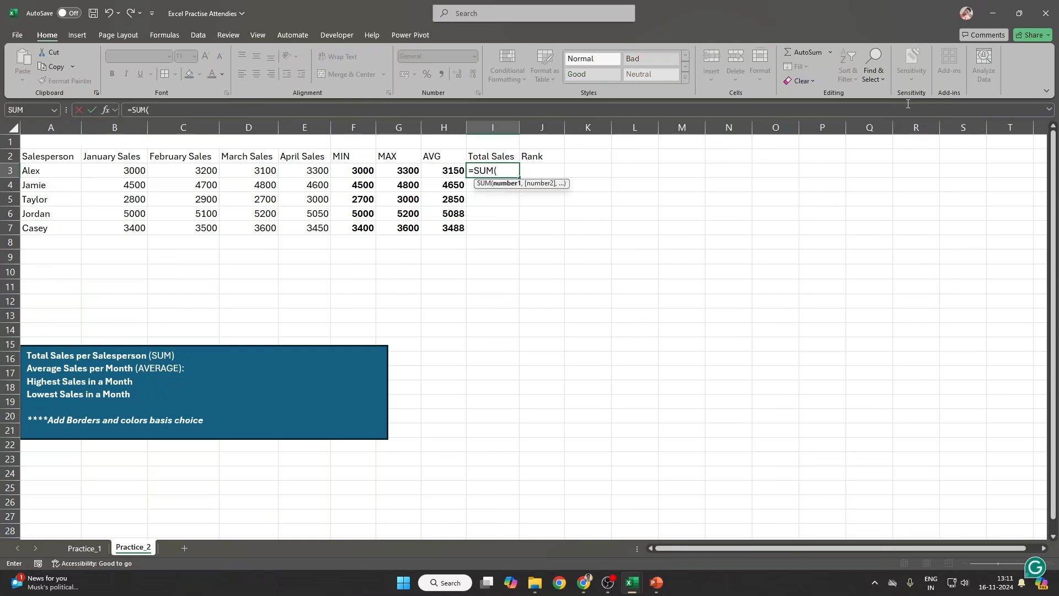
{"action": "key", "text": "Left"}
{"action": "key", "text": "Left"}
{"action": "key", "text": "Left"}
{"action": "key", "text": "Left"}
{"action": "key", "text": "shift+Left"}
{"action": "key", "text": "shift+Left"}
{"action": "key", "text": "shift+Left"}
{"action": "key", "text": "shift+Left"}
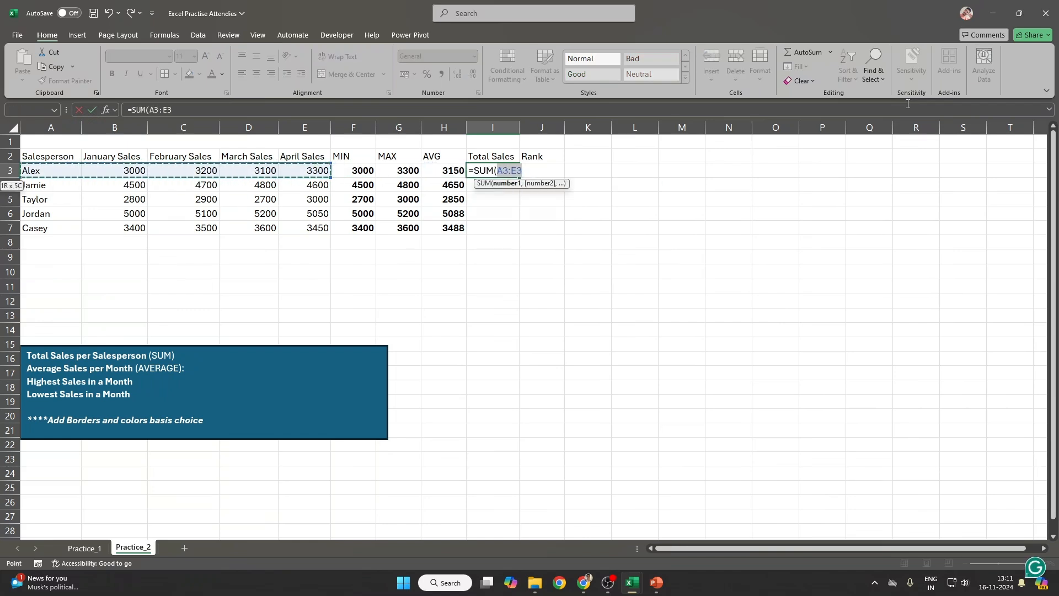
{"action": "key", "text": "shift+Right"}
{"action": "key", "text": "Return"}
{"action": "key", "text": "Up"}
{"action": "key", "text": "shift+Down"}
{"action": "key", "text": "shift+Down"}
{"action": "key", "text": "shift+Down"}
{"action": "key", "text": "shift+Down"}
{"action": "key", "text": "ctrl+d"}
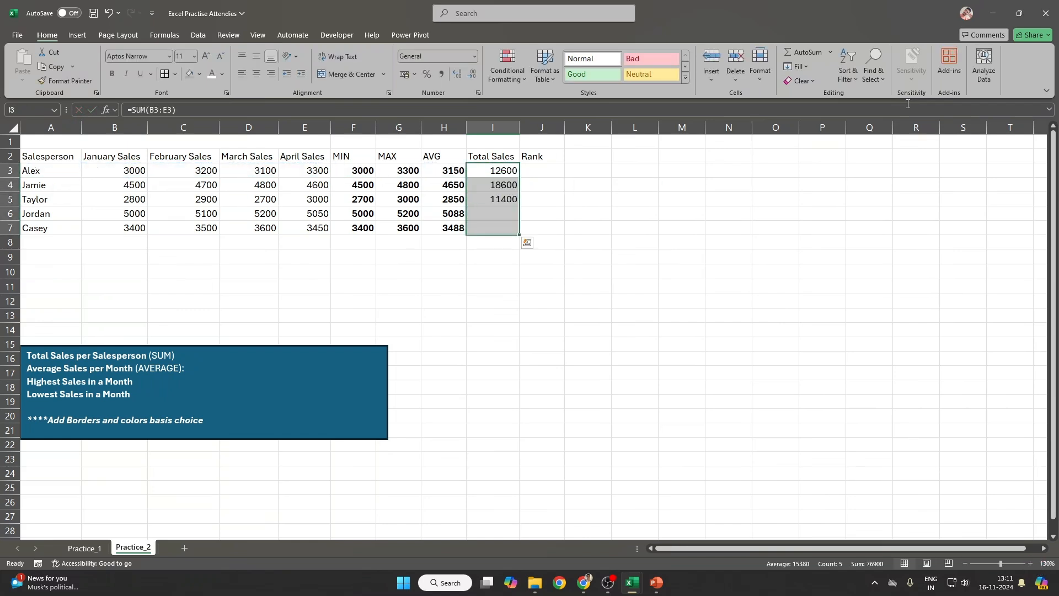
{"action": "key", "text": "ctrl+b"}
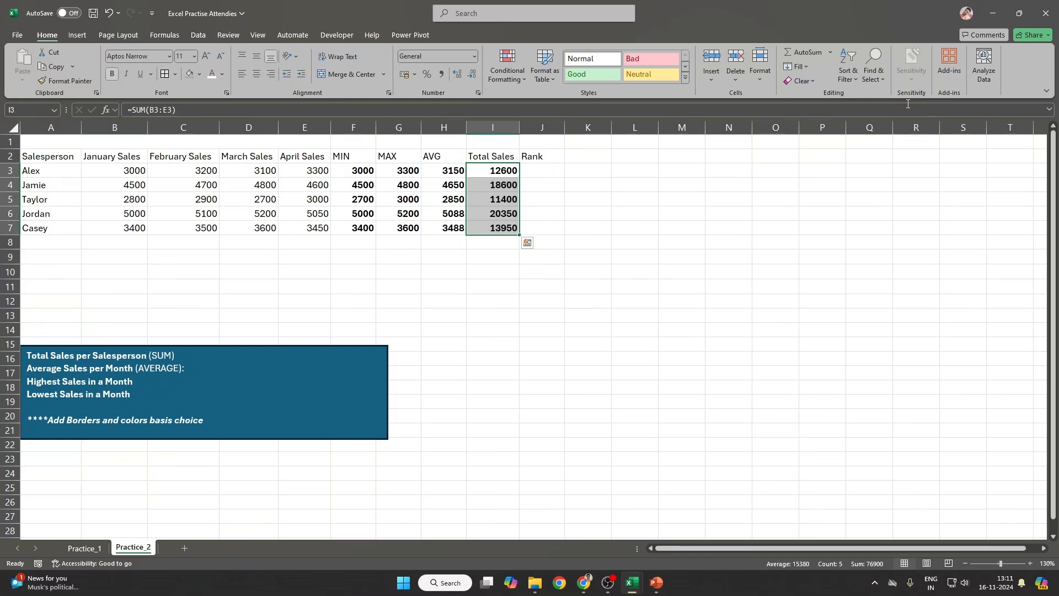
{"action": "left_click_drag", "start_coordinate": [135, 171], "coordinate": [505, 229]}
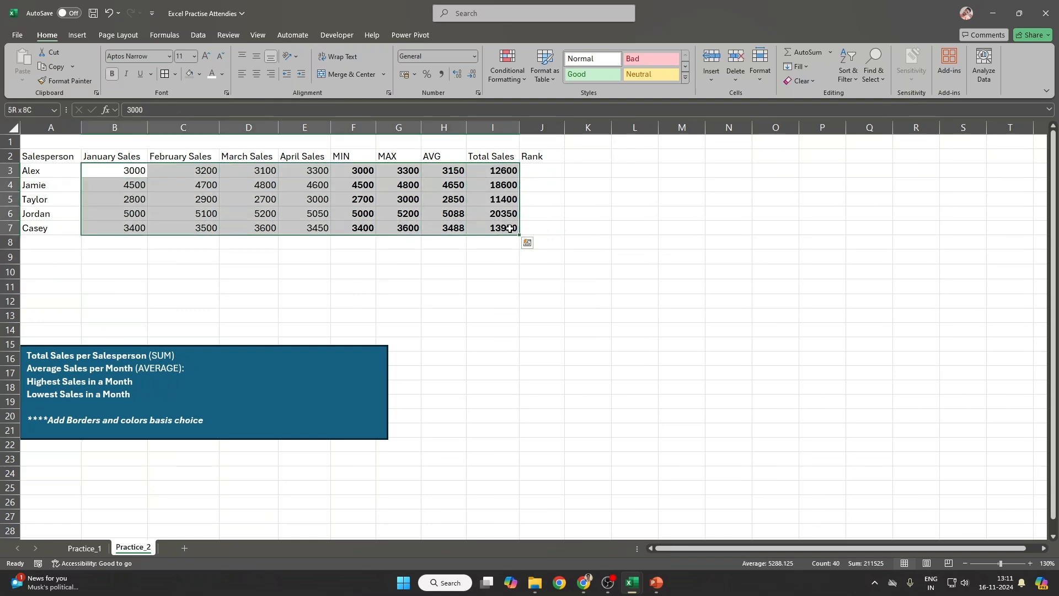
Step: Format B3:I7 as US dollar Accounting with zero decimals, e.g. $ 12,600
{"action": "left_click", "coordinate": [415, 74]}
{"action": "left_click", "coordinate": [441, 97]}
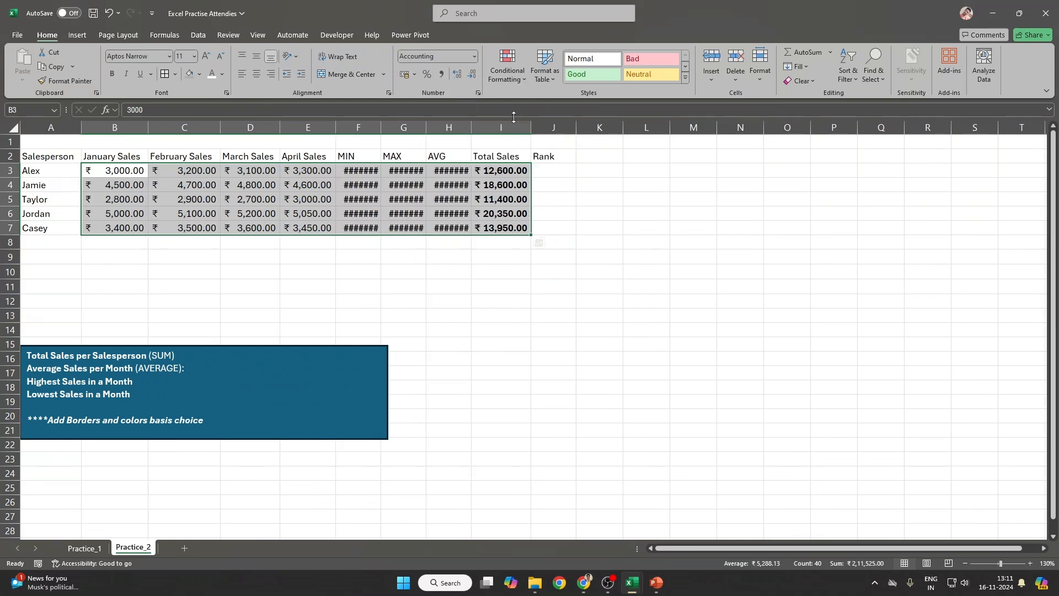
{"action": "left_click", "coordinate": [473, 75]}
{"action": "left_click", "coordinate": [472, 74]}
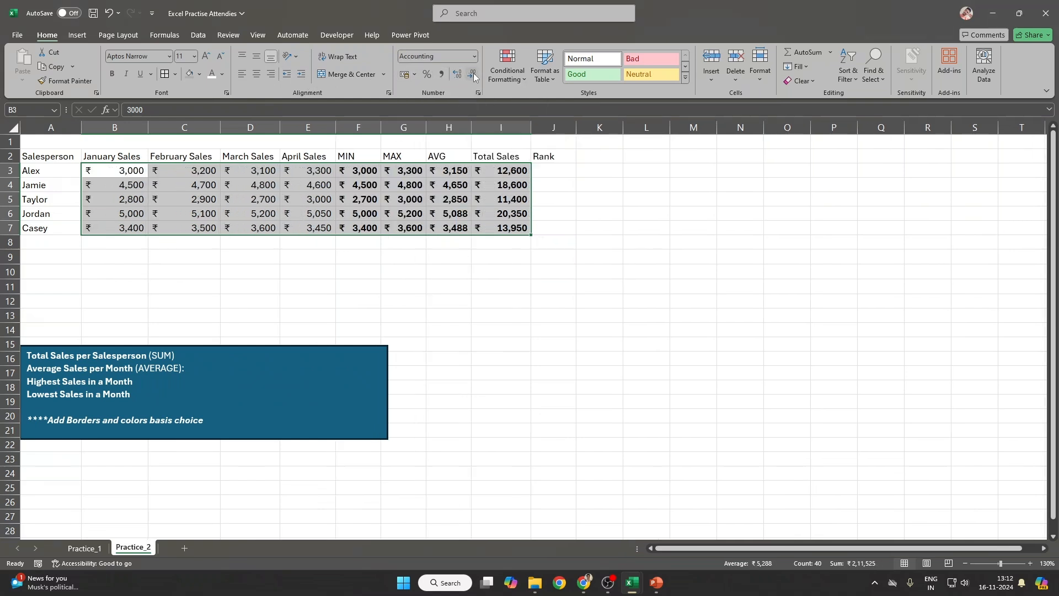
{"action": "left_click", "coordinate": [415, 75]}
{"action": "left_click", "coordinate": [433, 121]}
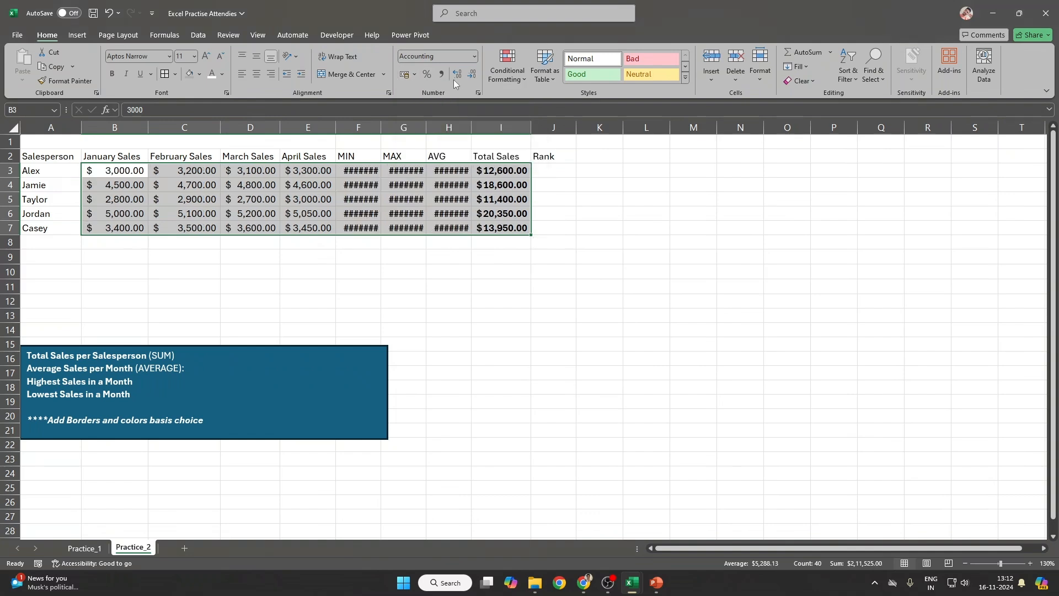
{"action": "left_click", "coordinate": [472, 74]}
{"action": "left_click", "coordinate": [472, 75]}
{"action": "left_click", "coordinate": [557, 185]}
Step: Enter =RANK(I3, I3:I7, 0) in J3, ranking Alex 4th by total sales
{"action": "left_click", "coordinate": [564, 168]}
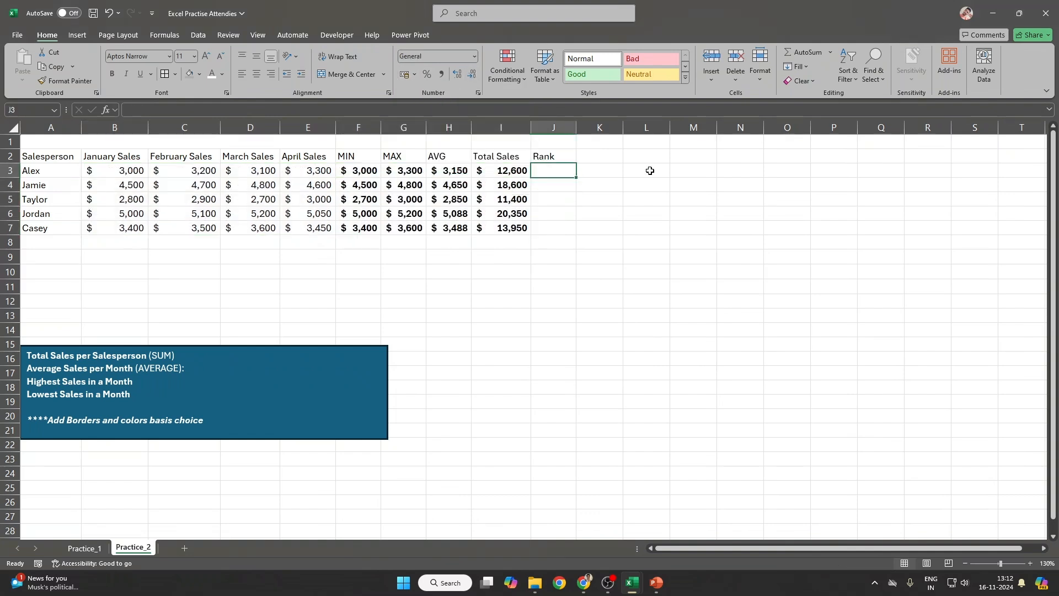
{"action": "type", "text": "="}
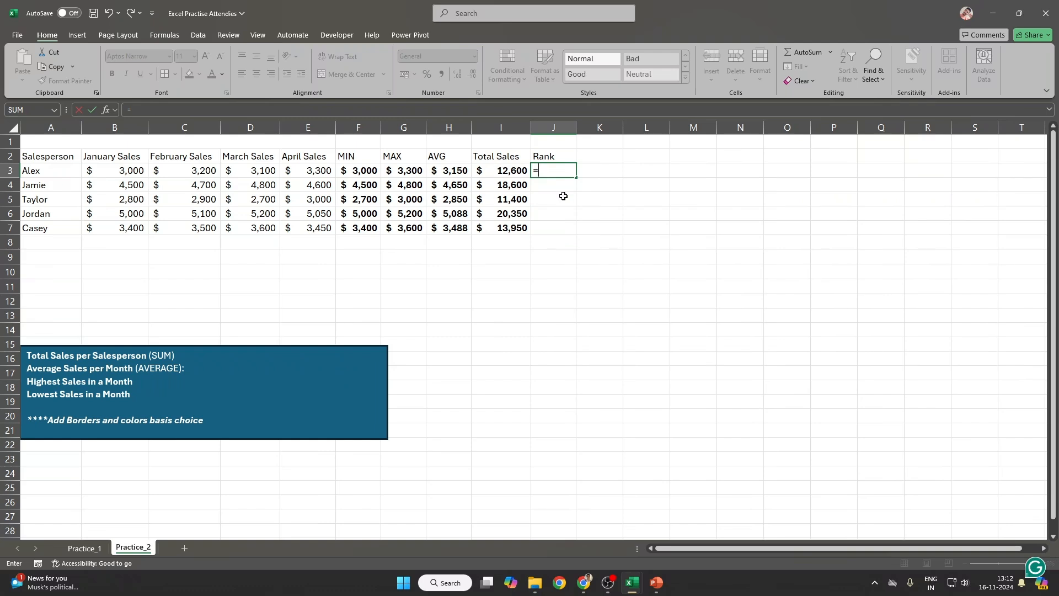
{"action": "type", "text": "RANK"}
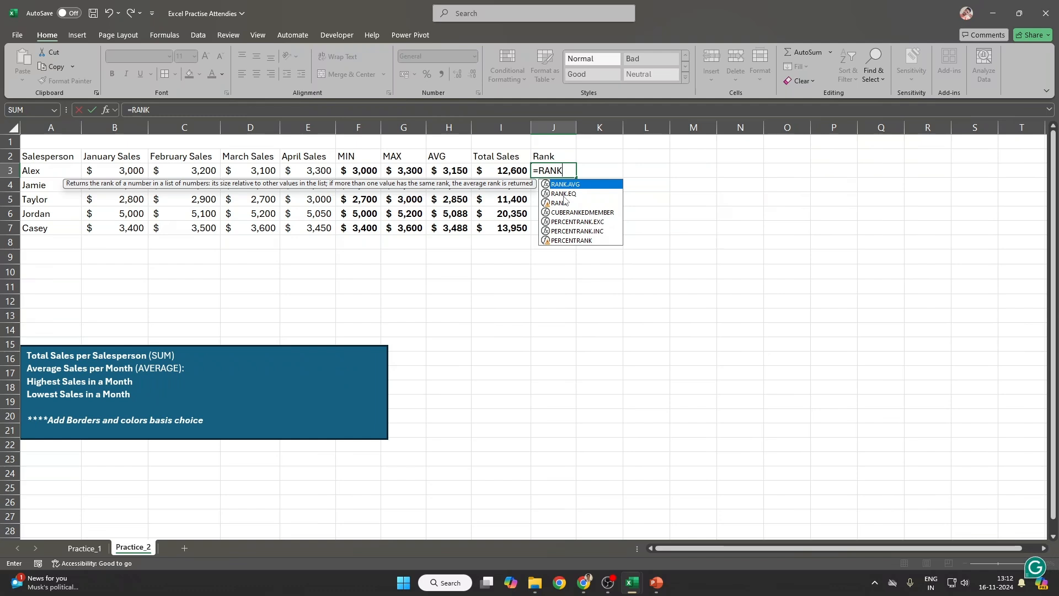
{"action": "double_click", "coordinate": [563, 202]}
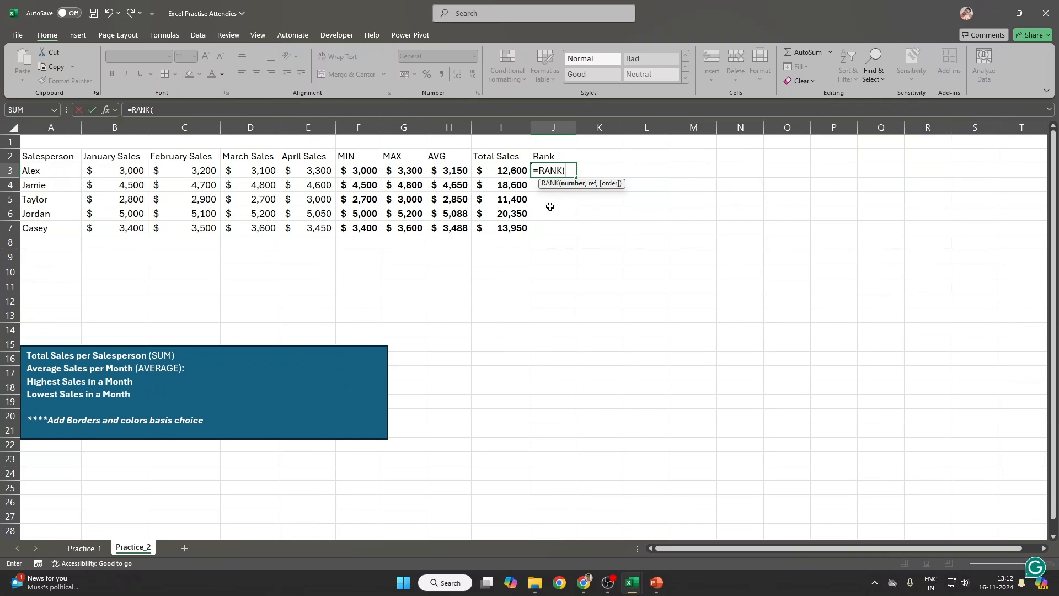
{"action": "left_click", "coordinate": [513, 173]}
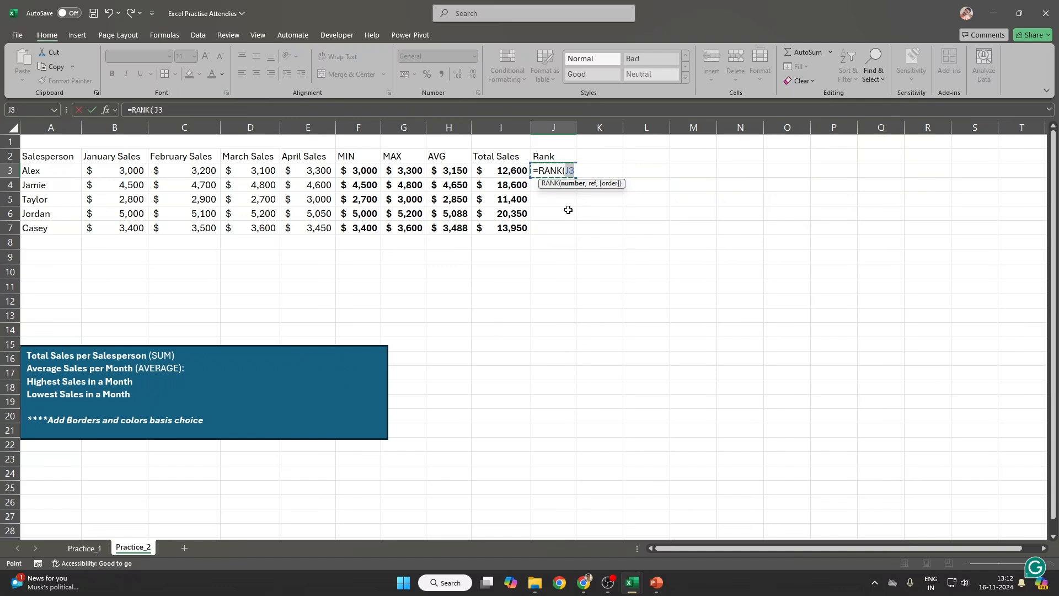
{"action": "type", "text": ","}
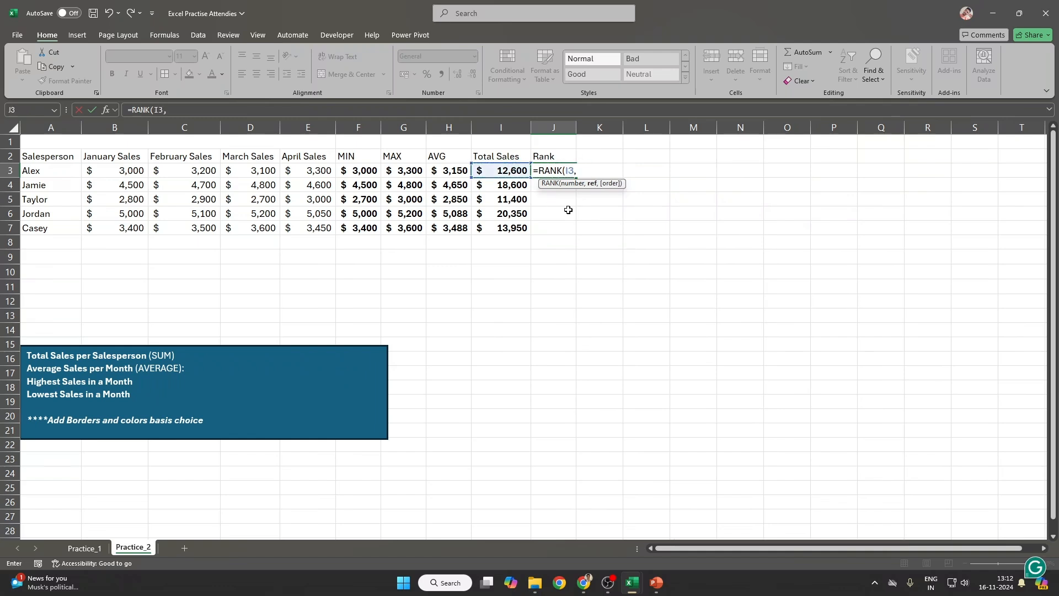
{"action": "key", "text": "Left"}
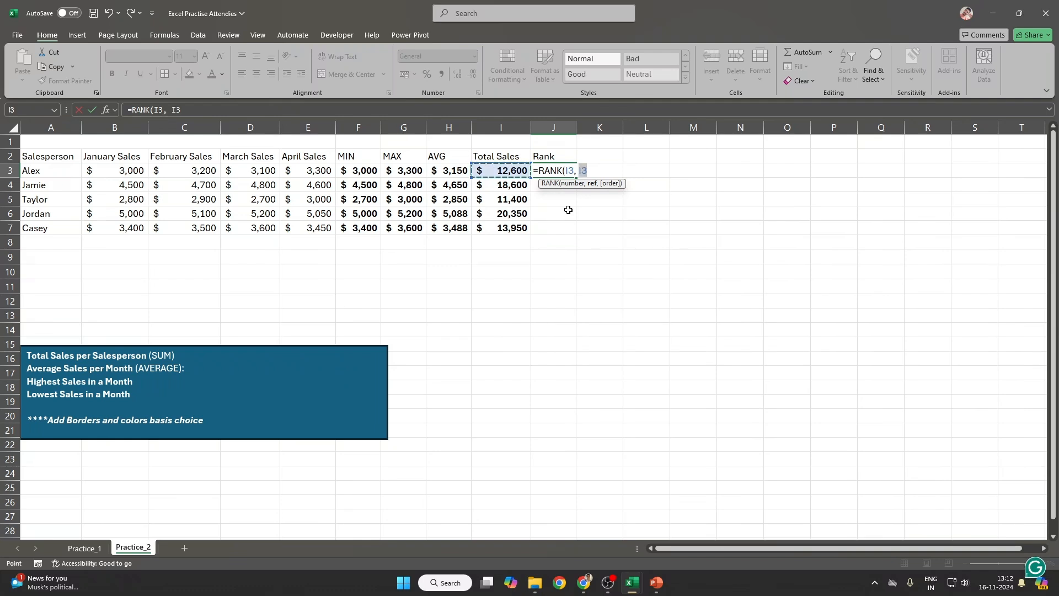
{"action": "key", "text": "ctrl+shift+Down"}
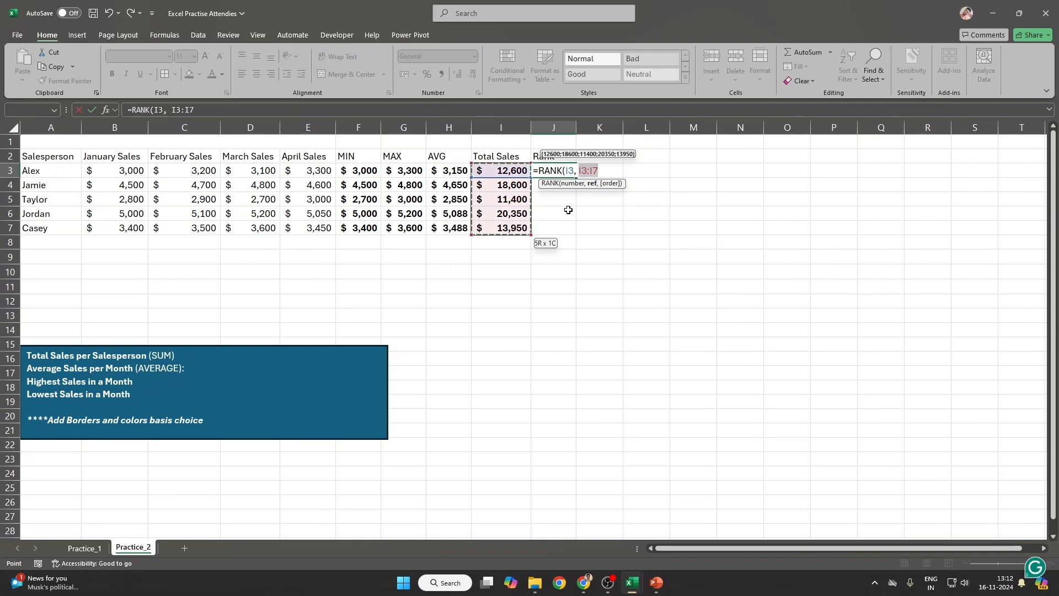
{"action": "type", "text": ", "}
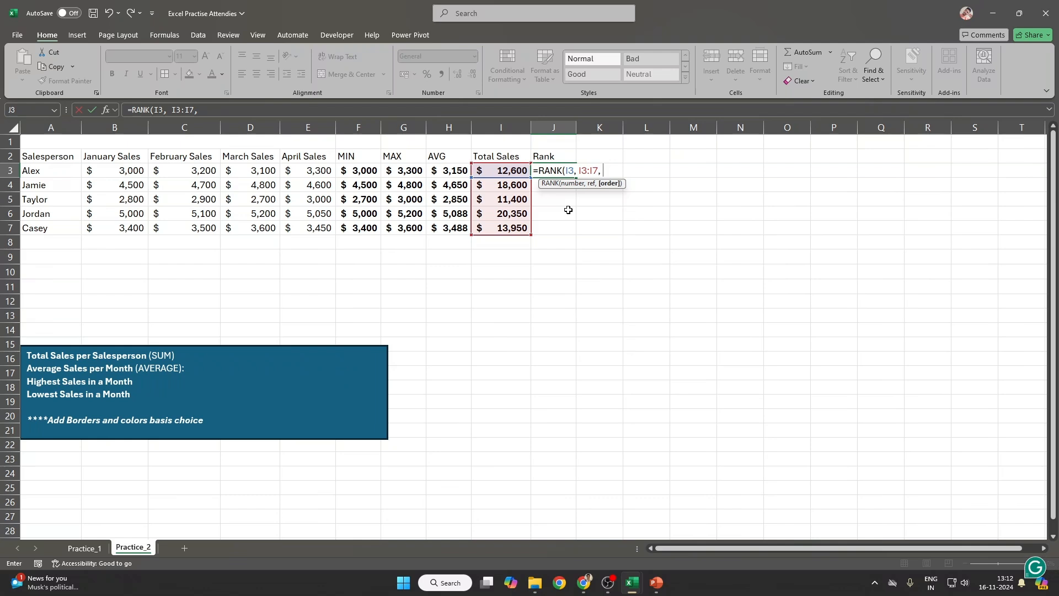
{"action": "type", "text": "0"}
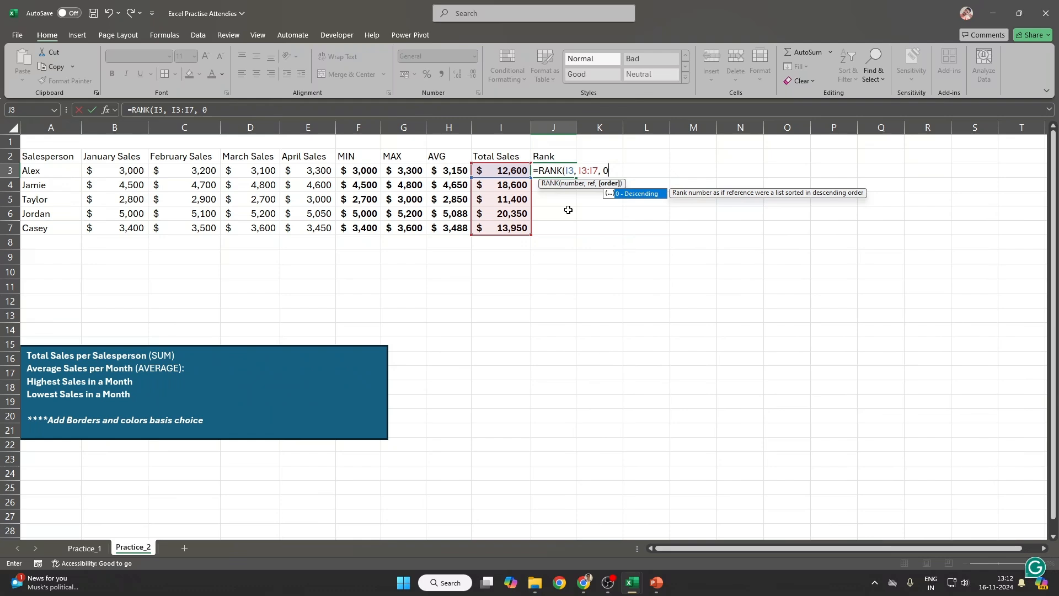
{"action": "type", "text": ")"}
{"action": "key", "text": "ctrl+Return"}
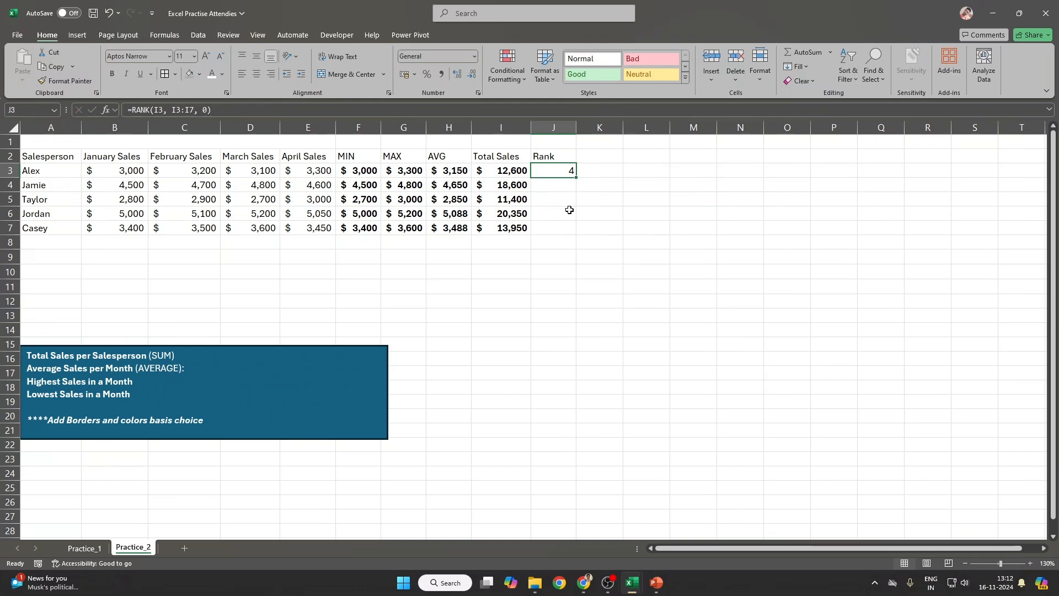
{"action": "left_click_drag", "start_coordinate": [555, 171], "coordinate": [546, 225]}
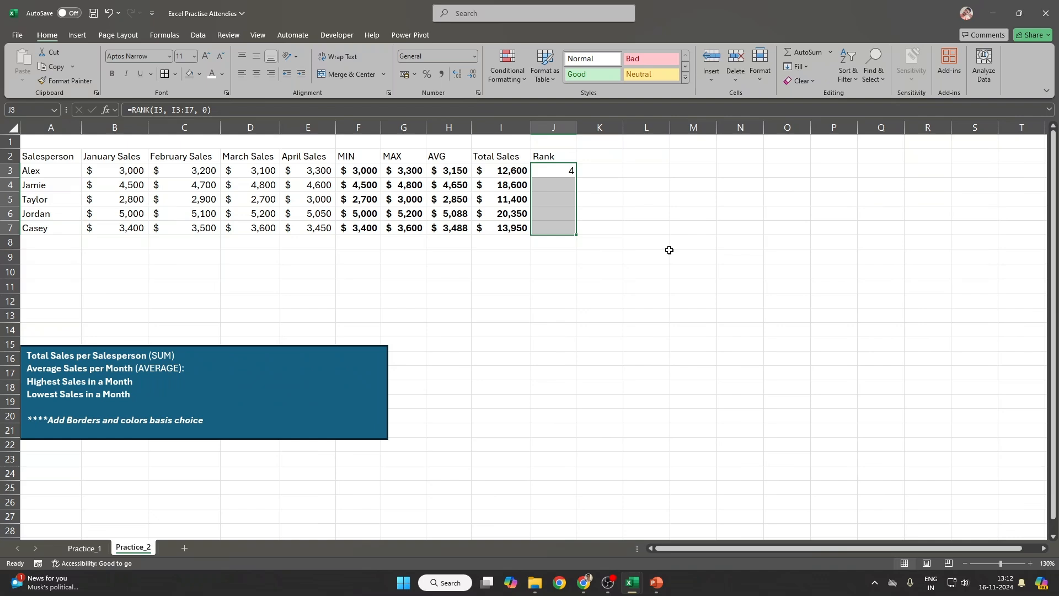
Step: Fill J3's RANK formula down to J7 and check its I3:I7 range
{"action": "key", "text": "ctrl+d"}
{"action": "double_click", "coordinate": [562, 171]}
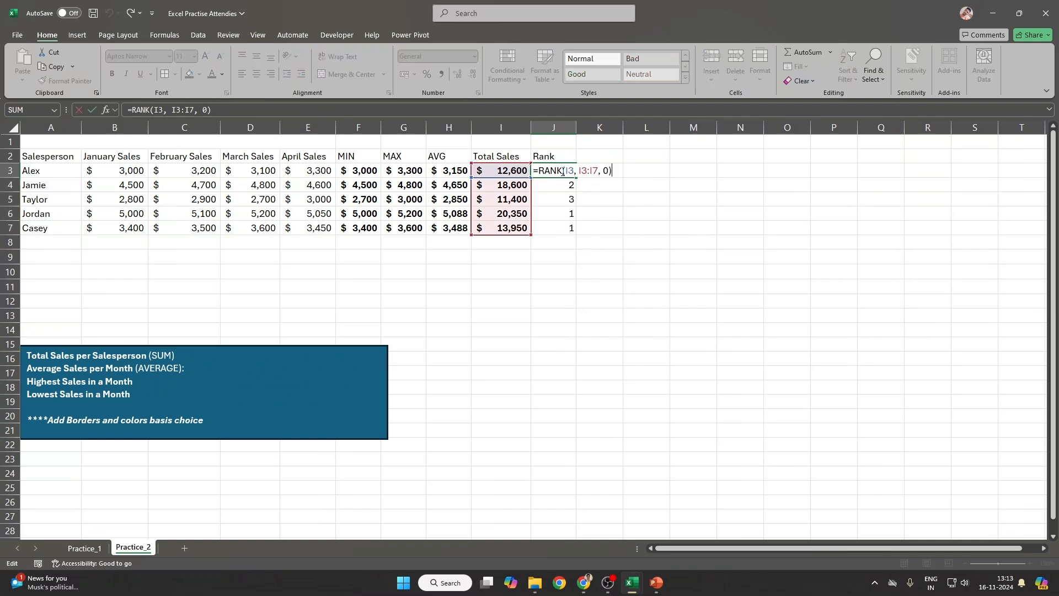
{"action": "left_click_drag", "start_coordinate": [195, 108], "coordinate": [171, 110]}
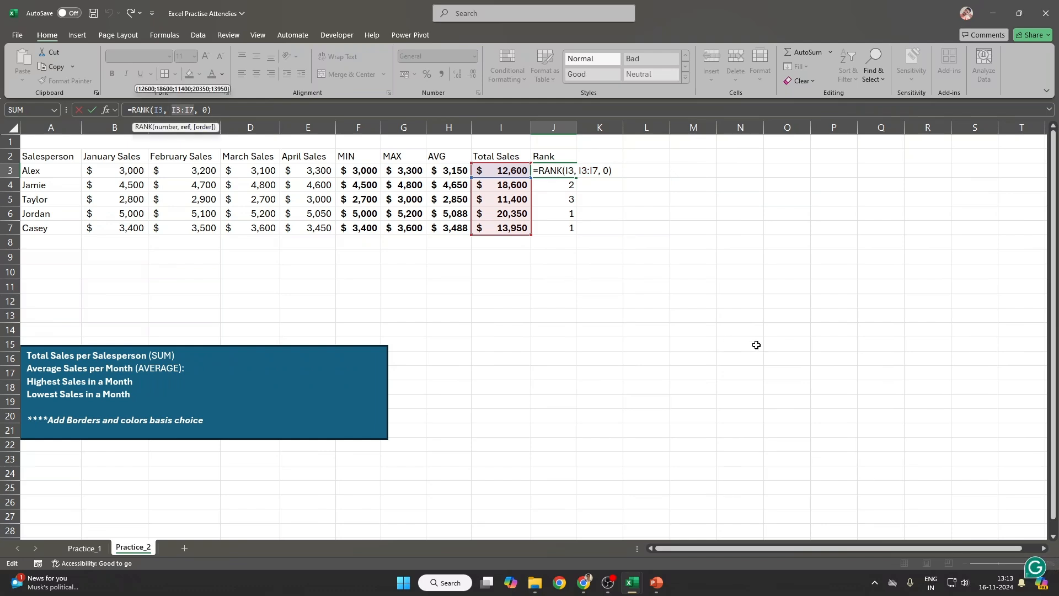
{"action": "key", "text": "ctrl+Return"}
Step: Inspect the copied rank formulas in J4 through J7 to see their ranges shift down
{"action": "key", "text": "Down"}
{"action": "key", "text": "F2"}
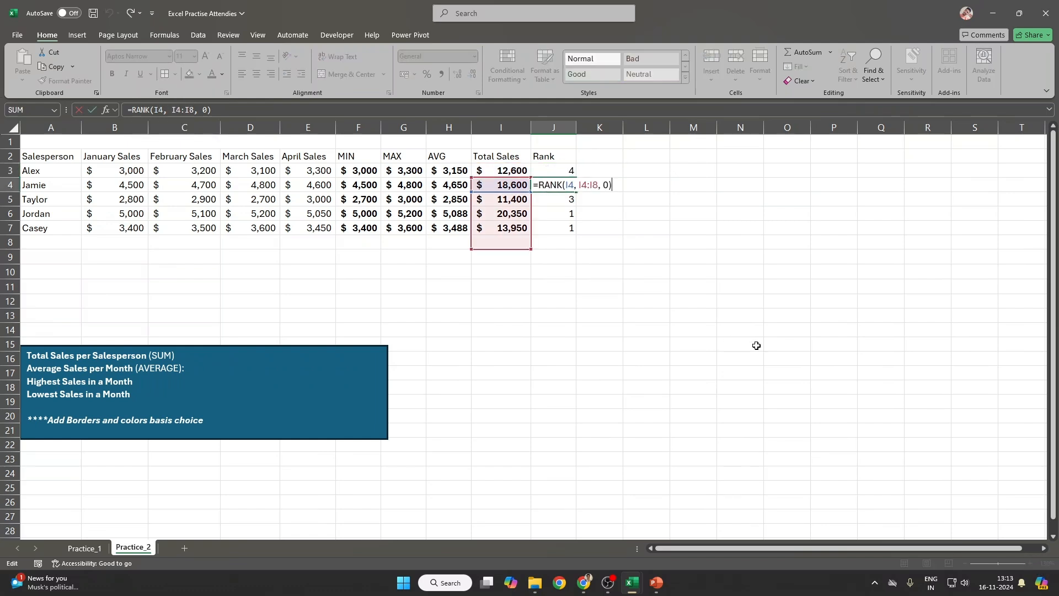
{"action": "key", "text": "Return"}
{"action": "key", "text": "F2"}
{"action": "key", "text": "Return"}
{"action": "key", "text": "F2"}
{"action": "key", "text": "Return"}
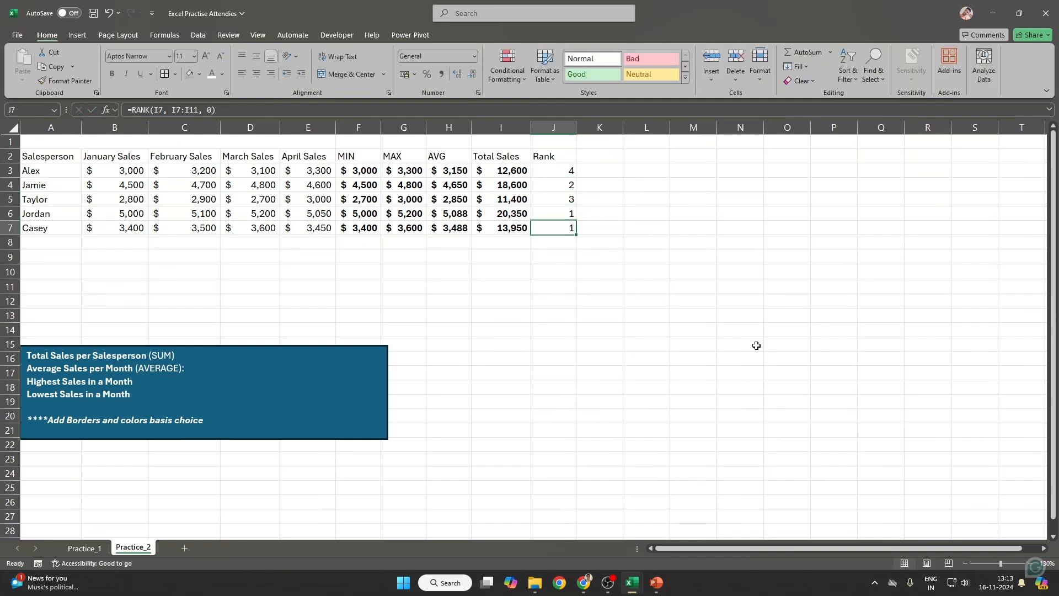
{"action": "key", "text": "F2"}
{"action": "key", "text": "ctrl+Return"}
Step: Add $ signs to lock the range reference in J3's rank formula
{"action": "left_click", "coordinate": [555, 176]}
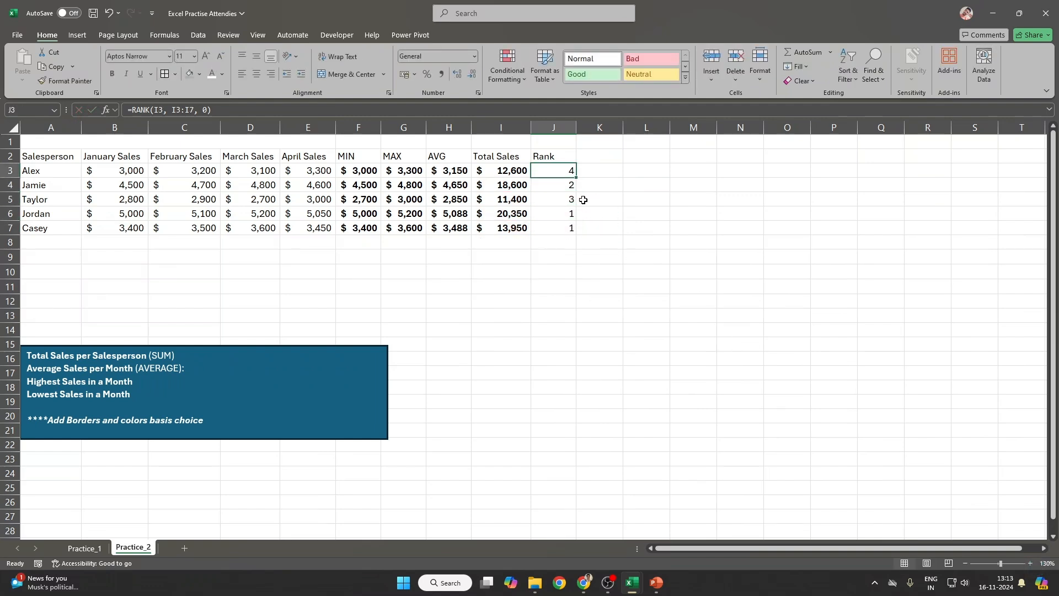
{"action": "left_click", "coordinate": [191, 110]}
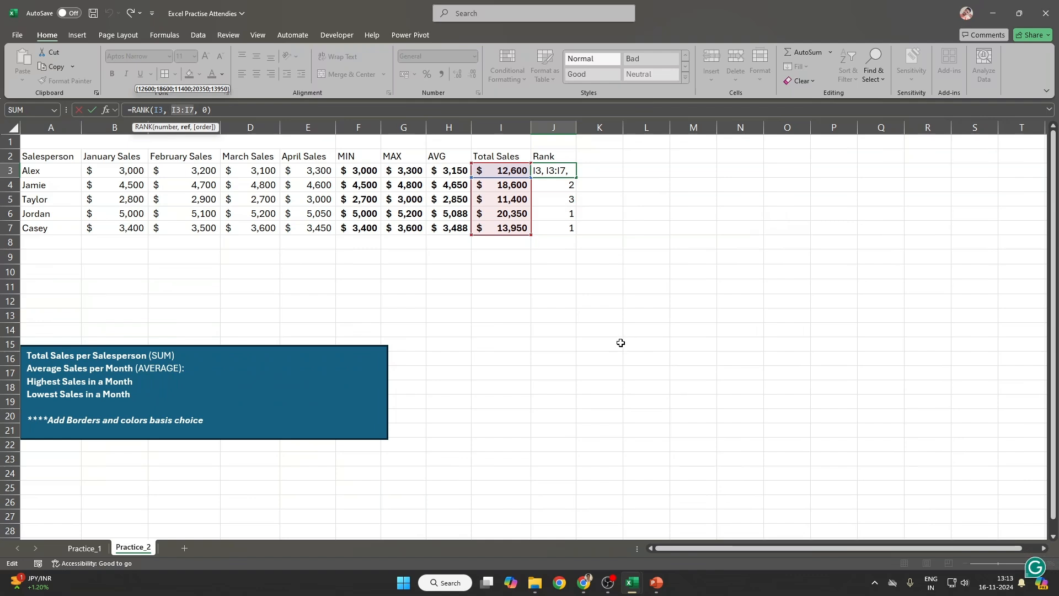
{"action": "left_click", "coordinate": [174, 109]}
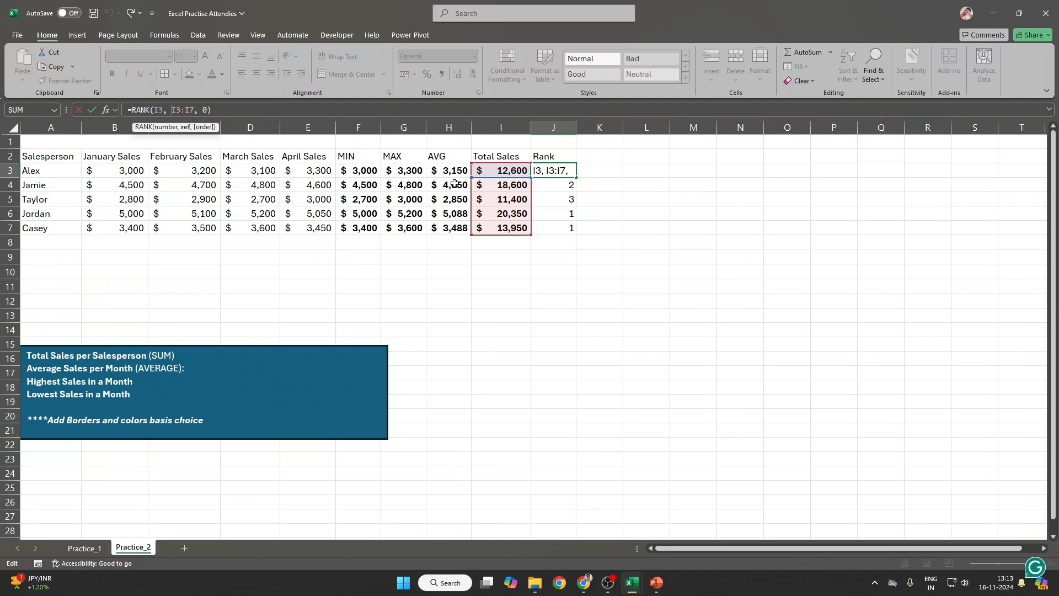
{"action": "type", "text": "$"}
{"action": "key", "text": "Right"}
{"action": "type", "text": "$"}
{"action": "type", "text": "$"}
{"action": "key", "text": "Right"}
{"action": "type", "text": "$"}
{"action": "key", "text": "Return"}
{"action": "key", "text": "Up"}
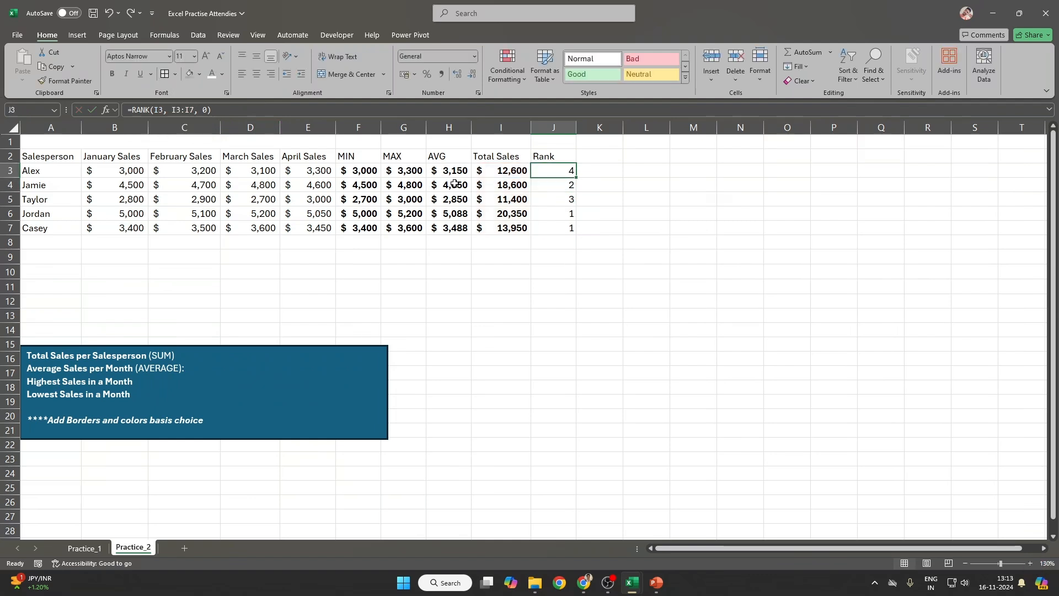
Step: Make J3's range $I$3:$I$7 and fill it down to J7, giving ranks 4, 2, 5, 1, 3
{"action": "left_click", "coordinate": [194, 111]}
{"action": "key", "text": "F4"}
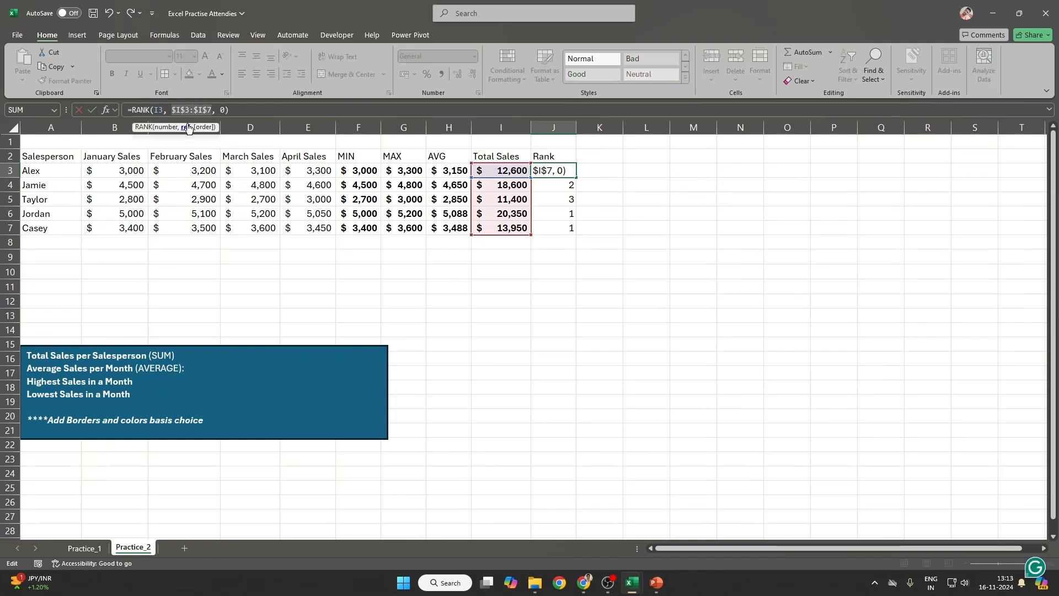
{"action": "key", "text": "Return"}
{"action": "key", "text": "Up"}
{"action": "key", "text": "shift+Down"}
{"action": "key", "text": "shift+Down"}
{"action": "key", "text": "shift+Down"}
{"action": "key", "text": "shift+Down"}
{"action": "key", "text": "ctrl+d"}
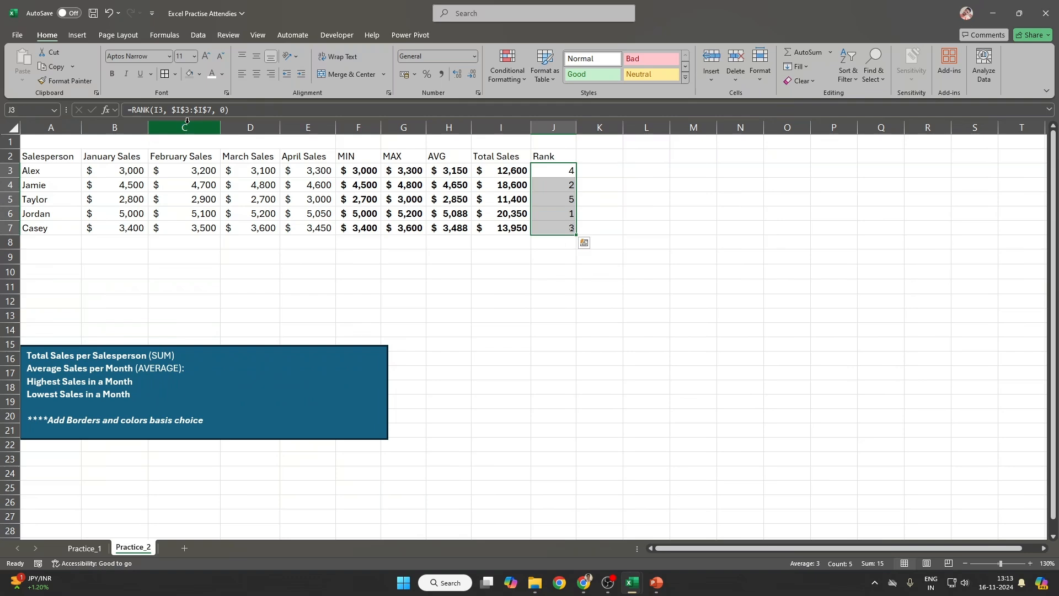
Step: Bold the rank values J3:J7 and copy J3's rank formula
{"action": "left_click", "coordinate": [566, 169]}
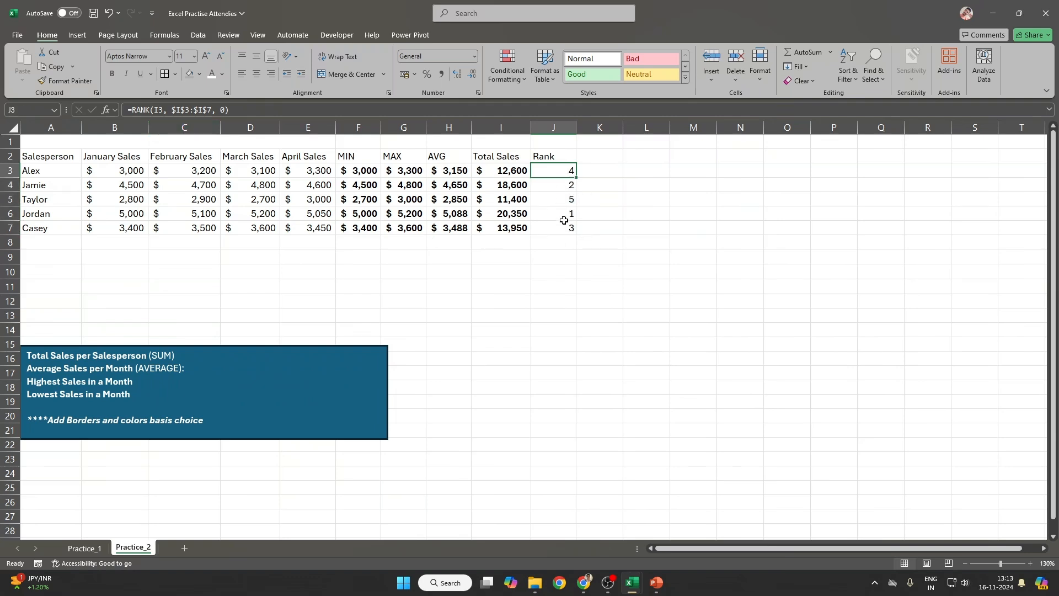
{"action": "left_click_drag", "start_coordinate": [566, 171], "coordinate": [25, 227]}
{"action": "left_click", "coordinate": [551, 157]}
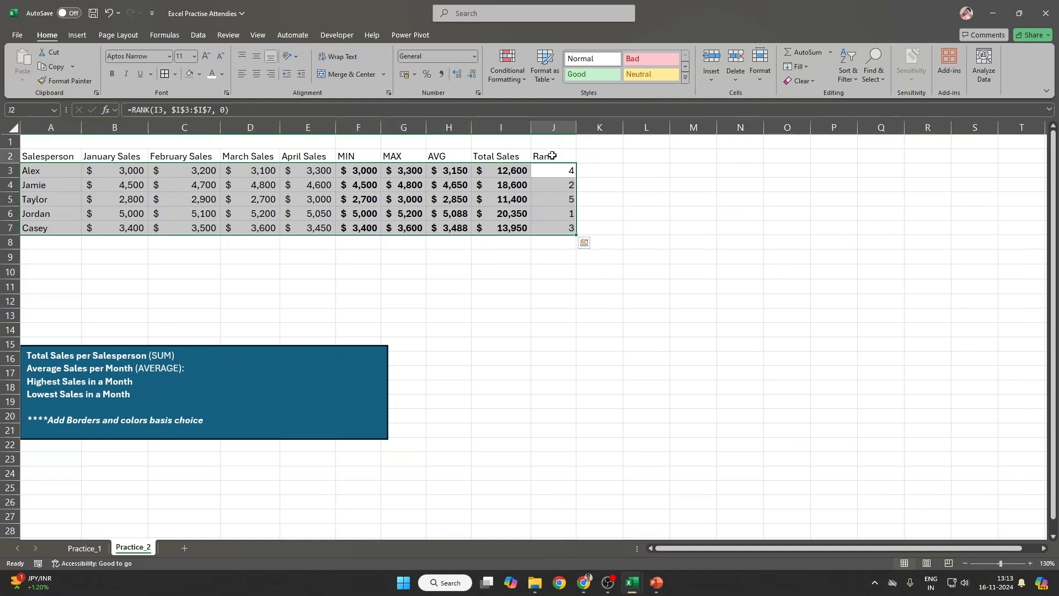
{"action": "left_click_drag", "start_coordinate": [553, 170], "coordinate": [556, 227]}
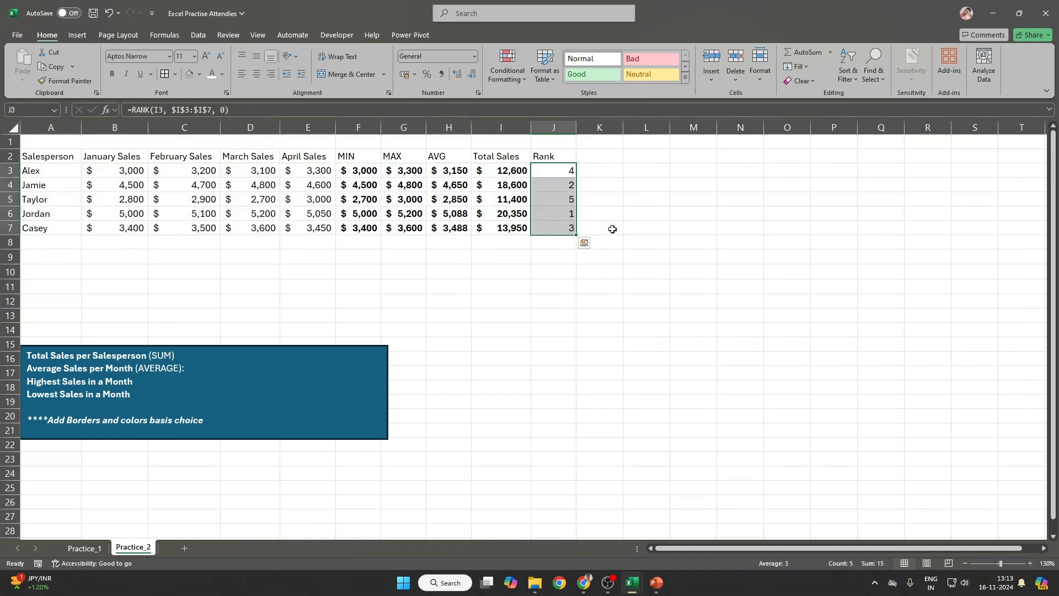
{"action": "key", "text": "ctrl+b"}
{"action": "left_click", "coordinate": [564, 171]}
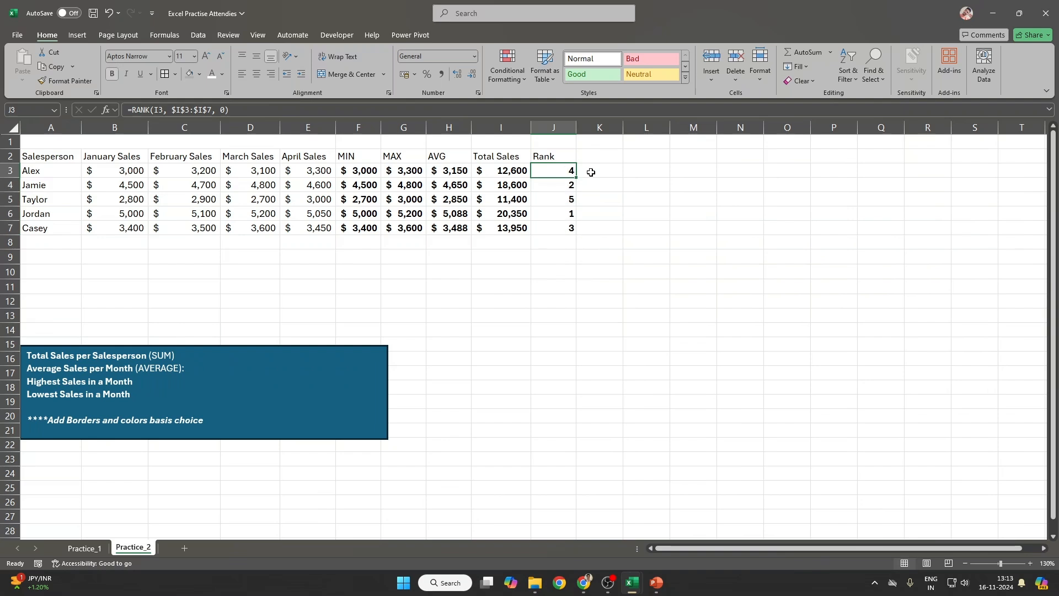
{"action": "key", "text": "ctrl+c"}
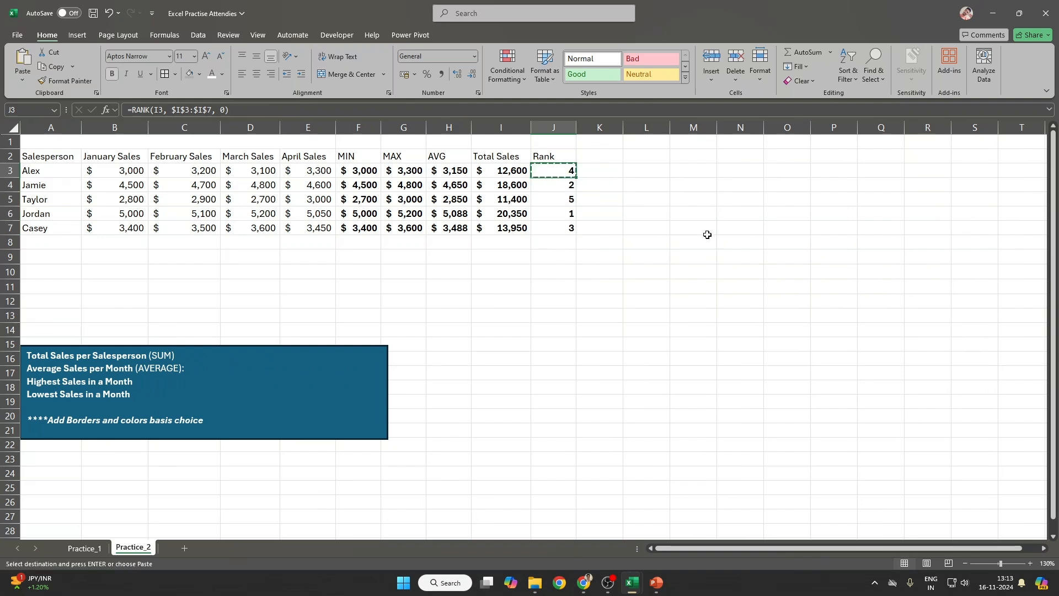
Step: Paste the rank formula into M3, where =RANK(L3, $I$3:$I$7, 0) returns #N/A
{"action": "left_click", "coordinate": [571, 216]}
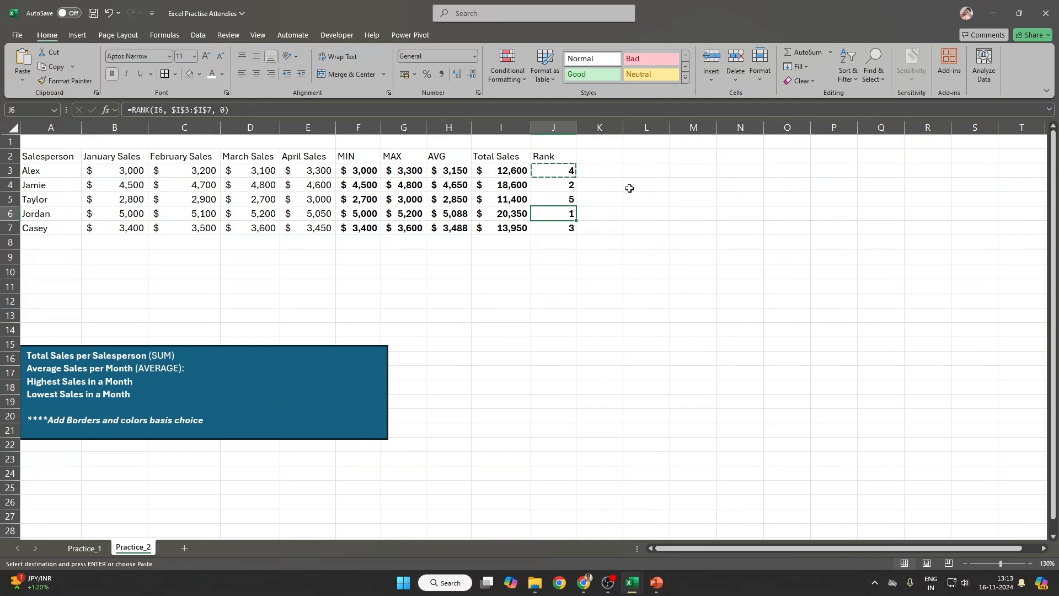
{"action": "left_click", "coordinate": [691, 168]}
{"action": "key", "text": "ctrl+v"}
{"action": "key", "text": "F2"}
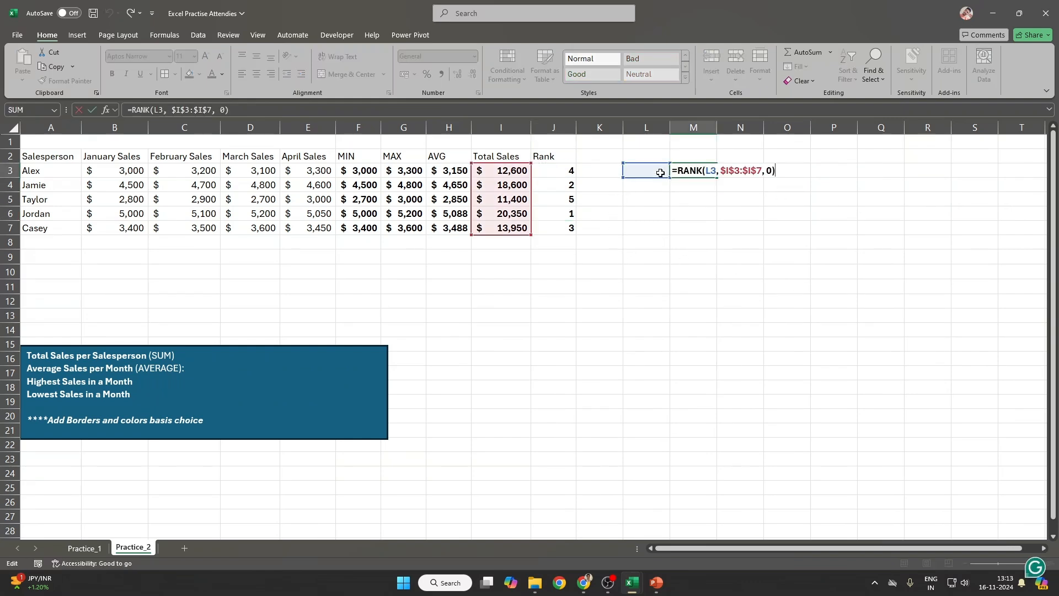
{"action": "left_click_drag", "start_coordinate": [659, 158], "coordinate": [648, 257]}
{"action": "left_click_drag", "start_coordinate": [488, 174], "coordinate": [494, 201]}
{"action": "left_click", "coordinate": [709, 173]}
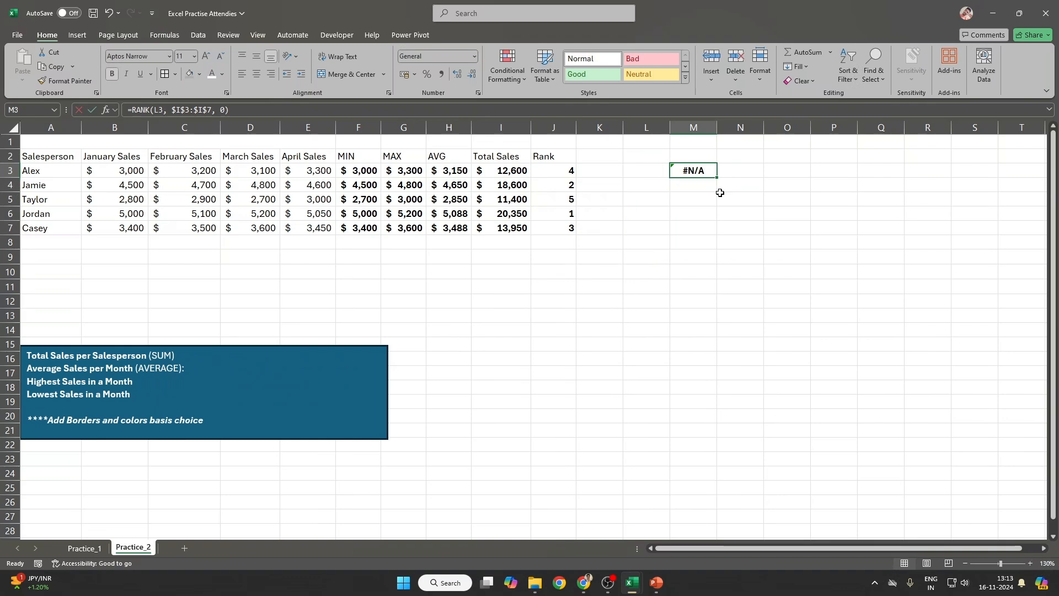
{"action": "key", "text": "F2"}
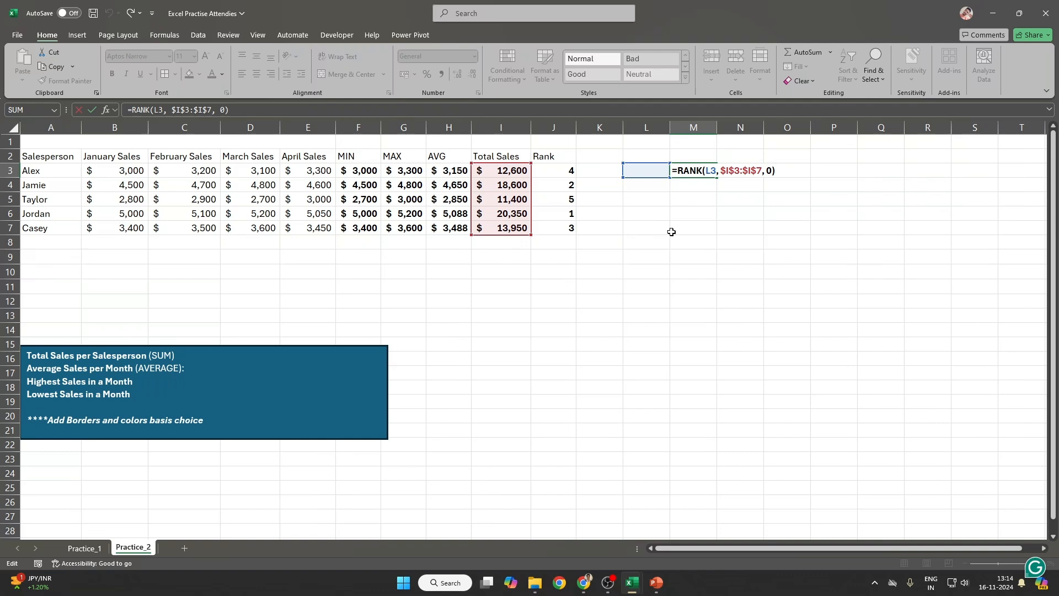
{"action": "key", "text": "ctrl+Return"}
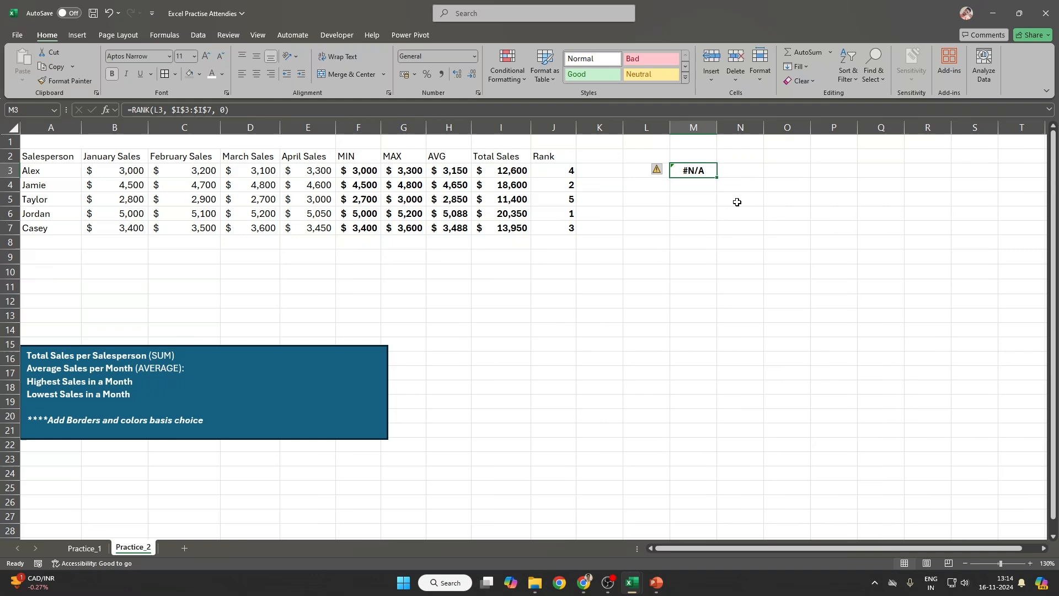
Step: Enter a trial formula =E3/E8 in E9 and 12300 in E8
{"action": "left_click", "coordinate": [307, 260]}
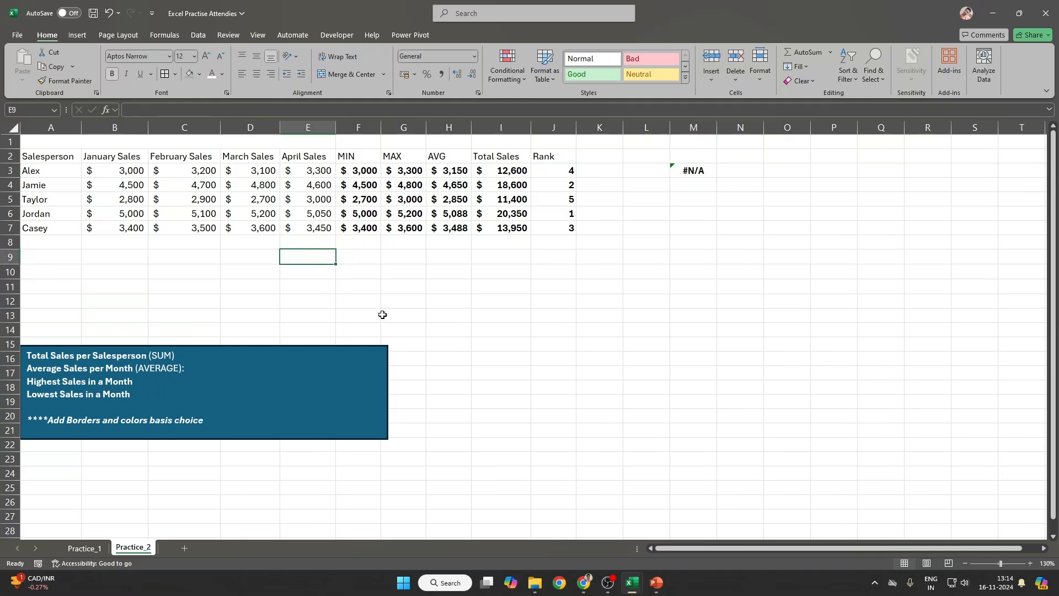
{"action": "type", "text": "=E3/"}
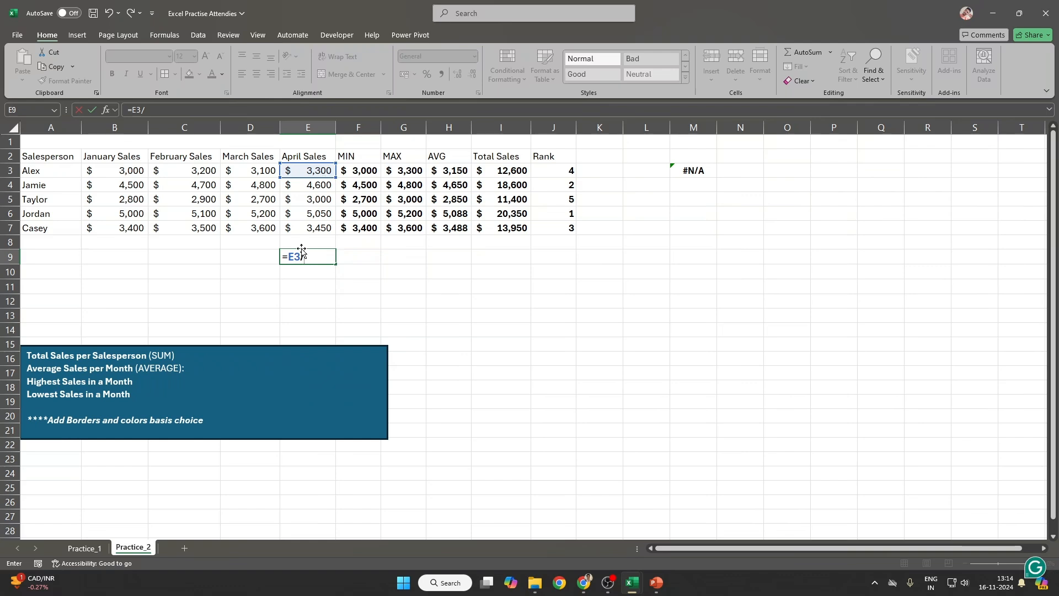
{"action": "key", "text": "Up"}
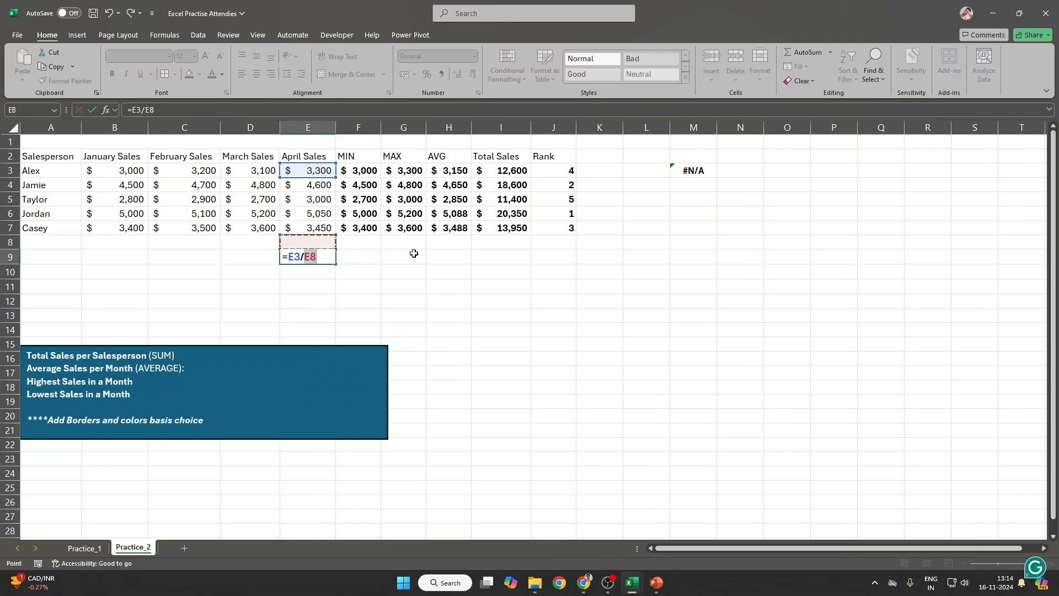
{"action": "key", "text": "Return"}
{"action": "key", "text": "Up"}
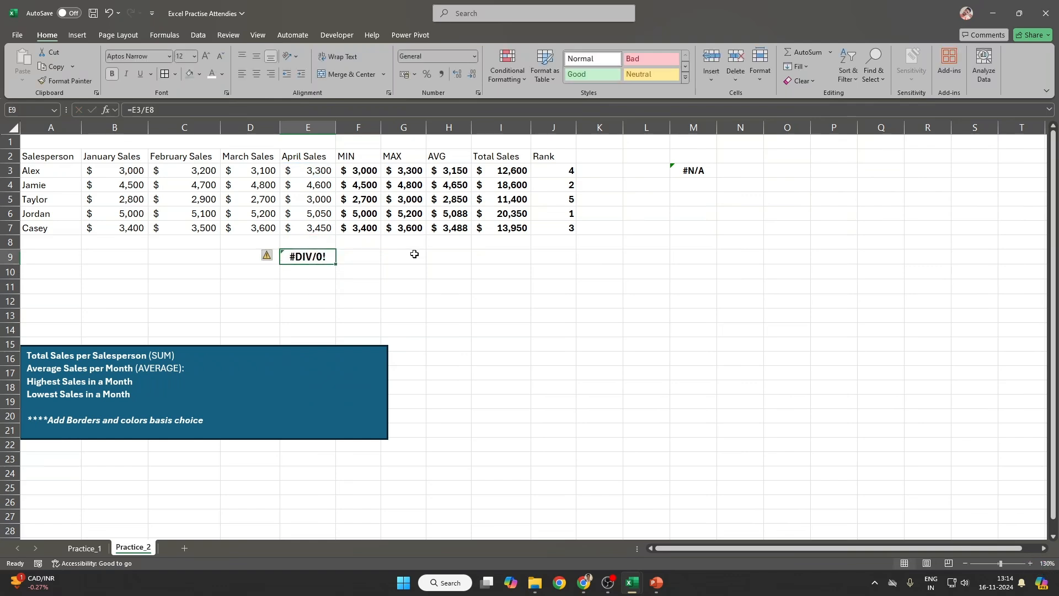
{"action": "key", "text": "Up"}
{"action": "type", "text": "12"}
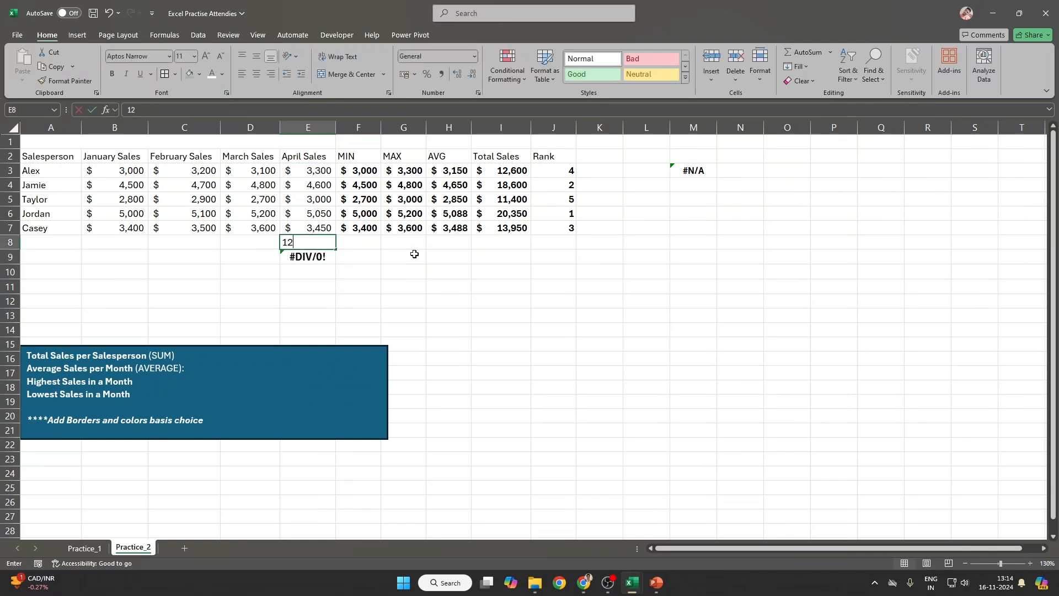
{"action": "type", "text": "300"}
{"action": "key", "text": "Return"}
Step: Clear the trial cells E8:E9 and delete the #N/A rank formula from M3
{"action": "key", "text": "Up"}
{"action": "key", "text": "shift+Down"}
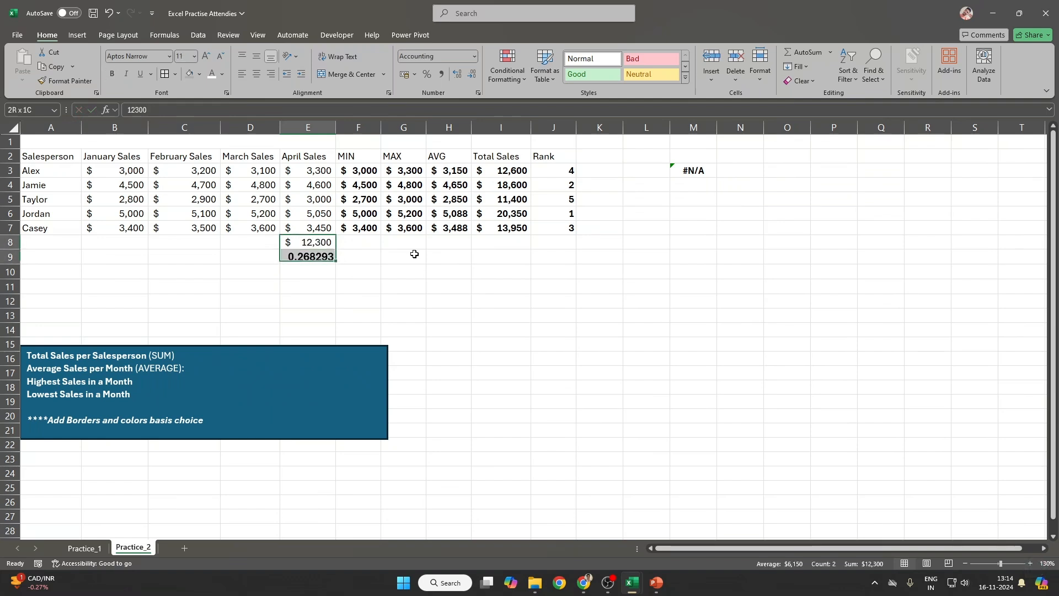
{"action": "key", "text": "Delete"}
{"action": "key", "text": "Up"}
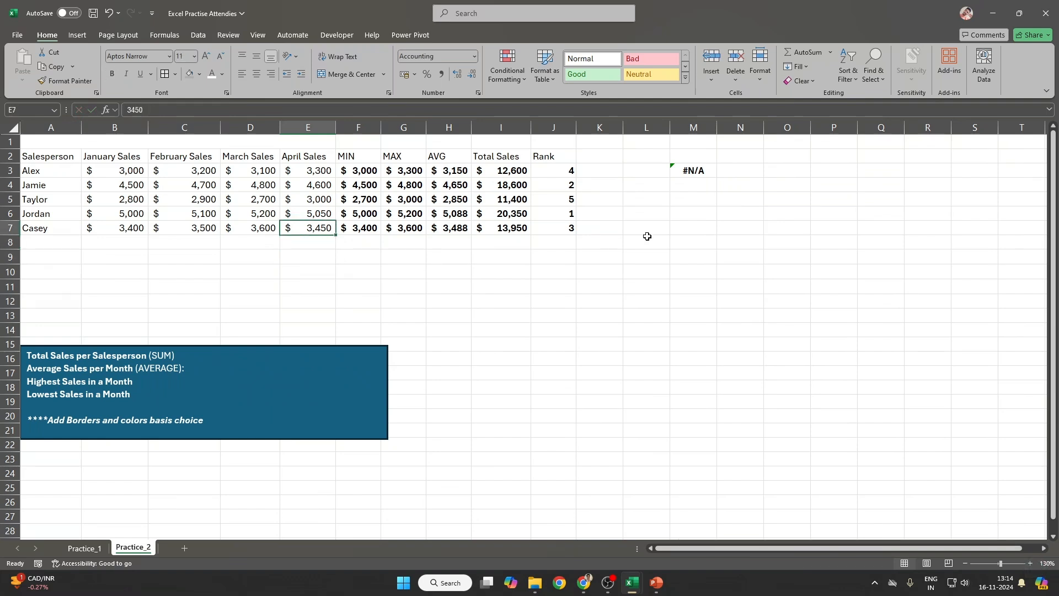
{"action": "left_click", "coordinate": [693, 170]}
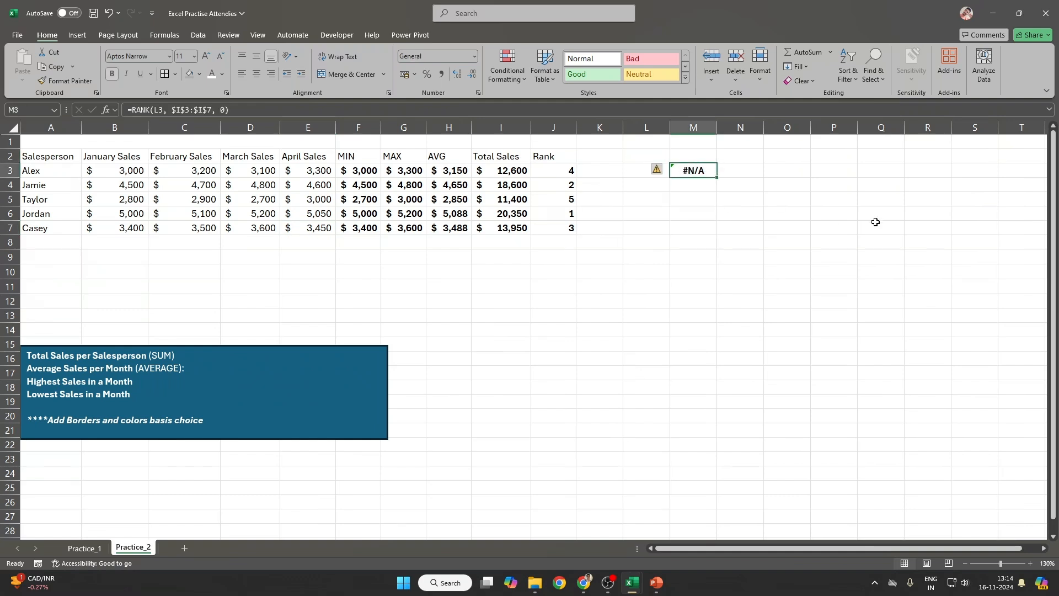
{"action": "key", "text": "Delete"}
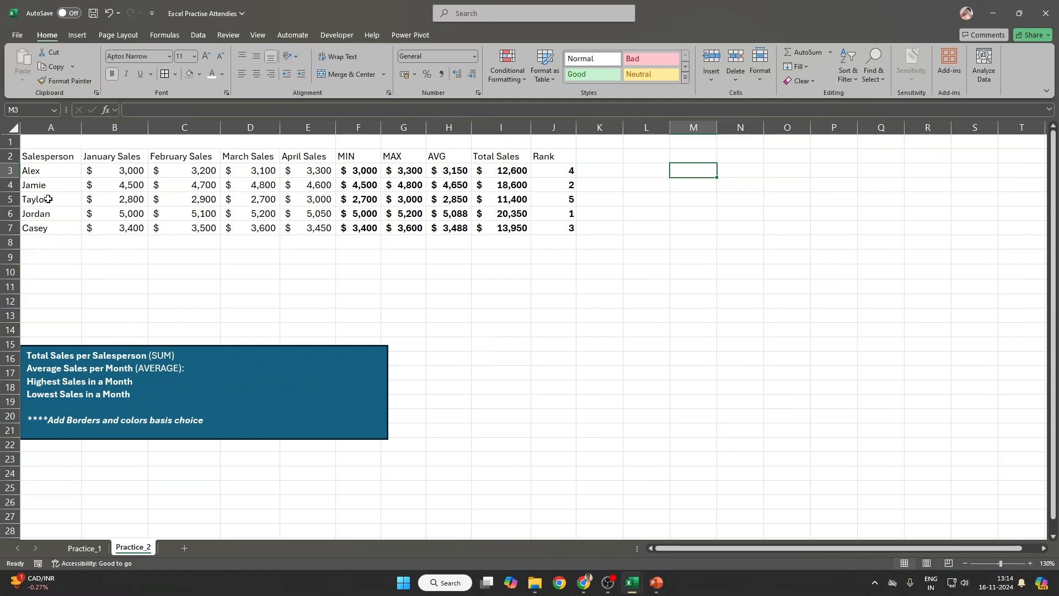
Step: Copy A2:J7 and start a FILTER formula in M3 over A2:J7 with criteria A2:A7
{"action": "left_click_drag", "start_coordinate": [41, 157], "coordinate": [557, 223]}
{"action": "key", "text": "ctrl+c"}
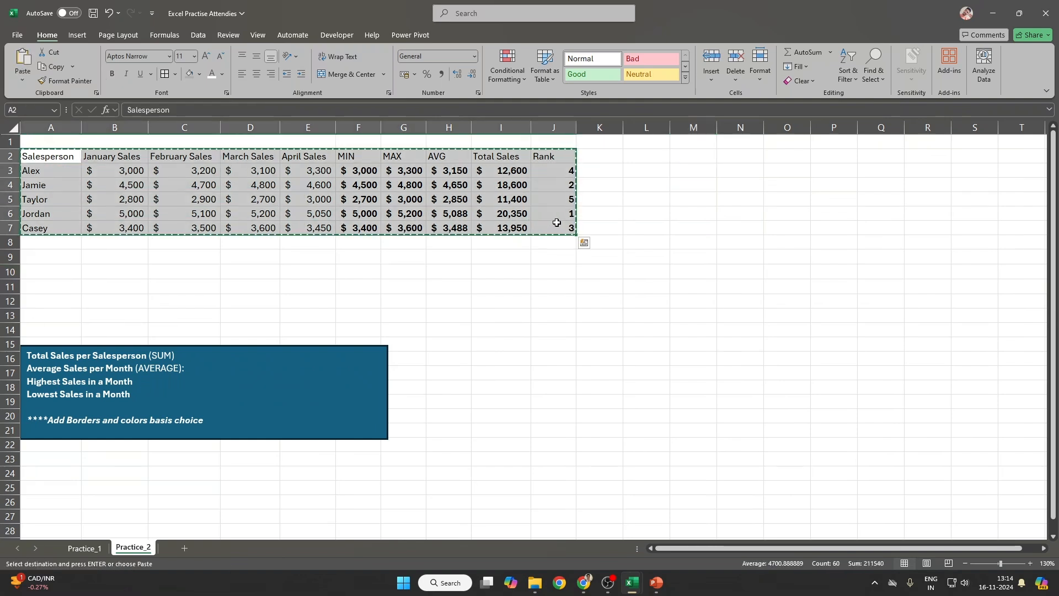
{"action": "left_click", "coordinate": [697, 169]}
{"action": "type", "text": "="}
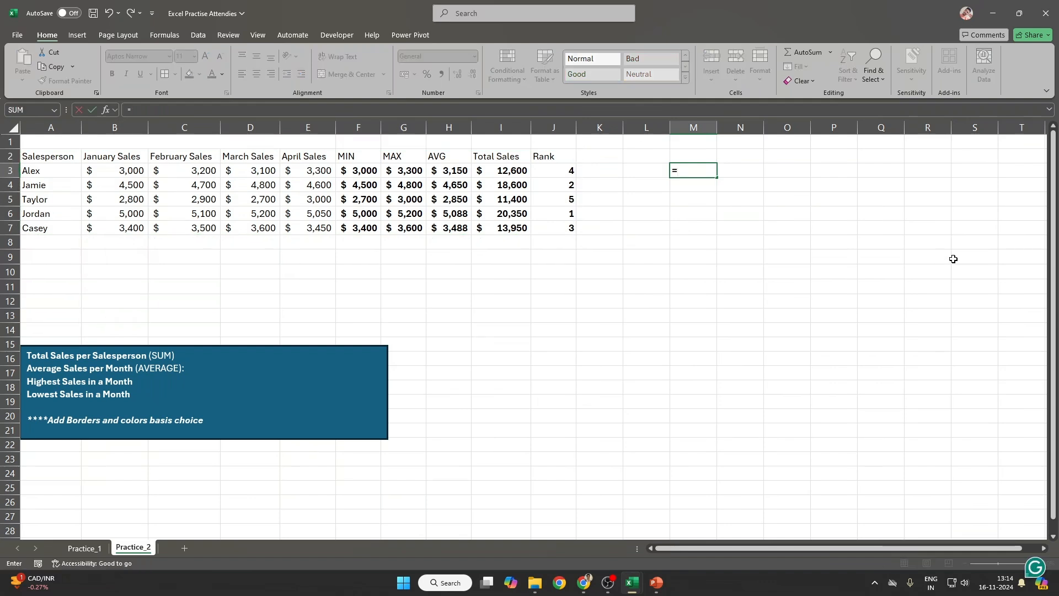
{"action": "type", "text": "FILT"}
{"action": "key", "text": "Tab"}
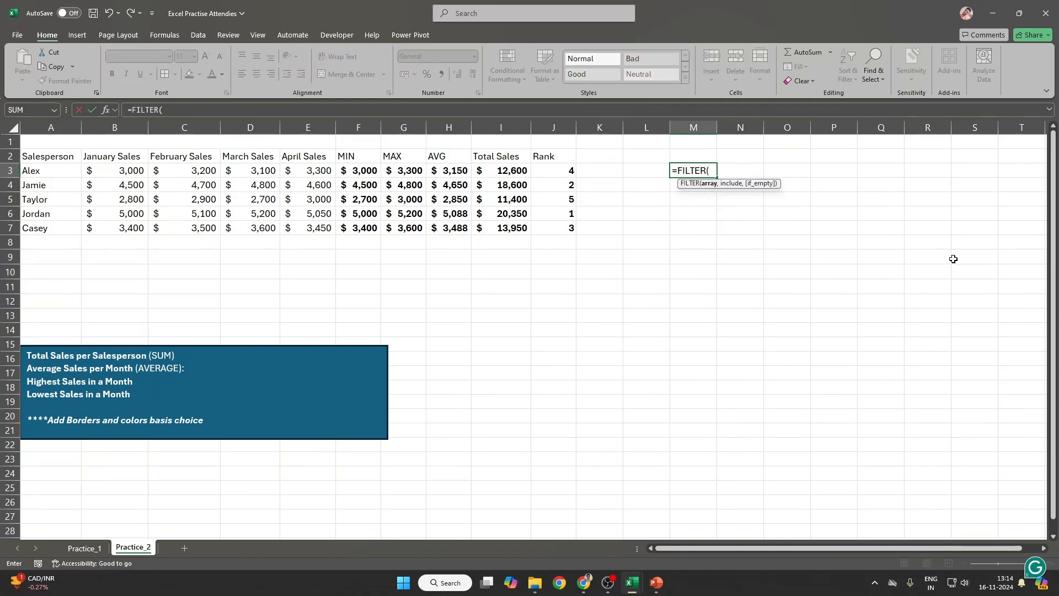
{"action": "left_click_drag", "start_coordinate": [49, 156], "coordinate": [571, 229]}
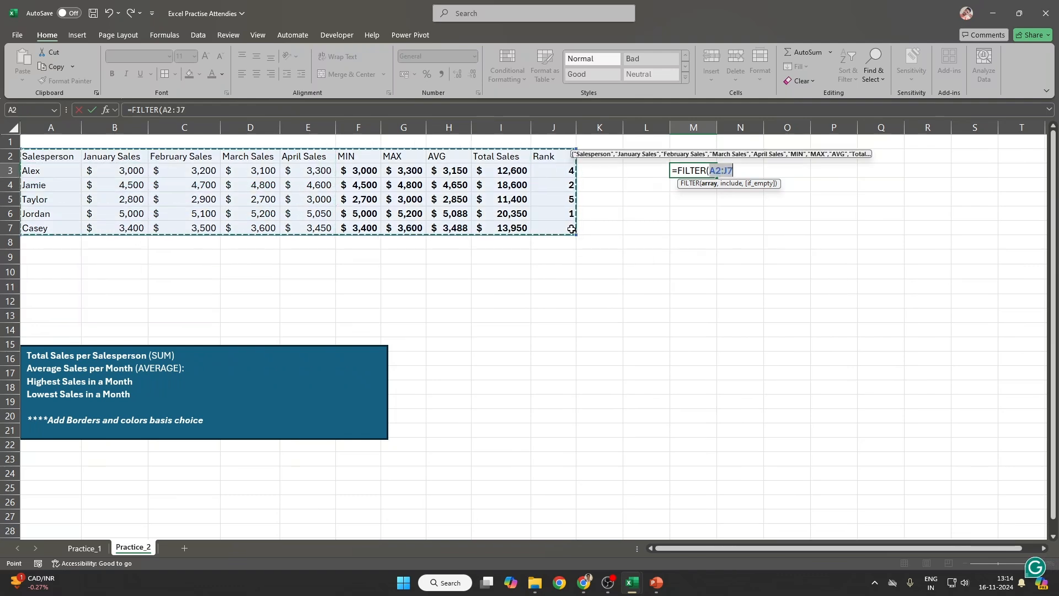
{"action": "type", "text": ","}
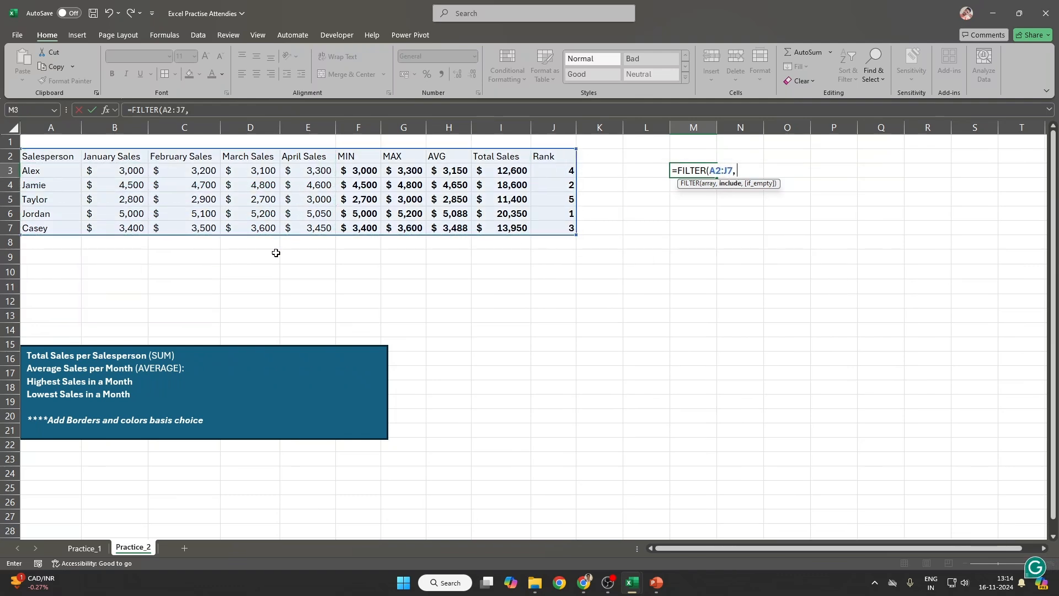
{"action": "left_click_drag", "start_coordinate": [67, 160], "coordinate": [65, 223]}
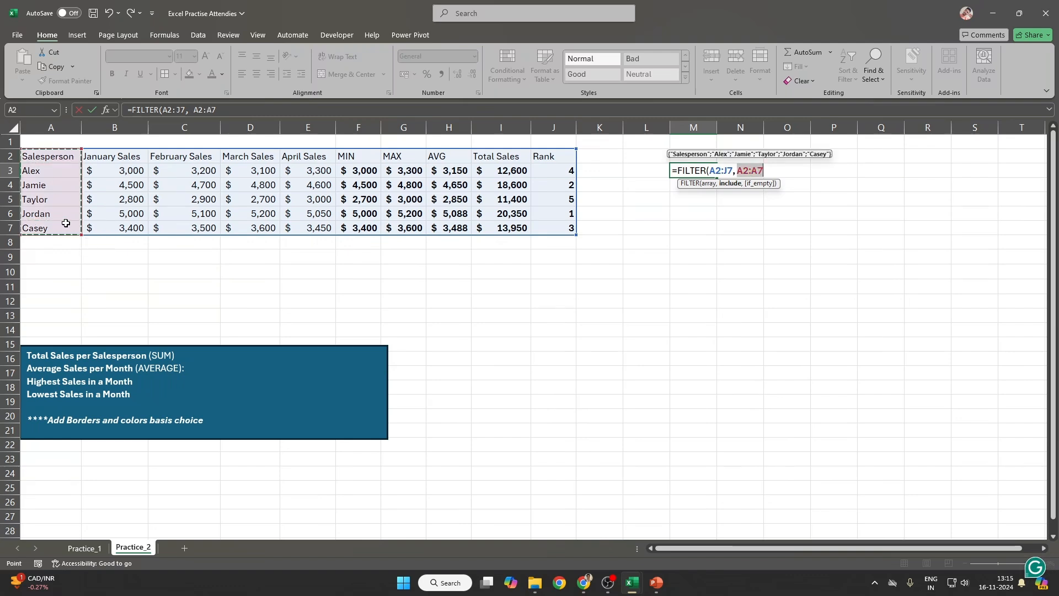
Step: Finish the FILTER criteria as =M2 with a "No Data Found" fallback and commit it
{"action": "type", "text": "="}
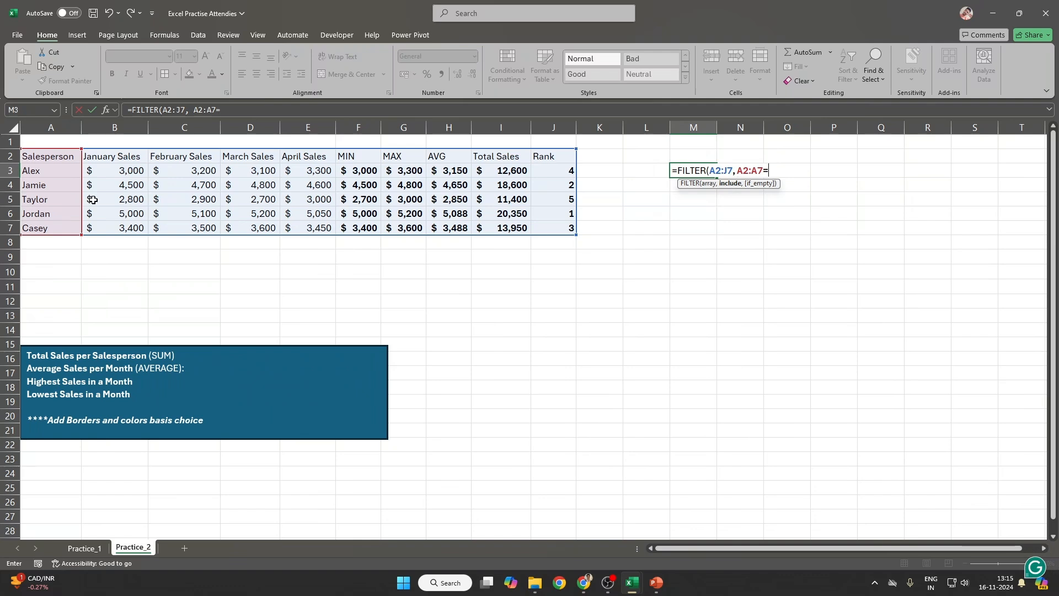
{"action": "left_click", "coordinate": [694, 155]}
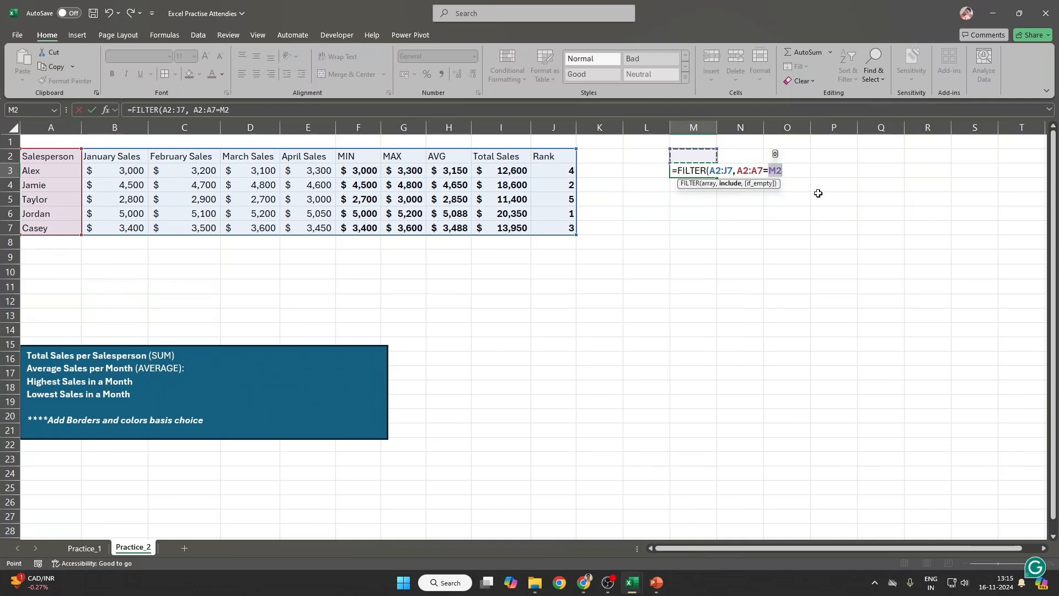
{"action": "type", "text": ","}
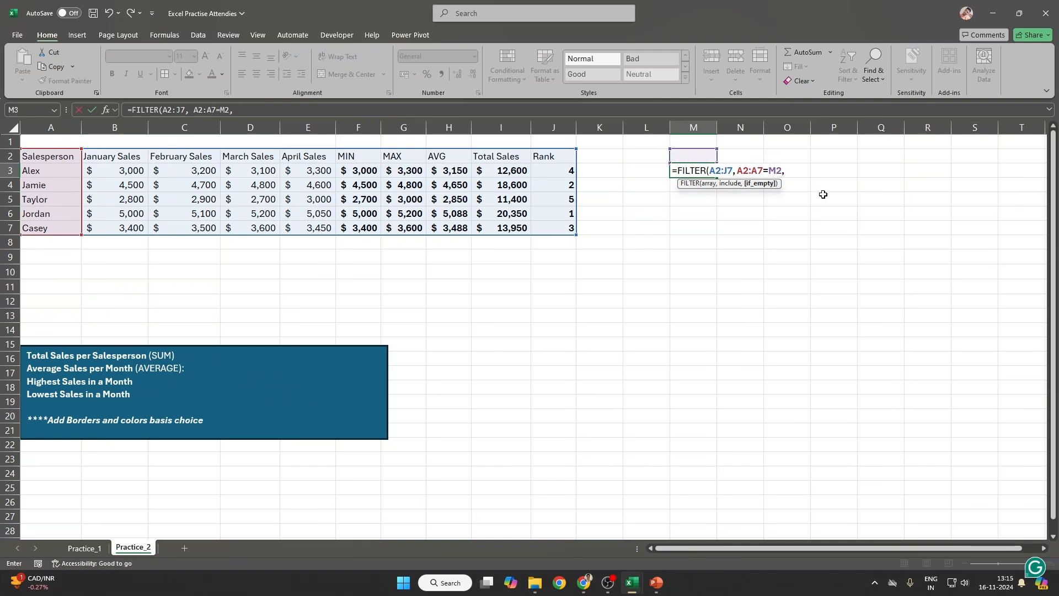
{"action": "type", "text": " \"nOnO"}
{"action": "key", "text": "BackSpace"}
{"action": "key", "text": "BackSpace"}
{"action": "type", "text": "No Data GFo"}
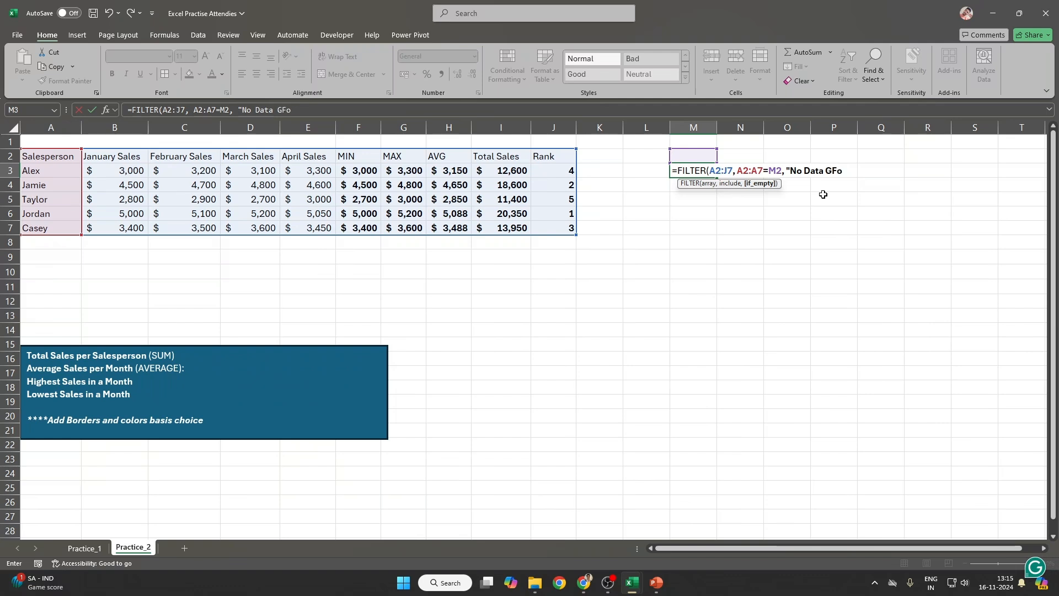
{"action": "key", "text": "BackSpace"}
{"action": "type", "text": "Goun"}
{"action": "key", "text": "BackSpace"}
{"action": "key", "text": "BackSpace"}
{"action": "key", "text": "BackSpace"}
{"action": "key", "text": "BackSpace"}
{"action": "type", "text": "Found\""}
{"action": "key", "text": "ctrl+Return"}
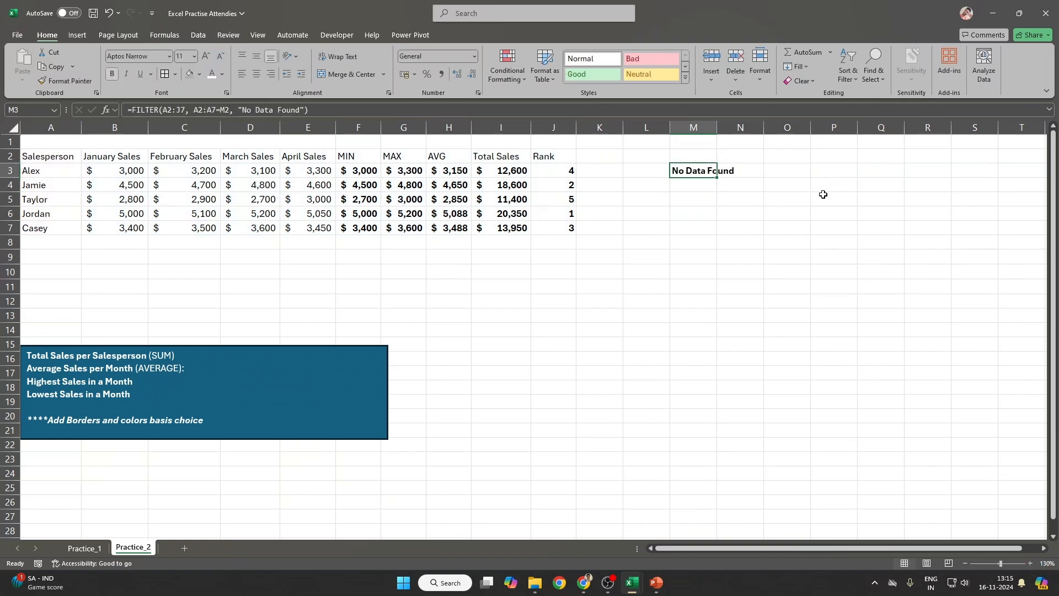
{"action": "left_click", "coordinate": [691, 159]}
{"action": "left_click", "coordinate": [55, 174]}
Step: Copy the name Alex into M2 to test the filter, then clear M2
{"action": "key", "text": "ctrl+c"}
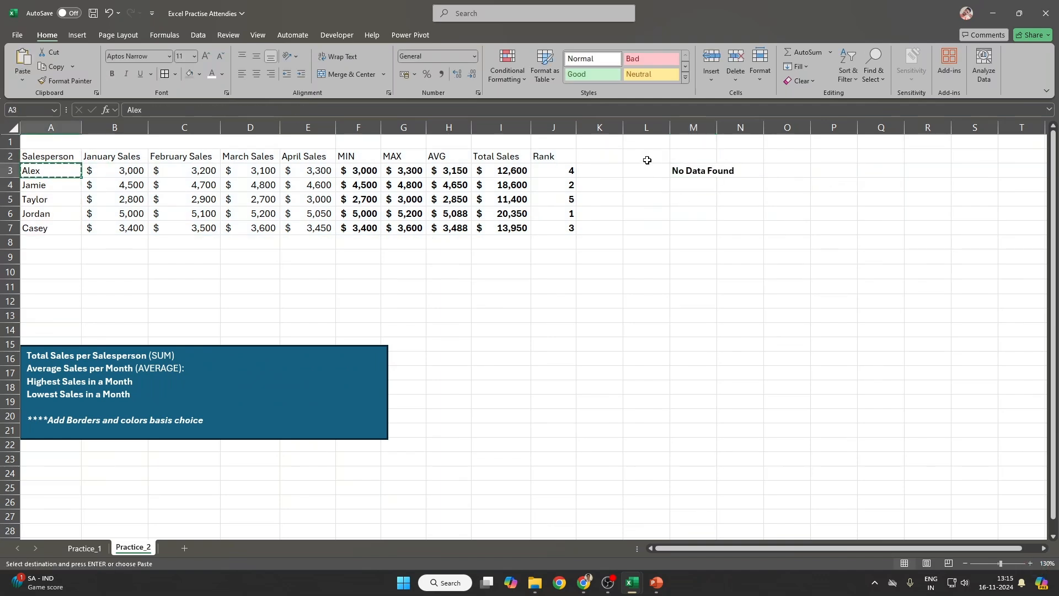
{"action": "left_click", "coordinate": [689, 157]}
{"action": "key", "text": "ctrl+v"}
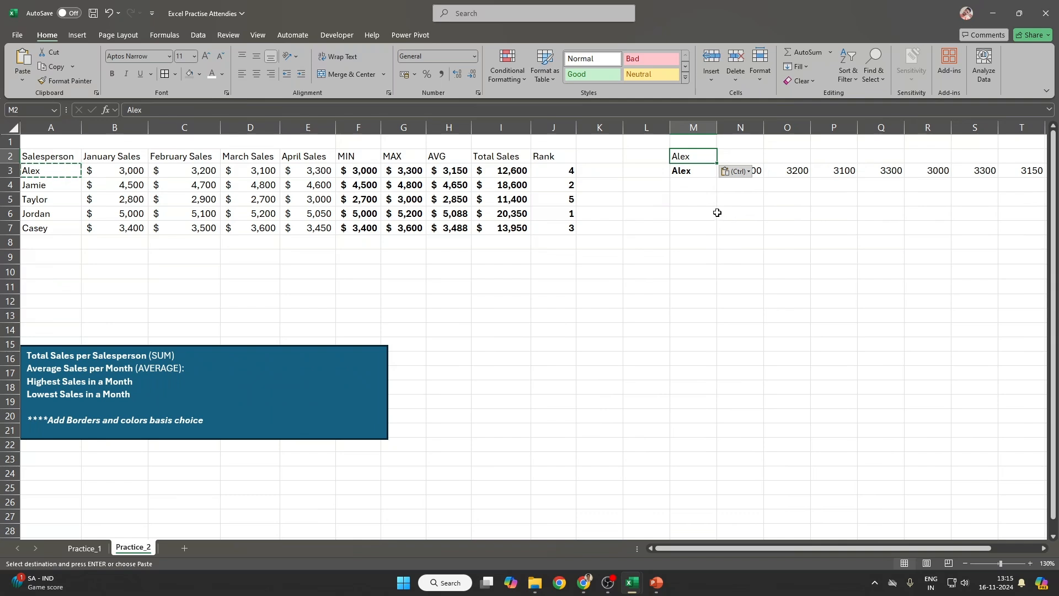
{"action": "key", "text": "Delete"}
Step: Put 2000 in O3 and Alex in M2 to trigger #SPILL!, then undo the entry
{"action": "left_click", "coordinate": [797, 168]}
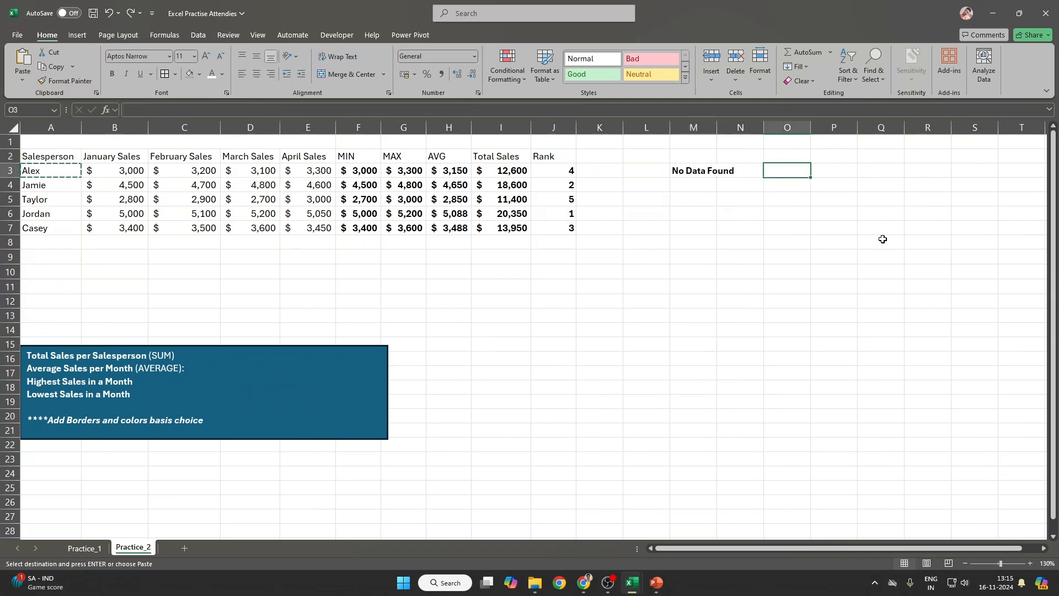
{"action": "type", "text": "20"}
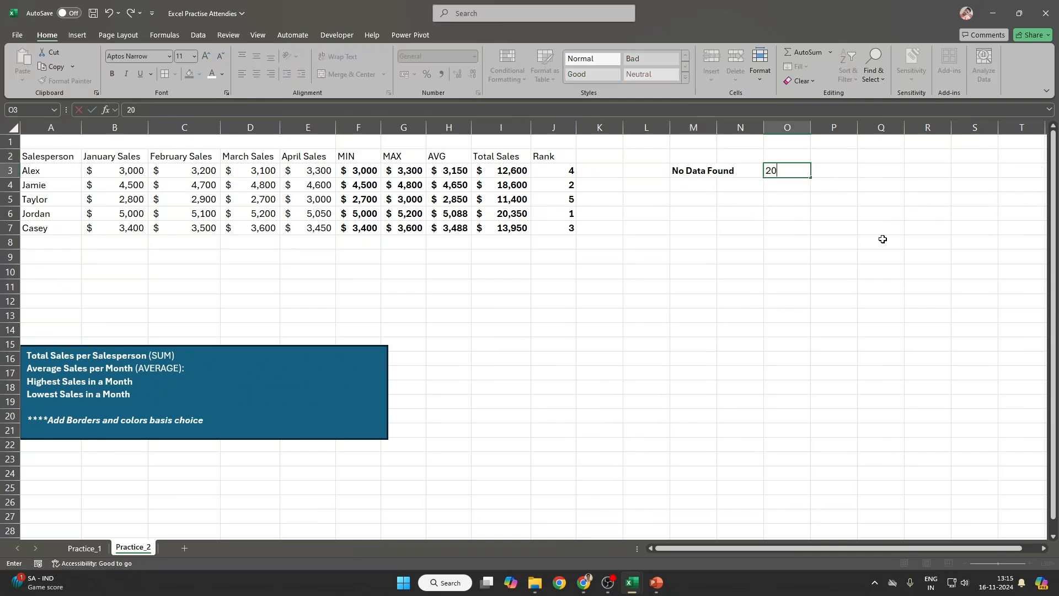
{"action": "type", "text": "00"}
{"action": "key", "text": "Return"}
{"action": "key", "text": "Up"}
{"action": "key", "text": "Up"}
{"action": "key", "text": "Left"}
{"action": "key", "text": "Left"}
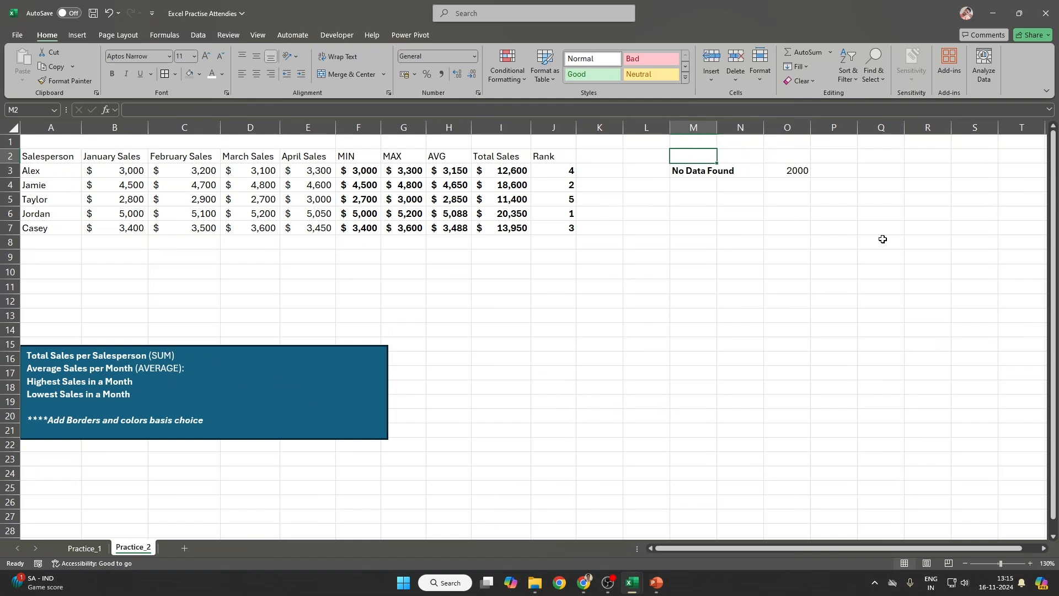
{"action": "type", "text": "Alex"}
{"action": "key", "text": "Return"}
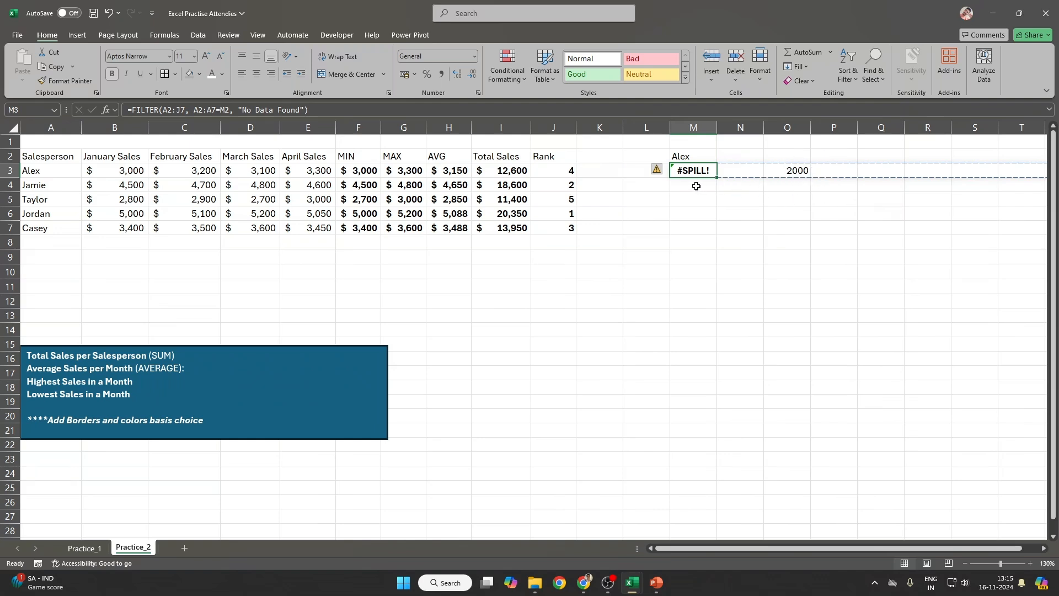
{"action": "left_click", "coordinate": [662, 170]}
{"action": "left_click", "coordinate": [769, 146]}
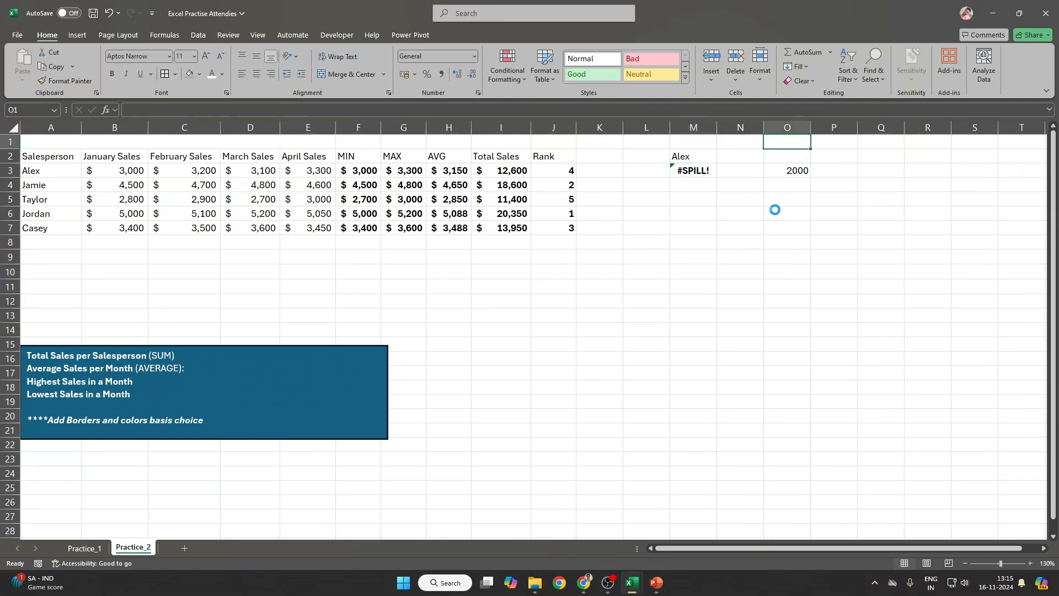
{"action": "key", "text": "ctrl+z"}
{"action": "key", "text": "ctrl+z"}
{"action": "key", "text": "ctrl+z"}
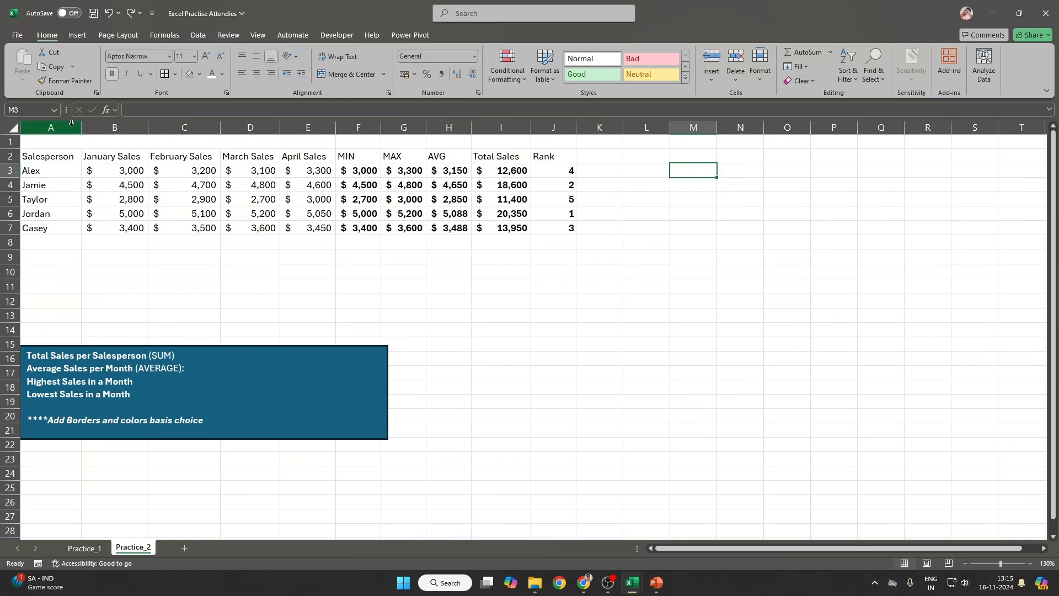
{"action": "left_click", "coordinate": [545, 173]}
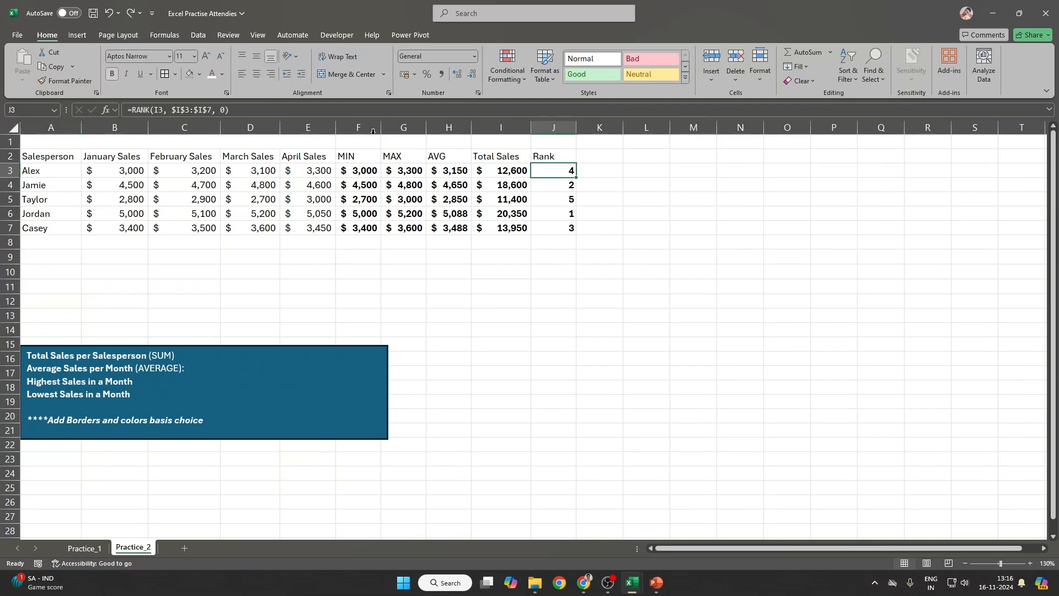
{"action": "key", "text": "ctrl+c"}
{"action": "left_click", "coordinate": [657, 170]}
{"action": "key", "text": "ctrl+v"}
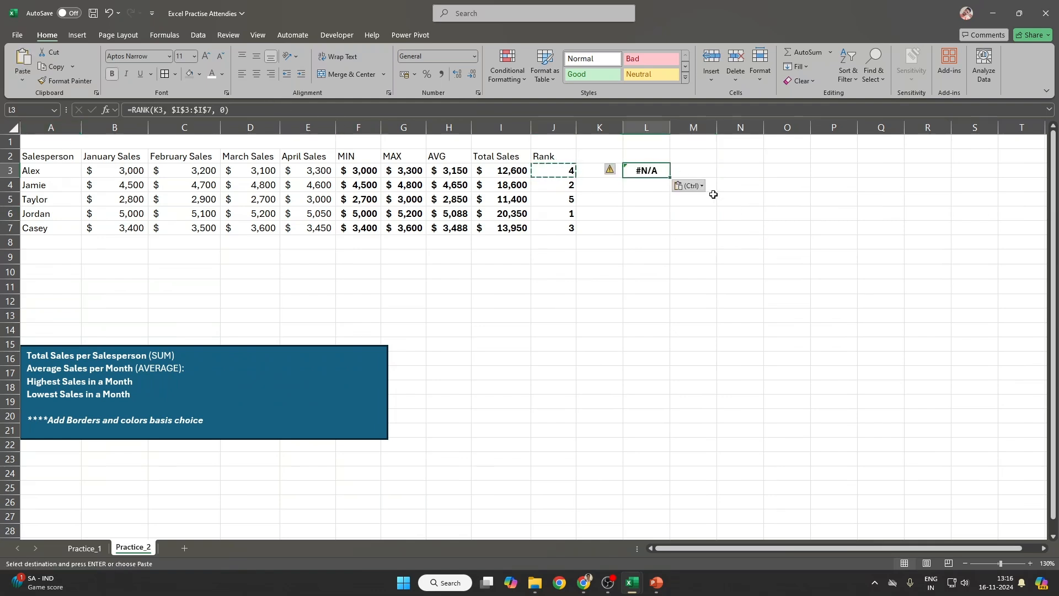
{"action": "key", "text": "F2"}
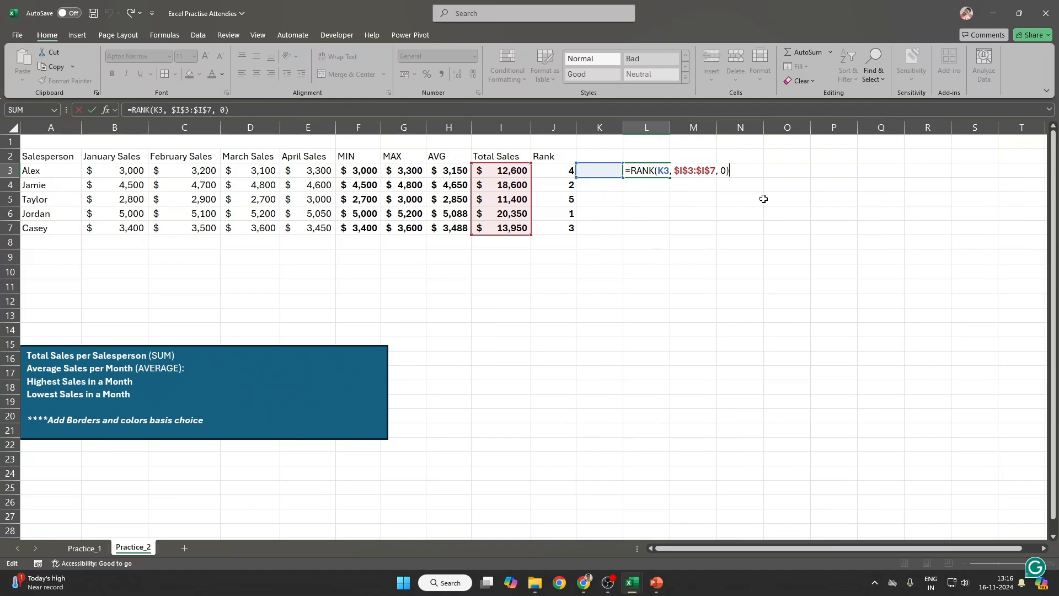
{"action": "key", "text": "ctrl+Return"}
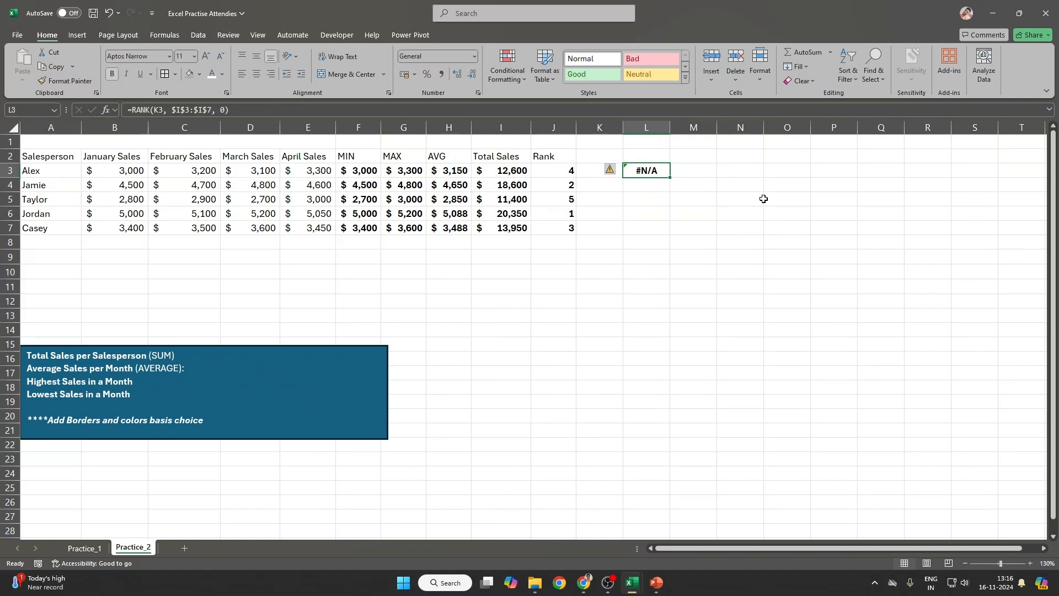
{"action": "left_click", "coordinate": [592, 169]}
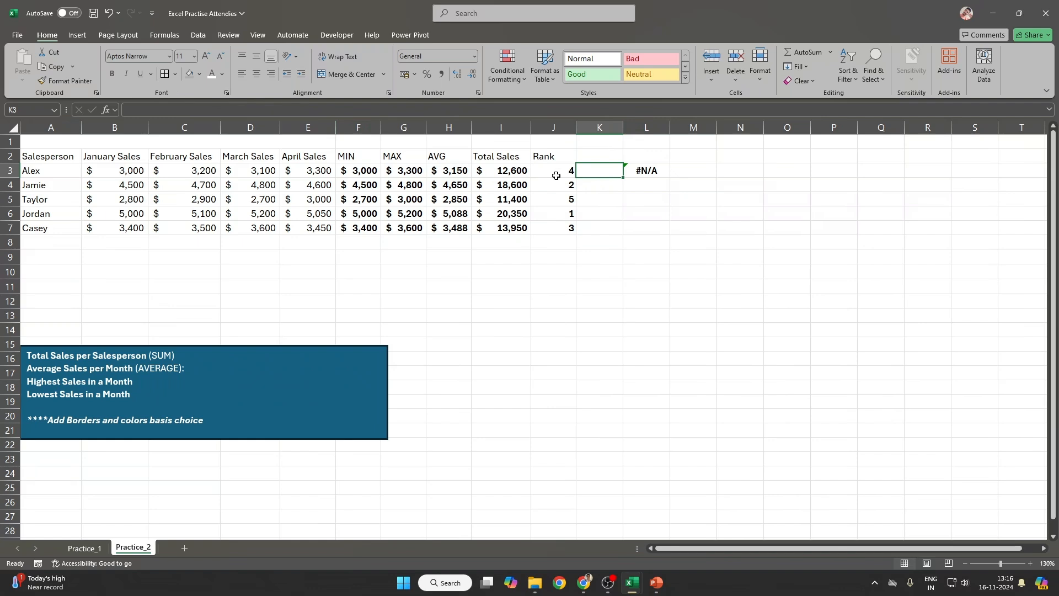
{"action": "left_click_drag", "start_coordinate": [494, 171], "coordinate": [498, 225]}
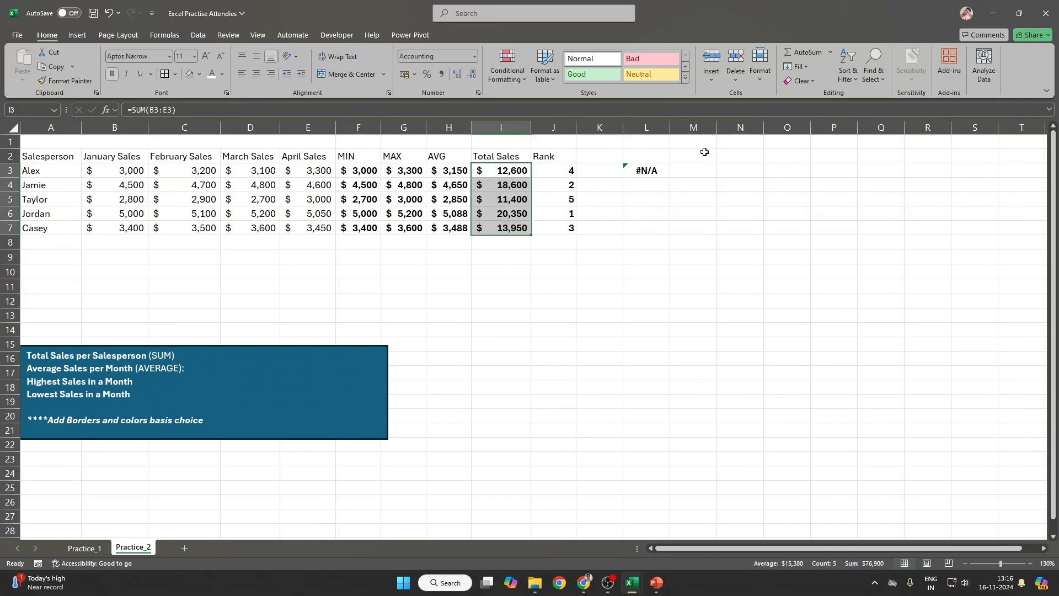
{"action": "left_click", "coordinate": [613, 169]}
{"action": "type", "text": "11400"}
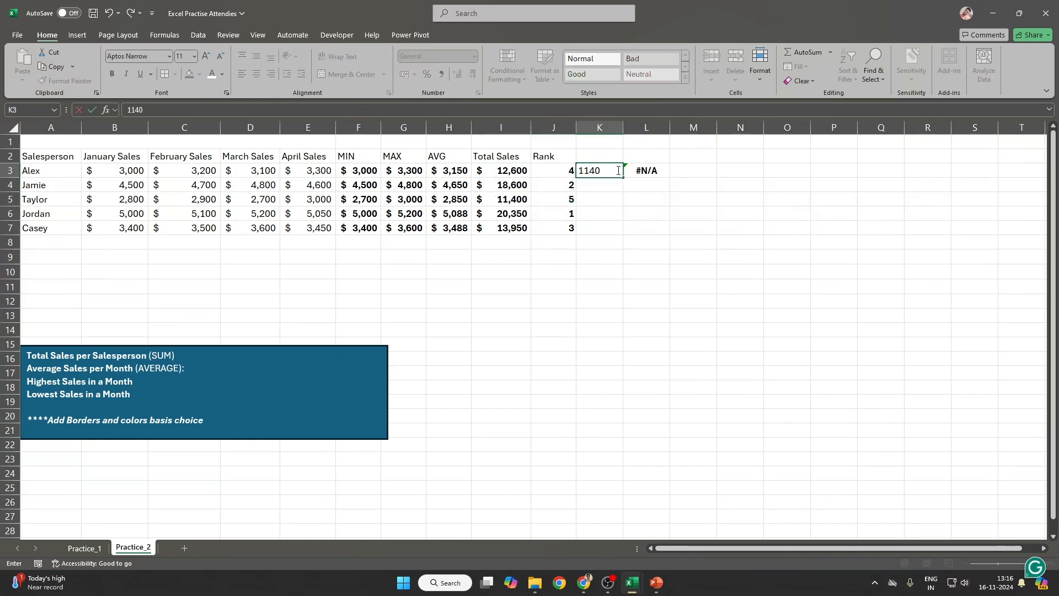
{"action": "key", "text": "Return"}
{"action": "left_click", "coordinate": [616, 170]}
{"action": "key", "text": "Right"}
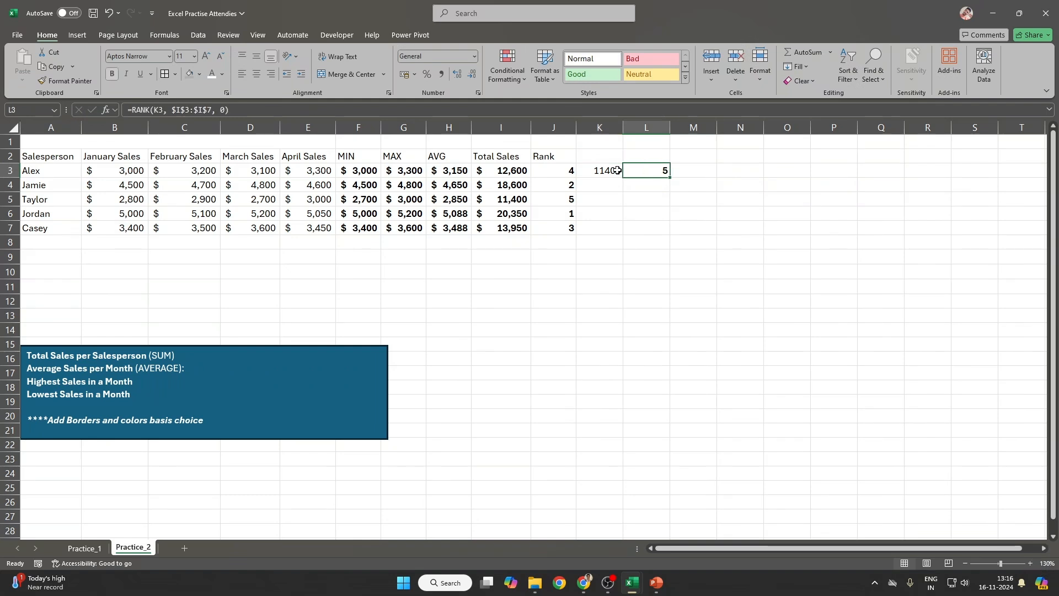
{"action": "left_click", "coordinate": [617, 171]}
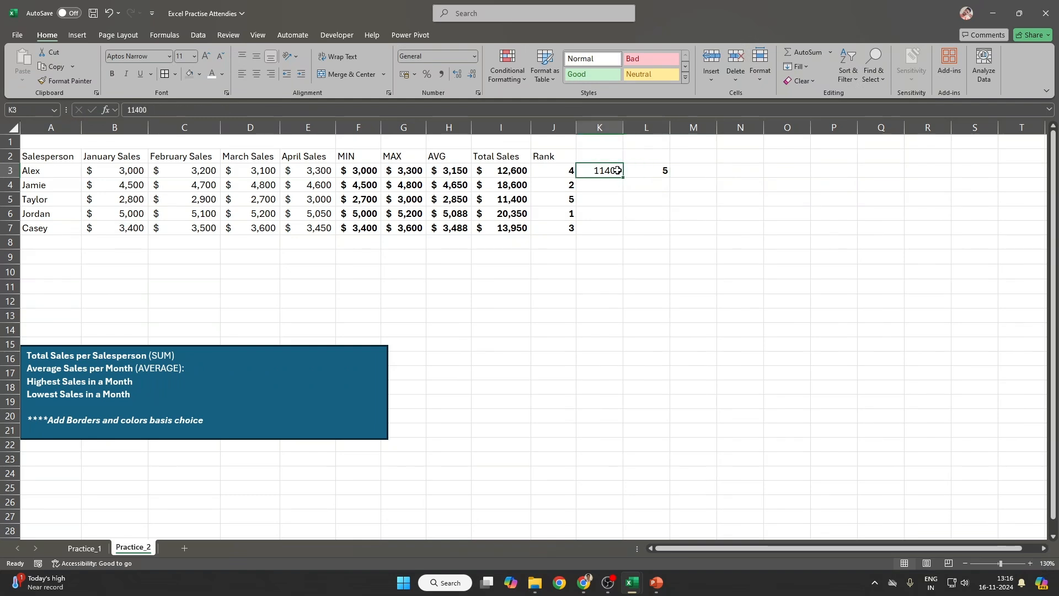
{"action": "type", "text": "11000"}
{"action": "key", "text": "Return"}
{"action": "left_click", "coordinate": [617, 170]}
{"action": "key", "text": "Right"}
{"action": "left_click", "coordinate": [617, 170]}
{"action": "left_click_drag", "start_coordinate": [515, 170], "coordinate": [501, 231]}
{"action": "left_click_drag", "start_coordinate": [603, 159], "coordinate": [617, 195]}
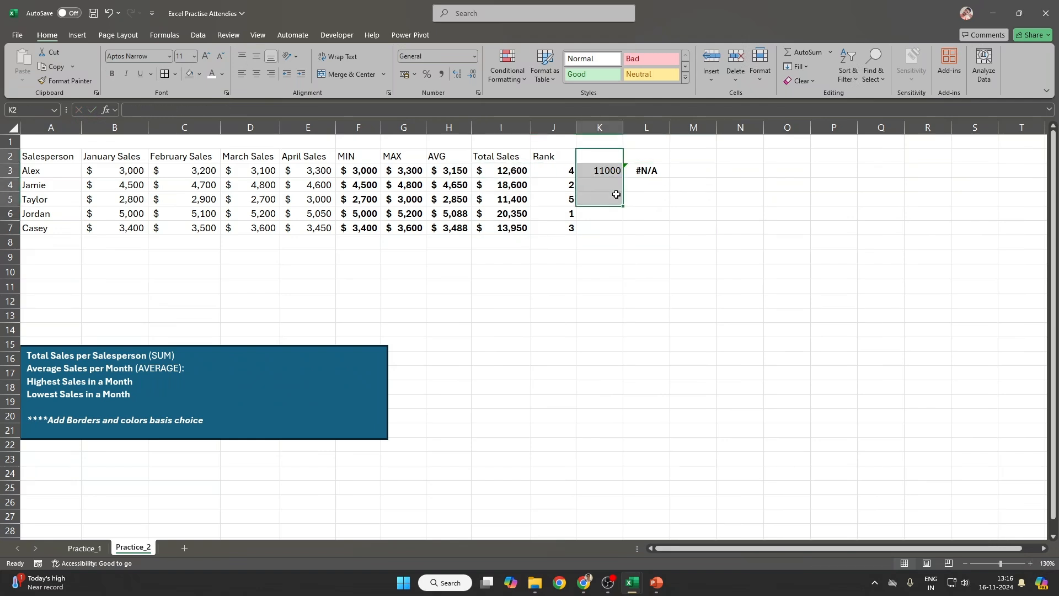
{"action": "left_click", "coordinate": [662, 194], "text": "shift"}
{"action": "key", "text": "Delete"}
{"action": "key", "text": "Down"}
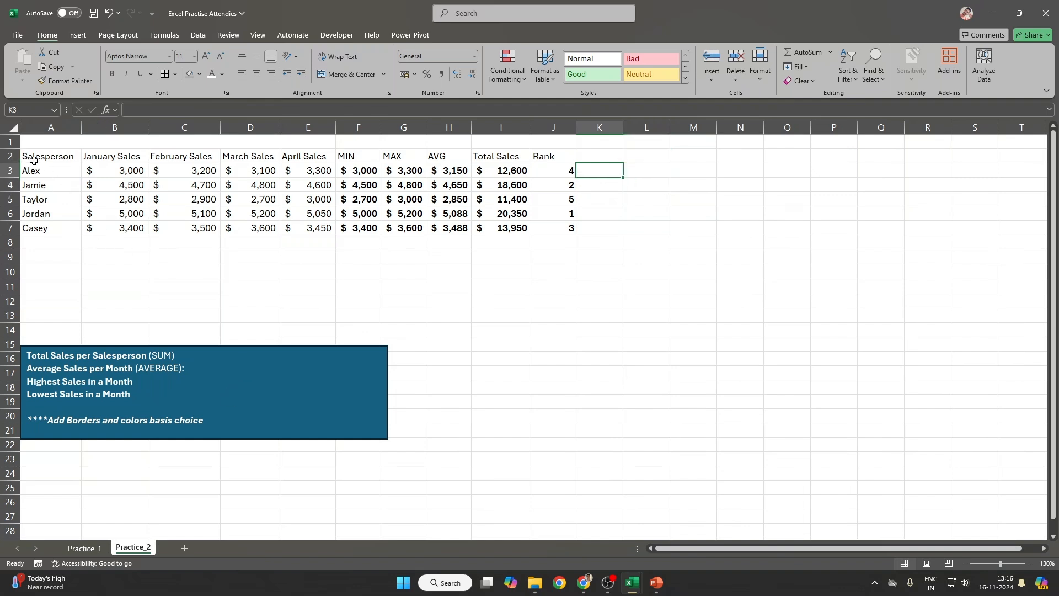
Step: Fill the header row A2:J2 with light blue
{"action": "left_click_drag", "start_coordinate": [31, 157], "coordinate": [557, 150]}
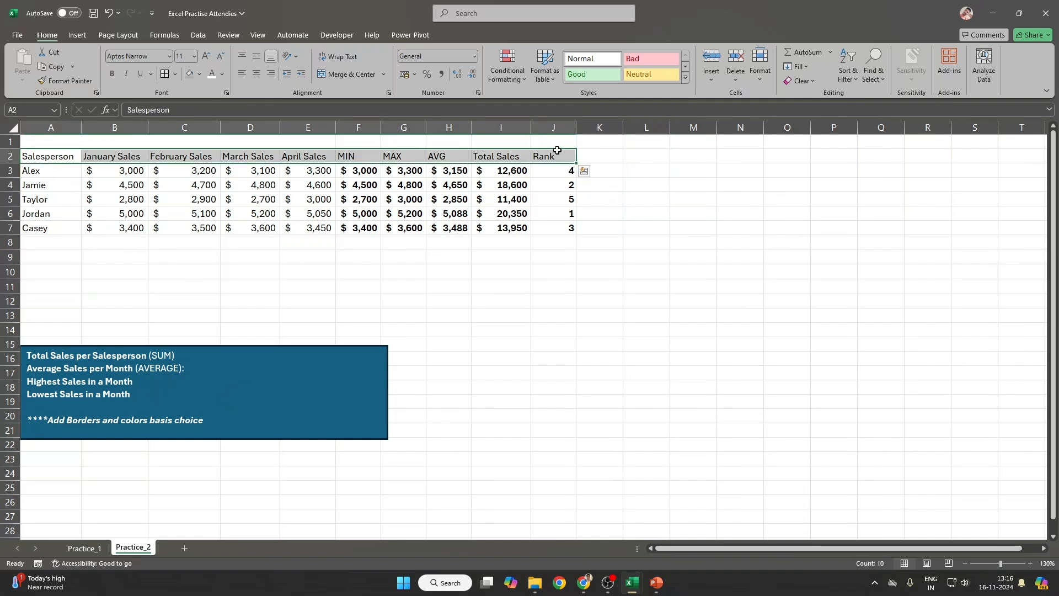
{"action": "left_click", "coordinate": [200, 74]}
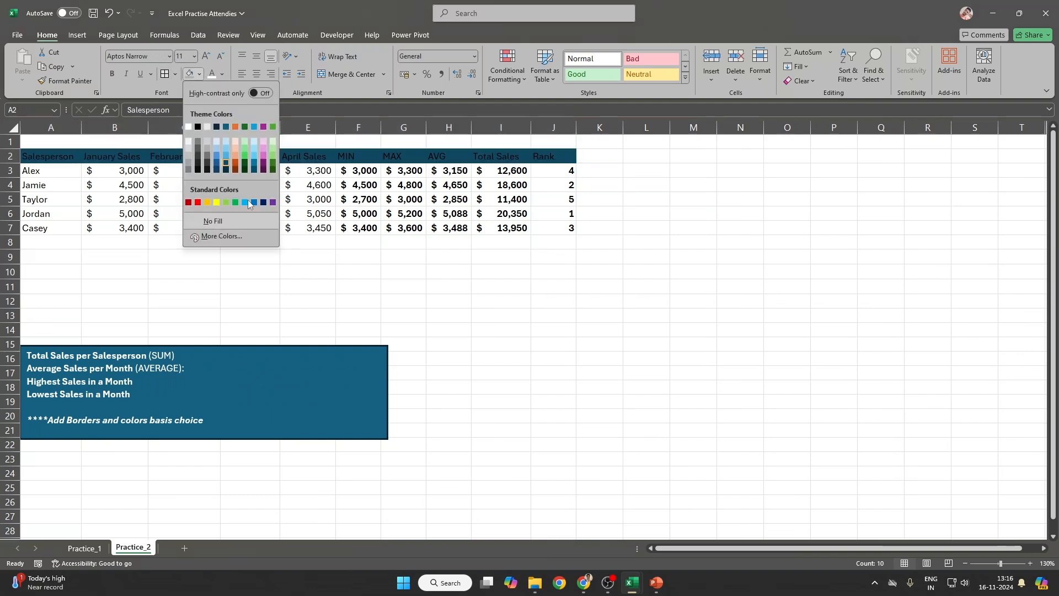
{"action": "left_click", "coordinate": [257, 157]}
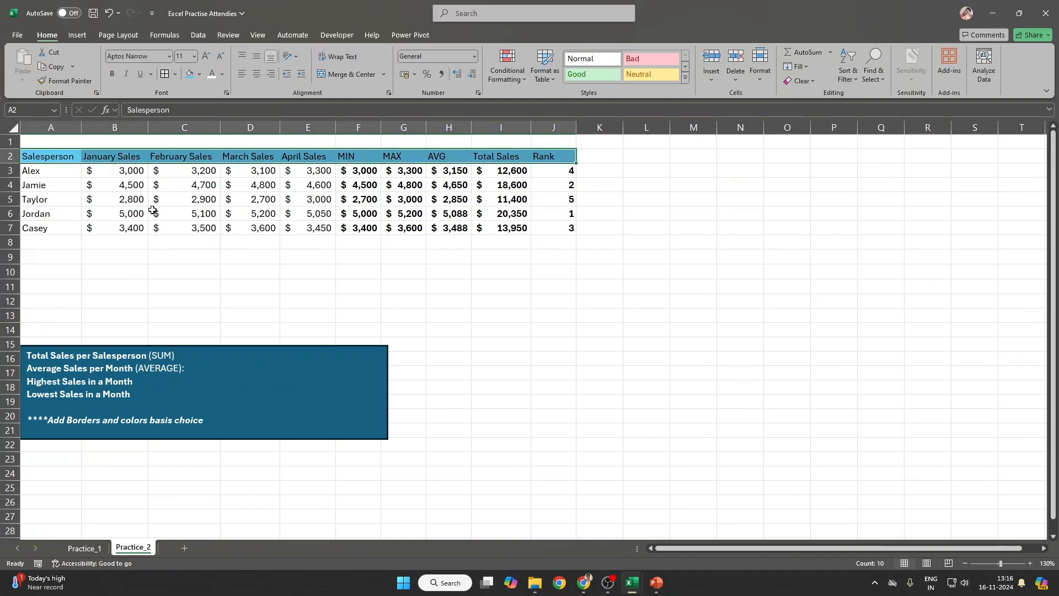
{"action": "key", "text": "ctrl+q"}
{"action": "left_click", "coordinate": [818, 260]}
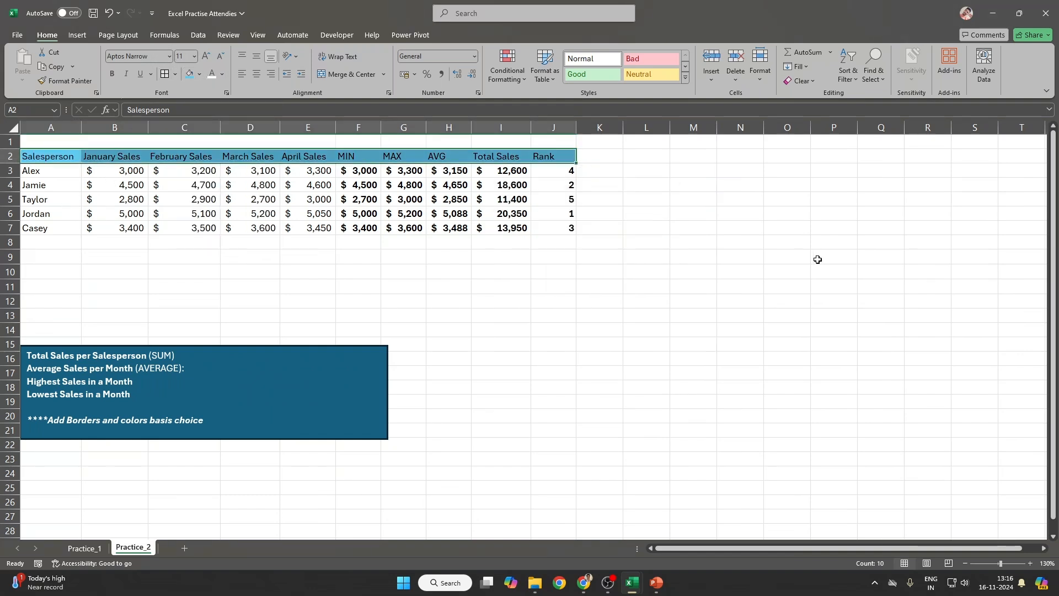
Step: Apply All Borders to every cell of the table A2:J7
{"action": "left_click", "coordinate": [554, 228], "text": "shift"}
{"action": "left_click", "coordinate": [164, 74]}
{"action": "left_click", "coordinate": [307, 228]}
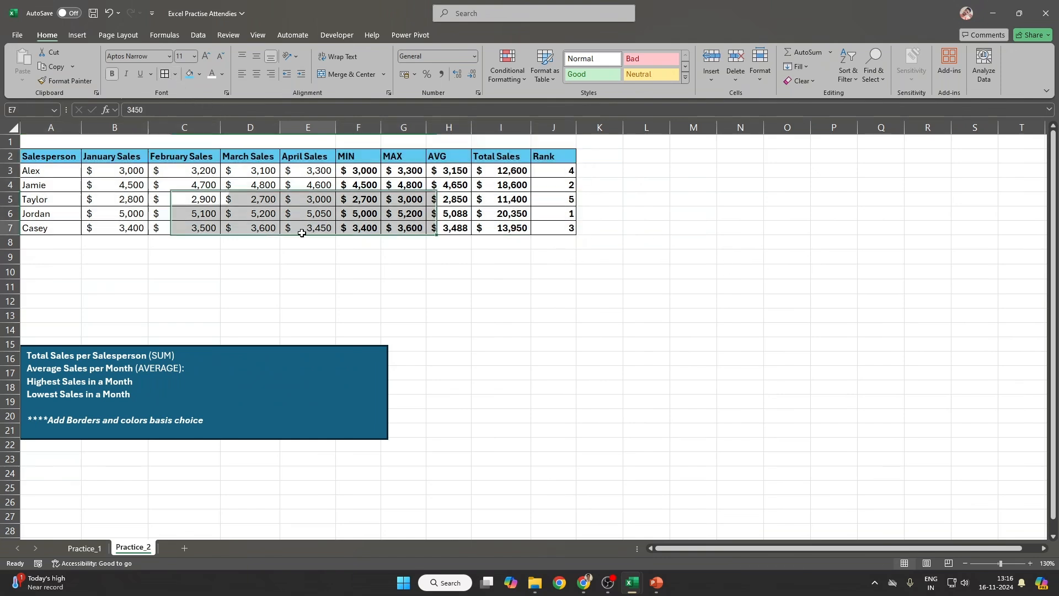
{"action": "left_click_drag", "start_coordinate": [50, 156], "coordinate": [505, 238]}
Step: Copy the sales table A2:I7 and paste it at A26:I31
{"action": "key", "text": "ctrl+c"}
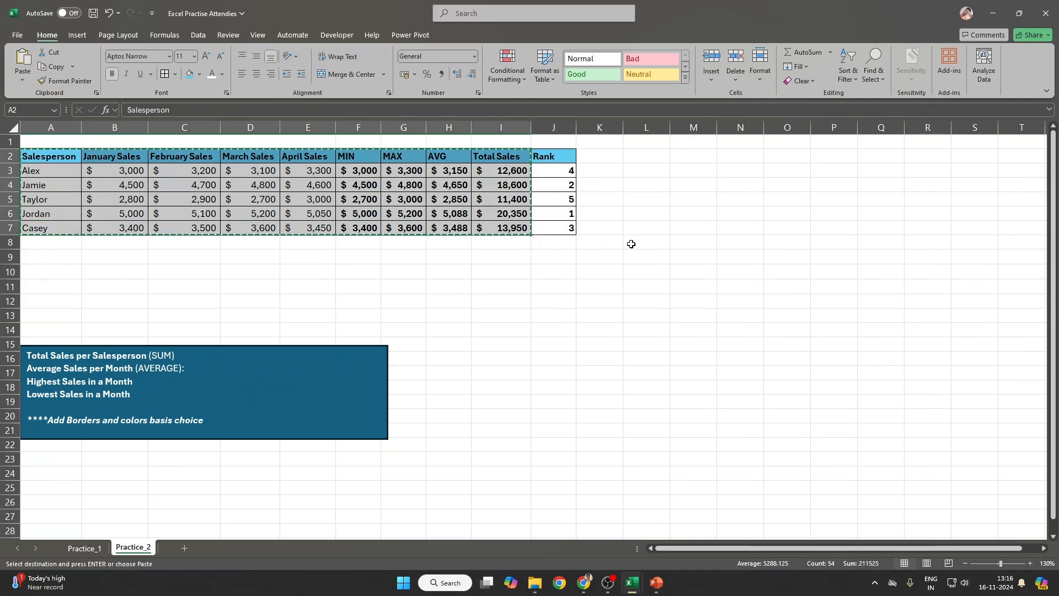
{"action": "scroll", "coordinate": [217, 336], "scroll_direction": "down", "scroll_amount": 5}
{"action": "left_click", "coordinate": [72, 286]}
{"action": "key", "text": "ctrl+v"}
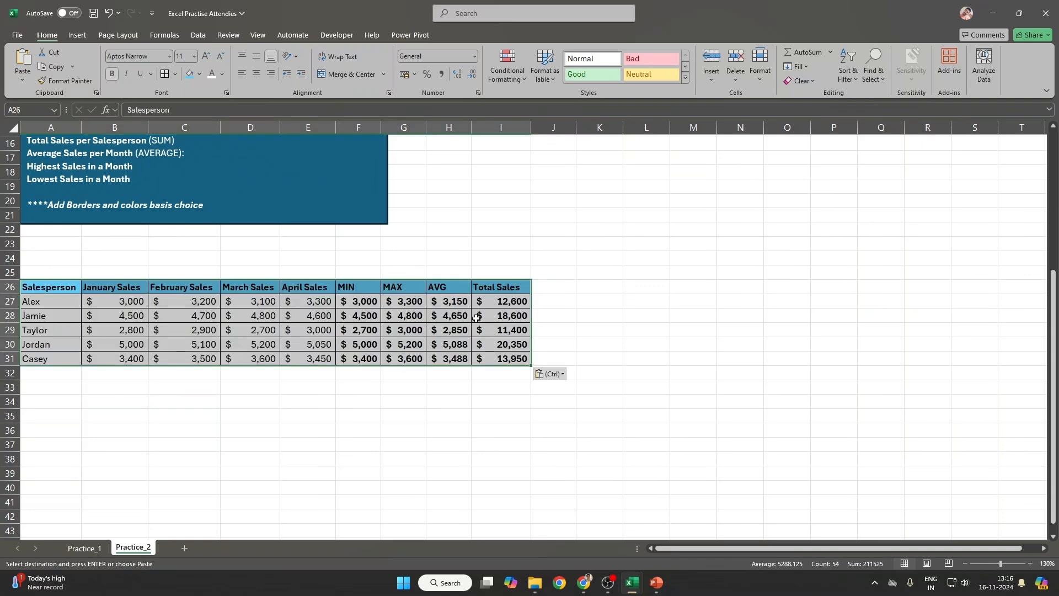
{"action": "left_click", "coordinate": [576, 307]}
{"action": "left_click_drag", "start_coordinate": [43, 288], "coordinate": [486, 351]}
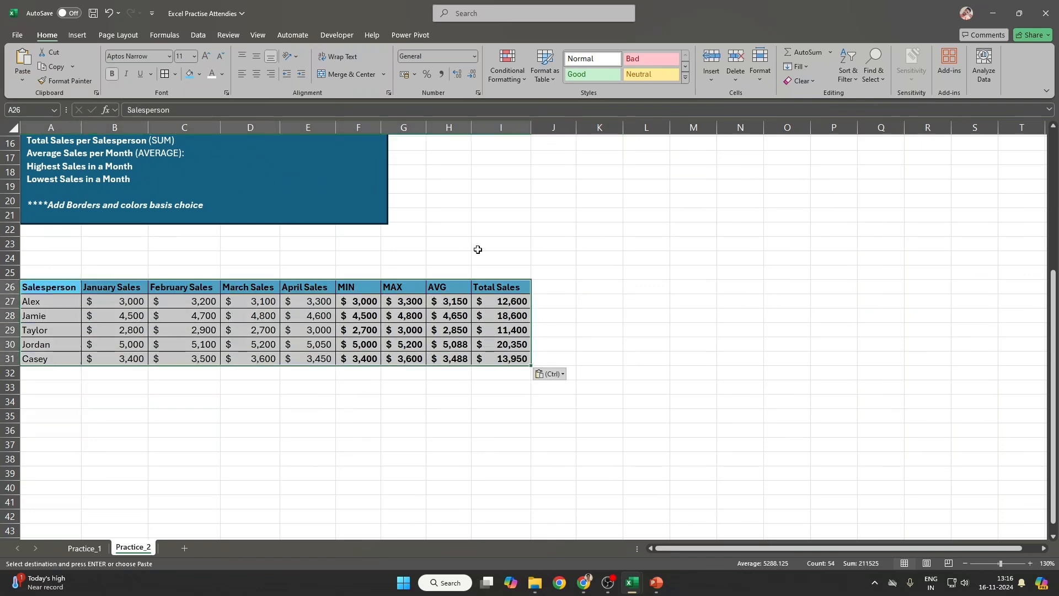
{"action": "left_click", "coordinate": [75, 36]}
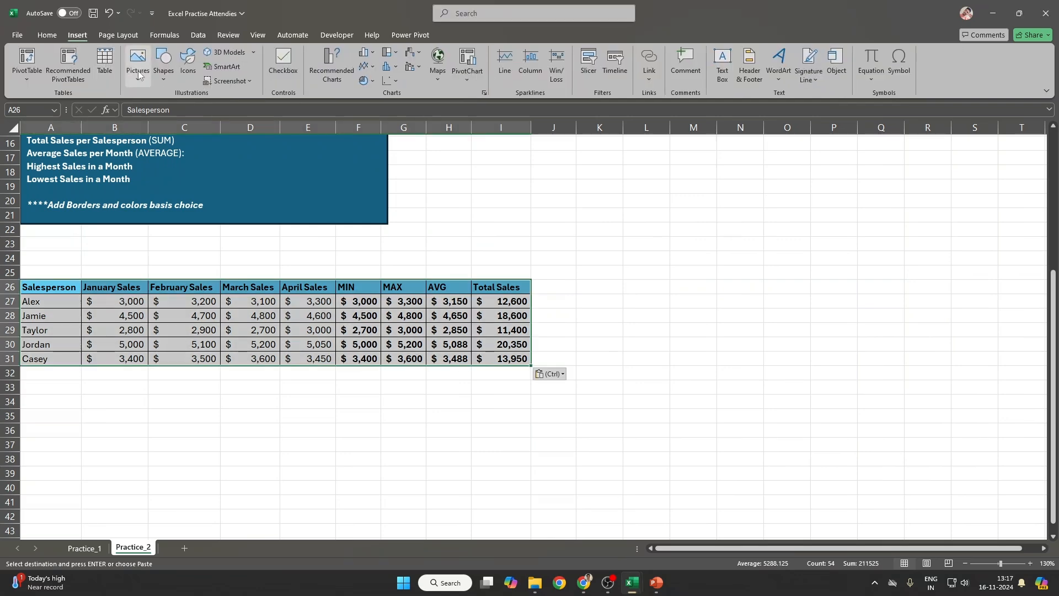
Step: Convert A26:I31 into an Excel Table and name it SalesTable
{"action": "left_click", "coordinate": [104, 56]}
{"action": "key", "text": "Return"}
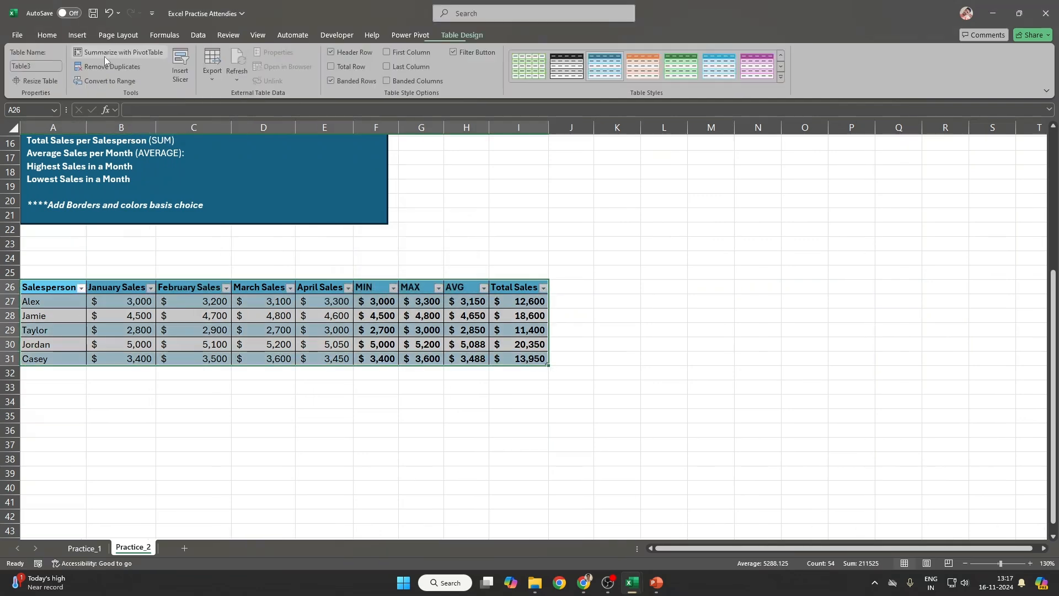
{"action": "left_click", "coordinate": [22, 69]}
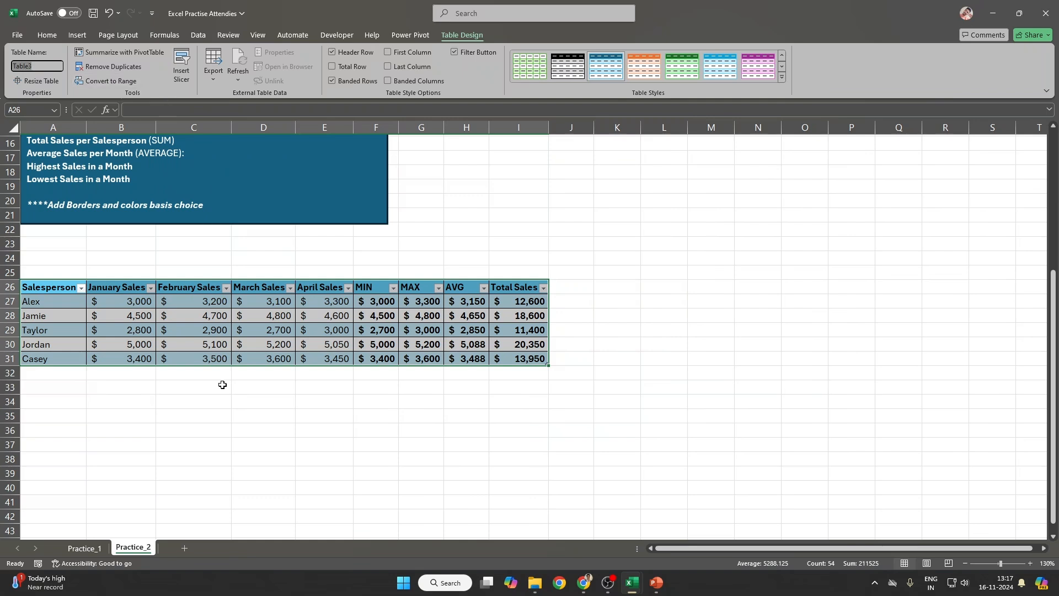
{"action": "type", "text": "Sales_"}
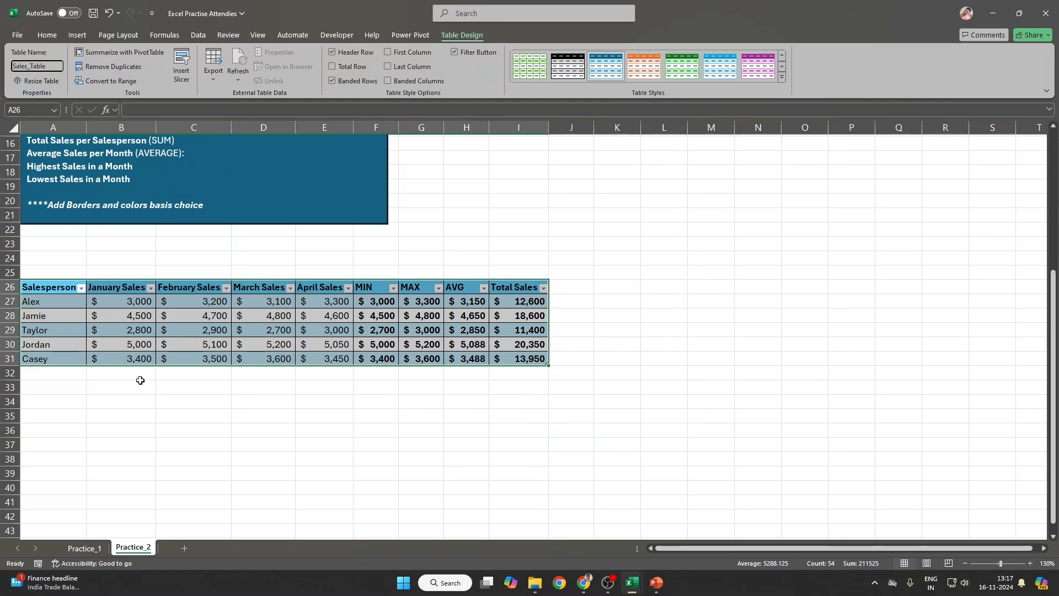
{"action": "left_click", "coordinate": [331, 474]}
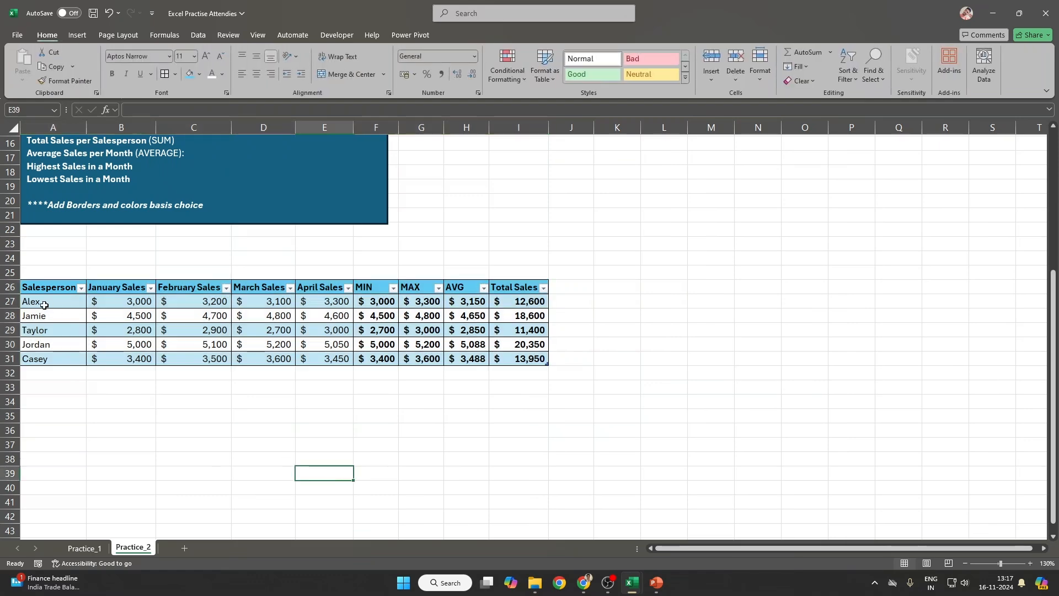
Step: Review the range reference in J3's rank formula, then cancel the edit
{"action": "left_click", "coordinate": [39, 287]}
{"action": "scroll", "coordinate": [462, 313], "scroll_direction": "up", "scroll_amount": 5}
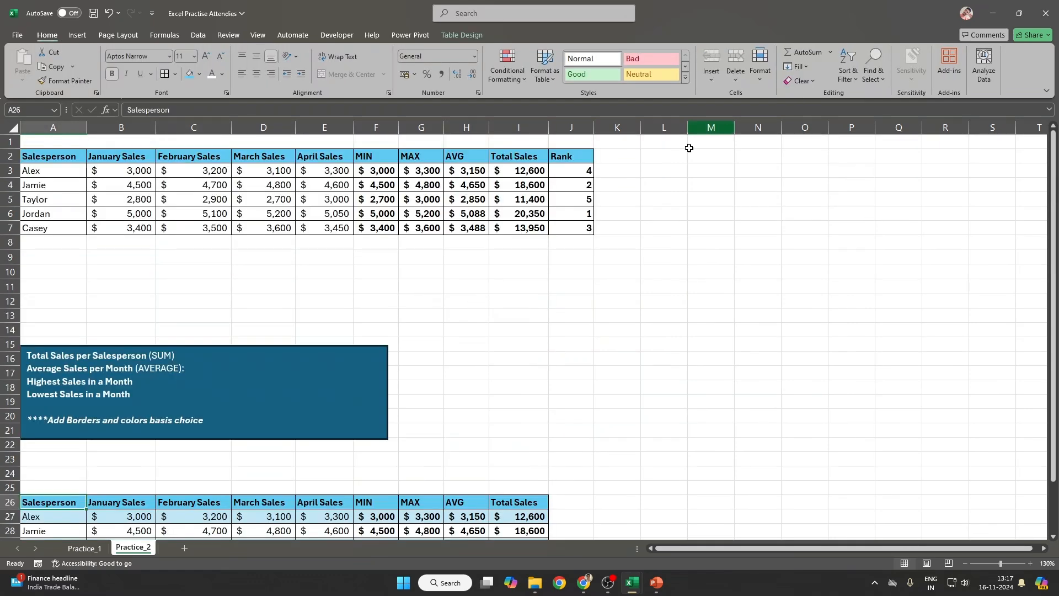
{"action": "left_click", "coordinate": [582, 173]}
{"action": "left_click", "coordinate": [241, 110]}
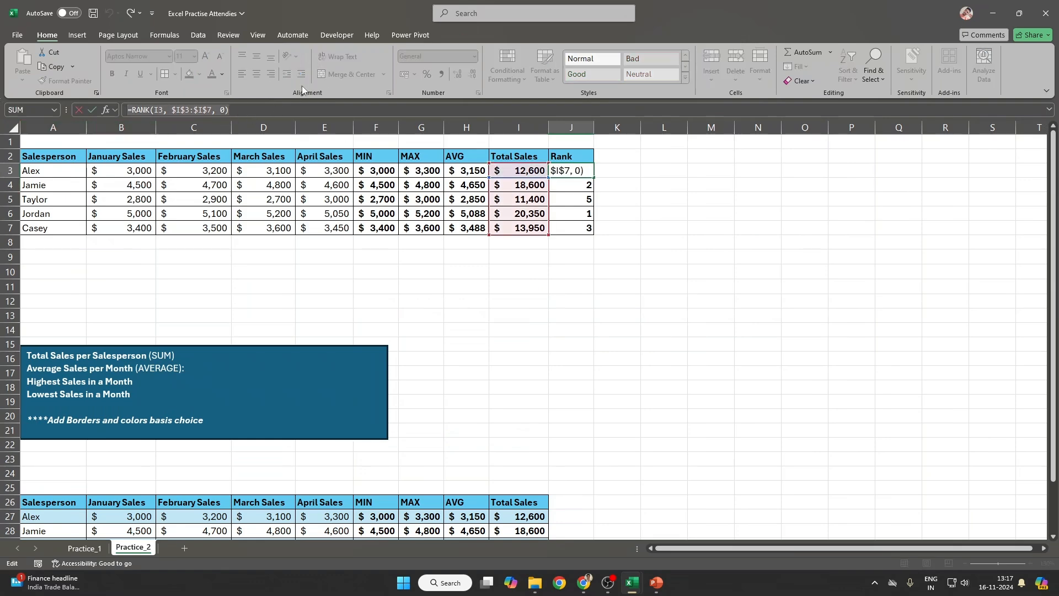
{"action": "left_click_drag", "start_coordinate": [202, 109], "coordinate": [173, 109]}
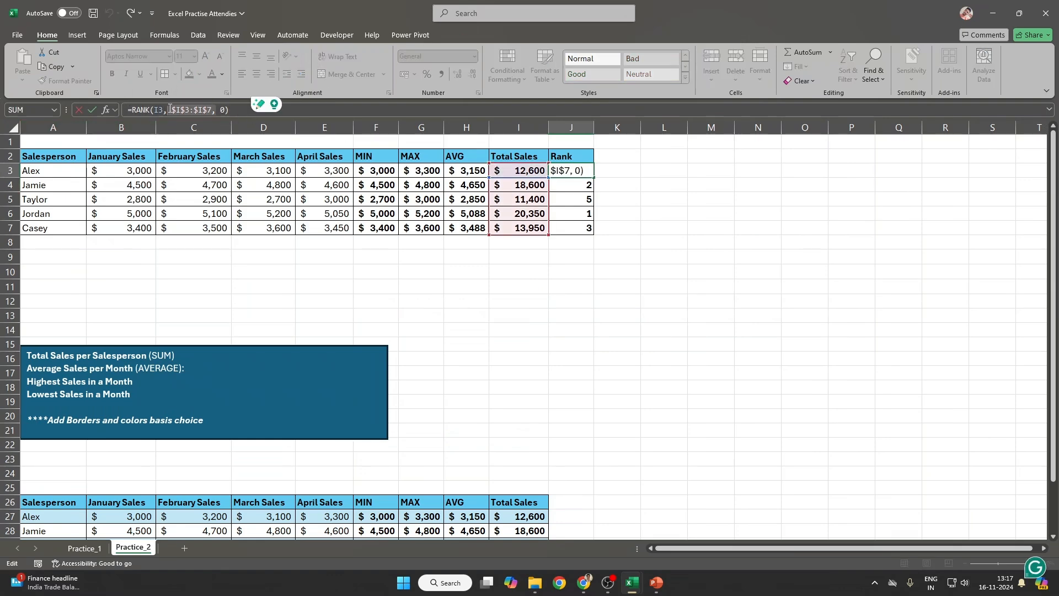
{"action": "scroll", "coordinate": [652, 315], "scroll_direction": "down", "scroll_amount": 4}
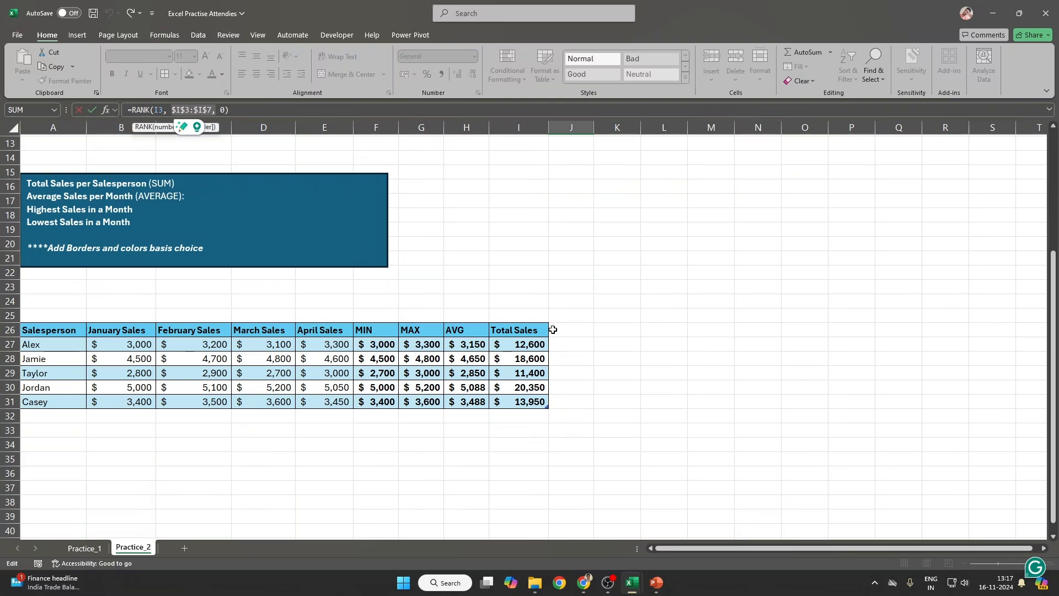
{"action": "left_click", "coordinate": [556, 330]}
{"action": "key", "text": "Escape"}
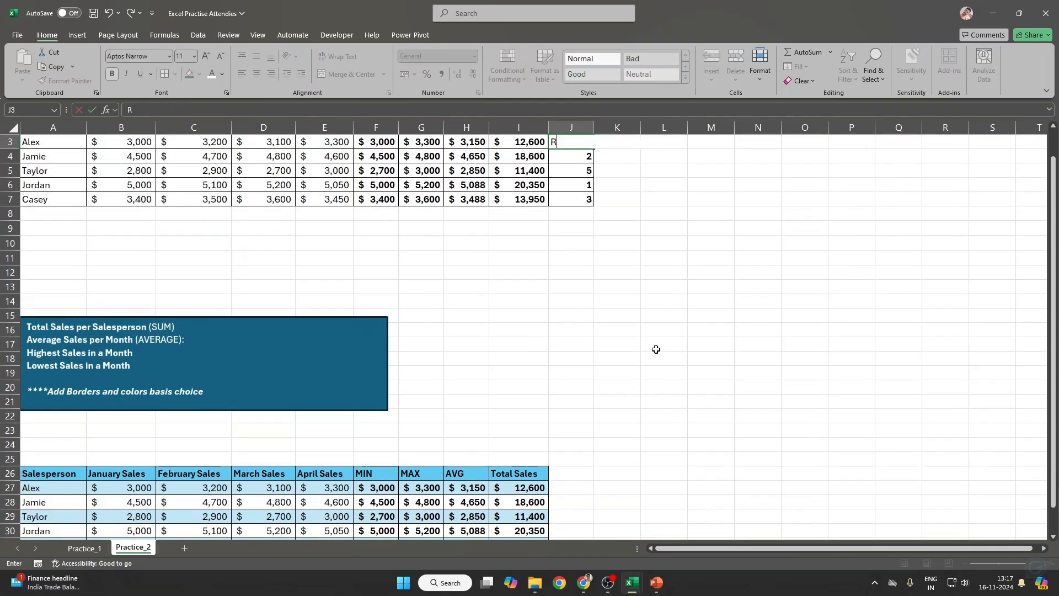
Step: Add a Rank column in J26 with =RANK([@[Total Sales]],[Total Sales],0)
{"action": "scroll", "coordinate": [655, 350], "scroll_direction": "down", "scroll_amount": 5}
{"action": "left_click", "coordinate": [577, 262]}
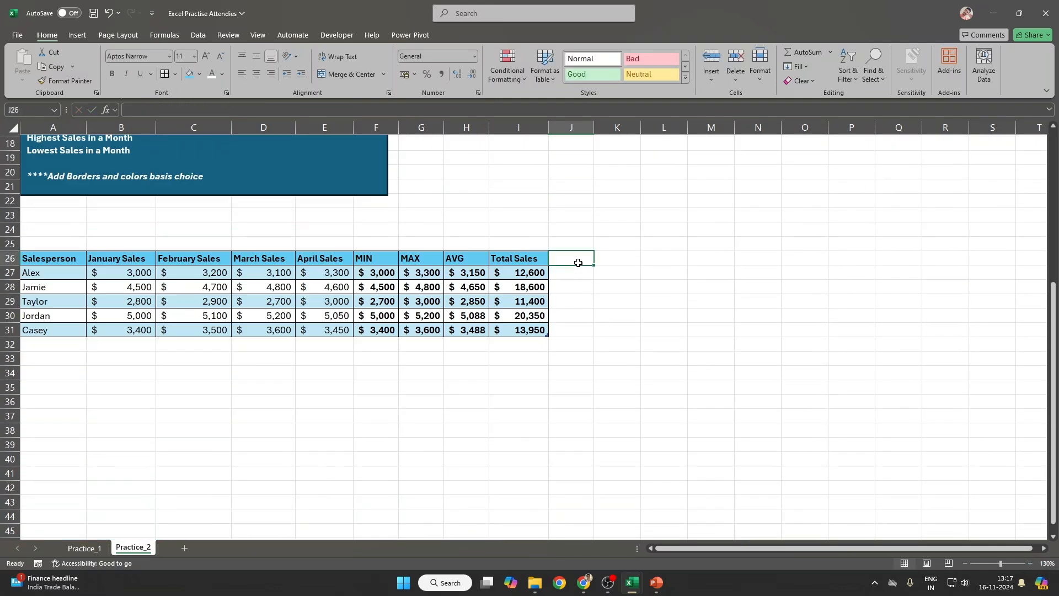
{"action": "type", "text": "Rank"}
{"action": "key", "text": "Return"}
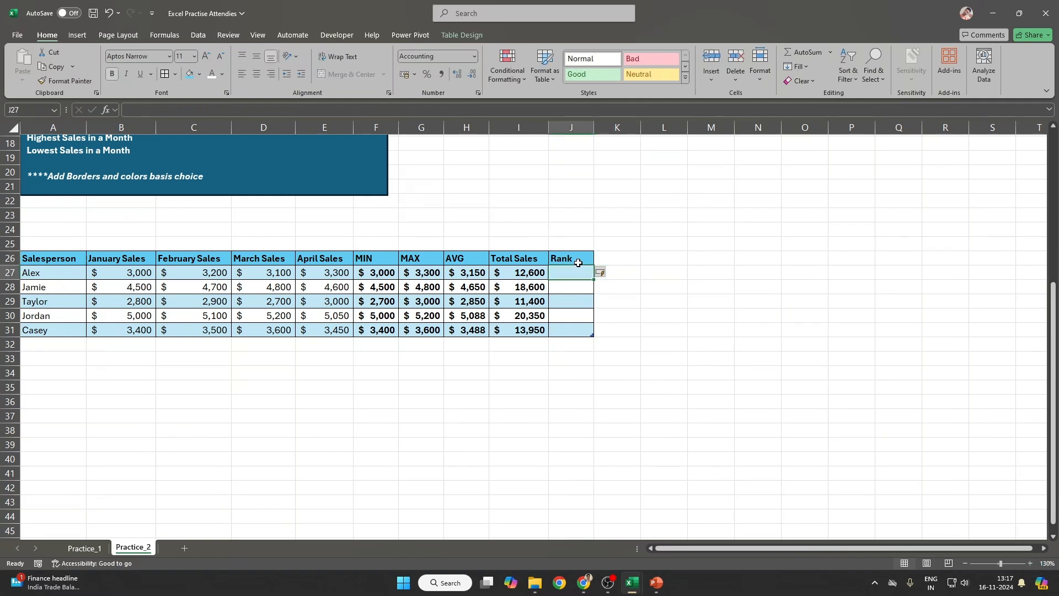
{"action": "type", "text": "=Rank("}
{"action": "key", "text": "Left"}
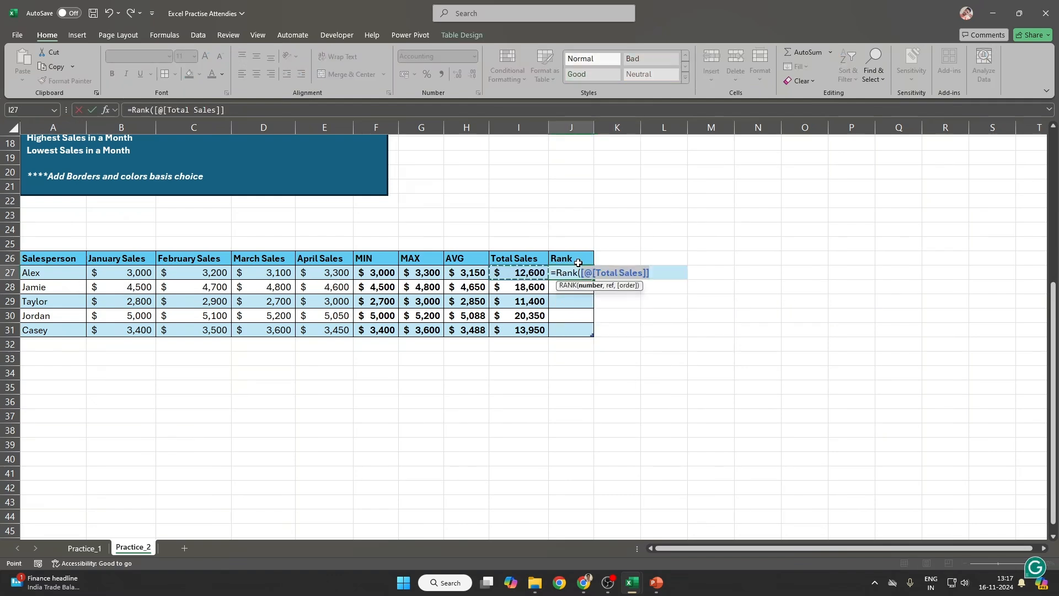
{"action": "type", "text": ","}
{"action": "key", "text": "Left"}
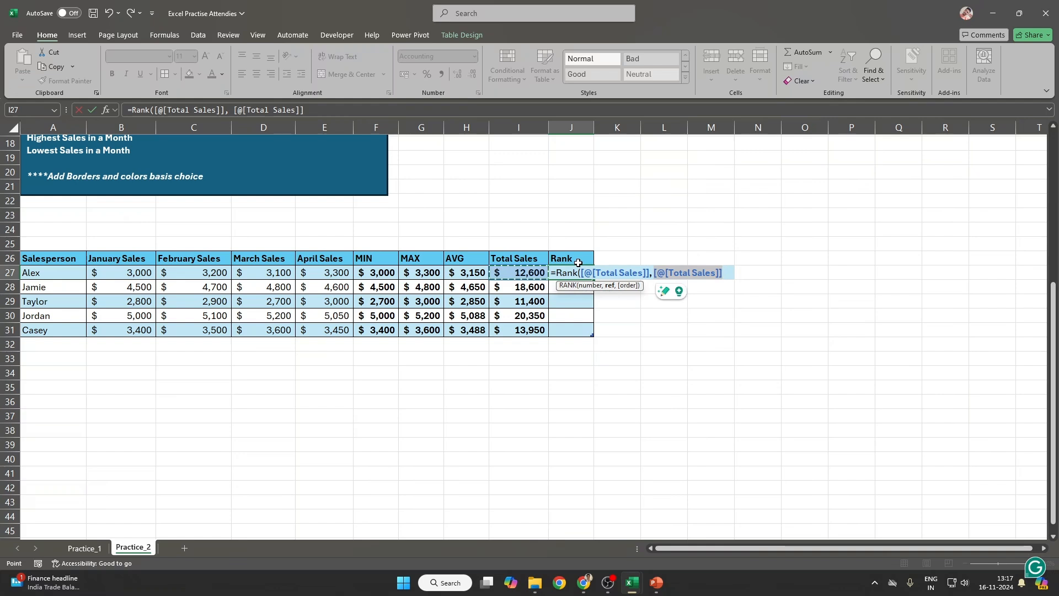
{"action": "key", "text": "ctrl+shift+Down"}
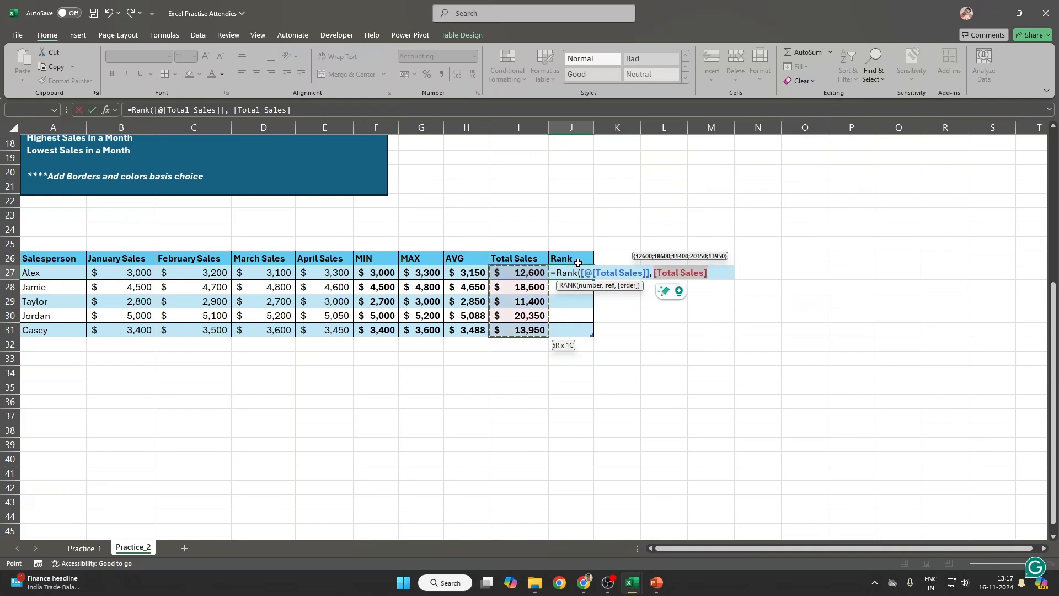
{"action": "type", "text": ", 0)"}
{"action": "key", "text": "Return"}
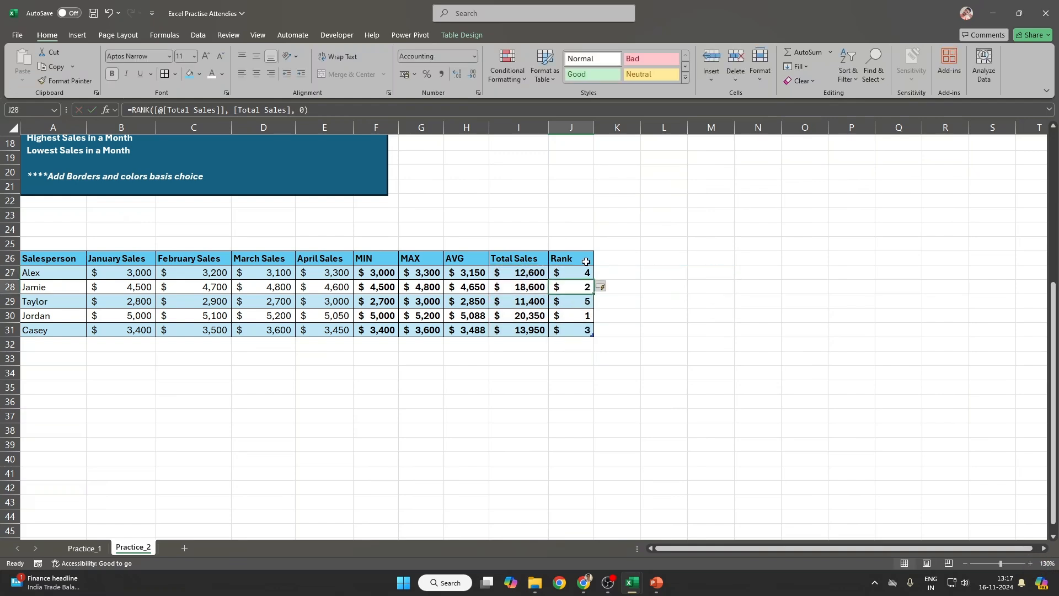
Step: Format the ranks J27:J31 as Number with no decimal places
{"action": "left_click_drag", "start_coordinate": [577, 272], "coordinate": [584, 330]}
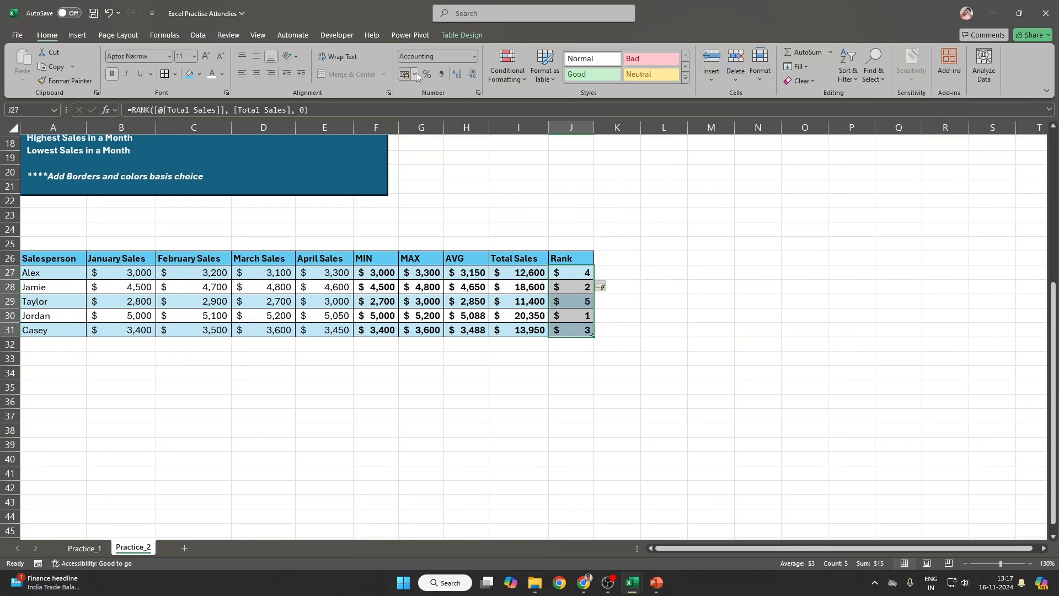
{"action": "left_click", "coordinate": [439, 56]}
{"action": "type", "text": "Number"}
{"action": "key", "text": "Return"}
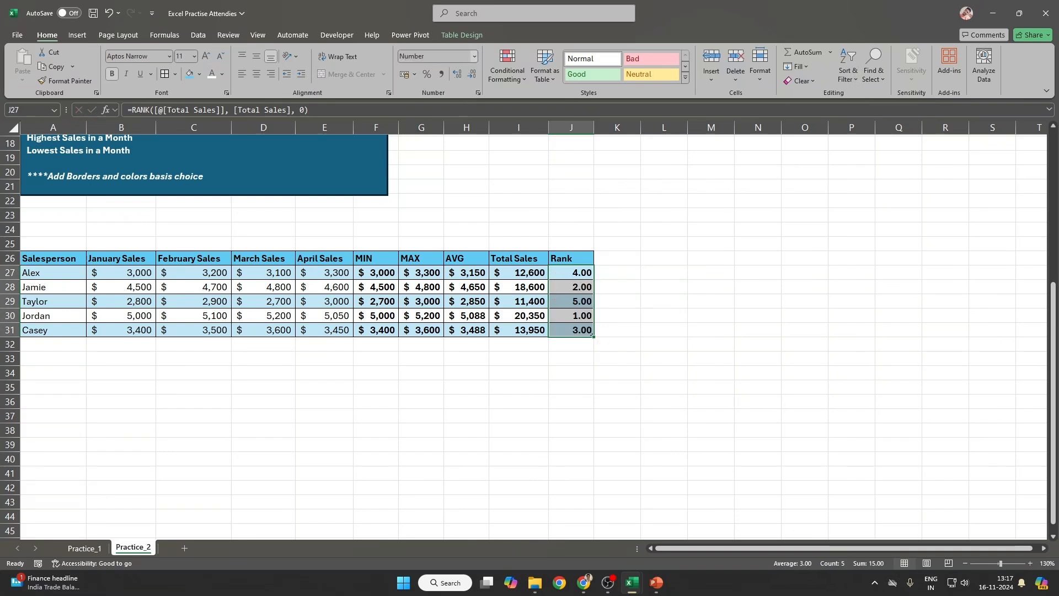
{"action": "double_click", "coordinate": [475, 75]}
{"action": "left_click", "coordinate": [662, 344]}
{"action": "left_click_drag", "start_coordinate": [577, 272], "coordinate": [577, 329]}
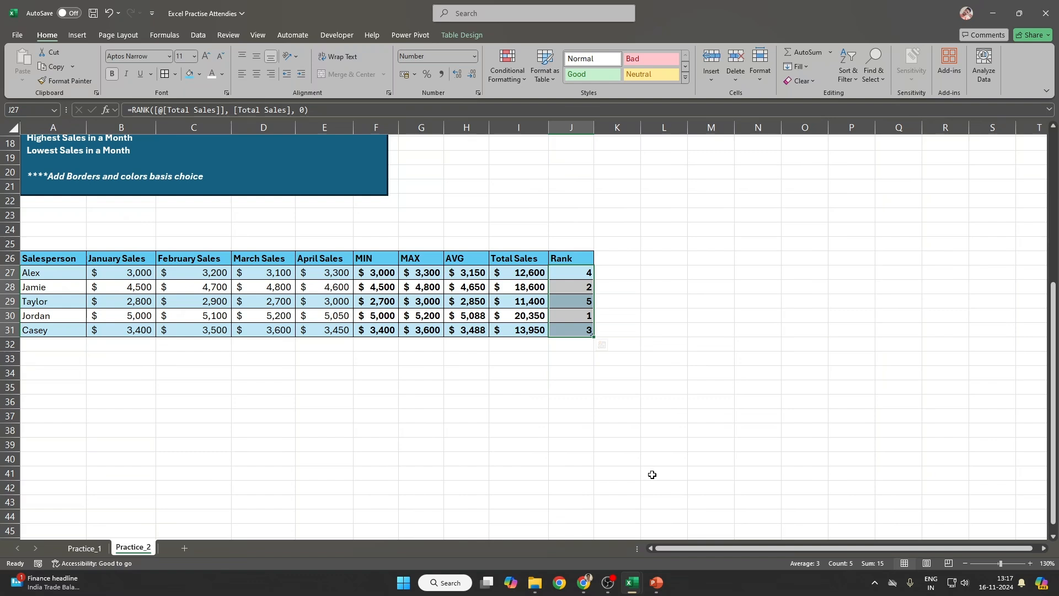
{"action": "left_click", "coordinate": [571, 274]}
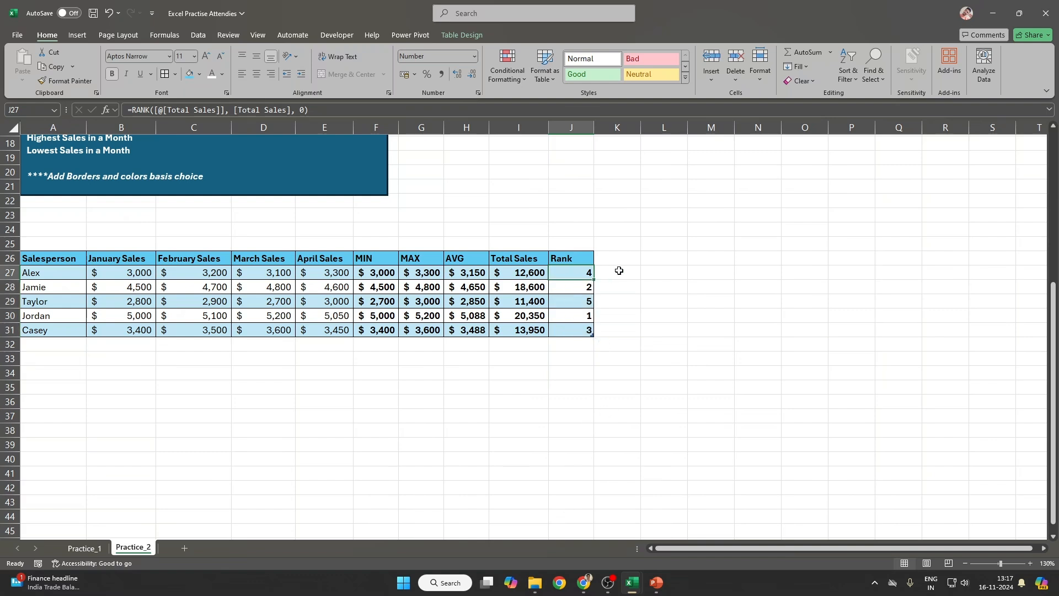
{"action": "type", "text": "="}
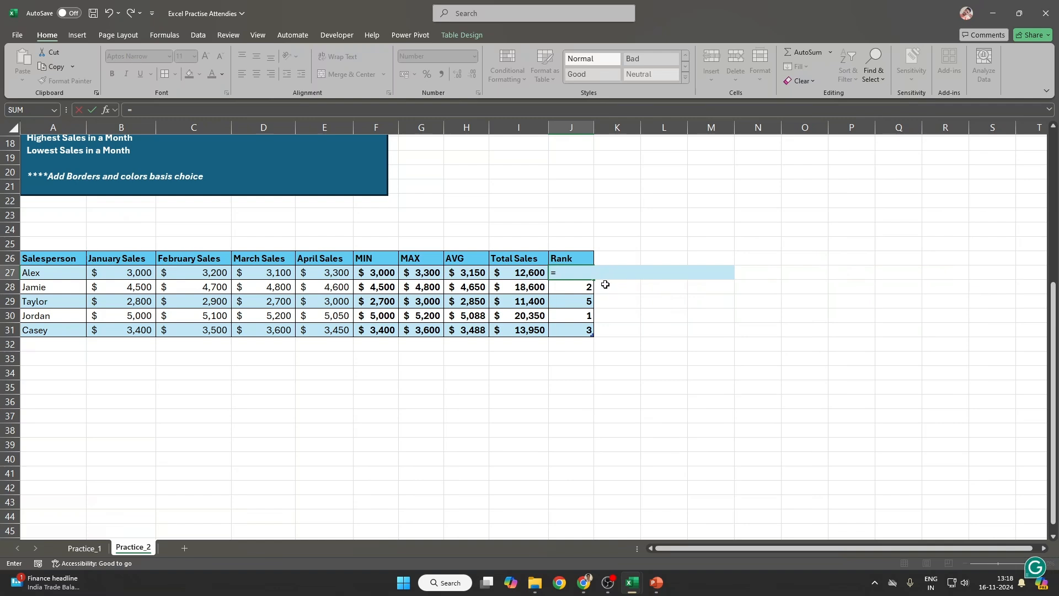
{"action": "type", "text": "Rank("}
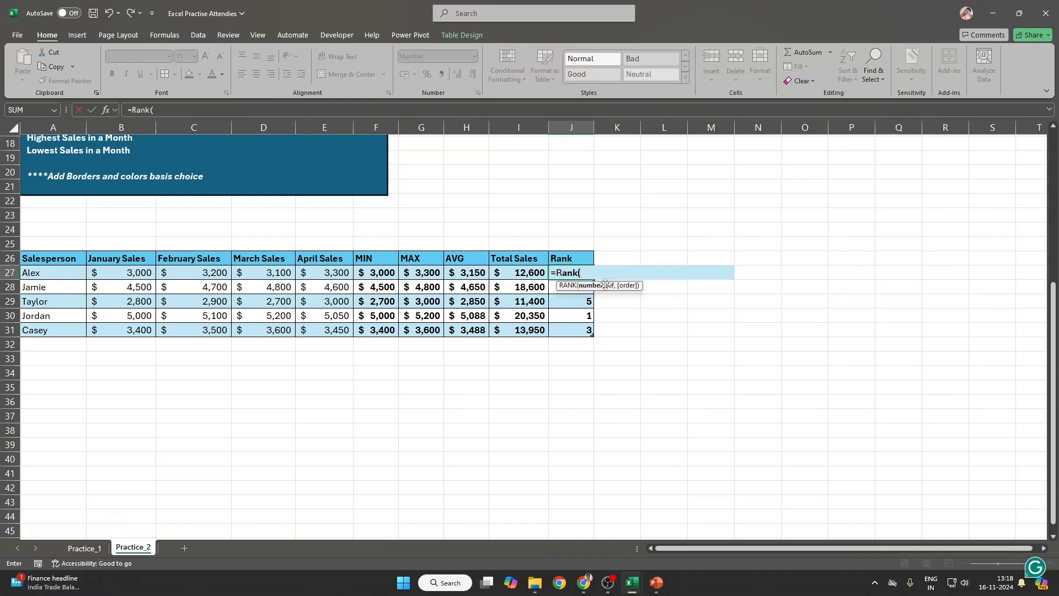
{"action": "key", "text": "Left"}
{"action": "type", "text": ","}
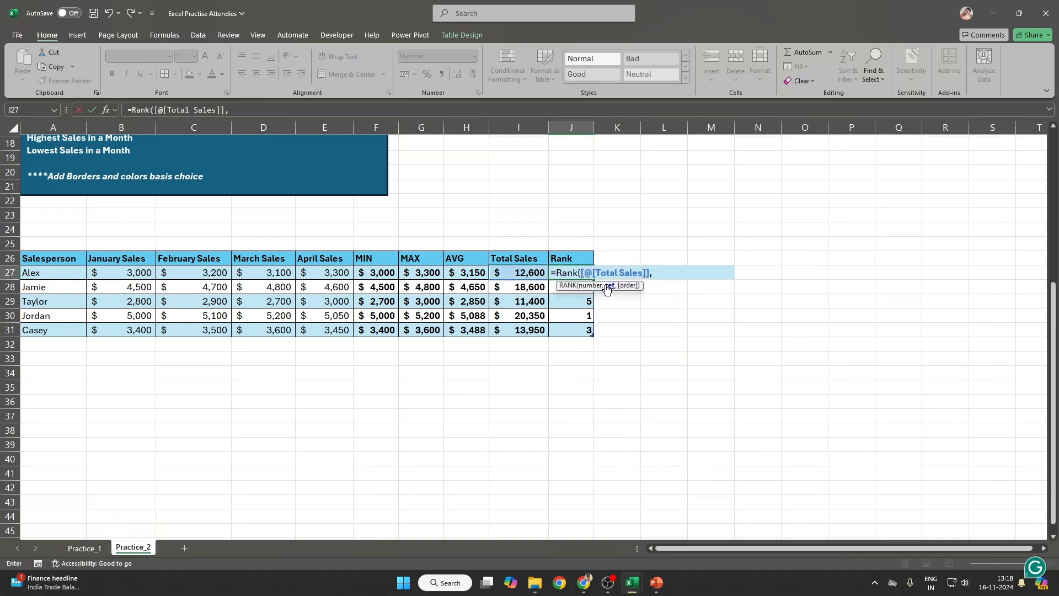
{"action": "key", "text": "Left"}
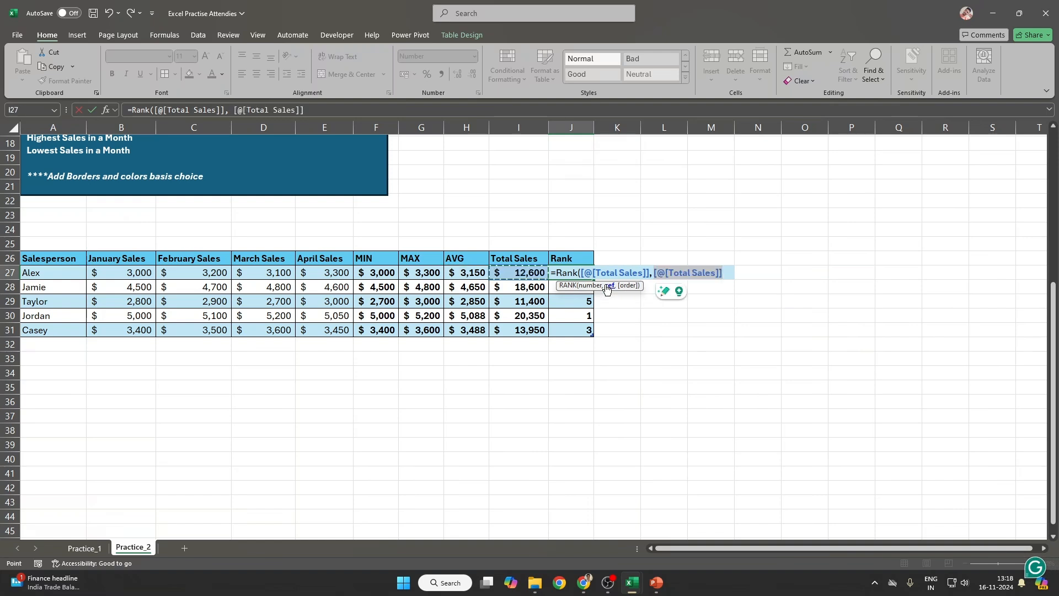
{"action": "key", "text": "ctrl+shift+Down"}
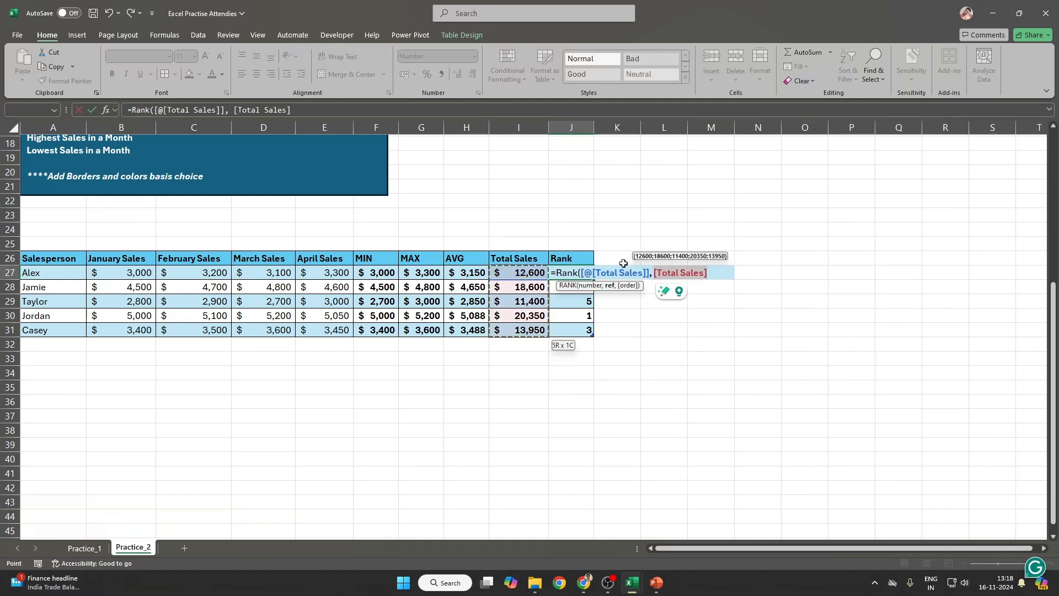
{"action": "key", "text": "F2"}
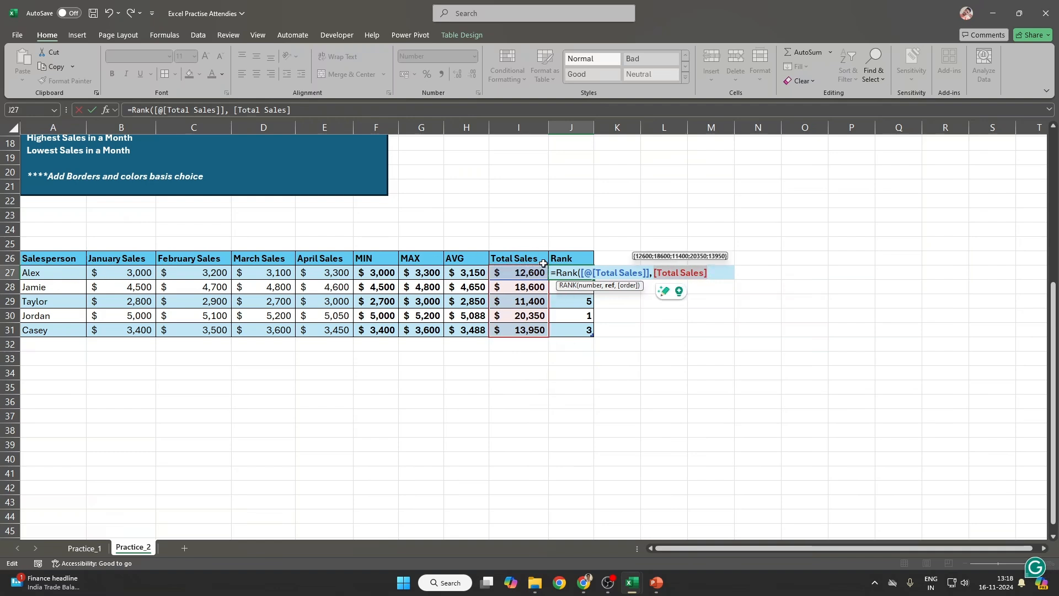
{"action": "left_click_drag", "start_coordinate": [513, 275], "coordinate": [505, 333]}
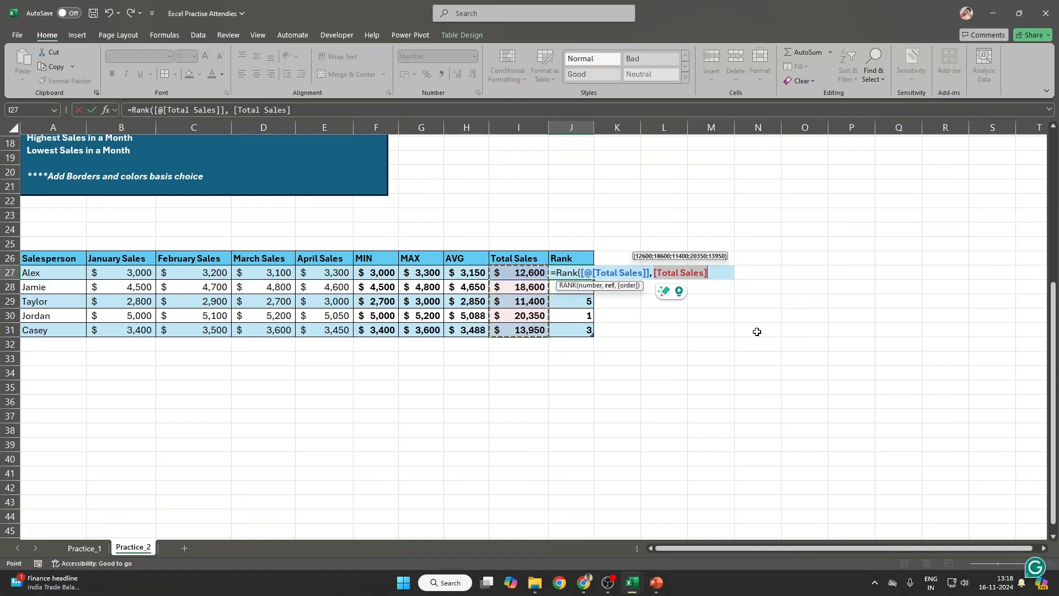
{"action": "type", "text": ", "}
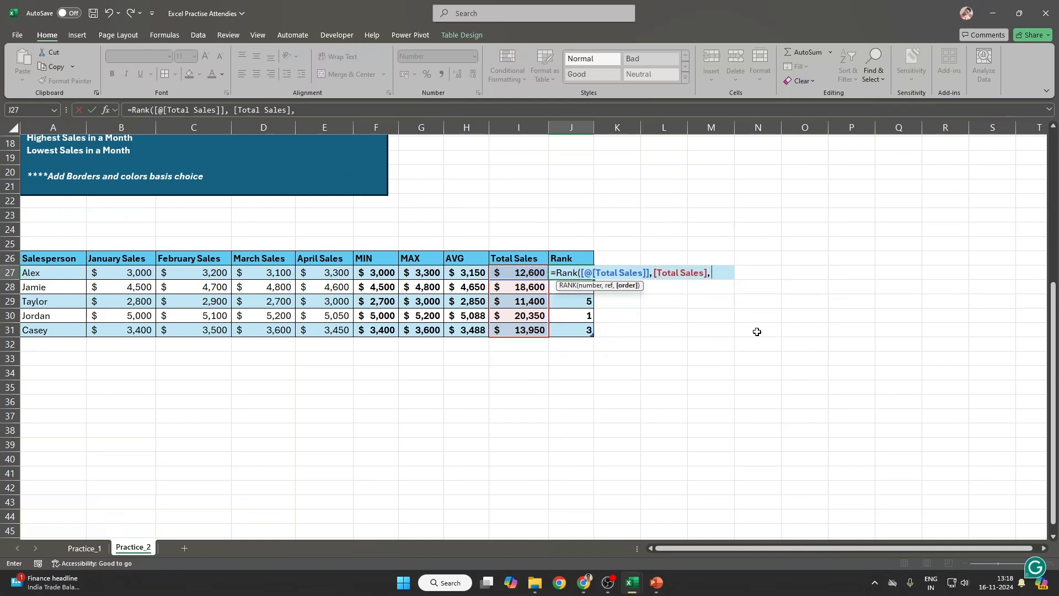
{"action": "type", "text": "0"}
{"action": "key", "text": "Return"}
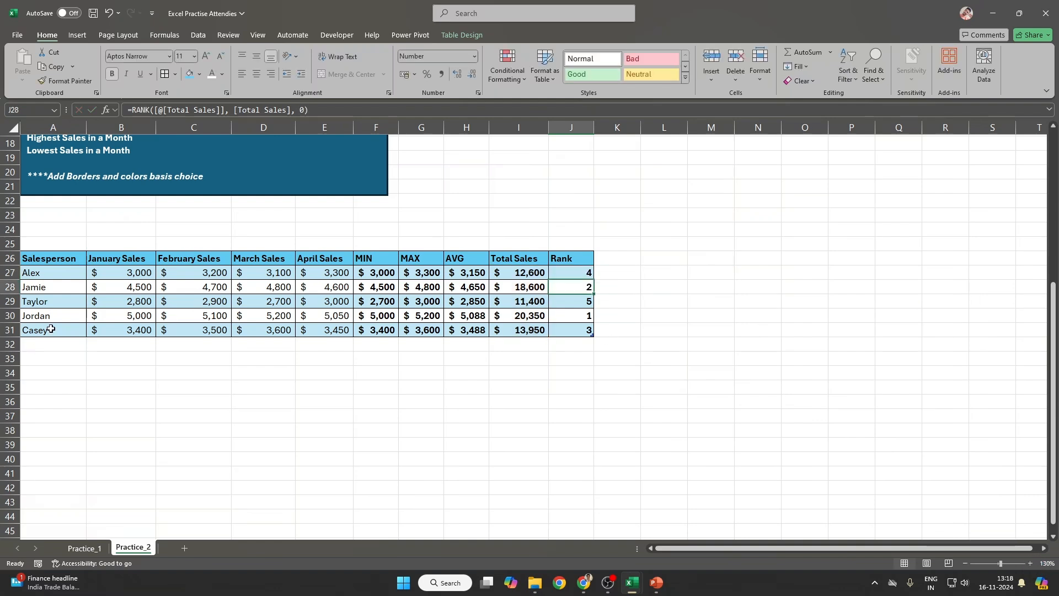
{"action": "left_click_drag", "start_coordinate": [51, 329], "coordinate": [587, 331]}
Step: Enter Prathap in A32 with monthly sales of 15000, 6000, 8000 and 12000
{"action": "left_click", "coordinate": [70, 344]}
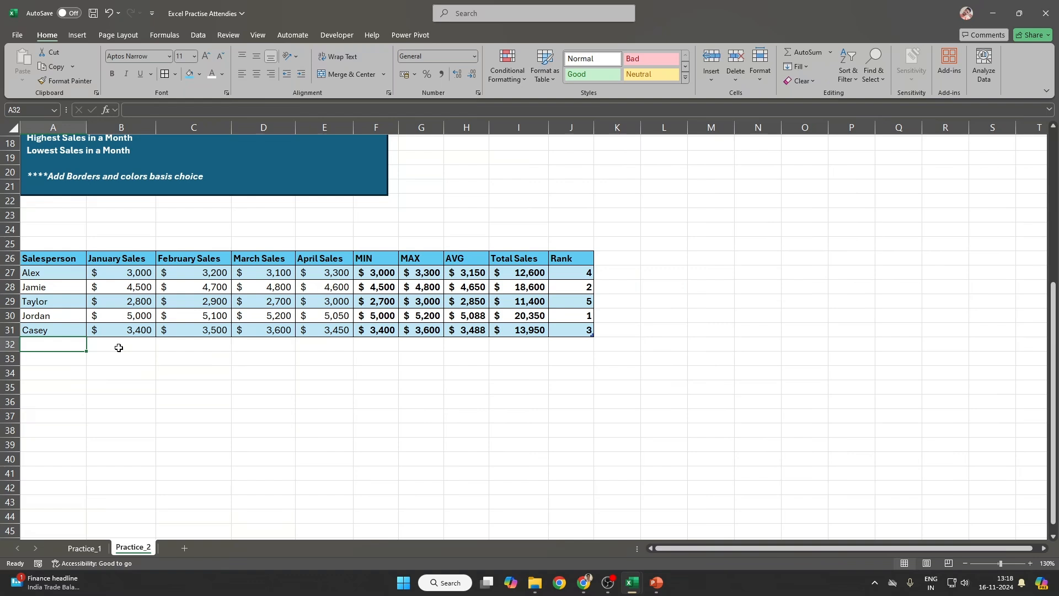
{"action": "type", "text": "Prathap"}
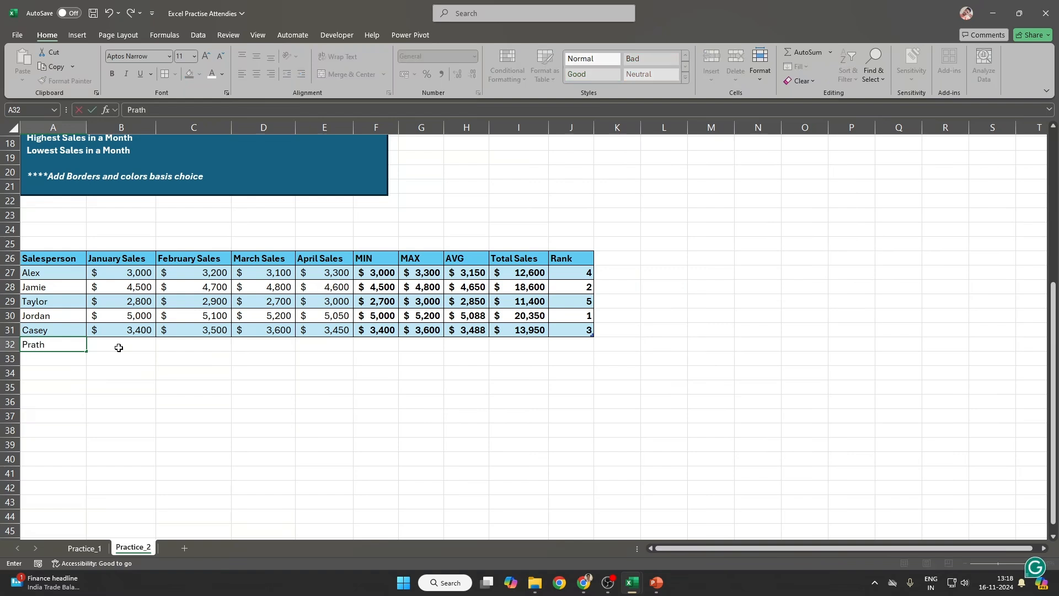
{"action": "left_click", "coordinate": [119, 346]}
{"action": "type", "text": "15000"}
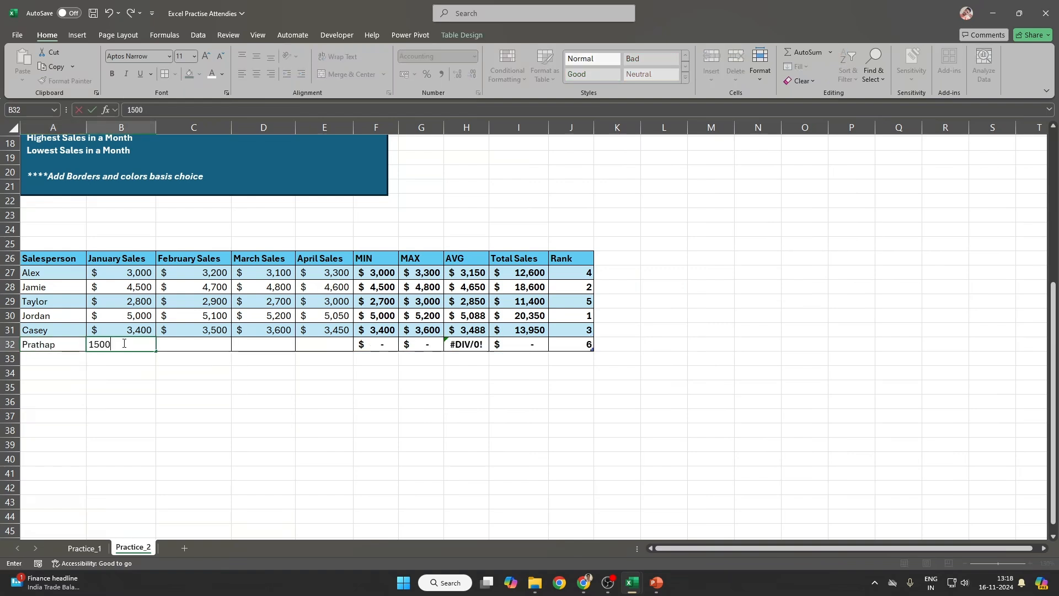
{"action": "key", "text": "Tab"}
{"action": "type", "text": "6000"}
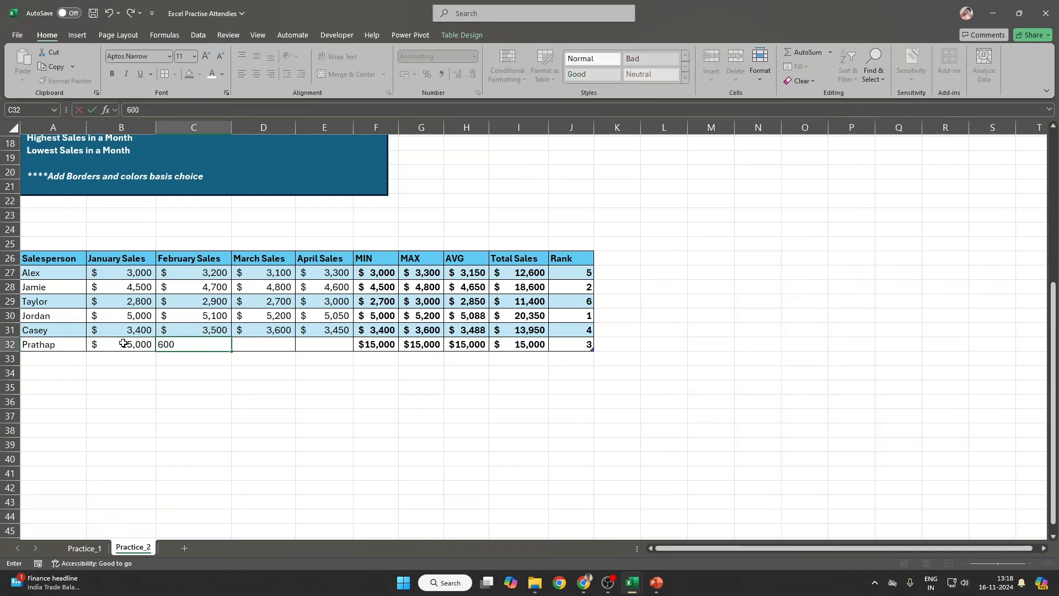
{"action": "key", "text": "Tab"}
{"action": "type", "text": "8000"}
{"action": "key", "text": "Tab"}
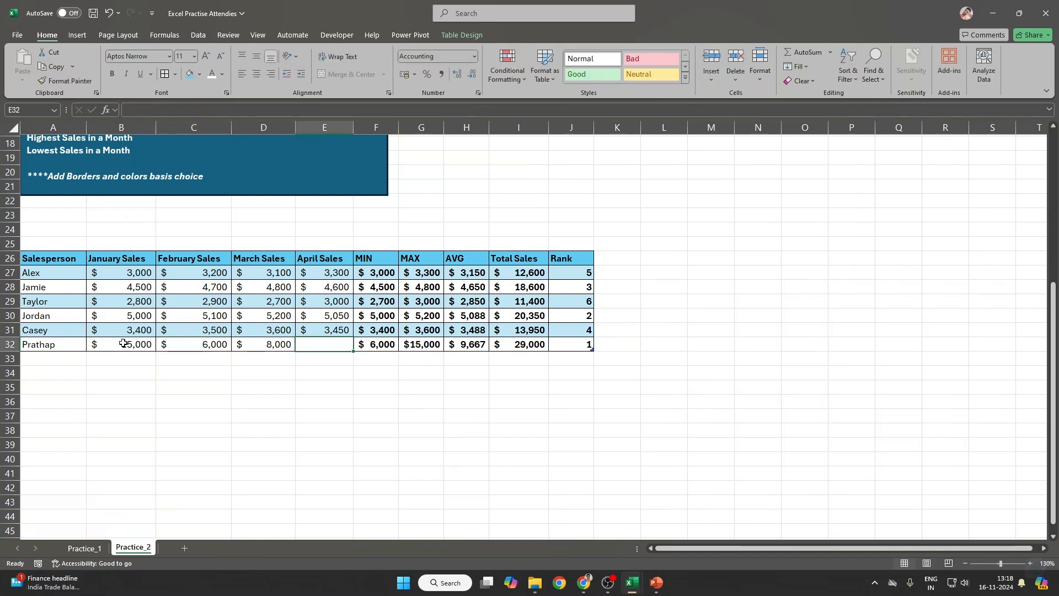
{"action": "type", "text": "12000"}
{"action": "key", "text": "Return"}
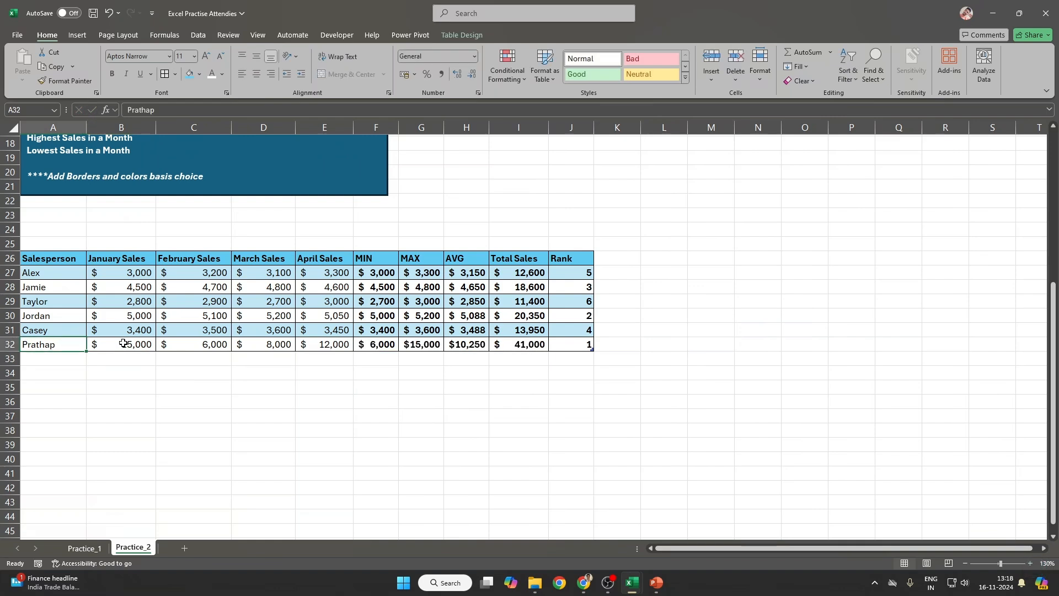
Step: Review Prathap's MIN, MAX, AVG and rank results, then select the whole expanded table
{"action": "left_click_drag", "start_coordinate": [386, 345], "coordinate": [528, 348]}
{"action": "left_click", "coordinate": [584, 343]}
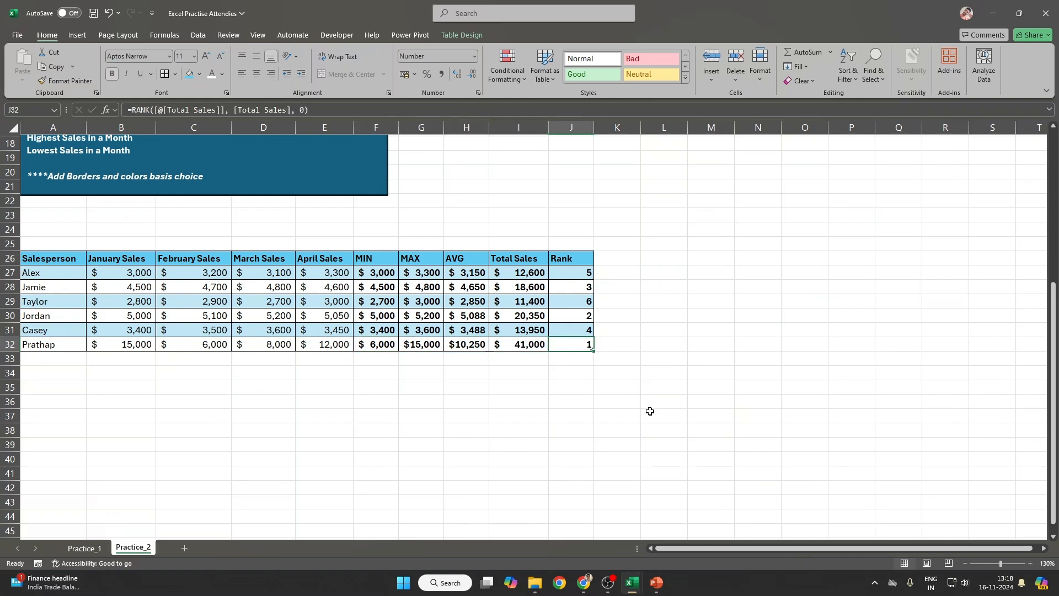
{"action": "left_click_drag", "start_coordinate": [62, 259], "coordinate": [558, 343]}
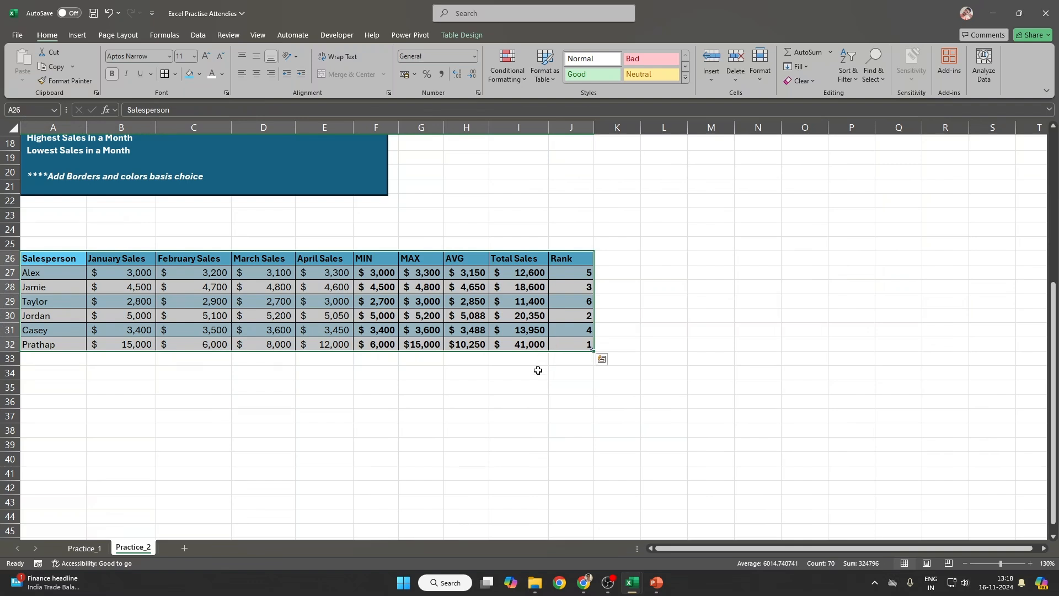
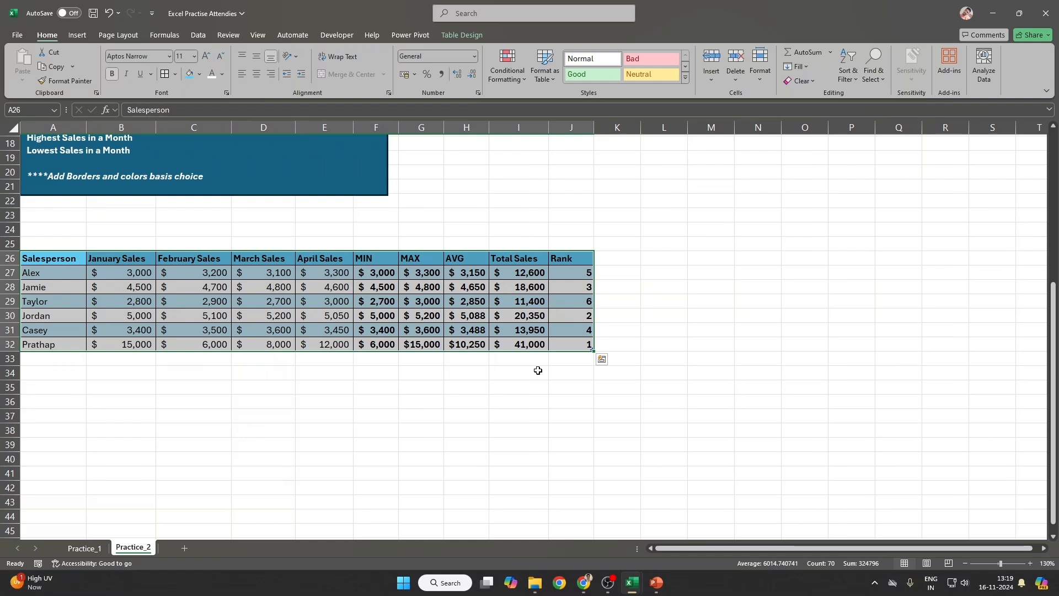
Step: Move the salesperson table up one row
{"action": "left_click_drag", "start_coordinate": [71, 259], "coordinate": [574, 259]}
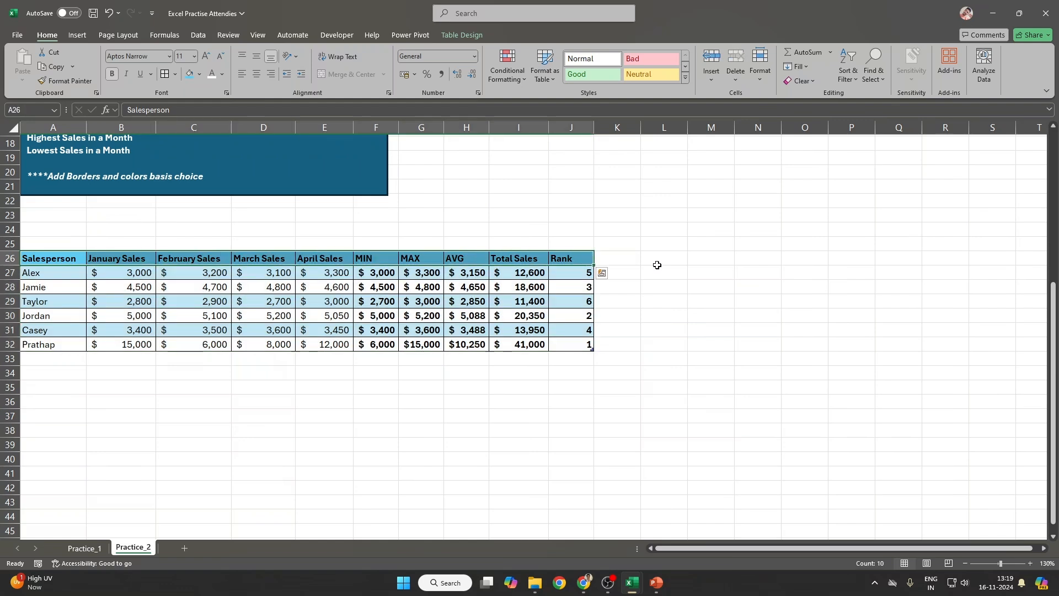
{"action": "left_click", "coordinate": [632, 259]}
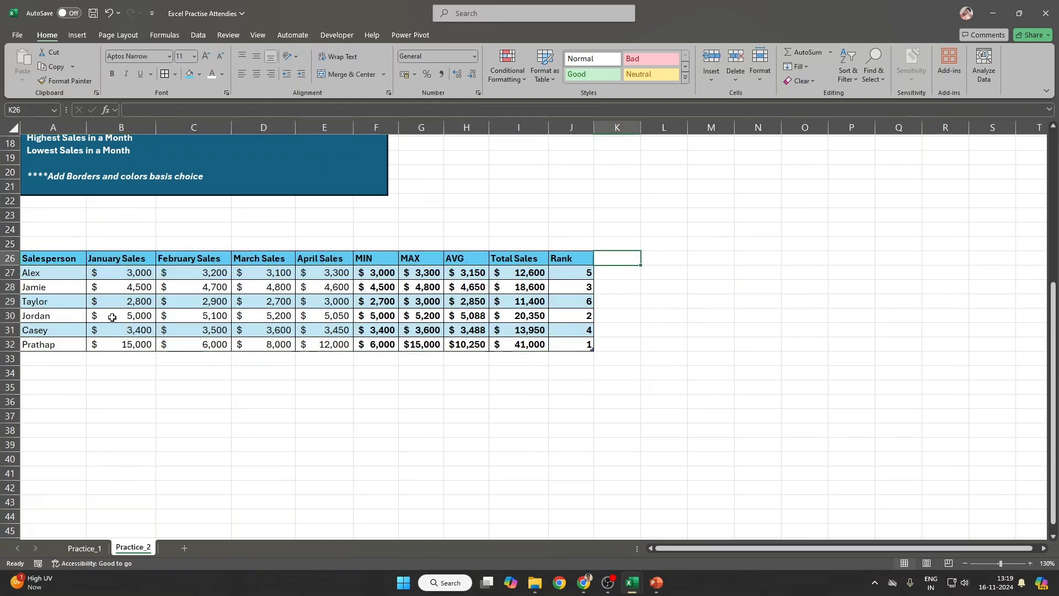
{"action": "left_click_drag", "start_coordinate": [44, 262], "coordinate": [576, 340]}
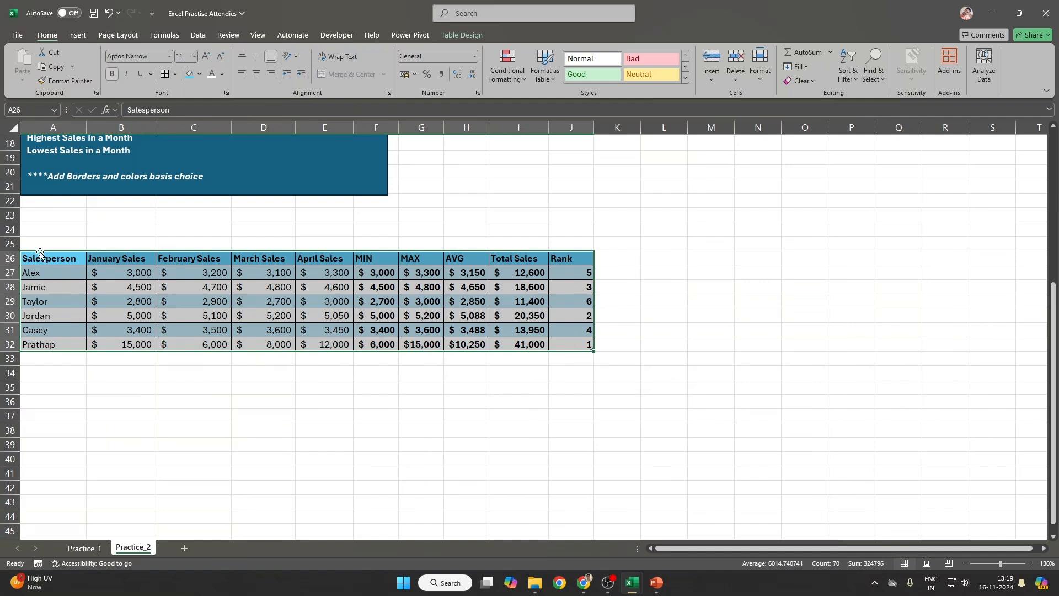
{"action": "left_click_drag", "start_coordinate": [41, 252], "coordinate": [635, 327]}
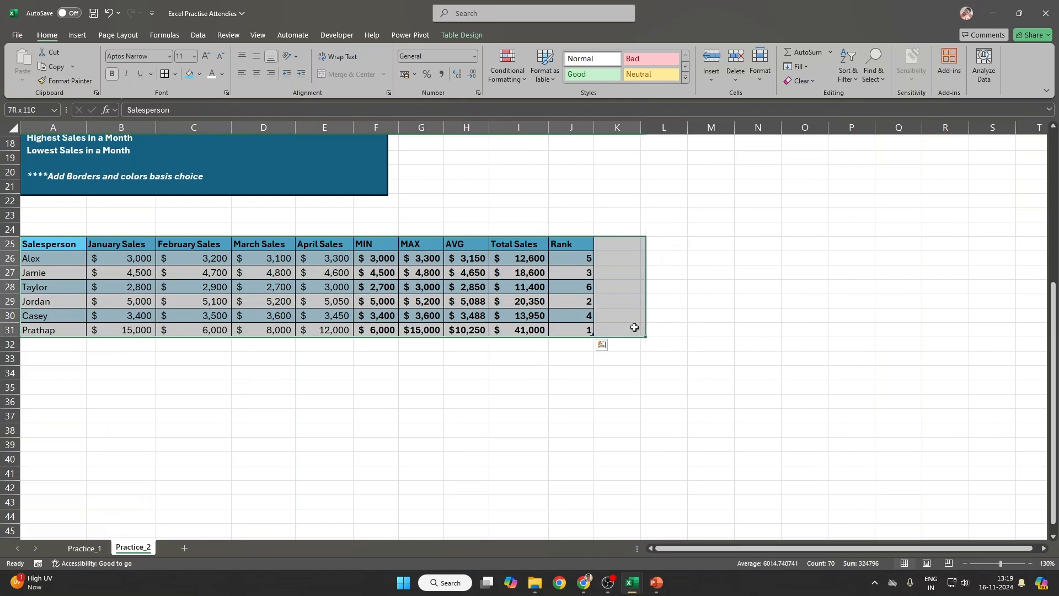
{"action": "left_click", "coordinate": [616, 243]}
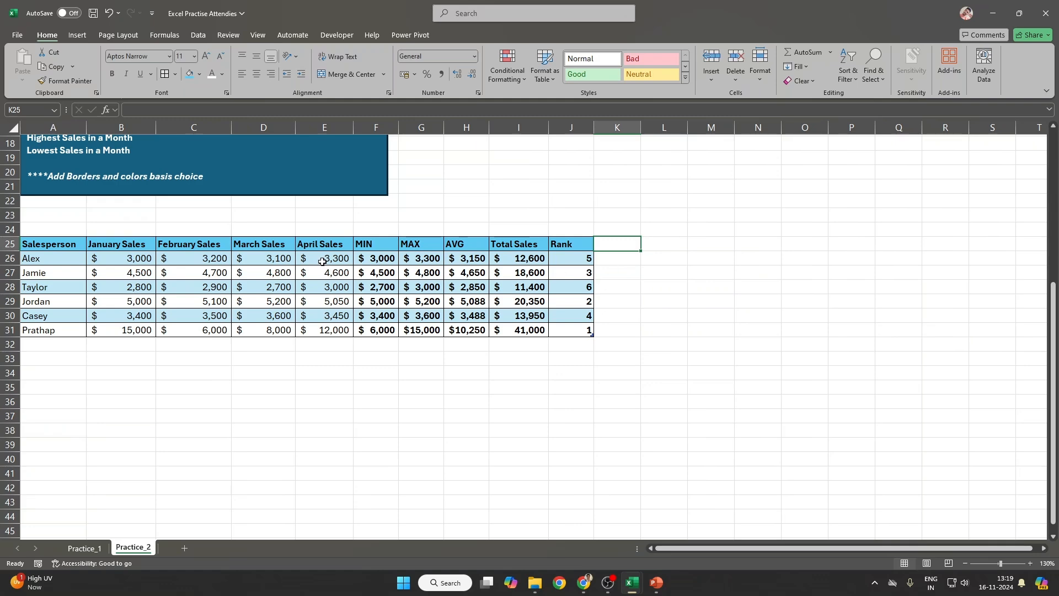
Step: Clear the duplicate lower table in A23:M32 and save the workbook
{"action": "scroll", "coordinate": [551, 295], "scroll_direction": "up", "scroll_amount": 2}
{"action": "scroll", "coordinate": [603, 312], "scroll_direction": "up", "scroll_amount": 4}
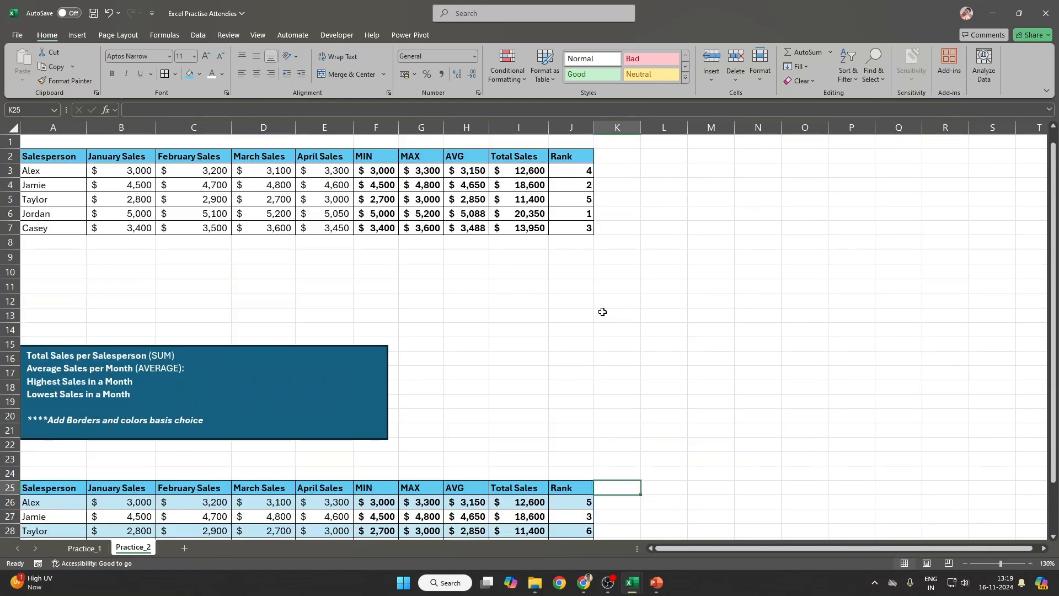
{"action": "scroll", "coordinate": [345, 326], "scroll_direction": "down", "scroll_amount": 3}
{"action": "left_click_drag", "start_coordinate": [44, 333], "coordinate": [694, 461]}
{"action": "key", "text": "Delete"}
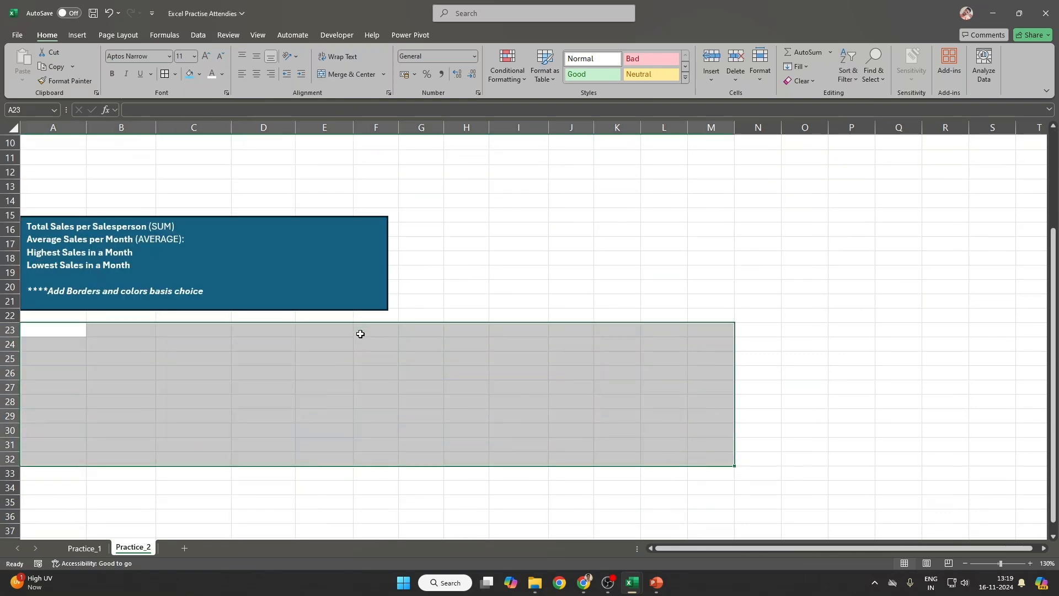
{"action": "scroll", "coordinate": [425, 326], "scroll_direction": "up", "scroll_amount": 3}
{"action": "key", "text": "ctrl+s"}
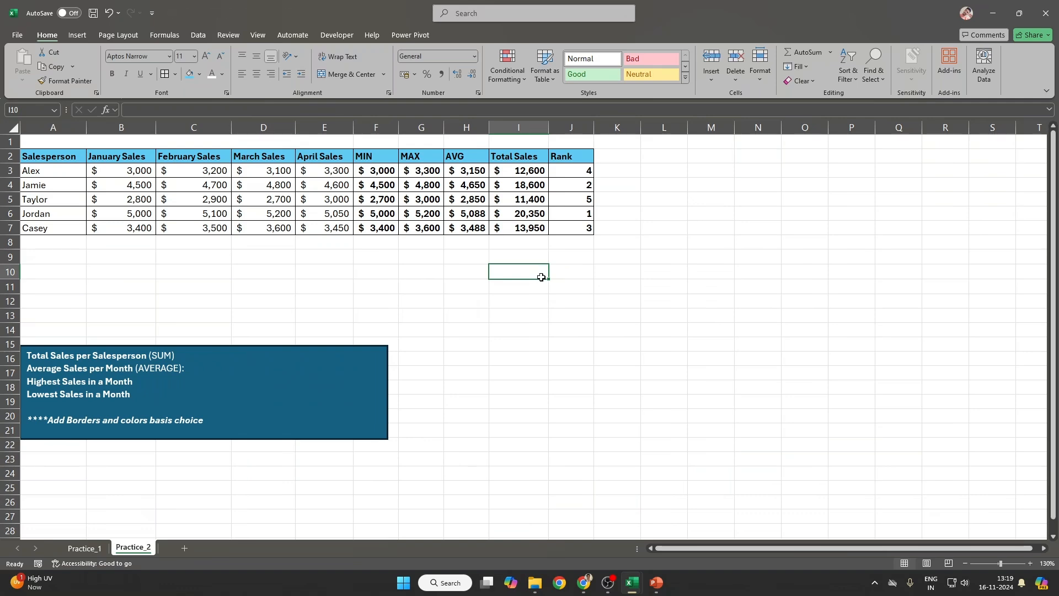
Step: Close the Excel Practise Attendies workbook and view the Basic_Funtions sheet
{"action": "left_click", "coordinate": [1044, 12]}
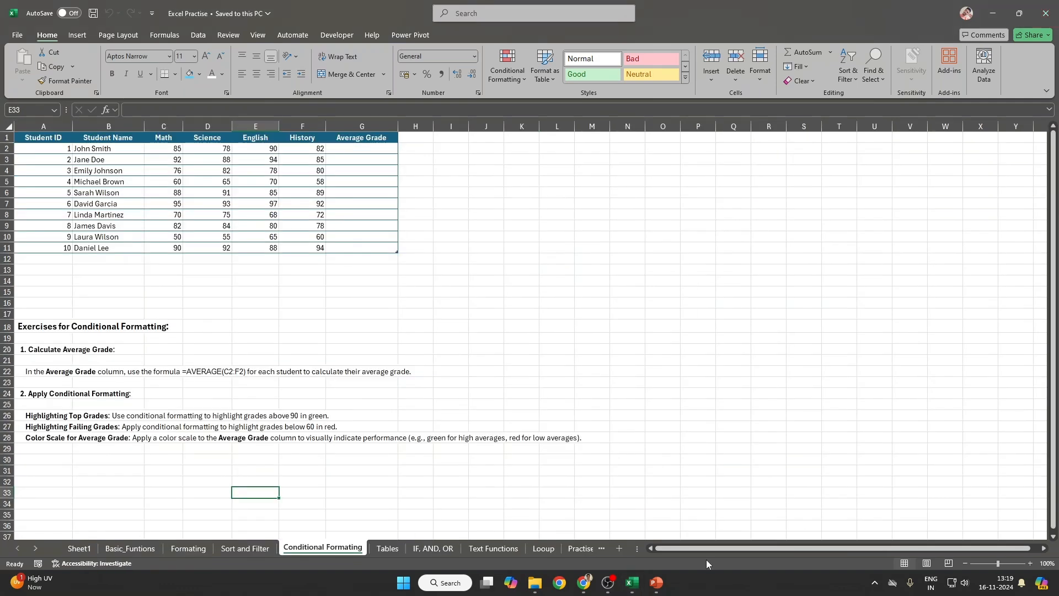
{"action": "left_click", "coordinate": [77, 550]}
{"action": "left_click", "coordinate": [131, 548]}
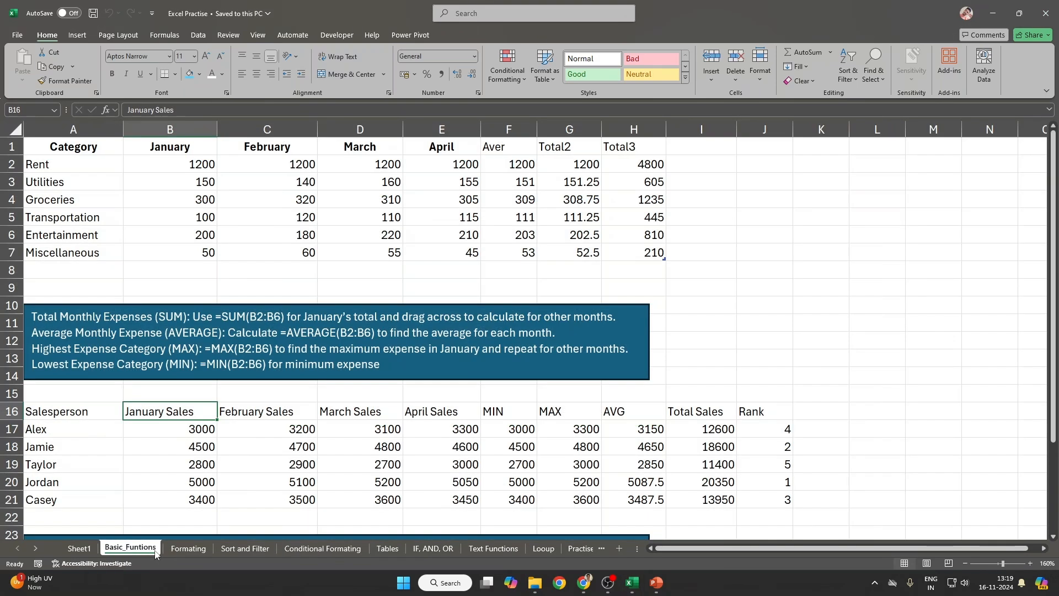
{"action": "key", "text": "alt"}
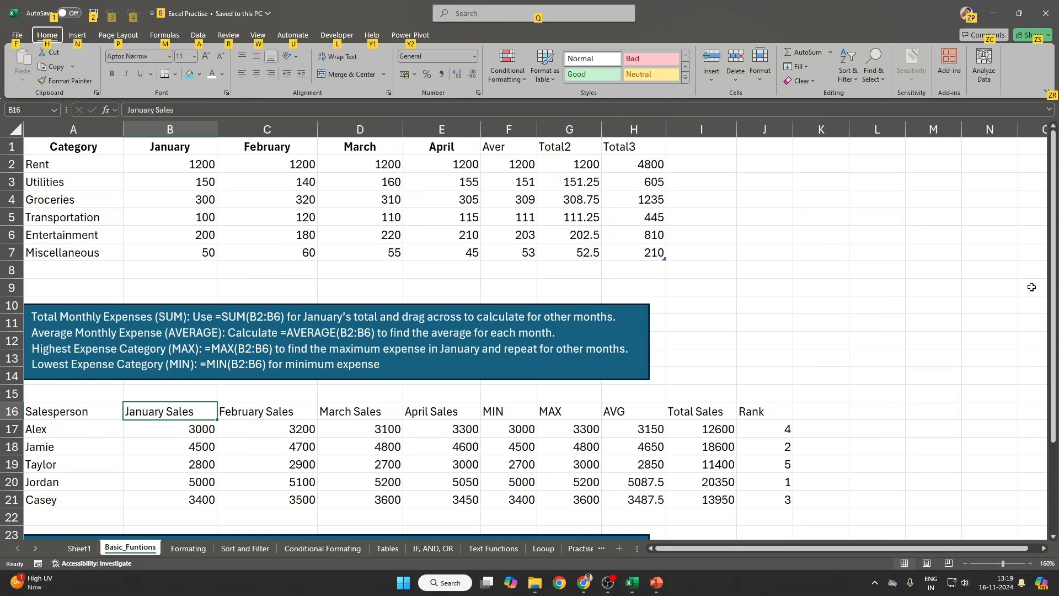
{"action": "left_click", "coordinate": [878, 234]}
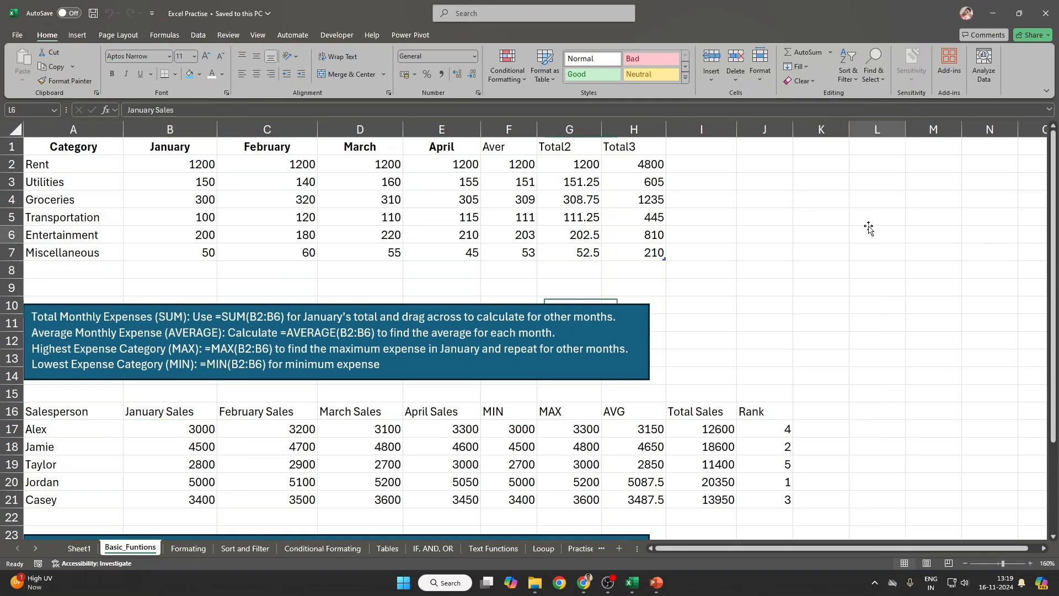
Step: Show Sheet1 from row 1 and check blank row 10 between the tables
{"action": "left_click", "coordinate": [80, 548]}
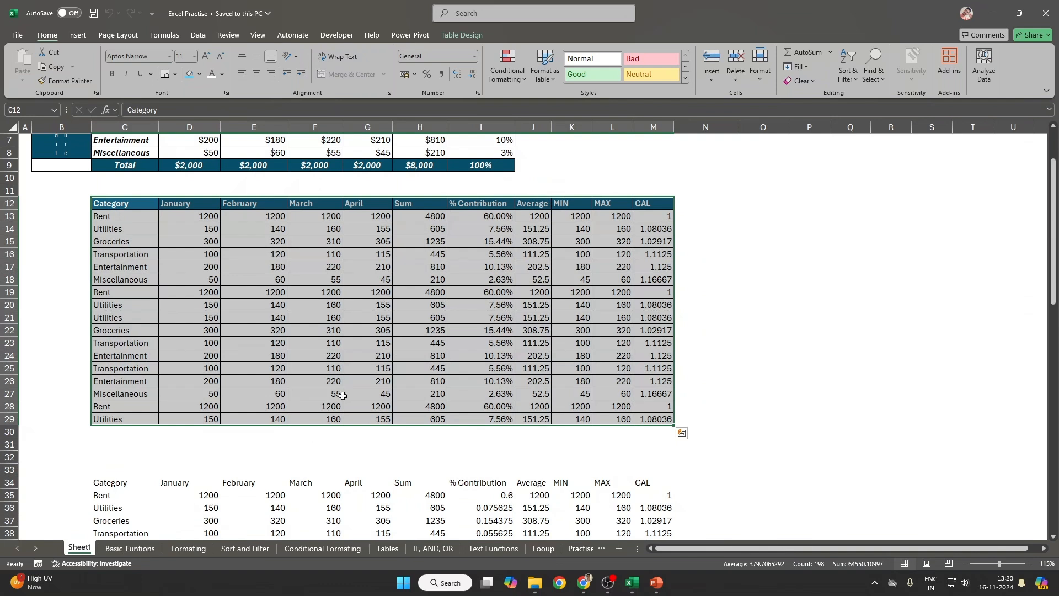
{"action": "scroll", "coordinate": [347, 393], "scroll_direction": "up", "scroll_amount": 2}
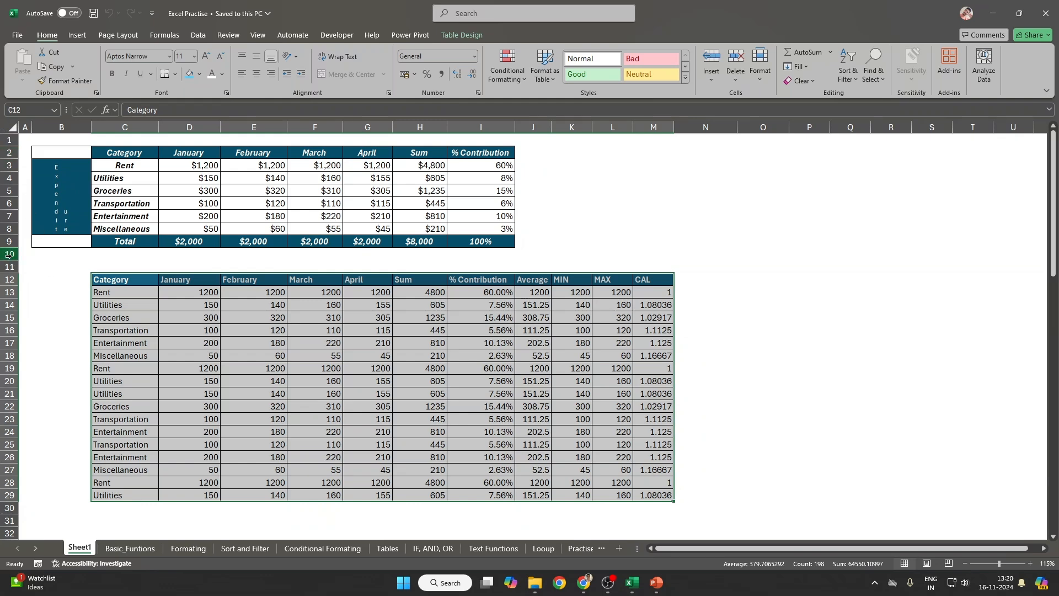
{"action": "left_click_drag", "start_coordinate": [9, 254], "coordinate": [14, 266]}
{"action": "left_click", "coordinate": [414, 230]}
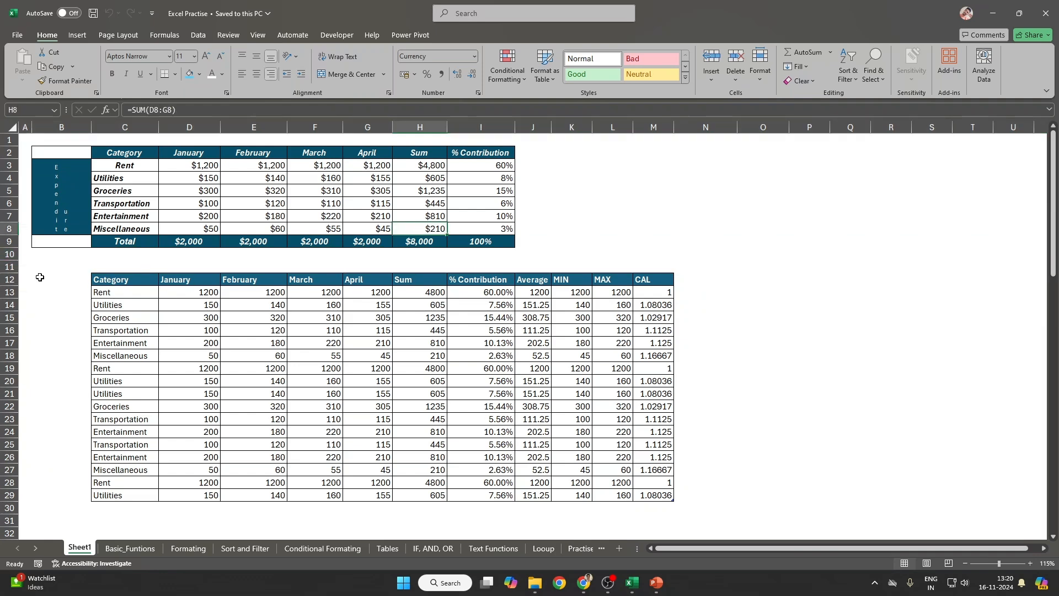
Step: Insert and delete rows so one blank row sits above the category table header at row 11
{"action": "left_click", "coordinate": [10, 255]}
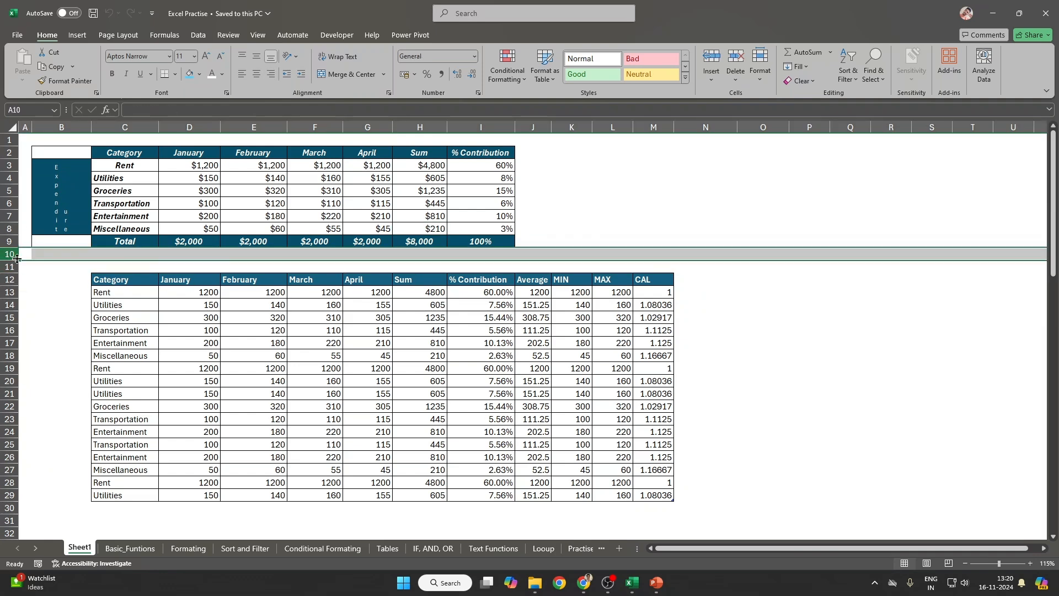
{"action": "key", "text": "ctrl+shift+plus"}
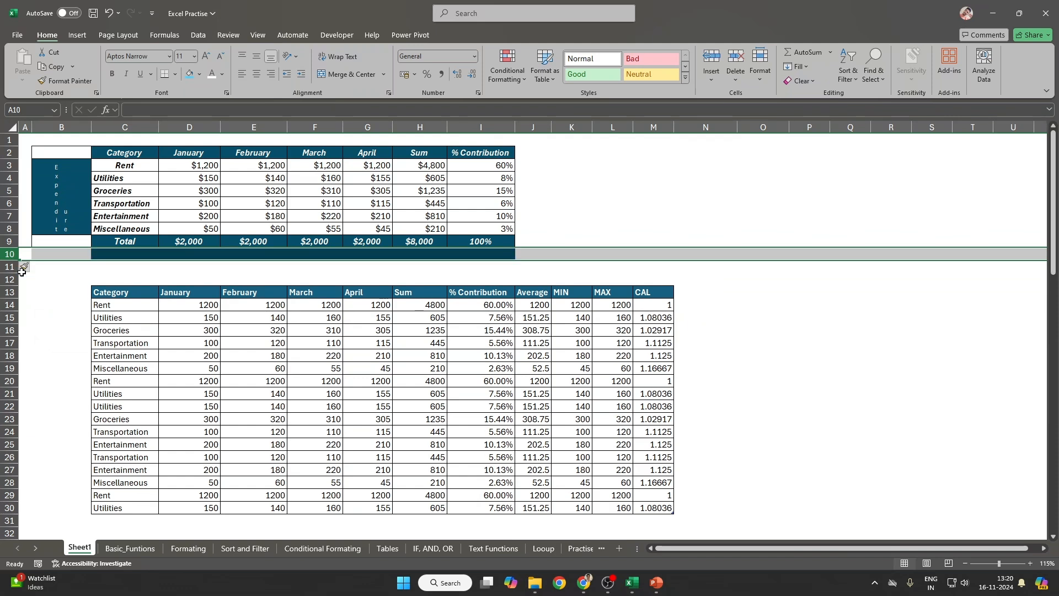
{"action": "key", "text": "ctrl+z"}
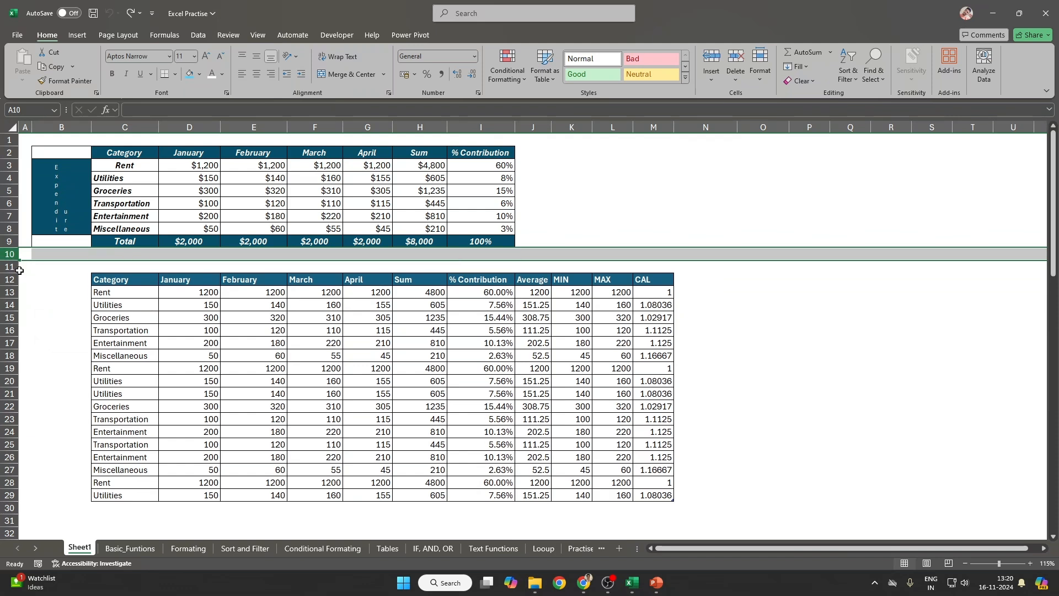
{"action": "left_click", "coordinate": [10, 266]}
{"action": "key", "text": "ctrl+shift+plus"}
{"action": "key", "text": "ctrl+shift+plus"}
{"action": "key", "text": "ctrl+shift+plus"}
{"action": "key", "text": "ctrl+shift+plus"}
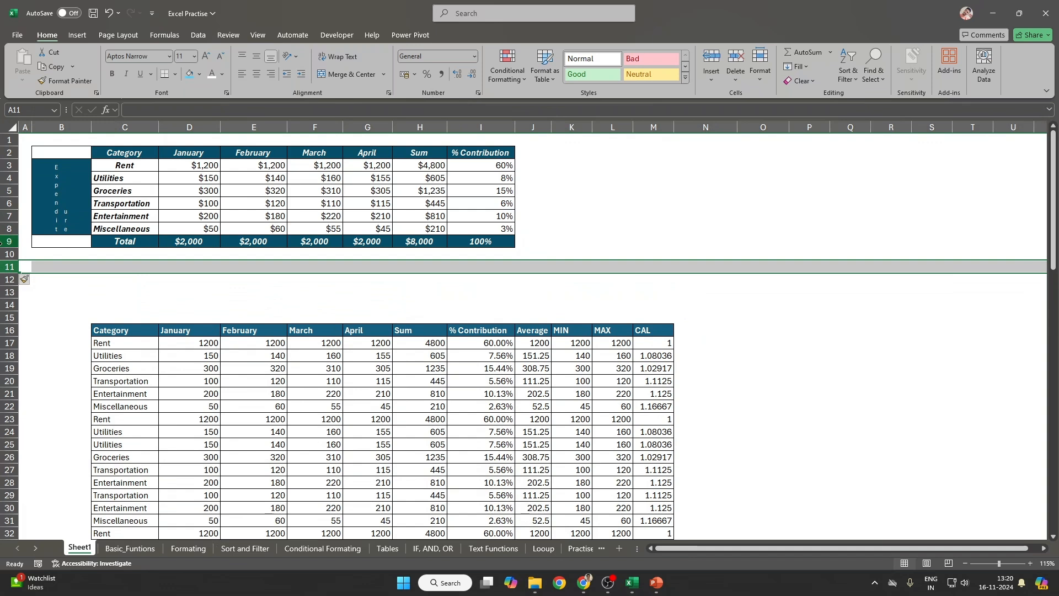
{"action": "left_click", "coordinate": [10, 256]}
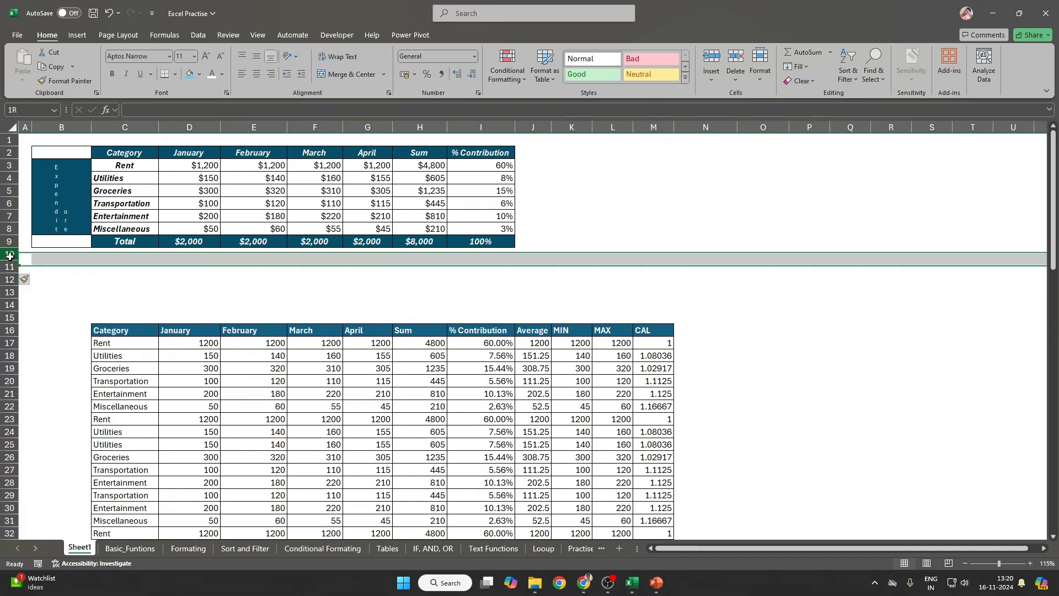
{"action": "left_click_drag", "start_coordinate": [10, 256], "coordinate": [9, 292]}
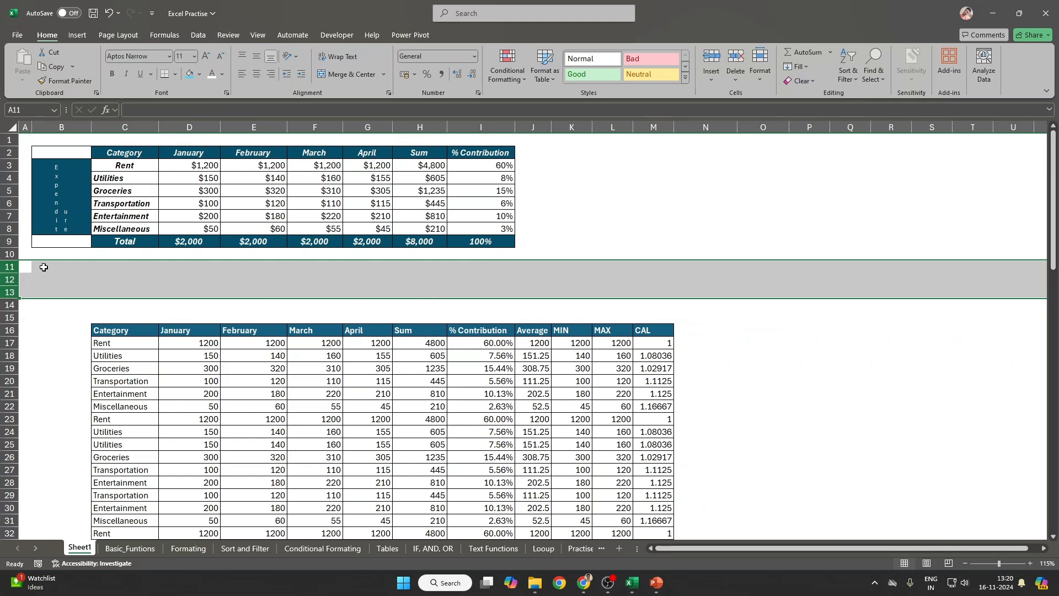
{"action": "key", "text": "ctrl+shift+plus"}
{"action": "key", "text": "ctrl+shift+plus"}
{"action": "key", "text": "ctrl+shift+plus"}
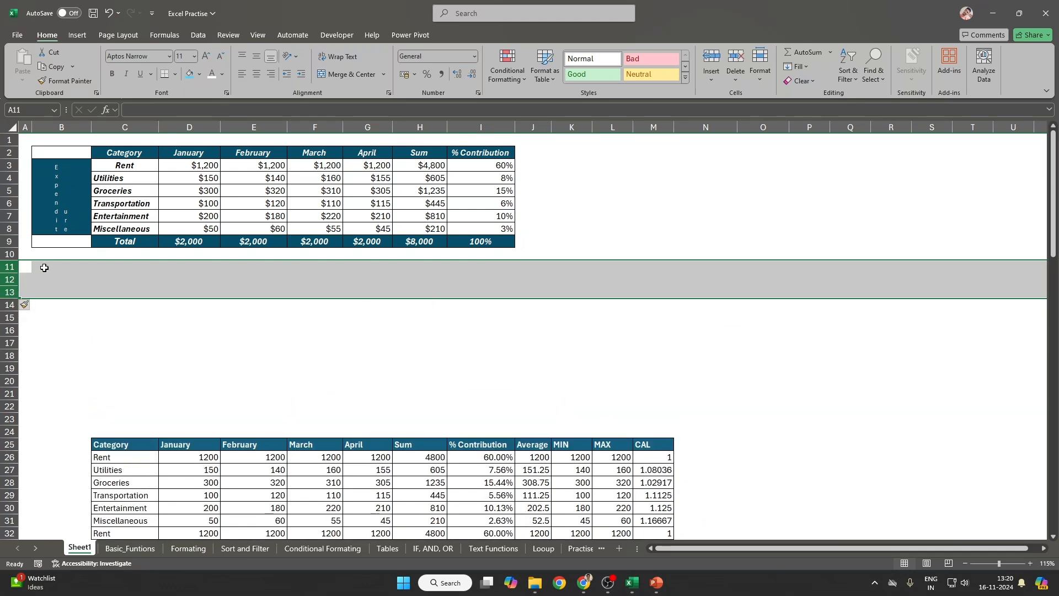
{"action": "key", "text": "ctrl+minus"}
{"action": "key", "text": "ctrl+minus"}
{"action": "key", "text": "ctrl+minus"}
{"action": "key", "text": "ctrl+minus"}
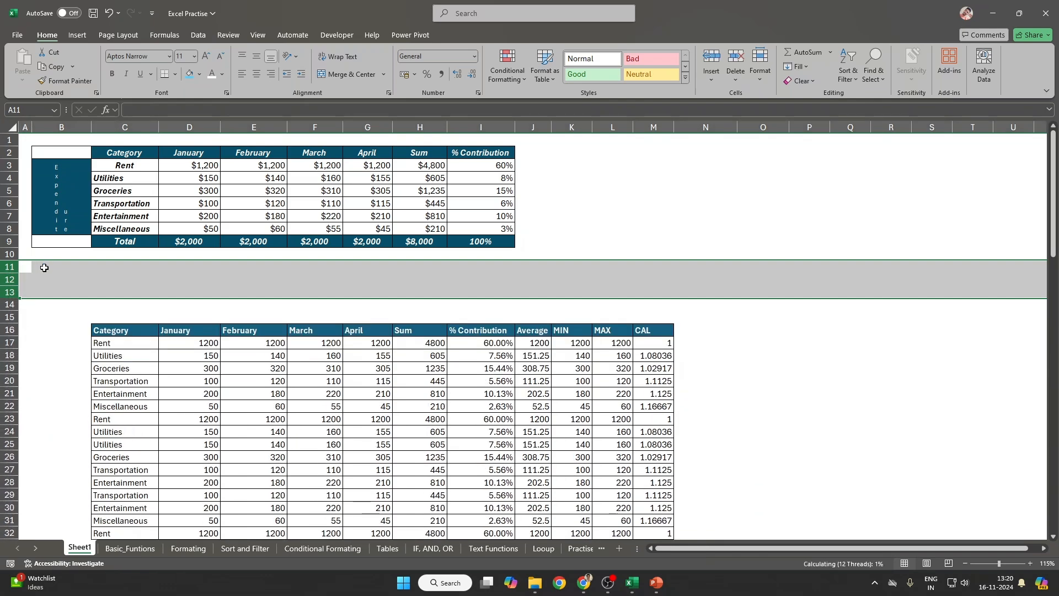
{"action": "left_click", "coordinate": [44, 271]}
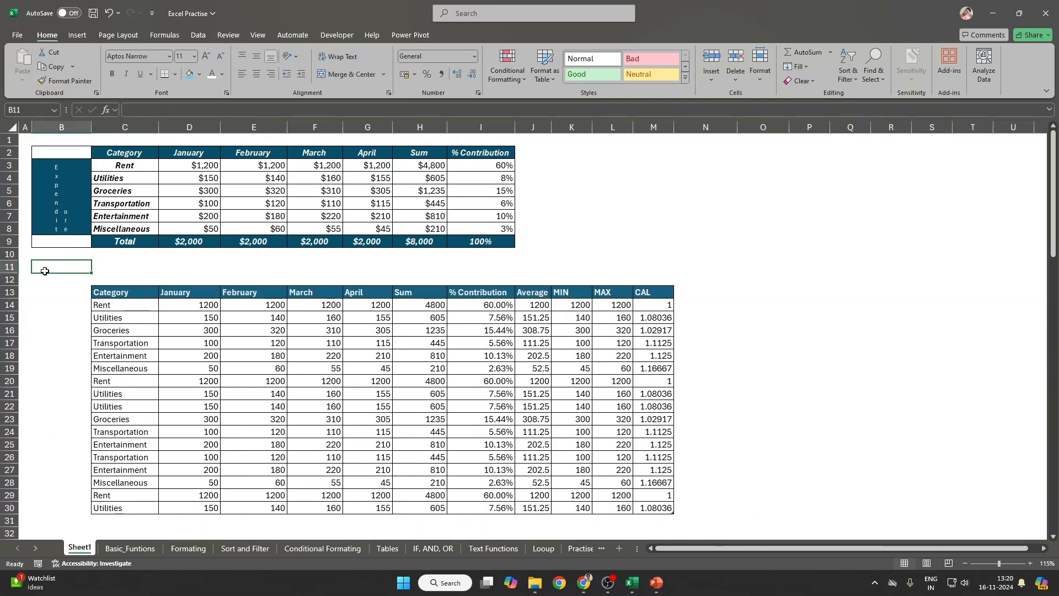
{"action": "key", "text": "shift+space"}
{"action": "key", "text": "ctrl+minus"}
{"action": "key", "text": "ctrl+minus"}
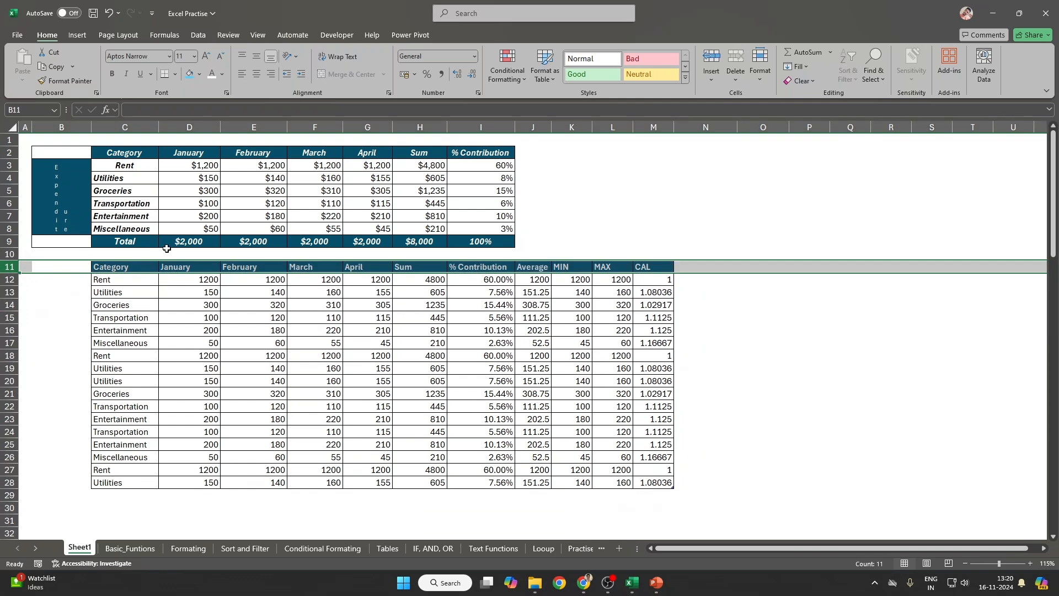
Step: Narrow columns O through Q and select J3:J8 beside the expense summary
{"action": "left_click", "coordinate": [727, 126]}
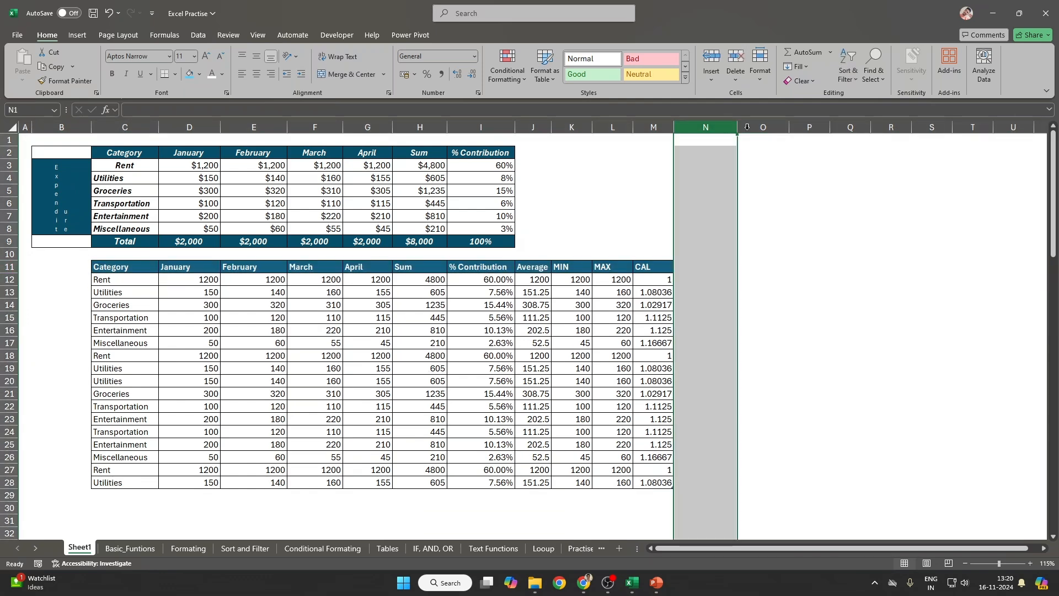
{"action": "left_click", "coordinate": [763, 126]}
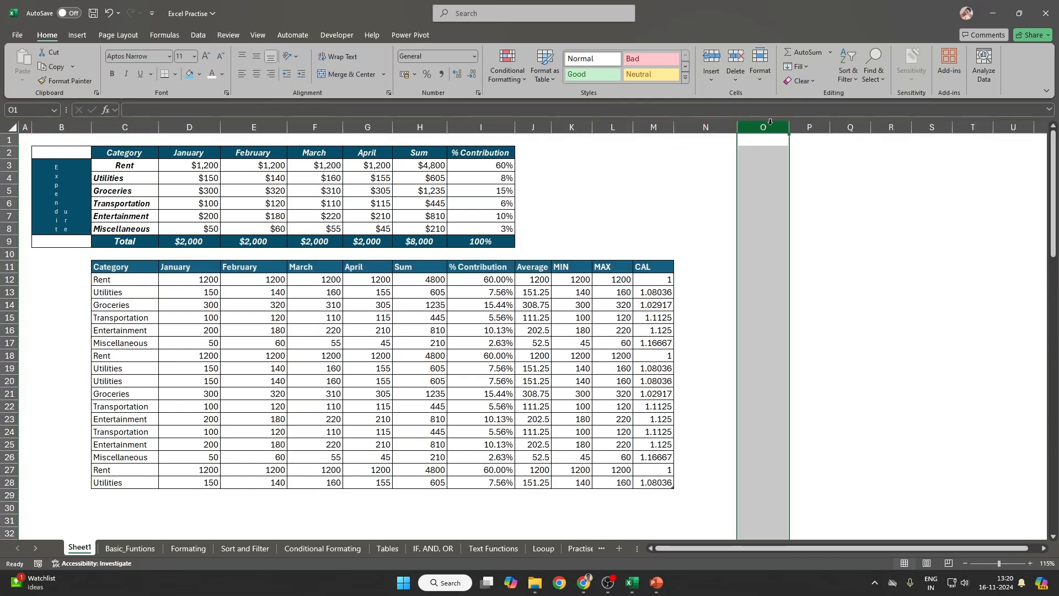
{"action": "left_click_drag", "start_coordinate": [770, 121], "coordinate": [815, 123]}
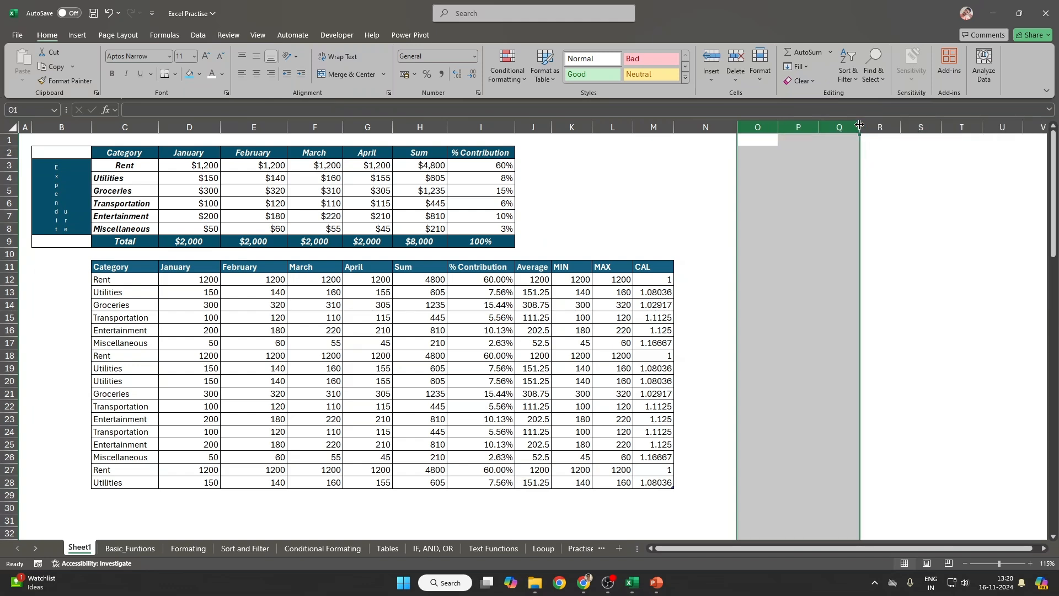
{"action": "left_click", "coordinate": [649, 174]}
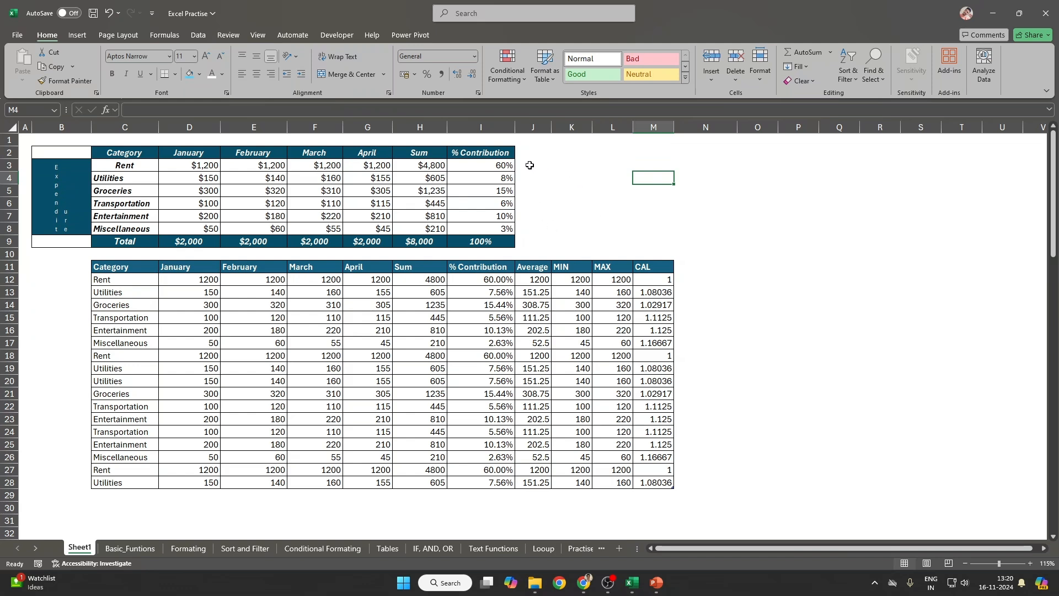
{"action": "left_click_drag", "start_coordinate": [530, 165], "coordinate": [529, 226]}
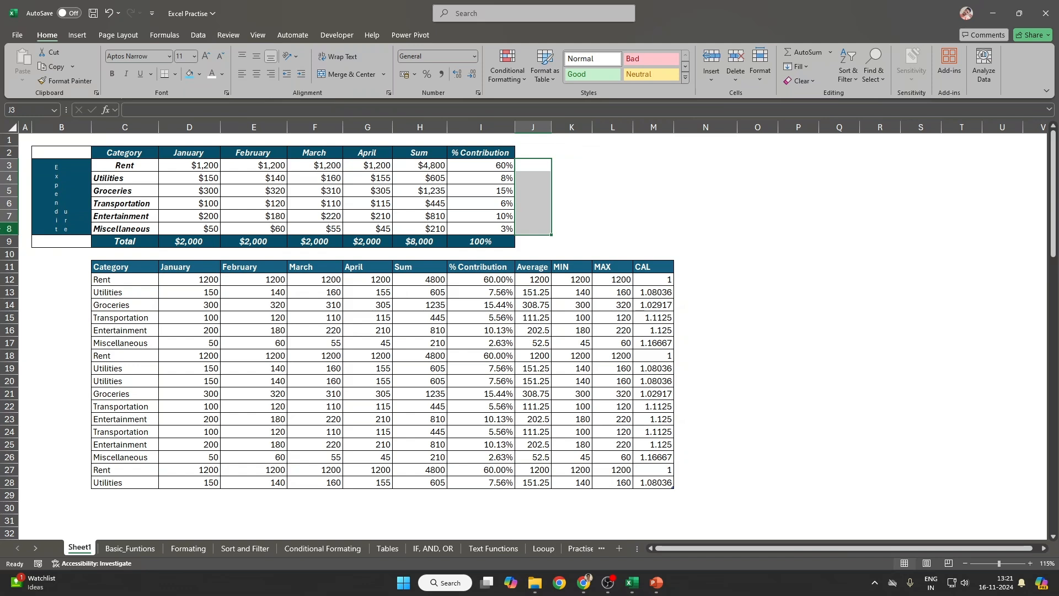
{"action": "left_click_drag", "start_coordinate": [539, 163], "coordinate": [530, 226]}
Step: Open the Insert cells dialog and capture it with a Win+Shift+S snip
{"action": "key", "text": "ctrl+shift+plus"}
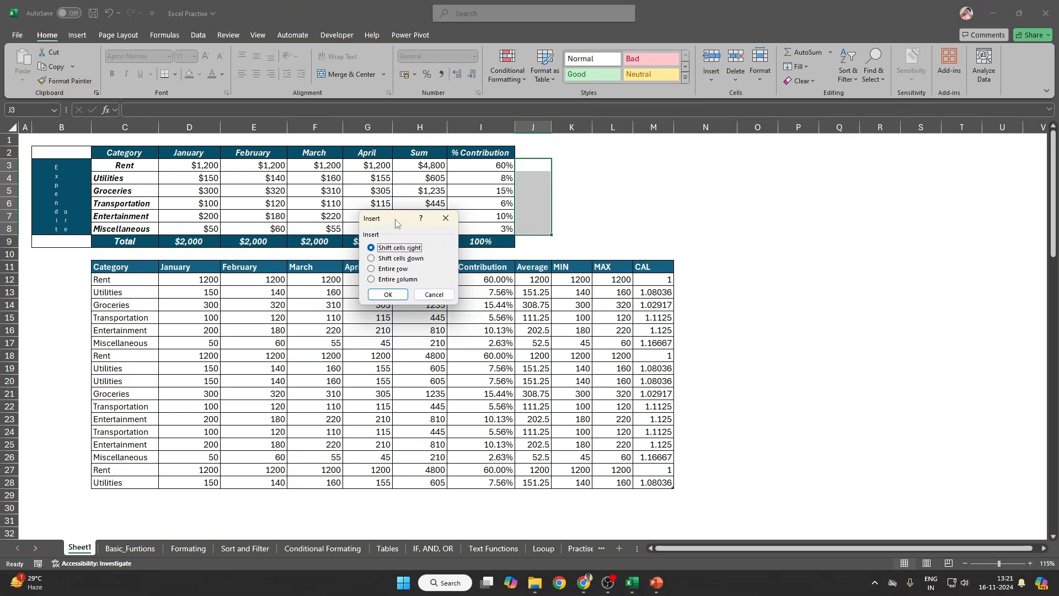
{"action": "left_click_drag", "start_coordinate": [395, 219], "coordinate": [618, 177]}
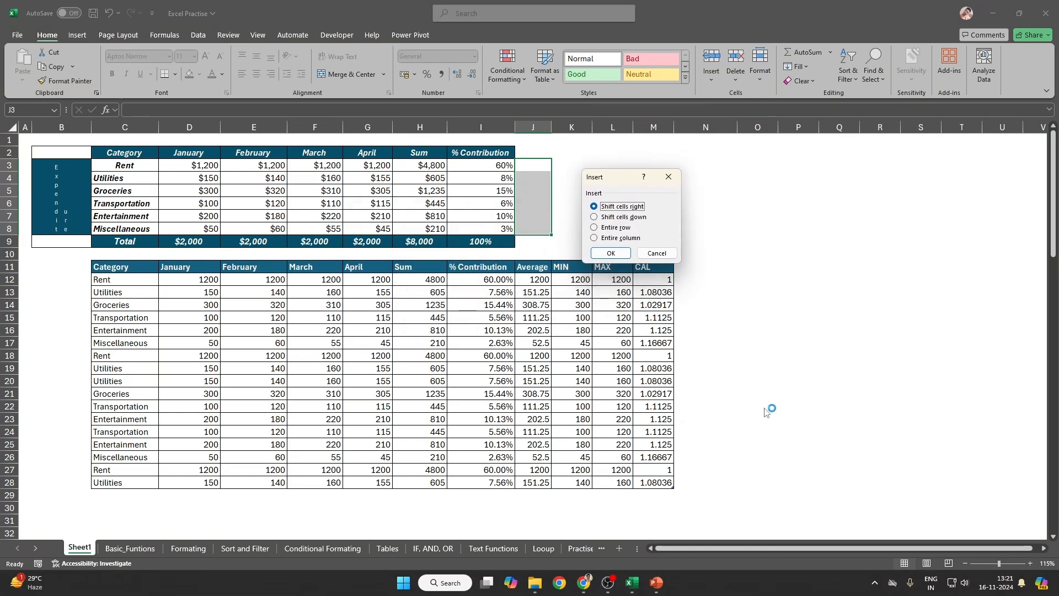
{"action": "key", "text": "super+shift+s"}
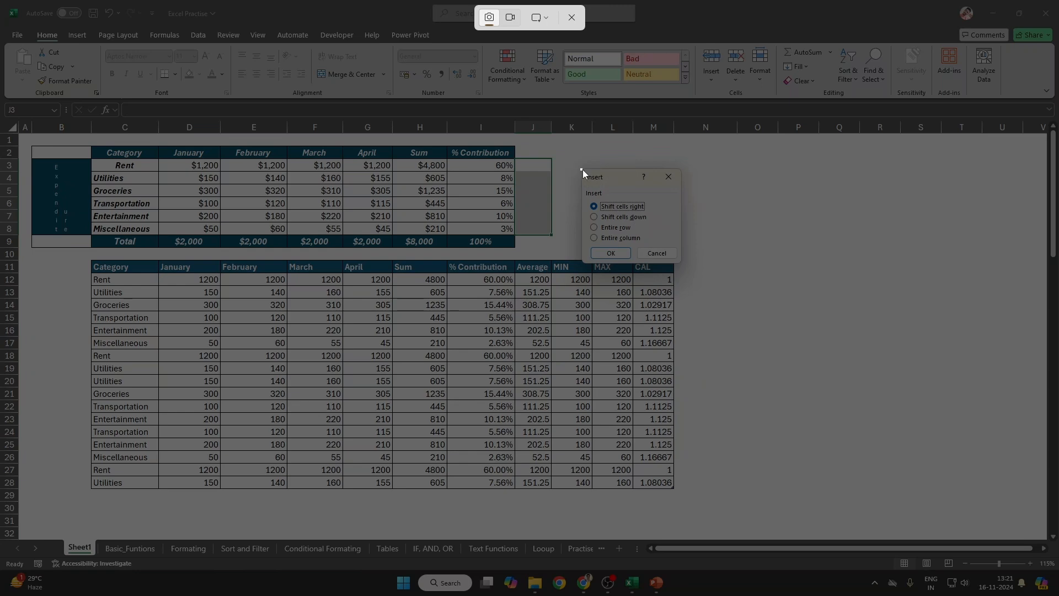
{"action": "left_click_drag", "start_coordinate": [581, 168], "coordinate": [683, 263]}
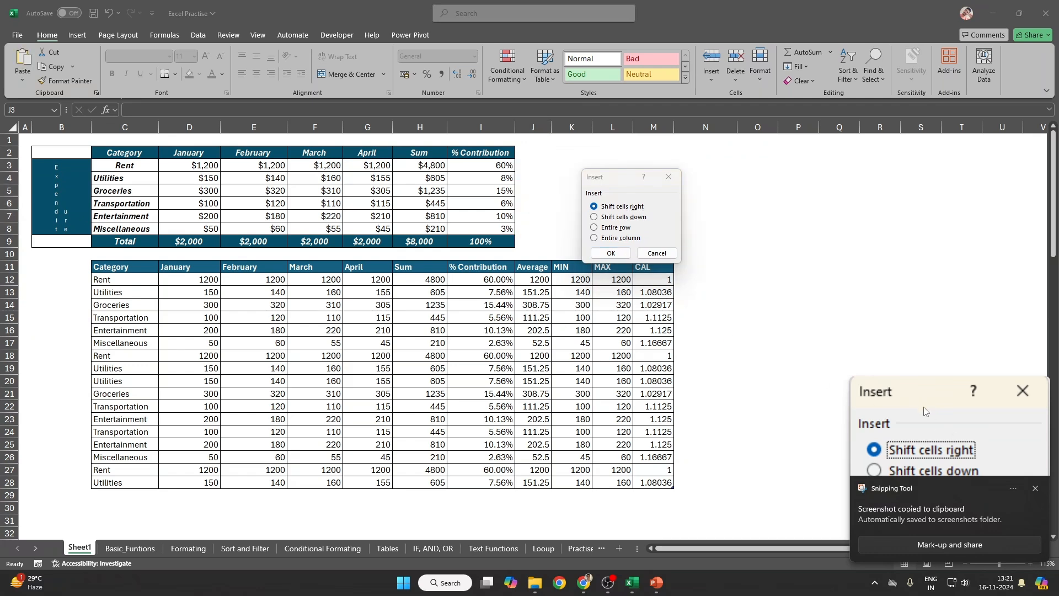
{"action": "left_click", "coordinate": [925, 411]}
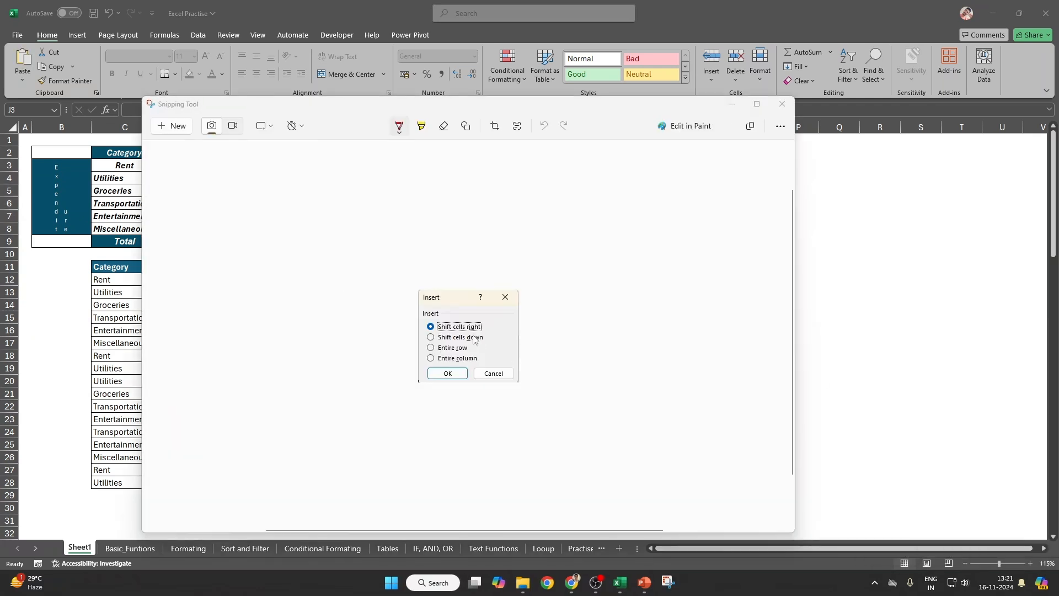
{"action": "left_click", "coordinate": [784, 105]}
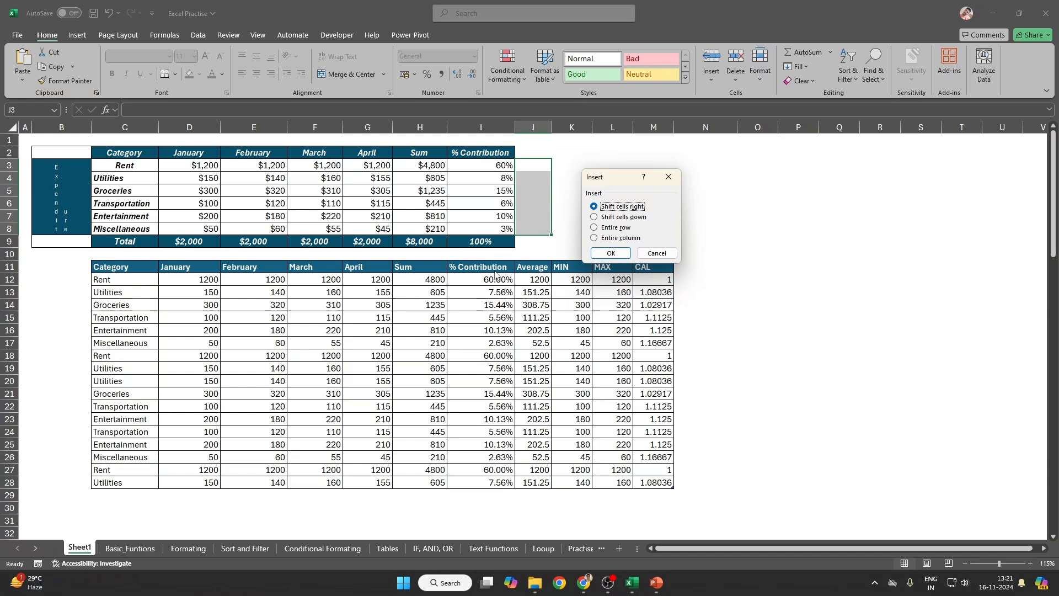
Step: Dismiss the Insert dialog and paste the screenshot onto Sheet1 as a picture
{"action": "key", "text": "Escape"}
{"action": "left_click", "coordinate": [572, 318]}
{"action": "key", "text": "ctrl+v"}
Step: Enlarge the Insert-dialog picture and place it over columns D–H
{"action": "left_click_drag", "start_coordinate": [660, 346], "coordinate": [542, 251]}
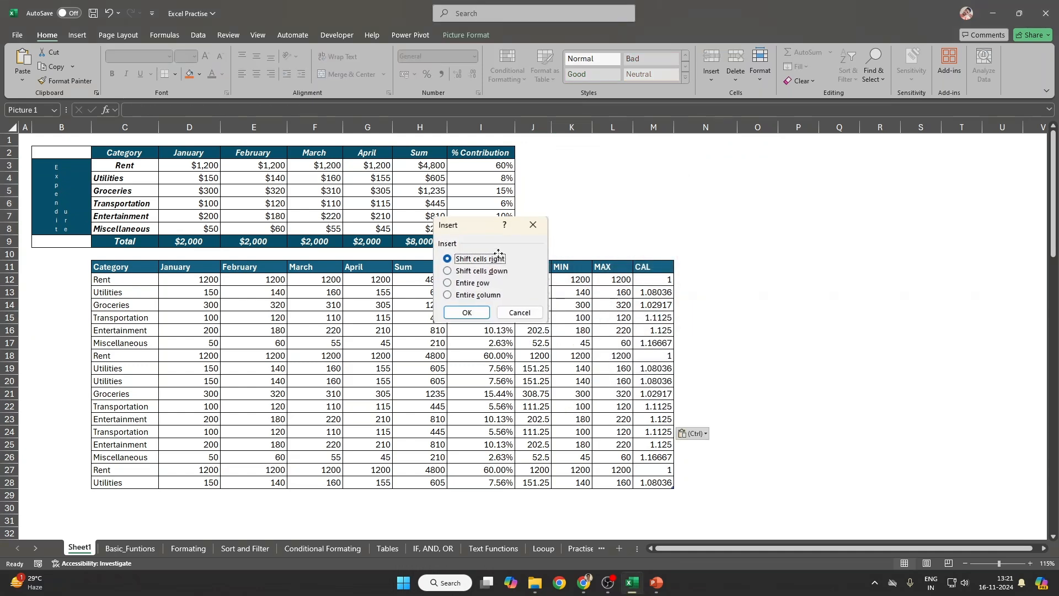
{"action": "left_click_drag", "start_coordinate": [549, 324], "coordinate": [683, 445]}
{"action": "left_click_drag", "start_coordinate": [614, 393], "coordinate": [333, 290]}
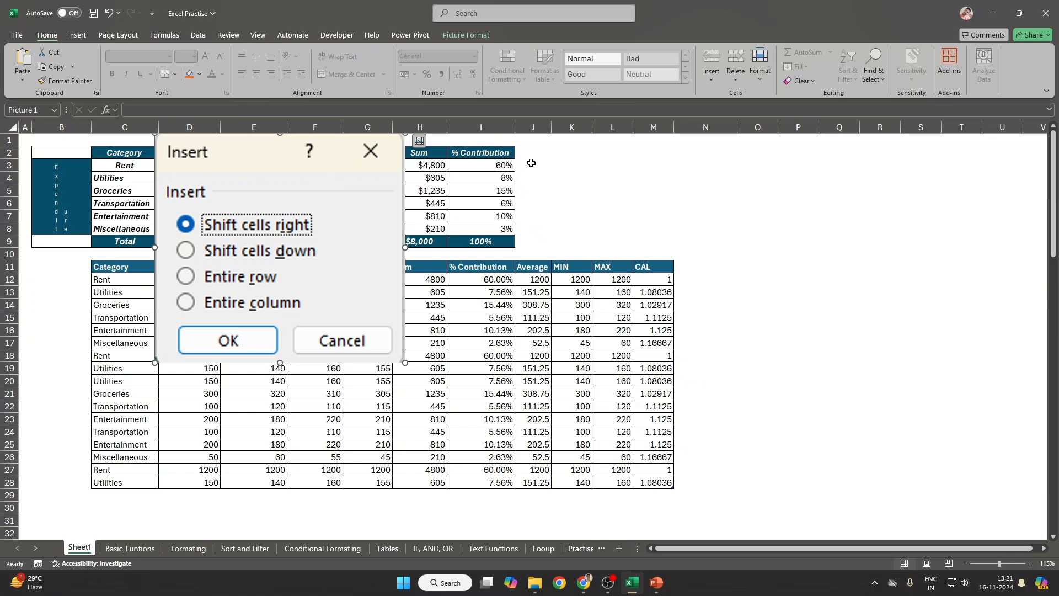
Step: Give J3:J8 All Borders plus a thick outside border
{"action": "left_click_drag", "start_coordinate": [526, 164], "coordinate": [524, 229]}
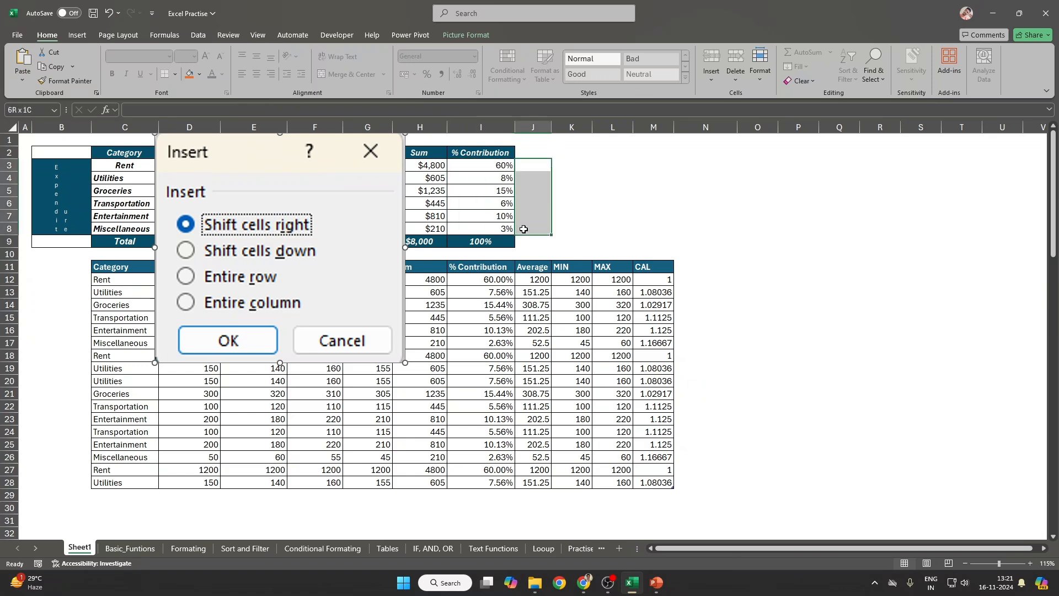
{"action": "left_click_drag", "start_coordinate": [532, 254], "coordinate": [538, 496]}
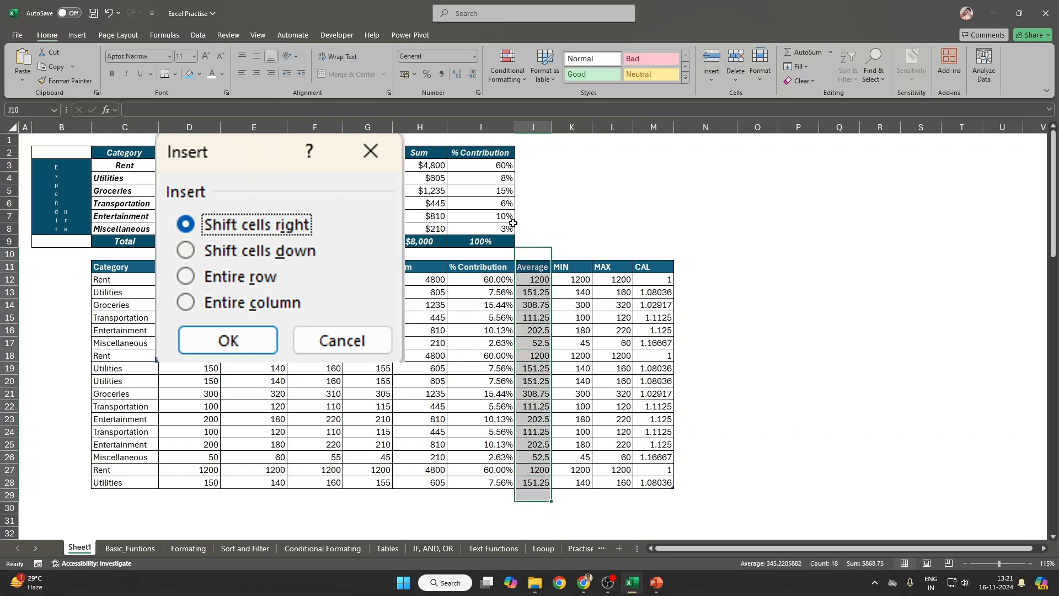
{"action": "left_click_drag", "start_coordinate": [525, 169], "coordinate": [528, 229]}
{"action": "left_click_drag", "start_coordinate": [526, 165], "coordinate": [530, 229]}
{"action": "left_click", "coordinate": [175, 73]}
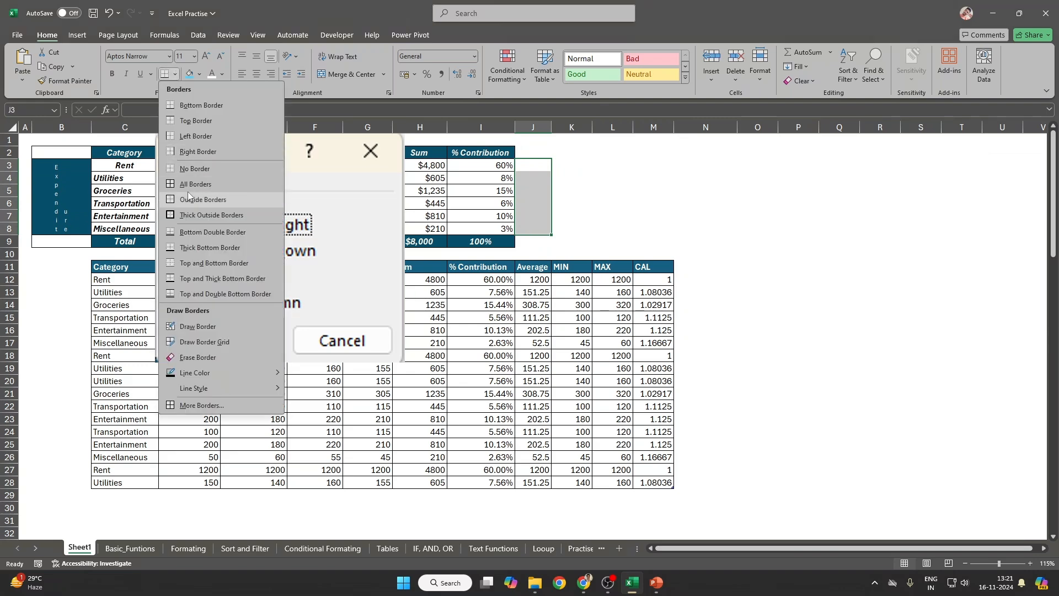
{"action": "left_click", "coordinate": [193, 185]}
{"action": "left_click", "coordinate": [174, 74]}
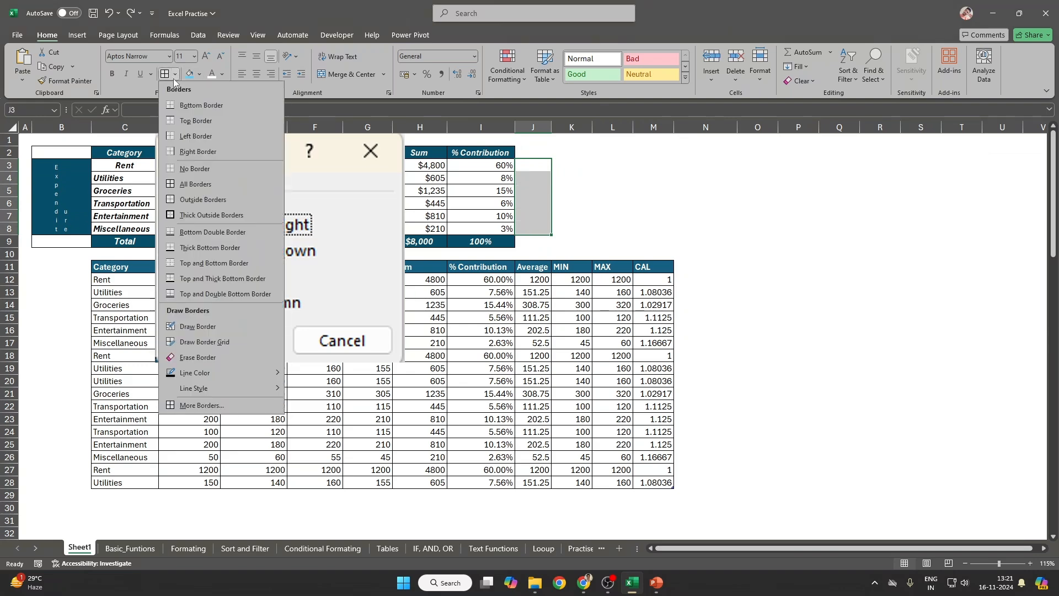
{"action": "left_click", "coordinate": [183, 217]}
{"action": "left_click", "coordinate": [653, 203]}
{"action": "left_click", "coordinate": [524, 161]}
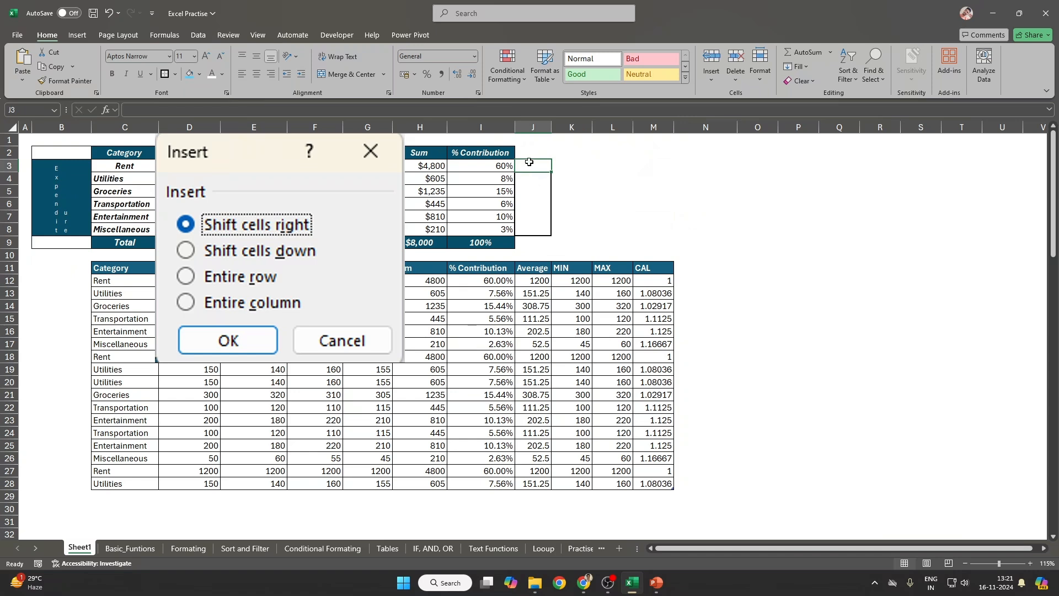
{"action": "left_click_drag", "start_coordinate": [527, 160], "coordinate": [522, 235]}
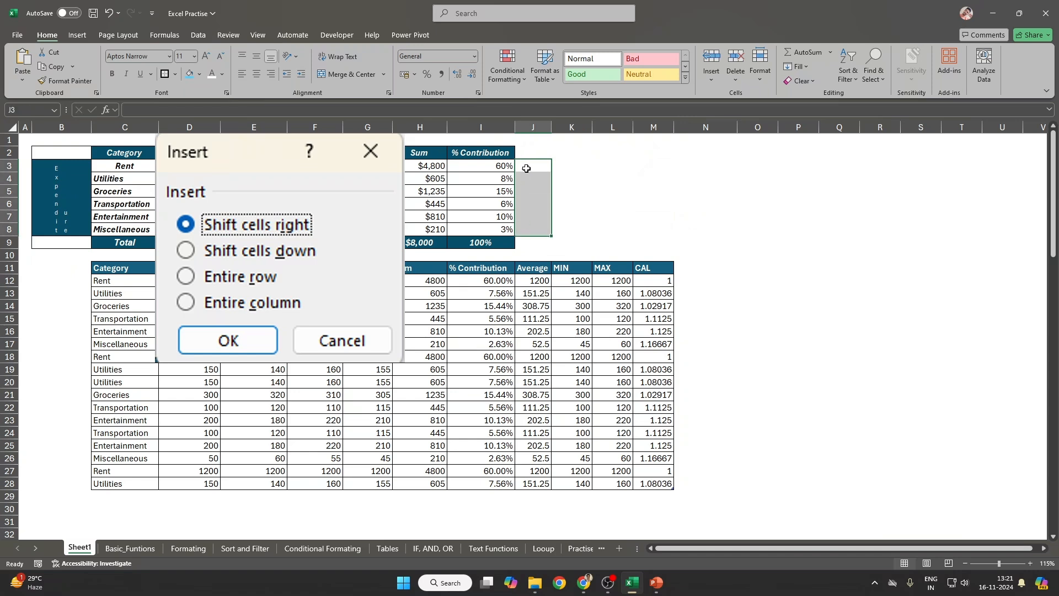
{"action": "left_click_drag", "start_coordinate": [536, 166], "coordinate": [531, 228]}
Step: Enter the value 1 in each cell down column J starting at J3
{"action": "left_click", "coordinate": [534, 165]}
{"action": "type", "text": "1"}
{"action": "key", "text": "Return"}
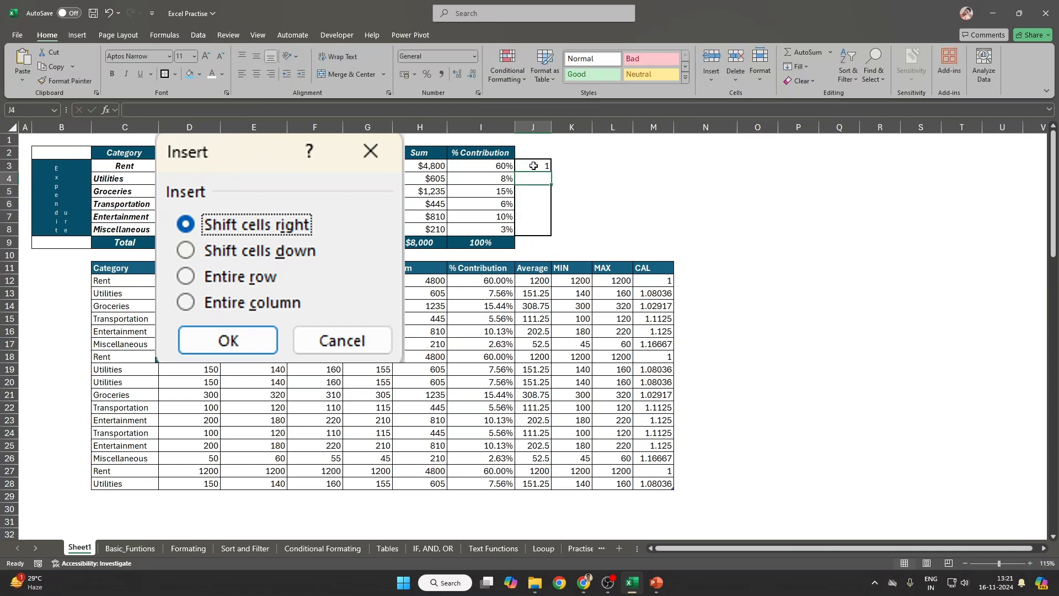
{"action": "type", "text": "1"}
{"action": "key", "text": "Return"}
{"action": "type", "text": "1"}
{"action": "key", "text": "Return"}
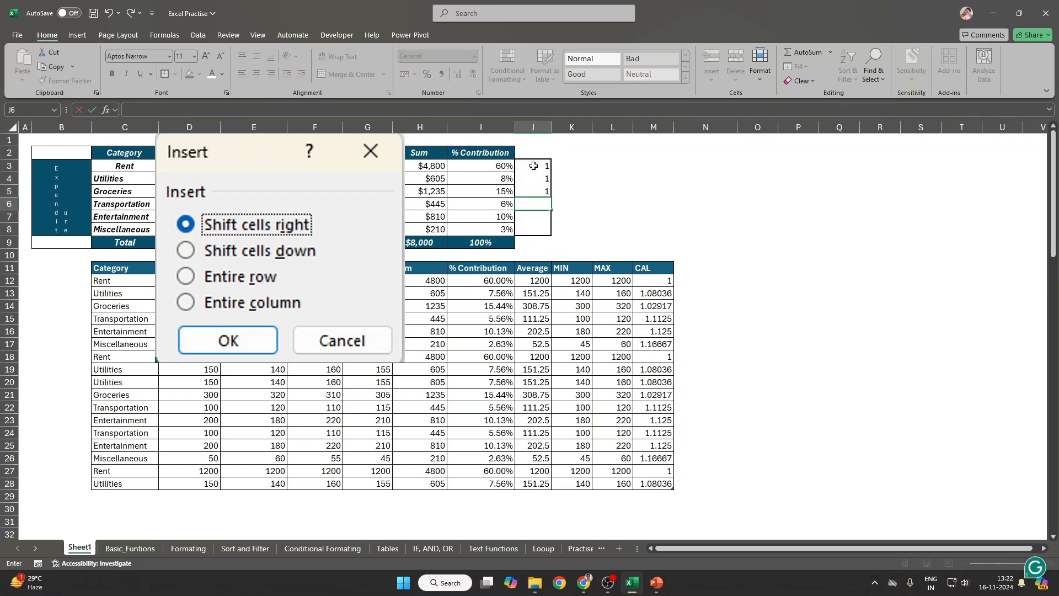
{"action": "type", "text": "1"}
{"action": "key", "text": "Return"}
{"action": "type", "text": "1"}
{"action": "key", "text": "Return"}
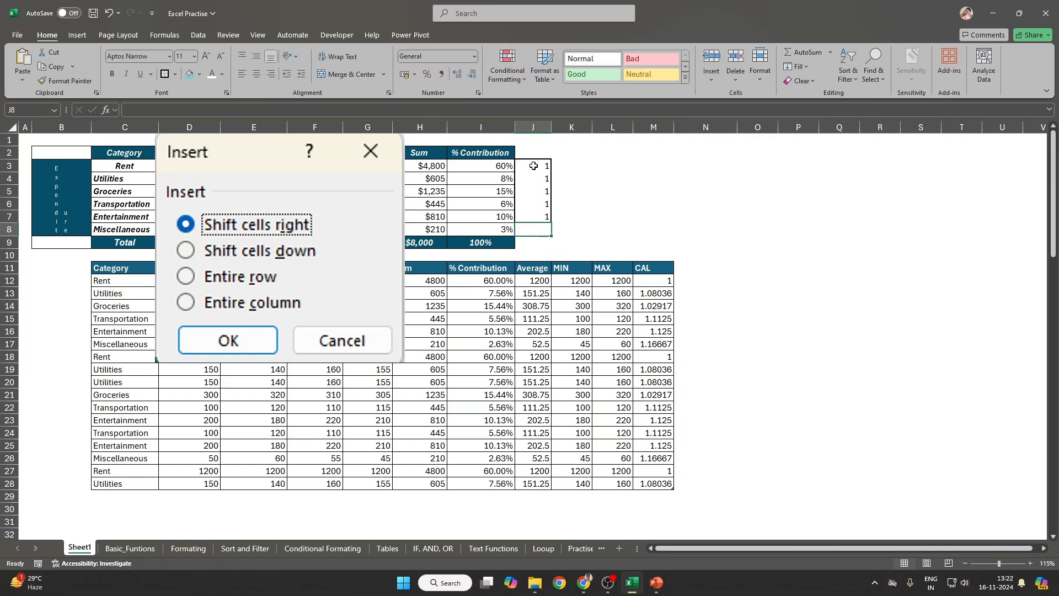
{"action": "type", "text": "1"}
{"action": "key", "text": "Return"}
Step: Try inserting cells at J3:J8 with Shift cells down, then dismiss the resulting error
{"action": "left_click_drag", "start_coordinate": [534, 166], "coordinate": [534, 229]}
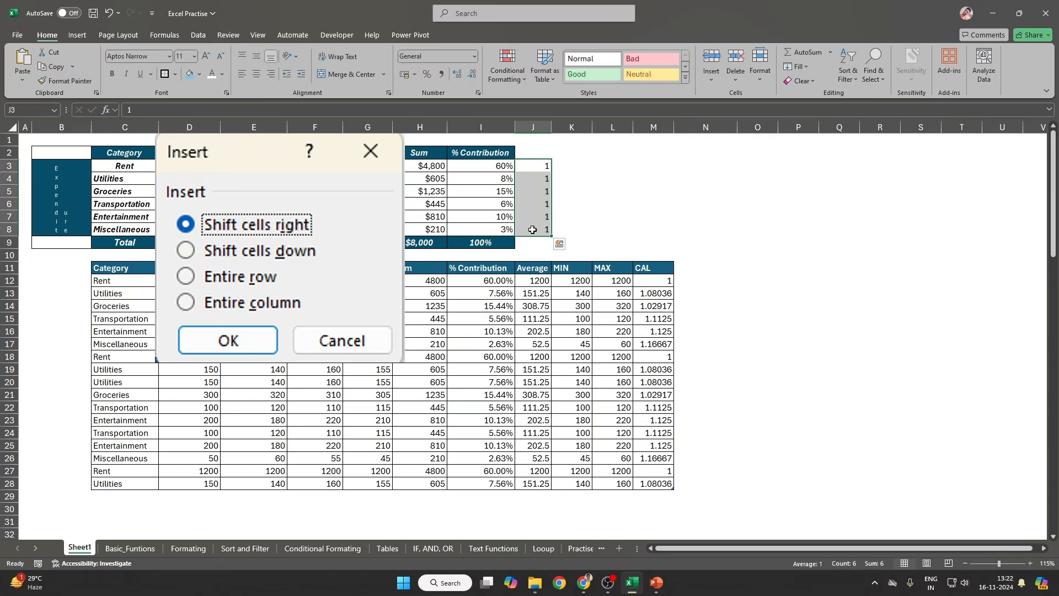
{"action": "key", "text": "ctrl+shift+equal"}
{"action": "key", "text": "Escape"}
{"action": "left_click_drag", "start_coordinate": [537, 164], "coordinate": [528, 231]}
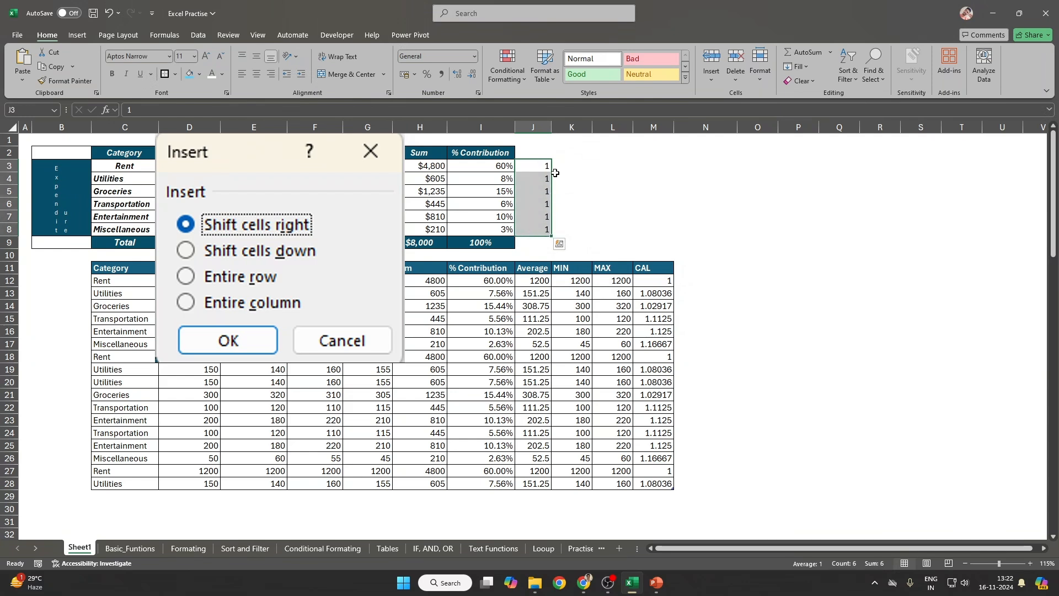
{"action": "left_click_drag", "start_coordinate": [551, 172], "coordinate": [537, 331]}
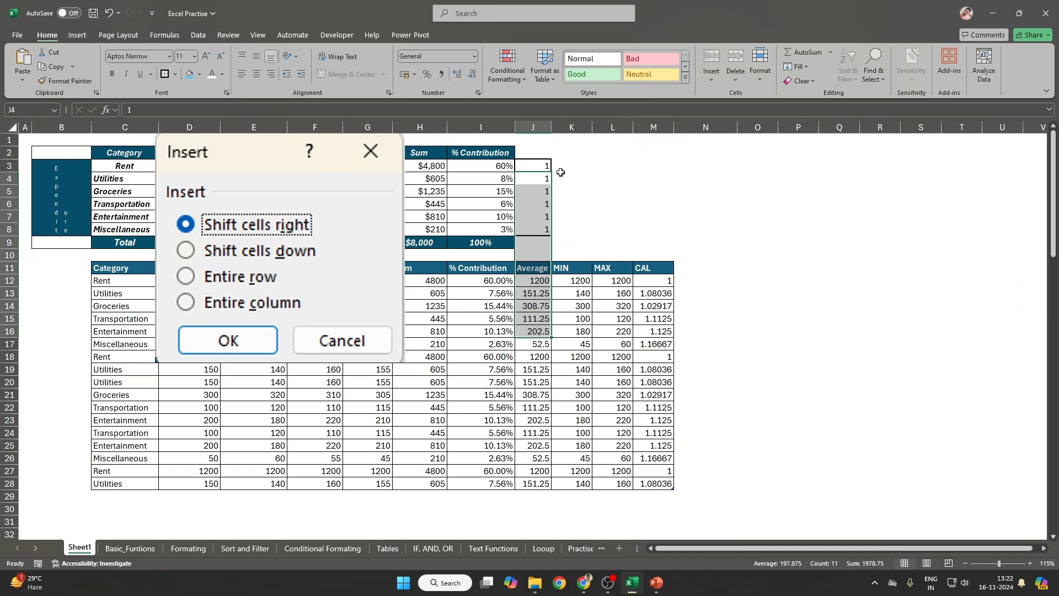
{"action": "left_click_drag", "start_coordinate": [545, 169], "coordinate": [554, 228]}
{"action": "key", "text": "ctrl+shift+plus"}
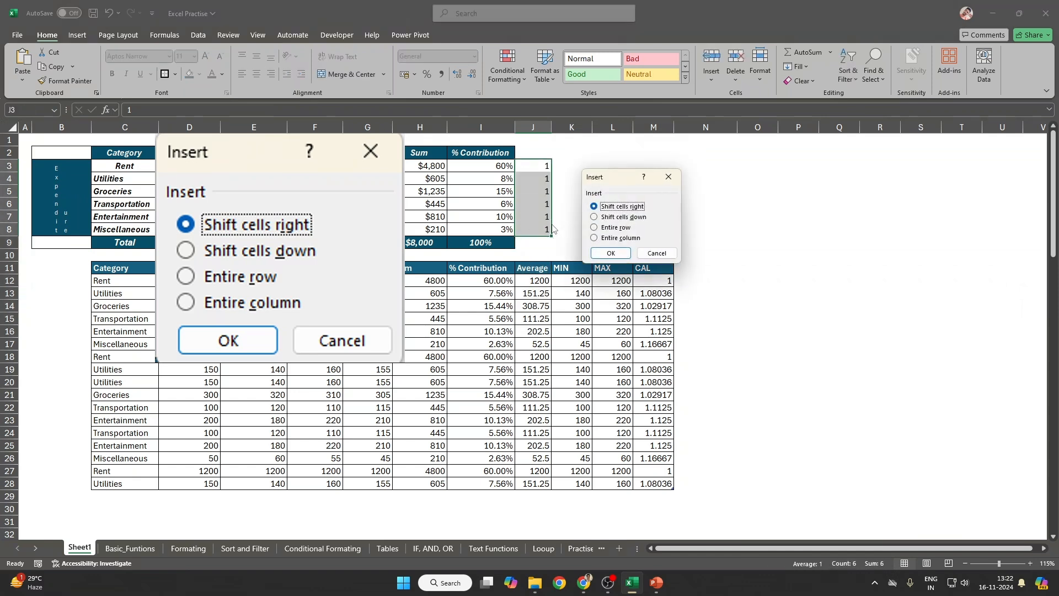
{"action": "key", "text": "Escape"}
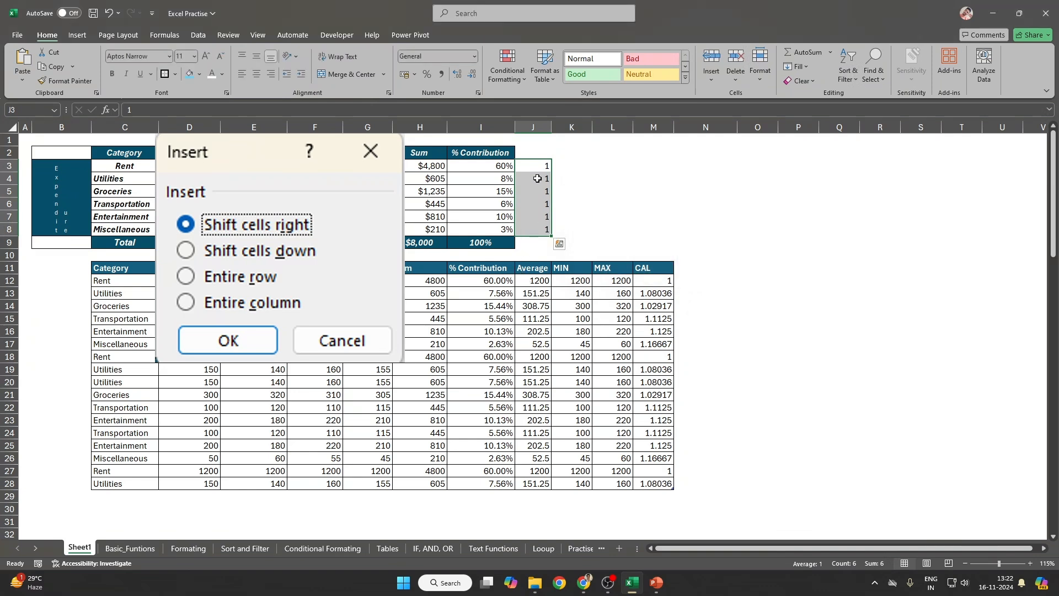
{"action": "left_click_drag", "start_coordinate": [535, 255], "coordinate": [535, 491]}
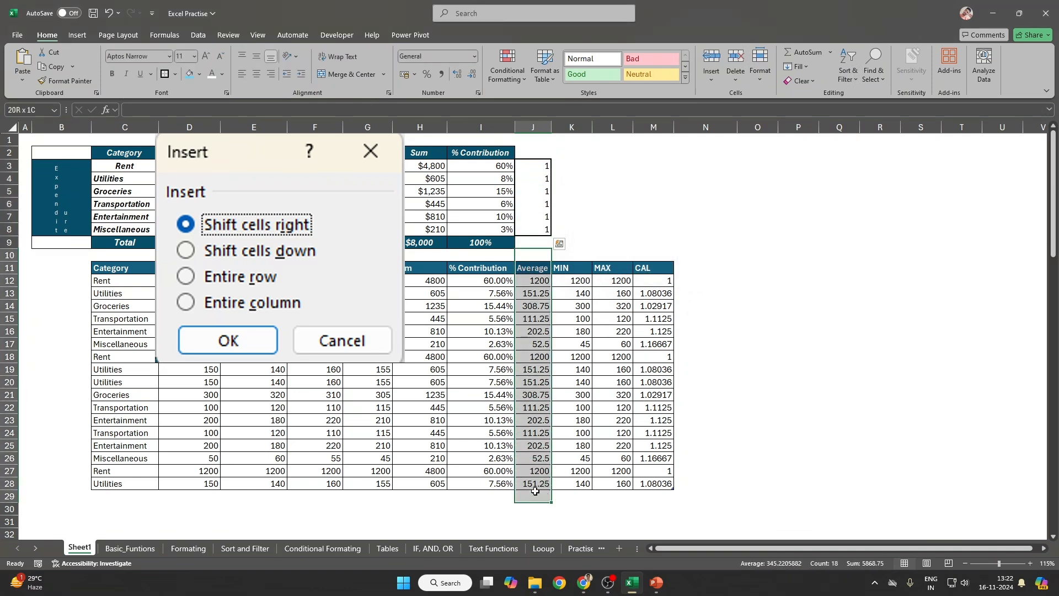
{"action": "left_click_drag", "start_coordinate": [534, 166], "coordinate": [527, 232]}
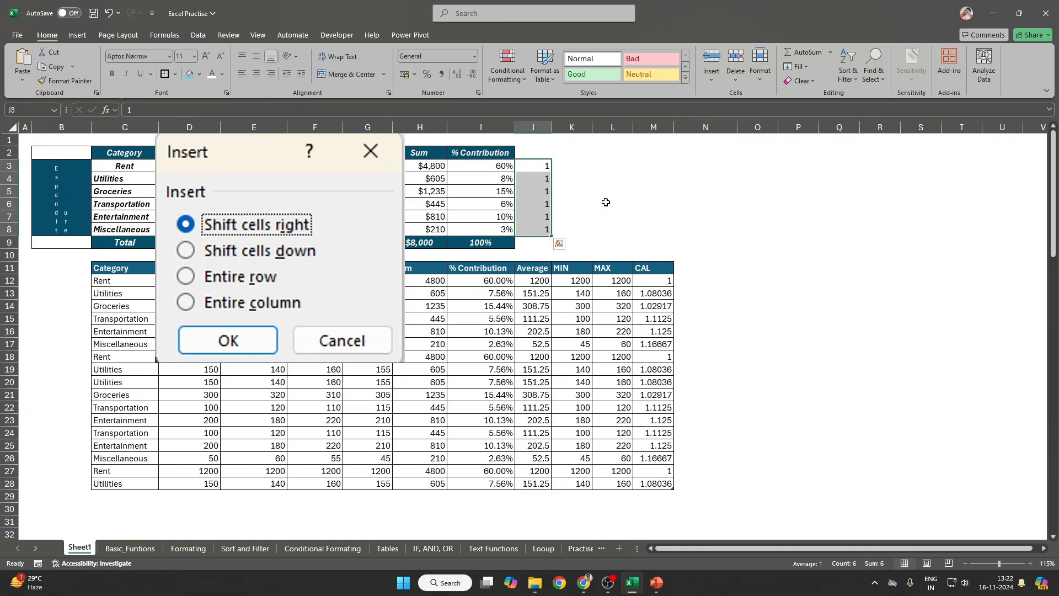
{"action": "key", "text": "ctrl+shift+plus"}
{"action": "left_click", "coordinate": [607, 216]}
{"action": "left_click", "coordinate": [612, 252]}
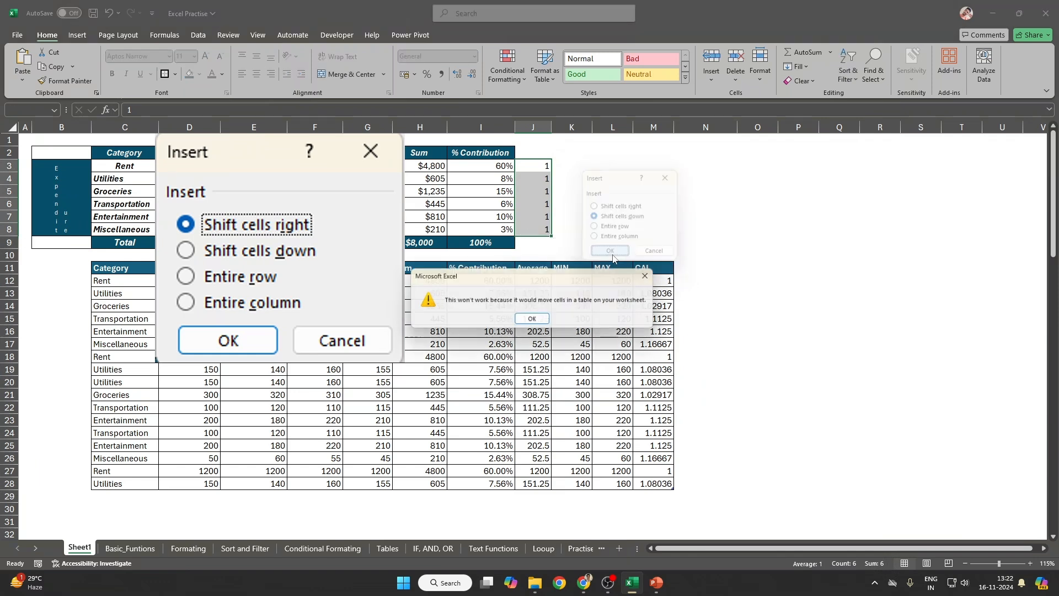
{"action": "left_click", "coordinate": [531, 320]}
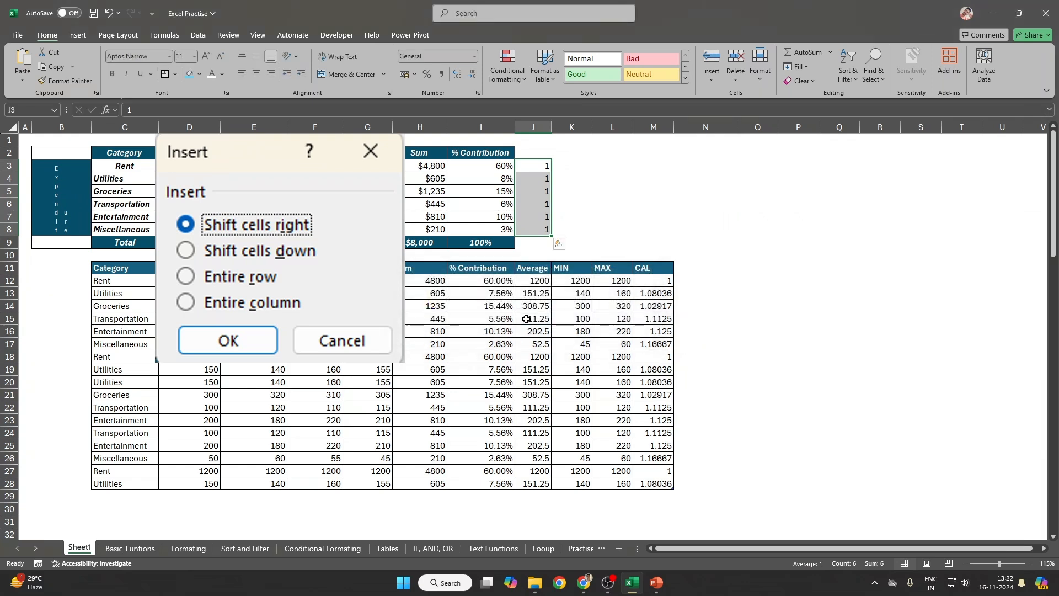
Step: Copy the lower category table and paste it starting at P4
{"action": "left_click", "coordinate": [549, 269]}
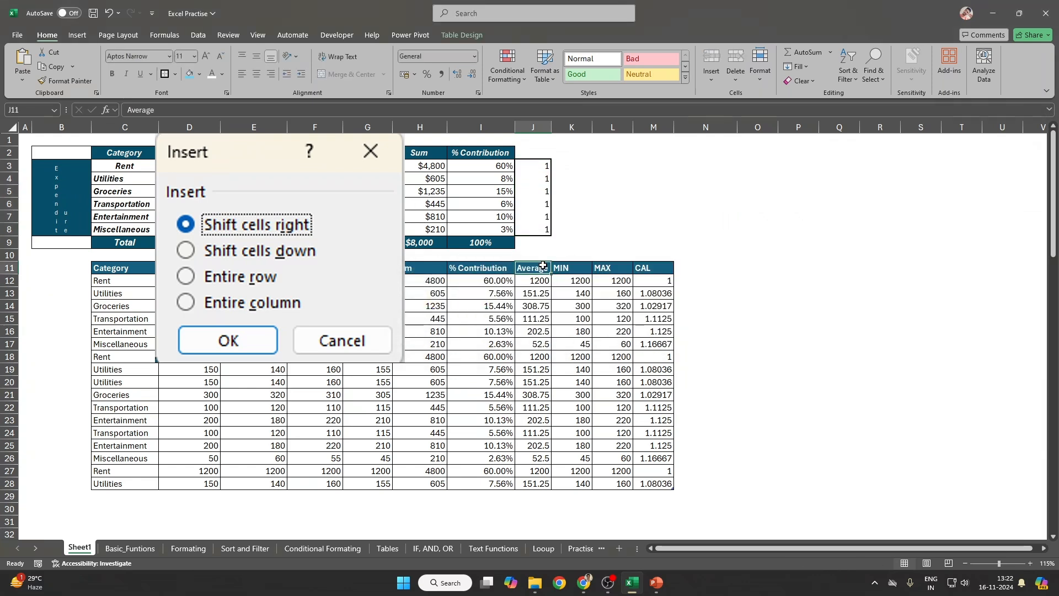
{"action": "left_click_drag", "start_coordinate": [106, 257], "coordinate": [672, 461]}
{"action": "key", "text": "ctrl+c"}
{"action": "left_click", "coordinate": [800, 153]}
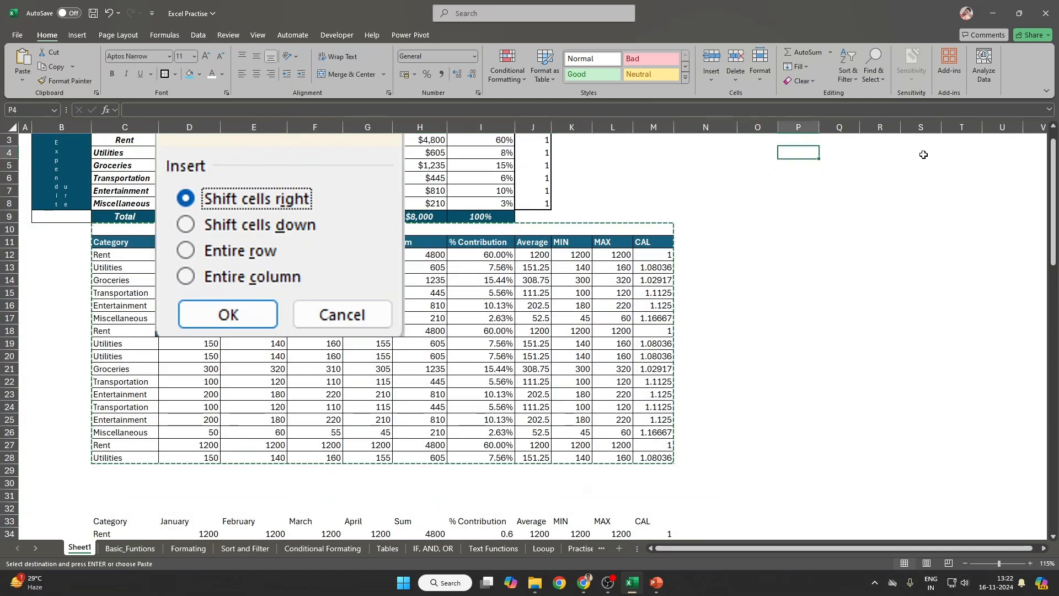
{"action": "key", "text": "ctrl+v"}
Step: Delete the emptied cells B11:N30 shifting cells up, and move the Insert picture left
{"action": "left_click", "coordinate": [57, 245]}
{"action": "left_click_drag", "start_coordinate": [87, 281], "coordinate": [695, 480]}
{"action": "key", "text": "ctrl+minus"}
{"action": "key", "text": "Down"}
{"action": "key", "text": "Return"}
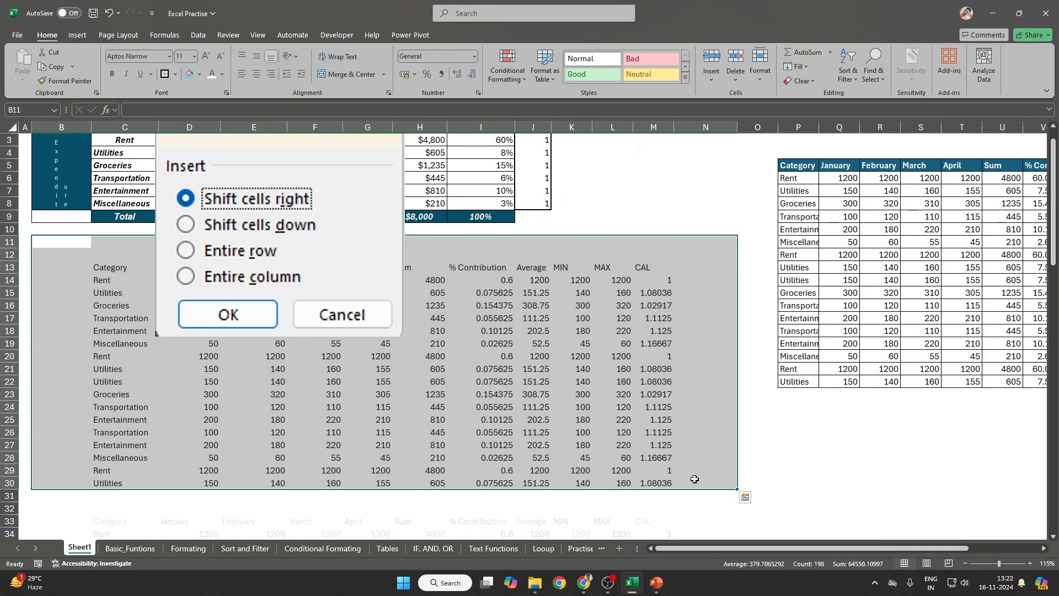
{"action": "left_click_drag", "start_coordinate": [292, 152], "coordinate": [184, 181]}
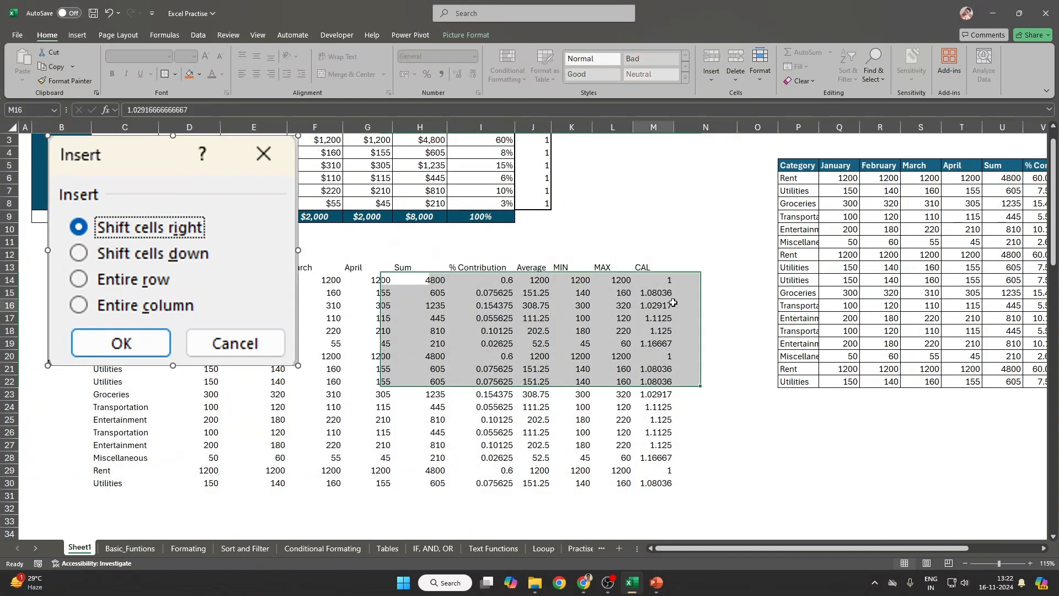
Step: Select the whole copied table starting from its Category header at P5
{"action": "left_click", "coordinate": [805, 168]}
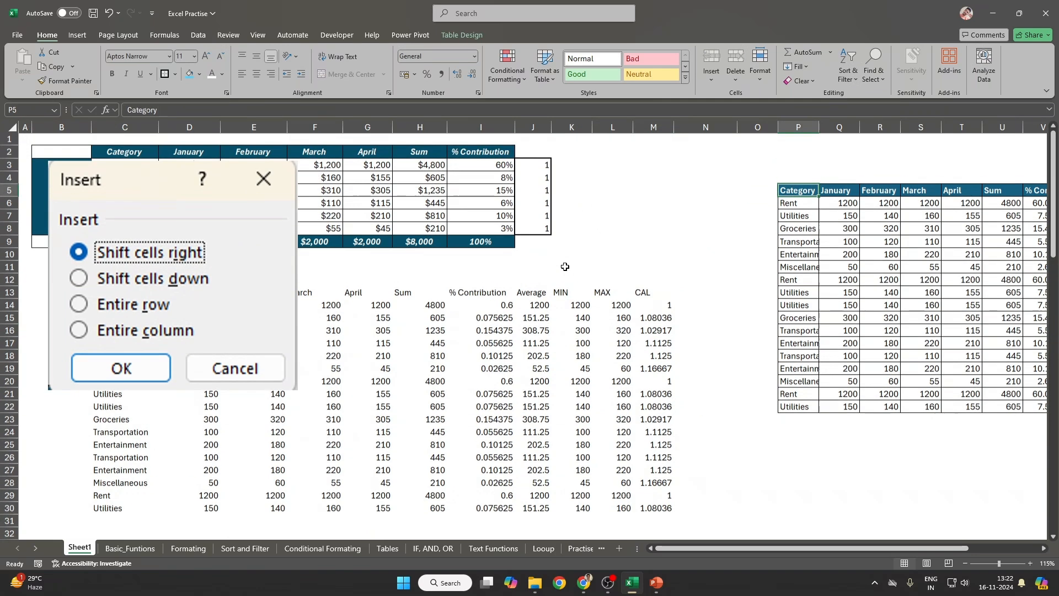
{"action": "scroll", "coordinate": [565, 264], "scroll_direction": "up", "scroll_amount": 1}
{"action": "left_click_drag", "start_coordinate": [538, 166], "coordinate": [530, 231]}
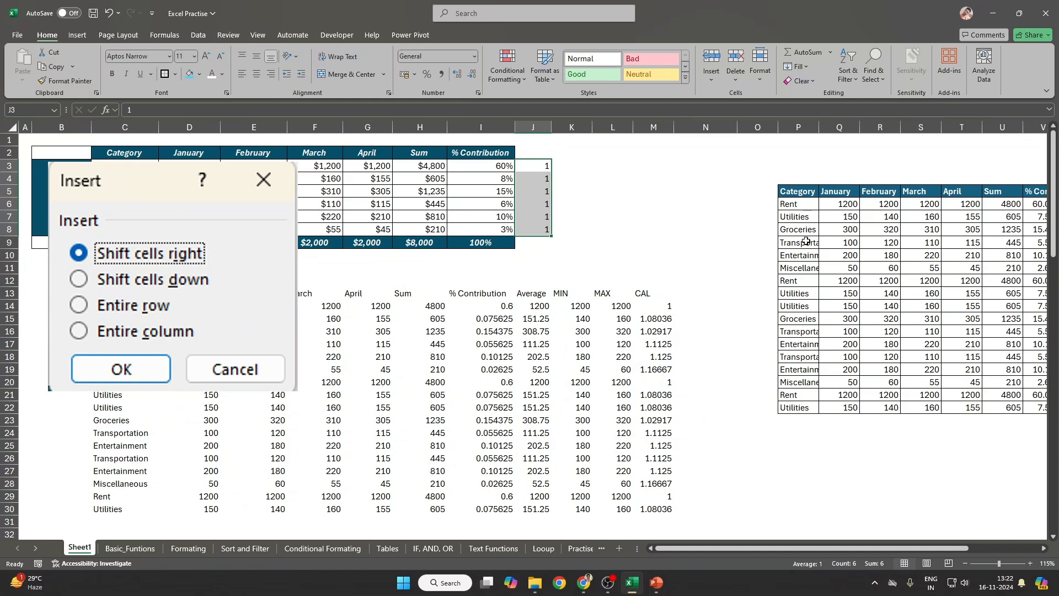
{"action": "left_click", "coordinate": [803, 128]}
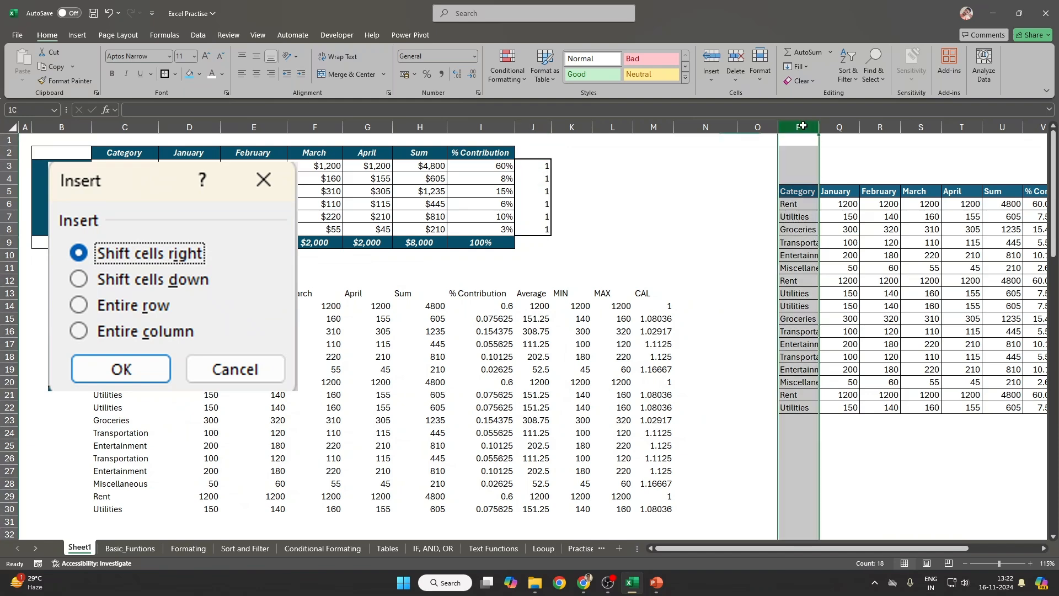
{"action": "left_click", "coordinate": [841, 191]}
{"action": "left_click", "coordinate": [800, 190]}
{"action": "key", "text": "ctrl+shift+Down"}
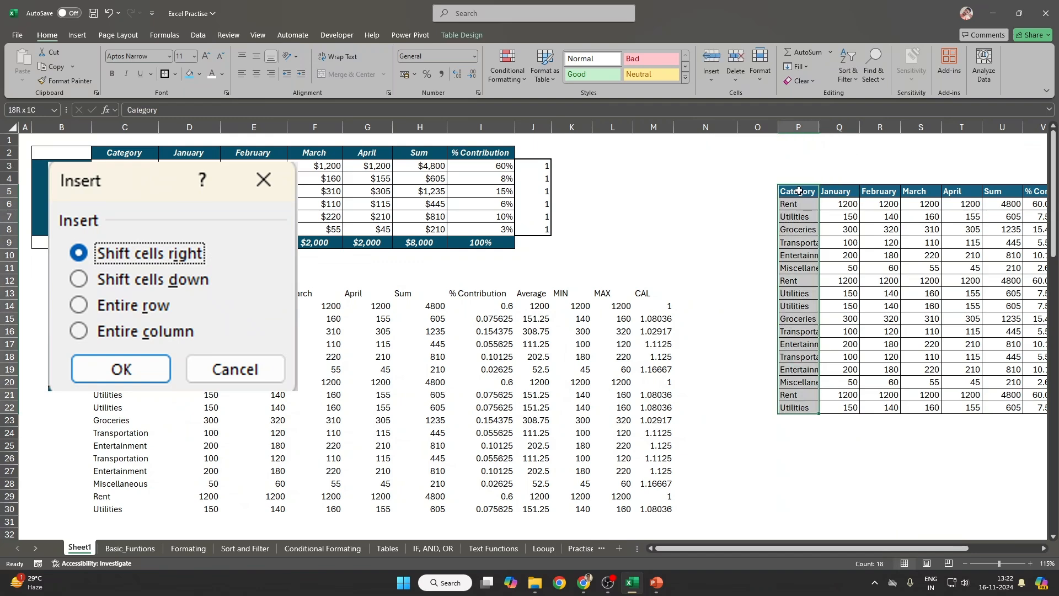
{"action": "key", "text": "ctrl+shift+Right"}
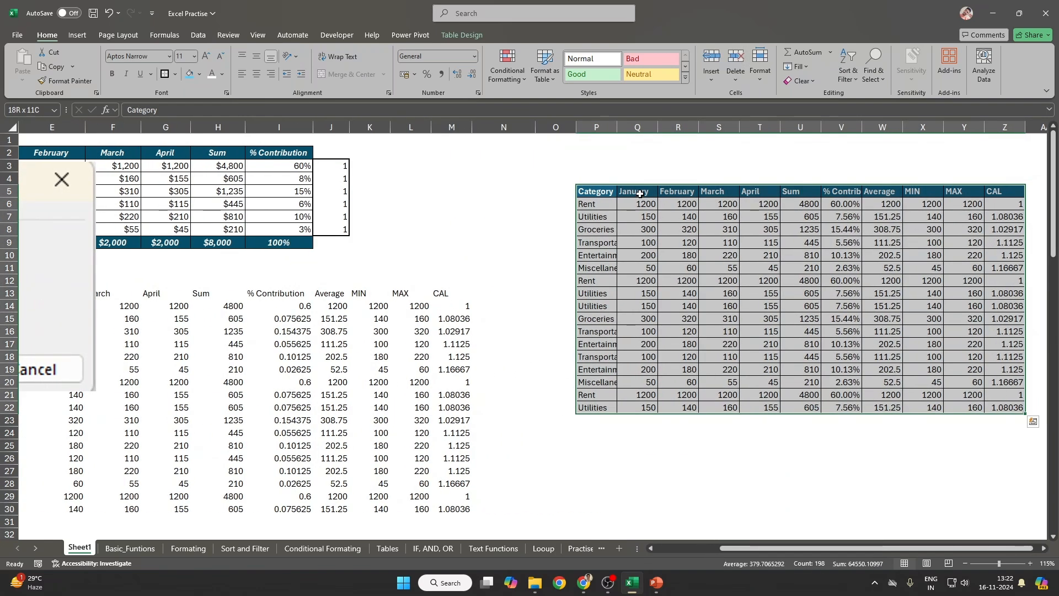
Step: Select the copied table at P5, clearing and restoring its contents by trial
{"action": "left_click_drag", "start_coordinate": [605, 167], "coordinate": [811, 418]}
{"action": "left_click_drag", "start_coordinate": [600, 192], "coordinate": [1012, 410]}
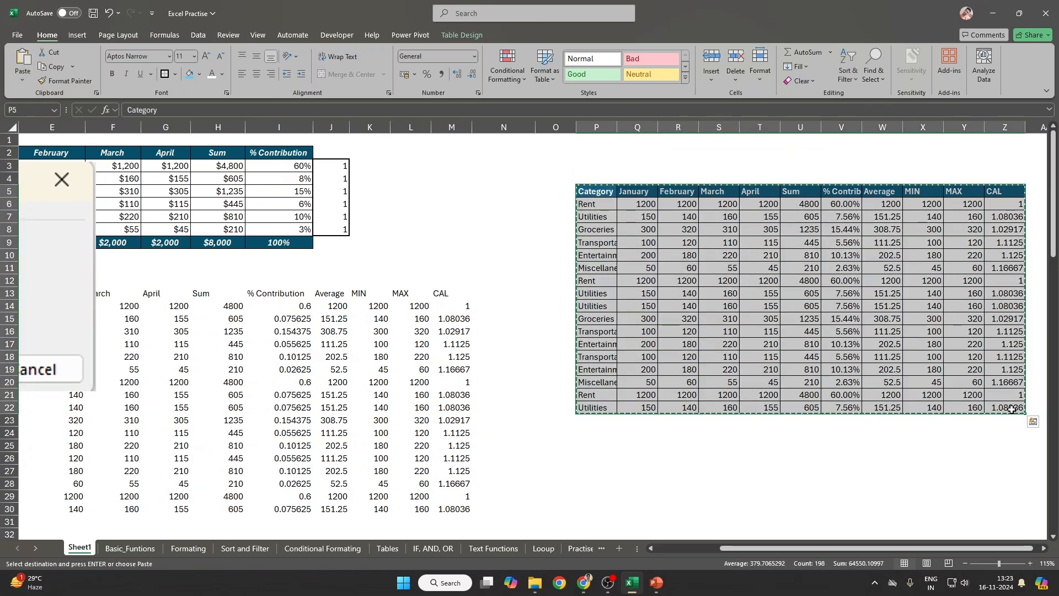
{"action": "key", "text": "Delete"}
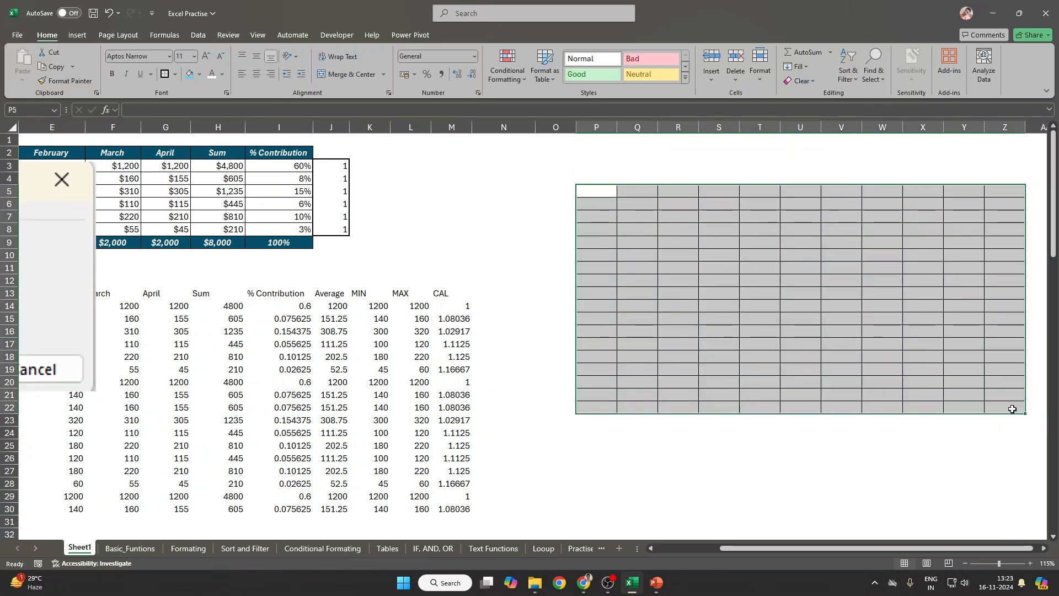
{"action": "key", "text": "ctrl+z"}
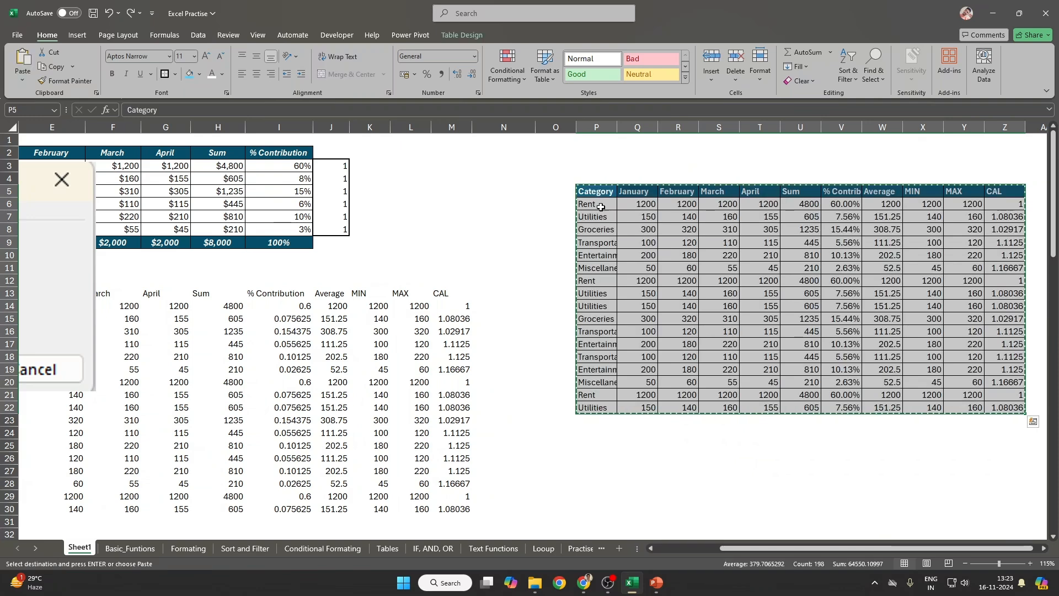
{"action": "key", "text": "ctrl+c"}
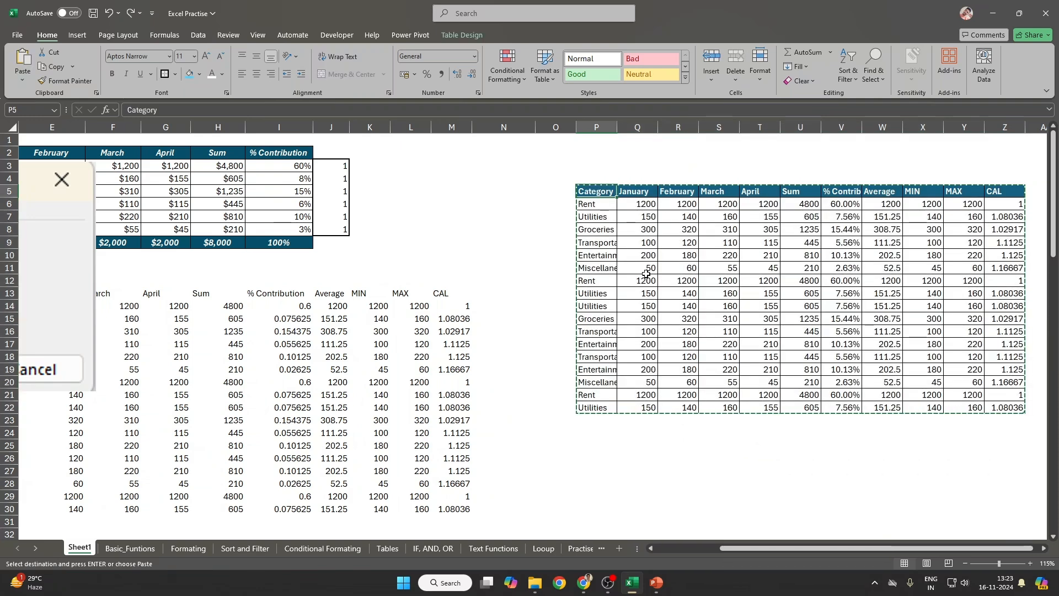
{"action": "key", "text": "ctrl+shift+Down"}
{"action": "key", "text": "Delete"}
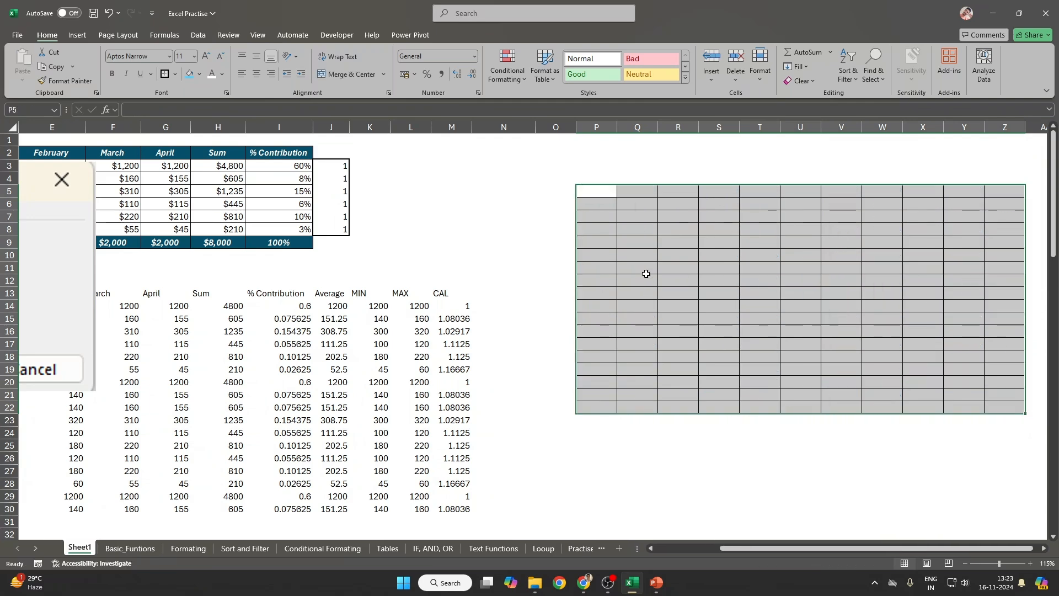
{"action": "type", "text": "v"}
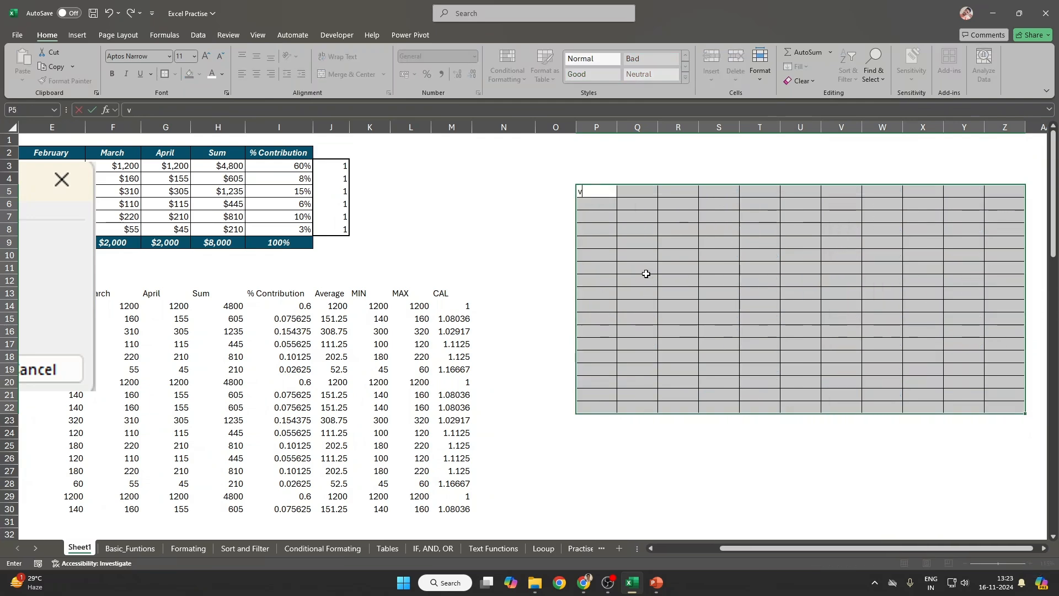
{"action": "key", "text": "Escape"}
{"action": "key", "text": "ctrl+v"}
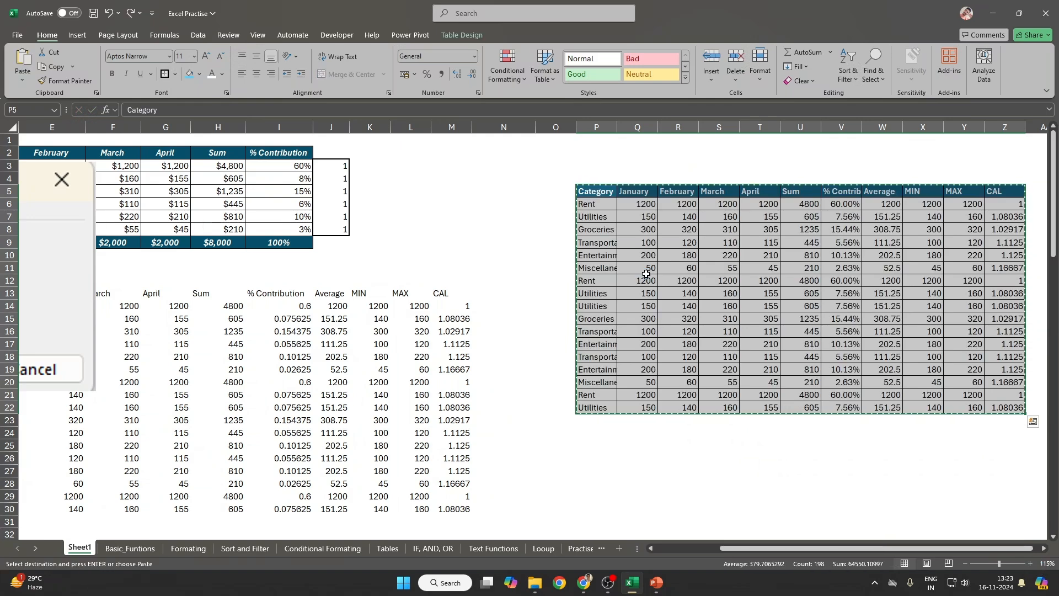
{"action": "key", "text": "ctrl+q"}
{"action": "key", "text": "Escape"}
{"action": "key", "text": "Delete"}
{"action": "key", "text": "Up"}
{"action": "key", "text": "Down"}
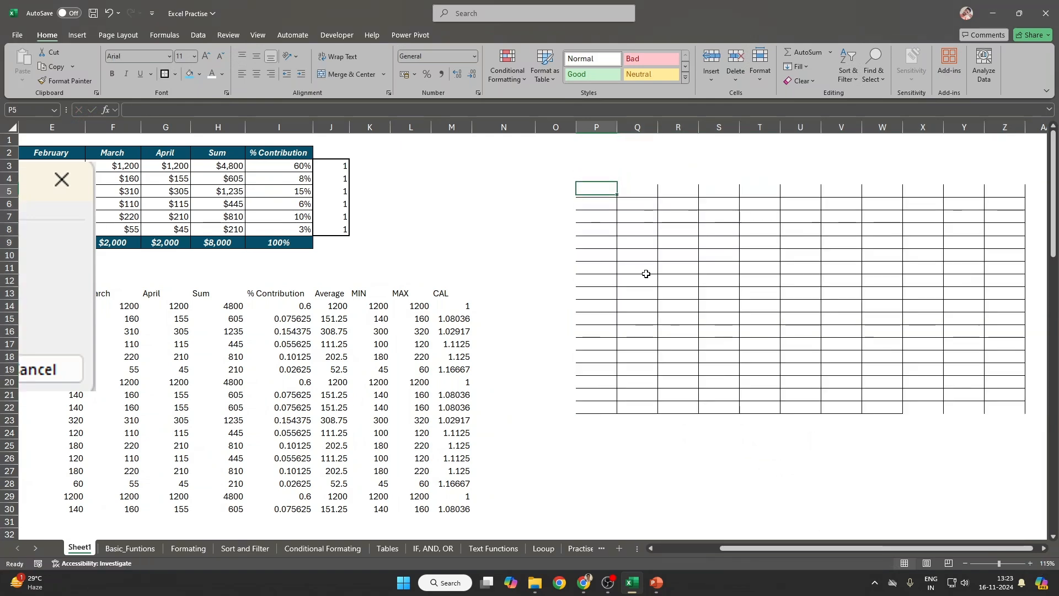
{"action": "key", "text": "ctrl+z"}
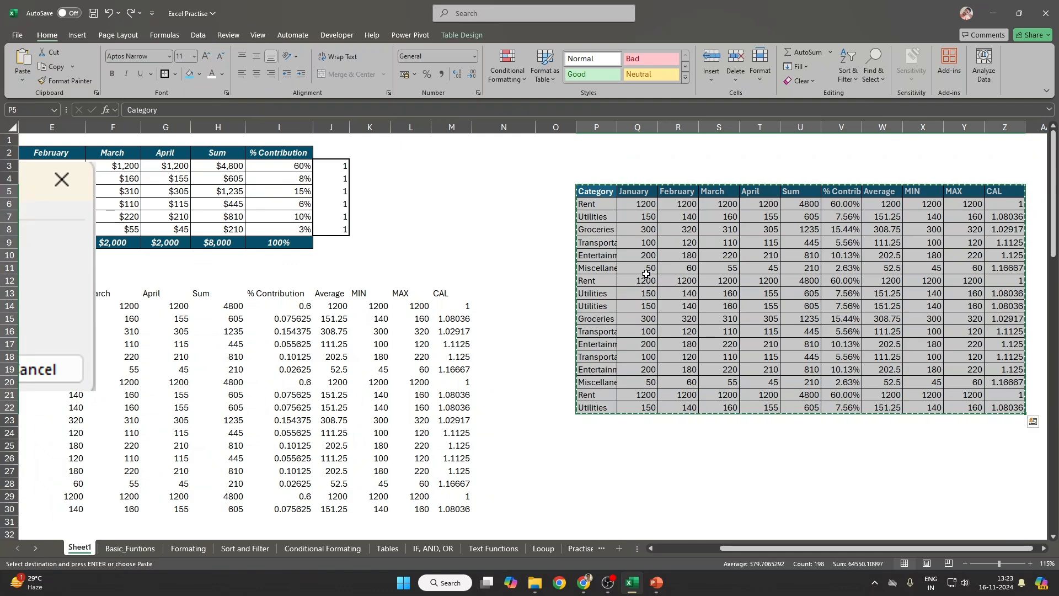
Step: Copy P5:Z22 and paste it as values only at P25
{"action": "key", "text": "Down"}
{"action": "key", "text": "Up"}
{"action": "key", "text": "ctrl+shift+Down"}
{"action": "key", "text": "ctrl+shift+Right"}
{"action": "key", "text": "ctrl+c"}
{"action": "left_click", "coordinate": [612, 446]}
{"action": "key", "text": "ctrl+alt+v"}
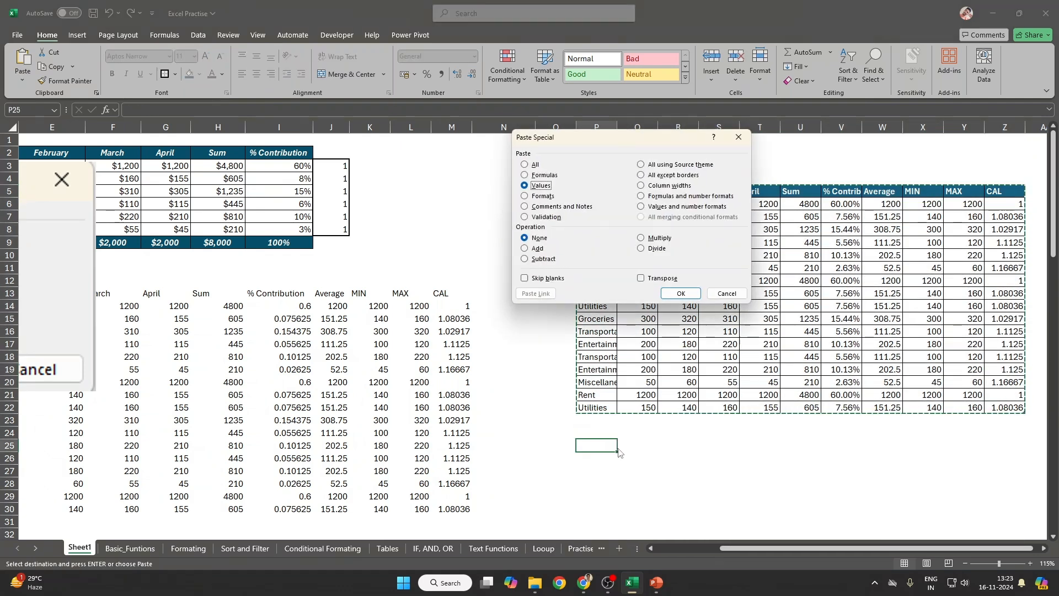
{"action": "key", "text": "Return"}
Step: Clear the formatted table and delete its cells with Shift cells up, moving the values copy up
{"action": "left_click", "coordinate": [614, 446]}
{"action": "key", "text": "Up"}
{"action": "key", "text": "Up"}
{"action": "key", "text": "Up"}
{"action": "key", "text": "Up"}
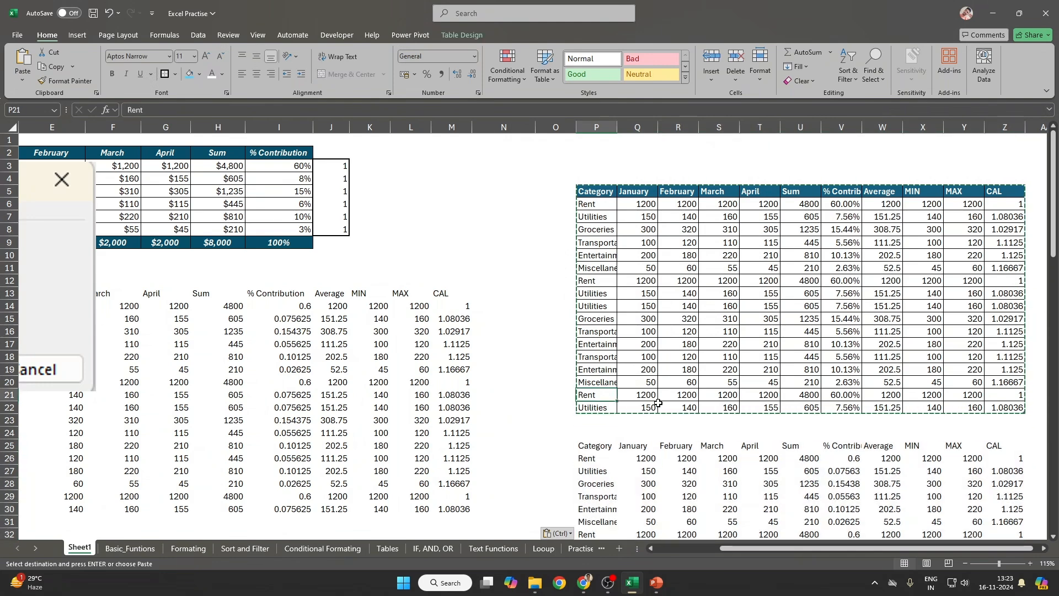
{"action": "key", "text": "Down"}
{"action": "key", "text": "ctrl+shift+Up"}
{"action": "key", "text": "ctrl+shift+Right"}
{"action": "key", "text": "Delete"}
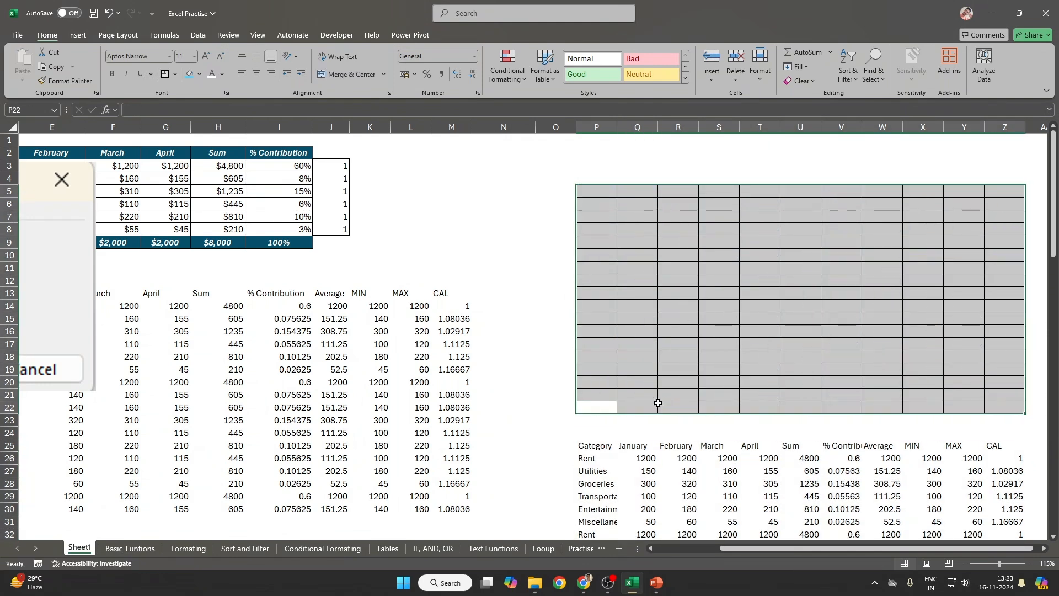
{"action": "key", "text": "ctrl+minus"}
{"action": "key", "text": "Down"}
{"action": "key", "text": "Return"}
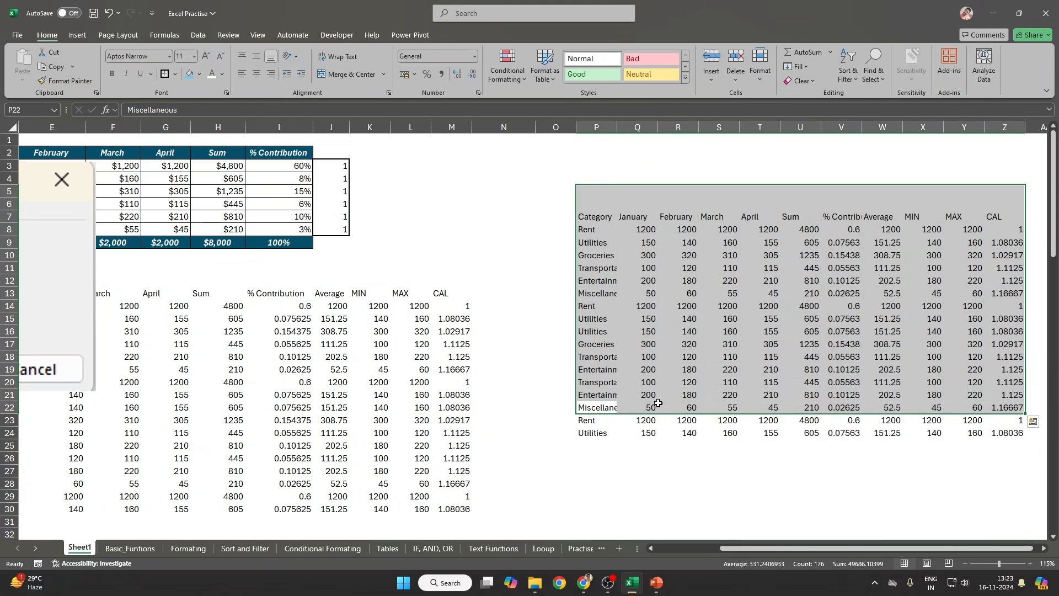
{"action": "left_click_drag", "start_coordinate": [648, 230], "coordinate": [803, 426]}
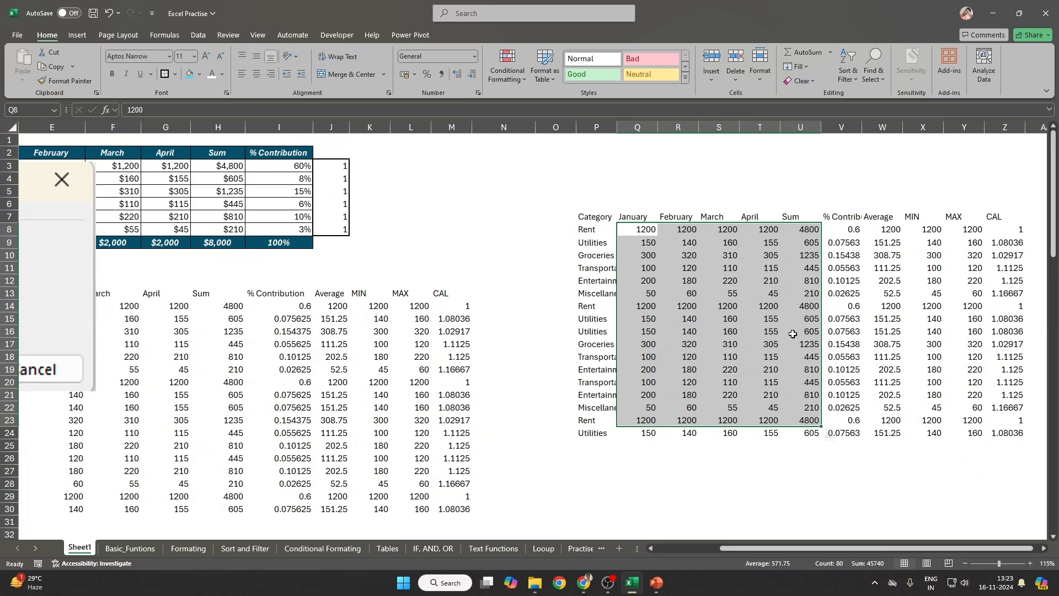
{"action": "left_click_drag", "start_coordinate": [737, 550], "coordinate": [610, 551]}
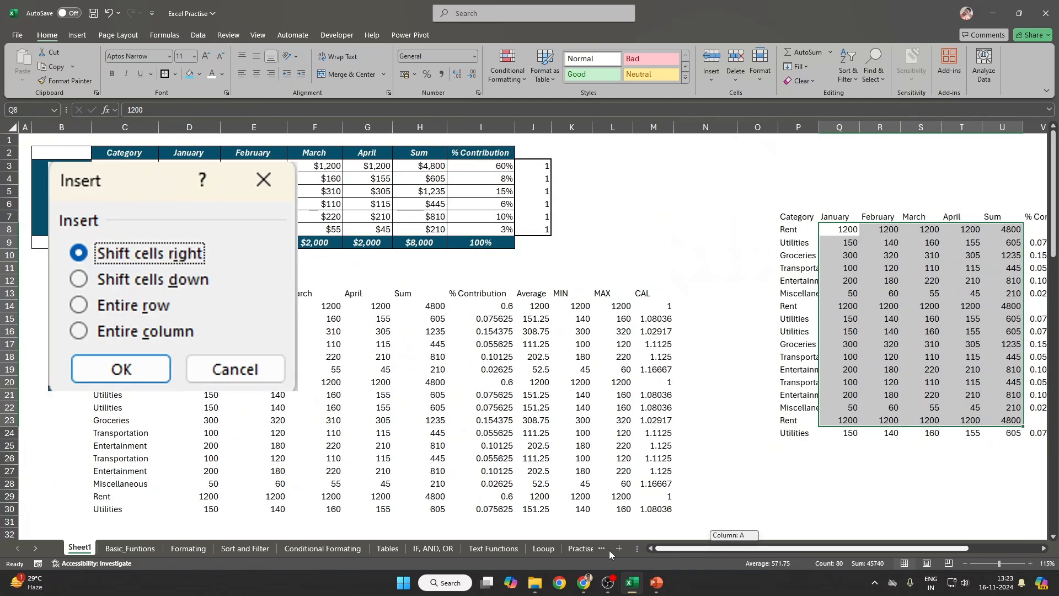
{"action": "left_click", "coordinate": [656, 268]}
{"action": "left_click", "coordinate": [436, 182]}
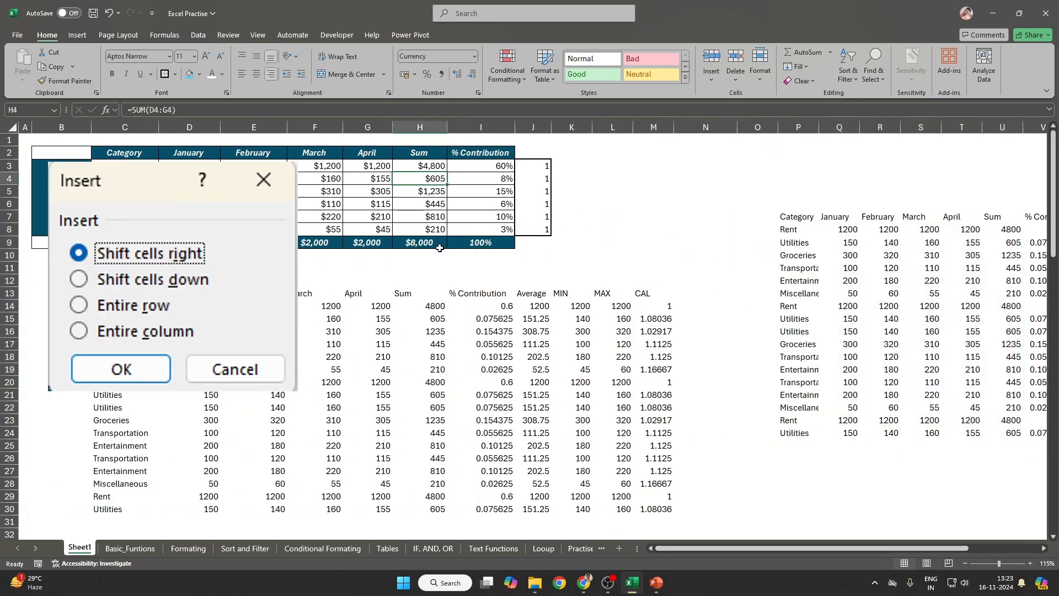
{"action": "left_click_drag", "start_coordinate": [547, 166], "coordinate": [538, 243]}
{"action": "key", "text": "ctrl+shift+plus"}
{"action": "key", "text": "Down"}
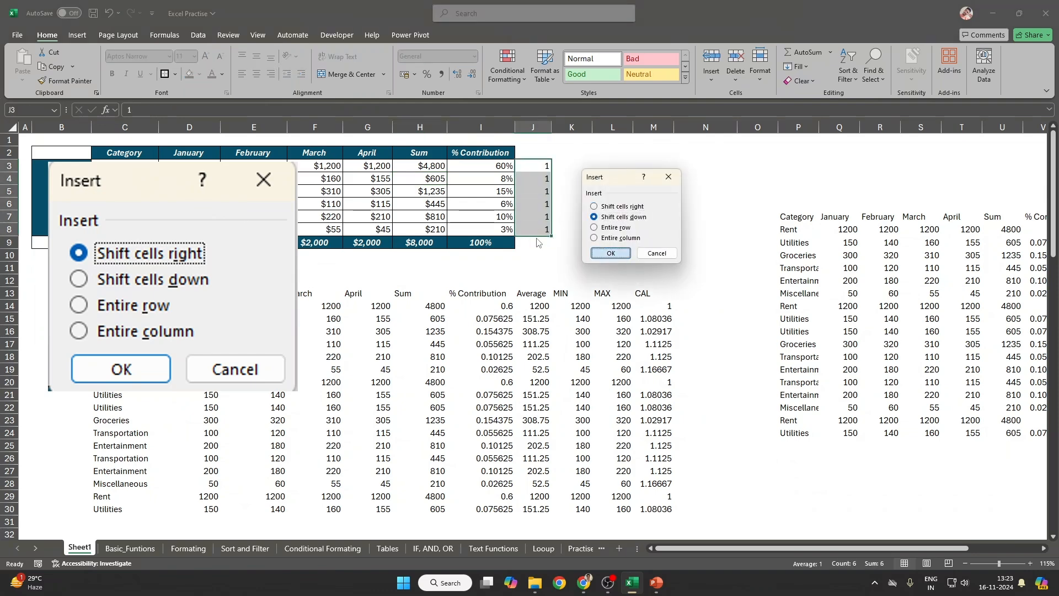
{"action": "key", "text": "Return"}
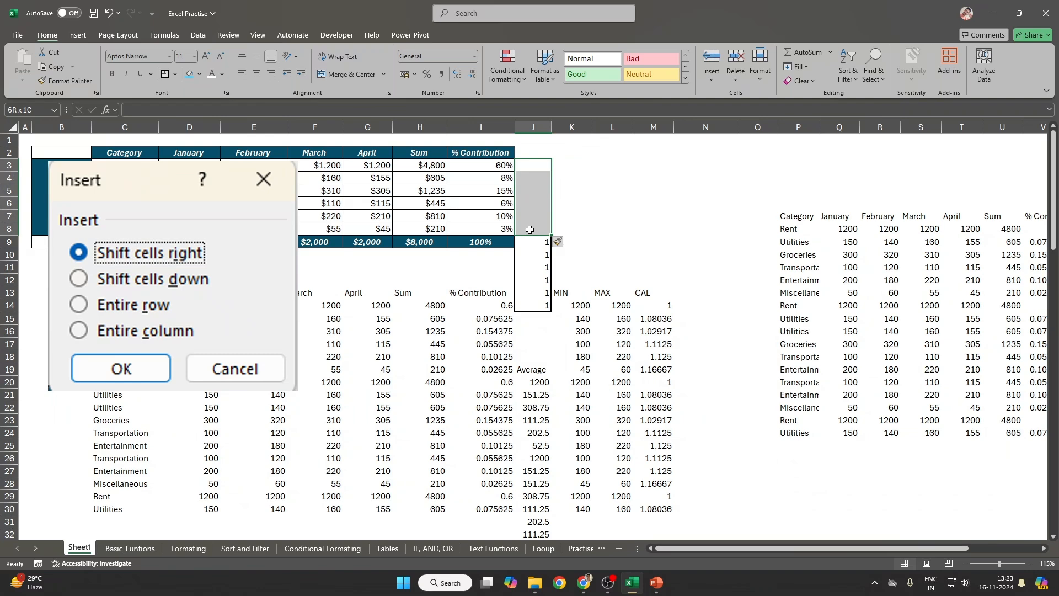
{"action": "left_click_drag", "start_coordinate": [531, 242], "coordinate": [538, 308]}
{"action": "scroll", "coordinate": [537, 308], "scroll_direction": "down", "scroll_amount": 3}
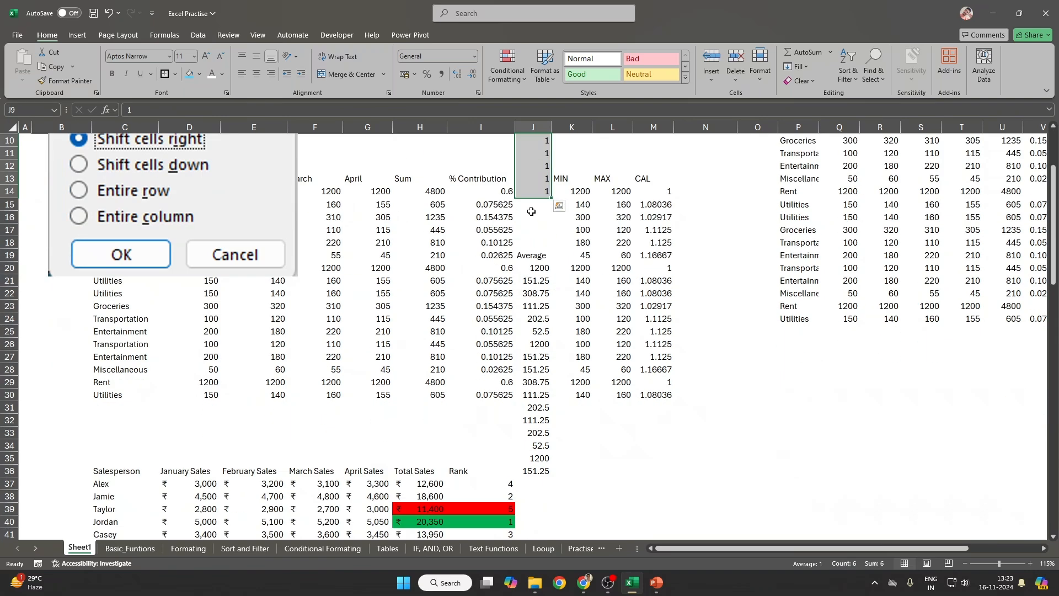
{"action": "left_click_drag", "start_coordinate": [531, 212], "coordinate": [541, 469]}
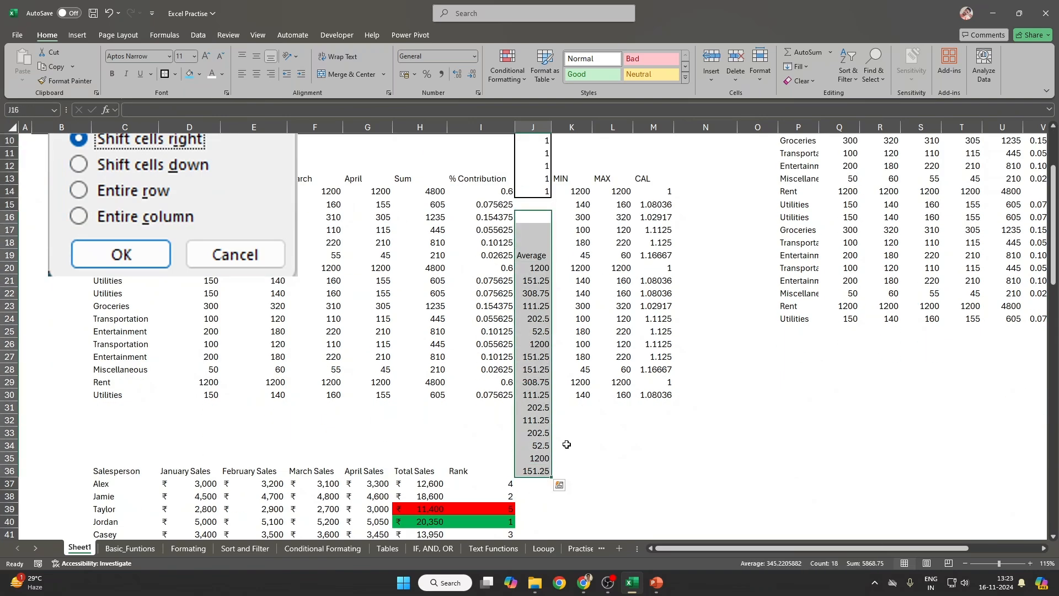
{"action": "scroll", "coordinate": [543, 361], "scroll_direction": "up", "scroll_amount": 3}
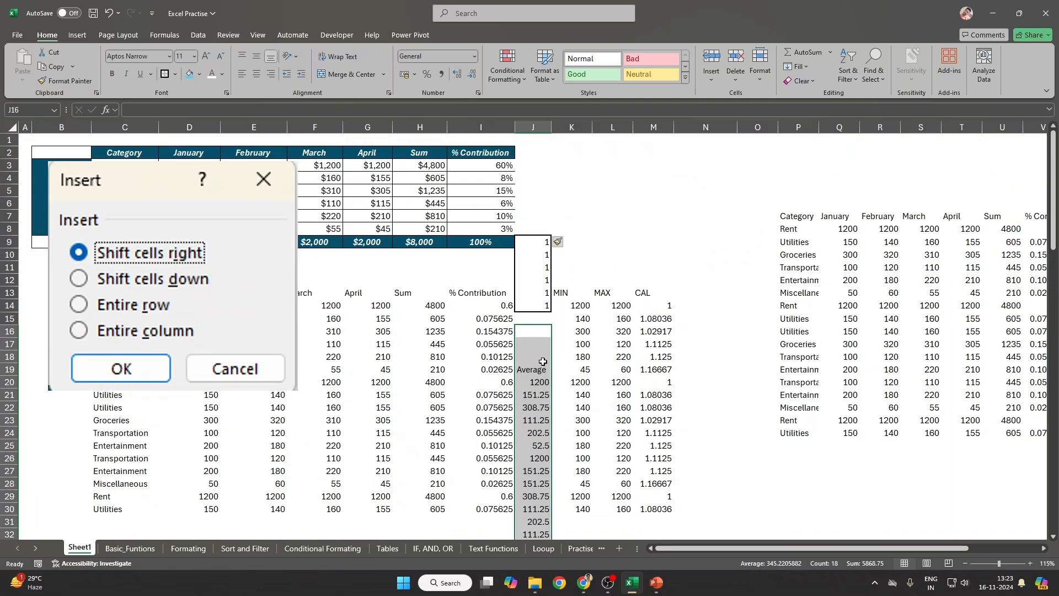
{"action": "key", "text": "ctrl+z"}
{"action": "key", "text": "ctrl+shift+plus"}
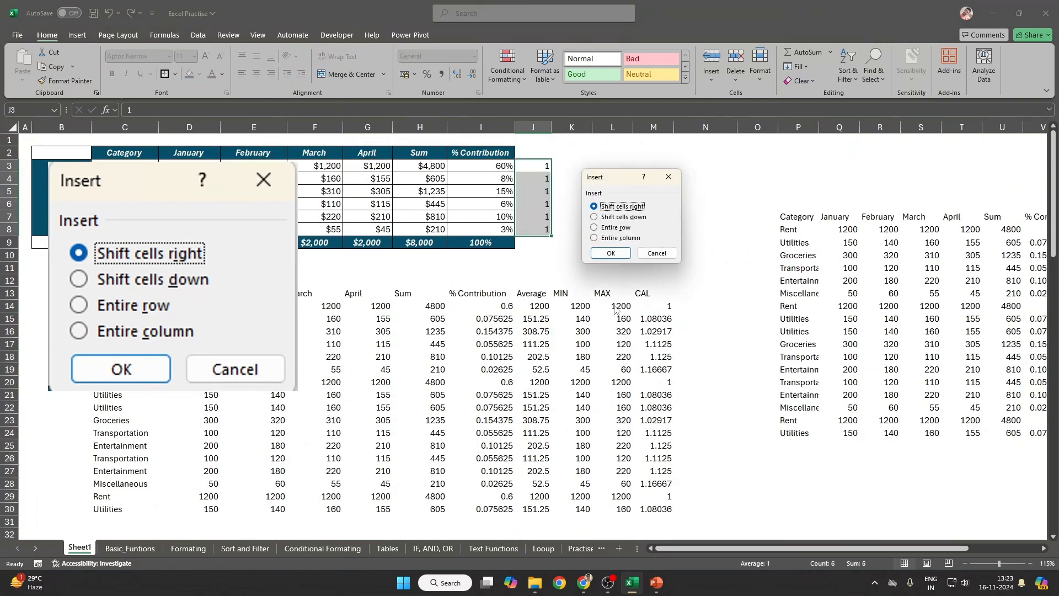
{"action": "key", "text": "Return"}
{"action": "left_click_drag", "start_coordinate": [634, 152], "coordinate": [709, 230]}
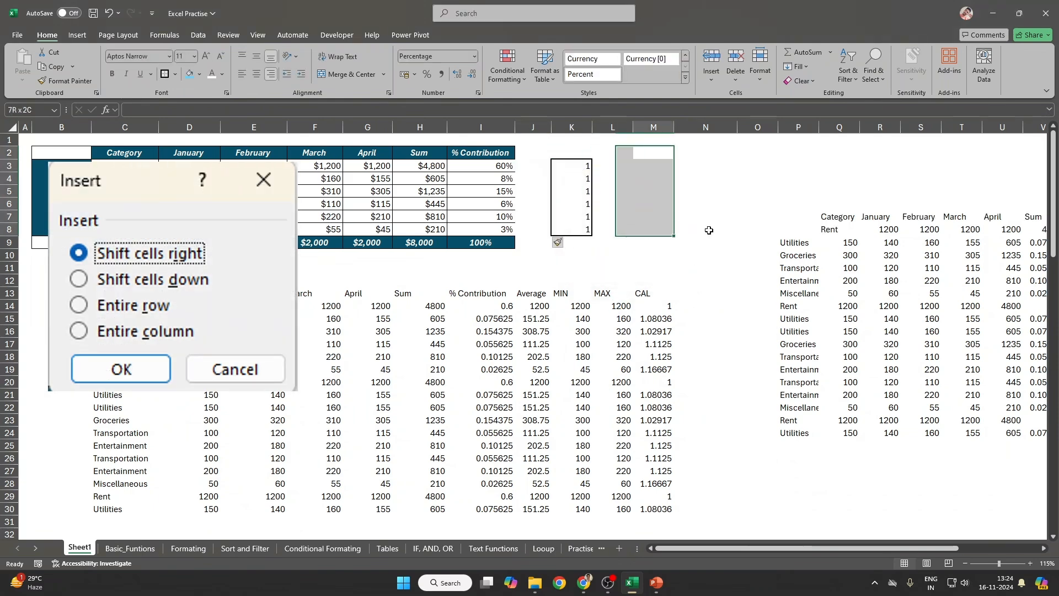
{"action": "left_click_drag", "start_coordinate": [798, 216], "coordinate": [1029, 223]}
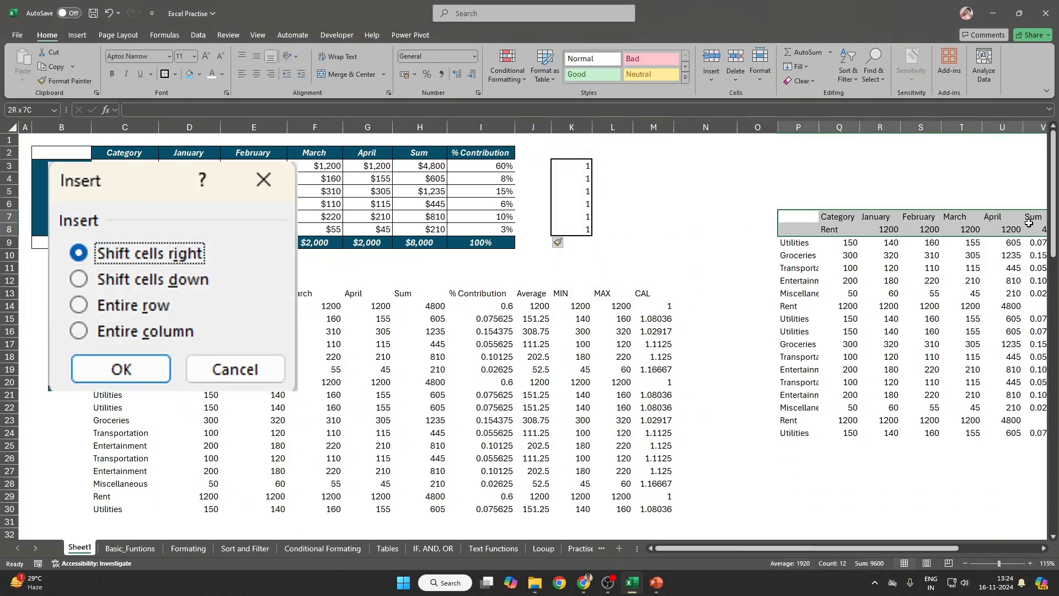
{"action": "left_click", "coordinate": [536, 160]}
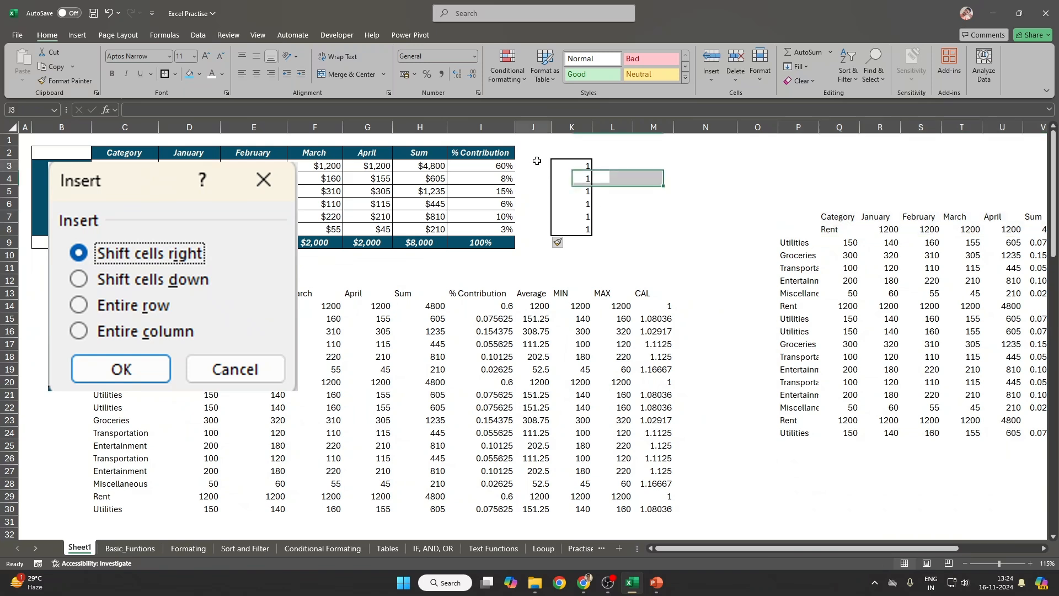
{"action": "left_click_drag", "start_coordinate": [537, 161], "coordinate": [577, 232]}
{"action": "key", "text": "ctrl+z"}
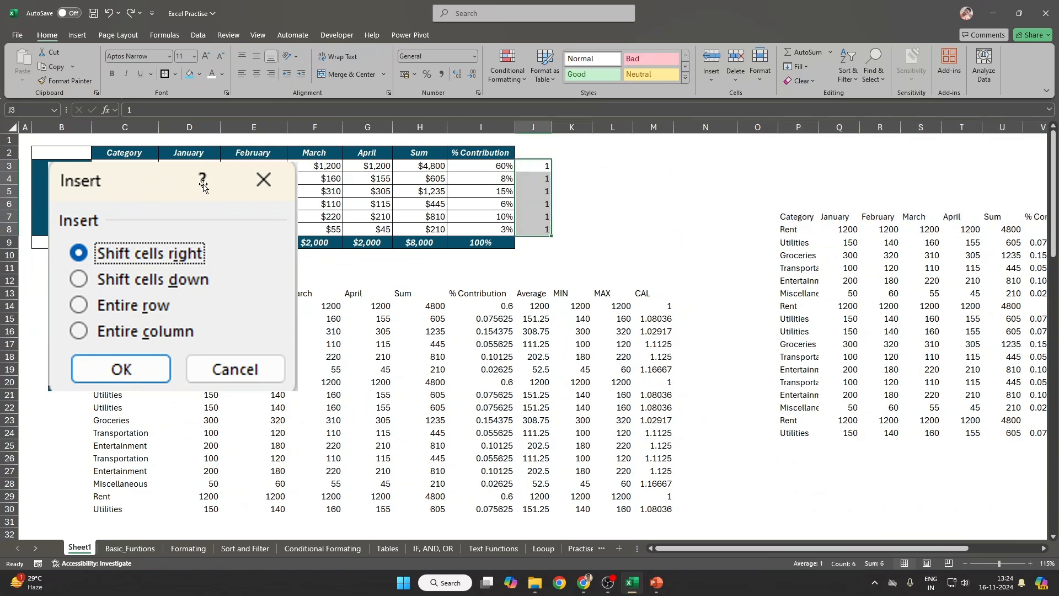
{"action": "left_click", "coordinate": [158, 173]}
{"action": "key", "text": "Delete"}
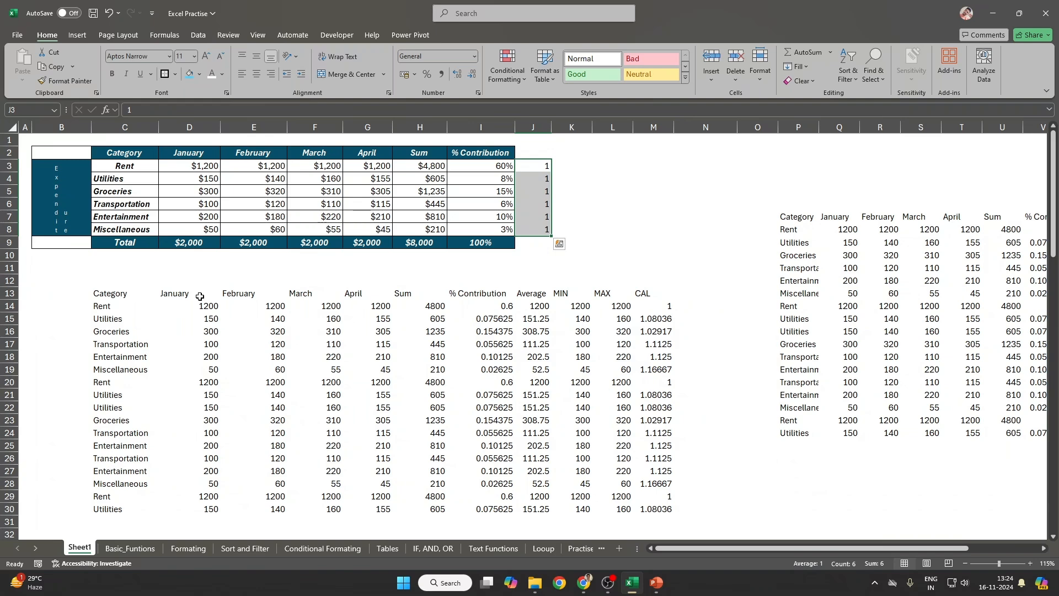
{"action": "left_click", "coordinate": [560, 201]}
{"action": "left_click", "coordinate": [367, 180]}
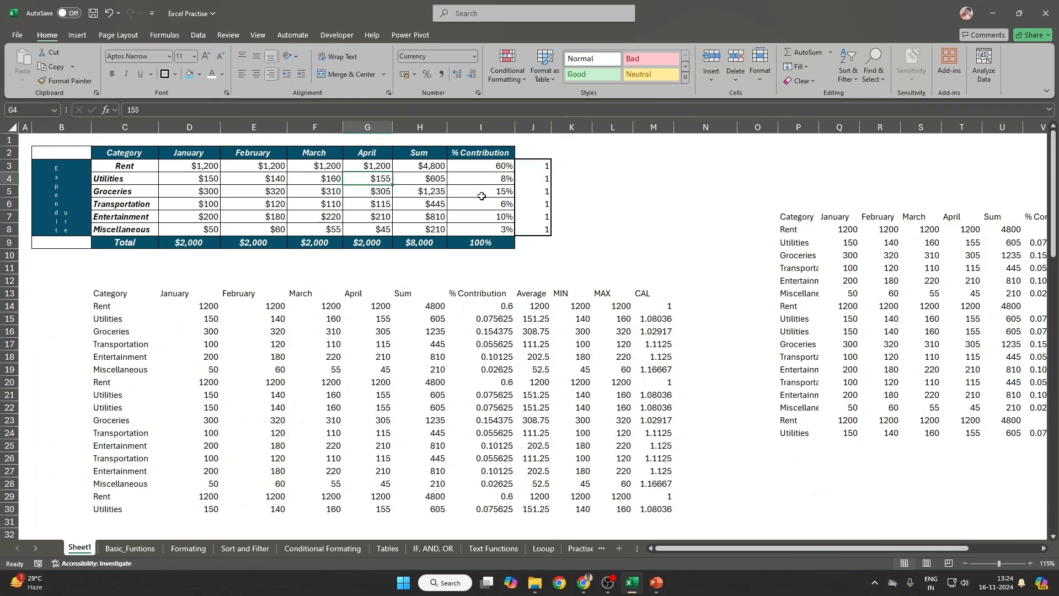
{"action": "key", "text": "ctrl+shift+plus"}
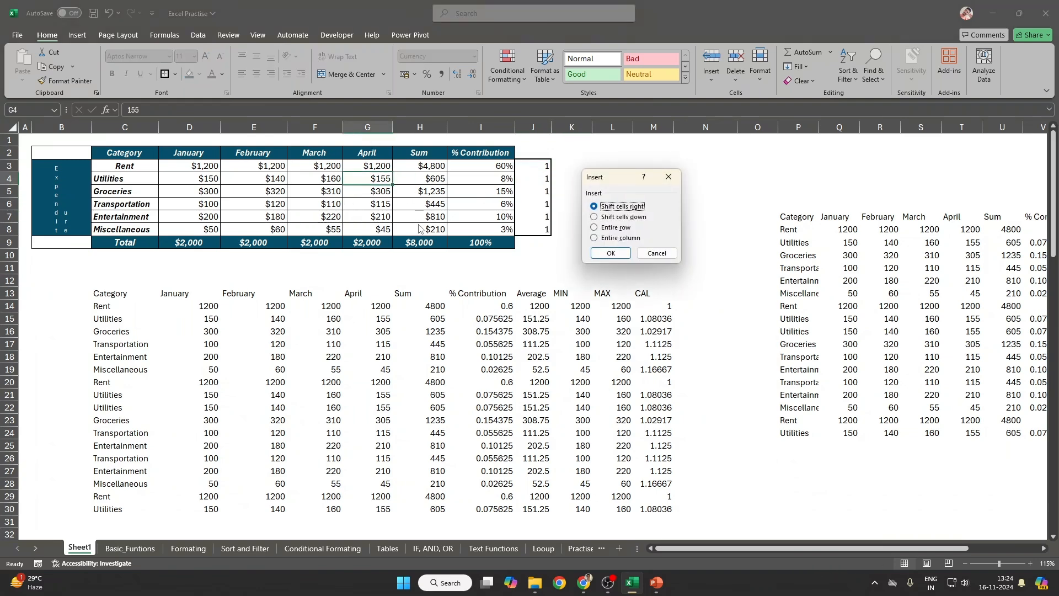
{"action": "key", "text": "Down"}
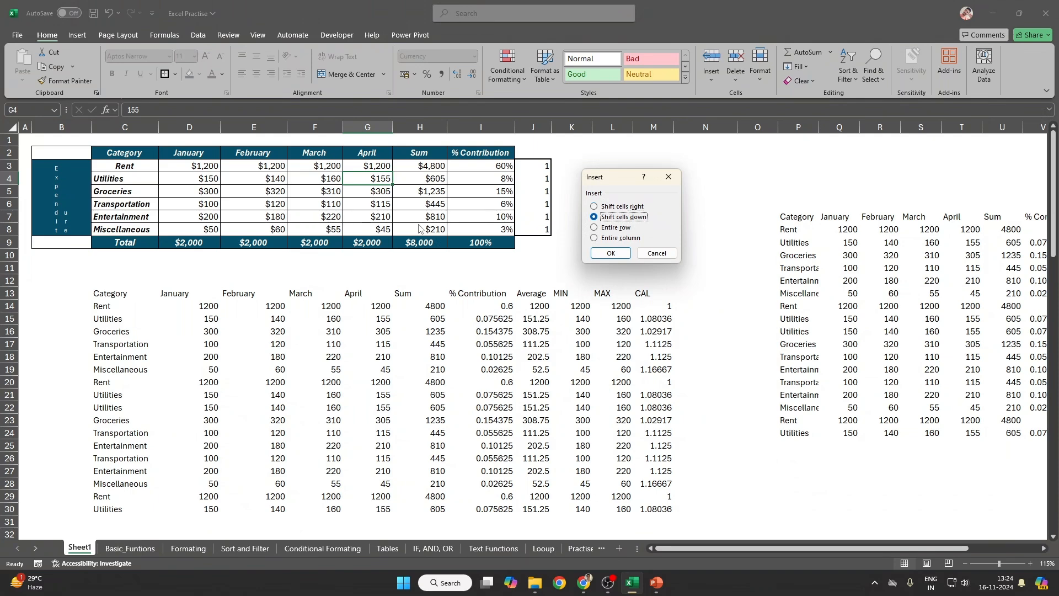
{"action": "key", "text": "Down"}
{"action": "key", "text": "Down"}
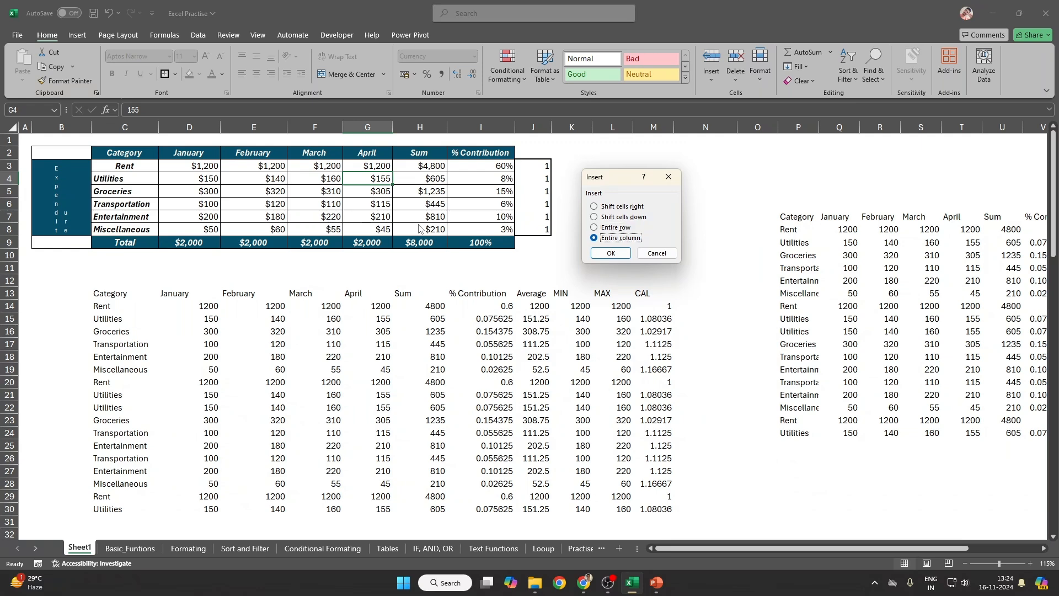
{"action": "key", "text": "Return"}
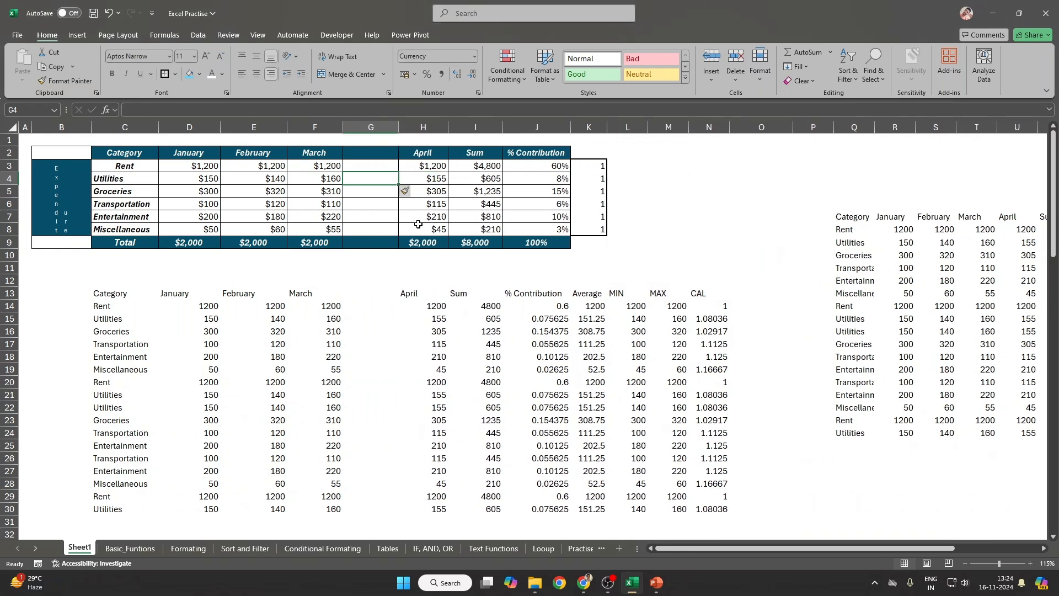
{"action": "key", "text": "ctrl+z"}
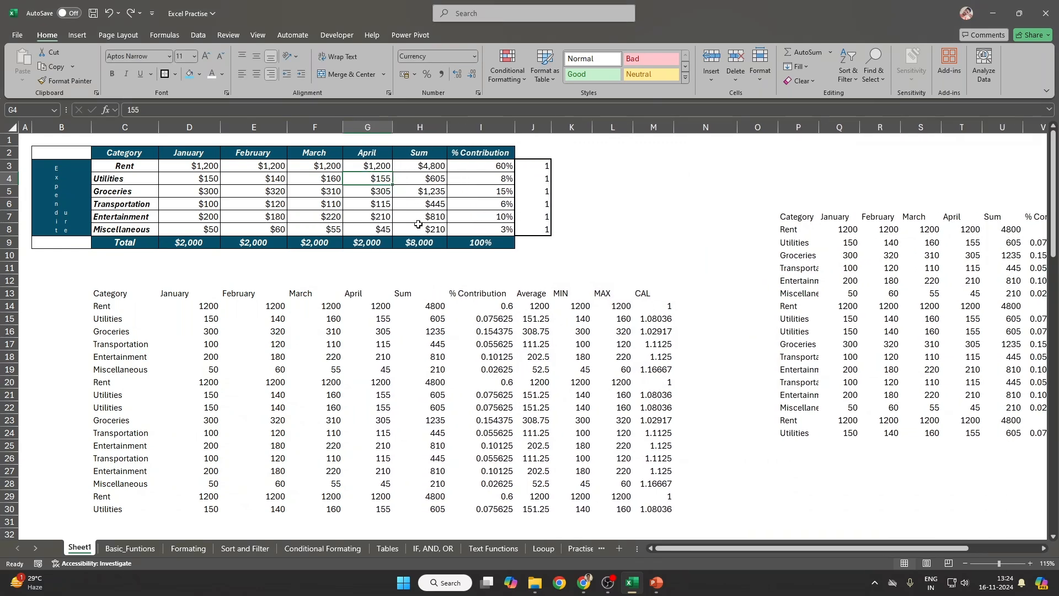
{"action": "key", "text": "ctrl+shift+plus"}
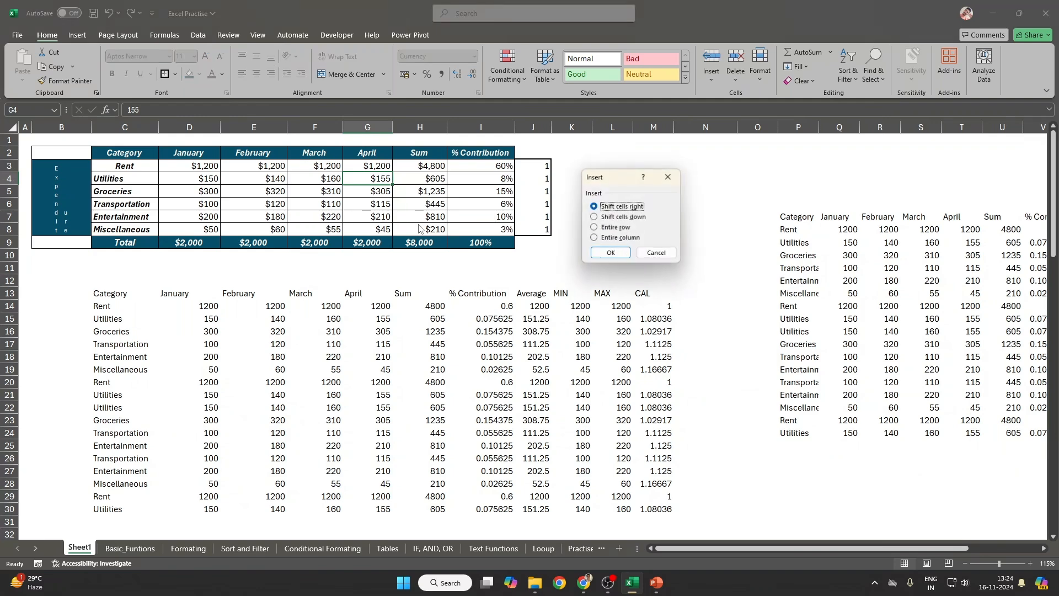
{"action": "key", "text": "Escape"}
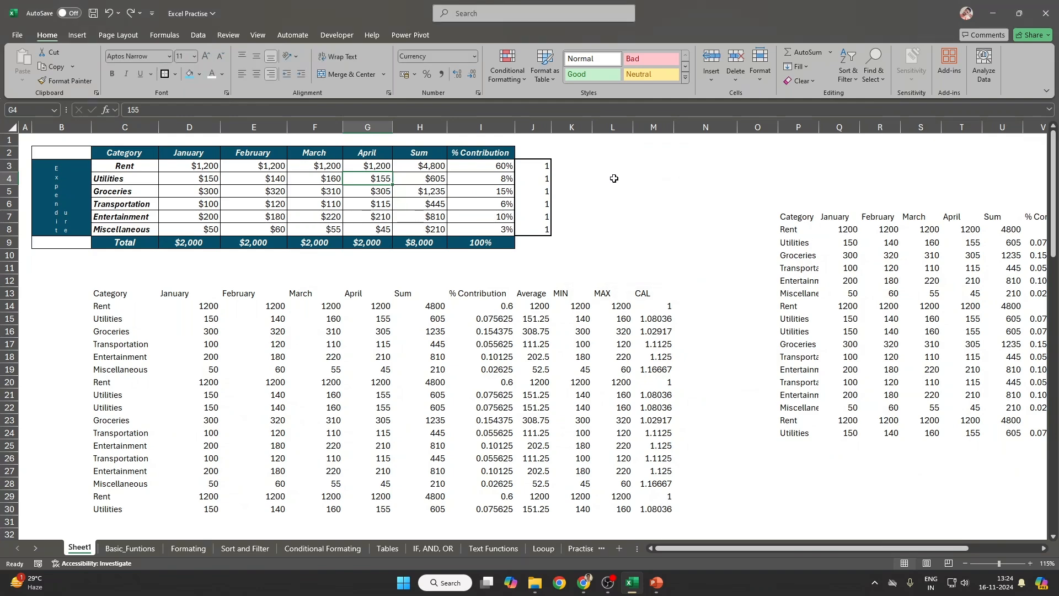
{"action": "left_click_drag", "start_coordinate": [612, 165], "coordinate": [609, 192]}
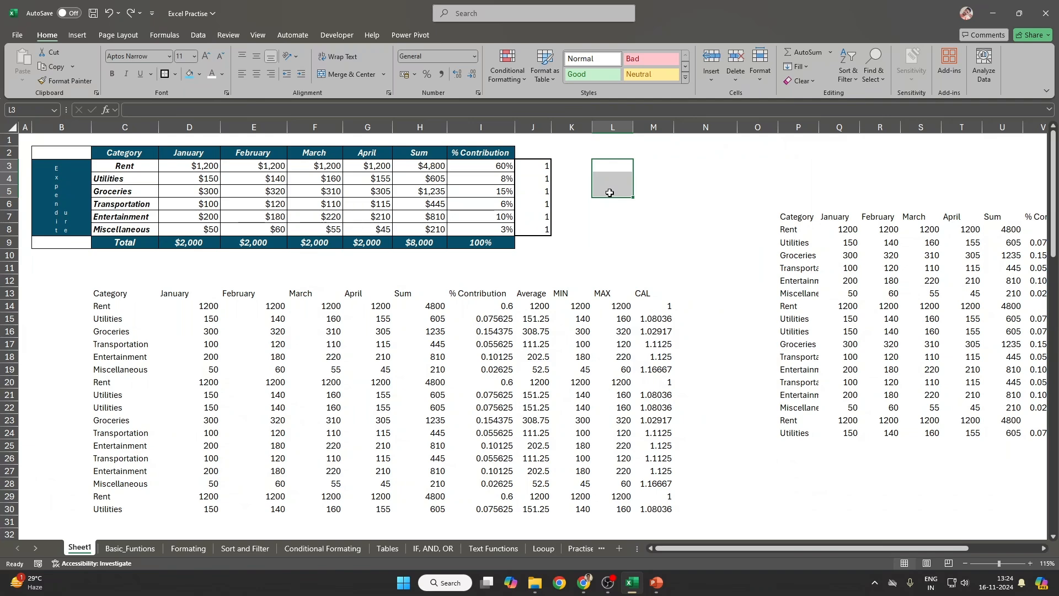
{"action": "key", "text": "ctrl+shift+plus"}
{"action": "key", "text": "Escape"}
{"action": "key", "text": "ctrl+minus"}
{"action": "key", "text": "Escape"}
{"action": "left_click", "coordinate": [624, 125]}
{"action": "right_click", "coordinate": [623, 125]}
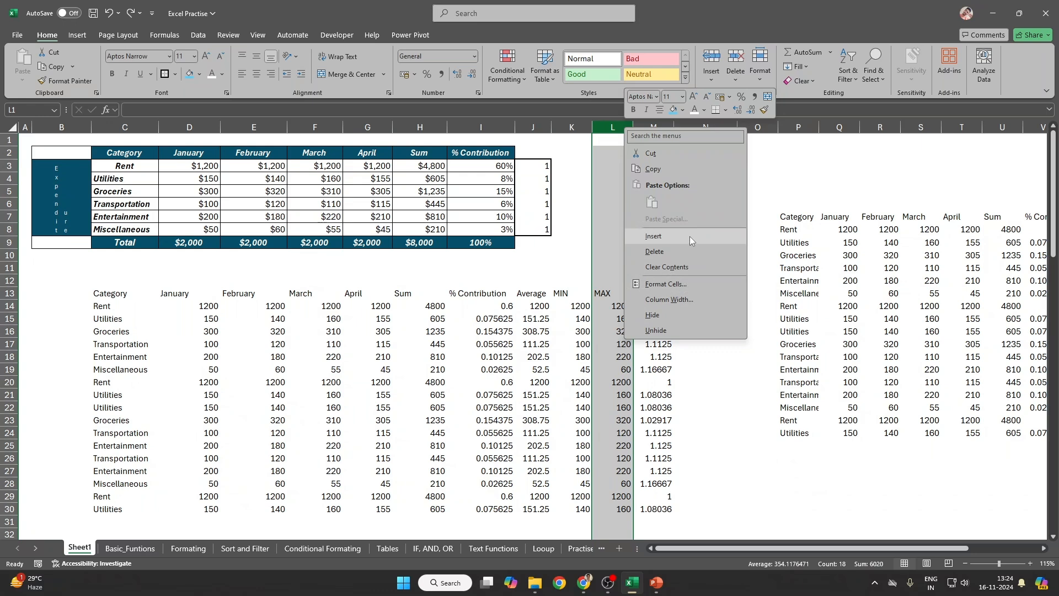
{"action": "left_click", "coordinate": [690, 236]}
{"action": "key", "text": "ctrl+z"}
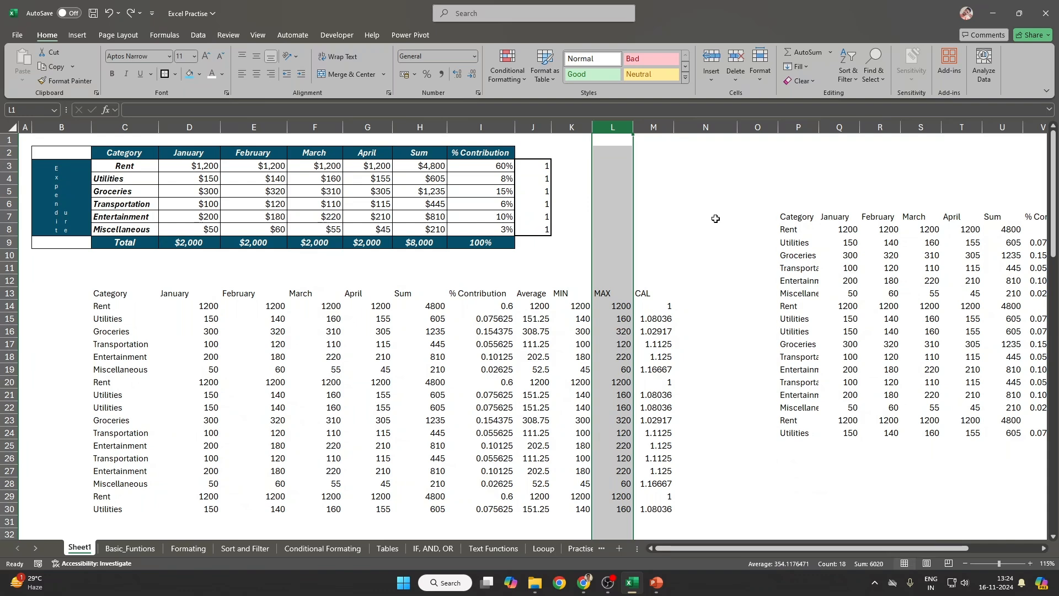
{"action": "left_click", "coordinate": [660, 154]}
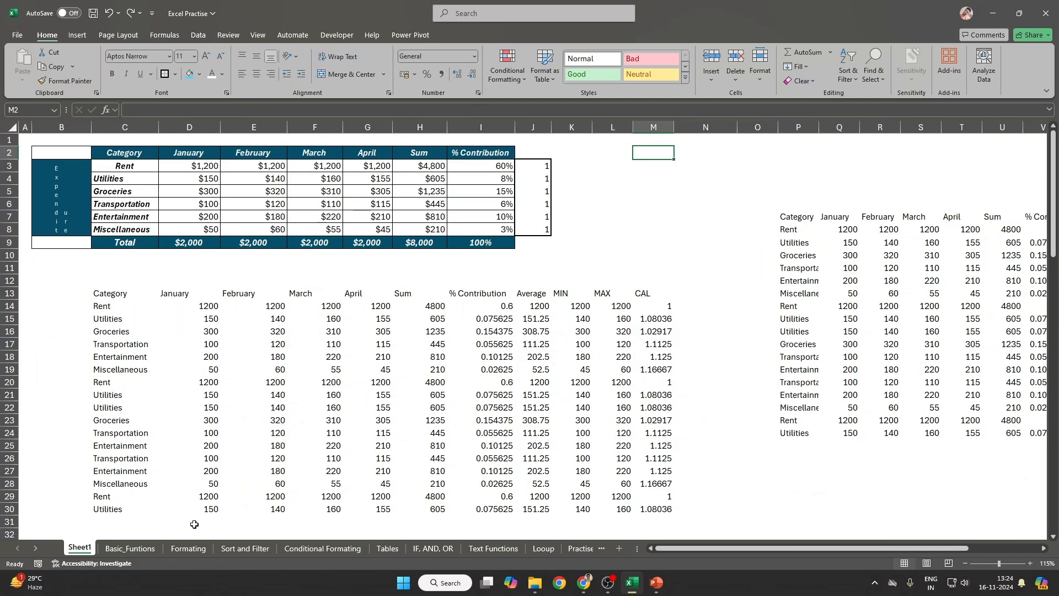
{"action": "mouse_move", "coordinate": [658, 584]}
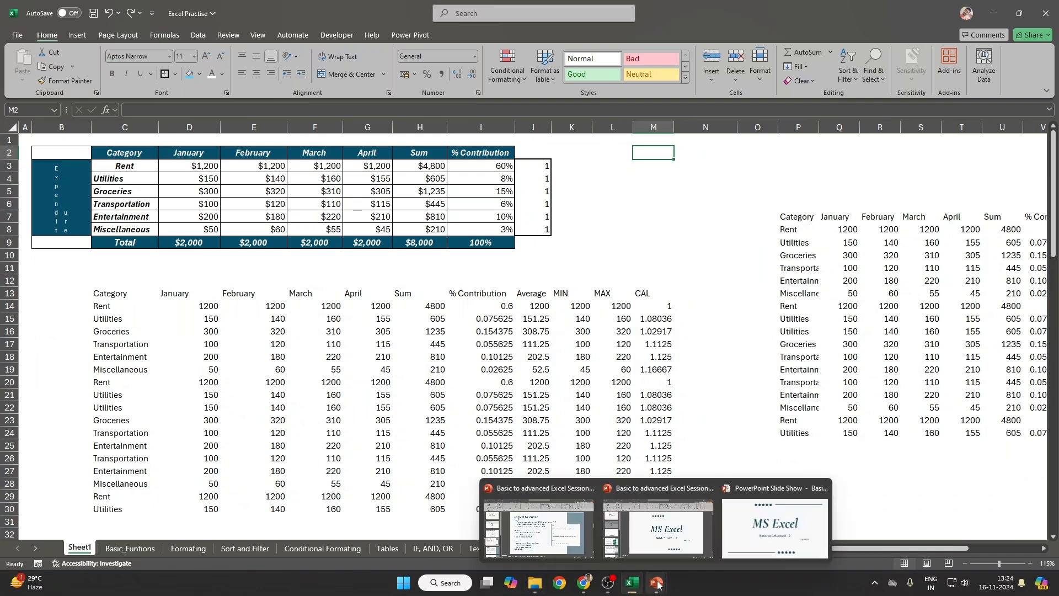
{"action": "left_click", "coordinate": [775, 527]}
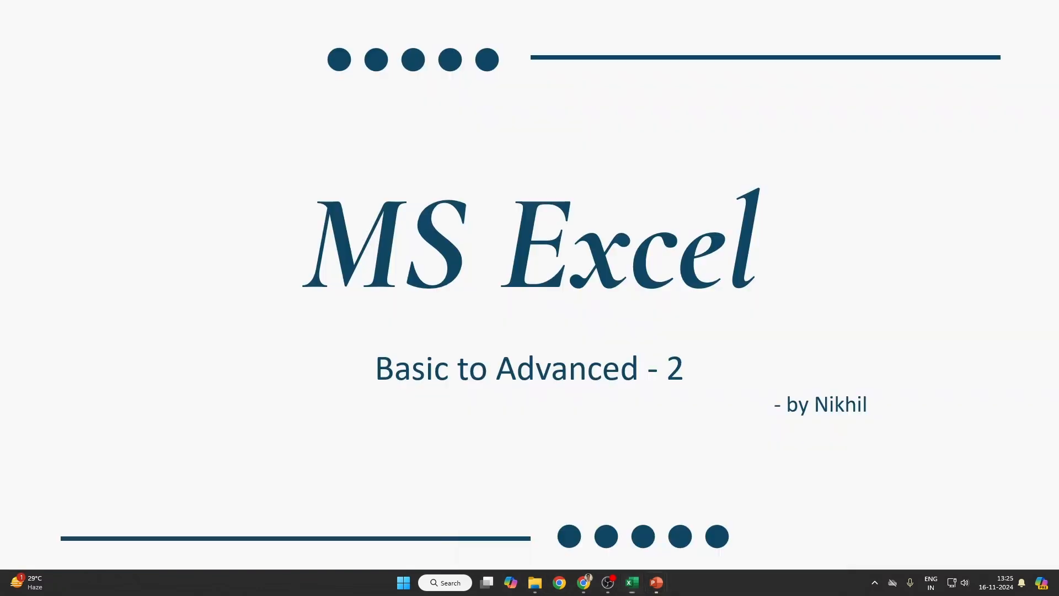
{"action": "left_click", "coordinate": [535, 213]}
{"action": "left_click", "coordinate": [535, 213]}
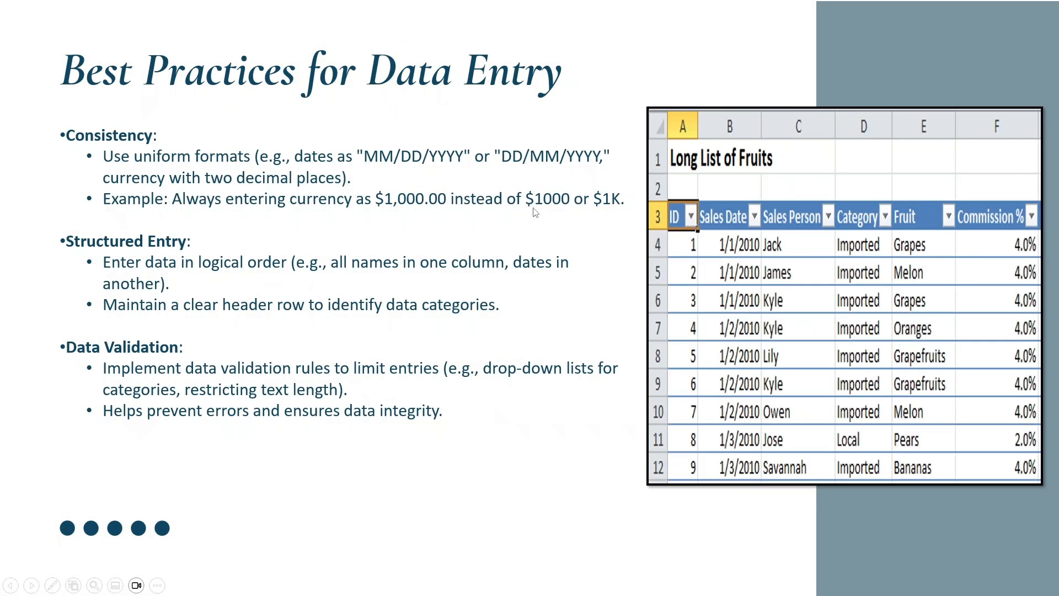
{"action": "left_click", "coordinate": [536, 212]}
{"action": "key", "text": "Left"}
{"action": "key", "text": "alt+Tab"}
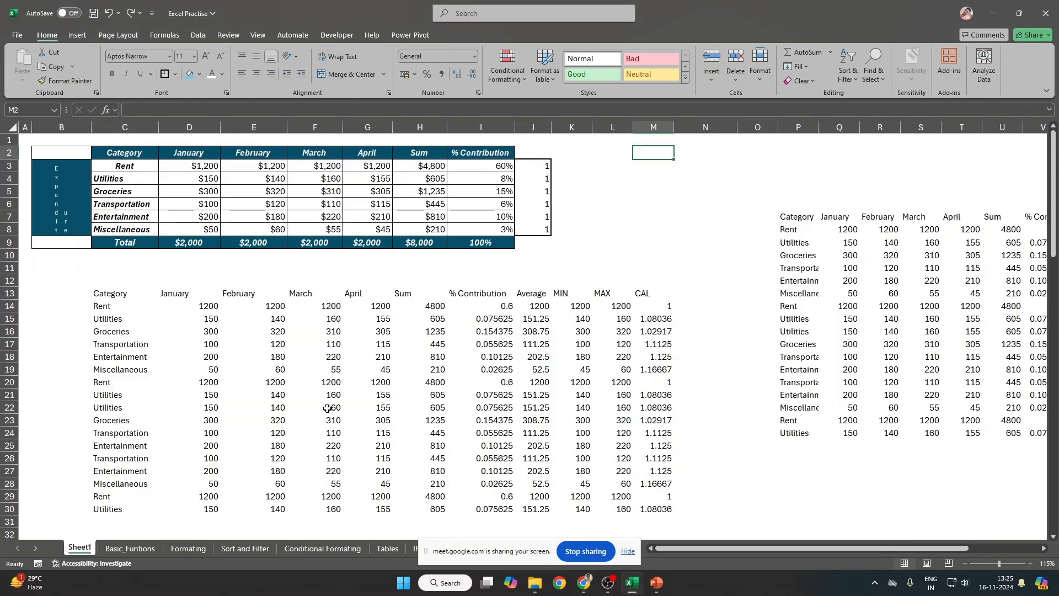
Step: Switch to the Sort and Filter sheet, hide the sharing bar, and return to cell A1
{"action": "left_click", "coordinate": [261, 552]}
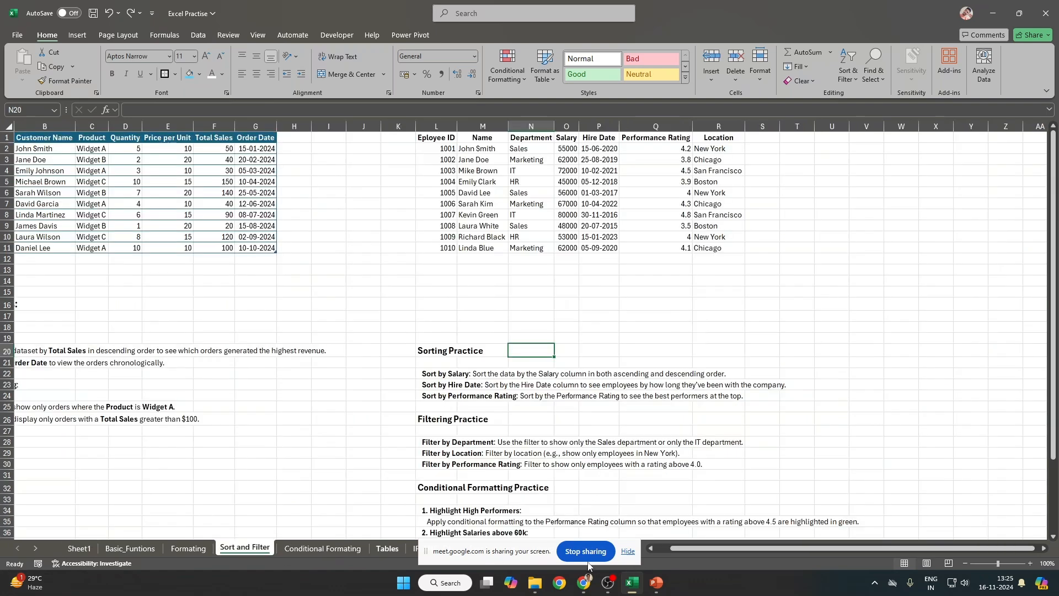
{"action": "left_click", "coordinate": [628, 551]}
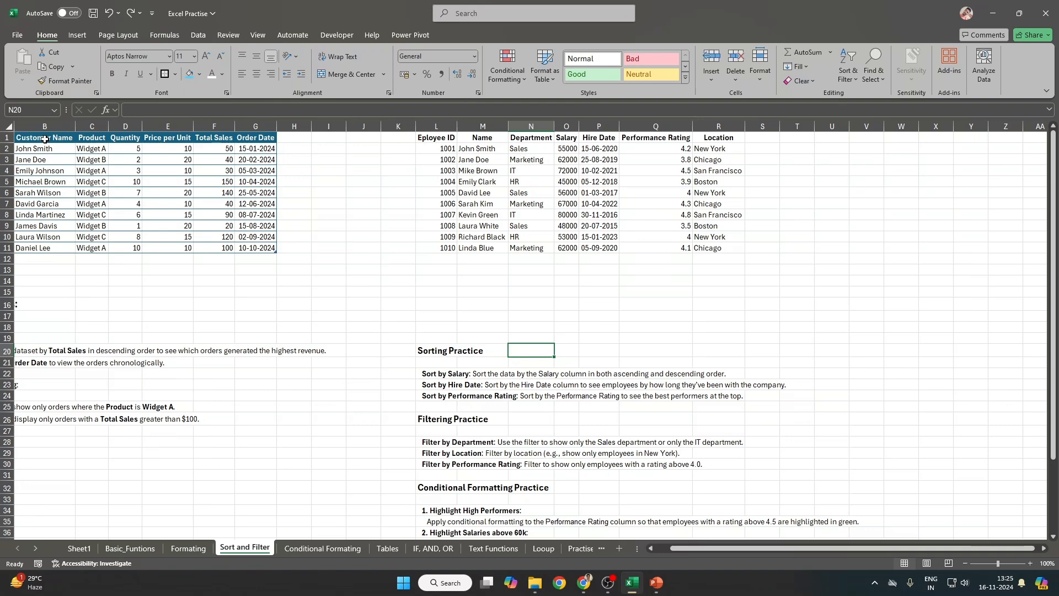
{"action": "left_click_drag", "start_coordinate": [42, 147], "coordinate": [274, 249]}
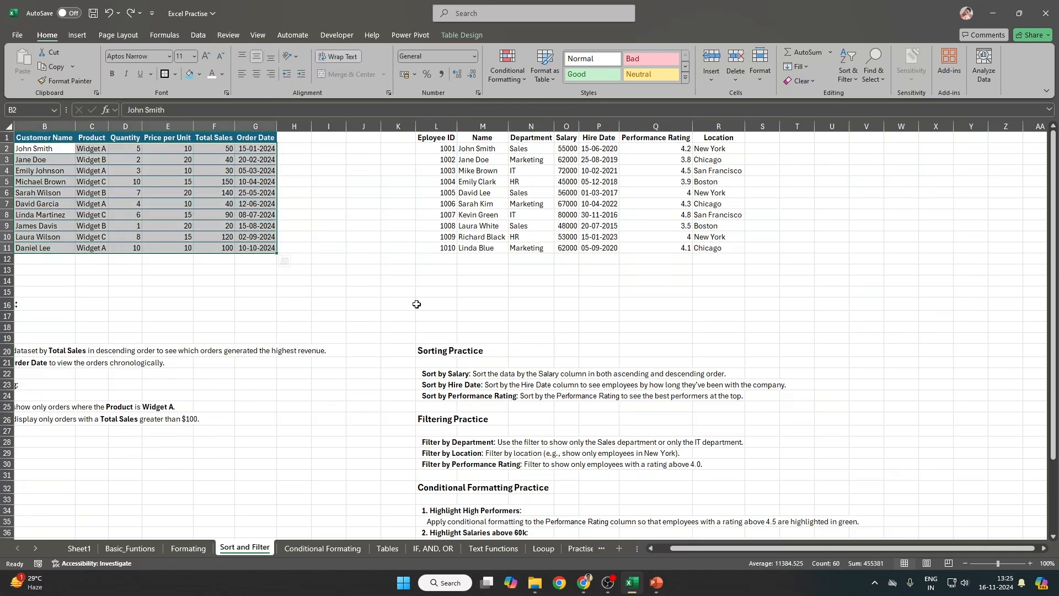
{"action": "key", "text": "ctrl+q"}
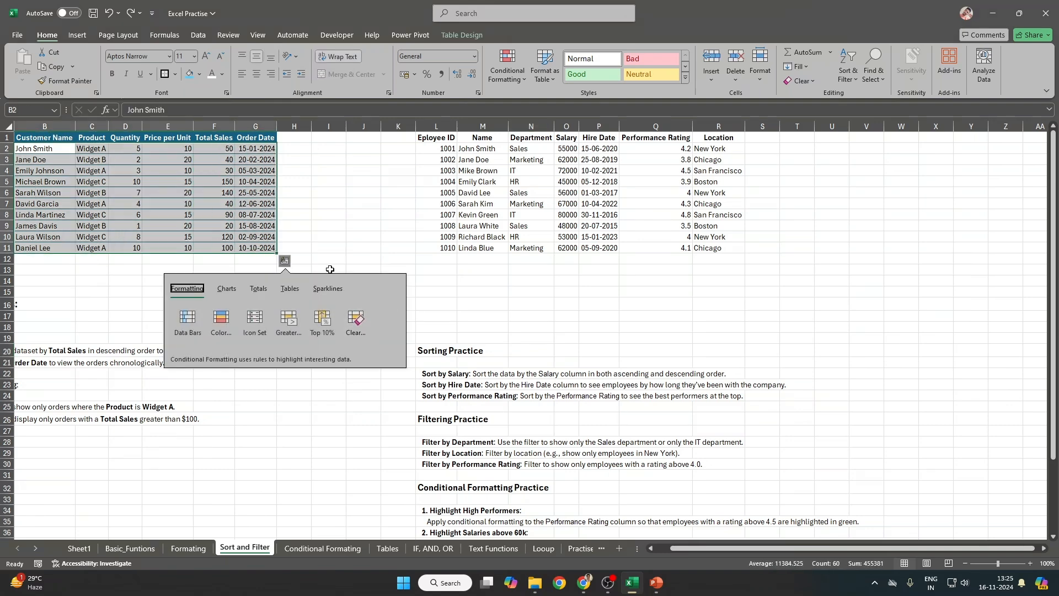
{"action": "left_click", "coordinate": [330, 269]}
{"action": "scroll", "coordinate": [329, 269], "scroll_direction": "up", "scroll_amount": 4, "text": "ctrl"}
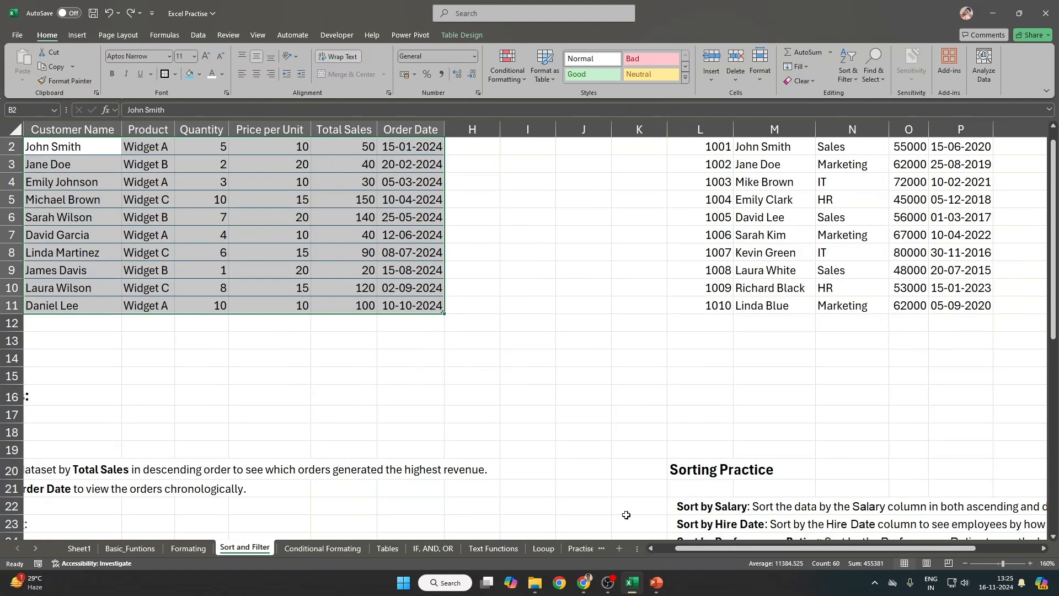
{"action": "left_click", "coordinate": [528, 376]}
{"action": "key", "text": "ctrl+Home"}
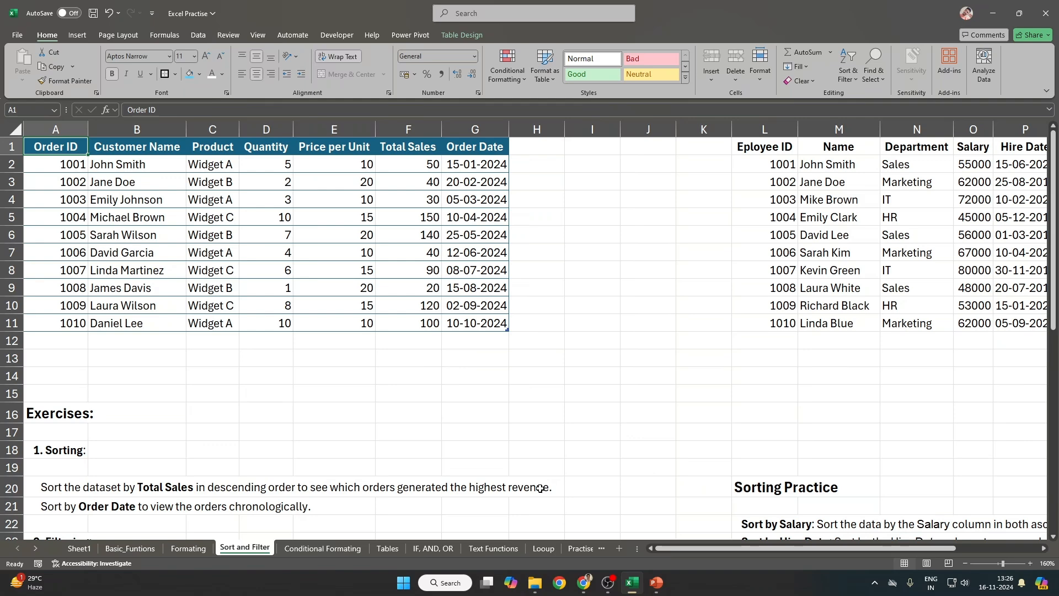
{"action": "key", "text": "ctrl+a"}
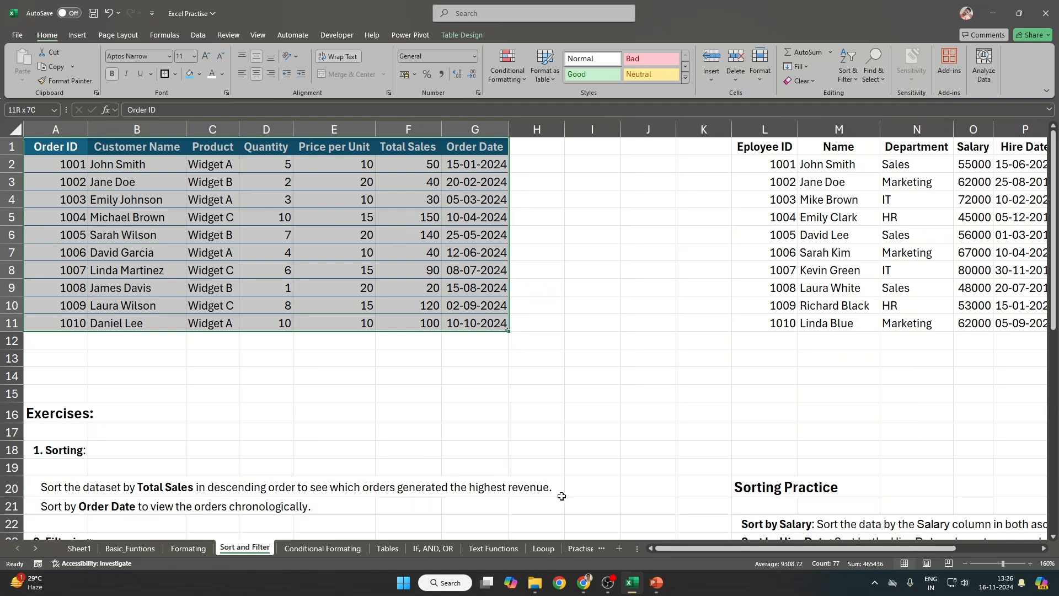
{"action": "left_click", "coordinate": [396, 170]}
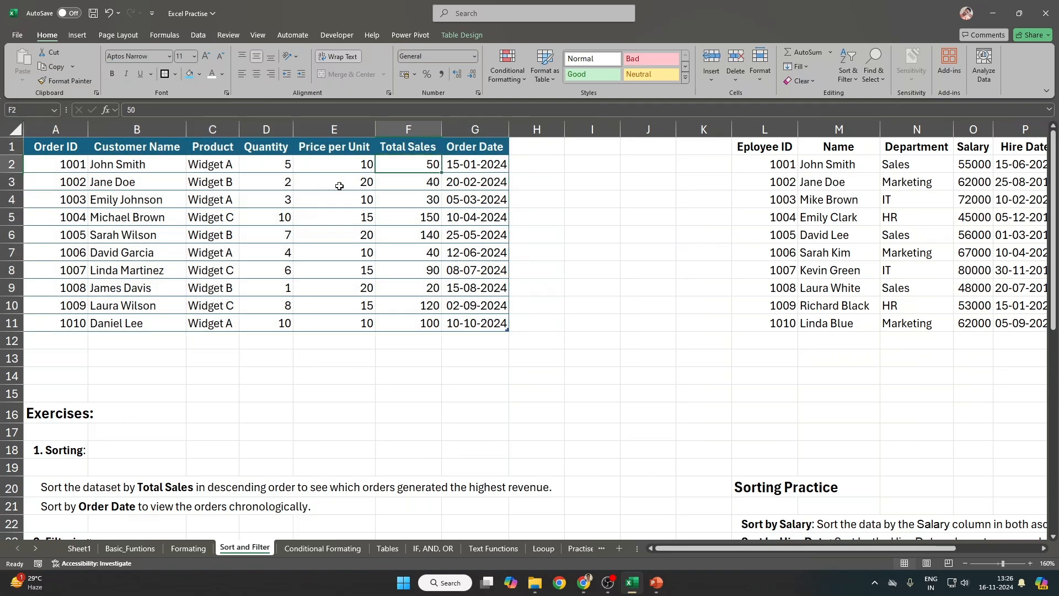
{"action": "left_click_drag", "start_coordinate": [48, 152], "coordinate": [483, 321]}
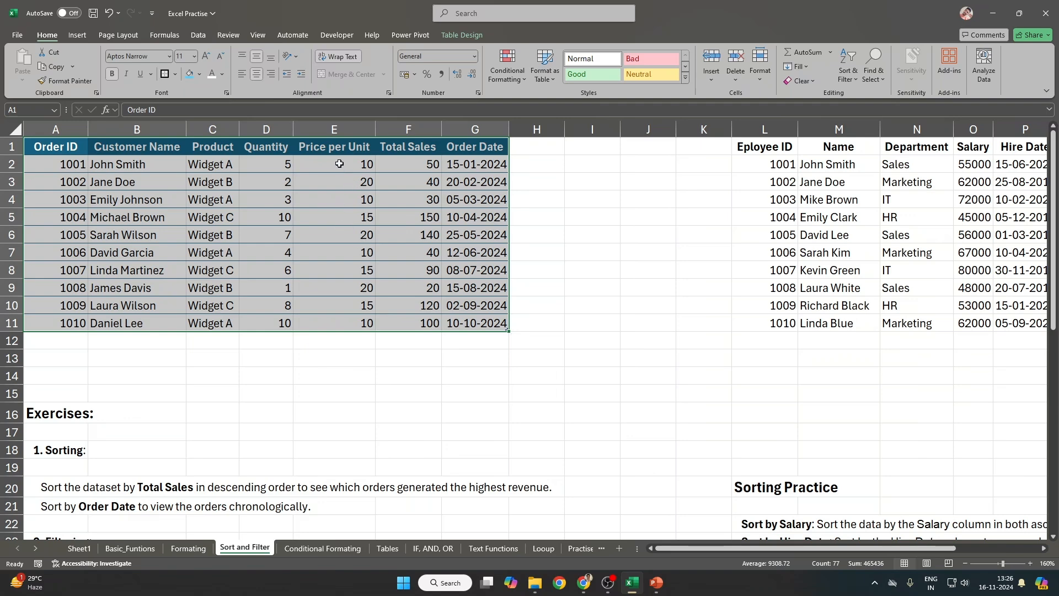
{"action": "left_click_drag", "start_coordinate": [339, 163], "coordinate": [408, 327]}
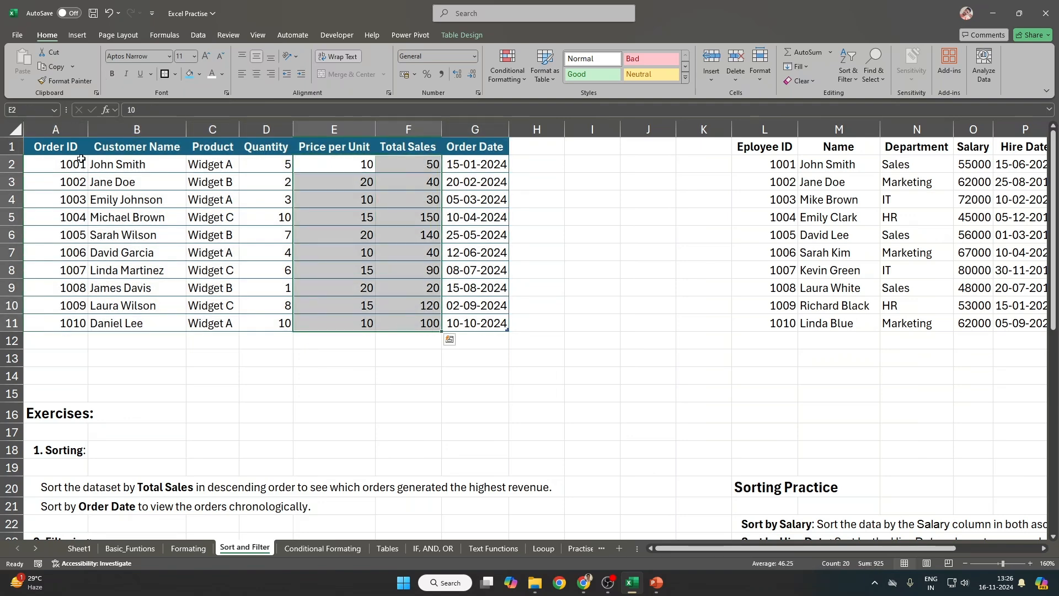
{"action": "left_click_drag", "start_coordinate": [35, 147], "coordinate": [458, 324]}
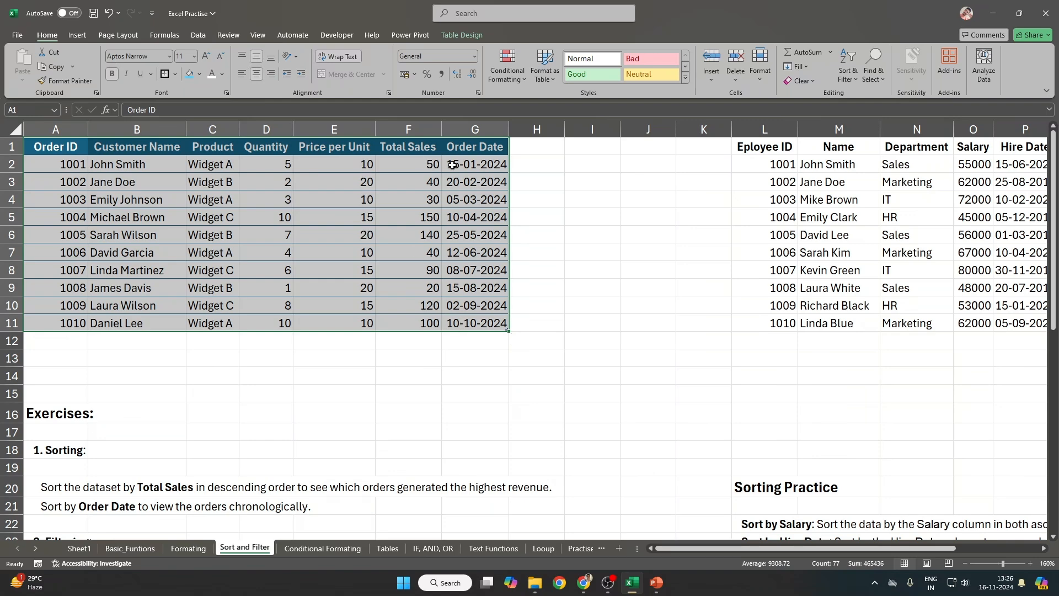
{"action": "left_click_drag", "start_coordinate": [284, 164], "coordinate": [438, 325]}
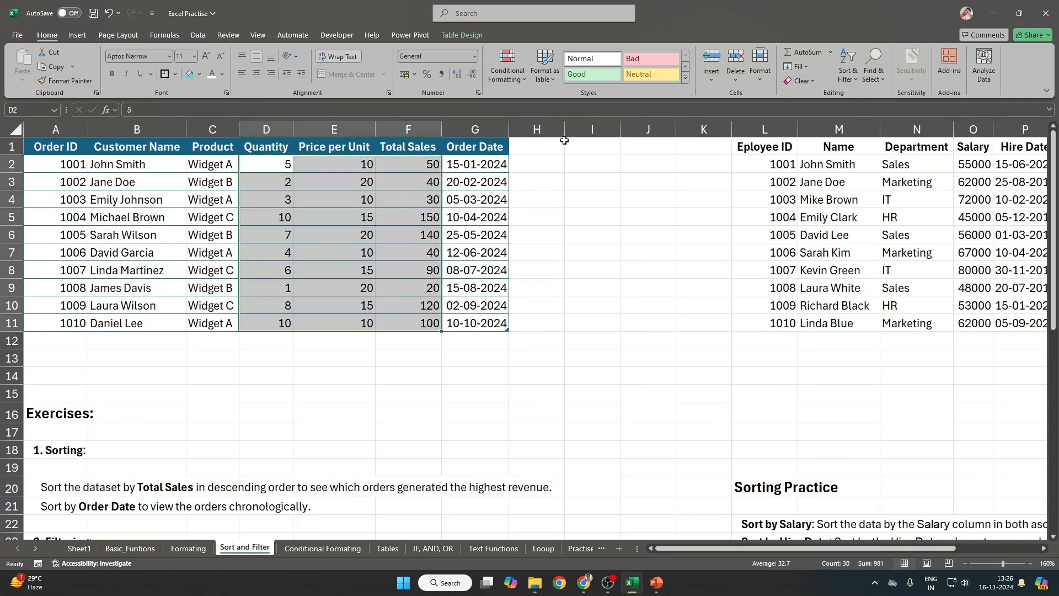
{"action": "left_click_drag", "start_coordinate": [283, 166], "coordinate": [413, 322]}
{"action": "left_click_drag", "start_coordinate": [351, 160], "coordinate": [349, 320]}
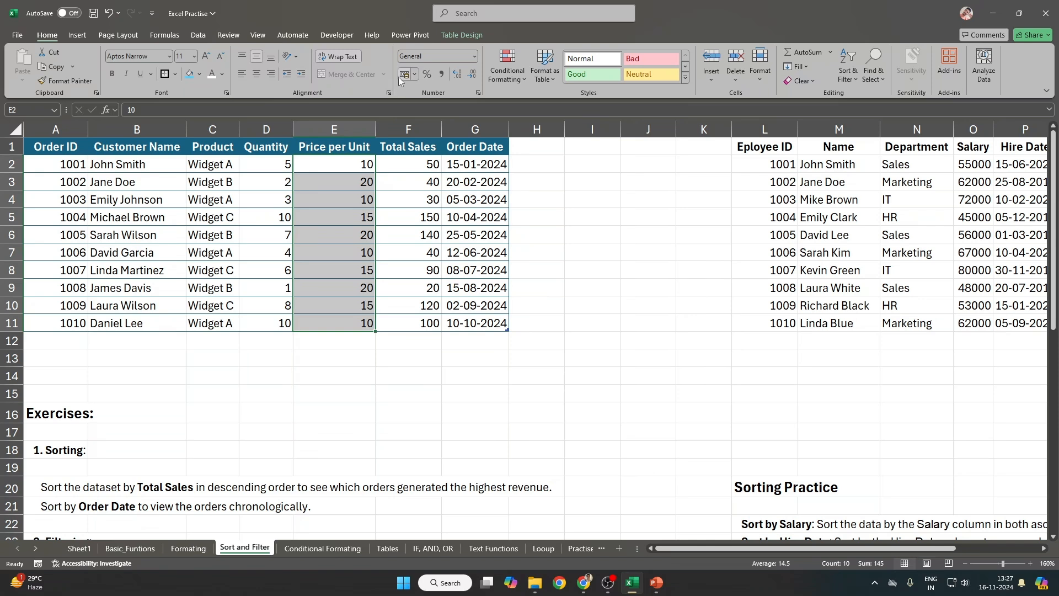
Step: Format Price per Unit in ₹ English (India) accounting format with no decimal places
{"action": "left_click", "coordinate": [415, 73]}
{"action": "left_click", "coordinate": [452, 90]}
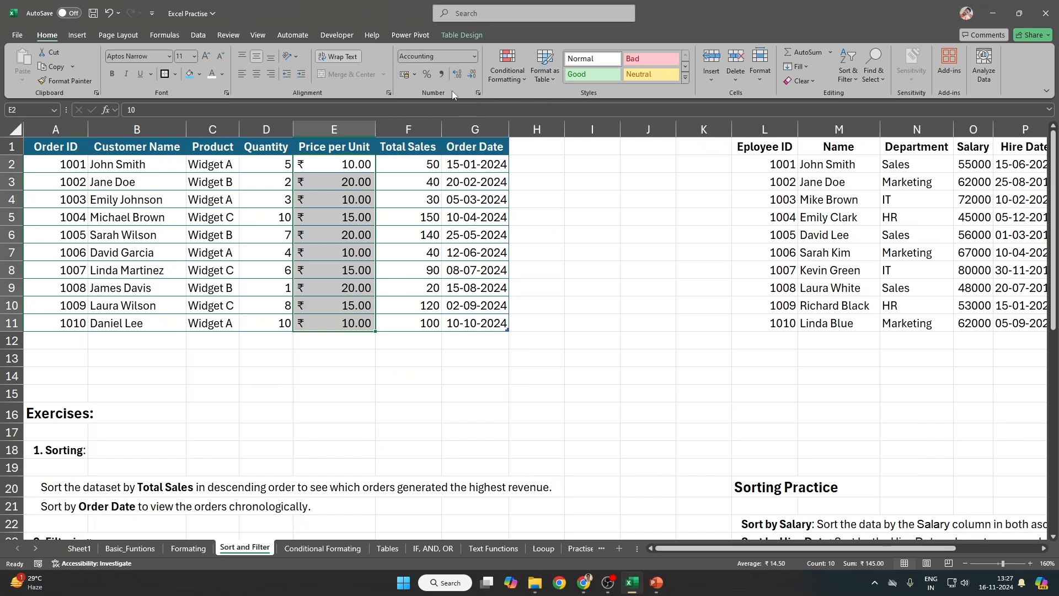
{"action": "left_click", "coordinate": [471, 74]}
{"action": "left_click", "coordinate": [472, 74]}
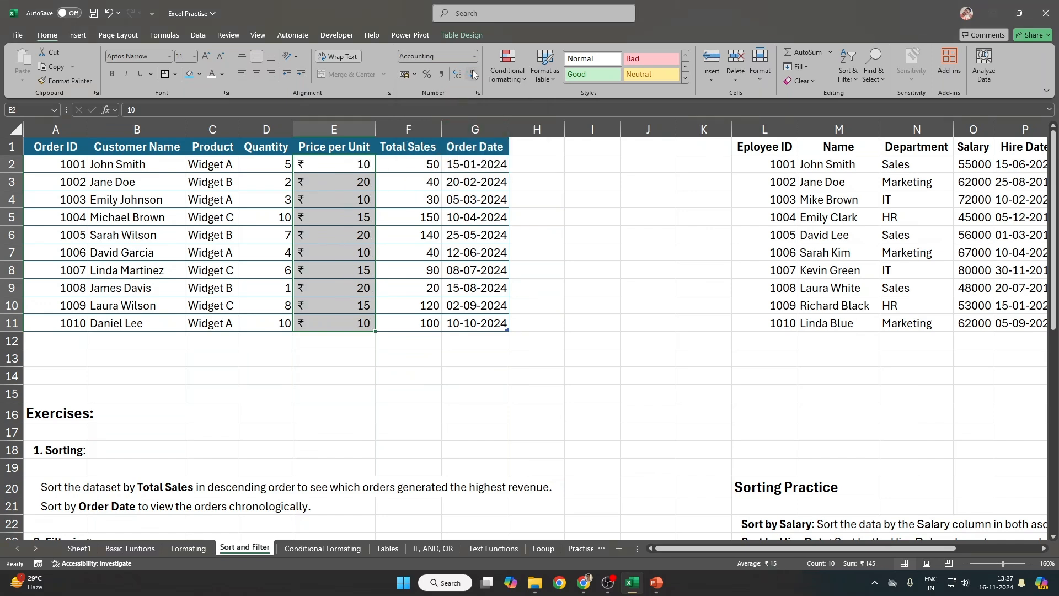
{"action": "left_click", "coordinate": [475, 164]}
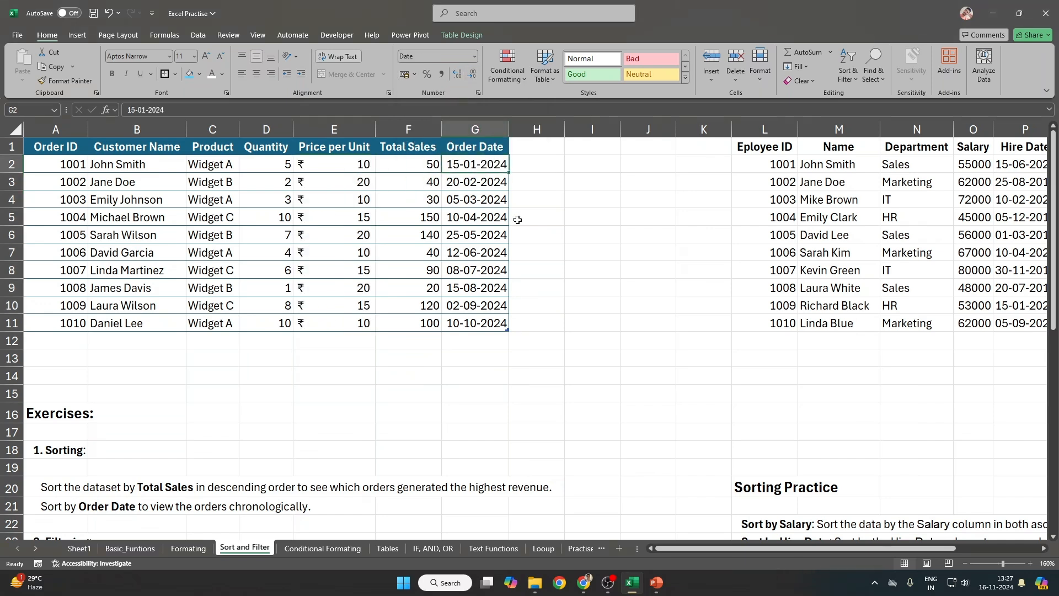
{"action": "left_click", "coordinate": [492, 326], "text": "shift"}
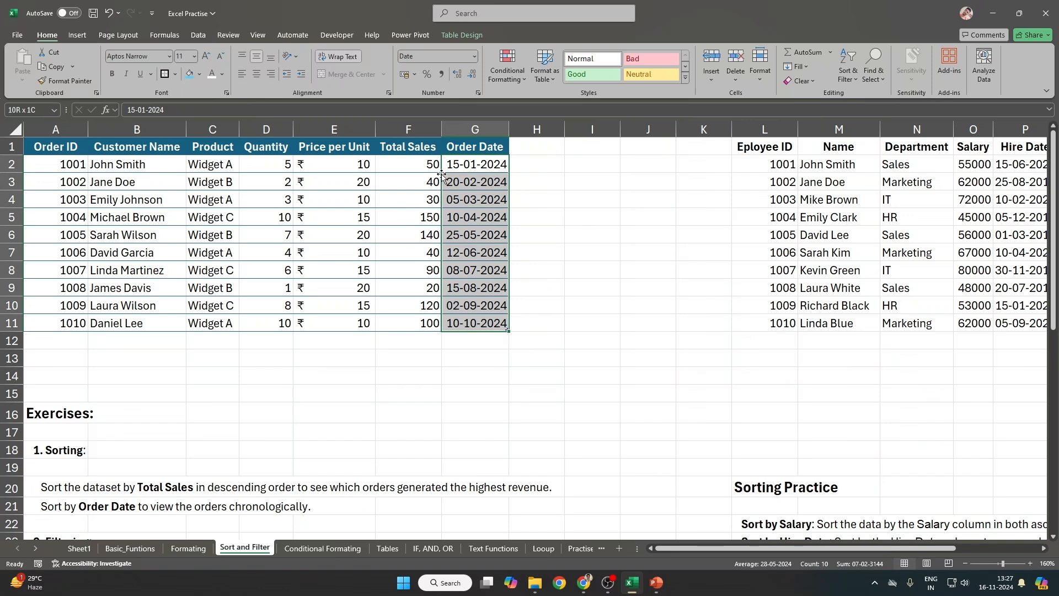
Step: Apply ₹ accounting format with no decimals to Total Sales F2:F11, then return to A1
{"action": "left_click", "coordinate": [425, 168]}
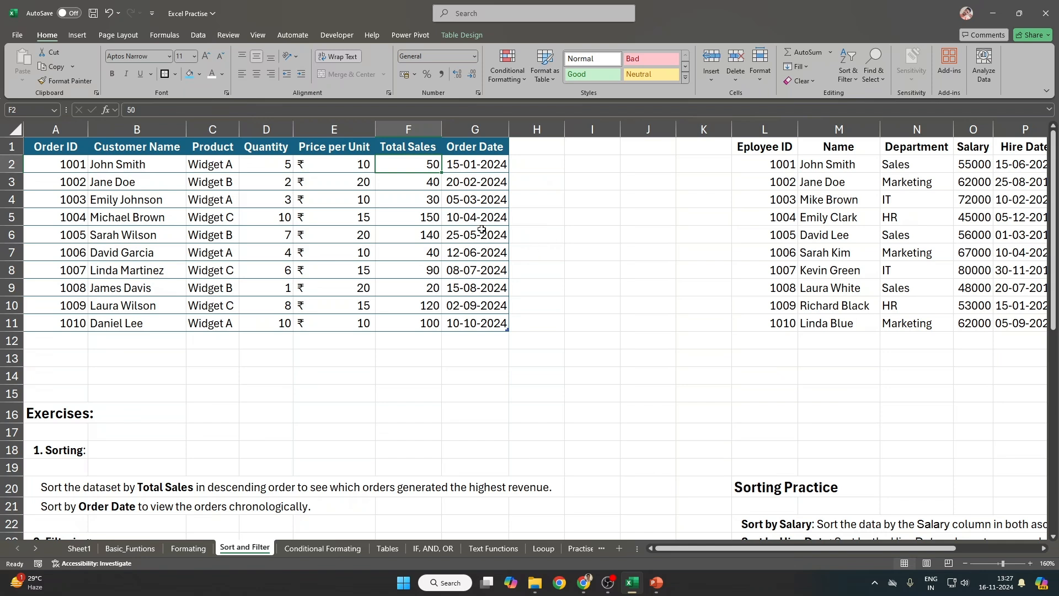
{"action": "left_click", "coordinate": [427, 324], "text": "shift"}
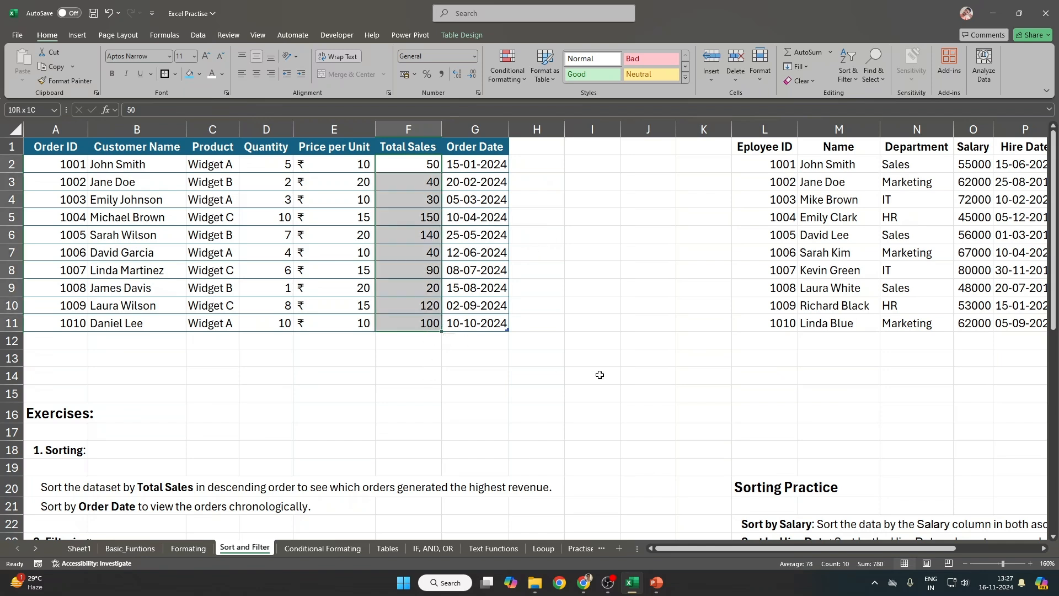
{"action": "left_click", "coordinate": [414, 74]}
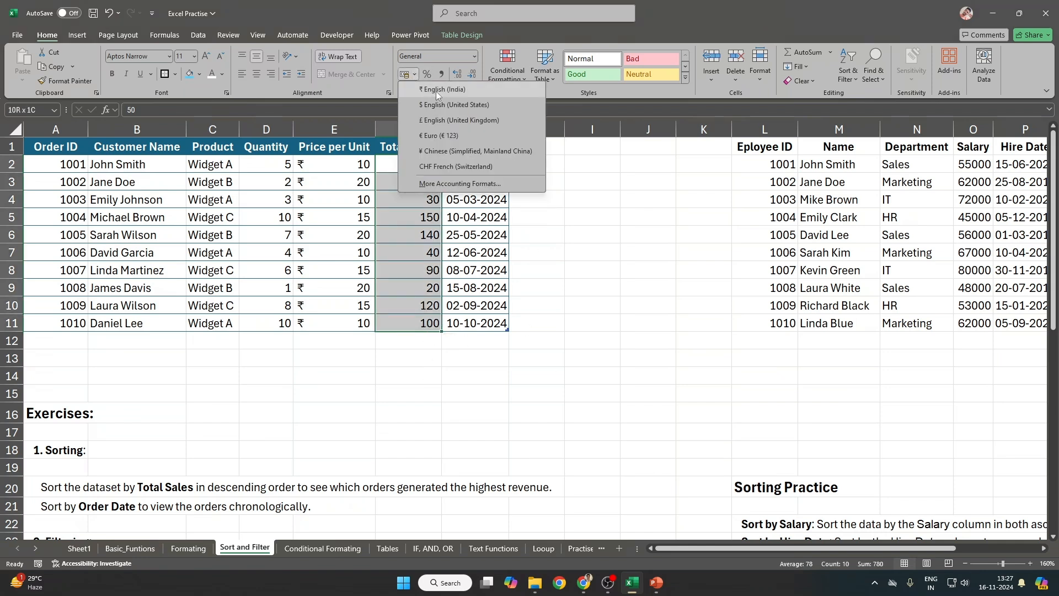
{"action": "left_click", "coordinate": [436, 89]}
{"action": "left_click", "coordinate": [471, 74]}
{"action": "left_click", "coordinate": [471, 74]}
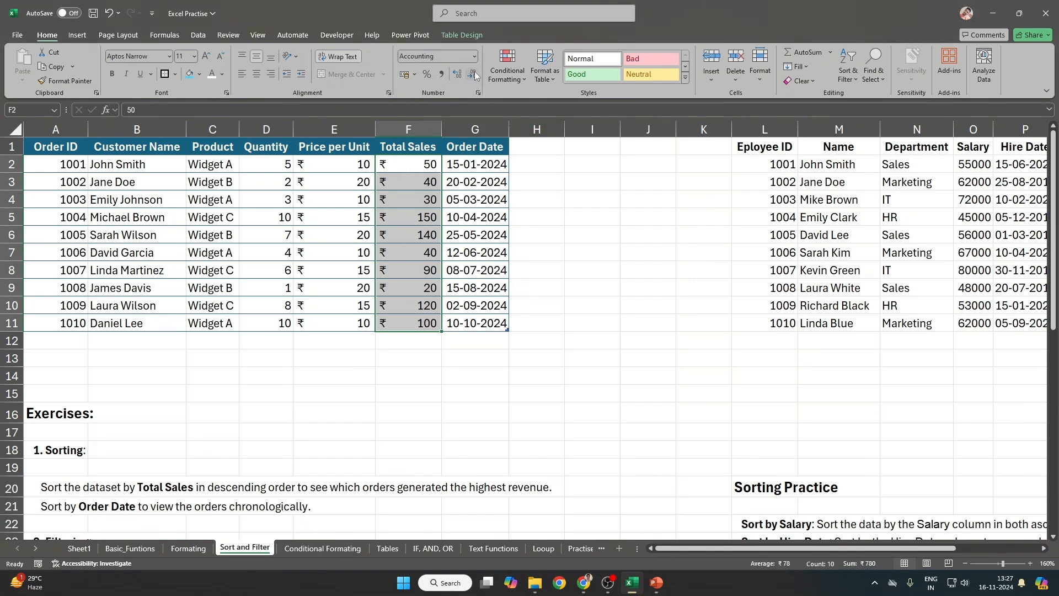
{"action": "left_click", "coordinate": [539, 264]}
{"action": "left_click", "coordinate": [276, 163]}
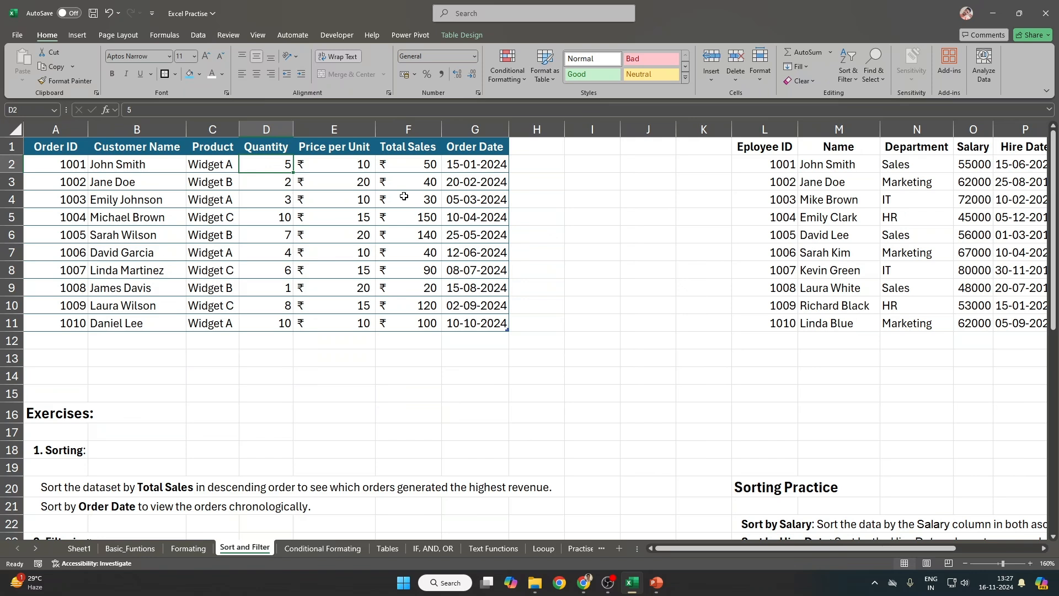
{"action": "key", "text": "ctrl+Home"}
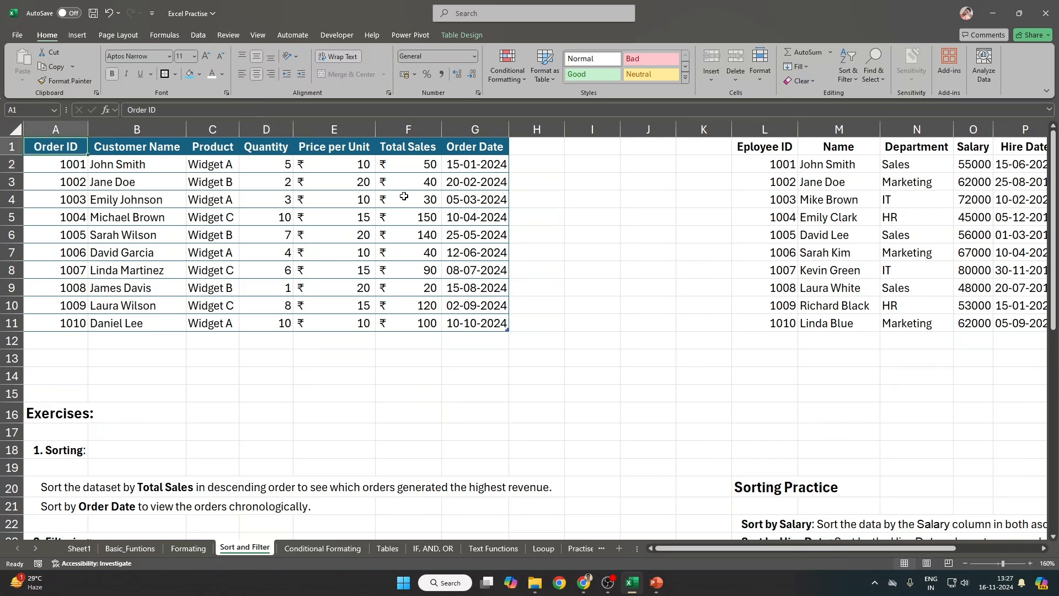
{"action": "key", "text": "ctrl+shift+Right"}
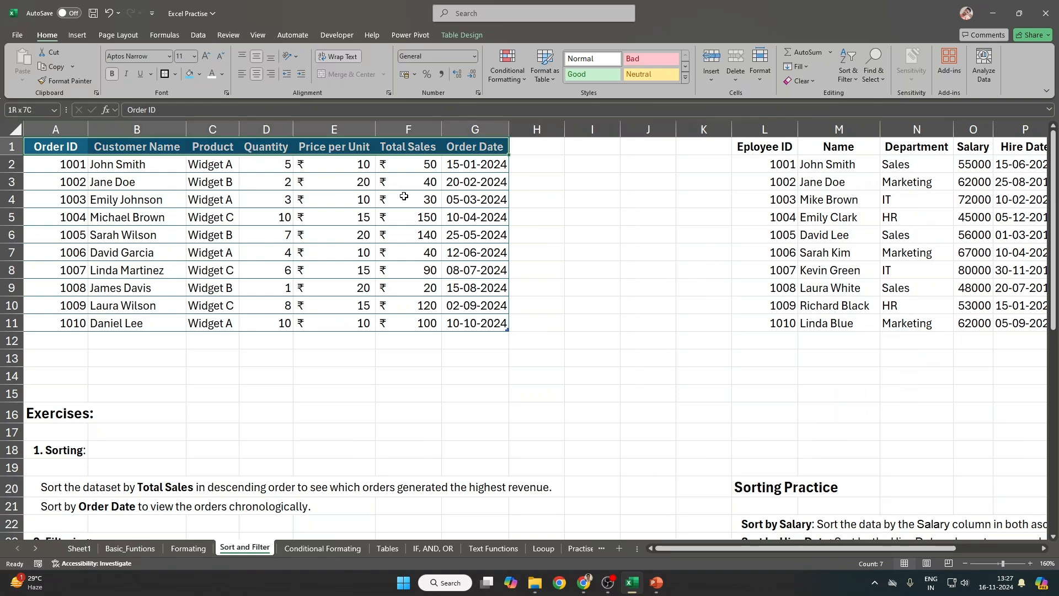
{"action": "key", "text": "ctrl+shift+Down"}
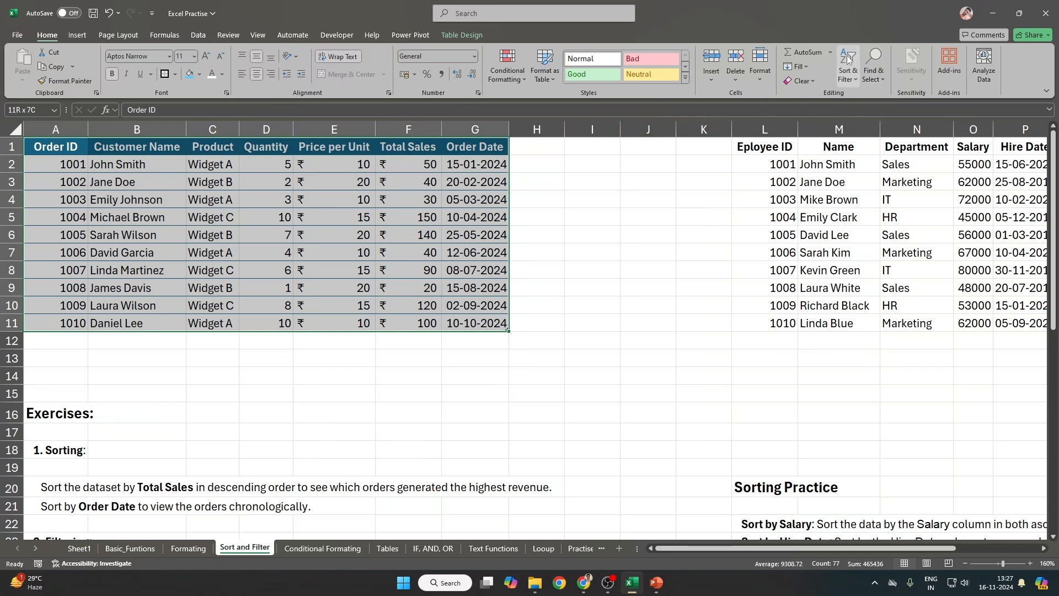
{"action": "left_click", "coordinate": [849, 79]}
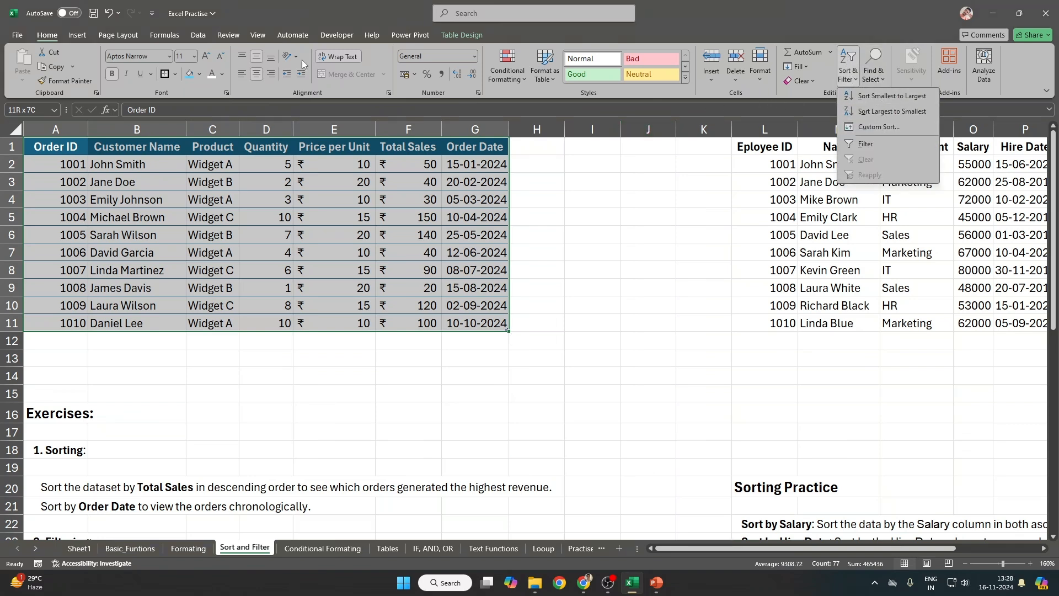
{"action": "left_click", "coordinate": [199, 35]}
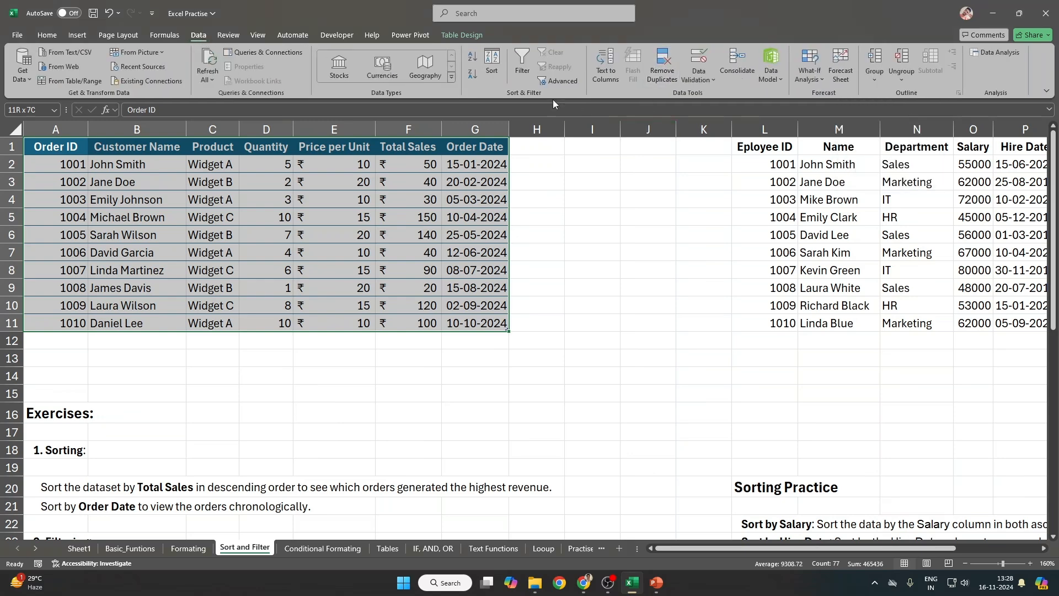
{"action": "left_click", "coordinate": [497, 63]}
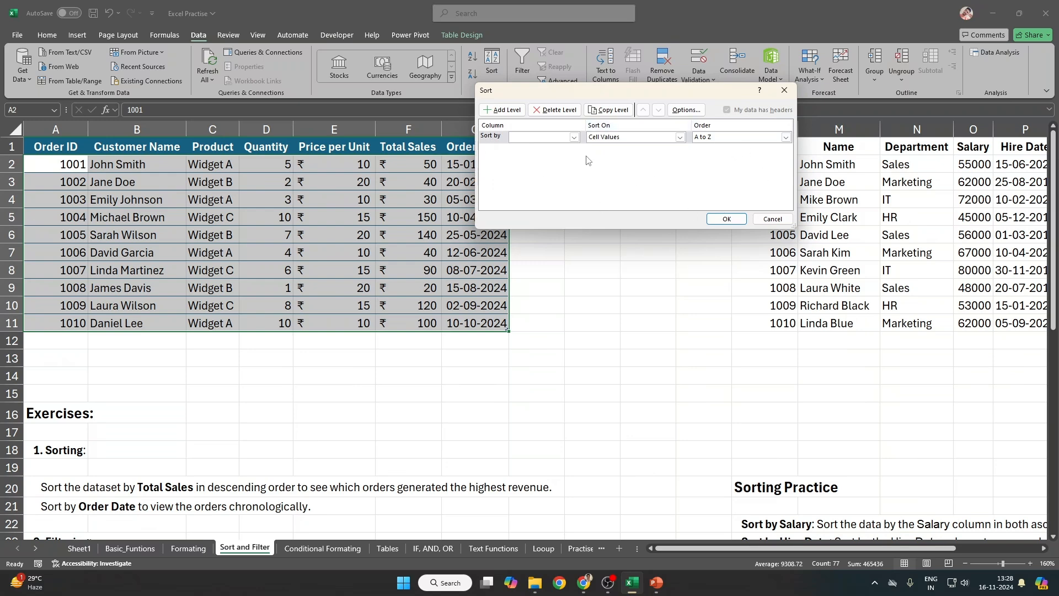
{"action": "left_click", "coordinate": [775, 217]}
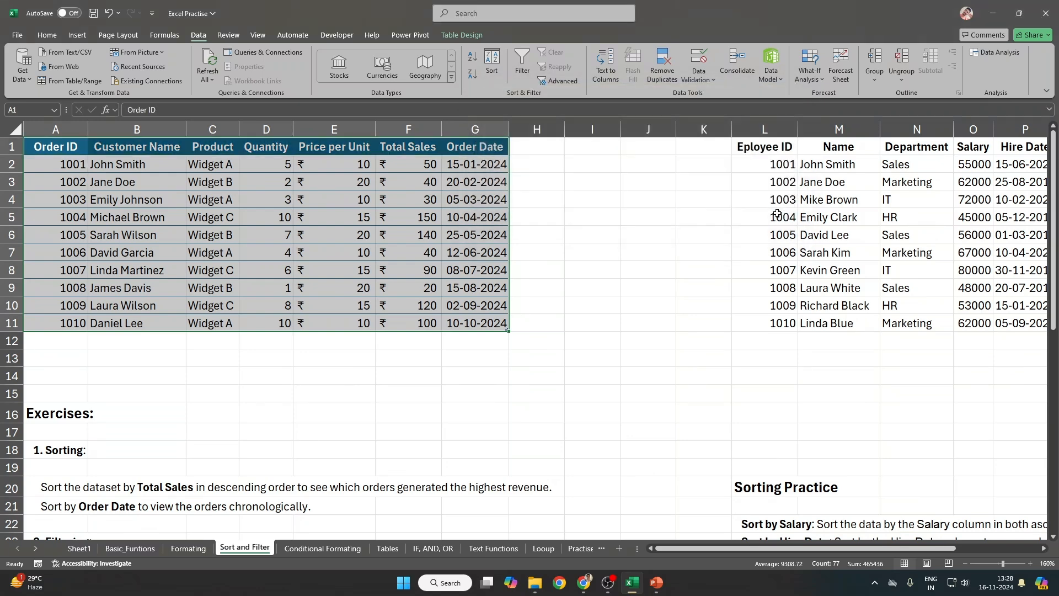
{"action": "left_click", "coordinate": [592, 180]}
{"action": "key", "text": "alt"}
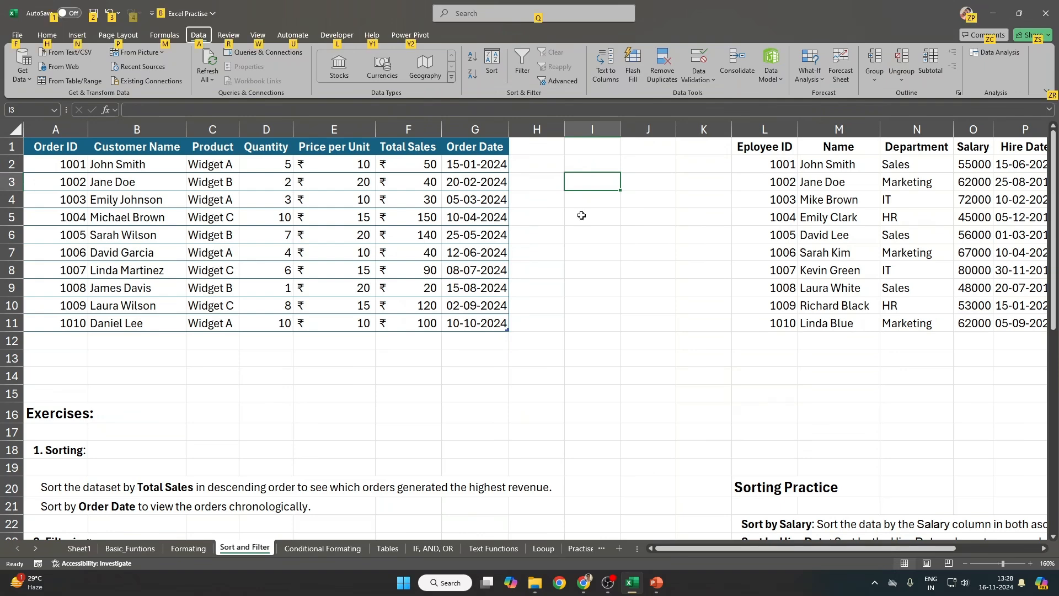
{"action": "key", "text": "a"}
{"action": "key", "text": "s"}
{"action": "key", "text": "s"}
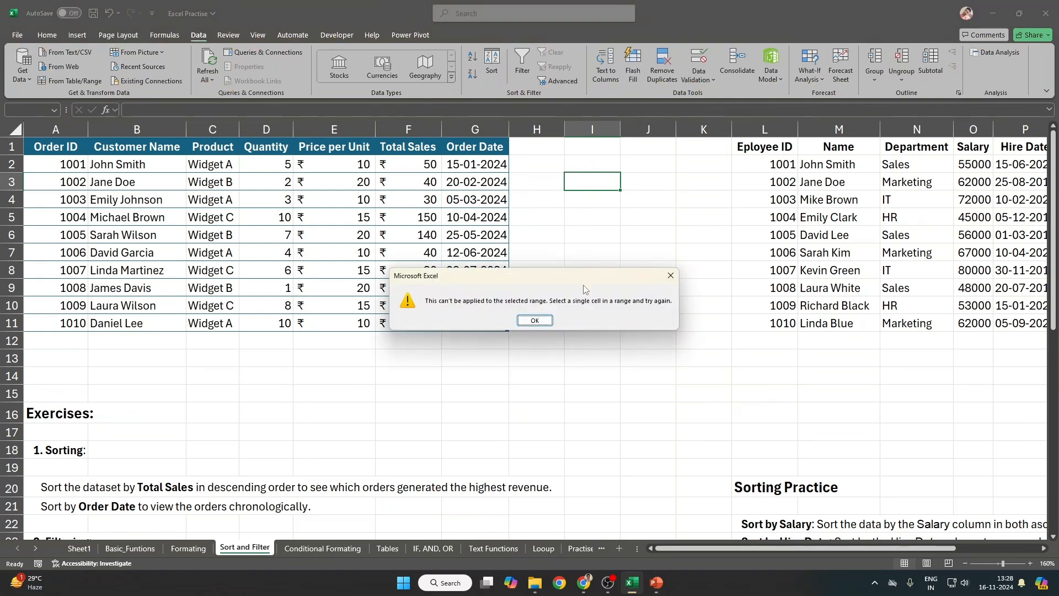
{"action": "left_click", "coordinate": [534, 320]}
{"action": "left_click_drag", "start_coordinate": [56, 146], "coordinate": [489, 324]}
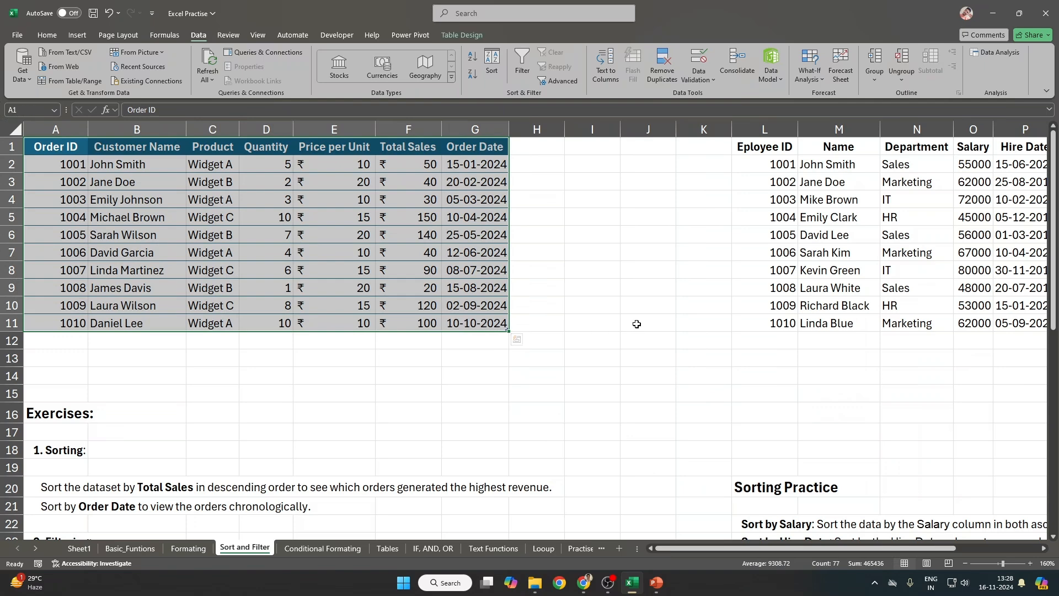
{"action": "key", "text": "alt"}
{"action": "key", "text": "a"}
{"action": "key", "text": "s"}
{"action": "key", "text": "s"}
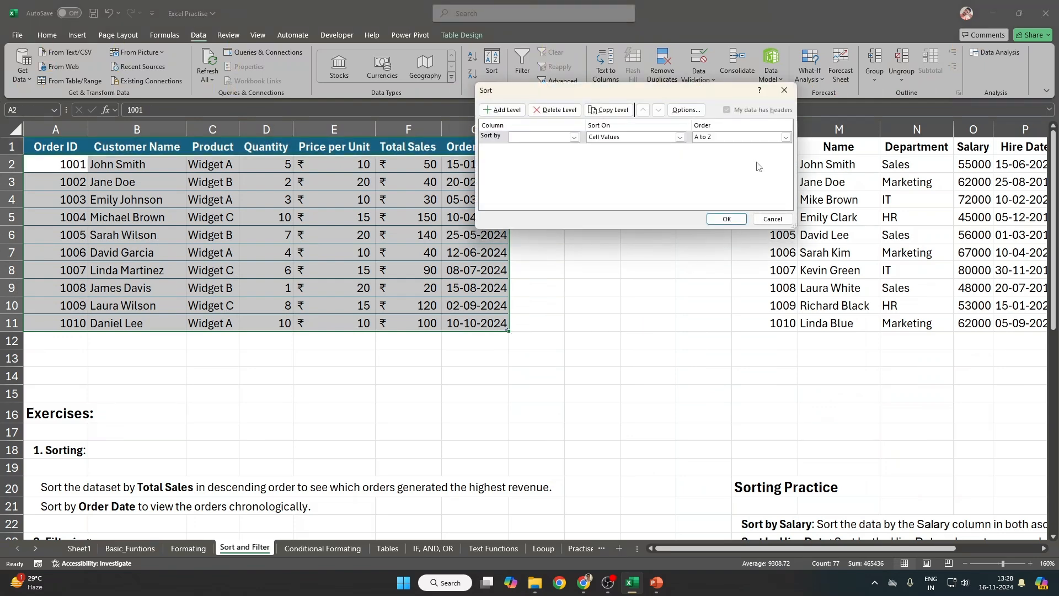
{"action": "key", "text": "Escape"}
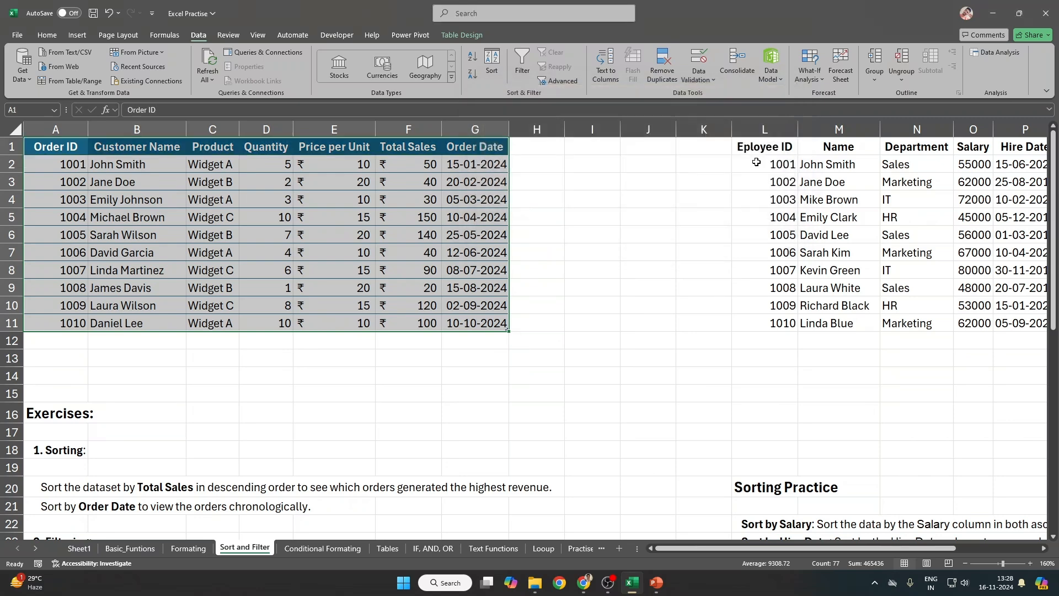
{"action": "key", "text": "alt"}
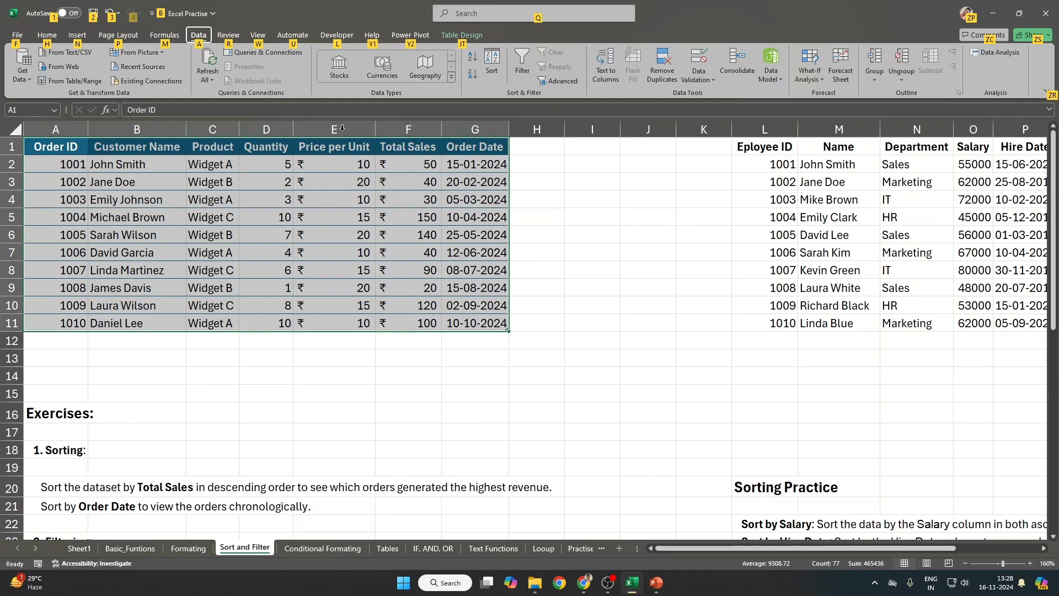
{"action": "key", "text": "alt"}
Step: Bring up the Sort dialog with Alt, A, S, then close it without sorting
{"action": "key", "text": "super"}
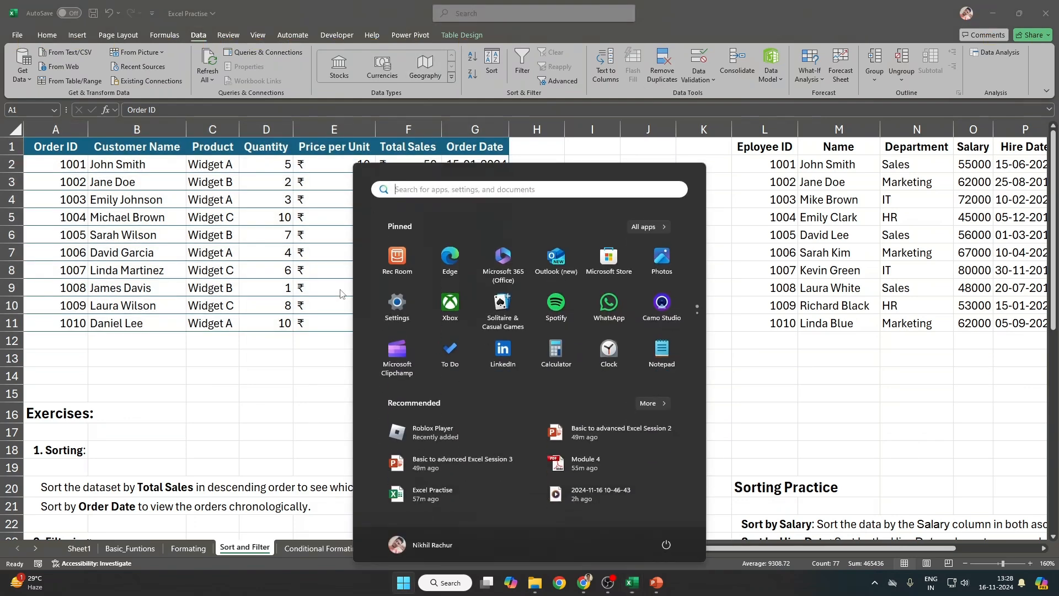
{"action": "key", "text": "super"}
{"action": "key", "text": "alt"}
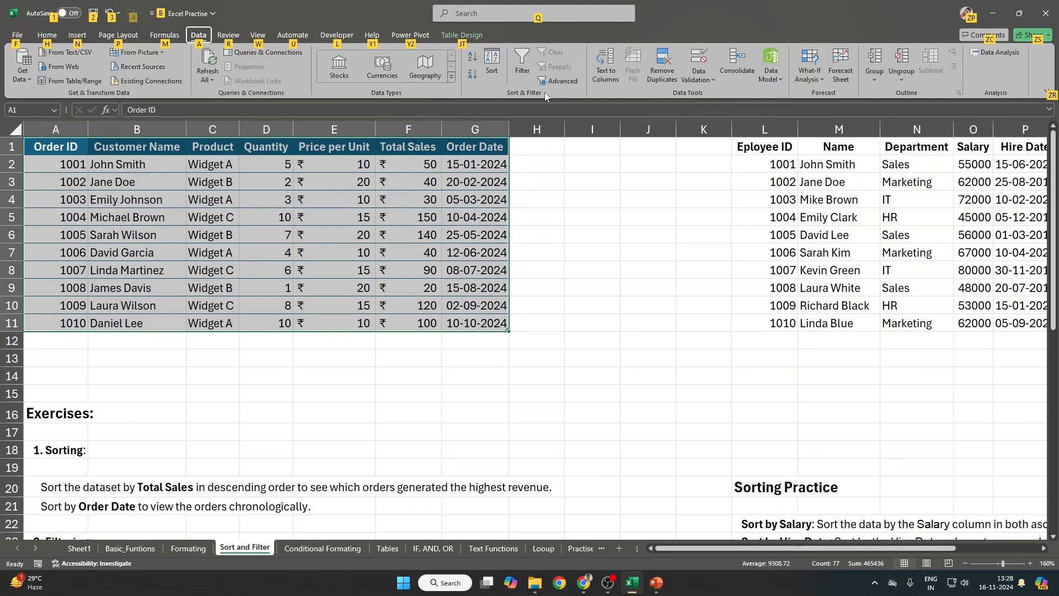
{"action": "key", "text": "a"}
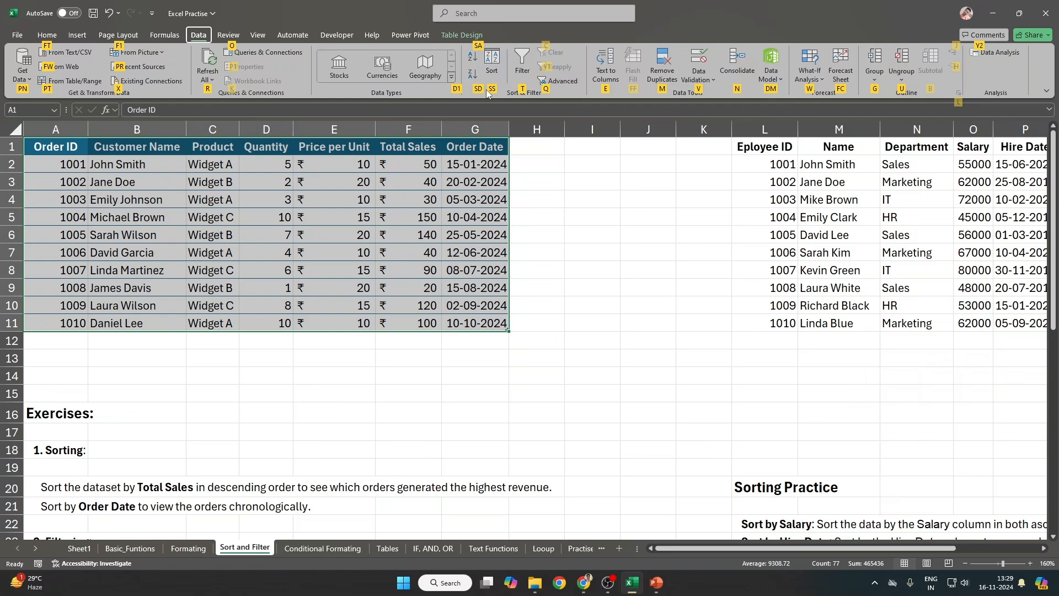
{"action": "key", "text": "s"}
{"action": "key", "text": "s"}
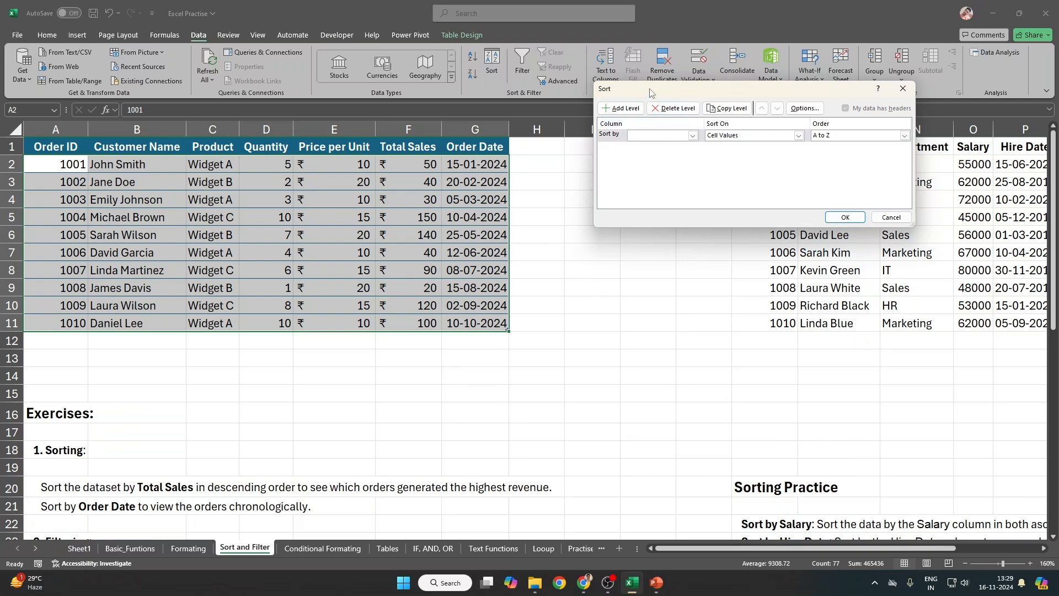
{"action": "left_click_drag", "start_coordinate": [652, 94], "coordinate": [511, 115]}
{"action": "left_click", "coordinate": [750, 238]}
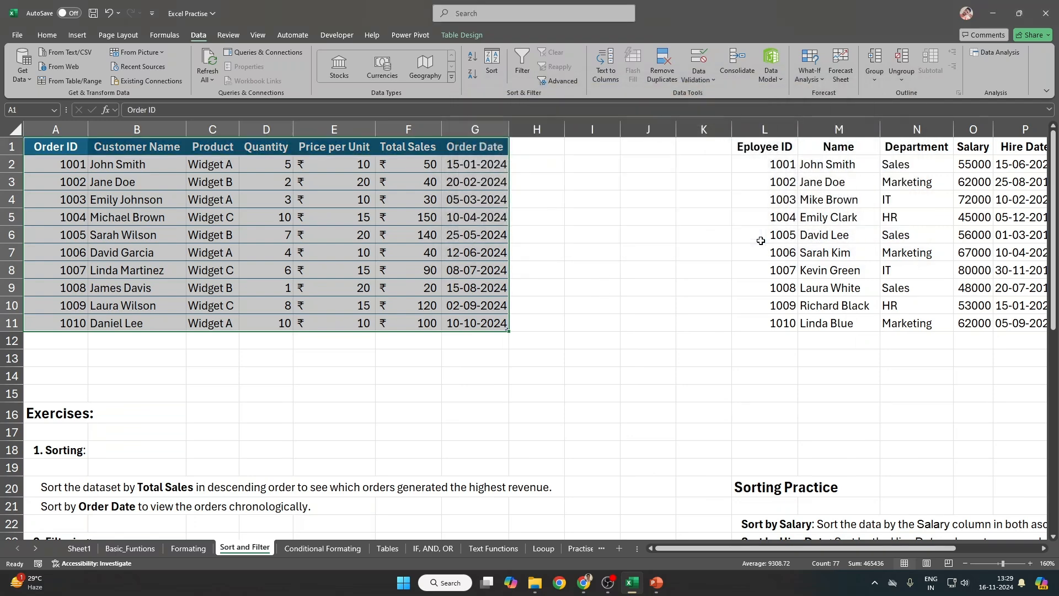
Step: Select the data rows A2:G11 without headers and reopen the Sort dialog via Alt+A, S
{"action": "left_click", "coordinate": [267, 207]}
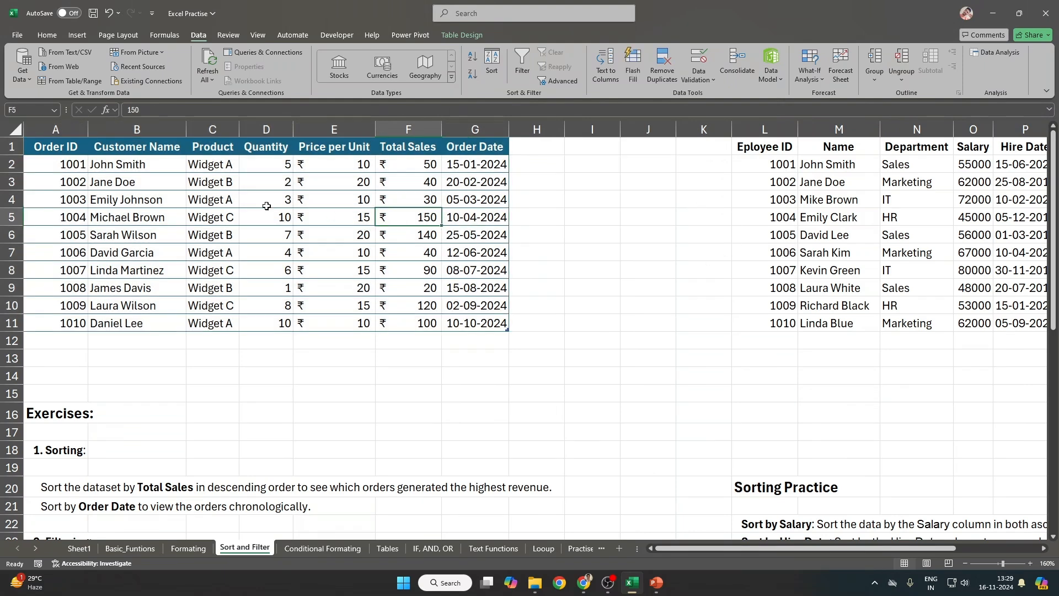
{"action": "left_click_drag", "start_coordinate": [55, 164], "coordinate": [485, 297]}
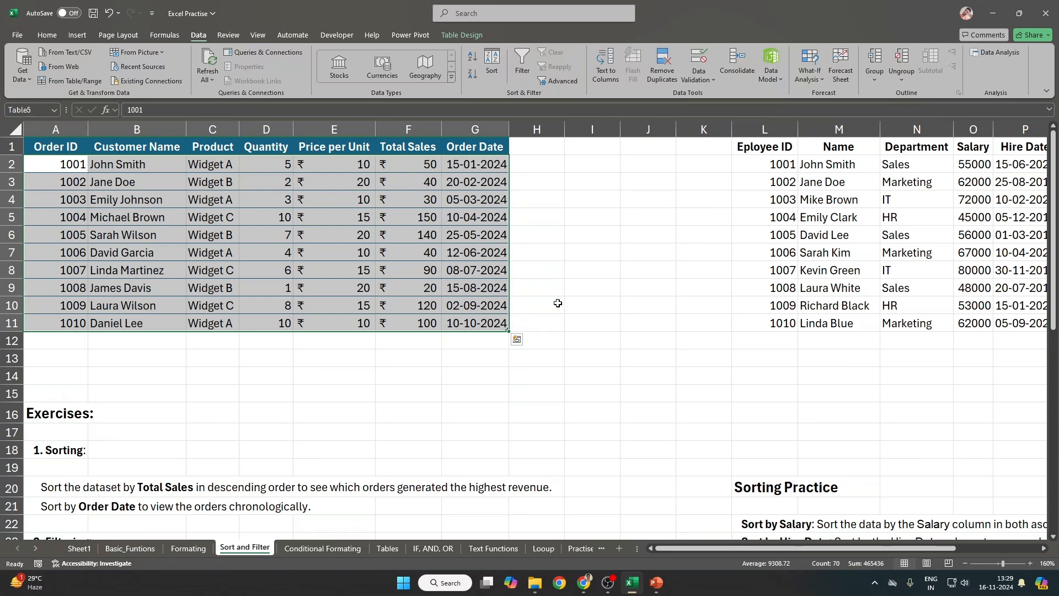
{"action": "left_click", "coordinate": [610, 213]}
{"action": "left_click", "coordinate": [489, 79]}
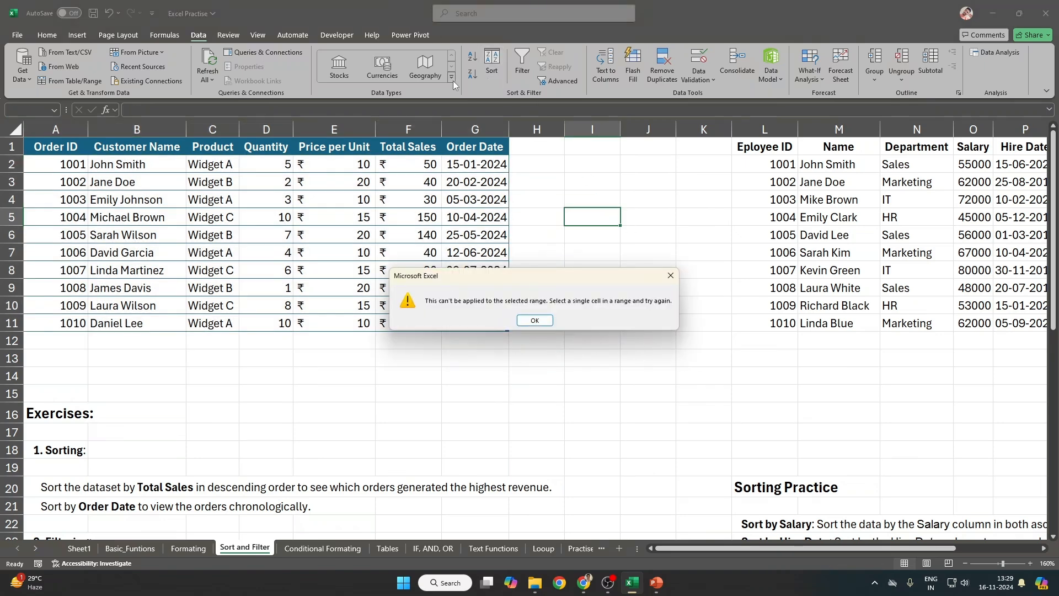
{"action": "left_click", "coordinate": [534, 320]}
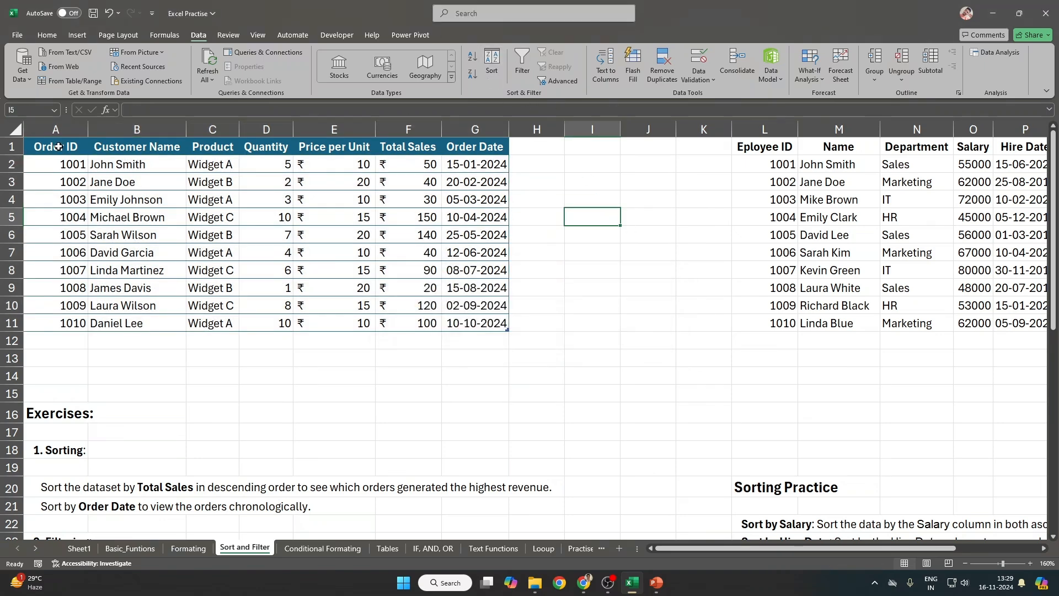
{"action": "left_click_drag", "start_coordinate": [55, 163], "coordinate": [474, 323]}
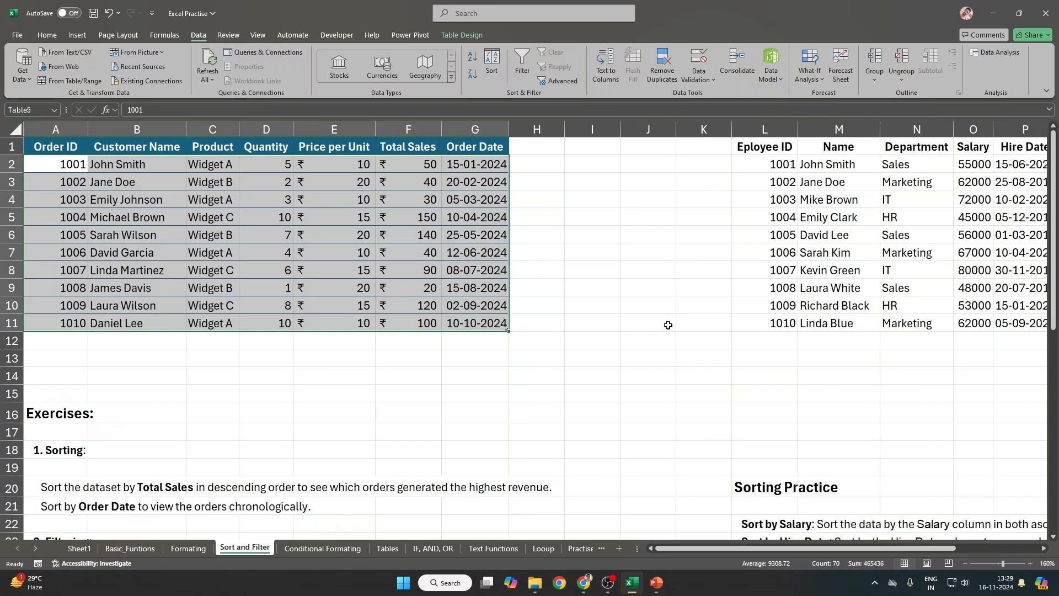
{"action": "key", "text": "alt+a"}
{"action": "key", "text": "s"}
{"action": "key", "text": "s"}
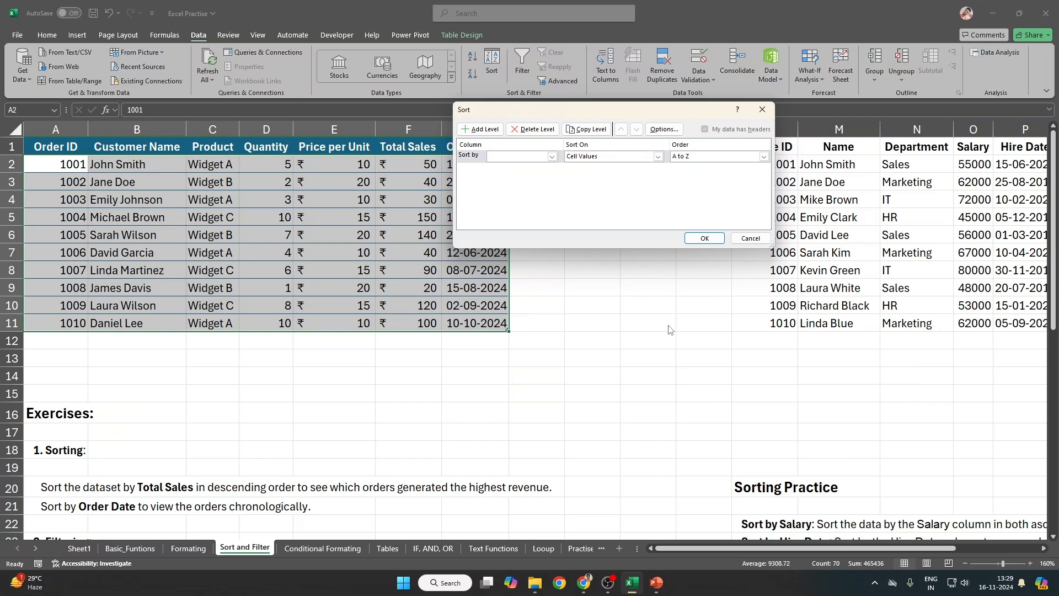
Step: Try Product as the Sort by column, then cancel the Sort dialog
{"action": "left_click_drag", "start_coordinate": [544, 109], "coordinate": [650, 100]}
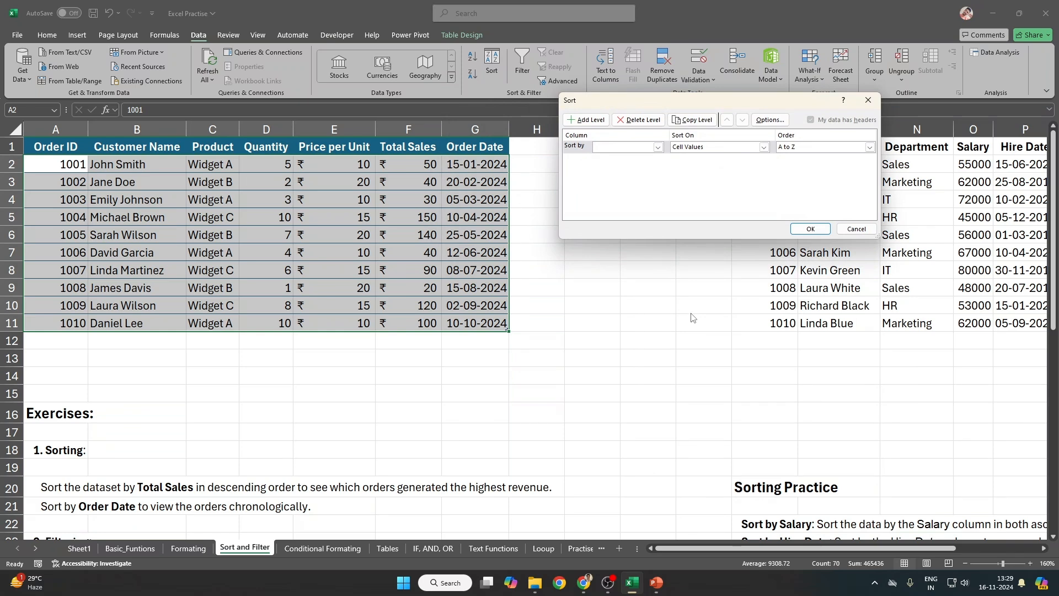
{"action": "left_click", "coordinate": [657, 146]}
{"action": "left_click", "coordinate": [606, 172]}
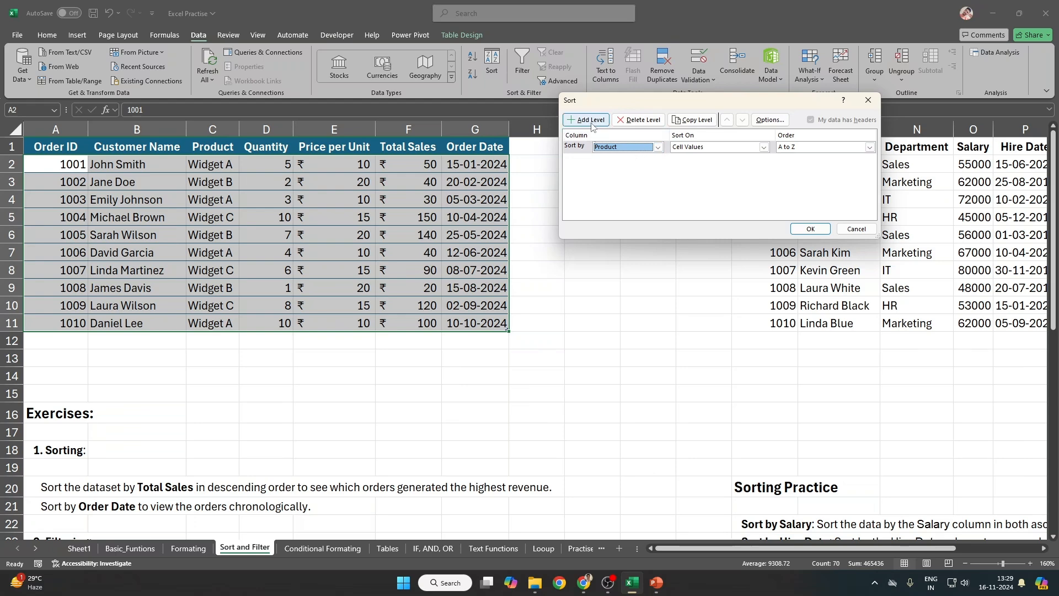
{"action": "left_click", "coordinate": [857, 229]}
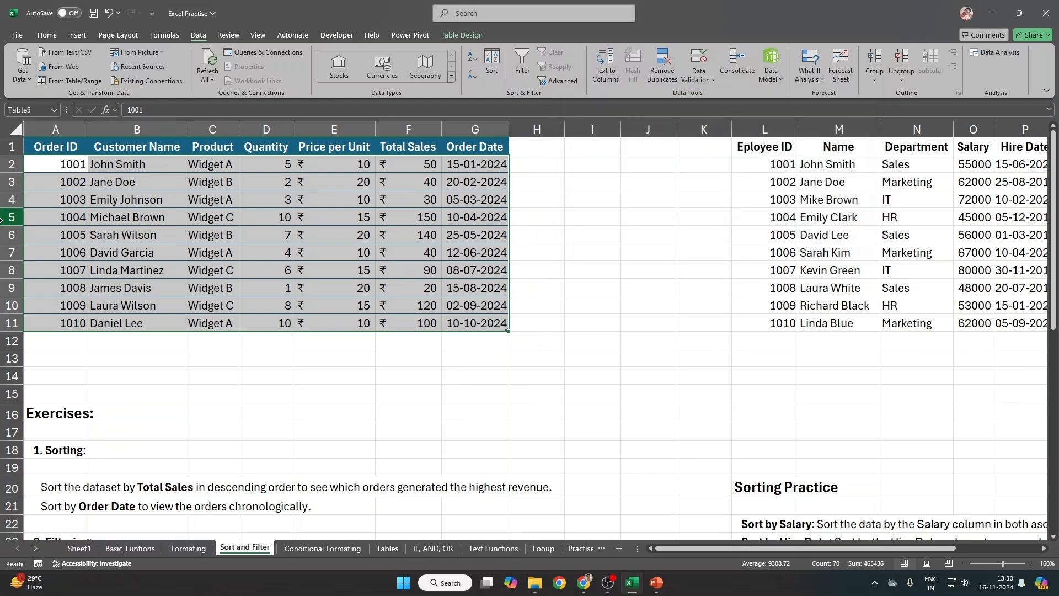
Step: Select the whole order table A1:G11 with headers and reopen Sort's column list
{"action": "left_click", "coordinate": [49, 148]}
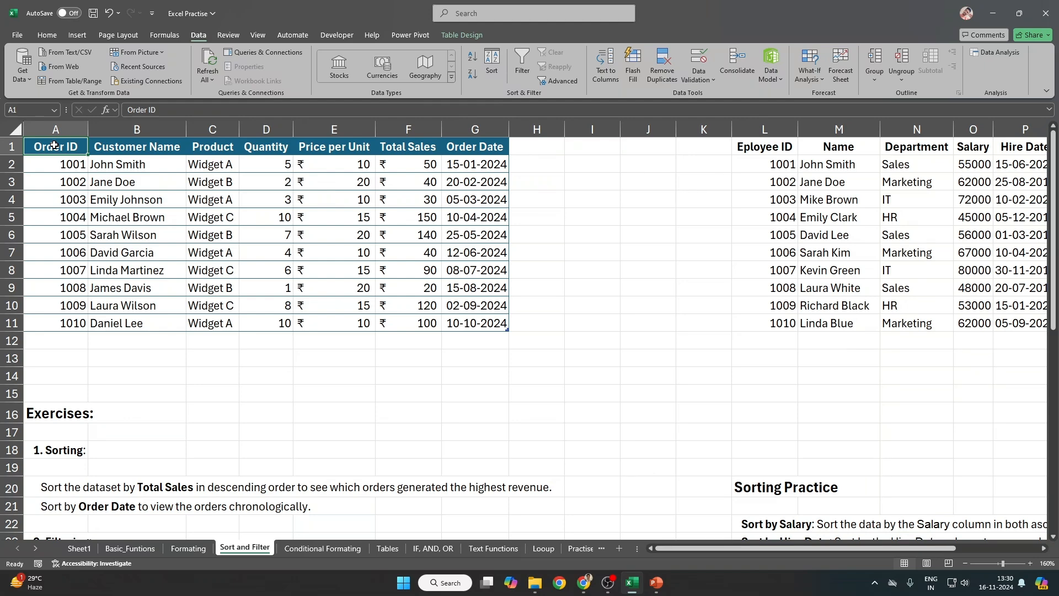
{"action": "left_click", "coordinate": [103, 215]}
{"action": "left_click_drag", "start_coordinate": [51, 145], "coordinate": [478, 322]}
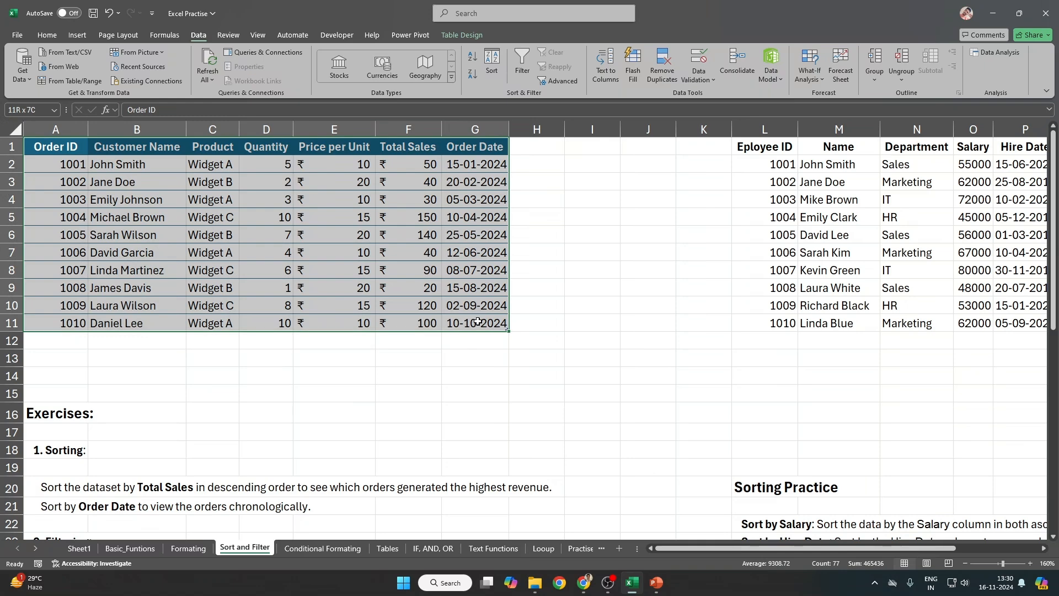
{"action": "left_click", "coordinate": [213, 167]}
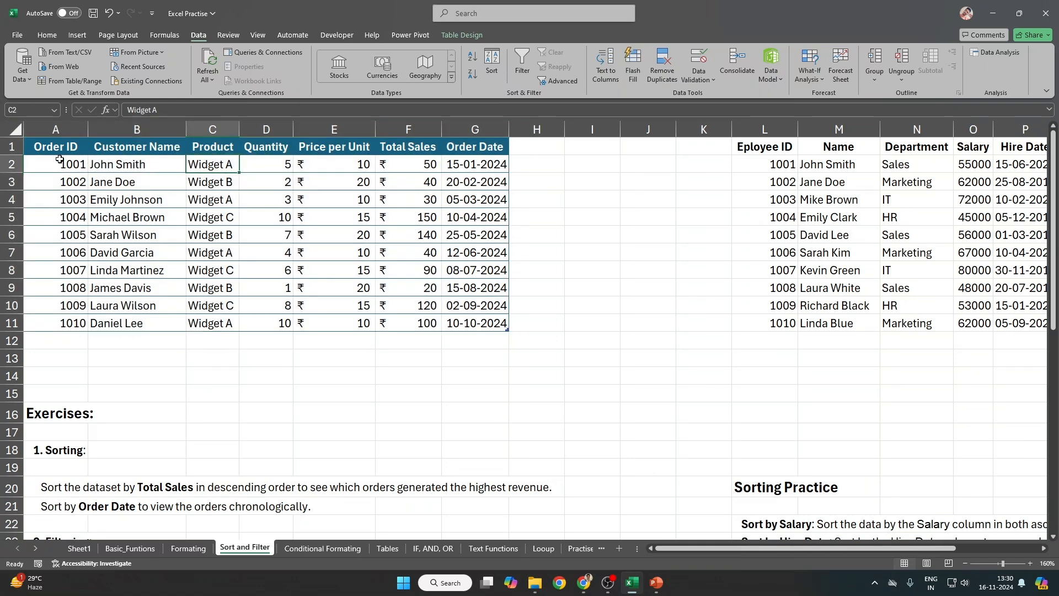
{"action": "left_click", "coordinate": [280, 167]}
{"action": "left_click", "coordinate": [417, 167]}
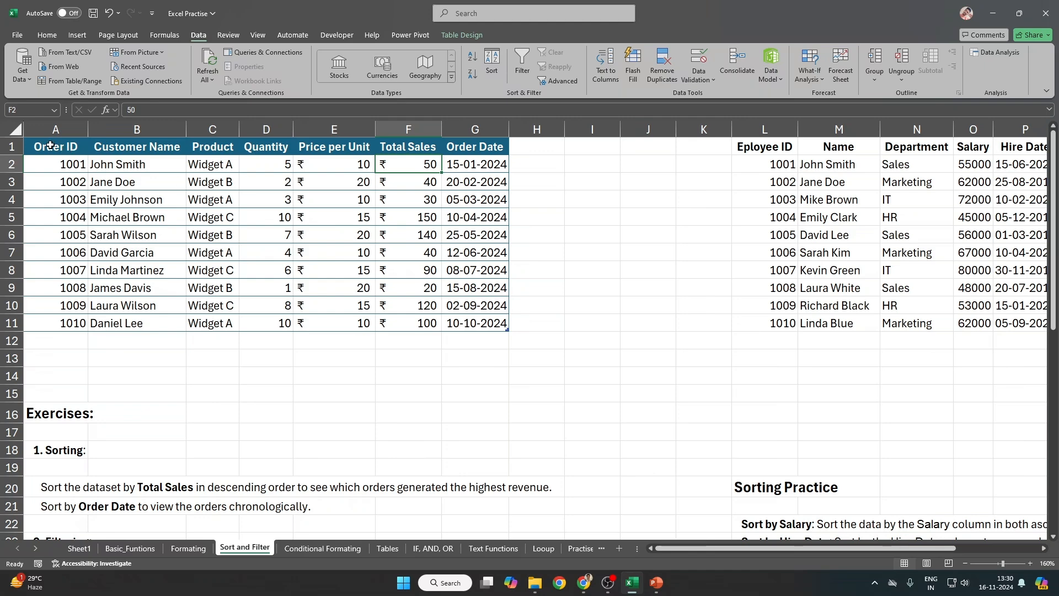
{"action": "left_click_drag", "start_coordinate": [58, 148], "coordinate": [491, 318]}
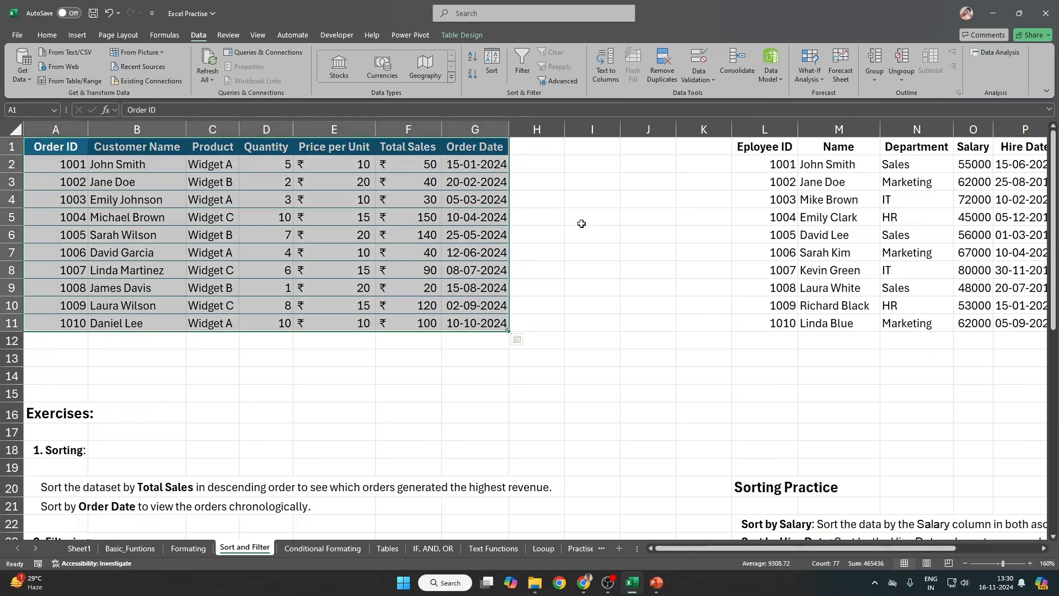
{"action": "left_click", "coordinate": [492, 61]}
{"action": "left_click", "coordinate": [611, 147]}
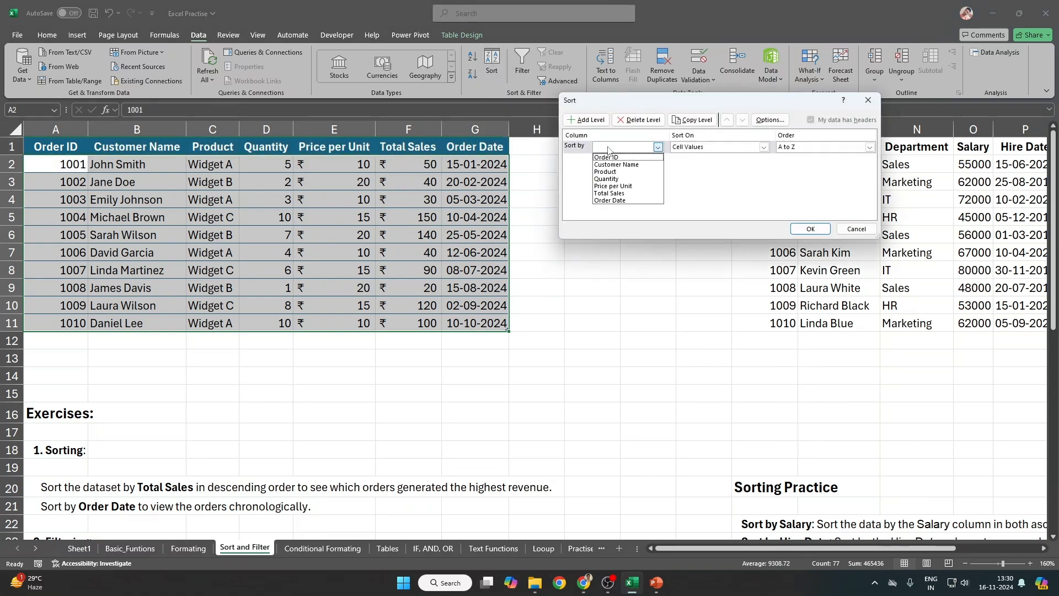
Step: Sort the table by Product, A to Z, dismissing the Custom Lists dialog
{"action": "left_click", "coordinate": [633, 172]}
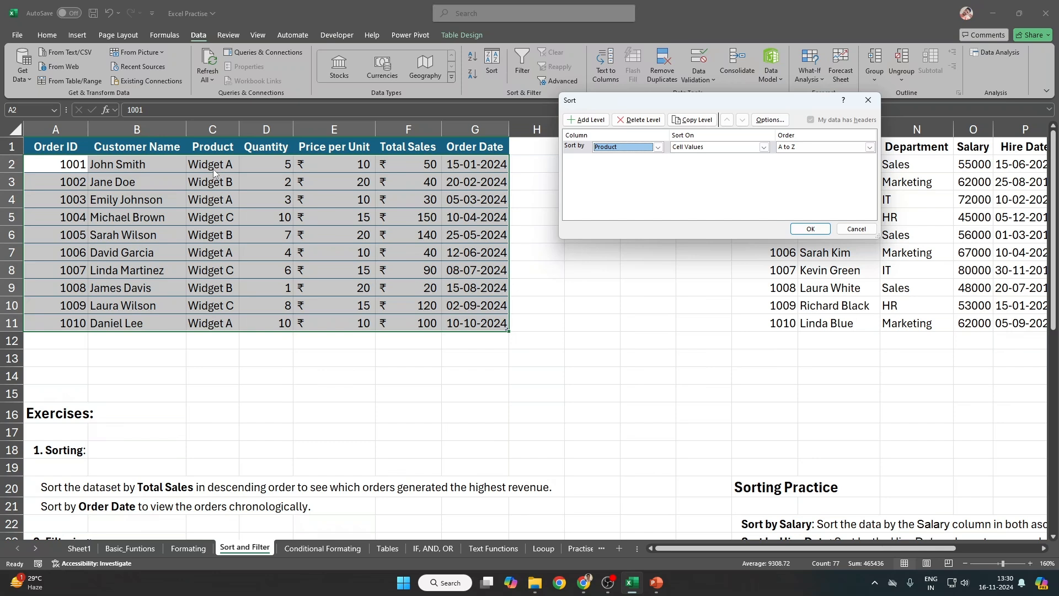
{"action": "left_click", "coordinate": [823, 148]}
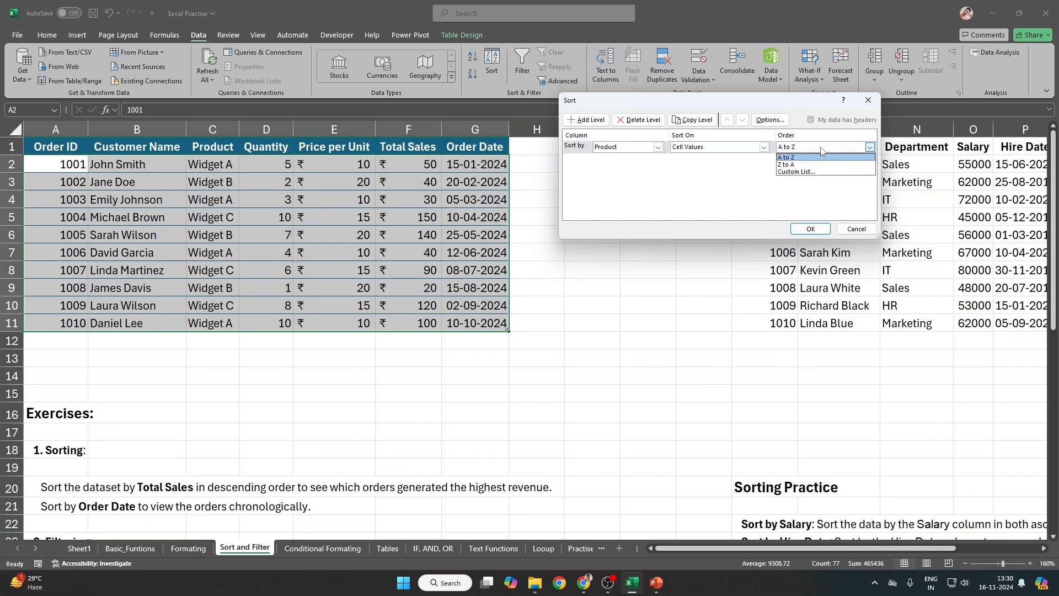
{"action": "left_click", "coordinate": [799, 172]}
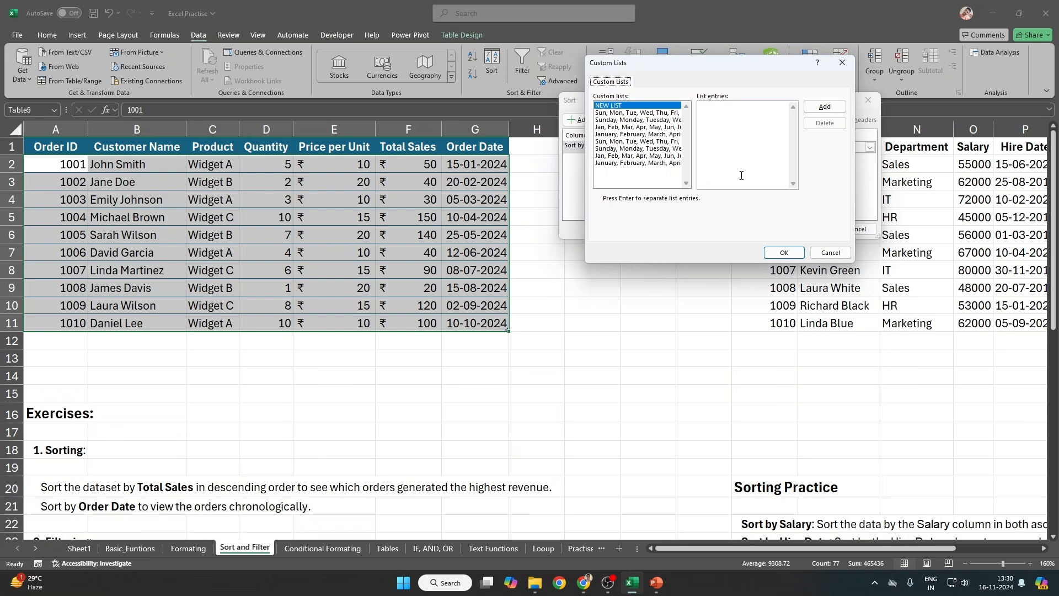
{"action": "key", "text": "Escape"}
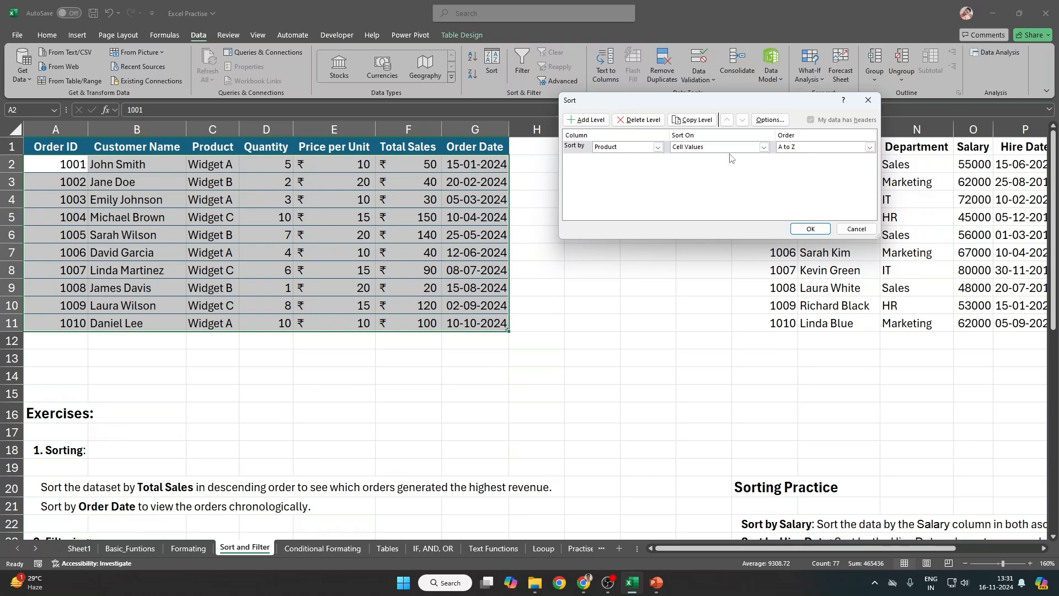
{"action": "left_click", "coordinate": [814, 232]}
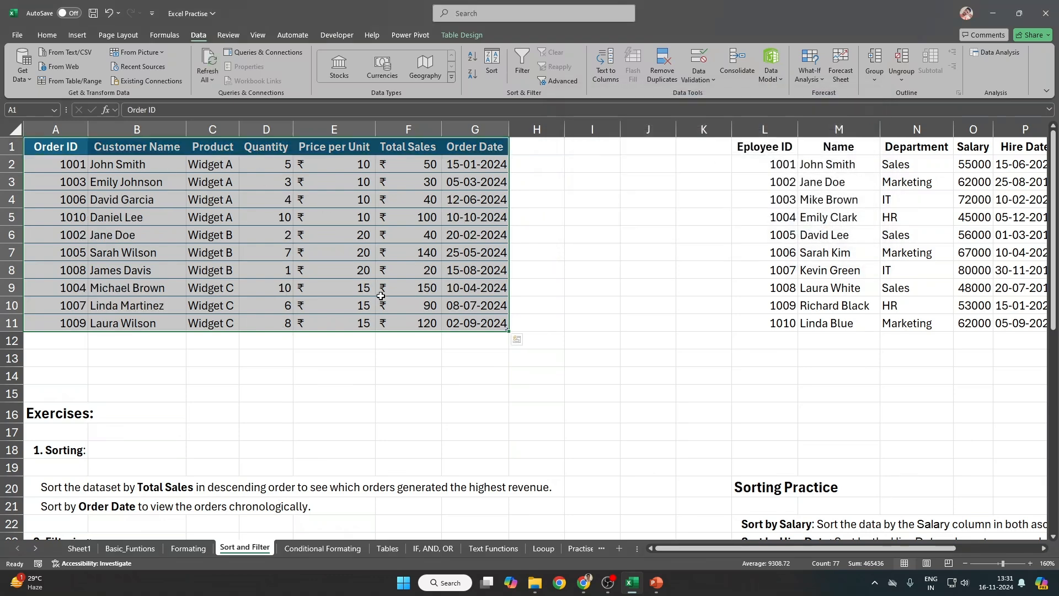
Step: Check the Widget A, B and C row groups, then reselect A1:G11 and reopen Sort
{"action": "left_click_drag", "start_coordinate": [48, 163], "coordinate": [496, 217]}
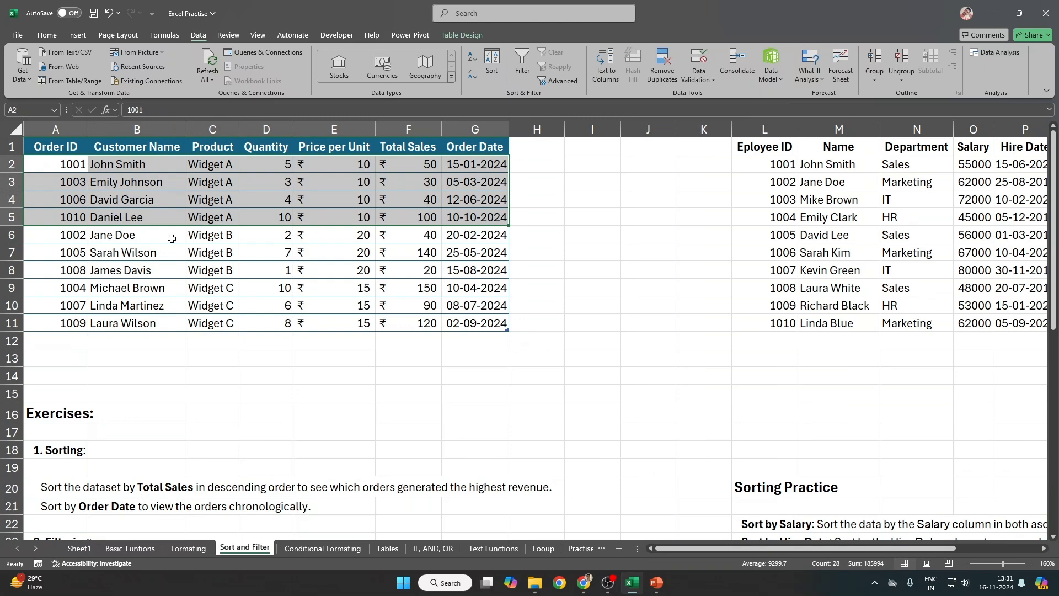
{"action": "left_click_drag", "start_coordinate": [207, 236], "coordinate": [210, 271]}
{"action": "left_click_drag", "start_coordinate": [43, 235], "coordinate": [505, 274]}
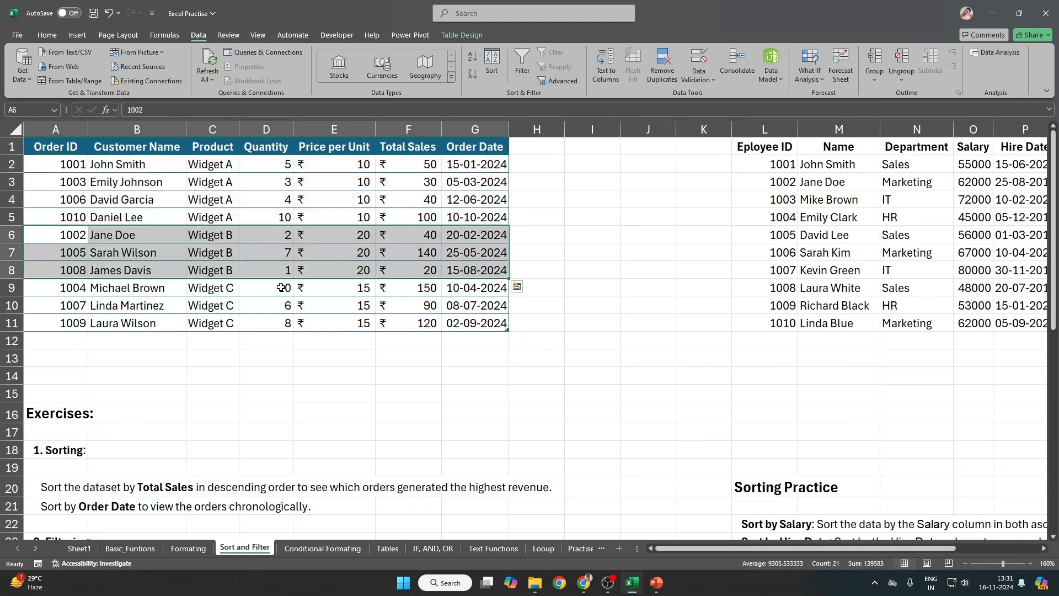
{"action": "left_click_drag", "start_coordinate": [44, 287], "coordinate": [495, 320]}
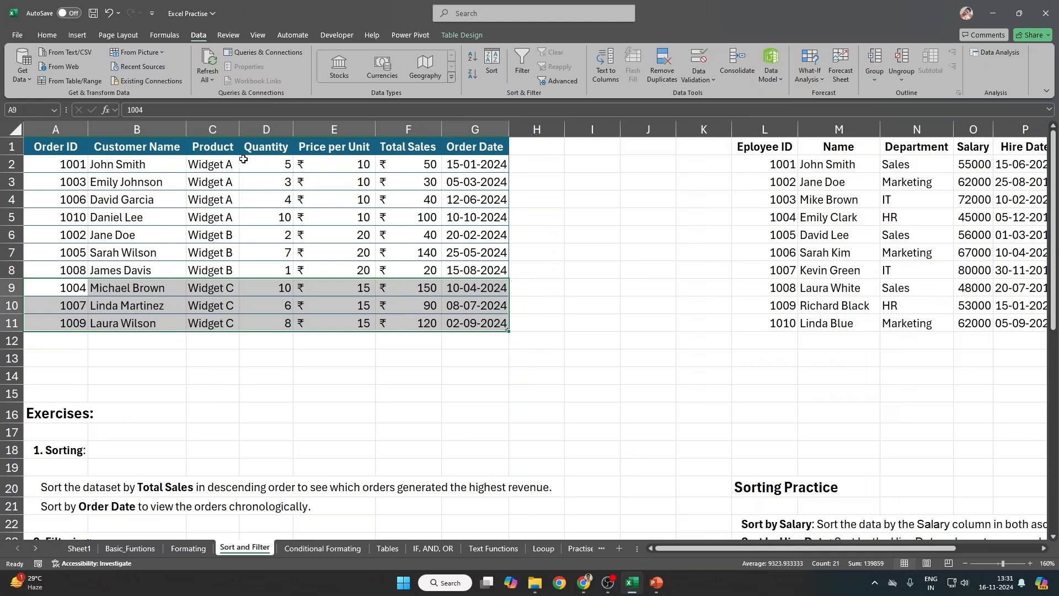
{"action": "left_click_drag", "start_coordinate": [199, 160], "coordinate": [488, 216]}
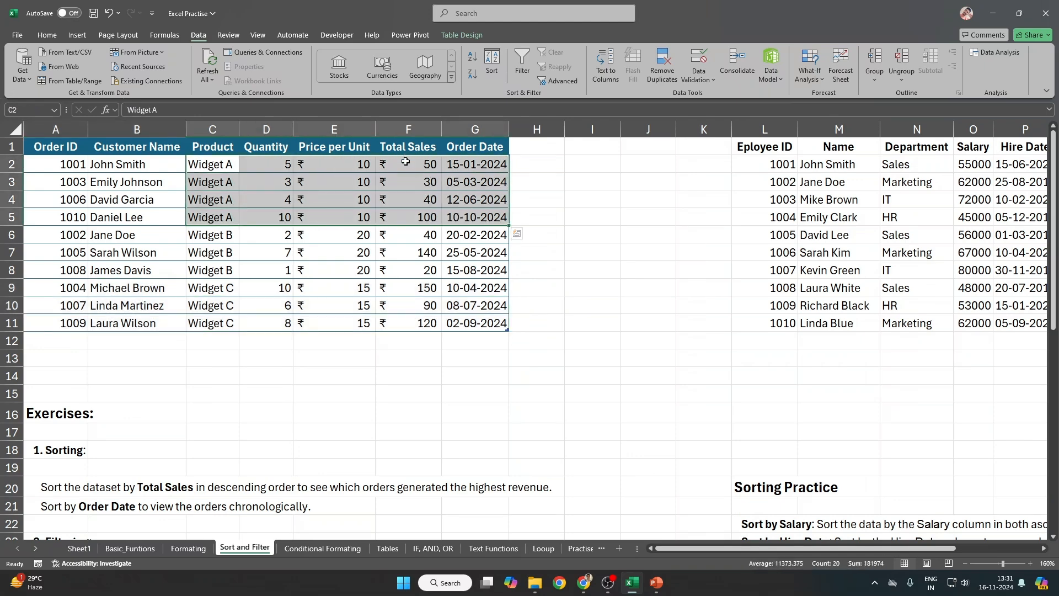
{"action": "left_click_drag", "start_coordinate": [40, 149], "coordinate": [493, 217]}
{"action": "left_click_drag", "start_coordinate": [427, 164], "coordinate": [425, 207]}
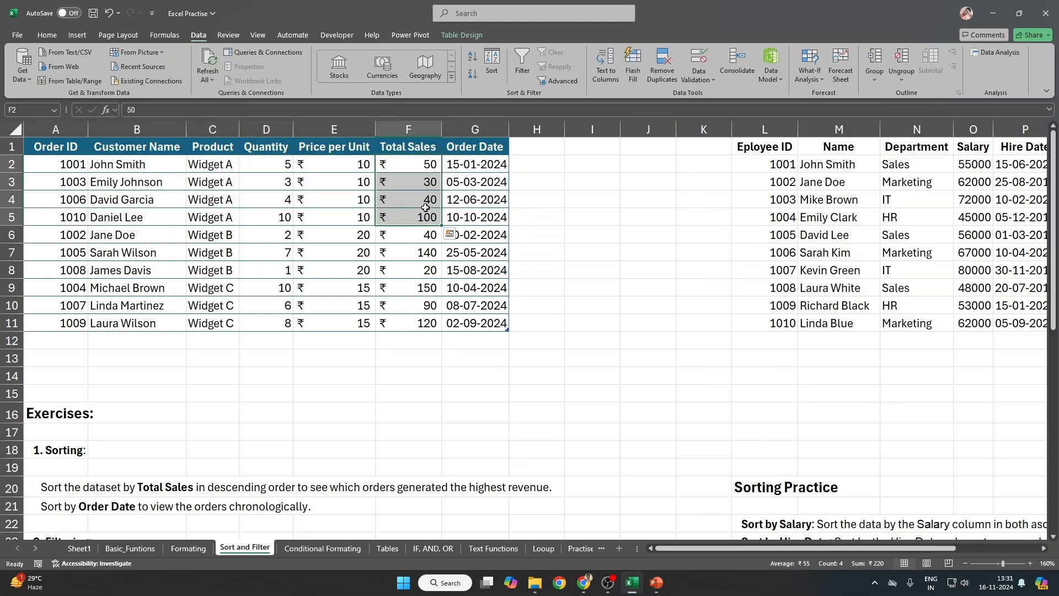
{"action": "left_click_drag", "start_coordinate": [51, 146], "coordinate": [477, 322]}
{"action": "left_click", "coordinate": [491, 61]}
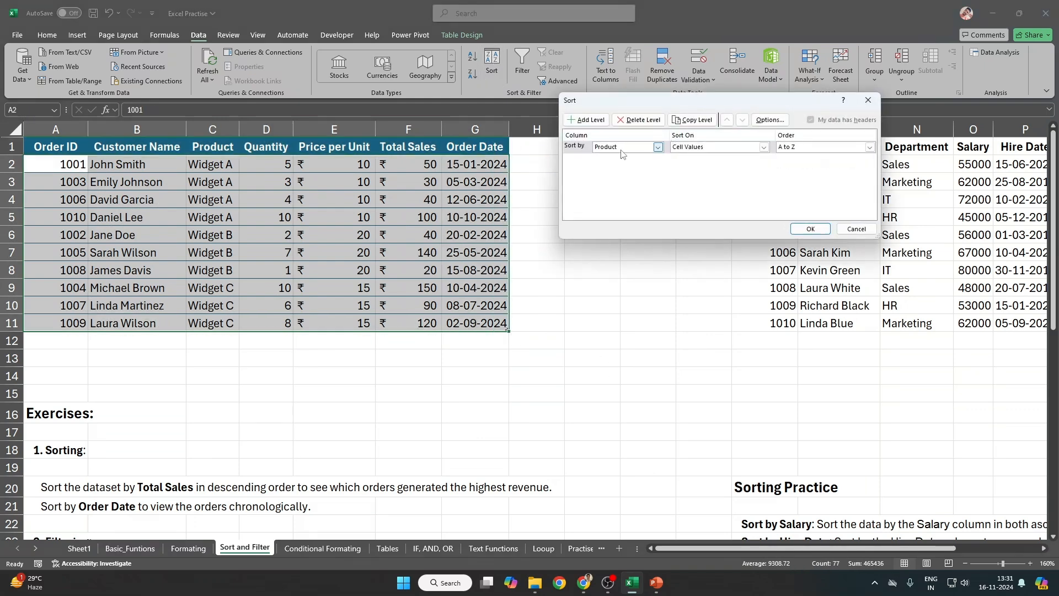
Step: Add a second sort level on Total Sales, currently set to Smallest to Largest
{"action": "left_click_drag", "start_coordinate": [639, 105], "coordinate": [596, 172]}
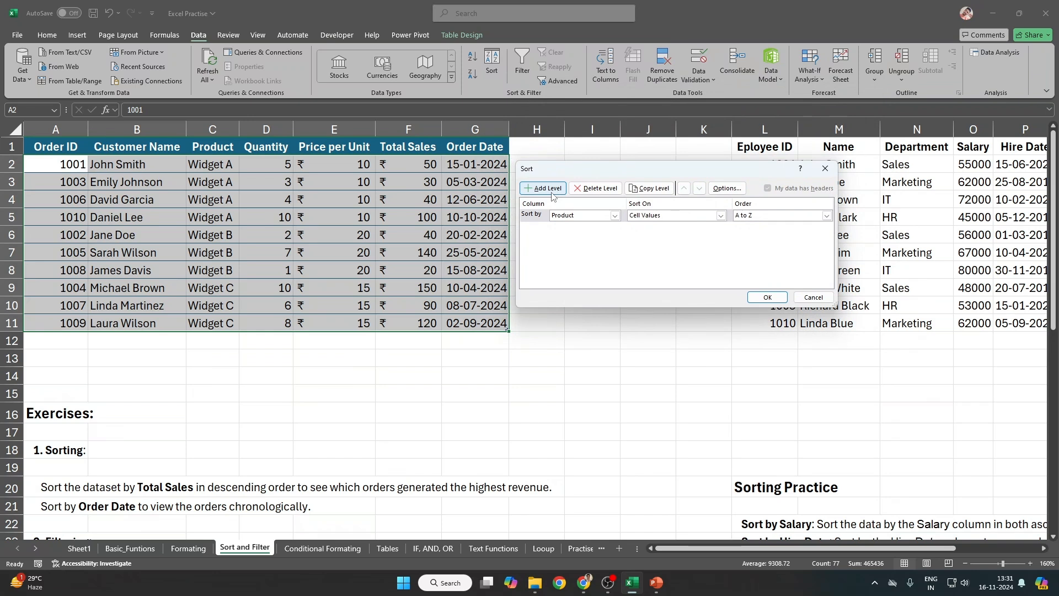
{"action": "left_click", "coordinate": [551, 192]}
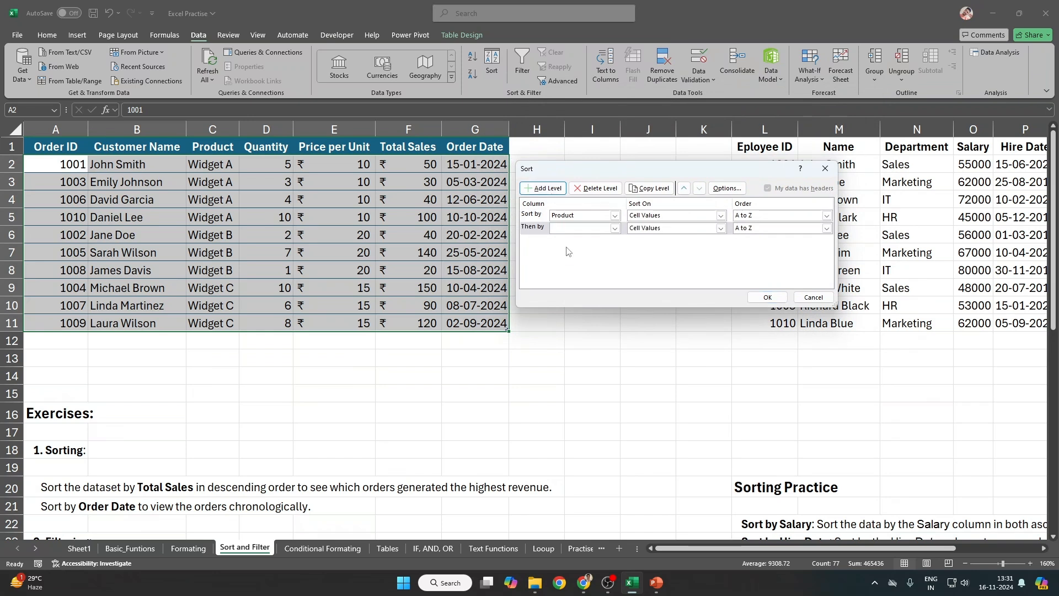
{"action": "left_click", "coordinate": [602, 229]}
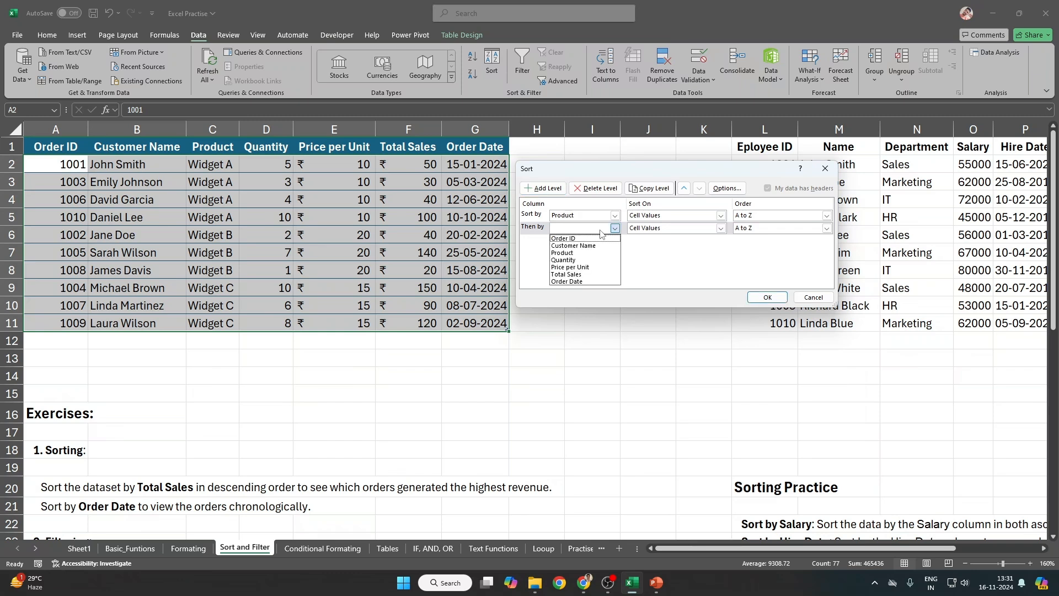
{"action": "left_click", "coordinate": [589, 274]}
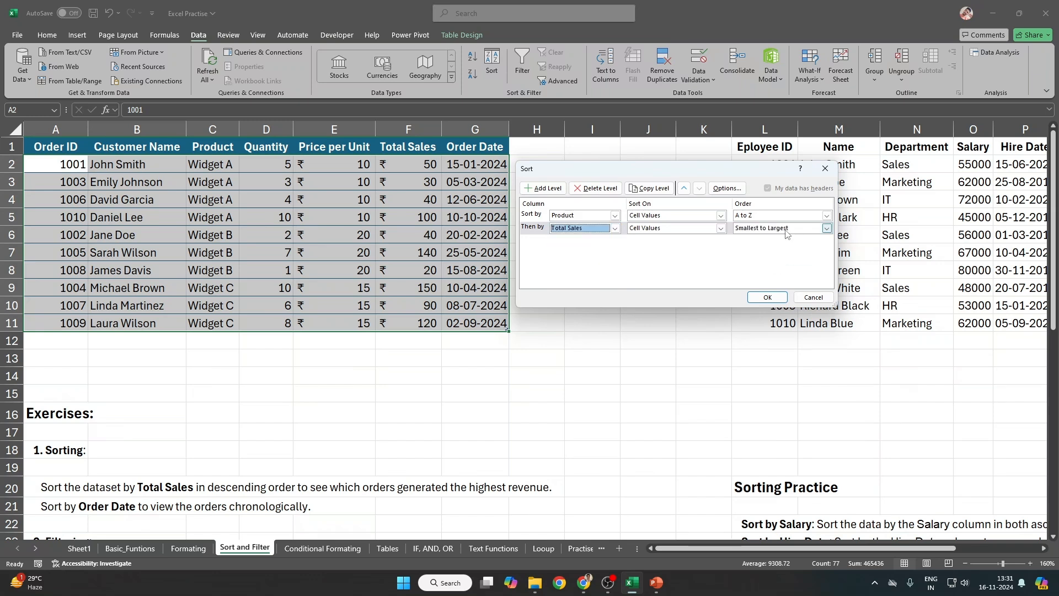
{"action": "left_click", "coordinate": [786, 231]}
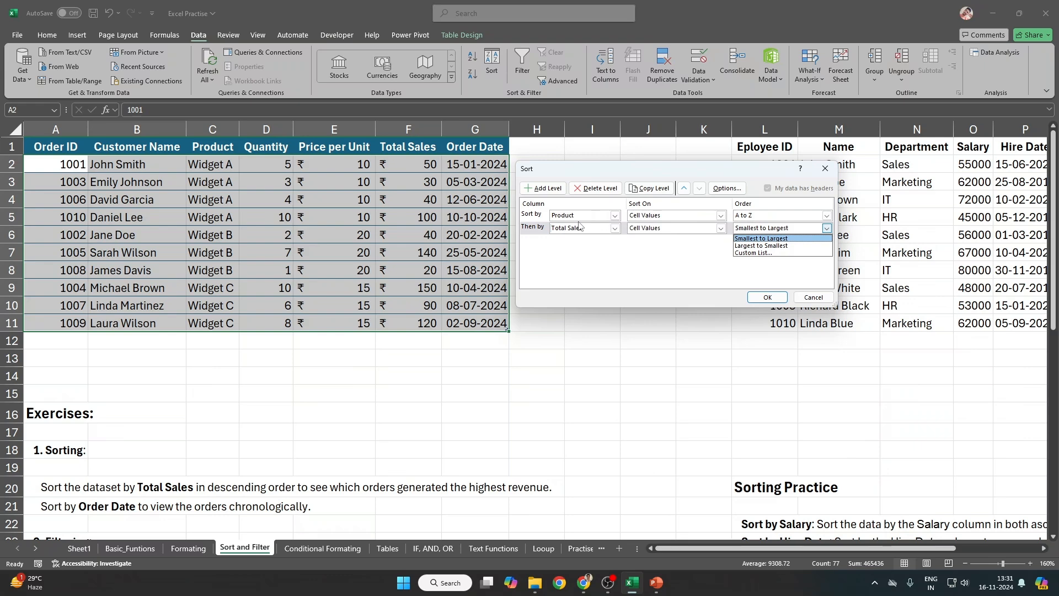
Step: Capture a screenshot of the Sort dialog and close it without sorting
{"action": "key", "text": "super+shift+s"}
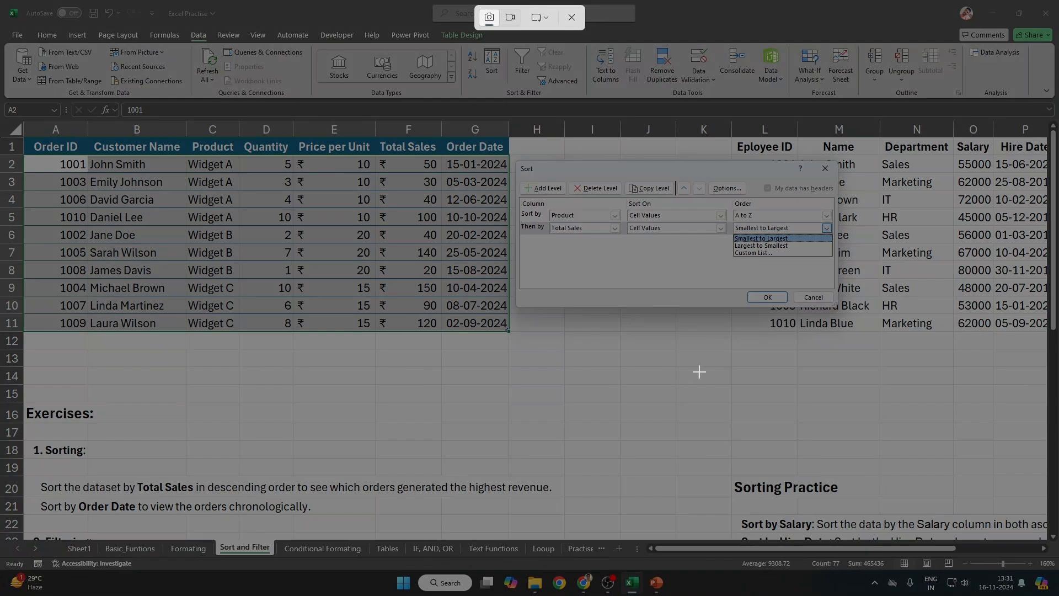
{"action": "left_click_drag", "start_coordinate": [517, 161], "coordinate": [840, 306]}
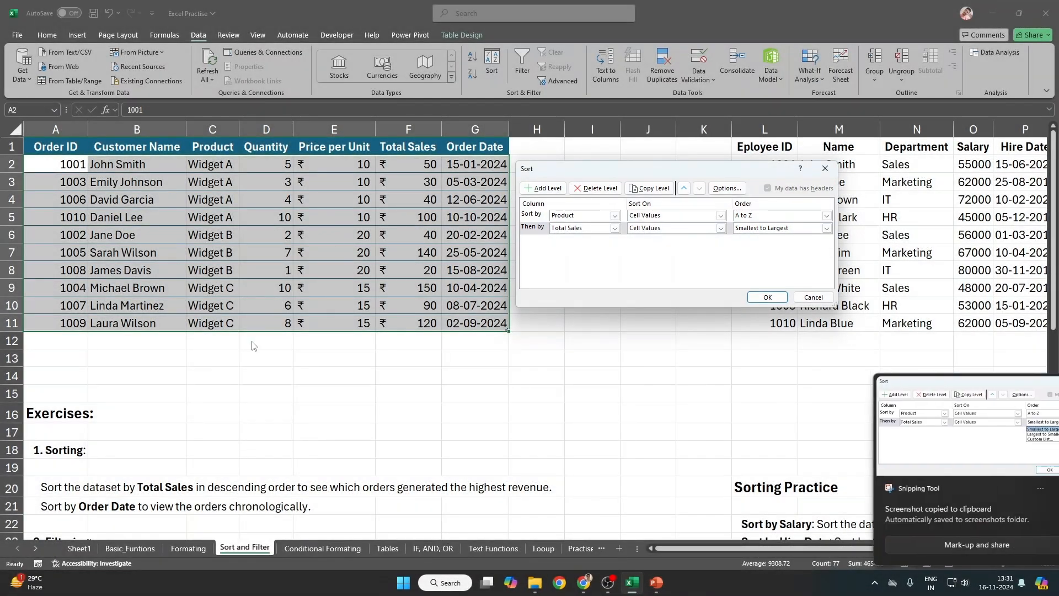
{"action": "left_click", "coordinate": [768, 297]}
Step: Paste the screenshot onto the sheet, resize and reposition it, then delete it
{"action": "key", "text": "ctrl+v"}
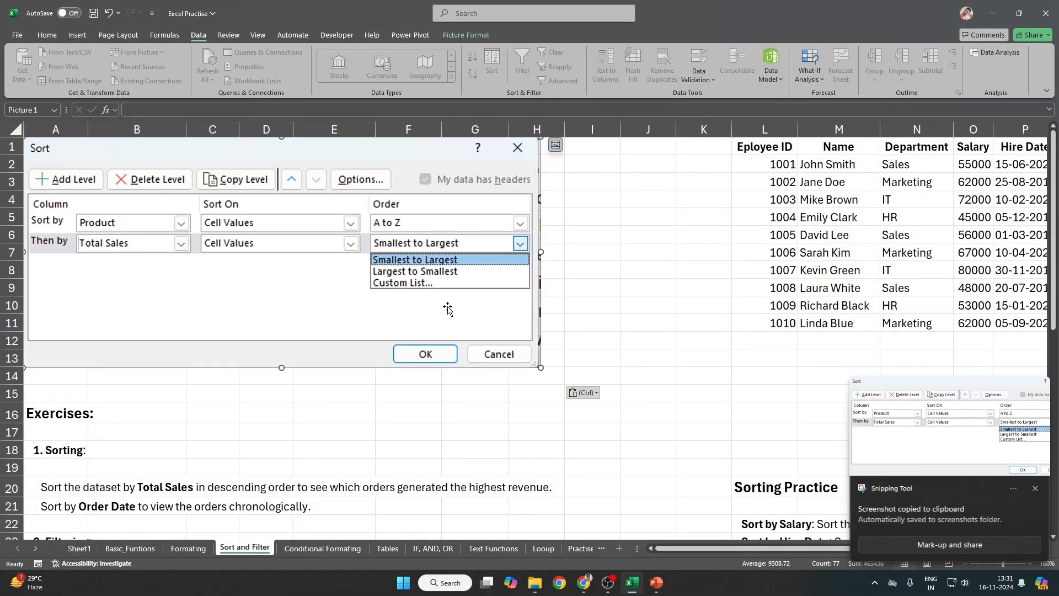
{"action": "left_click_drag", "start_coordinate": [548, 369], "coordinate": [778, 476]}
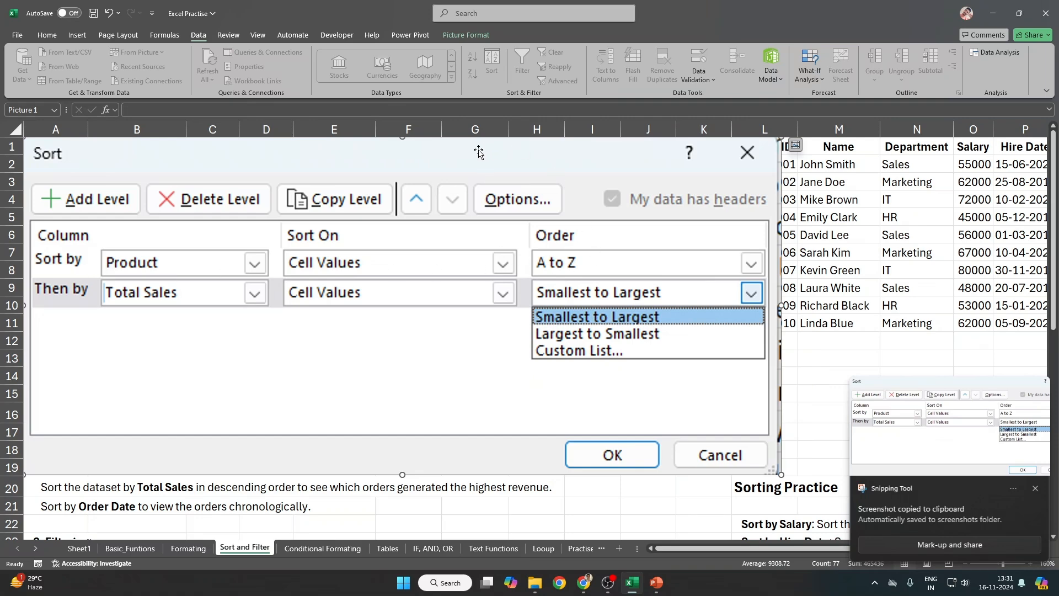
{"action": "left_click_drag", "start_coordinate": [609, 266], "coordinate": [776, 490]}
{"action": "left_click_drag", "start_coordinate": [211, 164], "coordinate": [212, 322]}
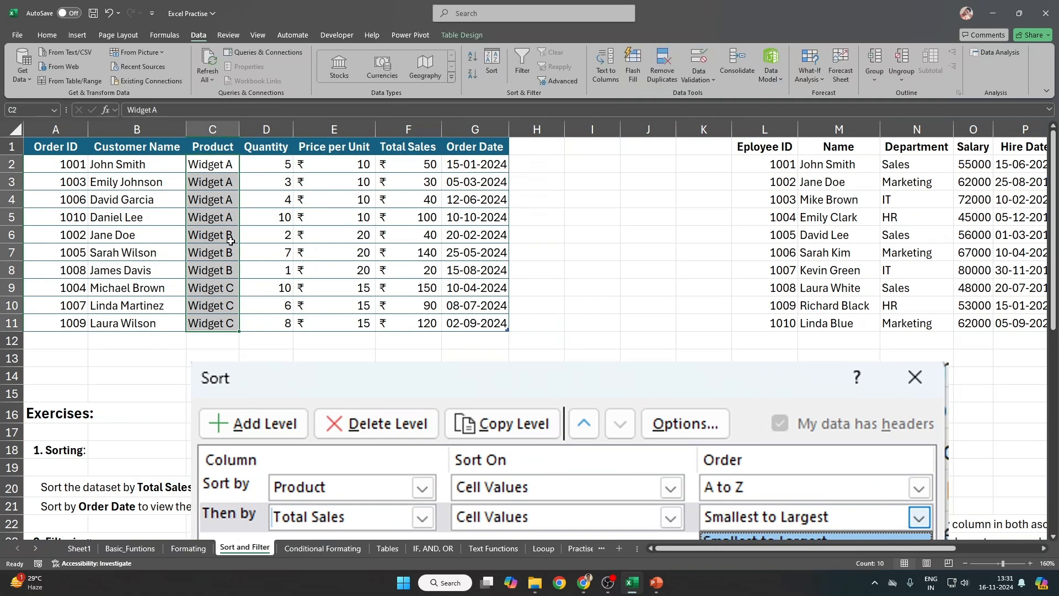
{"action": "left_click", "coordinate": [221, 147]}
{"action": "left_click_drag", "start_coordinate": [624, 400], "coordinate": [486, 185]}
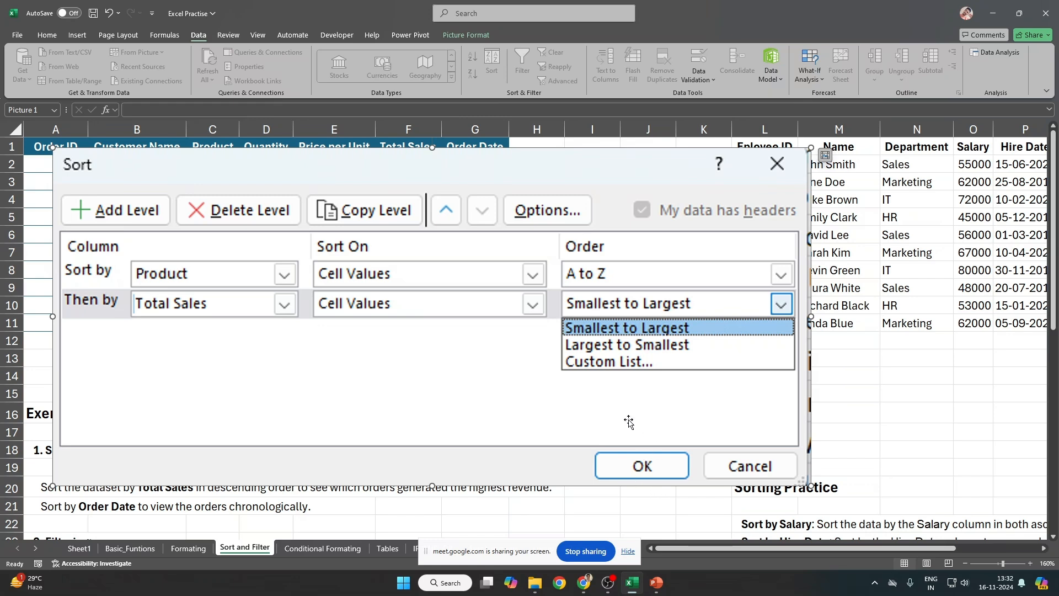
{"action": "left_click_drag", "start_coordinate": [101, 162], "coordinate": [224, 155]}
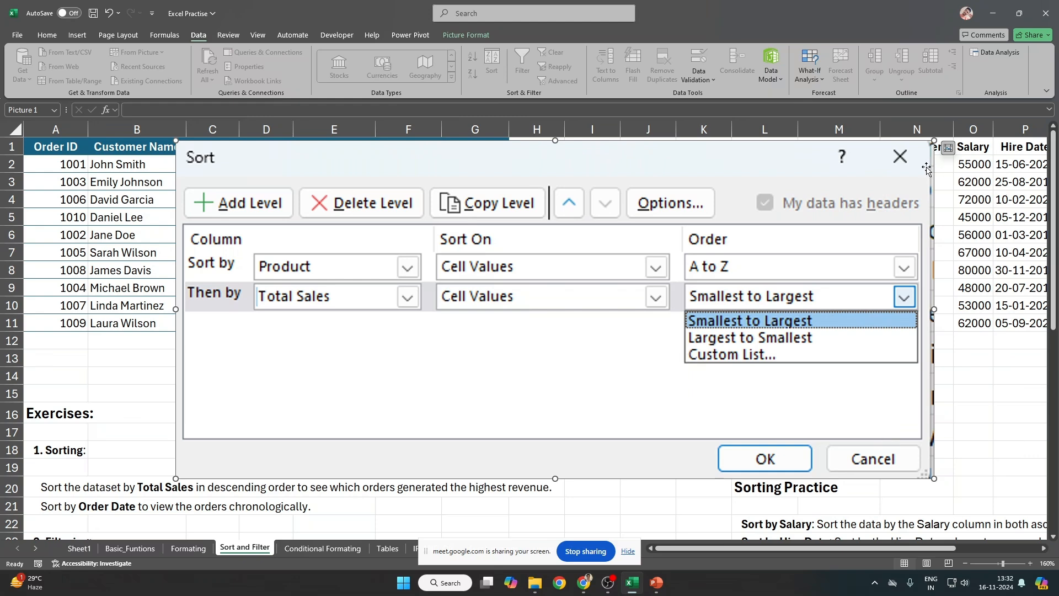
{"action": "key", "text": "Delete"}
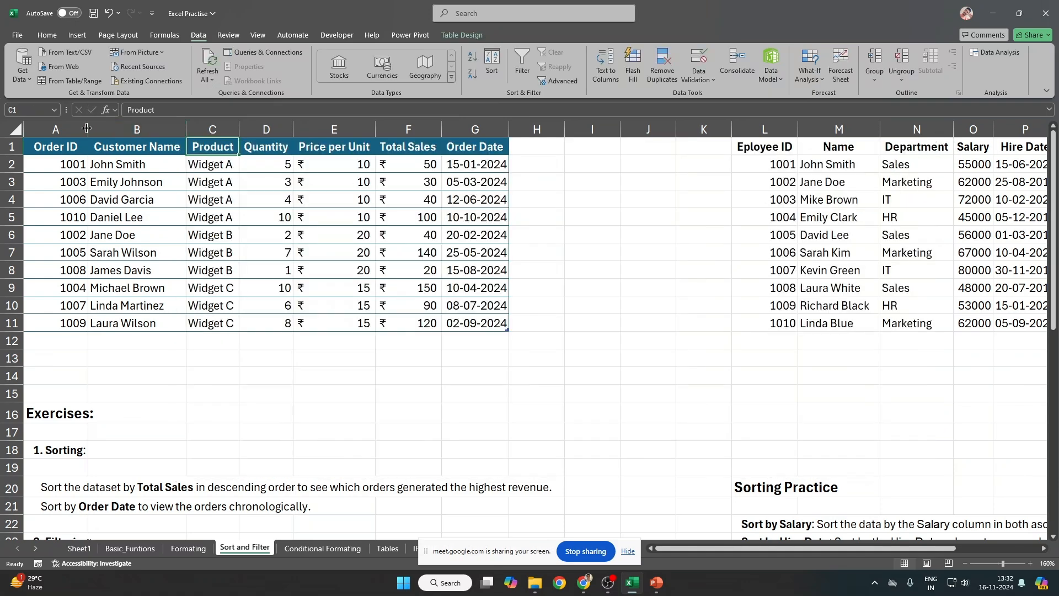
Step: Add a Total Sales Largest to Smallest level after Product A to Z and apply the sort
{"action": "left_click", "coordinate": [61, 146]}
{"action": "left_click", "coordinate": [470, 324]}
{"action": "left_click", "coordinate": [492, 64]}
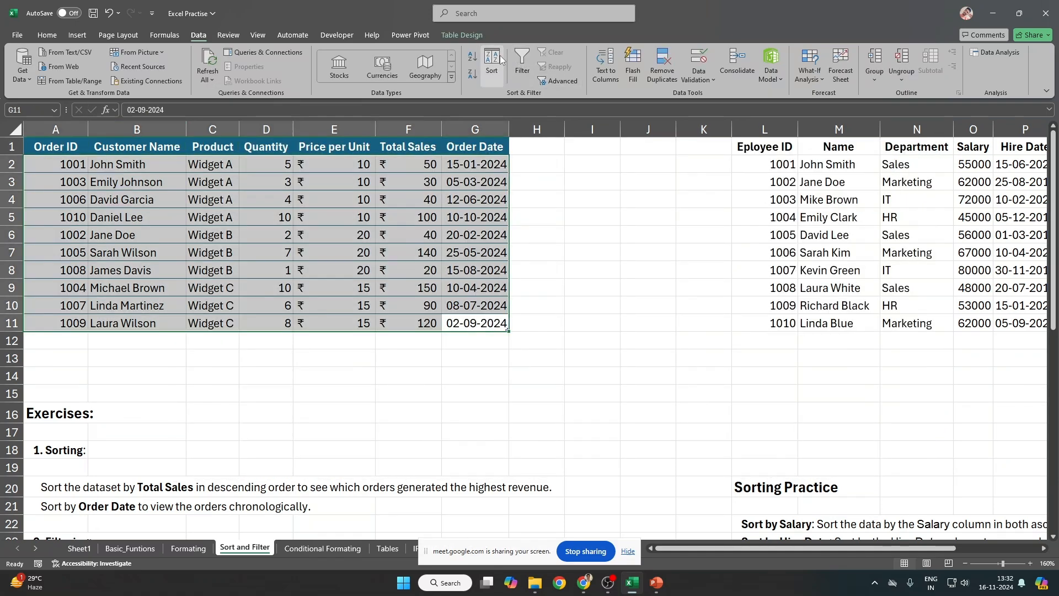
{"action": "left_click", "coordinate": [551, 188]}
{"action": "left_click", "coordinate": [615, 228]}
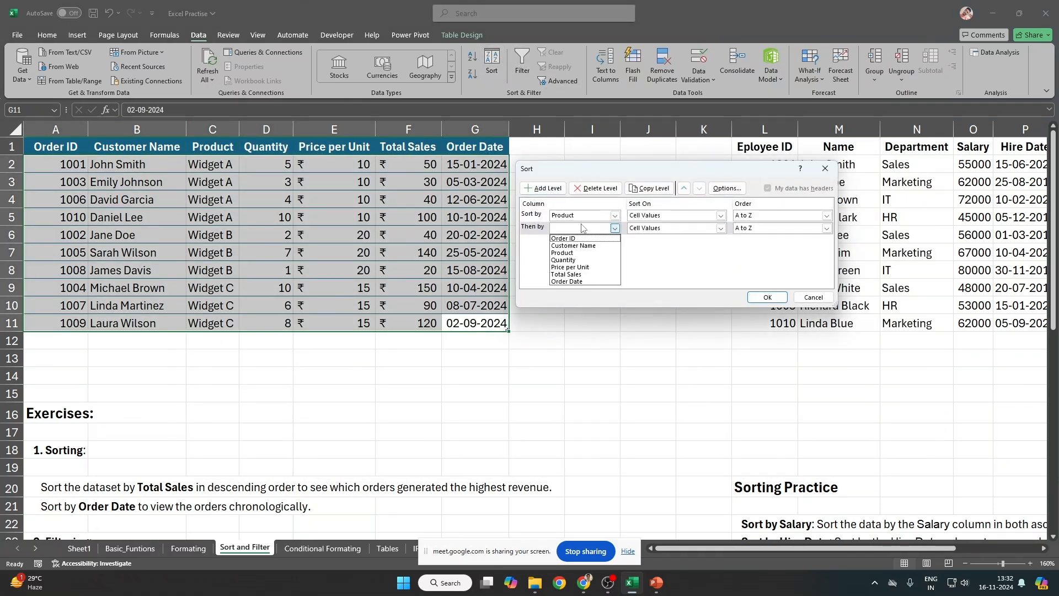
{"action": "left_click", "coordinate": [585, 274]}
{"action": "left_click", "coordinate": [751, 229]}
{"action": "left_click", "coordinate": [750, 246]}
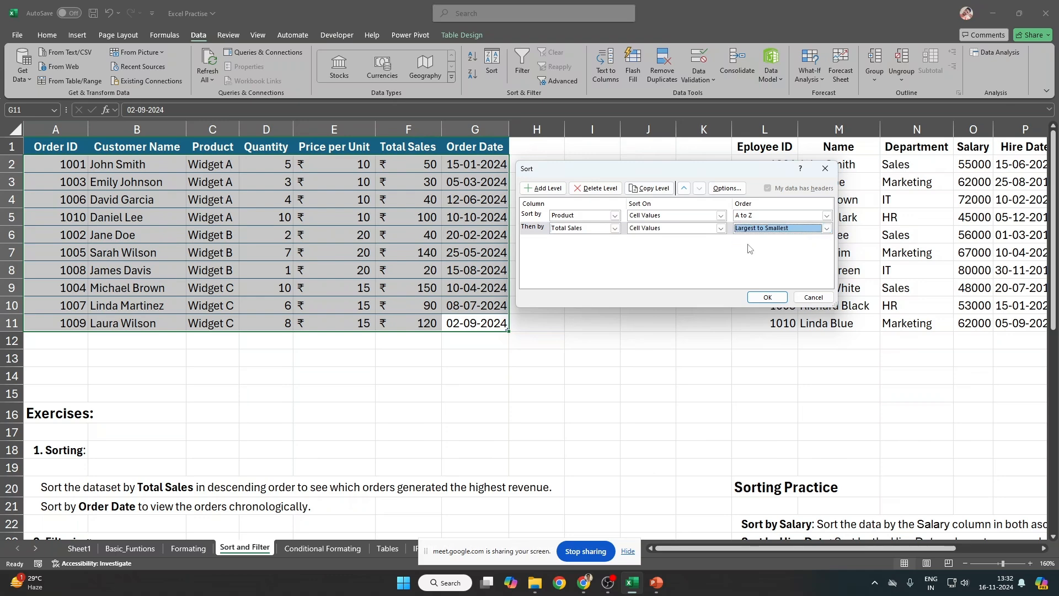
{"action": "key", "text": "Return"}
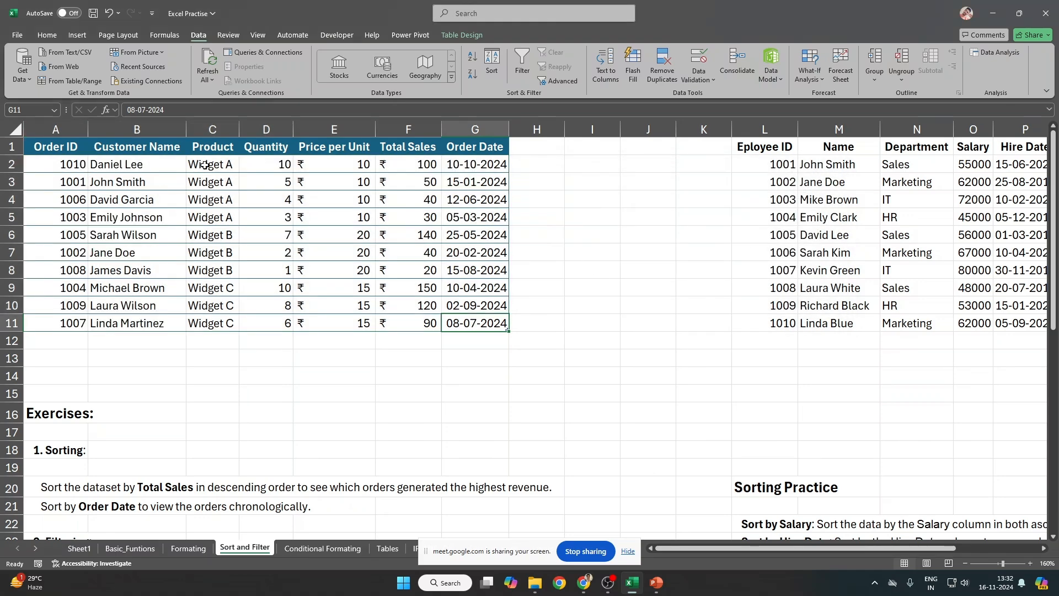
{"action": "left_click_drag", "start_coordinate": [201, 166], "coordinate": [205, 212]}
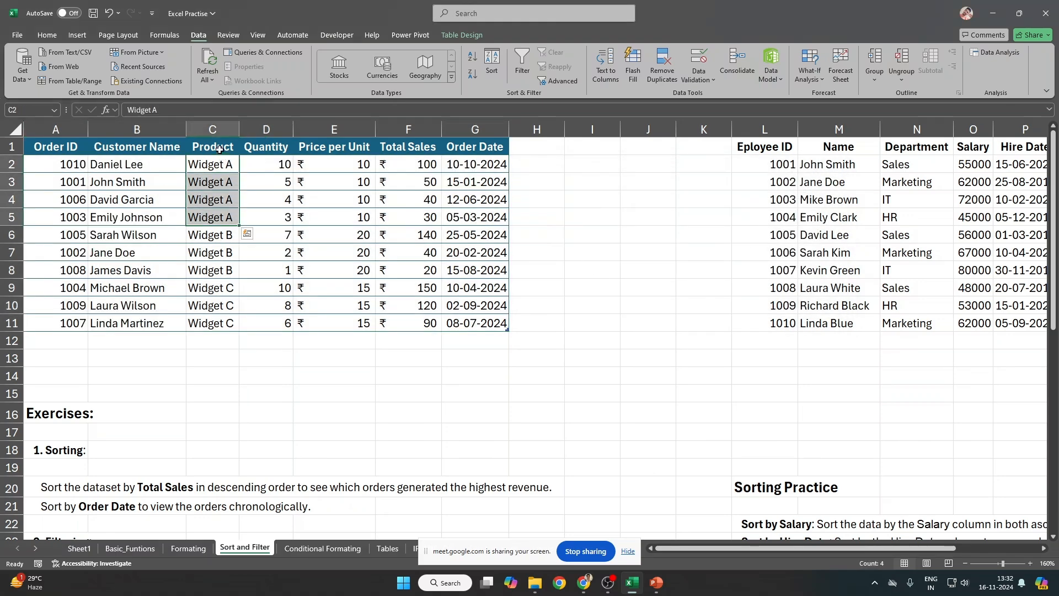
Step: Reselect A1:G11, confirm Total Sales Largest to Smallest in Sort, cancel, and reopen the dialog
{"action": "left_click_drag", "start_coordinate": [219, 151], "coordinate": [216, 219]}
{"action": "left_click_drag", "start_coordinate": [402, 151], "coordinate": [405, 214]}
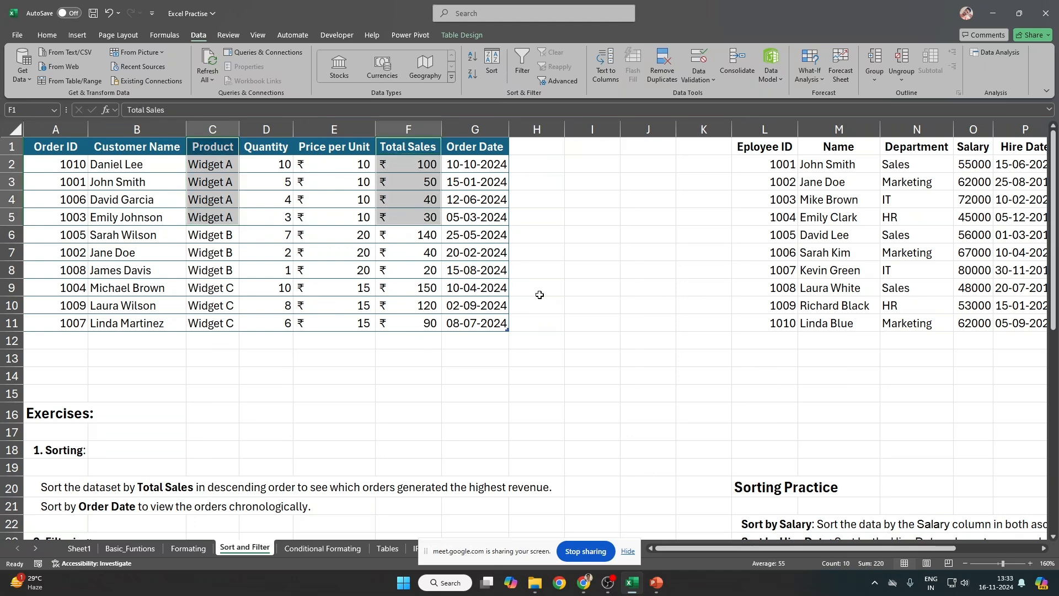
{"action": "left_click_drag", "start_coordinate": [65, 151], "coordinate": [510, 331]}
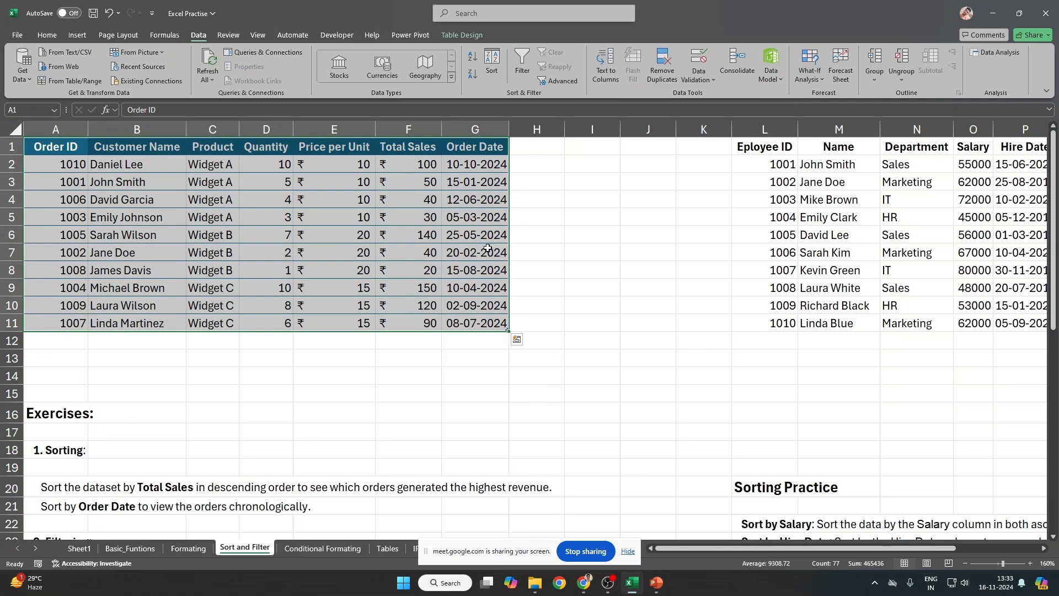
{"action": "left_click", "coordinate": [491, 63]}
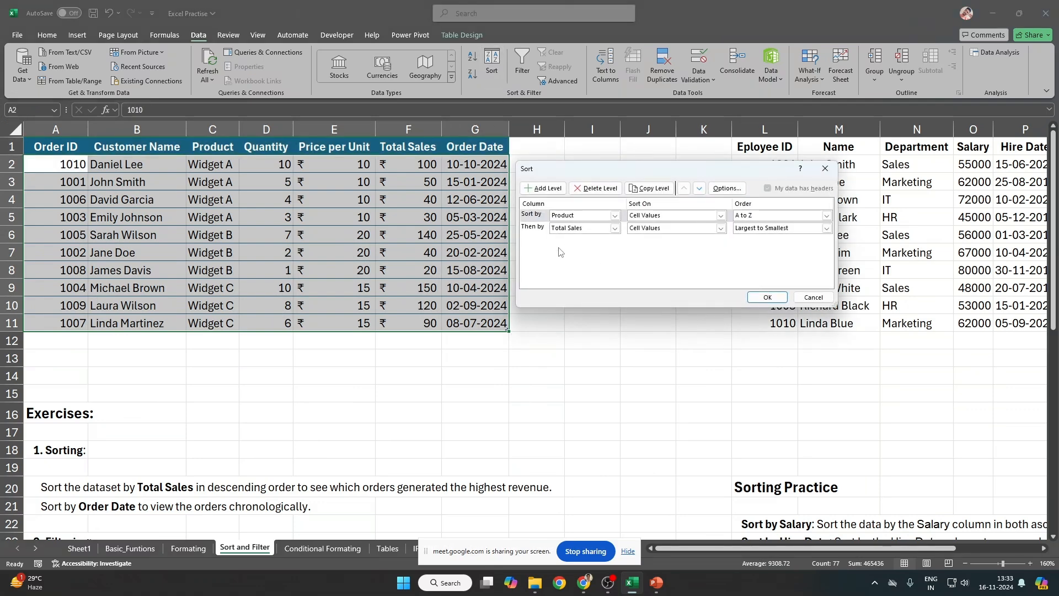
{"action": "left_click", "coordinate": [534, 232]}
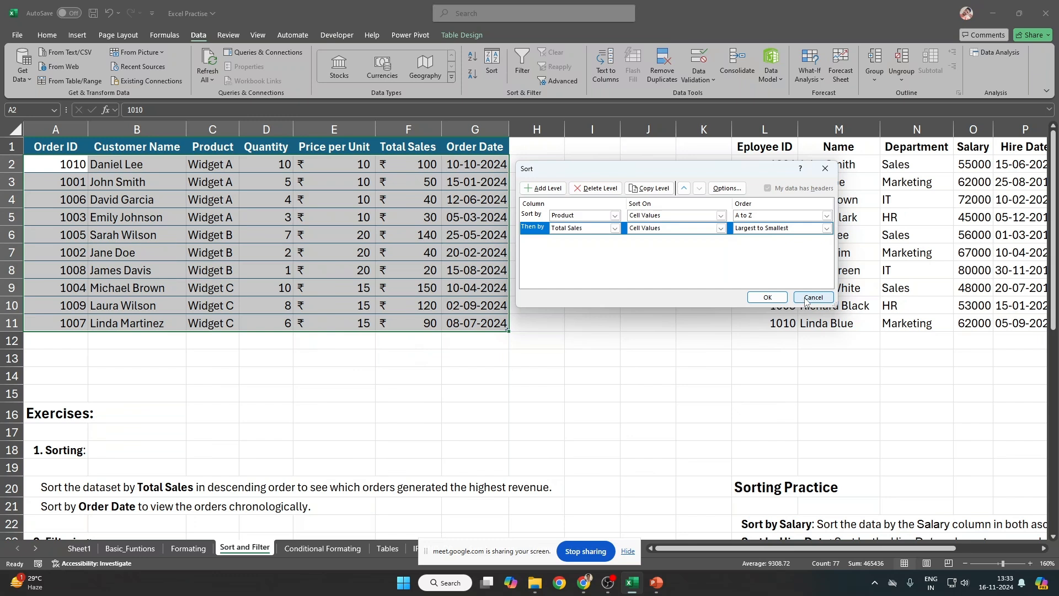
{"action": "left_click", "coordinate": [792, 230]}
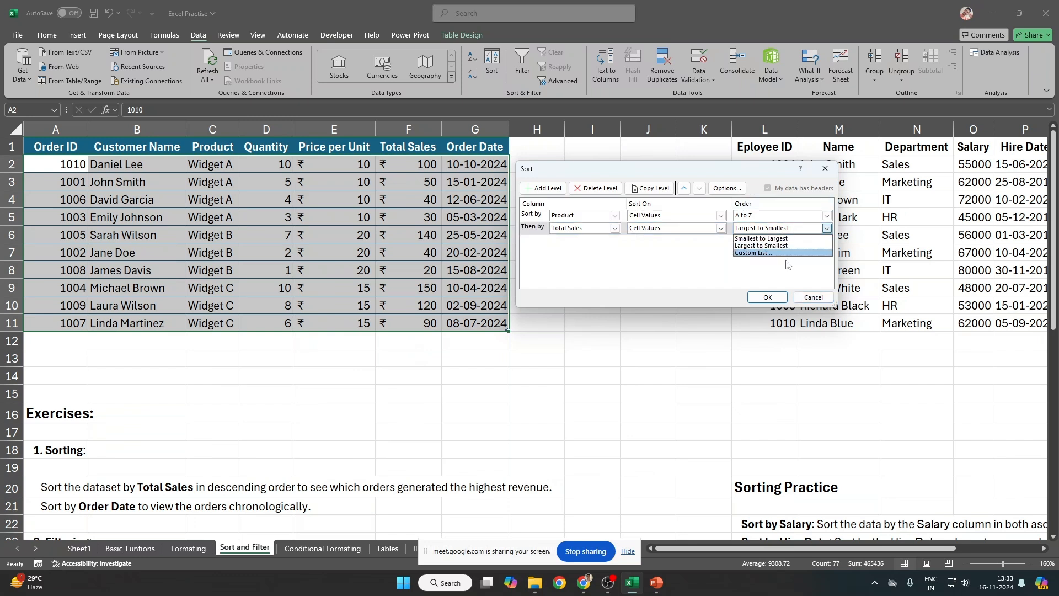
{"action": "left_click", "coordinate": [772, 246]}
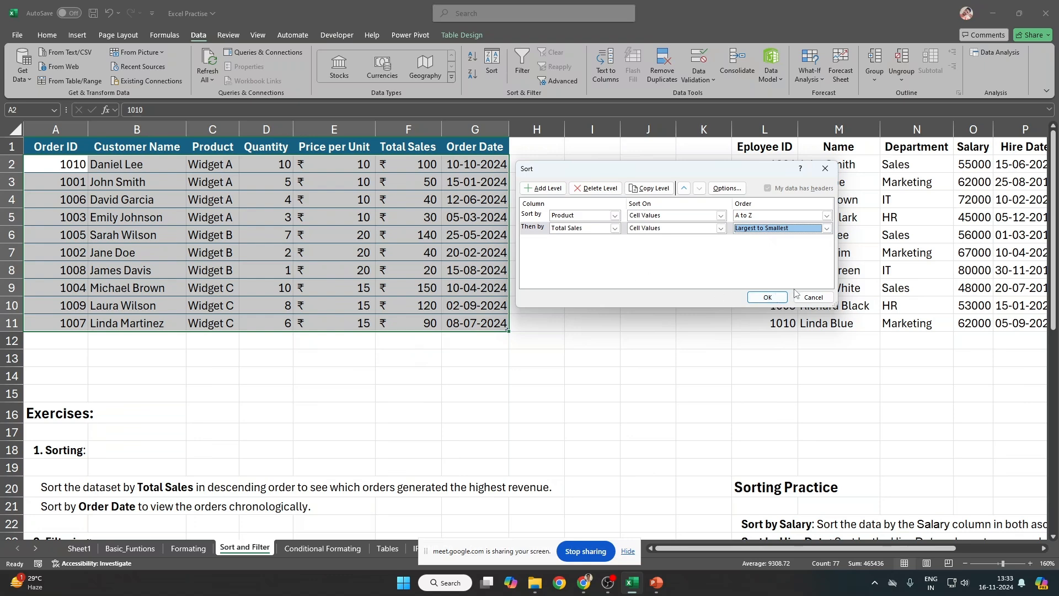
{"action": "left_click", "coordinate": [811, 297]}
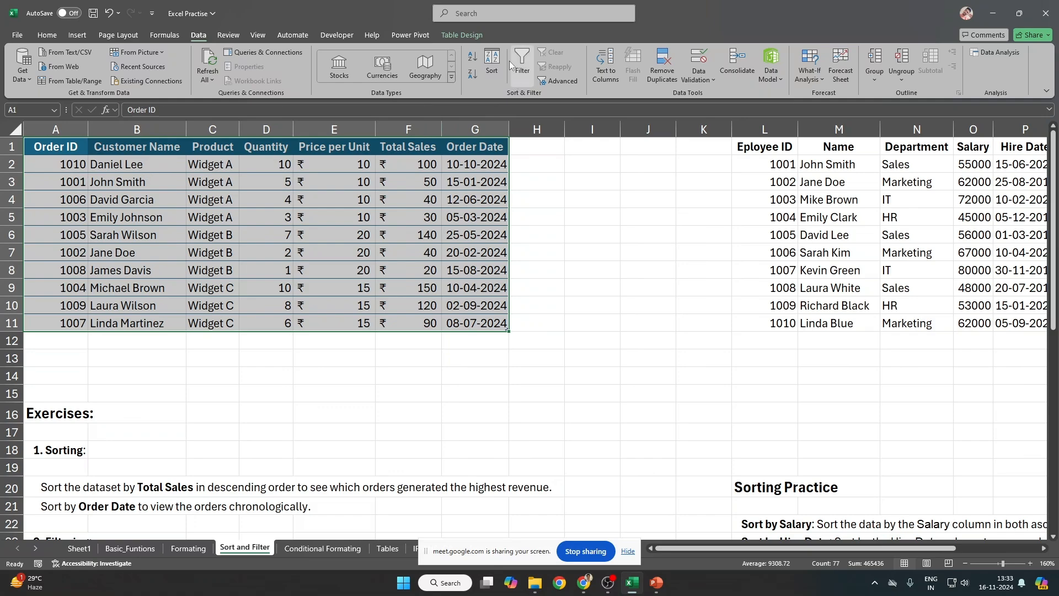
{"action": "left_click", "coordinate": [492, 61]}
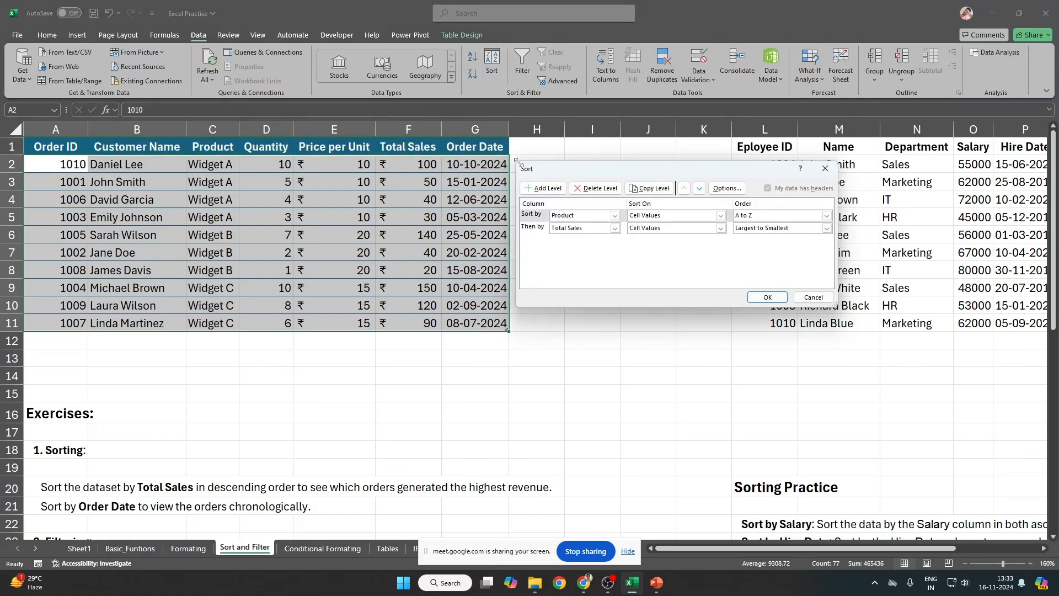
Step: Snip the Sort dialog's settings as a screenshot, then cancel the dialog without sorting
{"action": "key", "text": "super+shift+s"}
{"action": "left_click_drag", "start_coordinate": [513, 160], "coordinate": [848, 311]}
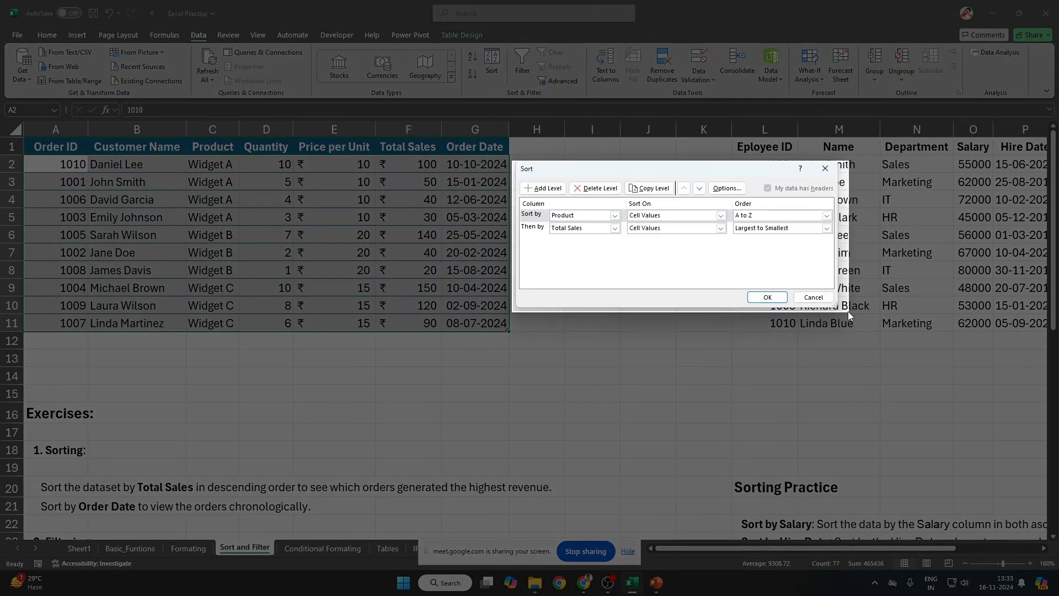
{"action": "left_click", "coordinate": [813, 298]}
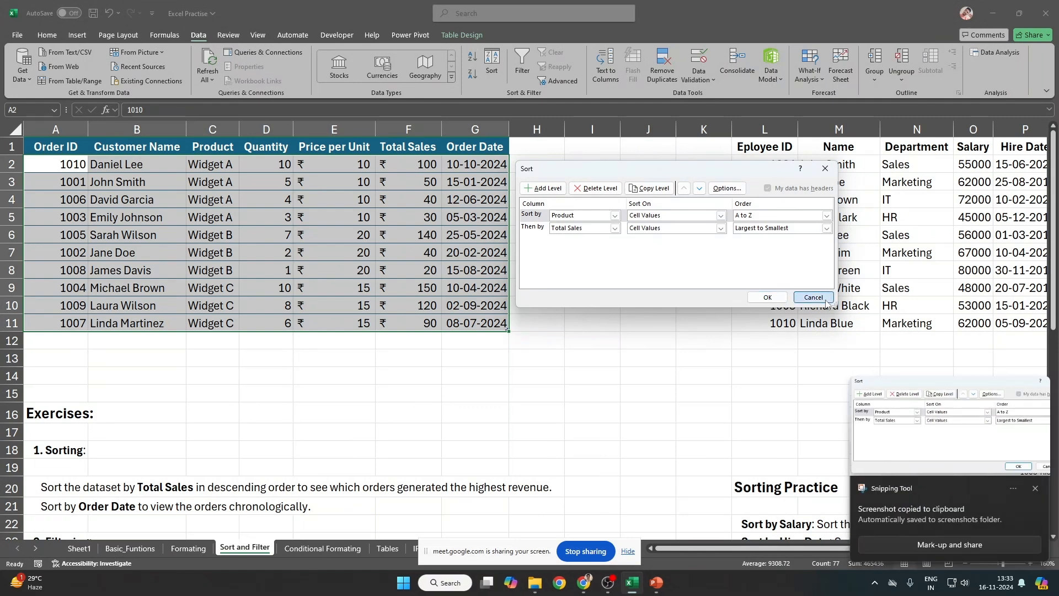
Step: Paste the Sort dialog screenshot into the sheet near G12, reposition and enlarge it, then delete it
{"action": "left_click", "coordinate": [474, 340]}
{"action": "key", "text": "ctrl+v"}
{"action": "left_click_drag", "start_coordinate": [565, 358], "coordinate": [299, 186]}
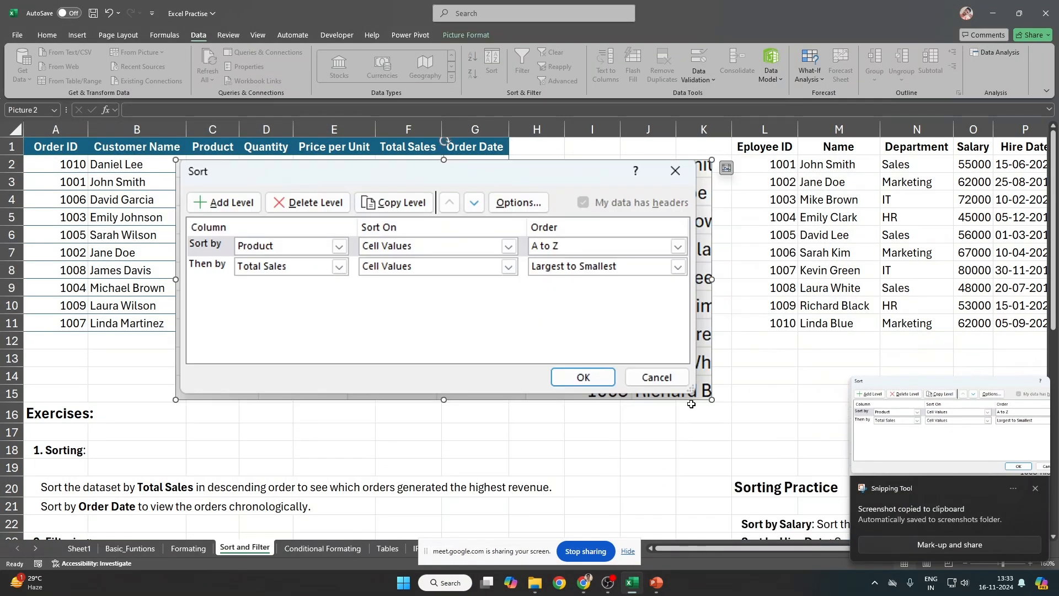
{"action": "left_click_drag", "start_coordinate": [712, 400], "coordinate": [944, 503]}
{"action": "left_click_drag", "start_coordinate": [622, 347], "coordinate": [471, 345]}
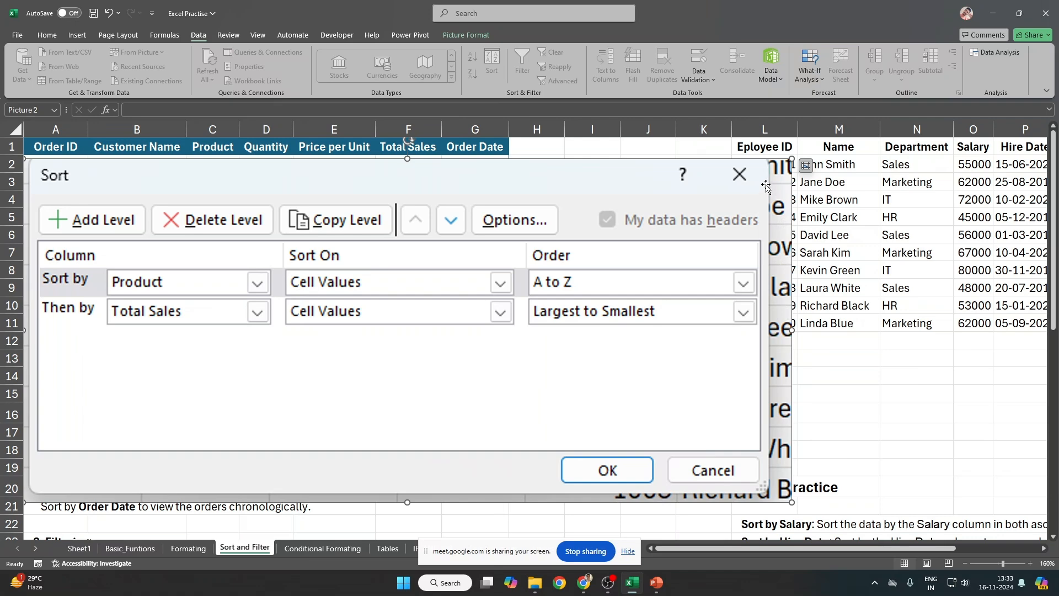
{"action": "key", "text": "Delete"}
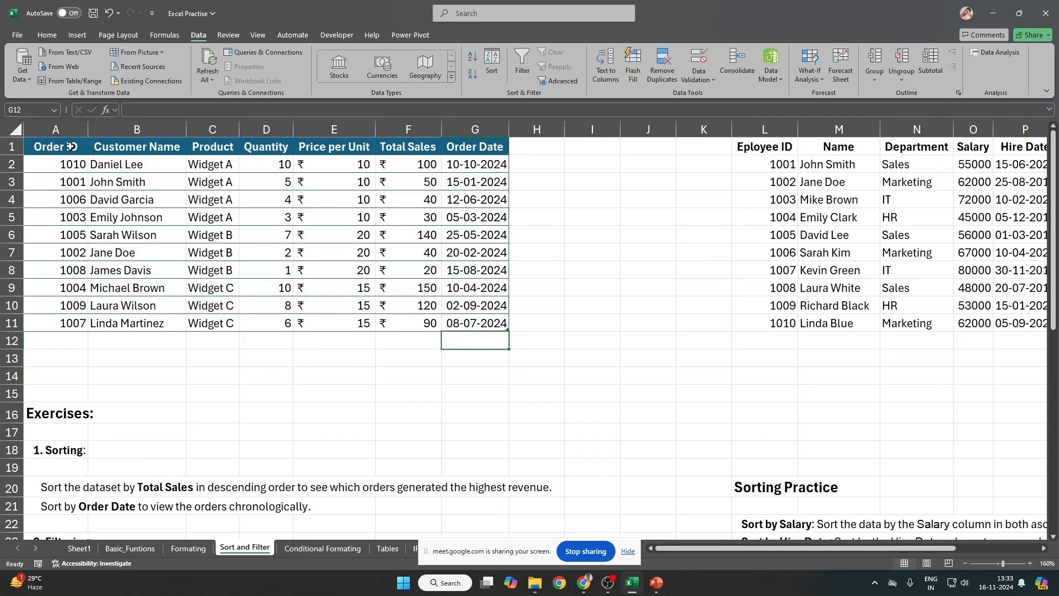
Step: Re-sort the orders by Total Sales descending first, Product A to Z second; check the top total is 150
{"action": "left_click_drag", "start_coordinate": [70, 147], "coordinate": [479, 325]}
{"action": "left_click", "coordinate": [492, 63]}
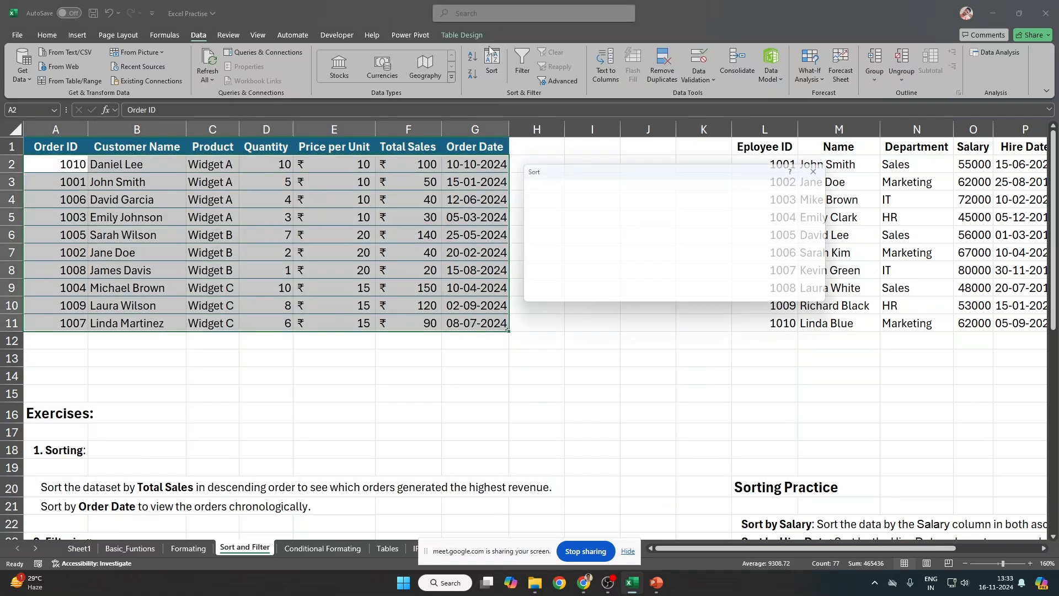
{"action": "left_click", "coordinate": [541, 231]}
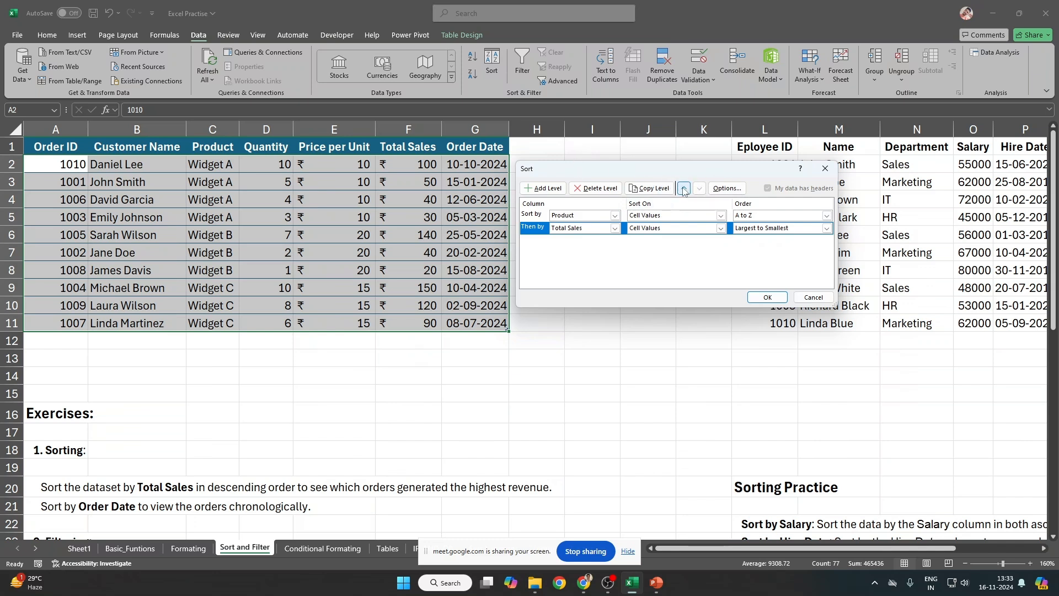
{"action": "left_click", "coordinate": [544, 216]}
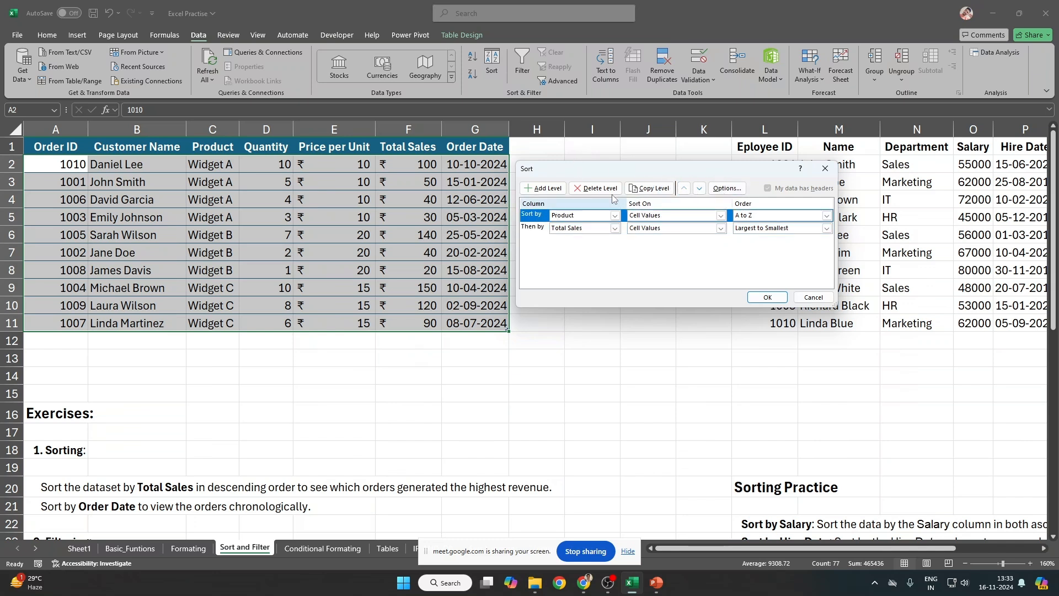
{"action": "left_click", "coordinate": [543, 229]}
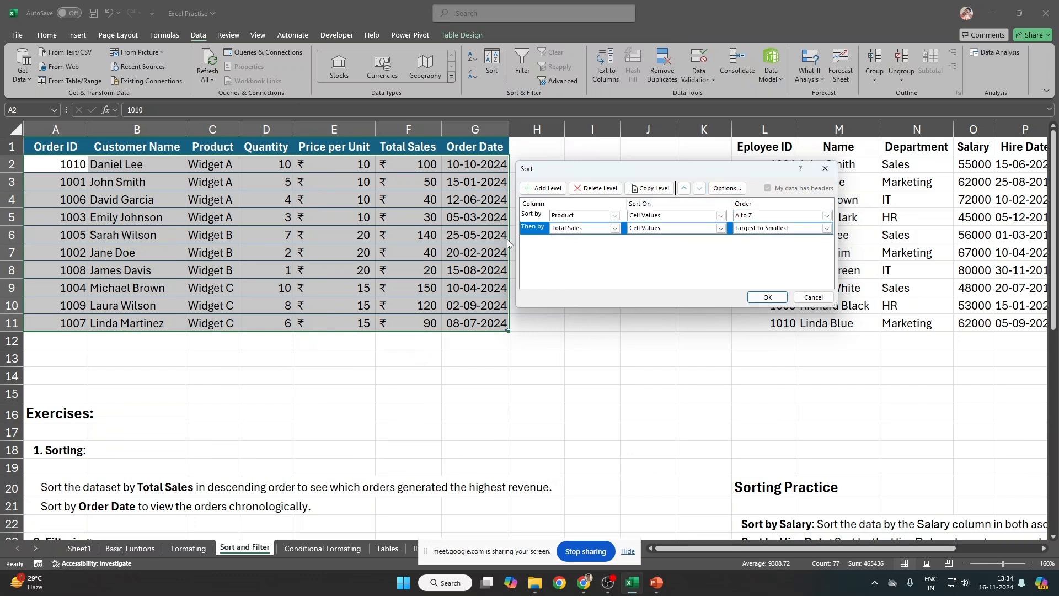
{"action": "left_click", "coordinate": [684, 188]}
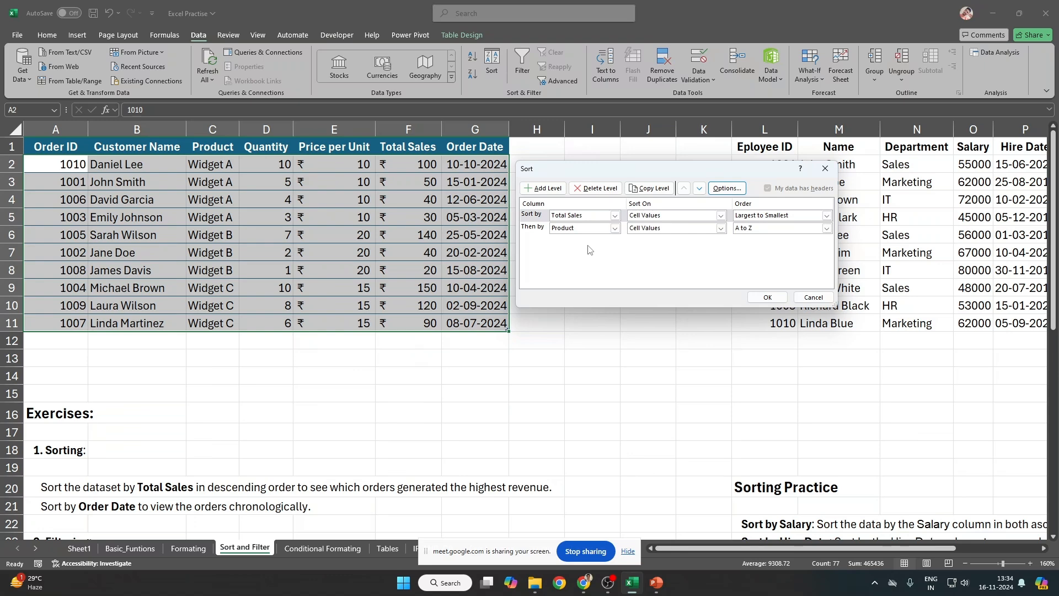
{"action": "left_click", "coordinate": [768, 298]}
{"action": "left_click_drag", "start_coordinate": [436, 165], "coordinate": [429, 172]}
{"action": "left_click", "coordinate": [429, 171]}
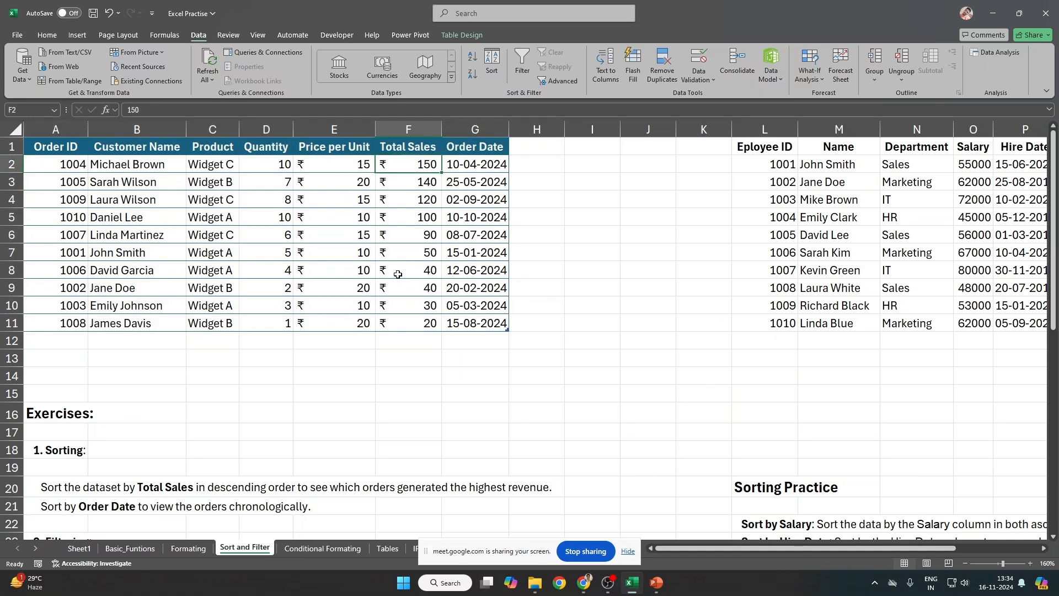
{"action": "left_click_drag", "start_coordinate": [476, 270], "coordinate": [489, 295]}
{"action": "scroll", "coordinate": [390, 322], "scroll_direction": "up", "scroll_amount": 3, "text": "ctrl"}
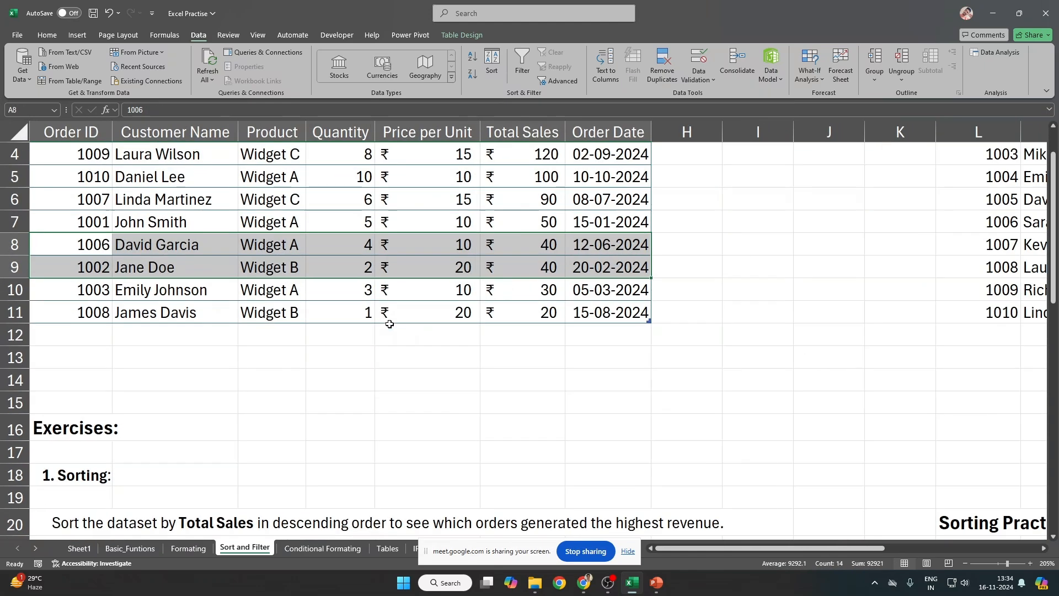
{"action": "scroll", "coordinate": [387, 319], "scroll_direction": "up", "scroll_amount": 1}
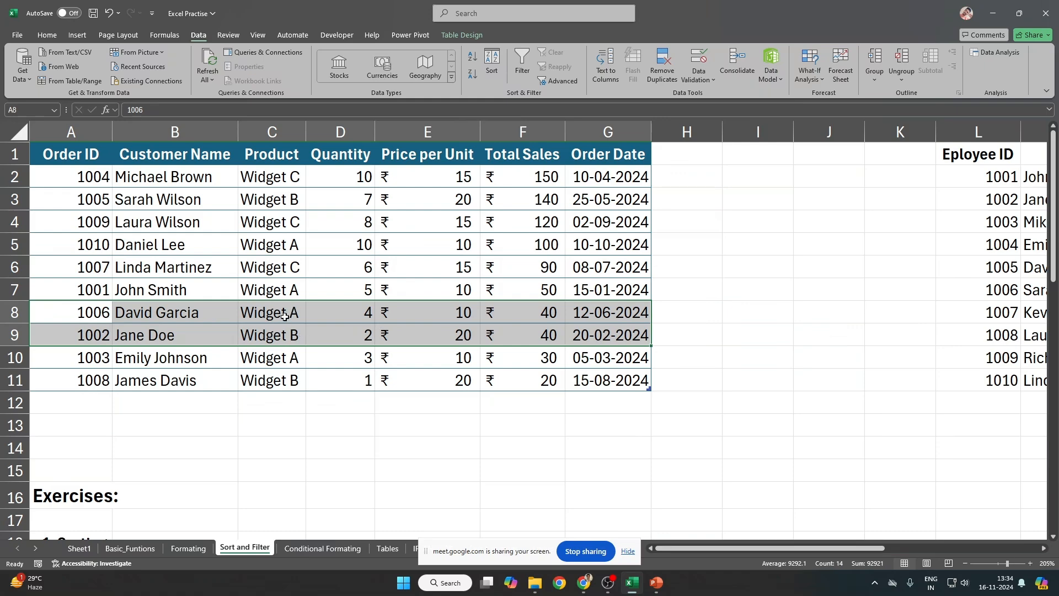
{"action": "left_click_drag", "start_coordinate": [281, 316], "coordinate": [280, 331]}
{"action": "left_click_drag", "start_coordinate": [49, 315], "coordinate": [607, 335]}
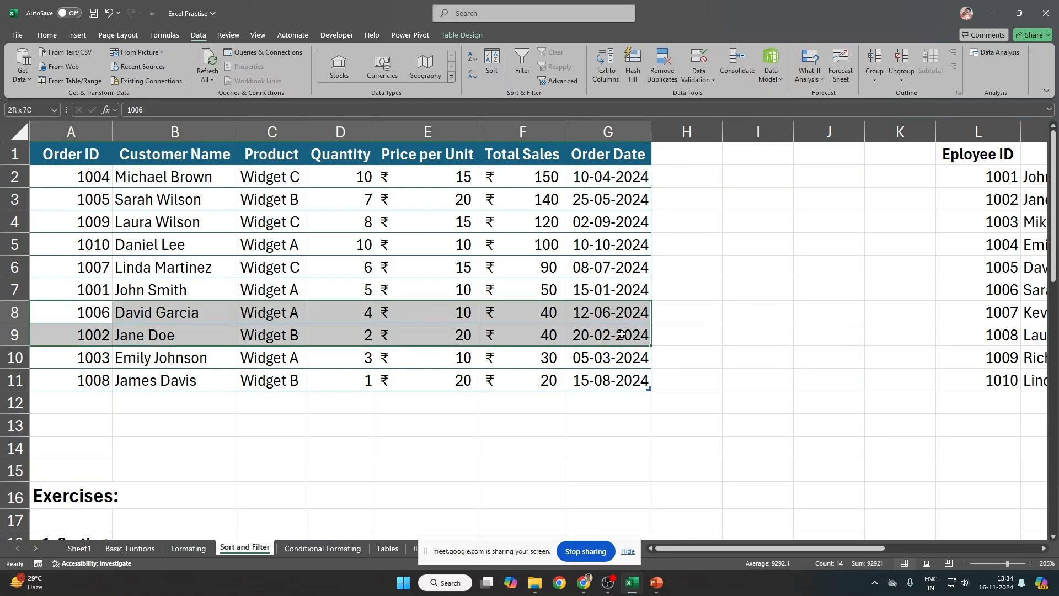
{"action": "scroll", "coordinate": [267, 238], "scroll_direction": "down", "scroll_amount": 1, "text": "ctrl"}
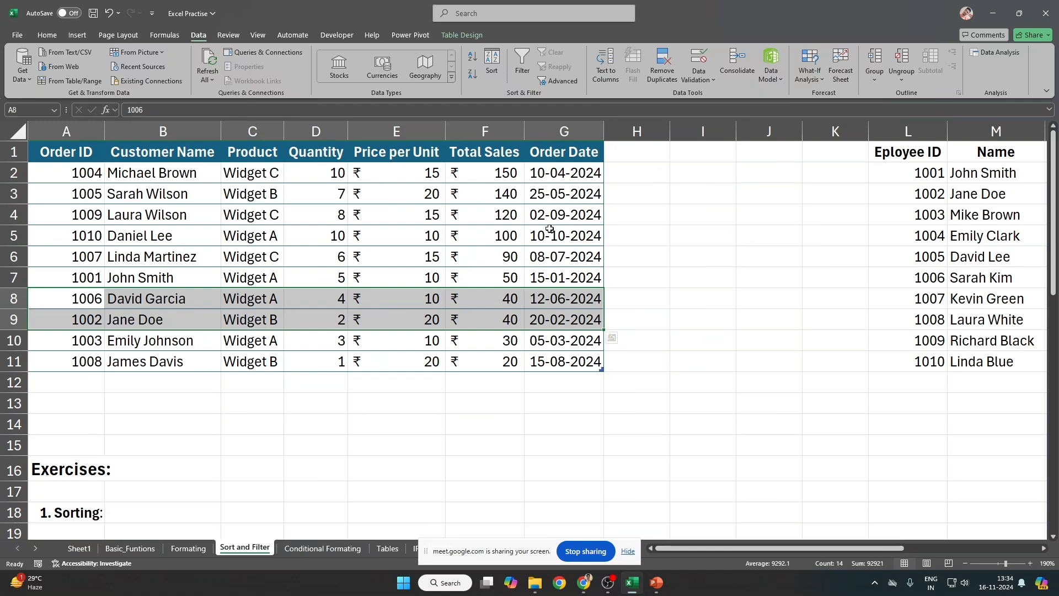
{"action": "left_click_drag", "start_coordinate": [83, 148], "coordinate": [540, 366]}
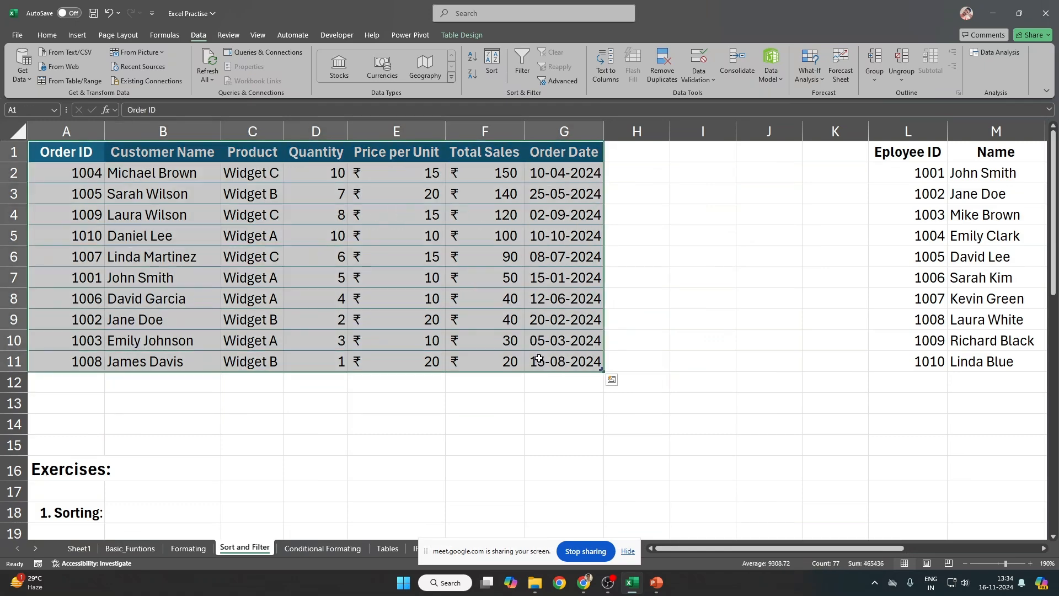
{"action": "scroll", "coordinate": [539, 361], "scroll_direction": "down", "scroll_amount": 1, "text": "ctrl"}
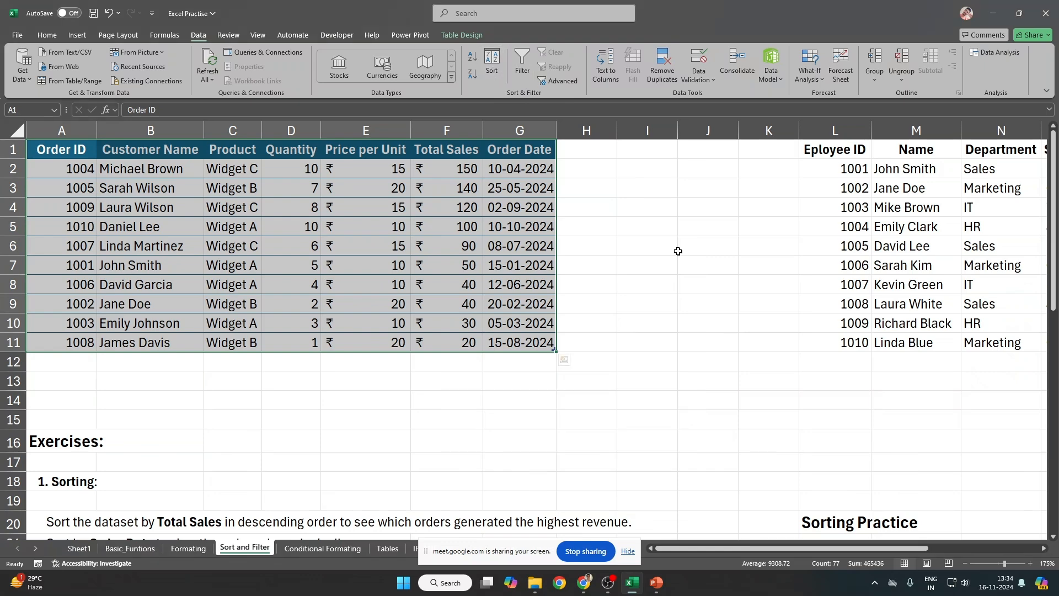
{"action": "left_click", "coordinate": [492, 62]}
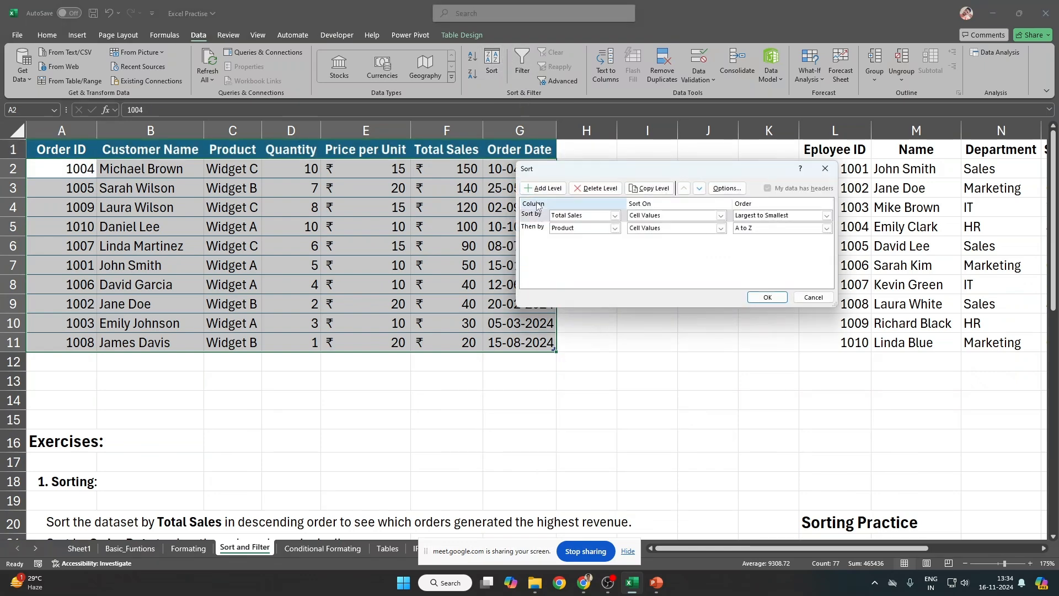
{"action": "left_click", "coordinate": [814, 297]}
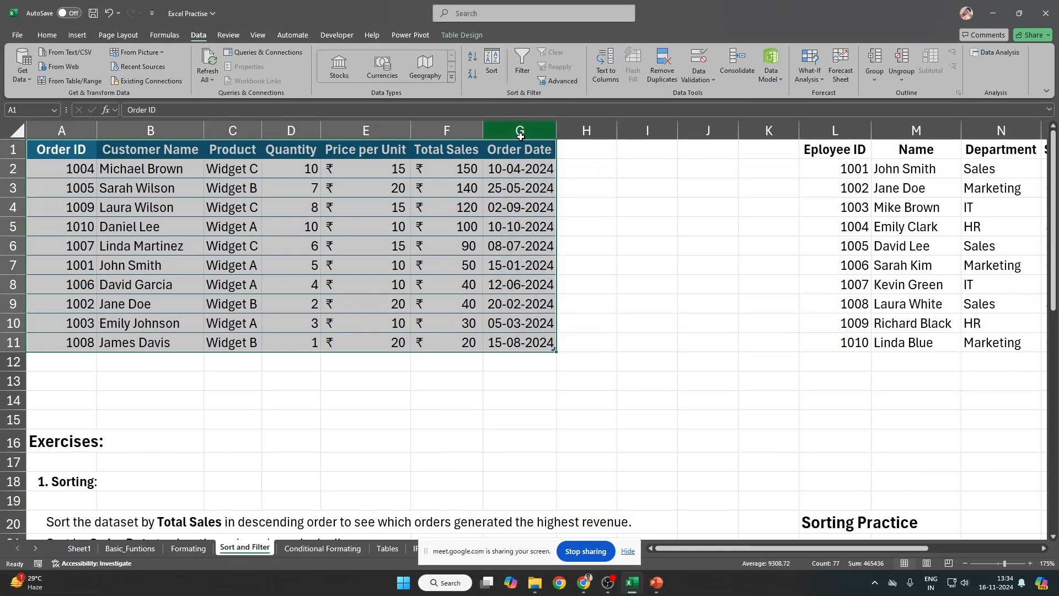
{"action": "left_click", "coordinate": [496, 142]}
{"action": "left_click_drag", "start_coordinate": [469, 151], "coordinate": [436, 341]}
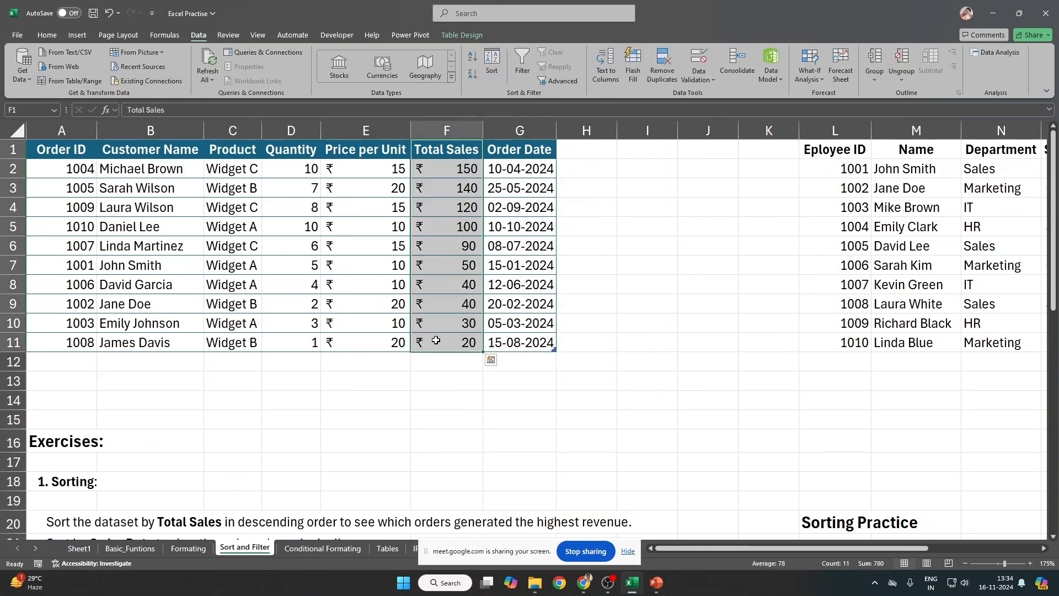
{"action": "left_click_drag", "start_coordinate": [237, 158], "coordinate": [243, 347]}
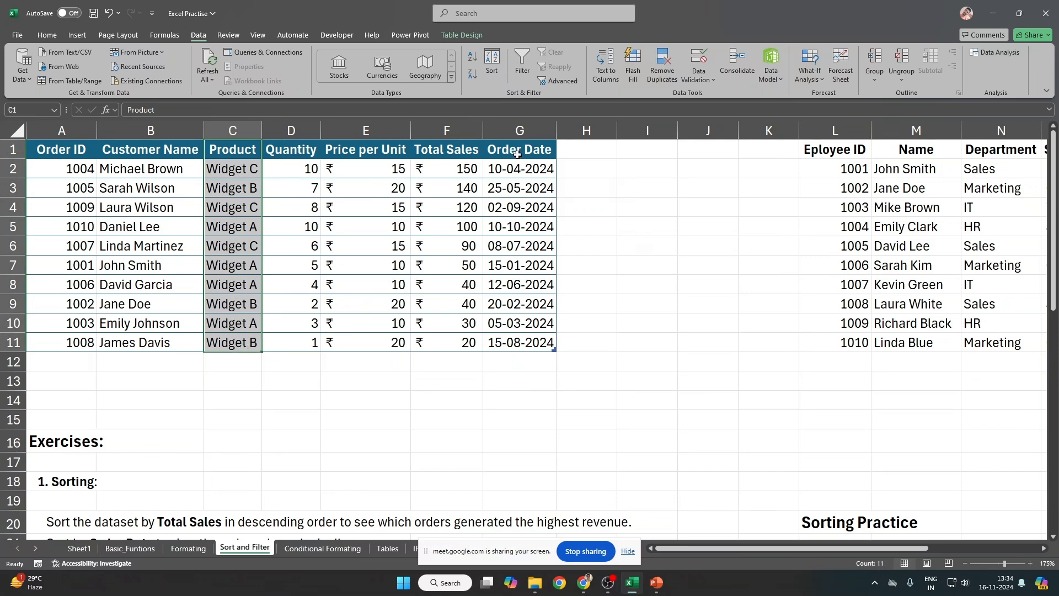
{"action": "left_click_drag", "start_coordinate": [518, 155], "coordinate": [518, 344]}
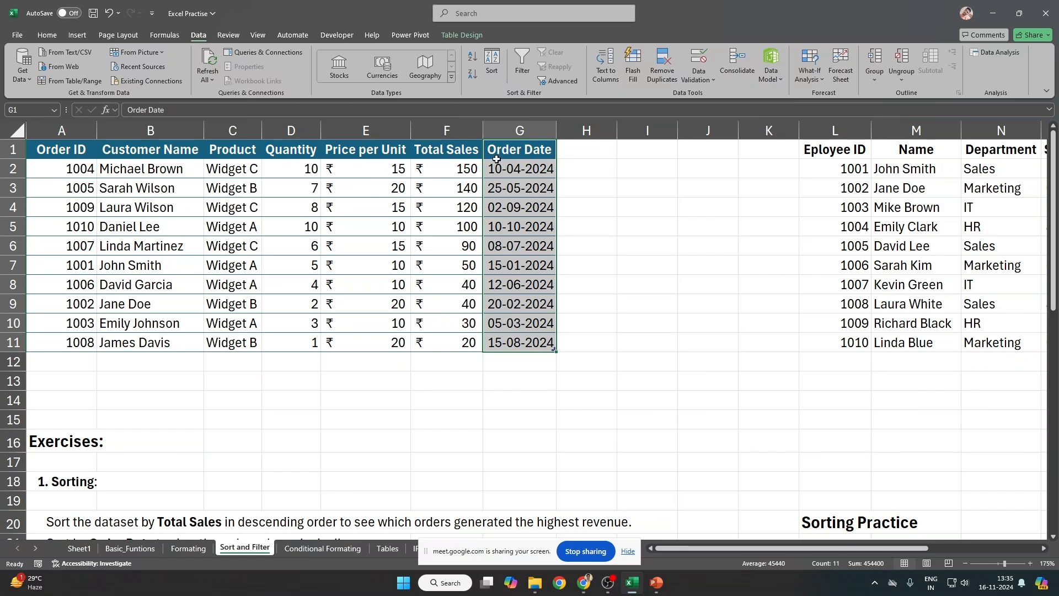
Step: Add an Order Date sort level below Product for A1:G11, view its order choices, then cancel
{"action": "left_click_drag", "start_coordinate": [62, 148], "coordinate": [520, 347]}
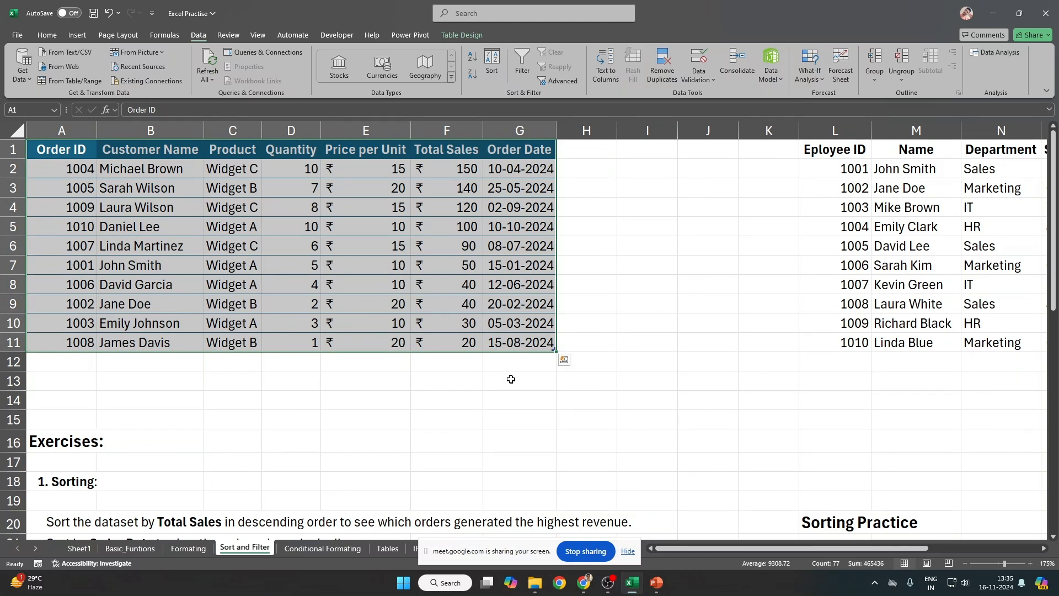
{"action": "left_click", "coordinate": [492, 66]}
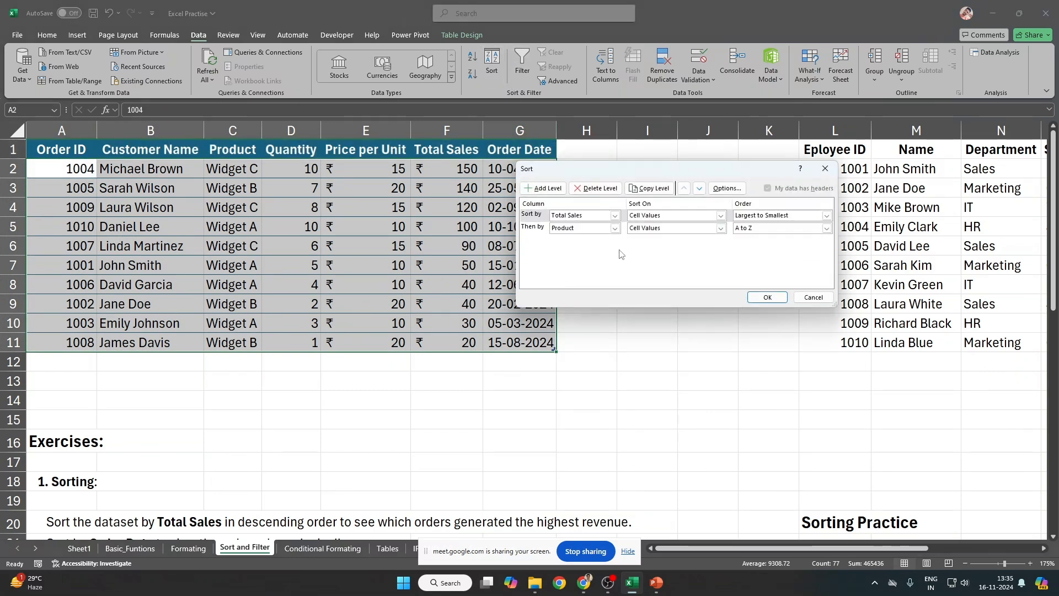
{"action": "left_click", "coordinate": [542, 190]}
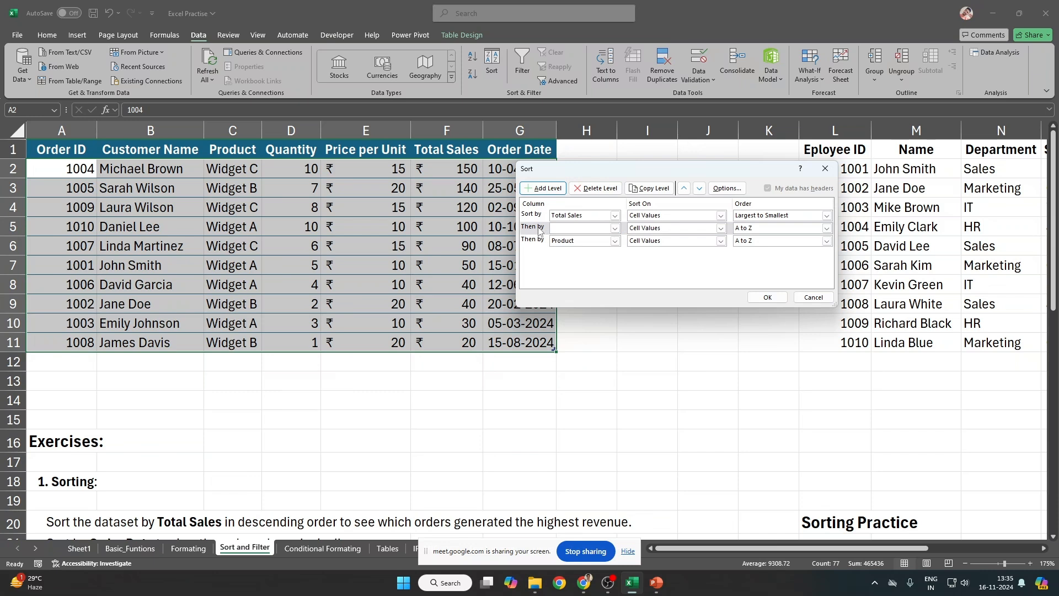
{"action": "left_click", "coordinate": [700, 189]}
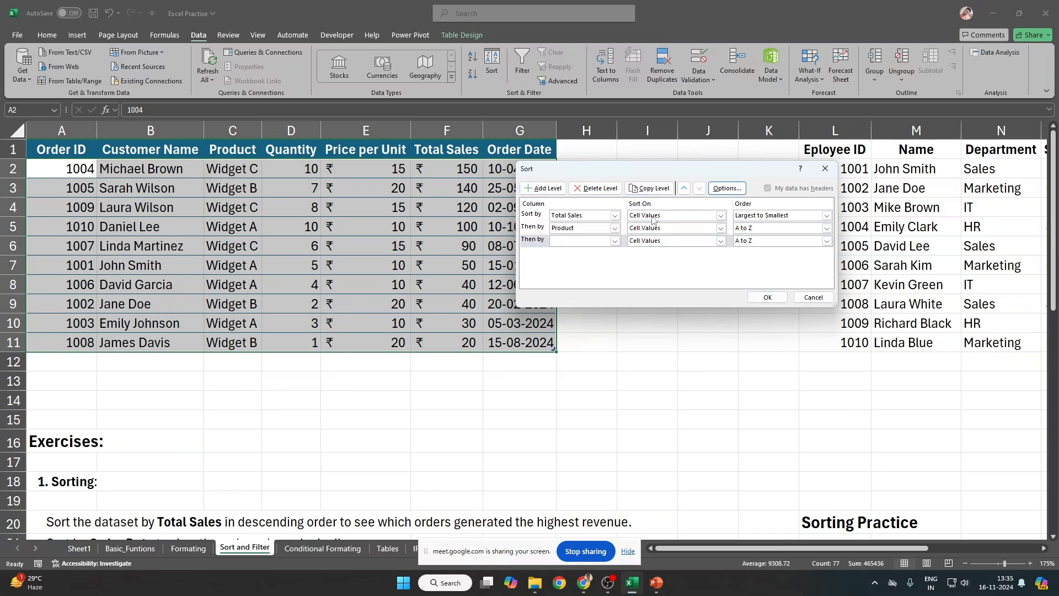
{"action": "left_click", "coordinate": [614, 241]}
{"action": "left_click", "coordinate": [584, 294]}
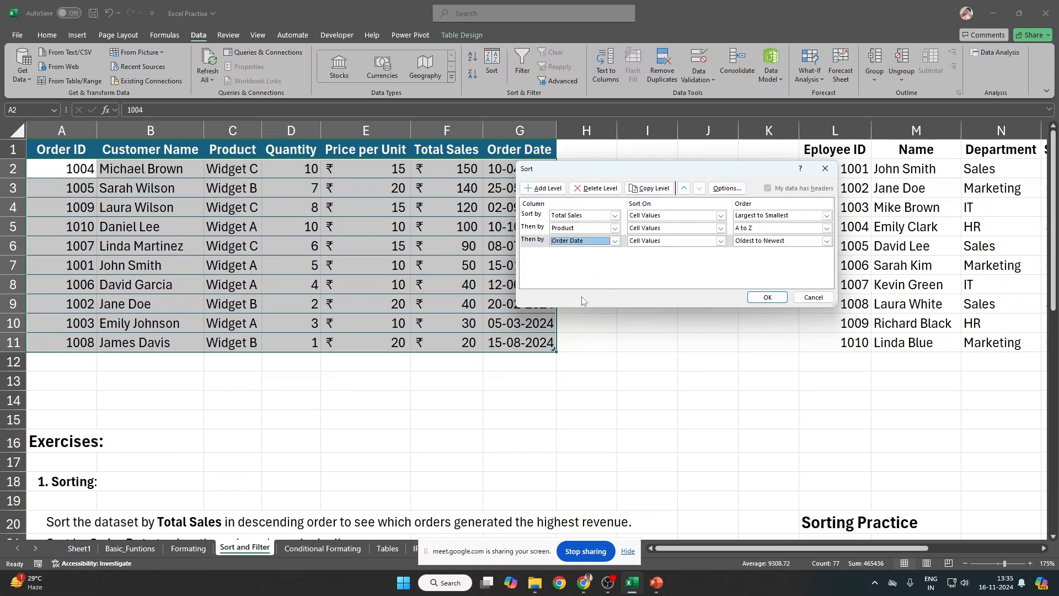
{"action": "left_click_drag", "start_coordinate": [646, 173], "coordinate": [257, 101]}
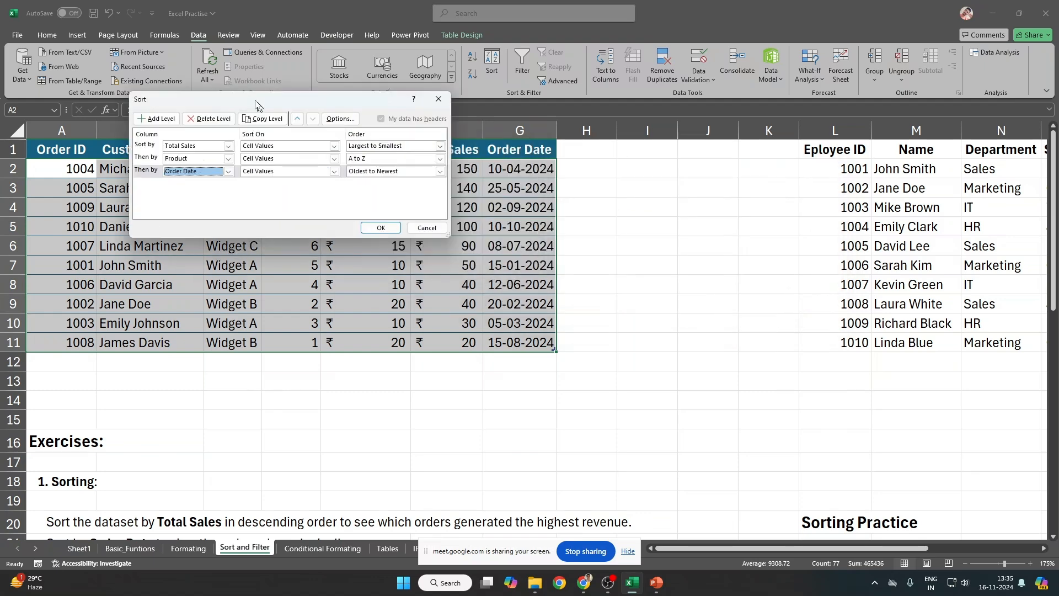
{"action": "left_click", "coordinate": [437, 169]}
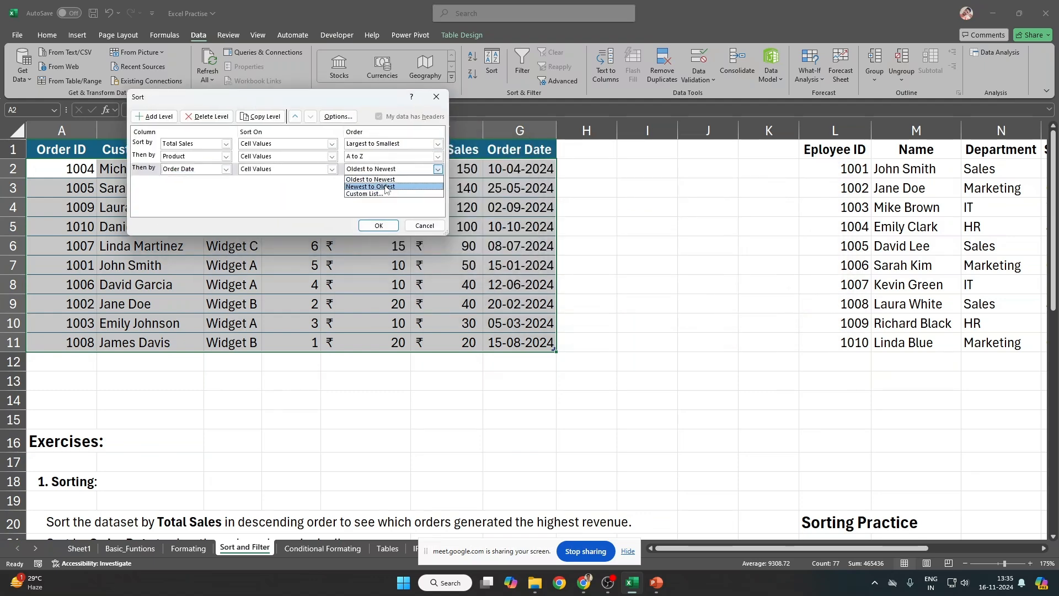
{"action": "key", "text": "Escape"}
{"action": "key", "text": "Escape"}
{"action": "left_click", "coordinate": [188, 549]}
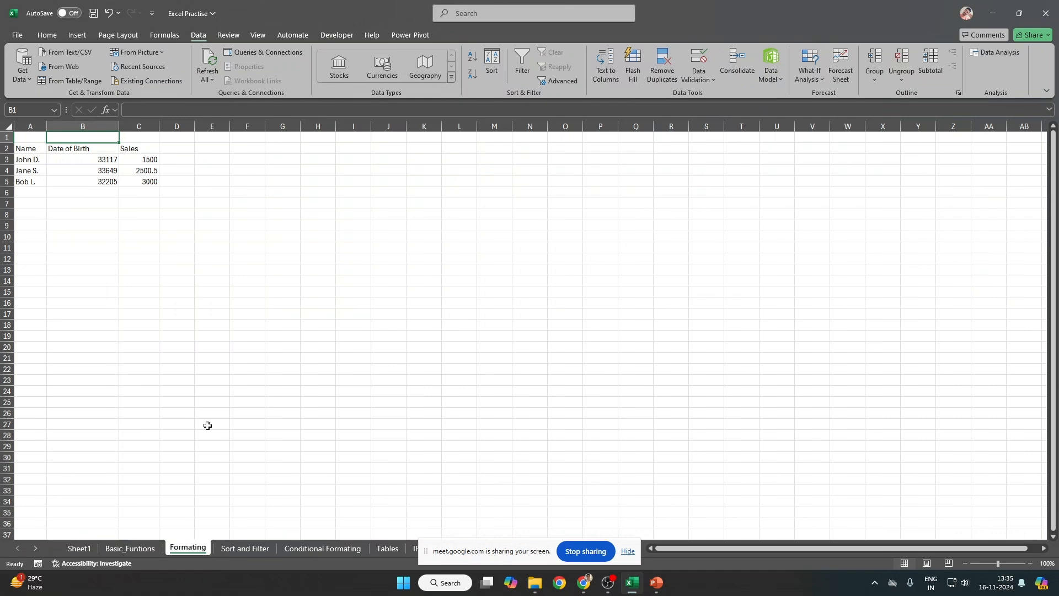
{"action": "left_click_drag", "start_coordinate": [38, 151], "coordinate": [97, 182]}
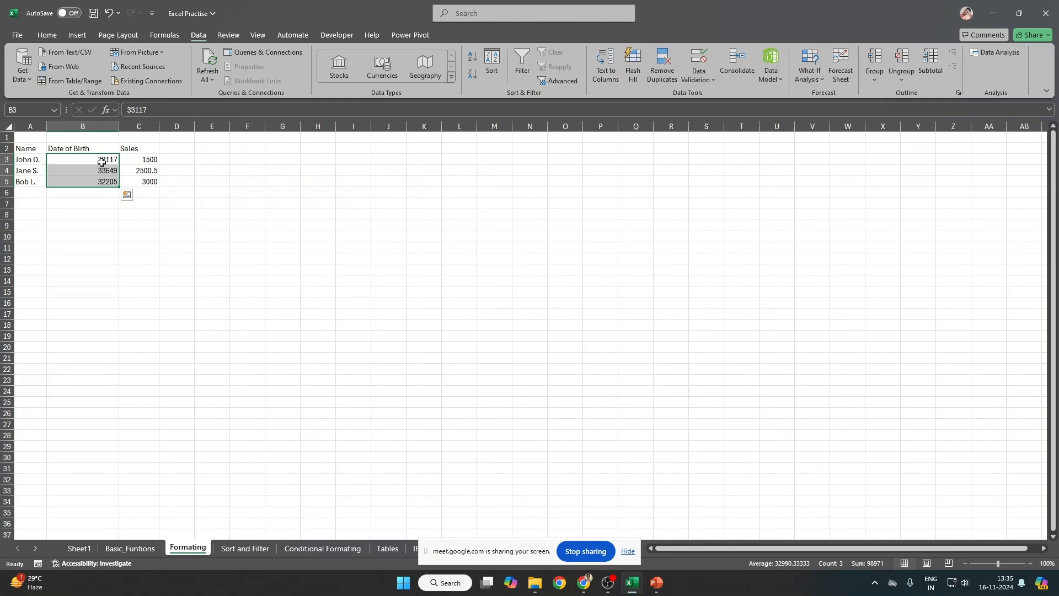
{"action": "scroll", "coordinate": [161, 265], "scroll_direction": "up", "scroll_amount": 15}
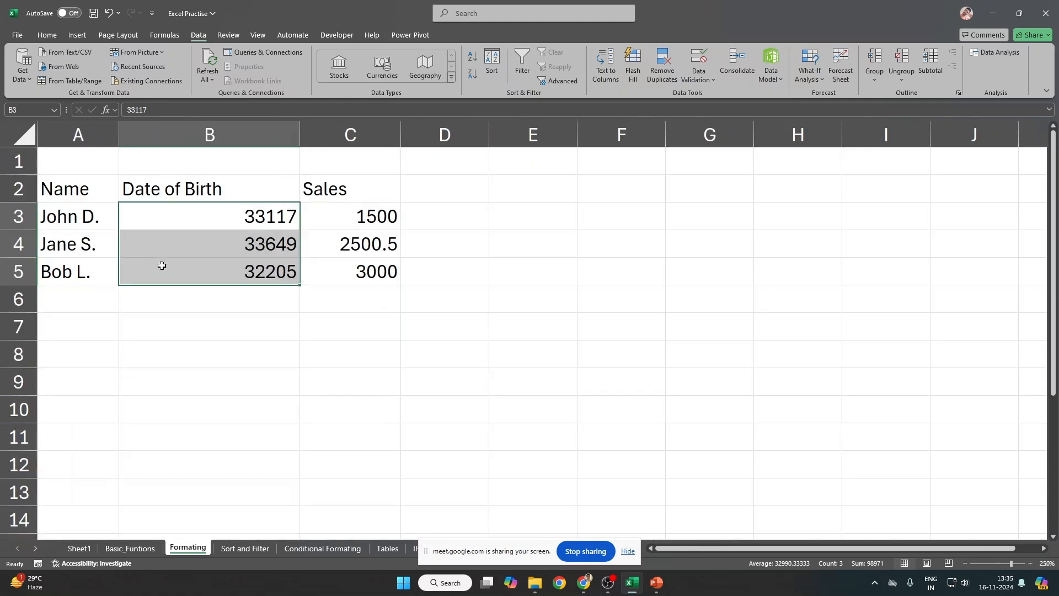
{"action": "left_click_drag", "start_coordinate": [259, 249], "coordinate": [327, 308]}
{"action": "left_click_drag", "start_coordinate": [76, 210], "coordinate": [467, 330]}
{"action": "left_click", "coordinate": [491, 61]}
{"action": "left_click_drag", "start_coordinate": [243, 98], "coordinate": [670, 133]}
{"action": "left_click", "coordinate": [629, 170]}
{"action": "left_click", "coordinate": [621, 185]}
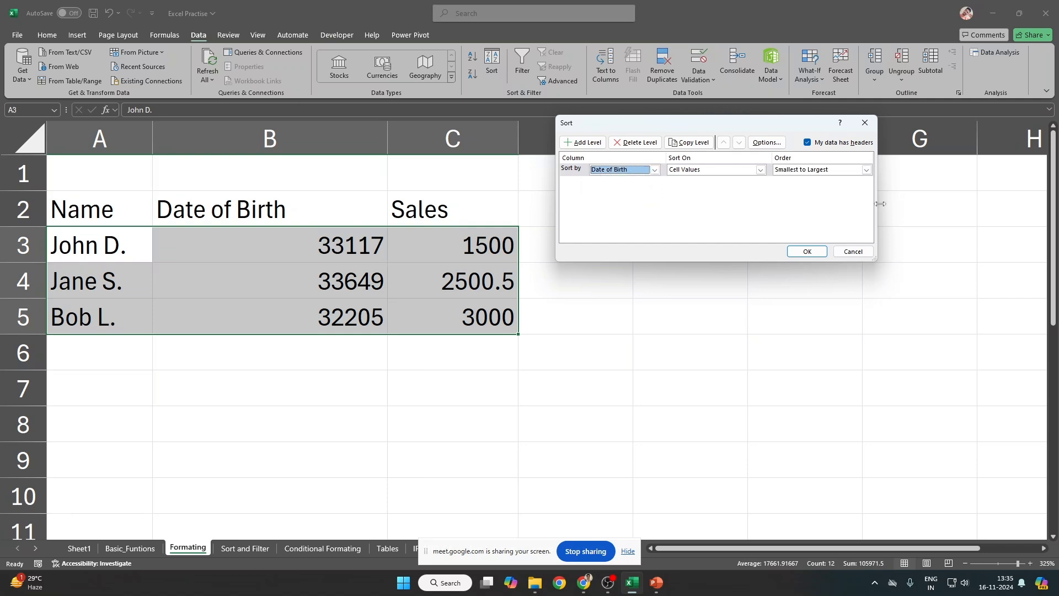
{"action": "left_click", "coordinate": [839, 175]}
{"action": "left_click", "coordinate": [830, 187]}
{"action": "left_click", "coordinate": [831, 171]}
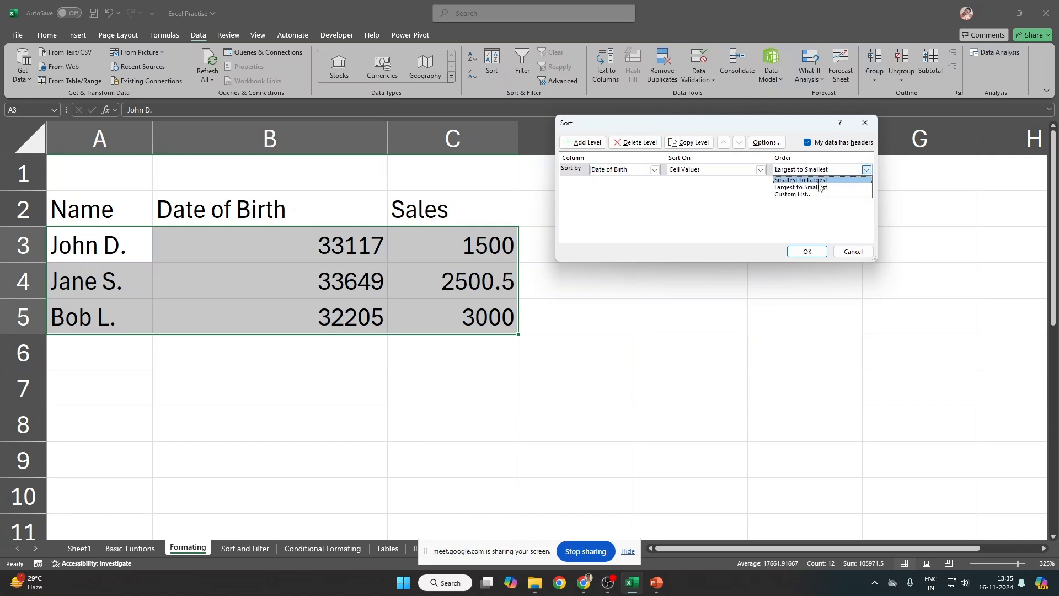
{"action": "key", "text": "Escape"}
{"action": "key", "text": "Escape"}
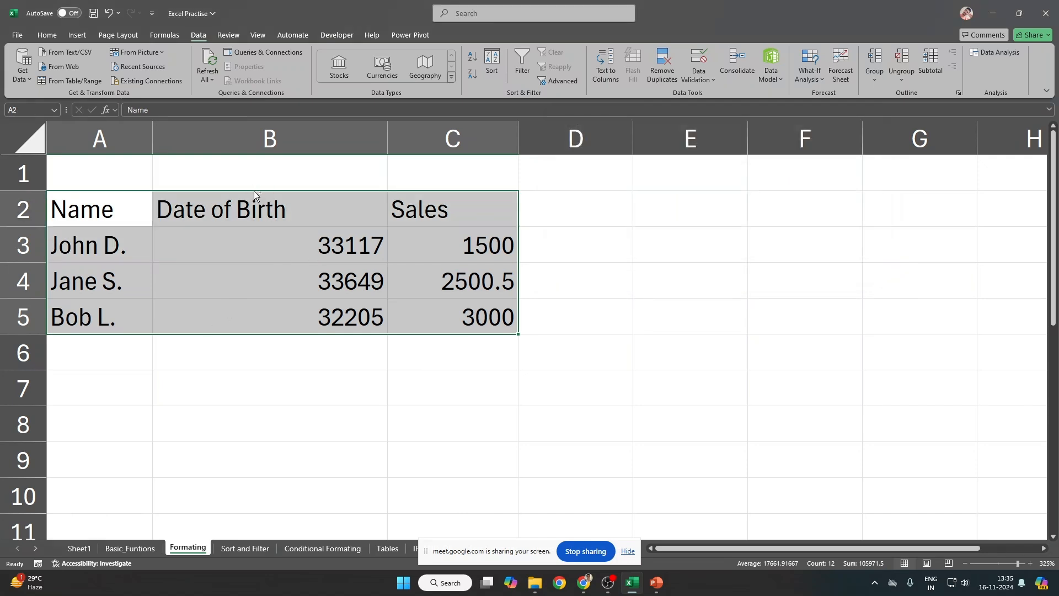
{"action": "key", "text": "ctrl+q"}
{"action": "key", "text": "s"}
{"action": "key", "text": "Escape"}
{"action": "key", "text": "alt+a"}
{"action": "key", "text": "s"}
{"action": "key", "text": "s"}
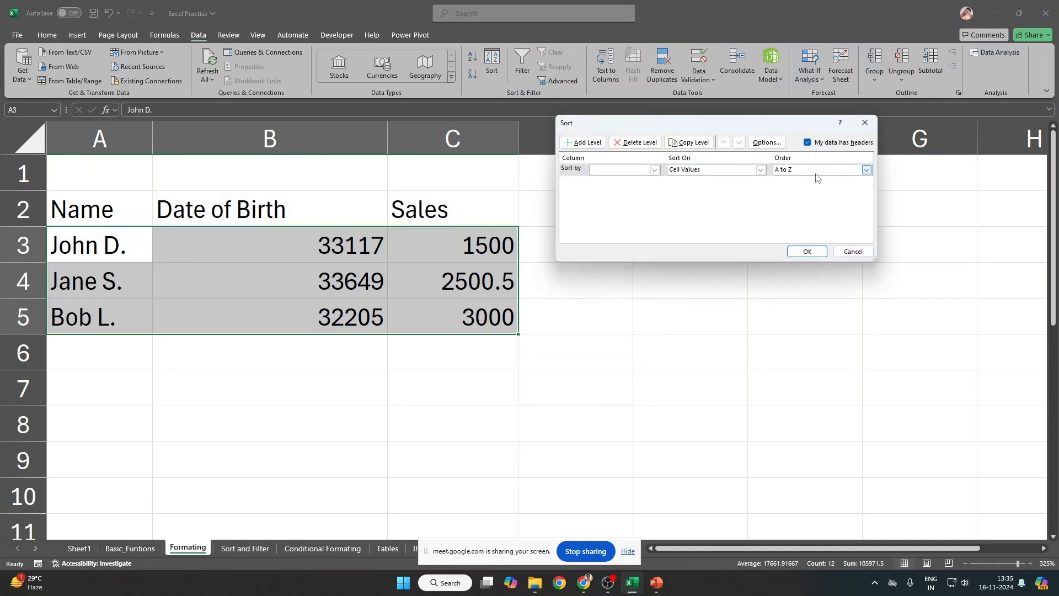
{"action": "key", "text": "alt+Down"}
{"action": "key", "text": "Down"}
{"action": "key", "text": "Return"}
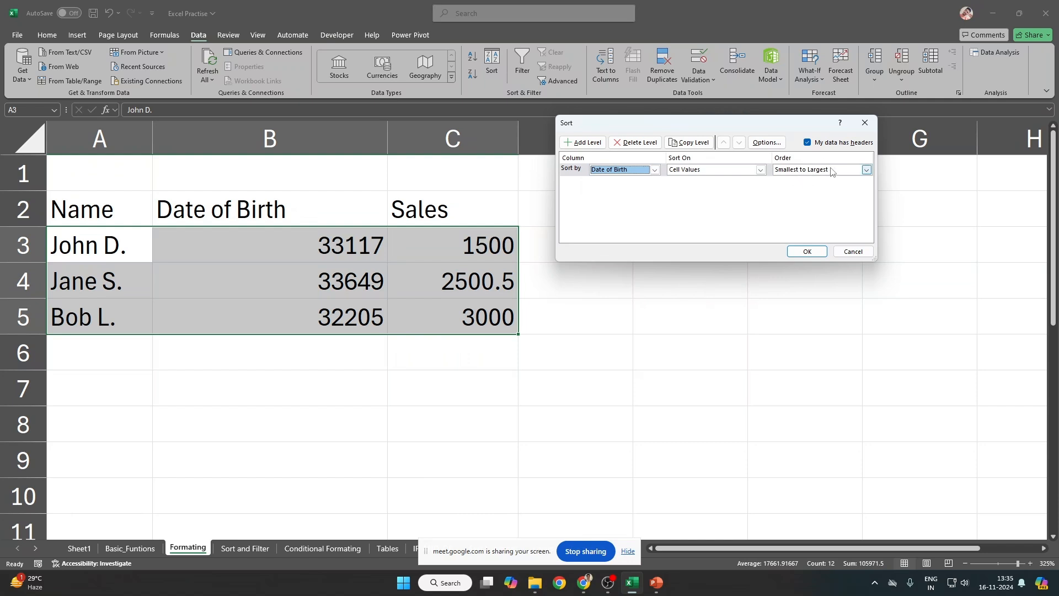
{"action": "left_click", "coordinate": [853, 251]}
{"action": "left_click", "coordinate": [160, 268]}
{"action": "left_click", "coordinate": [75, 243]}
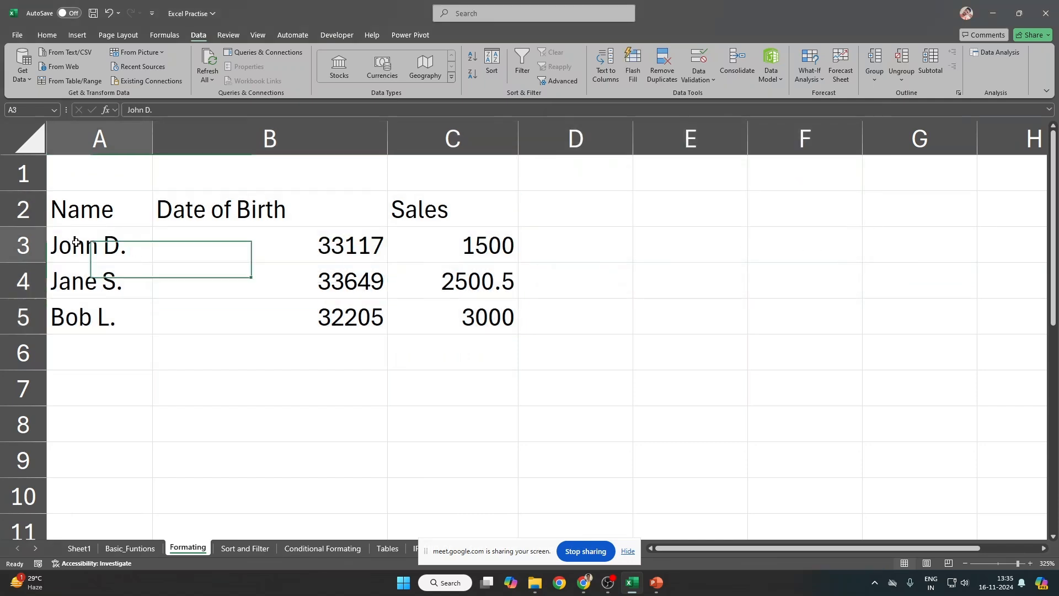
{"action": "left_click_drag", "start_coordinate": [76, 243], "coordinate": [469, 313]}
{"action": "left_click_drag", "start_coordinate": [111, 210], "coordinate": [420, 217]}
Step: Bold the headers, then try a headerless sort of A3:C5 by Column C and cancel it
{"action": "key", "text": "ctrl+b"}
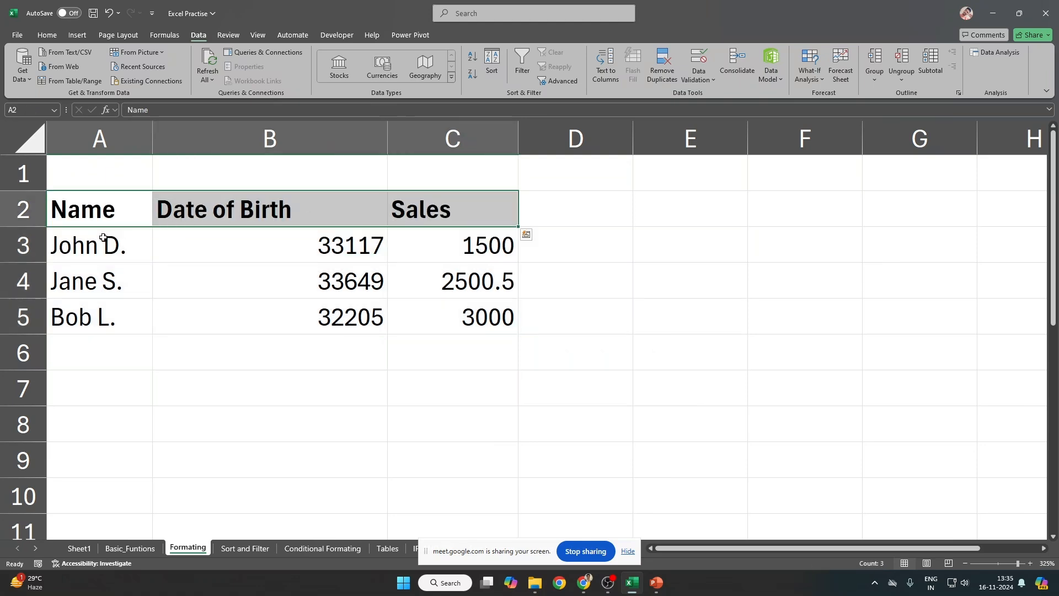
{"action": "left_click_drag", "start_coordinate": [103, 238], "coordinate": [463, 321]}
{"action": "key", "text": "alt+a"}
{"action": "key", "text": "s"}
{"action": "key", "text": "s"}
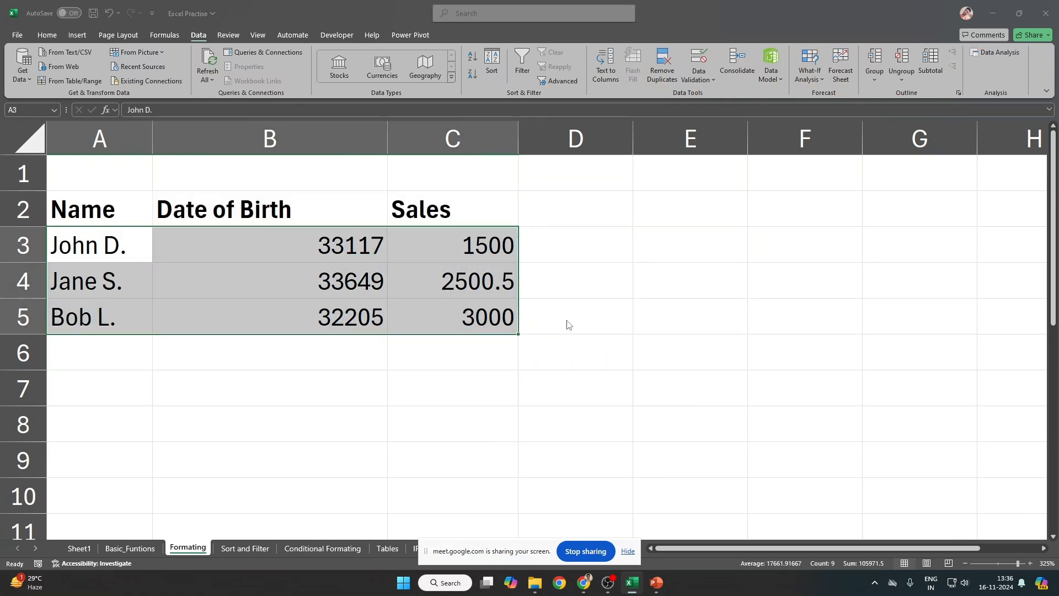
{"action": "left_click", "coordinate": [808, 143]}
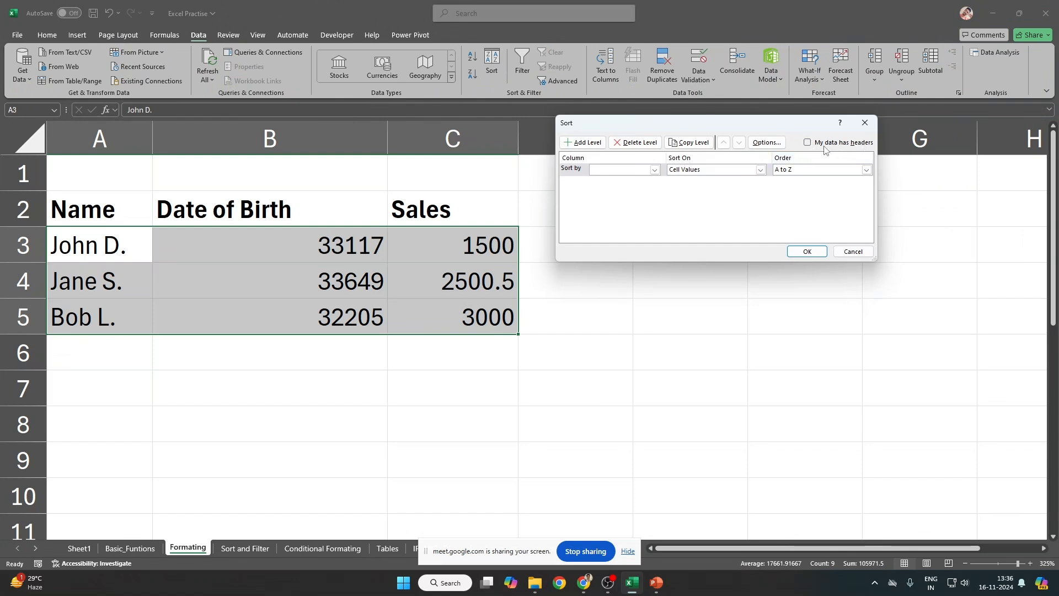
{"action": "left_click", "coordinate": [626, 170]}
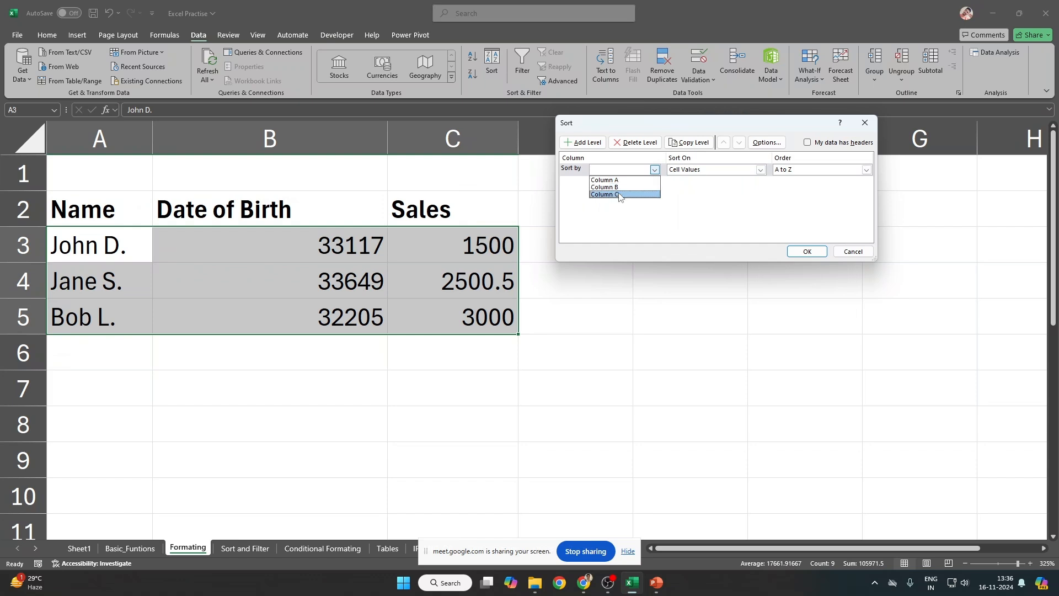
{"action": "left_click", "coordinate": [619, 194]}
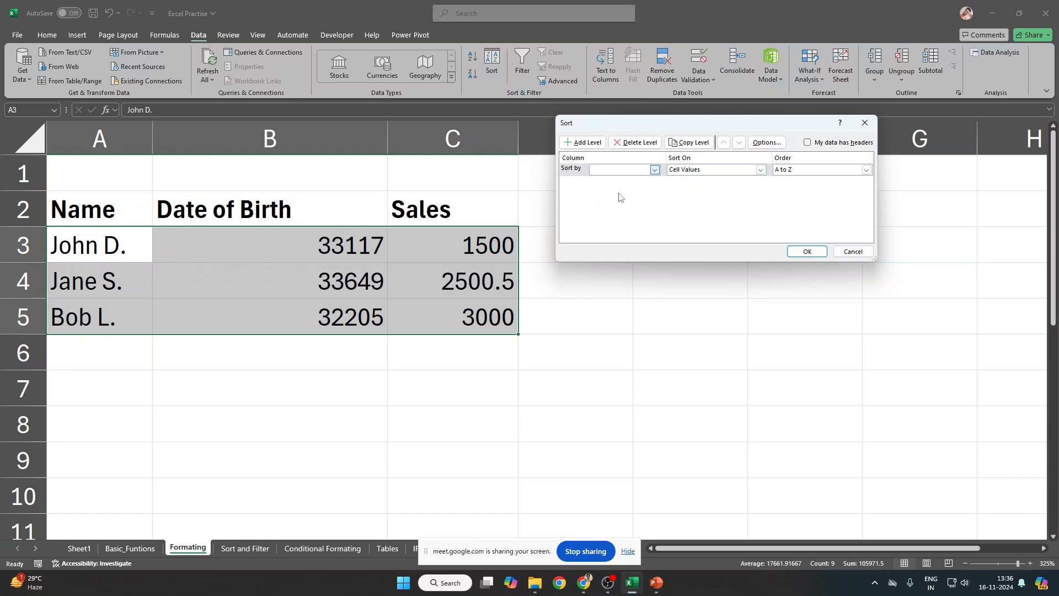
{"action": "left_click", "coordinate": [861, 254]}
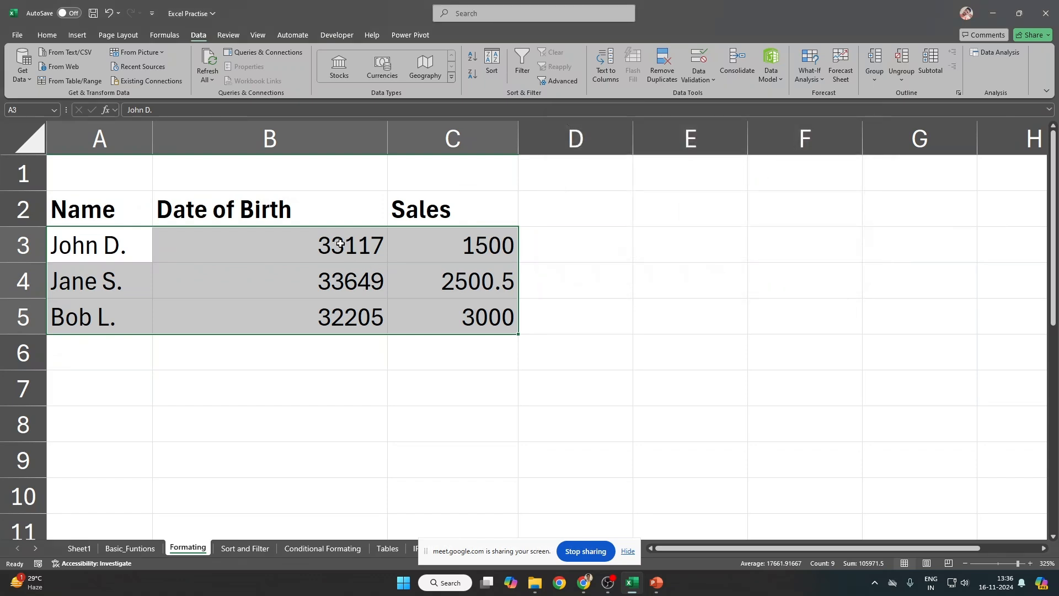
{"action": "left_click_drag", "start_coordinate": [339, 243], "coordinate": [332, 312]}
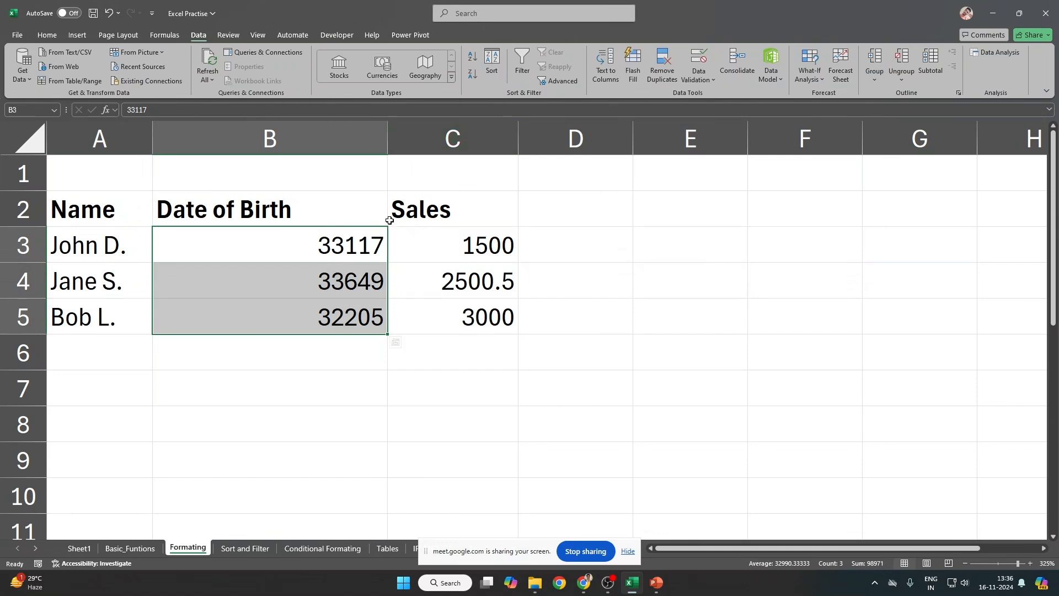
Step: Format the Date of Birth values B3:B5 as dd-mm-yy dates
{"action": "right_click", "coordinate": [336, 280]}
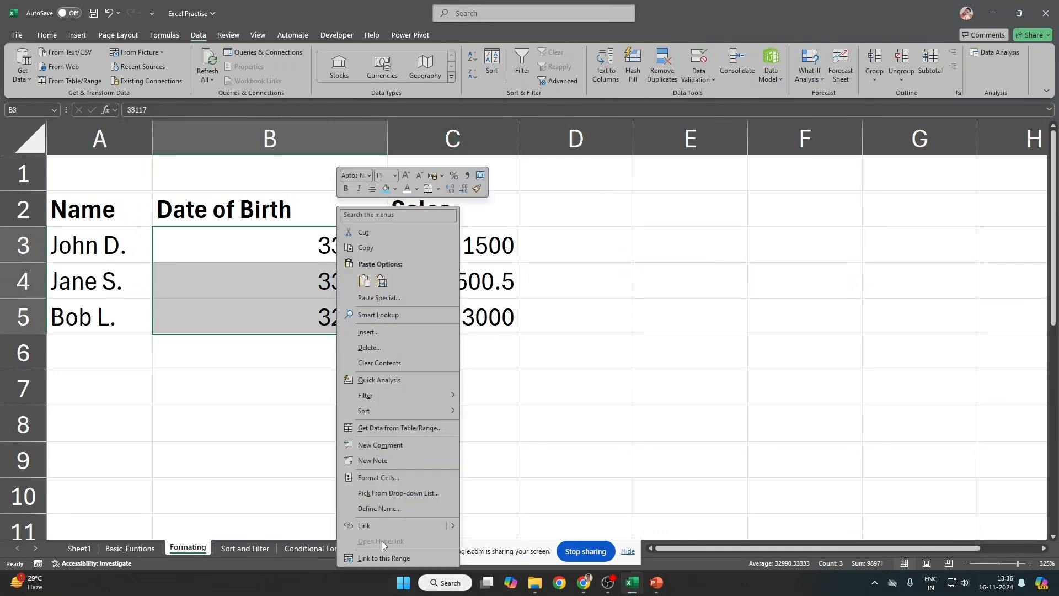
{"action": "left_click", "coordinate": [372, 477]}
{"action": "left_click", "coordinate": [244, 379]}
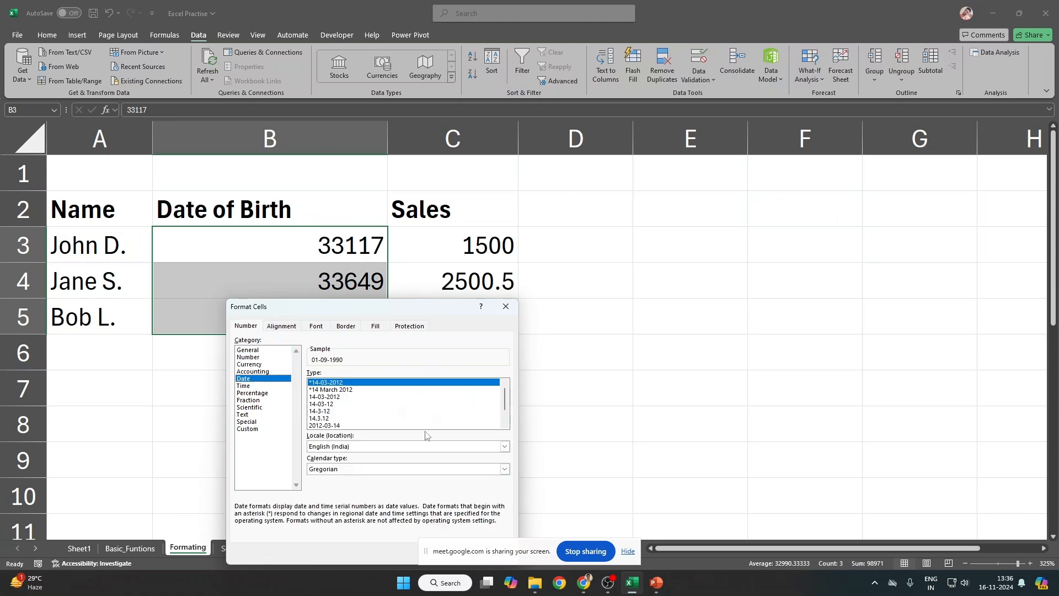
{"action": "double_click", "coordinate": [331, 404]}
{"action": "left_click", "coordinate": [525, 317]}
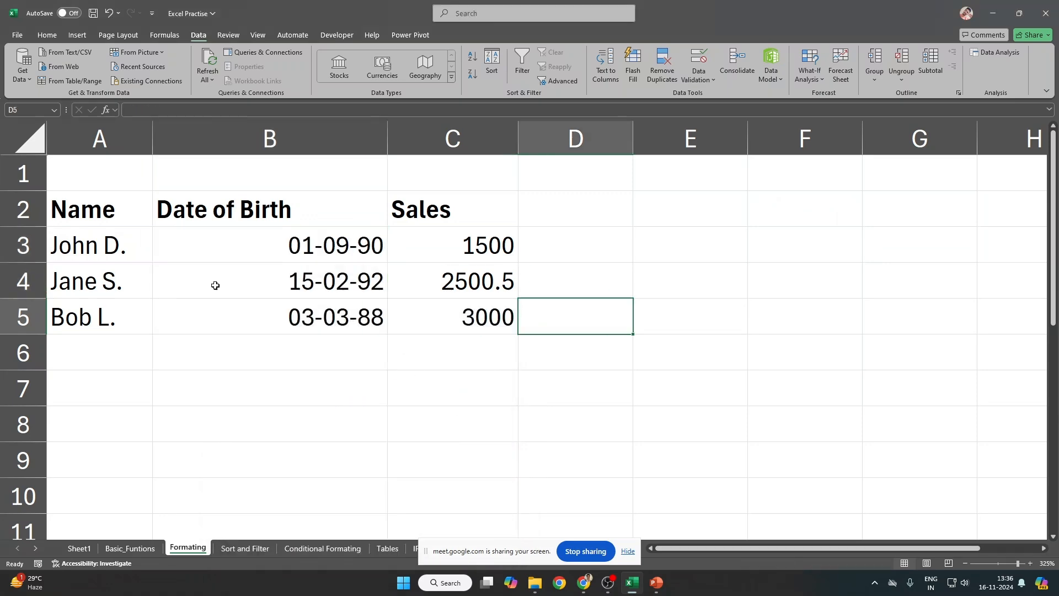
{"action": "left_click", "coordinate": [325, 249]}
{"action": "left_click_drag", "start_coordinate": [324, 248], "coordinate": [331, 317]}
Step: Sort the list A2:C5 by Date of Birth, Newest to Oldest
{"action": "left_click_drag", "start_coordinate": [72, 218], "coordinate": [496, 324]}
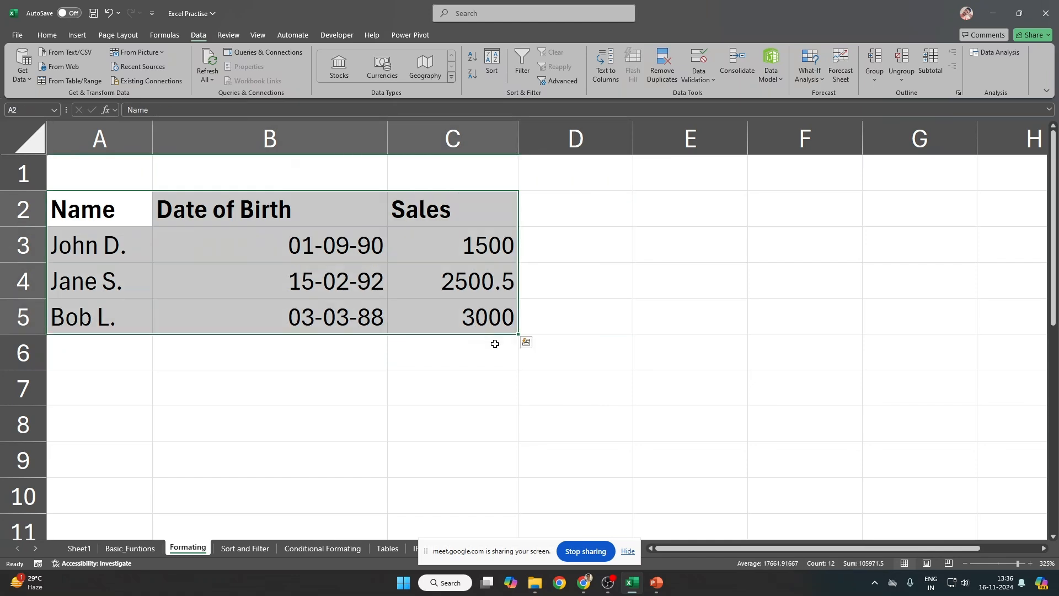
{"action": "key", "text": "alt"}
{"action": "key", "text": "a"}
{"action": "key", "text": "s"}
{"action": "key", "text": "s"}
{"action": "left_click", "coordinate": [656, 169]}
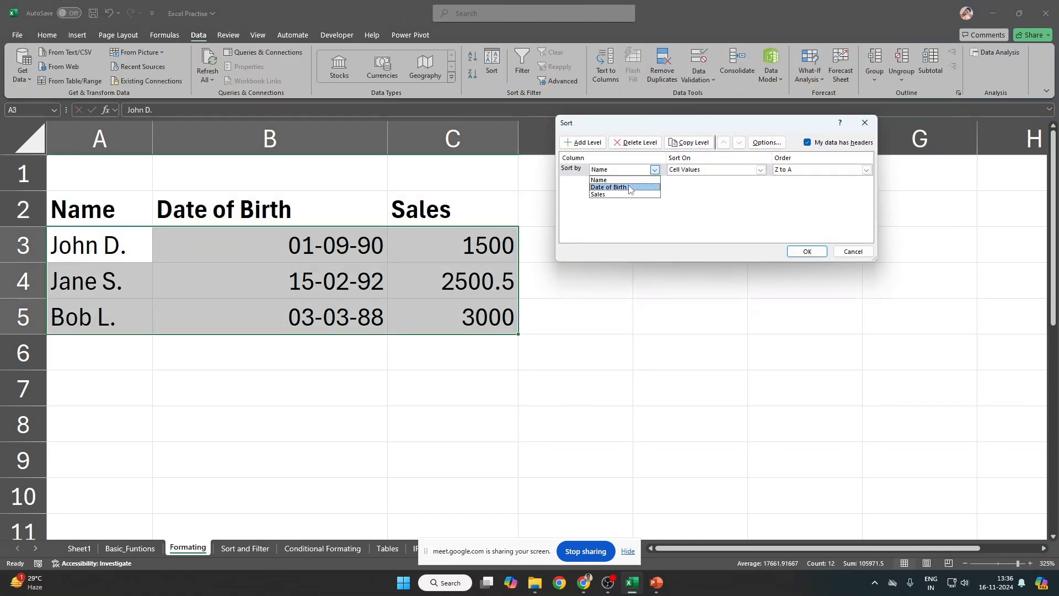
{"action": "left_click", "coordinate": [612, 185]}
{"action": "left_click", "coordinate": [812, 171]}
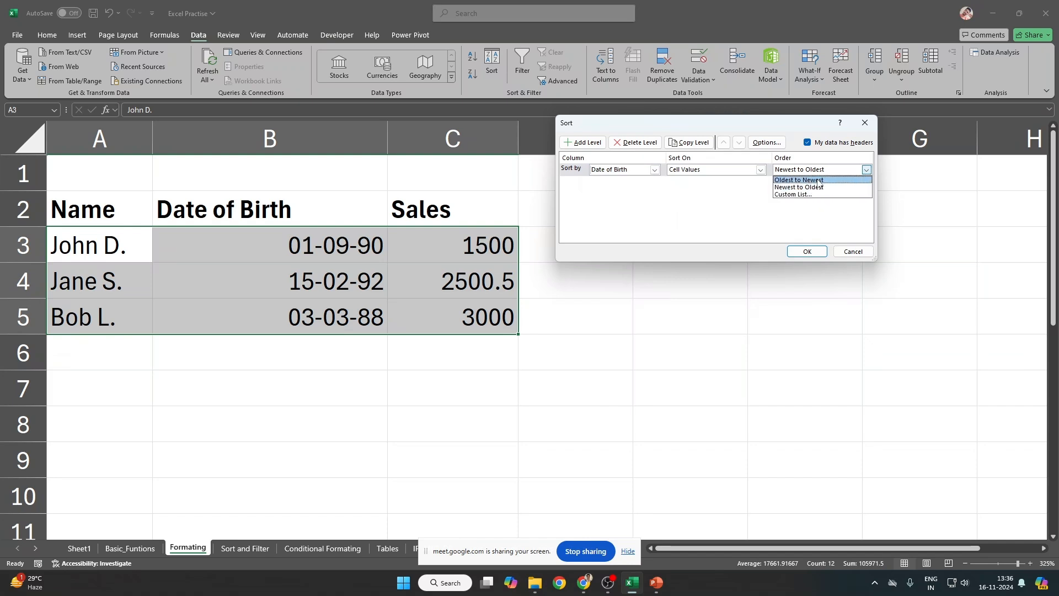
{"action": "left_click", "coordinate": [822, 189]}
{"action": "key", "text": "Return"}
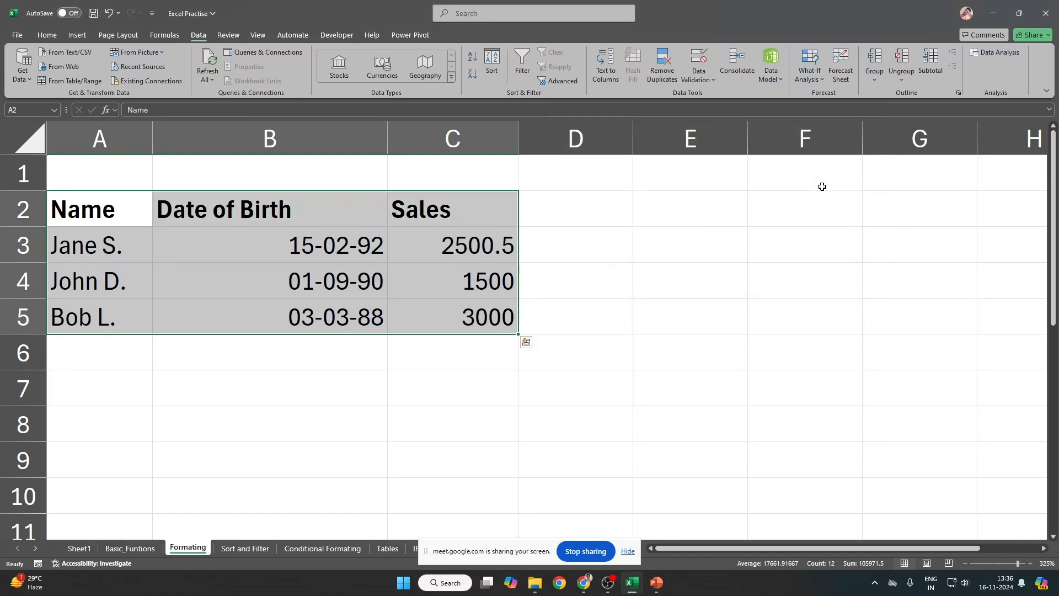
{"action": "scroll", "coordinate": [518, 282], "scroll_direction": "down", "scroll_amount": 1, "text": "ctrl"}
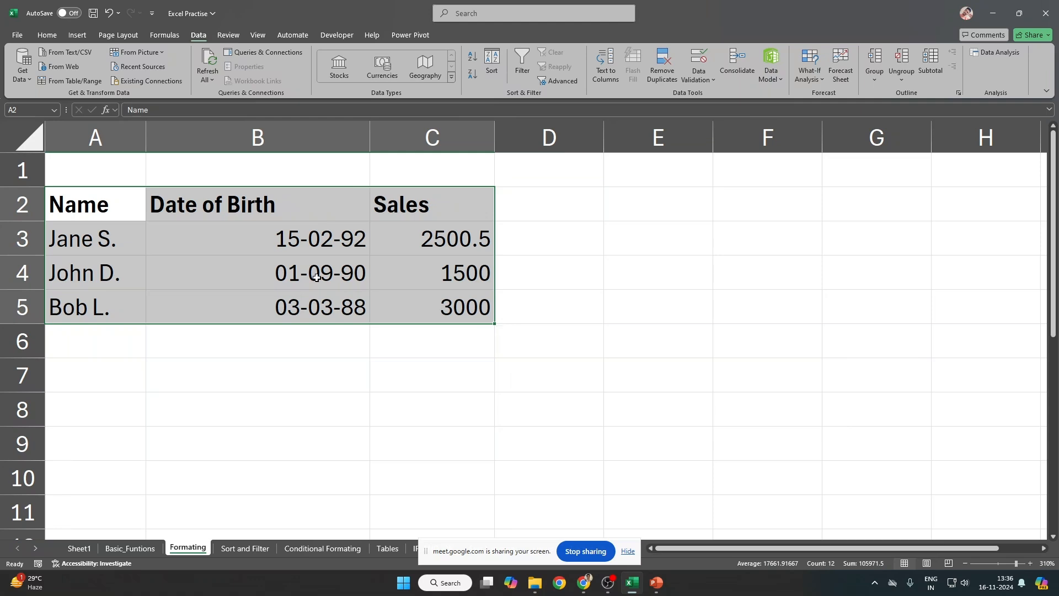
{"action": "left_click", "coordinate": [491, 63]}
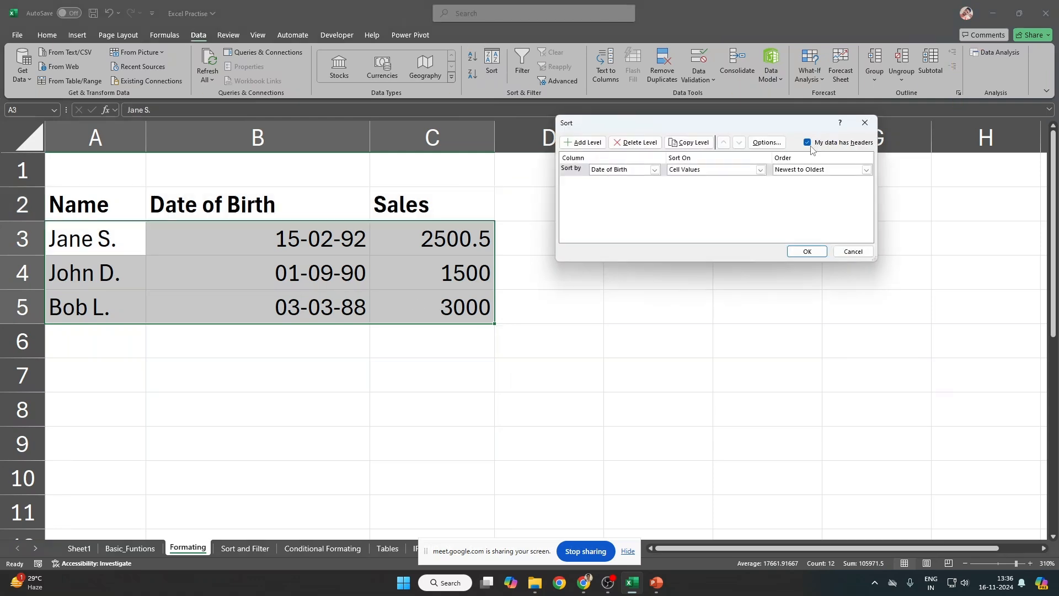
{"action": "left_click", "coordinate": [807, 251]}
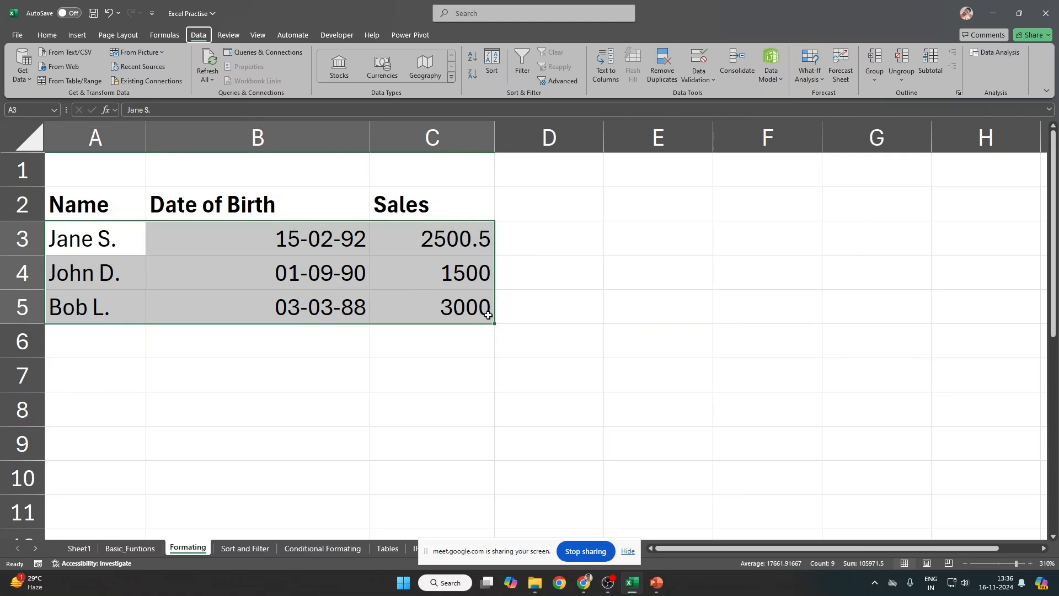
{"action": "key", "text": "s"}
{"action": "key", "text": "s"}
{"action": "left_click", "coordinate": [807, 143]}
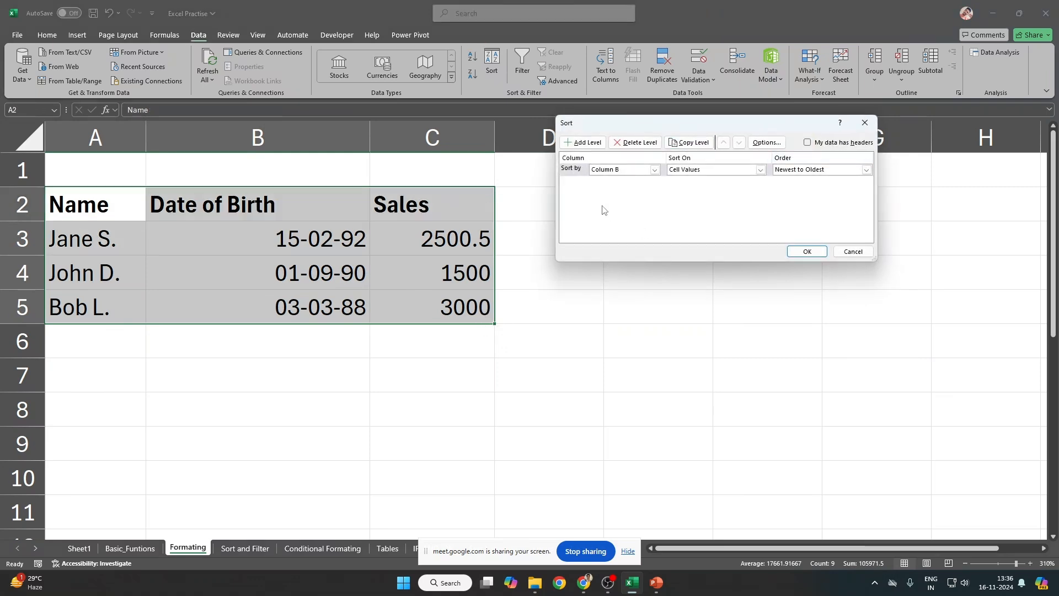
{"action": "left_click", "coordinate": [615, 173]}
{"action": "left_click", "coordinate": [621, 193]}
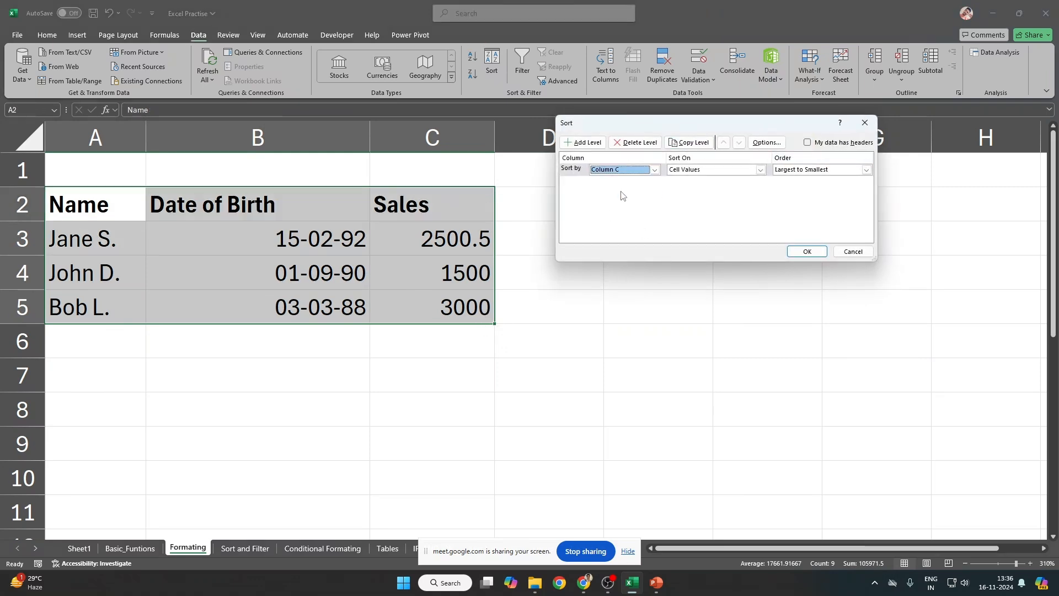
{"action": "left_click", "coordinate": [621, 171]}
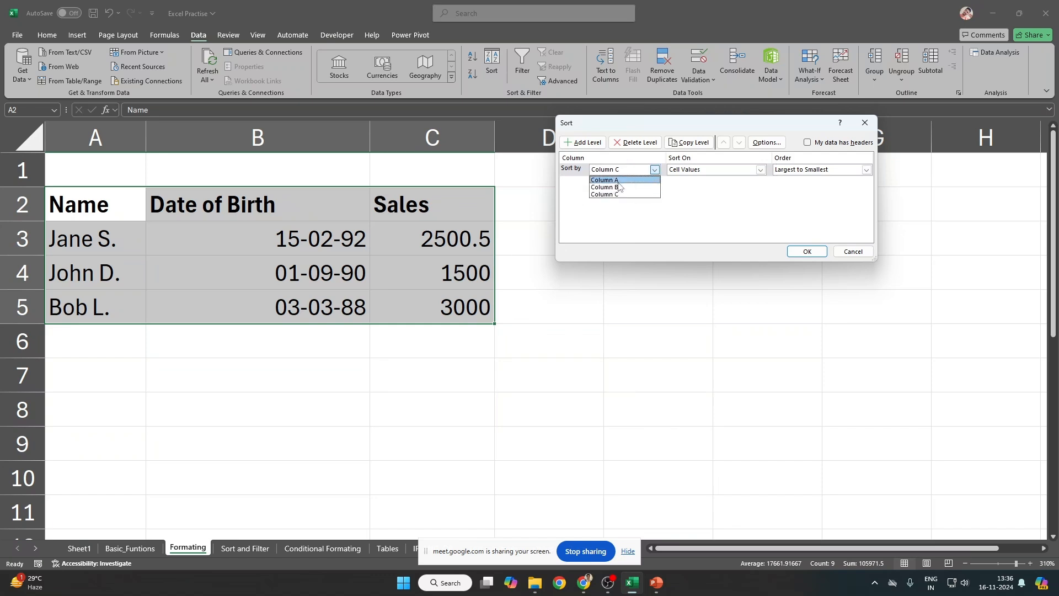
{"action": "left_click", "coordinate": [619, 193]}
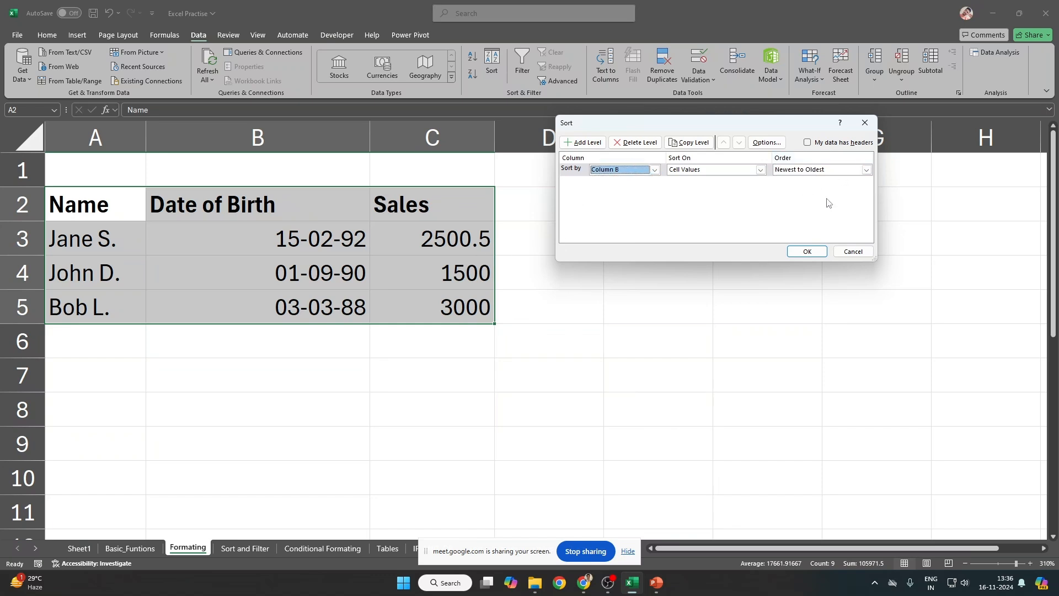
{"action": "left_click", "coordinate": [853, 252]}
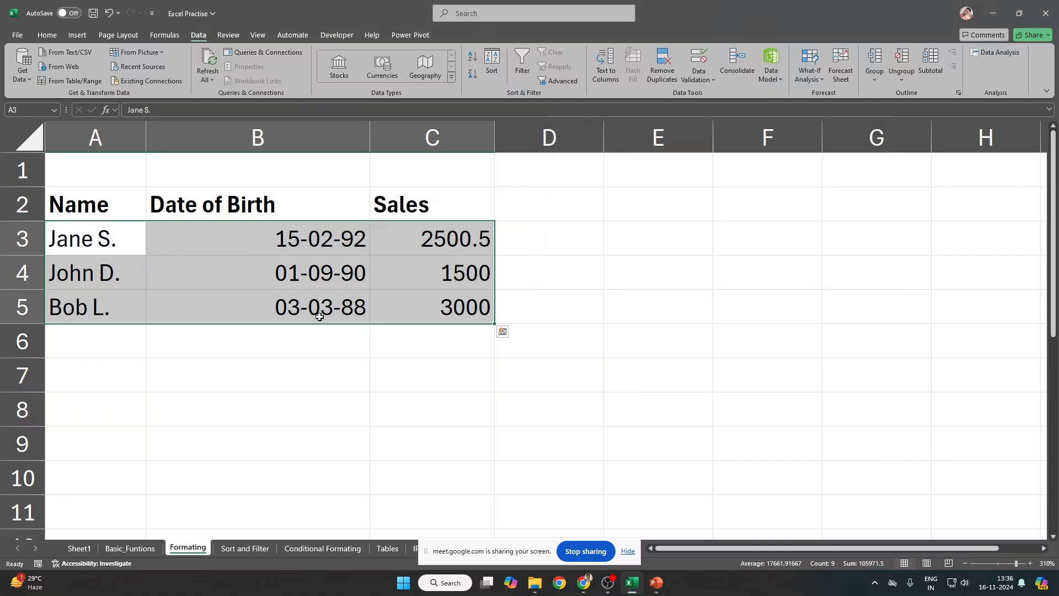
{"action": "left_click_drag", "start_coordinate": [98, 203], "coordinate": [395, 212]}
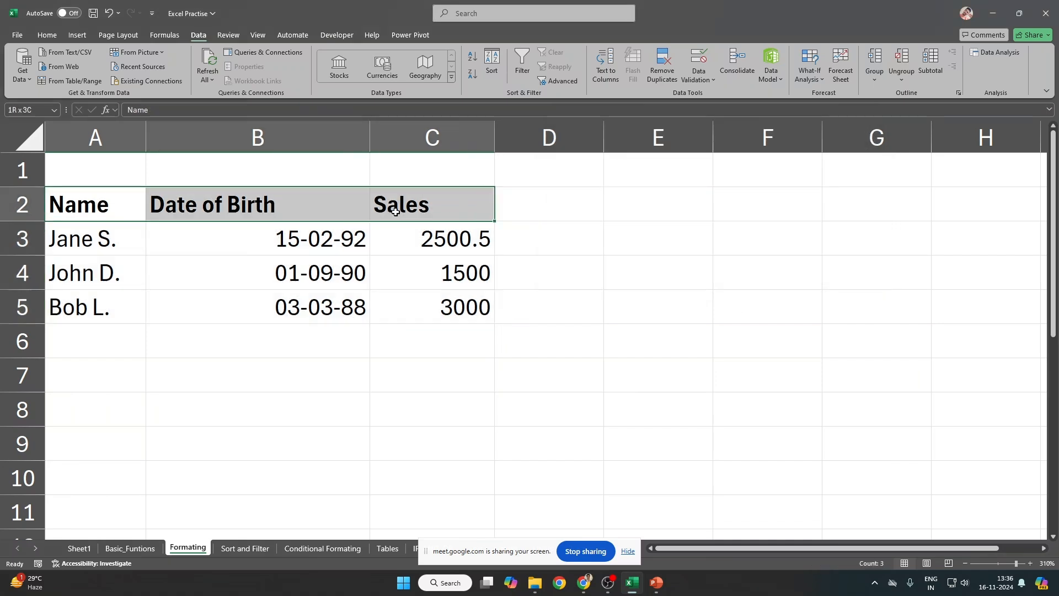
{"action": "left_click", "coordinate": [234, 217]}
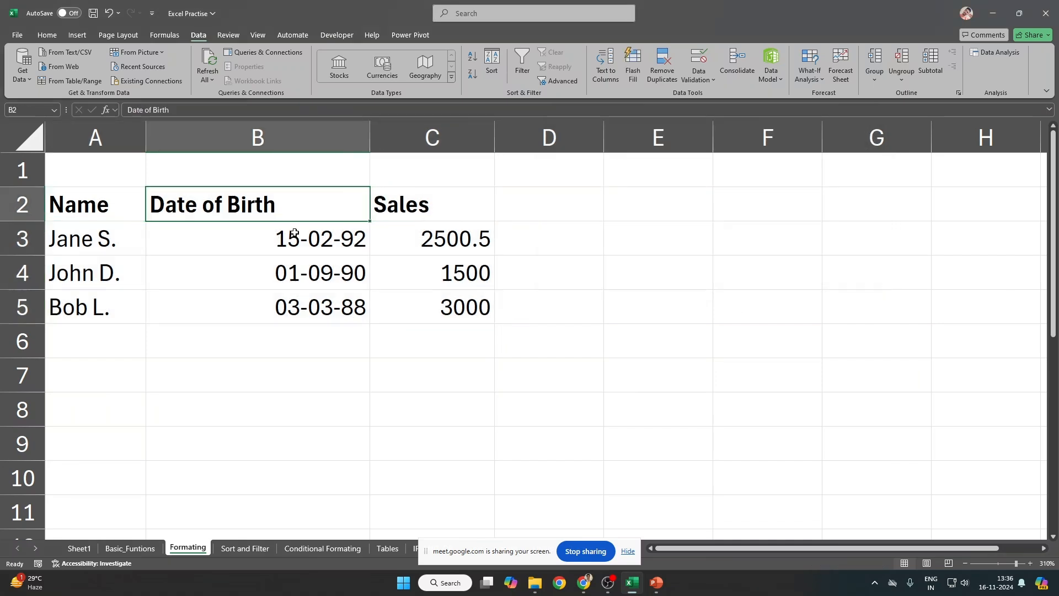
Step: Rename the B2 header to 'anything' and select the whole list
{"action": "type", "text": "anything"}
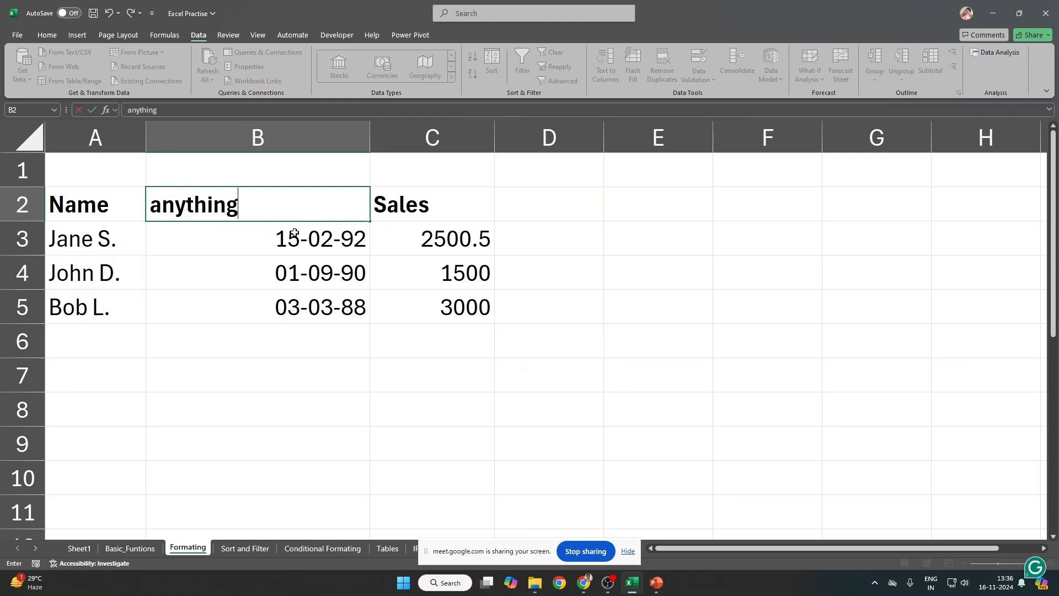
{"action": "key", "text": "Left"}
{"action": "key", "text": "ctrl+shift+Right"}
{"action": "key", "text": "ctrl+shift+Down"}
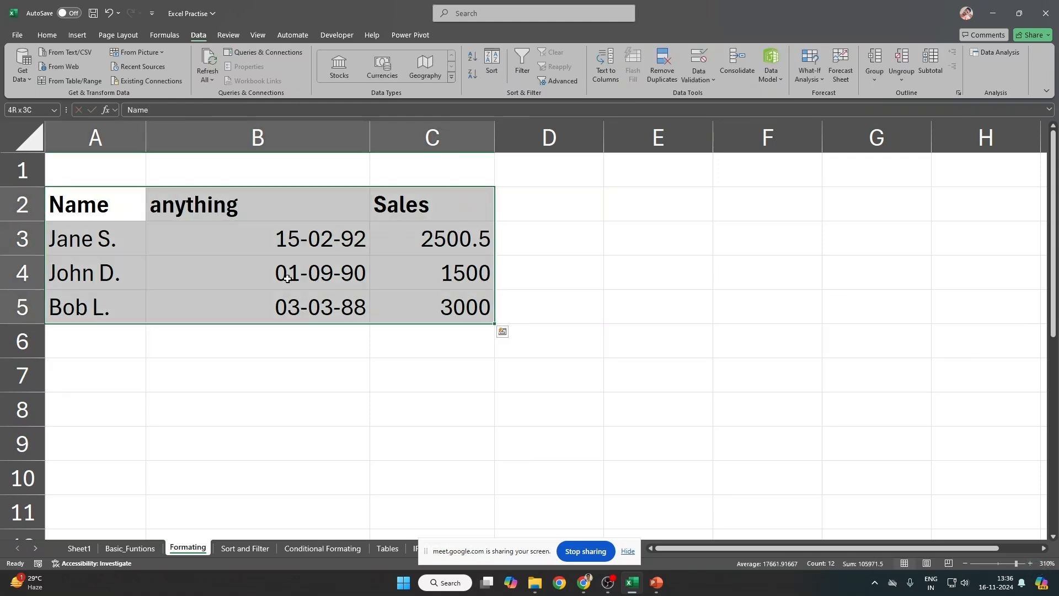
Step: Select the ranges A3:A5, B3:B5 and C3:C5 in turn
{"action": "left_click_drag", "start_coordinate": [98, 234], "coordinate": [94, 303]}
{"action": "left_click_drag", "start_coordinate": [270, 241], "coordinate": [277, 300]}
{"action": "left_click_drag", "start_coordinate": [105, 239], "coordinate": [96, 296]}
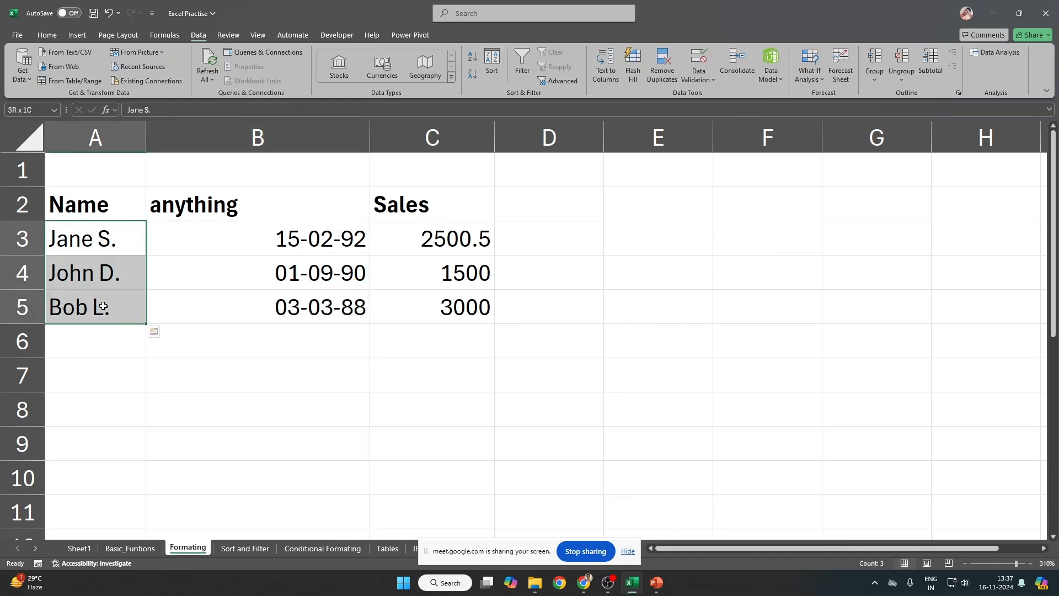
{"action": "left_click_drag", "start_coordinate": [109, 242], "coordinate": [108, 294]}
{"action": "left_click_drag", "start_coordinate": [108, 294], "coordinate": [108, 294]}
{"action": "left_click_drag", "start_coordinate": [107, 238], "coordinate": [86, 311]}
{"action": "left_click_drag", "start_coordinate": [295, 231], "coordinate": [287, 299]}
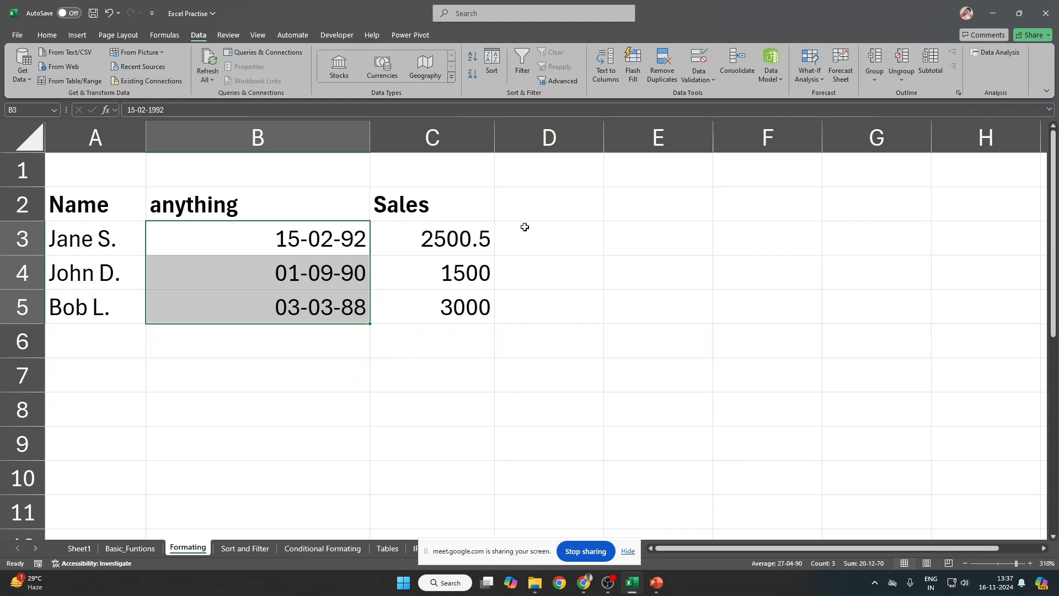
{"action": "left_click_drag", "start_coordinate": [458, 238], "coordinate": [463, 312]}
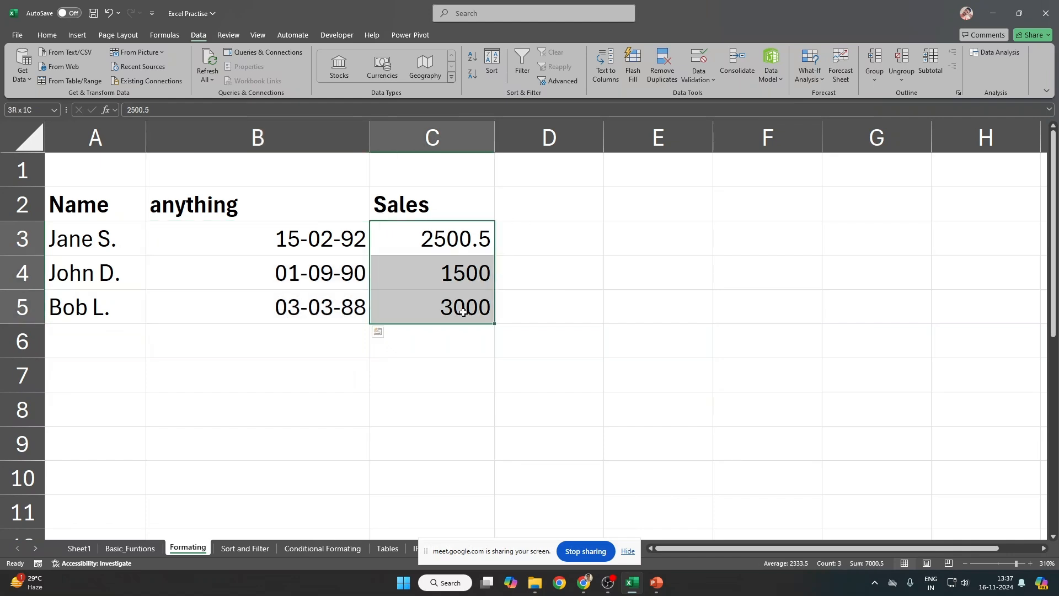
{"action": "left_click_drag", "start_coordinate": [102, 247], "coordinate": [99, 303]}
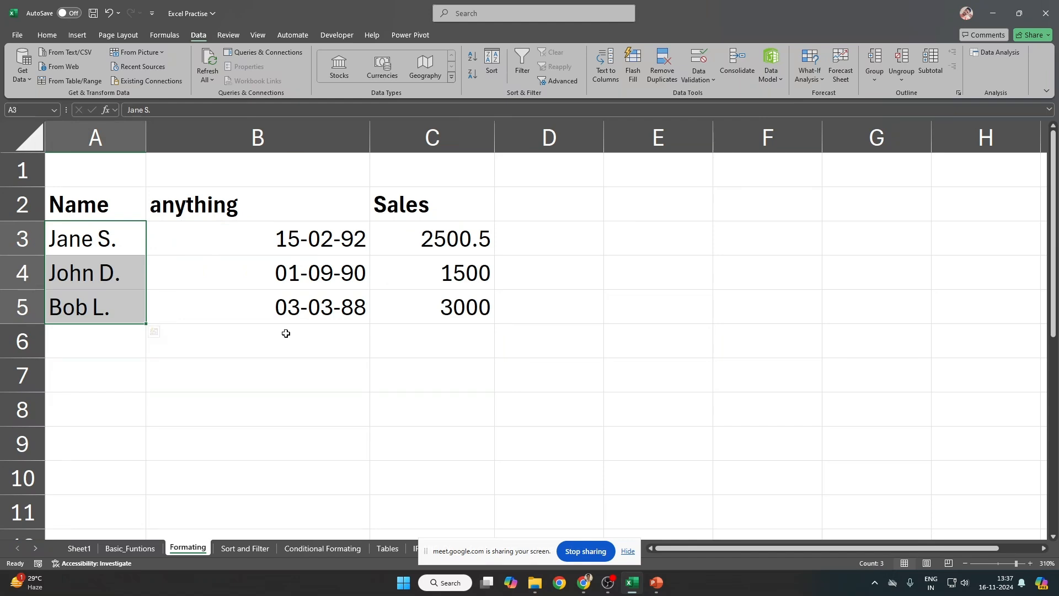
Step: Add a row 6 record with a person's name, 'Unknown' birth date and sales of 5000
{"action": "left_click", "coordinate": [318, 331]}
{"action": "key", "text": "Up"}
{"action": "key", "text": "Up"}
{"action": "key", "text": "Down"}
{"action": "key", "text": "Down"}
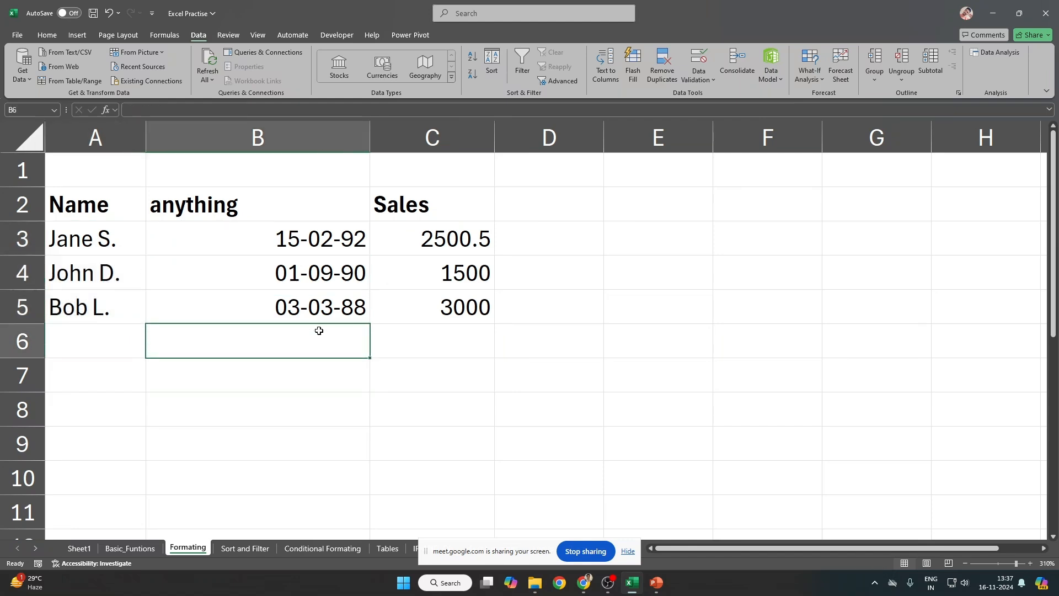
{"action": "key", "text": "Left"}
{"action": "type", "text": "Anand"}
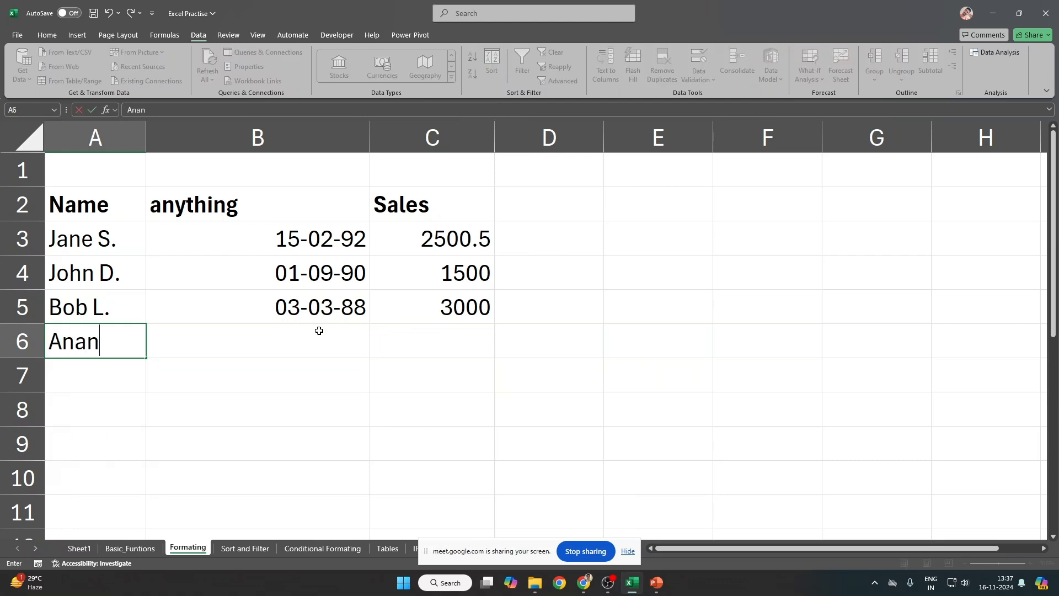
{"action": "key", "text": "Tab"}
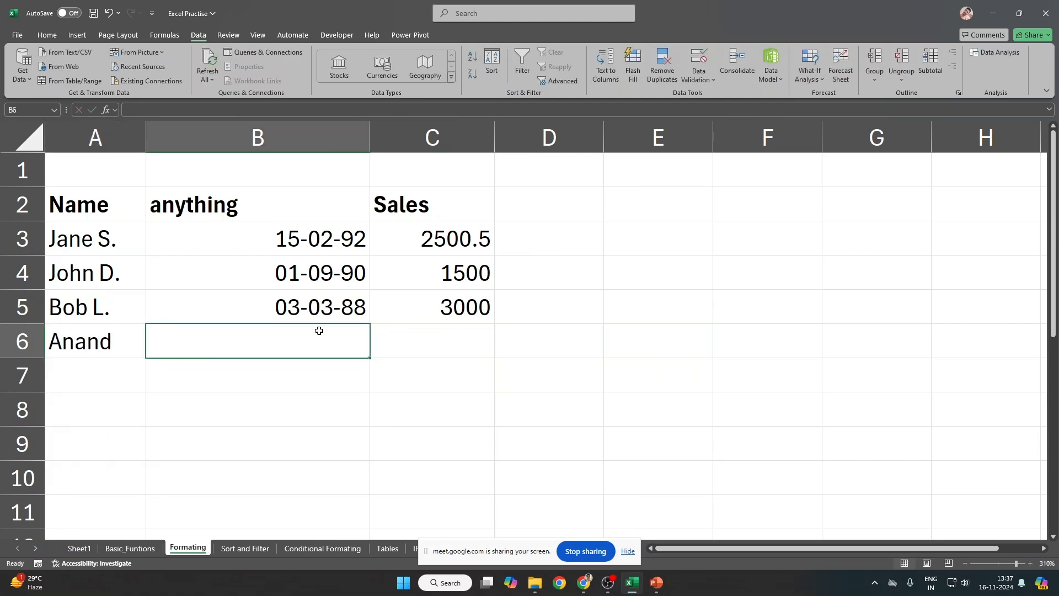
{"action": "type", "text": "Unknown"}
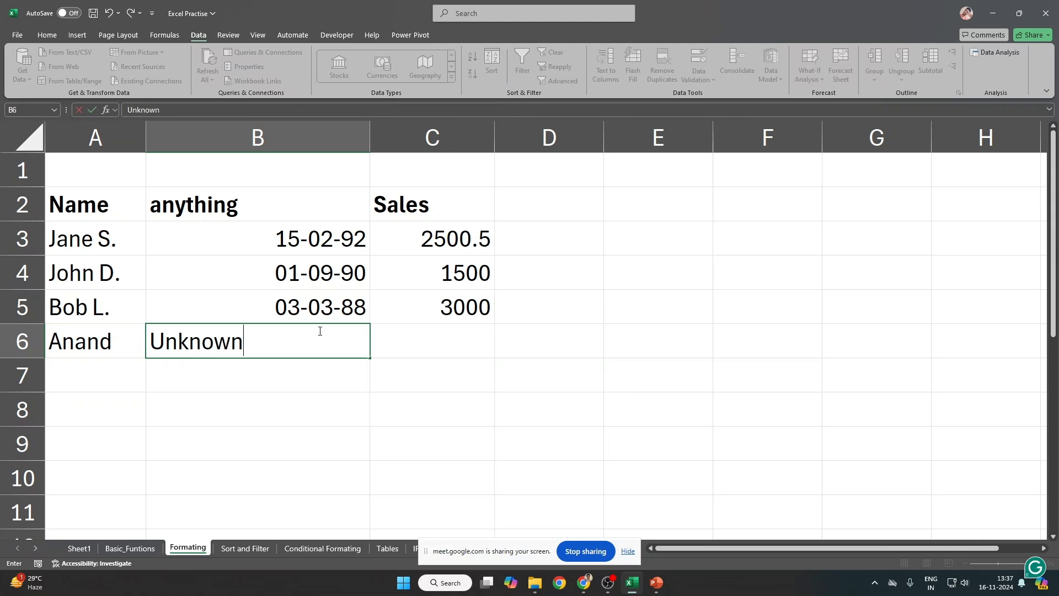
{"action": "key", "text": "Tab"}
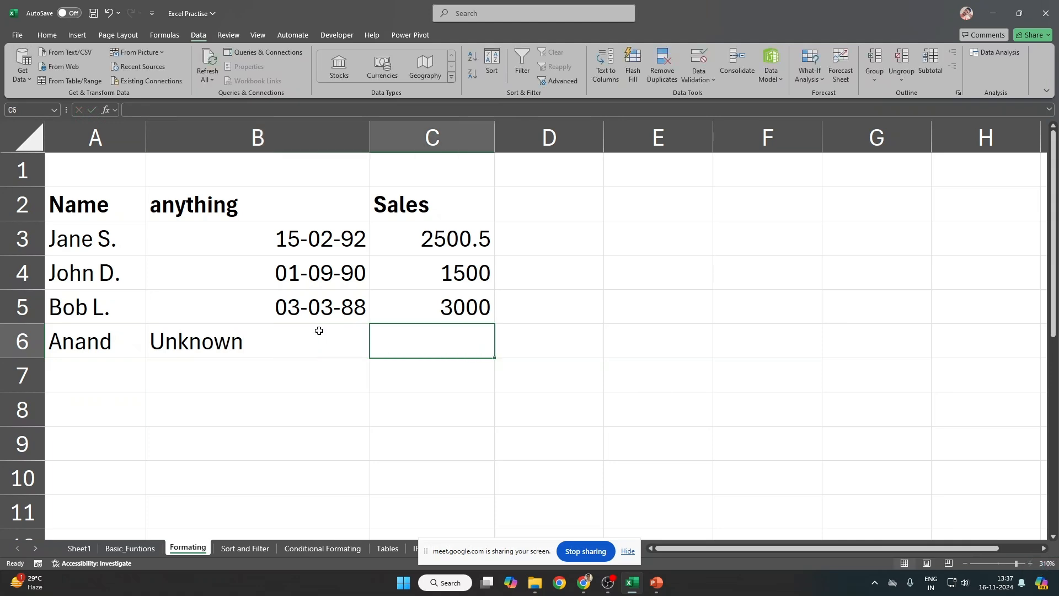
{"action": "type", "text": "74"}
{"action": "key", "text": "BackSpace"}
{"action": "key", "text": "BackSpace"}
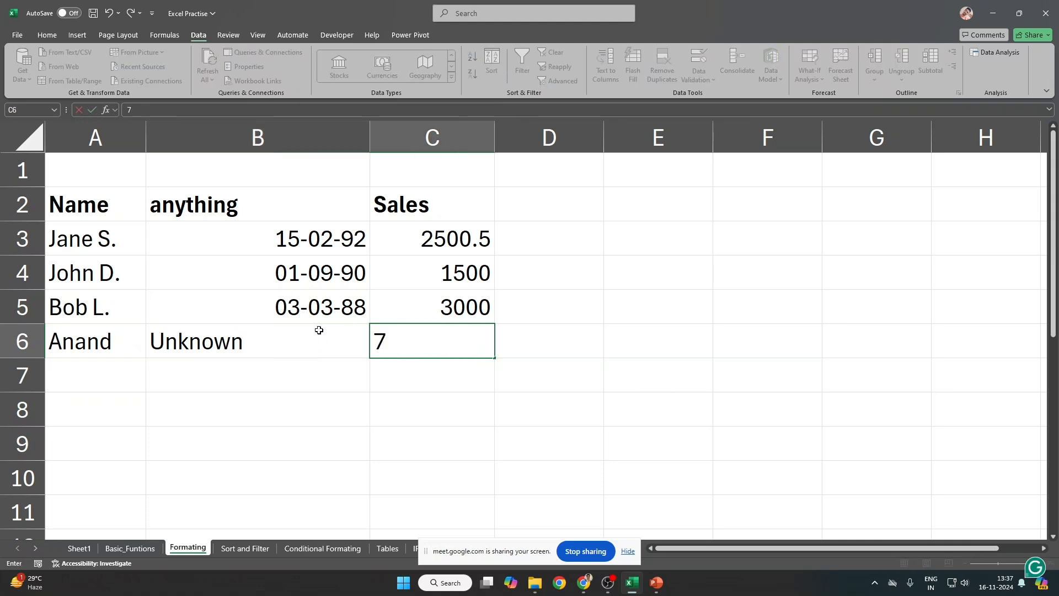
{"action": "type", "text": "5000"}
{"action": "key", "text": "Return"}
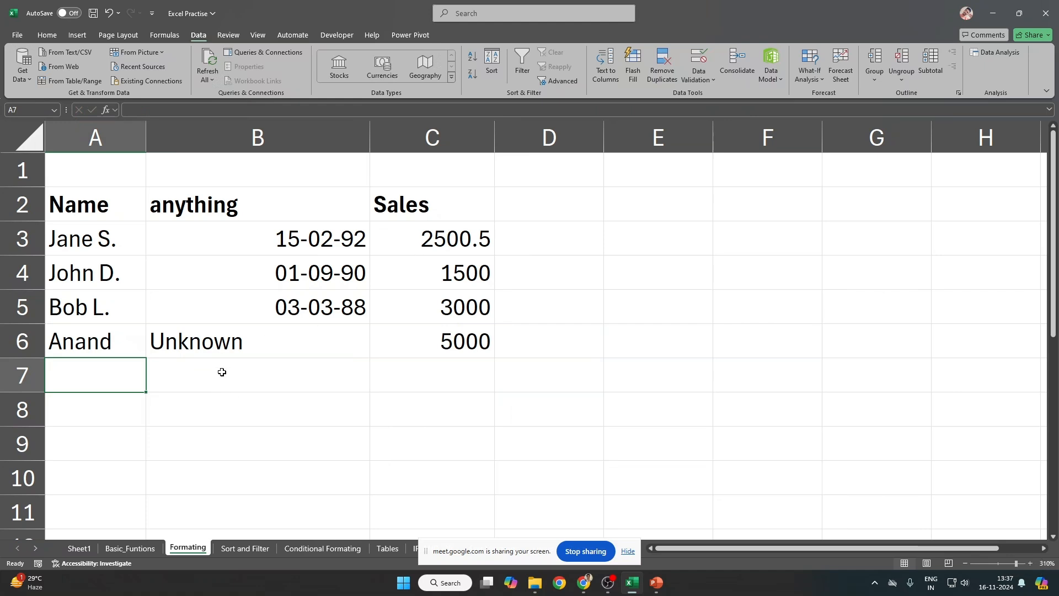
{"action": "left_click", "coordinate": [222, 346]}
Step: Sort the table A2:C6 by the 'anything' column
{"action": "left_click_drag", "start_coordinate": [77, 206], "coordinate": [416, 338]}
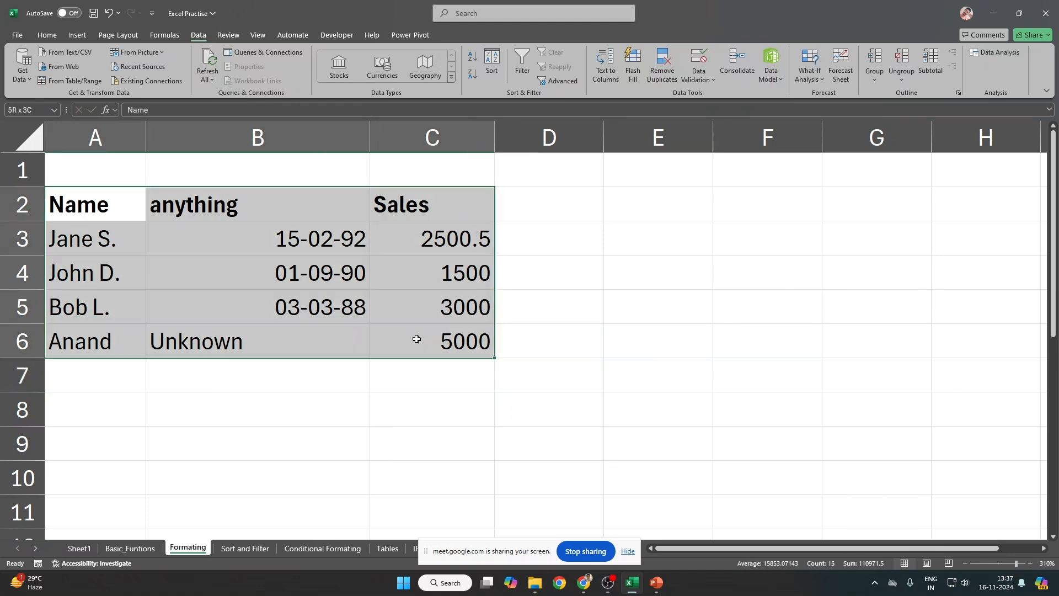
{"action": "key", "text": "alt+a"}
{"action": "key", "text": "s"}
{"action": "key", "text": "s"}
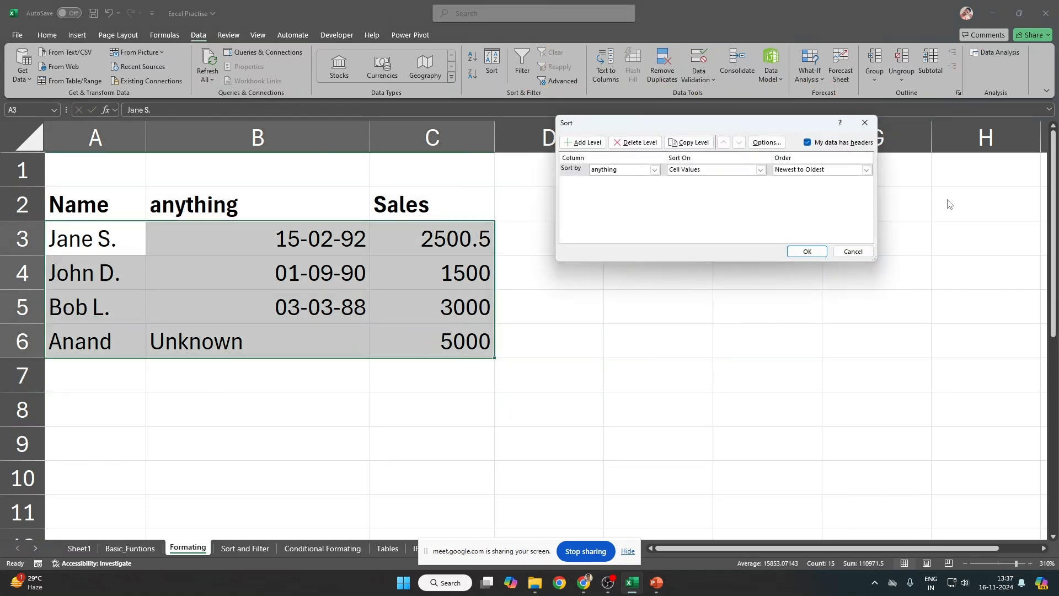
{"action": "left_click", "coordinate": [622, 169]}
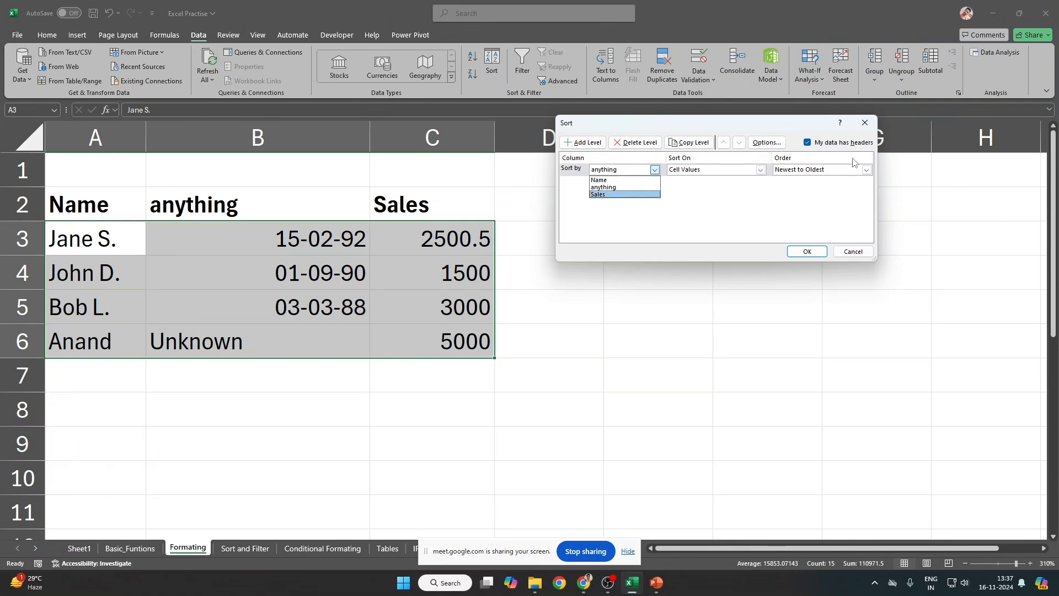
{"action": "left_click", "coordinate": [626, 187]}
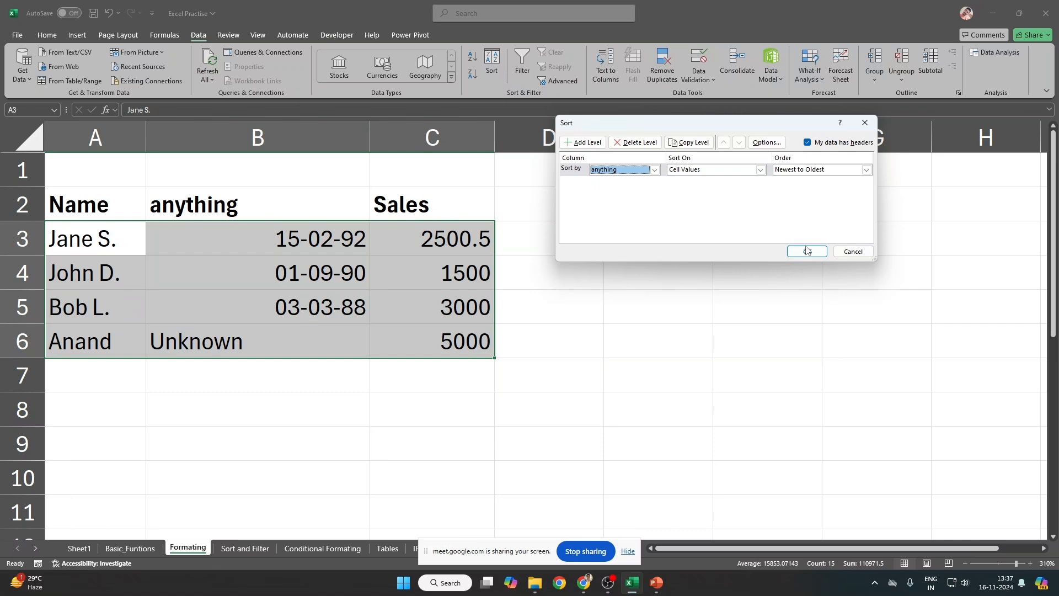
{"action": "left_click", "coordinate": [807, 251]}
Step: Fill 'Unknown' from B3 down into B4 with Ctrl+D
{"action": "left_click", "coordinate": [431, 336]}
{"action": "left_click", "coordinate": [22, 238]}
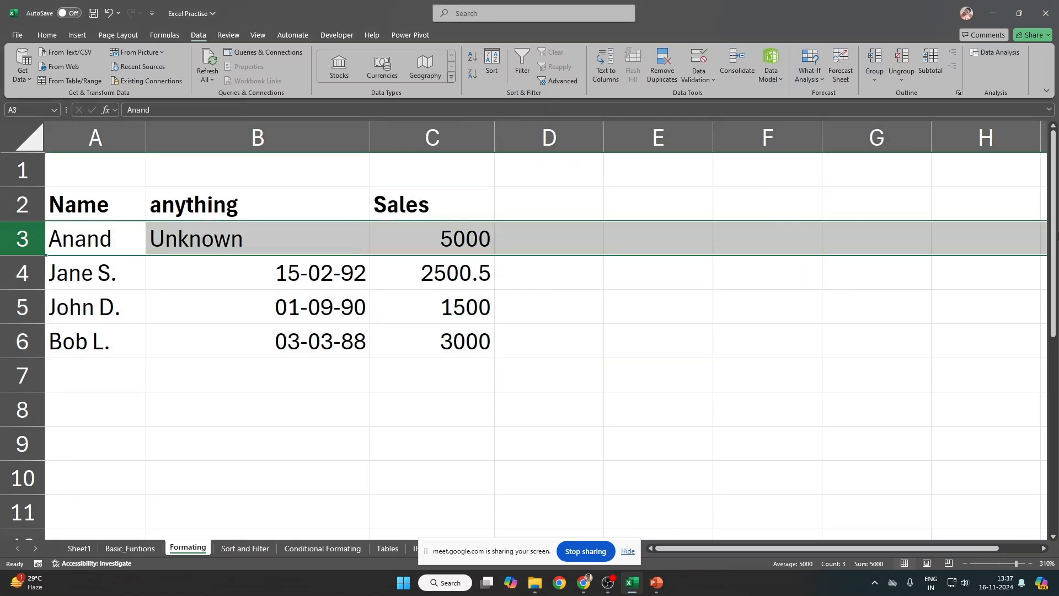
{"action": "left_click_drag", "start_coordinate": [243, 239], "coordinate": [258, 276]}
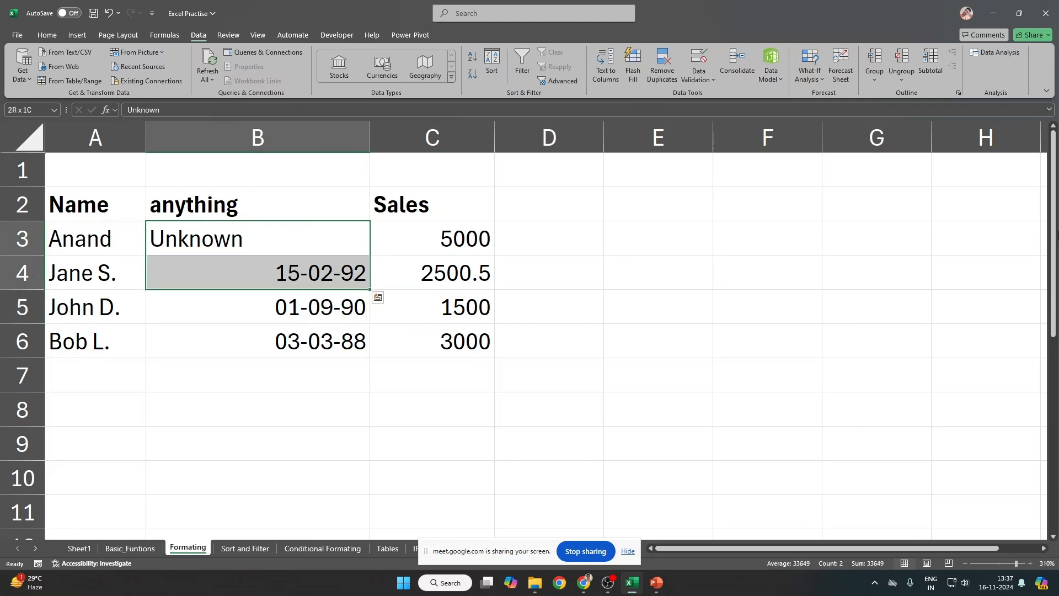
{"action": "key", "text": "ctrl+d"}
Step: Review the Newest to Oldest sort settings for A2:C6, then select B3:B6
{"action": "left_click_drag", "start_coordinate": [70, 208], "coordinate": [430, 357]}
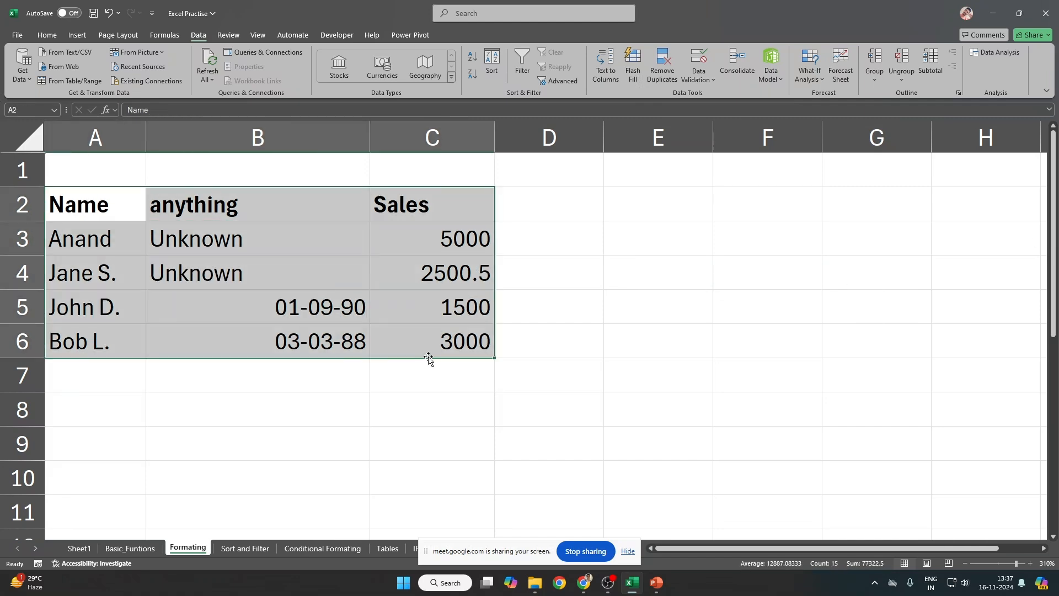
{"action": "key", "text": "alt+a"}
{"action": "key", "text": "s"}
{"action": "key", "text": "s"}
{"action": "left_click", "coordinate": [802, 170]}
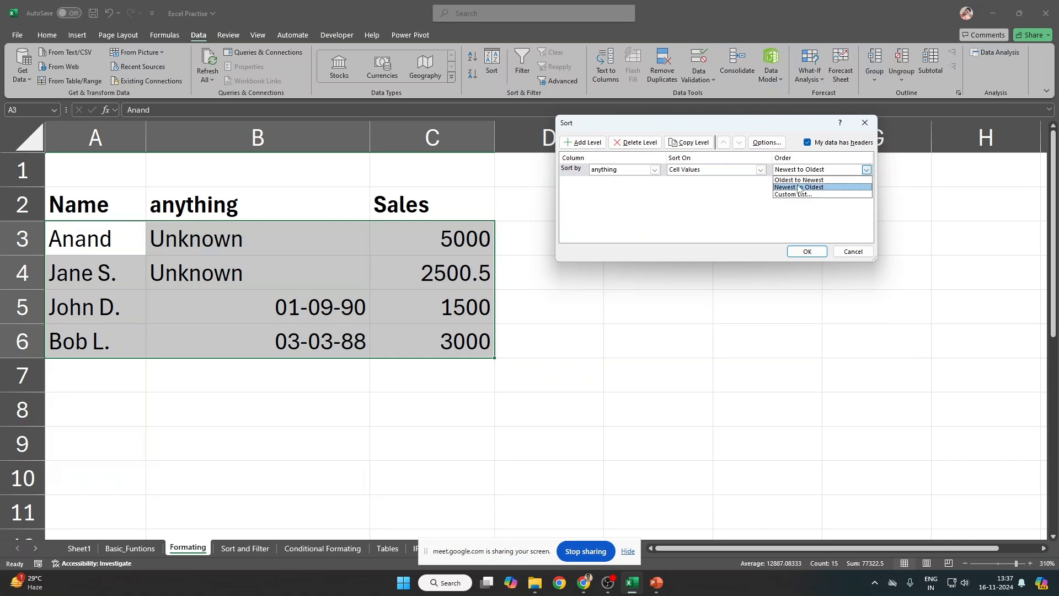
{"action": "left_click", "coordinate": [801, 191]}
{"action": "key", "text": "Return"}
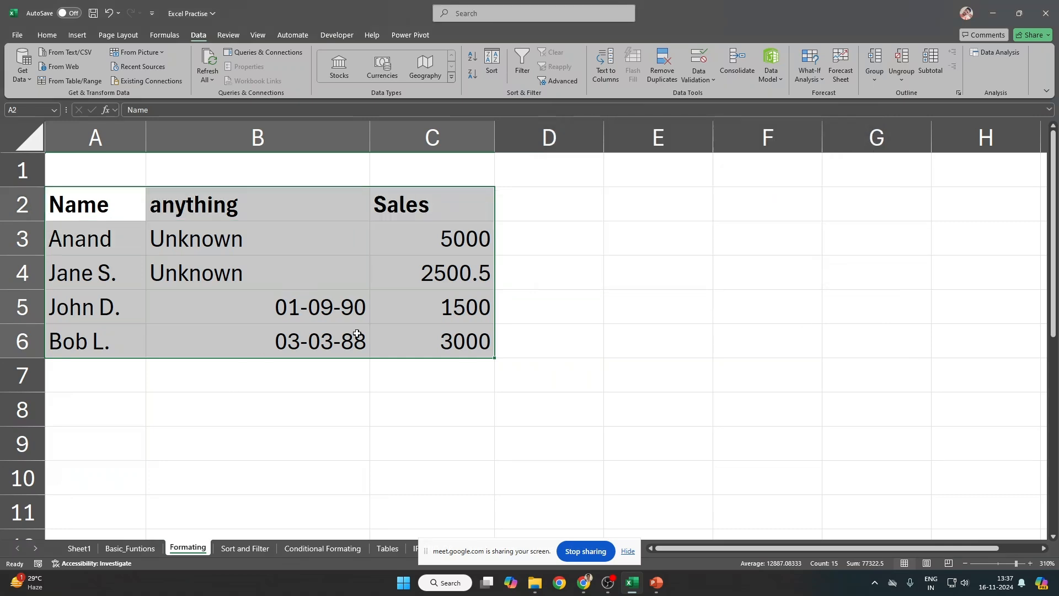
{"action": "left_click", "coordinate": [264, 338]}
{"action": "left_click_drag", "start_coordinate": [231, 238], "coordinate": [237, 333]}
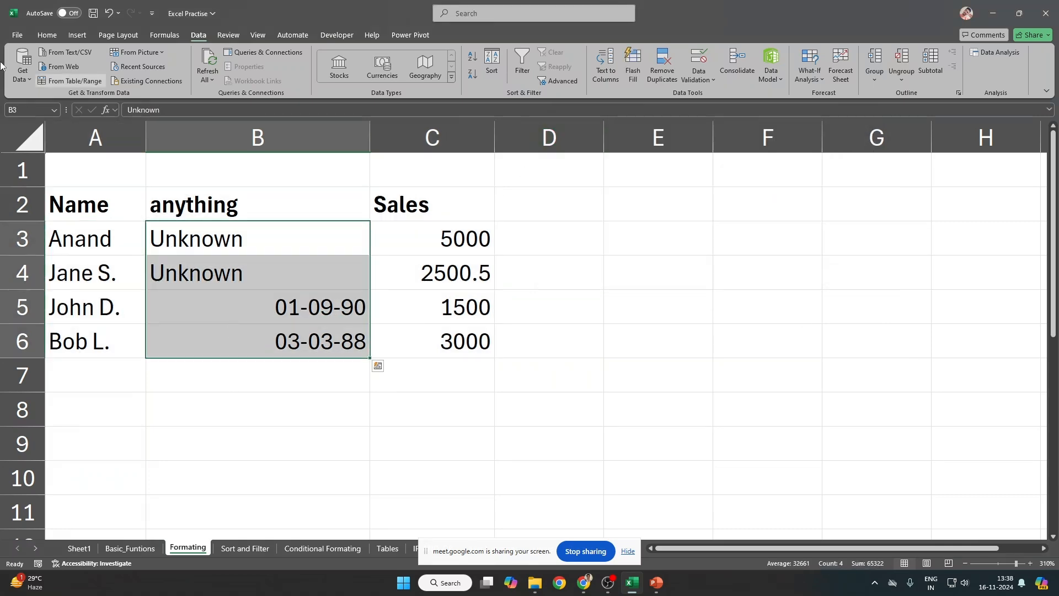
Step: Apply Number format to B5:B6, showing 33117.00 and 32205.00
{"action": "left_click", "coordinate": [47, 35]}
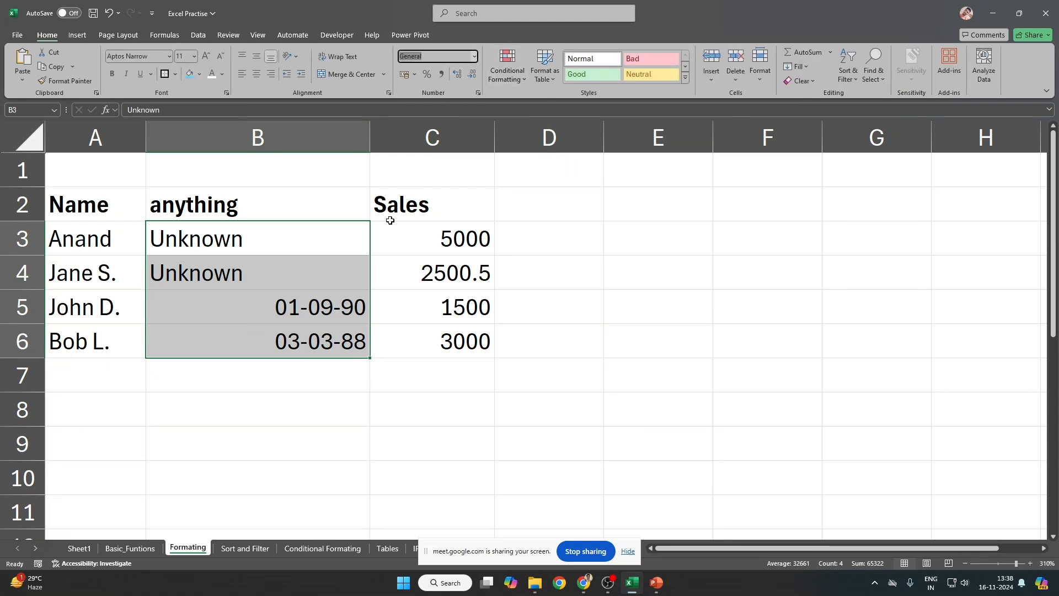
{"action": "left_click", "coordinate": [307, 293]}
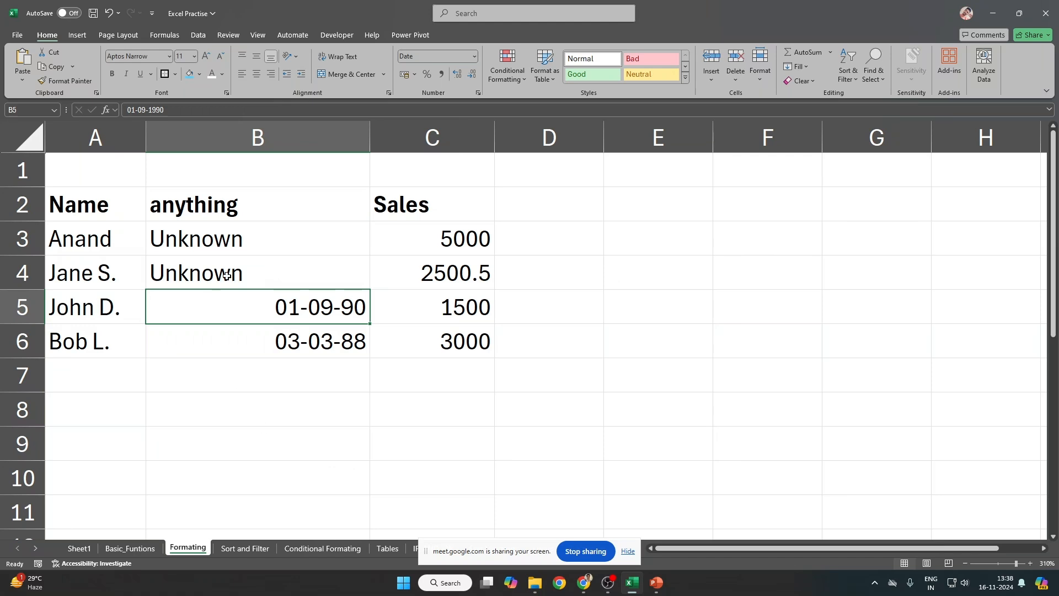
{"action": "left_click_drag", "start_coordinate": [251, 239], "coordinate": [257, 330]}
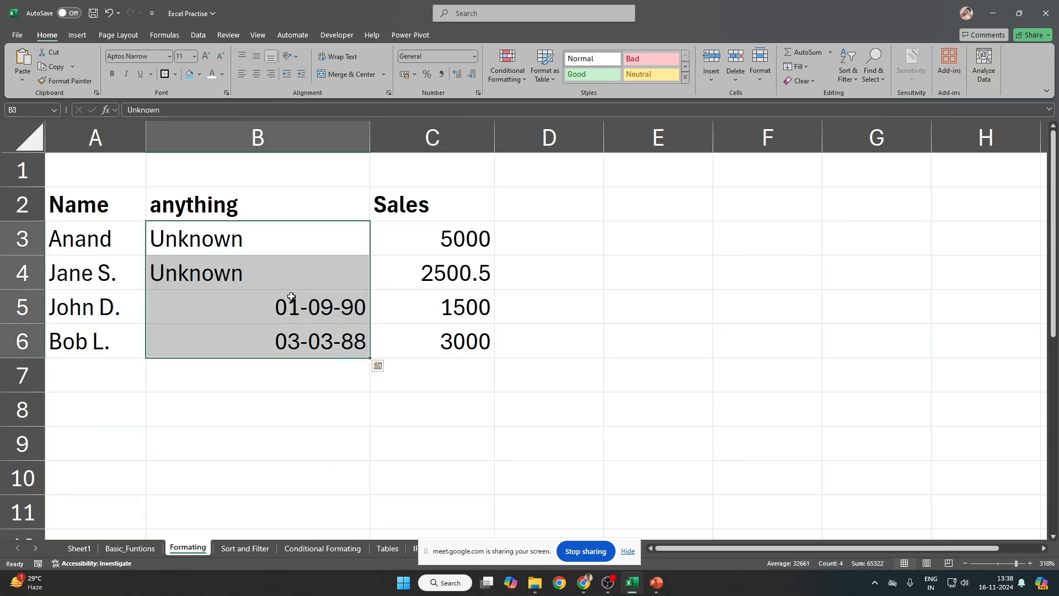
{"action": "left_click_drag", "start_coordinate": [292, 296], "coordinate": [297, 350]}
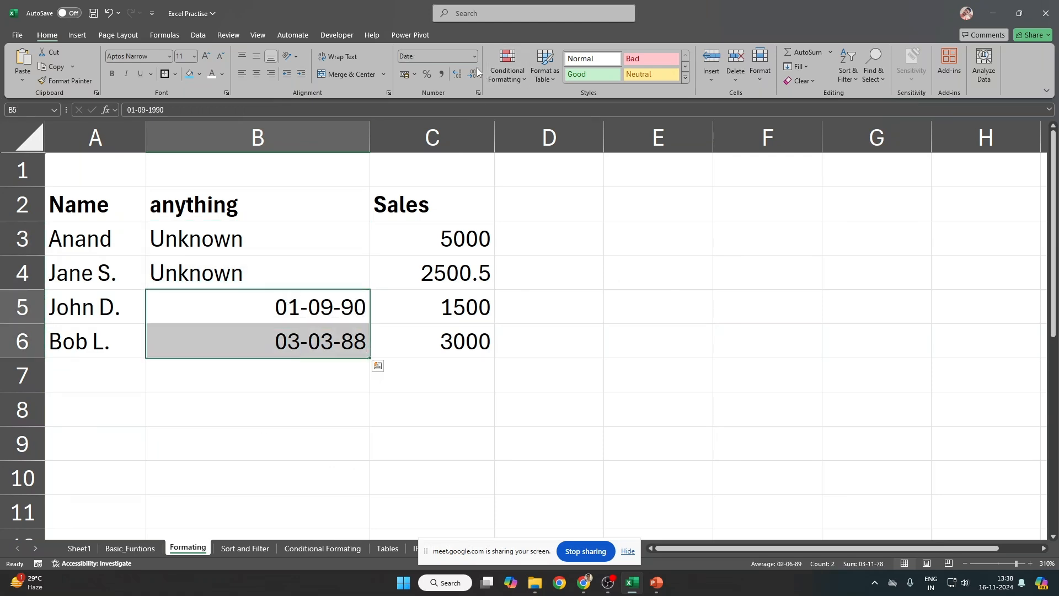
{"action": "left_click", "coordinate": [438, 56]}
{"action": "type", "text": "Number"}
{"action": "key", "text": "Return"}
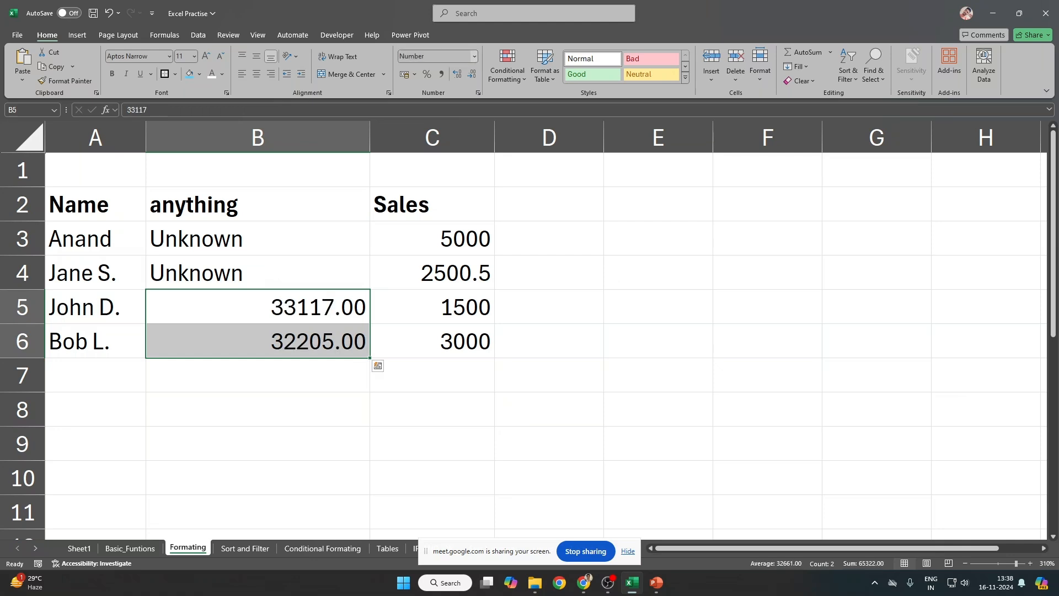
{"action": "left_click", "coordinate": [579, 350]}
Step: Review a Largest to Smallest sort for A2:C6 and cancel it
{"action": "left_click_drag", "start_coordinate": [86, 207], "coordinate": [480, 345]}
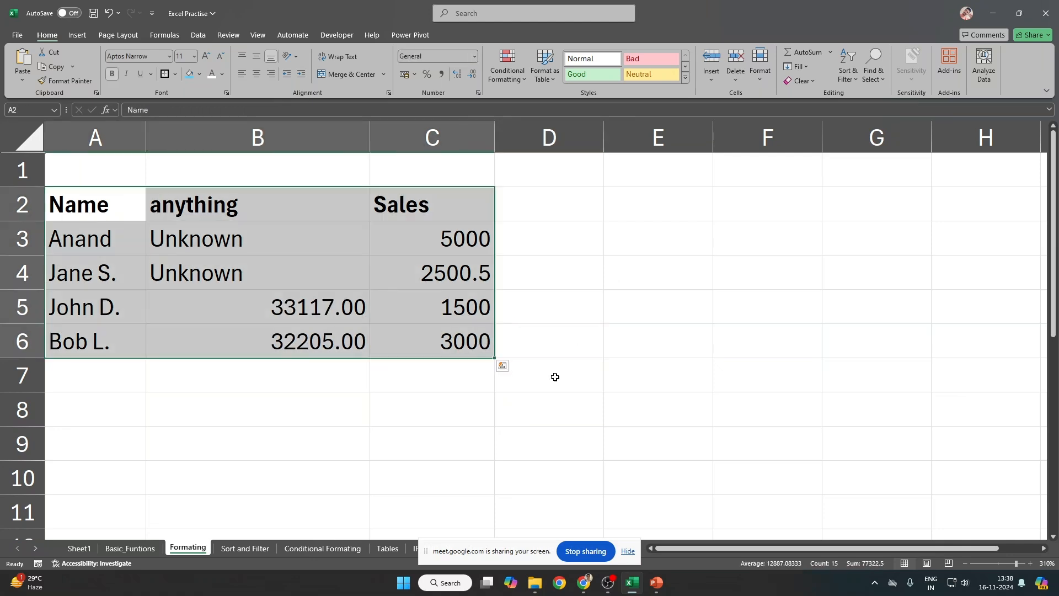
{"action": "key", "text": "alt+a"}
{"action": "key", "text": "s"}
{"action": "key", "text": "s"}
{"action": "left_click", "coordinate": [825, 171]}
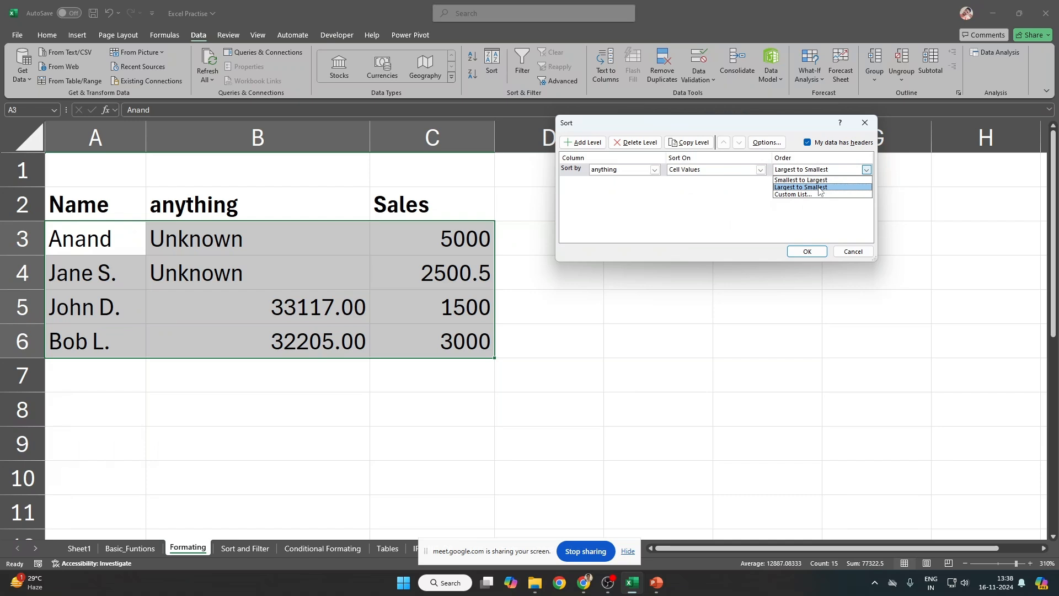
{"action": "left_click", "coordinate": [821, 188]}
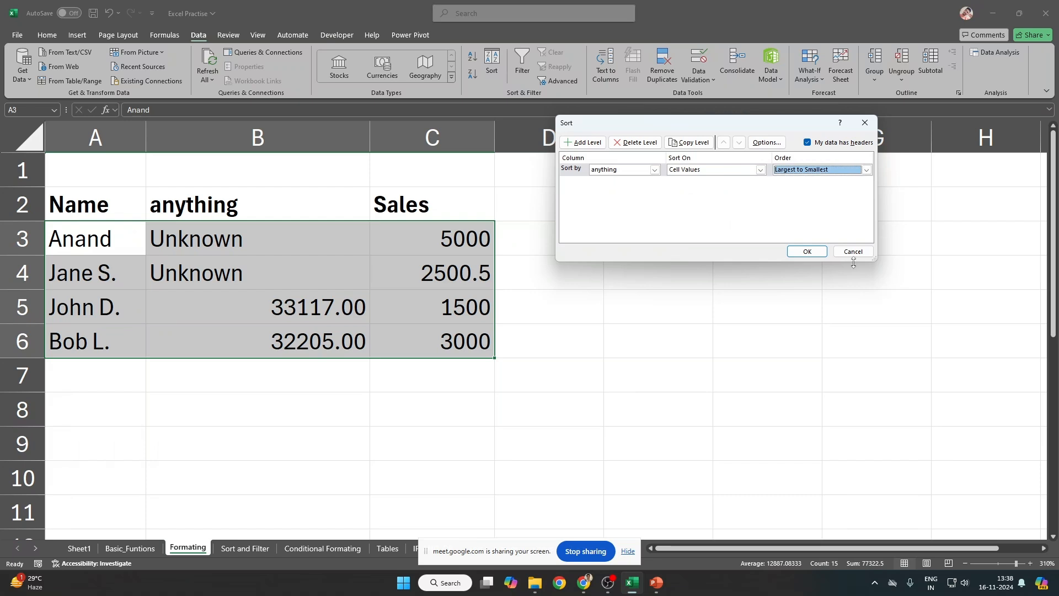
{"action": "key", "text": "Escape"}
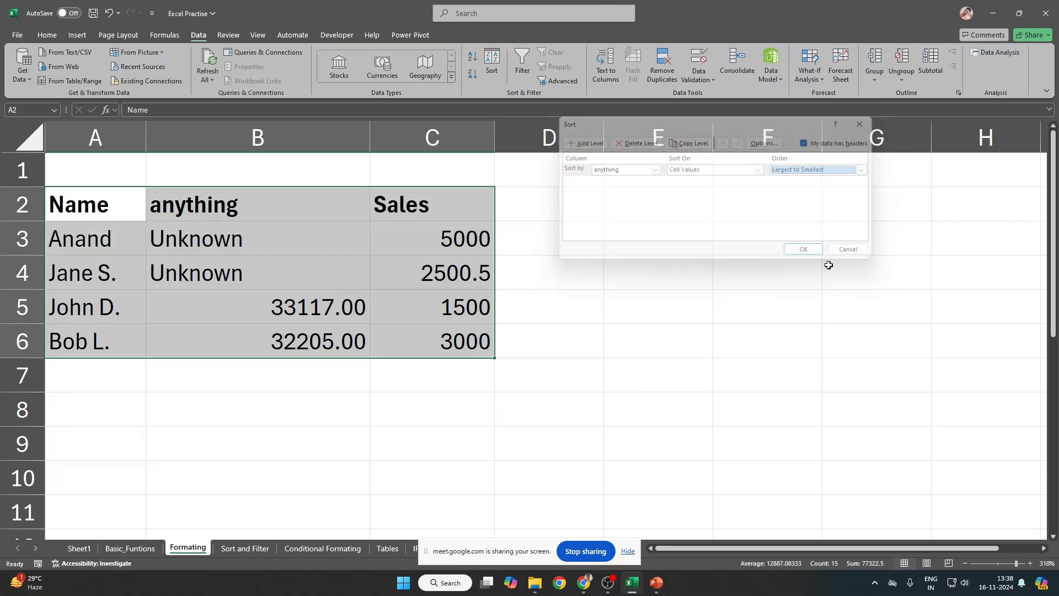
Step: Switch to the Sort and Filter sheet and review the sorting exercise instructions in rows 20-21
{"action": "left_click", "coordinate": [247, 548]}
{"action": "left_click", "coordinate": [512, 344], "text": "shift"}
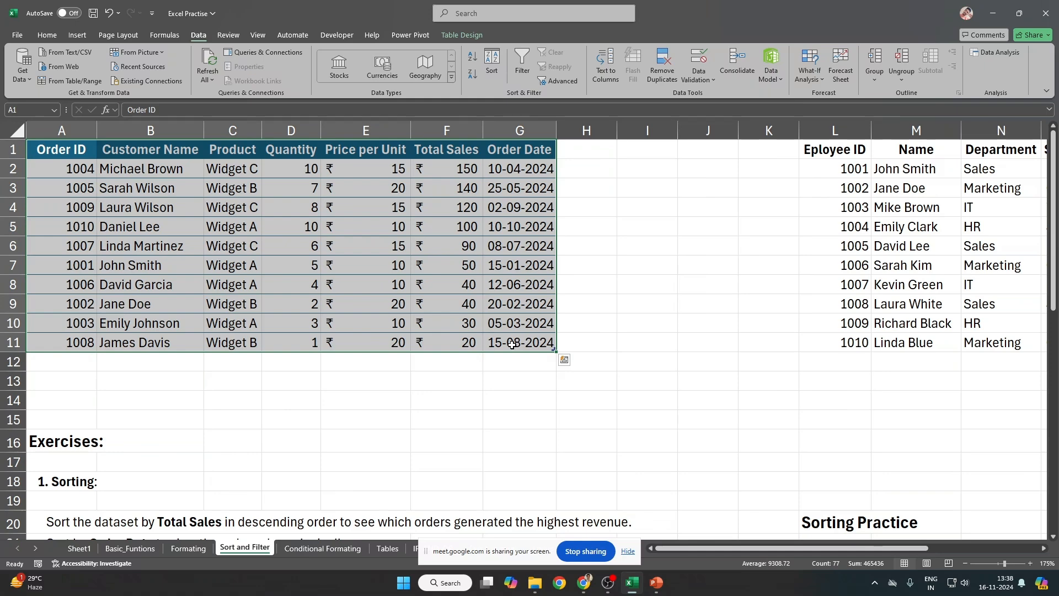
{"action": "scroll", "coordinate": [512, 344], "scroll_direction": "down", "scroll_amount": 2}
{"action": "left_click_drag", "start_coordinate": [58, 401], "coordinate": [244, 406]}
{"action": "left_click", "coordinate": [29, 402]}
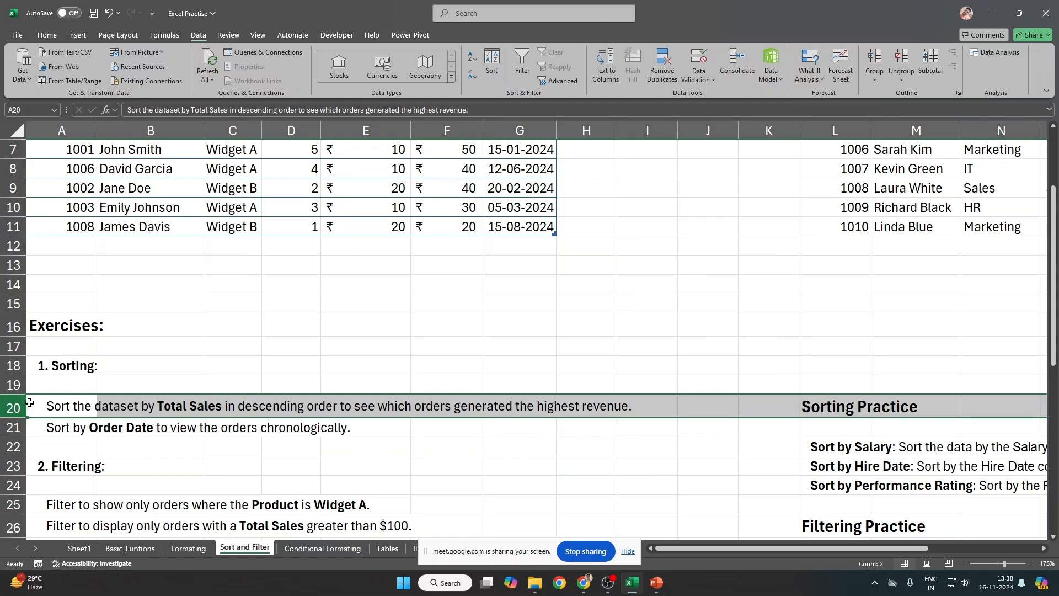
{"action": "left_click", "coordinate": [30, 402]}
{"action": "left_click_drag", "start_coordinate": [67, 408], "coordinate": [629, 420]}
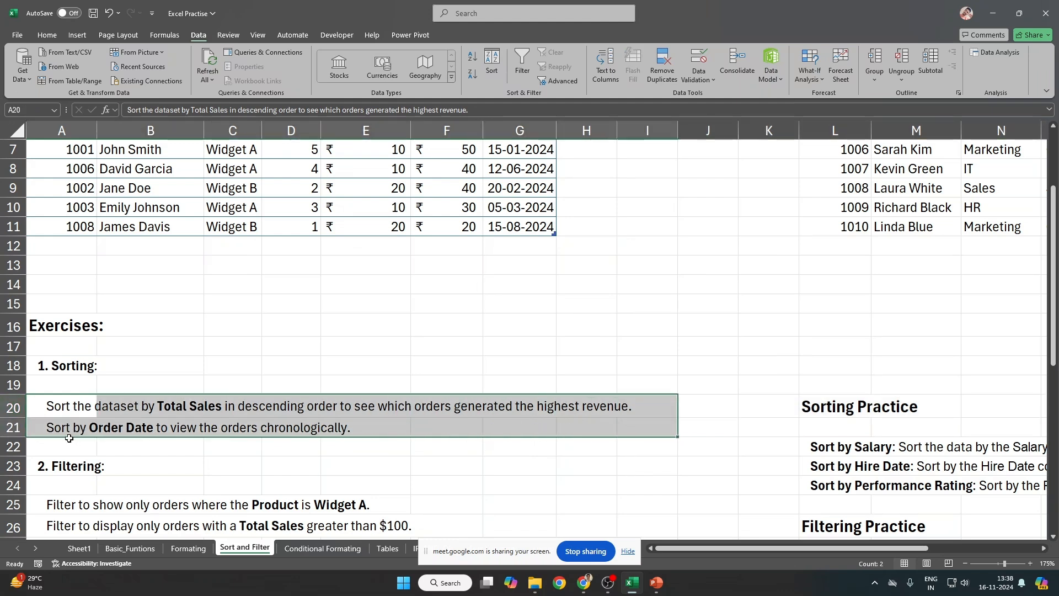
{"action": "left_click_drag", "start_coordinate": [115, 431], "coordinate": [248, 429]}
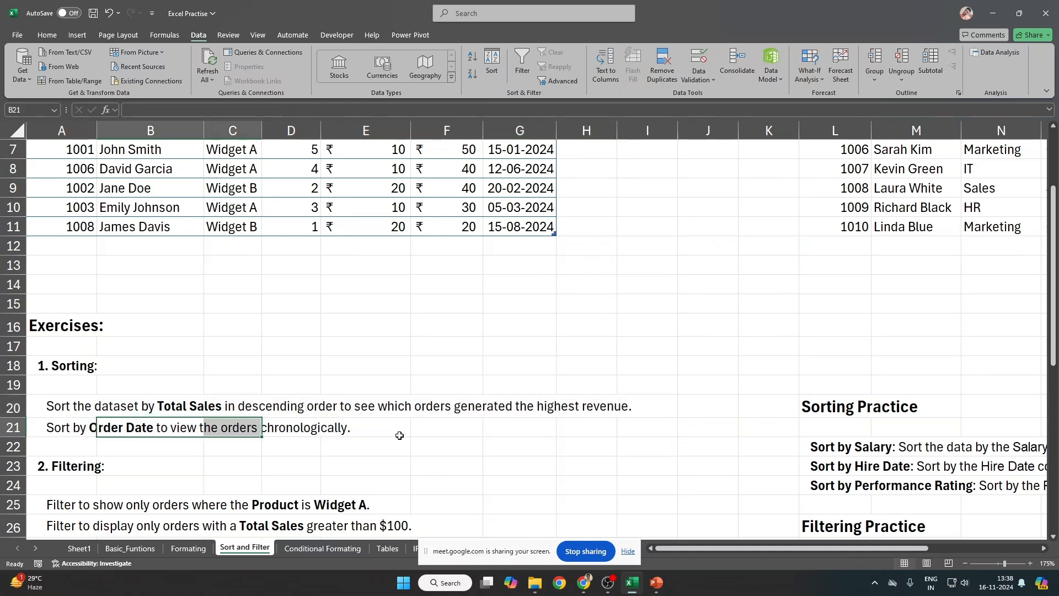
Step: Select the entire orders table A1:G11
{"action": "scroll", "coordinate": [399, 435], "scroll_direction": "up", "scroll_amount": 2}
{"action": "left_click", "coordinate": [336, 214]}
{"action": "key", "text": "ctrl+Up"}
{"action": "key", "text": "ctrl+Left"}
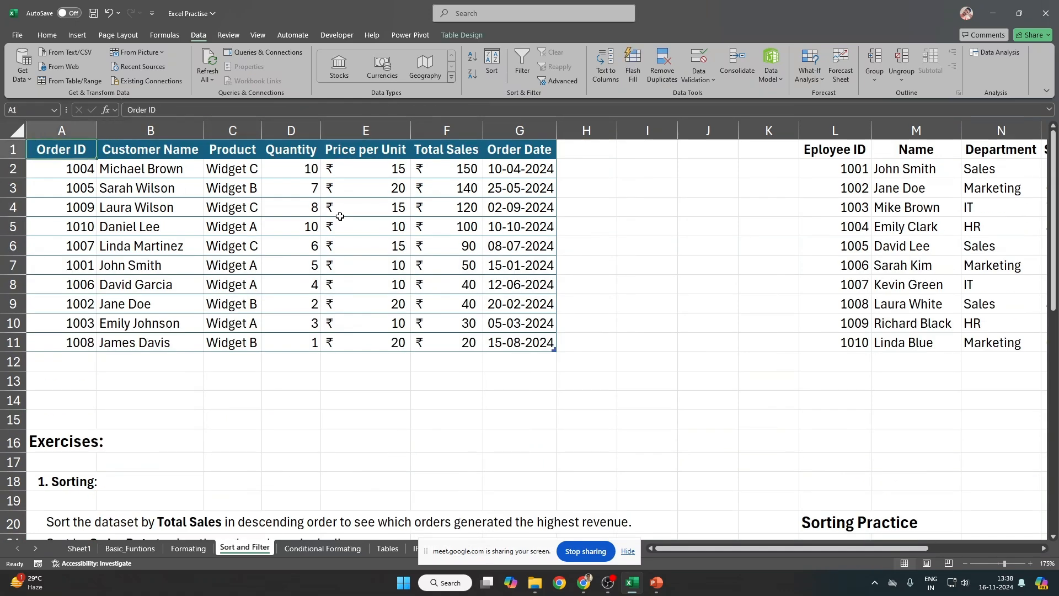
{"action": "key", "text": "ctrl+Right"}
{"action": "key", "text": "Left"}
{"action": "key", "text": "ctrl+Left"}
{"action": "key", "text": "ctrl+shift+Right"}
{"action": "key", "text": "ctrl+shift+Down"}
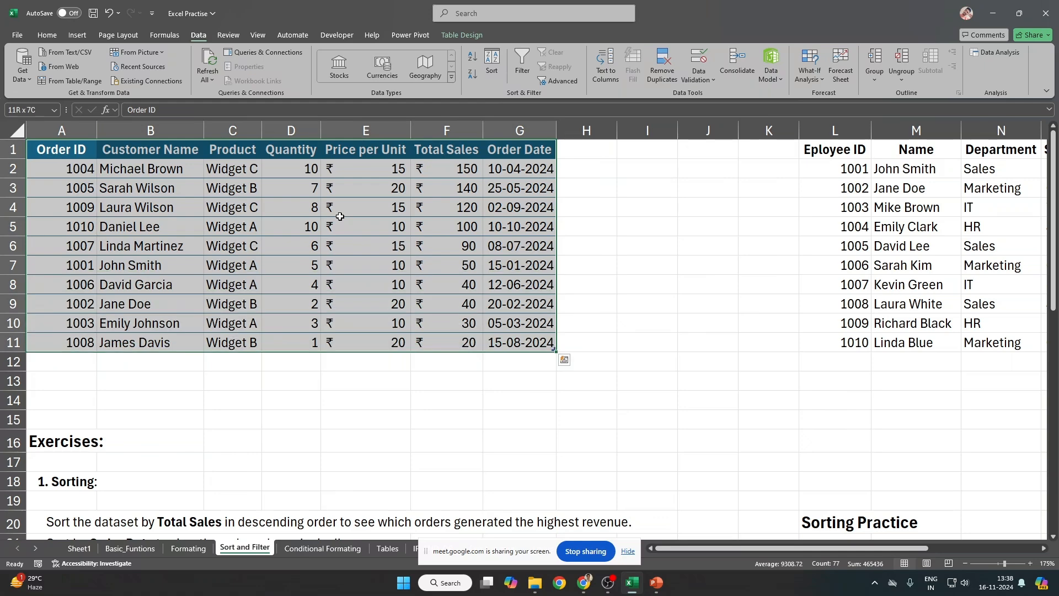
Step: Delete the existing Total Sales and Product sort levels, then cancel the dialog
{"action": "left_click", "coordinate": [499, 55]}
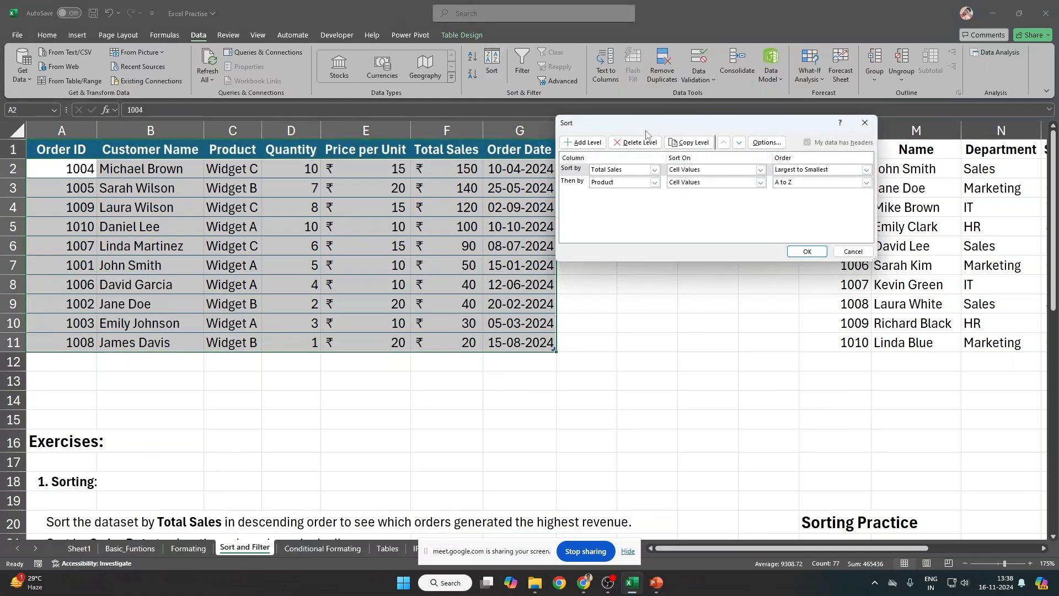
{"action": "left_click_drag", "start_coordinate": [646, 133], "coordinate": [386, 212]}
{"action": "left_click", "coordinate": [331, 251]}
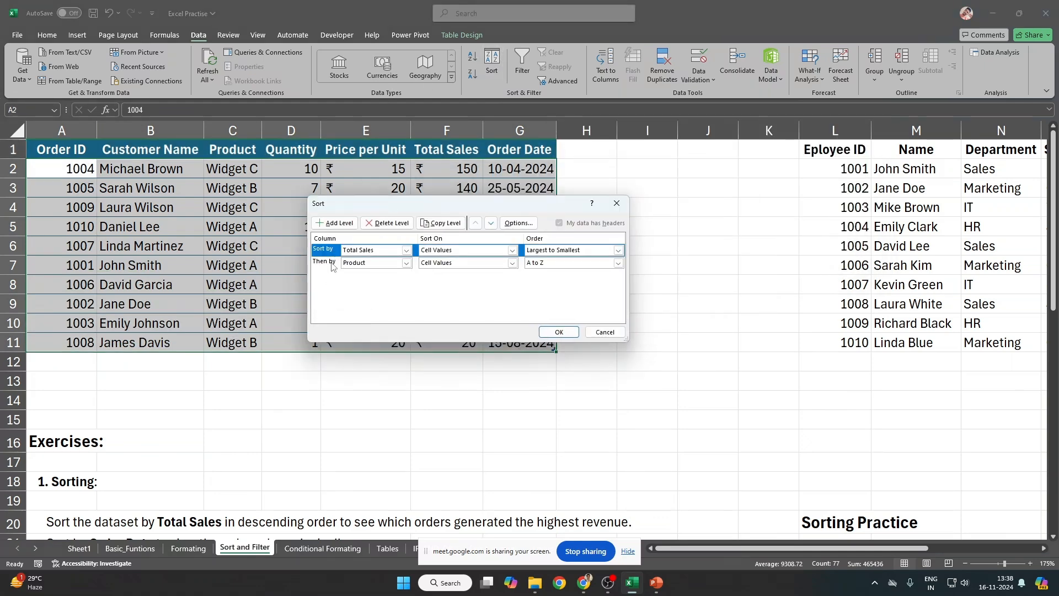
{"action": "left_click", "coordinate": [382, 224]}
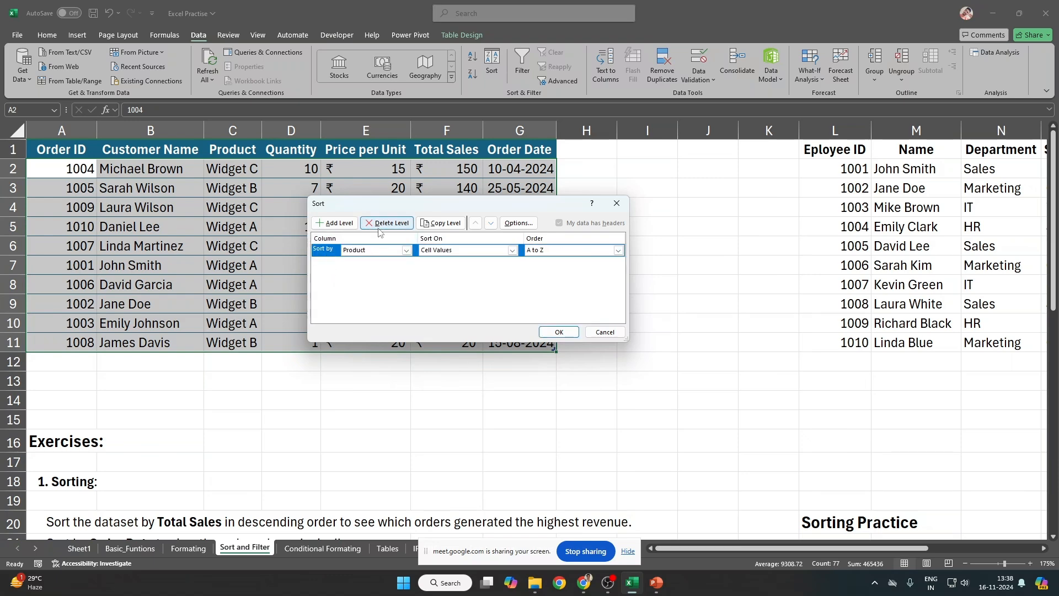
{"action": "left_click", "coordinate": [383, 226]}
{"action": "left_click", "coordinate": [559, 332]}
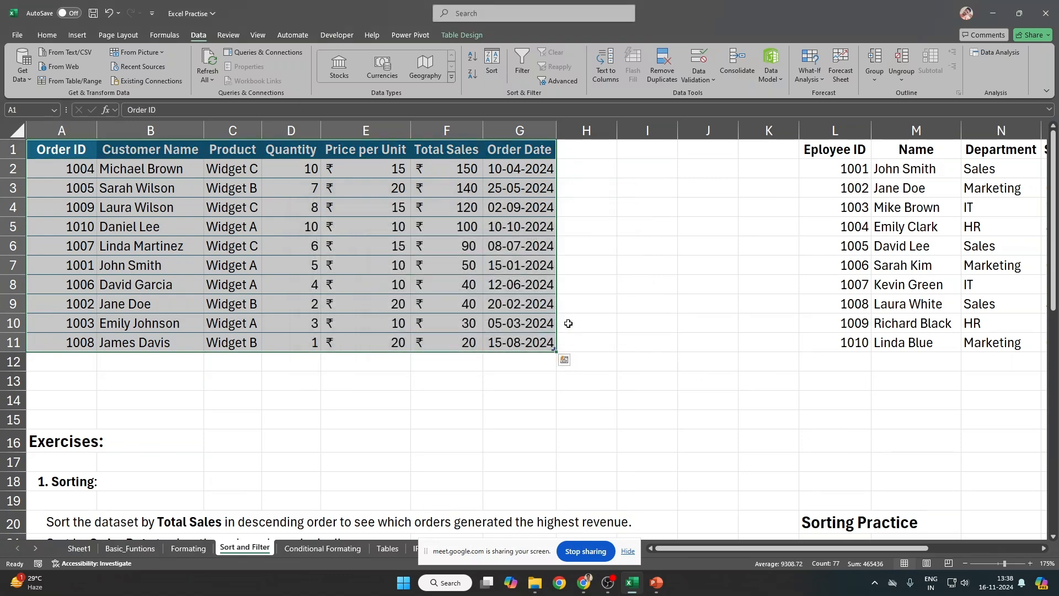
Step: Reselect A1:G11 and set a Total Sales, Largest to Smallest sort level
{"action": "left_click", "coordinate": [334, 142]}
{"action": "left_click", "coordinate": [333, 144]}
{"action": "key", "text": "ctrl+Left"}
{"action": "key", "text": "ctrl+shift+Right"}
{"action": "key", "text": "ctrl+shift+Down"}
{"action": "key", "text": "alt+a"}
{"action": "key", "text": "s"}
{"action": "key", "text": "s"}
{"action": "left_click_drag", "start_coordinate": [419, 203], "coordinate": [542, 175]}
{"action": "left_click", "coordinate": [511, 227]}
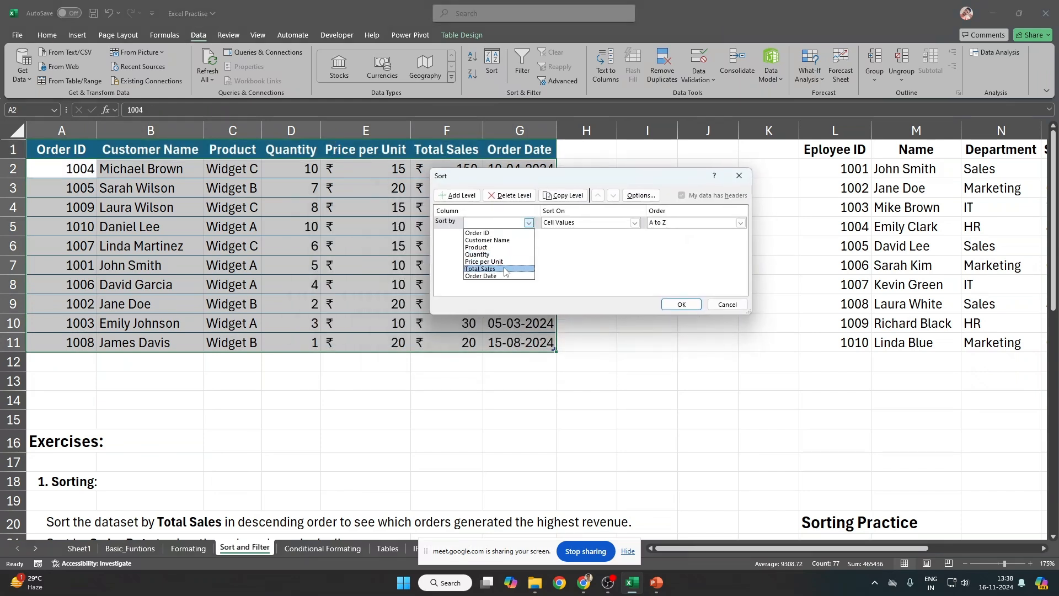
{"action": "left_click", "coordinate": [504, 270]}
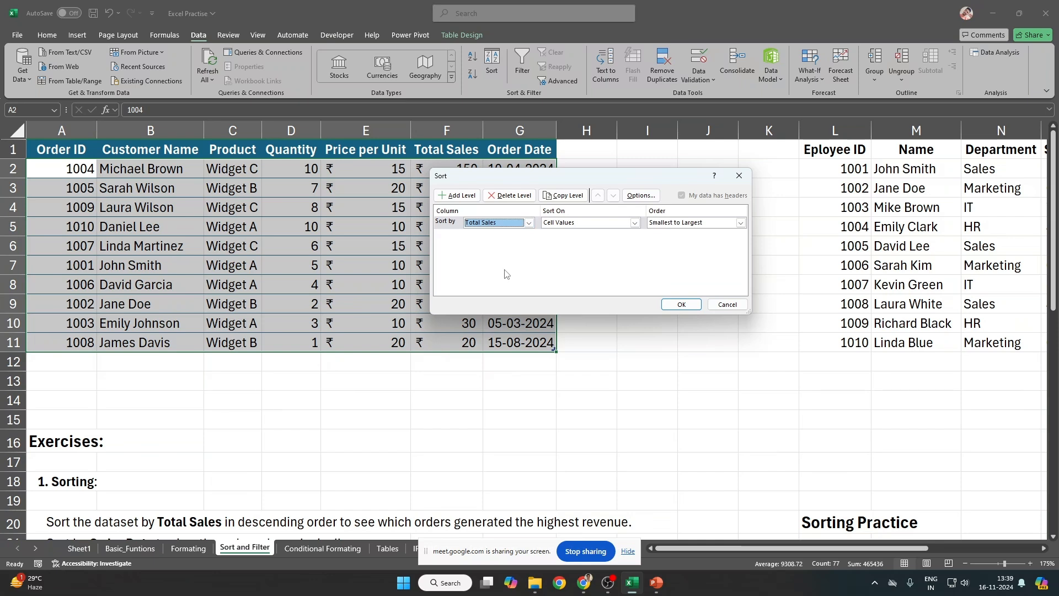
{"action": "left_click", "coordinate": [686, 223]}
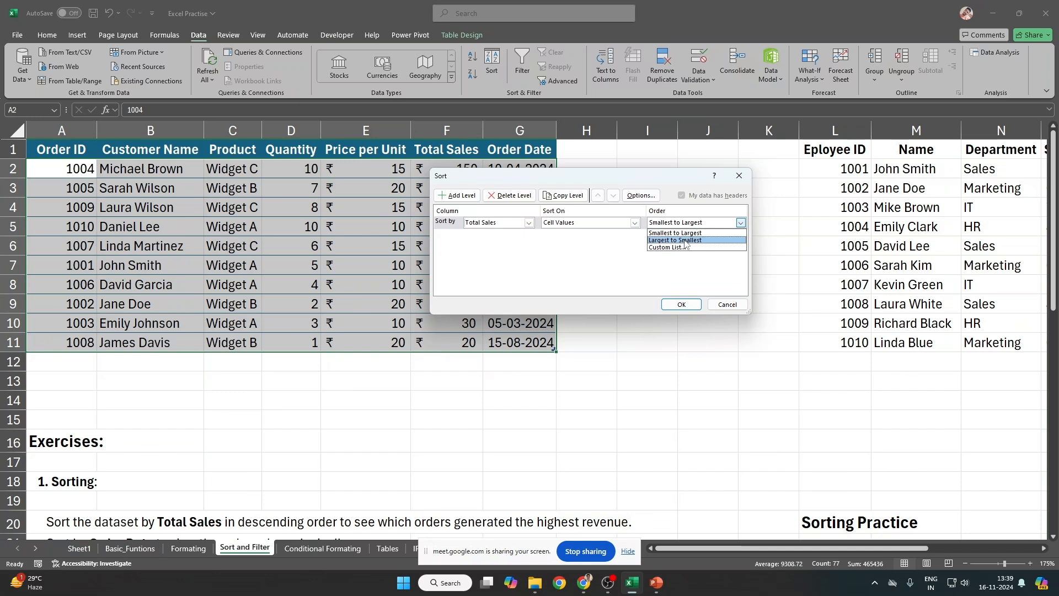
{"action": "left_click", "coordinate": [686, 241]}
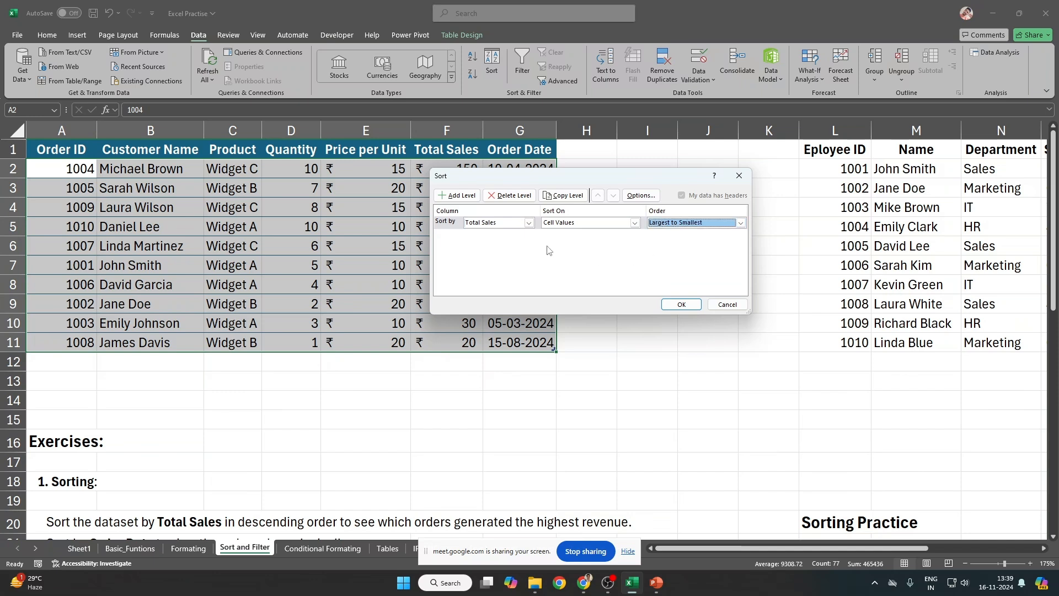
Step: Copy the level, delete the duplicate, and apply the single-level sort
{"action": "left_click", "coordinate": [454, 227]}
{"action": "left_click", "coordinate": [563, 195]}
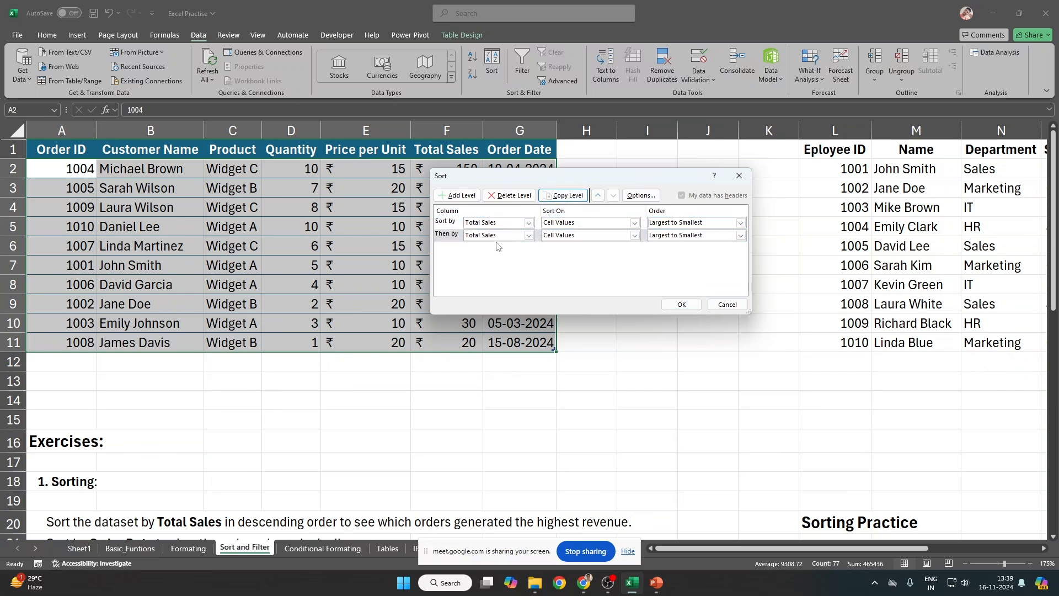
{"action": "left_click", "coordinate": [528, 235]}
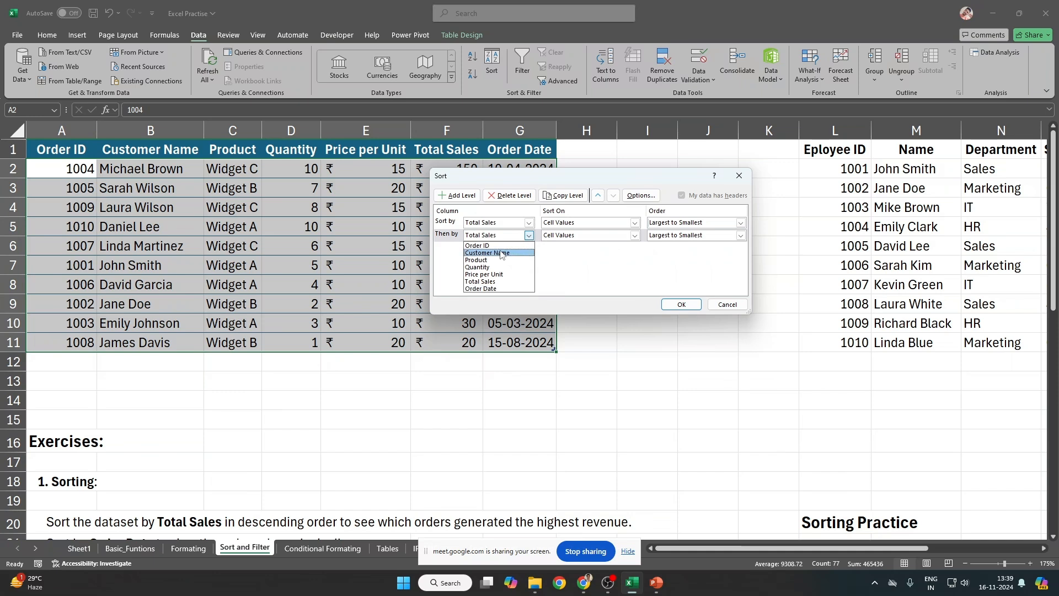
{"action": "left_click", "coordinate": [593, 281]}
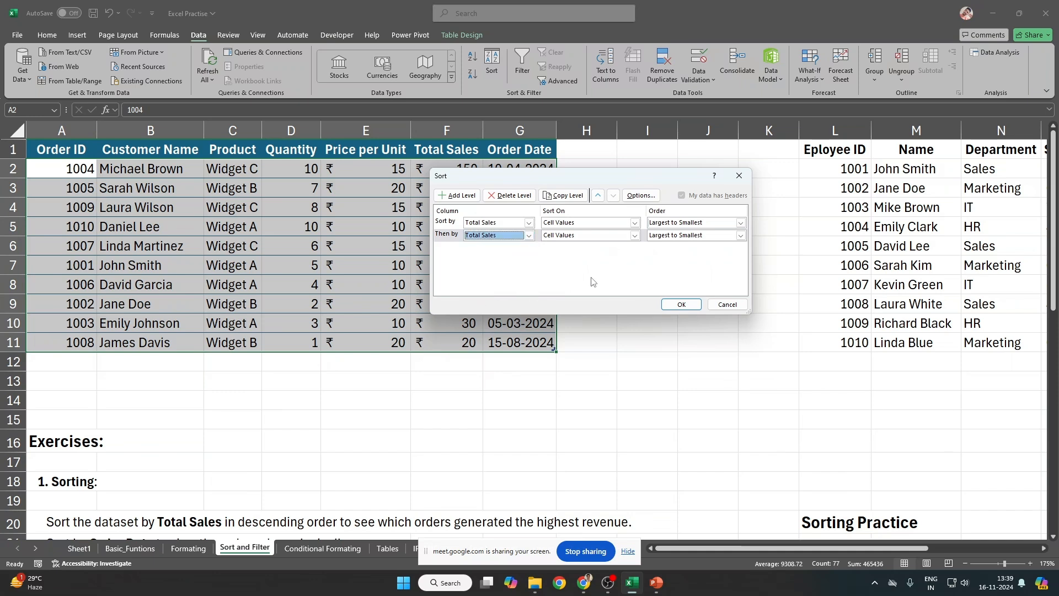
{"action": "left_click", "coordinate": [510, 196]}
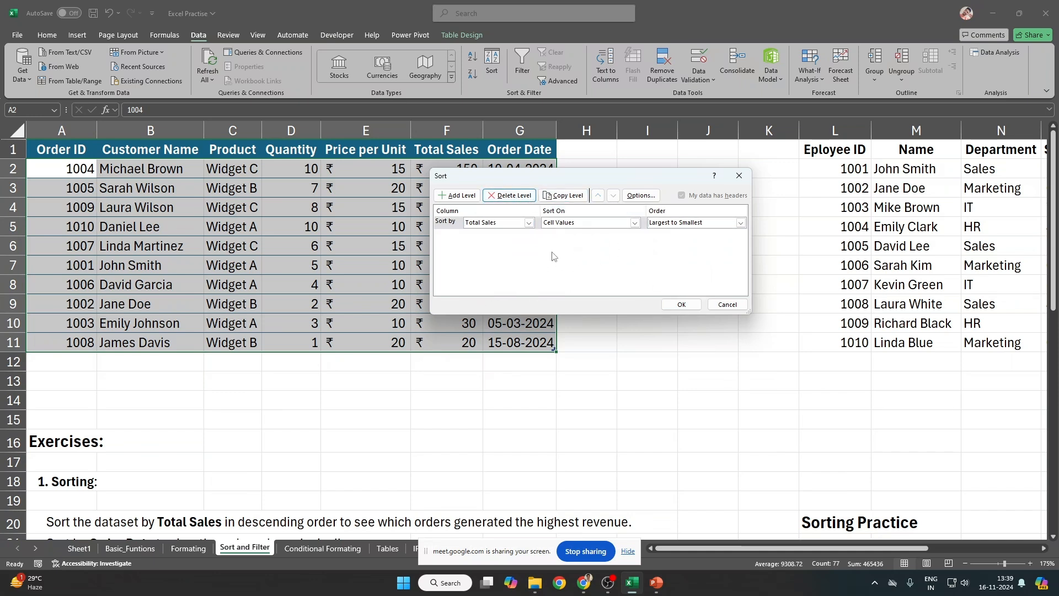
{"action": "left_click", "coordinate": [682, 305]}
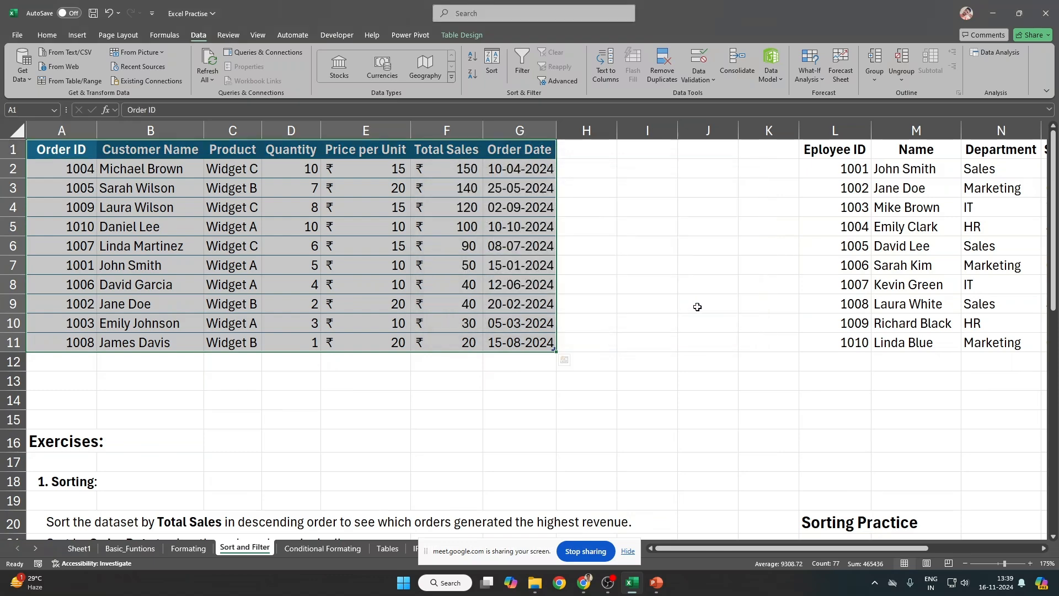
Step: Check the Total Sales values F2:F11, then reselect A1:G11 for another sort
{"action": "left_click_drag", "start_coordinate": [463, 173], "coordinate": [449, 338]}
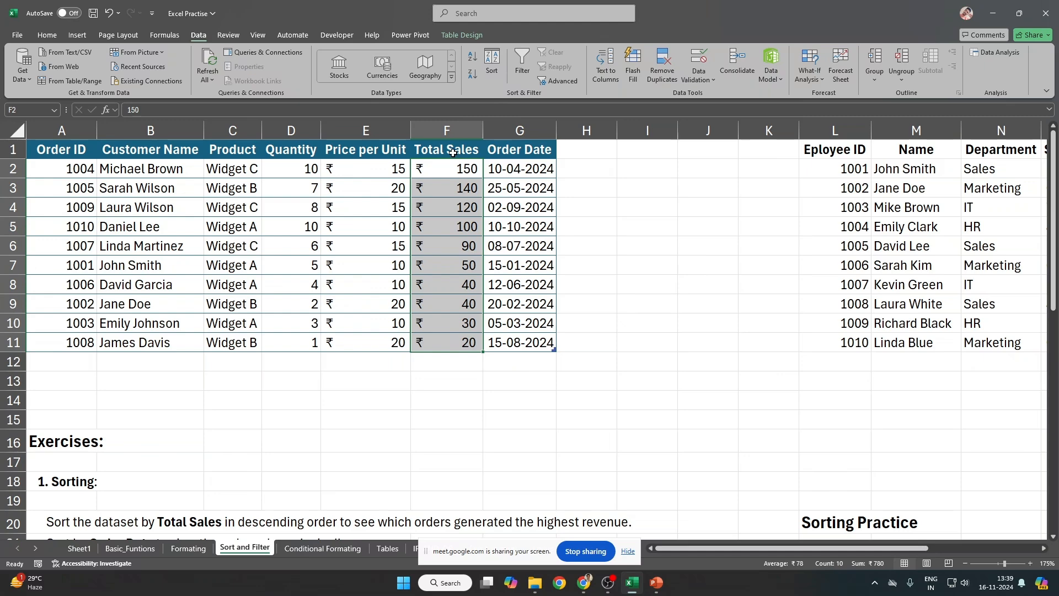
{"action": "scroll", "coordinate": [75, 153], "scroll_direction": "down", "scroll_amount": 2}
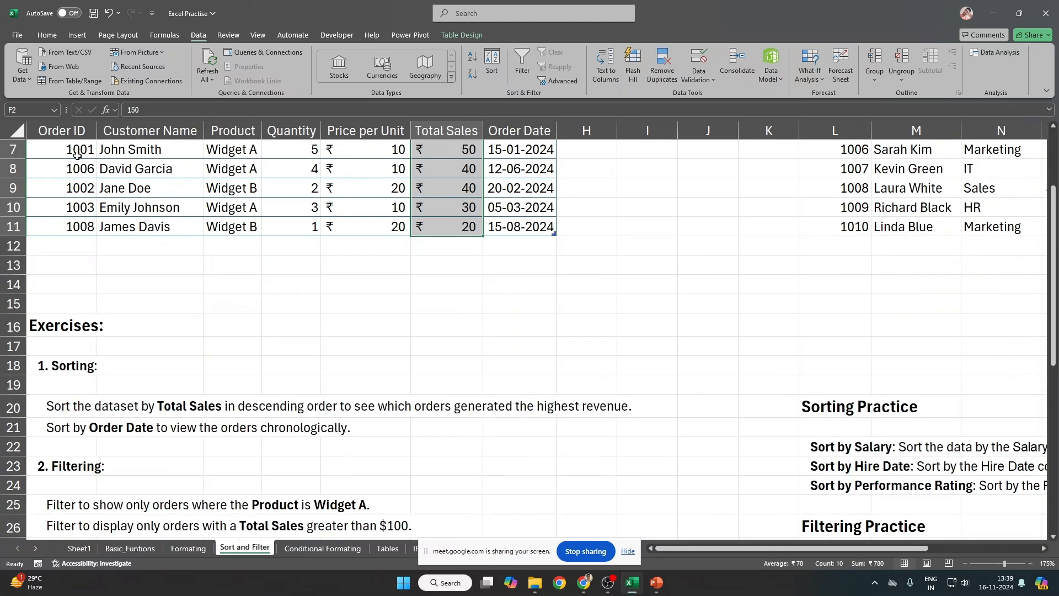
{"action": "scroll", "coordinate": [76, 155], "scroll_direction": "up", "scroll_amount": 2}
{"action": "left_click_drag", "start_coordinate": [77, 152], "coordinate": [517, 349]}
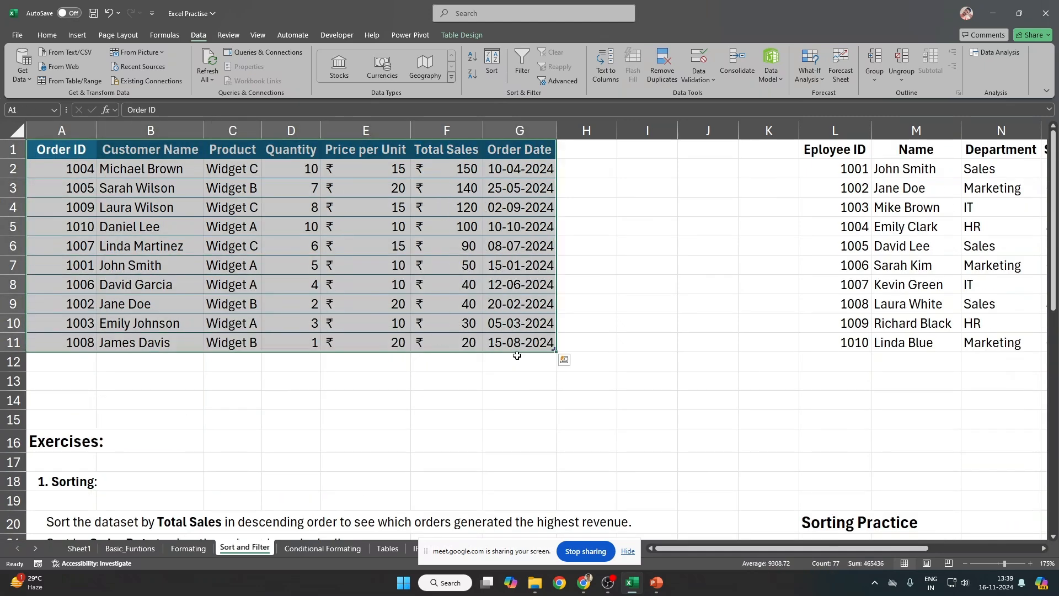
{"action": "key", "text": "alt+a"}
Step: Sort the orders table by Order Date, Oldest to Newest, in the Sort dialog
{"action": "key", "text": "s"}
{"action": "key", "text": "s"}
{"action": "left_click", "coordinate": [529, 222]}
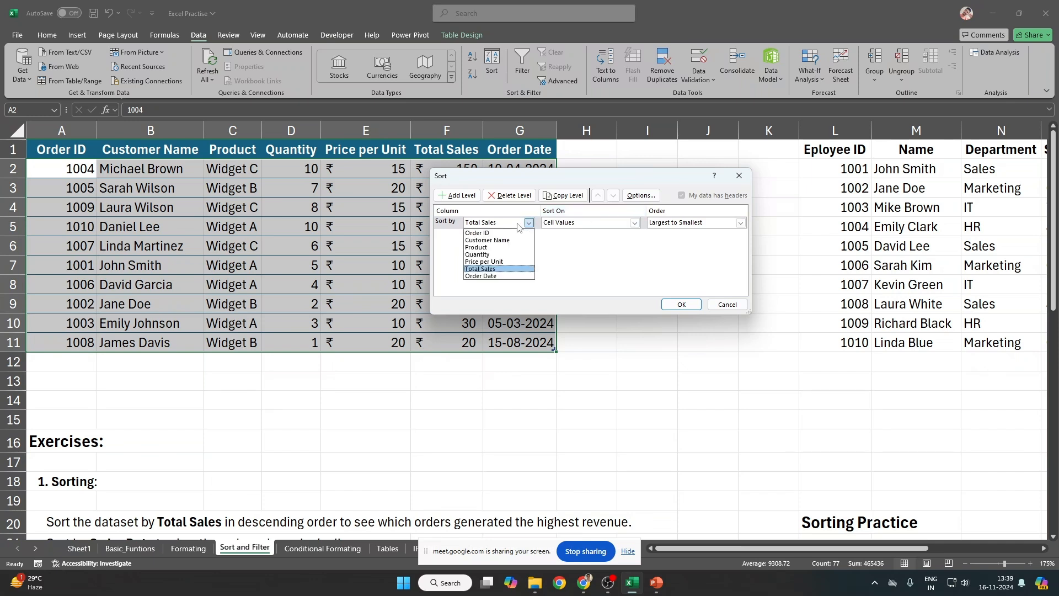
{"action": "left_click", "coordinate": [511, 276]}
{"action": "left_click", "coordinate": [740, 222]}
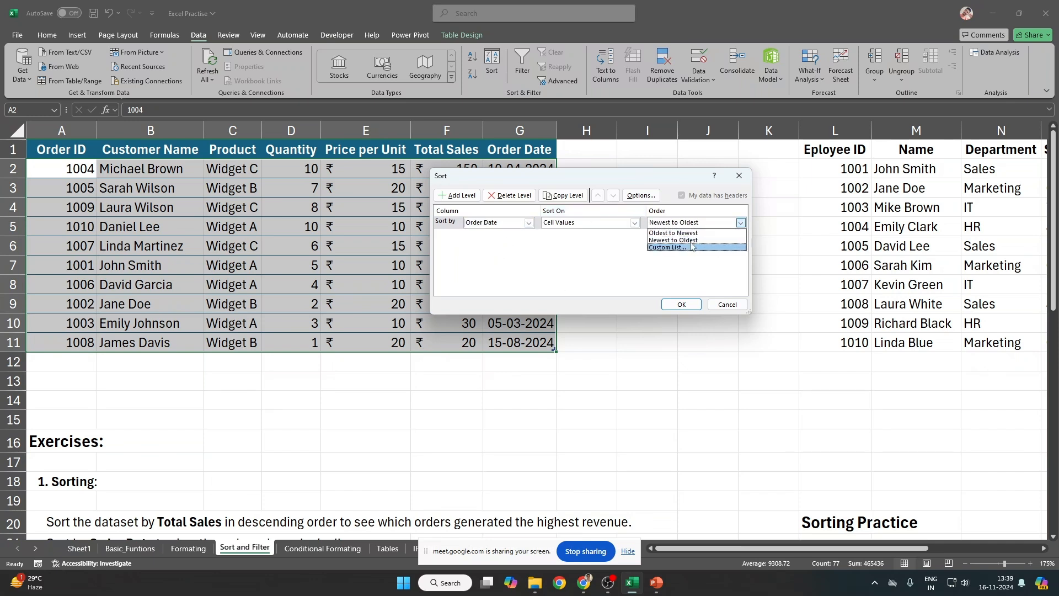
{"action": "left_click", "coordinate": [693, 231]}
{"action": "left_click", "coordinate": [689, 225]}
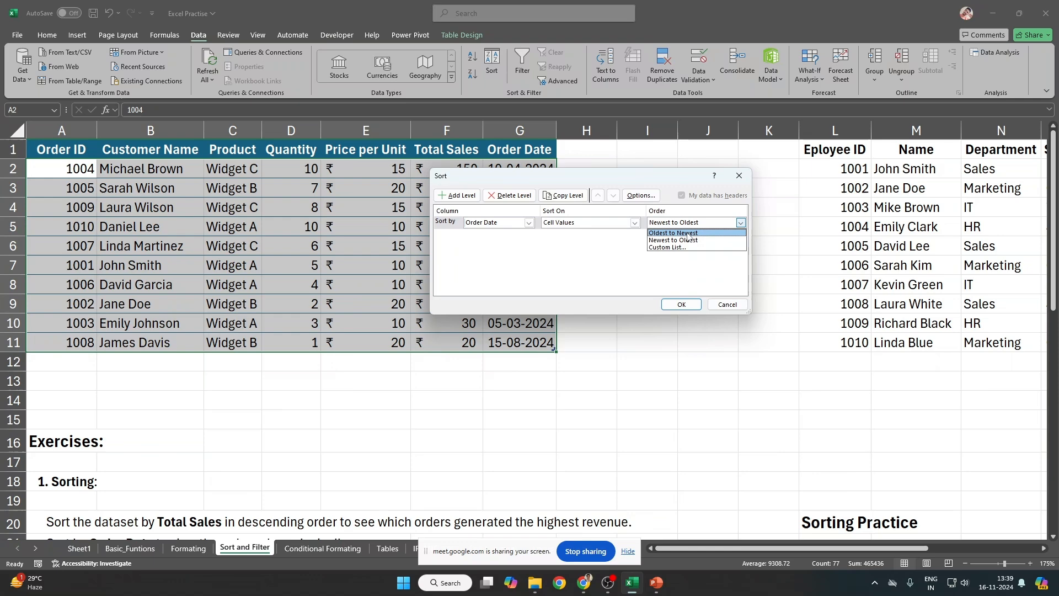
{"action": "left_click", "coordinate": [688, 232]}
{"action": "left_click", "coordinate": [682, 304]}
{"action": "left_click", "coordinate": [662, 308]}
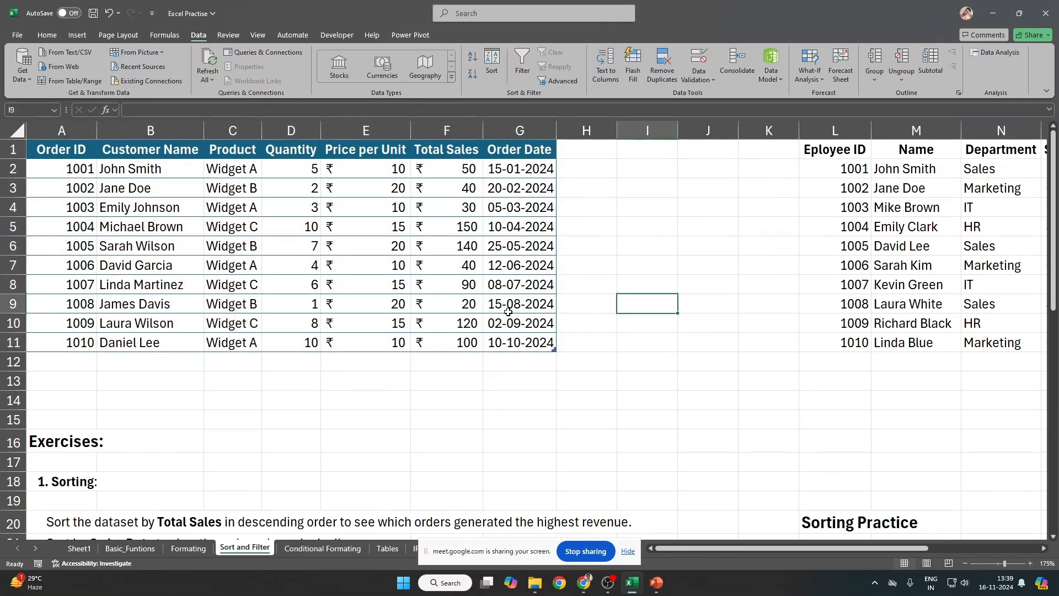
{"action": "scroll", "coordinate": [449, 319], "scroll_direction": "down", "scroll_amount": 3}
{"action": "scroll", "coordinate": [451, 322], "scroll_direction": "up", "scroll_amount": 3}
{"action": "scroll", "coordinate": [413, 393], "scroll_direction": "down", "scroll_amount": 3}
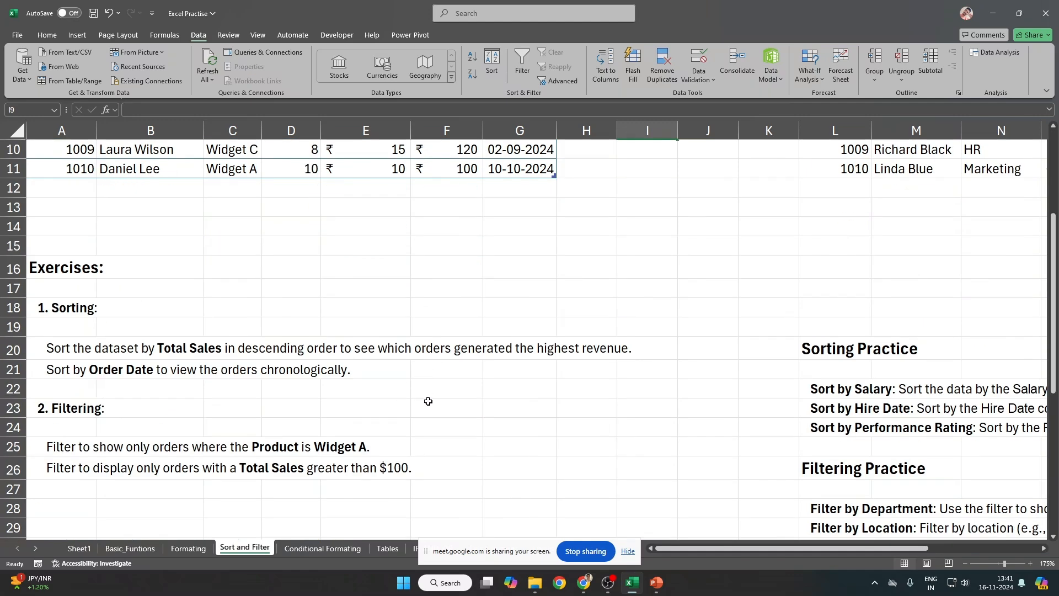
Step: Select the whole orders table from A1 using Ctrl+Shift+Right and Ctrl+Shift+Down
{"action": "scroll", "coordinate": [428, 401], "scroll_direction": "up", "scroll_amount": 3}
{"action": "left_click", "coordinate": [433, 190]}
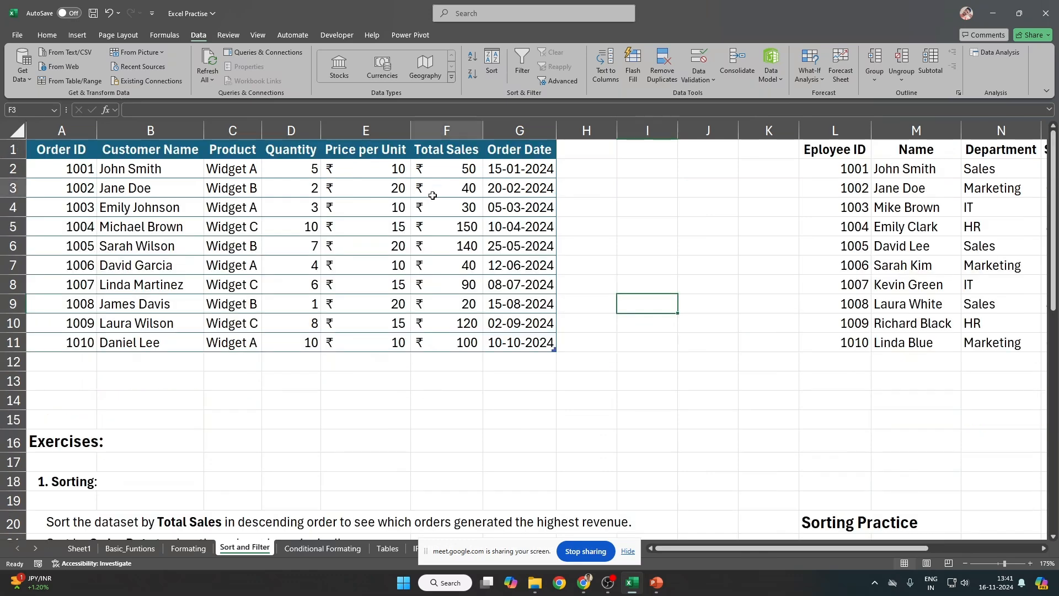
{"action": "left_click", "coordinate": [378, 379]}
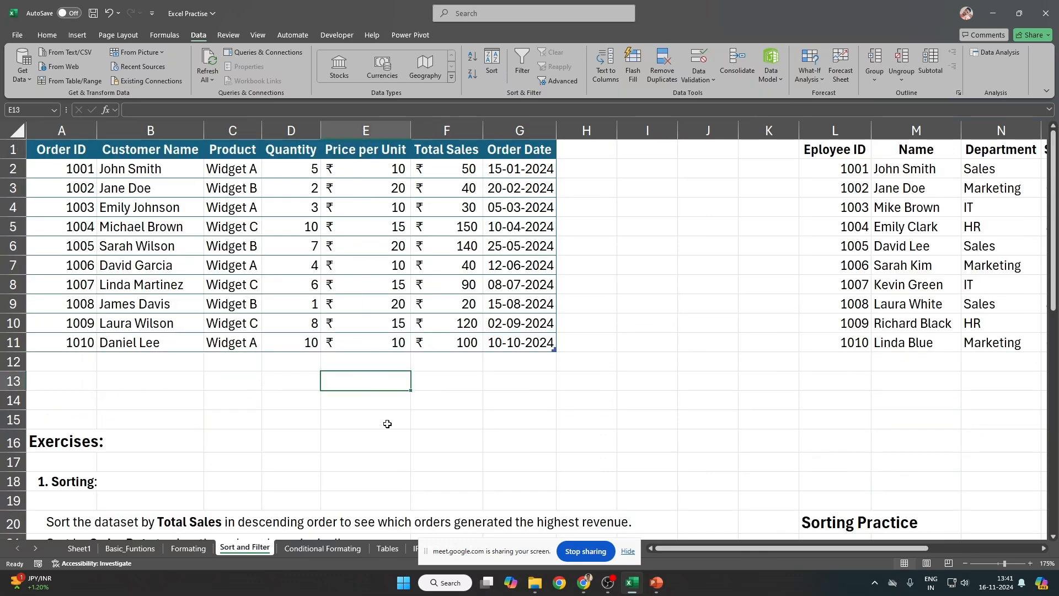
{"action": "key", "text": "shift+space"}
{"action": "left_click", "coordinate": [371, 282]}
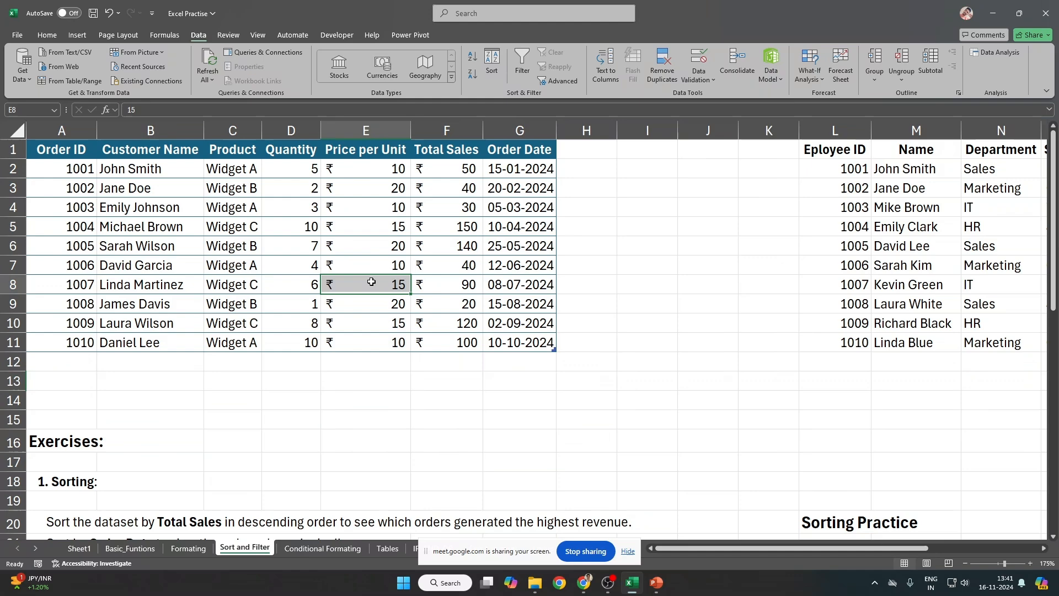
{"action": "scroll", "coordinate": [371, 281], "scroll_direction": "up", "scroll_amount": 2}
{"action": "scroll", "coordinate": [371, 282], "scroll_direction": "up", "scroll_amount": 1}
{"action": "key", "text": "ctrl+Up"}
{"action": "key", "text": "ctrl+Left"}
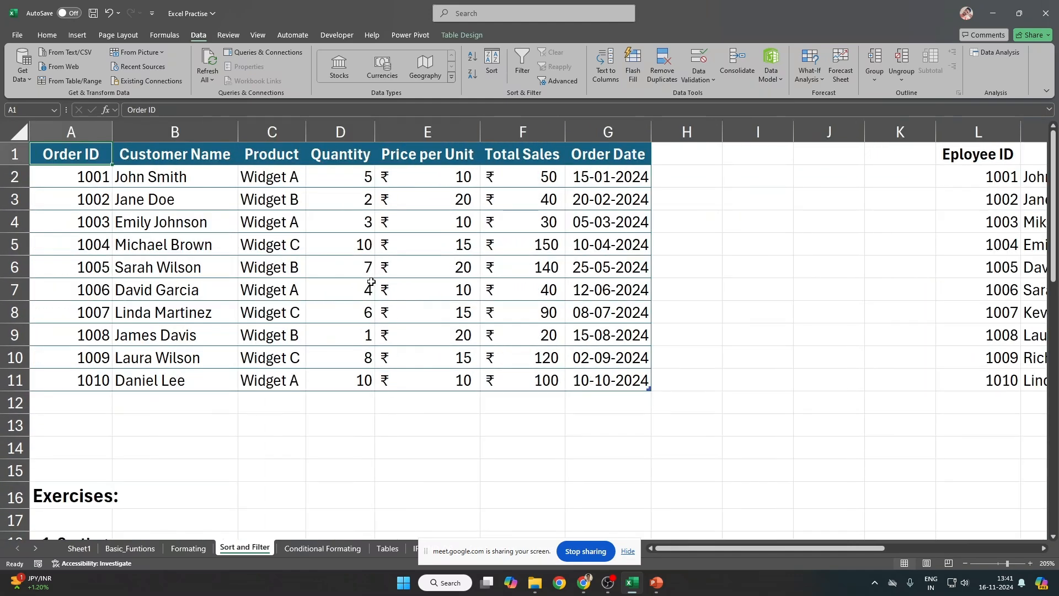
{"action": "key", "text": "ctrl+shift+Right"}
{"action": "key", "text": "ctrl+shift+Down"}
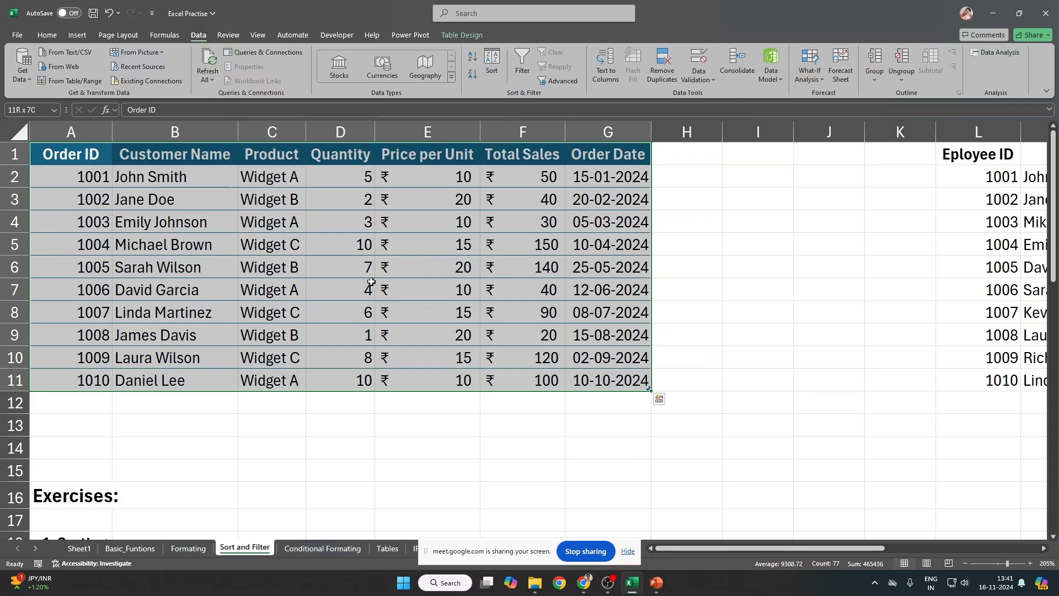
Step: Select the Order Date column and cancel an accidental time entry in G3
{"action": "key", "text": "alt"}
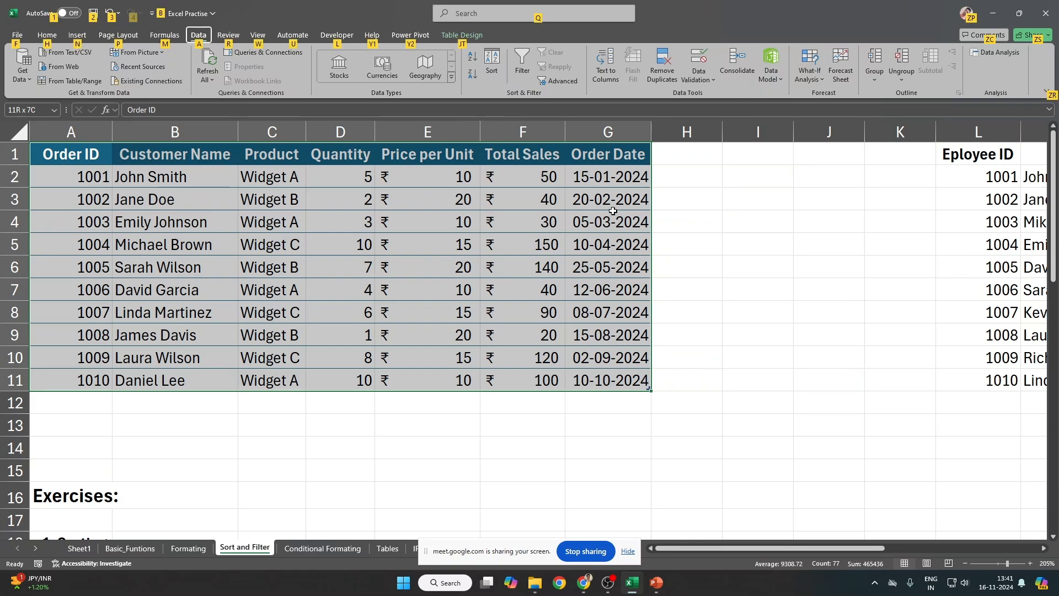
{"action": "key", "text": "Right"}
{"action": "key", "text": "Right"}
{"action": "key", "text": "Right"}
{"action": "key", "text": "Right"}
{"action": "left_click", "coordinate": [628, 155]}
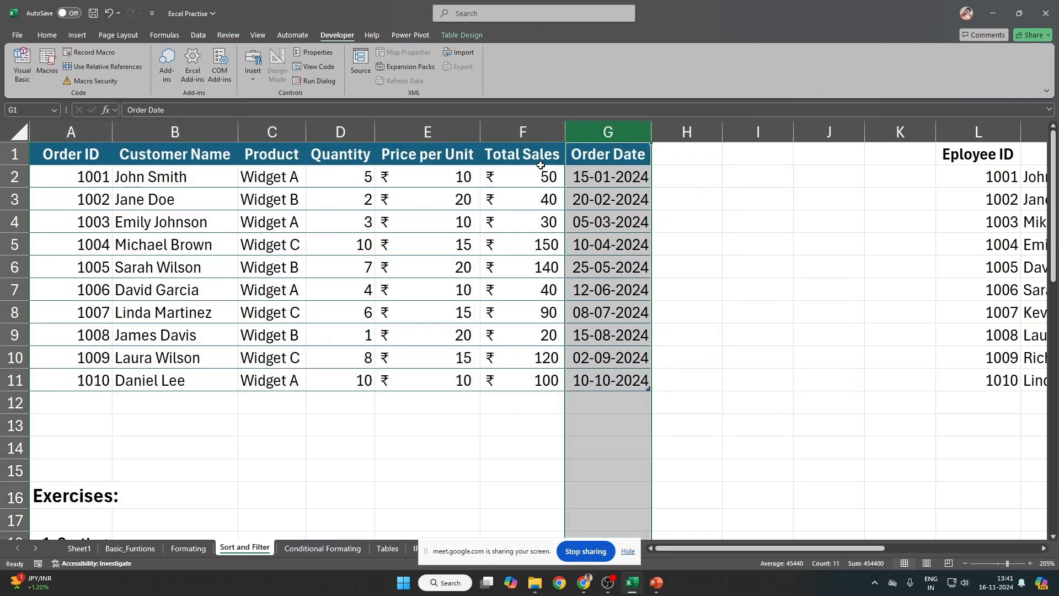
{"action": "left_click", "coordinate": [571, 192]}
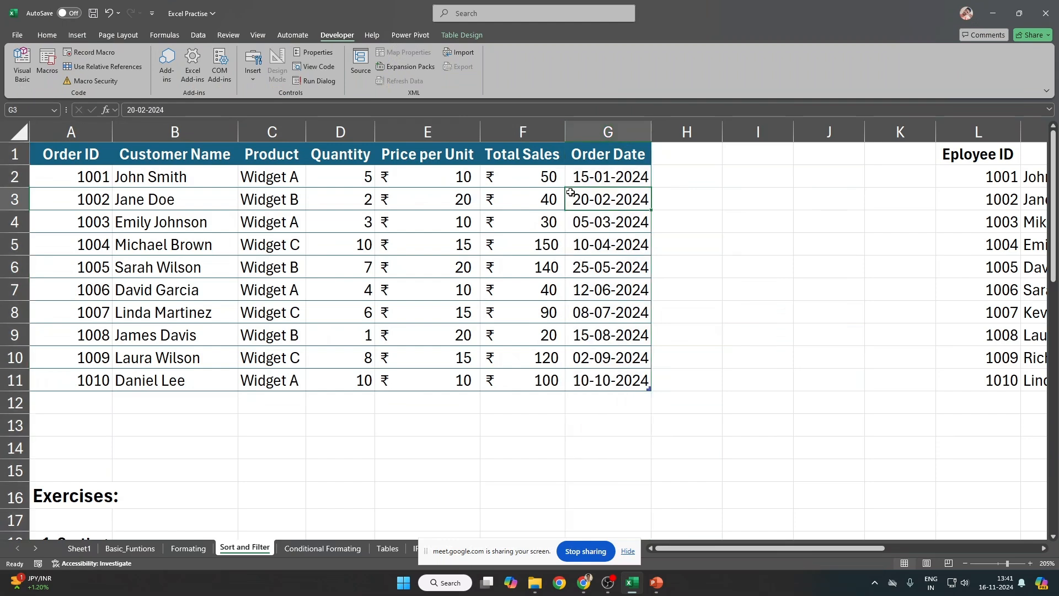
{"action": "key", "text": "ctrl+shift+semicolon"}
{"action": "key", "text": "Escape"}
Step: Toggle the header filter arrows with Ctrl+Shift+L and reapply the table sort
{"action": "key", "text": "ctrl+shift+l"}
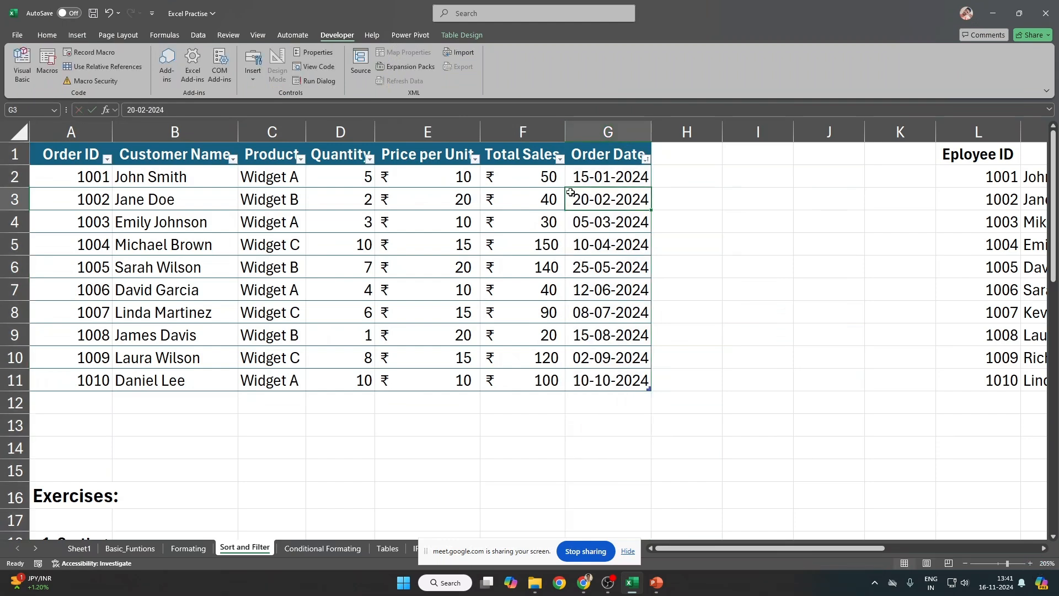
{"action": "key", "text": "ctrl+z"}
{"action": "key", "text": "ctrl+Home"}
{"action": "key", "text": "ctrl+a"}
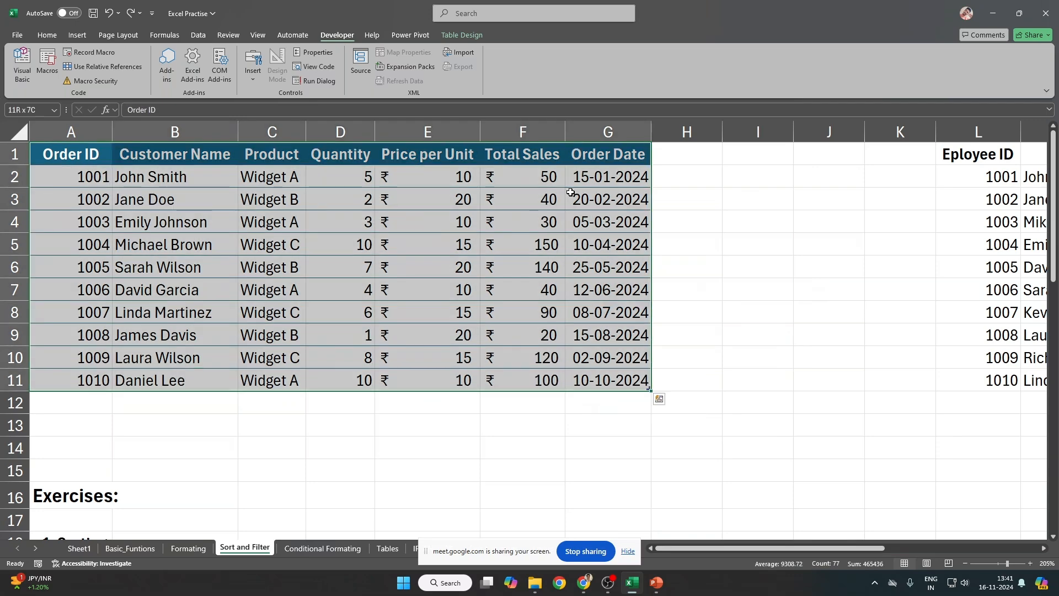
{"action": "key", "text": "ctrl+shift+l"}
{"action": "key", "text": "alt"}
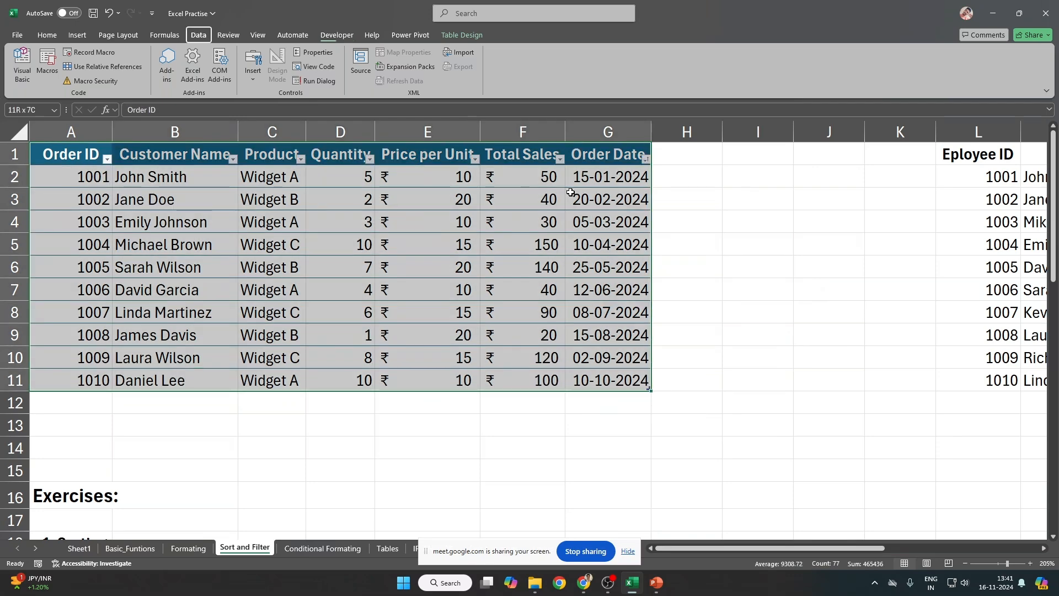
{"action": "key", "text": "a"}
{"action": "key", "text": "s"}
{"action": "key", "text": "s"}
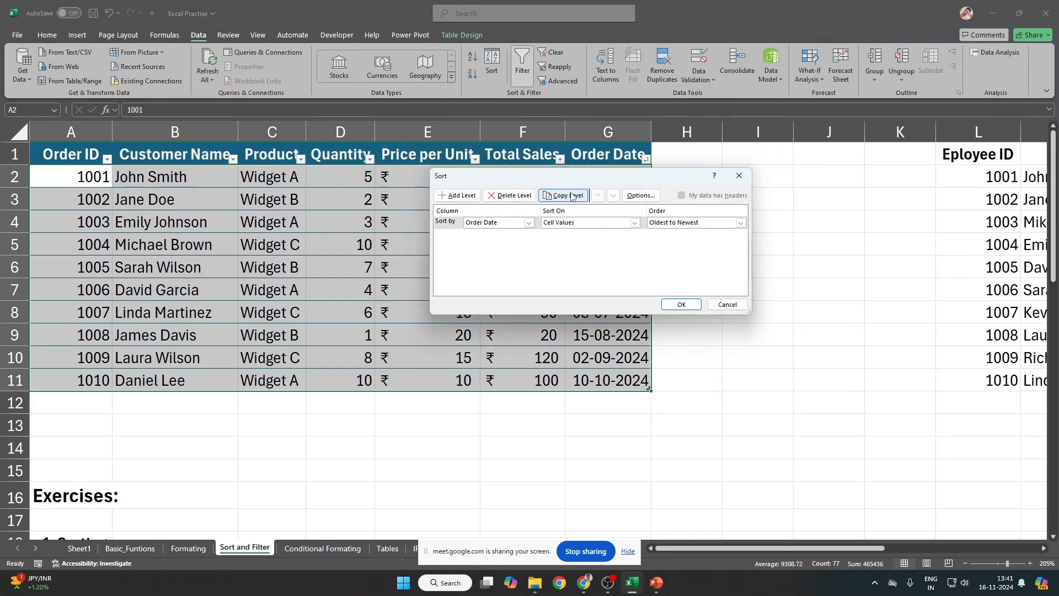
{"action": "key", "text": "Return"}
Step: Turn the header filter arrows off and back on, ending with them shown
{"action": "key", "text": "alt"}
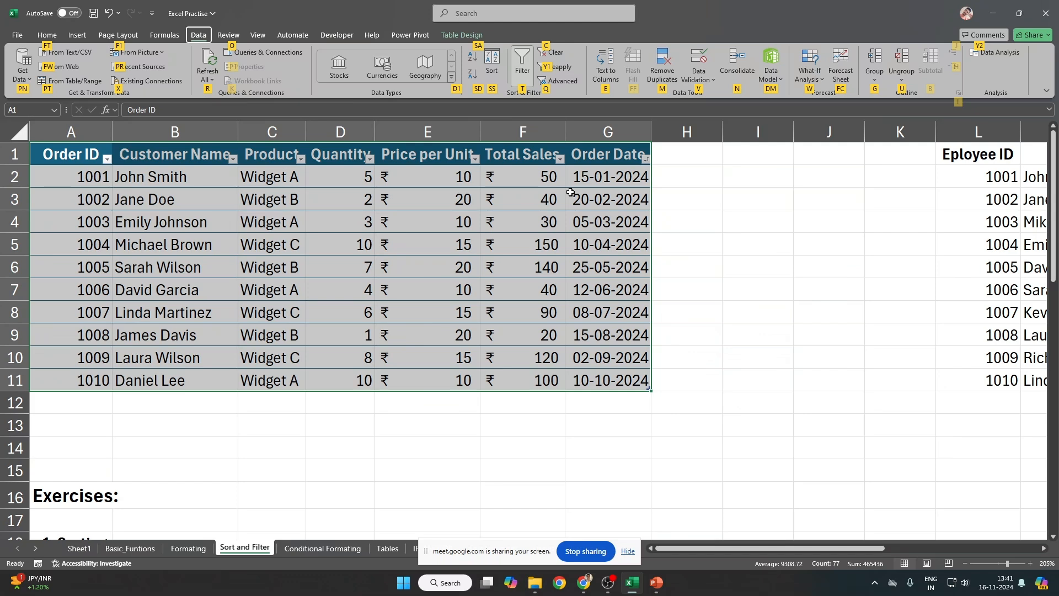
{"action": "key", "text": "t"}
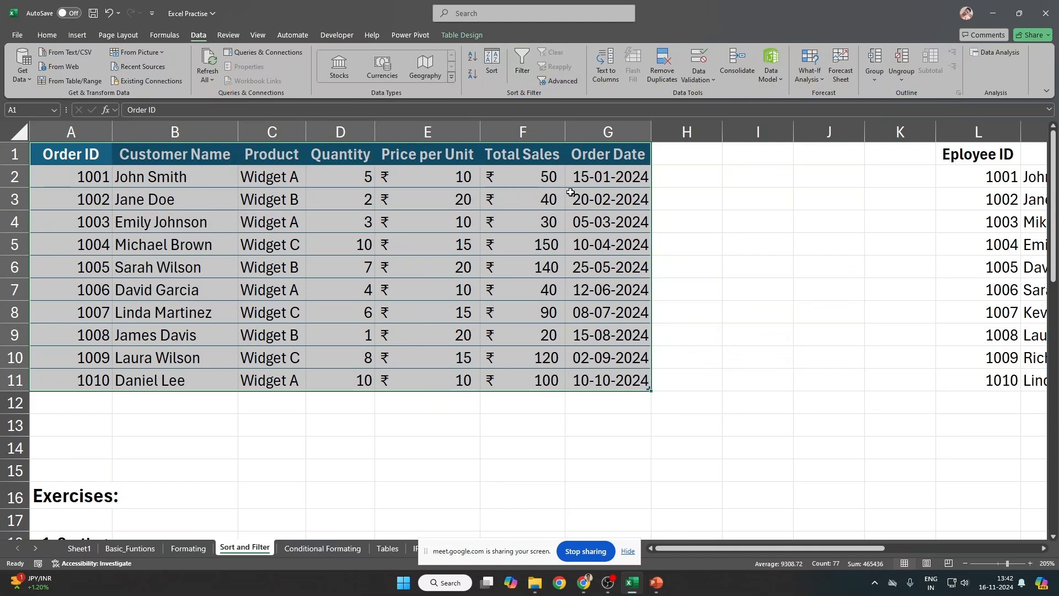
{"action": "key", "text": "alt"}
{"action": "key", "text": "a"}
{"action": "key", "text": "t"}
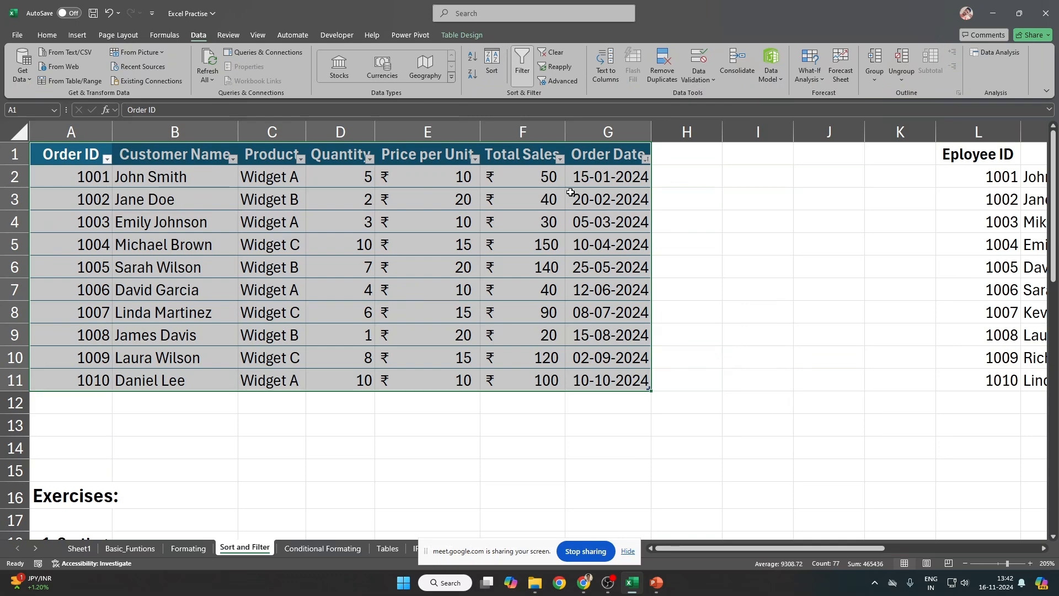
{"action": "left_click", "coordinate": [436, 226]}
{"action": "key", "text": "ctrl+Home"}
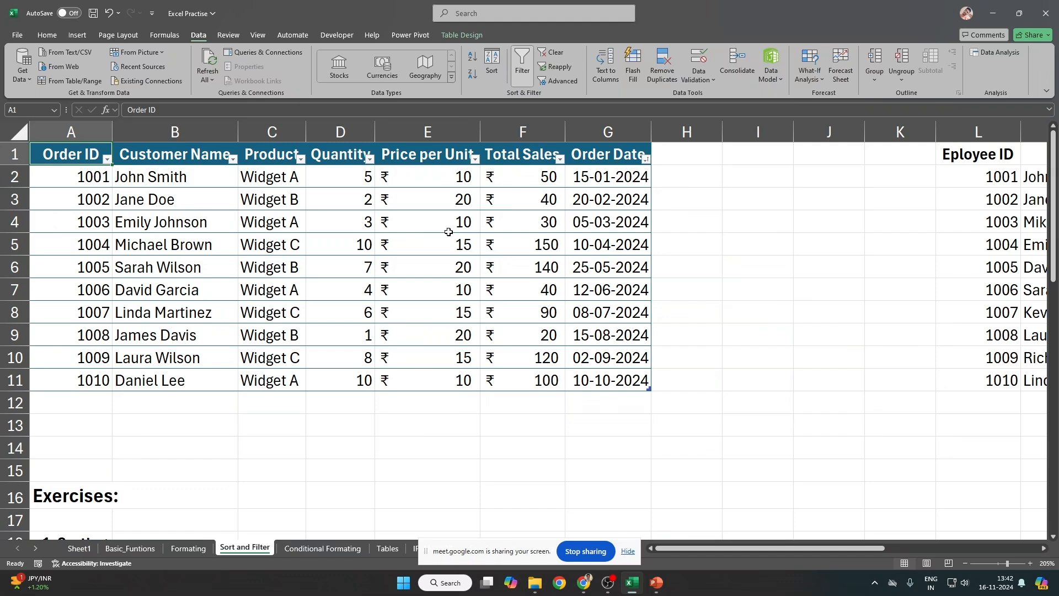
{"action": "key", "text": "ctrl+shift+l"}
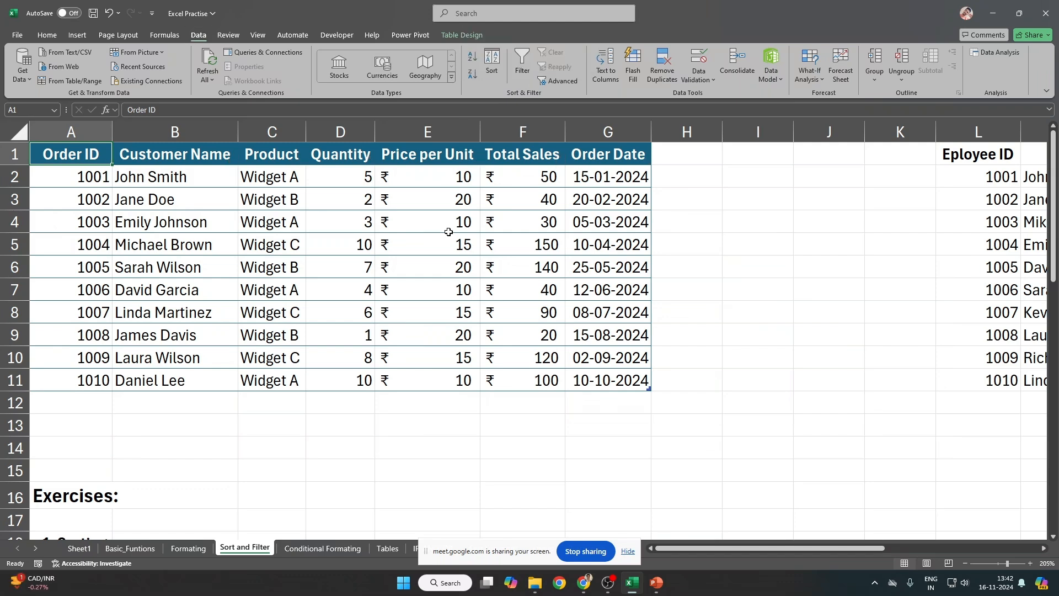
{"action": "key", "text": "ctrl+shift+l"}
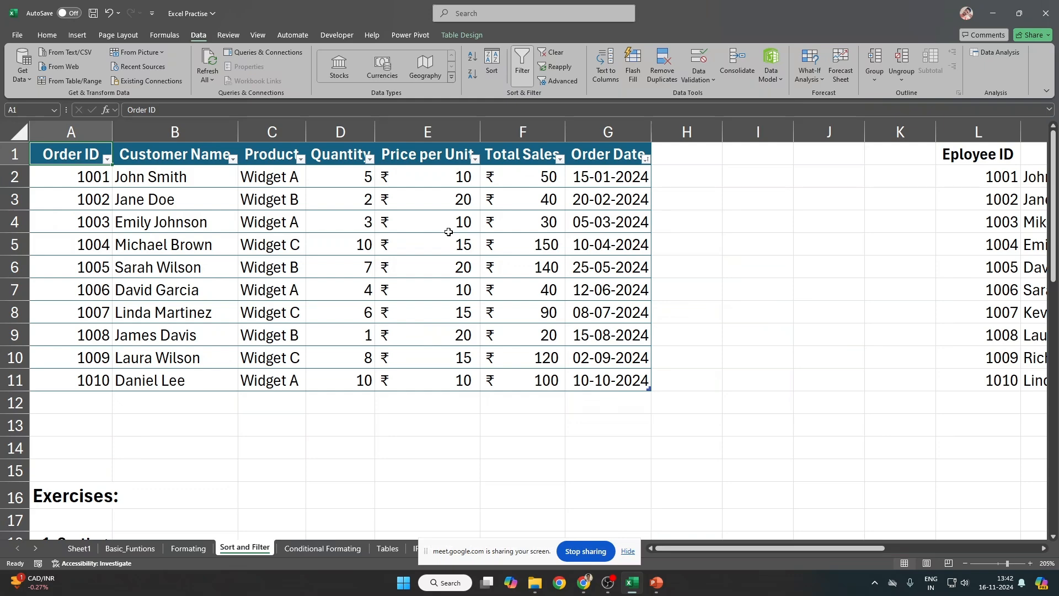
{"action": "scroll", "coordinate": [320, 269], "scroll_direction": "up", "scroll_amount": 1}
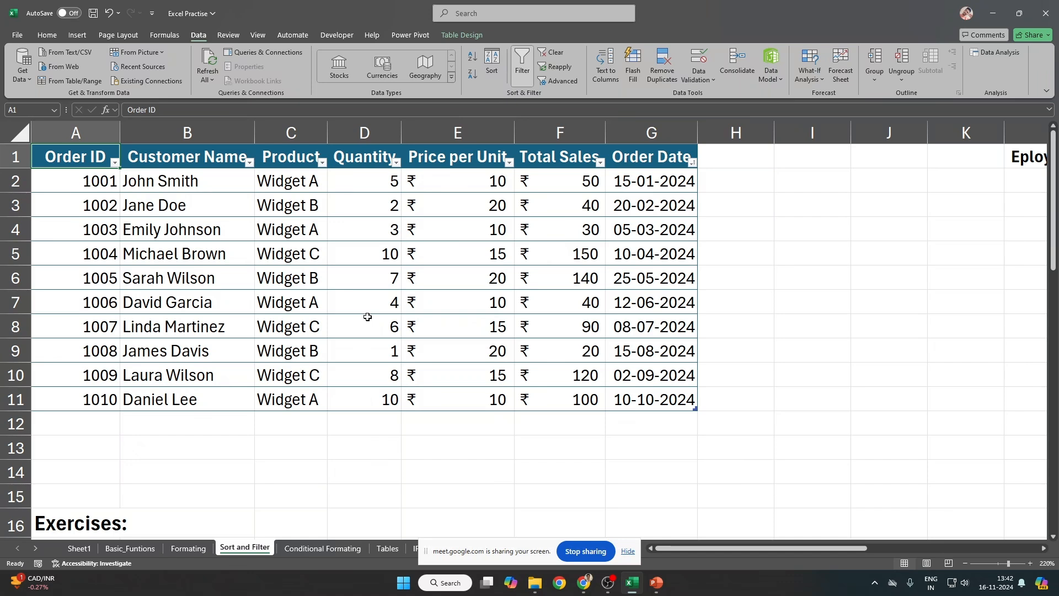
{"action": "left_click_drag", "start_coordinate": [64, 157], "coordinate": [668, 395]}
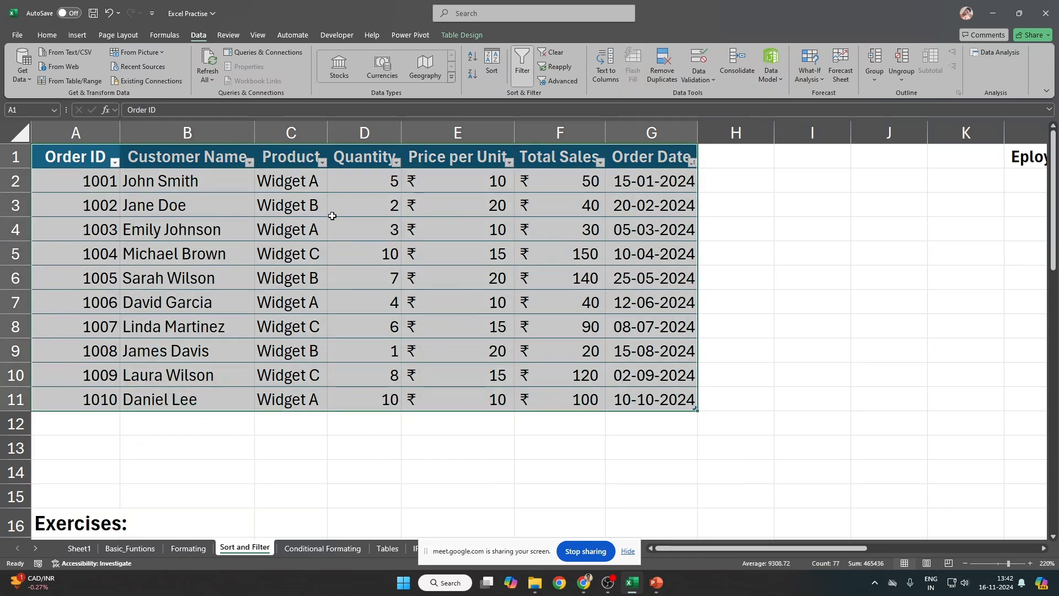
{"action": "left_click", "coordinate": [140, 180]}
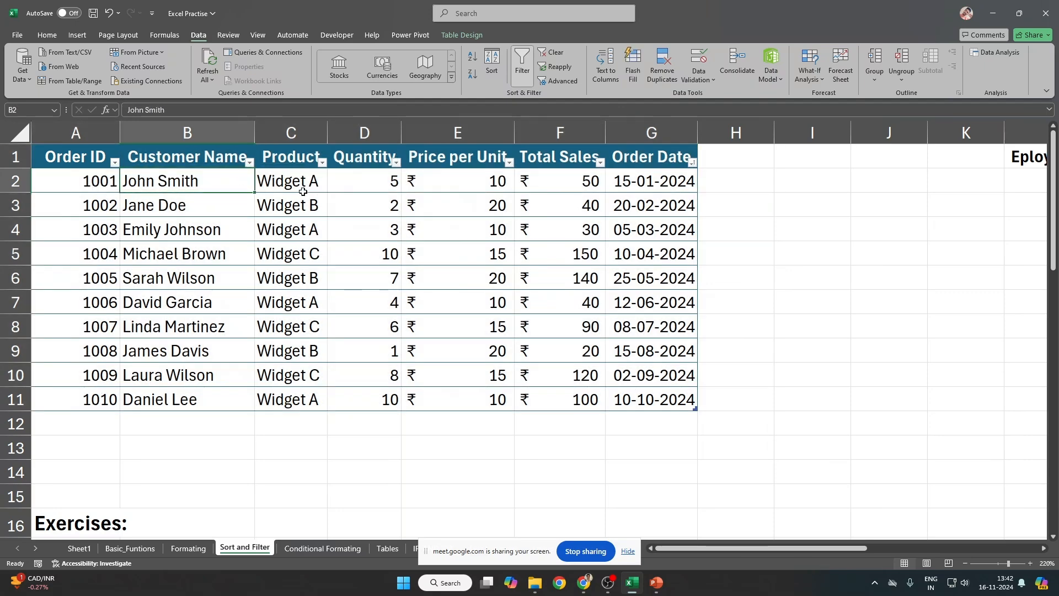
{"action": "left_click", "coordinate": [250, 161]}
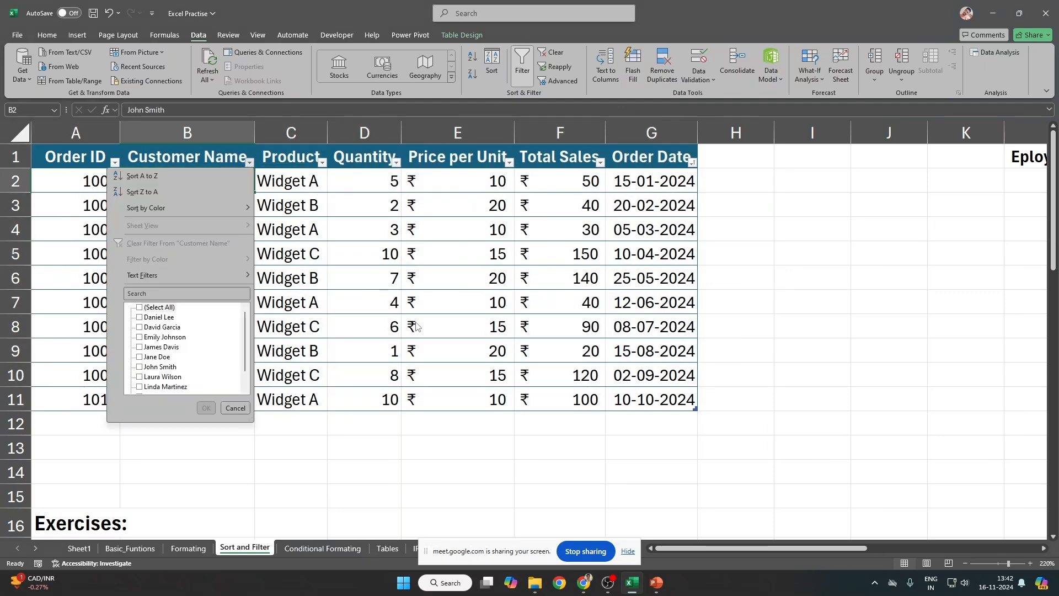
{"action": "key", "text": "Escape"}
{"action": "left_click", "coordinate": [322, 161]}
{"action": "left_click", "coordinate": [226, 307]}
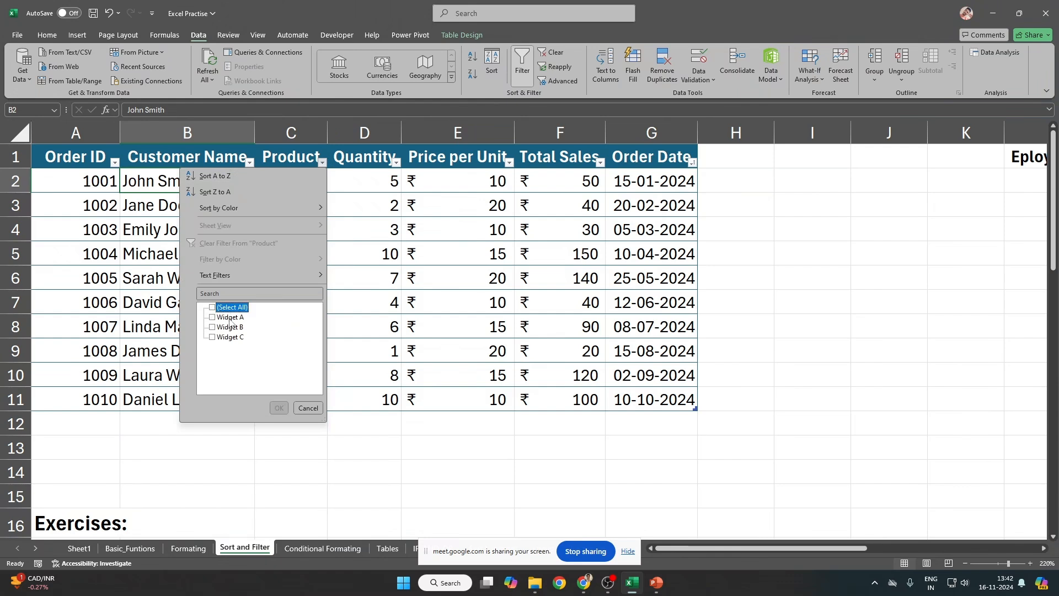
{"action": "left_click", "coordinate": [227, 318]}
{"action": "key", "text": "Escape"}
{"action": "left_click", "coordinate": [396, 161]}
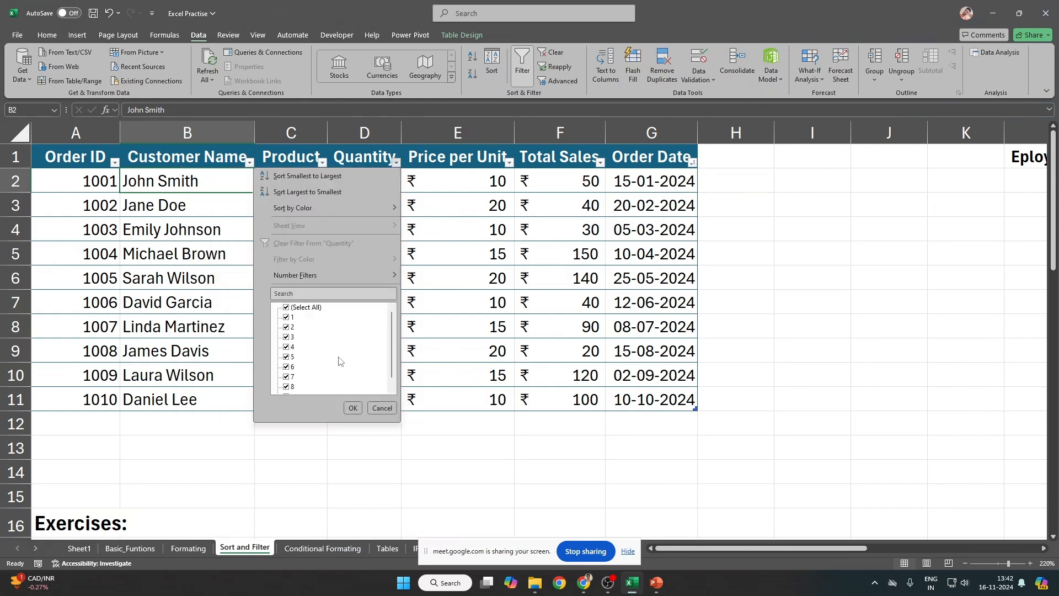
{"action": "left_click", "coordinate": [511, 254]}
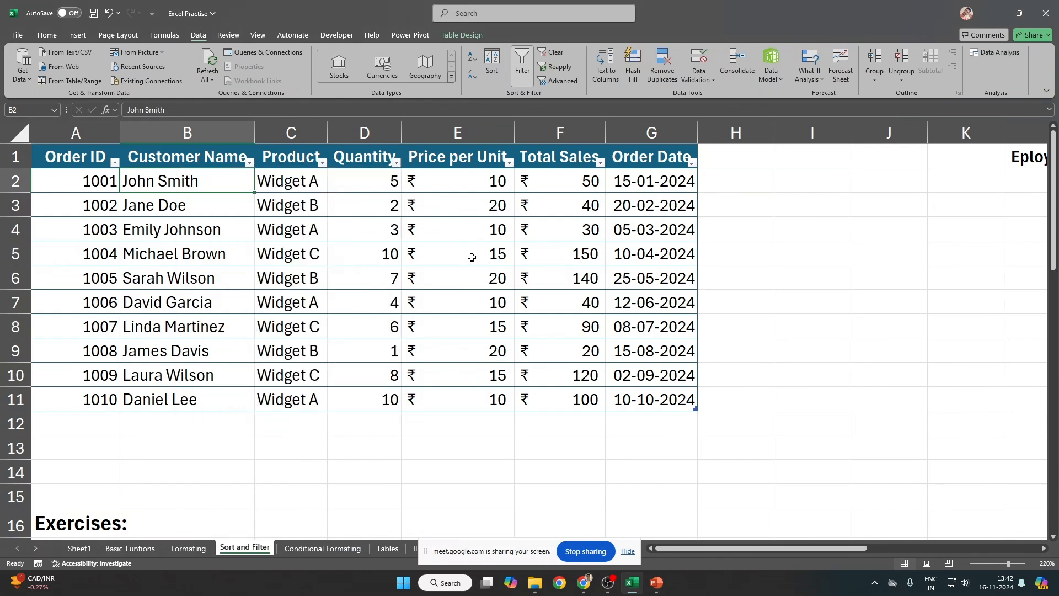
{"action": "left_click", "coordinate": [473, 156]}
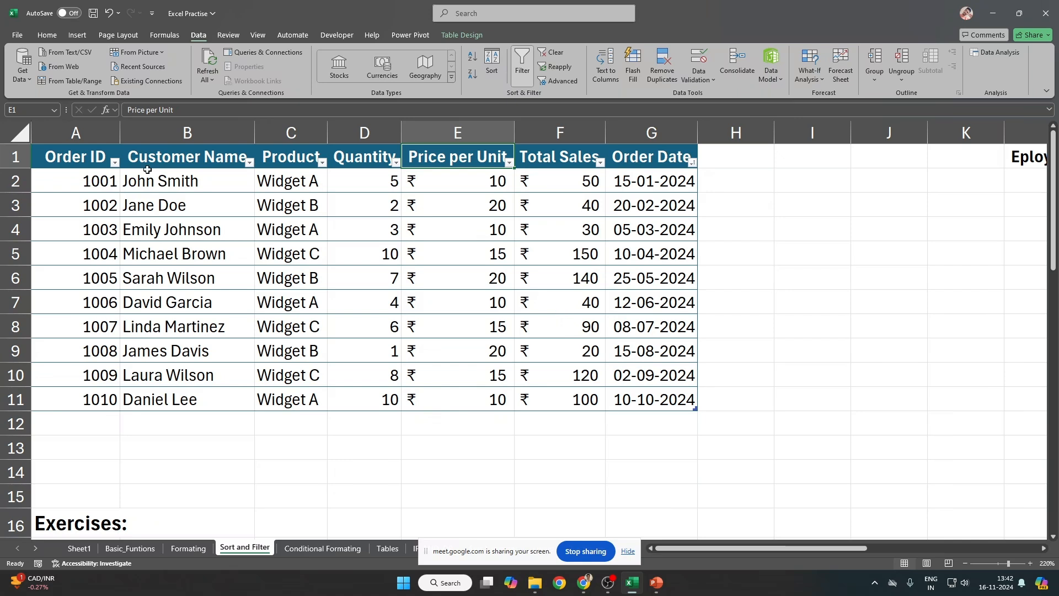
{"action": "left_click", "coordinate": [213, 180]}
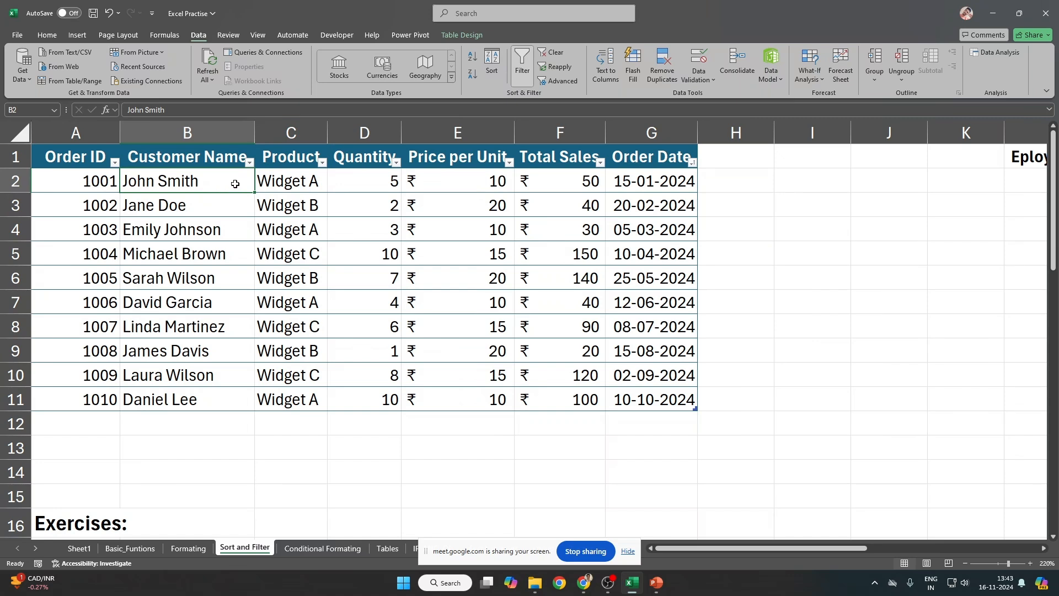
{"action": "left_click_drag", "start_coordinate": [191, 173], "coordinate": [197, 391]}
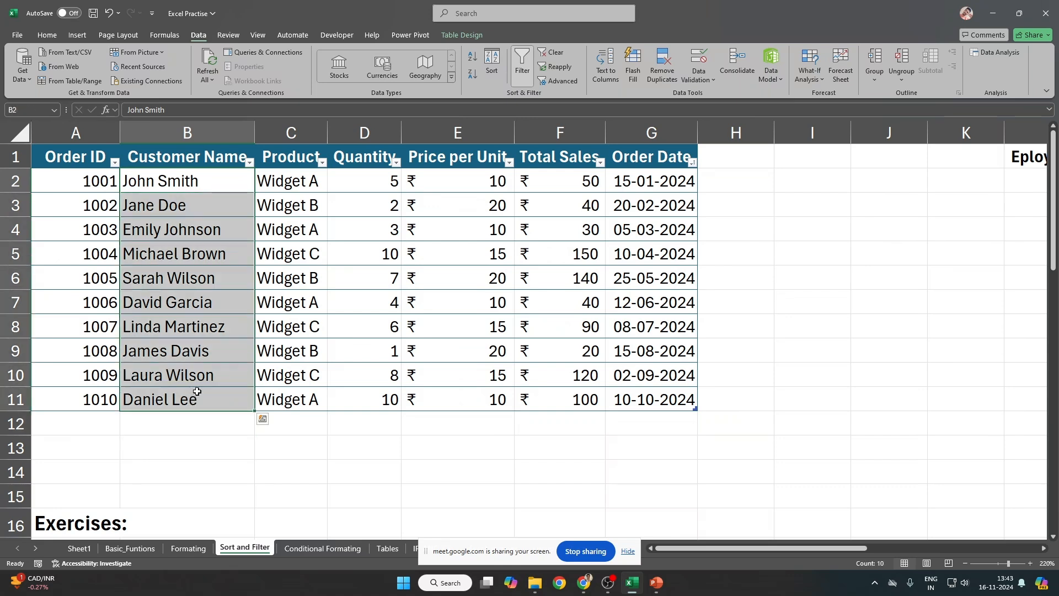
{"action": "left_click_drag", "start_coordinate": [219, 175], "coordinate": [200, 396]}
{"action": "left_click_drag", "start_coordinate": [199, 397], "coordinate": [199, 397]}
{"action": "left_click_drag", "start_coordinate": [176, 182], "coordinate": [167, 401]}
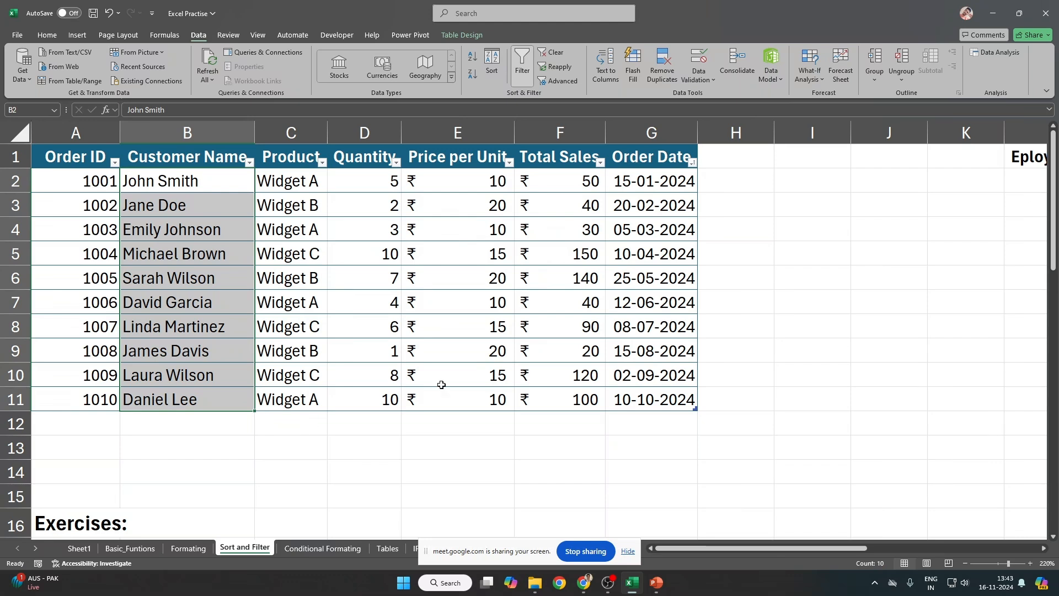
{"action": "left_click", "coordinate": [237, 212]}
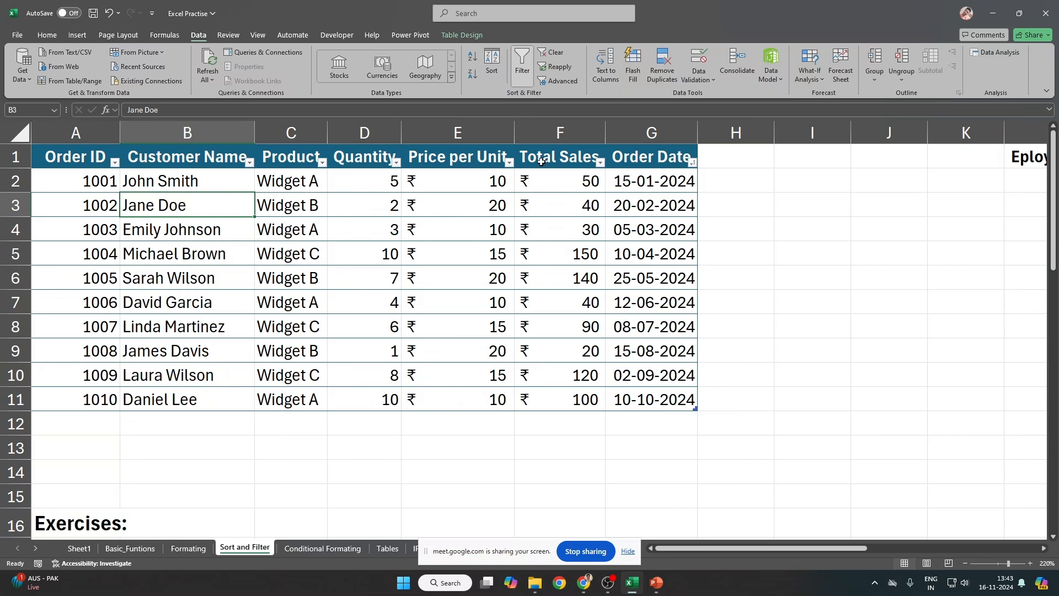
{"action": "left_click", "coordinate": [509, 164]}
{"action": "left_click", "coordinate": [508, 163]}
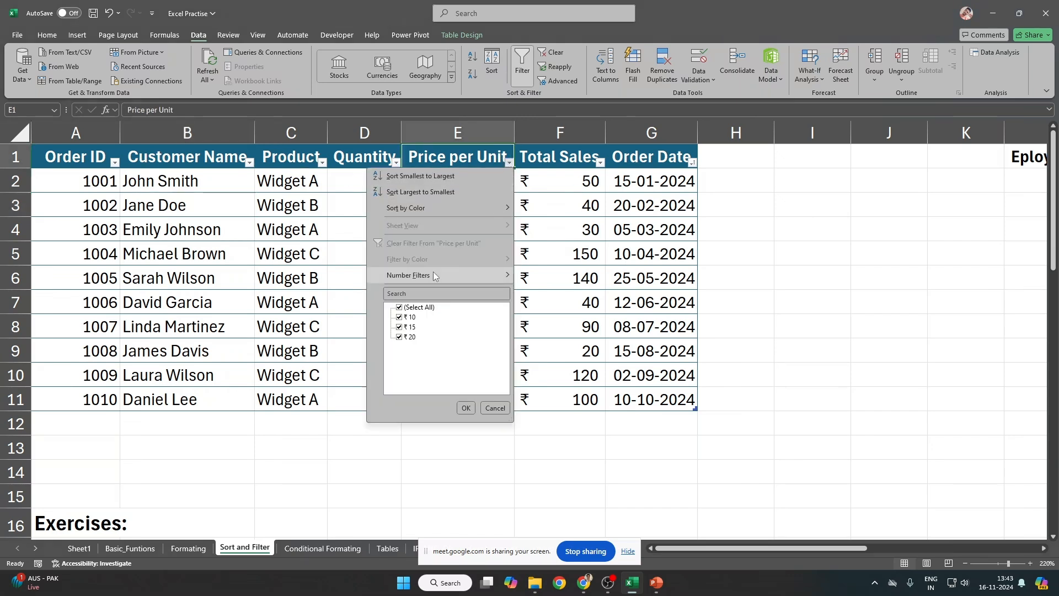
{"action": "mouse_move", "coordinate": [441, 274]}
{"action": "left_click", "coordinate": [304, 239]}
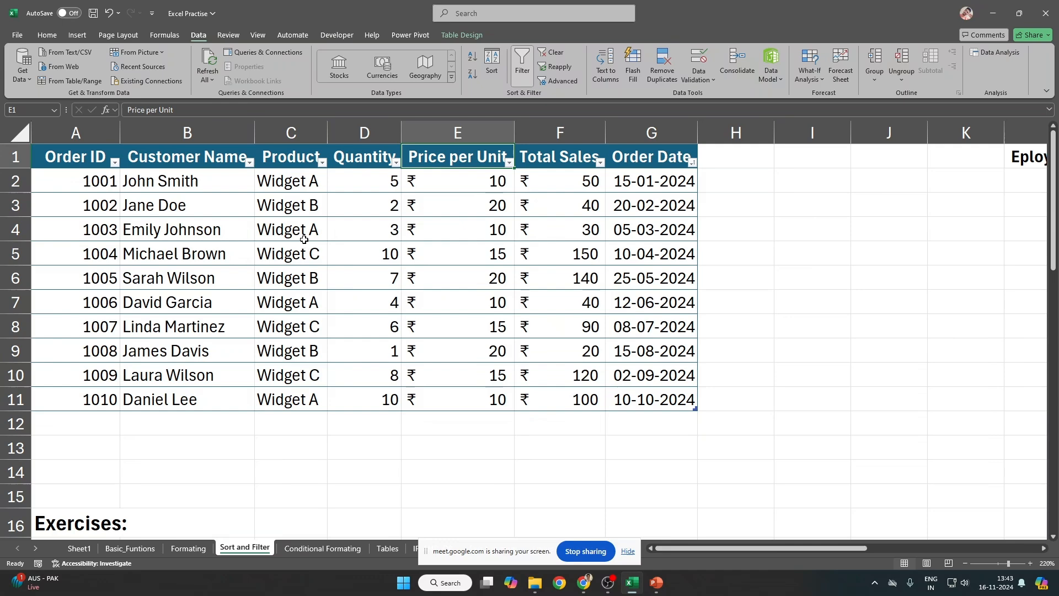
{"action": "left_click_drag", "start_coordinate": [92, 282], "coordinate": [636, 284]}
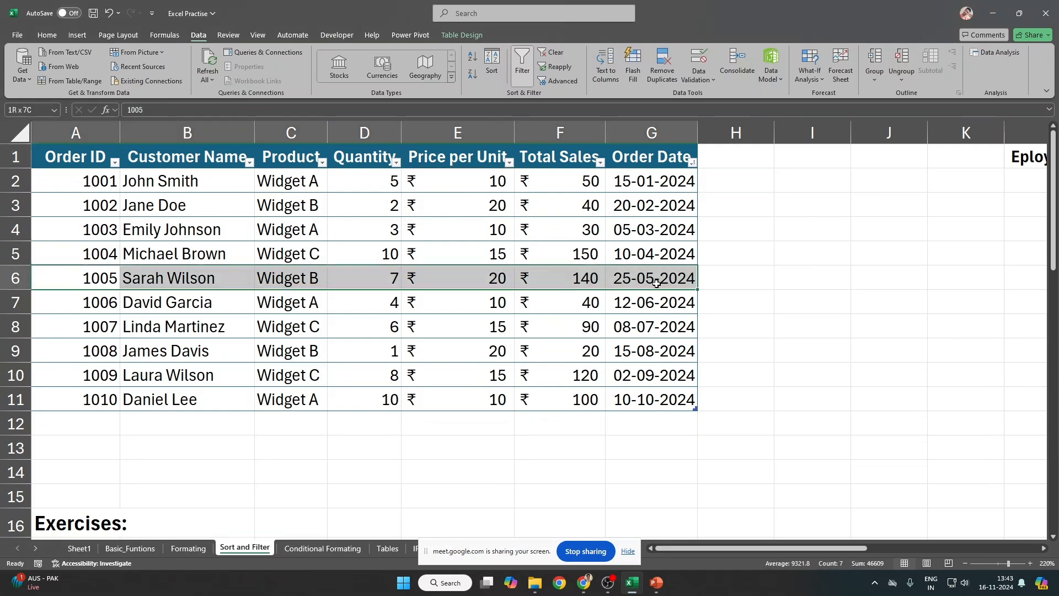
Step: Fill row 6 yellow, rows 9–10 light blue and rows 2–3 light green
{"action": "left_click", "coordinate": [47, 34]}
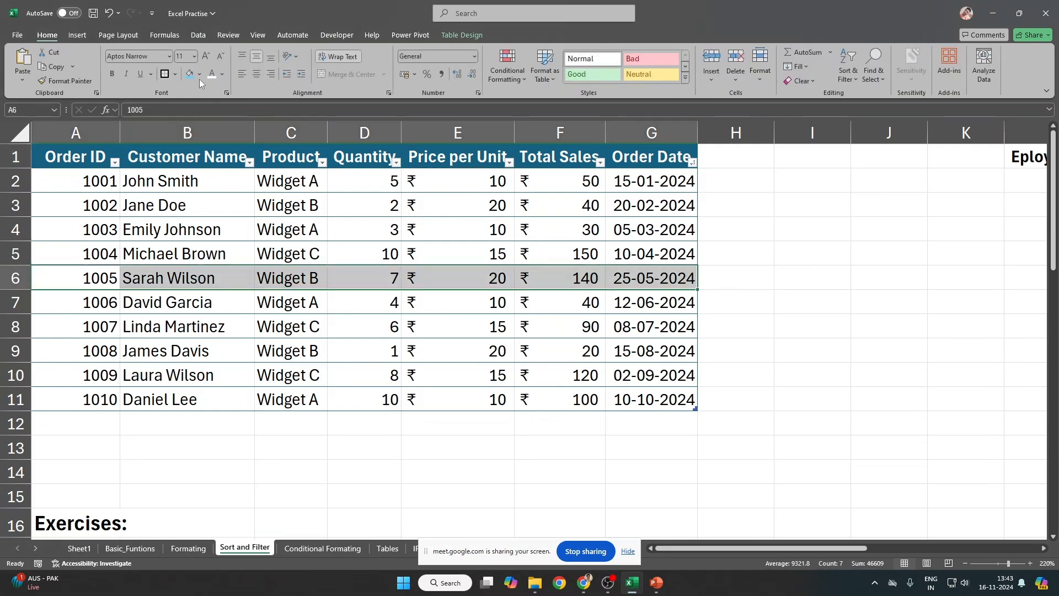
{"action": "left_click", "coordinate": [200, 75]}
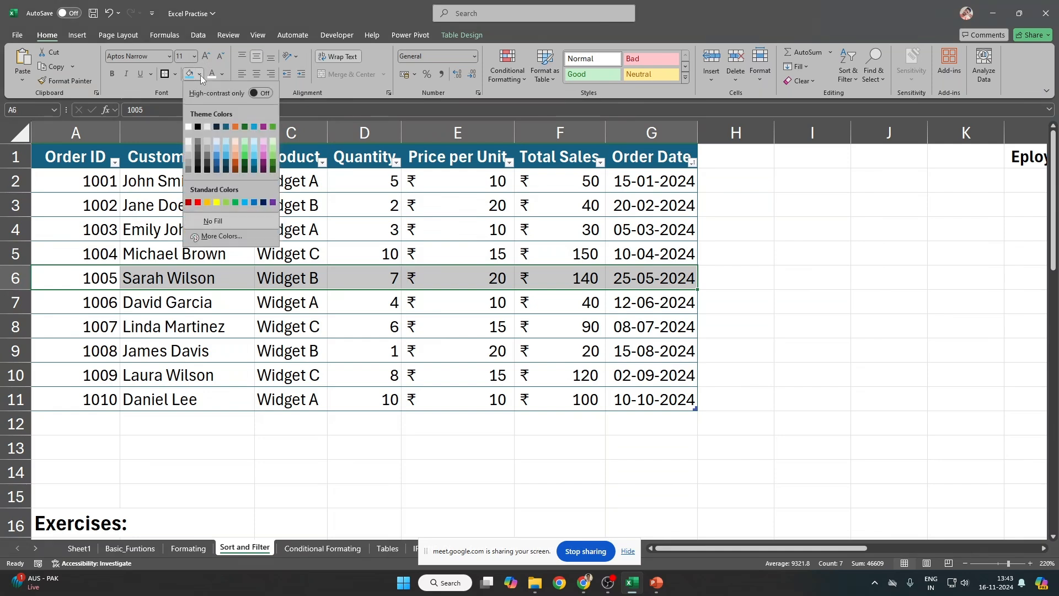
{"action": "left_click", "coordinate": [220, 211]}
{"action": "left_click", "coordinate": [66, 338]}
{"action": "left_click_drag", "start_coordinate": [65, 338], "coordinate": [635, 372]}
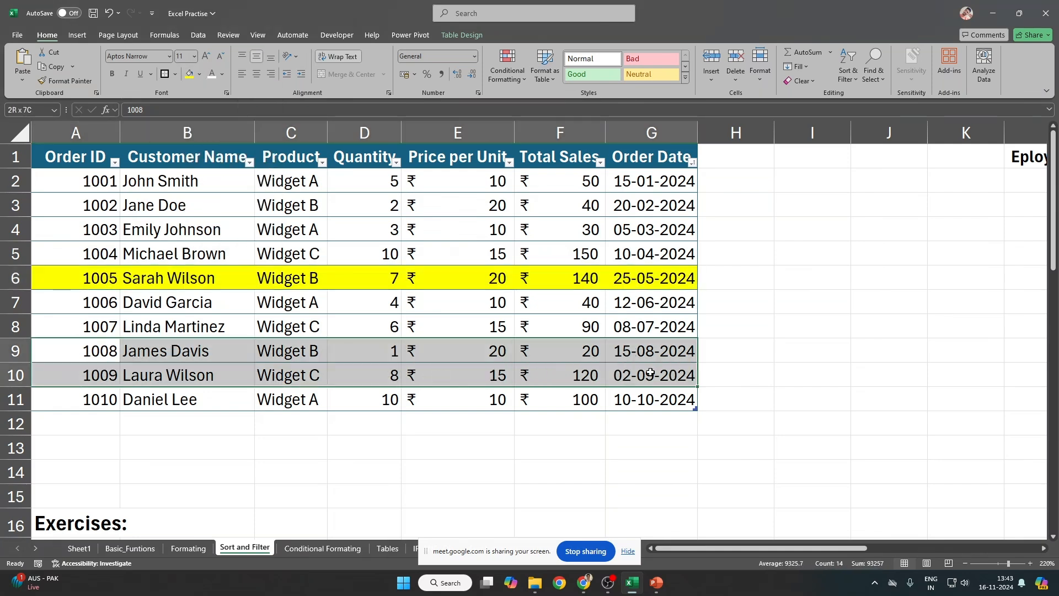
{"action": "left_click", "coordinate": [198, 75]}
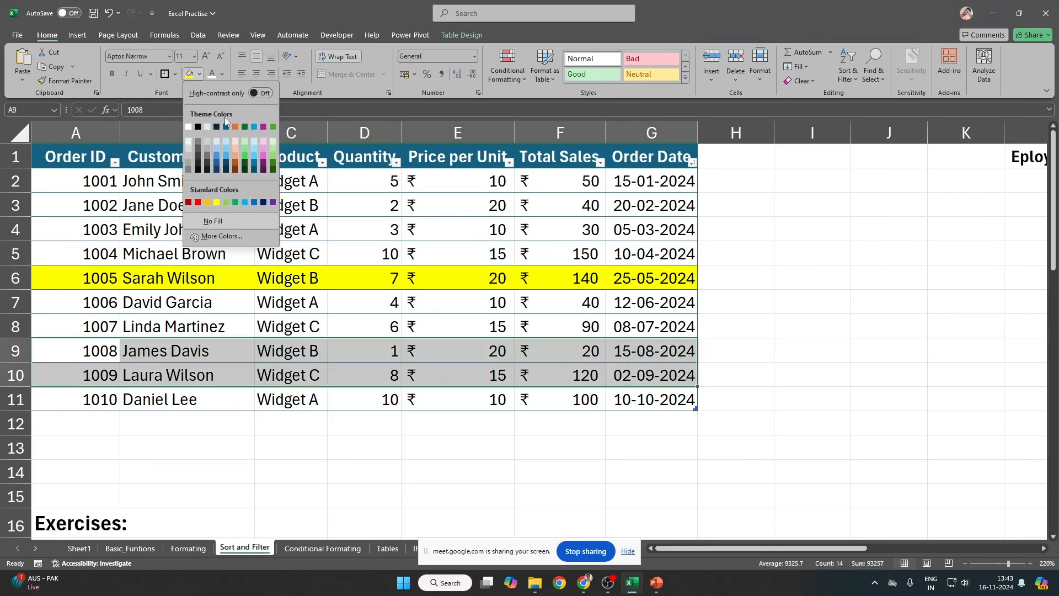
{"action": "left_click", "coordinate": [253, 138]}
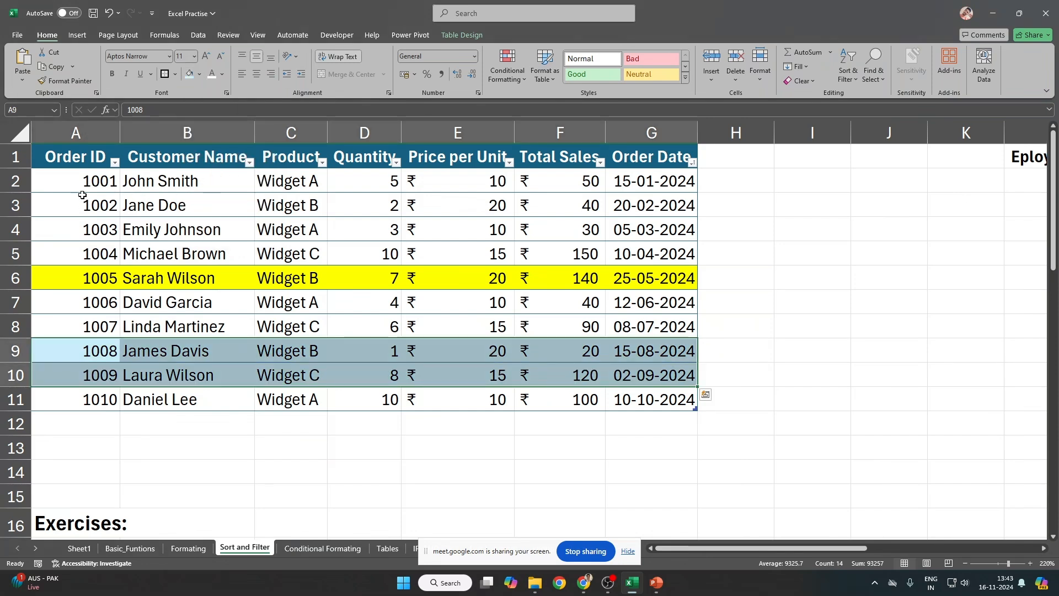
{"action": "left_click_drag", "start_coordinate": [79, 192], "coordinate": [637, 206]}
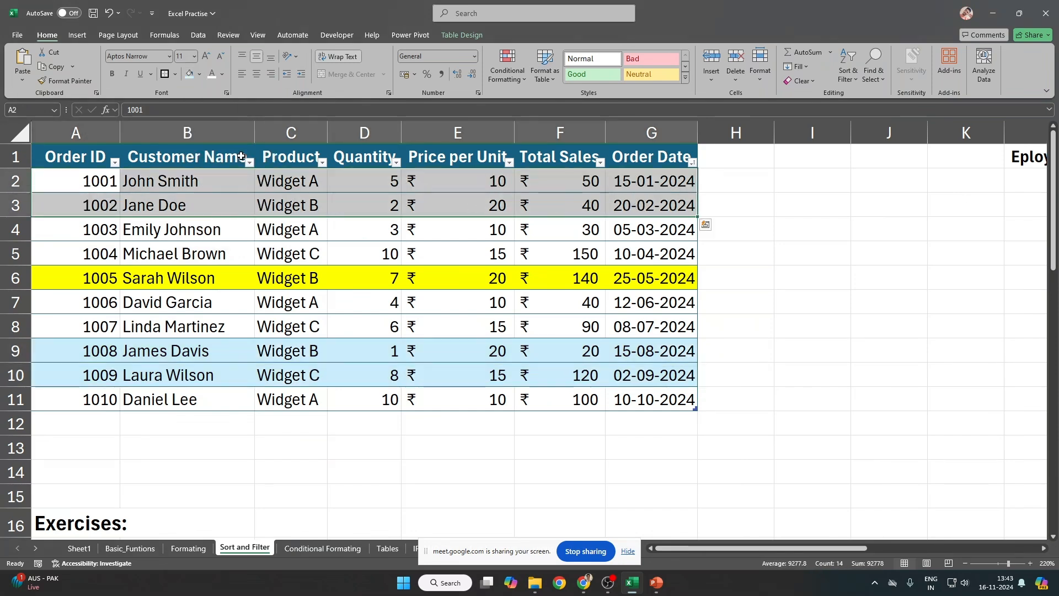
{"action": "left_click", "coordinate": [199, 74]}
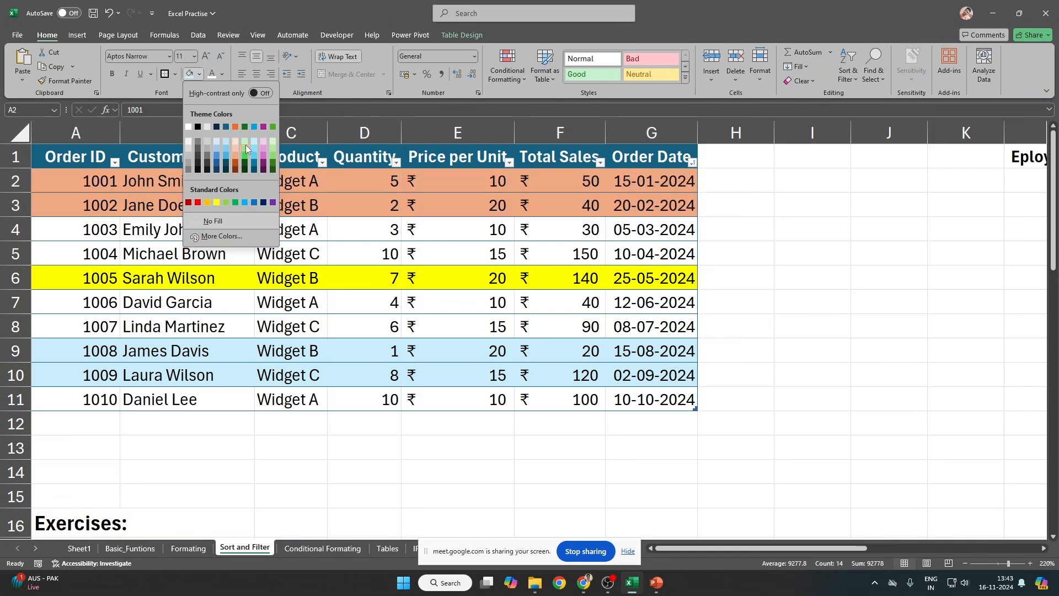
{"action": "left_click", "coordinate": [273, 141]}
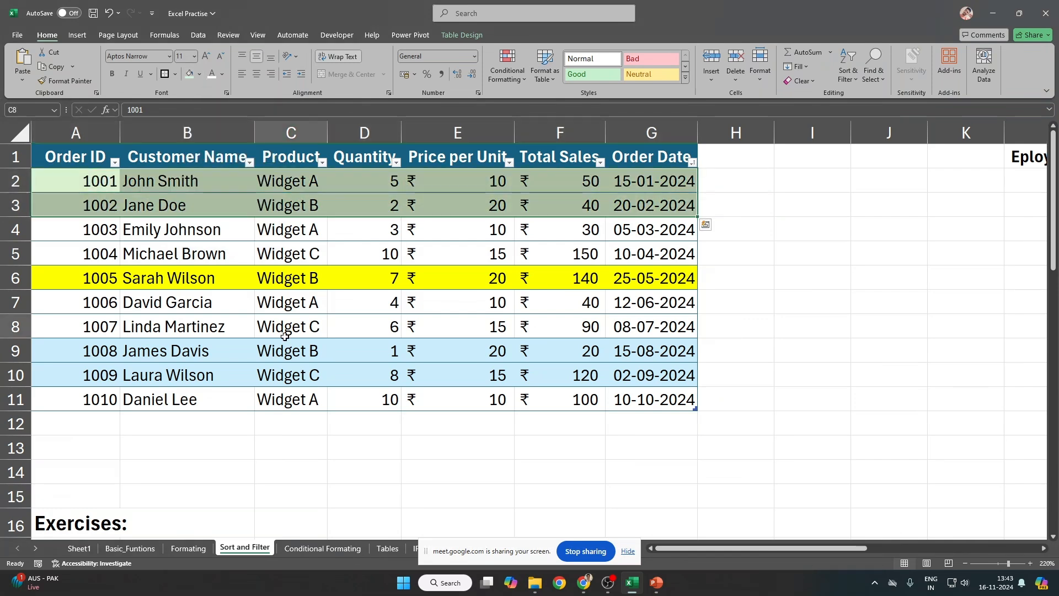
{"action": "left_click", "coordinate": [290, 330]}
Step: Enter the notes Number, date and text down cells I1 to I3
{"action": "left_click", "coordinate": [783, 165]}
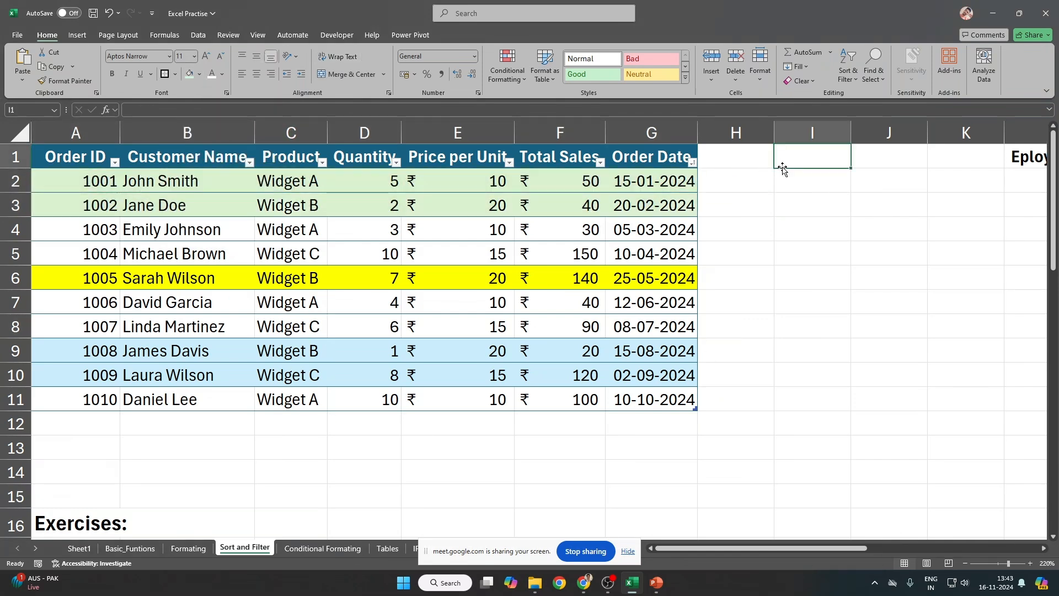
{"action": "type", "text": "bYn=="}
{"action": "key", "text": "Escape"}
{"action": "type", "text": "Nu,m"}
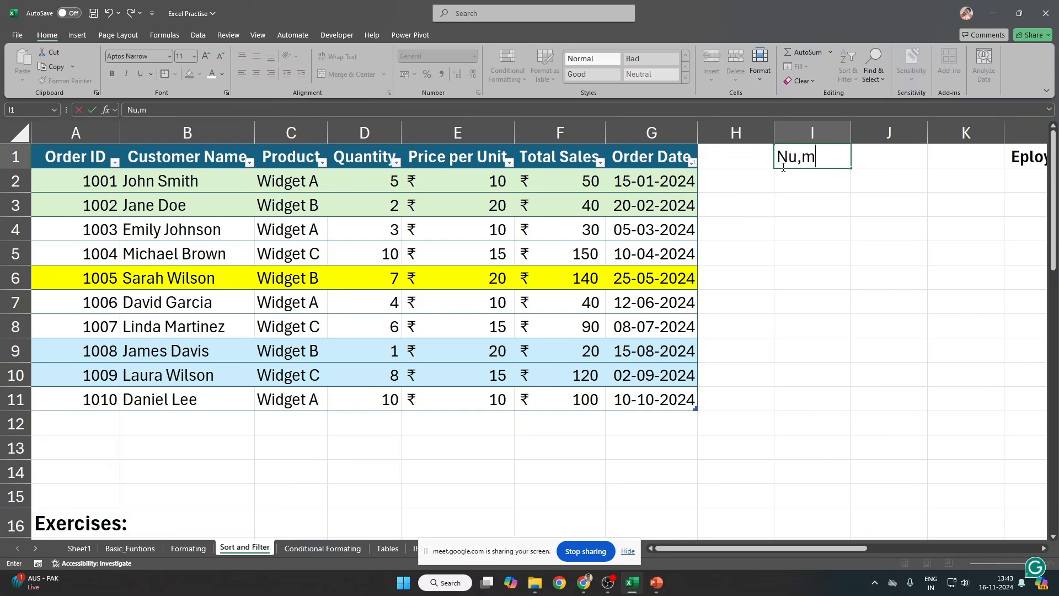
{"action": "key", "text": "BackSpace"}
{"action": "key", "text": "BackSpace"}
{"action": "type", "text": "mber"}
{"action": "key", "text": "Return"}
{"action": "type", "text": "date"}
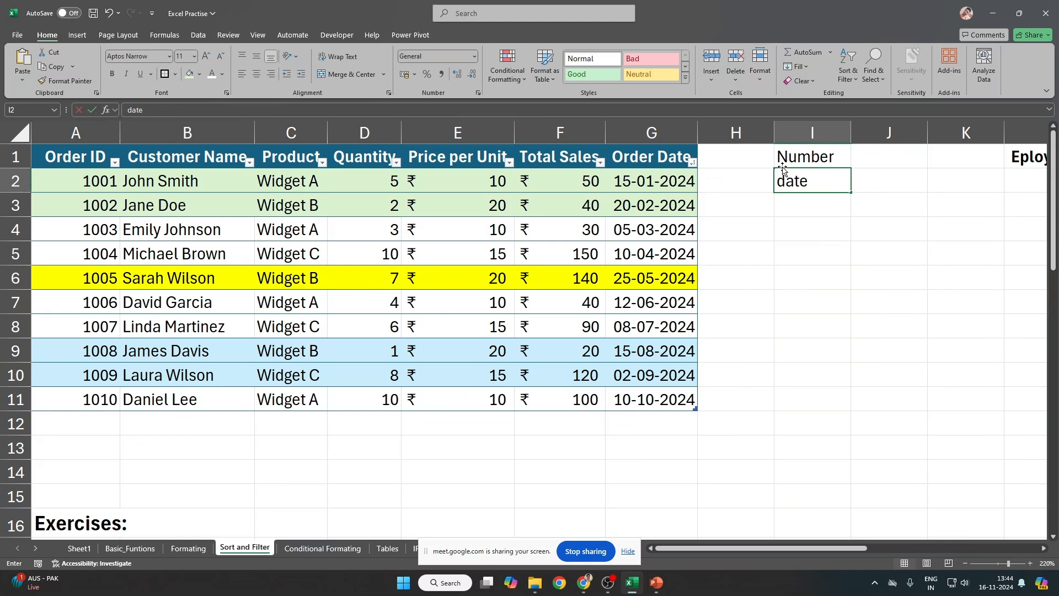
{"action": "key", "text": "Return"}
{"action": "type", "text": "text"}
{"action": "key", "text": "Return"}
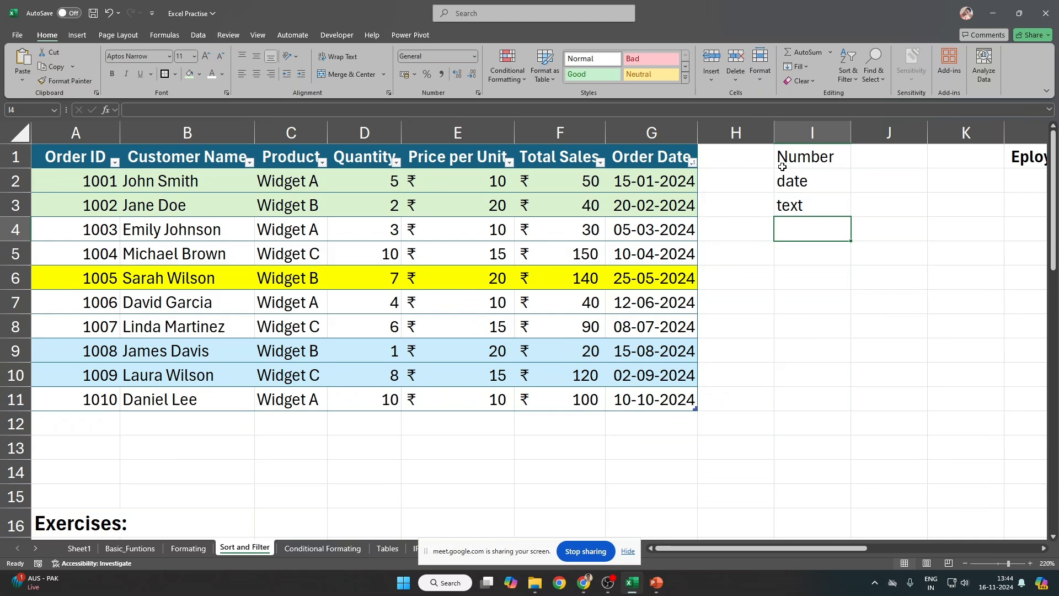
Step: Type 'equals' in J1 and 'contains' in K1
{"action": "key", "text": "Up"}
{"action": "key", "text": "Up"}
{"action": "key", "text": "Up"}
{"action": "key", "text": "Right"}
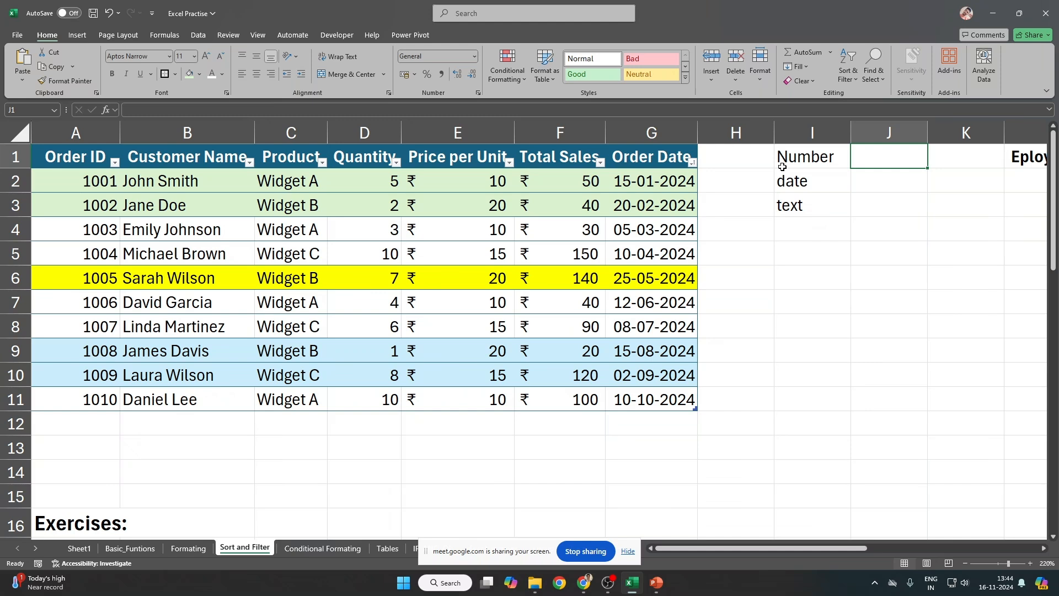
{"action": "type", "text": "equals"}
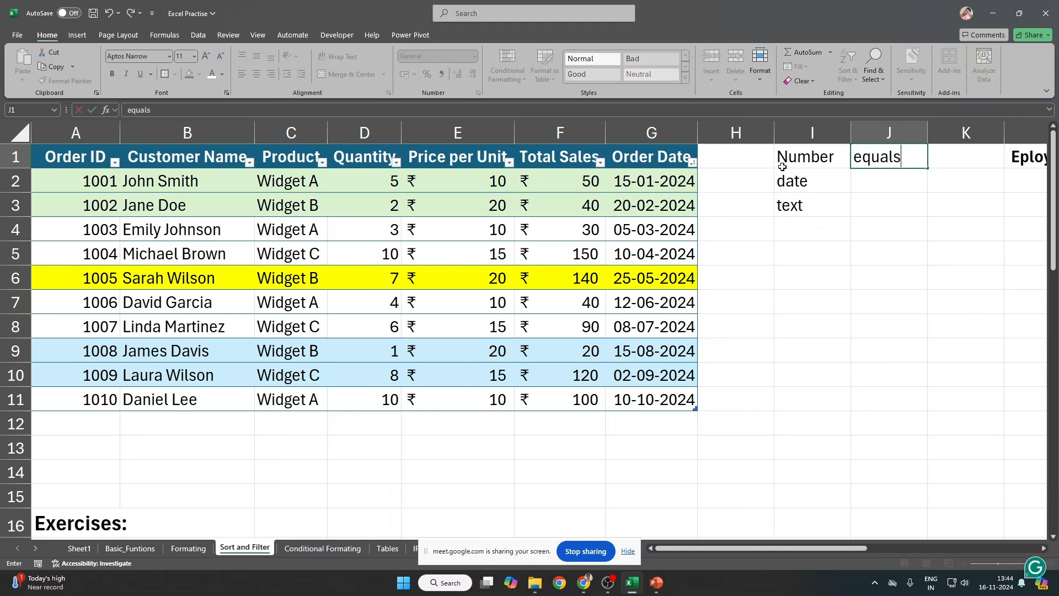
{"action": "key", "text": "Return"}
{"action": "key", "text": "Up"}
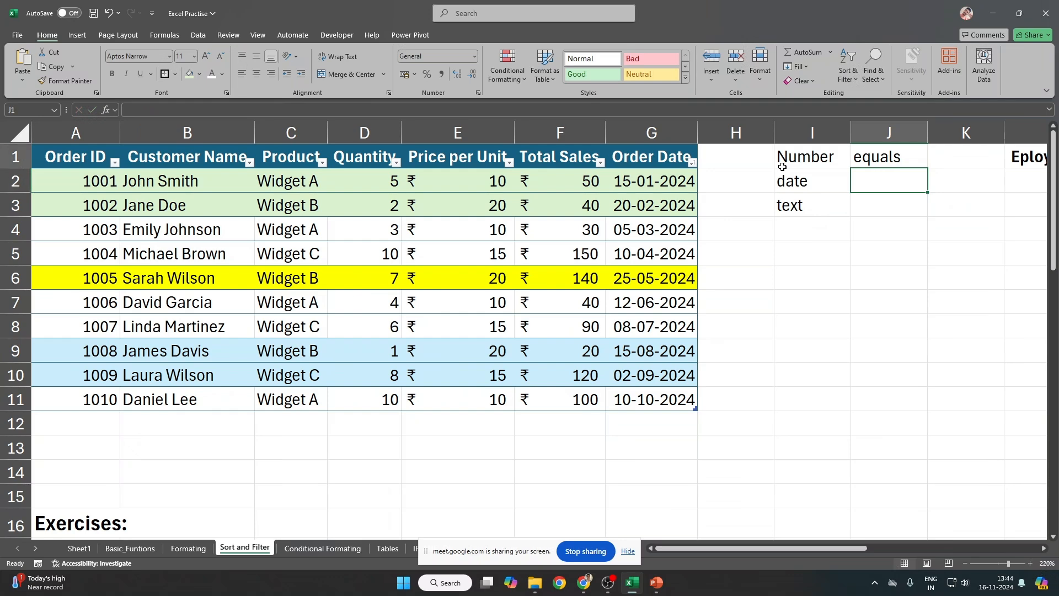
{"action": "key", "text": "Right"}
{"action": "type", "text": "contrain"}
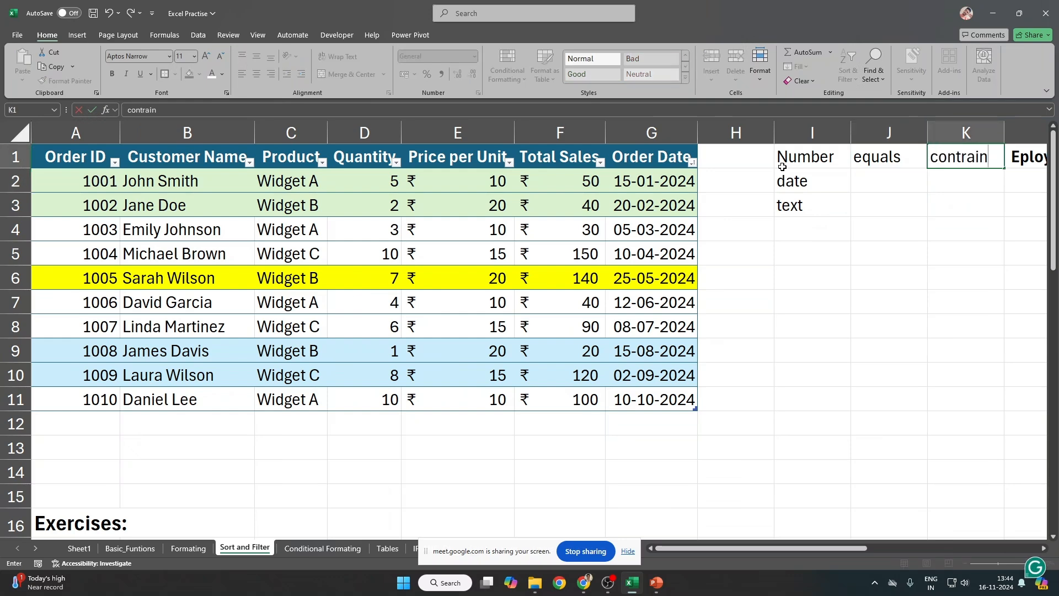
{"action": "key", "text": "BackSpace"}
{"action": "key", "text": "BackSpace"}
{"action": "key", "text": "BackSpace"}
{"action": "key", "text": "BackSpace"}
{"action": "type", "text": "ains"}
{"action": "key", "text": "Tab"}
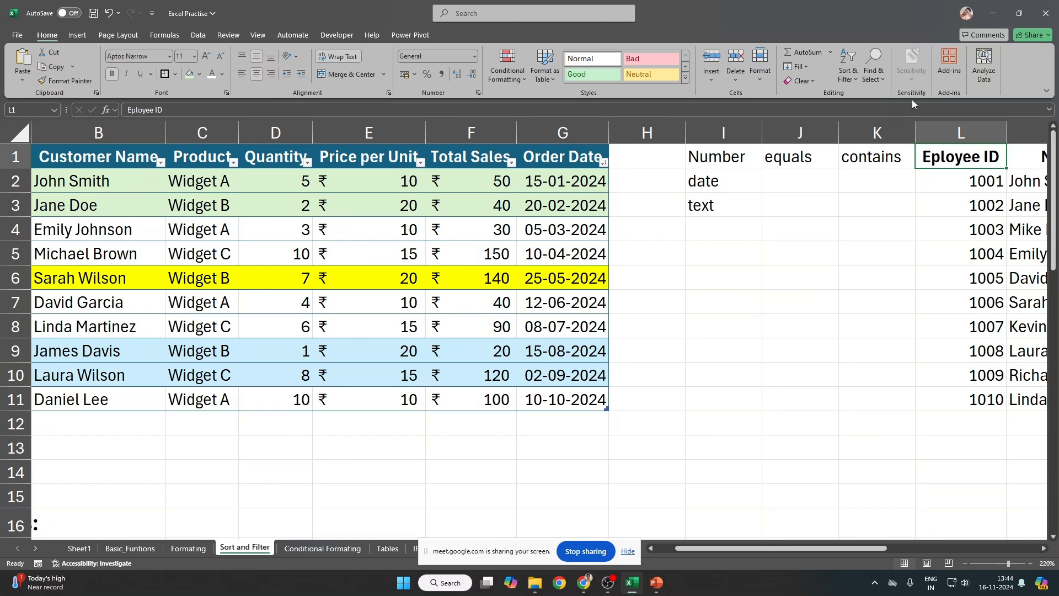
Step: Insert a blank column at L and clear 'contains' out of K1
{"action": "left_click", "coordinate": [972, 133]}
{"action": "key", "text": "ctrl+shift+plus"}
{"action": "key", "text": "ctrl+shift+plus"}
{"action": "key", "text": "Left"}
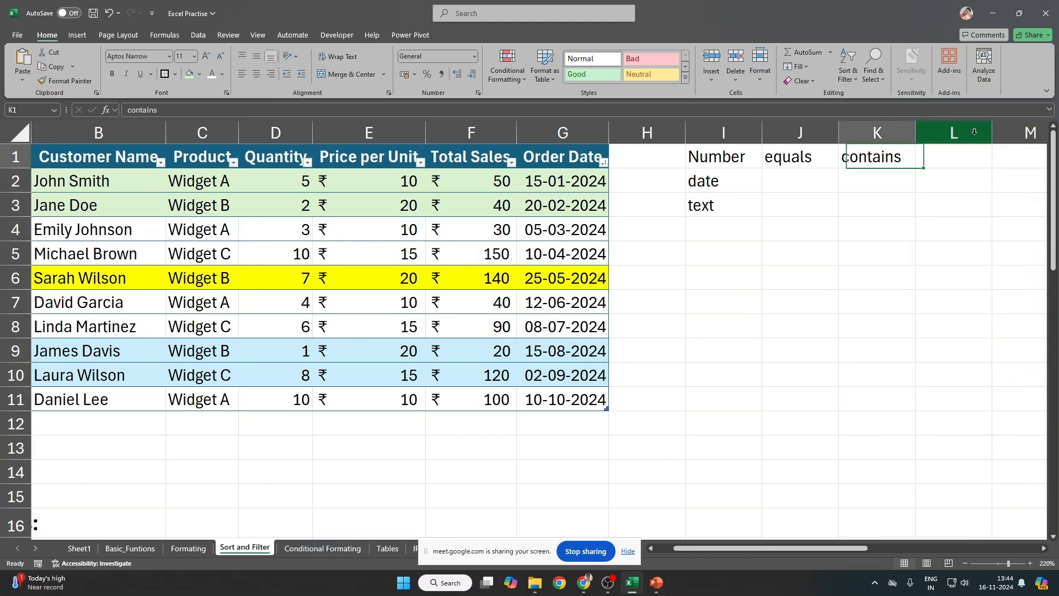
{"action": "key", "text": "F2"}
{"action": "key", "text": "shift+Home"}
{"action": "key", "text": "ctrl+c"}
{"action": "key", "text": "BackSpace"}
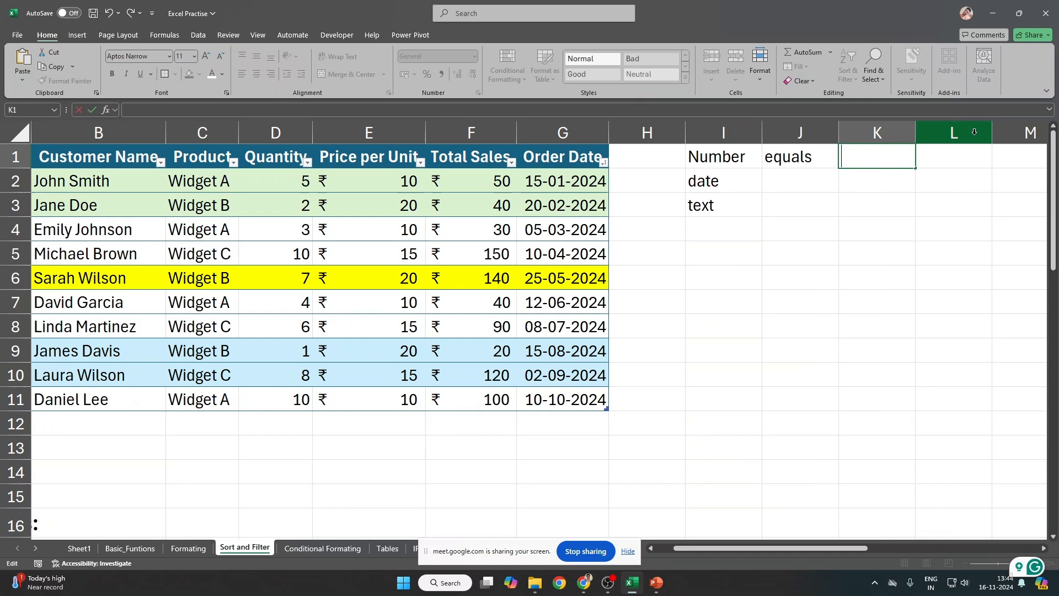
{"action": "key", "text": "shift+Tab"}
{"action": "key", "text": "F2"}
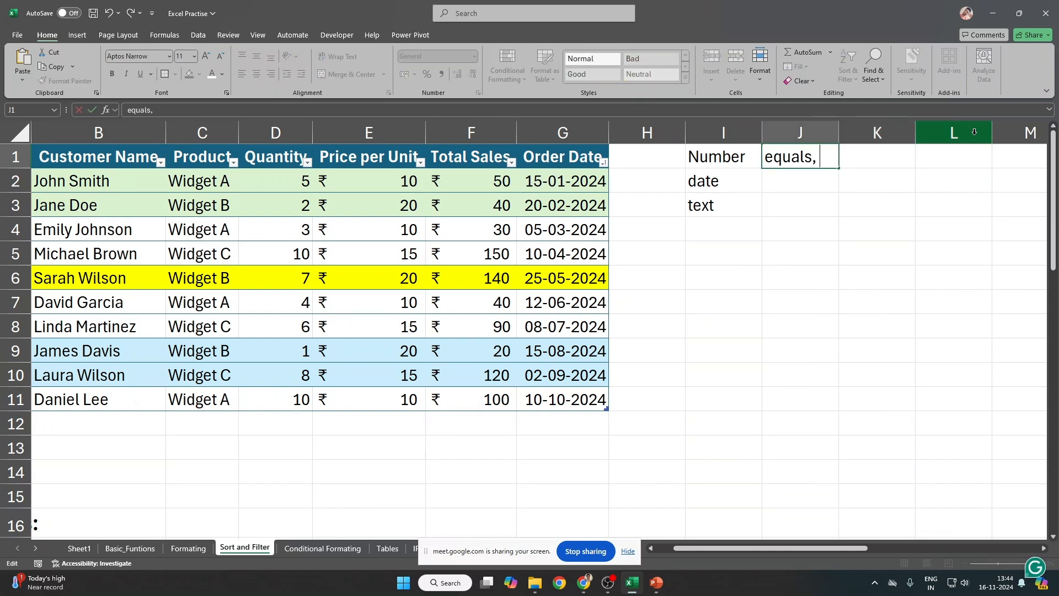
{"action": "type", "text": ","}
{"action": "key", "text": "ctrl+v"}
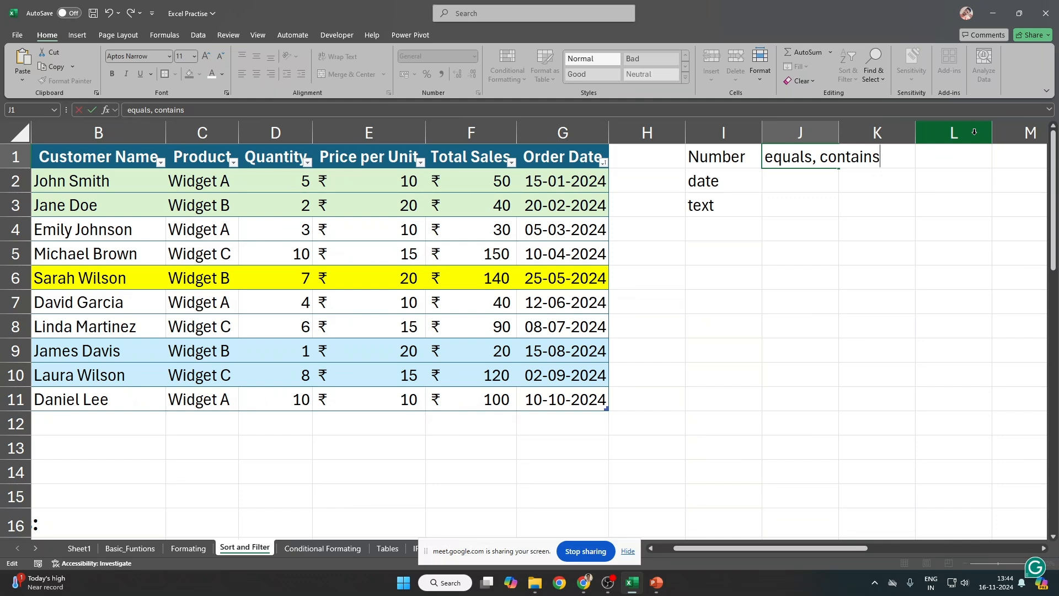
{"action": "key", "text": "Escape"}
Step: Type 'contains' in J3 beside the text note
{"action": "key", "text": "Down"}
{"action": "key", "text": "Down"}
{"action": "type", "text": "contrtain"}
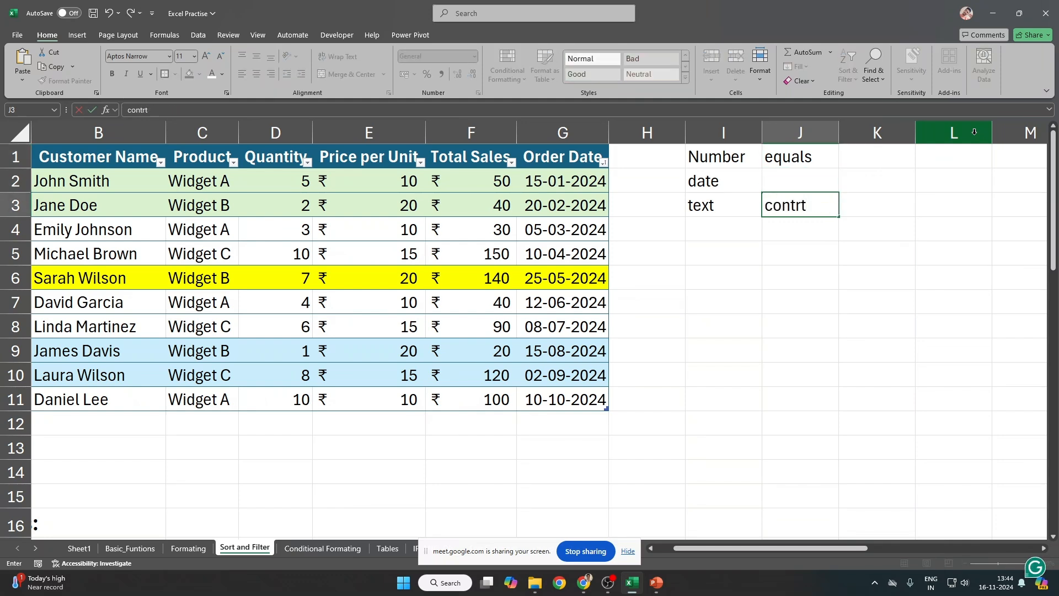
{"action": "key", "text": "BackSpace"}
{"action": "key", "text": "BackSpace"}
{"action": "type", "text": "ains"}
{"action": "key", "text": "Tab"}
Step: Edit J1 to read 'equals, >, <, between'
{"action": "key", "text": "Up"}
{"action": "key", "text": "Up"}
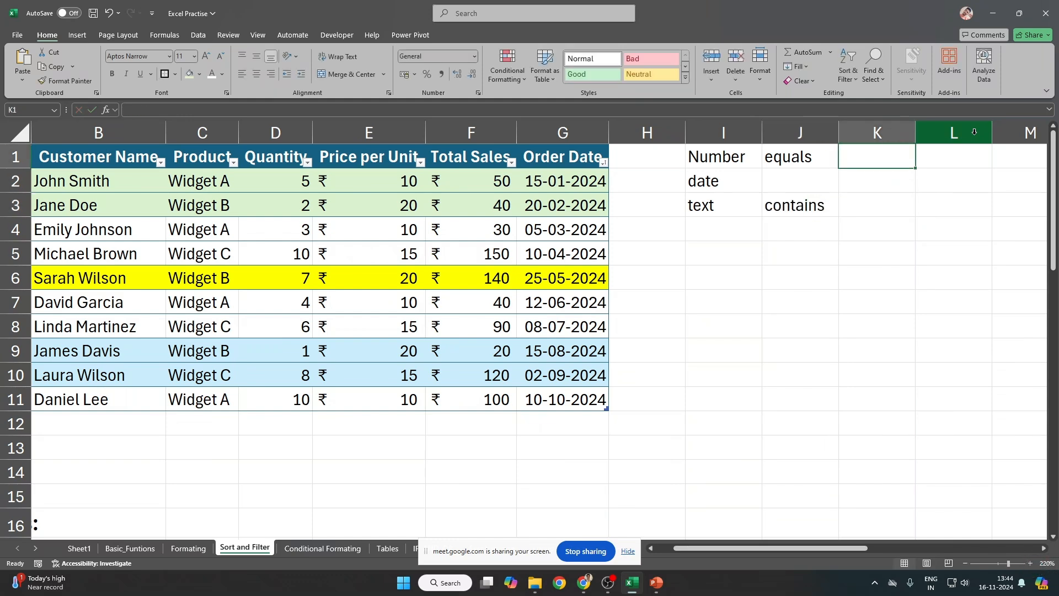
{"action": "key", "text": "Left"}
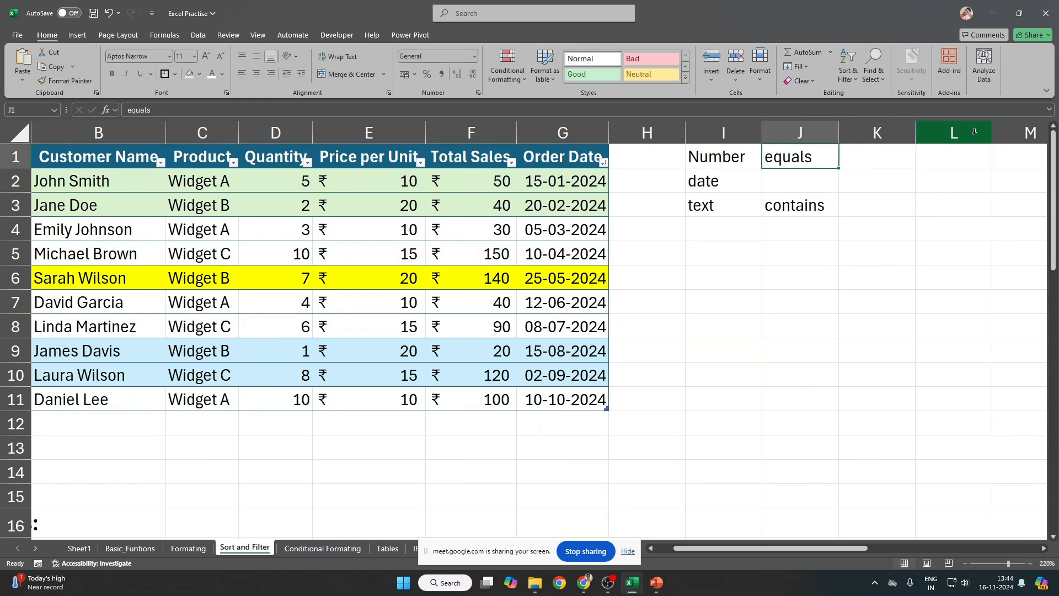
{"action": "key", "text": "F2"}
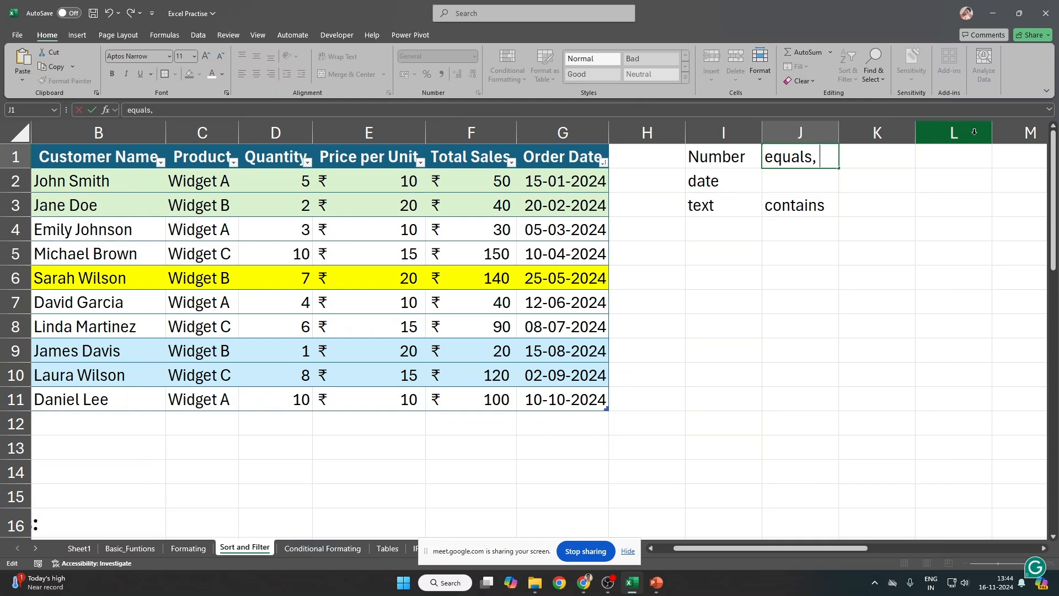
{"action": "type", "text": ", >,"}
{"action": "type", "text": " <. nb"}
{"action": "key", "text": "BackSpace"}
{"action": "key", "text": "BackSpace"}
{"action": "key", "text": "BackSpace"}
{"action": "type", "text": ", between"}
{"action": "key", "text": "Tab"}
{"action": "key", "text": "Left"}
{"action": "key", "text": "Left"}
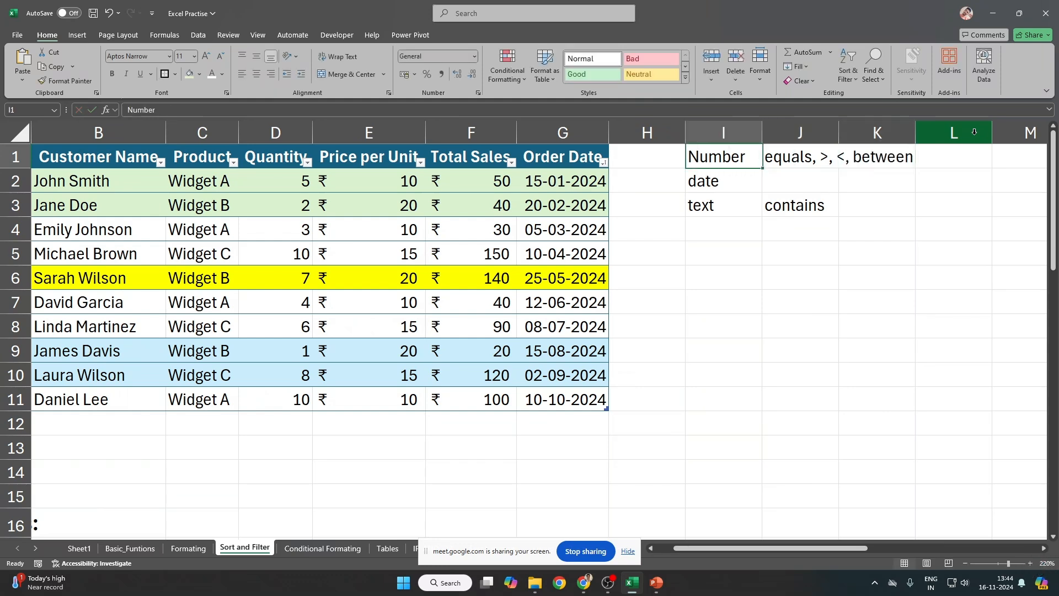
{"action": "key", "text": "Right"}
{"action": "key", "text": "Down"}
{"action": "key", "text": "Left"}
{"action": "key", "text": "Up"}
{"action": "key", "text": "Left"}
{"action": "key", "text": "Left"}
{"action": "key", "text": "Left"}
{"action": "key", "text": "Left"}
{"action": "key", "text": "Left"}
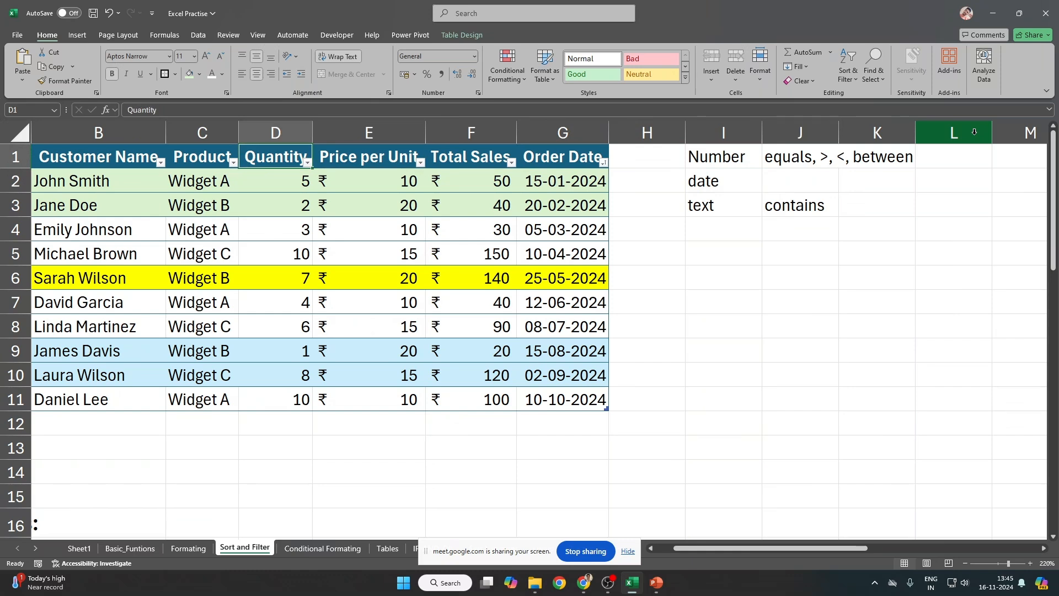
{"action": "key", "text": "alt+Down"}
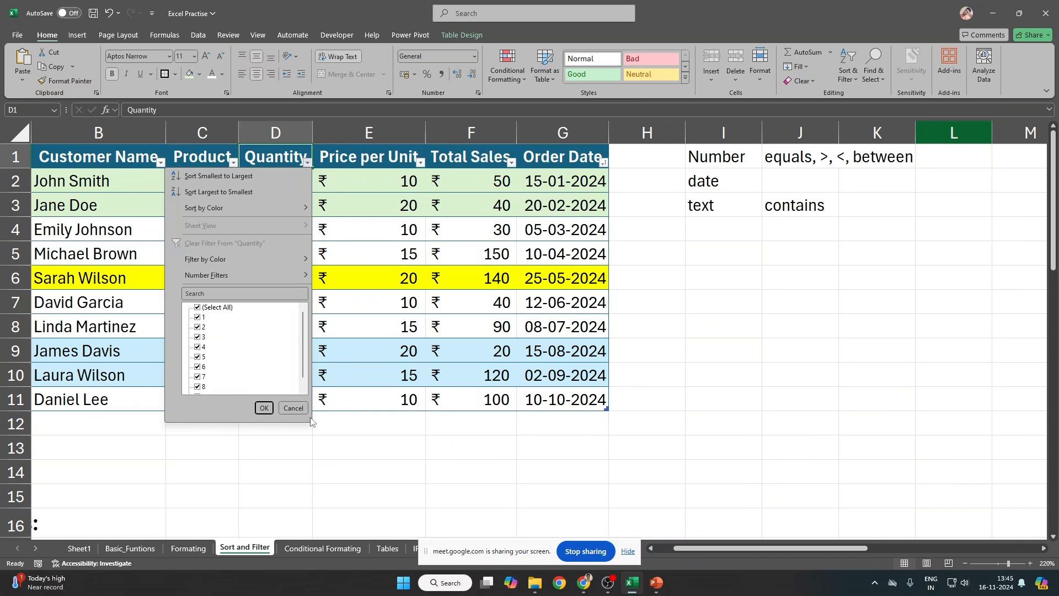
{"action": "left_click_drag", "start_coordinate": [310, 422], "coordinate": [363, 565]}
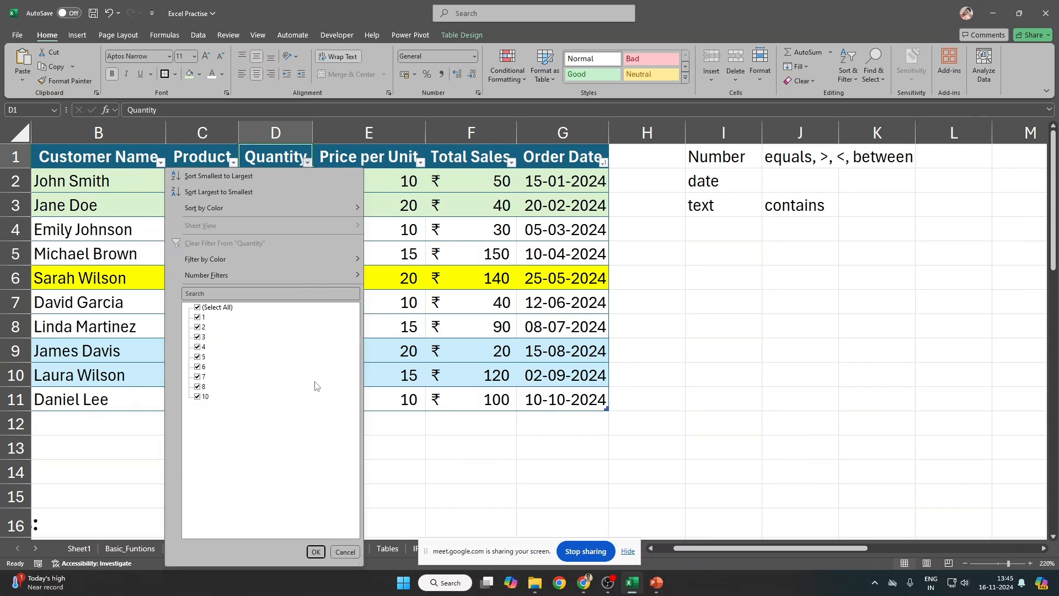
{"action": "left_click", "coordinate": [667, 218]}
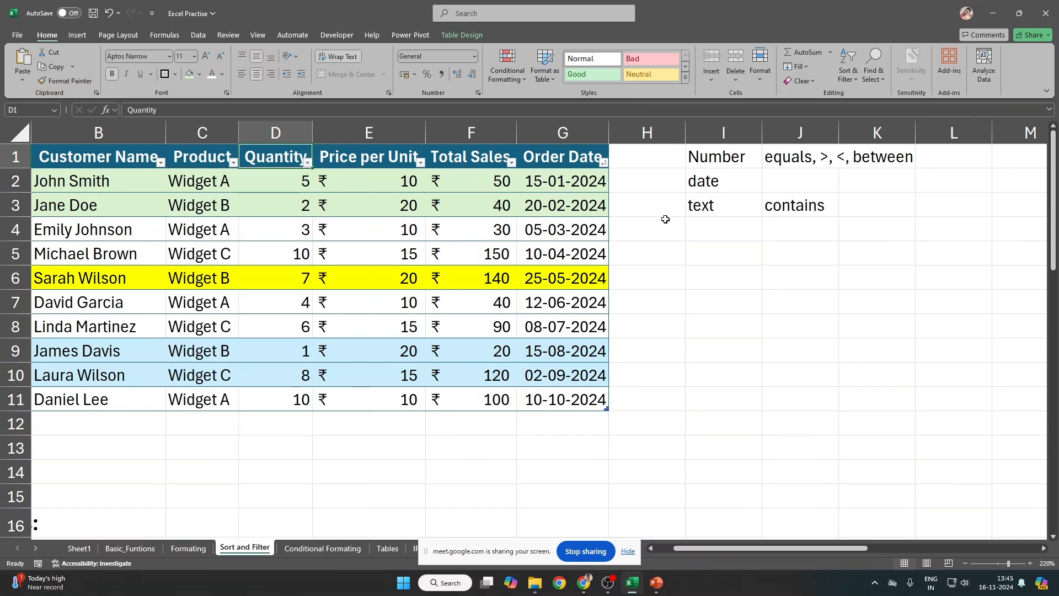
{"action": "left_click_drag", "start_coordinate": [120, 177], "coordinate": [592, 205]}
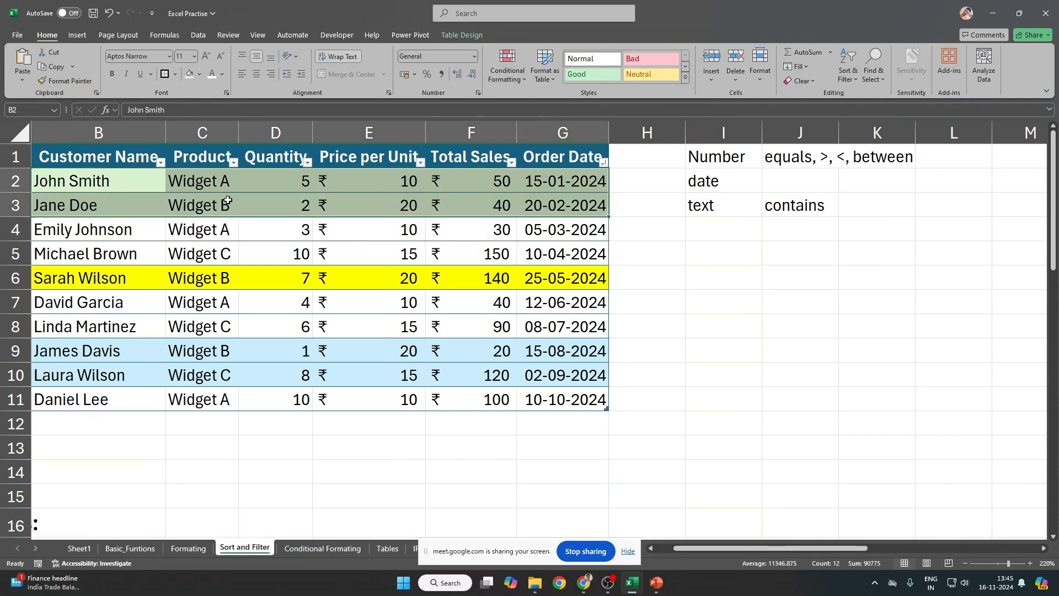
{"action": "left_click", "coordinate": [234, 162]}
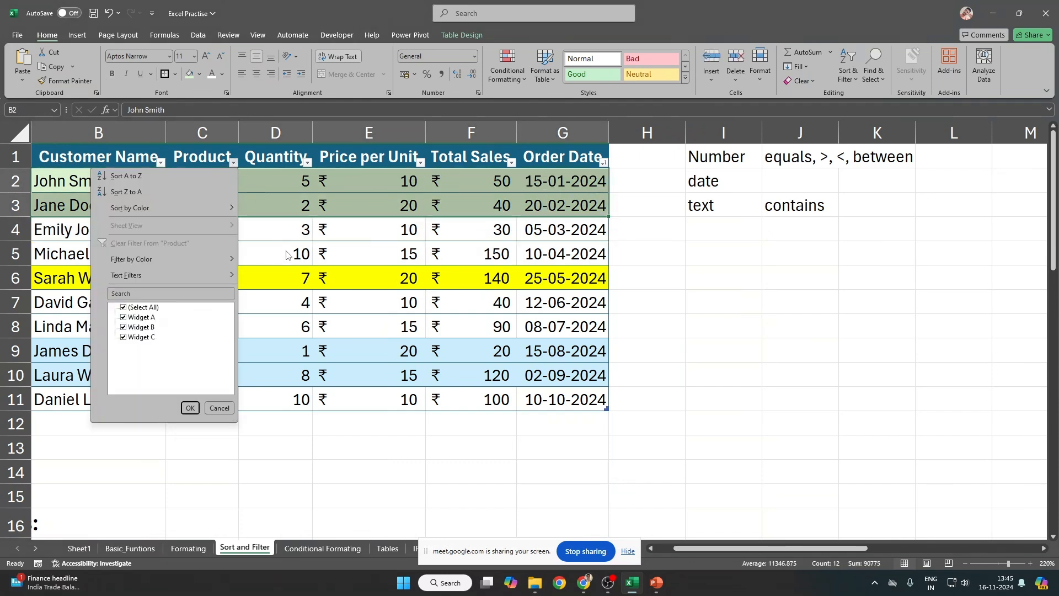
{"action": "left_click", "coordinate": [292, 182]}
{"action": "left_click", "coordinate": [292, 182]}
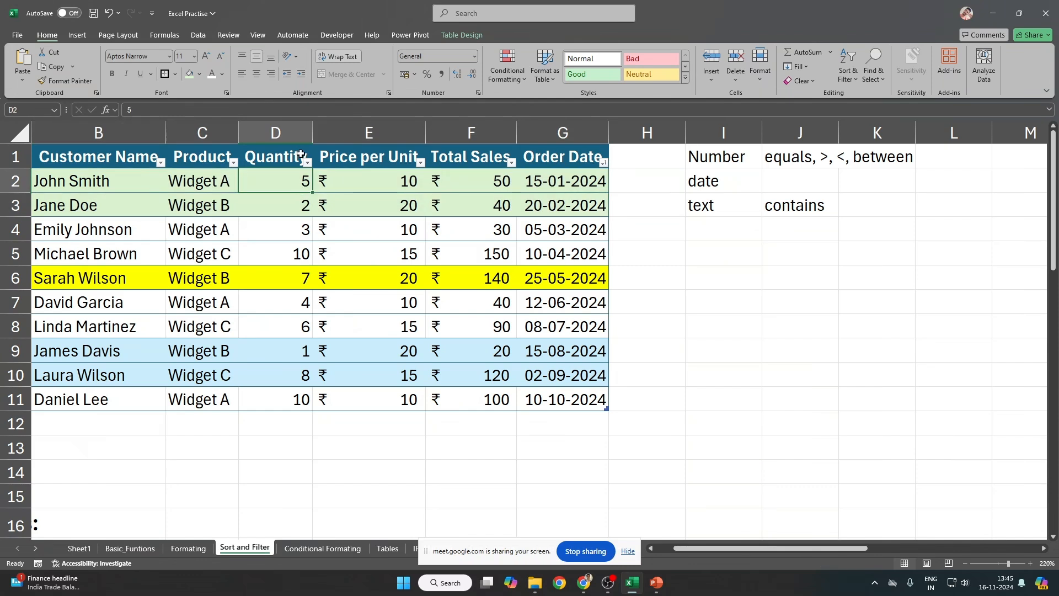
{"action": "left_click", "coordinate": [308, 163]}
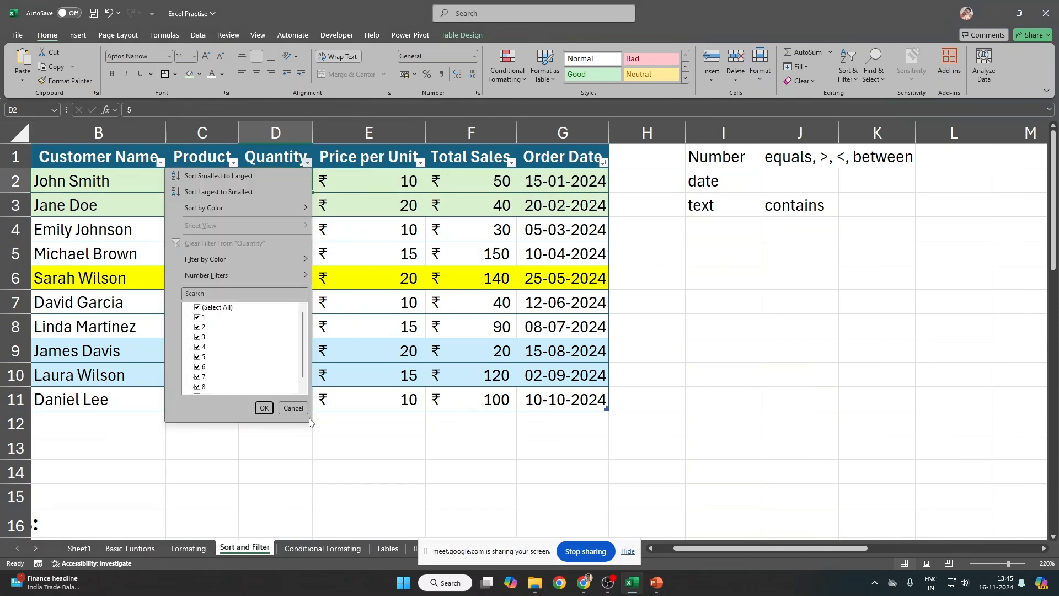
{"action": "left_click_drag", "start_coordinate": [308, 420], "coordinate": [327, 561]}
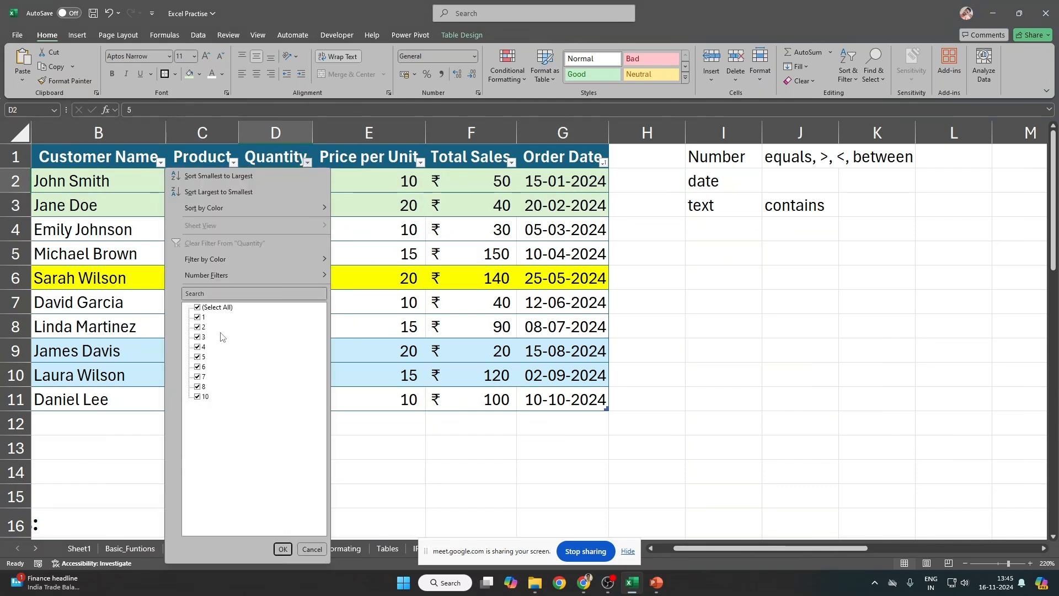
{"action": "left_click", "coordinate": [368, 280]}
{"action": "left_click_drag", "start_coordinate": [296, 178], "coordinate": [248, 407]}
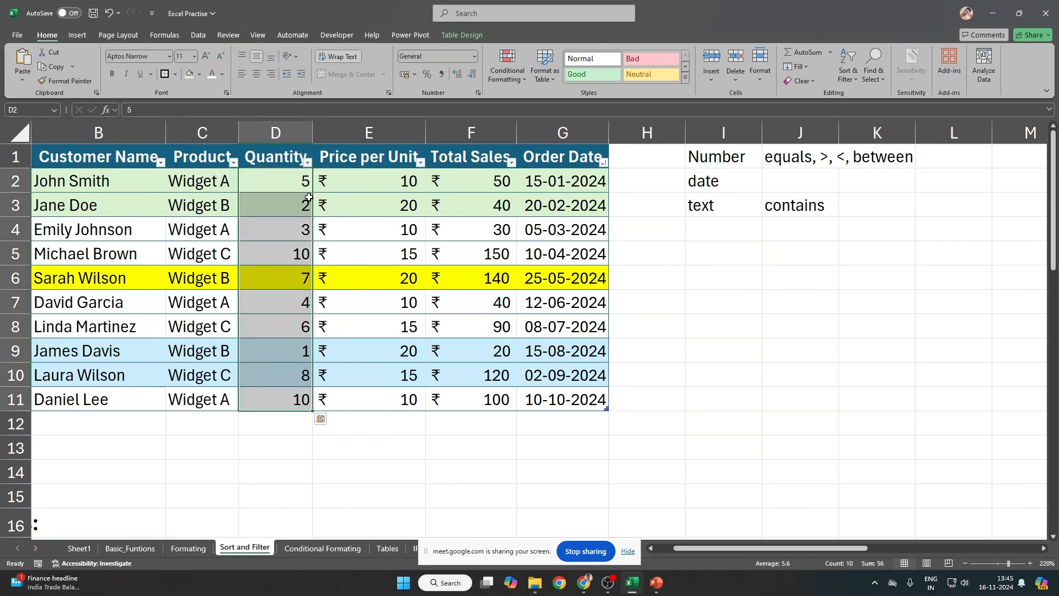
{"action": "left_click_drag", "start_coordinate": [89, 180], "coordinate": [587, 391]}
Step: Copy the selected order rows, paste them below the table, then undo
{"action": "key", "text": "ctrl+c"}
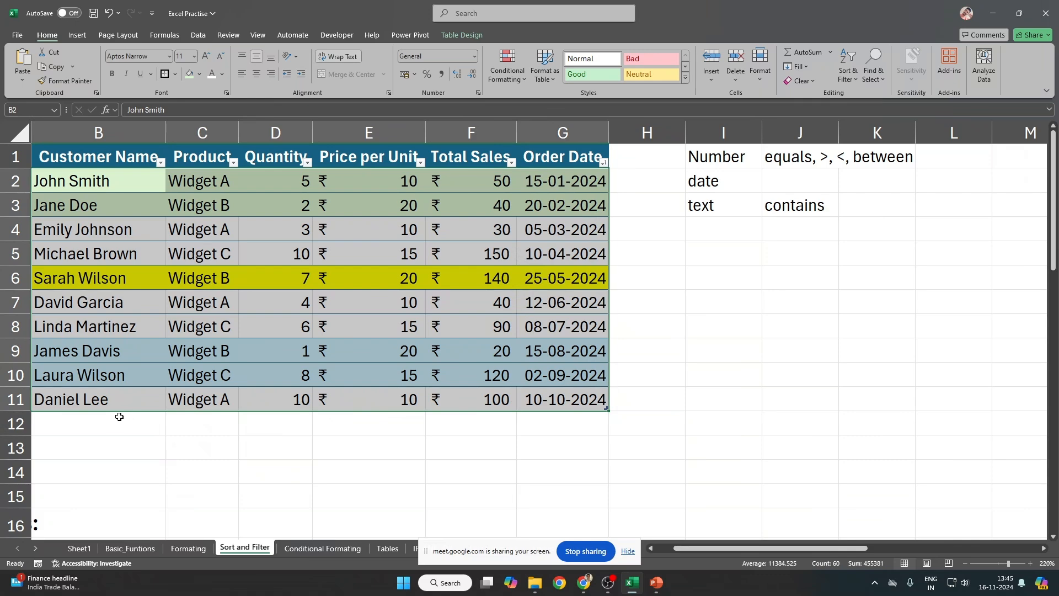
{"action": "left_click", "coordinate": [100, 424]}
{"action": "key", "text": "ctrl+v"}
{"action": "scroll", "coordinate": [302, 468], "scroll_direction": "down", "scroll_amount": 5}
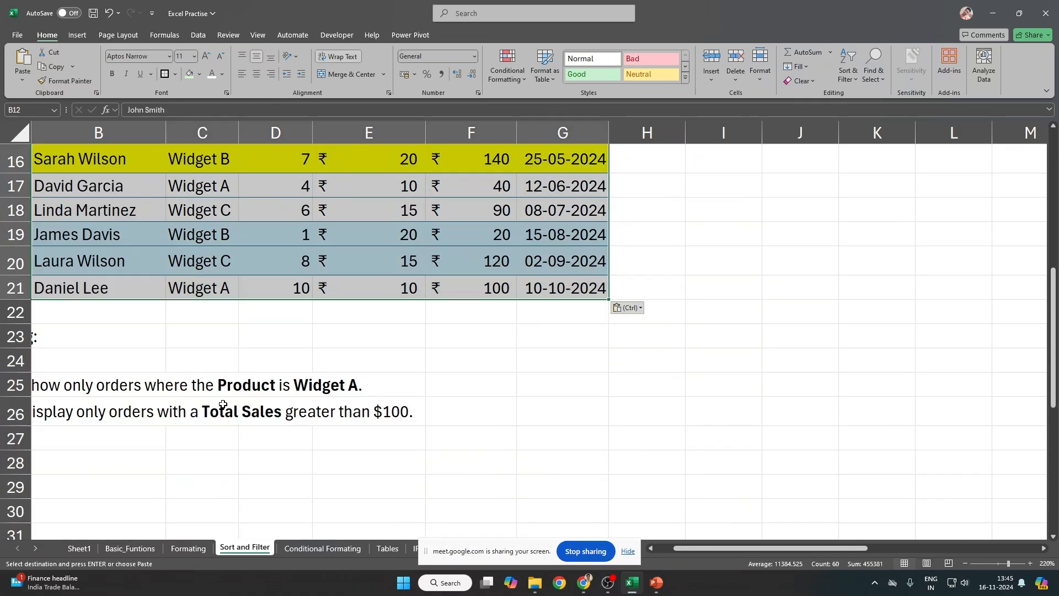
{"action": "scroll", "coordinate": [118, 322], "scroll_direction": "up", "scroll_amount": 5}
{"action": "left_click", "coordinate": [304, 230]}
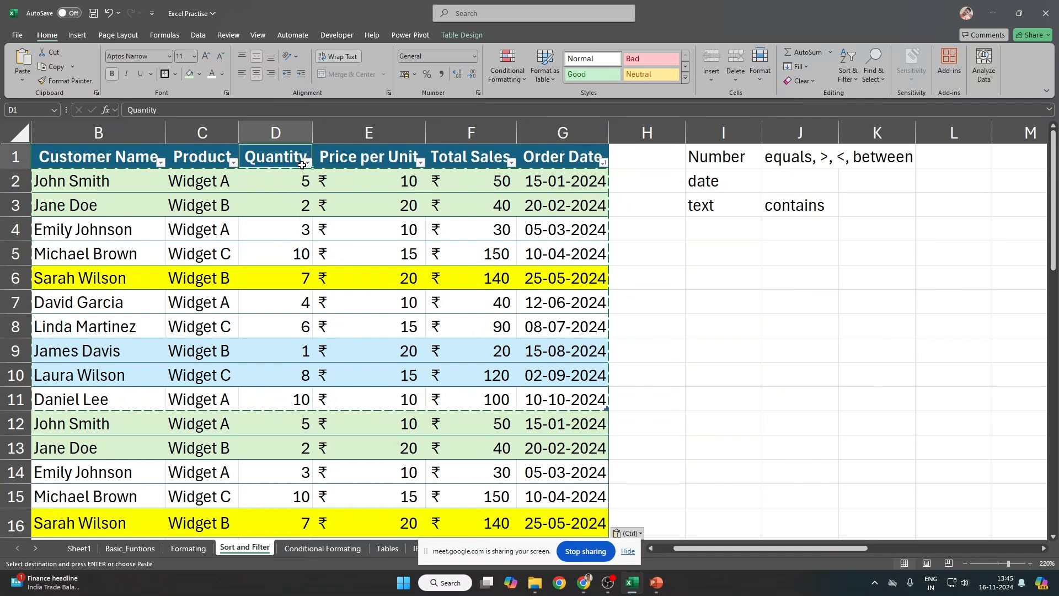
{"action": "scroll", "coordinate": [297, 237], "scroll_direction": "left", "scroll_amount": 2}
{"action": "key", "text": "ctrl+z"}
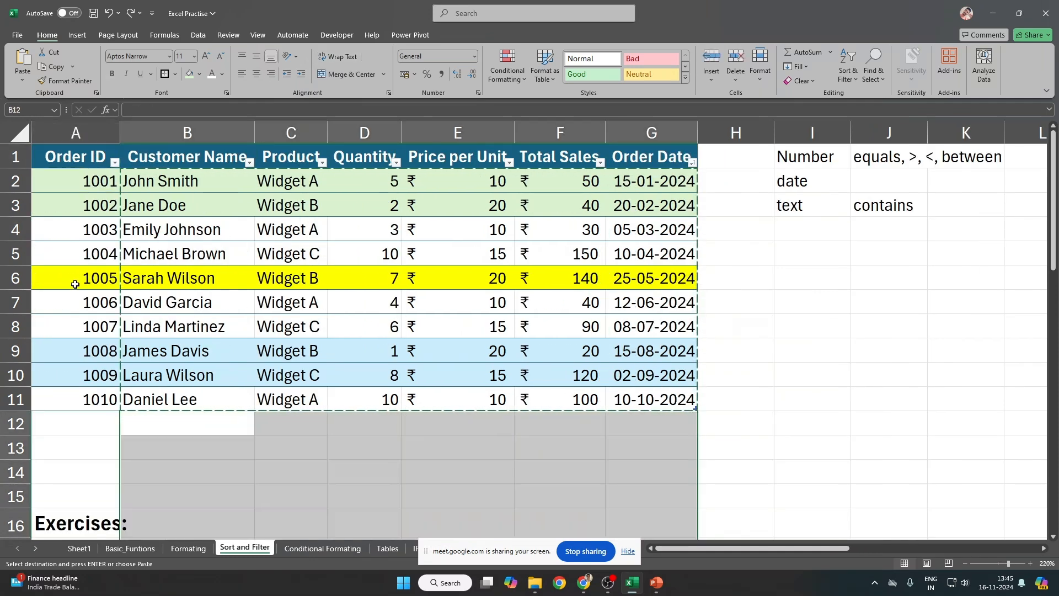
Step: Select the last five order rows and try pasting below the table, then undo
{"action": "left_click_drag", "start_coordinate": [77, 302], "coordinate": [673, 399]}
{"action": "left_click", "coordinate": [88, 424]}
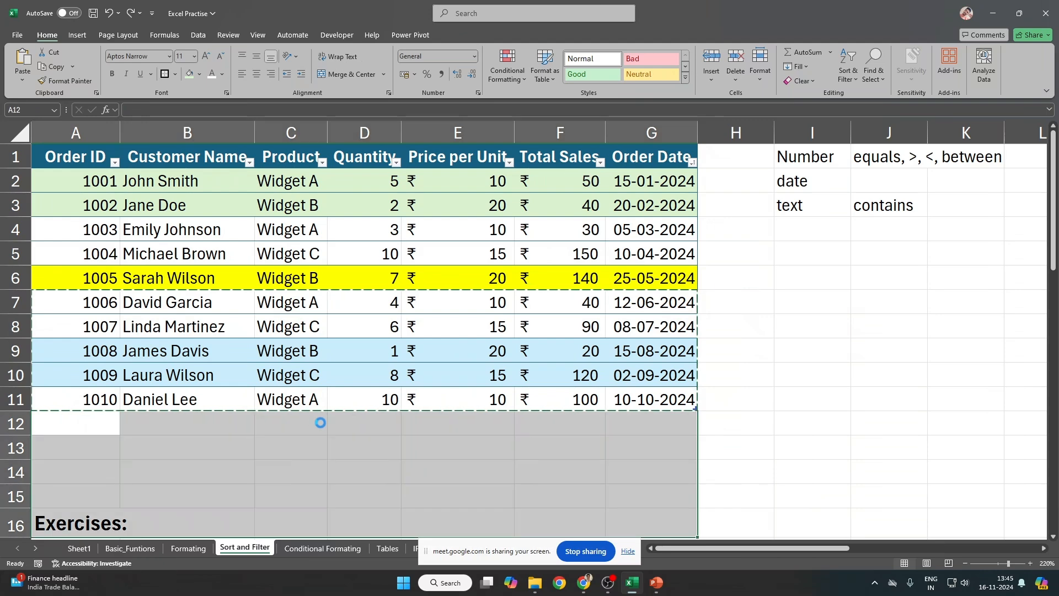
{"action": "key", "text": "Return"}
{"action": "left_click", "coordinate": [111, 406]}
{"action": "key", "text": "ctrl+z"}
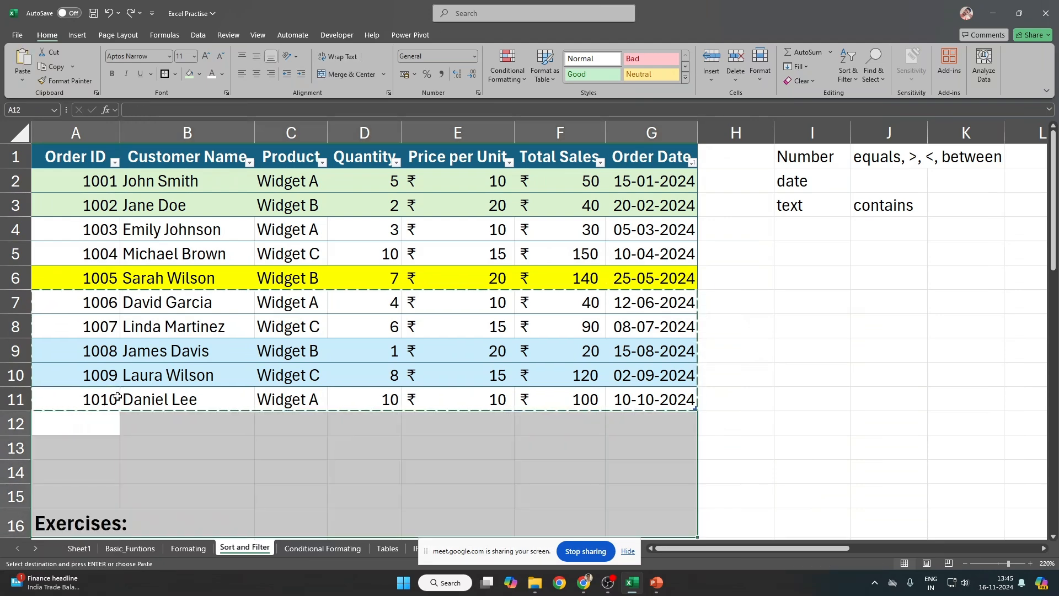
{"action": "scroll", "coordinate": [105, 386], "scroll_direction": "down", "scroll_amount": 5}
{"action": "scroll", "coordinate": [105, 386], "scroll_direction": "up", "scroll_amount": 5}
Step: Paste copied rows 7–11 into rows 12–16 starting at A12
{"action": "left_click_drag", "start_coordinate": [102, 302], "coordinate": [100, 408]}
{"action": "key", "text": "shift+space"}
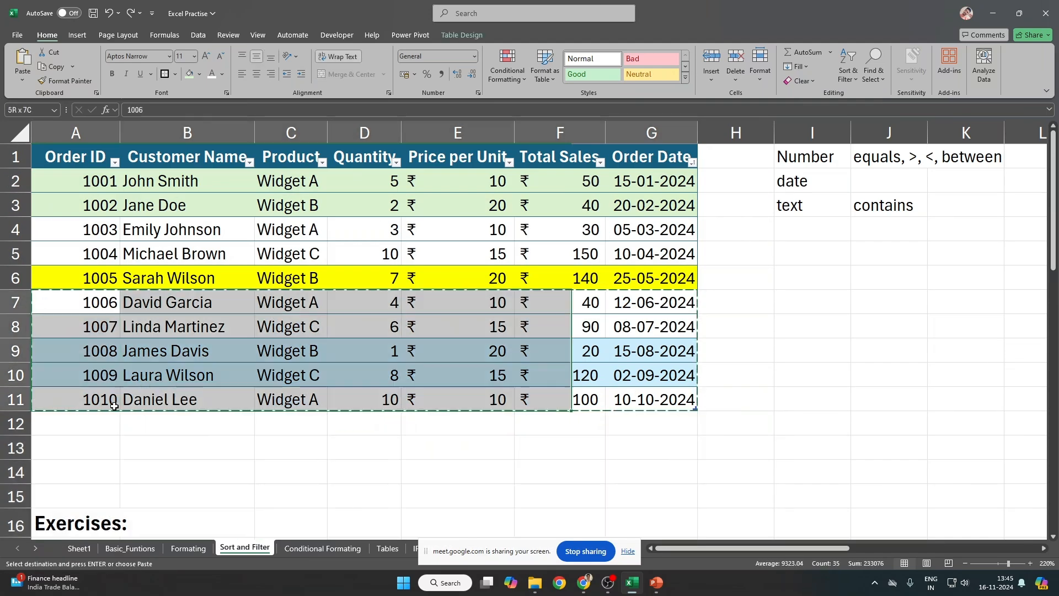
{"action": "key", "text": "shift+space"}
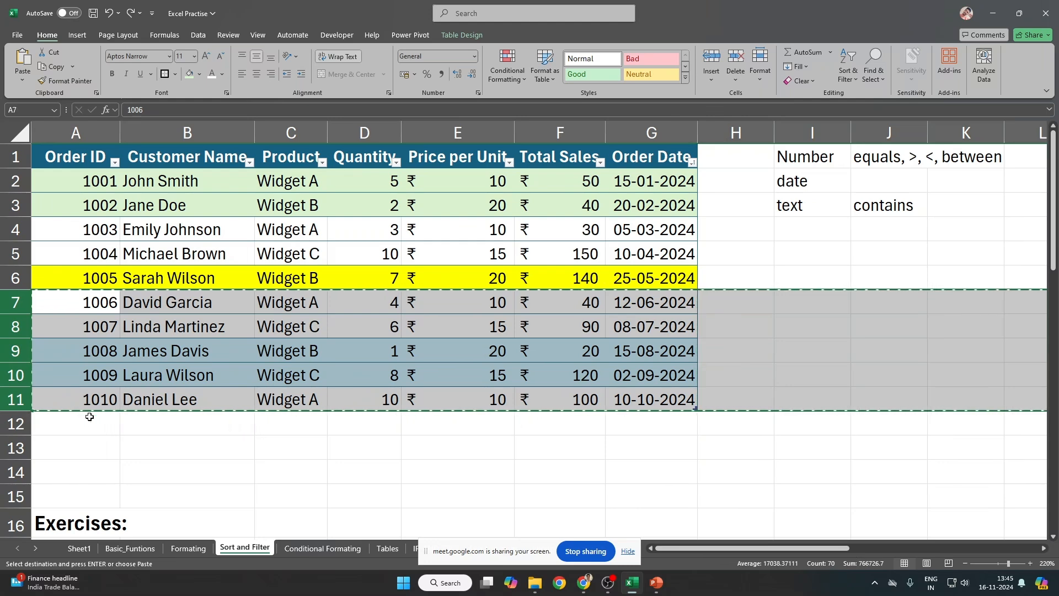
{"action": "left_click", "coordinate": [89, 415]}
{"action": "key", "text": "ctrl+v"}
Step: Continue Order IDs to 1011–1015 and move the misplaced details from rows 17–21 into B12
{"action": "left_click", "coordinate": [102, 412]}
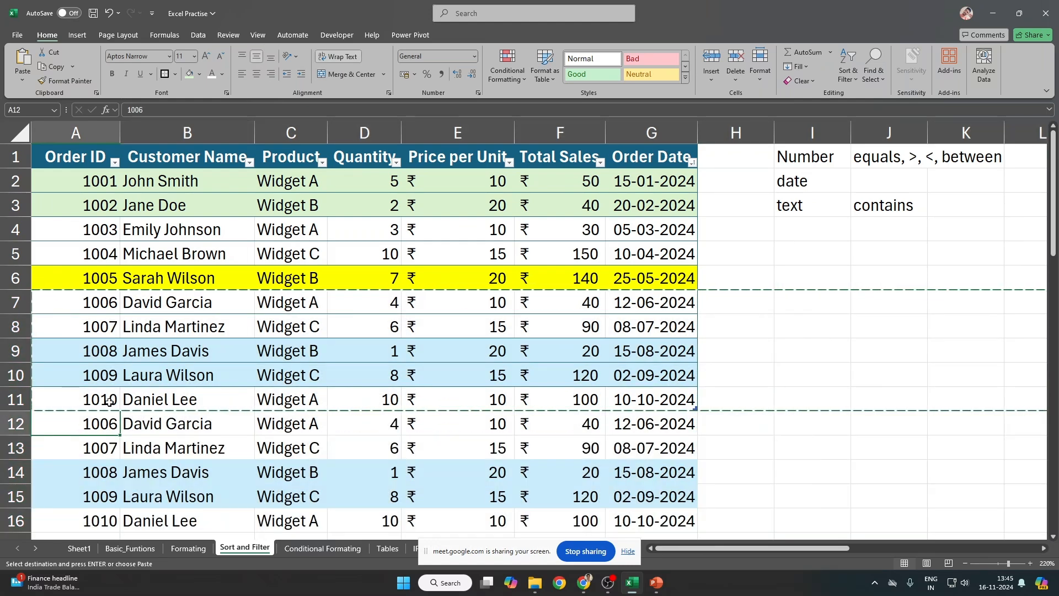
{"action": "left_click_drag", "start_coordinate": [102, 375], "coordinate": [111, 489]}
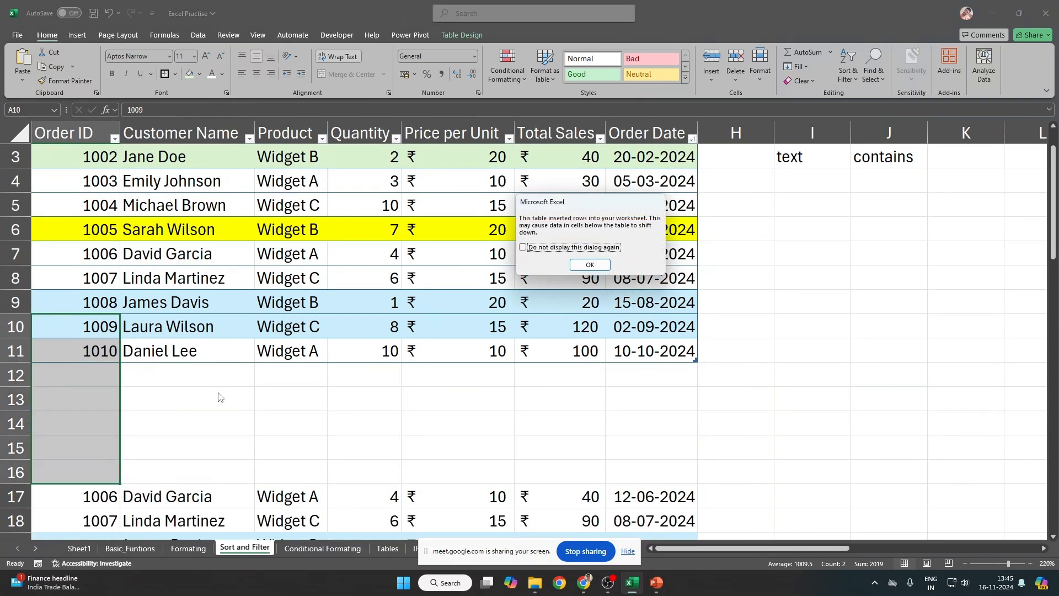
{"action": "key", "text": "Return"}
{"action": "scroll", "coordinate": [165, 484], "scroll_direction": "down", "scroll_amount": 2}
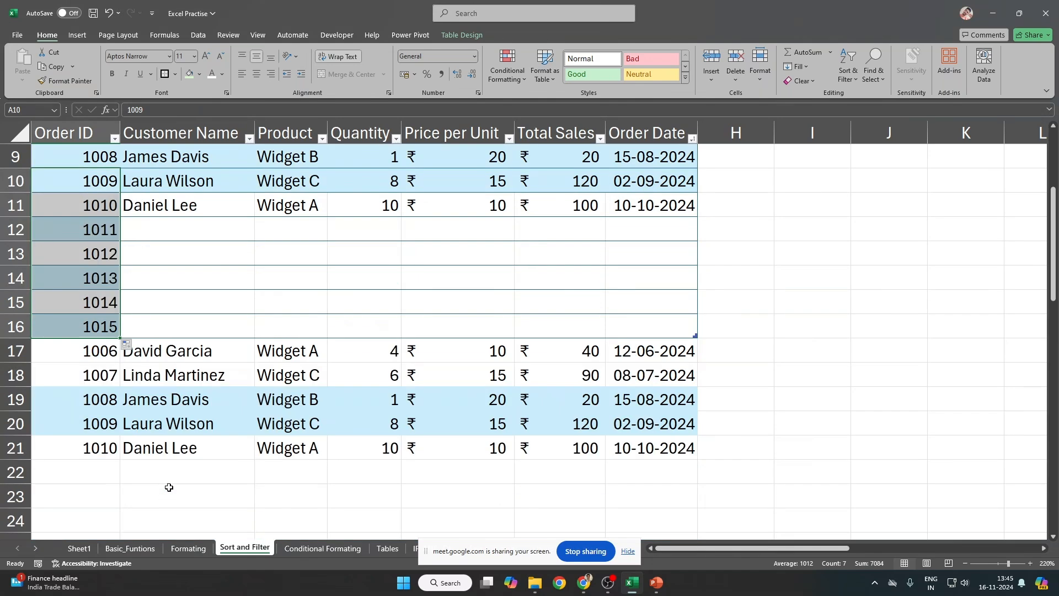
{"action": "left_click_drag", "start_coordinate": [166, 353], "coordinate": [651, 447]}
{"action": "key", "text": "ctrl+x"}
{"action": "left_click", "coordinate": [184, 227]}
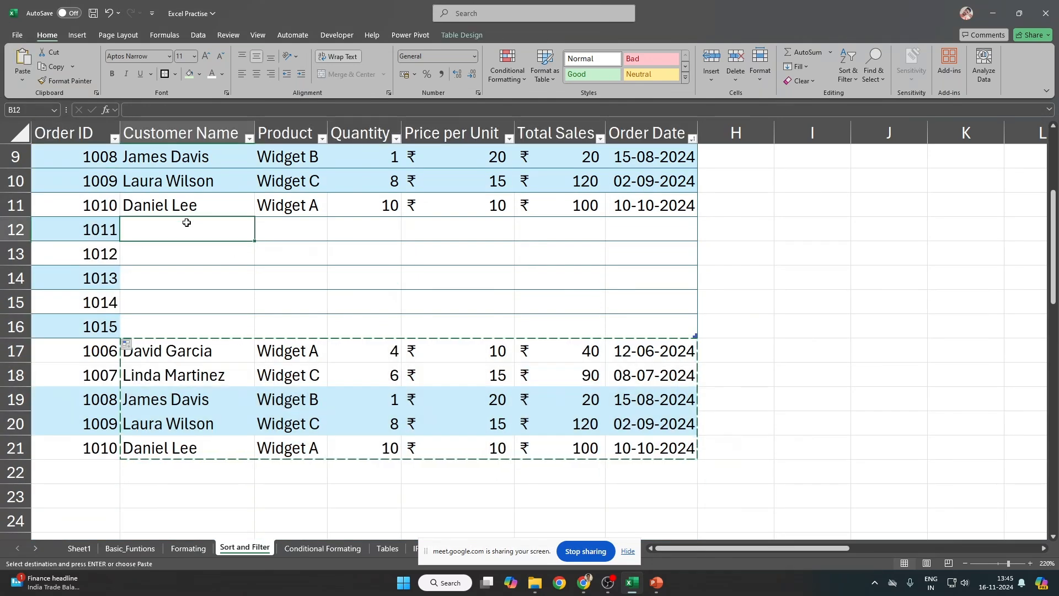
{"action": "key", "text": "ctrl+v"}
Step: Delete the empty rows 17–21 and return to cell A1
{"action": "left_click_drag", "start_coordinate": [134, 357], "coordinate": [166, 448]}
{"action": "key", "text": "shift+space"}
{"action": "key", "text": "ctrl+minus"}
{"action": "key", "text": "ctrl+a"}
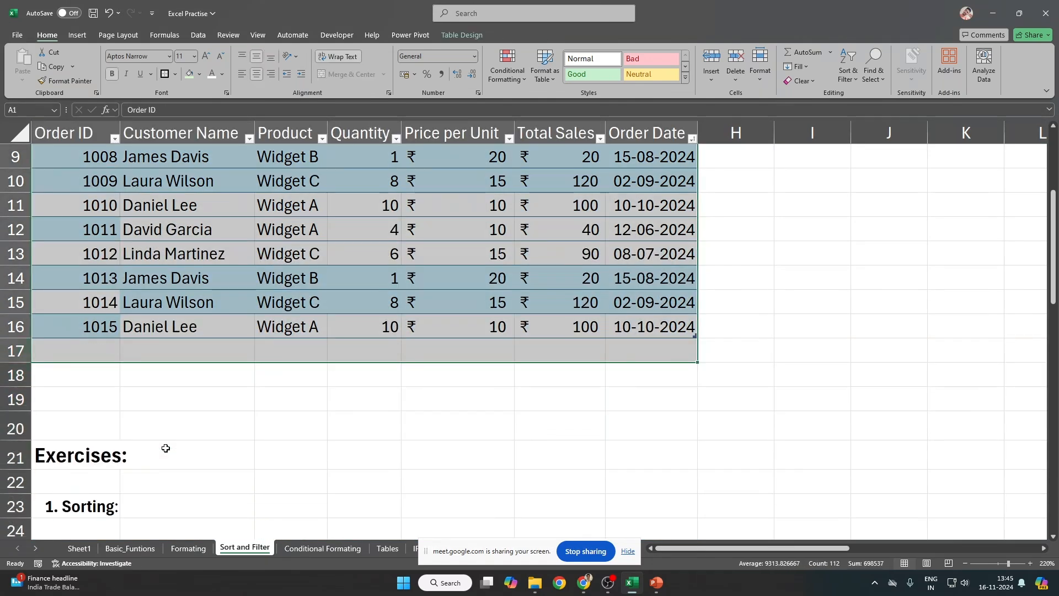
{"action": "key", "text": "ctrl+Home"}
Step: Open the Quantity column's filter options
{"action": "scroll", "coordinate": [485, 409], "scroll_direction": "down", "scroll_amount": 1}
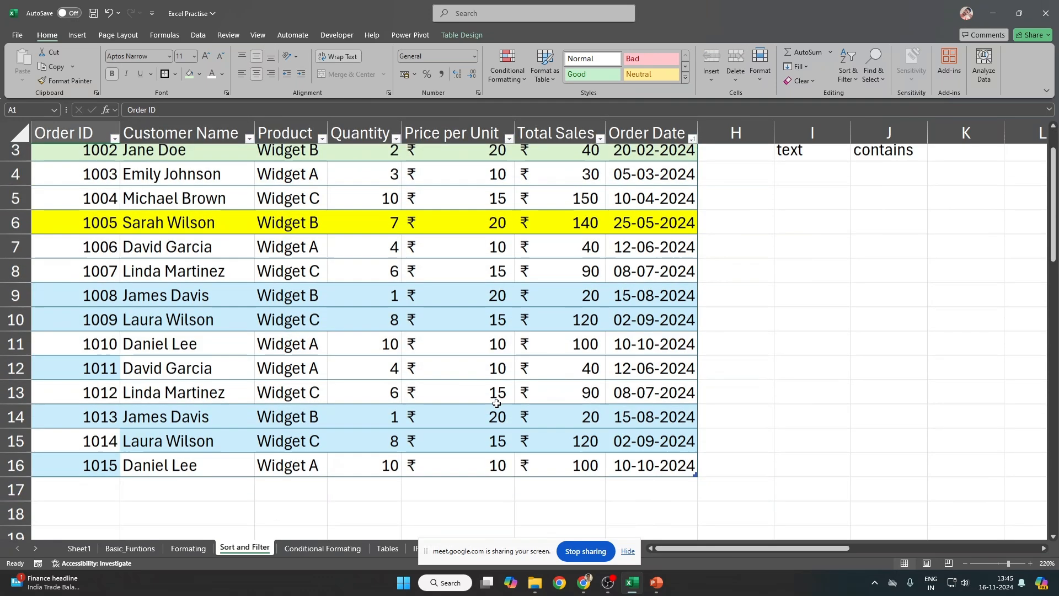
{"action": "scroll", "coordinate": [460, 282], "scroll_direction": "up", "scroll_amount": 1}
{"action": "left_click", "coordinate": [409, 212]}
{"action": "left_click", "coordinate": [397, 177]}
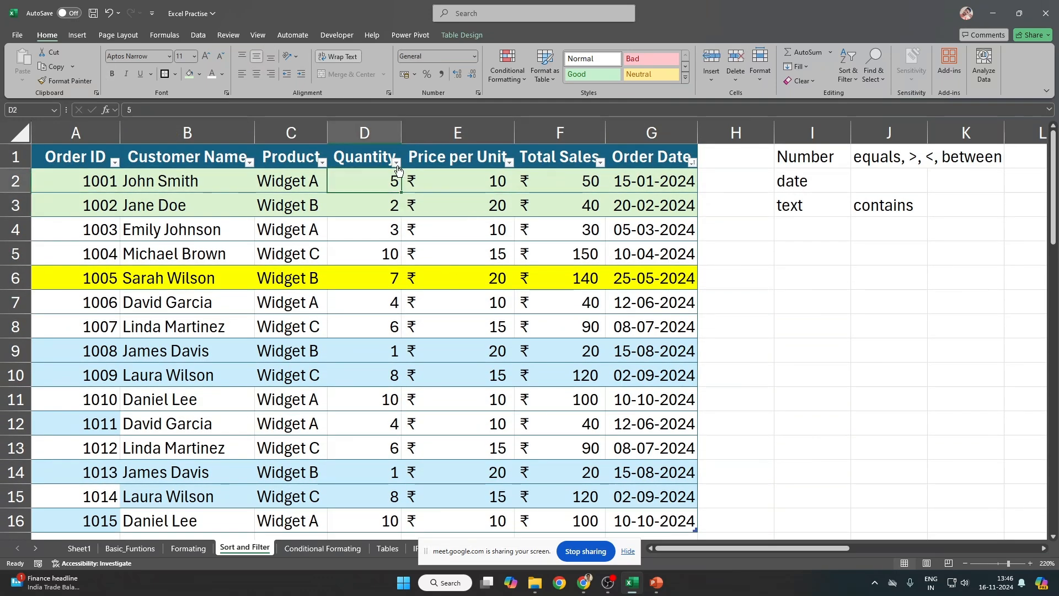
{"action": "left_click", "coordinate": [396, 162]}
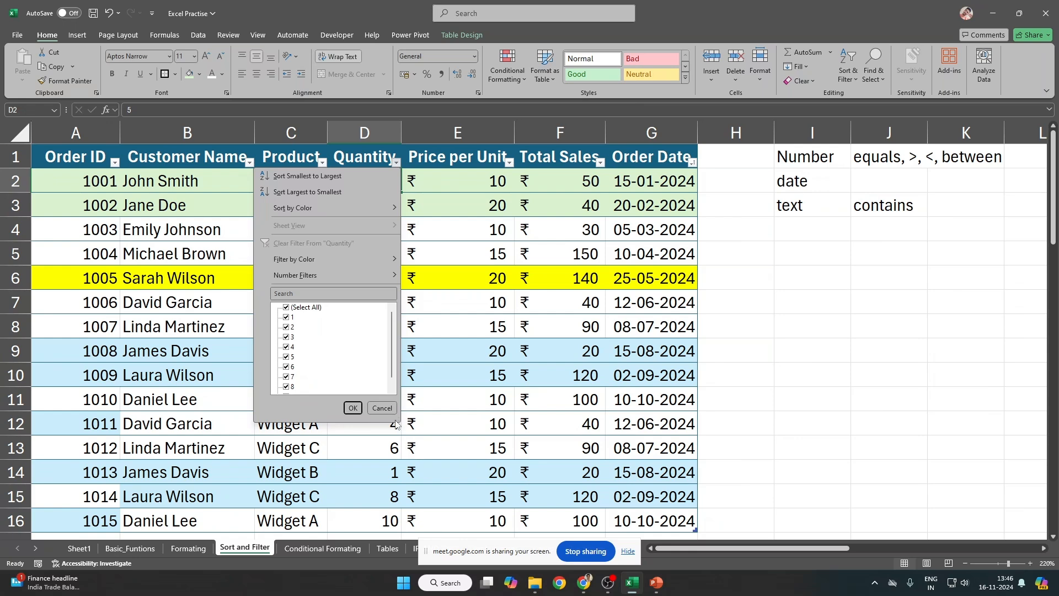
{"action": "left_click_drag", "start_coordinate": [395, 420], "coordinate": [451, 546]}
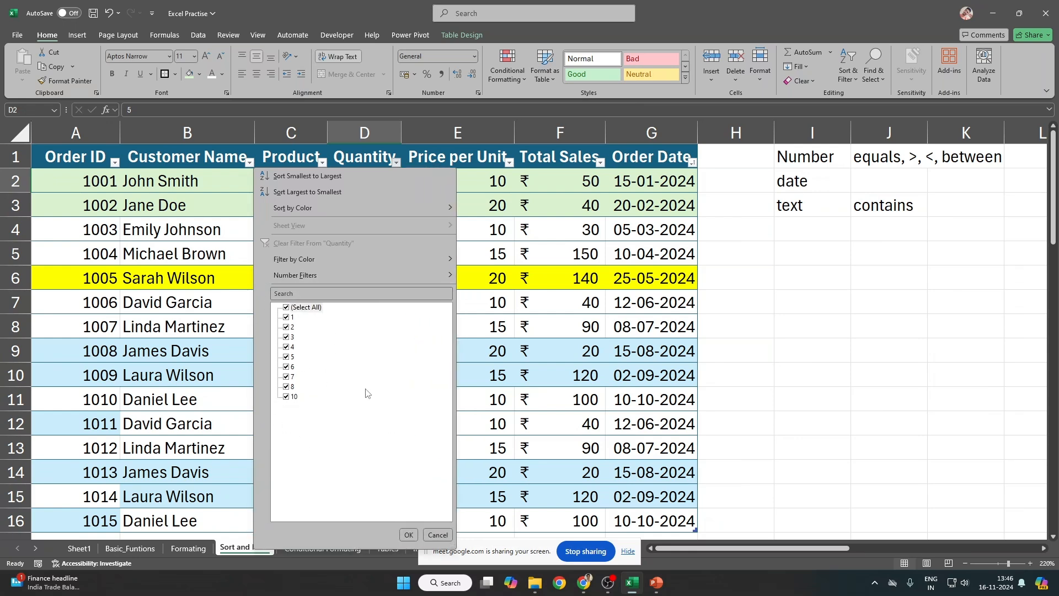
{"action": "left_click", "coordinate": [286, 308]}
{"action": "left_click", "coordinate": [286, 347]}
{"action": "left_click", "coordinate": [447, 537]}
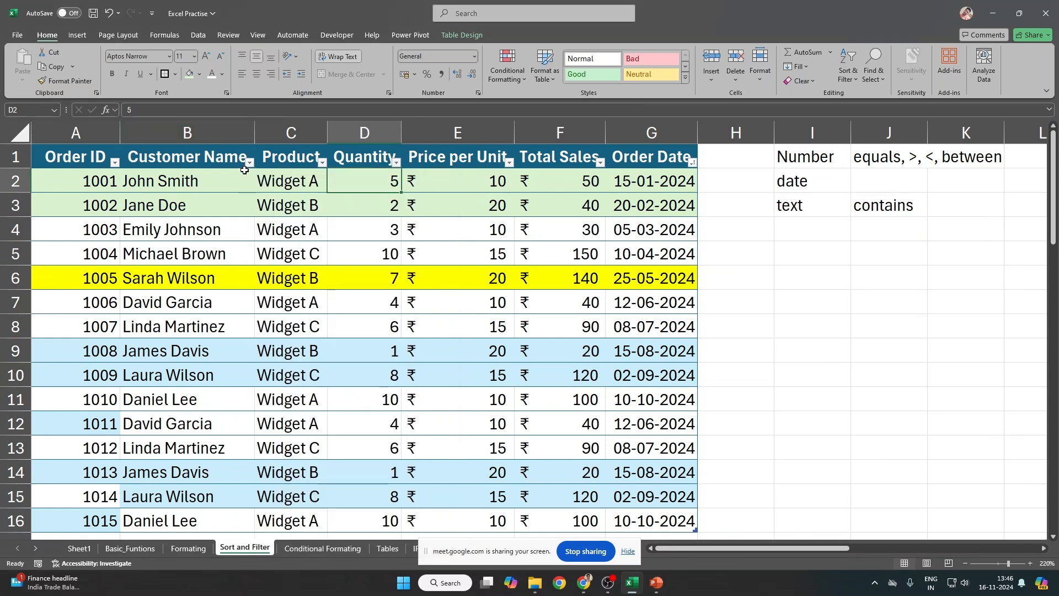
{"action": "left_click", "coordinate": [249, 161]}
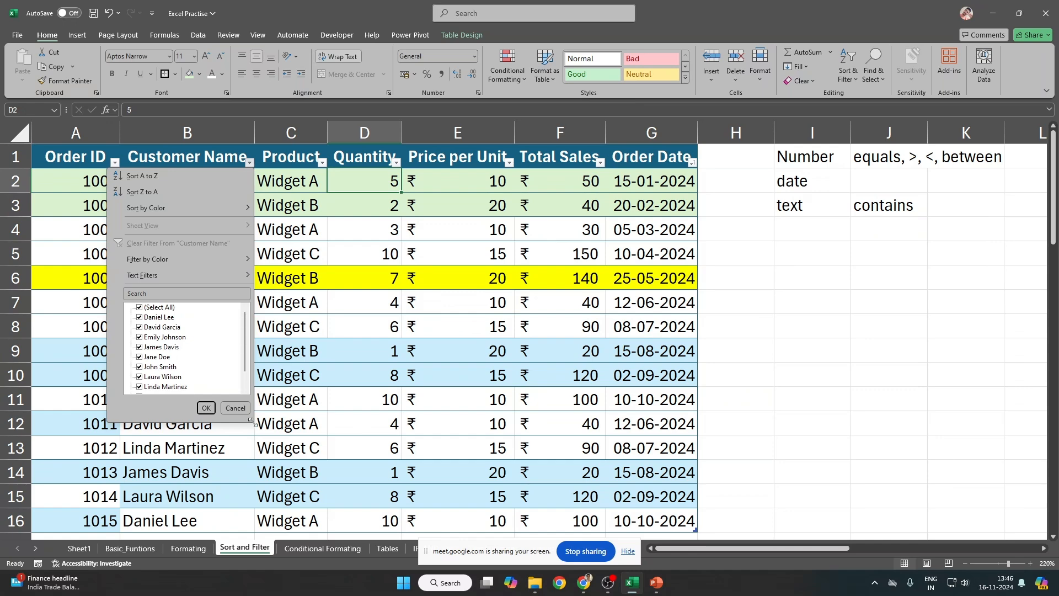
{"action": "left_click_drag", "start_coordinate": [251, 421], "coordinate": [339, 538]}
{"action": "left_click", "coordinate": [140, 308]}
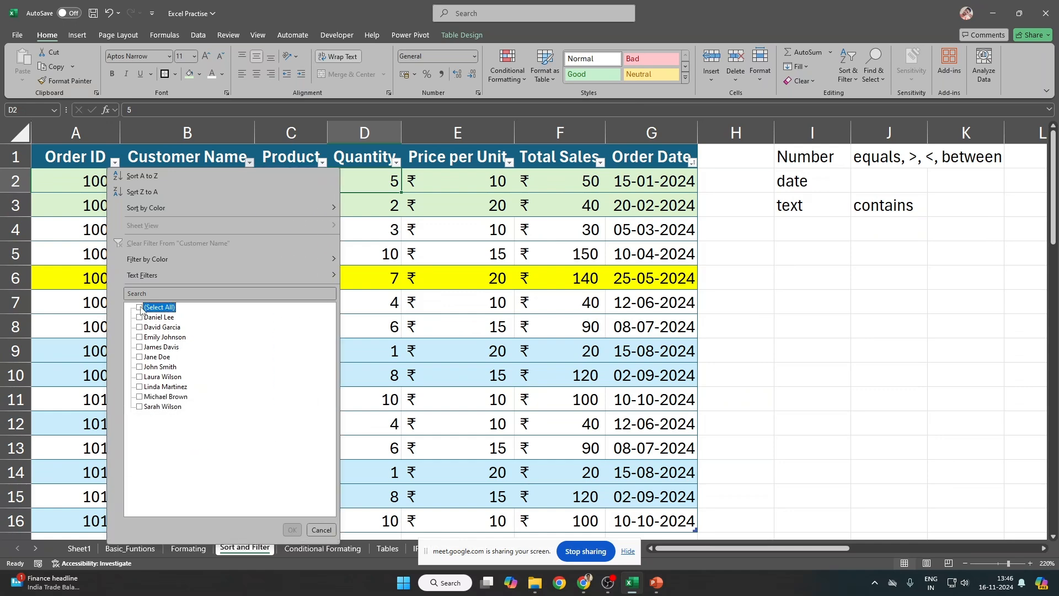
{"action": "left_click", "coordinate": [160, 368]}
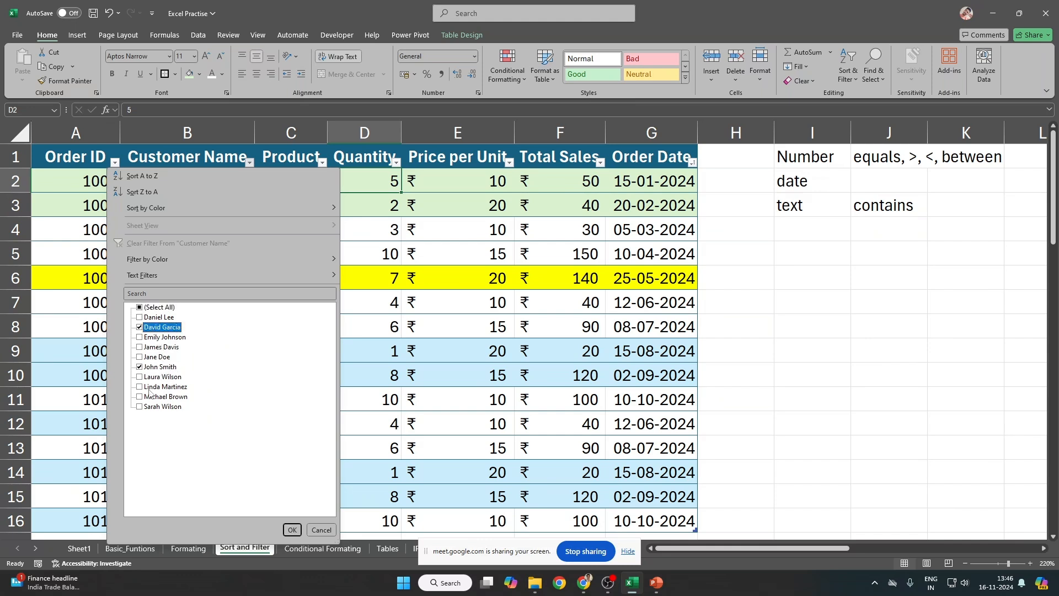
{"action": "left_click", "coordinate": [151, 348]}
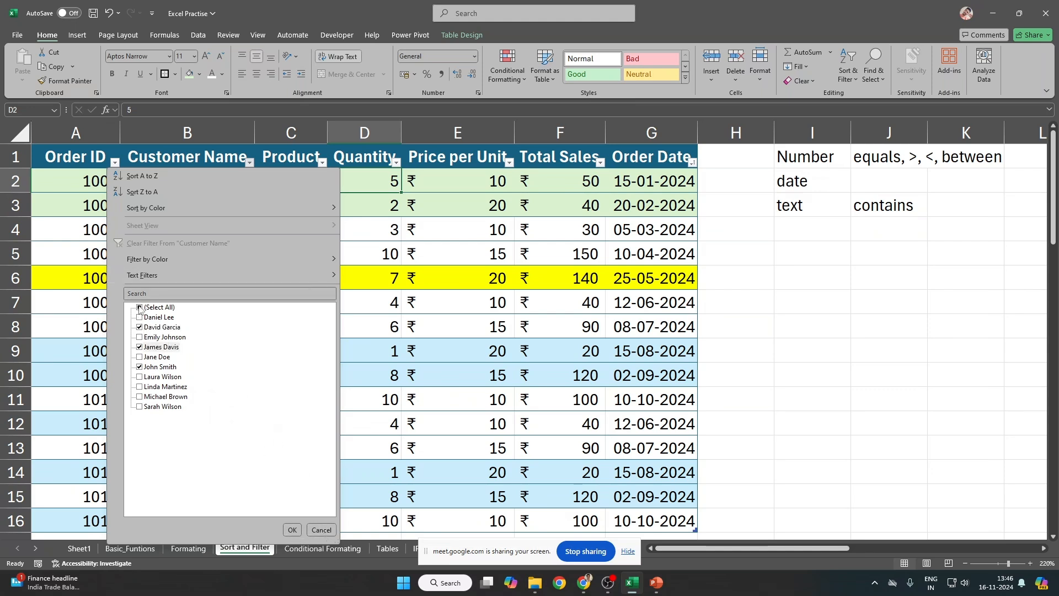
{"action": "left_click", "coordinate": [394, 405]}
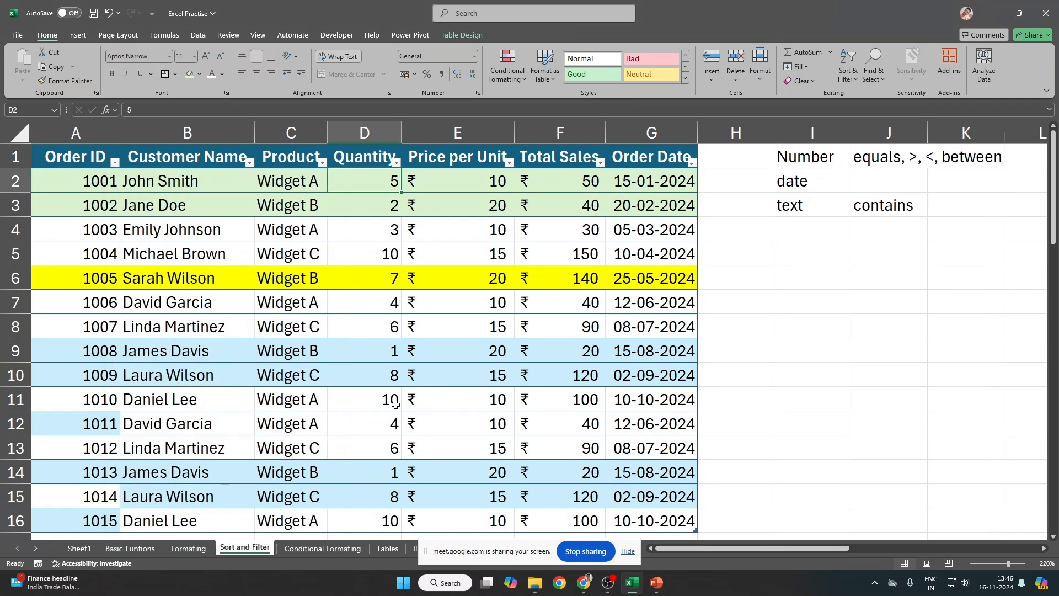
{"action": "left_click", "coordinate": [115, 162]}
{"action": "left_click", "coordinate": [324, 300]}
{"action": "left_click", "coordinate": [84, 183]}
Step: Walk through the table by selecting the Order ID column, the Quantity values and the first order's ID and customer
{"action": "left_click", "coordinate": [101, 144]}
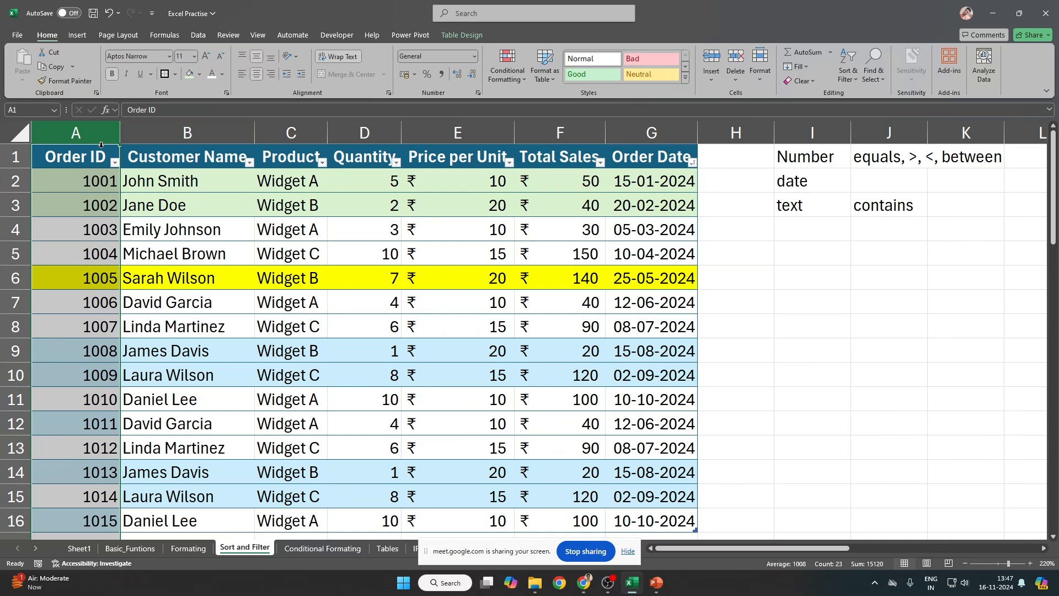
{"action": "left_click", "coordinate": [82, 181]}
{"action": "left_click", "coordinate": [375, 181]}
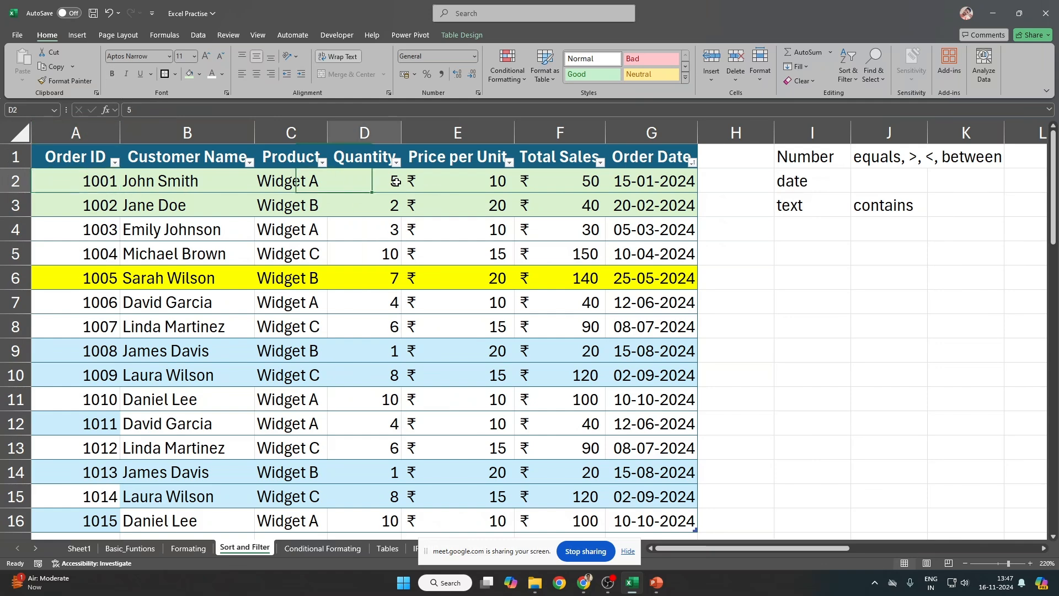
{"action": "left_click_drag", "start_coordinate": [374, 178], "coordinate": [386, 433]}
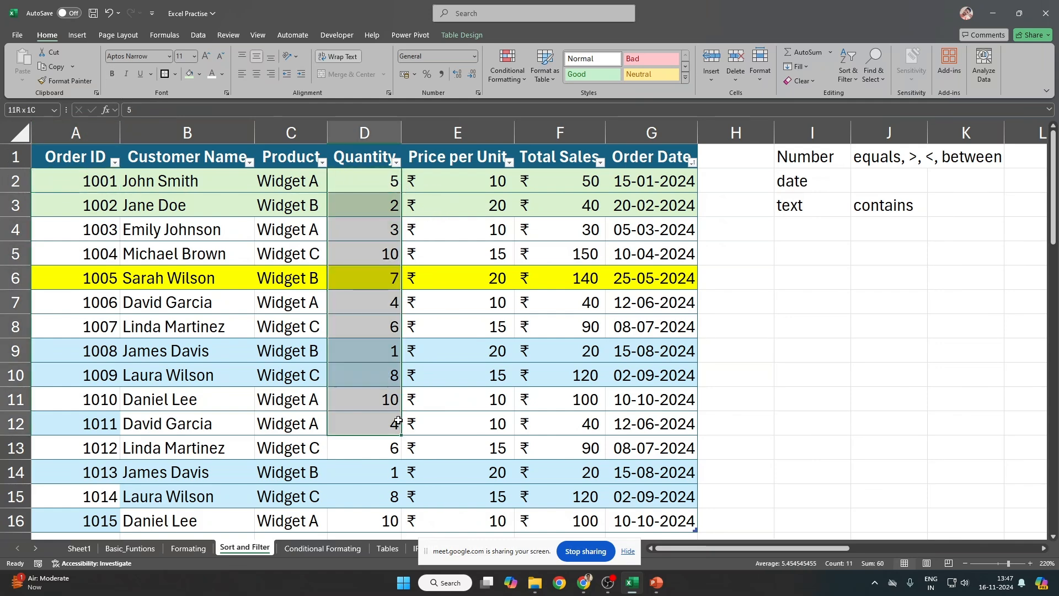
{"action": "left_click", "coordinate": [389, 184]}
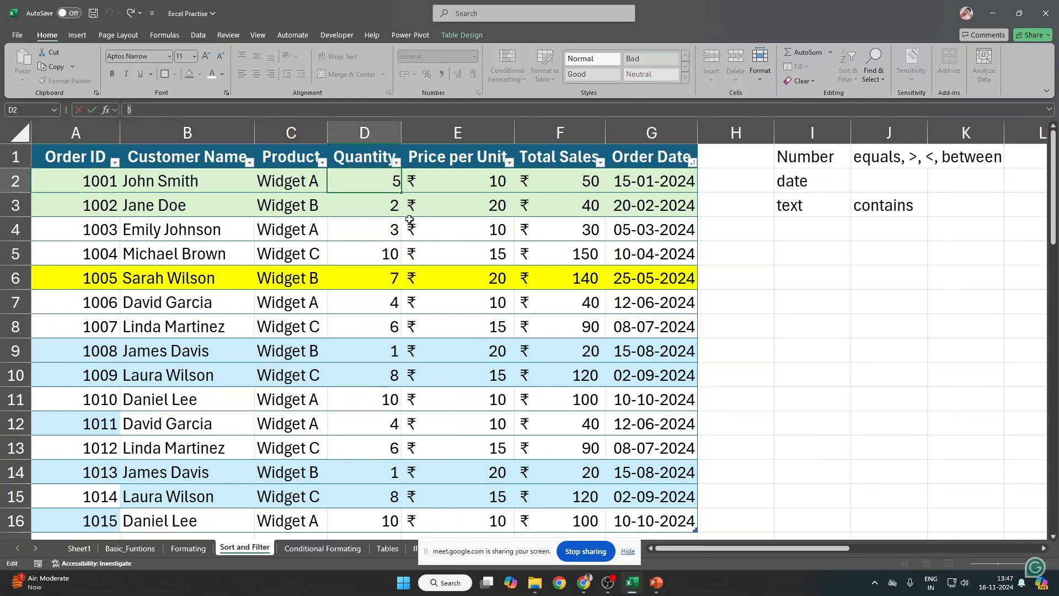
{"action": "key", "text": "Right"}
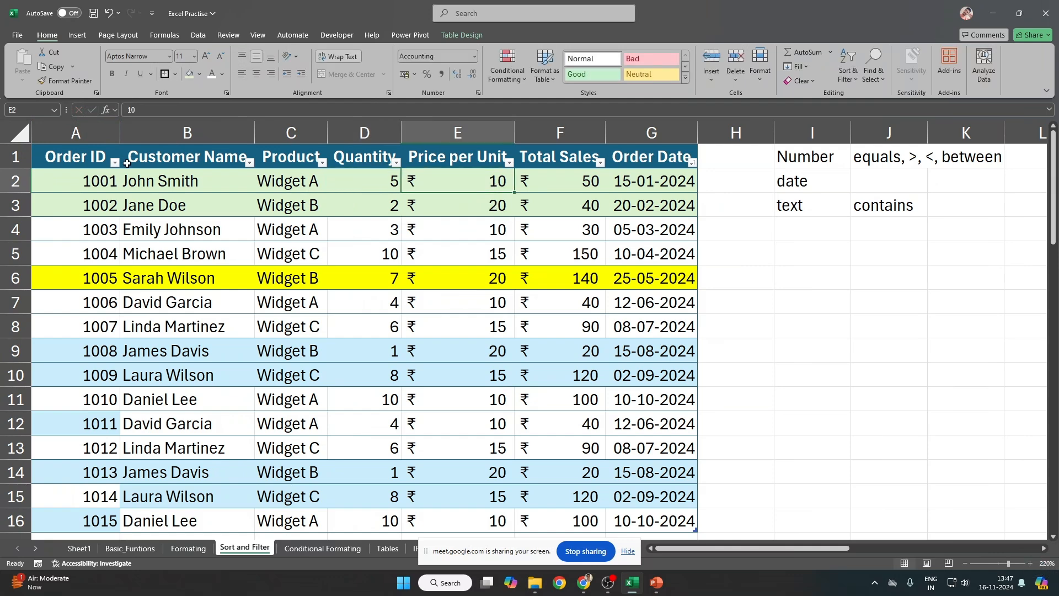
{"action": "left_click", "coordinate": [99, 183]}
{"action": "key", "text": "shift+space"}
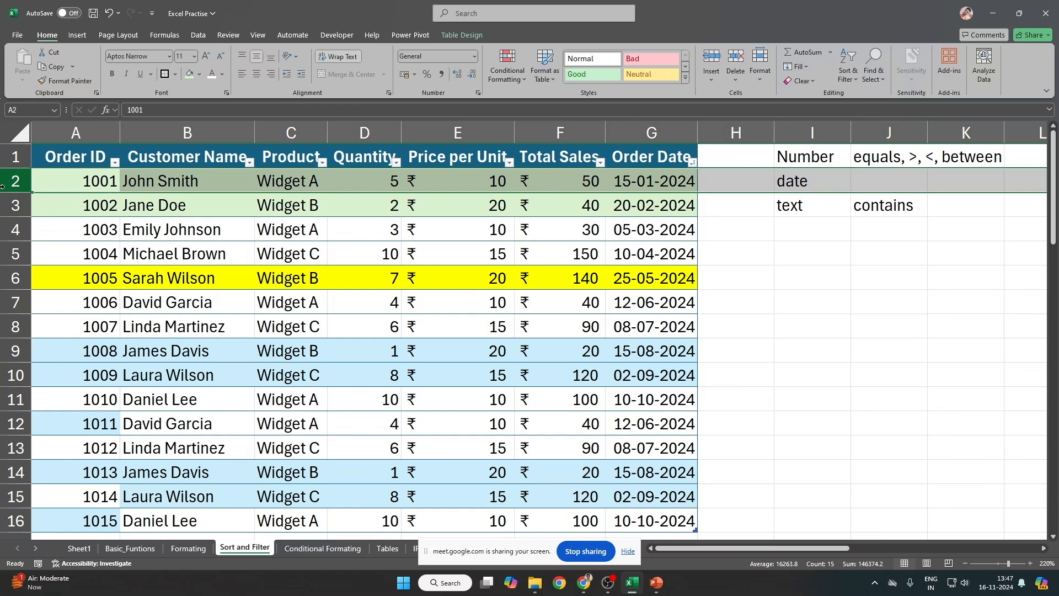
{"action": "left_click", "coordinate": [214, 179]}
{"action": "left_click_drag", "start_coordinate": [64, 183], "coordinate": [190, 182]}
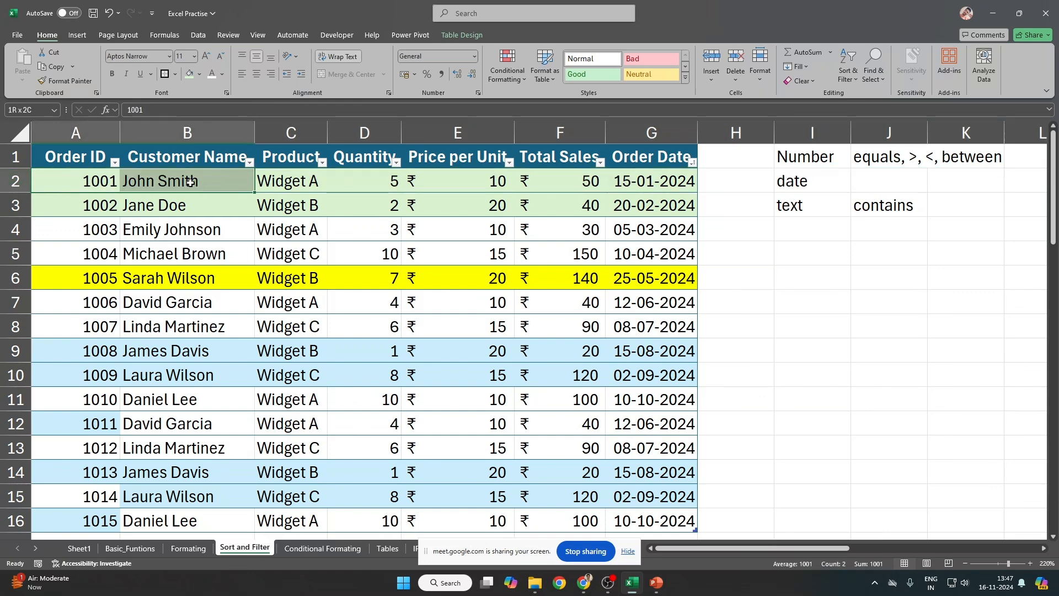
{"action": "left_click", "coordinate": [87, 185]}
{"action": "left_click_drag", "start_coordinate": [151, 112], "coordinate": [81, 110]}
{"action": "left_click", "coordinate": [225, 225]}
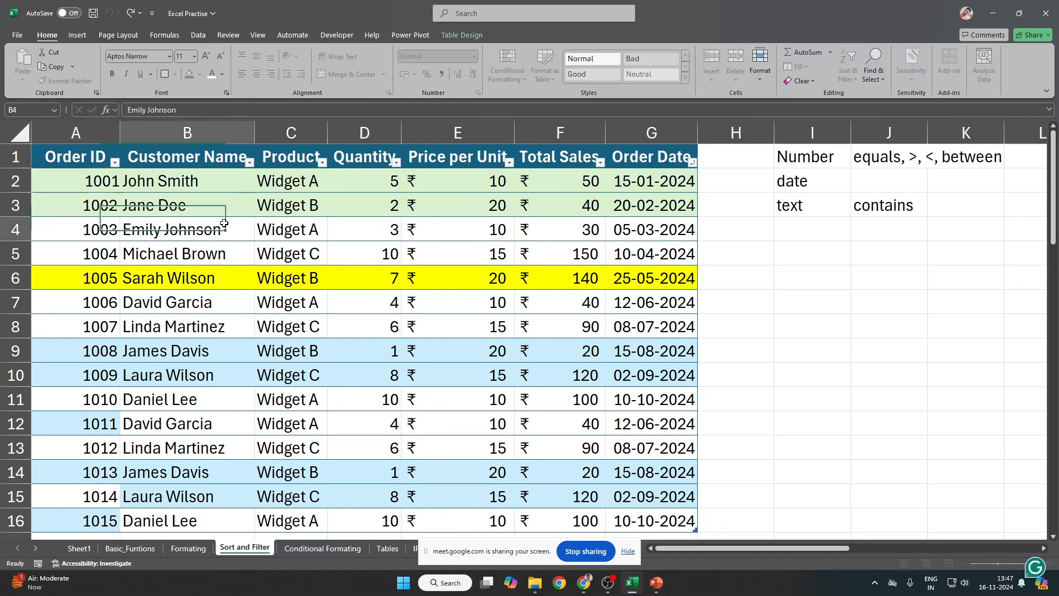
Step: Highlight blocks of name, product and quantity cells, then row 2's quantity, total sales and order date
{"action": "left_click", "coordinate": [211, 186]}
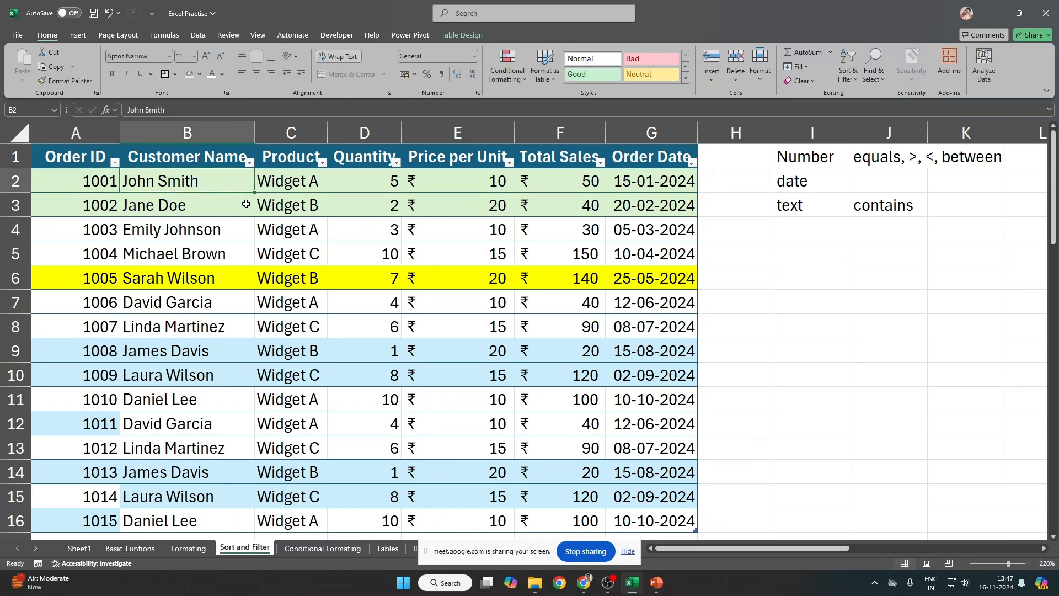
{"action": "left_click", "coordinate": [387, 185]}
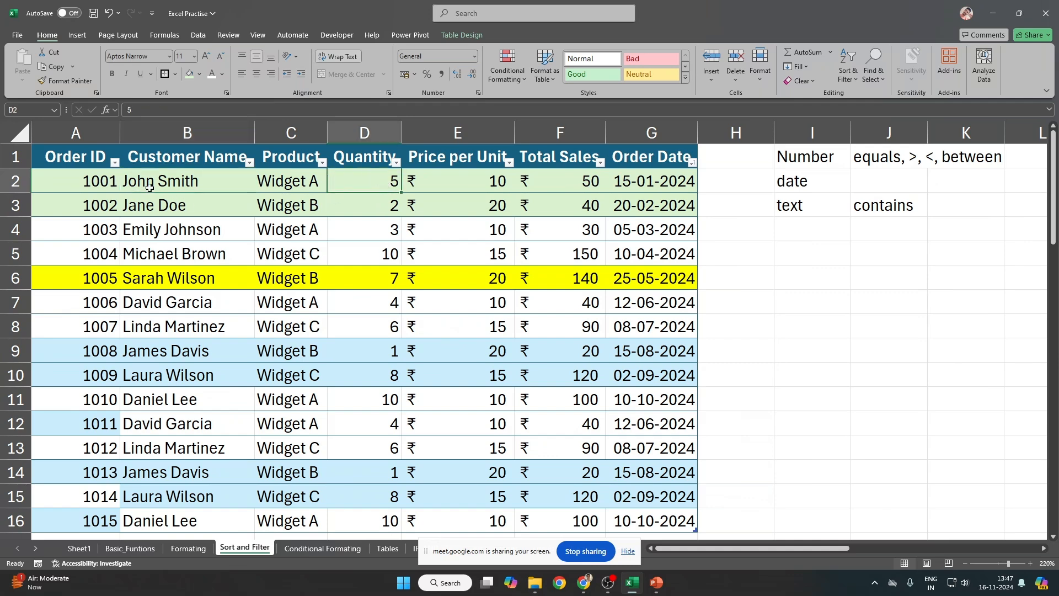
{"action": "left_click_drag", "start_coordinate": [150, 187], "coordinate": [350, 189]}
{"action": "left_click_drag", "start_coordinate": [174, 255], "coordinate": [364, 261]}
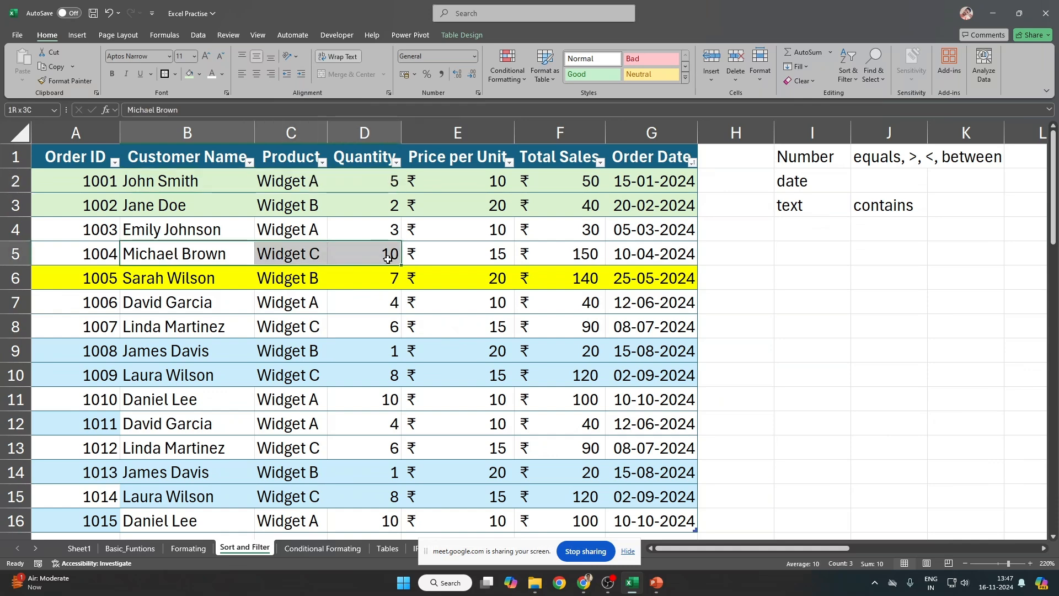
{"action": "left_click_drag", "start_coordinate": [147, 232], "coordinate": [374, 233]}
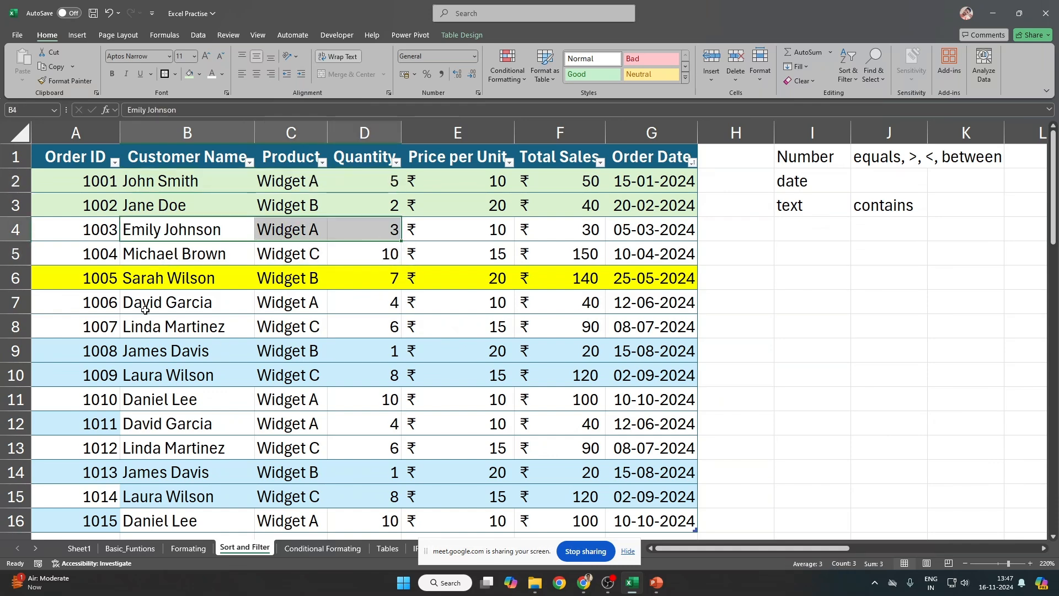
{"action": "left_click_drag", "start_coordinate": [145, 310], "coordinate": [398, 239]}
{"action": "left_click", "coordinate": [395, 186]}
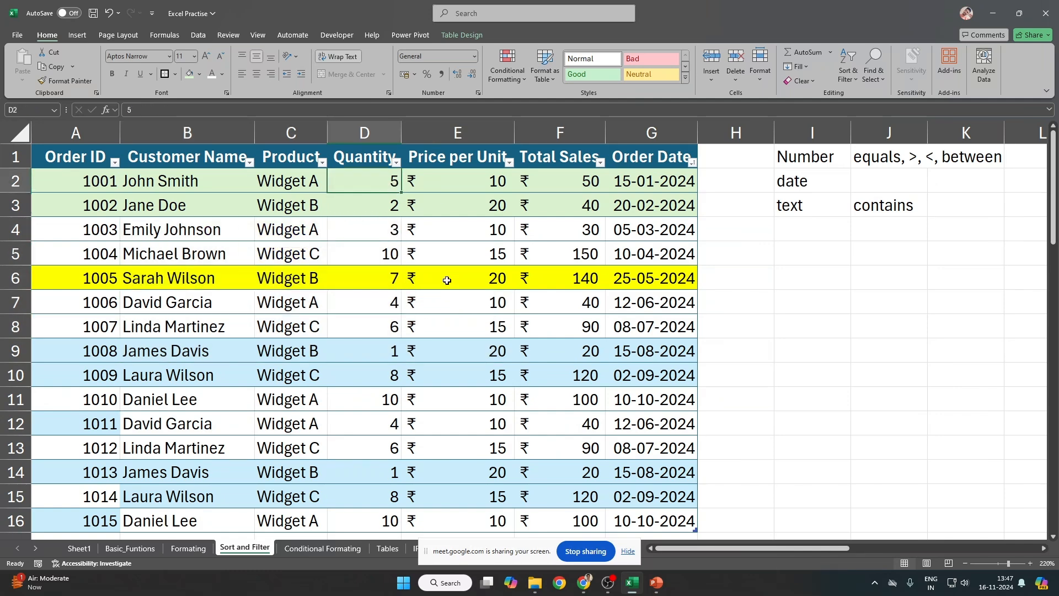
{"action": "left_click", "coordinate": [587, 182]}
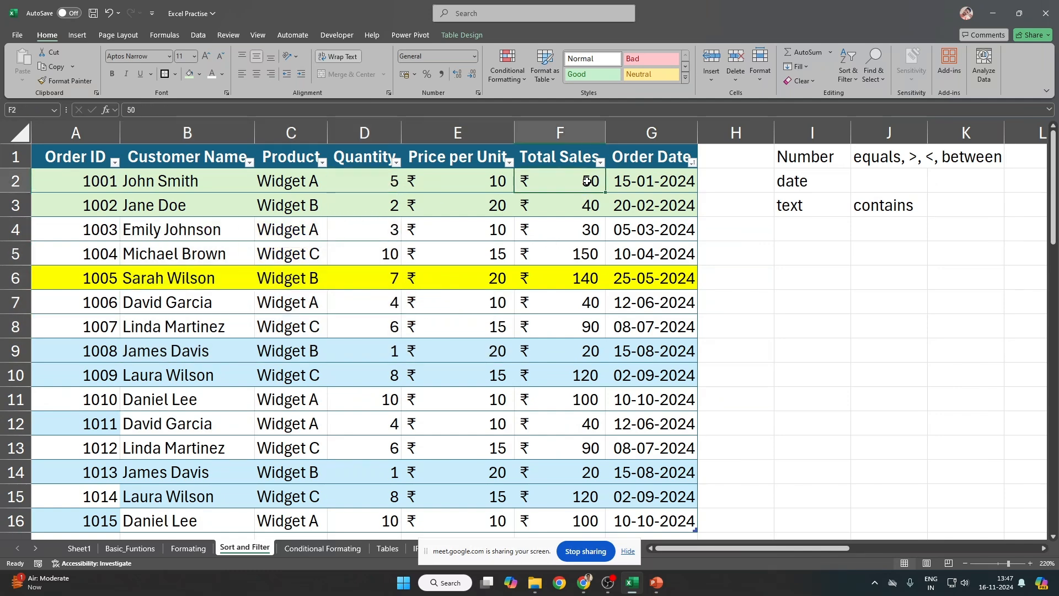
{"action": "left_click", "coordinate": [671, 181]}
{"action": "left_click", "coordinate": [763, 231]}
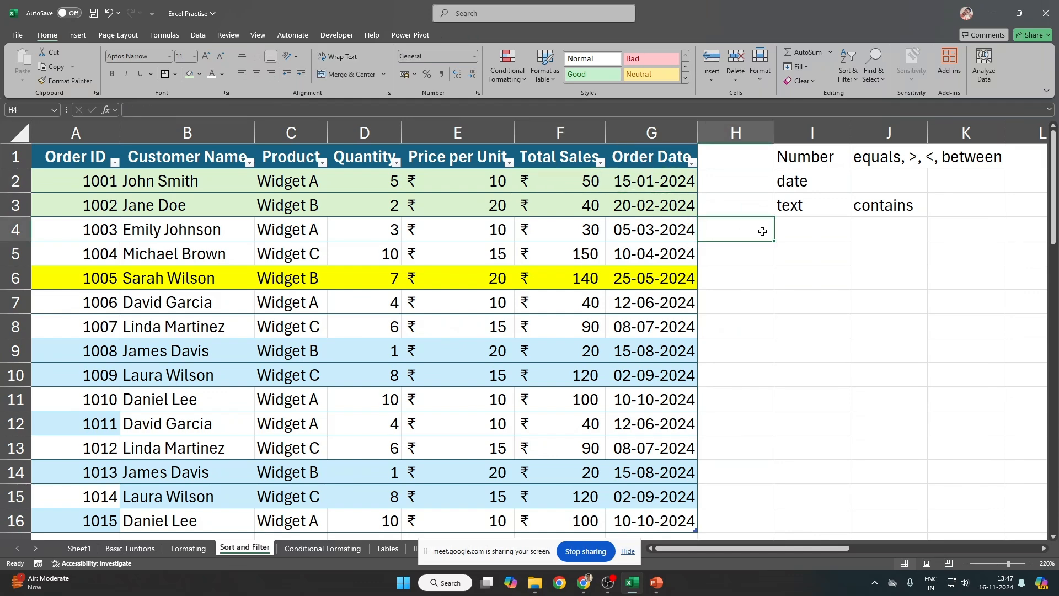
Step: Enter order ID 1001 in A2 without changing it, then display the Order ID filter list
{"action": "left_click", "coordinate": [118, 179]}
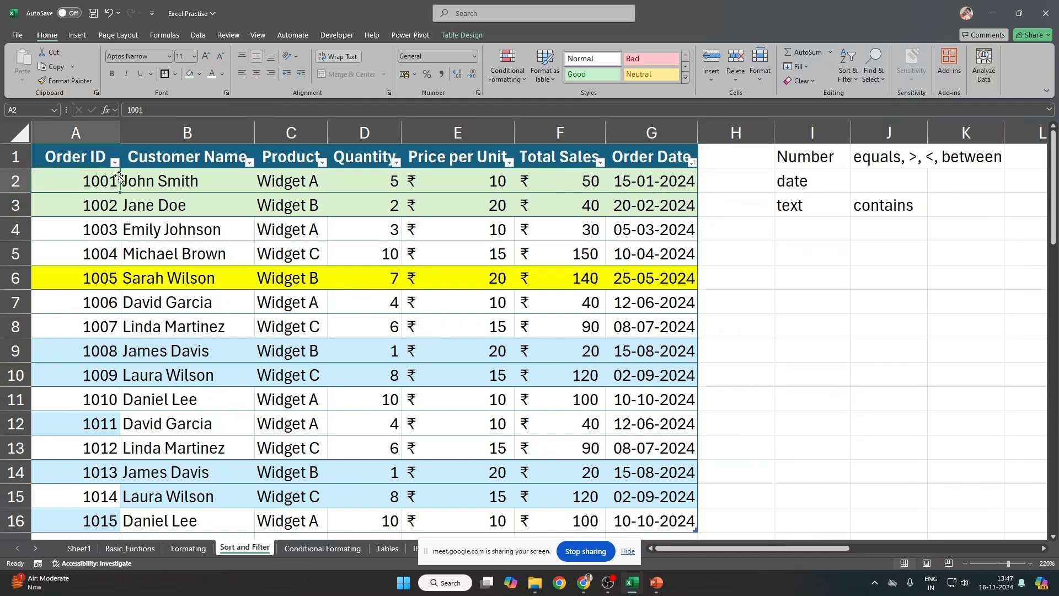
{"action": "double_click", "coordinate": [135, 110]}
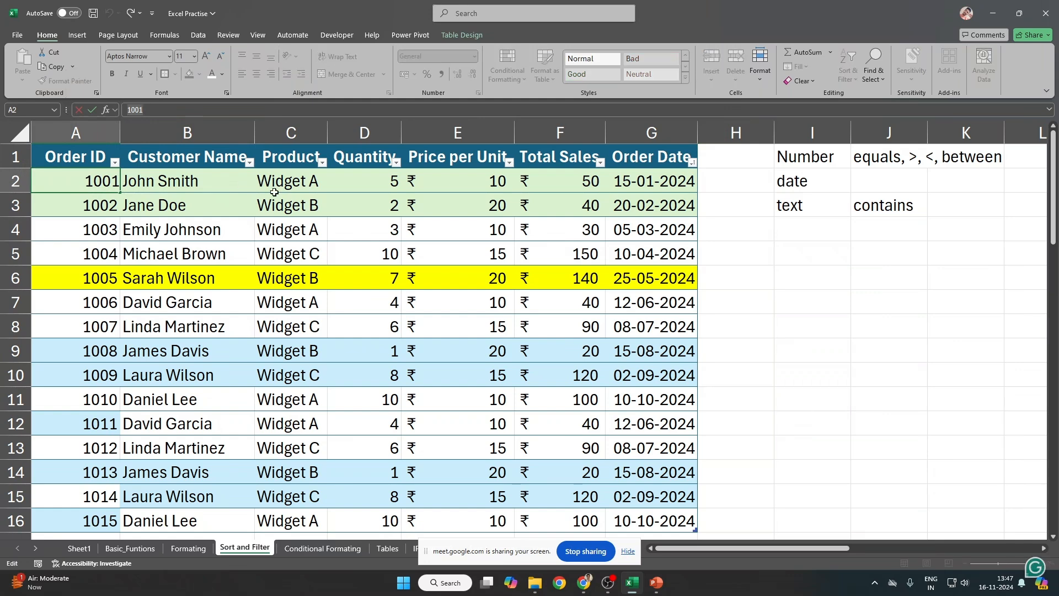
{"action": "left_click", "coordinate": [507, 206]}
{"action": "left_click", "coordinate": [118, 191]}
{"action": "scroll", "coordinate": [121, 280], "scroll_direction": "down", "scroll_amount": 3}
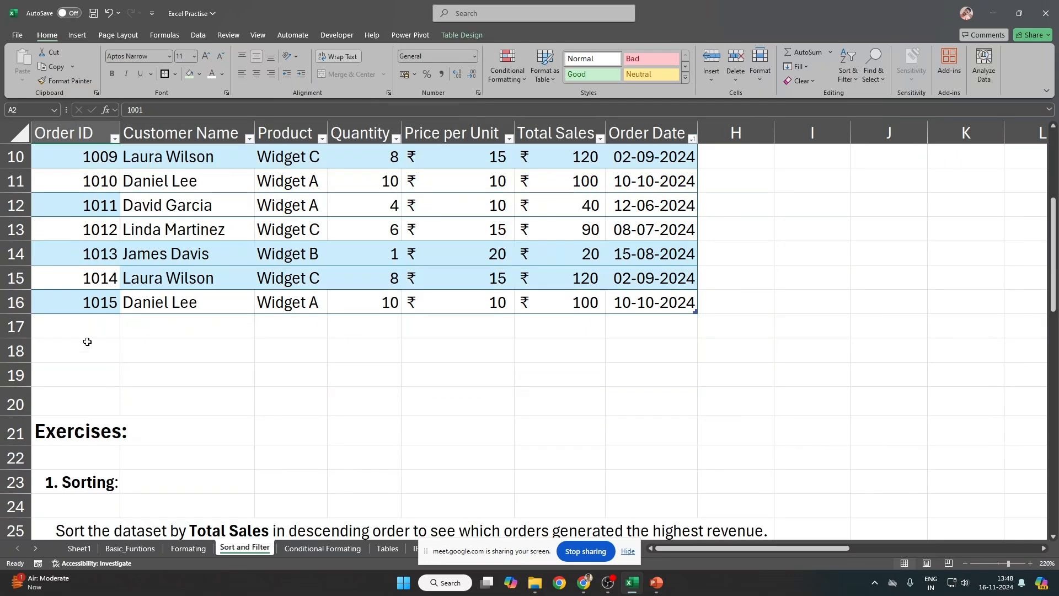
{"action": "scroll", "coordinate": [89, 336], "scroll_direction": "up", "scroll_amount": 3}
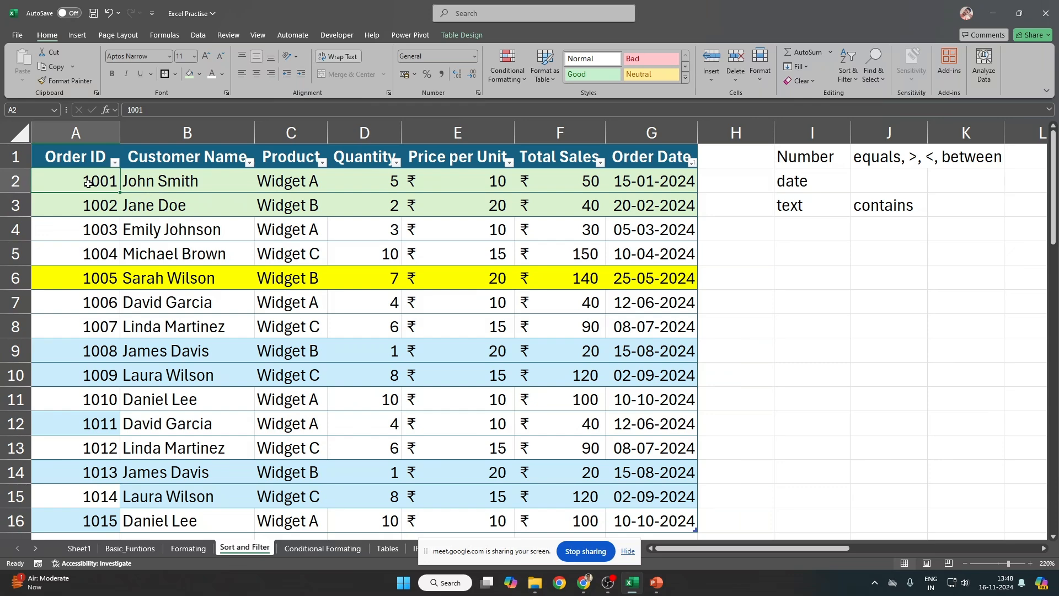
{"action": "left_click", "coordinate": [190, 178]}
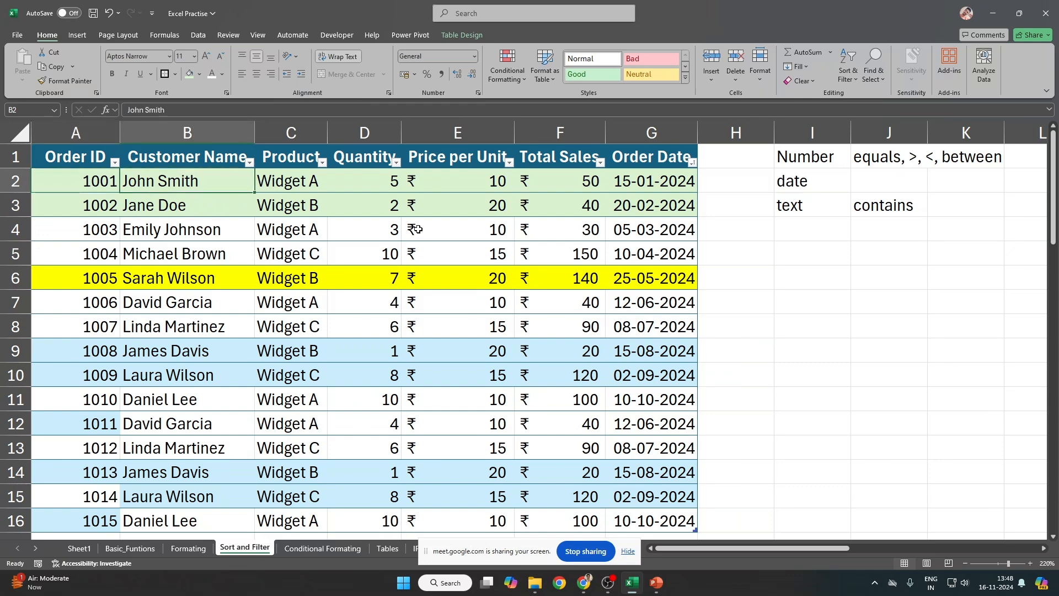
{"action": "left_click", "coordinate": [97, 181]}
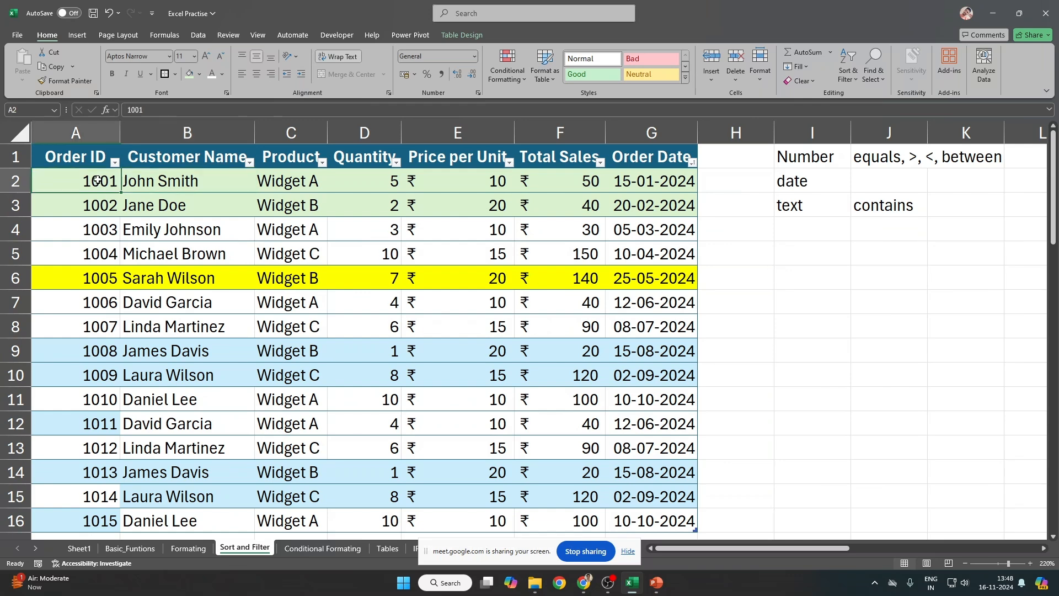
{"action": "left_click", "coordinate": [115, 162]}
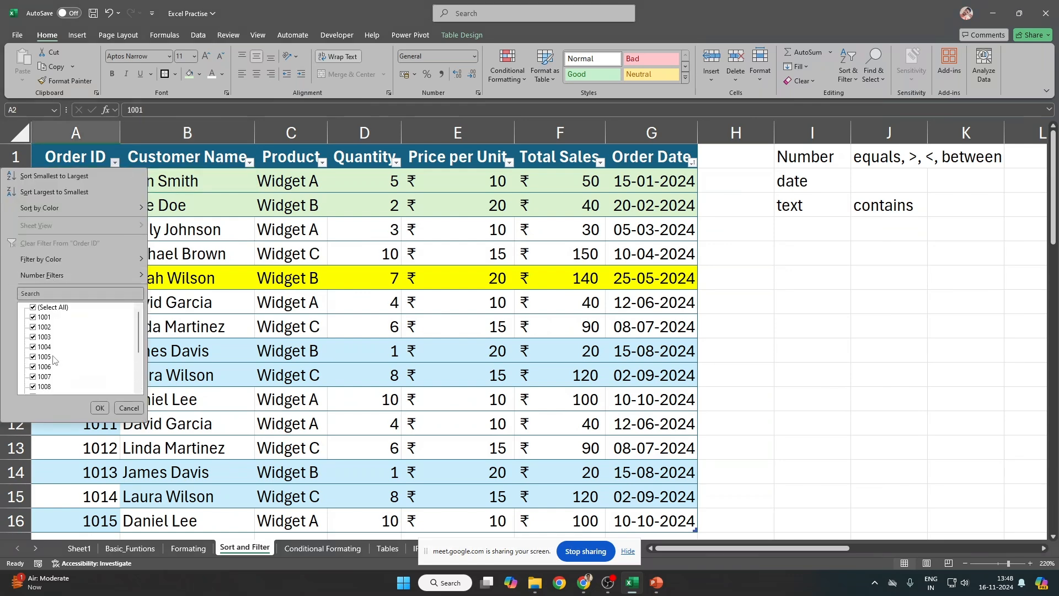
Step: Dismiss the Order ID filter and bring up an enlarged Quantity filter list showing every value
{"action": "left_click", "coordinate": [100, 407]}
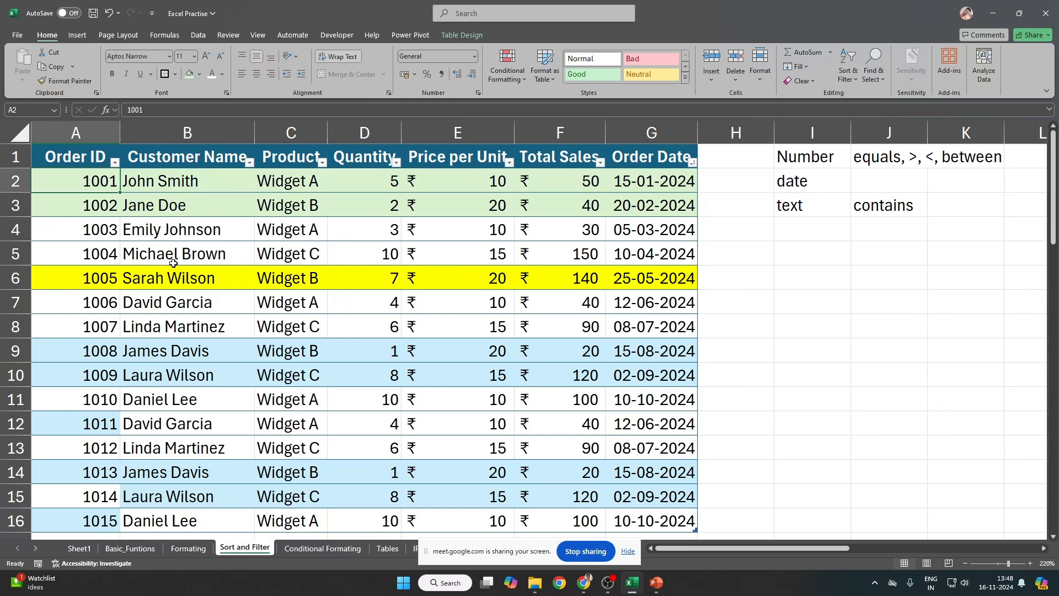
{"action": "left_click", "coordinate": [329, 235]}
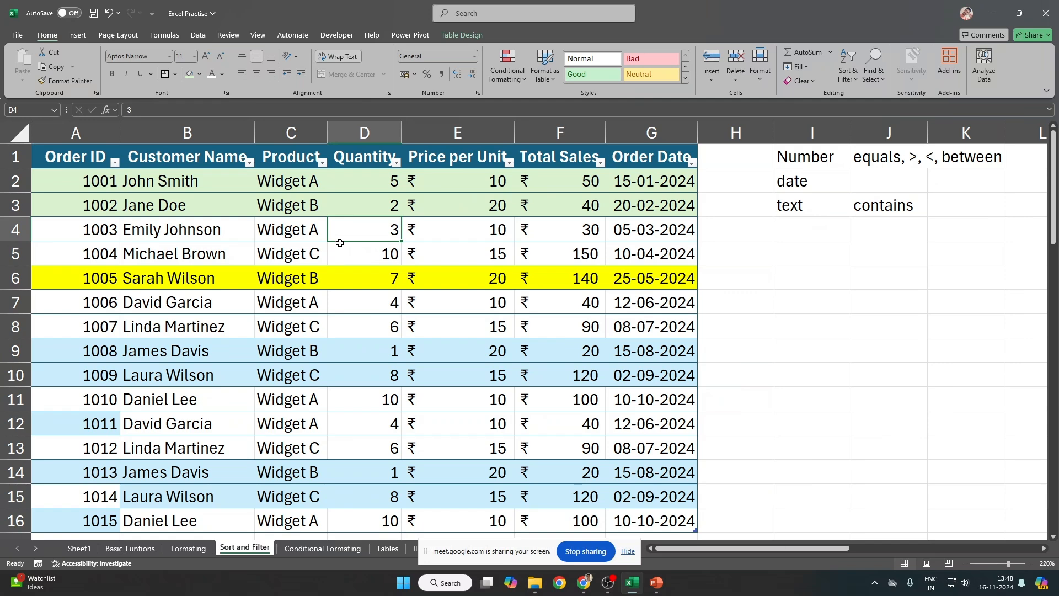
{"action": "left_click", "coordinate": [322, 162]}
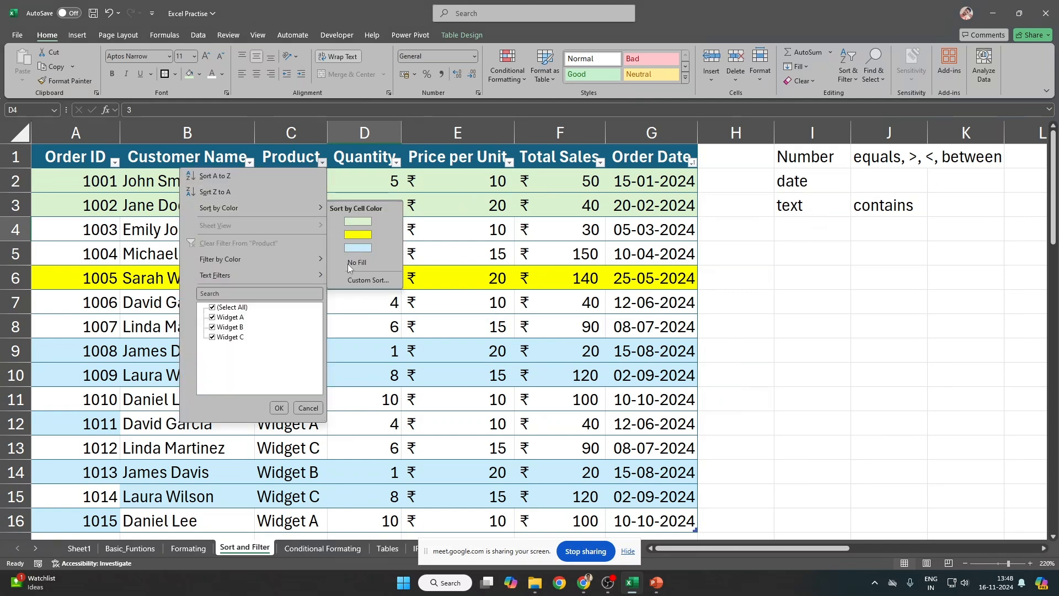
{"action": "left_click", "coordinate": [395, 161]}
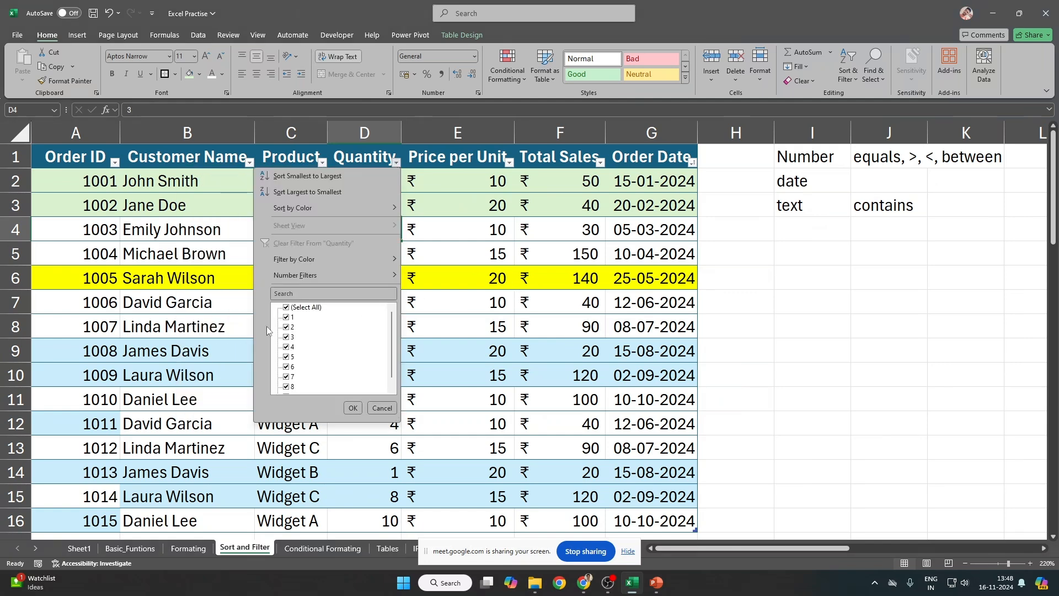
{"action": "left_click_drag", "start_coordinate": [399, 421], "coordinate": [406, 542]}
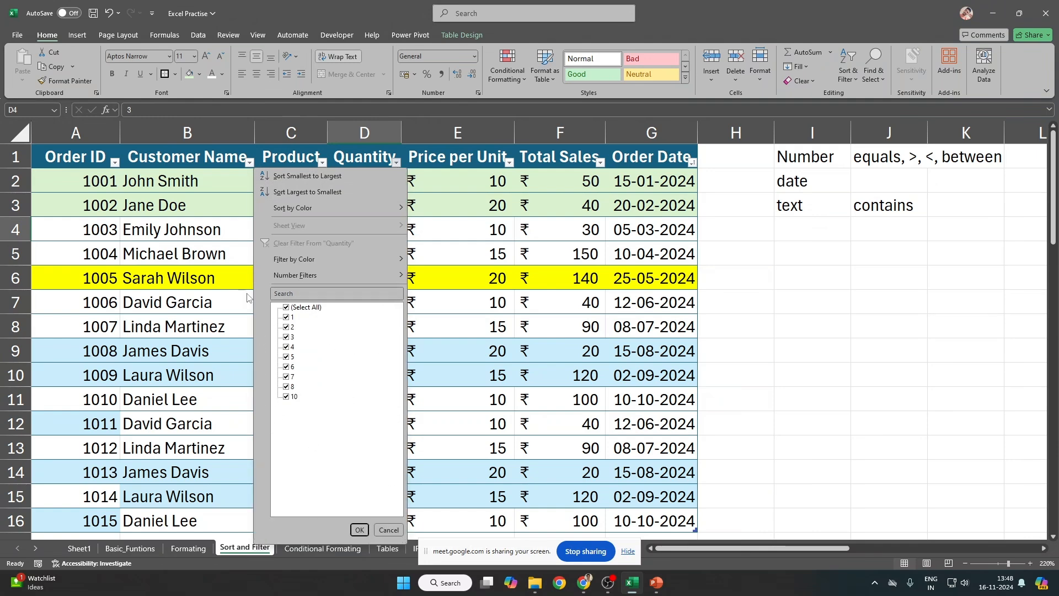
Step: Uncheck all quantities, tick 1, 2, 4, 6 and 8, re-select all, and show Number Filters
{"action": "left_click", "coordinate": [287, 308]}
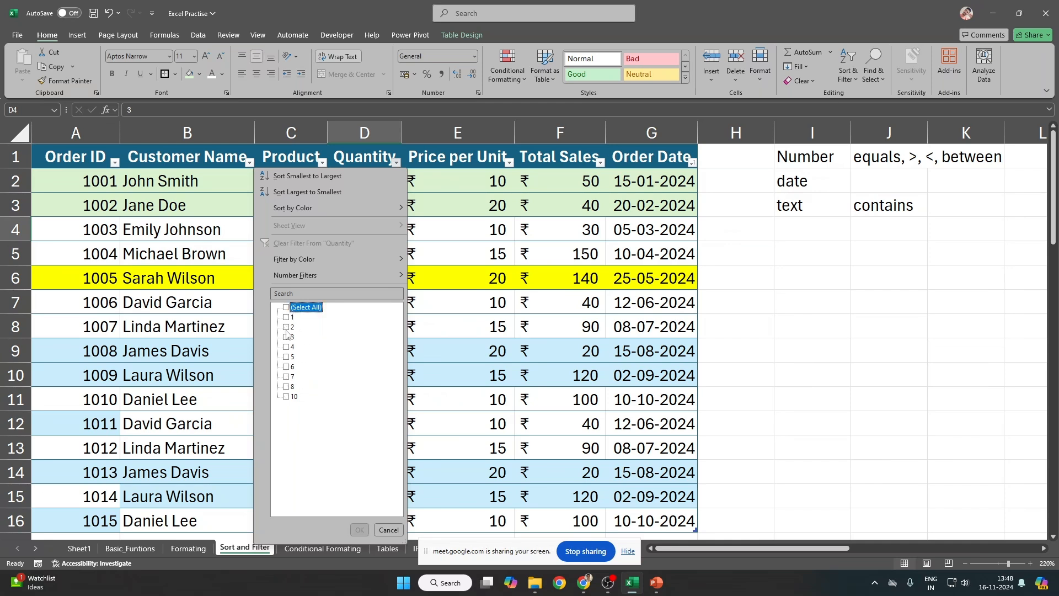
{"action": "left_click", "coordinate": [287, 318]}
{"action": "left_click", "coordinate": [288, 327]}
{"action": "left_click", "coordinate": [287, 347]}
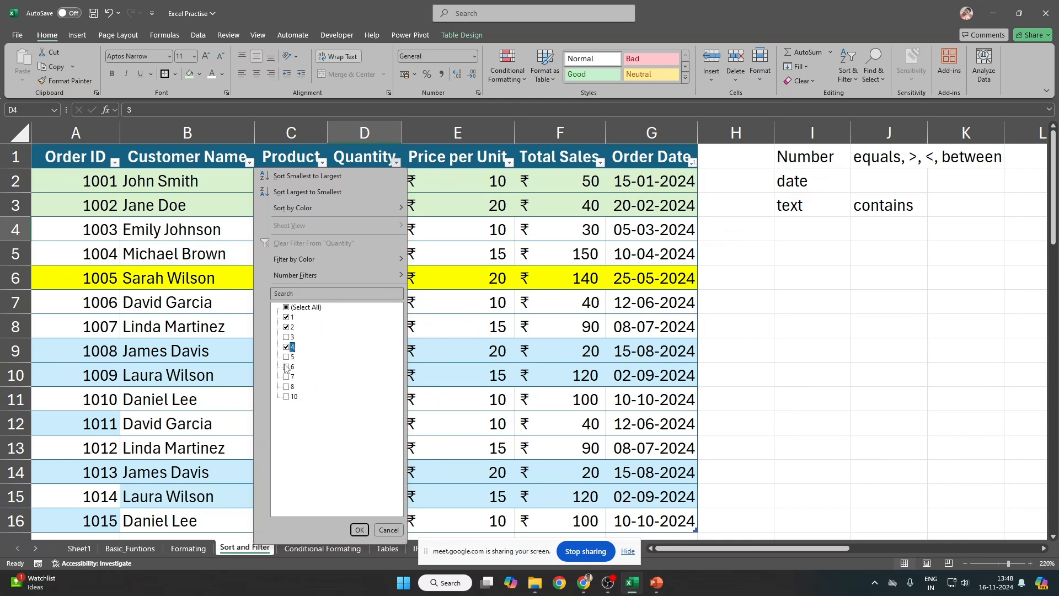
{"action": "left_click", "coordinate": [288, 367]}
{"action": "left_click", "coordinate": [287, 387]}
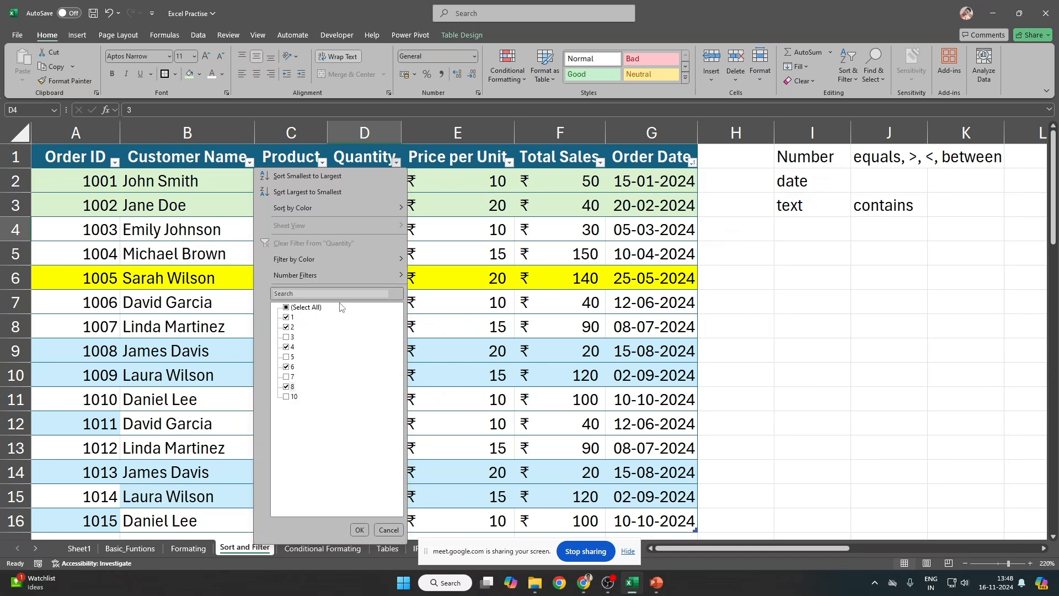
{"action": "left_click", "coordinate": [286, 307]}
{"action": "mouse_move", "coordinate": [315, 274]}
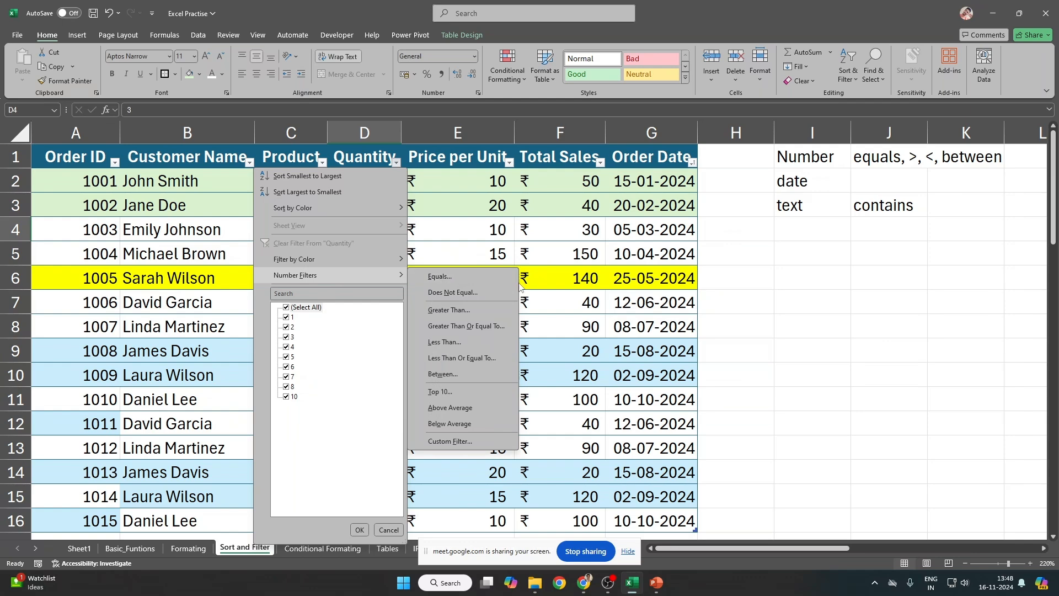
Step: Snip the Number Filters submenu with Win+Shift+S, paste it, and position the picture over columns E–G
{"action": "key", "text": "shift+super+s"}
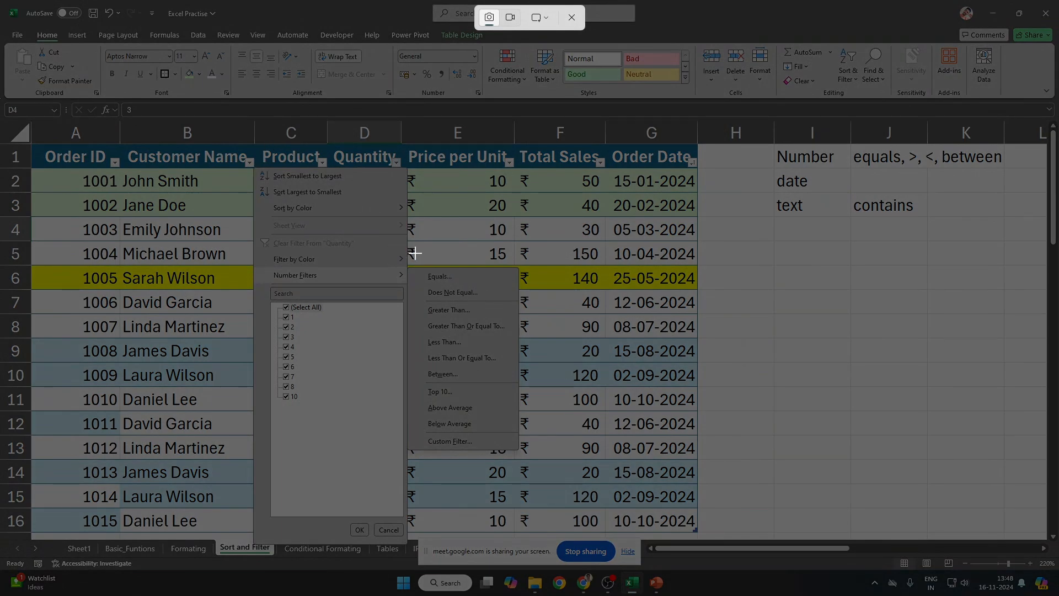
{"action": "left_click_drag", "start_coordinate": [407, 265], "coordinate": [521, 452]}
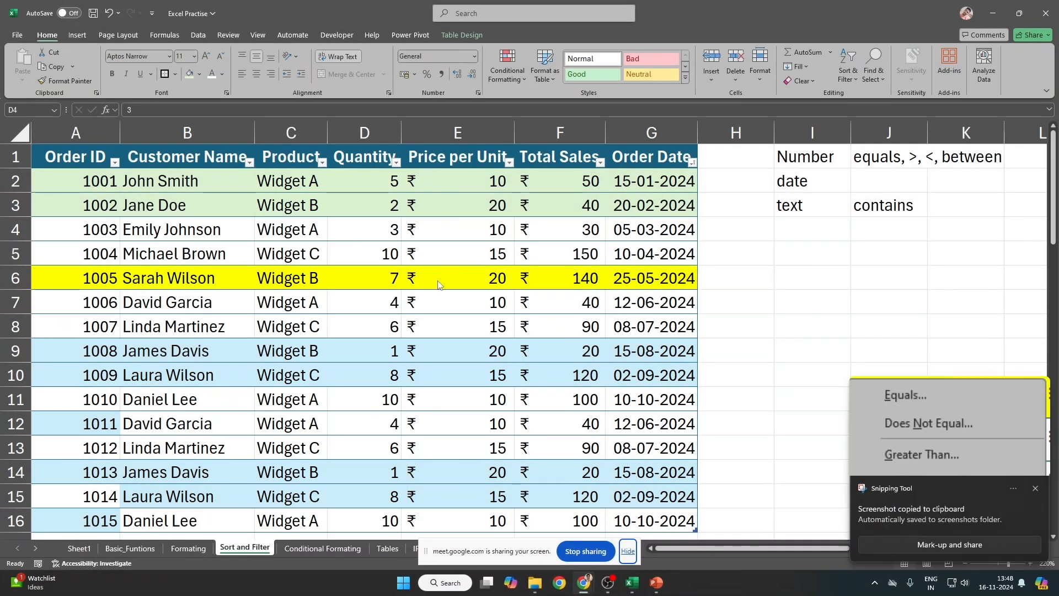
{"action": "key", "text": "ctrl+v"}
{"action": "left_click_drag", "start_coordinate": [454, 312], "coordinate": [352, 238]}
{"action": "scroll", "coordinate": [460, 314], "scroll_direction": "down", "scroll_amount": 1}
{"action": "scroll", "coordinate": [480, 355], "scroll_direction": "up", "scroll_amount": 1}
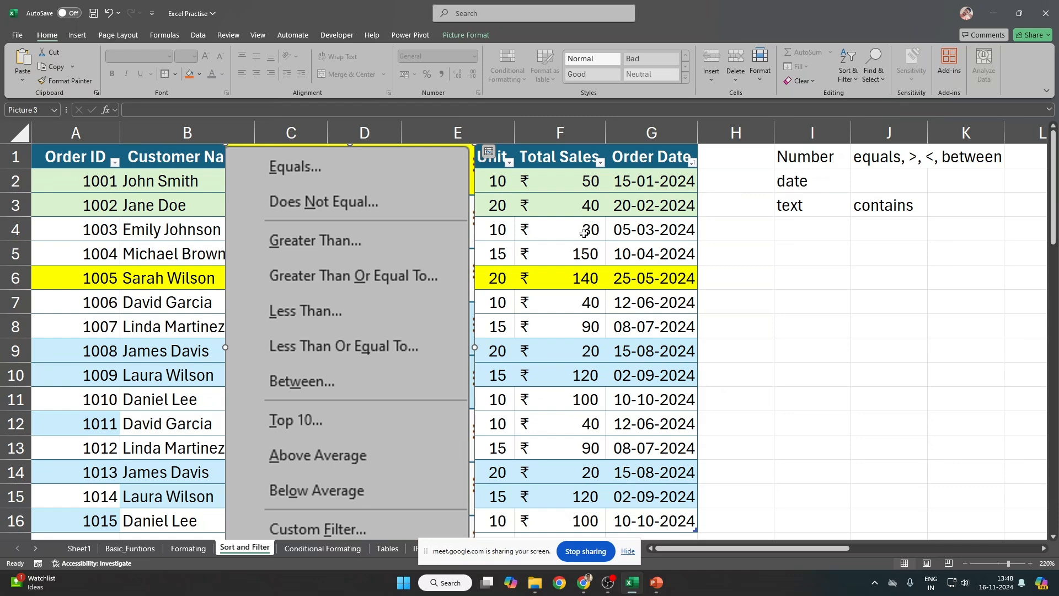
{"action": "left_click_drag", "start_coordinate": [295, 225], "coordinate": [409, 245]}
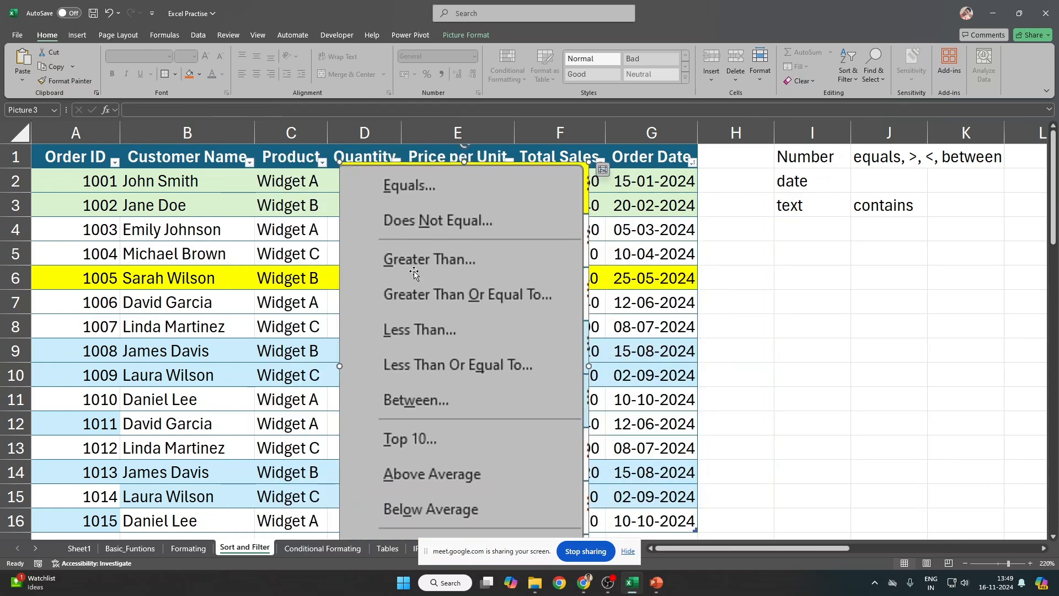
{"action": "left_click_drag", "start_coordinate": [411, 271], "coordinate": [514, 270]}
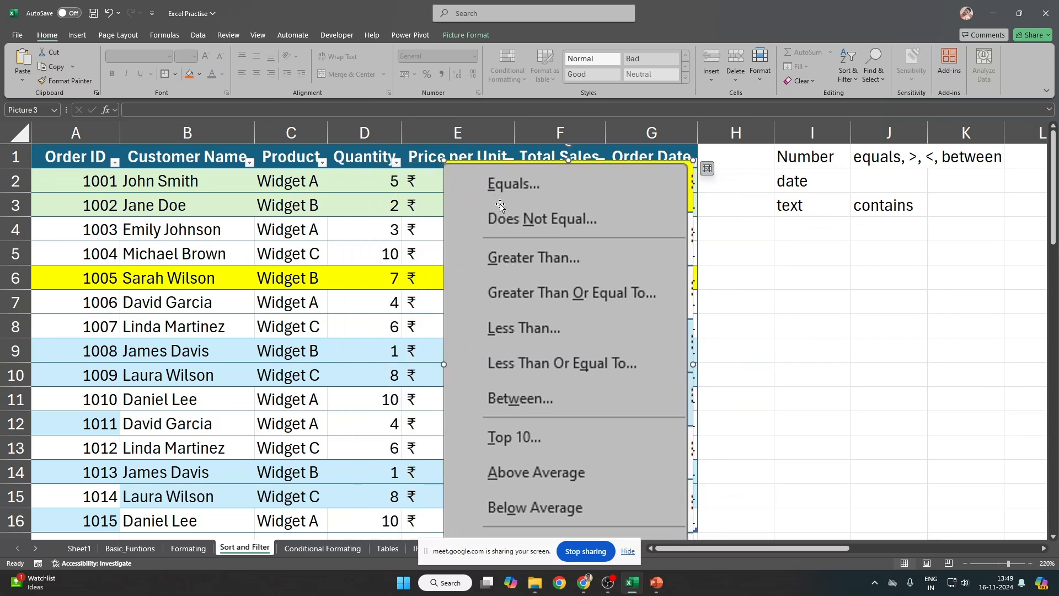
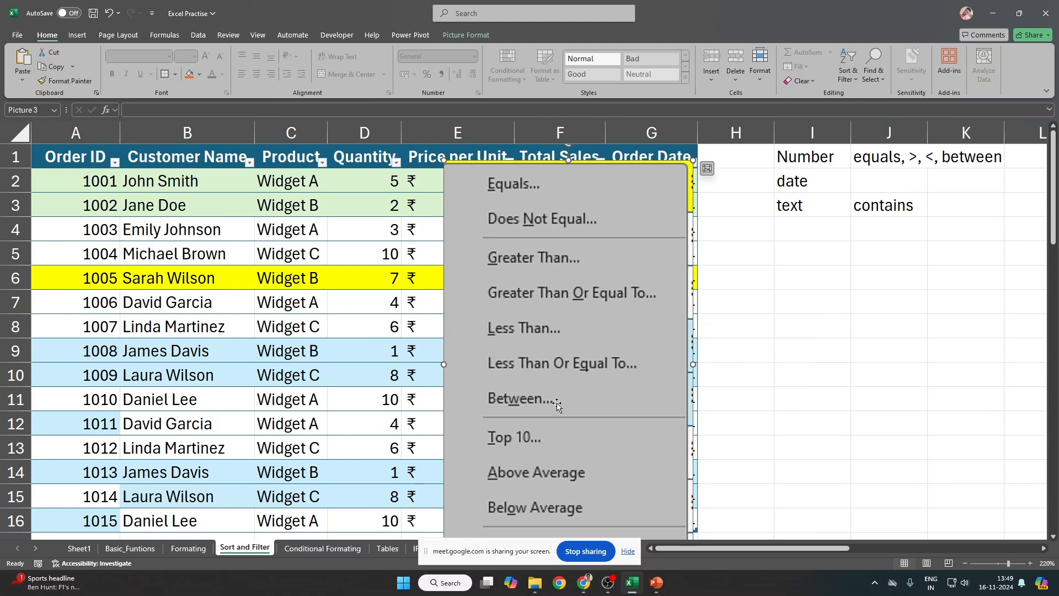
Step: Move the pasted Number Filters picture beside the notes in columns I–L, then deselect it
{"action": "scroll", "coordinate": [557, 404], "scroll_direction": "down", "scroll_amount": 1}
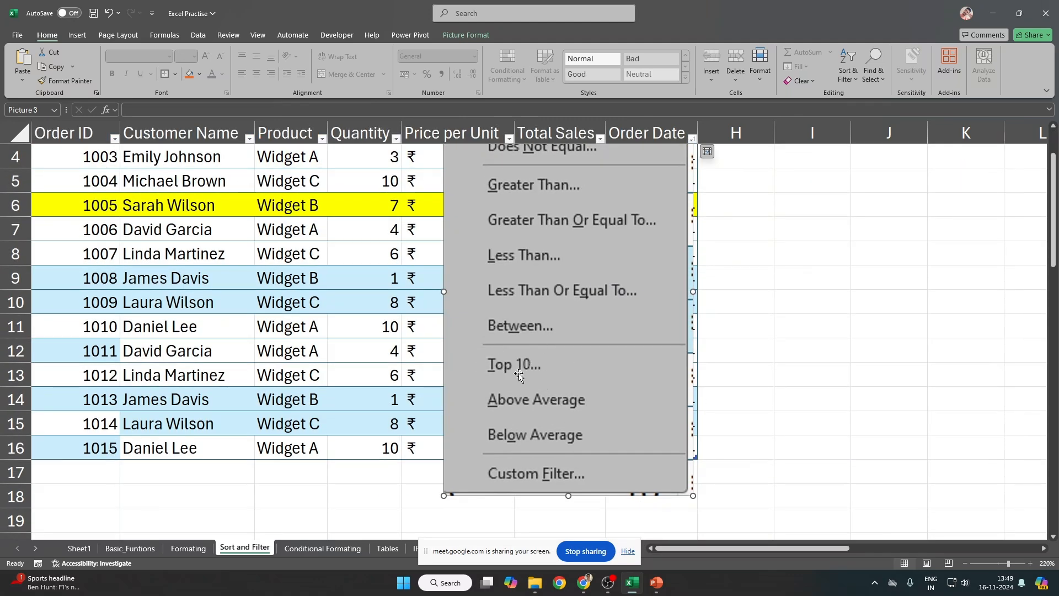
{"action": "left_click_drag", "start_coordinate": [519, 376], "coordinate": [957, 426]}
{"action": "scroll", "coordinate": [460, 286], "scroll_direction": "up", "scroll_amount": 1}
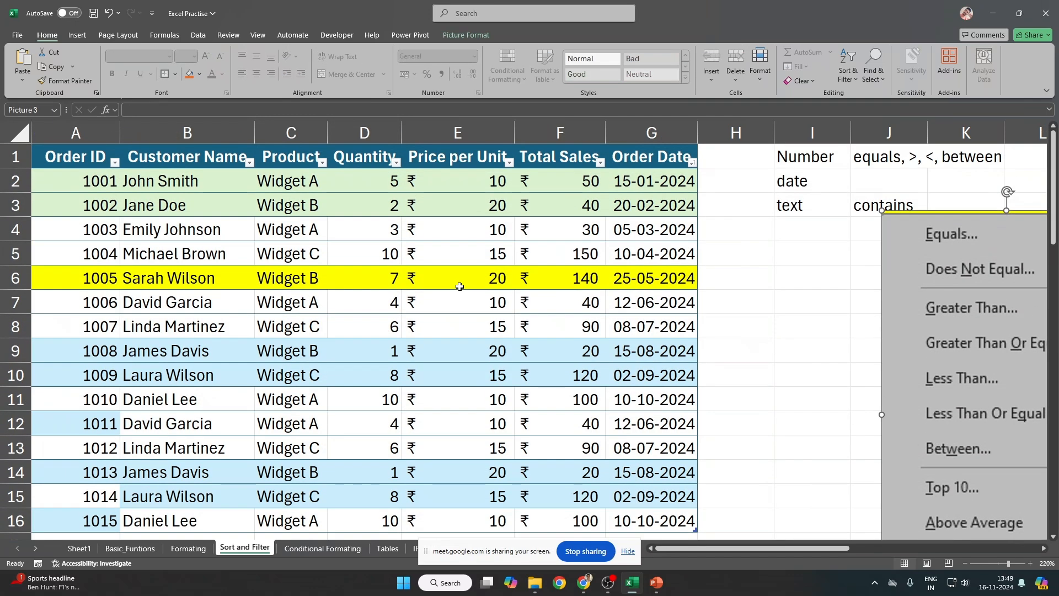
{"action": "left_click", "coordinate": [509, 163]}
{"action": "left_click", "coordinate": [604, 165]}
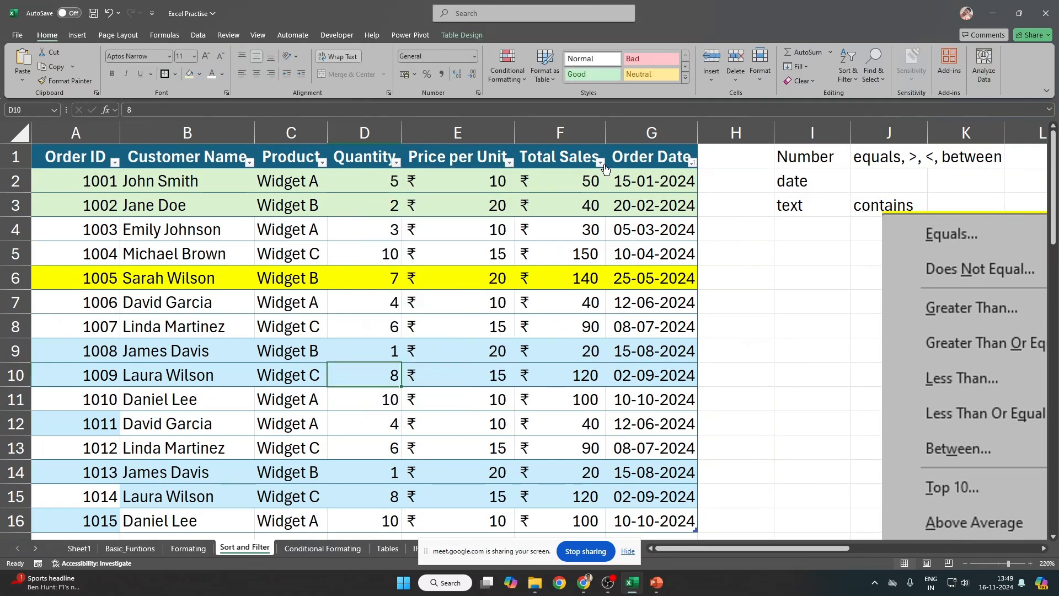
{"action": "left_click", "coordinate": [603, 163]}
{"action": "mouse_move", "coordinate": [539, 274]}
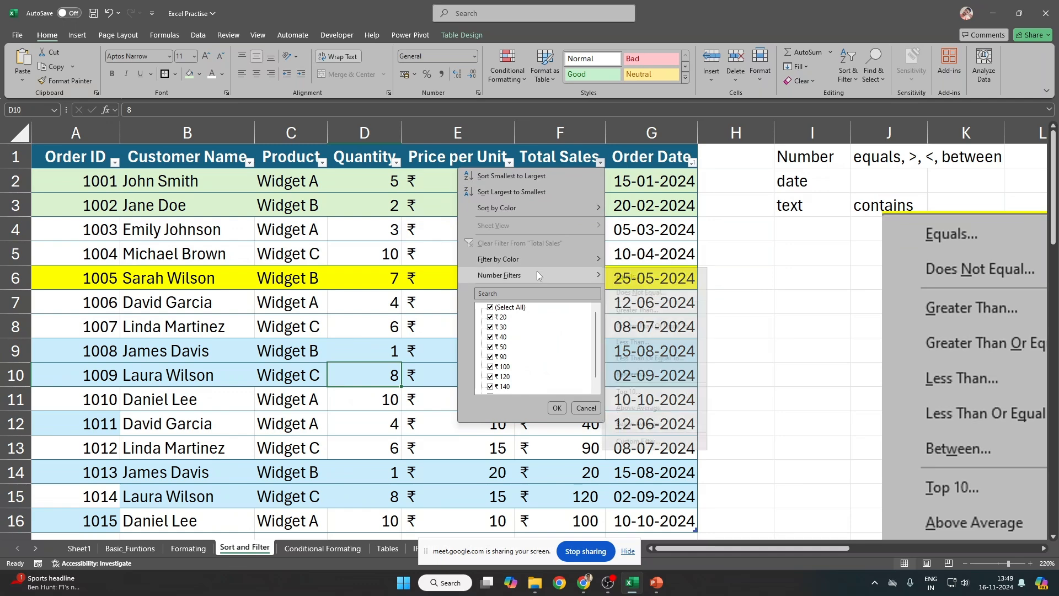
{"action": "left_click", "coordinate": [634, 275]}
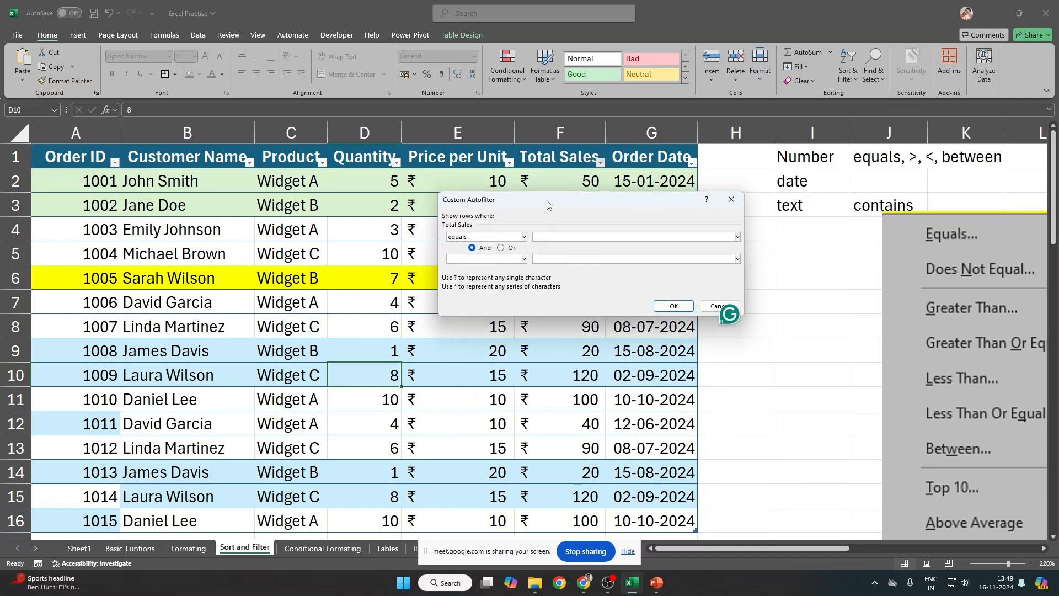
{"action": "left_click_drag", "start_coordinate": [549, 205], "coordinate": [276, 204]}
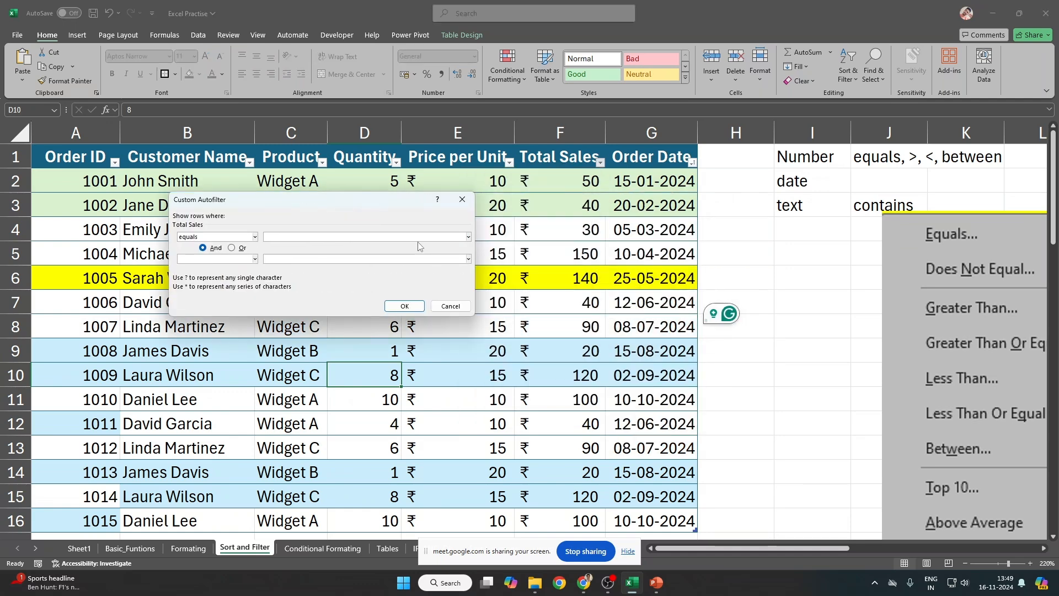
{"action": "type", "text": "50"}
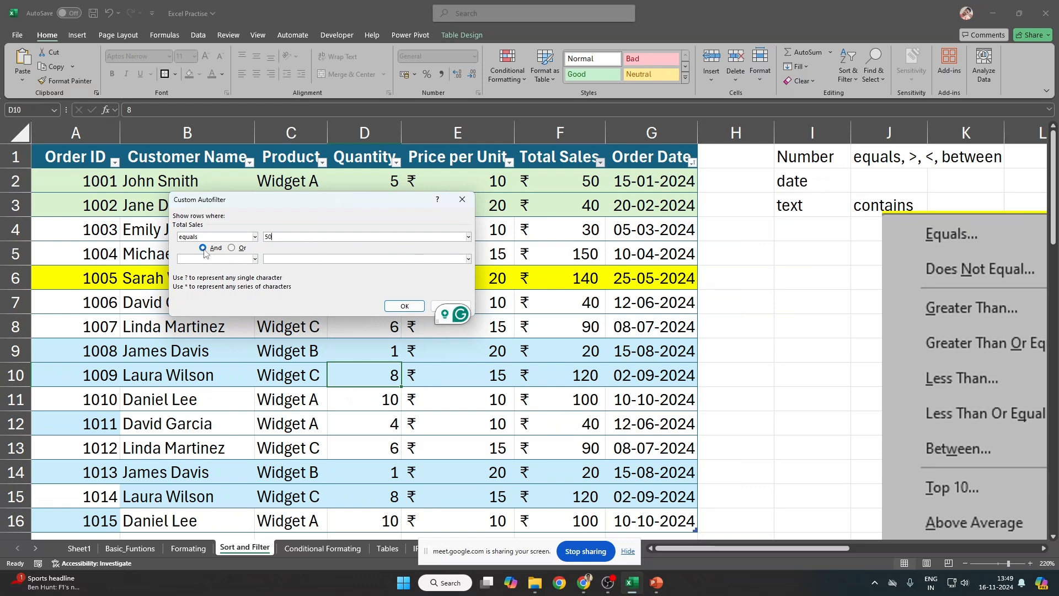
{"action": "left_click", "coordinate": [254, 260]}
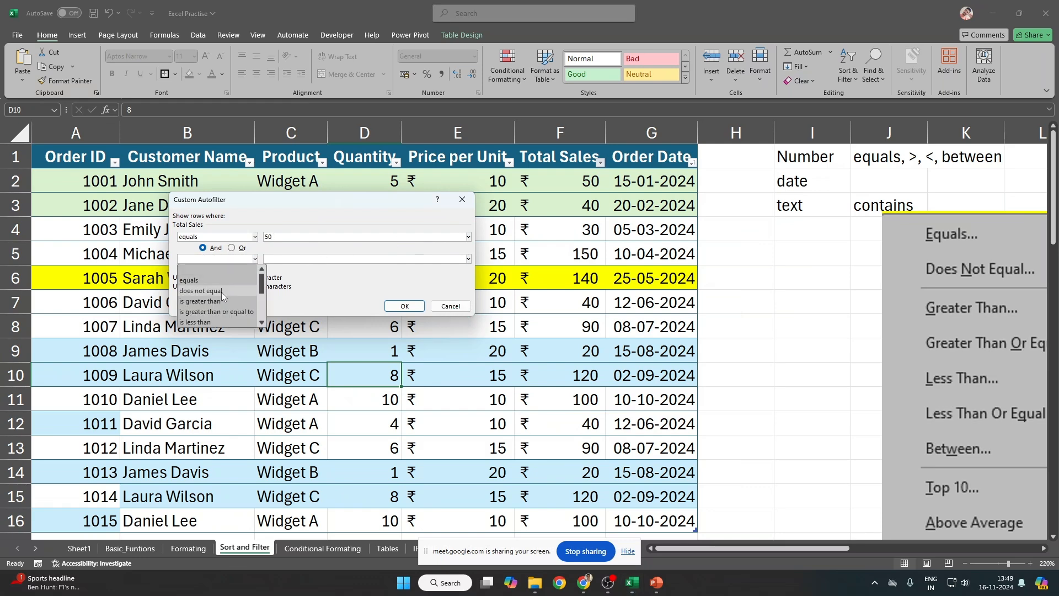
{"action": "left_click", "coordinate": [221, 292]}
{"action": "key", "text": "Tab"}
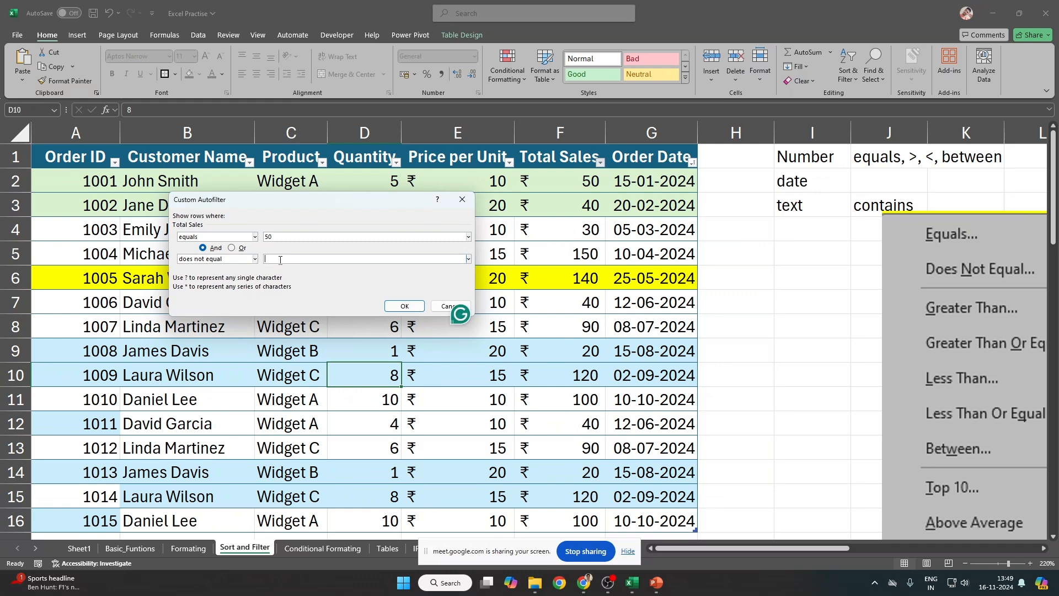
{"action": "type", "text": "60"}
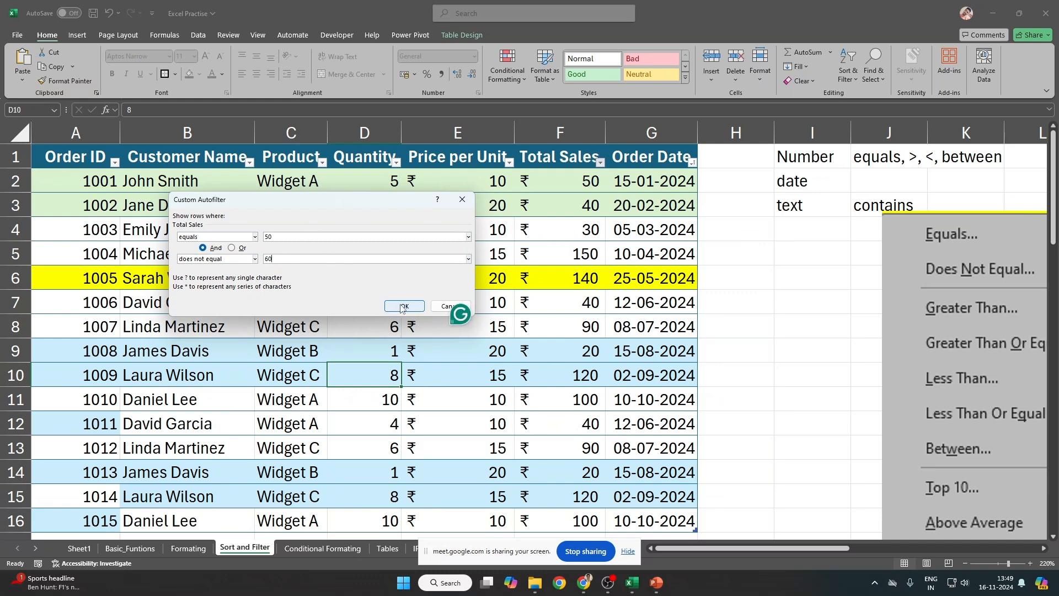
{"action": "left_click", "coordinate": [403, 308]}
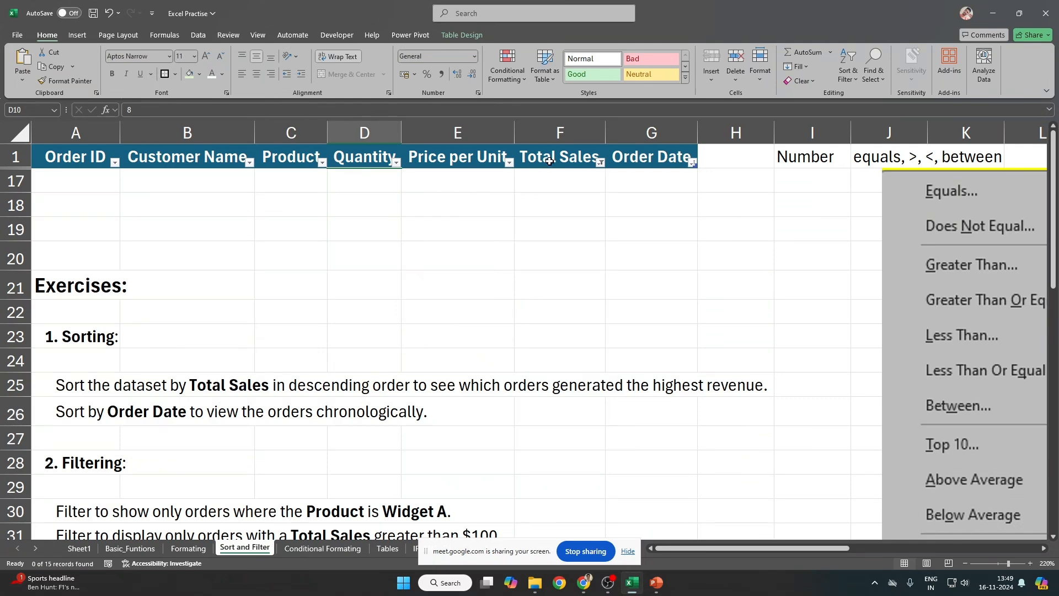
{"action": "left_click", "coordinate": [569, 169]}
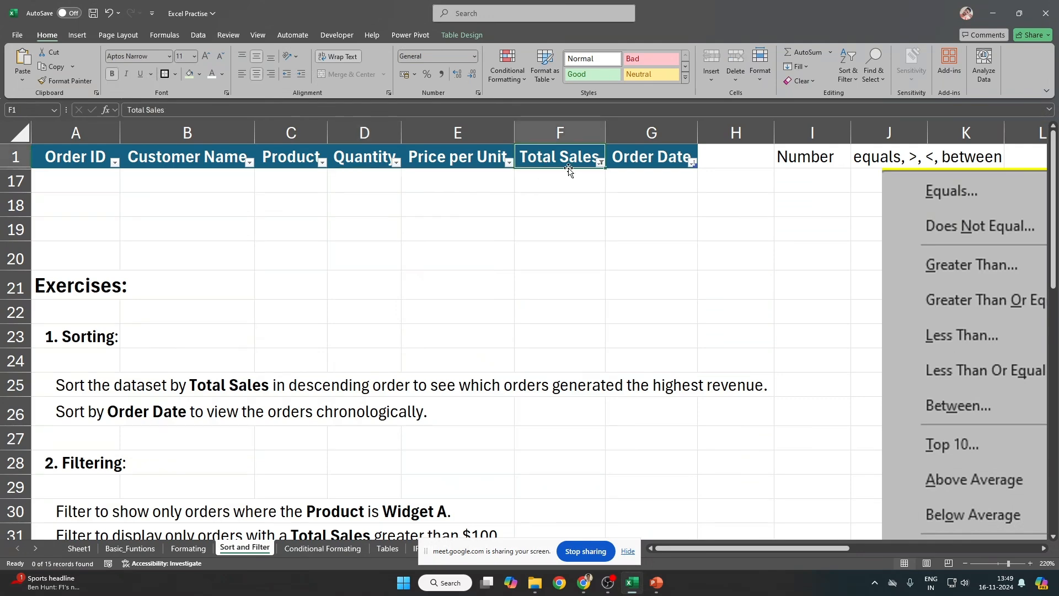
{"action": "key", "text": "ctrl+z"}
{"action": "scroll", "coordinate": [515, 273], "scroll_direction": "up", "scroll_amount": 1}
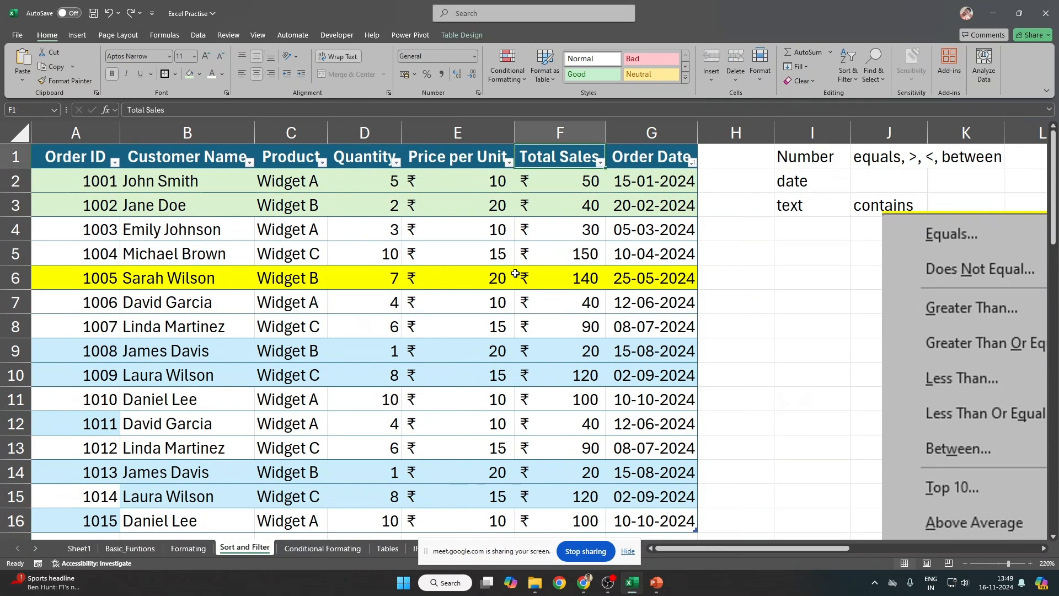
{"action": "key", "text": "alt+Down"}
{"action": "mouse_move", "coordinate": [513, 275]}
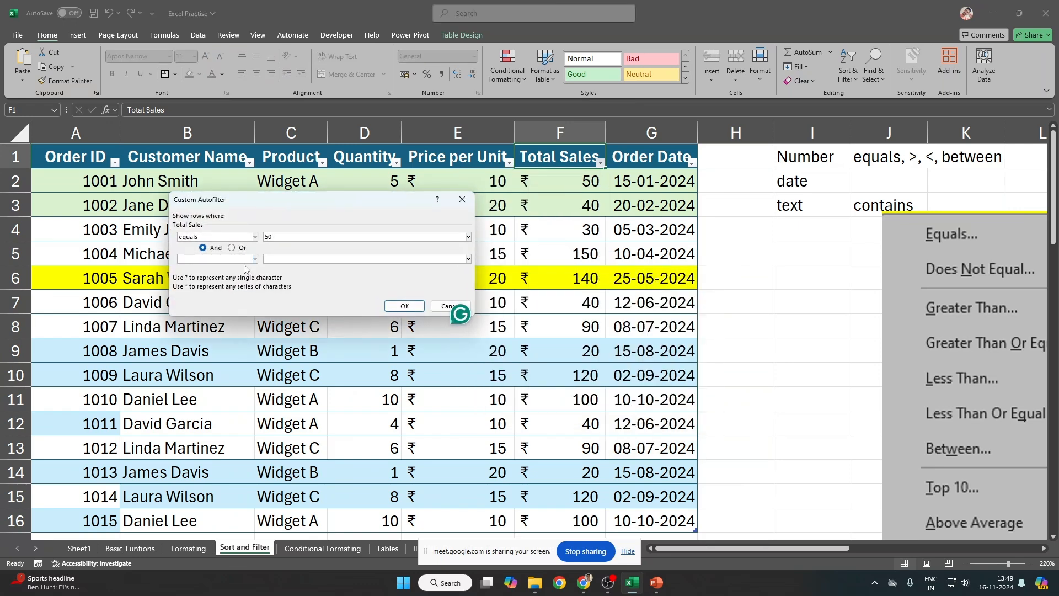
{"action": "left_click", "coordinate": [232, 248]}
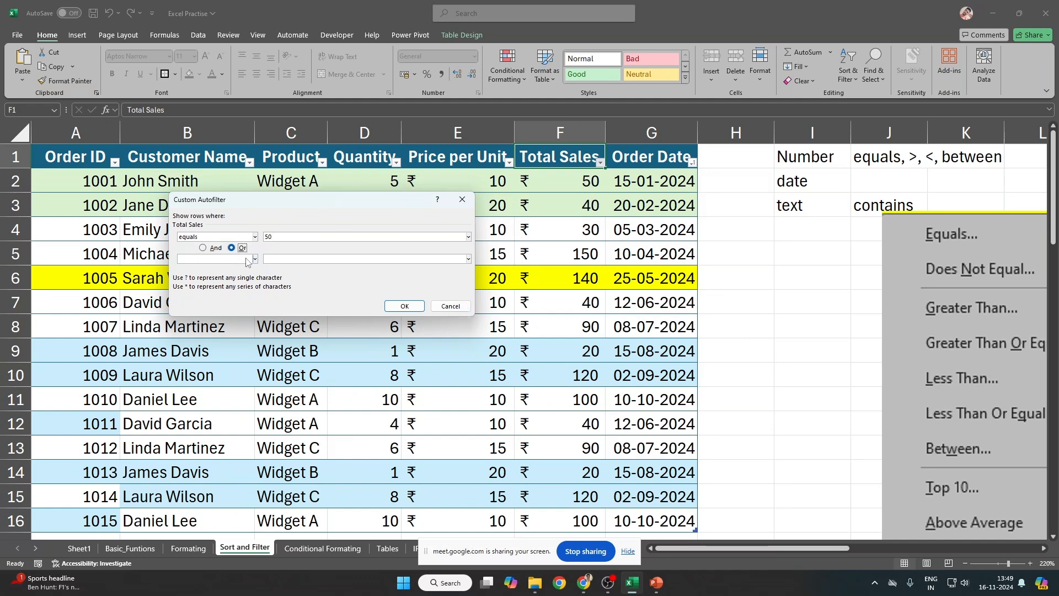
{"action": "left_click", "coordinate": [255, 259]}
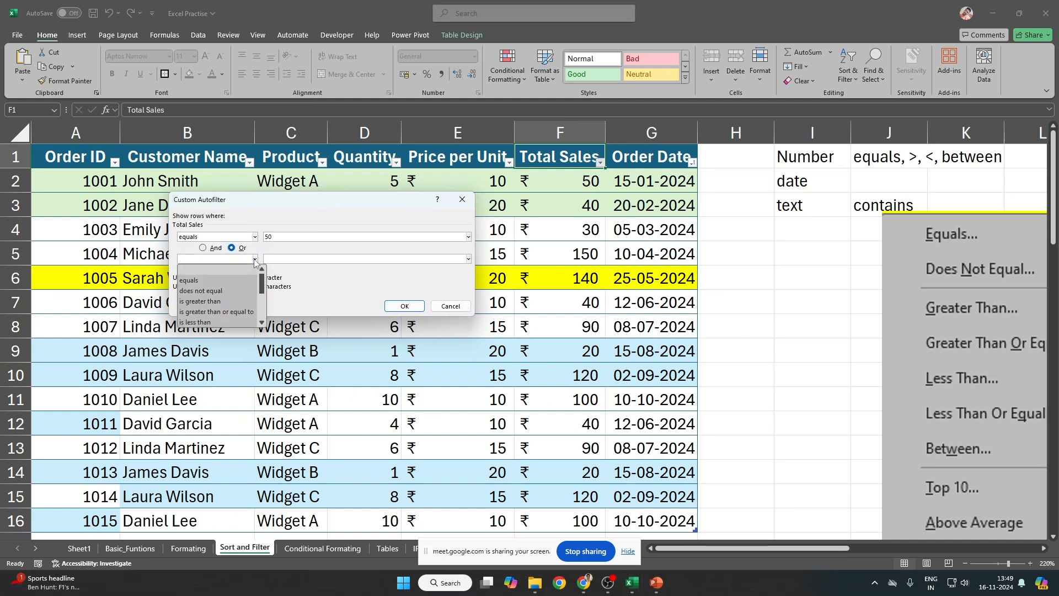
{"action": "left_click", "coordinate": [237, 284]}
{"action": "left_click", "coordinate": [306, 259]}
{"action": "type", "text": "30"}
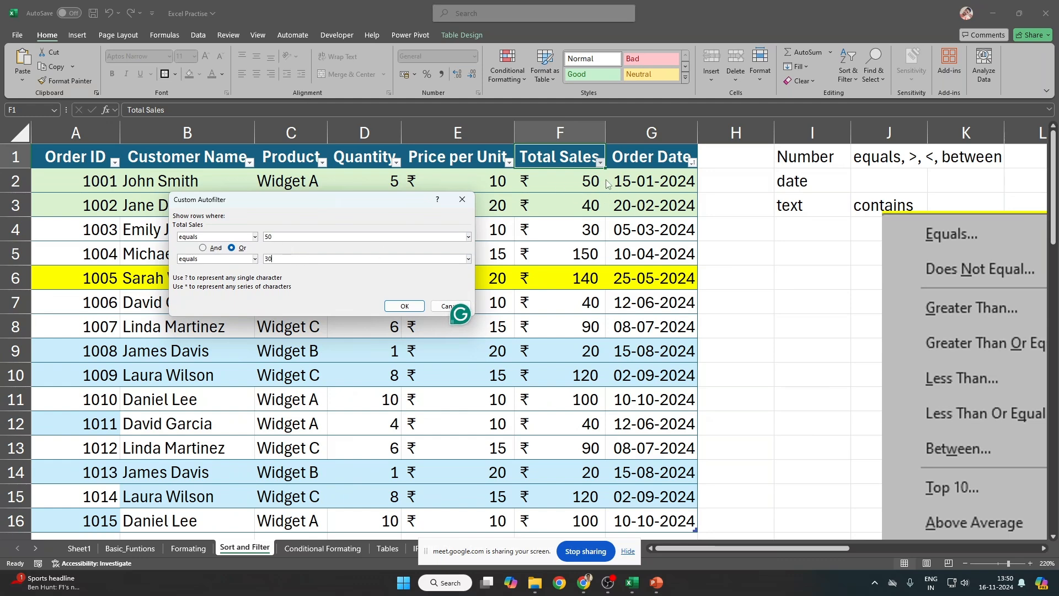
{"action": "left_click", "coordinate": [403, 306]}
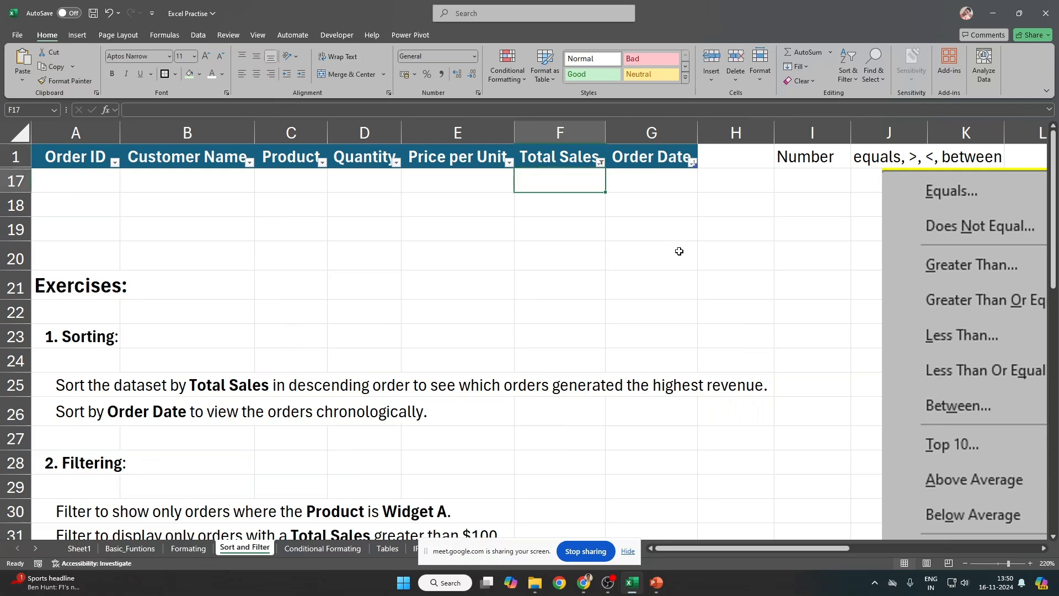
{"action": "key", "text": "Up"}
{"action": "key", "text": "ctrl+shift+l"}
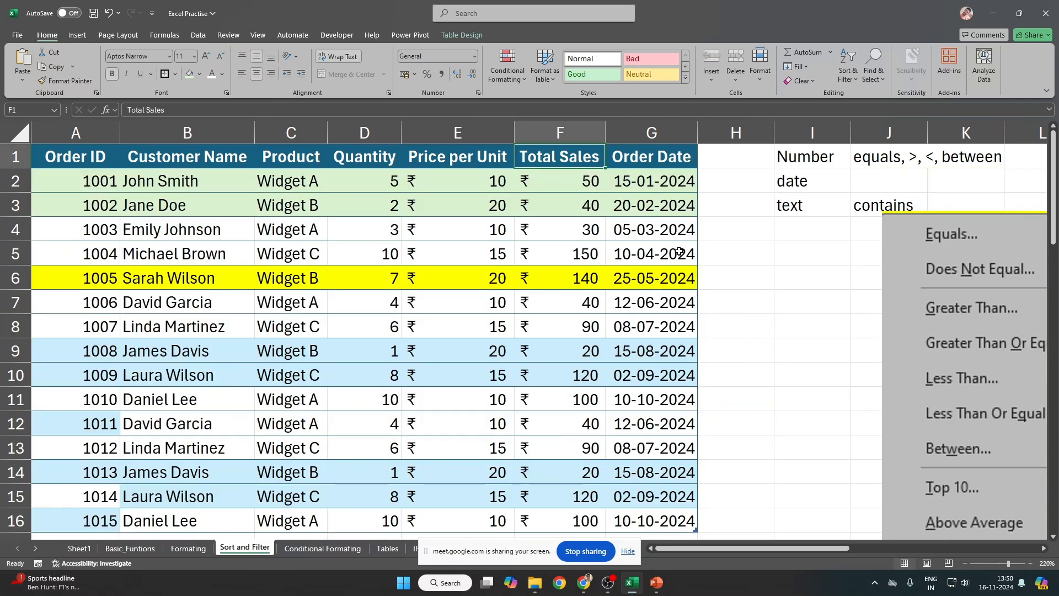
{"action": "key", "text": "ctrl+shift+l"}
{"action": "key", "text": "alt+Down"}
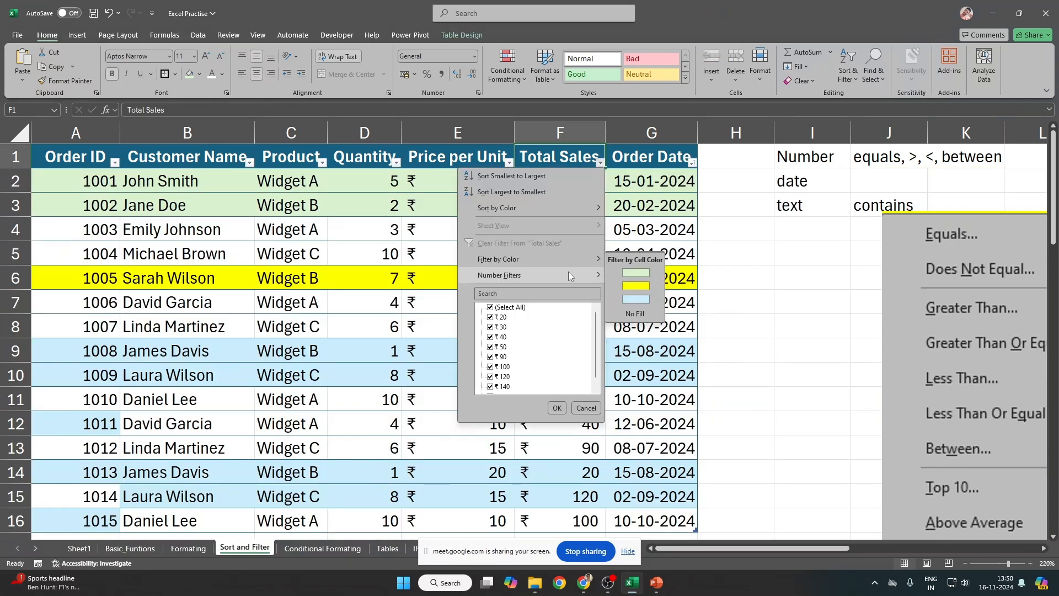
{"action": "mouse_move", "coordinate": [569, 275]}
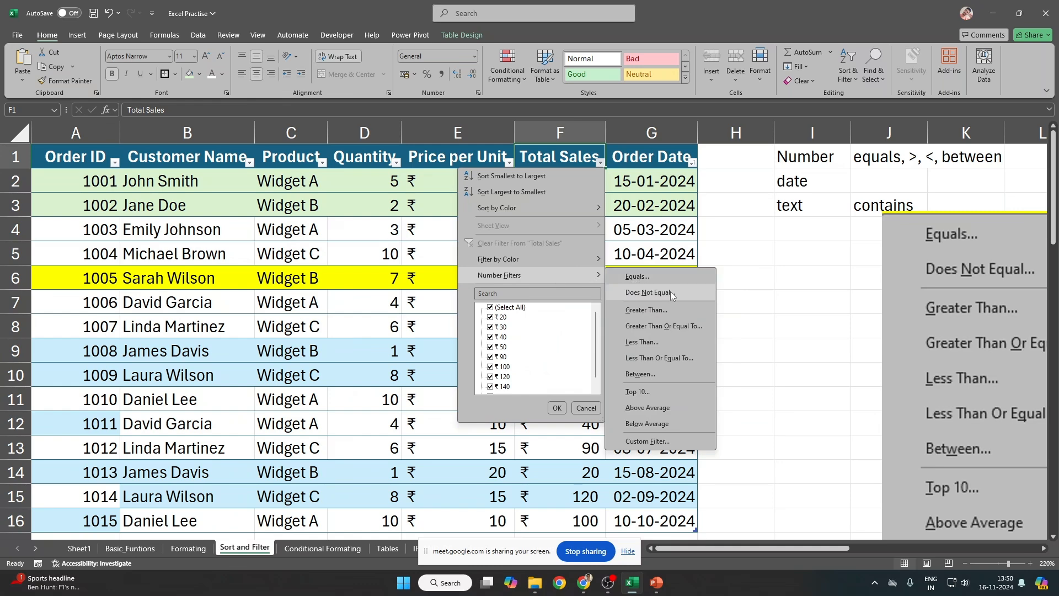
{"action": "left_click", "coordinate": [663, 276]}
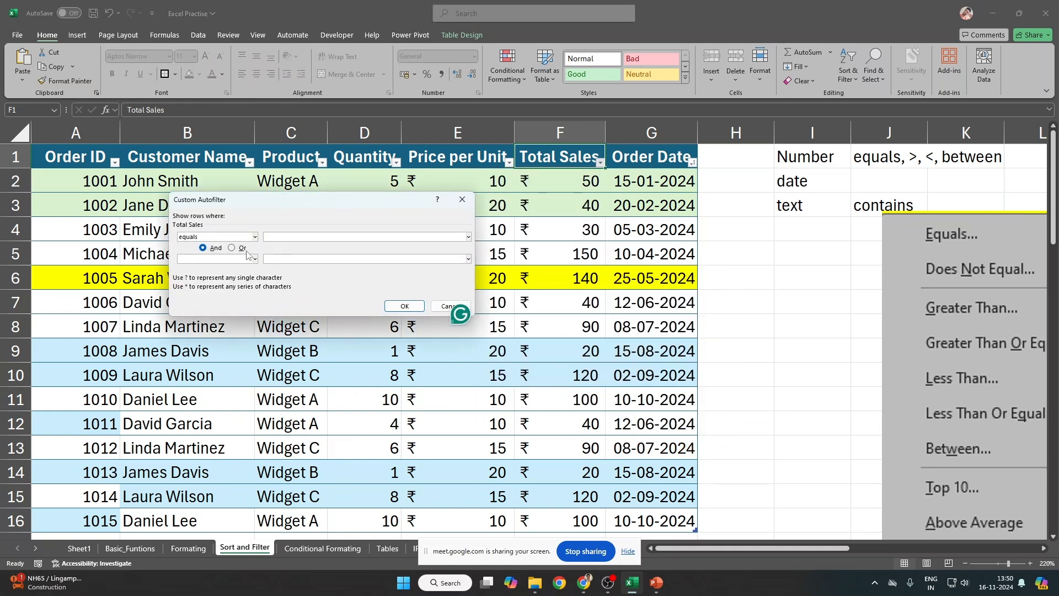
{"action": "type", "text": "50"}
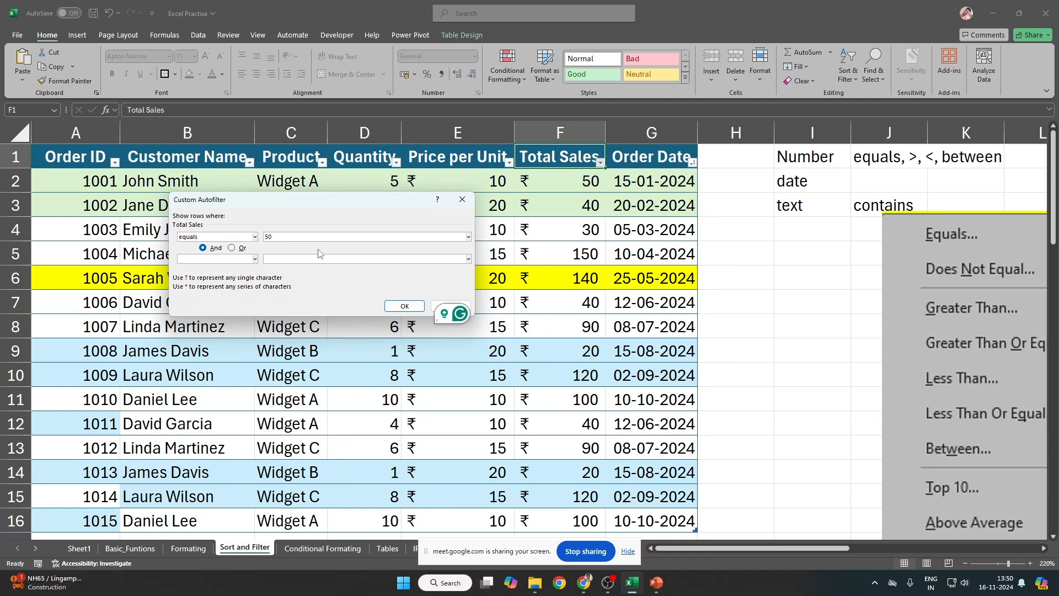
{"action": "left_click", "coordinate": [403, 307]}
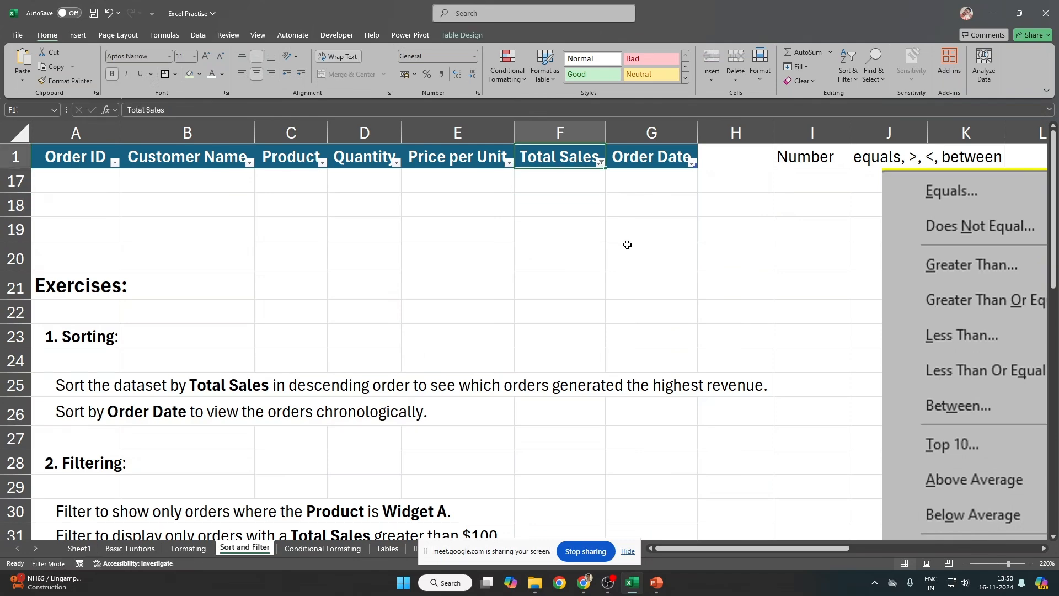
{"action": "key", "text": "ctrl+z"}
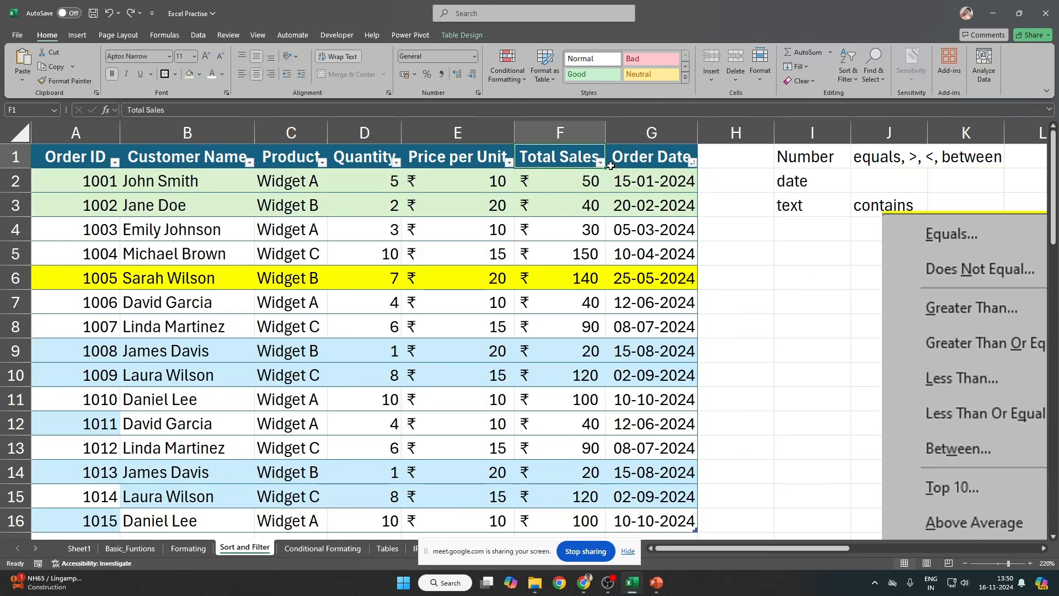
{"action": "left_click", "coordinate": [599, 162]}
{"action": "mouse_move", "coordinate": [528, 276]}
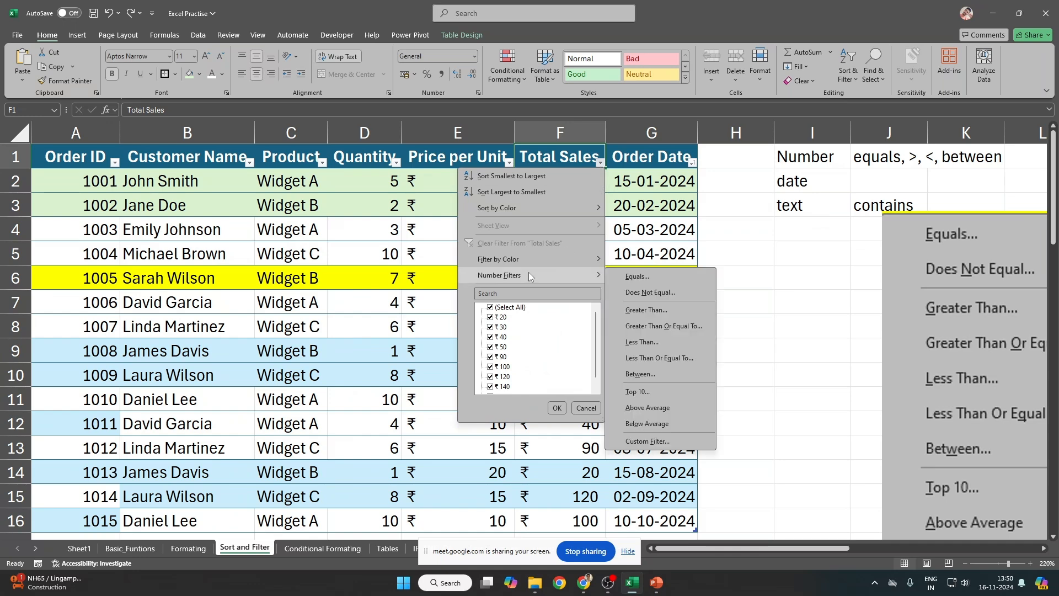
Step: Filter the Quantity column to show only orders equal to 5
{"action": "left_click", "coordinate": [557, 408]}
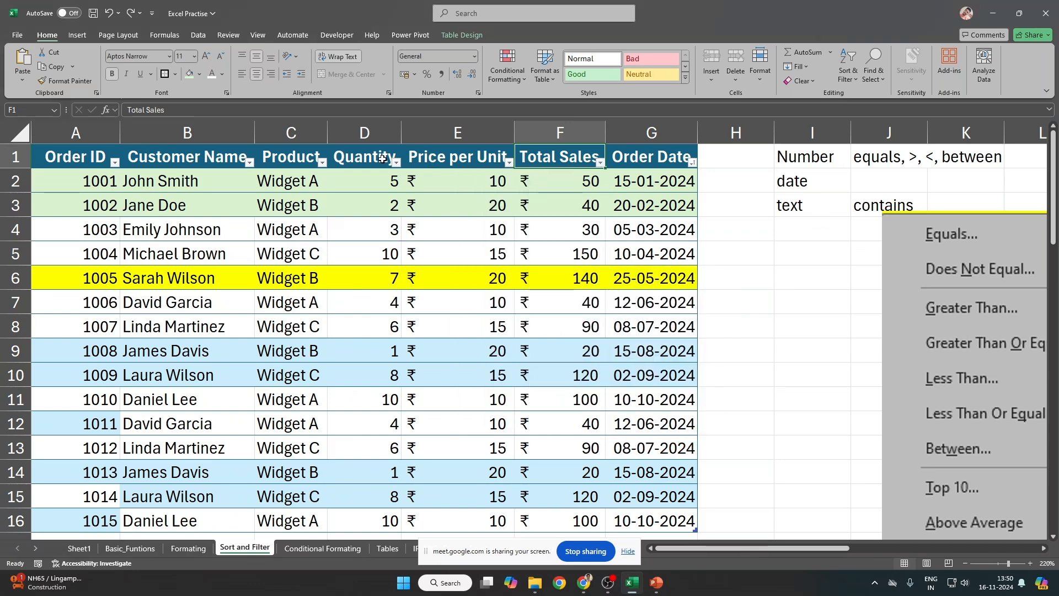
{"action": "left_click", "coordinate": [391, 168]}
{"action": "left_click", "coordinate": [392, 166]}
{"action": "left_click", "coordinate": [384, 173]}
{"action": "left_click", "coordinate": [396, 162]}
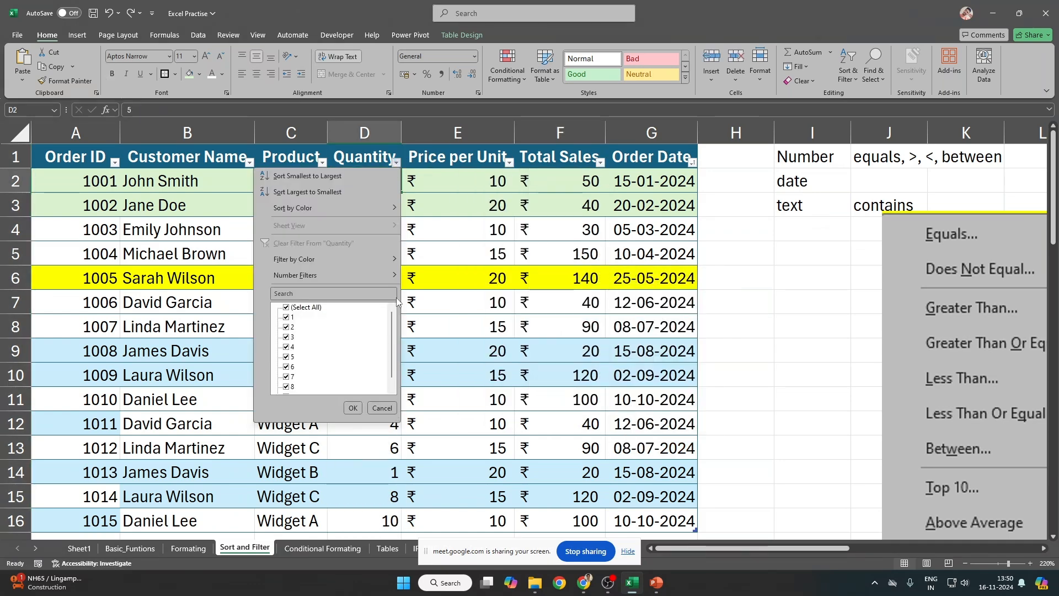
{"action": "mouse_move", "coordinate": [314, 274]}
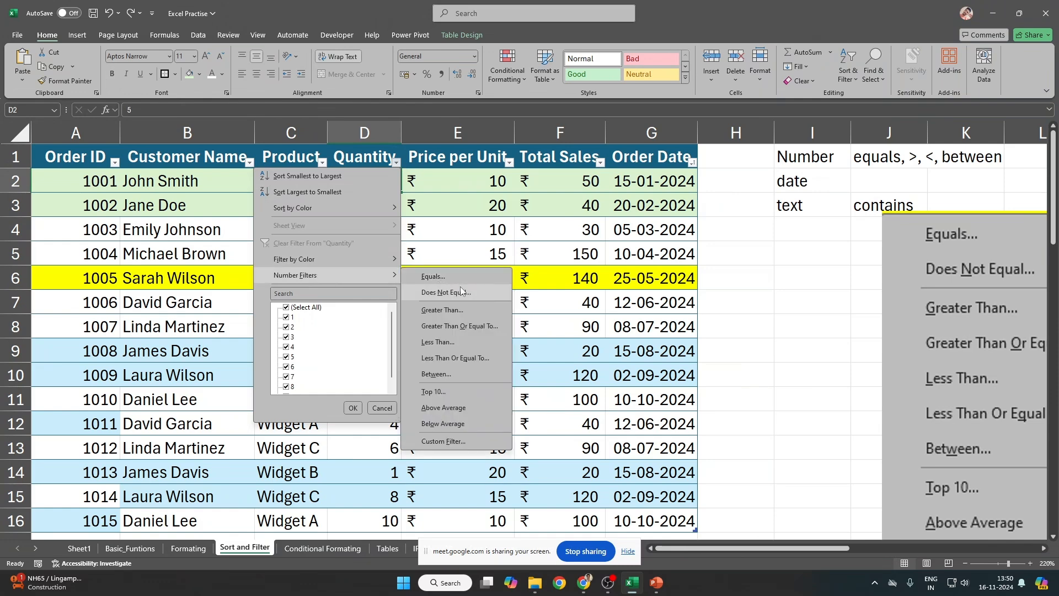
{"action": "left_click", "coordinate": [471, 283]}
{"action": "type", "text": "5"}
{"action": "key", "text": "Return"}
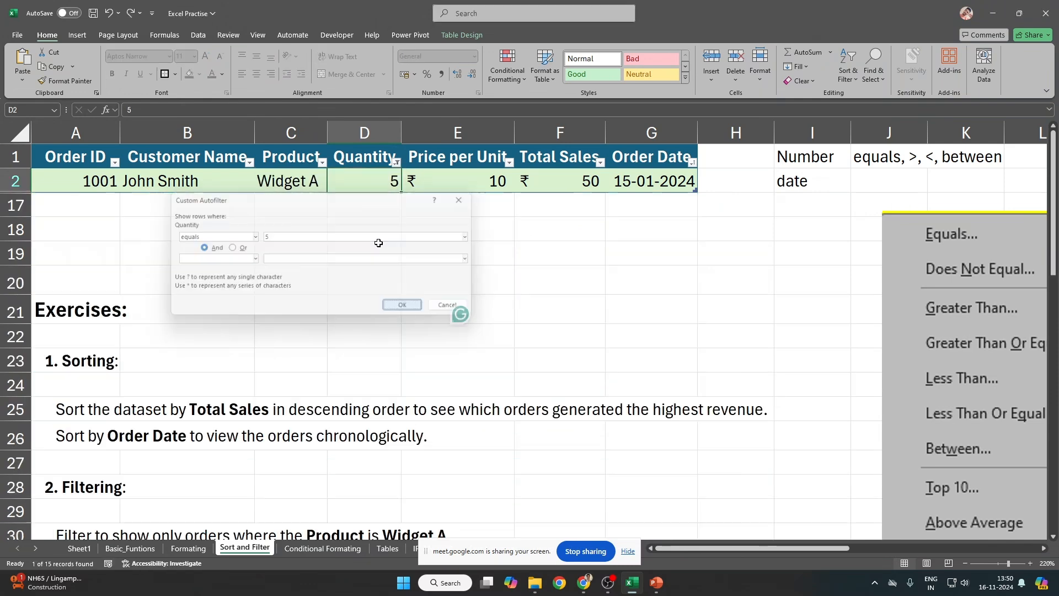
Step: Turn off filtering so all 15 orders show, and select the Total Sales values F2:F16
{"action": "key", "text": "Up"}
{"action": "key", "text": "alt+Down"}
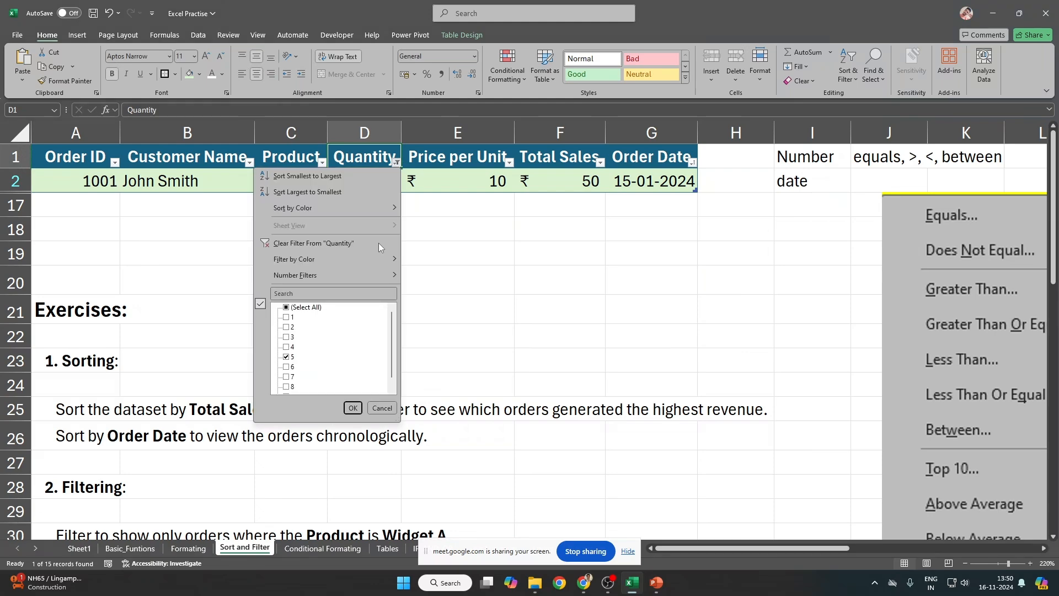
{"action": "mouse_move", "coordinate": [314, 275]}
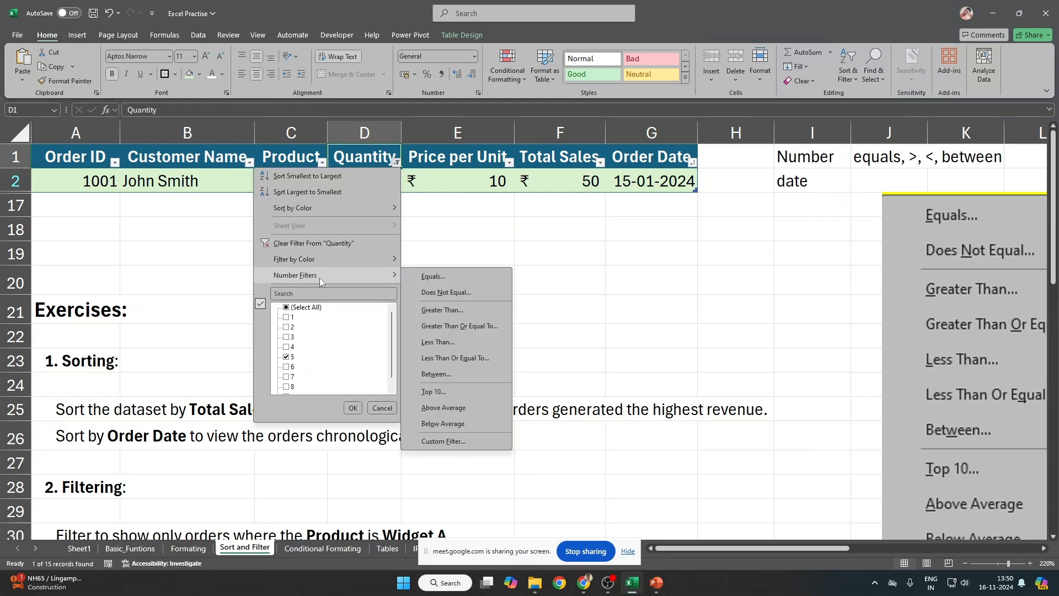
{"action": "left_click", "coordinate": [357, 162]}
{"action": "key", "text": "ctrl+shift+l"}
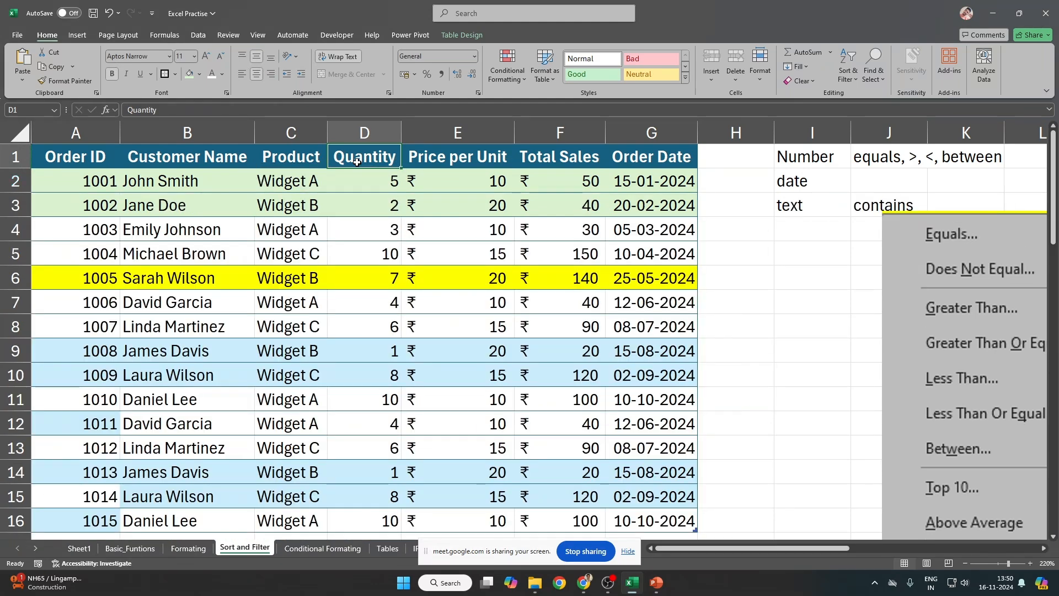
{"action": "key", "text": "Right"}
{"action": "key", "text": "Right"}
{"action": "key", "text": "Down"}
{"action": "key", "text": "ctrl+shift+Down"}
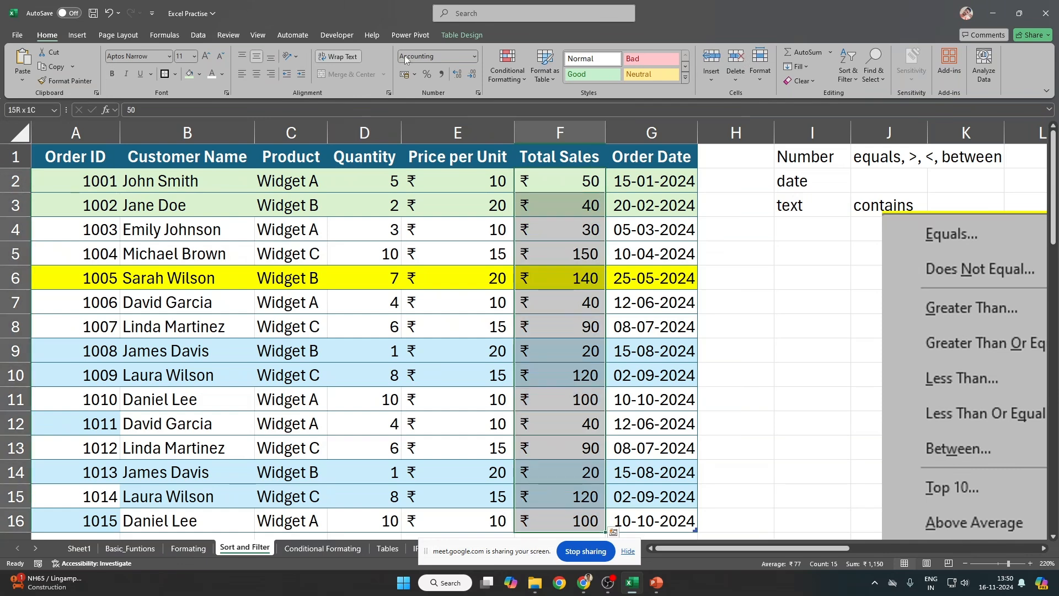
Step: Format Total Sales as Number with no decimal places, removing the ₹ symbol
{"action": "left_click", "coordinate": [405, 57]}
{"action": "type", "text": "Number"}
{"action": "key", "text": "Return"}
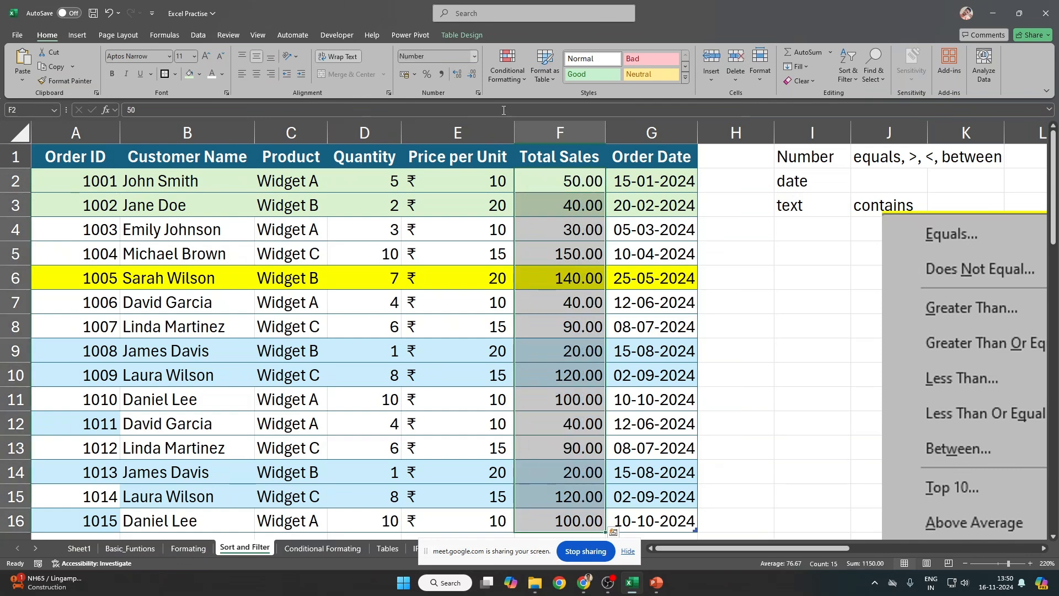
{"action": "left_click", "coordinate": [472, 74]}
{"action": "left_click", "coordinate": [472, 74]}
Step: Turn filtering back on for the orders table from the Quantity header
{"action": "key", "text": "Up"}
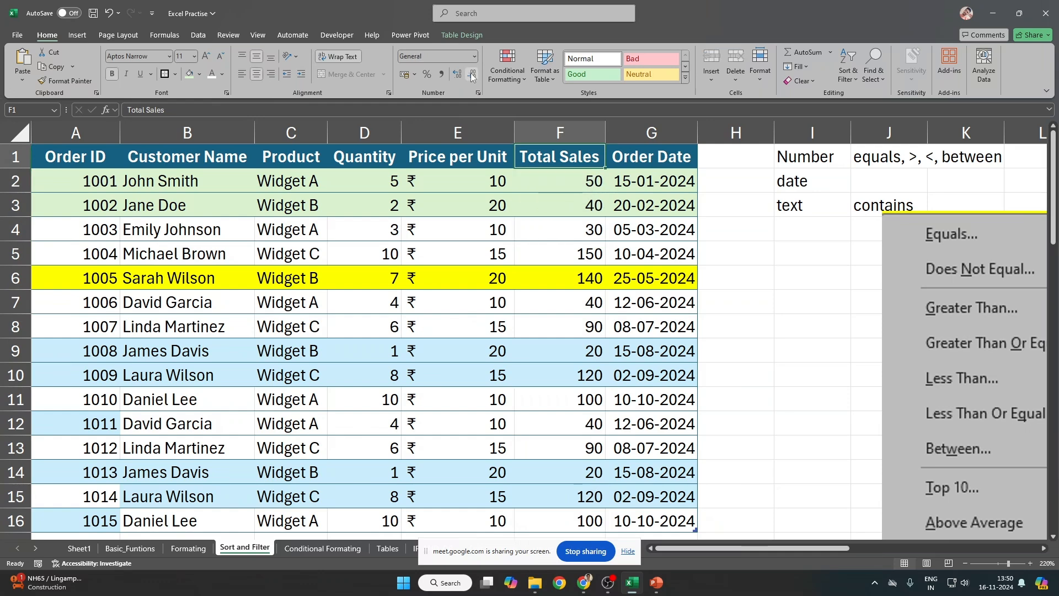
{"action": "key", "text": "Home"}
{"action": "key", "text": "Right"}
{"action": "key", "text": "Right"}
{"action": "key", "text": "Right"}
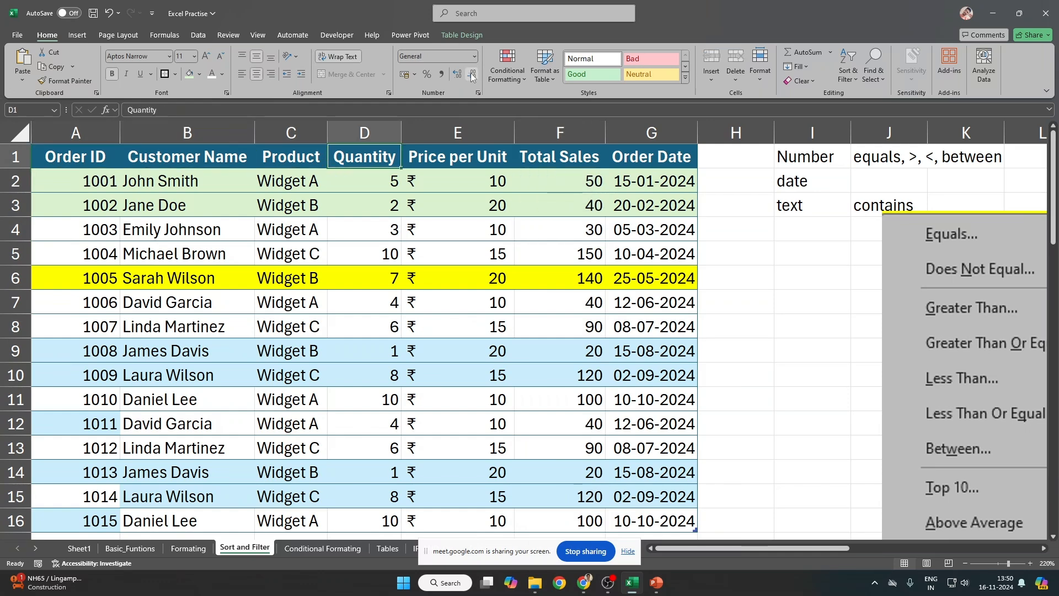
{"action": "key", "text": "ctrl+shift+l"}
{"action": "key", "text": "alt+Down"}
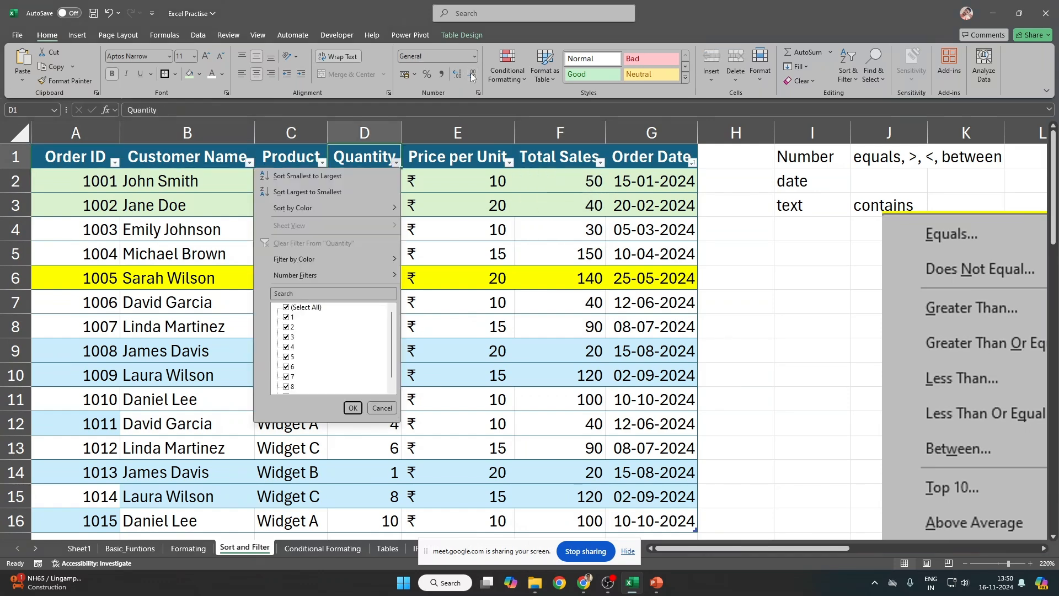
Step: Apply a custom Quantity filter: equals 5 Or equals 3
{"action": "mouse_move", "coordinate": [327, 271]}
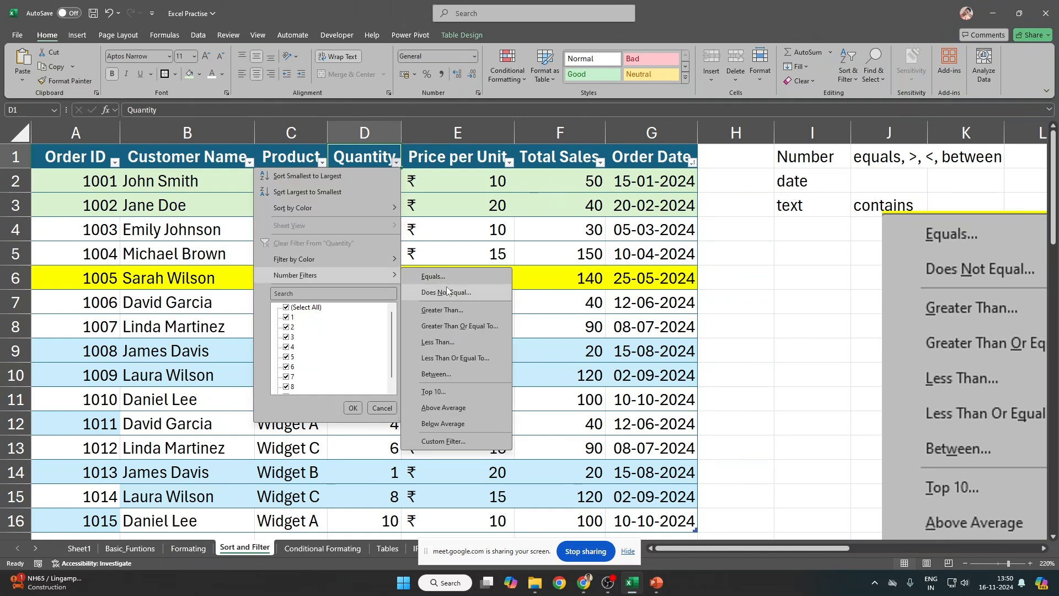
{"action": "left_click", "coordinate": [433, 276]}
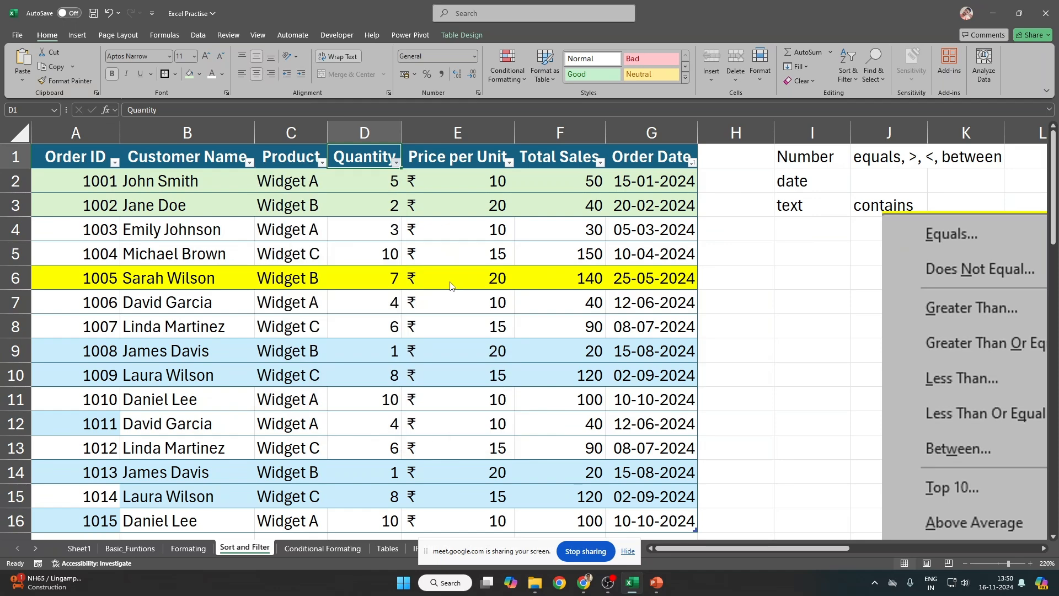
{"action": "left_click_drag", "start_coordinate": [326, 201], "coordinate": [701, 204]}
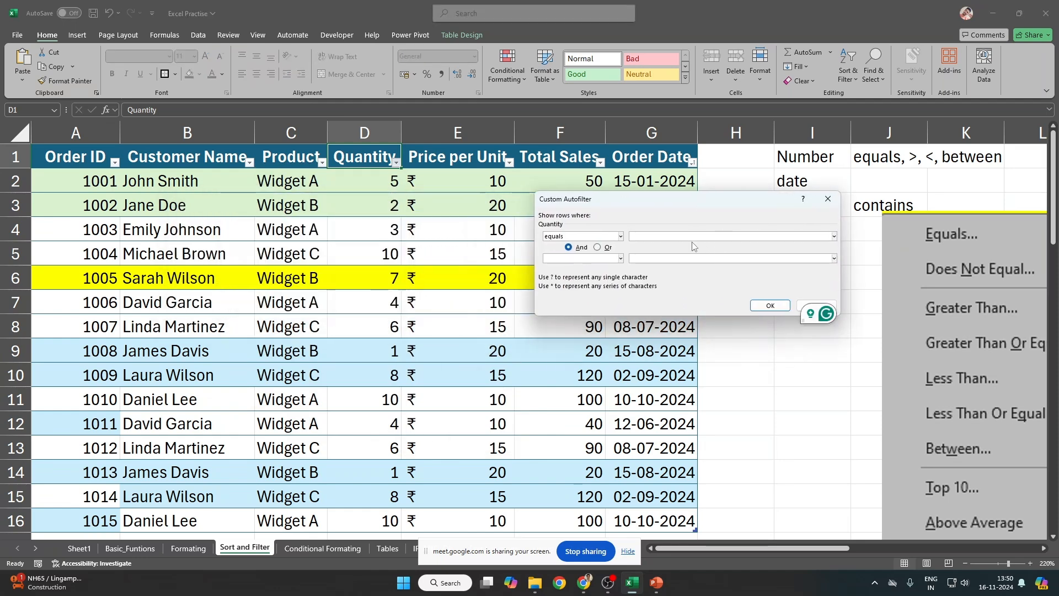
{"action": "type", "text": "55"}
{"action": "left_click", "coordinate": [607, 248]}
{"action": "left_click", "coordinate": [613, 262]}
{"action": "left_click", "coordinate": [610, 269]}
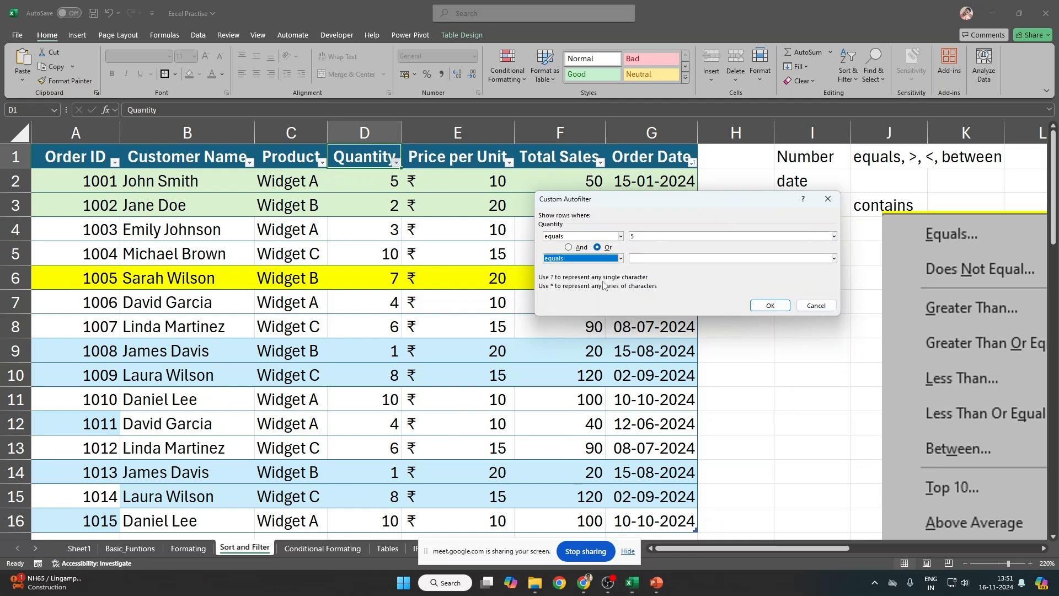
{"action": "left_click", "coordinate": [652, 258]}
{"action": "type", "text": "3"}
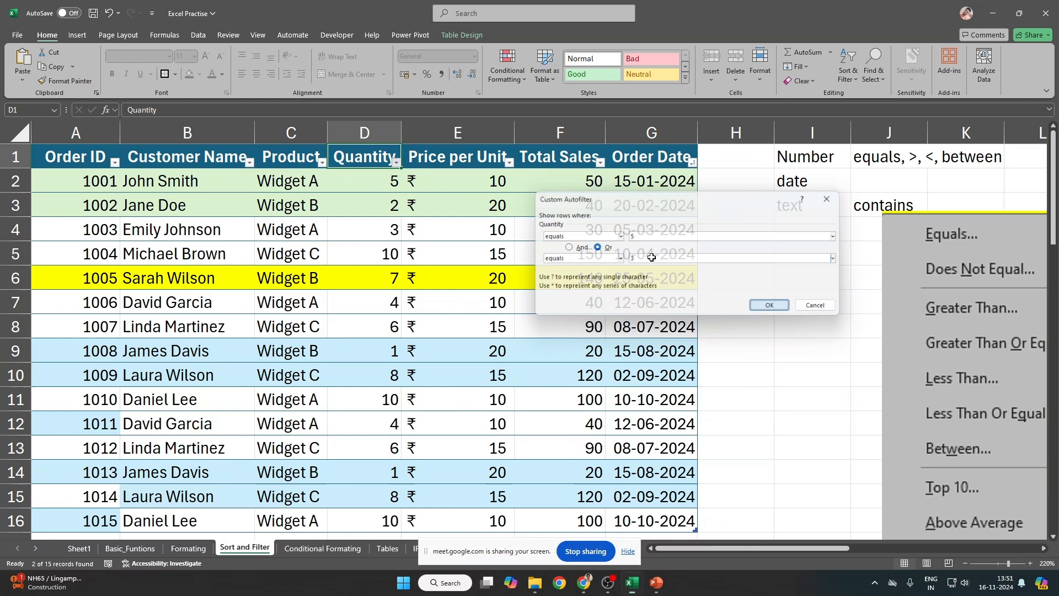
{"action": "key", "text": "Return"}
{"action": "left_click_drag", "start_coordinate": [366, 181], "coordinate": [366, 205]}
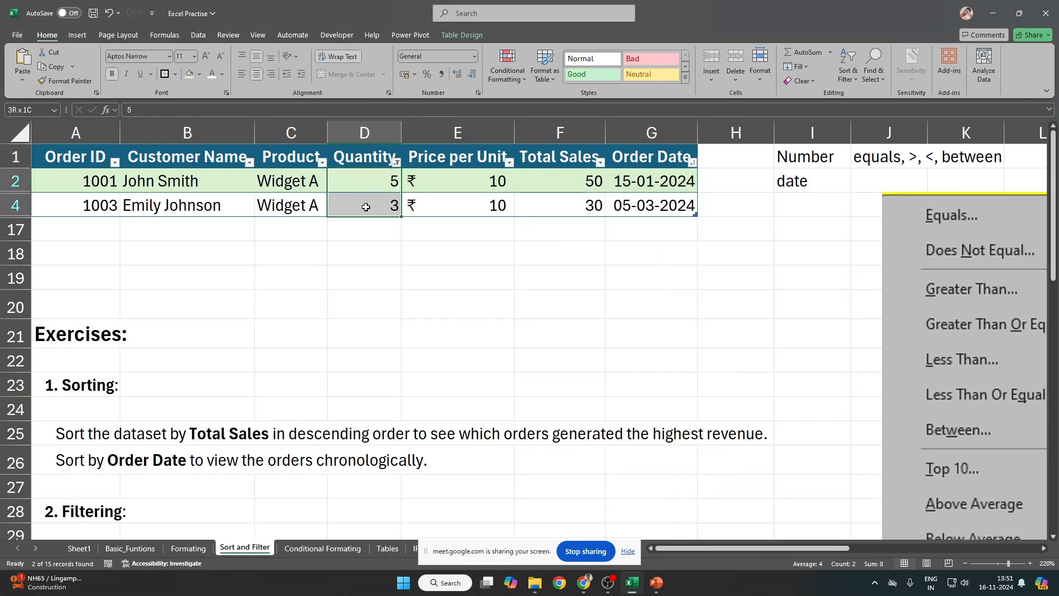
Step: Replace it with a Quantity does not equal 5 filter, leaving 14 of 15 orders
{"action": "left_click", "coordinate": [397, 162]}
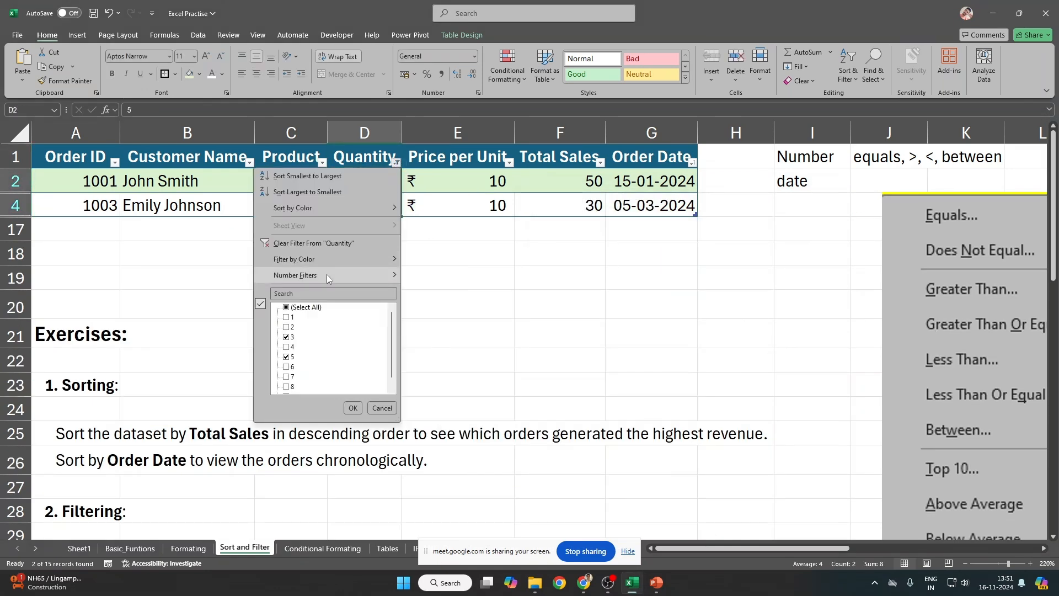
{"action": "mouse_move", "coordinate": [327, 274]}
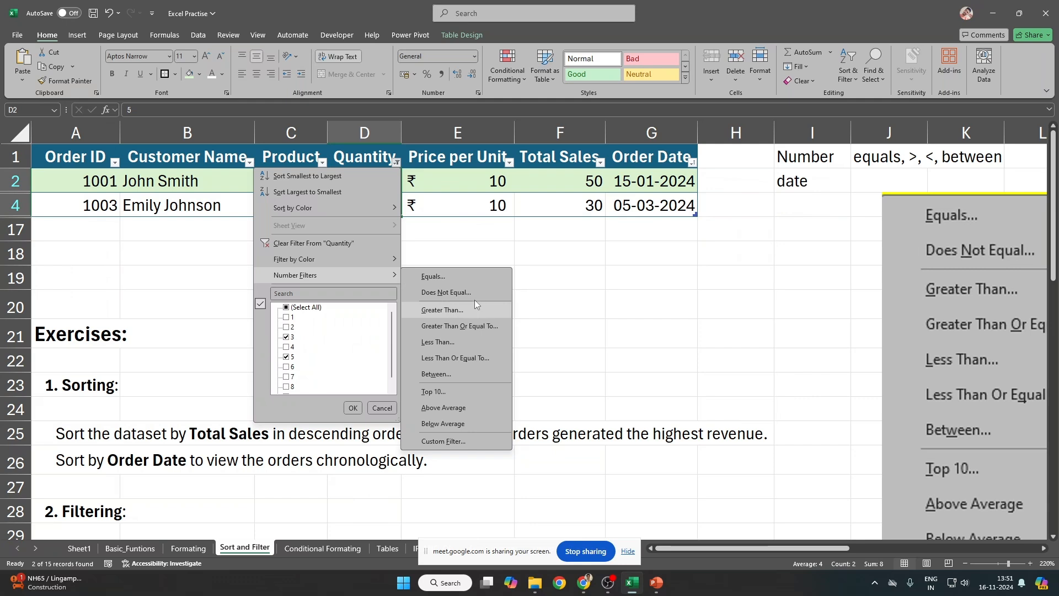
{"action": "left_click", "coordinate": [473, 293]}
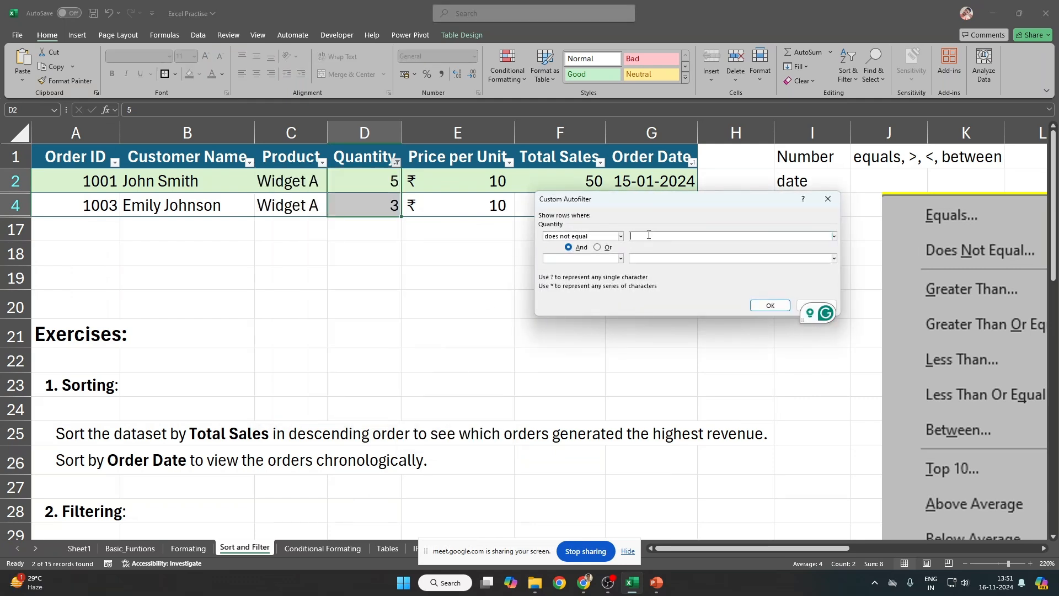
{"action": "type", "text": "5"}
{"action": "left_click", "coordinate": [770, 305]}
{"action": "left_click_drag", "start_coordinate": [381, 182], "coordinate": [375, 496]}
{"action": "left_click", "coordinate": [397, 162]}
Step: Filter Quantity to 'is greater than or equal to' 7, leaving 6 of 15 orders
{"action": "mouse_move", "coordinate": [319, 276]}
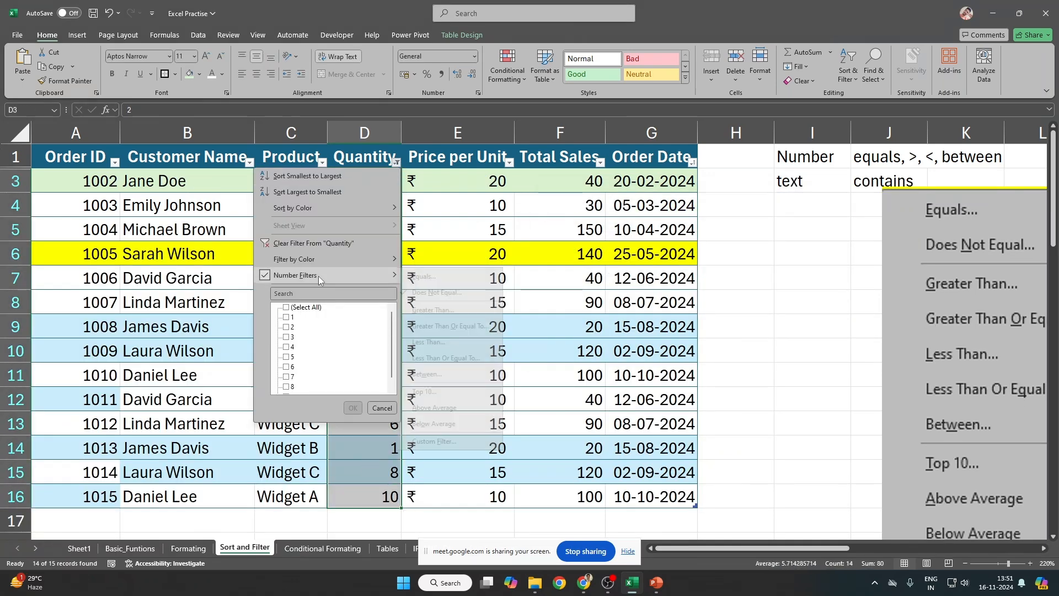
{"action": "left_click", "coordinate": [451, 313]}
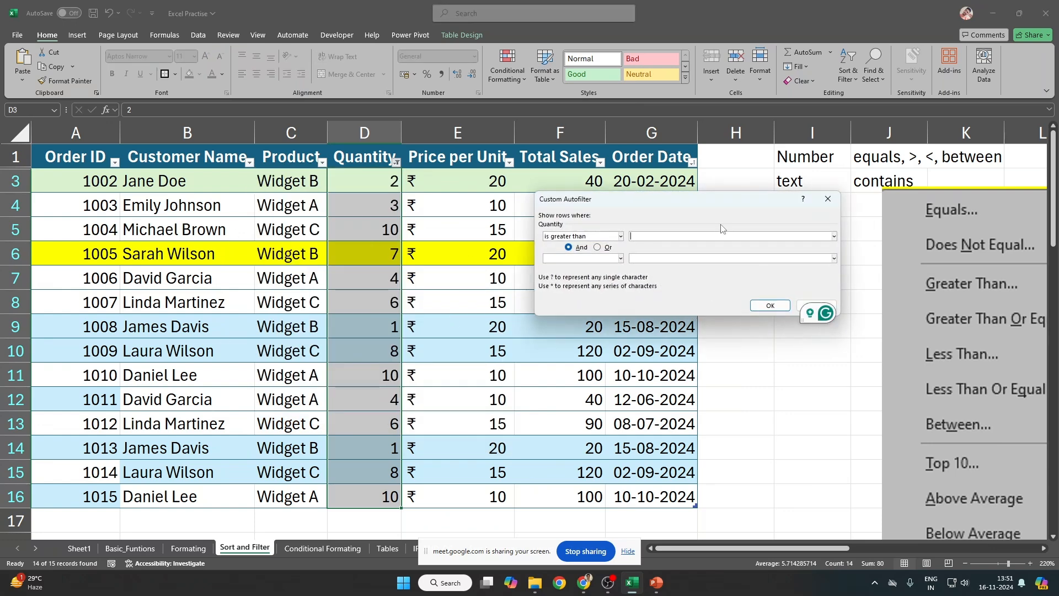
{"action": "type", "text": "7"}
{"action": "left_click", "coordinate": [620, 237]}
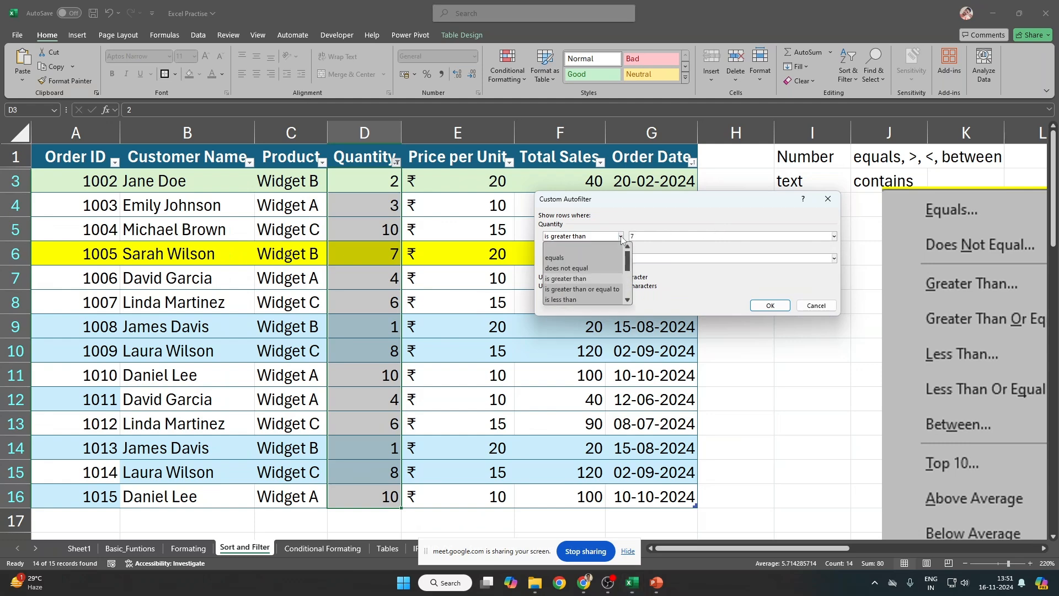
{"action": "left_click", "coordinate": [595, 275]}
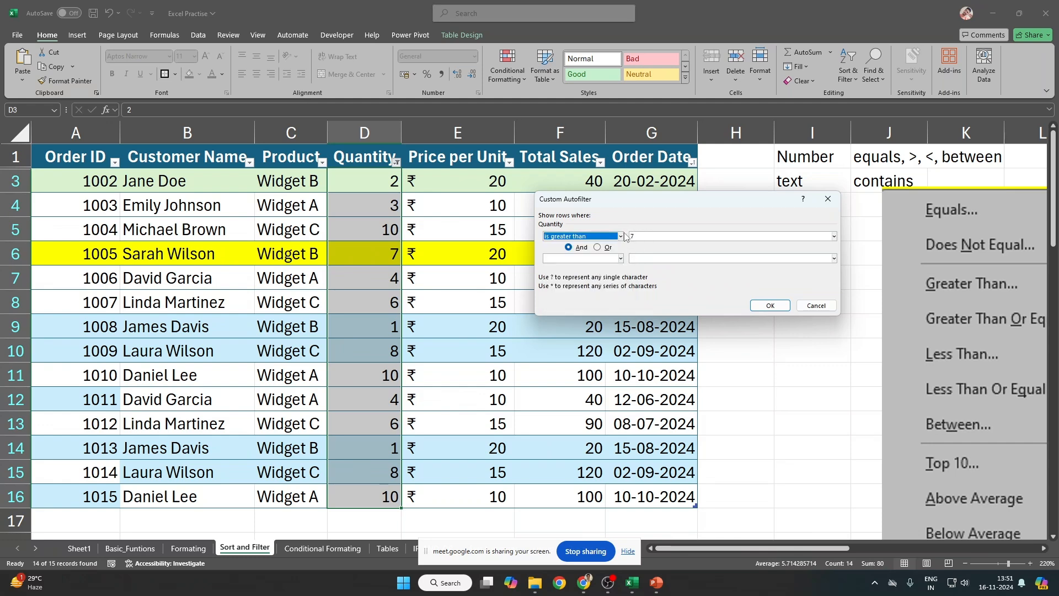
{"action": "left_click", "coordinate": [621, 236]}
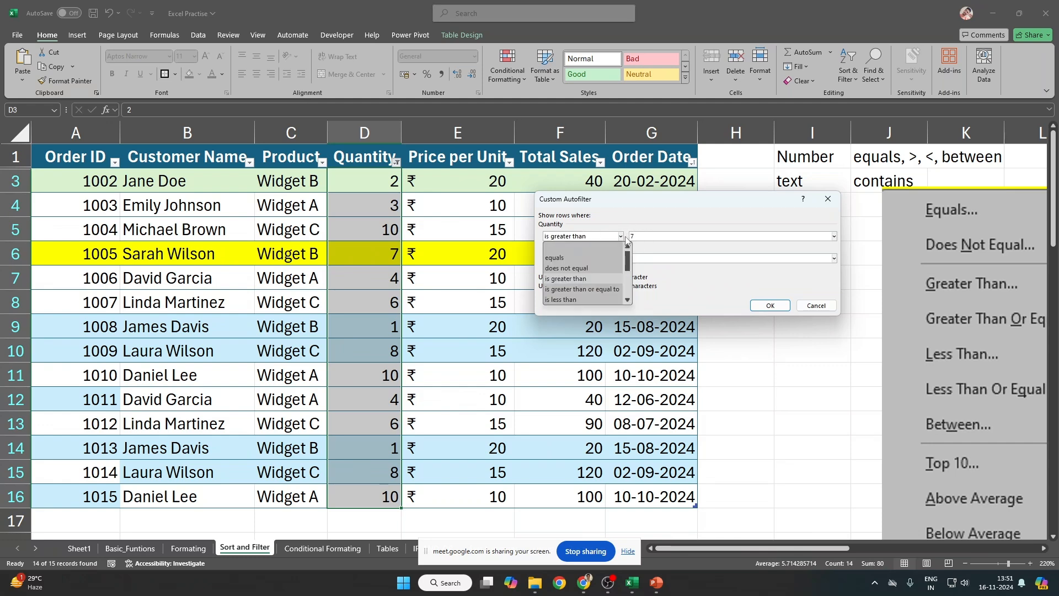
{"action": "left_click", "coordinate": [587, 291]}
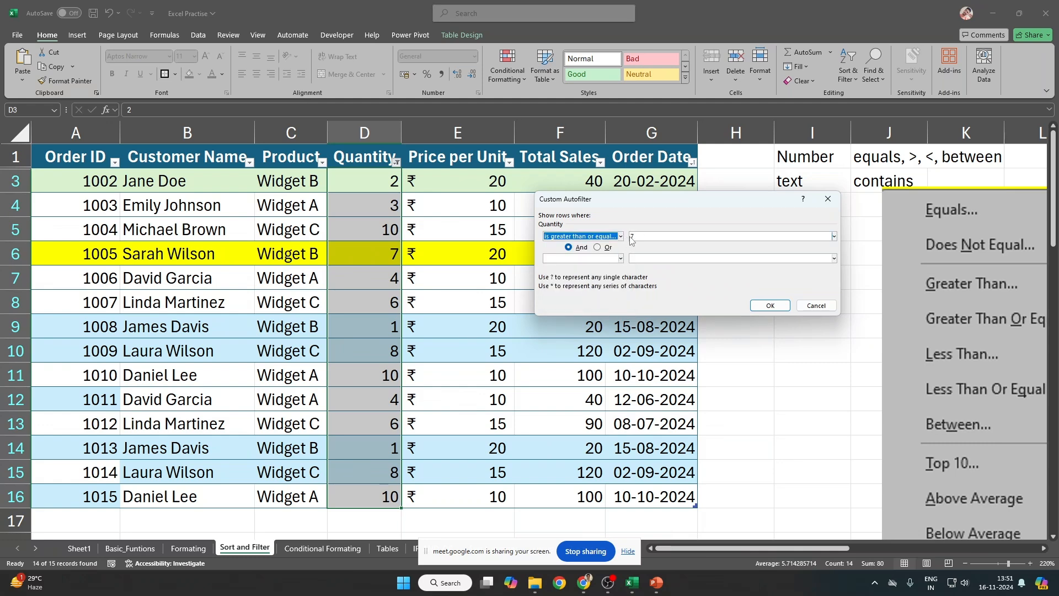
{"action": "key", "text": "Return"}
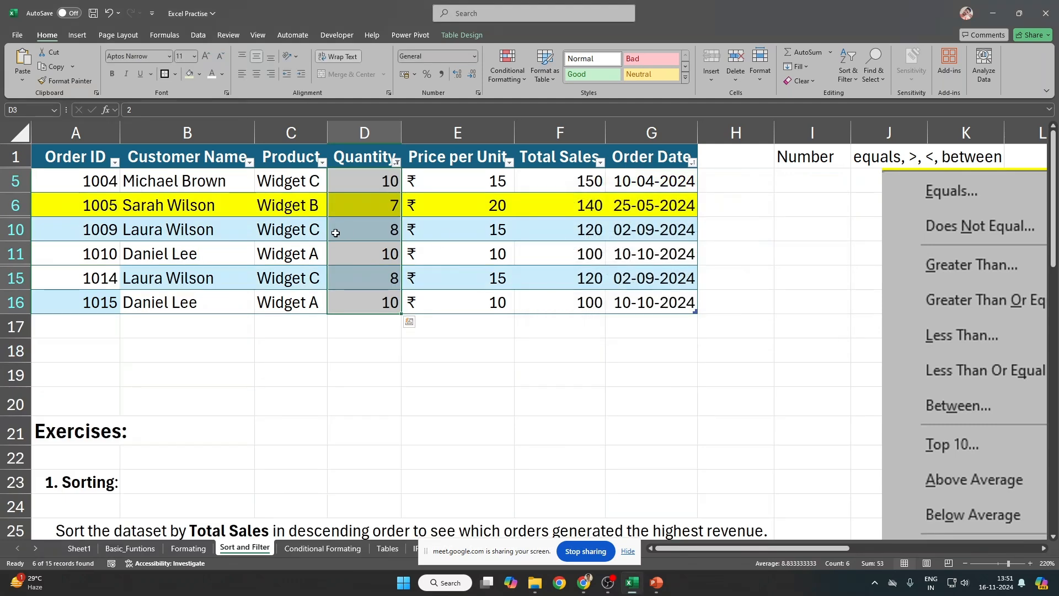
{"action": "left_click", "coordinate": [373, 204]}
Step: Filter Quantity to greater than 7
{"action": "left_click", "coordinate": [15, 205]}
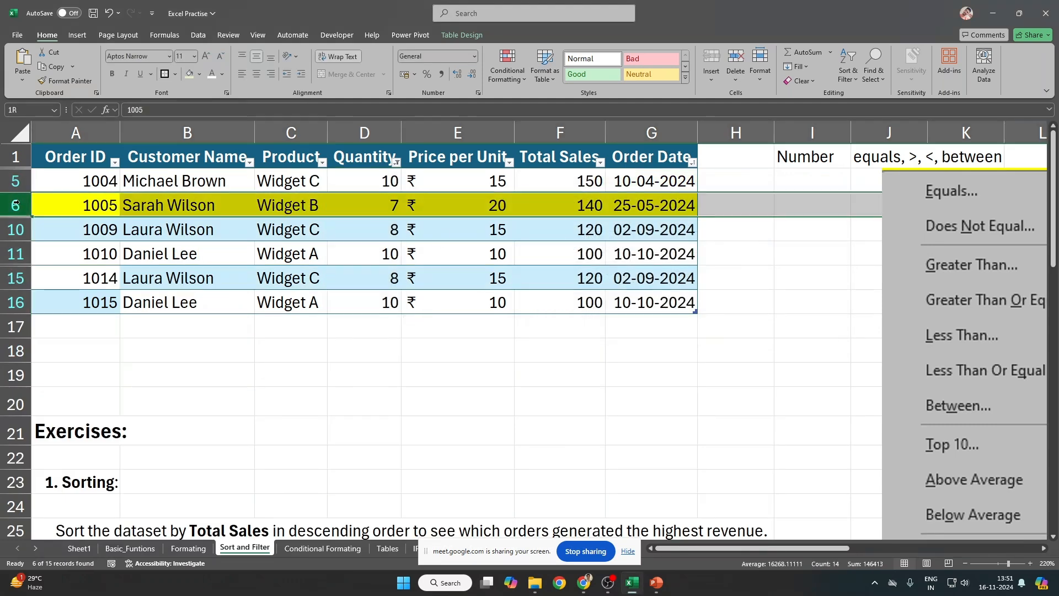
{"action": "left_click", "coordinate": [396, 162]}
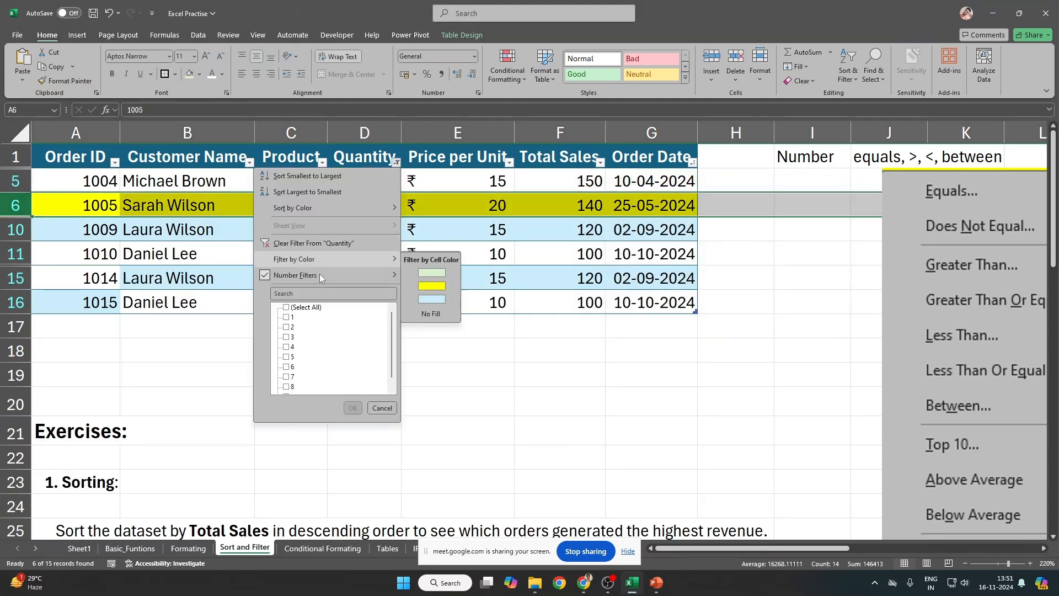
{"action": "mouse_move", "coordinate": [320, 273]}
{"action": "left_click", "coordinate": [457, 326]}
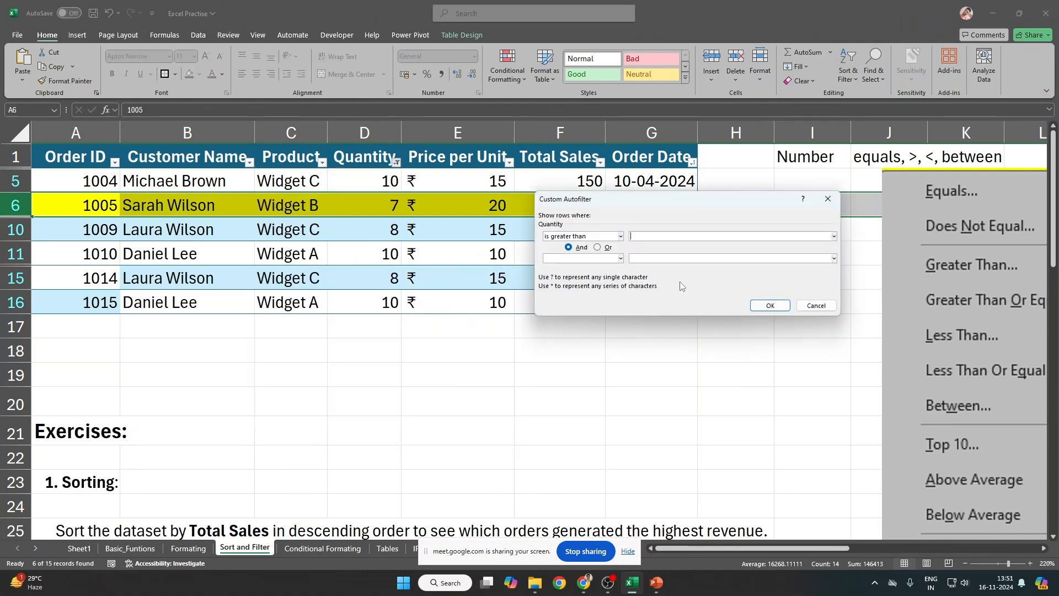
{"action": "type", "text": "7"}
{"action": "key", "text": "Return"}
{"action": "left_click_drag", "start_coordinate": [364, 181], "coordinate": [369, 278]}
Step: Set a Between Quantity filter: at least 7 And at most 9, leaving 3 orders
{"action": "left_click", "coordinate": [396, 161]}
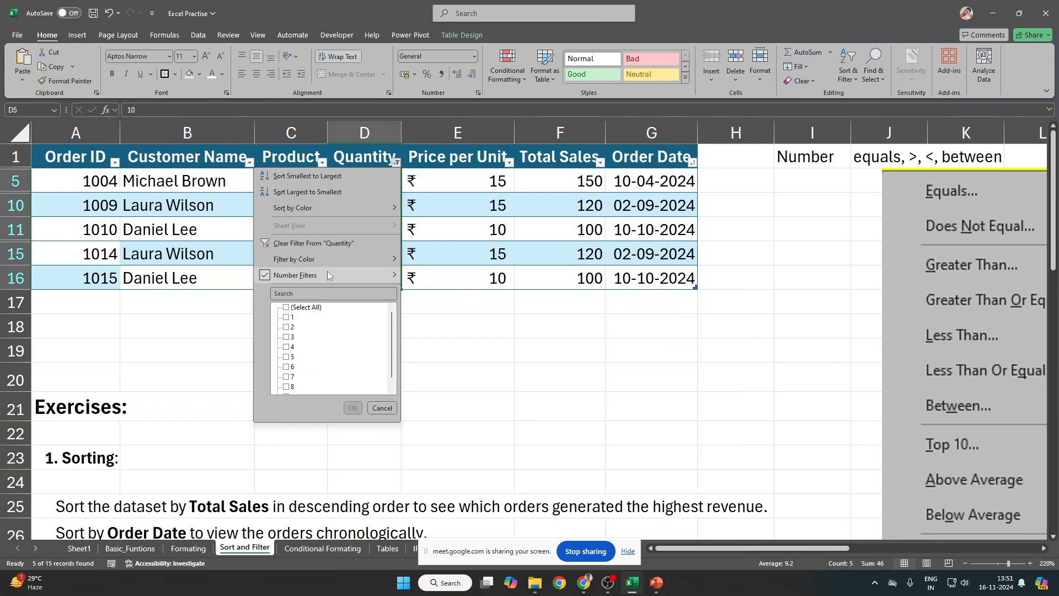
{"action": "mouse_move", "coordinate": [314, 275]}
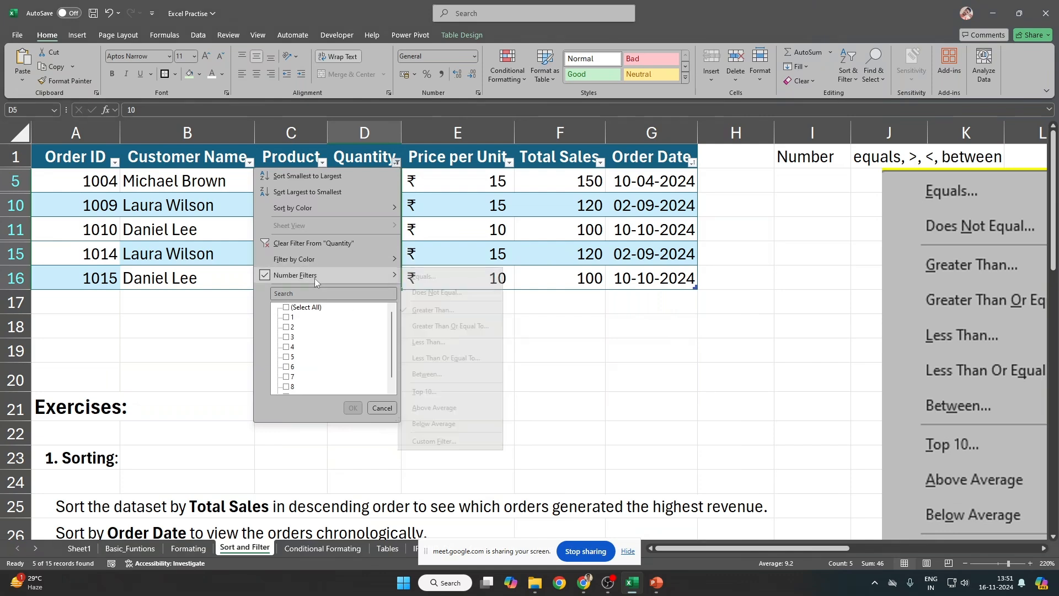
{"action": "left_click", "coordinate": [471, 369]}
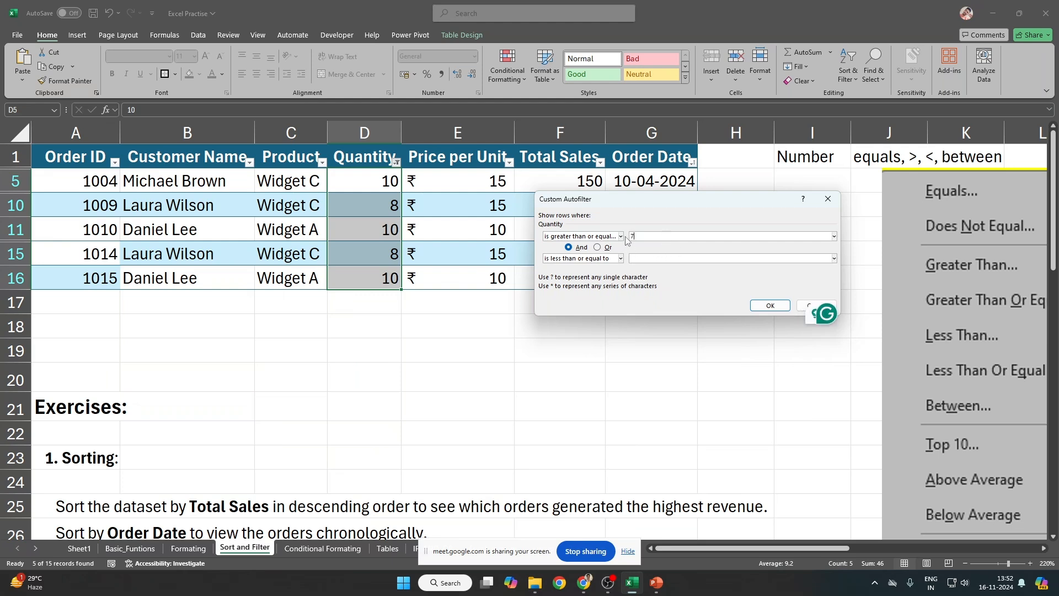
{"action": "left_click", "coordinate": [624, 236]}
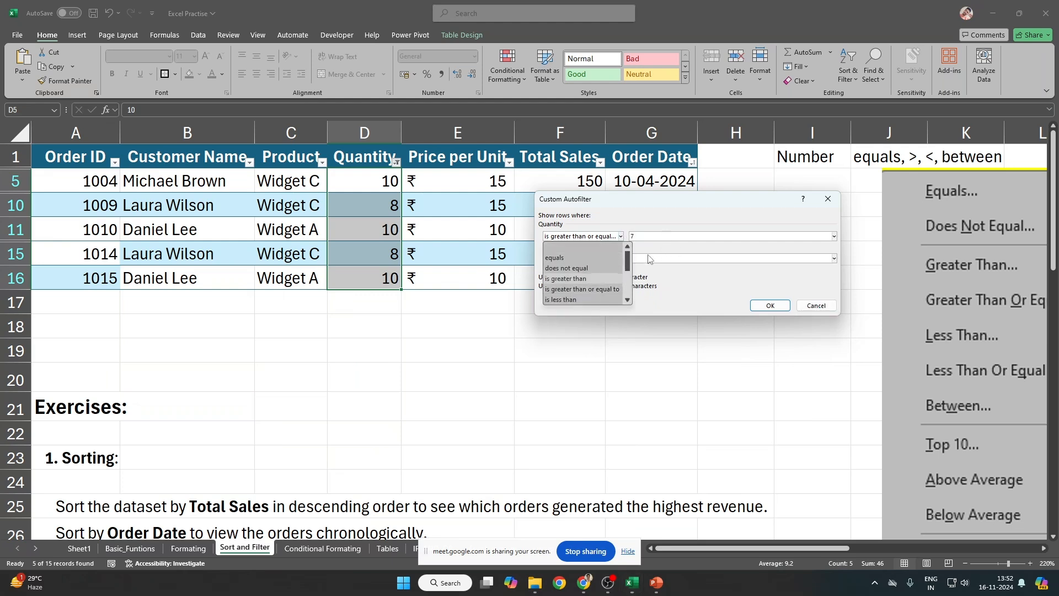
{"action": "left_click", "coordinate": [649, 260]}
{"action": "left_click", "coordinate": [621, 259]}
{"action": "left_click", "coordinate": [622, 259]}
{"action": "left_click", "coordinate": [642, 259]}
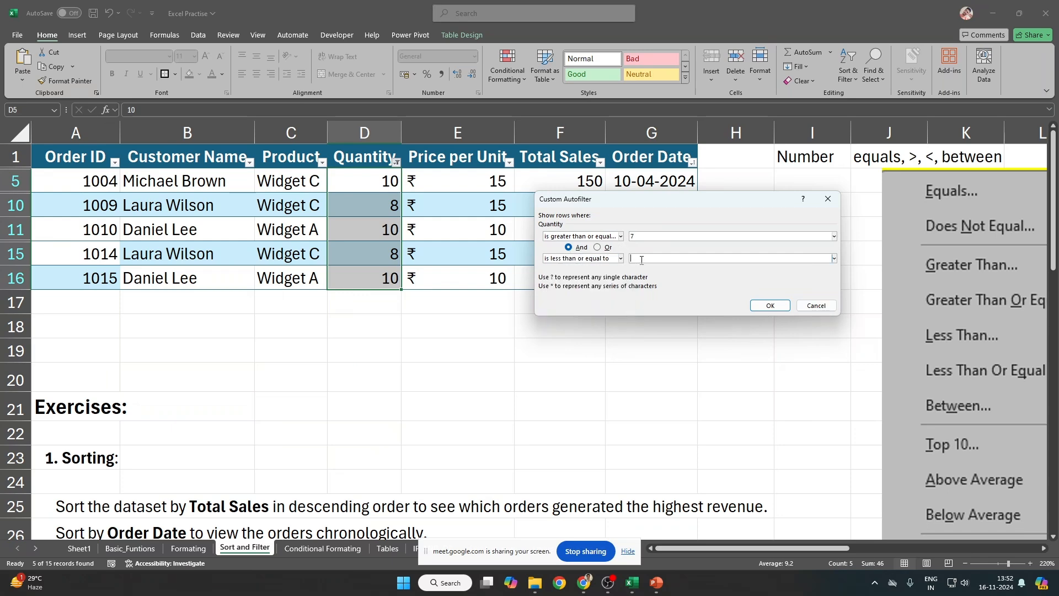
{"action": "type", "text": "9"}
{"action": "key", "text": "Return"}
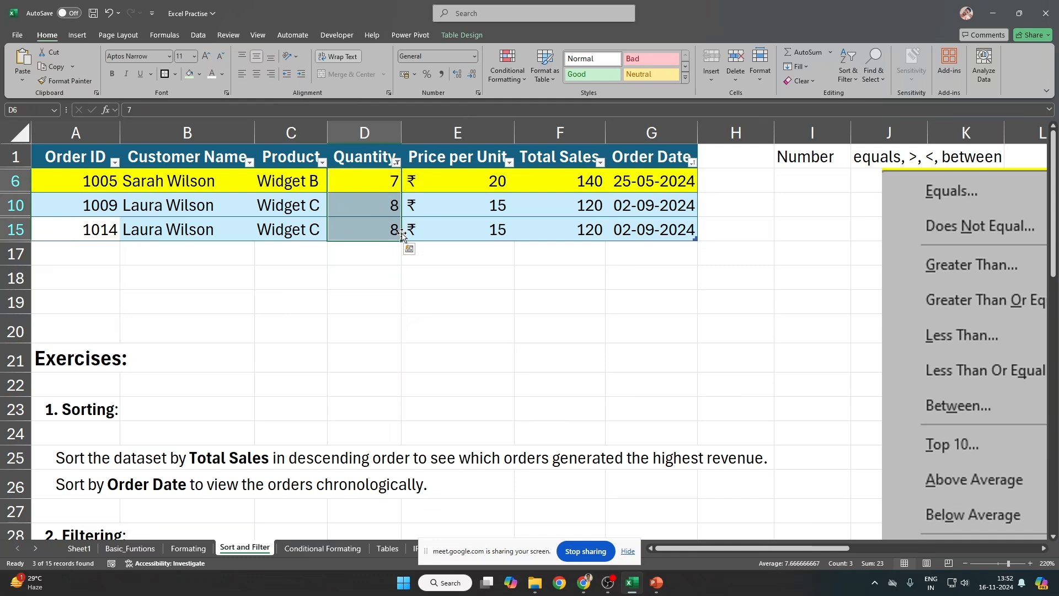
{"action": "left_click", "coordinate": [396, 162]}
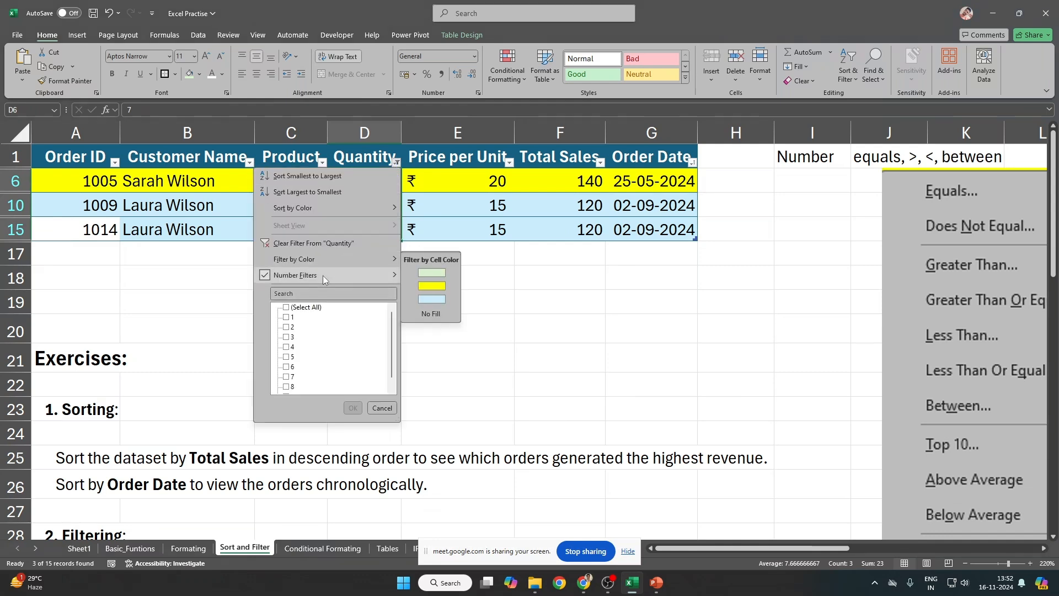
Step: Clear the Quantity filter so all orders show again
{"action": "mouse_move", "coordinate": [333, 274]}
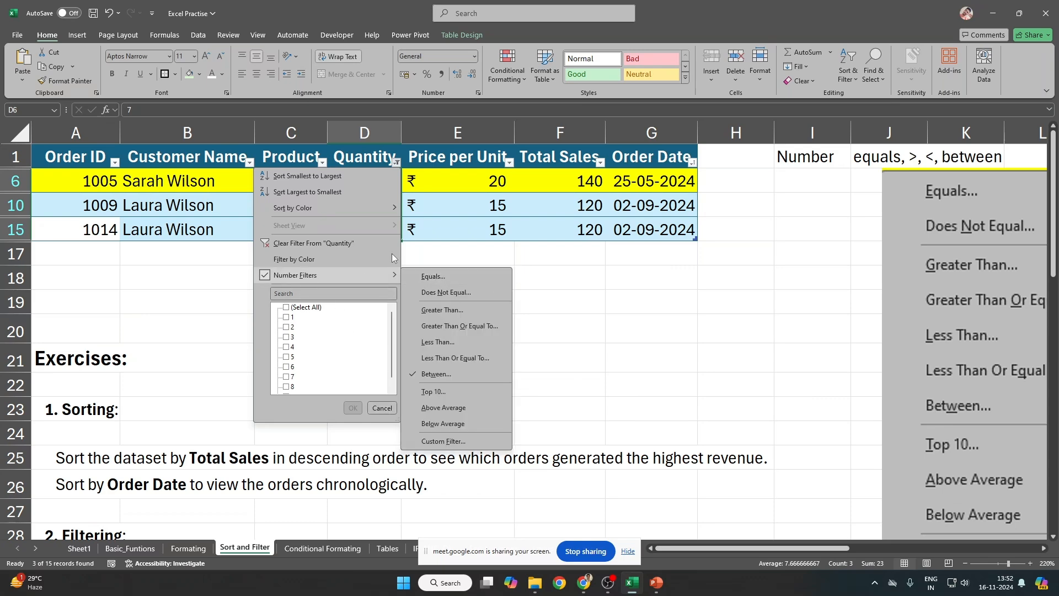
{"action": "key", "text": "Escape"}
{"action": "key", "text": "alt+Down"}
{"action": "key", "text": "c"}
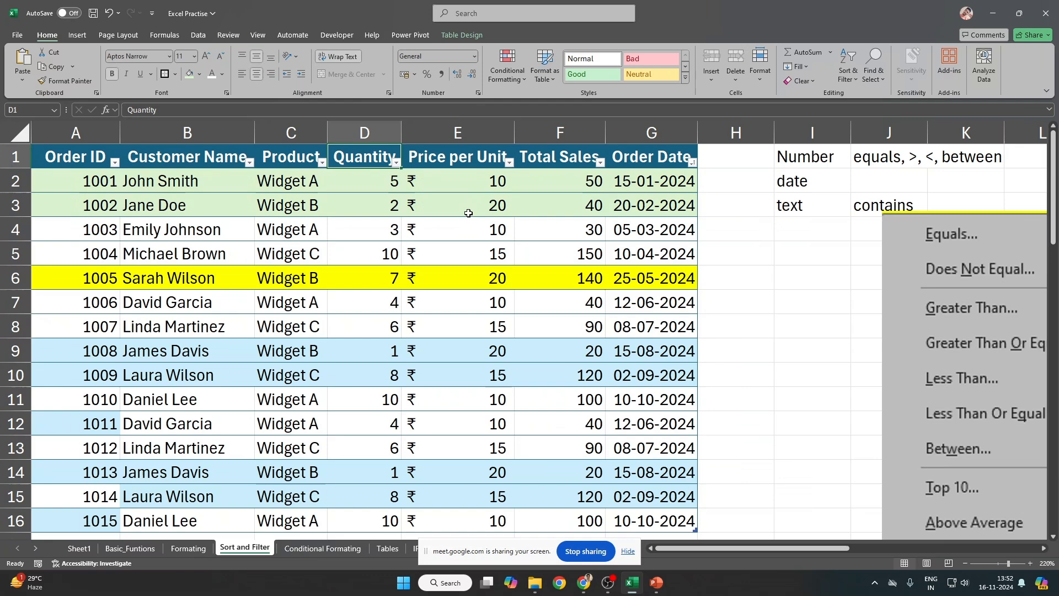
{"action": "key", "text": "alt+Down"}
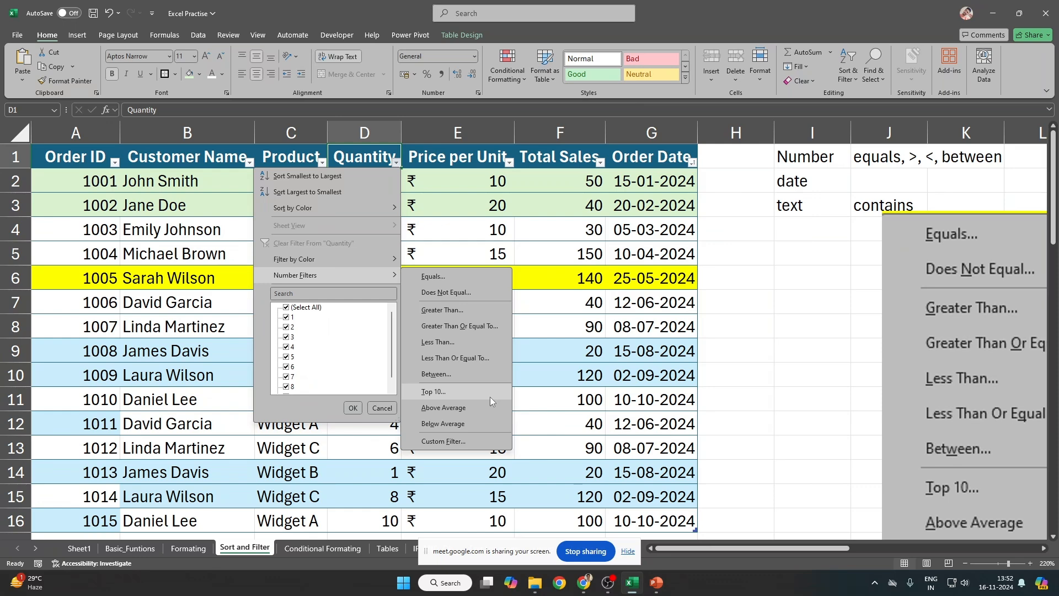
{"action": "left_click", "coordinate": [589, 226]}
Step: Apply a Top 10 Items filter to the Total Sales column
{"action": "left_click", "coordinate": [601, 163]}
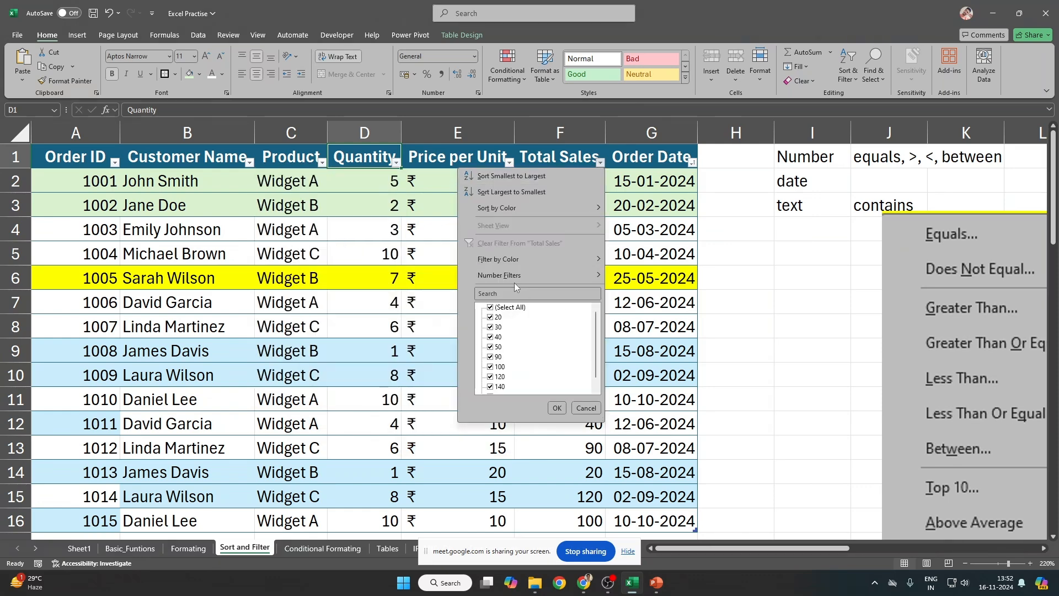
{"action": "mouse_move", "coordinate": [592, 278]}
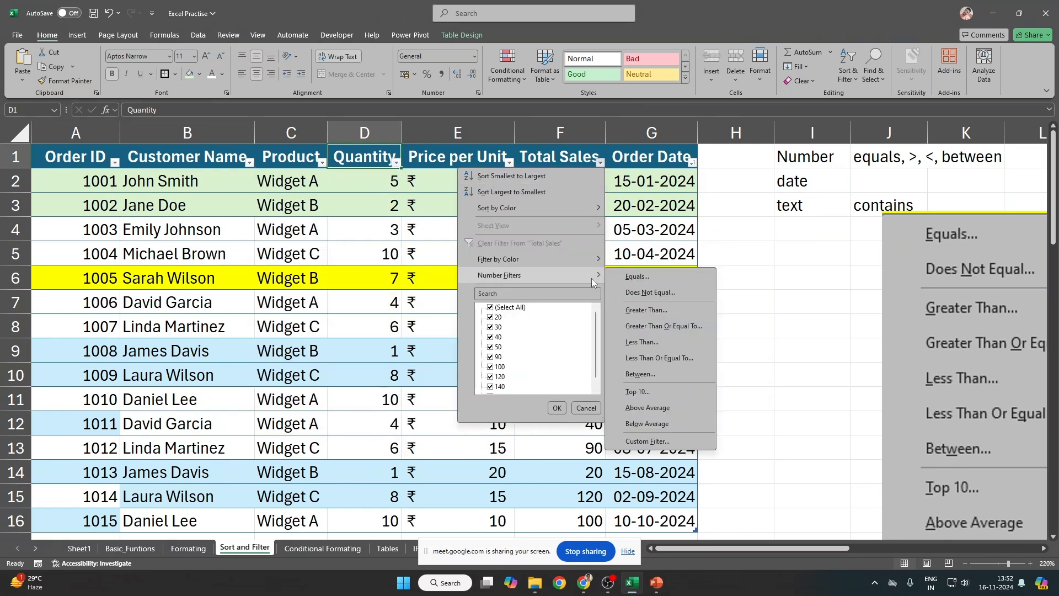
{"action": "left_click", "coordinate": [670, 393]}
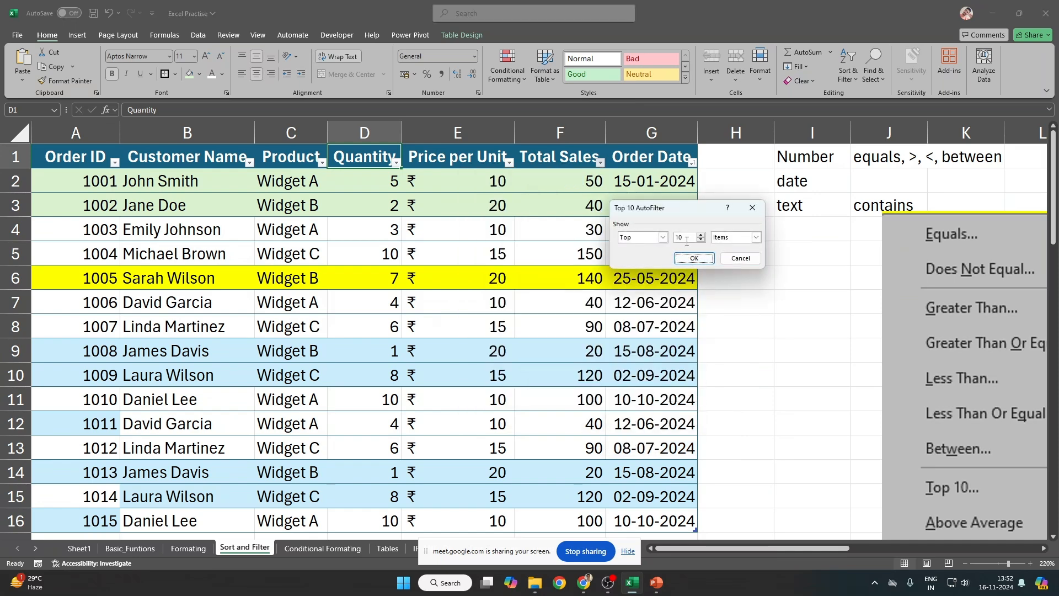
{"action": "left_click_drag", "start_coordinate": [687, 238], "coordinate": [637, 237]}
{"action": "key", "text": "Return"}
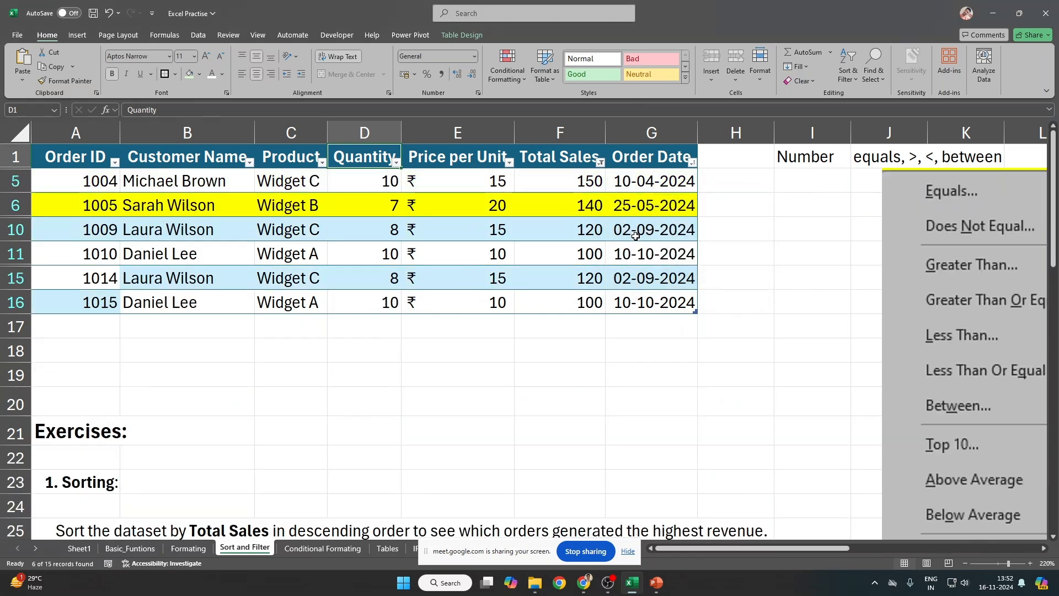
Step: Change the Total Sales filter to the Top 12 Items, leaving 12 of 15 orders
{"action": "left_click", "coordinate": [600, 162]}
{"action": "mouse_move", "coordinate": [557, 271]}
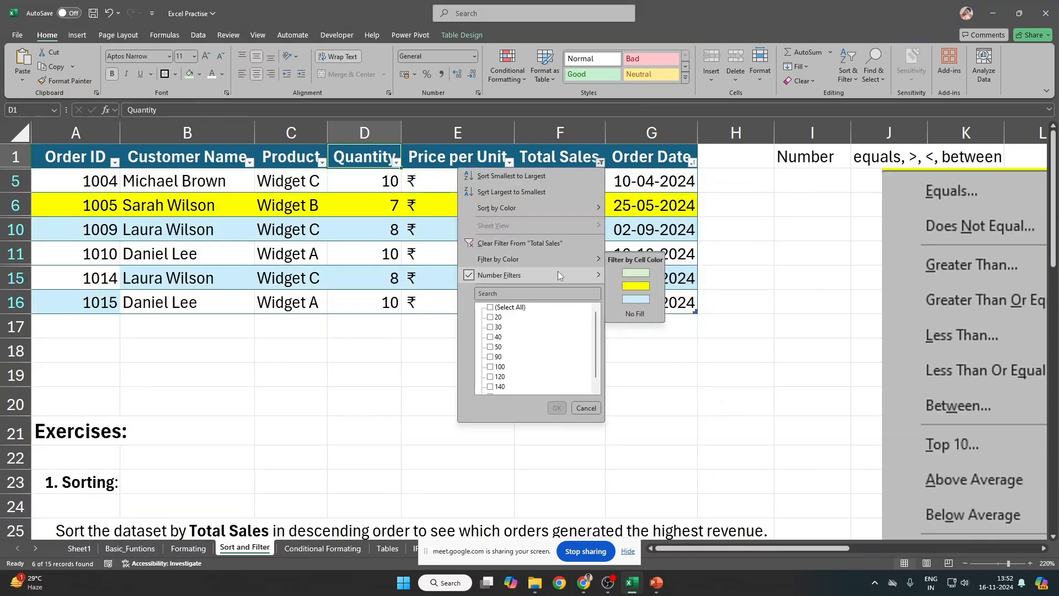
{"action": "left_click", "coordinate": [642, 392]}
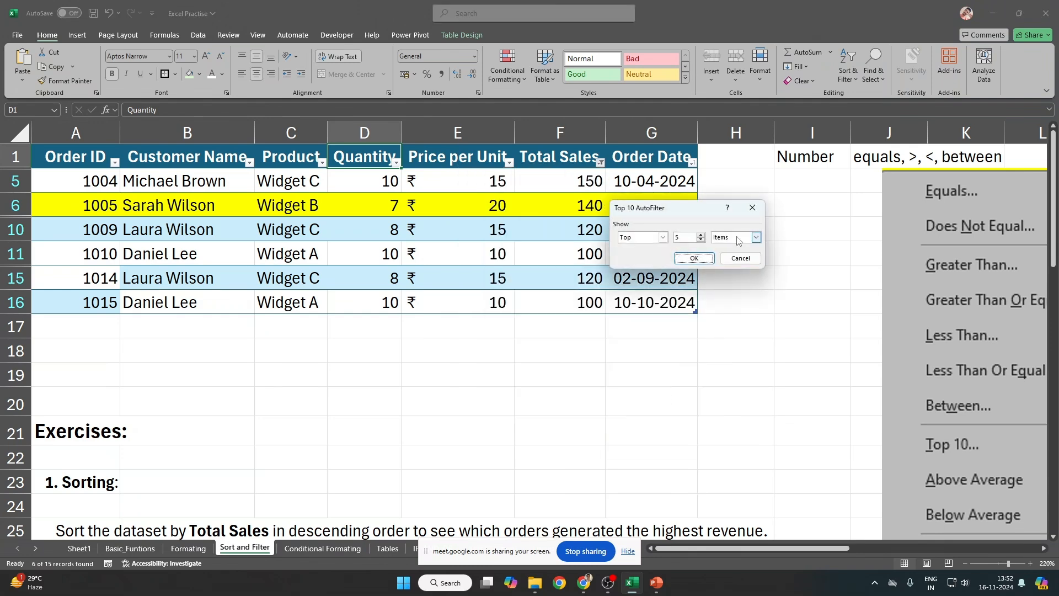
{"action": "left_click", "coordinate": [757, 237]}
{"action": "left_click", "coordinate": [758, 241]}
{"action": "key", "text": "shift+Tab"}
{"action": "type", "text": "12"}
{"action": "key", "text": "Return"}
{"action": "left_click_drag", "start_coordinate": [572, 175], "coordinate": [568, 451]}
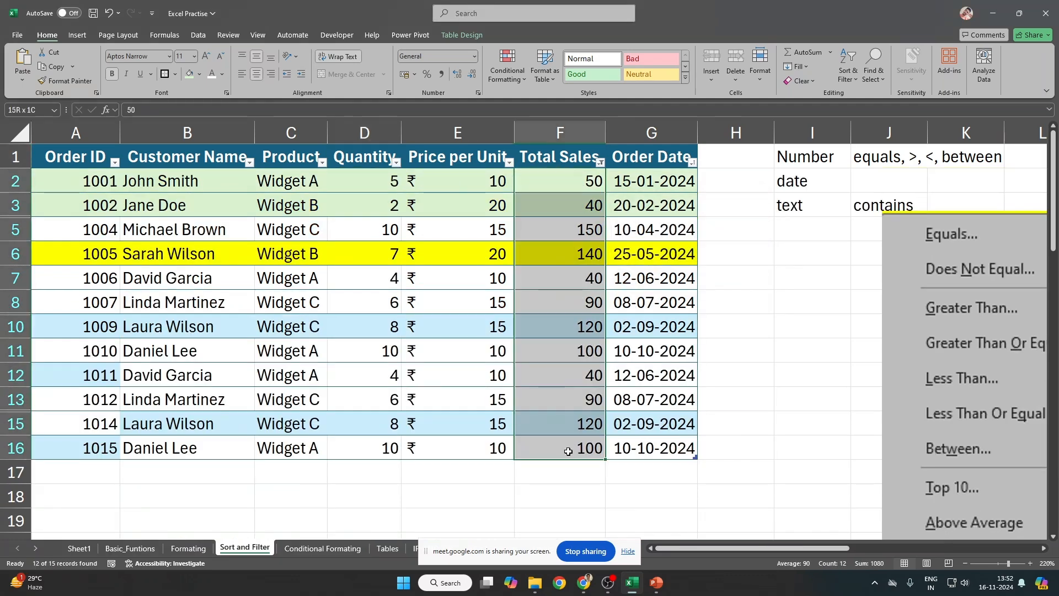
Step: Remove the table filters and enter a share formula in H2 dividing Total Sales by the column
{"action": "left_click", "coordinate": [579, 159]}
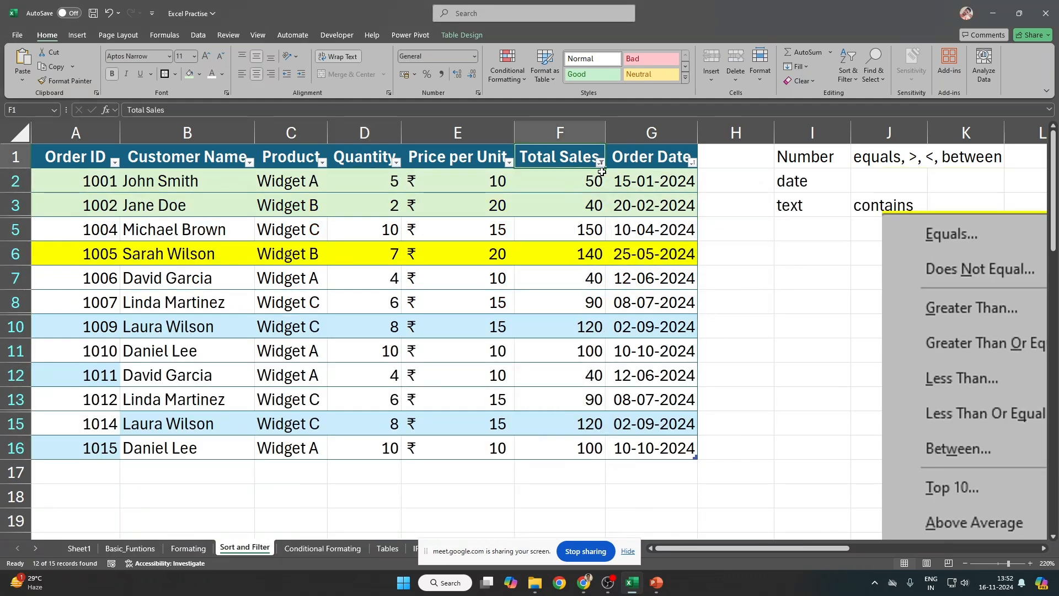
{"action": "key", "text": "ctrl+shift+l"}
{"action": "key", "text": "Right"}
{"action": "key", "text": "Right"}
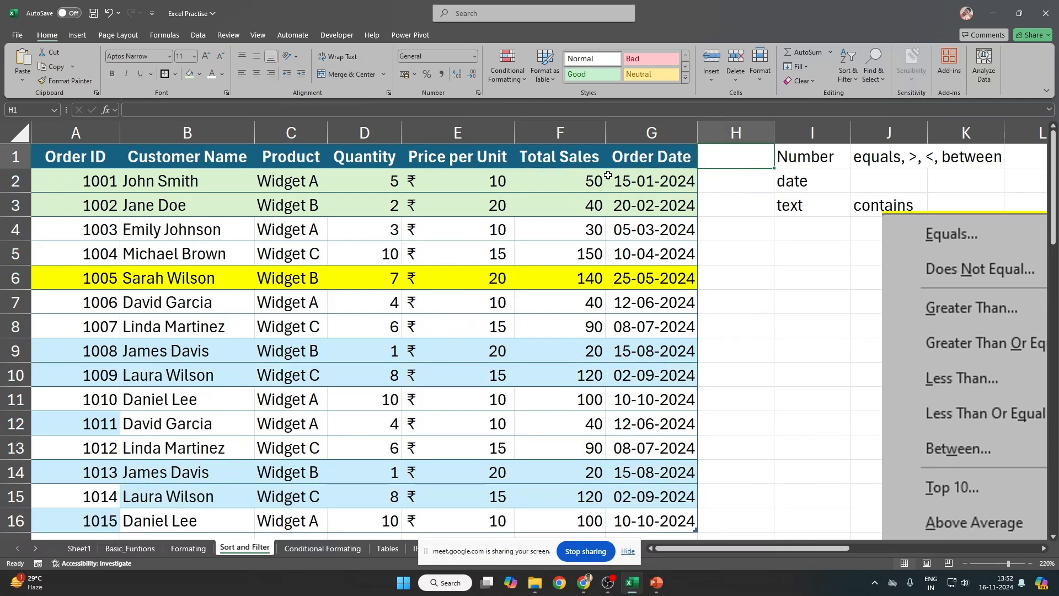
{"action": "key", "text": "Down"}
{"action": "type", "text": "="}
{"action": "key", "text": "Left"}
{"action": "key", "text": "Left"}
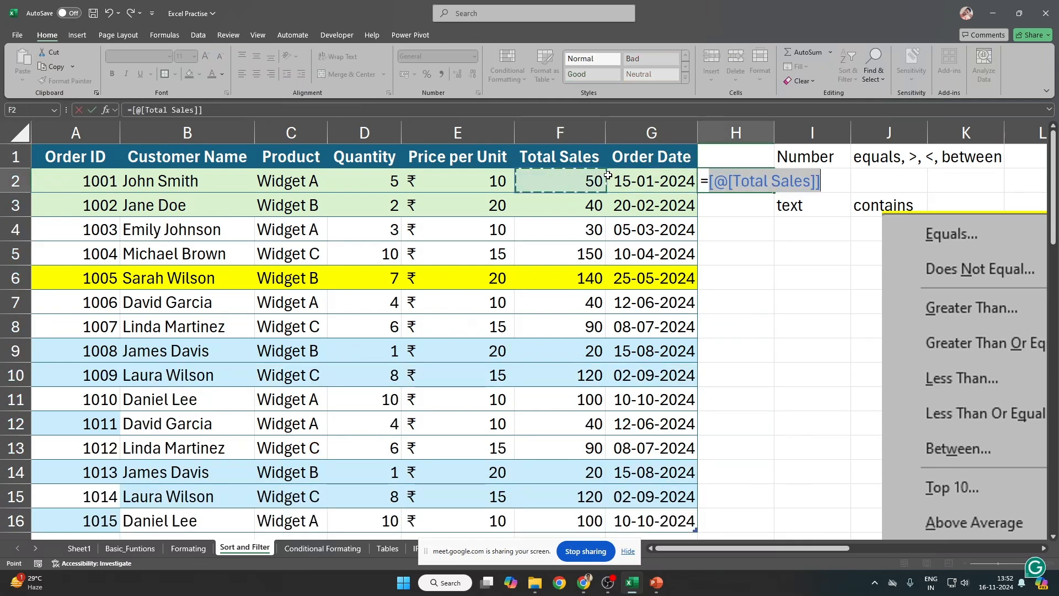
{"action": "type", "text": "/"}
{"action": "key", "text": "Left"}
{"action": "key", "text": "Left"}
{"action": "key", "text": "ctrl+shift+Down"}
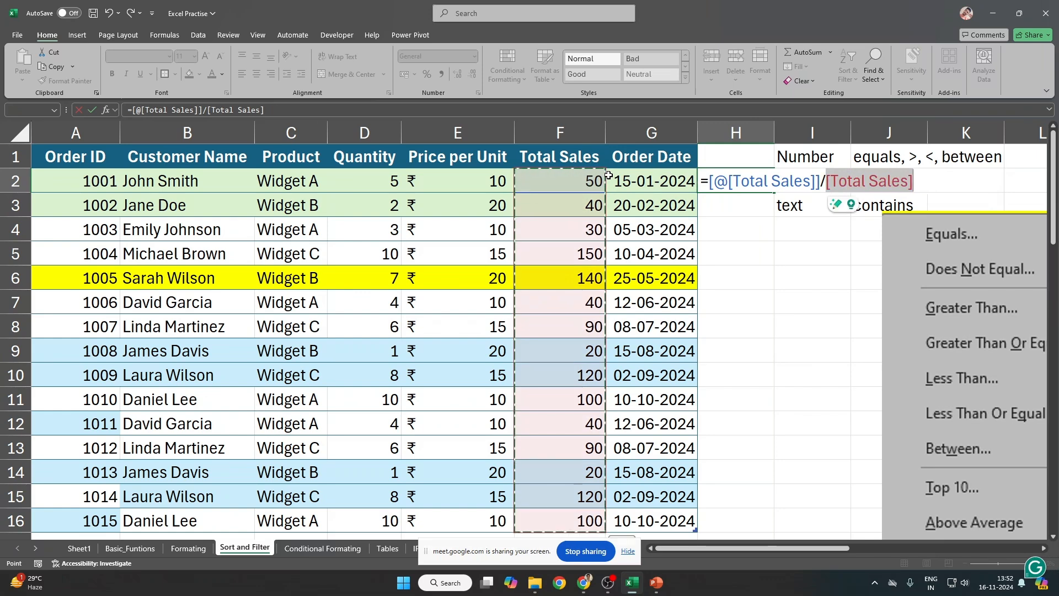
{"action": "key", "text": "ctrl+Return"}
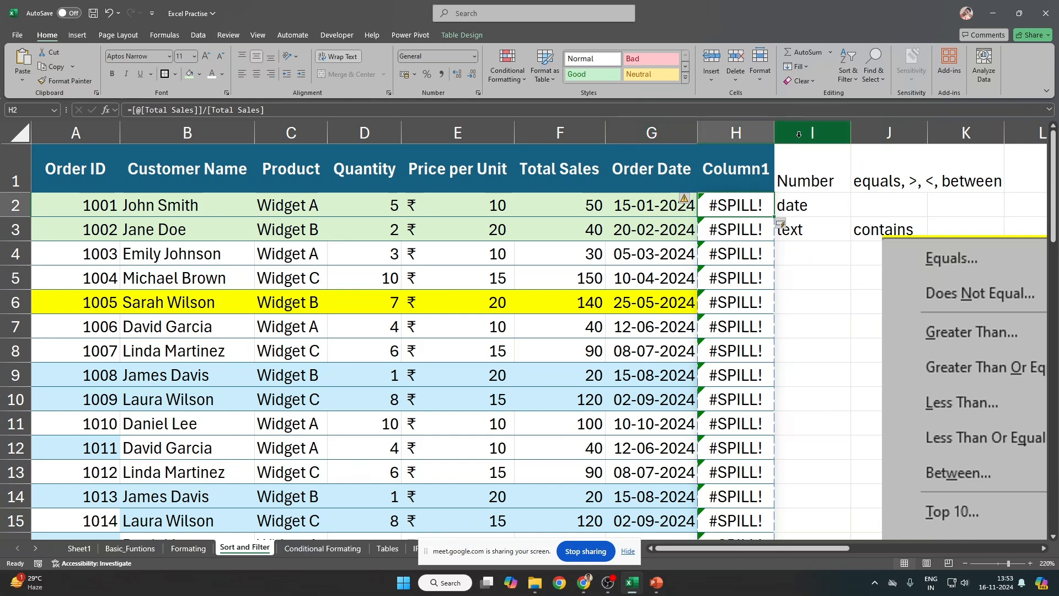
Step: Widen column H and begin correcting the #SPILL! error in the H2 formula
{"action": "double_click", "coordinate": [775, 133]}
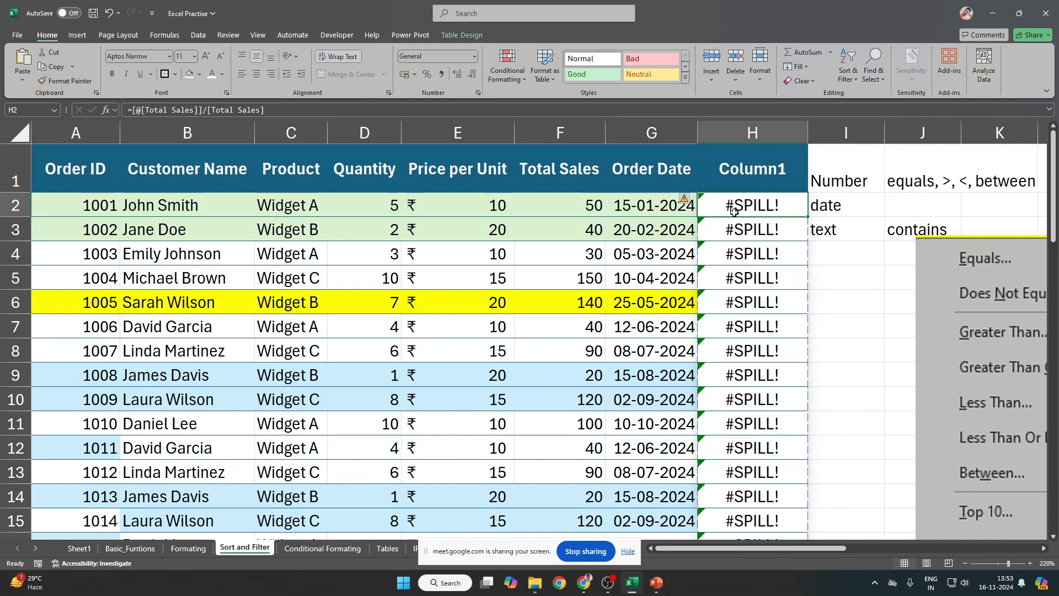
{"action": "double_click", "coordinate": [704, 209]}
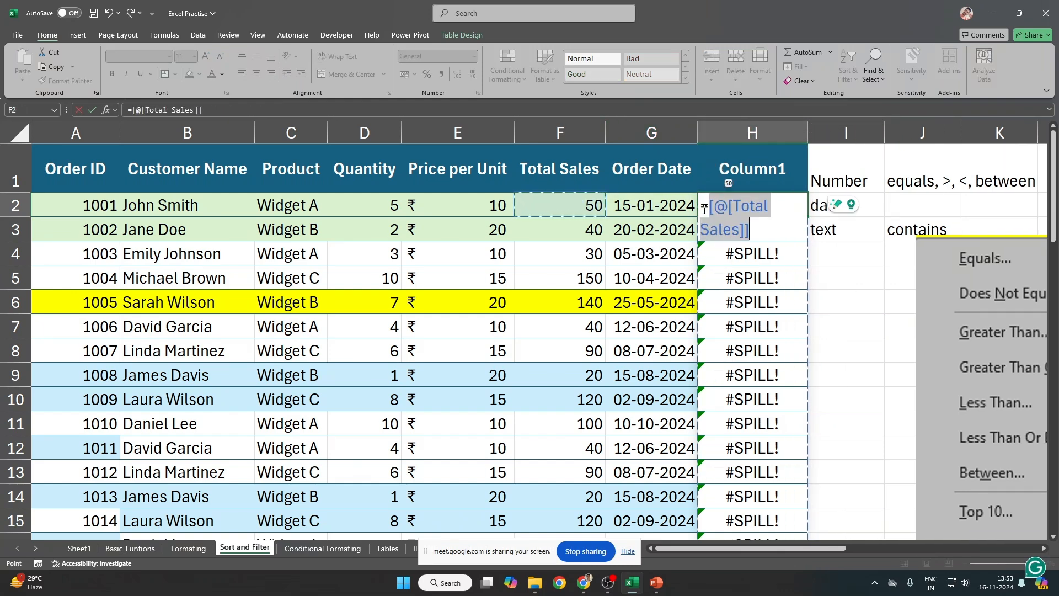
{"action": "key", "text": "BackSpace"}
{"action": "key", "text": "BackSpace"}
{"action": "key", "text": "BackSpace"}
{"action": "key", "text": "BackSpace"}
{"action": "key", "text": "BackSpace"}
{"action": "key", "text": "BackSpace"}
{"action": "key", "text": "BackSpace"}
{"action": "key", "text": "BackSpace"}
{"action": "key", "text": "BackSpace"}
{"action": "key", "text": "BackSpace"}
{"action": "key", "text": "BackSpace"}
{"action": "key", "text": "BackSpace"}
{"action": "key", "text": "BackSpace"}
{"action": "key", "text": "Left"}
{"action": "key", "text": "Left"}
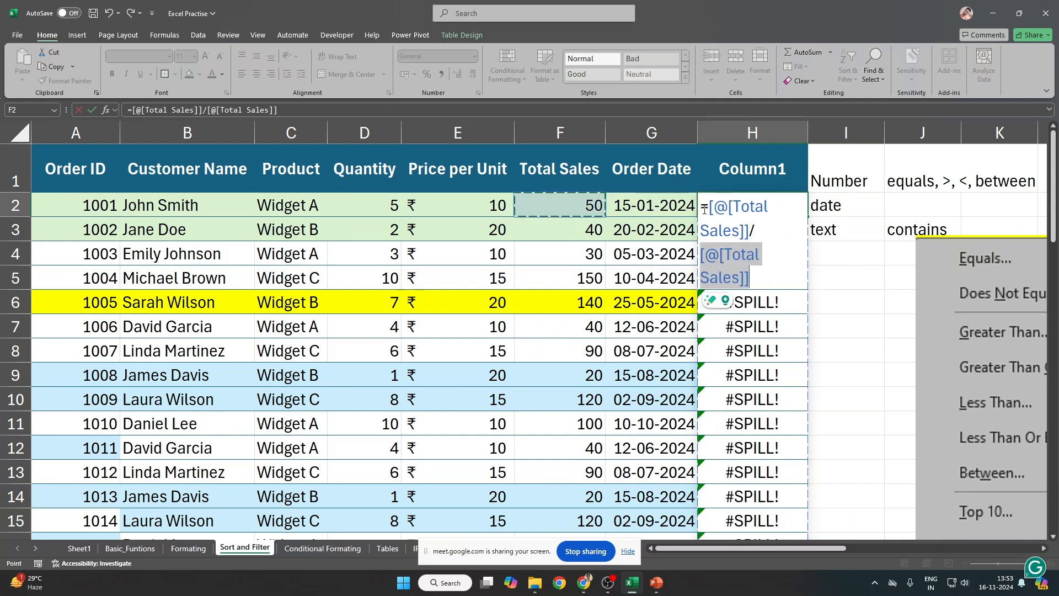
{"action": "key", "text": "Right"}
{"action": "key", "text": "Escape"}
Step: Rewrite the H2 formula to divide Total Sales by the SUM of the Total Sales column
{"action": "double_click", "coordinate": [704, 209]}
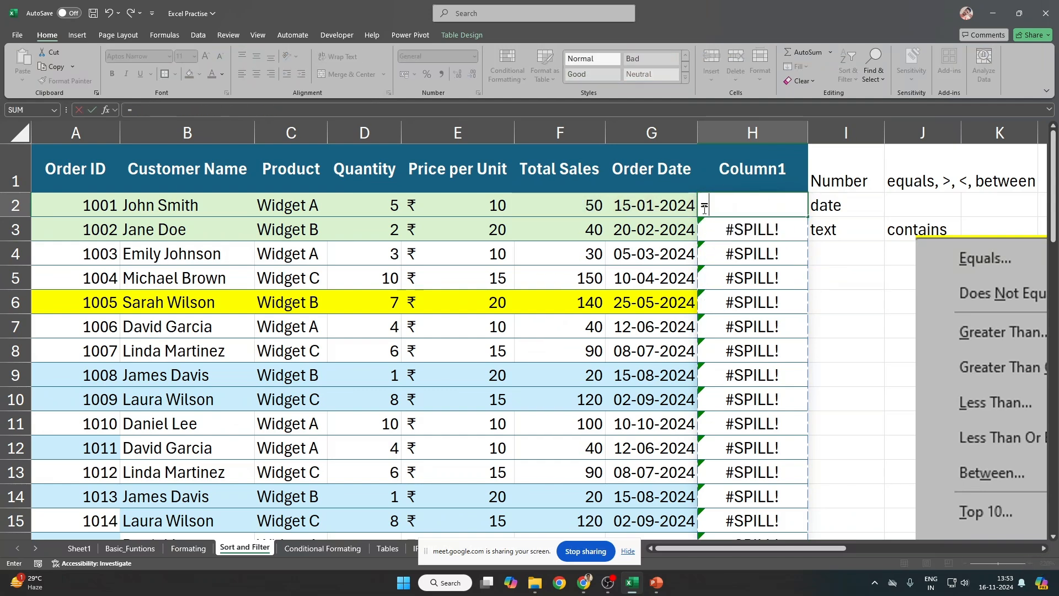
{"action": "key", "text": "BackSpace"}
{"action": "key", "text": "BackSpace"}
{"action": "key", "text": "BackSpace"}
{"action": "key", "text": "BackSpace"}
{"action": "key", "text": "BackSpace"}
{"action": "key", "text": "BackSpace"}
{"action": "key", "text": "BackSpace"}
{"action": "key", "text": "BackSpace"}
{"action": "key", "text": "BackSpace"}
{"action": "key", "text": "BackSpace"}
{"action": "key", "text": "BackSpace"}
{"action": "key", "text": "BackSpace"}
{"action": "key", "text": "BackSpace"}
{"action": "type", "text": "UM("}
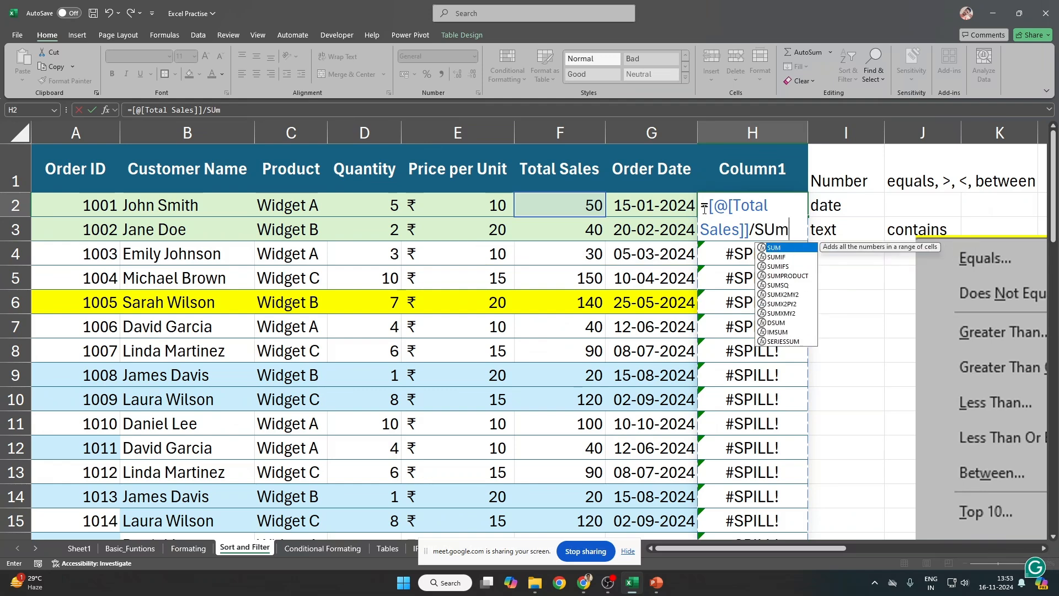
{"action": "key", "text": "Left"}
{"action": "key", "text": "Left"}
{"action": "key", "text": "ctrl+shift+Down"}
{"action": "key", "text": "Return"}
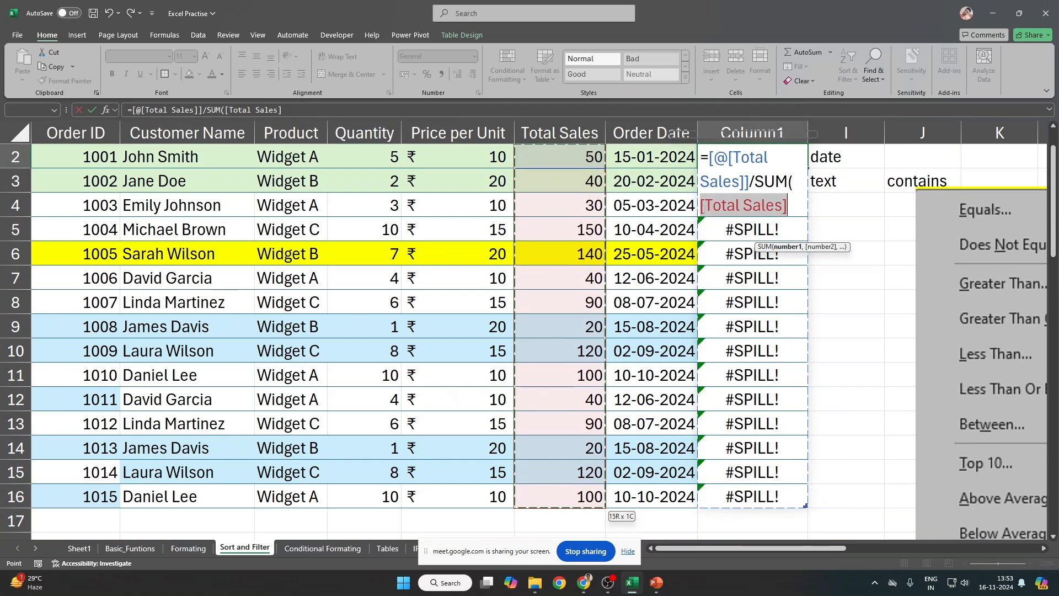
{"action": "key", "text": "Return"}
{"action": "key", "text": "Down"}
{"action": "key", "text": "Down"}
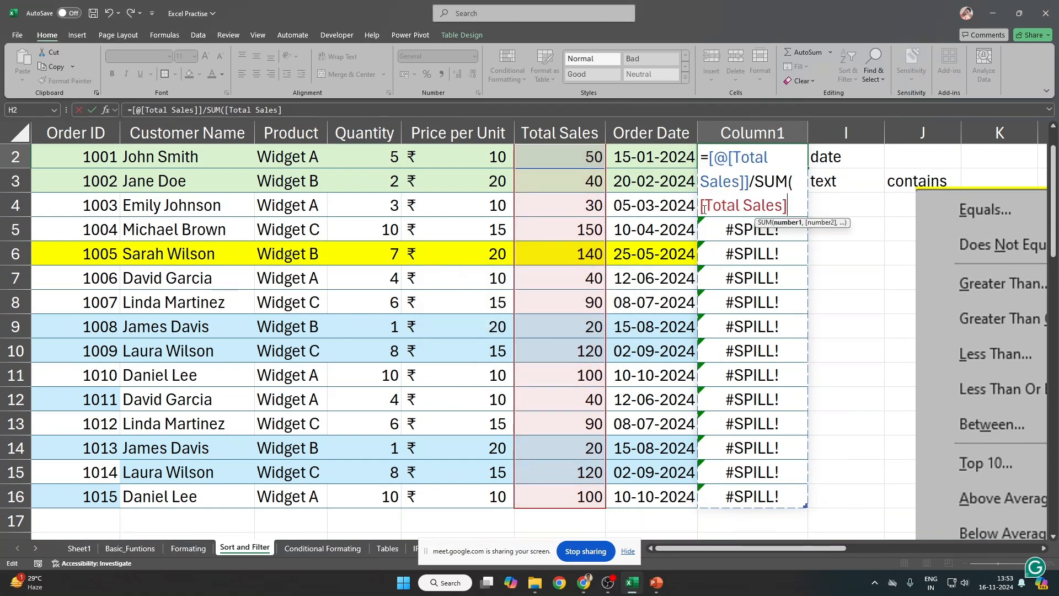
{"action": "type", "text": ")"}
{"action": "key", "text": "Return"}
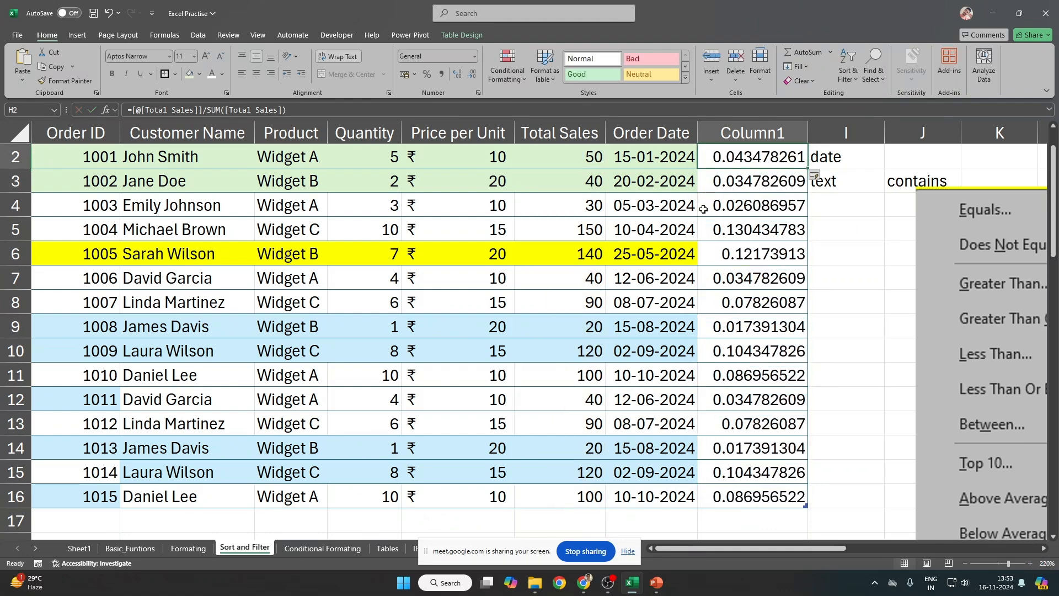
Step: Give column H the heading '%'
{"action": "key", "text": "Up"}
{"action": "key", "text": "Up"}
{"action": "key", "text": "Down"}
{"action": "key", "text": "ctrl+shift+Down"}
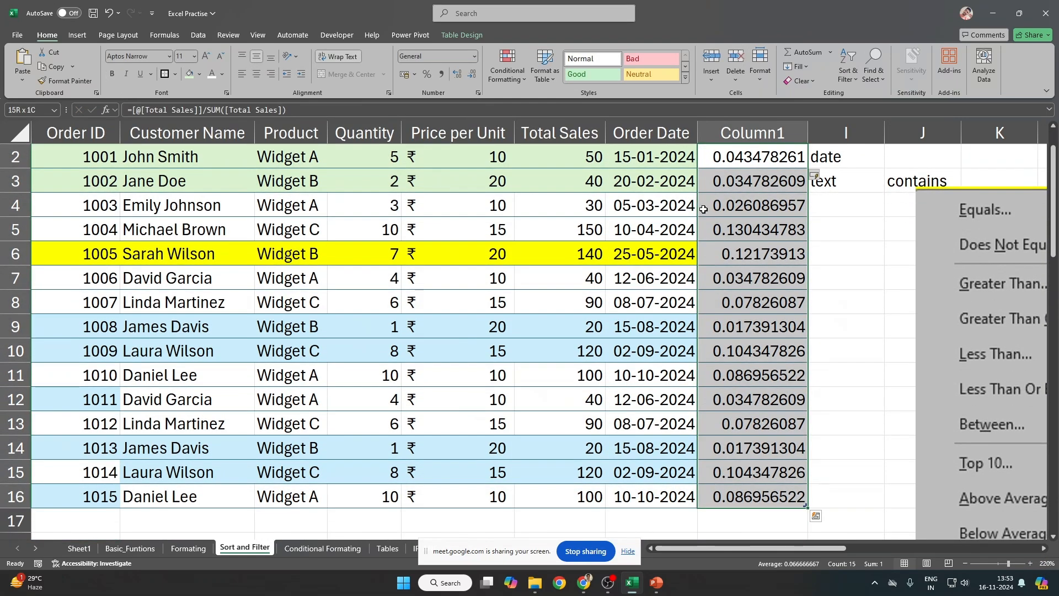
{"action": "key", "text": "ctrl+Up"}
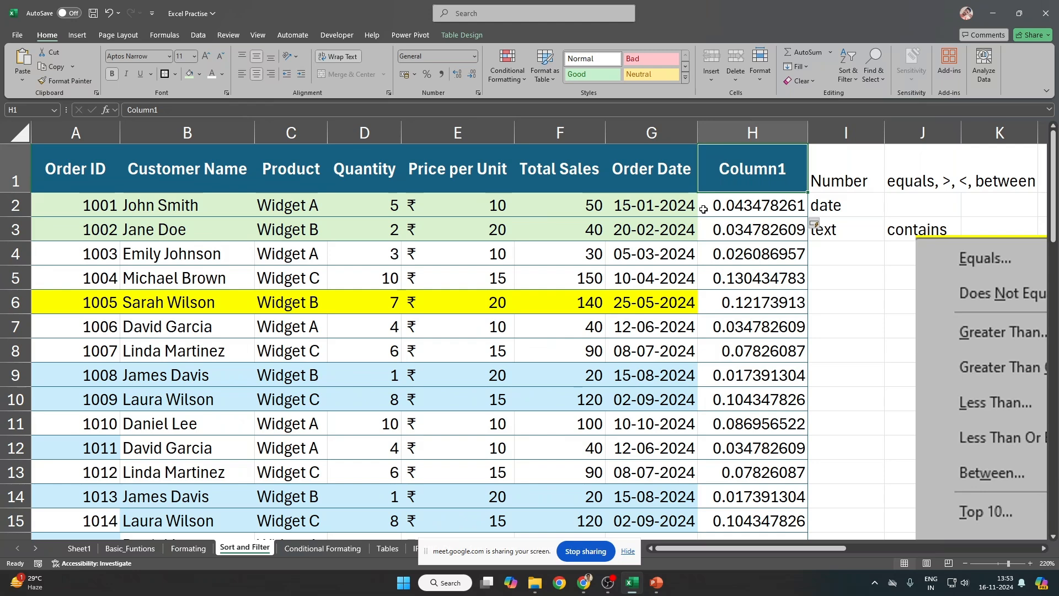
{"action": "type", "text": "%"}
{"action": "key", "text": "Return"}
Step: Format the % values as percentages with two decimals, such as 4.35%
{"action": "key", "text": "ctrl+shift+Down"}
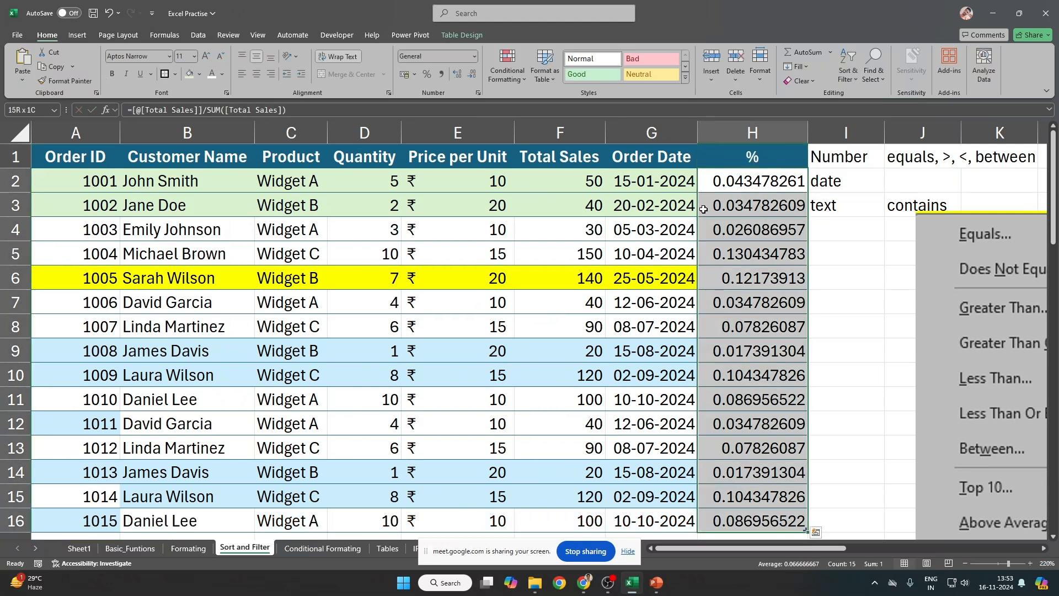
{"action": "left_click", "coordinate": [425, 74]}
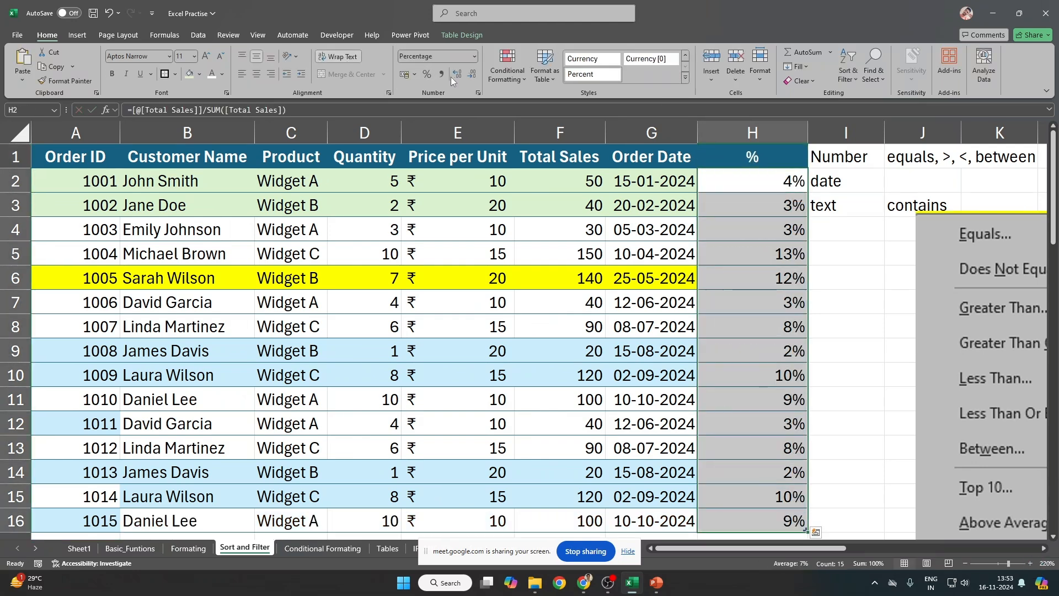
{"action": "left_click", "coordinate": [459, 75]}
{"action": "left_click", "coordinate": [462, 75]}
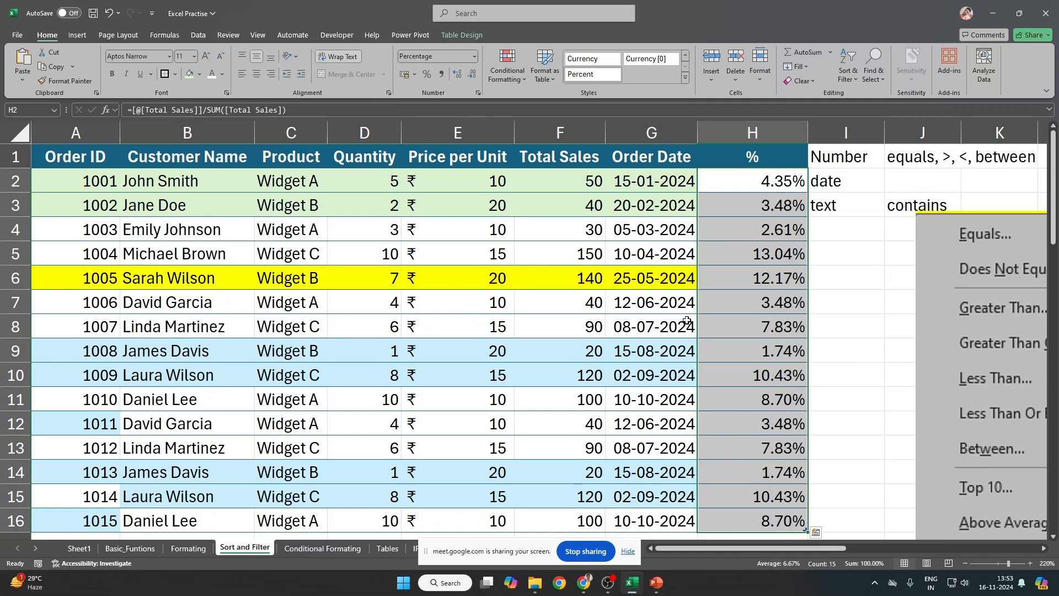
{"action": "key", "text": "Up"}
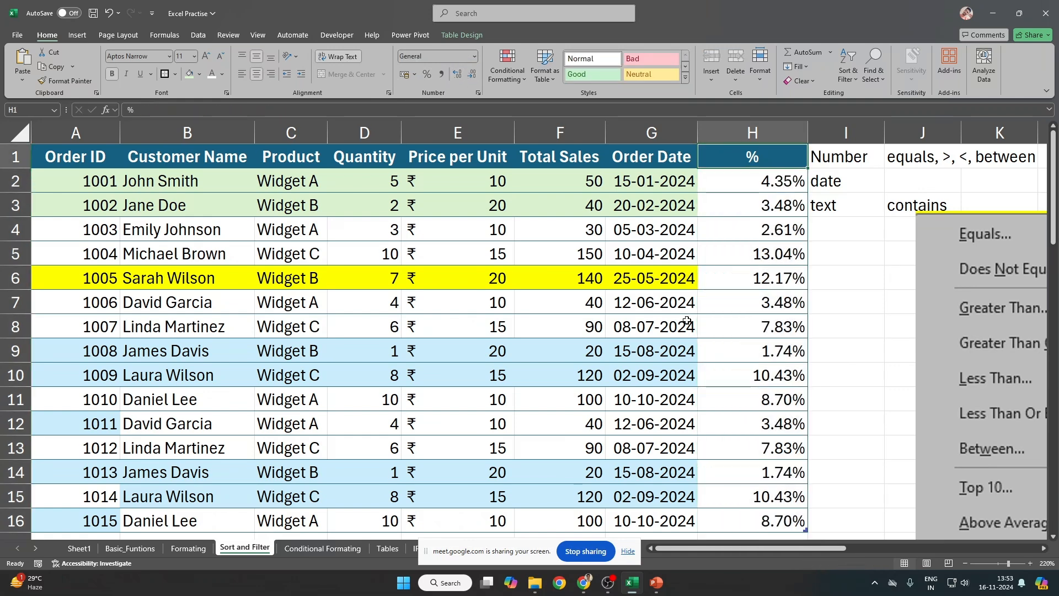
{"action": "key", "text": "ctrl+Home"}
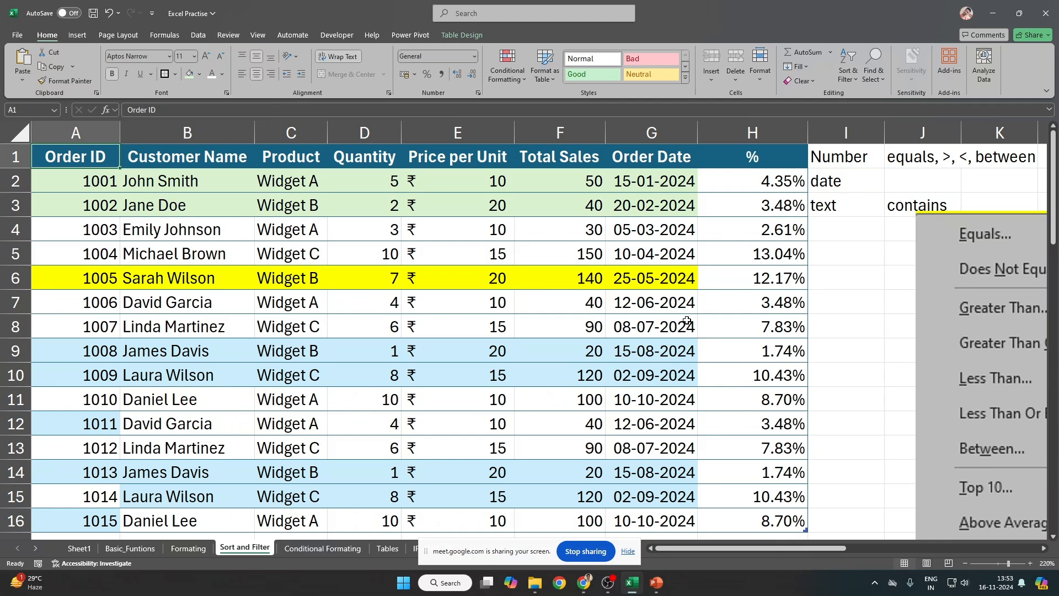
Step: Delete the menu screenshot picture and clear the side notes in I1:L3
{"action": "left_click", "coordinate": [984, 318]}
{"action": "key", "text": "Delete"}
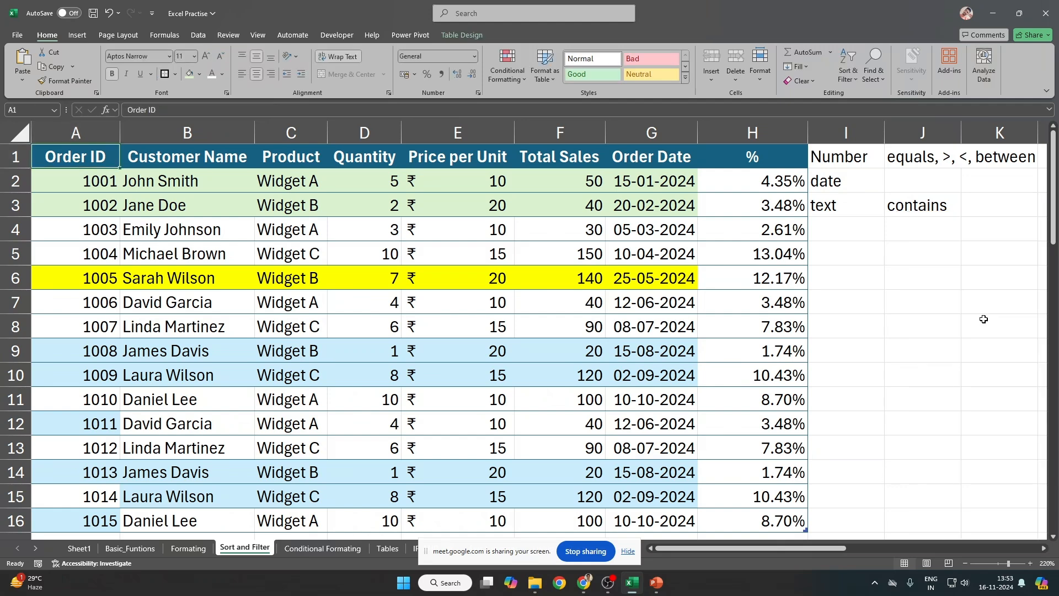
{"action": "left_click", "coordinate": [831, 168]}
{"action": "key", "text": "shift+Down"}
{"action": "key", "text": "shift+Down"}
{"action": "key", "text": "shift+Right"}
{"action": "key", "text": "shift+Right"}
{"action": "key", "text": "shift+Right"}
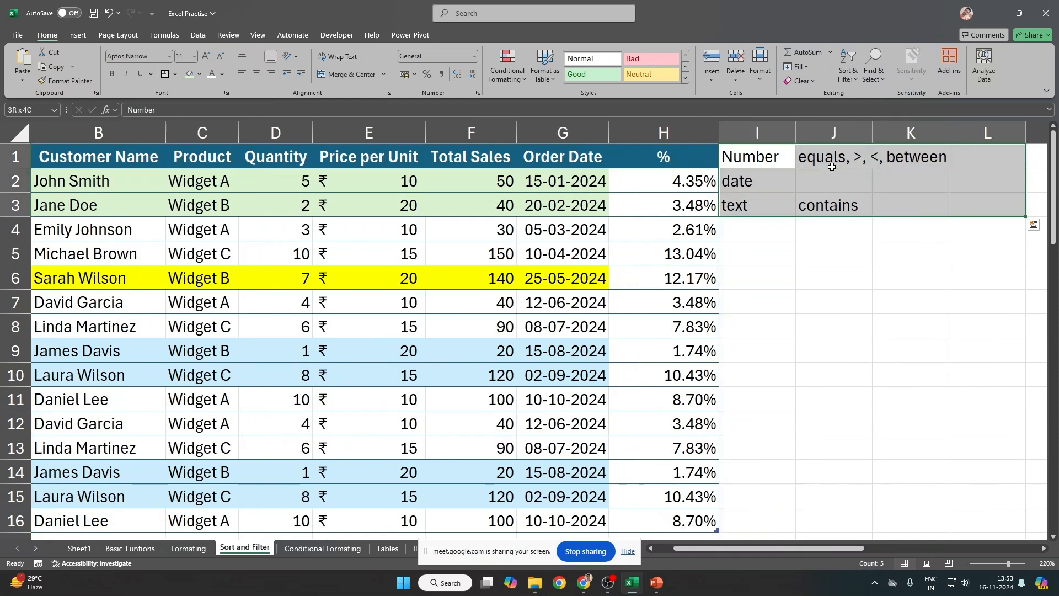
{"action": "key", "text": "Delete"}
Step: Turn on header filters, test an at-least-5% filter on %, then reset filtering
{"action": "key", "text": "ctrl+Home"}
{"action": "key", "text": "ctrl+shift+l"}
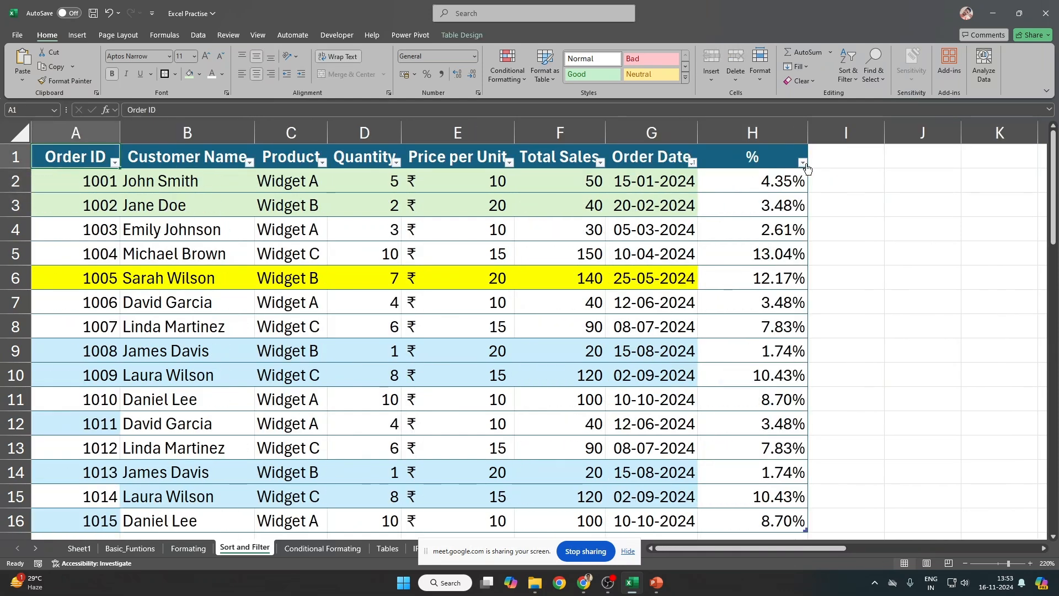
{"action": "left_click", "coordinate": [804, 164]}
{"action": "mouse_move", "coordinate": [736, 278]}
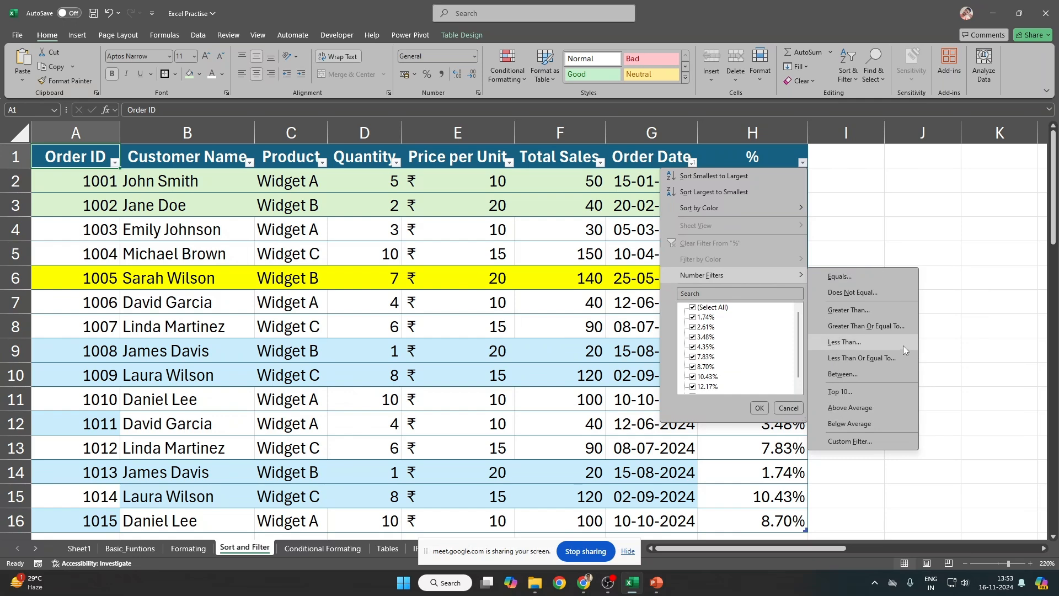
{"action": "left_click", "coordinate": [875, 324]}
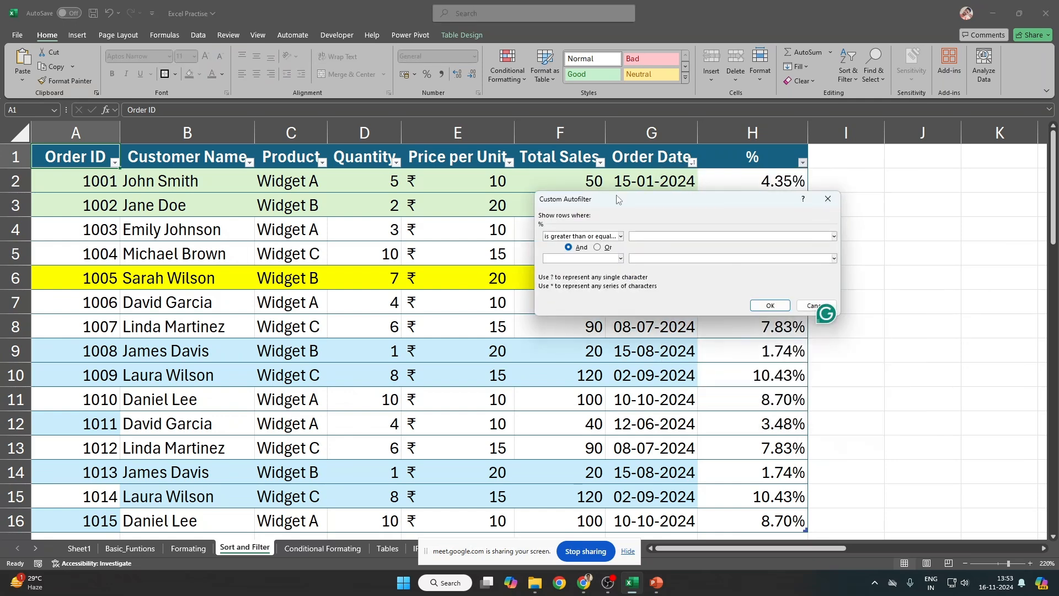
{"action": "left_click_drag", "start_coordinate": [617, 199], "coordinate": [240, 176]}
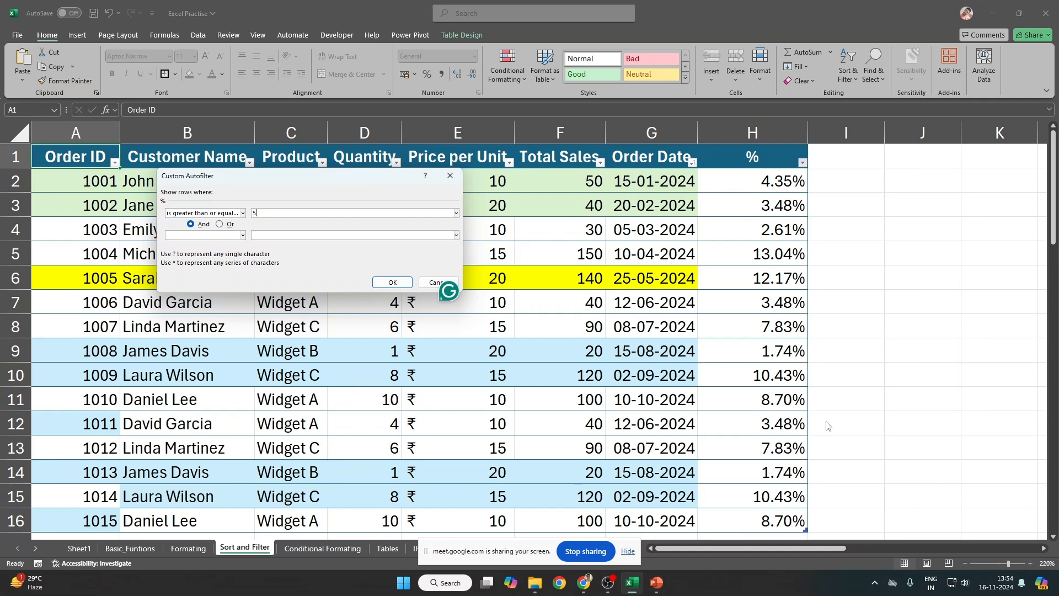
{"action": "type", "text": "%"}
{"action": "key", "text": "Return"}
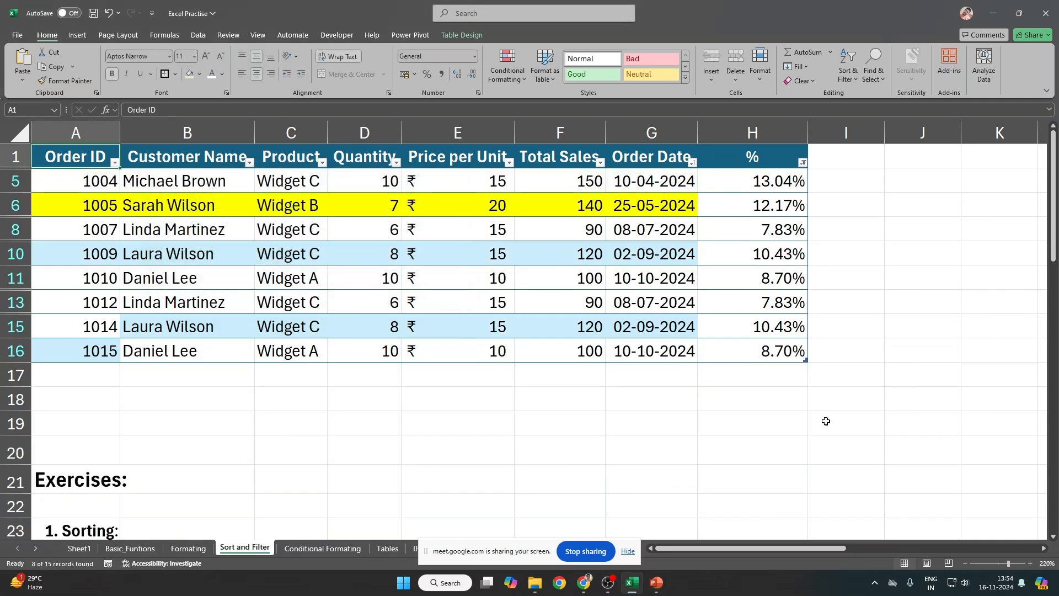
{"action": "key", "text": "ctrl+shift+l"}
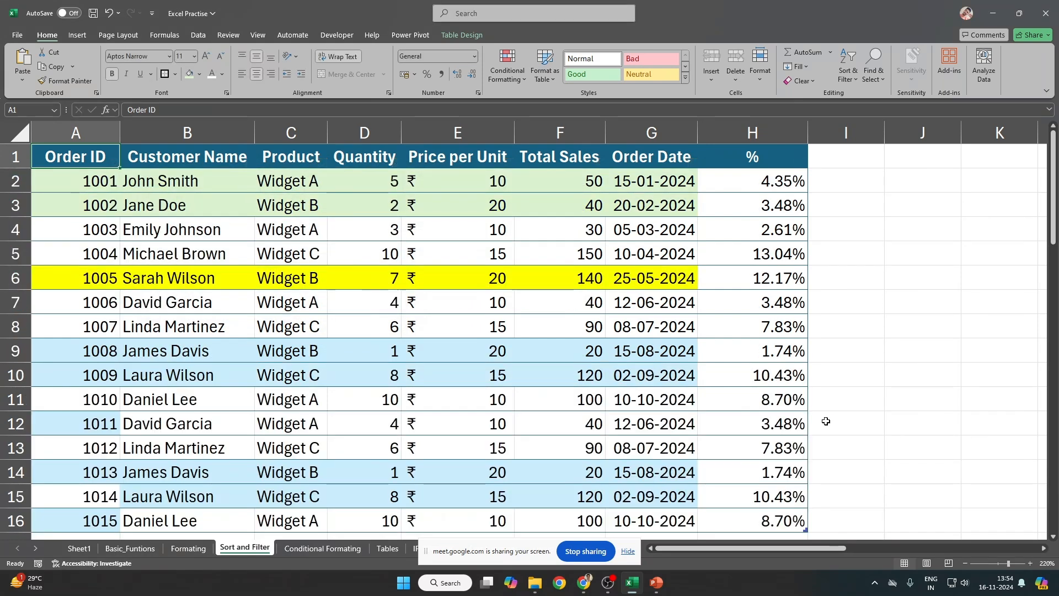
{"action": "key", "text": "ctrl+shift+l"}
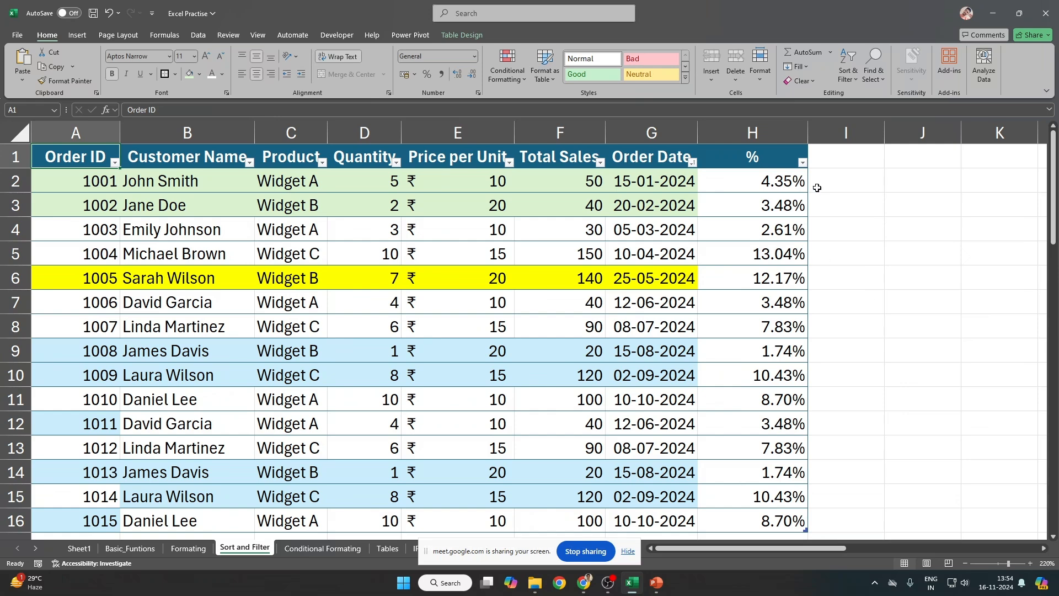
Step: Filter the % column to values greater than or equal to 0.05
{"action": "left_click", "coordinate": [801, 163]}
{"action": "mouse_move", "coordinate": [697, 273]}
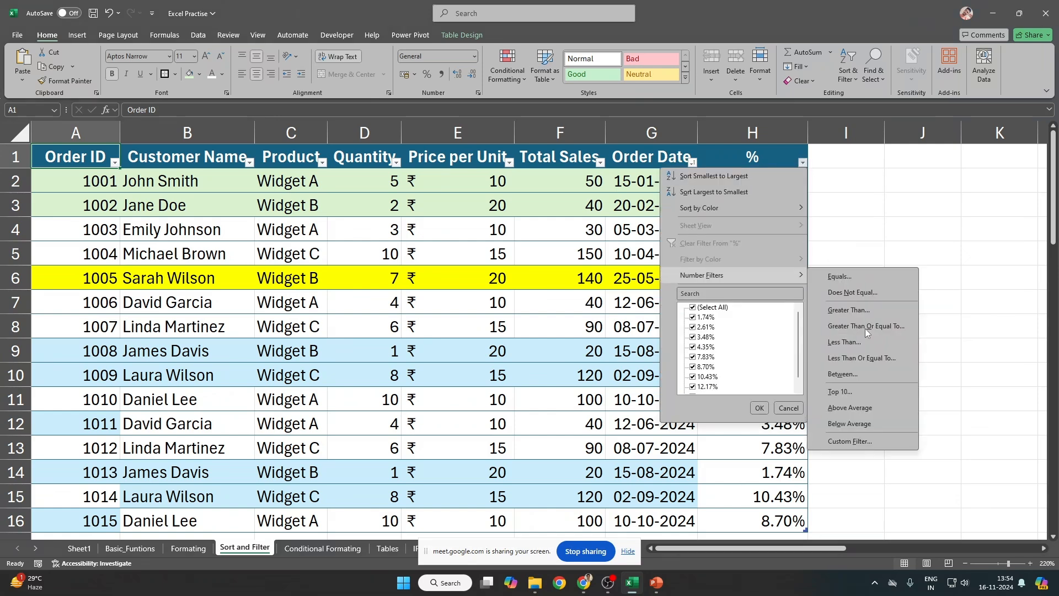
{"action": "left_click", "coordinate": [875, 323]}
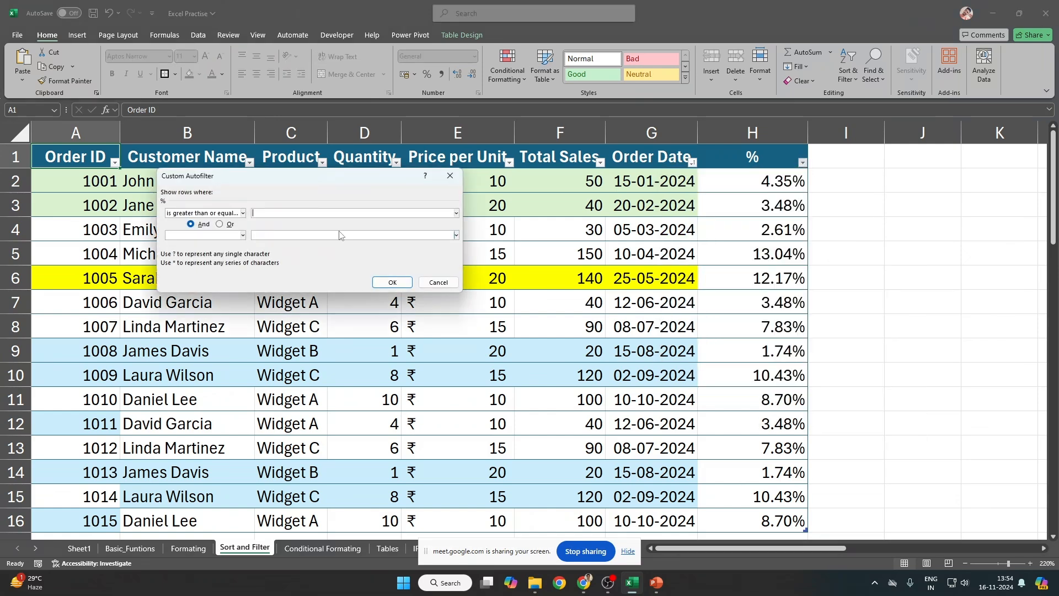
{"action": "type", "text": "0.05"}
{"action": "key", "text": "Return"}
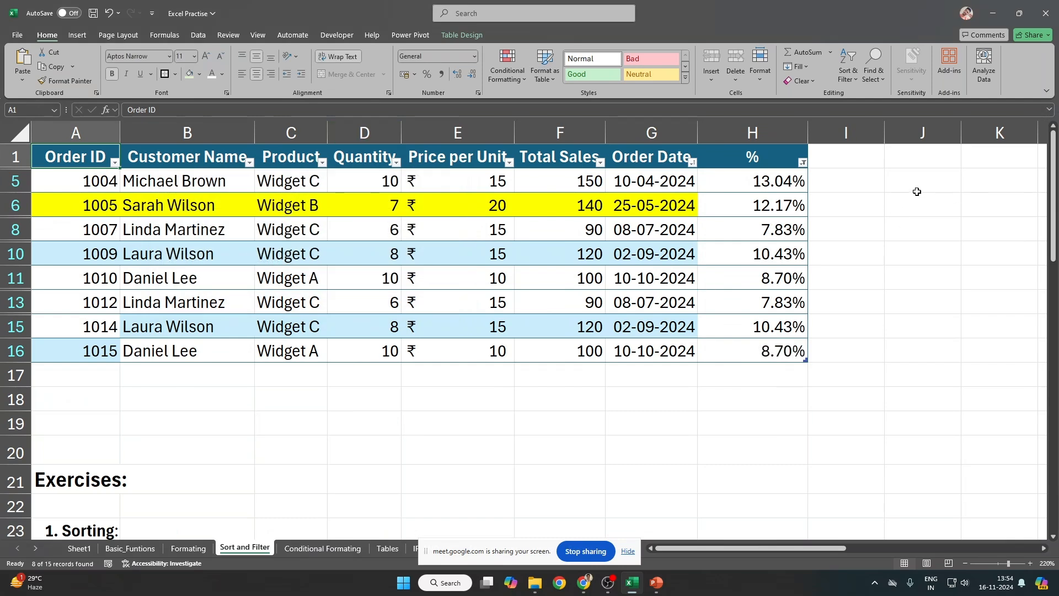
Step: Inspect row 15's % value as a Number with more decimals, then undo the formatting
{"action": "left_click", "coordinate": [778, 331]}
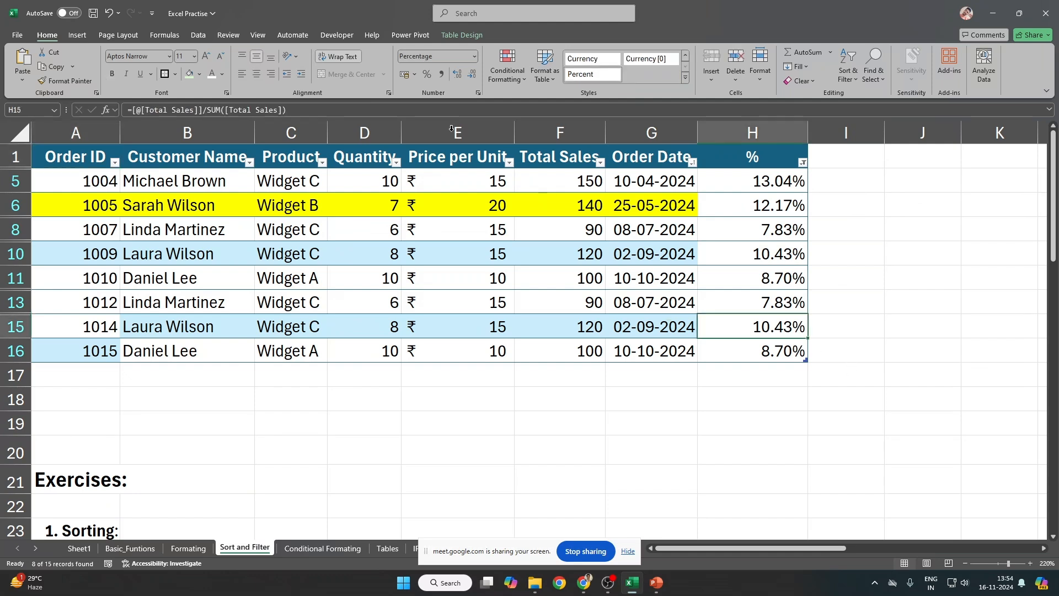
{"action": "left_click", "coordinate": [446, 55]}
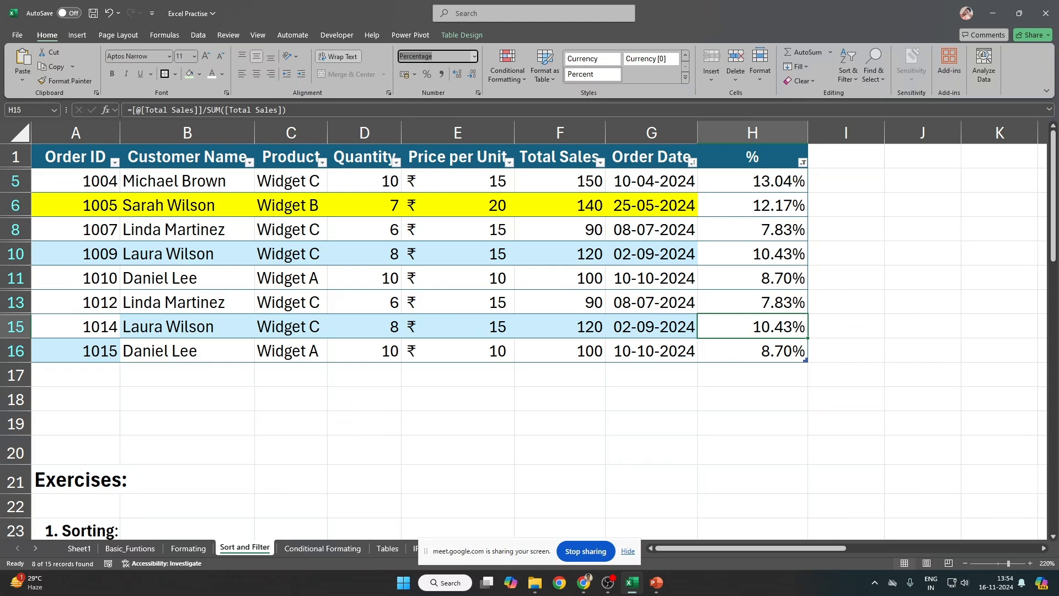
{"action": "type", "text": "Number"}
{"action": "key", "text": "Return"}
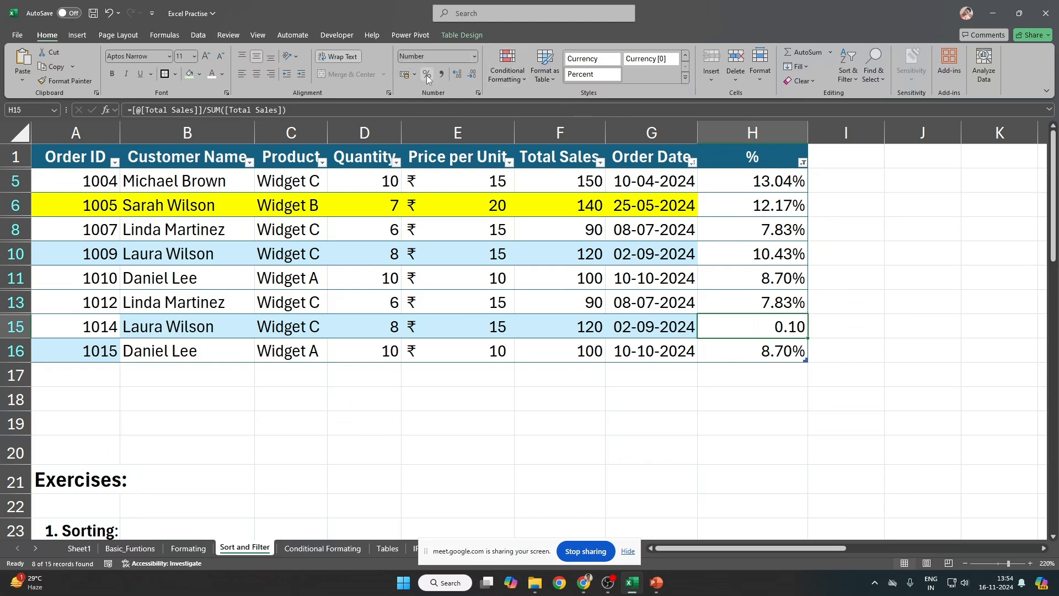
{"action": "left_click", "coordinate": [457, 74]}
{"action": "left_click", "coordinate": [456, 74]}
{"action": "left_click", "coordinate": [457, 74]}
{"action": "left_click", "coordinate": [457, 74]}
{"action": "key", "text": "ctrl+z"}
{"action": "key", "text": "ctrl+z"}
{"action": "key", "text": "ctrl+z"}
{"action": "key", "text": "ctrl+z"}
{"action": "key", "text": "ctrl+z"}
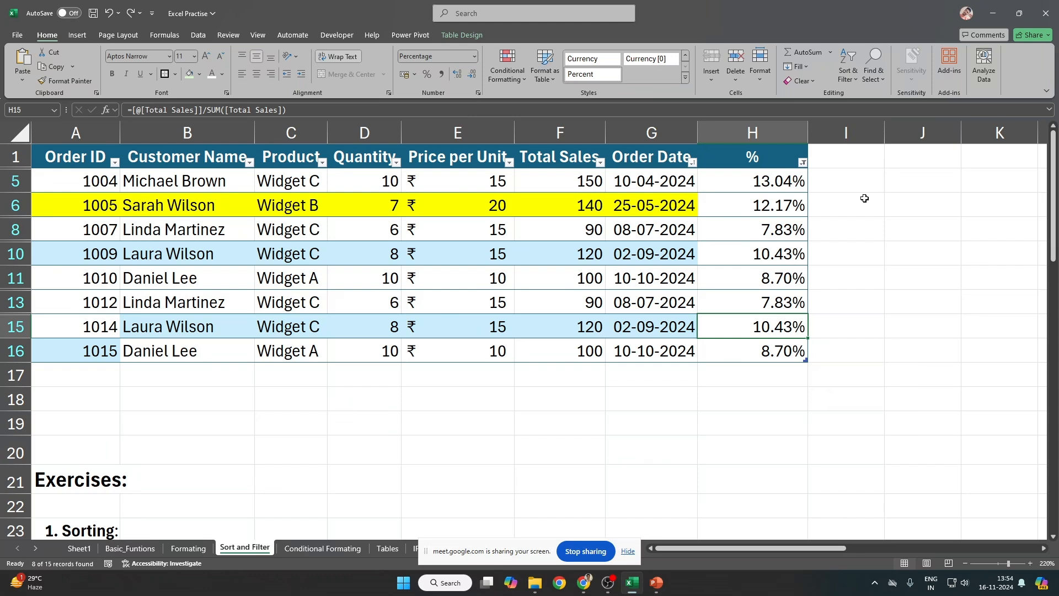
{"action": "key", "text": "ctrl+Up"}
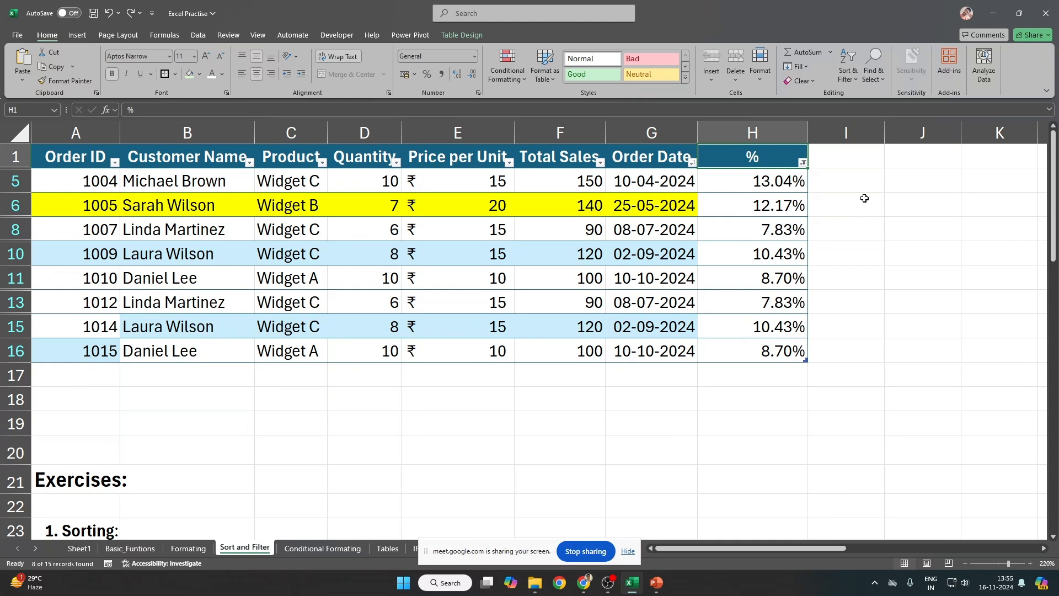
Step: Enter 12.17/100 in bold in I6, then delete the extra Column1 column
{"action": "left_click", "coordinate": [864, 199]}
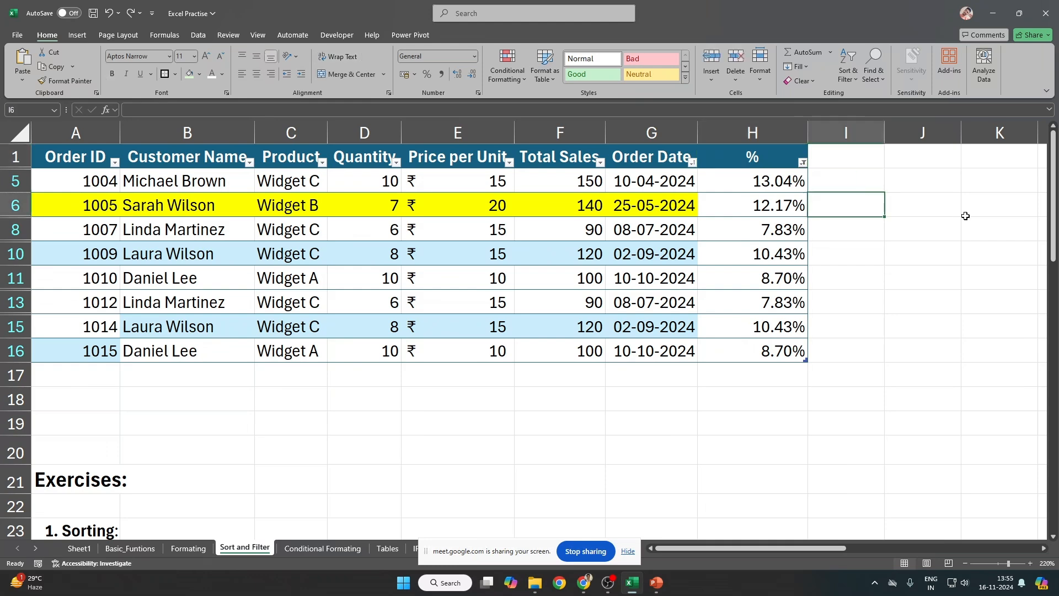
{"action": "type", "text": "12.17"}
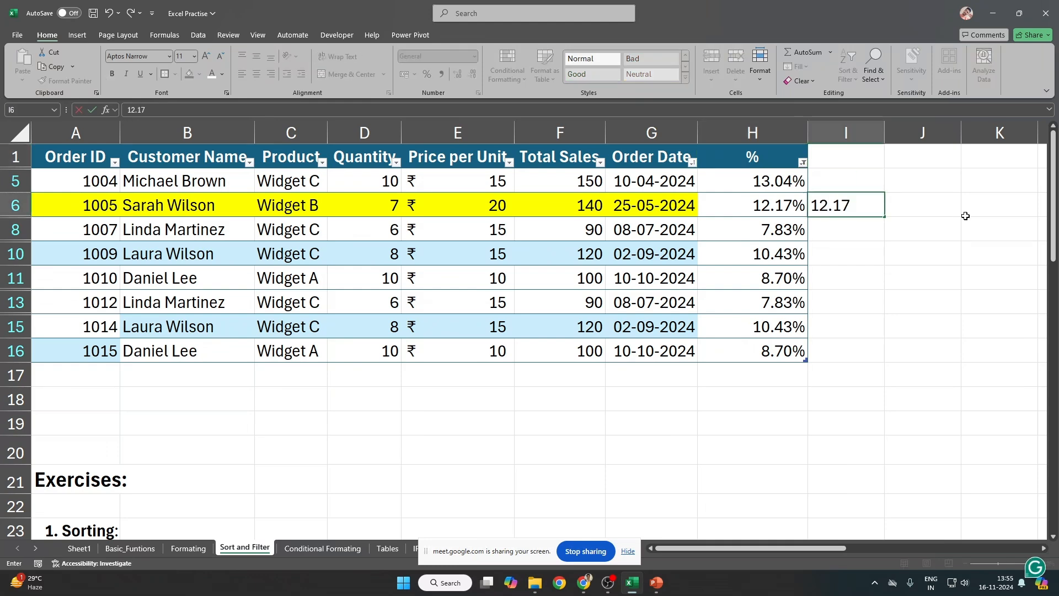
{"action": "type", "text": "/100"}
{"action": "key", "text": "Return"}
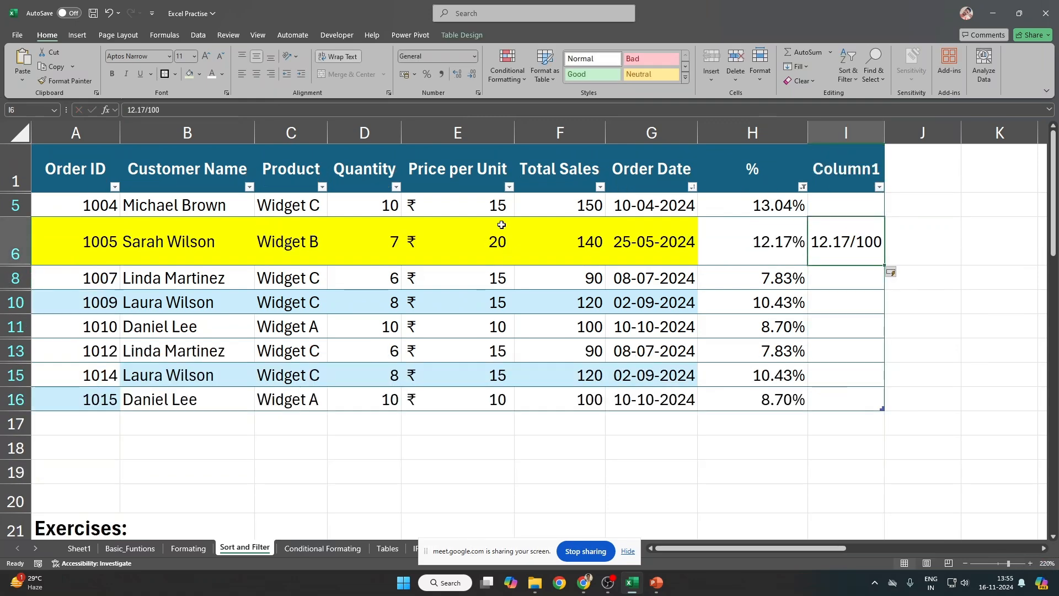
{"action": "key", "text": "ctrl+b"}
{"action": "left_click", "coordinate": [869, 128]}
{"action": "key", "text": "ctrl+minus"}
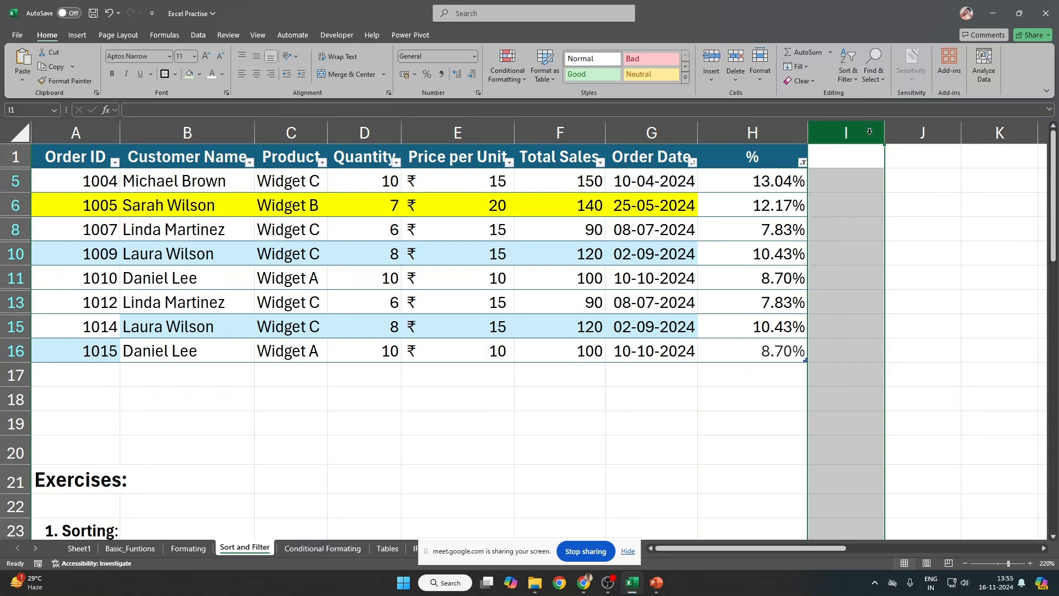
Step: Switch table filtering off so all orders show without the % filter
{"action": "left_click", "coordinate": [803, 162]}
{"action": "left_click", "coordinate": [773, 168]}
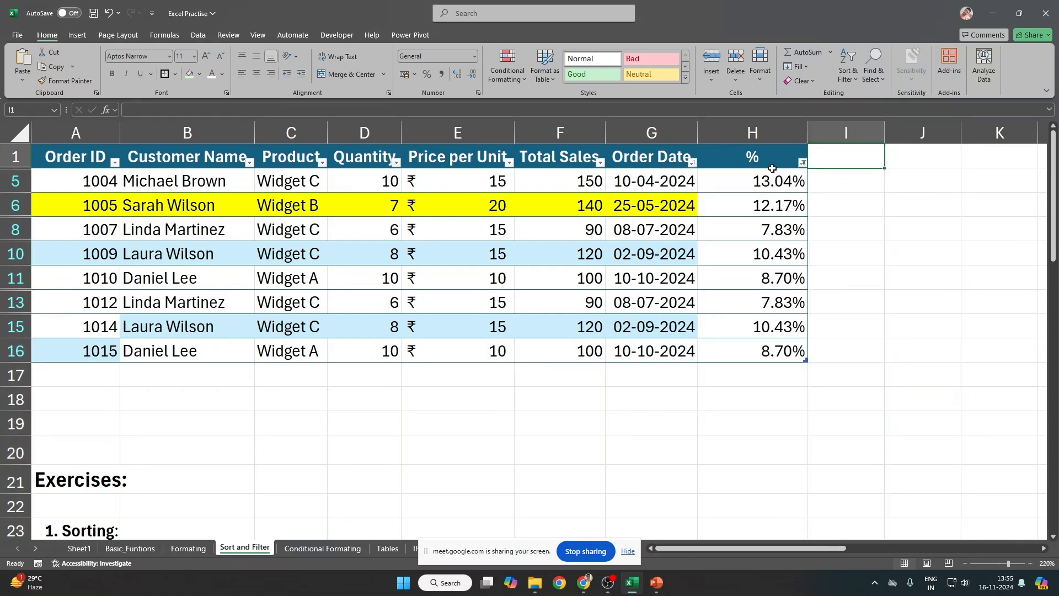
{"action": "key", "text": "ctrl+shift+l"}
{"action": "key", "text": "Return"}
{"action": "key", "text": "Left"}
{"action": "key", "text": "Left"}
{"action": "key", "text": "Right"}
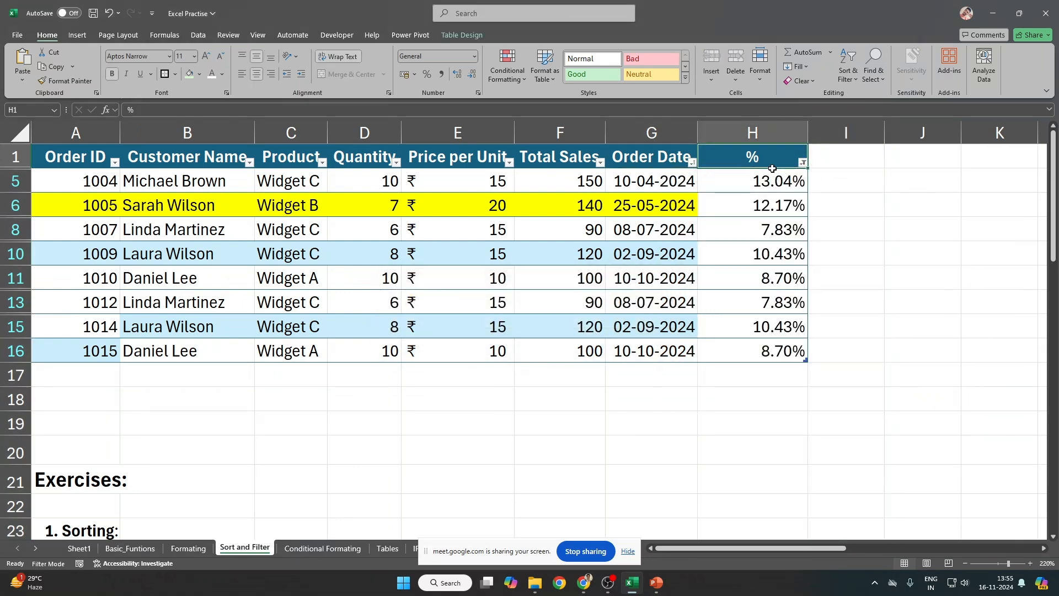
{"action": "key", "text": "ctrl+shift+l"}
{"action": "key", "text": "ctrl+shift+l"}
Step: Filter the % column to values between 0.03 and 0.05
{"action": "key", "text": "alt+Down"}
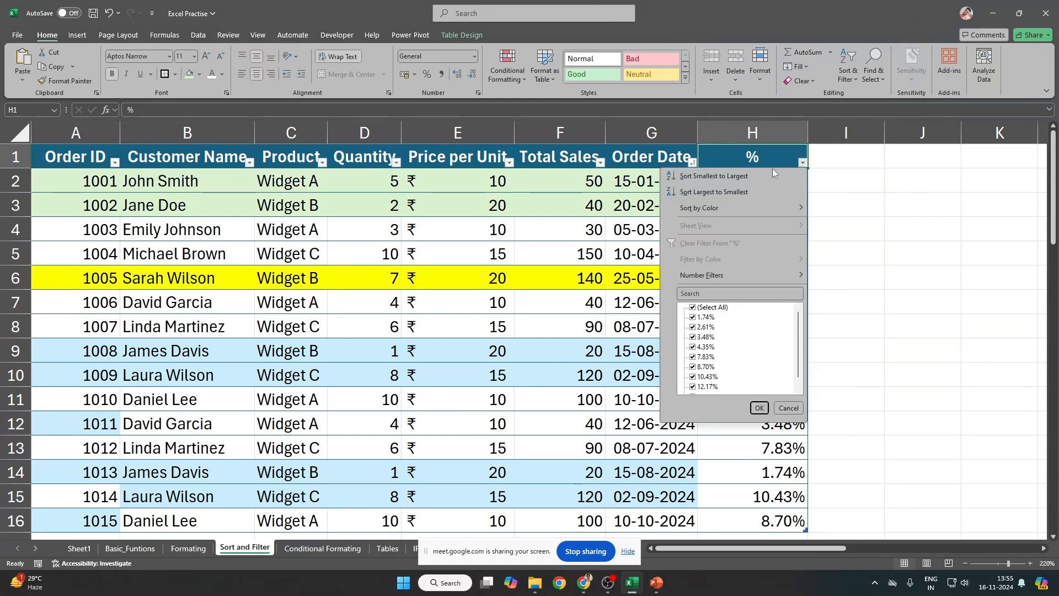
{"action": "mouse_move", "coordinate": [773, 277]}
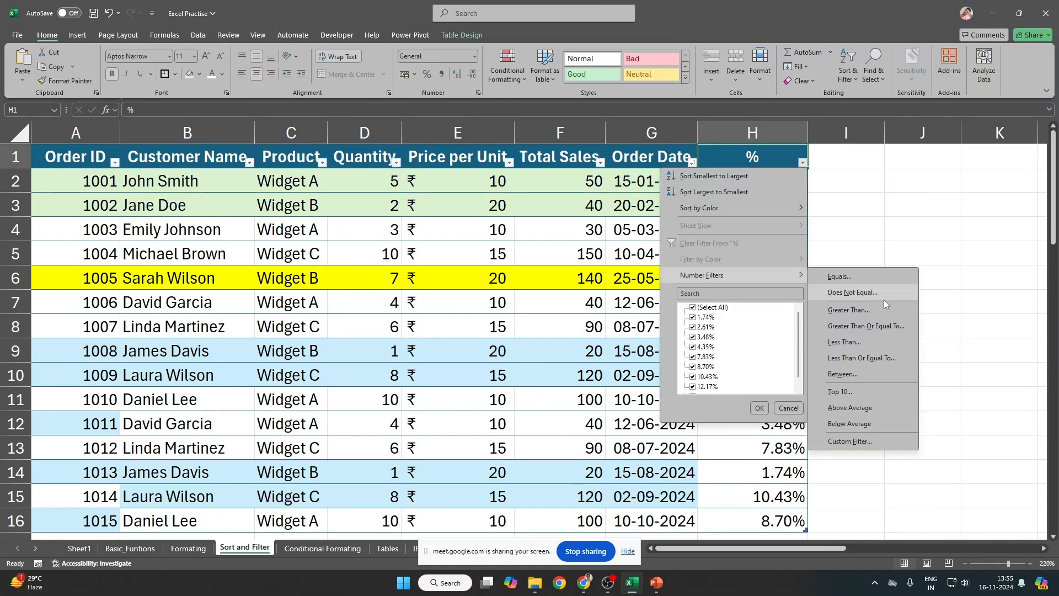
{"action": "left_click", "coordinate": [844, 374]}
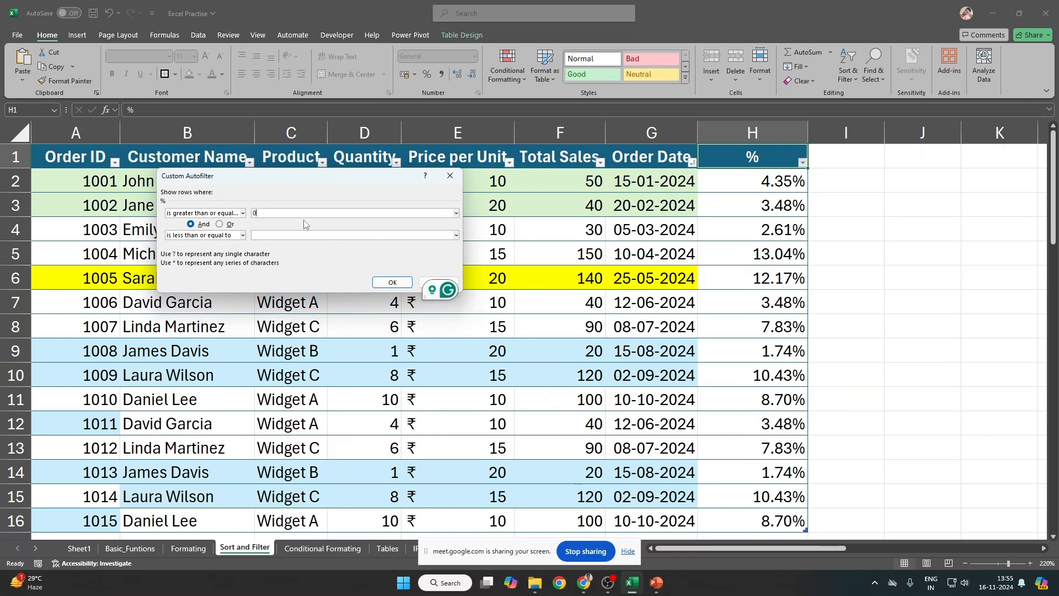
{"action": "type", "text": "00"}
{"action": "key", "text": "BackSpace"}
{"action": "type", "text": ".03"}
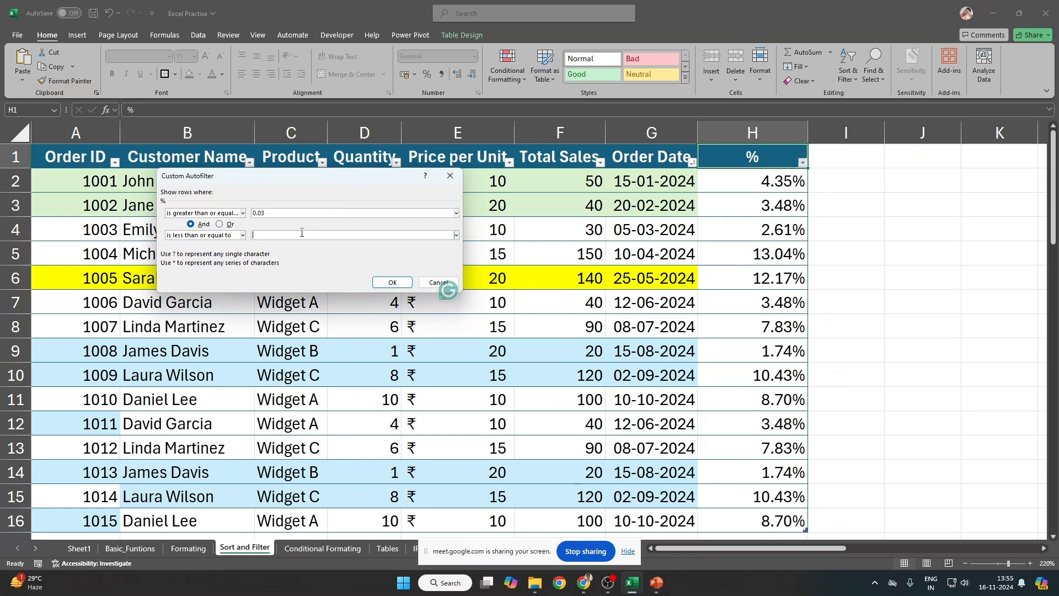
{"action": "left_click", "coordinate": [302, 234]}
{"action": "type", "text": "0."}
{"action": "type", "text": "05"}
{"action": "key", "text": "Return"}
{"action": "key", "text": "Down"}
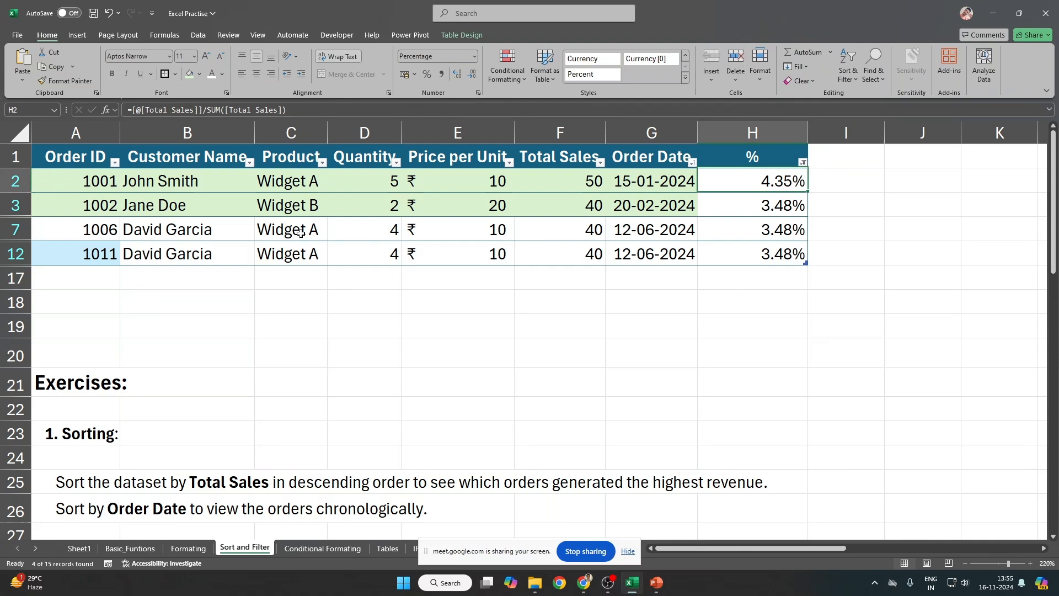
{"action": "key", "text": "Up"}
Step: Toggle table filtering off and back on to clear the % filter
{"action": "key", "text": "ctrl+shift+l"}
{"action": "key", "text": "Left"}
{"action": "key", "text": "Left"}
{"action": "key", "text": "Left"}
{"action": "key", "text": "Left"}
{"action": "key", "text": "Left"}
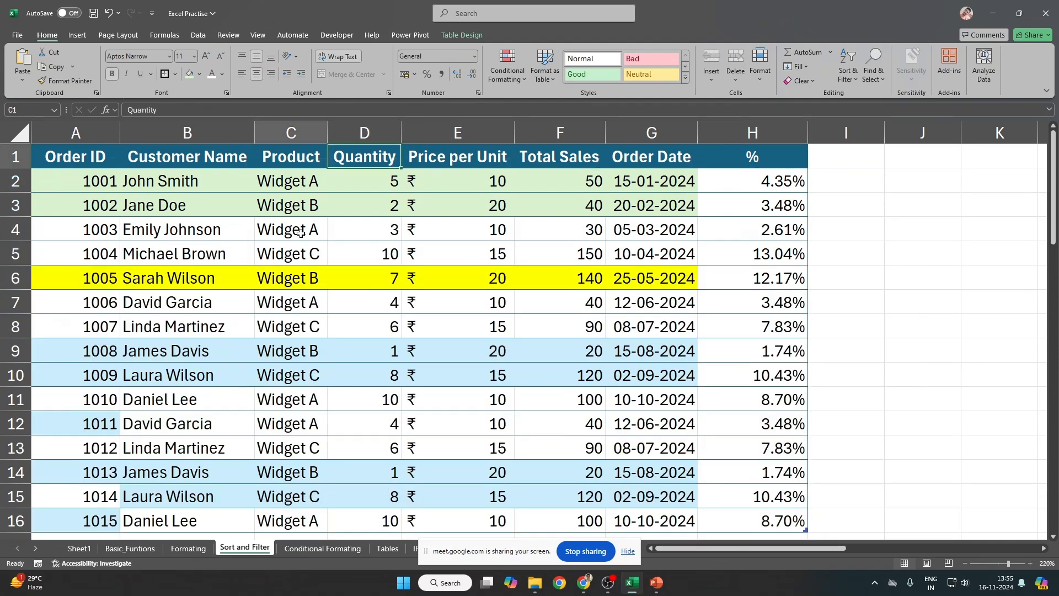
{"action": "key", "text": "ctrl+shift+l"}
{"action": "key", "text": "alt"}
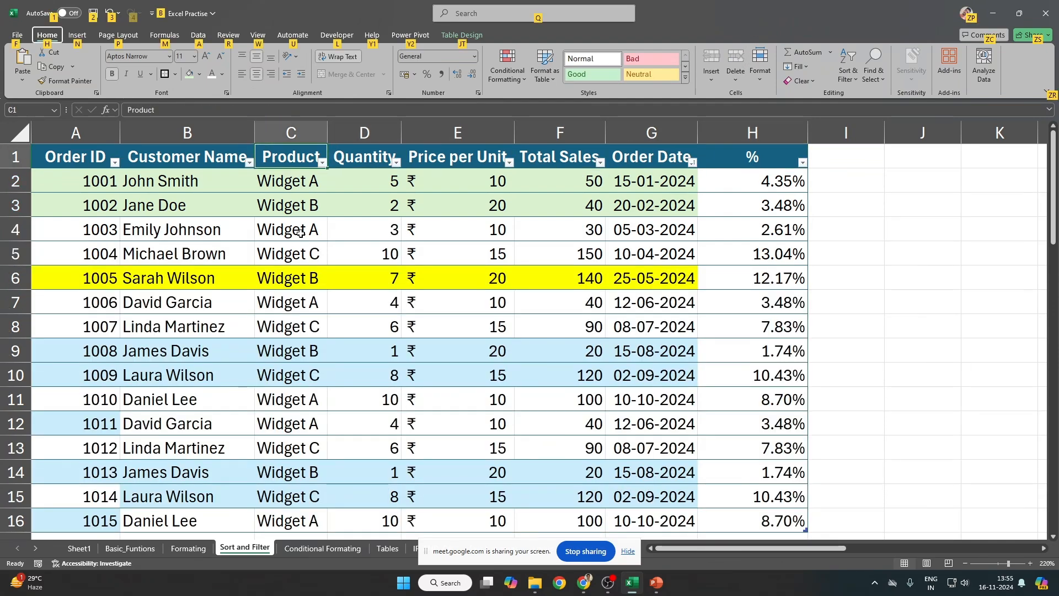
{"action": "key", "text": "Escape"}
{"action": "key", "text": "Right"}
{"action": "key", "text": "Right"}
{"action": "key", "text": "Right"}
{"action": "key", "text": "Right"}
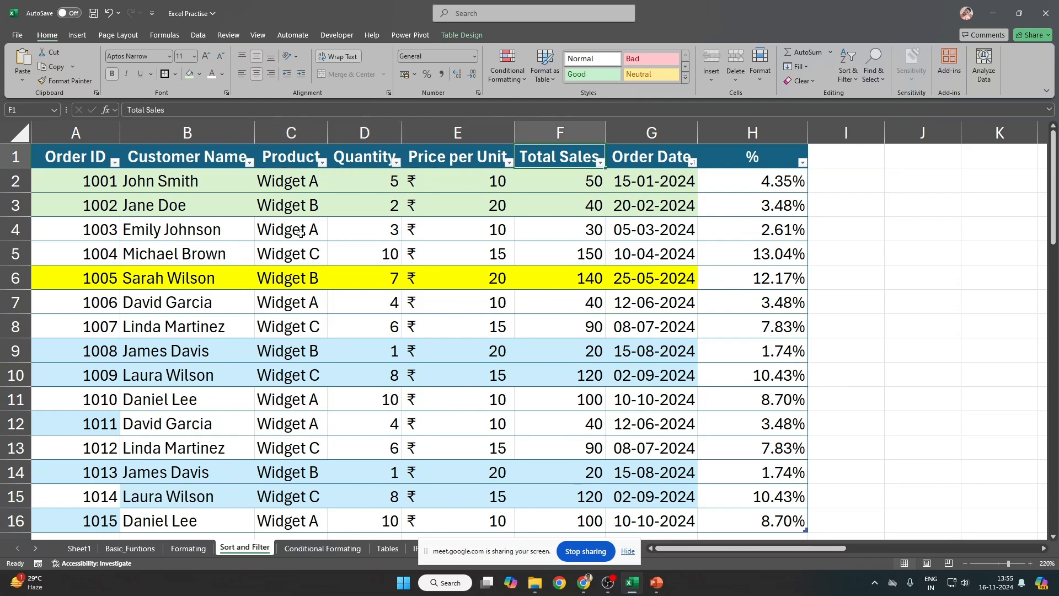
{"action": "key", "text": "Down"}
{"action": "key", "text": "Up"}
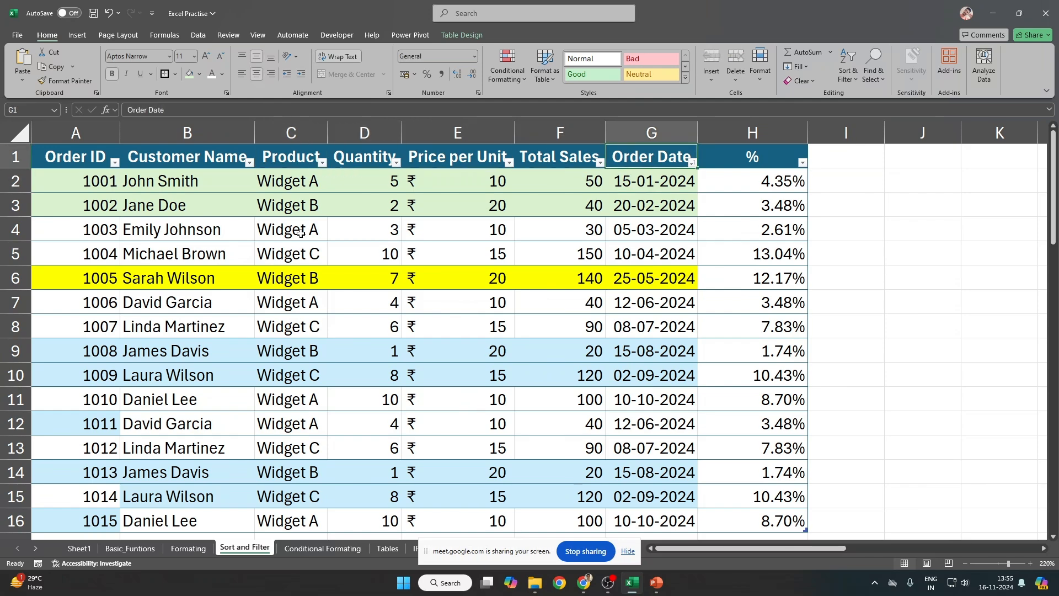
Step: In the Order Date filter list, expand January through June to show their dates
{"action": "key", "text": "alt"}
{"action": "key", "text": "alt+Down"}
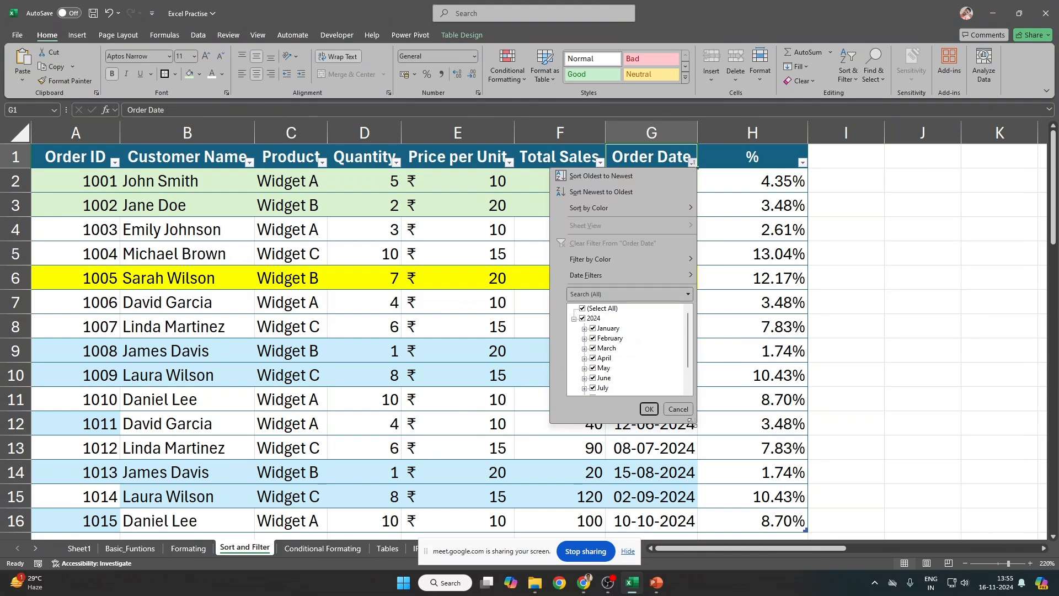
{"action": "left_click_drag", "start_coordinate": [693, 423], "coordinate": [748, 531]}
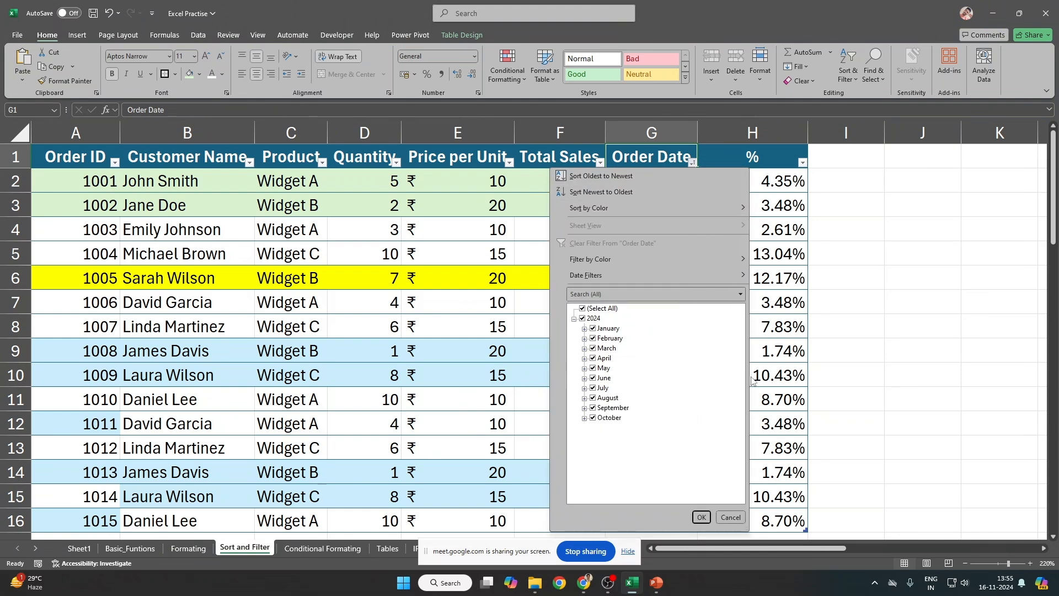
{"action": "scroll", "coordinate": [654, 193], "scroll_direction": "down", "scroll_amount": 1}
{"action": "scroll", "coordinate": [651, 188], "scroll_direction": "up", "scroll_amount": 1}
{"action": "left_click", "coordinate": [584, 329]}
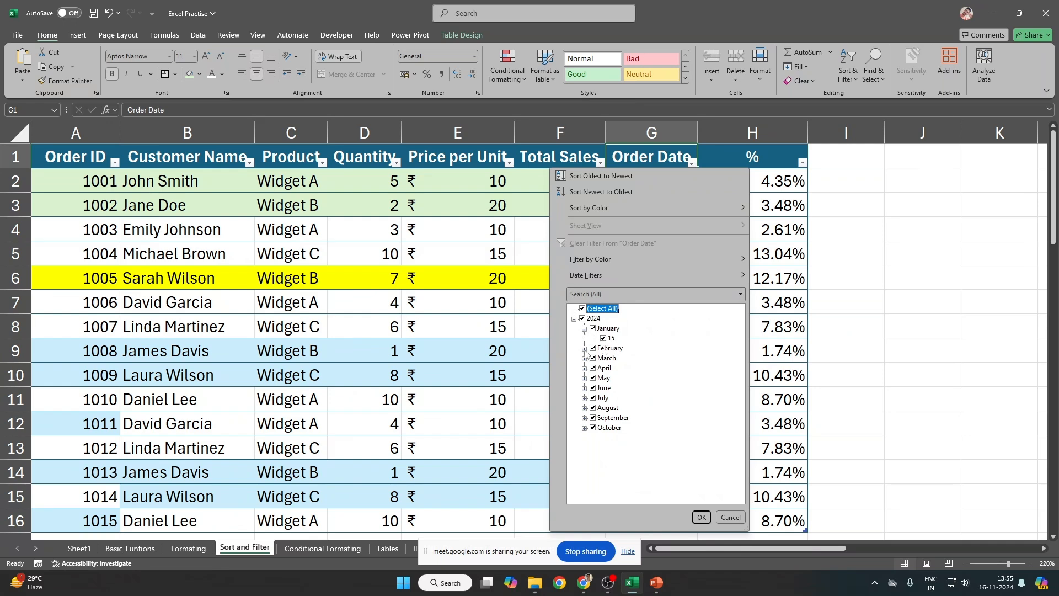
{"action": "left_click", "coordinate": [584, 349]}
{"action": "left_click", "coordinate": [584, 368]}
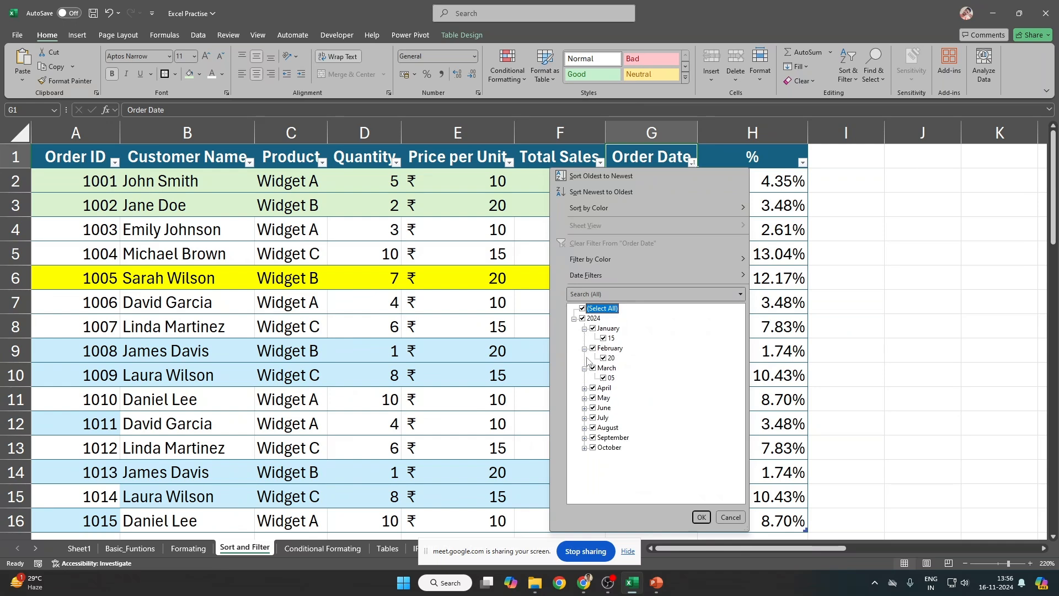
{"action": "left_click", "coordinate": [584, 389]}
{"action": "left_click", "coordinate": [584, 409]}
{"action": "left_click", "coordinate": [584, 428]}
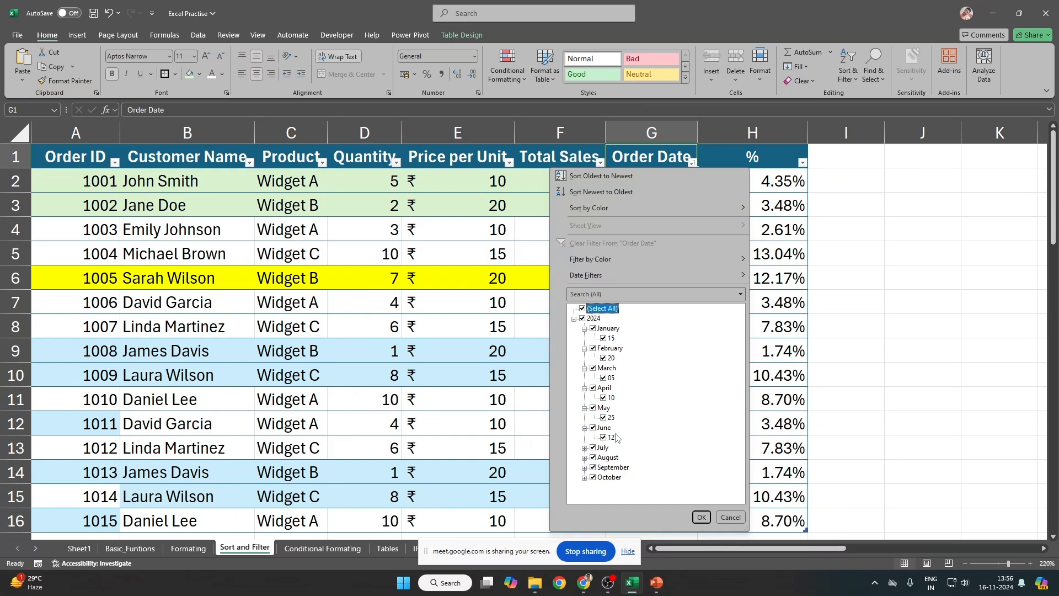
Step: Collapse the months and tick only January in the Order Date filter
{"action": "left_click", "coordinate": [585, 329]}
{"action": "left_click", "coordinate": [584, 338]}
{"action": "left_click", "coordinate": [584, 348]}
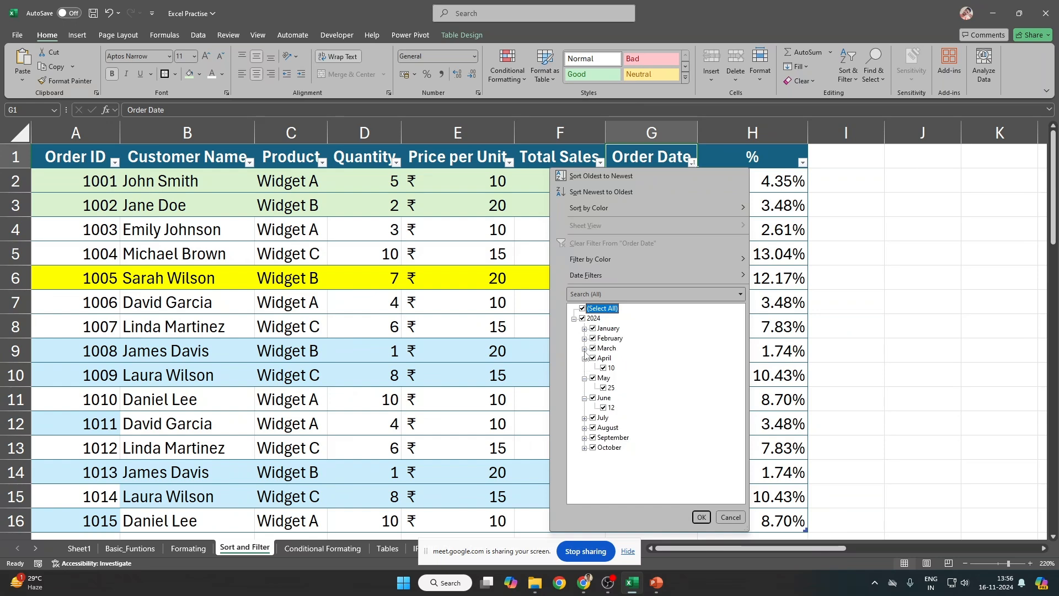
{"action": "left_click", "coordinate": [584, 359]}
{"action": "left_click", "coordinate": [584, 368]}
{"action": "left_click", "coordinate": [585, 378]}
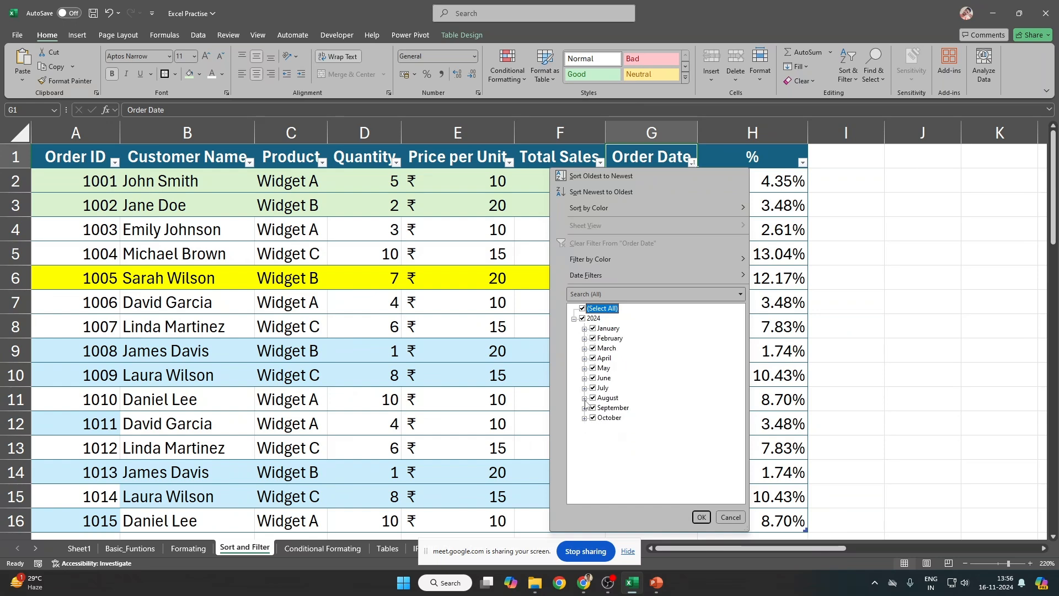
{"action": "left_click", "coordinate": [583, 319]}
{"action": "left_click", "coordinate": [593, 329]}
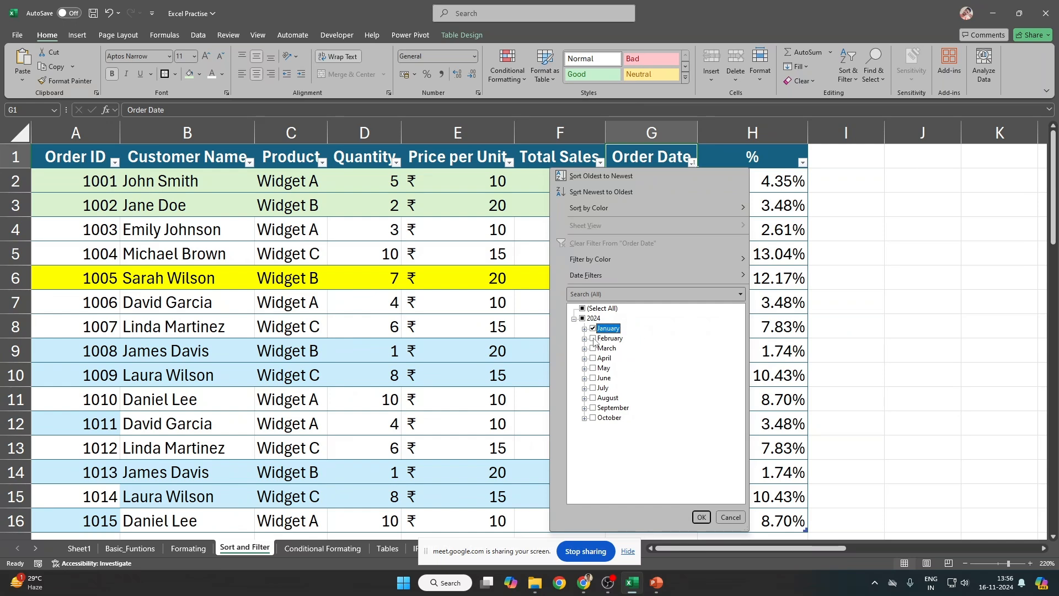
Step: Close the date filter unapplied and review the order dates in rows 2 to 16
{"action": "left_click", "coordinate": [811, 205]}
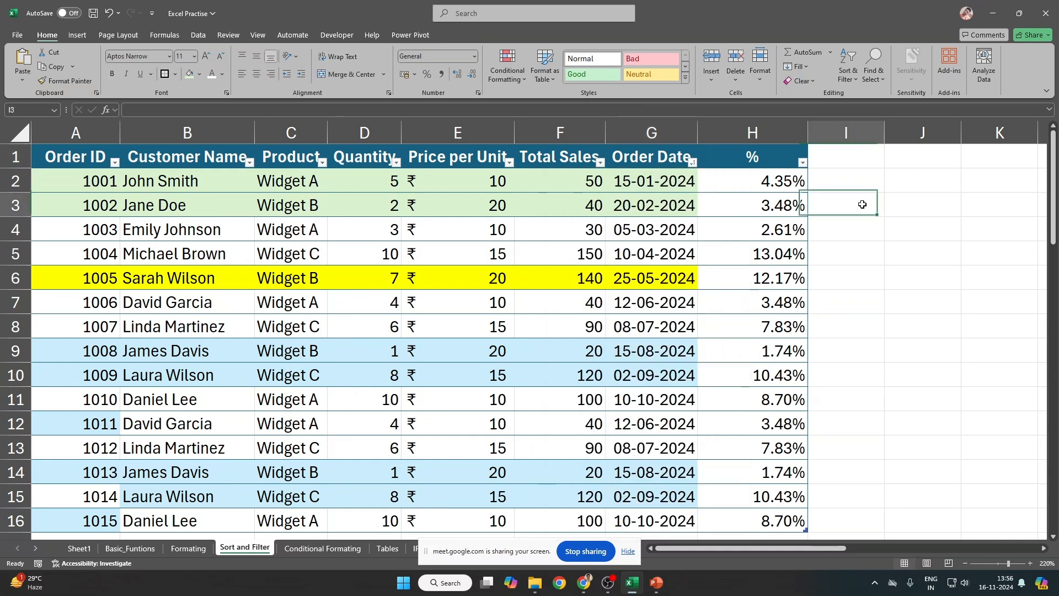
{"action": "left_click_drag", "start_coordinate": [654, 182], "coordinate": [647, 520]}
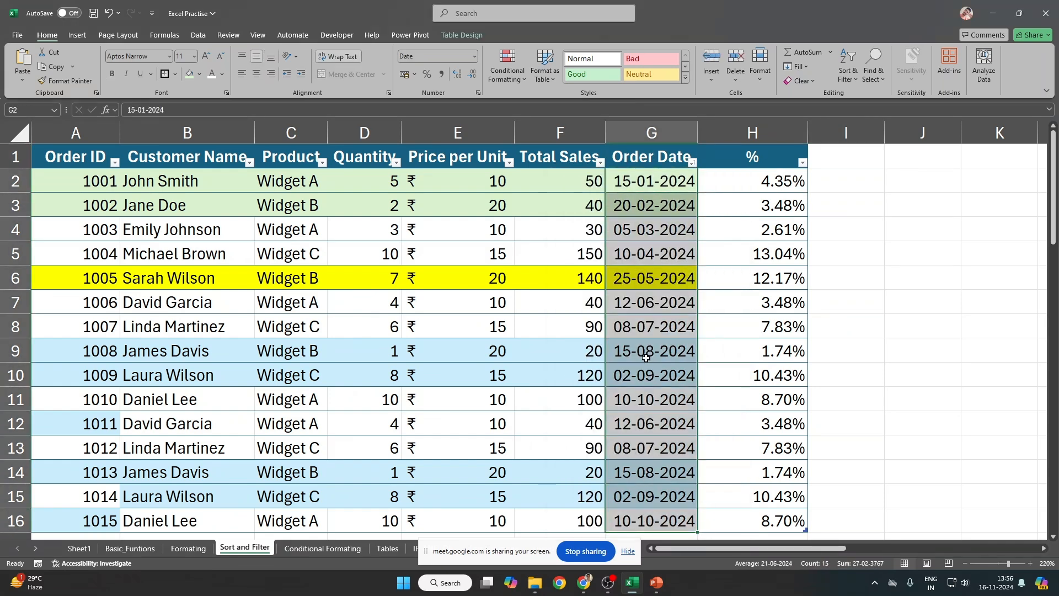
{"action": "left_click", "coordinate": [692, 162]}
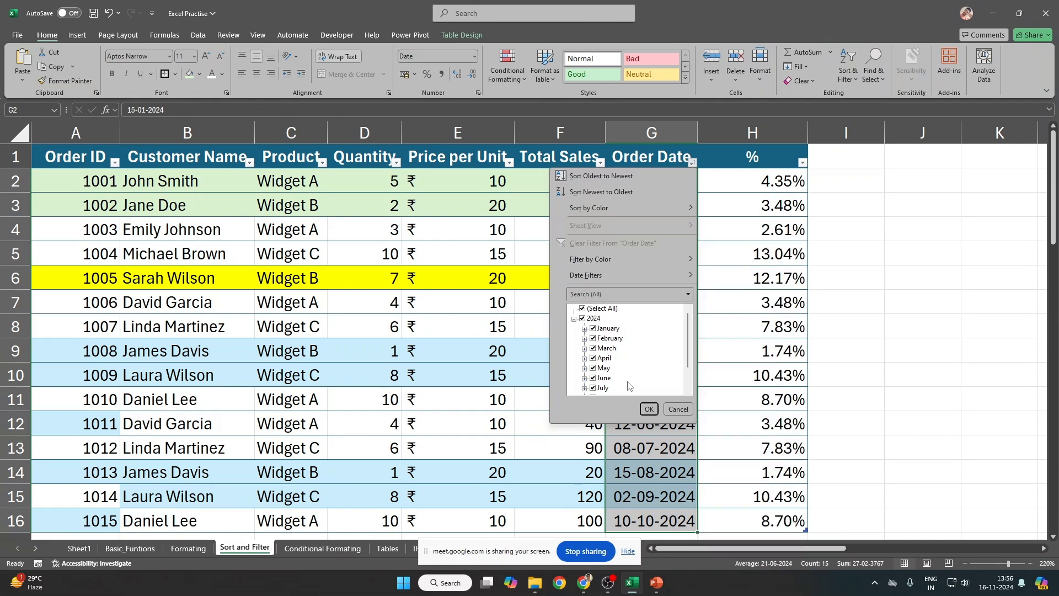
{"action": "mouse_move", "coordinate": [604, 272]}
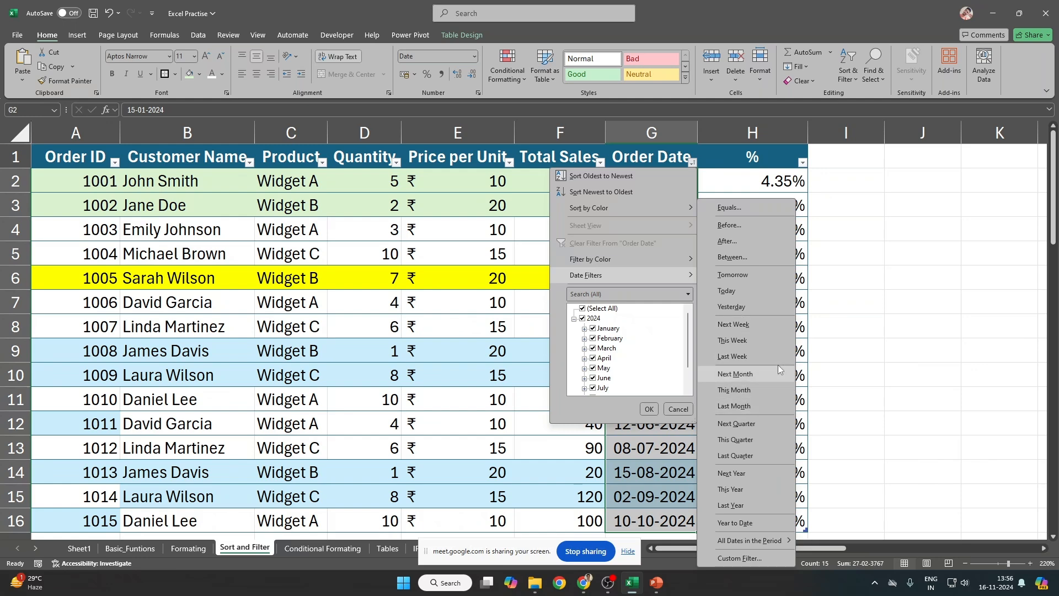
{"action": "left_click", "coordinate": [877, 414]}
{"action": "left_click", "coordinate": [647, 385]}
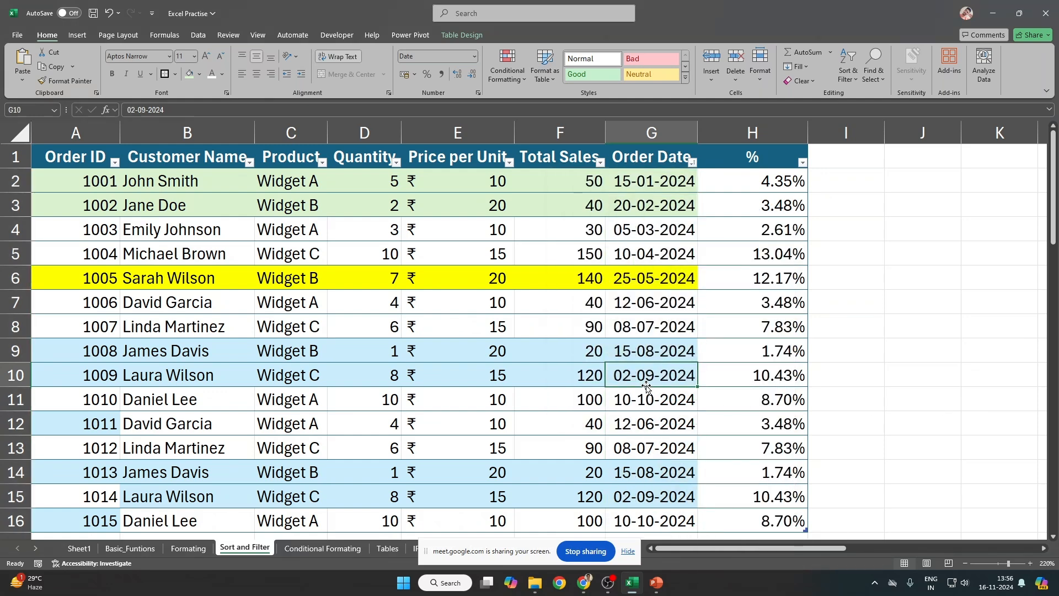
{"action": "left_click_drag", "start_coordinate": [662, 474], "coordinate": [663, 488]}
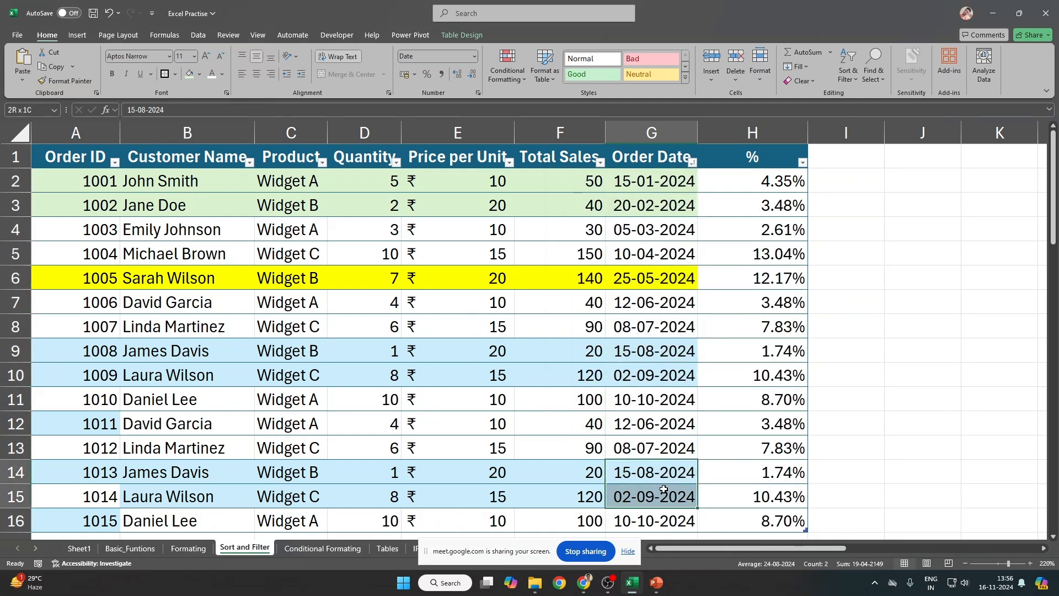
{"action": "left_click", "coordinate": [692, 519]}
Step: Filter Order Date to Last Month, then to This Month
{"action": "left_click", "coordinate": [693, 162]}
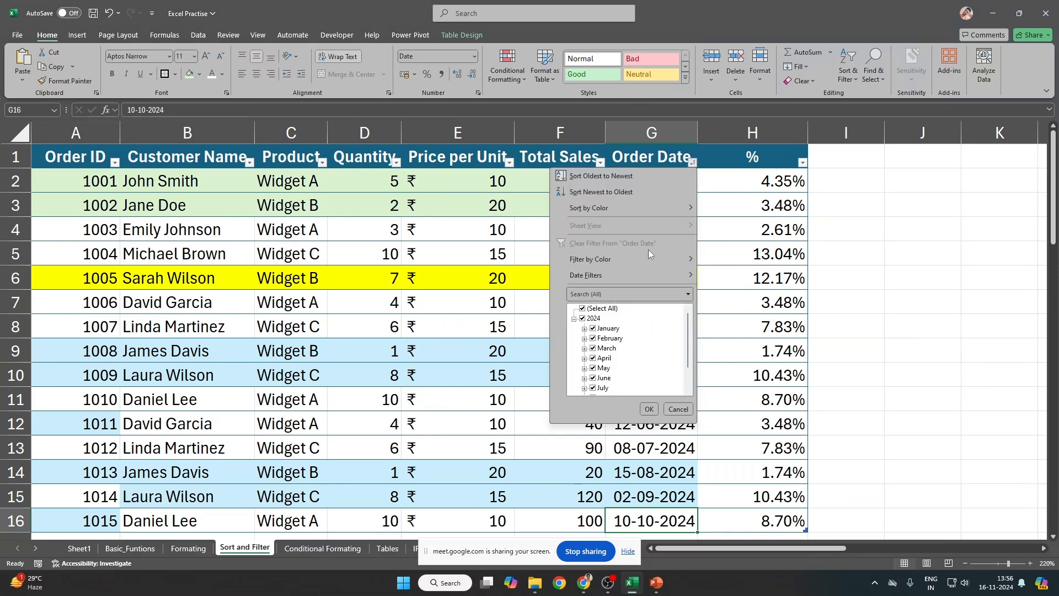
{"action": "mouse_move", "coordinate": [623, 272]}
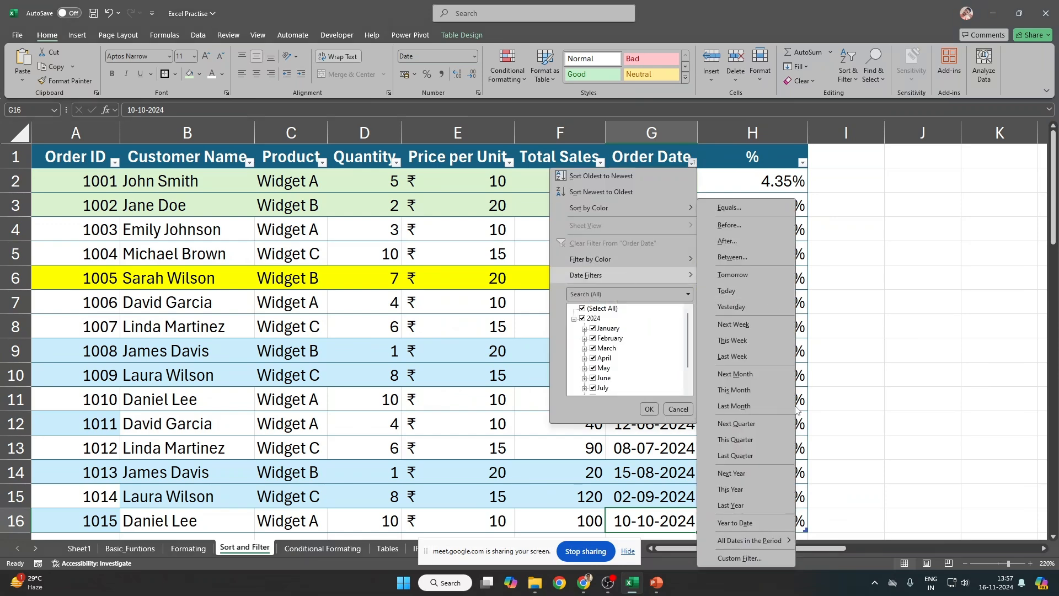
{"action": "left_click", "coordinate": [745, 406]}
{"action": "left_click_drag", "start_coordinate": [677, 179], "coordinate": [102, 204]}
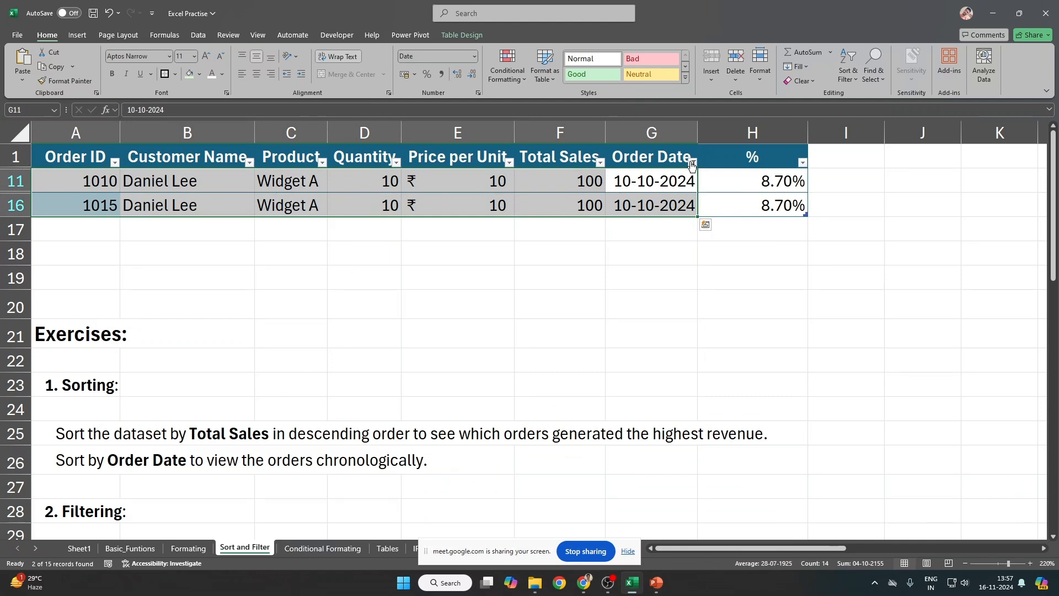
{"action": "left_click", "coordinate": [692, 162]}
{"action": "mouse_move", "coordinate": [612, 272]}
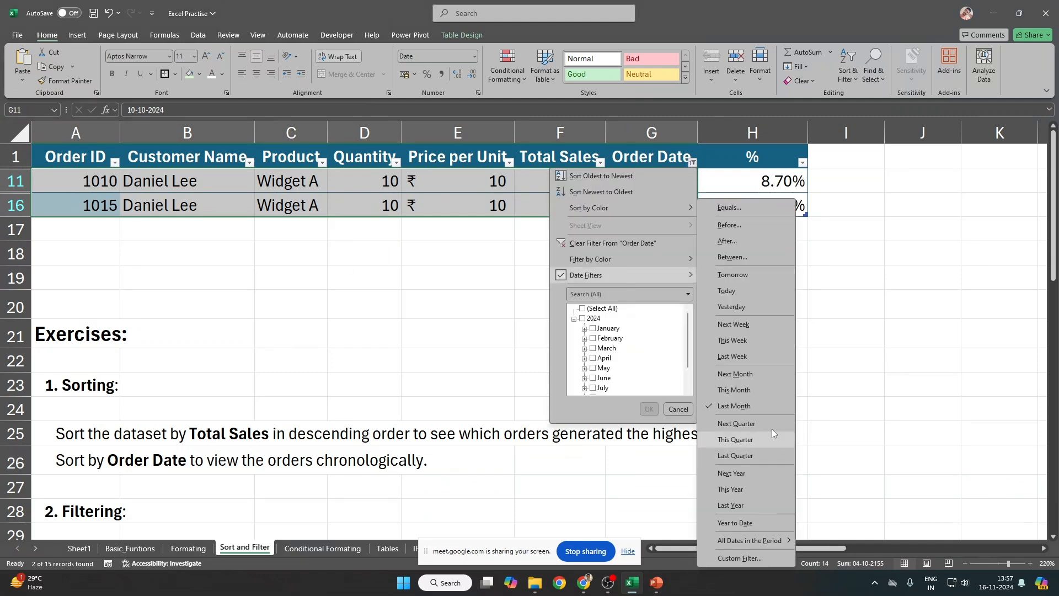
{"action": "left_click", "coordinate": [757, 388]}
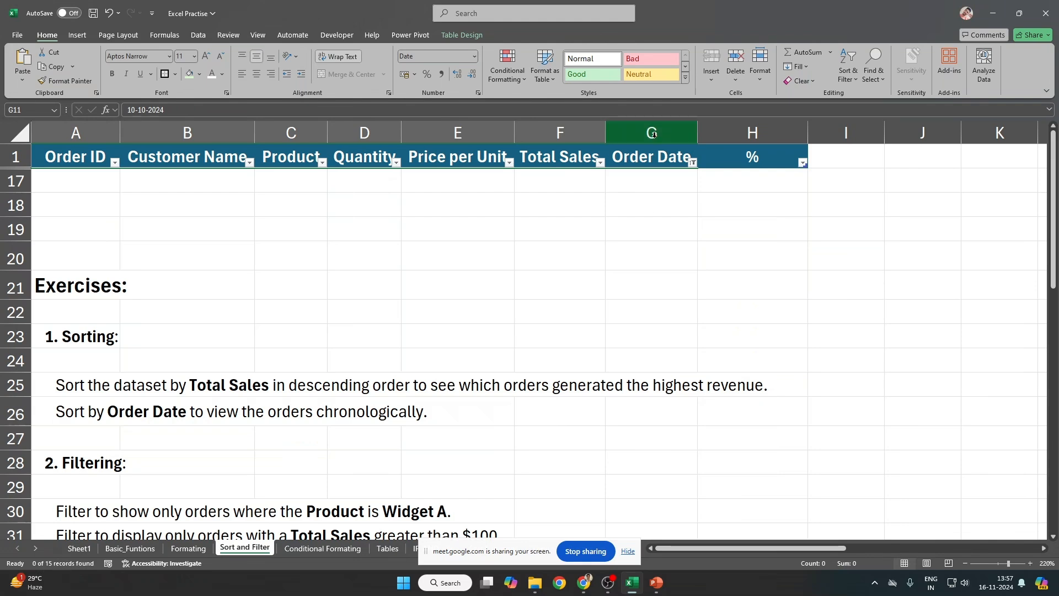
Step: Reapply the Last Month date filter, then switch filtering off to show all orders
{"action": "left_click", "coordinate": [693, 163]}
{"action": "mouse_move", "coordinate": [629, 277]}
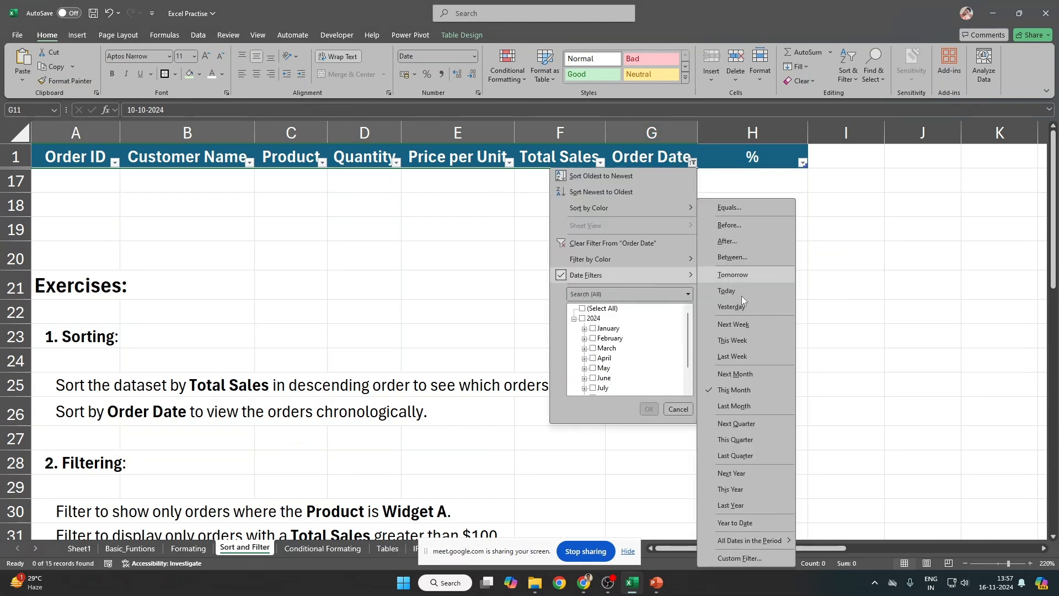
{"action": "left_click", "coordinate": [754, 403]}
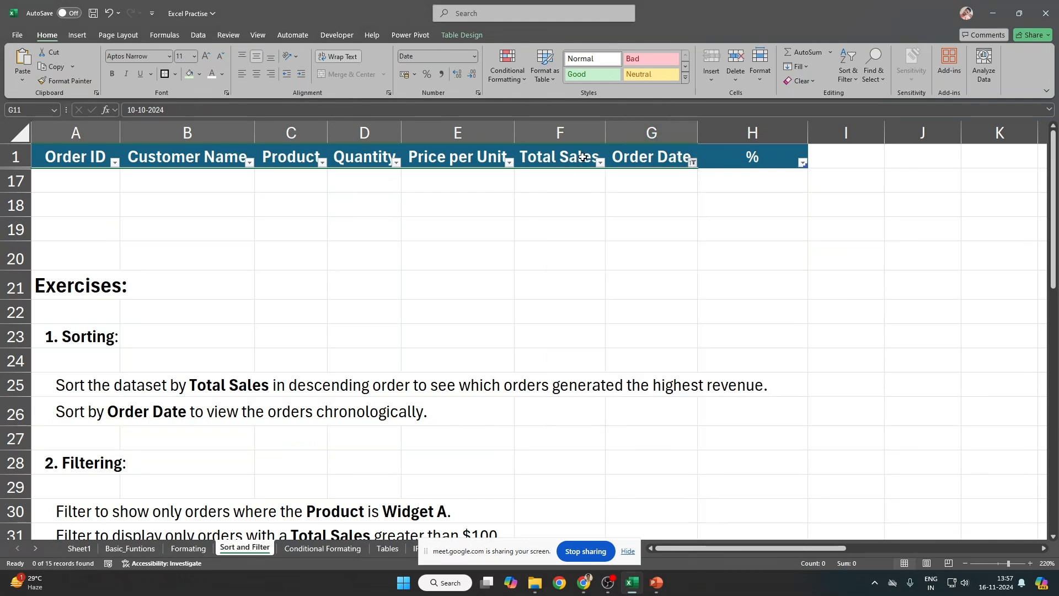
{"action": "key", "text": "ctrl+shift+l"}
{"action": "scroll", "coordinate": [665, 277], "scroll_direction": "down", "scroll_amount": 3}
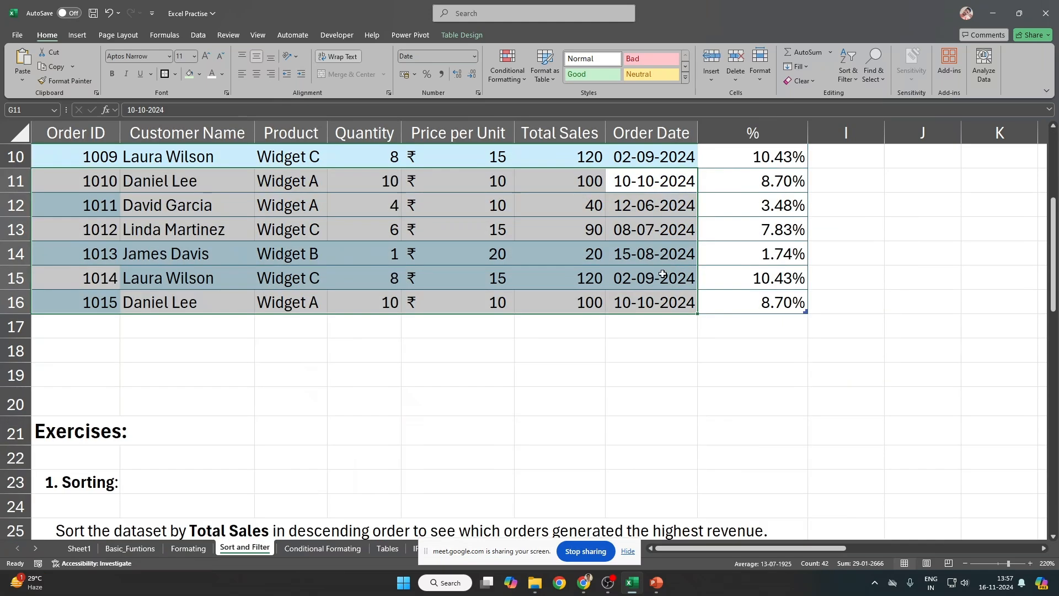
{"action": "left_click", "coordinate": [660, 293]}
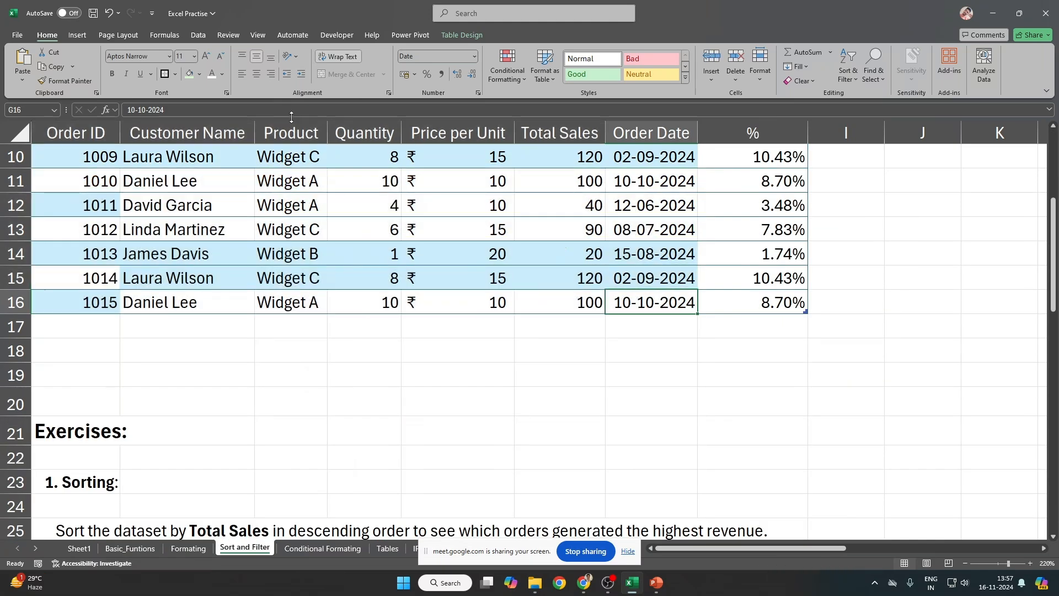
Step: Change G16's date to 10-11-2024 and order 1014's date in G15 to 02-12-2024
{"action": "left_click", "coordinate": [142, 111]}
{"action": "type", "text": "11"}
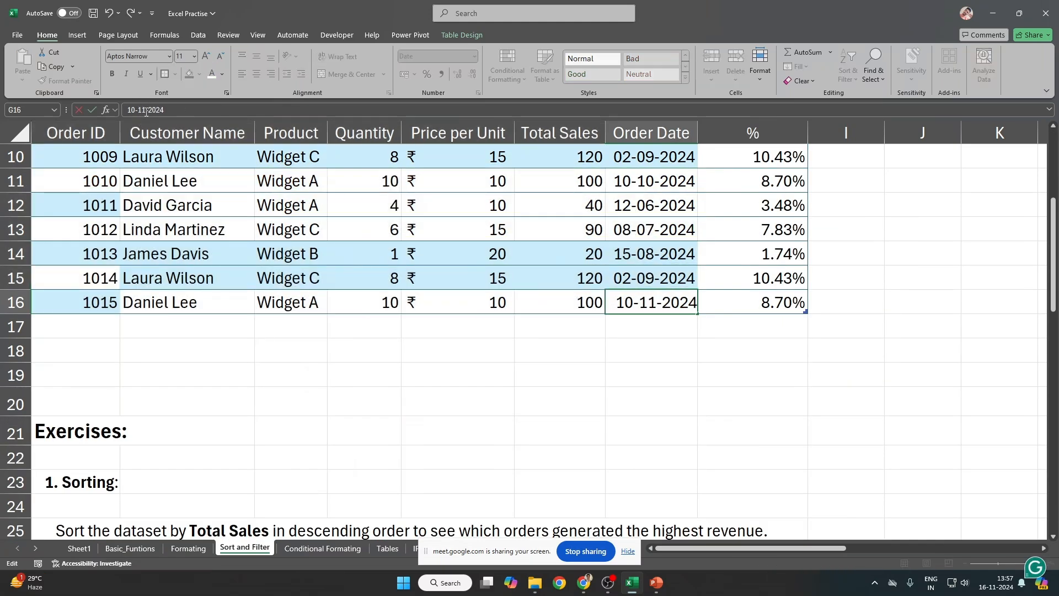
{"action": "key", "text": "Return"}
{"action": "key", "text": "Up"}
{"action": "key", "text": "ctrl+Left"}
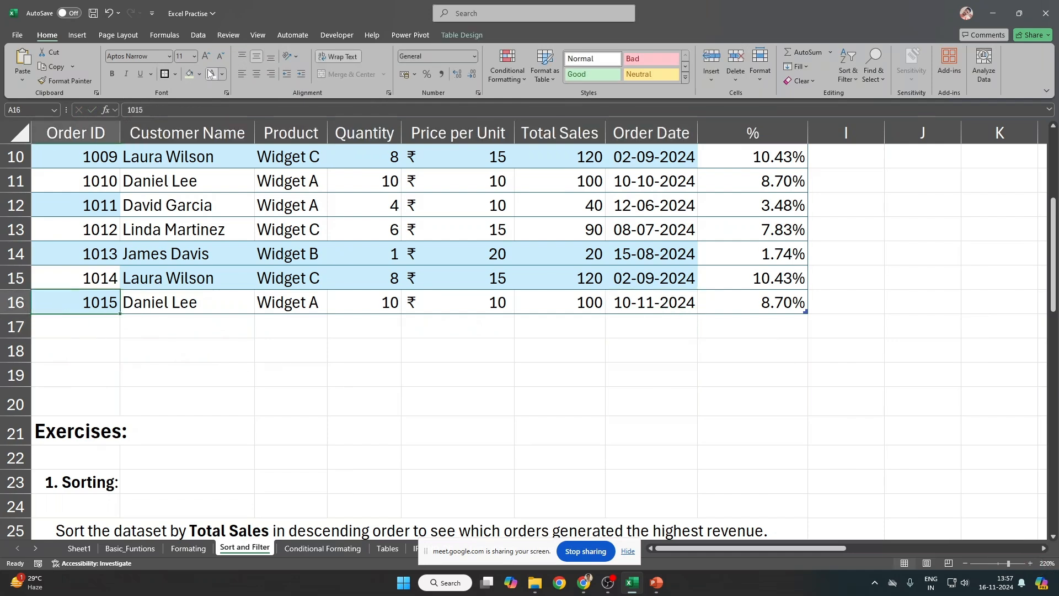
{"action": "left_click", "coordinate": [668, 274]}
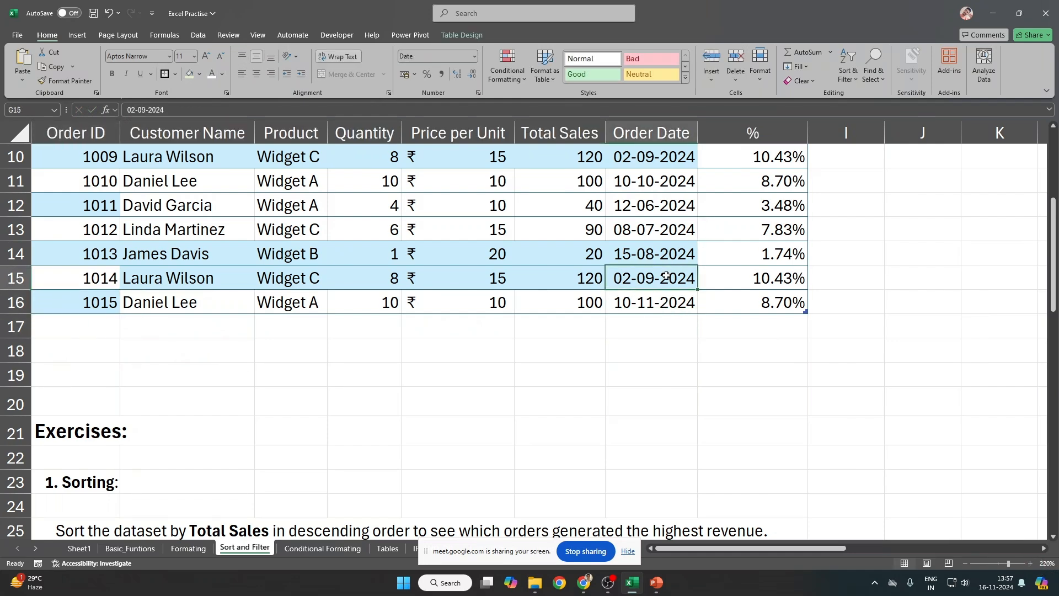
{"action": "double_click", "coordinate": [145, 110]}
{"action": "type", "text": "12"}
{"action": "key", "text": "Return"}
{"action": "key", "text": "ctrl+Up"}
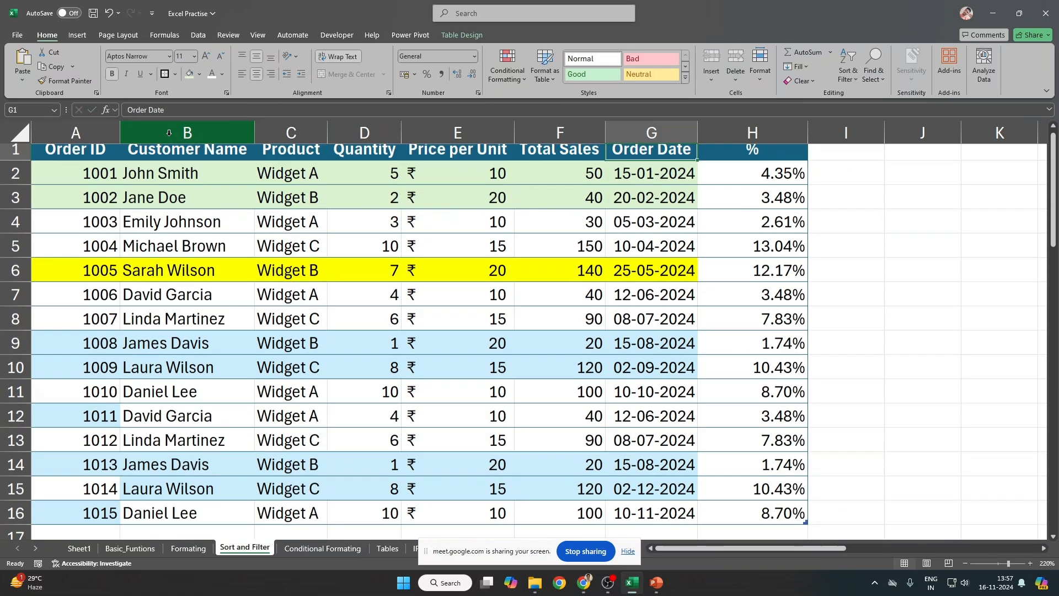
Step: Turn on header filters and filter Order Date to This Month
{"action": "key", "text": "ctrl+shift+l"}
{"action": "key", "text": "alt+Down"}
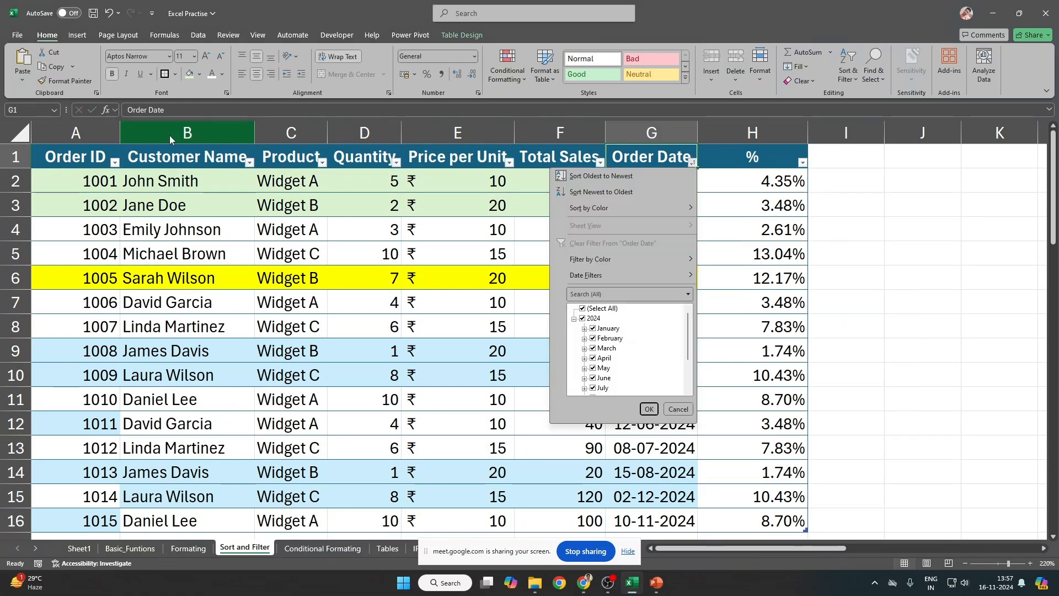
{"action": "scroll", "coordinate": [634, 359], "scroll_direction": "down", "scroll_amount": 3}
{"action": "scroll", "coordinate": [634, 359], "scroll_direction": "up", "scroll_amount": 3}
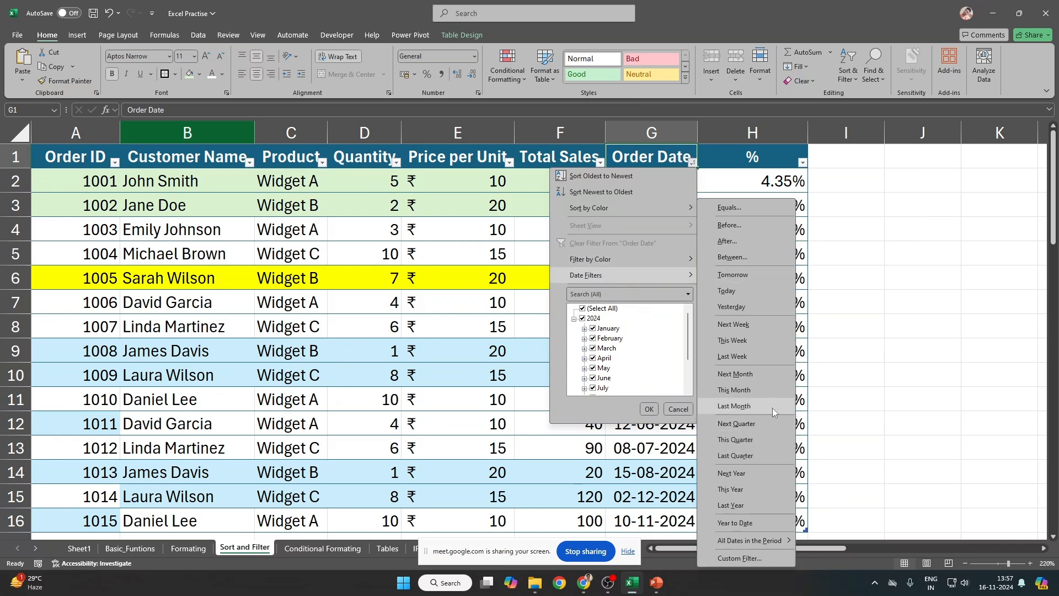
{"action": "left_click", "coordinate": [770, 397]}
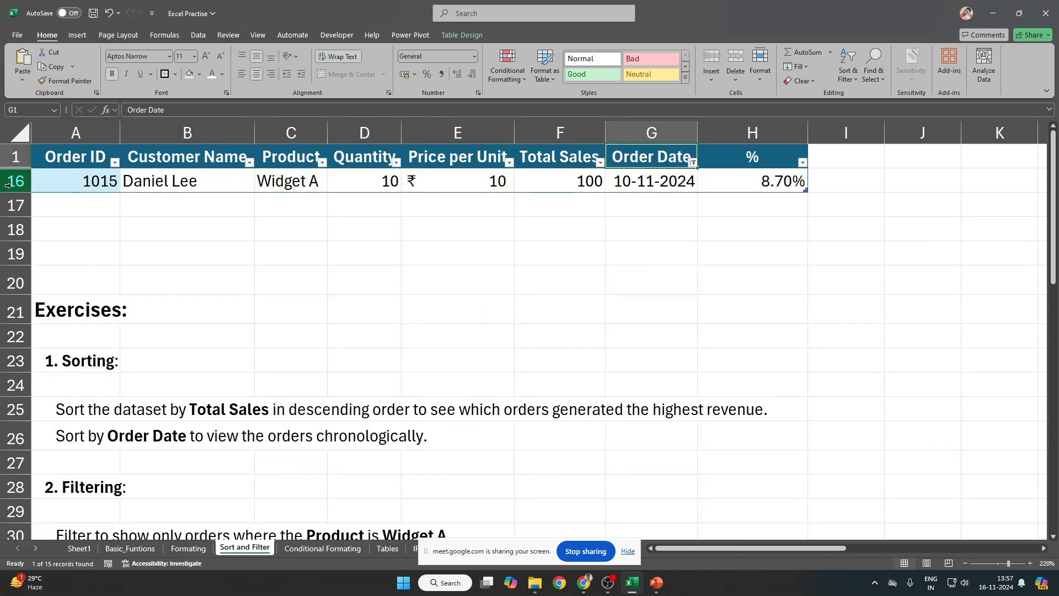
{"action": "left_click", "coordinate": [16, 181]}
Step: Filter Order Date to Next Month, then switch it to Last Quarter
{"action": "left_click", "coordinate": [693, 162]}
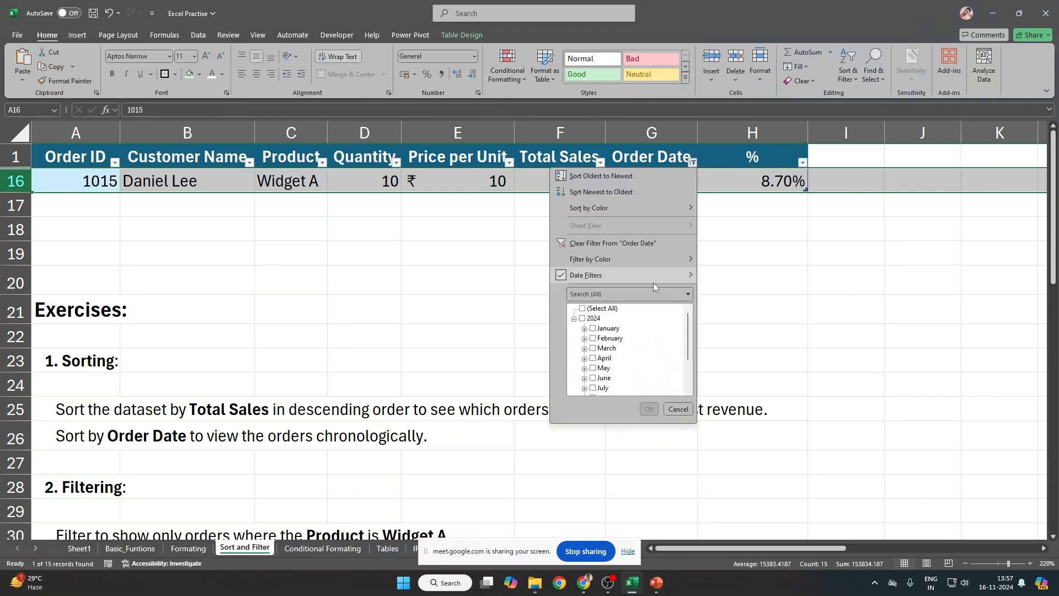
{"action": "mouse_move", "coordinate": [648, 280]}
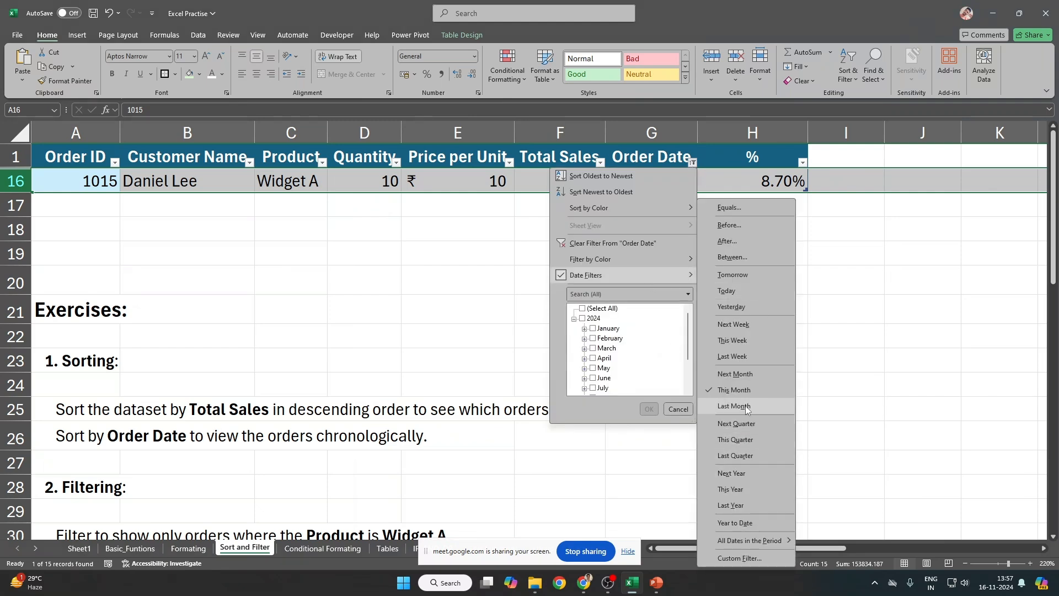
{"action": "left_click", "coordinate": [753, 372]}
{"action": "left_click_drag", "start_coordinate": [784, 182], "coordinate": [358, 187]}
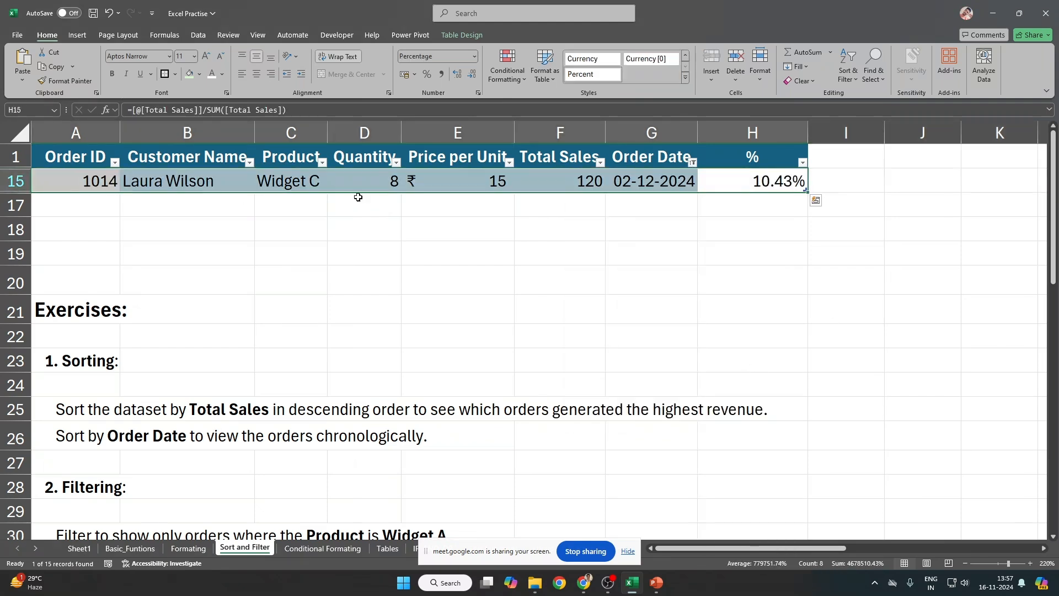
{"action": "left_click", "coordinate": [669, 177]}
{"action": "left_click", "coordinate": [693, 163]}
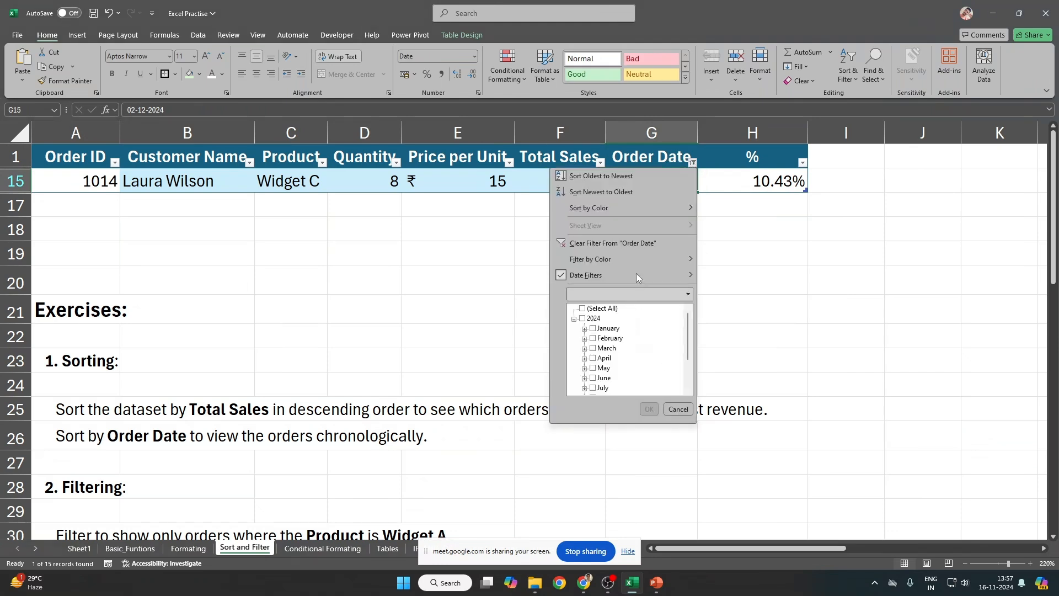
{"action": "mouse_move", "coordinate": [637, 275]}
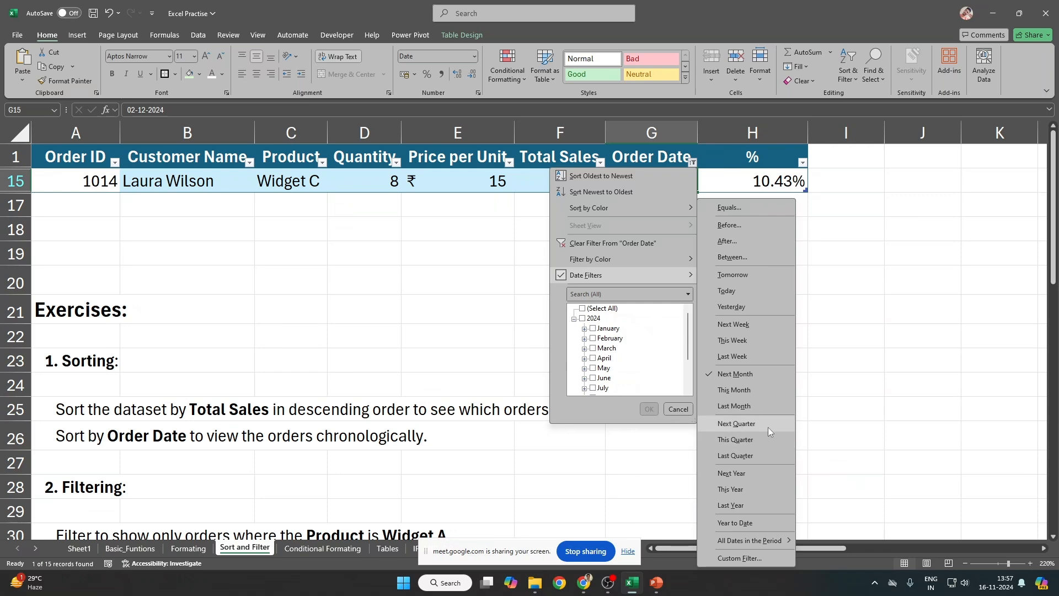
{"action": "left_click", "coordinate": [756, 458]}
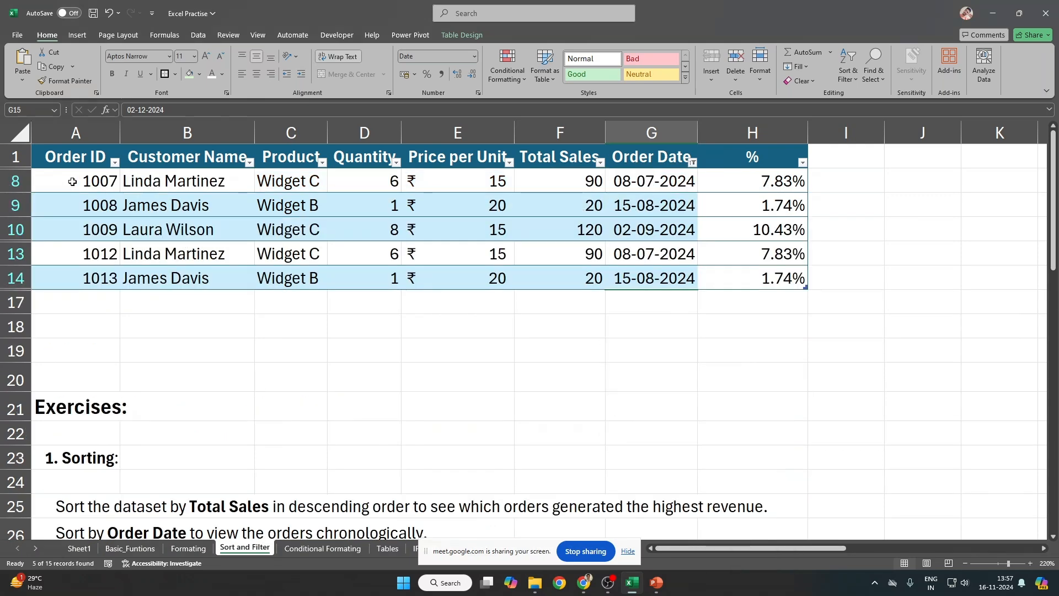
Step: Review the five last-quarter rows and filter menus unchanged, then search Windows for 'po'
{"action": "left_click_drag", "start_coordinate": [80, 179], "coordinate": [773, 279]}
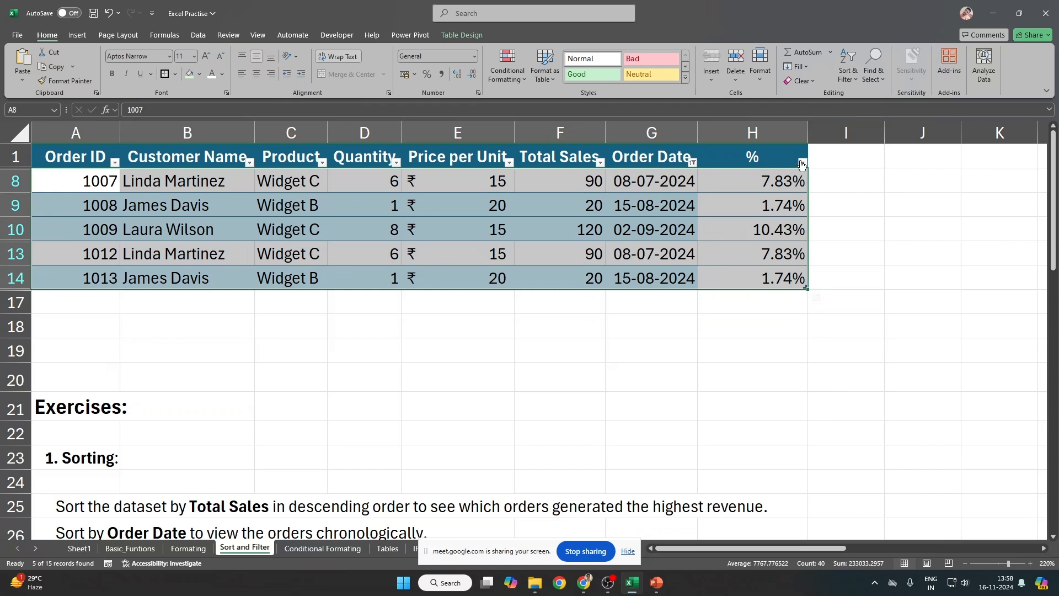
{"action": "left_click", "coordinate": [803, 162]}
{"action": "left_click", "coordinate": [697, 162]}
{"action": "left_click", "coordinate": [697, 161]}
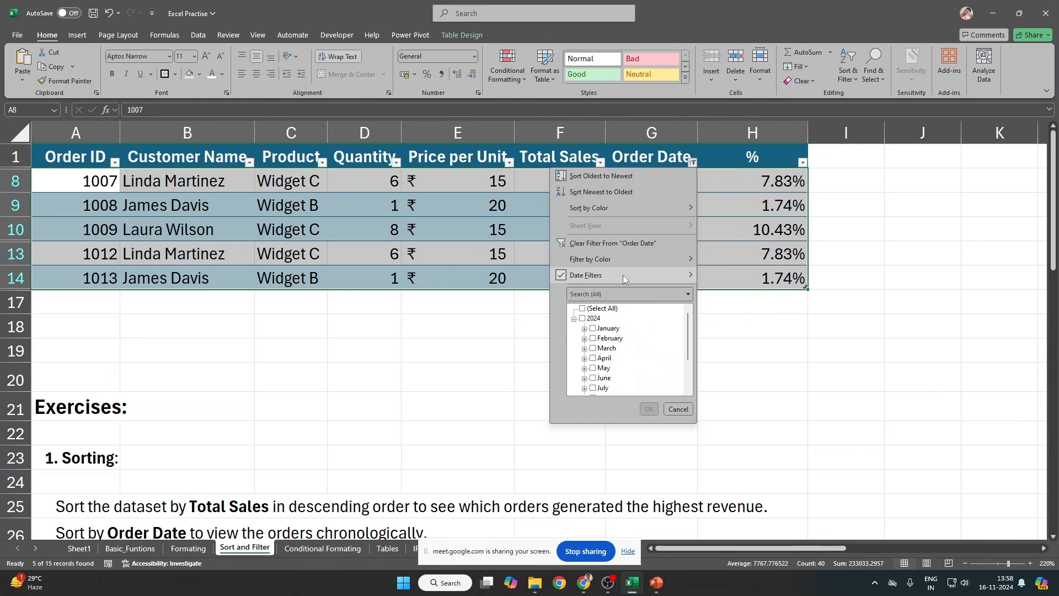
{"action": "mouse_move", "coordinate": [623, 274]}
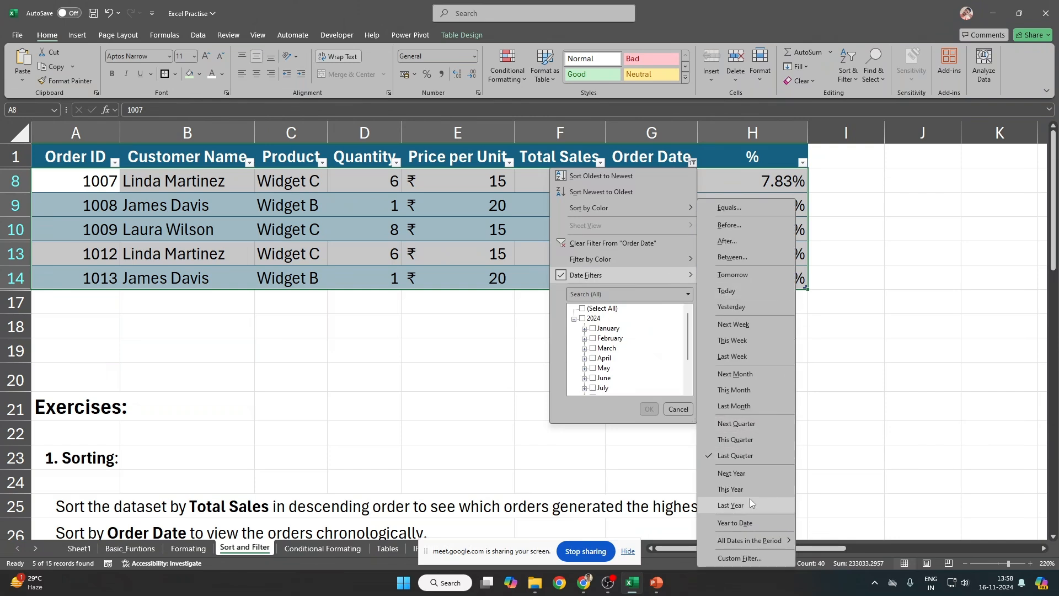
{"action": "left_click", "coordinate": [889, 316]}
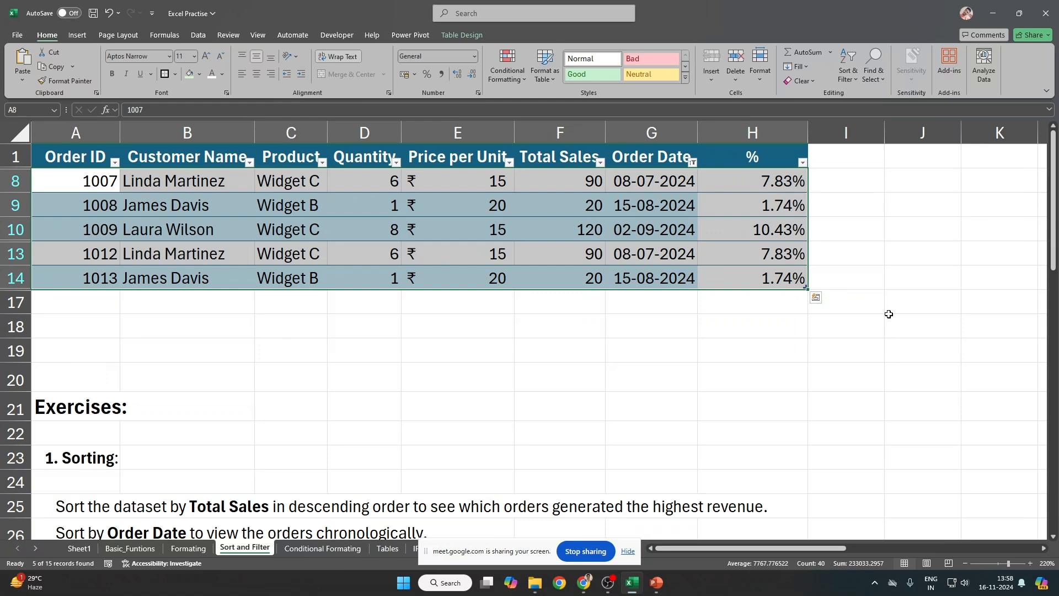
{"action": "key", "text": "super"}
{"action": "type", "text": "po"}
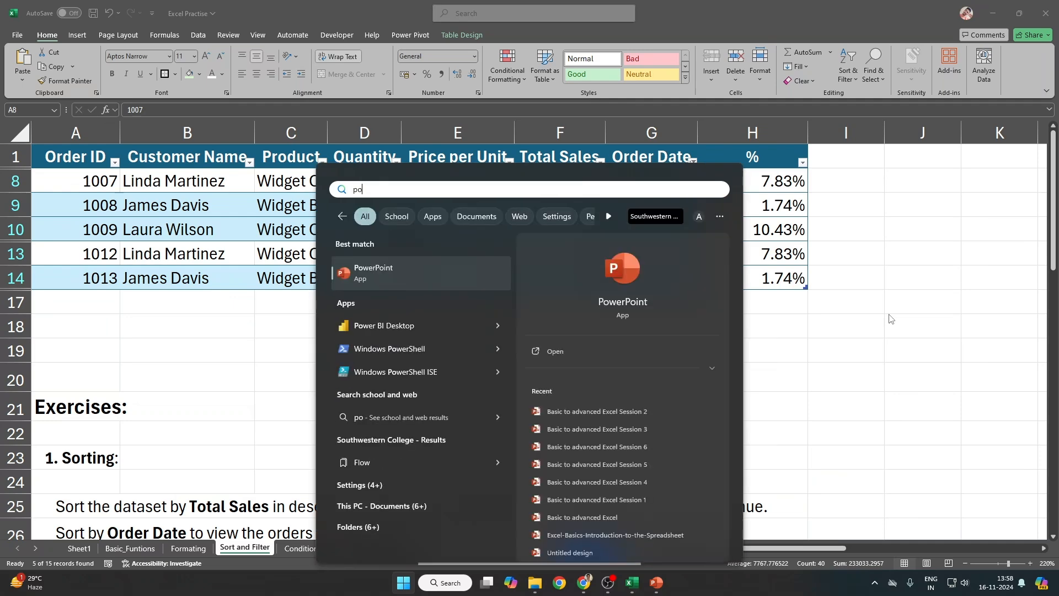
Step: Launch the app from the 'po' search results, then bring up Power BI Desktop's start screen
{"action": "left_click", "coordinate": [422, 333]}
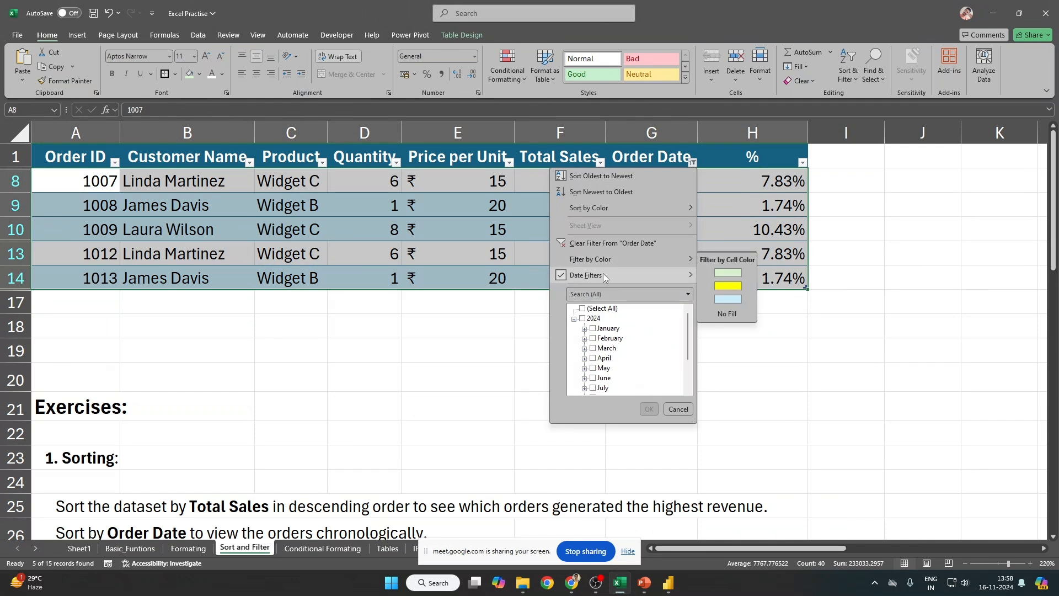
{"action": "mouse_move", "coordinate": [603, 273]}
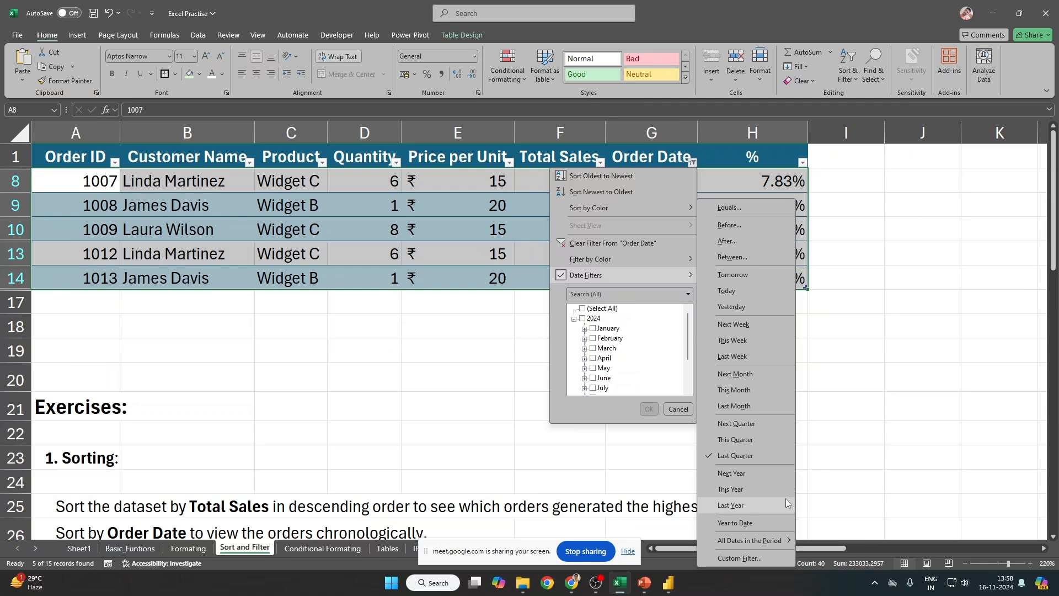
{"action": "mouse_move", "coordinate": [571, 592]}
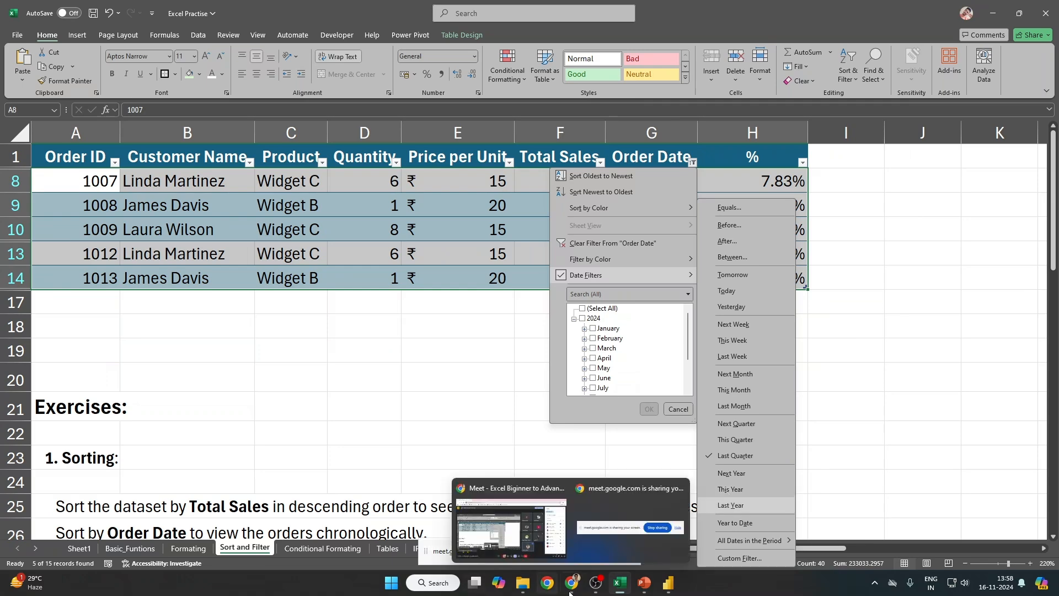
{"action": "left_click", "coordinate": [669, 582]}
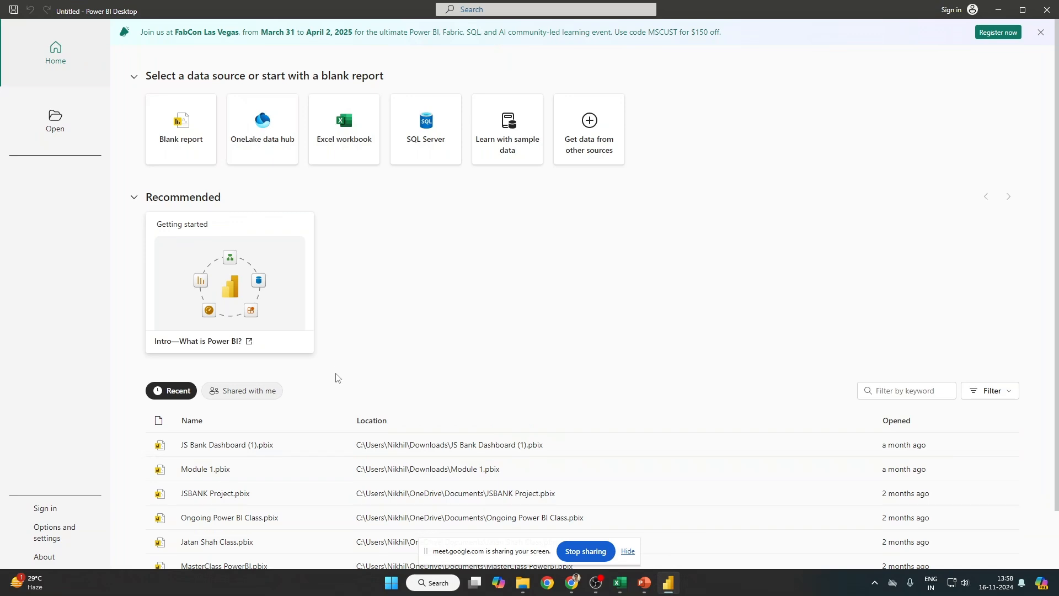
Step: Dismiss the Power BI start screen and open the recent JS Bank Dashboard (1).pbix file
{"action": "scroll", "coordinate": [423, 412], "scroll_direction": "down", "scroll_amount": 1}
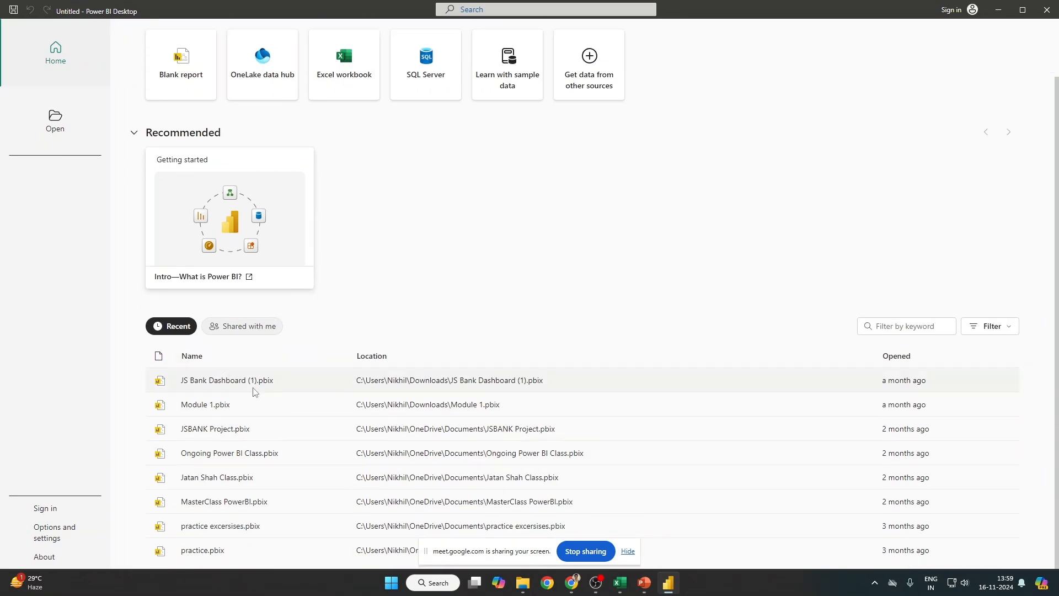
{"action": "key", "text": "Escape"}
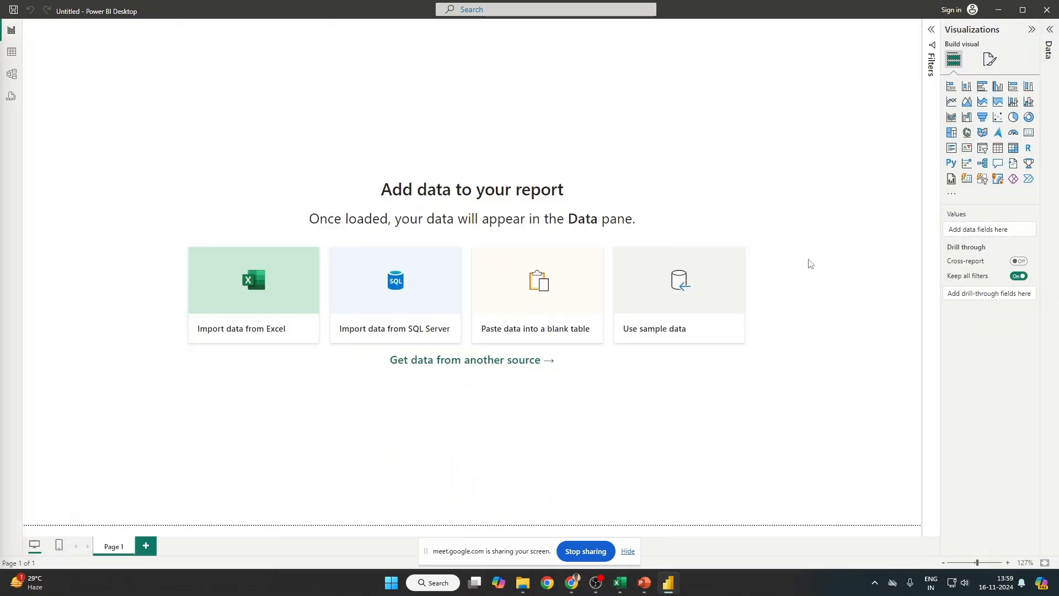
{"action": "left_click", "coordinate": [485, 359]}
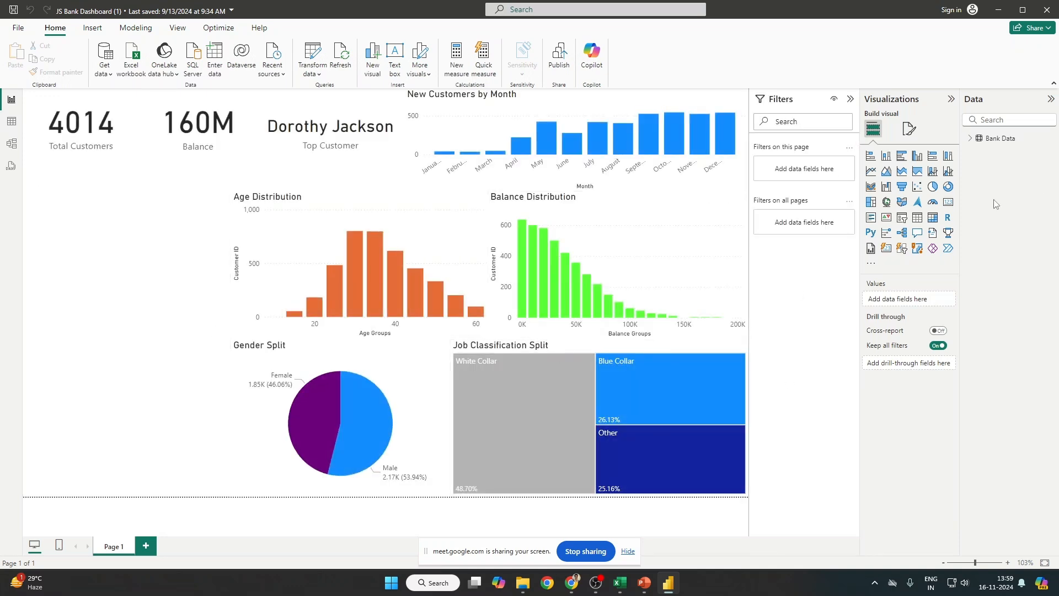
Step: Add Date Joined from Bank Data as a visual-level filter on the region map
{"action": "left_click", "coordinate": [146, 295]}
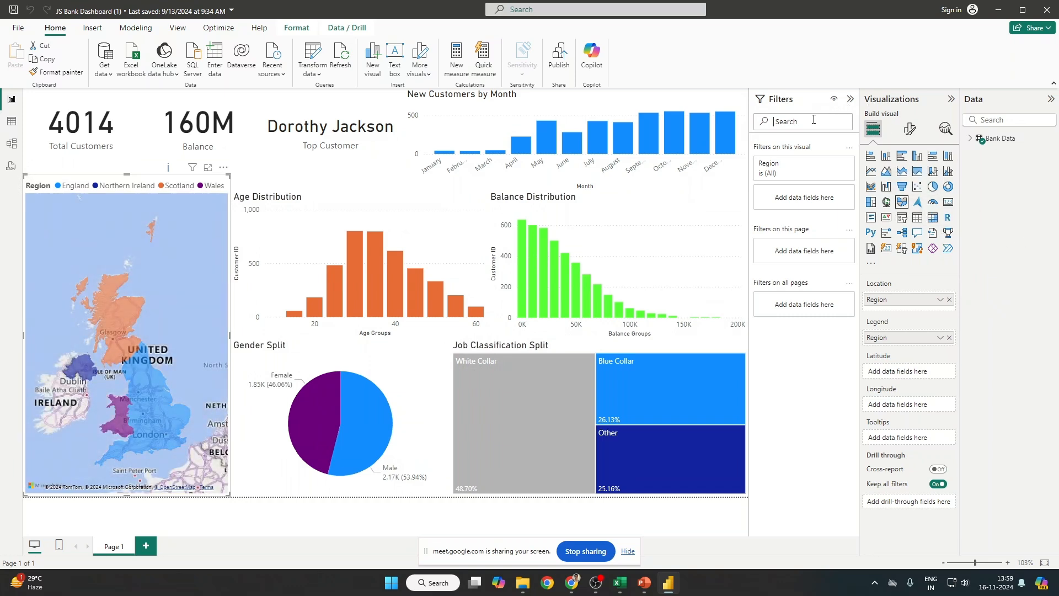
{"action": "left_click", "coordinate": [971, 138]}
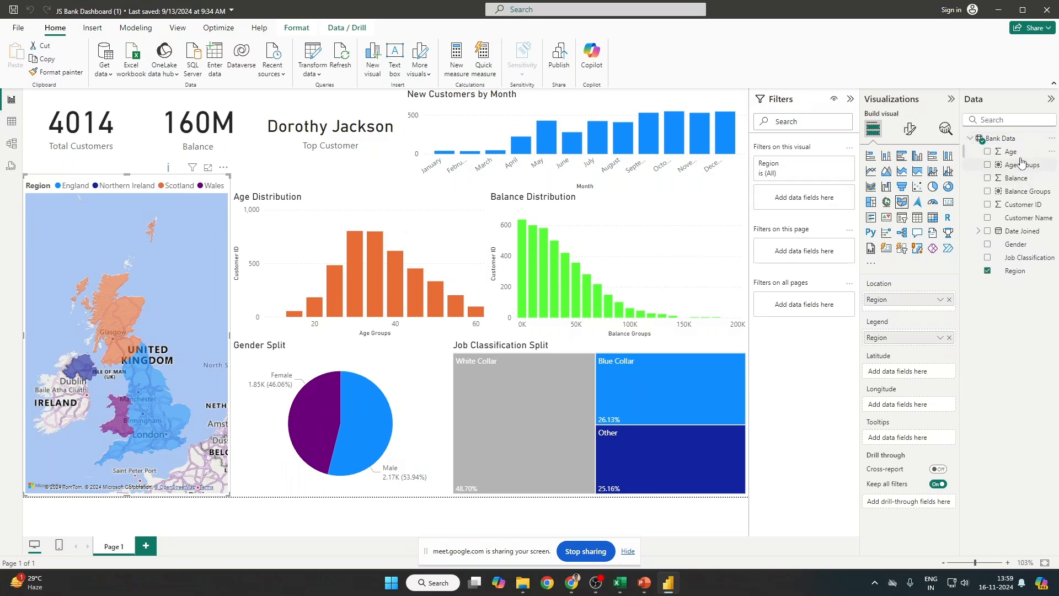
{"action": "left_click_drag", "start_coordinate": [1024, 231], "coordinate": [817, 196]}
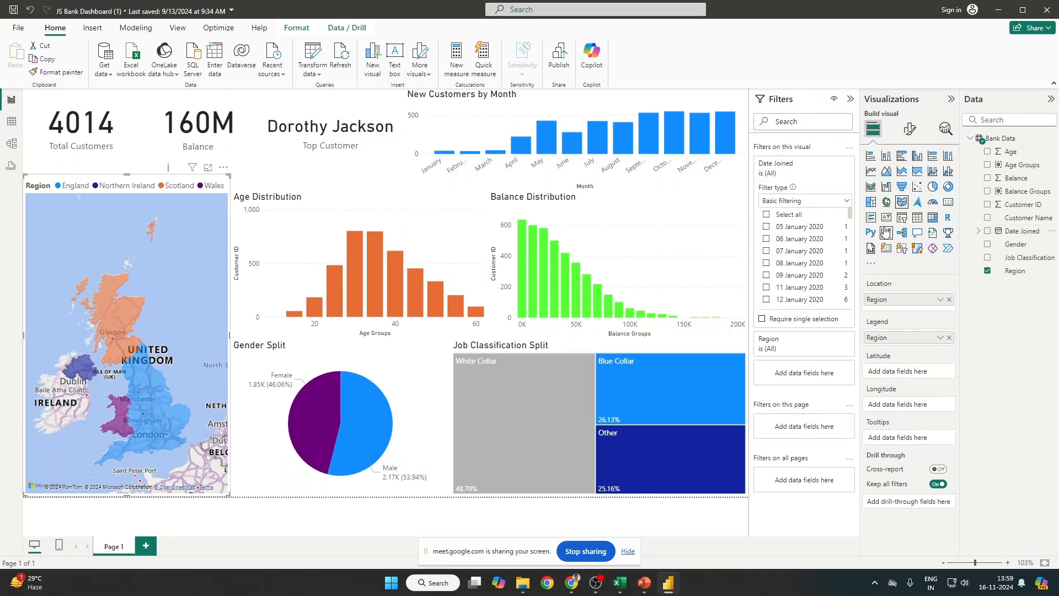
Step: Look over Date Joined's filter type choices, leave Basic filtering unchanged, and keep the report open
{"action": "mouse_move", "coordinate": [850, 214]}
{"action": "left_mouse_down"}
{"action": "mouse_move", "coordinate": [838, 317]}
{"action": "mouse_move", "coordinate": [843, 208]}
{"action": "left_mouse_up"}
{"action": "left_click", "coordinate": [846, 202]}
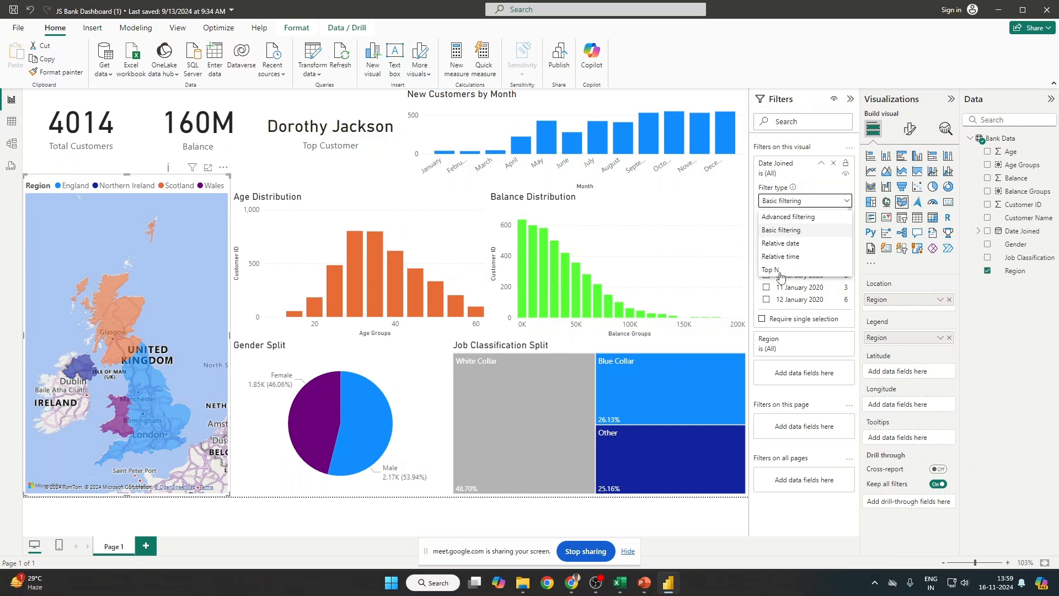
{"action": "left_click", "coordinate": [484, 113]}
{"action": "scroll", "coordinate": [807, 267], "scroll_direction": "down", "scroll_amount": 1}
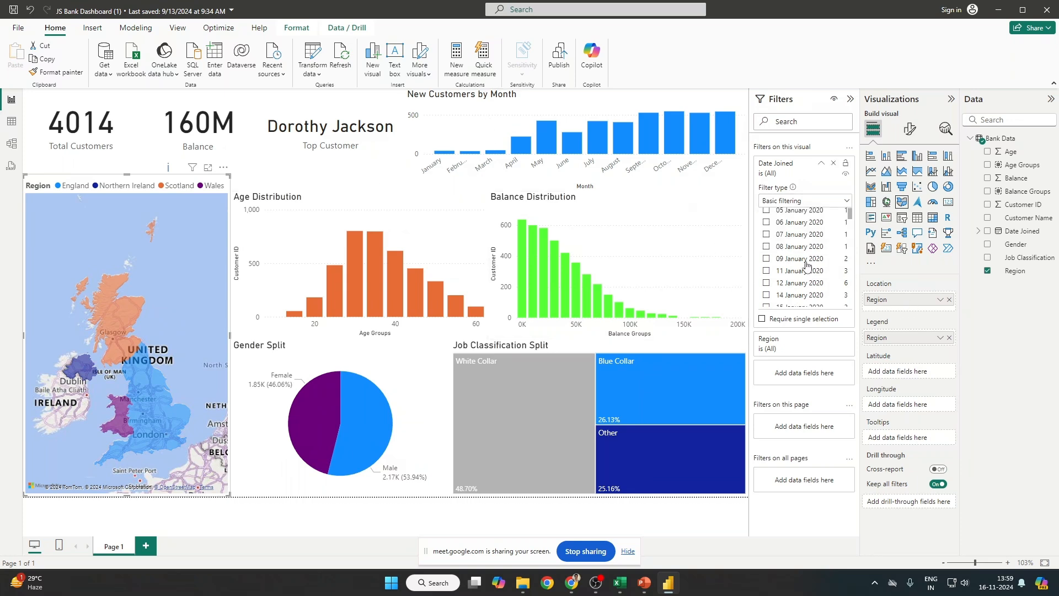
{"action": "scroll", "coordinate": [807, 267], "scroll_direction": "down", "scroll_amount": 20}
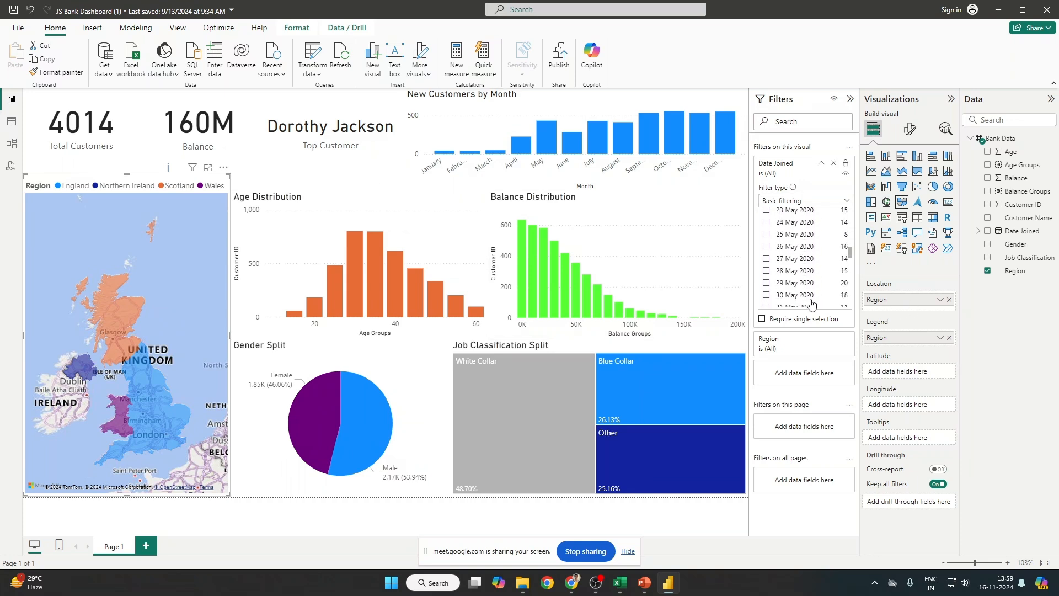
{"action": "scroll", "coordinate": [811, 303], "scroll_direction": "down", "scroll_amount": 20}
{"action": "scroll", "coordinate": [804, 308], "scroll_direction": "down", "scroll_amount": 20}
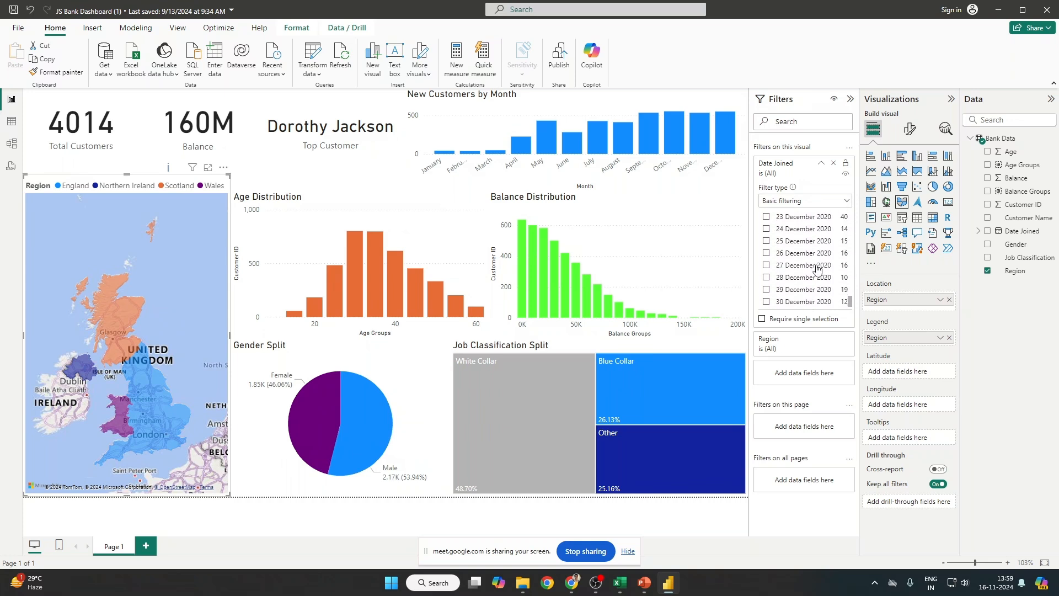
{"action": "left_click_drag", "start_coordinate": [850, 301], "coordinate": [839, 211]}
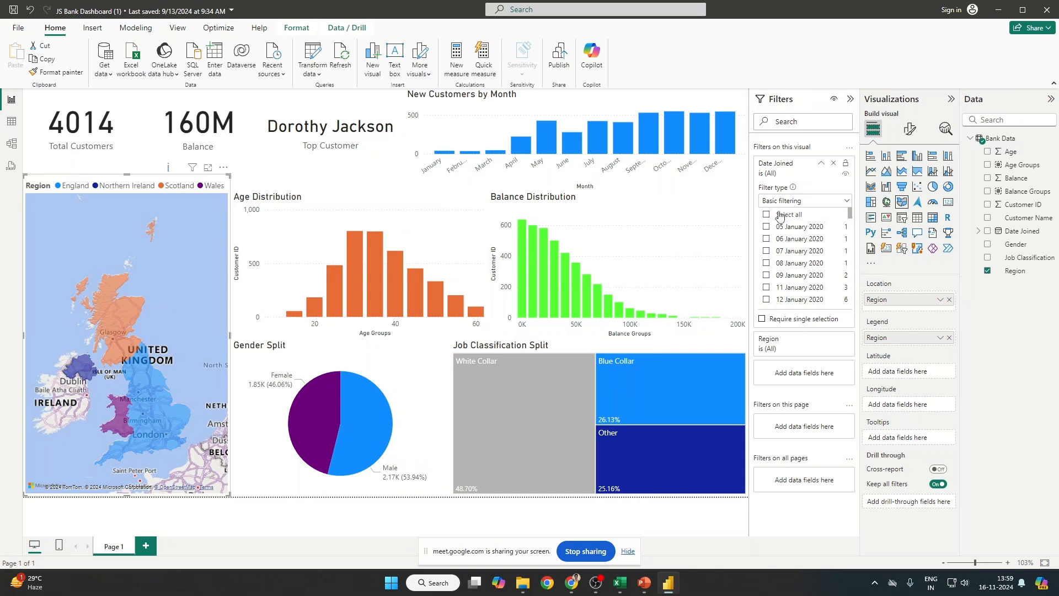
{"action": "mouse_move", "coordinate": [579, 268]}
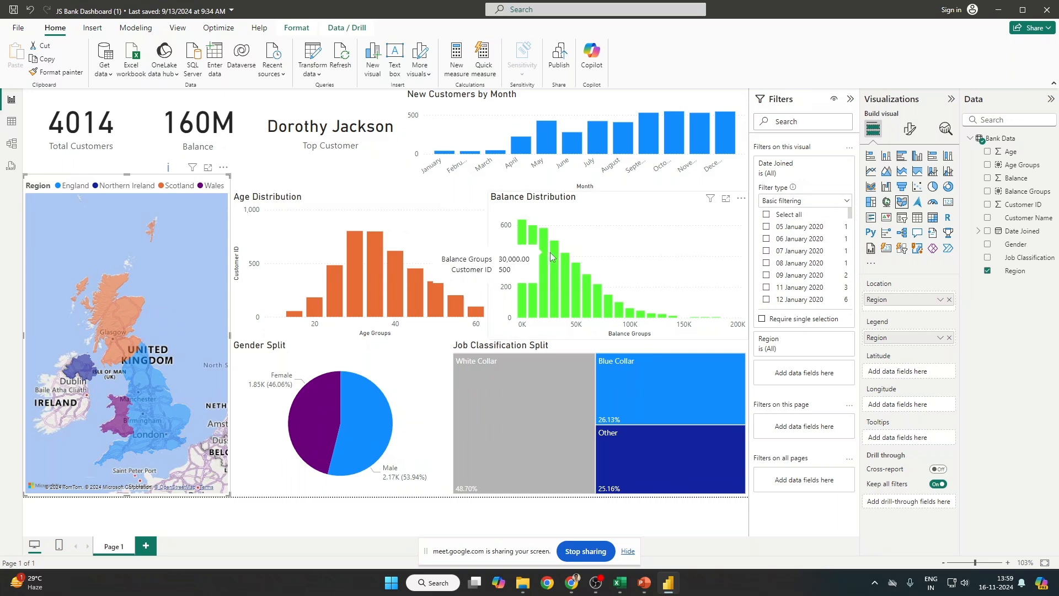
{"action": "left_click", "coordinate": [1048, 6]}
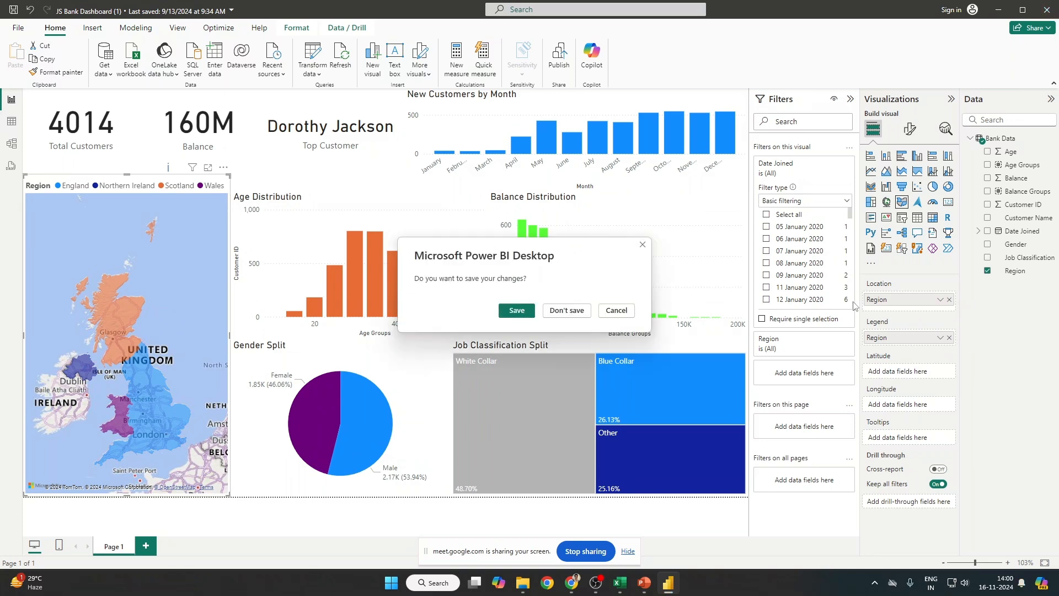
{"action": "left_click", "coordinate": [631, 315]}
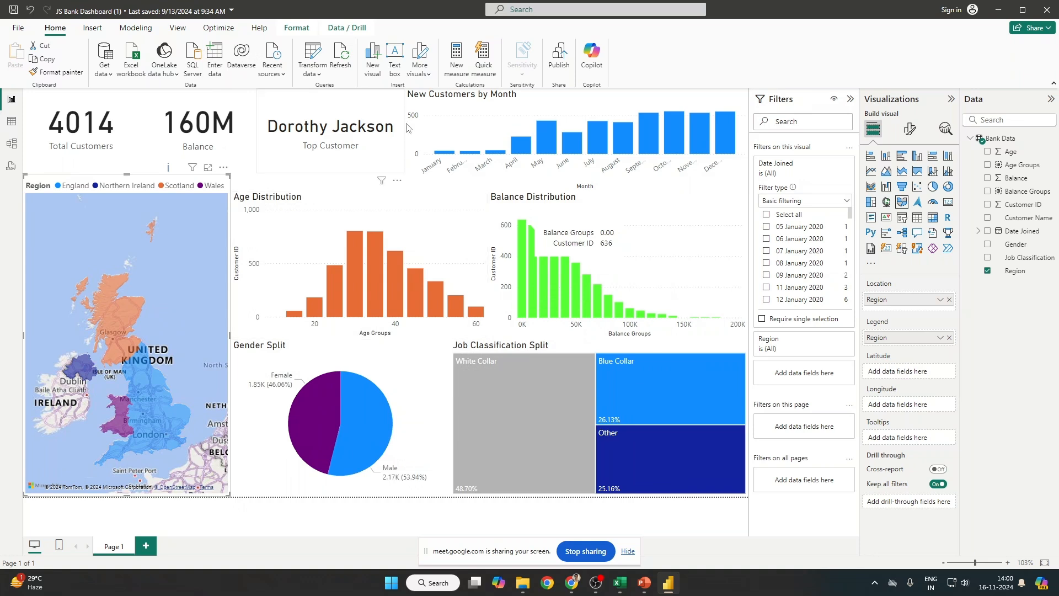
{"action": "mouse_move", "coordinate": [399, 284]}
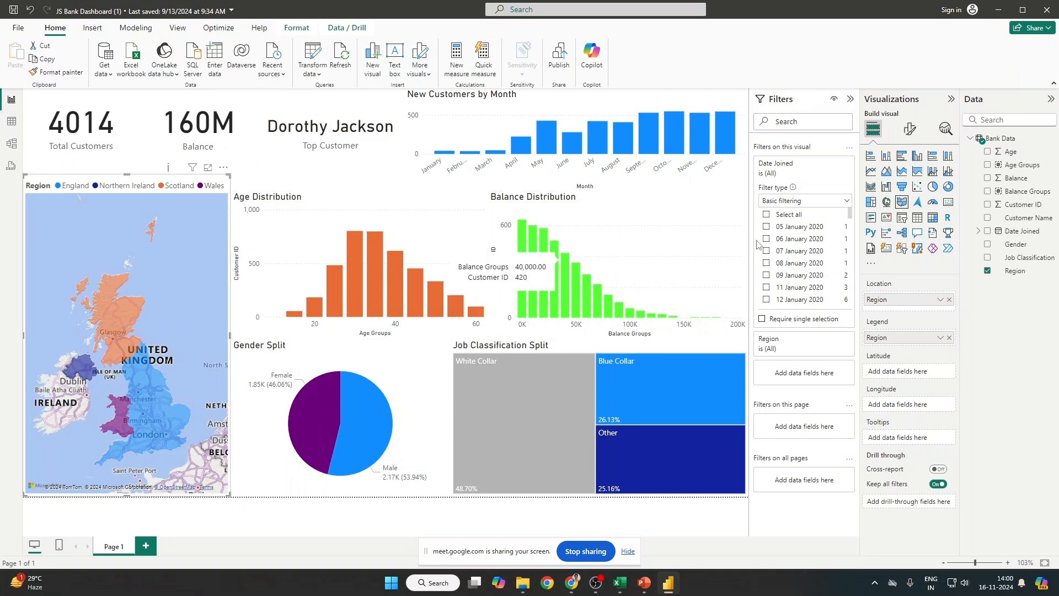
Step: Switch Date Joined's filter type to Relative date, then Relative time, and return to Excel
{"action": "left_click", "coordinate": [847, 201]}
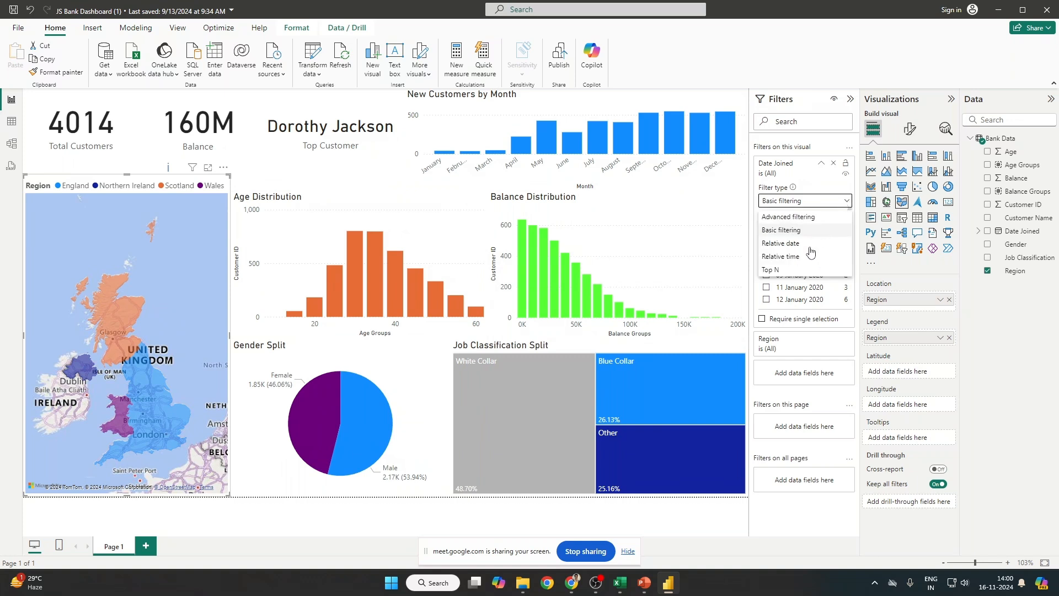
{"action": "left_click", "coordinate": [806, 244]}
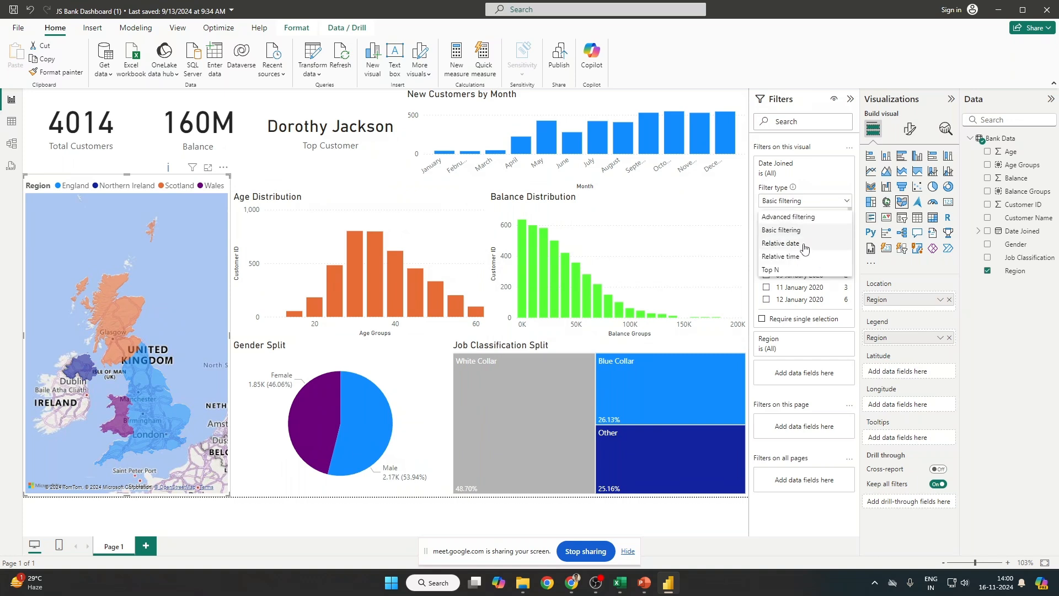
{"action": "left_click", "coordinate": [847, 201]}
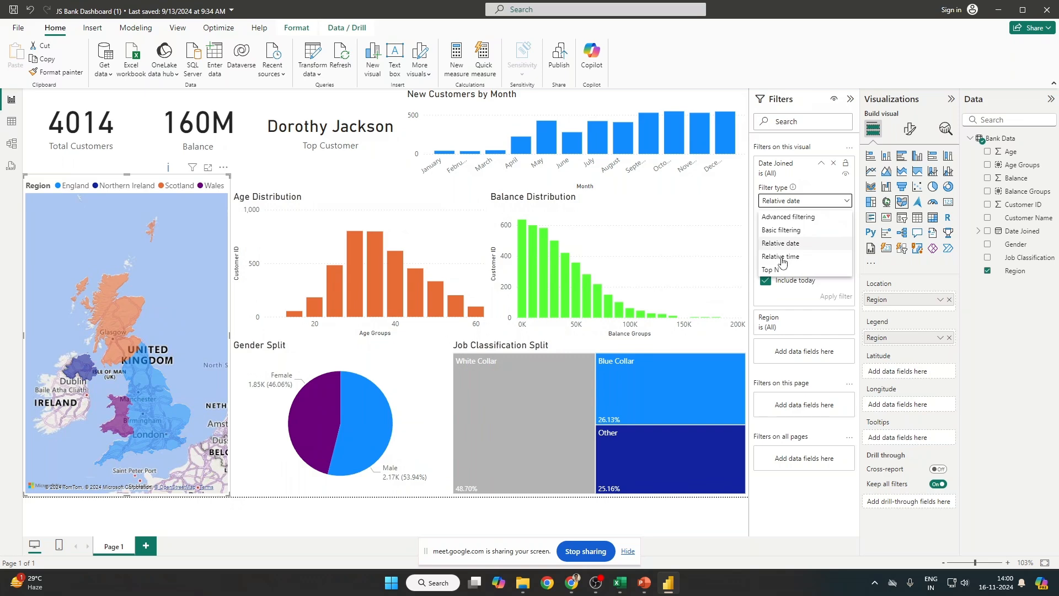
{"action": "left_click", "coordinate": [782, 257]}
{"action": "left_click", "coordinate": [848, 201]}
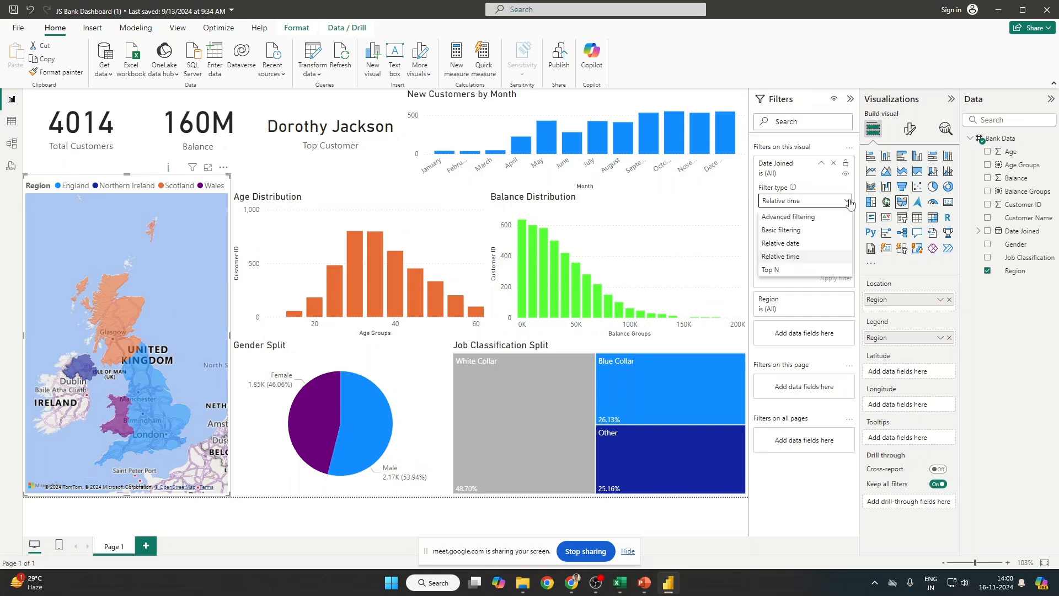
{"action": "left_click", "coordinate": [815, 218]}
{"action": "key", "text": "alt+Tab"}
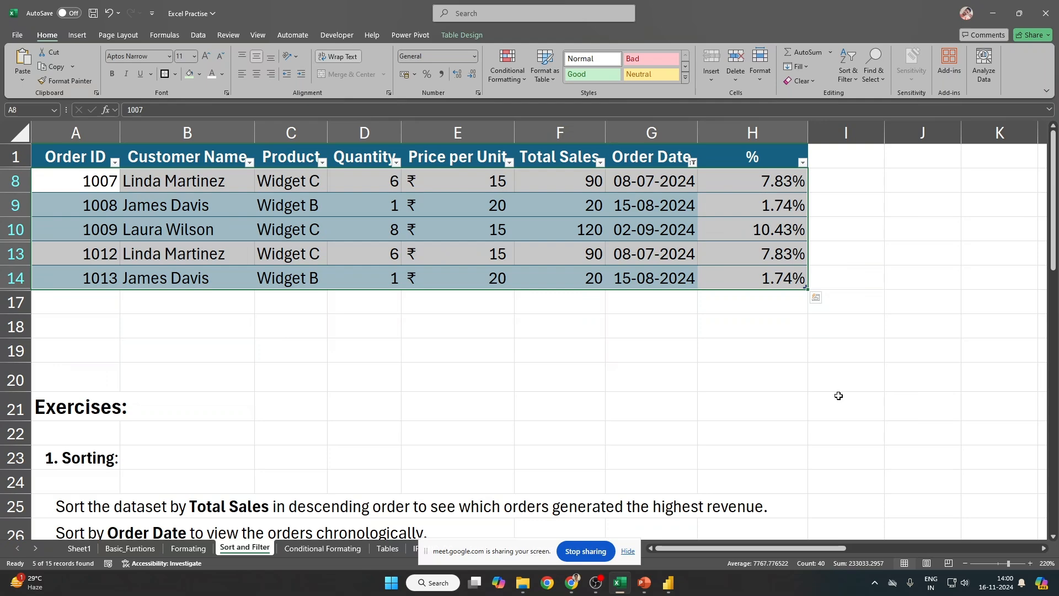
{"action": "key", "text": "super"}
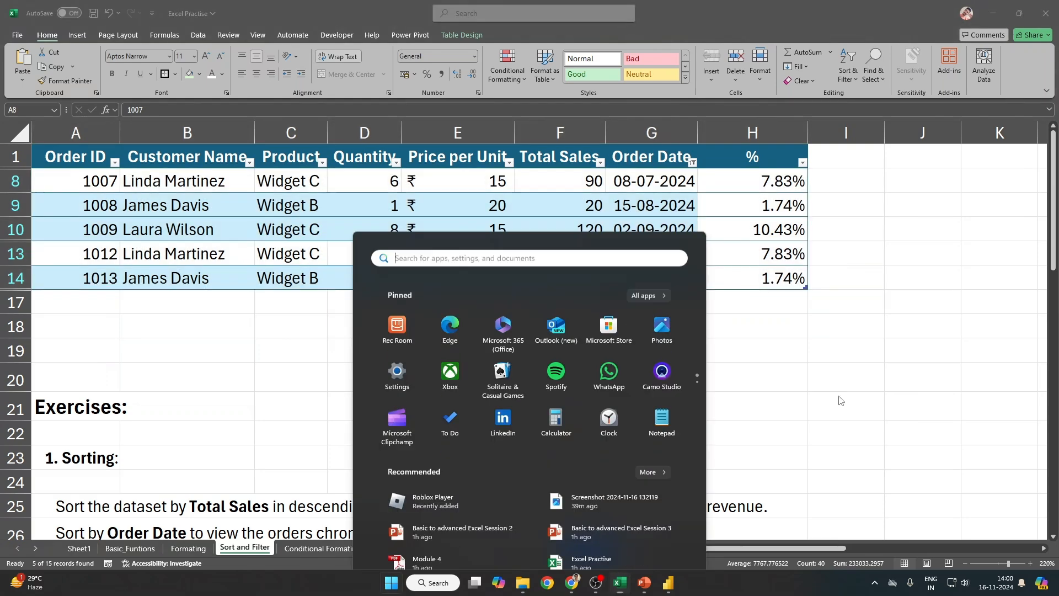
{"action": "type", "text": "tablu"}
{"action": "key", "text": "BackSpace"}
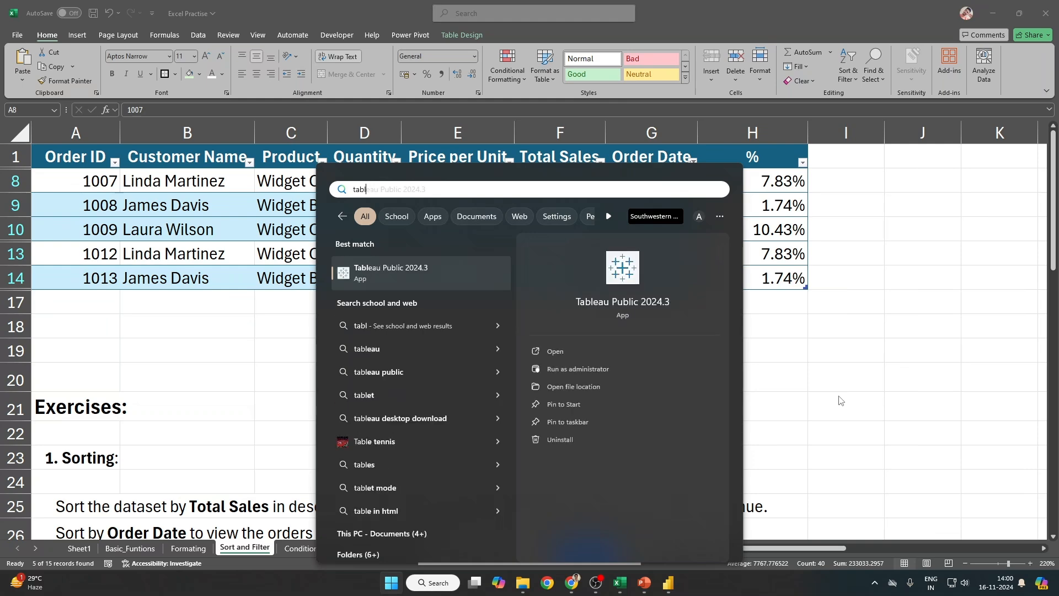
{"action": "key", "text": "Escape"}
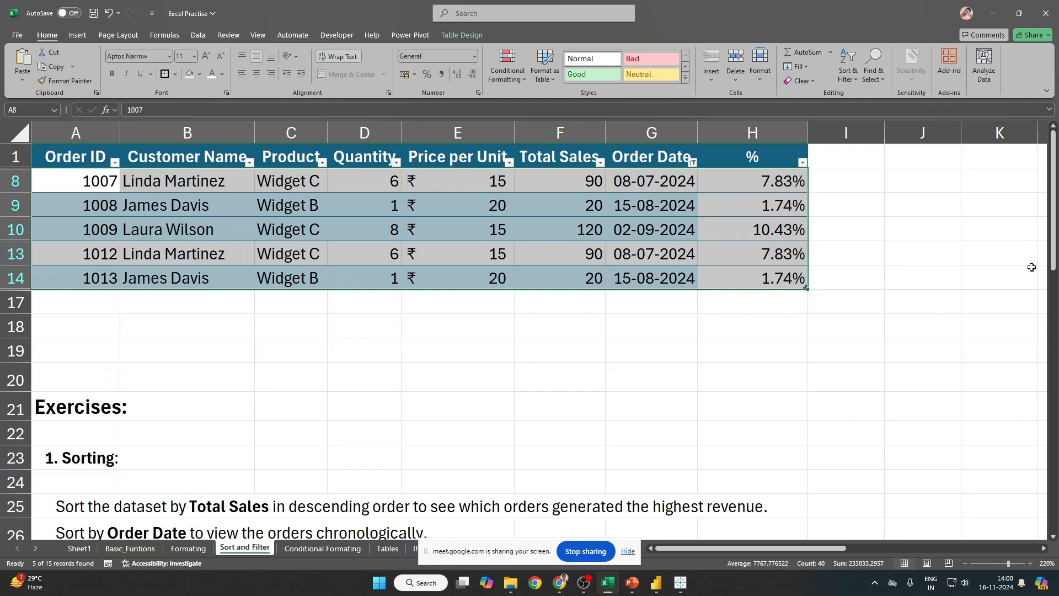
{"action": "left_click", "coordinate": [496, 326]}
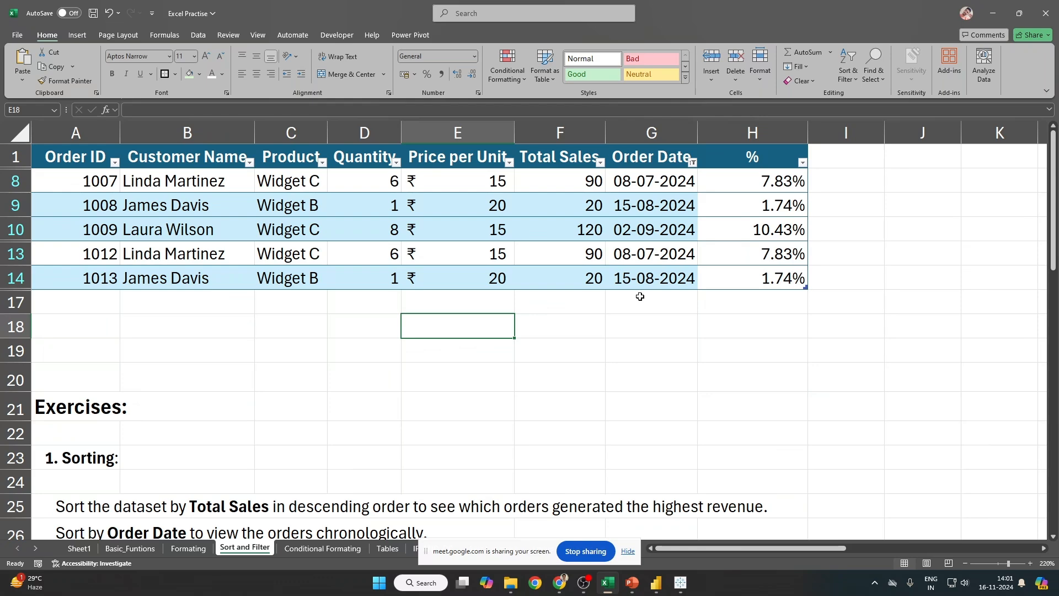
Step: Clear the existing filters, re-enable header filters and review the Order Date filter options
{"action": "key", "text": "Up"}
{"action": "key", "text": "Up"}
{"action": "key", "text": "Up"}
{"action": "key", "text": "Up"}
{"action": "key", "text": "Up"}
{"action": "key", "text": "Up"}
{"action": "key", "text": "Up"}
{"action": "key", "text": "alt+a"}
{"action": "key", "text": "c"}
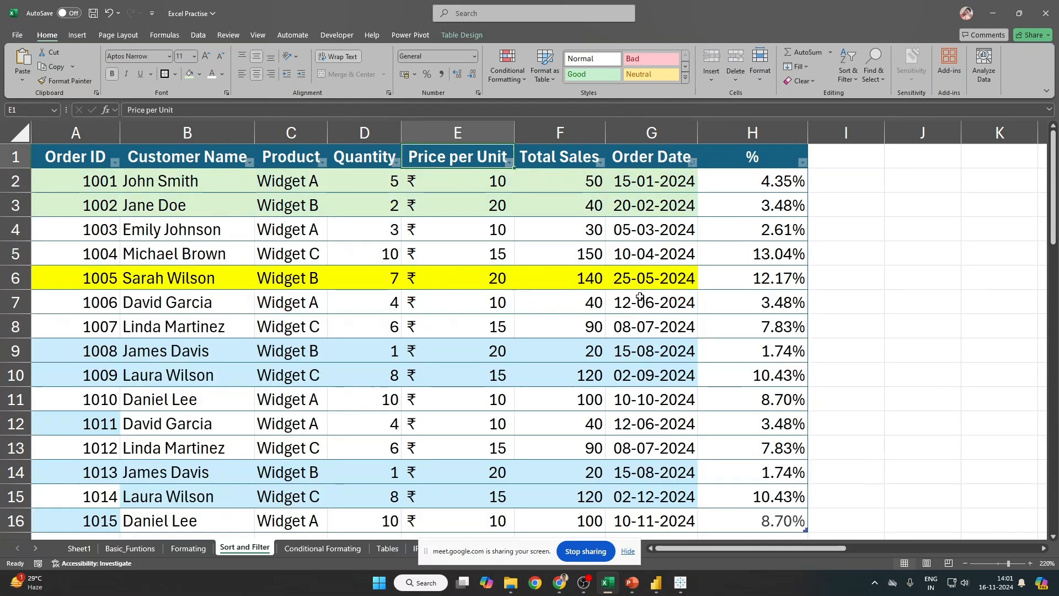
{"action": "key", "text": "ctrl+shift+l"}
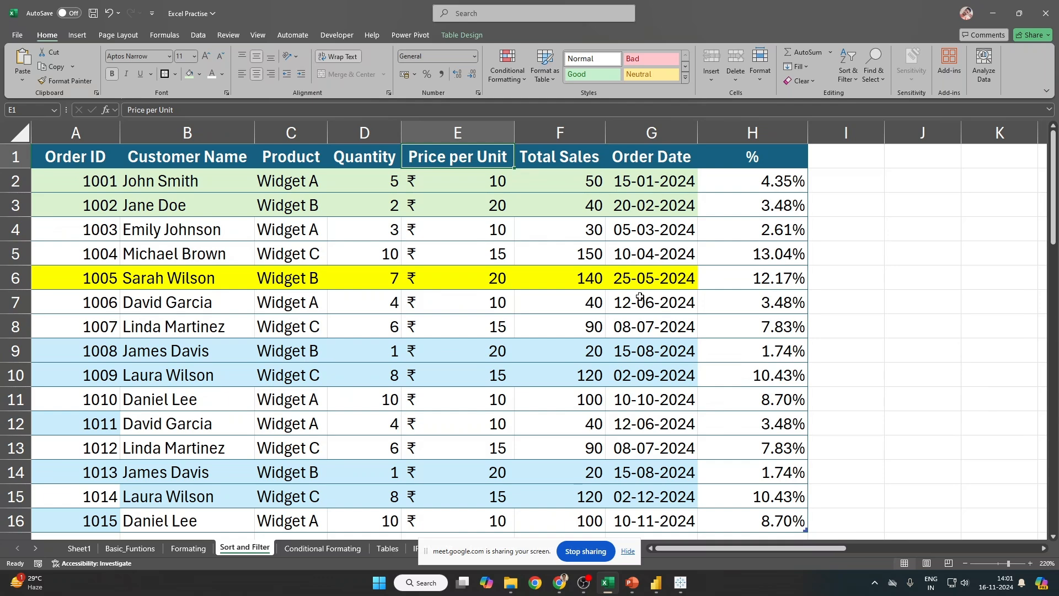
{"action": "key", "text": "ctrl+shift+l"}
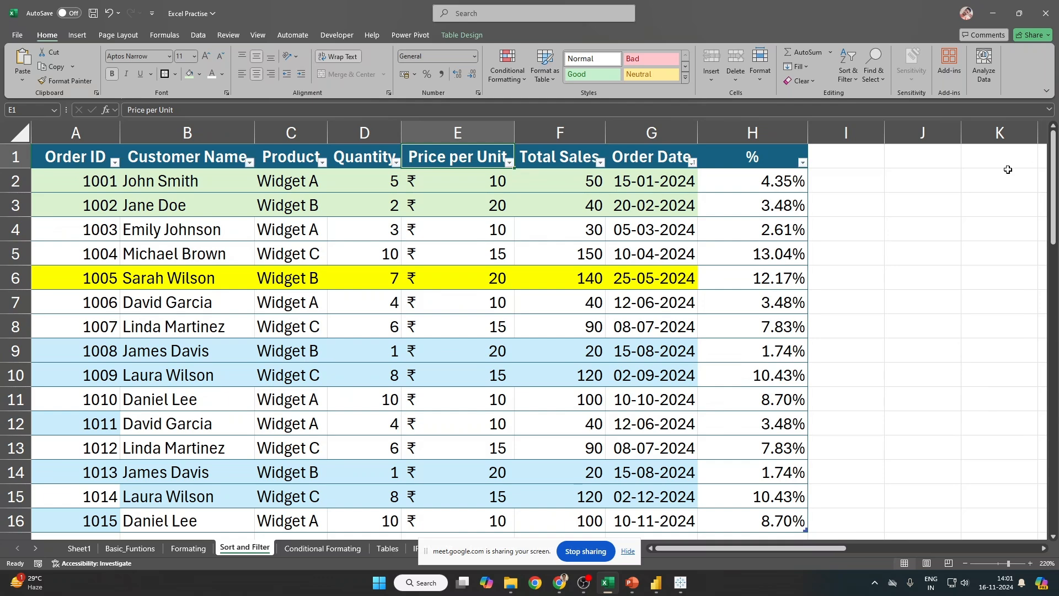
{"action": "left_click", "coordinate": [692, 162]}
{"action": "mouse_move", "coordinate": [621, 280]}
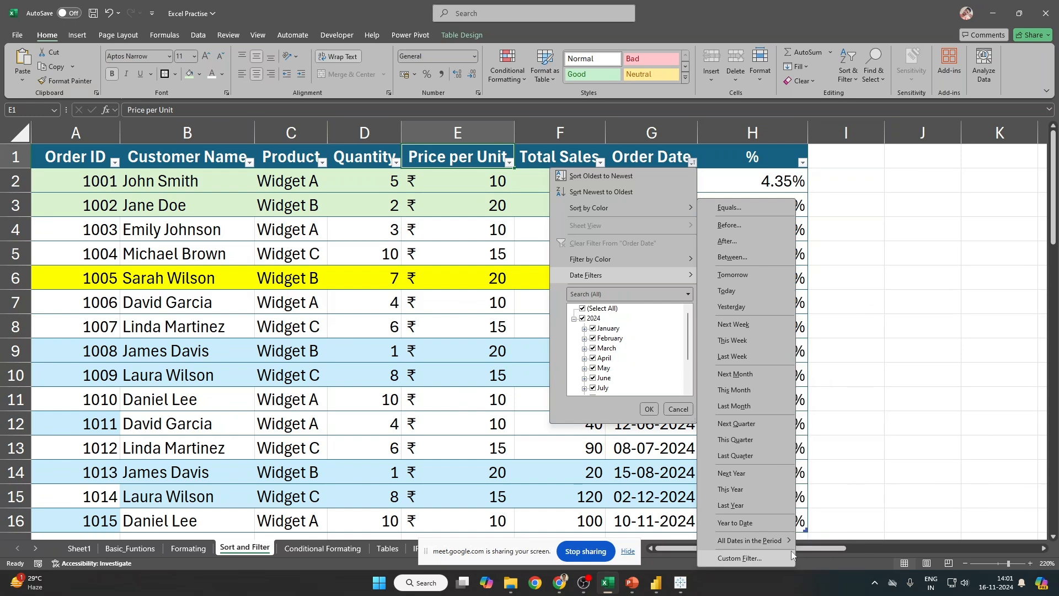
{"action": "mouse_move", "coordinate": [757, 541]}
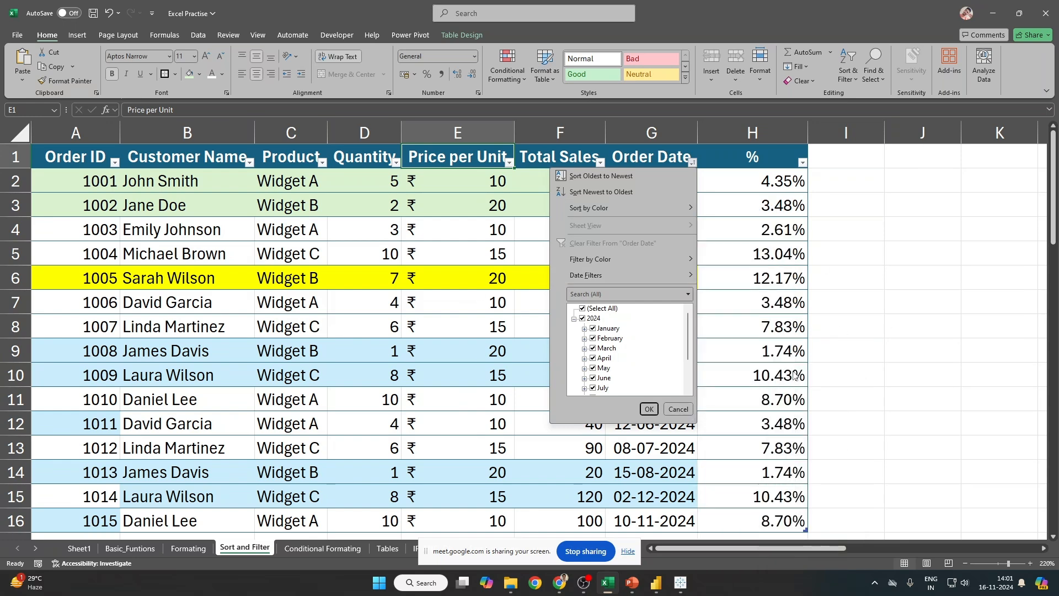
{"action": "left_click", "coordinate": [792, 371]}
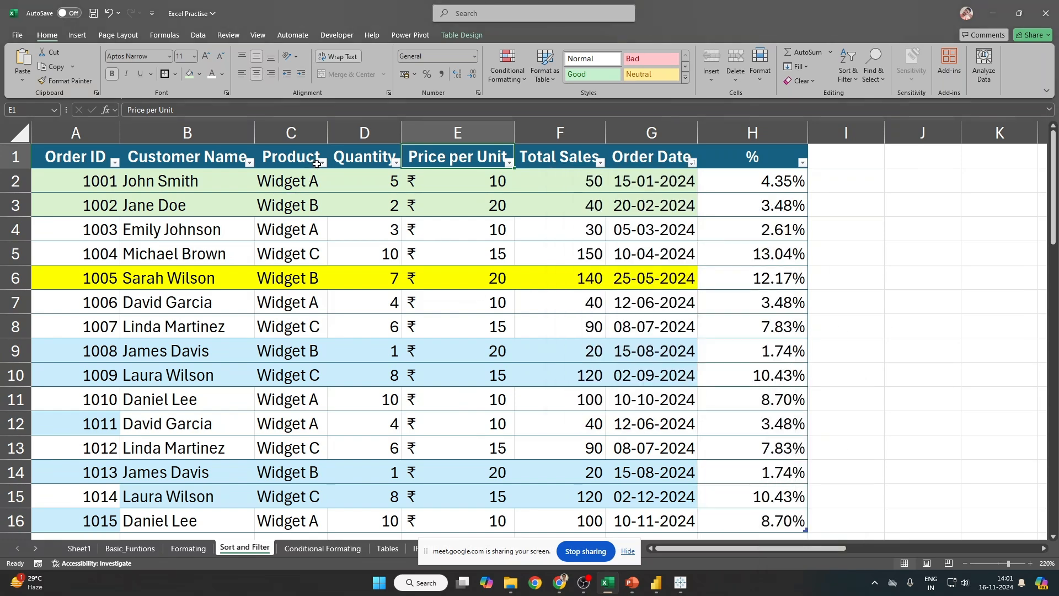
Step: Filter Product to names beginning with D, which matches none of the 15 orders
{"action": "left_click", "coordinate": [322, 164]}
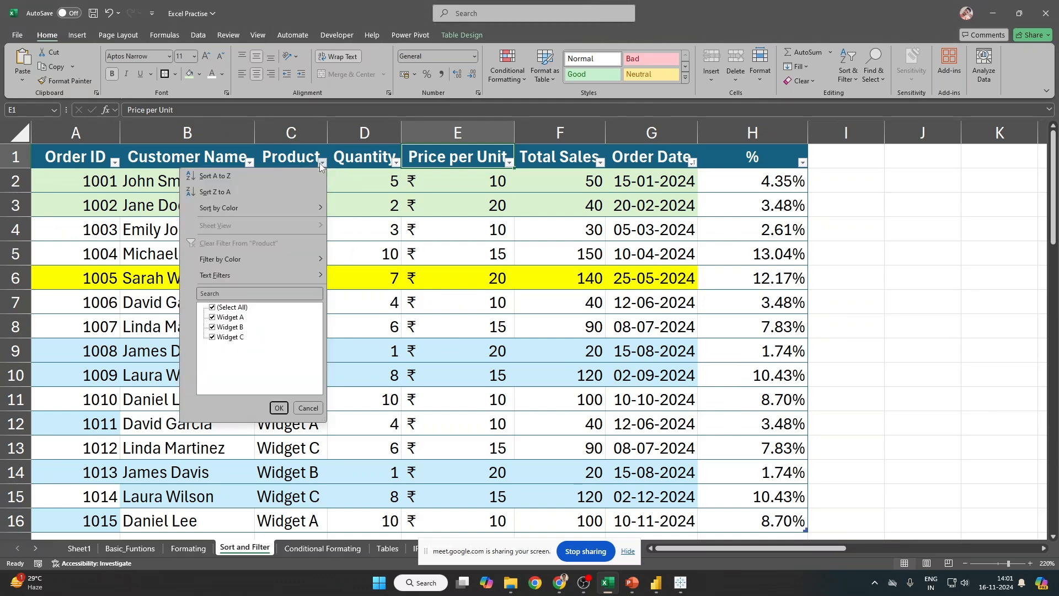
{"action": "mouse_move", "coordinate": [271, 275]}
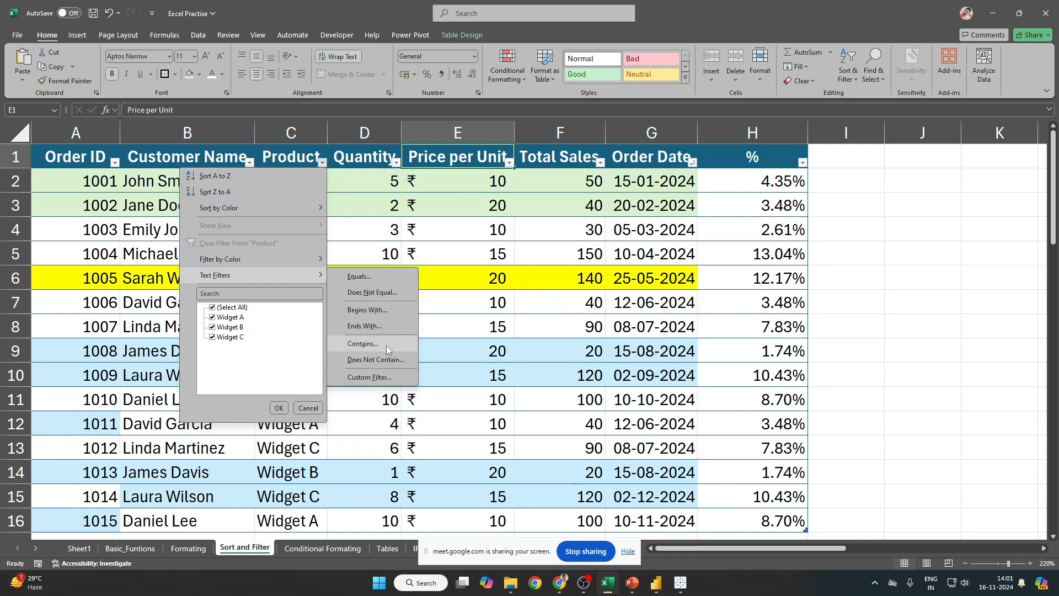
{"action": "left_click", "coordinate": [390, 309]}
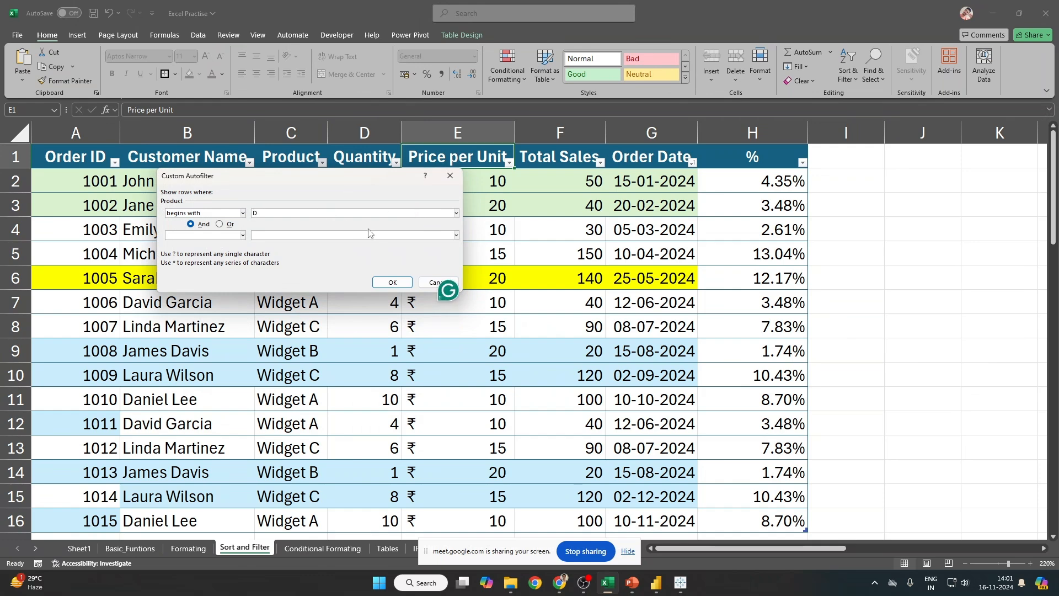
{"action": "left_click", "coordinate": [392, 282]}
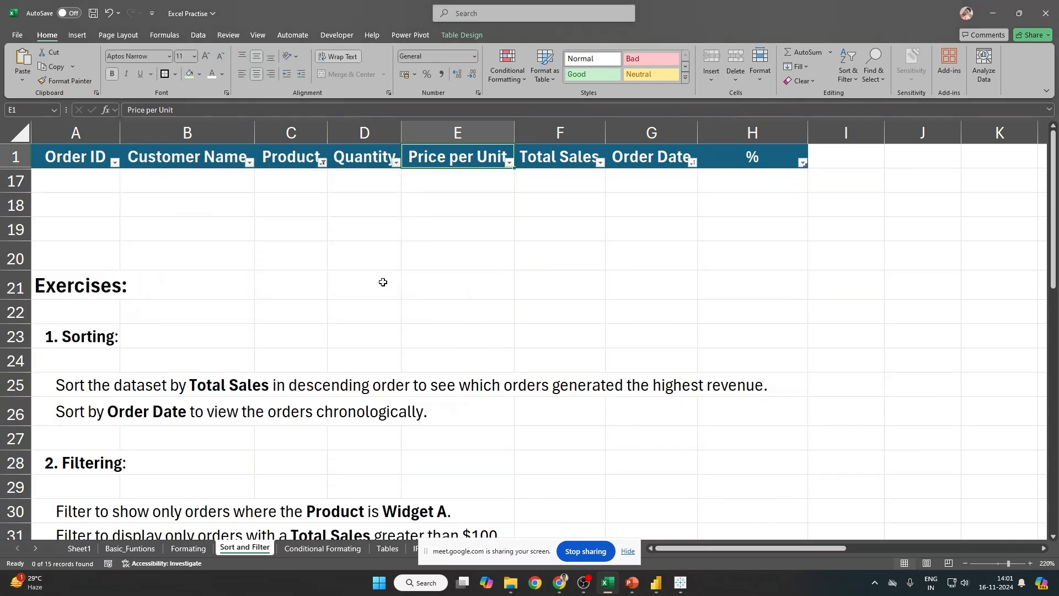
Step: Remove the Product filter and copy the whole orders table
{"action": "left_click", "coordinate": [197, 189]}
{"action": "key", "text": "Right"}
{"action": "key", "text": "Up"}
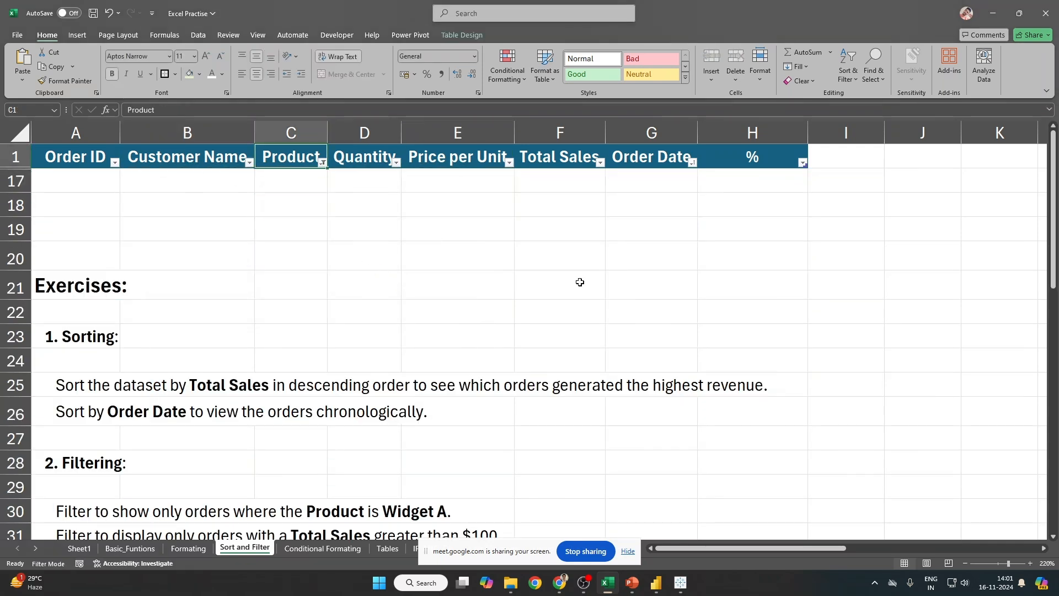
{"action": "key", "text": "ctrl+shift+l"}
{"action": "key", "text": "Left"}
{"action": "key", "text": "Left"}
{"action": "key", "text": "ctrl+Down"}
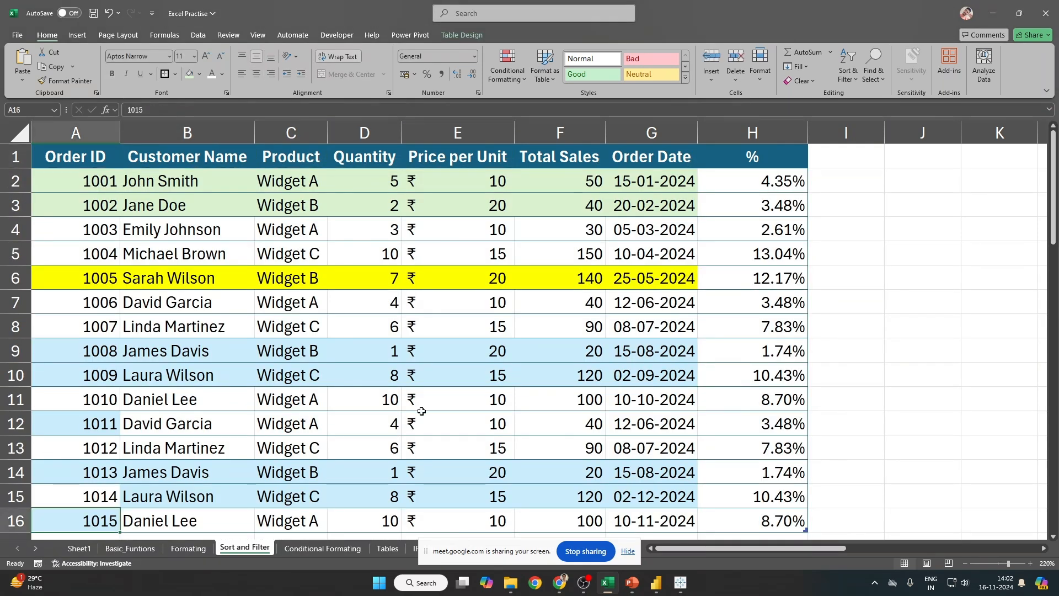
{"action": "scroll", "coordinate": [400, 369], "scroll_direction": "down", "scroll_amount": 6}
{"action": "scroll", "coordinate": [399, 369], "scroll_direction": "up", "scroll_amount": 6}
{"action": "key", "text": "ctrl+Up"}
{"action": "key", "text": "ctrl+a"}
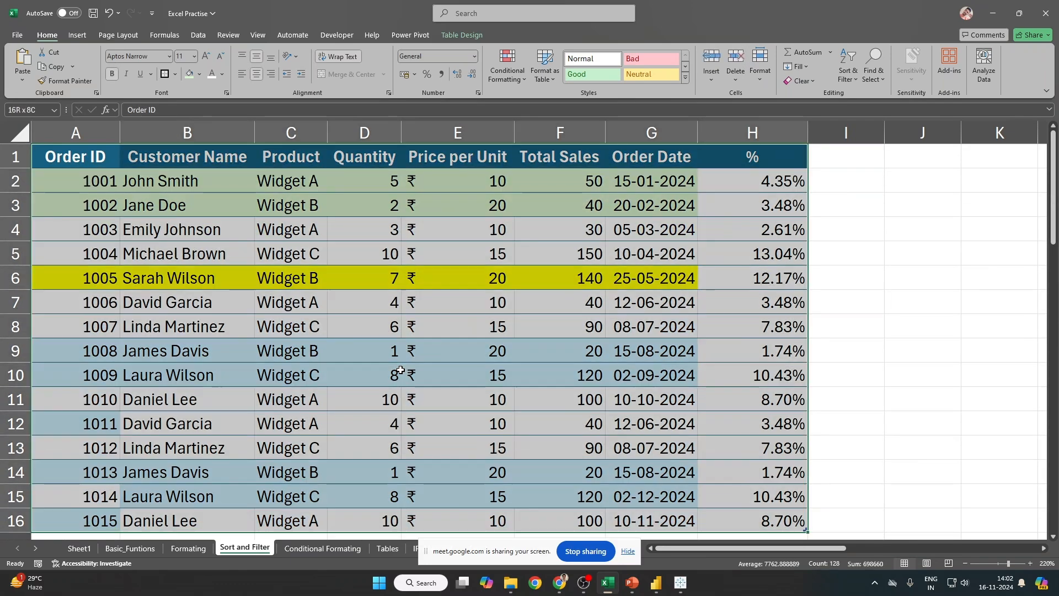
{"action": "key", "text": "ctrl+c"}
Step: Paste the copied orders table starting at cell A35
{"action": "key", "text": "ctrl+Down"}
{"action": "key", "text": "Down"}
{"action": "key", "text": "Down"}
{"action": "key", "text": "Down"}
{"action": "key", "text": "Down"}
{"action": "key", "text": "Down"}
{"action": "key", "text": "Down"}
{"action": "key", "text": "Down"}
{"action": "key", "text": "Down"}
{"action": "key", "text": "Down"}
{"action": "key", "text": "Down"}
{"action": "key", "text": "Down"}
{"action": "key", "text": "Down"}
{"action": "key", "text": "Down"}
{"action": "key", "text": "Down"}
{"action": "key", "text": "Down"}
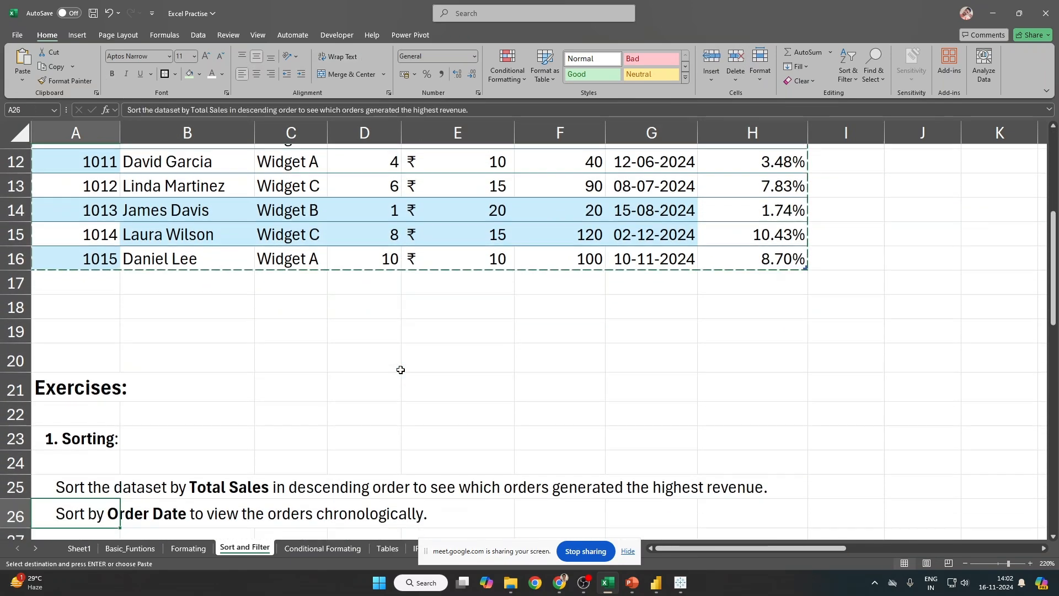
{"action": "key", "text": "Down"}
{"action": "key", "text": "ctrl+Down"}
{"action": "key", "text": "ctrl+Up"}
{"action": "key", "text": "Down"}
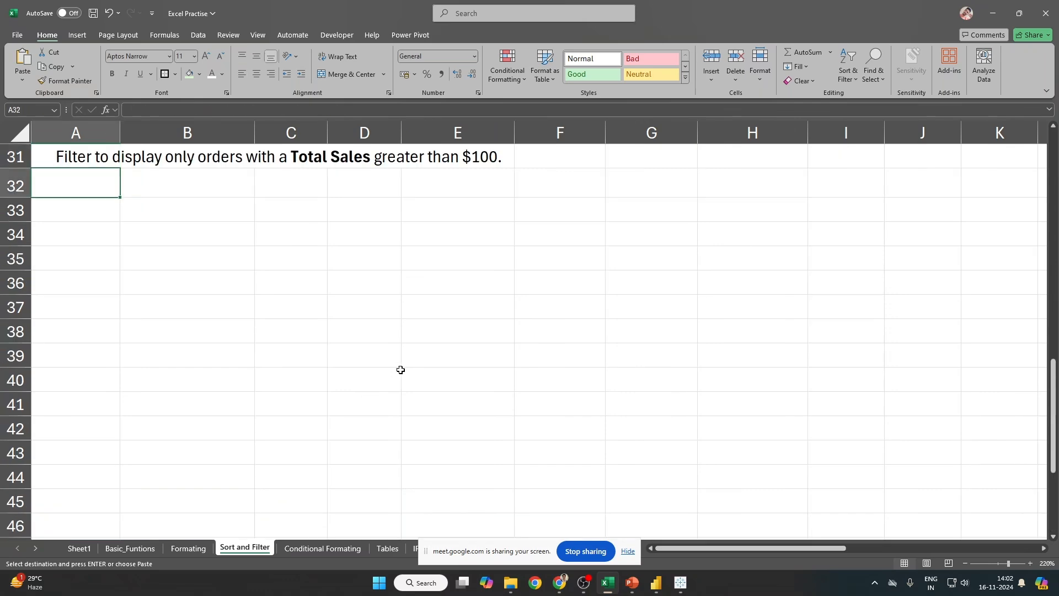
{"action": "left_click", "coordinate": [90, 258]}
{"action": "key", "text": "ctrl+v"}
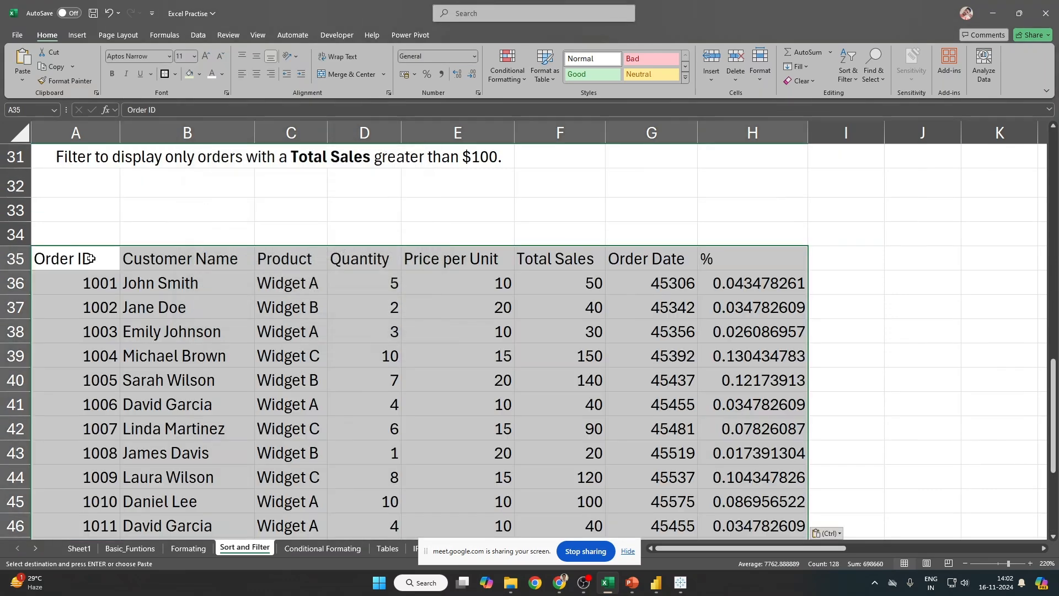
Step: Make the pasted table's header row A35:H35 bold
{"action": "left_click", "coordinate": [62, 262]}
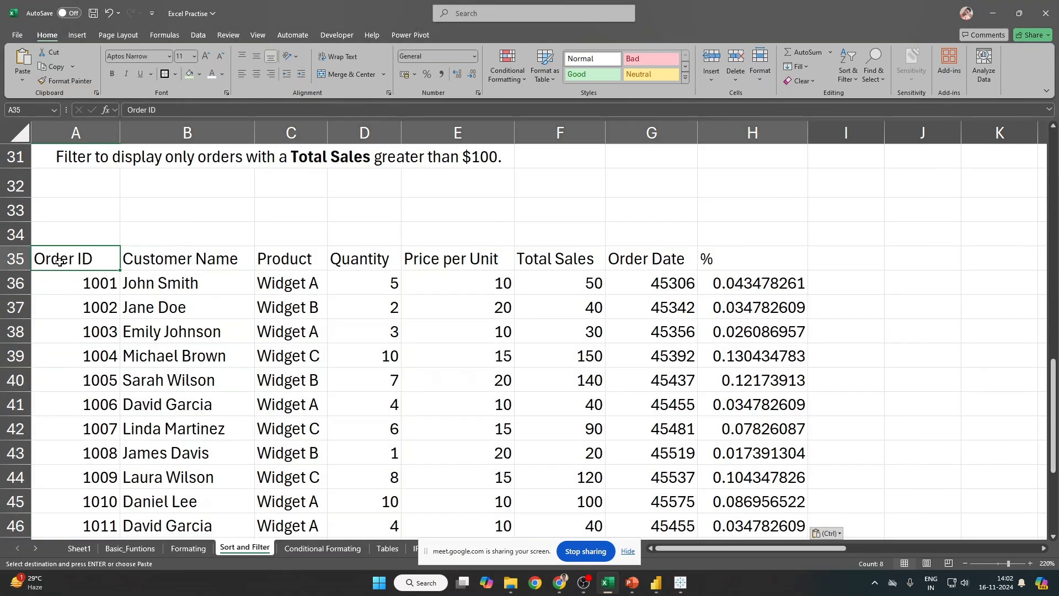
{"action": "key", "text": "ctrl+shift+Right"}
{"action": "key", "text": "ctrl+b"}
{"action": "left_click", "coordinate": [60, 261]}
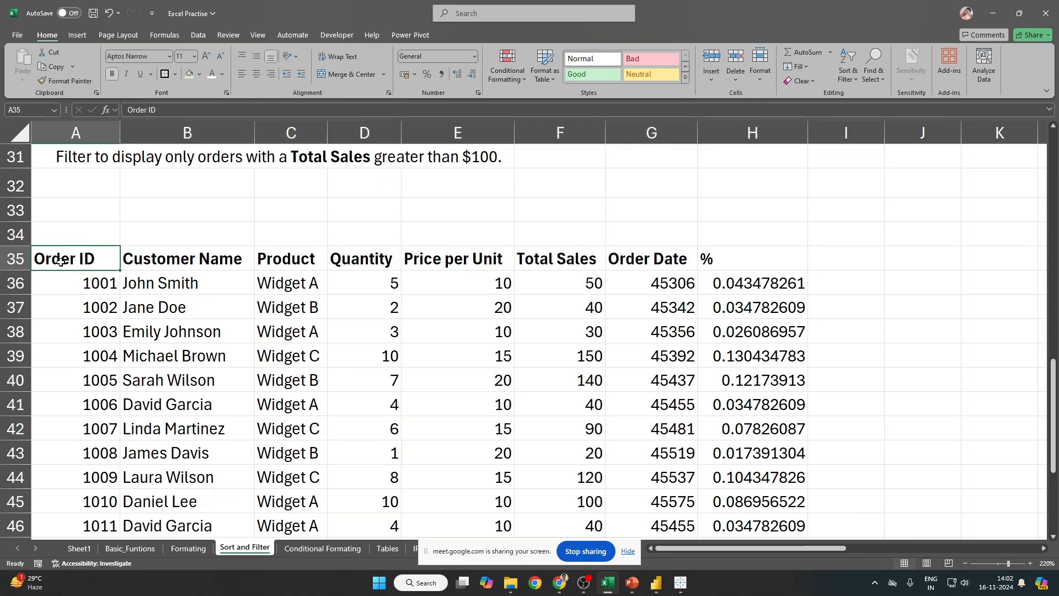
Step: Filter the pasted table's Customer Name to names beginning with D, leaving 4 of 15 orders
{"action": "key", "text": "ctrl+shift+l"}
{"action": "left_click", "coordinate": [249, 264]}
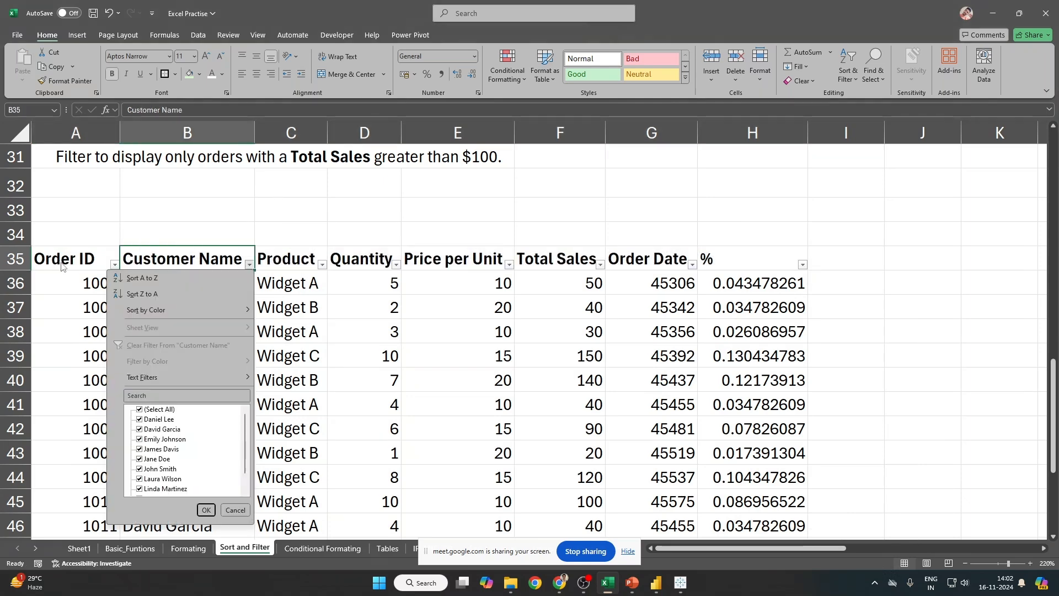
{"action": "mouse_move", "coordinate": [203, 378]}
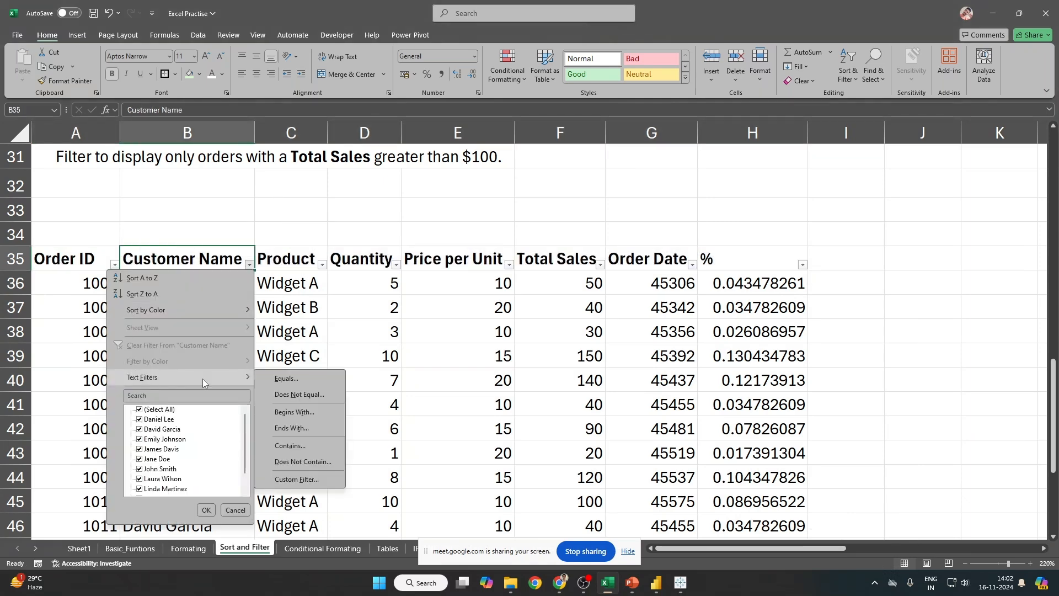
{"action": "left_click", "coordinate": [309, 415]}
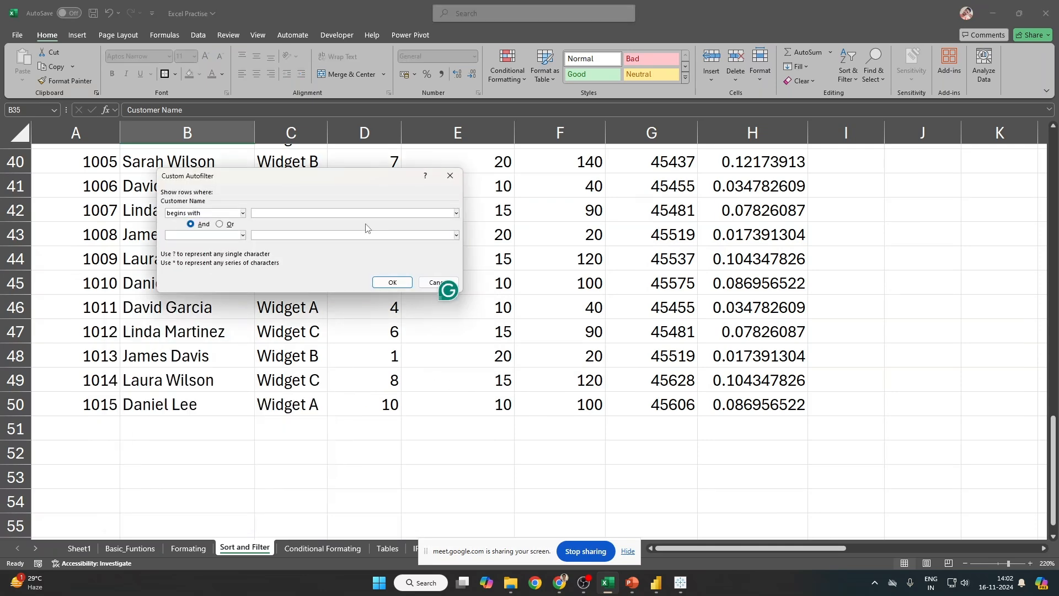
{"action": "type", "text": "D"}
{"action": "key", "text": "Return"}
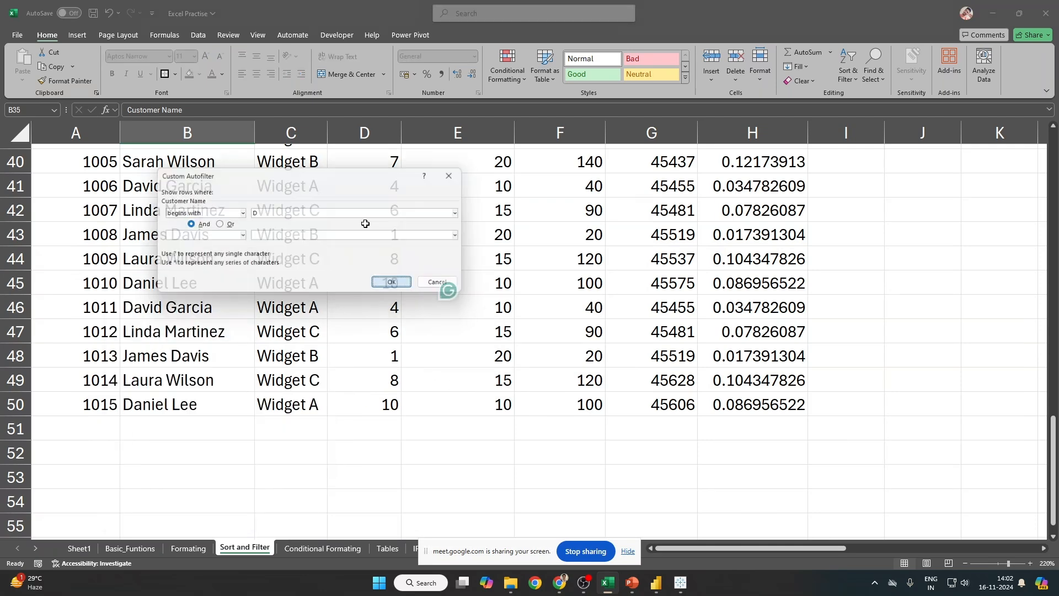
{"action": "scroll", "coordinate": [179, 391], "scroll_direction": "up", "scroll_amount": 10}
{"action": "scroll", "coordinate": [180, 391], "scroll_direction": "down", "scroll_amount": 7}
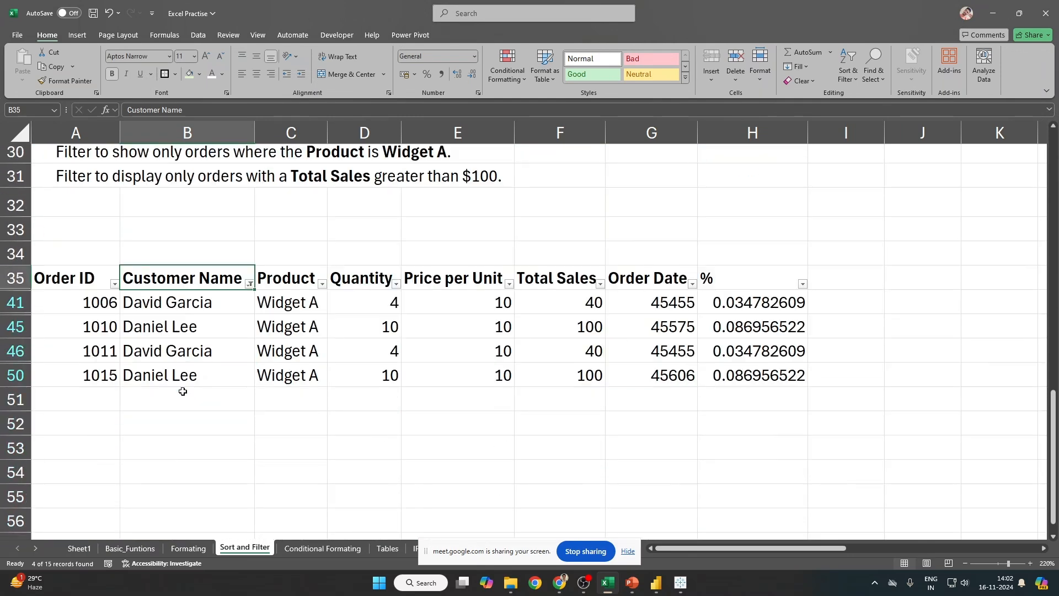
{"action": "left_click_drag", "start_coordinate": [144, 303], "coordinate": [156, 375]}
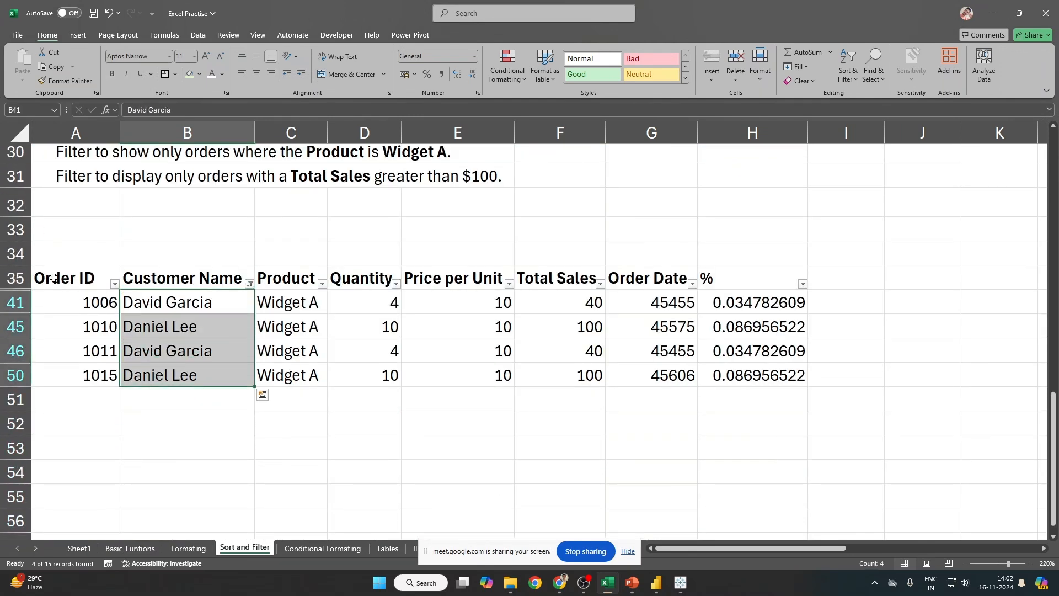
{"action": "left_click_drag", "start_coordinate": [53, 278], "coordinate": [791, 378]}
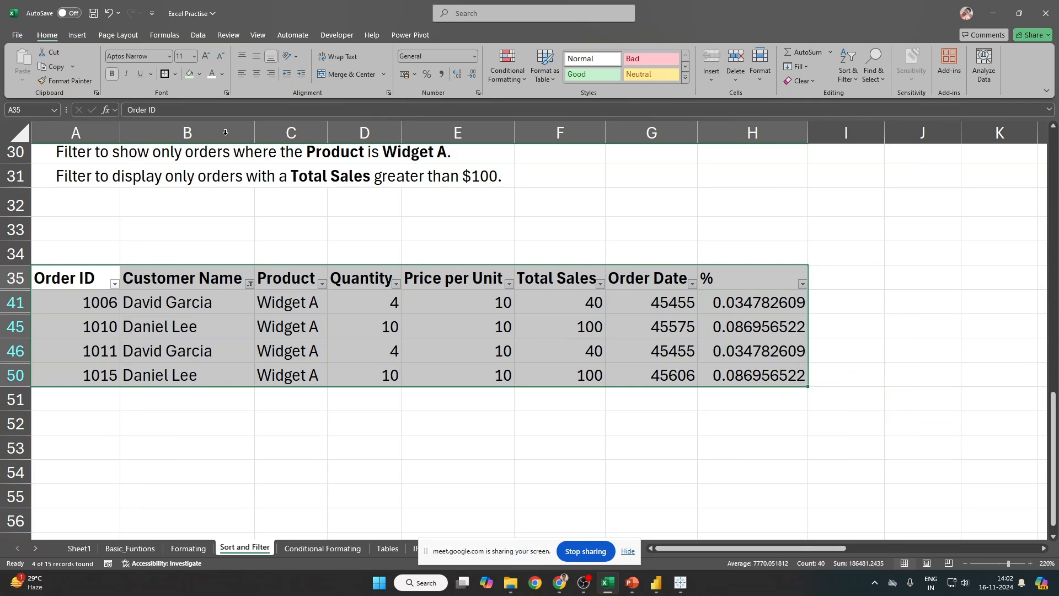
Step: Remove the pasted table's filter and undo a stray formatting change on the original table
{"action": "left_click", "coordinate": [75, 279]}
{"action": "key", "text": "ctrl+shift+l"}
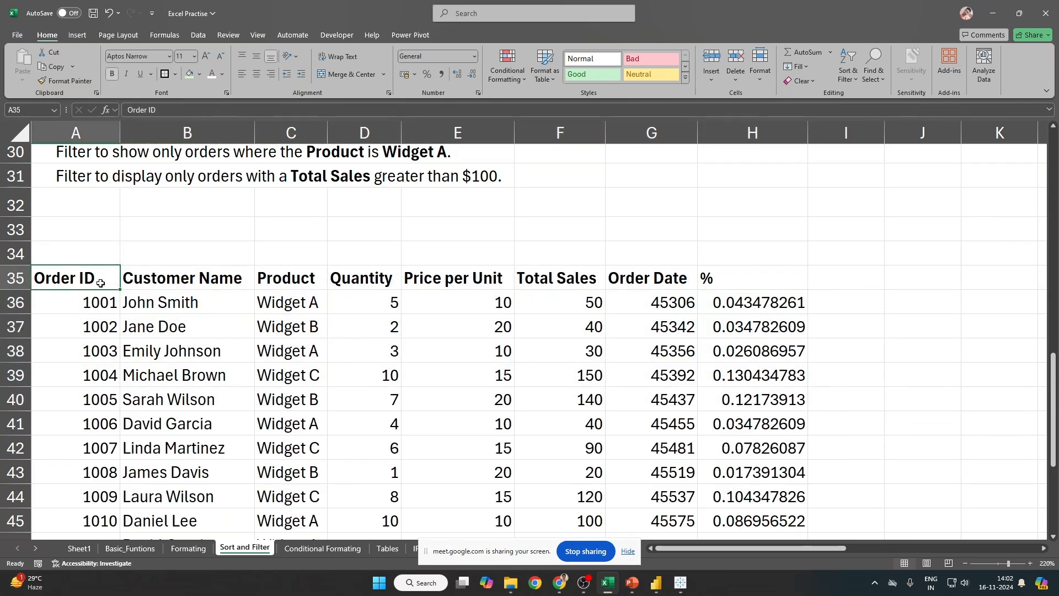
{"action": "key", "text": "ctrl+Home"}
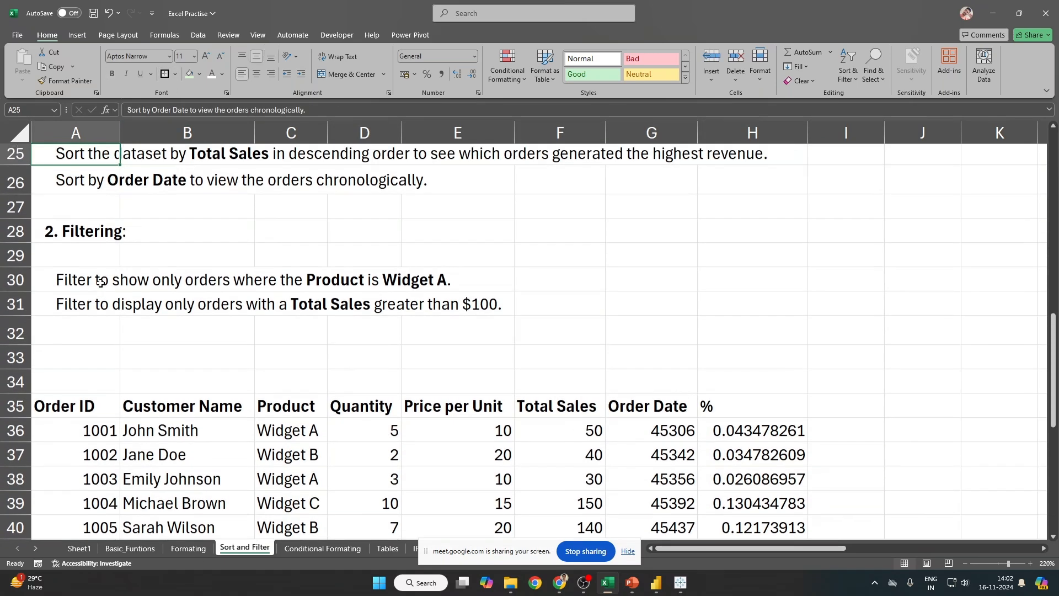
{"action": "key", "text": "ctrl+a"}
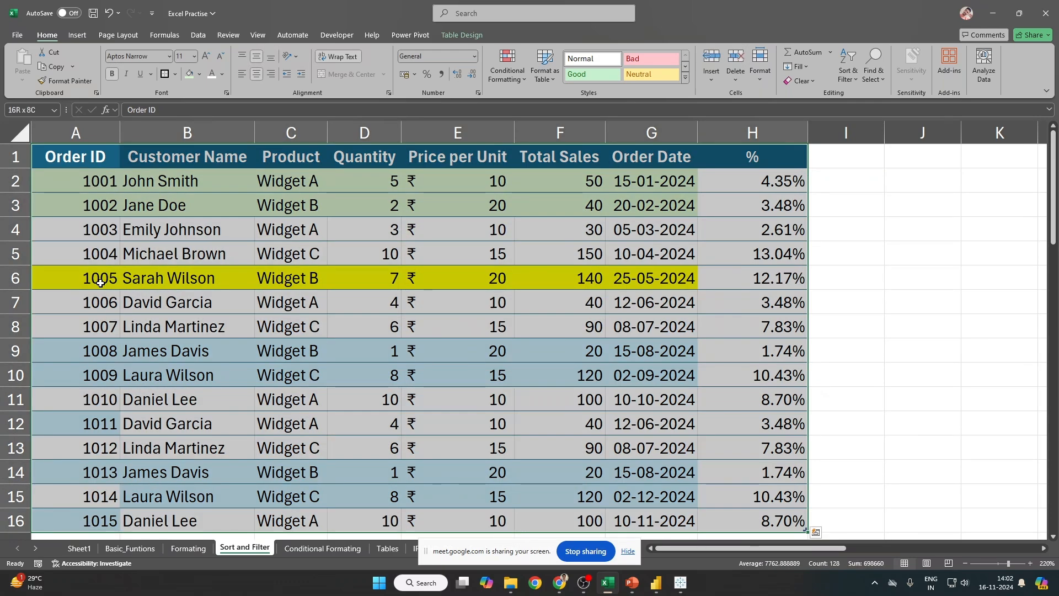
{"action": "left_click", "coordinate": [59, 71]}
{"action": "left_click", "coordinate": [63, 81]}
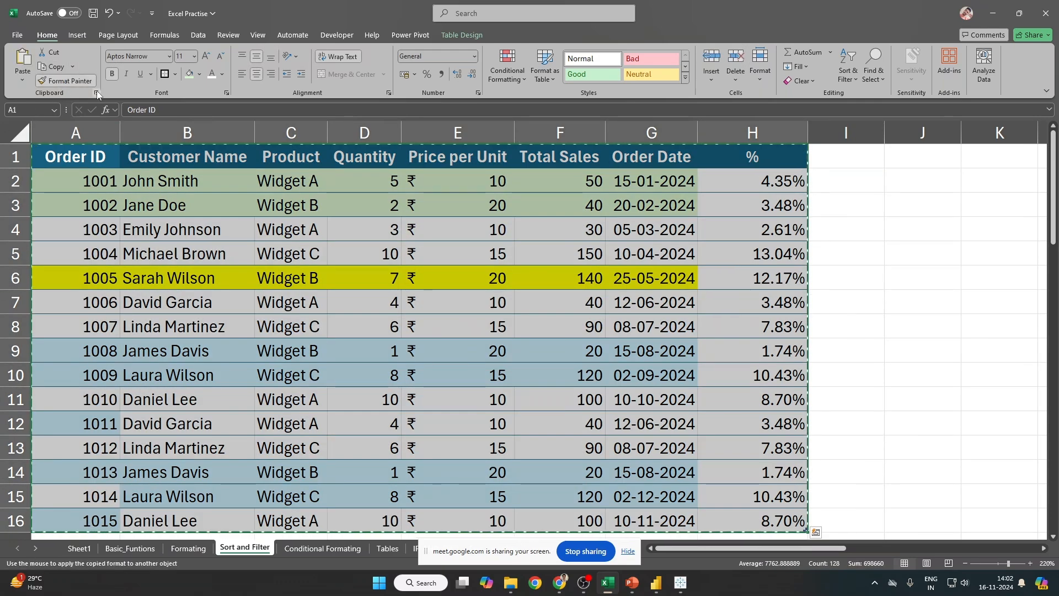
{"action": "key", "text": "ctrl+Down"}
{"action": "scroll", "coordinate": [98, 94], "scroll_direction": "down", "scroll_amount": 2}
{"action": "scroll", "coordinate": [102, 285], "scroll_direction": "down", "scroll_amount": 5}
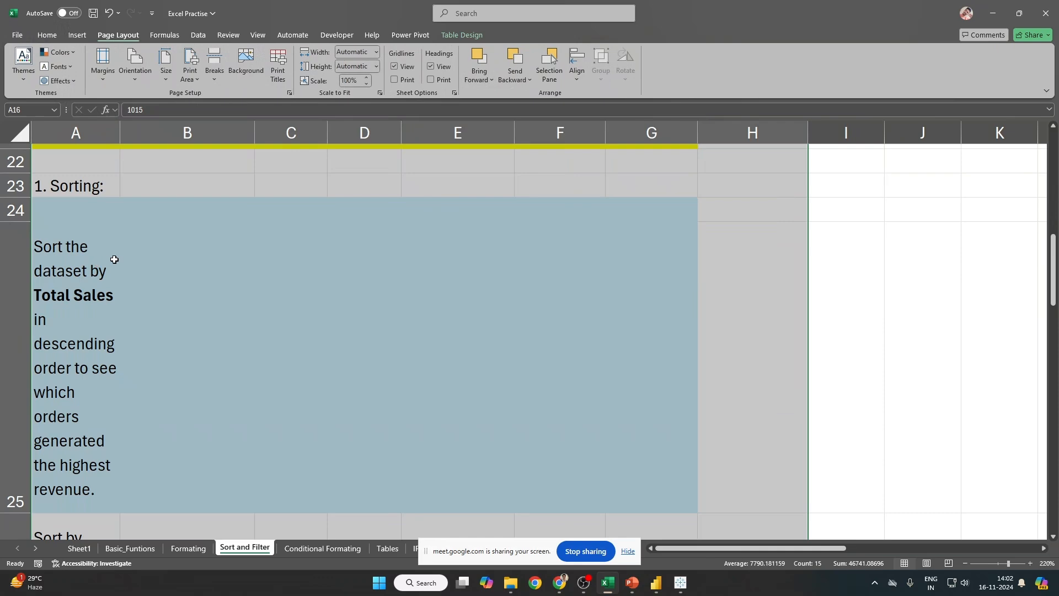
{"action": "scroll", "coordinate": [135, 220], "scroll_direction": "up", "scroll_amount": 7}
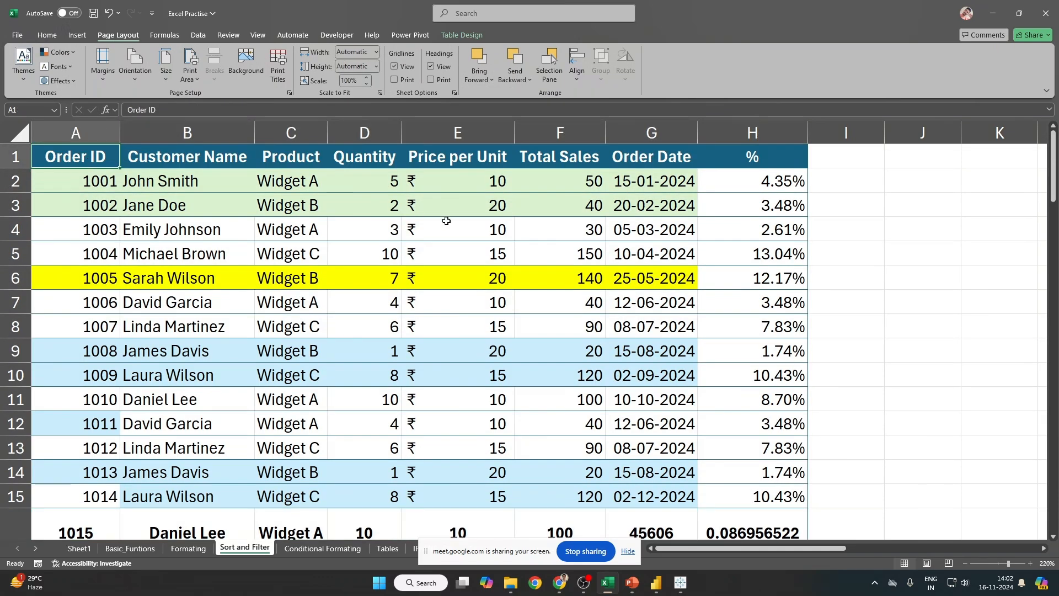
{"action": "key", "text": "ctrl+a"}
{"action": "scroll", "coordinate": [760, 443], "scroll_direction": "down", "scroll_amount": 4}
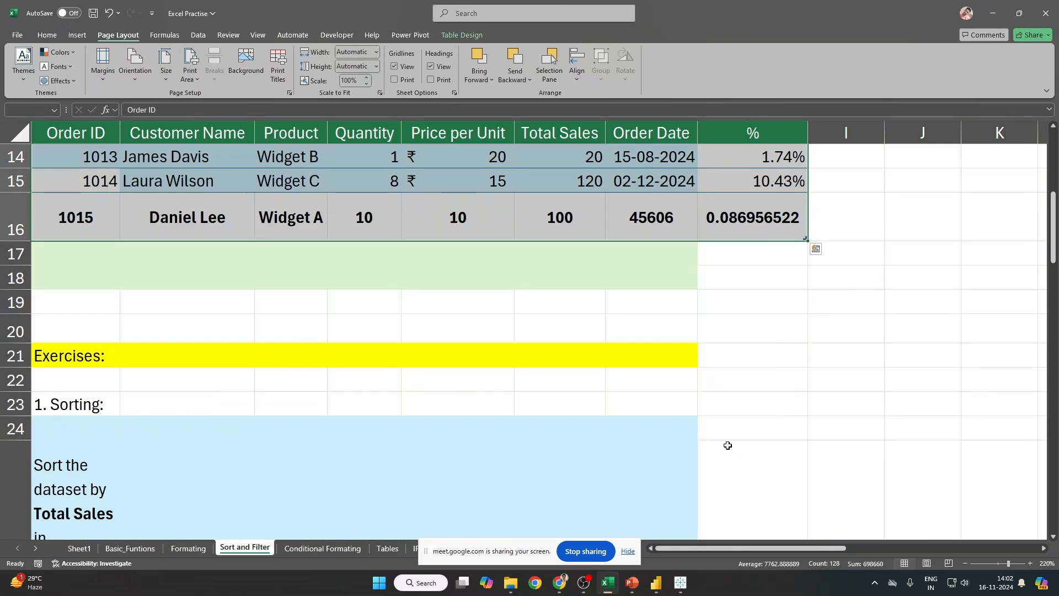
{"action": "key", "text": "ctrl+z"}
{"action": "scroll", "coordinate": [723, 445], "scroll_direction": "up", "scroll_amount": 5}
{"action": "key", "text": "ctrl+c"}
{"action": "key", "text": "ctrl+Down"}
{"action": "key", "text": "ctrl+Down"}
{"action": "key", "text": "ctrl+Down"}
{"action": "key", "text": "ctrl+Down"}
{"action": "key", "text": "ctrl+Down"}
{"action": "key", "text": "ctrl+Down"}
{"action": "key", "text": "ctrl+Down"}
{"action": "key", "text": "ctrl+Down"}
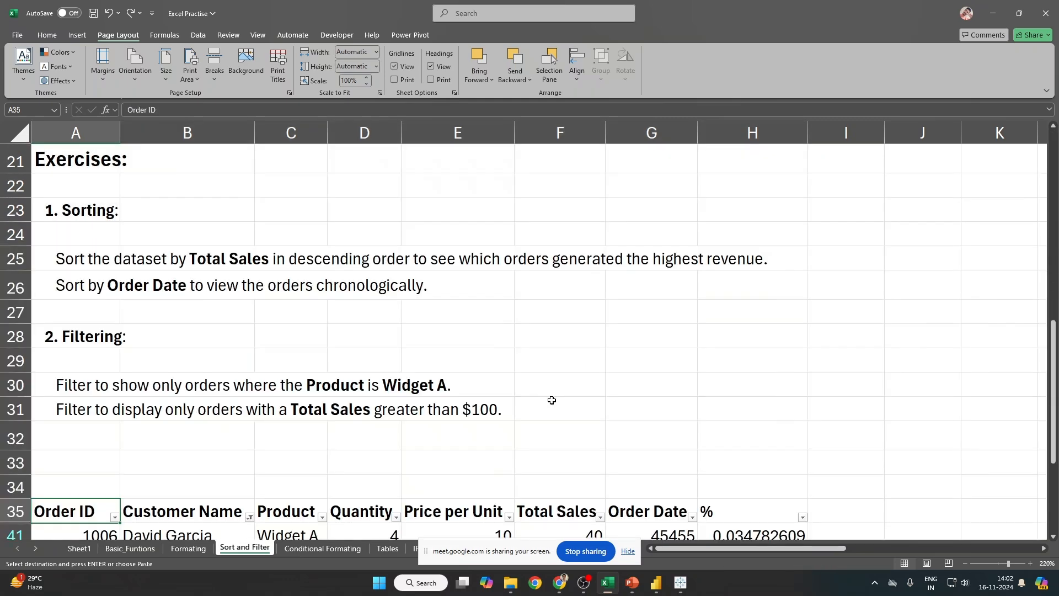
{"action": "key", "text": "ctrl+shift+l"}
Step: Use Format Painter to copy the original table A1:H16's formatting onto the table at A35
{"action": "key", "text": "ctrl+Up"}
{"action": "key", "text": "ctrl+Up"}
{"action": "key", "text": "ctrl+Up"}
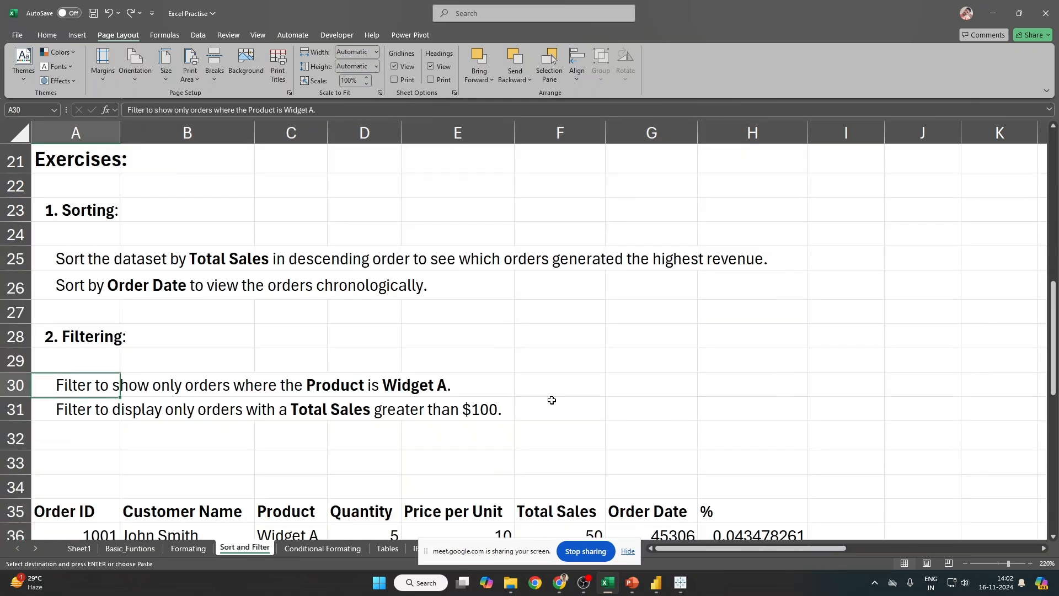
{"action": "key", "text": "ctrl+Home"}
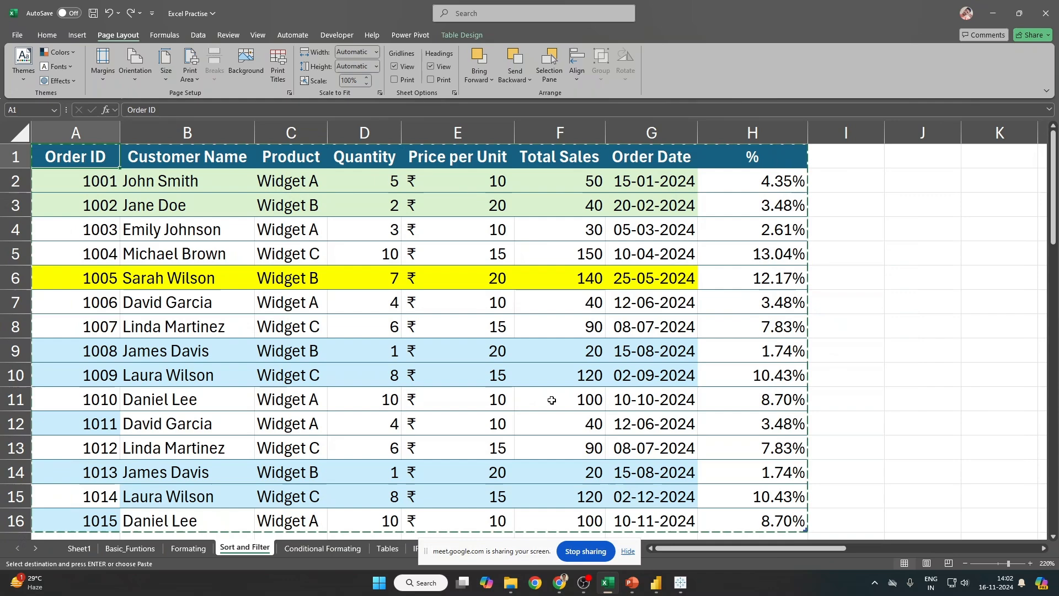
{"action": "key", "text": "ctrl+shift+Down"}
{"action": "key", "text": "ctrl+shift+Right"}
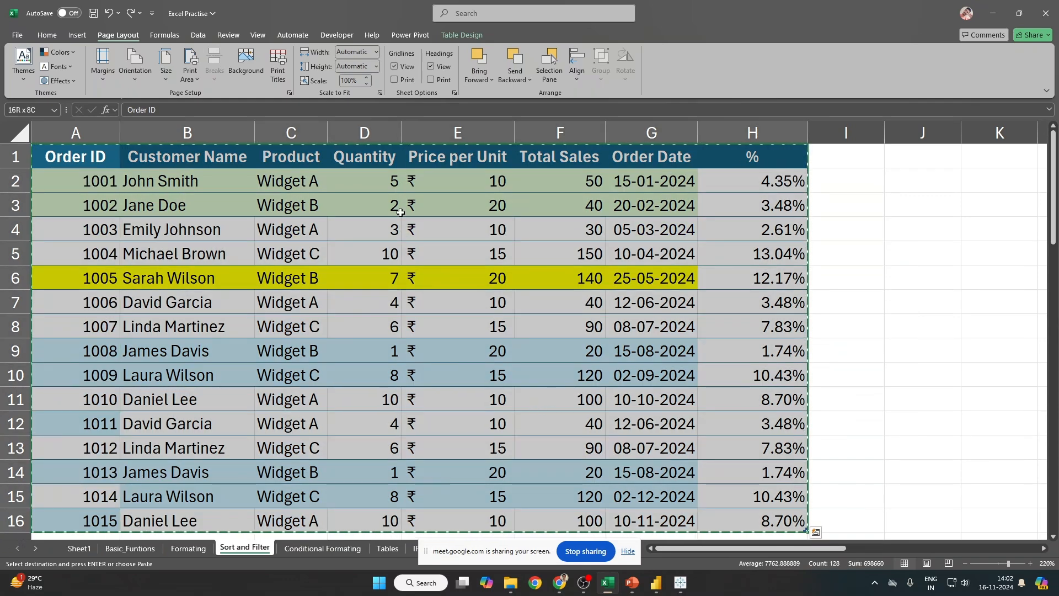
{"action": "left_click", "coordinate": [47, 34]}
{"action": "left_click", "coordinate": [53, 80]}
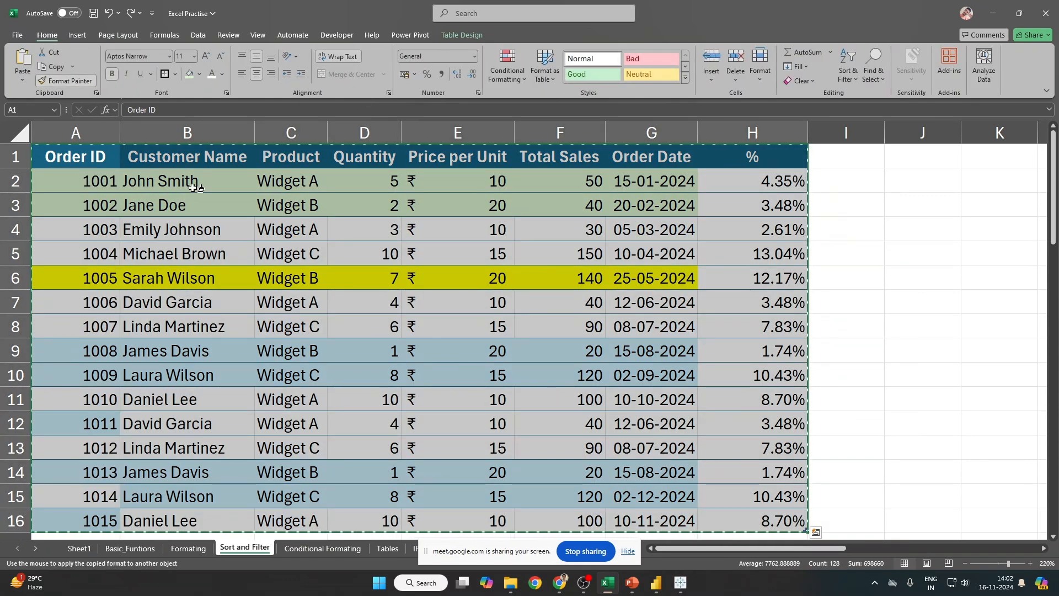
{"action": "scroll", "coordinate": [198, 182], "scroll_direction": "down", "scroll_amount": 14}
{"action": "scroll", "coordinate": [147, 386], "scroll_direction": "up", "scroll_amount": 4}
{"action": "left_click", "coordinate": [73, 284]}
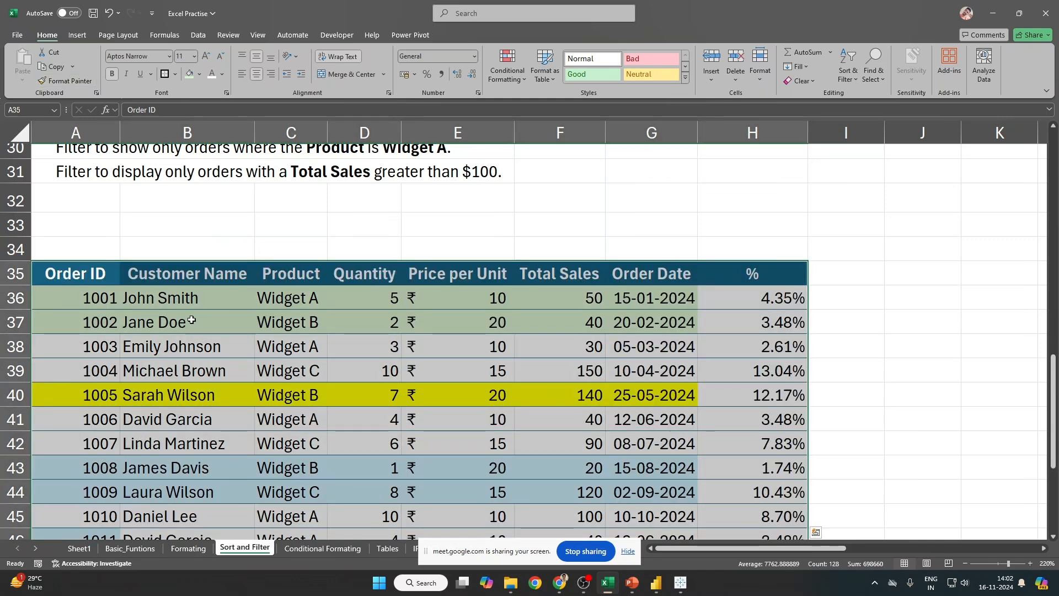
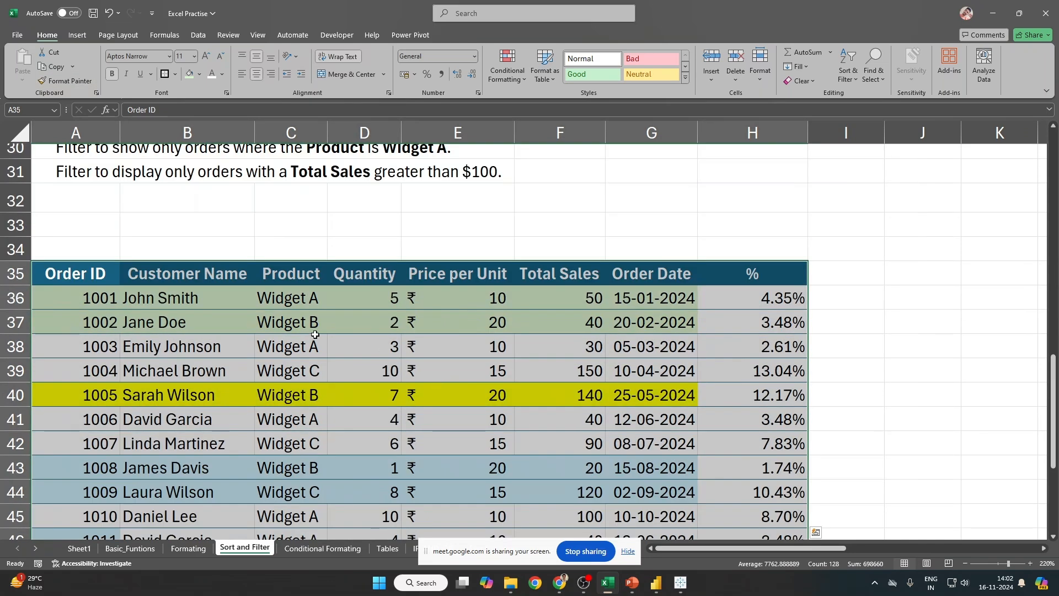
Step: Turn on header filters and filter Customer Name to names beginning with 'Da'
{"action": "left_click", "coordinate": [161, 295]}
{"action": "scroll", "coordinate": [227, 390], "scroll_direction": "down", "scroll_amount": 2}
{"action": "scroll", "coordinate": [244, 388], "scroll_direction": "up", "scroll_amount": 4}
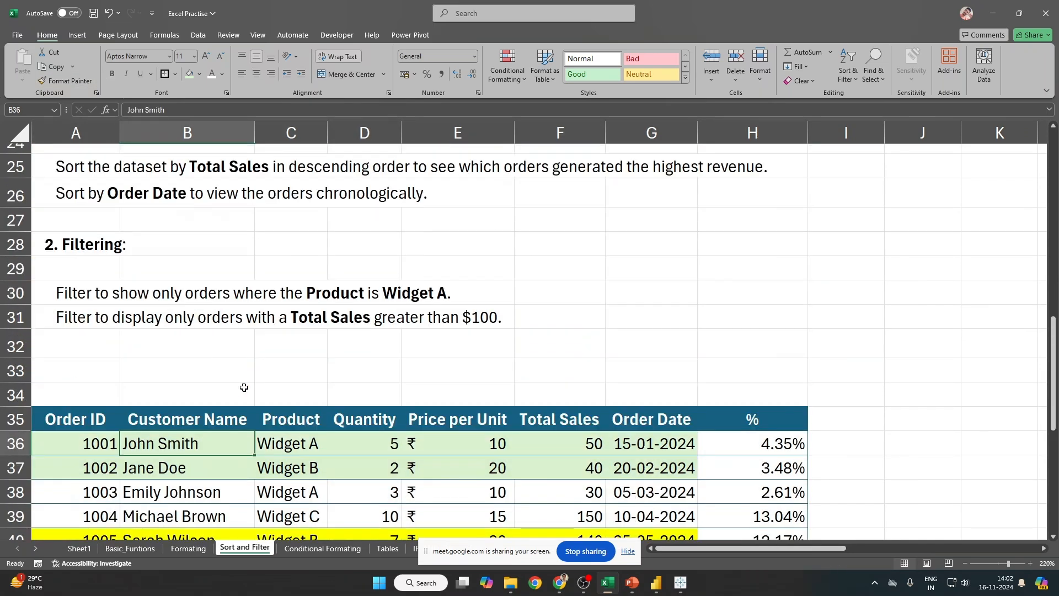
{"action": "left_click", "coordinate": [200, 418]}
{"action": "scroll", "coordinate": [307, 436], "scroll_direction": "down", "scroll_amount": 2}
{"action": "key", "text": "ctrl+shift+l"}
{"action": "key", "text": "alt+Down"}
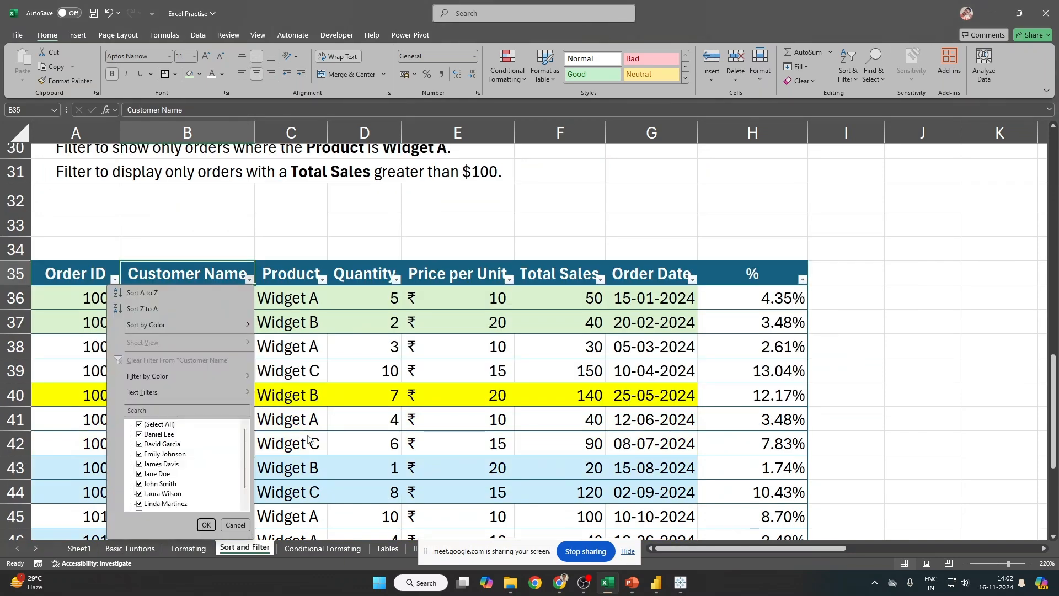
{"action": "scroll", "coordinate": [196, 449], "scroll_direction": "down", "scroll_amount": 1}
{"action": "mouse_move", "coordinate": [184, 394]}
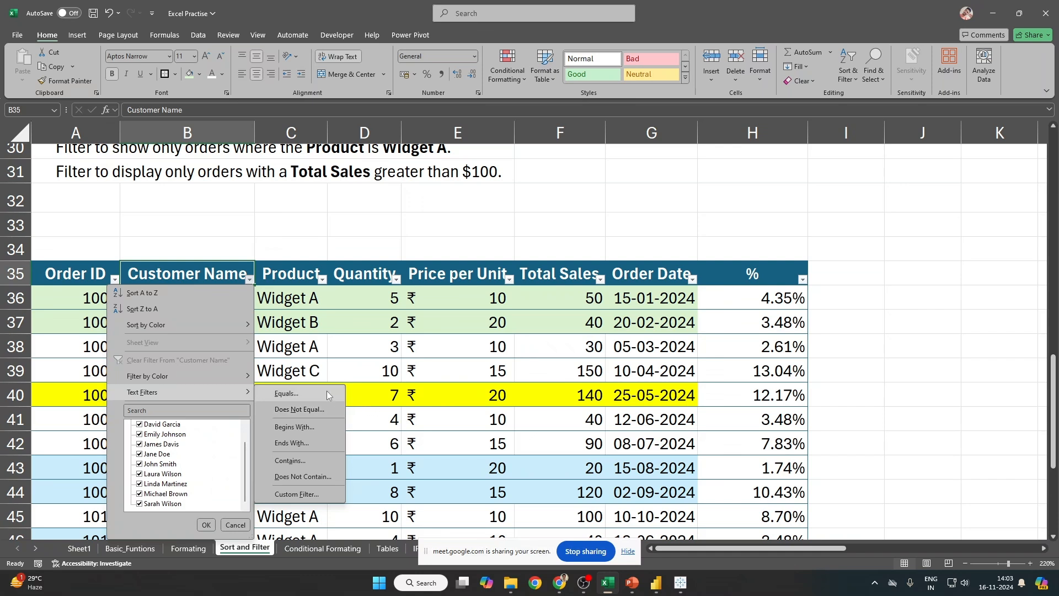
{"action": "left_click", "coordinate": [307, 429]}
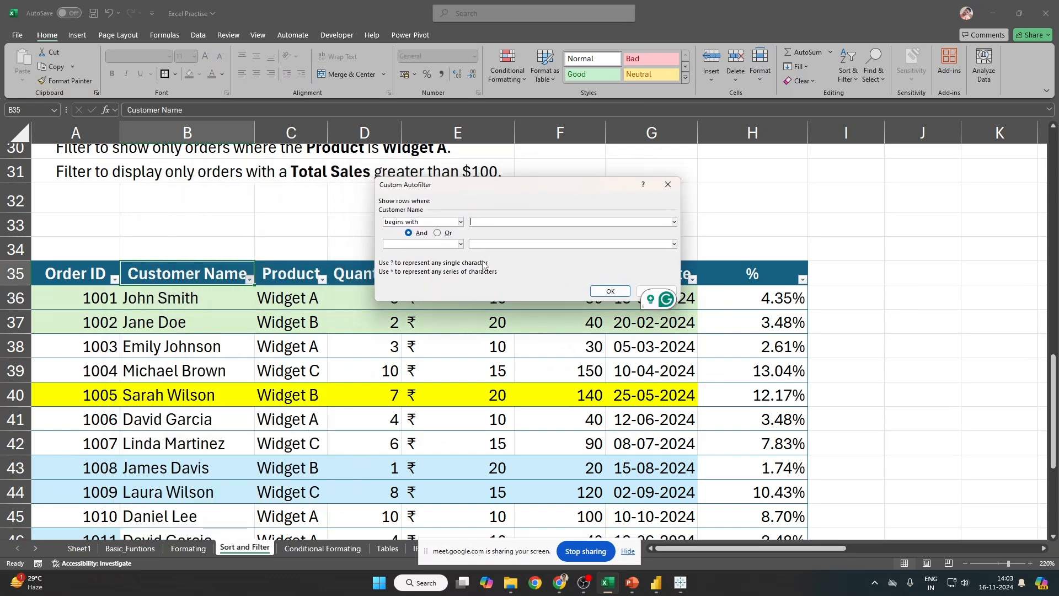
{"action": "type", "text": "Da"}
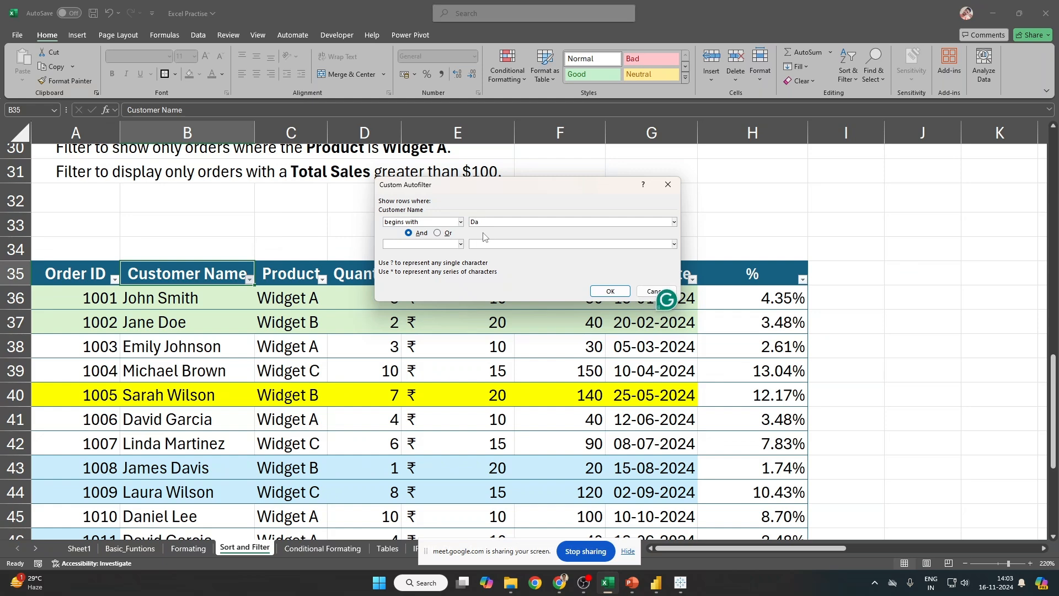
{"action": "left_click", "coordinate": [608, 292]}
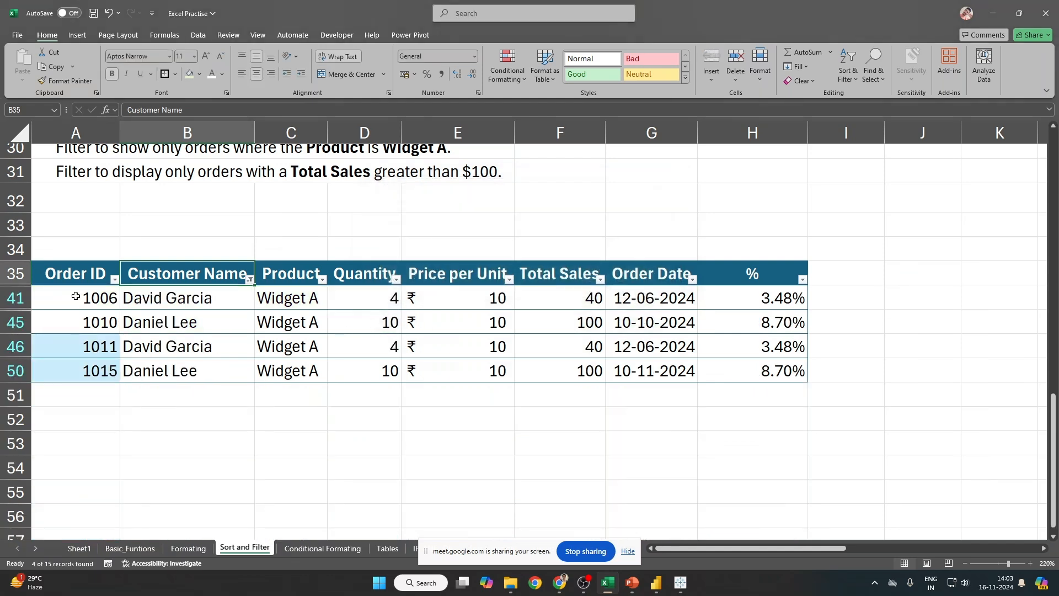
Step: Narrow the begins-with filter from 'Da' to 'Dav'
{"action": "left_click_drag", "start_coordinate": [75, 296], "coordinate": [806, 372]}
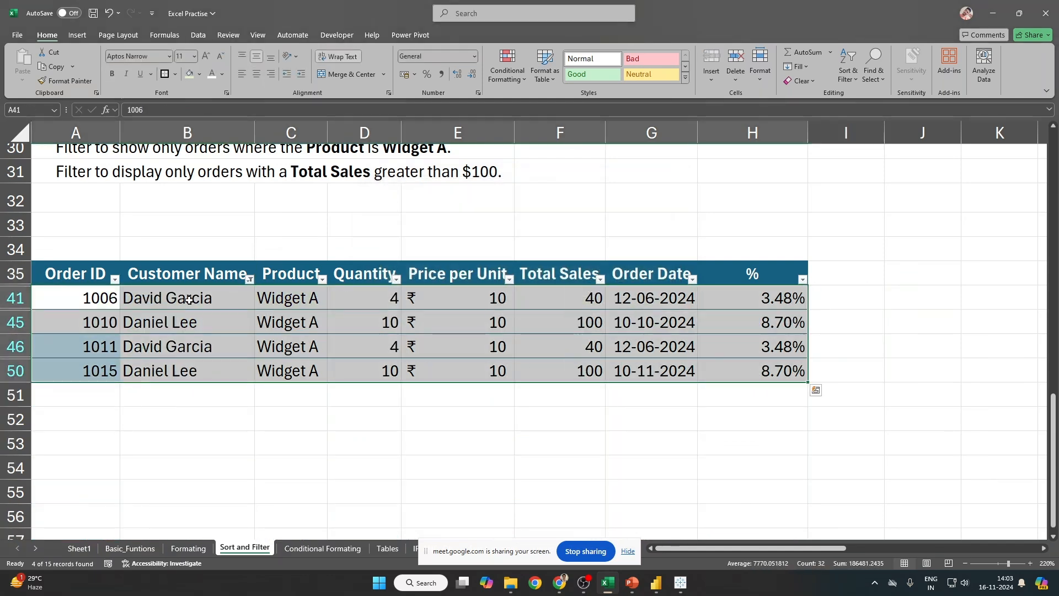
{"action": "left_click_drag", "start_coordinate": [189, 300], "coordinate": [166, 372]}
{"action": "left_click", "coordinate": [250, 279]}
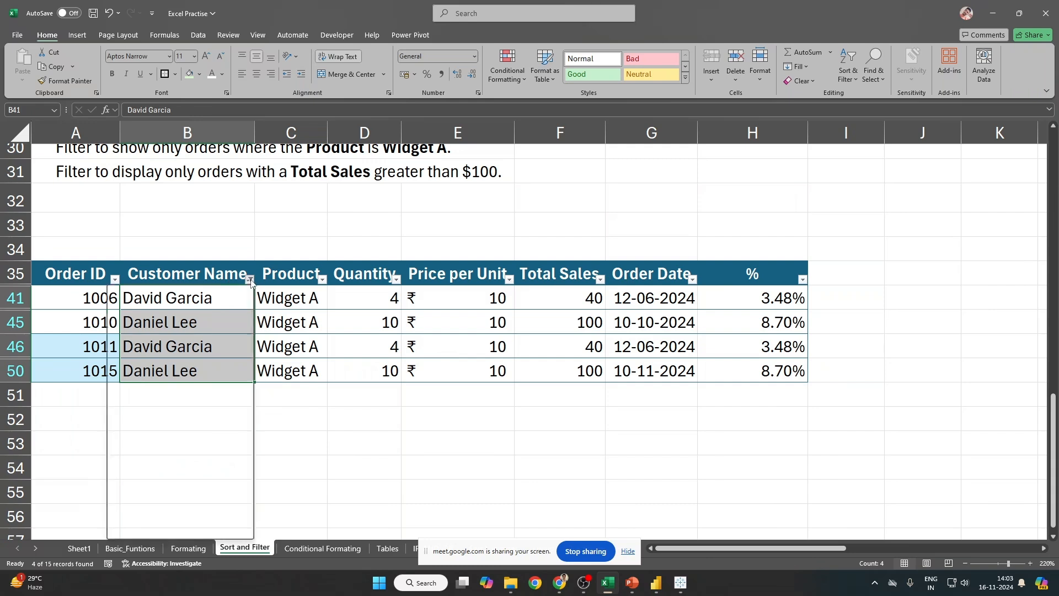
{"action": "mouse_move", "coordinate": [190, 390]}
{"action": "left_click", "coordinate": [294, 427]}
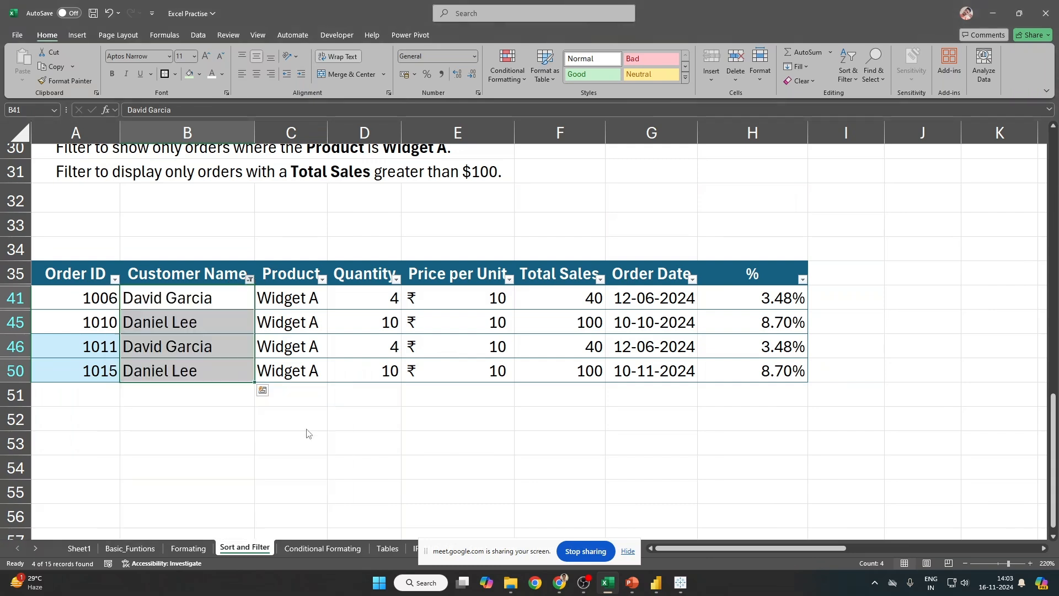
{"action": "left_click", "coordinate": [513, 221]}
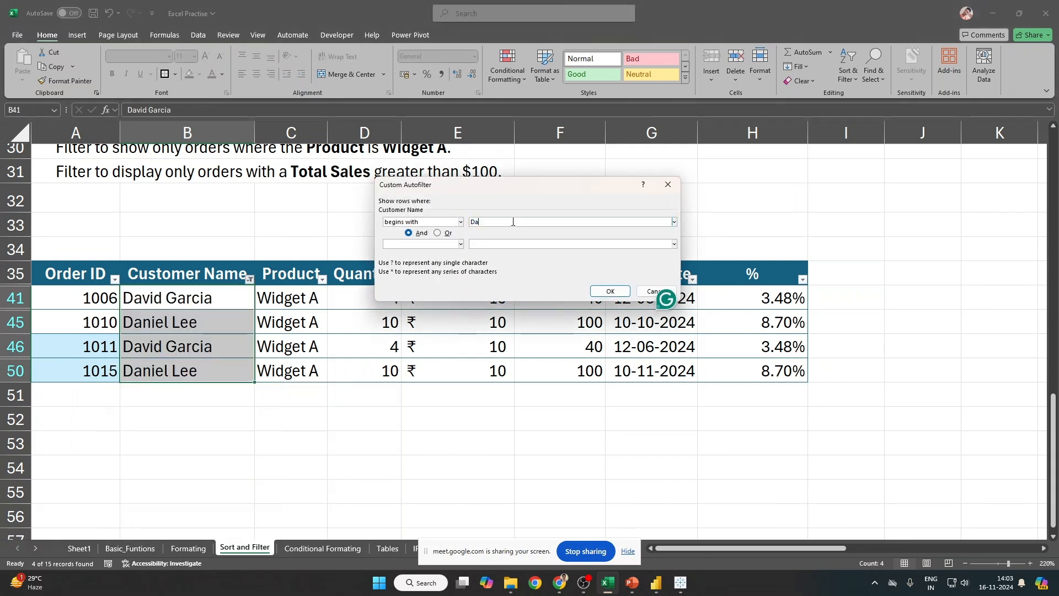
{"action": "type", "text": "v"}
{"action": "key", "text": "Return"}
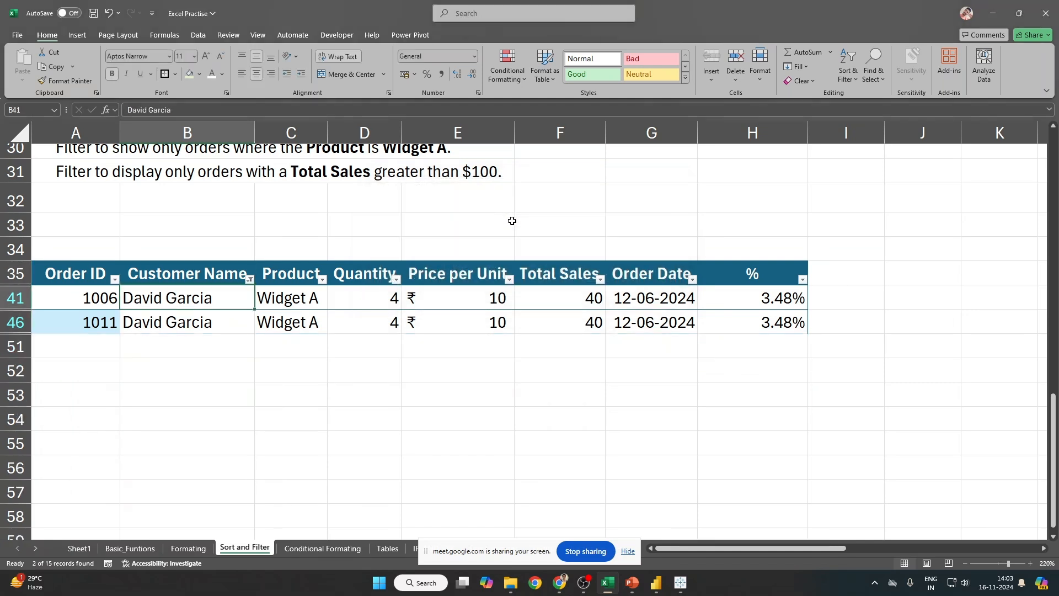
Step: Cancel an empty ends-with filter and clear filtering so all rows show
{"action": "key", "text": "alt+Down"}
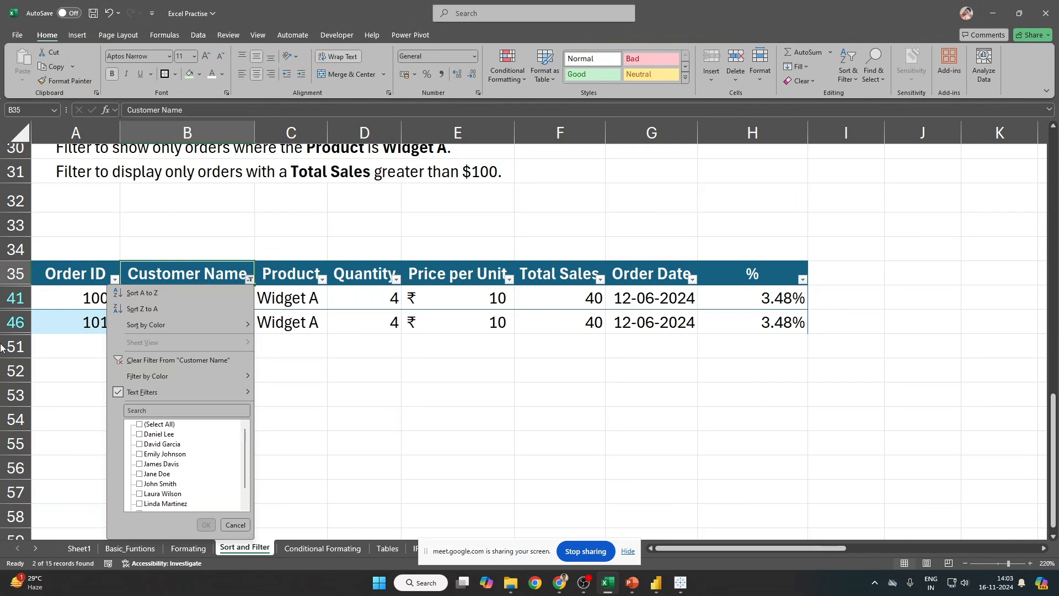
{"action": "mouse_move", "coordinate": [167, 389]}
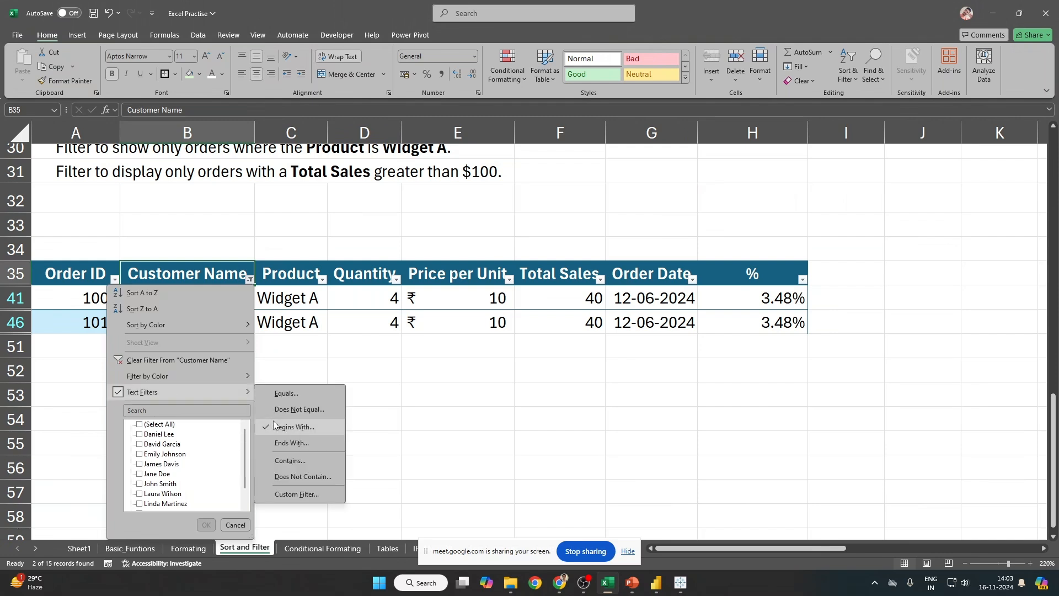
{"action": "left_click", "coordinate": [307, 437]}
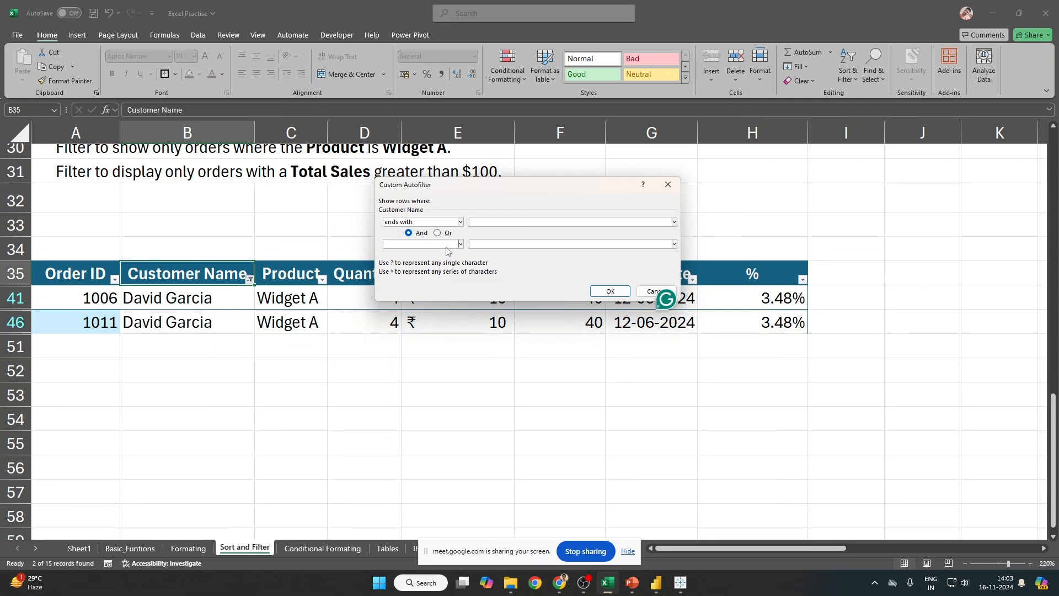
{"action": "key", "text": "Escape"}
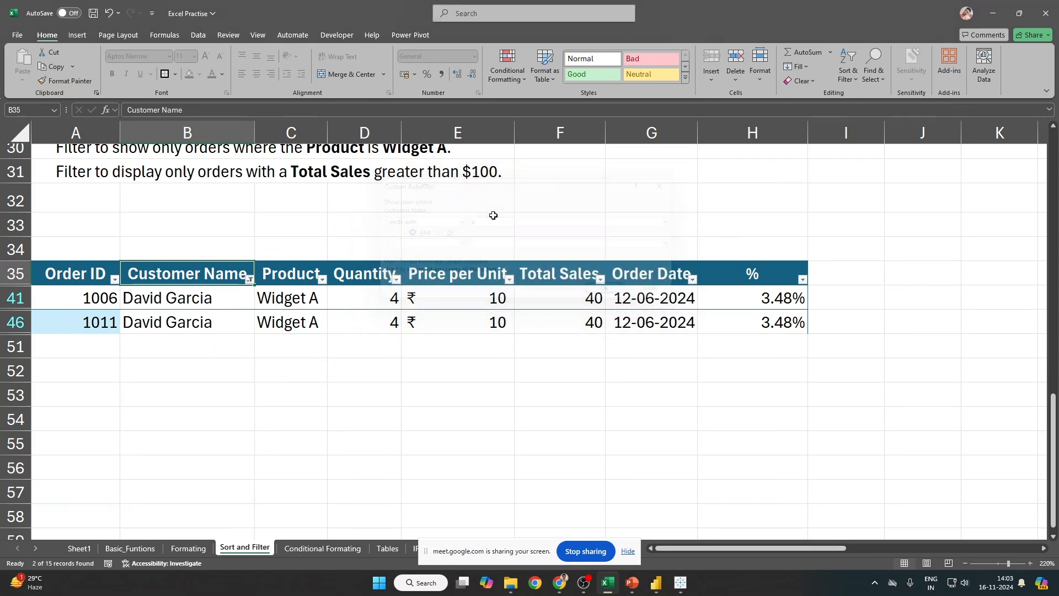
{"action": "key", "text": "ctrl+shift+l"}
{"action": "key", "text": "ctrl+shift+l"}
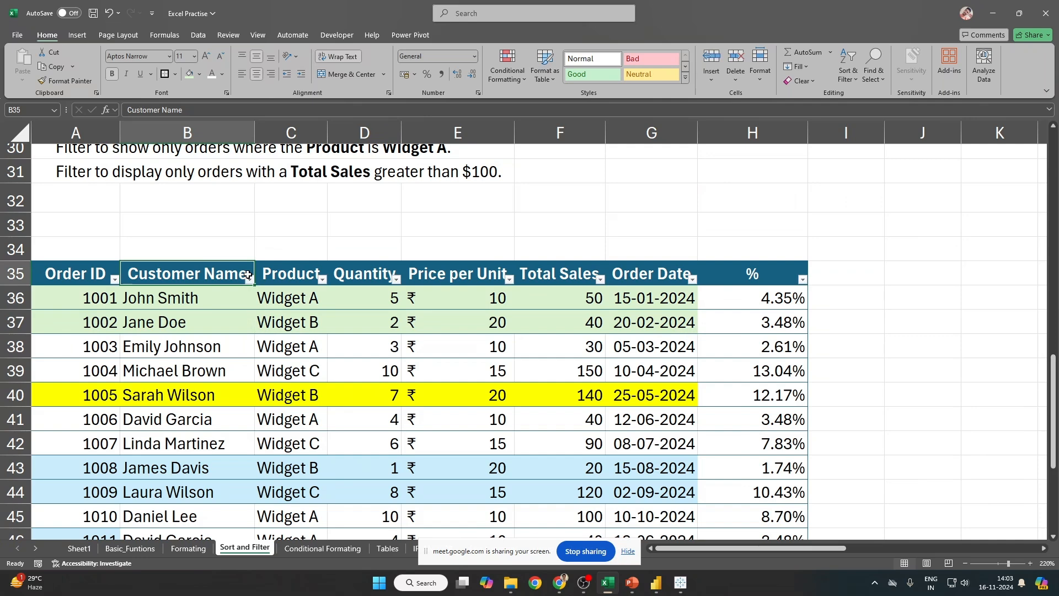
Step: Filter Customer Name to names ending with 'mith', leaving a single row
{"action": "left_click", "coordinate": [248, 277]}
{"action": "mouse_move", "coordinate": [178, 393]}
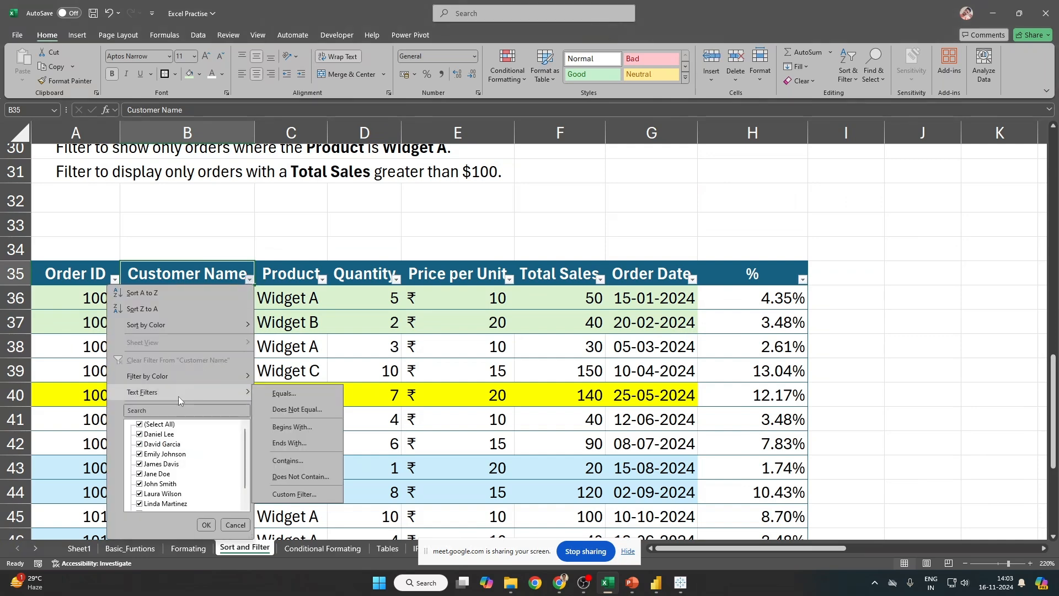
{"action": "left_click", "coordinate": [332, 442]}
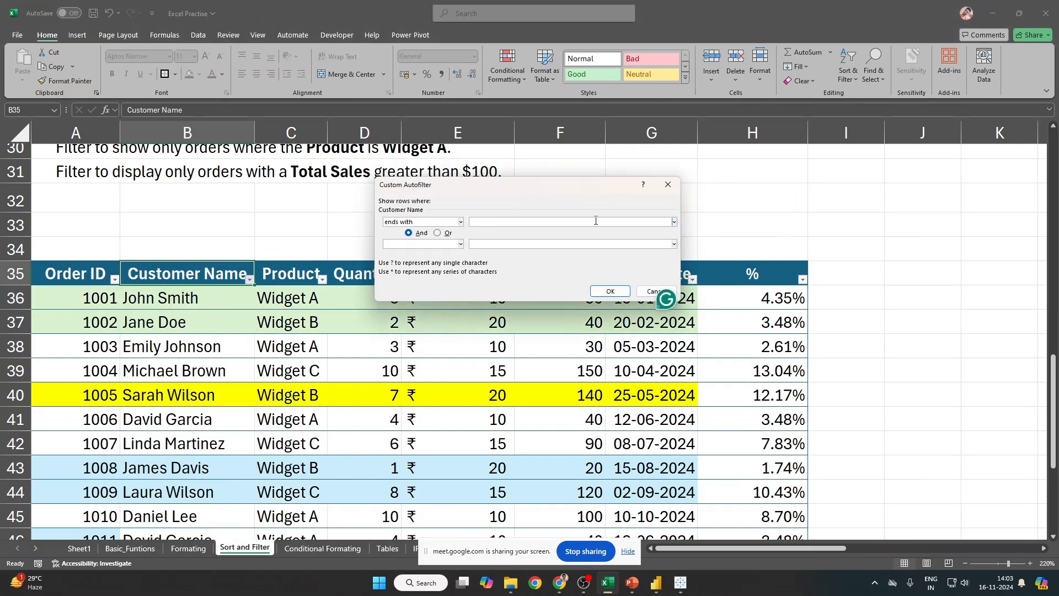
{"action": "type", "text": "mith"}
{"action": "left_click", "coordinate": [610, 291]}
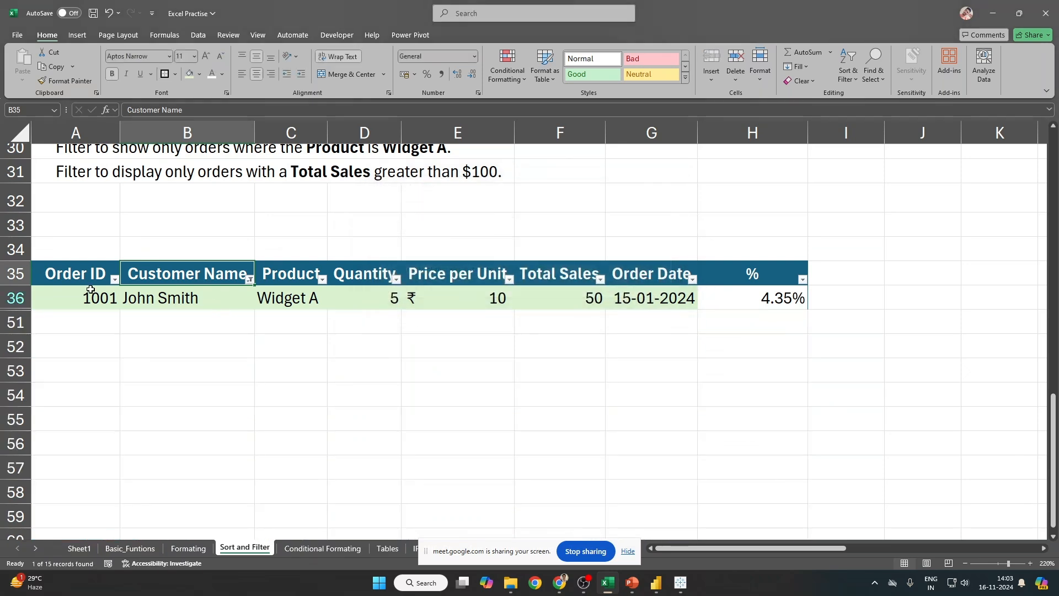
{"action": "left_click", "coordinate": [16, 297]}
Step: Replace it with a contains 'David' filter, showing orders 1006 and 1011
{"action": "left_click", "coordinate": [243, 279]}
{"action": "left_click", "coordinate": [249, 280]}
{"action": "mouse_move", "coordinate": [179, 396]}
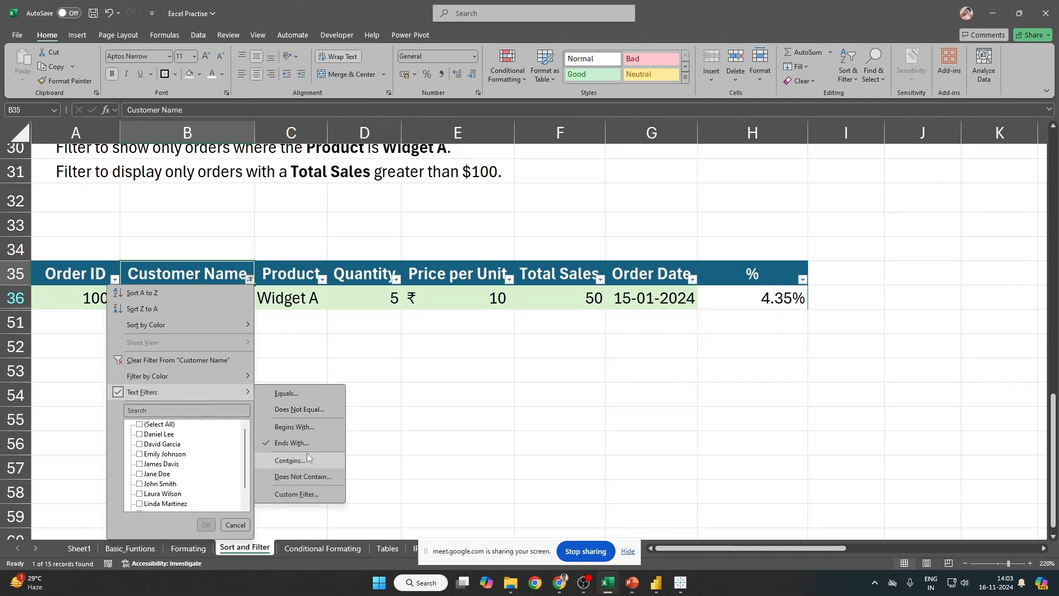
{"action": "left_click", "coordinate": [302, 462]}
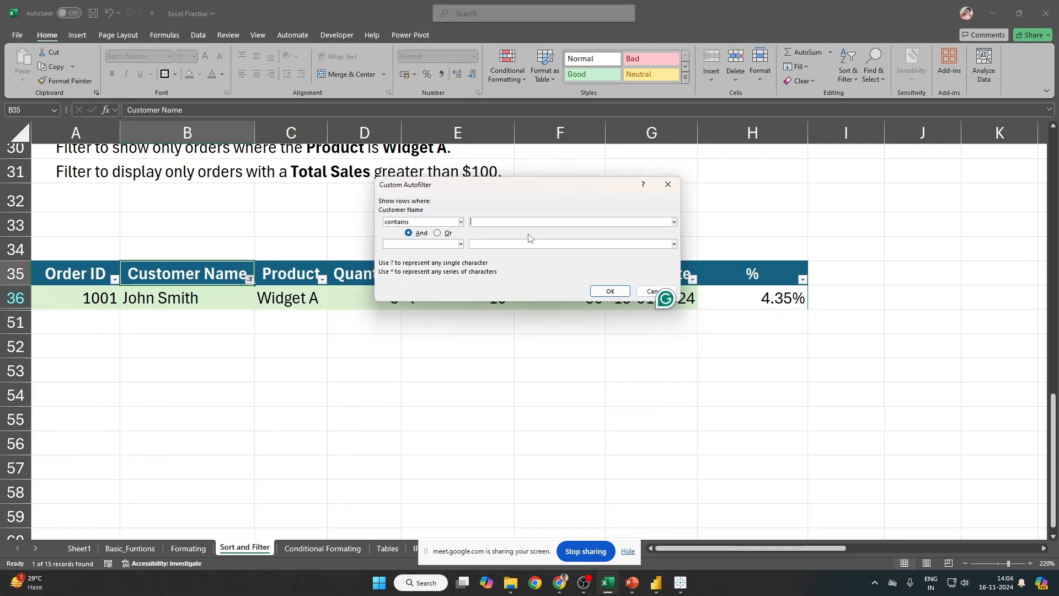
{"action": "type", "text": "David"}
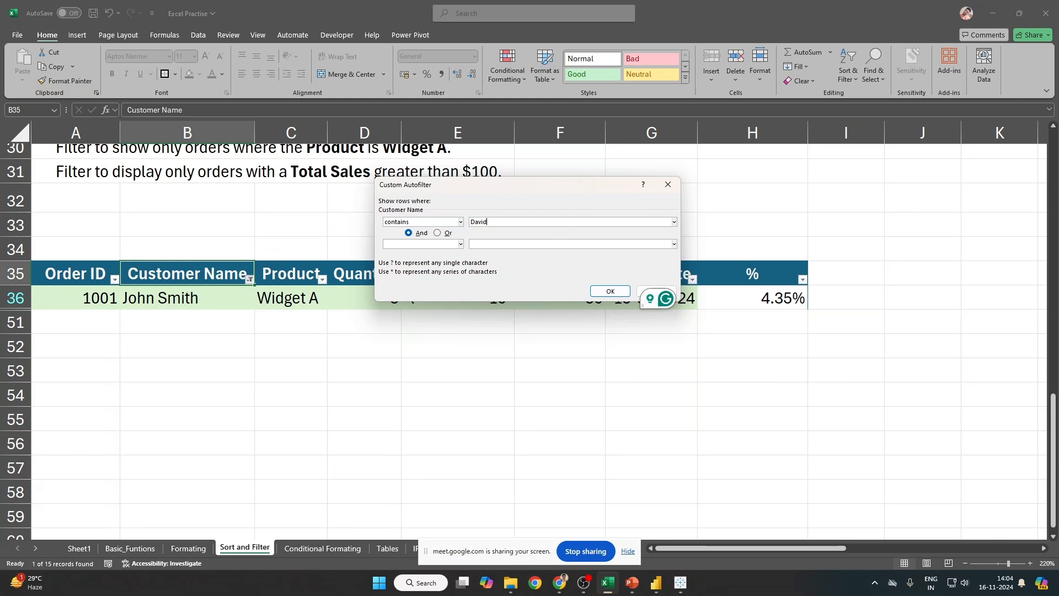
{"action": "key", "text": "Return"}
{"action": "key", "text": "Down"}
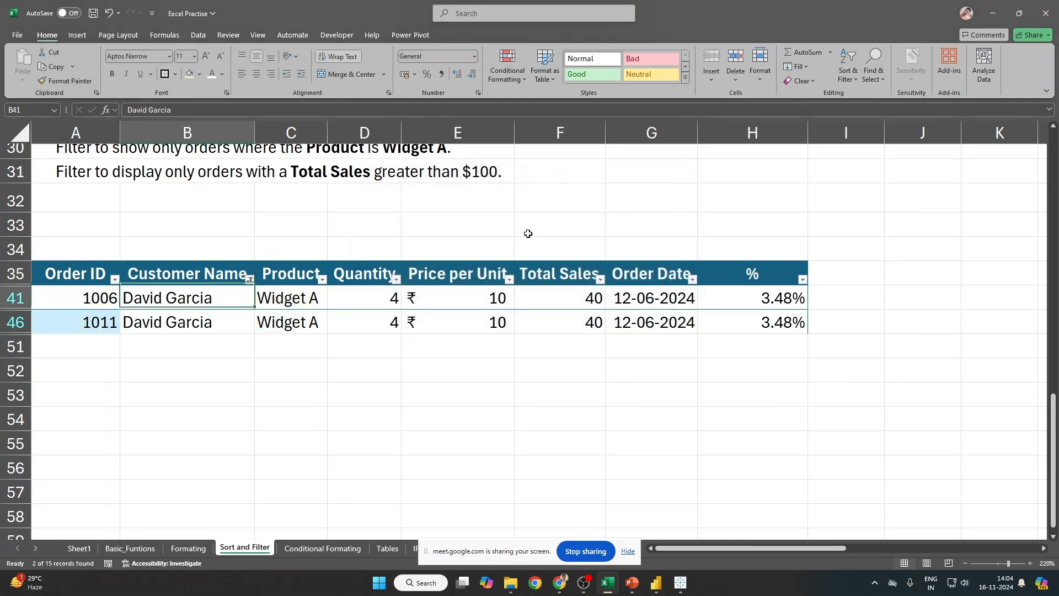
{"action": "key", "text": "shift+Down"}
{"action": "key", "text": "Up"}
Step: Review the contains 'David' filter settings without changing them
{"action": "key", "text": "alt+Down"}
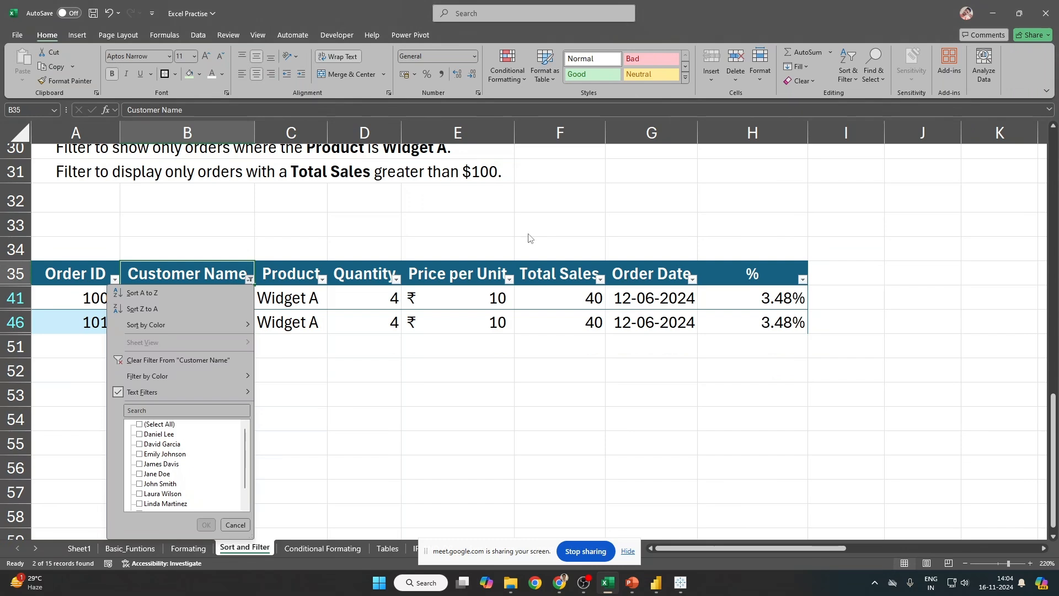
{"action": "left_click", "coordinate": [258, 281]}
{"action": "left_click", "coordinate": [250, 281]}
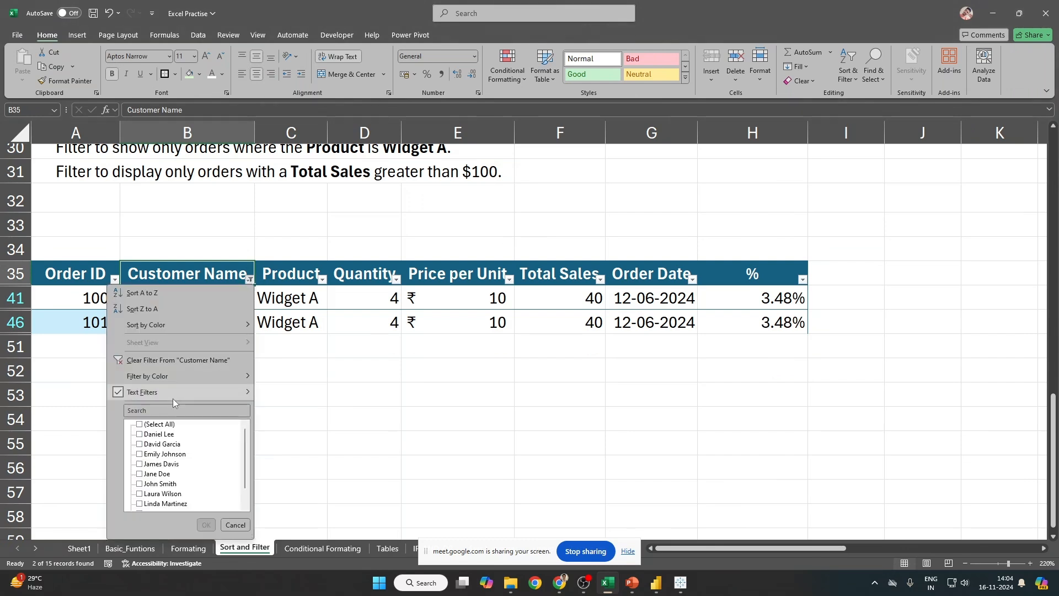
{"action": "mouse_move", "coordinate": [173, 394]}
{"action": "left_click", "coordinate": [295, 460]}
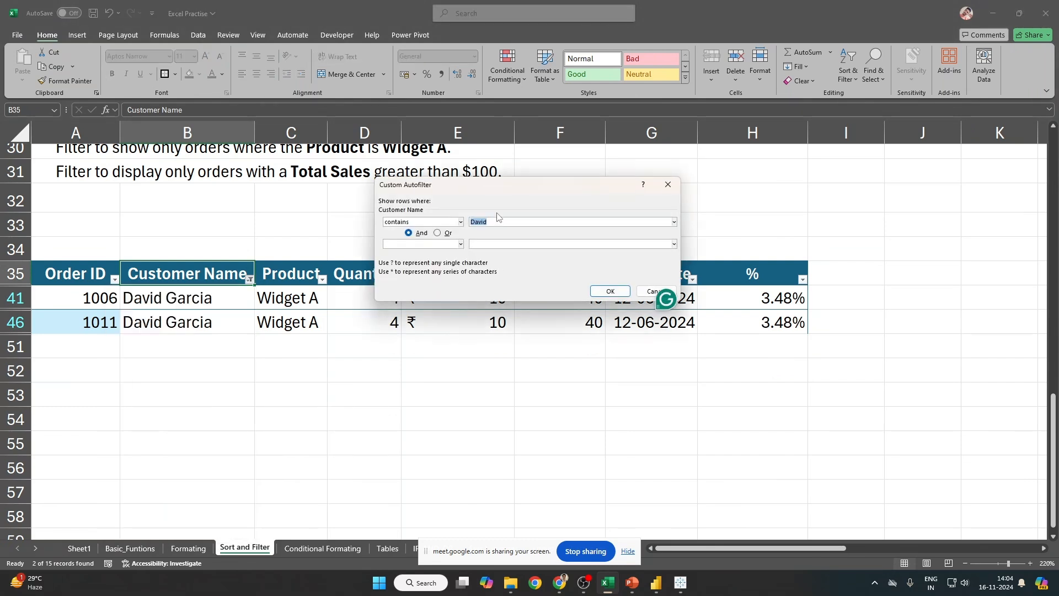
{"action": "key", "text": "Escape"}
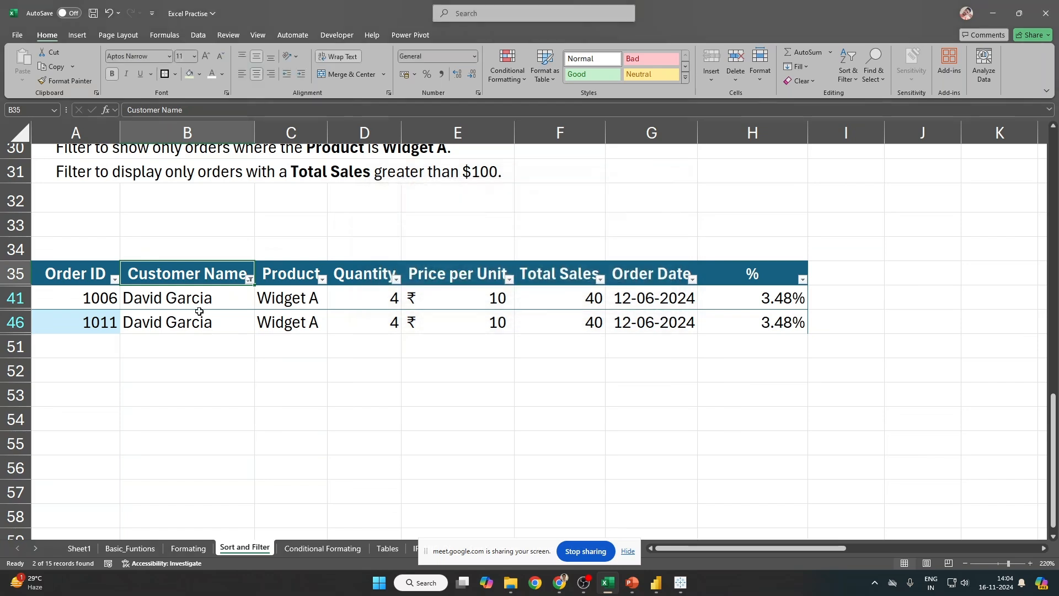
Step: Inspect the first filtered customer name's text in its cell
{"action": "left_click", "coordinate": [230, 297]}
{"action": "double_click", "coordinate": [191, 305]}
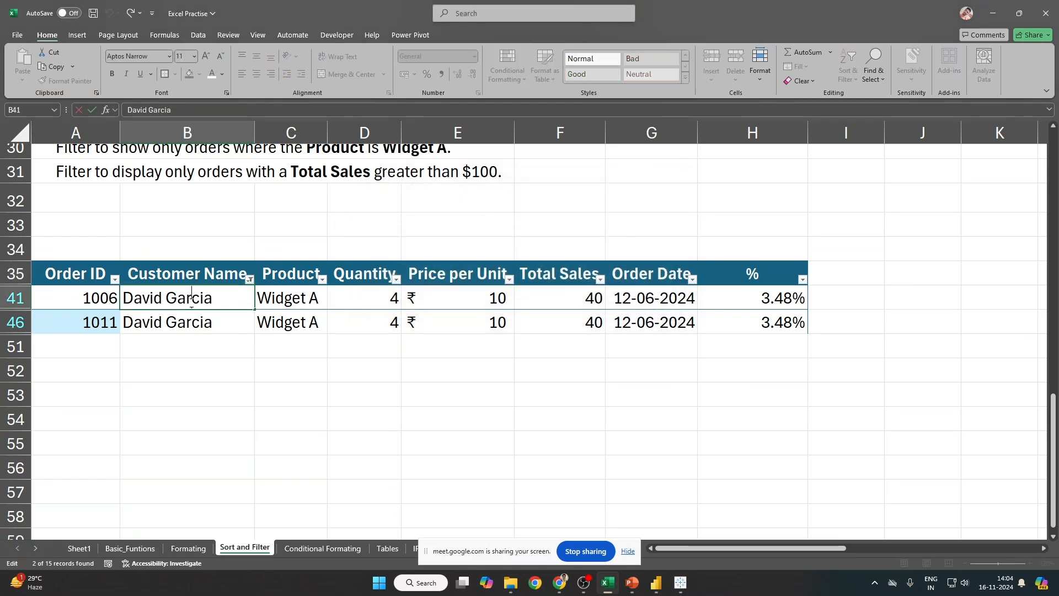
{"action": "mouse_move", "coordinate": [191, 303]}
{"action": "left_mouse_down"}
{"action": "mouse_move", "coordinate": [165, 302]}
{"action": "mouse_move", "coordinate": [178, 301]}
{"action": "left_mouse_up"}
{"action": "left_click", "coordinate": [188, 279]}
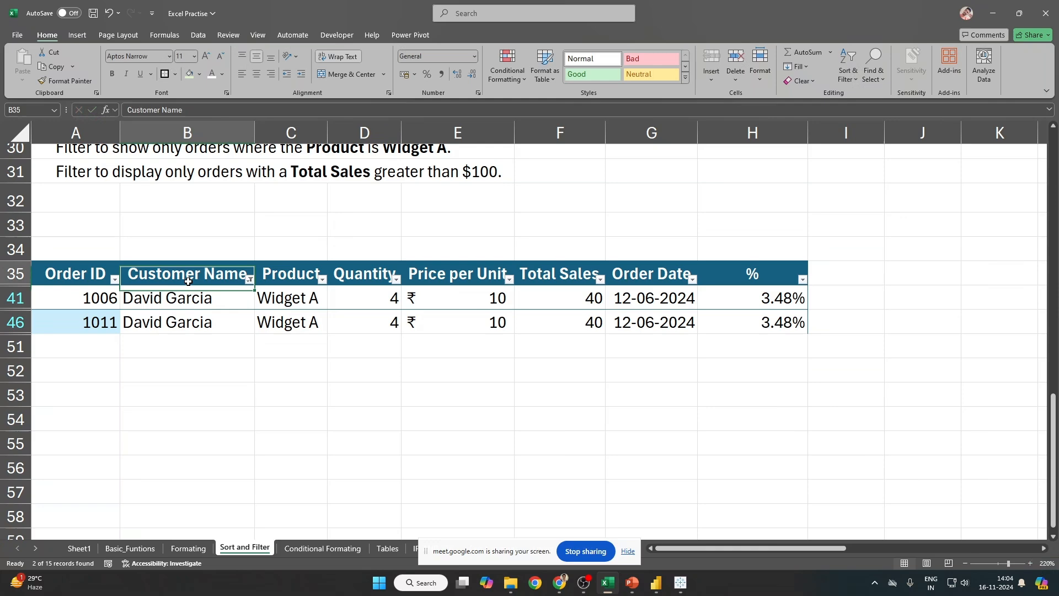
{"action": "key", "text": "ctrl+shift+l"}
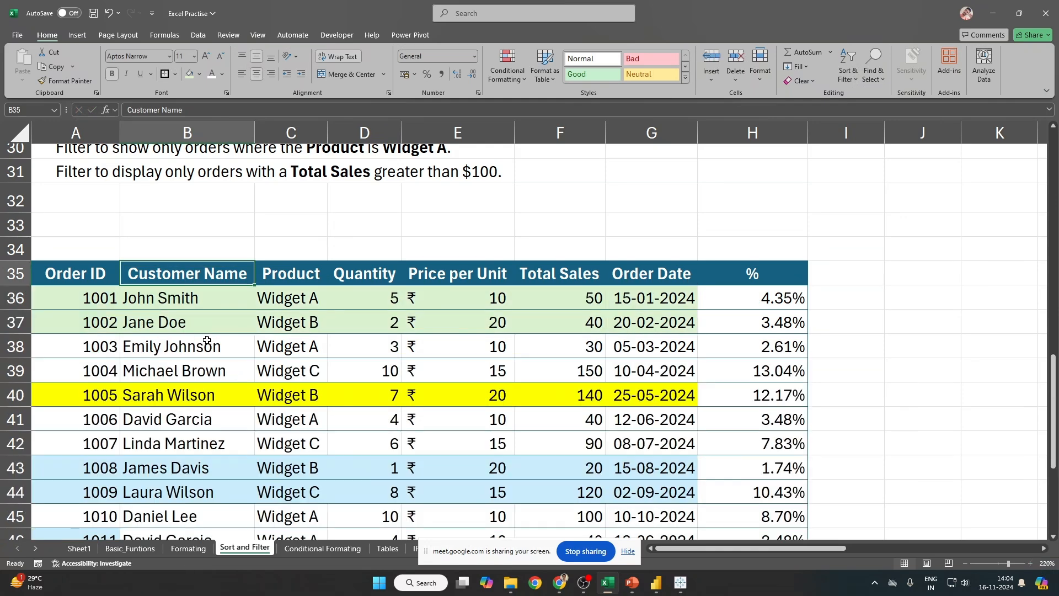
{"action": "double_click", "coordinate": [198, 345]}
{"action": "left_click_drag", "start_coordinate": [196, 346], "coordinate": [160, 348]}
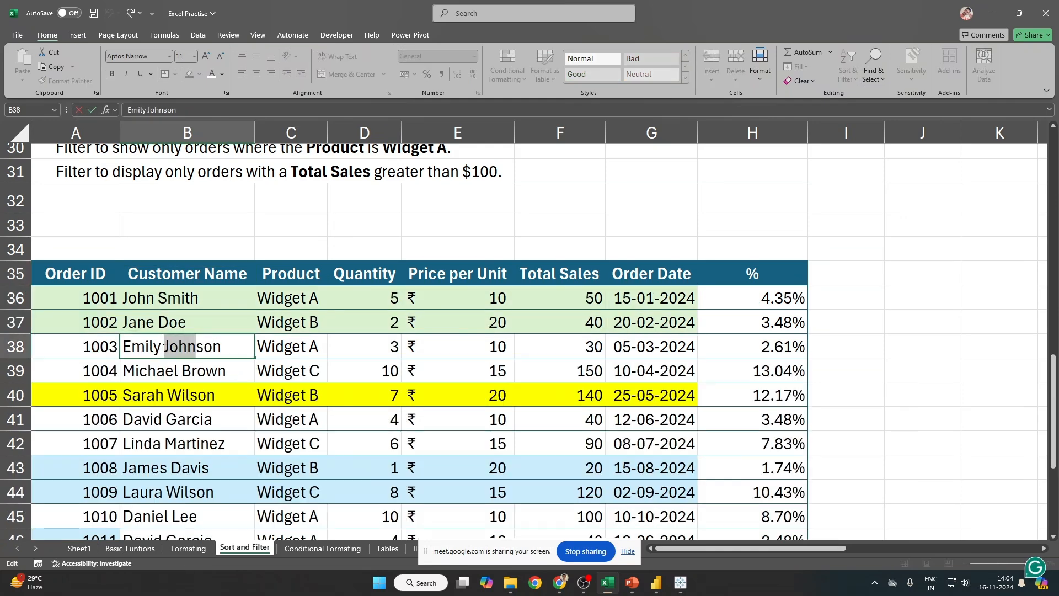
{"action": "left_click", "coordinate": [149, 305]}
{"action": "key", "text": "Escape"}
{"action": "scroll", "coordinate": [201, 466], "scroll_direction": "down", "scroll_amount": 2}
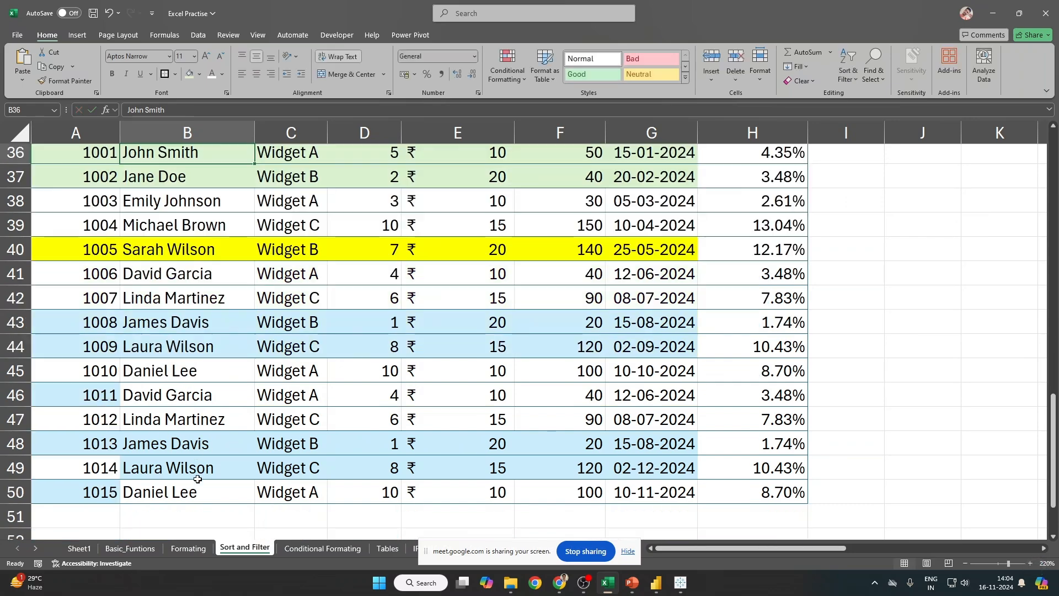
{"action": "scroll", "coordinate": [253, 276], "scroll_direction": "up", "scroll_amount": 12}
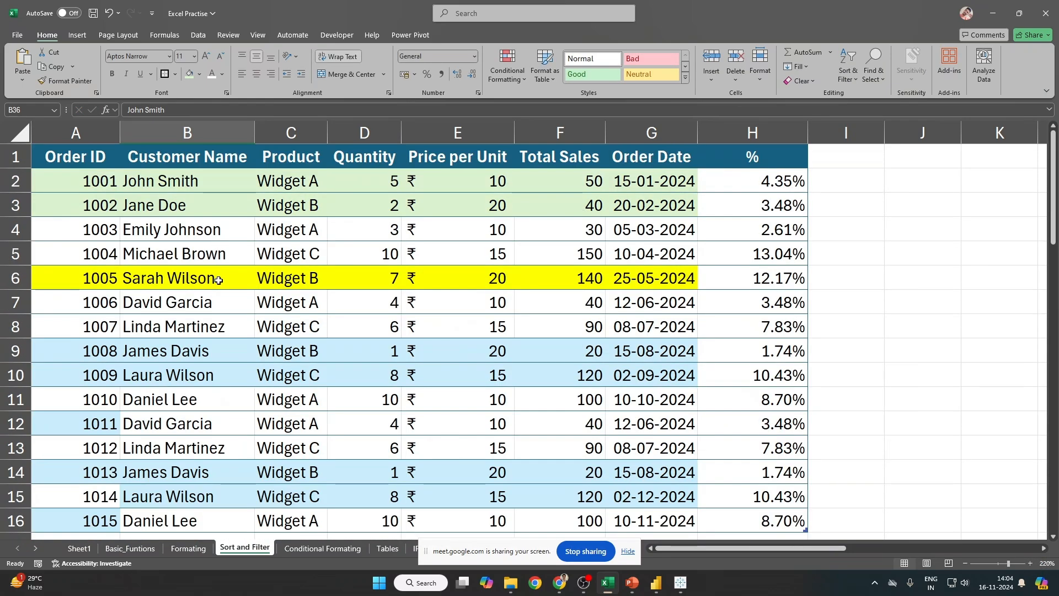
{"action": "scroll", "coordinate": [218, 293], "scroll_direction": "down", "scroll_amount": 4}
{"action": "scroll", "coordinate": [217, 293], "scroll_direction": "up", "scroll_amount": 5}
{"action": "scroll", "coordinate": [218, 298], "scroll_direction": "down", "scroll_amount": 11}
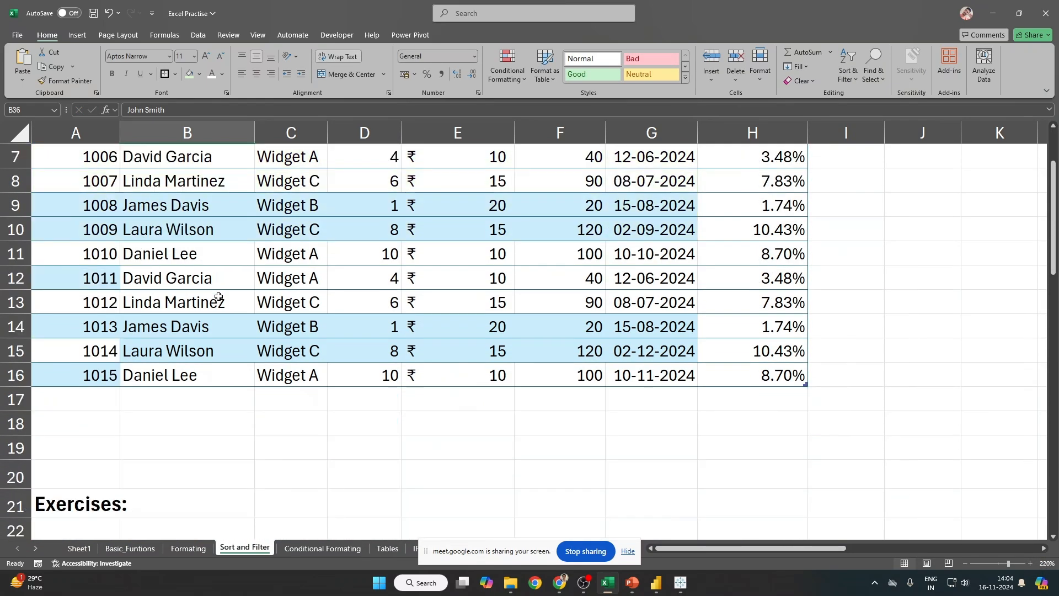
Step: Turn filters back on and filter Customer Name to names containing 'John'
{"action": "left_click", "coordinate": [195, 201]}
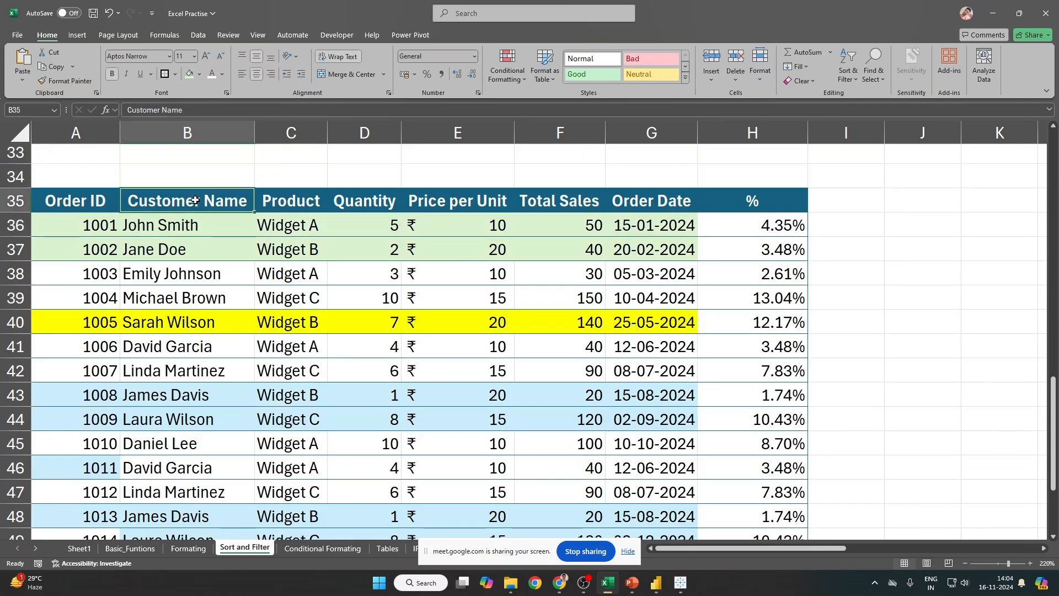
{"action": "key", "text": "ctrl+shift+l"}
{"action": "left_click", "coordinate": [249, 207]}
{"action": "mouse_move", "coordinate": [188, 320]}
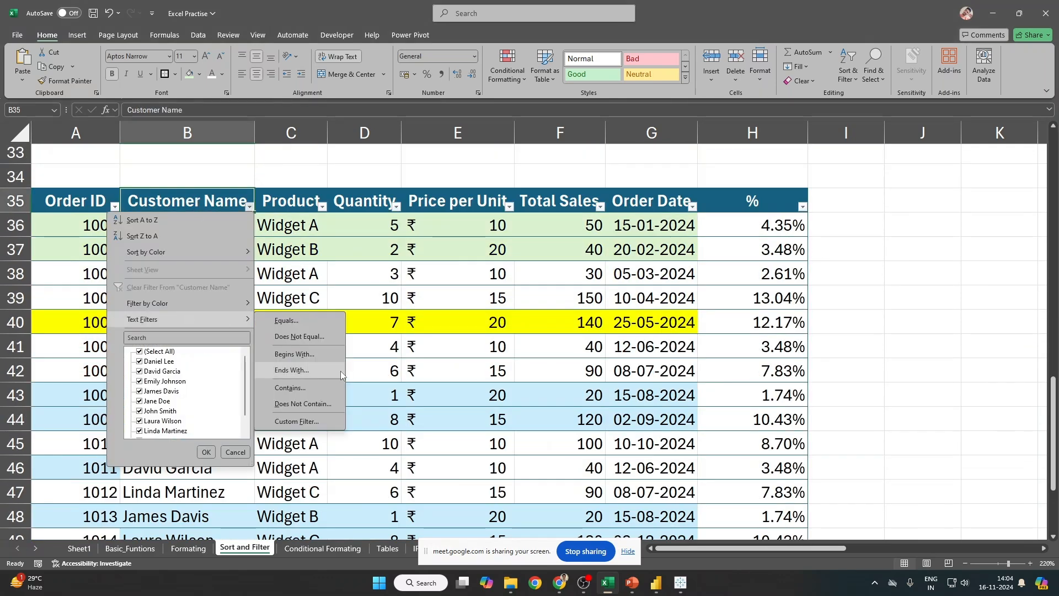
{"action": "left_click", "coordinate": [334, 386]}
{"action": "type", "text": "John"}
{"action": "key", "text": "Return"}
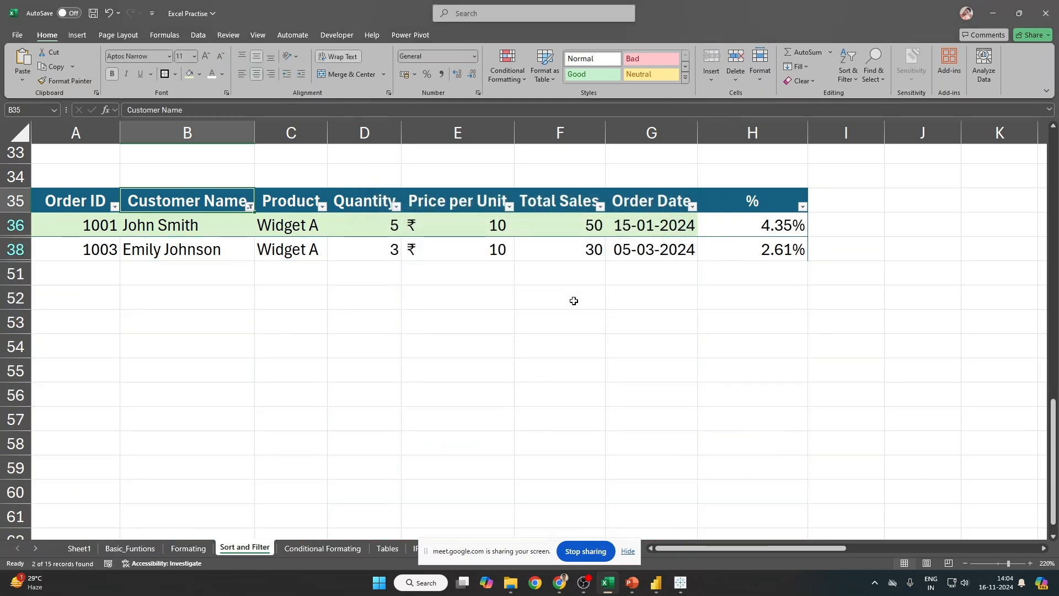
{"action": "left_click", "coordinate": [153, 227]}
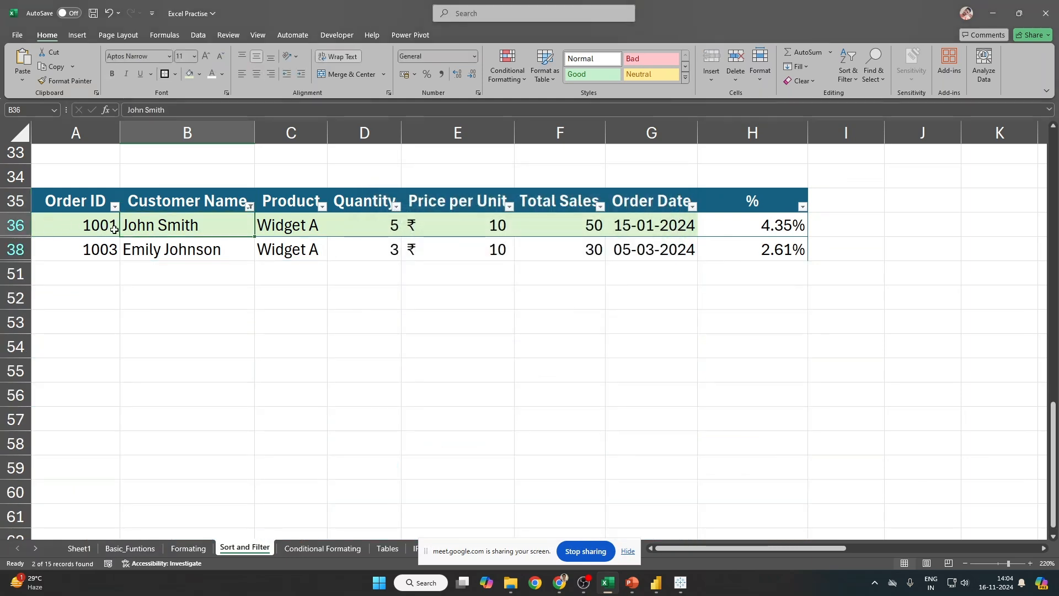
{"action": "left_click_drag", "start_coordinate": [16, 225], "coordinate": [18, 241]}
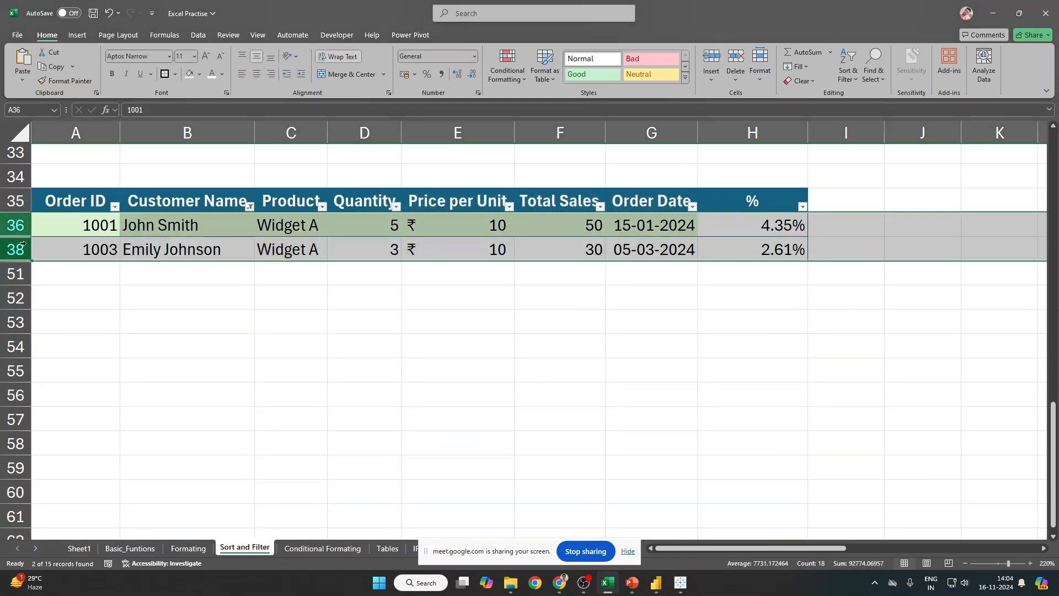
{"action": "left_click_drag", "start_coordinate": [203, 230], "coordinate": [111, 230]}
{"action": "left_click", "coordinate": [174, 245]}
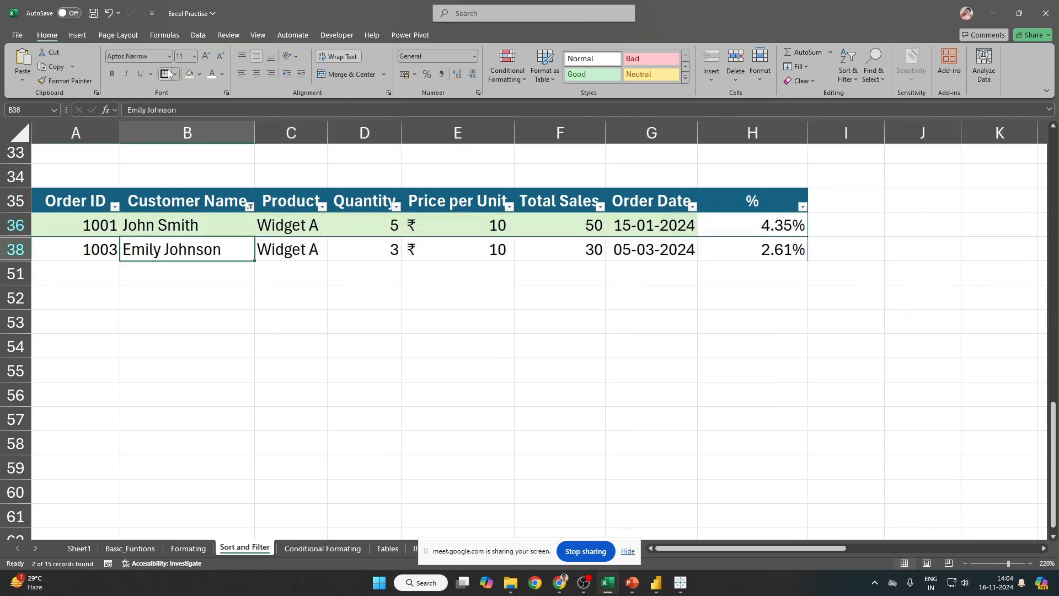
{"action": "left_click", "coordinate": [142, 111]}
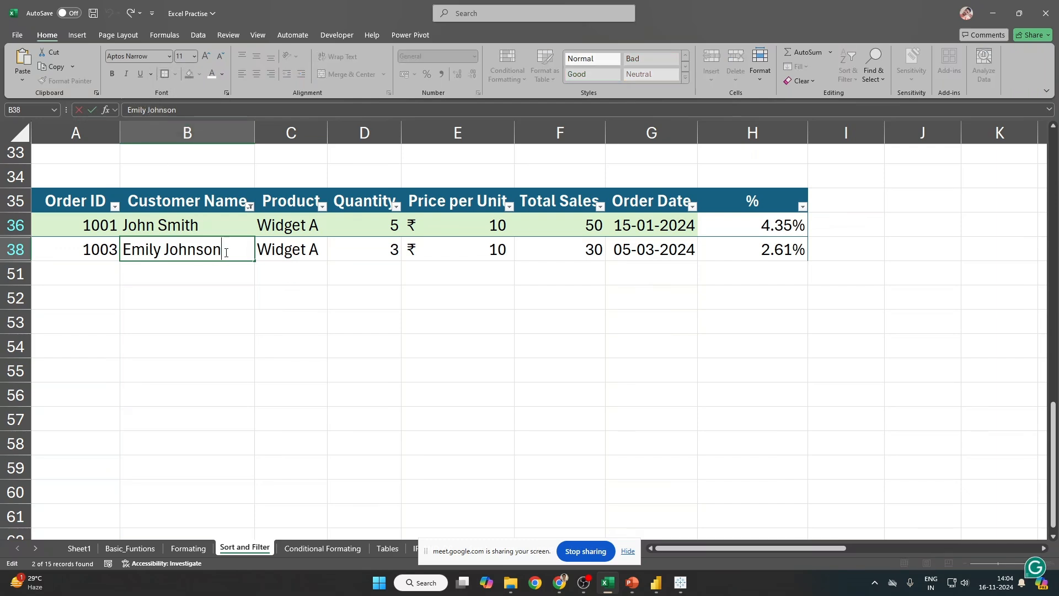
{"action": "left_click_drag", "start_coordinate": [123, 249], "coordinate": [243, 248]}
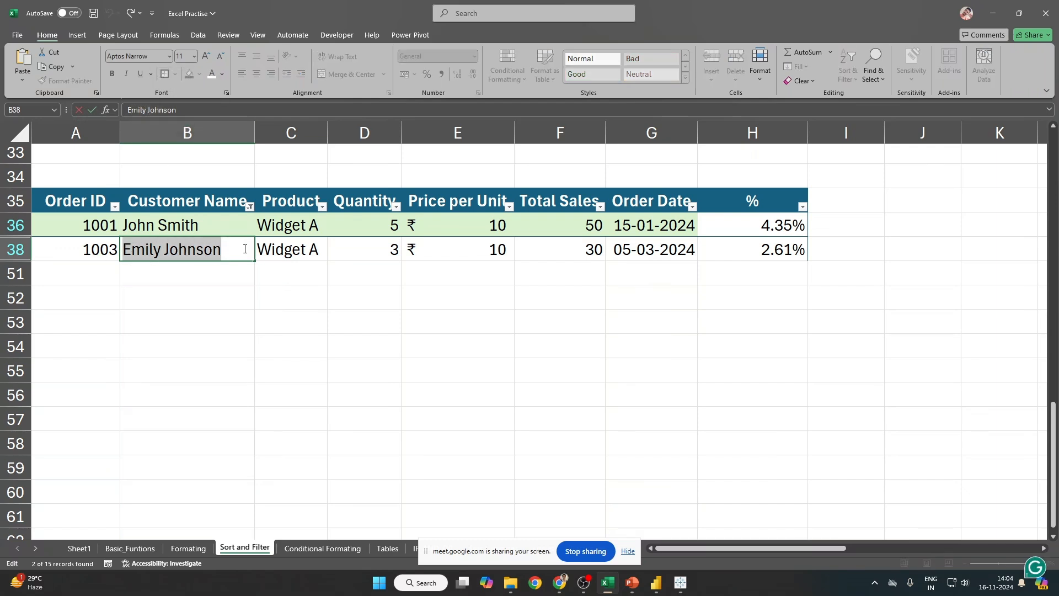
{"action": "left_click", "coordinate": [396, 281]}
{"action": "double_click", "coordinate": [136, 248]}
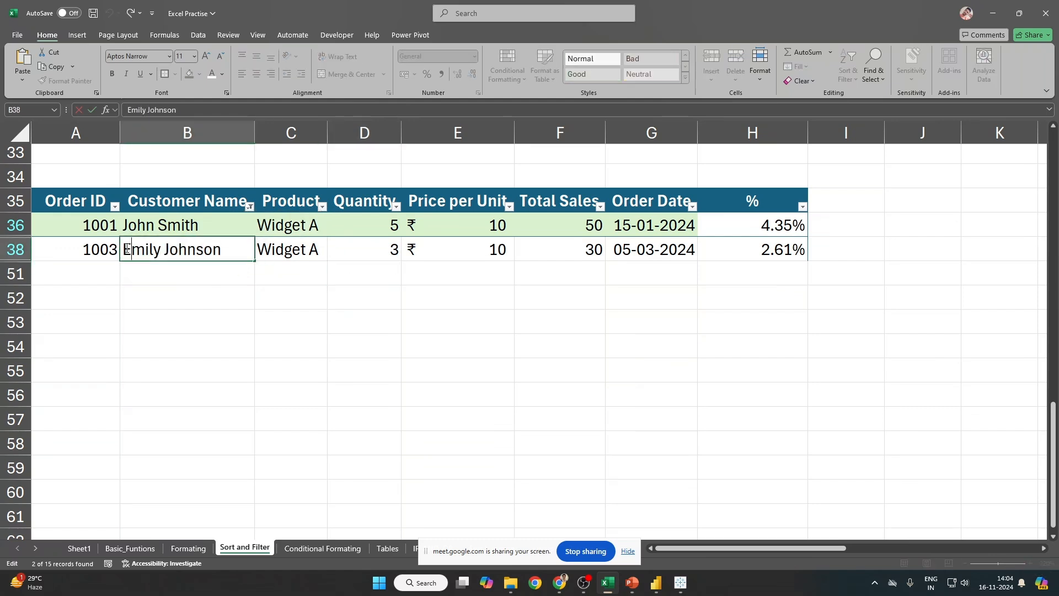
{"action": "left_click_drag", "start_coordinate": [125, 248], "coordinate": [241, 247]}
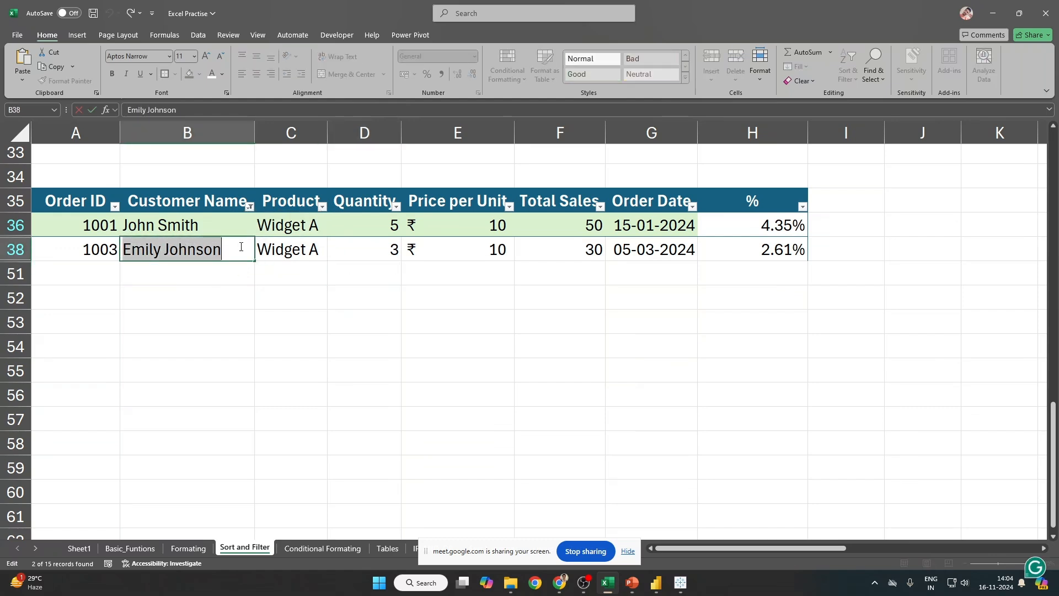
{"action": "left_click", "coordinate": [154, 110]}
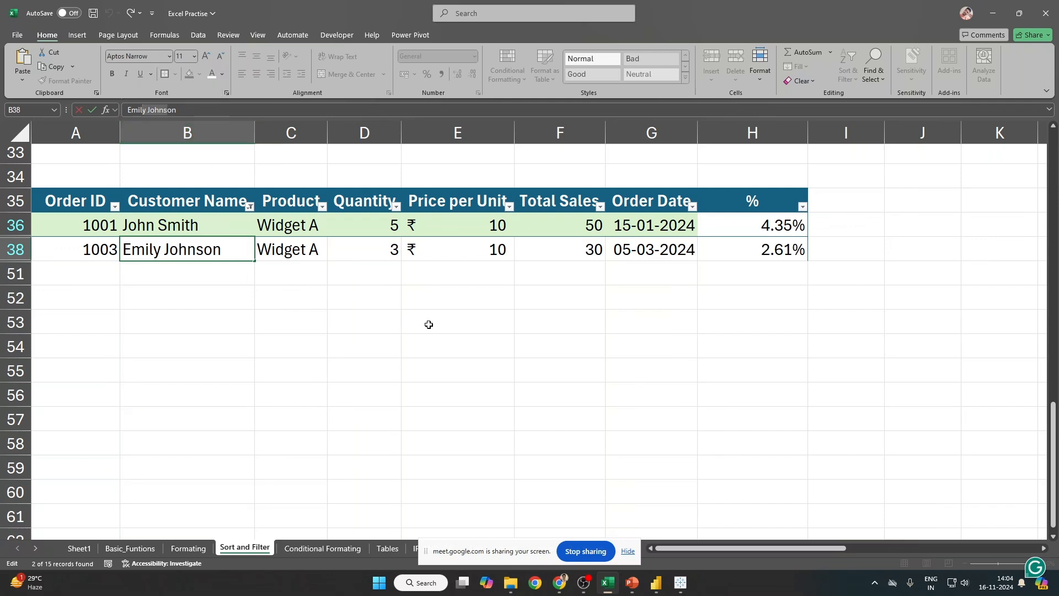
{"action": "key", "text": "Escape"}
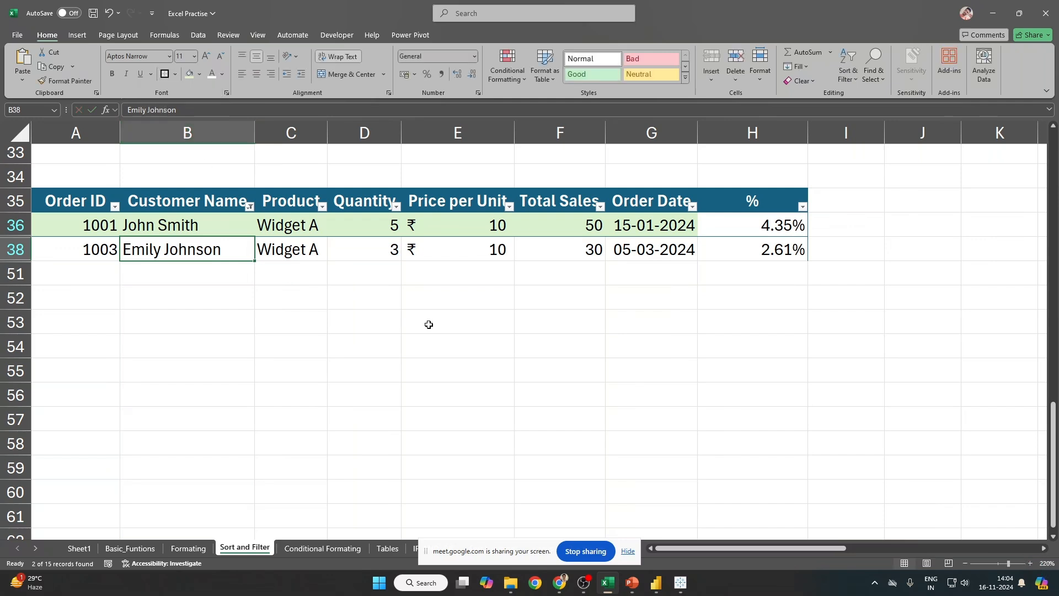
Step: Toggle filtering off and on to clear the John filter, then open the Customer Name list
{"action": "key", "text": "ctrl+Up"}
{"action": "key", "text": "ctrl+shift+l"}
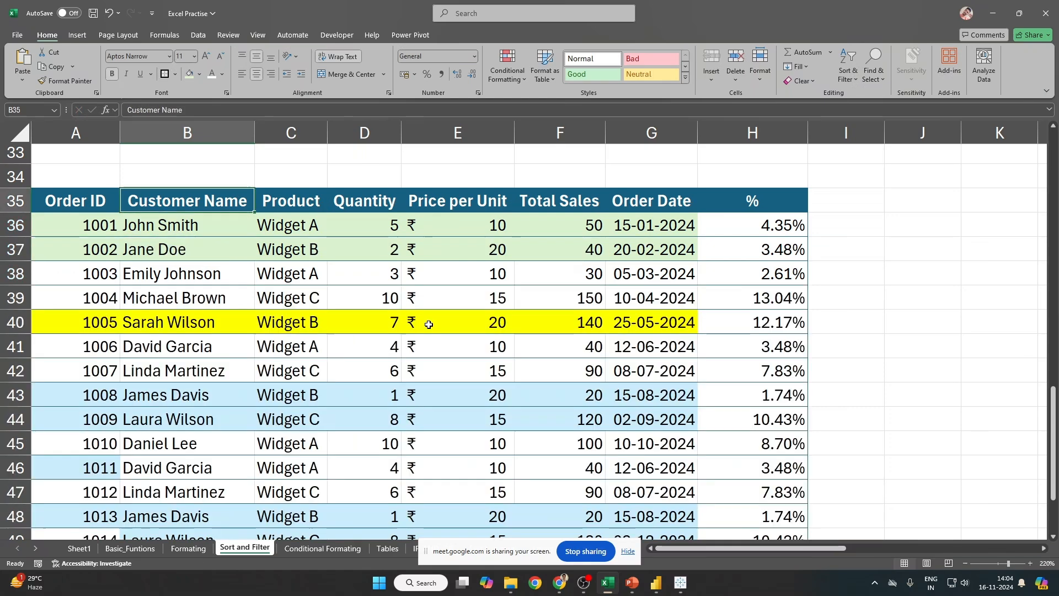
{"action": "key", "text": "ctrl+shift+l"}
{"action": "key", "text": "alt+Down"}
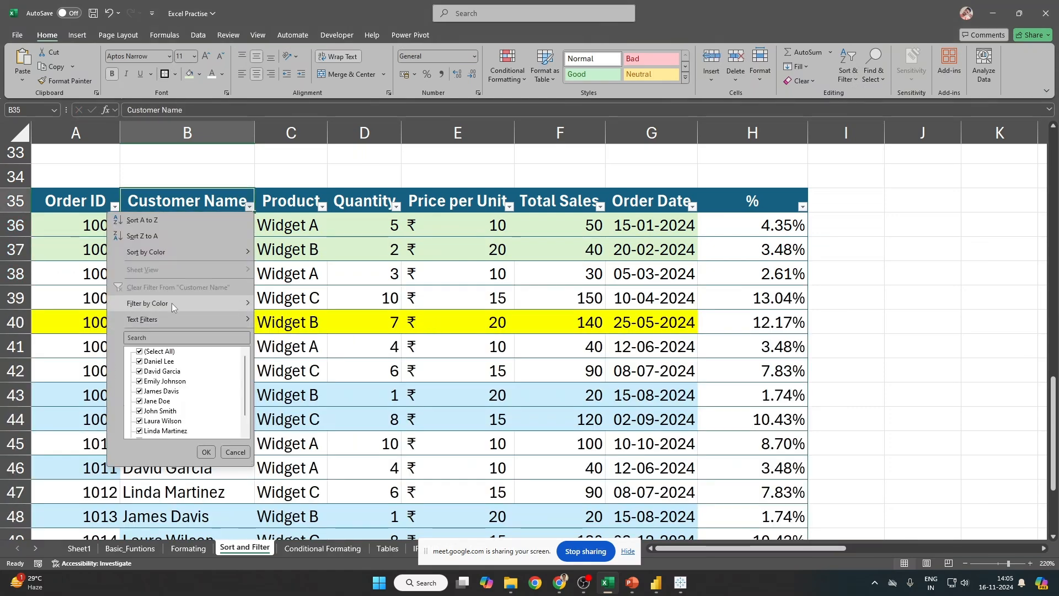
Step: Close the filter list and select cells of the first two orders
{"action": "mouse_move", "coordinate": [164, 323]}
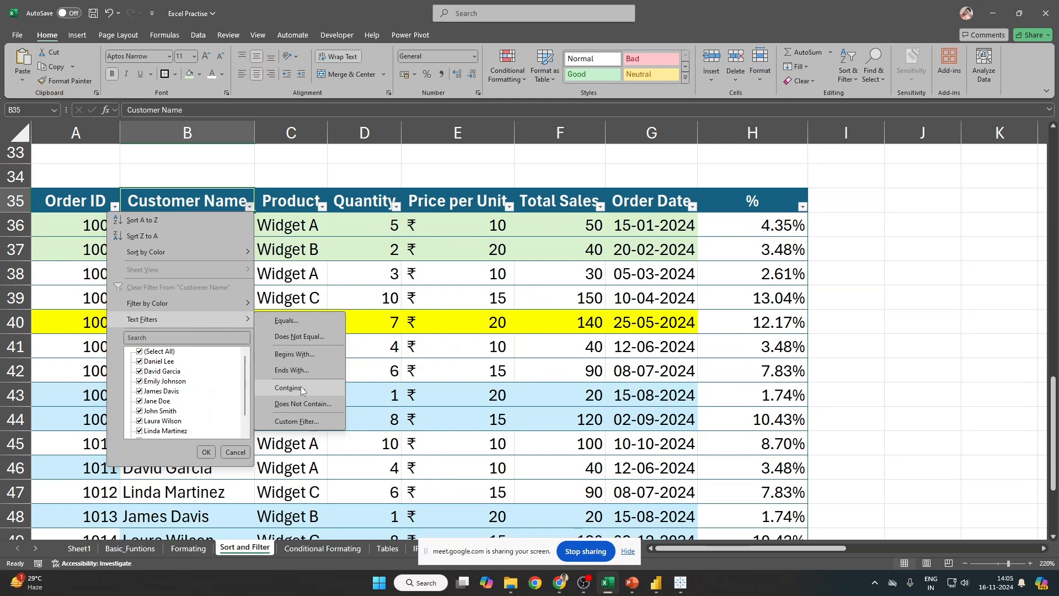
{"action": "left_click", "coordinate": [619, 238]}
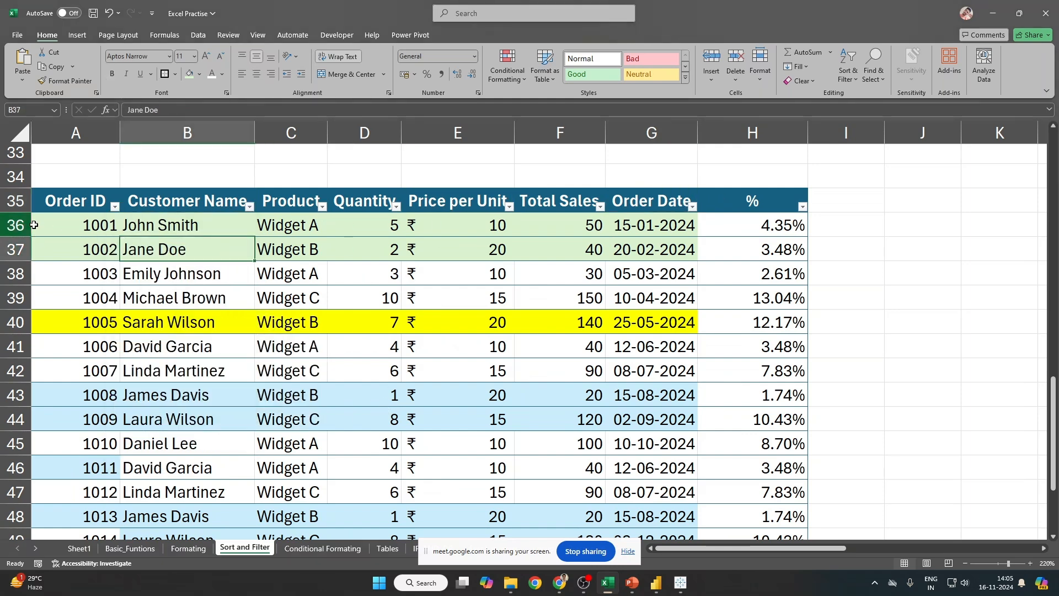
{"action": "left_click_drag", "start_coordinate": [34, 225], "coordinate": [765, 245]}
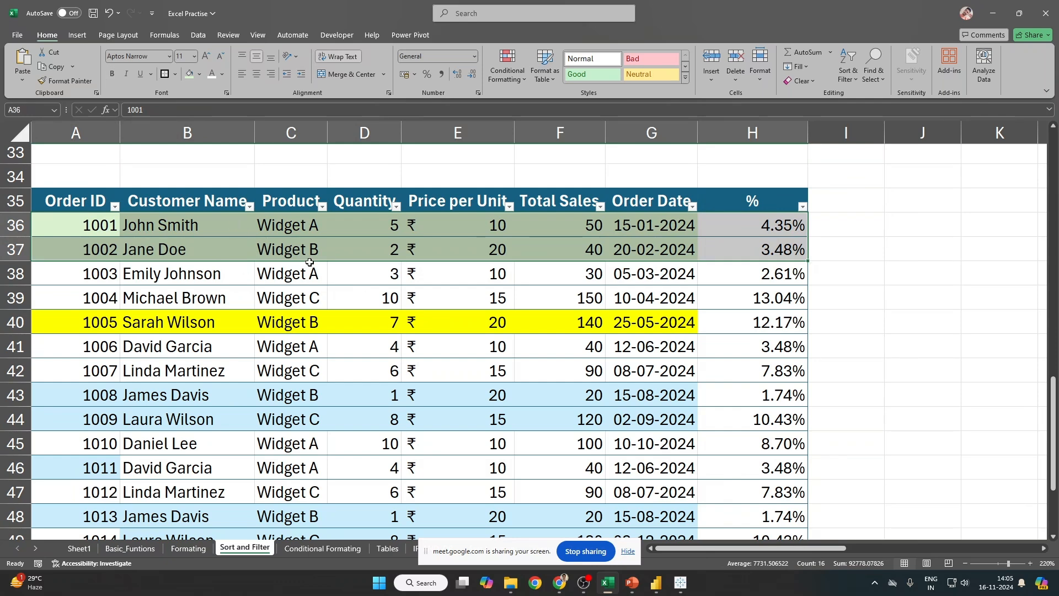
{"action": "left_click_drag", "start_coordinate": [102, 228], "coordinate": [315, 254]}
{"action": "left_click", "coordinate": [185, 221]}
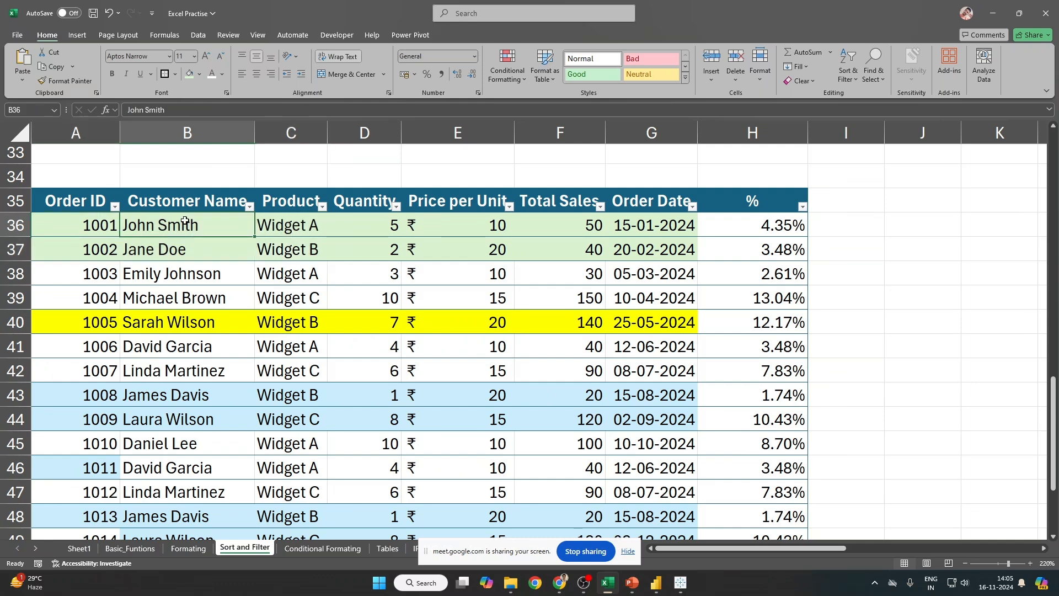
{"action": "left_click", "coordinate": [203, 253]}
{"action": "left_click", "coordinate": [250, 206]}
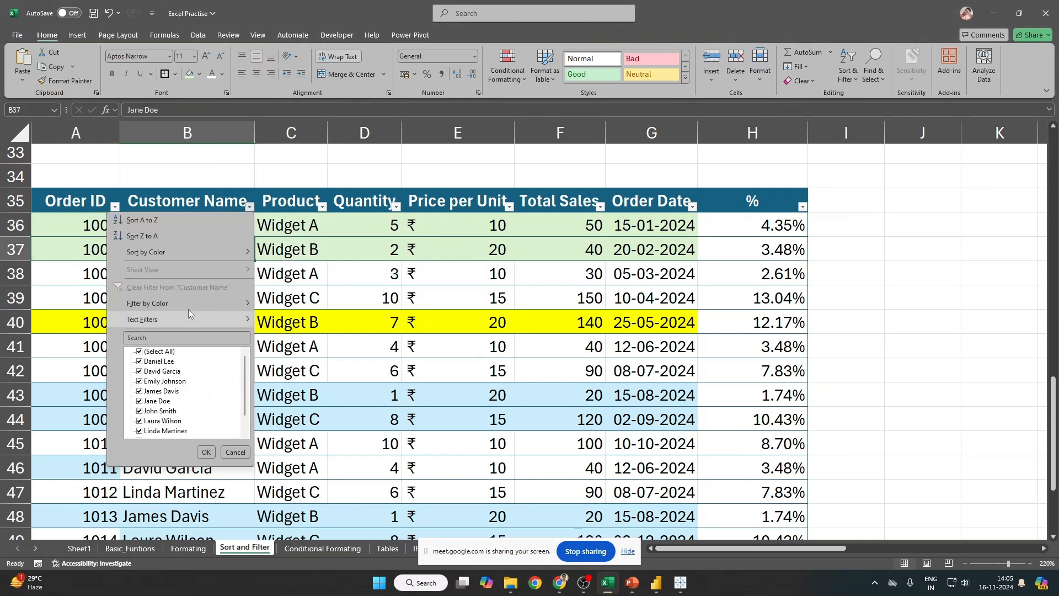
{"action": "mouse_move", "coordinate": [179, 319]}
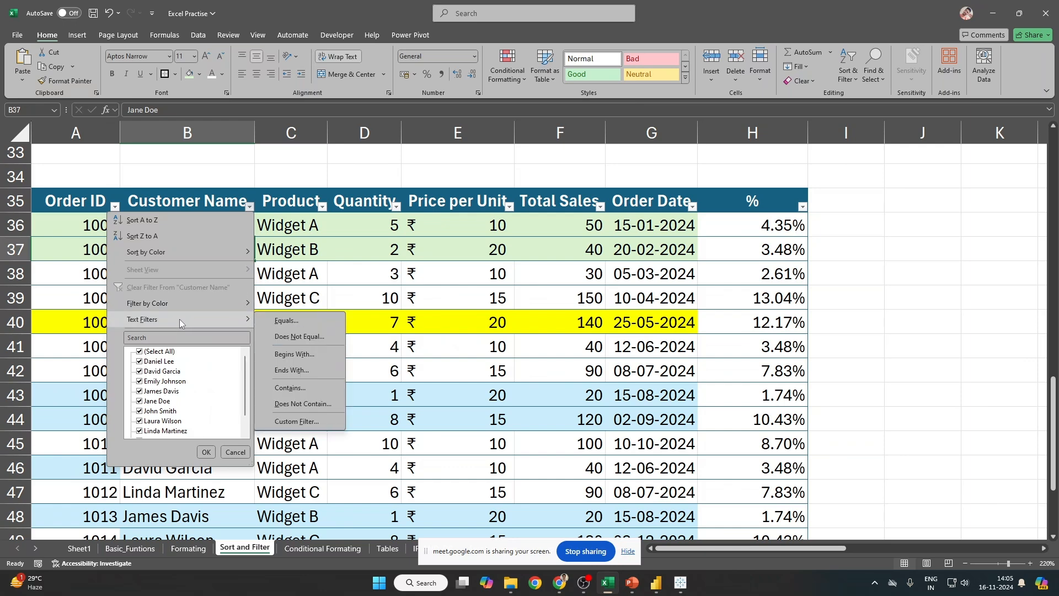
{"action": "left_click", "coordinate": [535, 252]}
{"action": "left_click", "coordinate": [180, 222]}
Step: Open the Custom AutoFilter dialog, reposition it, and dismiss it without filtering
{"action": "left_click", "coordinate": [249, 207]}
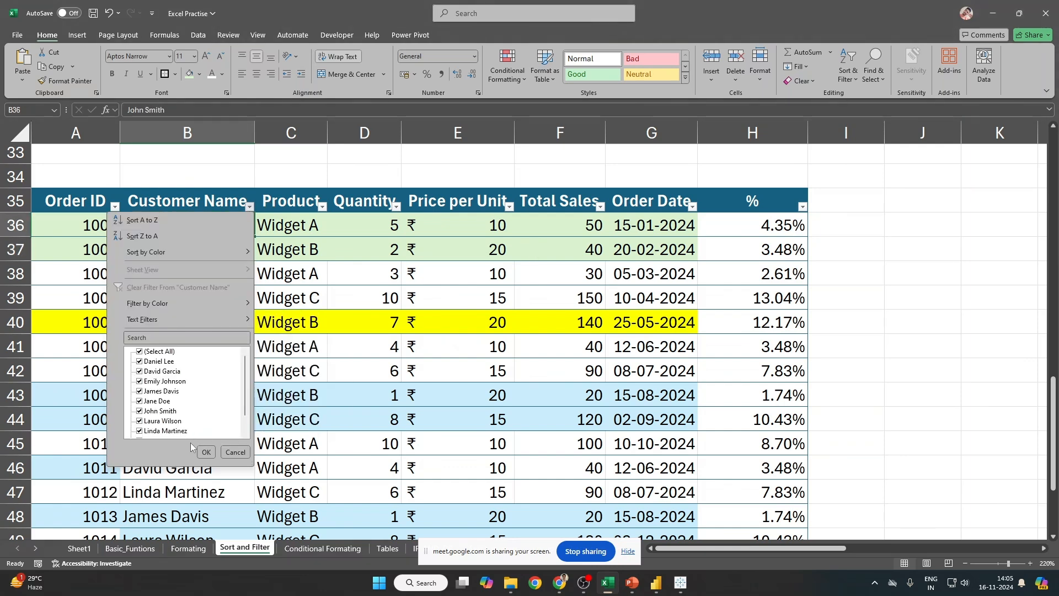
{"action": "mouse_move", "coordinate": [165, 320]}
{"action": "left_click", "coordinate": [303, 430]}
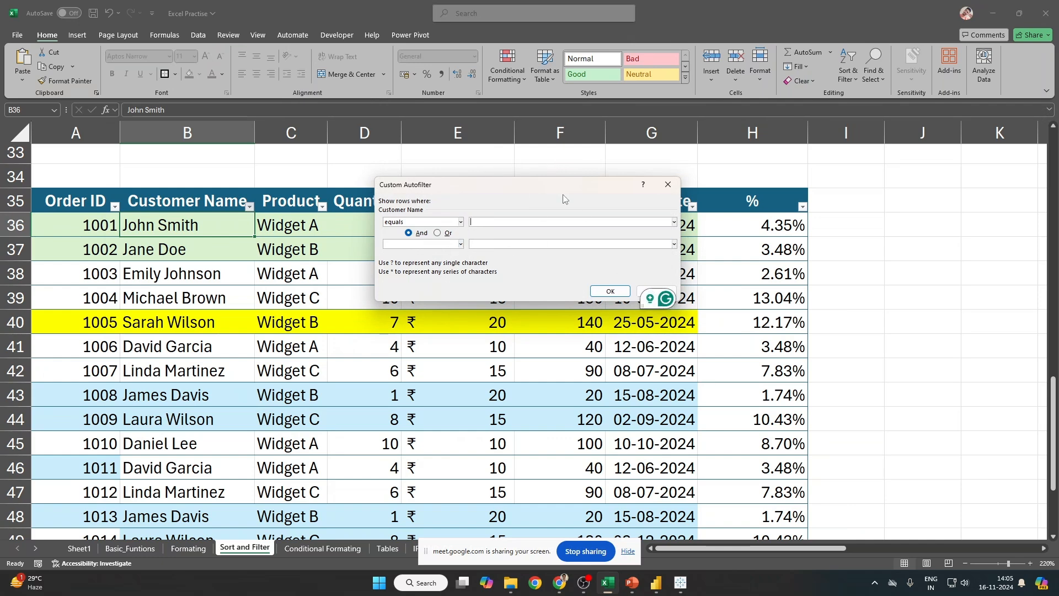
{"action": "left_click_drag", "start_coordinate": [552, 190], "coordinate": [487, 178]}
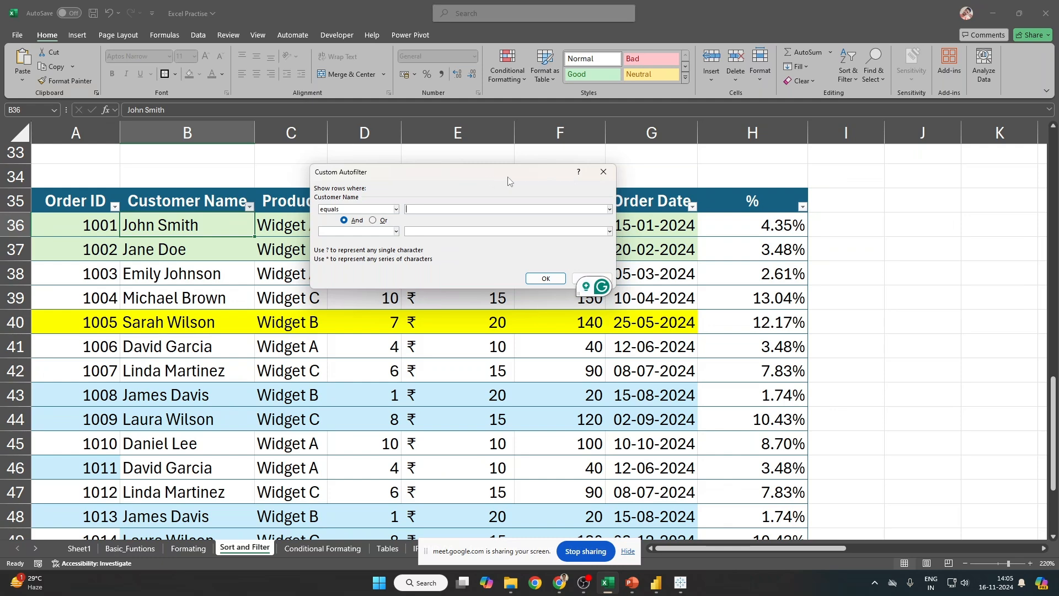
{"action": "key", "text": "Escape"}
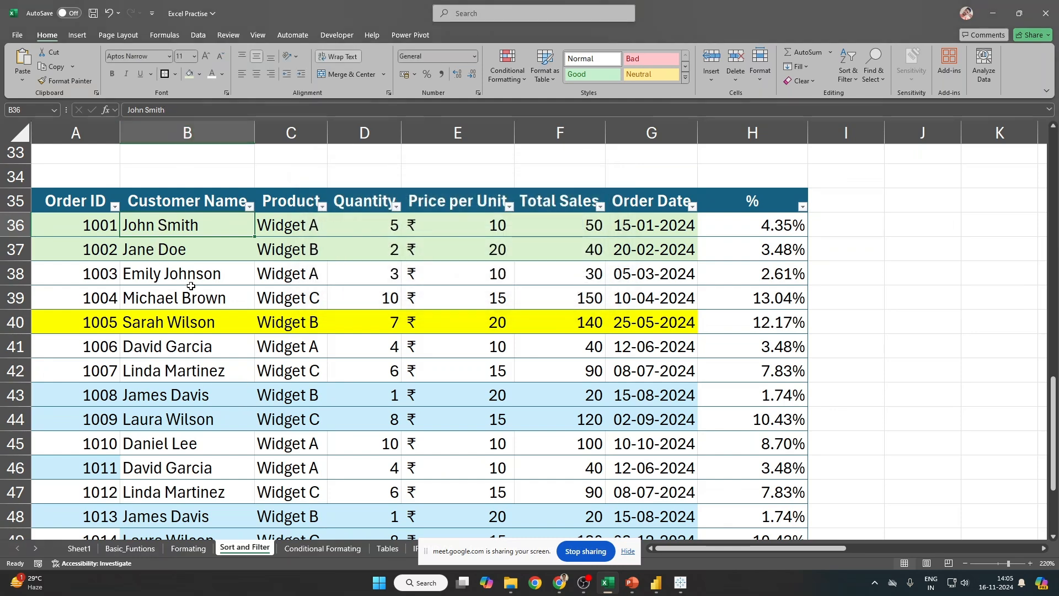
Step: Copy order 1001's row A36:H36 into row 51
{"action": "left_click", "coordinate": [99, 227]}
{"action": "left_click", "coordinate": [783, 225], "text": "shift"}
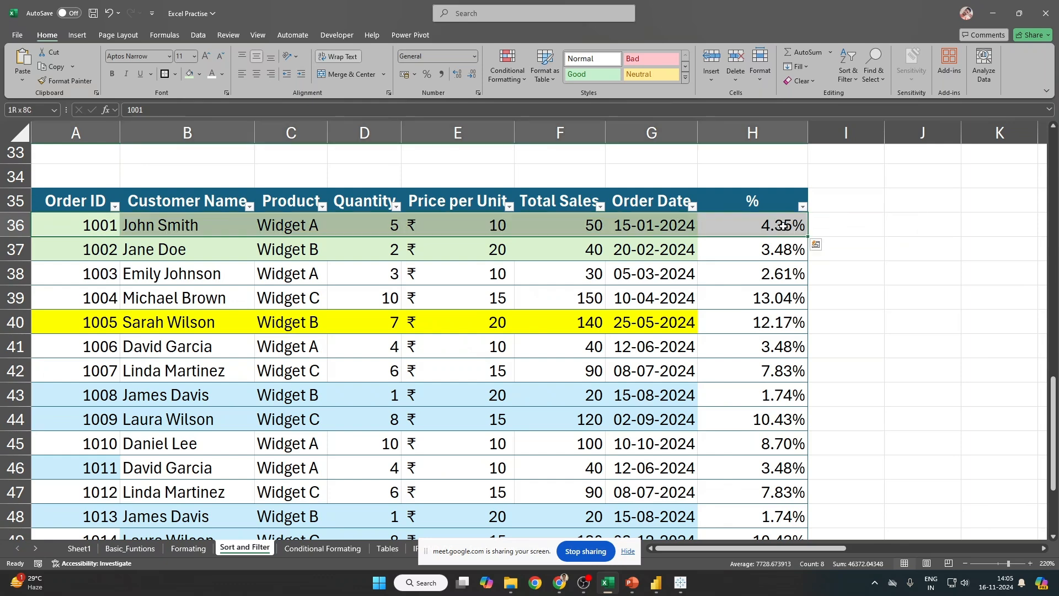
{"action": "key", "text": "ctrl+c"}
{"action": "scroll", "coordinate": [784, 225], "scroll_direction": "down", "scroll_amount": 1}
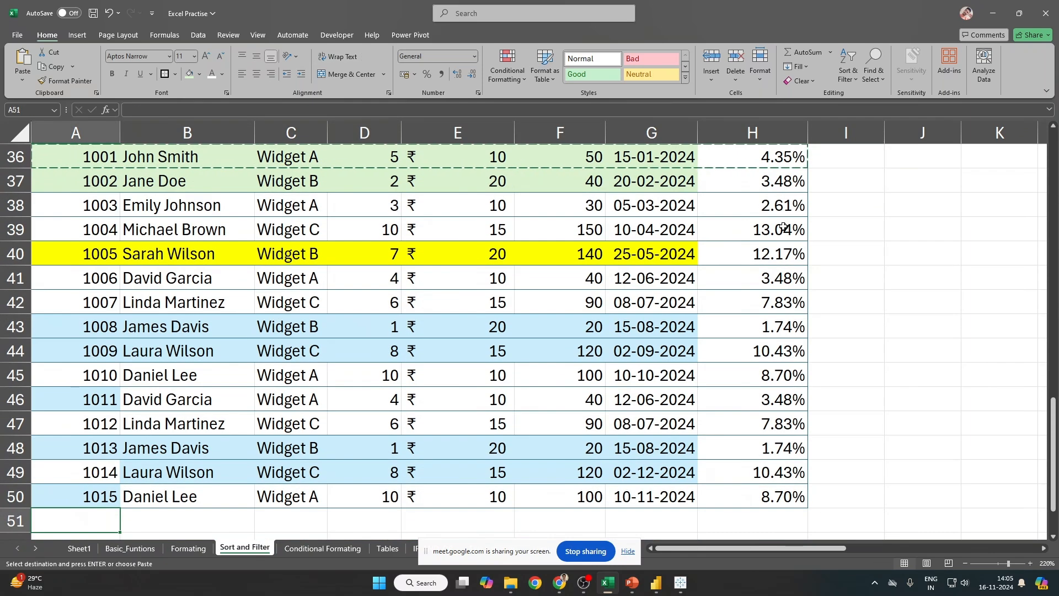
{"action": "left_click", "coordinate": [76, 521]}
{"action": "key", "text": "ctrl+v"}
{"action": "scroll", "coordinate": [415, 332], "scroll_direction": "down", "scroll_amount": 3}
{"action": "left_click", "coordinate": [99, 320]}
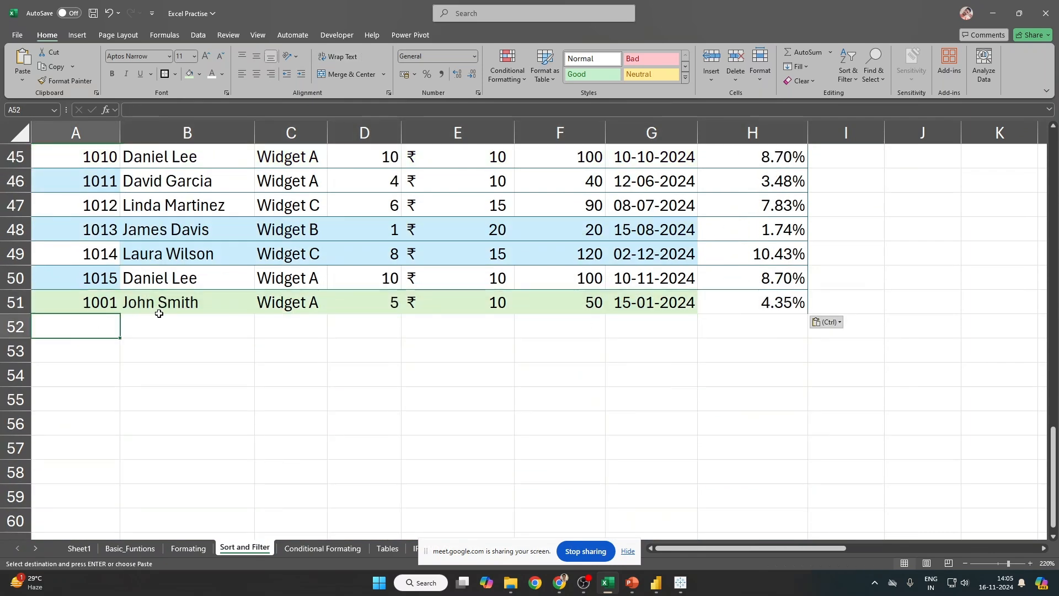
Step: Change the last letter of B51's customer name to 'd', then open the Customer Name filter
{"action": "left_click", "coordinate": [162, 305]}
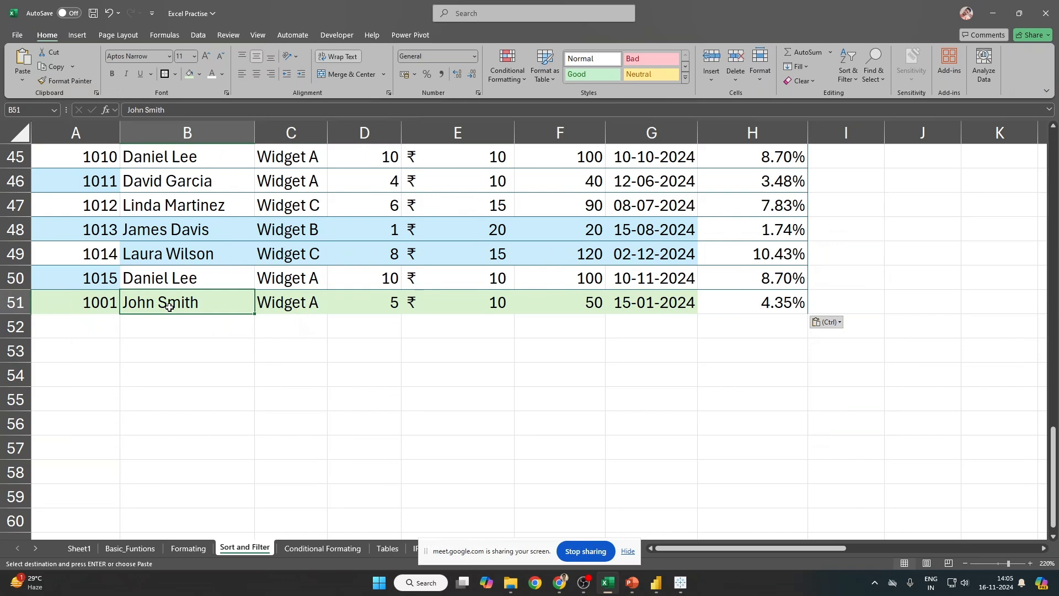
{"action": "left_click", "coordinate": [155, 110]}
{"action": "left_click", "coordinate": [162, 110]}
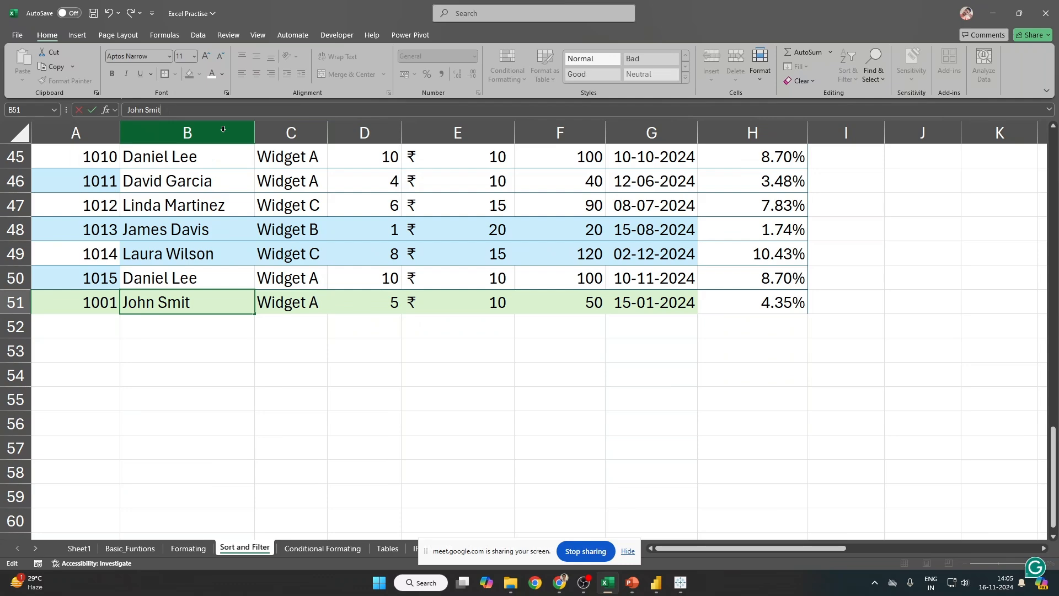
{"action": "type", "text": "d"}
{"action": "key", "text": "Return"}
{"action": "key", "text": "Up"}
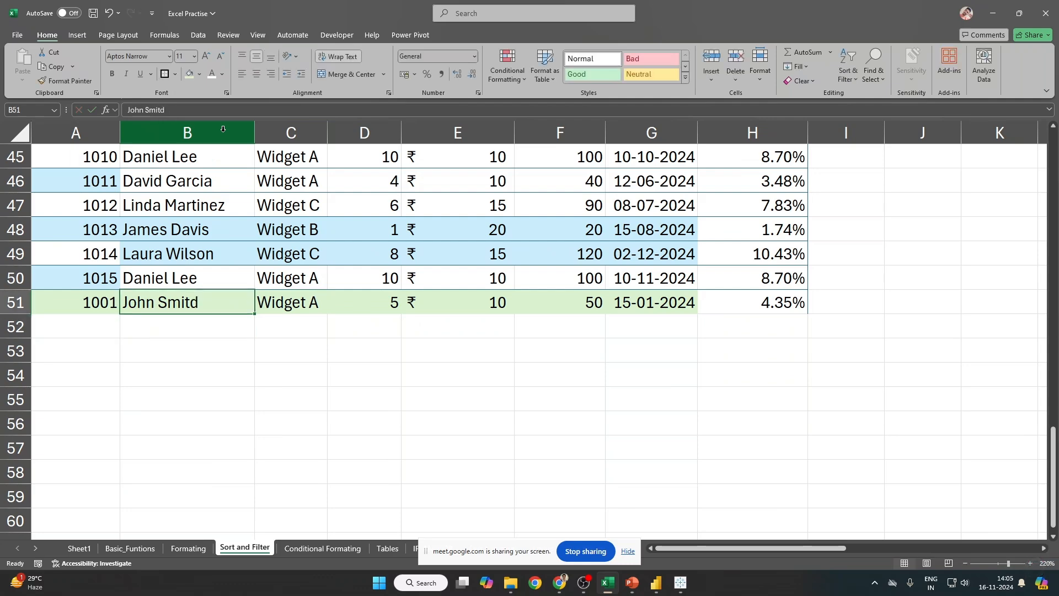
{"action": "key", "text": "ctrl+Up"}
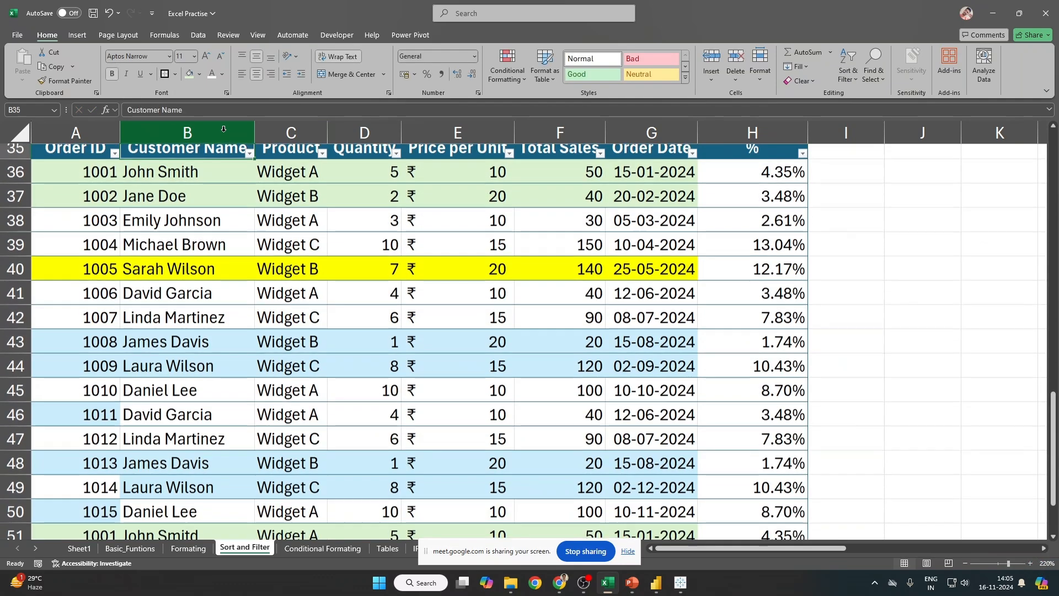
{"action": "key", "text": "alt+Down"}
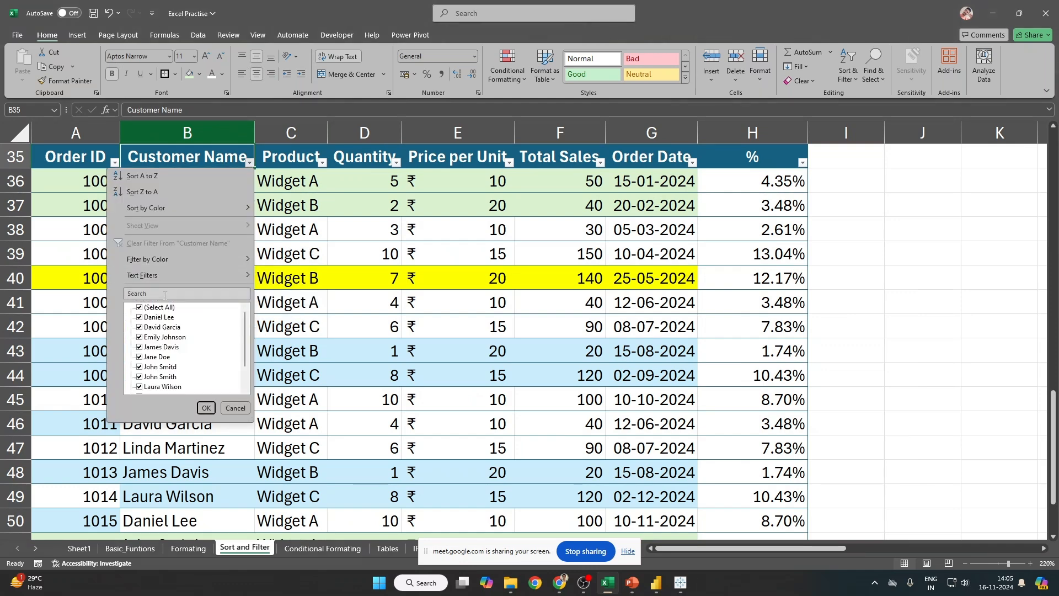
Step: Try searching the filter list for 'D' and 'Danil', then cancel a custom 'JOH' filter
{"action": "left_click", "coordinate": [164, 295]}
{"action": "type", "text": "DaNIEL"}
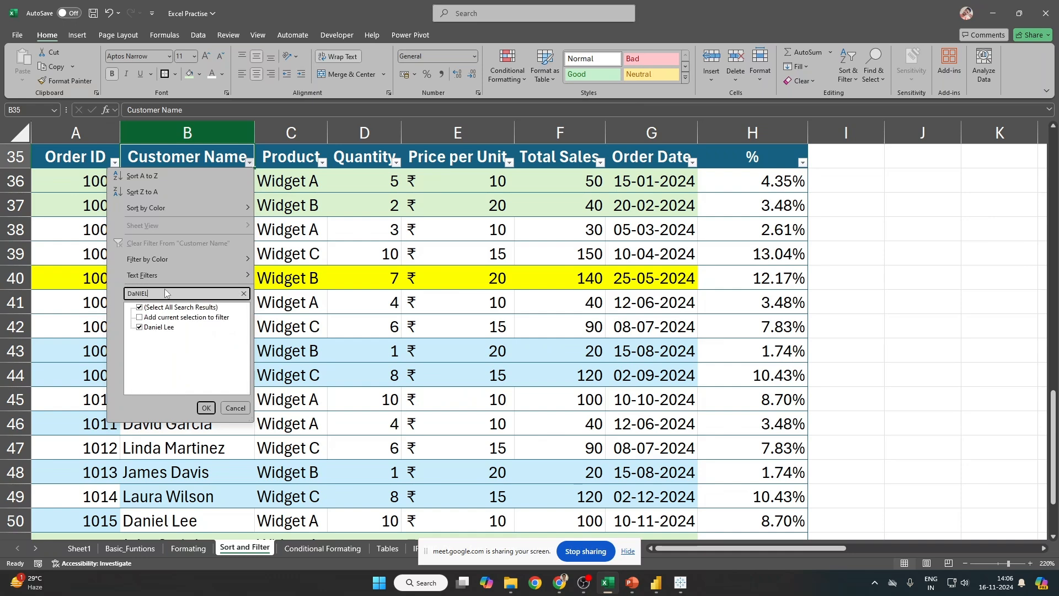
{"action": "double_click", "coordinate": [155, 293]}
{"action": "type", "text": "dANI"}
{"action": "double_click", "coordinate": [173, 291]}
{"action": "type", "text": "D"}
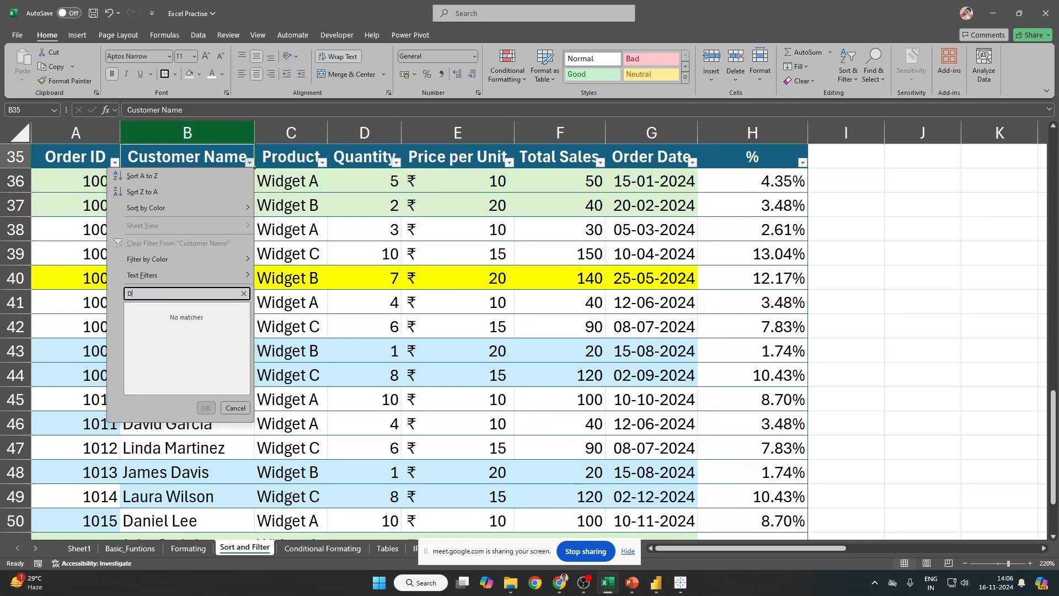
{"action": "type", "text": "ani"}
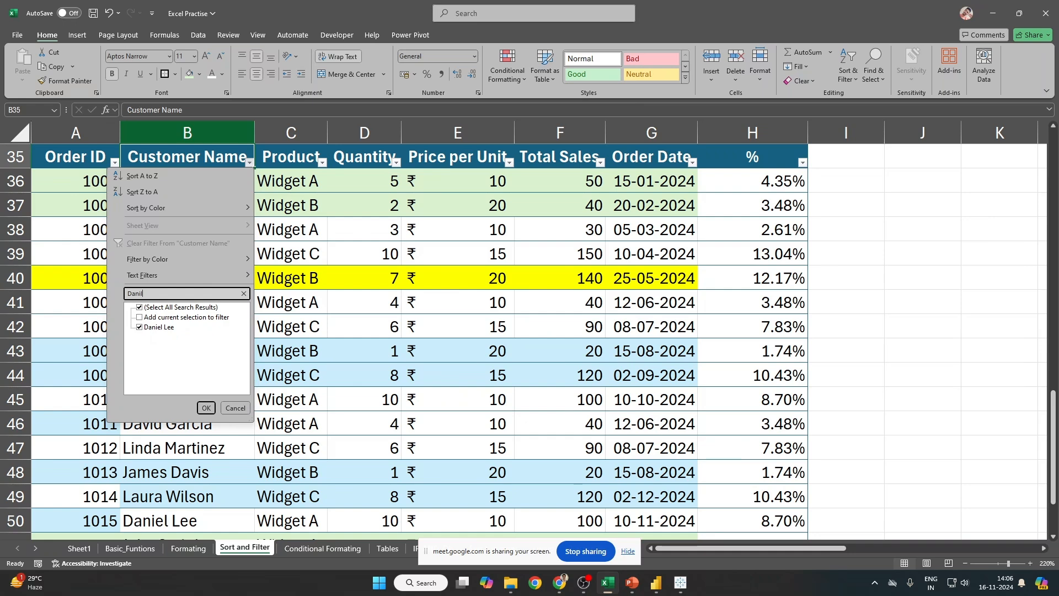
{"action": "type", "text": "l"}
{"action": "mouse_move", "coordinate": [169, 278]}
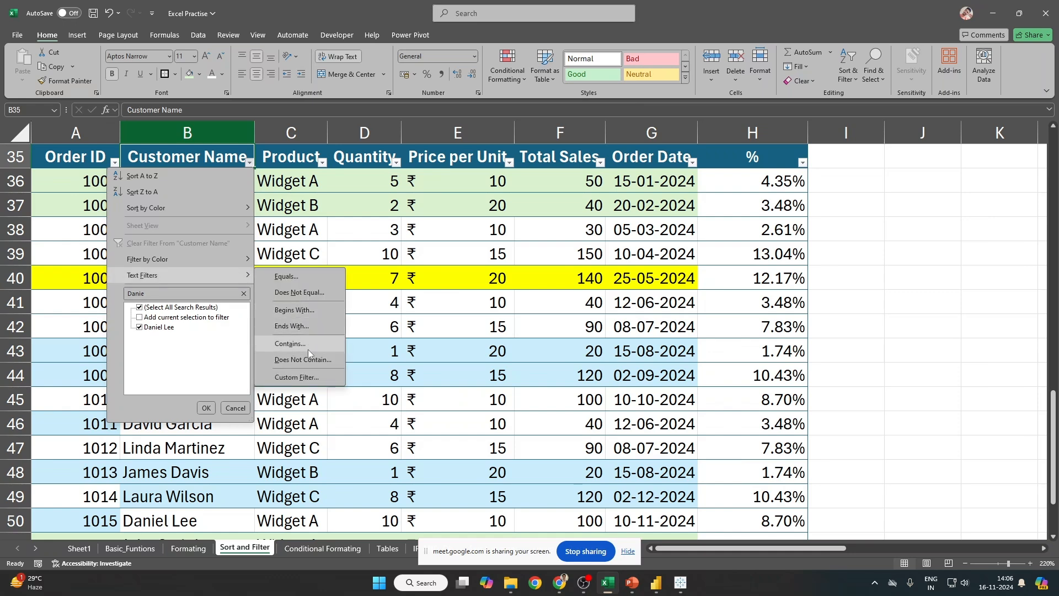
{"action": "left_click", "coordinate": [307, 379]}
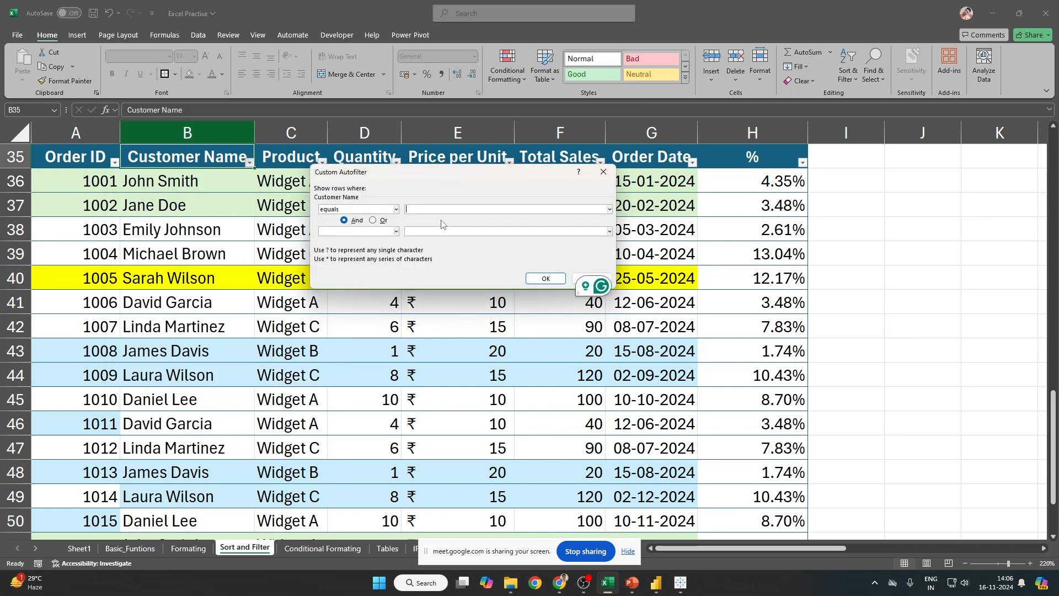
{"action": "type", "text": "JOH"}
{"action": "key", "text": "Escape"}
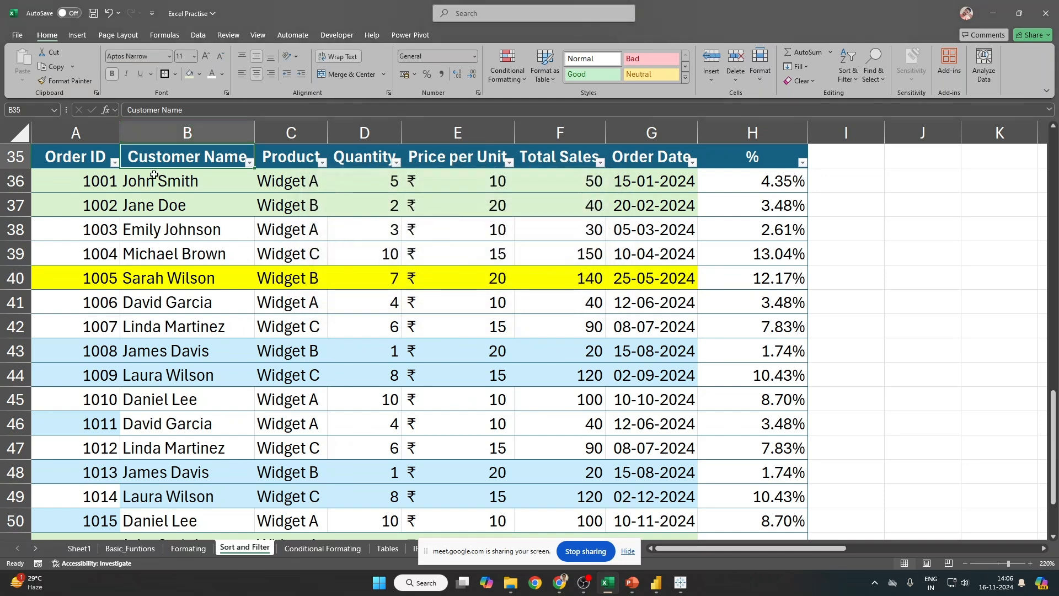
Step: Apply a custom equals filter 'John Smit?' using B36's name with a ? wildcard
{"action": "left_click", "coordinate": [153, 176]}
{"action": "key", "text": "ctrl+c"}
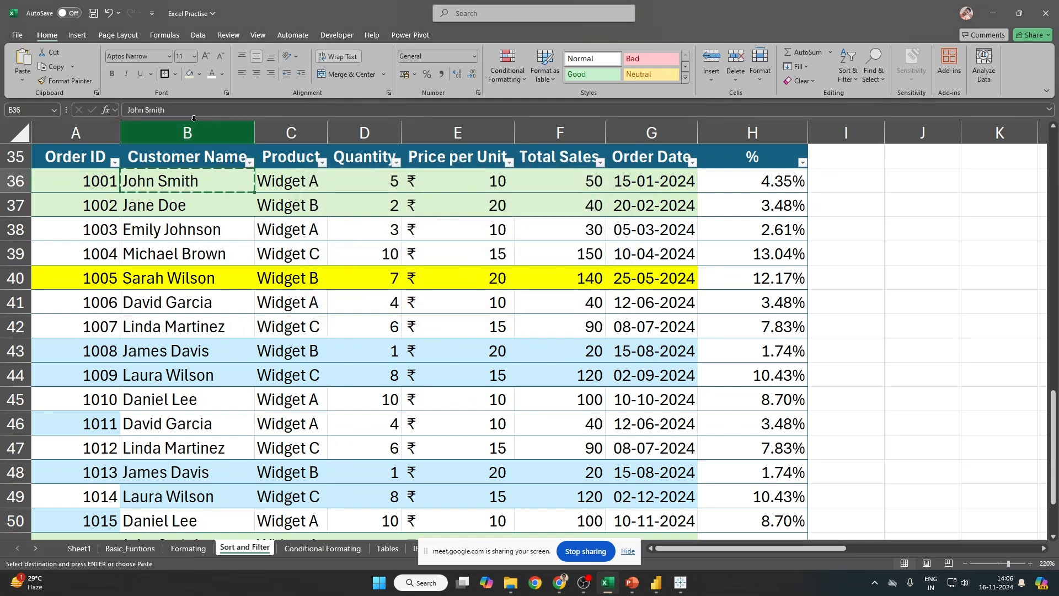
{"action": "key", "text": "Escape"}
{"action": "left_click", "coordinate": [248, 165]}
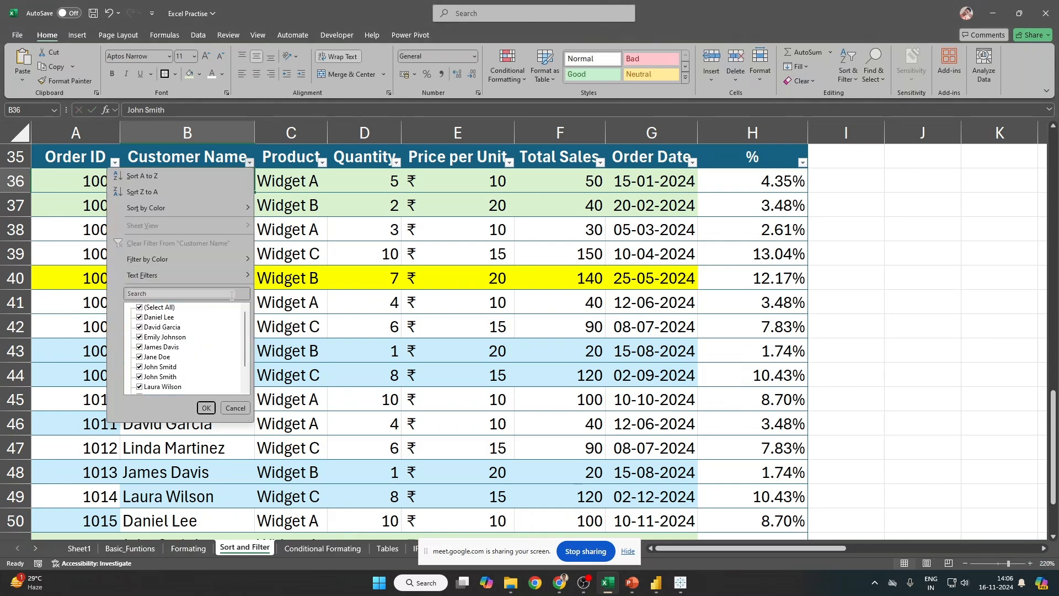
{"action": "mouse_move", "coordinate": [174, 279]}
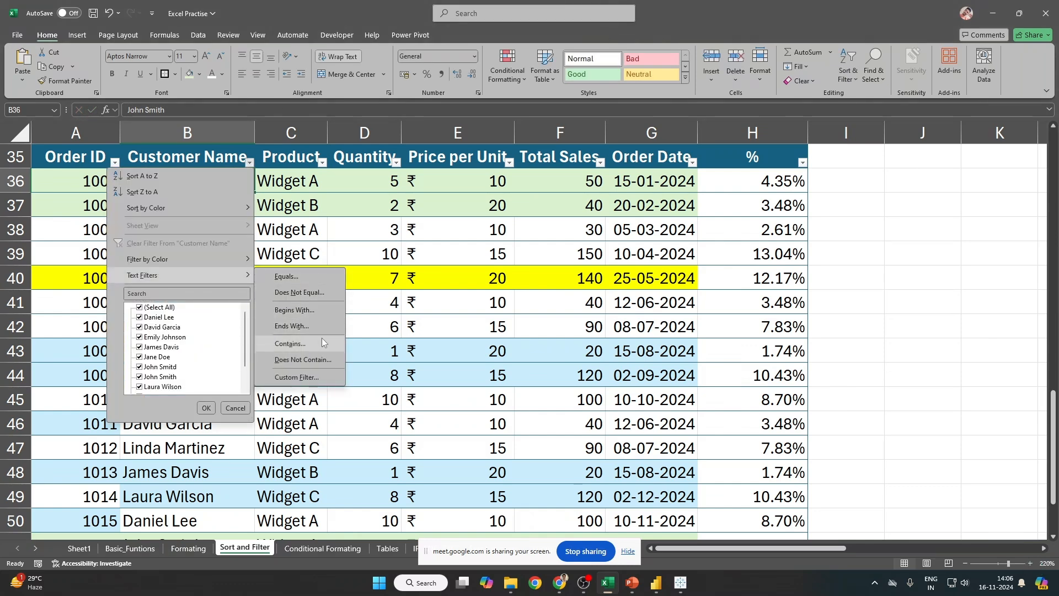
{"action": "left_click", "coordinate": [296, 377]}
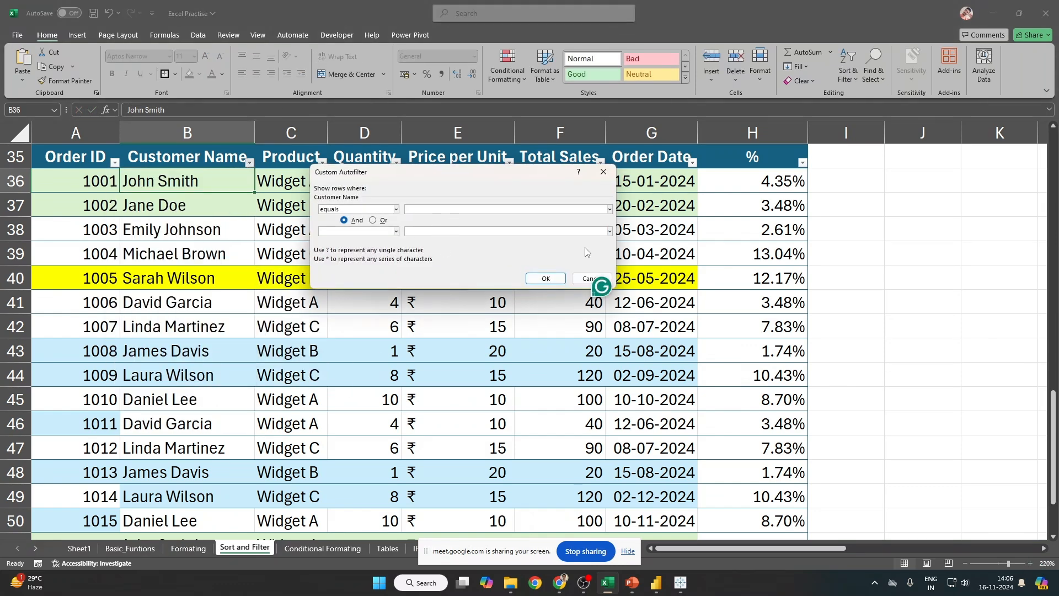
{"action": "key", "text": "ctrl+v"}
{"action": "key", "text": "BackSpace"}
{"action": "type", "text": "?"}
{"action": "key", "text": "Return"}
Step: Check the 2 of 16 matches, then toggle filtering off and on to show every order
{"action": "key", "text": "Down"}
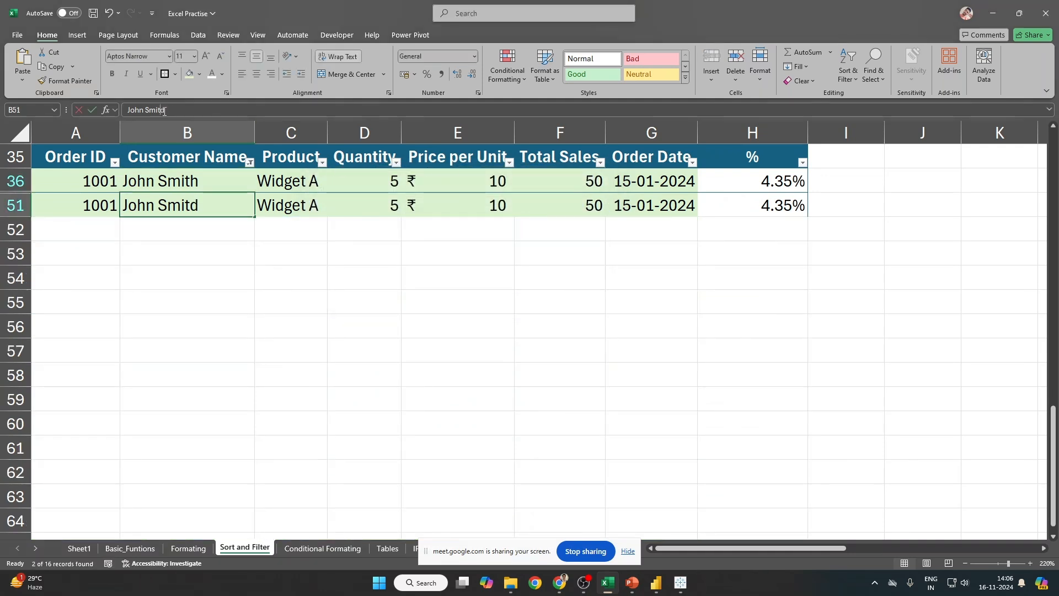
{"action": "left_click", "coordinate": [230, 190]}
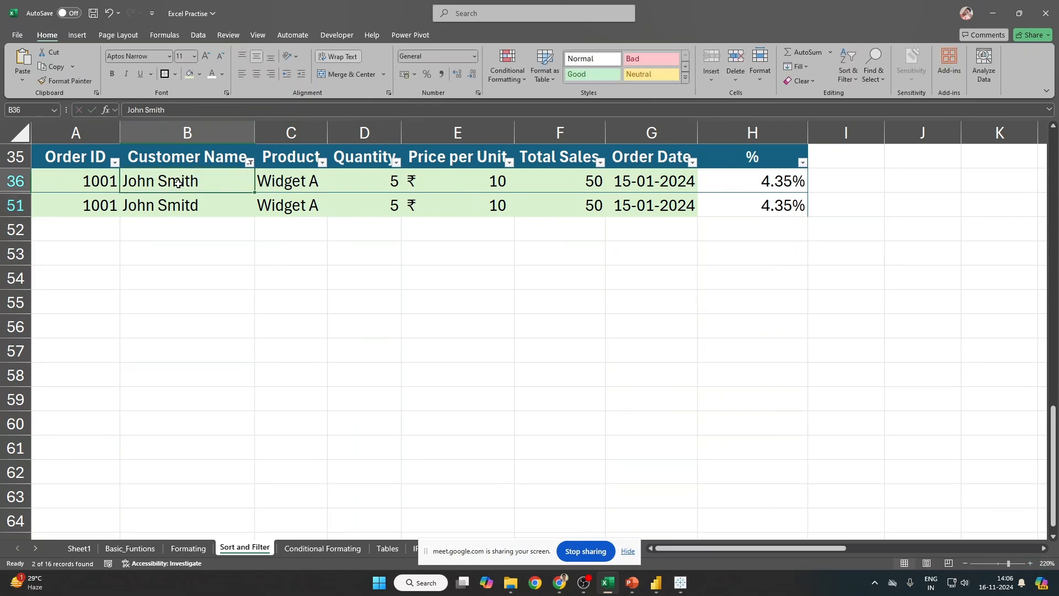
{"action": "left_click", "coordinate": [226, 157]}
{"action": "key", "text": "ctrl+shift+l"}
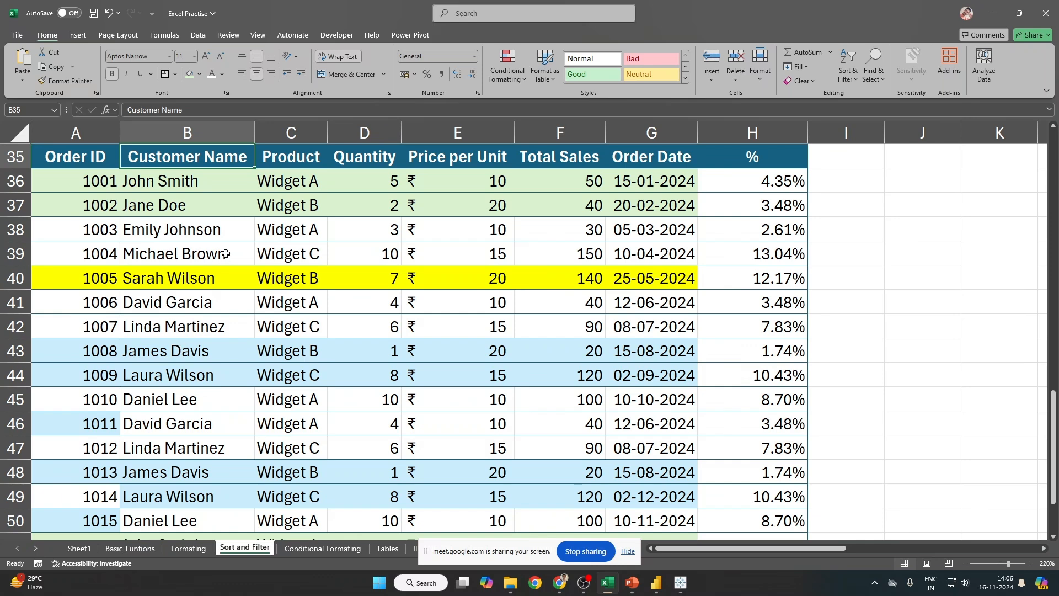
{"action": "key", "text": "ctrl+shift+l"}
Step: Browse the Customer Name filter choices and custom filter without applying anything
{"action": "left_click", "coordinate": [249, 162]}
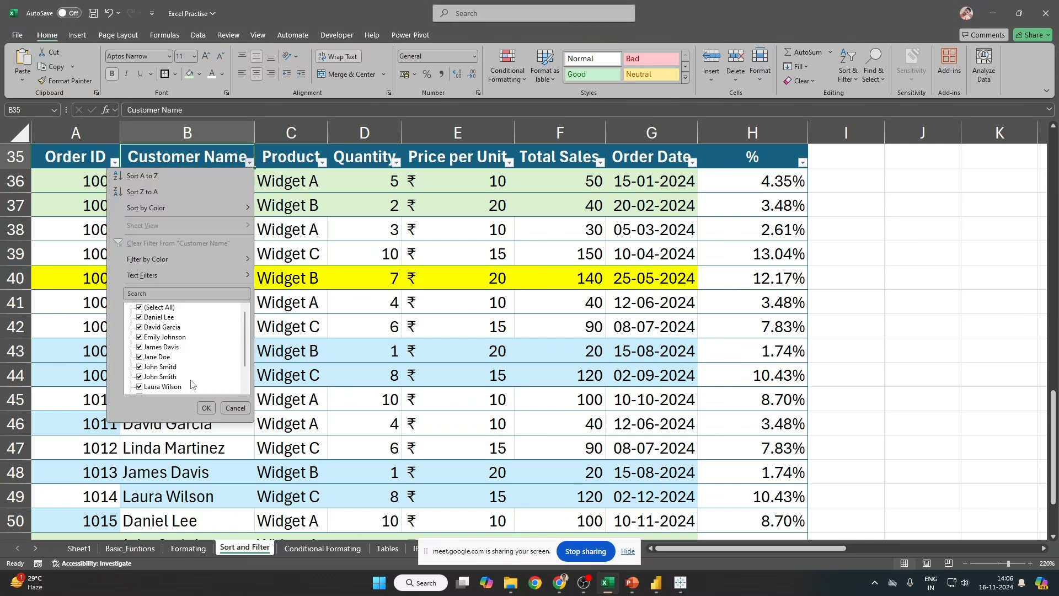
{"action": "scroll", "coordinate": [195, 383], "scroll_direction": "down", "scroll_amount": 1}
{"action": "key", "text": "Escape"}
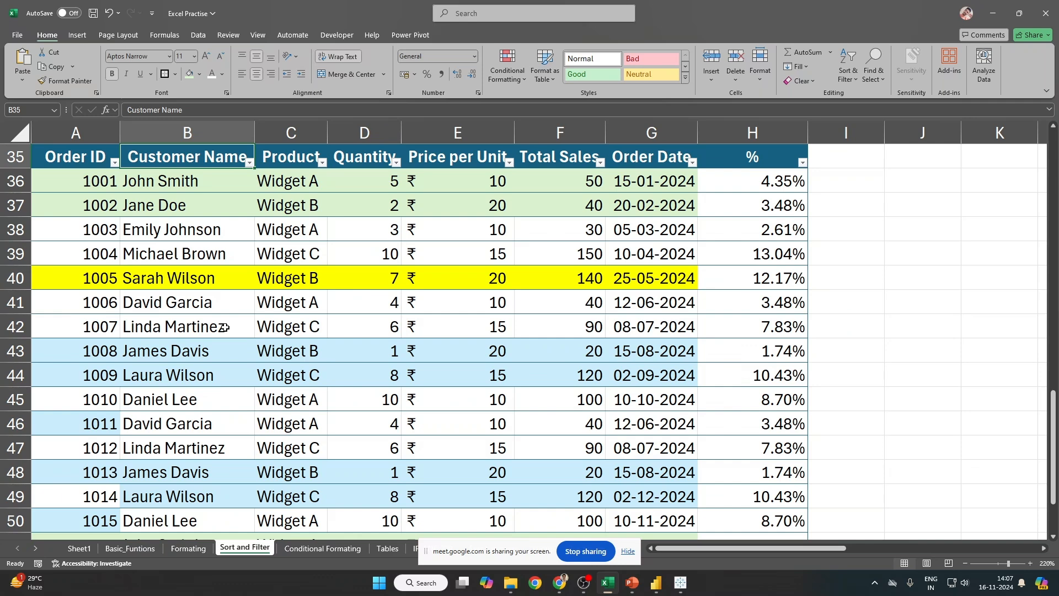
{"action": "key", "text": "alt+Down"}
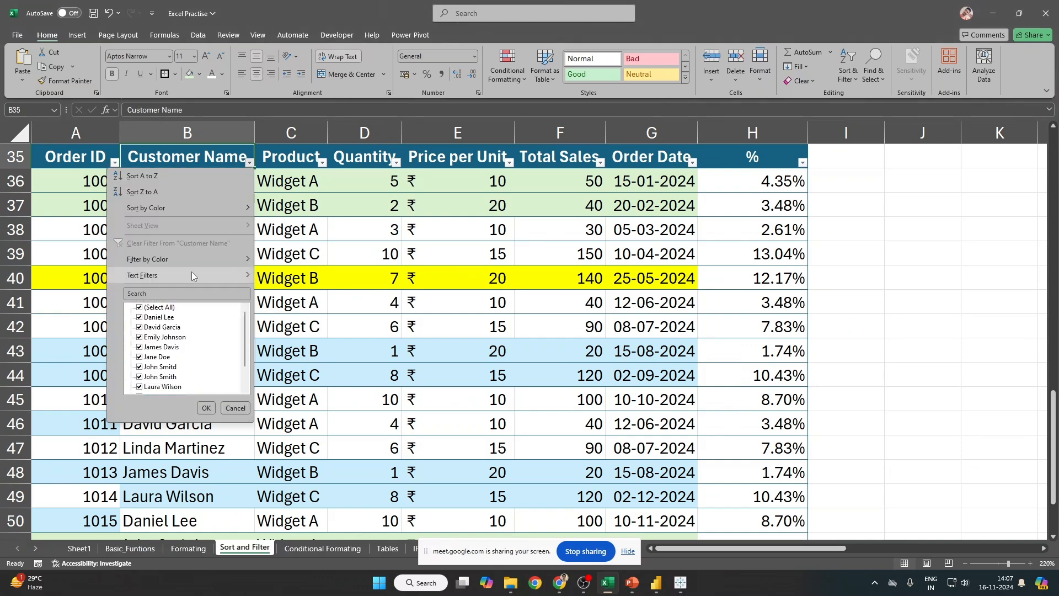
{"action": "mouse_move", "coordinate": [197, 275]}
{"action": "left_click", "coordinate": [302, 378]}
{"action": "key", "text": "Escape"}
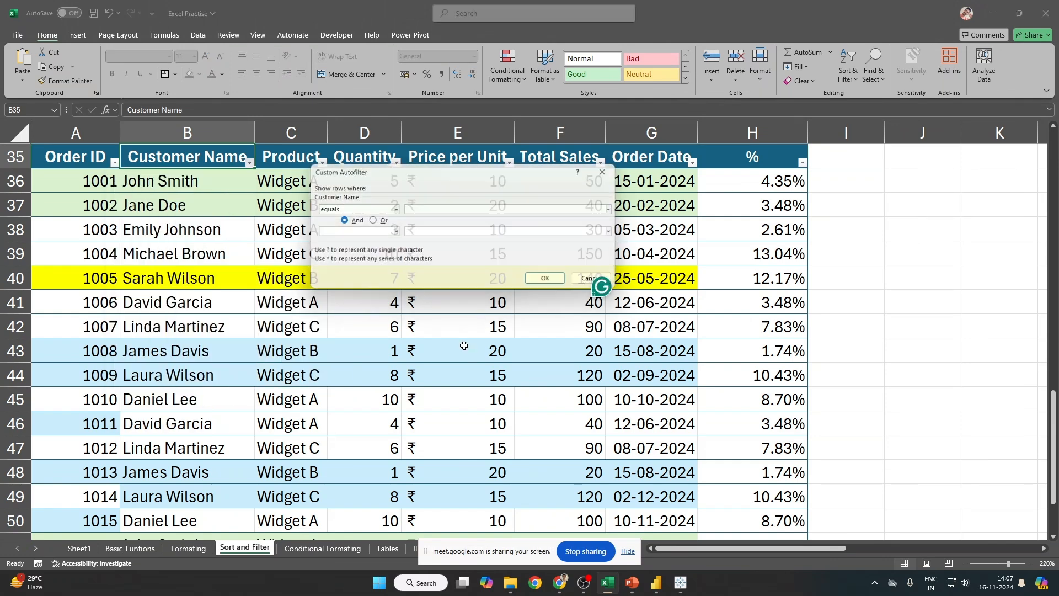
Step: Apply a Customer Name 'contains' text filter for JO, leaving 3 of 16 orders
{"action": "left_click", "coordinate": [249, 162]}
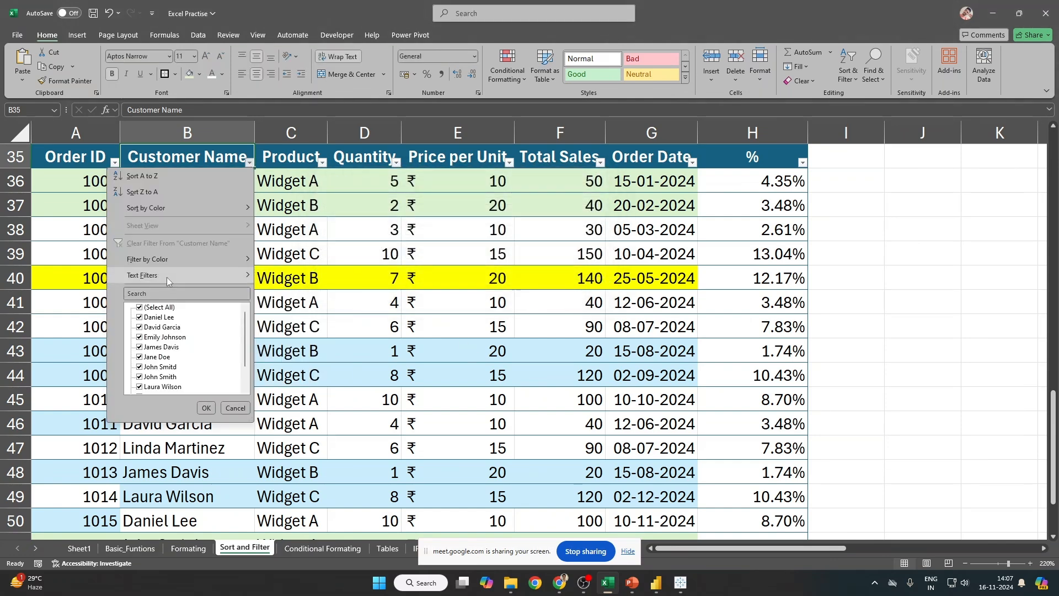
{"action": "mouse_move", "coordinate": [167, 277]}
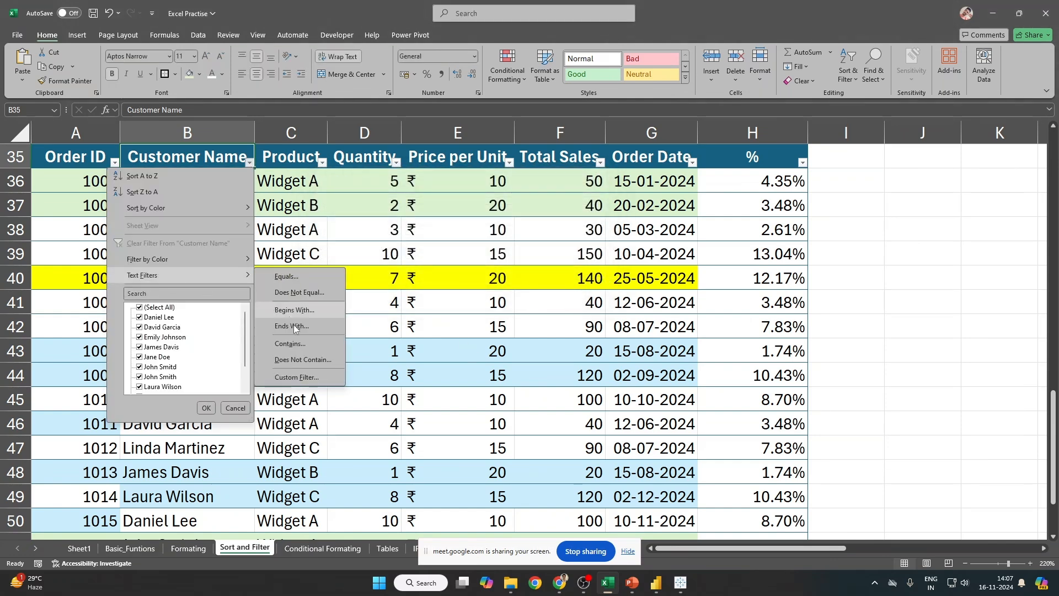
{"action": "left_click", "coordinate": [317, 346]}
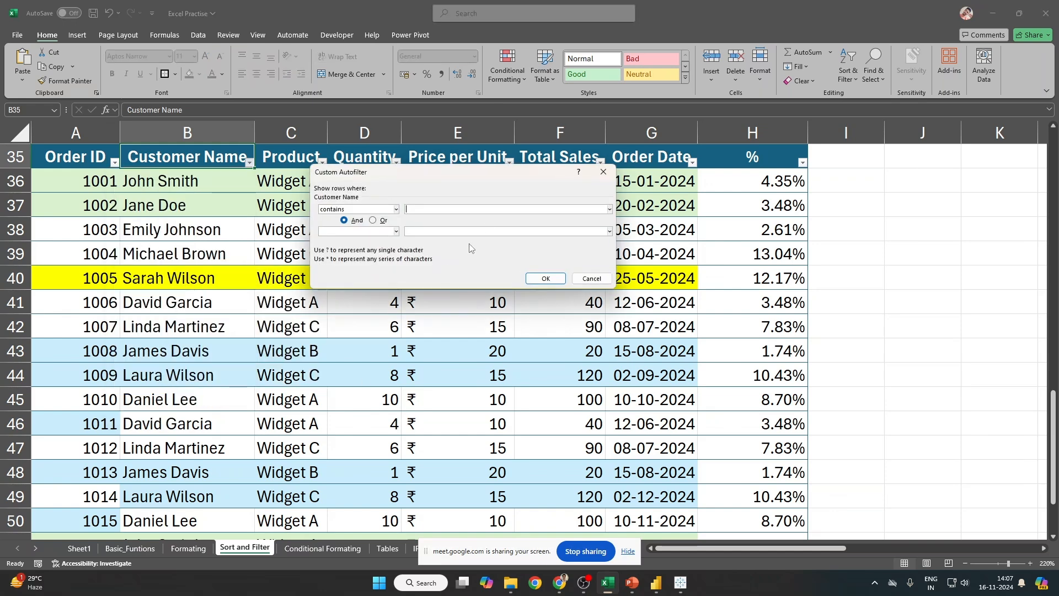
{"action": "type", "text": "JOh"}
{"action": "key", "text": "BackSpace"}
{"action": "key", "text": "BackSpace"}
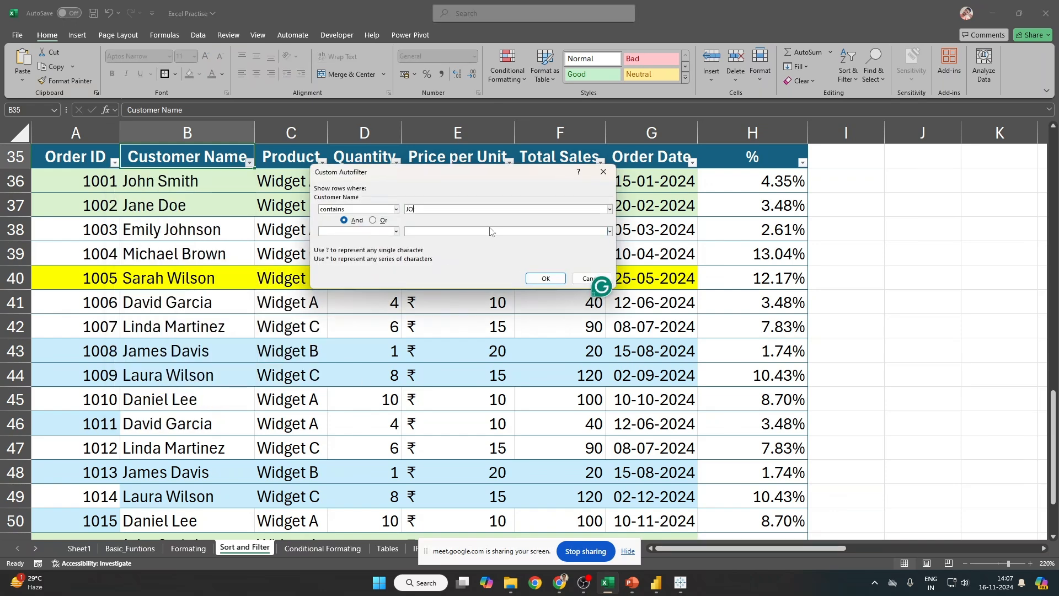
{"action": "type", "text": "ohn"}
{"action": "key", "text": "Return"}
Step: Move the selection through the filtered name column and settle on the first customer name in B36
{"action": "key", "text": "Down"}
{"action": "key", "text": "ctrl+shift+Down"}
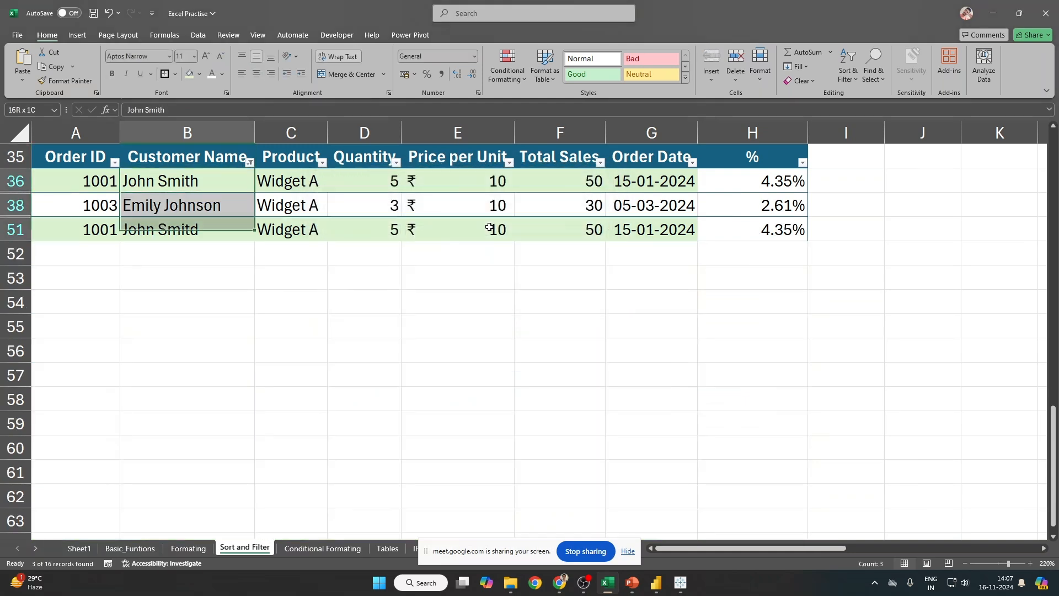
{"action": "key", "text": "shift+space"}
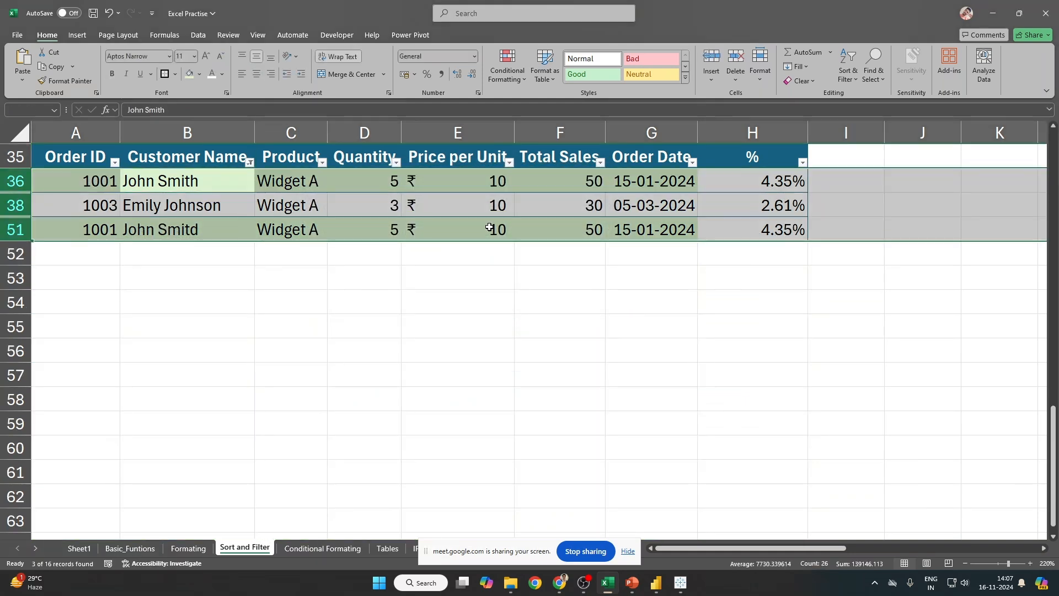
{"action": "key", "text": "Up"}
{"action": "key", "text": "Down"}
{"action": "key", "text": "Up"}
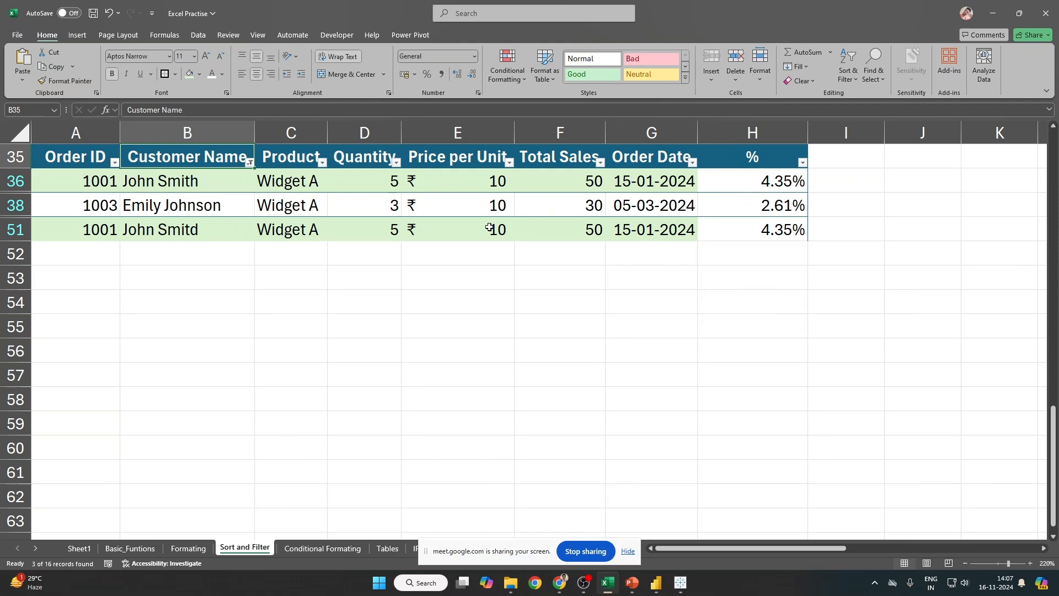
{"action": "key", "text": "Down"}
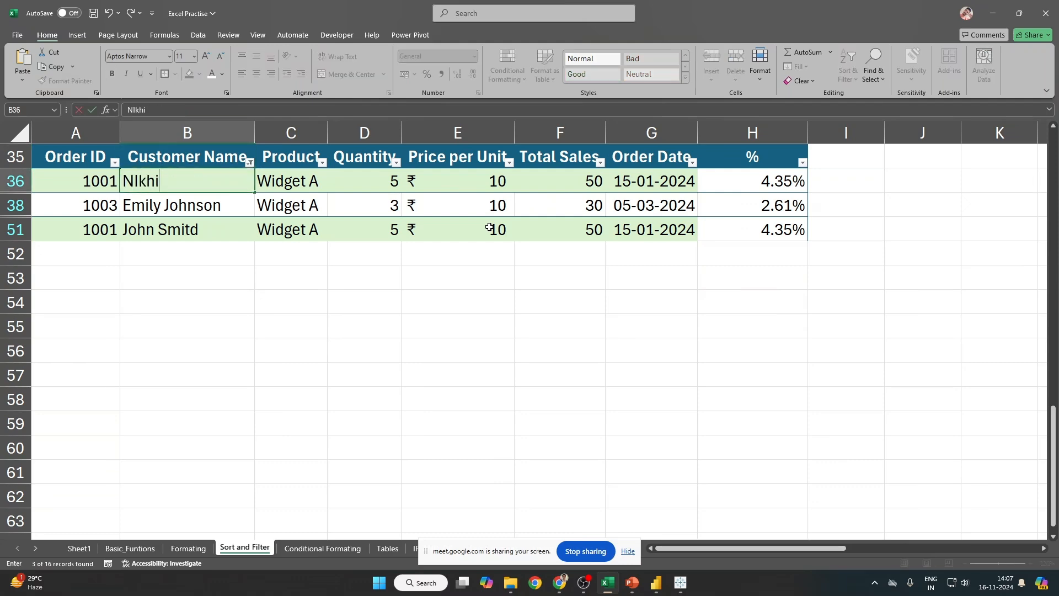
Step: Replace the customer name in B36 with a new name and clear the table filter
{"action": "key", "text": "Tab"}
{"action": "key", "text": "Up"}
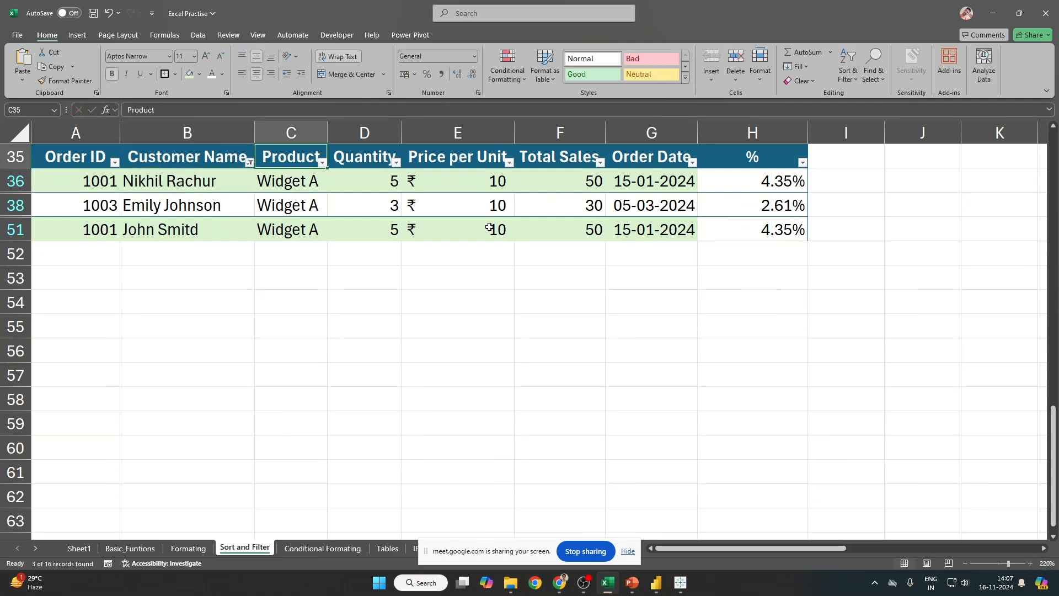
{"action": "key", "text": "ctrl+shift+l"}
{"action": "key", "text": "ctrl+shift+l"}
{"action": "key", "text": "Left"}
Step: Apply a custom equals filter using the new first name plus a * wildcard, matching 1 of 16 orders
{"action": "key", "text": "alt+Down"}
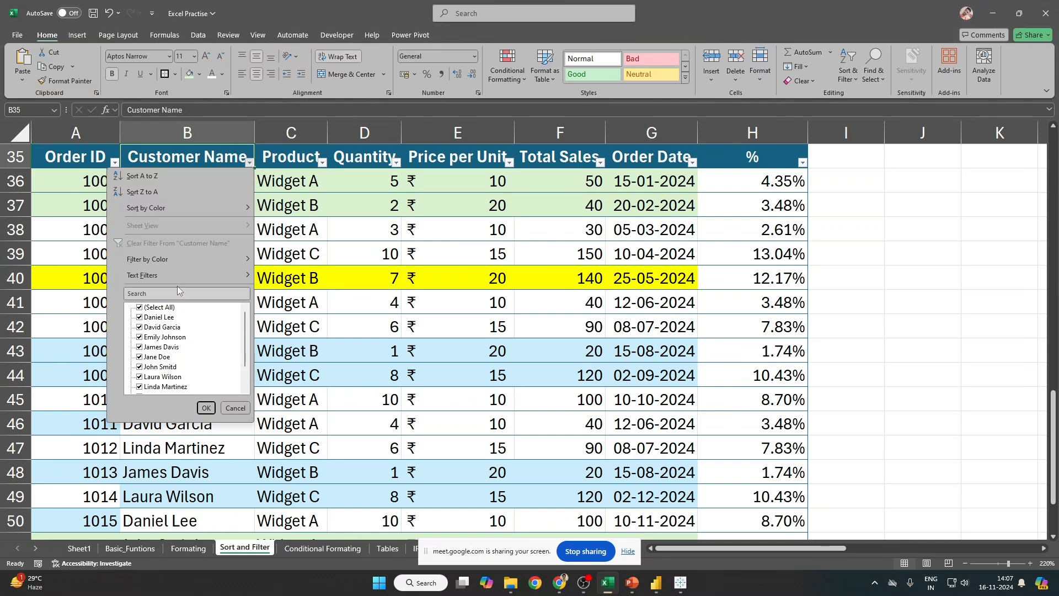
{"action": "mouse_move", "coordinate": [177, 276]}
{"action": "left_click", "coordinate": [301, 381]}
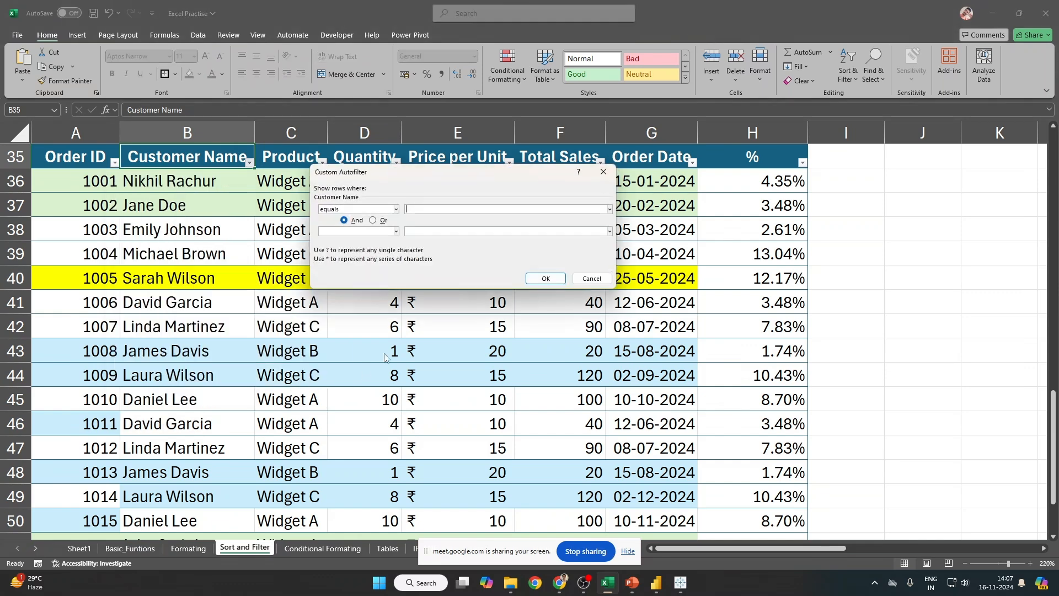
{"action": "type", "text": "nikhil"}
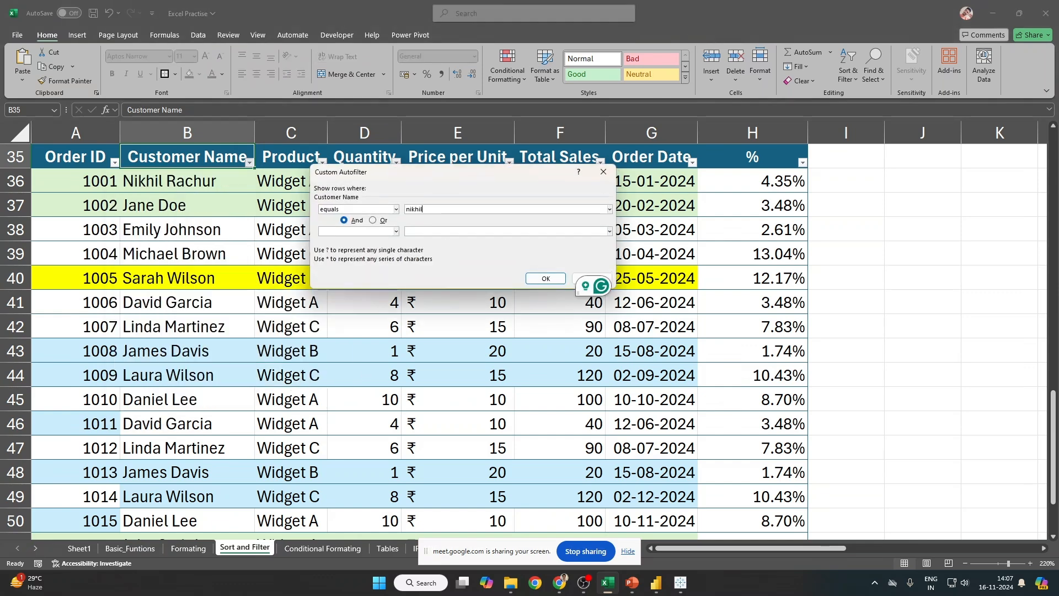
{"action": "type", "text": "*"}
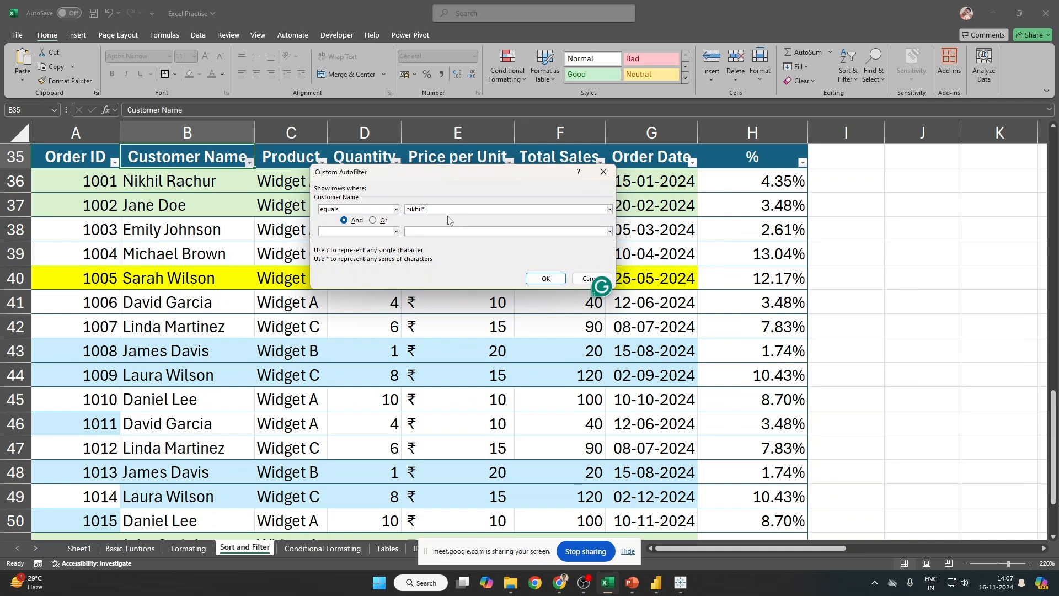
{"action": "key", "text": "Return"}
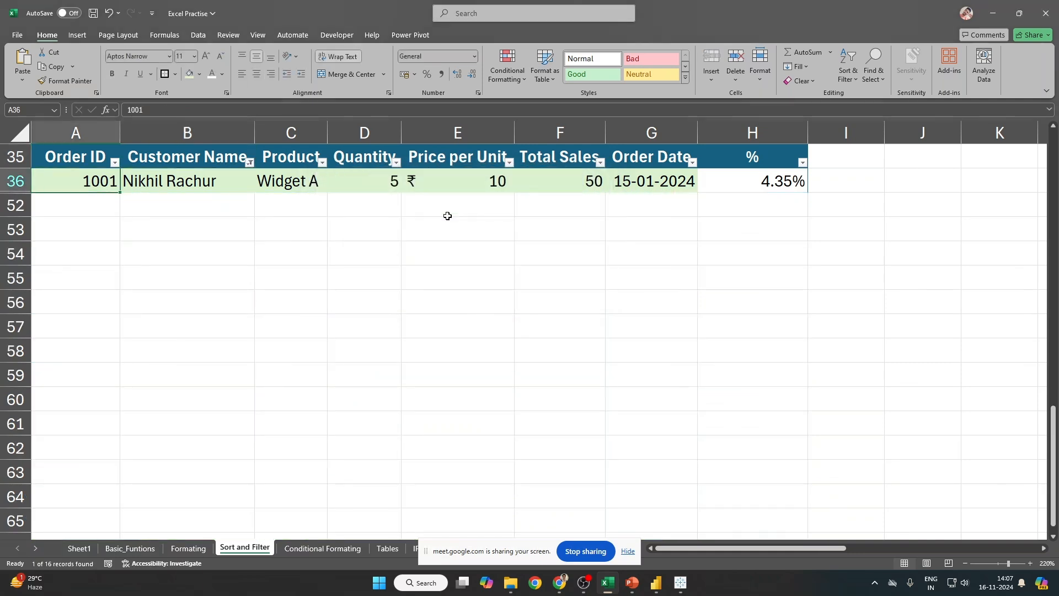
Step: Filter names containing the new first name, then clear the filter so all 16 orders show
{"action": "key", "text": "Up"}
{"action": "key", "text": "Right"}
{"action": "key", "text": "alt+Down"}
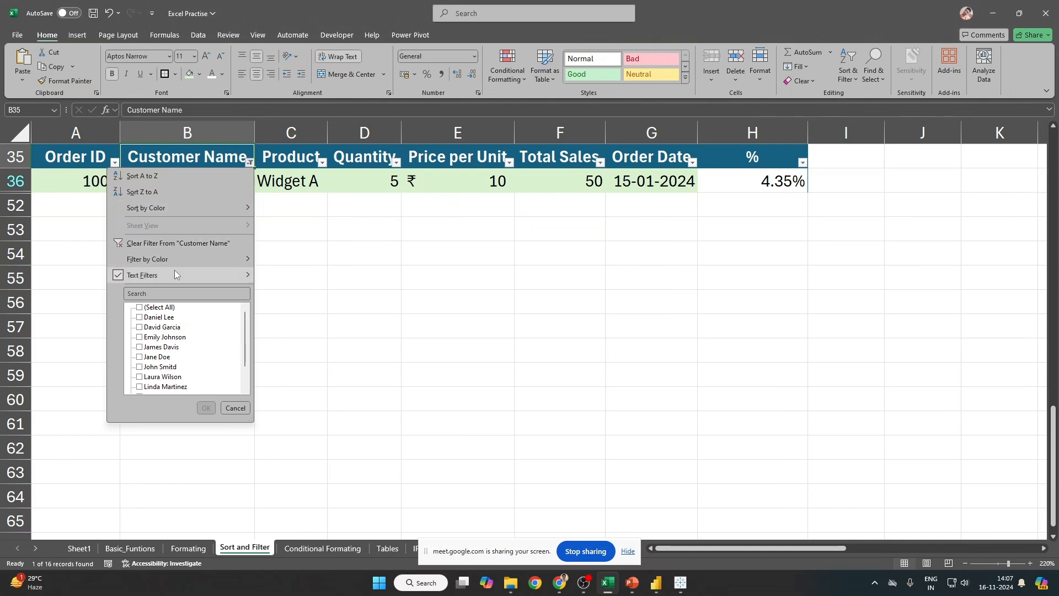
{"action": "mouse_move", "coordinate": [174, 270]}
{"action": "left_click", "coordinate": [306, 349]}
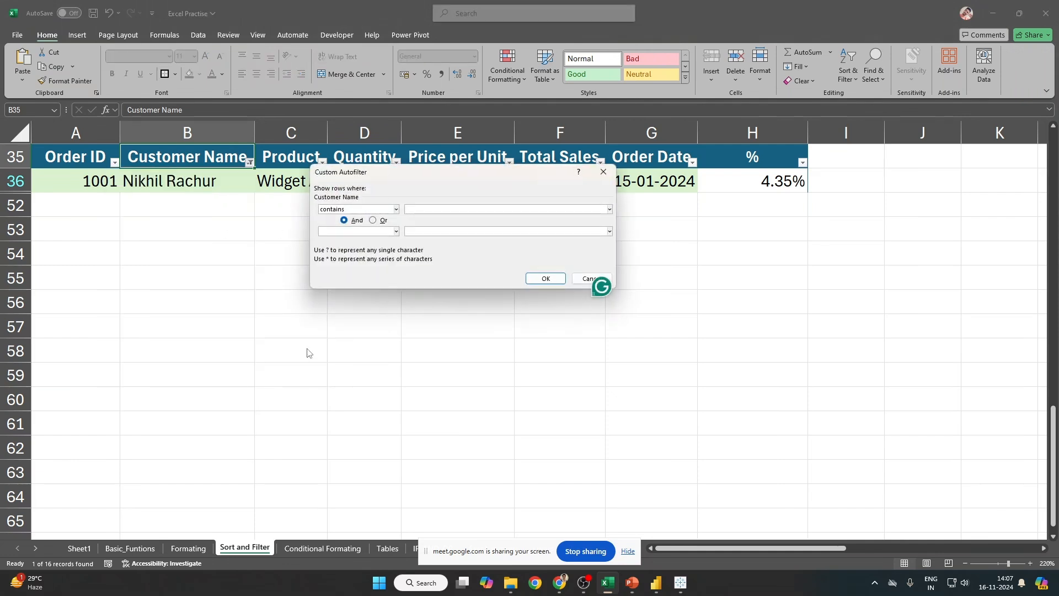
{"action": "type", "text": "nikhil"}
{"action": "key", "text": "Return"}
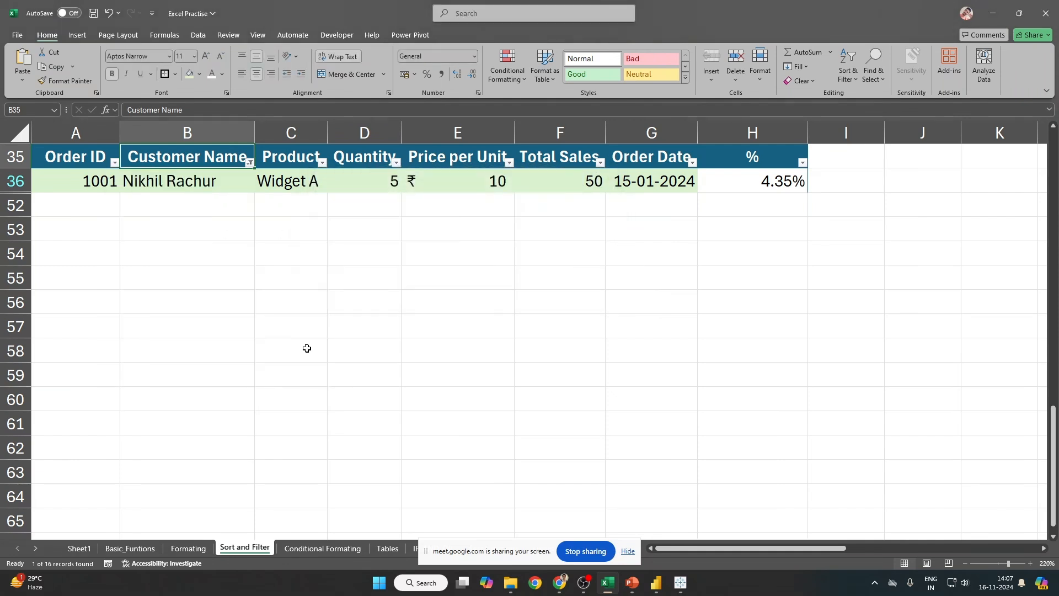
{"action": "key", "text": "Down"}
{"action": "key", "text": "Up"}
{"action": "key", "text": "ctrl+shift+l"}
{"action": "key", "text": "ctrl+shift+l"}
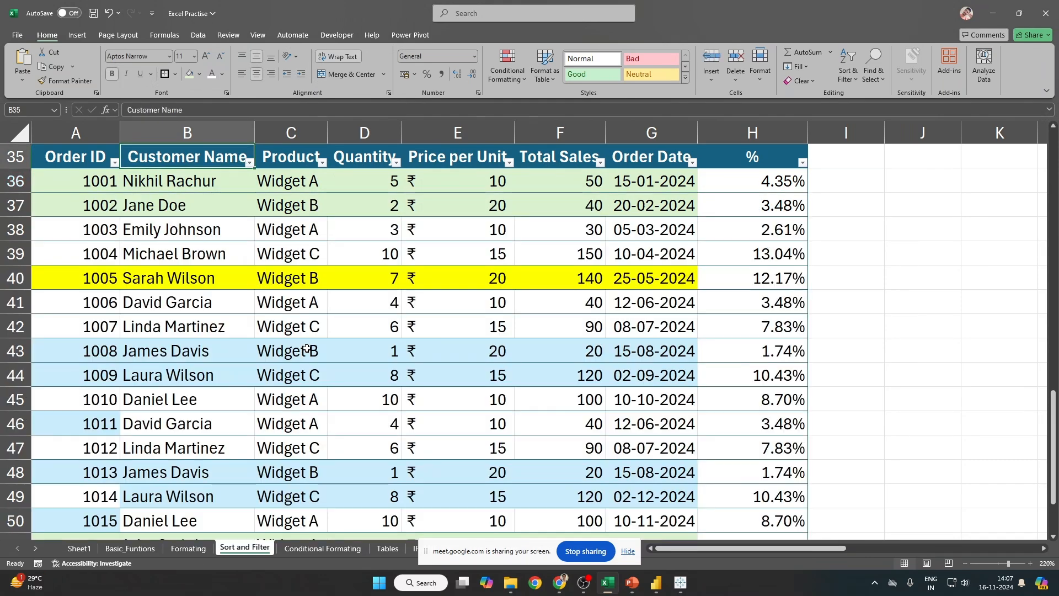
{"action": "key", "text": "alt+Down"}
{"action": "mouse_move", "coordinate": [183, 270]}
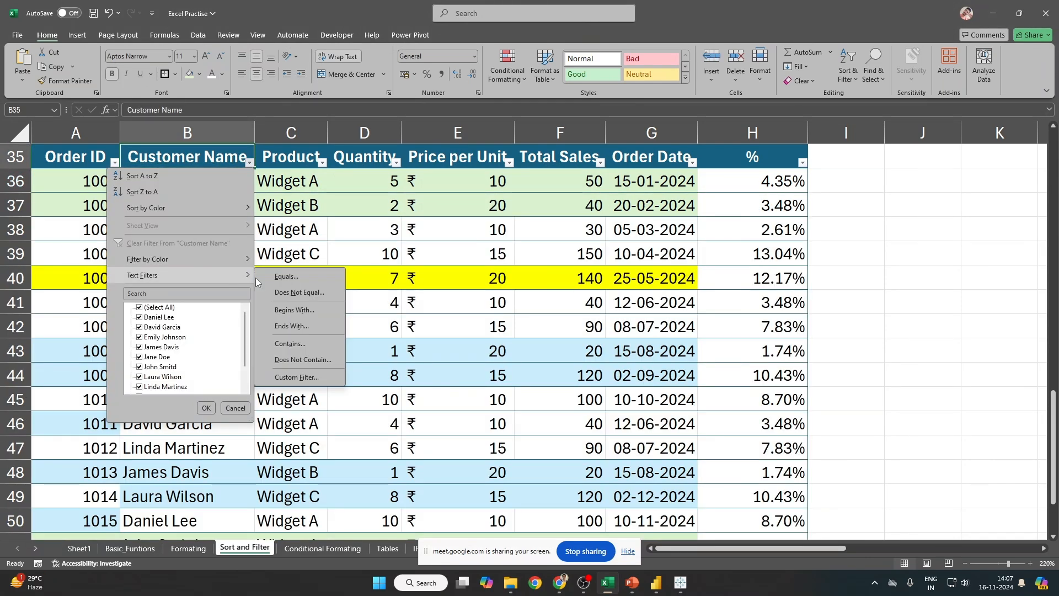
{"action": "left_click", "coordinate": [298, 379]}
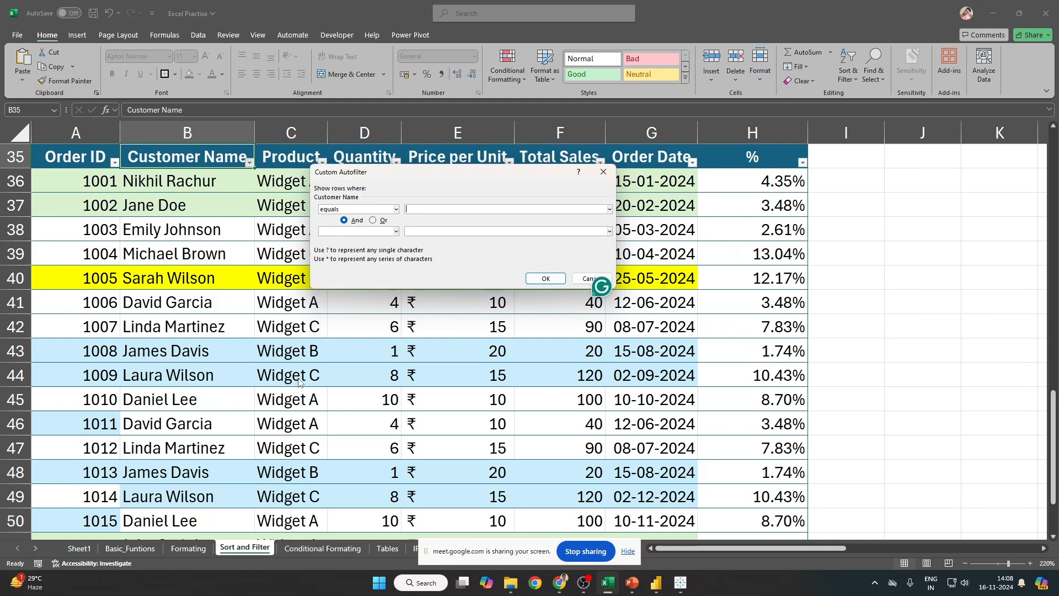
{"action": "key", "text": "Escape"}
{"action": "left_click", "coordinate": [396, 162]}
{"action": "mouse_move", "coordinate": [331, 275]}
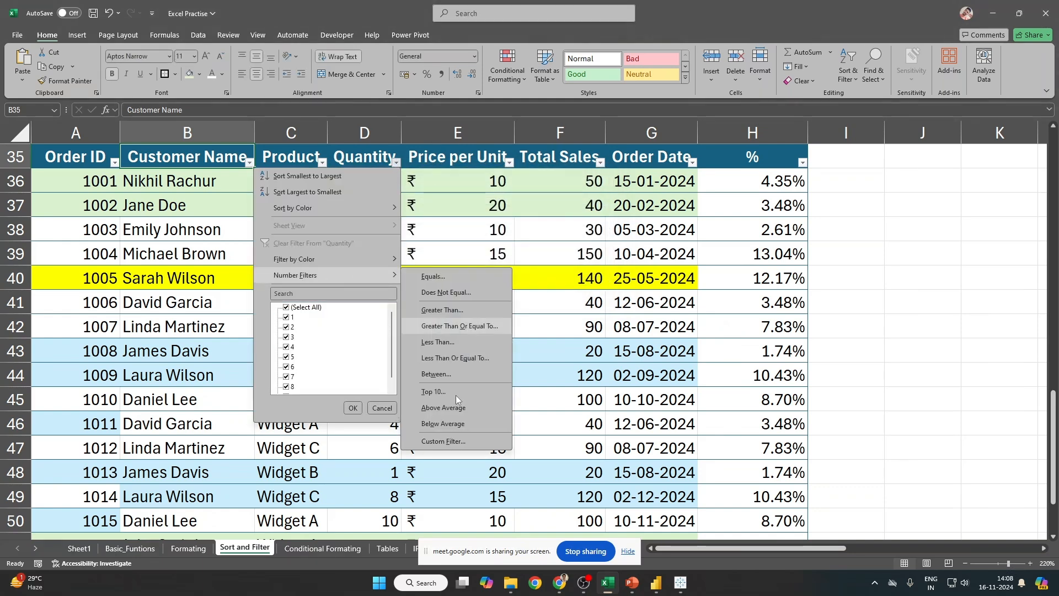
{"action": "left_click", "coordinate": [457, 441]}
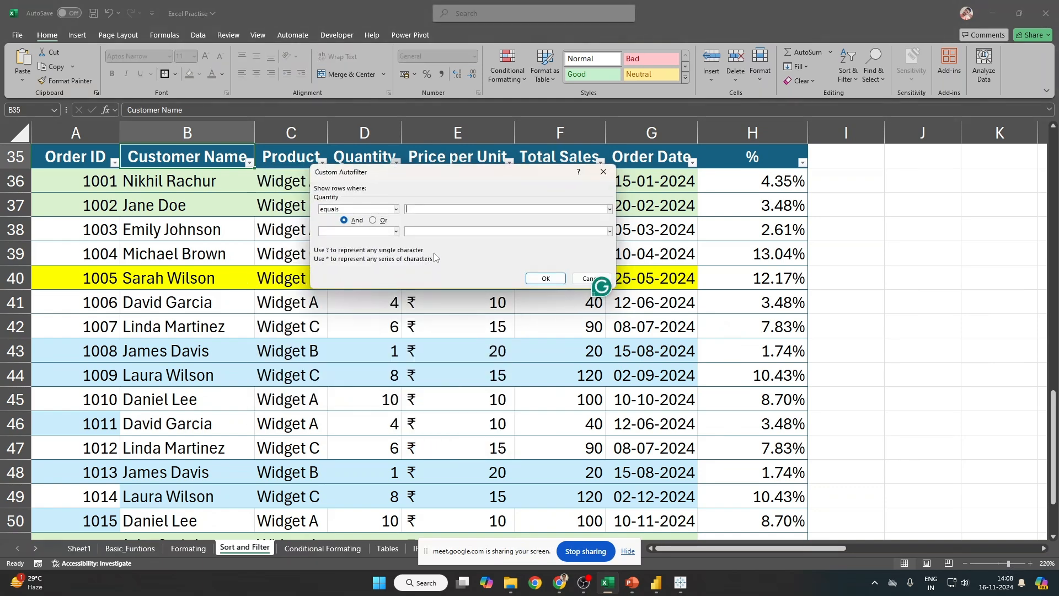
{"action": "left_click", "coordinate": [396, 209]}
{"action": "left_click", "coordinate": [450, 339]}
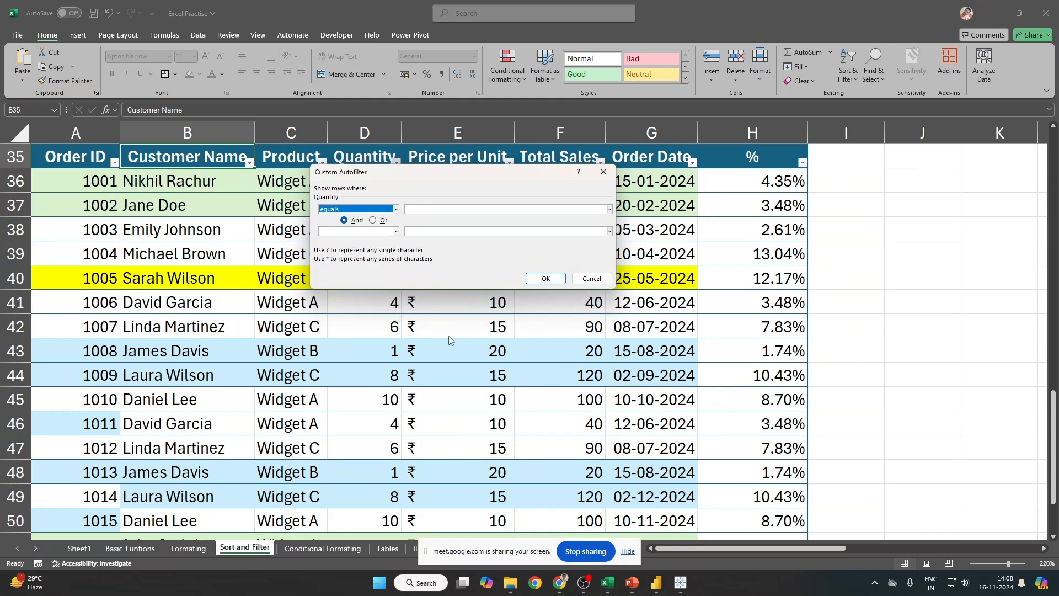
{"action": "key", "text": "Escape"}
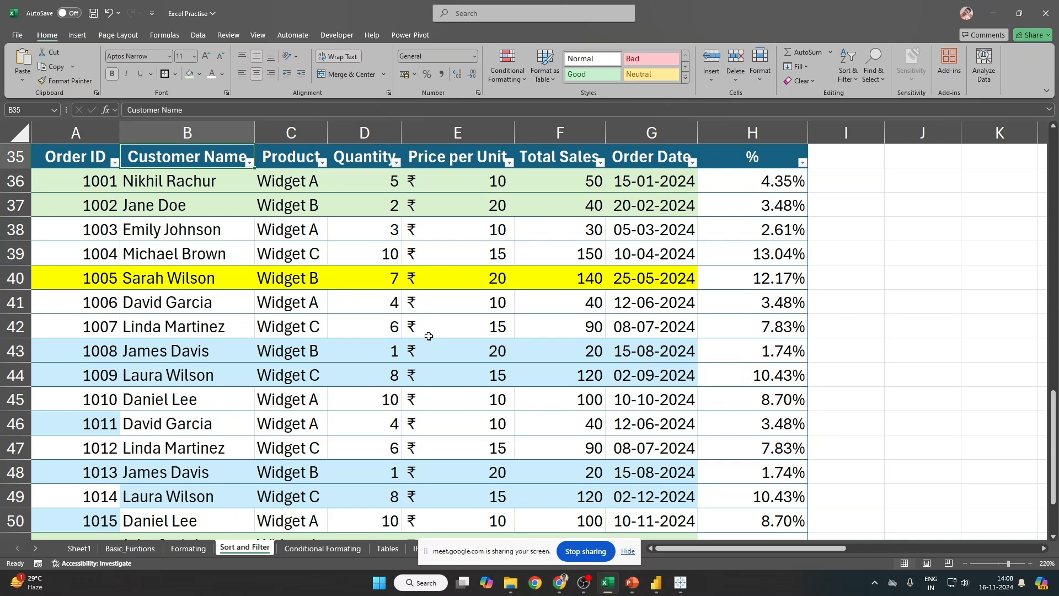
{"action": "key", "text": "alt+Down"}
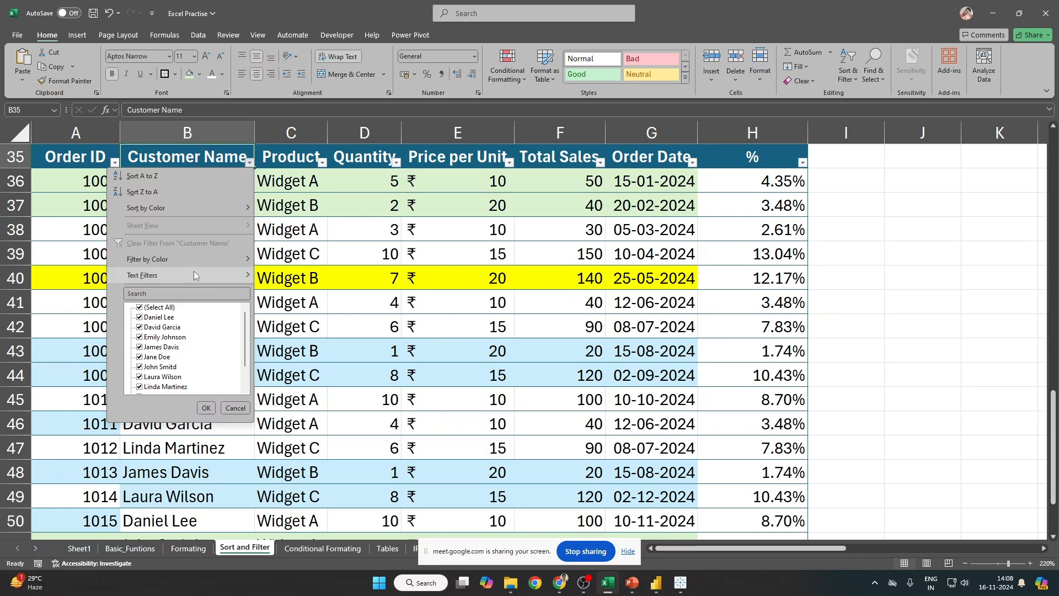
{"action": "mouse_move", "coordinate": [213, 278]}
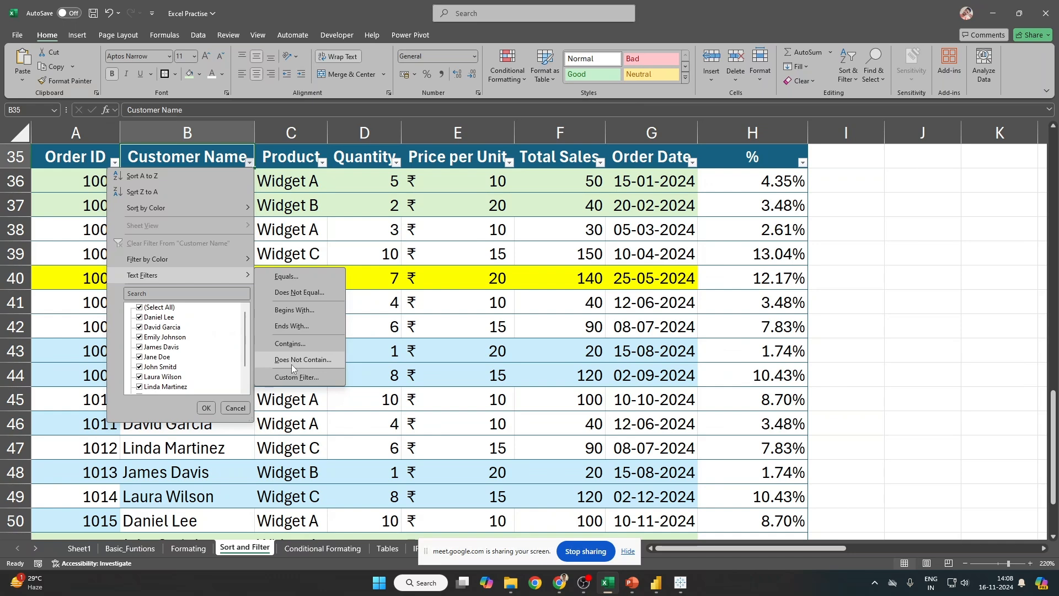
{"action": "left_click", "coordinate": [291, 365]}
{"action": "key", "text": "Escape"}
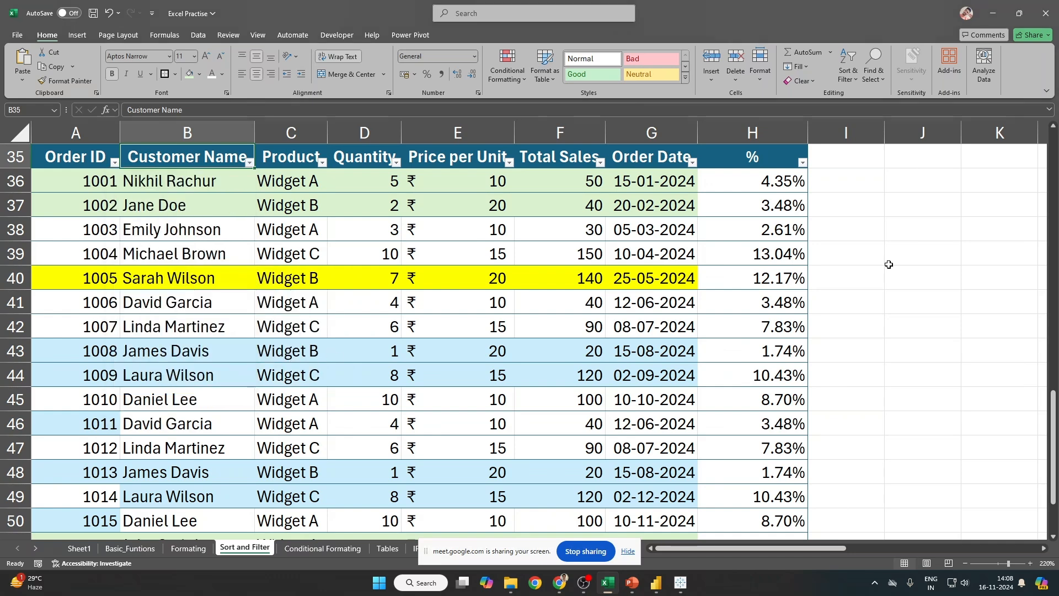
{"action": "left_click", "coordinate": [952, 203]}
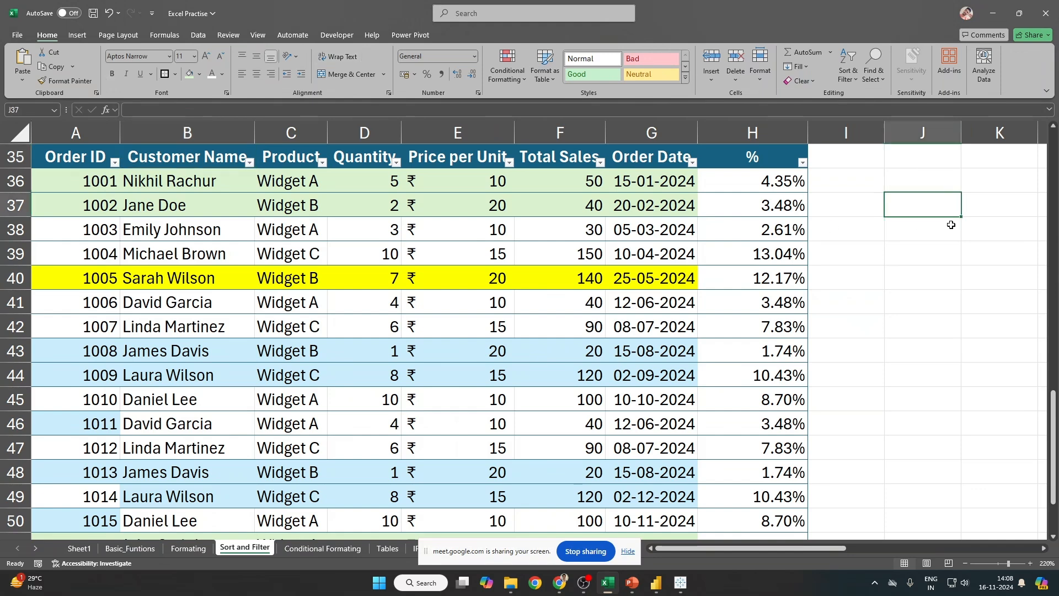
Step: Enter the labels DGET in J37 and VLOOK in J38
{"action": "type", "text": "DGET"}
{"action": "left_click", "coordinate": [952, 225]}
{"action": "type", "text": "V"}
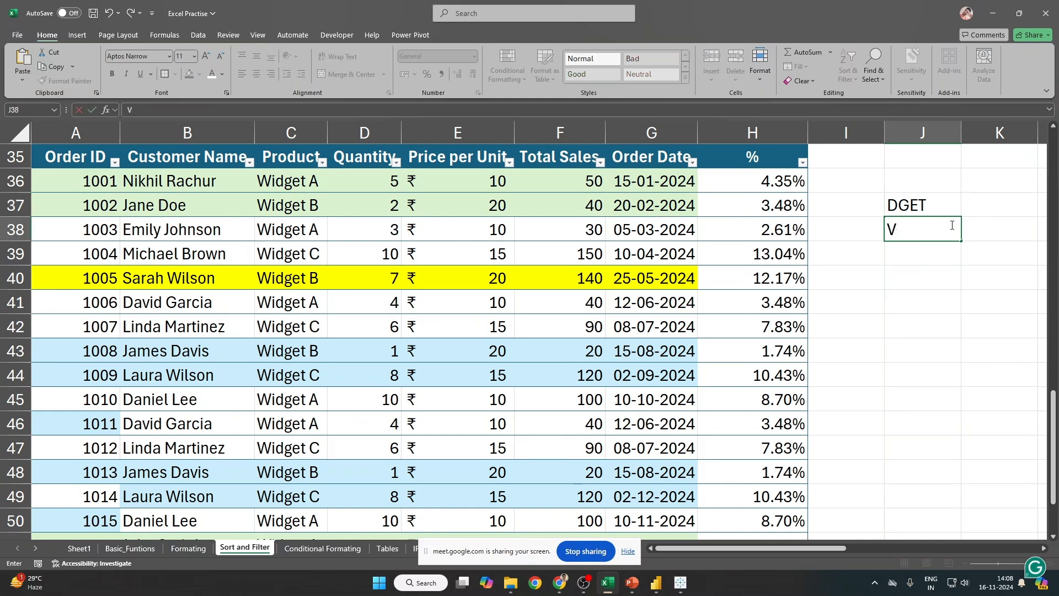
{"action": "type", "text": "LOOK"}
{"action": "key", "text": "Left"}
{"action": "key", "text": "Right"}
{"action": "key", "text": "Up"}
{"action": "key", "text": "shift+Down"}
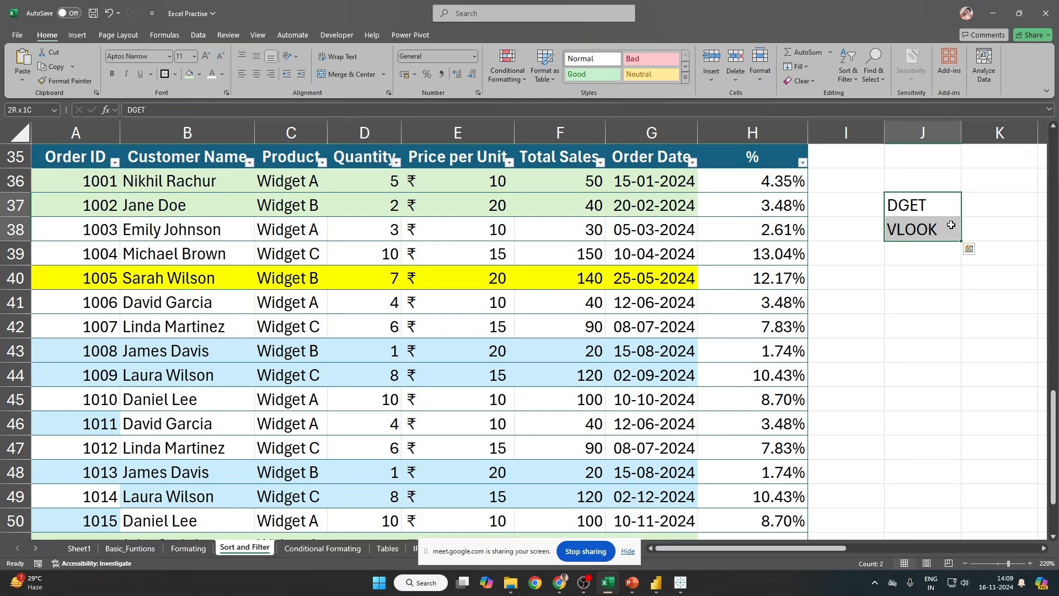
{"action": "key", "text": "Up"}
{"action": "key", "text": "Down"}
{"action": "key", "text": "Down"}
{"action": "key", "text": "Down"}
Step: Enter XLOOK in J39, correcting the mistyped XLOOOK entry
{"action": "type", "text": "X"}
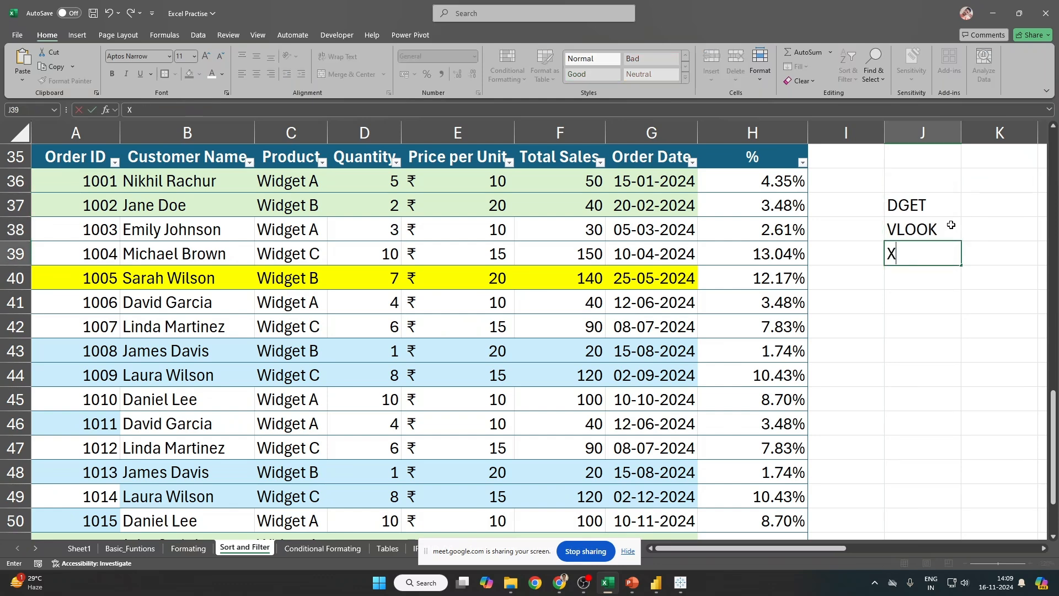
{"action": "type", "text": "LOOOK"}
{"action": "key", "text": "Right"}
{"action": "key", "text": "Left"}
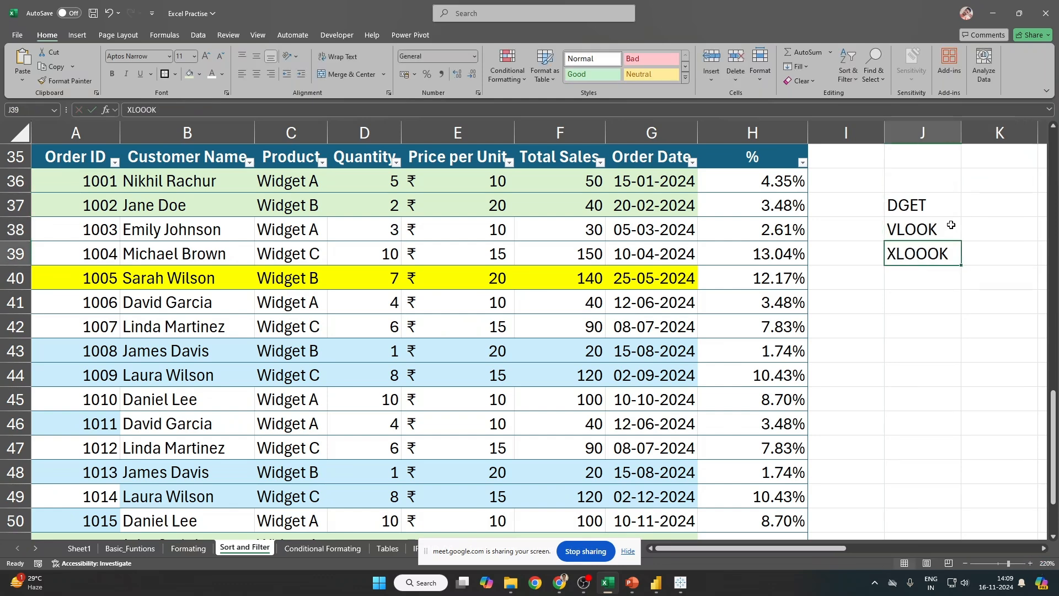
{"action": "key", "text": "F2"}
{"action": "key", "text": "BackSpace"}
{"action": "key", "text": "BackSpace"}
{"action": "type", "text": "L"}
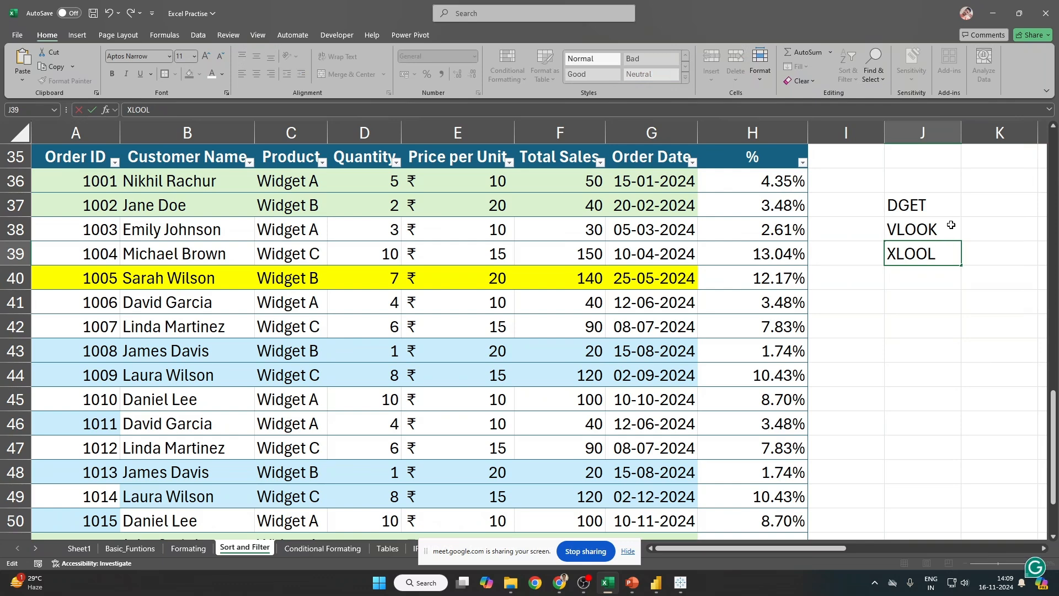
{"action": "key", "text": "BackSpace"}
{"action": "type", "text": "K"}
{"action": "key", "text": "Return"}
{"action": "key", "text": "Up"}
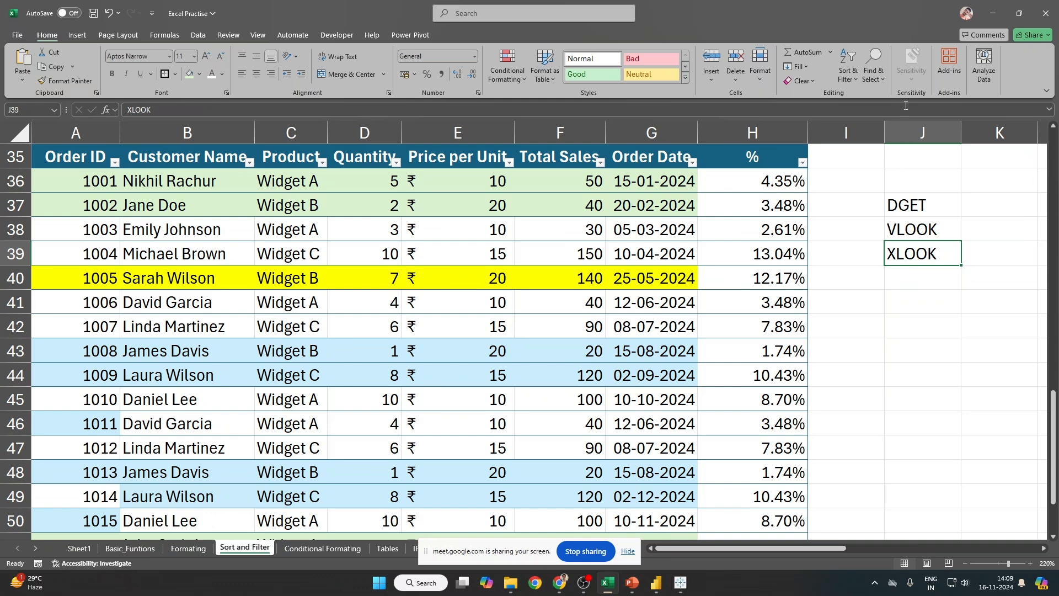
Step: Select and review the VLOOK and XLOOK label cells in J37 to J39
{"action": "left_click_drag", "start_coordinate": [905, 209], "coordinate": [1017, 229]}
{"action": "left_click", "coordinate": [911, 227]}
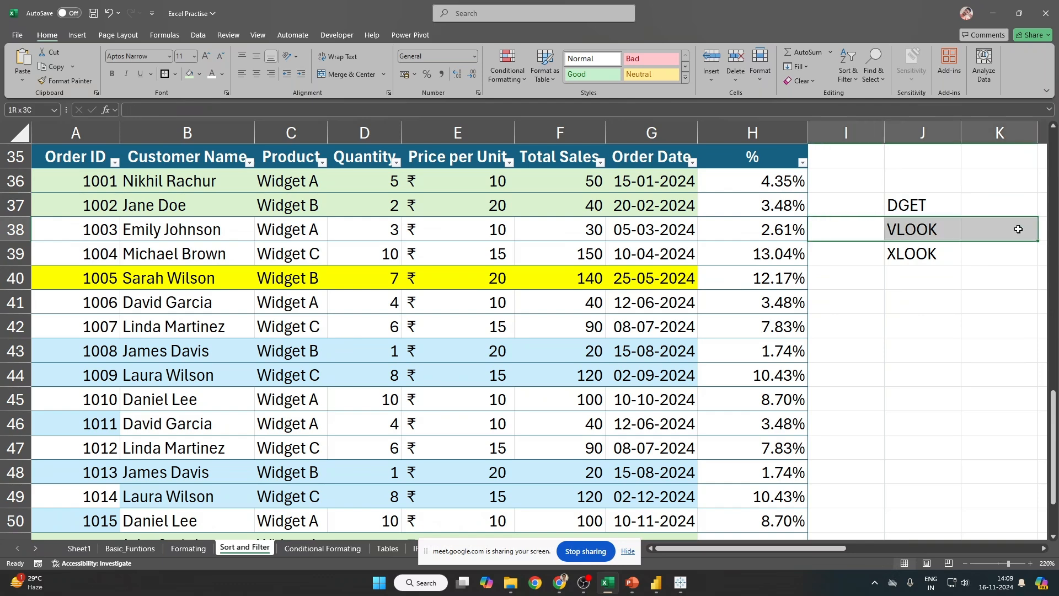
{"action": "left_click", "coordinate": [953, 230]}
{"action": "left_click", "coordinate": [929, 255]}
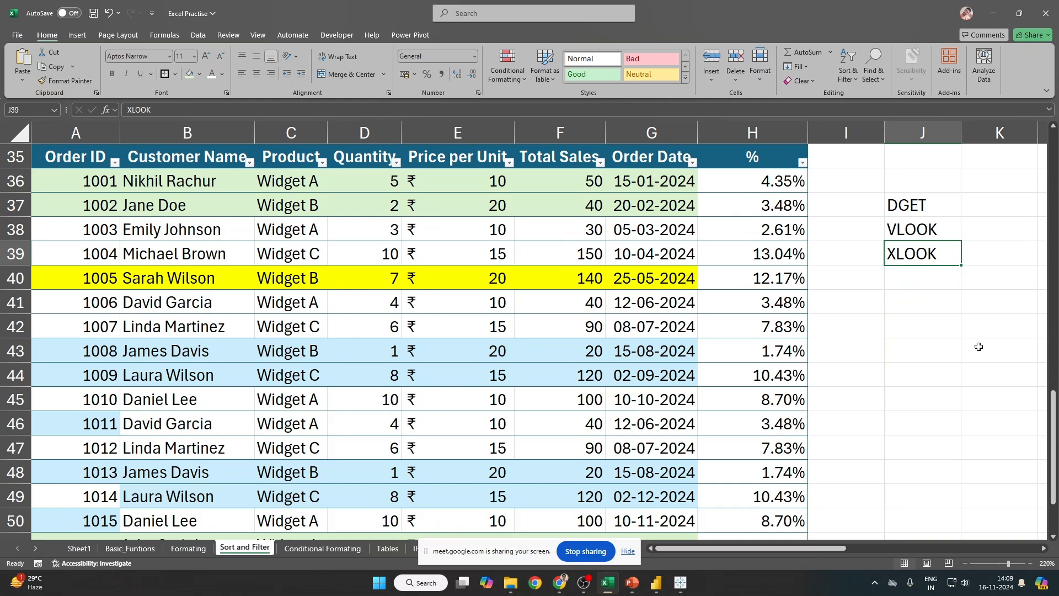
Step: Enter Index Match in J40 and autofit column J to show it fully
{"action": "key", "text": "Down"}
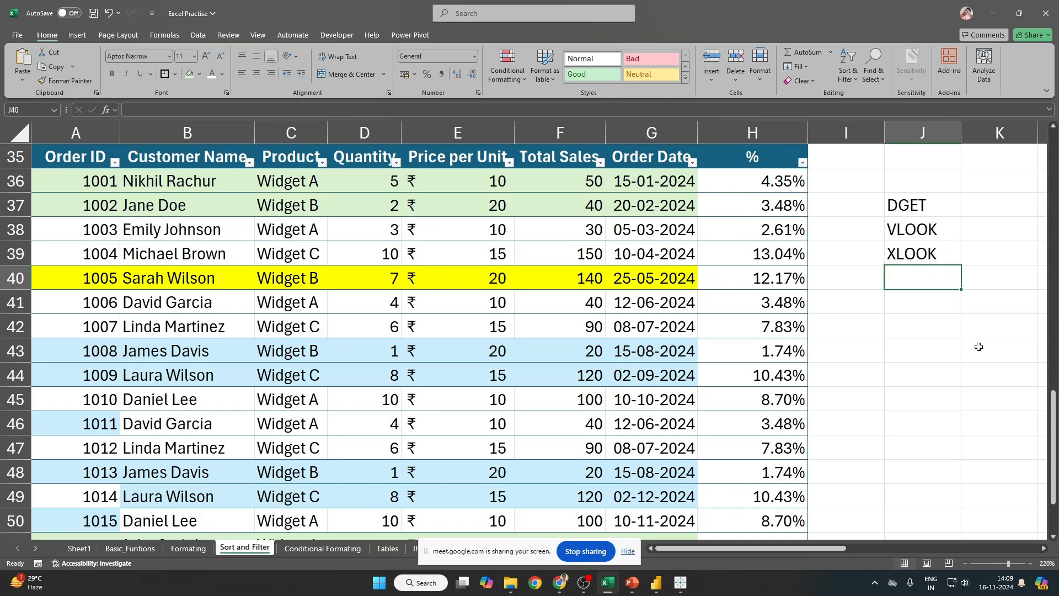
{"action": "type", "text": "INdex Match"}
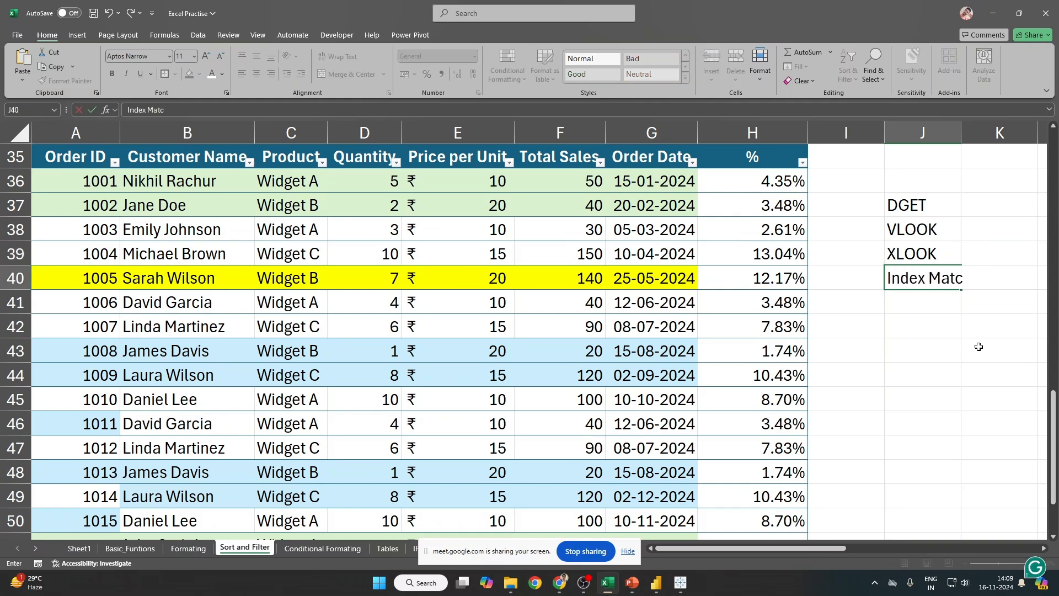
{"action": "key", "text": "Return"}
{"action": "key", "text": "Up"}
{"action": "key", "text": "Up"}
{"action": "key", "text": "Up"}
{"action": "key", "text": "shift+Down"}
{"action": "key", "text": "shift+Down"}
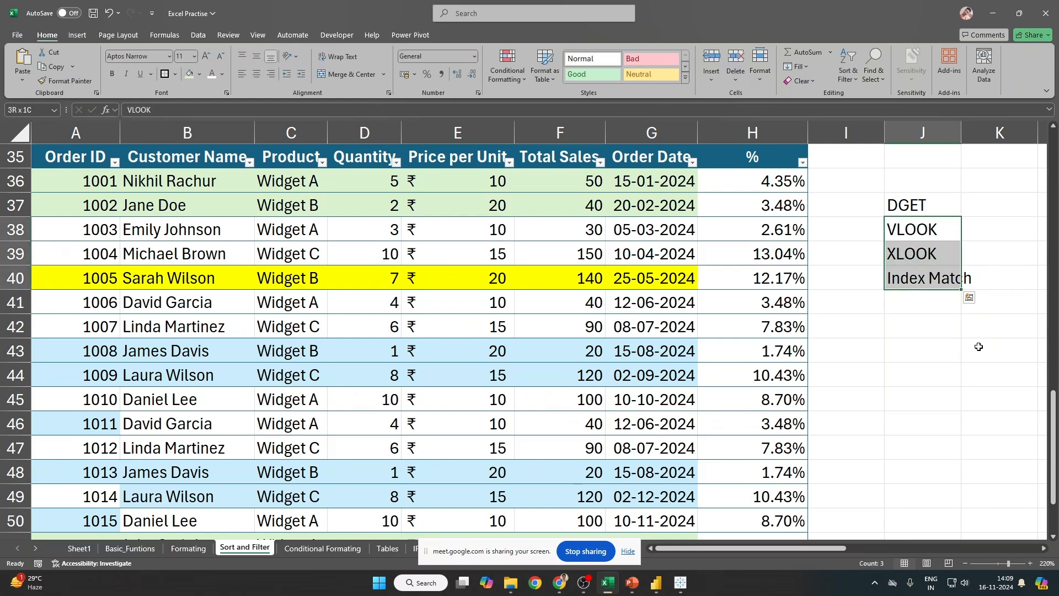
{"action": "key", "text": "Down"}
{"action": "key", "text": "Down"}
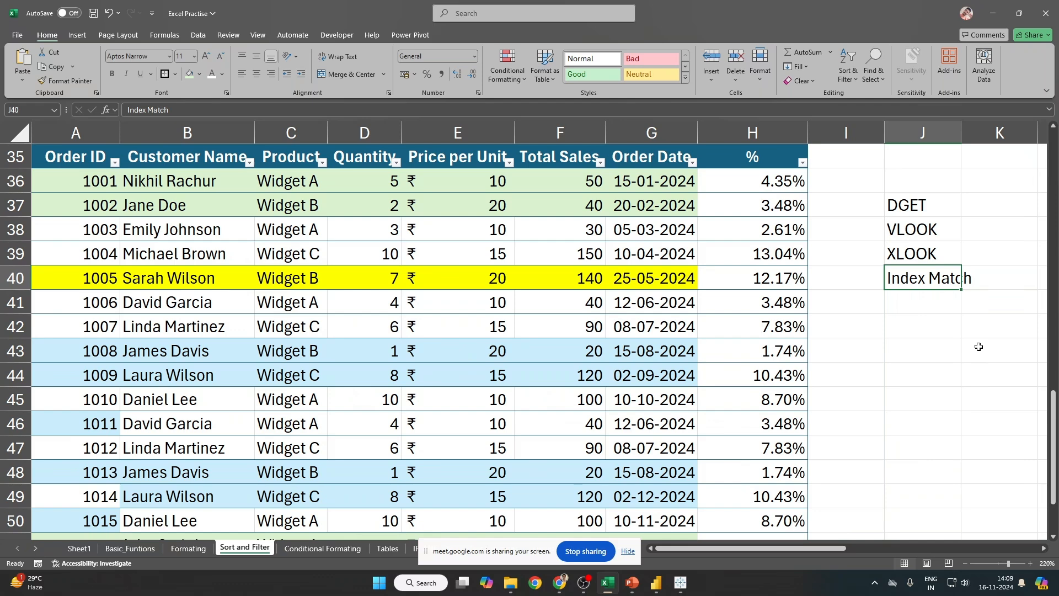
{"action": "double_click", "coordinate": [961, 133]}
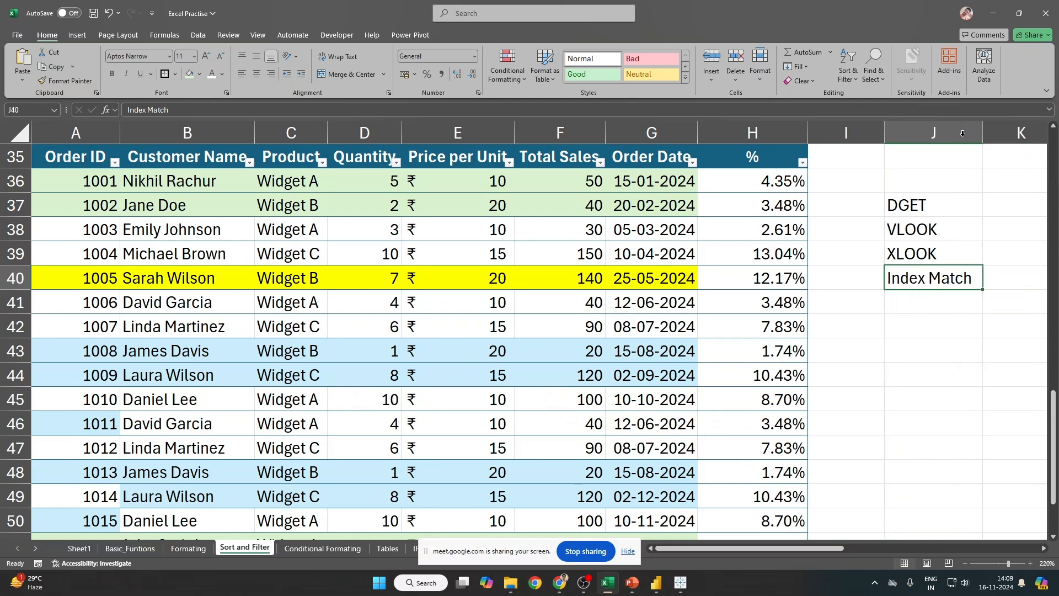
{"action": "left_click", "coordinate": [925, 233]}
{"action": "left_click", "coordinate": [918, 254]}
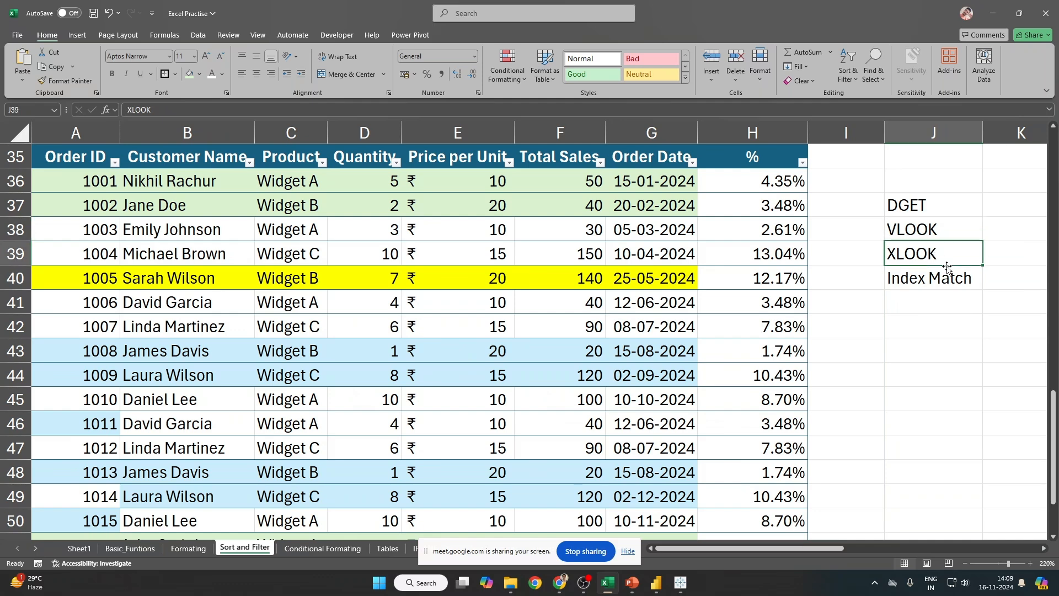
{"action": "left_click", "coordinate": [938, 238]}
{"action": "left_click", "coordinate": [930, 256]}
{"action": "key", "text": "Down"}
{"action": "left_click", "coordinate": [930, 256]}
{"action": "key", "text": "Down"}
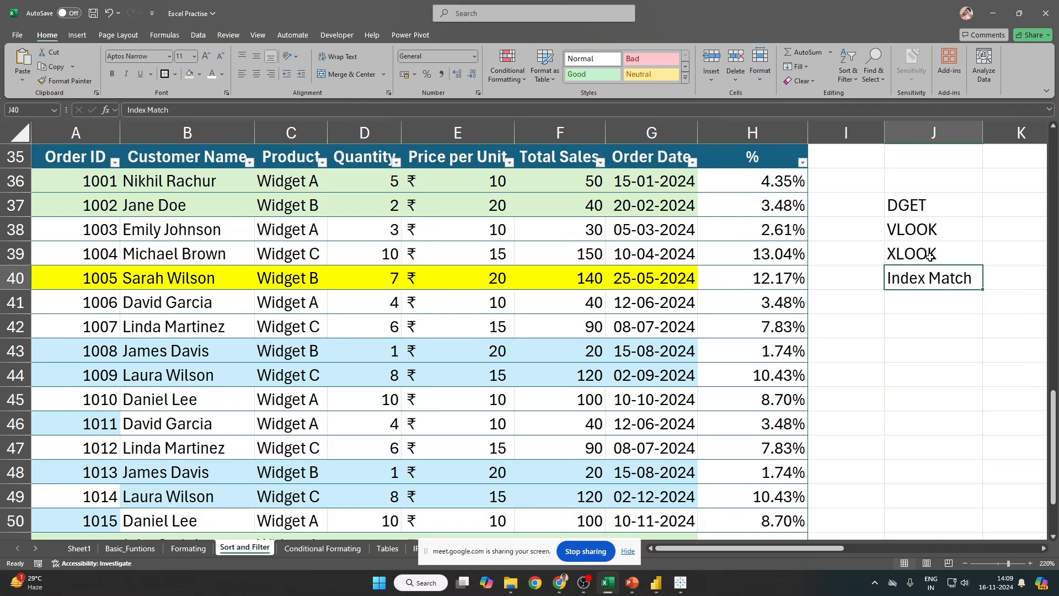
{"action": "left_click", "coordinate": [930, 256]}
{"action": "left_click", "coordinate": [930, 255]}
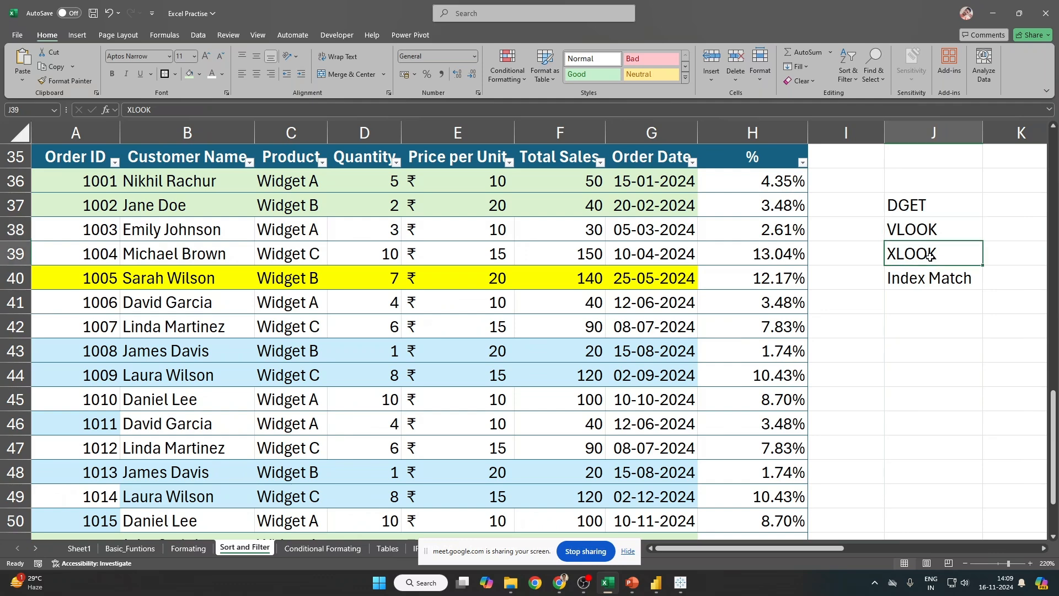
{"action": "key", "text": "Up"}
{"action": "key", "text": "Down"}
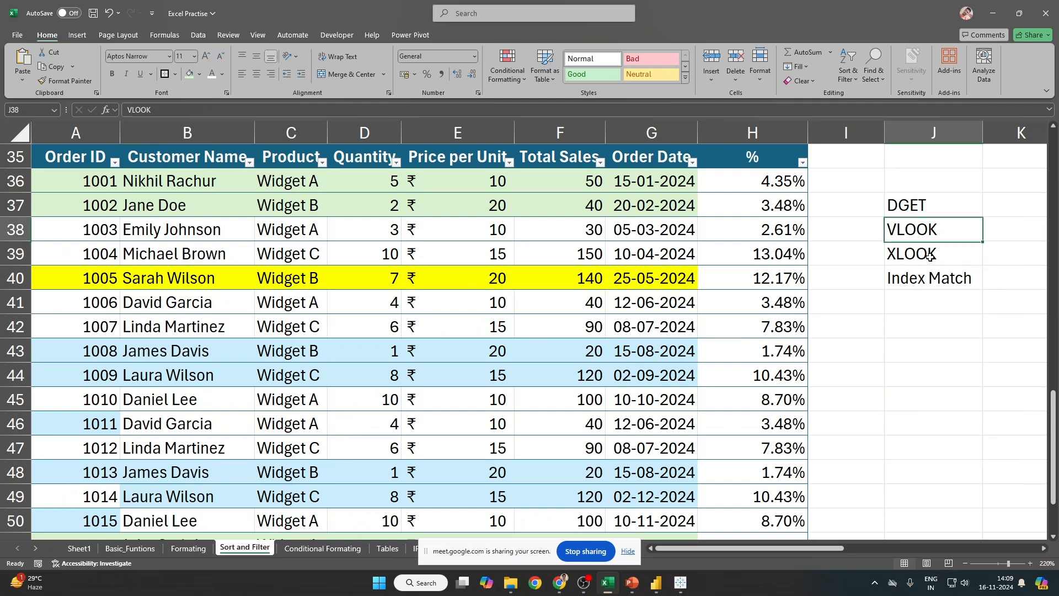
{"action": "key", "text": "Up"}
{"action": "key", "text": "Down"}
{"action": "key", "text": "Up"}
{"action": "key", "text": "Down"}
{"action": "key", "text": "Up"}
{"action": "key", "text": "Up"}
{"action": "key", "text": "Up"}
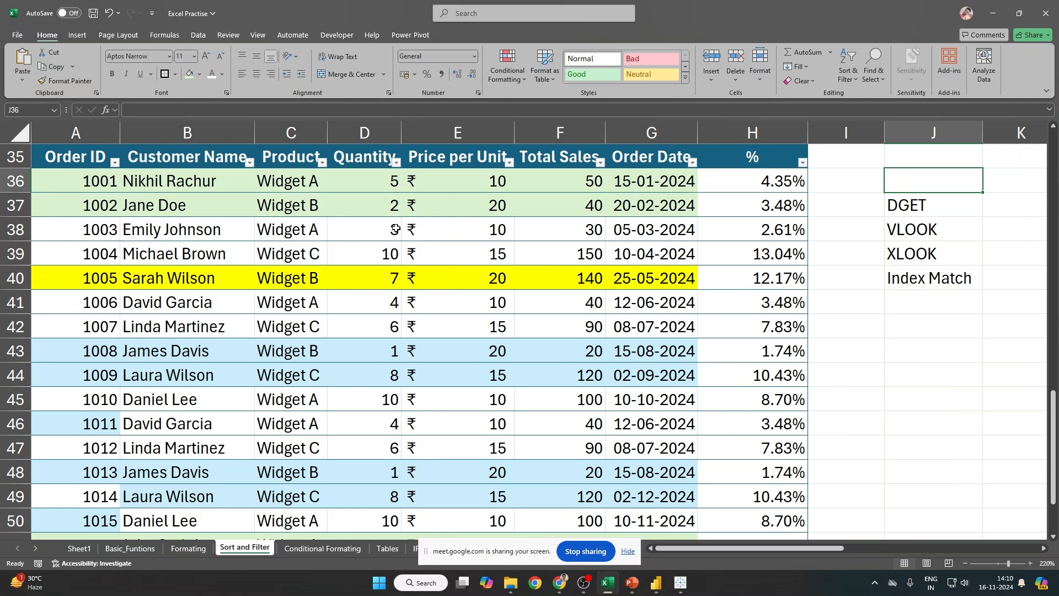
{"action": "key", "text": "shift+Down"}
{"action": "key", "text": "Down"}
{"action": "key", "text": "ctrl+shift+Down"}
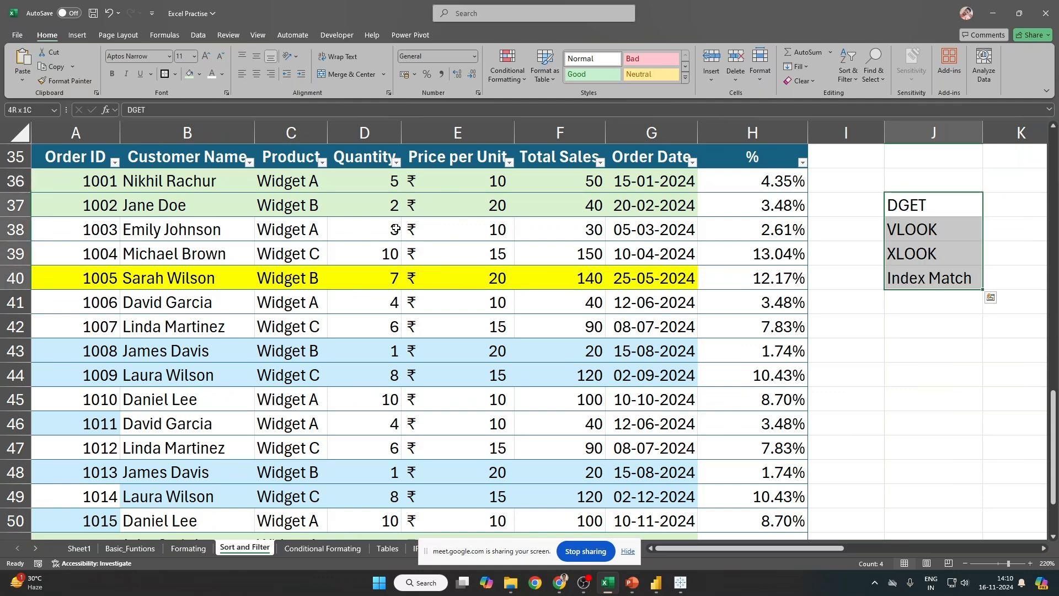
{"action": "key", "text": "ctrl+q"}
{"action": "key", "text": "Escape"}
{"action": "left_click", "coordinate": [935, 226]}
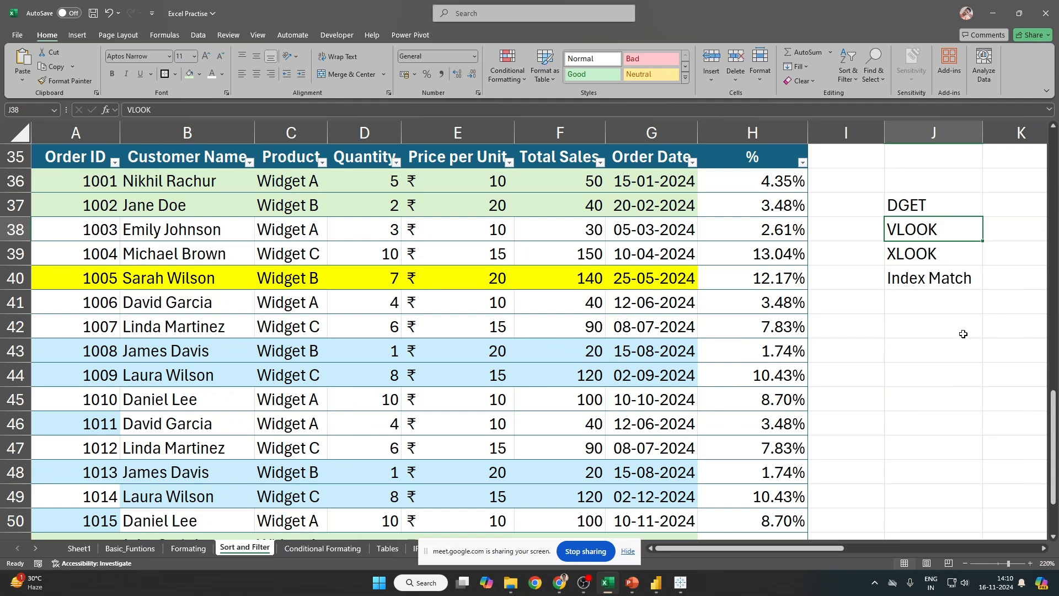
{"action": "left_click_drag", "start_coordinate": [940, 232], "coordinate": [938, 278]}
{"action": "left_click", "coordinate": [931, 278]}
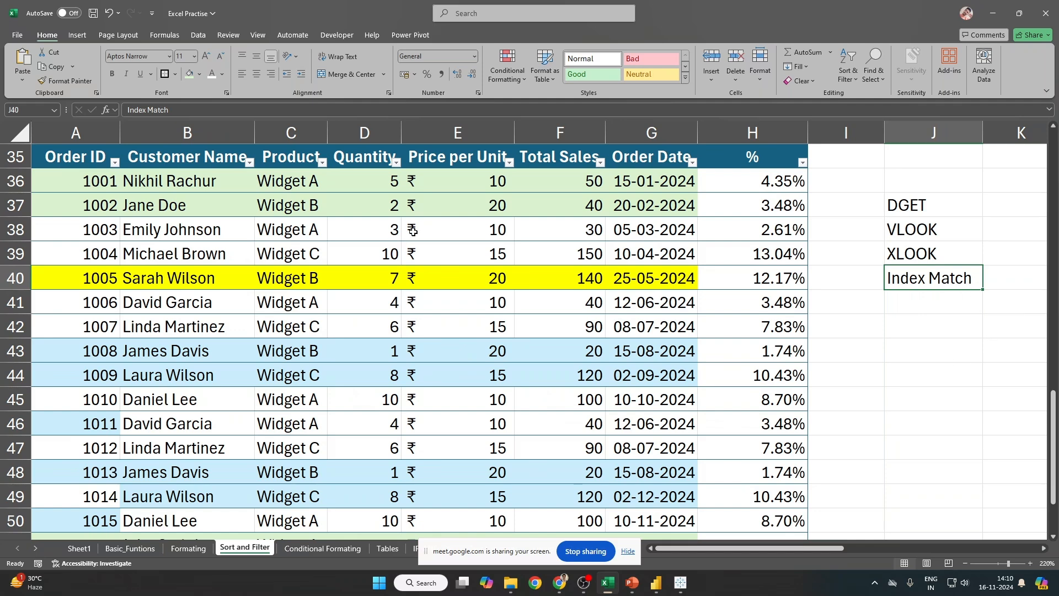
{"action": "left_click", "coordinate": [933, 237]}
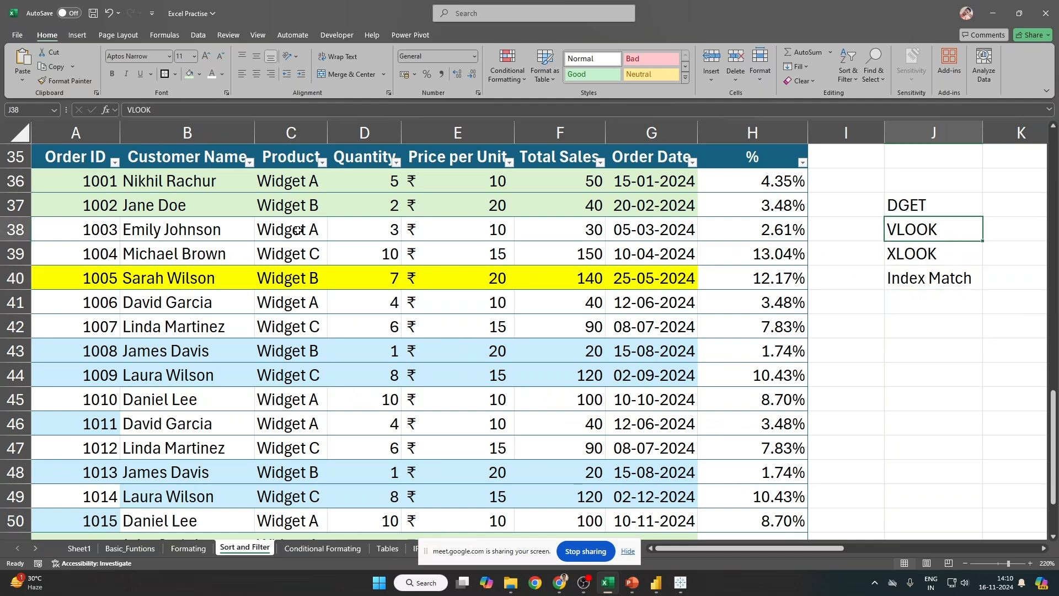
{"action": "left_click", "coordinate": [366, 119]}
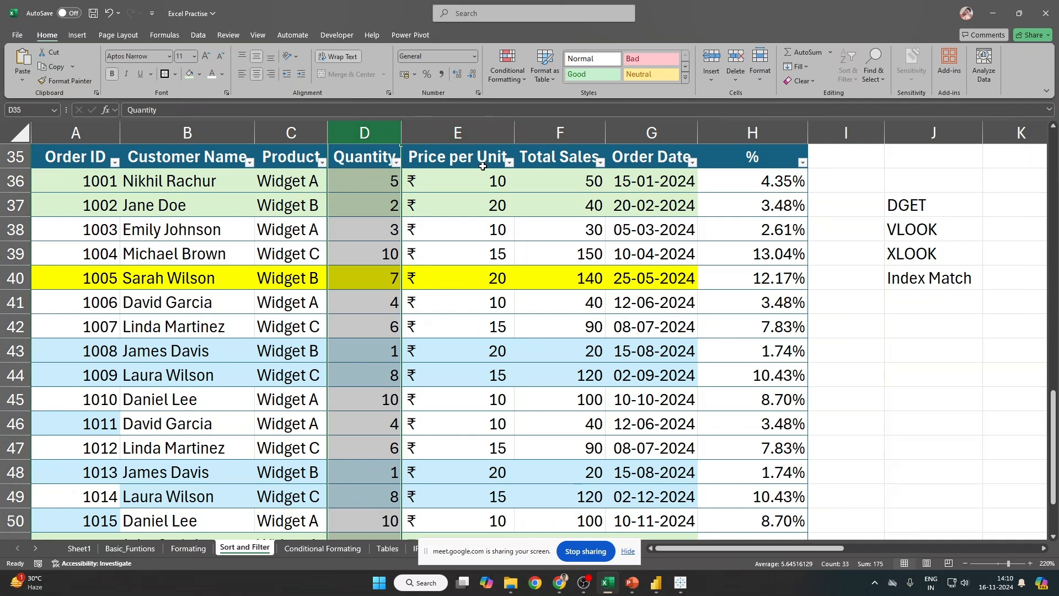
Step: Select parts of the order table: the header row, the Quantity column, and cells B39 and D39
{"action": "left_click_drag", "start_coordinate": [67, 153], "coordinate": [766, 159]}
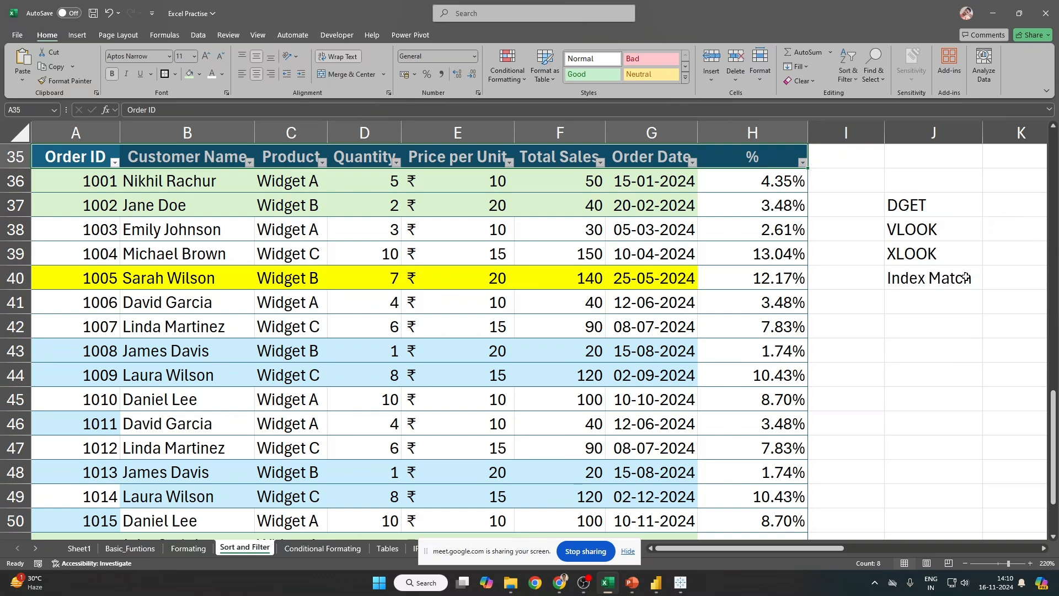
{"action": "left_click", "coordinate": [358, 127]}
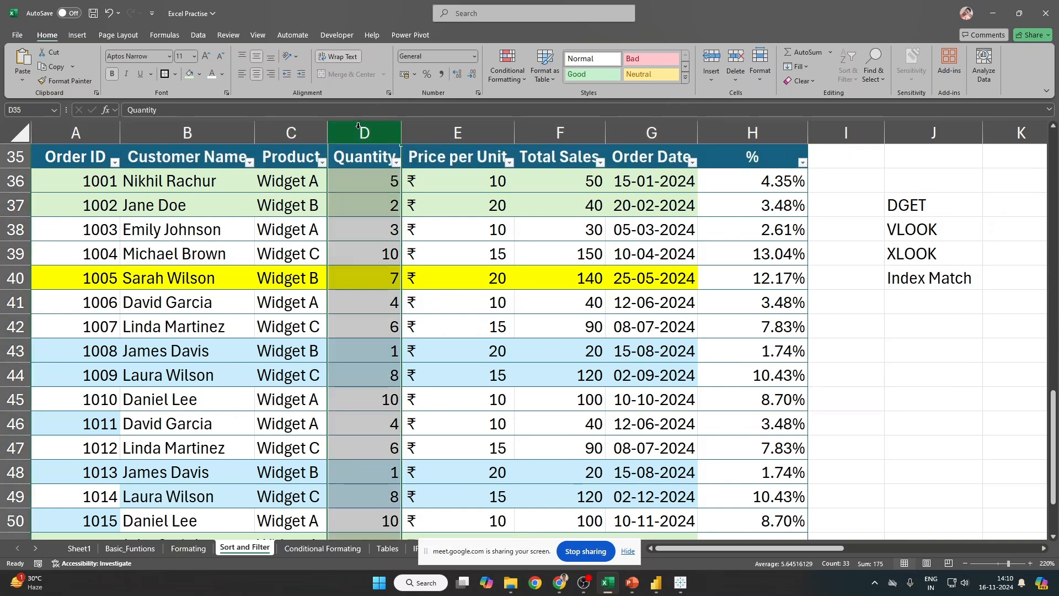
{"action": "left_click", "coordinate": [921, 278]}
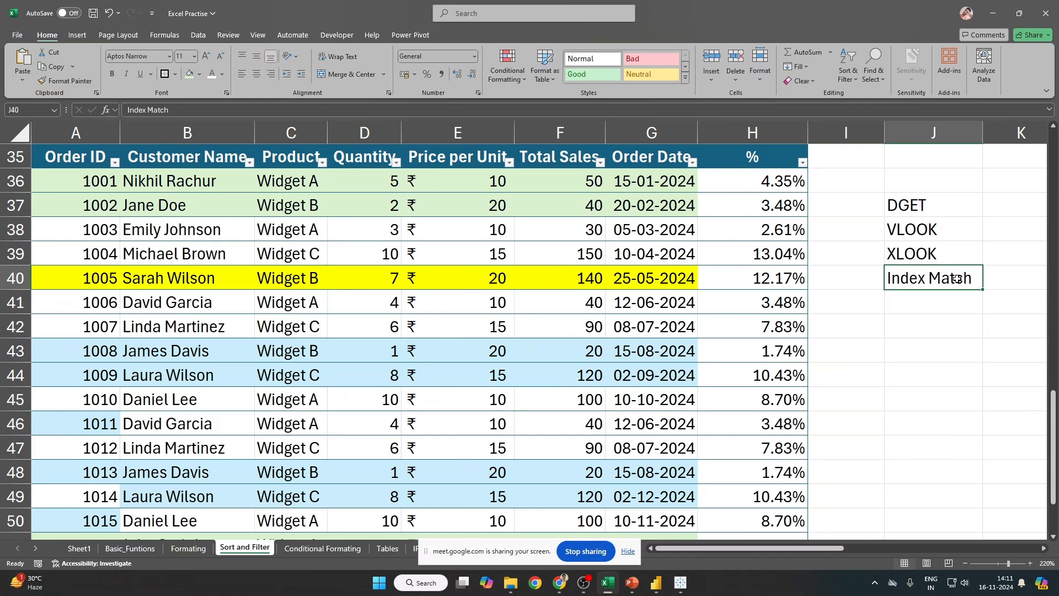
{"action": "left_click", "coordinate": [361, 156]}
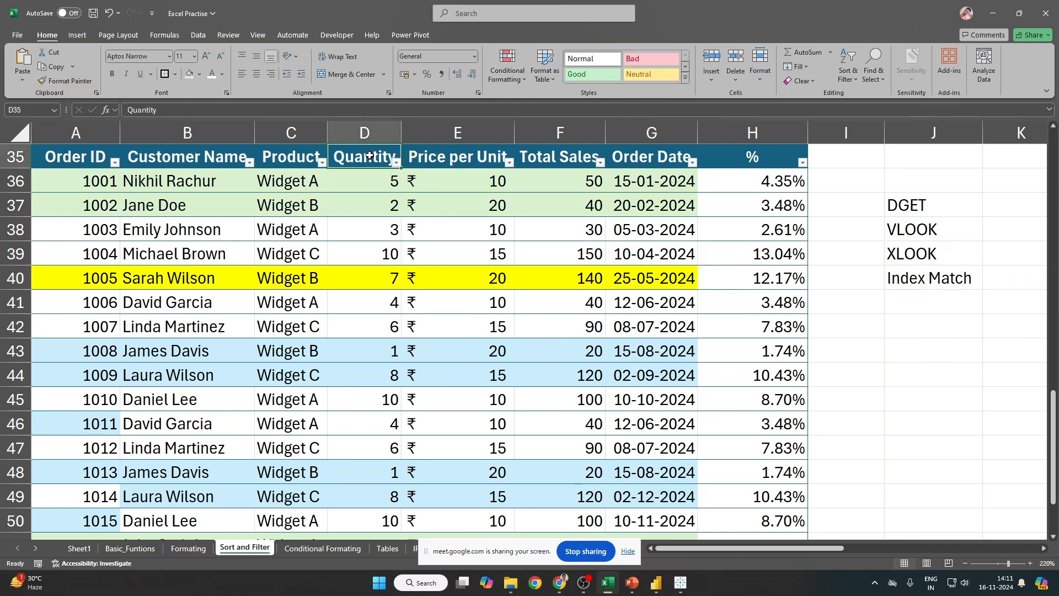
{"action": "left_click", "coordinate": [168, 255]}
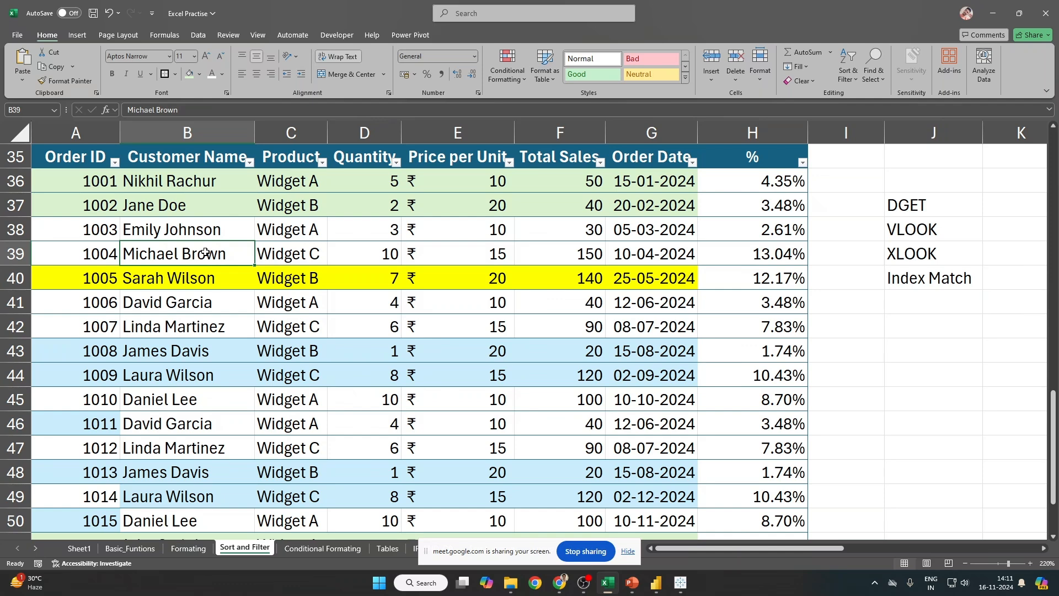
{"action": "left_click", "coordinate": [394, 255]}
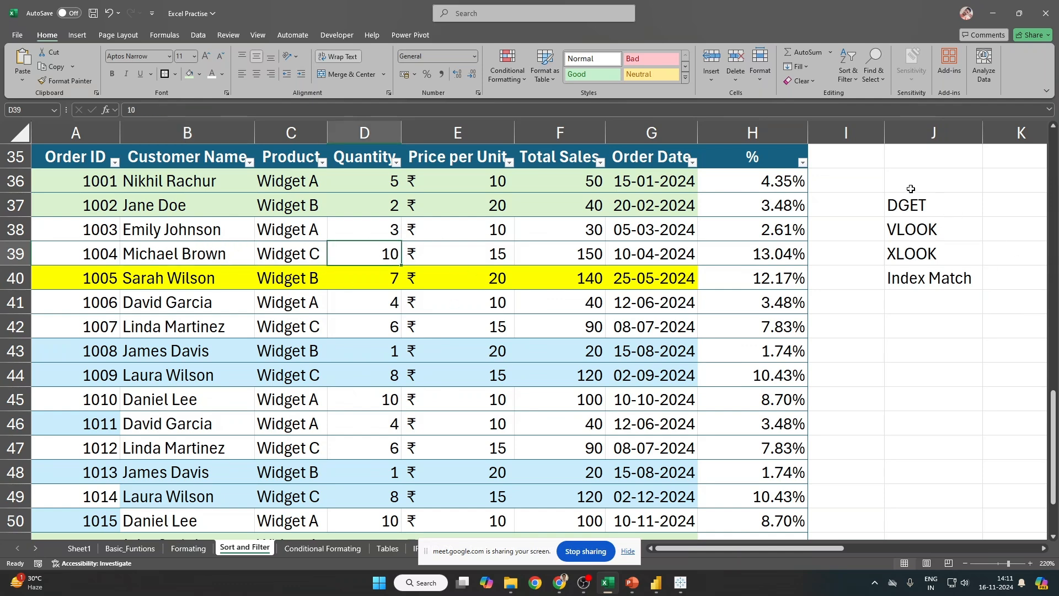
Step: Delete the four lookup-function labels in J37:J40
{"action": "left_click_drag", "start_coordinate": [911, 205], "coordinate": [898, 271]}
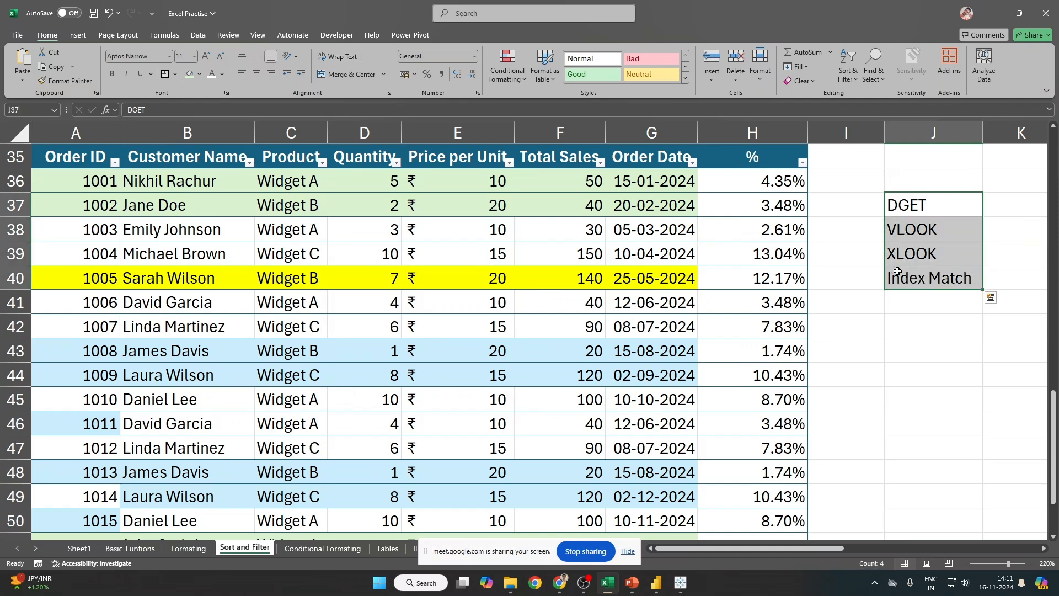
{"action": "left_click", "coordinate": [629, 551]}
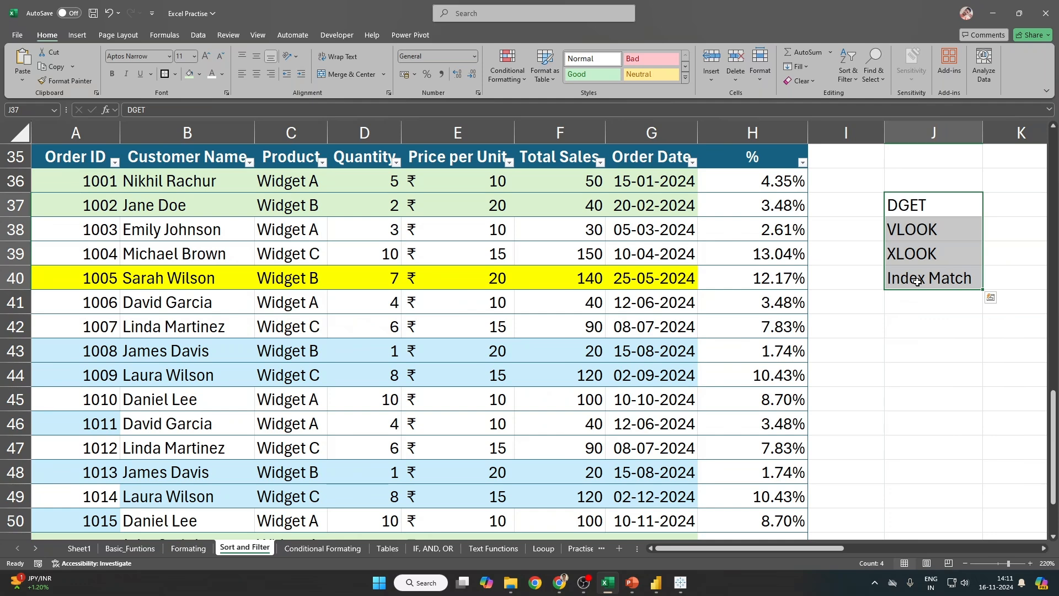
{"action": "key", "text": "Delete"}
{"action": "left_click", "coordinate": [917, 282]}
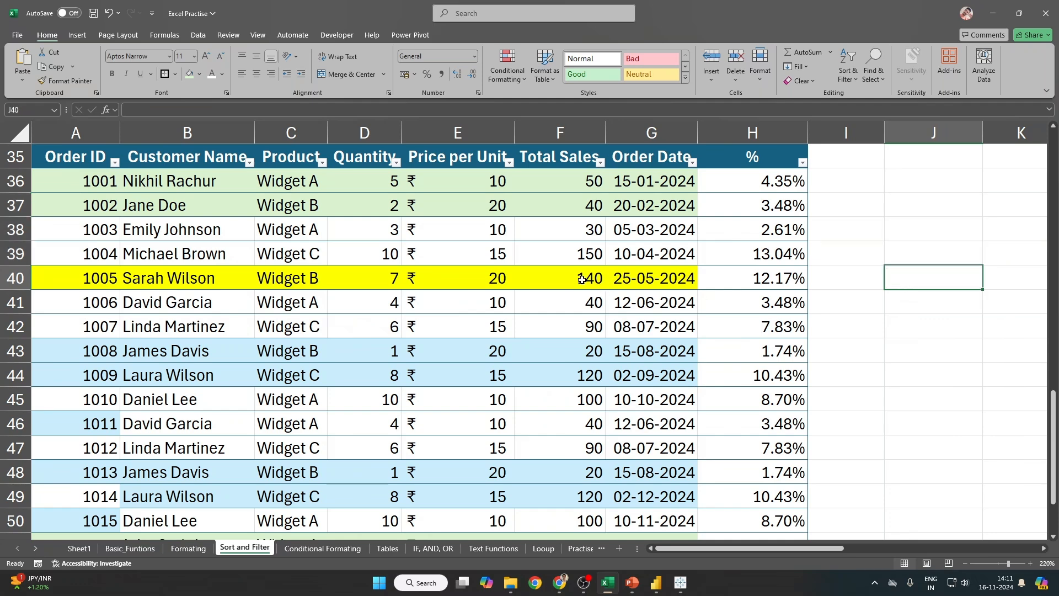
{"action": "left_click", "coordinate": [248, 162]}
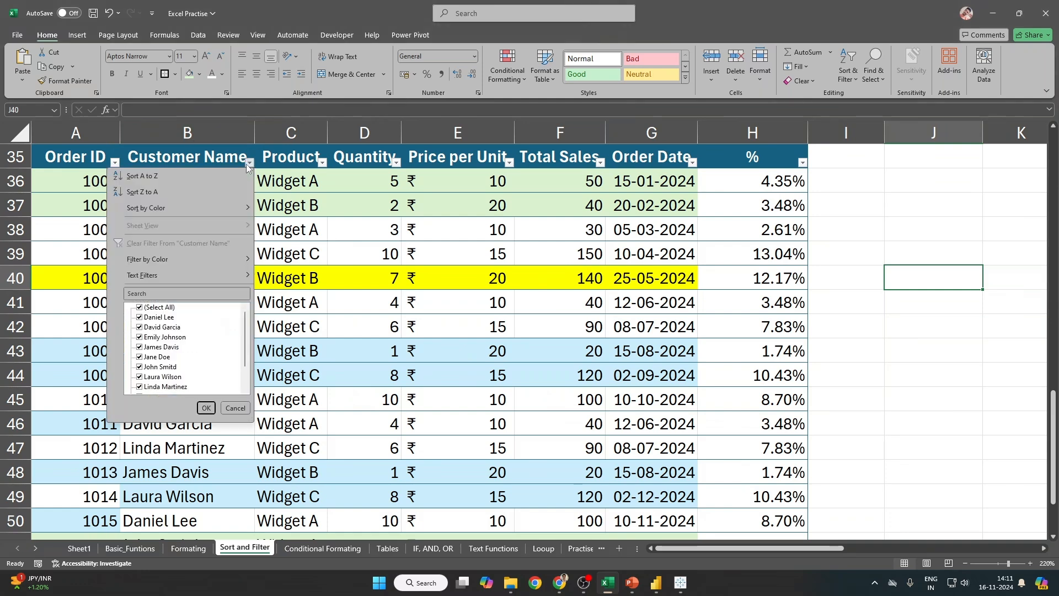
Step: Filter Customer Name by colour to show only rows with no fill
{"action": "mouse_move", "coordinate": [205, 263]}
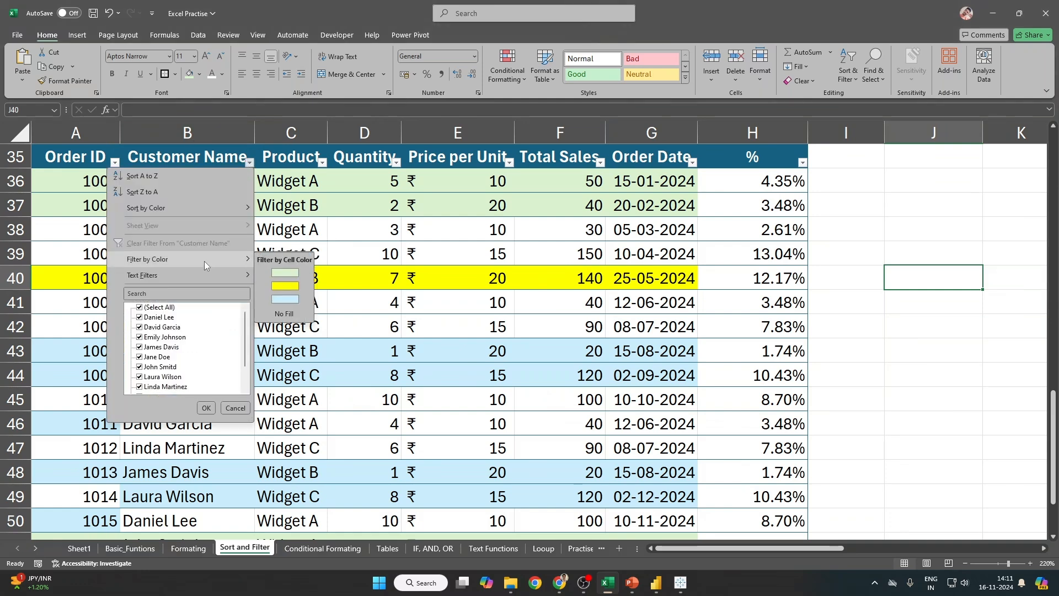
{"action": "left_click", "coordinate": [487, 247]}
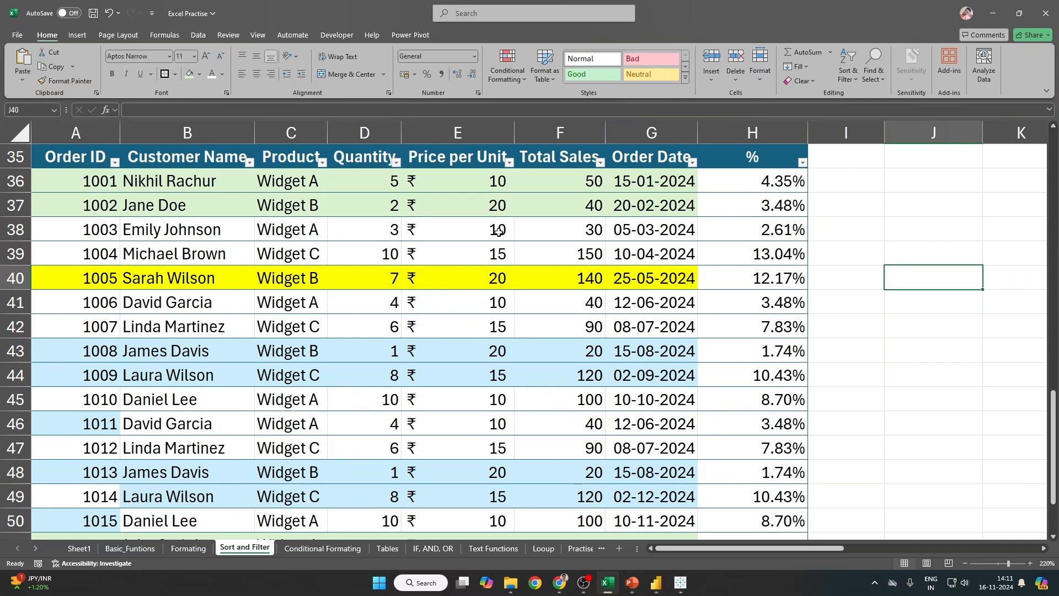
{"action": "scroll", "coordinate": [497, 230], "scroll_direction": "up", "scroll_amount": 4}
{"action": "scroll", "coordinate": [497, 231], "scroll_direction": "down", "scroll_amount": 5}
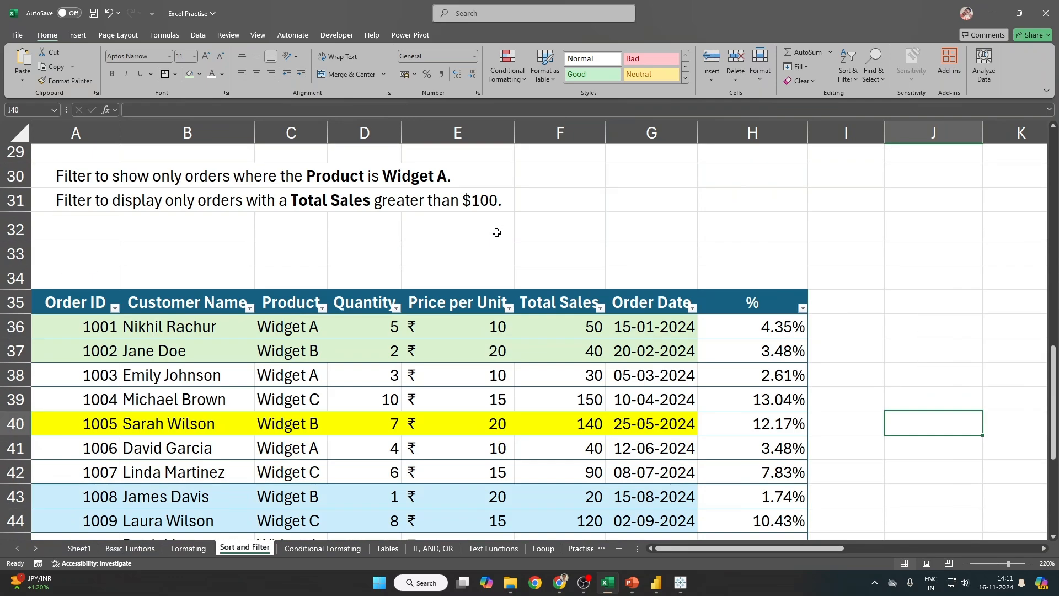
{"action": "scroll", "coordinate": [494, 236], "scroll_direction": "up", "scroll_amount": 3}
{"action": "scroll", "coordinate": [494, 236], "scroll_direction": "down", "scroll_amount": 2}
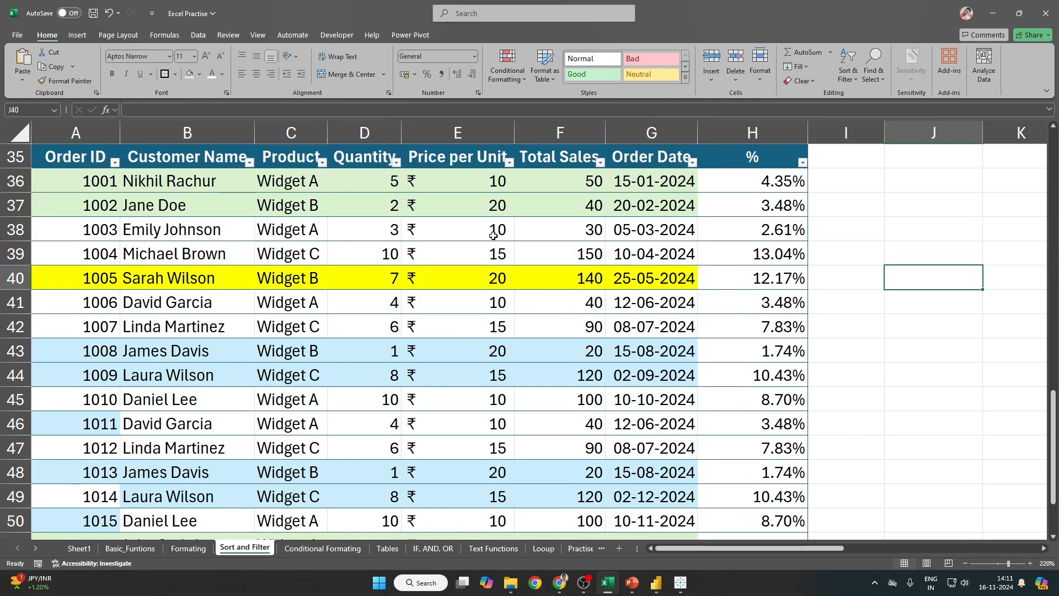
{"action": "left_click", "coordinate": [249, 162]}
{"action": "mouse_move", "coordinate": [175, 264]}
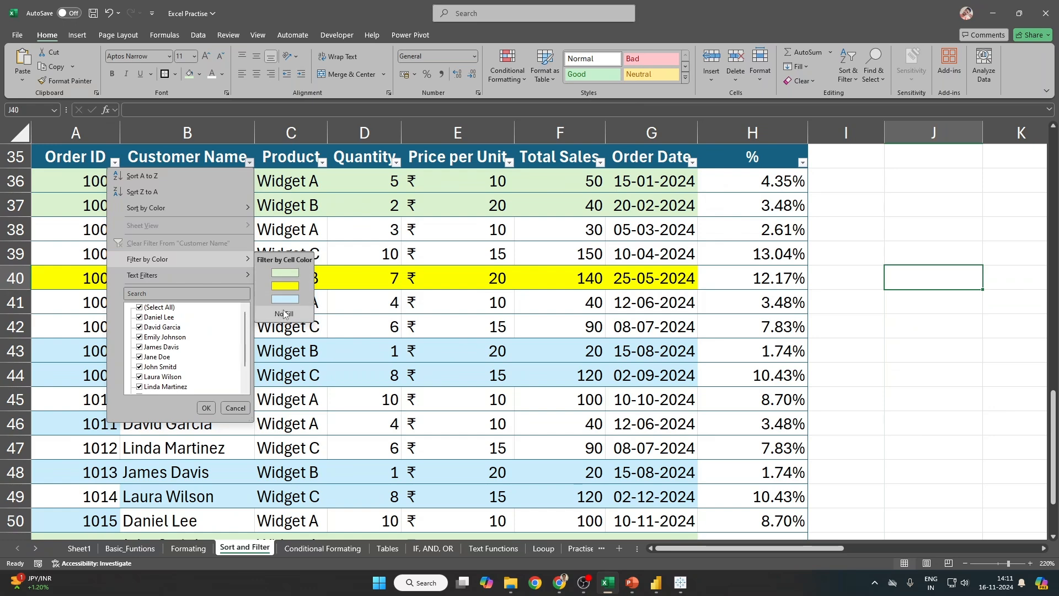
{"action": "left_click", "coordinate": [284, 313]}
Step: Filter by colour to show the green-filled rows, then the yellow-filled row
{"action": "left_click_drag", "start_coordinate": [219, 180], "coordinate": [215, 348]}
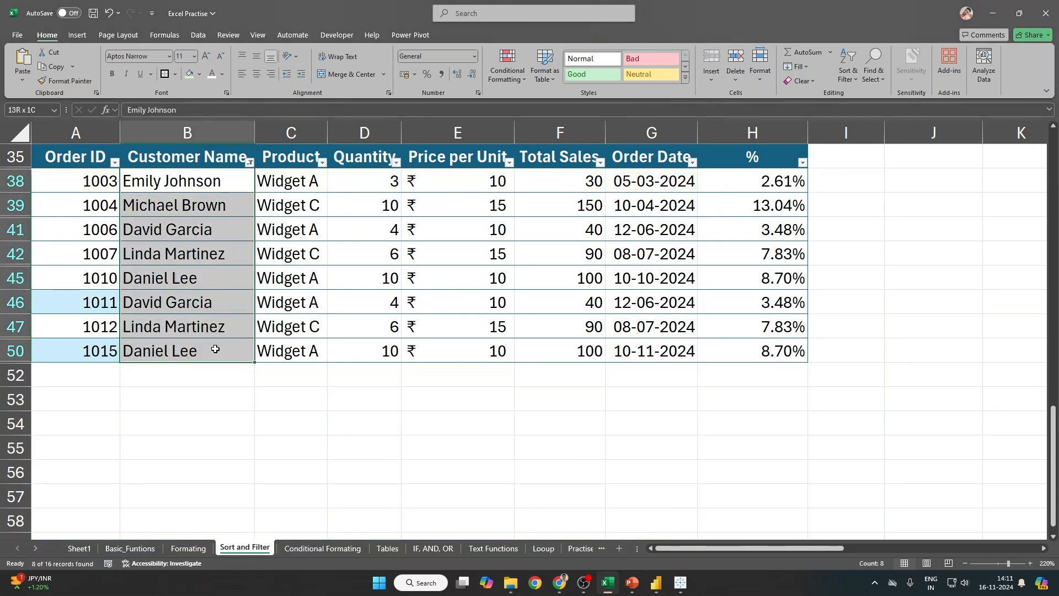
{"action": "left_click", "coordinate": [250, 162]}
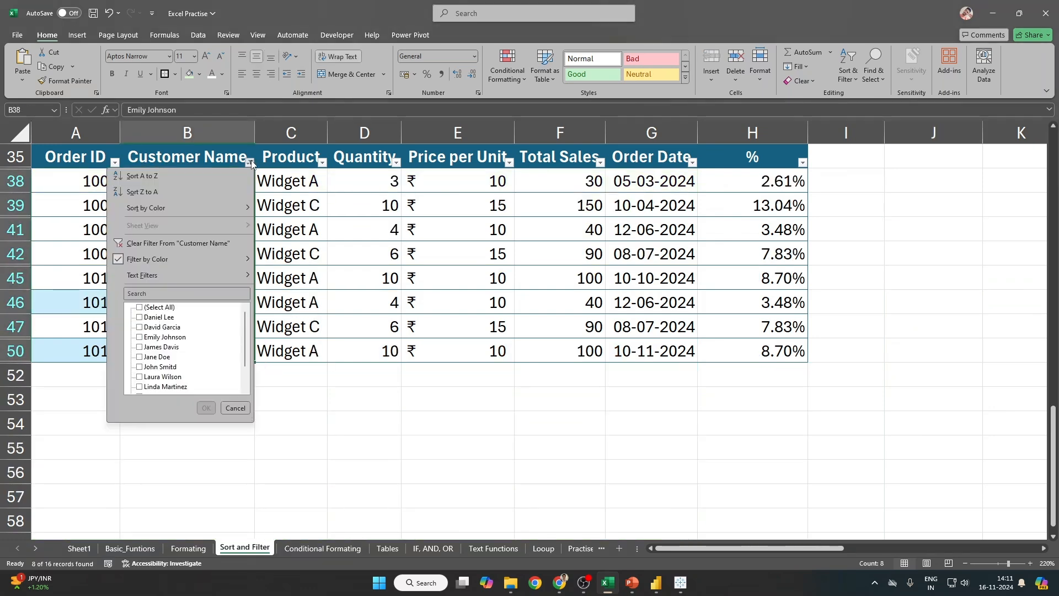
{"action": "mouse_move", "coordinate": [190, 259]}
{"action": "left_click", "coordinate": [285, 273]}
{"action": "left_click_drag", "start_coordinate": [210, 182], "coordinate": [221, 256]}
{"action": "left_click", "coordinate": [249, 162]}
{"action": "mouse_move", "coordinate": [188, 259]}
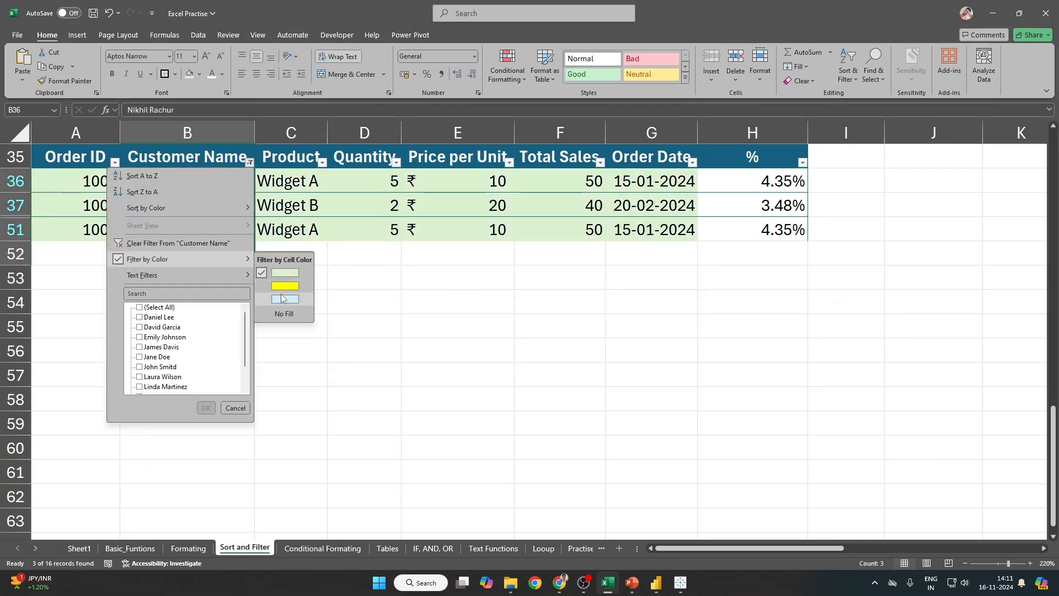
{"action": "left_click", "coordinate": [283, 290]}
Step: Show the light-blue rows (4 of 16), then toggle filtering off and on to restore all orders
{"action": "left_click", "coordinate": [250, 162]}
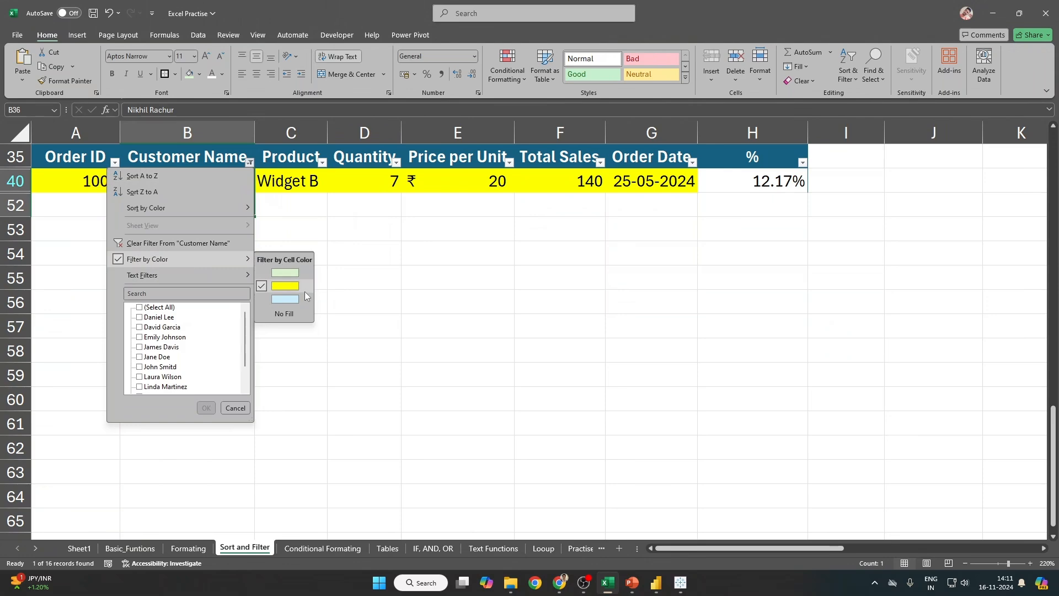
{"action": "left_click", "coordinate": [292, 298]}
{"action": "scroll", "coordinate": [133, 274], "scroll_direction": "up", "scroll_amount": 5}
{"action": "scroll", "coordinate": [86, 326], "scroll_direction": "down", "scroll_amount": 3}
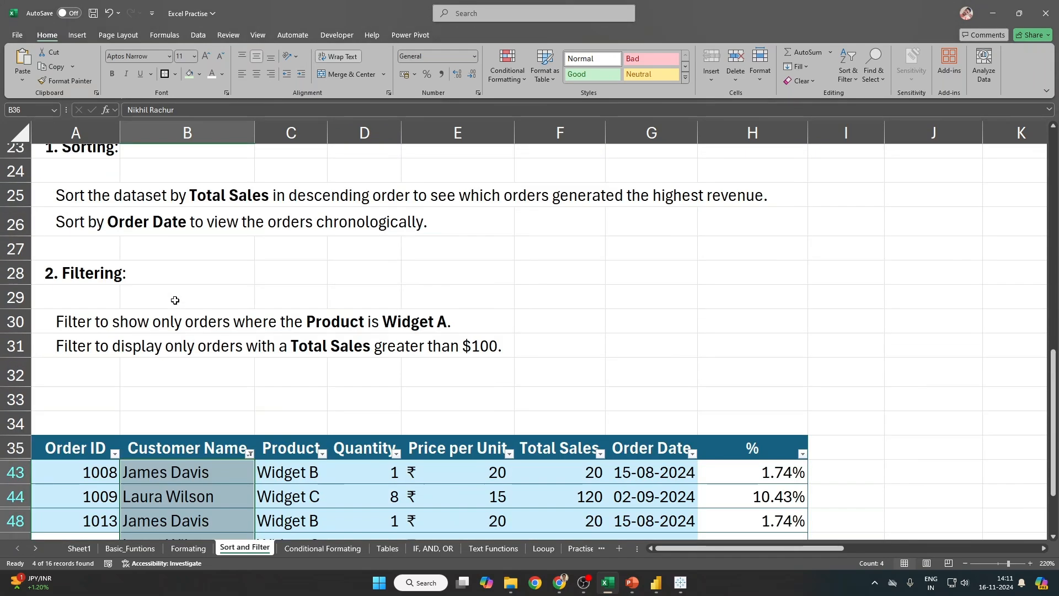
{"action": "left_click", "coordinate": [235, 303]}
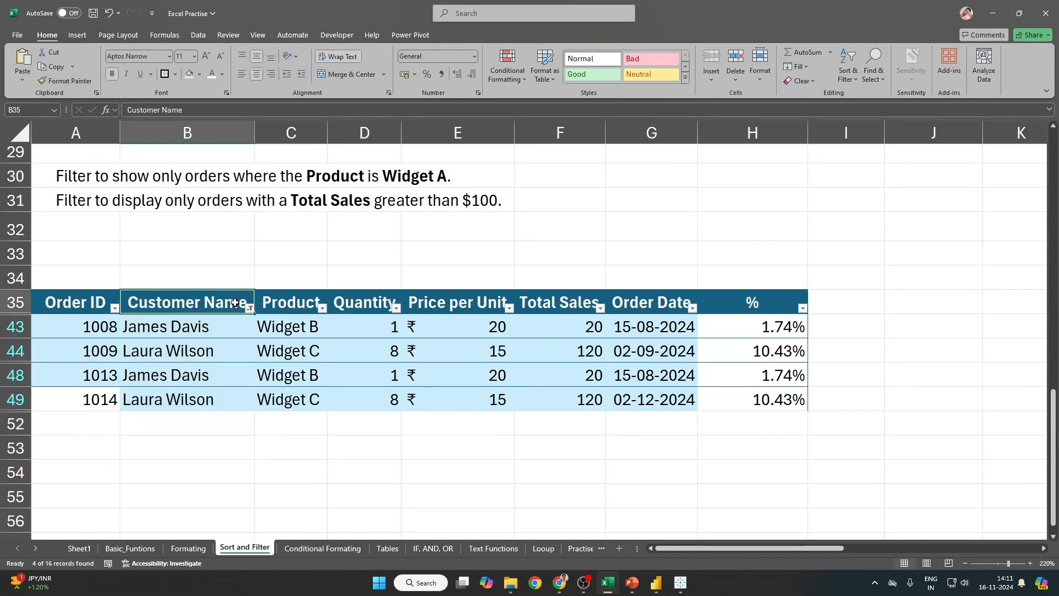
{"action": "key", "text": "ctrl+shift+l"}
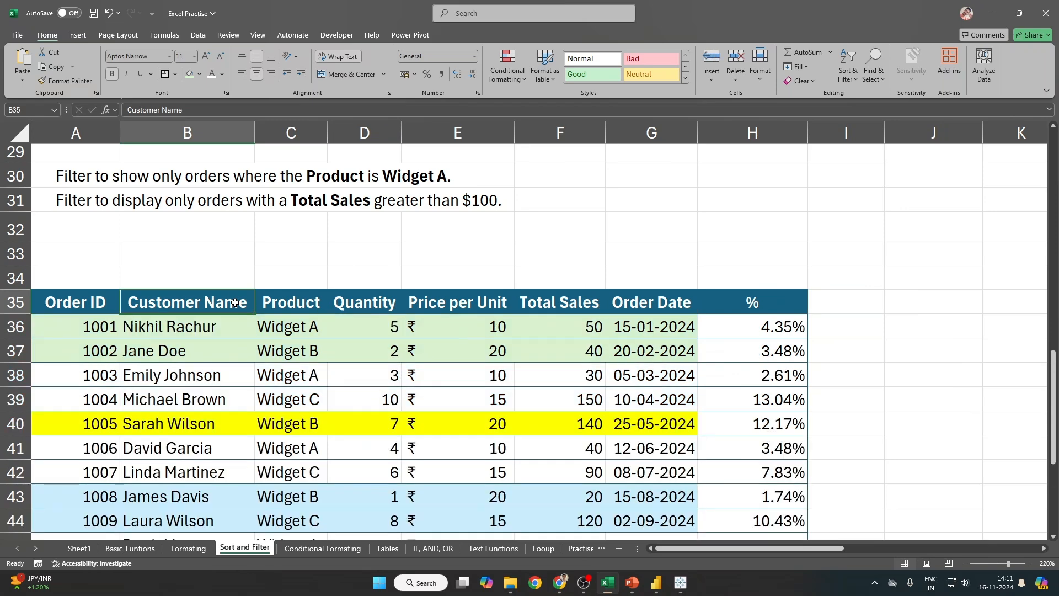
{"action": "key", "text": "ctrl+shift+l"}
{"action": "scroll", "coordinate": [233, 305], "scroll_direction": "down", "scroll_amount": 3}
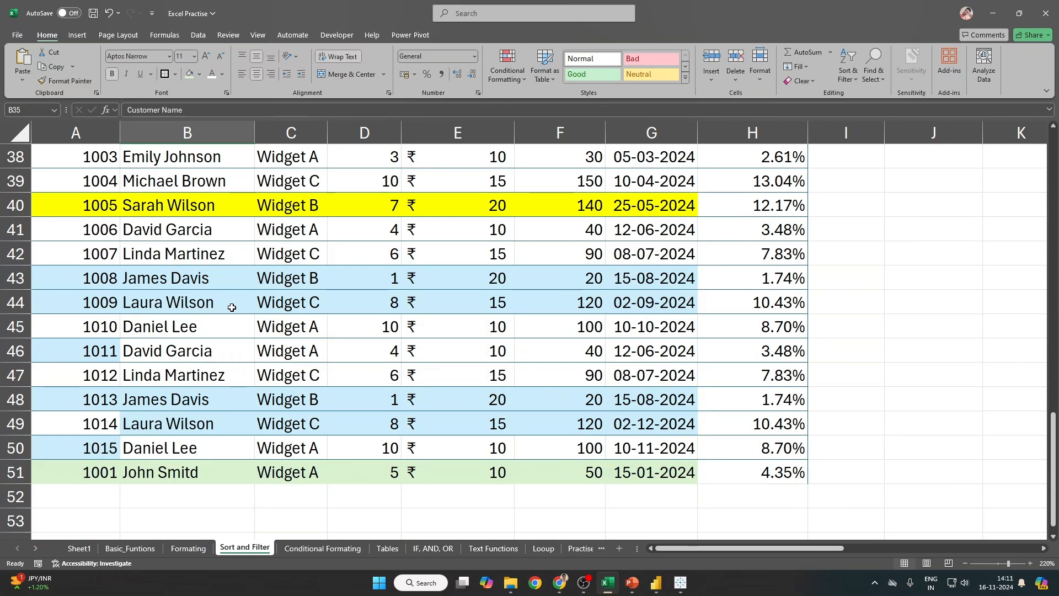
{"action": "scroll", "coordinate": [233, 307], "scroll_direction": "up", "scroll_amount": 1}
{"action": "scroll", "coordinate": [166, 377], "scroll_direction": "down", "scroll_amount": 1}
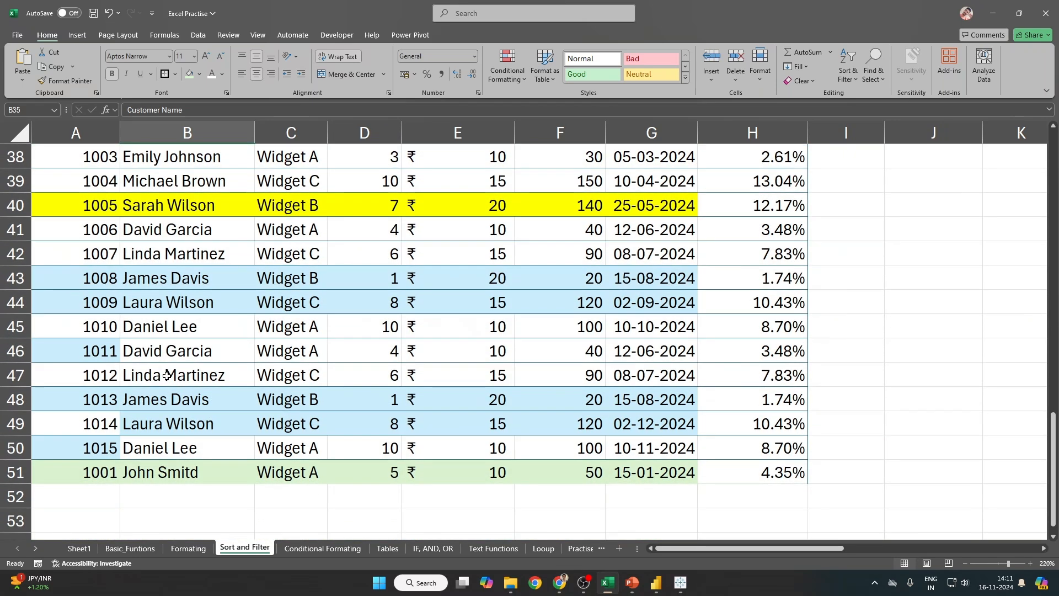
{"action": "scroll", "coordinate": [166, 376], "scroll_direction": "up", "scroll_amount": 1}
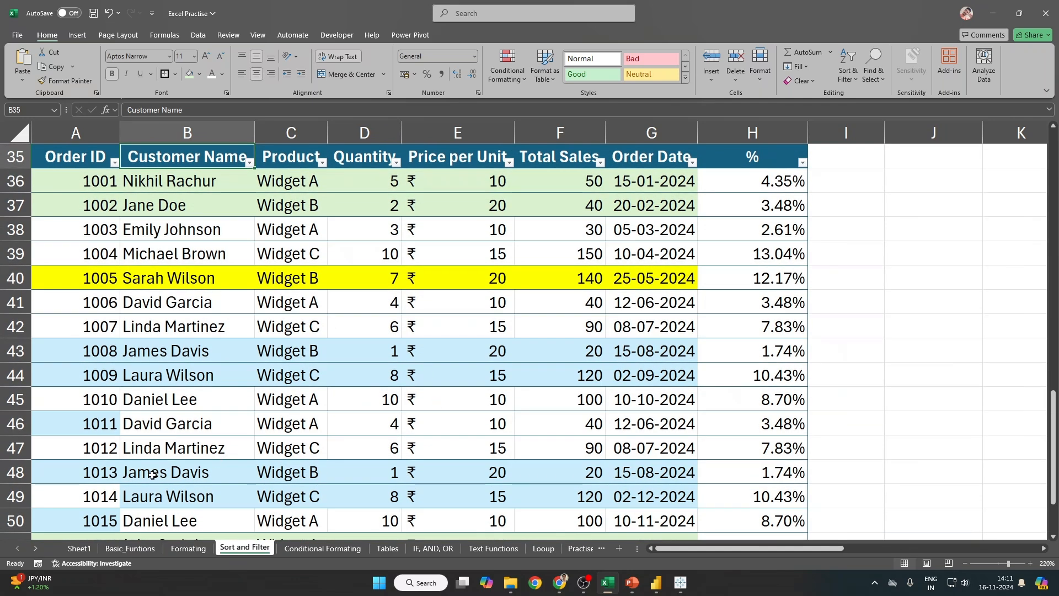
{"action": "left_click", "coordinate": [250, 161]}
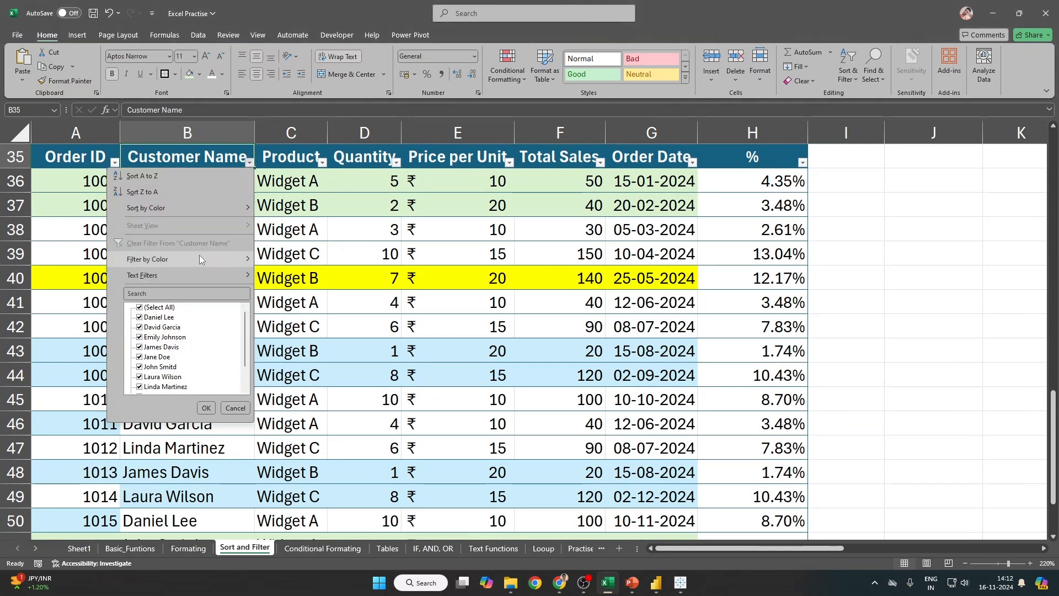
{"action": "mouse_move", "coordinate": [187, 260]}
{"action": "left_click", "coordinate": [286, 299]}
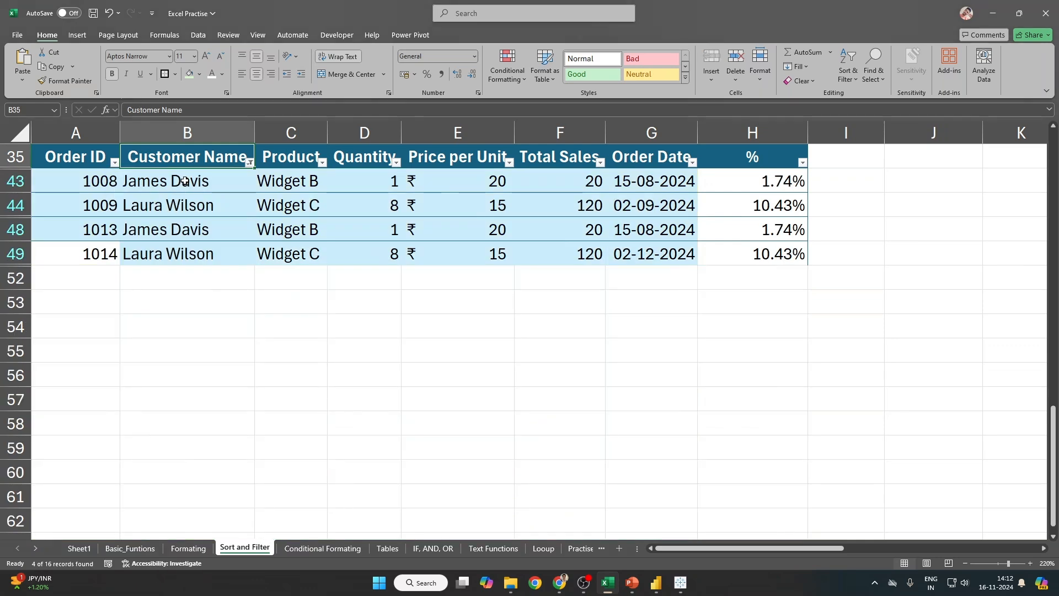
{"action": "left_click_drag", "start_coordinate": [182, 182], "coordinate": [191, 266]}
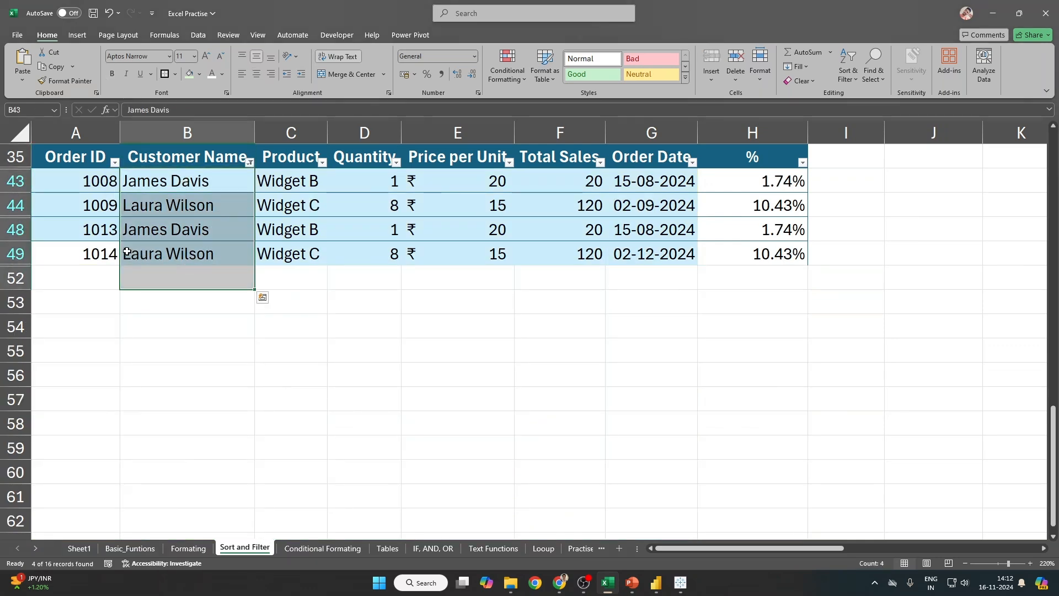
{"action": "left_click", "coordinate": [104, 254]}
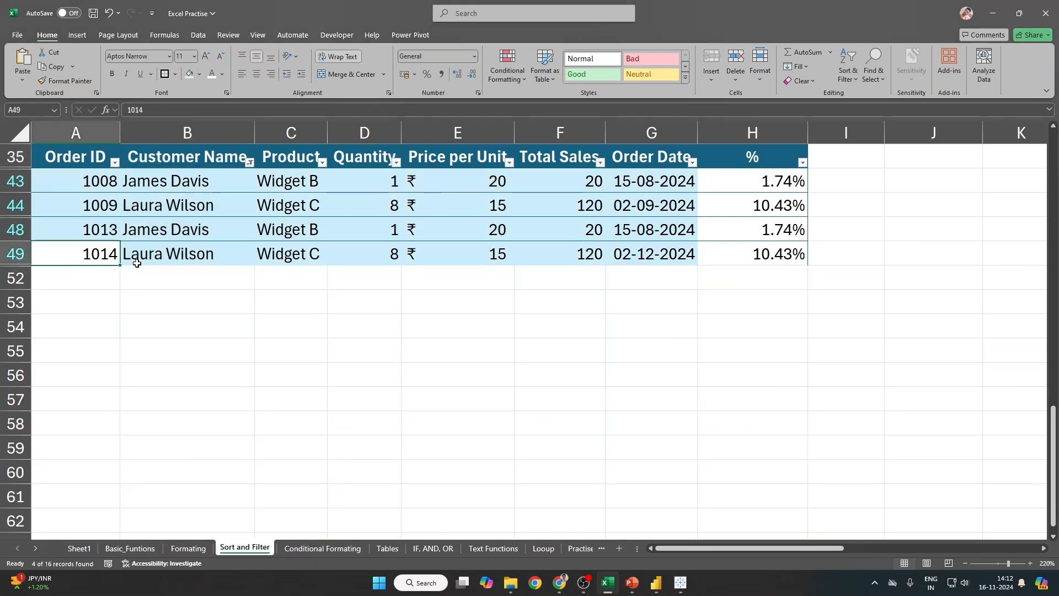
{"action": "left_click", "coordinate": [249, 162]}
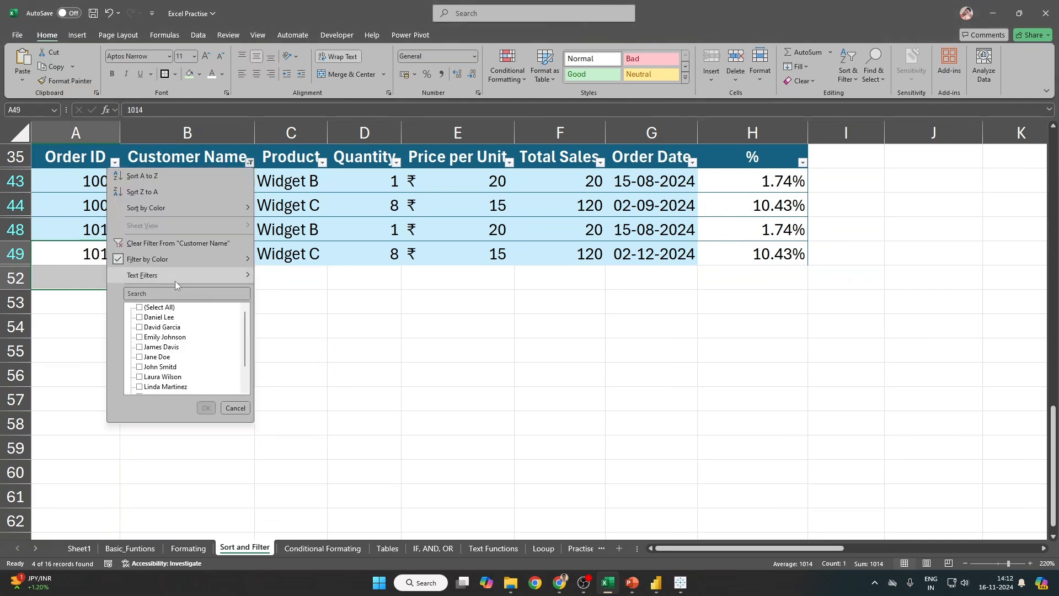
{"action": "mouse_move", "coordinate": [172, 260]}
{"action": "left_click", "coordinate": [279, 312]}
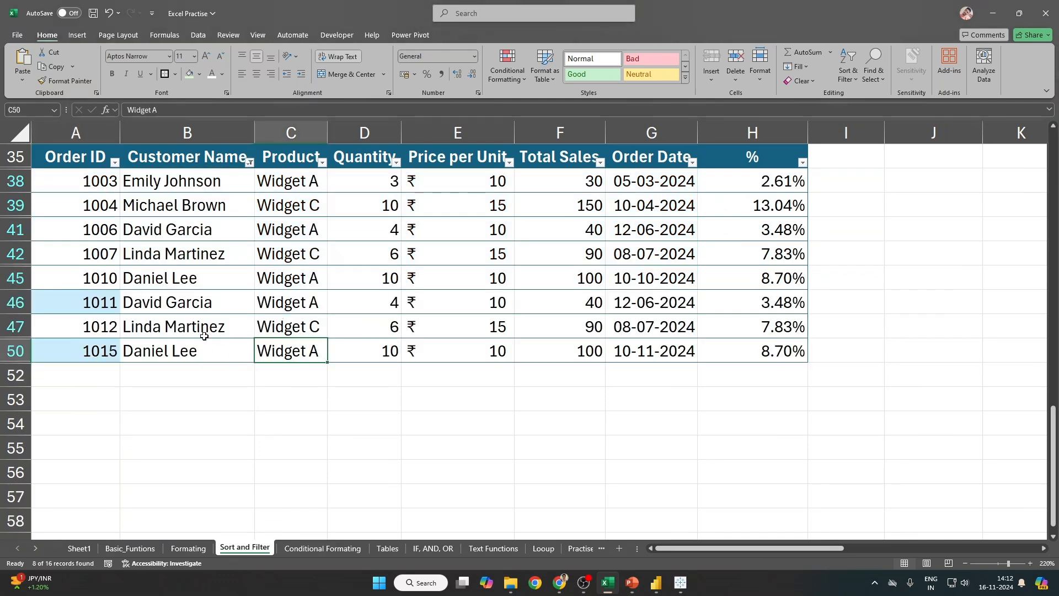
{"action": "left_click", "coordinate": [84, 128]}
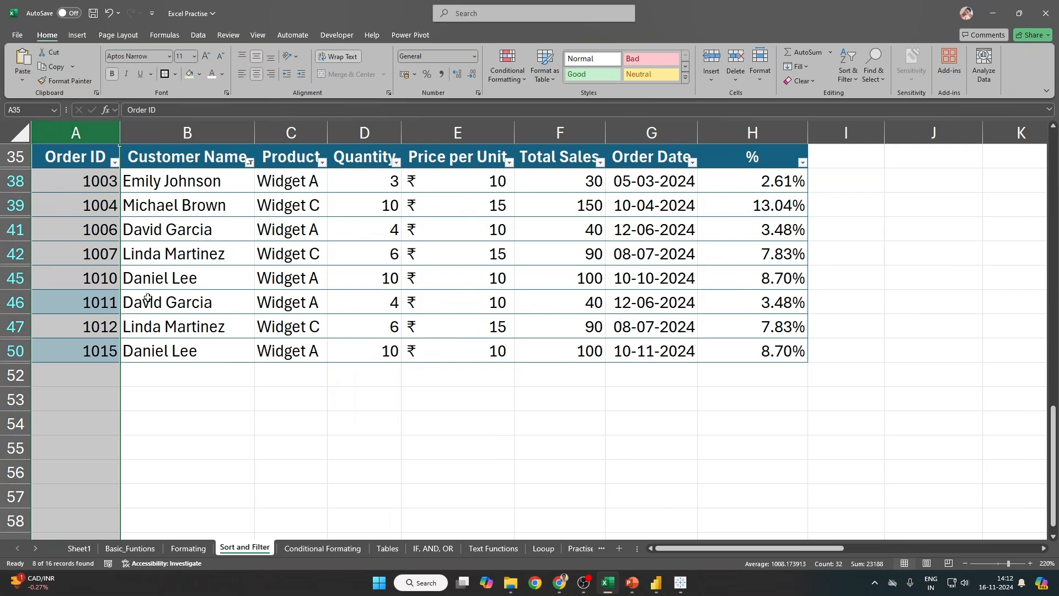
{"action": "left_click", "coordinate": [94, 298]}
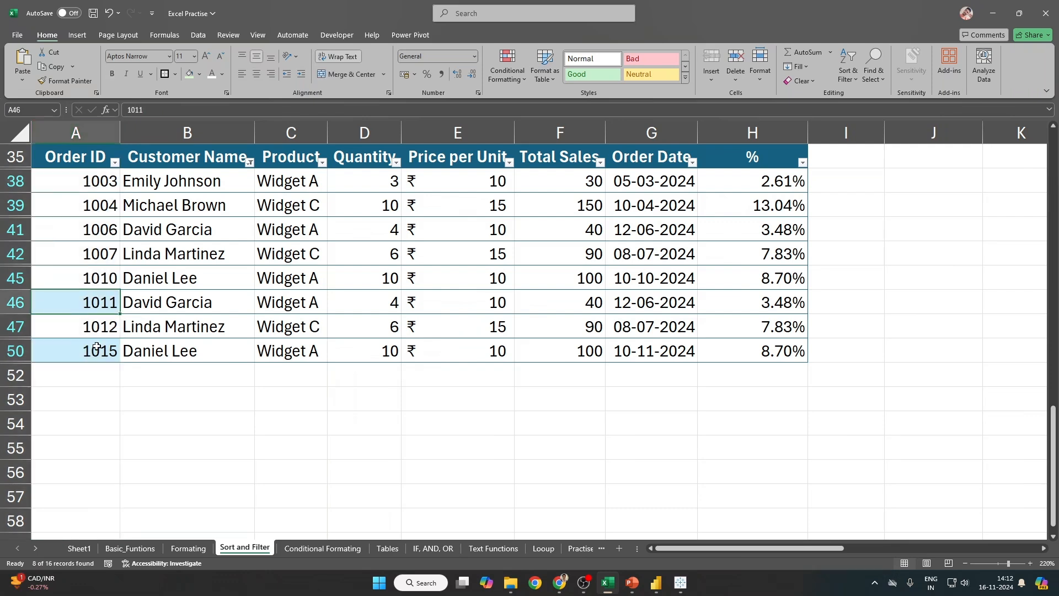
{"action": "left_click", "coordinate": [96, 346], "text": "ctrl"}
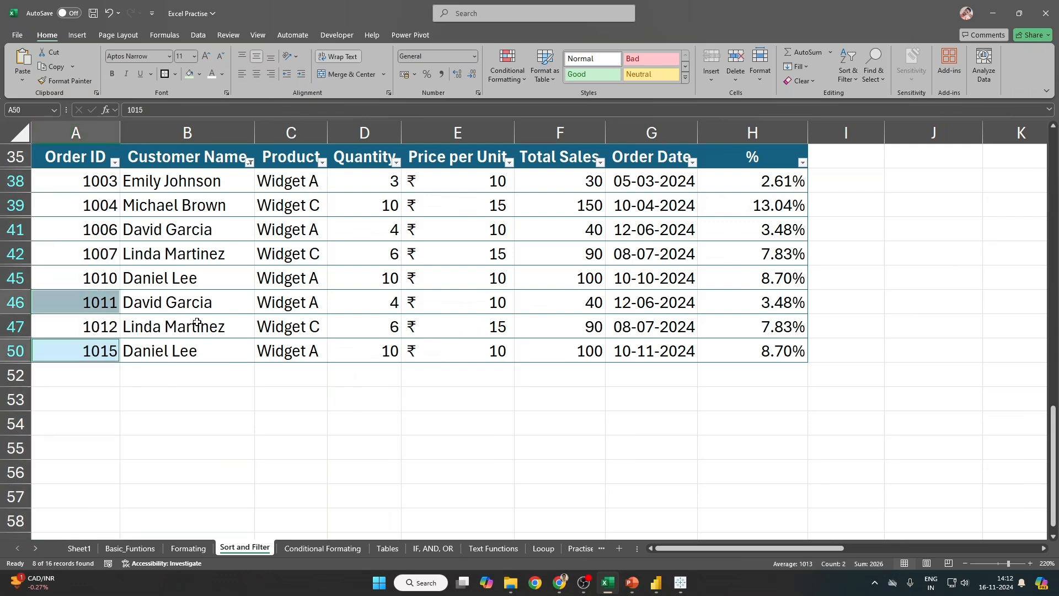
{"action": "left_click_drag", "start_coordinate": [195, 174], "coordinate": [210, 350]}
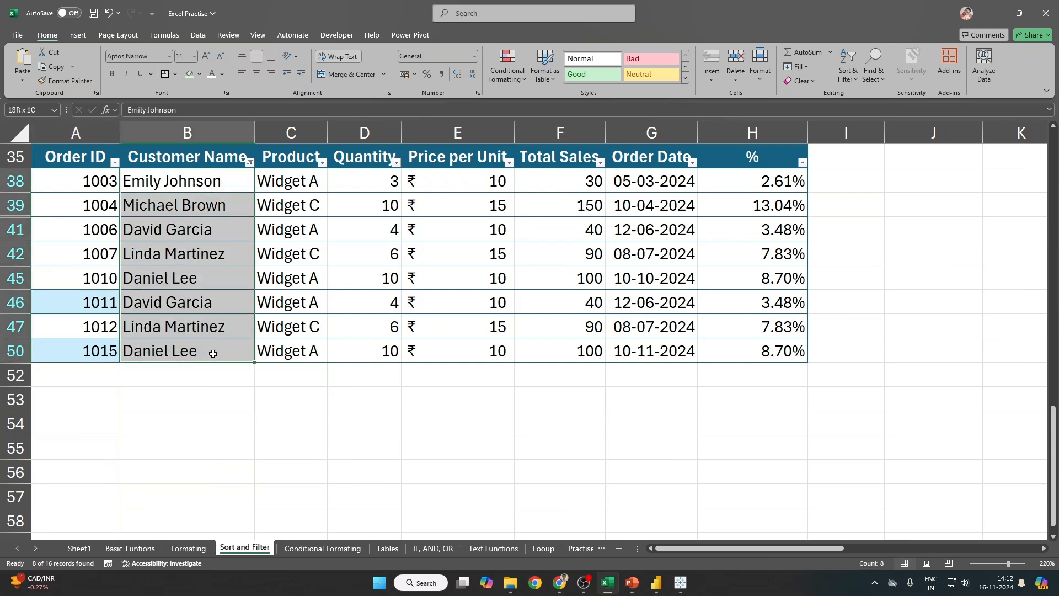
{"action": "left_click_drag", "start_coordinate": [175, 169], "coordinate": [173, 352]}
{"action": "left_click_drag", "start_coordinate": [205, 152], "coordinate": [210, 351]}
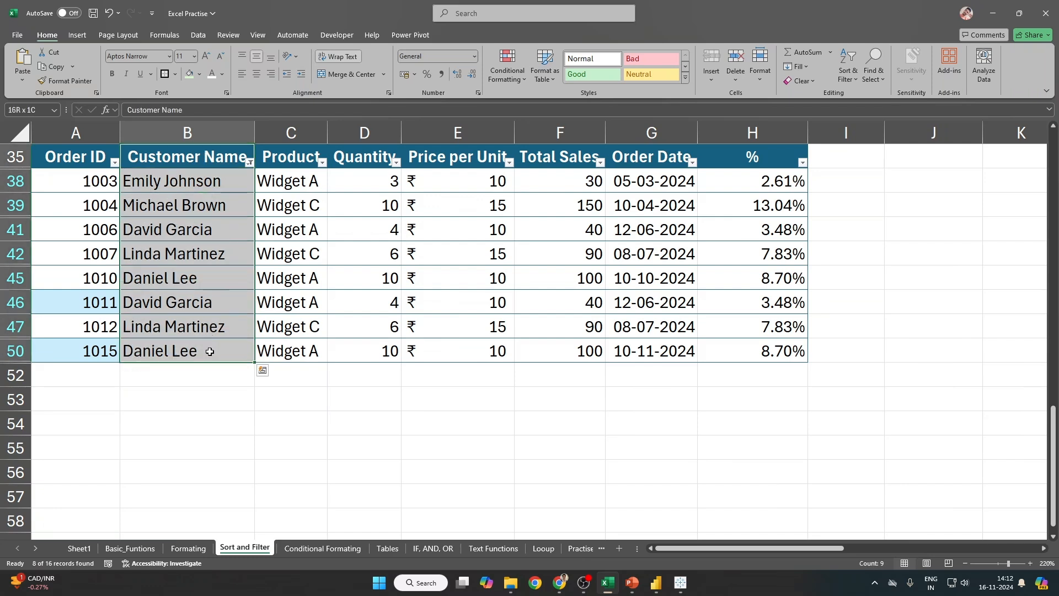
{"action": "left_click_drag", "start_coordinate": [88, 152], "coordinate": [71, 361]}
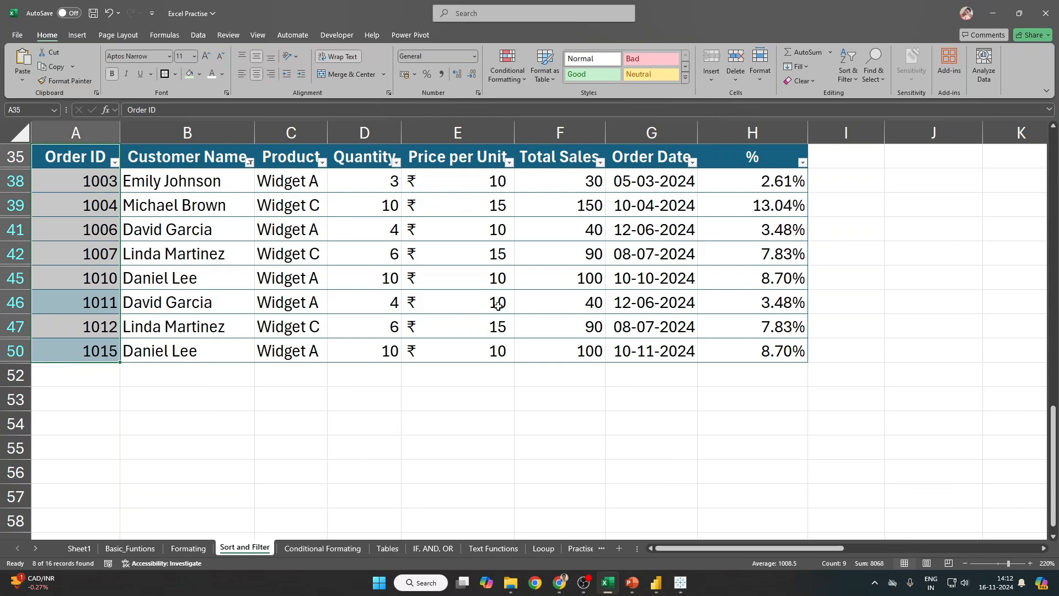
{"action": "left_click", "coordinate": [108, 191]}
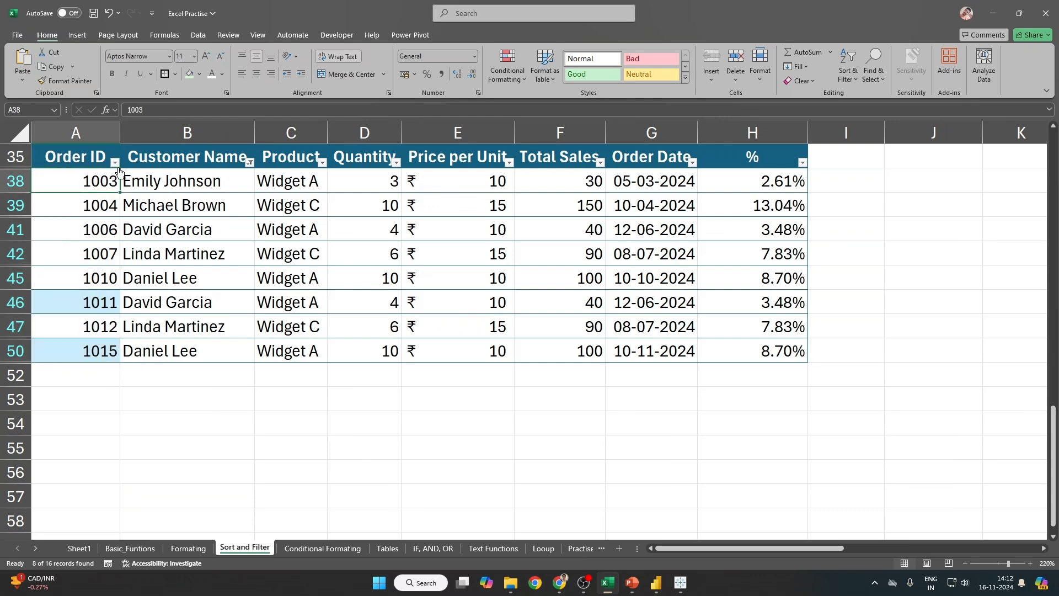
{"action": "left_click", "coordinate": [162, 154]}
{"action": "key", "text": "ctrl+shift+l"}
{"action": "key", "text": "ctrl+shift+l"}
{"action": "key", "text": "Left"}
{"action": "key", "text": "alt+Down"}
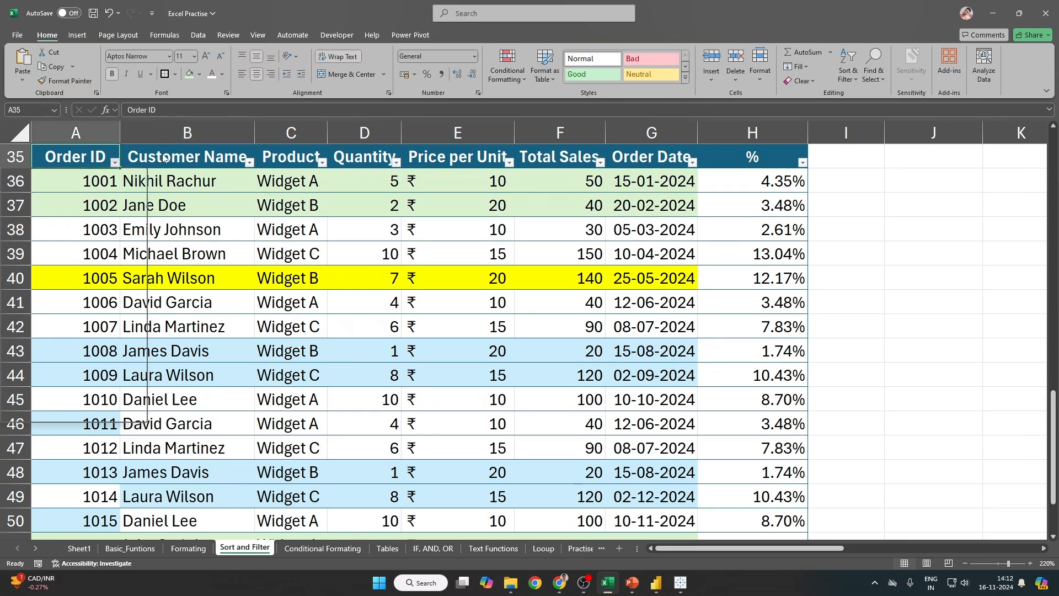
{"action": "mouse_move", "coordinate": [127, 261]}
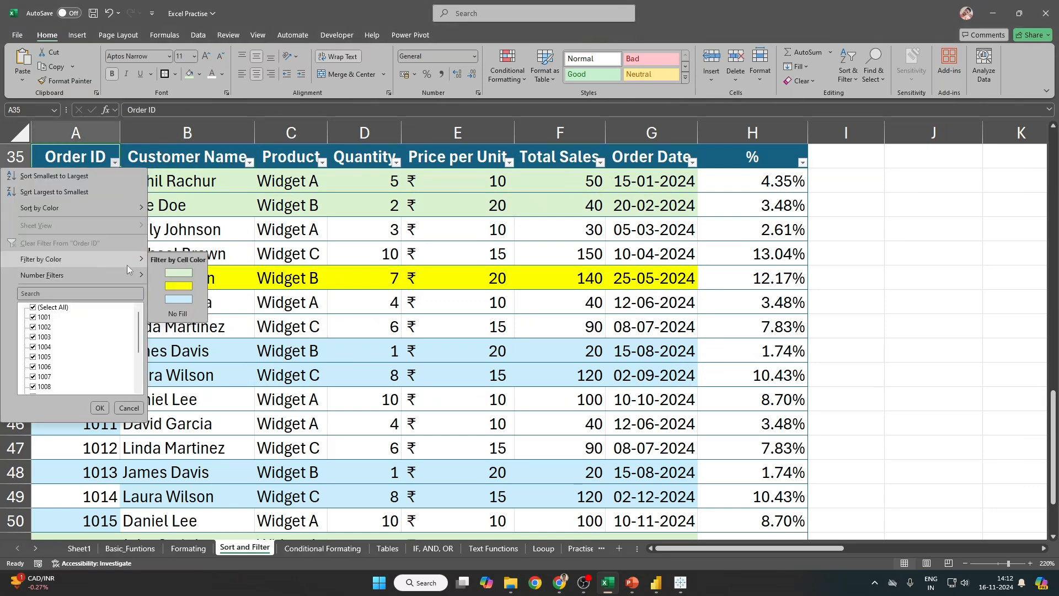
{"action": "left_click", "coordinate": [180, 301]}
{"action": "left_click_drag", "start_coordinate": [151, 232], "coordinate": [784, 230]}
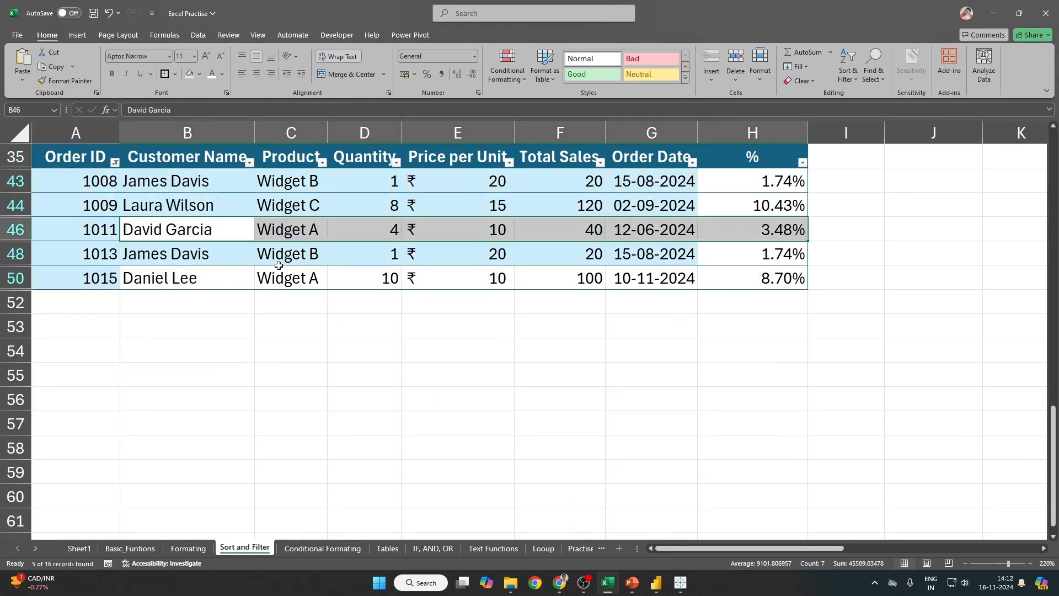
{"action": "left_click_drag", "start_coordinate": [163, 279], "coordinate": [772, 277], "text": "ctrl"}
{"action": "left_click_drag", "start_coordinate": [98, 173], "coordinate": [84, 267]}
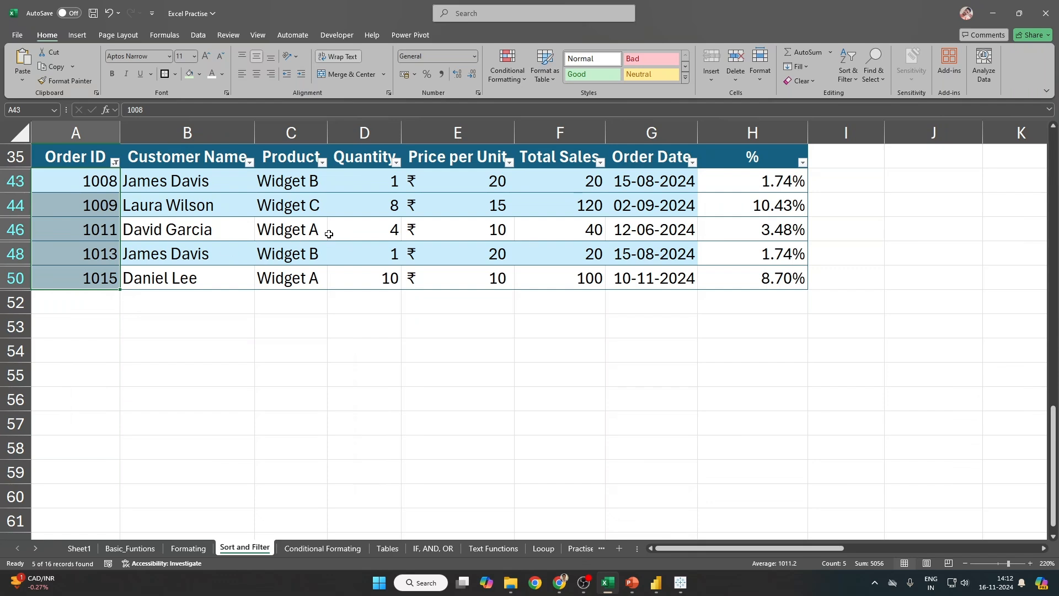
{"action": "left_click", "coordinate": [268, 221]}
{"action": "left_click", "coordinate": [205, 163]}
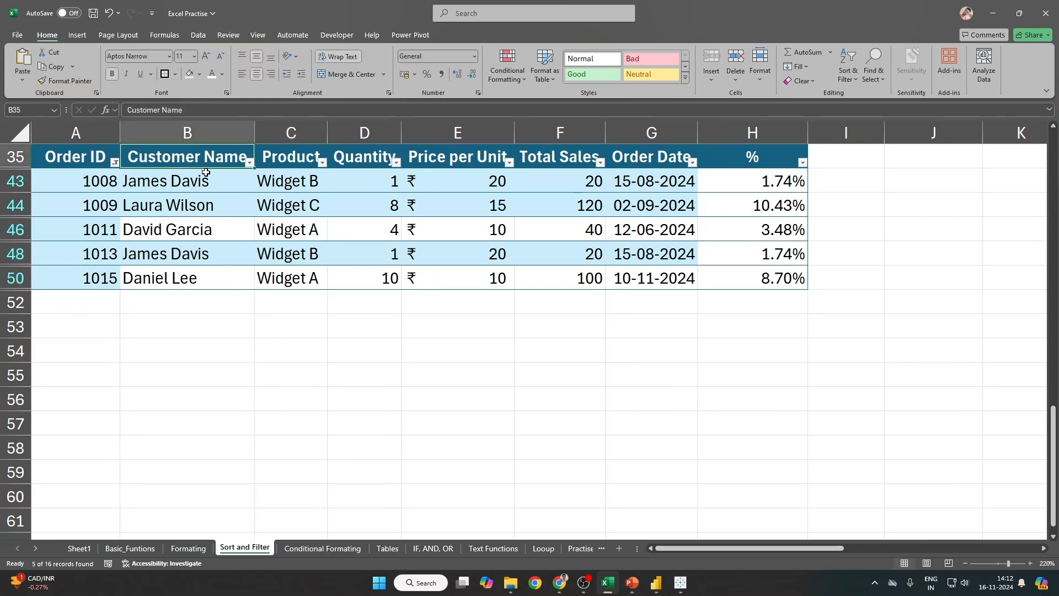
{"action": "key", "text": "ctrl+shift+l"}
{"action": "key", "text": "ctrl+shift+l"}
{"action": "key", "text": "alt+Down"}
{"action": "mouse_move", "coordinate": [138, 273]}
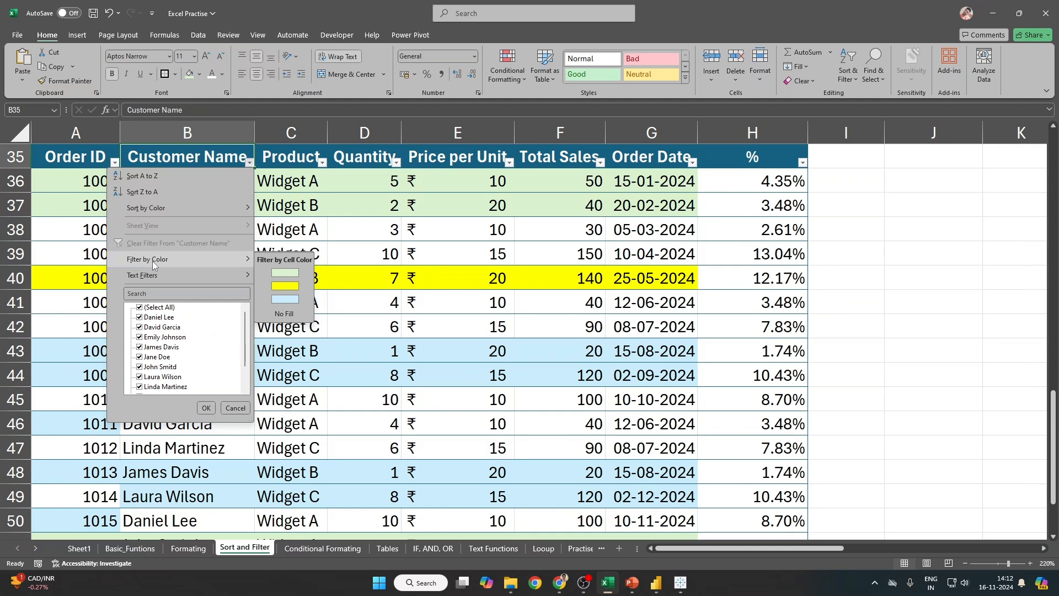
Step: Sort the table by Order ID, then sort green-filled Customer Name rows to the top
{"action": "mouse_move", "coordinate": [168, 206]}
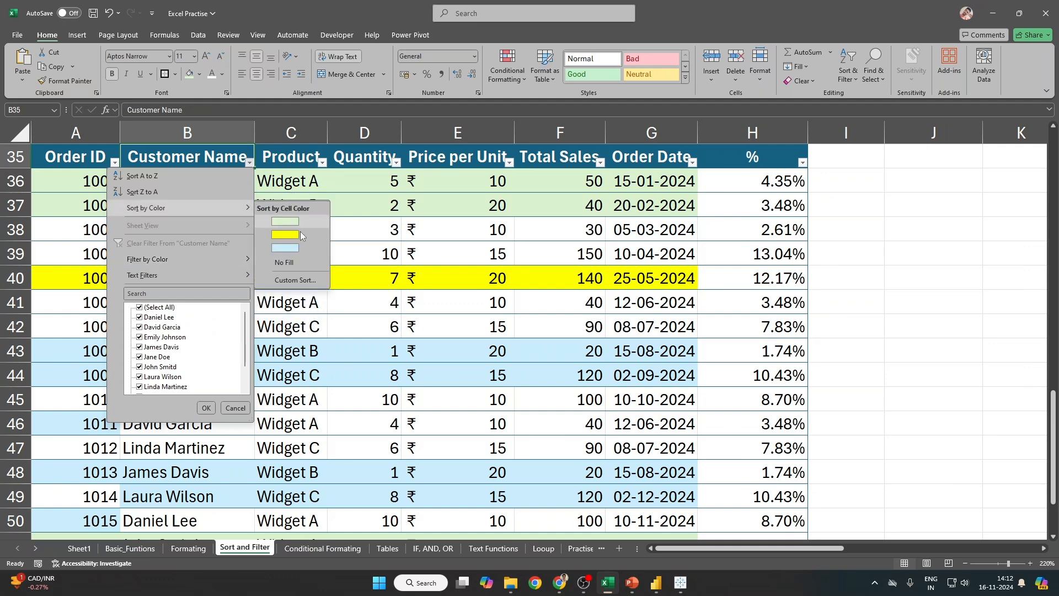
{"action": "left_click", "coordinate": [288, 283]}
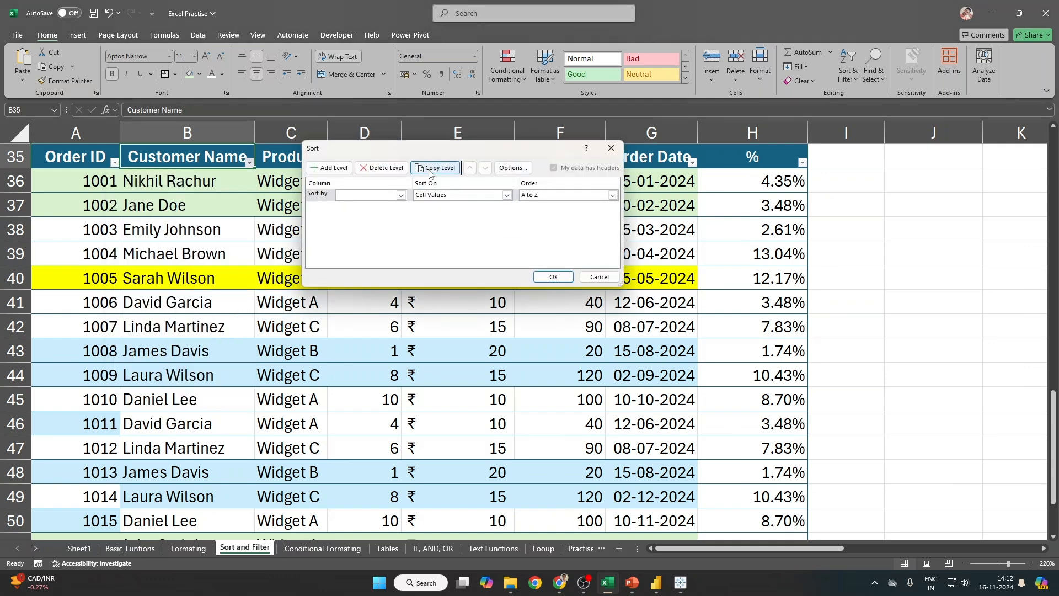
{"action": "left_click", "coordinate": [523, 198]}
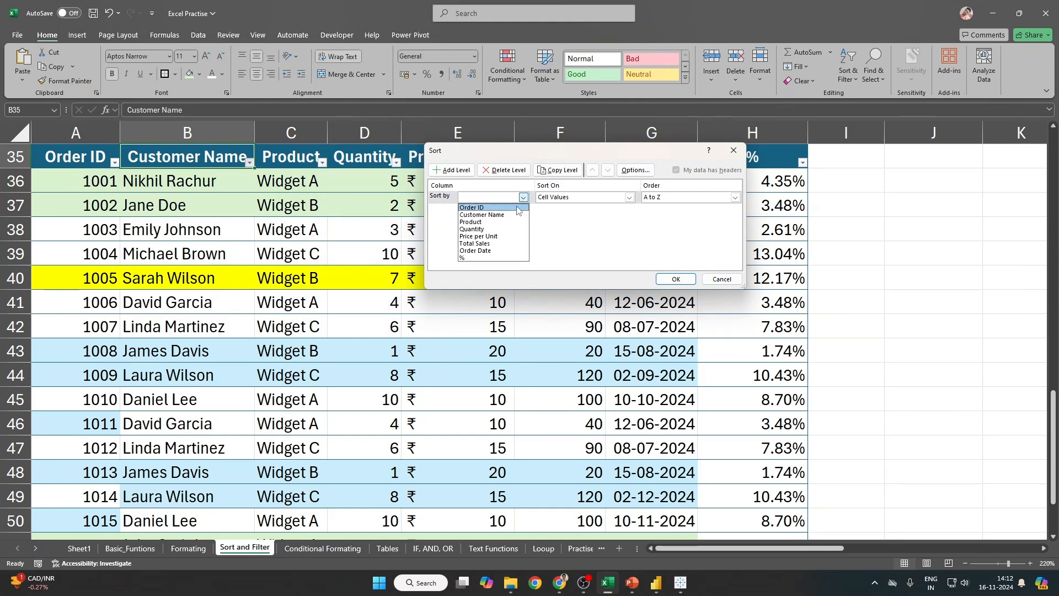
{"action": "left_click", "coordinate": [517, 209]}
{"action": "left_click", "coordinate": [676, 279]}
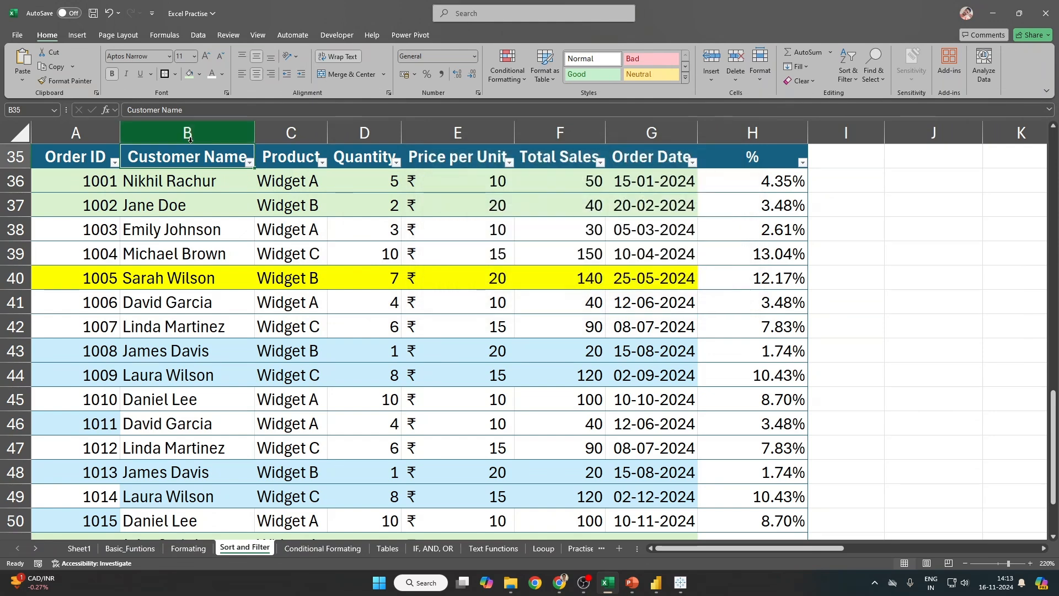
{"action": "left_click", "coordinate": [198, 35]}
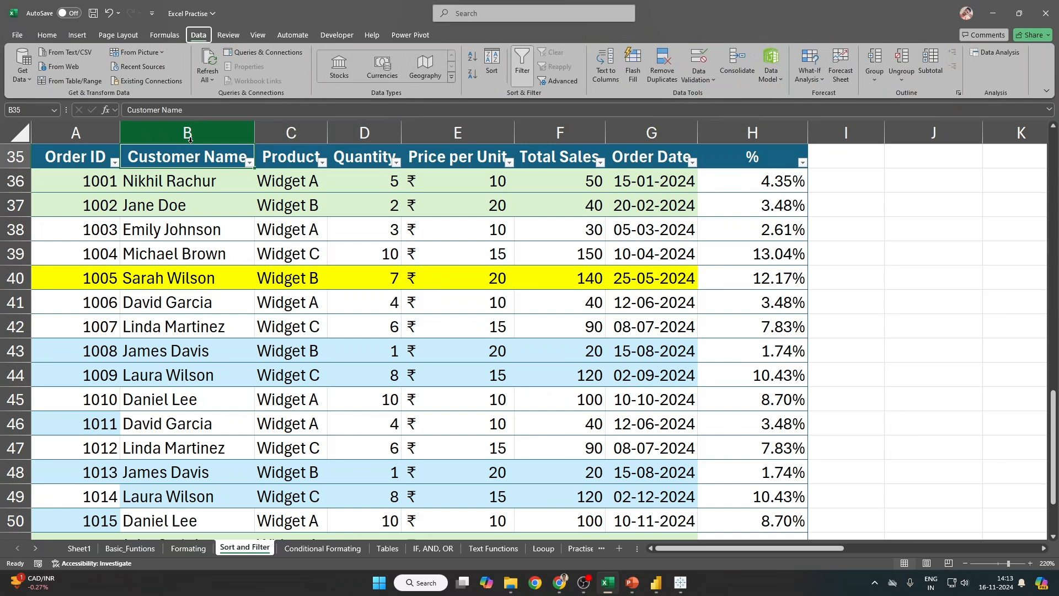
{"action": "left_click", "coordinate": [491, 61]}
{"action": "key", "text": "Escape"}
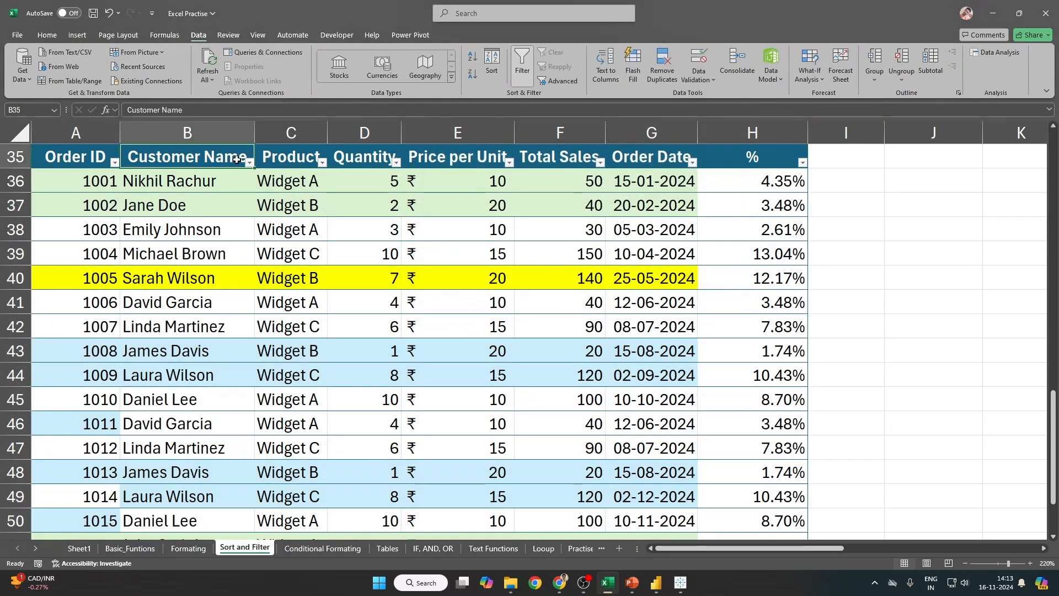
{"action": "left_click", "coordinate": [287, 157]}
{"action": "left_click", "coordinate": [250, 162]}
{"action": "mouse_move", "coordinate": [167, 207]}
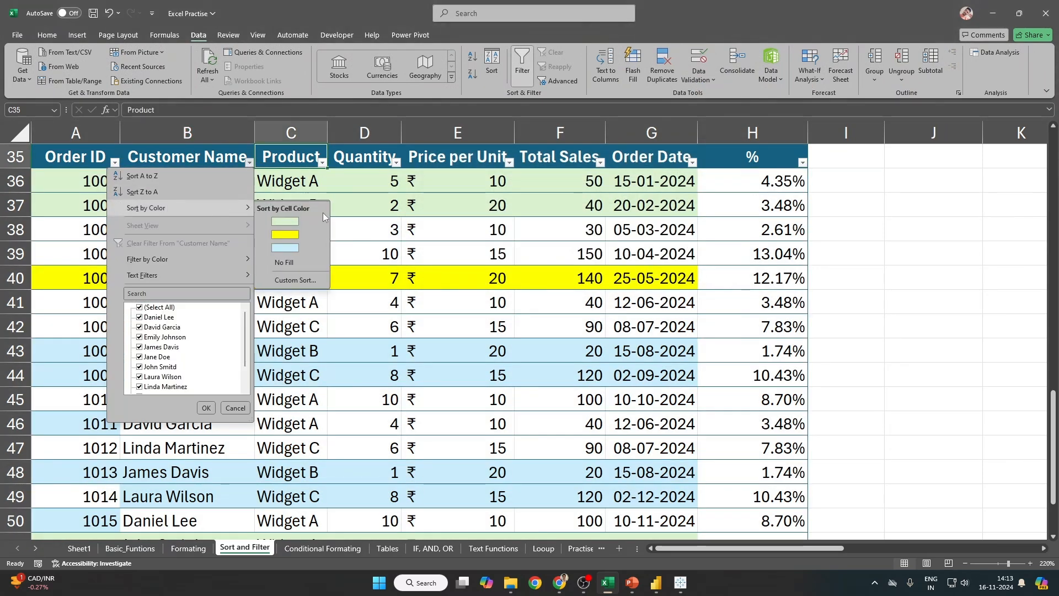
{"action": "left_click", "coordinate": [301, 219]}
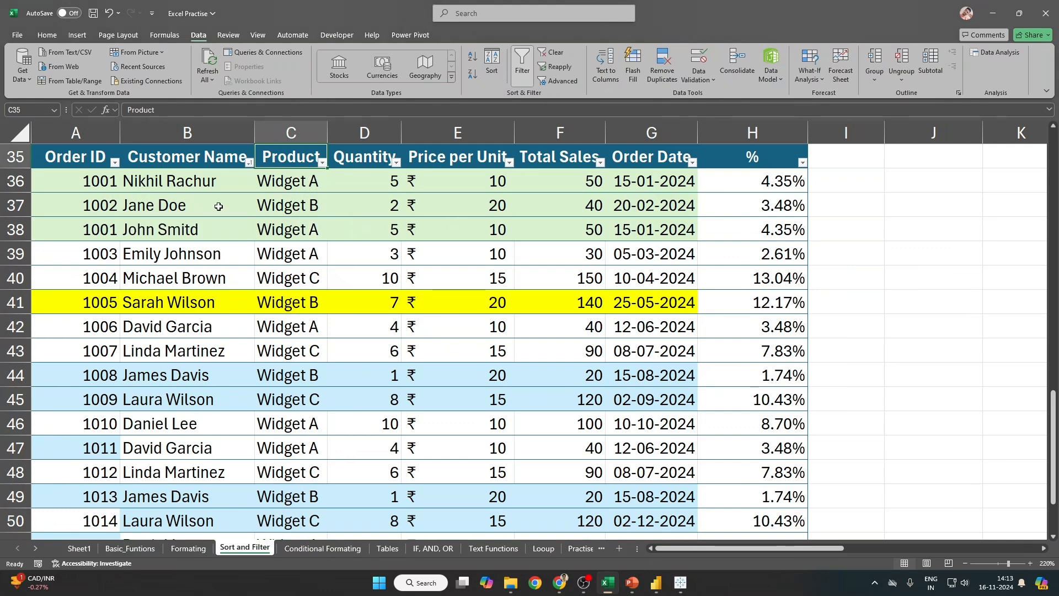
Step: Filter to the yellow-filled row (order 1005), then remove the colour filter and restore filter arrows
{"action": "left_click", "coordinate": [249, 162]}
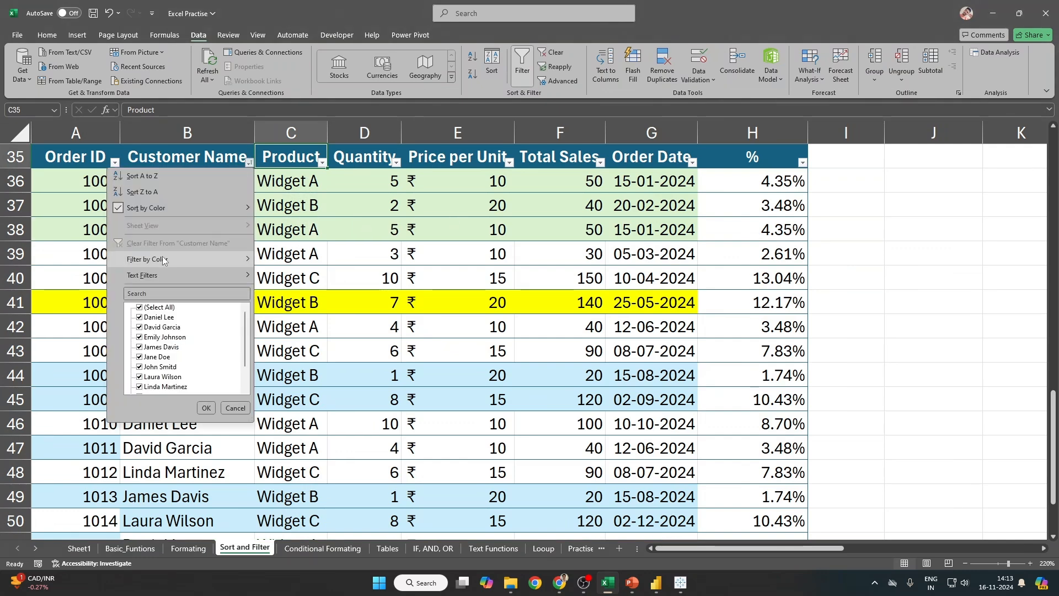
{"action": "mouse_move", "coordinate": [164, 259]}
{"action": "left_click", "coordinate": [288, 287]}
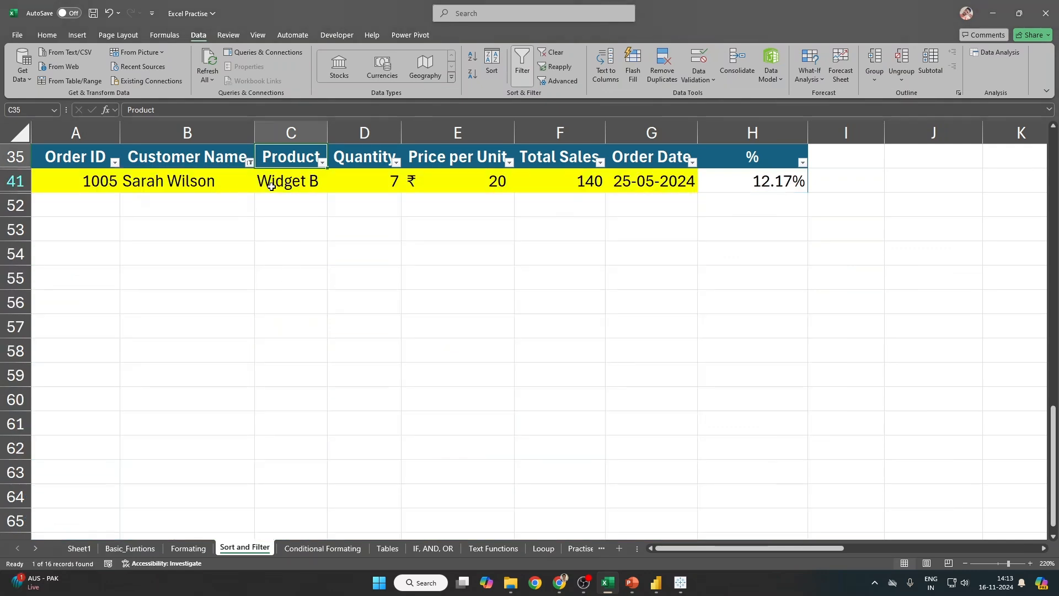
{"action": "scroll", "coordinate": [271, 187], "scroll_direction": "up", "scroll_amount": 3}
{"action": "key", "text": "ctrl+z"}
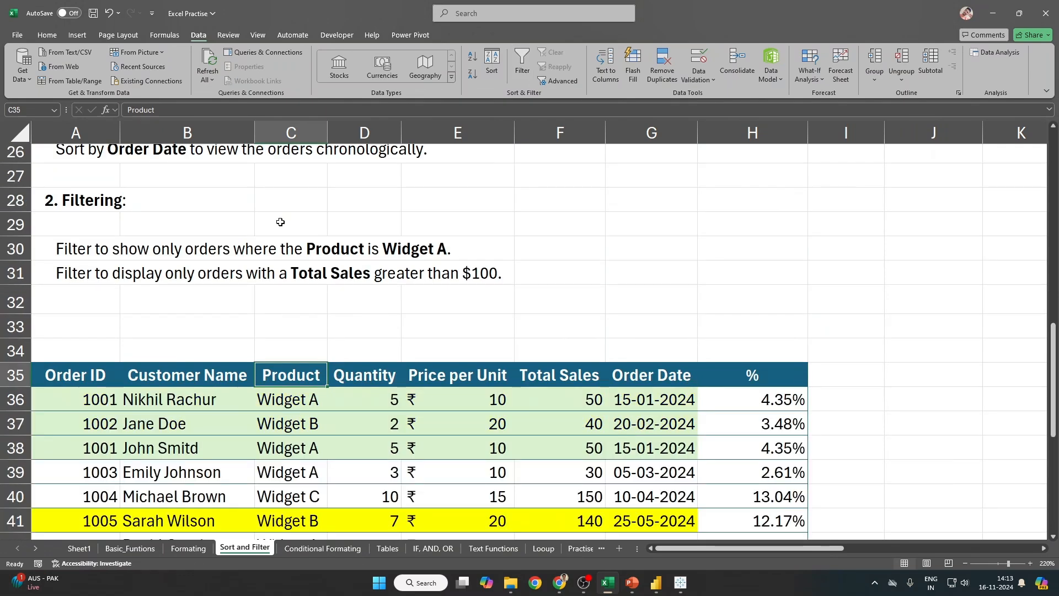
{"action": "key", "text": "ctrl+shift+l"}
{"action": "scroll", "coordinate": [237, 260], "scroll_direction": "down", "scroll_amount": 2}
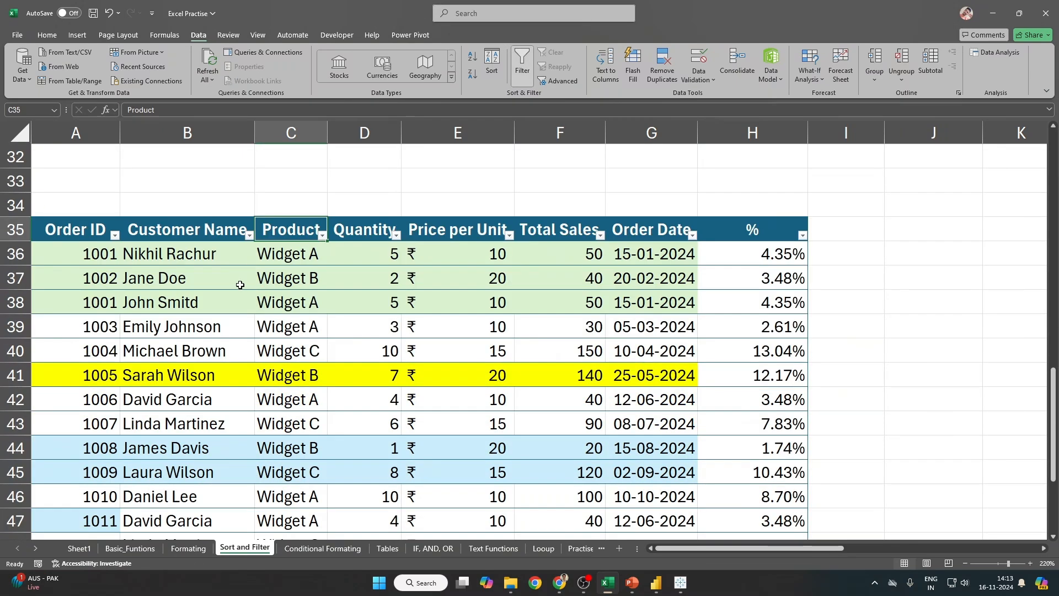
{"action": "left_click", "coordinate": [249, 235]}
{"action": "mouse_move", "coordinate": [220, 282]}
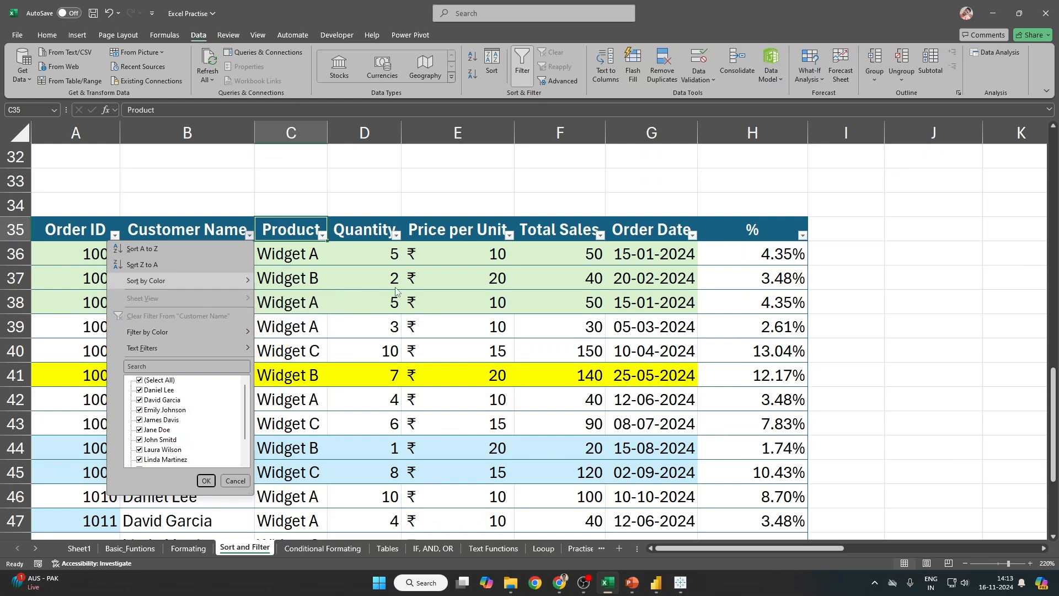
{"action": "scroll", "coordinate": [353, 301], "scroll_direction": "up", "scroll_amount": 1}
{"action": "left_click", "coordinate": [359, 303]}
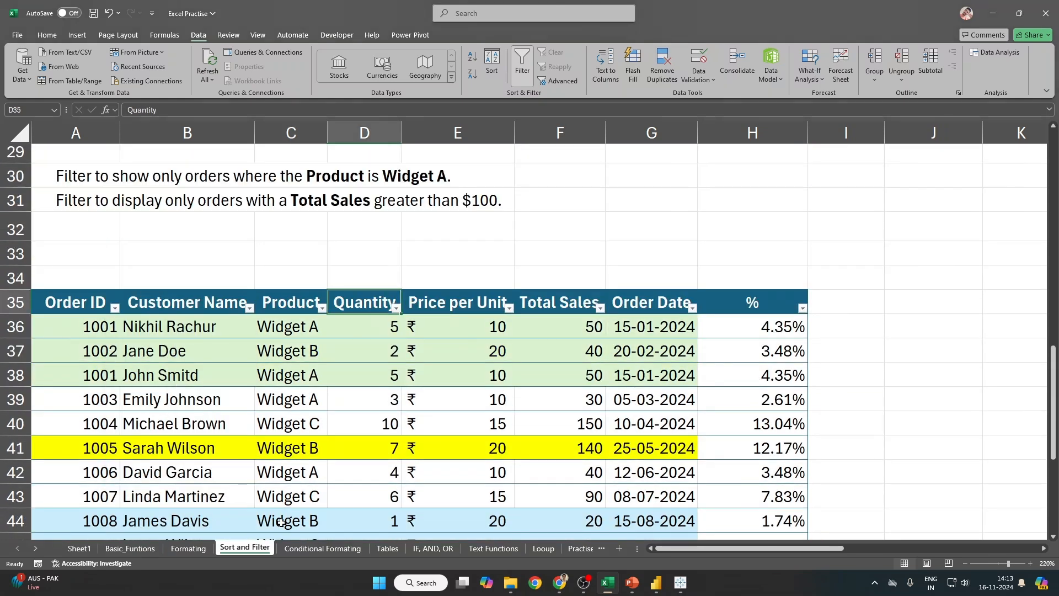
Step: Switch to the Conditional Formating sheet and look over the grades table and its Average Grade column
{"action": "left_click", "coordinate": [326, 549]}
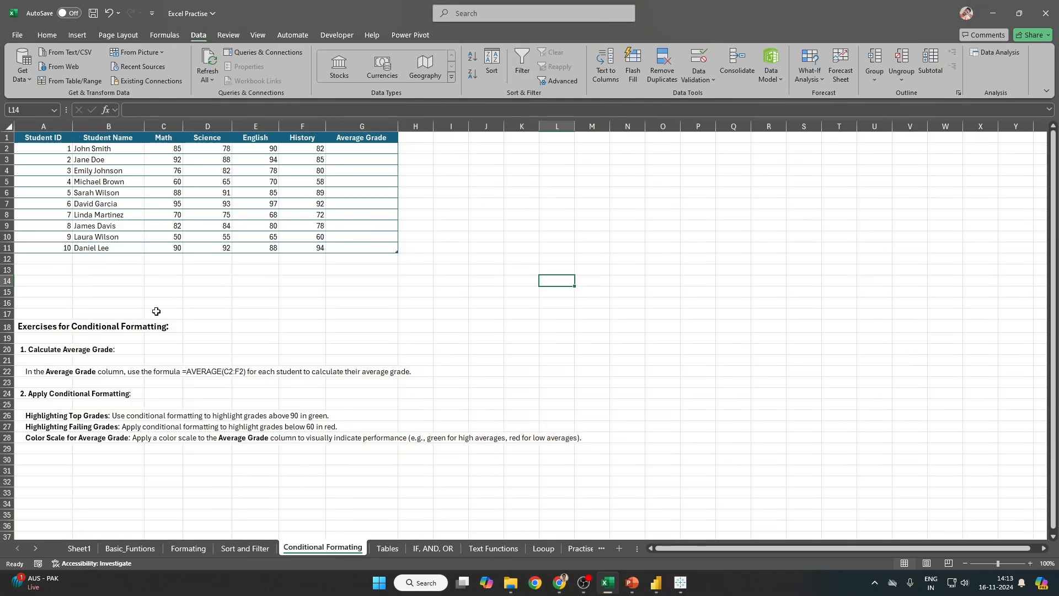
{"action": "left_click_drag", "start_coordinate": [122, 271], "coordinate": [421, 324]}
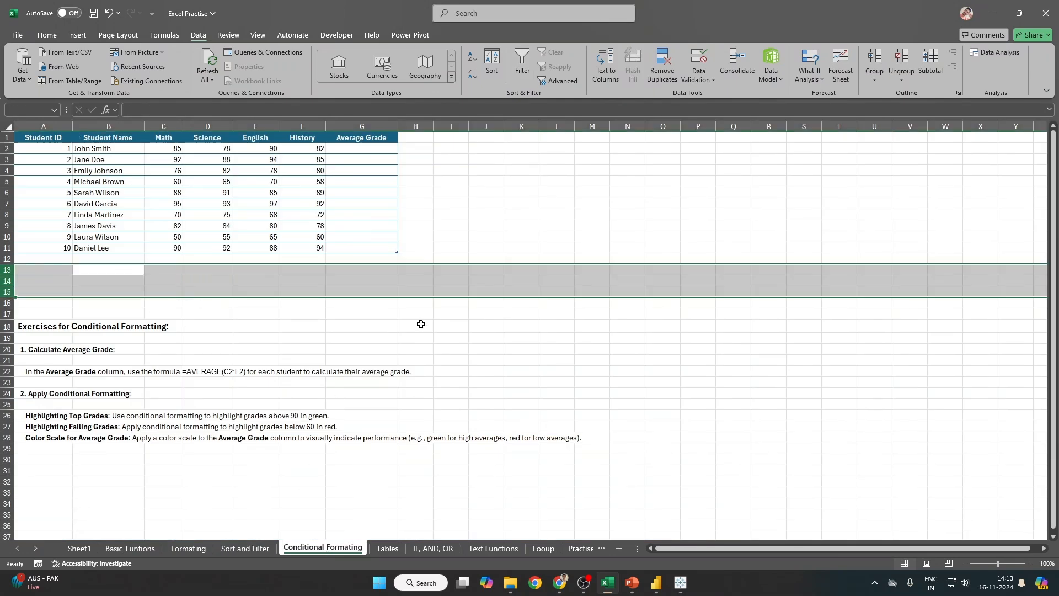
{"action": "left_click", "coordinate": [270, 182]}
{"action": "scroll", "coordinate": [312, 275], "scroll_direction": "up", "scroll_amount": 5}
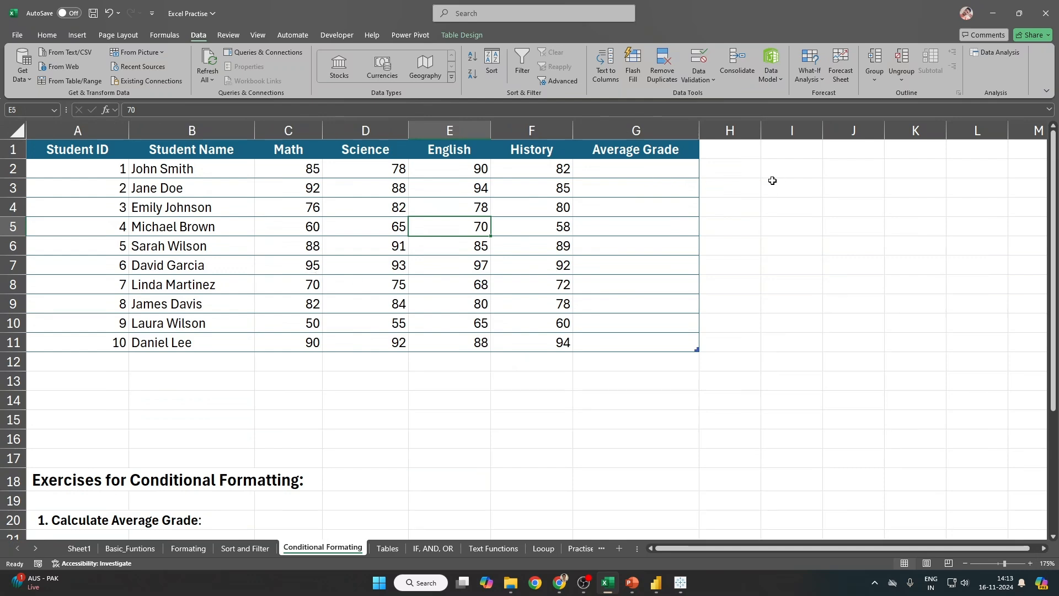
{"action": "left_click", "coordinate": [621, 170]}
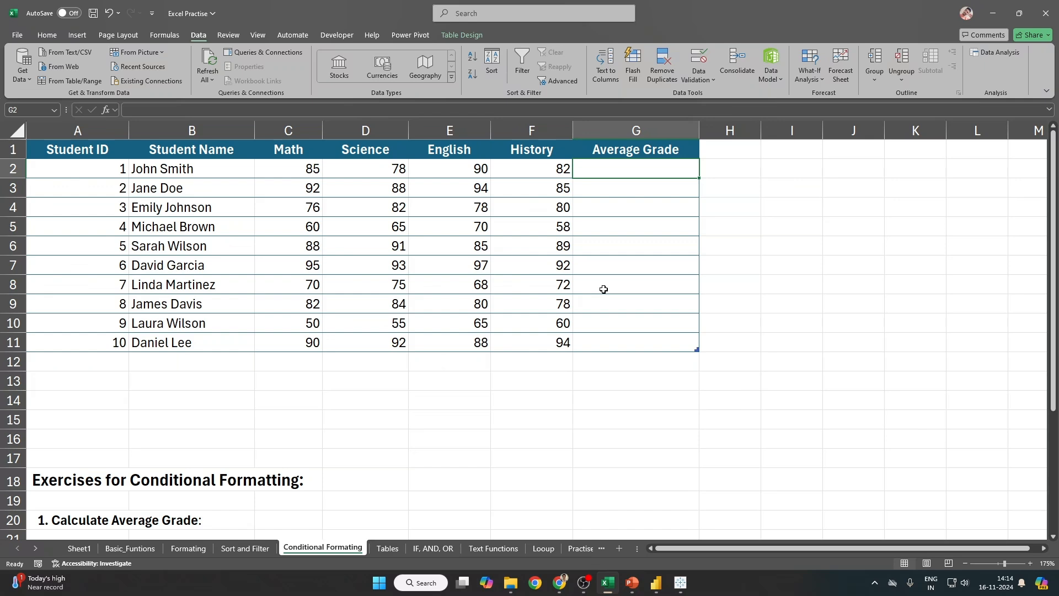
Step: Insert four blank entire rows, 12 to 15, directly beneath the grades table
{"action": "left_click", "coordinate": [216, 404]}
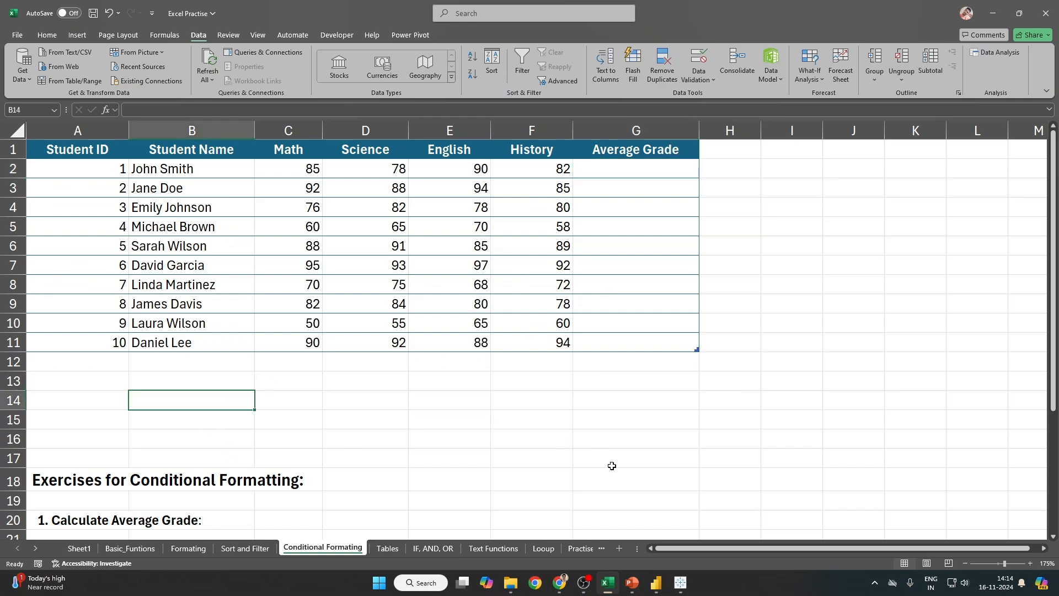
{"action": "key", "text": "Up"}
{"action": "key", "text": "Up"}
{"action": "key", "text": "shift+Down"}
{"action": "key", "text": "shift+Down"}
{"action": "key", "text": "shift+space"}
{"action": "key", "text": "ctrl+shift+plus"}
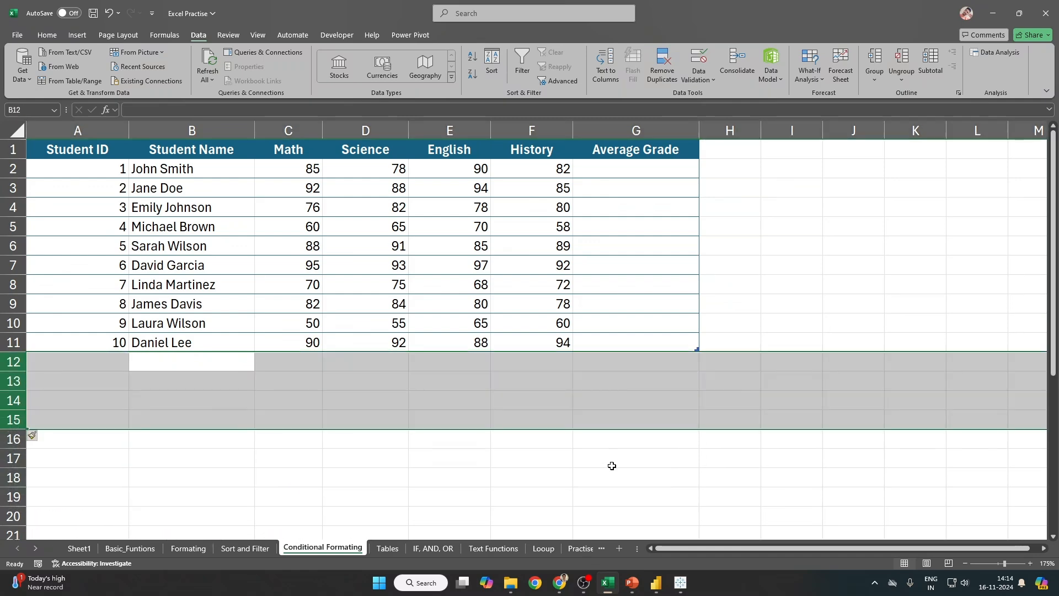
{"action": "mouse_move", "coordinate": [609, 582]}
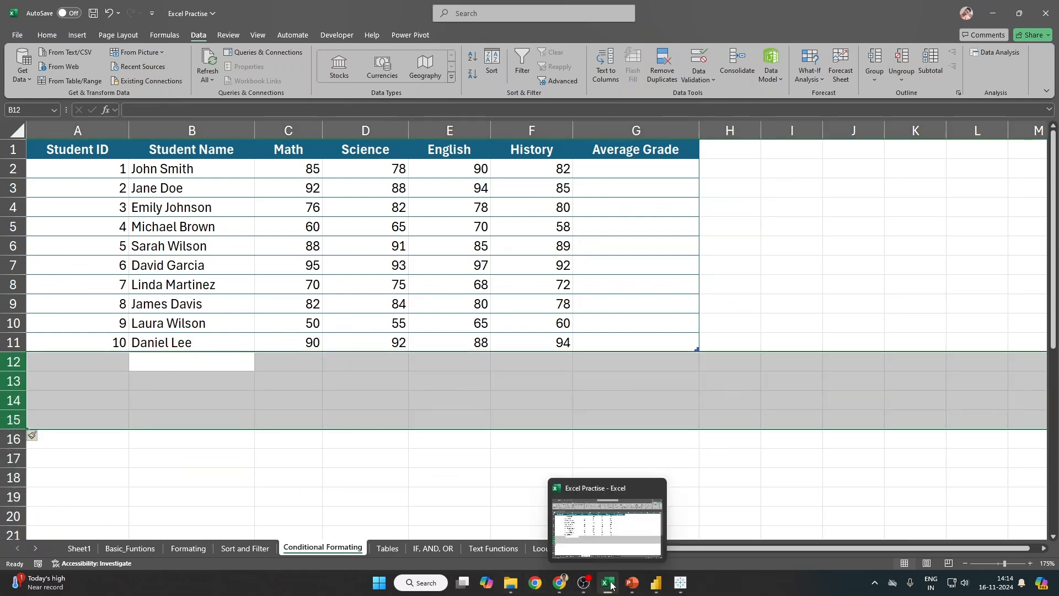
{"action": "left_click", "coordinate": [386, 550]}
{"action": "left_click", "coordinate": [347, 548]}
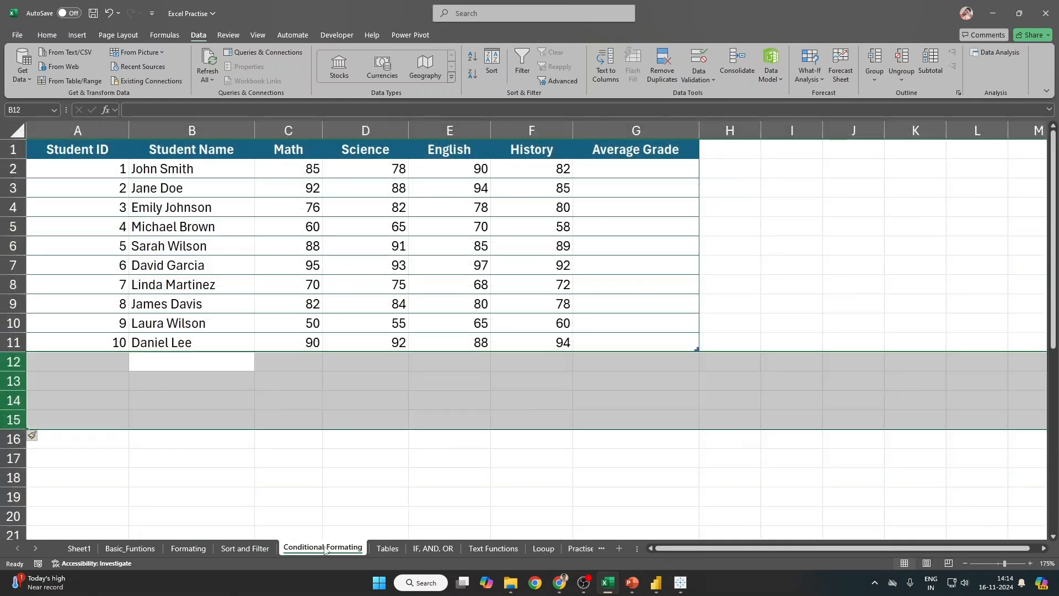
Step: Copy the student names and scores B2:G11 and paste them into B12:G21
{"action": "left_click_drag", "start_coordinate": [155, 172], "coordinate": [665, 338]}
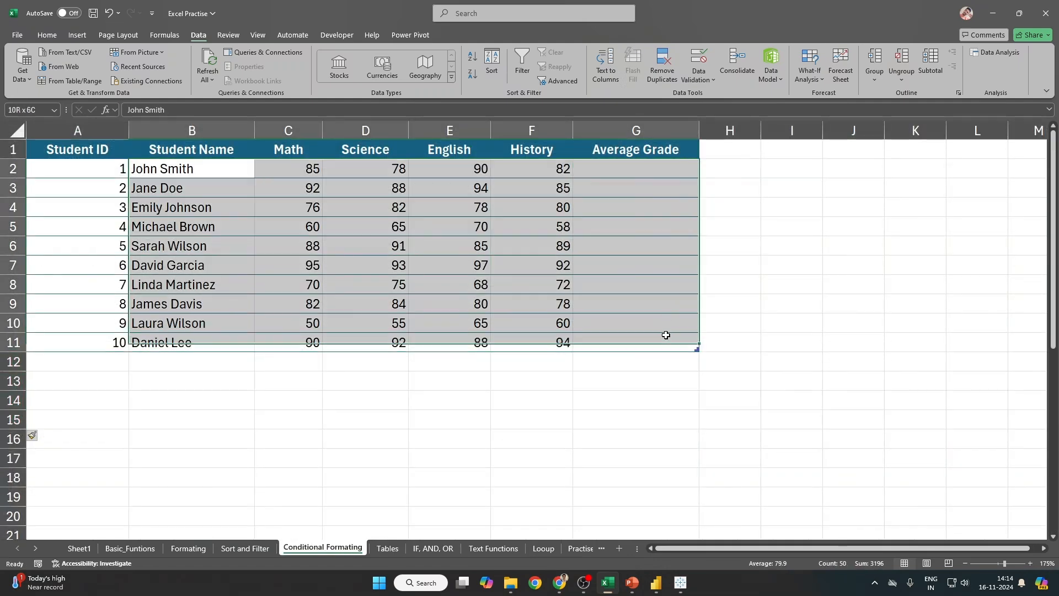
{"action": "key", "text": "ctrl+c"}
{"action": "left_click", "coordinate": [174, 361]}
{"action": "key", "text": "ctrl+v"}
{"action": "scroll", "coordinate": [416, 367], "scroll_direction": "down", "scroll_amount": 3}
{"action": "left_click", "coordinate": [196, 381]}
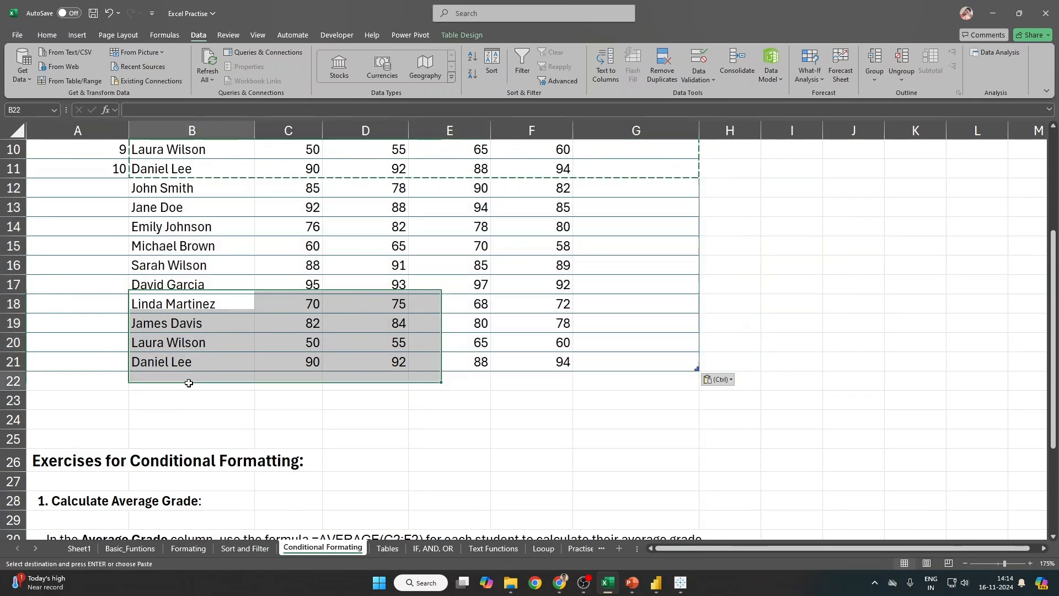
{"action": "scroll", "coordinate": [270, 399], "scroll_direction": "up", "scroll_amount": 3}
{"action": "left_click_drag", "start_coordinate": [117, 171], "coordinate": [122, 533]}
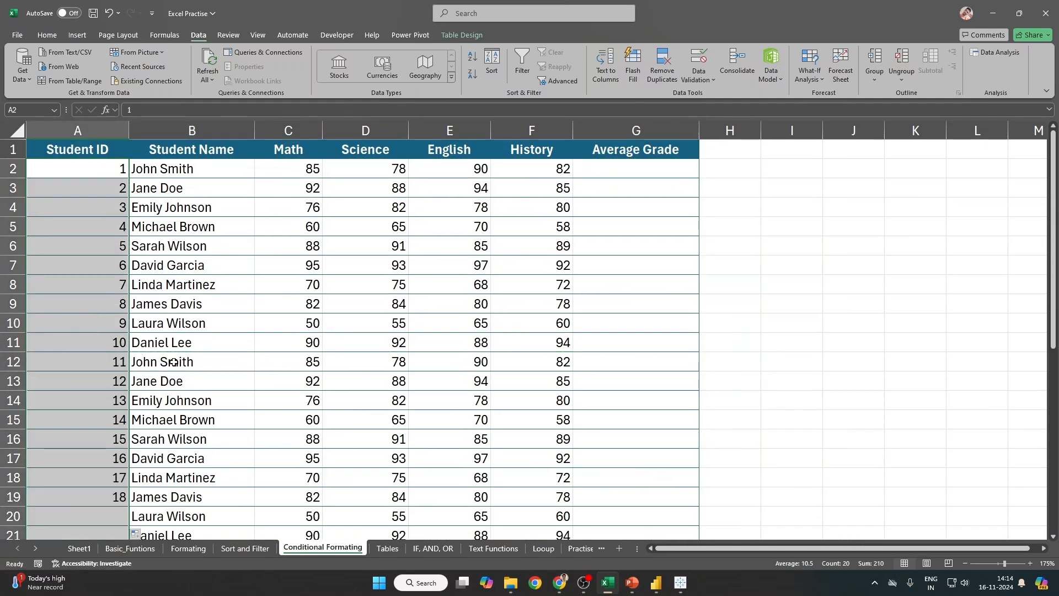
{"action": "scroll", "coordinate": [191, 370], "scroll_direction": "down", "scroll_amount": 2}
{"action": "scroll", "coordinate": [518, 361], "scroll_direction": "up", "scroll_amount": 2}
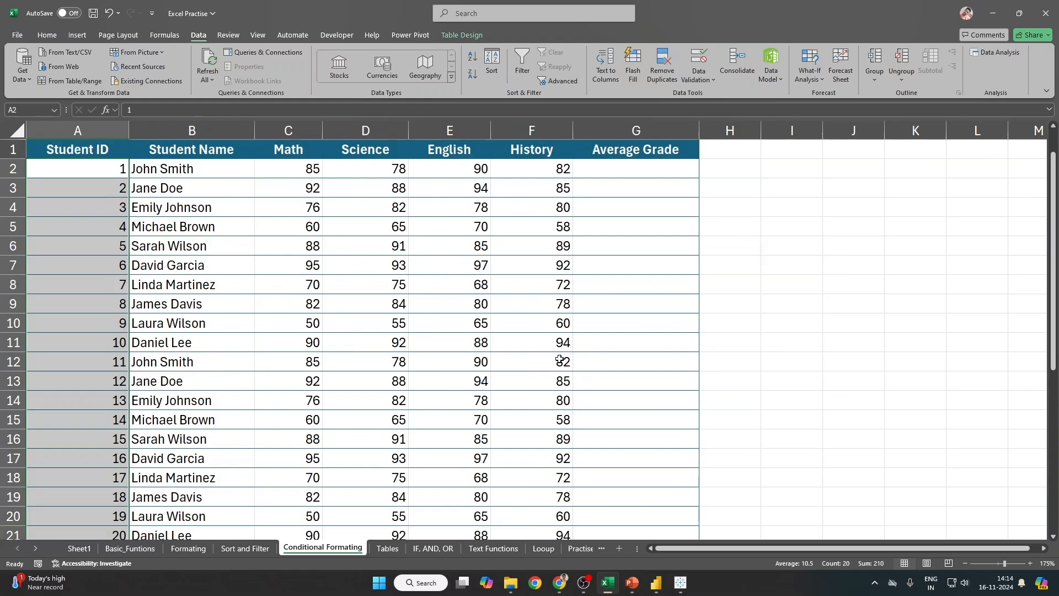
Step: Select the four score columns from C2 down to row 21
{"action": "left_click", "coordinate": [563, 225]}
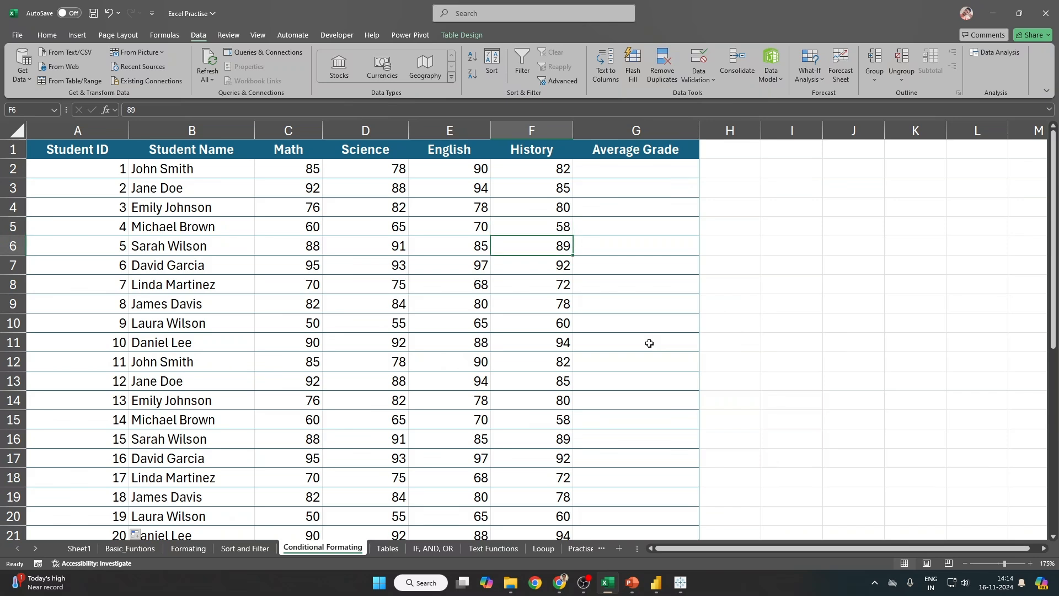
{"action": "left_click", "coordinate": [840, 257]}
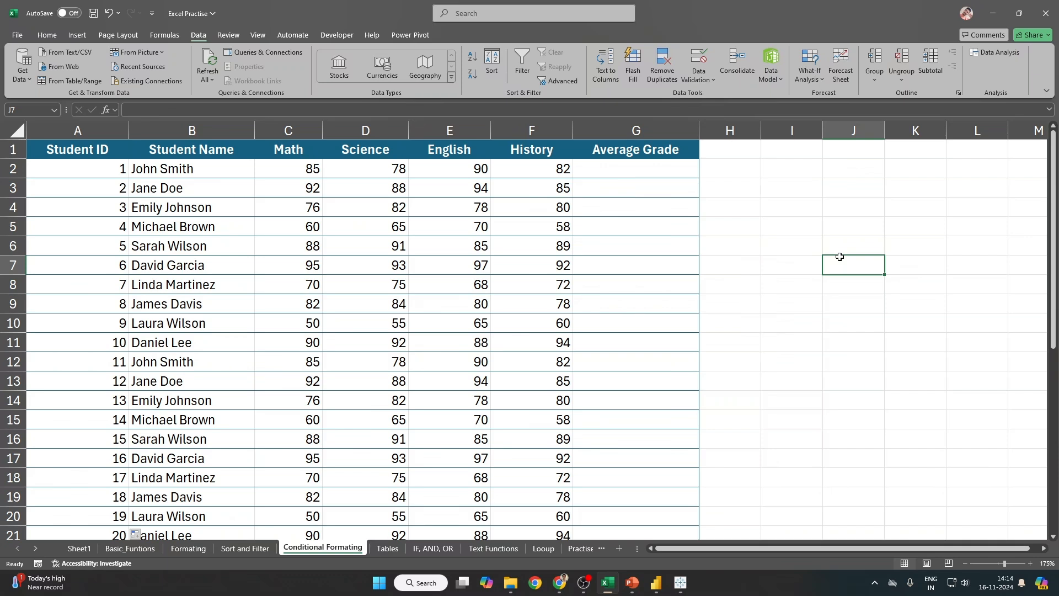
{"action": "key", "text": "Up"}
{"action": "key", "text": "Up"}
{"action": "key", "text": "Left"}
{"action": "key", "text": "Up"}
{"action": "key", "text": "Up"}
{"action": "key", "text": "Up"}
{"action": "key", "text": "Left"}
{"action": "key", "text": "Left"}
{"action": "key", "text": "Down"}
{"action": "key", "text": "Right"}
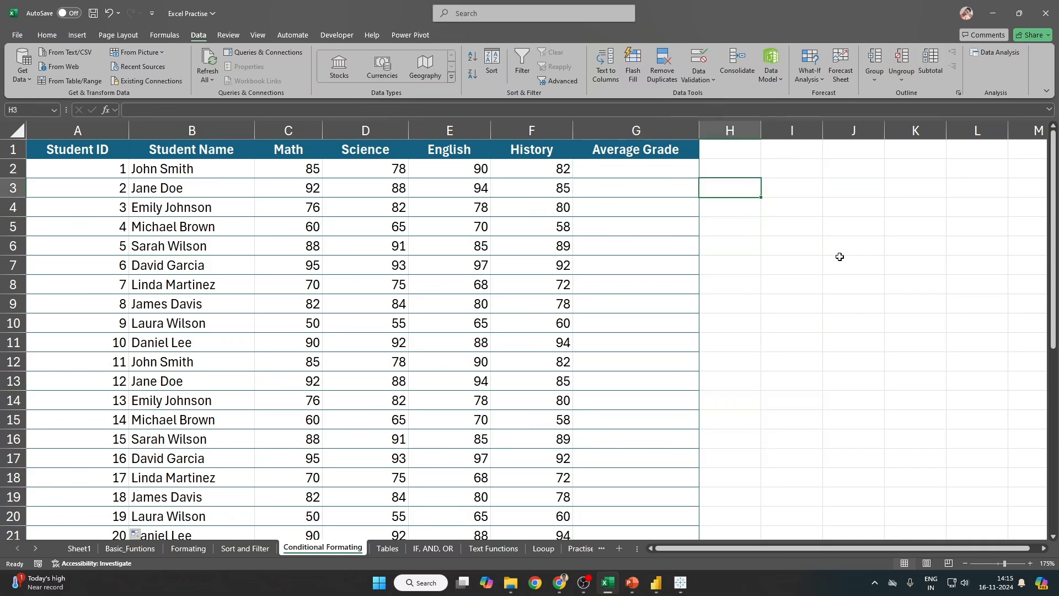
{"action": "key", "text": "Left"}
{"action": "key", "text": "Up"}
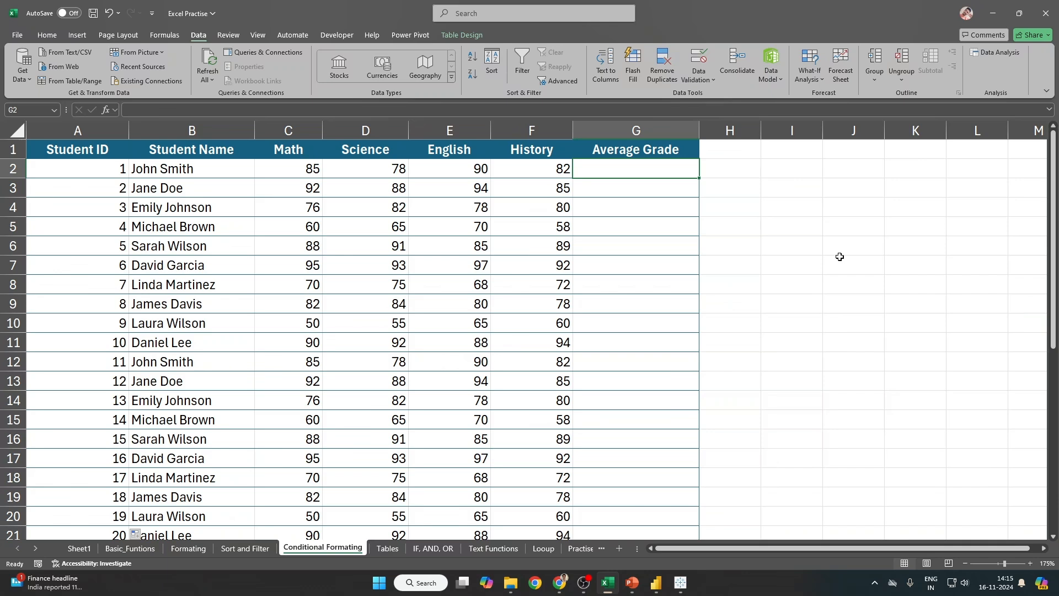
{"action": "key", "text": "Left"}
{"action": "key", "text": "Left"}
{"action": "key", "text": "Left"}
{"action": "key", "text": "Left"}
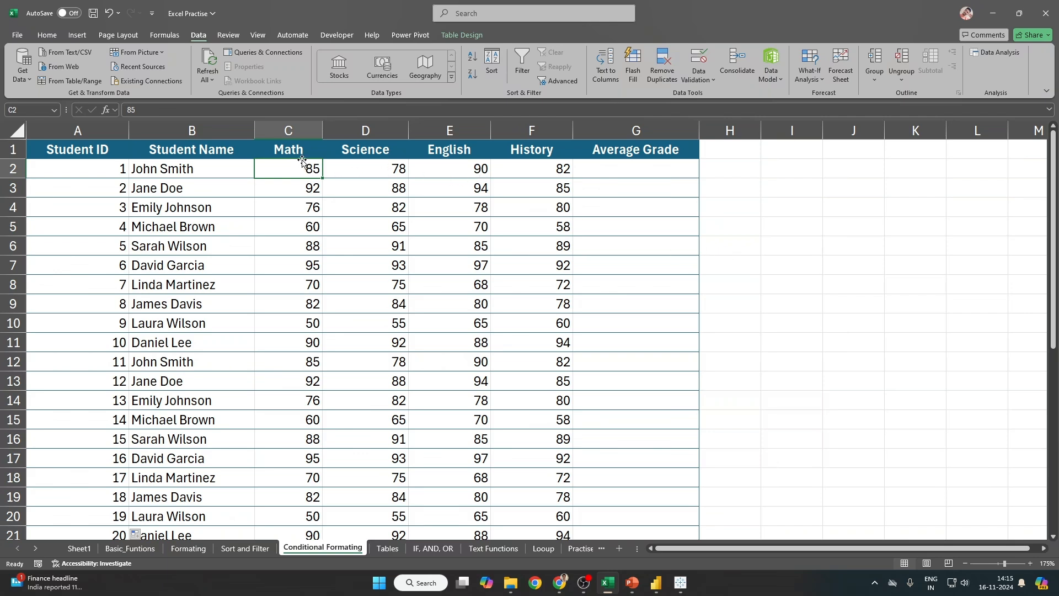
{"action": "key", "text": "ctrl+shift+Right"}
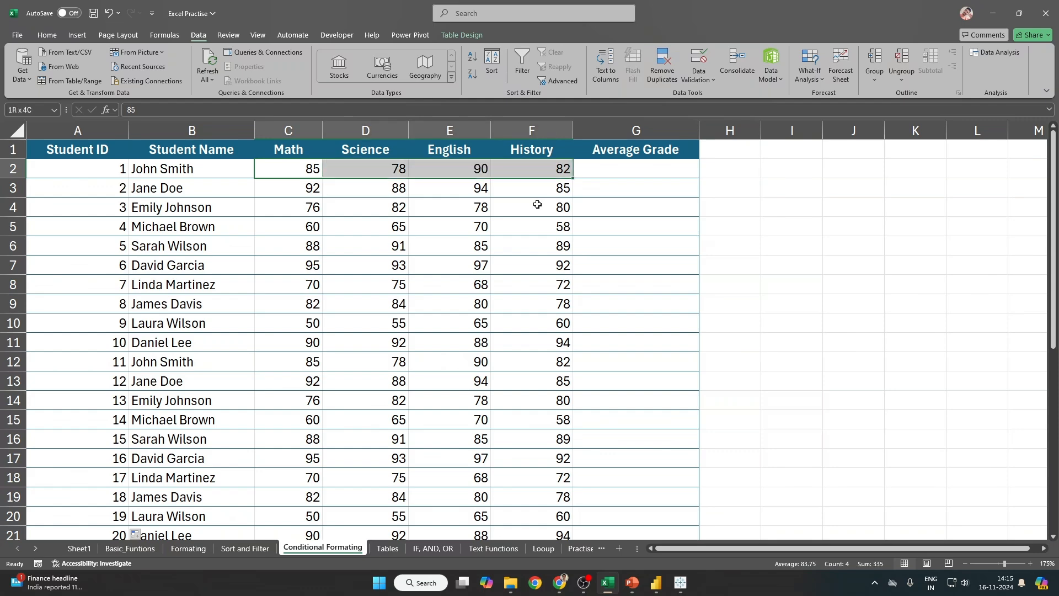
{"action": "key", "text": "ctrl+shift+Down"}
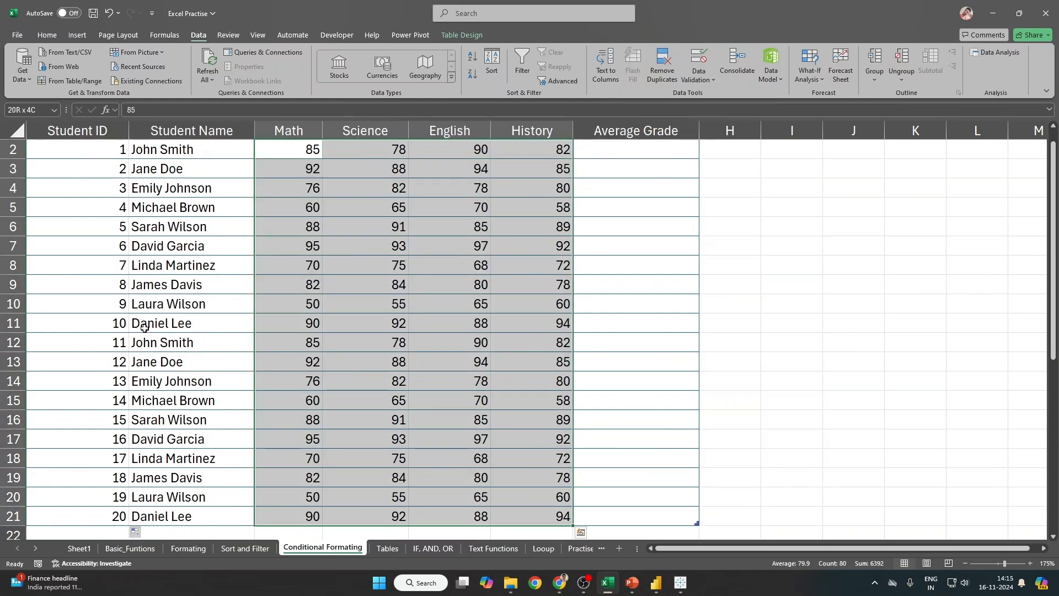
{"action": "scroll", "coordinate": [220, 329], "scroll_direction": "up", "scroll_amount": 1}
{"action": "left_click", "coordinate": [304, 165]}
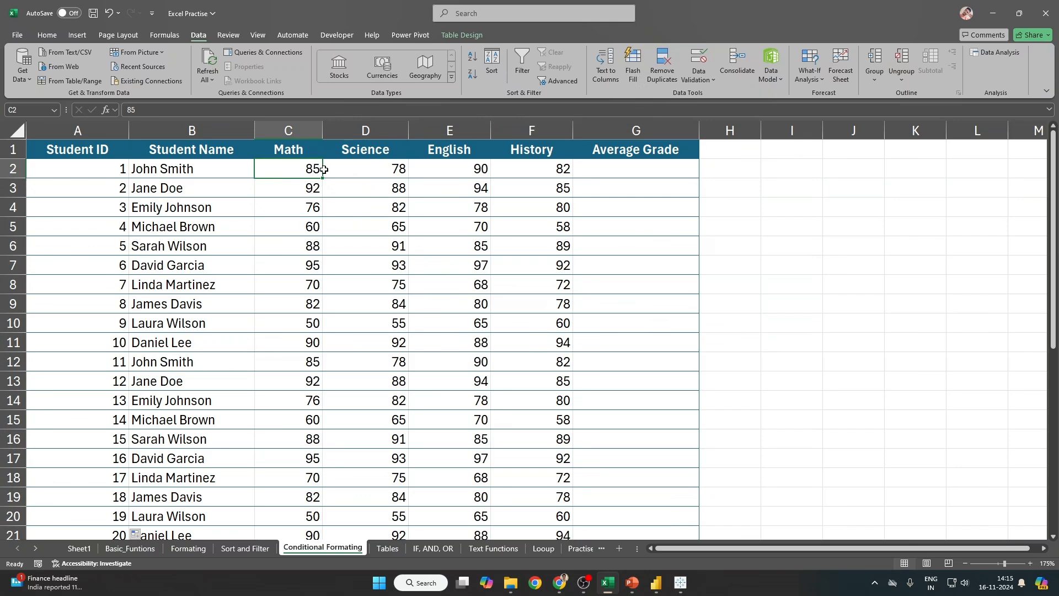
Step: Delete the duplicate student rows 12 to 21 as entire rows
{"action": "left_click", "coordinate": [155, 362]}
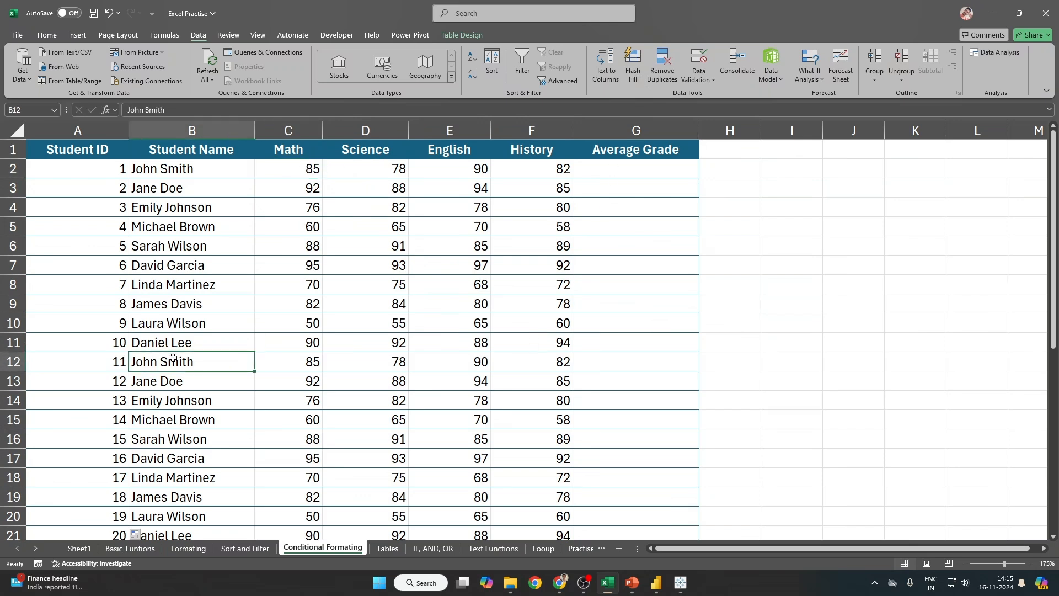
{"action": "key", "text": "shift+Down"}
{"action": "key", "text": "shift+Down"}
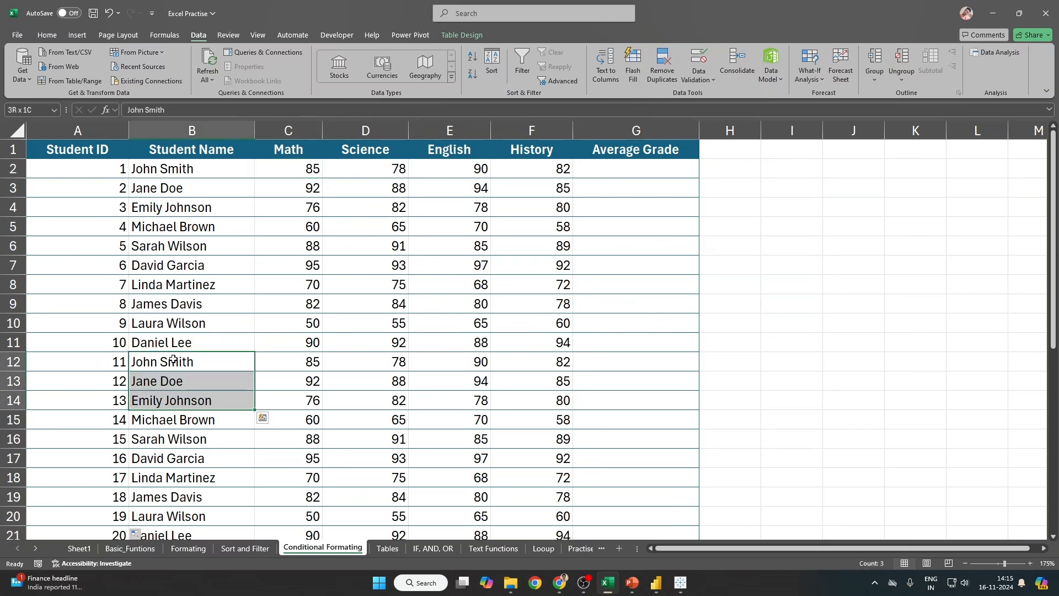
{"action": "key", "text": "shift+Down"}
{"action": "key", "text": "ctrl+shift+Down"}
{"action": "key", "text": "shift+space"}
{"action": "key", "text": "ctrl+minus"}
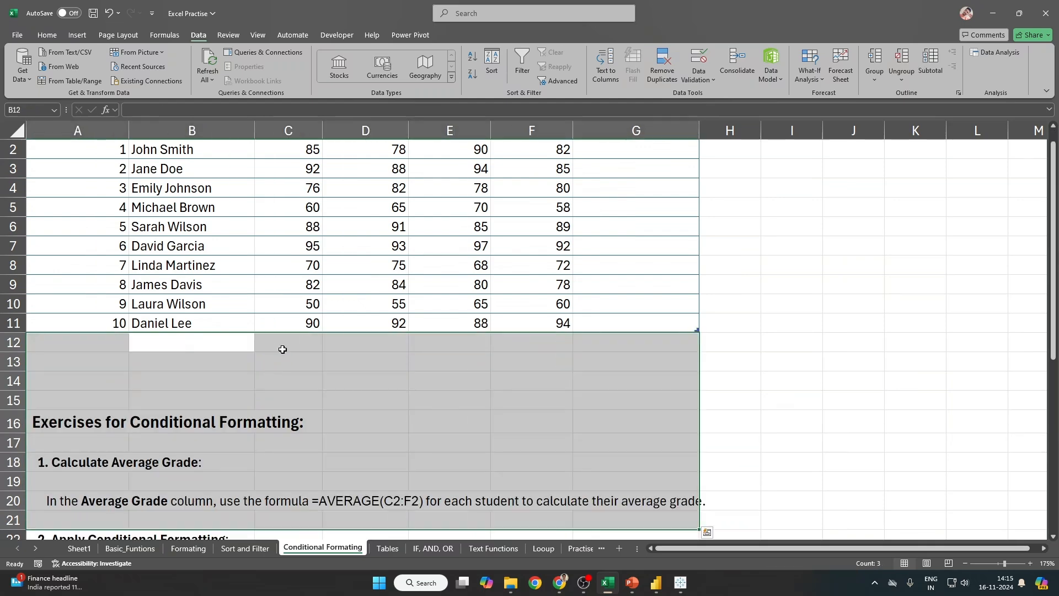
{"action": "key", "text": "Up"}
{"action": "scroll", "coordinate": [381, 300], "scroll_direction": "up", "scroll_amount": 1}
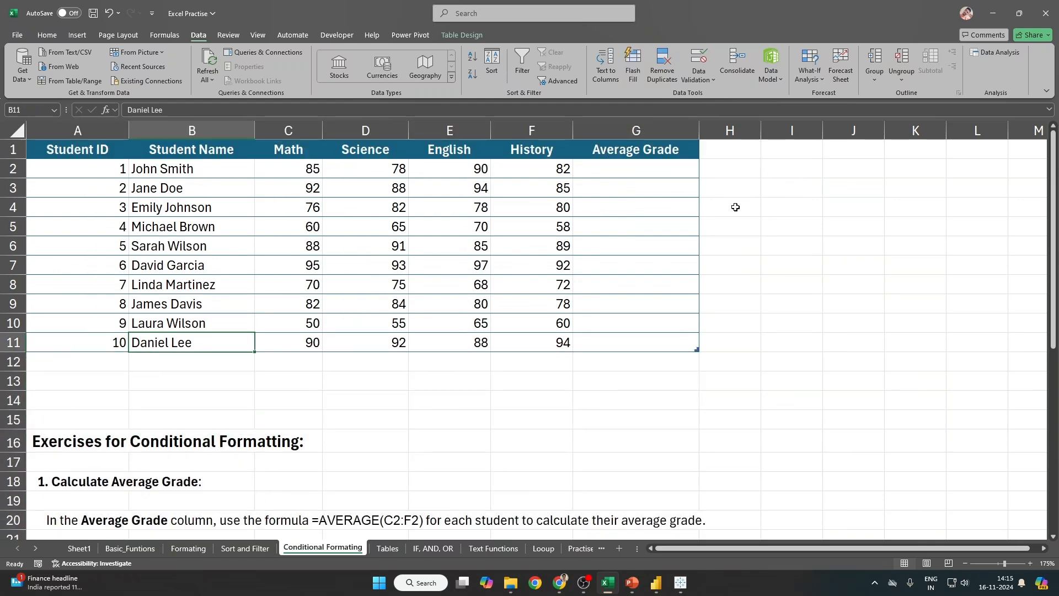
Step: Read the failing-grades and colour-scale exercise instructions below the table
{"action": "left_click", "coordinate": [783, 167]}
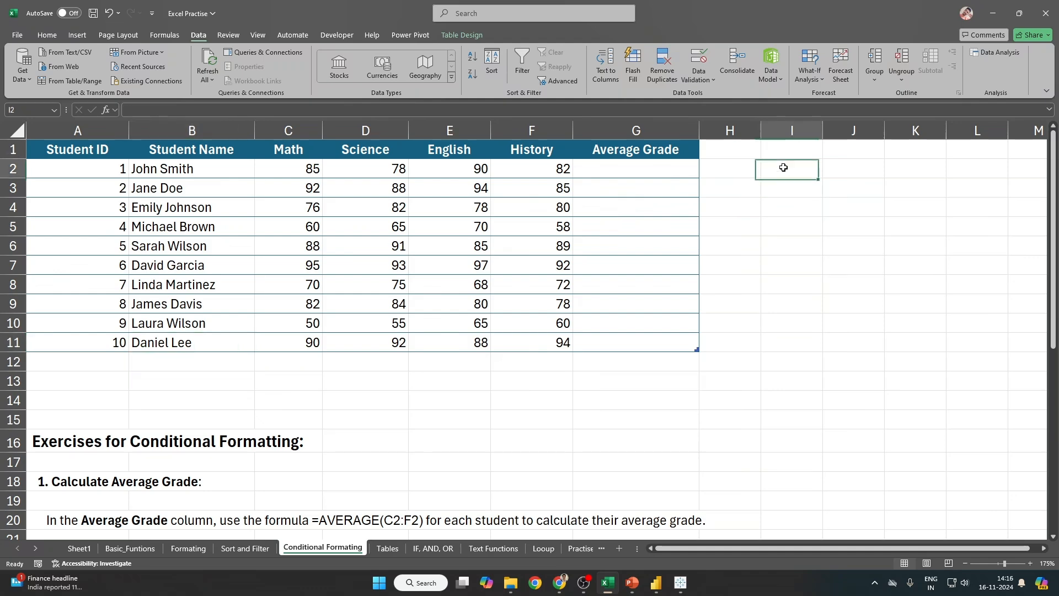
{"action": "scroll", "coordinate": [267, 364], "scroll_direction": "down", "scroll_amount": 2}
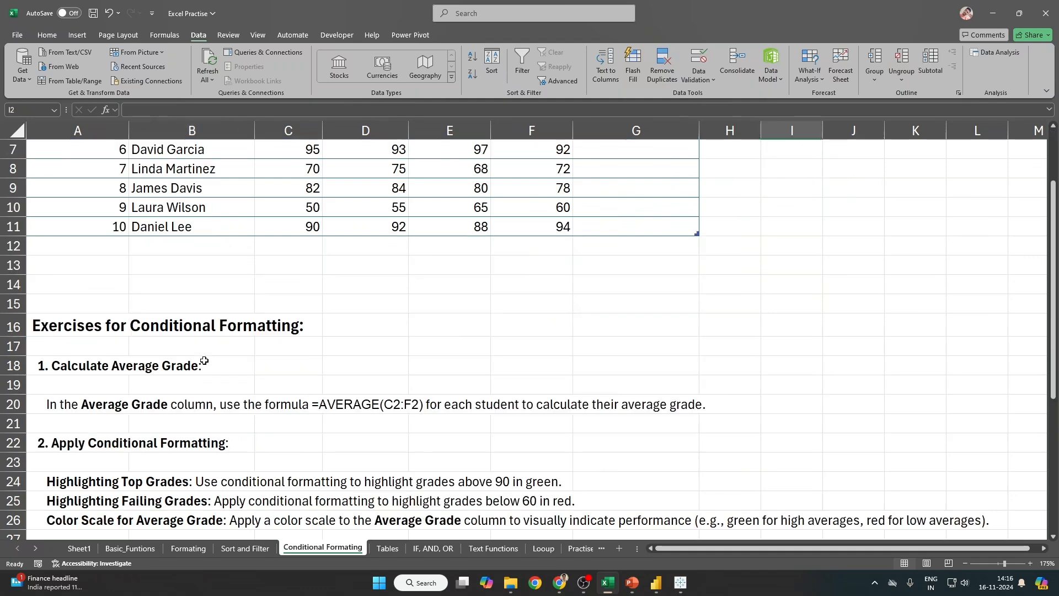
{"action": "scroll", "coordinate": [262, 471], "scroll_direction": "down", "scroll_amount": 1}
{"action": "left_click_drag", "start_coordinate": [123, 421], "coordinate": [576, 468]}
{"action": "left_click", "coordinate": [568, 424]}
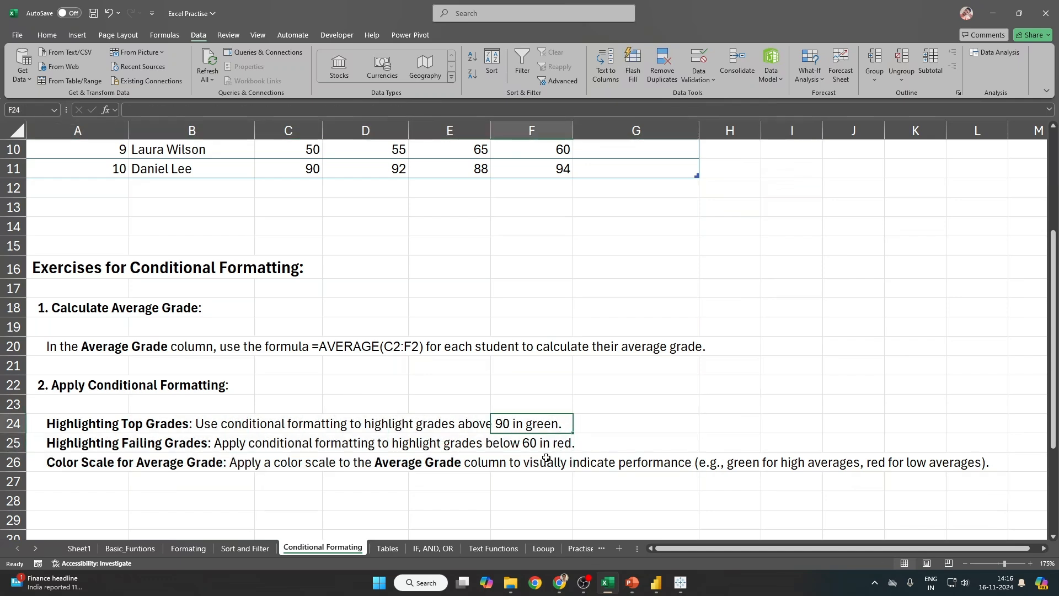
{"action": "left_click_drag", "start_coordinate": [72, 445], "coordinate": [571, 444]}
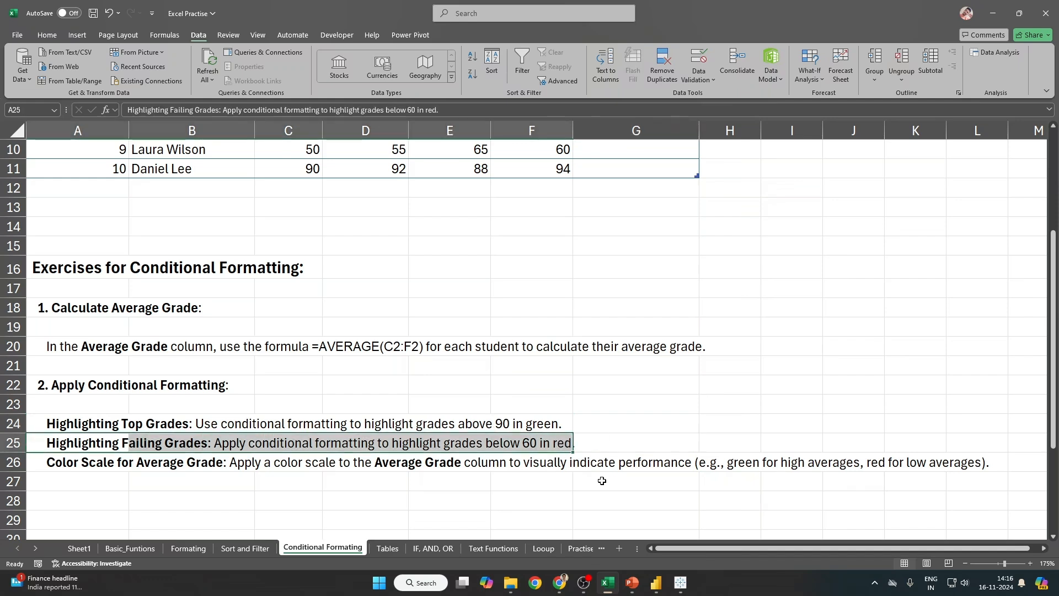
{"action": "left_click_drag", "start_coordinate": [66, 462], "coordinate": [421, 466]}
{"action": "scroll", "coordinate": [591, 467], "scroll_direction": "up", "scroll_amount": 3}
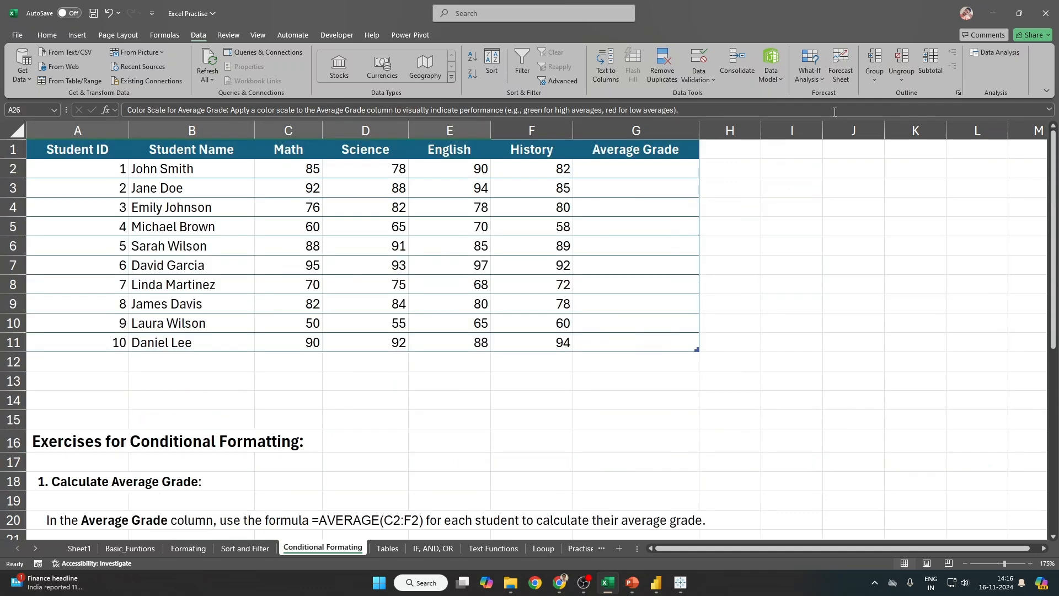
Step: Enter the threshold notes >90, >60 and <60 into J2, J3 and J4
{"action": "left_click", "coordinate": [842, 168]}
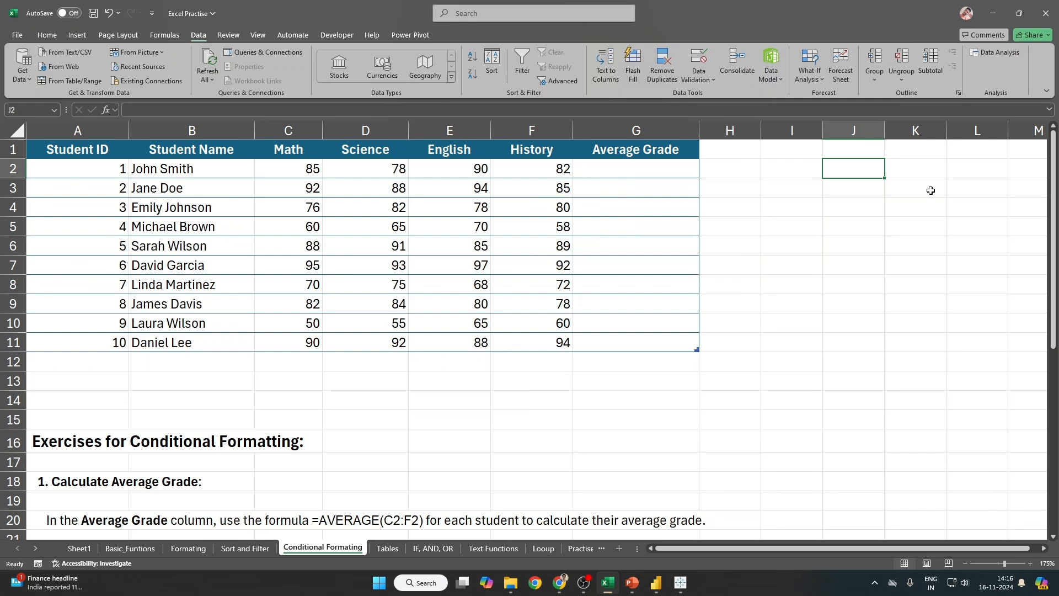
{"action": "type", "text": ">90"}
{"action": "key", "text": "Return"}
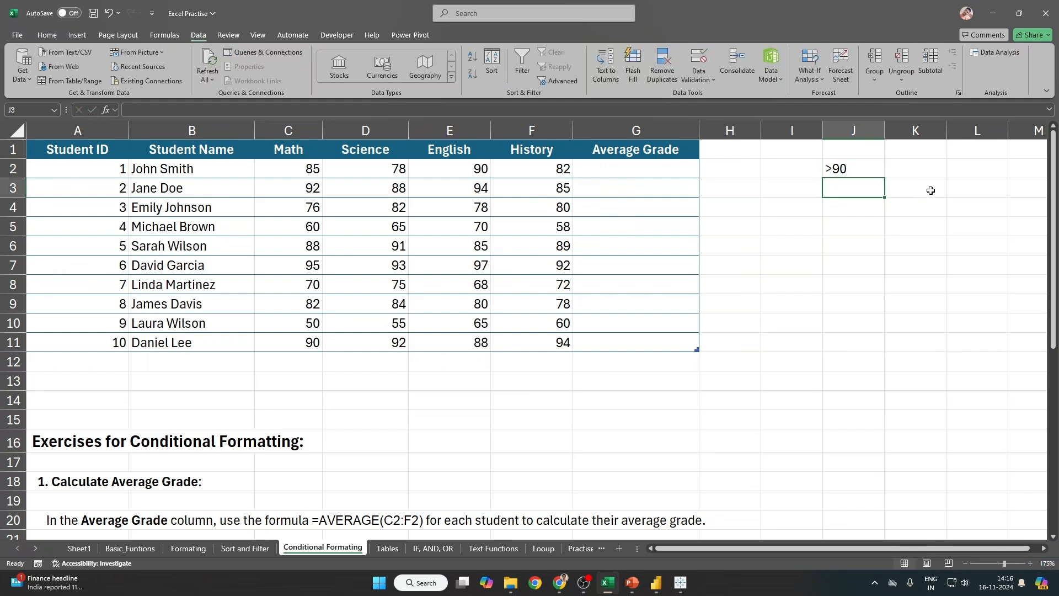
{"action": "type", "text": ">6"}
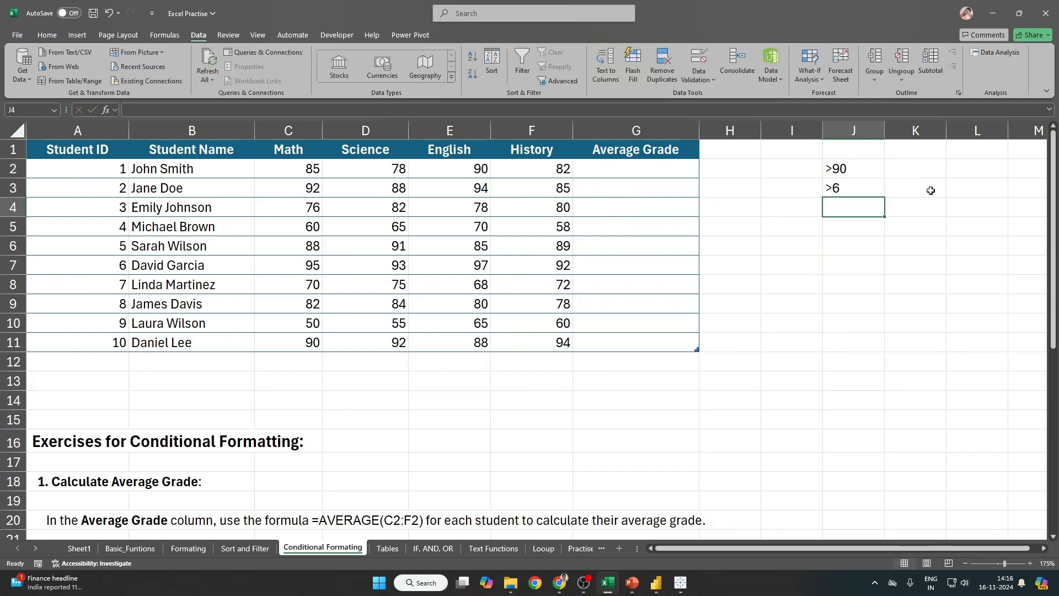
{"action": "type", "text": "0"}
{"action": "key", "text": "Return"}
{"action": "type", "text": "<60"}
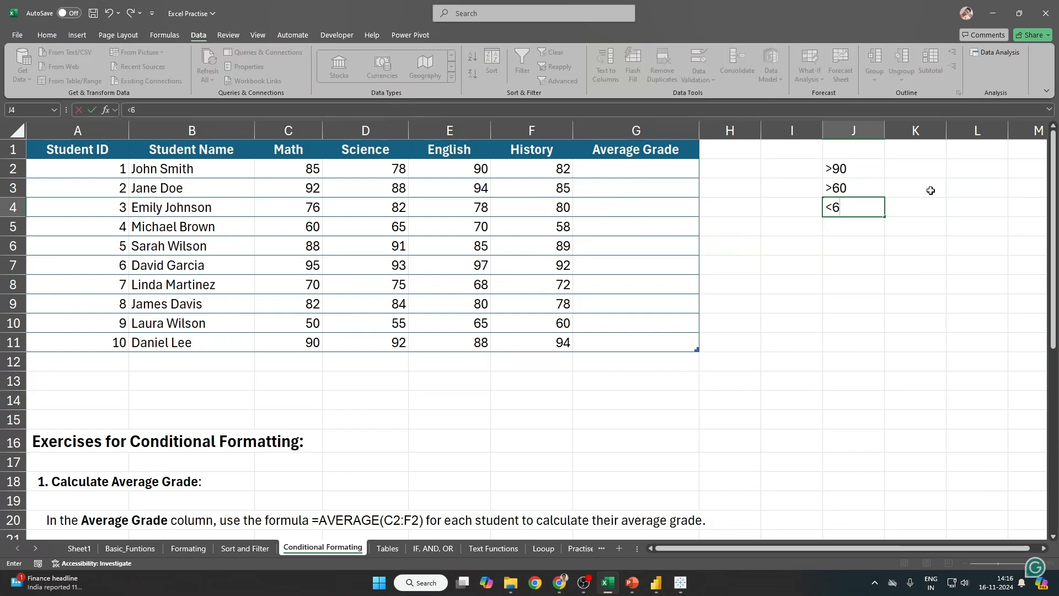
{"action": "key", "text": "Return"}
{"action": "key", "text": "Up"}
{"action": "key", "text": "Up"}
{"action": "key", "text": "Up"}
{"action": "key", "text": "shift+Down"}
{"action": "key", "text": "shift+Down"}
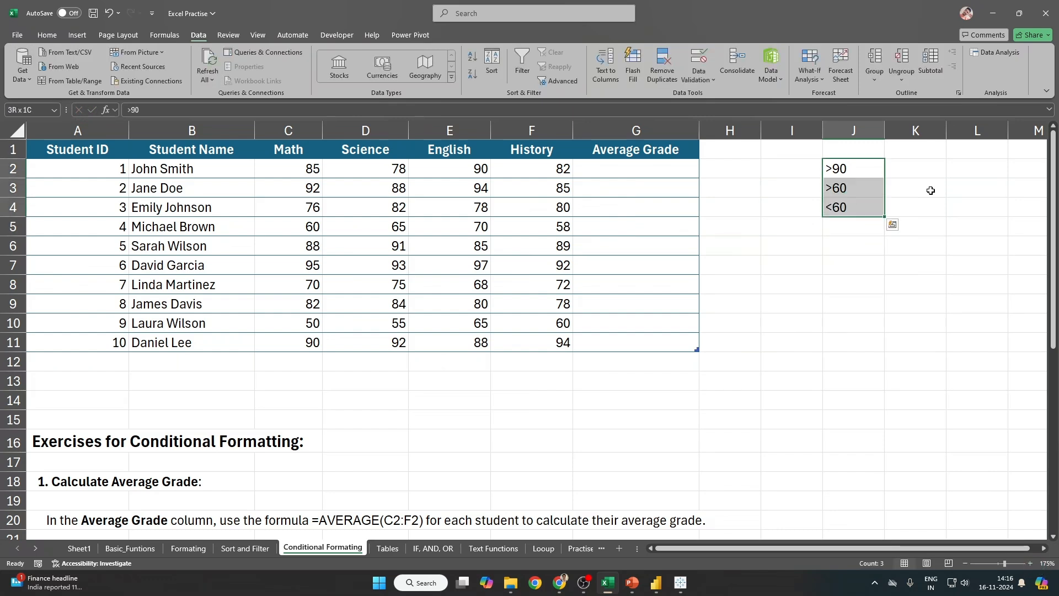
Step: Select the scores C2:F11 and preview Color Scales and Icon Sets under Conditional Formatting
{"action": "left_click", "coordinate": [316, 194]}
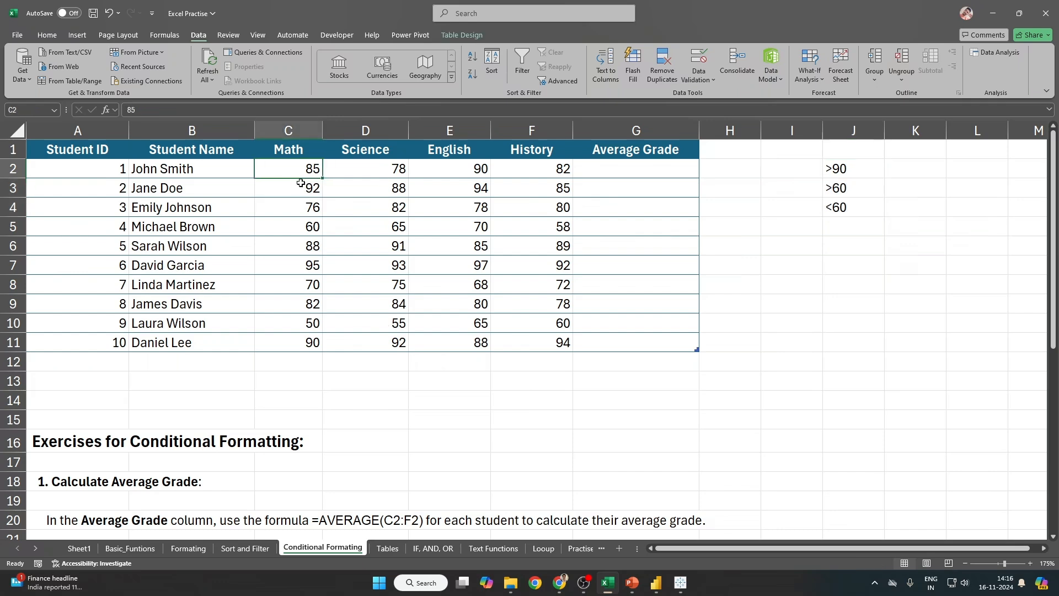
{"action": "left_click", "coordinate": [359, 225]}
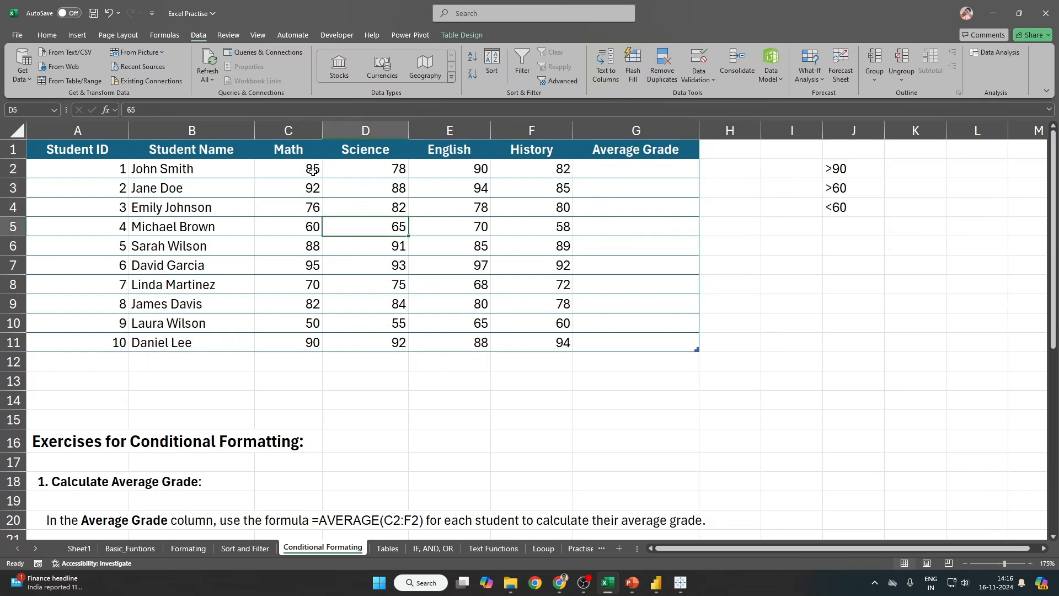
{"action": "left_click_drag", "start_coordinate": [312, 169], "coordinate": [541, 342]}
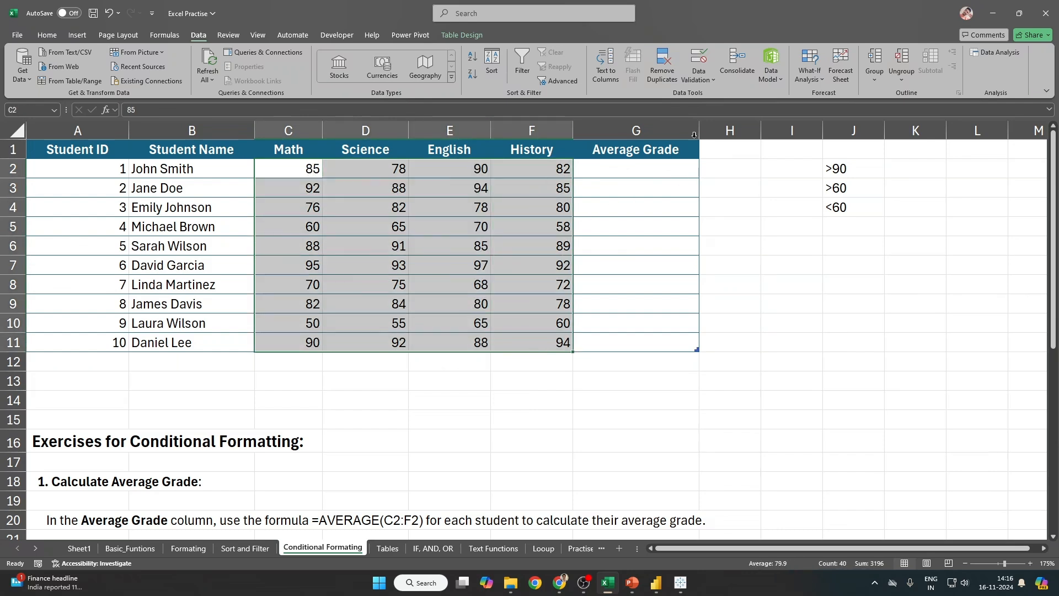
{"action": "left_click", "coordinate": [48, 34]}
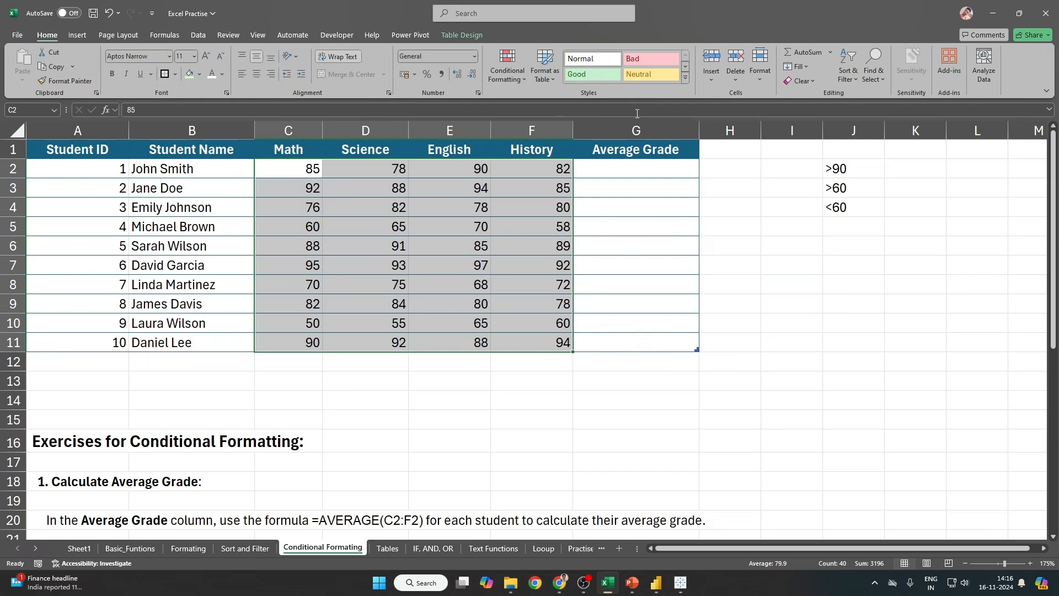
{"action": "left_click", "coordinate": [511, 81]}
{"action": "mouse_move", "coordinate": [534, 101]}
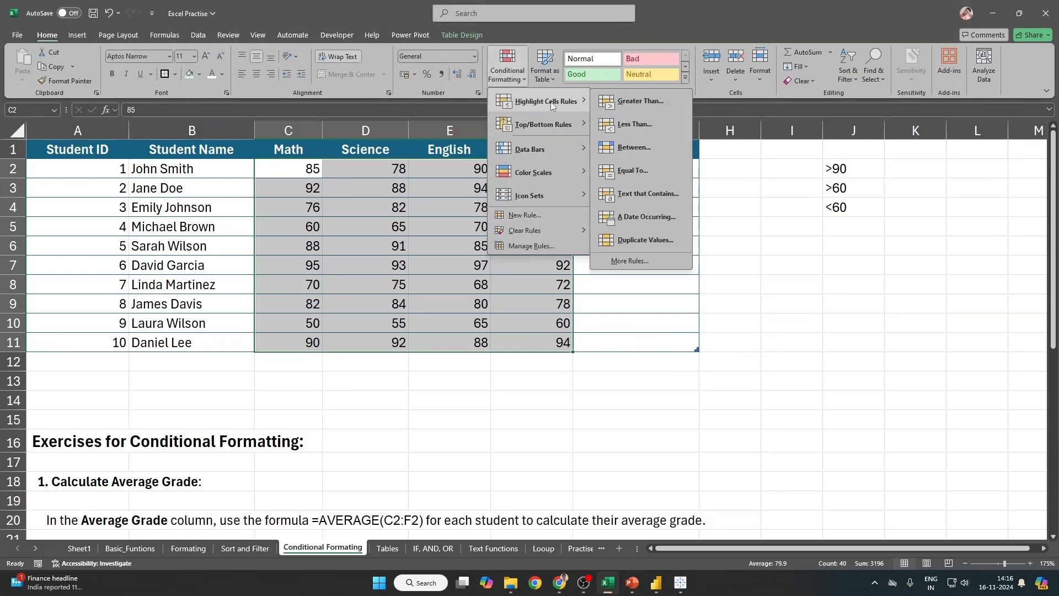
{"action": "mouse_move", "coordinate": [571, 105]}
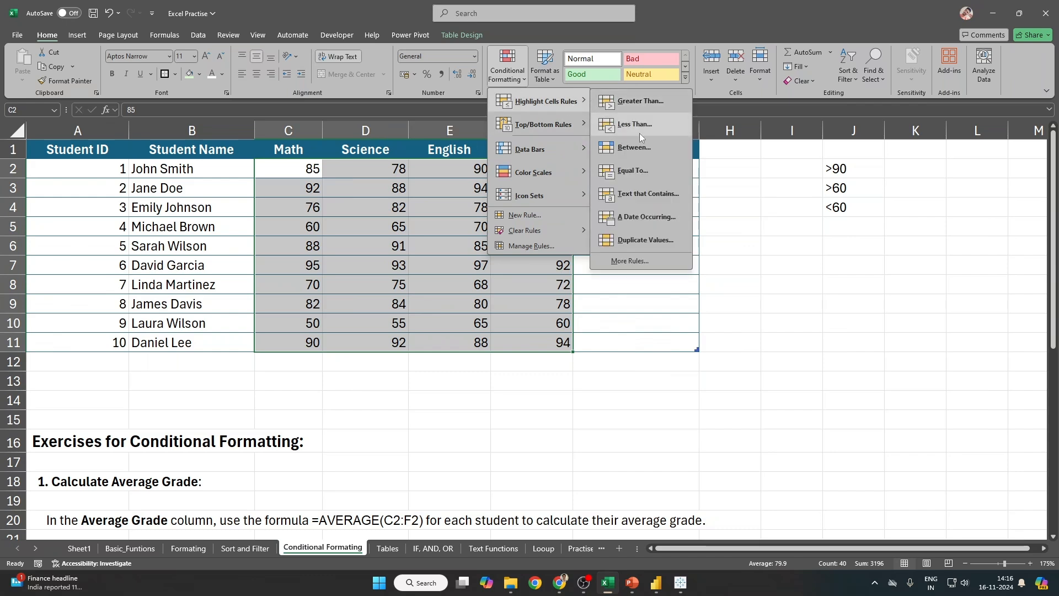
{"action": "mouse_move", "coordinate": [525, 168]}
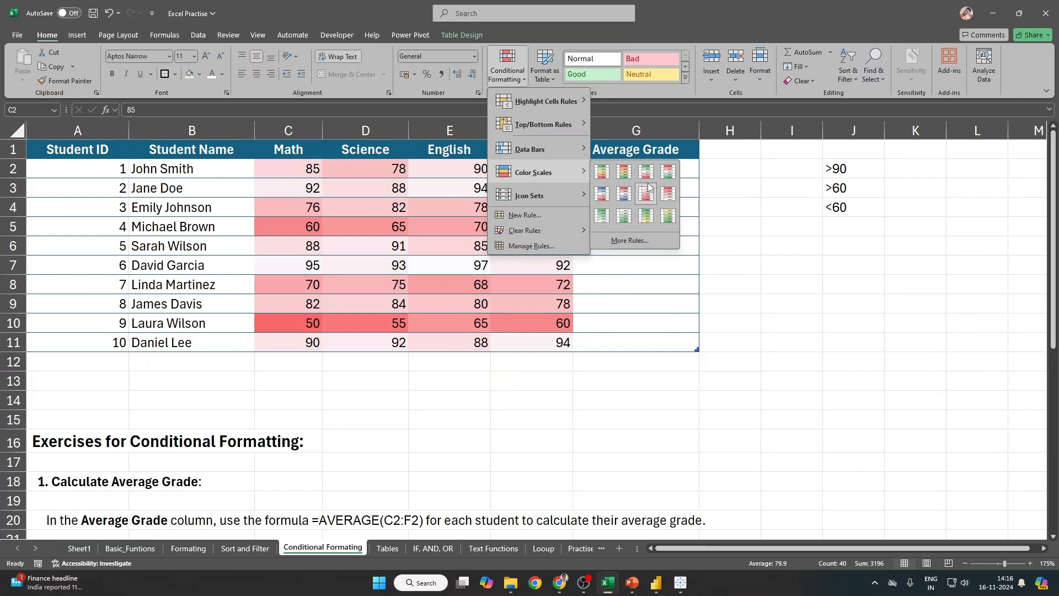
{"action": "mouse_move", "coordinate": [570, 200]}
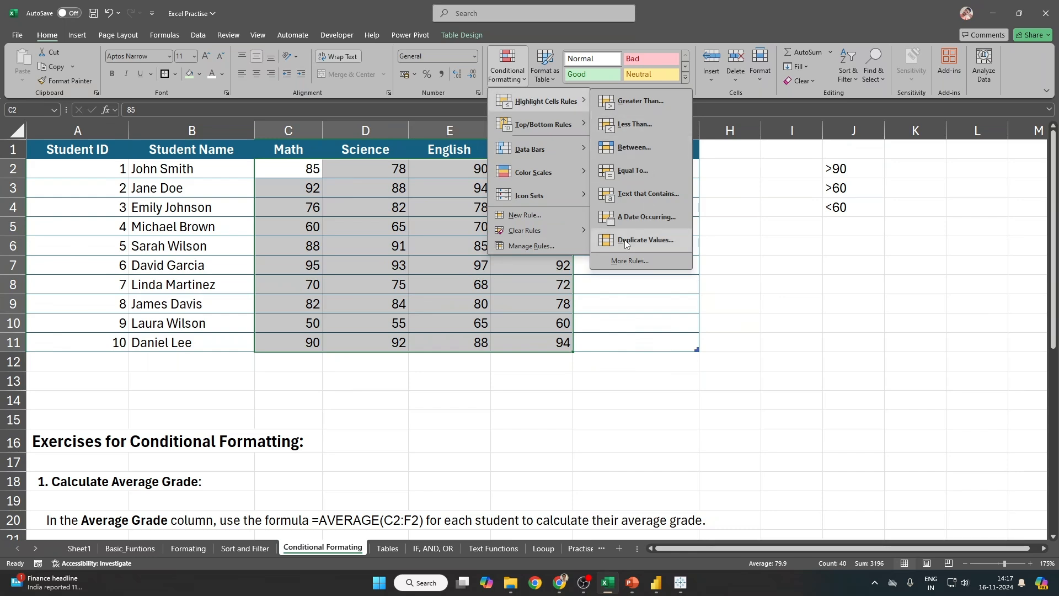
Step: Start a new conditional formatting rule, cancel it, and return to Highlight Cells Rules
{"action": "left_click", "coordinate": [629, 261]}
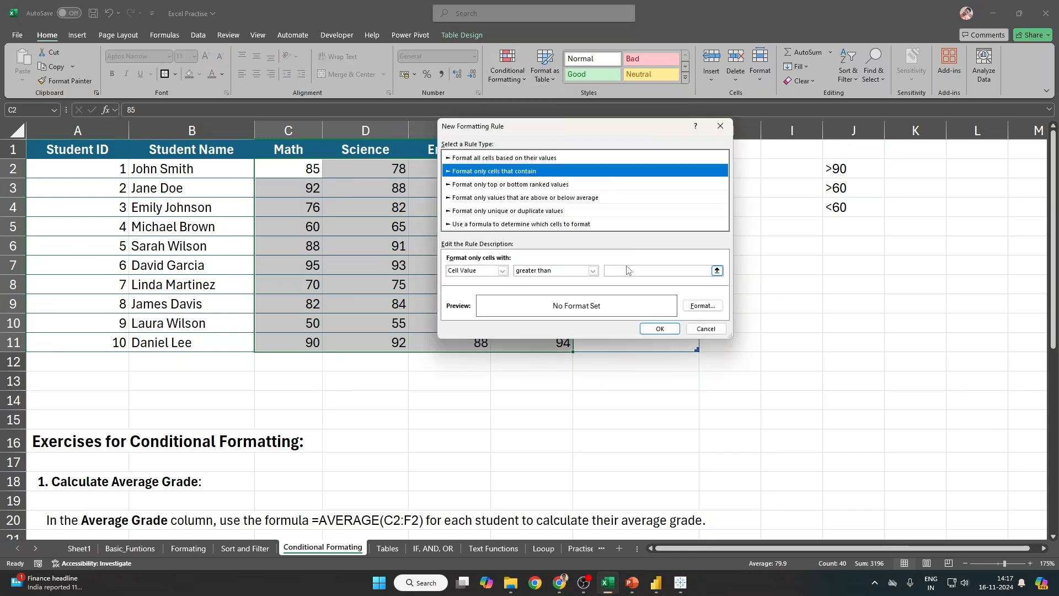
{"action": "left_click_drag", "start_coordinate": [531, 129], "coordinate": [597, 323]}
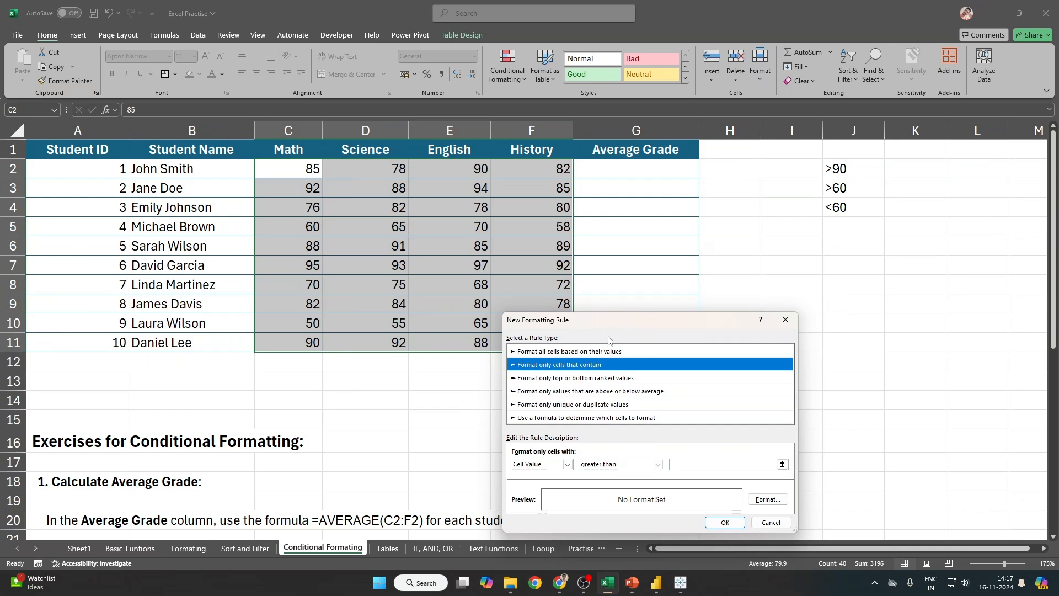
{"action": "left_click_drag", "start_coordinate": [616, 321], "coordinate": [578, 169]}
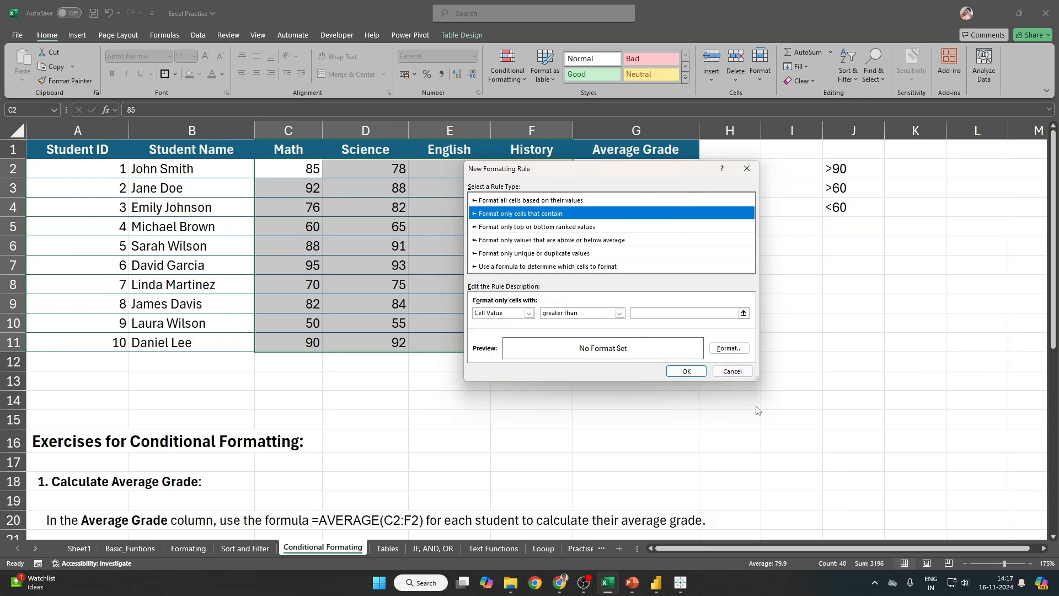
{"action": "left_click", "coordinate": [733, 372]}
{"action": "left_click", "coordinate": [508, 67]}
{"action": "mouse_move", "coordinate": [534, 107]}
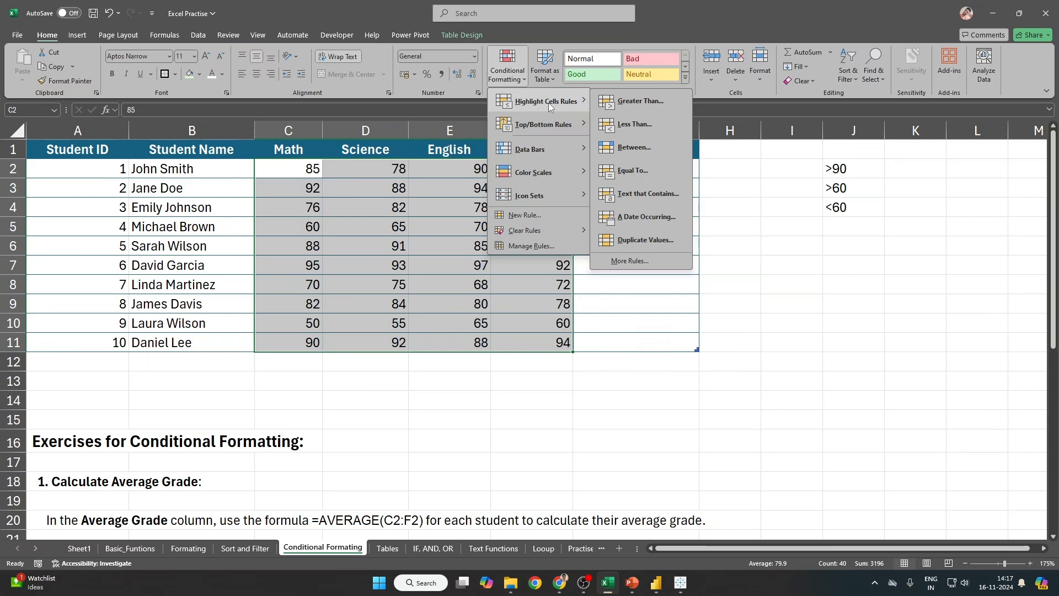
Step: Select the scores C2:F11 and open the Greater Than highlight rule for them
{"action": "left_click", "coordinate": [307, 170]}
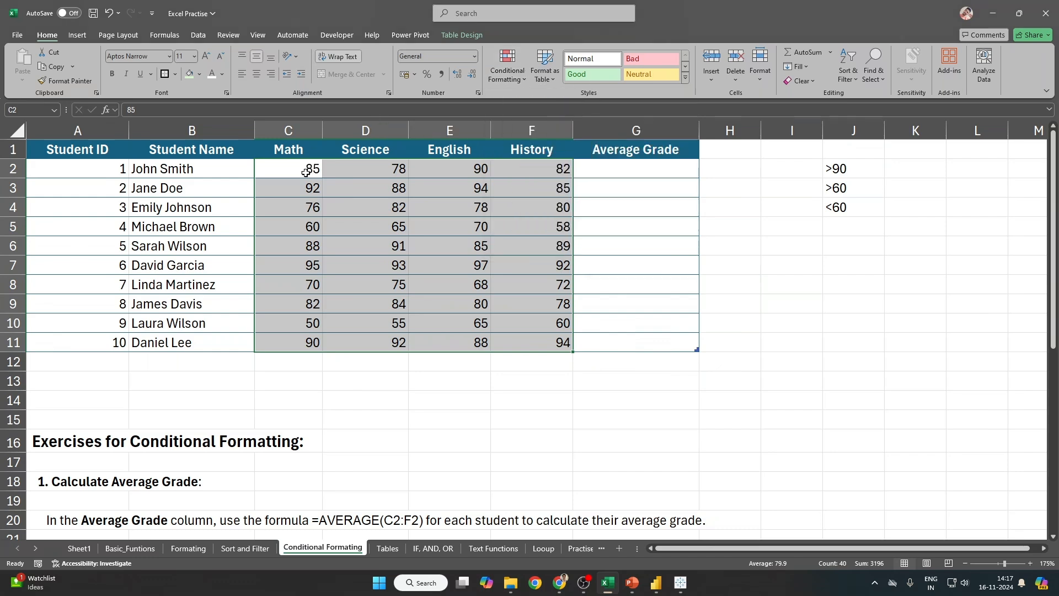
{"action": "left_click_drag", "start_coordinate": [308, 170], "coordinate": [517, 342]}
{"action": "left_click", "coordinate": [508, 74]}
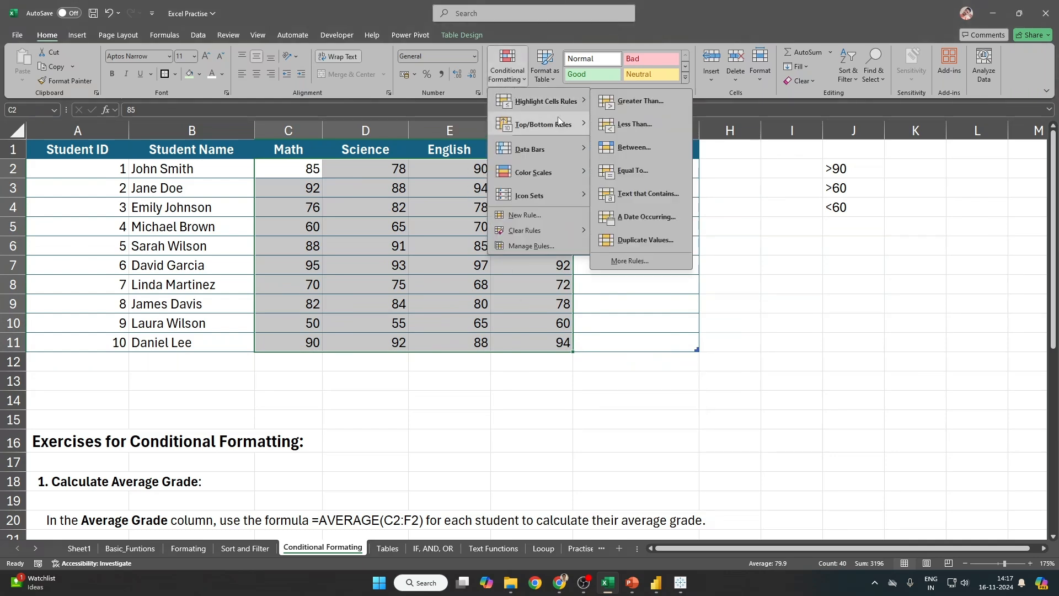
{"action": "mouse_move", "coordinate": [565, 123]}
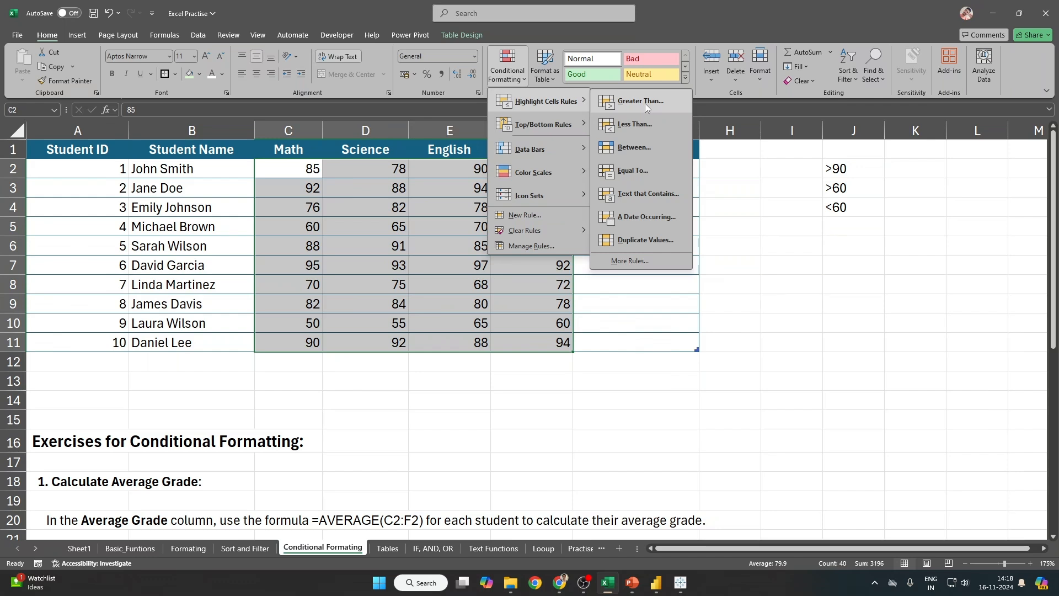
{"action": "left_click", "coordinate": [645, 104]}
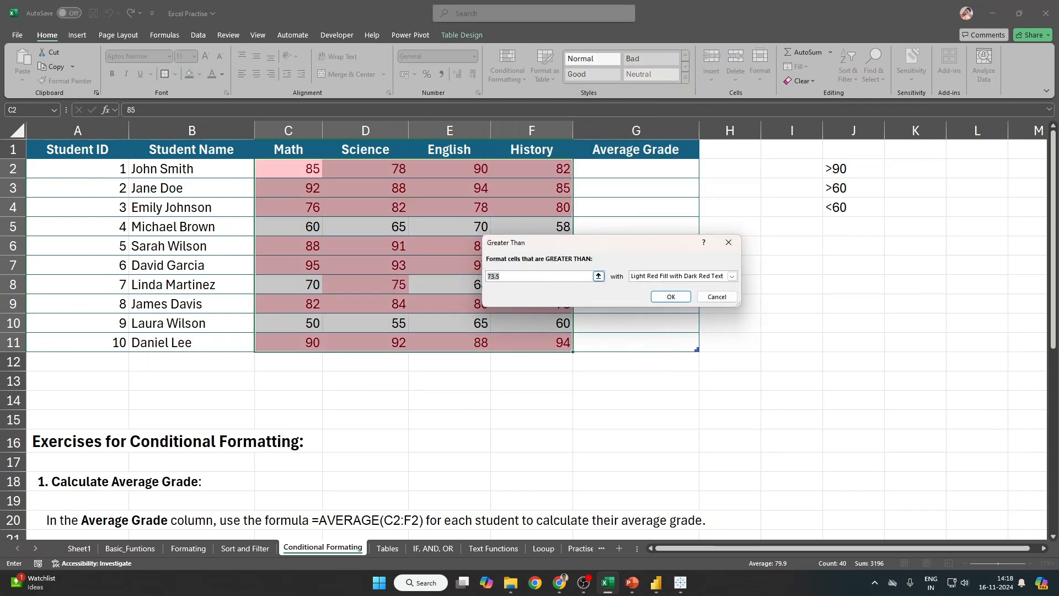
Step: Replace the Greater Than threshold with 90, then cancel the rule
{"action": "left_click", "coordinate": [509, 277]}
{"action": "key", "text": "BackSpace"}
{"action": "key", "text": "BackSpace"}
{"action": "key", "text": "BackSpace"}
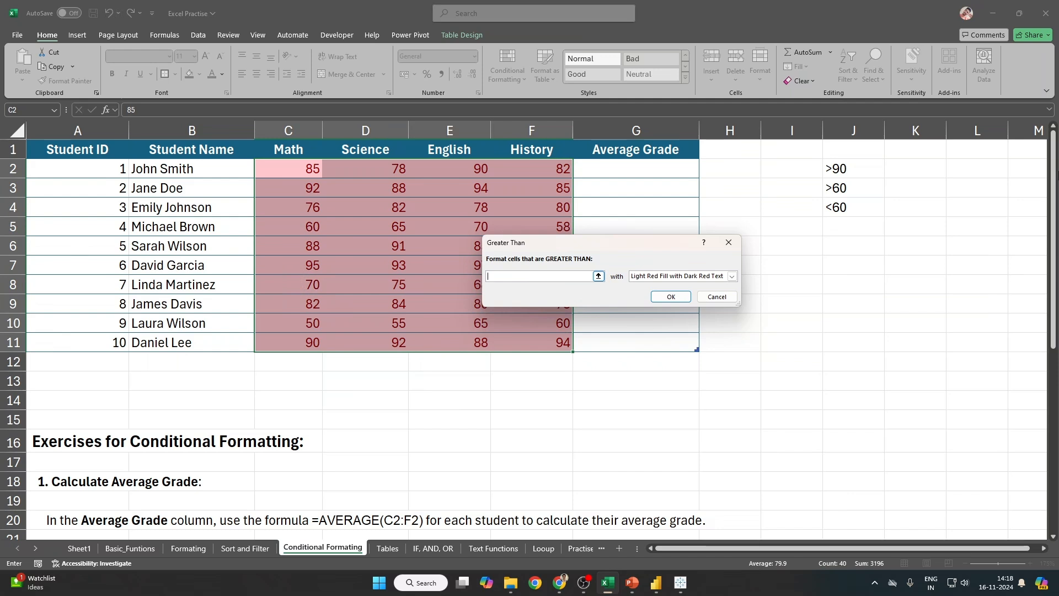
{"action": "type", "text": "90"}
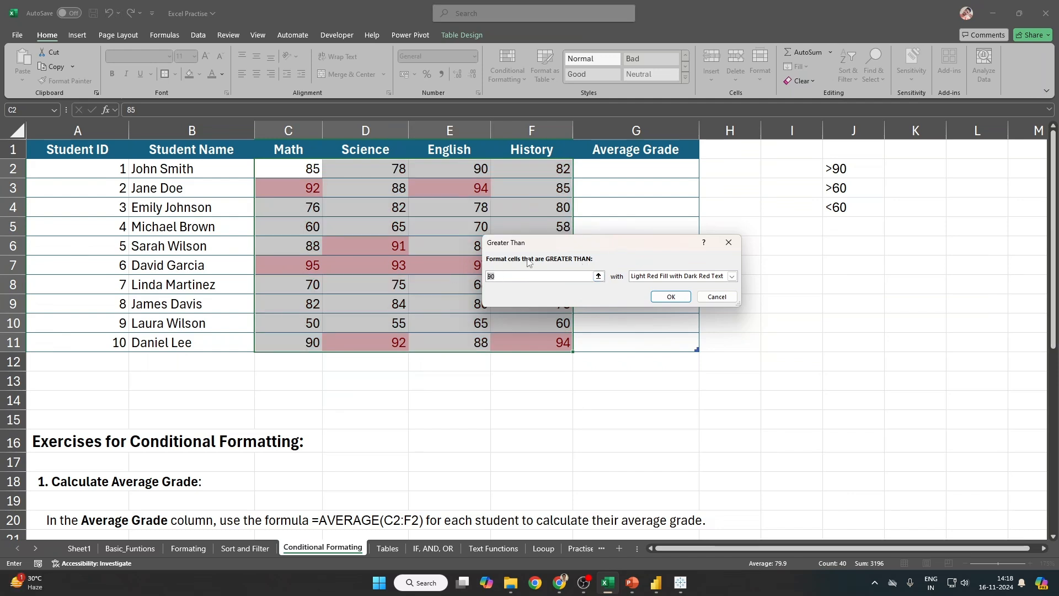
{"action": "left_click", "coordinate": [715, 296]}
Step: Start a new Greater Than rule at 90 using a custom format
{"action": "left_click", "coordinate": [507, 66]}
{"action": "mouse_move", "coordinate": [547, 101]}
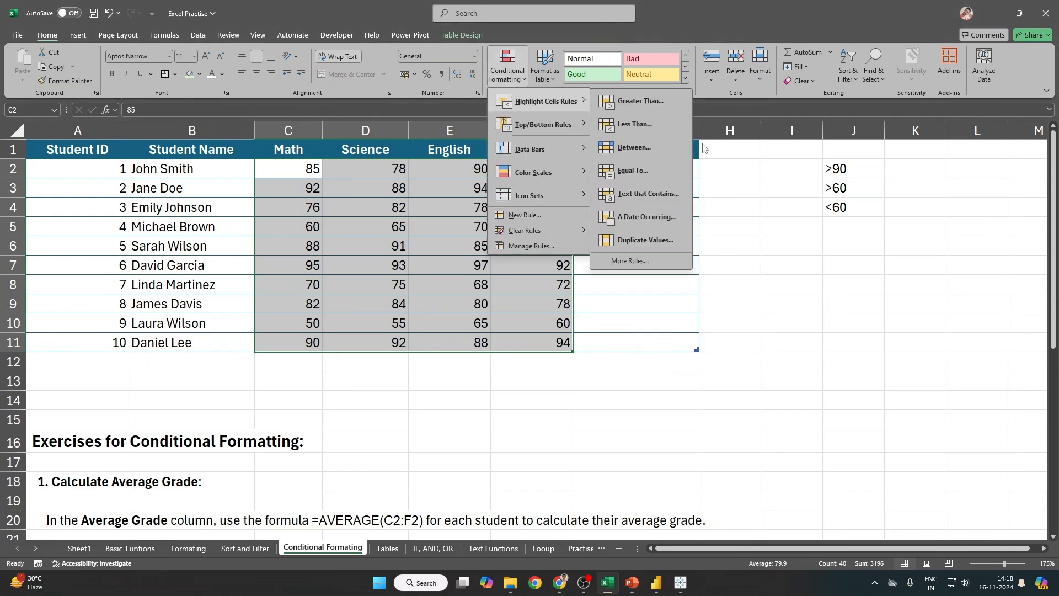
{"action": "left_click", "coordinate": [653, 101]}
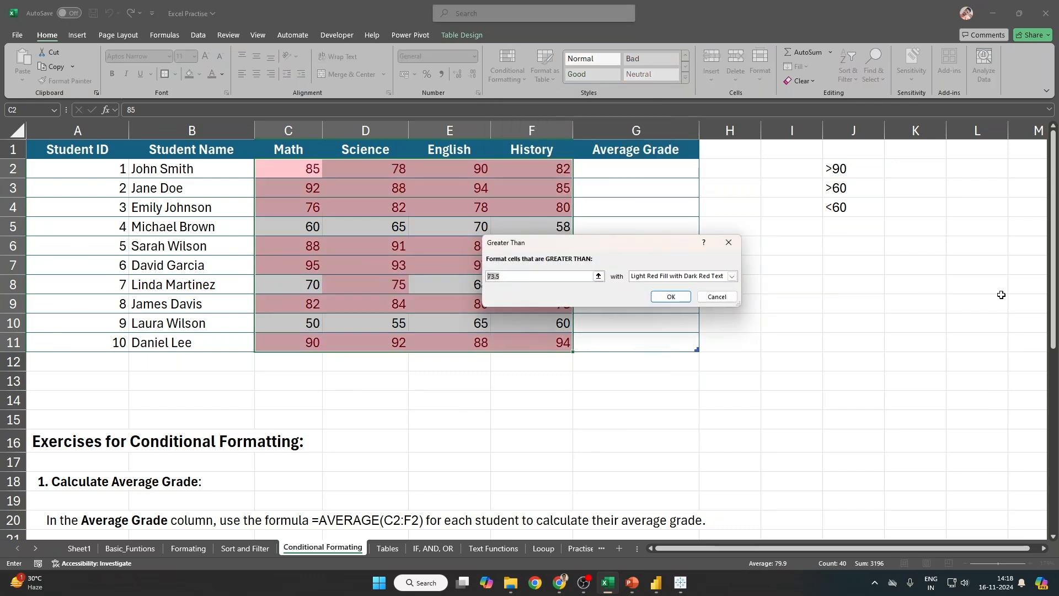
{"action": "type", "text": "90"}
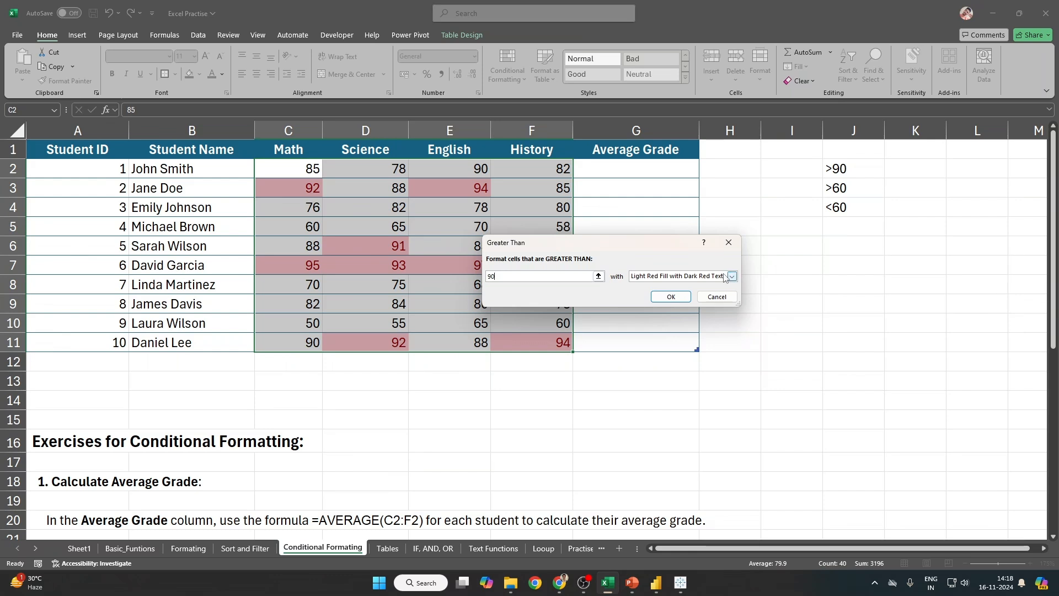
{"action": "left_click", "coordinate": [732, 276]}
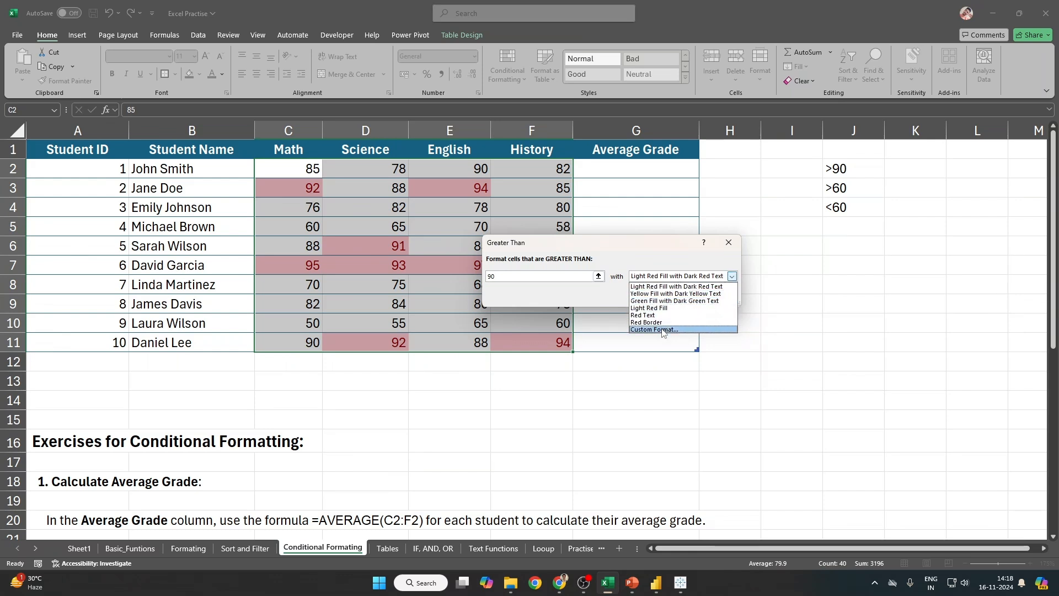
{"action": "left_click", "coordinate": [673, 330]}
Step: Format matches as bold, single-underlined light text on green fill and apply the rule
{"action": "left_click_drag", "start_coordinate": [569, 120], "coordinate": [764, 149]}
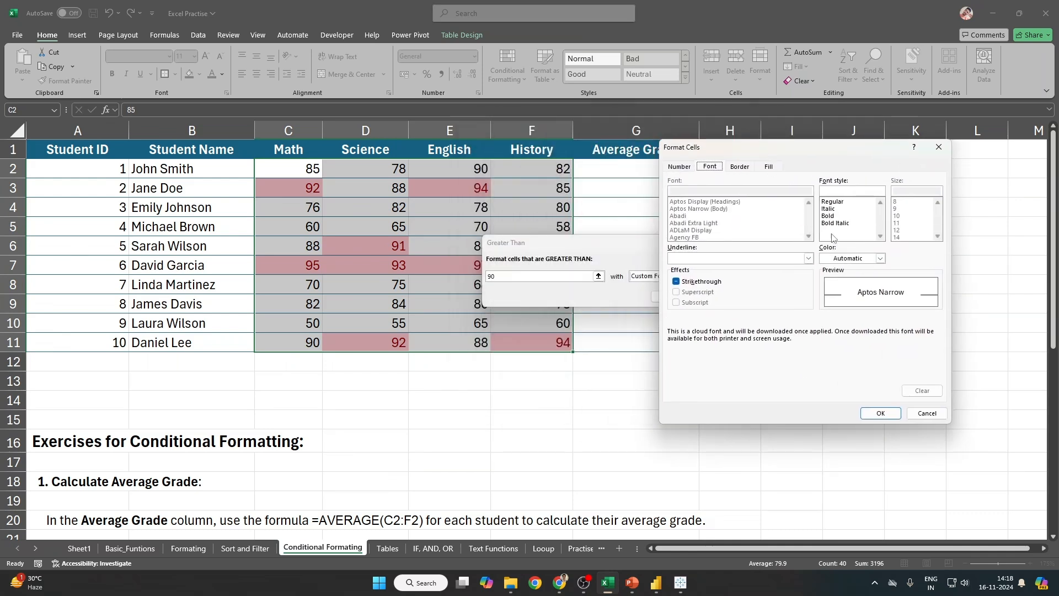
{"action": "left_click", "coordinate": [834, 216]}
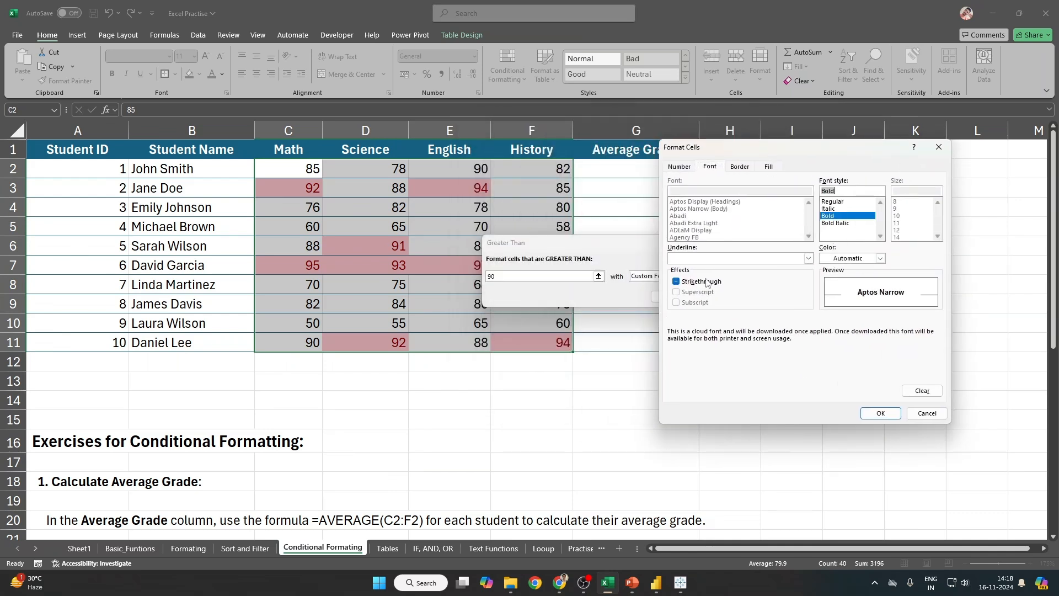
{"action": "left_click", "coordinate": [808, 258]}
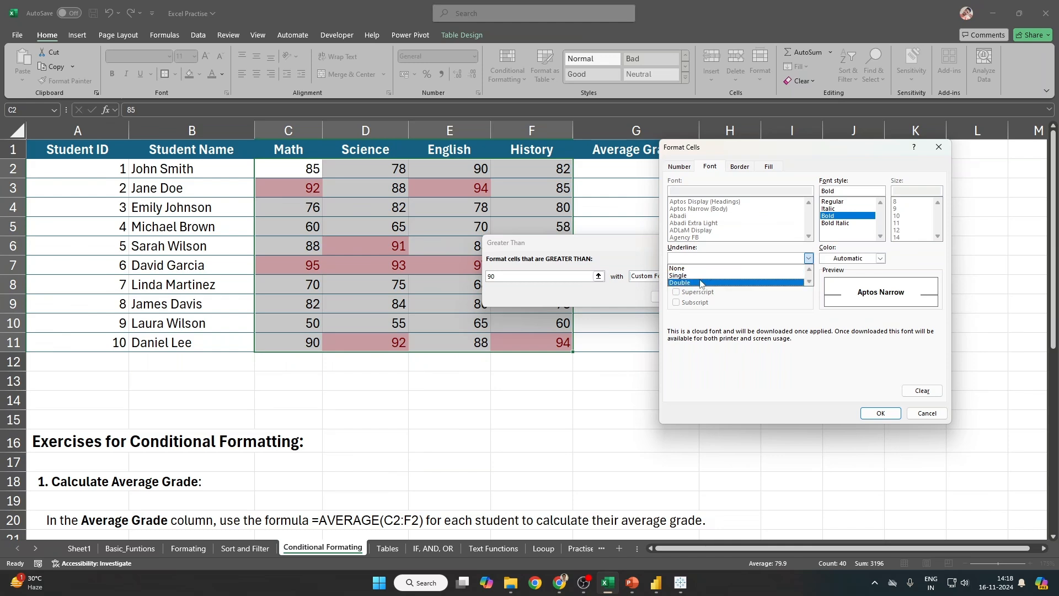
{"action": "left_click", "coordinate": [698, 280]}
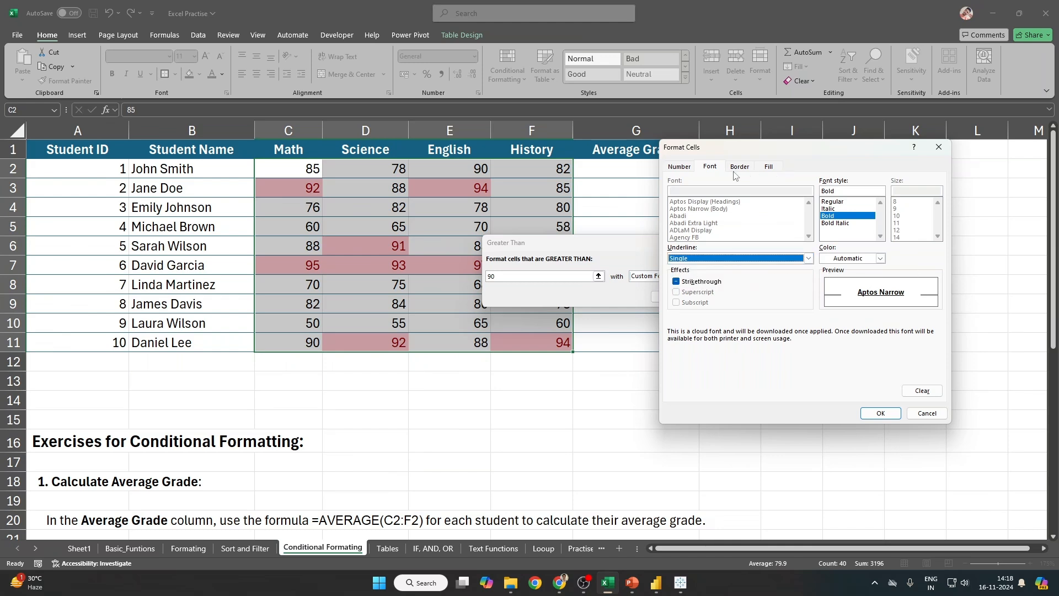
{"action": "left_click", "coordinate": [770, 168]}
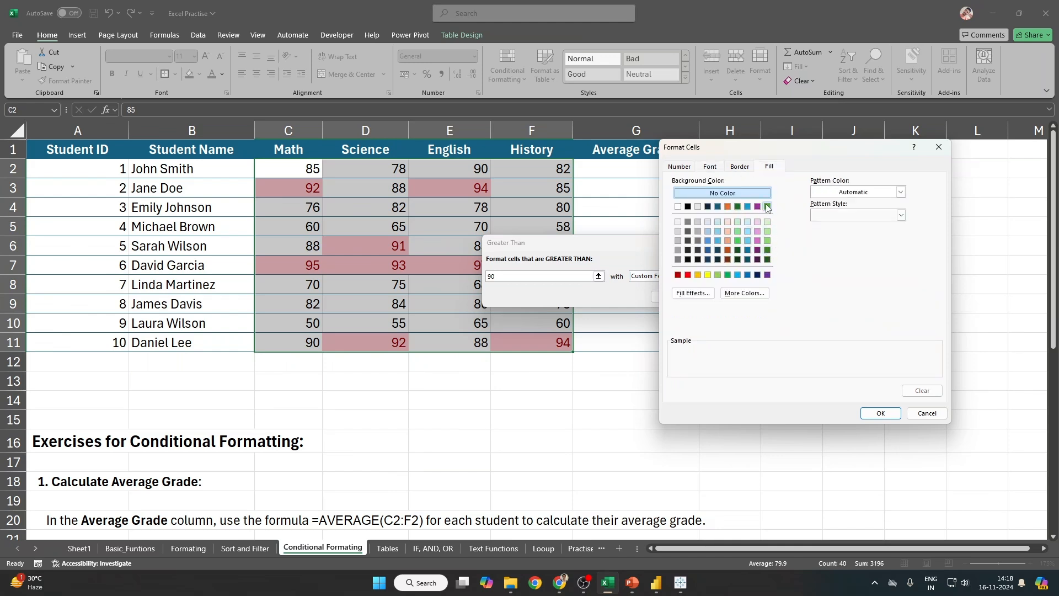
{"action": "left_click", "coordinate": [768, 206]}
{"action": "left_click", "coordinate": [710, 167]}
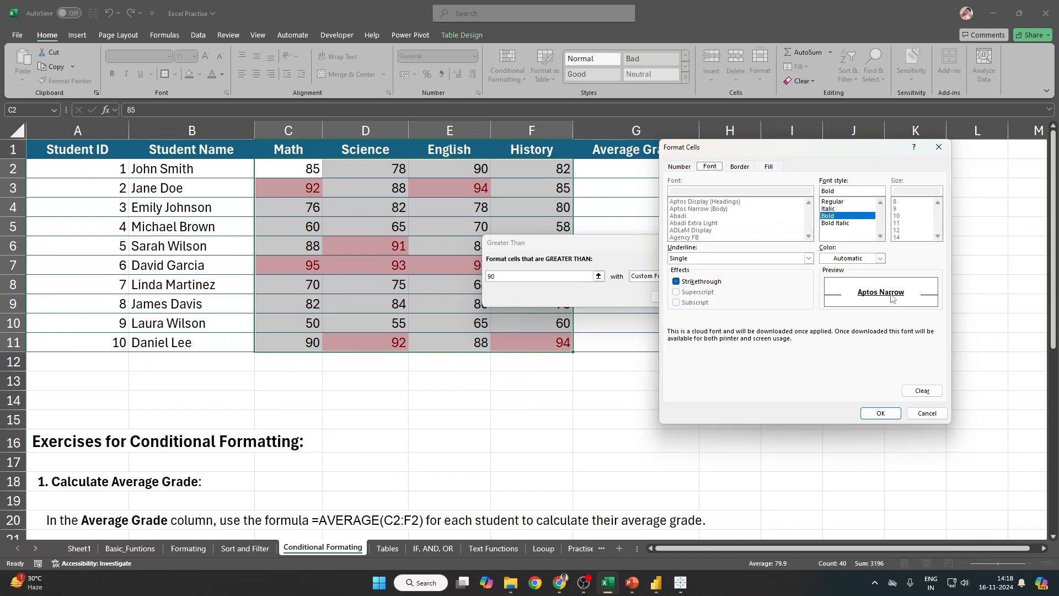
{"action": "left_click", "coordinate": [881, 259]}
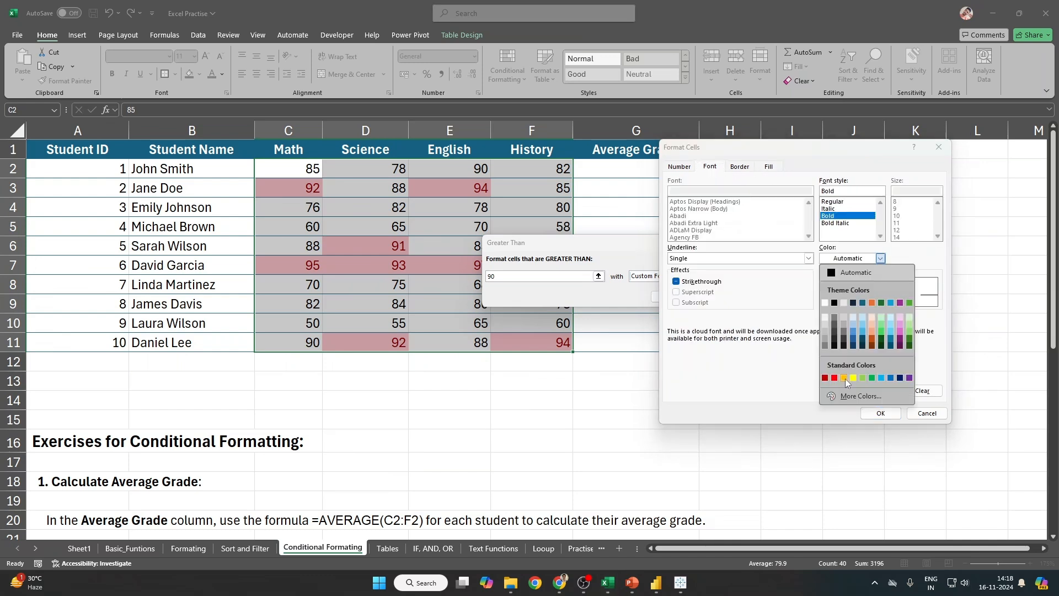
{"action": "left_click", "coordinate": [826, 317]}
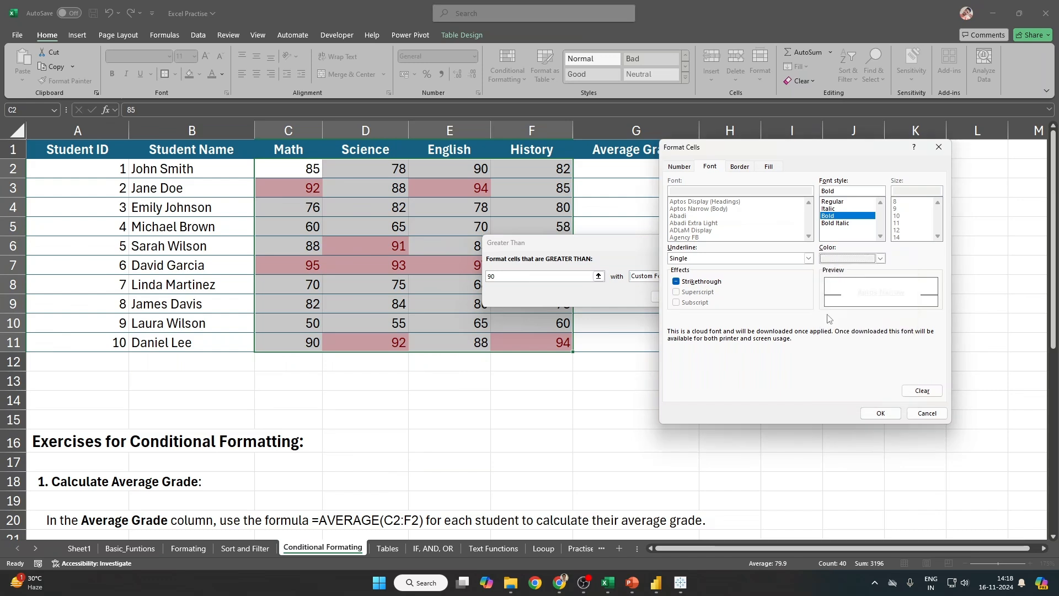
{"action": "left_click", "coordinate": [767, 169]}
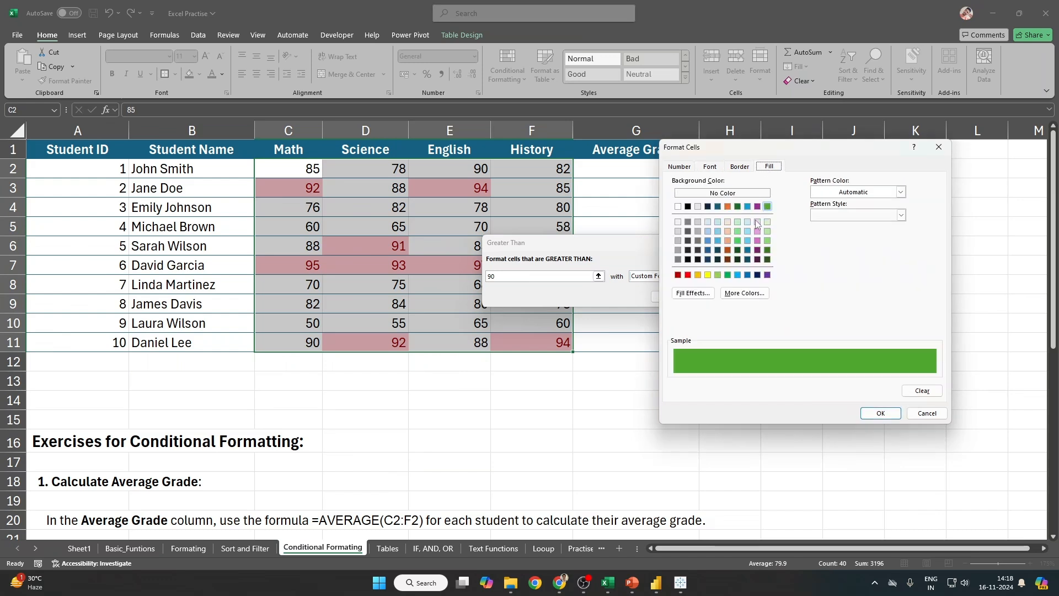
{"action": "left_click", "coordinate": [881, 415]}
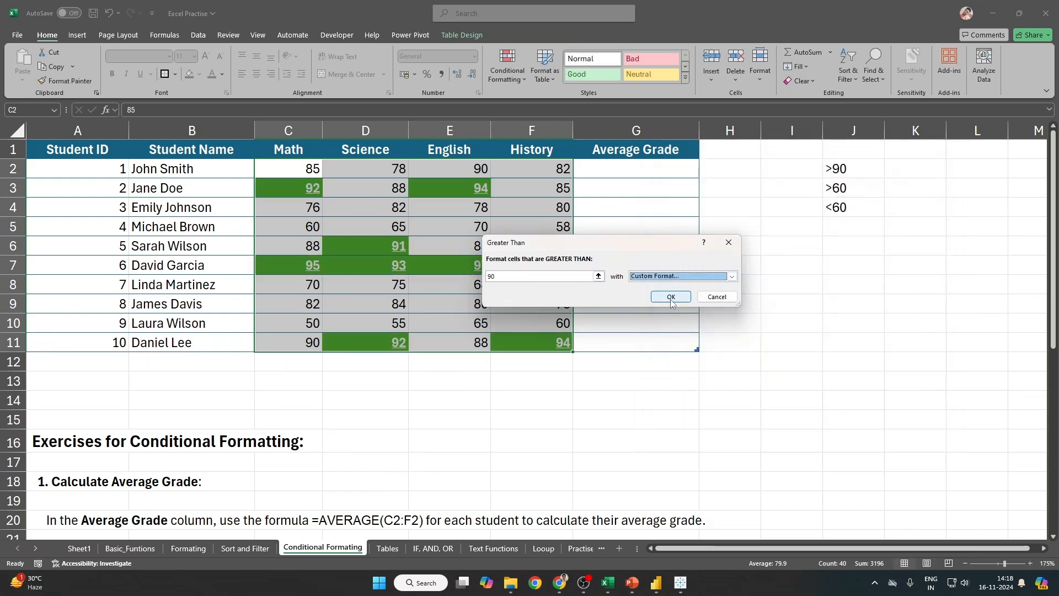
{"action": "left_click", "coordinate": [671, 297]}
{"action": "left_click", "coordinate": [613, 356]}
Step: Select the grades C2:F11 and clear the rules from the selected cells
{"action": "left_click_drag", "start_coordinate": [285, 163], "coordinate": [519, 340]}
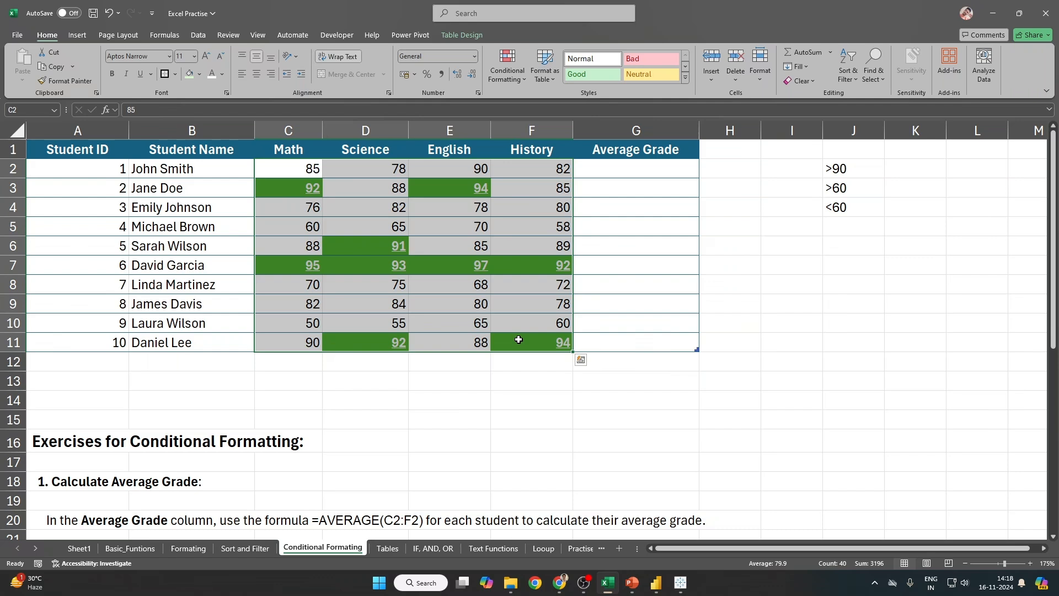
{"action": "left_click", "coordinate": [508, 65]}
{"action": "mouse_move", "coordinate": [529, 232]}
{"action": "left_click", "coordinate": [620, 232]}
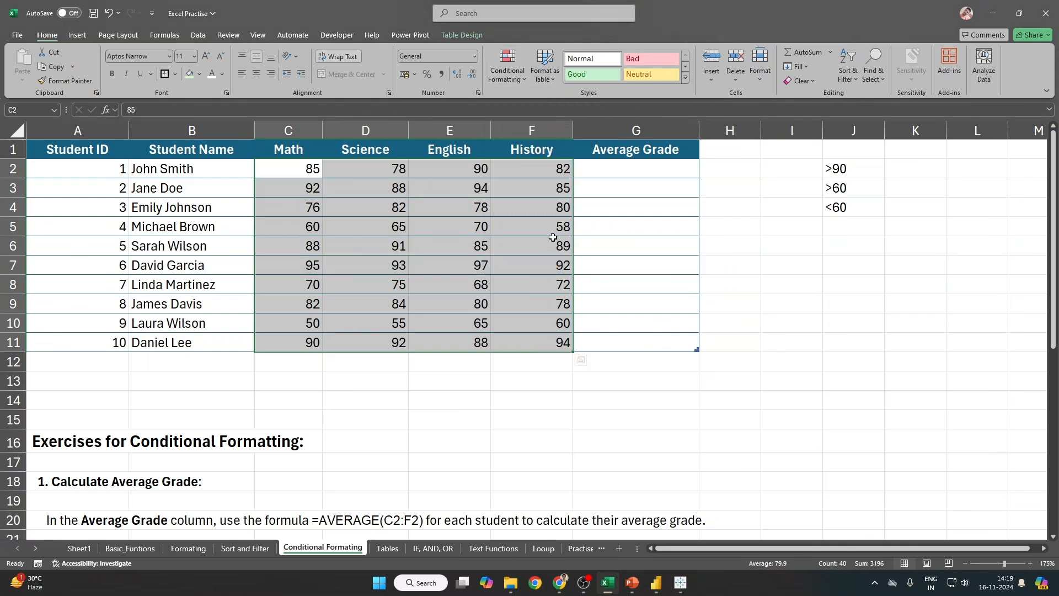
Step: Try selections C2:C11 and D2:G13 before selecting the grades C2:F11 again
{"action": "left_click", "coordinate": [510, 74]}
{"action": "mouse_move", "coordinate": [552, 101]}
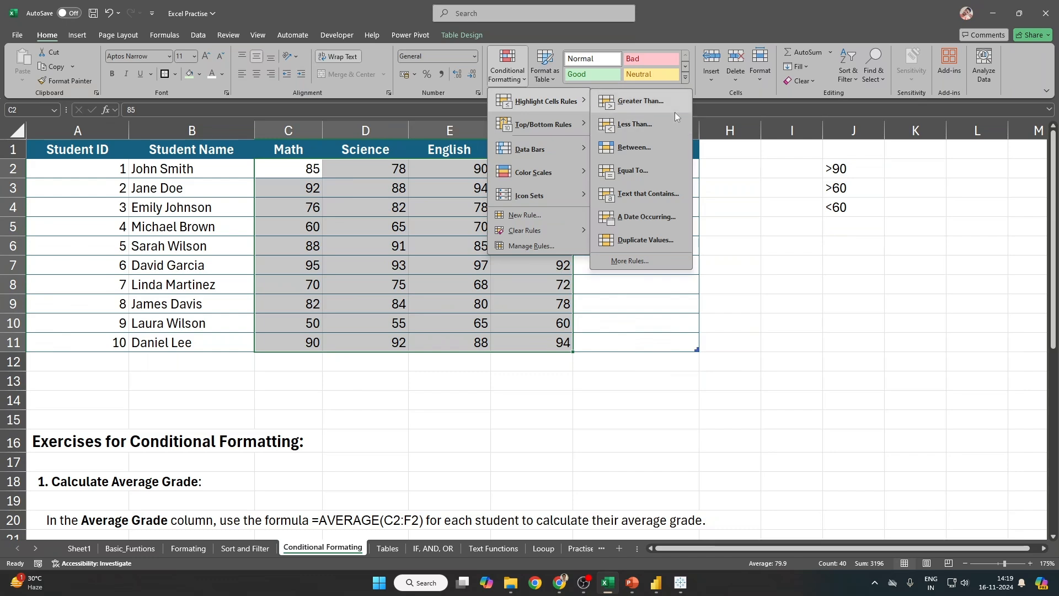
{"action": "left_click", "coordinate": [731, 326]}
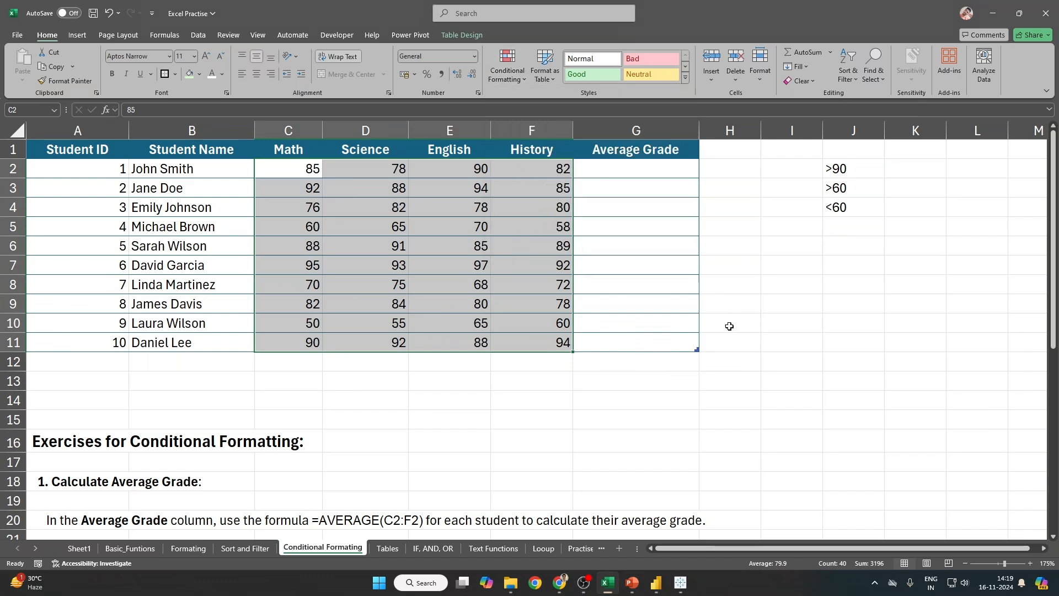
{"action": "left_click_drag", "start_coordinate": [291, 172], "coordinate": [294, 342]}
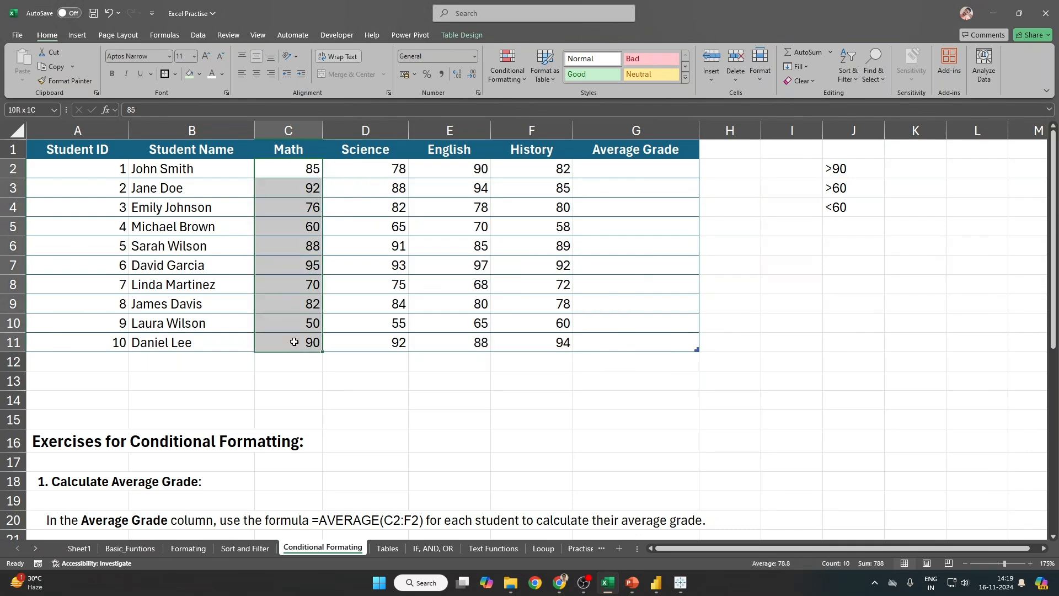
{"action": "left_click_drag", "start_coordinate": [338, 170], "coordinate": [634, 388]}
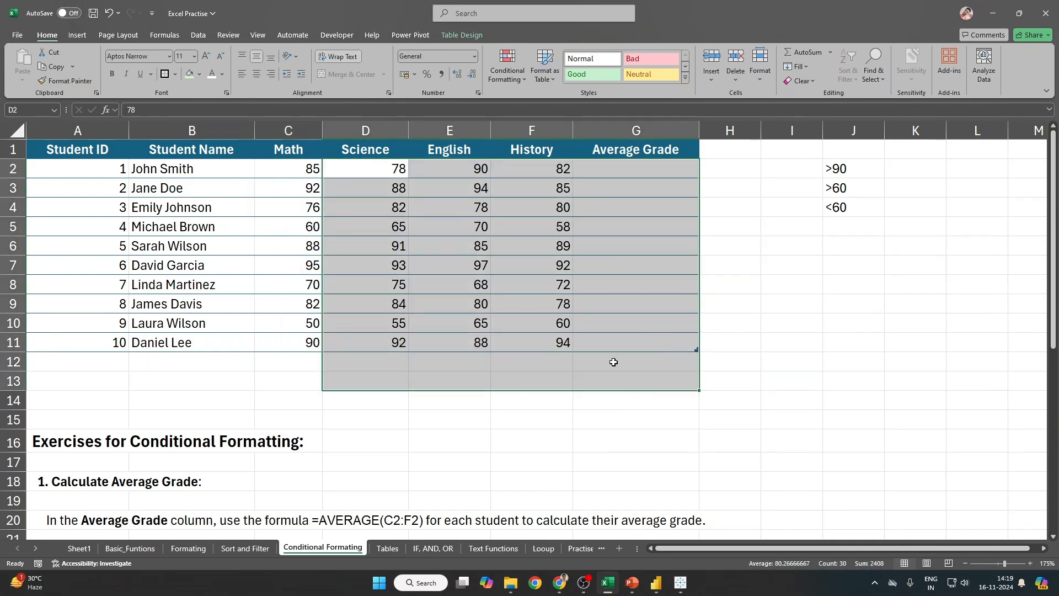
{"action": "left_click_drag", "start_coordinate": [306, 171], "coordinate": [545, 341]}
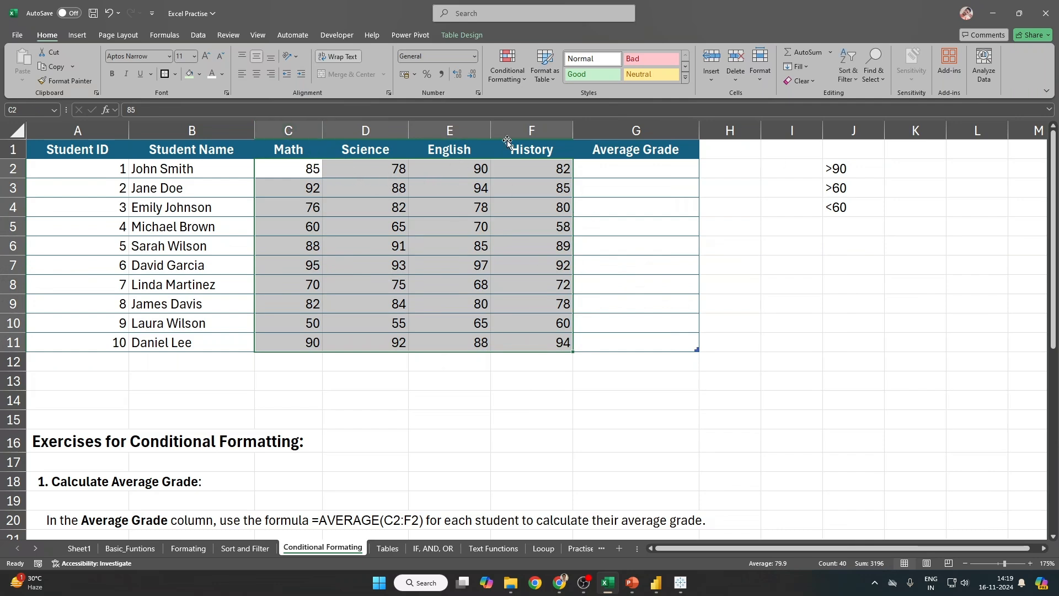
Step: Reselect C2:F11 and open the Greater Than highlight rule
{"action": "left_click", "coordinate": [506, 69]}
{"action": "mouse_move", "coordinate": [538, 108]}
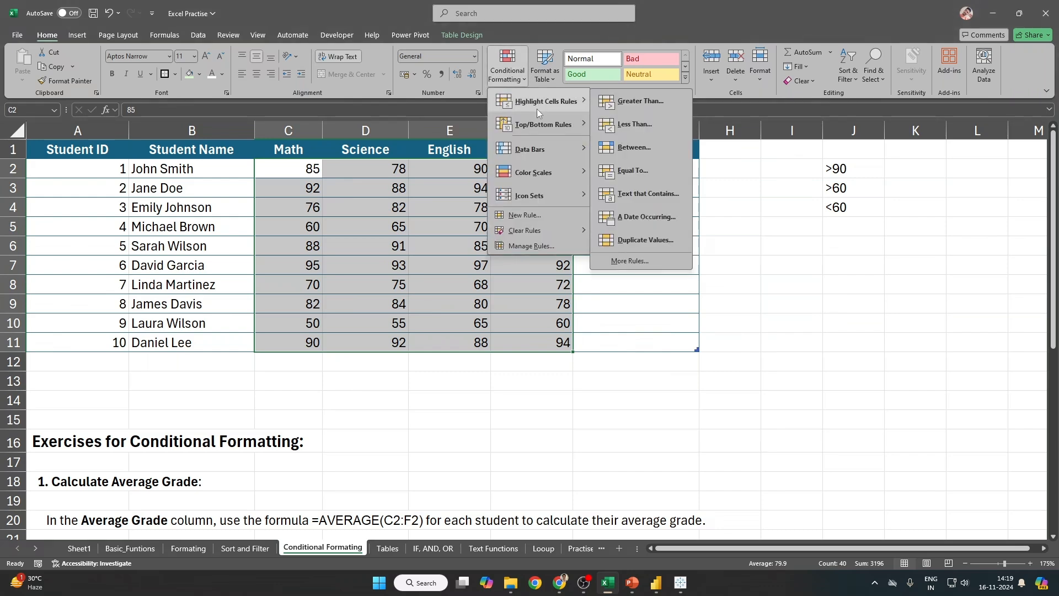
{"action": "left_click", "coordinate": [296, 166]}
{"action": "left_click_drag", "start_coordinate": [297, 166], "coordinate": [529, 340]}
{"action": "left_click_drag", "start_coordinate": [289, 165], "coordinate": [551, 345]}
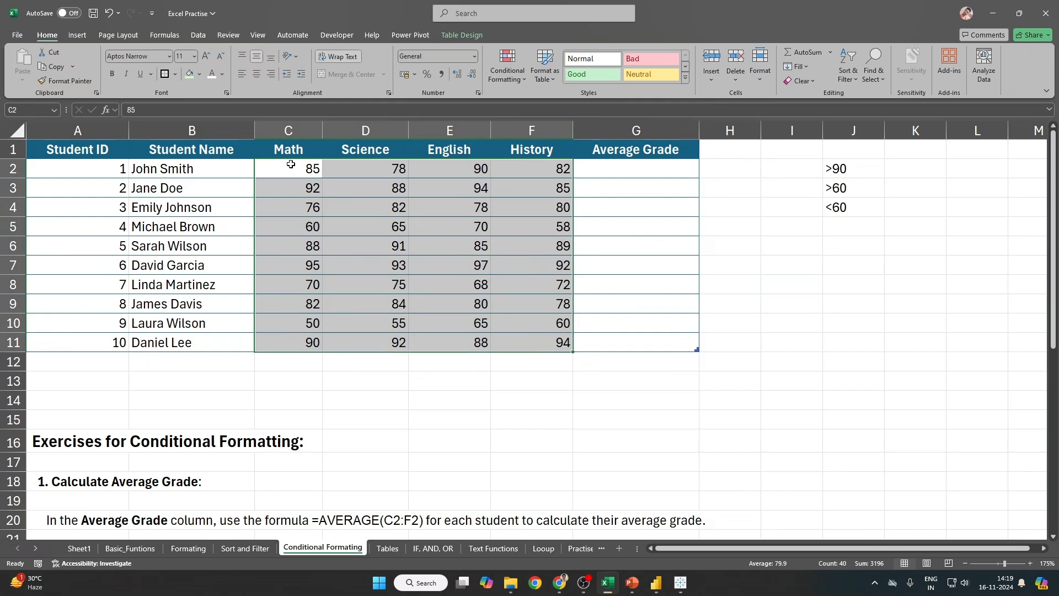
{"action": "left_click_drag", "start_coordinate": [288, 165], "coordinate": [538, 335]}
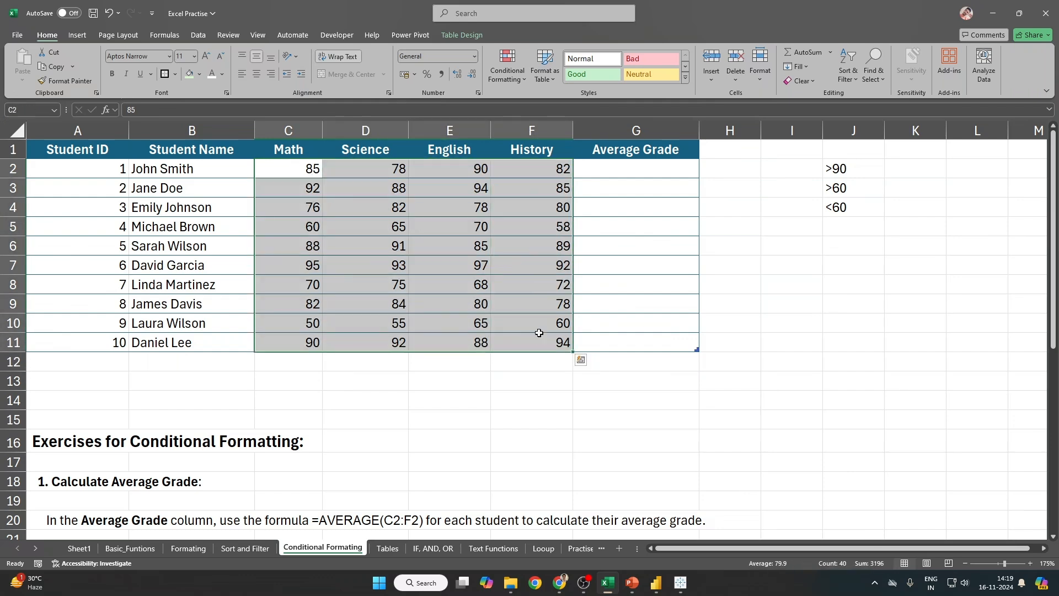
{"action": "left_click", "coordinate": [507, 66]}
{"action": "mouse_move", "coordinate": [535, 103]}
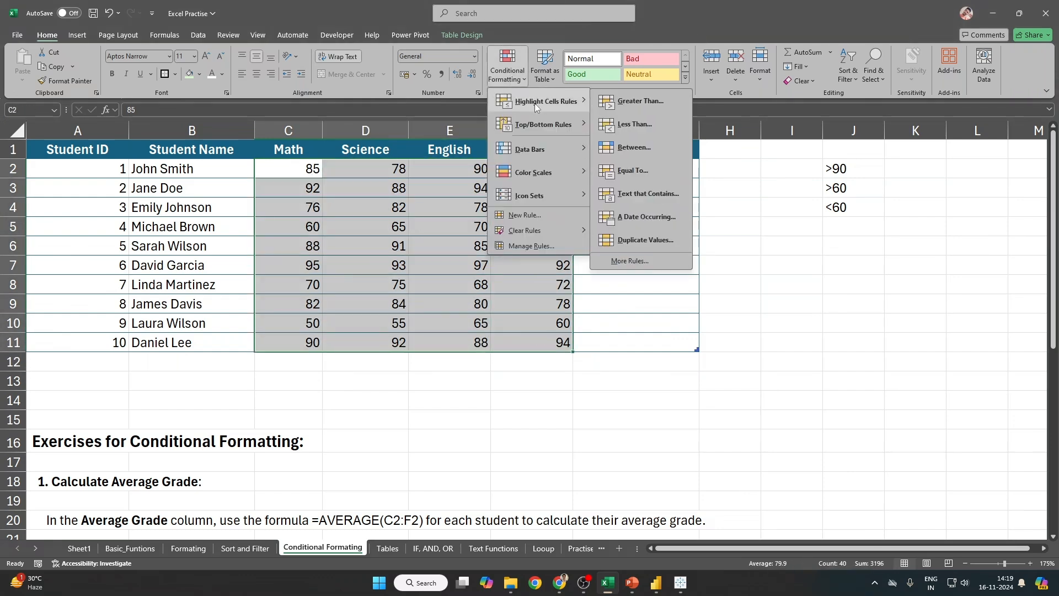
{"action": "left_click", "coordinate": [673, 104]}
Step: Enter 90 as the threshold and switch from the green preset to a custom format
{"action": "type", "text": "90"}
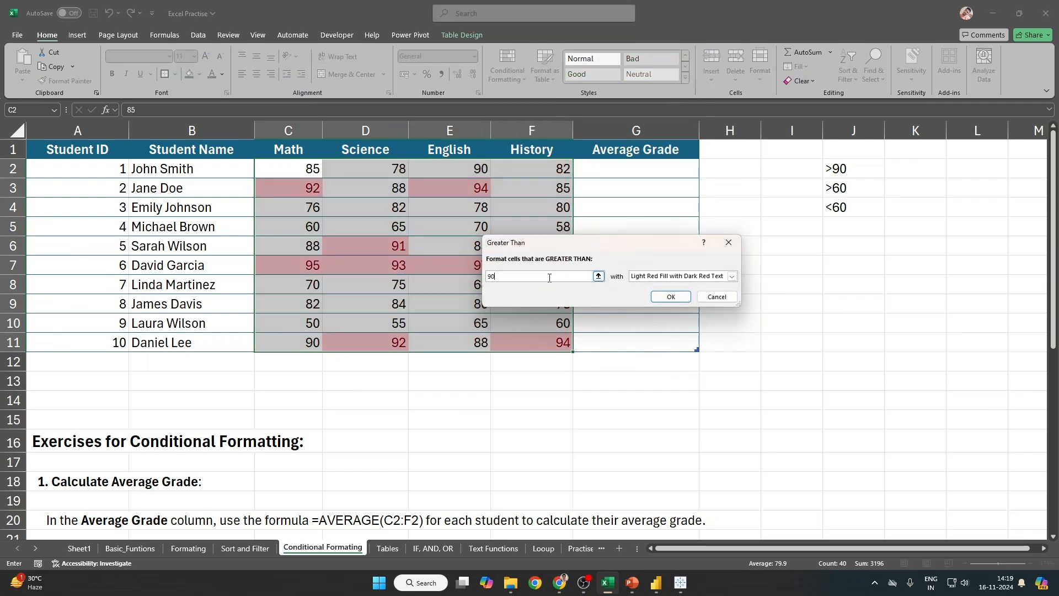
{"action": "left_click", "coordinate": [732, 276]}
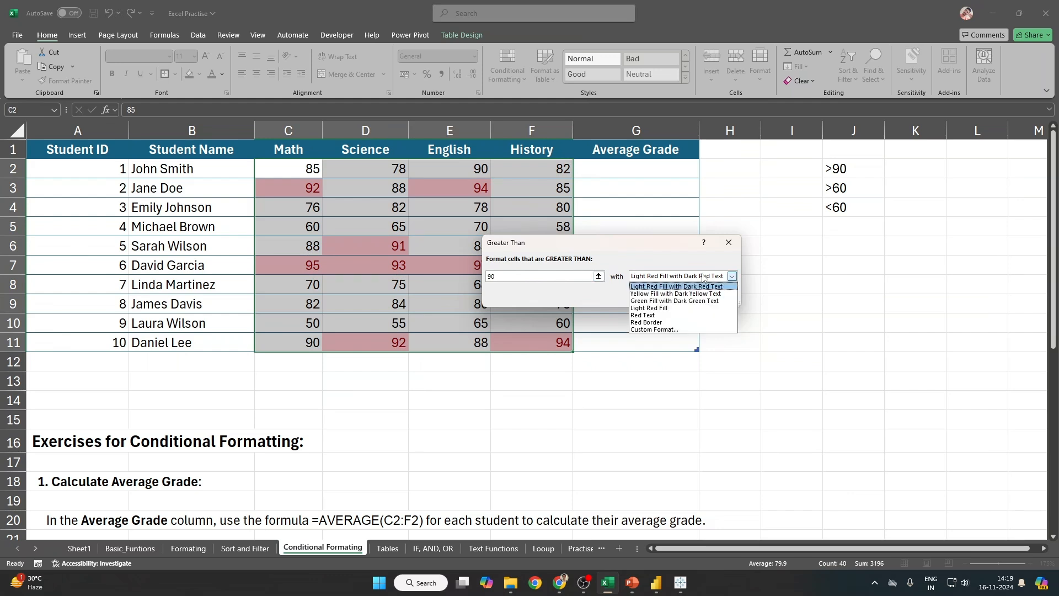
{"action": "left_click", "coordinate": [665, 302]}
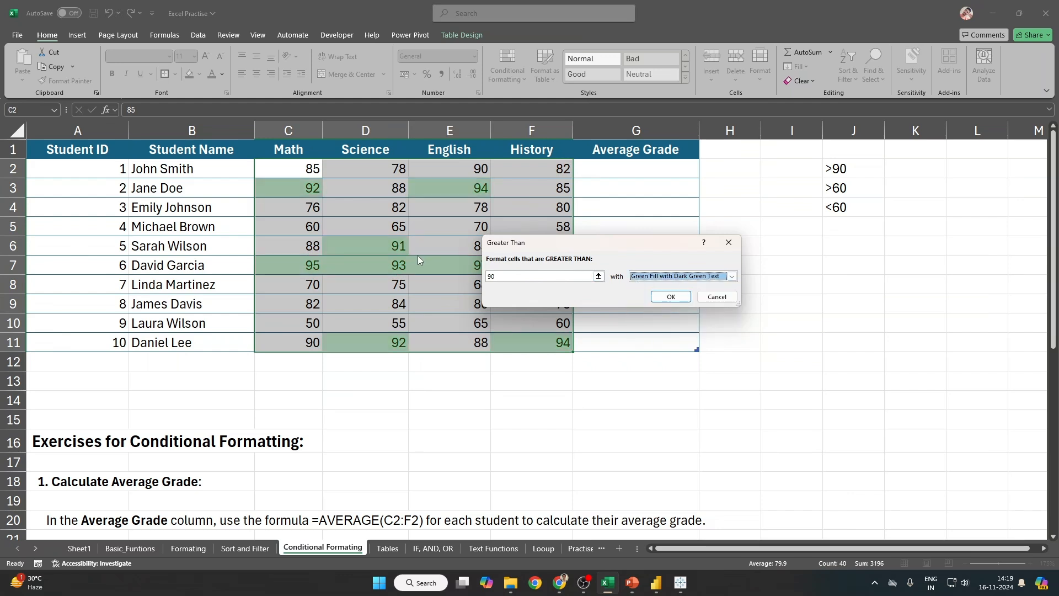
{"action": "left_click", "coordinate": [679, 276]}
{"action": "left_click", "coordinate": [670, 331]}
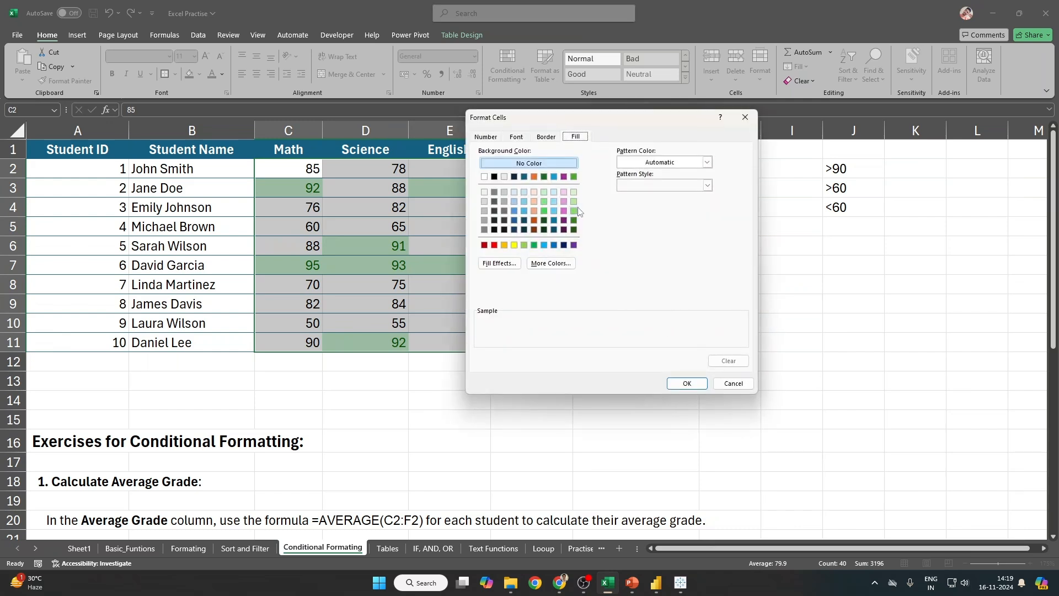
Step: Set the custom font to Bold with no underline and a light colour
{"action": "left_click", "coordinate": [516, 138]}
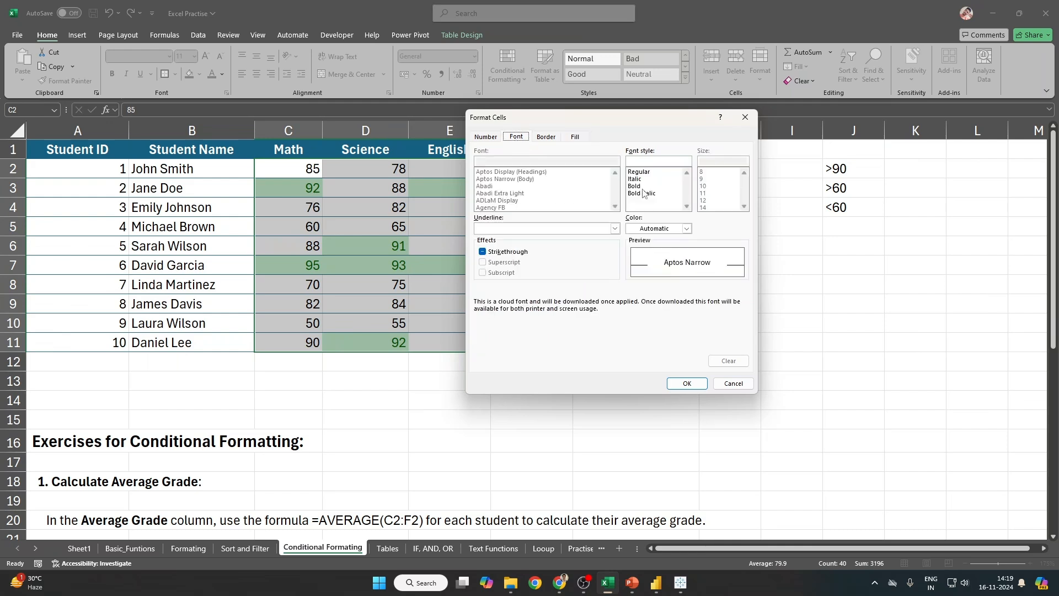
{"action": "left_click", "coordinate": [648, 172]}
{"action": "left_click", "coordinate": [645, 187]}
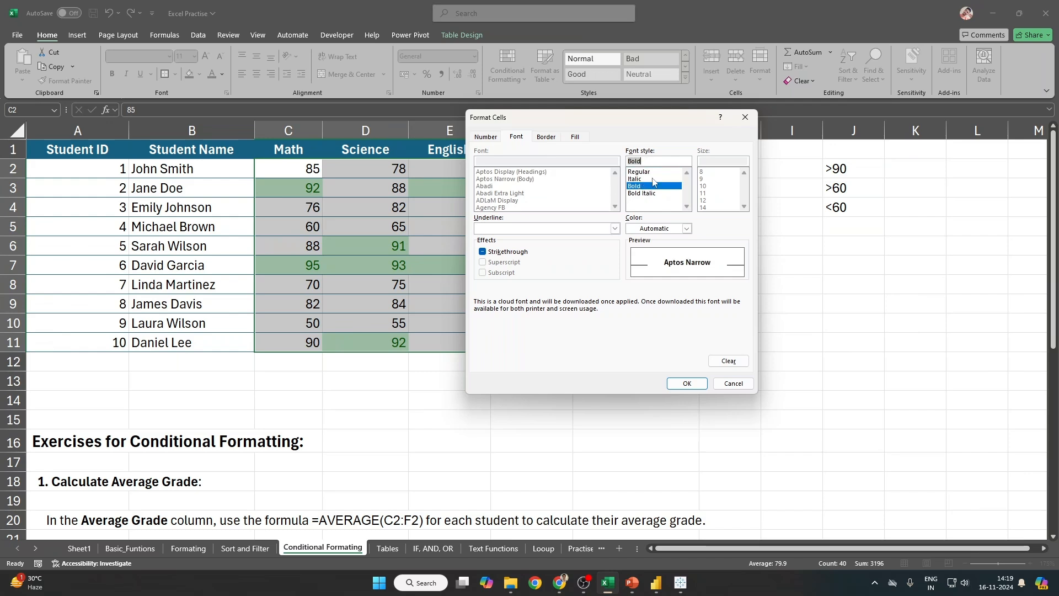
{"action": "left_click", "coordinate": [656, 178]}
{"action": "left_click", "coordinate": [655, 193]}
{"action": "left_click", "coordinate": [656, 186]}
{"action": "left_click", "coordinate": [614, 228]}
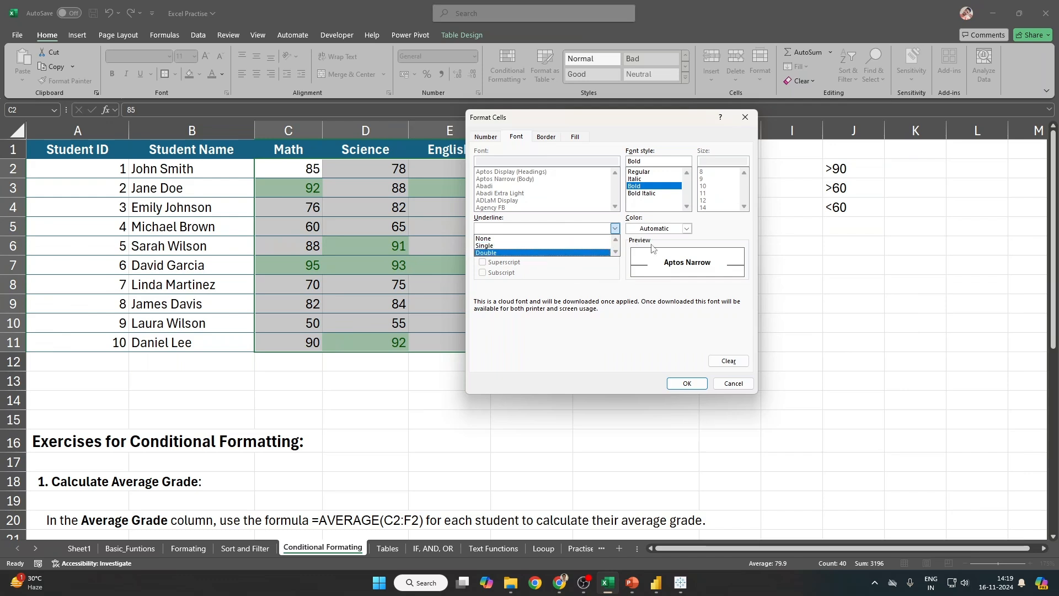
{"action": "left_click", "coordinate": [698, 229]}
{"action": "left_click", "coordinate": [688, 229]}
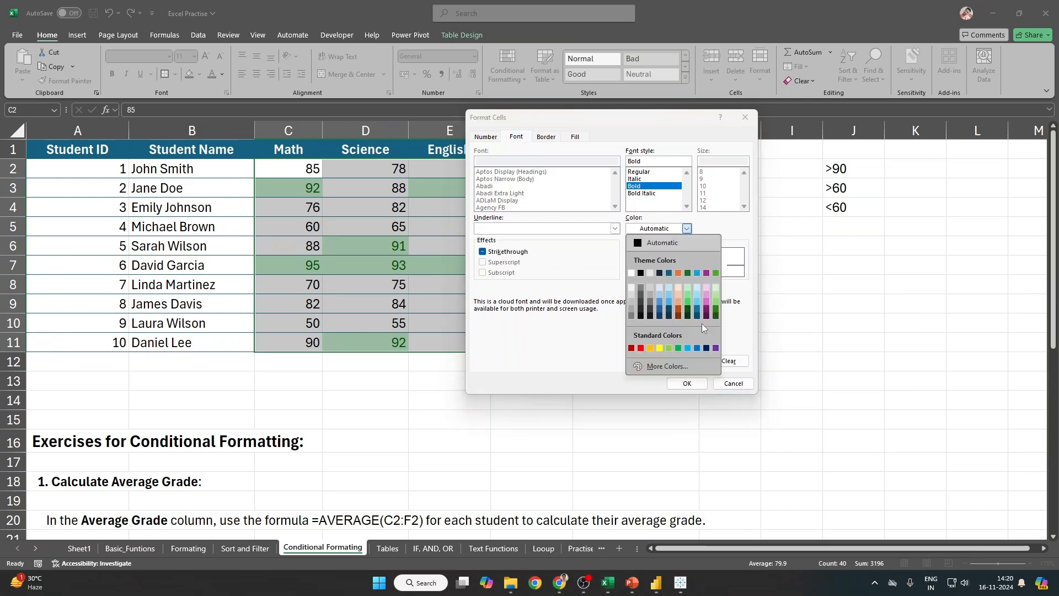
{"action": "left_click", "coordinate": [632, 288]}
Step: Add a green fill and outline border, then apply the greater-than-90 rule
{"action": "left_click", "coordinate": [574, 137]}
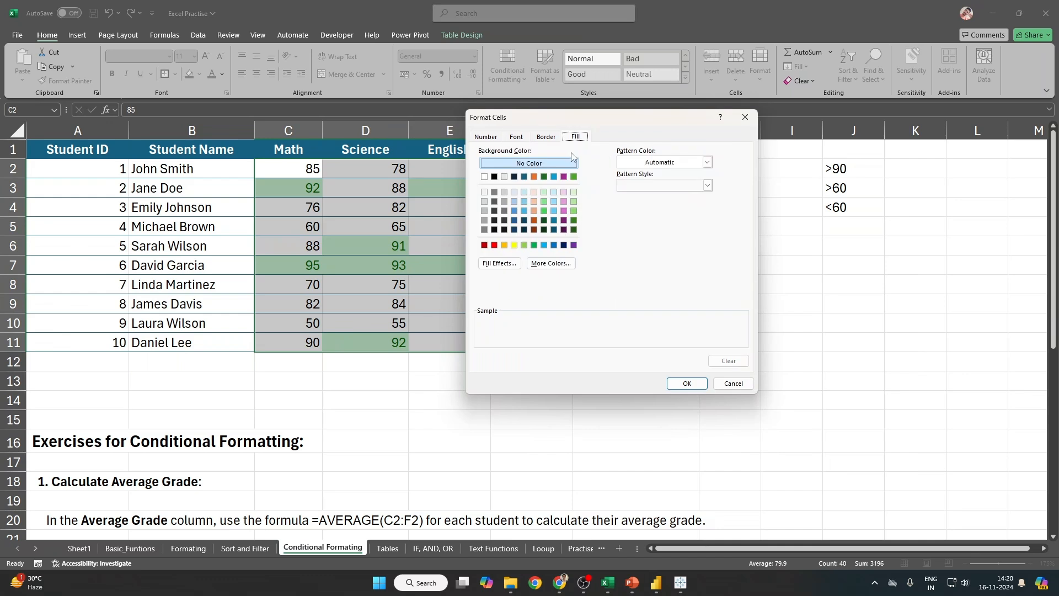
{"action": "left_click", "coordinate": [534, 245]}
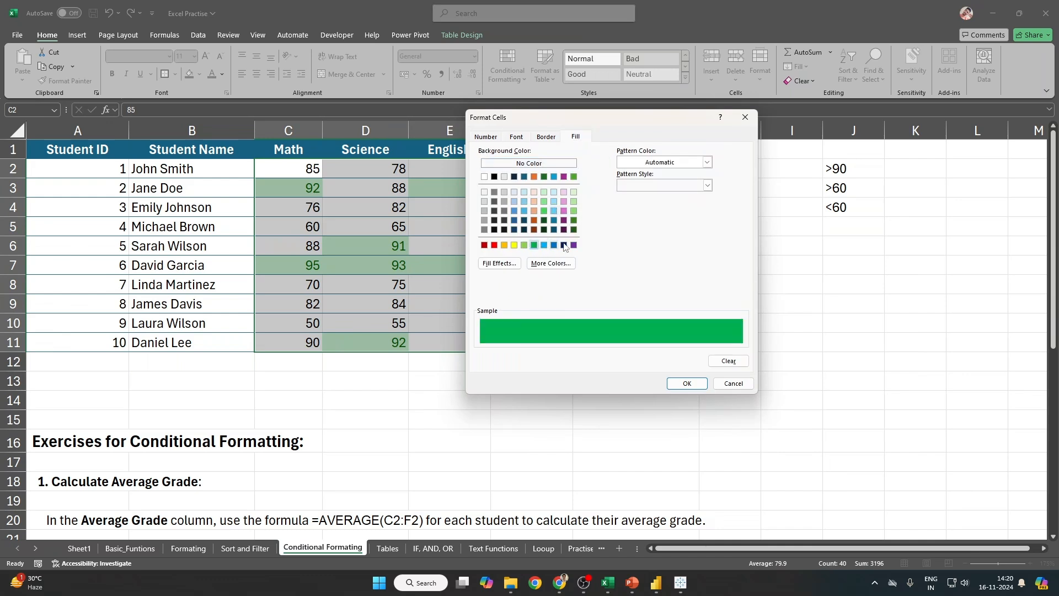
{"action": "left_click", "coordinate": [547, 137]}
{"action": "left_click", "coordinate": [619, 177]}
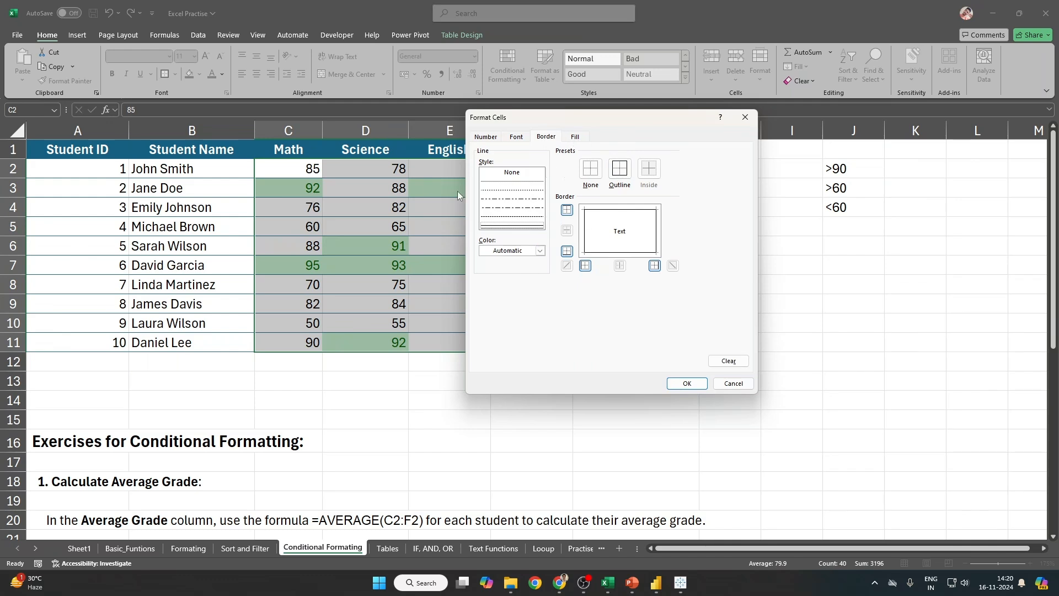
{"action": "left_click", "coordinate": [540, 250]}
{"action": "left_click", "coordinate": [540, 251]}
{"action": "left_click", "coordinate": [540, 250]}
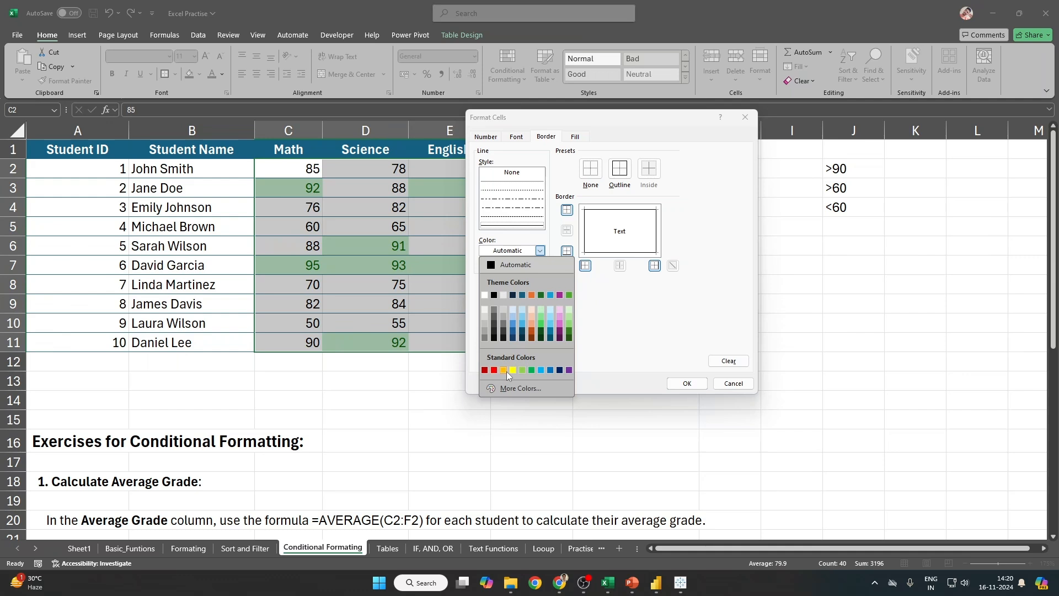
{"action": "left_click", "coordinate": [640, 155]}
{"action": "left_click", "coordinate": [687, 383]}
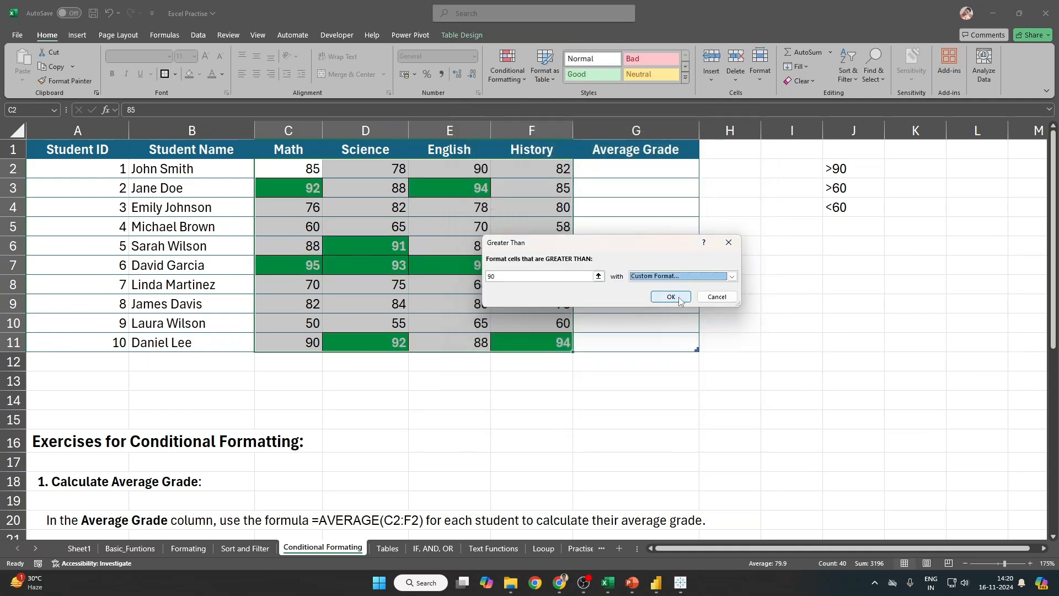
{"action": "left_click", "coordinate": [671, 297]}
{"action": "left_click", "coordinate": [507, 65]}
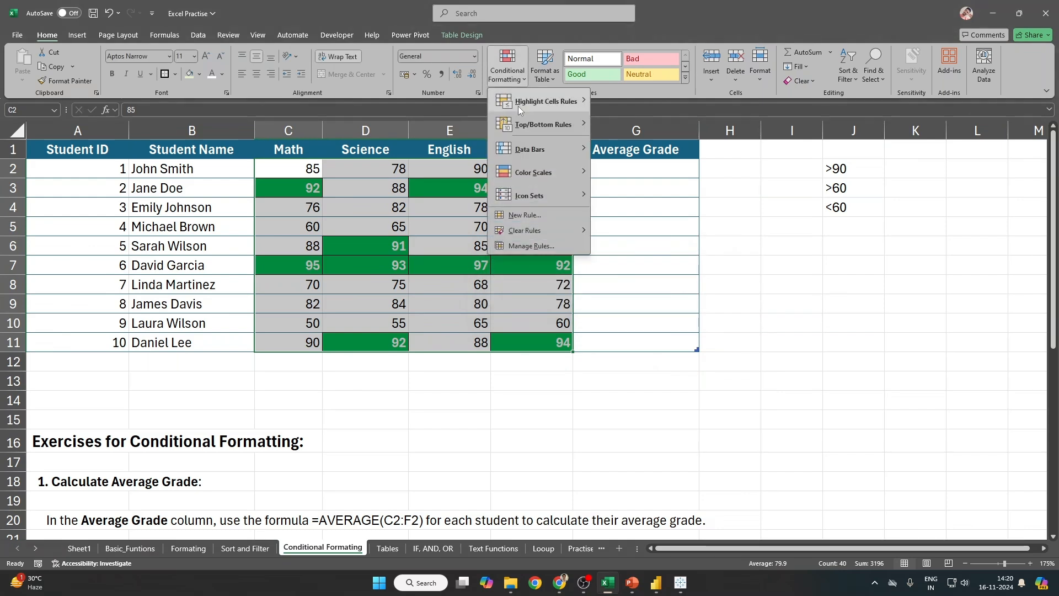
{"action": "mouse_move", "coordinate": [518, 105]}
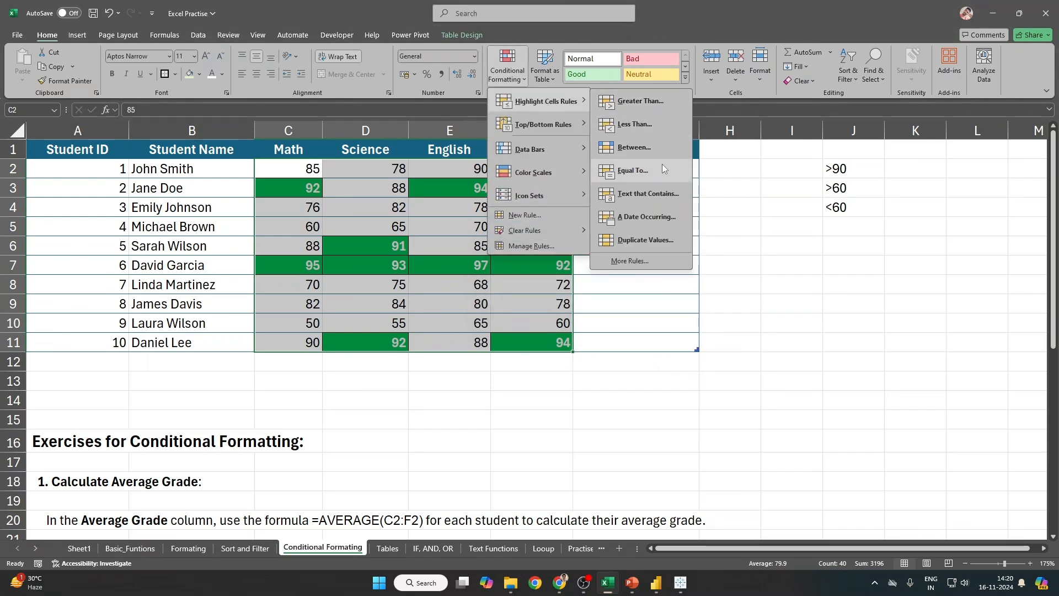
Step: Start another Greater Than rule with 60, then cancel it
{"action": "left_click", "coordinate": [666, 94]}
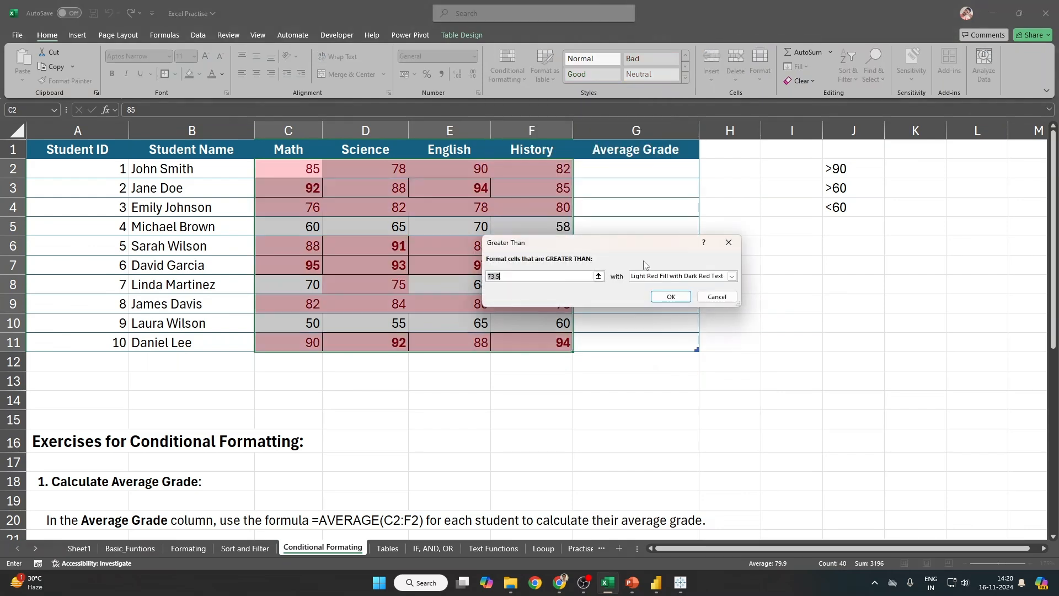
{"action": "type", "text": "90"}
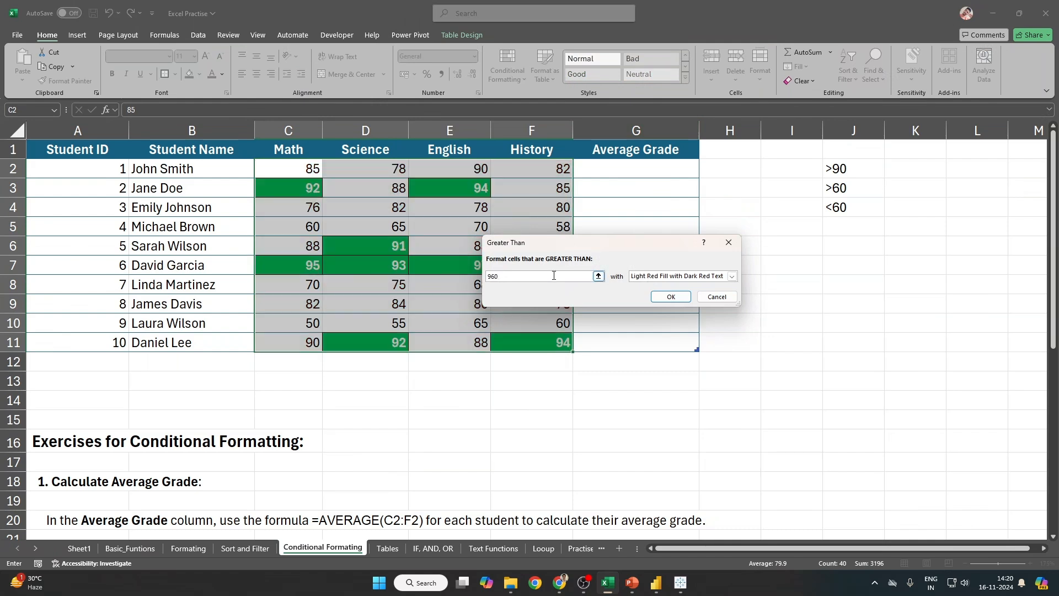
{"action": "key", "text": "BackSpace"}
{"action": "key", "text": "BackSpace"}
{"action": "key", "text": "BackSpace"}
{"action": "type", "text": "60"}
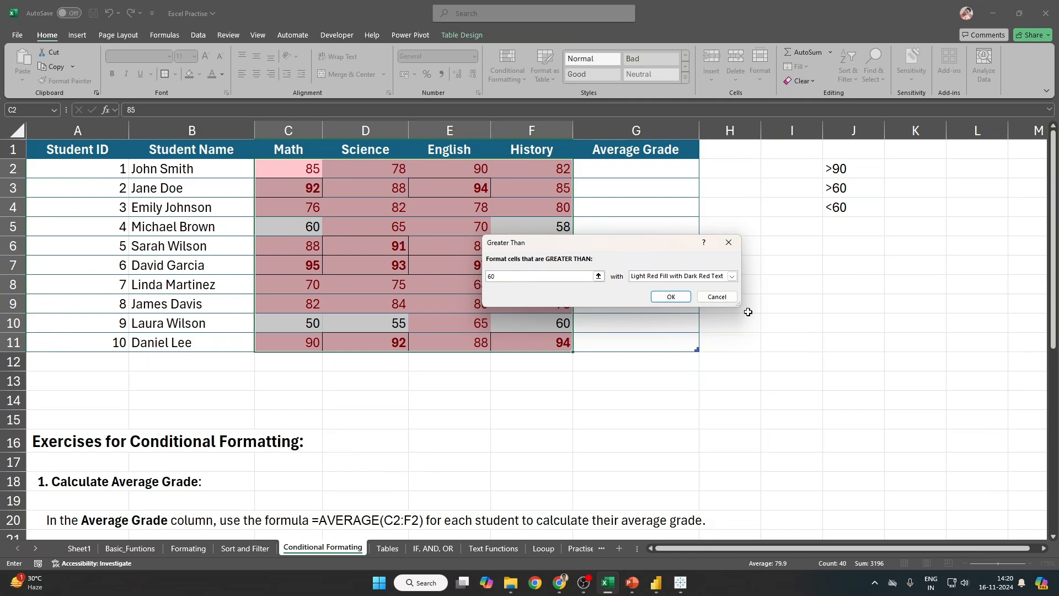
{"action": "left_click", "coordinate": [728, 298]}
Step: Select the criteria cells J2:J4 and start a Between rule of 90 and 60 with a custom format
{"action": "left_click_drag", "start_coordinate": [859, 166], "coordinate": [852, 210]}
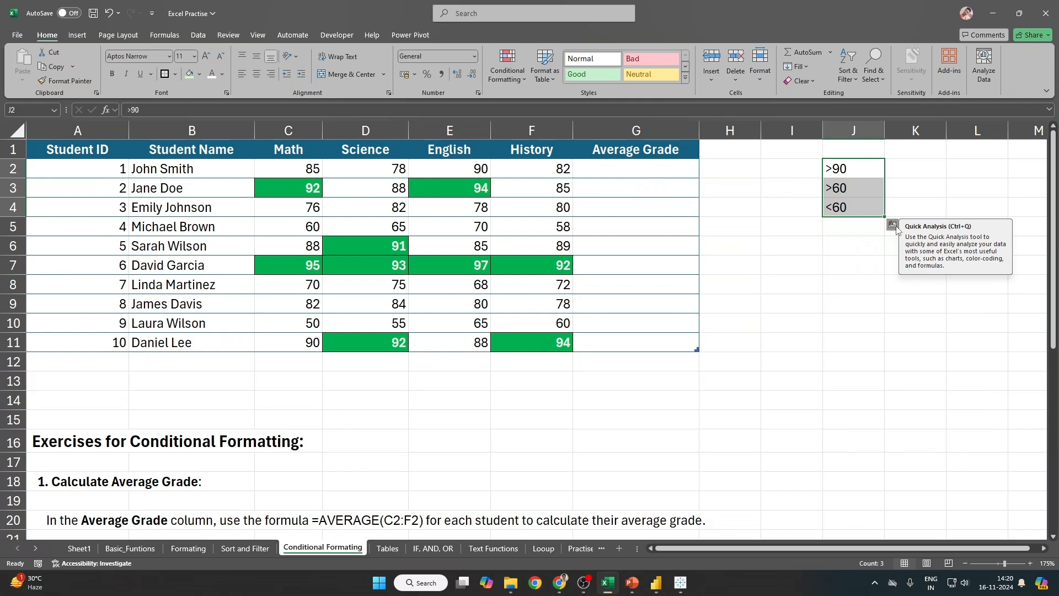
{"action": "left_click", "coordinate": [508, 66]}
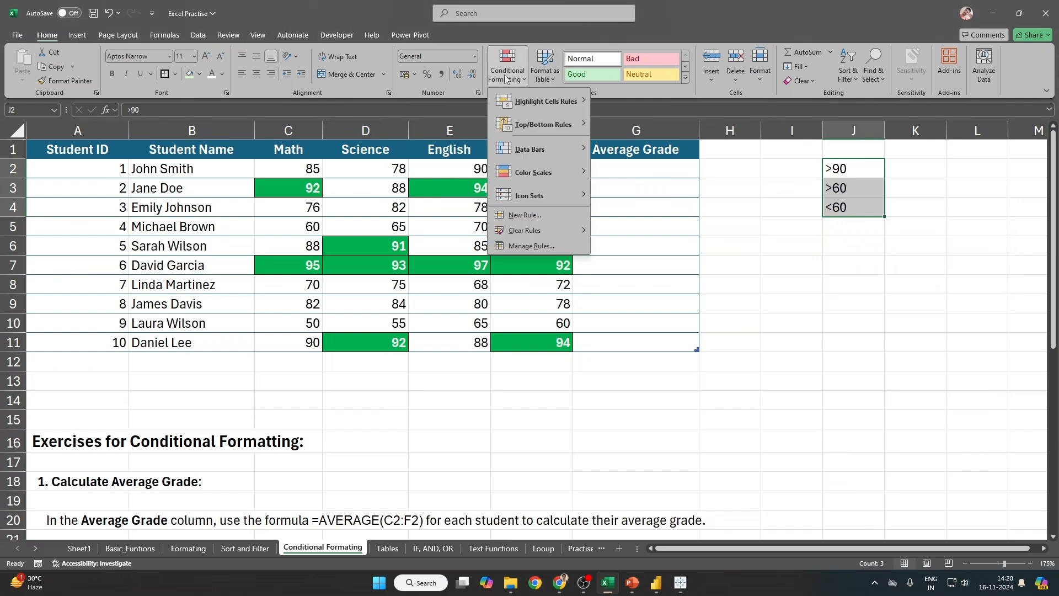
{"action": "mouse_move", "coordinate": [518, 106]}
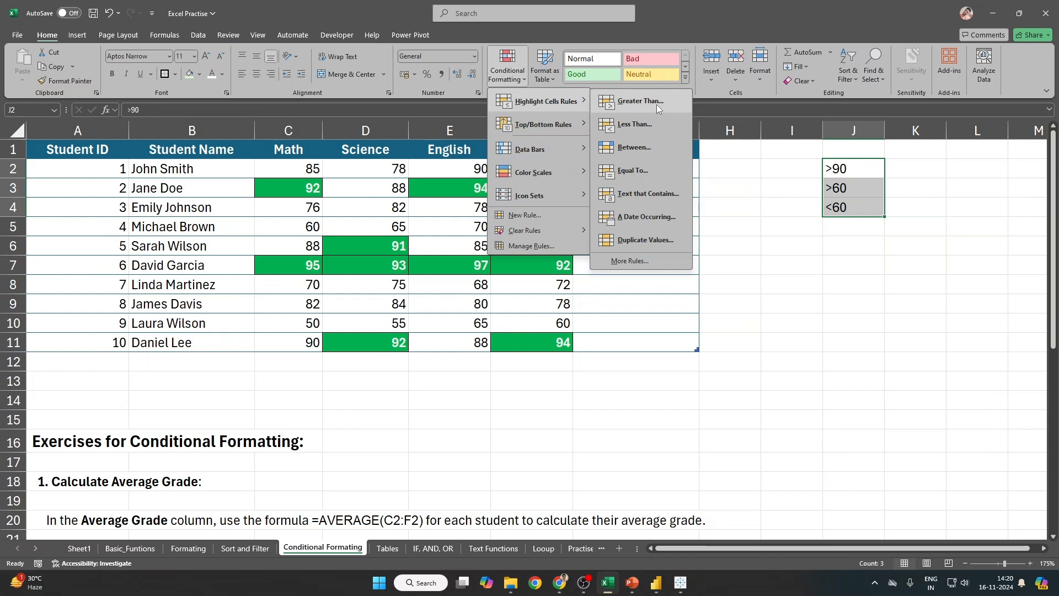
{"action": "left_click", "coordinate": [647, 147]}
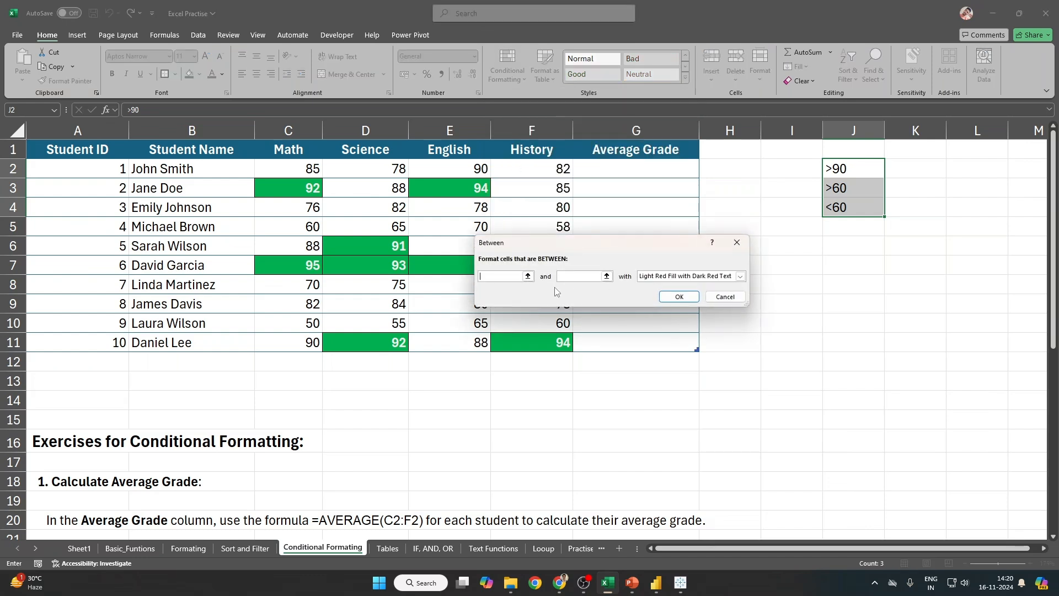
{"action": "type", "text": "90"}
{"action": "left_click", "coordinate": [571, 277]}
{"action": "type", "text": "60"}
{"action": "left_click", "coordinate": [741, 276]}
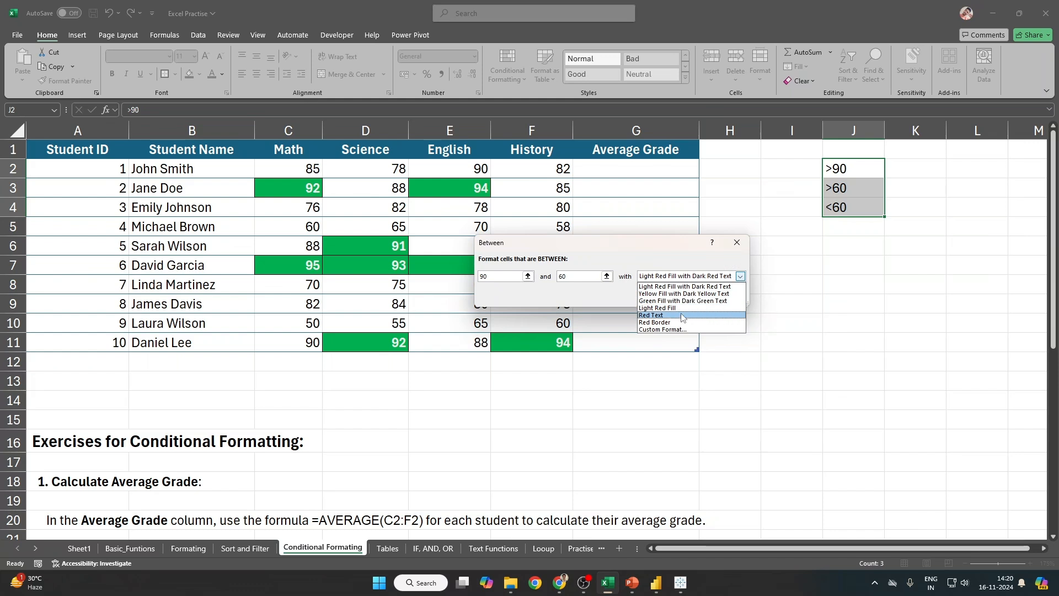
{"action": "left_click", "coordinate": [657, 330]}
Step: Give the rule italic text on yellow fill, apply it, and reselect scores C2:F11
{"action": "left_click", "coordinate": [517, 137]}
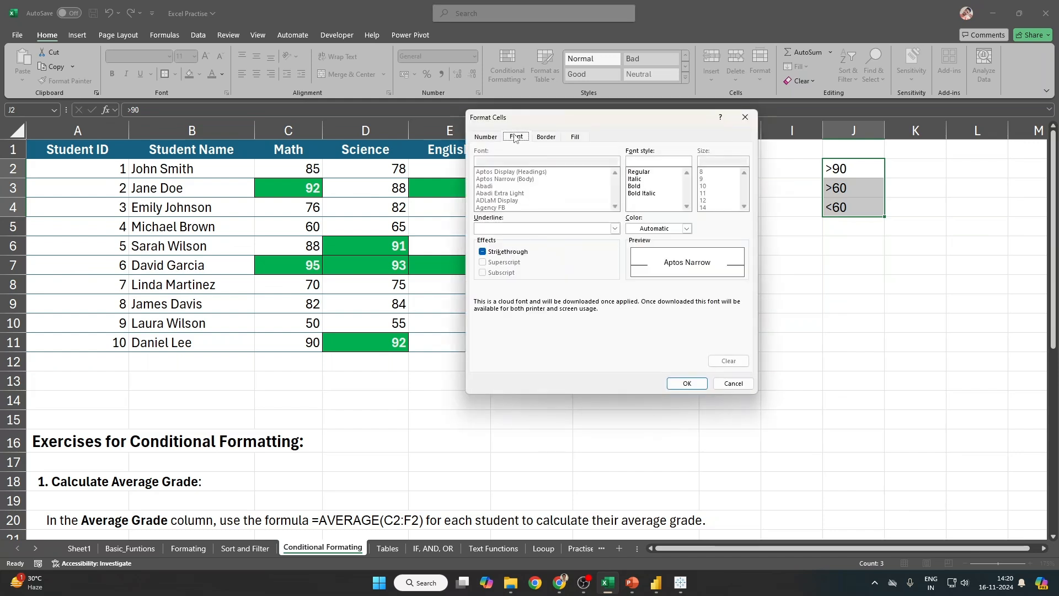
{"action": "left_click", "coordinate": [645, 186]}
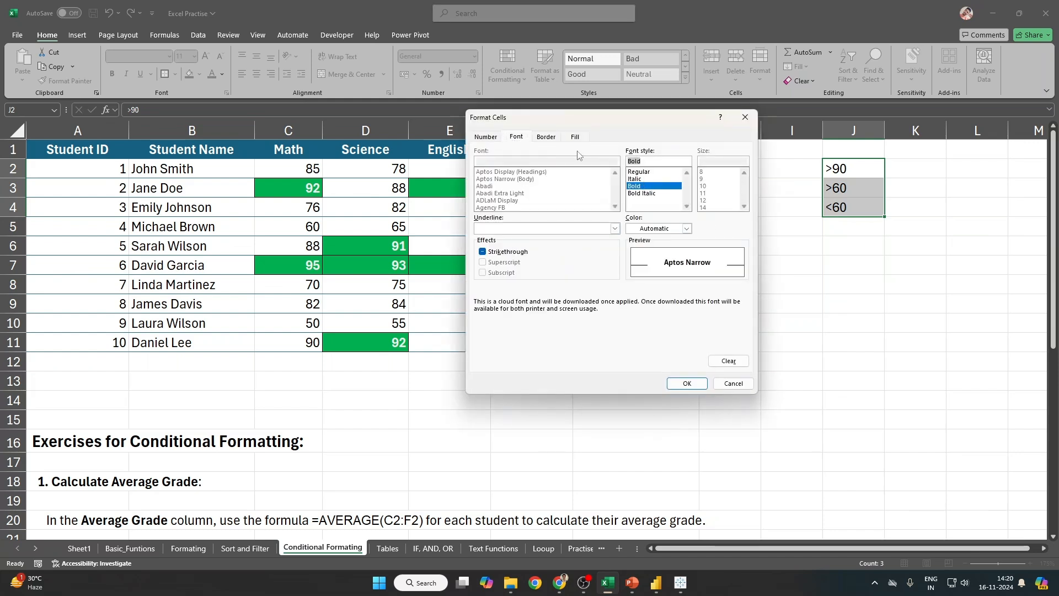
{"action": "left_click", "coordinate": [640, 179]}
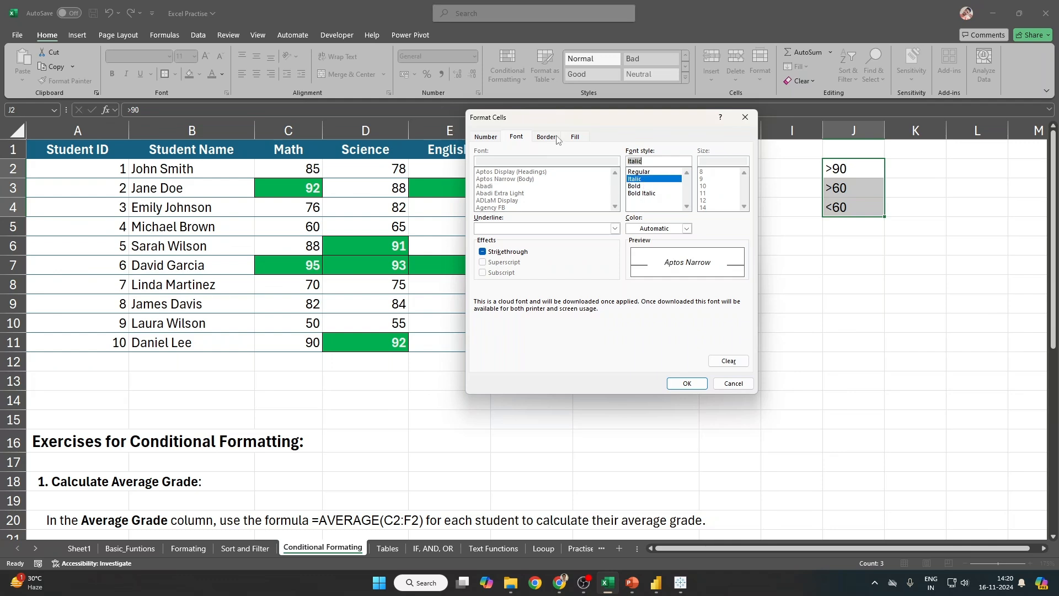
{"action": "left_click", "coordinate": [576, 137]}
{"action": "left_click", "coordinate": [515, 246]}
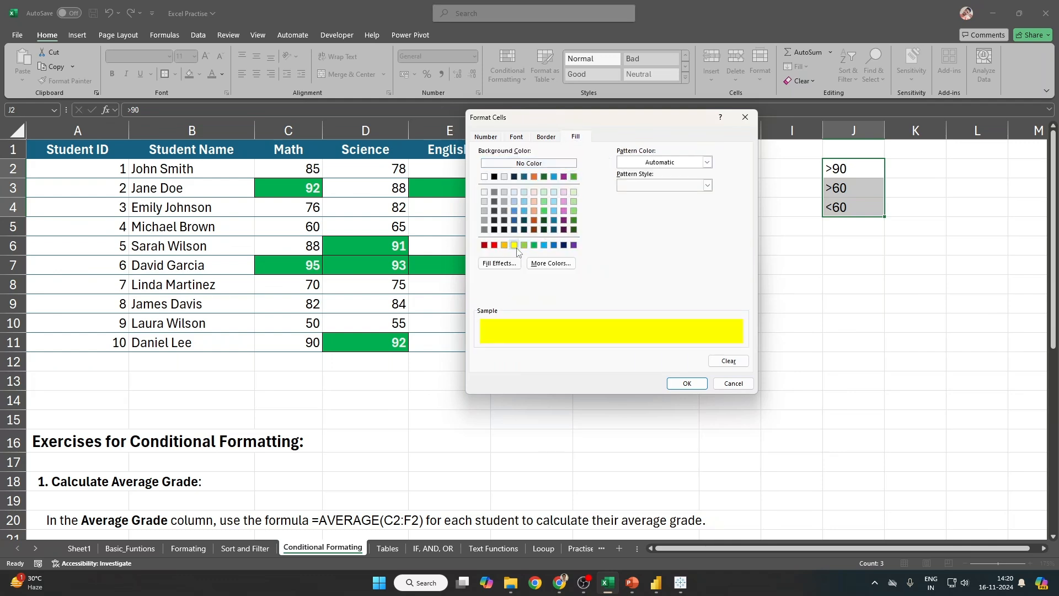
{"action": "left_click", "coordinate": [519, 138]}
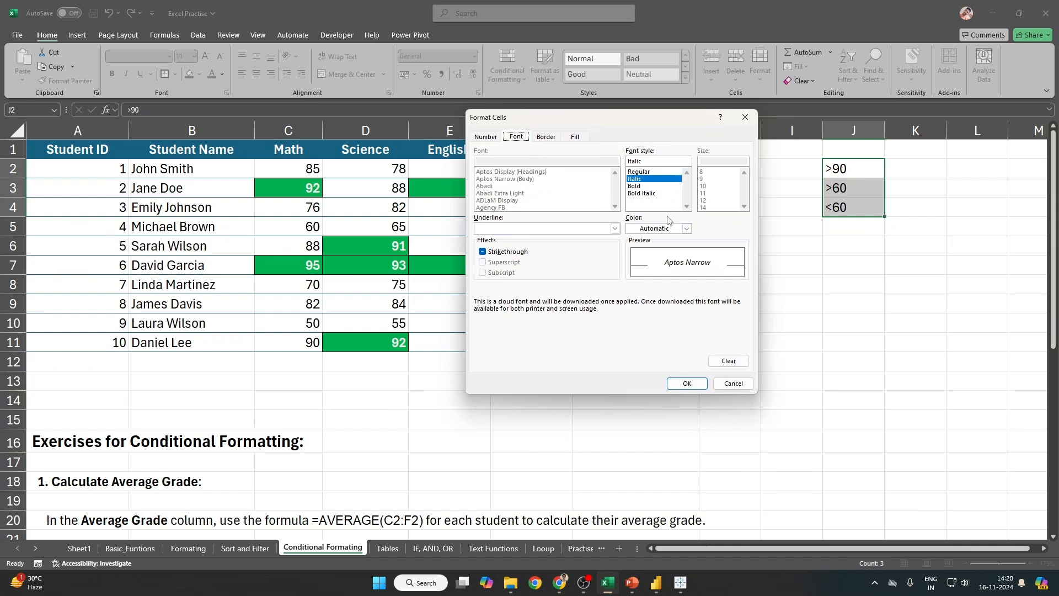
{"action": "left_click", "coordinate": [684, 229]}
{"action": "left_click", "coordinate": [640, 243]}
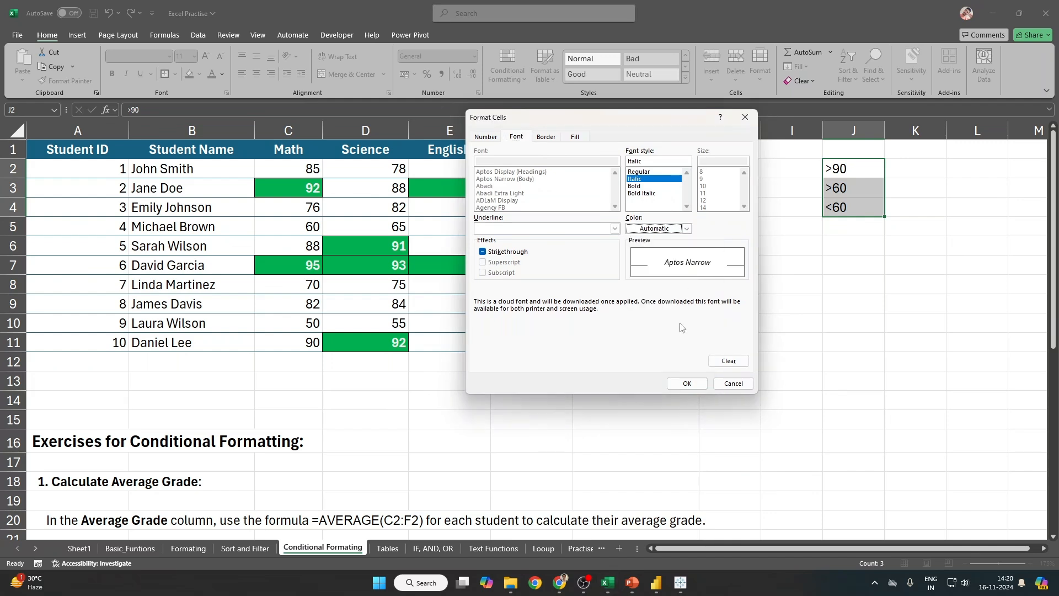
{"action": "left_click", "coordinate": [686, 384]}
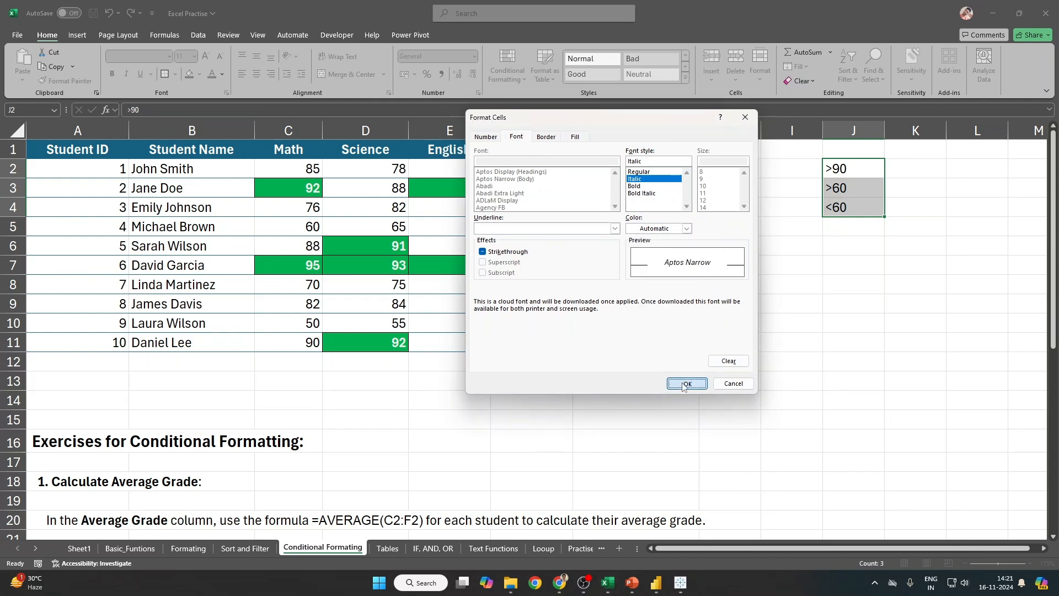
{"action": "left_click", "coordinate": [679, 297]}
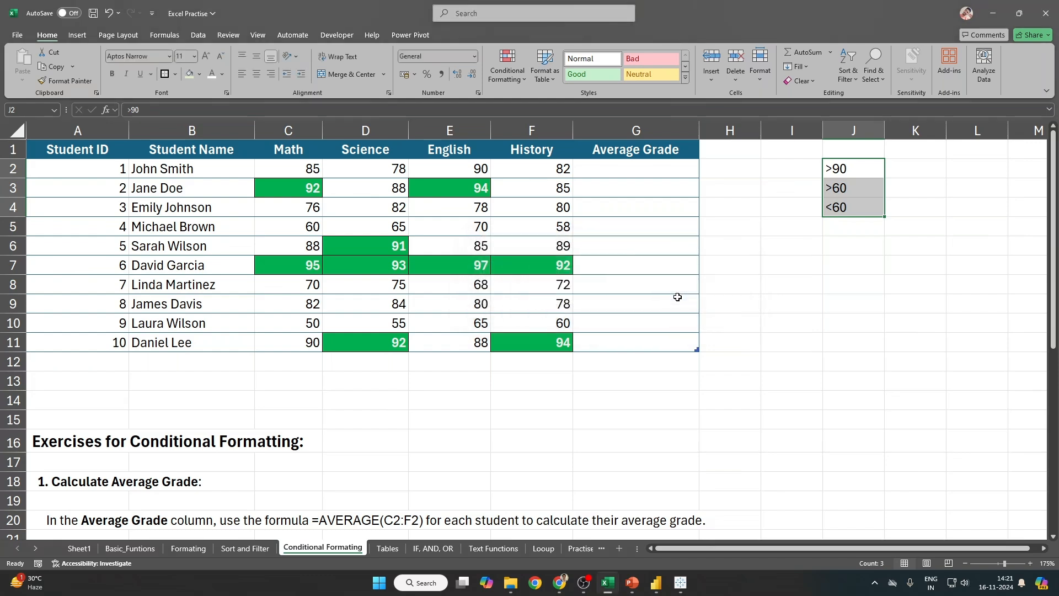
{"action": "left_click", "coordinate": [292, 167]}
{"action": "left_click_drag", "start_coordinate": [291, 167], "coordinate": [568, 346]}
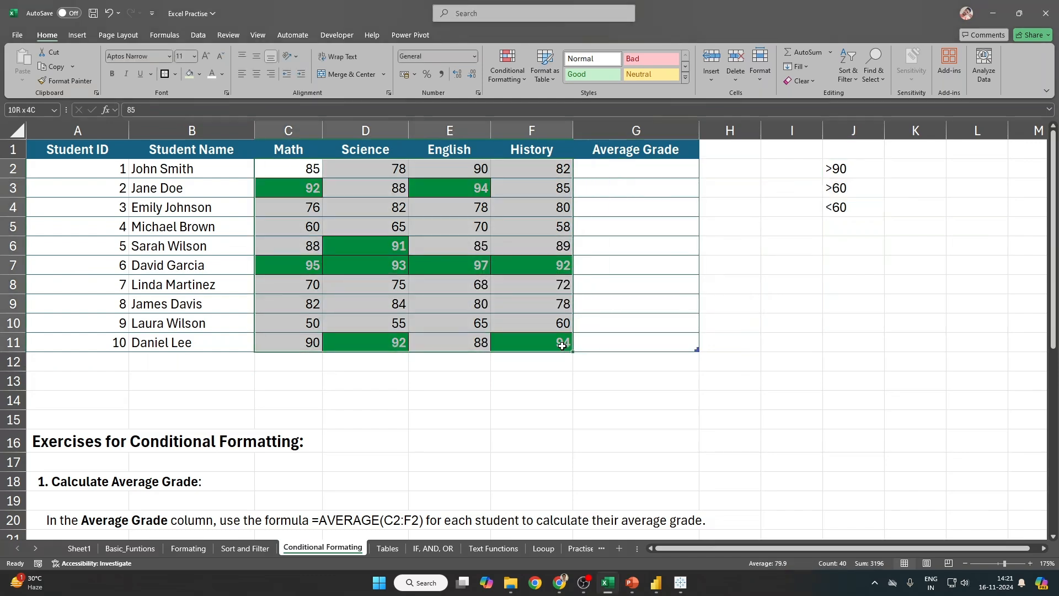
Step: Start a Between highlight rule with bounds 60 and 90
{"action": "left_click", "coordinate": [507, 69]}
{"action": "mouse_move", "coordinate": [524, 105]}
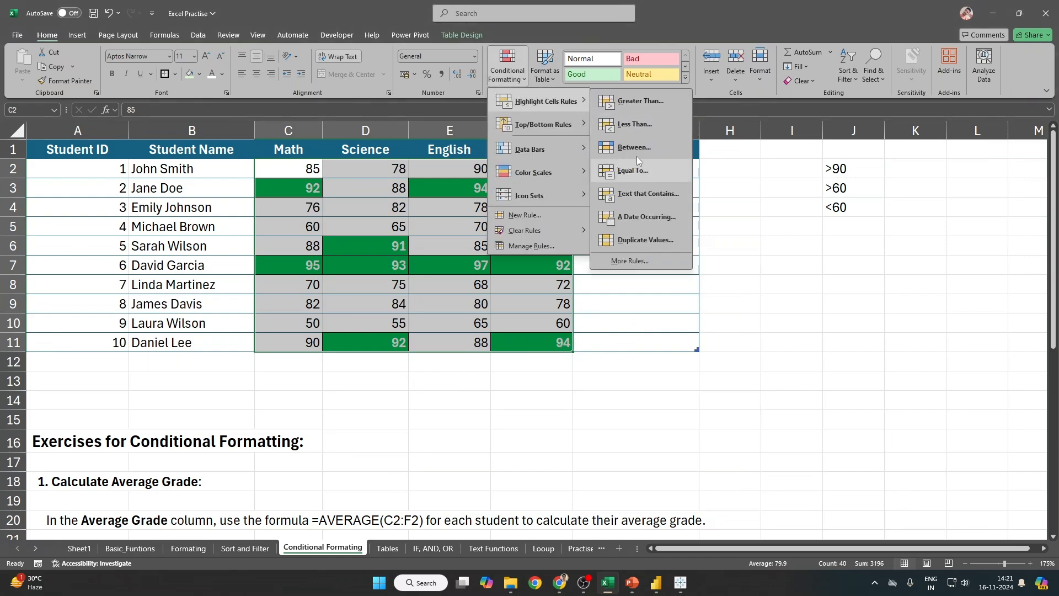
{"action": "left_click", "coordinate": [637, 154]}
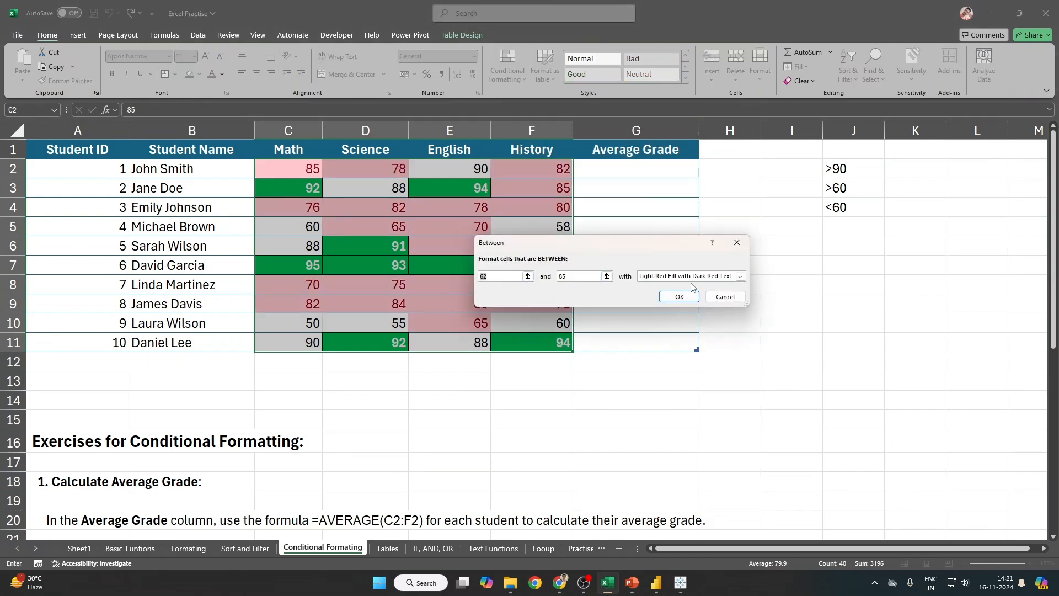
{"action": "type", "text": "60"}
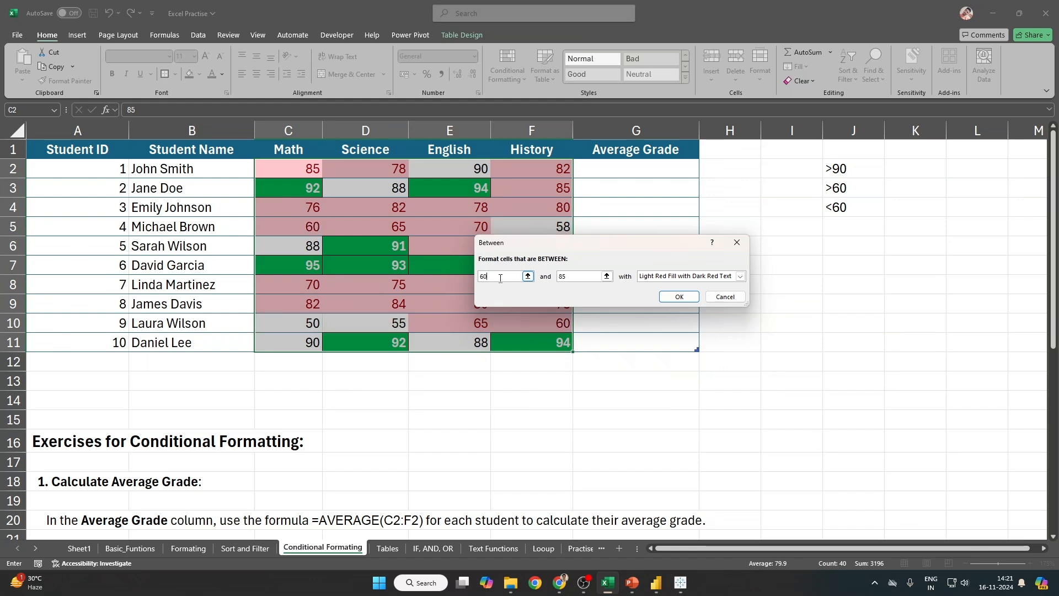
{"action": "double_click", "coordinate": [568, 280]}
{"action": "type", "text": "901"}
{"action": "key", "text": "BackSpace"}
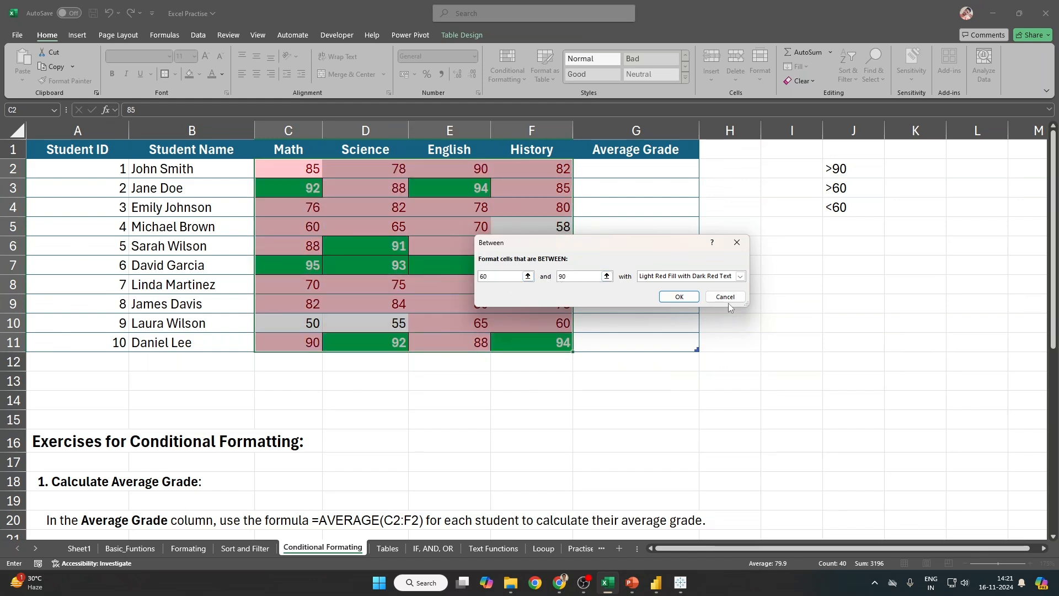
Step: Give it a custom yellow fill with italic text and apply the rule
{"action": "left_click", "coordinate": [740, 276]}
{"action": "left_click", "coordinate": [677, 329]}
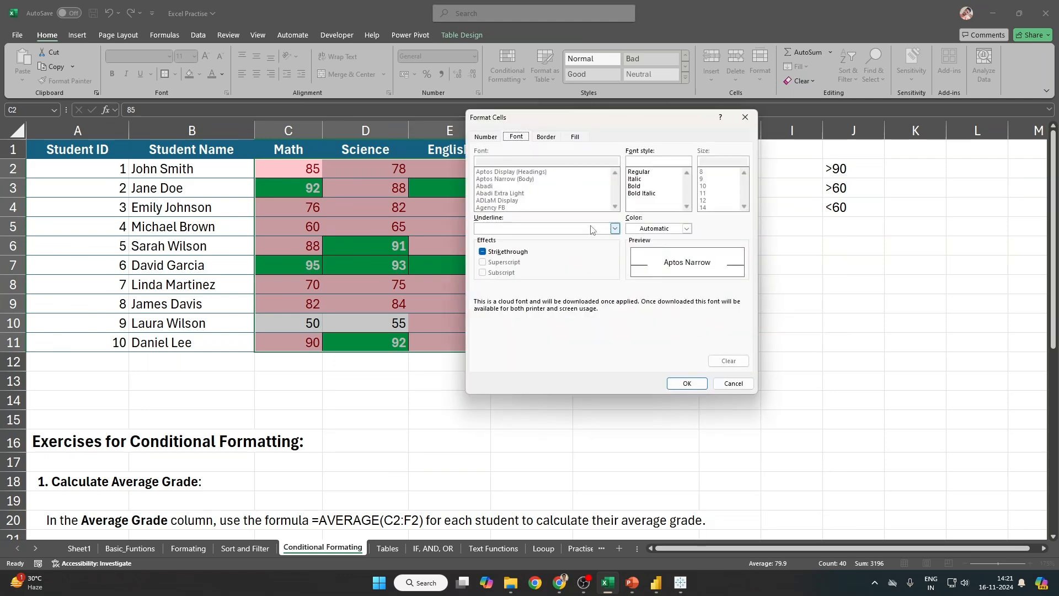
{"action": "left_click", "coordinate": [573, 138]}
{"action": "left_click", "coordinate": [514, 245]}
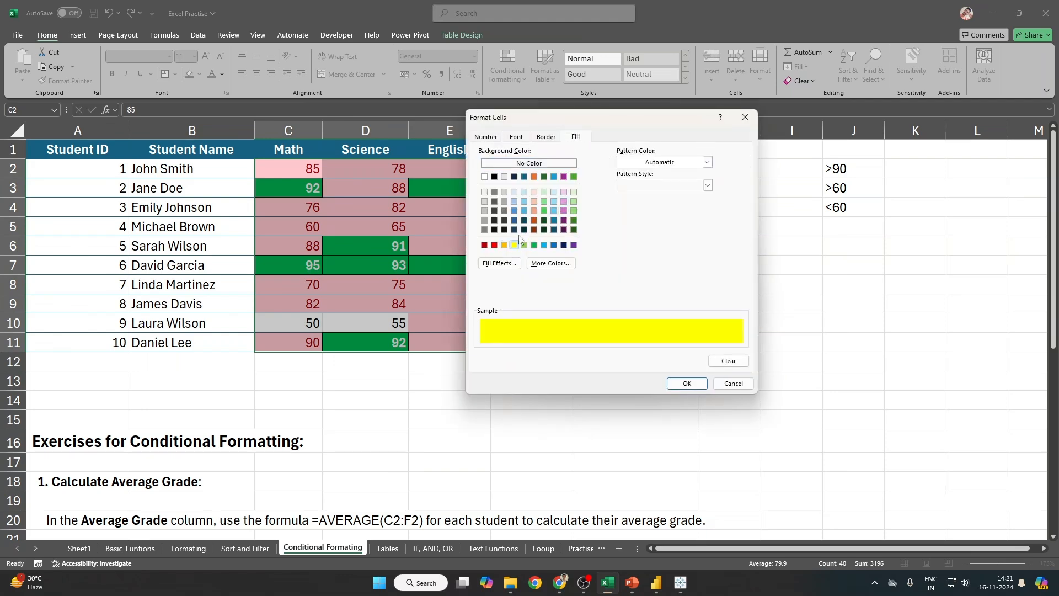
{"action": "left_click", "coordinate": [517, 137]}
{"action": "left_click", "coordinate": [672, 231]}
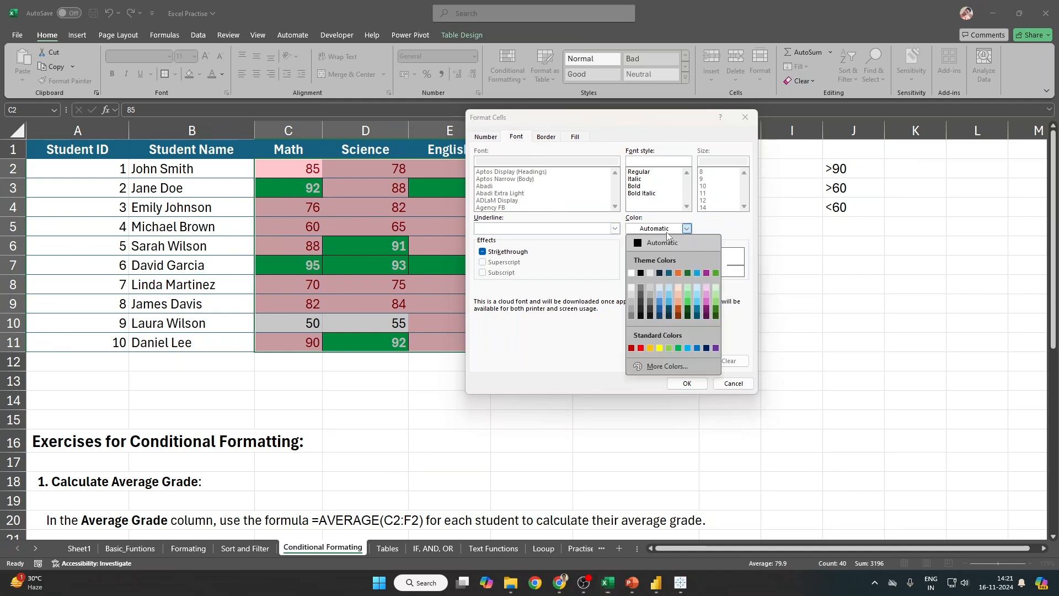
{"action": "left_click", "coordinate": [637, 249]}
{"action": "left_click", "coordinate": [641, 186]}
{"action": "left_click", "coordinate": [636, 179]}
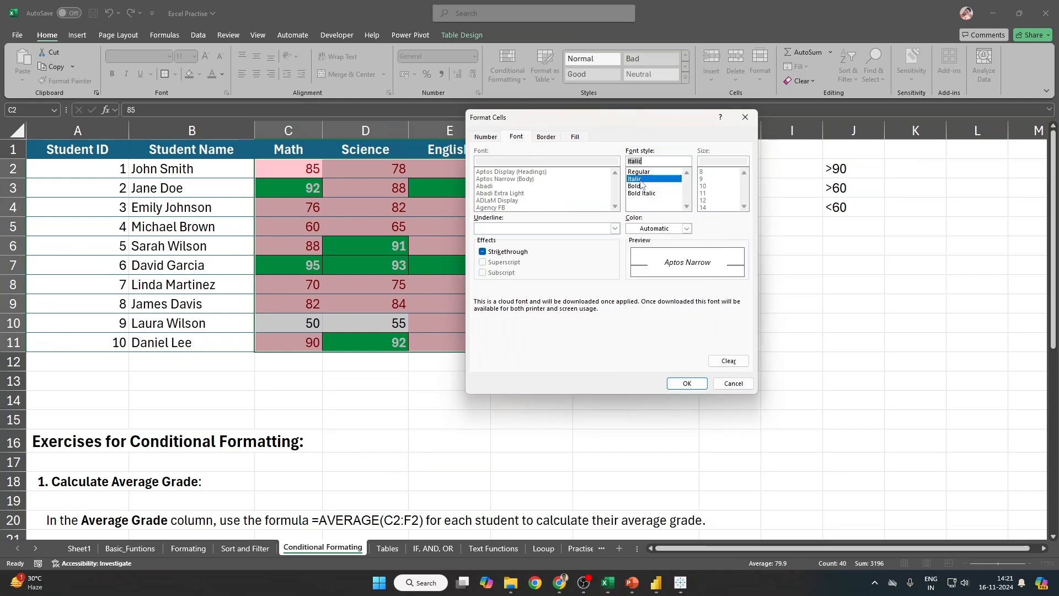
{"action": "left_click", "coordinate": [687, 384]}
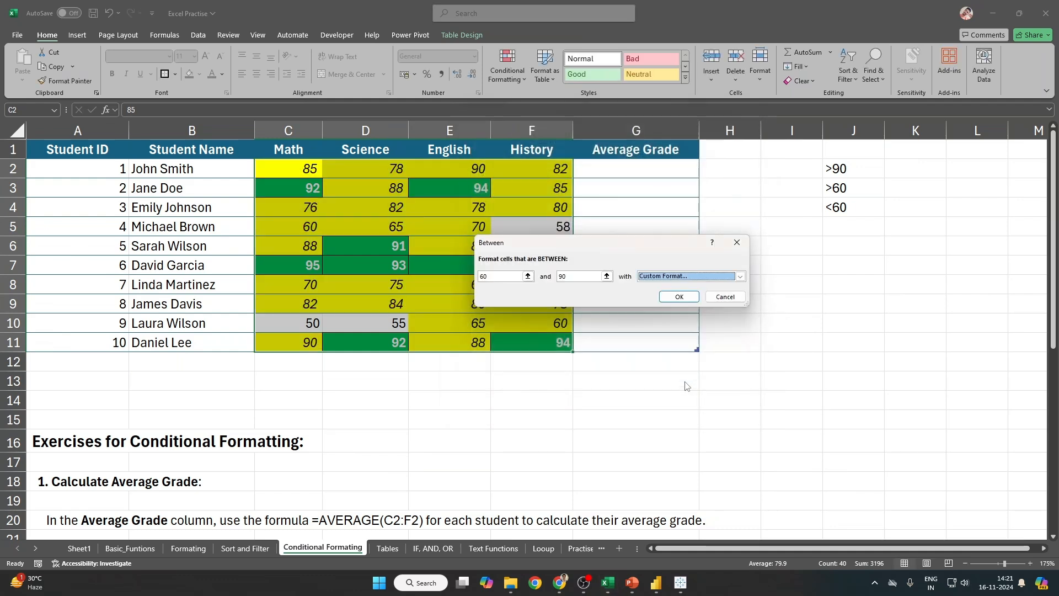
{"action": "left_click", "coordinate": [679, 297]}
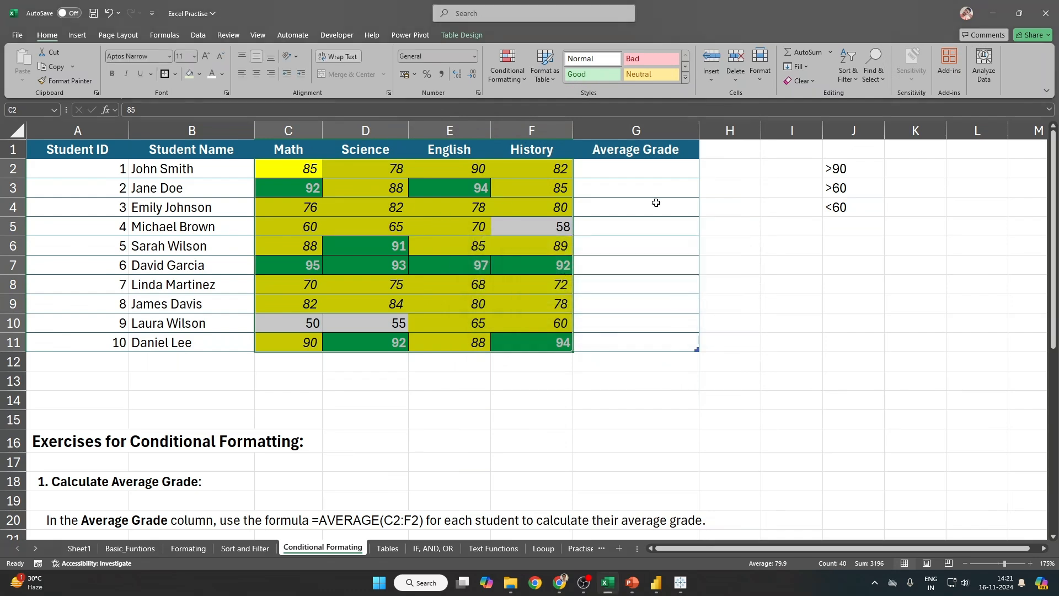
Step: Start a Less Than rule at 60 with a custom format
{"action": "left_click", "coordinate": [511, 76]}
{"action": "mouse_move", "coordinate": [505, 103]}
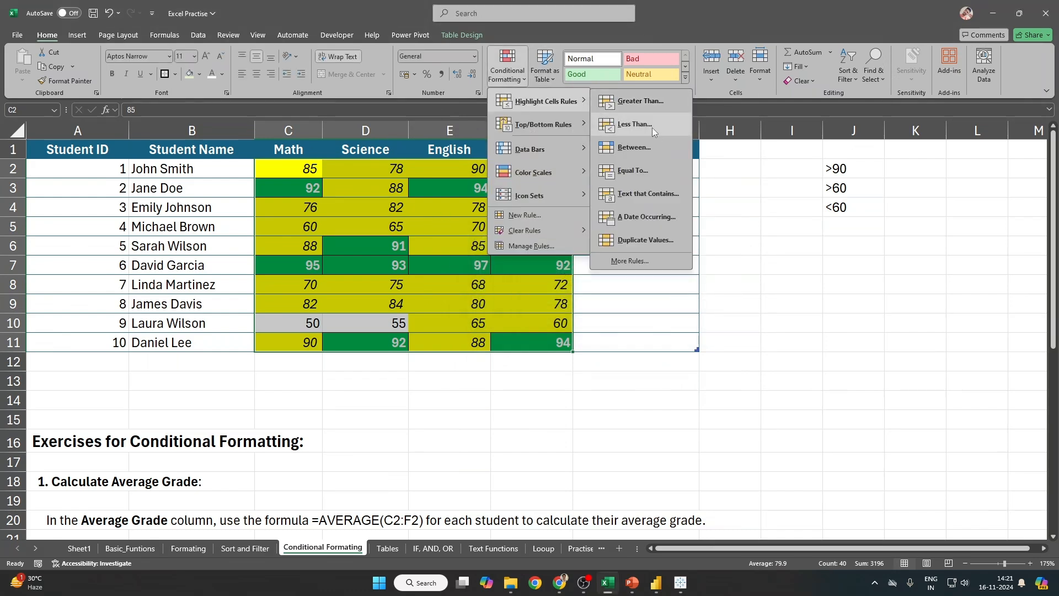
{"action": "left_click", "coordinate": [652, 127]}
{"action": "type", "text": "60"}
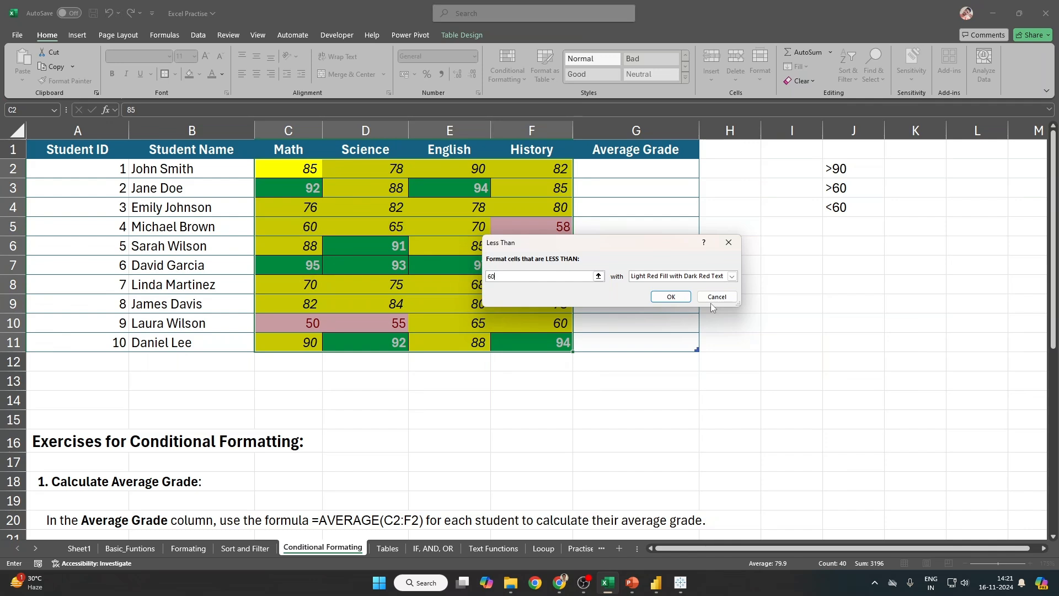
{"action": "left_click", "coordinate": [689, 276]}
{"action": "left_click", "coordinate": [657, 330]}
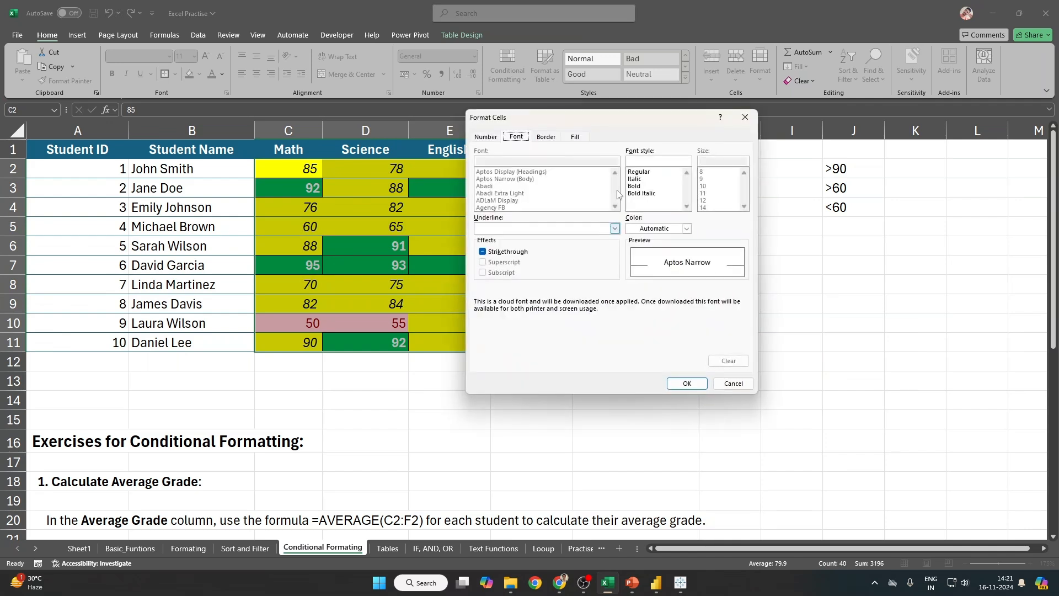
Step: Format it as red fill with white Bold Italic text, apply it, and deselect the scores
{"action": "left_click", "coordinate": [576, 137]}
{"action": "left_click", "coordinate": [494, 245]}
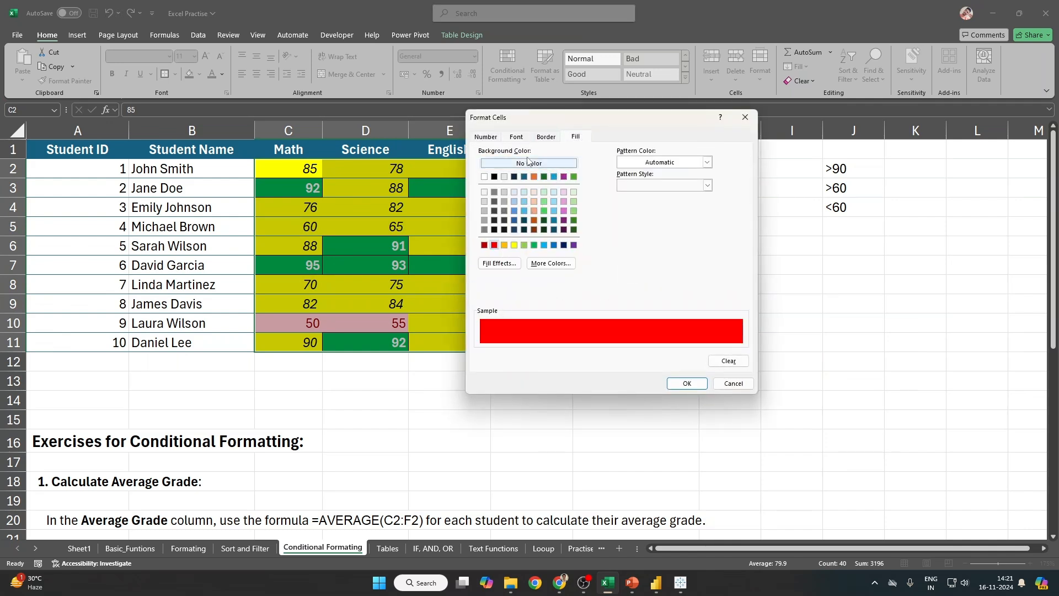
{"action": "left_click", "coordinate": [516, 137]}
{"action": "left_click", "coordinate": [656, 228]}
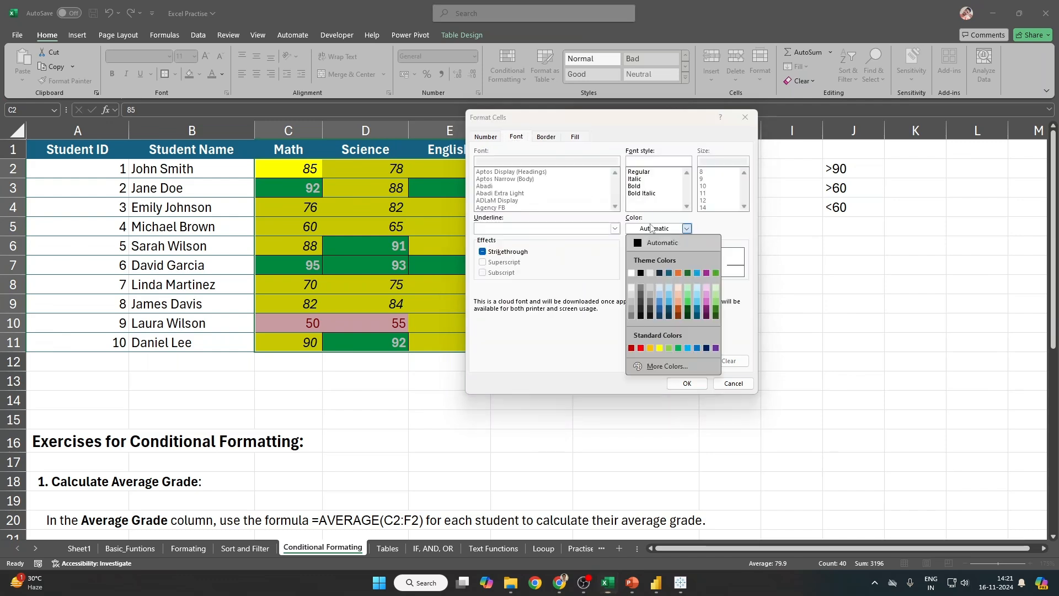
{"action": "left_click", "coordinate": [629, 277]}
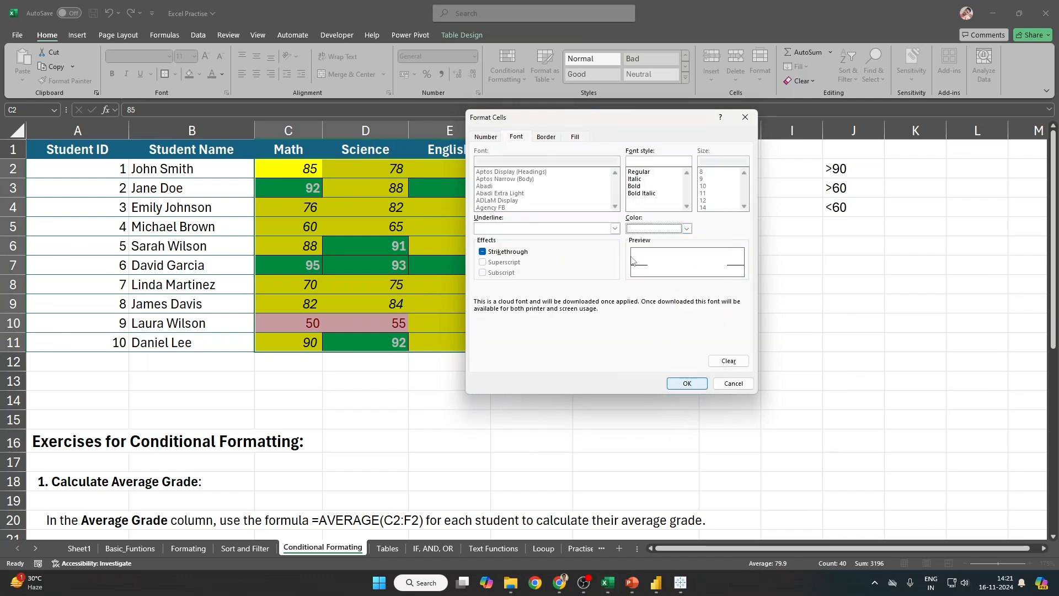
{"action": "left_click", "coordinate": [641, 193]}
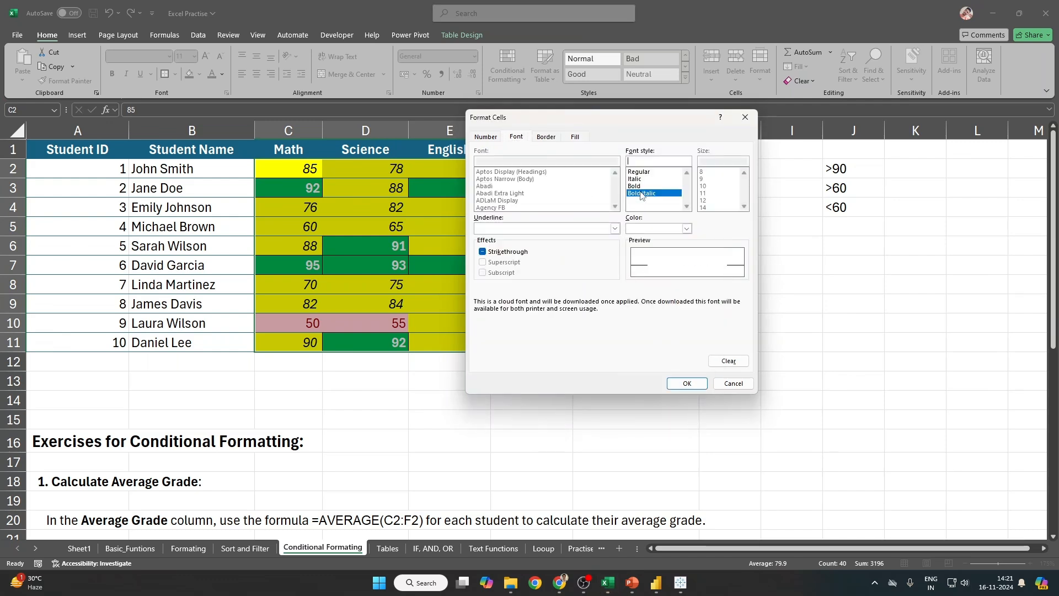
{"action": "left_click", "coordinate": [687, 383]}
{"action": "left_click", "coordinate": [670, 297]}
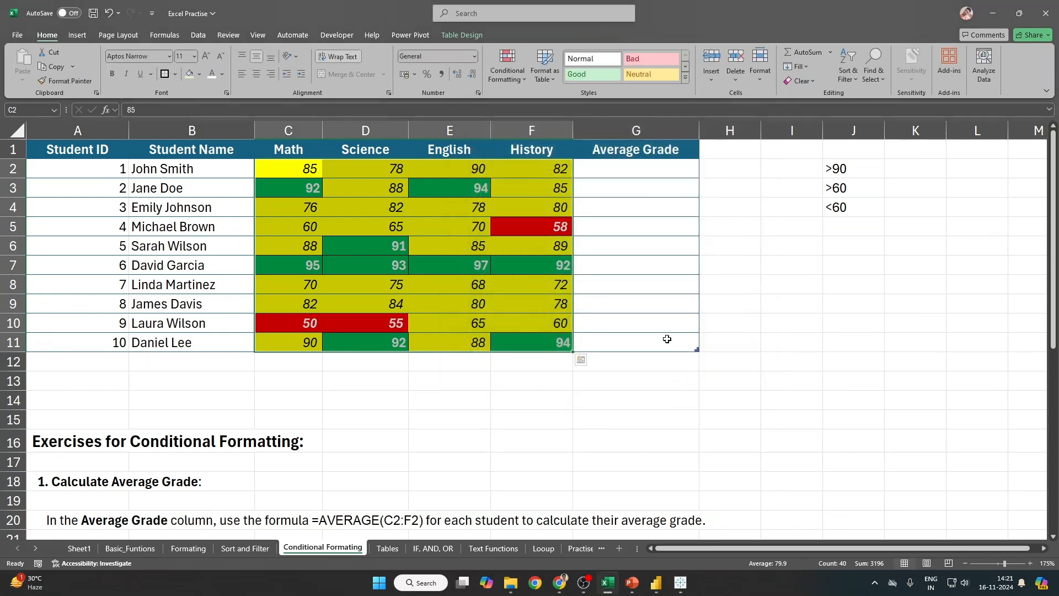
{"action": "left_click", "coordinate": [274, 279]}
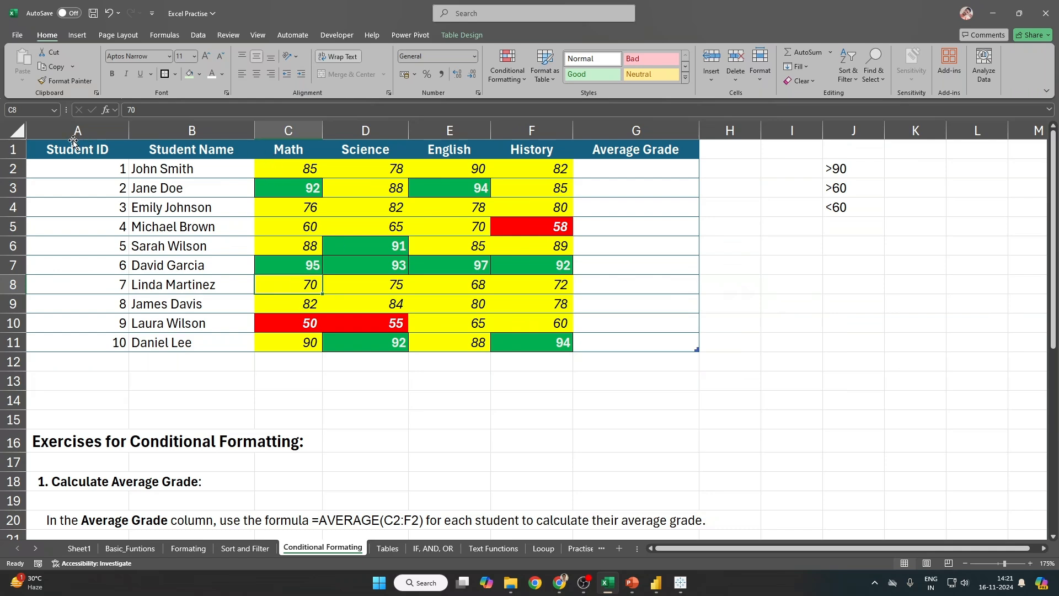
{"action": "left_click_drag", "start_coordinate": [73, 144], "coordinate": [635, 342]}
{"action": "left_click", "coordinate": [611, 411]}
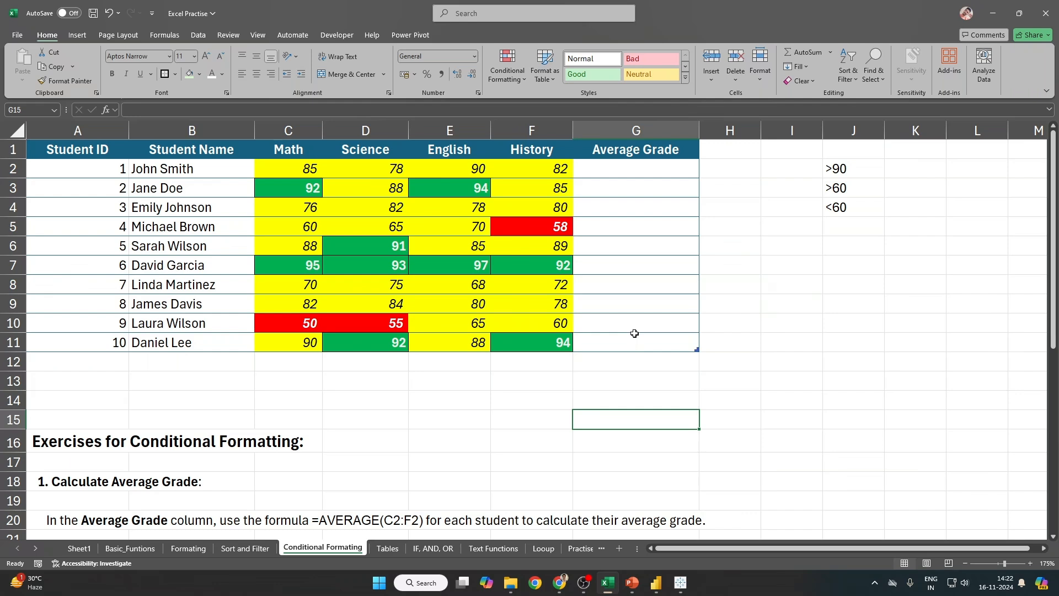
{"action": "mouse_move", "coordinate": [271, 160]}
{"action": "left_mouse_down"}
{"action": "mouse_move", "coordinate": [309, 212]}
{"action": "mouse_move", "coordinate": [546, 342]}
{"action": "left_mouse_up"}
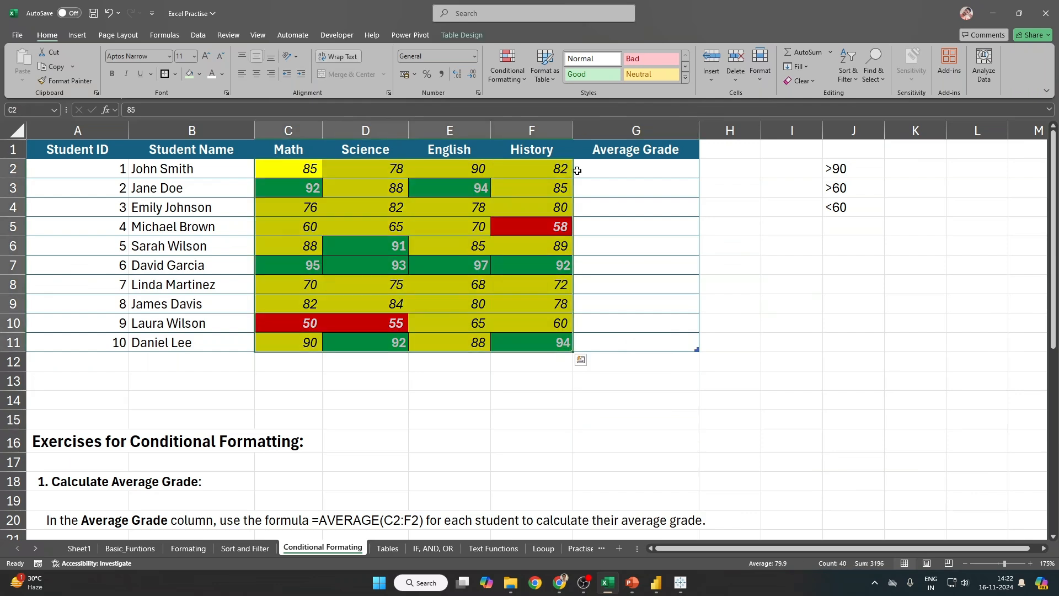
Step: Clear all conditional formatting rules from the selected scores and reselect the score block
{"action": "left_click", "coordinate": [504, 77]}
{"action": "mouse_move", "coordinate": [526, 233]}
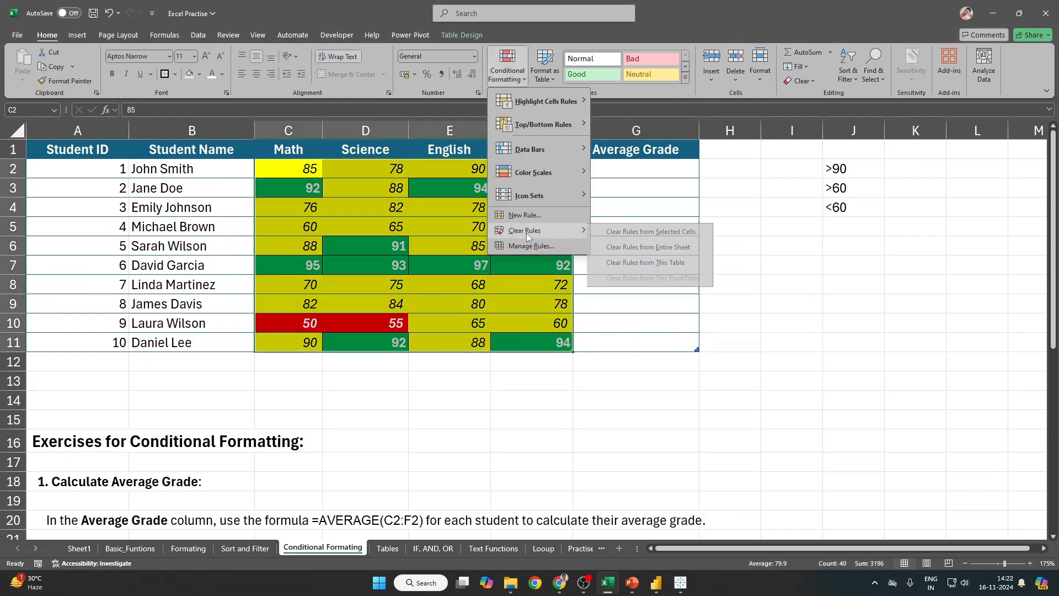
{"action": "left_click", "coordinate": [707, 233]}
{"action": "left_click_drag", "start_coordinate": [279, 163], "coordinate": [536, 344]}
Step: Start a new formatting rule, try the 2-Color Scale style, then switch to cell-value rules
{"action": "left_click", "coordinate": [503, 78]}
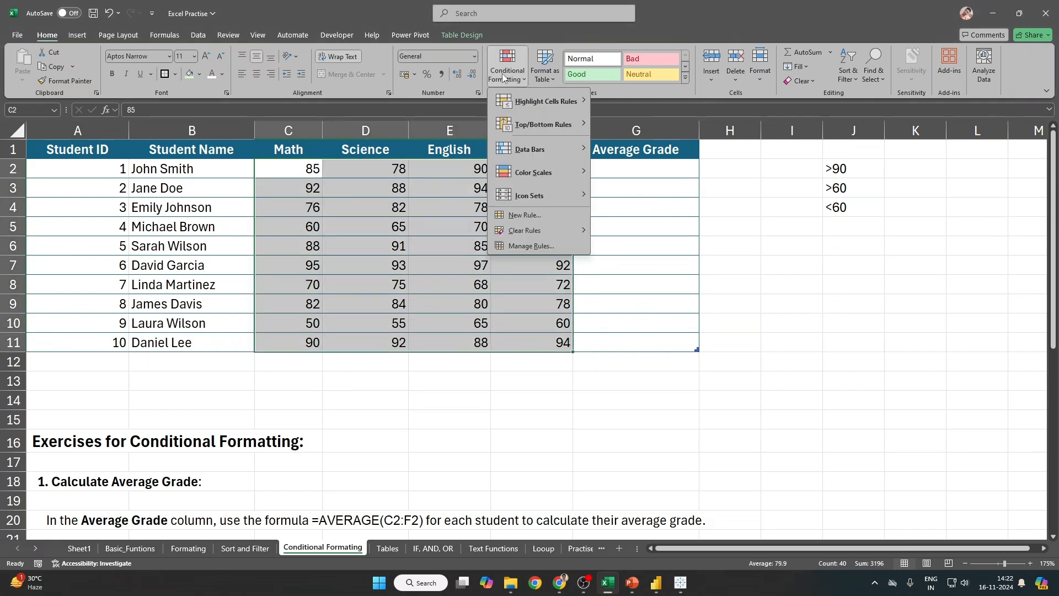
{"action": "left_click", "coordinate": [538, 213]}
{"action": "left_click_drag", "start_coordinate": [608, 162], "coordinate": [719, 142]}
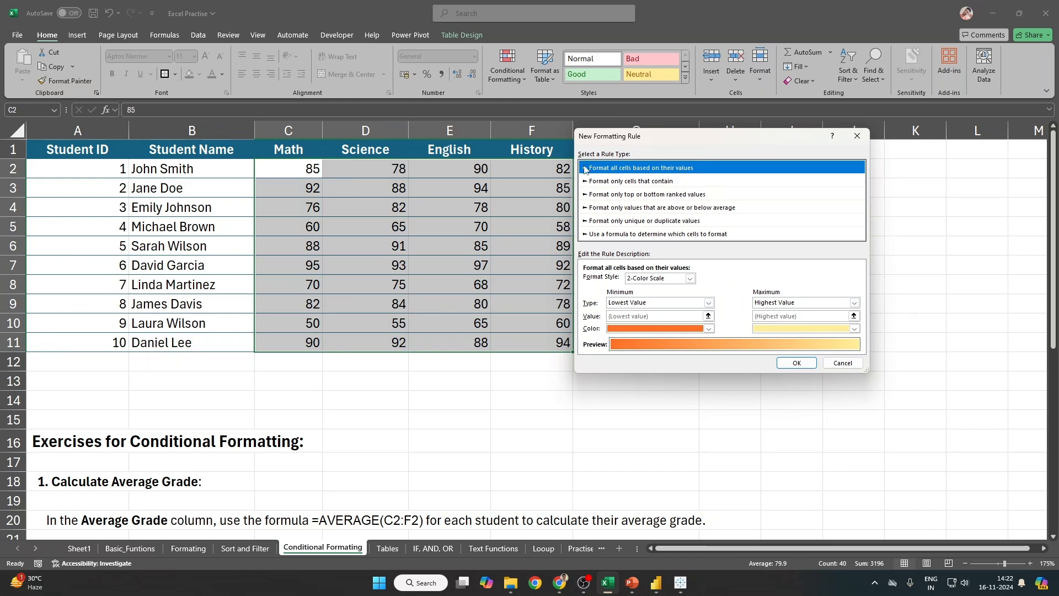
{"action": "left_click", "coordinate": [690, 278]}
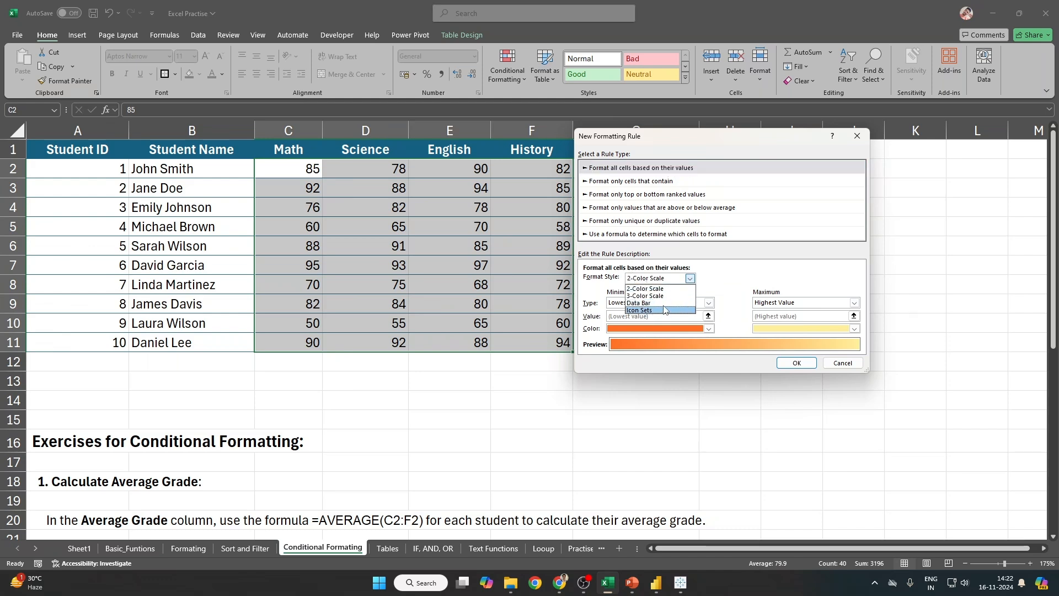
{"action": "left_click", "coordinate": [662, 288]}
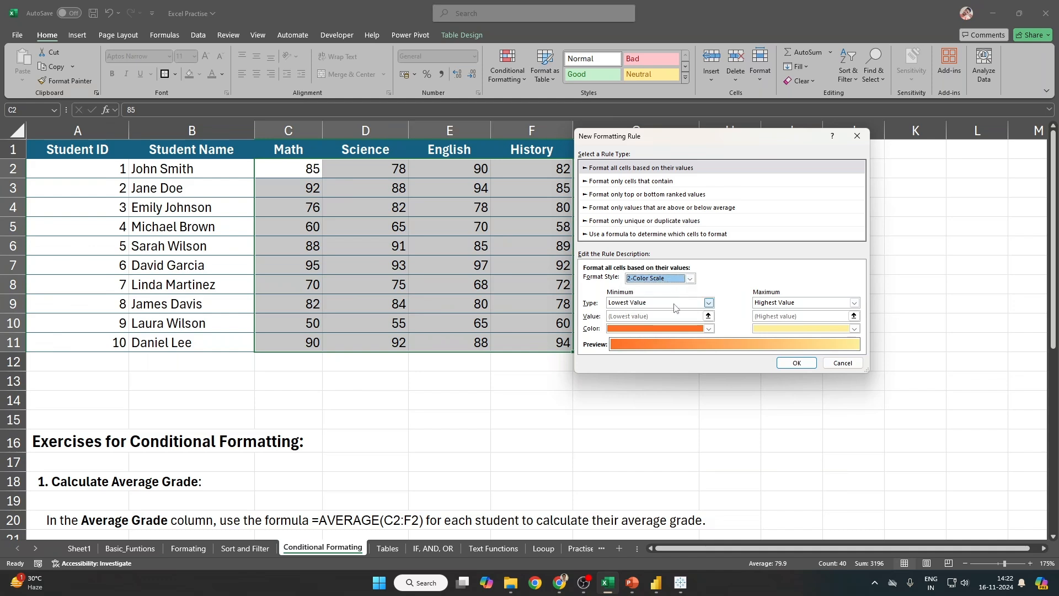
{"action": "left_click", "coordinate": [674, 307]}
{"action": "left_click", "coordinate": [626, 188]}
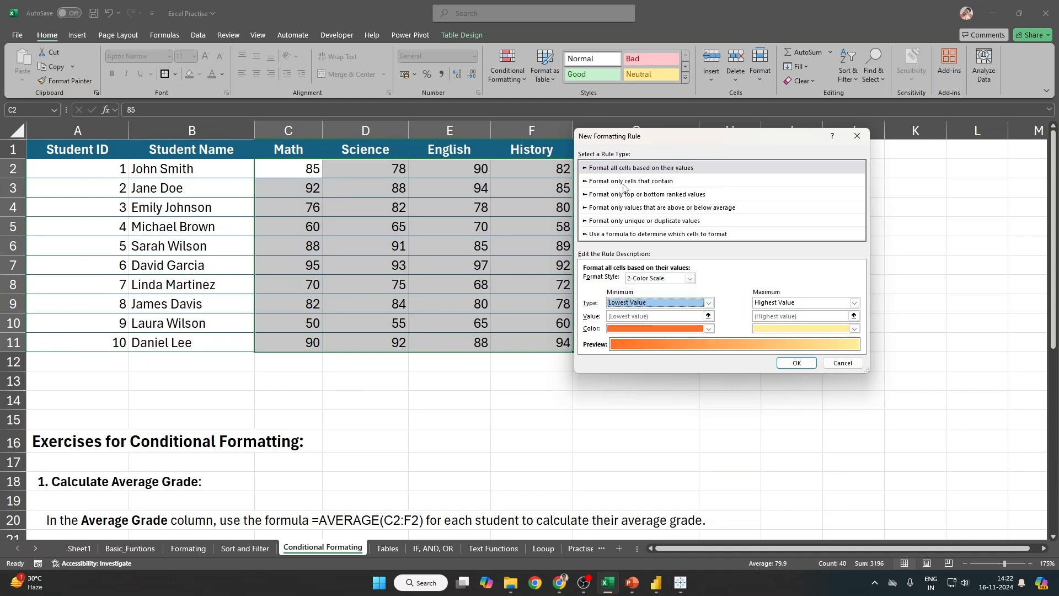
{"action": "left_click", "coordinate": [626, 182]}
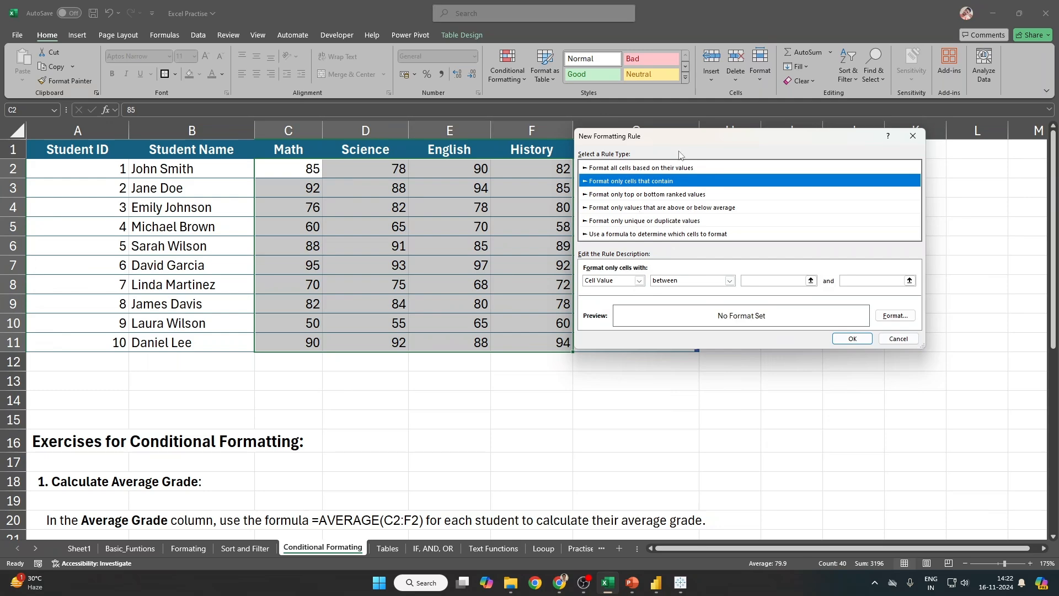
{"action": "left_click_drag", "start_coordinate": [643, 143], "coordinate": [418, 116]}
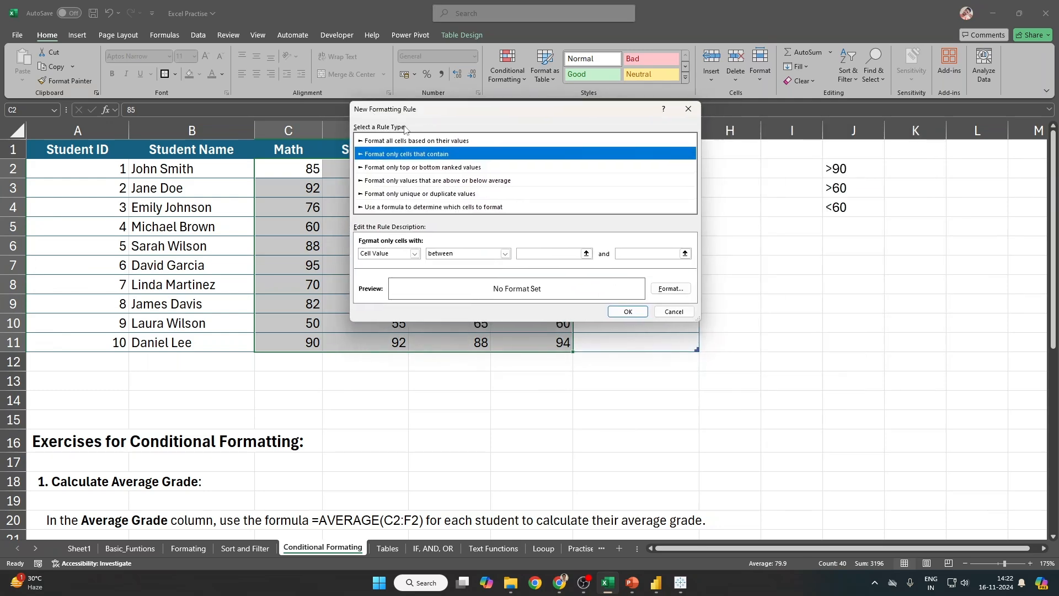
Step: Screenshot the New Formatting Rule dialog, cancel it, and paste the picture onto the sheet
{"action": "key", "text": "super+shift+s"}
{"action": "left_click_drag", "start_coordinate": [350, 103], "coordinate": [702, 320]}
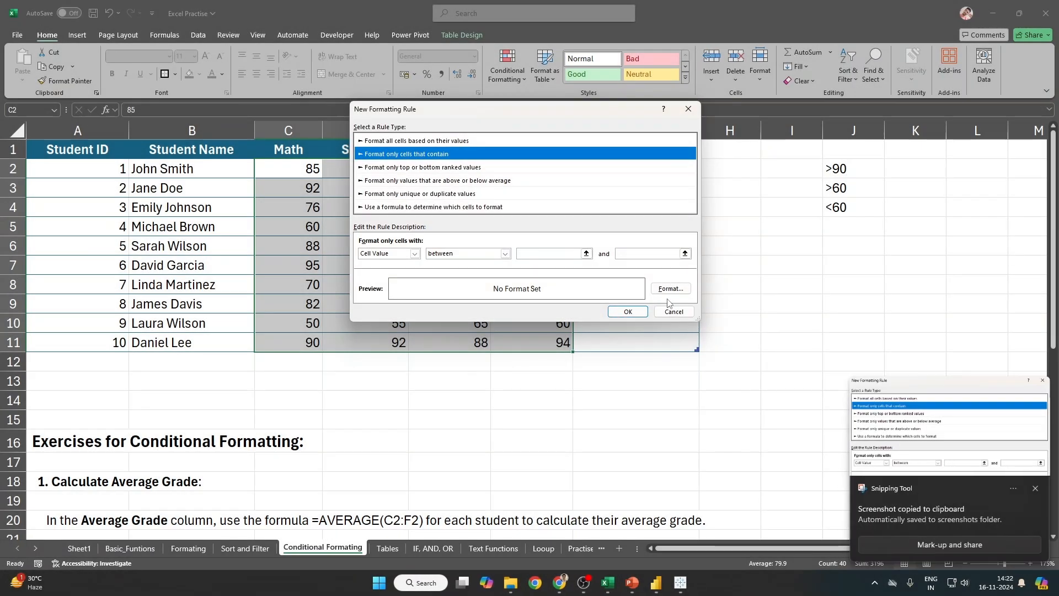
{"action": "left_click", "coordinate": [670, 314]}
{"action": "key", "text": "ctrl+v"}
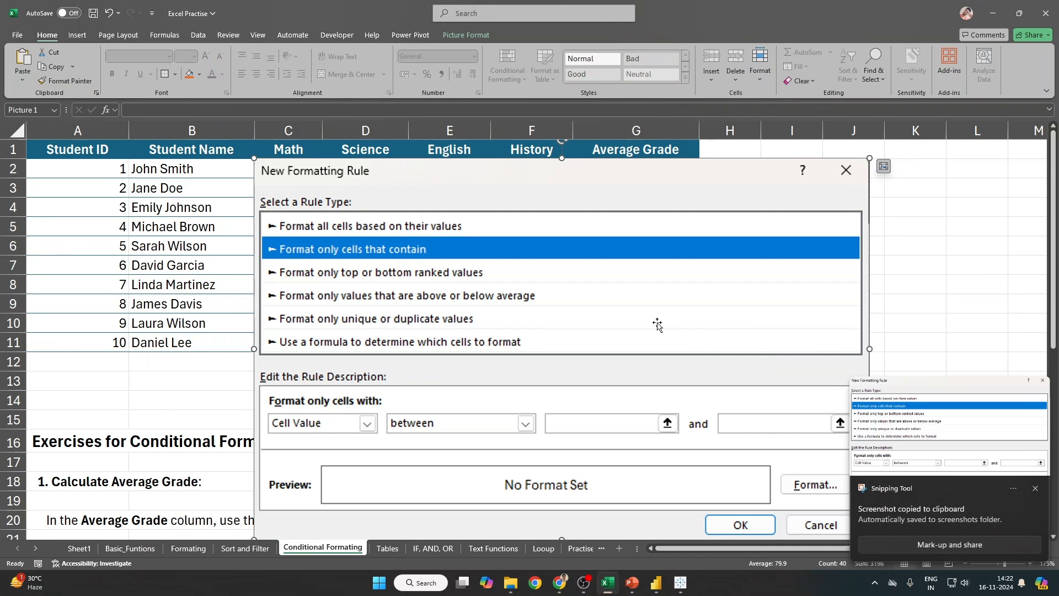
{"action": "left_click_drag", "start_coordinate": [657, 325], "coordinate": [551, 305]}
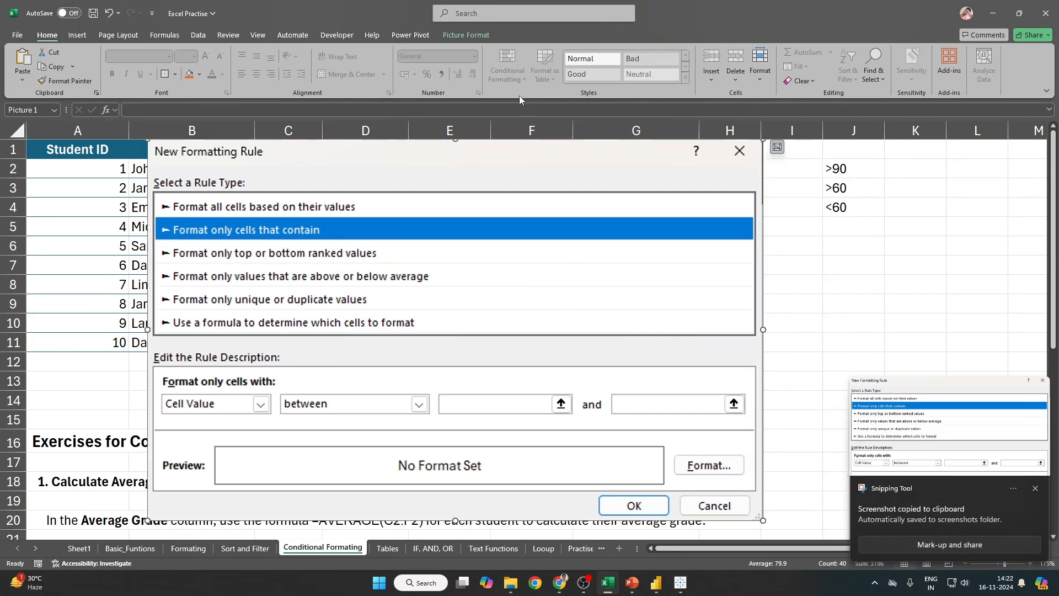
{"action": "key", "text": "Escape"}
Step: Delete the pasted rule-window picture and reselect the grades range C2:F11
{"action": "left_click", "coordinate": [511, 71]}
{"action": "mouse_move", "coordinate": [528, 107]}
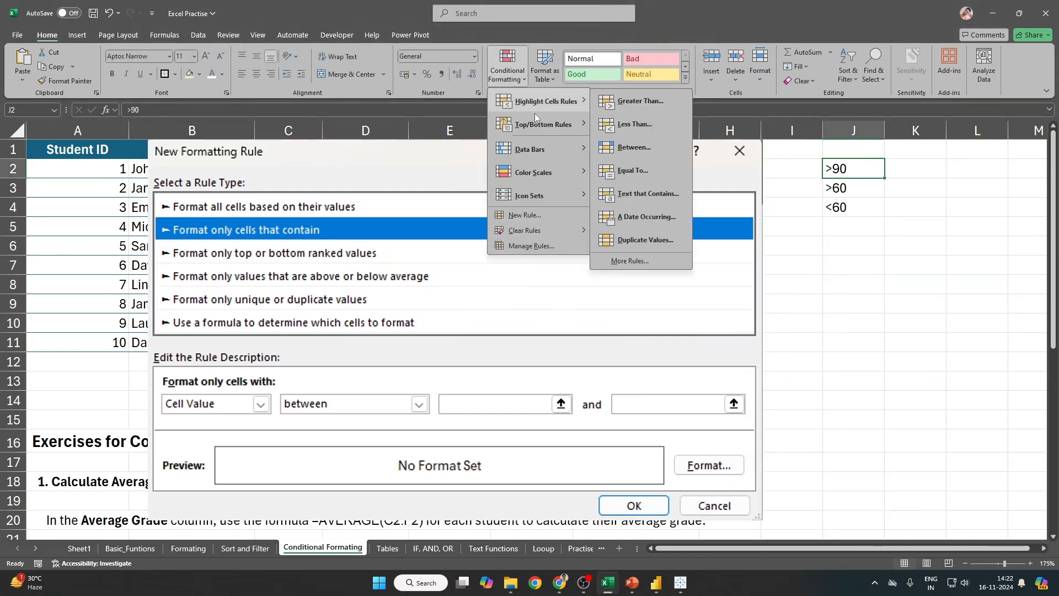
{"action": "left_click", "coordinate": [531, 217]}
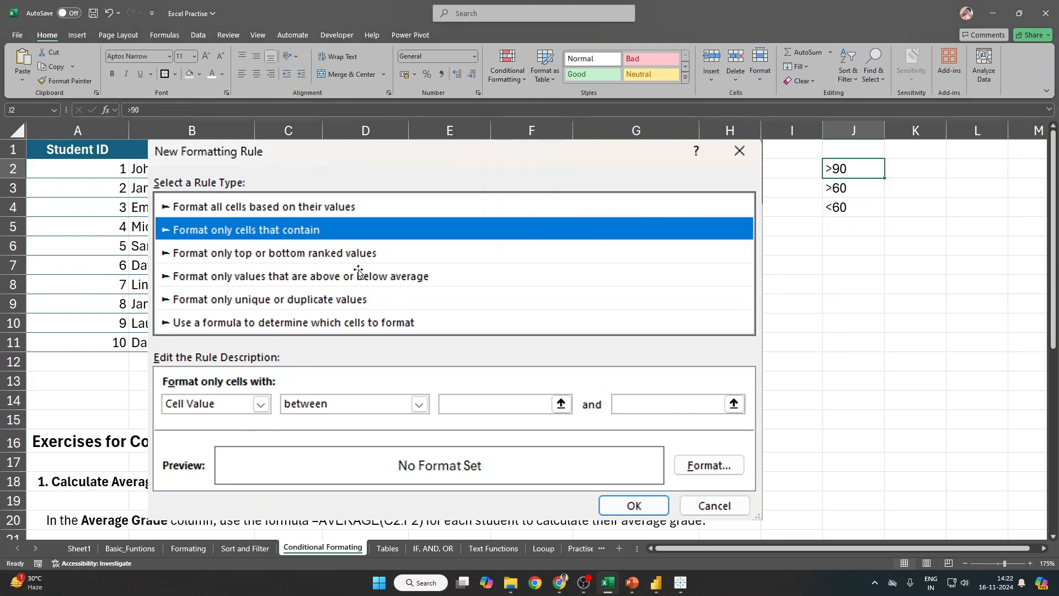
{"action": "left_click", "coordinate": [232, 258]}
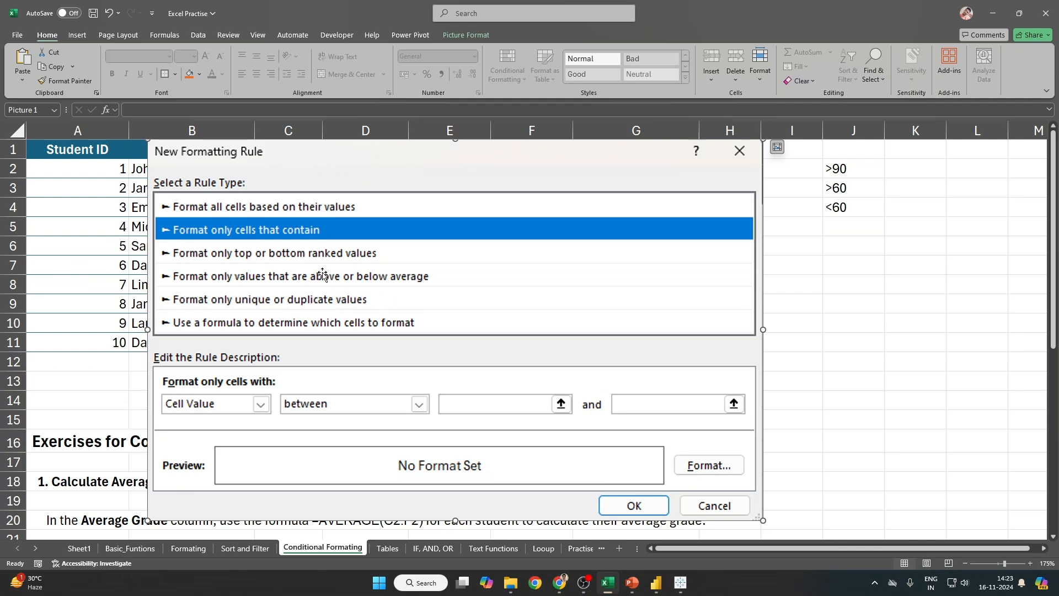
{"action": "key", "text": "Delete"}
{"action": "left_click_drag", "start_coordinate": [305, 171], "coordinate": [538, 345]}
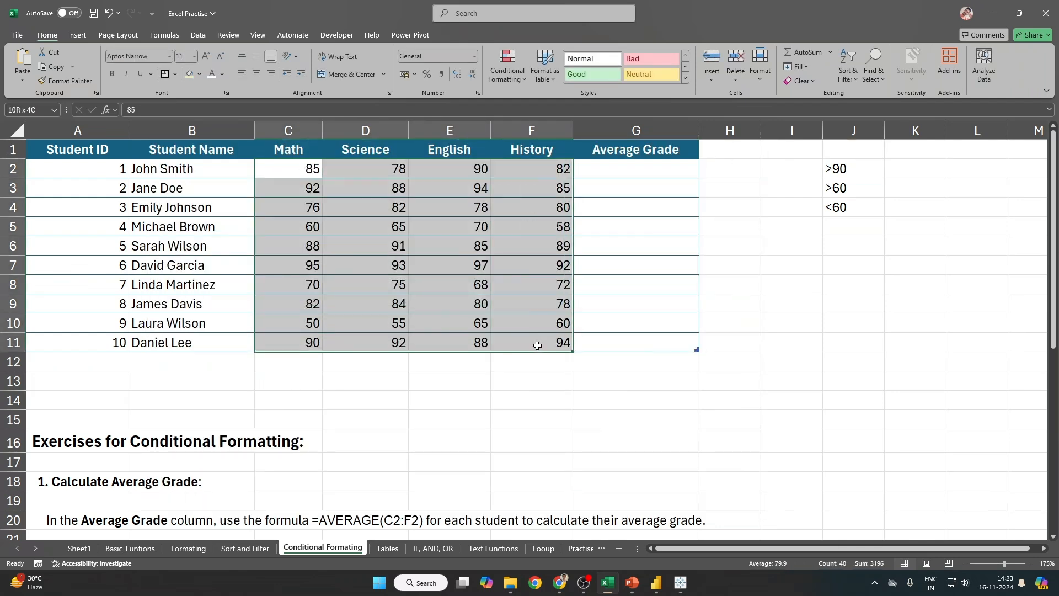
Step: Create a new rule for cells whose Cell Value is greater than or equal to 90
{"action": "left_click", "coordinate": [515, 81]}
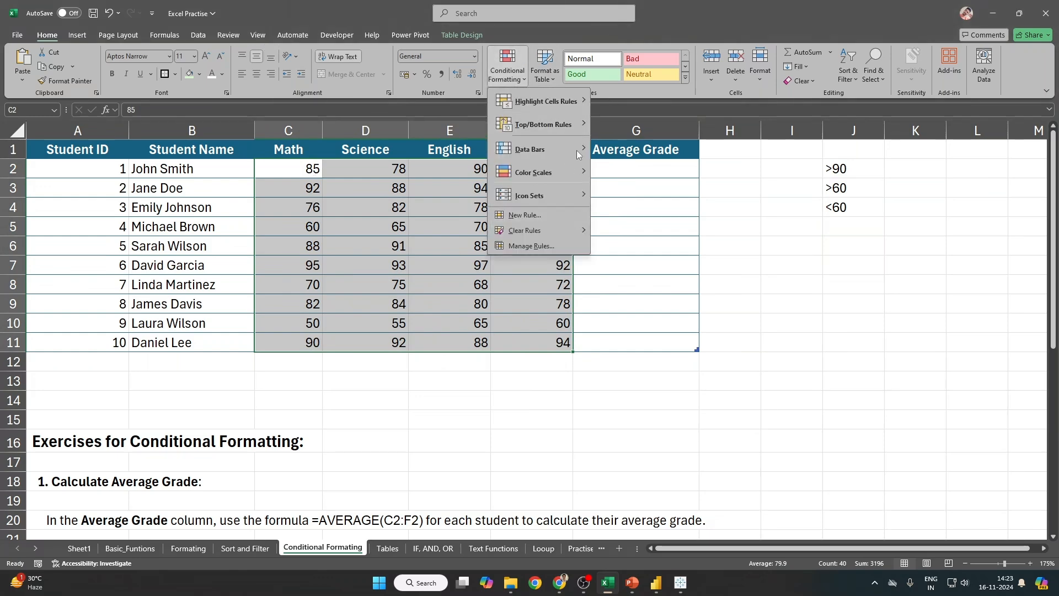
{"action": "left_click", "coordinate": [524, 216]}
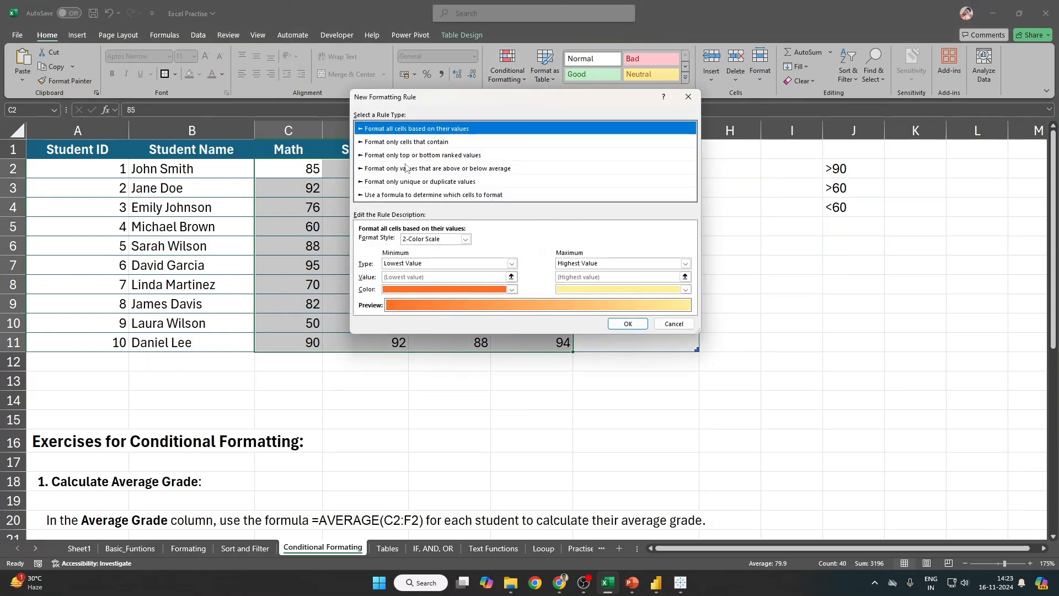
{"action": "left_click", "coordinate": [401, 142]}
{"action": "left_click", "coordinate": [414, 241]}
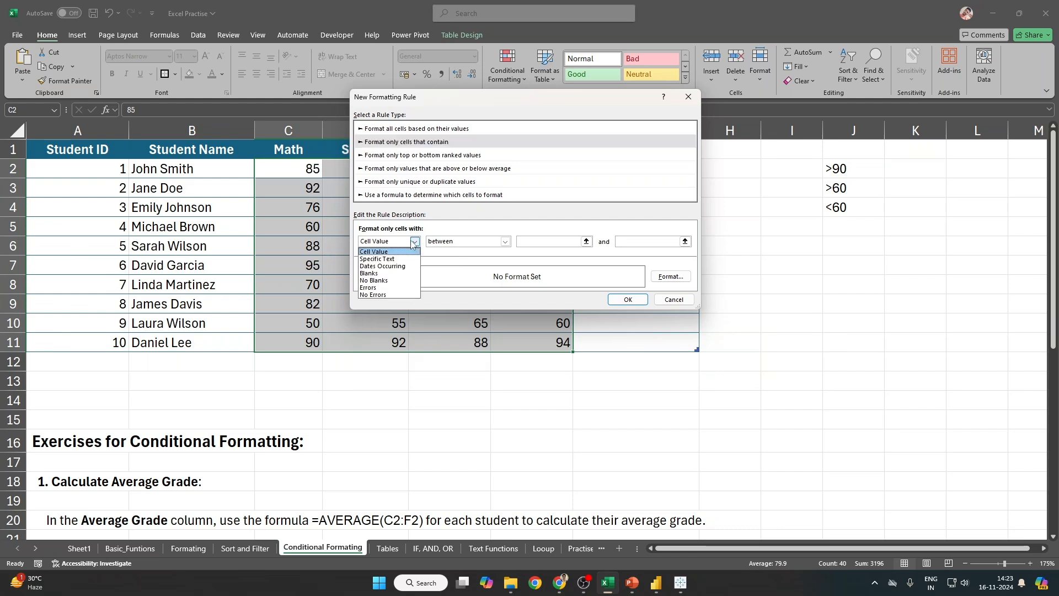
{"action": "left_click", "coordinate": [418, 252]}
{"action": "left_click", "coordinate": [503, 243]}
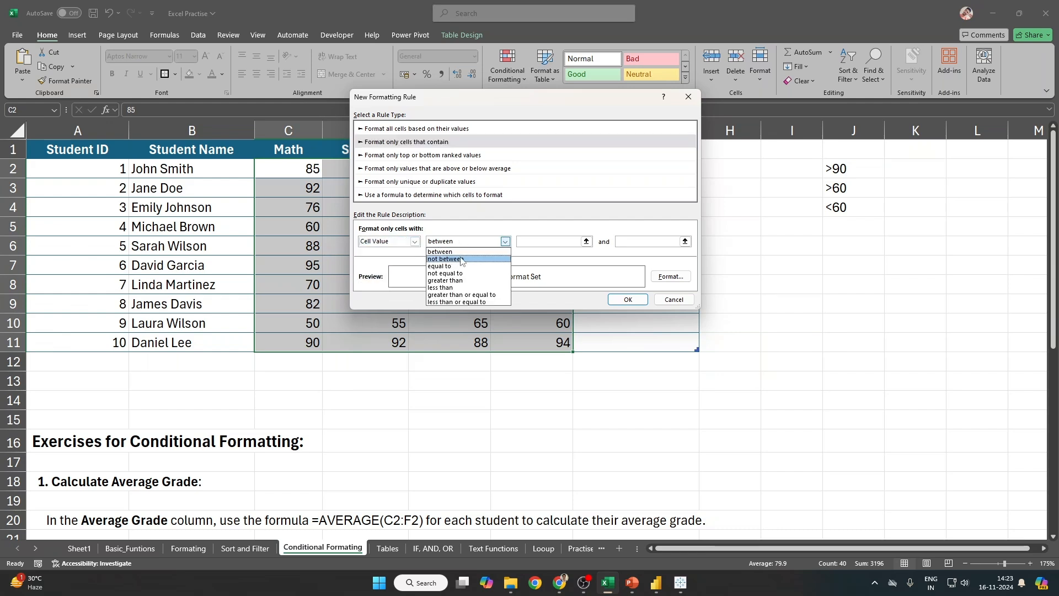
{"action": "left_click", "coordinate": [461, 295]}
{"action": "left_click", "coordinate": [537, 244]}
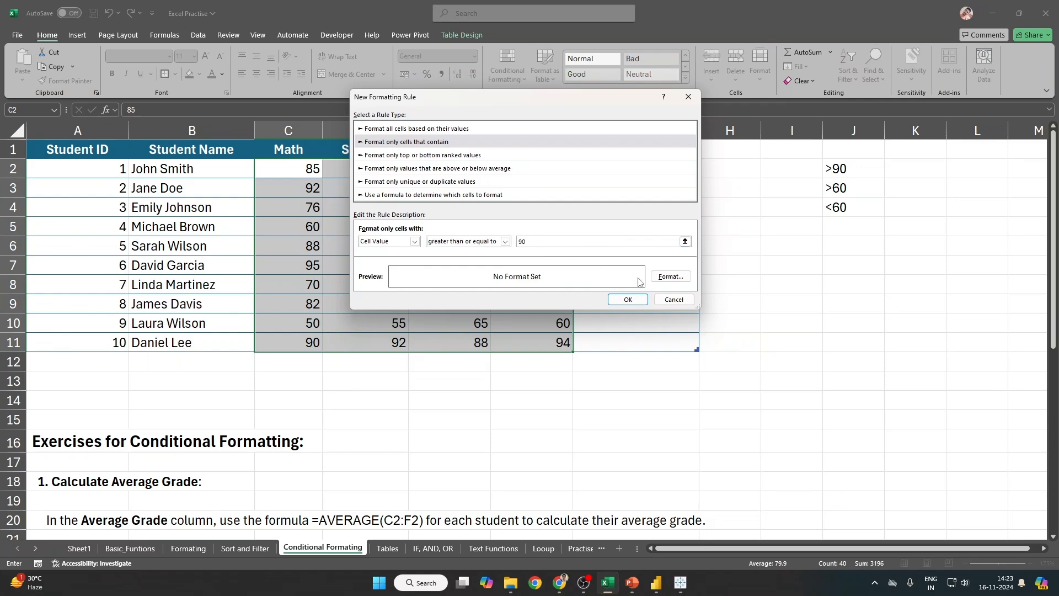
Step: Format matching cells with a dark green fill and bold light-coloured text, and apply the rule
{"action": "left_click", "coordinate": [670, 277]}
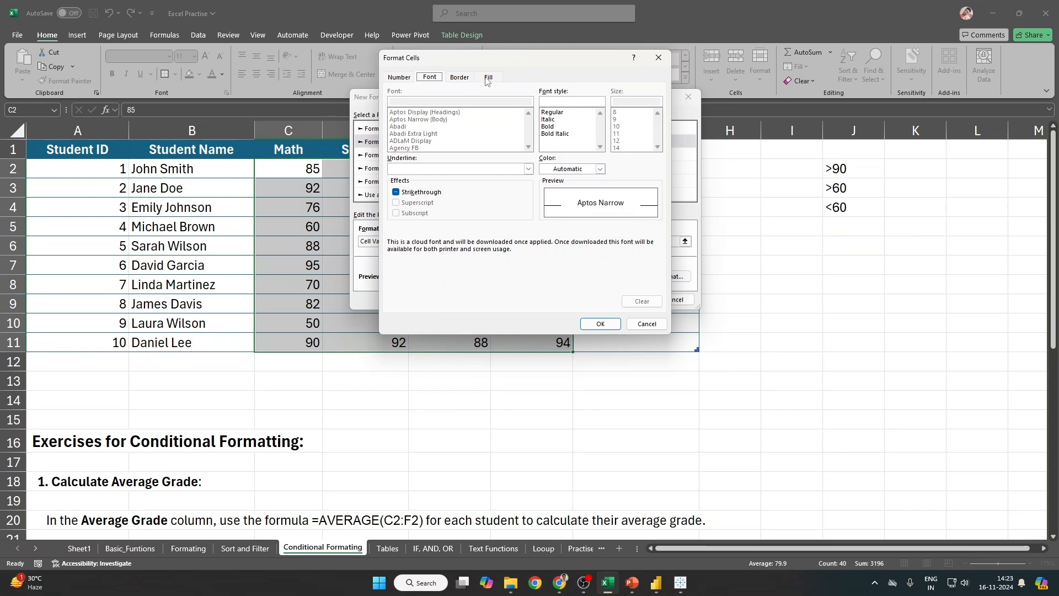
{"action": "left_click", "coordinate": [489, 77]}
{"action": "left_click", "coordinate": [488, 161]}
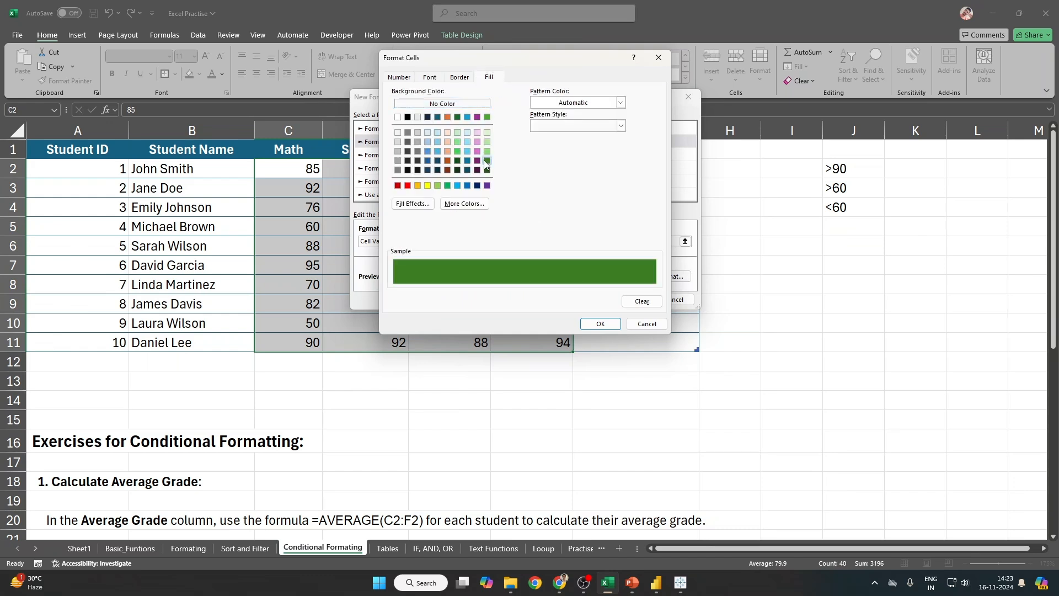
{"action": "left_click", "coordinate": [430, 78]}
{"action": "left_click", "coordinate": [600, 170]}
{"action": "left_click", "coordinate": [541, 211]}
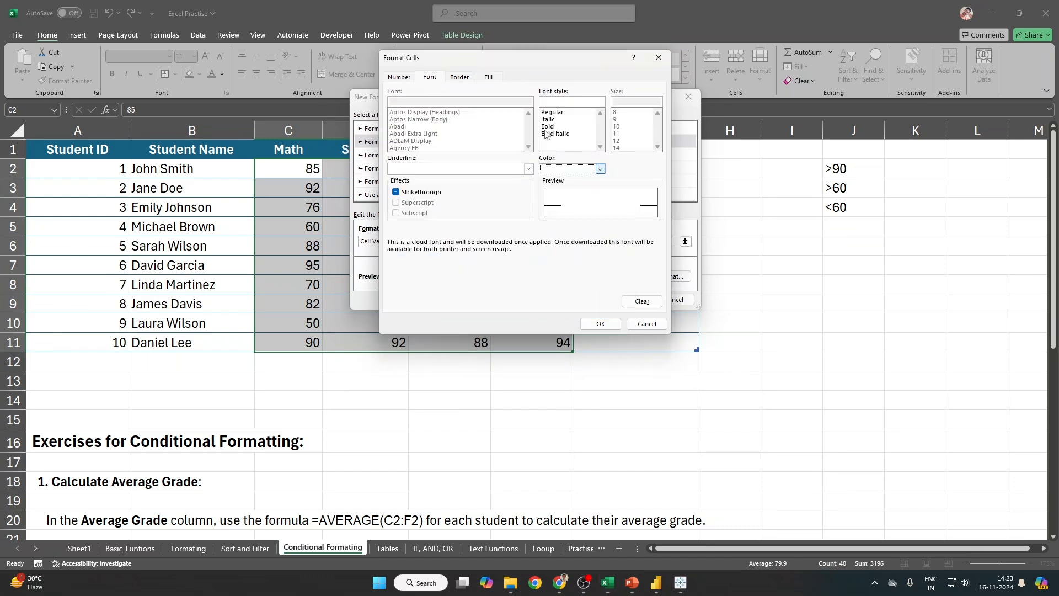
{"action": "left_click", "coordinate": [549, 126]}
{"action": "left_click", "coordinate": [601, 170]}
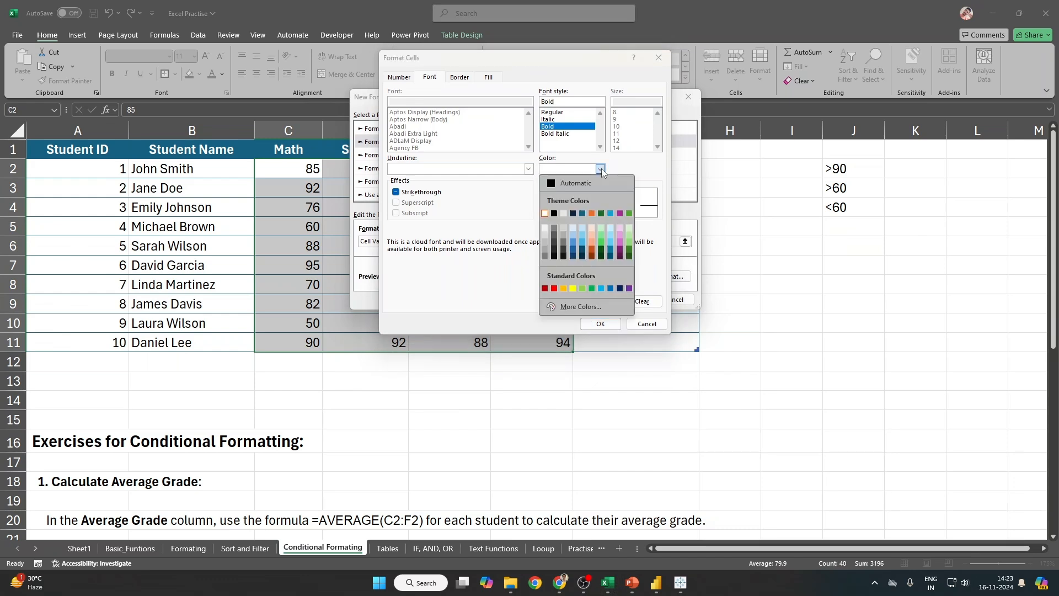
{"action": "left_click", "coordinate": [550, 214]}
{"action": "left_click", "coordinate": [615, 325]}
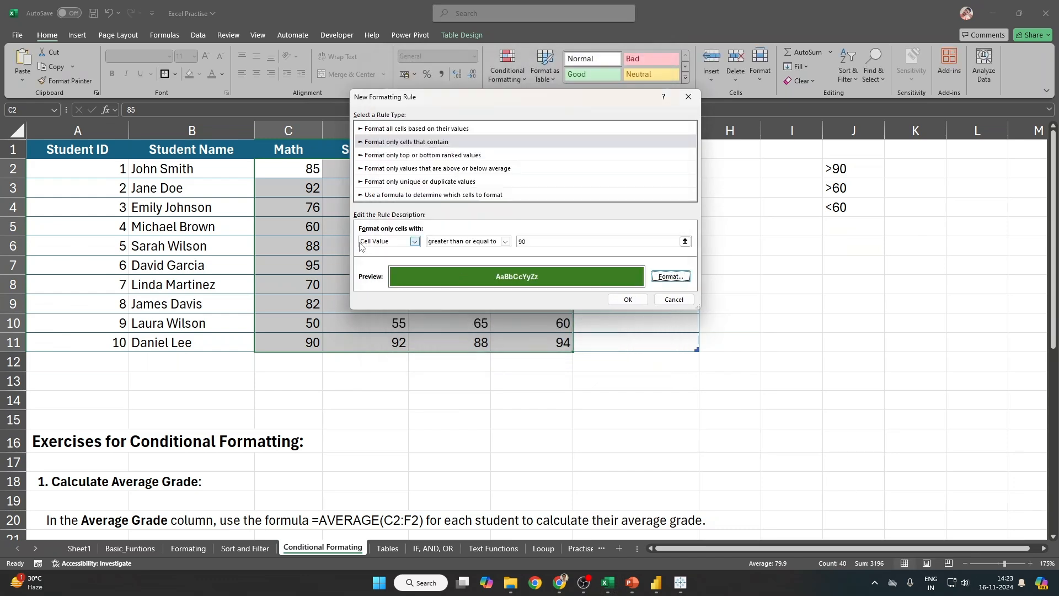
{"action": "left_click", "coordinate": [628, 299]}
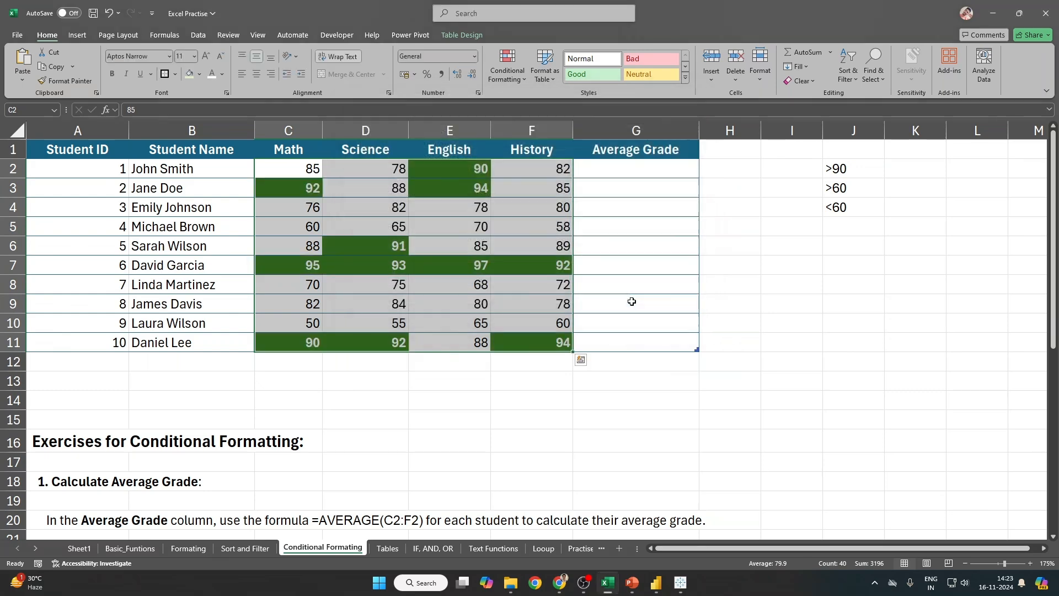
{"action": "left_click", "coordinate": [509, 79]}
Step: In the Rules Manager, start a second Cell Value rule for values between 90 and 60
{"action": "left_click", "coordinate": [526, 245]}
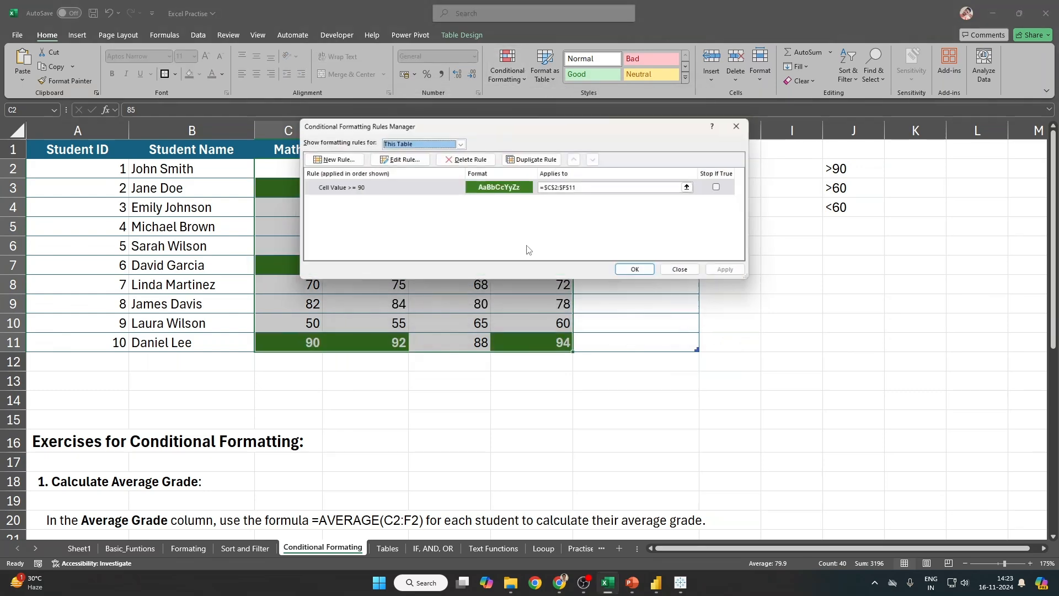
{"action": "left_click", "coordinate": [337, 187]}
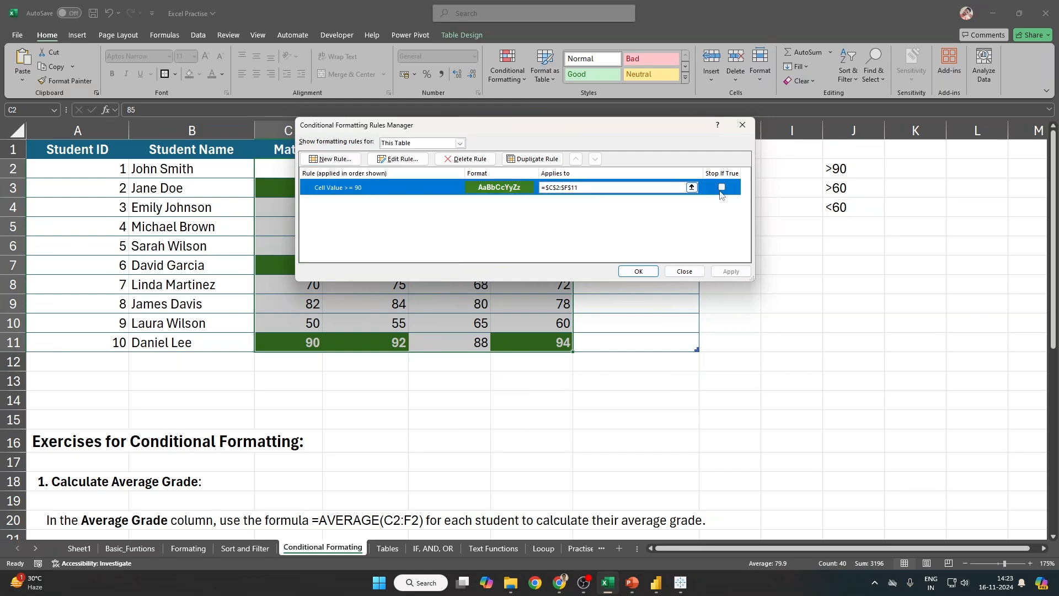
{"action": "left_click", "coordinate": [335, 160]}
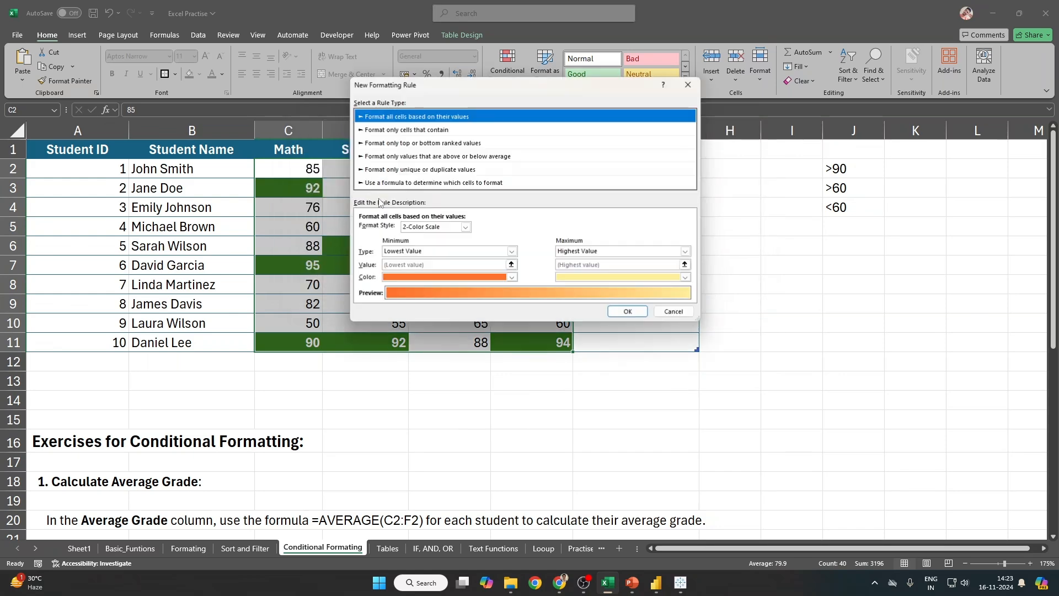
{"action": "left_click", "coordinate": [402, 132]}
{"action": "left_click", "coordinate": [409, 229]}
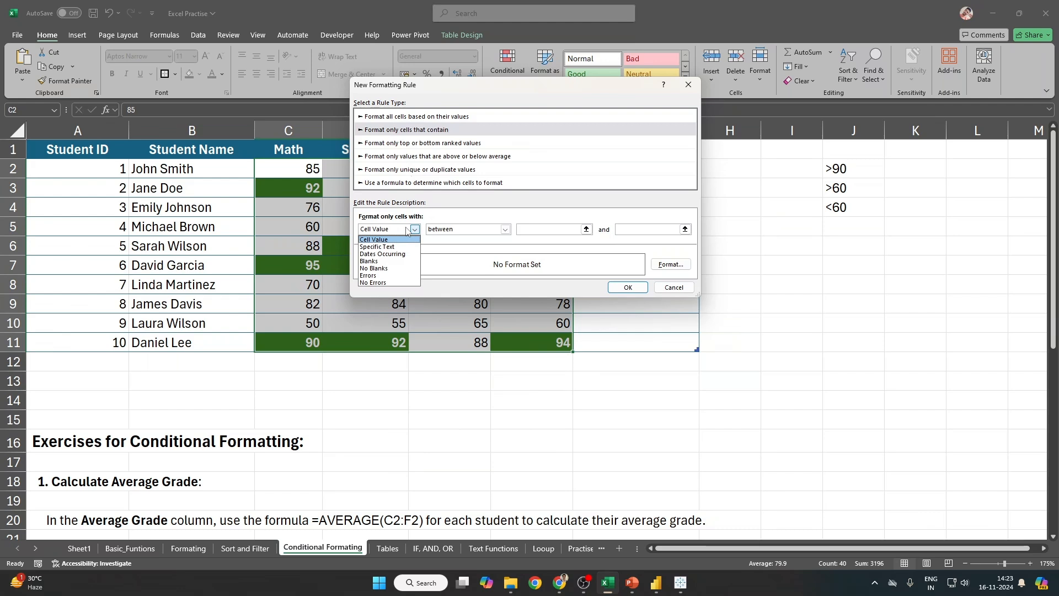
{"action": "left_click", "coordinate": [422, 241]}
{"action": "left_click", "coordinate": [541, 229]}
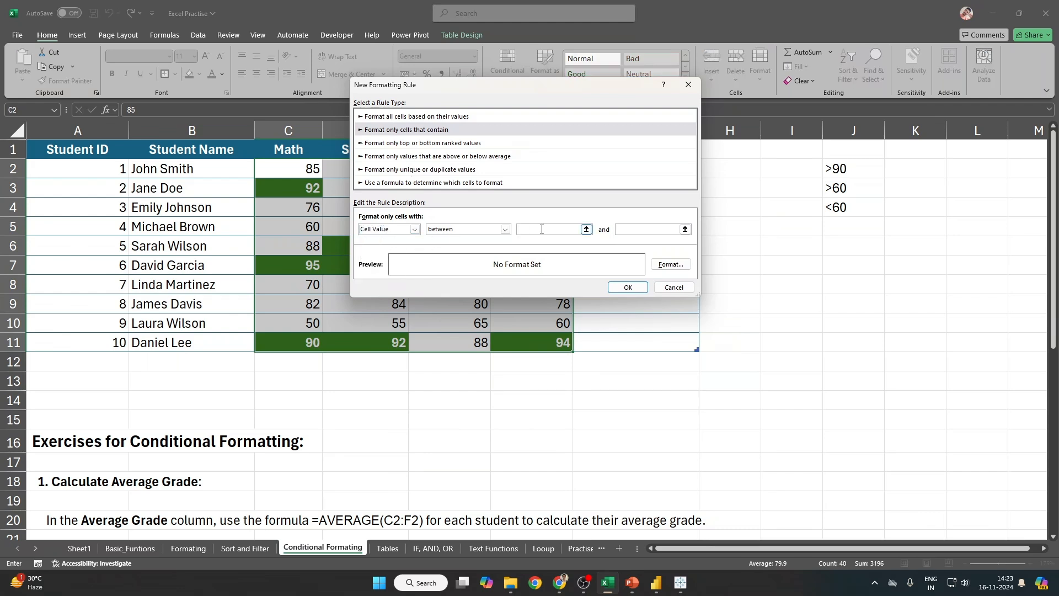
{"action": "left_click", "coordinate": [641, 230]}
Step: Format it with a gold fill and black italic text, save it, and apply to the grades
{"action": "left_click", "coordinate": [670, 264]}
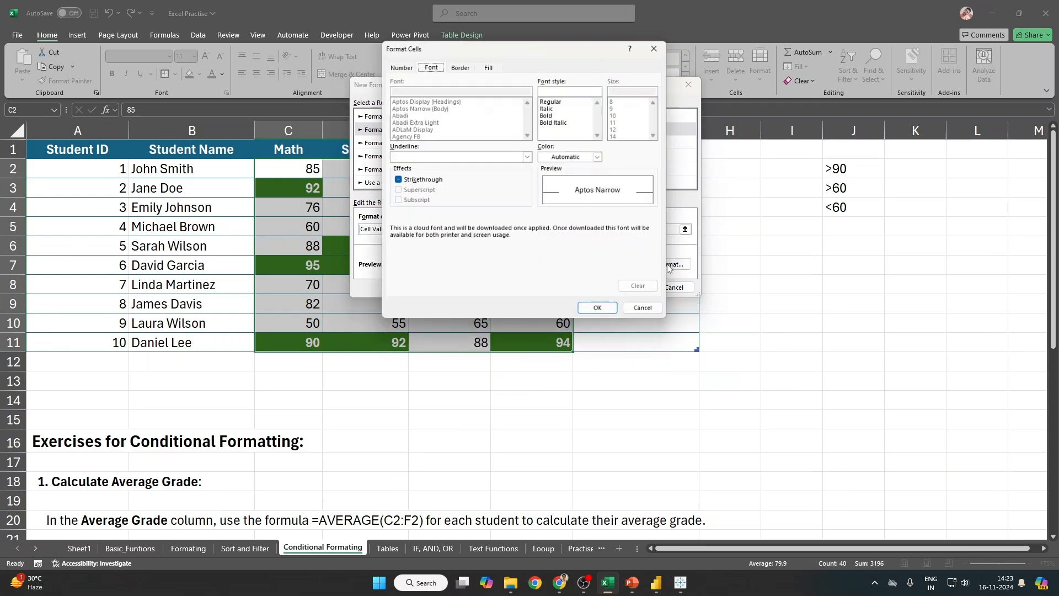
{"action": "left_click", "coordinate": [462, 66]}
{"action": "left_click", "coordinate": [481, 66]}
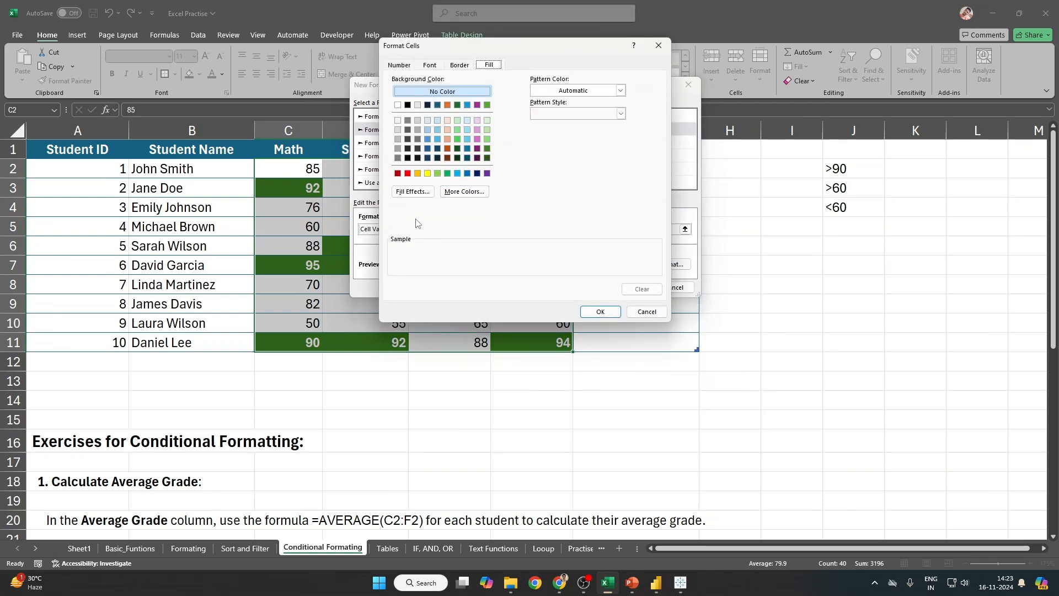
{"action": "left_click", "coordinate": [420, 174]}
{"action": "left_click", "coordinate": [461, 65]}
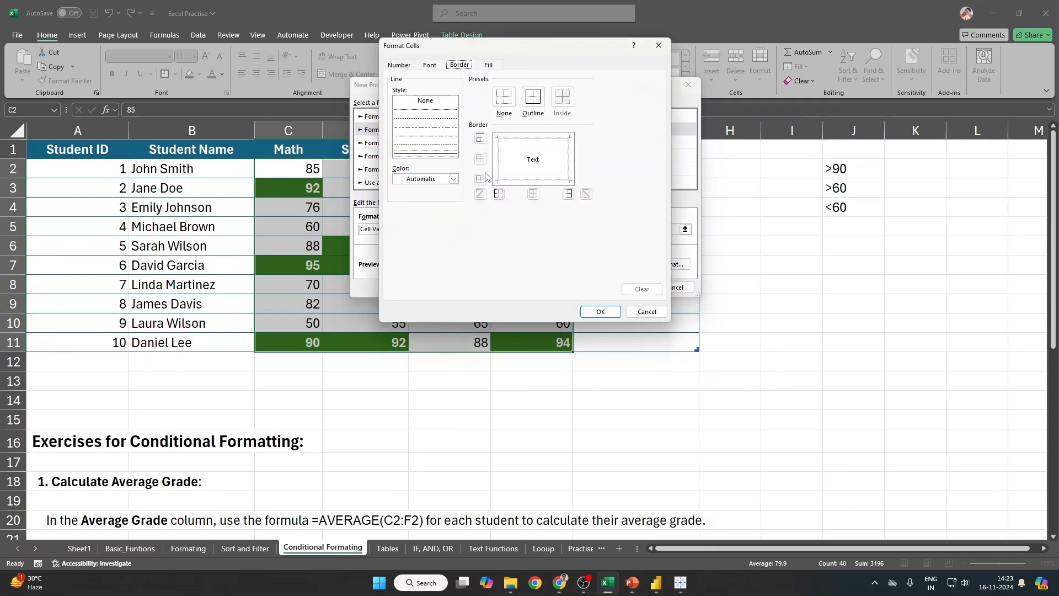
{"action": "left_click", "coordinate": [429, 65]}
{"action": "left_click", "coordinate": [600, 157]}
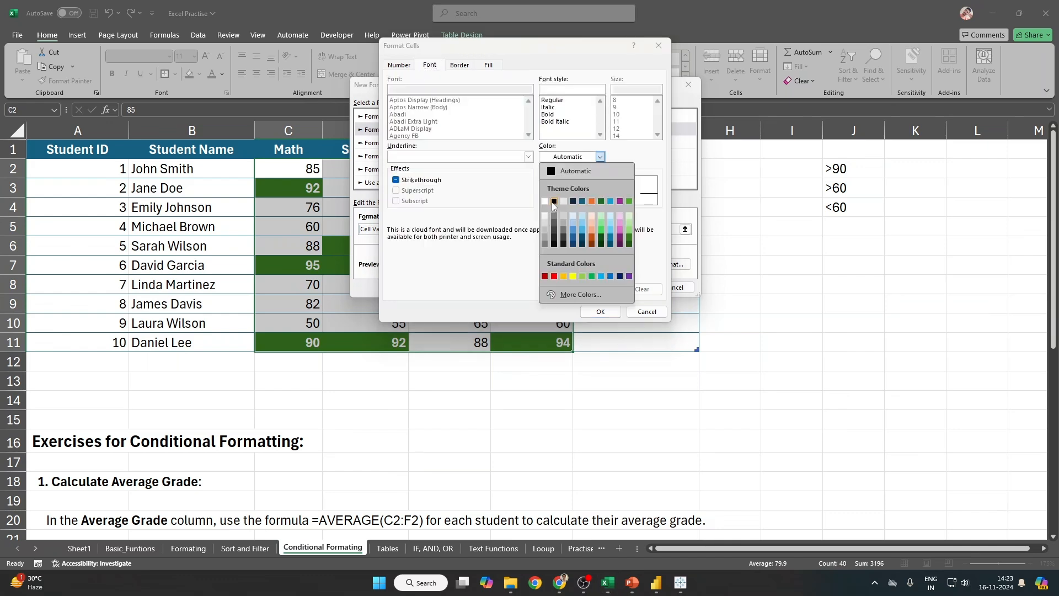
{"action": "left_click", "coordinate": [554, 202]}
{"action": "left_click", "coordinate": [549, 108]}
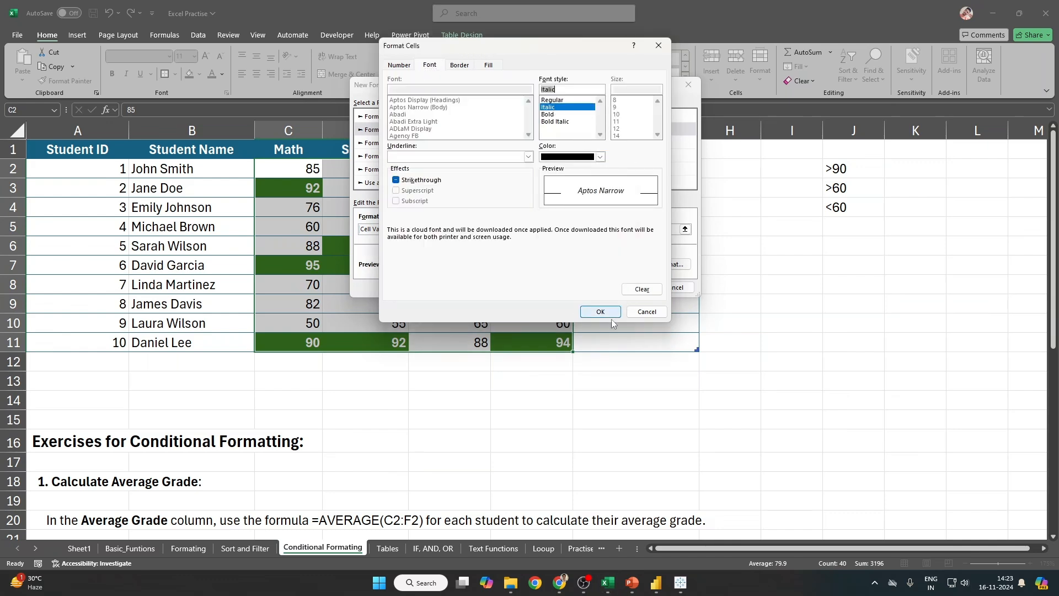
{"action": "left_click", "coordinate": [602, 311]}
{"action": "left_click", "coordinate": [628, 288]}
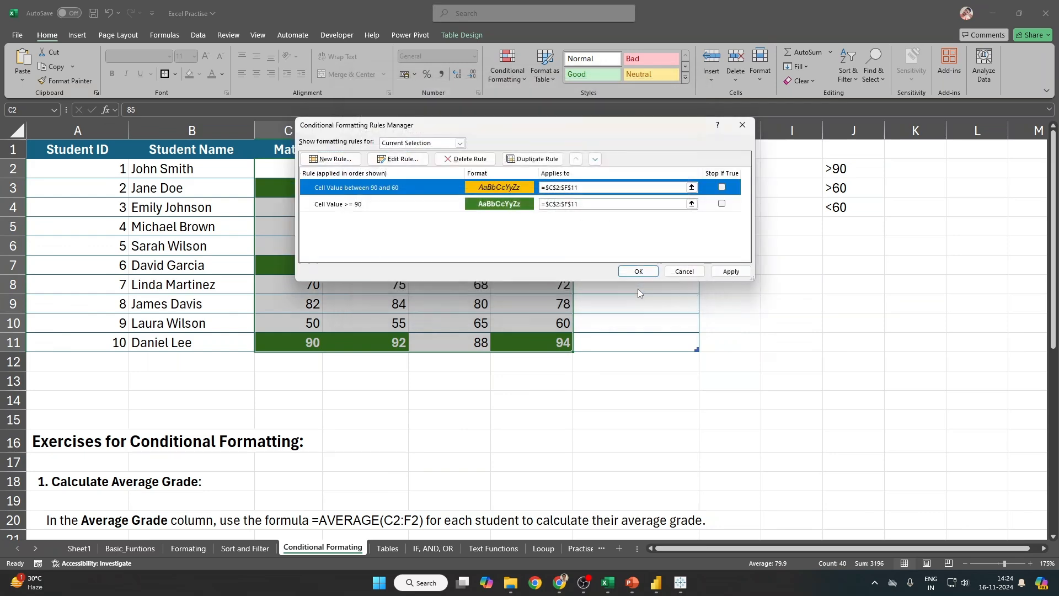
{"action": "left_click", "coordinate": [731, 271]}
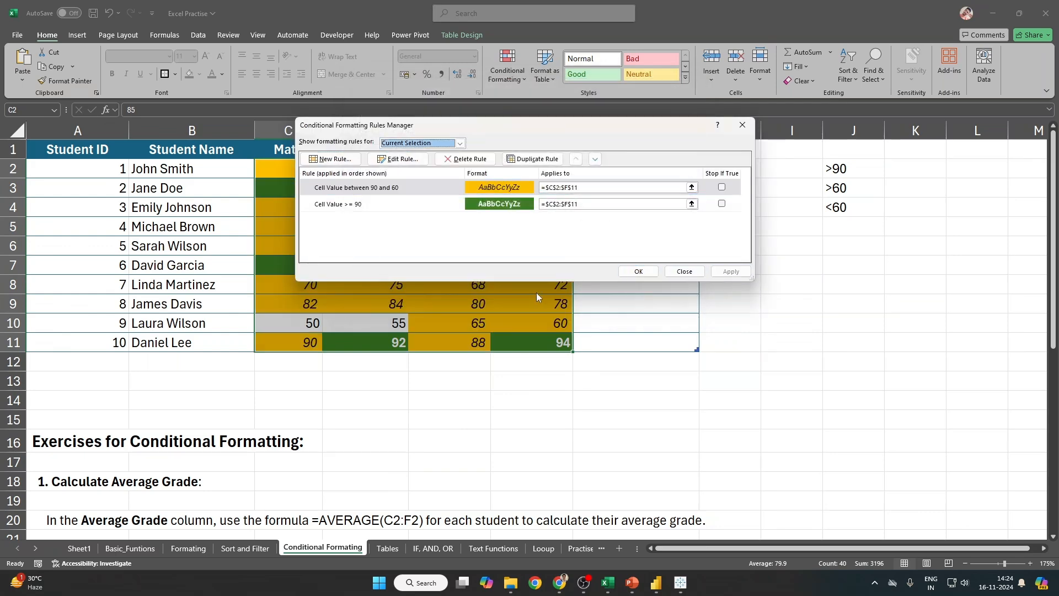
{"action": "left_click", "coordinate": [639, 272]}
{"action": "left_click_drag", "start_coordinate": [306, 171], "coordinate": [562, 343]}
{"action": "left_click", "coordinate": [507, 65]}
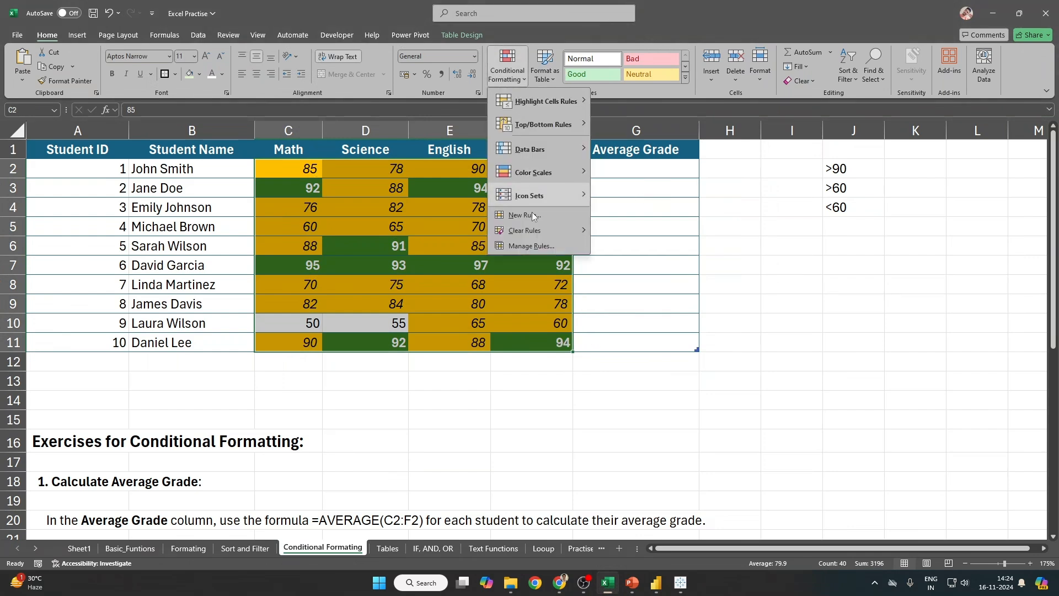
{"action": "mouse_move", "coordinate": [529, 226]}
{"action": "mouse_move", "coordinate": [552, 100]}
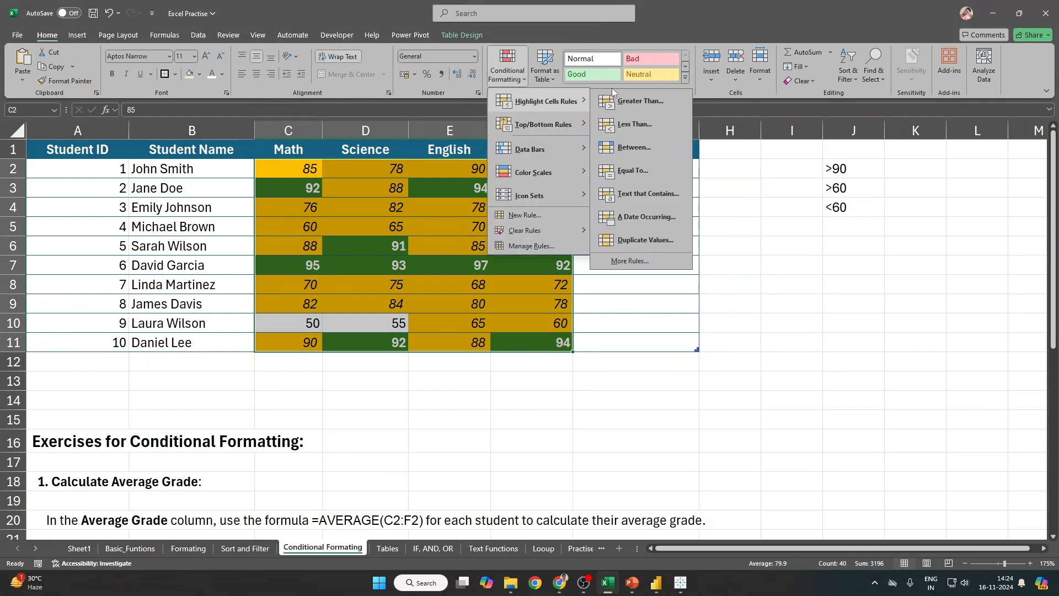
{"action": "left_click", "coordinate": [545, 213]}
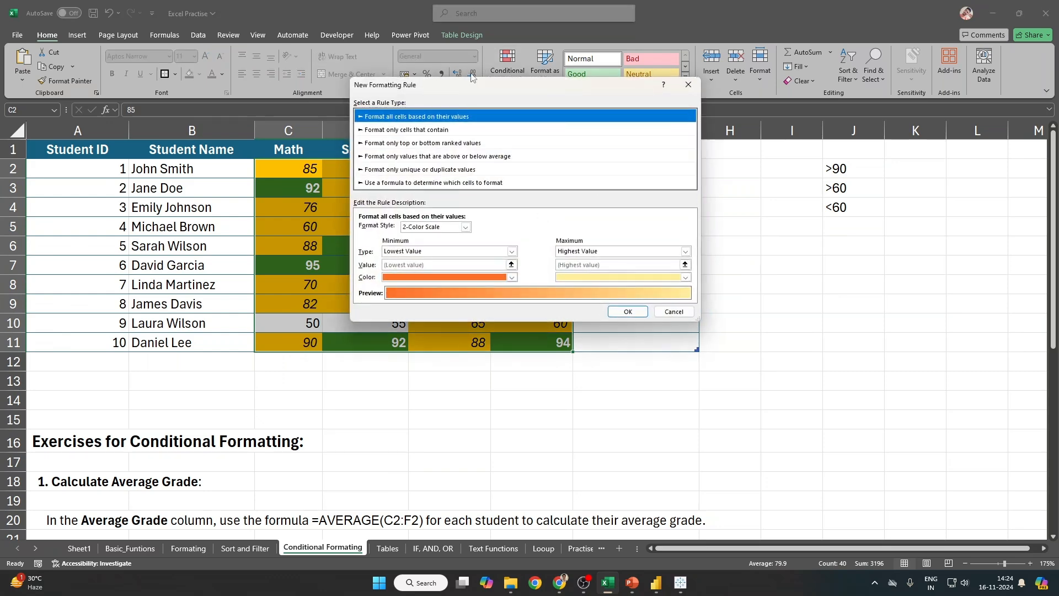
{"action": "left_click_drag", "start_coordinate": [513, 86], "coordinate": [649, 77]}
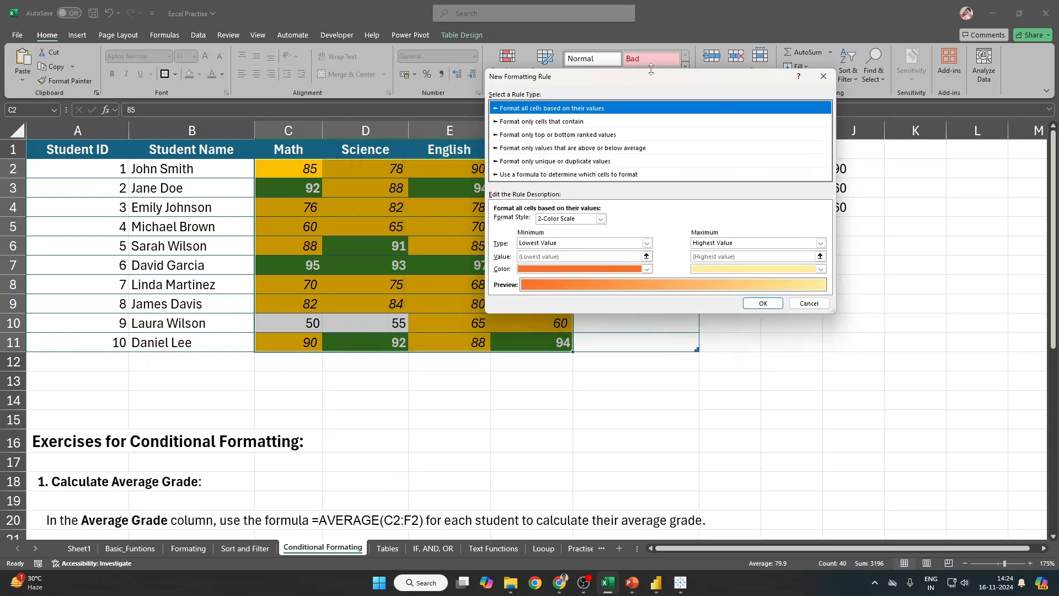
{"action": "left_click", "coordinate": [576, 123]}
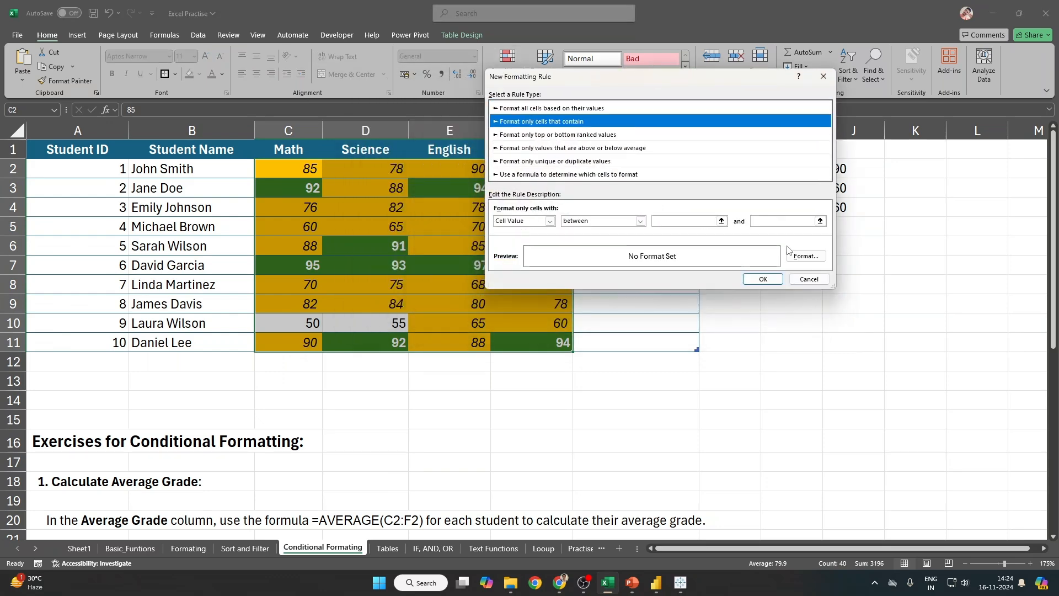
{"action": "left_click", "coordinate": [810, 279]}
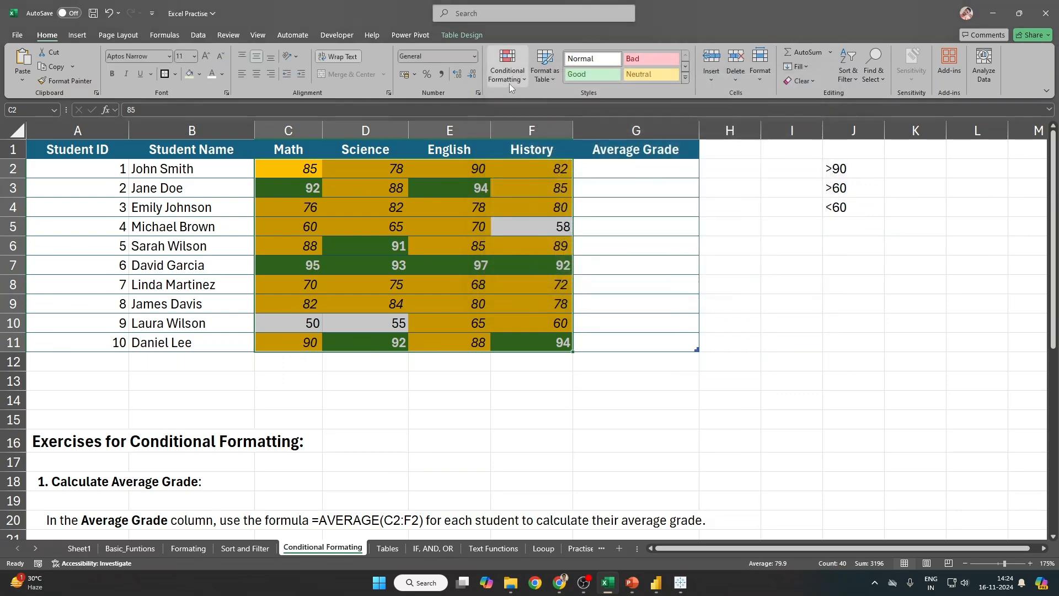
{"action": "left_click", "coordinate": [509, 84]}
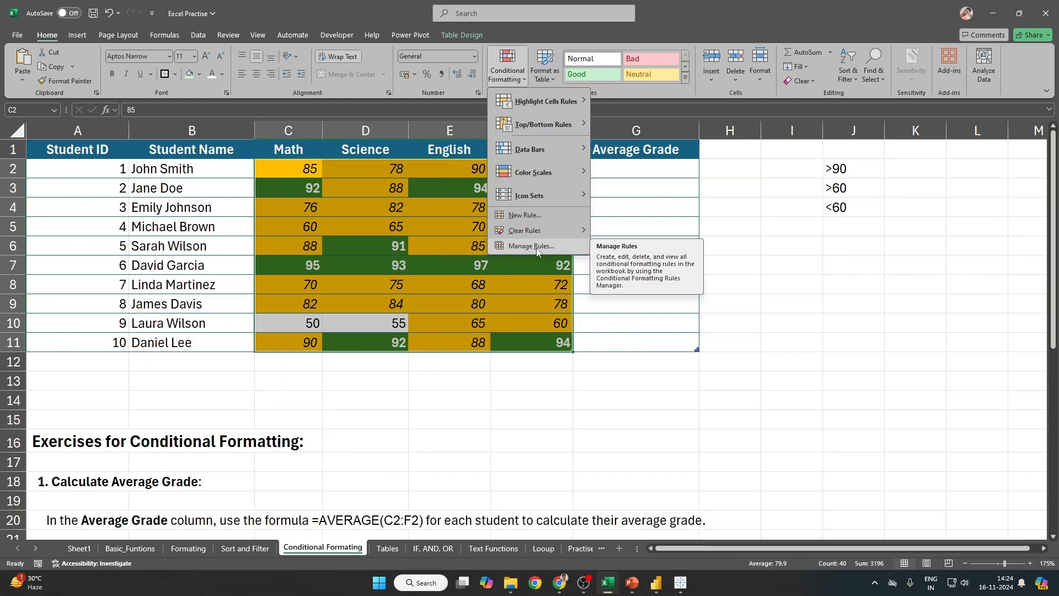
{"action": "left_click", "coordinate": [325, 181]}
{"action": "left_click_drag", "start_coordinate": [291, 170], "coordinate": [563, 341]}
{"action": "left_click", "coordinate": [515, 82]}
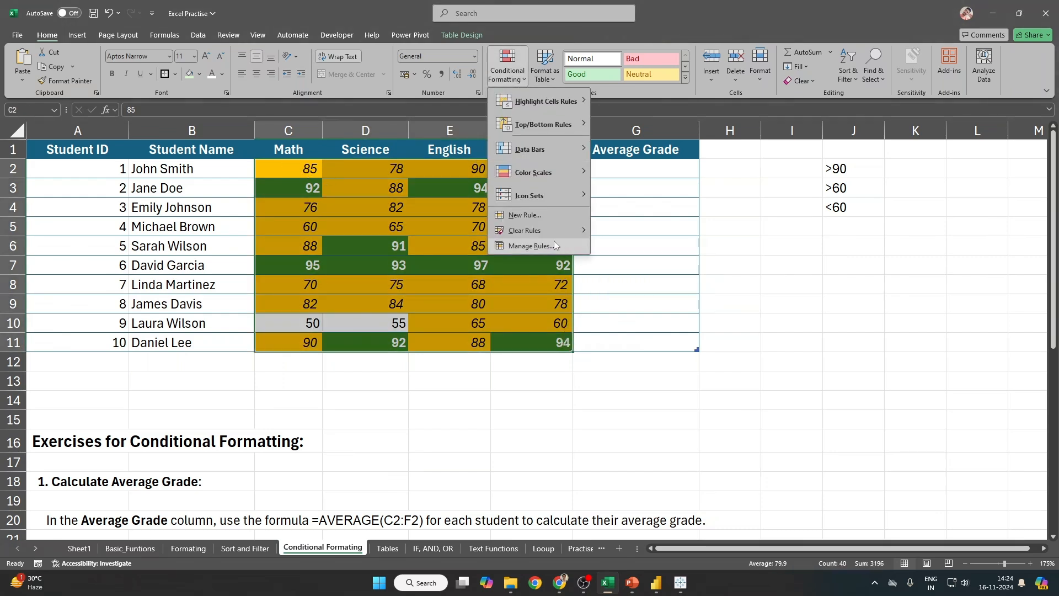
{"action": "left_click", "coordinate": [554, 246]}
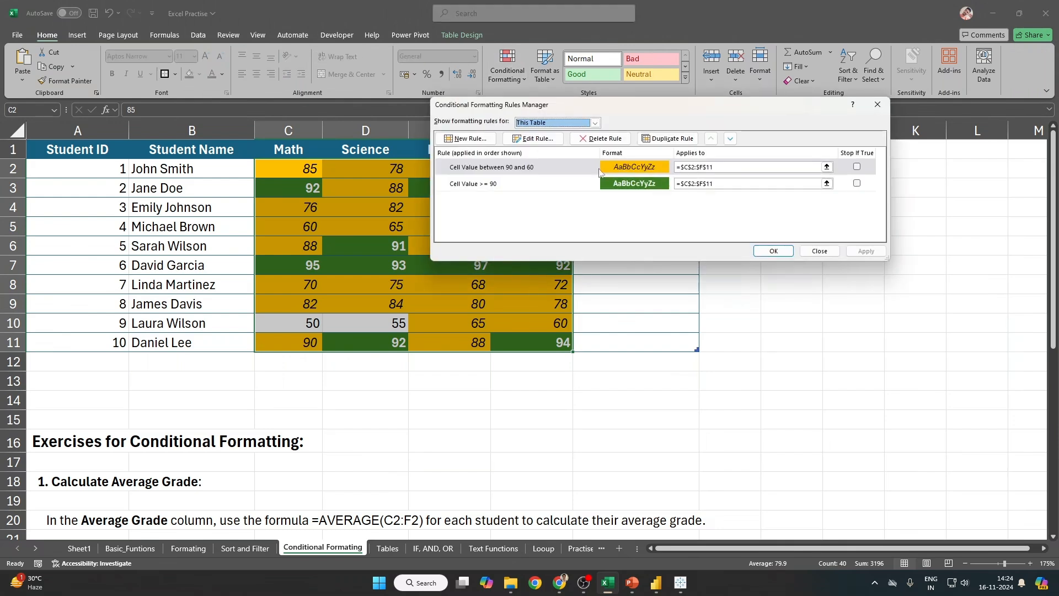
Step: Delete the Cell Value >= 90 rule and apply, removing the green fills
{"action": "left_click", "coordinate": [507, 185]}
{"action": "key", "text": "Delete"}
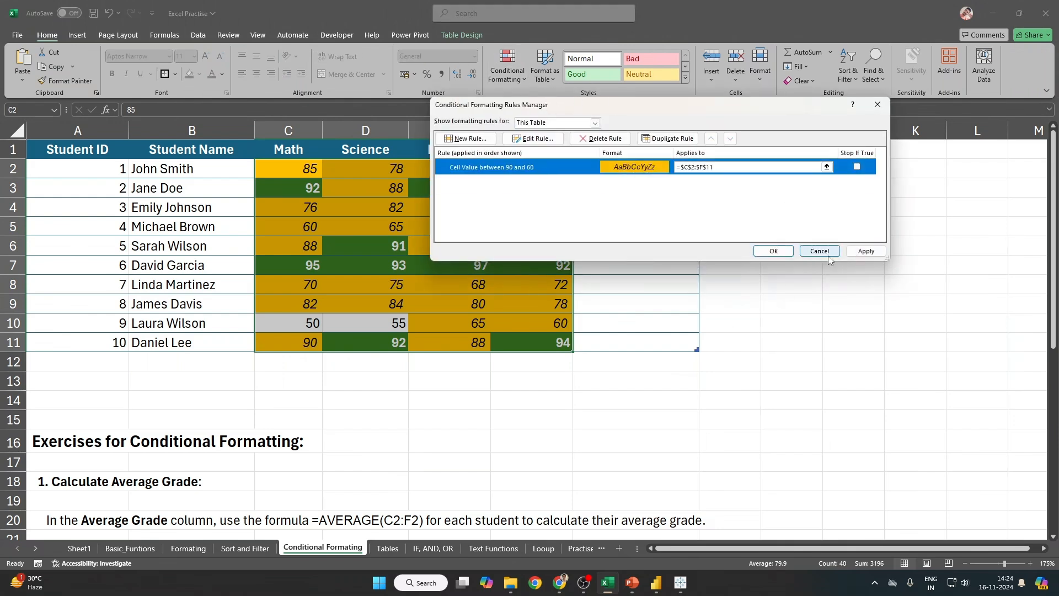
{"action": "left_click", "coordinate": [865, 252]}
{"action": "left_click_drag", "start_coordinate": [620, 113], "coordinate": [781, 106]}
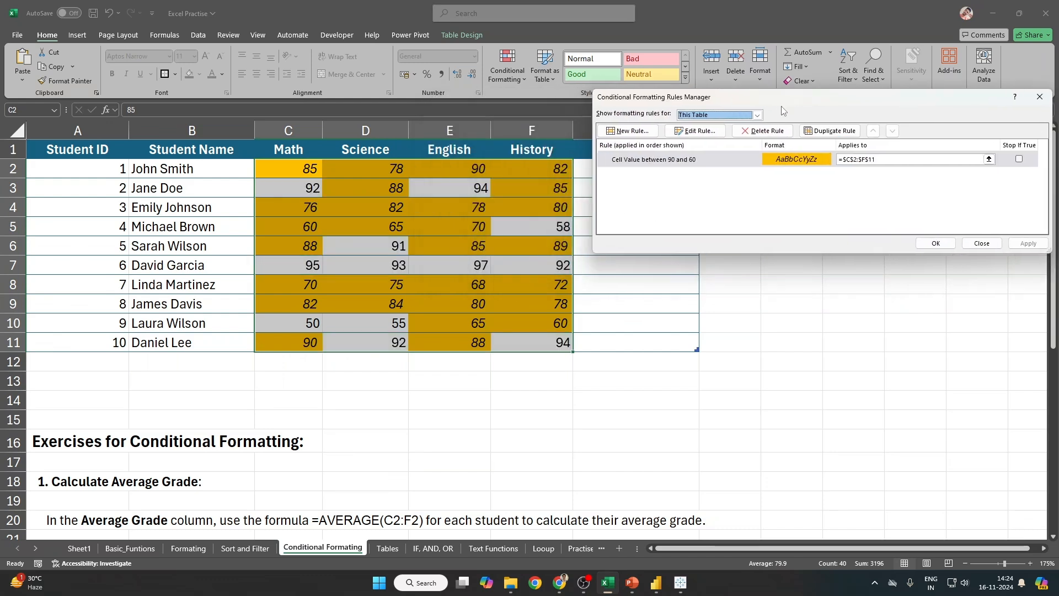
Step: Create a new Cell Value rule with the comparison set to greater than 90
{"action": "left_click", "coordinate": [633, 133]}
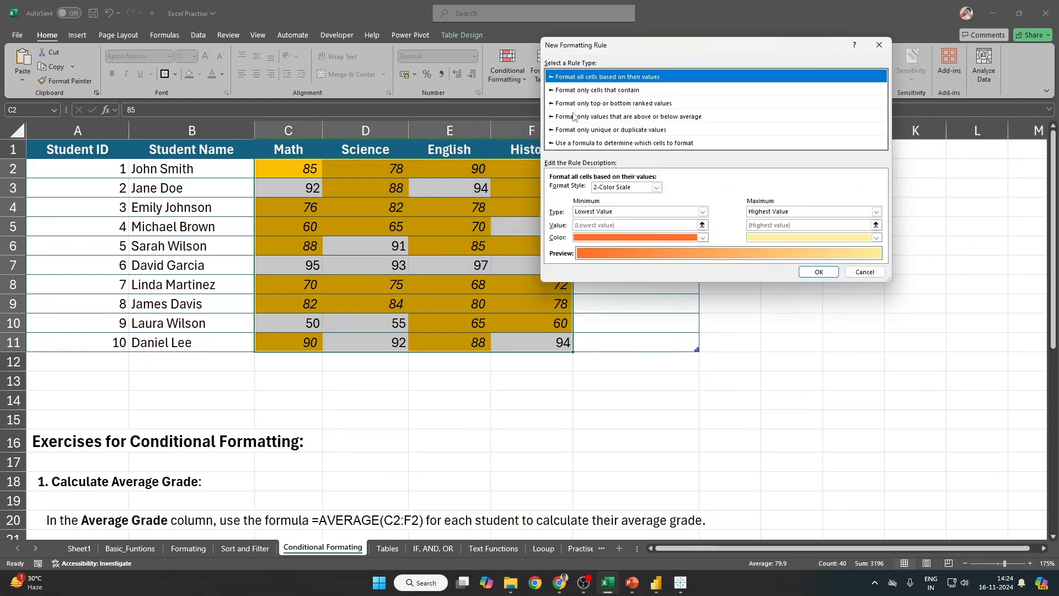
{"action": "left_click", "coordinate": [583, 91]}
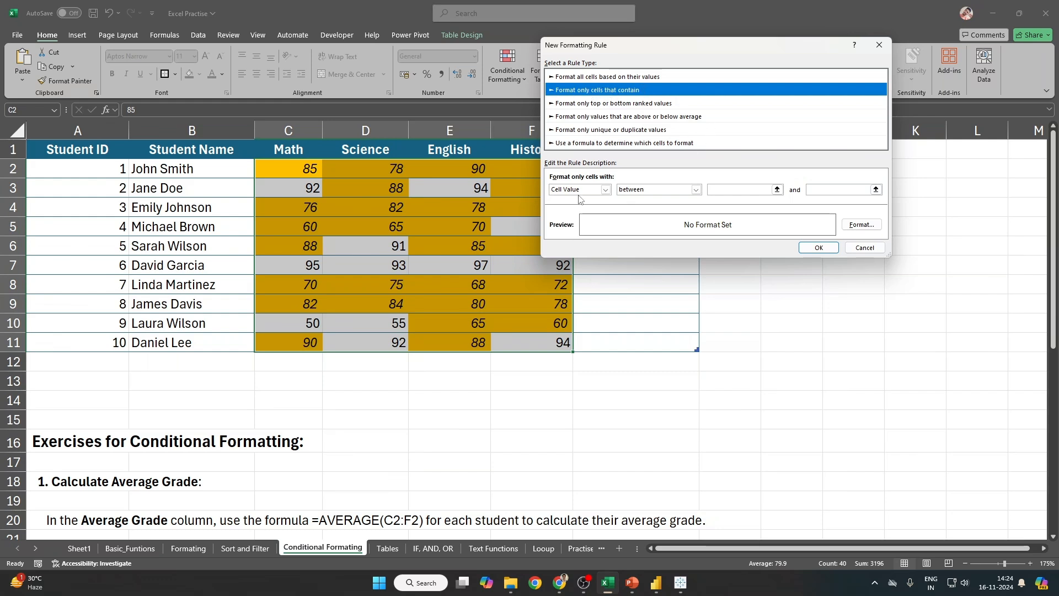
{"action": "left_click", "coordinate": [696, 190]}
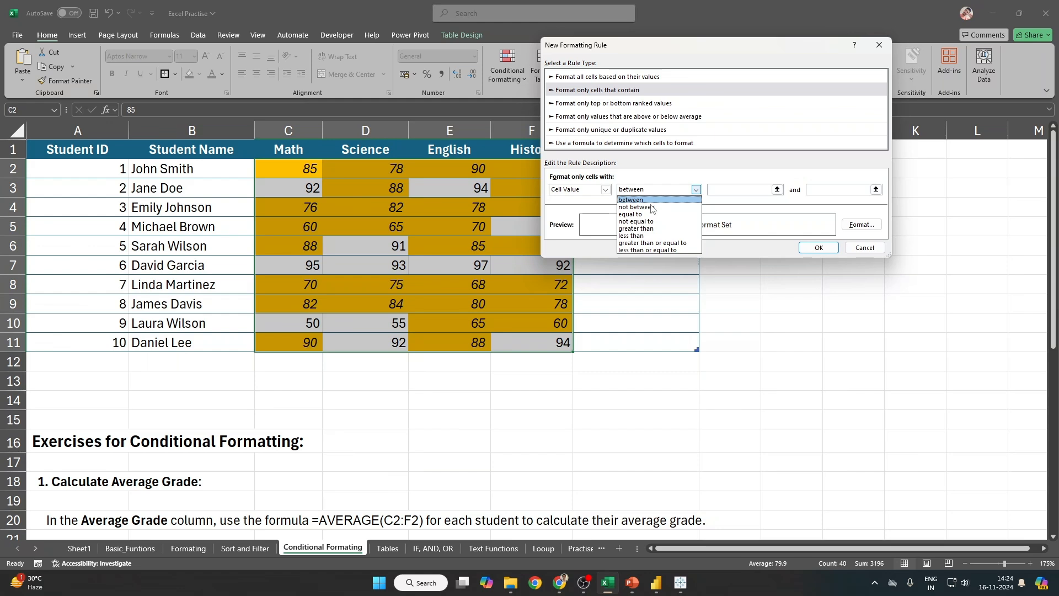
{"action": "left_click", "coordinate": [665, 244]}
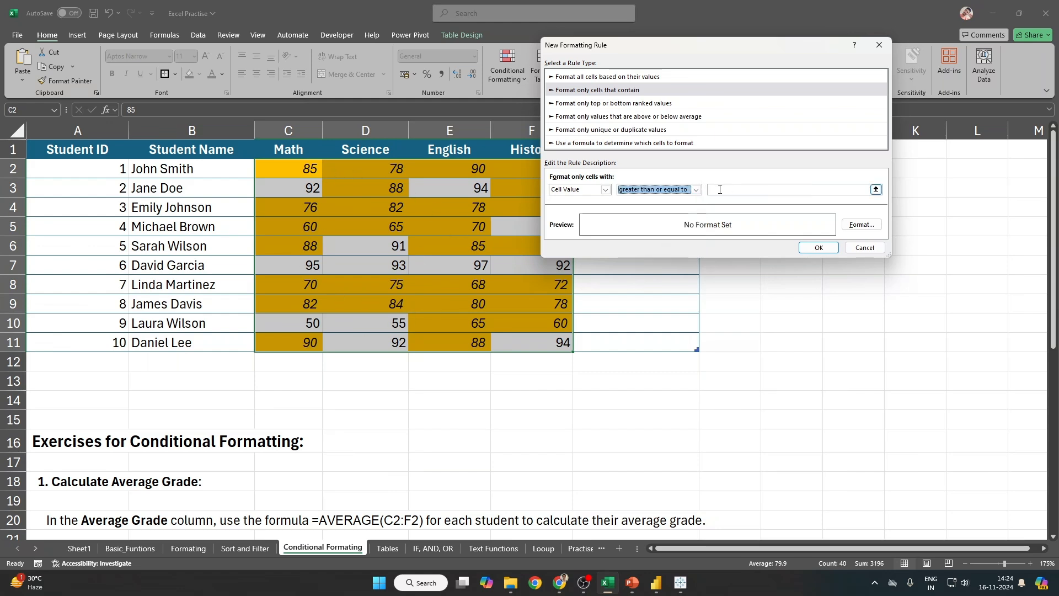
{"action": "left_click", "coordinate": [696, 189]}
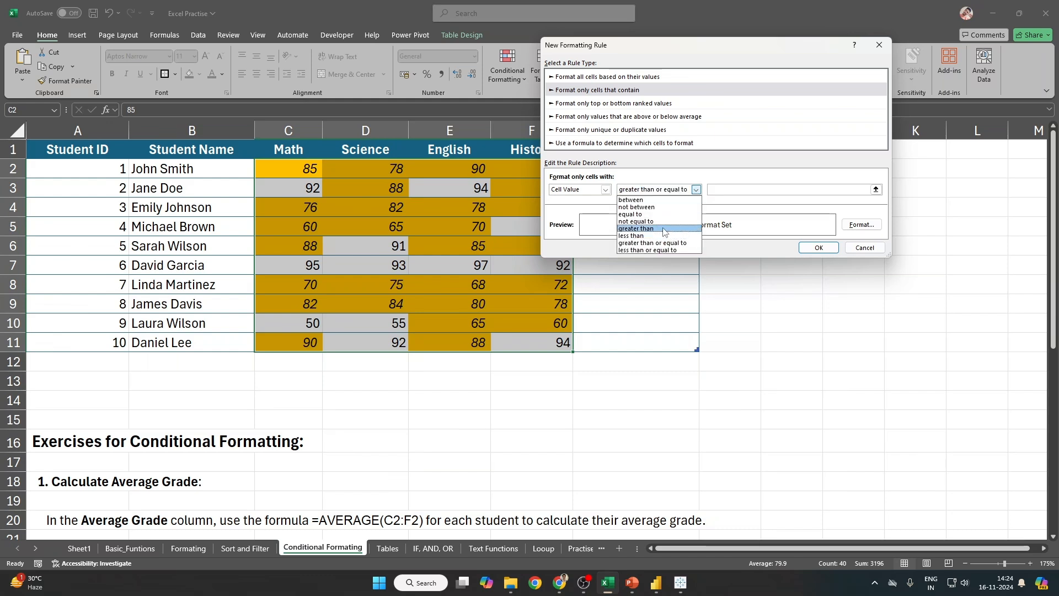
{"action": "left_click", "coordinate": [664, 229]}
{"action": "left_click", "coordinate": [730, 191]}
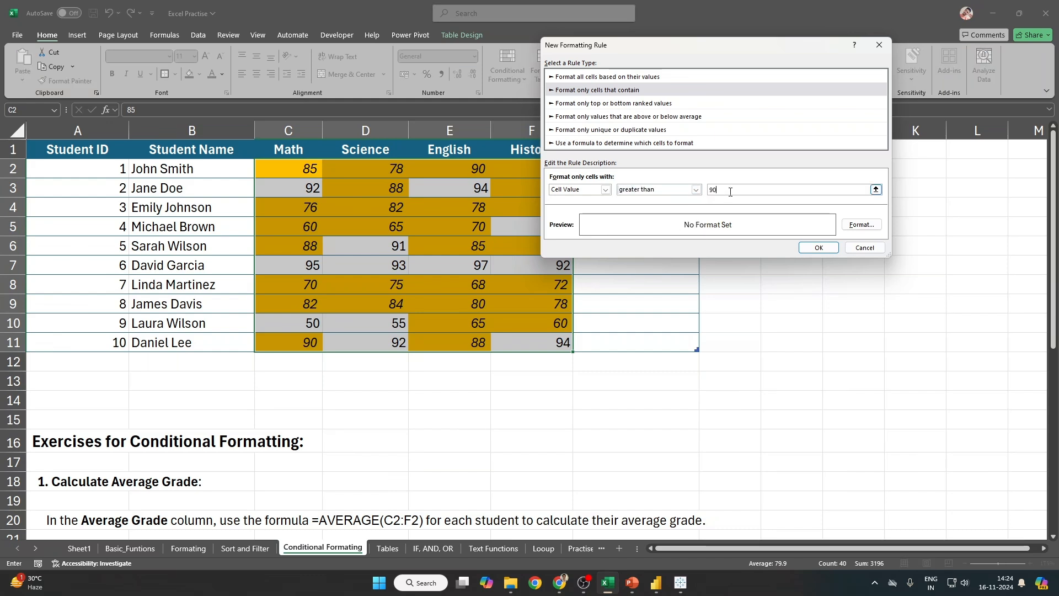
Step: Format it with a dark green fill and bold white text, save, and apply the rule
{"action": "left_click", "coordinate": [861, 224]}
{"action": "left_click", "coordinate": [680, 27]}
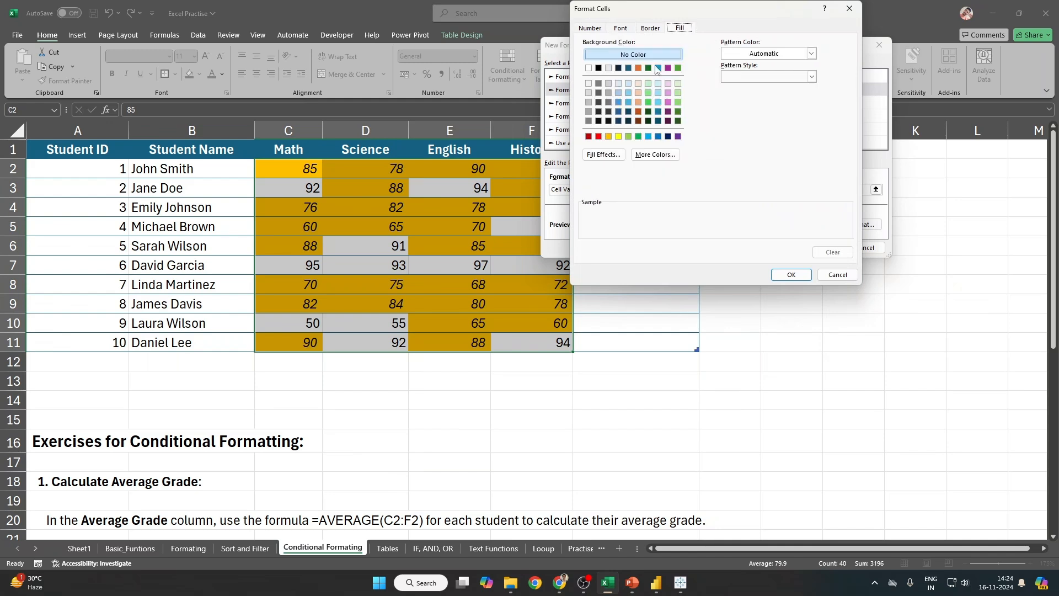
{"action": "left_click", "coordinate": [678, 112]}
{"action": "left_click", "coordinate": [650, 27]}
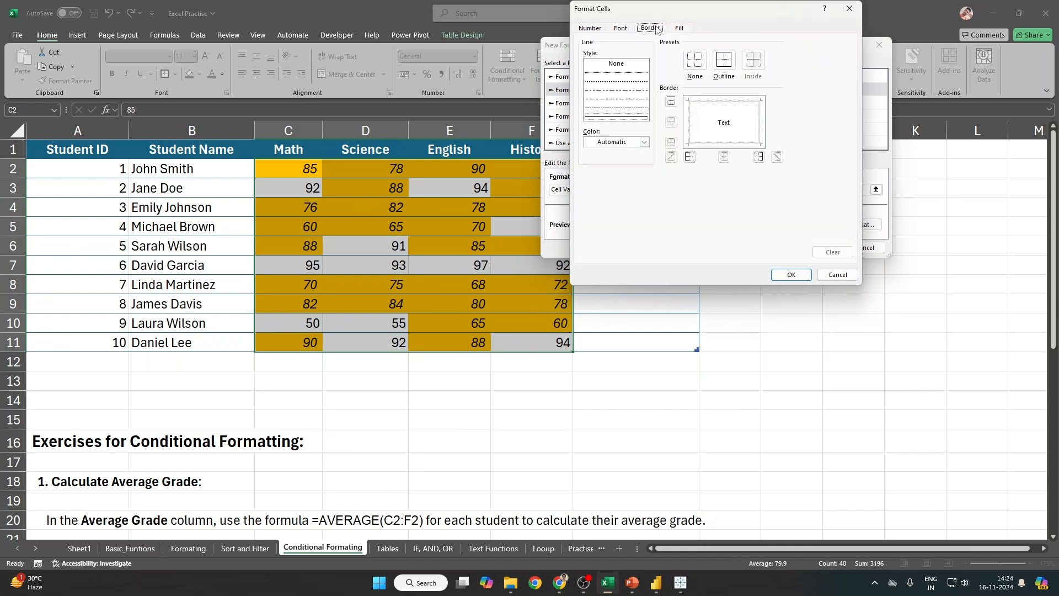
{"action": "left_click", "coordinate": [622, 28]}
{"action": "left_click", "coordinate": [783, 123]}
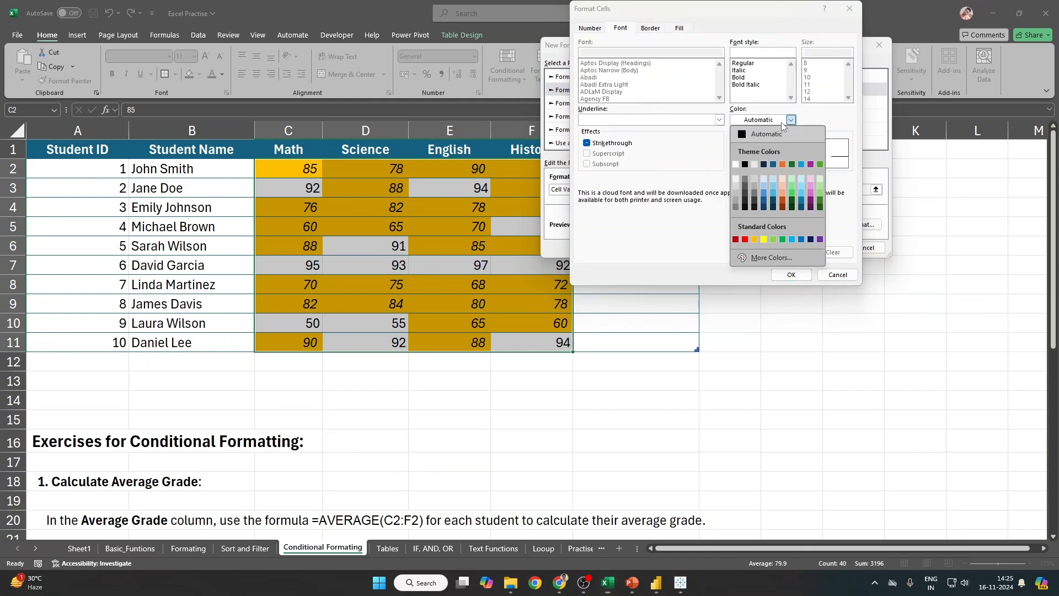
{"action": "left_click", "coordinate": [736, 164]}
{"action": "left_click", "coordinate": [743, 78]}
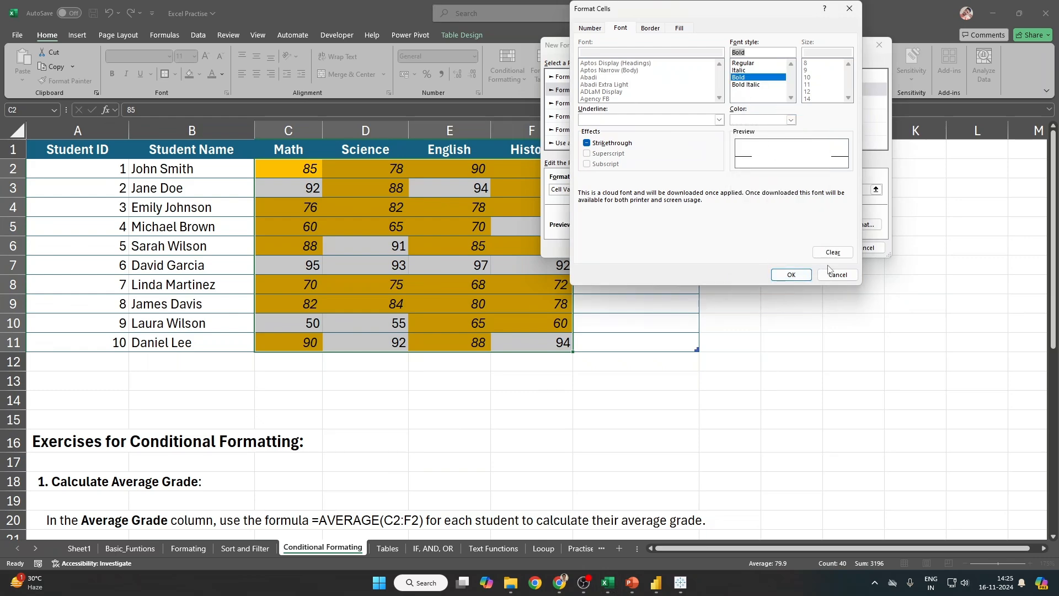
{"action": "left_click", "coordinate": [793, 275]}
{"action": "left_click", "coordinate": [820, 247]}
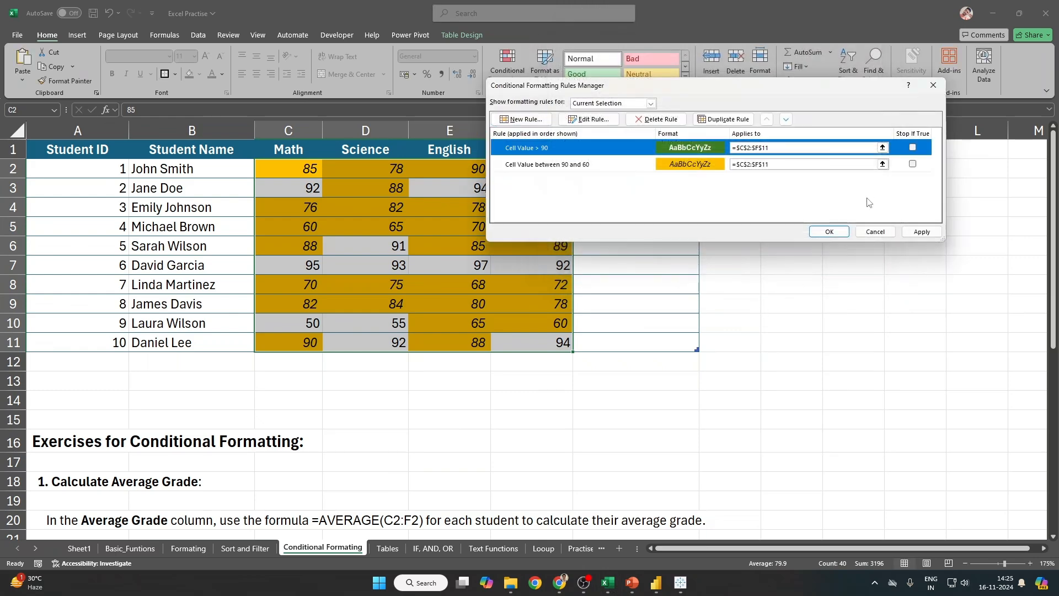
{"action": "left_click", "coordinate": [922, 232]}
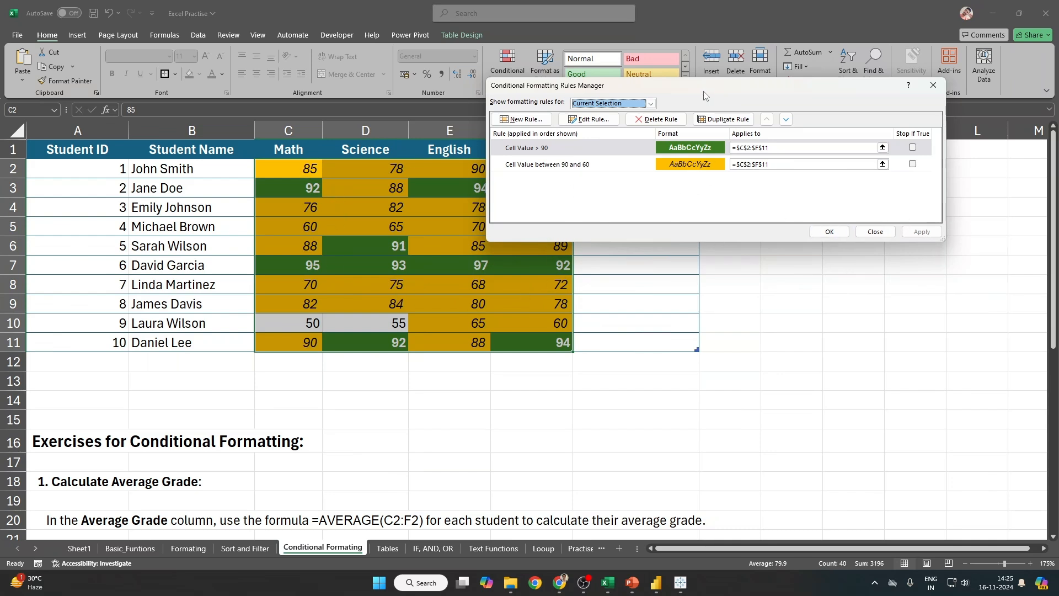
{"action": "left_click_drag", "start_coordinate": [694, 88], "coordinate": [712, 117]}
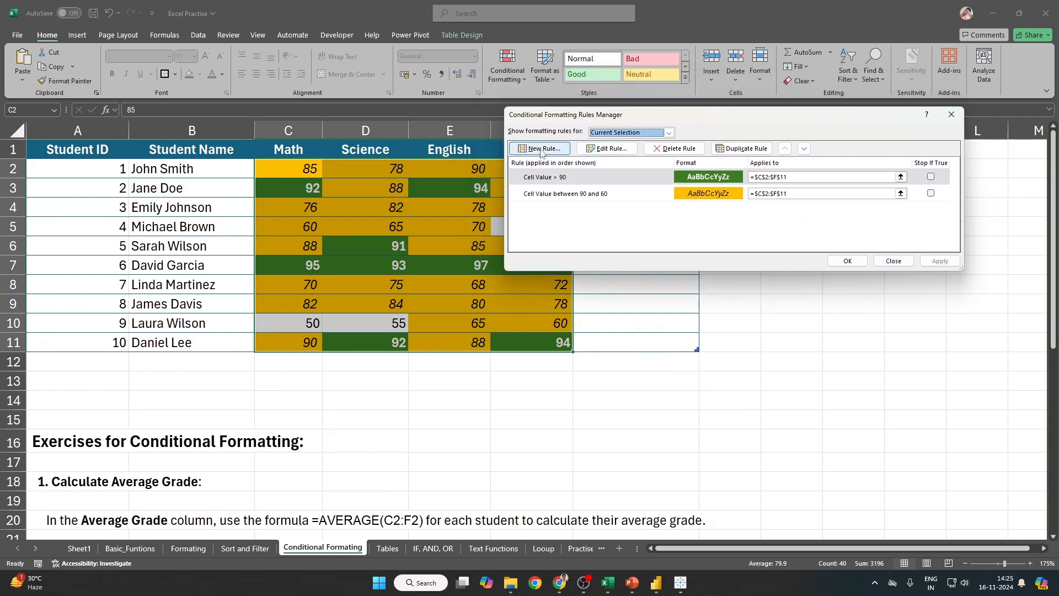
Step: Start a new Cell Value rule with the condition less than 60
{"action": "left_click", "coordinate": [541, 149]}
{"action": "left_click", "coordinate": [623, 122]}
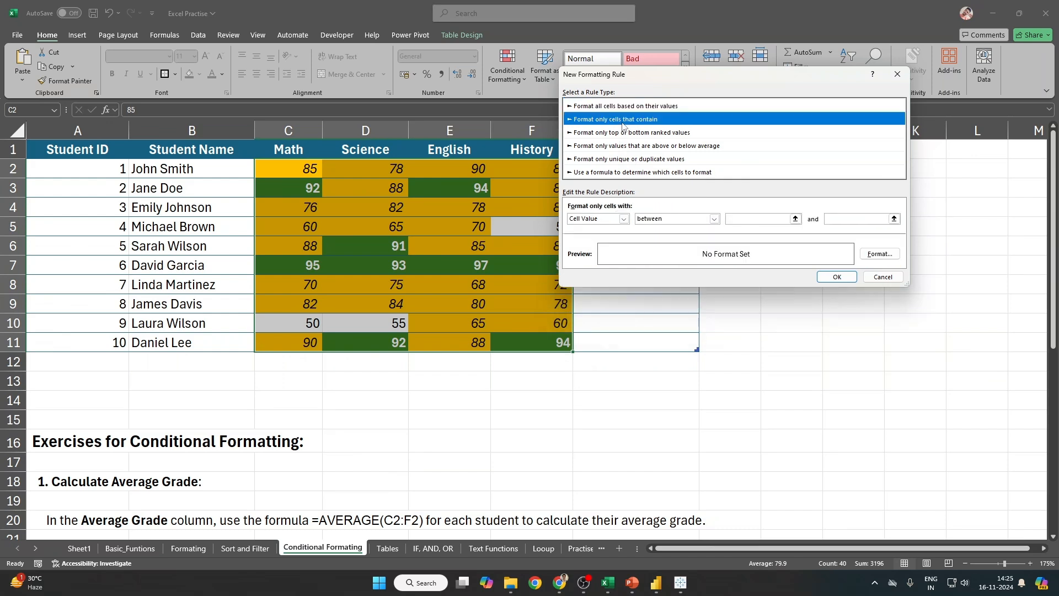
{"action": "left_click", "coordinate": [613, 219]}
{"action": "left_click", "coordinate": [589, 231]}
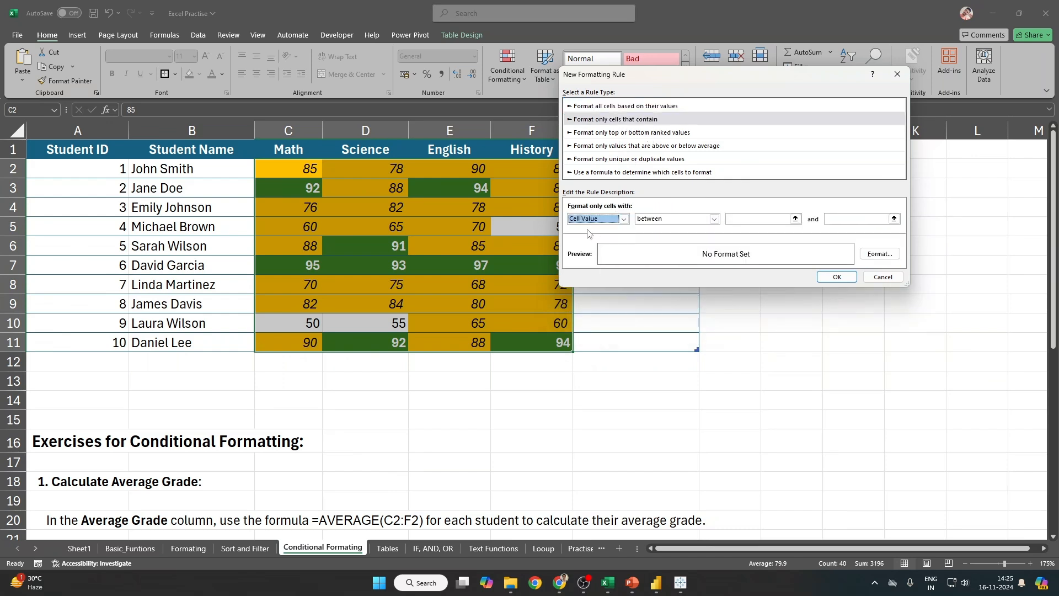
{"action": "left_click", "coordinate": [711, 218]}
{"action": "left_click", "coordinate": [674, 267]}
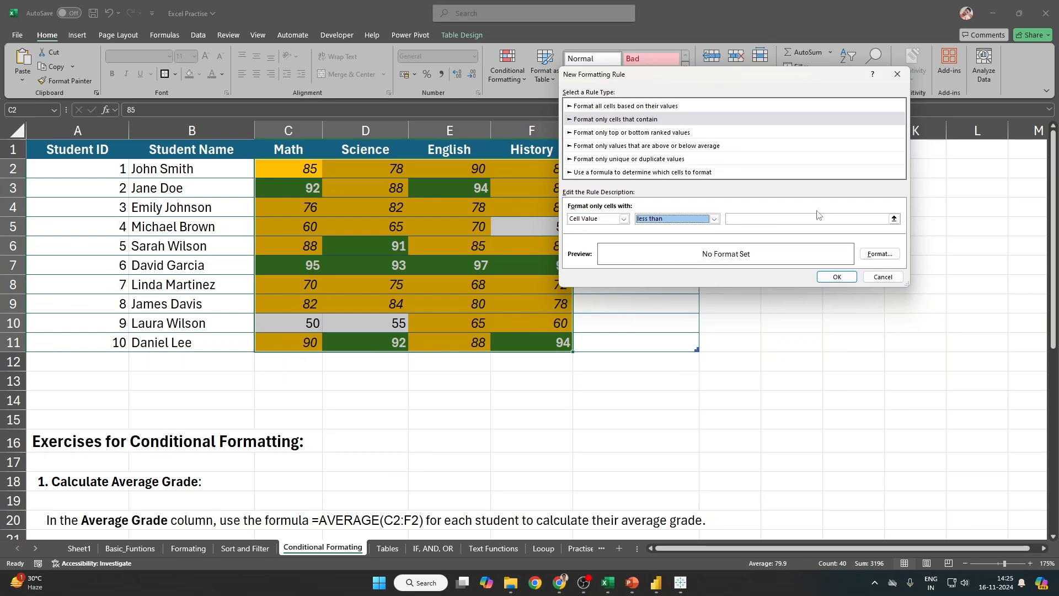
{"action": "left_click", "coordinate": [770, 221]}
{"action": "type", "text": "60"}
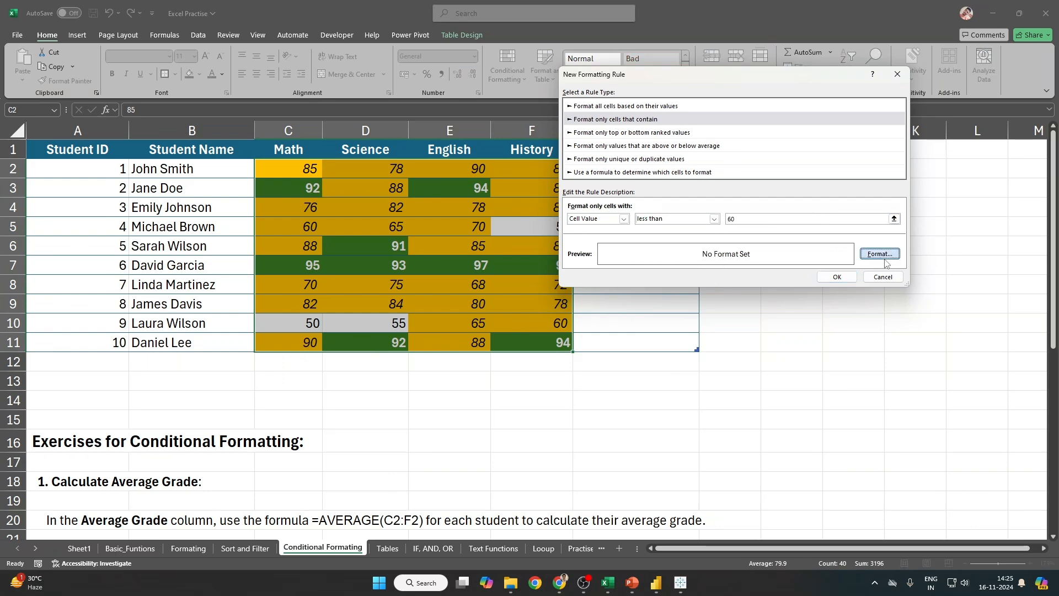
Step: Give cells matching the below-60 rule a red fill and white font colour
{"action": "left_click", "coordinate": [880, 253]}
{"action": "left_click", "coordinate": [699, 55]}
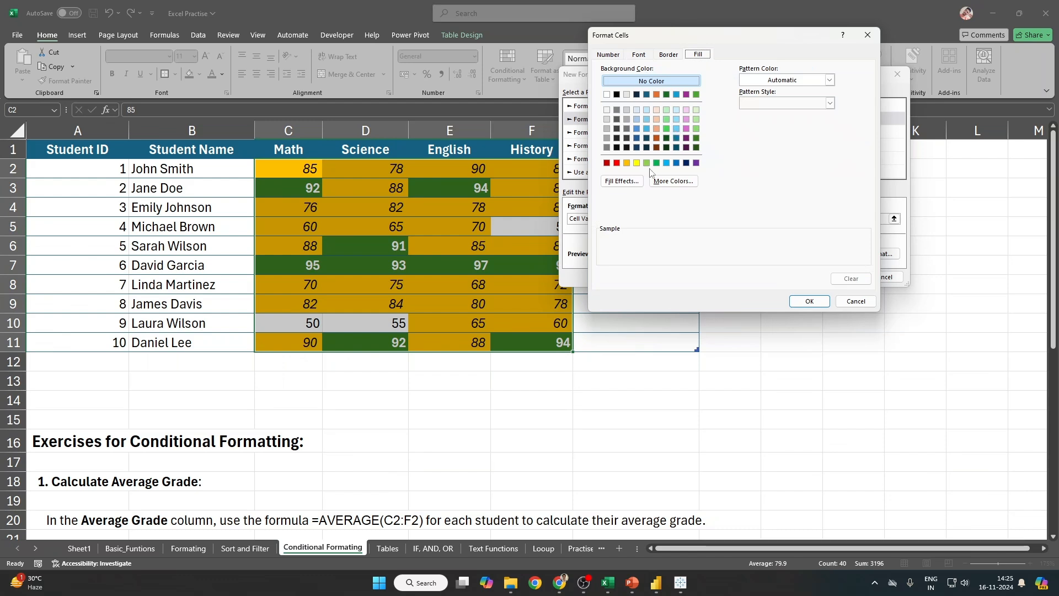
{"action": "left_click", "coordinate": [617, 162]}
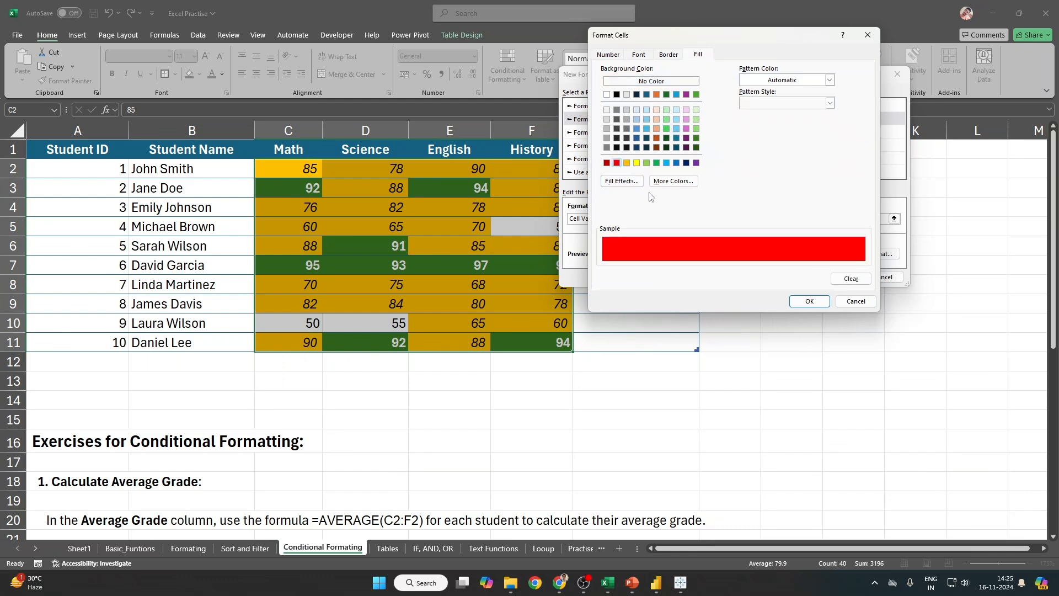
{"action": "left_click", "coordinate": [809, 302]}
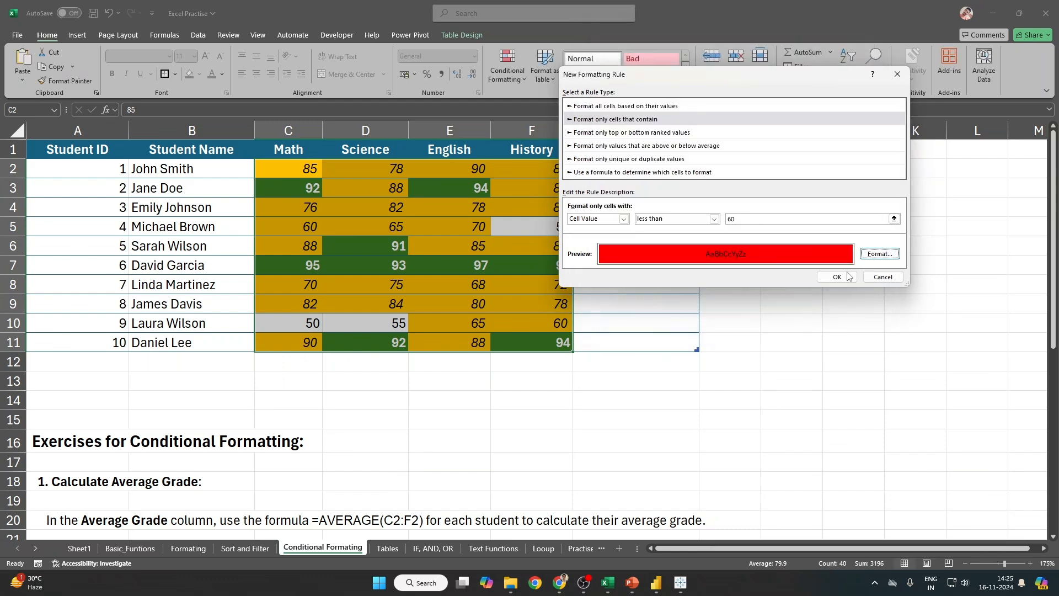
{"action": "left_click", "coordinate": [880, 254]}
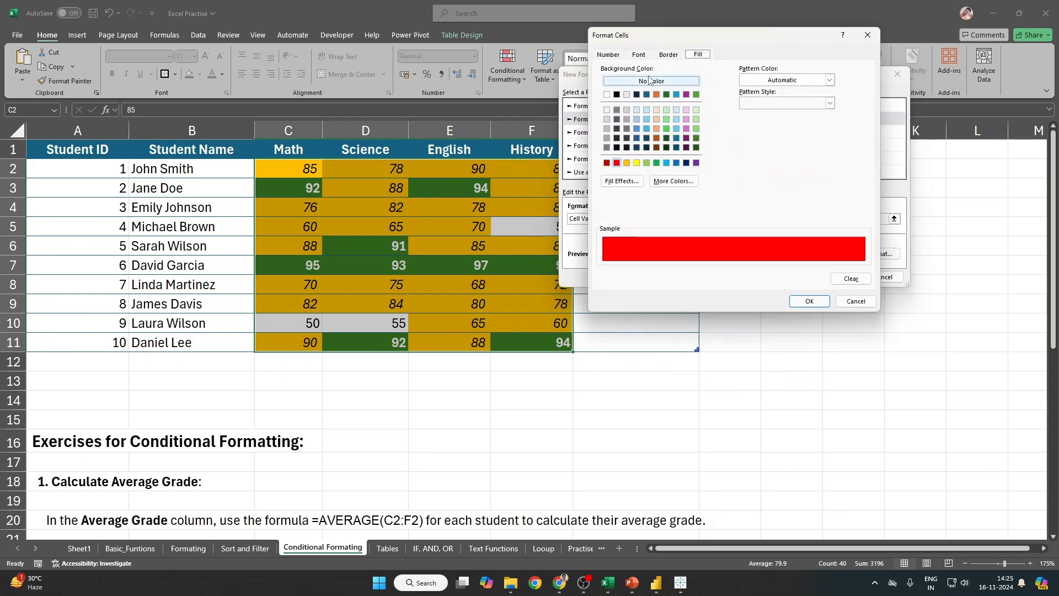
{"action": "left_click", "coordinate": [638, 54]}
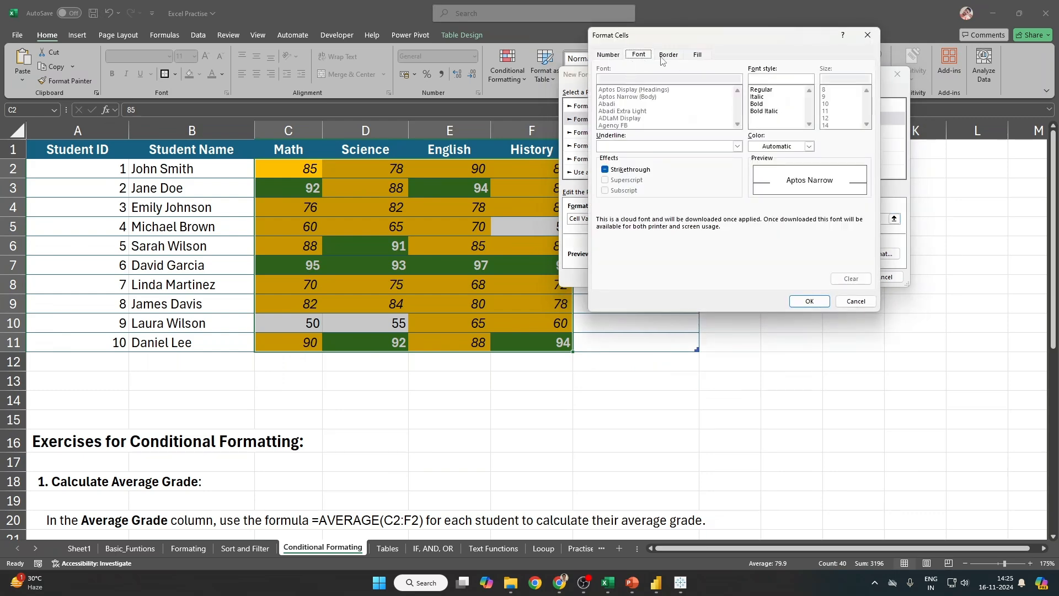
{"action": "left_click", "coordinate": [664, 56]}
{"action": "left_click", "coordinate": [639, 55]}
{"action": "left_click", "coordinate": [765, 148]}
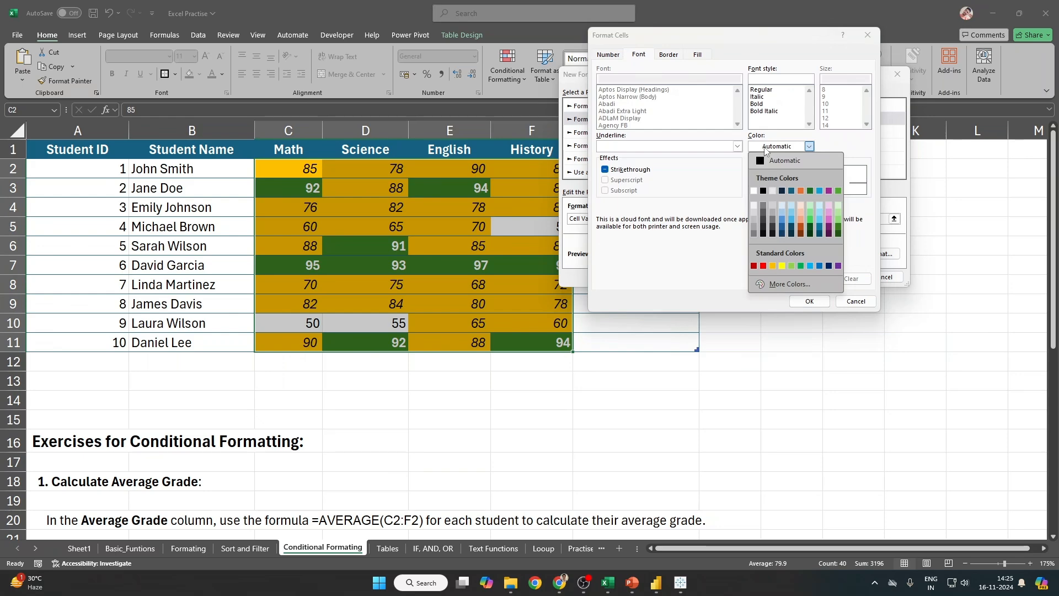
{"action": "left_click", "coordinate": [754, 191]}
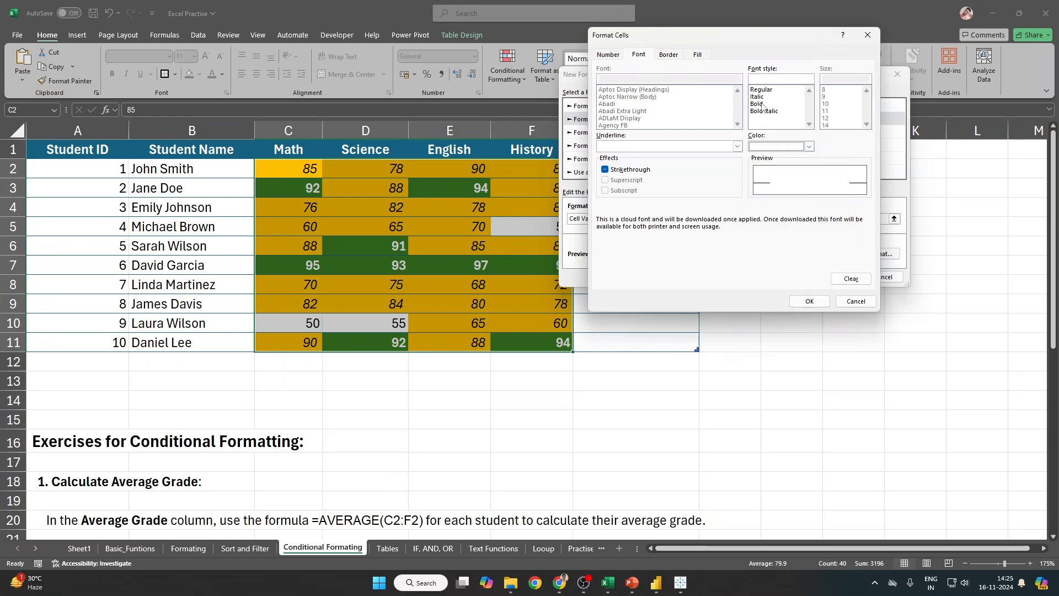
{"action": "left_click", "coordinate": [810, 301]}
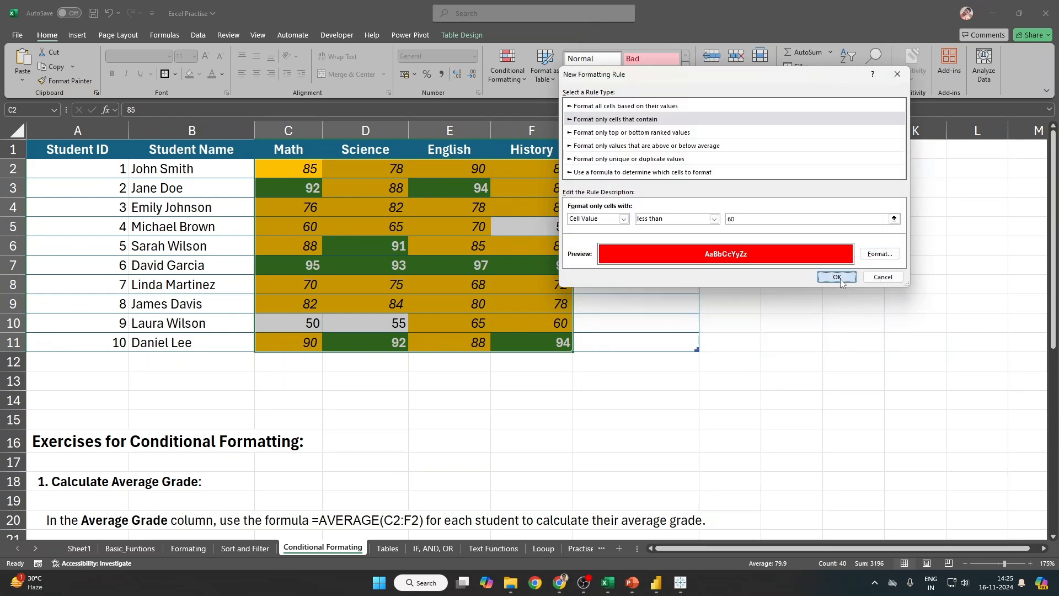
Step: Save the below-60 rule, apply it to the grades, and close the Rules Manager
{"action": "left_click", "coordinate": [838, 277]}
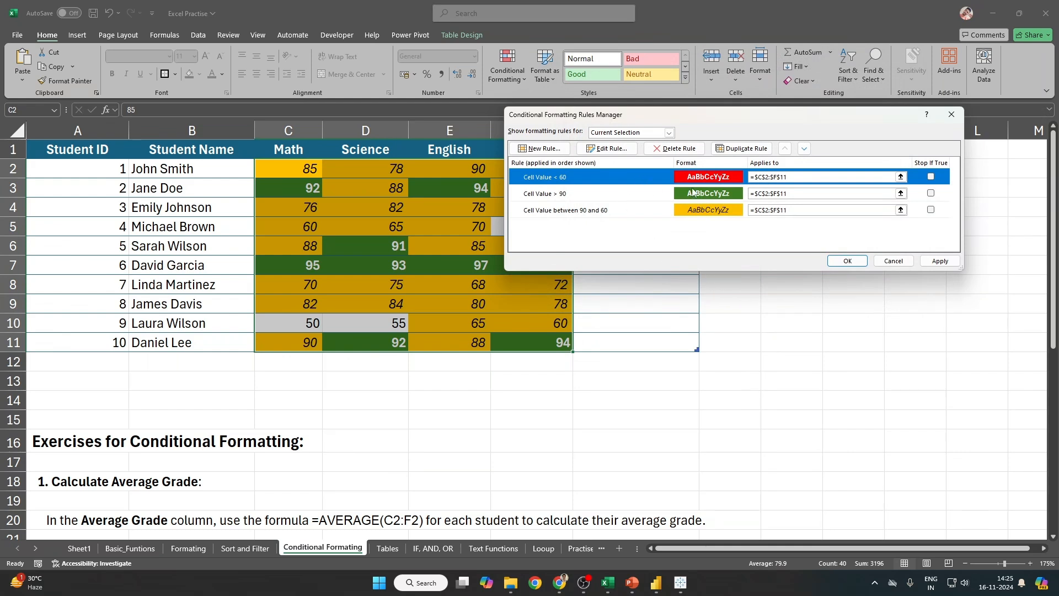
{"action": "left_click_drag", "start_coordinate": [632, 119], "coordinate": [499, 162]}
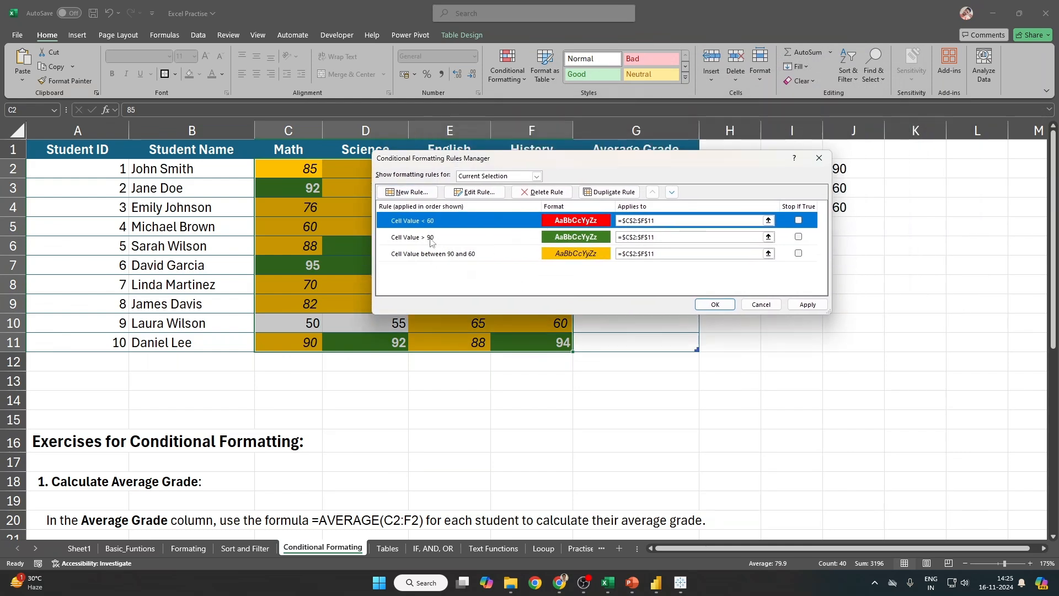
{"action": "left_click", "coordinate": [822, 307]}
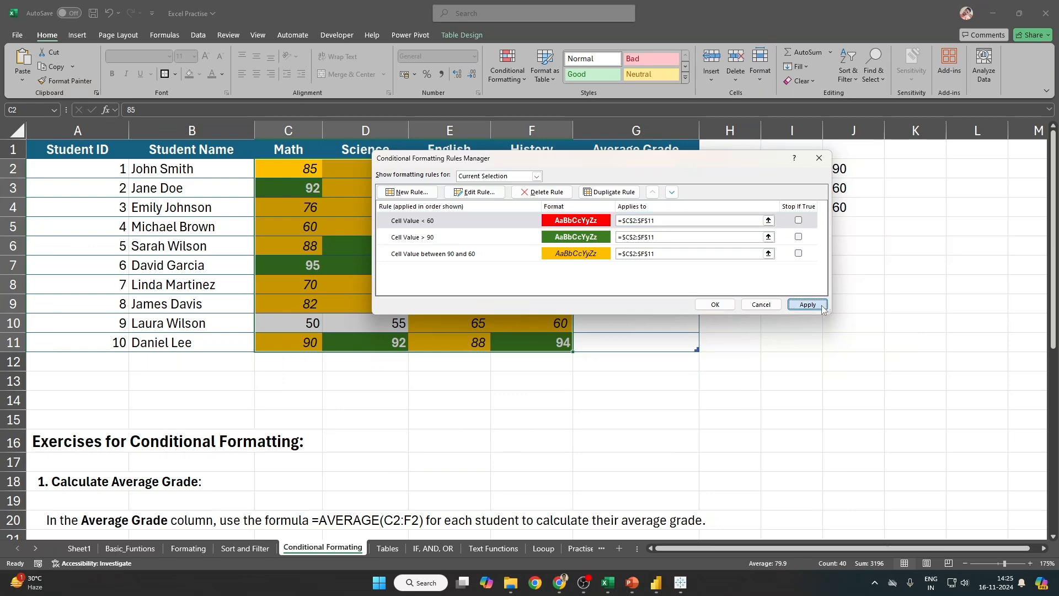
{"action": "left_click", "coordinate": [726, 307]}
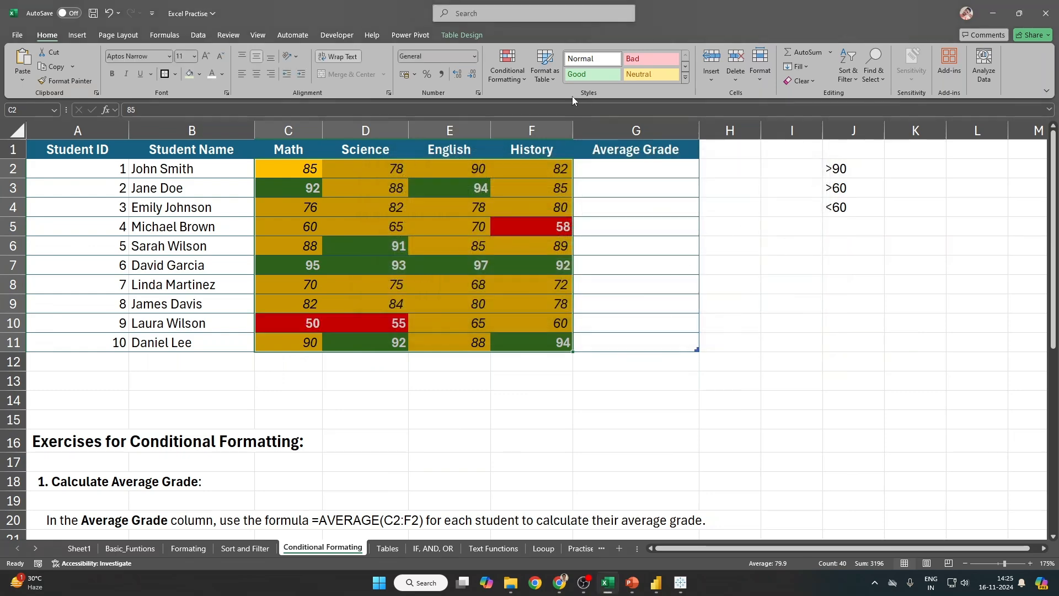
Step: Attempt an empty cell-contains rule, dismiss the invalid value warning, and cancel it
{"action": "left_click", "coordinate": [508, 71]}
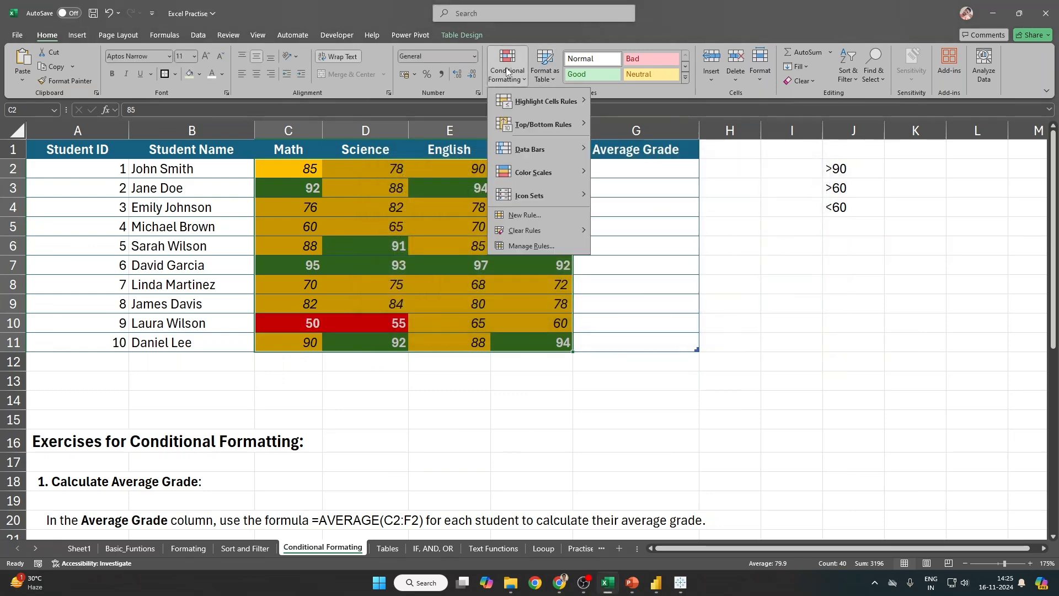
{"action": "left_click", "coordinate": [536, 216]}
{"action": "left_click", "coordinate": [462, 164]}
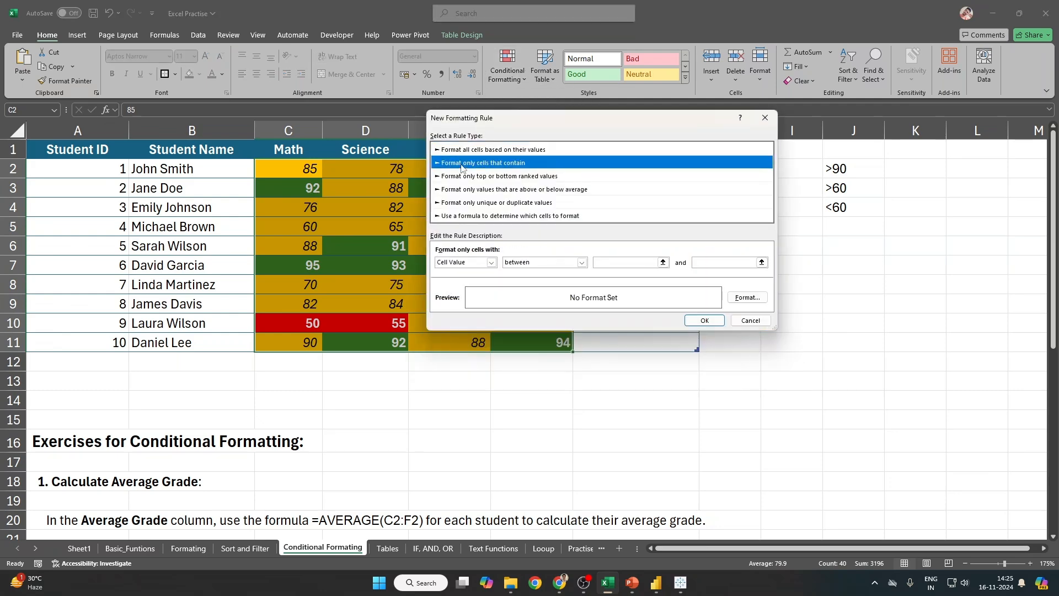
{"action": "left_click", "coordinate": [704, 322]}
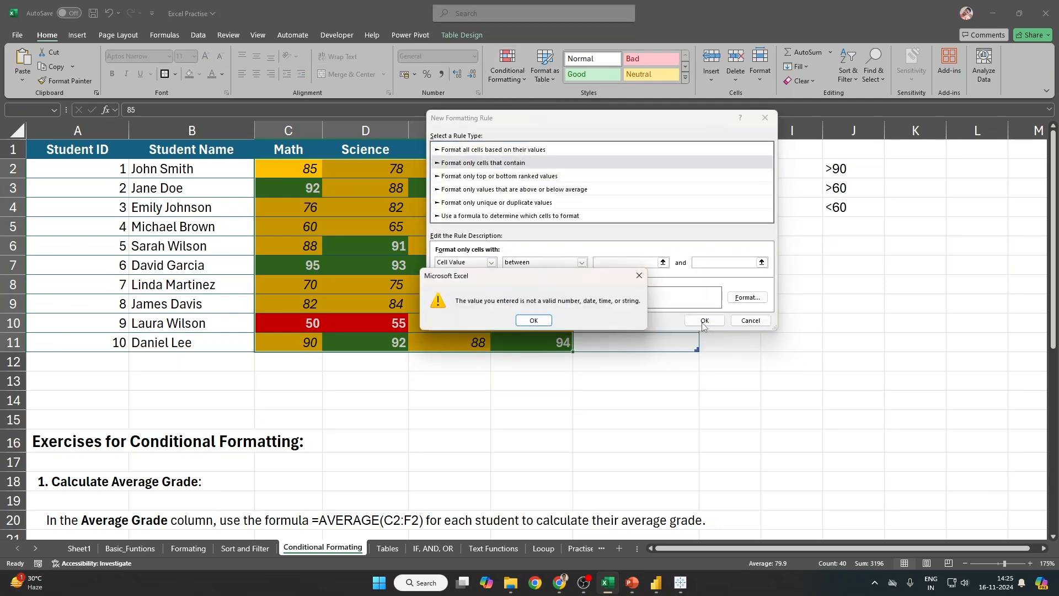
{"action": "left_click", "coordinate": [534, 321]}
{"action": "left_click", "coordinate": [764, 322]}
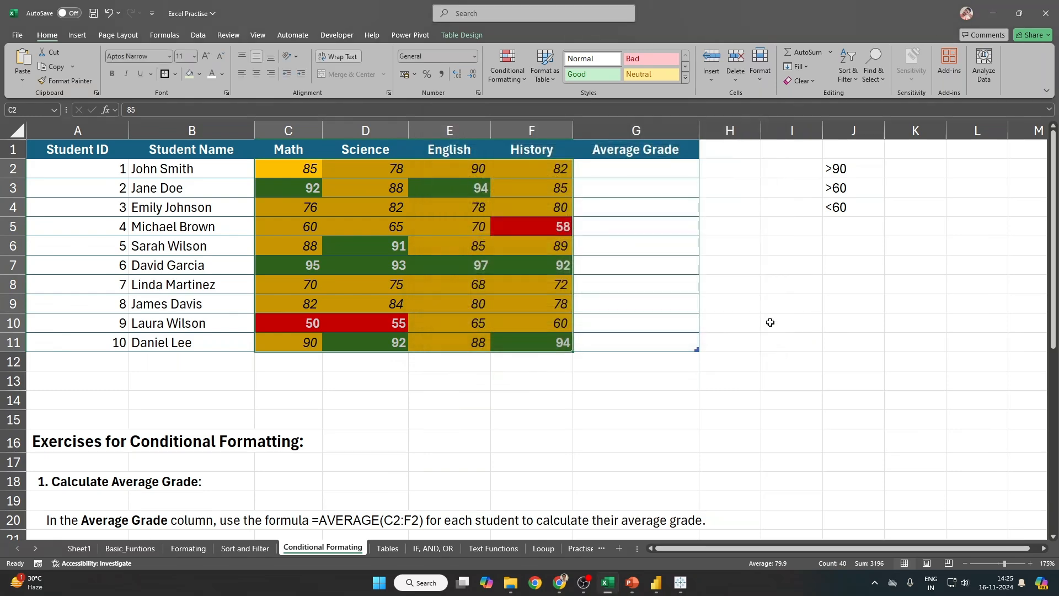
Step: Select the grades C2:F11, open and abandon another new rule, then reselect the range
{"action": "left_click", "coordinate": [310, 172]}
{"action": "left_click_drag", "start_coordinate": [311, 173], "coordinate": [535, 347]}
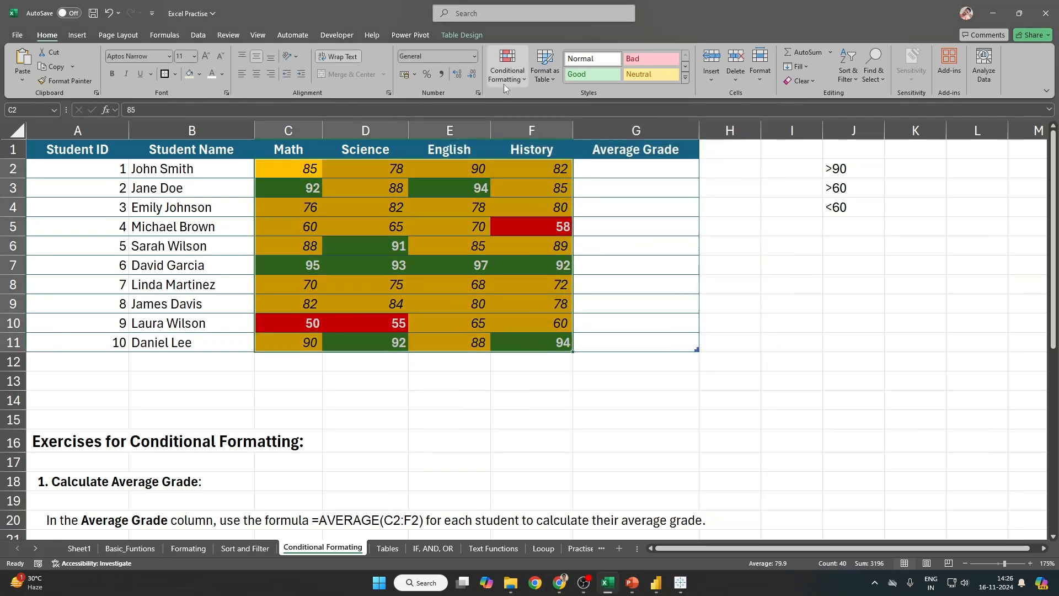
{"action": "left_click", "coordinate": [504, 83]}
{"action": "left_click", "coordinate": [540, 216]}
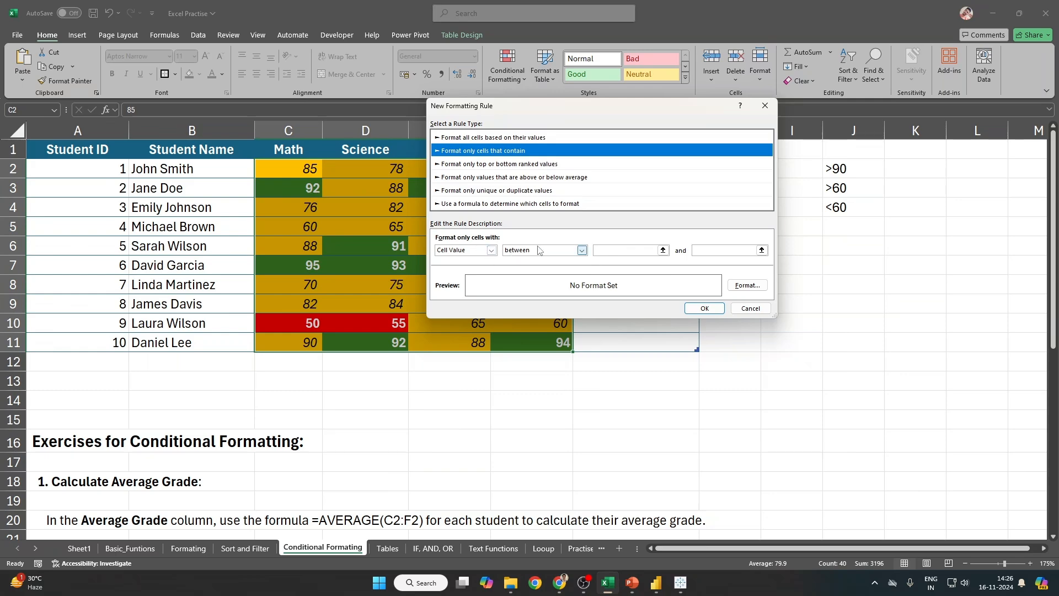
{"action": "left_click", "coordinate": [479, 251]}
{"action": "left_click", "coordinate": [826, 325]}
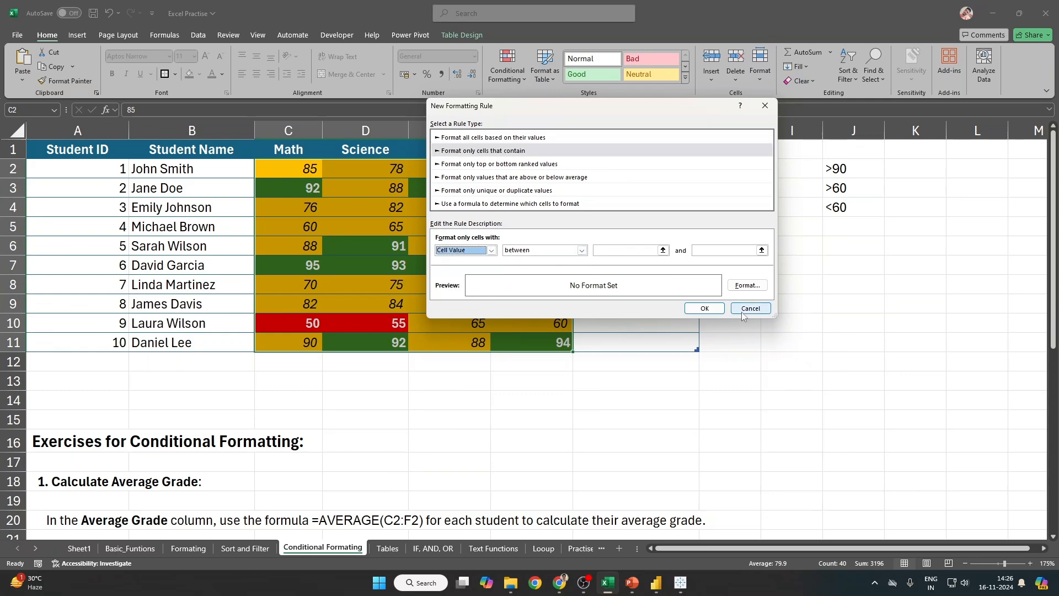
{"action": "left_click", "coordinate": [751, 310]}
{"action": "left_click_drag", "start_coordinate": [305, 169], "coordinate": [558, 338]}
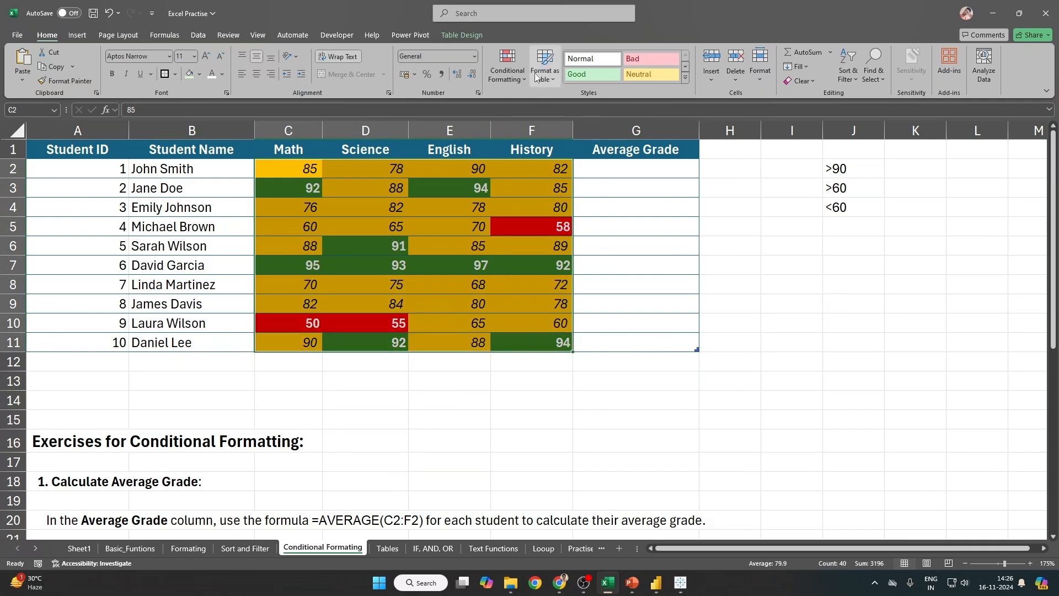
{"action": "left_click", "coordinate": [508, 67]}
Step: Clear the existing rules from the selection and reselect the grades C2:F11
{"action": "mouse_move", "coordinate": [521, 229]}
{"action": "left_click", "coordinate": [694, 229]}
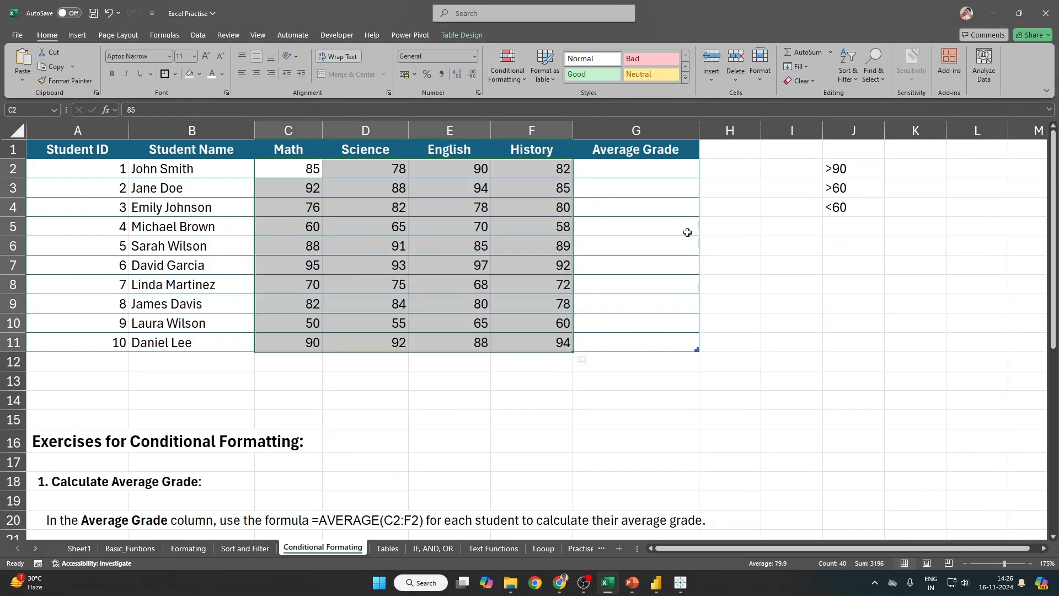
{"action": "left_click_drag", "start_coordinate": [292, 169], "coordinate": [551, 343]}
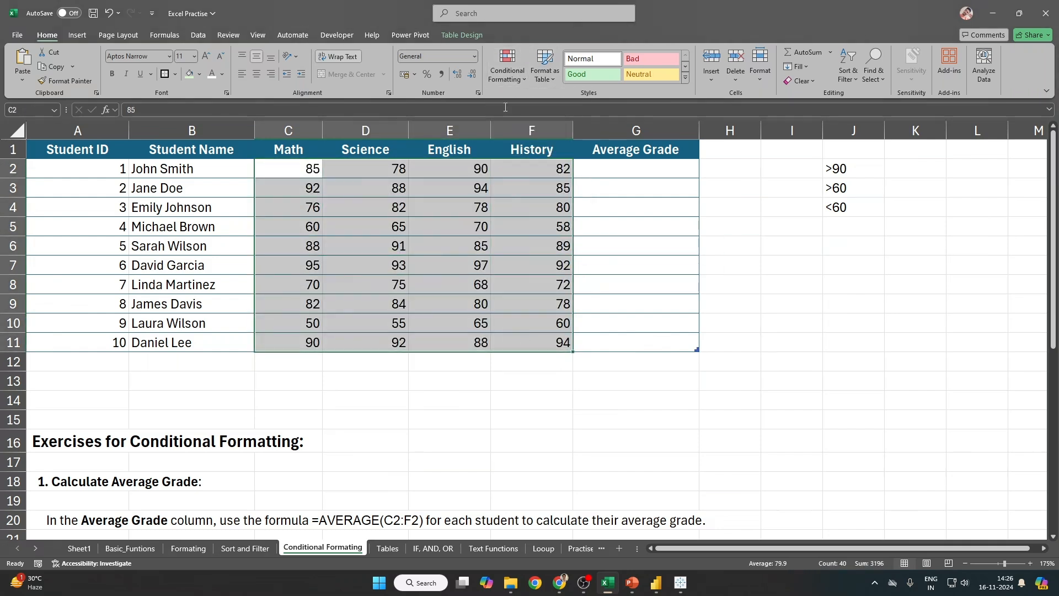
Step: Start a new 'Format only cells that contain' rule for cell values greater than 90
{"action": "left_click", "coordinate": [505, 78]}
{"action": "left_click", "coordinate": [540, 218]}
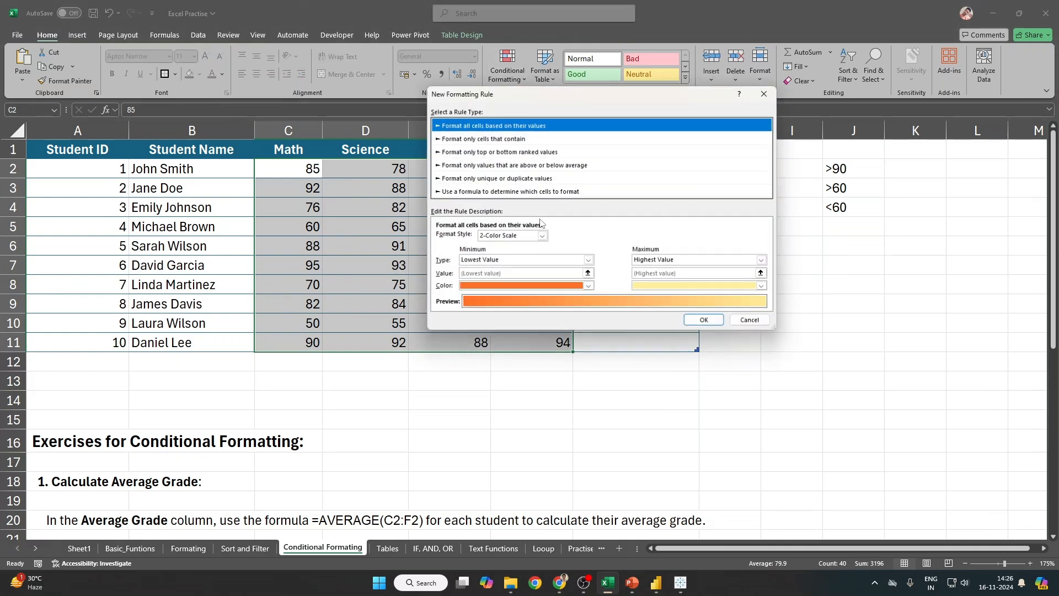
{"action": "left_click", "coordinate": [488, 139]}
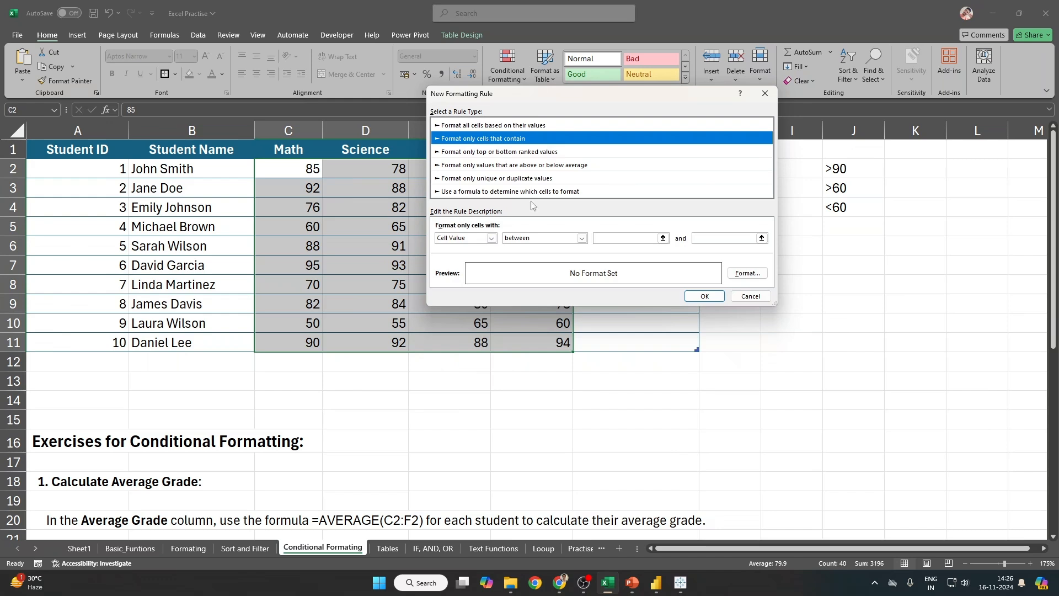
{"action": "left_click", "coordinate": [543, 237]}
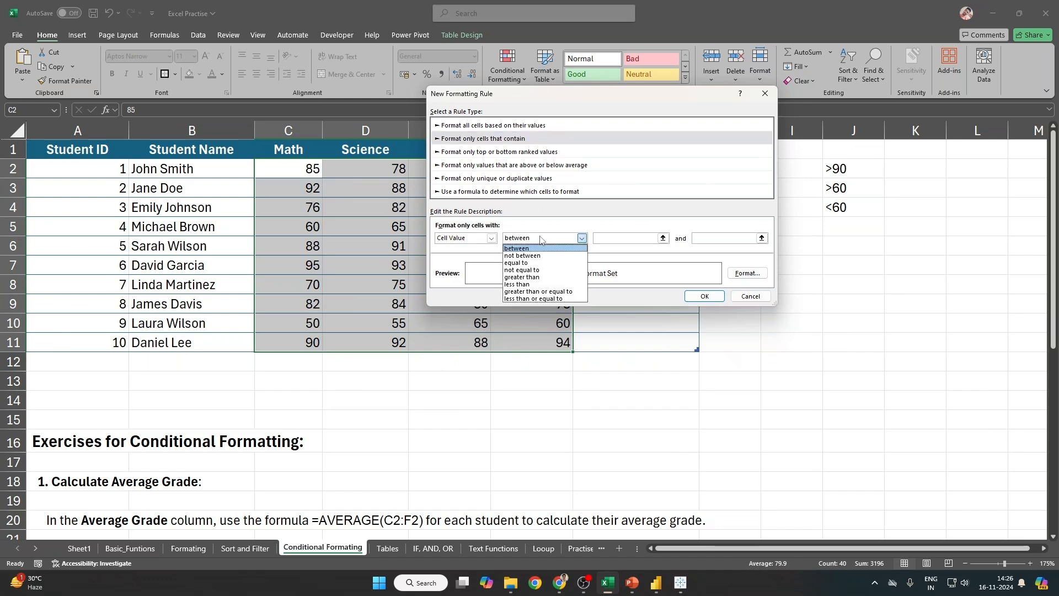
{"action": "left_click", "coordinate": [550, 277]}
{"action": "left_click", "coordinate": [611, 238]}
{"action": "type", "text": "90"}
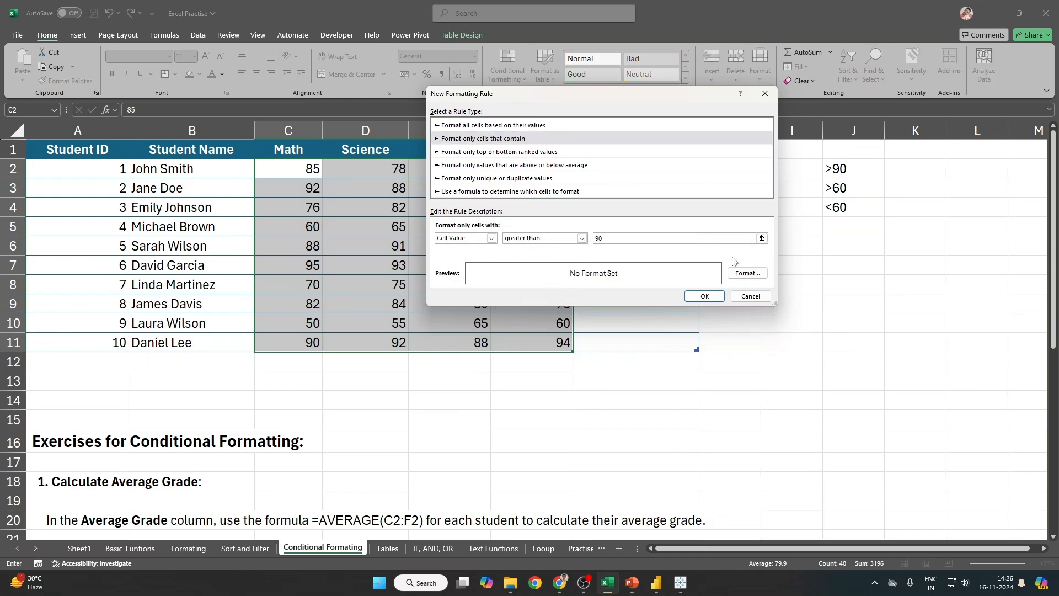
Step: Format the greater-than-90 rule with a dark green fill and white text, and save it
{"action": "left_click", "coordinate": [748, 273]}
{"action": "left_click", "coordinate": [565, 73]}
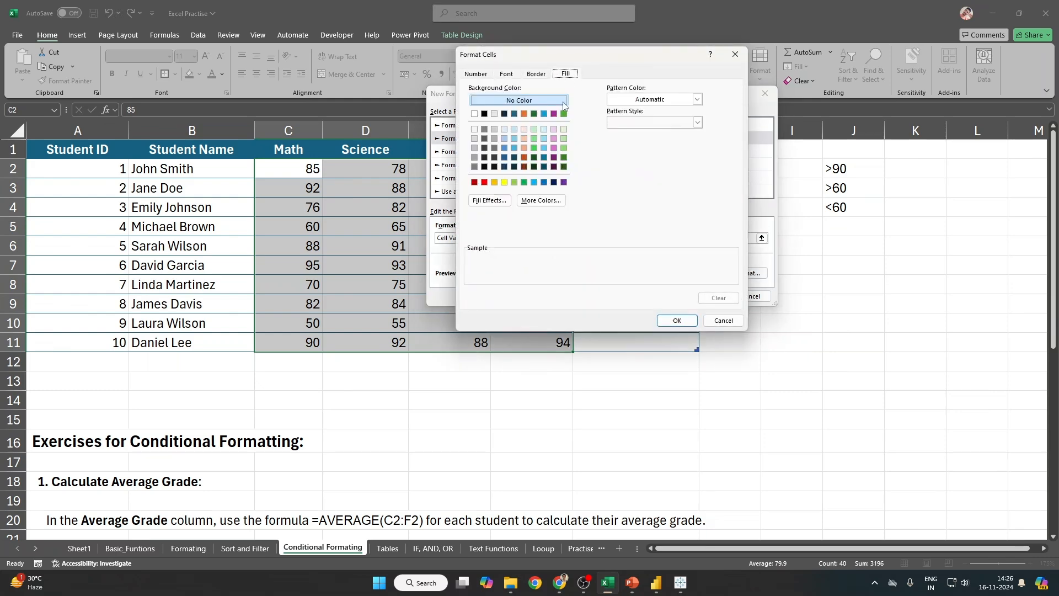
{"action": "left_click", "coordinate": [564, 157]}
{"action": "left_click", "coordinate": [507, 74]}
{"action": "left_click", "coordinate": [619, 165]}
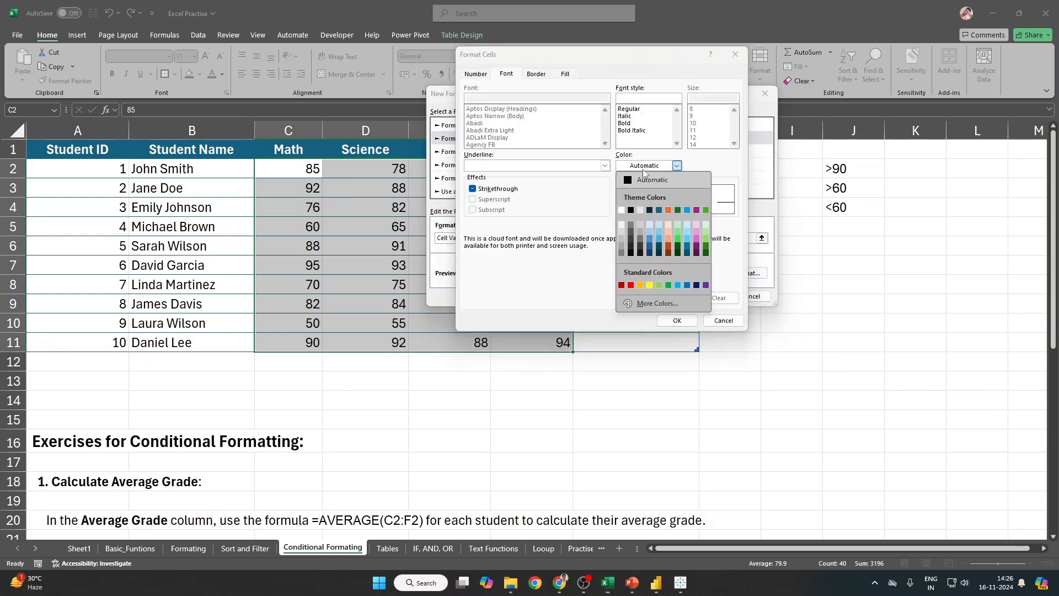
{"action": "left_click", "coordinate": [626, 208]}
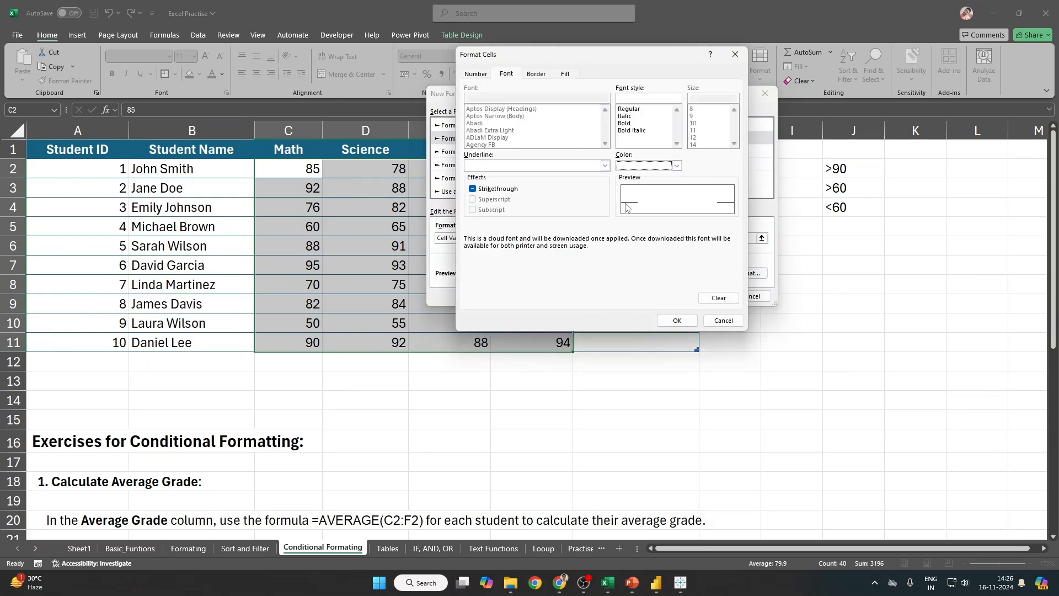
{"action": "left_click", "coordinate": [678, 320]}
{"action": "left_click", "coordinate": [705, 296]}
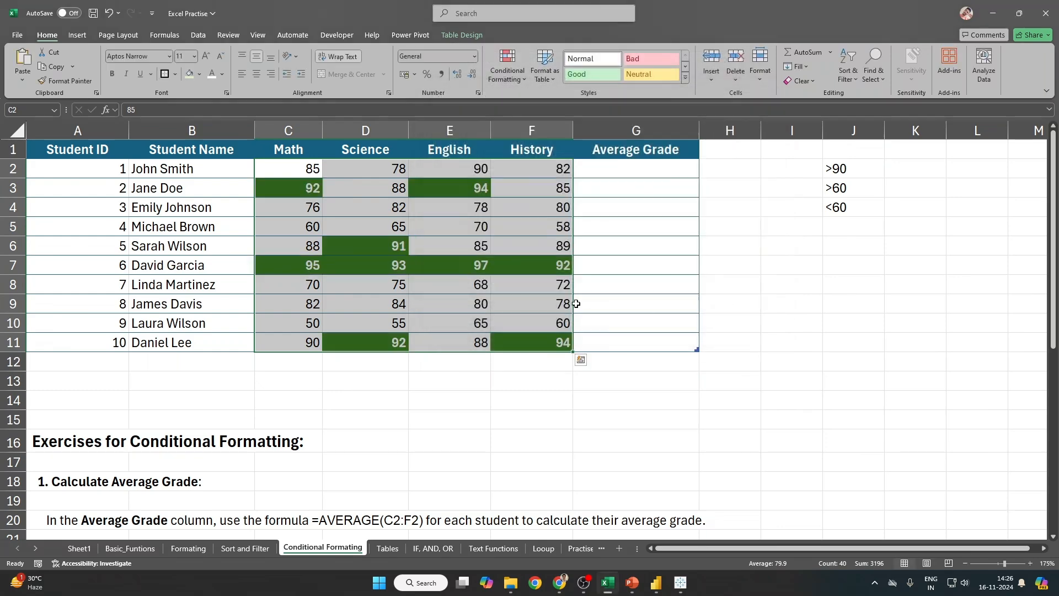
Step: Create a new 'Format only cells that contain' rule for values between 90 and 60
{"action": "left_click", "coordinate": [514, 74]}
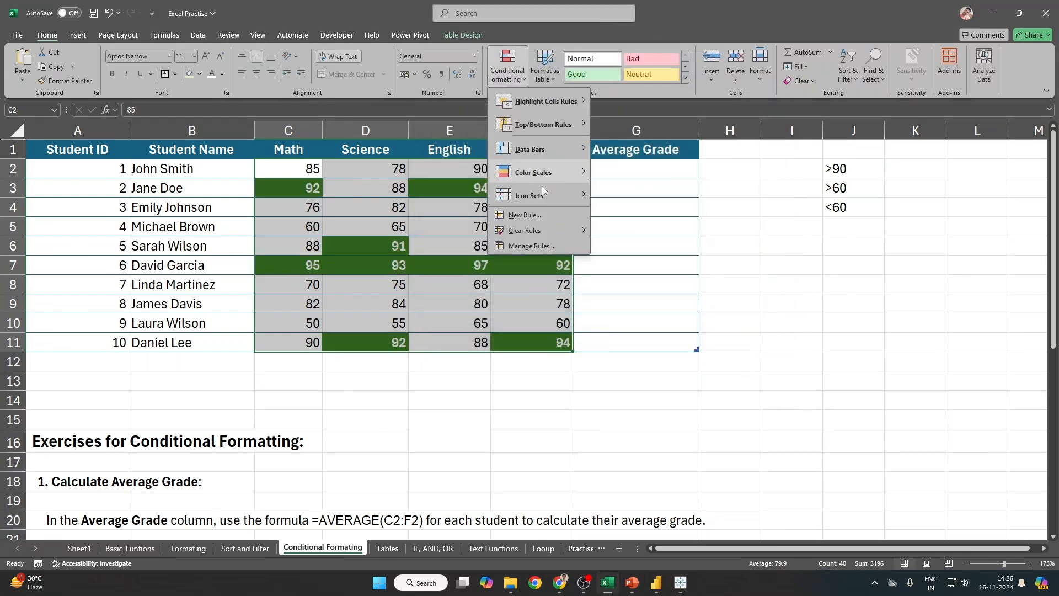
{"action": "left_click", "coordinate": [527, 215]}
{"action": "left_click", "coordinate": [481, 128]}
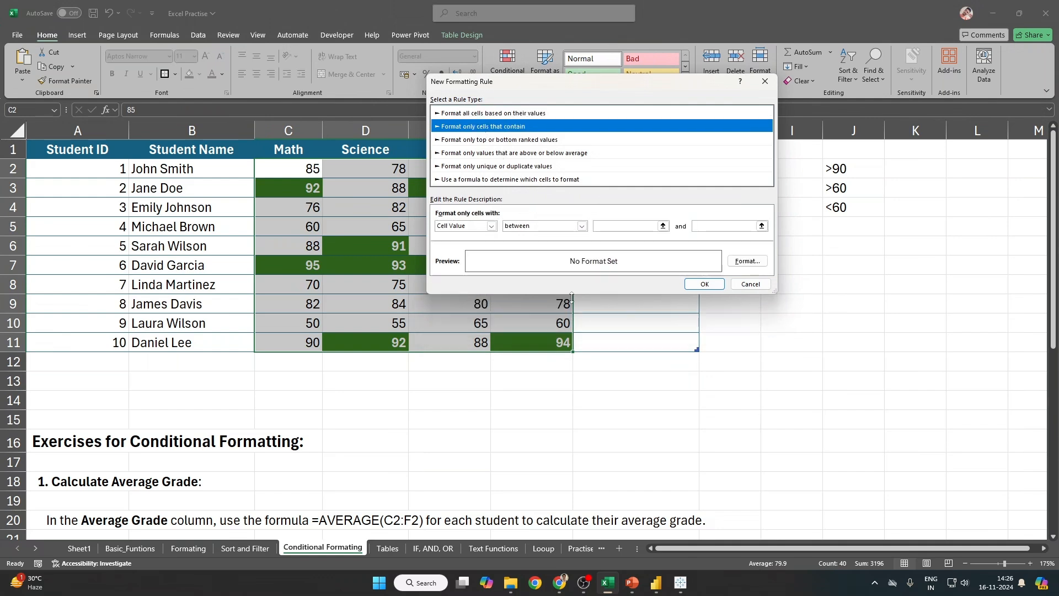
{"action": "left_click", "coordinate": [614, 226]}
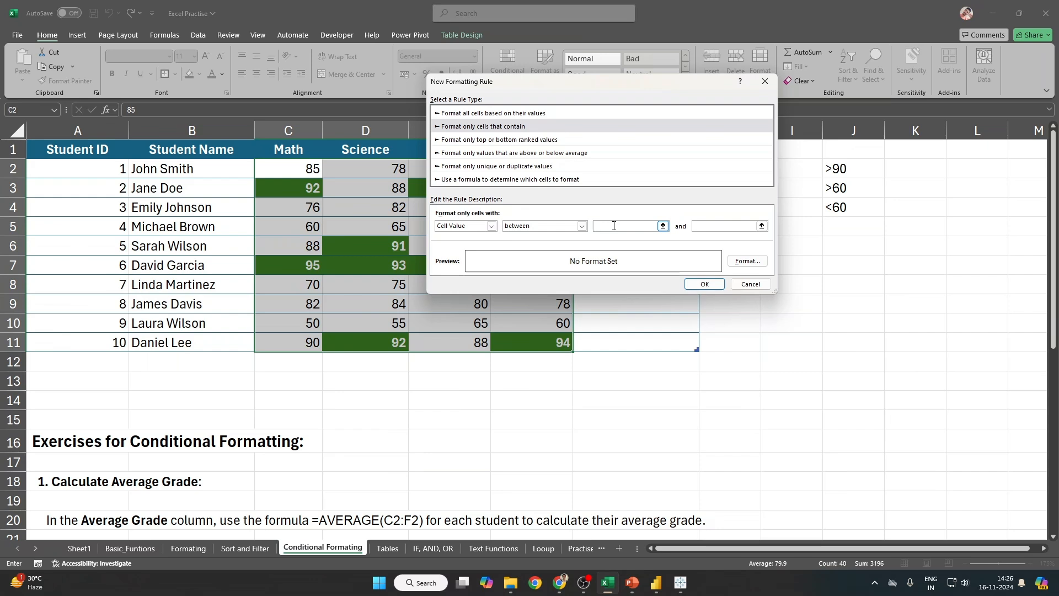
{"action": "left_click", "coordinate": [721, 227]}
{"action": "type", "text": "60"}
Step: Give the between rule a gold fill with automatic text colour and save it
{"action": "left_click", "coordinate": [748, 261]}
{"action": "left_click", "coordinate": [565, 62]}
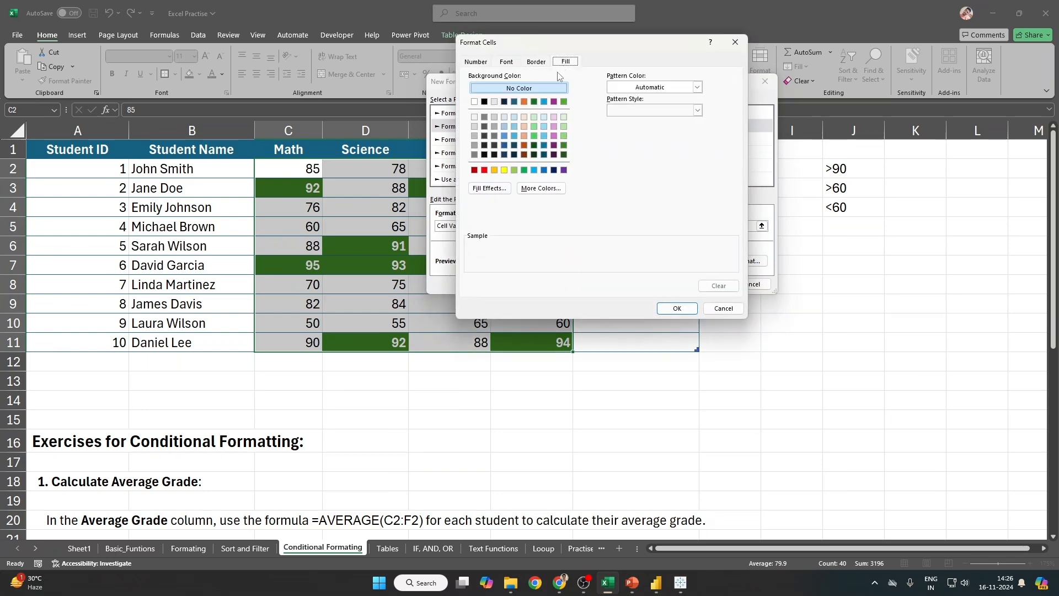
{"action": "left_click", "coordinate": [504, 170]}
{"action": "left_click", "coordinate": [494, 170]}
{"action": "left_click", "coordinate": [505, 61]}
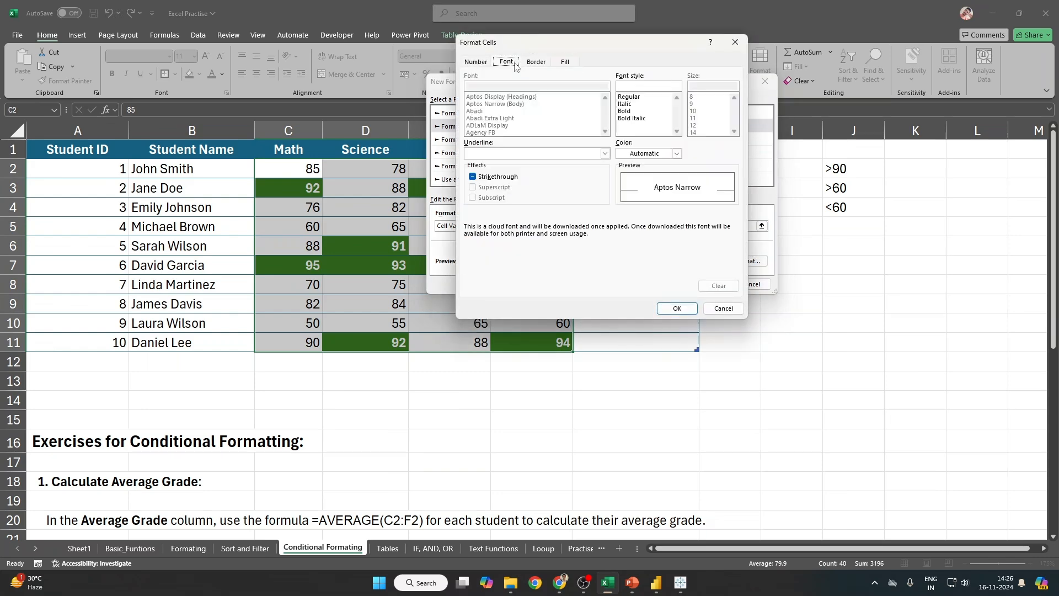
{"action": "left_click", "coordinate": [677, 153]}
{"action": "left_click", "coordinate": [625, 173]}
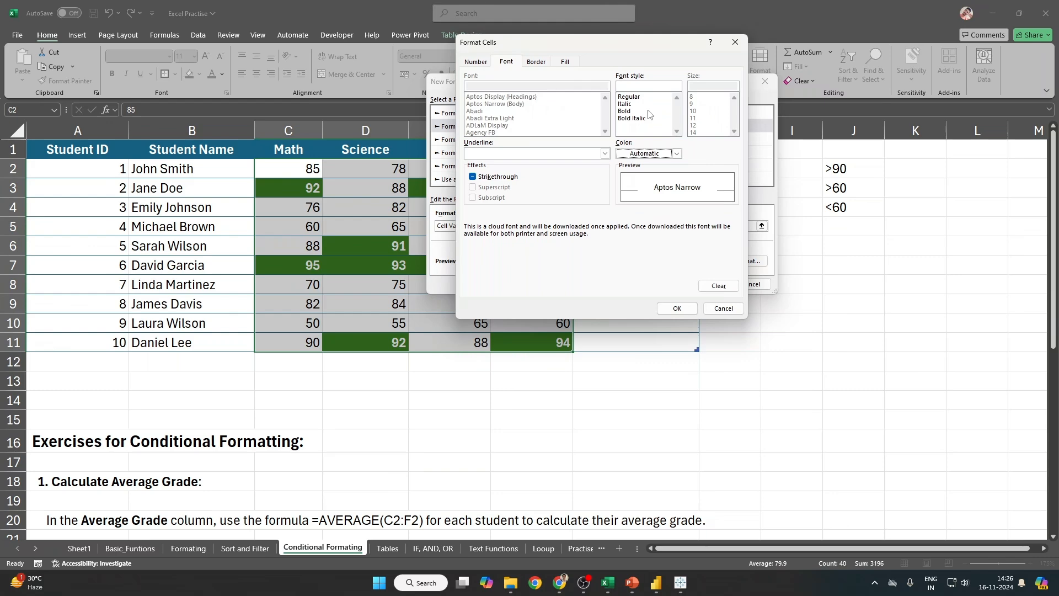
{"action": "left_click", "coordinate": [677, 308]}
{"action": "left_click", "coordinate": [705, 284]}
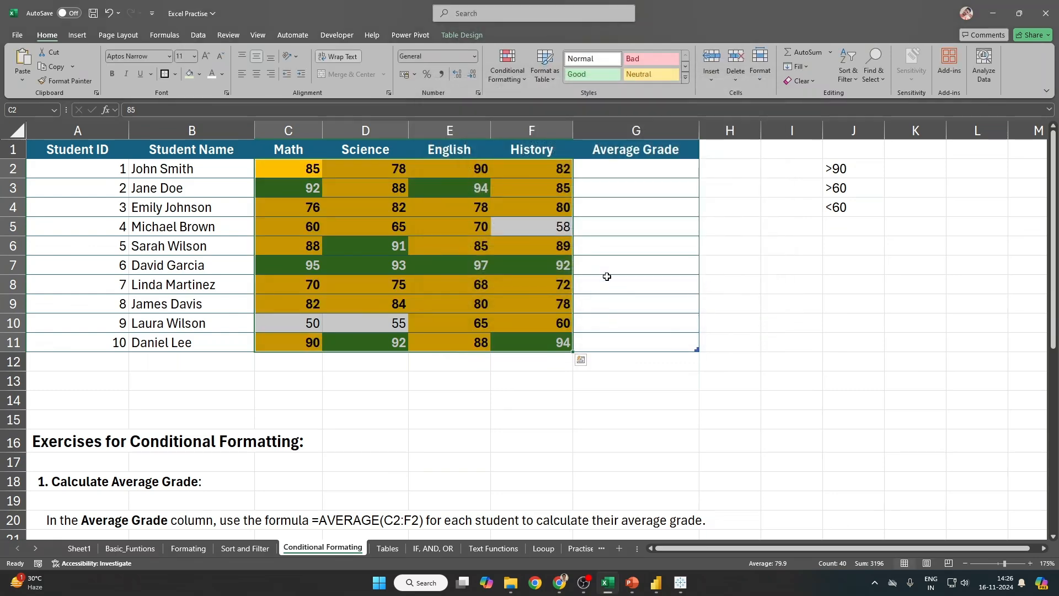
Step: Open the Conditional Formatting Rules Manager and select the Cell Value > 90 rule
{"action": "left_click", "coordinate": [508, 69]}
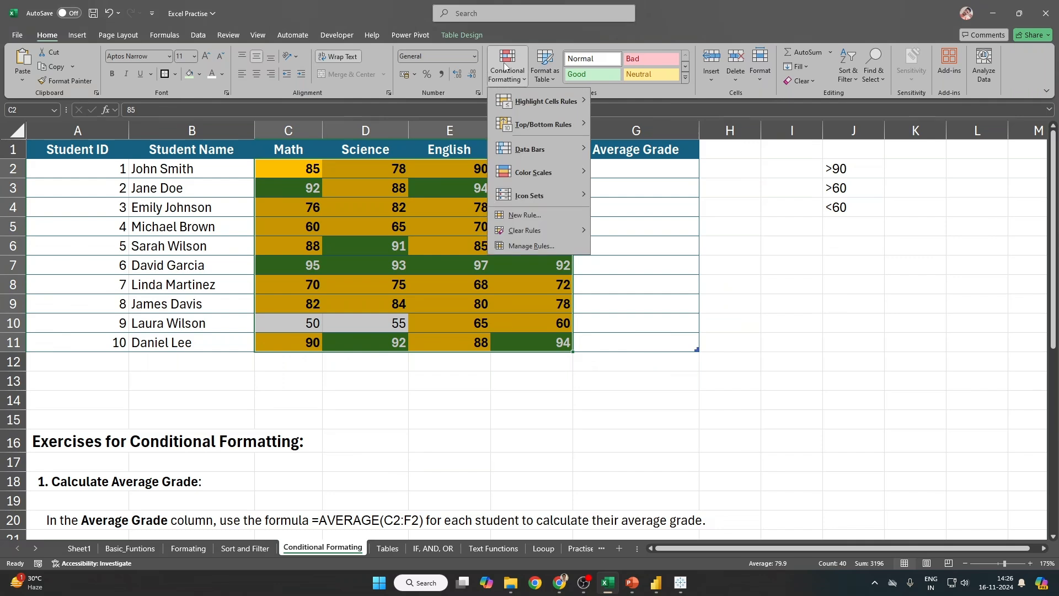
{"action": "left_click", "coordinate": [538, 245]}
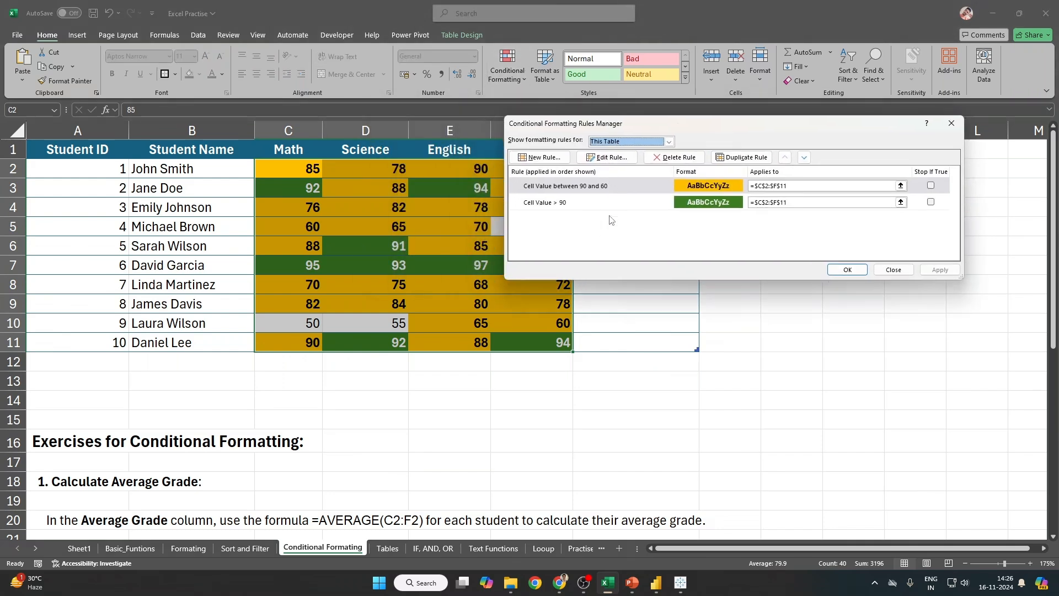
{"action": "left_click", "coordinate": [573, 204]}
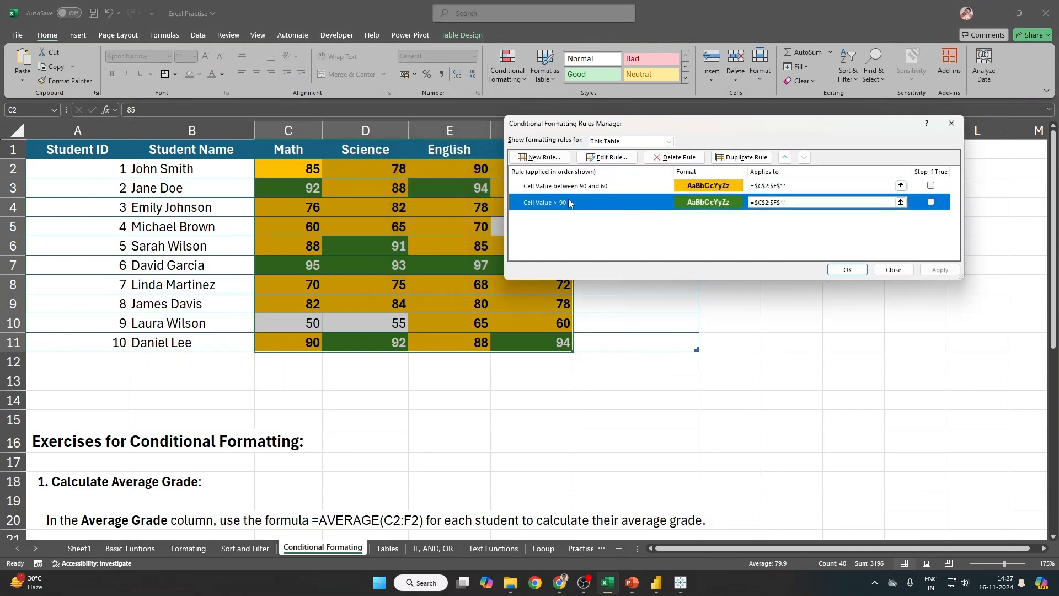
{"action": "left_click", "coordinate": [574, 189]}
{"action": "left_click", "coordinate": [573, 209]}
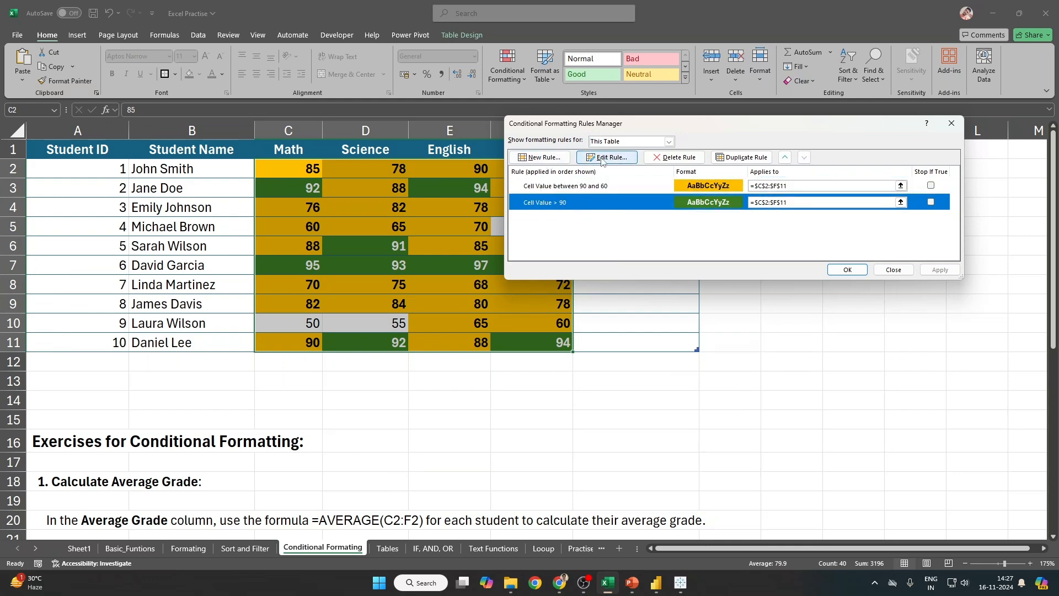
{"action": "left_click", "coordinate": [576, 187]}
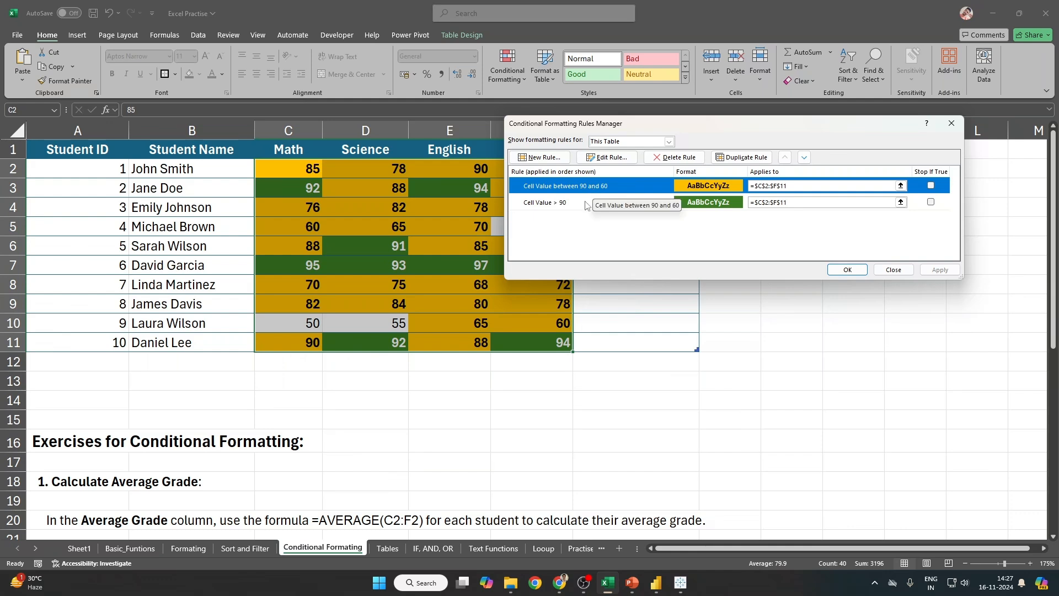
{"action": "left_click", "coordinate": [569, 209]}
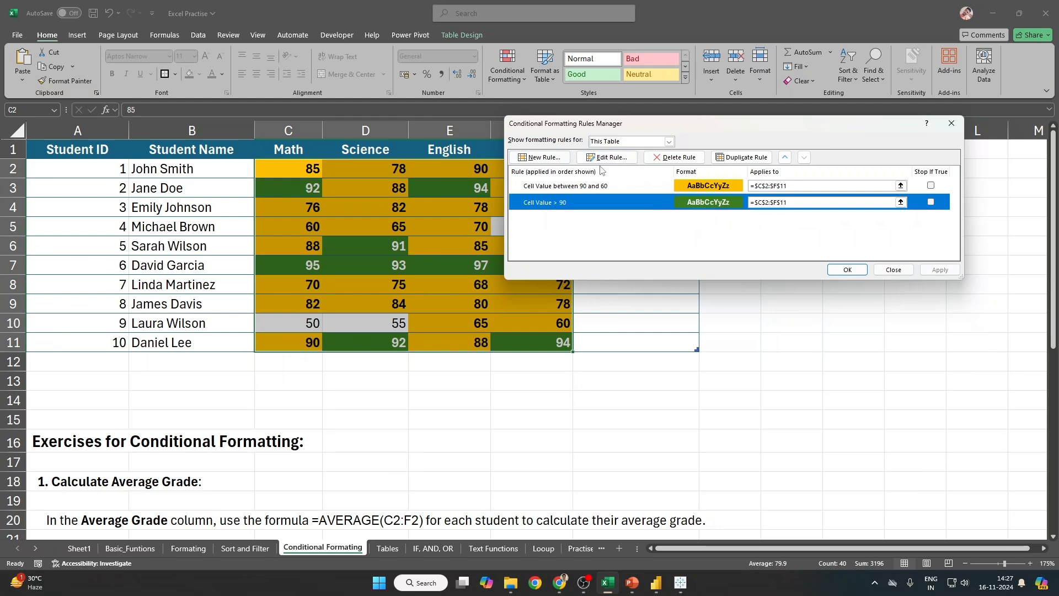
Step: Edit the green rule to Cell Value greater than or equal to 95
{"action": "left_click", "coordinate": [615, 159]}
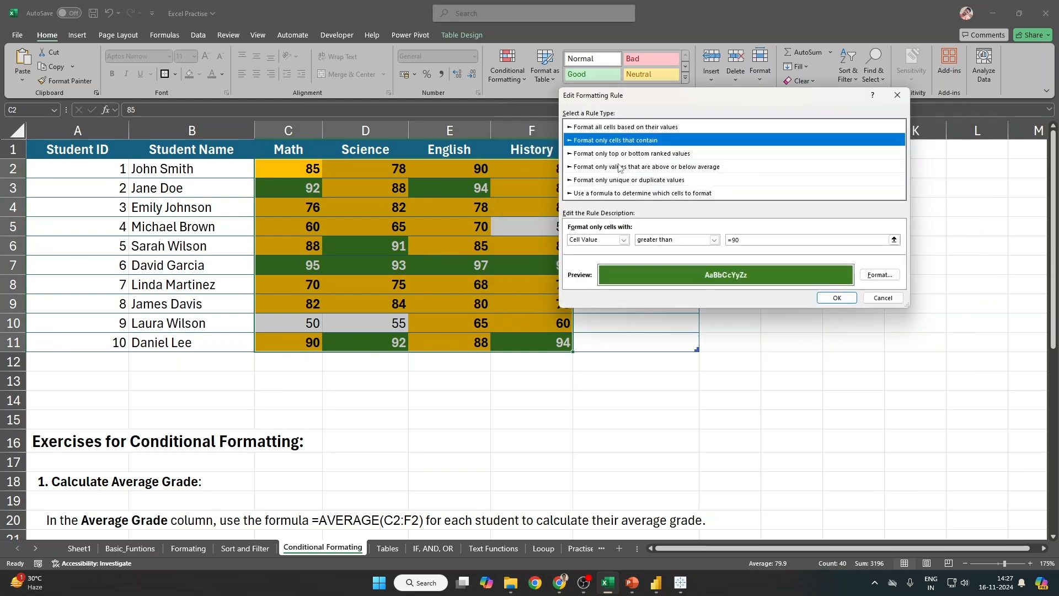
{"action": "left_click", "coordinate": [714, 240]}
{"action": "left_click", "coordinate": [714, 240]}
{"action": "left_click", "coordinate": [714, 240]}
{"action": "left_click", "coordinate": [715, 240]}
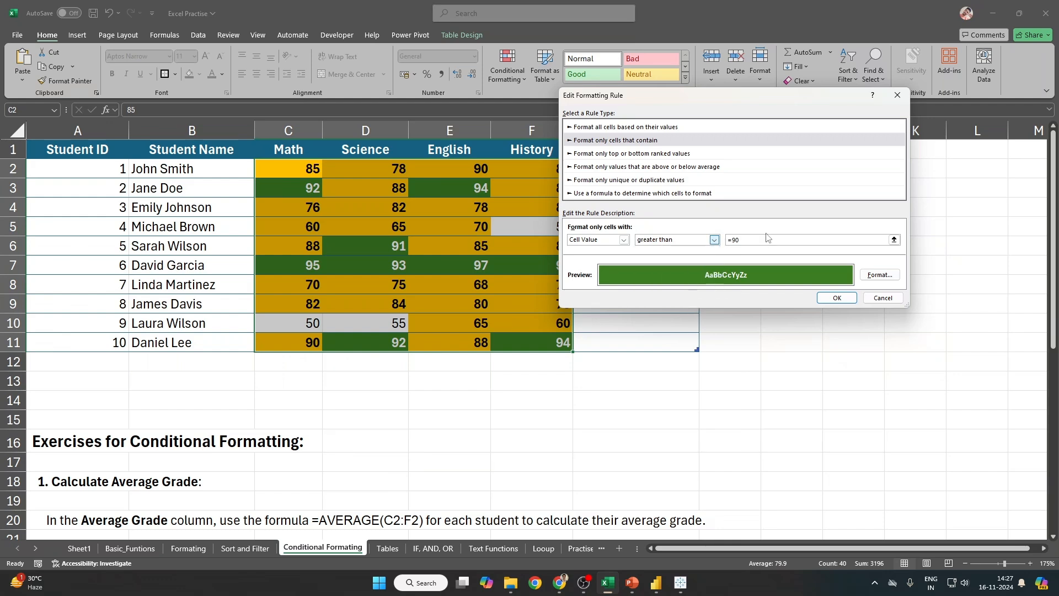
{"action": "left_click", "coordinate": [716, 241]}
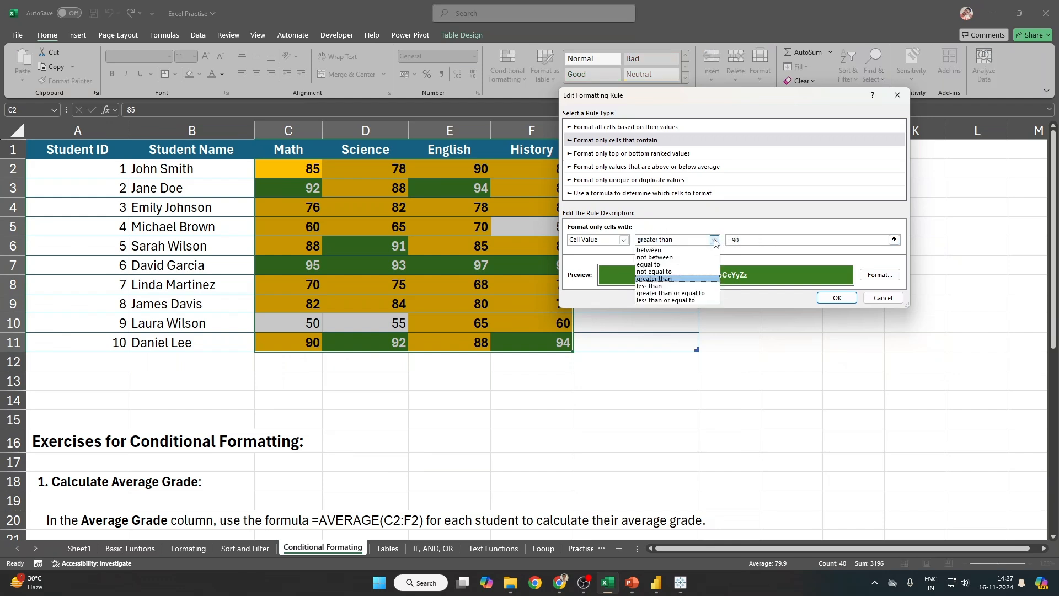
{"action": "left_click", "coordinate": [690, 292]}
{"action": "left_click", "coordinate": [743, 241]}
{"action": "left_click", "coordinate": [732, 240]}
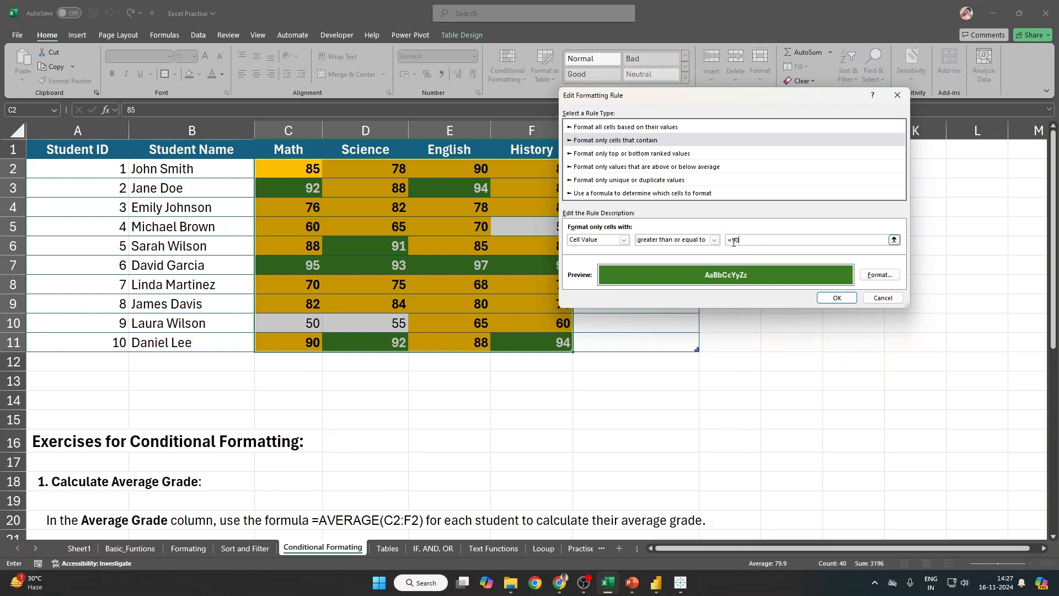
{"action": "key", "text": "BackSpace"}
{"action": "type", "text": "5"}
{"action": "left_click", "coordinate": [837, 298]}
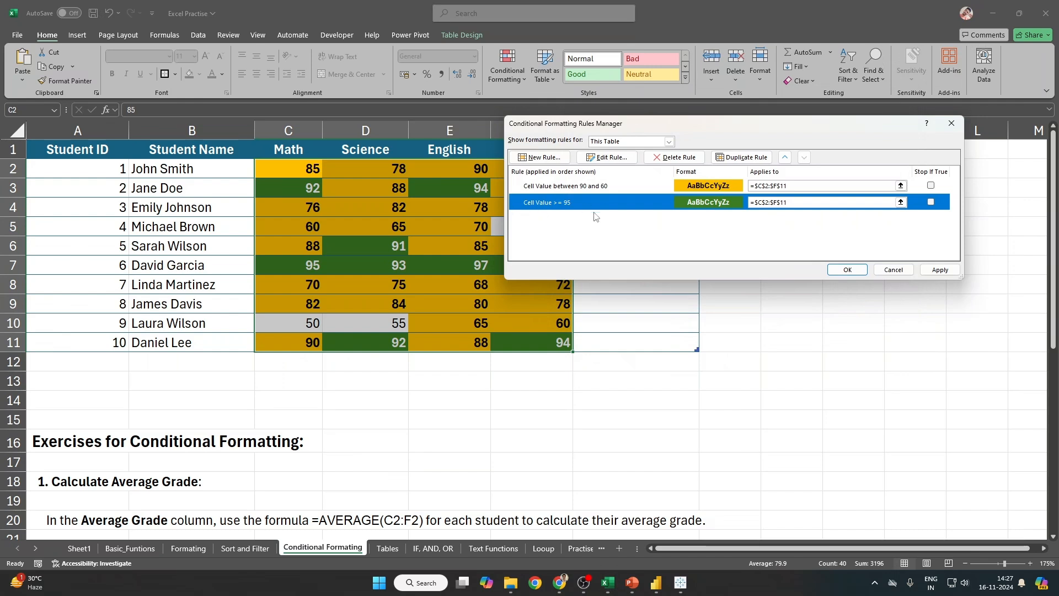
Step: Select the Cell Value >= 95 rule, briefly starting and cancelling a new rule
{"action": "left_click", "coordinate": [582, 189]}
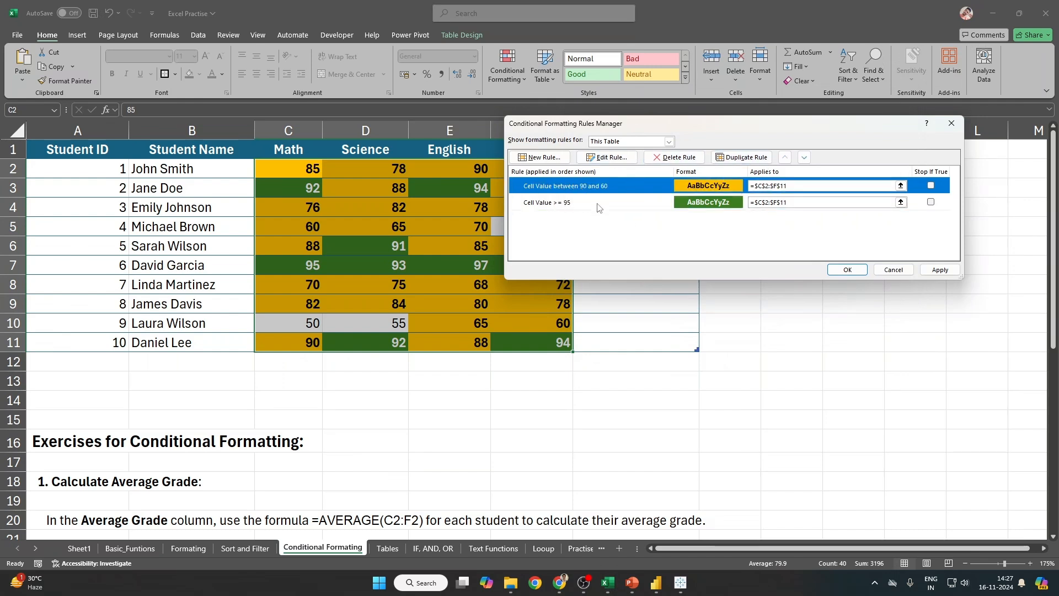
{"action": "left_click", "coordinate": [582, 202]}
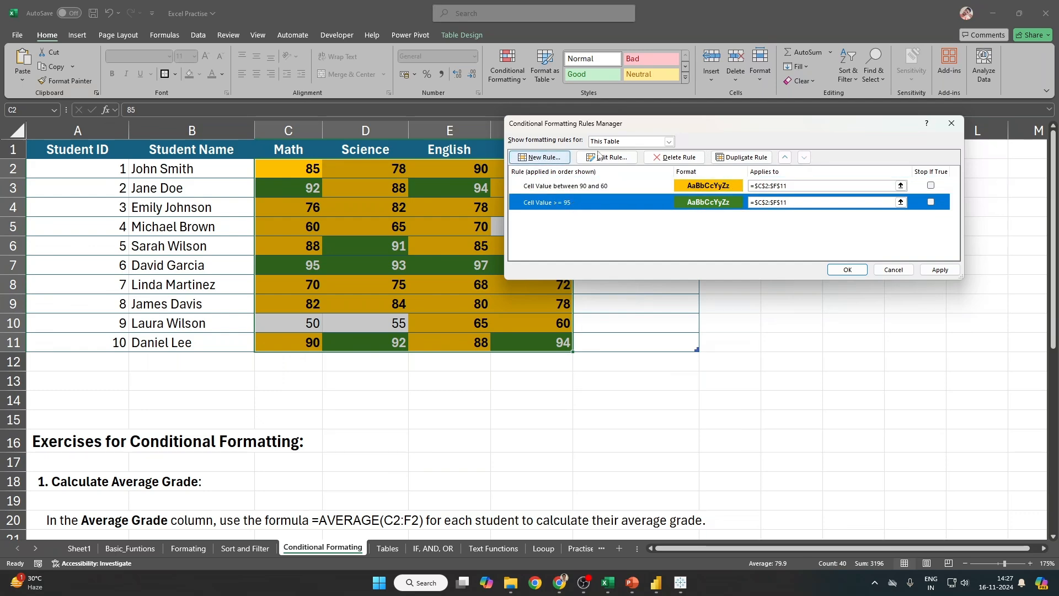
{"action": "left_click", "coordinate": [544, 157]}
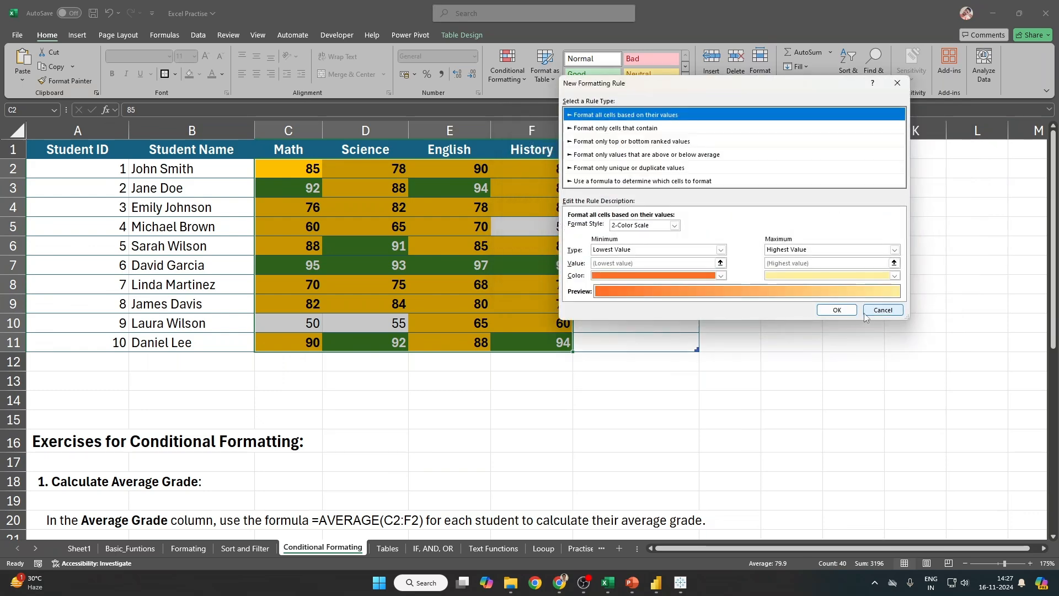
{"action": "key", "text": "Down"}
{"action": "left_click", "coordinate": [885, 287]}
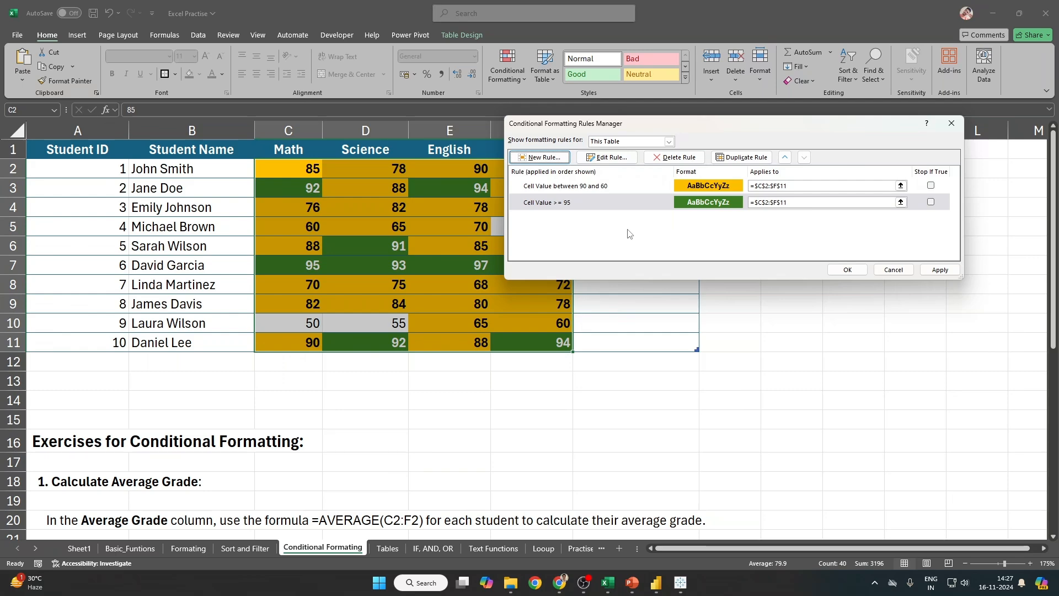
Step: Give the >= 95 rule italic strikethrough text and apply the updated rules
{"action": "double_click", "coordinate": [710, 205]}
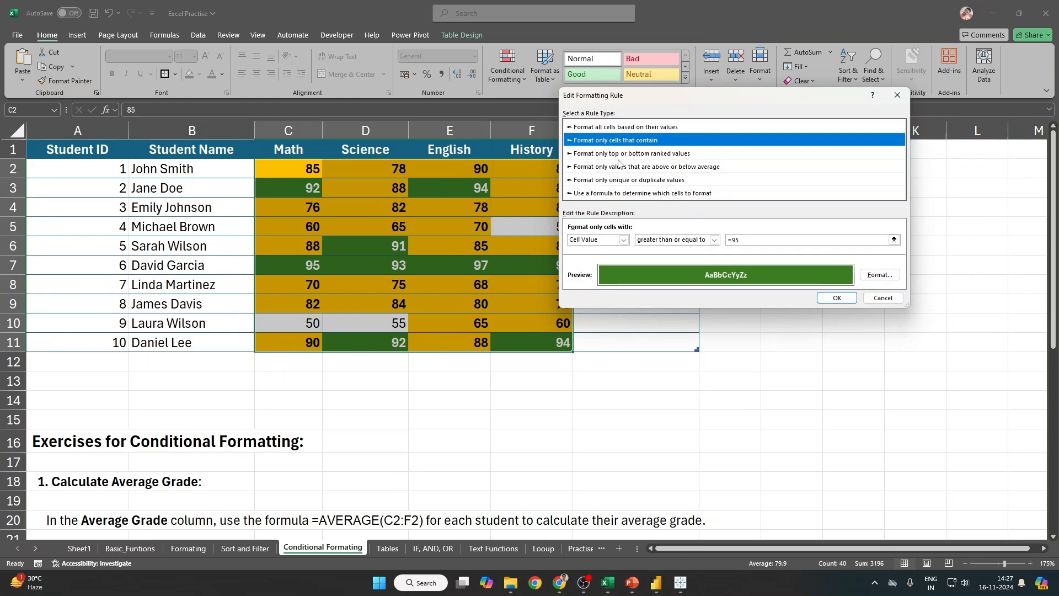
{"action": "left_click", "coordinate": [880, 274]}
{"action": "left_click", "coordinate": [771, 120]}
{"action": "left_click", "coordinate": [765, 106]}
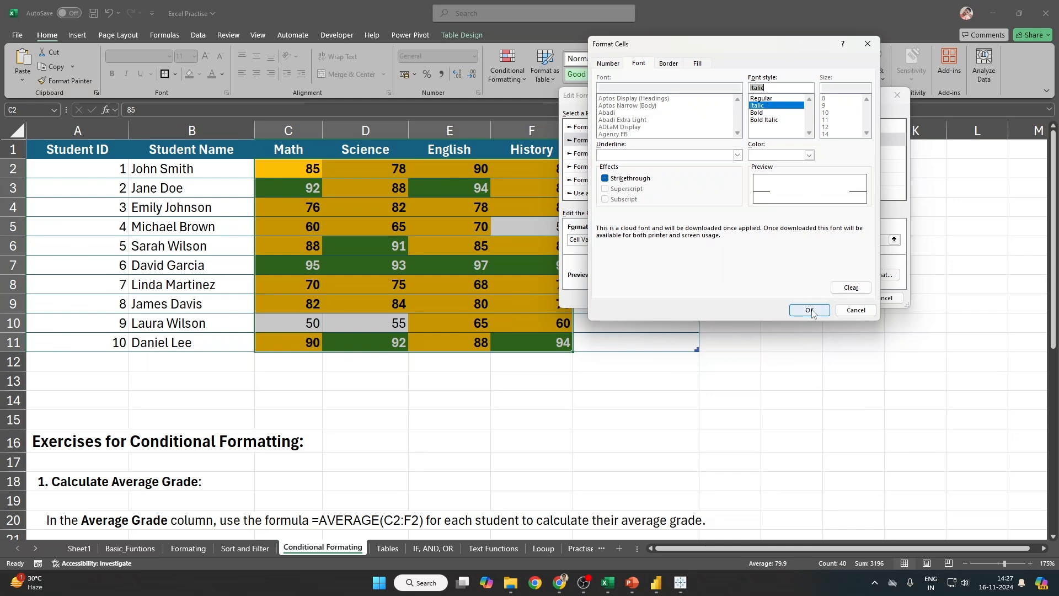
{"action": "left_click", "coordinate": [609, 181]}
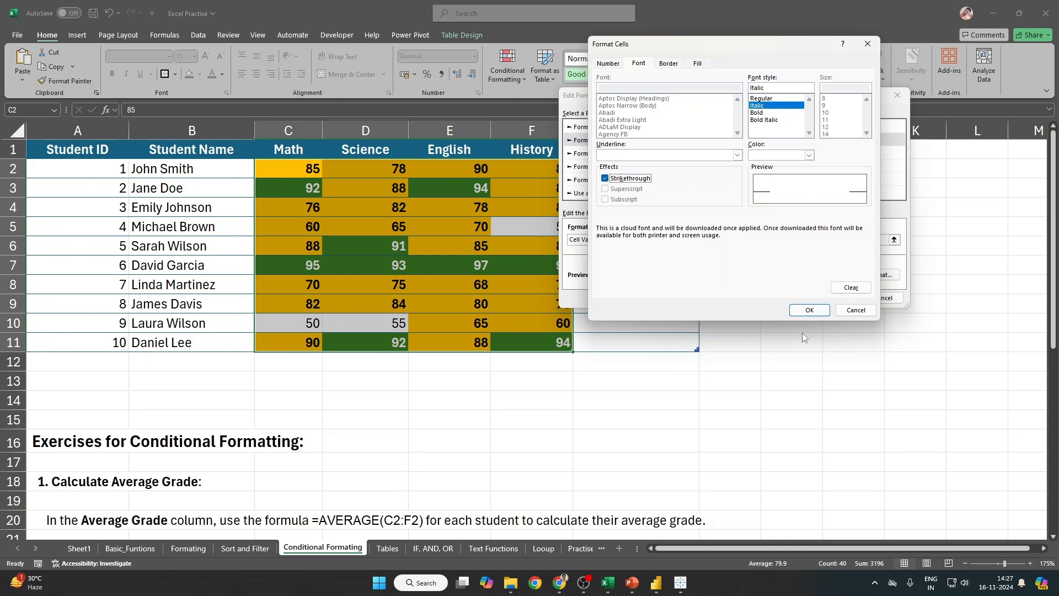
{"action": "left_click", "coordinate": [809, 309]}
{"action": "left_click", "coordinate": [837, 298]}
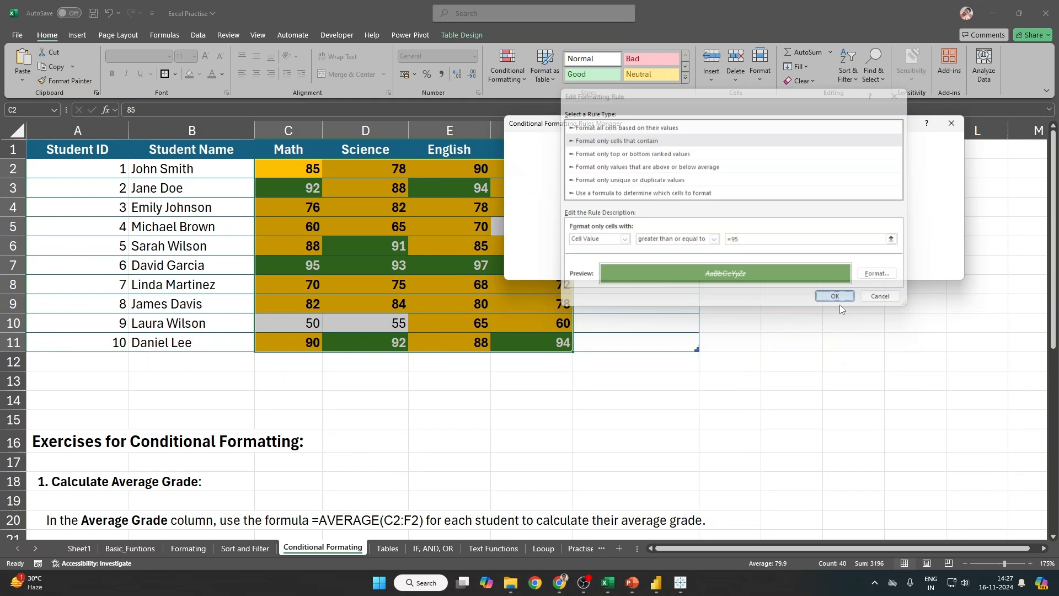
{"action": "left_click", "coordinate": [935, 271]}
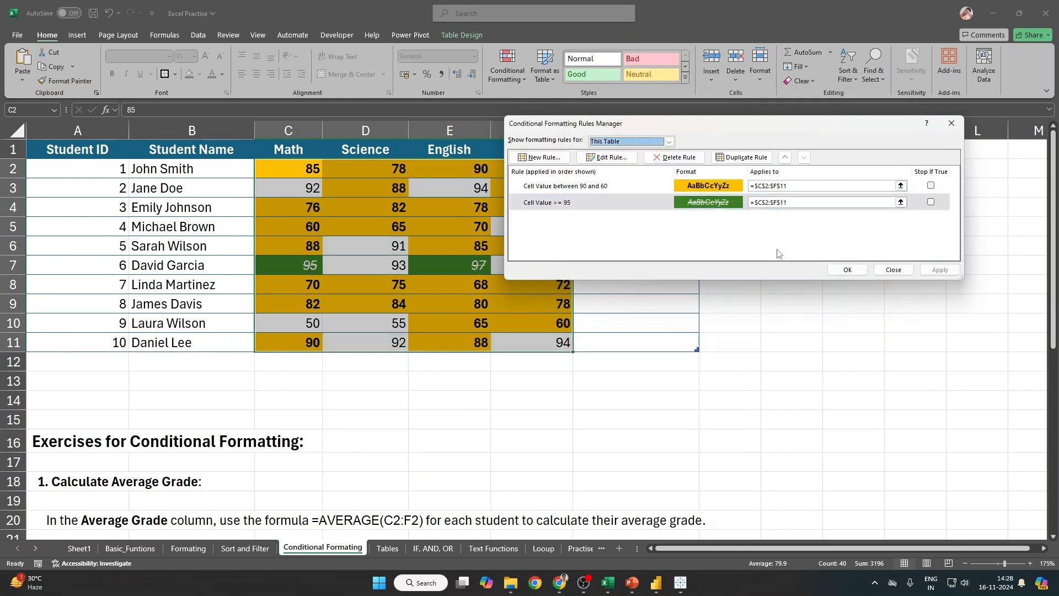
Step: Dismiss a new-rule dialog, close the Rules Manager, and click off the grades to view the colour coding
{"action": "key", "text": "Tab"}
{"action": "key", "text": "Return"}
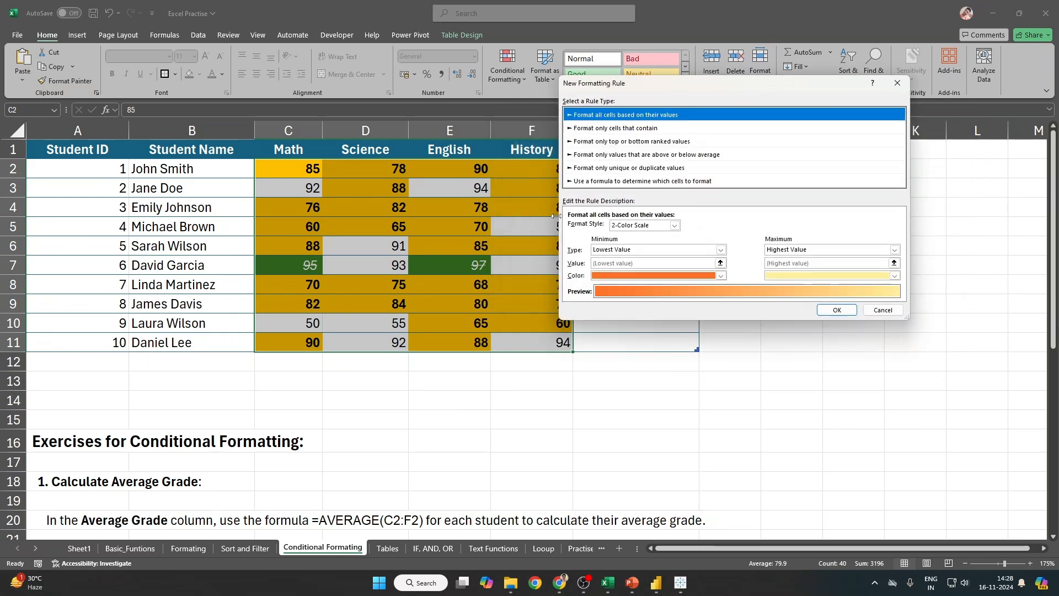
{"action": "key", "text": "Escape"}
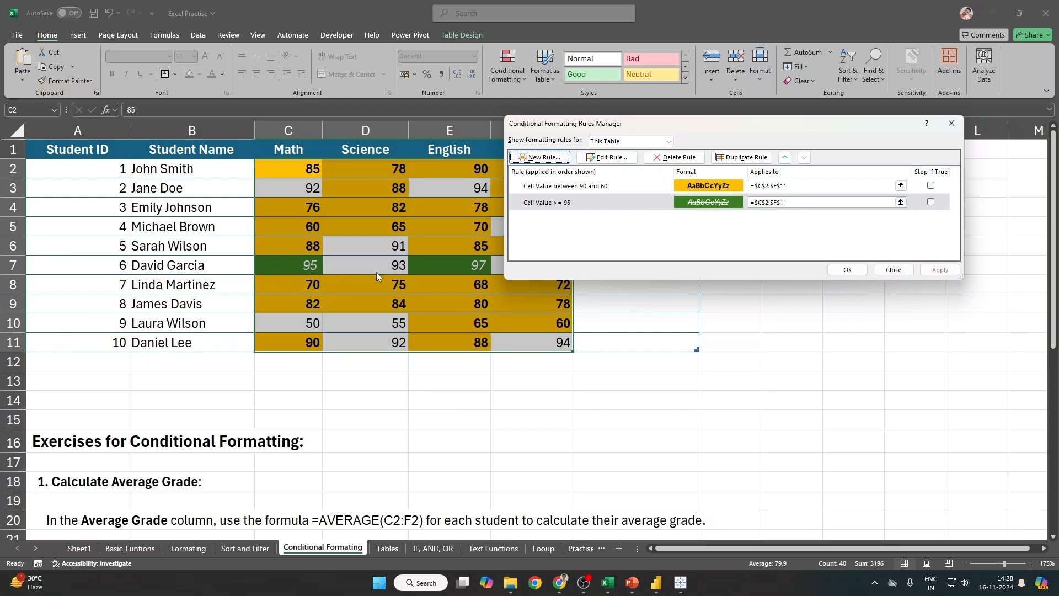
{"action": "left_click", "coordinate": [900, 273]}
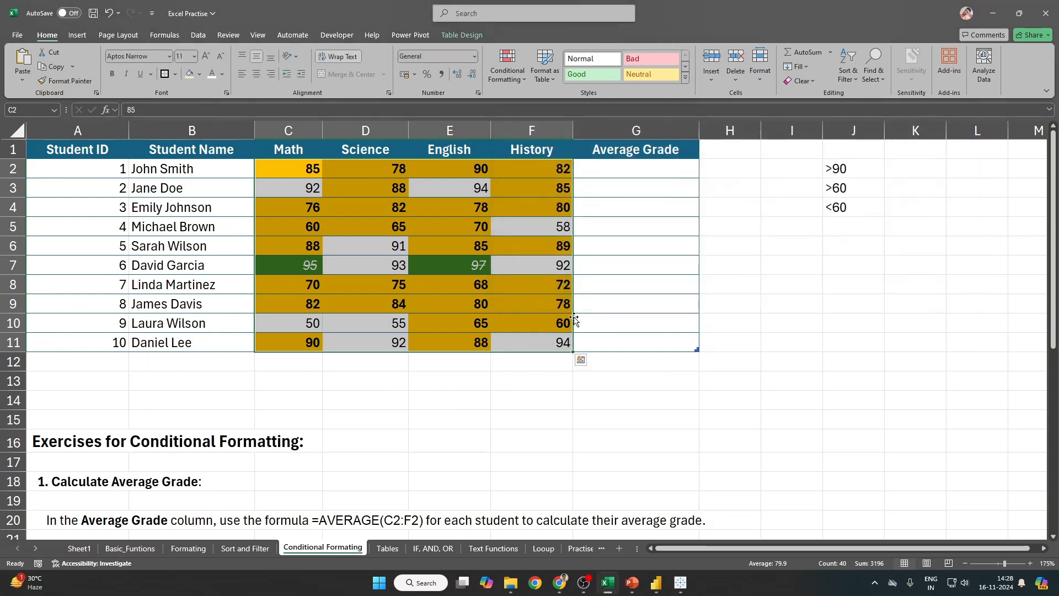
{"action": "left_click", "coordinate": [602, 267]}
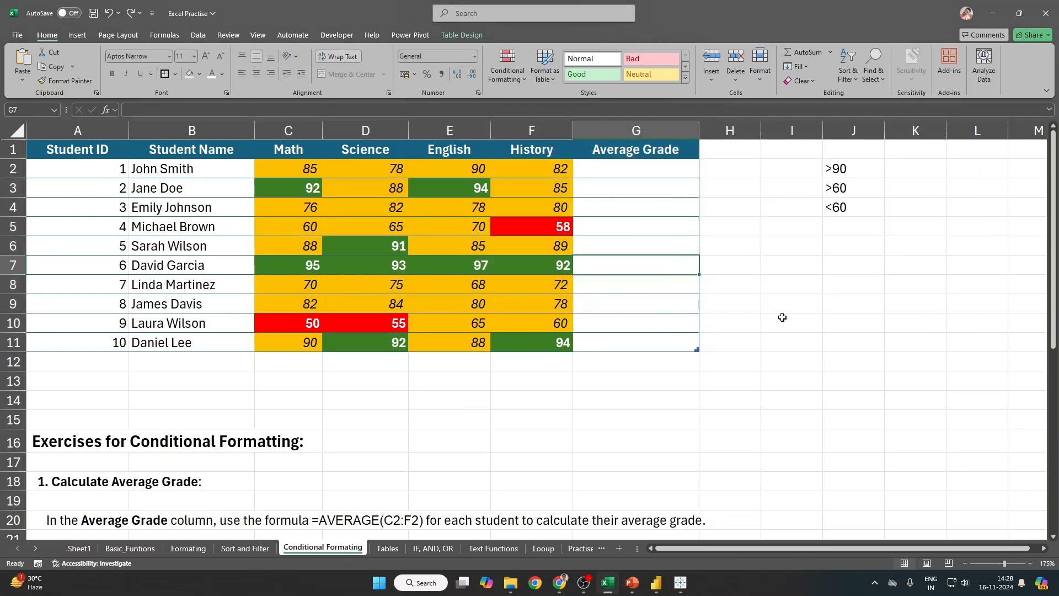
{"action": "left_click", "coordinate": [507, 69]}
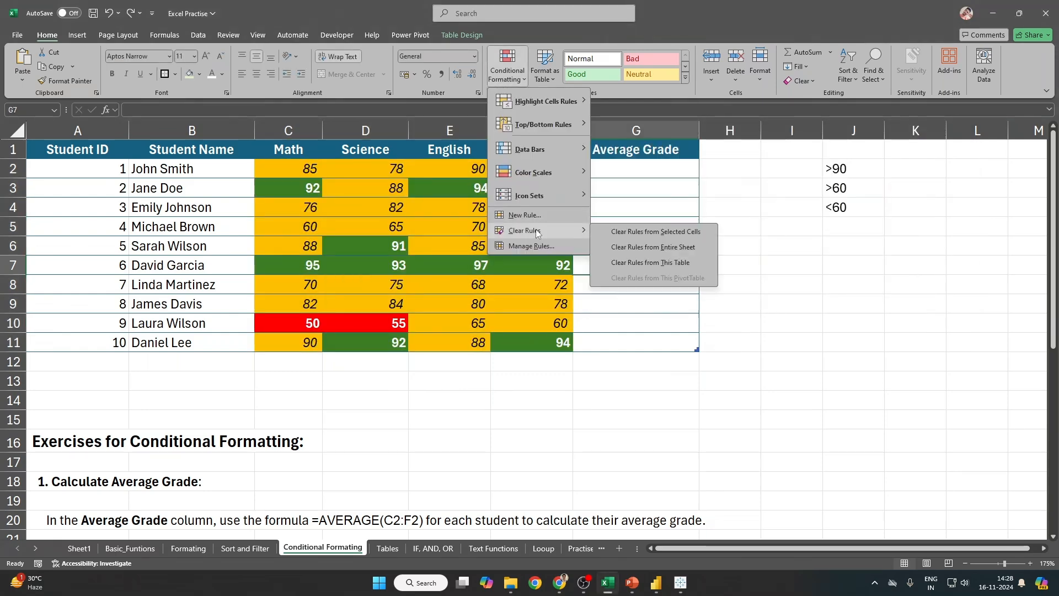
{"action": "left_click", "coordinate": [529, 247]}
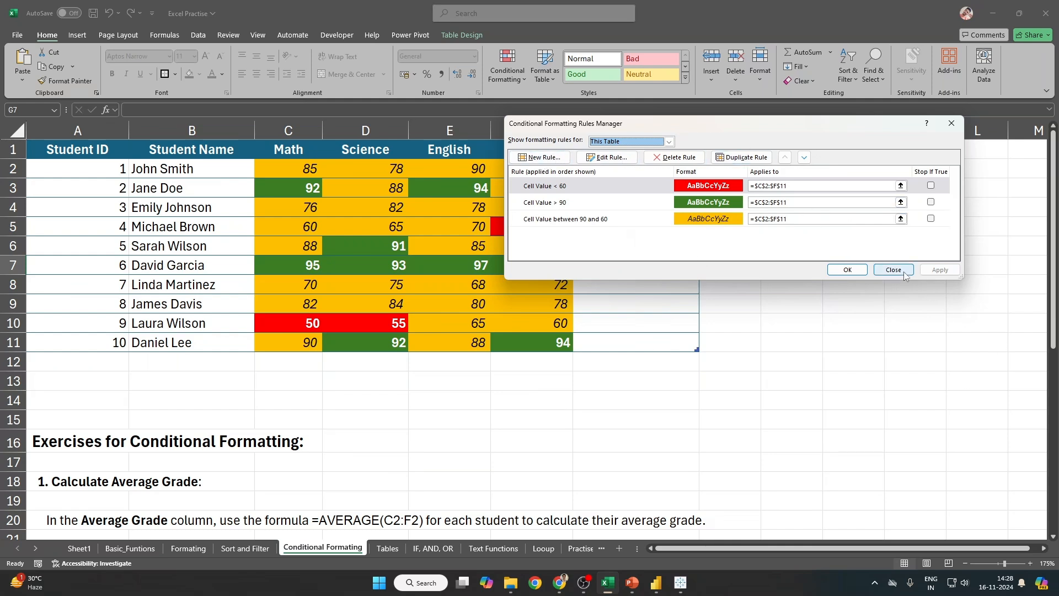
{"action": "left_click", "coordinate": [848, 269]}
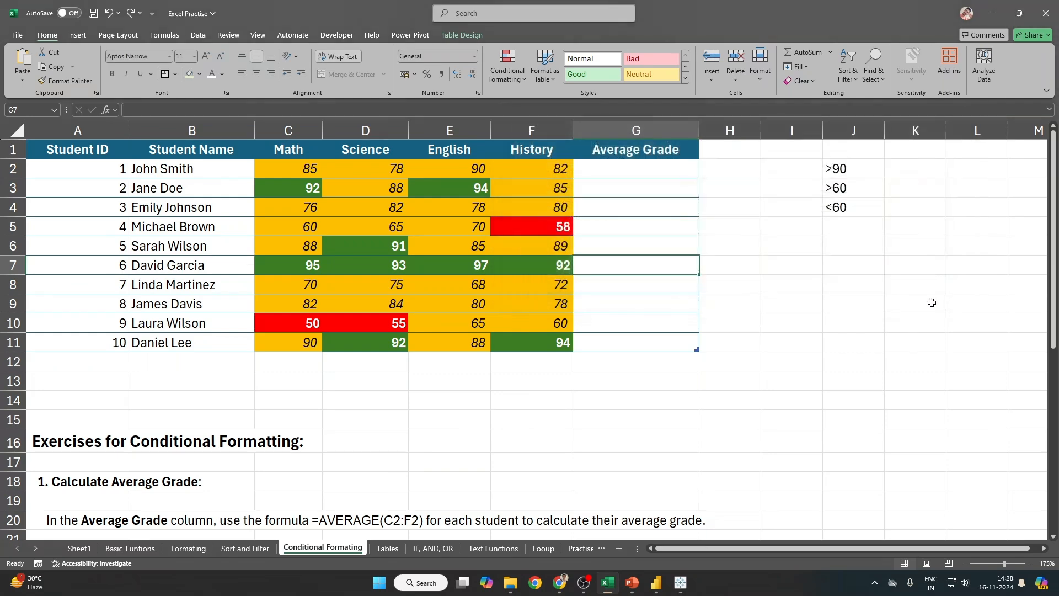
{"action": "left_click", "coordinate": [504, 80]}
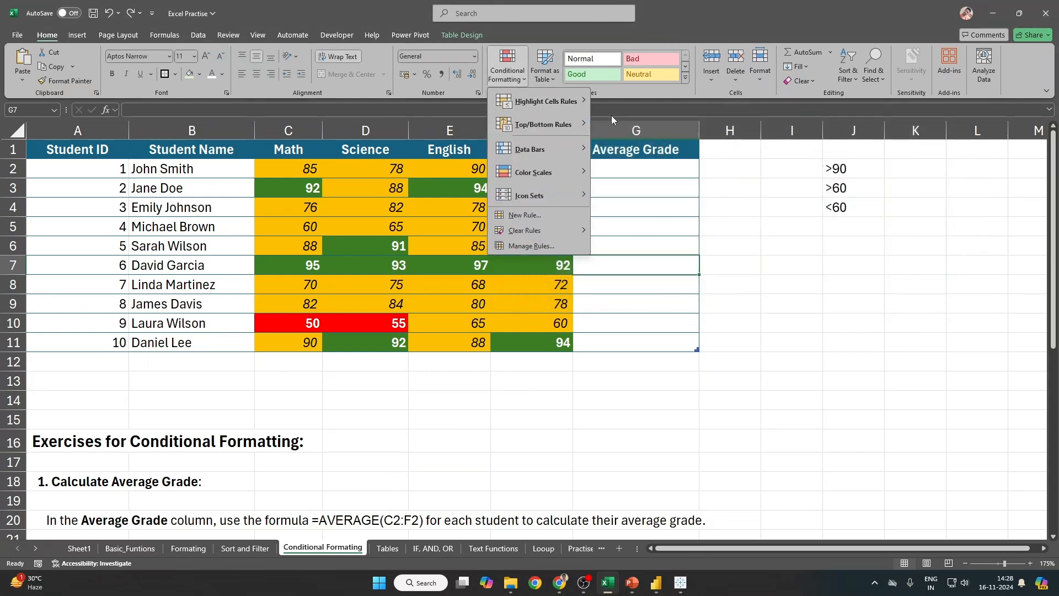
{"action": "mouse_move", "coordinate": [563, 102]}
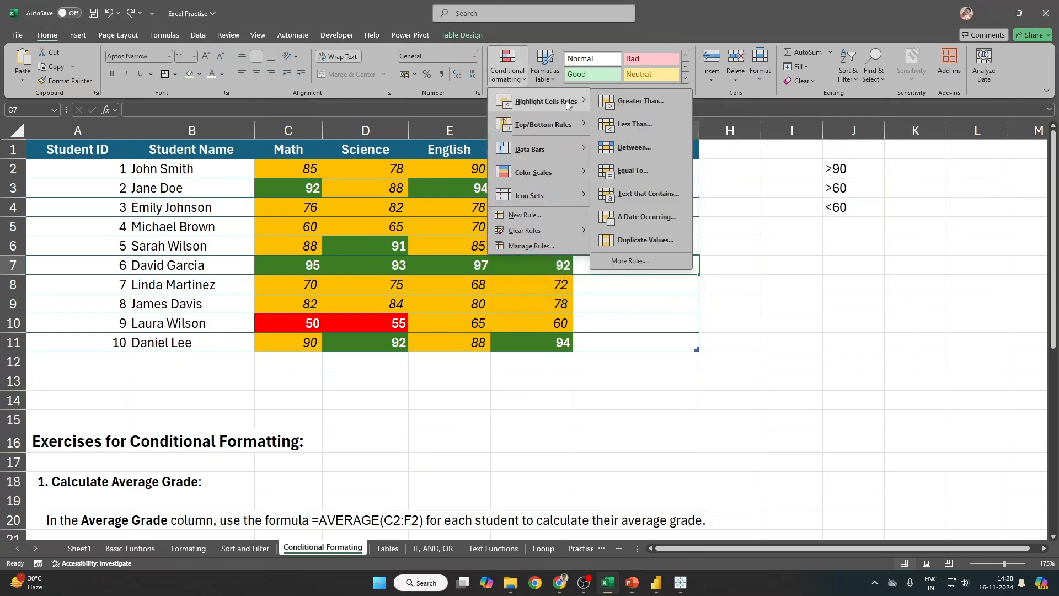
{"action": "left_click", "coordinate": [737, 189]}
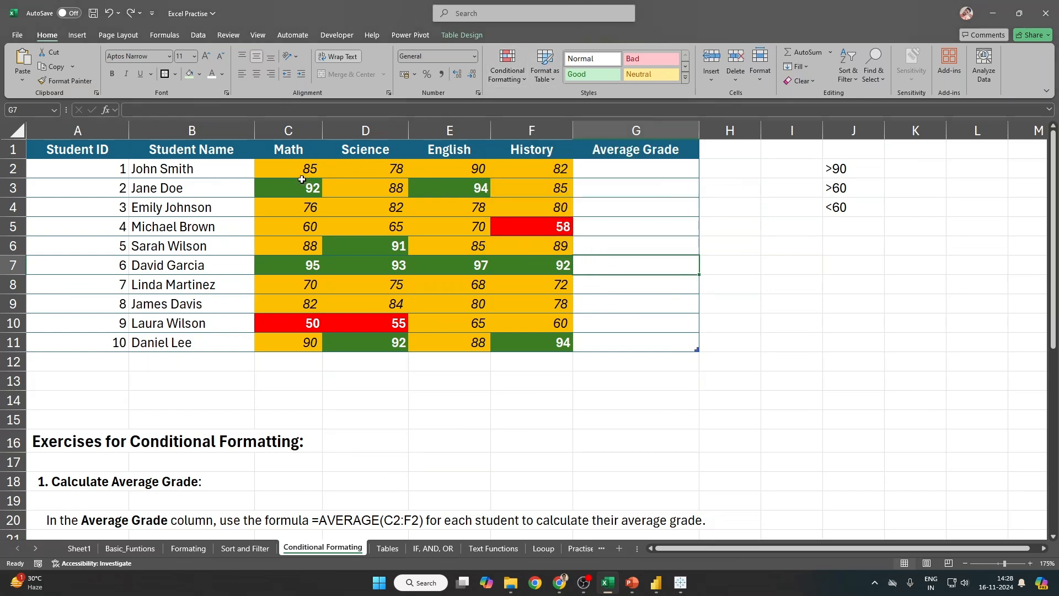
{"action": "left_click_drag", "start_coordinate": [291, 171], "coordinate": [541, 338]}
Step: Open and cancel a new rule, then browse the Conditional Formatting menu and dismiss it
{"action": "left_click", "coordinate": [498, 80]}
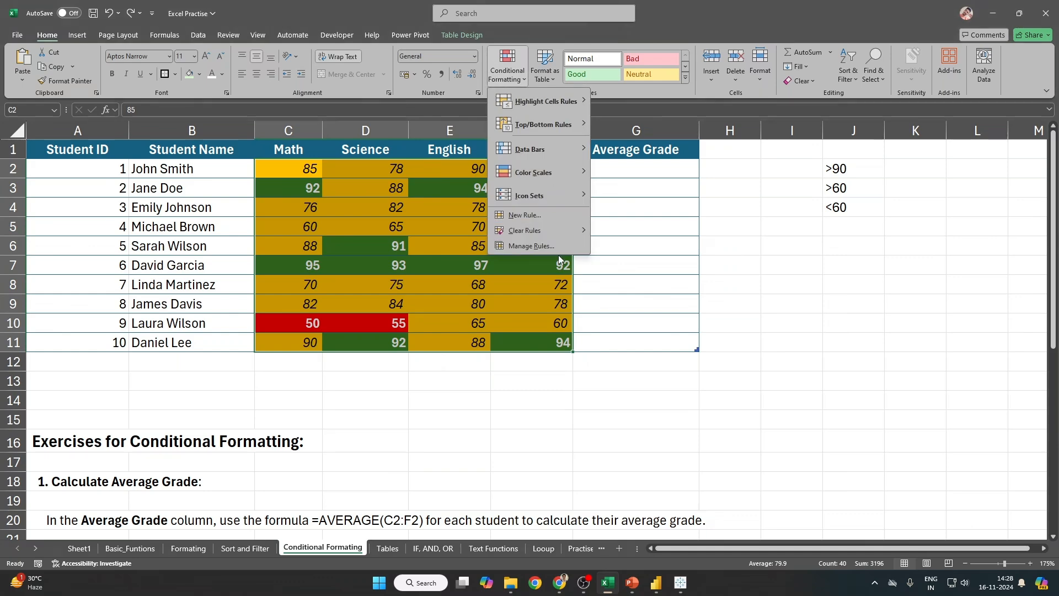
{"action": "left_click", "coordinate": [527, 215]}
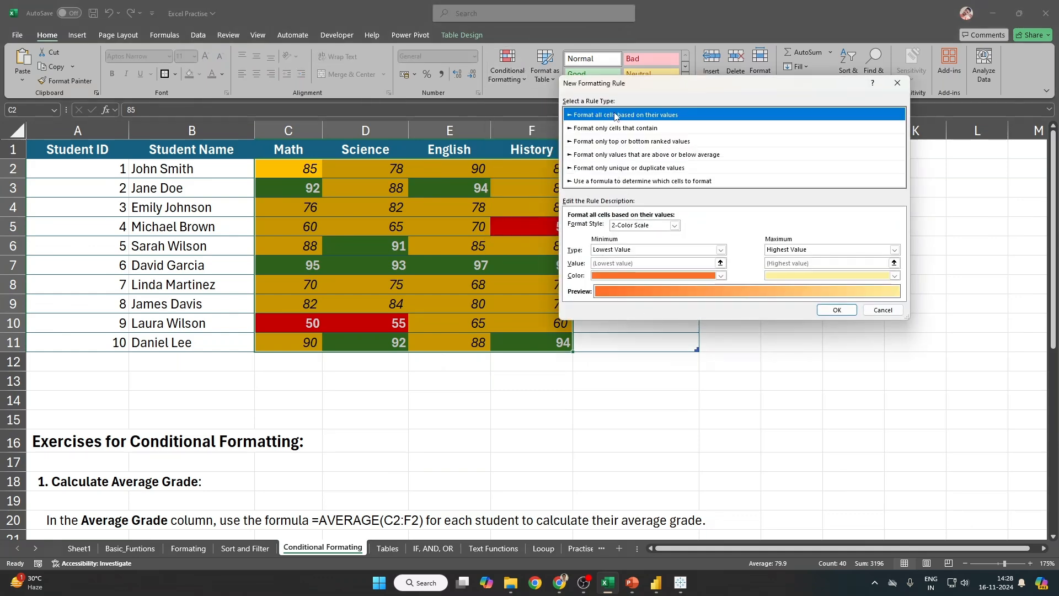
{"action": "left_click", "coordinate": [883, 310]}
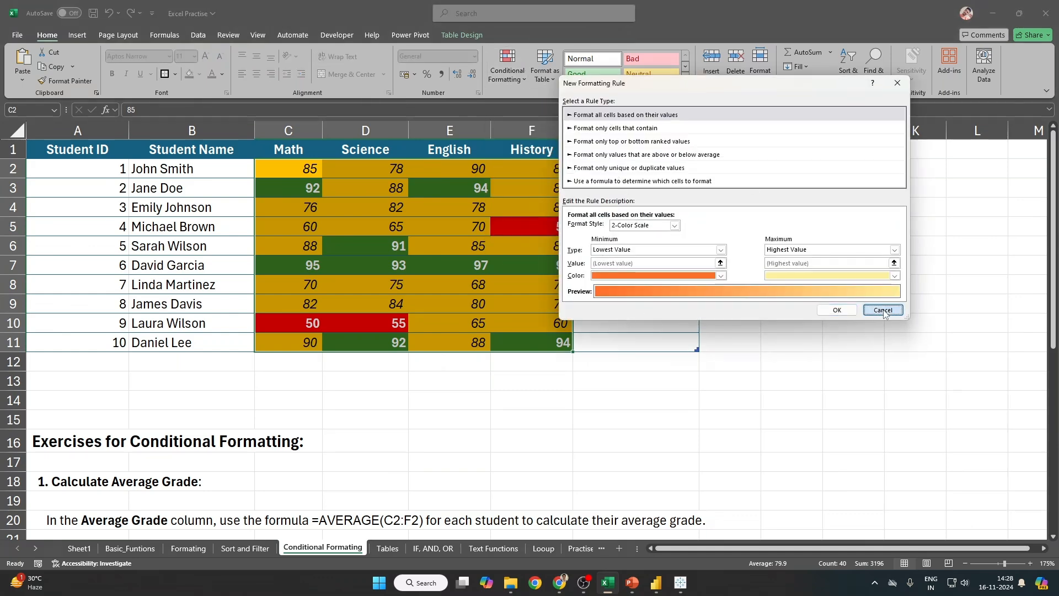
{"action": "left_click", "coordinate": [523, 63]}
{"action": "mouse_move", "coordinate": [546, 101]}
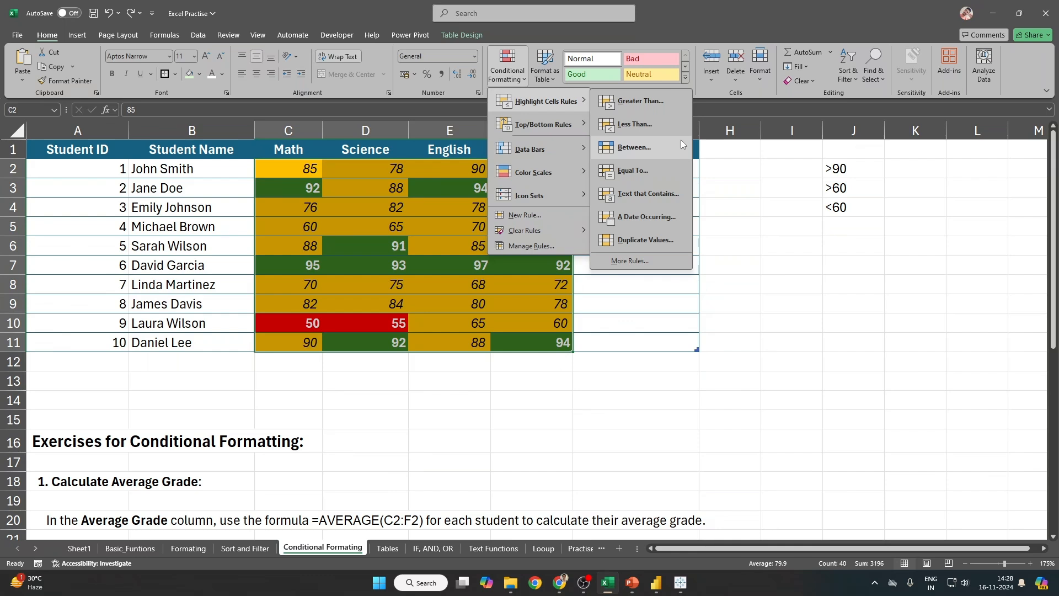
{"action": "mouse_move", "coordinate": [547, 125]}
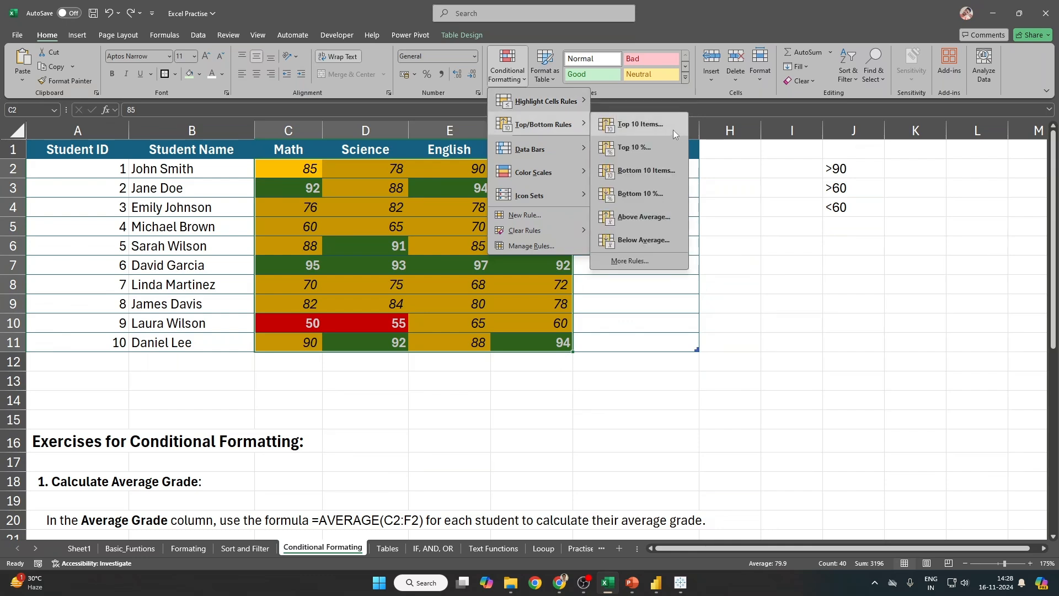
{"action": "left_click", "coordinate": [338, 206]}
Step: Reselect C2:F11 and clear all conditional formatting rules from the selected cells
{"action": "left_click_drag", "start_coordinate": [307, 170], "coordinate": [526, 344]}
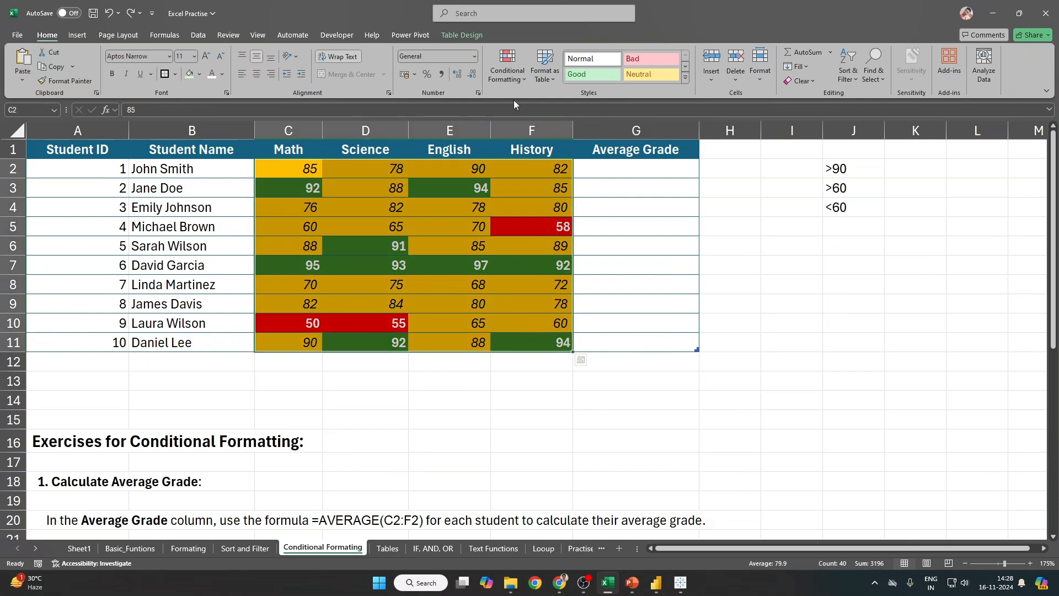
{"action": "left_click", "coordinate": [503, 72]}
{"action": "mouse_move", "coordinate": [552, 230]}
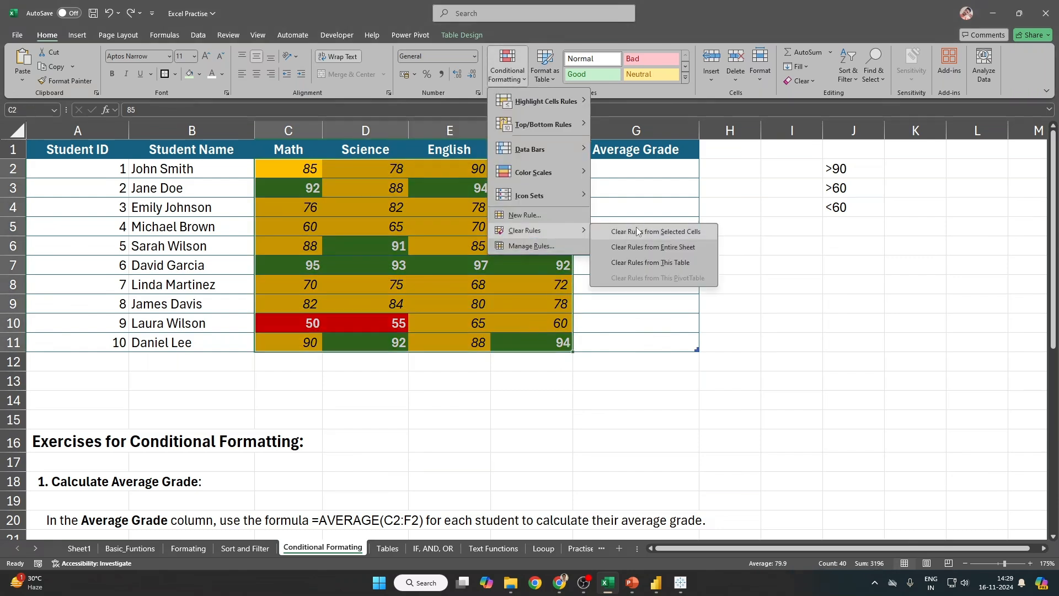
{"action": "left_click", "coordinate": [615, 230]}
{"action": "left_click_drag", "start_coordinate": [305, 168], "coordinate": [527, 338]}
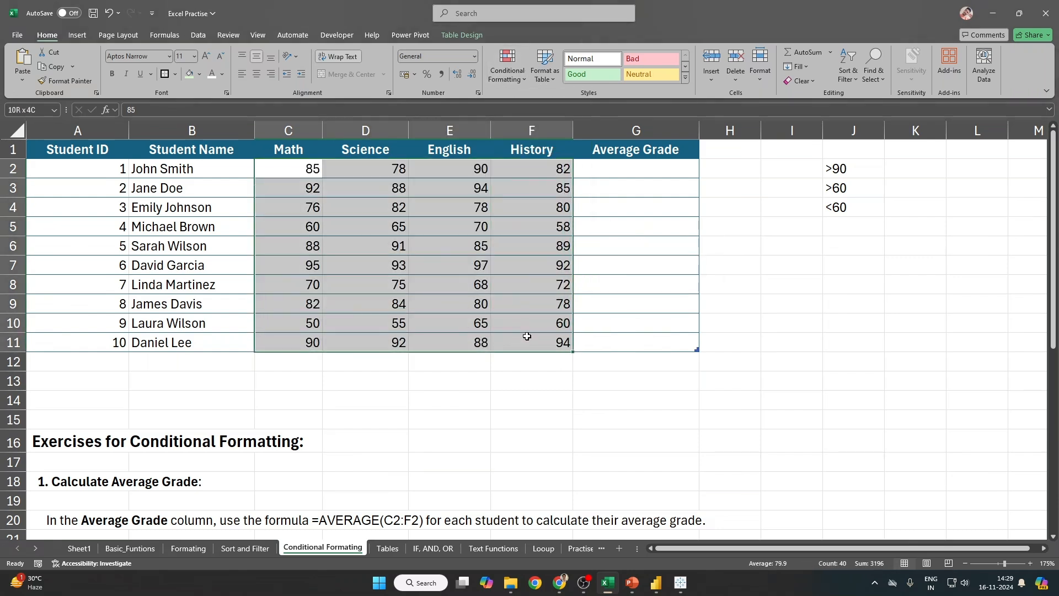
{"action": "left_click", "coordinate": [513, 72]}
{"action": "mouse_move", "coordinate": [533, 122]}
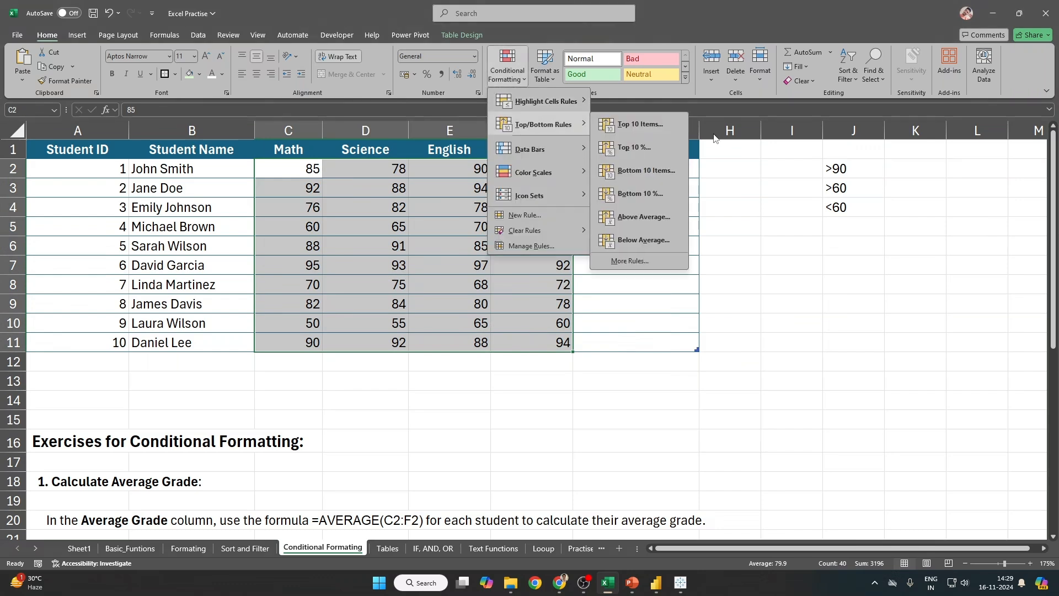
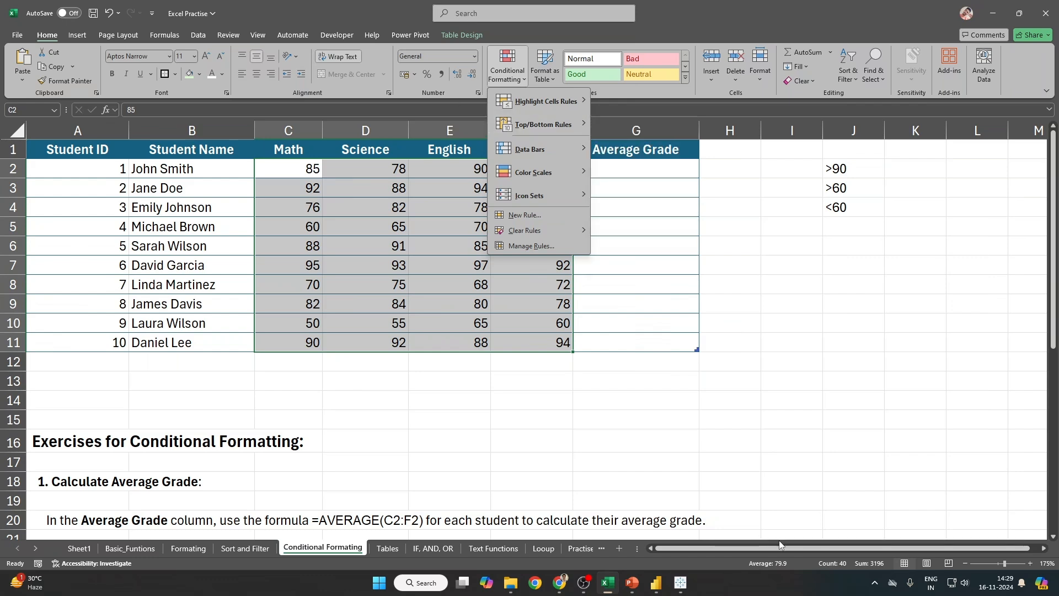
Step: Apply the Top 10% rule to the scores and inspect the highlighted cells
{"action": "left_click", "coordinate": [785, 571]}
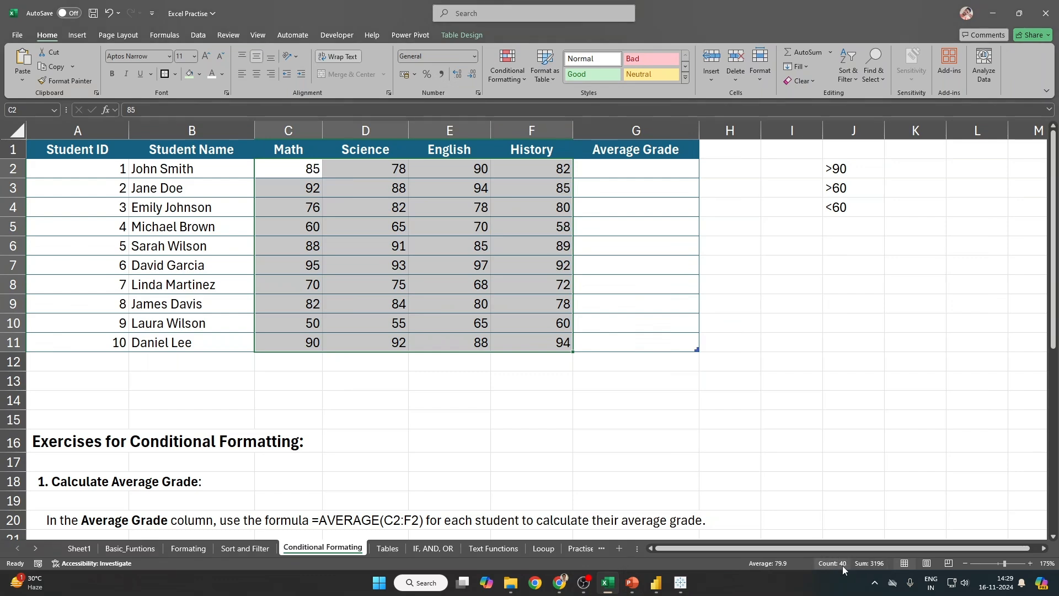
{"action": "left_click", "coordinate": [505, 78]}
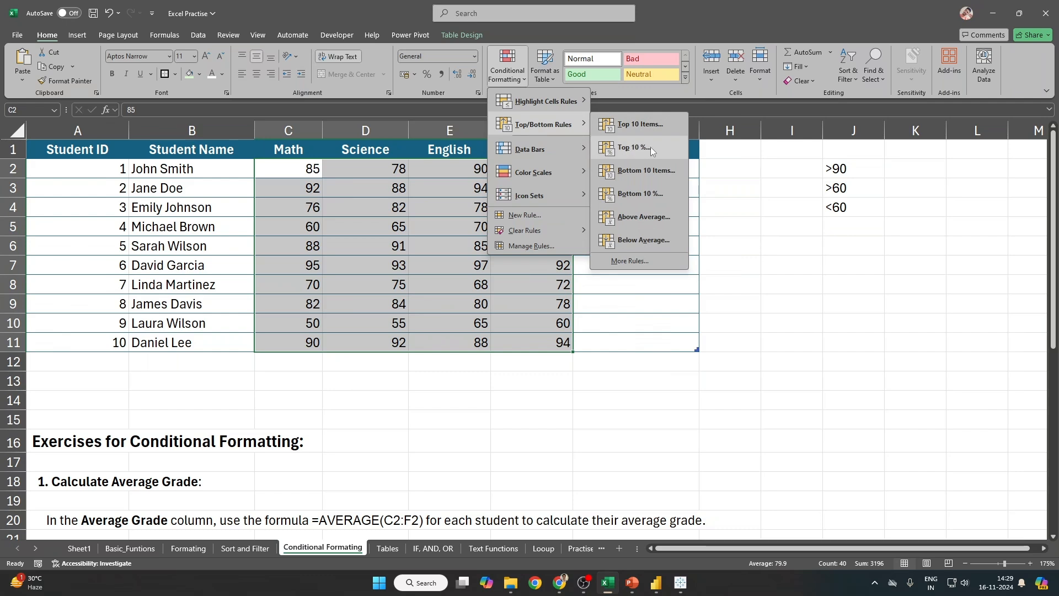
{"action": "left_click", "coordinate": [650, 147]}
{"action": "left_click", "coordinate": [749, 210]}
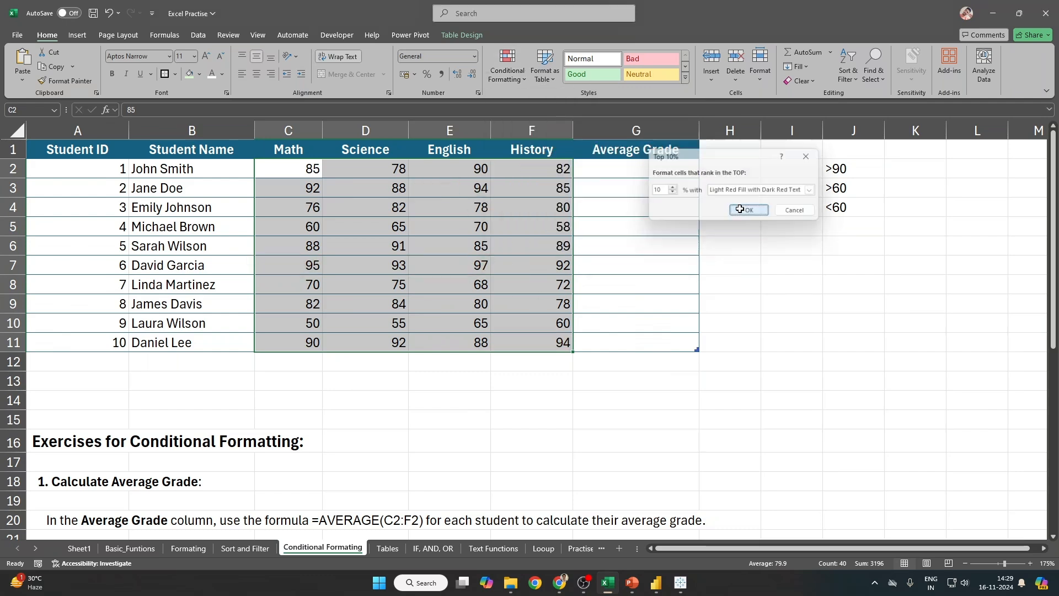
{"action": "left_click", "coordinate": [301, 266]}
{"action": "left_click", "coordinate": [444, 188]}
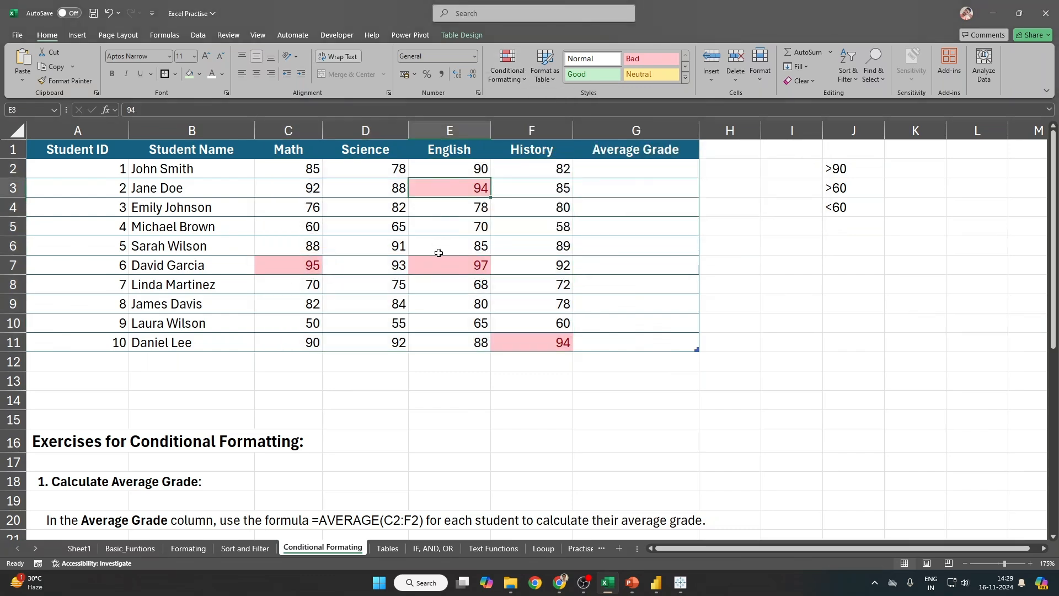
{"action": "left_click", "coordinate": [440, 248]}
{"action": "left_click", "coordinate": [863, 248]}
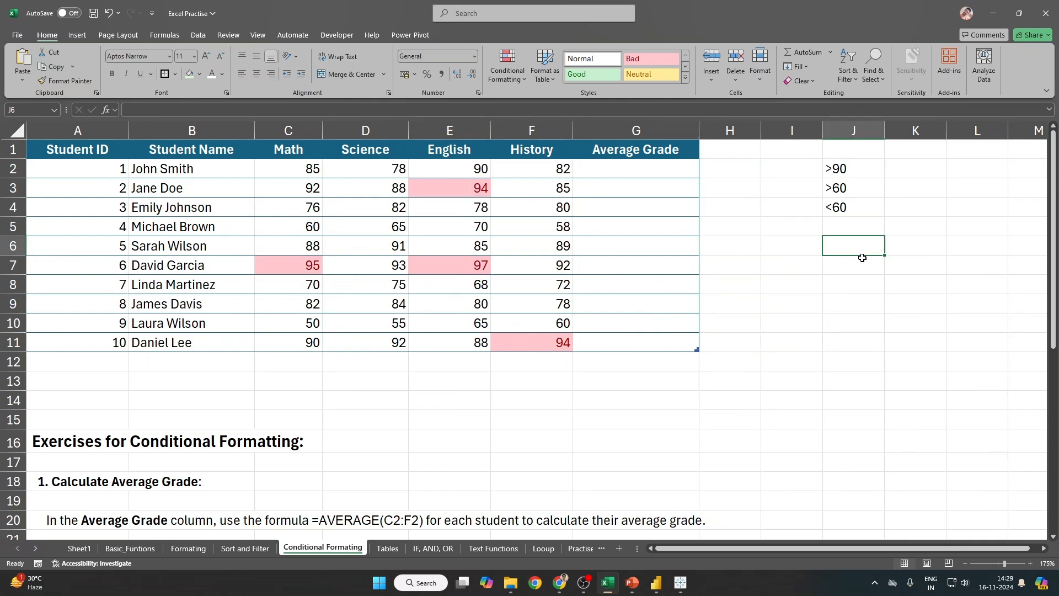
Step: Undo the Top 10% rule and apply Top 10 Items with Light Red Fill to C2:F11
{"action": "key", "text": "ctrl+z"}
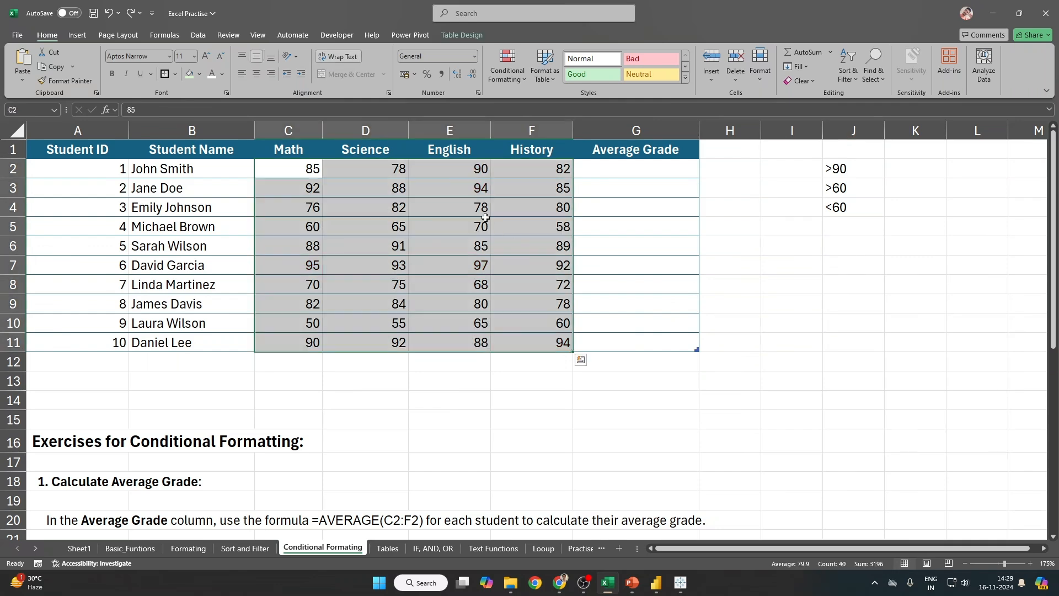
{"action": "left_click_drag", "start_coordinate": [309, 170], "coordinate": [564, 337]}
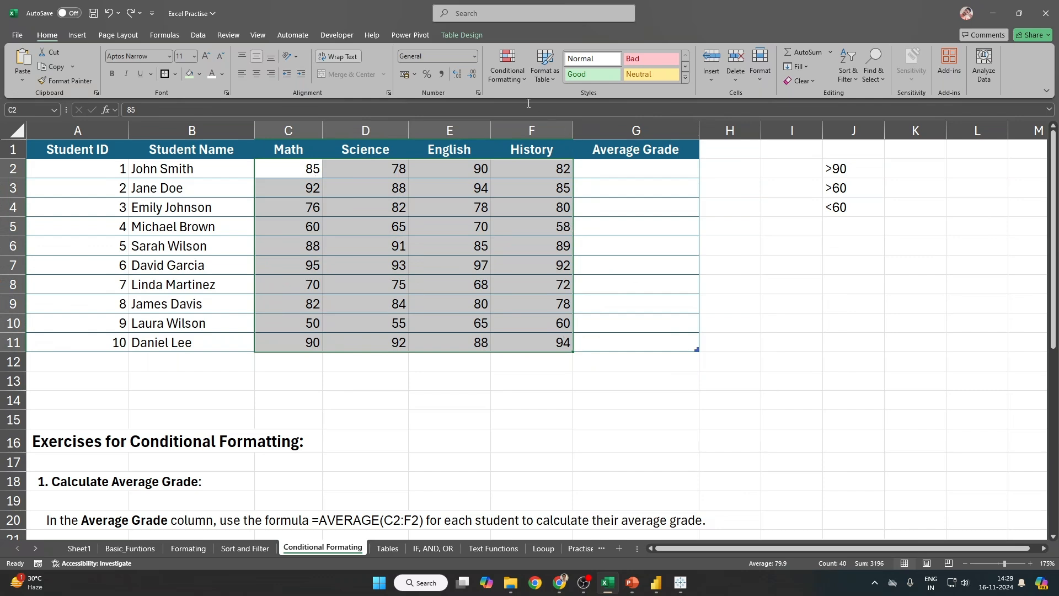
{"action": "left_click", "coordinate": [507, 66]}
{"action": "mouse_move", "coordinate": [543, 125]}
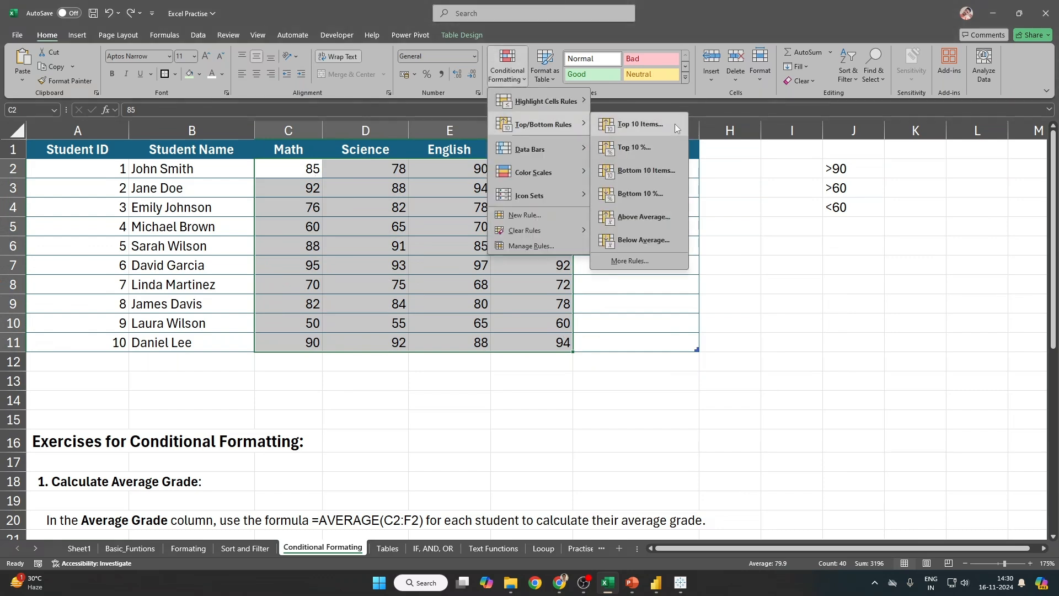
{"action": "left_click", "coordinate": [674, 124]}
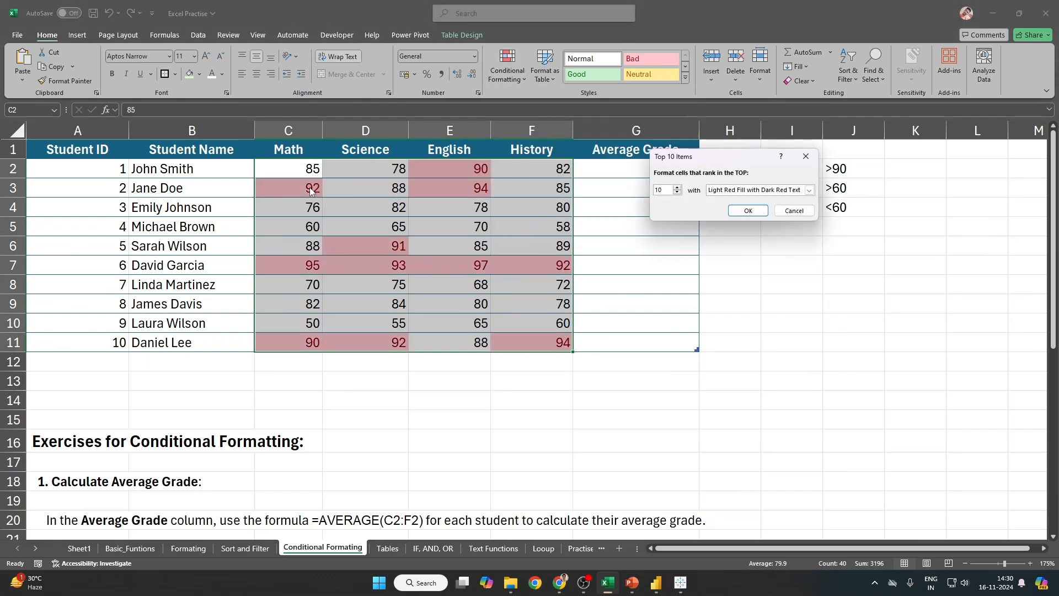
{"action": "key", "text": "Return"}
Step: Point out the highlighted scores in E2:E3, D6:D7, row 7, C11:D11 and F11
{"action": "left_click_drag", "start_coordinate": [477, 169], "coordinate": [475, 181]}
{"action": "left_click_drag", "start_coordinate": [392, 246], "coordinate": [384, 261]}
{"action": "left_click_drag", "start_coordinate": [295, 267], "coordinate": [580, 270]}
{"action": "left_click", "coordinate": [319, 344]}
{"action": "left_click_drag", "start_coordinate": [319, 343], "coordinate": [414, 357]}
{"action": "left_click", "coordinate": [547, 345]}
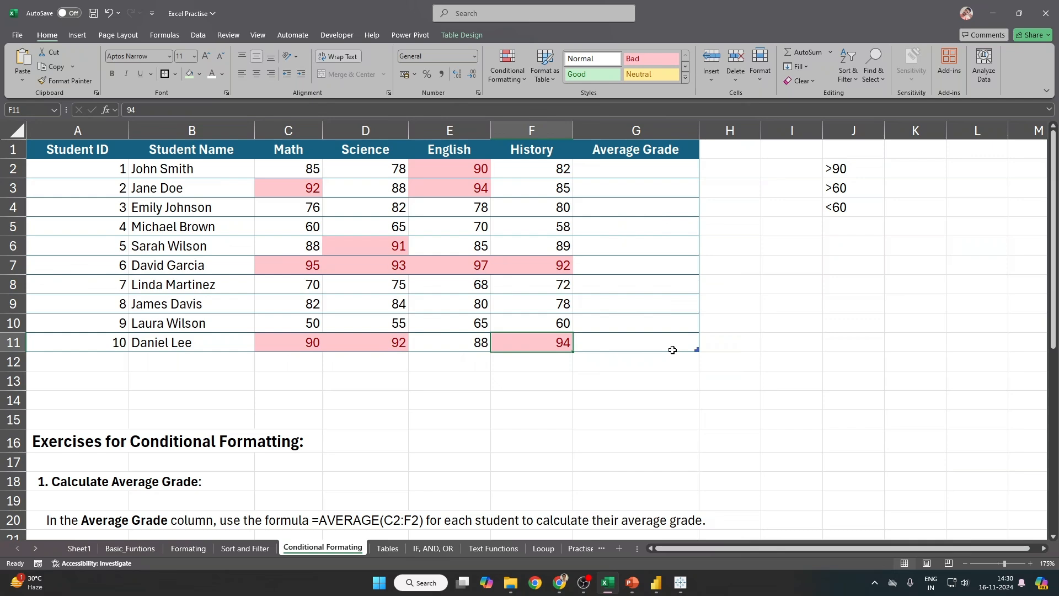
Step: Select all highlighted top-10 scores together: E2:E3, C3, D6, row 7, C11:D11 and F11
{"action": "left_click_drag", "start_coordinate": [465, 163], "coordinate": [447, 183]}
{"action": "left_click", "coordinate": [306, 189], "text": "ctrl"}
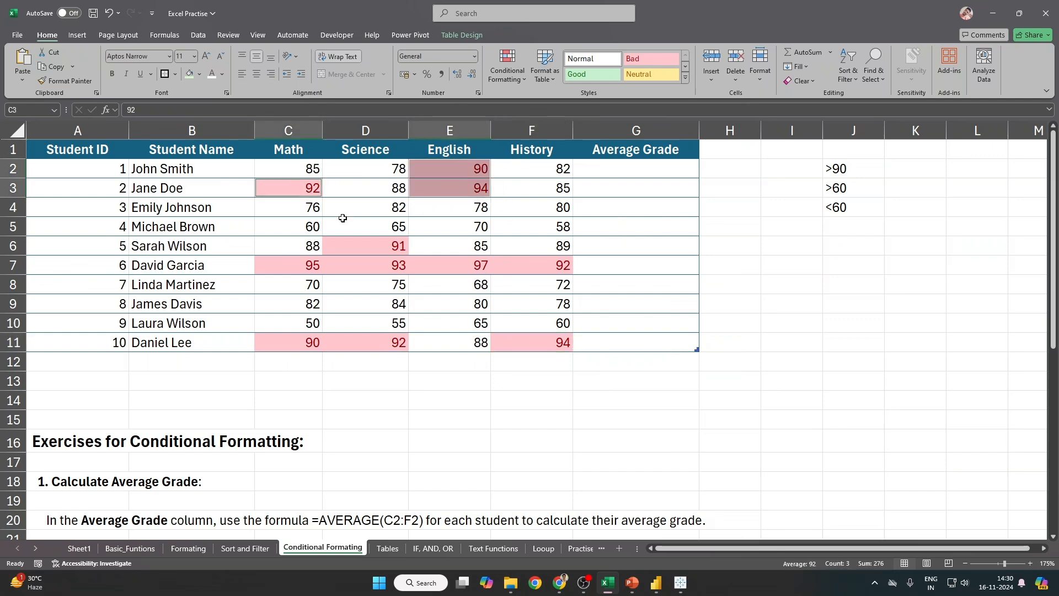
{"action": "left_click", "coordinate": [373, 249], "text": "ctrl"}
{"action": "left_click_drag", "start_coordinate": [307, 267], "coordinate": [540, 267]}
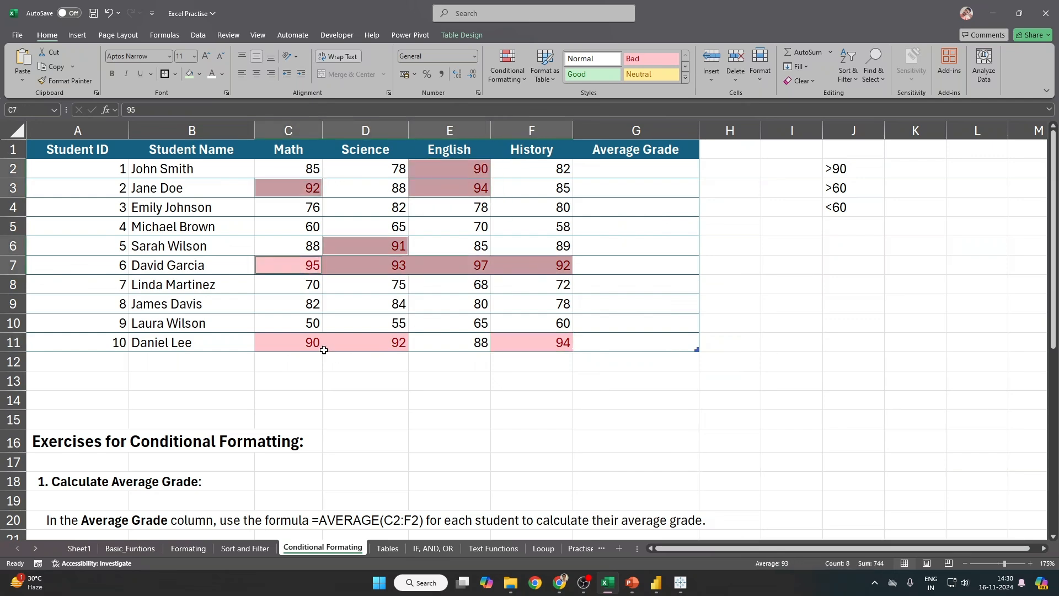
{"action": "left_click_drag", "start_coordinate": [324, 350], "coordinate": [376, 350]}
{"action": "left_click", "coordinate": [523, 340], "text": "ctrl"}
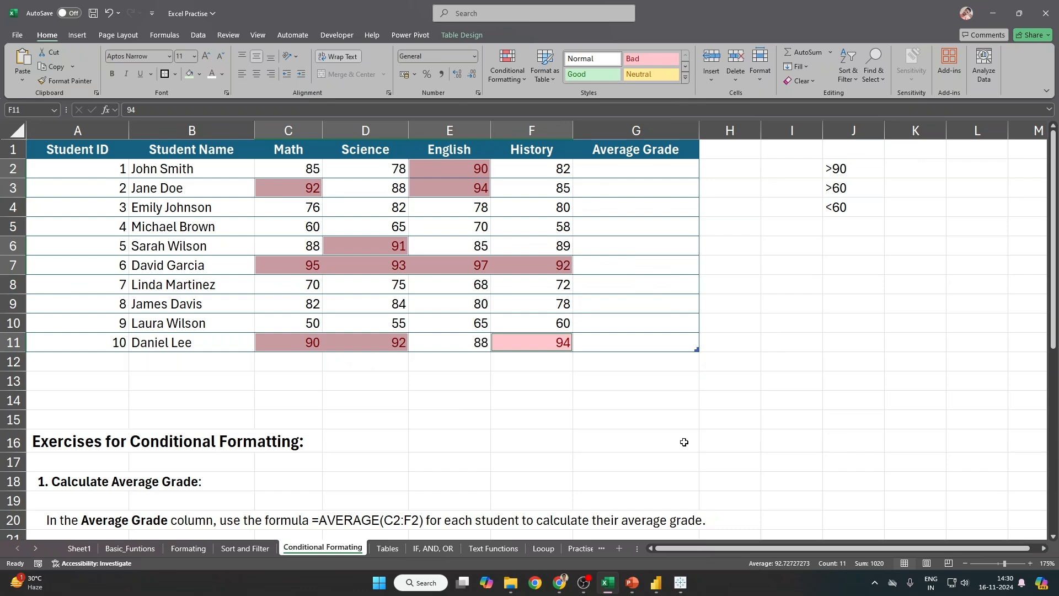
{"action": "left_click", "coordinate": [508, 65]}
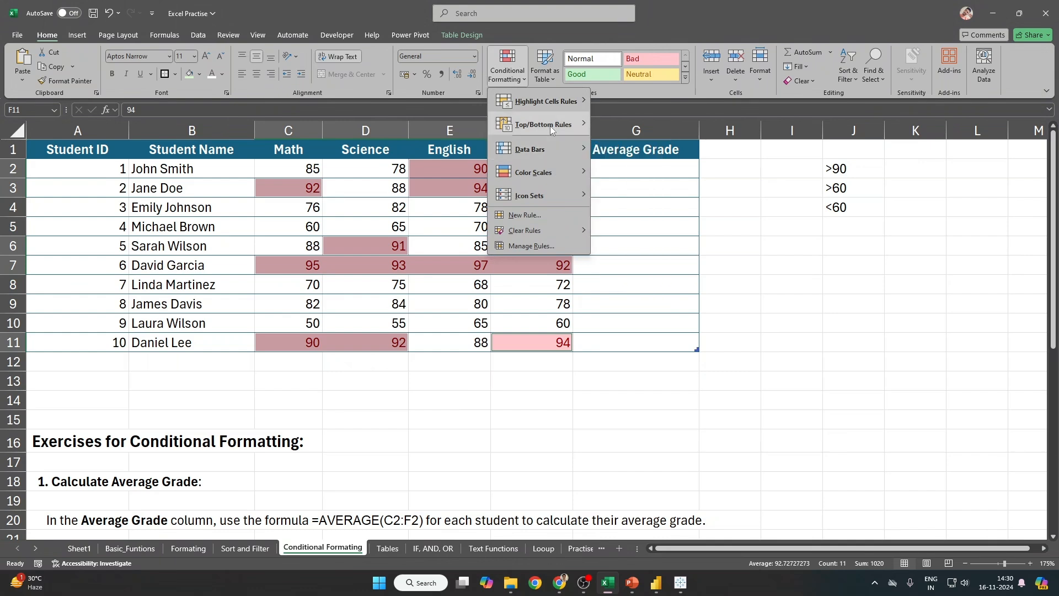
Step: Apply another Top 10 Items rule to the selected scores
{"action": "mouse_move", "coordinate": [551, 126]}
{"action": "left_click", "coordinate": [635, 123]}
{"action": "left_click_drag", "start_coordinate": [682, 156], "coordinate": [352, 157]}
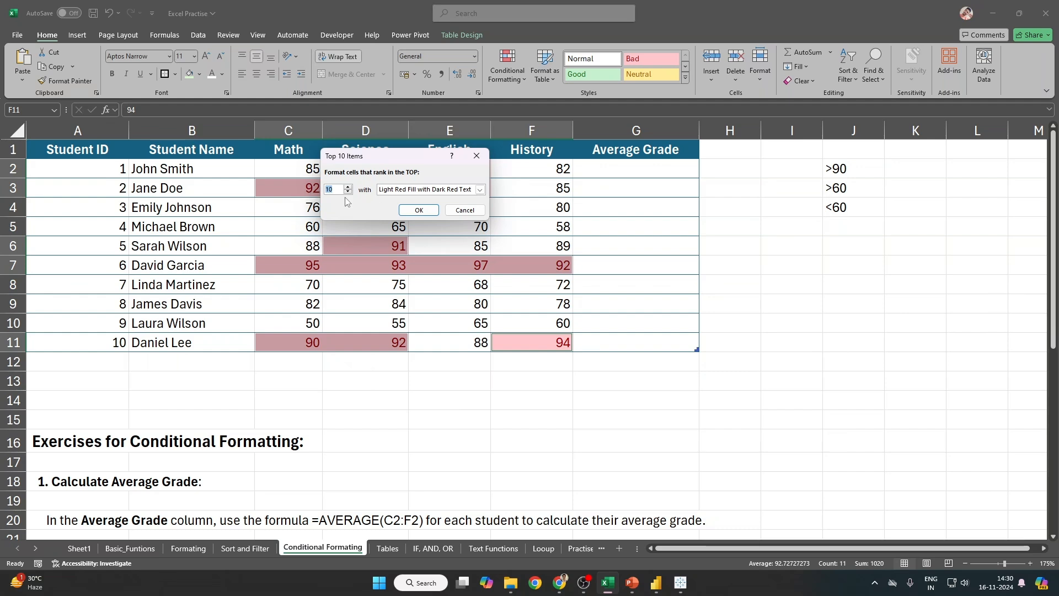
{"action": "key", "text": "Return"}
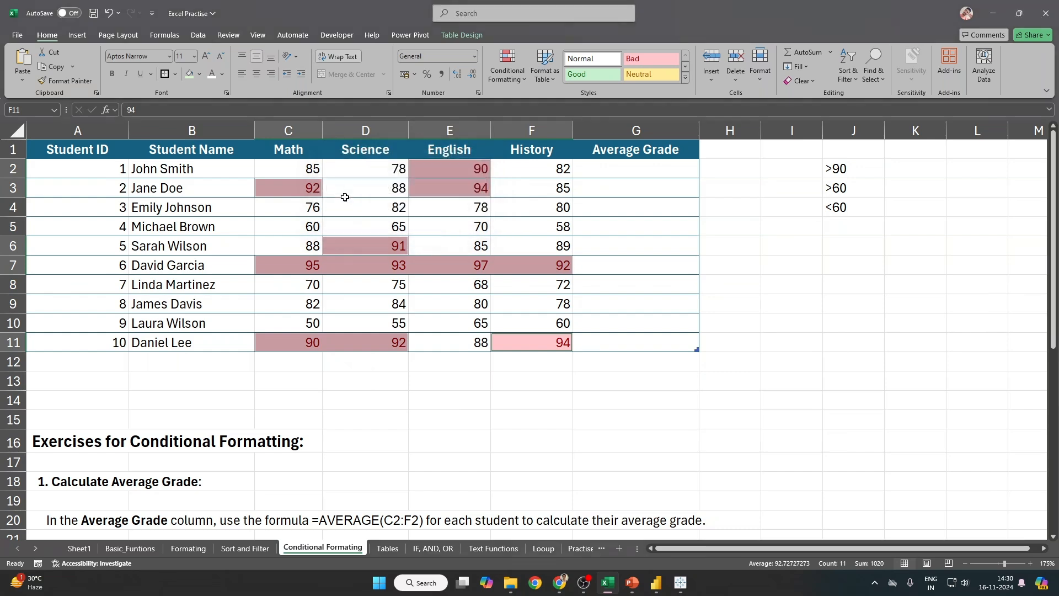
Step: Clear the conditional formatting rules from C2:G11, including the Average Grade column
{"action": "left_click", "coordinate": [509, 77]}
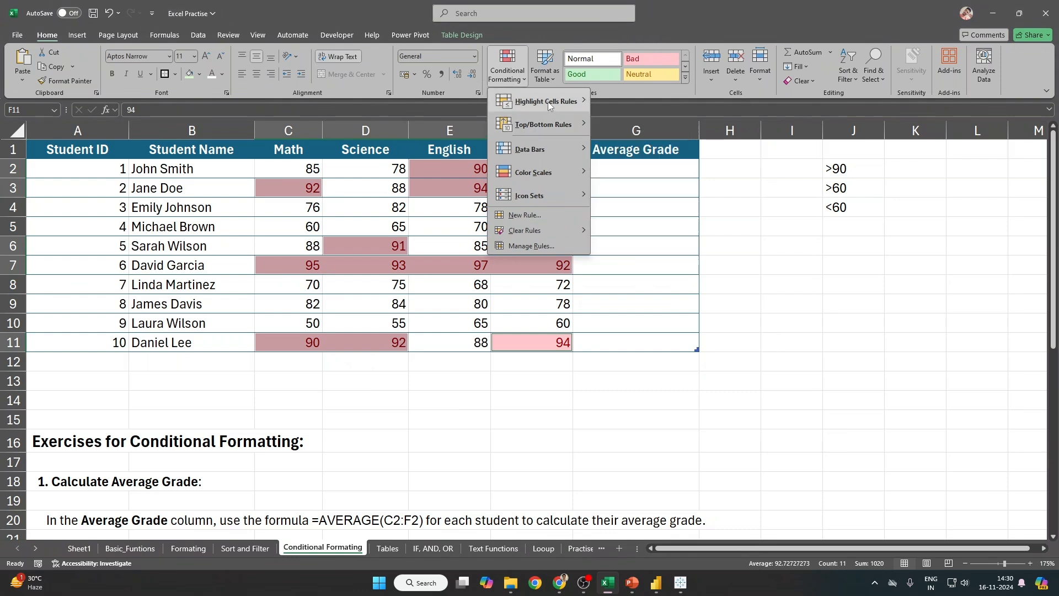
{"action": "left_click", "coordinate": [528, 290]}
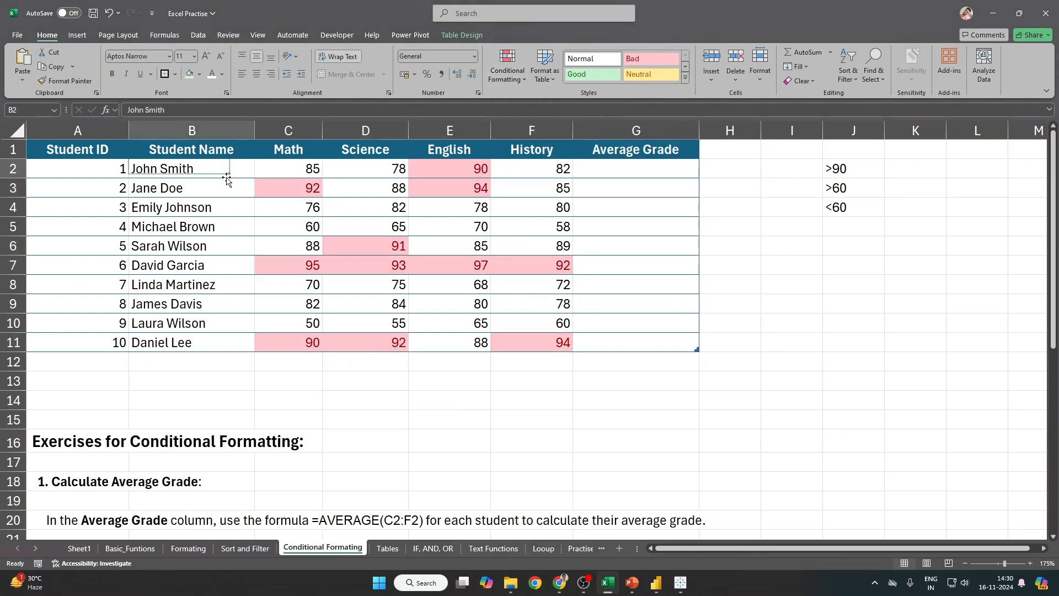
{"action": "left_click_drag", "start_coordinate": [276, 169], "coordinate": [602, 337]}
{"action": "left_click", "coordinate": [506, 69]}
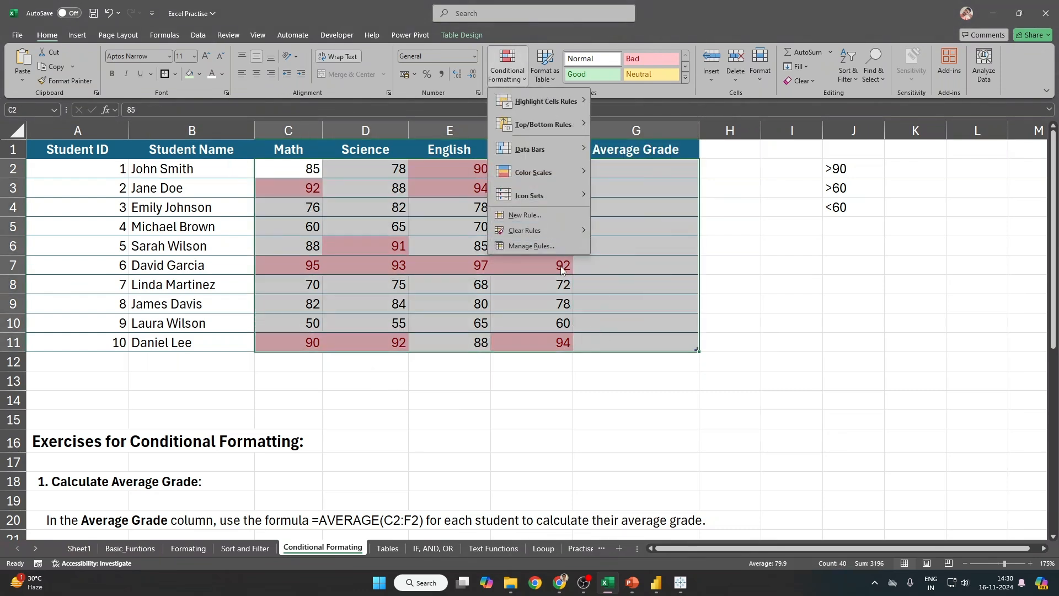
{"action": "mouse_move", "coordinate": [535, 233]}
{"action": "left_click", "coordinate": [631, 233]}
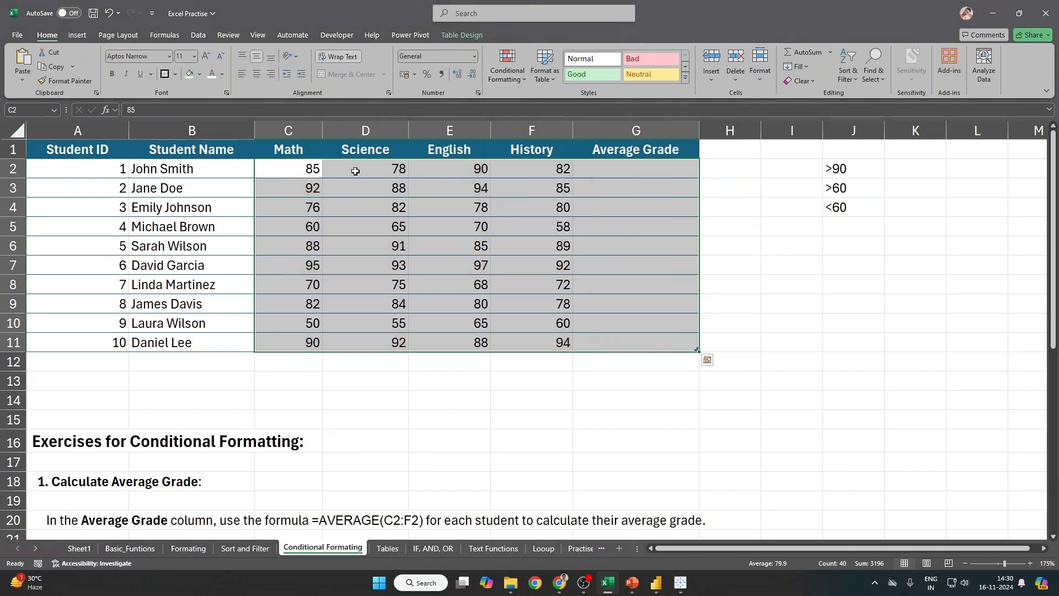
Step: Select C2:F11, try different counts in the Top 10 Items rule, then cancel it
{"action": "mouse_move", "coordinate": [303, 168]}
{"action": "left_mouse_down"}
{"action": "mouse_move", "coordinate": [520, 353]}
{"action": "mouse_move", "coordinate": [519, 342]}
{"action": "left_mouse_up"}
{"action": "left_click", "coordinate": [506, 69]}
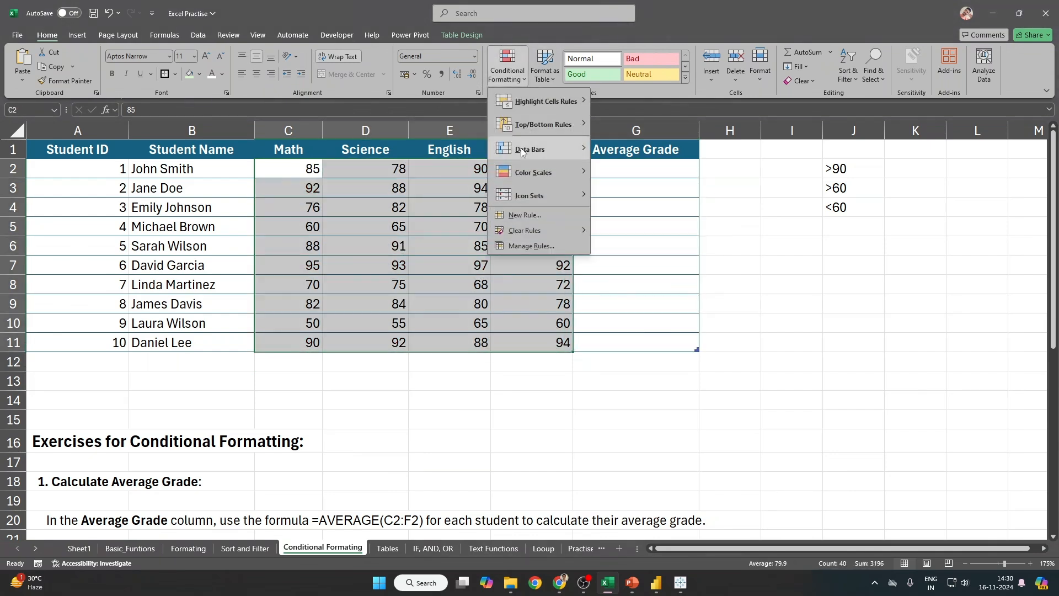
{"action": "mouse_move", "coordinate": [543, 125]}
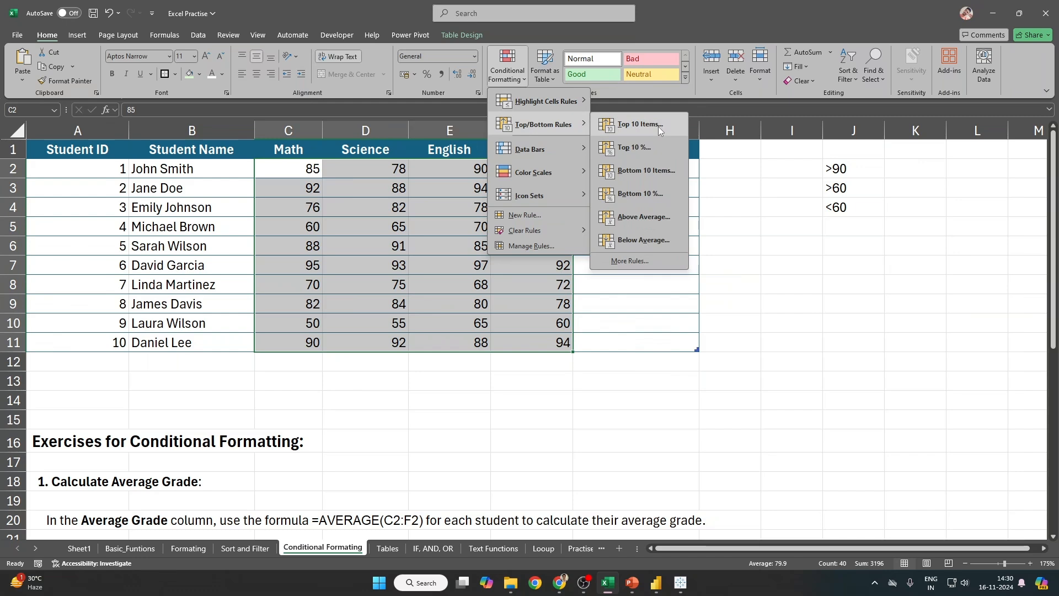
{"action": "left_click", "coordinate": [657, 127]}
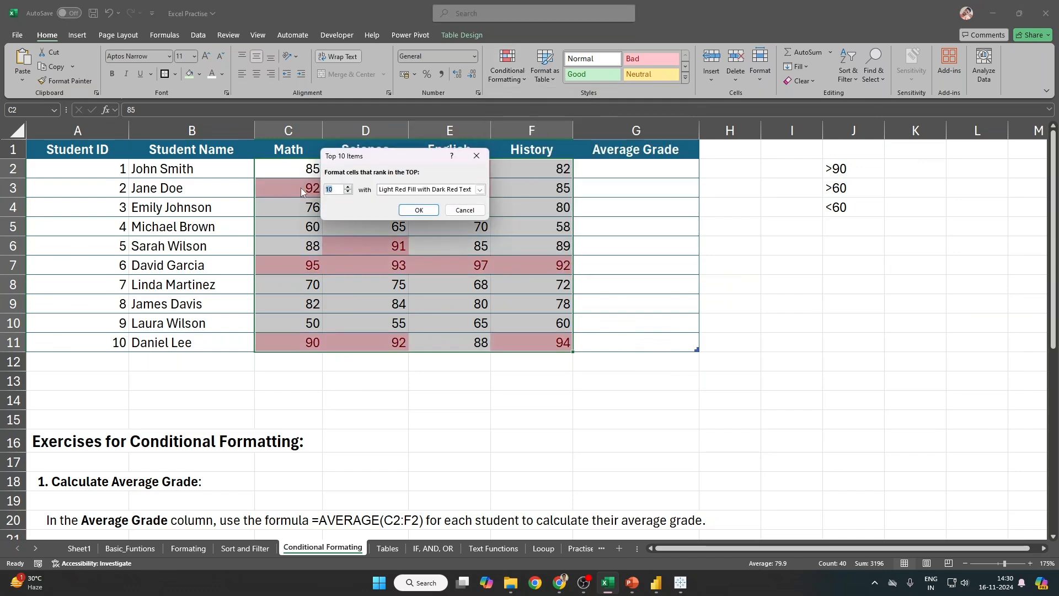
{"action": "type", "text": "5"}
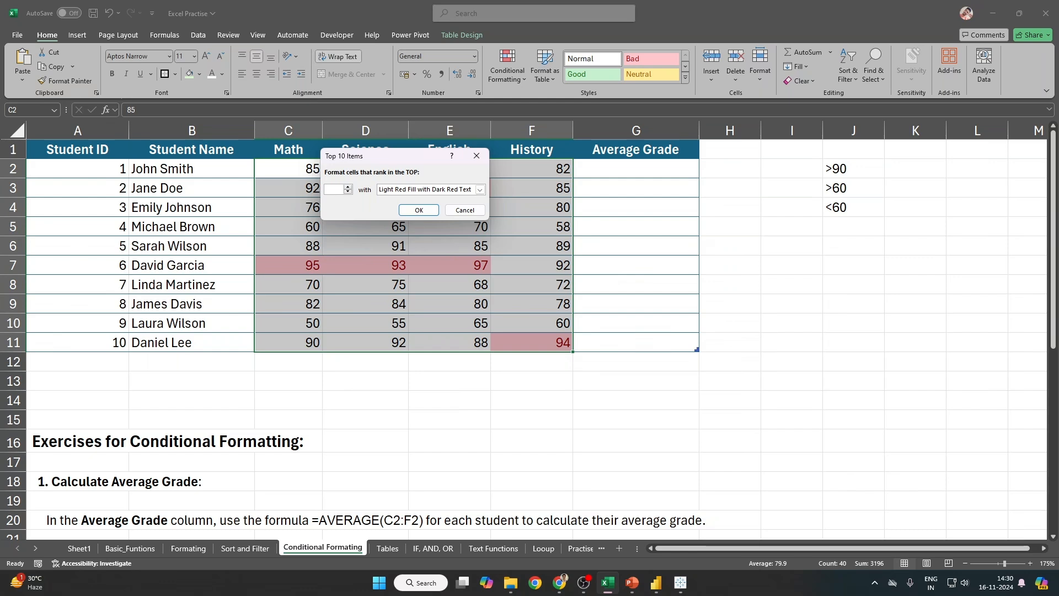
{"action": "type", "text": "25"}
{"action": "key", "text": "BackSpace"}
{"action": "key", "text": "BackSpace"}
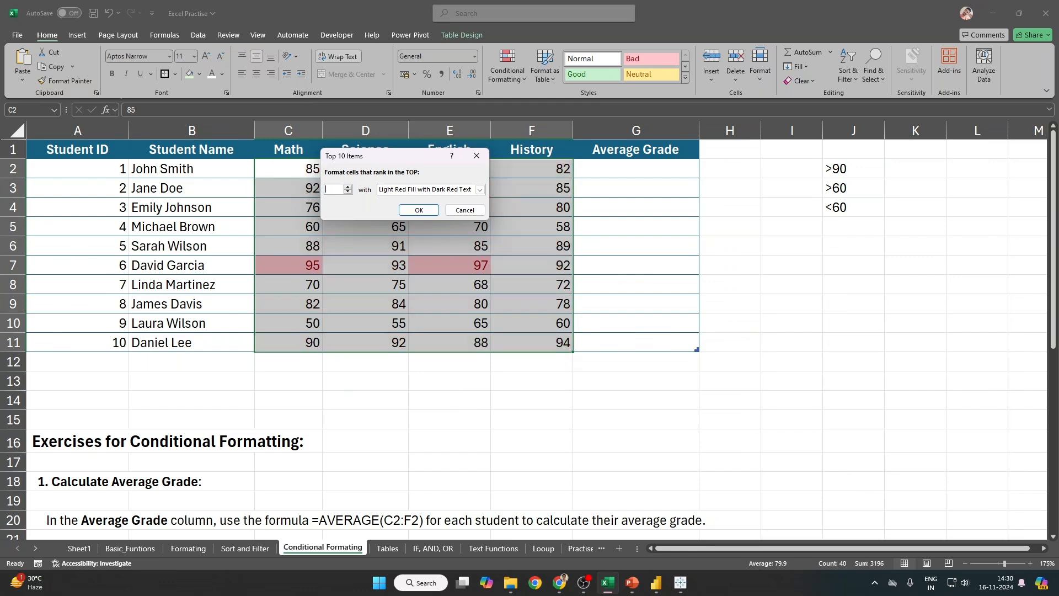
{"action": "key", "text": "Escape"}
Step: Try different values in the Top 10% rule, cancel it, and choose Top/Bottom More Rules instead
{"action": "left_click", "coordinate": [508, 74]}
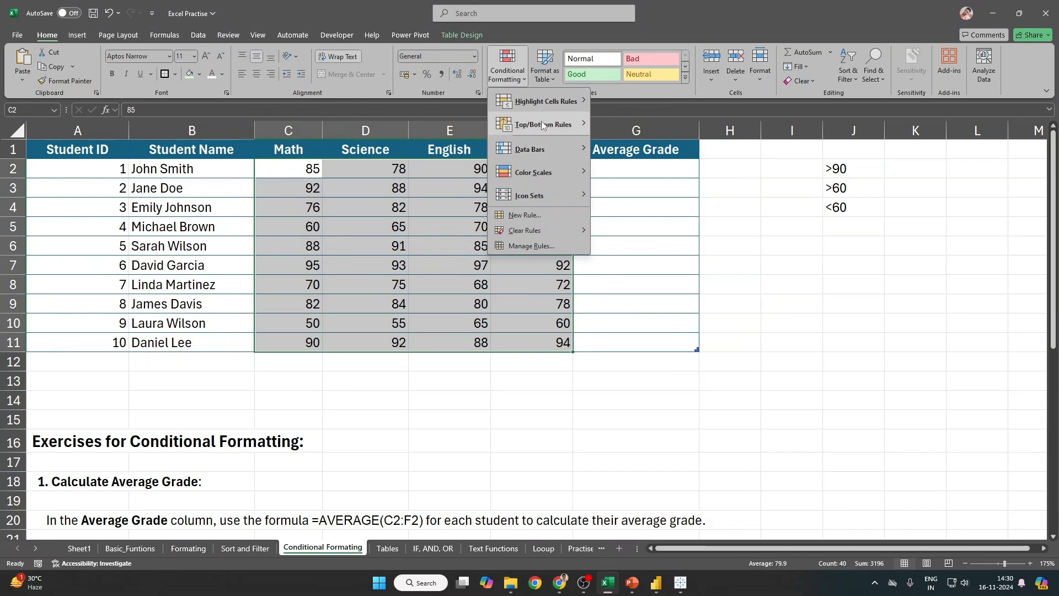
{"action": "mouse_move", "coordinate": [543, 124]}
{"action": "left_click", "coordinate": [661, 150]}
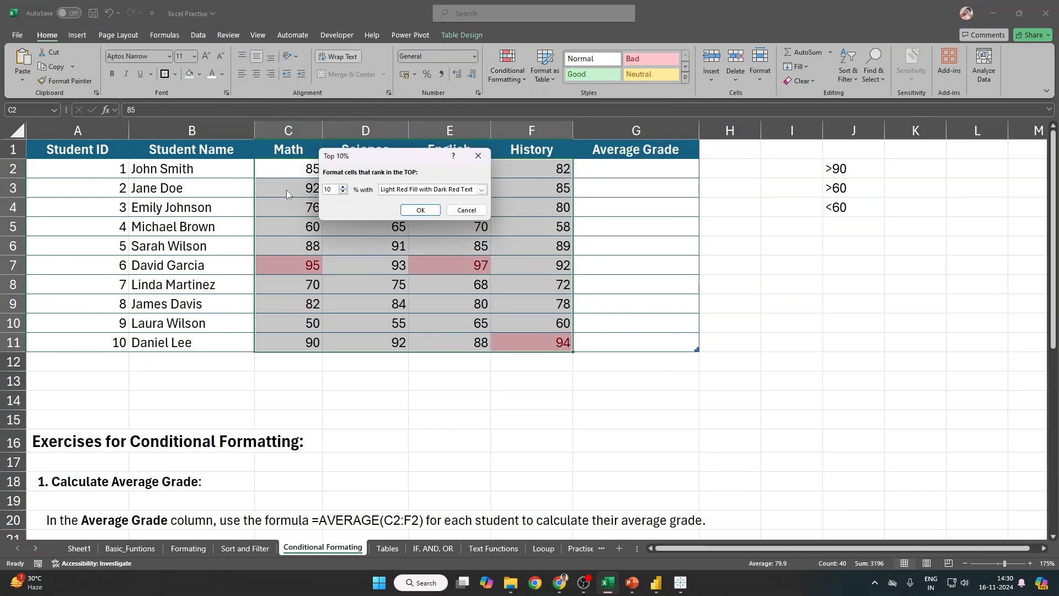
{"action": "type", "text": "5"}
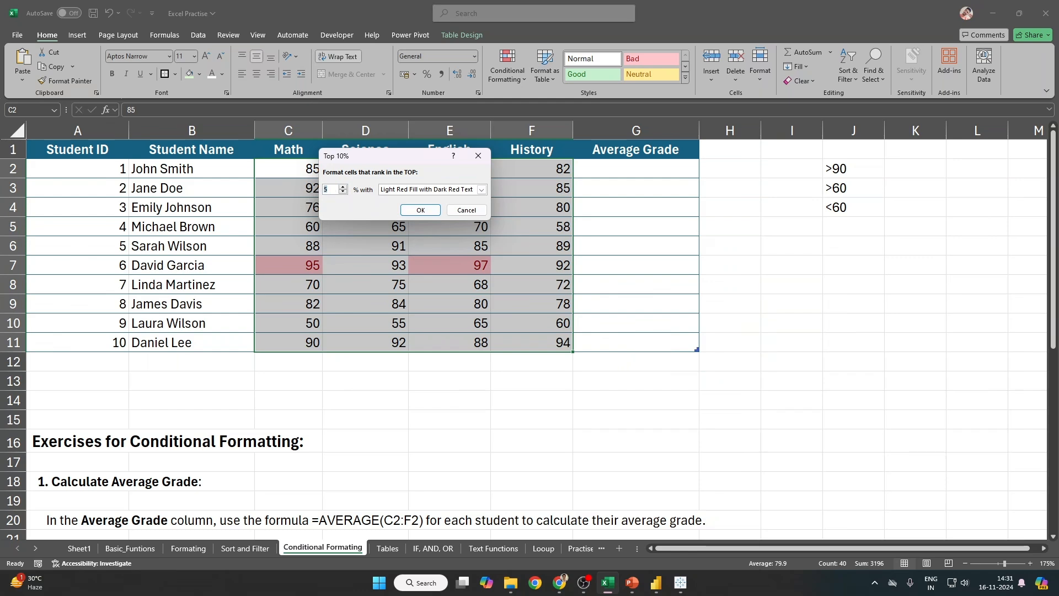
{"action": "type", "text": "25"}
{"action": "type", "text": "50"}
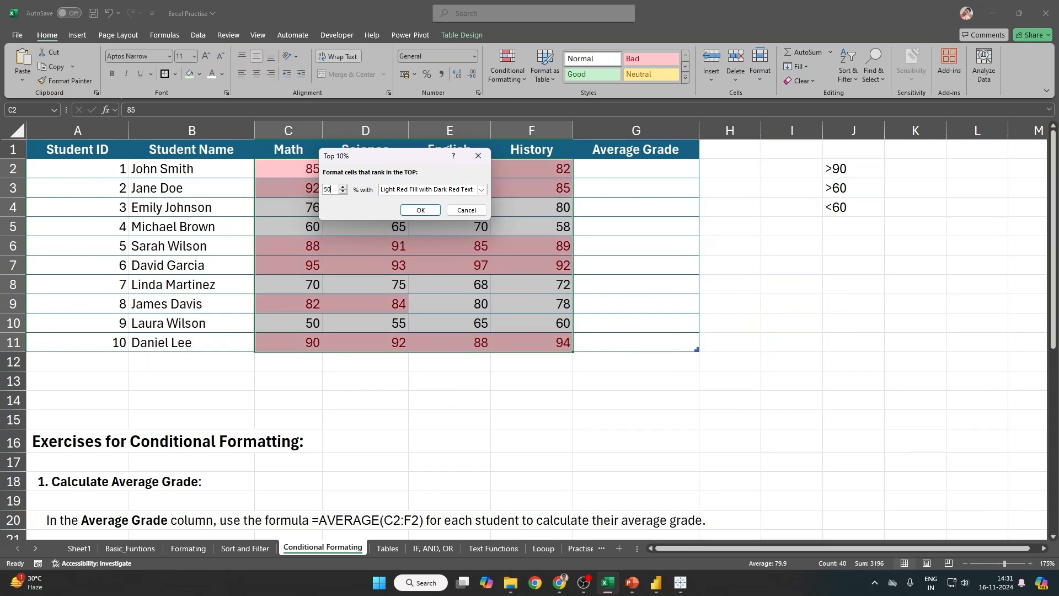
{"action": "key", "text": "Escape"}
{"action": "left_click", "coordinate": [508, 66]}
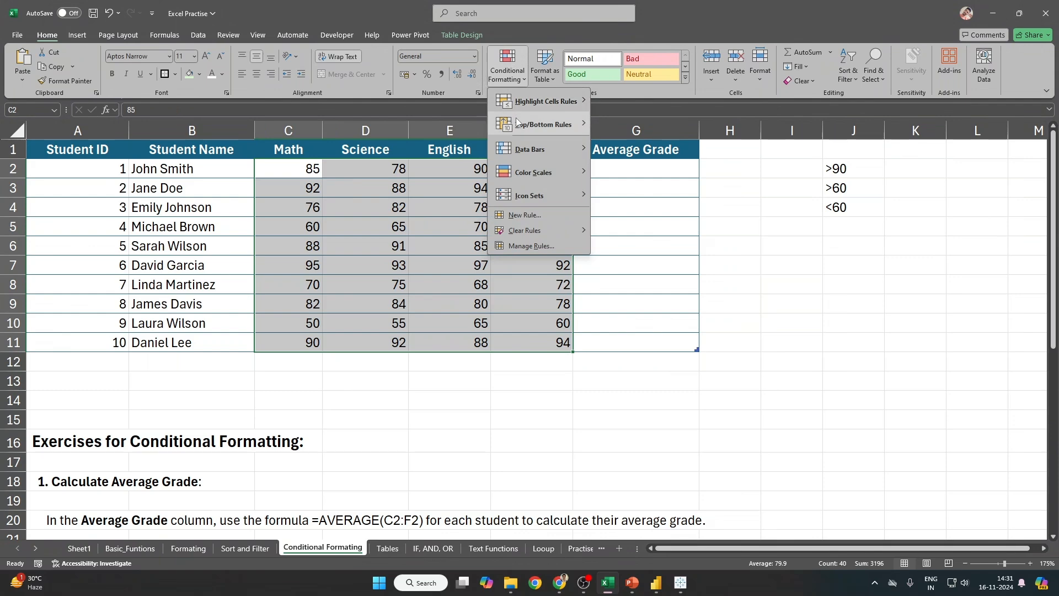
{"action": "mouse_move", "coordinate": [540, 128]}
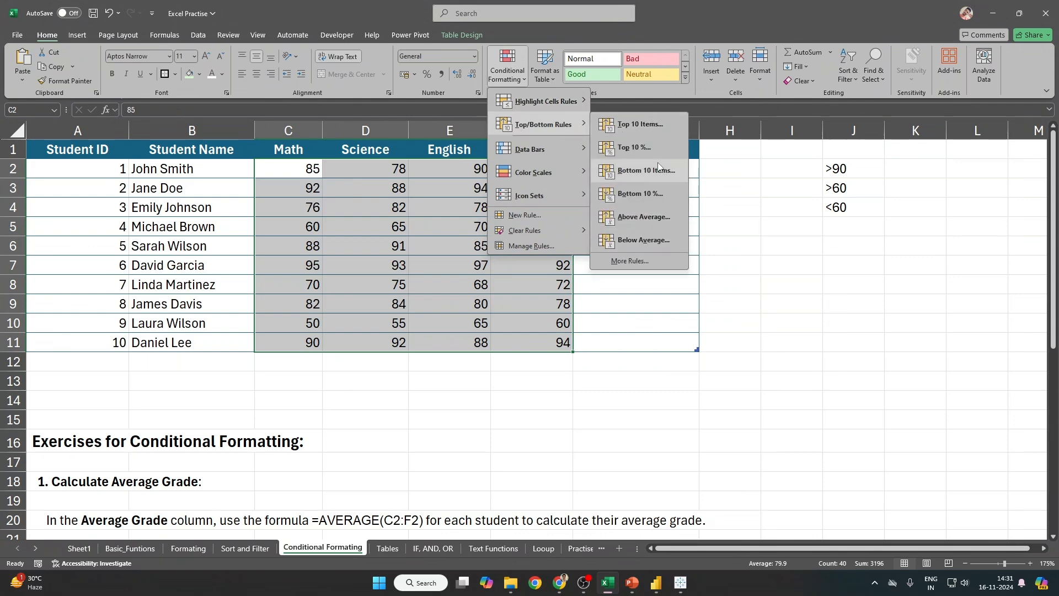
{"action": "left_click", "coordinate": [629, 260]}
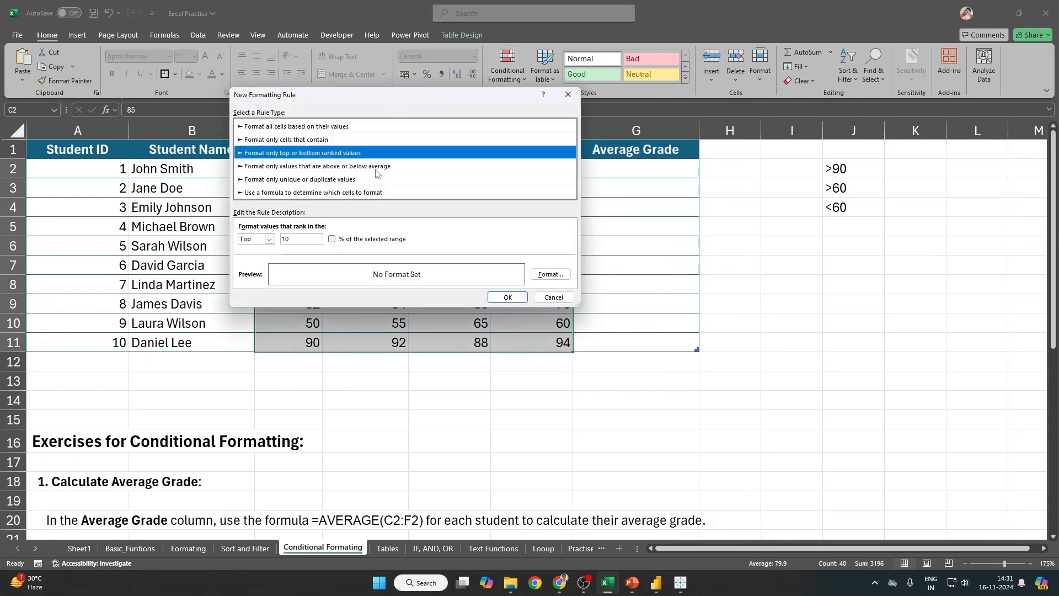
Step: Browse the value, contains, top/bottom and above/below average rule types, then cancel and reselect C2:F11
{"action": "left_click_drag", "start_coordinate": [382, 96], "coordinate": [490, 90]}
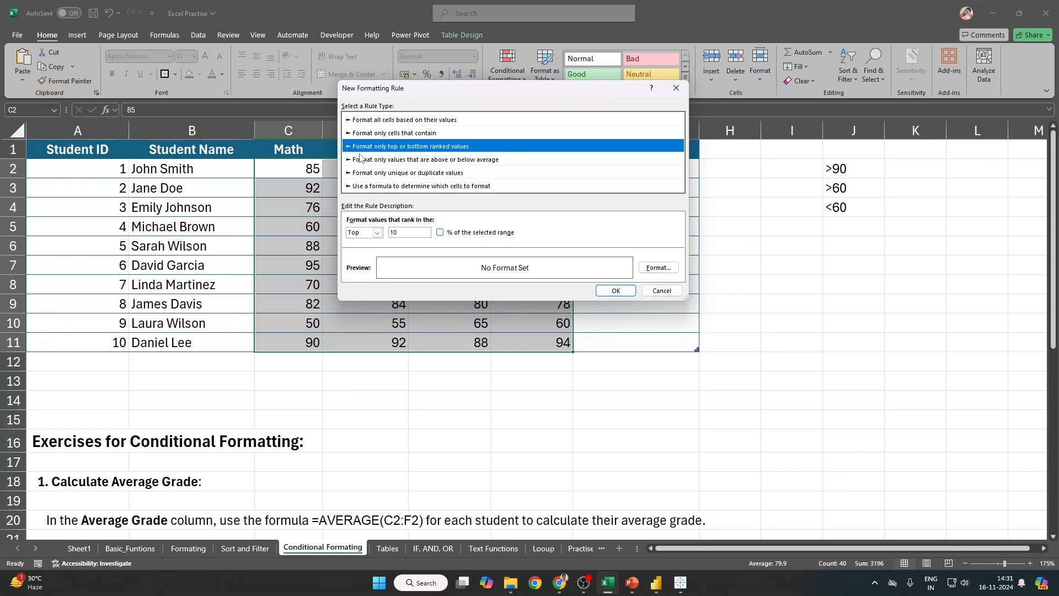
{"action": "left_click", "coordinate": [386, 120]}
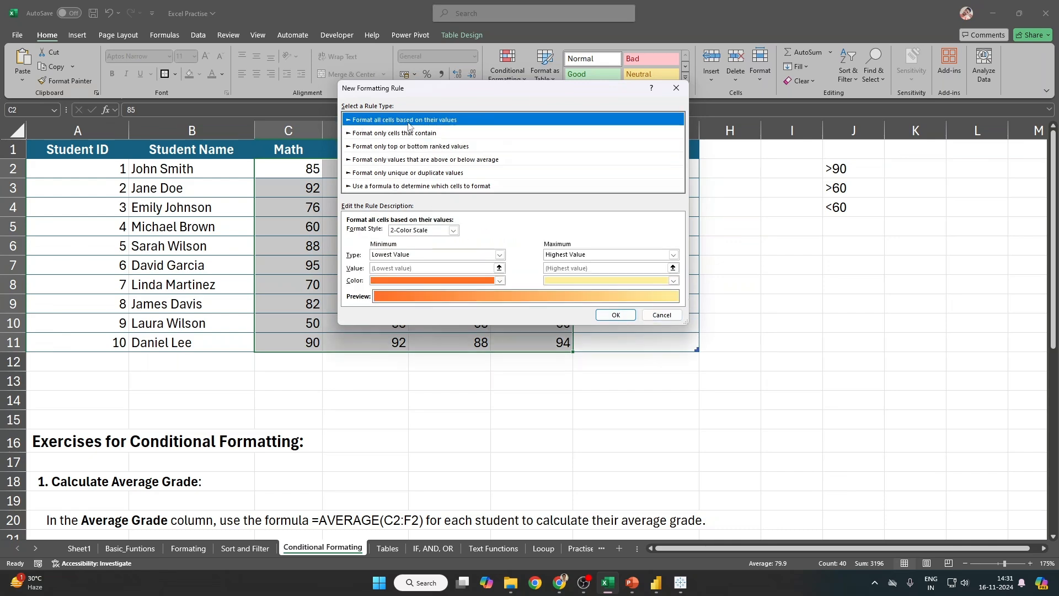
{"action": "left_click", "coordinate": [407, 134]}
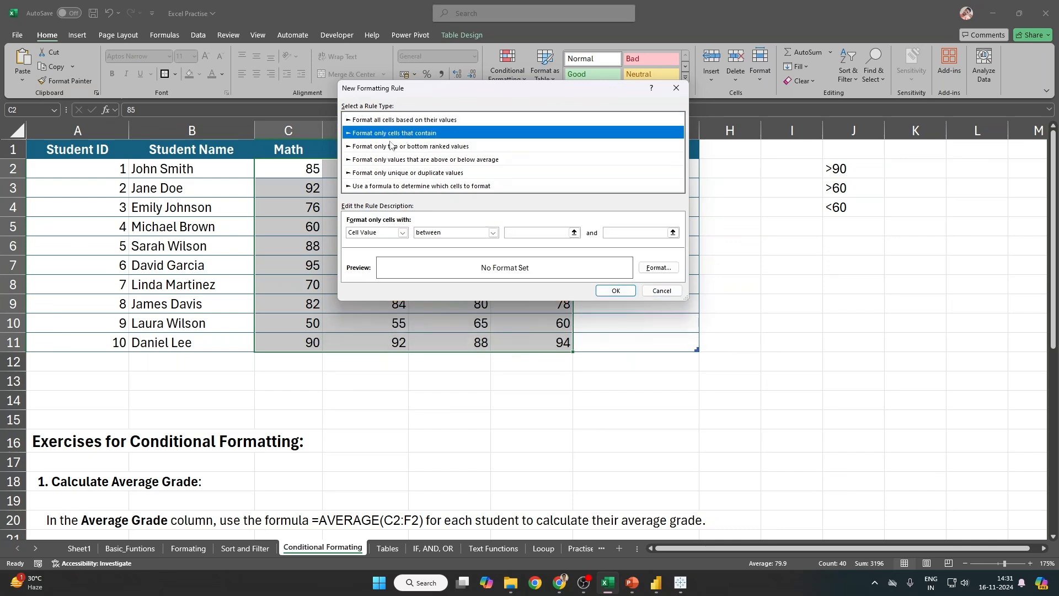
{"action": "left_click", "coordinate": [351, 147]}
{"action": "left_click", "coordinate": [349, 162]}
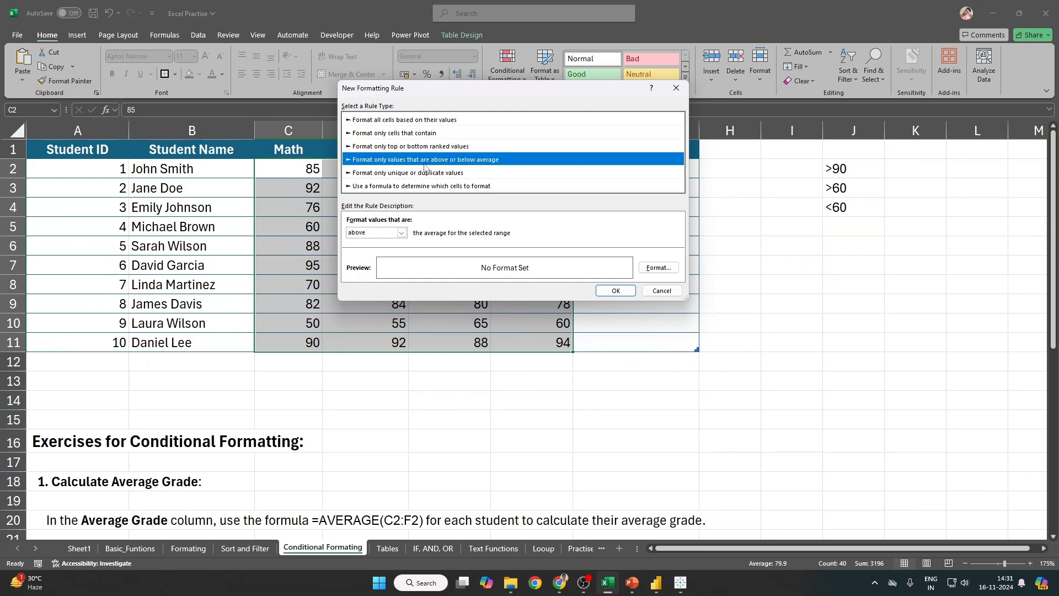
{"action": "left_click", "coordinate": [662, 291]}
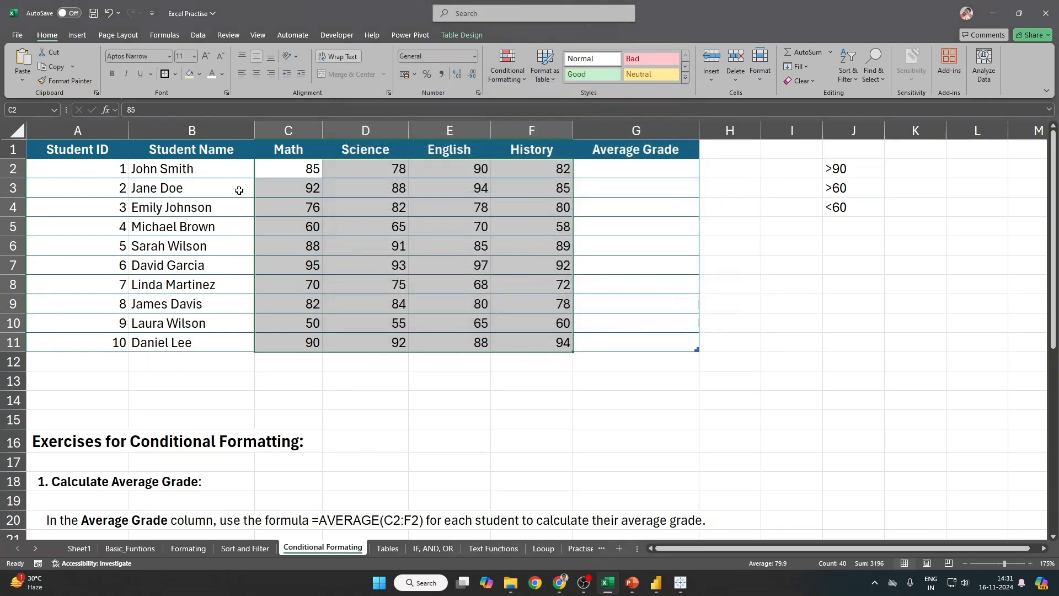
{"action": "left_click_drag", "start_coordinate": [278, 169], "coordinate": [521, 342]}
Step: Apply an Above Average highlight to the grades and reselect C2:F11
{"action": "left_click", "coordinate": [497, 71]}
{"action": "mouse_move", "coordinate": [532, 125]}
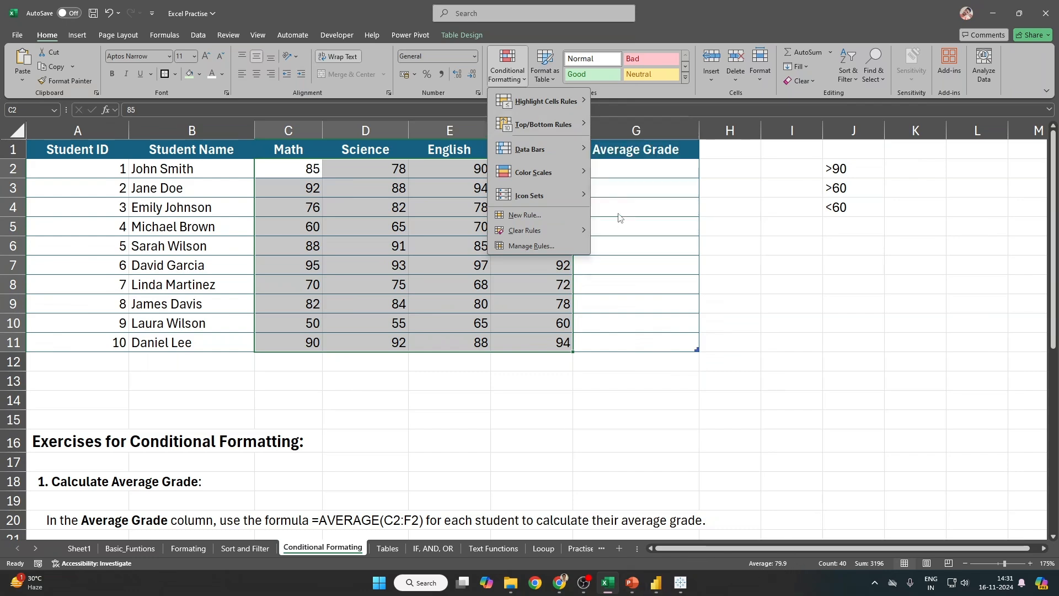
{"action": "mouse_move", "coordinate": [546, 101]}
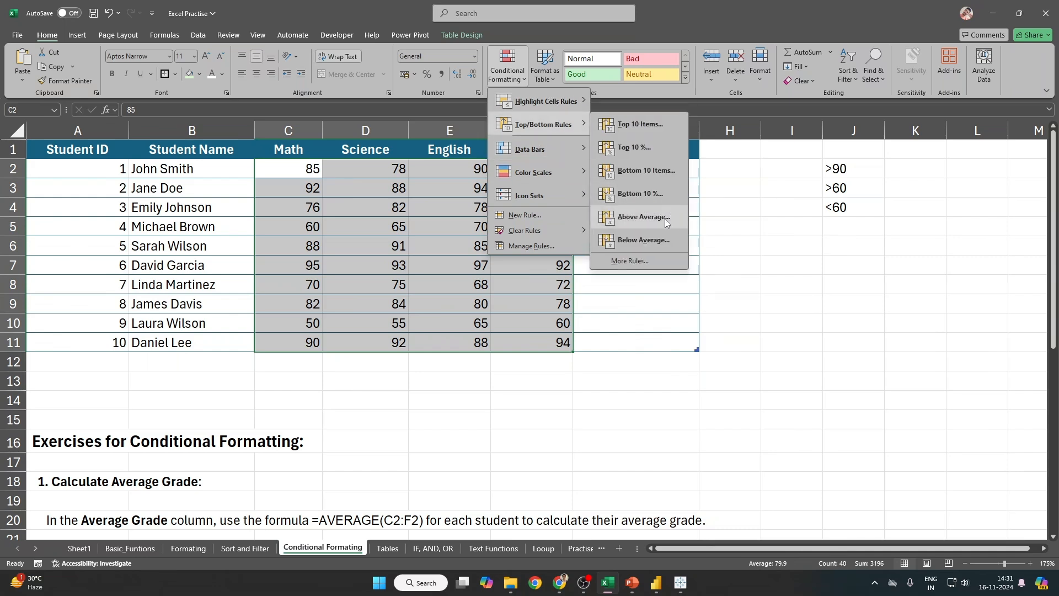
{"action": "left_click", "coordinate": [664, 219]}
{"action": "left_click", "coordinate": [541, 205]}
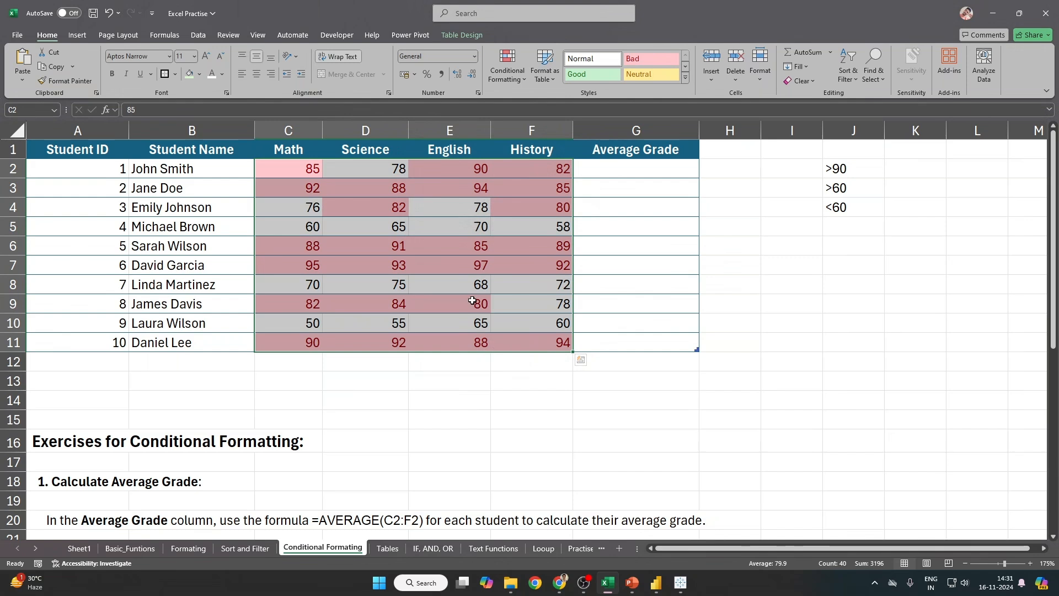
{"action": "left_click_drag", "start_coordinate": [299, 170], "coordinate": [553, 345]}
Step: Add a Below Average highlight, then remove the red highlighting again
{"action": "left_click", "coordinate": [507, 69]}
{"action": "mouse_move", "coordinate": [527, 117]}
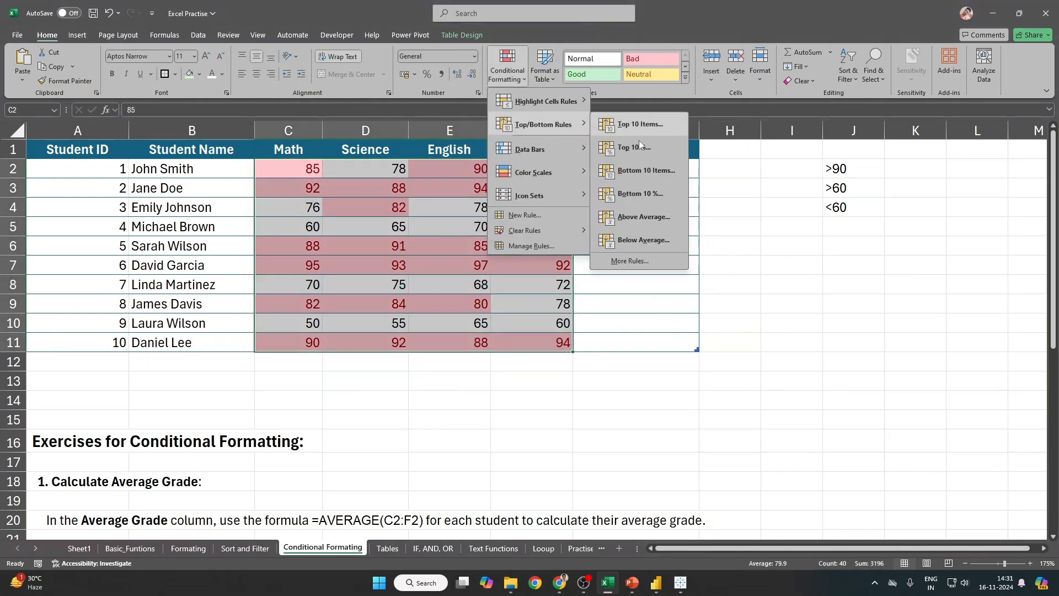
{"action": "left_click", "coordinate": [649, 241]}
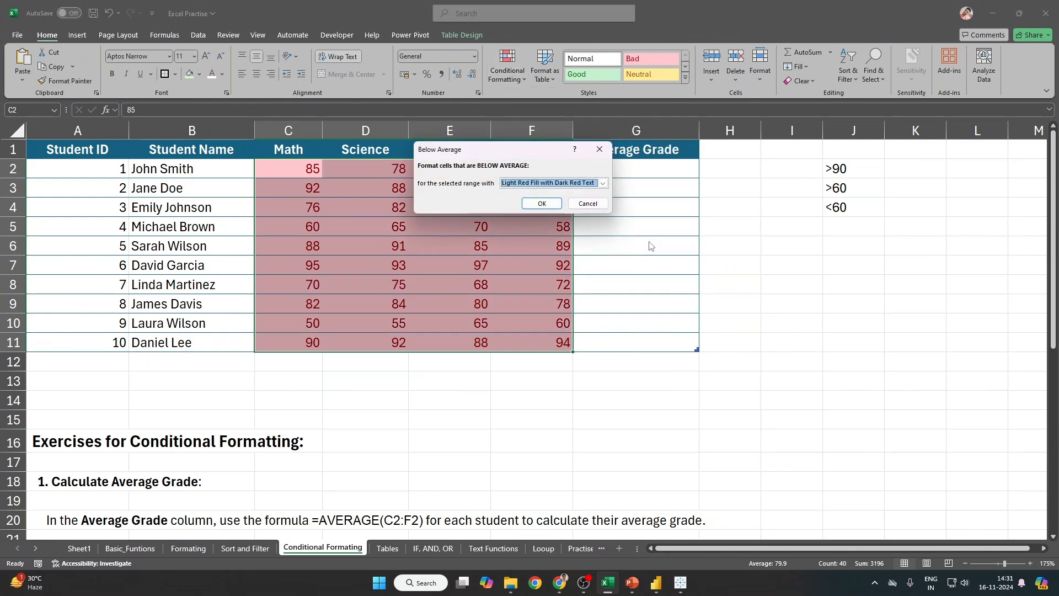
{"action": "left_click", "coordinate": [542, 203]}
{"action": "left_click", "coordinate": [507, 69]}
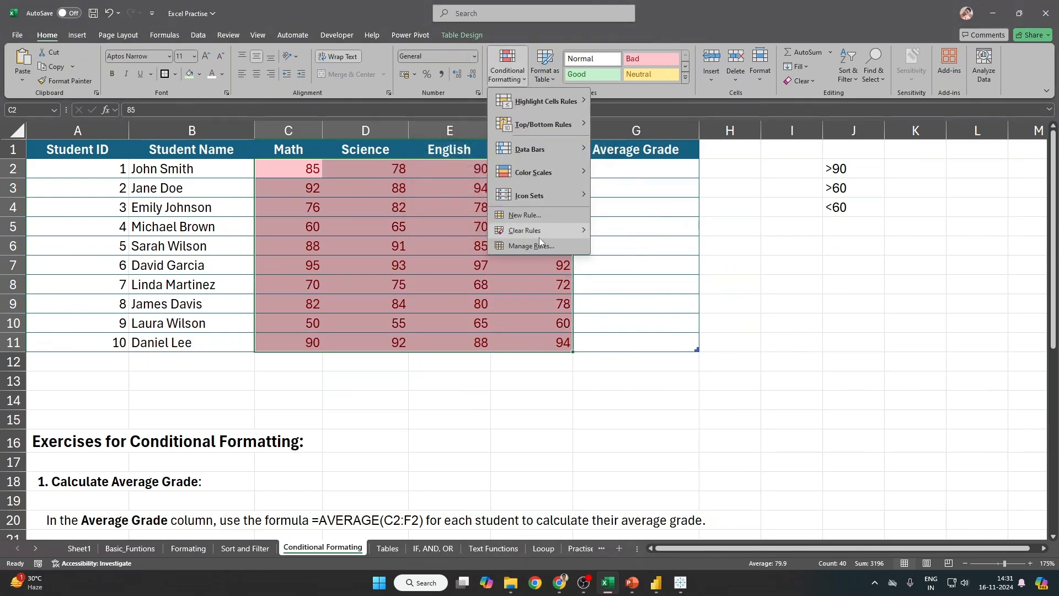
{"action": "left_click", "coordinate": [635, 232]}
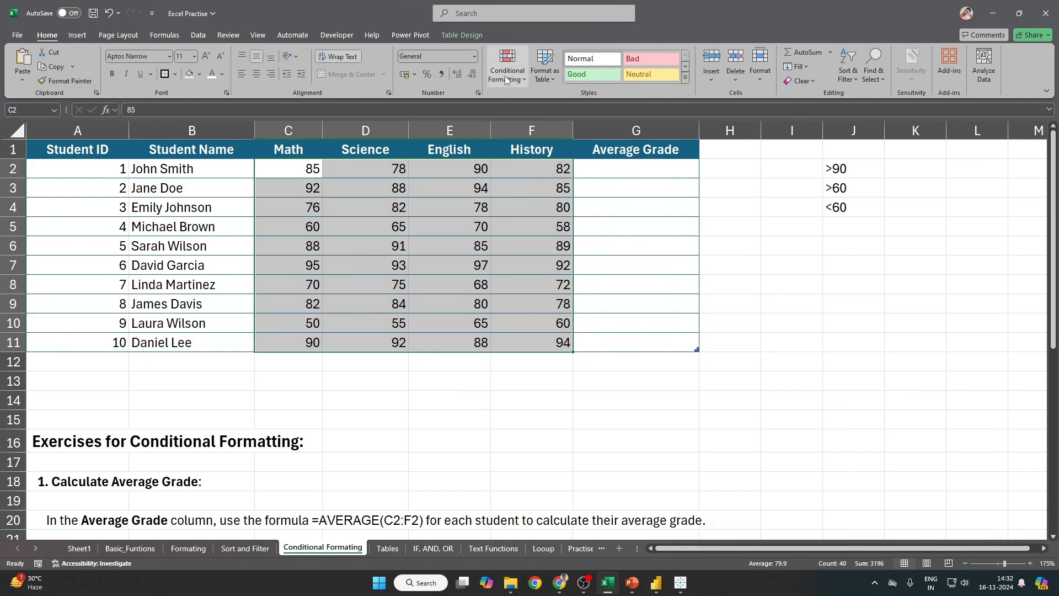
Step: Start a Below Average rule and preview, then cancel, the Custom Format option
{"action": "left_click", "coordinate": [507, 69]}
{"action": "mouse_move", "coordinate": [546, 125]}
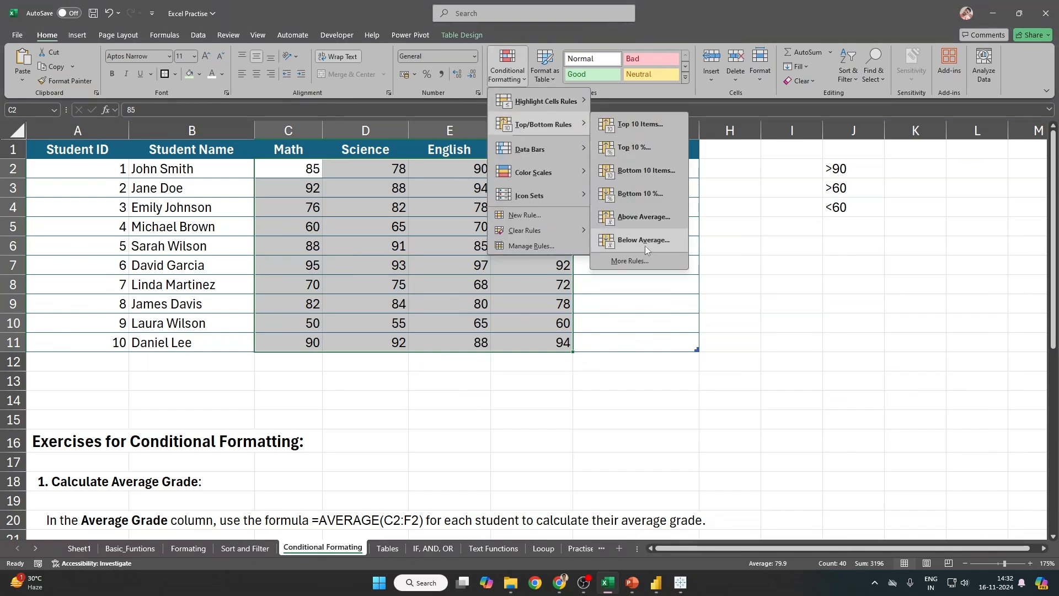
{"action": "left_click", "coordinate": [645, 246]}
{"action": "left_click", "coordinate": [555, 183]}
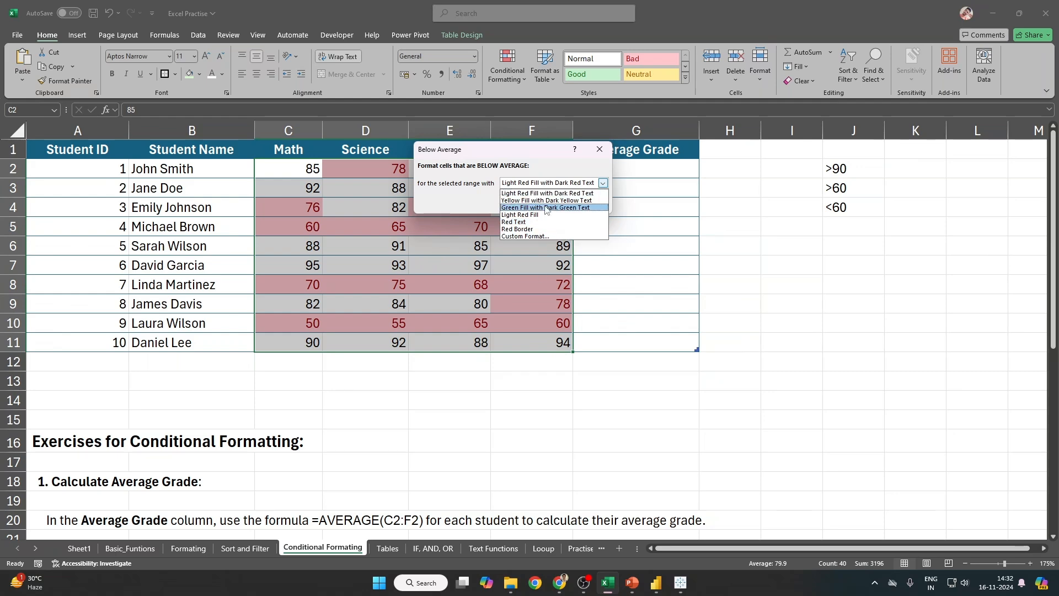
{"action": "left_click", "coordinate": [520, 236]}
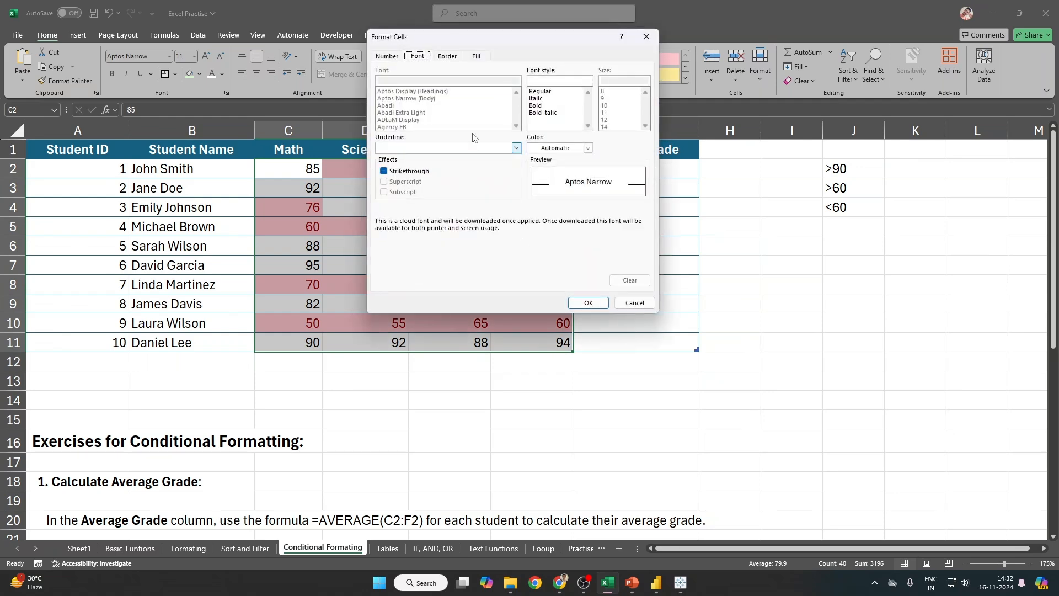
{"action": "left_click", "coordinate": [634, 302]}
Step: Check the Custom Format border and fill options, then apply Light Red Fill to below-average grades
{"action": "left_click", "coordinate": [603, 183]}
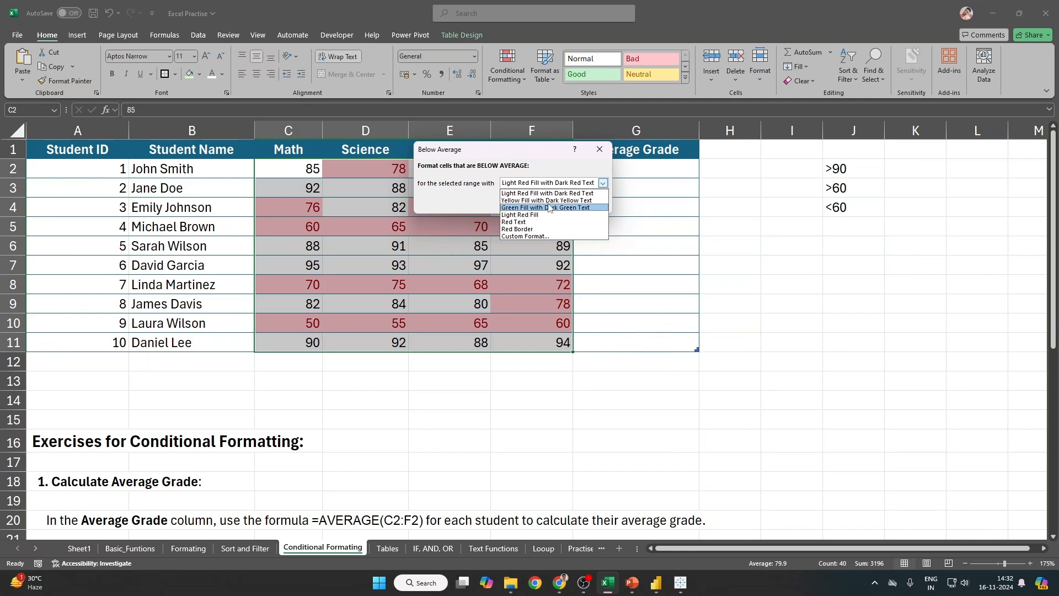
{"action": "key", "text": "Up"}
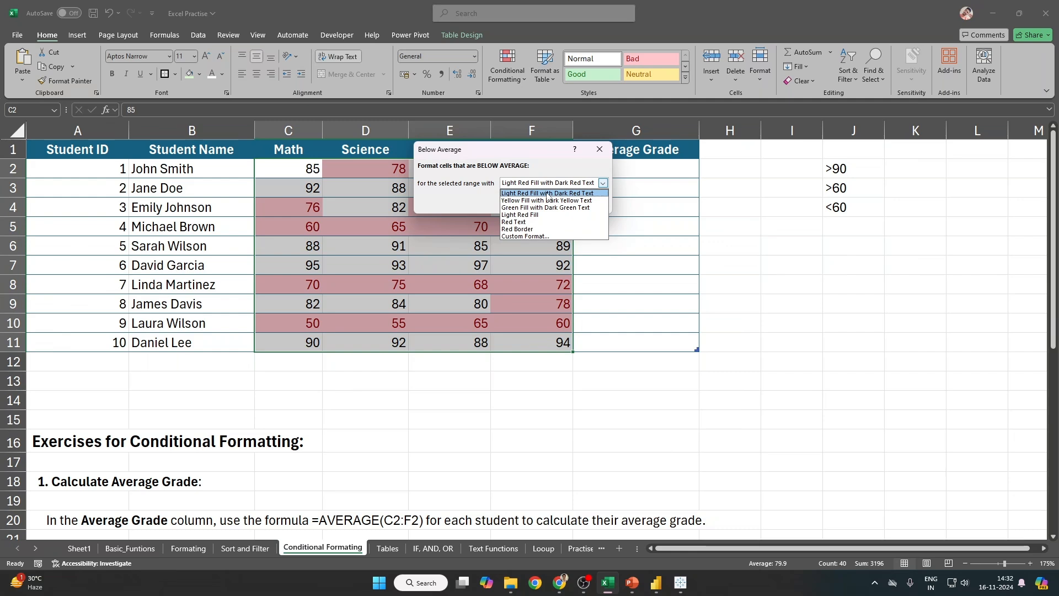
{"action": "left_click", "coordinate": [529, 237]}
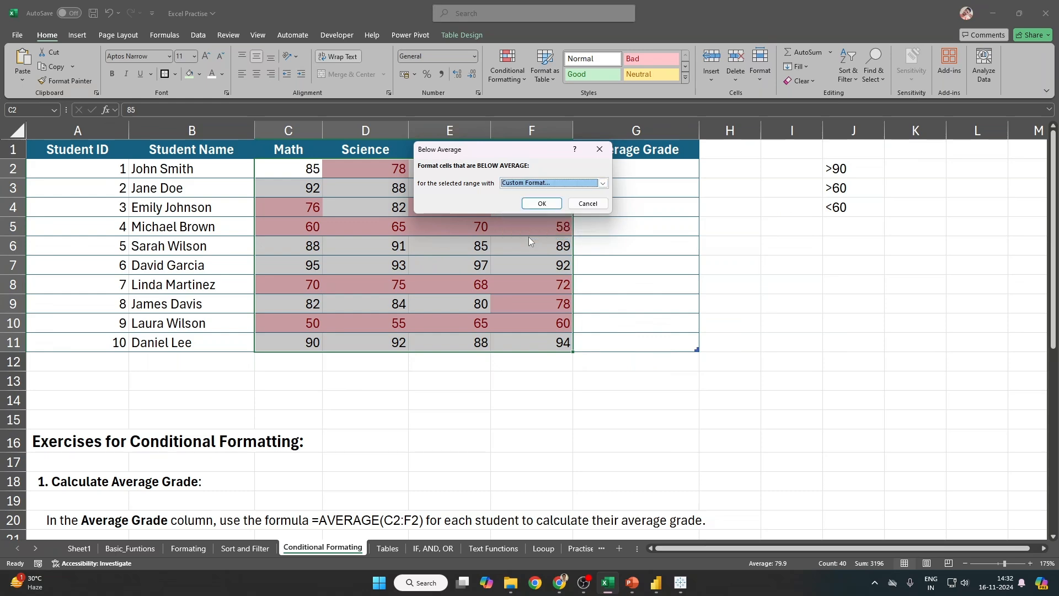
{"action": "left_click", "coordinate": [442, 57]}
{"action": "left_click", "coordinate": [476, 56]}
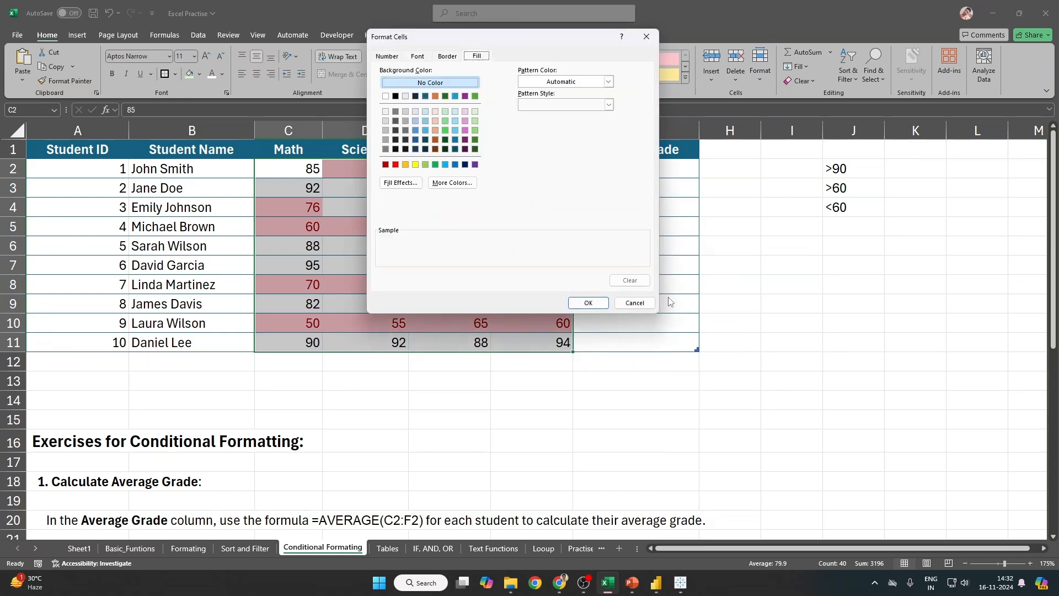
{"action": "left_click", "coordinate": [634, 302]}
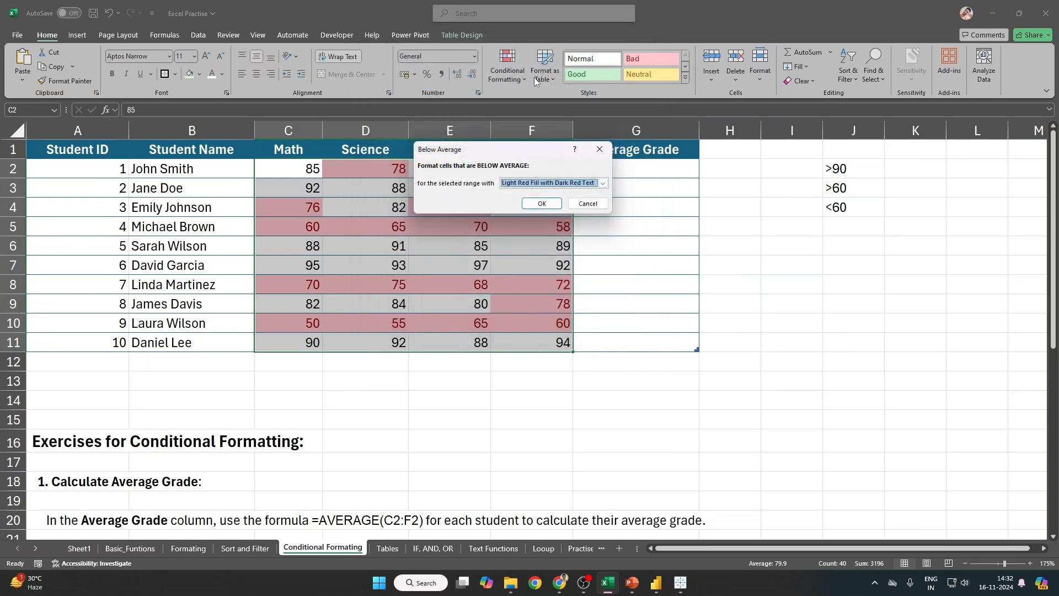
{"action": "left_click", "coordinate": [542, 204]}
Step: Highlight above-average grades with Green Fill with Dark Green Text and reselect C2:F11
{"action": "left_click", "coordinate": [507, 65]}
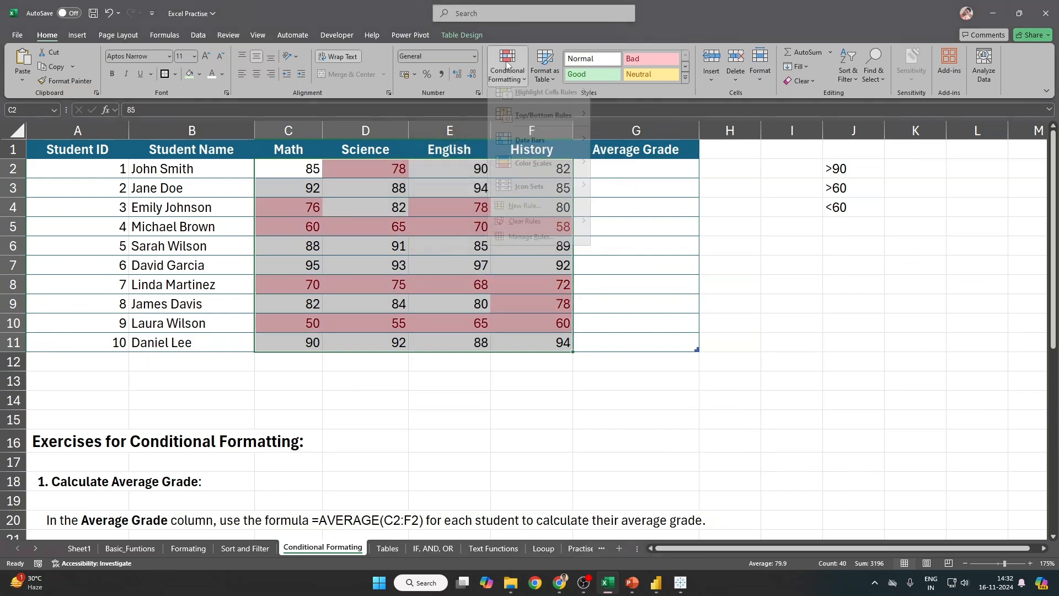
{"action": "mouse_move", "coordinate": [575, 125]}
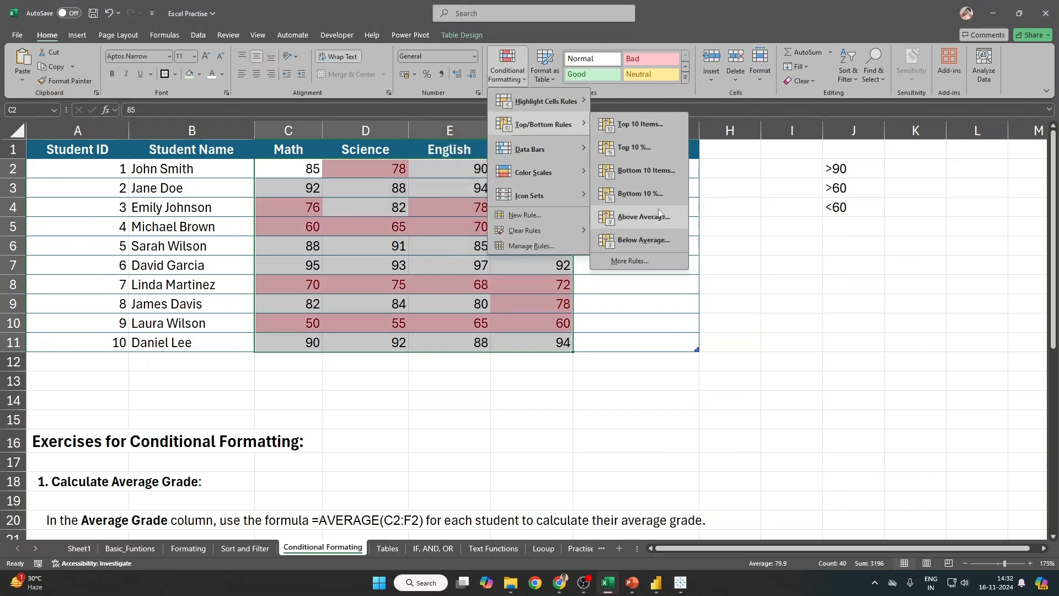
{"action": "left_click", "coordinate": [624, 216]}
{"action": "left_click", "coordinate": [543, 183]}
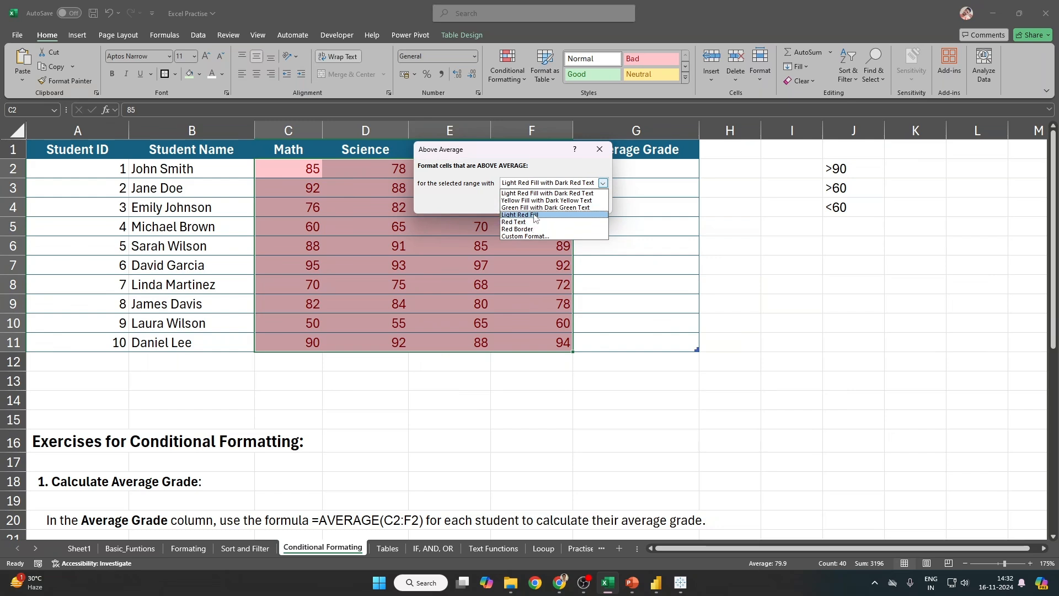
{"action": "left_click", "coordinate": [536, 208]}
{"action": "left_click", "coordinate": [542, 203]}
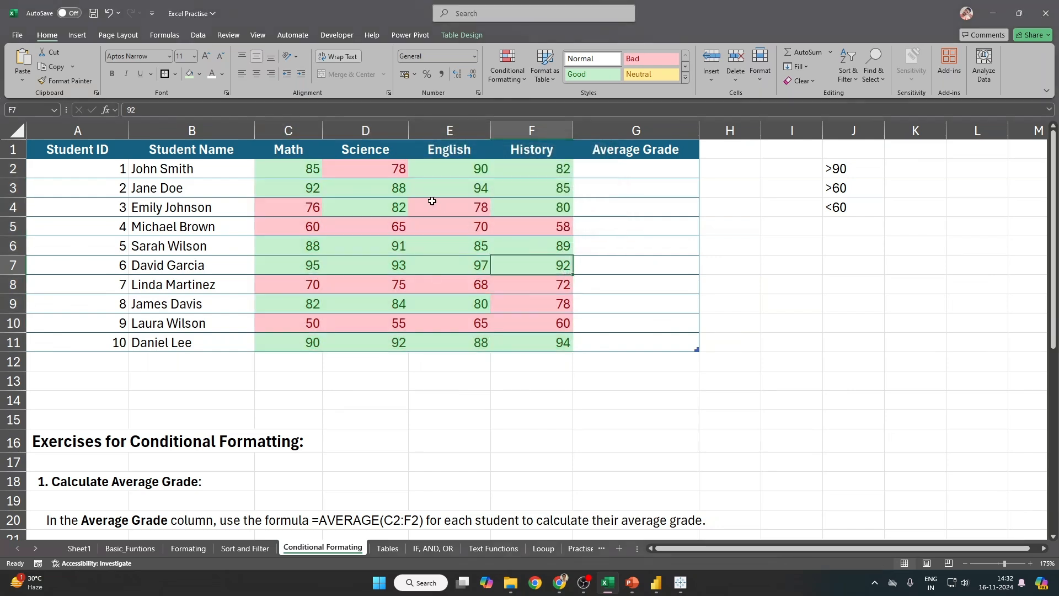
{"action": "left_click", "coordinate": [301, 165]}
{"action": "left_click_drag", "start_coordinate": [300, 166], "coordinate": [539, 338]}
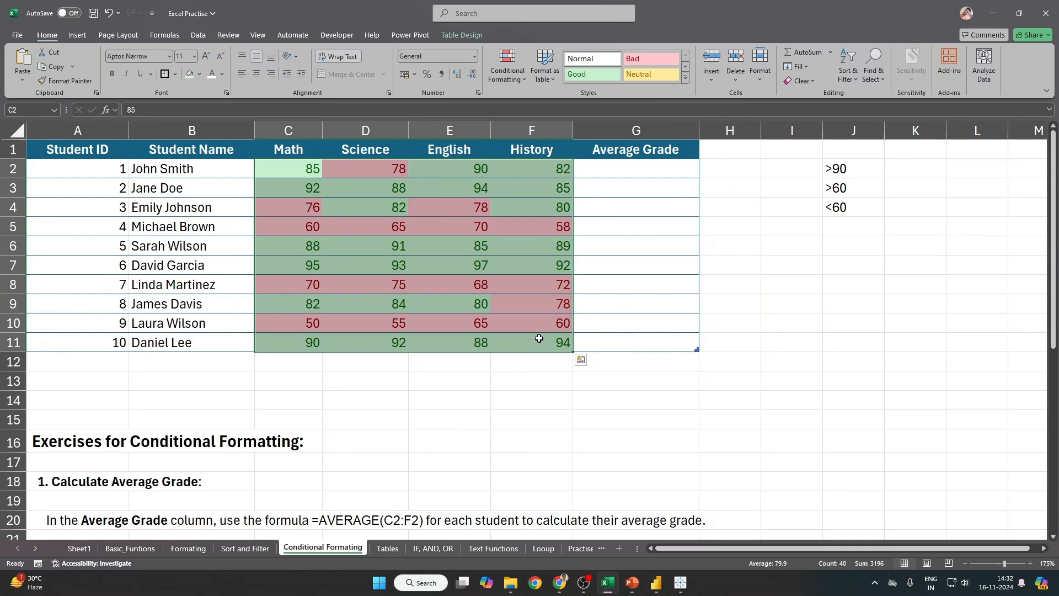
{"action": "left_click", "coordinate": [531, 82]}
Step: Clear all conditional formatting rules from C2:F11, then reselect the grade cells
{"action": "left_click", "coordinate": [523, 72]}
{"action": "mouse_move", "coordinate": [543, 124]}
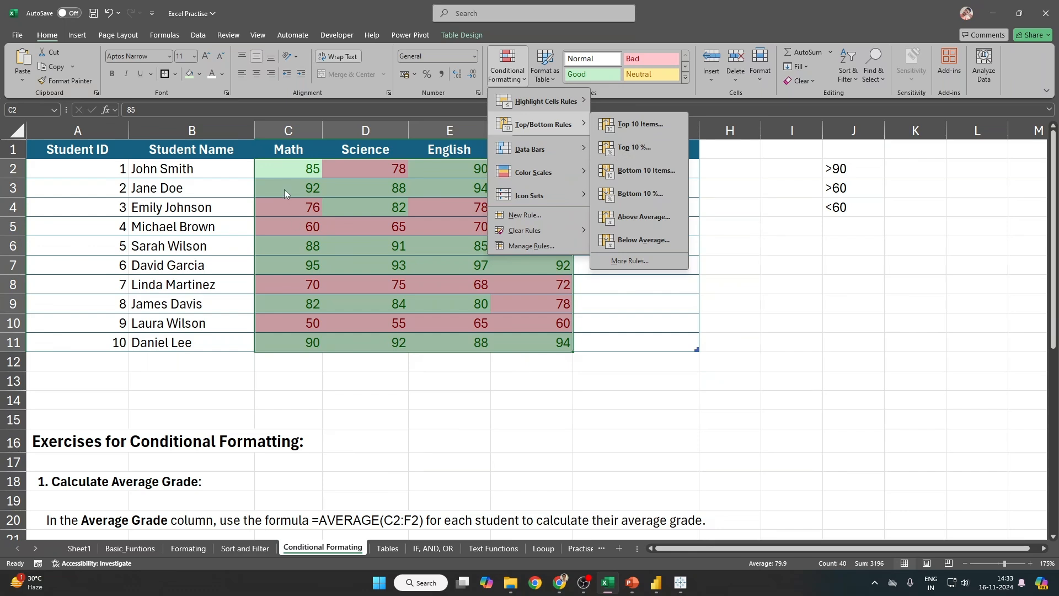
{"action": "left_click", "coordinate": [282, 164]}
{"action": "left_click_drag", "start_coordinate": [281, 164], "coordinate": [528, 339]}
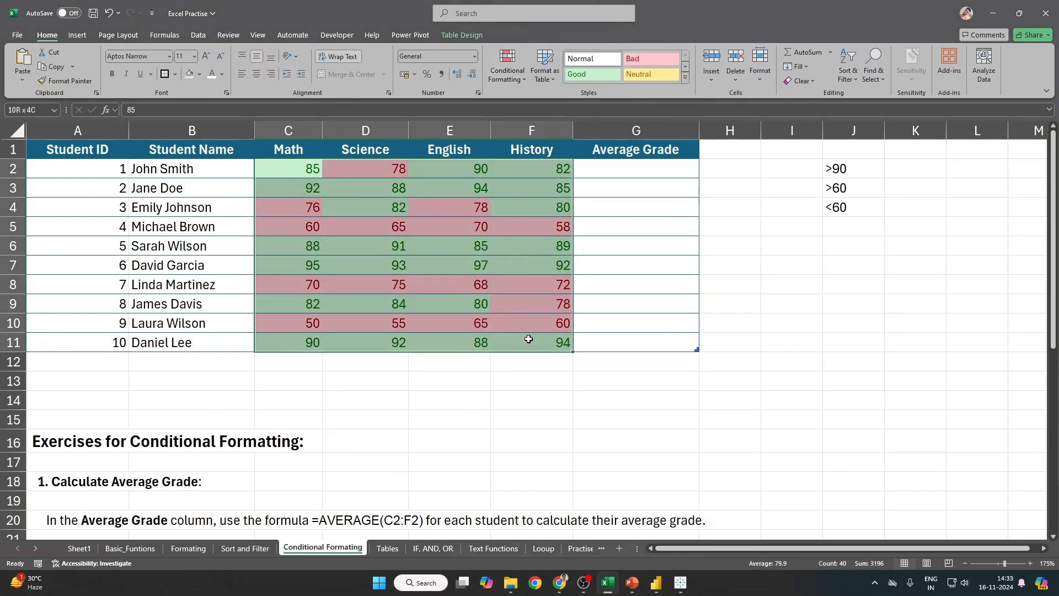
{"action": "left_click", "coordinate": [498, 78]}
{"action": "mouse_move", "coordinate": [528, 231]}
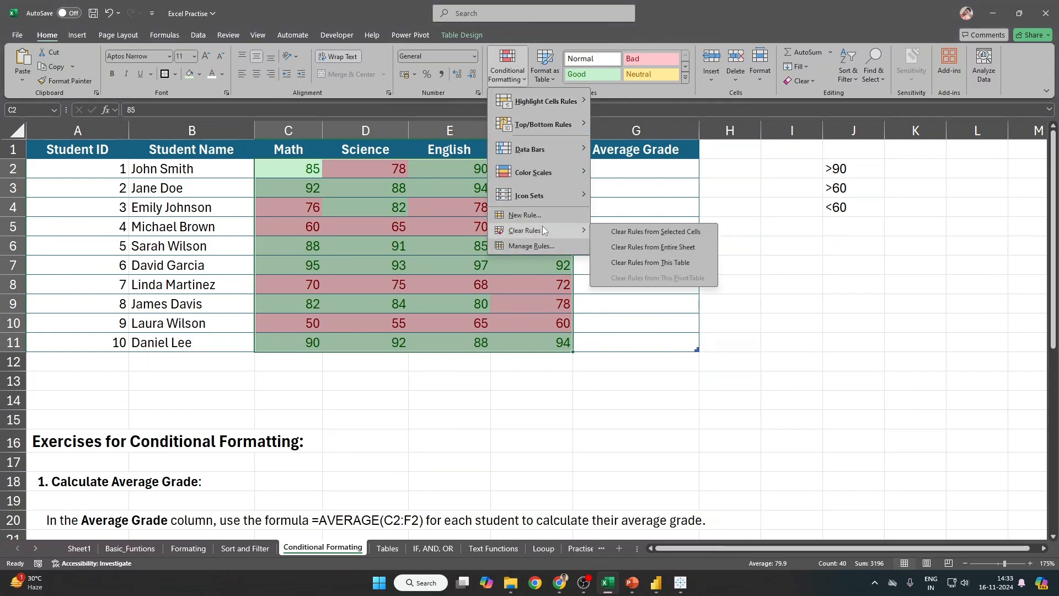
{"action": "left_click", "coordinate": [641, 234]}
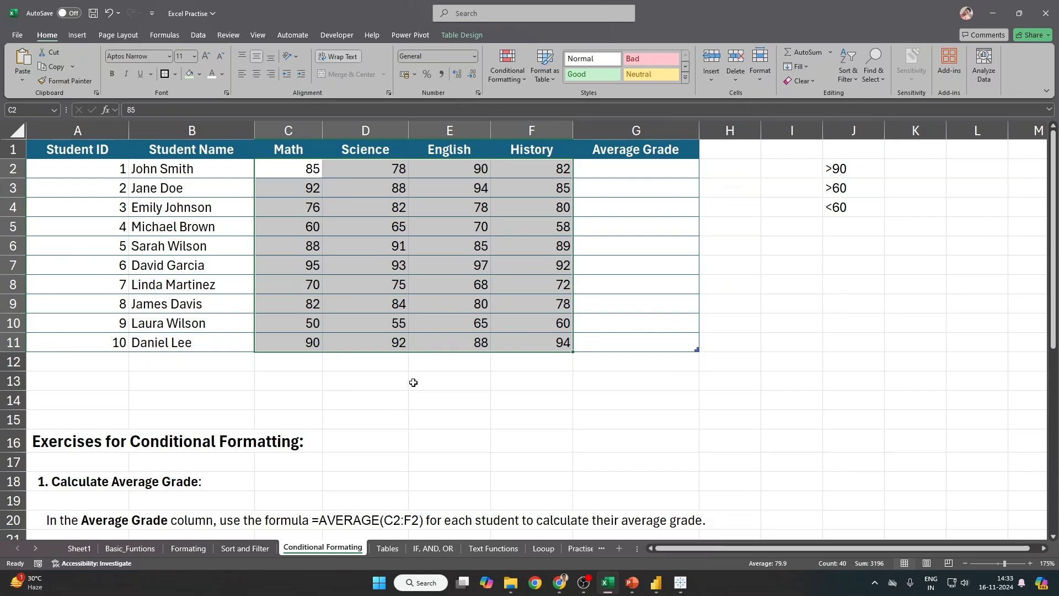
{"action": "left_click", "coordinate": [279, 325]}
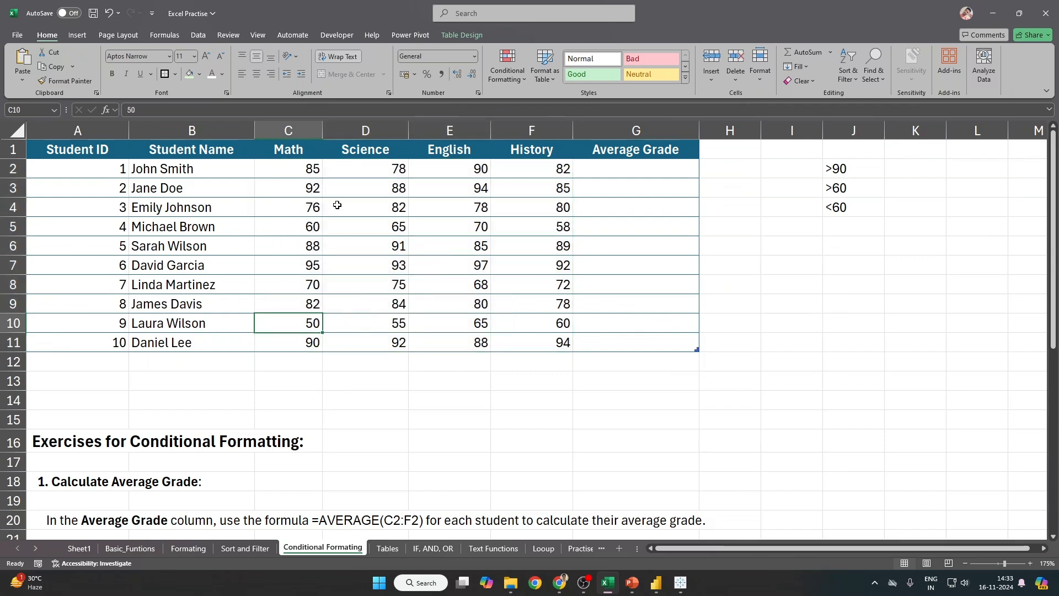
{"action": "left_click_drag", "start_coordinate": [271, 171], "coordinate": [551, 324]}
{"action": "key", "text": "ctrl+z"}
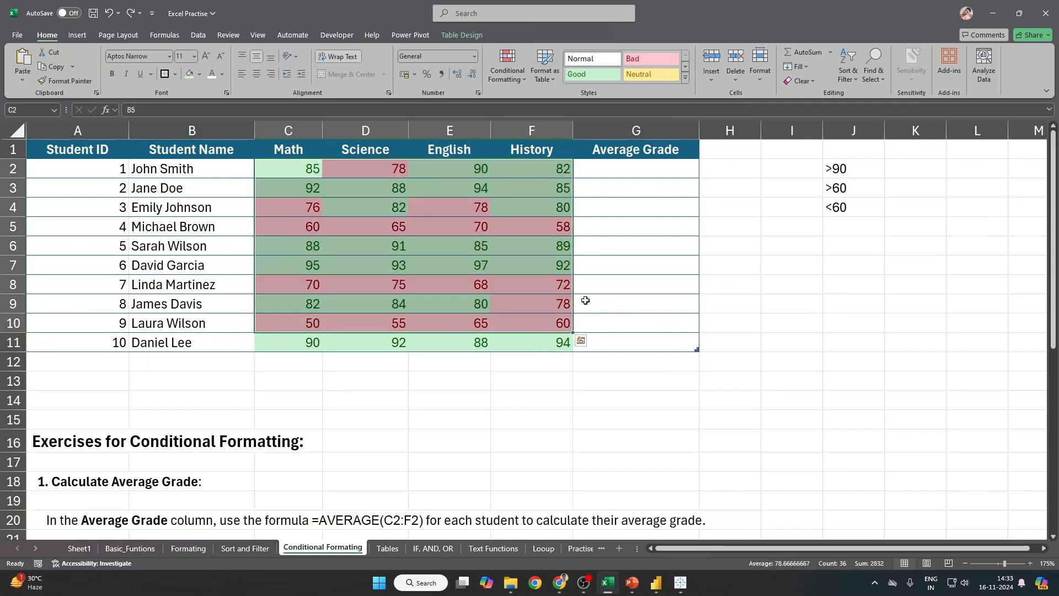
{"action": "left_click", "coordinate": [633, 364]}
{"action": "left_click", "coordinate": [744, 169]}
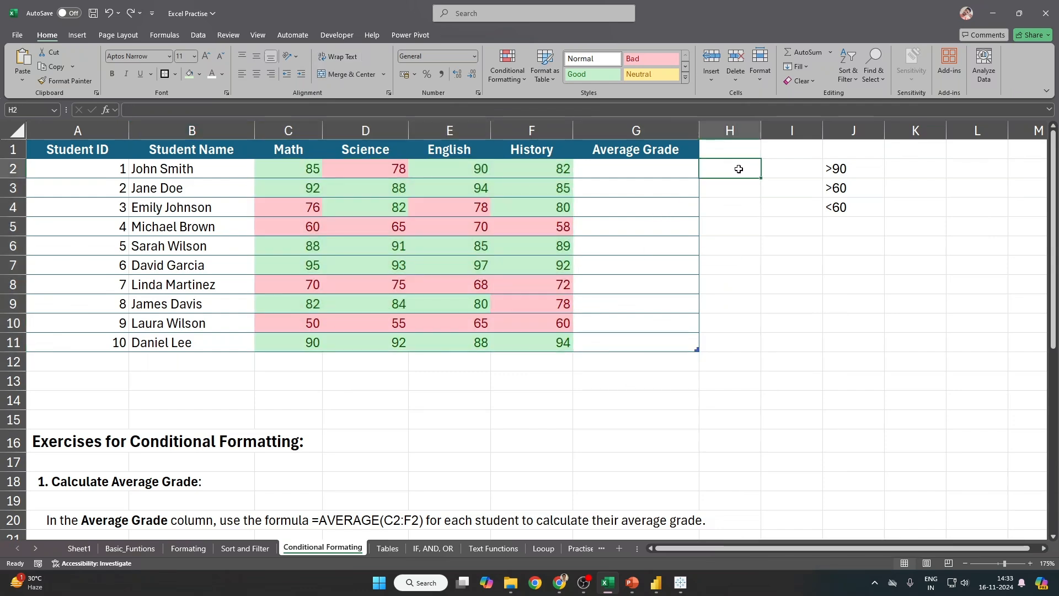
{"action": "left_click_drag", "start_coordinate": [302, 167], "coordinate": [552, 341]}
{"action": "left_click_drag", "start_coordinate": [730, 207], "coordinate": [730, 264]}
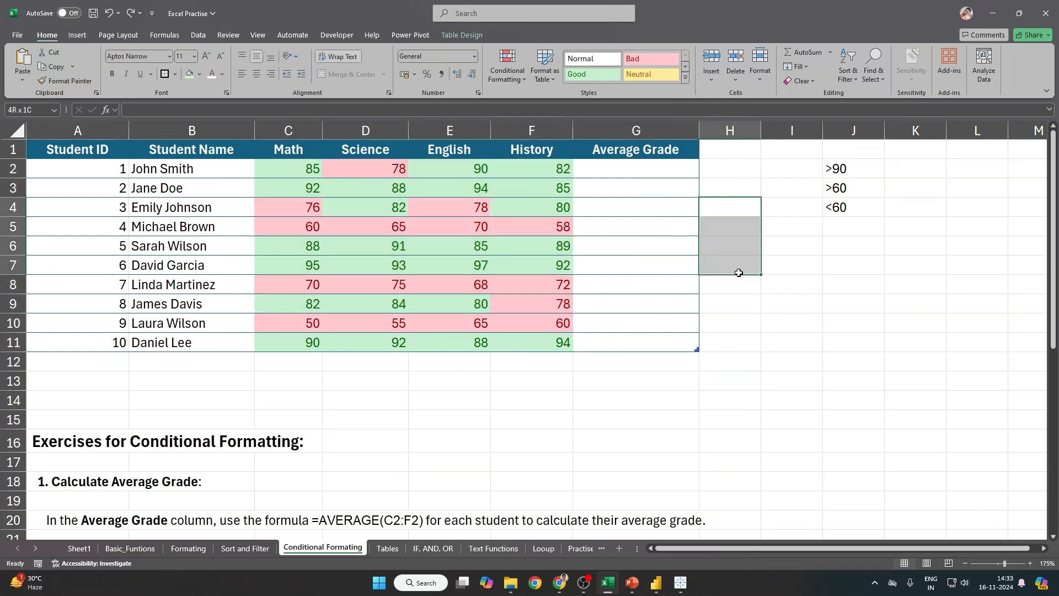
{"action": "left_click_drag", "start_coordinate": [279, 167], "coordinate": [546, 341]}
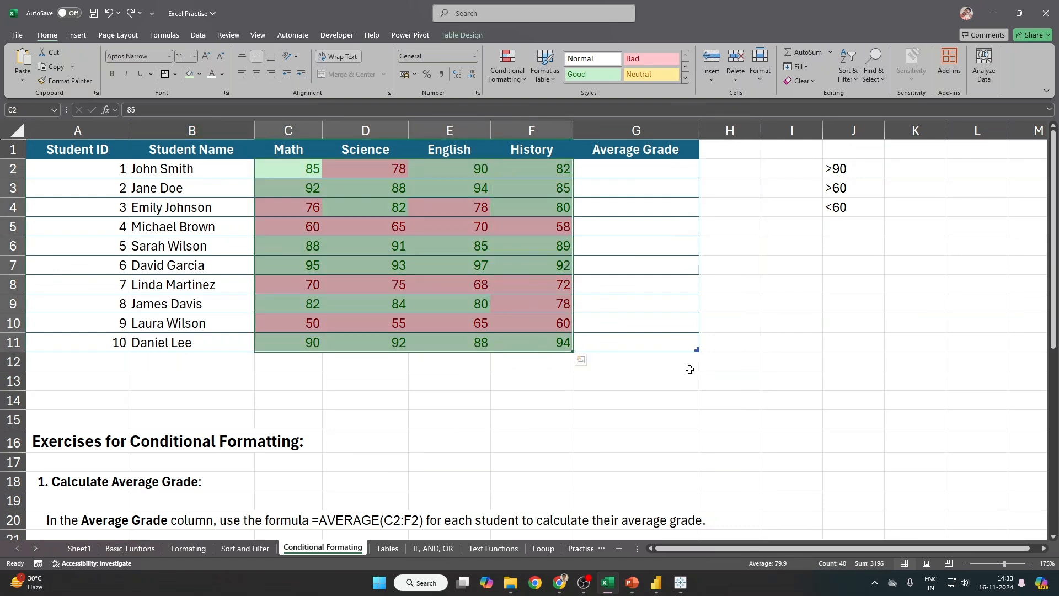
{"action": "left_click", "coordinate": [13, 284]}
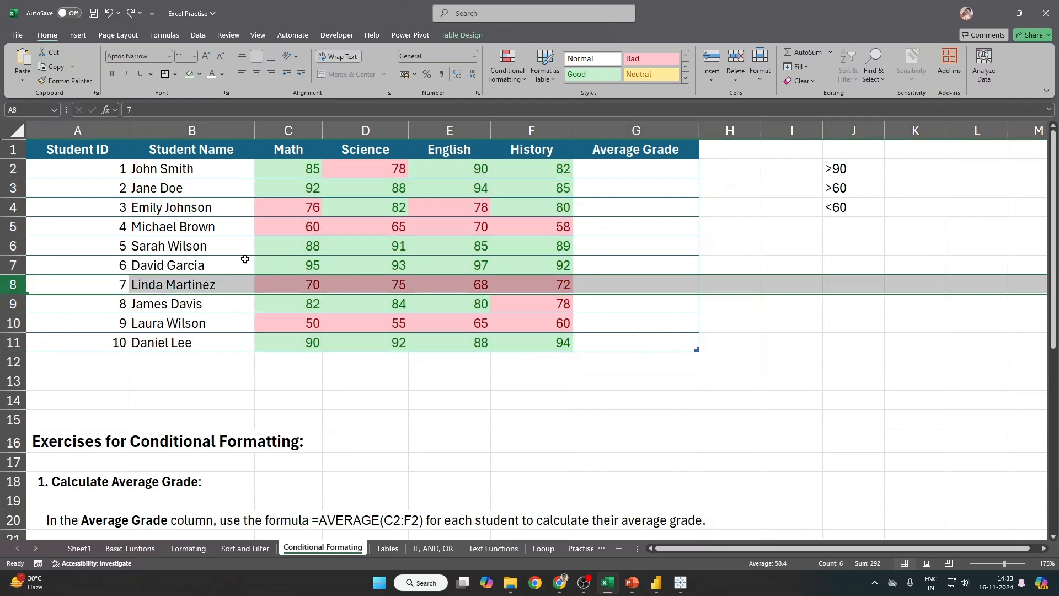
{"action": "left_click", "coordinate": [13, 226], "text": "ctrl"}
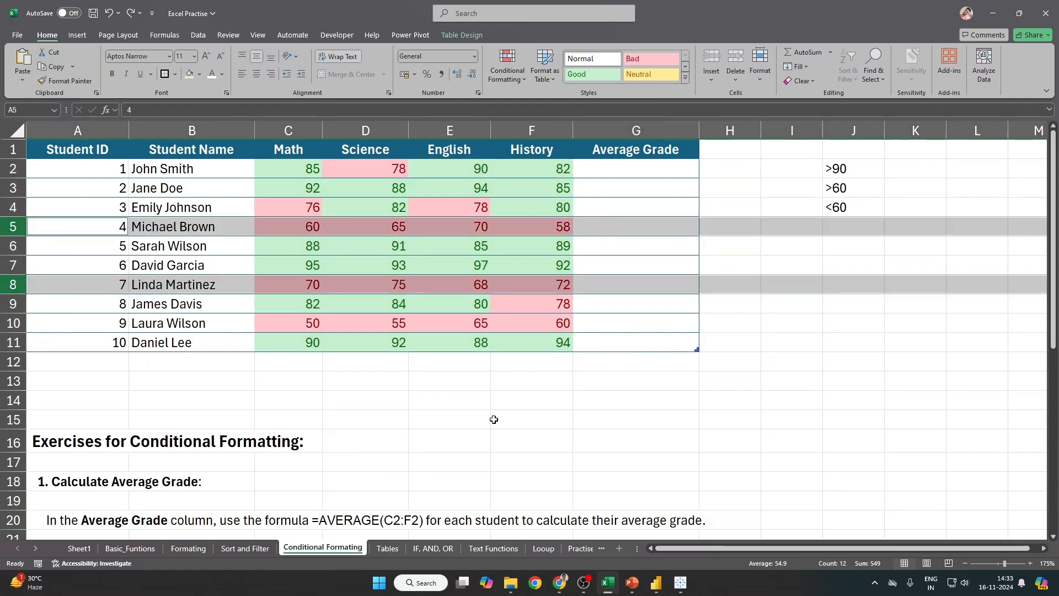
{"action": "left_click", "coordinate": [8, 327], "text": "ctrl"}
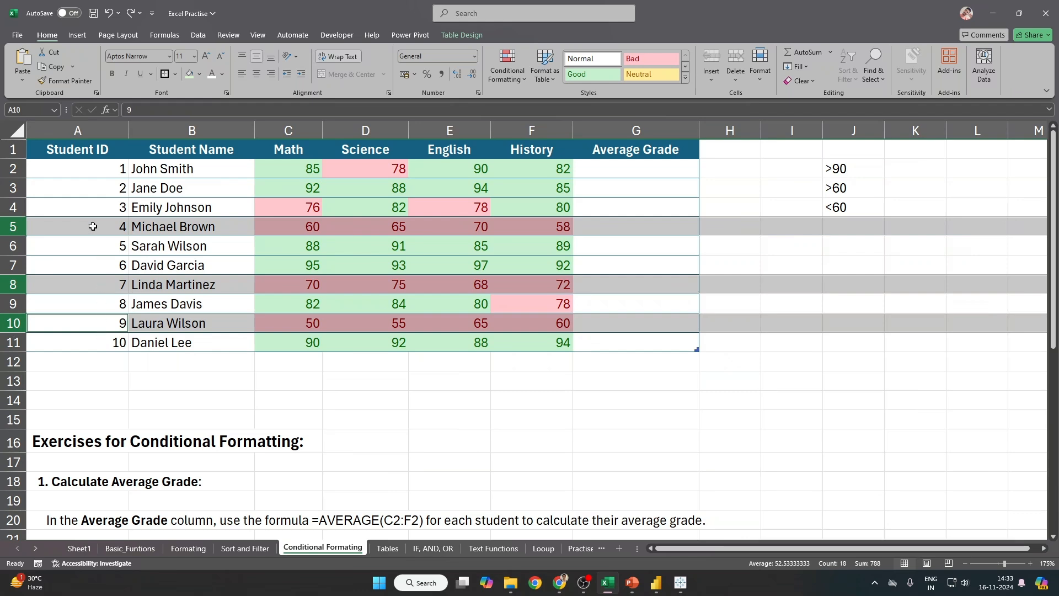
{"action": "left_click", "coordinate": [11, 188]}
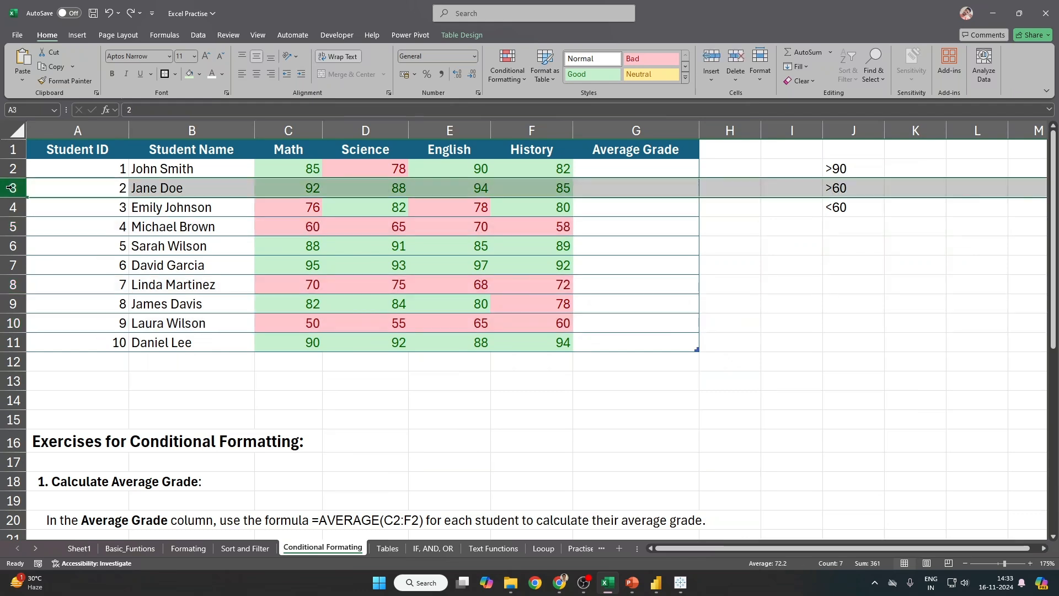
{"action": "left_click", "coordinate": [15, 343], "text": "ctrl"}
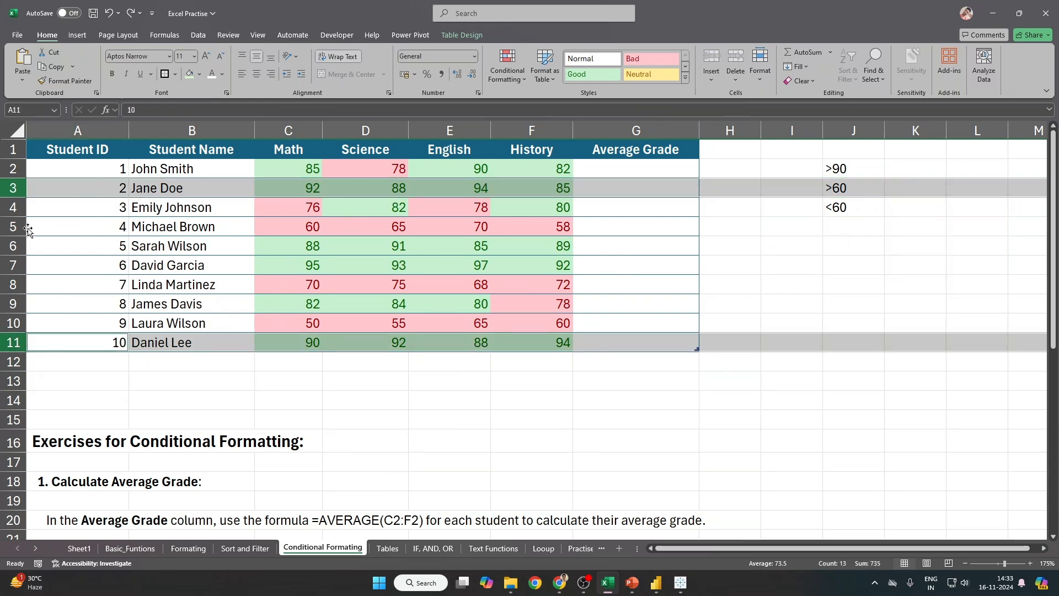
{"action": "left_click_drag", "start_coordinate": [13, 245], "coordinate": [12, 259]}
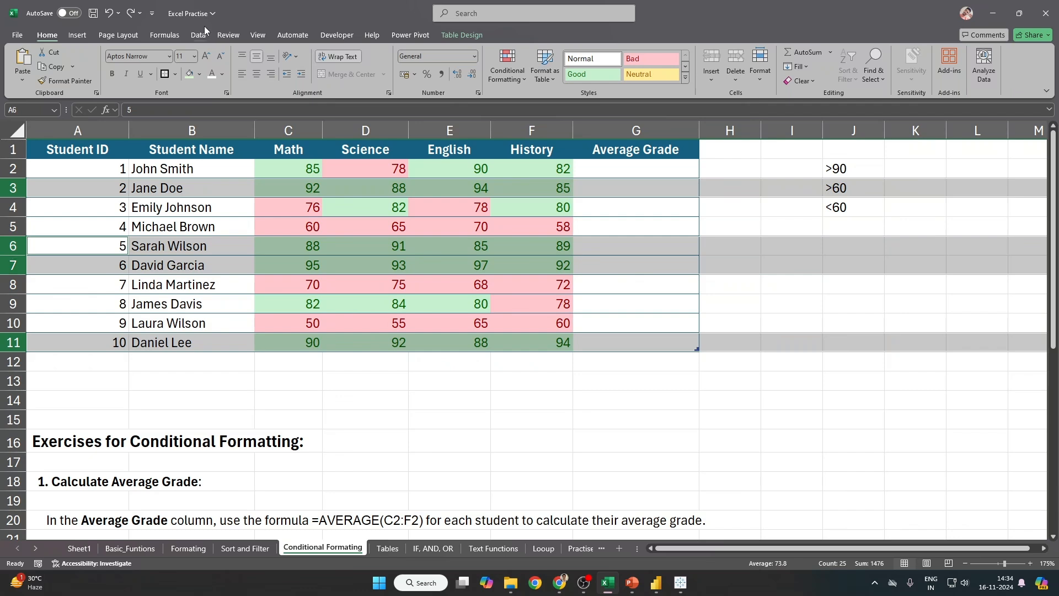
{"action": "left_click", "coordinate": [289, 205]}
{"action": "left_click_drag", "start_coordinate": [280, 171], "coordinate": [538, 343]}
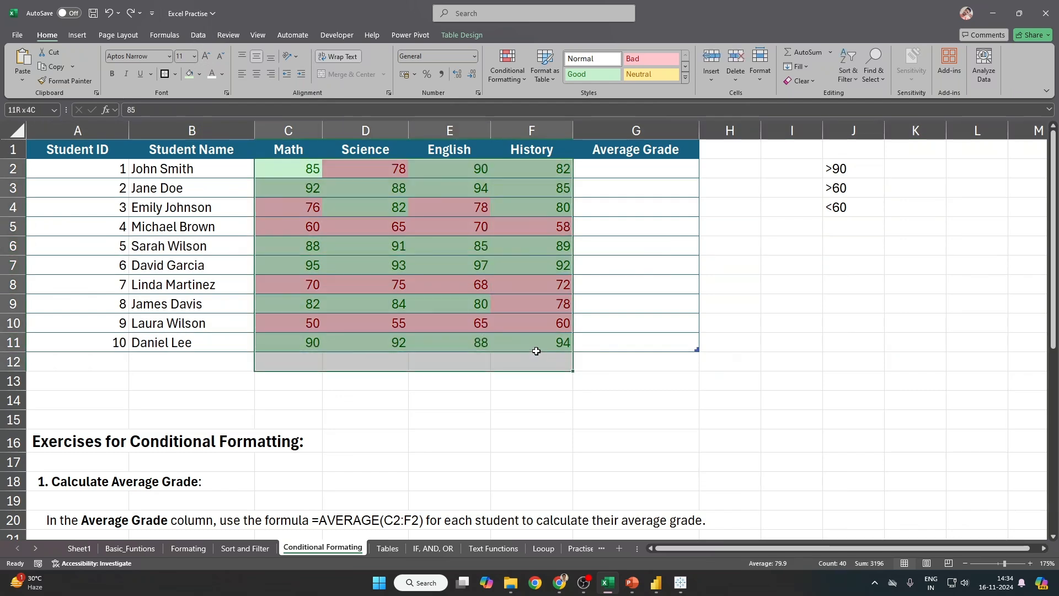
Step: Clear the conditional formatting rules from the grade cells and reselect C2:F11
{"action": "left_click", "coordinate": [507, 66]}
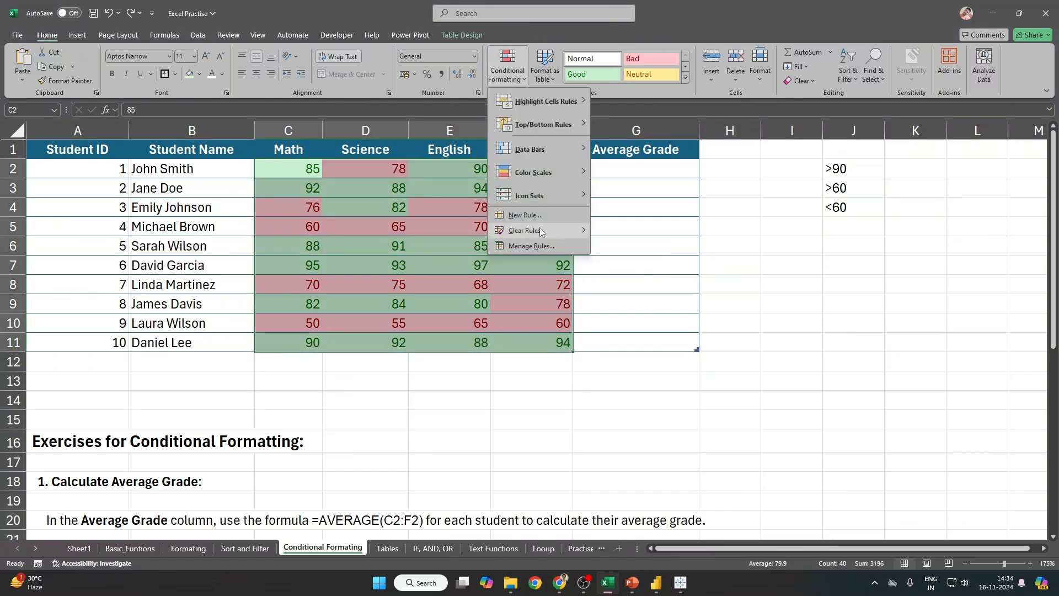
{"action": "mouse_move", "coordinate": [540, 229]}
{"action": "left_click", "coordinate": [648, 231]}
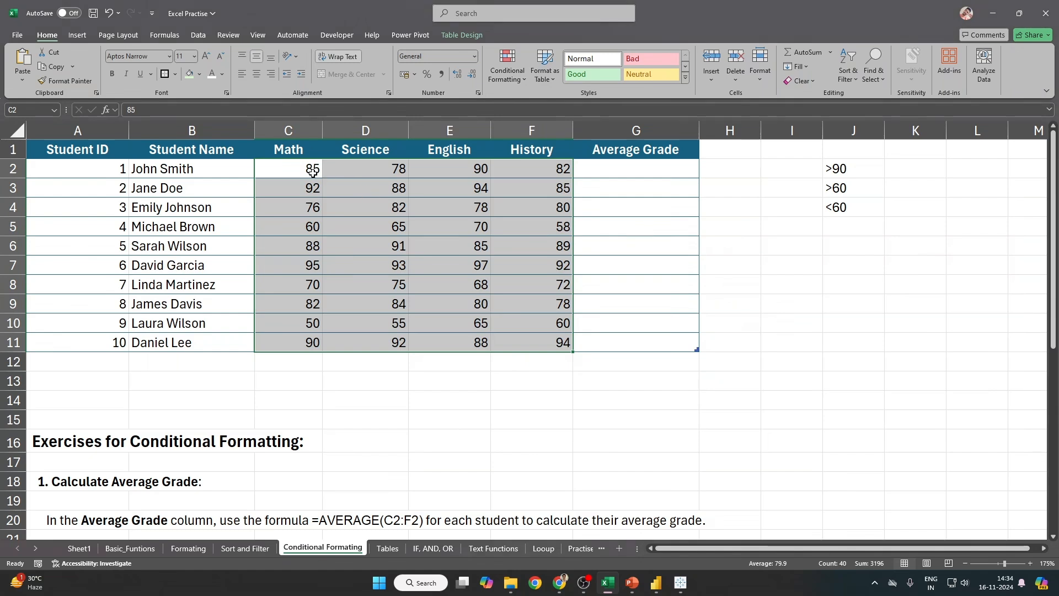
{"action": "left_click_drag", "start_coordinate": [309, 168], "coordinate": [530, 341]}
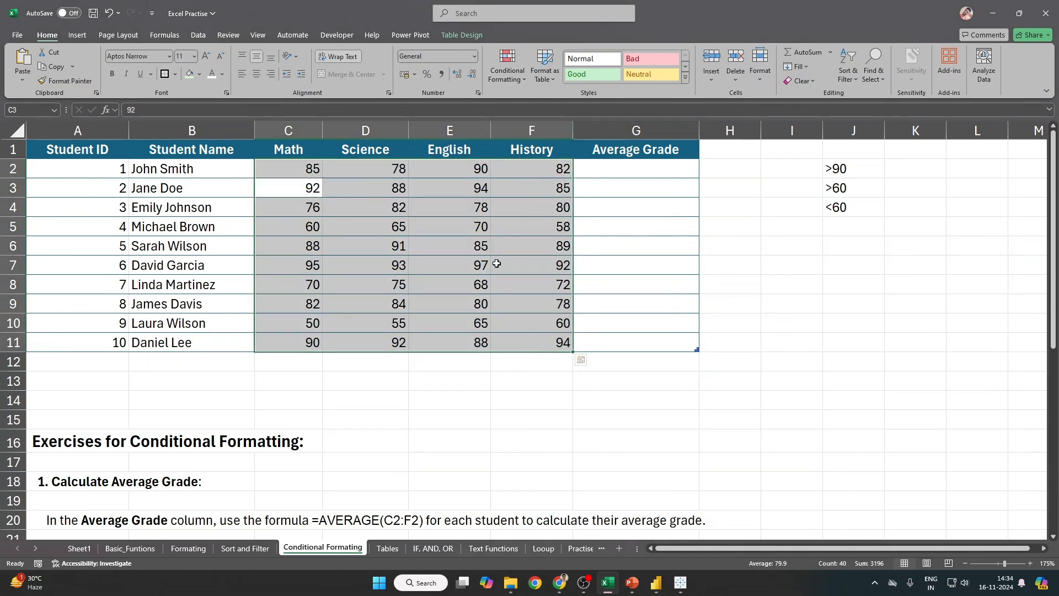
{"action": "left_click", "coordinate": [496, 263]}
{"action": "left_click_drag", "start_coordinate": [283, 171], "coordinate": [528, 339]}
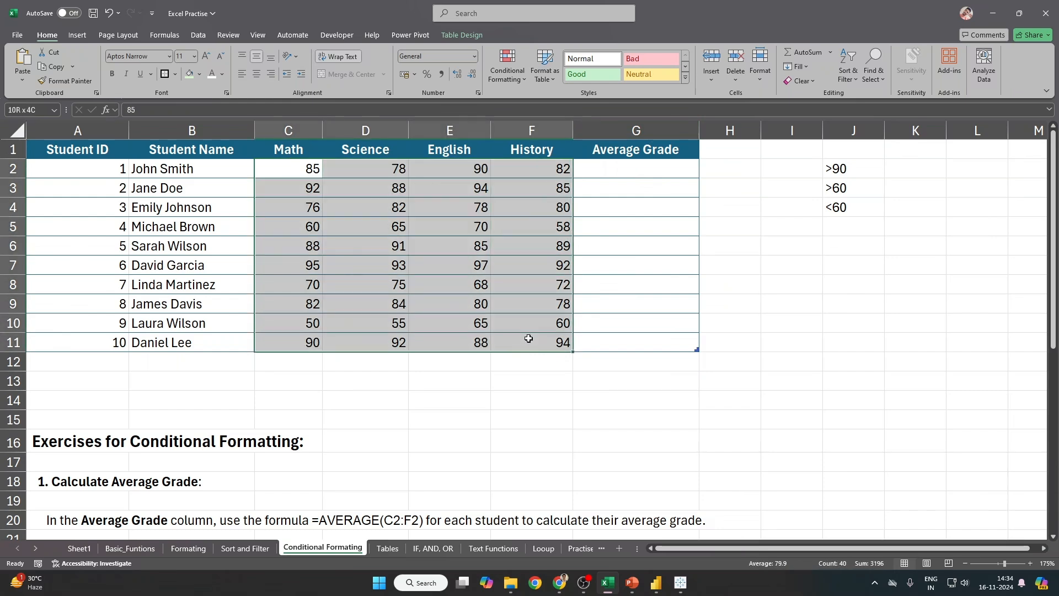
Step: Apply Solid Fill Blue data bars to C2:F11 and check the result
{"action": "left_click", "coordinate": [508, 80]}
{"action": "mouse_move", "coordinate": [558, 153]}
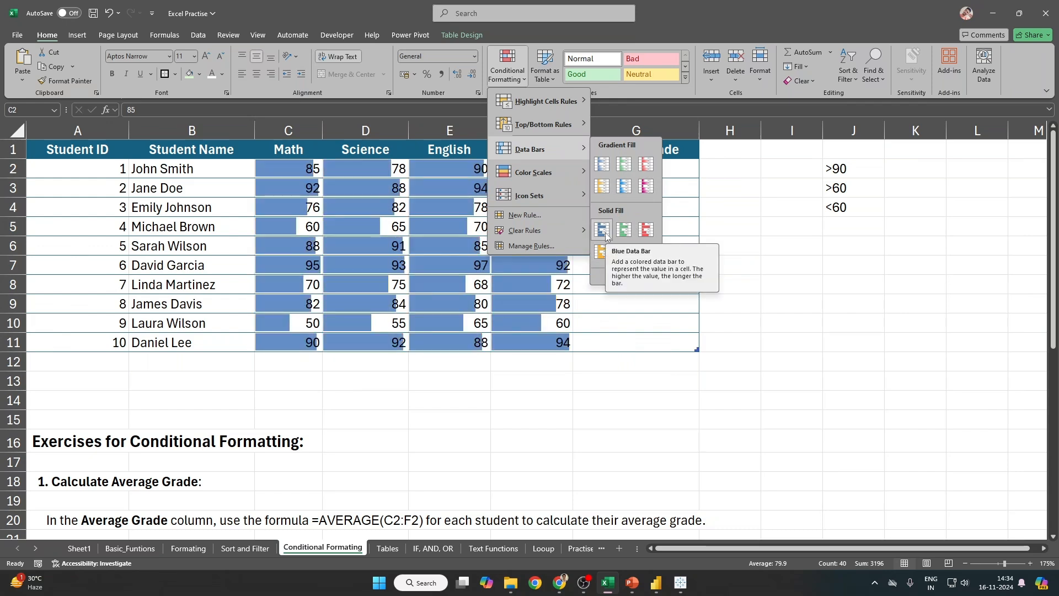
{"action": "left_click", "coordinate": [605, 233]}
{"action": "left_click", "coordinate": [678, 322]}
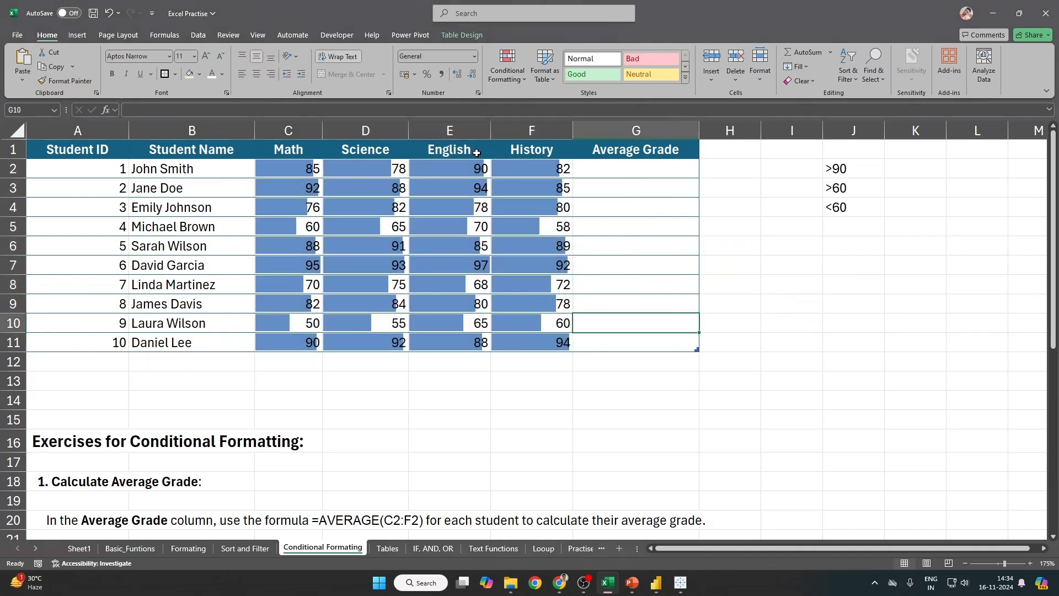
{"action": "left_click_drag", "start_coordinate": [320, 166], "coordinate": [541, 347]}
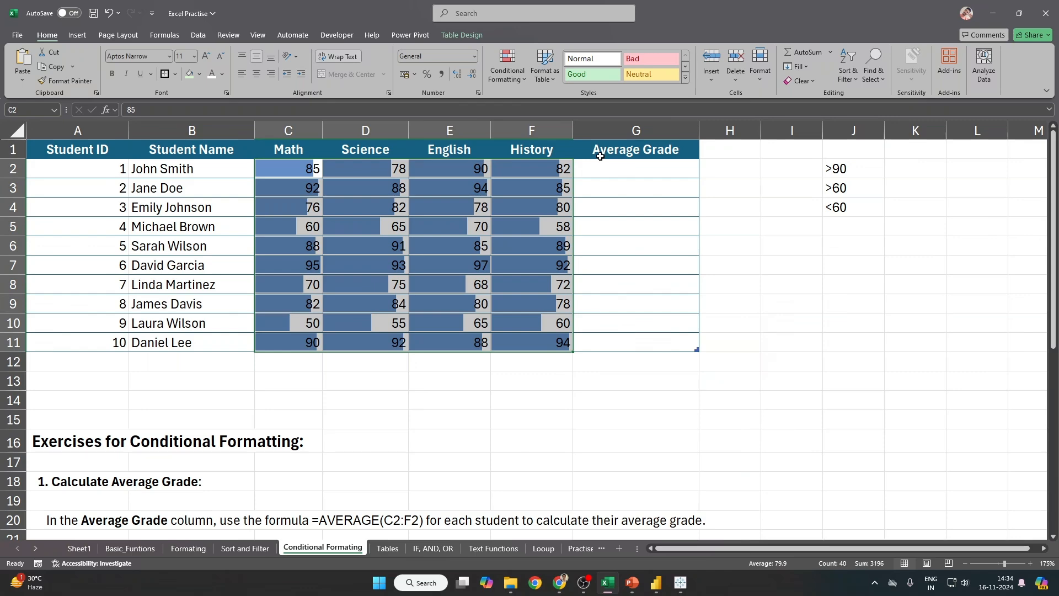
Step: Edit the data bar rule to Show Bar Only, keeping the Data Bar format style
{"action": "left_click", "coordinate": [517, 82]}
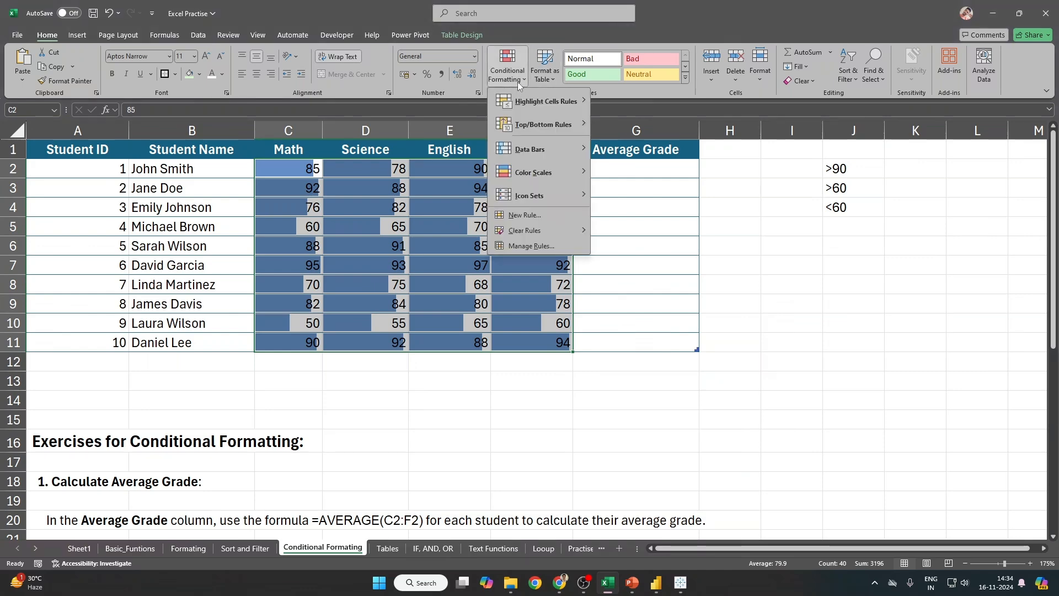
{"action": "left_click", "coordinate": [657, 276]}
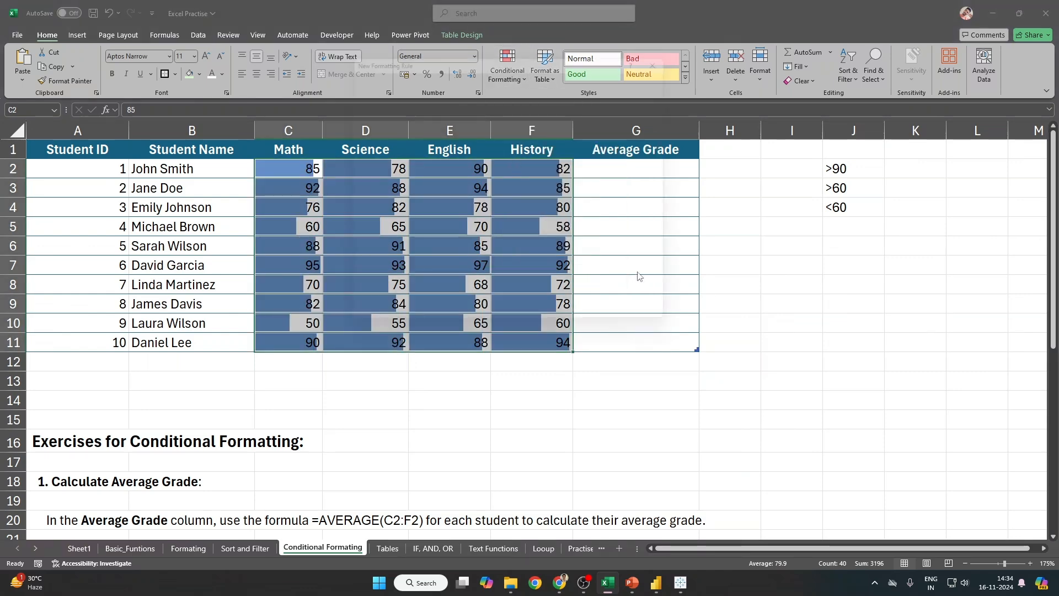
{"action": "left_click_drag", "start_coordinate": [513, 51], "coordinate": [761, 37]}
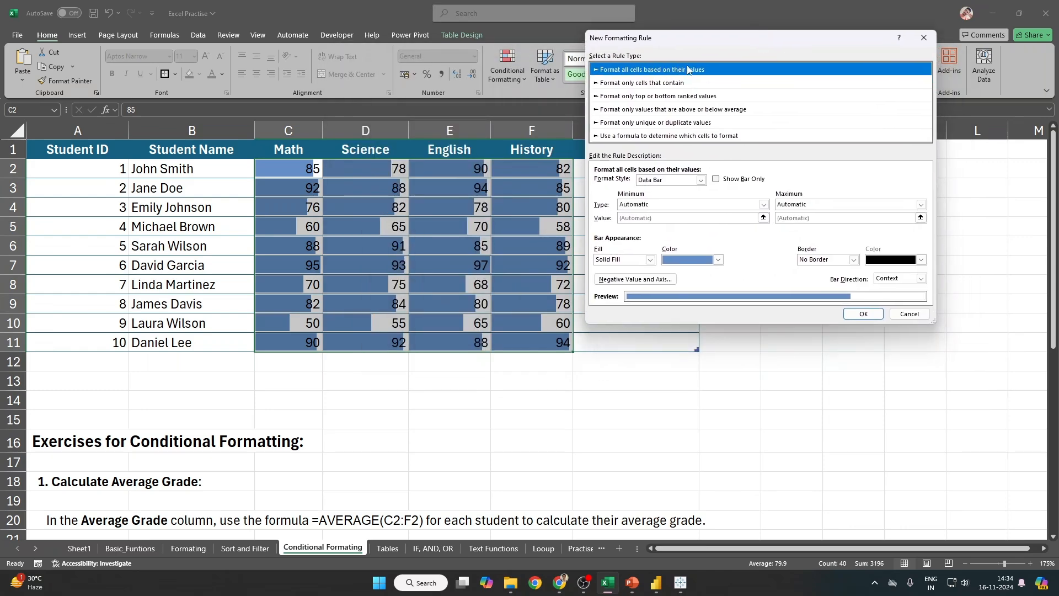
{"action": "left_click", "coordinate": [701, 181]}
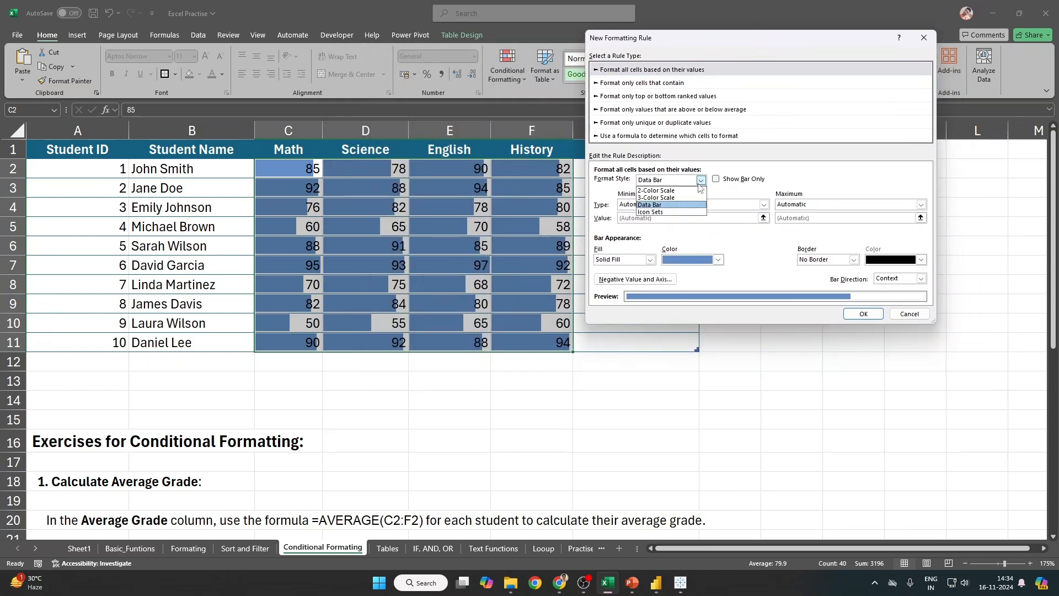
{"action": "left_click", "coordinate": [836, 177]}
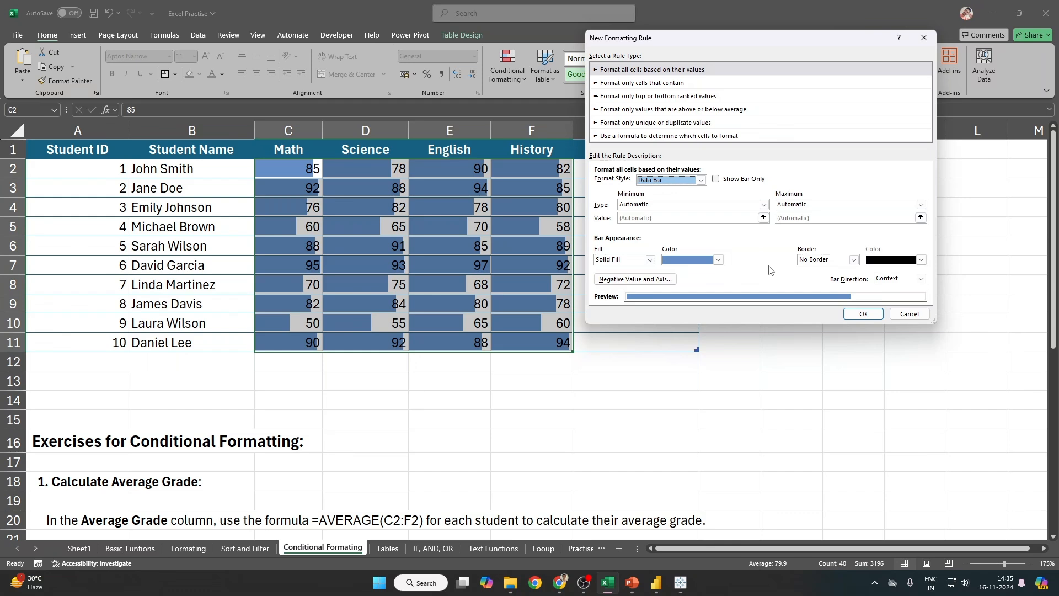
{"action": "left_click_drag", "start_coordinate": [689, 44], "coordinate": [759, 70]}
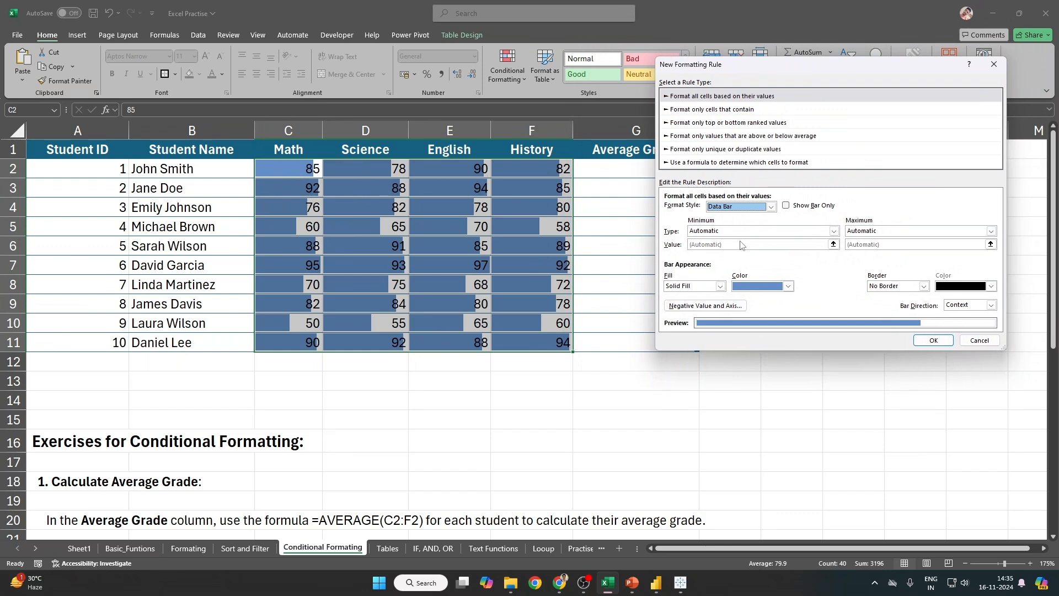
{"action": "left_click", "coordinate": [789, 208]}
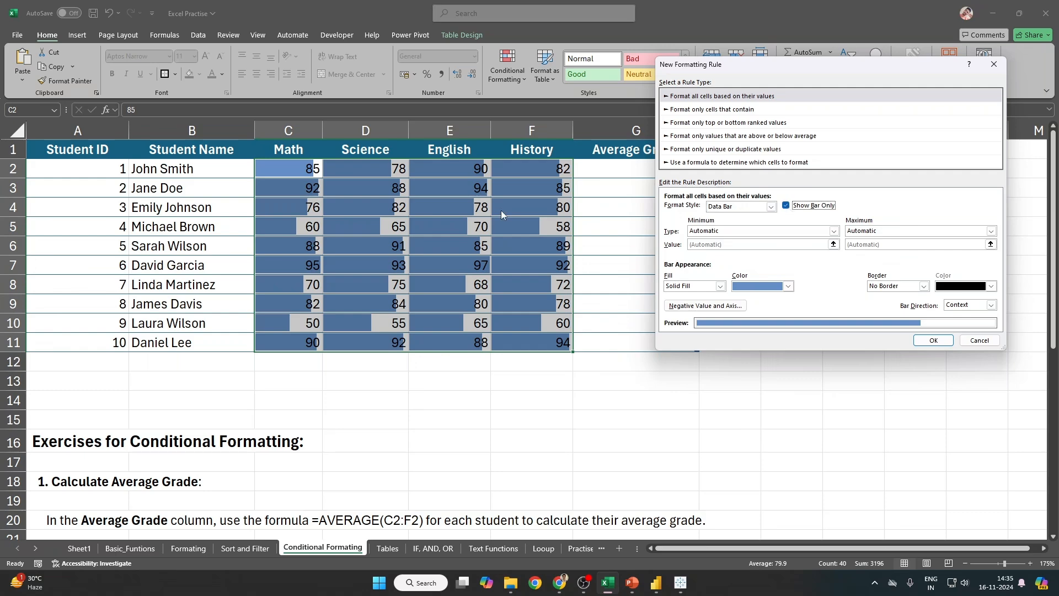
{"action": "left_click", "coordinate": [933, 341]}
Step: Select various grade ranges to inspect the bars, ending with C2:F11
{"action": "left_click", "coordinate": [635, 284]}
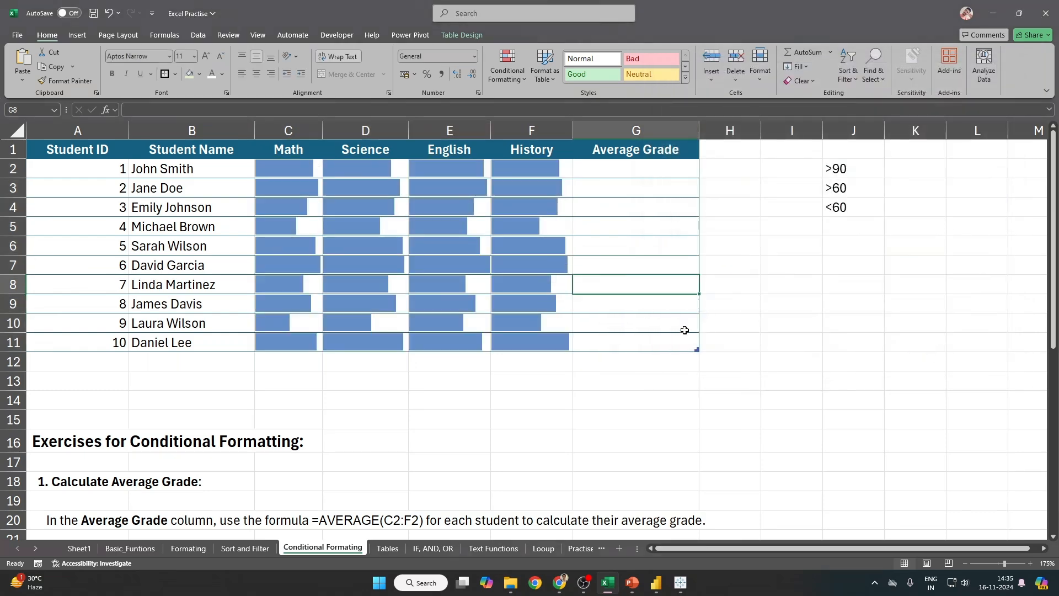
{"action": "left_click", "coordinate": [286, 347]}
{"action": "left_click_drag", "start_coordinate": [340, 340], "coordinate": [541, 338]}
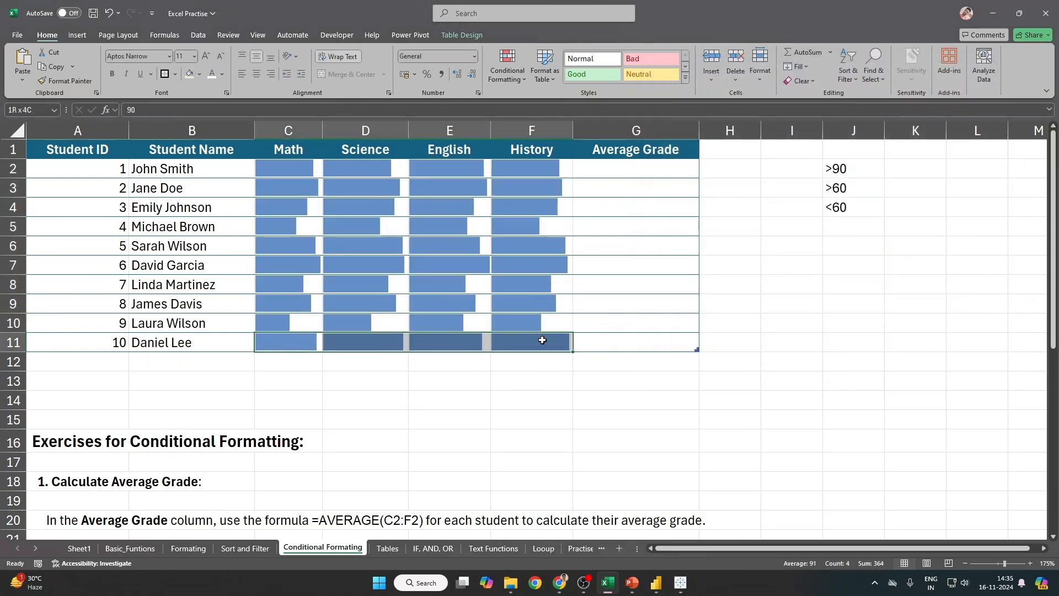
{"action": "left_click_drag", "start_coordinate": [279, 317], "coordinate": [525, 316]}
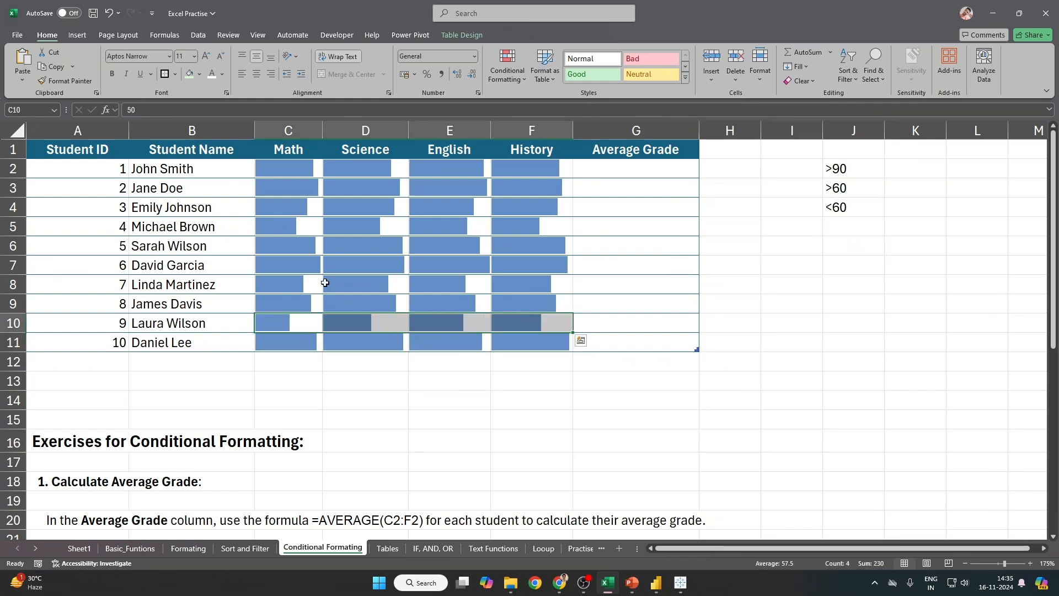
{"action": "left_click_drag", "start_coordinate": [286, 169], "coordinate": [554, 342]}
{"action": "left_click_drag", "start_coordinate": [323, 203], "coordinate": [295, 227]}
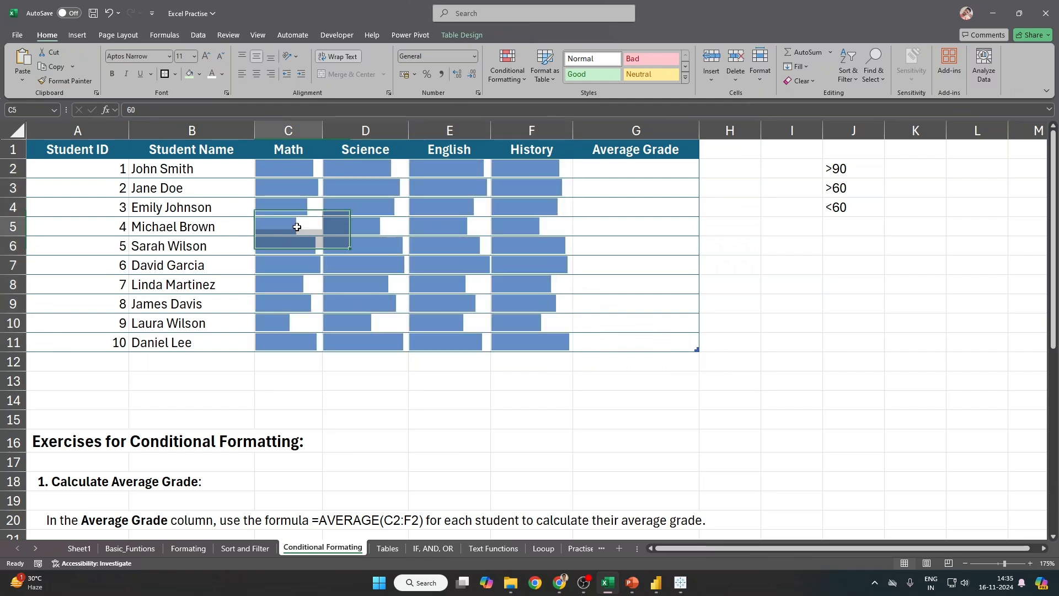
{"action": "left_click", "coordinate": [296, 226]}
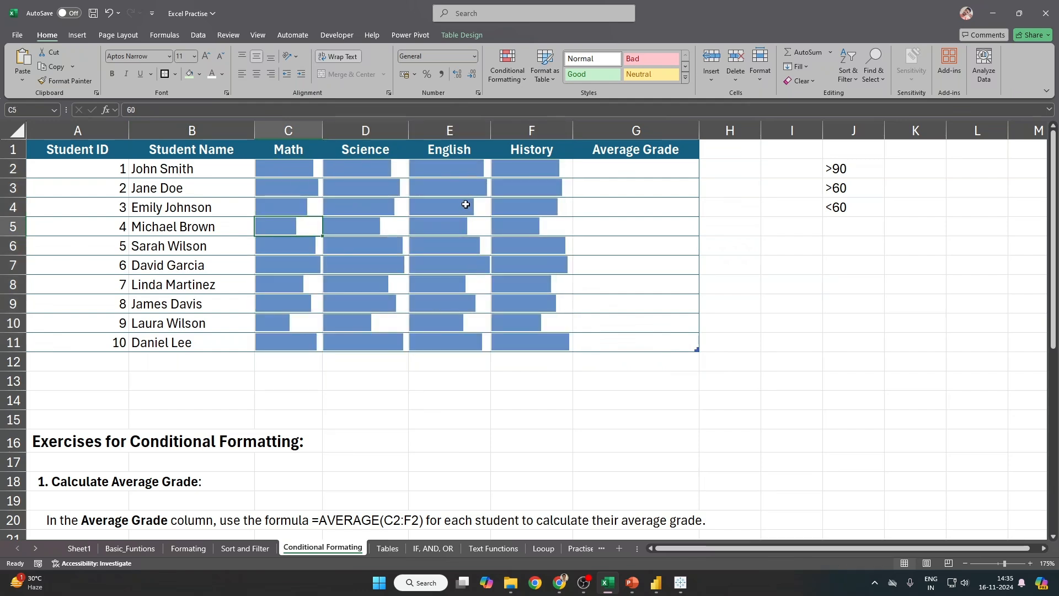
{"action": "left_click_drag", "start_coordinate": [295, 167], "coordinate": [552, 348]}
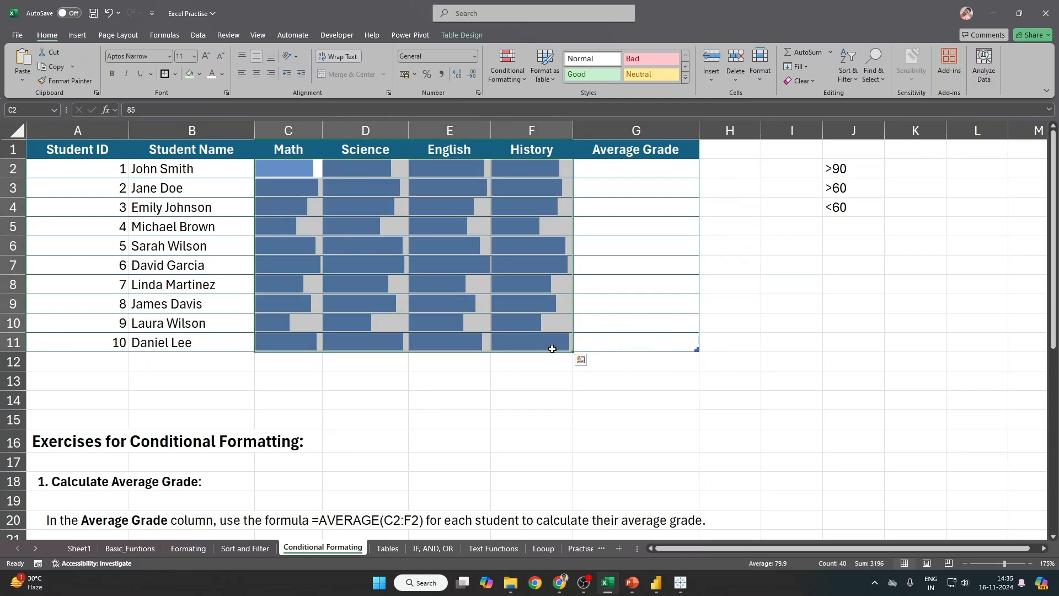
{"action": "left_click", "coordinate": [514, 72]}
{"action": "mouse_move", "coordinate": [543, 153]}
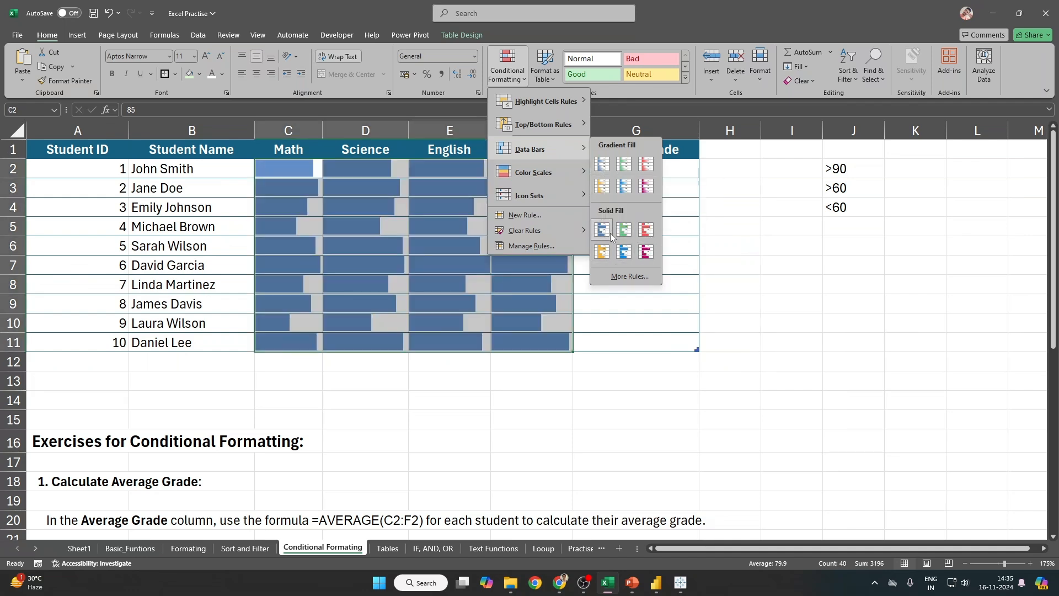
{"action": "left_click", "coordinate": [628, 276]}
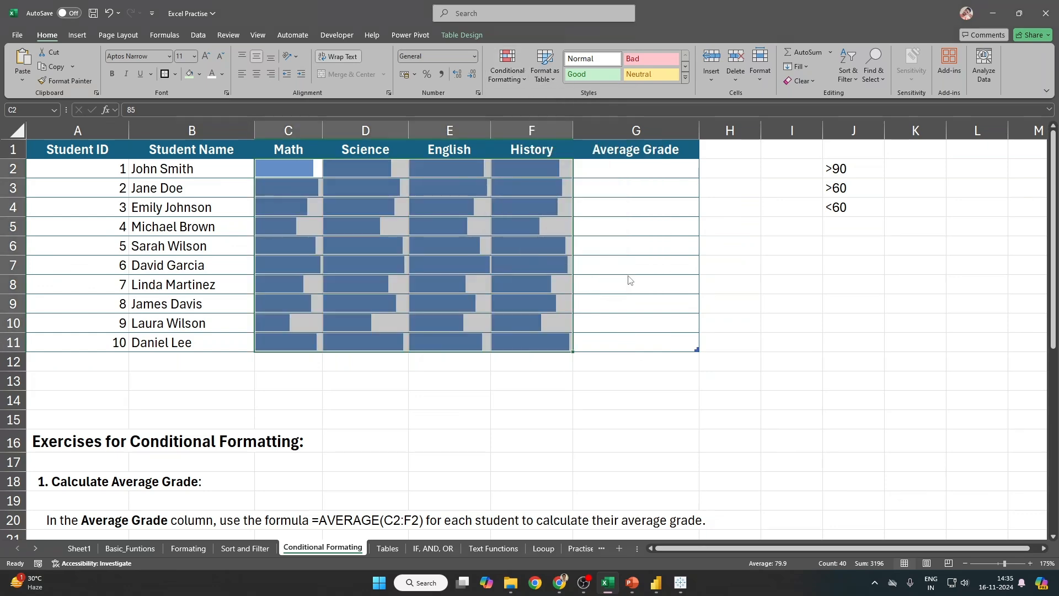
{"action": "left_click", "coordinate": [785, 206]}
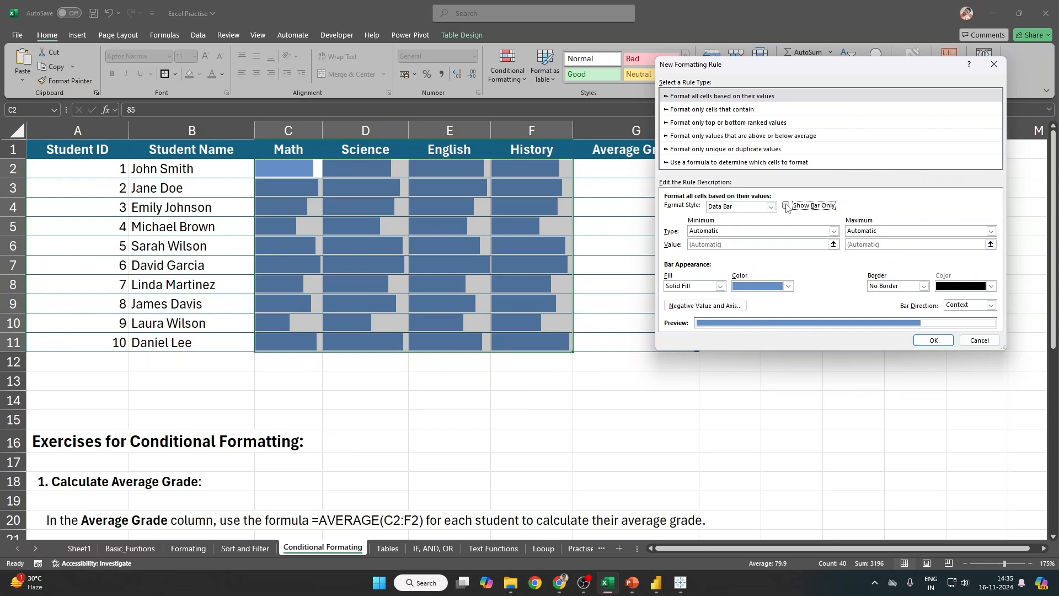
{"action": "left_click", "coordinate": [939, 341]}
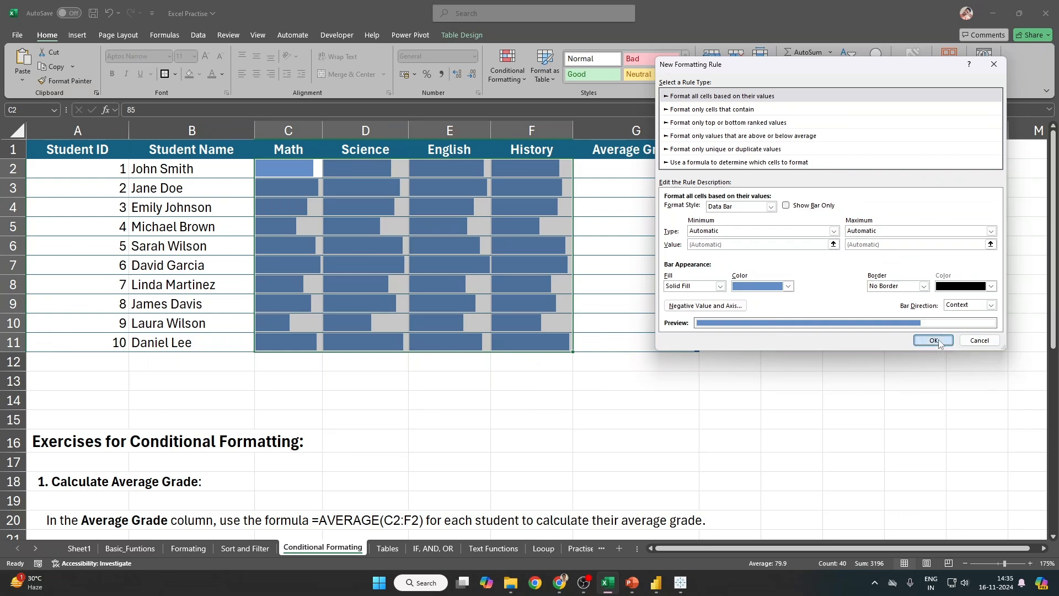
{"action": "left_click", "coordinate": [792, 231]}
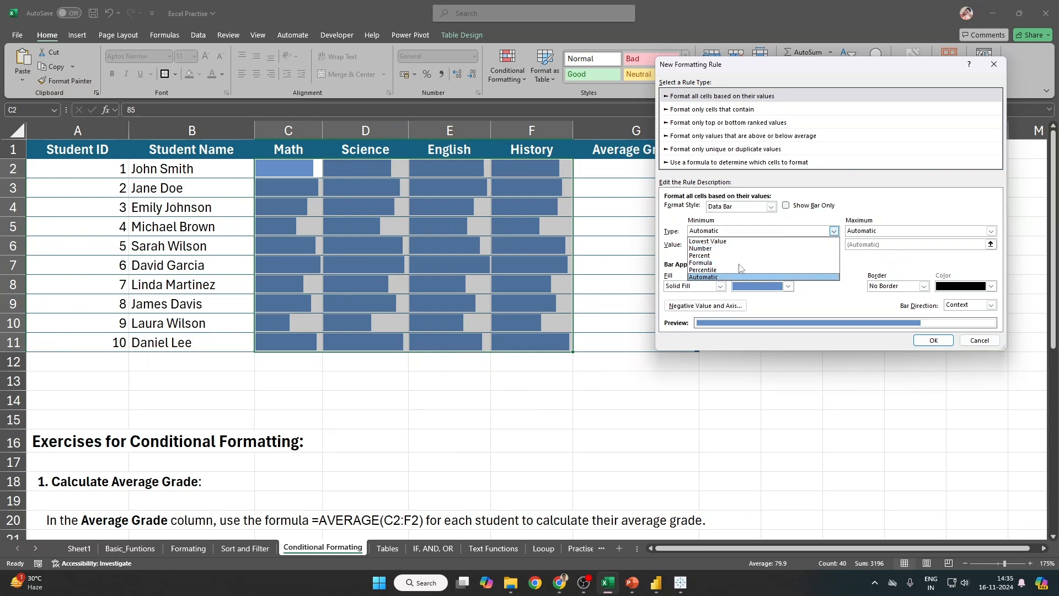
{"action": "left_click", "coordinate": [819, 277]}
{"action": "left_click", "coordinate": [720, 287]}
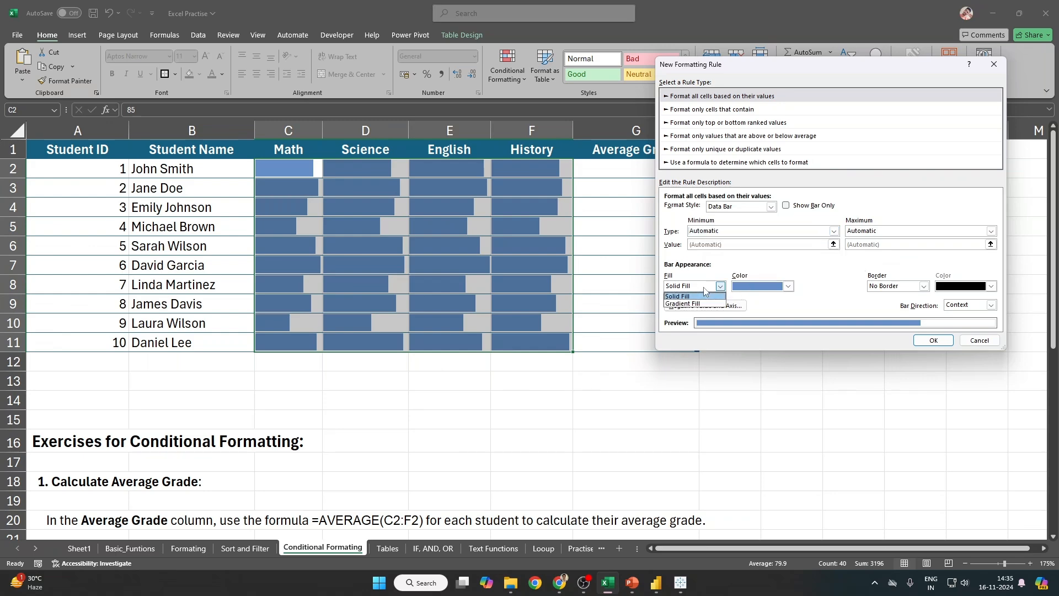
{"action": "left_click", "coordinate": [843, 288]}
{"action": "left_click", "coordinate": [706, 308]}
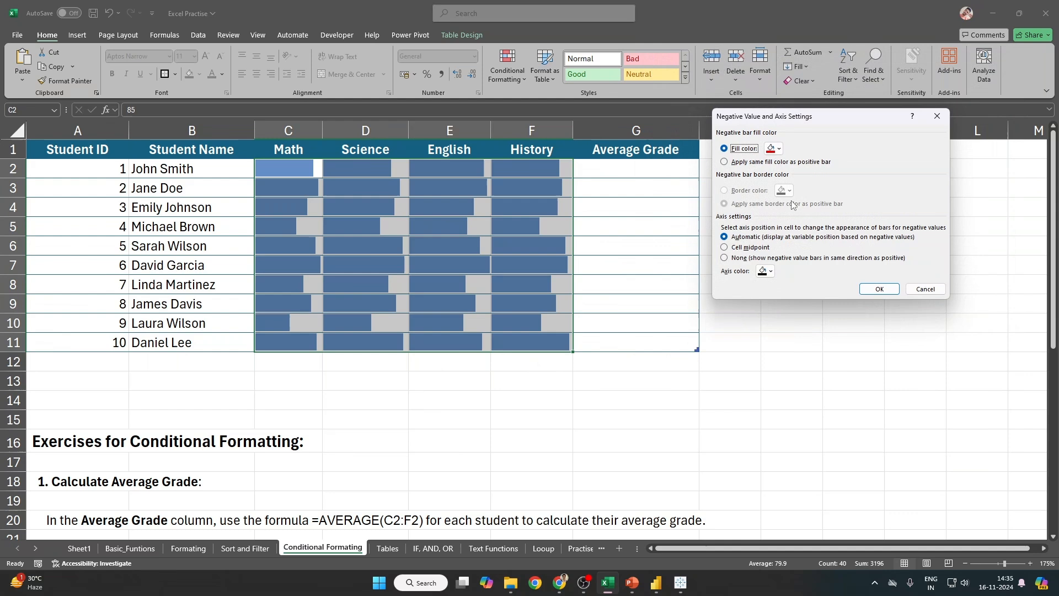
{"action": "left_click", "coordinate": [778, 148]}
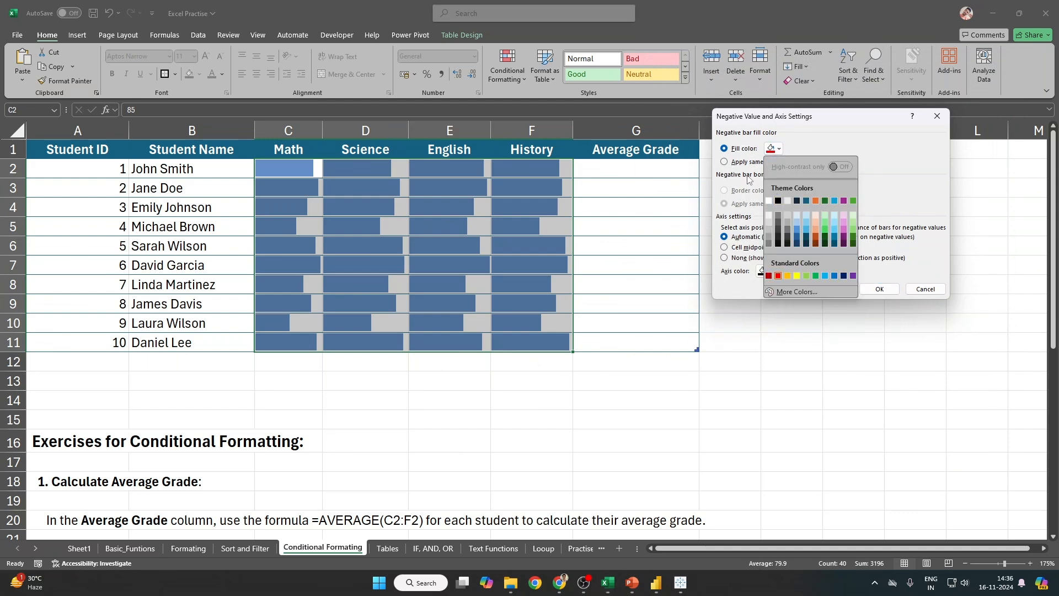
{"action": "left_click", "coordinate": [840, 122]}
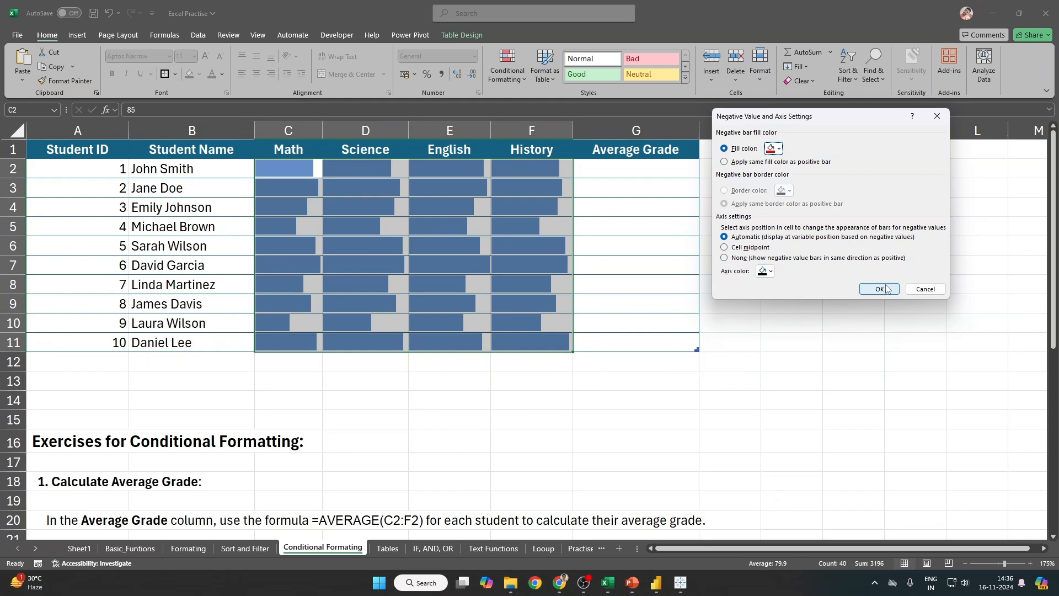
{"action": "left_click", "coordinate": [921, 292]}
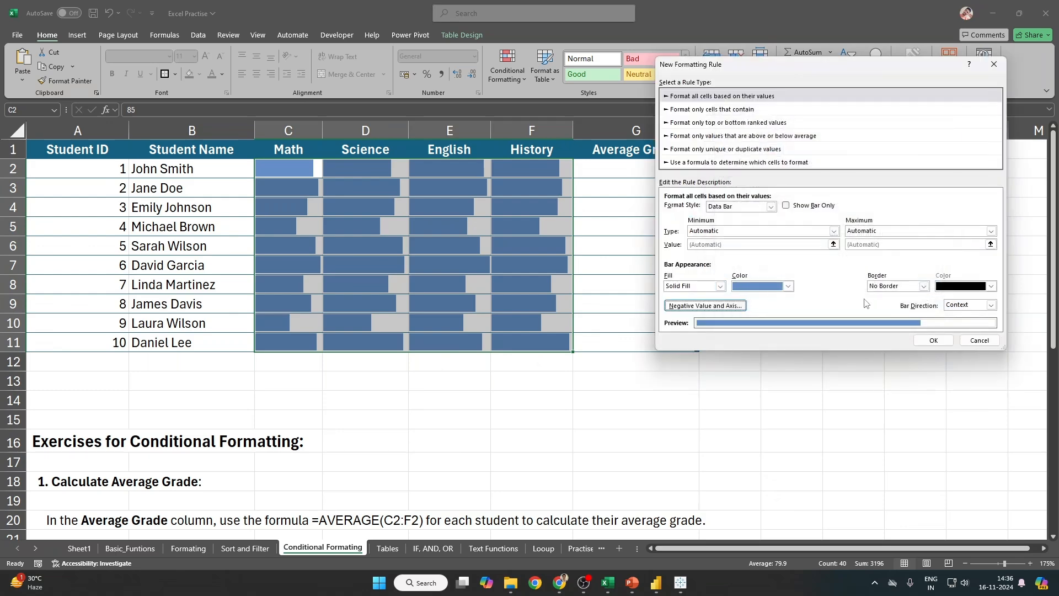
{"action": "key", "text": "Escape"}
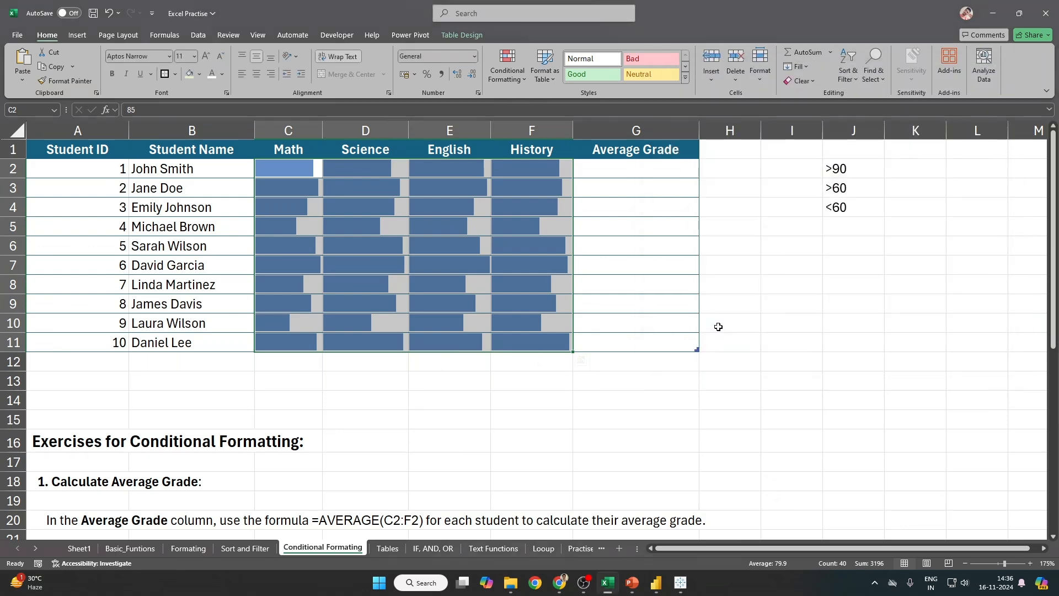
Step: Copy the orders table A35:H51 from the Sort and Filter sheet
{"action": "scroll", "coordinate": [284, 475], "scroll_direction": "down", "scroll_amount": 2}
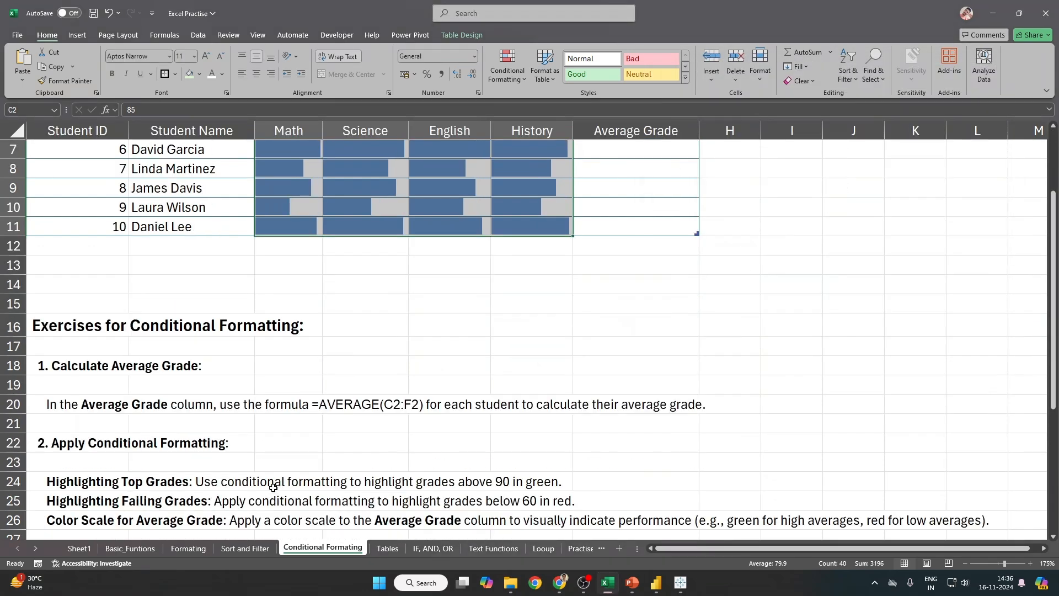
{"action": "left_click", "coordinate": [130, 548]}
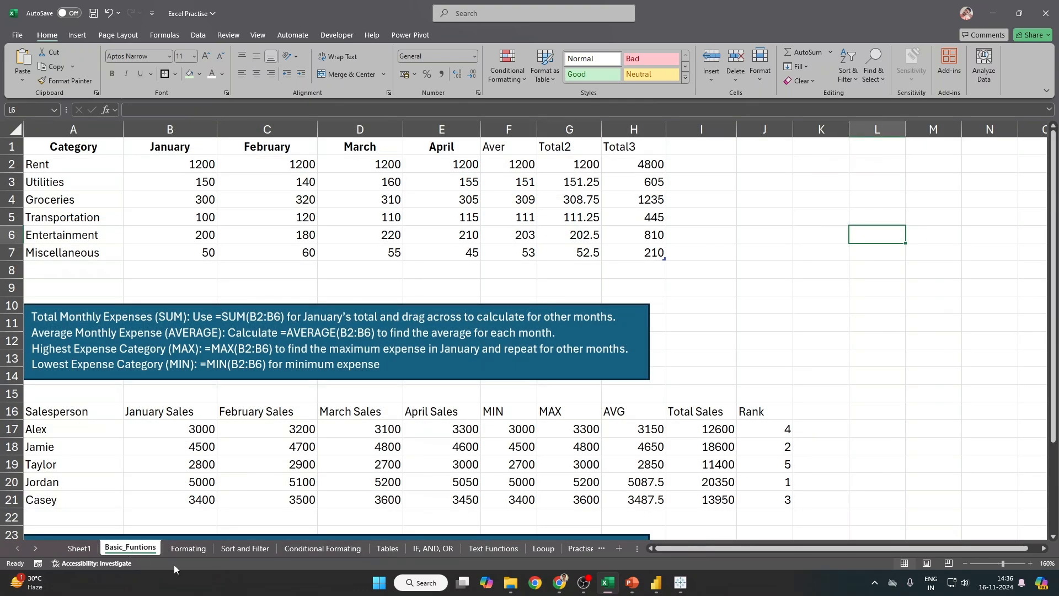
{"action": "left_click", "coordinate": [183, 554]}
{"action": "left_click", "coordinate": [236, 554]}
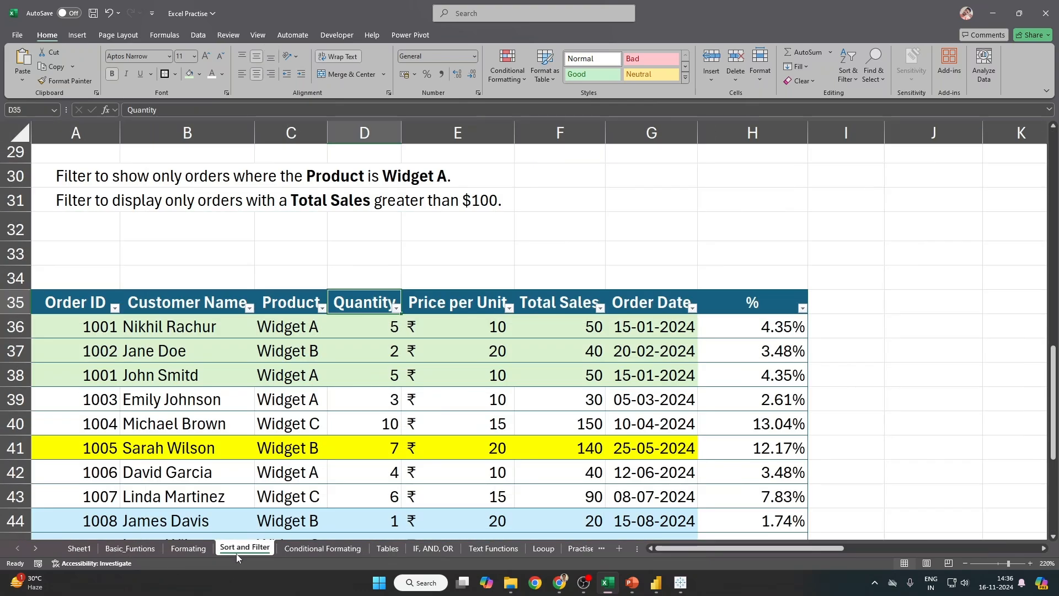
{"action": "scroll", "coordinate": [236, 554], "scroll_direction": "down", "scroll_amount": 1}
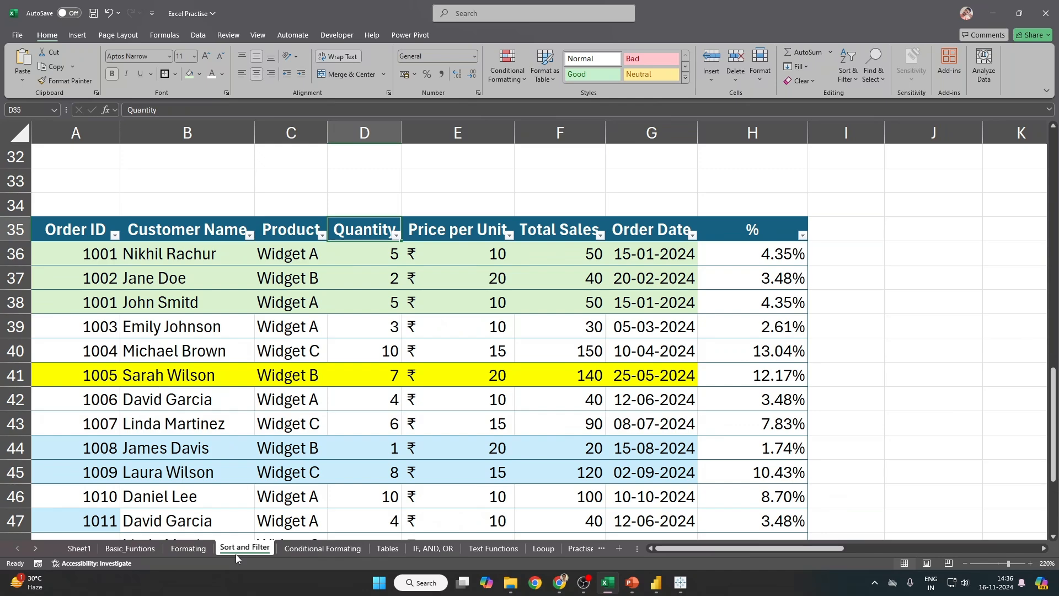
{"action": "left_click_drag", "start_coordinate": [89, 227], "coordinate": [773, 326]}
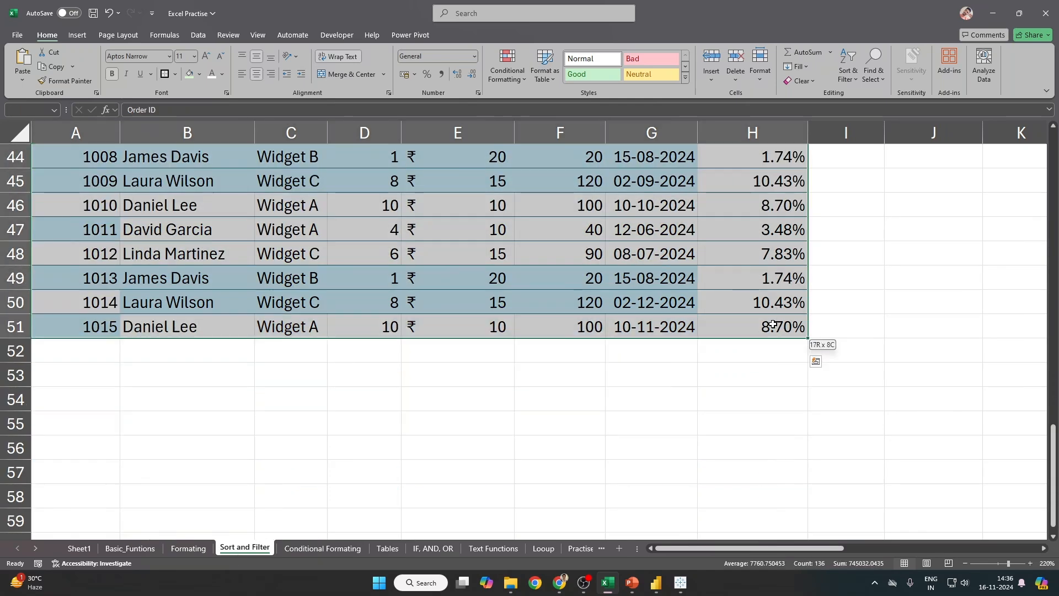
{"action": "key", "text": "ctrl+c"}
Step: Paste the orders table at A33 on the Conditional Formatting sheet
{"action": "left_click", "coordinate": [322, 548]}
{"action": "scroll", "coordinate": [149, 356], "scroll_direction": "down", "scroll_amount": 7}
{"action": "left_click", "coordinate": [79, 253]}
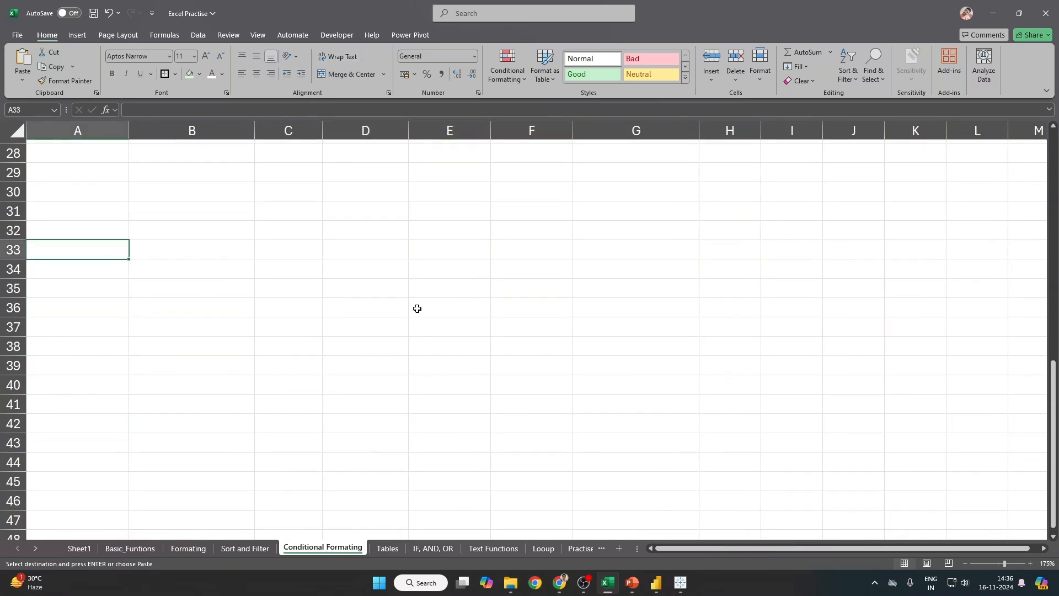
{"action": "key", "text": "ctrl+alt+v"}
{"action": "key", "text": "Return"}
Step: Make the header row A33:H33 bold with a dark-blue fill
{"action": "scroll", "coordinate": [434, 309], "scroll_direction": "down", "scroll_amount": 2}
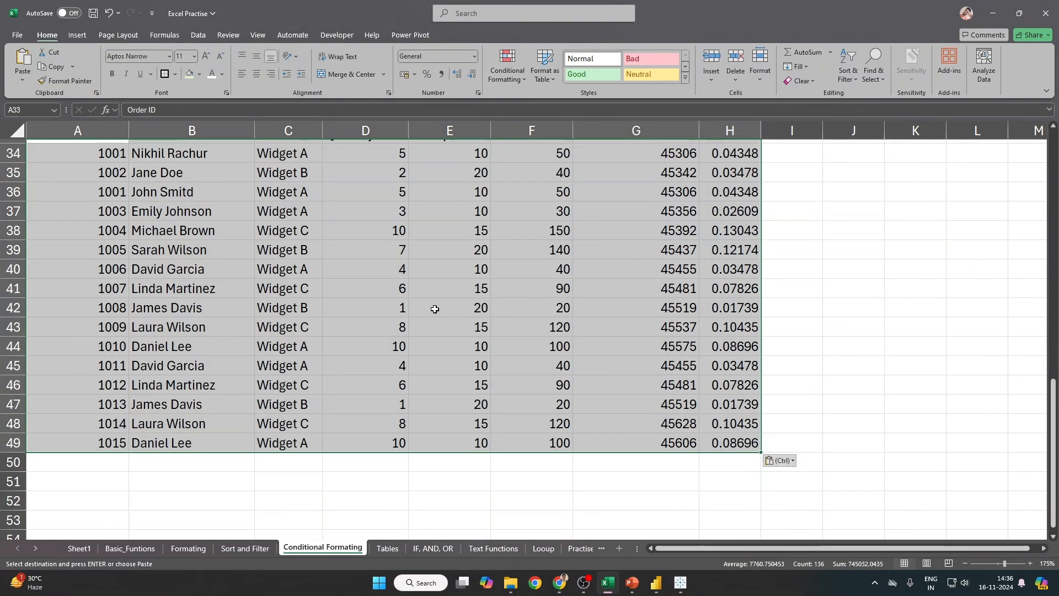
{"action": "scroll", "coordinate": [435, 308], "scroll_direction": "up", "scroll_amount": 3}
{"action": "left_click_drag", "start_coordinate": [86, 310], "coordinate": [188, 309]}
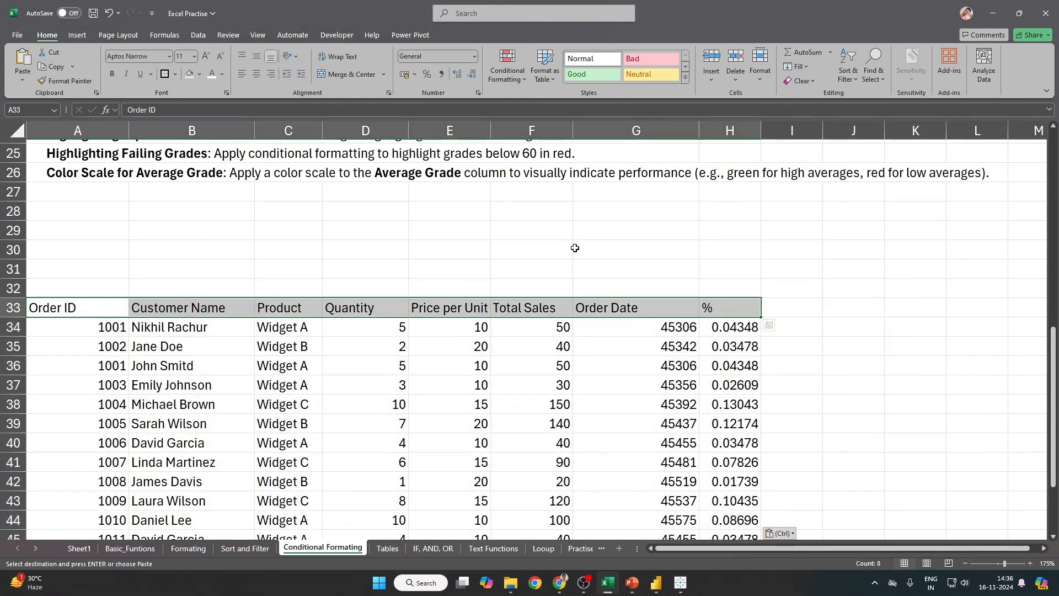
{"action": "key", "text": "ctrl+b"}
{"action": "left_click", "coordinate": [199, 74]}
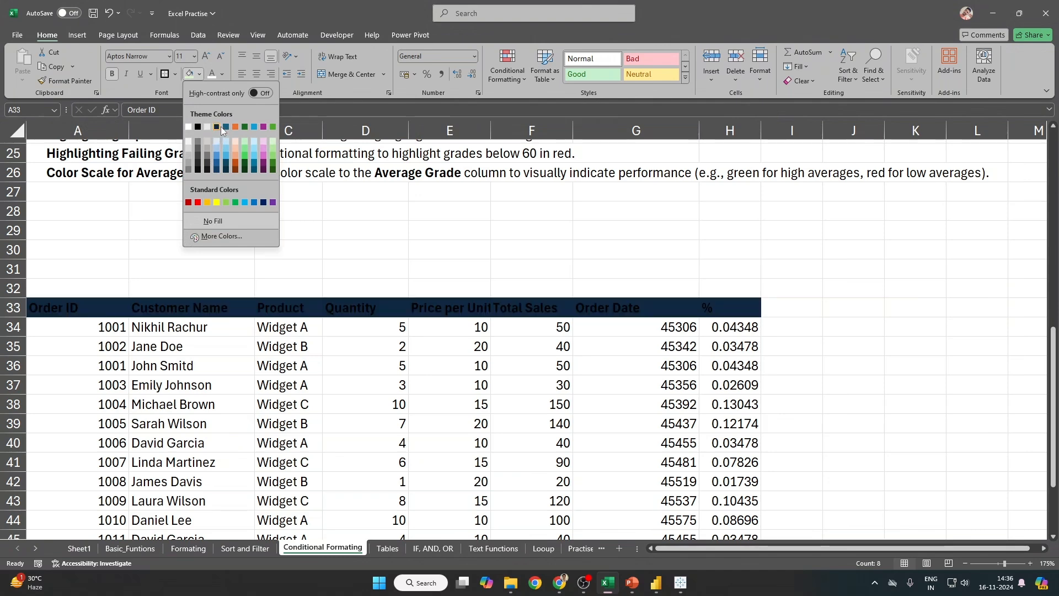
{"action": "left_click", "coordinate": [223, 126]}
Step: Select the Order Date cells G33:G49, undoing an accidental deletion of them
{"action": "scroll", "coordinate": [343, 290], "scroll_direction": "down", "scroll_amount": 2}
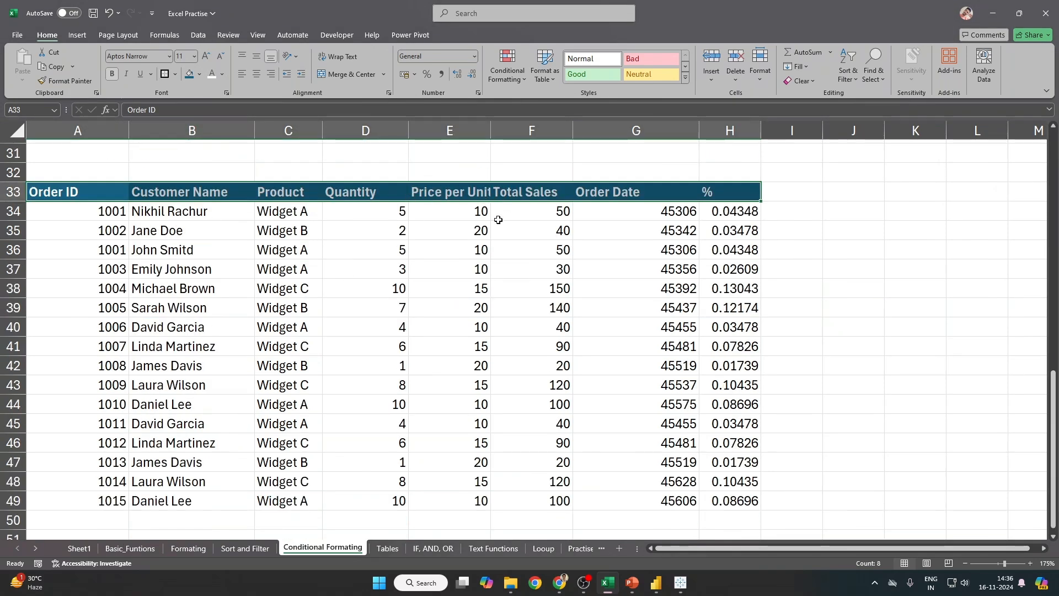
{"action": "left_click_drag", "start_coordinate": [551, 211], "coordinate": [552, 306]}
{"action": "left_click", "coordinate": [624, 208]}
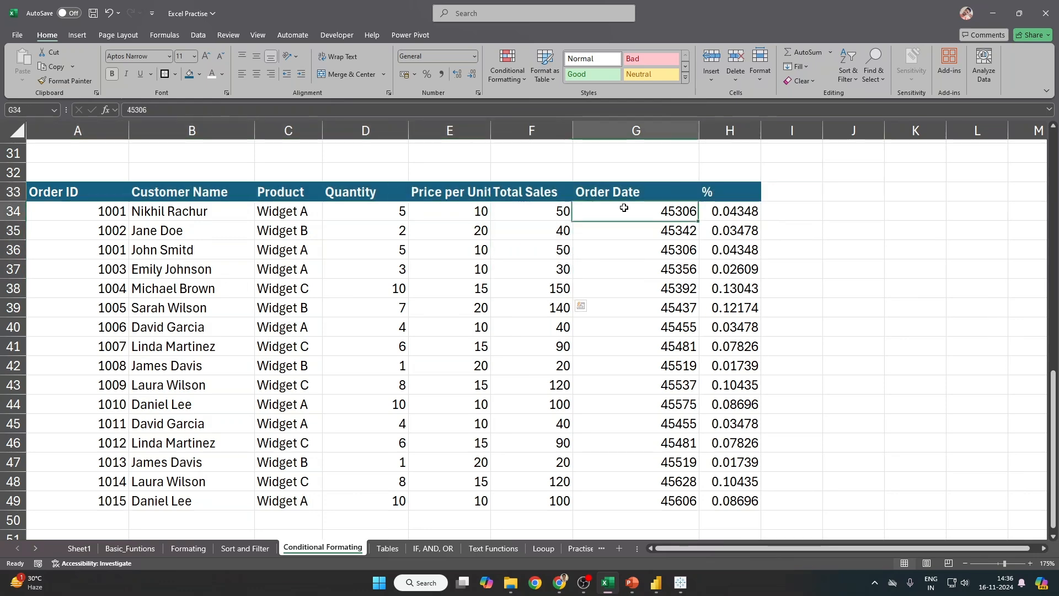
{"action": "left_click", "coordinate": [632, 131]}
{"action": "left_click", "coordinate": [638, 200]}
{"action": "scroll", "coordinate": [640, 303], "scroll_direction": "down", "scroll_amount": 4}
{"action": "left_click", "coordinate": [651, 277], "text": "shift"}
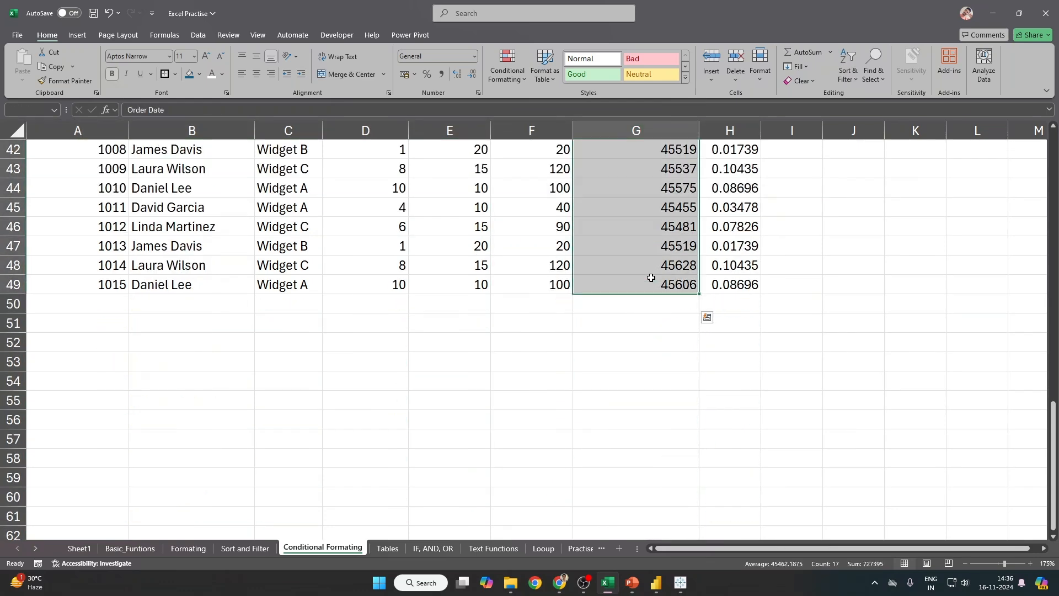
{"action": "key", "text": "ctrl+minus"}
{"action": "key", "text": "Return"}
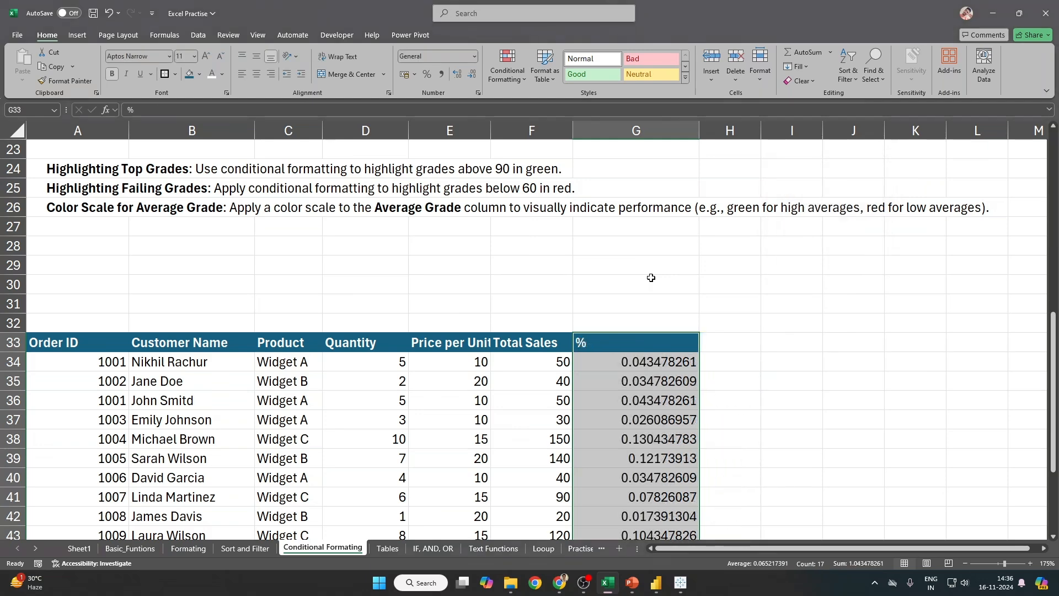
{"action": "key", "text": "ctrl+z"}
Step: Insert blank cells at G33:G49, shifting Order Date right, and enter the header 'Profit'
{"action": "key", "text": "ctrl+shift+plus"}
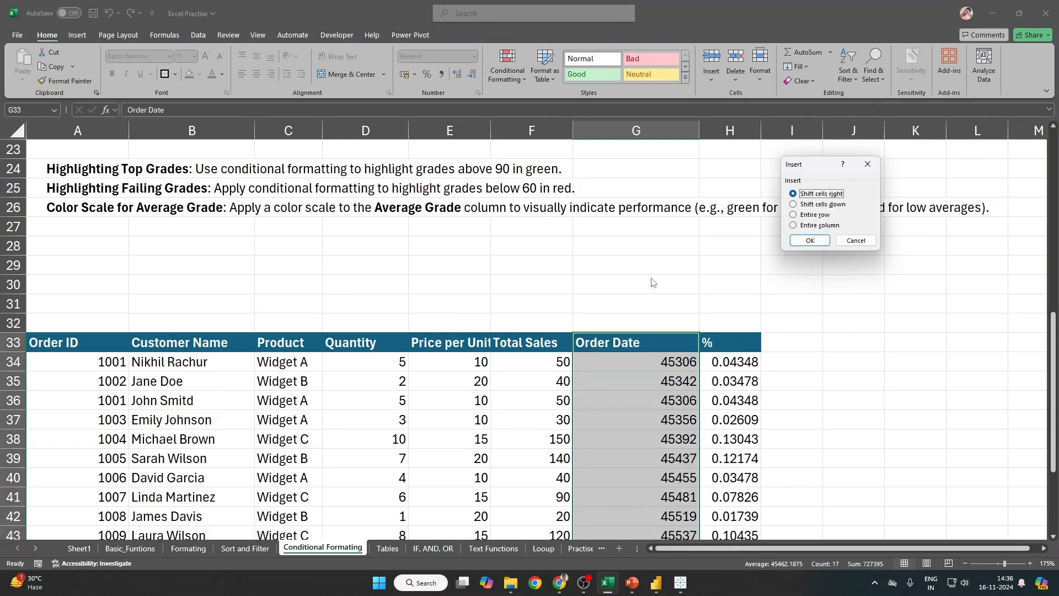
{"action": "key", "text": "Return"}
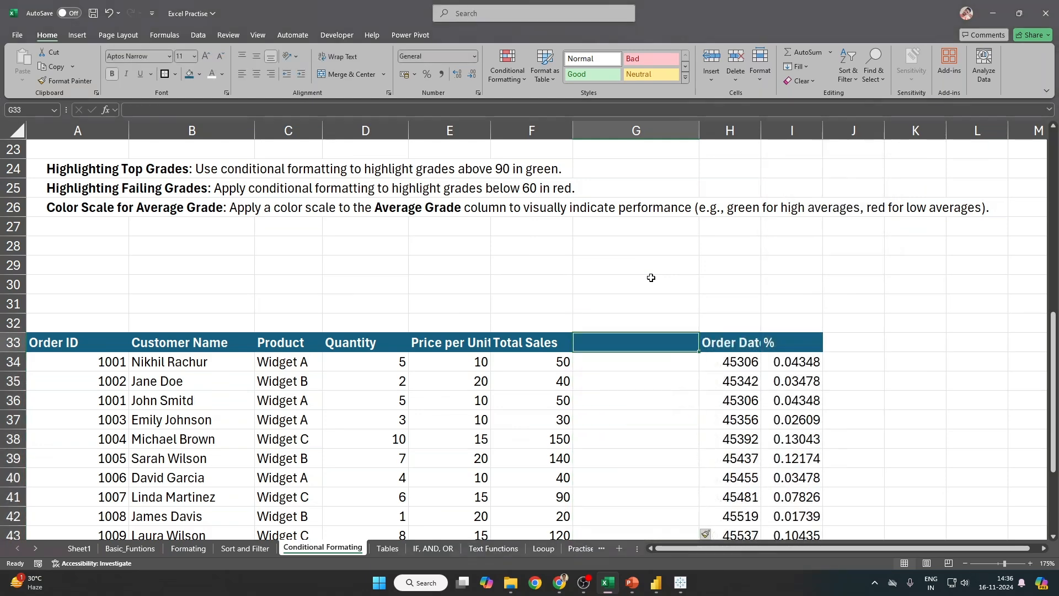
{"action": "type", "text": "Profit"}
{"action": "key", "text": "Return"}
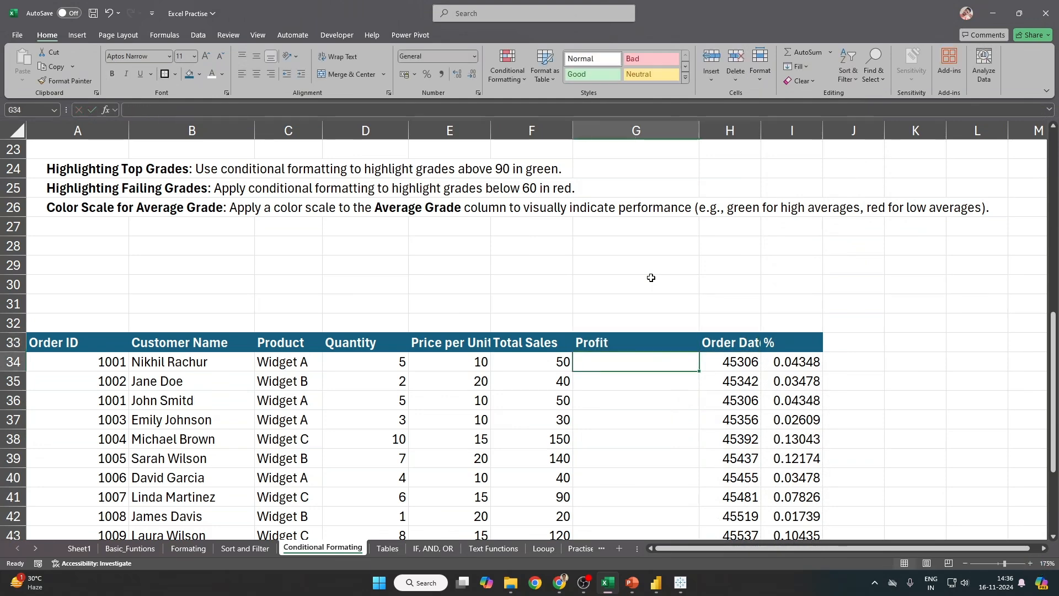
Step: Enter profits 30, 20, 25, -50, -15 and 50 in G34:G39
{"action": "scroll", "coordinate": [651, 278], "scroll_direction": "down", "scroll_amount": 1}
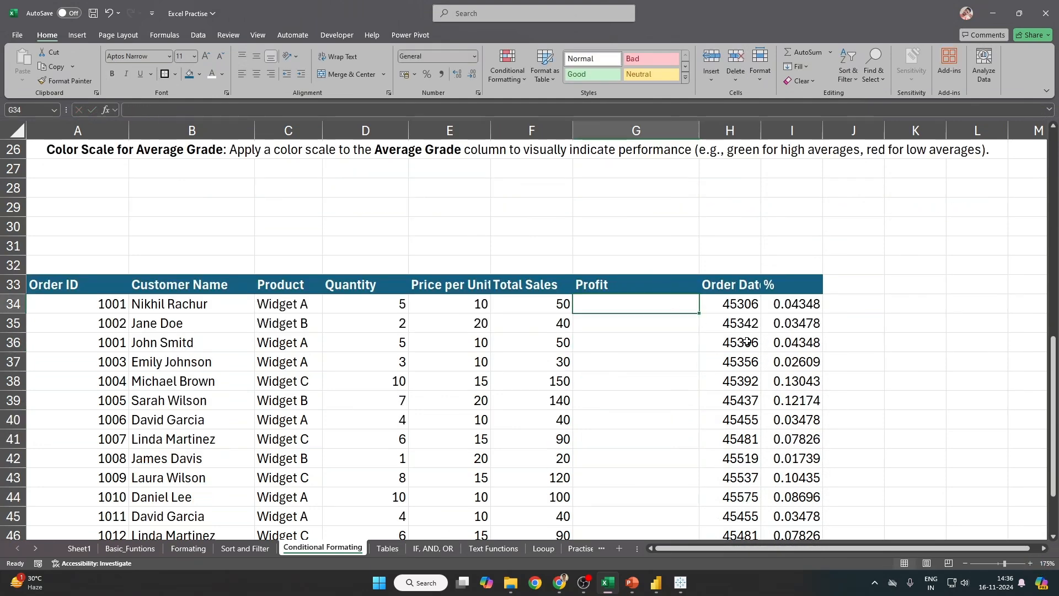
{"action": "type", "text": "50"}
{"action": "key", "text": "Return"}
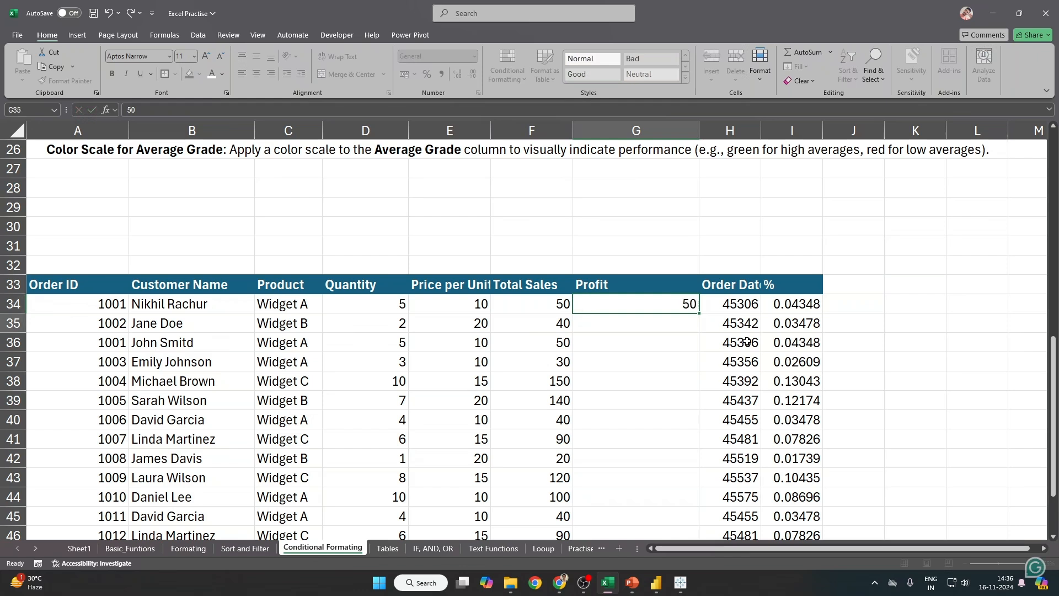
{"action": "key", "text": "Up"}
{"action": "type", "text": "30"}
{"action": "key", "text": "Return"}
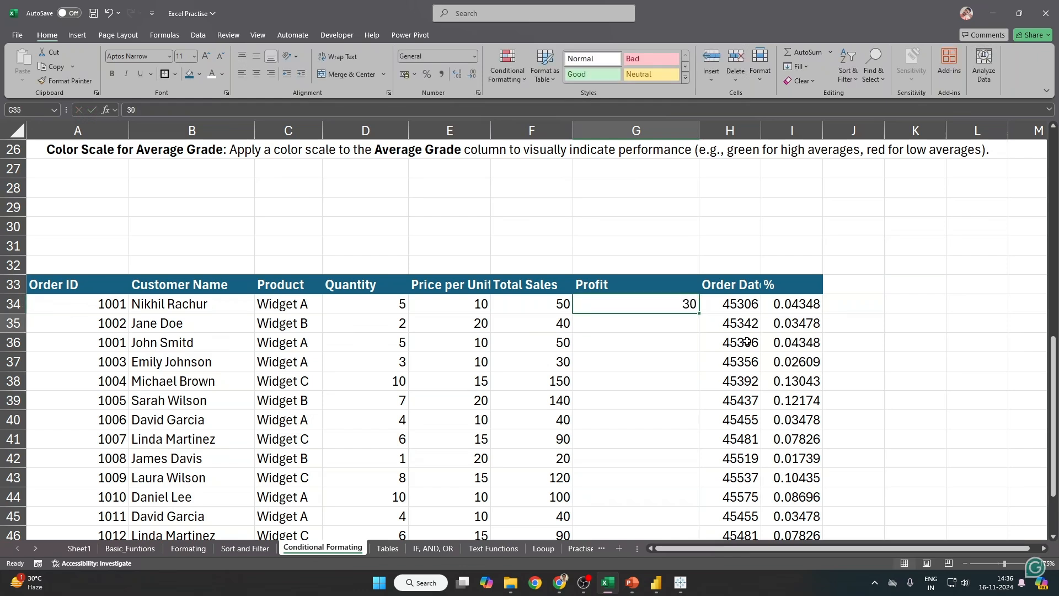
{"action": "type", "text": "20"}
{"action": "key", "text": "Return"}
{"action": "type", "text": "25"}
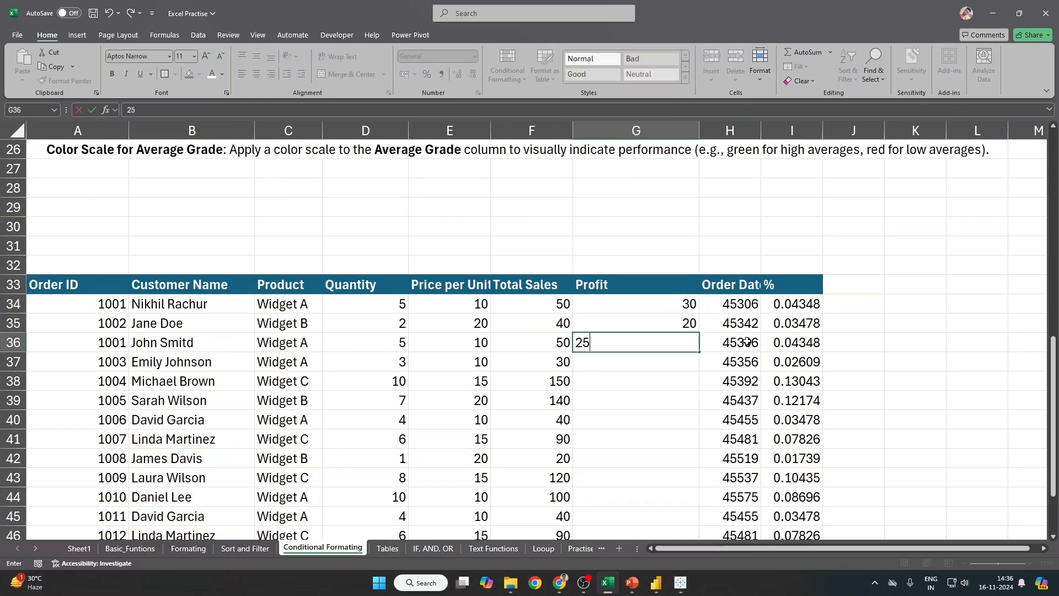
{"action": "key", "text": "Return"}
{"action": "type", "text": "-50"}
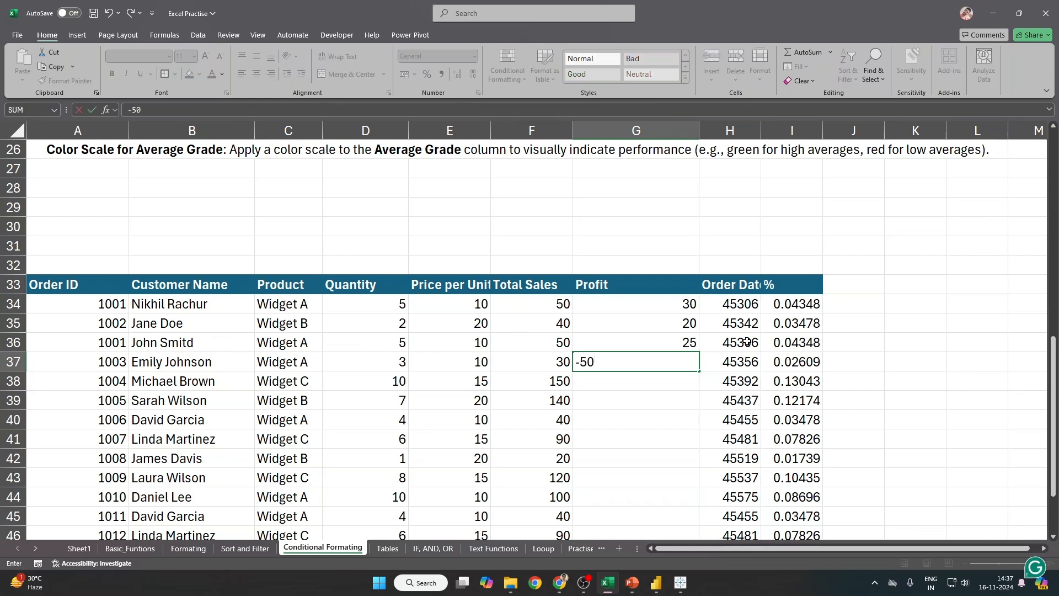
{"action": "key", "text": "Return"}
{"action": "type", "text": "-"}
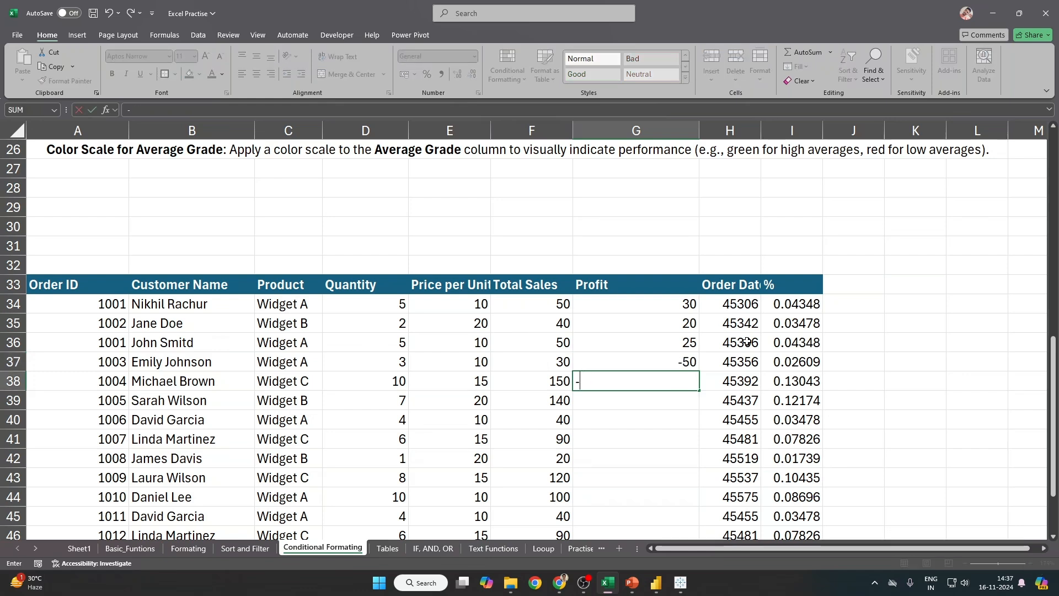
{"action": "type", "text": "15"}
{"action": "key", "text": "Return"}
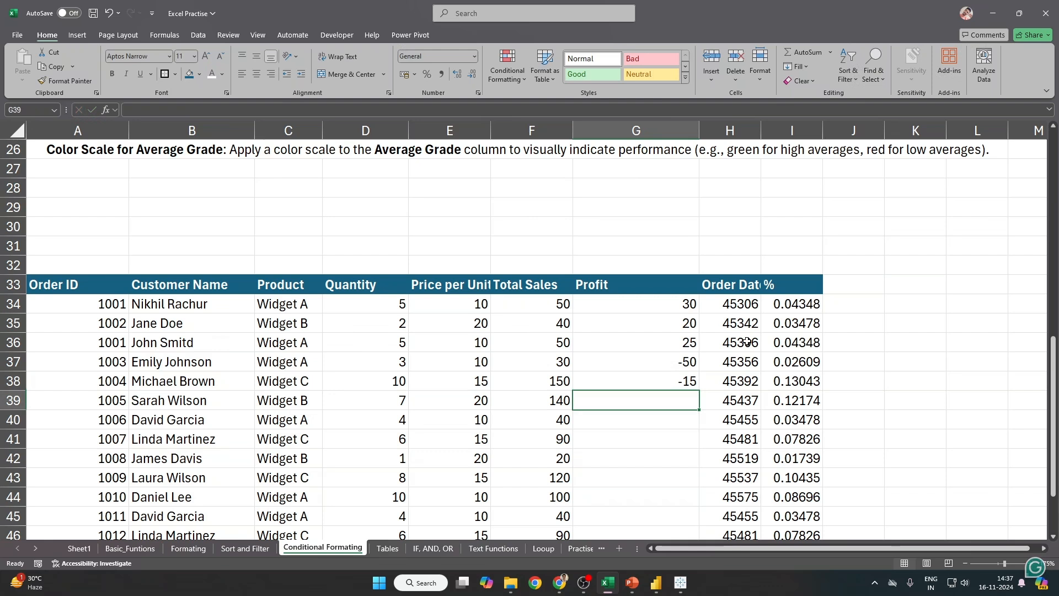
{"action": "type", "text": "50"}
{"action": "key", "text": "Return"}
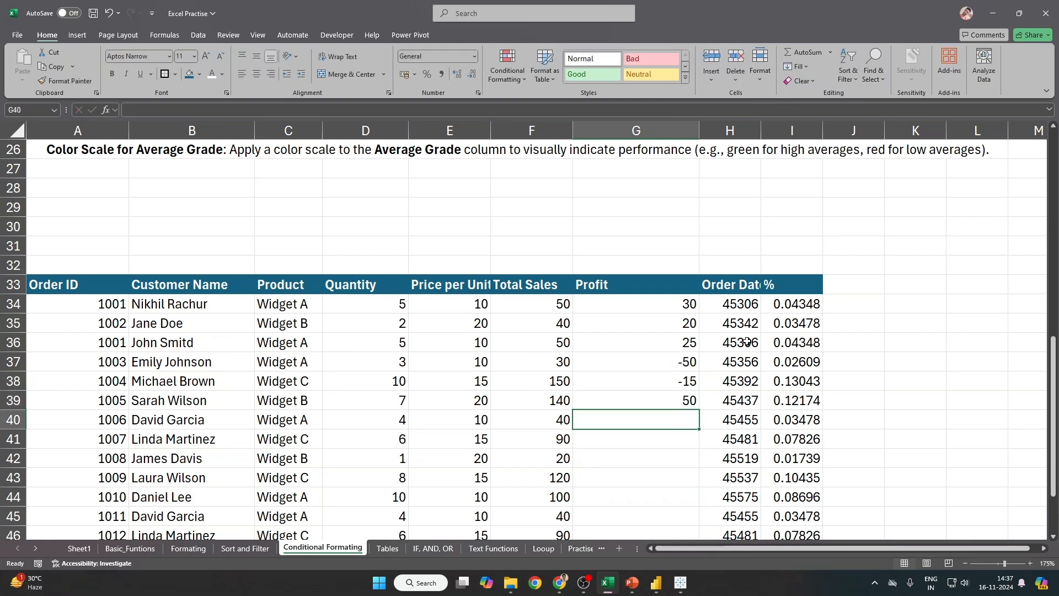
Step: Enter profits 12, 60, 10, -80, 70, 12, 60, 8, 80, 40 in G40:G49, then select G34:G49
{"action": "type", "text": "12"}
{"action": "key", "text": "Return"}
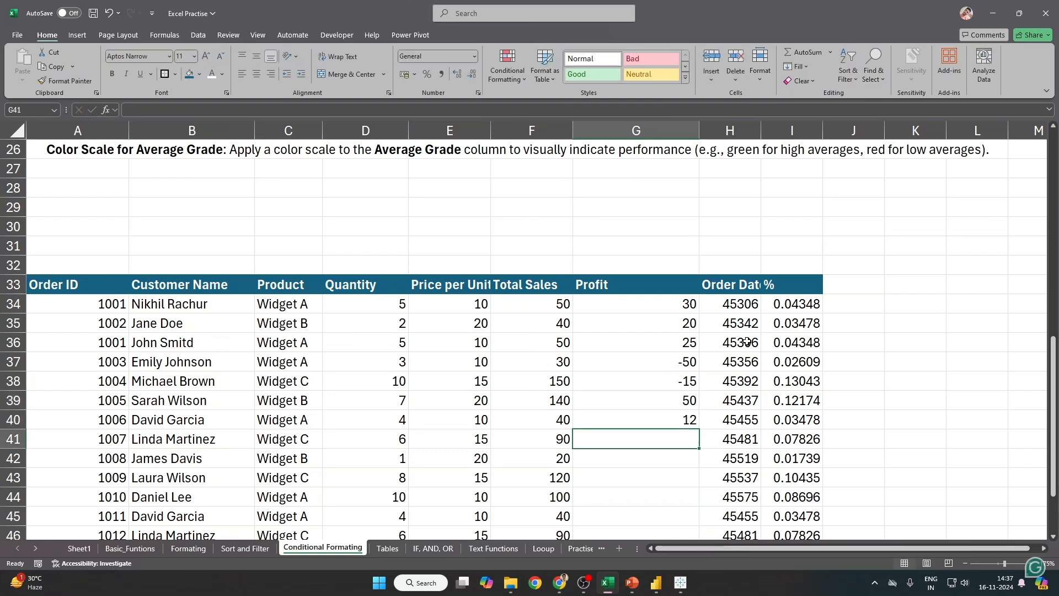
{"action": "type", "text": "60"}
{"action": "key", "text": "Return"}
{"action": "type", "text": "10"}
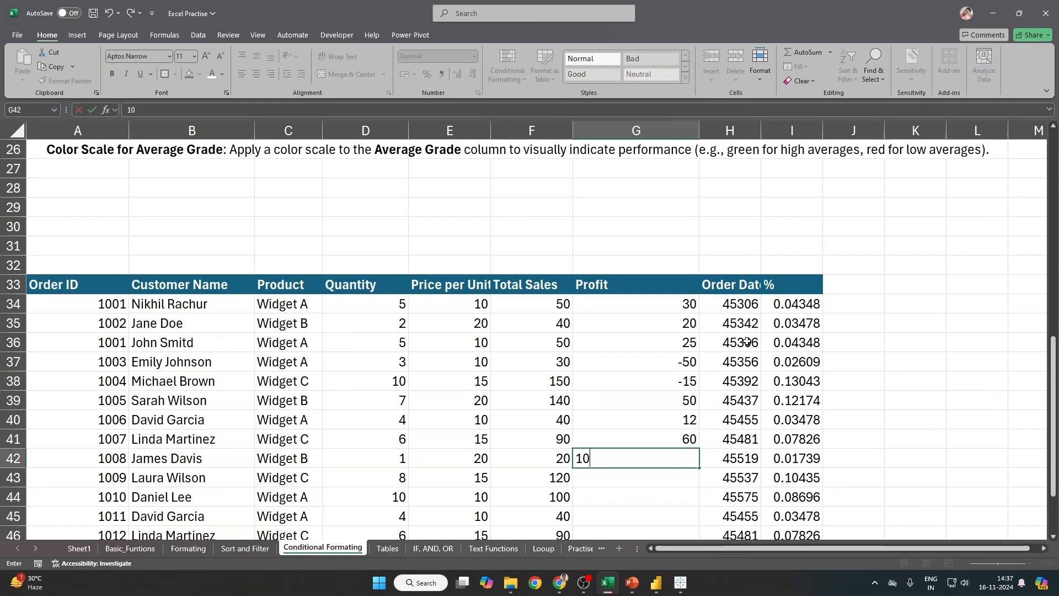
{"action": "key", "text": "Return"}
{"action": "type", "text": "-80"}
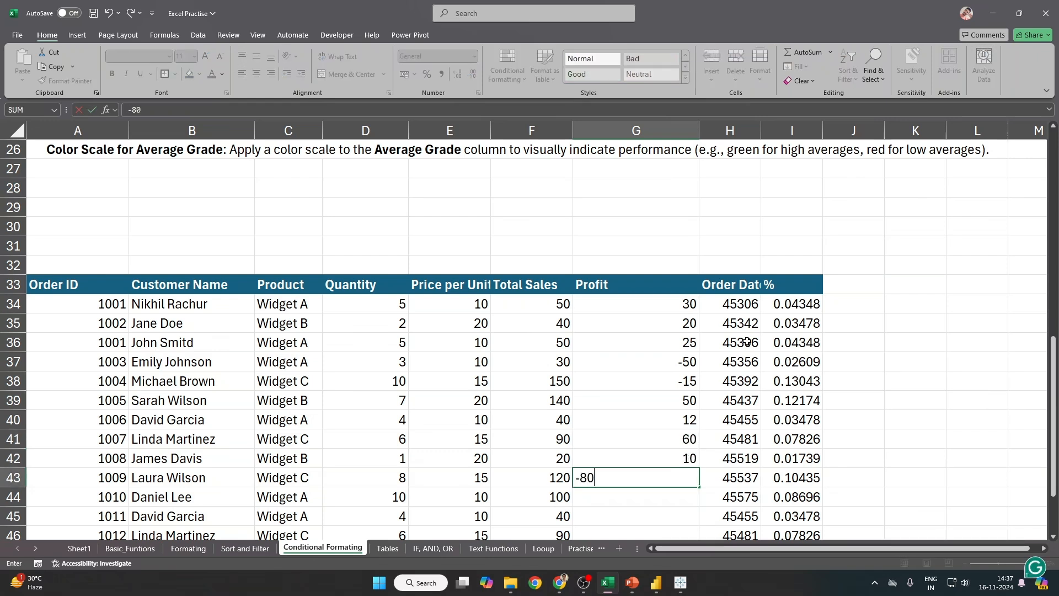
{"action": "key", "text": "Return"}
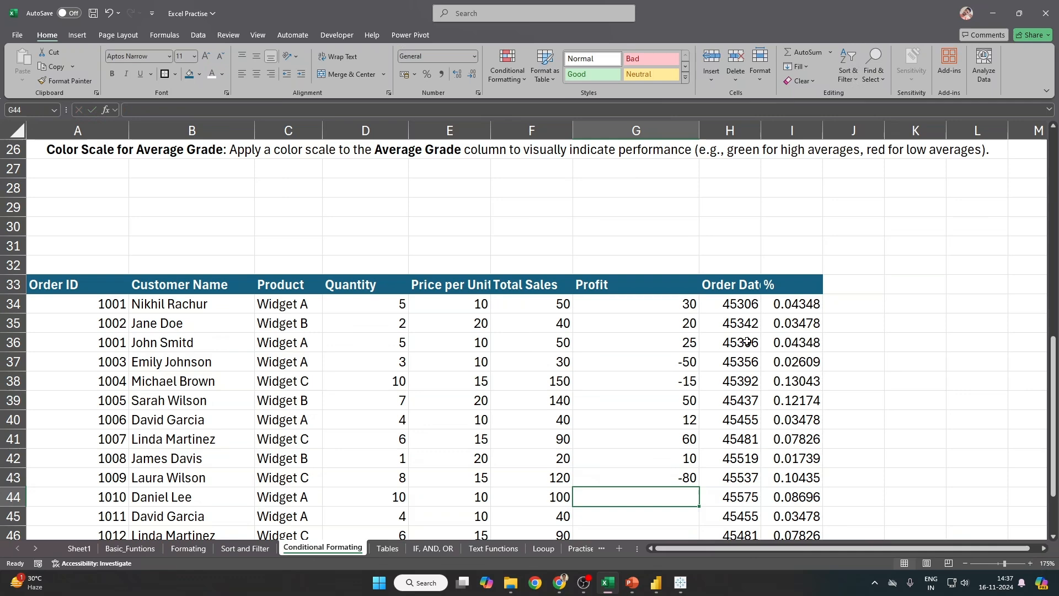
{"action": "type", "text": "70"}
{"action": "key", "text": "Return"}
{"action": "scroll", "coordinate": [742, 343], "scroll_direction": "down", "scroll_amount": 1}
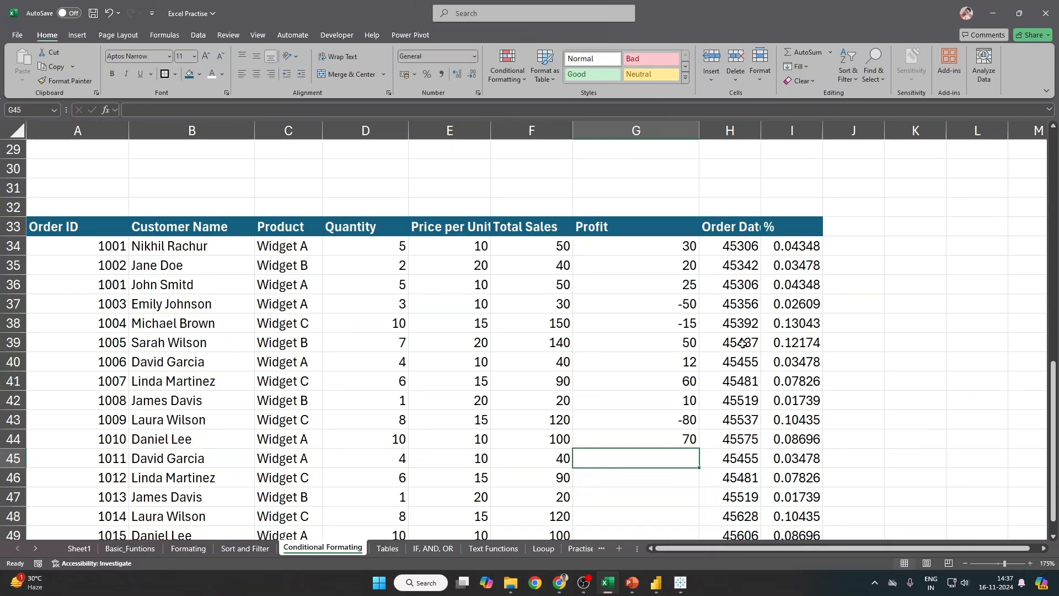
{"action": "type", "text": "12"}
{"action": "key", "text": "Return"}
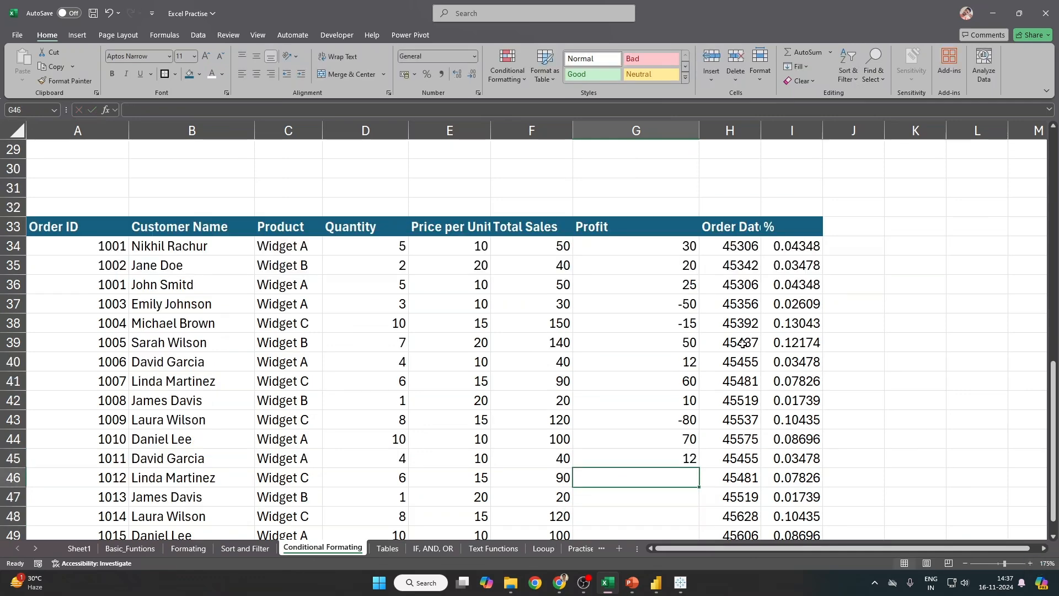
{"action": "type", "text": "60"}
{"action": "key", "text": "Return"}
{"action": "type", "text": "8"}
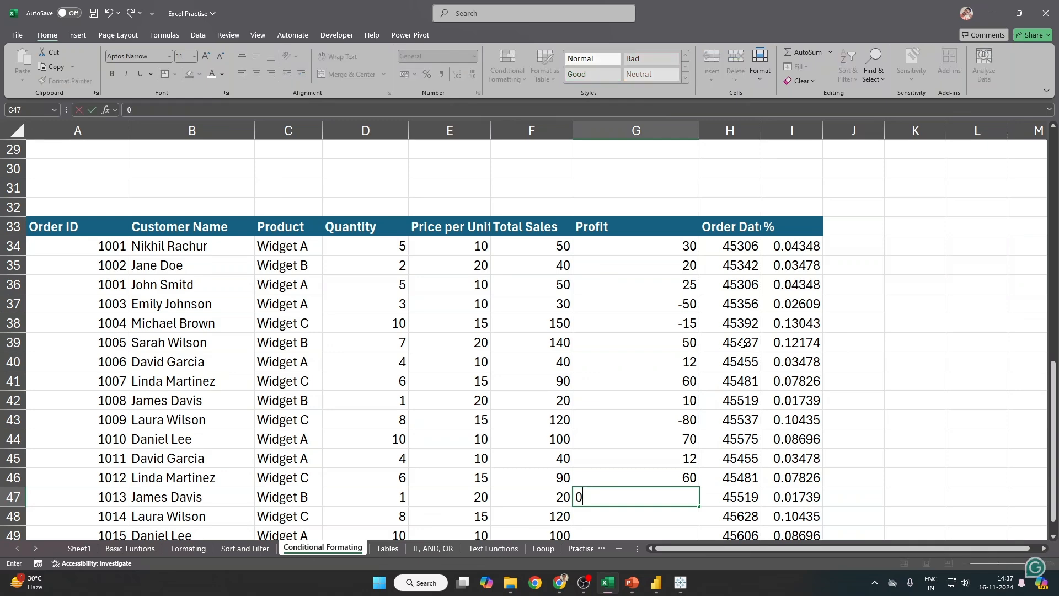
{"action": "key", "text": "Return"}
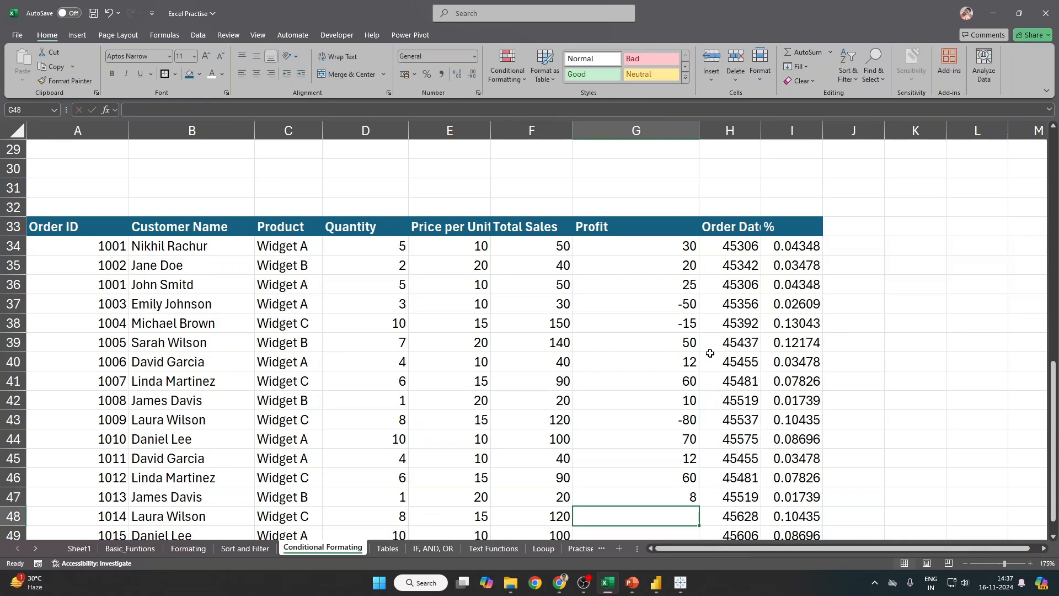
{"action": "scroll", "coordinate": [710, 353], "scroll_direction": "down", "scroll_amount": 1}
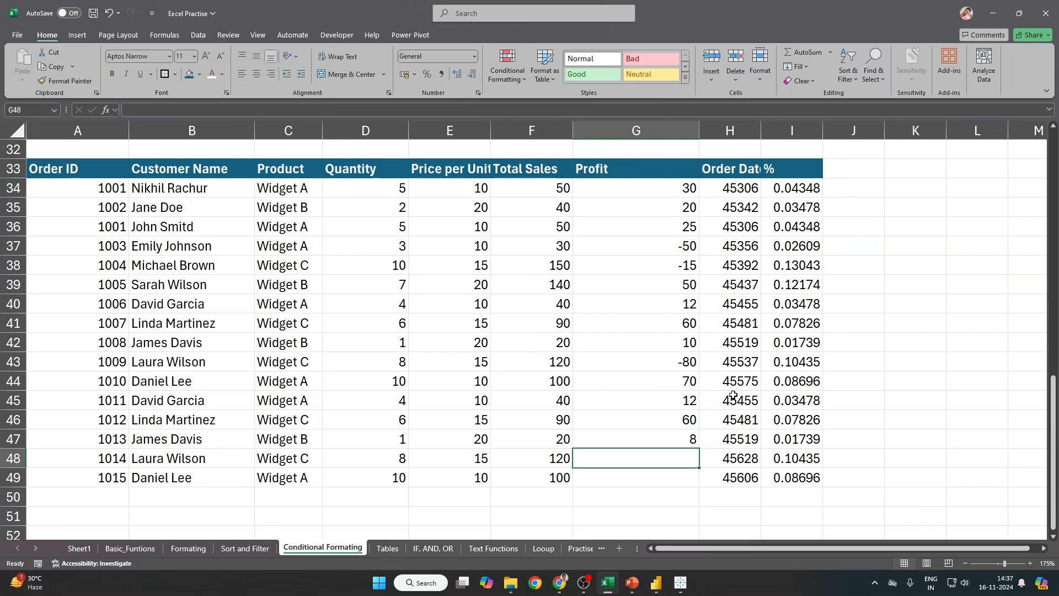
{"action": "type", "text": "80"}
{"action": "key", "text": "Return"}
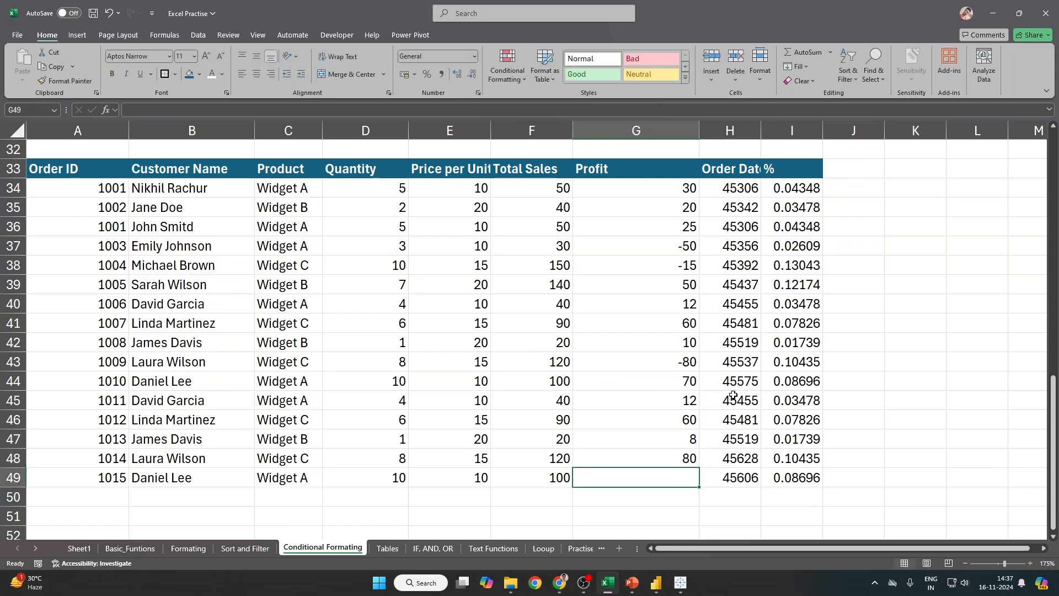
{"action": "type", "text": "40"}
{"action": "key", "text": "Return"}
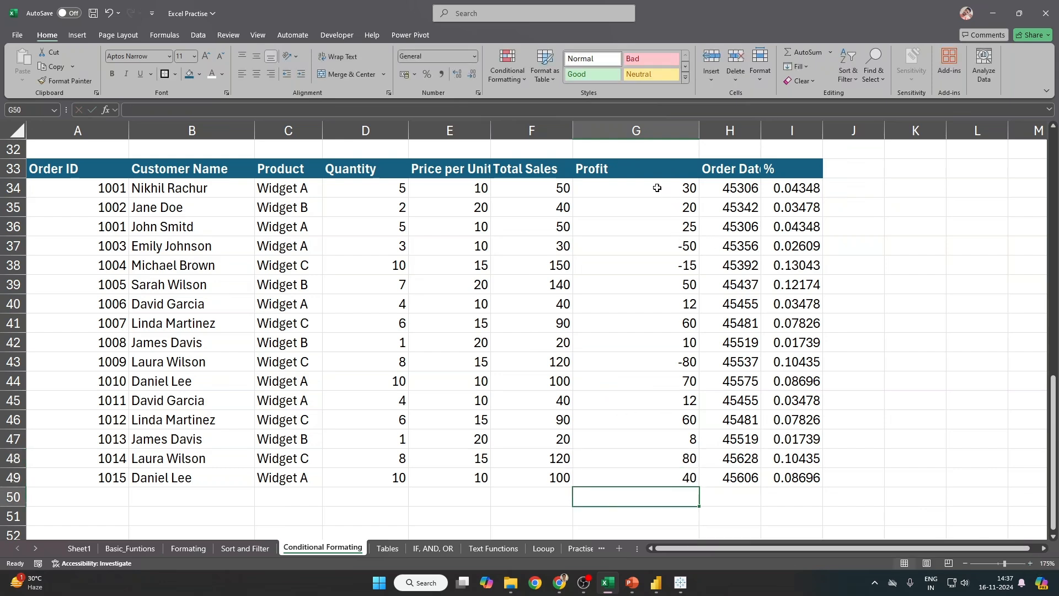
{"action": "left_click_drag", "start_coordinate": [656, 188], "coordinate": [665, 473]}
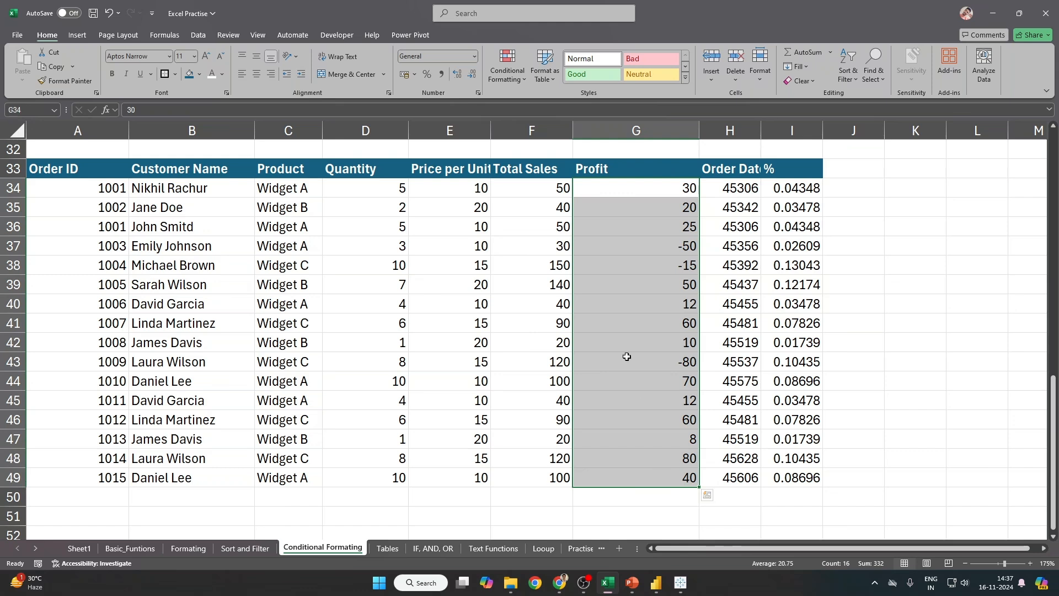
{"action": "left_click", "coordinate": [513, 80]}
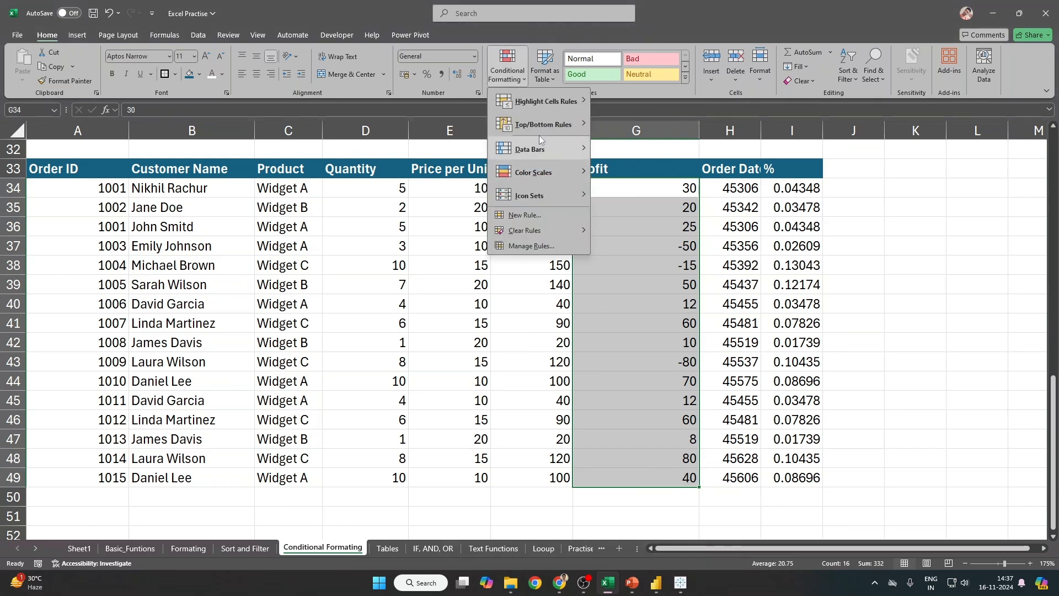
Step: Apply green gradient data bars to the Profit values G34:G49
{"action": "mouse_move", "coordinate": [532, 149]}
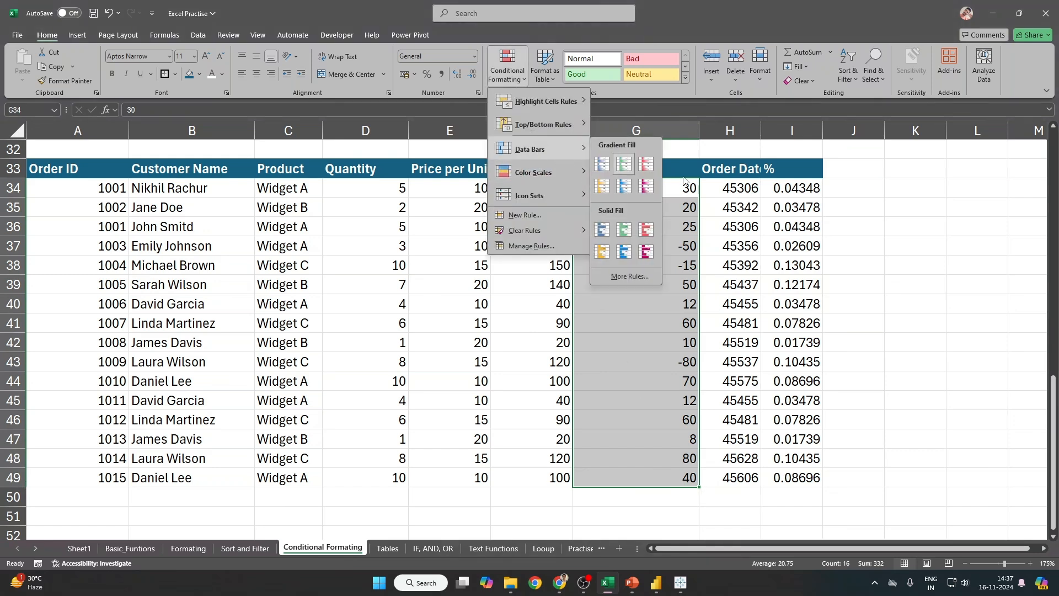
{"action": "left_click", "coordinate": [622, 164]}
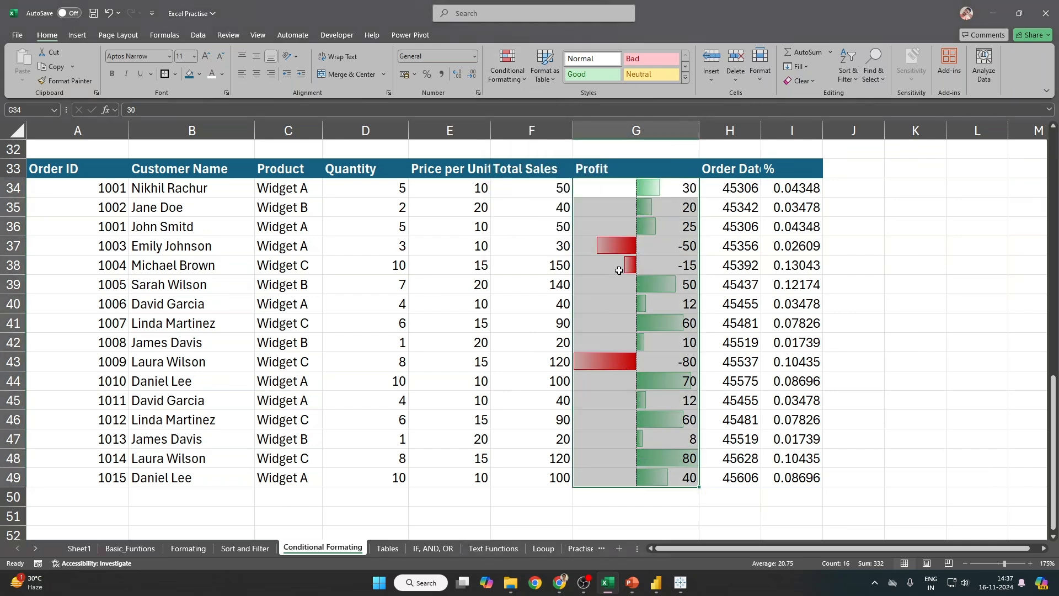
{"action": "left_click", "coordinate": [604, 244]}
{"action": "left_click_drag", "start_coordinate": [602, 258], "coordinate": [600, 283]}
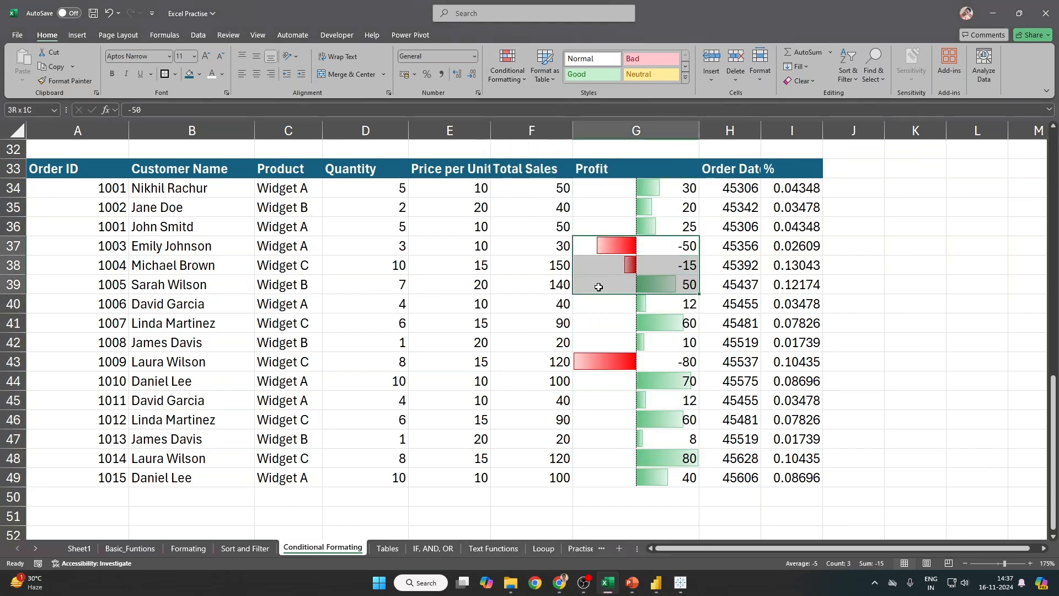
{"action": "left_click", "coordinate": [611, 358]}
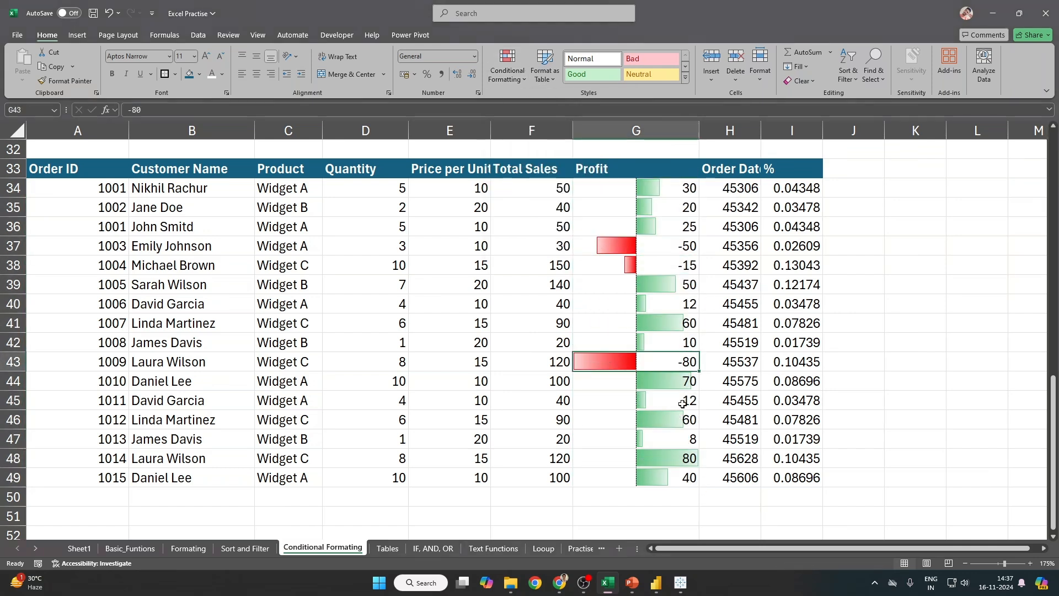
Step: Edit the Profit data bar rule so the bar fill is dark green
{"action": "left_click", "coordinate": [516, 88]}
{"action": "left_click", "coordinate": [611, 190]}
{"action": "left_click_drag", "start_coordinate": [611, 191], "coordinate": [604, 470]}
{"action": "left_click", "coordinate": [514, 80]}
{"action": "left_click", "coordinate": [537, 246]}
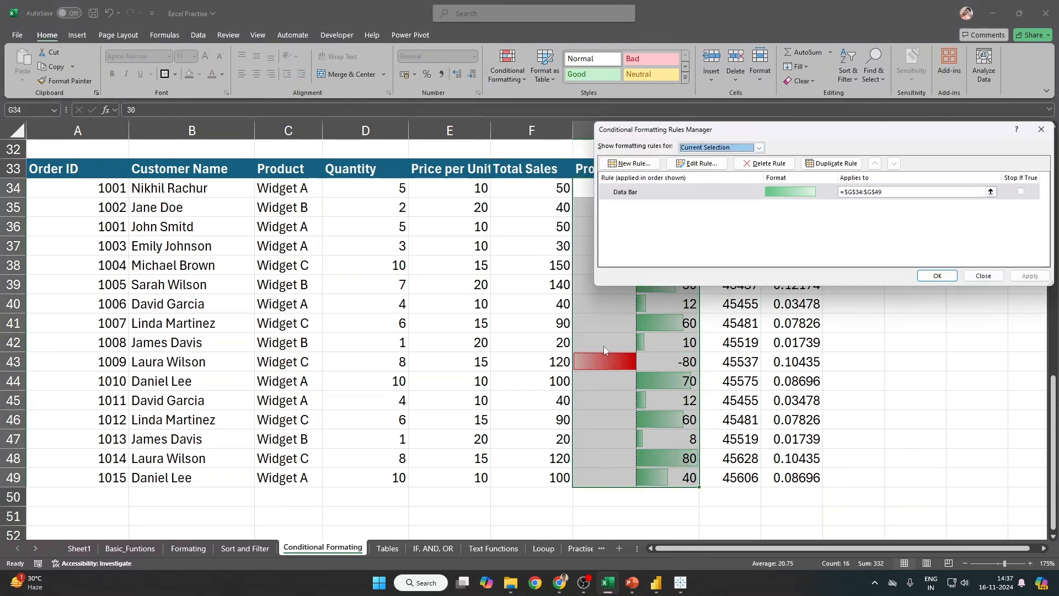
{"action": "left_click_drag", "start_coordinate": [743, 135], "coordinate": [288, 93]}
{"action": "double_click", "coordinate": [230, 154]}
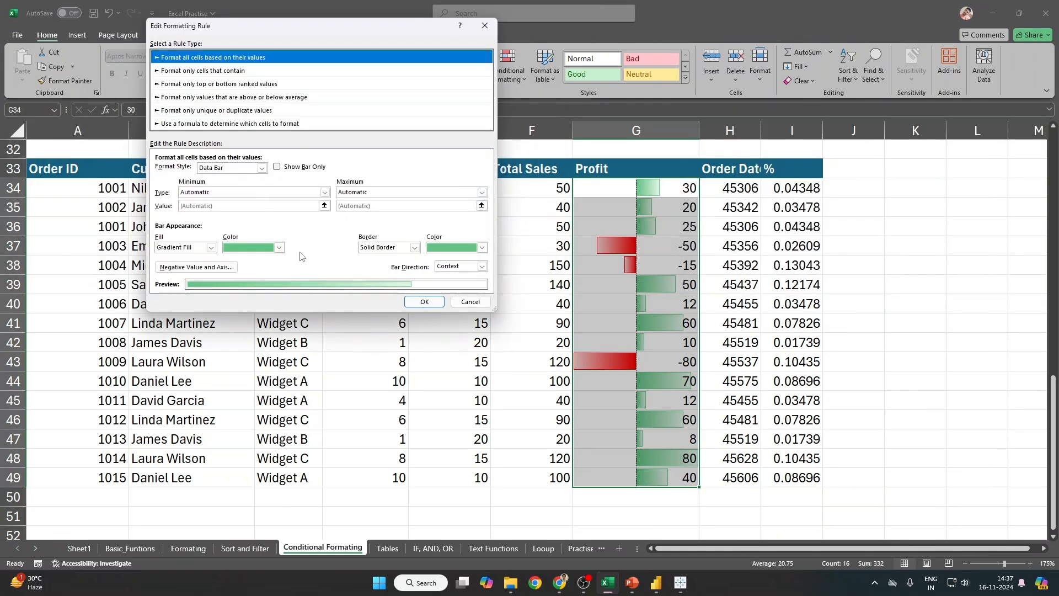
{"action": "left_click", "coordinate": [269, 252]}
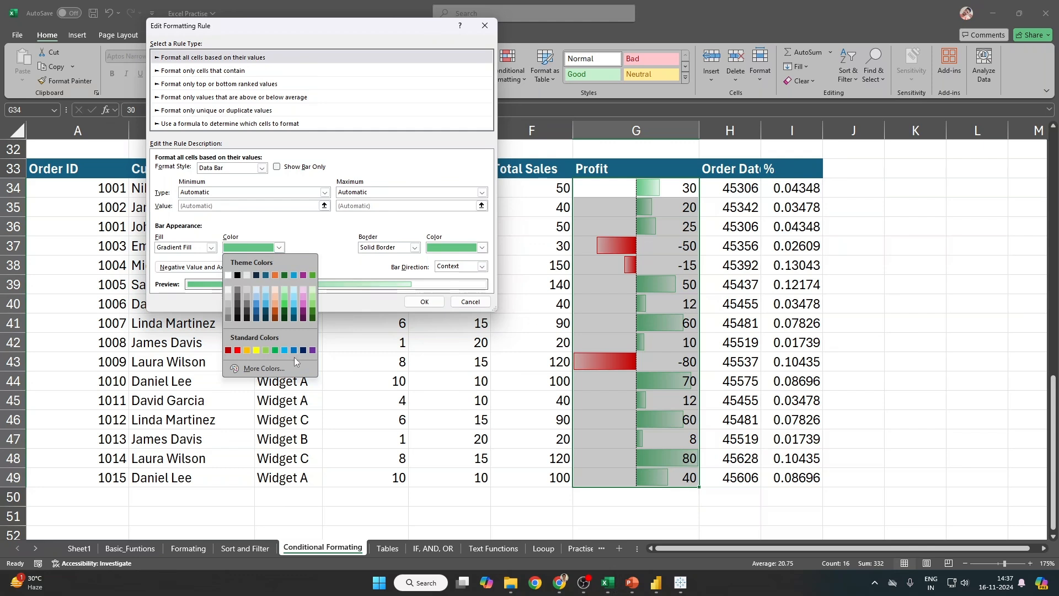
{"action": "left_click", "coordinate": [313, 318]}
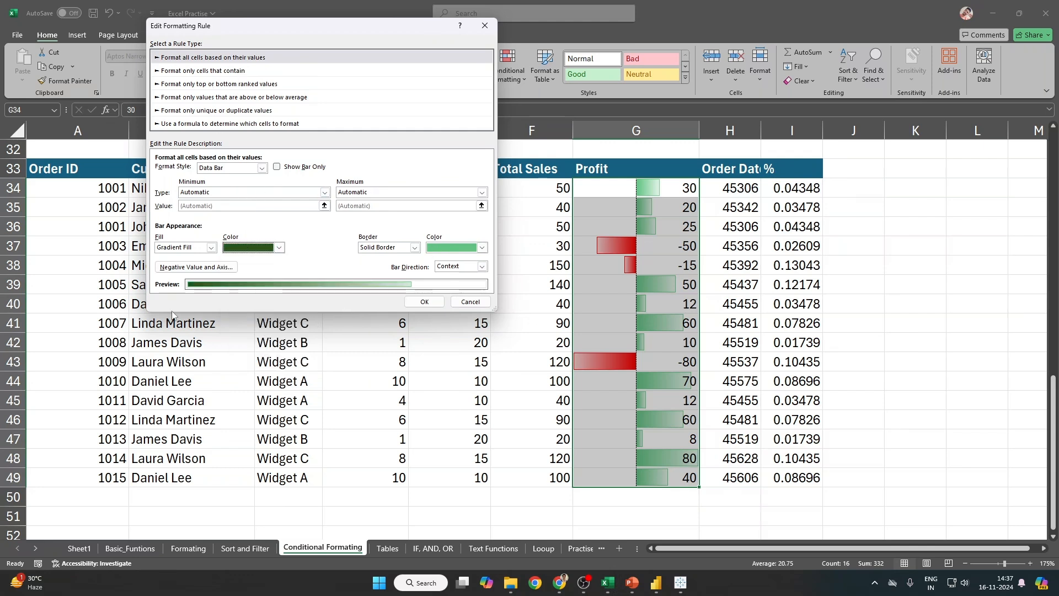
Step: Keep minimum and maximum types Automatic and turn on Show Bar Only
{"action": "left_click", "coordinate": [201, 194]}
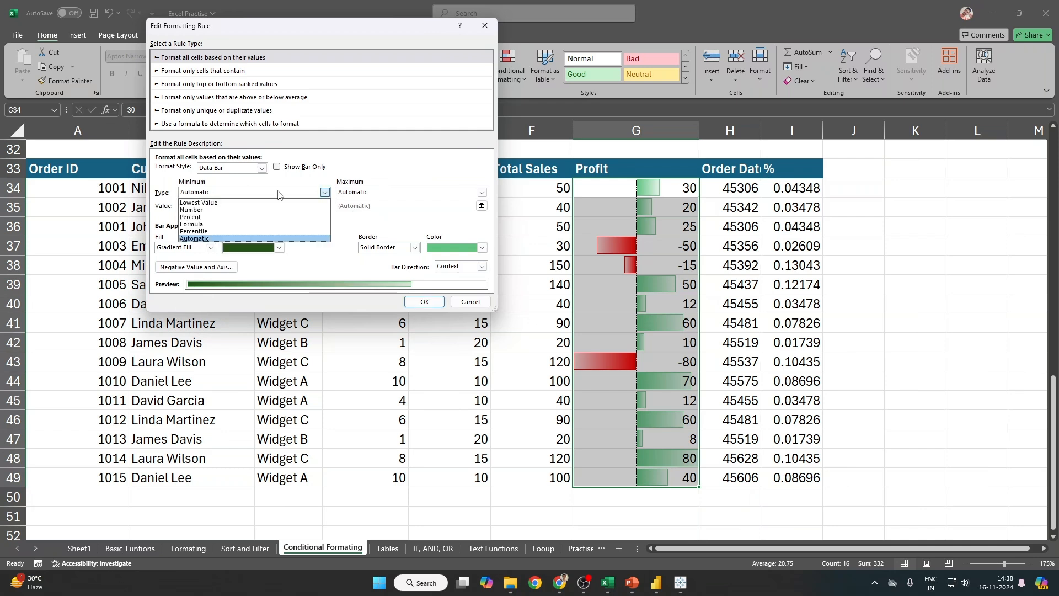
{"action": "left_click", "coordinate": [419, 191]}
{"action": "left_click", "coordinate": [419, 191]}
{"action": "left_click", "coordinate": [415, 182]}
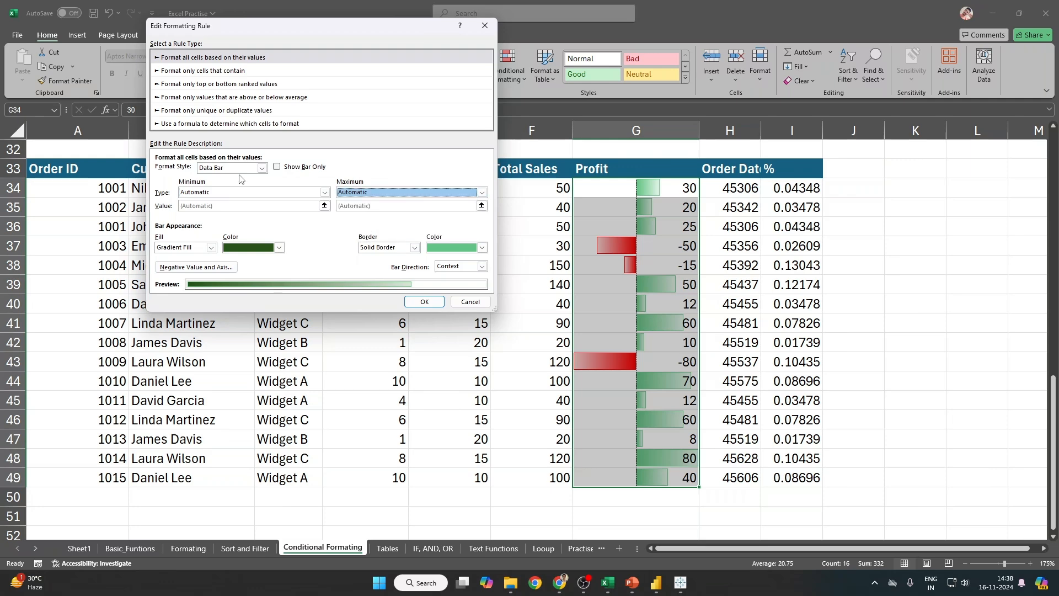
{"action": "left_click", "coordinate": [277, 168]}
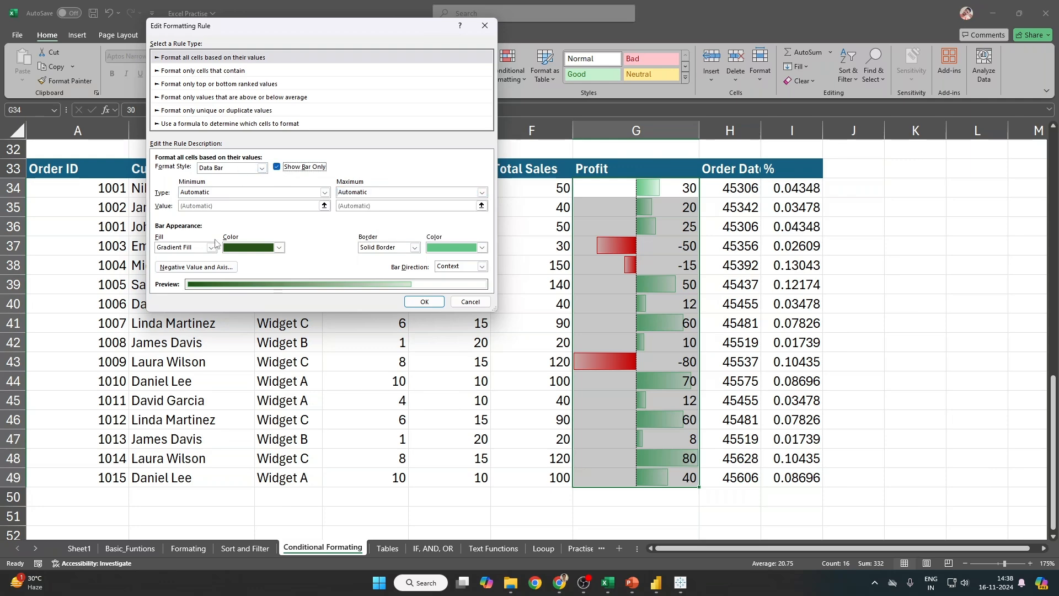
Step: Give negative bars a red fill and red border, and apply the rule
{"action": "left_click", "coordinate": [217, 269]}
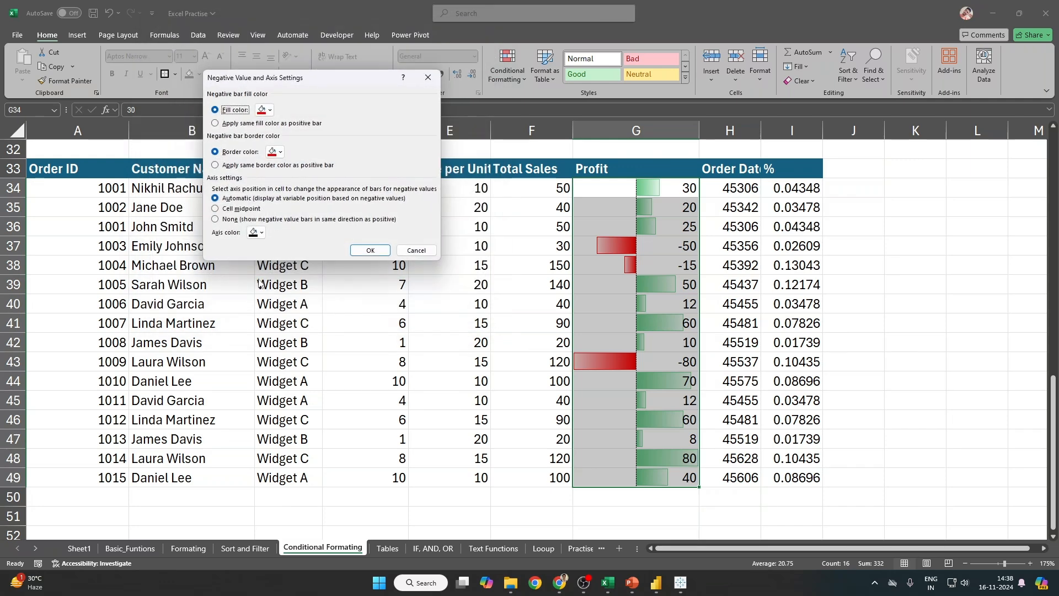
{"action": "left_click", "coordinate": [267, 111]}
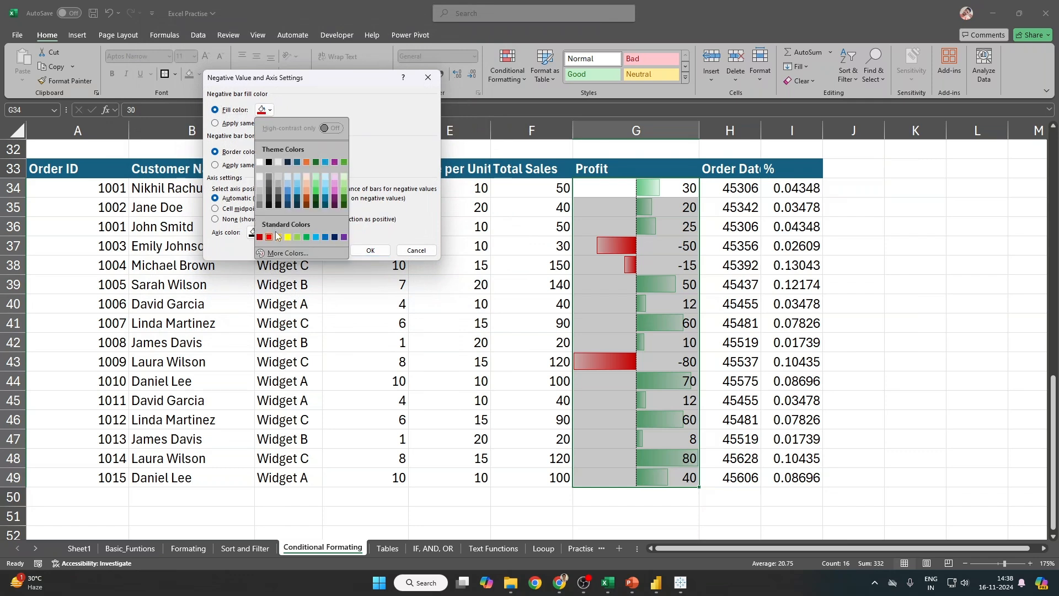
{"action": "left_click", "coordinate": [270, 237]}
{"action": "left_click", "coordinate": [276, 152]}
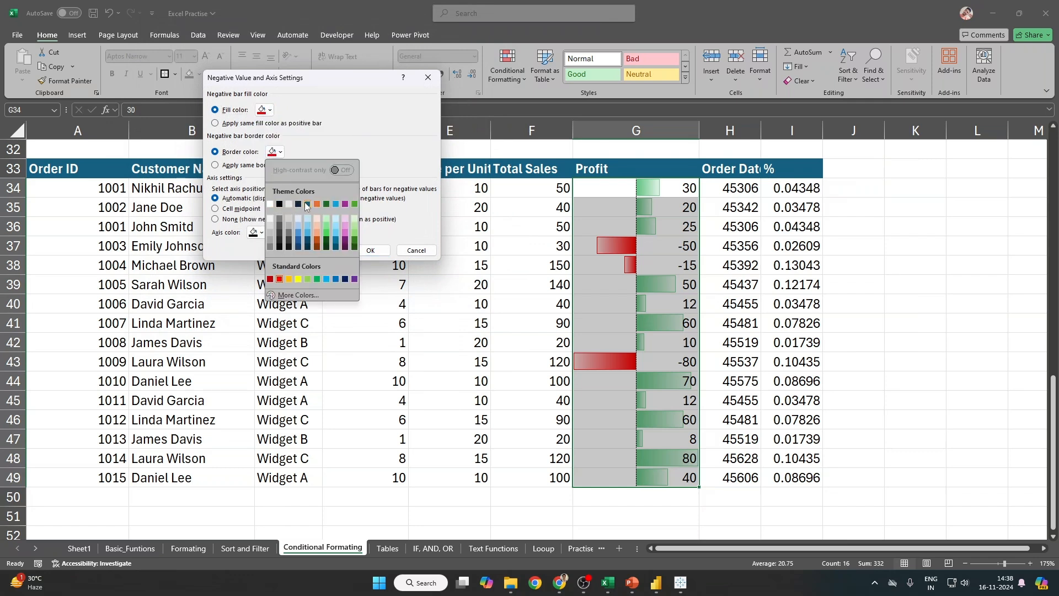
{"action": "left_click", "coordinate": [280, 280]}
{"action": "left_click", "coordinate": [370, 251]}
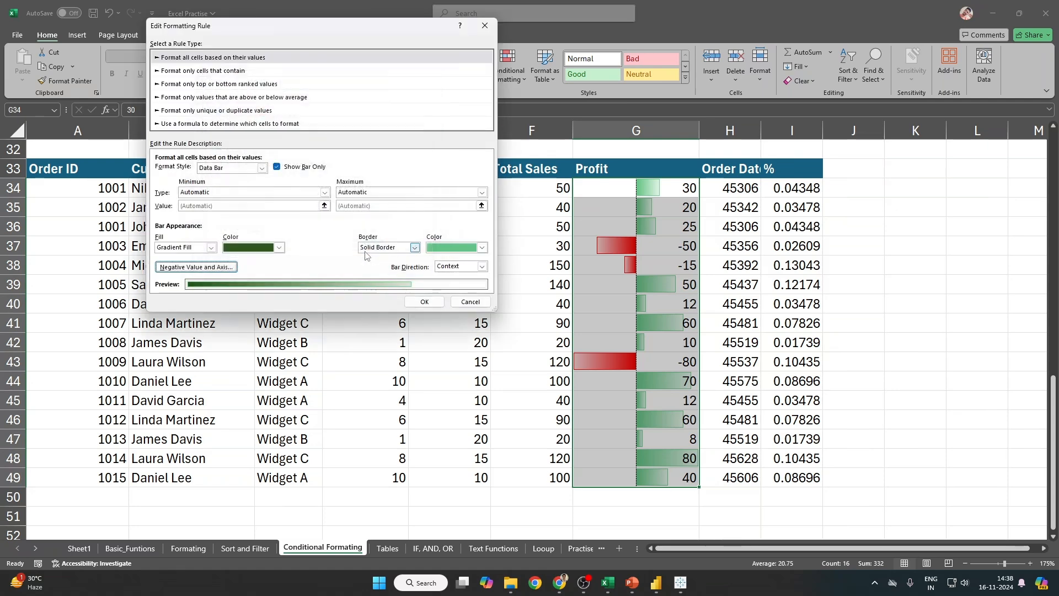
{"action": "left_click", "coordinate": [426, 303]}
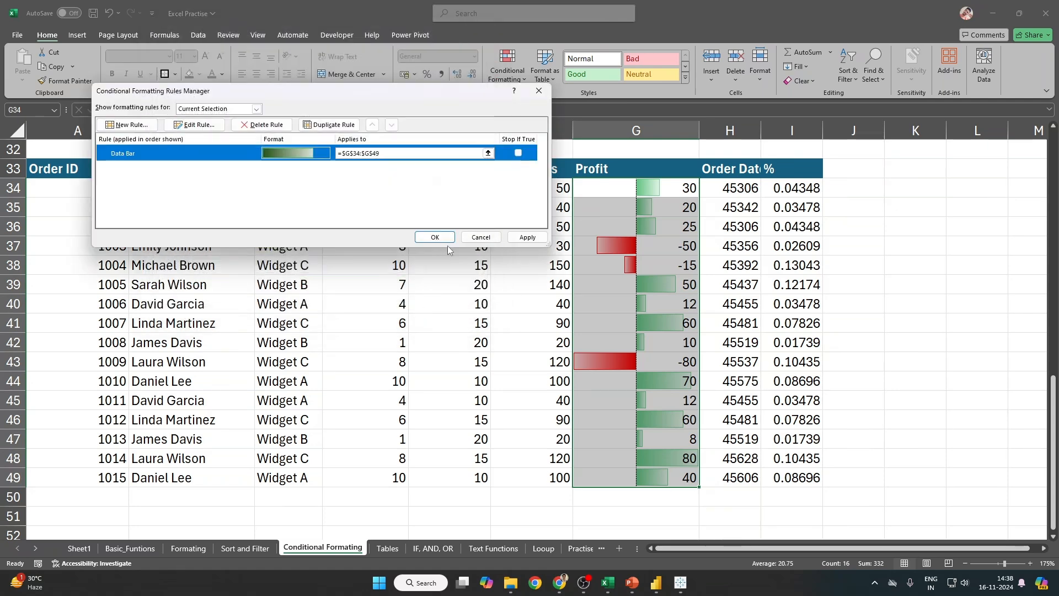
{"action": "left_click", "coordinate": [527, 237]}
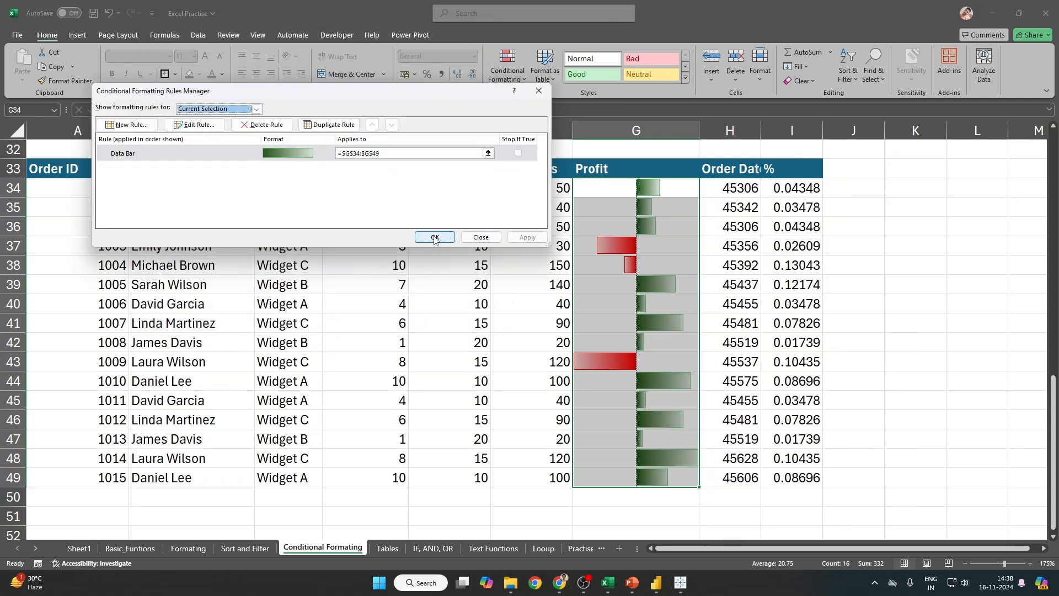
{"action": "left_click", "coordinate": [435, 237]}
{"action": "left_click", "coordinate": [670, 246]}
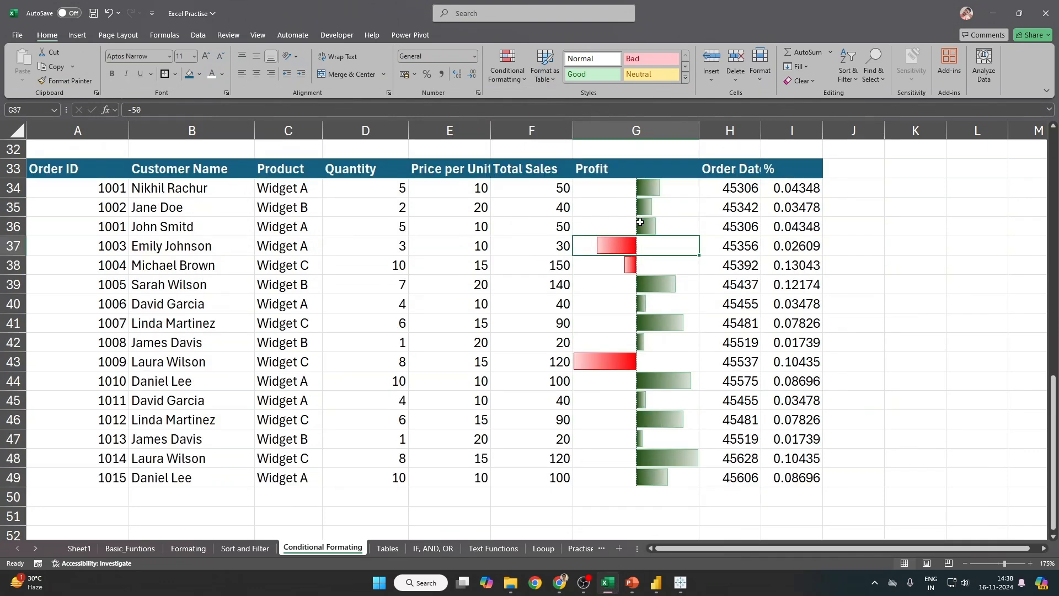
Step: Apply solid blue data bars to the Profit values G34:G49
{"action": "left_click_drag", "start_coordinate": [643, 187], "coordinate": [678, 476]}
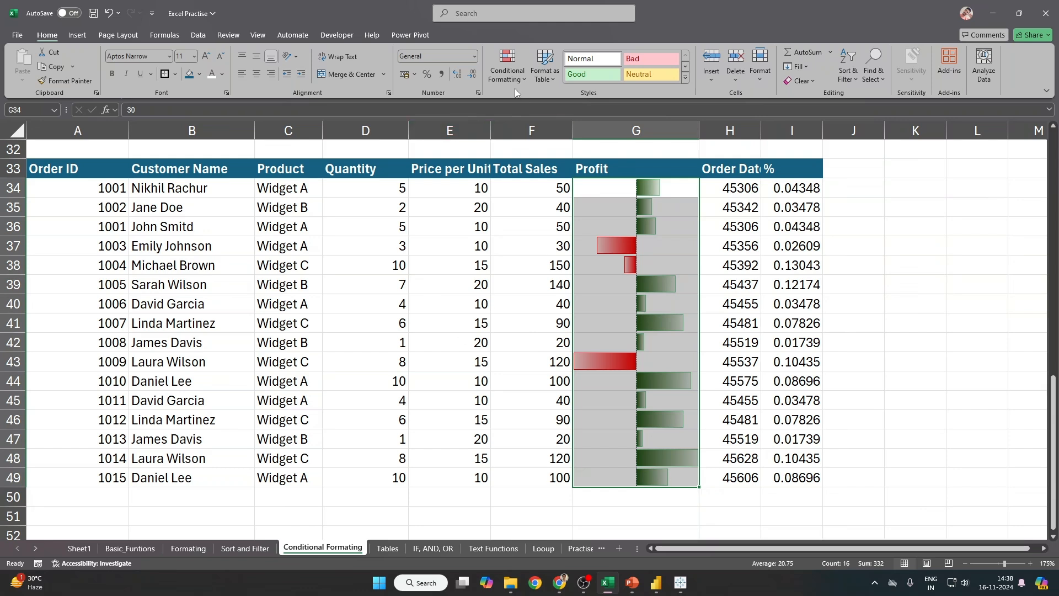
{"action": "left_click", "coordinate": [507, 65]}
{"action": "mouse_move", "coordinate": [529, 149]}
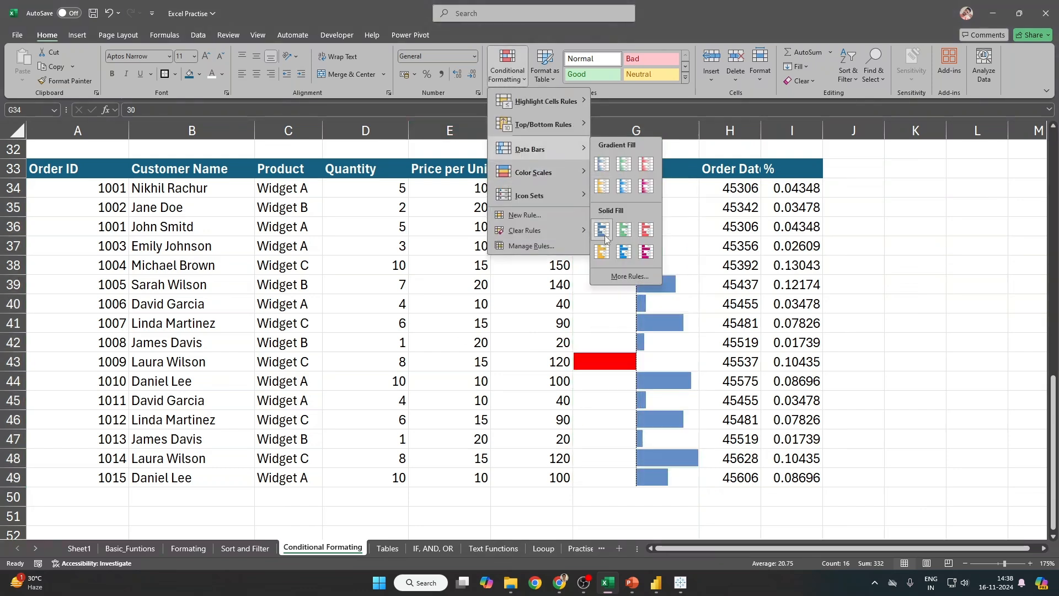
{"action": "left_click", "coordinate": [605, 236]}
{"action": "left_click", "coordinate": [917, 328]}
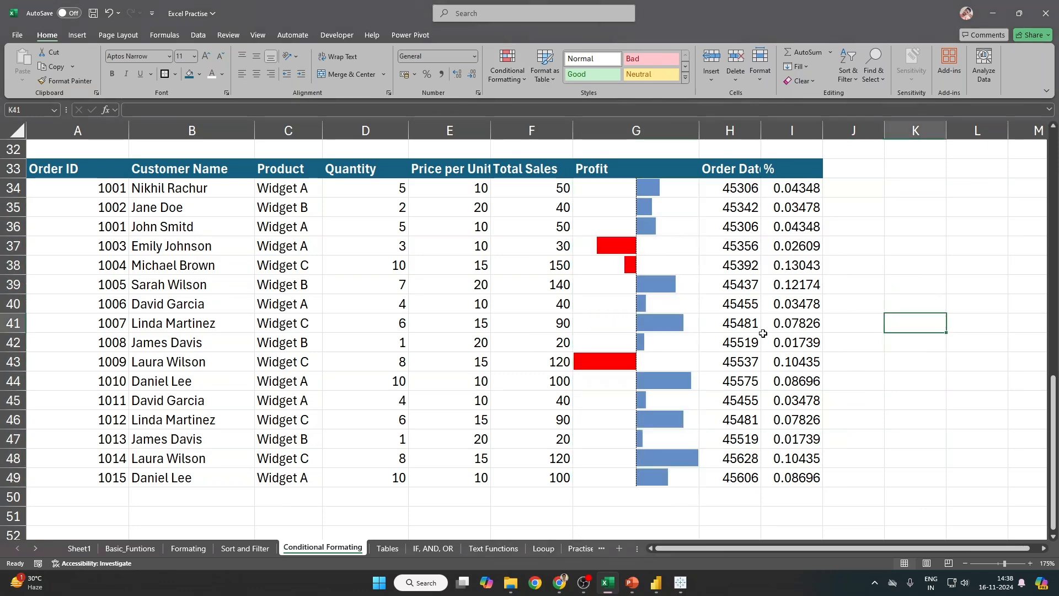
{"action": "scroll", "coordinate": [762, 332], "scroll_direction": "up", "scroll_amount": 1, "text": "ctrl"}
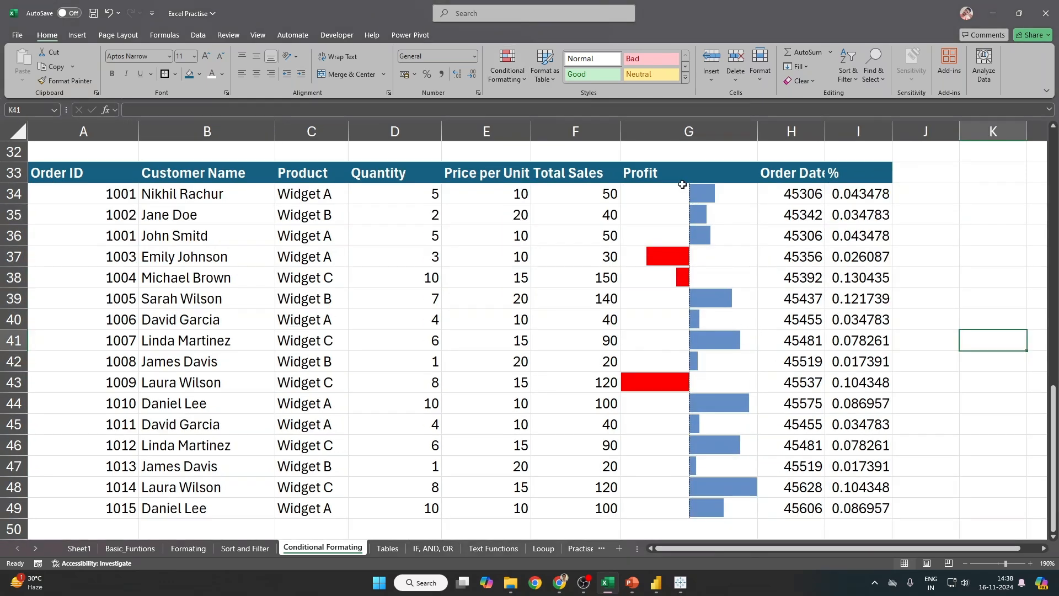
Step: Edit the Profit data bar rule to turn off Show Bar Only, revealing the numbers
{"action": "left_click_drag", "start_coordinate": [682, 185], "coordinate": [655, 510]}
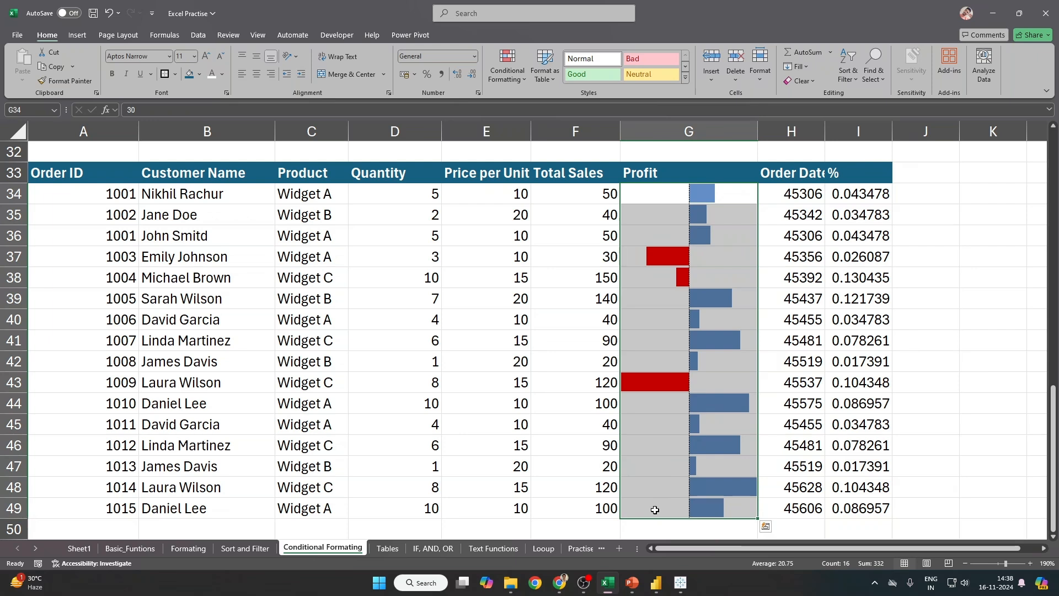
{"action": "left_click", "coordinate": [503, 77]}
{"action": "left_click", "coordinate": [532, 246]}
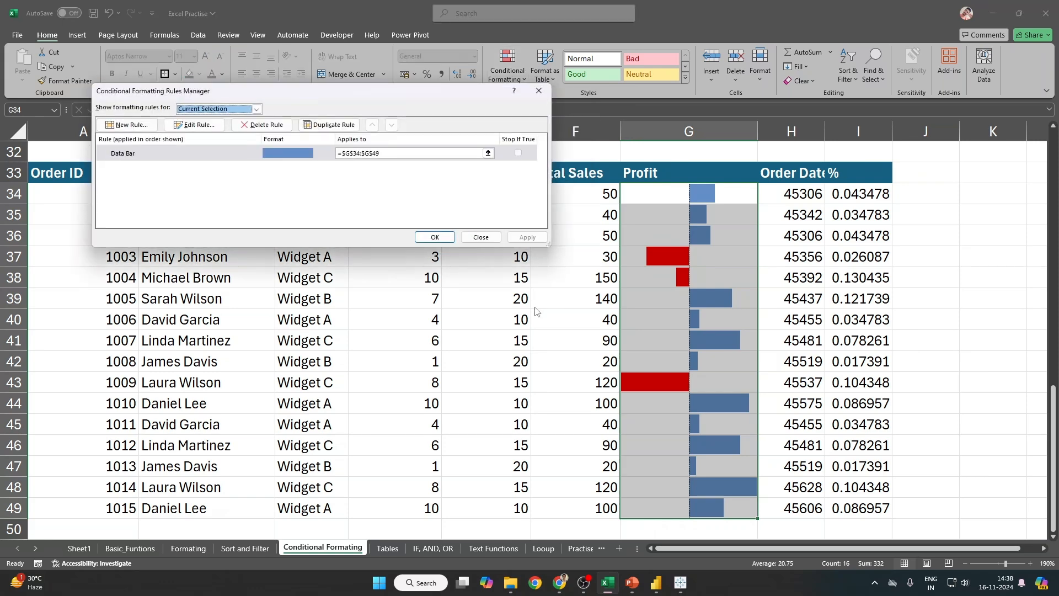
{"action": "double_click", "coordinate": [217, 149]}
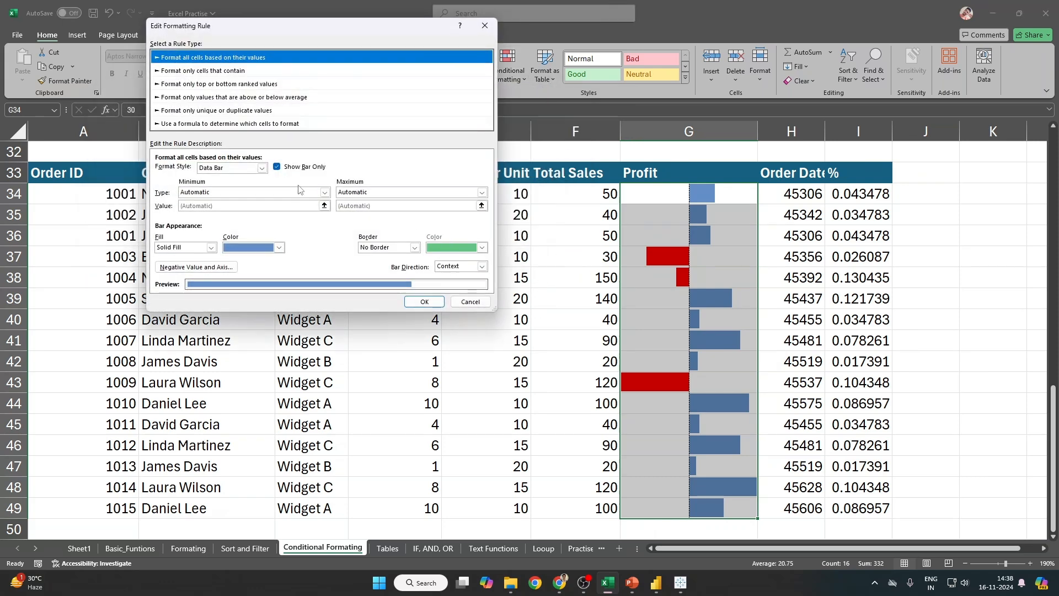
{"action": "left_click", "coordinate": [276, 168]}
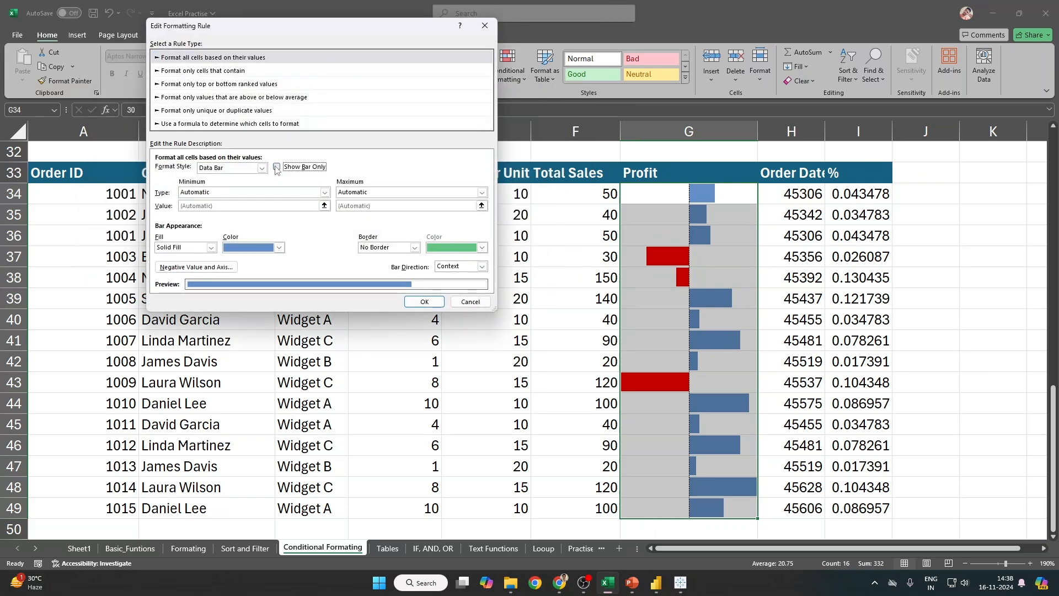
{"action": "left_click", "coordinate": [426, 302]}
{"action": "left_click", "coordinate": [434, 237]}
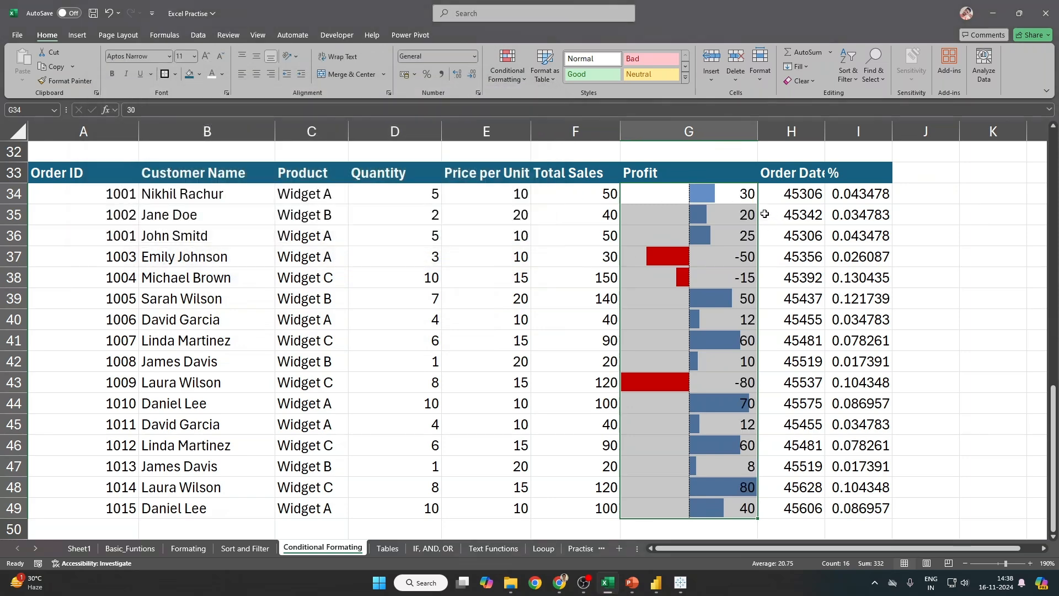
Step: Select the grades C2:F11, previewing a color scale without applying it
{"action": "scroll", "coordinate": [764, 481], "scroll_direction": "down", "scroll_amount": 1}
{"action": "scroll", "coordinate": [764, 481], "scroll_direction": "up", "scroll_amount": 2}
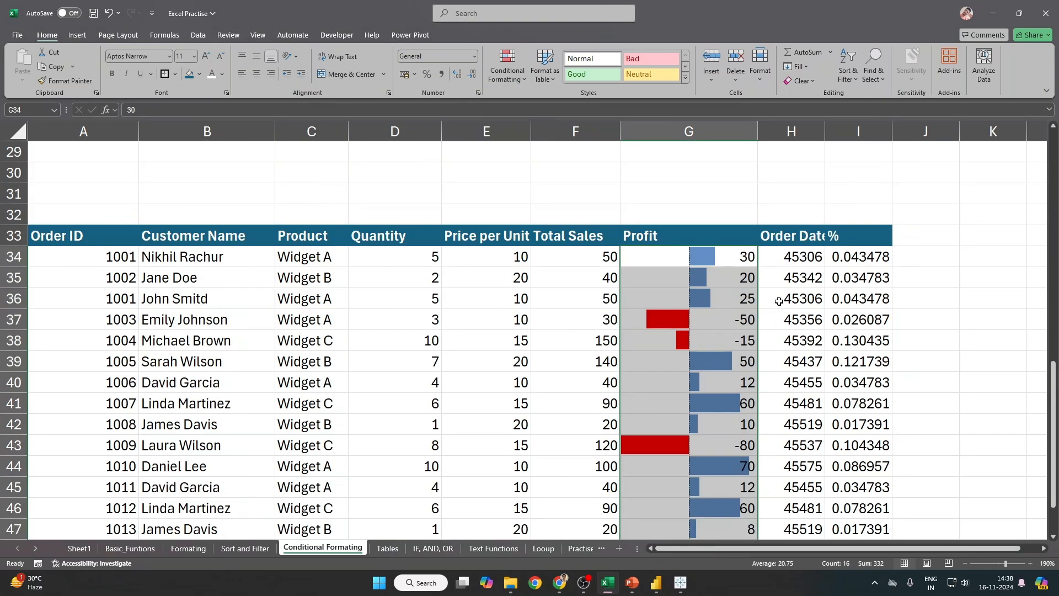
{"action": "scroll", "coordinate": [418, 371], "scroll_direction": "up", "scroll_amount": 3}
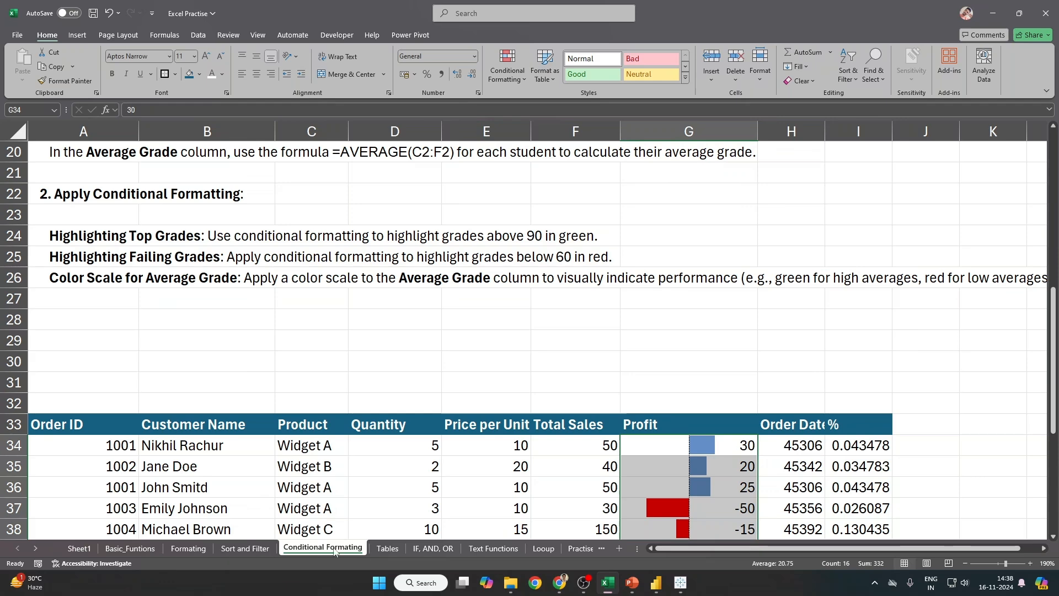
{"action": "scroll", "coordinate": [341, 536], "scroll_direction": "up", "scroll_amount": 6}
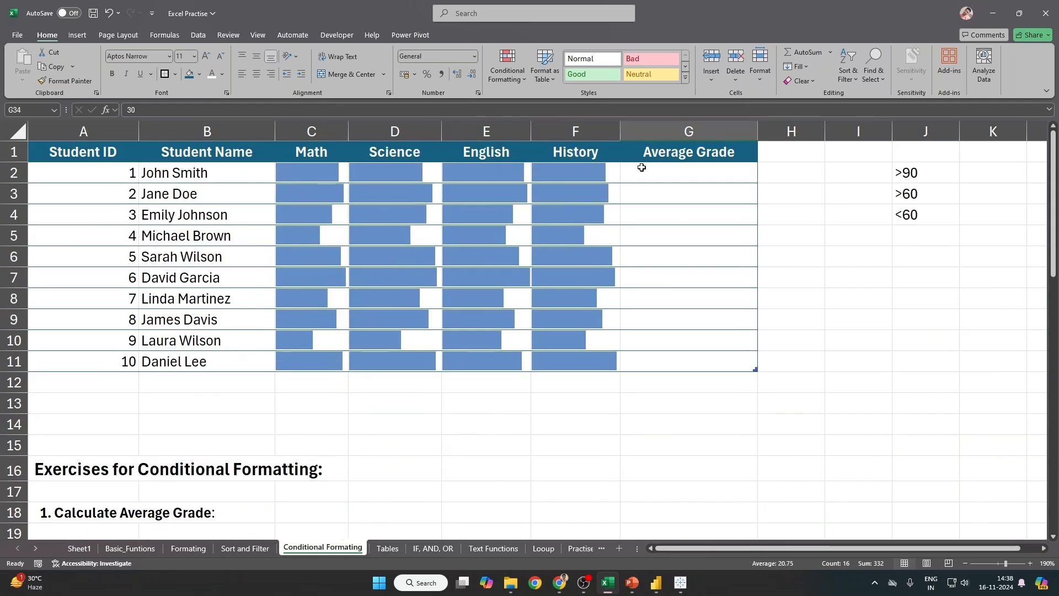
{"action": "left_click_drag", "start_coordinate": [292, 171], "coordinate": [570, 362]}
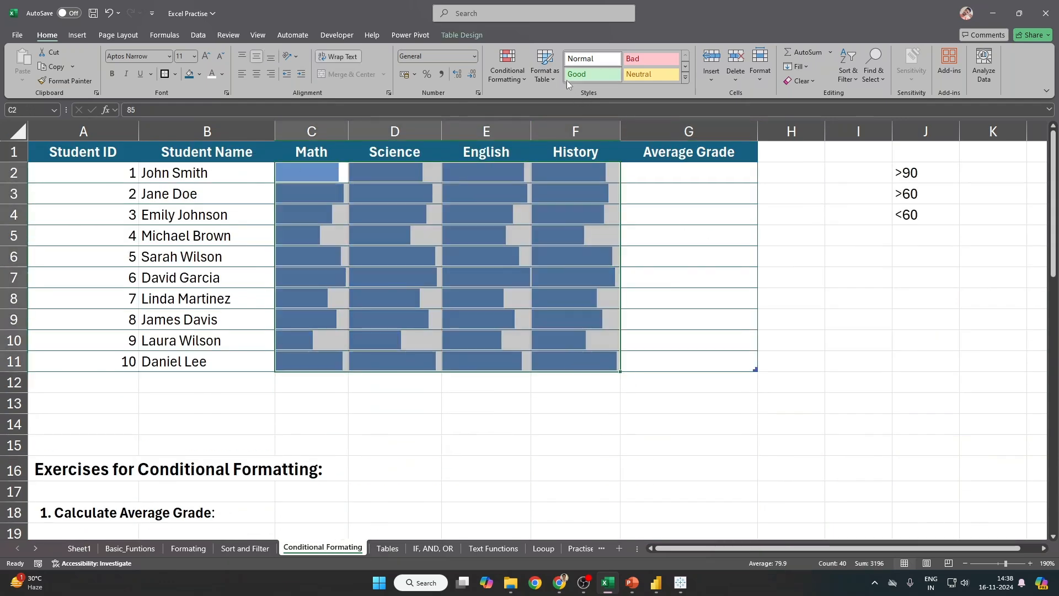
{"action": "left_click", "coordinate": [524, 82]}
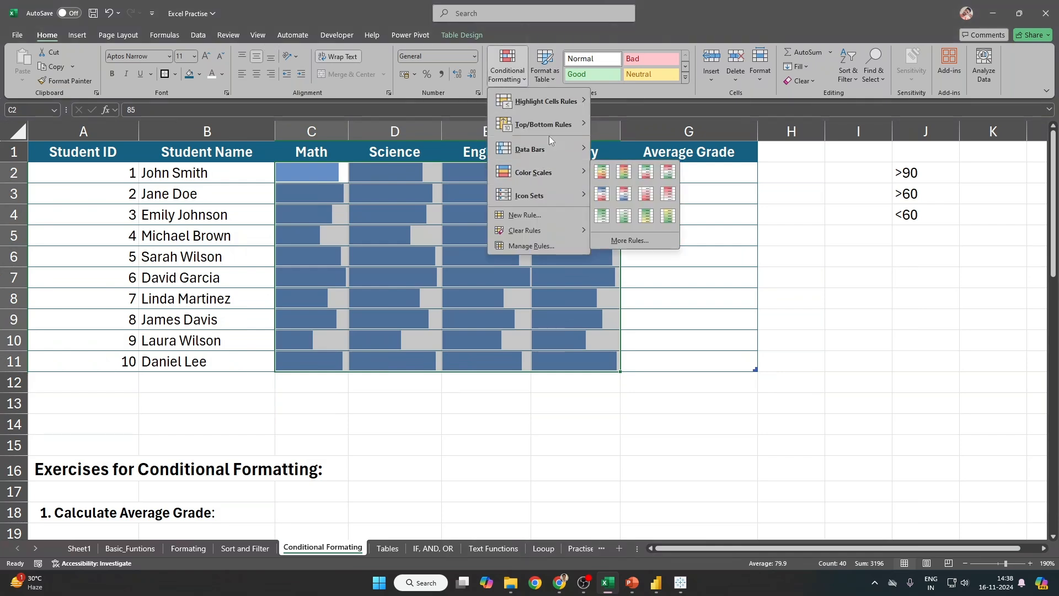
{"action": "mouse_move", "coordinate": [551, 175]}
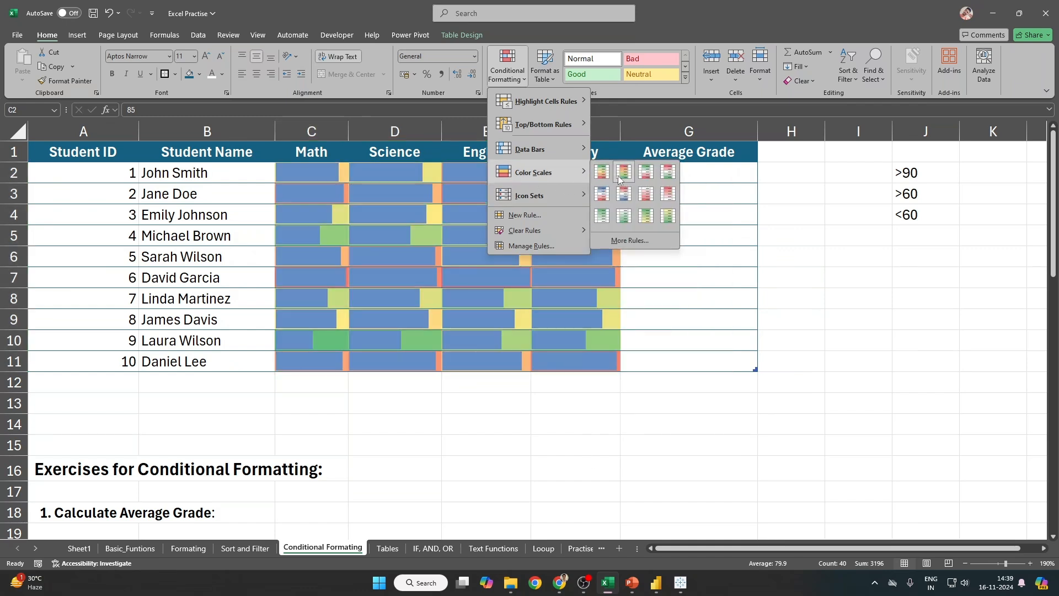
{"action": "left_click", "coordinate": [610, 407]}
Step: Clear the data bar rules from the selected grades C2:F11
{"action": "left_click", "coordinate": [508, 72]}
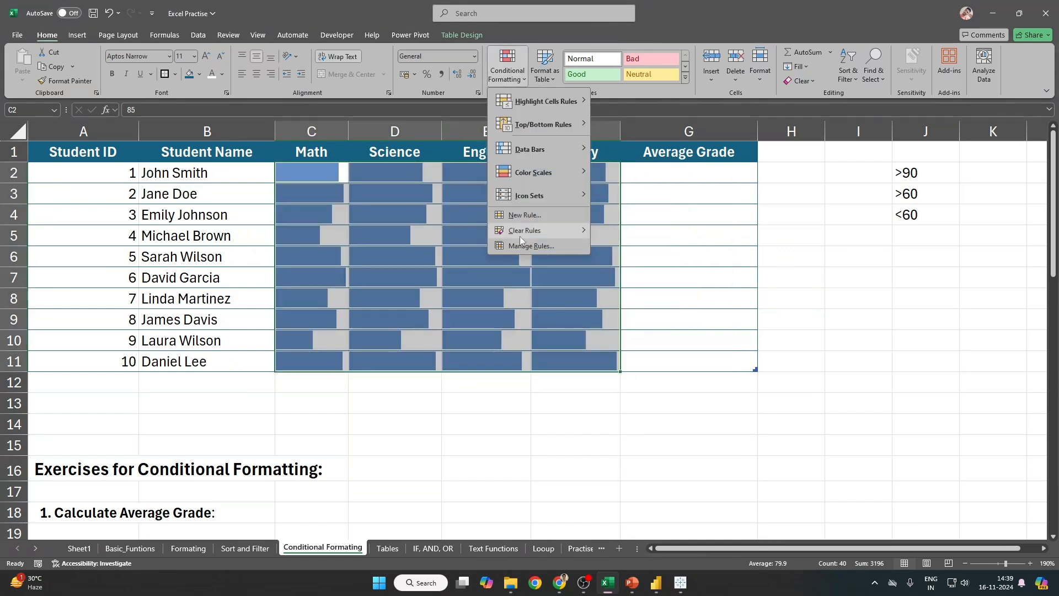
{"action": "left_click", "coordinate": [523, 245]}
{"action": "key", "text": "Escape"}
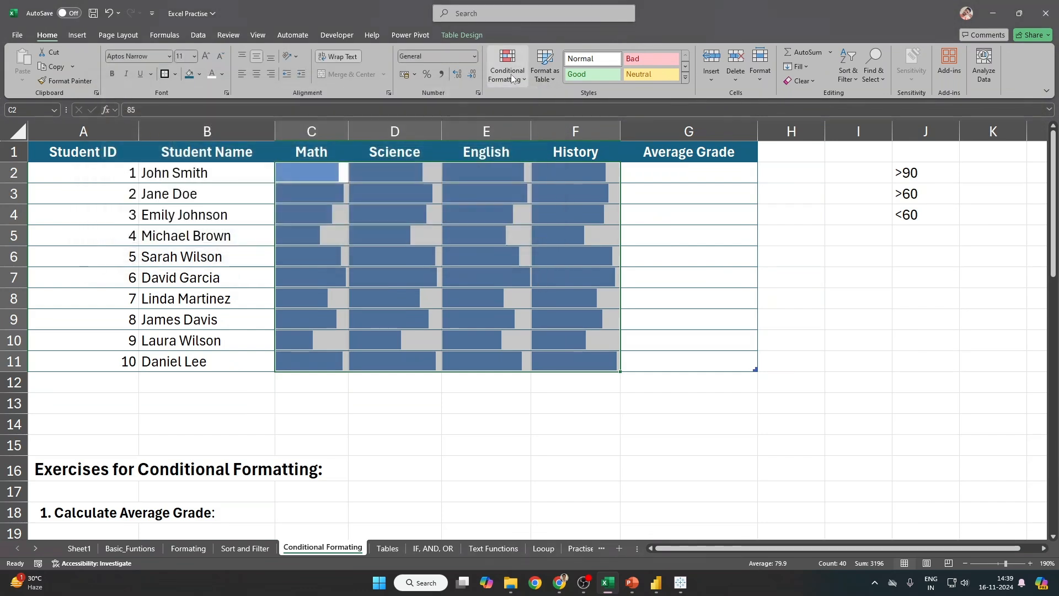
{"action": "left_click", "coordinate": [508, 66]}
{"action": "mouse_move", "coordinate": [538, 232]}
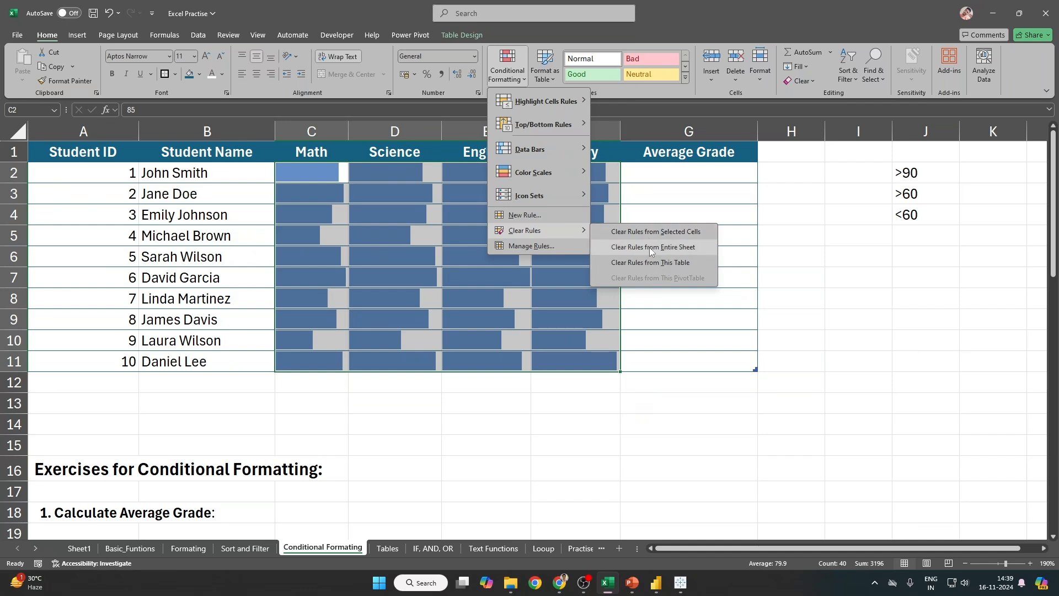
{"action": "left_click", "coordinate": [659, 235]}
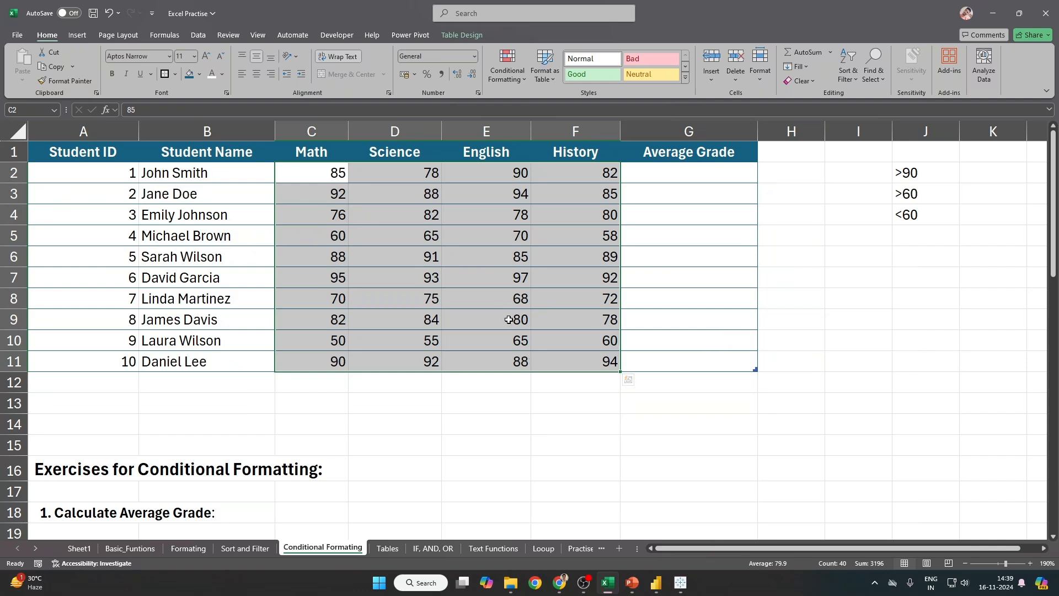
Step: Apply the Green–Yellow–Red preset colour scale and select the grades C2:F11
{"action": "left_click", "coordinate": [514, 76]}
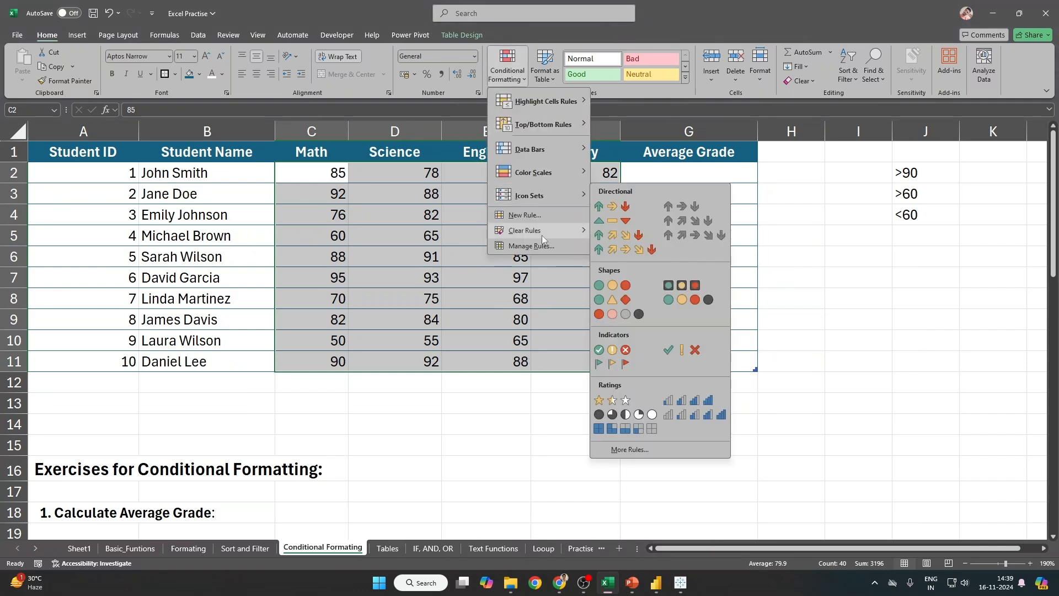
{"action": "mouse_move", "coordinate": [541, 174]}
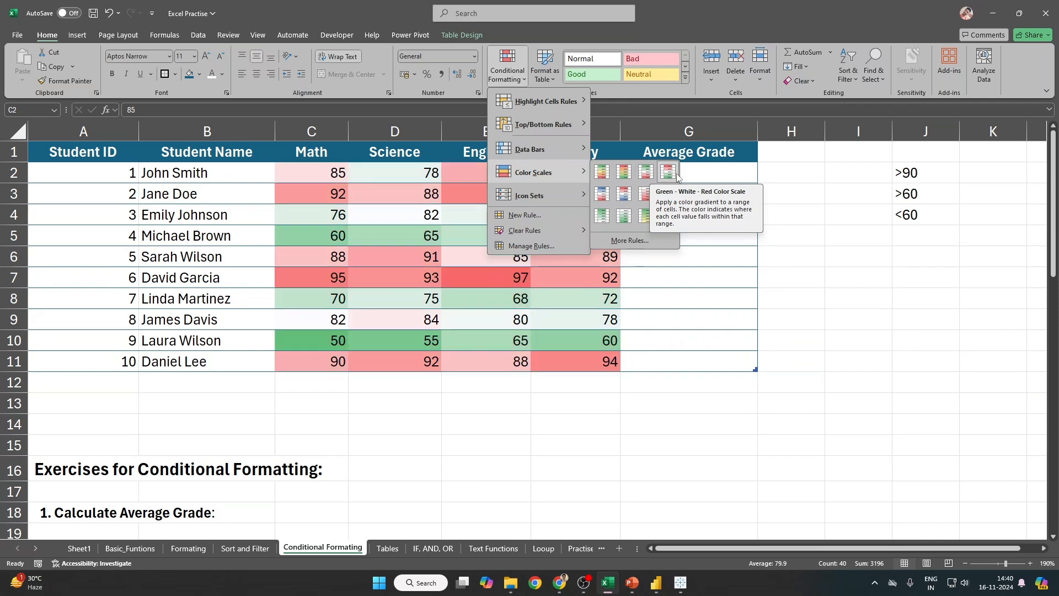
{"action": "left_click", "coordinate": [601, 173]}
{"action": "left_click", "coordinate": [549, 206]}
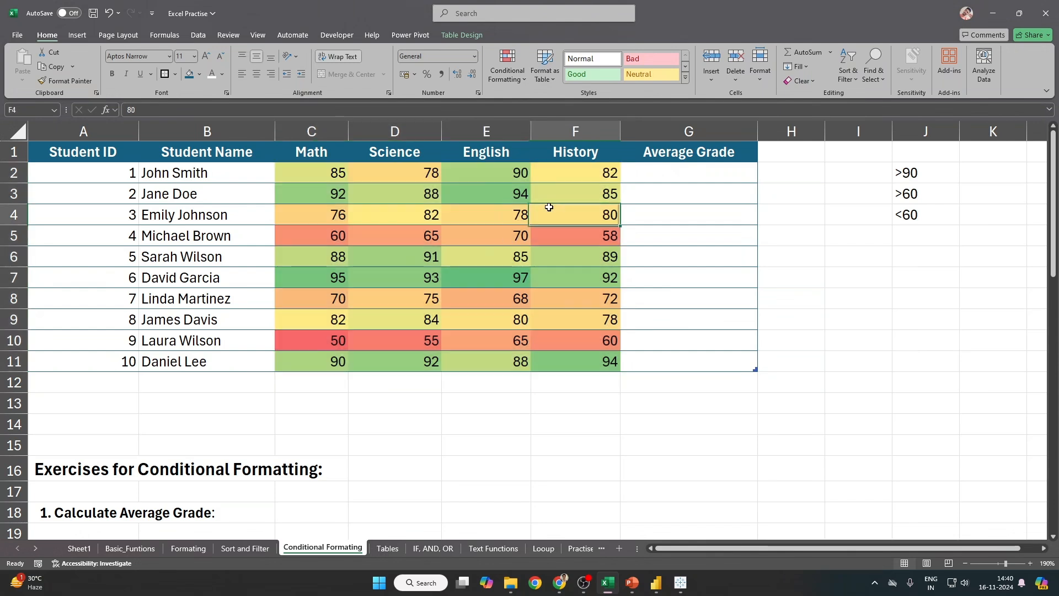
{"action": "left_click_drag", "start_coordinate": [318, 174], "coordinate": [603, 363]}
Step: Inspect the Graded Color Scale rule in the rules manager without changing it
{"action": "right_click", "coordinate": [496, 167]}
{"action": "left_click", "coordinate": [507, 66]}
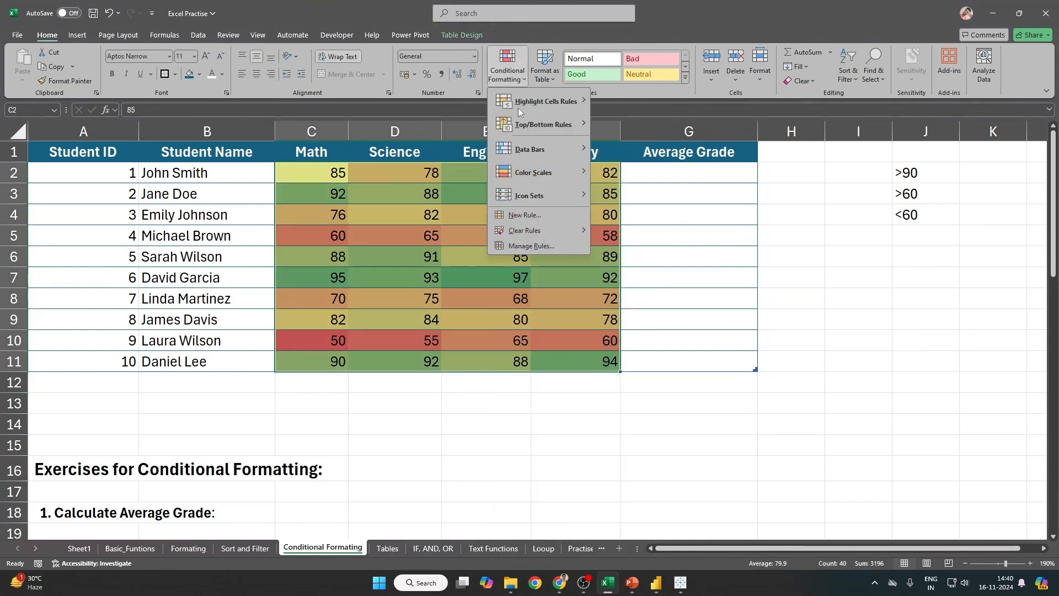
{"action": "left_click", "coordinate": [521, 246]}
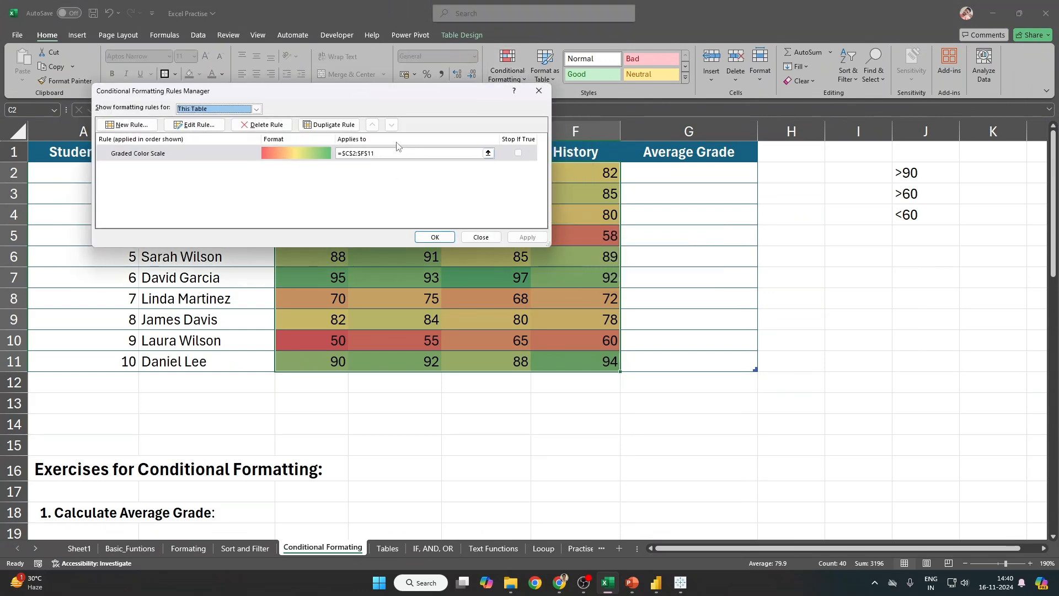
{"action": "double_click", "coordinate": [232, 160]}
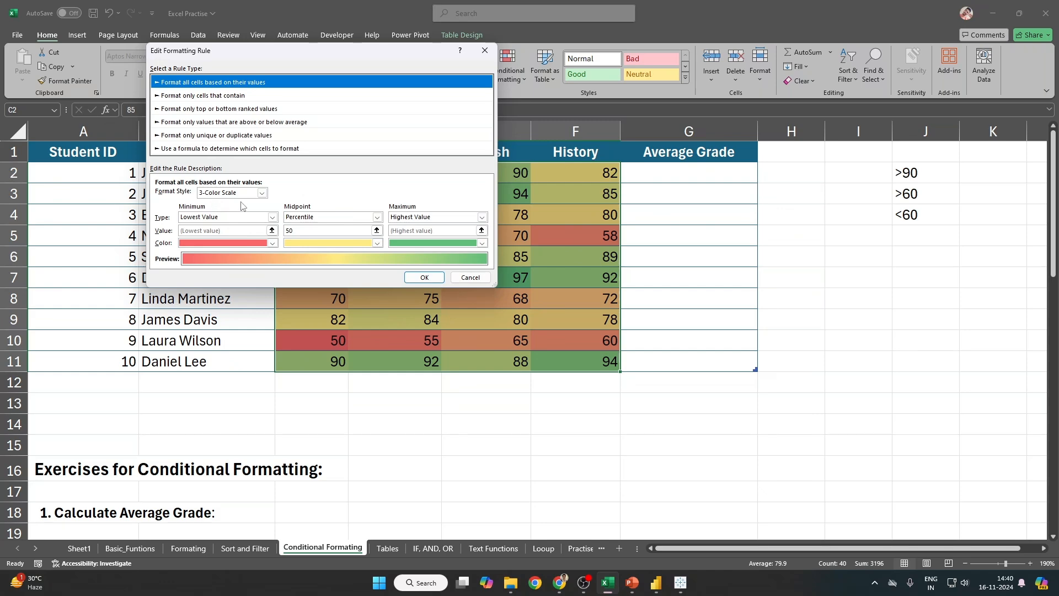
{"action": "left_click", "coordinate": [424, 277]}
{"action": "left_click", "coordinate": [433, 234]}
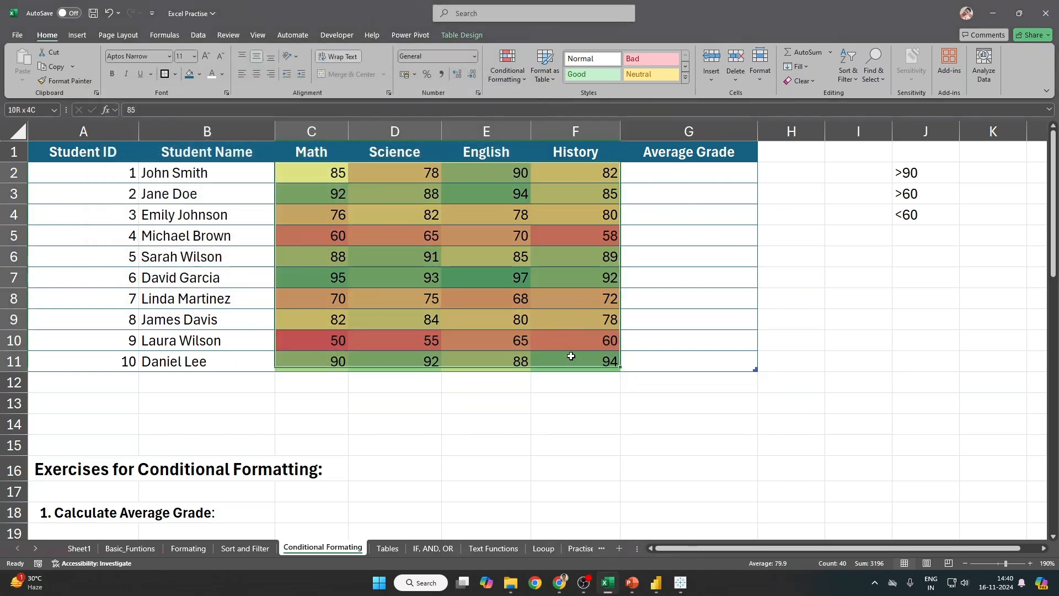
Step: Reselect the grade range C2:F11
{"action": "left_click_drag", "start_coordinate": [571, 356], "coordinate": [570, 357]}
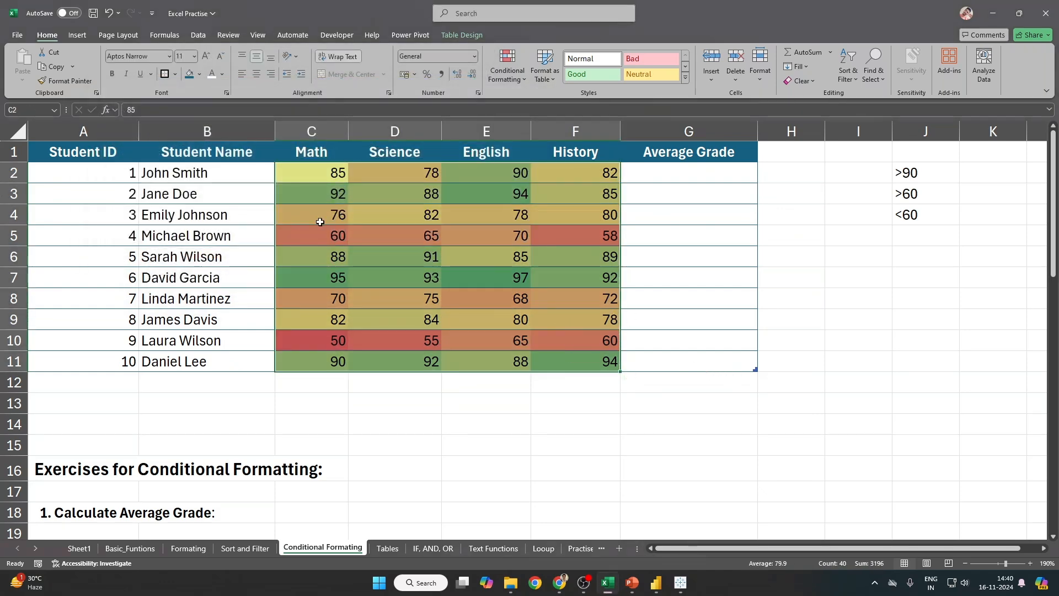
{"action": "left_click_drag", "start_coordinate": [302, 173], "coordinate": [596, 358]}
{"action": "left_click_drag", "start_coordinate": [333, 338], "coordinate": [558, 344]}
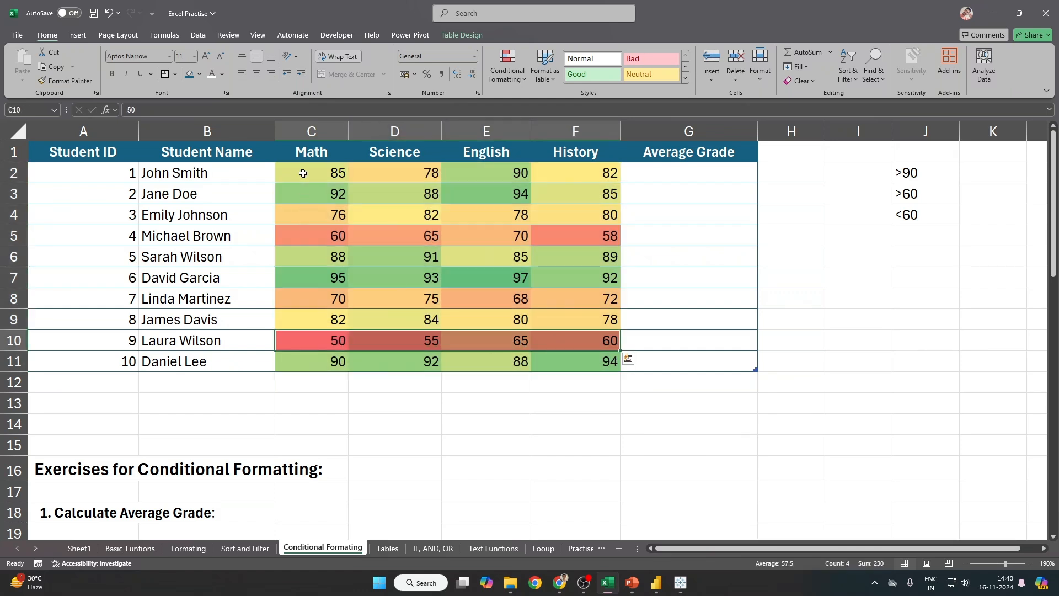
{"action": "left_click_drag", "start_coordinate": [302, 174], "coordinate": [611, 360]}
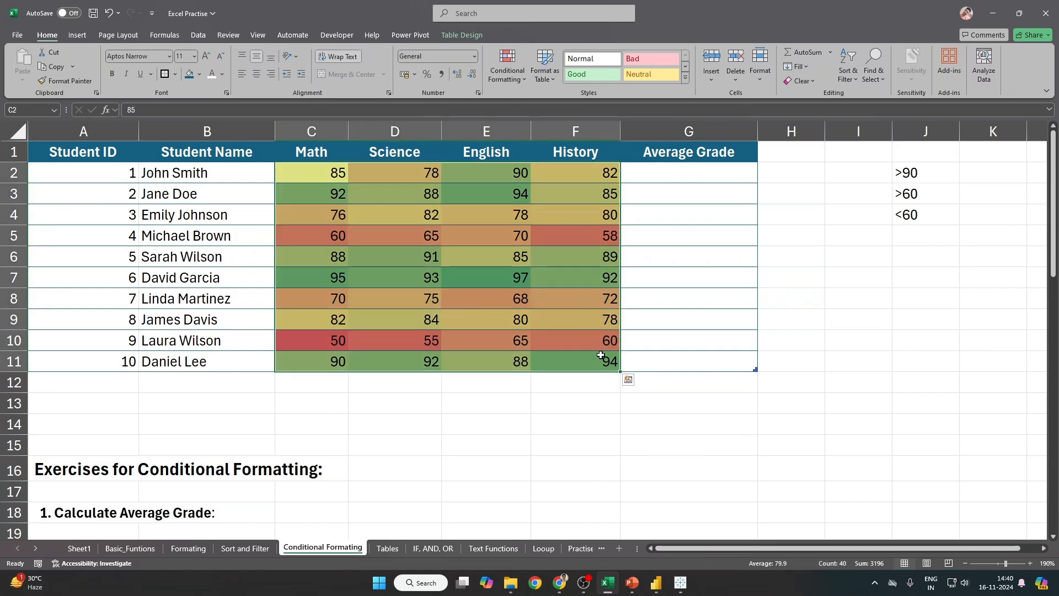
Step: Open the existing colour-scale rule for editing from Manage Rules
{"action": "left_click", "coordinate": [518, 81]}
{"action": "mouse_move", "coordinate": [533, 177]}
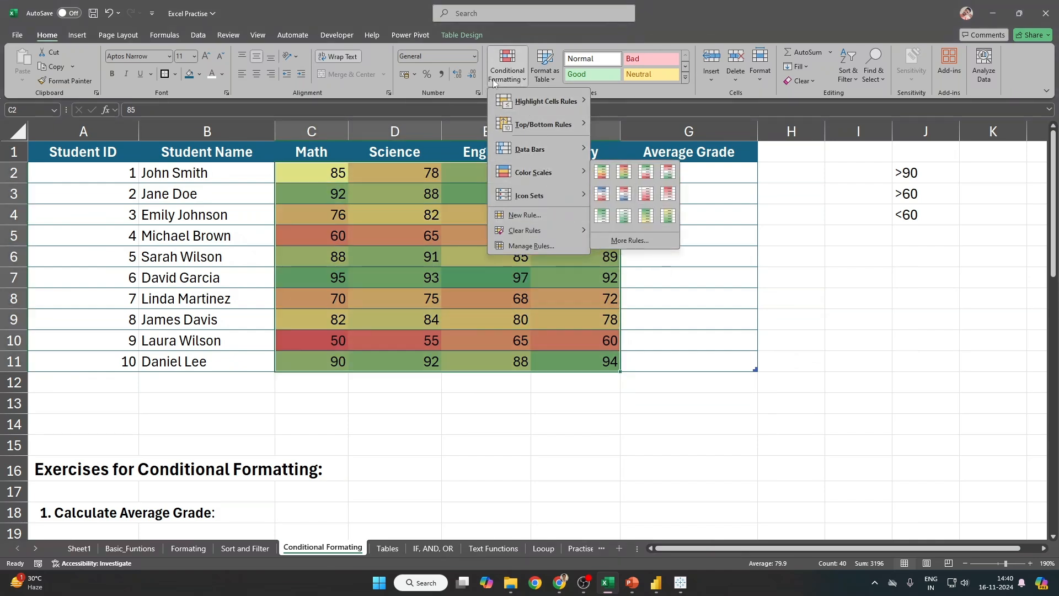
{"action": "left_click", "coordinate": [493, 82]}
{"action": "left_click", "coordinate": [494, 81]}
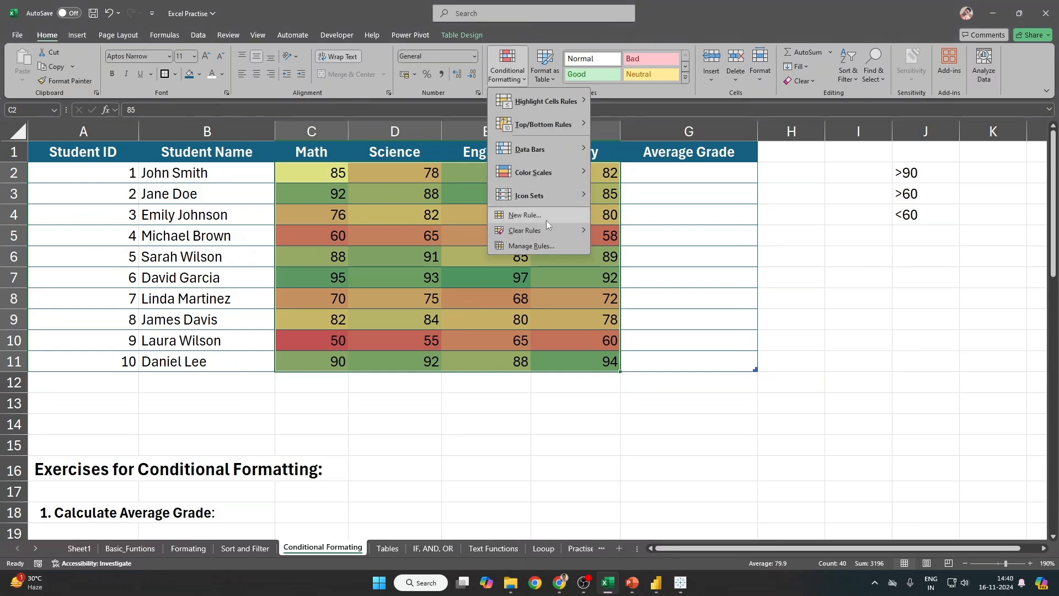
{"action": "left_click", "coordinate": [534, 247]}
{"action": "double_click", "coordinate": [203, 147]}
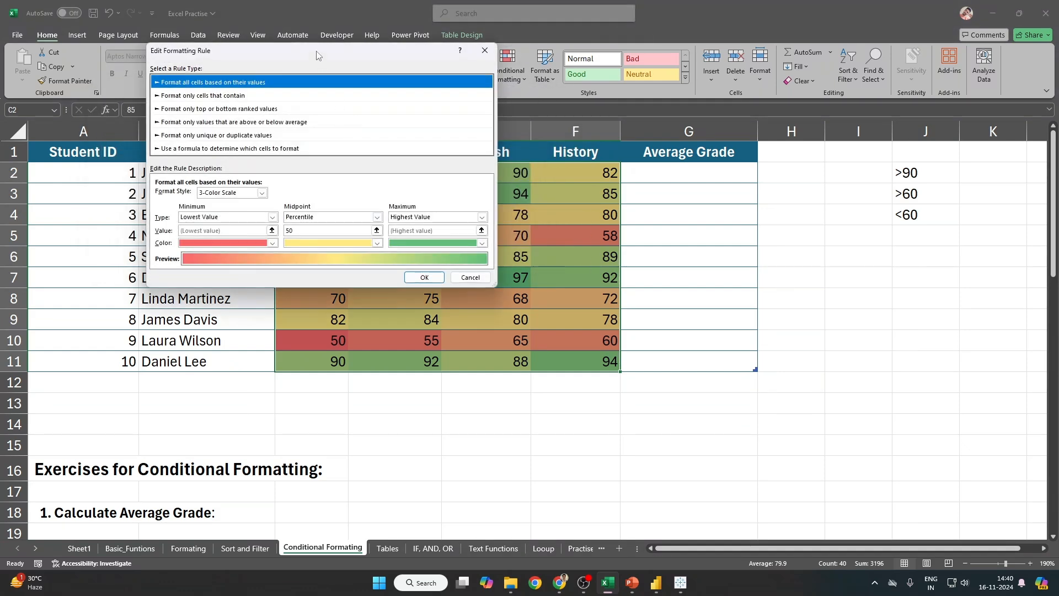
{"action": "left_click_drag", "start_coordinate": [317, 55], "coordinate": [715, 86]}
Step: Change the rule to a 2-Color Scale from grey minimum to dark blue maximum and apply it
{"action": "left_click", "coordinate": [657, 223]}
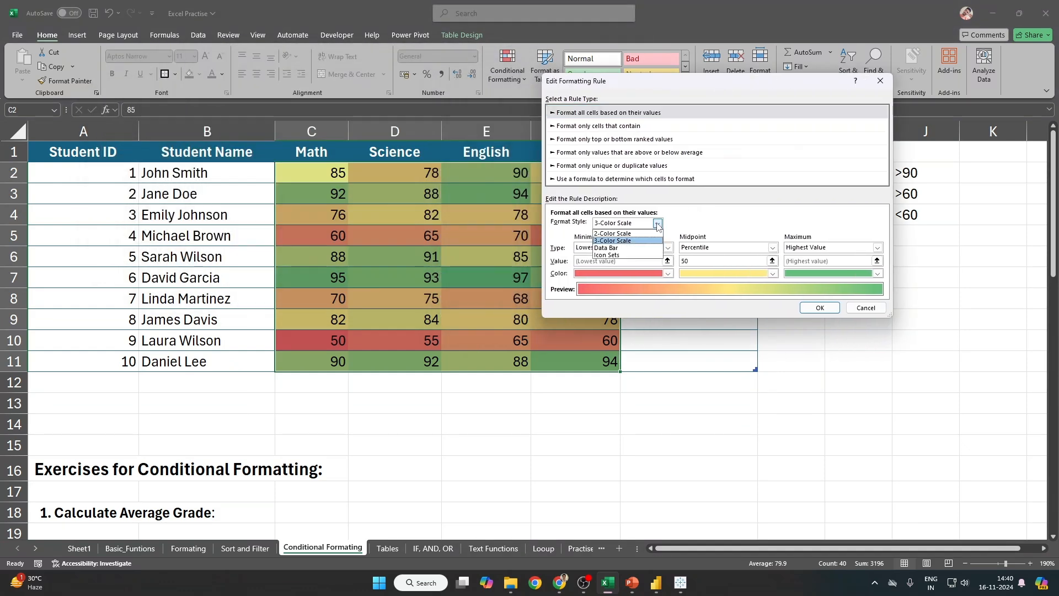
{"action": "left_click", "coordinate": [647, 235]}
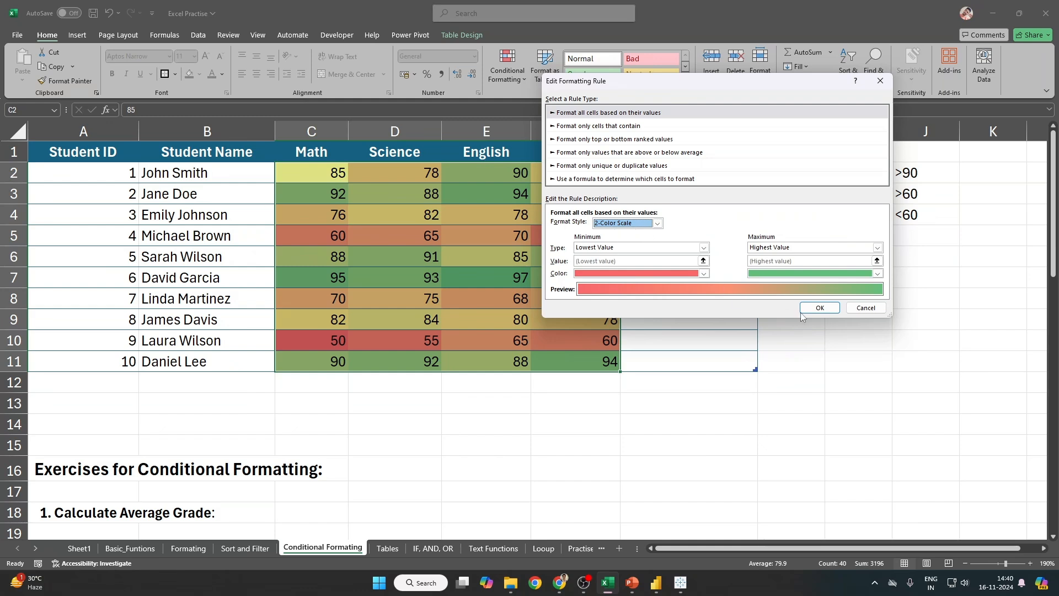
{"action": "left_click", "coordinate": [704, 273]}
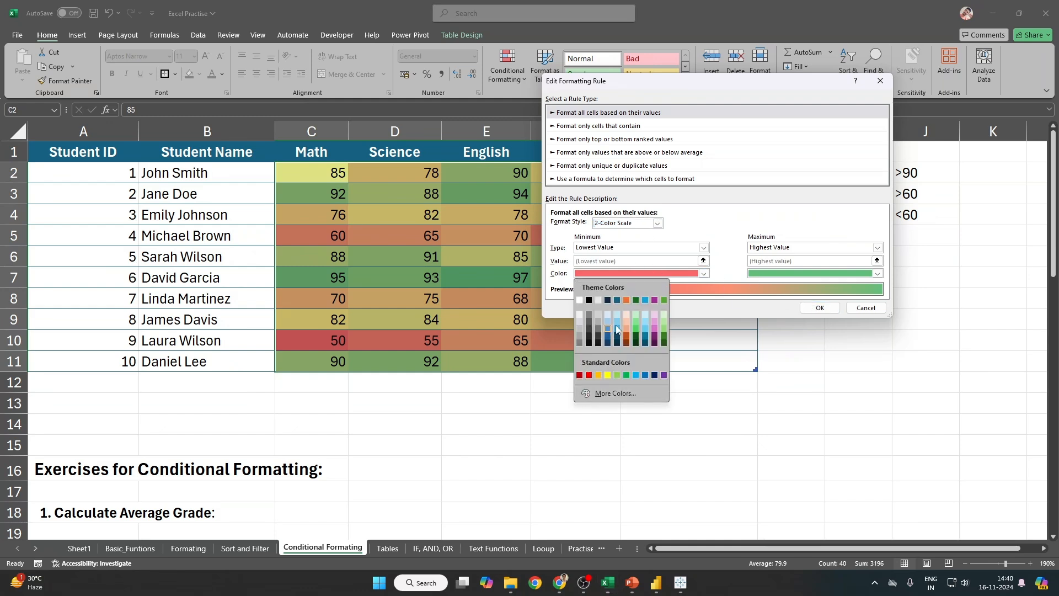
{"action": "left_click", "coordinate": [579, 337]}
{"action": "left_click", "coordinate": [797, 274]}
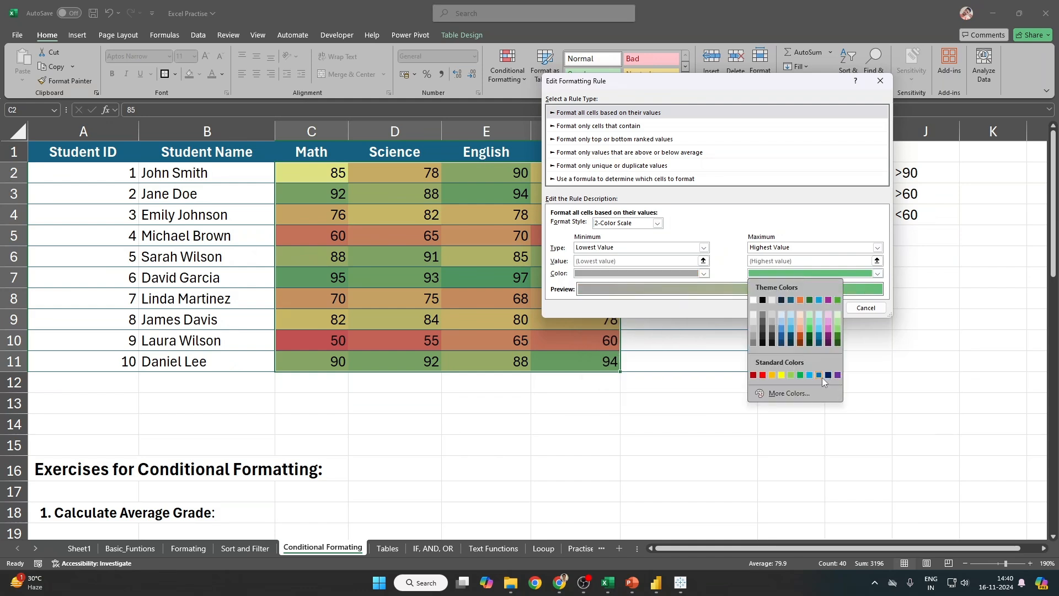
{"action": "left_click", "coordinate": [819, 340]}
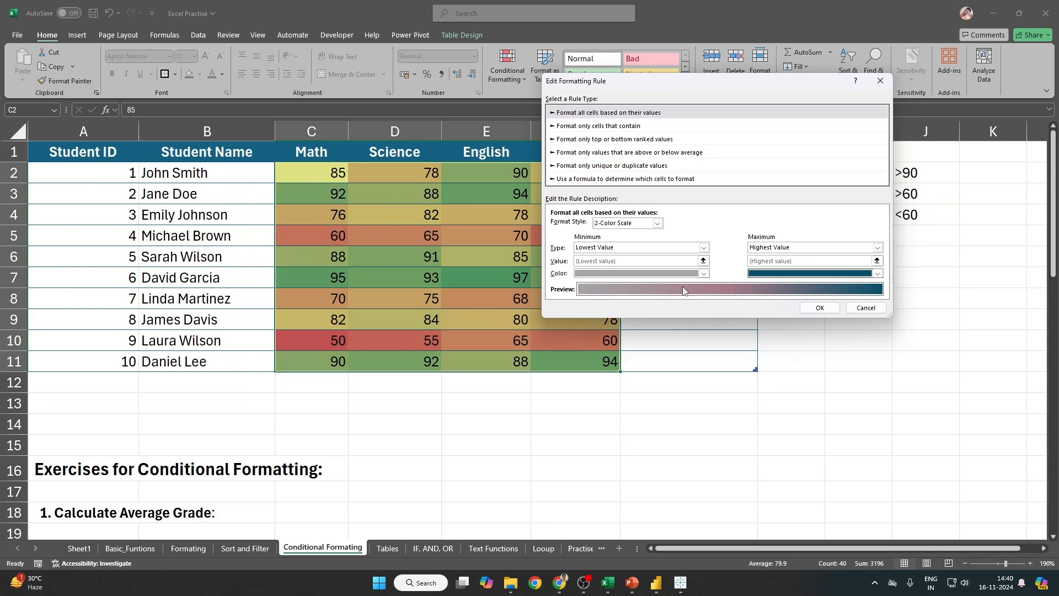
{"action": "left_click", "coordinate": [820, 307]}
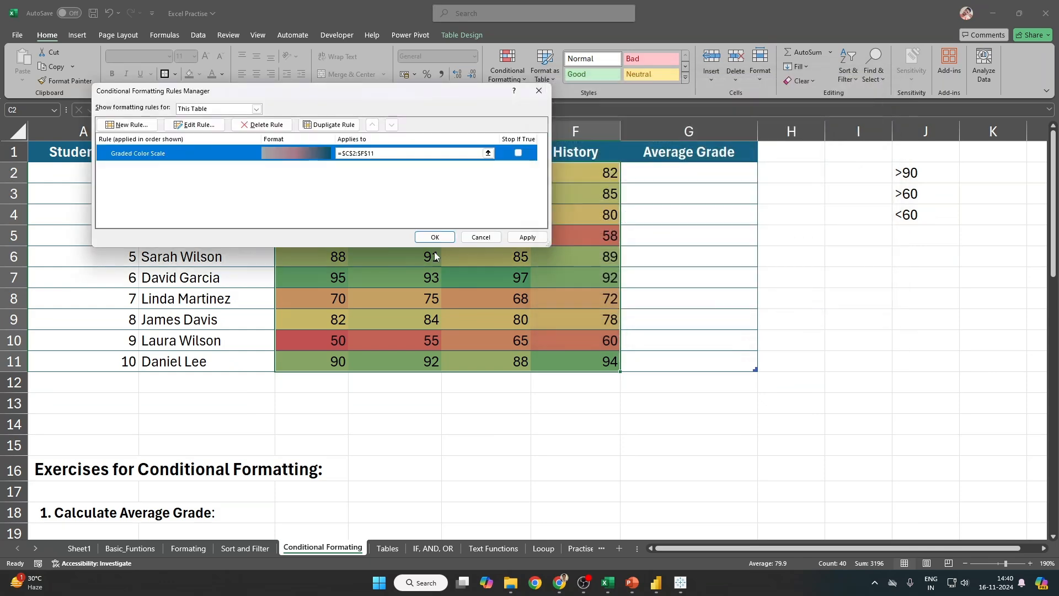
{"action": "left_click", "coordinate": [528, 237]}
{"action": "left_click", "coordinate": [435, 237]}
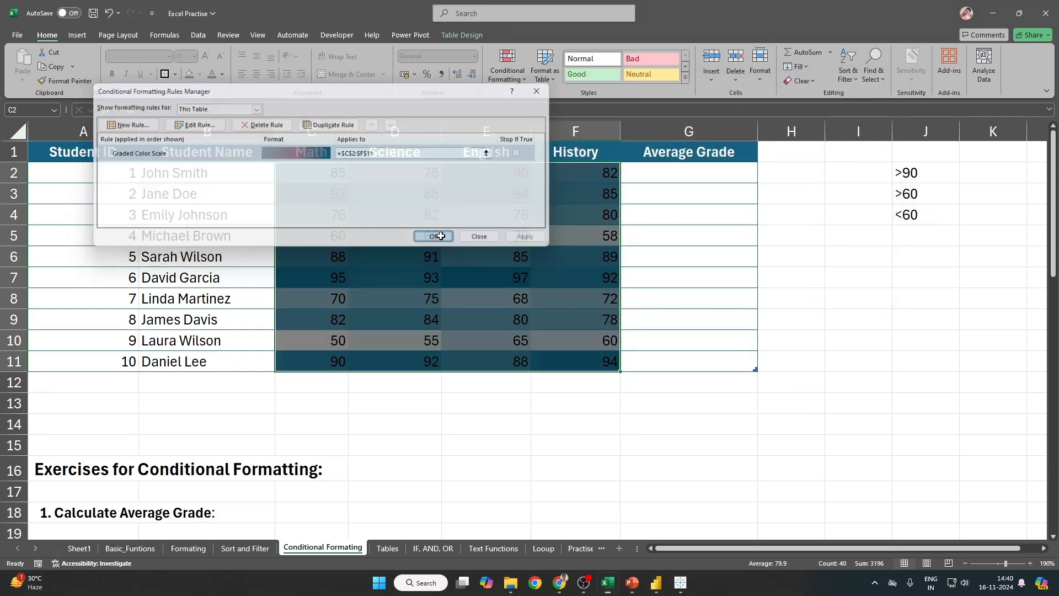
{"action": "left_click_drag", "start_coordinate": [326, 173], "coordinate": [586, 362]}
{"action": "left_click", "coordinate": [617, 368]}
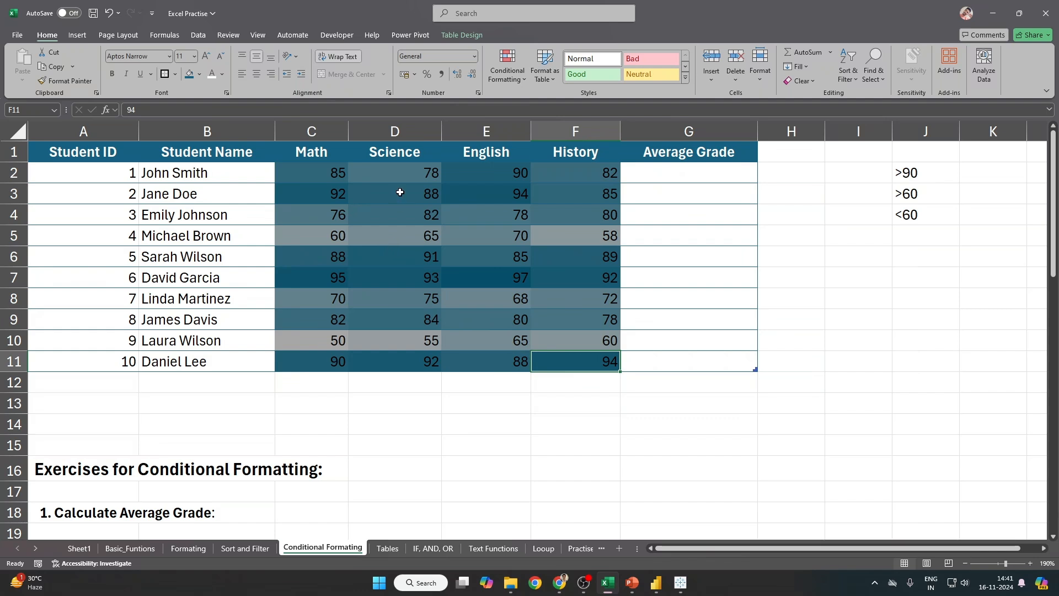
{"action": "left_click", "coordinate": [325, 231]}
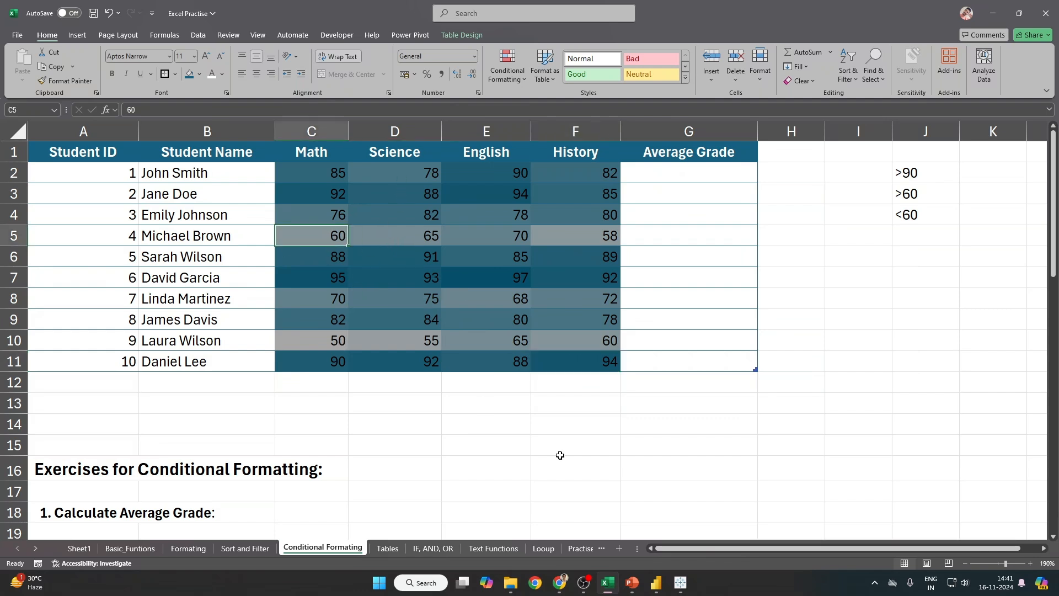
{"action": "left_click_drag", "start_coordinate": [595, 367], "coordinate": [329, 170]}
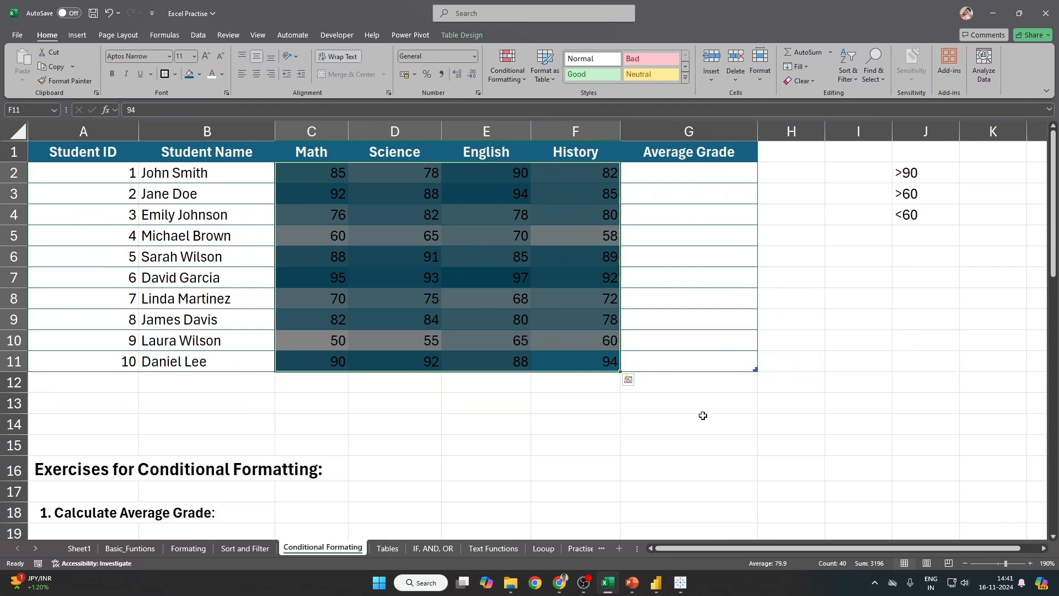
{"action": "left_click_drag", "start_coordinate": [294, 173], "coordinate": [612, 366]}
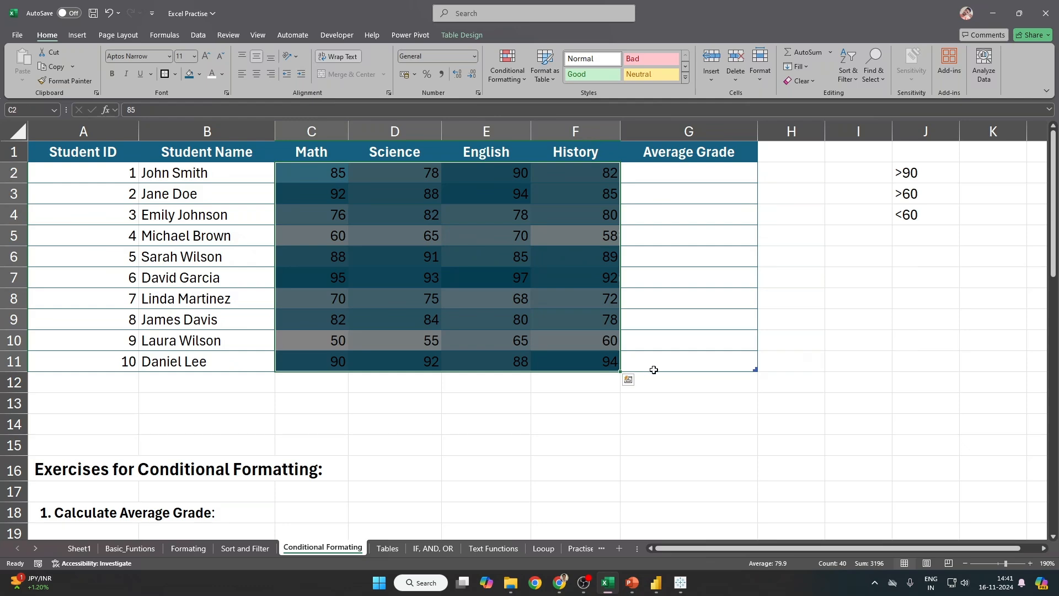
{"action": "scroll", "coordinate": [653, 370], "scroll_direction": "up", "scroll_amount": 1, "text": "ctrl"}
{"action": "left_click", "coordinate": [522, 383]}
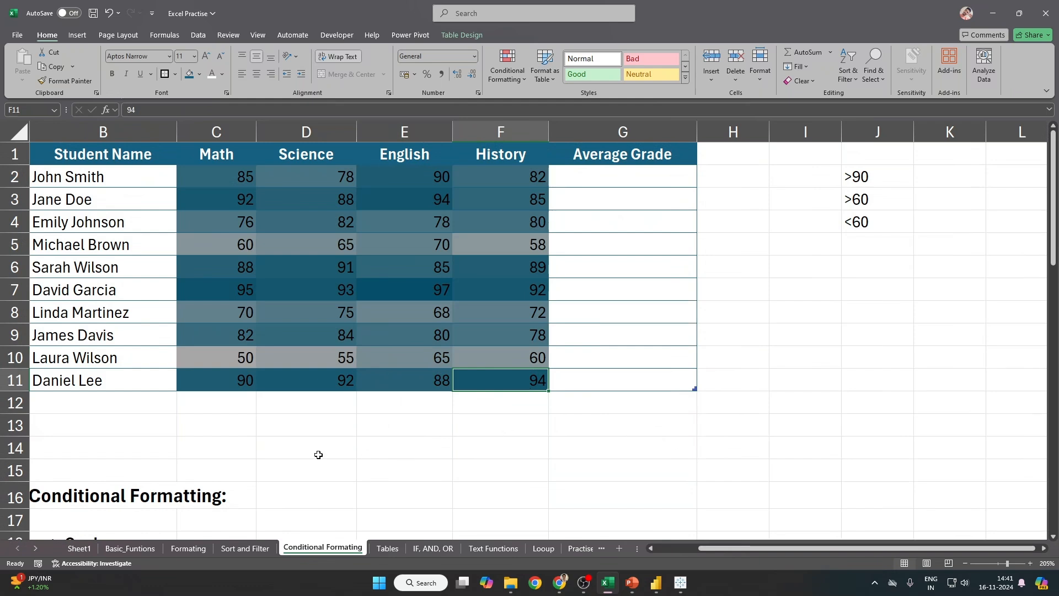
{"action": "left_click", "coordinate": [230, 359]}
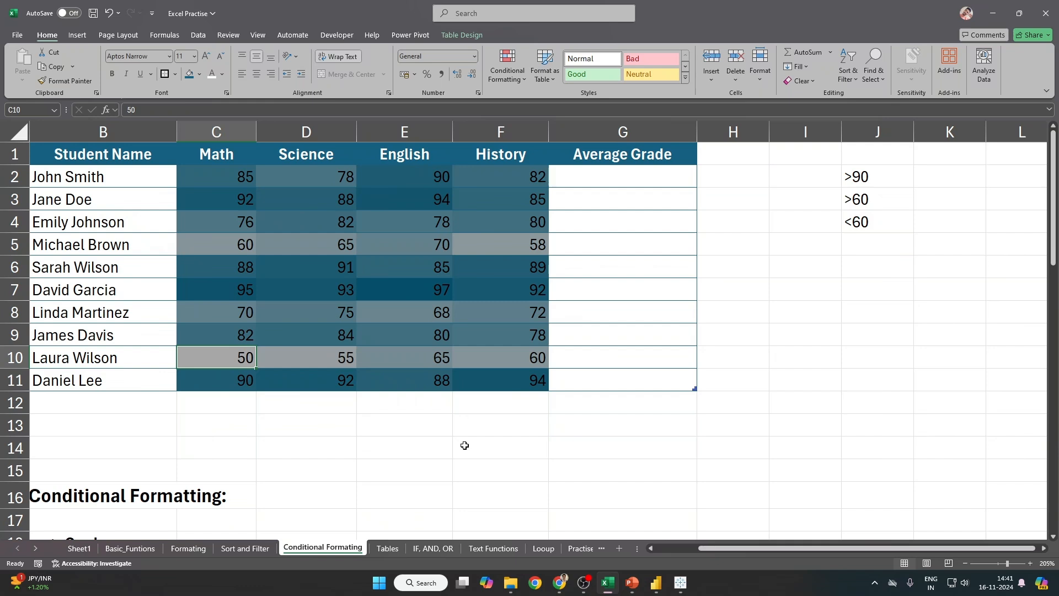
{"action": "left_click_drag", "start_coordinate": [217, 178], "coordinate": [530, 380]}
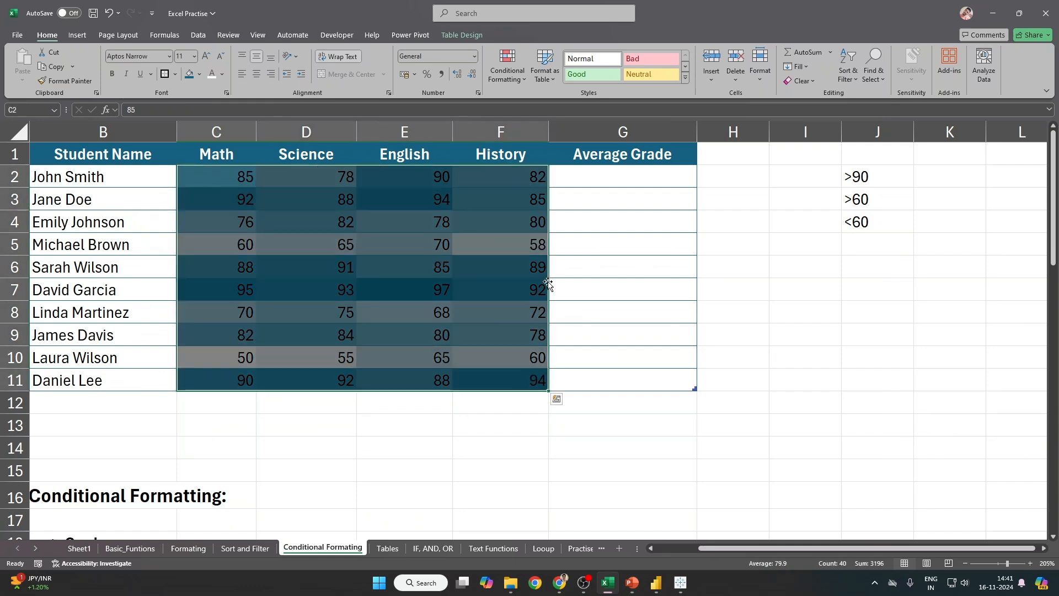
Step: Keep the Graded Color Scale rule as 2-Color Scale, set its minimum colour to red, and apply
{"action": "left_click", "coordinate": [507, 67]}
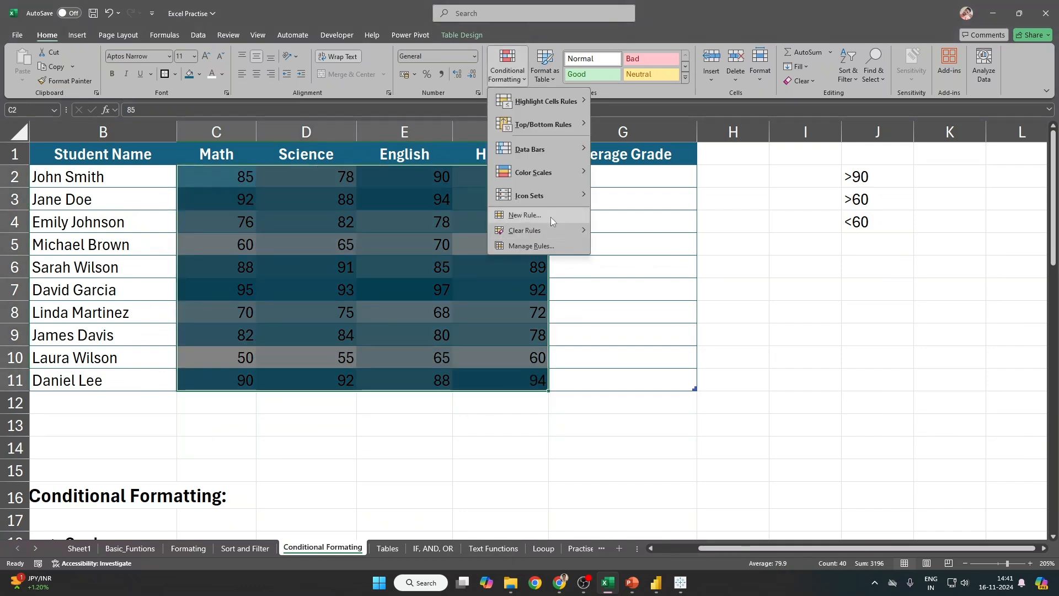
{"action": "left_click", "coordinate": [530, 246]}
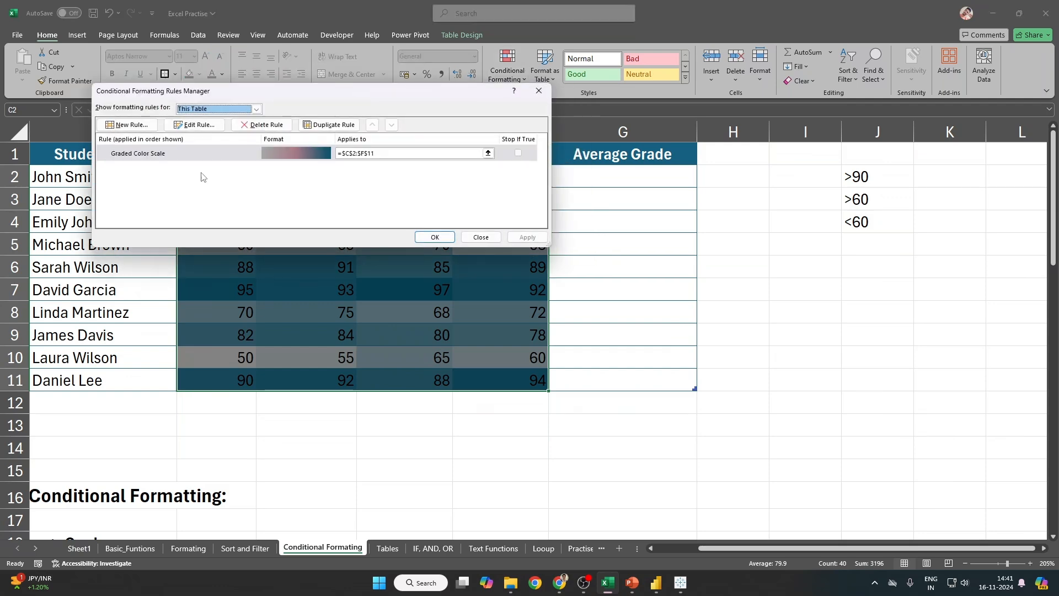
{"action": "double_click", "coordinate": [199, 164]}
{"action": "left_click", "coordinate": [262, 192]}
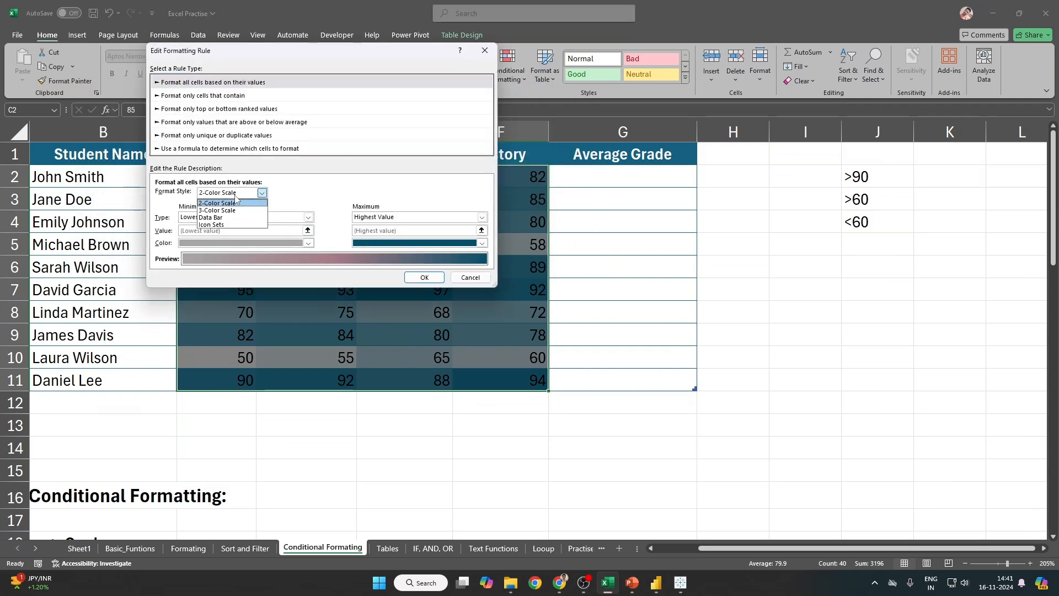
{"action": "left_click", "coordinate": [236, 200]}
{"action": "left_click", "coordinate": [308, 243]}
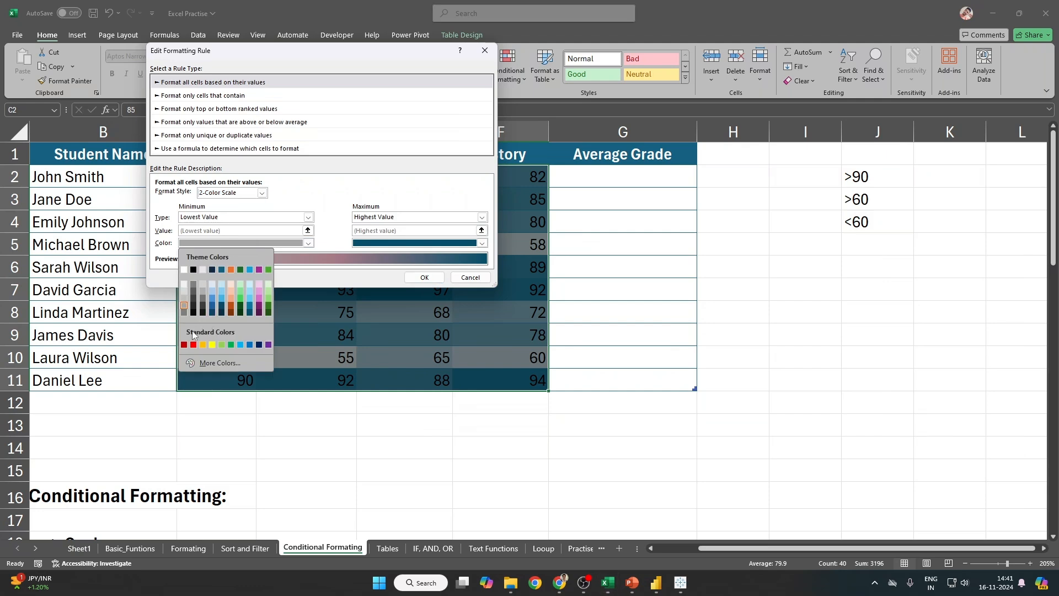
{"action": "left_click", "coordinate": [185, 345]}
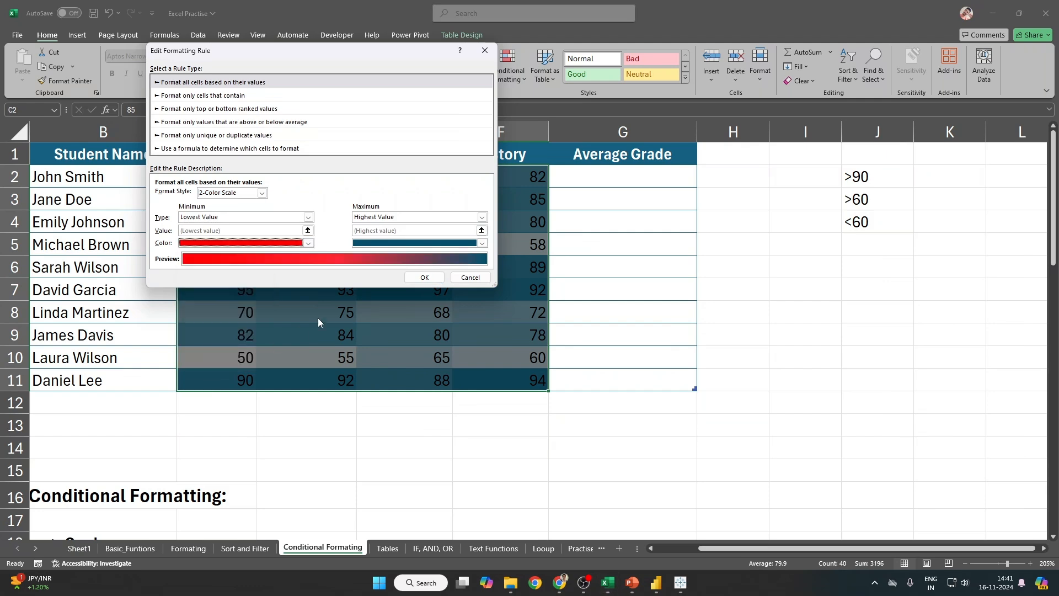
{"action": "left_click", "coordinate": [430, 277]}
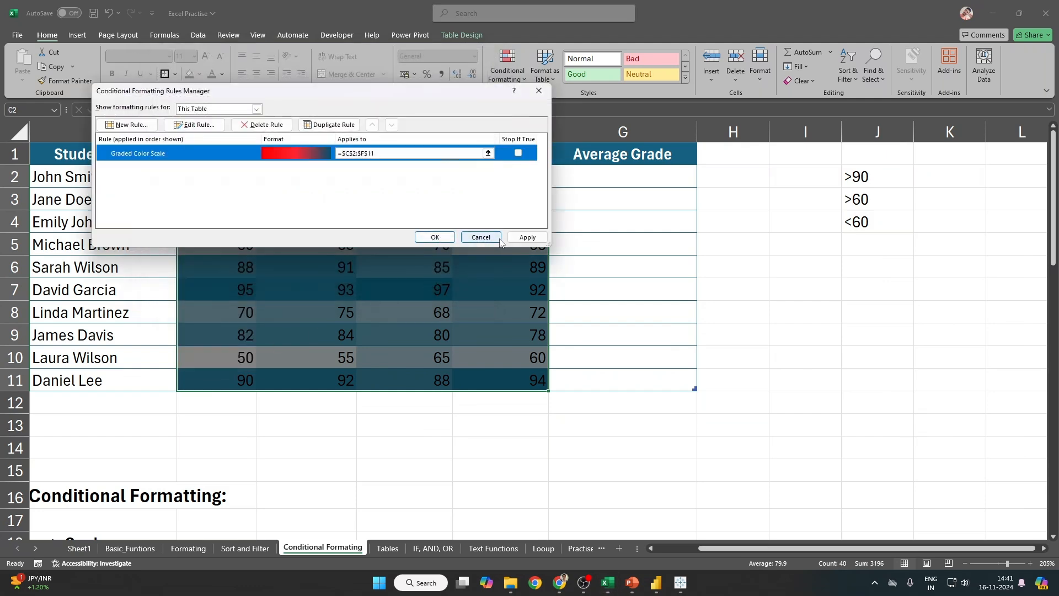
{"action": "left_click", "coordinate": [529, 239]}
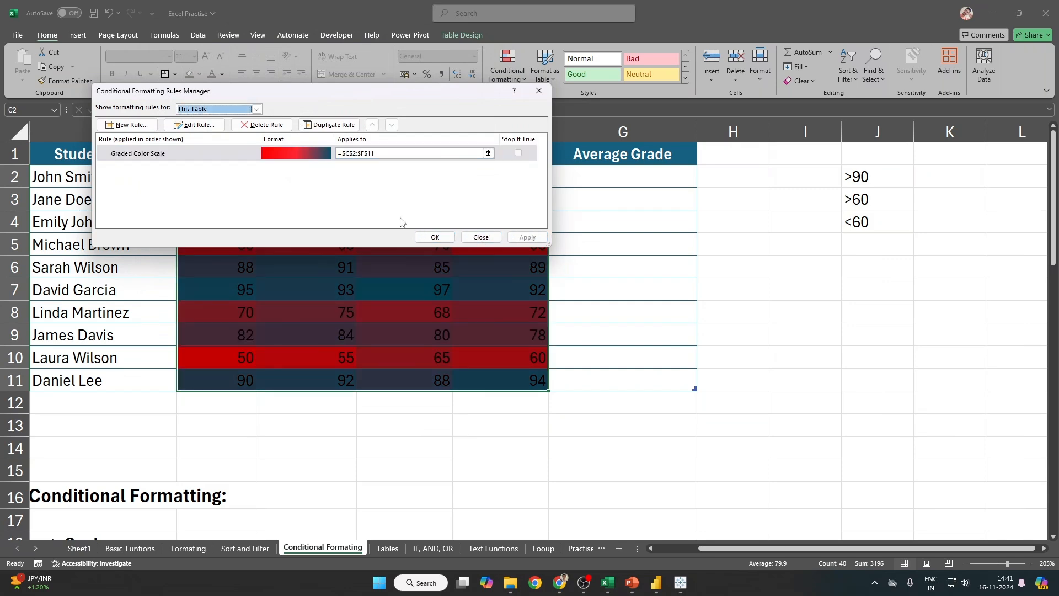
Step: Recheck the rule unchanged, close the rules manager, and reselect C2:F11
{"action": "double_click", "coordinate": [299, 159]}
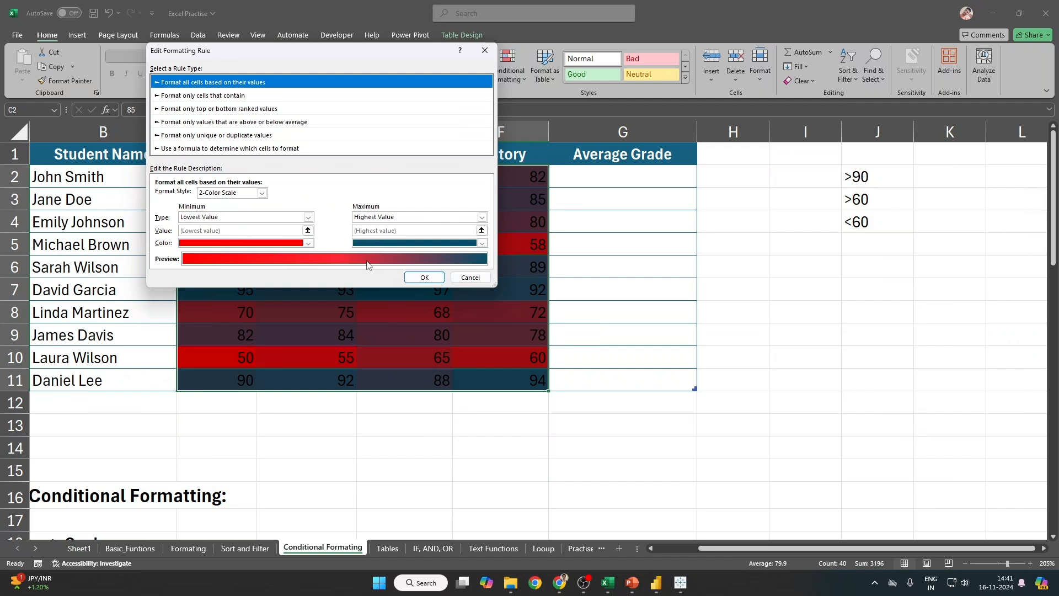
{"action": "left_click", "coordinate": [424, 277]}
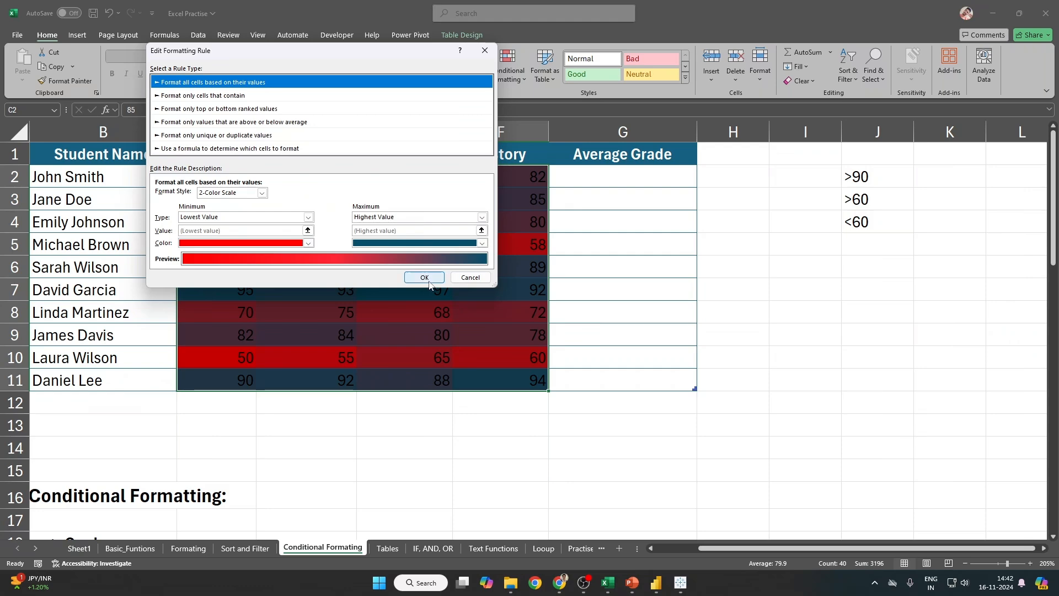
{"action": "left_click", "coordinate": [528, 237]}
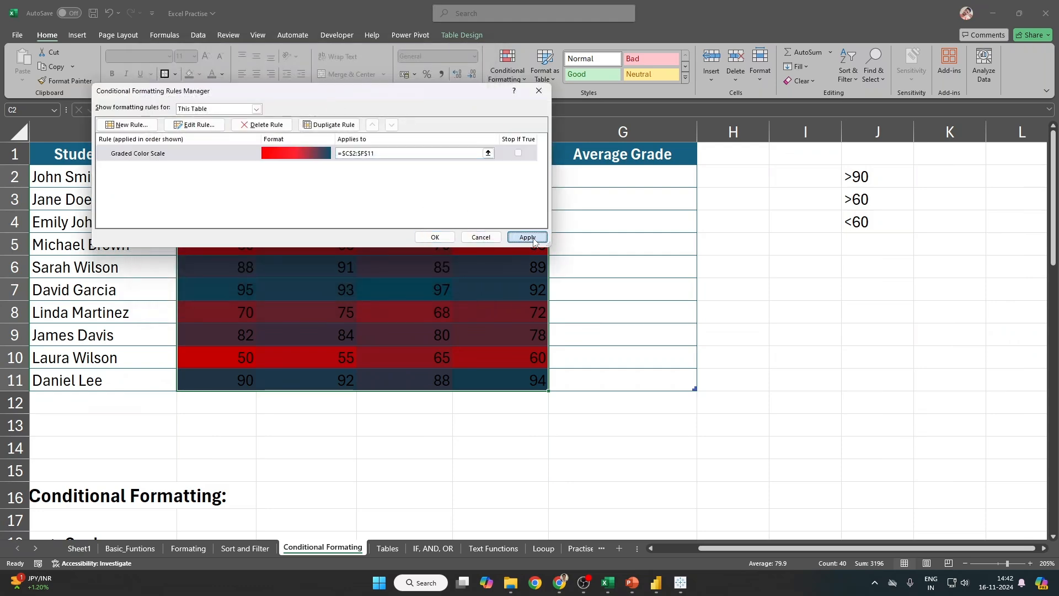
{"action": "left_click", "coordinate": [434, 238]}
{"action": "left_click", "coordinate": [216, 74]}
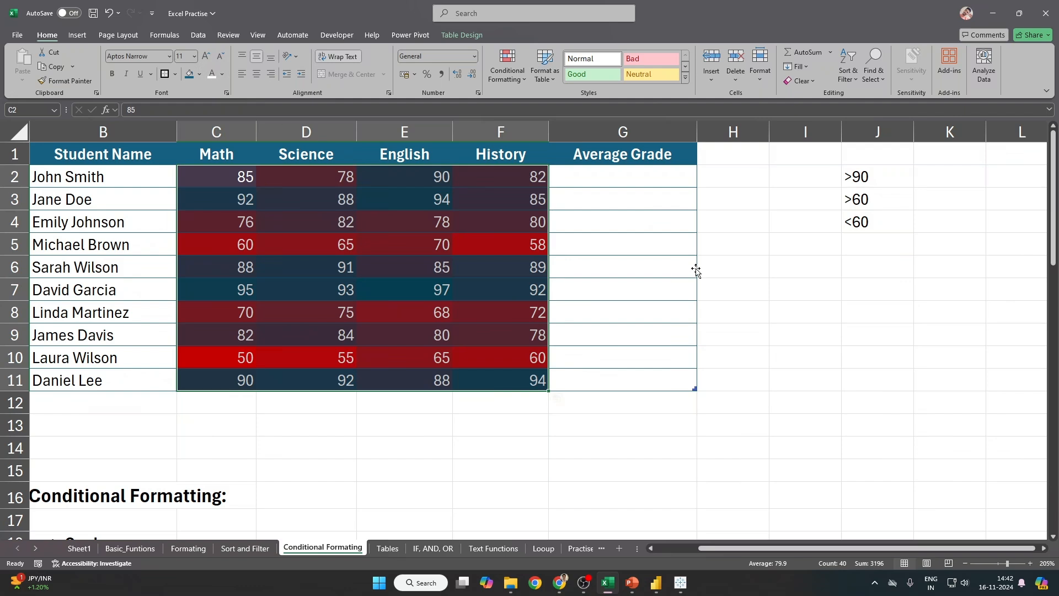
{"action": "left_click", "coordinate": [696, 272]}
{"action": "left_click_drag", "start_coordinate": [243, 180], "coordinate": [527, 380]}
Step: Set the colour-scale rule's maximum colour to green for C2:F11 and apply it
{"action": "left_click", "coordinate": [242, 356]}
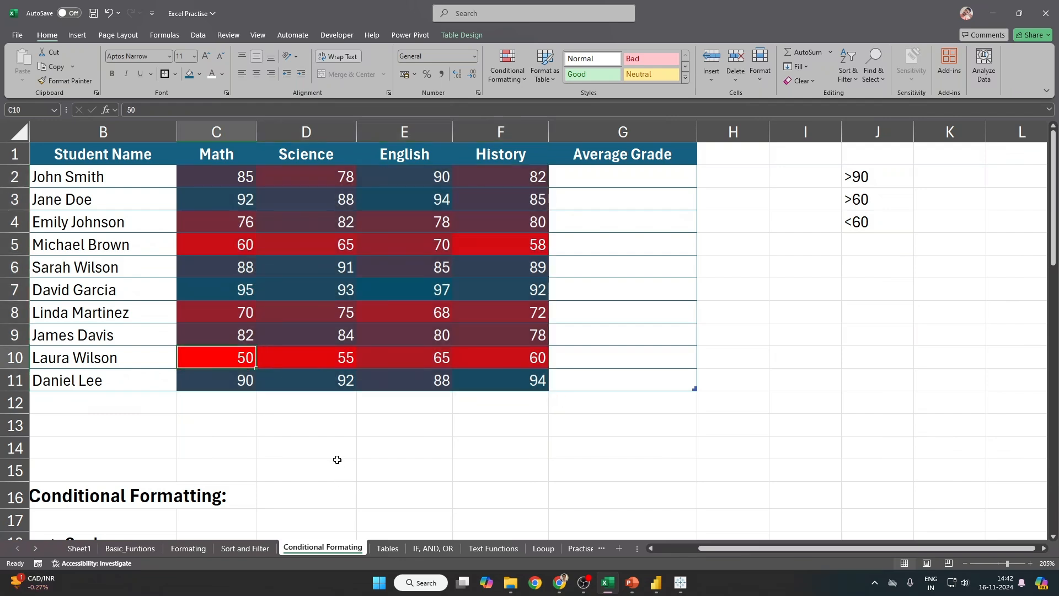
{"action": "left_click", "coordinate": [532, 384]}
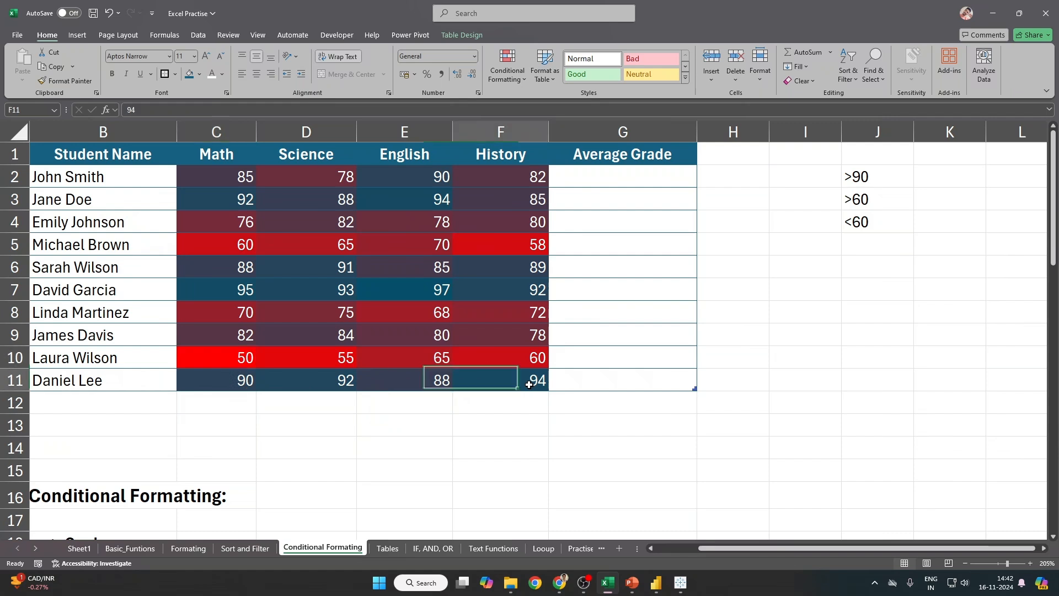
{"action": "left_click_drag", "start_coordinate": [227, 170], "coordinate": [507, 376]}
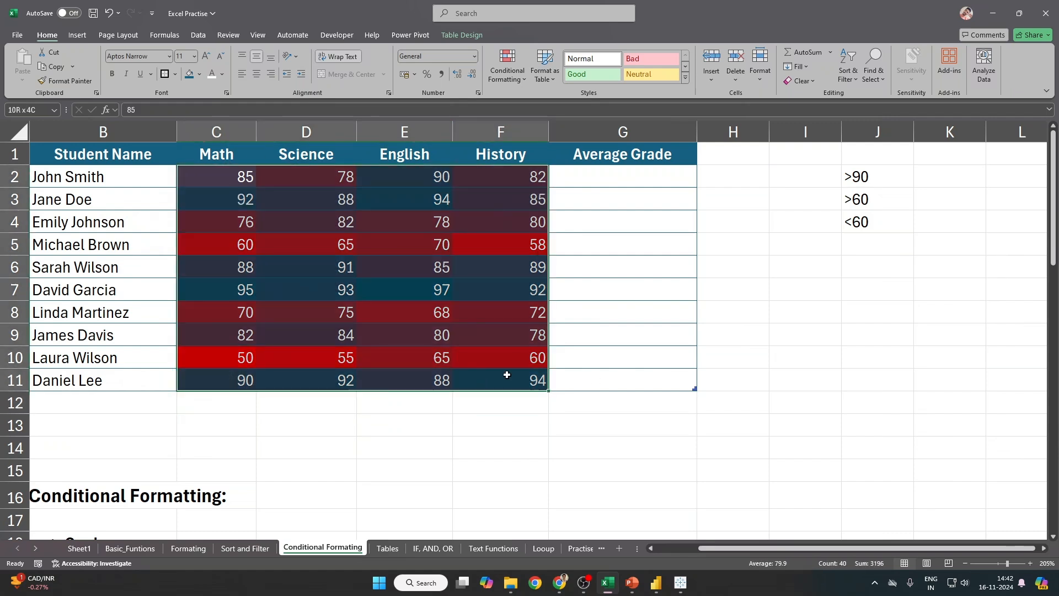
{"action": "left_click", "coordinate": [513, 77]}
{"action": "left_click", "coordinate": [536, 245]}
{"action": "double_click", "coordinate": [193, 153]}
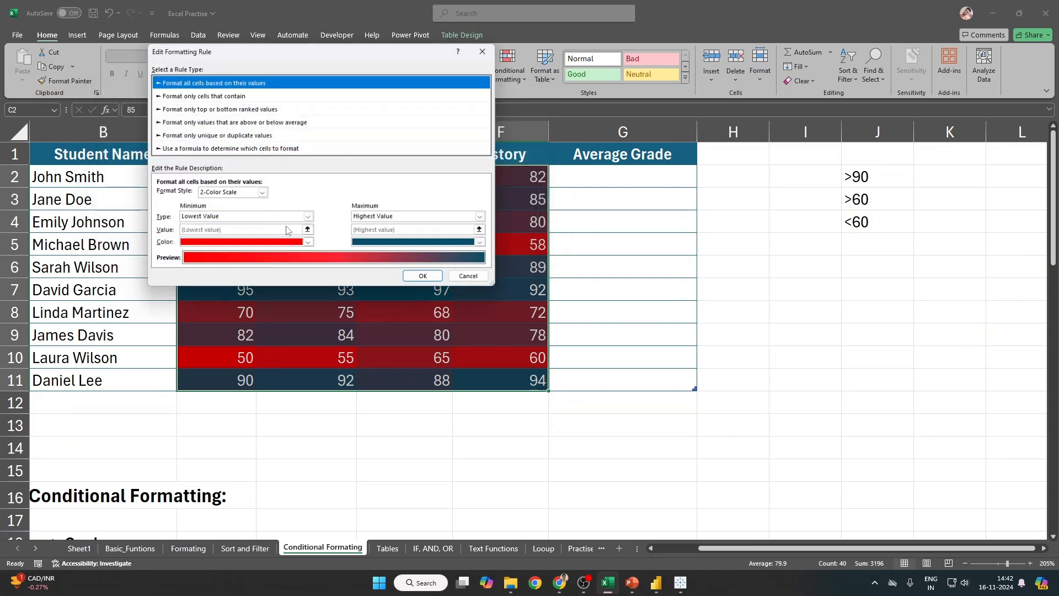
{"action": "left_click", "coordinate": [401, 243]}
{"action": "left_click", "coordinate": [442, 313]}
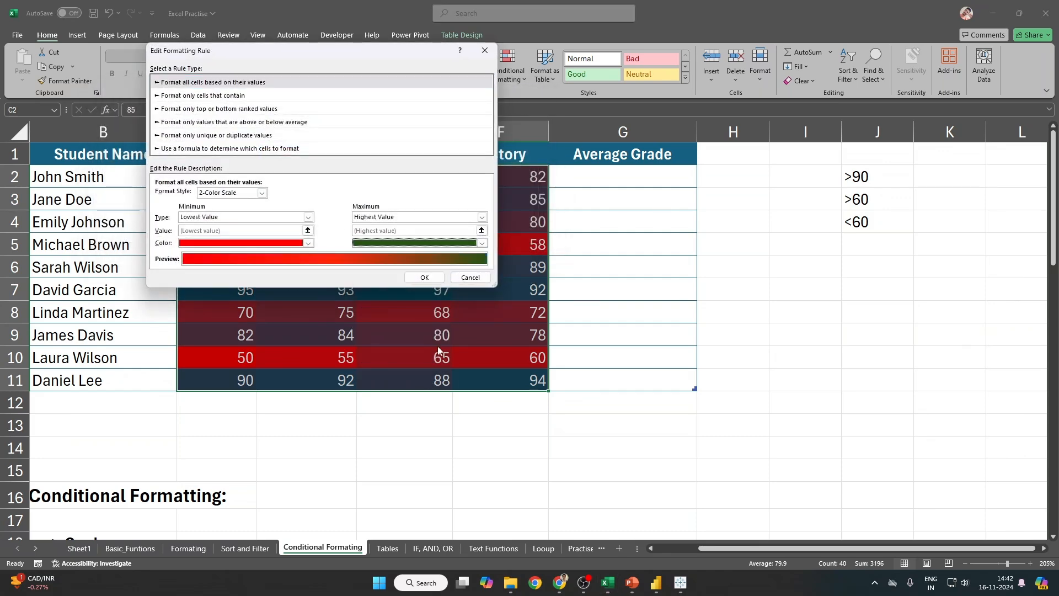
{"action": "left_click", "coordinate": [424, 278]}
{"action": "left_click", "coordinate": [513, 240]}
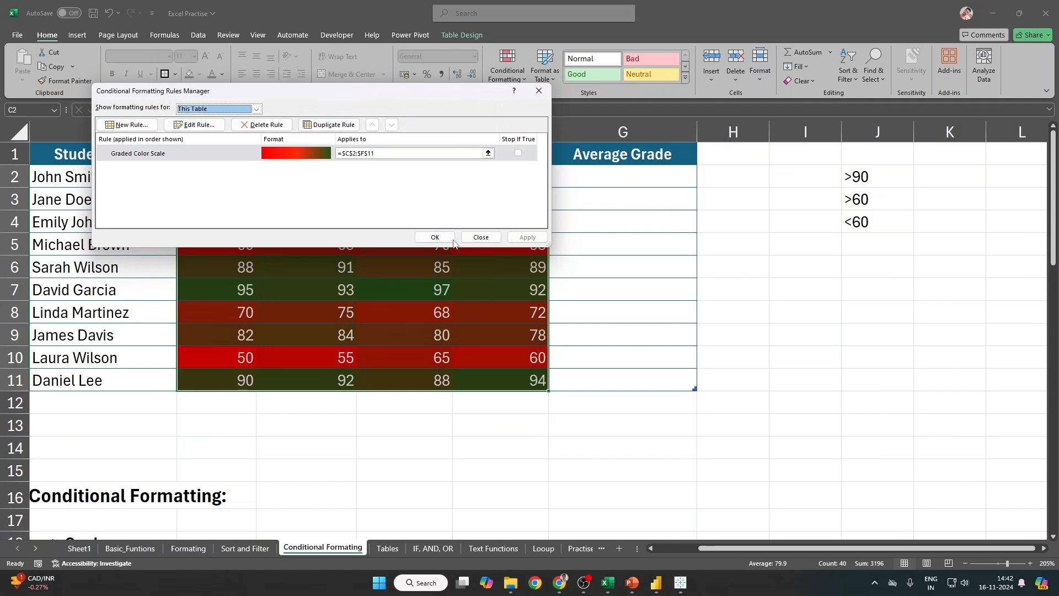
{"action": "left_click", "coordinate": [435, 237]}
Step: Review the red-to-green shading by deselecting and reselecting the scores C2:F11
{"action": "left_click", "coordinate": [647, 404]}
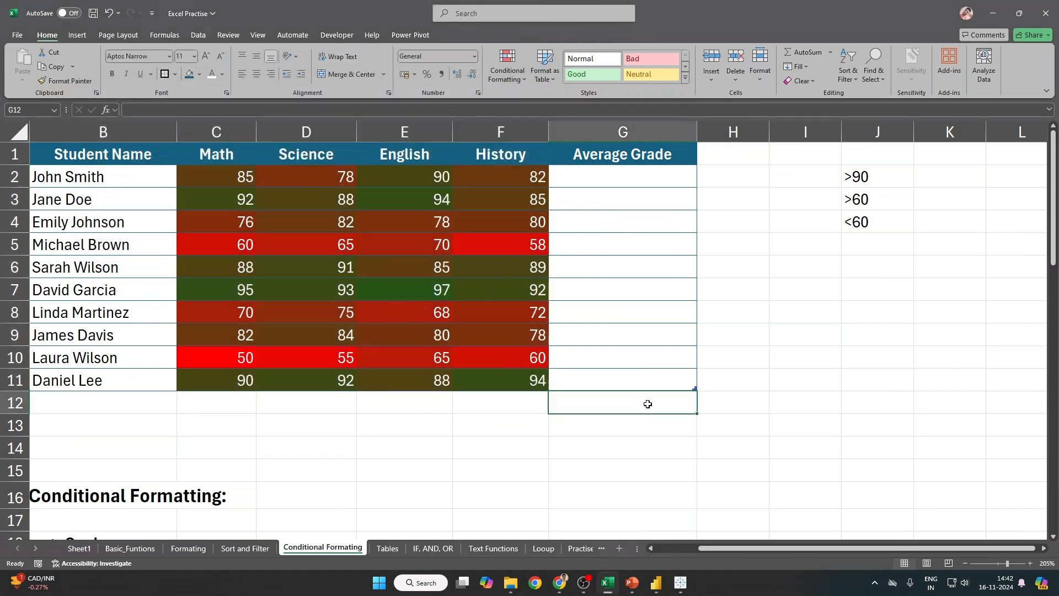
{"action": "left_click_drag", "start_coordinate": [205, 171], "coordinate": [513, 379]}
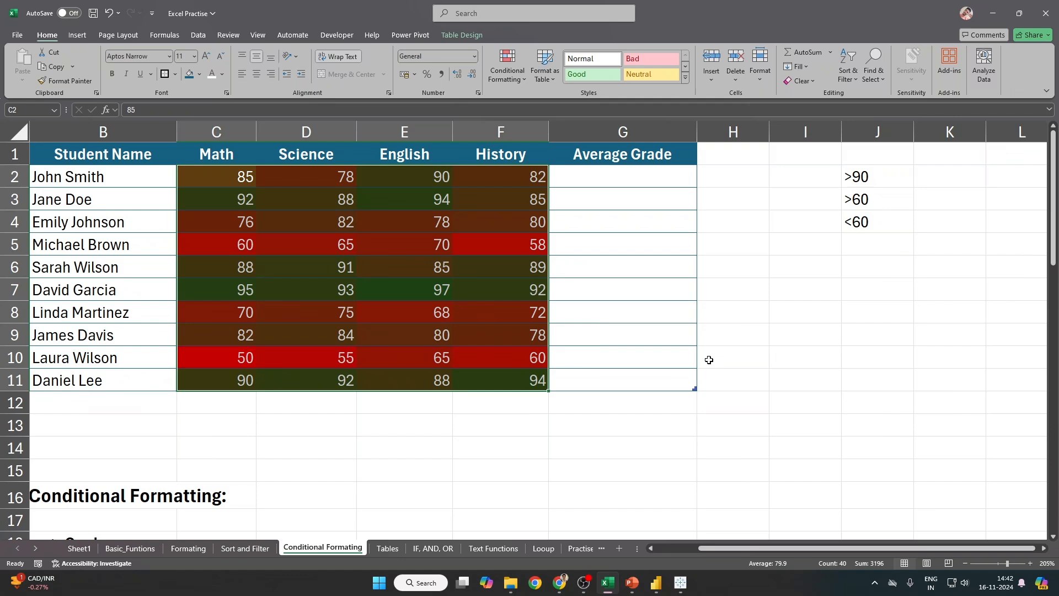
{"action": "left_click_drag", "start_coordinate": [237, 375], "coordinate": [487, 373]}
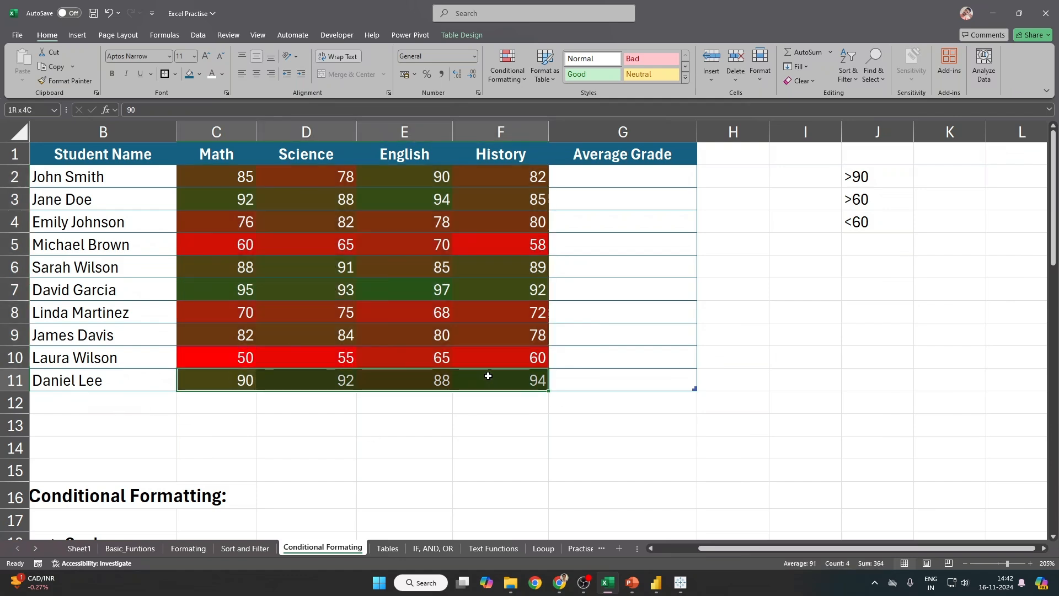
{"action": "left_click_drag", "start_coordinate": [214, 169], "coordinate": [503, 378]}
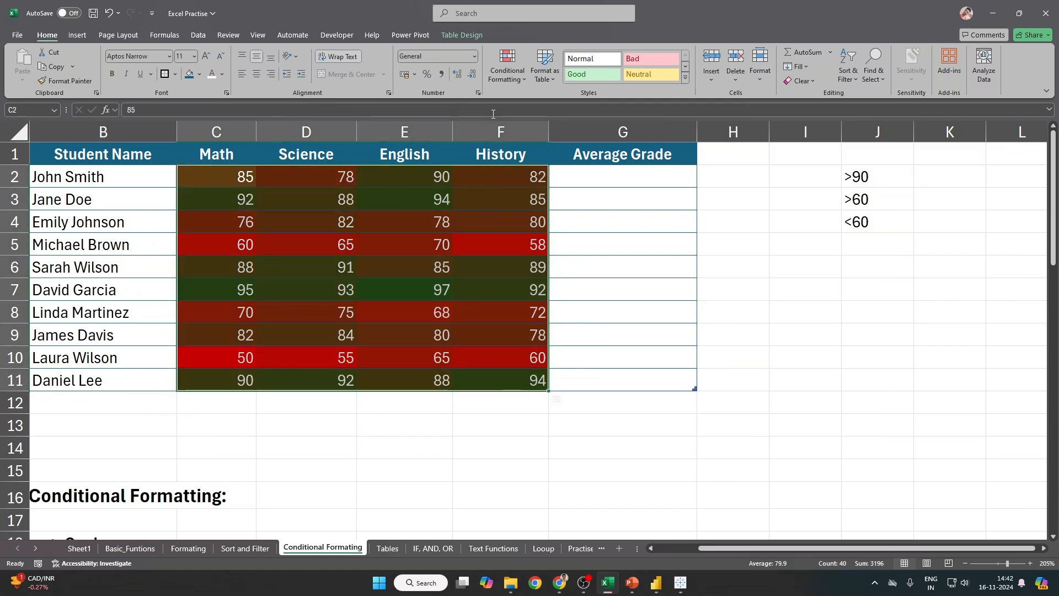
Step: Switch the rule to a 3-Color Scale with a gold midpoint and apply it
{"action": "left_click", "coordinate": [507, 65]}
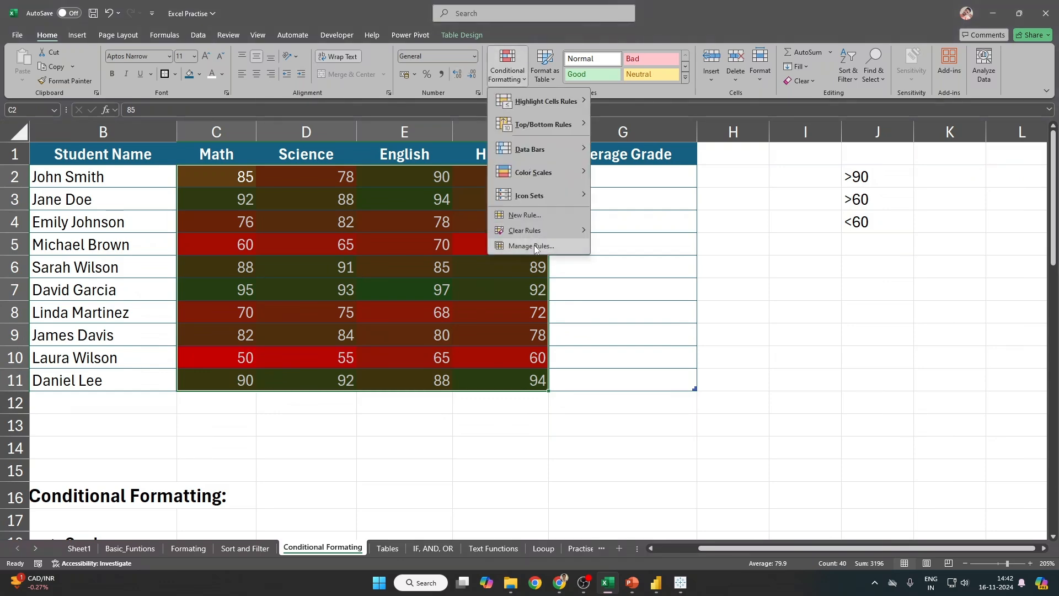
{"action": "left_click", "coordinate": [534, 242]}
{"action": "double_click", "coordinate": [240, 152]}
{"action": "left_click", "coordinate": [232, 193]}
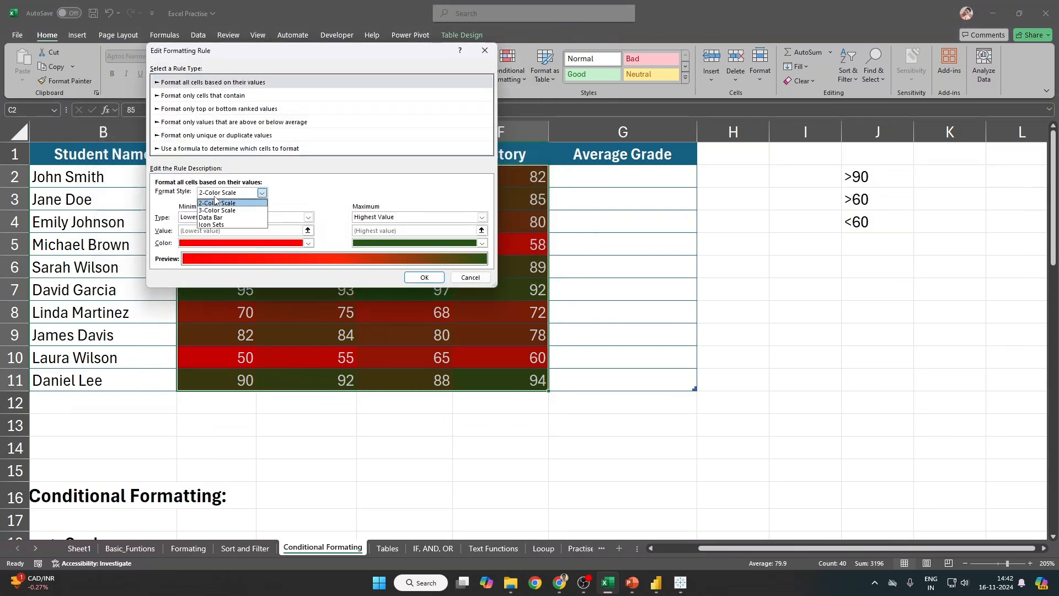
{"action": "left_click", "coordinate": [222, 211]}
{"action": "left_click", "coordinate": [378, 243]}
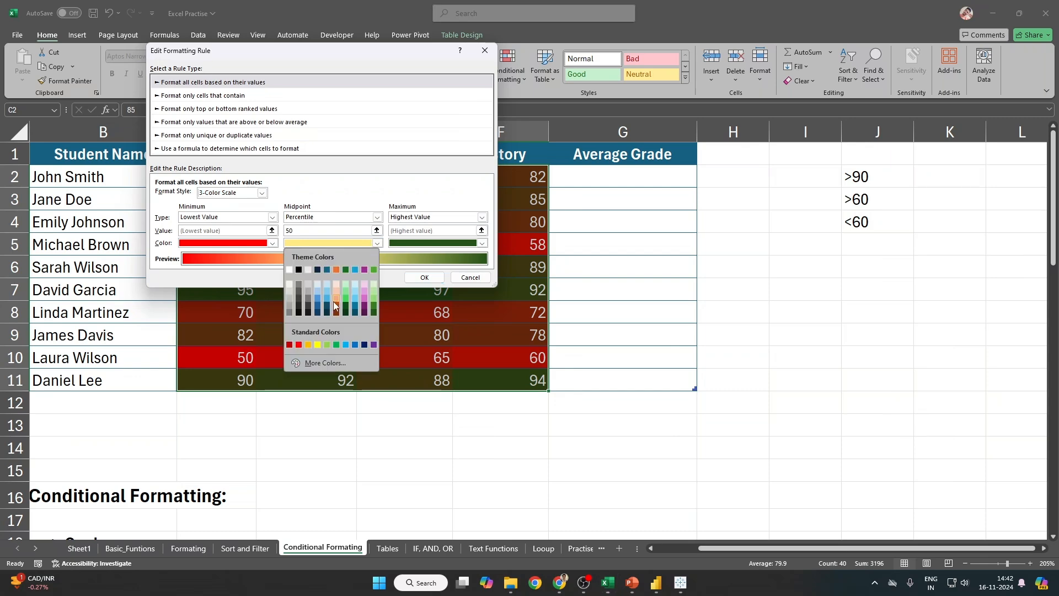
{"action": "left_click", "coordinate": [324, 345]}
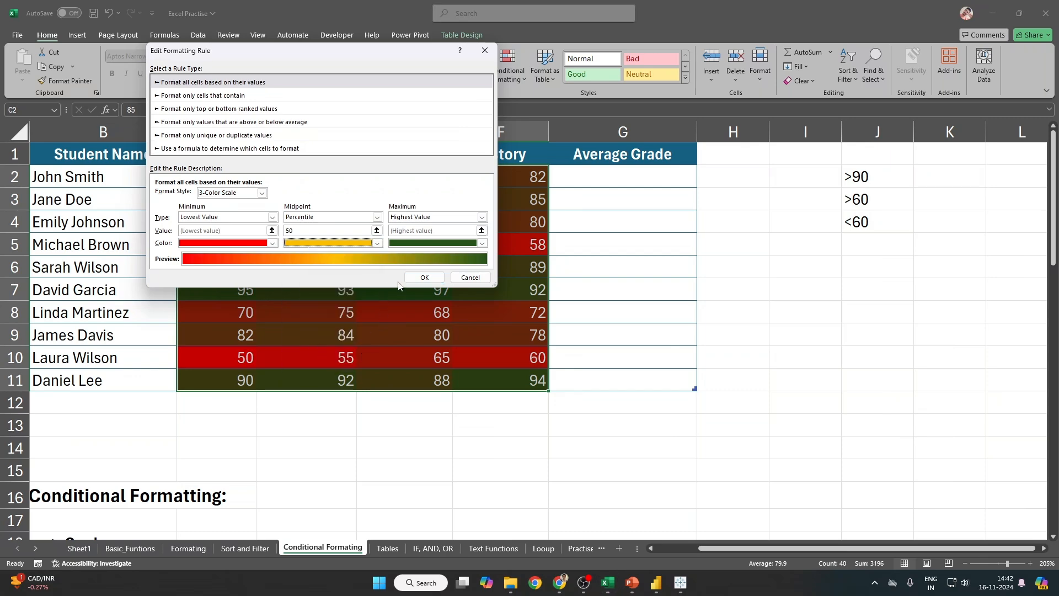
{"action": "left_click", "coordinate": [424, 277]}
{"action": "left_click", "coordinate": [527, 236]}
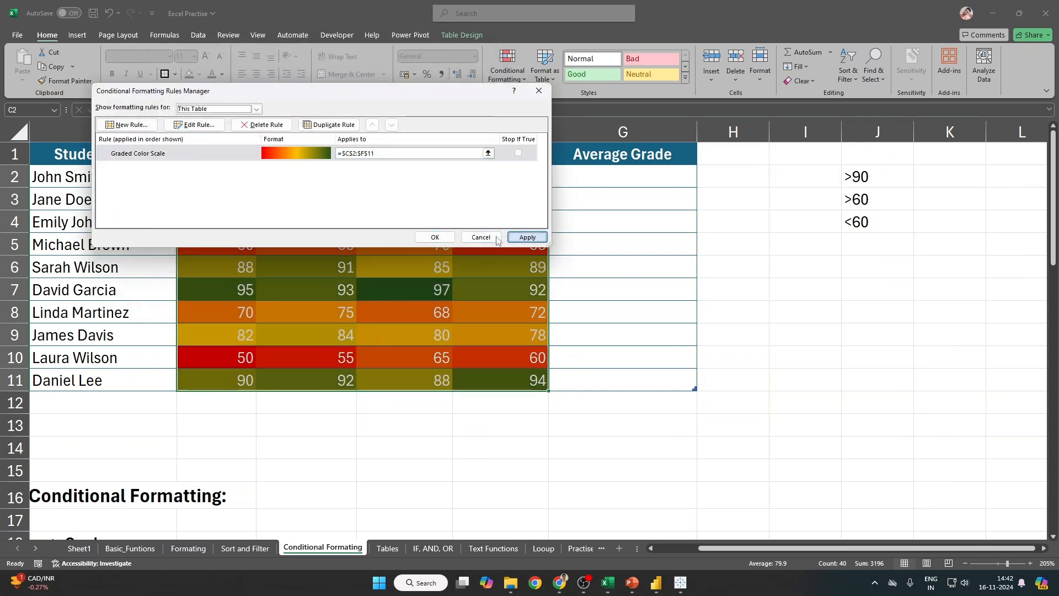
{"action": "left_click", "coordinate": [435, 237]}
{"action": "left_click", "coordinate": [670, 392]}
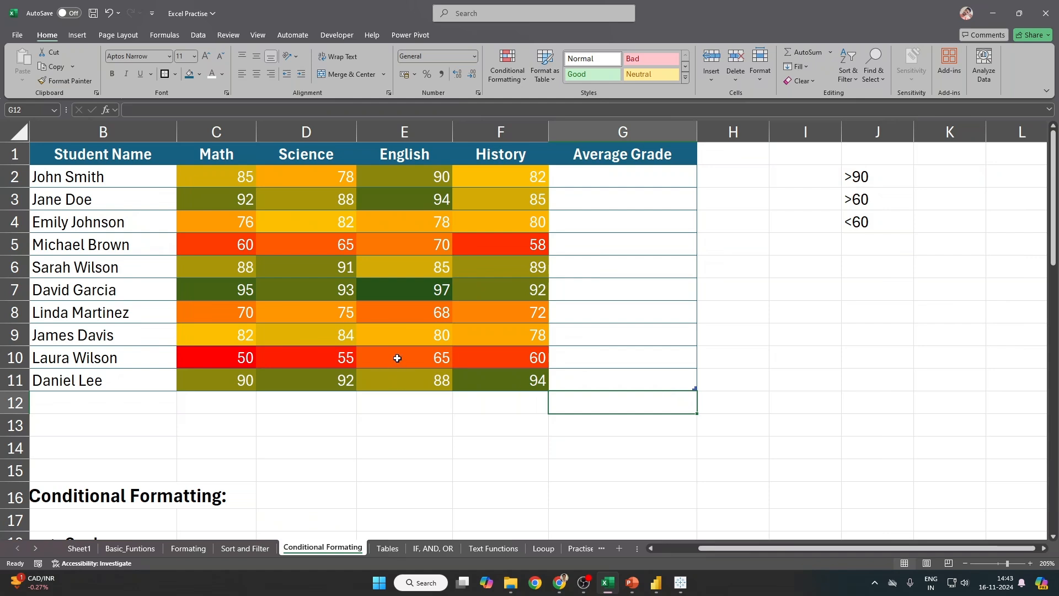
Step: Select cells around E10:F11, D9:E10 and C9:D10 to inspect the shading
{"action": "left_click_drag", "start_coordinate": [397, 357], "coordinate": [500, 377]}
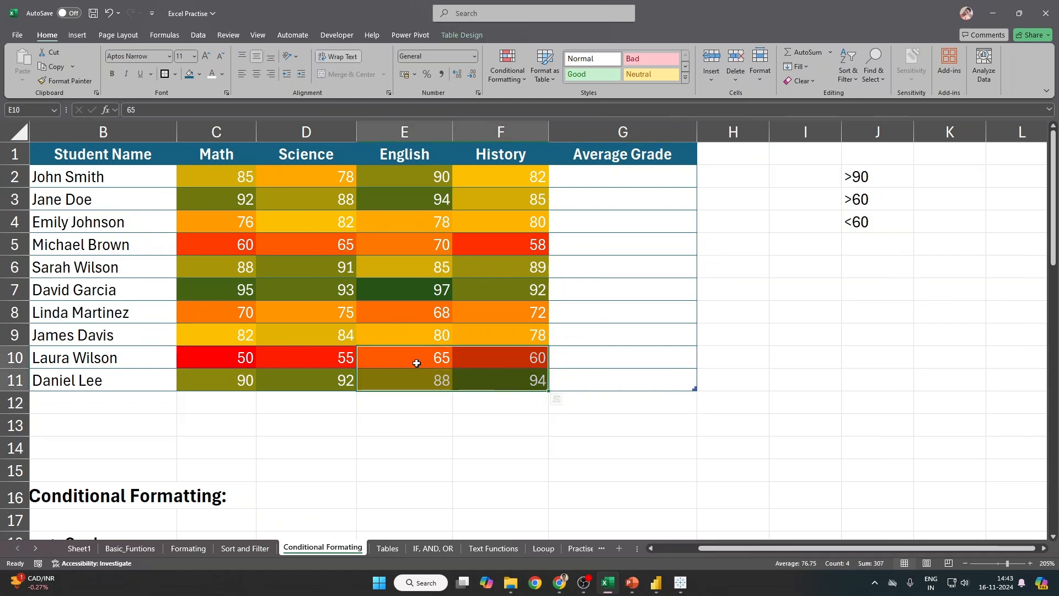
{"action": "left_click_drag", "start_coordinate": [386, 333], "coordinate": [232, 348]}
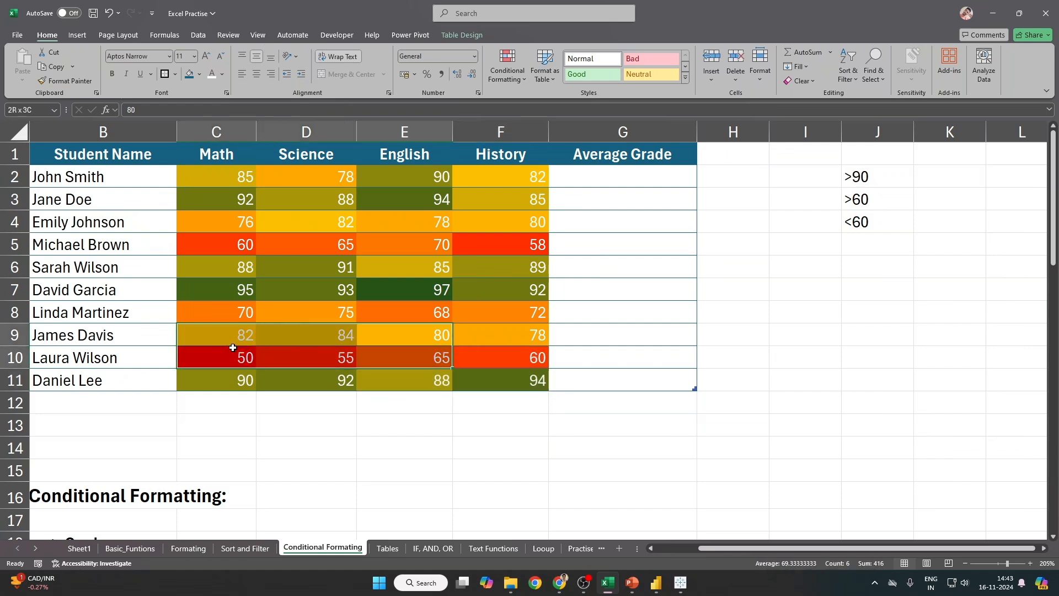
{"action": "left_click", "coordinate": [244, 343]}
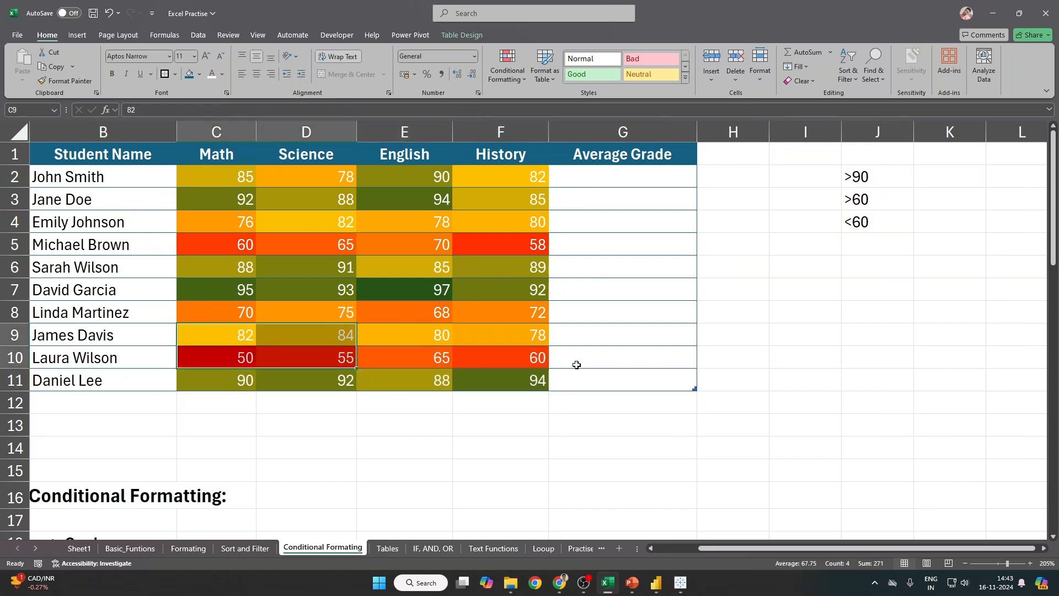
{"action": "left_click", "coordinate": [539, 381]}
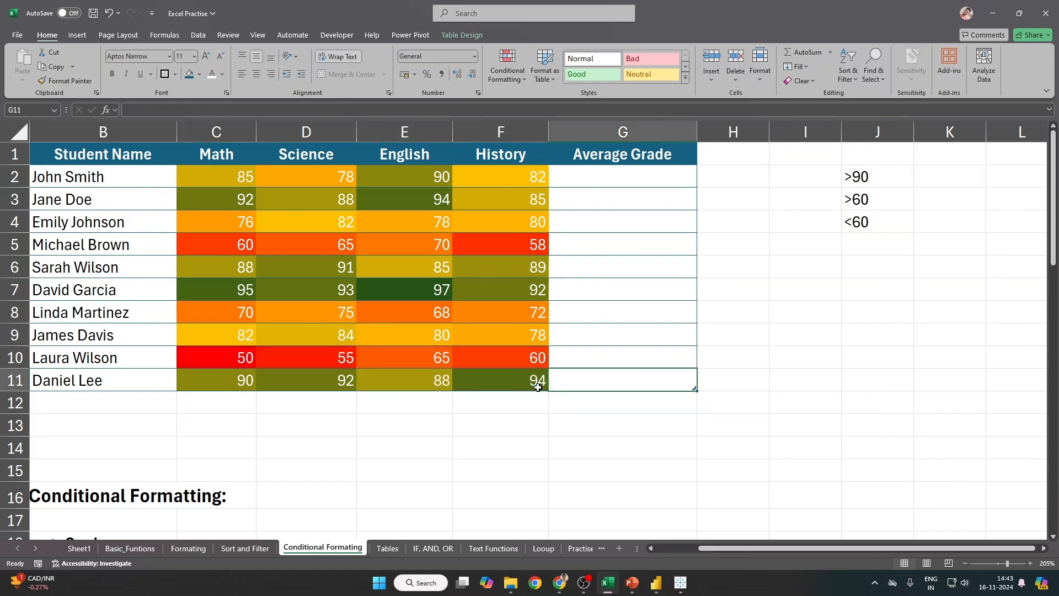
{"action": "left_click", "coordinate": [424, 293]}
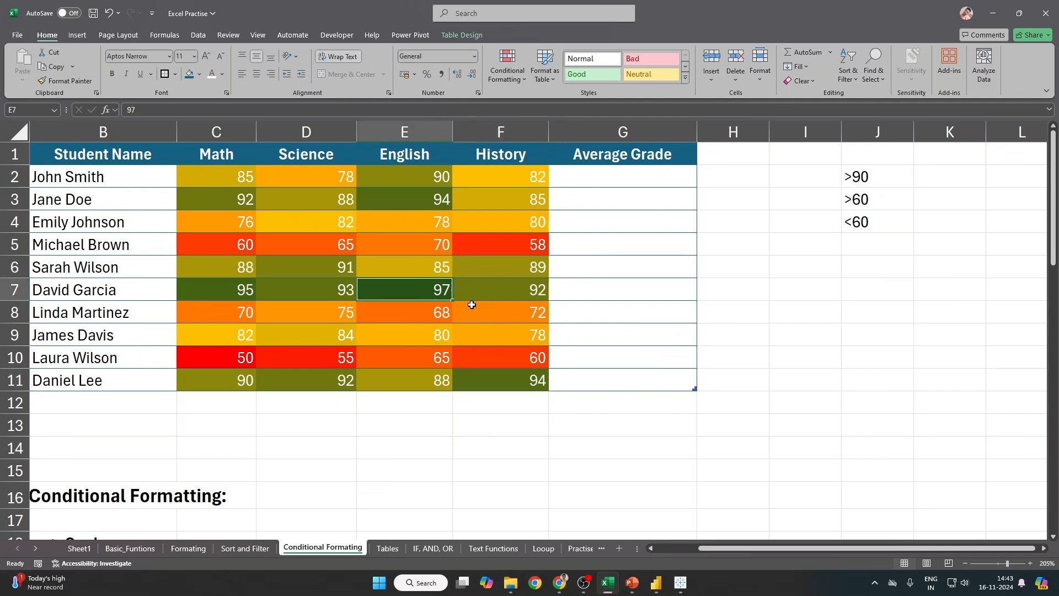
{"action": "left_click_drag", "start_coordinate": [402, 283], "coordinate": [238, 297]}
{"action": "left_click_drag", "start_coordinate": [331, 271], "coordinate": [230, 270]}
{"action": "left_click_drag", "start_coordinate": [409, 178], "coordinate": [409, 193]}
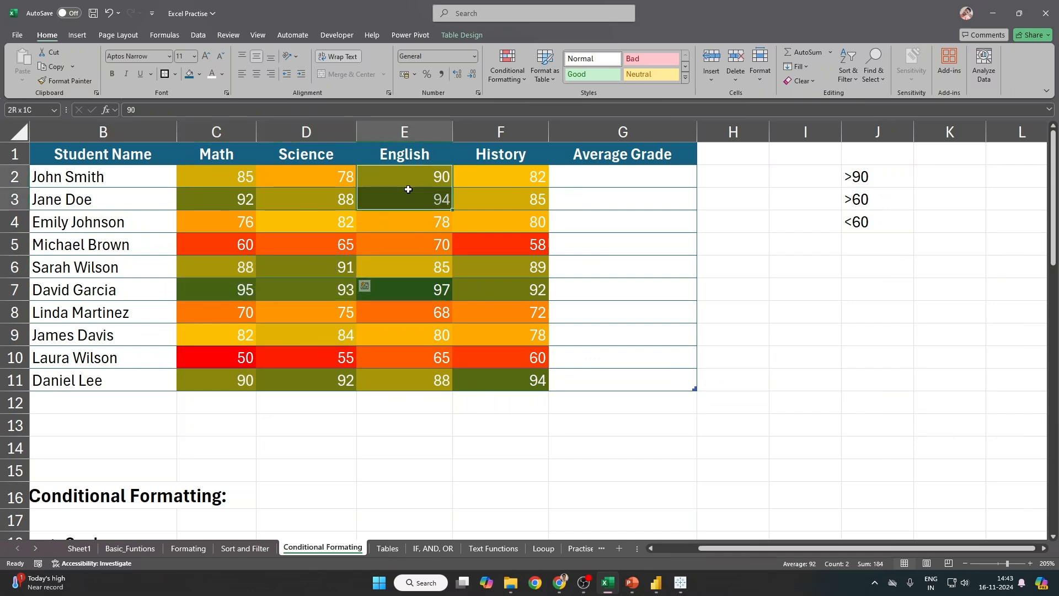
{"action": "left_click_drag", "start_coordinate": [406, 381], "coordinate": [306, 402]}
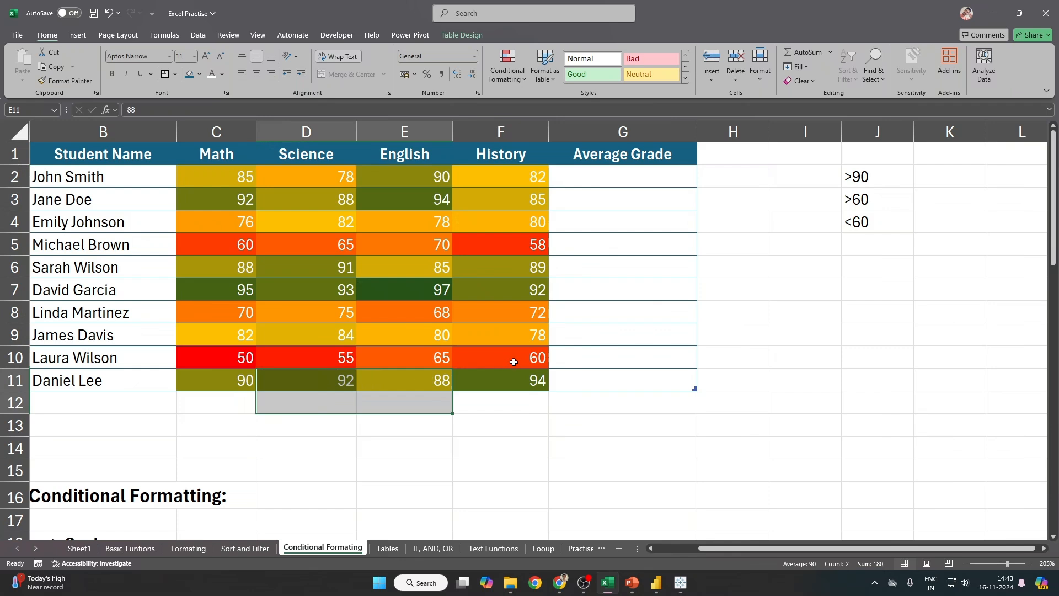
{"action": "left_click_drag", "start_coordinate": [438, 354], "coordinate": [220, 220]}
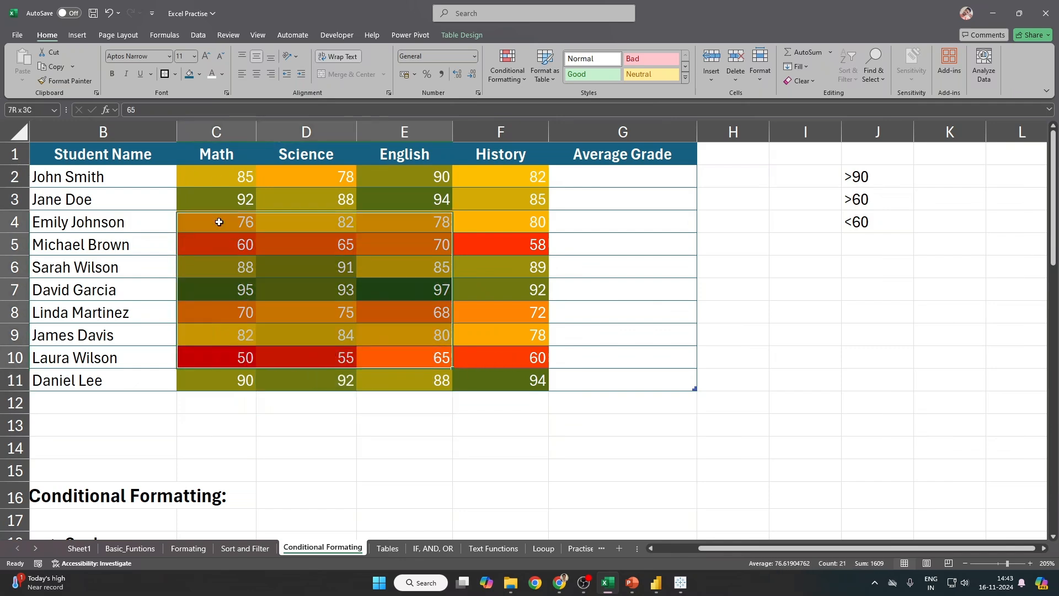
{"action": "left_click_drag", "start_coordinate": [225, 175], "coordinate": [520, 373]}
{"action": "left_click", "coordinate": [725, 309]}
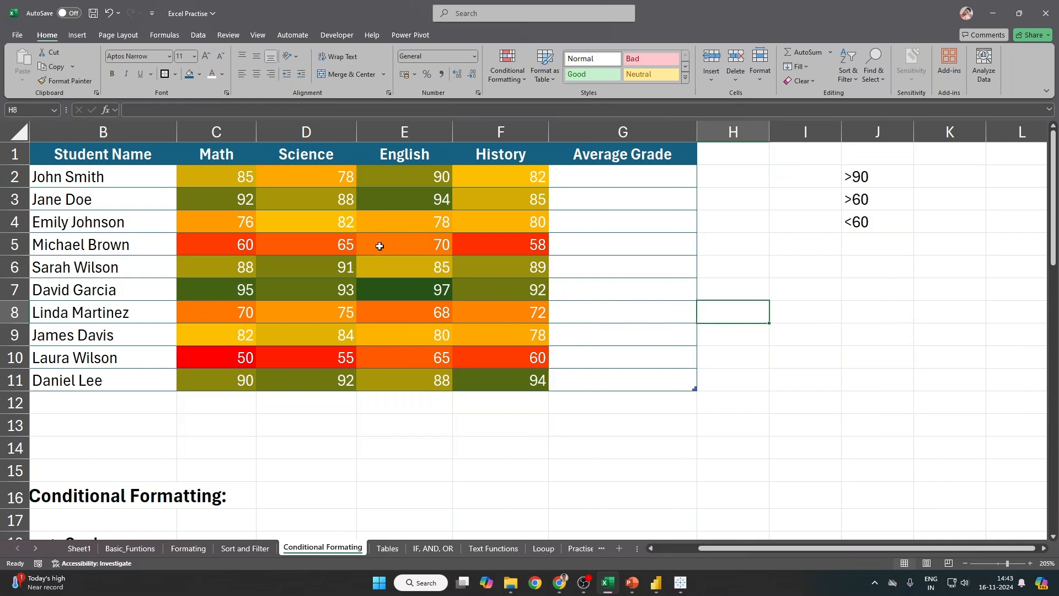
{"action": "left_click_drag", "start_coordinate": [237, 172], "coordinate": [487, 376]}
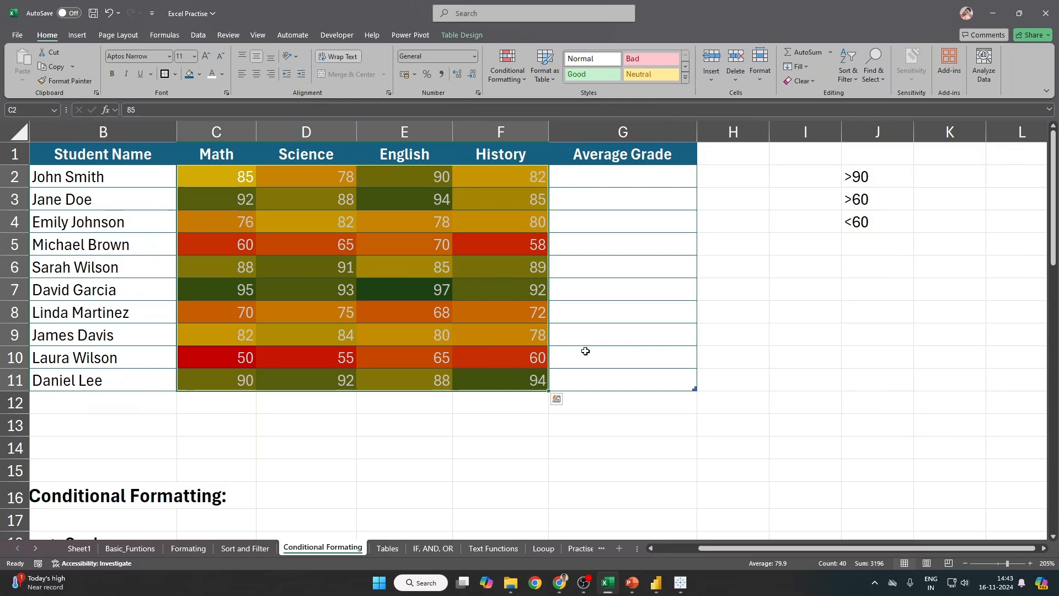
{"action": "scroll", "coordinate": [584, 350], "scroll_direction": "down", "scroll_amount": 3, "text": "ctrl"}
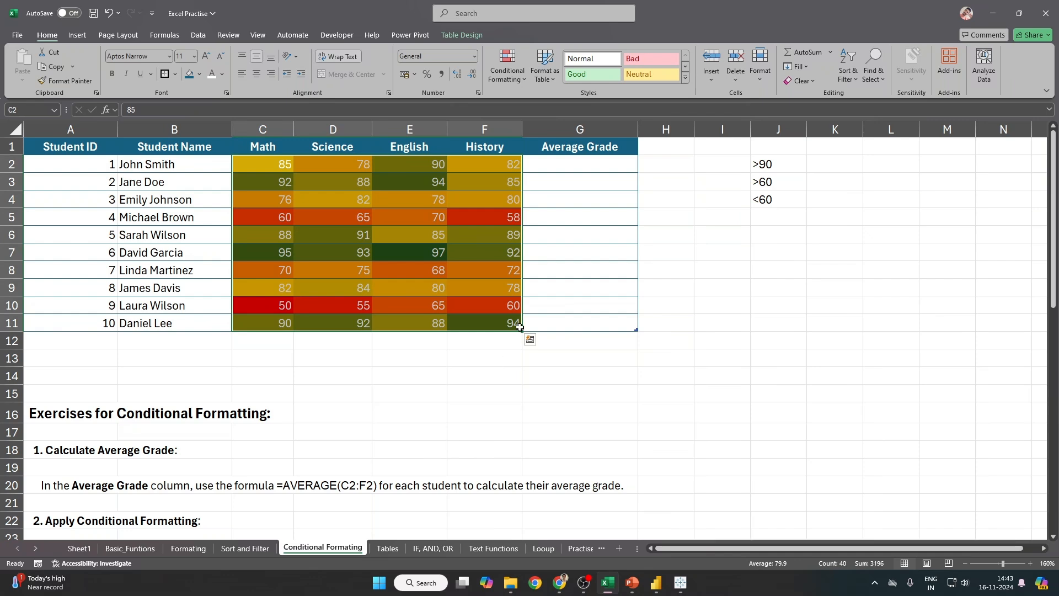
{"action": "left_click", "coordinate": [495, 78]}
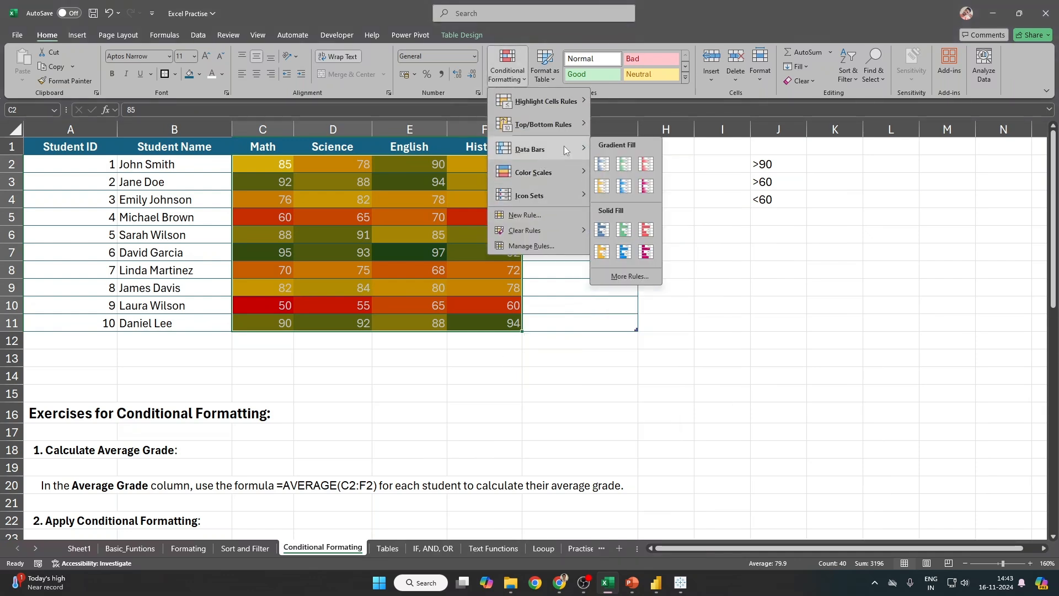
{"action": "left_click", "coordinate": [528, 247]}
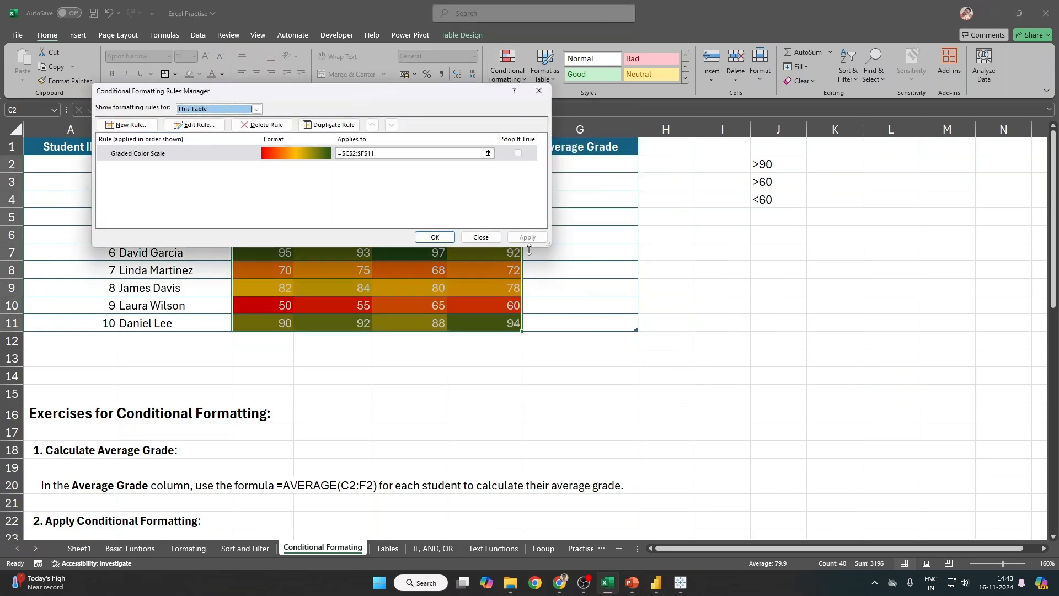
{"action": "double_click", "coordinate": [187, 157]}
{"action": "left_click", "coordinate": [243, 192]}
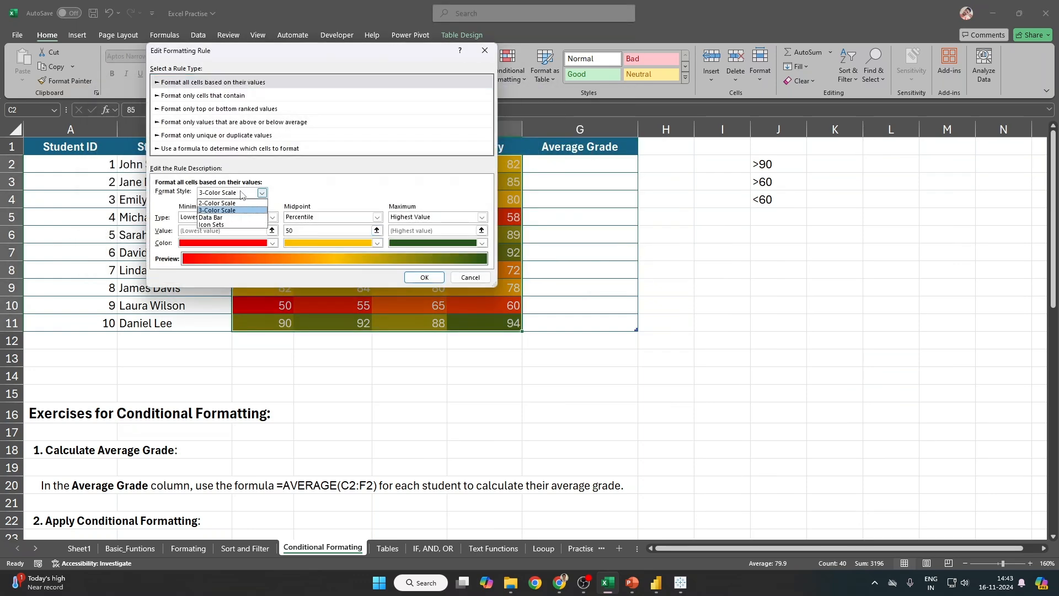
{"action": "key", "text": "Escape"}
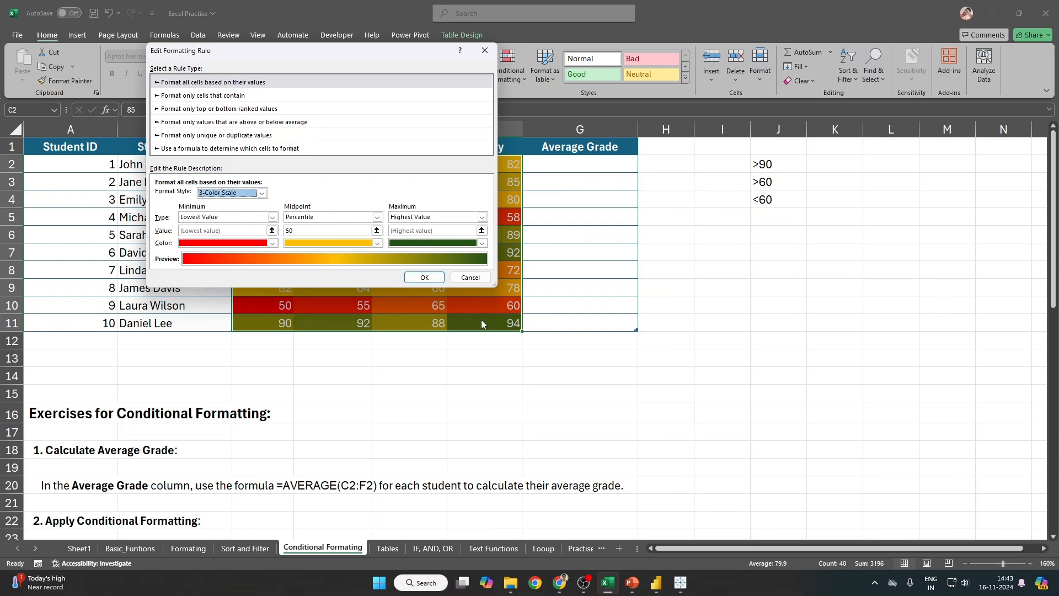
{"action": "key", "text": "Escape"}
{"action": "key", "text": "Escape"}
{"action": "left_click", "coordinate": [436, 254]}
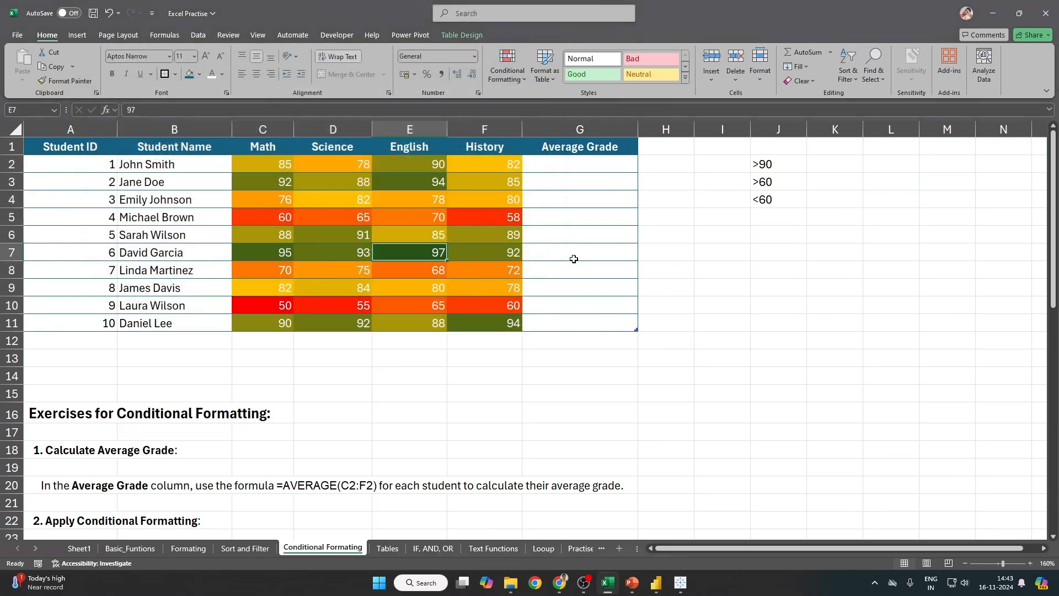
{"action": "left_click", "coordinate": [276, 283]}
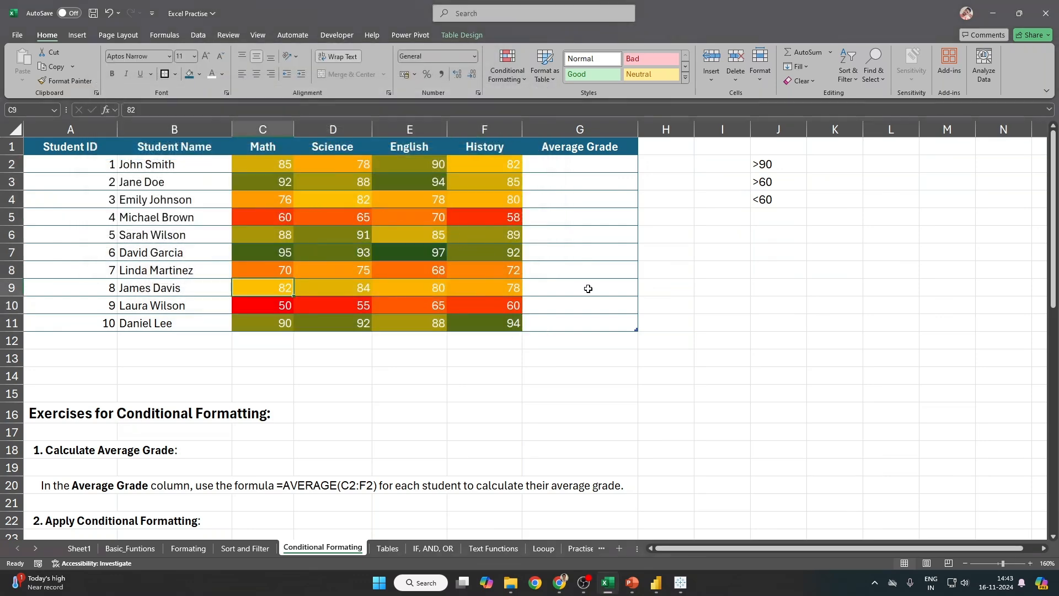
{"action": "type", "text": "5"}
{"action": "key", "text": "Return"}
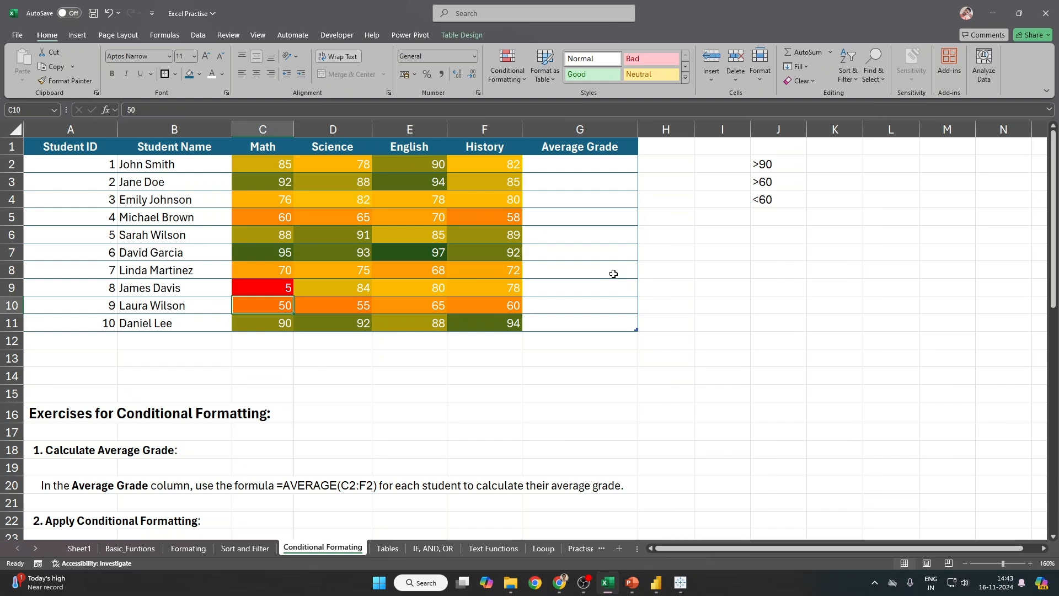
{"action": "key", "text": "ctrl+z"}
{"action": "type", "text": "200"}
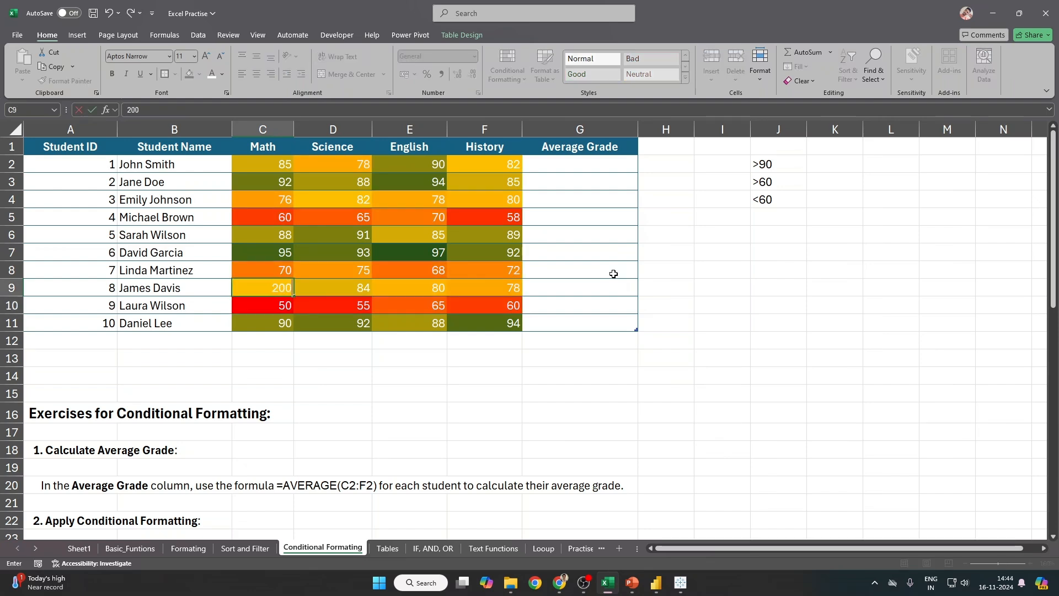
{"action": "key", "text": "Return"}
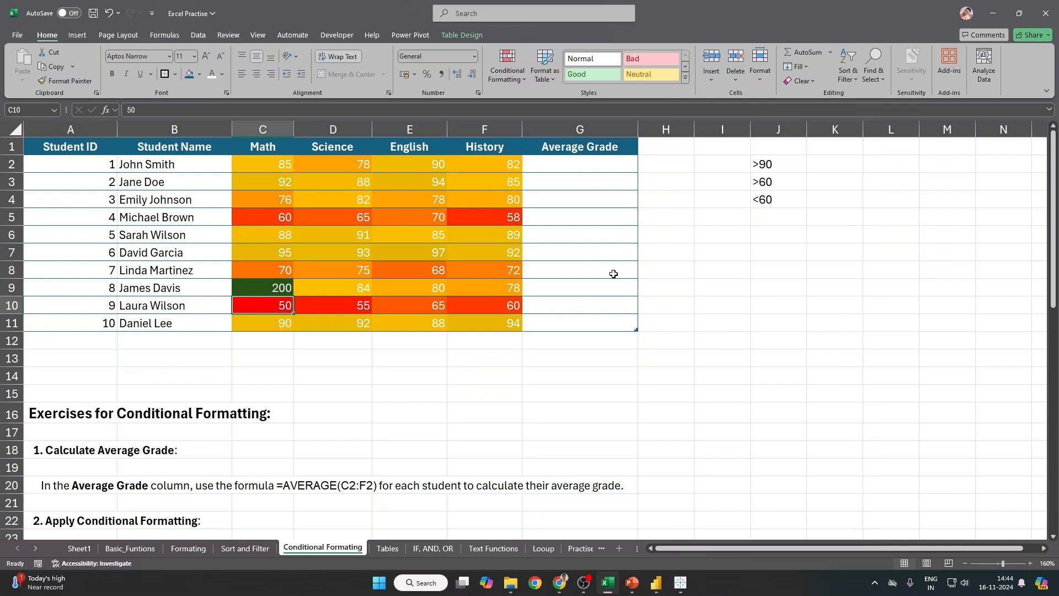
{"action": "key", "text": "ctrl+z"}
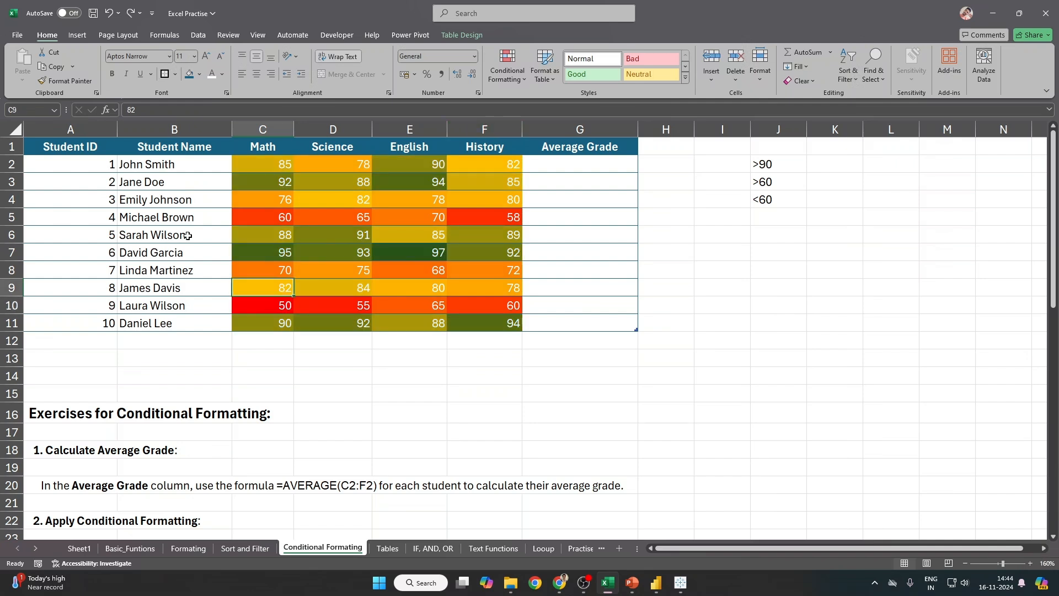
{"action": "left_click_drag", "start_coordinate": [275, 165], "coordinate": [504, 317]}
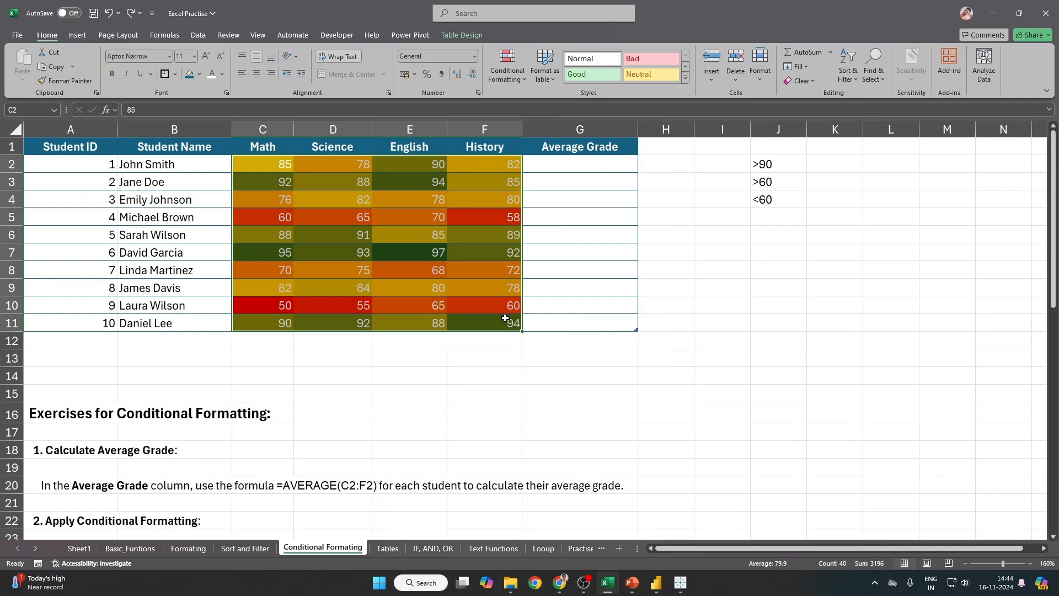
Step: Clear the colour-scale rule from the selected scores and set their font colour to black
{"action": "left_click", "coordinate": [506, 77]}
{"action": "mouse_move", "coordinate": [541, 234]}
{"action": "left_click", "coordinate": [650, 233]}
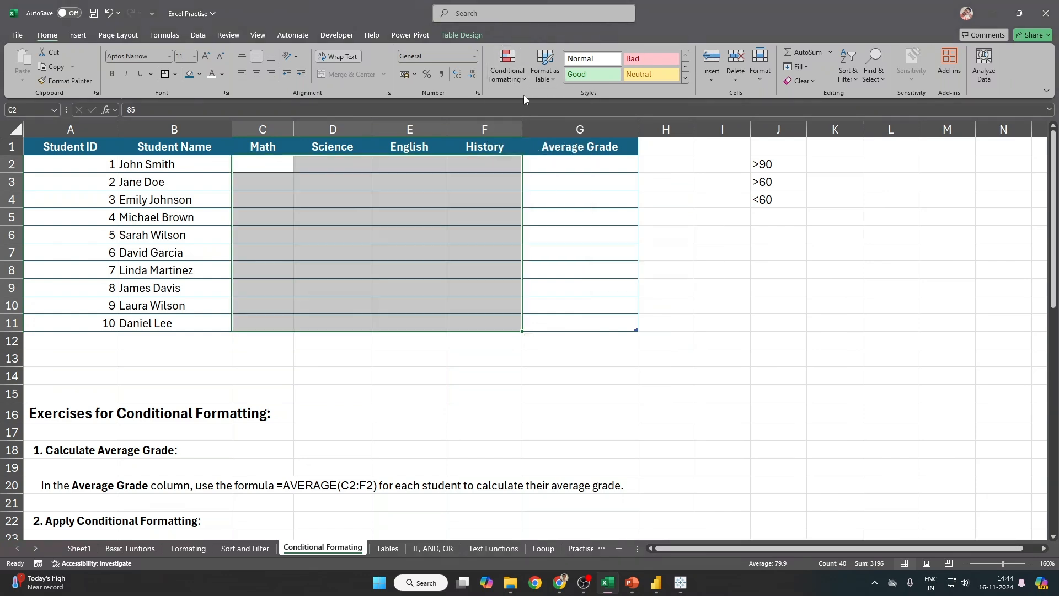
{"action": "left_click", "coordinate": [514, 65]}
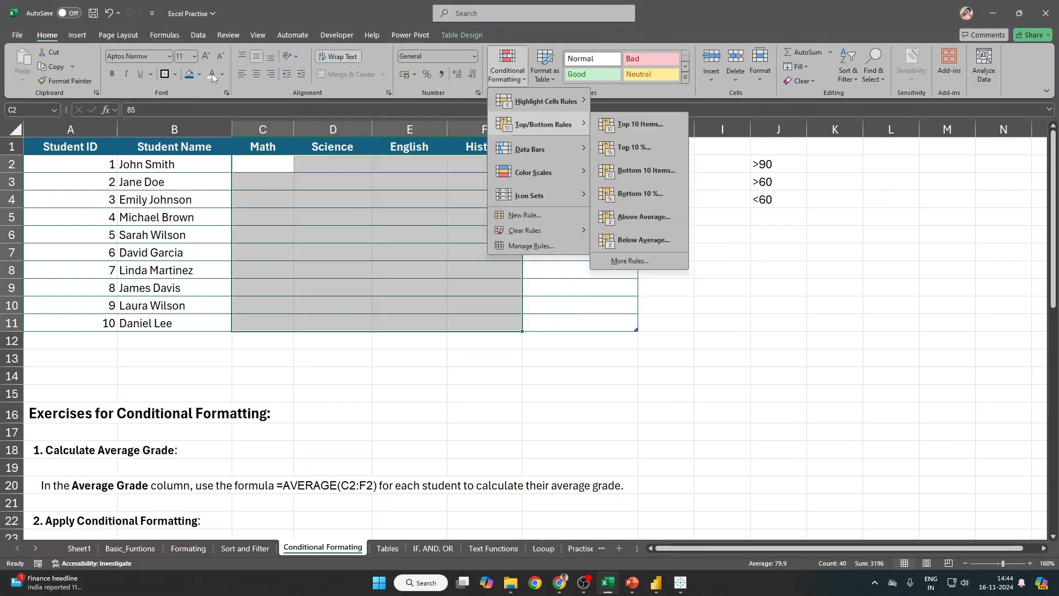
{"action": "left_click", "coordinate": [221, 75]}
{"action": "left_click", "coordinate": [224, 145]}
Step: Apply the Green–Yellow–Red preset colour scale to the scores
{"action": "left_click", "coordinate": [501, 76]}
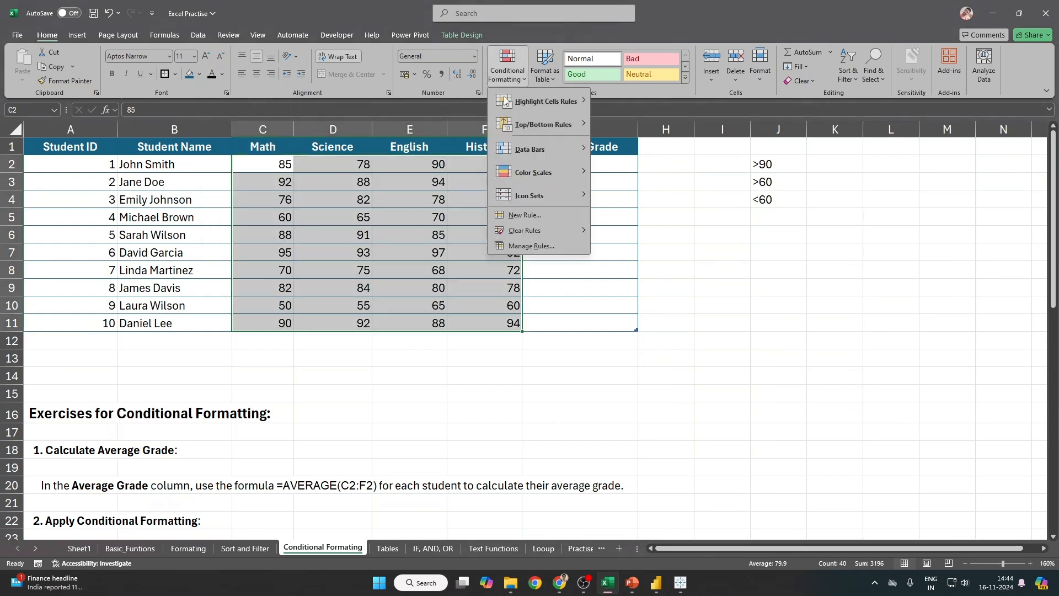
{"action": "mouse_move", "coordinate": [535, 177]}
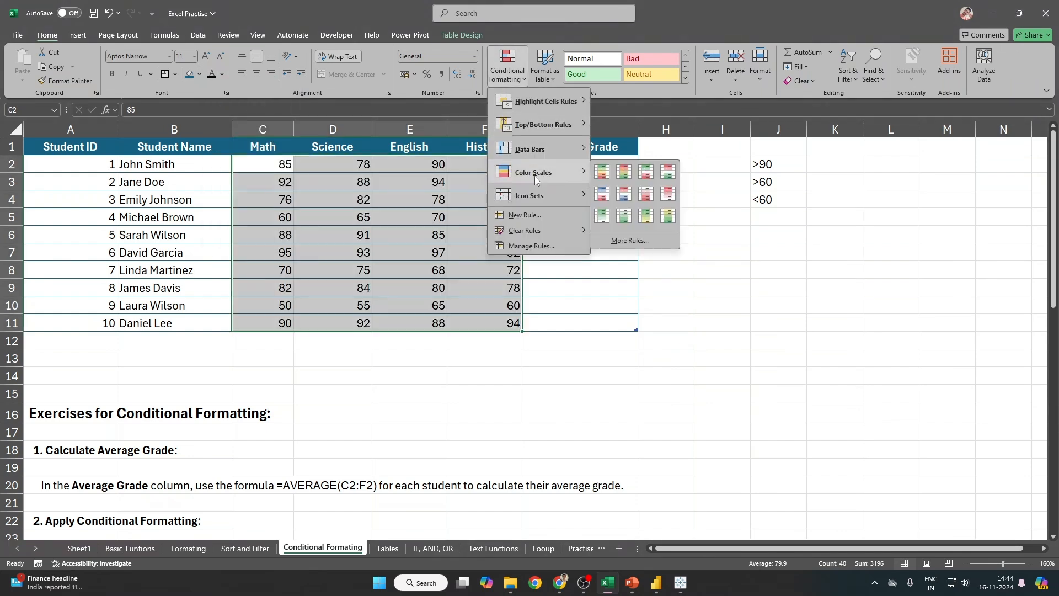
{"action": "left_click", "coordinate": [600, 175]}
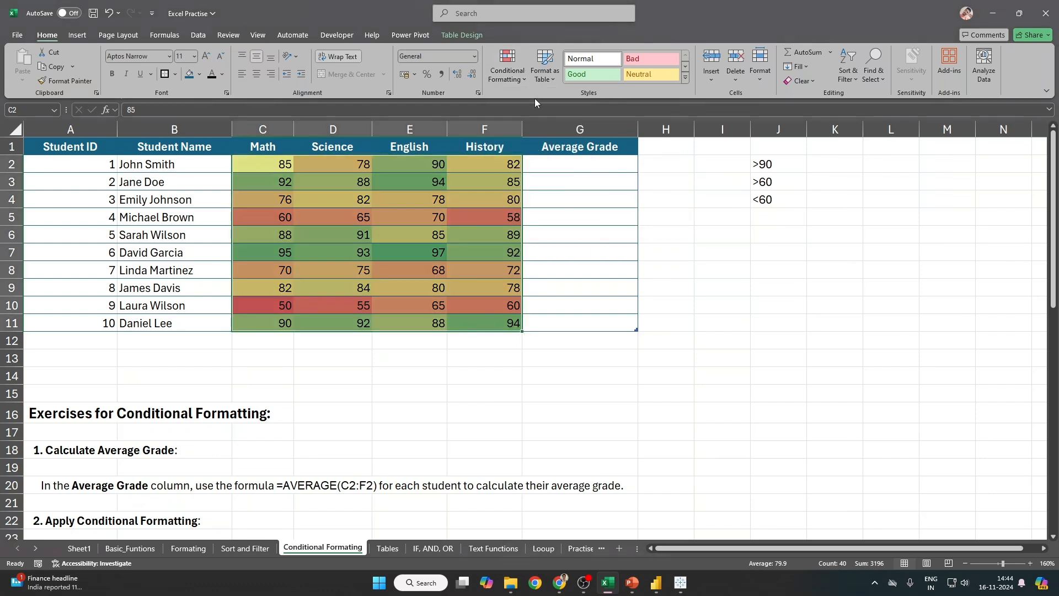
{"action": "left_click", "coordinate": [507, 65]}
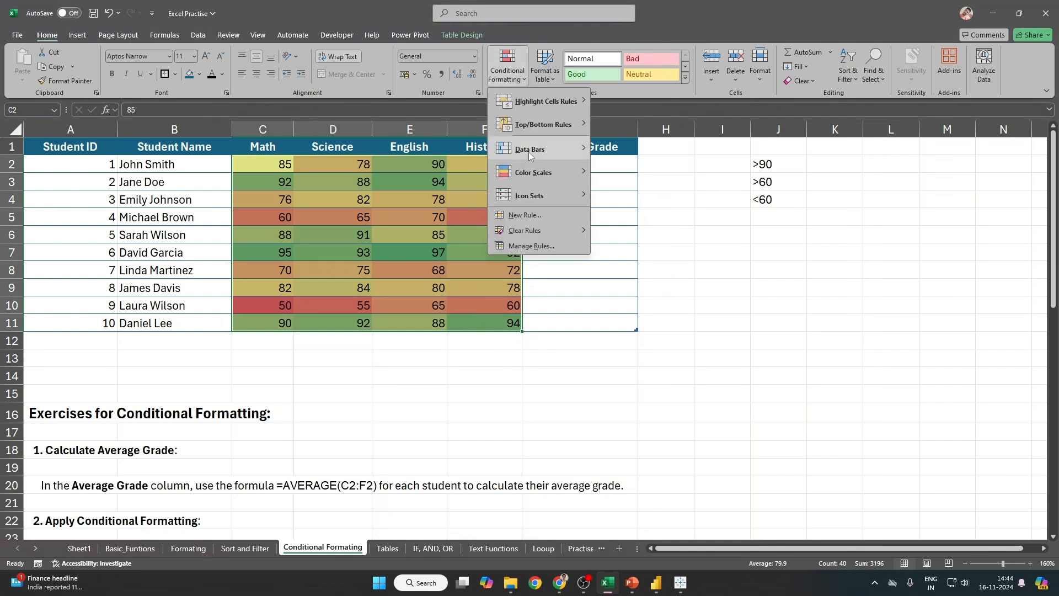
{"action": "mouse_move", "coordinate": [528, 150]}
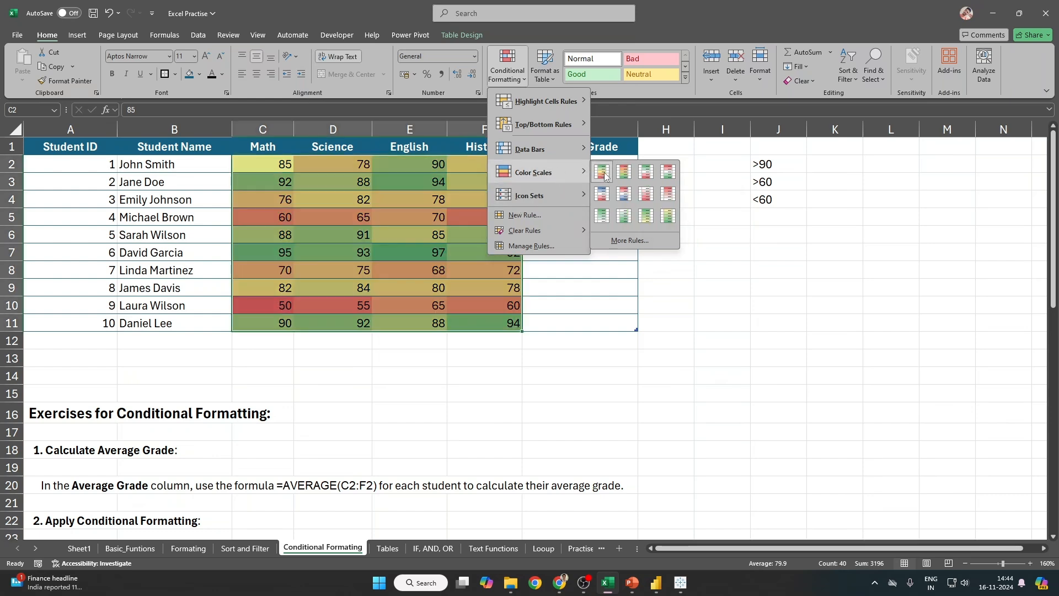
{"action": "left_click", "coordinate": [604, 174]}
{"action": "left_click", "coordinate": [508, 66]}
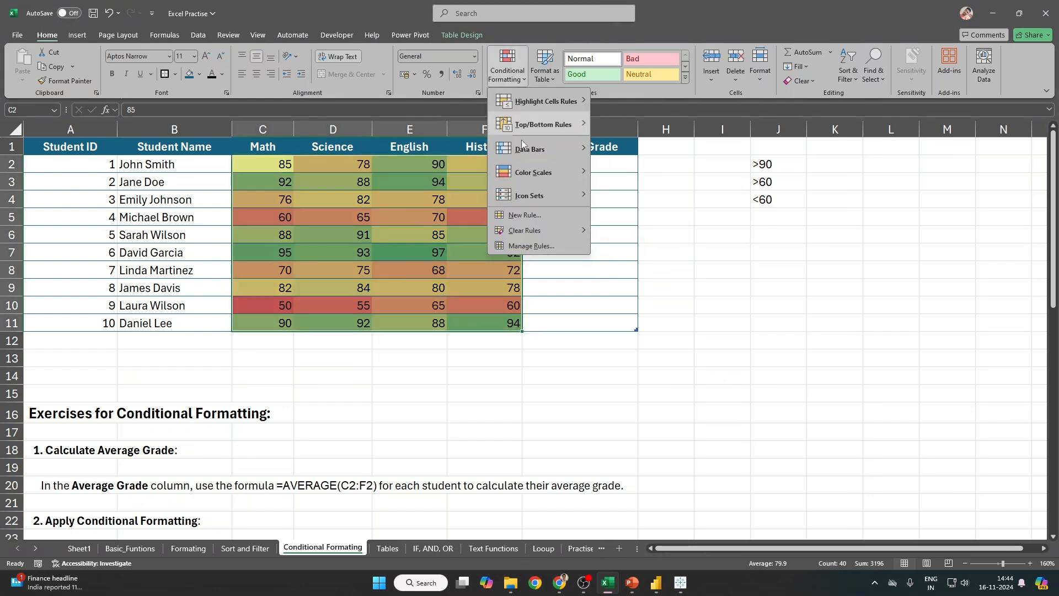
{"action": "mouse_move", "coordinate": [529, 174]}
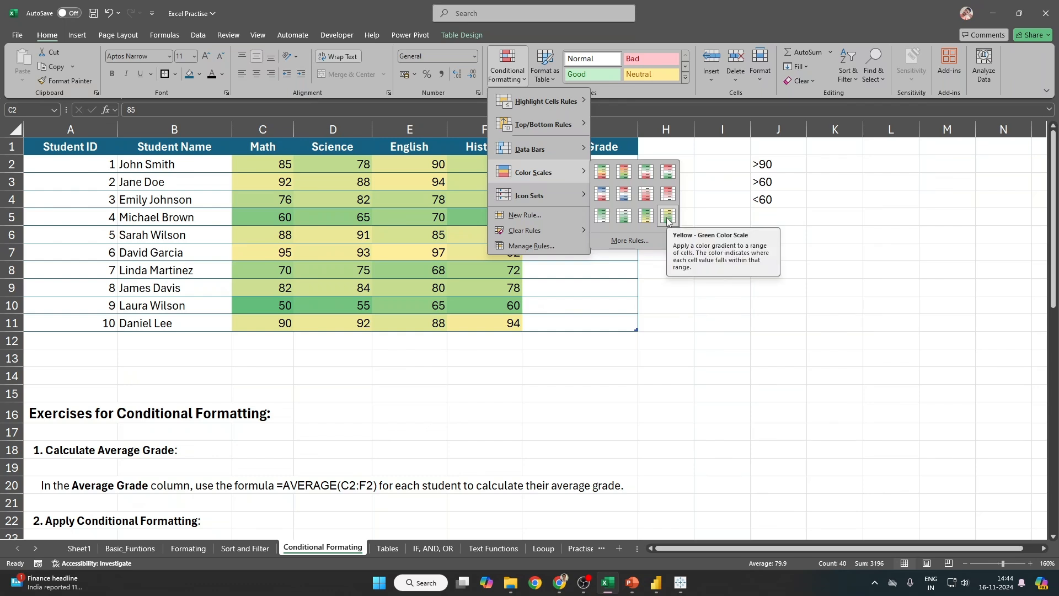
{"action": "left_click", "coordinate": [603, 175]}
Step: Reselect C2:F11, dismiss the Conditional Formatting menu unchanged, then deselect
{"action": "left_click", "coordinate": [410, 270]}
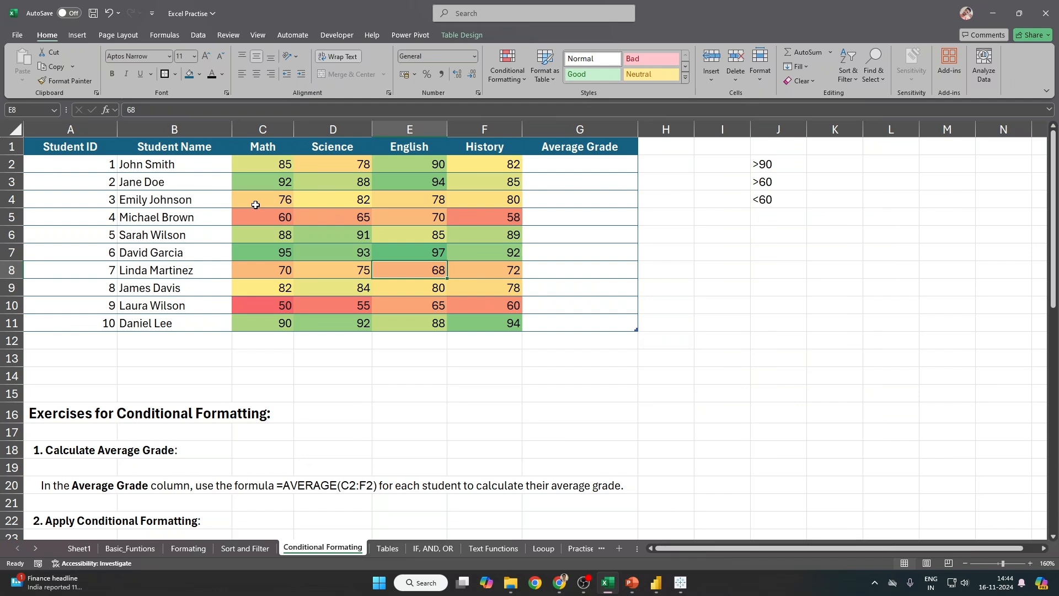
{"action": "left_click_drag", "start_coordinate": [263, 164], "coordinate": [514, 324]}
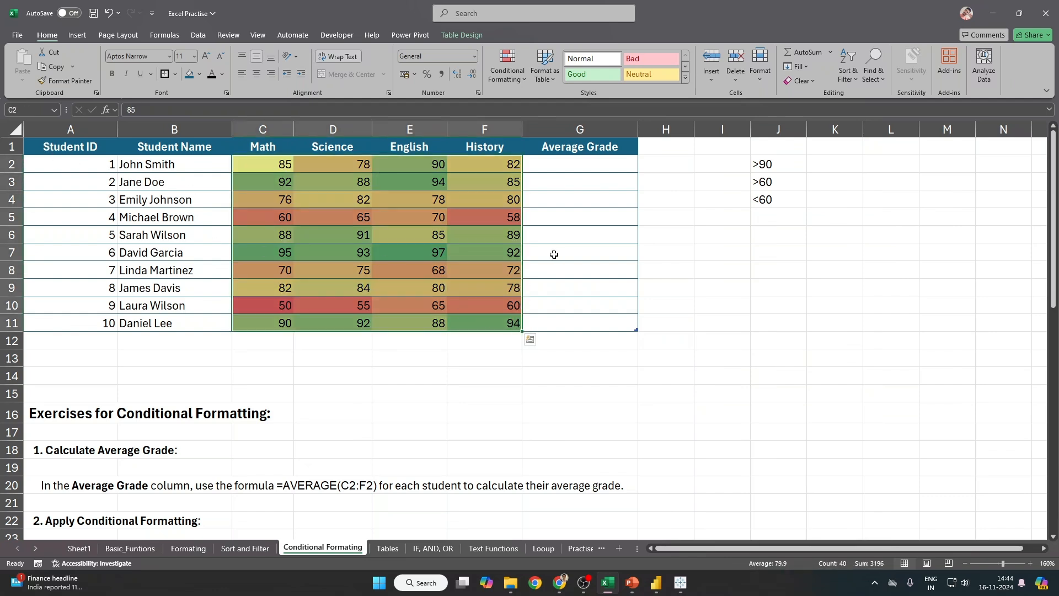
{"action": "left_click", "coordinate": [523, 72]}
{"action": "left_click", "coordinate": [734, 287]}
{"action": "left_click", "coordinate": [717, 313]}
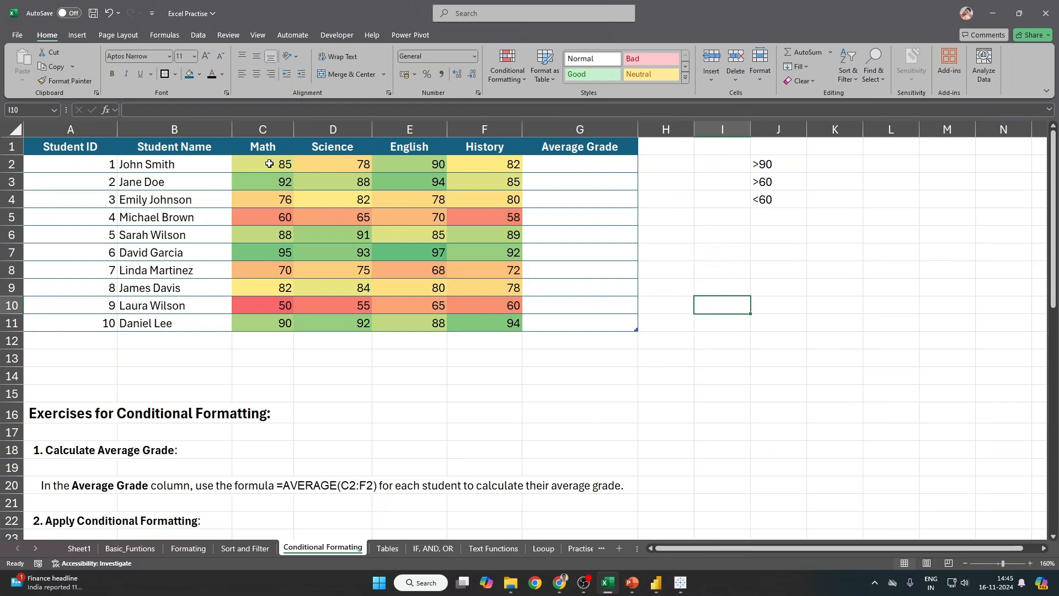
Step: Give table A1:G11 All Borders and insert blank rows starting at row 12
{"action": "left_click_drag", "start_coordinate": [62, 144], "coordinate": [595, 317]}
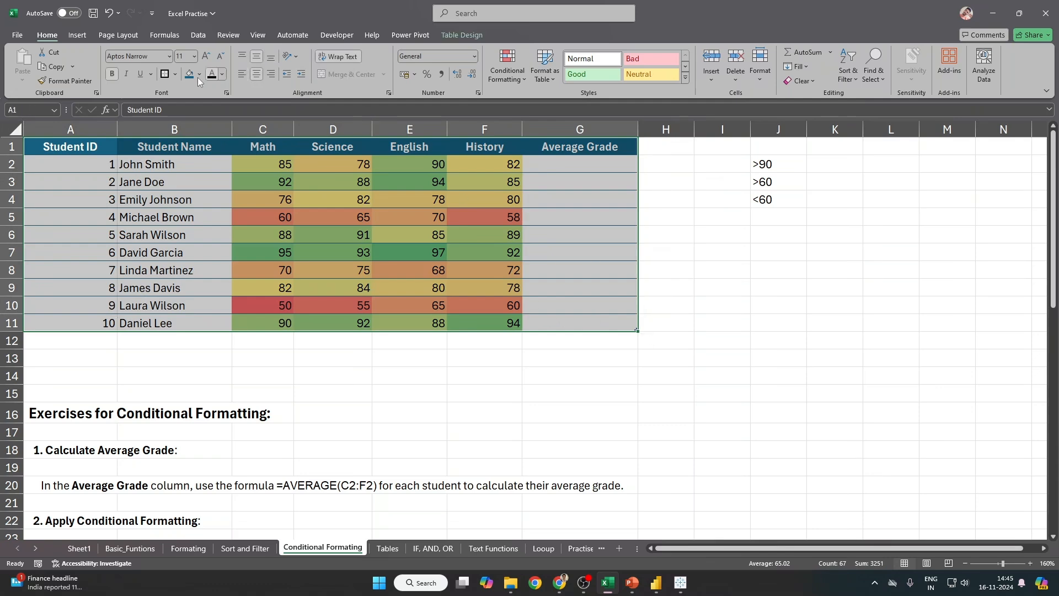
{"action": "left_click", "coordinate": [175, 75]}
{"action": "left_click", "coordinate": [201, 181]}
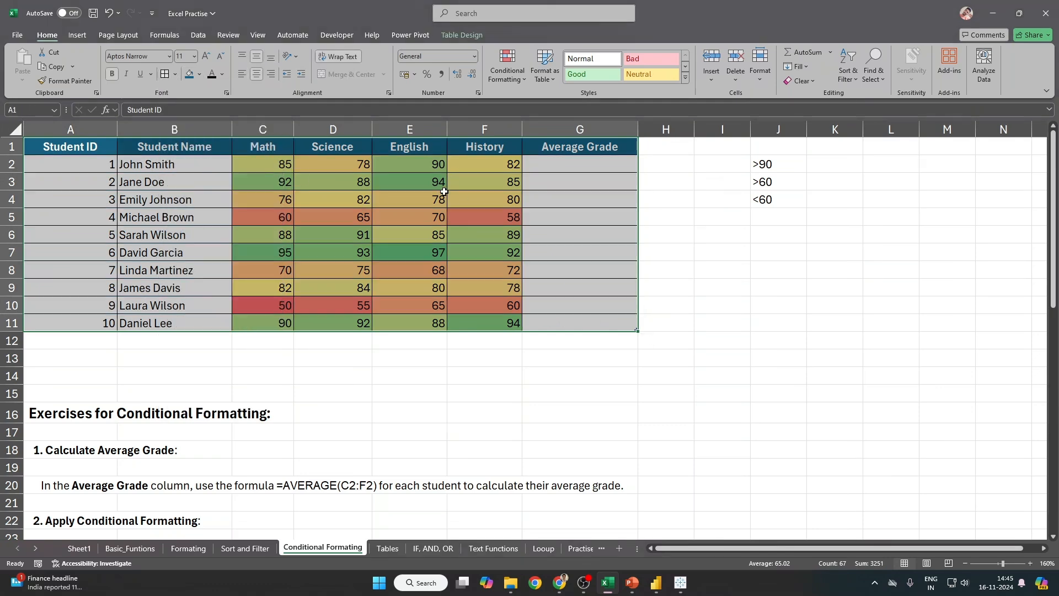
{"action": "scroll", "coordinate": [438, 219], "scroll_direction": "down", "scroll_amount": 1}
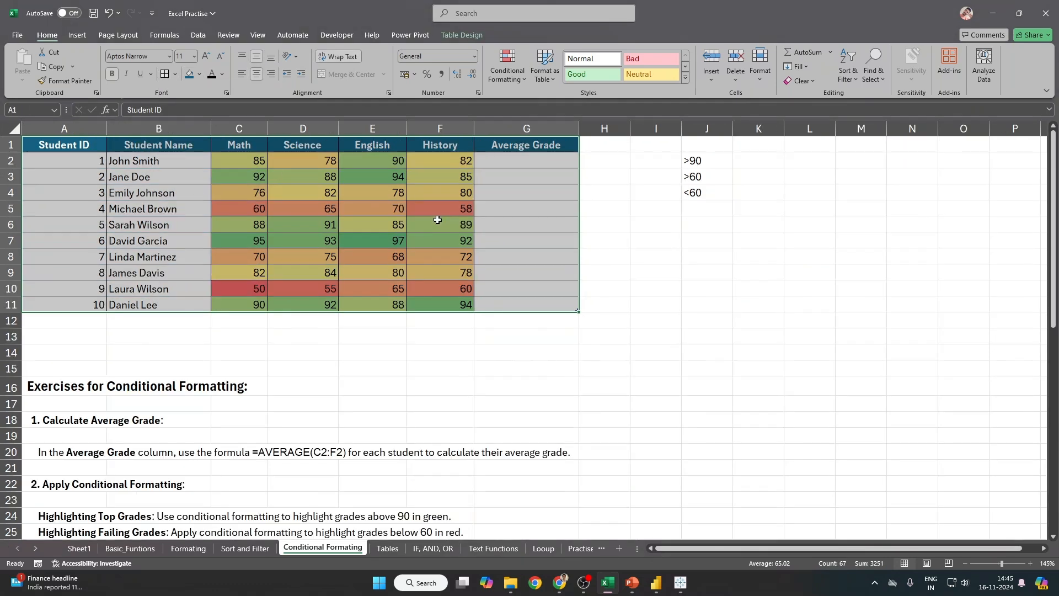
{"action": "left_click", "coordinate": [152, 325]}
{"action": "key", "text": "shift+space"}
{"action": "key", "text": "ctrl+shift+plus"}
{"action": "key", "text": "ctrl+shift+plus"}
{"action": "key", "text": "ctrl+shift+plus"}
{"action": "key", "text": "ctrl+shift+plus"}
{"action": "key", "text": "ctrl+shift+plus"}
{"action": "key", "text": "ctrl+shift+plus"}
{"action": "key", "text": "ctrl+shift+plus"}
{"action": "key", "text": "ctrl+shift+plus"}
{"action": "key", "text": "ctrl+shift+plus"}
{"action": "key", "text": "ctrl+shift+plus"}
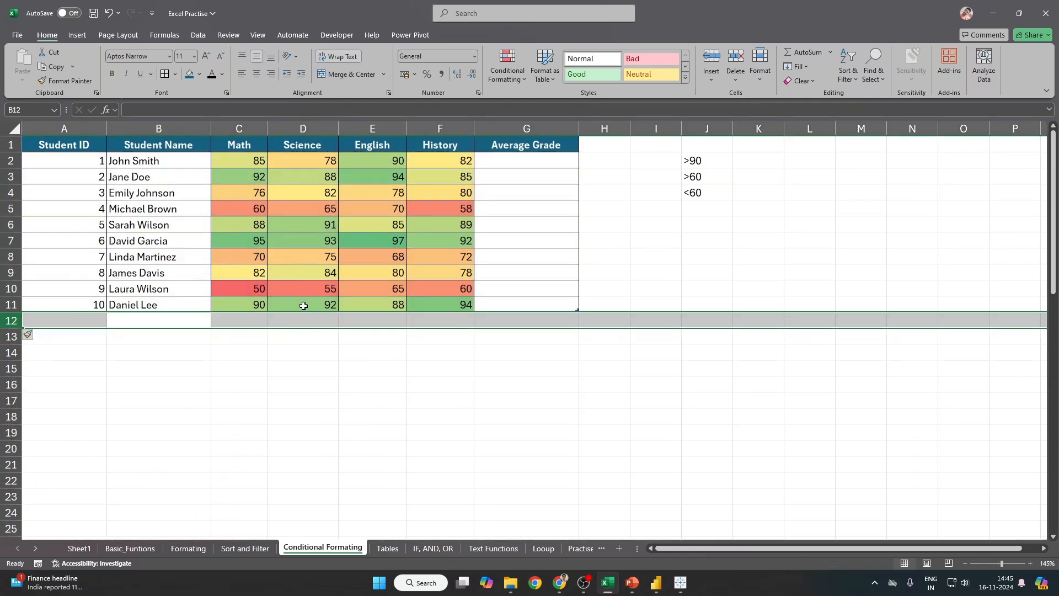
Step: Copy names and scores B2:F11 and paste copies at B12 and B22
{"action": "left_click_drag", "start_coordinate": [73, 160], "coordinate": [385, 309]}
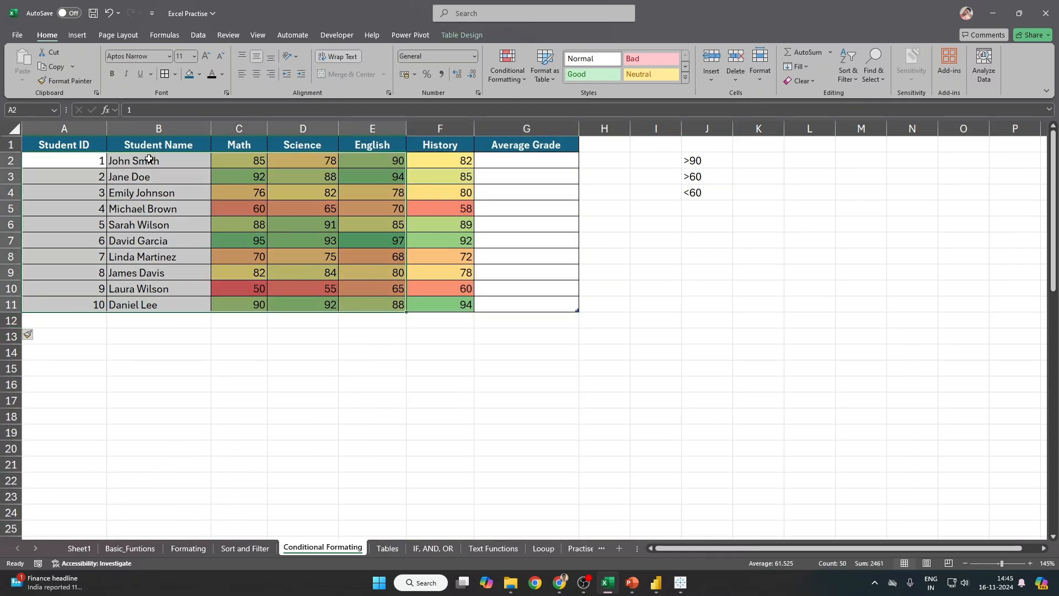
{"action": "left_click_drag", "start_coordinate": [149, 158], "coordinate": [428, 303]}
{"action": "key", "text": "ctrl+c"}
{"action": "left_click", "coordinate": [204, 320]}
{"action": "key", "text": "ctrl+v"}
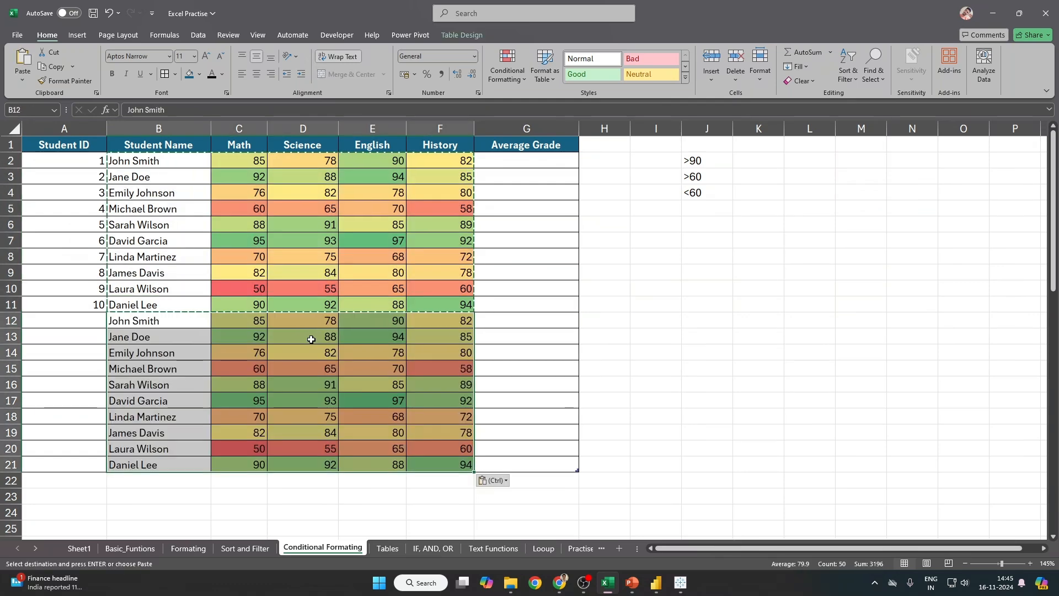
{"action": "scroll", "coordinate": [310, 339], "scroll_direction": "down", "scroll_amount": 2}
{"action": "left_click", "coordinate": [167, 389]}
{"action": "key", "text": "ctrl+v"}
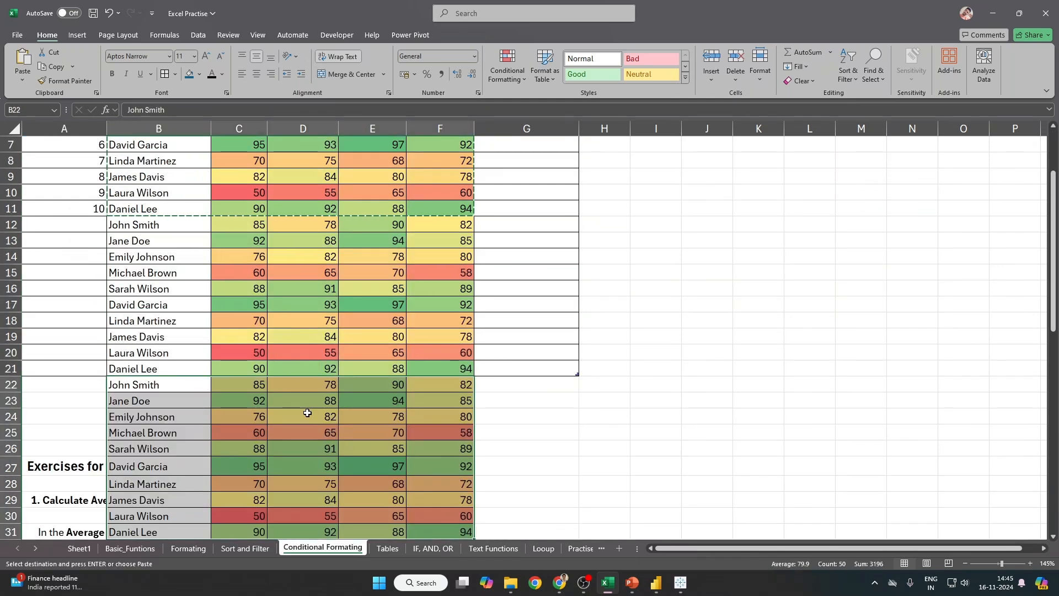
Step: Select C2:F31 and shade it with the Green–Yellow–Red colour scale
{"action": "scroll", "coordinate": [307, 411], "scroll_direction": "down", "scroll_amount": 2}
{"action": "left_click", "coordinate": [468, 433]}
{"action": "key", "text": "ctrl+shift+Up"}
{"action": "key", "text": "ctrl+shift+Up"}
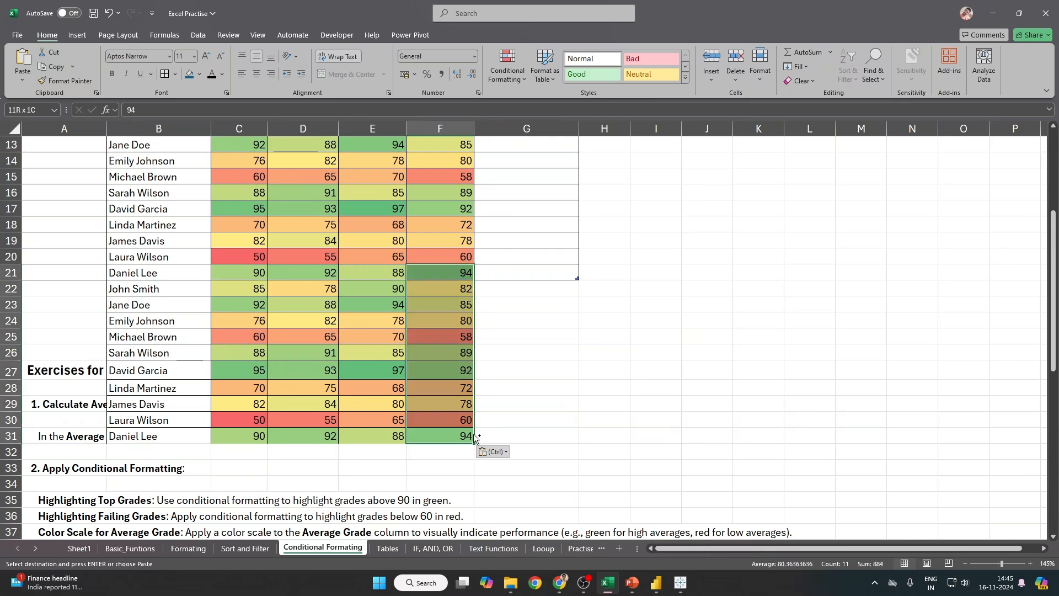
{"action": "key", "text": "shift+Down"}
{"action": "key", "text": "shift+Left"}
{"action": "key", "text": "shift+Left"}
{"action": "key", "text": "shift+Left"}
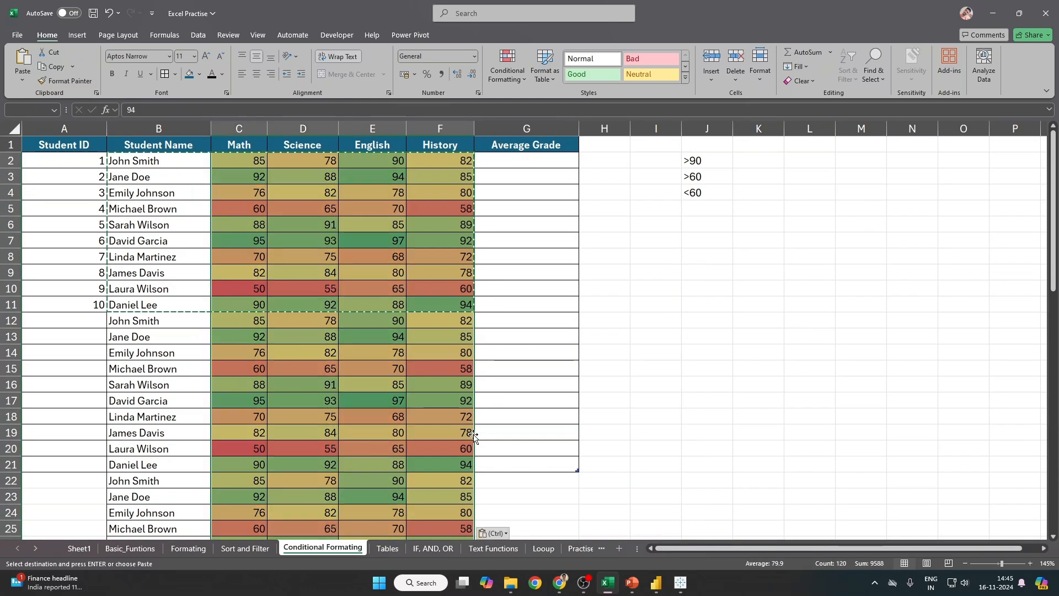
{"action": "left_click", "coordinate": [507, 67]}
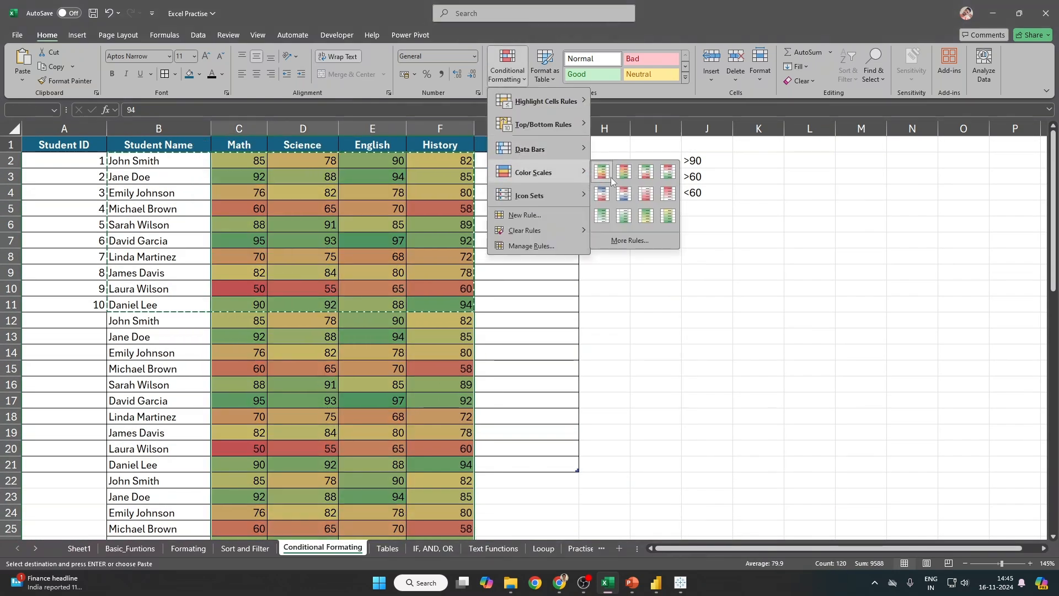
{"action": "left_click", "coordinate": [601, 172]}
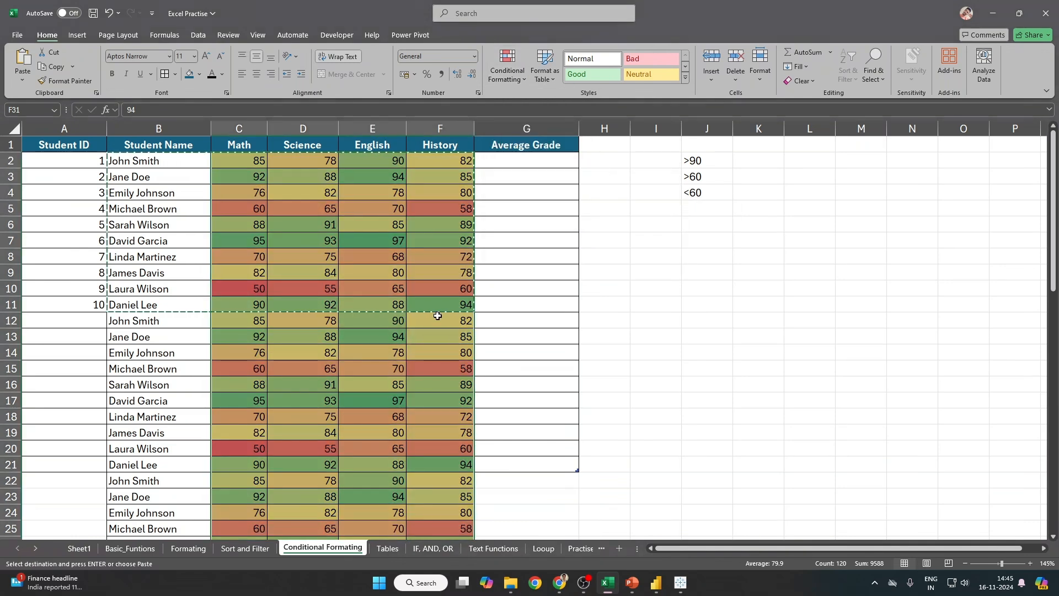
{"action": "scroll", "coordinate": [442, 315], "scroll_direction": "down", "scroll_amount": 1}
{"action": "scroll", "coordinate": [546, 374], "scroll_direction": "down", "scroll_amount": 3}
{"action": "scroll", "coordinate": [547, 374], "scroll_direction": "up", "scroll_amount": 4}
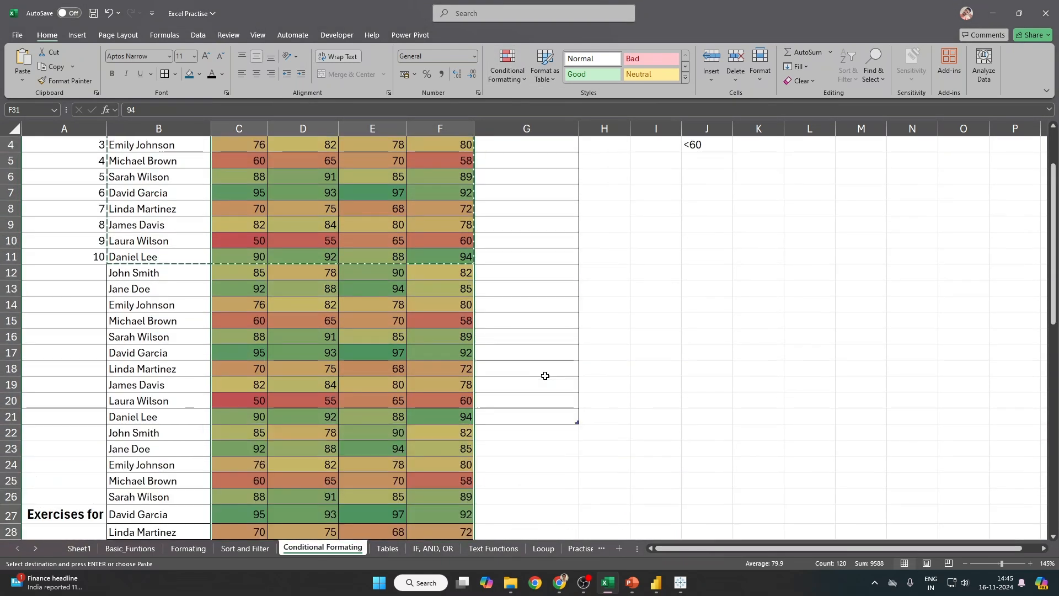
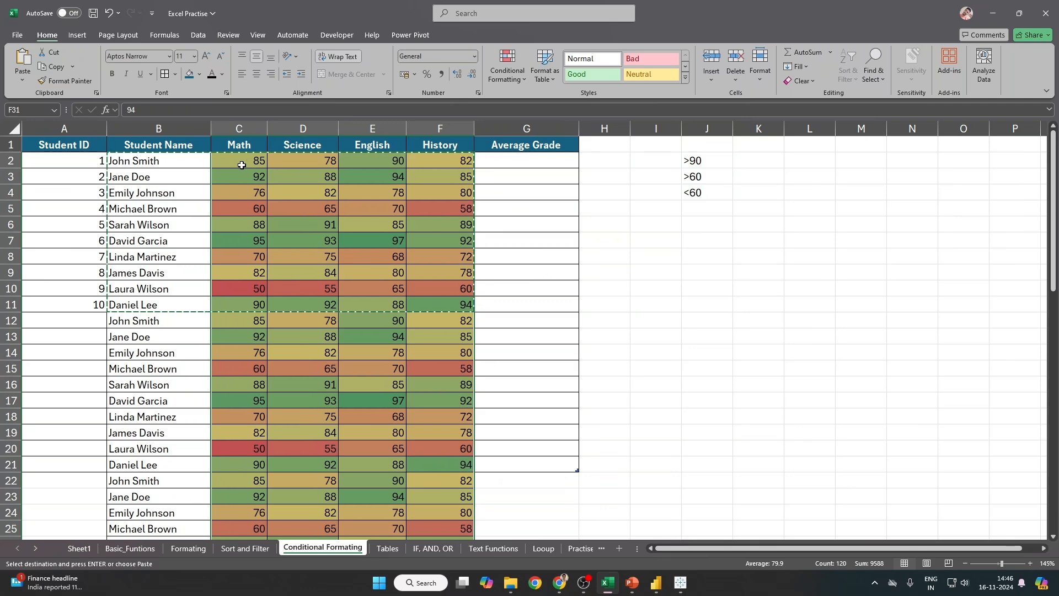
Step: Undo the two pasted blocks of duplicated student rows
{"action": "left_click_drag", "start_coordinate": [241, 164], "coordinate": [1010, 159]}
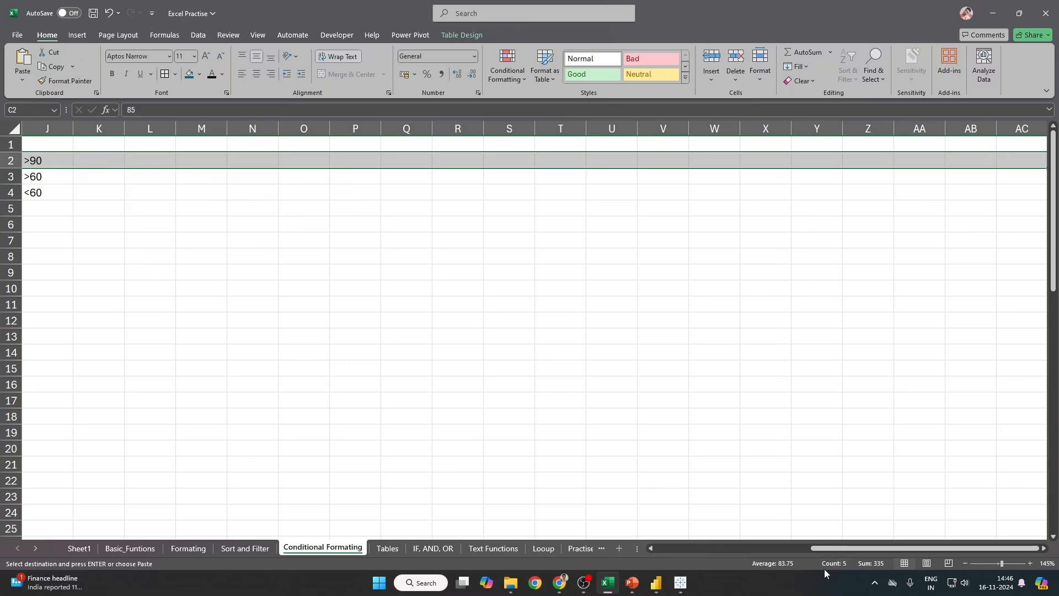
{"action": "left_click_drag", "start_coordinate": [830, 549], "coordinate": [528, 549]}
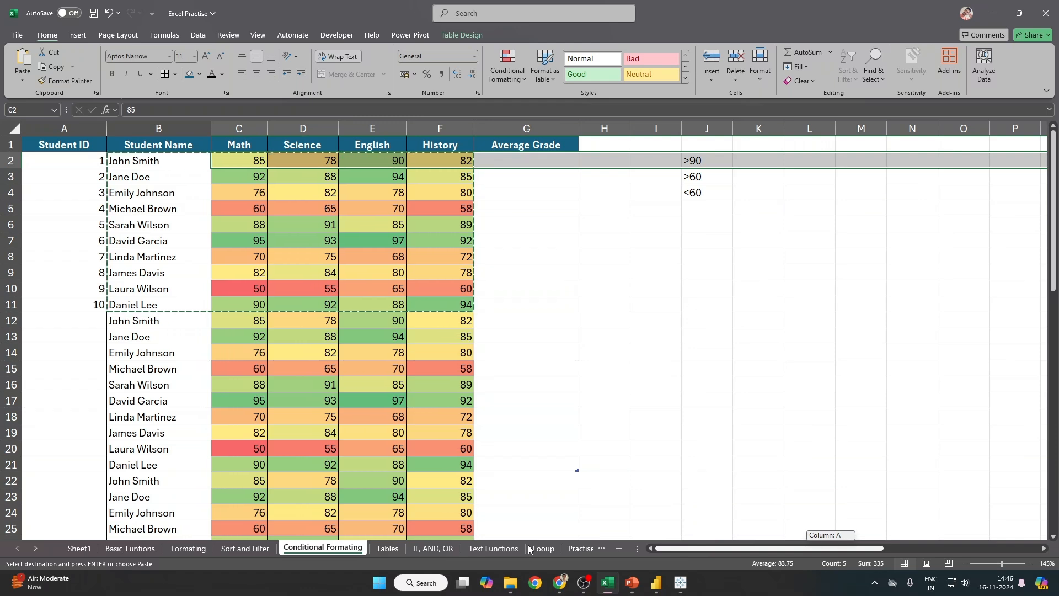
{"action": "key", "text": "ctrl+z"}
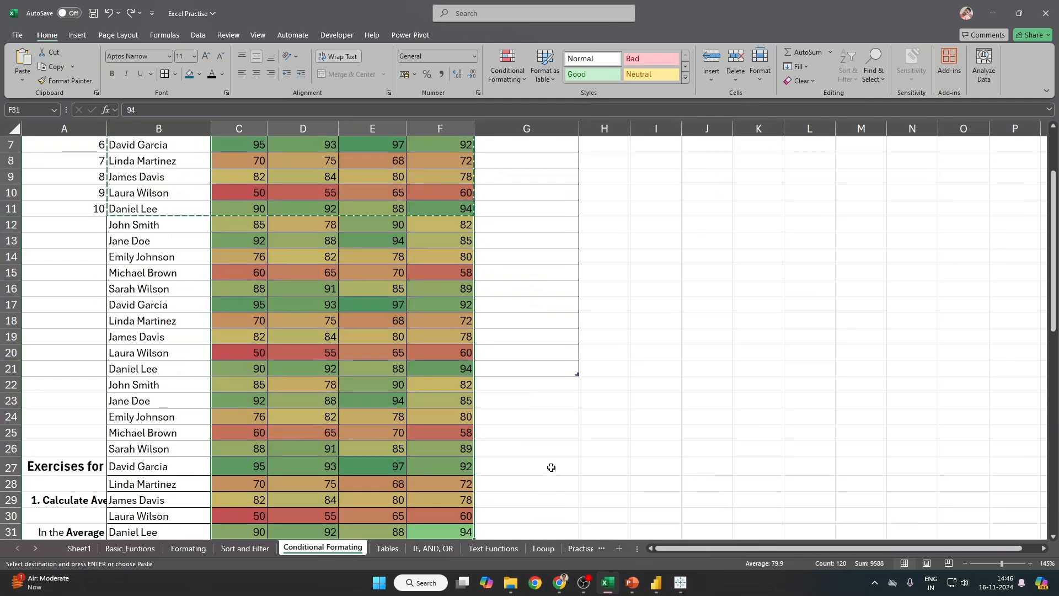
{"action": "key", "text": "ctrl+z"}
{"action": "key", "text": "ctrl+z"}
{"action": "key", "text": "ctrl+z"}
{"action": "key", "text": "ctrl+z"}
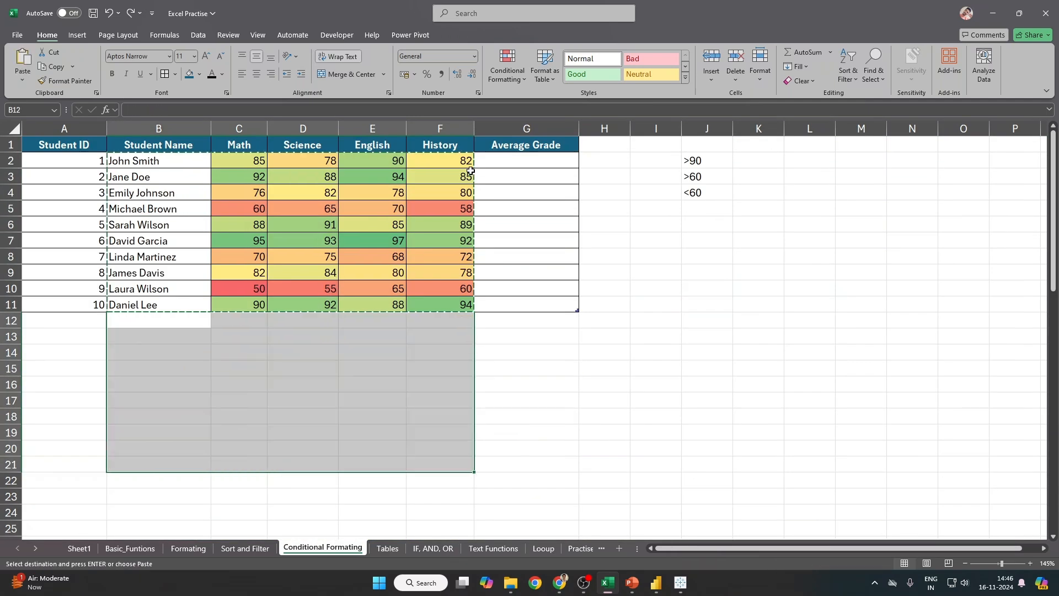
Step: Add a new blank worksheet, Sheet2, after the Conditional Formating sheet
{"action": "right_click", "coordinate": [323, 548]}
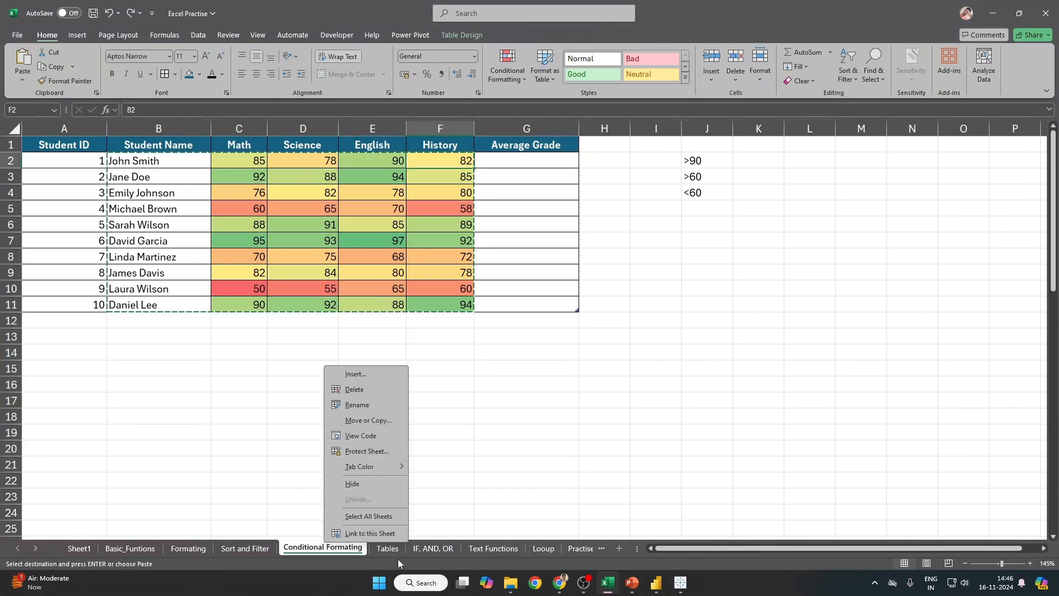
{"action": "key", "text": "Escape"}
{"action": "left_click", "coordinate": [619, 548]}
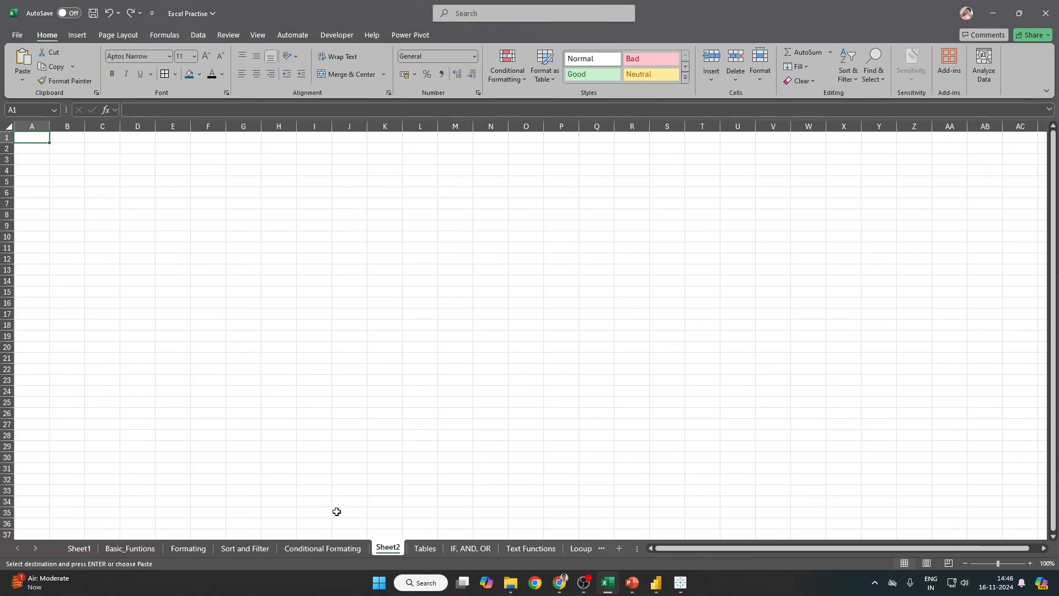
Step: Review the Student Name column on the Conditional Formating sheet
{"action": "left_click", "coordinate": [326, 547]}
{"action": "left_click_drag", "start_coordinate": [90, 161], "coordinate": [173, 157]}
{"action": "left_click", "coordinate": [159, 140]}
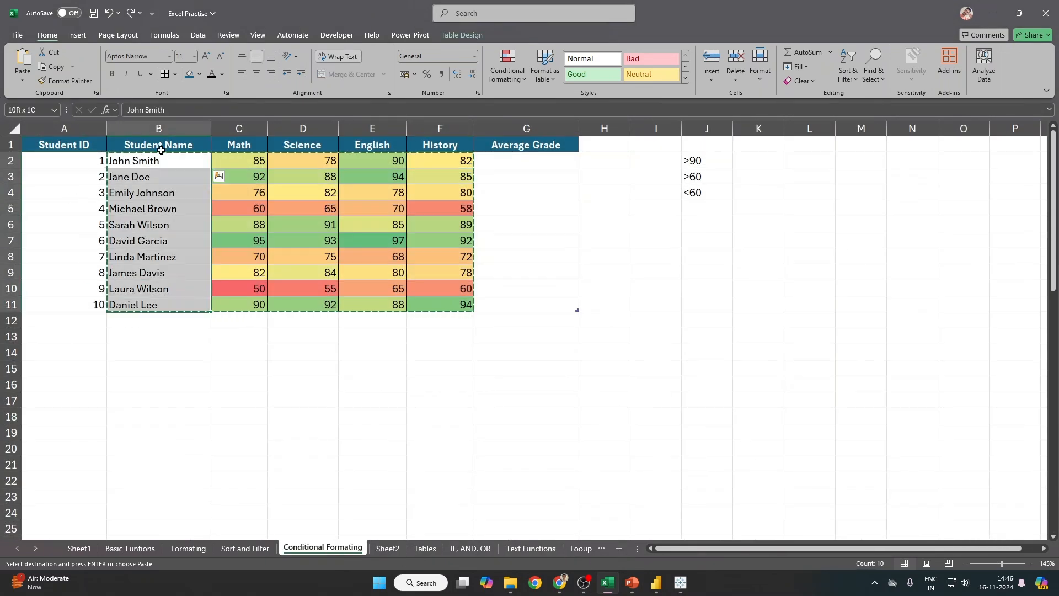
{"action": "left_click", "coordinate": [184, 140]}
Step: On Sheet2, enter the labels Day in A1 and Volume in A2
{"action": "left_click", "coordinate": [389, 548]}
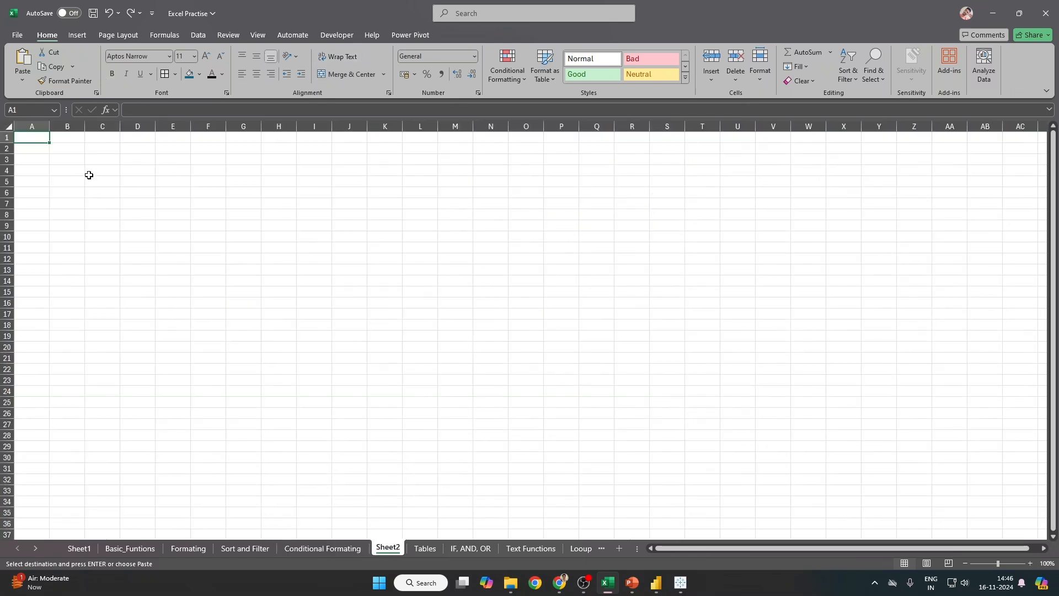
{"action": "type", "text": "Dai"}
{"action": "type", "text": "Day"}
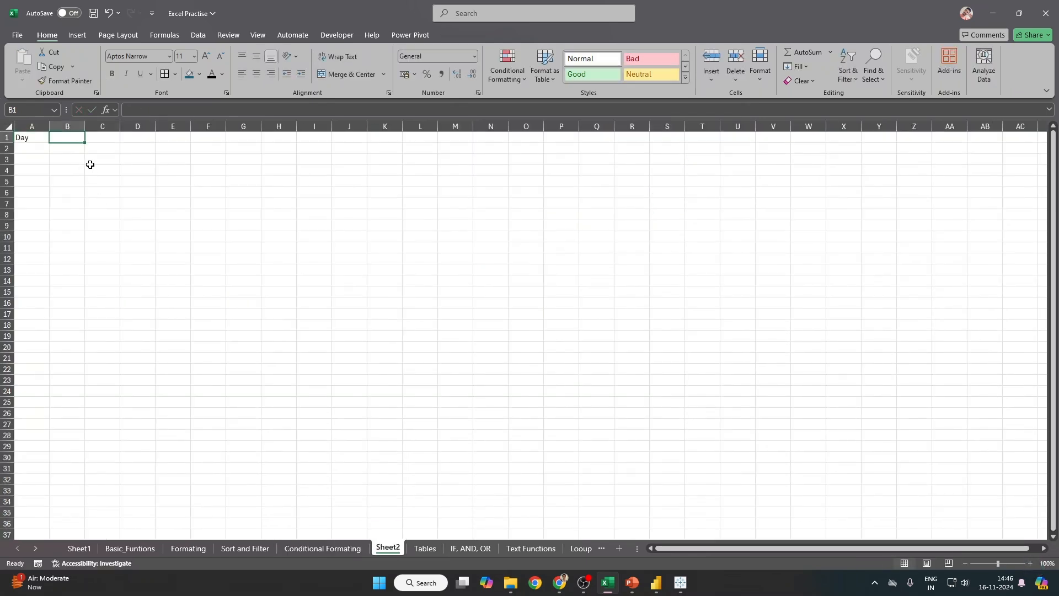
{"action": "key", "text": "Return"}
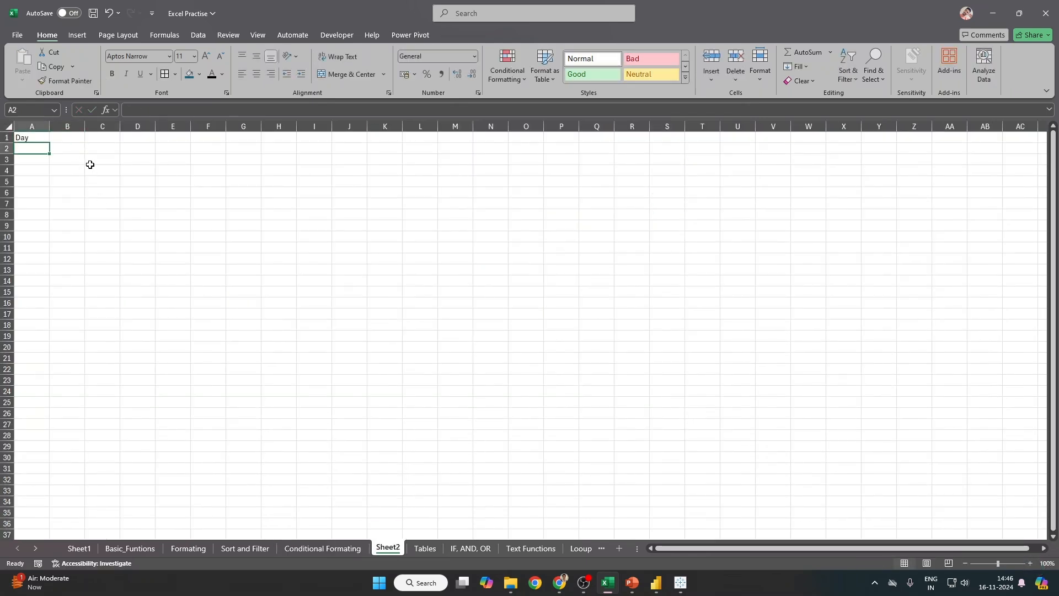
{"action": "type", "text": "Volum"}
{"action": "key", "text": "Tab"}
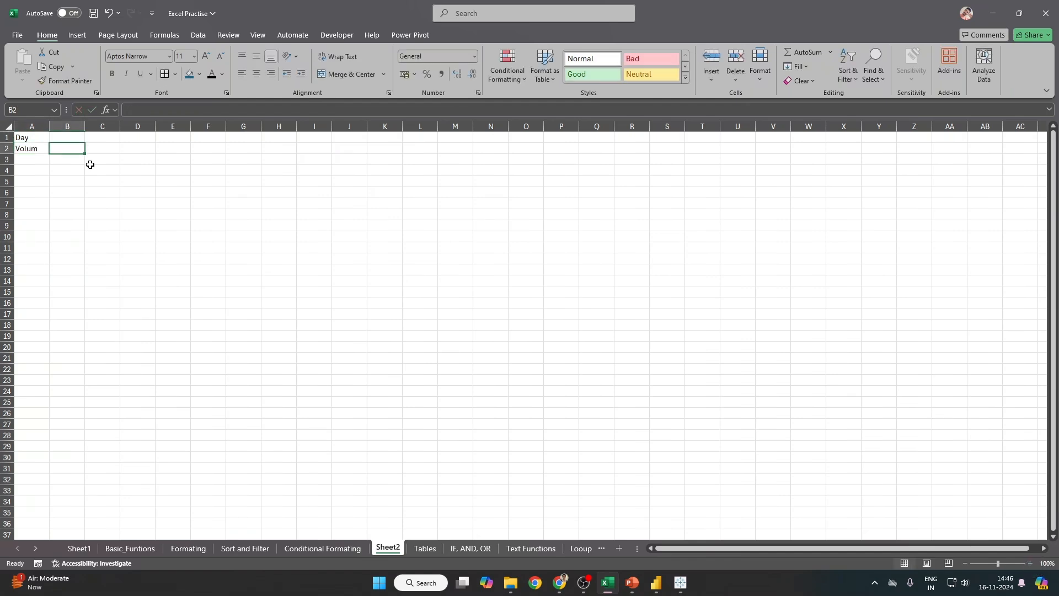
{"action": "key", "text": "Left"}
{"action": "key", "text": "F2"}
{"action": "type", "text": "e"}
{"action": "key", "text": "Tab"}
Step: Fill daily dates from 01-01-2024 along row 1 and autofit the columns
{"action": "key", "text": "Up"}
{"action": "type", "text": "01-01-2024"}
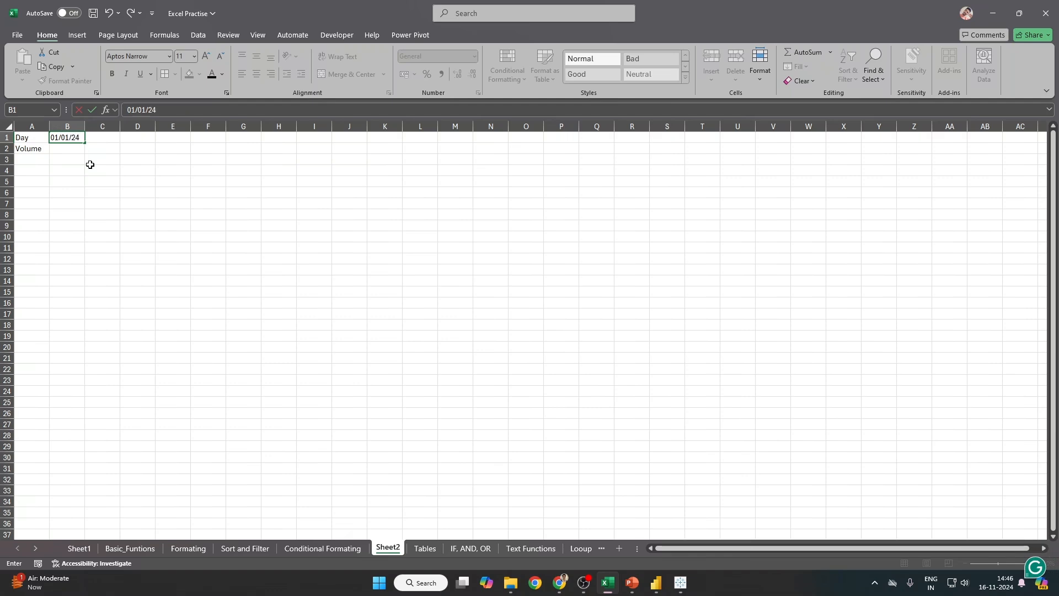
{"action": "key", "text": "ctrl+Return"}
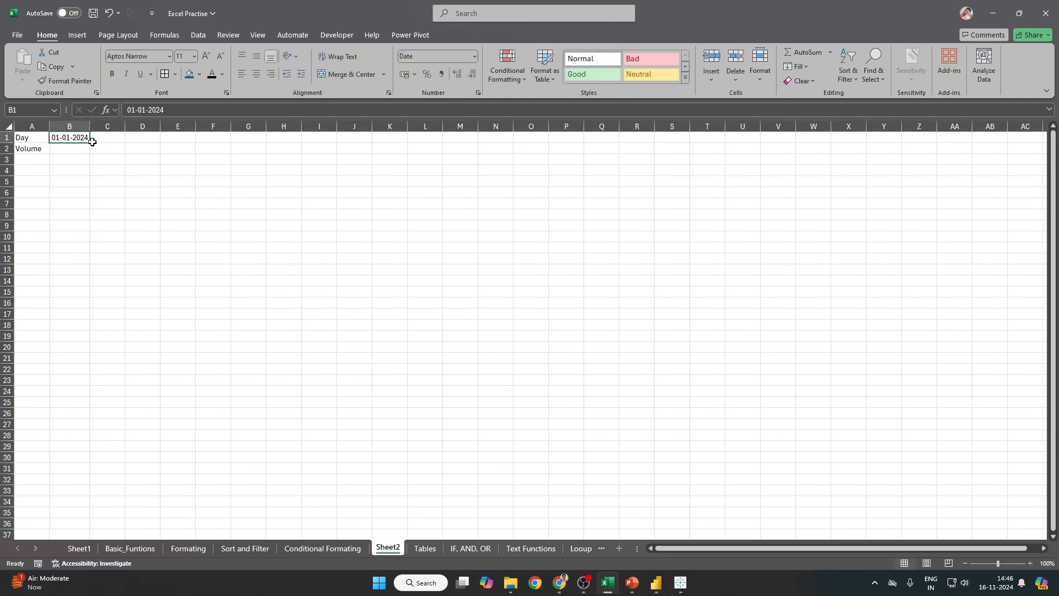
{"action": "left_click_drag", "start_coordinate": [91, 142], "coordinate": [915, 127]}
{"action": "key", "text": "ctrl+Left"}
{"action": "key", "text": "ctrl+shift+Right"}
{"action": "key", "text": "ctrl+a"}
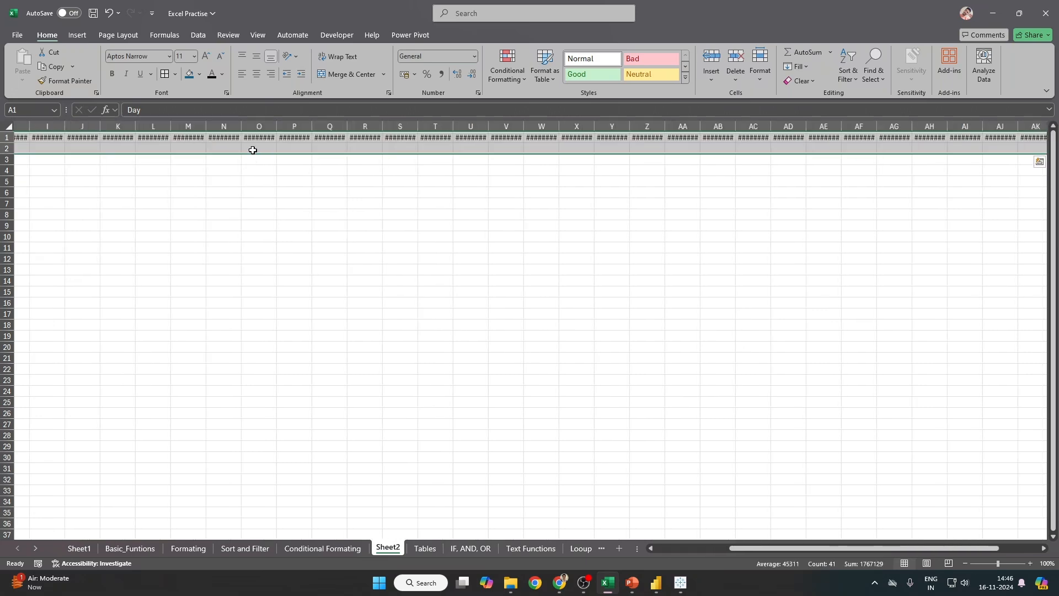
{"action": "key", "text": "ctrl+a"}
{"action": "double_click", "coordinate": [121, 126]}
Step: Enter =RANDBETWEEN(501000, 700000) in B2 for the first volume
{"action": "key", "text": "ctrl+Left"}
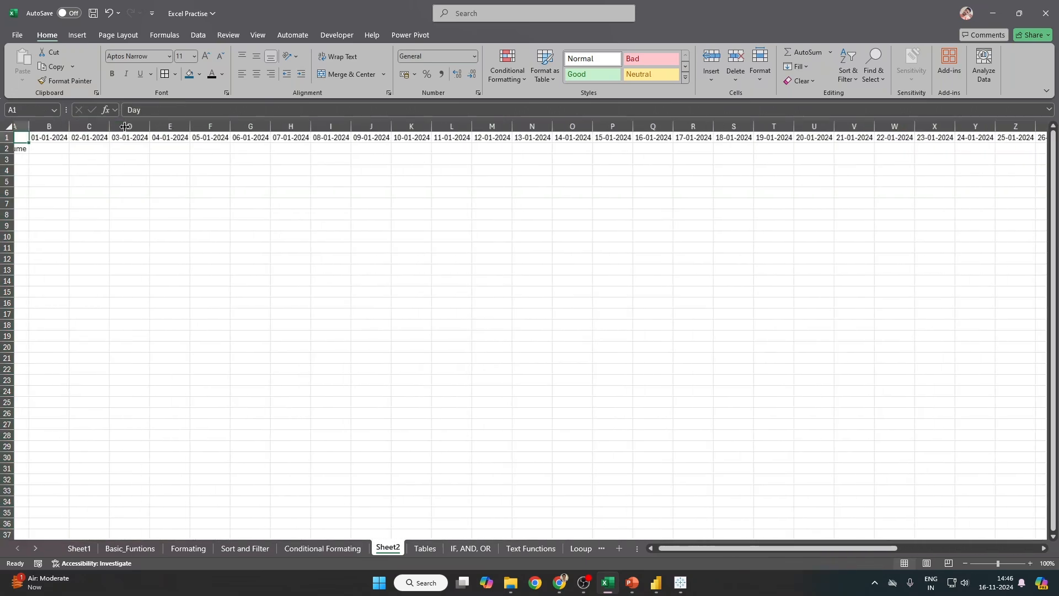
{"action": "key", "text": "Down"}
{"action": "key", "text": "Right"}
{"action": "key", "text": "Right"}
{"action": "key", "text": "Left"}
{"action": "type", "text": "=rand"}
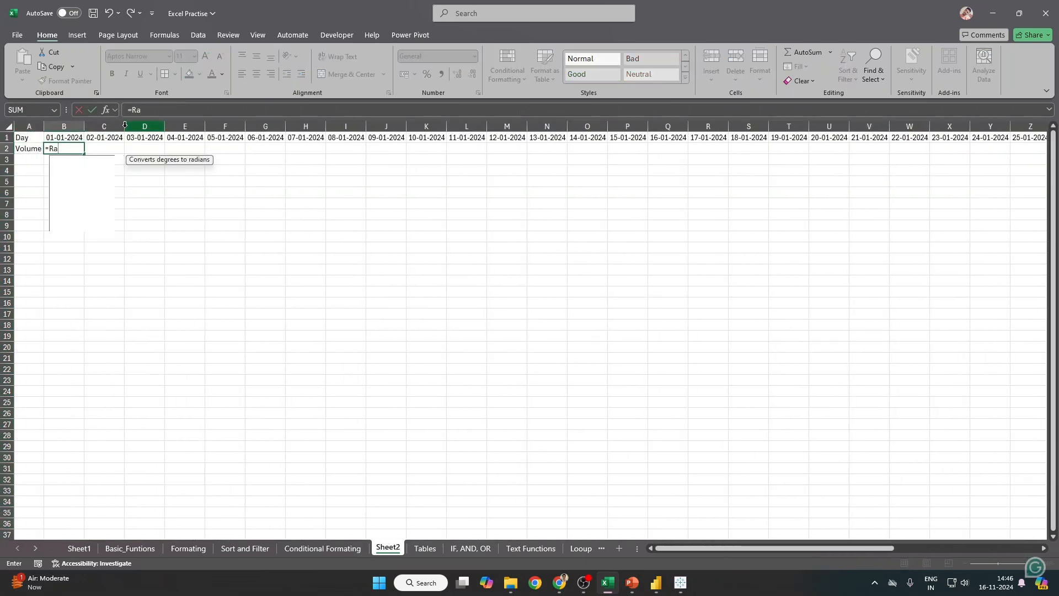
{"action": "key", "text": "Down"}
{"action": "key", "text": "Down"}
{"action": "key", "text": "Tab"}
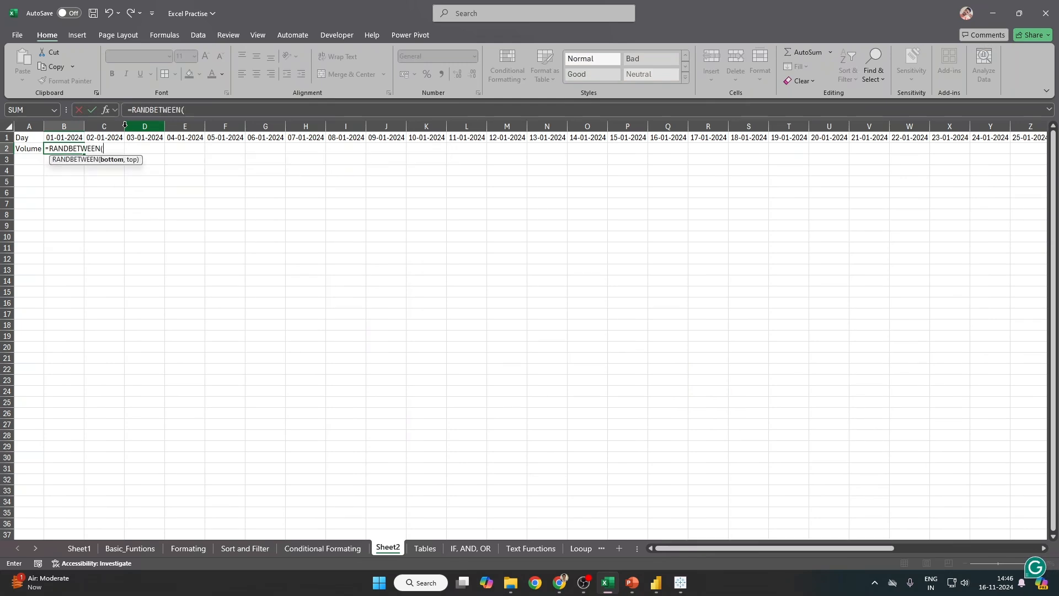
{"action": "type", "text": "501000, "}
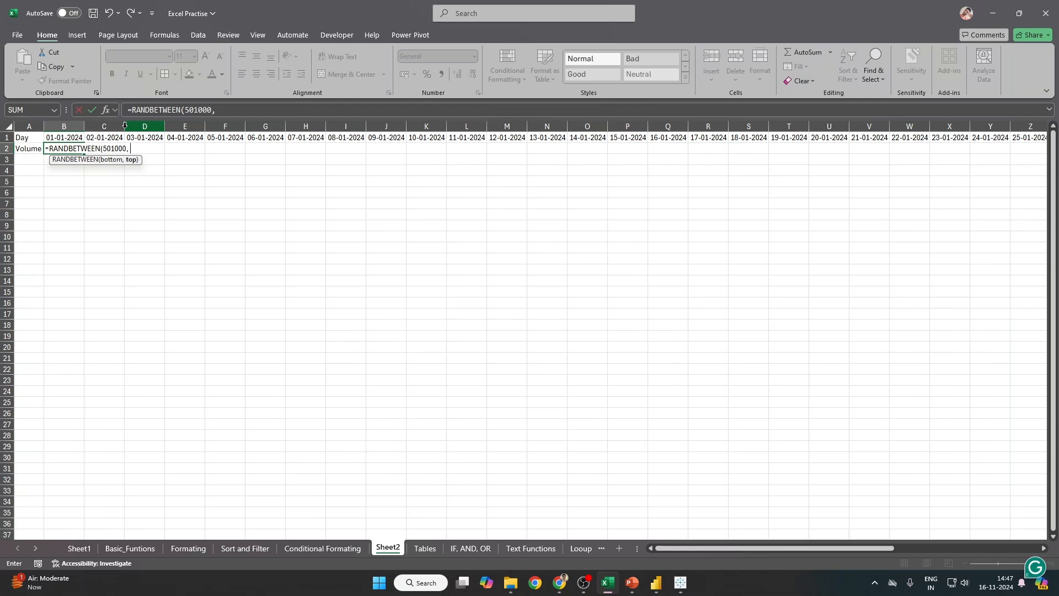
{"action": "type", "text": "700000"}
Step: Copy the B2 RANDBETWEEN volume formula along row 2 under every date
{"action": "key", "text": "Return"}
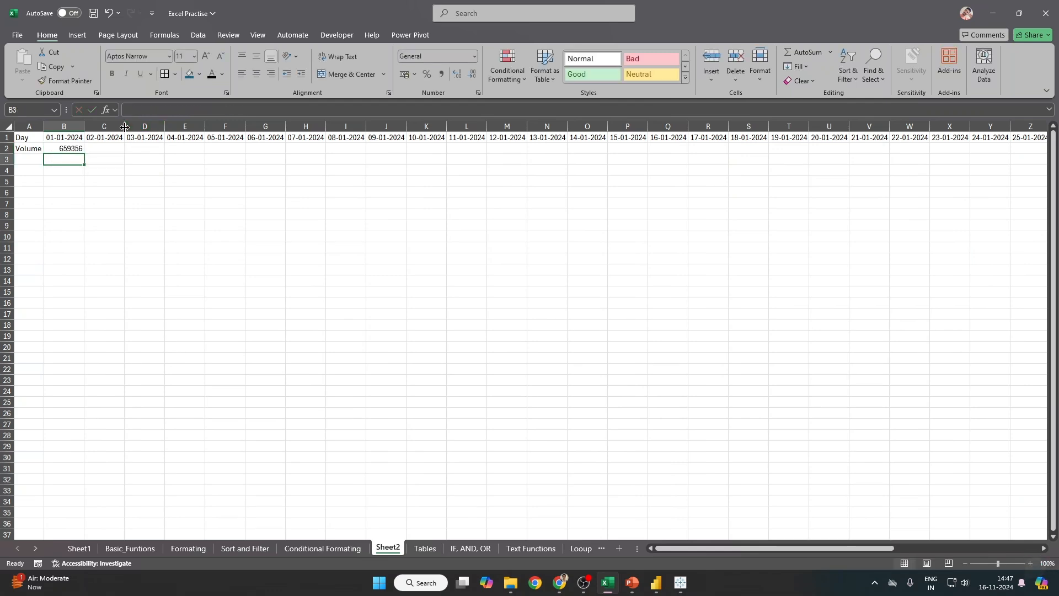
{"action": "key", "text": "Up"}
{"action": "key", "text": "ctrl+c"}
{"action": "key", "text": "Up"}
{"action": "key", "text": "ctrl+Right"}
{"action": "key", "text": "Down"}
{"action": "key", "text": "ctrl+shift+Left"}
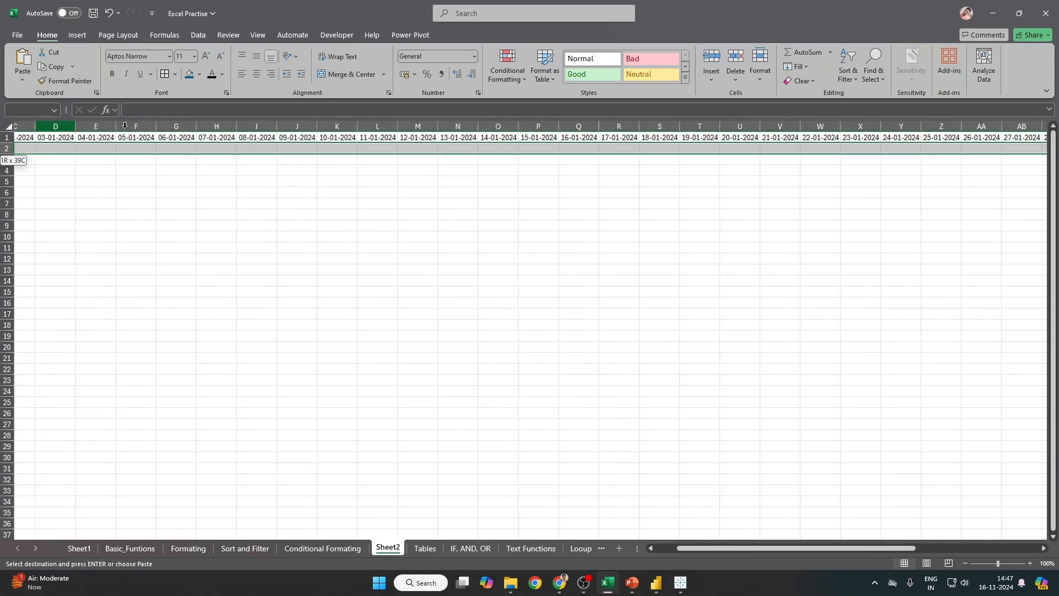
{"action": "key", "text": "ctrl+v"}
Step: Give the row 2 volumes comma style with no decimal places
{"action": "key", "text": "ctrl+Left"}
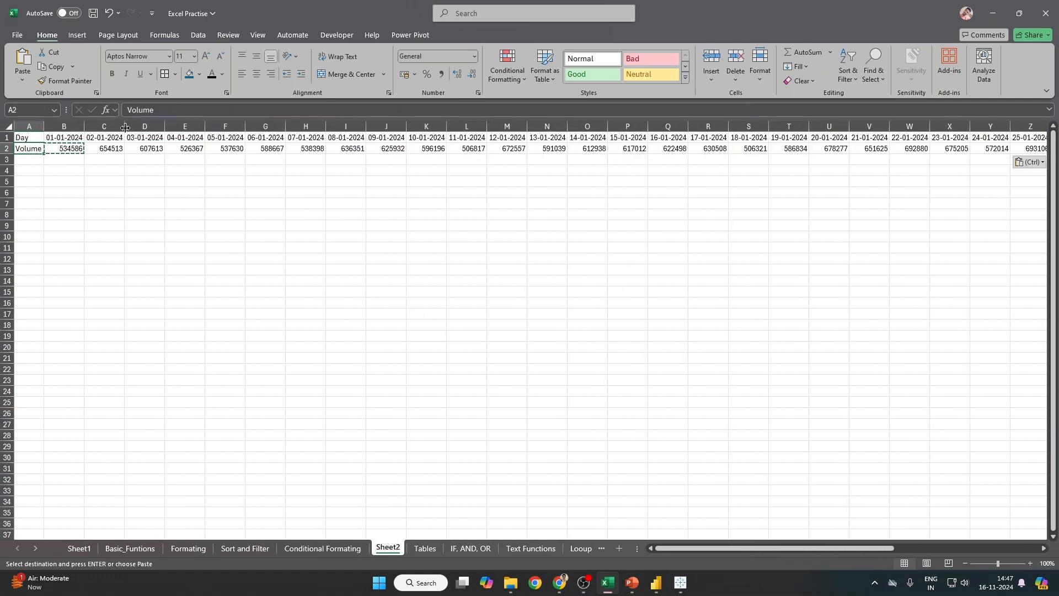
{"action": "key", "text": "Right"}
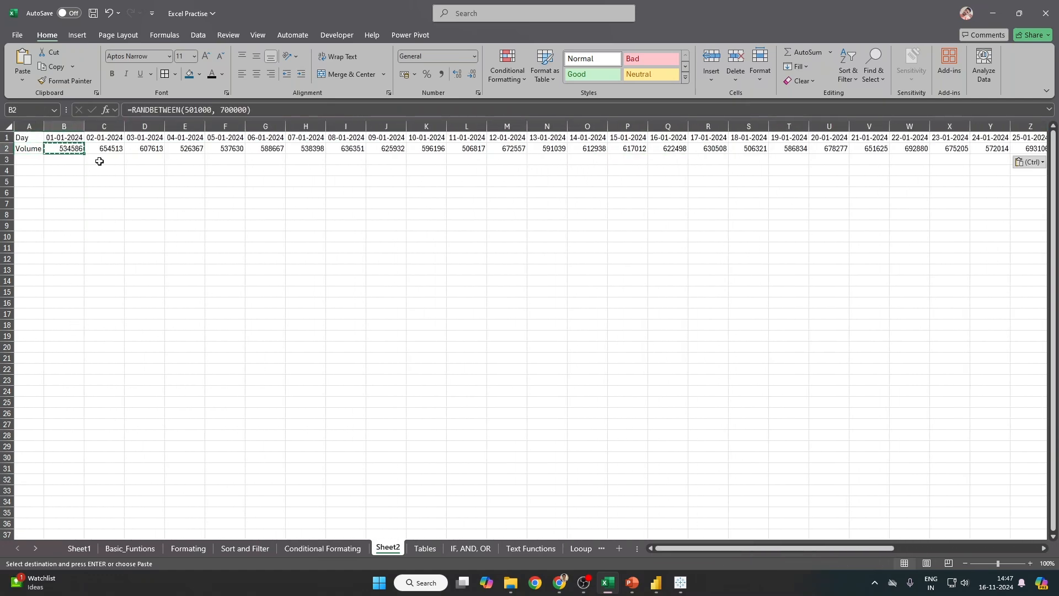
{"action": "key", "text": "ctrl+shift+Right"}
{"action": "left_click", "coordinate": [441, 74]}
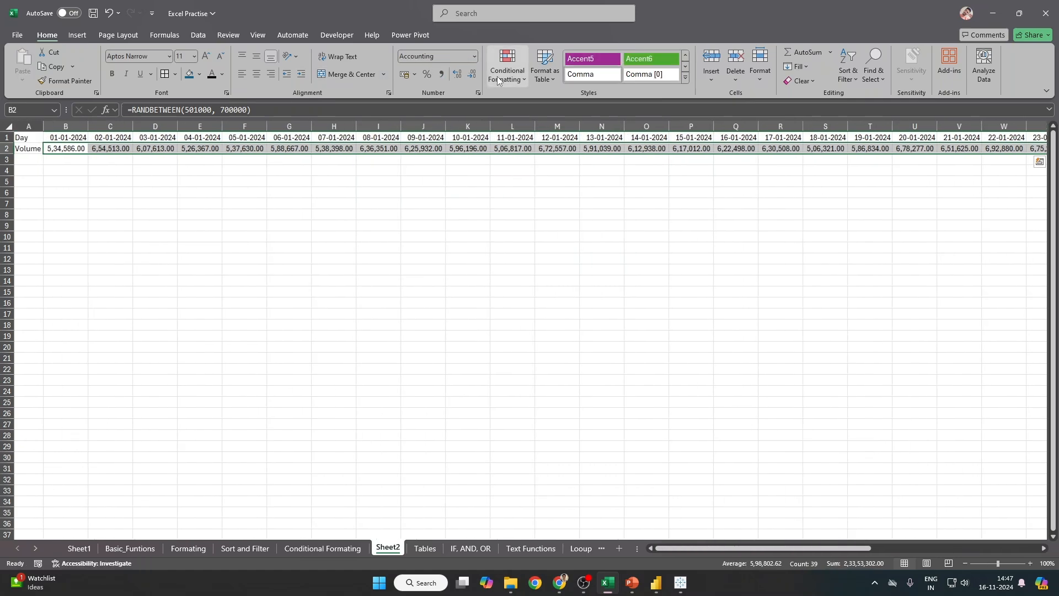
{"action": "left_click", "coordinate": [472, 74]}
{"action": "left_click", "coordinate": [472, 74]}
Step: Shade the Day header row dark blue with white text
{"action": "key", "text": "Up"}
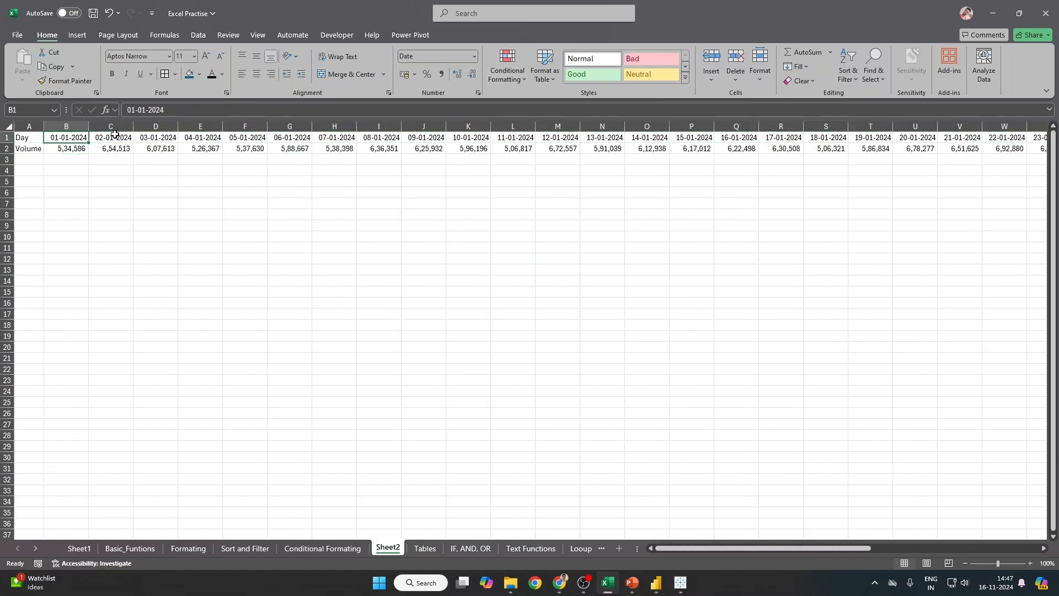
{"action": "key", "text": "Left"}
{"action": "key", "text": "ctrl+shift+Right"}
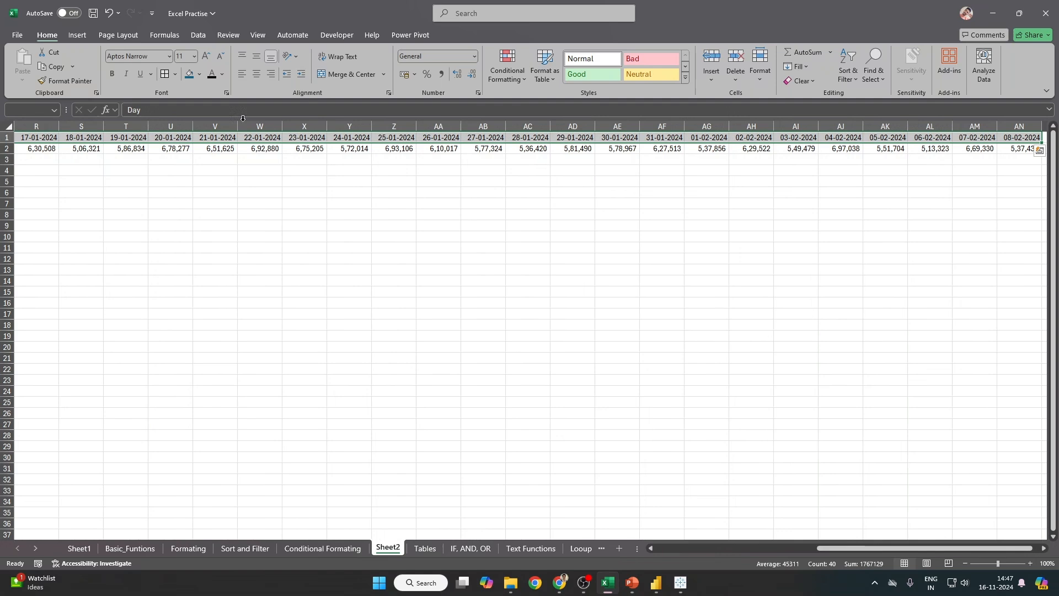
{"action": "left_click", "coordinate": [189, 73]}
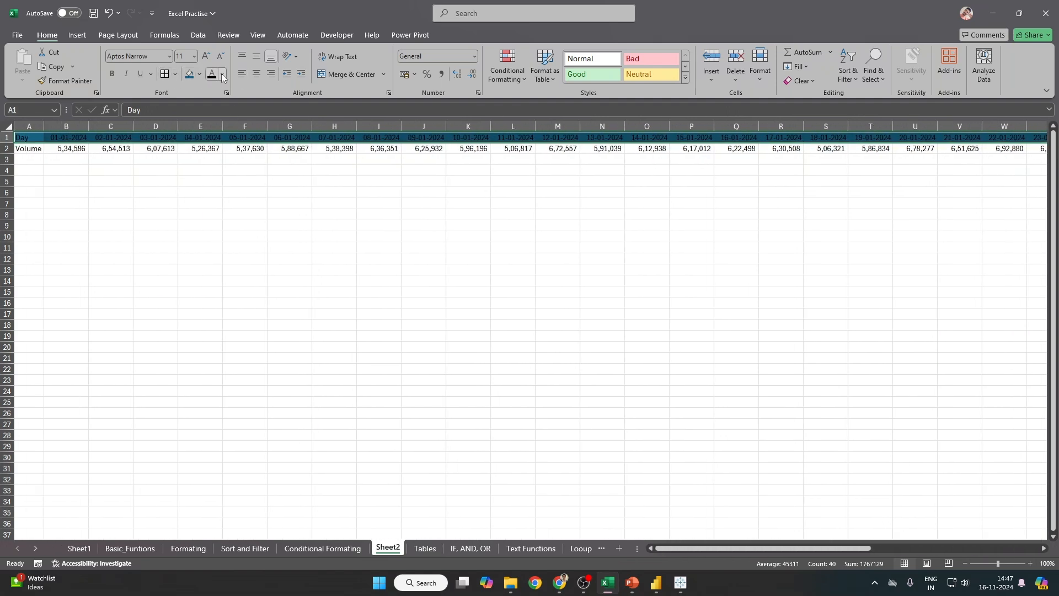
{"action": "left_click", "coordinate": [221, 74]}
{"action": "left_click", "coordinate": [215, 144]}
Step: Check the volume formula in O2, then select all volumes B2:AN2
{"action": "left_click_drag", "start_coordinate": [19, 143], "coordinate": [20, 154]}
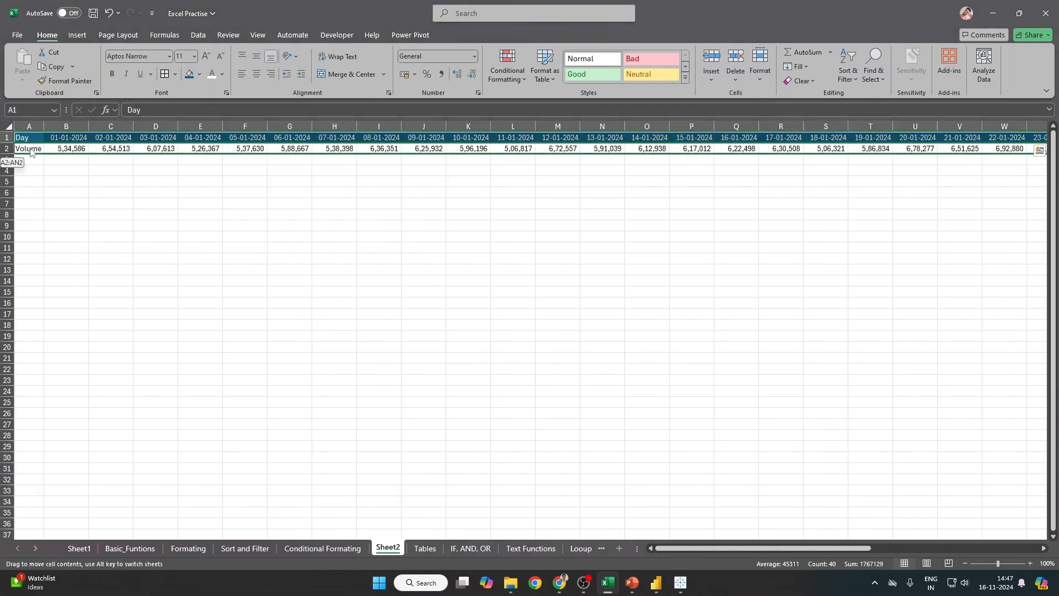
{"action": "key", "text": "Escape"}
{"action": "left_click", "coordinate": [156, 206]}
{"action": "left_click", "coordinate": [717, 271]}
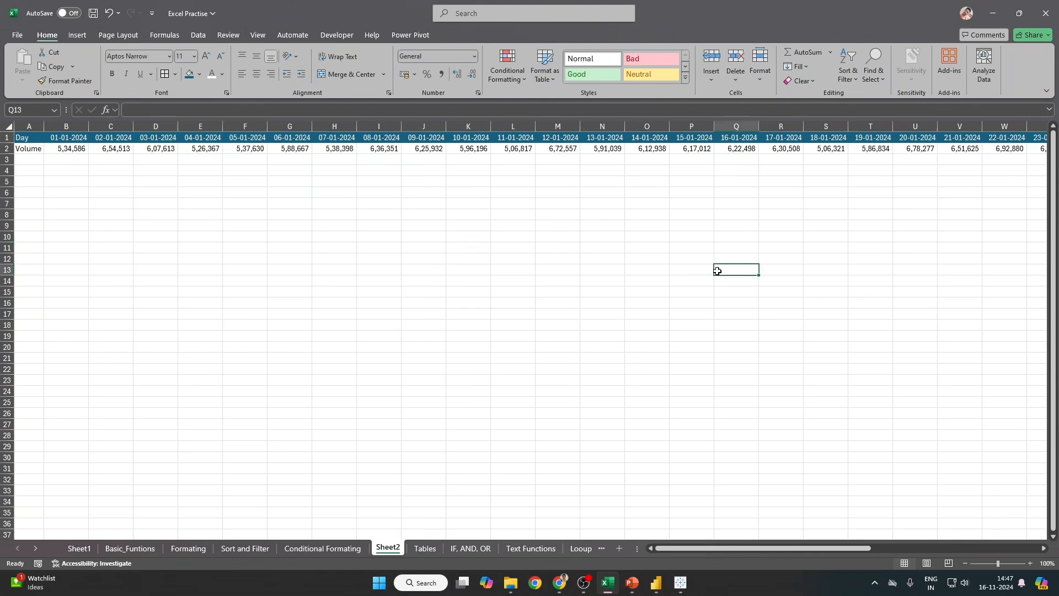
{"action": "left_click", "coordinate": [642, 147]}
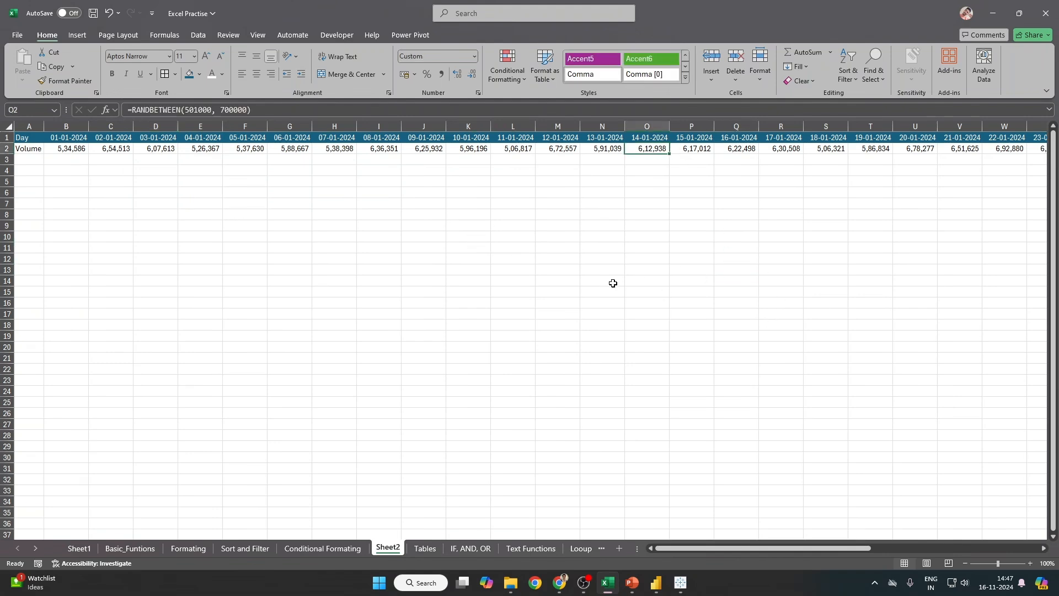
{"action": "key", "text": "ctrl+Left"}
{"action": "key", "text": "Right"}
{"action": "key", "text": "ctrl+shift+Right"}
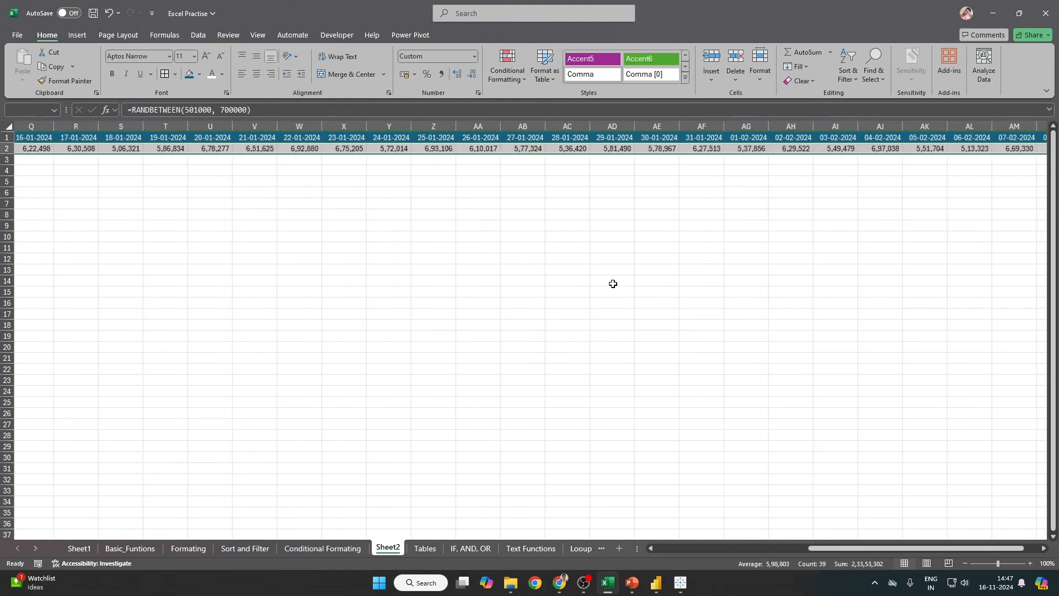
Step: Apply the Green-Yellow-Red colour scale to the row 2 volumes
{"action": "left_click", "coordinate": [507, 63]}
{"action": "mouse_move", "coordinate": [541, 172]}
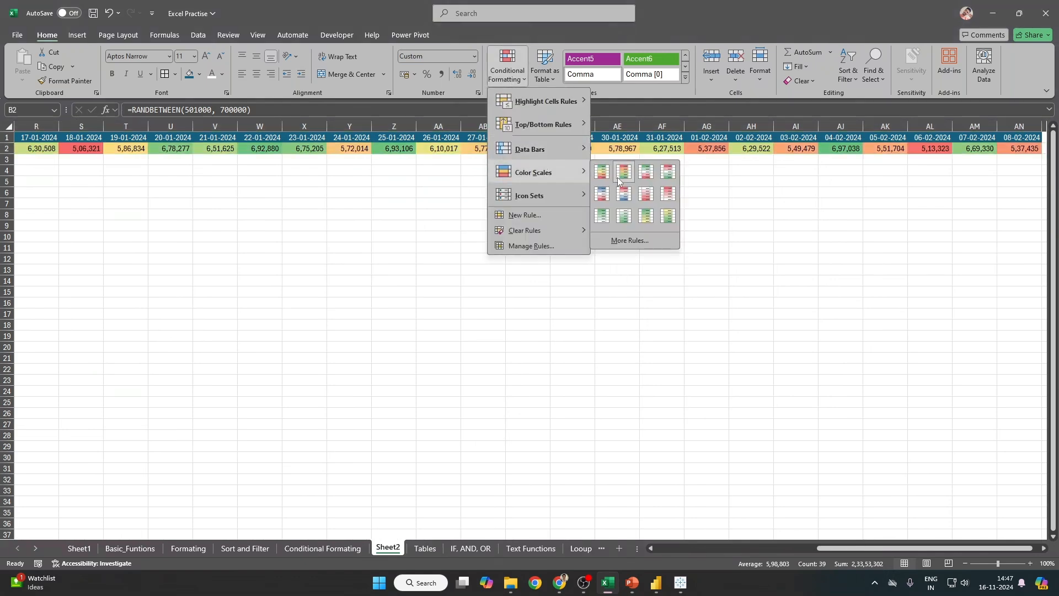
{"action": "left_click", "coordinate": [620, 176]}
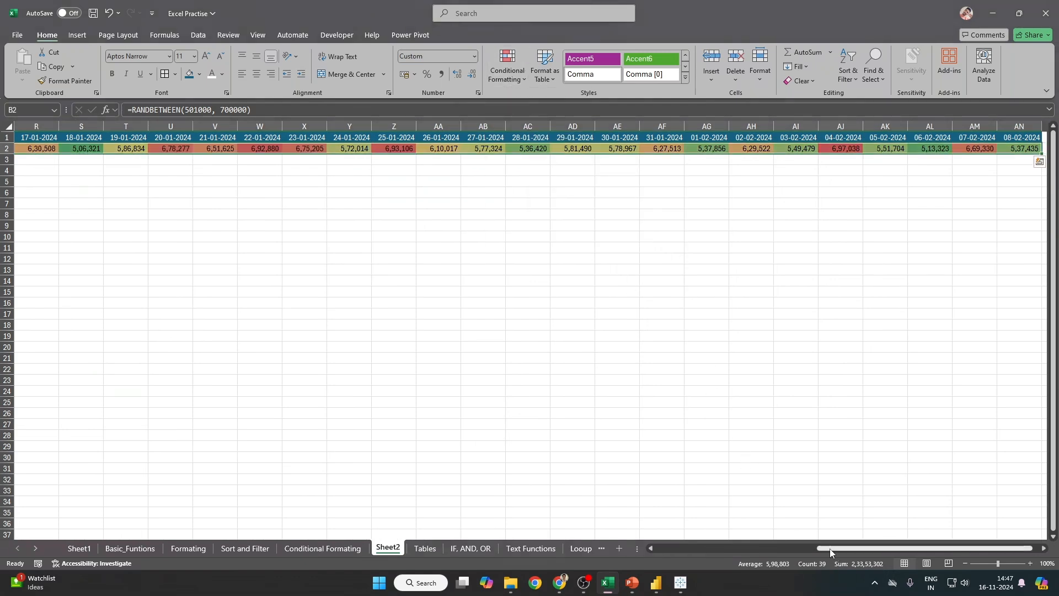
{"action": "left_click_drag", "start_coordinate": [836, 548], "coordinate": [383, 406]}
{"action": "left_click", "coordinate": [156, 236]}
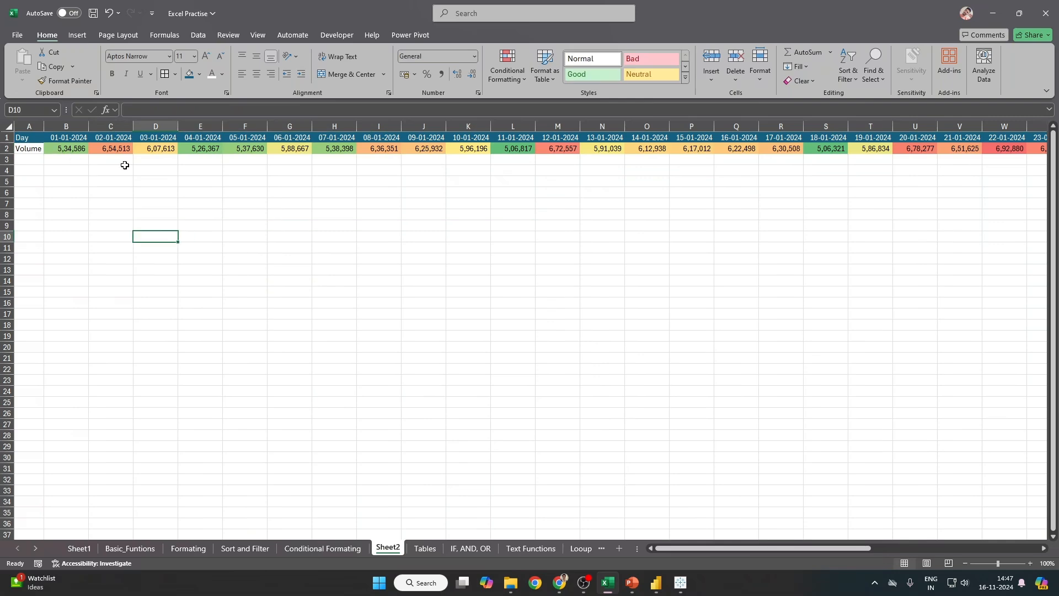
Step: Inspect the volume formulas in B2, C2 and D2
{"action": "scroll", "coordinate": [603, 436], "scroll_direction": "up", "scroll_amount": 6, "text": "ctrl"}
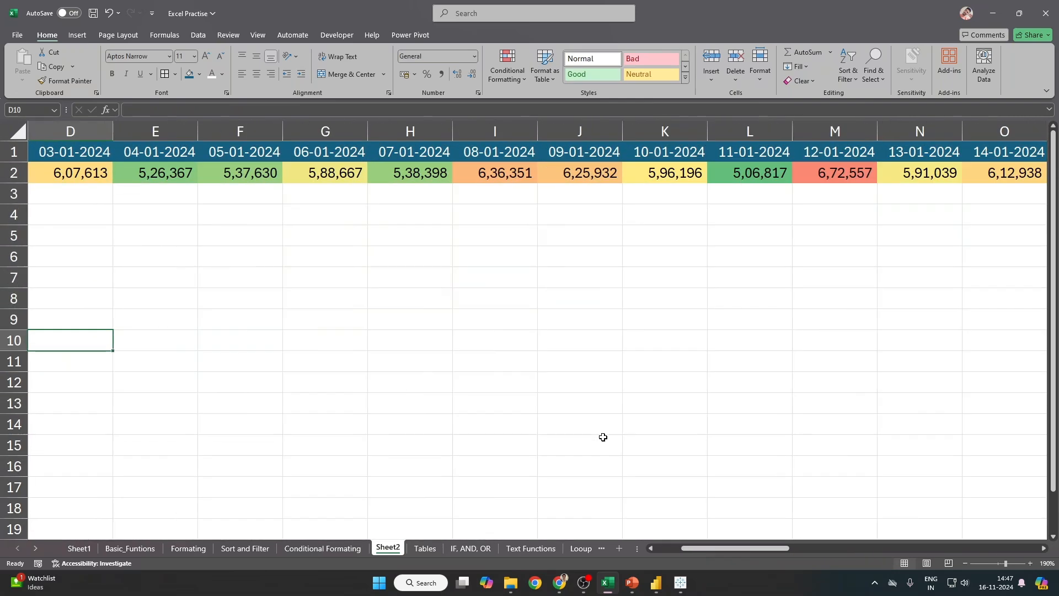
{"action": "left_click_drag", "start_coordinate": [693, 549], "coordinate": [667, 550]}
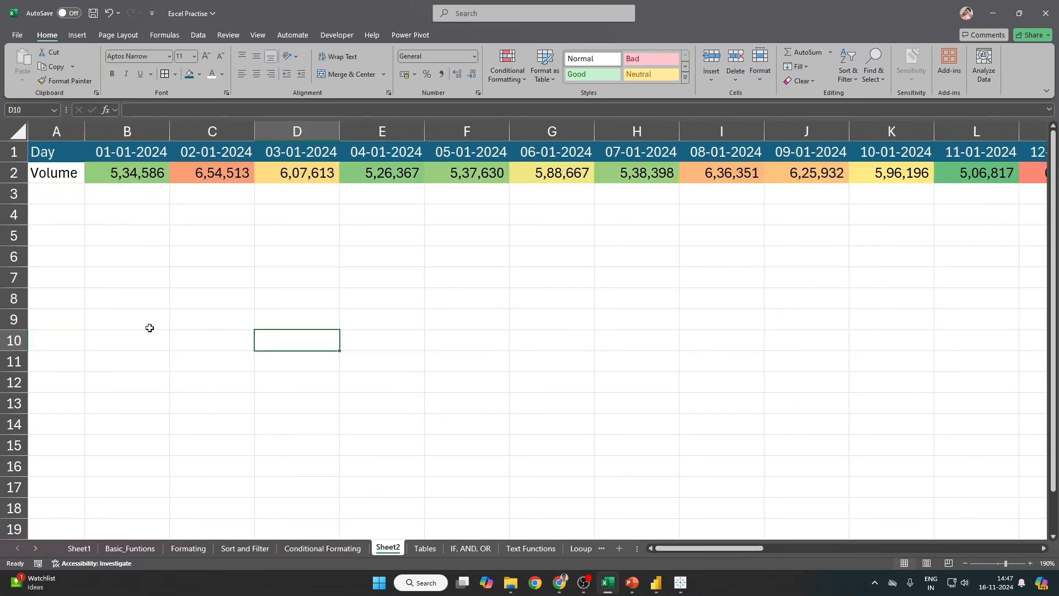
{"action": "left_click", "coordinate": [220, 173]}
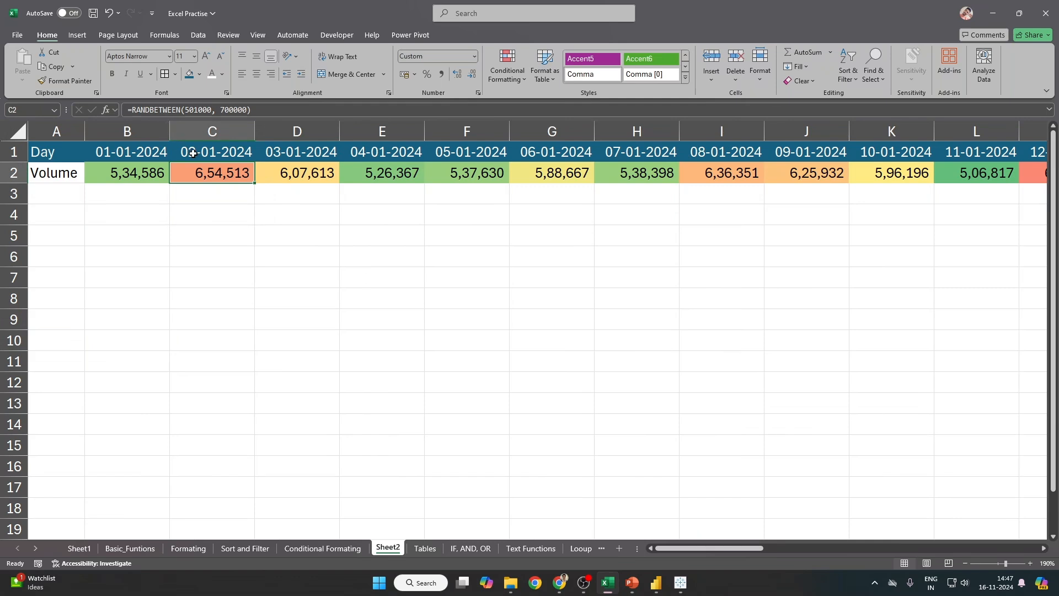
{"action": "left_click_drag", "start_coordinate": [688, 548], "coordinate": [689, 551]}
{"action": "left_click", "coordinate": [126, 173]}
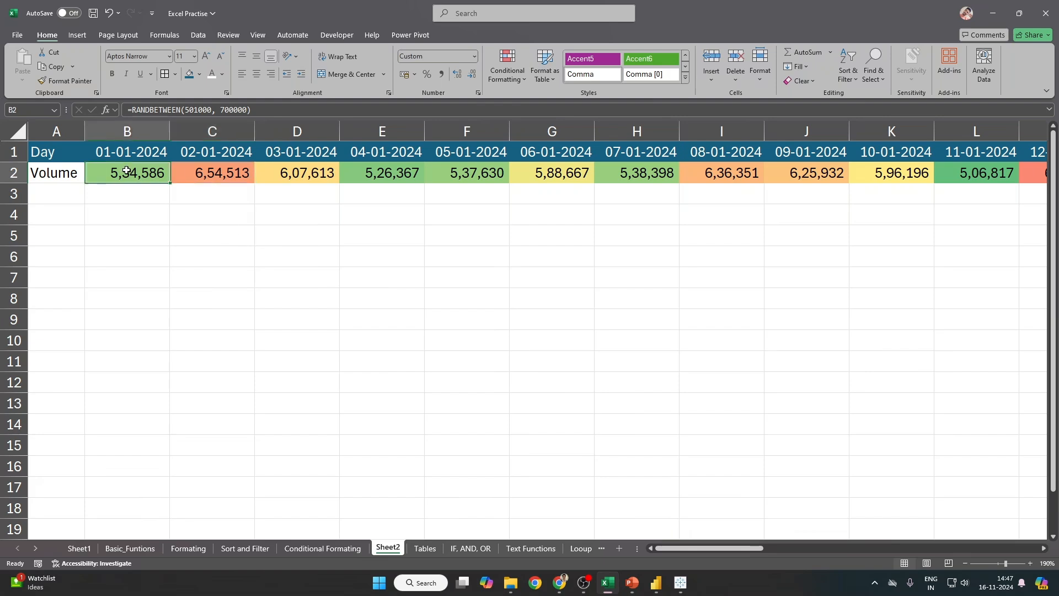
{"action": "left_click", "coordinate": [331, 177]}
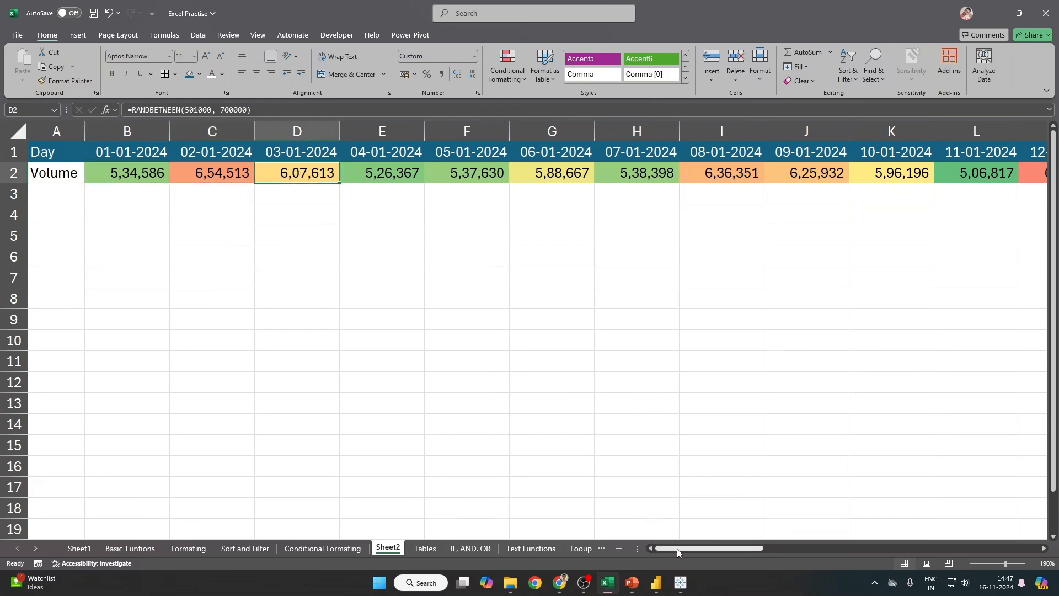
Step: Browse the coloured volumes in the later columns, ending on AJ2
{"action": "left_click_drag", "start_coordinate": [677, 549], "coordinate": [826, 536]}
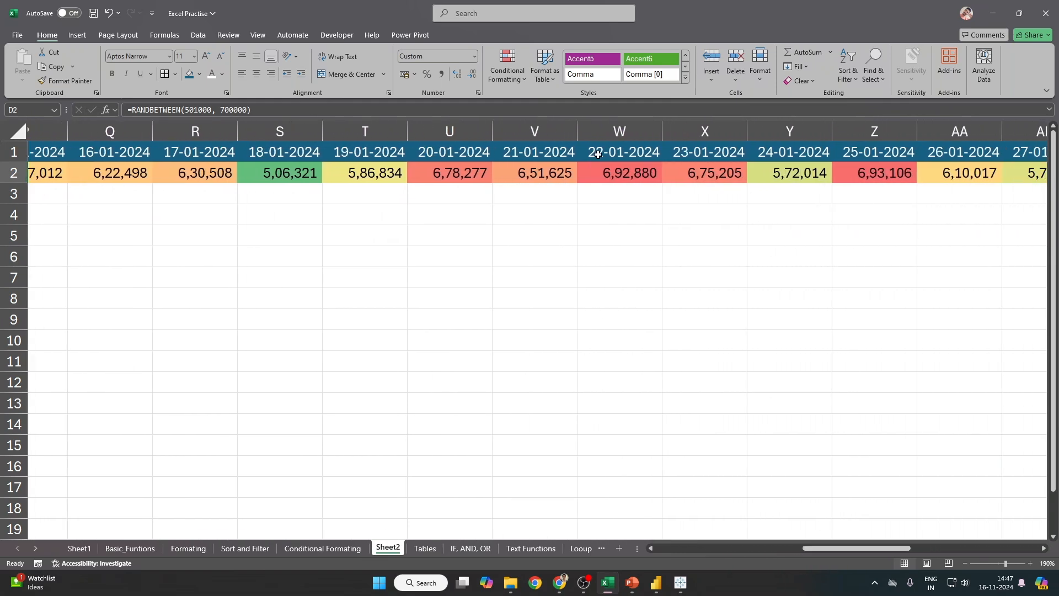
{"action": "left_click_drag", "start_coordinate": [599, 154], "coordinate": [617, 174]}
{"action": "left_click_drag", "start_coordinate": [874, 151], "coordinate": [874, 173], "text": "ctrl"}
{"action": "left_click_drag", "start_coordinate": [835, 548], "coordinate": [945, 545]}
{"action": "left_click_drag", "start_coordinate": [783, 157], "coordinate": [783, 173]}
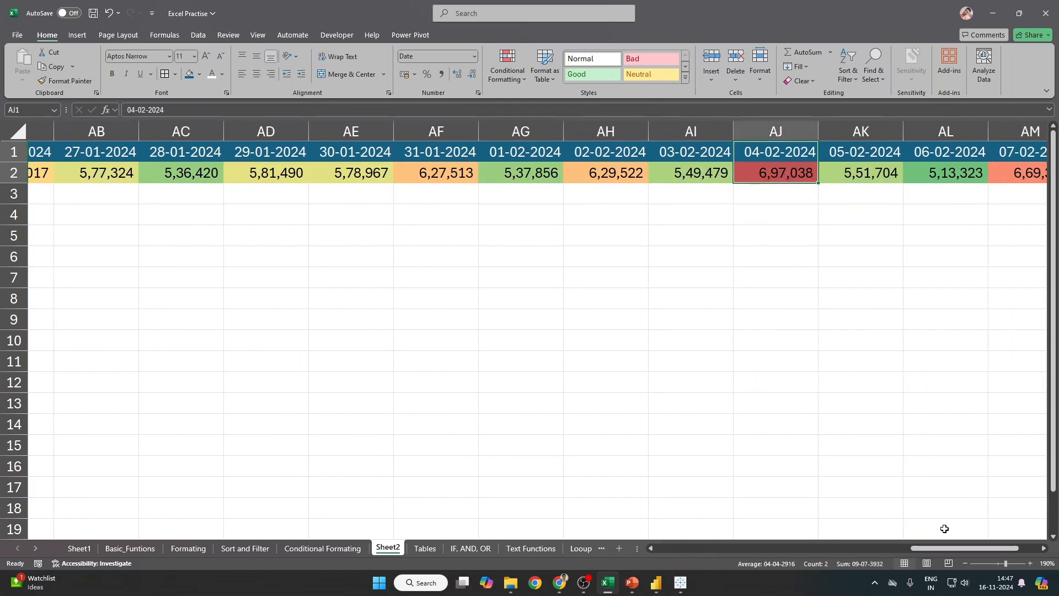
{"action": "mouse_move", "coordinate": [935, 548]}
{"action": "left_mouse_down"}
{"action": "mouse_move", "coordinate": [971, 546]}
{"action": "mouse_move", "coordinate": [916, 547]}
{"action": "mouse_move", "coordinate": [946, 546]}
{"action": "left_mouse_up"}
{"action": "key", "text": "Down"}
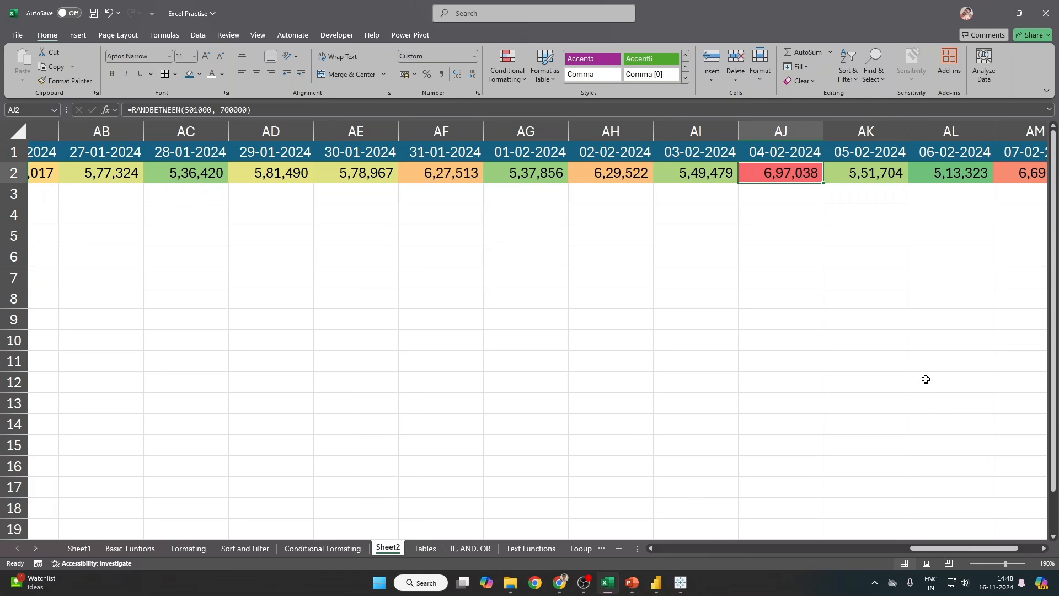
Step: Jump from the first to the last day's volume, then back to A1
{"action": "scroll", "coordinate": [938, 520], "scroll_direction": "up", "scroll_amount": 2, "text": "ctrl"}
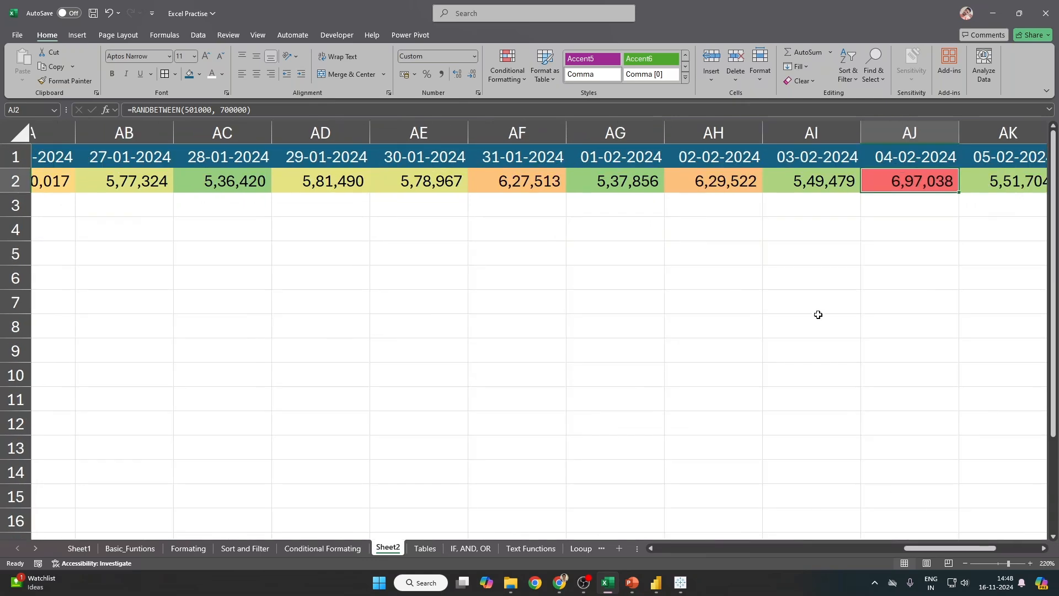
{"action": "key", "text": "ctrl+Home"}
{"action": "key", "text": "Down"}
{"action": "key", "text": "Right"}
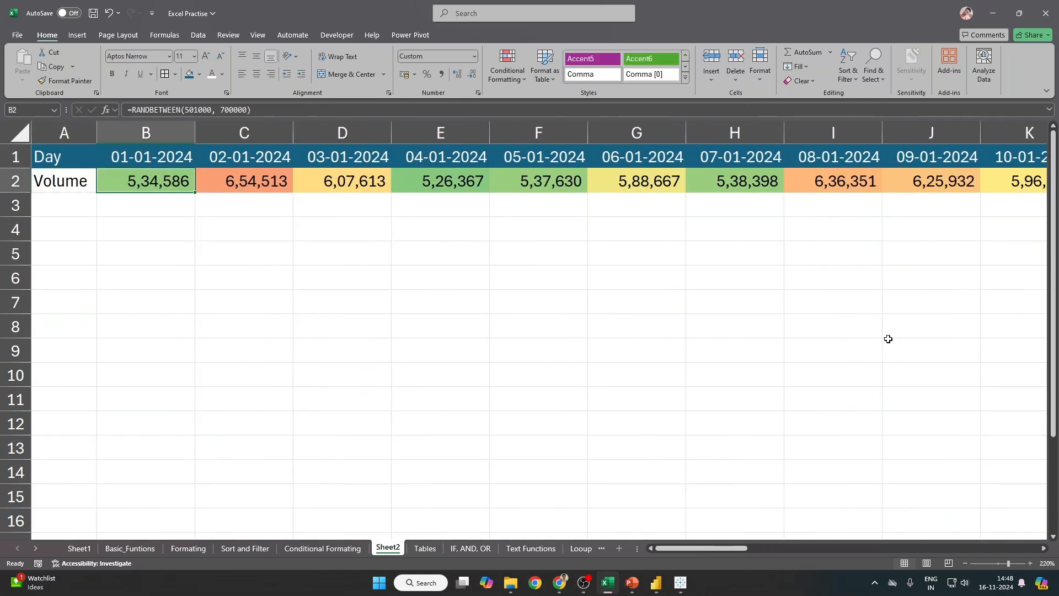
{"action": "key", "text": "ctrl+Right"}
{"action": "key", "text": "ctrl+Home"}
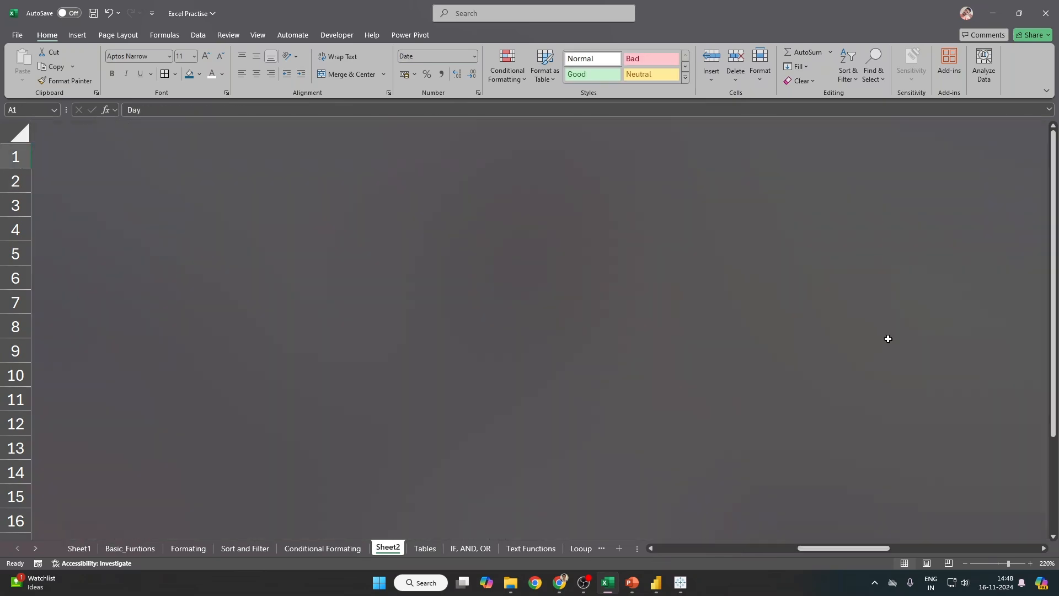
Step: Select the marks C2:G11 on the Conditional Formating sheet, then switch to Power BI's bank dashboard
{"action": "left_click", "coordinate": [331, 548]}
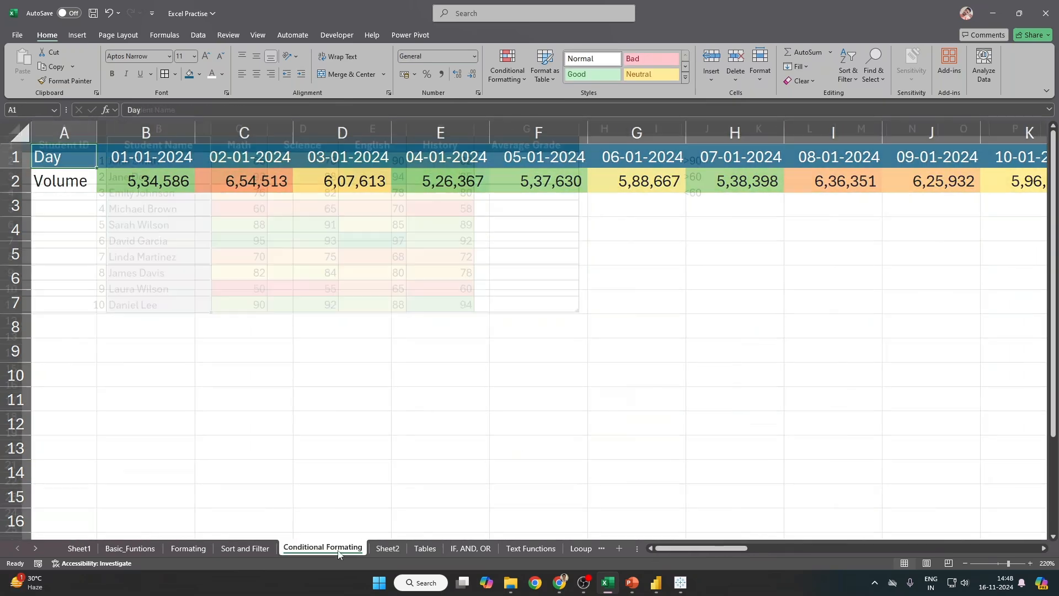
{"action": "left_click_drag", "start_coordinate": [227, 160], "coordinate": [550, 304]}
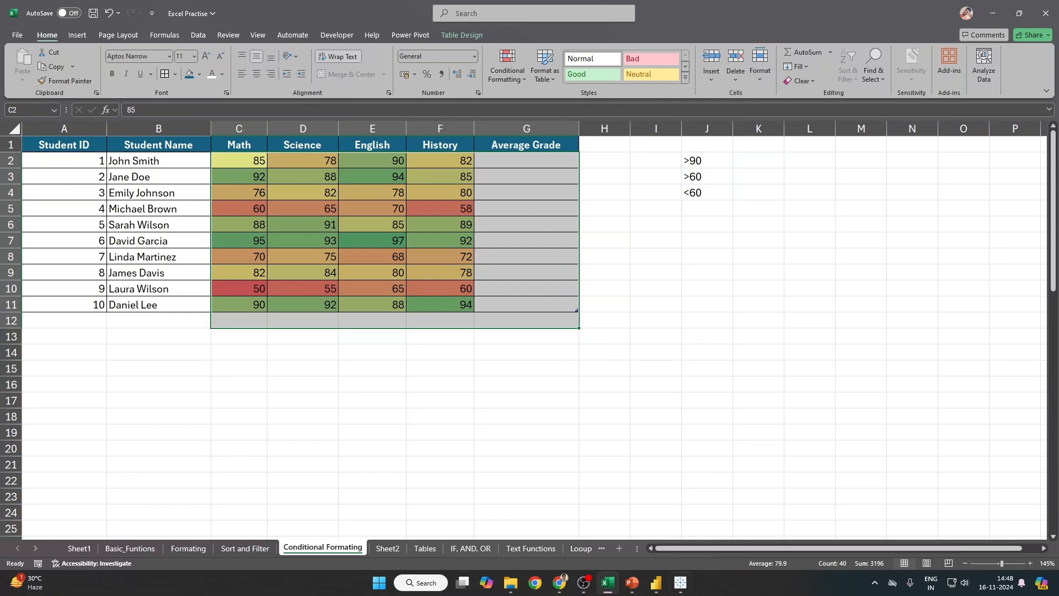
{"action": "left_click", "coordinate": [656, 583]}
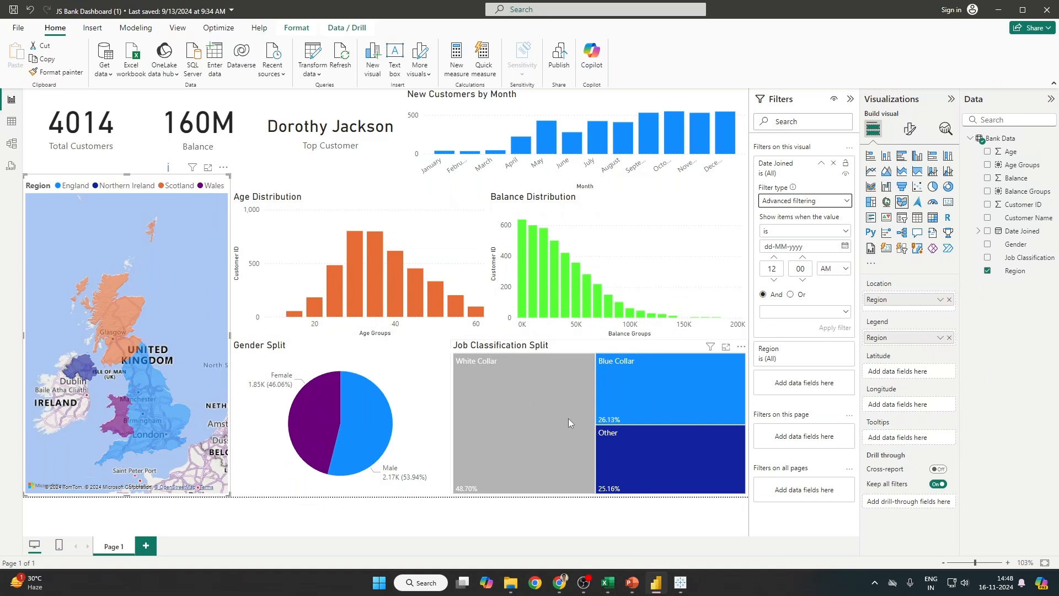
Step: Cross-filter the bank dashboard to White Collar customers and view Balance Distribution
{"action": "left_click", "coordinate": [572, 394]}
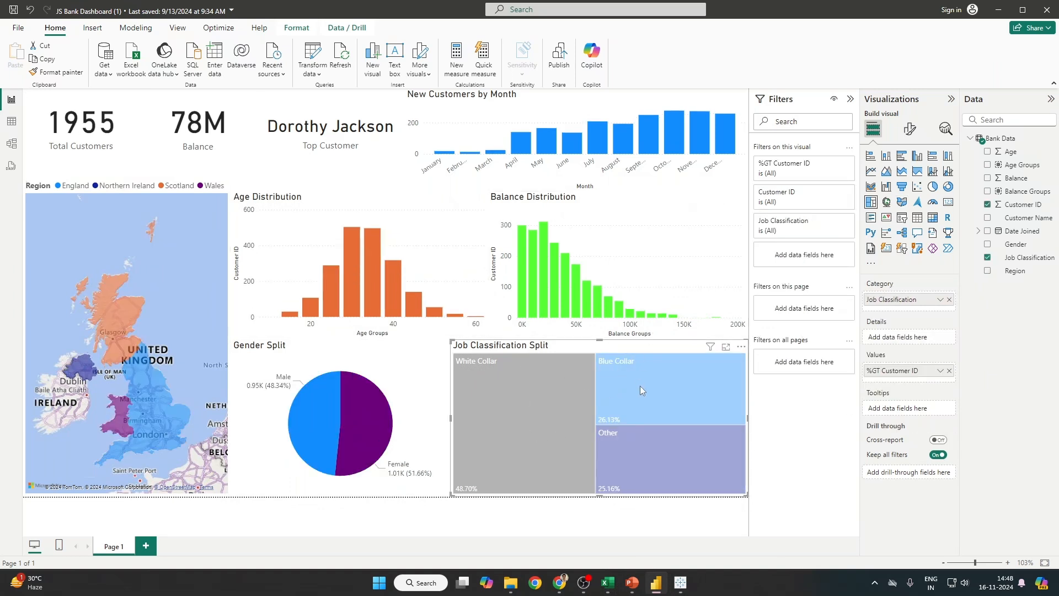
{"action": "left_click", "coordinate": [671, 306]}
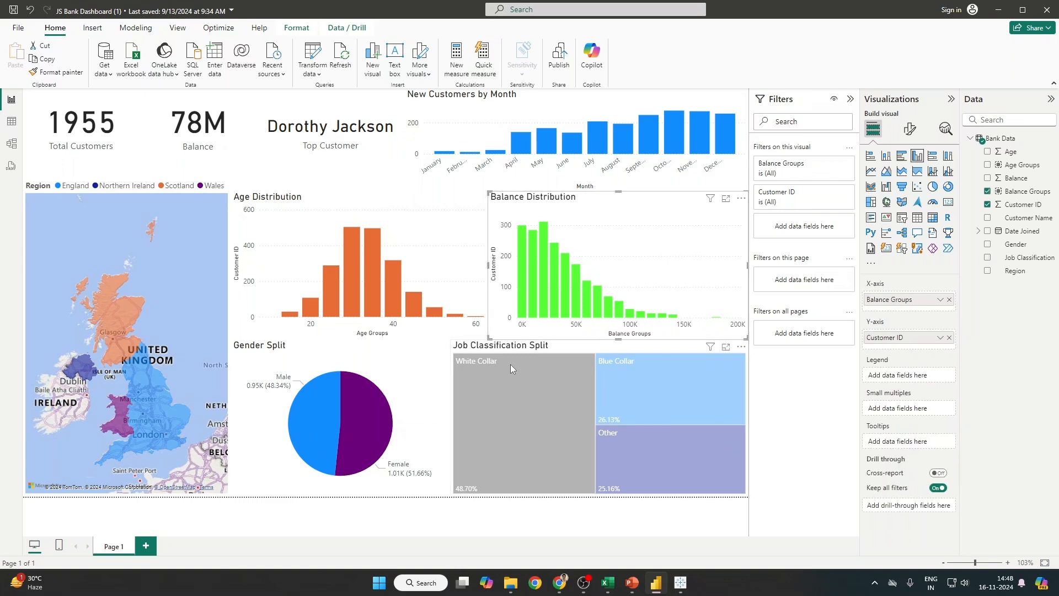
{"action": "left_click", "coordinate": [680, 583]}
{"action": "double_click", "coordinate": [463, 264]}
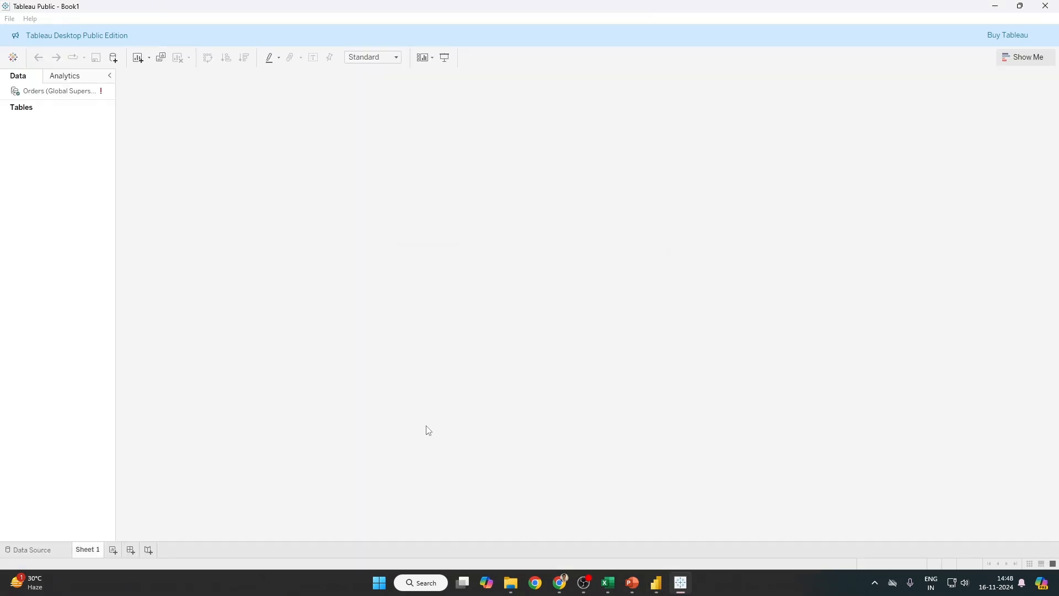
{"action": "left_click", "coordinate": [656, 583]}
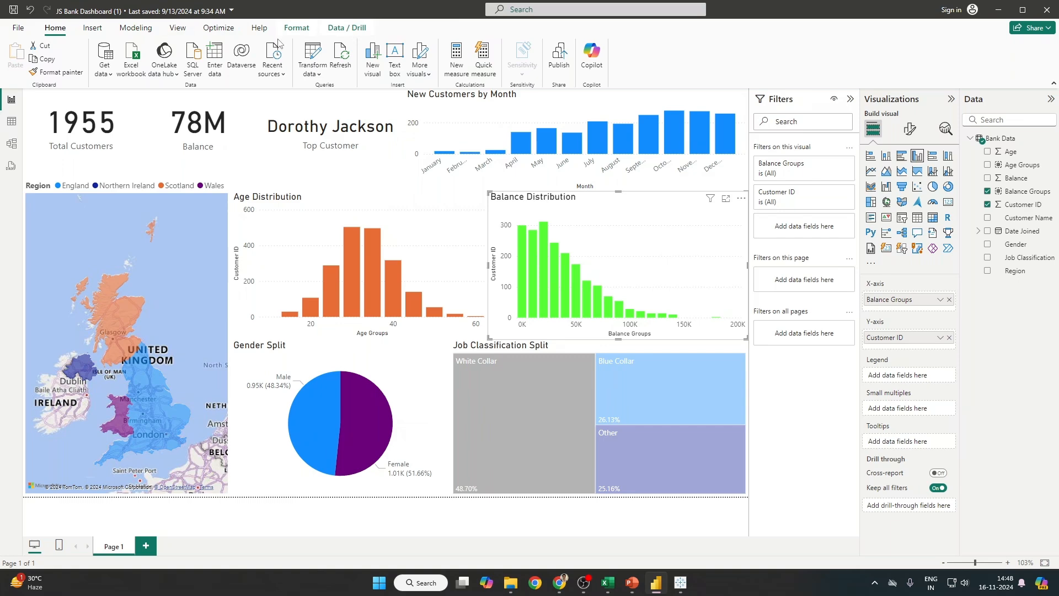
Step: Switch between Tableau's Sub-Category sales chart and Power BI, ending in Excel
{"action": "key", "text": "alt+Tab"}
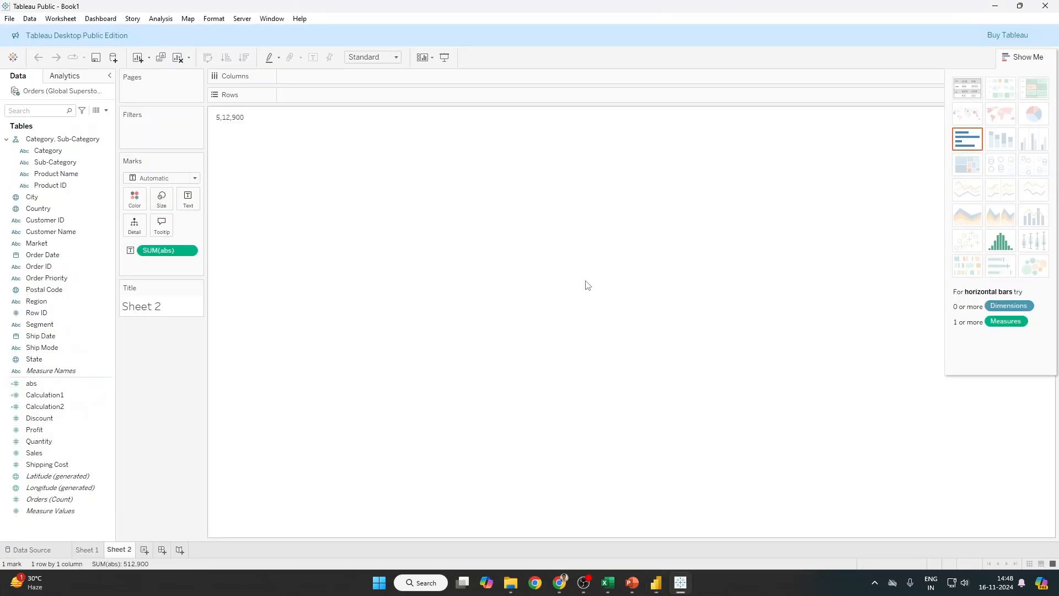
{"action": "left_click", "coordinate": [88, 549]}
{"action": "key", "text": "alt+Tab"}
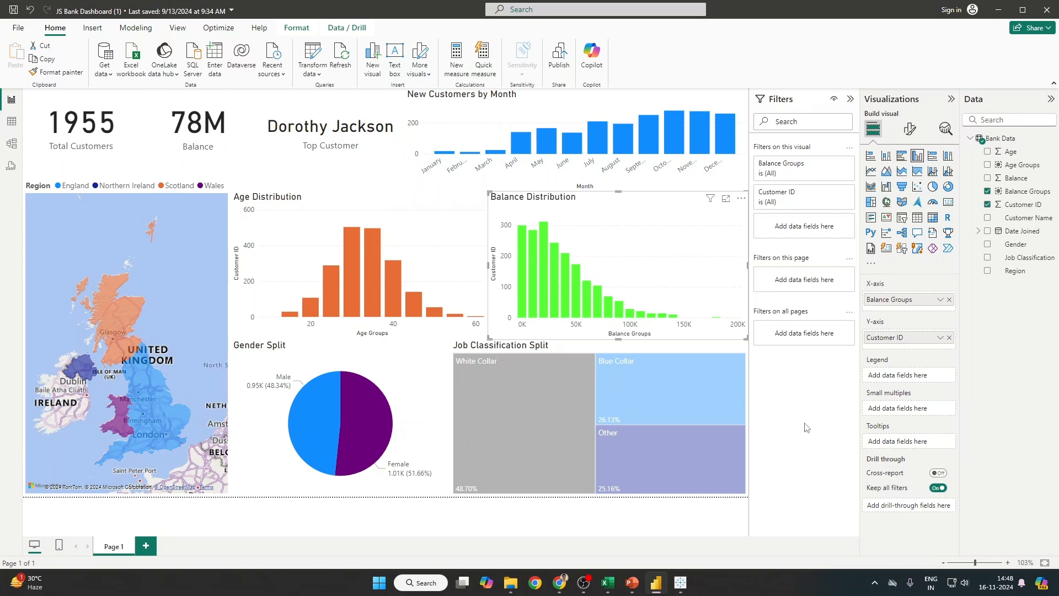
{"action": "key", "text": "alt+Tab"}
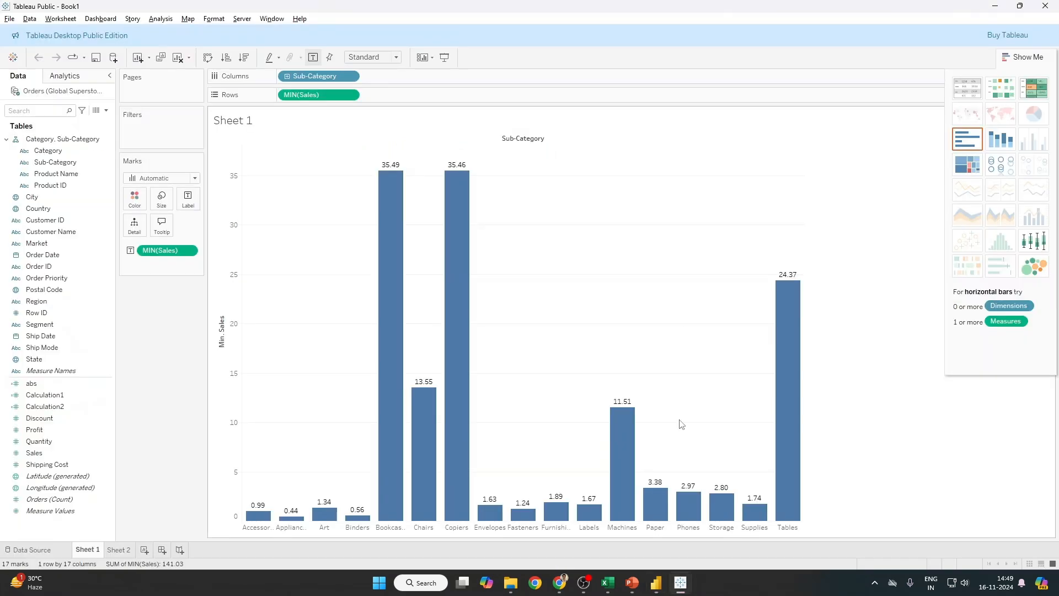
{"action": "key", "text": "alt+Tab"}
{"action": "key", "text": "alt+Tab"}
{"action": "key", "text": "alt+Tab"}
{"action": "key", "text": "alt+Tab"}
{"action": "key", "text": "alt+Tab"}
{"action": "key", "text": "alt+Tab"}
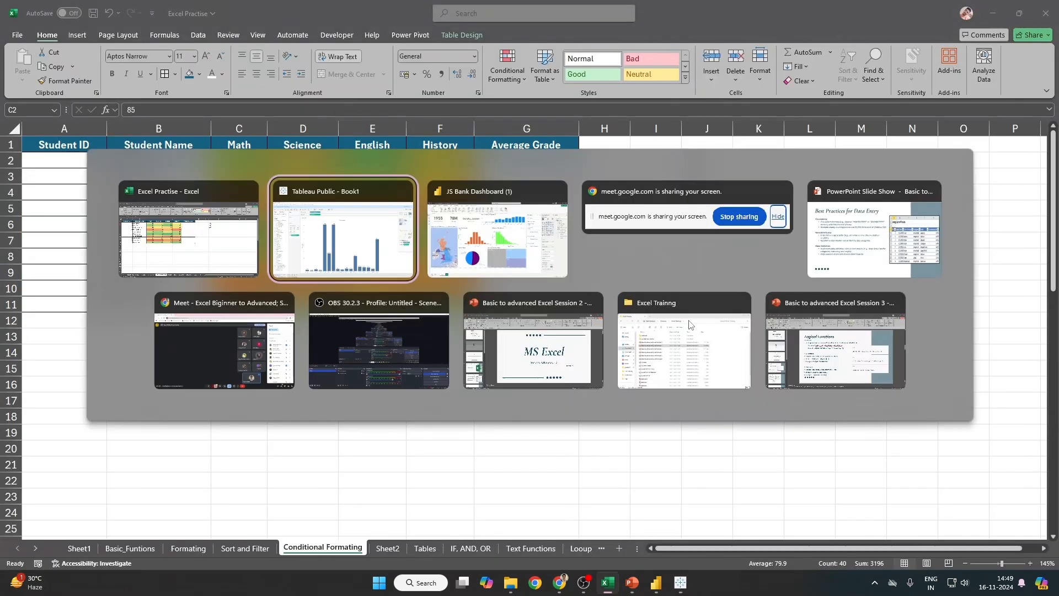
{"action": "key", "text": "alt+Tab"}
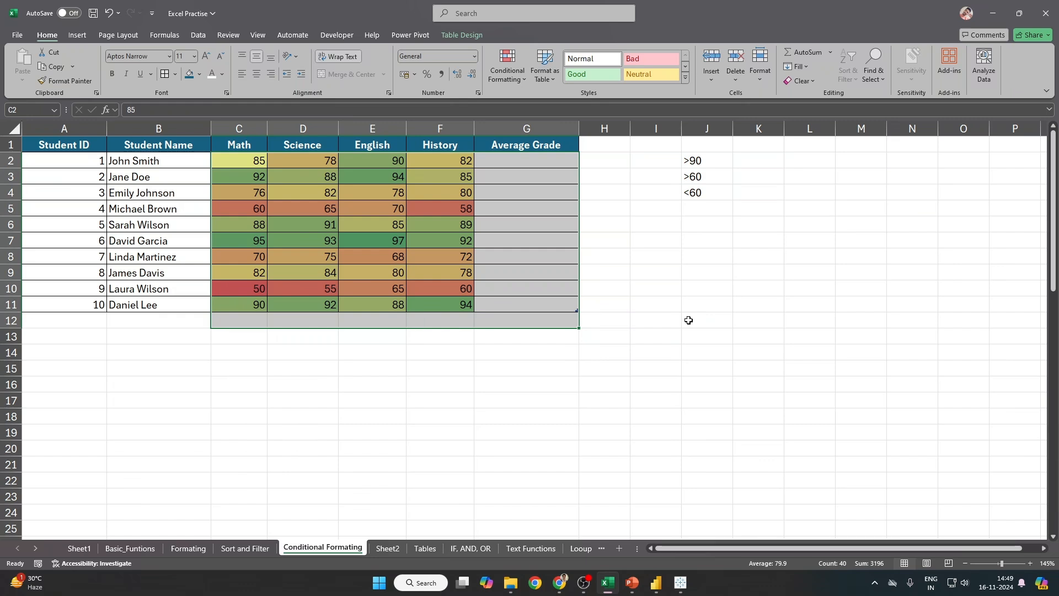
Step: Select the Math, Science, English and History marks in C2:F11
{"action": "left_click", "coordinate": [468, 291]}
{"action": "left_click", "coordinate": [555, 282]}
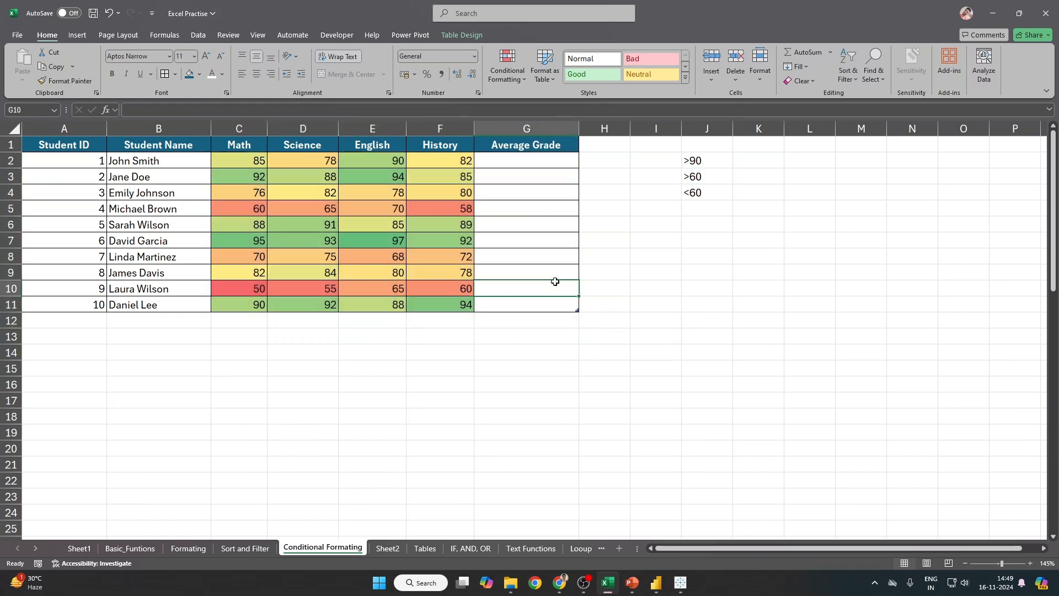
{"action": "left_click_drag", "start_coordinate": [241, 164], "coordinate": [449, 302]}
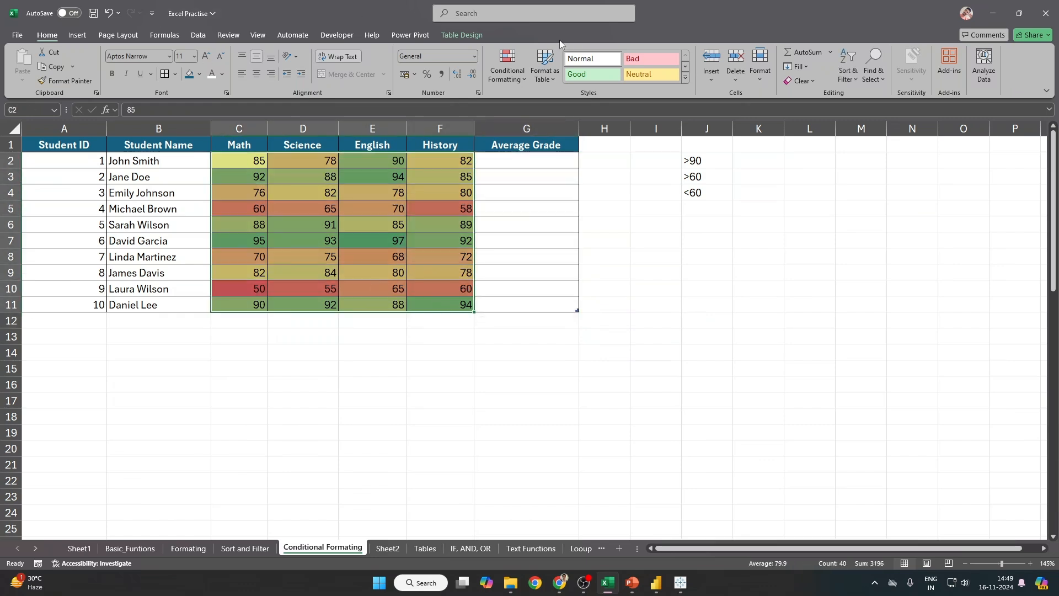
{"action": "left_click", "coordinate": [505, 66]}
{"action": "mouse_move", "coordinate": [546, 172]}
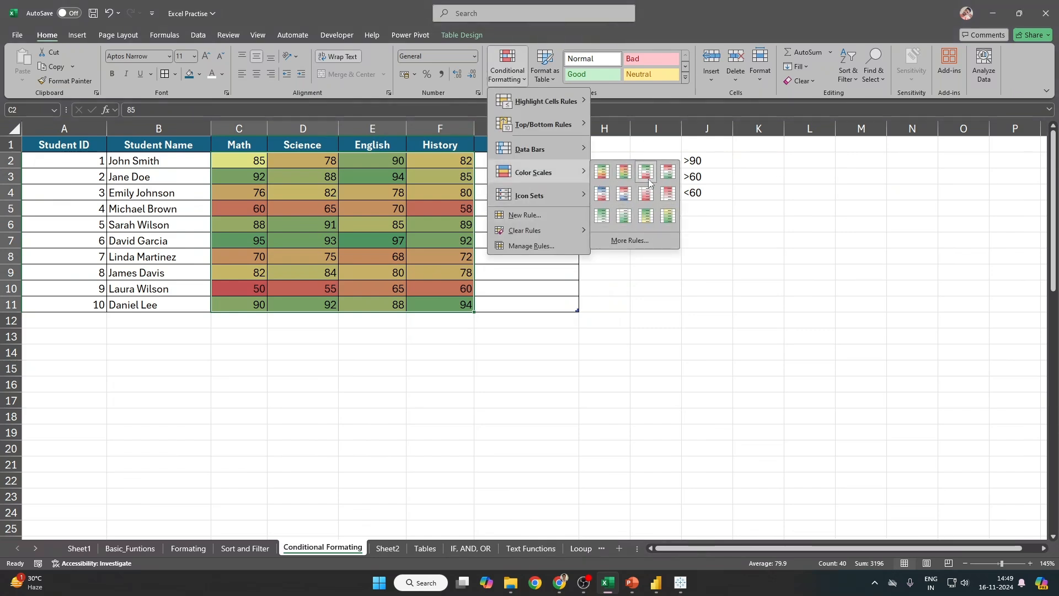
{"action": "left_click", "coordinate": [602, 172]}
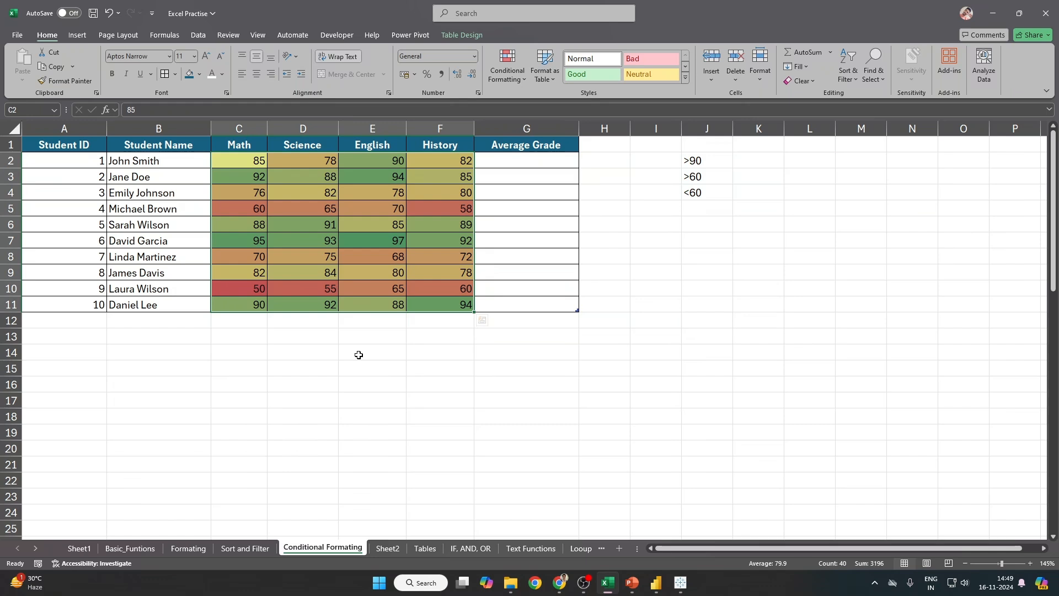
{"action": "left_click", "coordinate": [258, 283]}
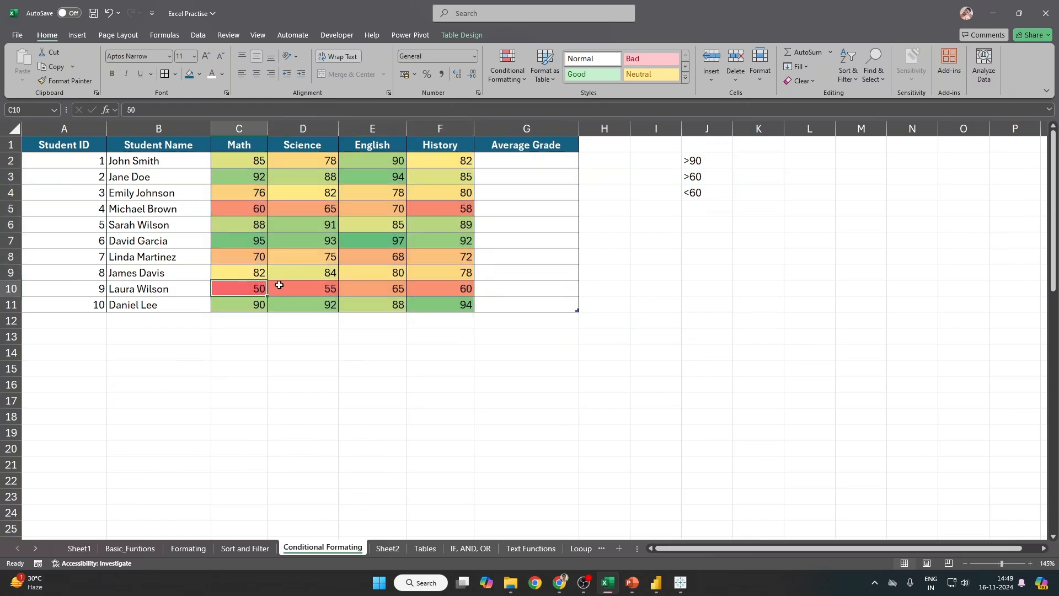
{"action": "left_click", "coordinate": [379, 240]}
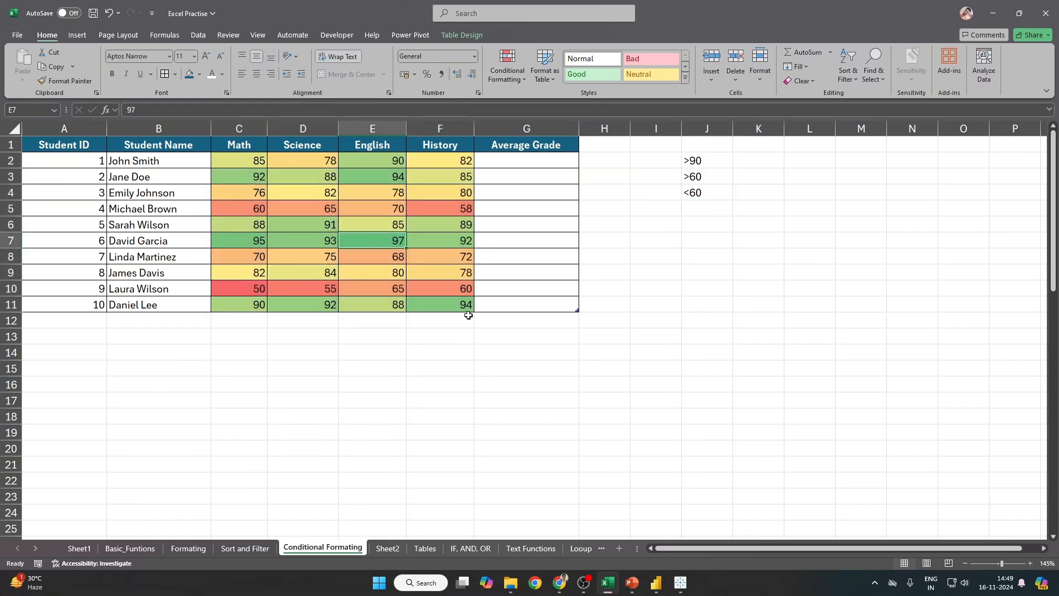
{"action": "left_click_drag", "start_coordinate": [255, 160], "coordinate": [454, 306]}
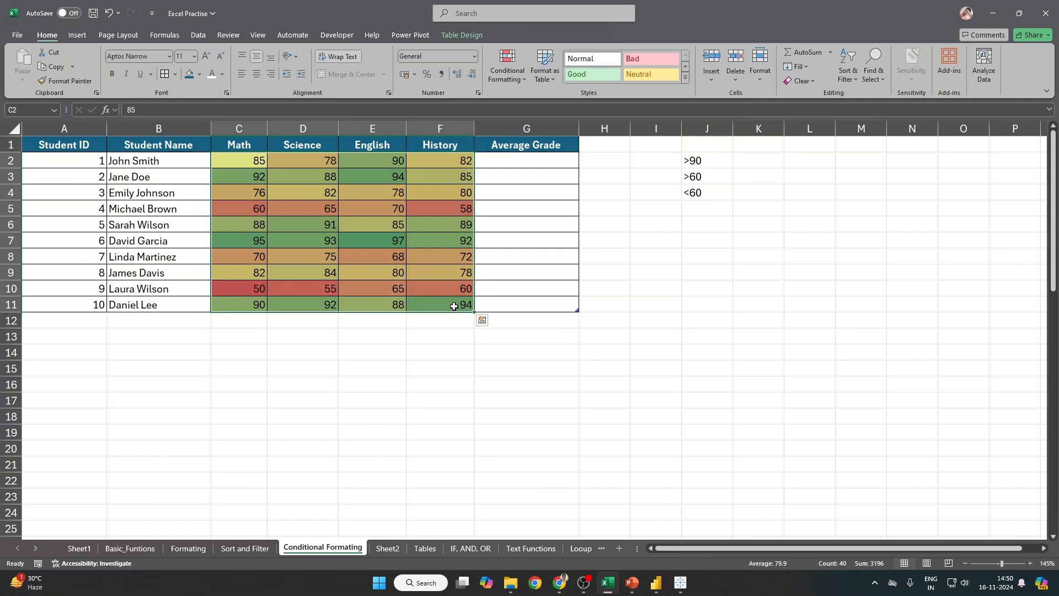
{"action": "left_click", "coordinate": [512, 79]}
{"action": "left_click", "coordinate": [765, 230]}
{"action": "left_click", "coordinate": [292, 163]}
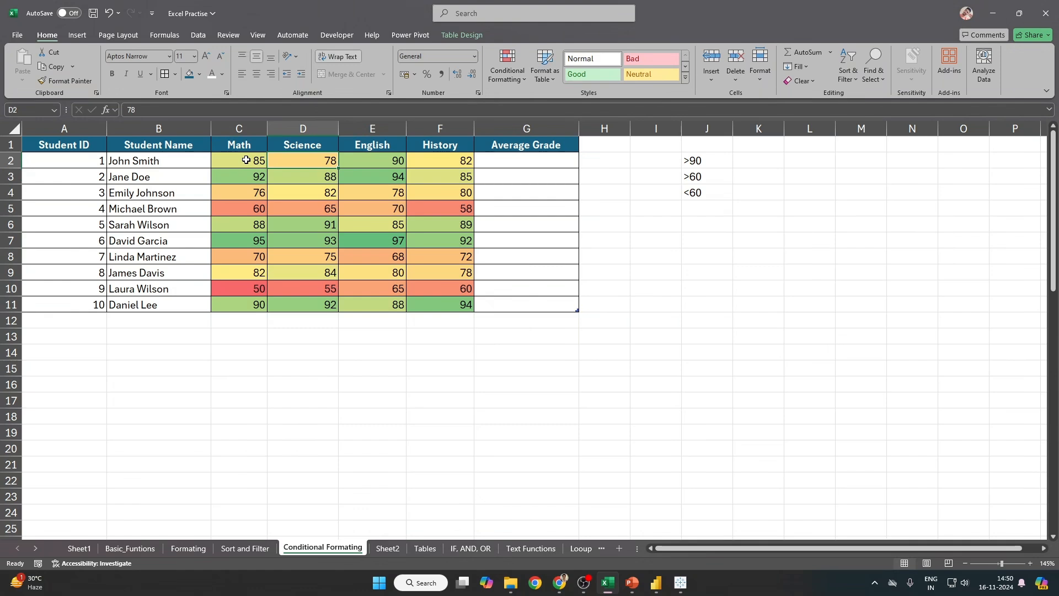
{"action": "left_click_drag", "start_coordinate": [246, 160], "coordinate": [469, 304]}
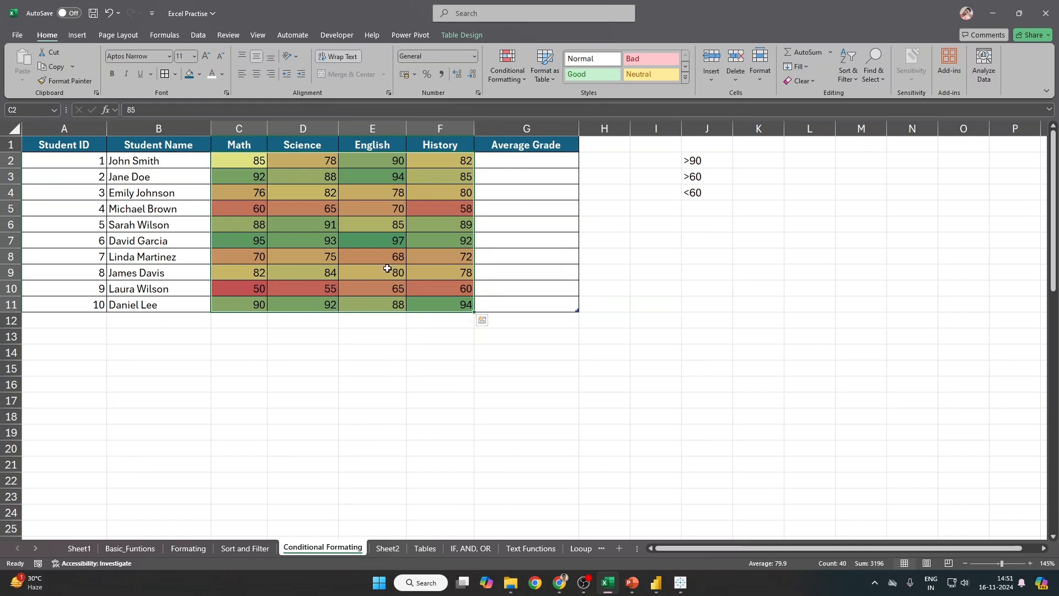
{"action": "left_click_drag", "start_coordinate": [252, 164], "coordinate": [453, 292]}
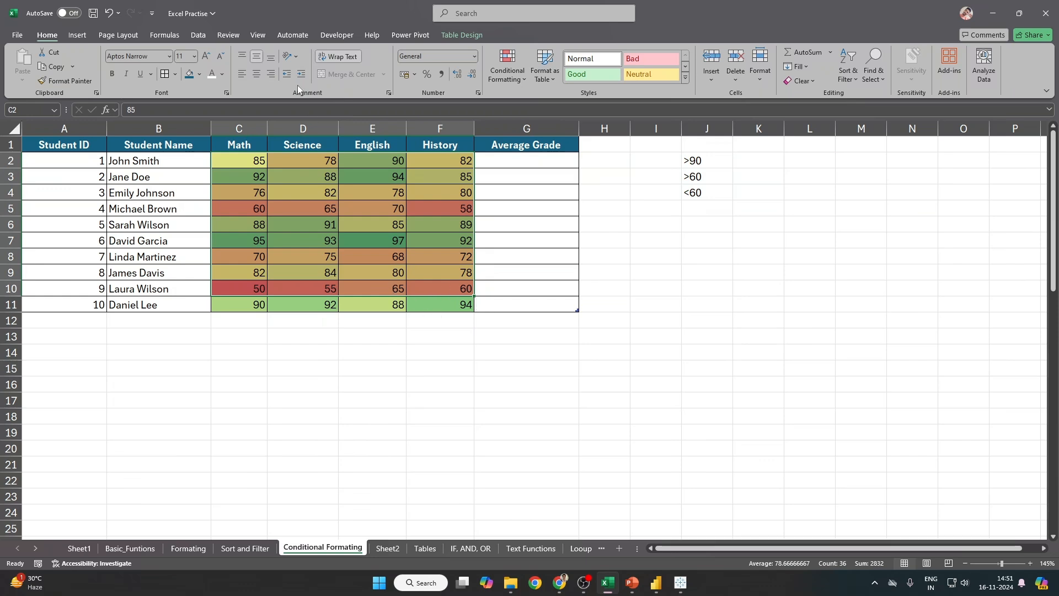
{"action": "left_click_drag", "start_coordinate": [236, 165], "coordinate": [451, 305]}
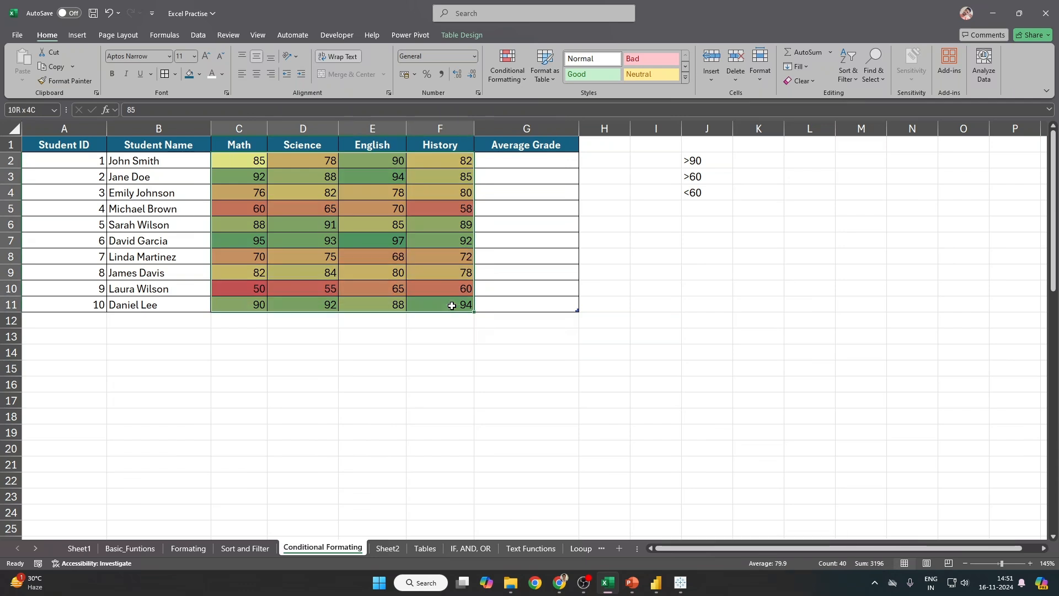
{"action": "left_click", "coordinate": [255, 149]}
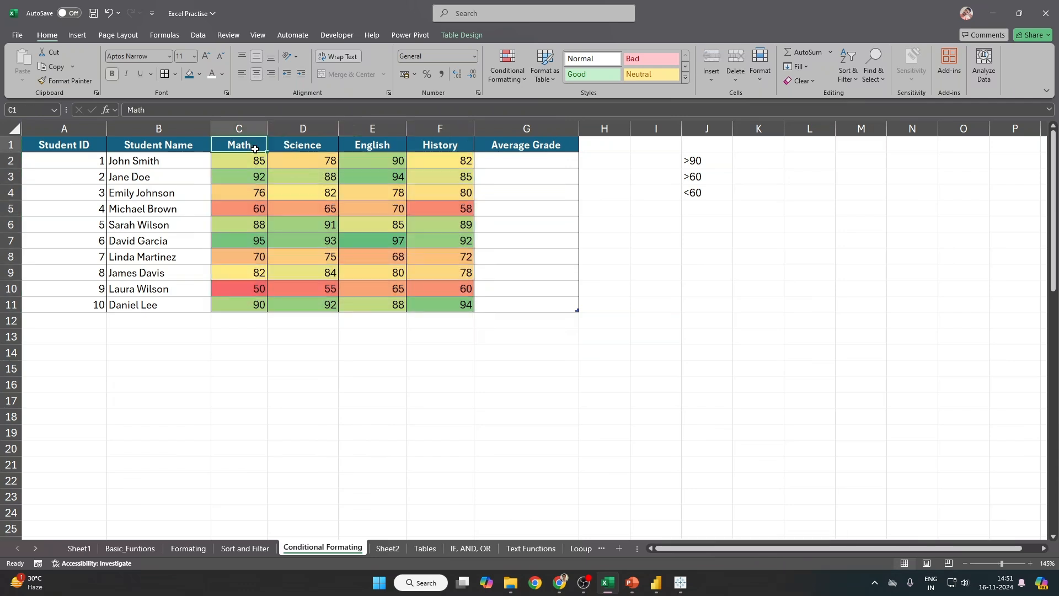
{"action": "type", "text": "Ac"}
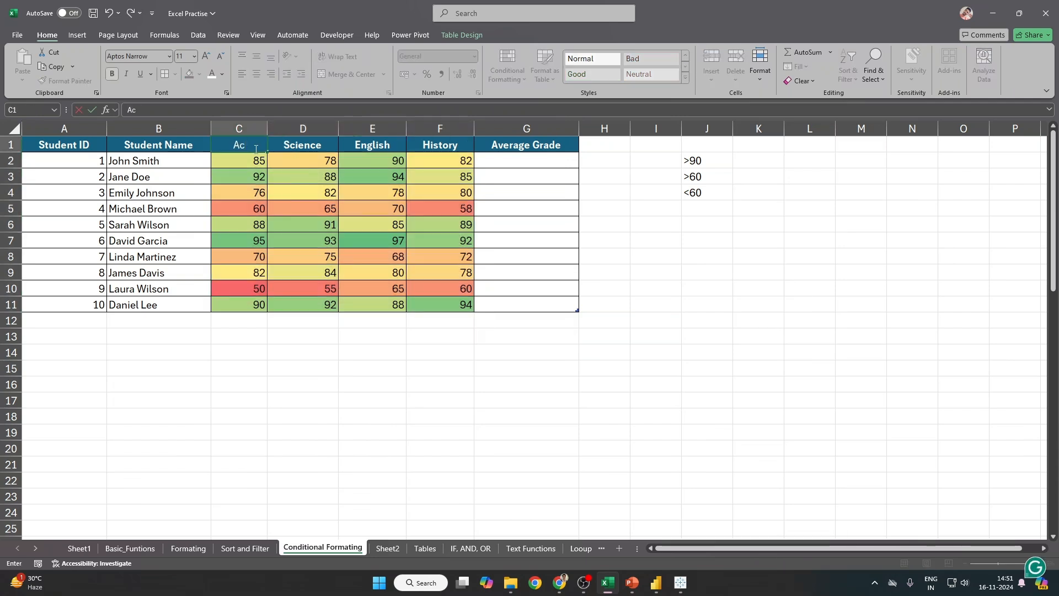
{"action": "type", "text": "curacy"}
{"action": "key", "text": "Tab"}
{"action": "type", "text": "Prod"}
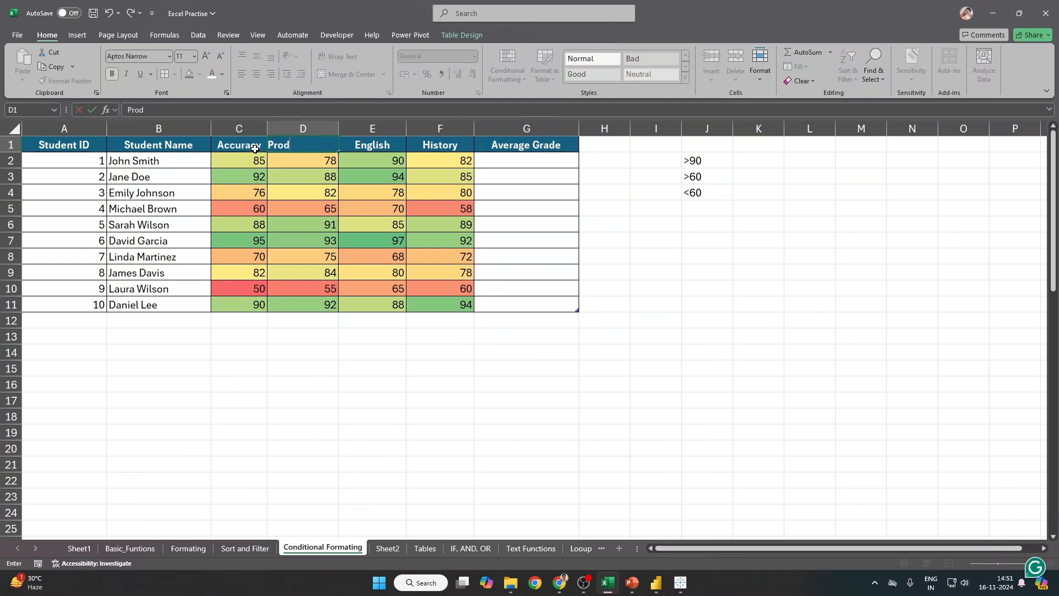
{"action": "type", "text": "uctivity"}
{"action": "key", "text": "Tab"}
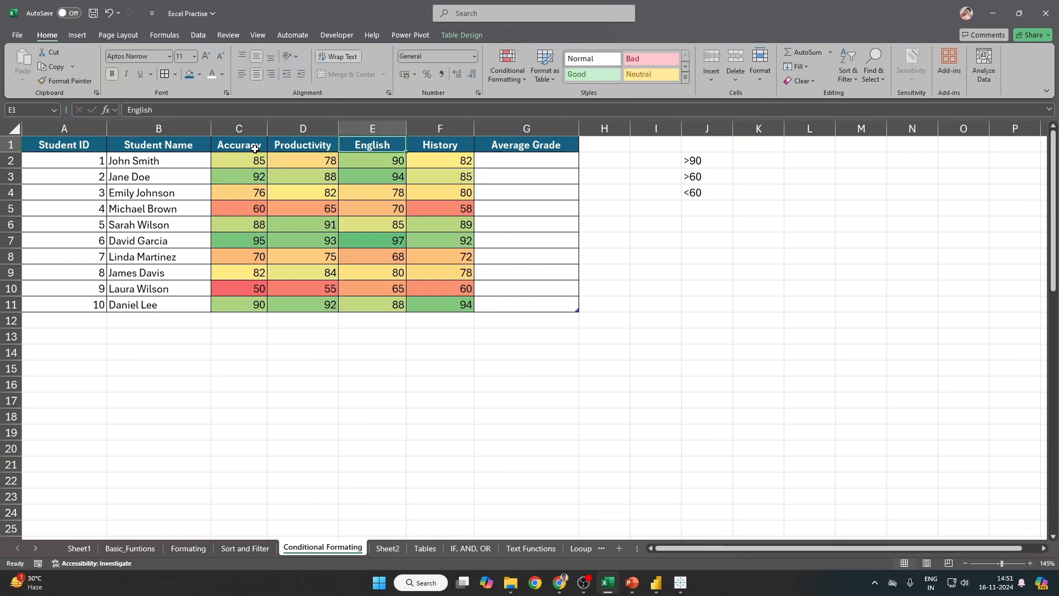
{"action": "type", "text": "Error"}
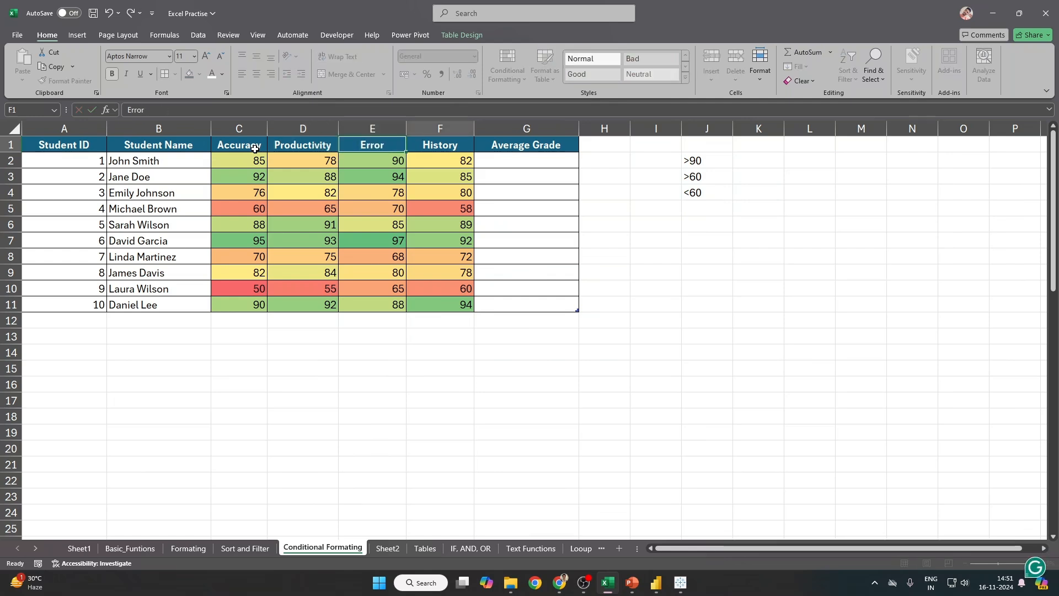
{"action": "left_click", "coordinate": [254, 149]}
{"action": "key", "text": "Right"}
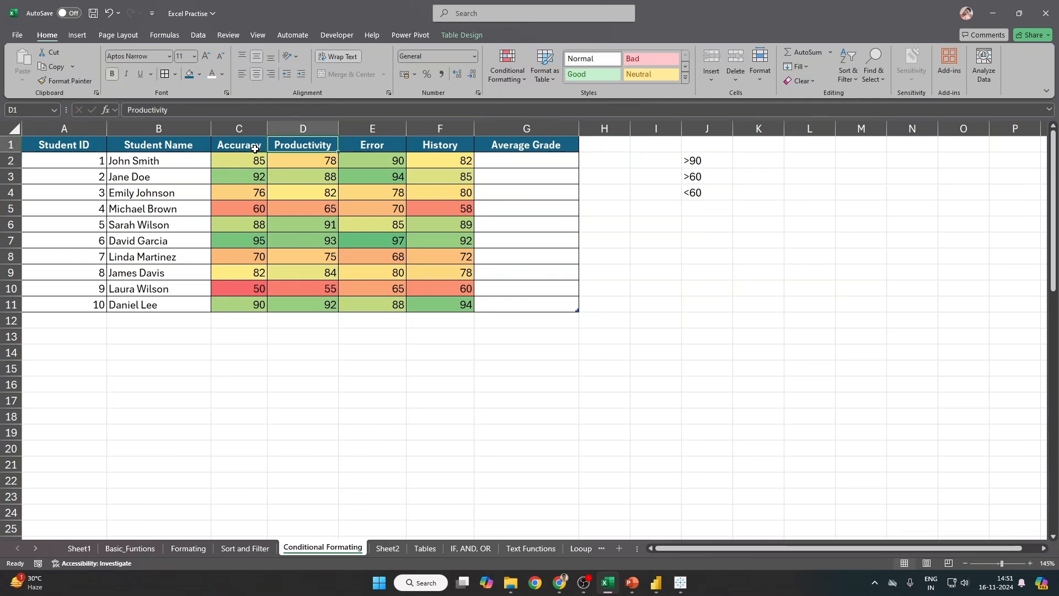
{"action": "key", "text": "Right"}
{"action": "key", "text": "Left"}
{"action": "key", "text": "Left"}
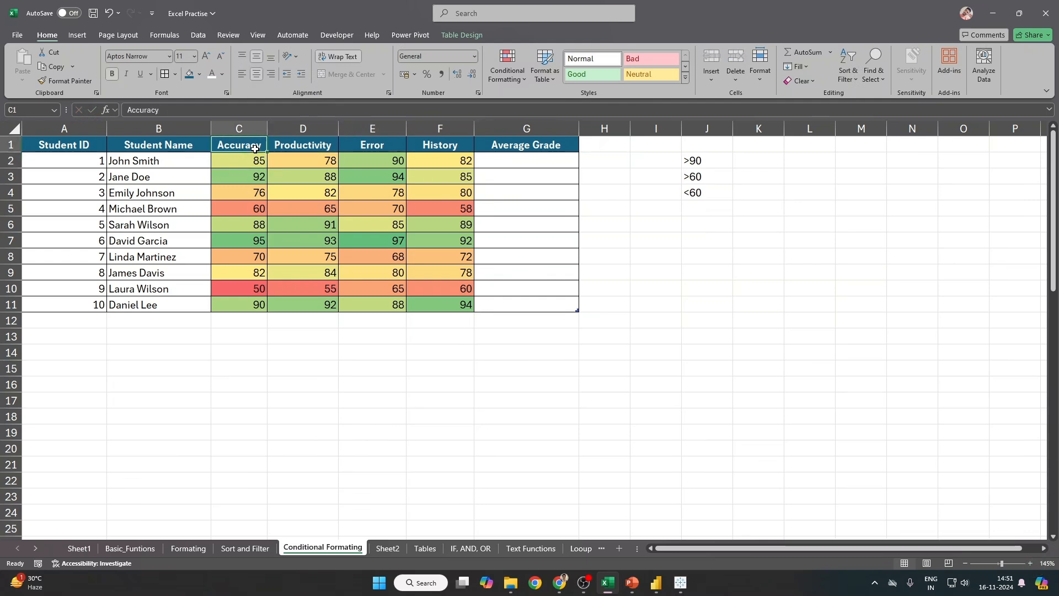
{"action": "key", "text": "ctrl+z"}
{"action": "key", "text": "ctrl+z"}
{"action": "key", "text": "ctrl+z"}
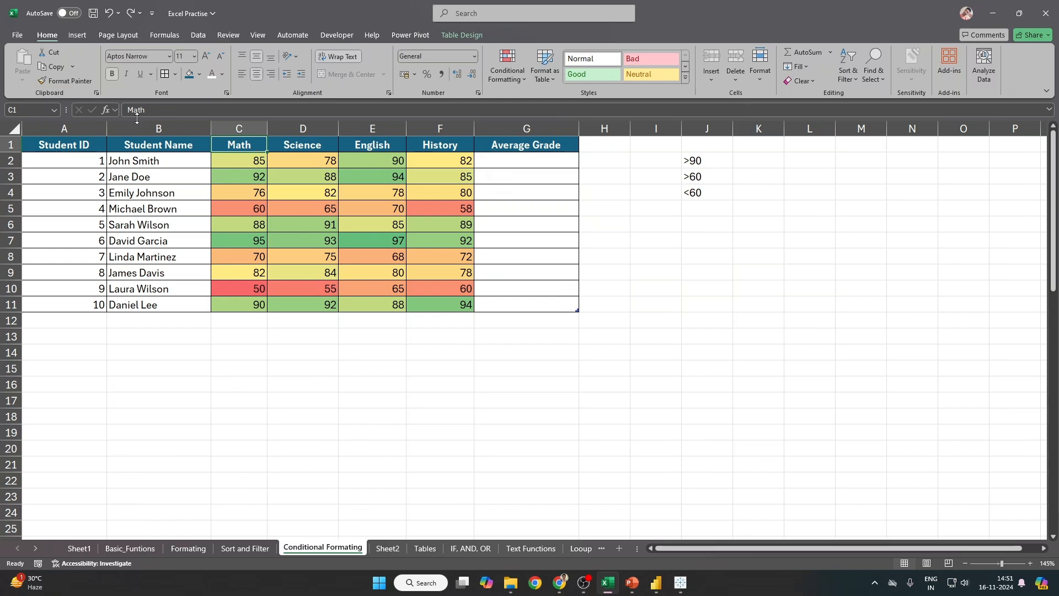
Step: Clear the colour-scale rules from the scores in C2:F11
{"action": "left_click_drag", "start_coordinate": [251, 159], "coordinate": [447, 301]}
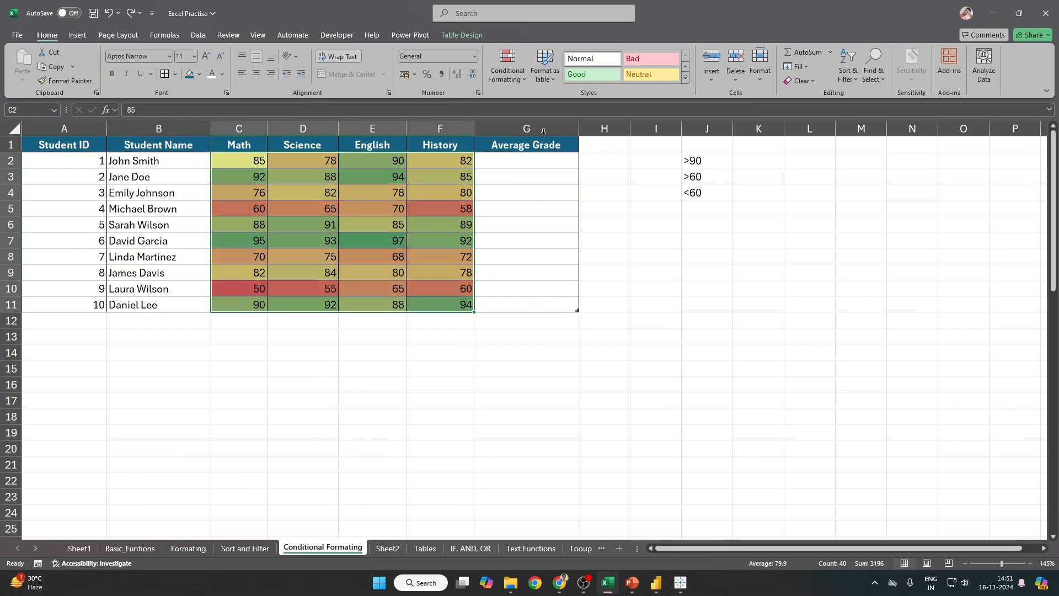
{"action": "left_click", "coordinate": [517, 82]}
{"action": "mouse_move", "coordinate": [551, 195]}
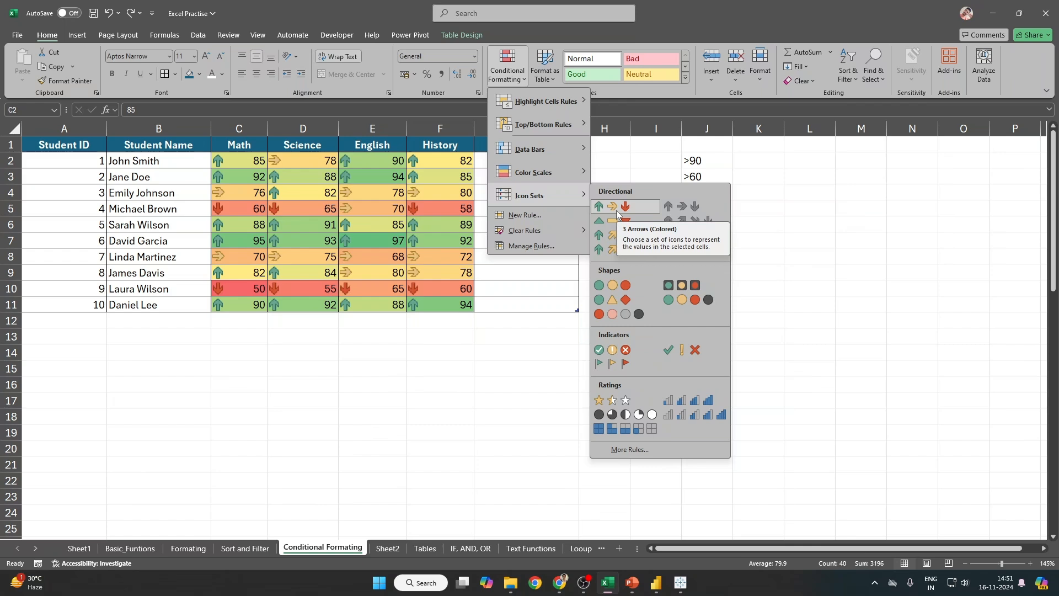
{"action": "mouse_move", "coordinate": [530, 230]}
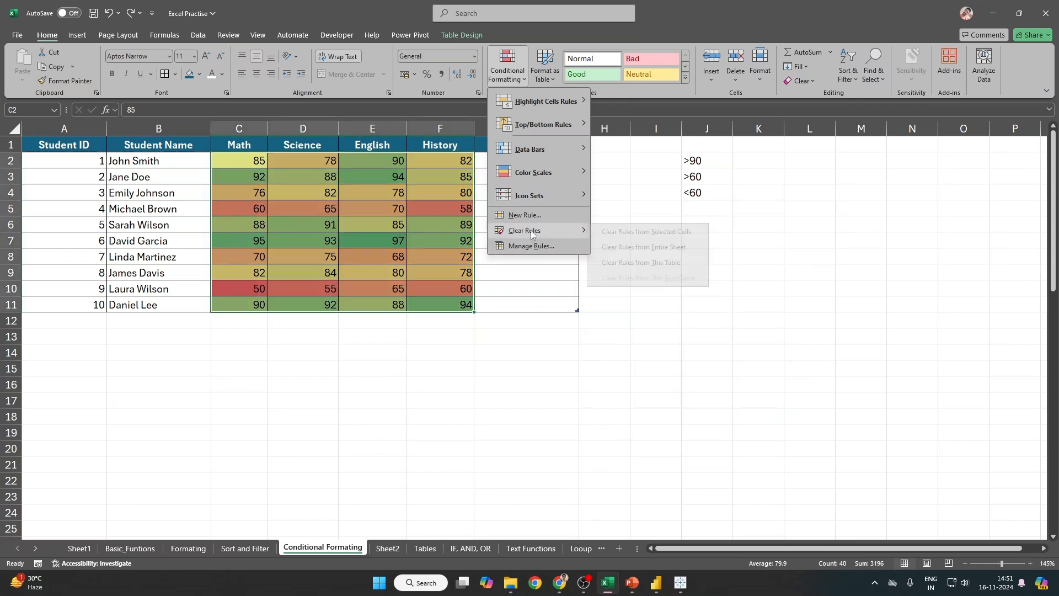
{"action": "left_click", "coordinate": [635, 231]}
{"action": "left_click_drag", "start_coordinate": [243, 160], "coordinate": [449, 303]}
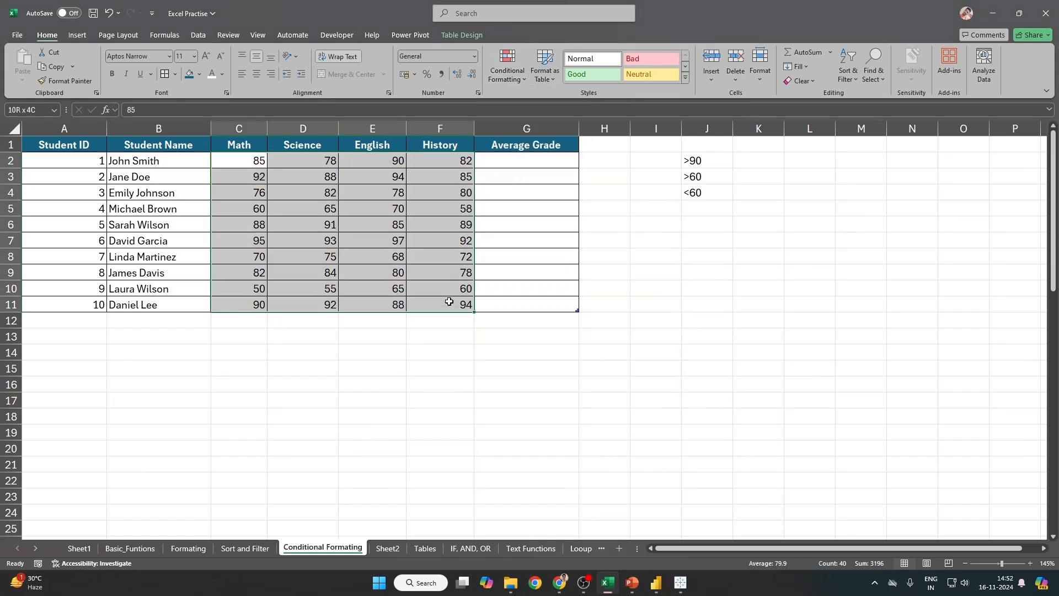
Step: Give the C2:F11 scores the 3 Traffic Lights (Unrimmed) icon set, then open Manage Rules
{"action": "left_click", "coordinate": [508, 66]}
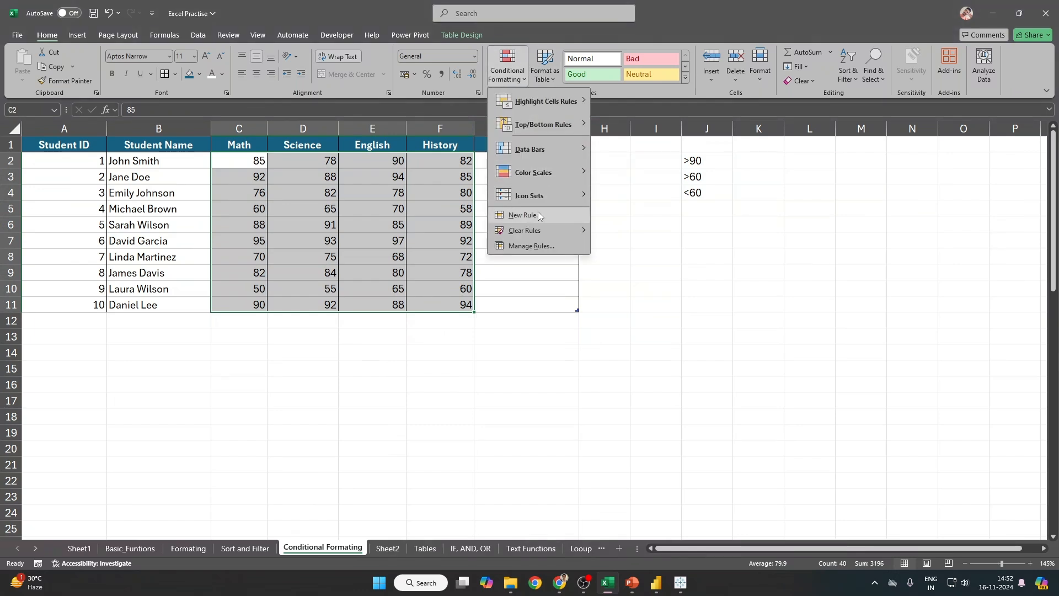
{"action": "mouse_move", "coordinate": [540, 202]}
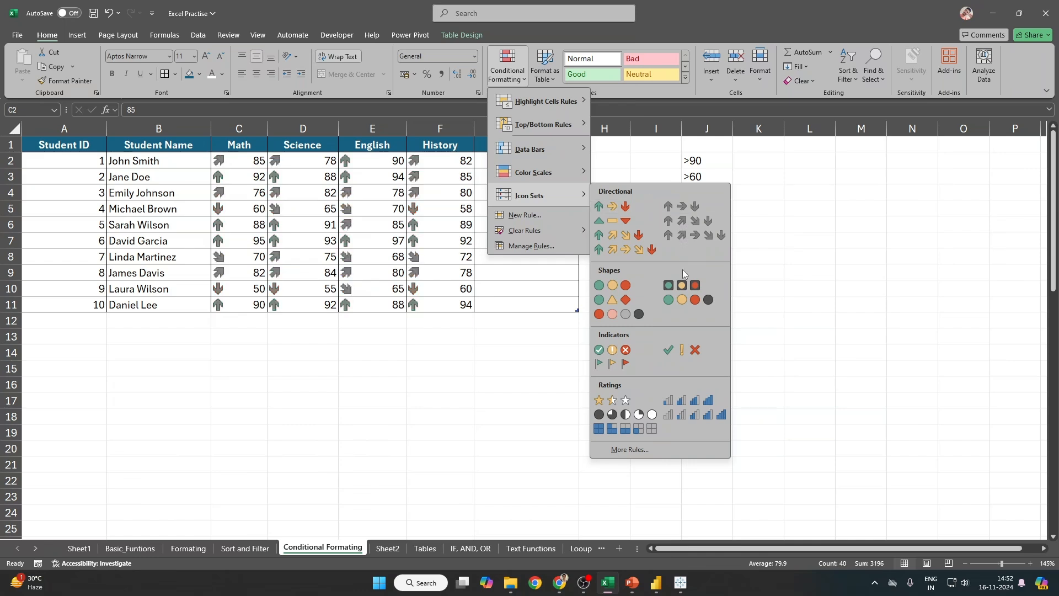
{"action": "left_click", "coordinate": [612, 286]}
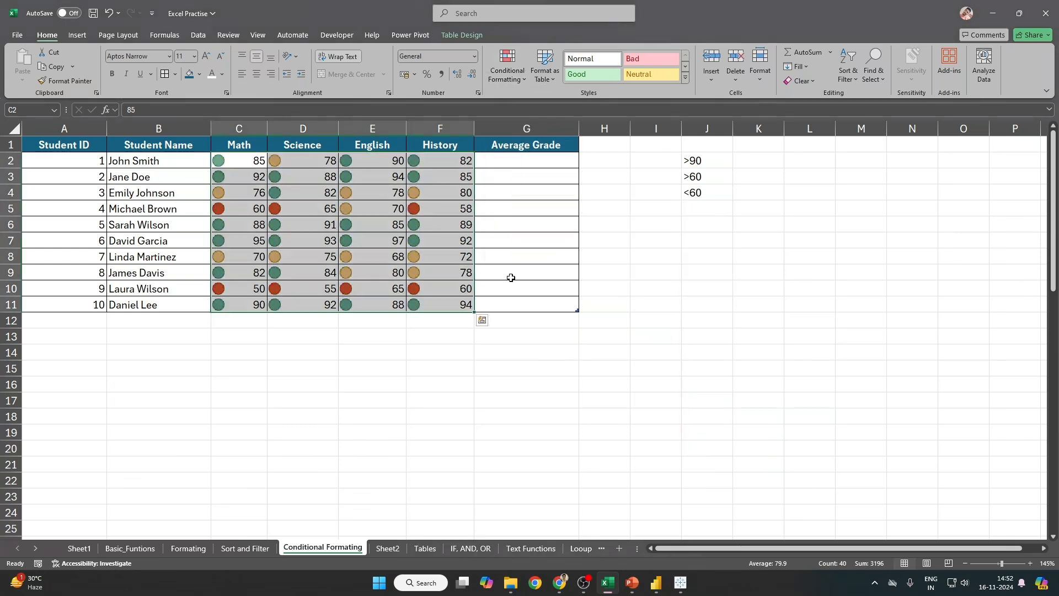
{"action": "left_click", "coordinate": [507, 75]}
{"action": "left_click", "coordinate": [535, 244]}
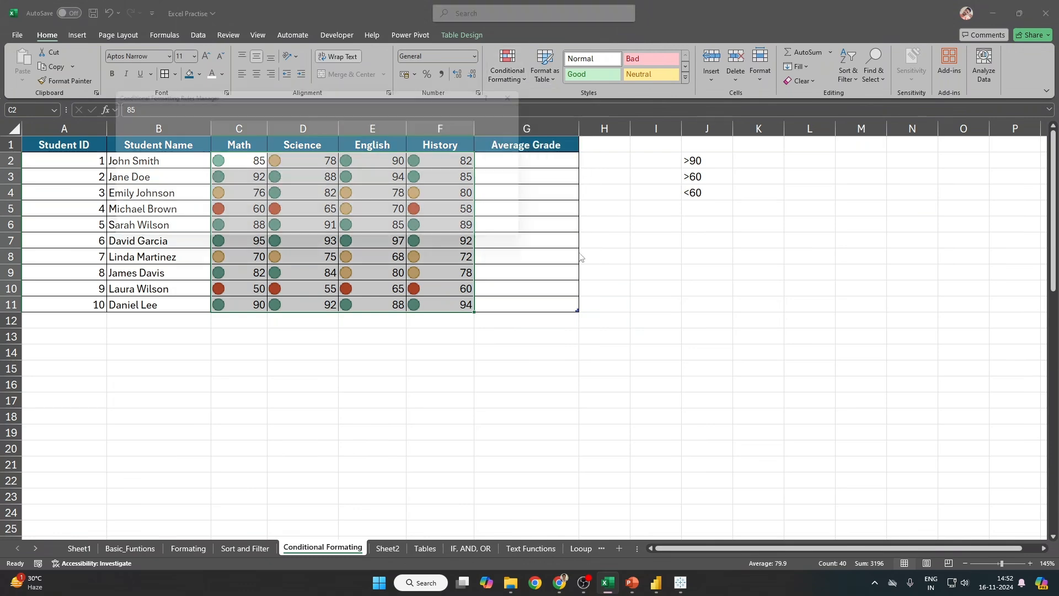
Step: Open the icon-set rule for editing, keeping its icon style and green top icon
{"action": "double_click", "coordinate": [161, 155]}
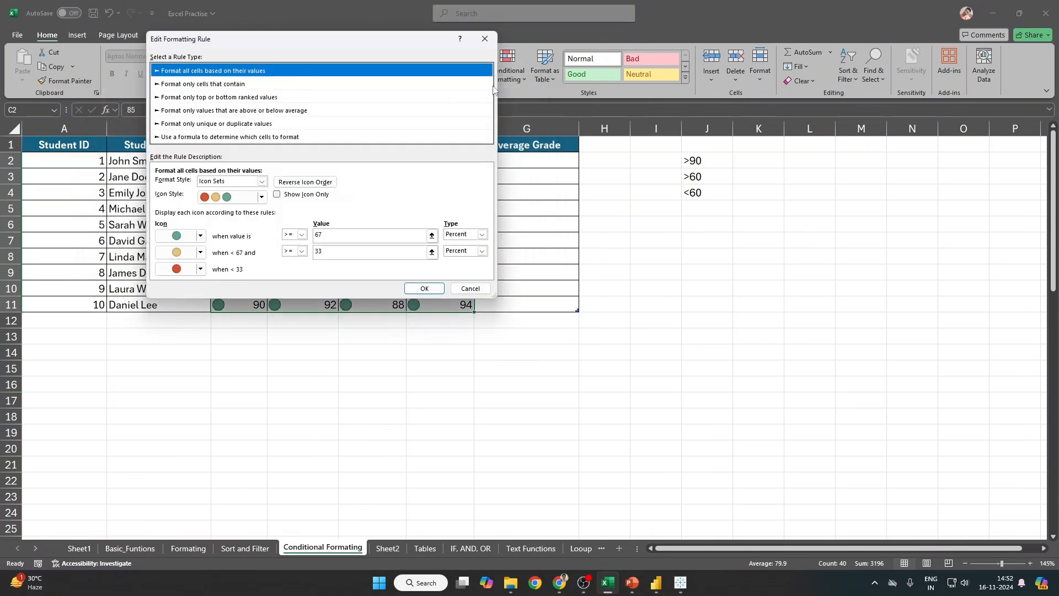
{"action": "left_click_drag", "start_coordinate": [292, 40], "coordinate": [675, 42]}
{"action": "left_click", "coordinate": [645, 199]}
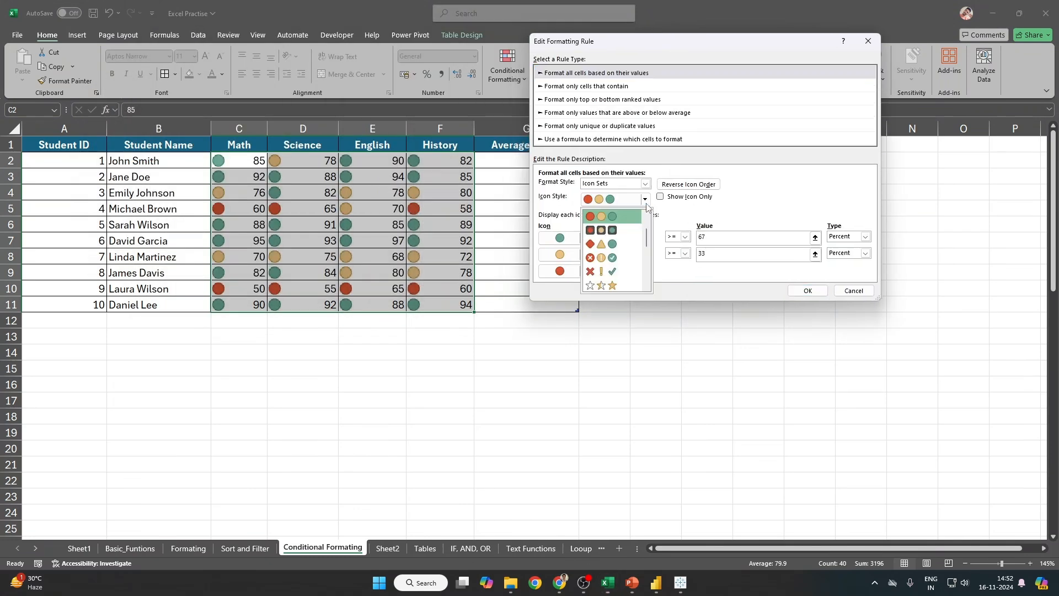
{"action": "scroll", "coordinate": [607, 265], "scroll_direction": "down", "scroll_amount": 4}
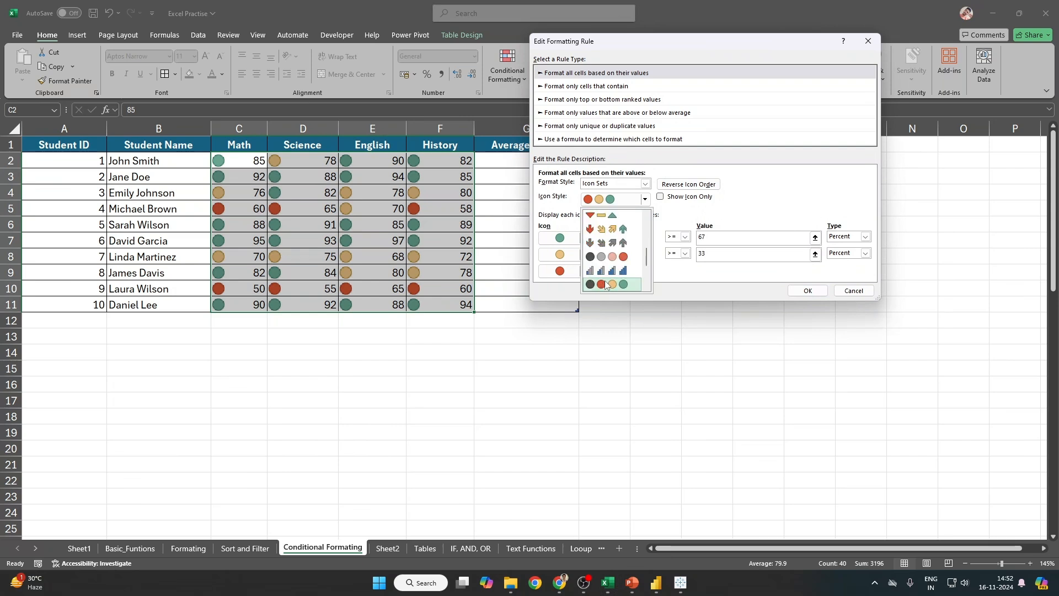
{"action": "scroll", "coordinate": [613, 283], "scroll_direction": "down", "scroll_amount": 3}
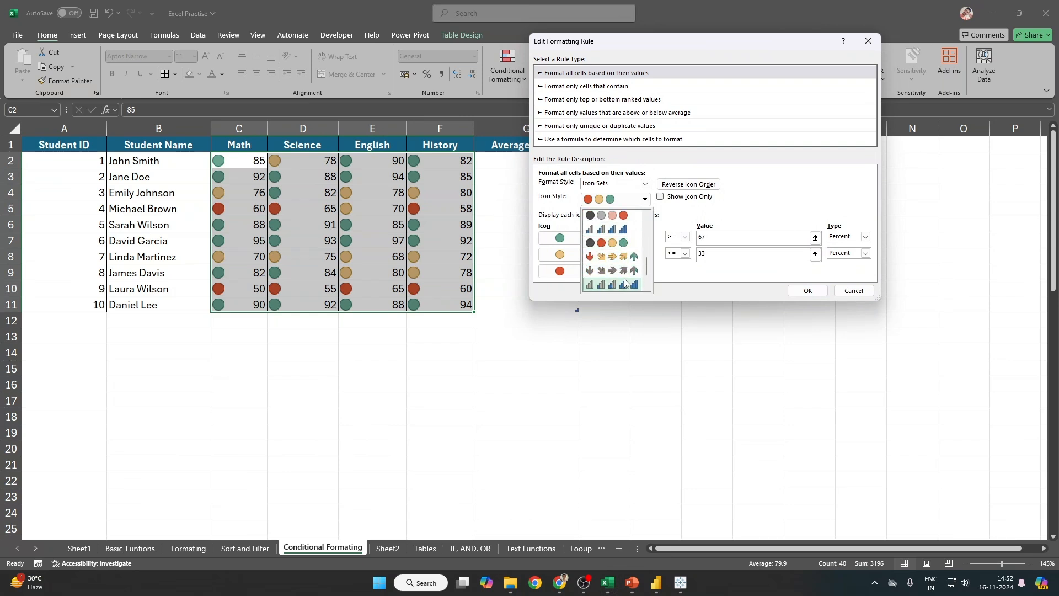
{"action": "scroll", "coordinate": [625, 282], "scroll_direction": "down", "scroll_amount": 2}
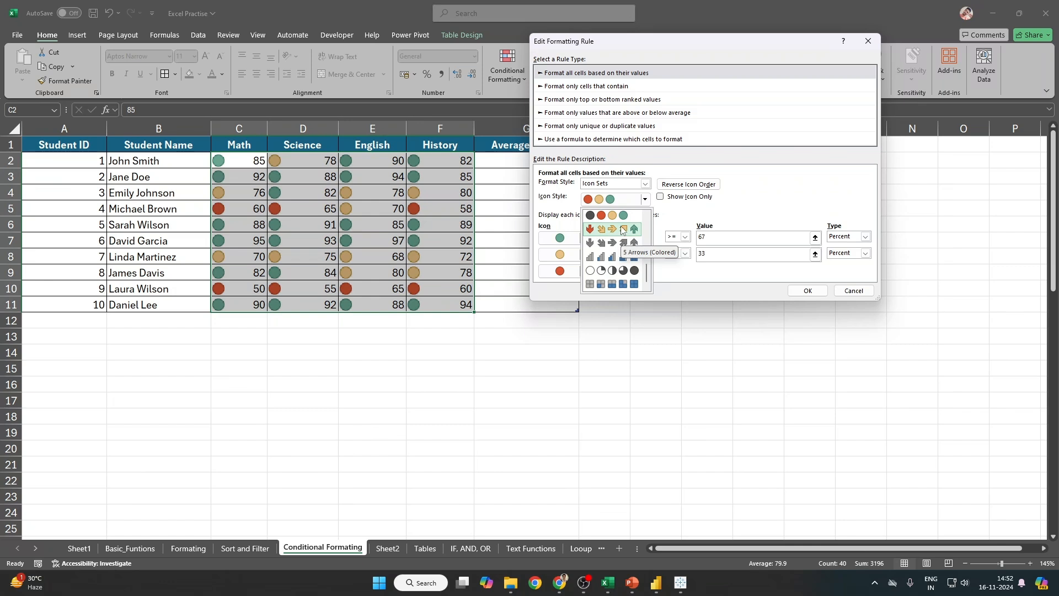
{"action": "left_click", "coordinate": [705, 279]}
{"action": "left_click", "coordinate": [587, 238]}
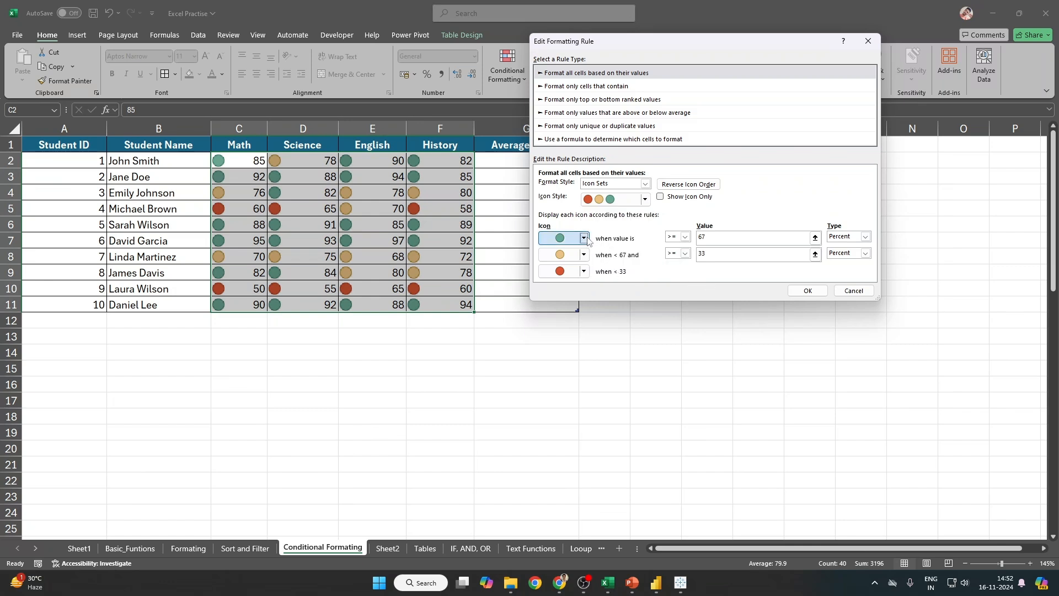
{"action": "left_click", "coordinate": [586, 238]}
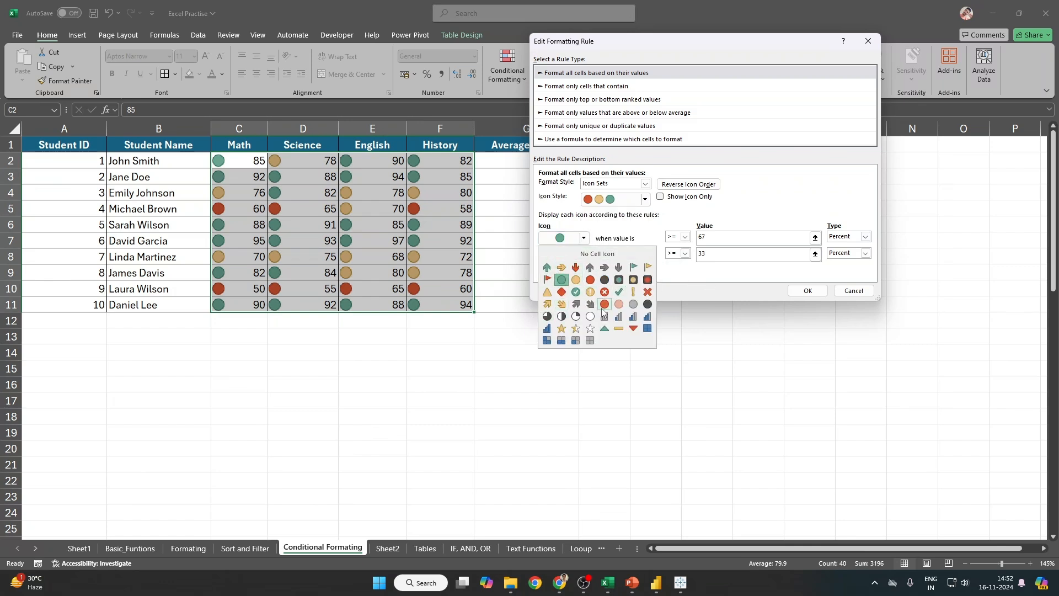
{"action": "left_click", "coordinate": [691, 273]}
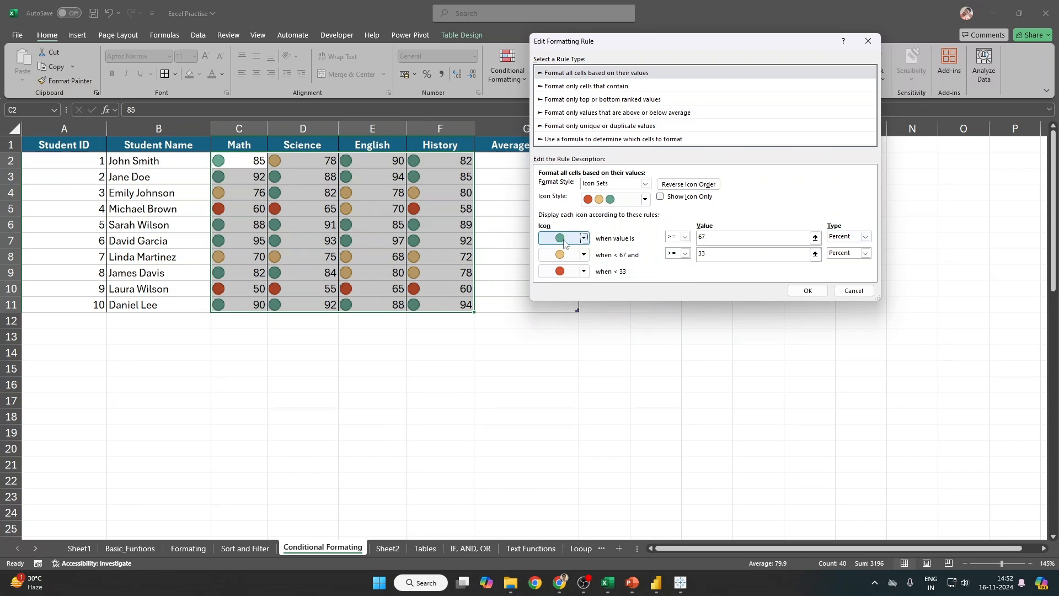
Step: Change the icon thresholds from 67 and 33 to 85 and 45 percent
{"action": "double_click", "coordinate": [704, 237]}
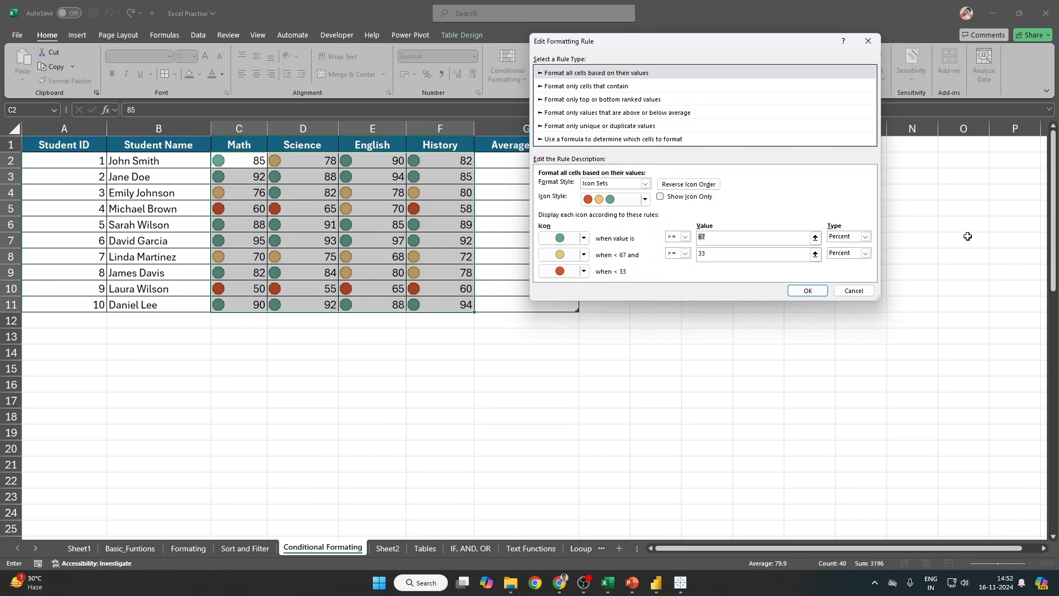
{"action": "type", "text": "85"}
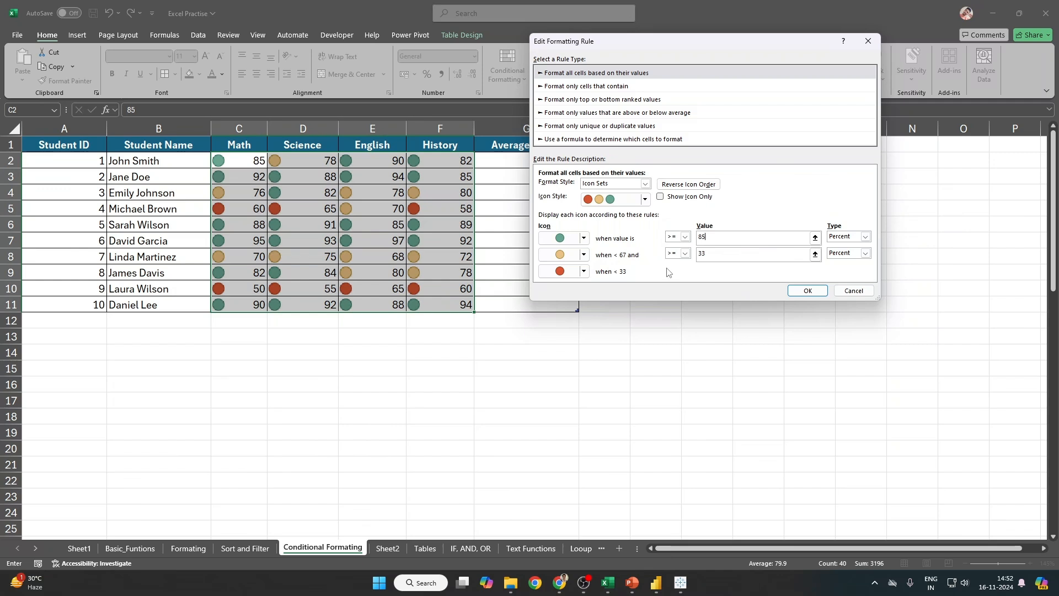
{"action": "double_click", "coordinate": [708, 256]}
{"action": "type", "text": "45"}
{"action": "left_click", "coordinate": [808, 292]}
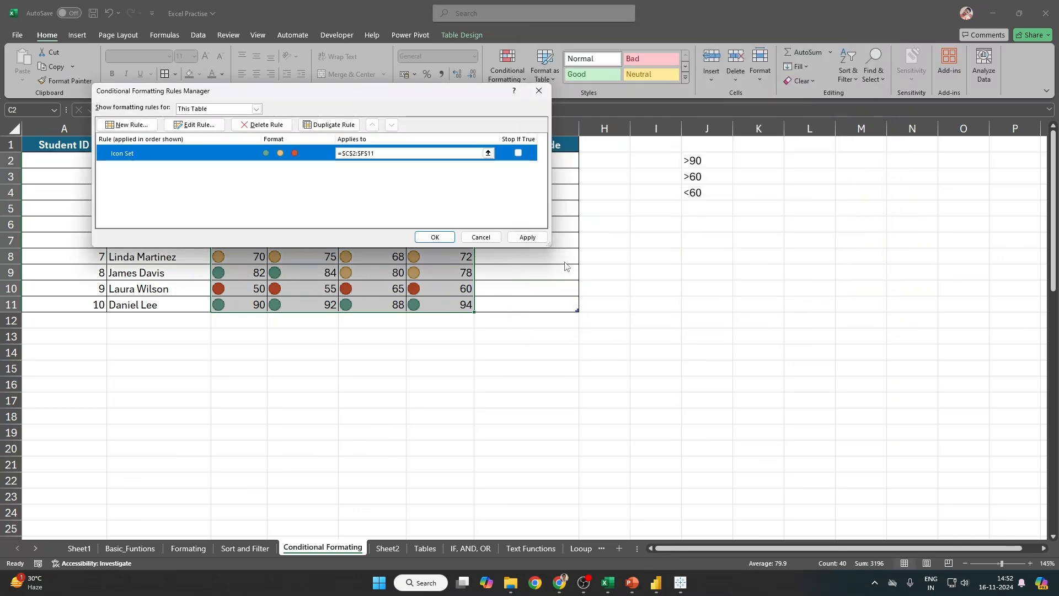
Step: Apply the updated 75, 50 and 25 percent icon thresholds and close the rules manager
{"action": "left_click", "coordinate": [519, 236]}
{"action": "left_click_drag", "start_coordinate": [362, 93], "coordinate": [750, 97]}
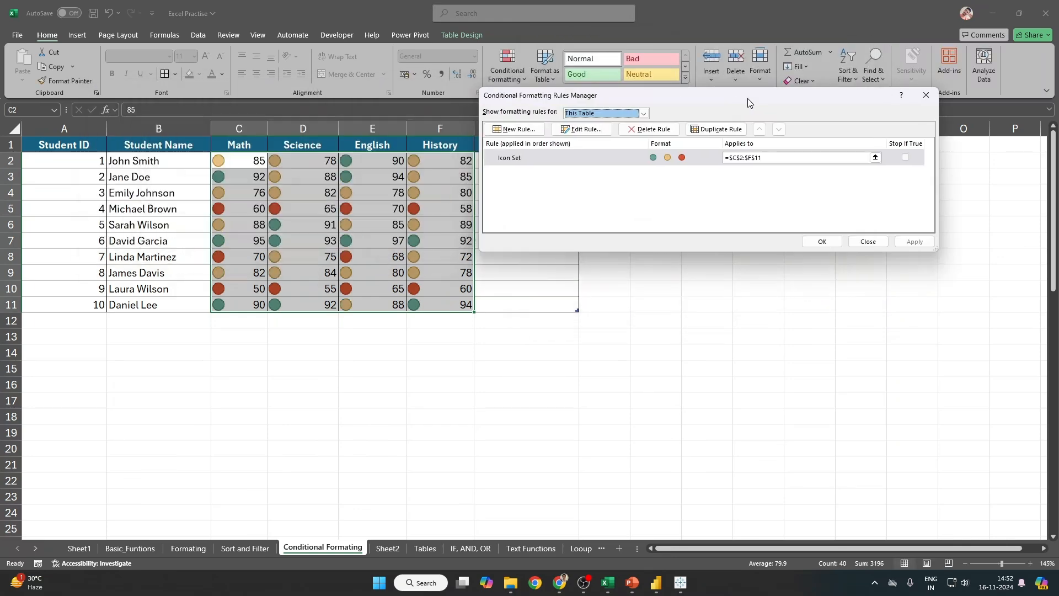
{"action": "left_click", "coordinate": [820, 241]}
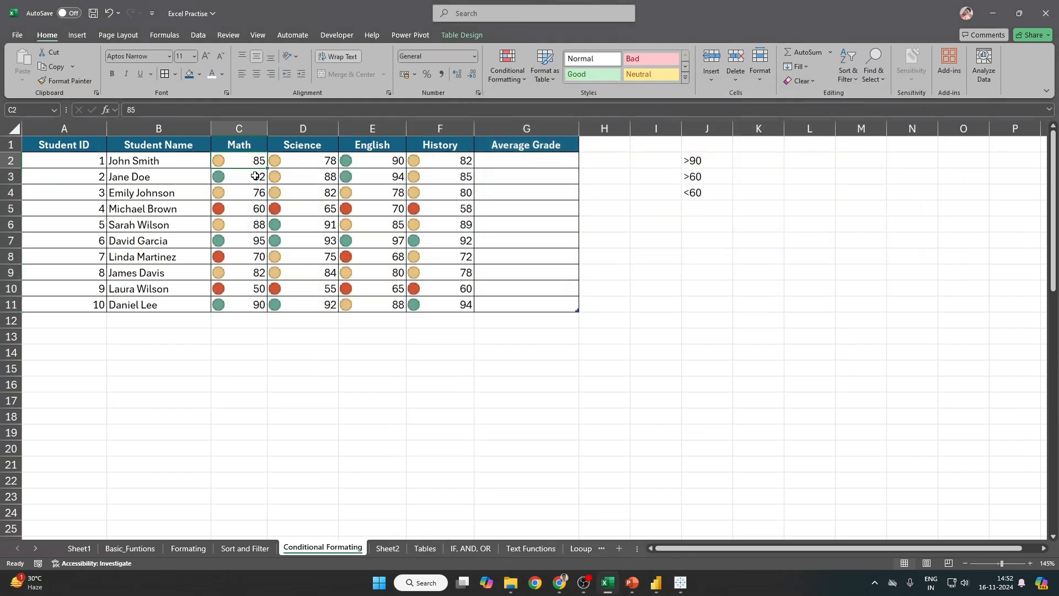
Step: Switch the C2:F11 Icon Set rule to the cross, exclamation and check-mark icons
{"action": "left_click_drag", "start_coordinate": [238, 159], "coordinate": [466, 304]}
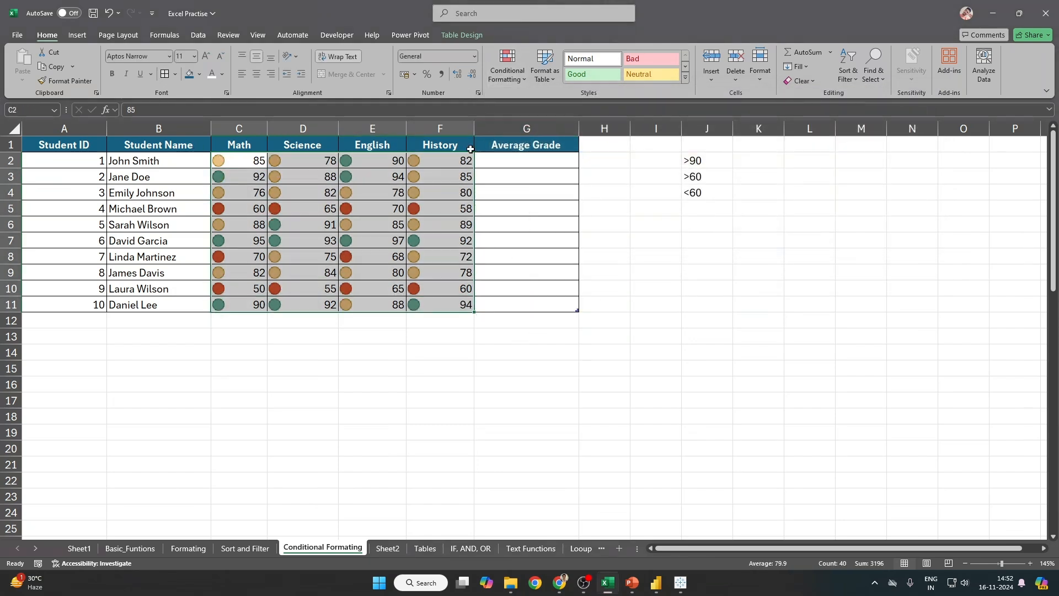
{"action": "left_click", "coordinate": [515, 82]}
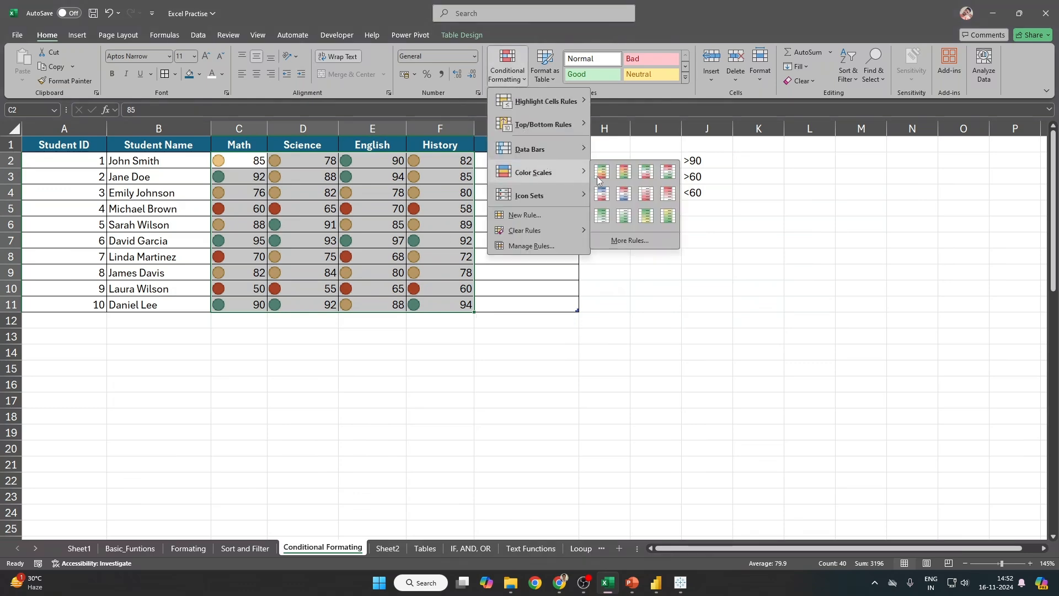
{"action": "left_click", "coordinate": [533, 246]}
{"action": "double_click", "coordinate": [550, 160]}
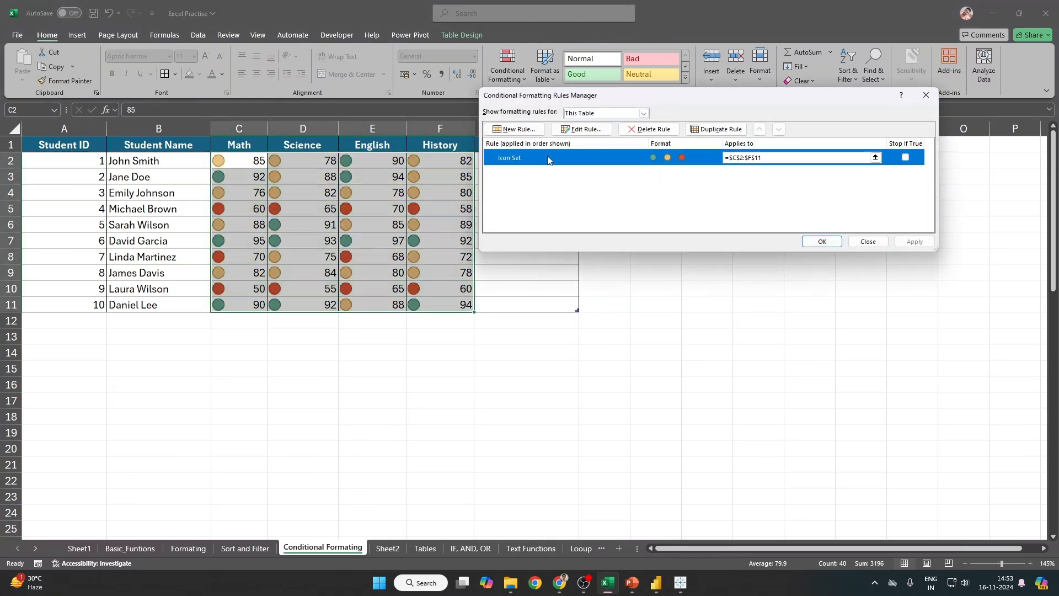
{"action": "left_click", "coordinate": [618, 186]}
{"action": "left_click", "coordinate": [624, 218]}
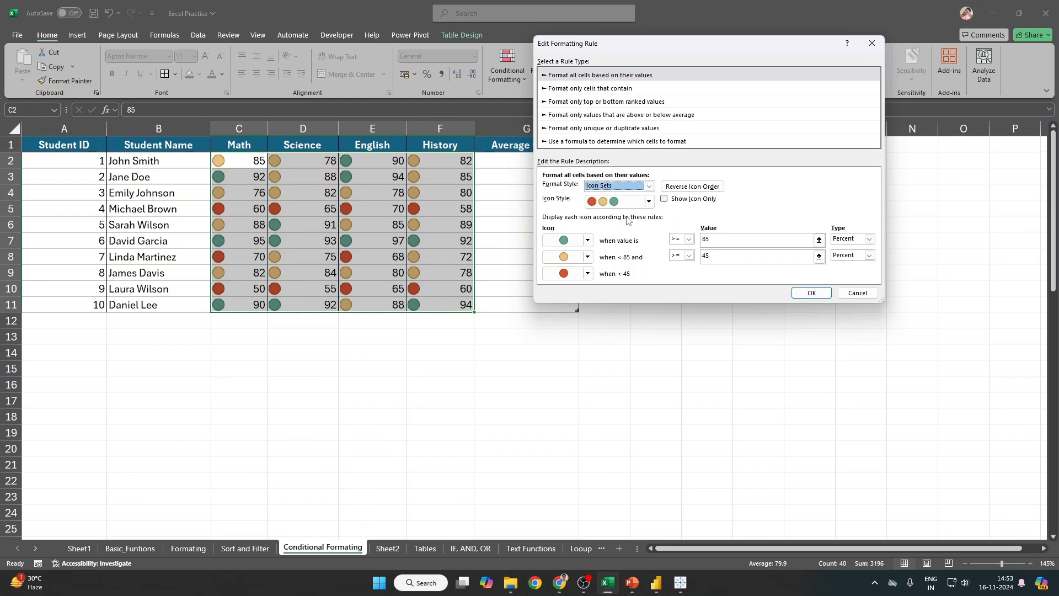
{"action": "left_click", "coordinate": [636, 205]}
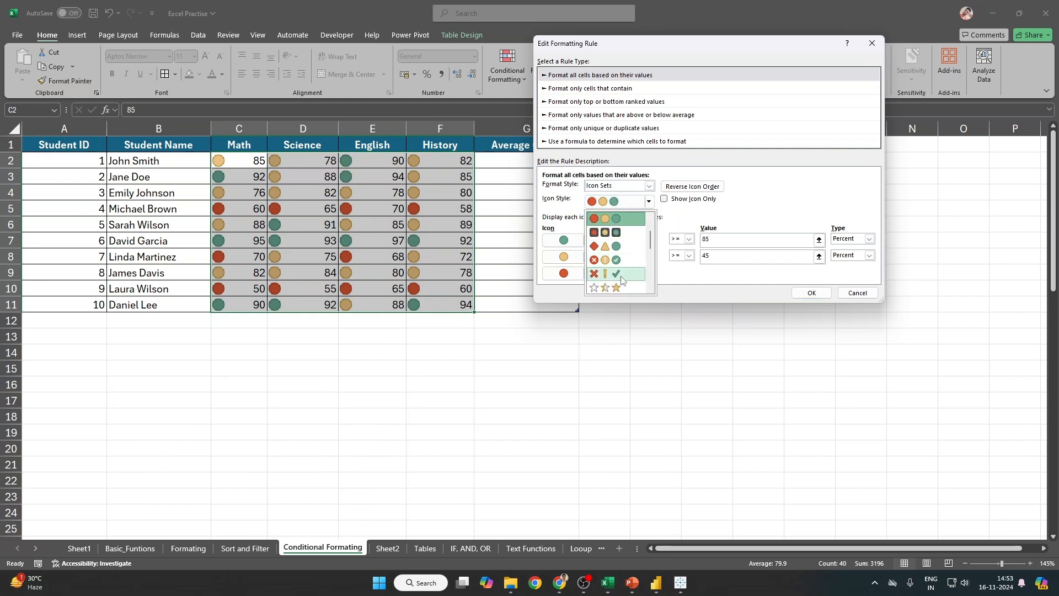
{"action": "left_click", "coordinate": [616, 260]}
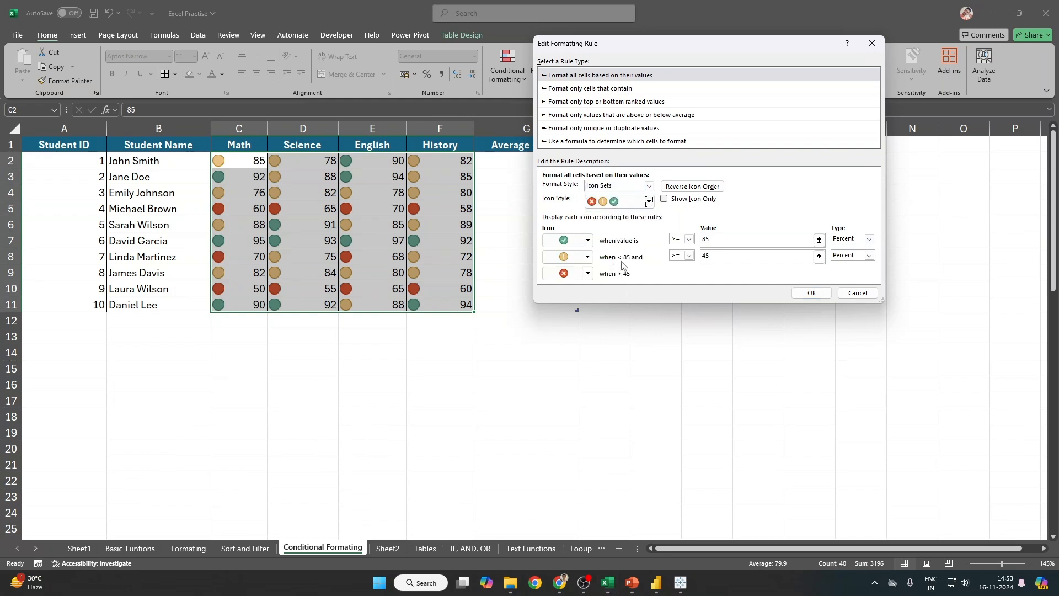
{"action": "left_click", "coordinate": [812, 293]}
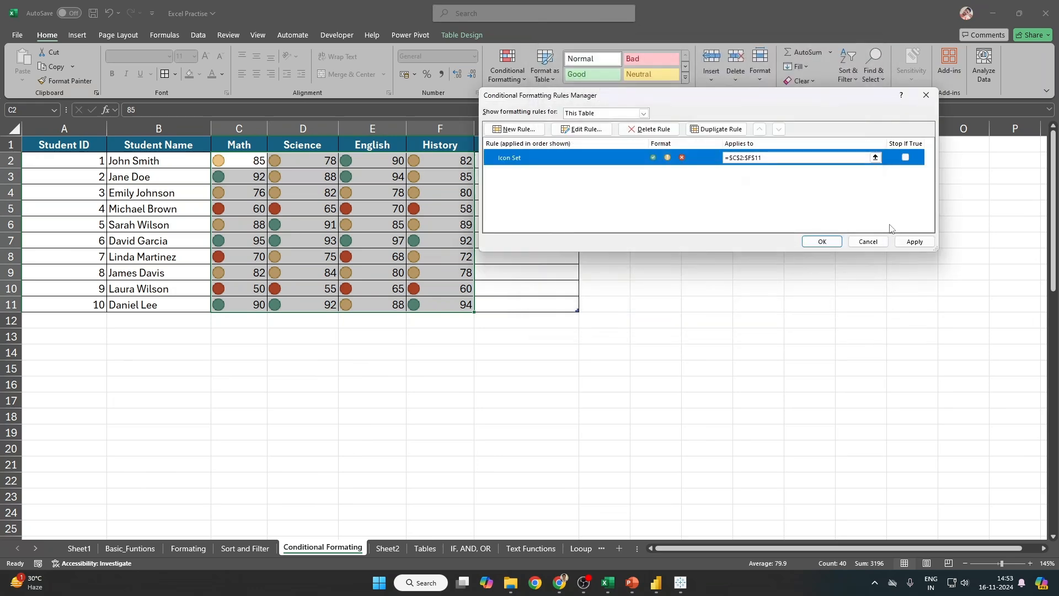
{"action": "left_click", "coordinate": [915, 242]}
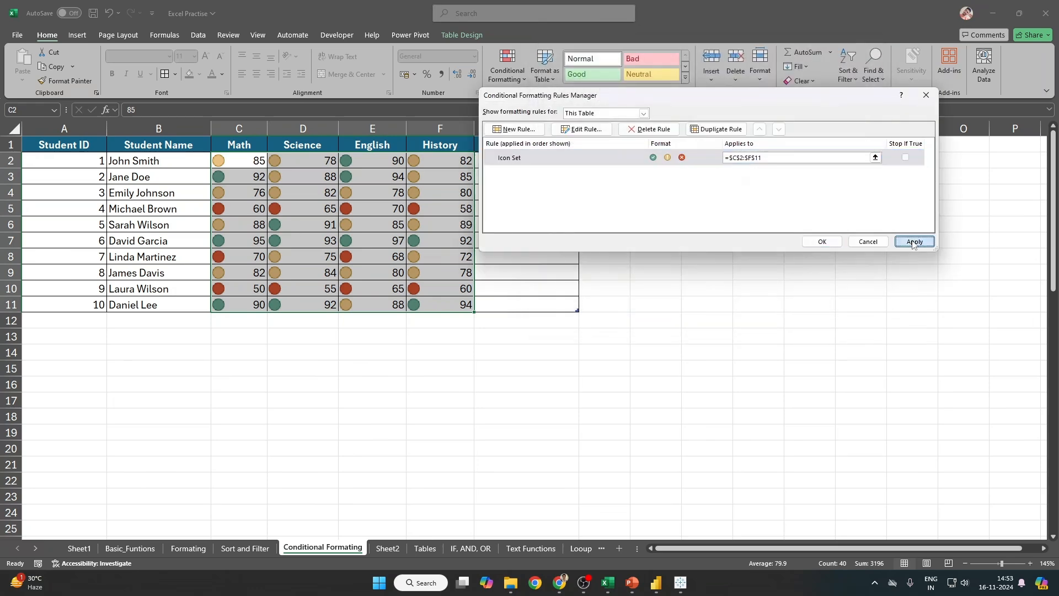
Step: Change the Icon Set rule to the 4 Arrows style, close the manager, and reselect C2:F11
{"action": "double_click", "coordinate": [694, 159]}
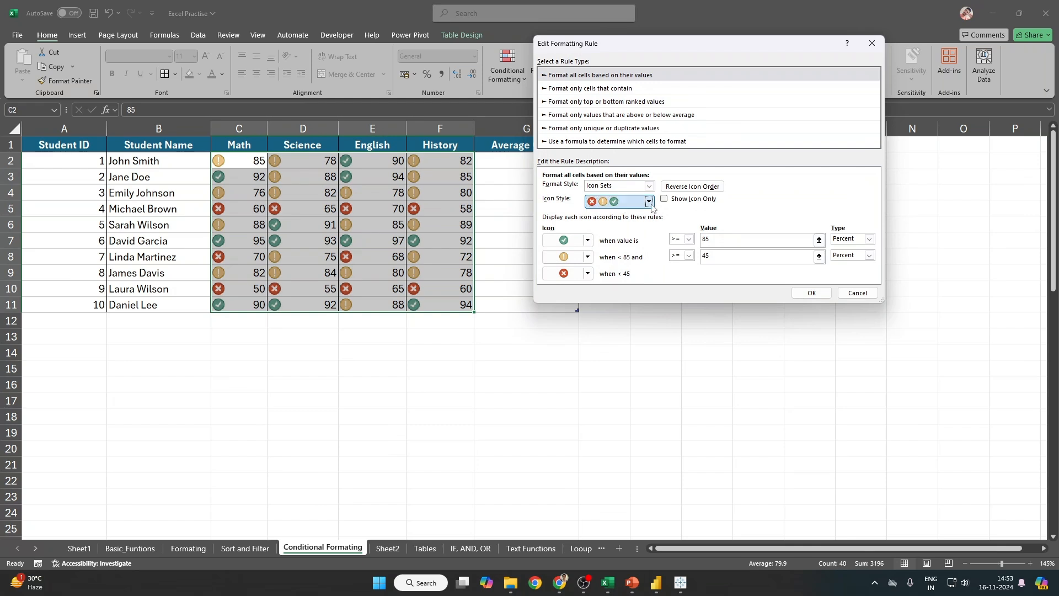
{"action": "left_click", "coordinate": [621, 202]}
{"action": "left_click", "coordinate": [605, 274]}
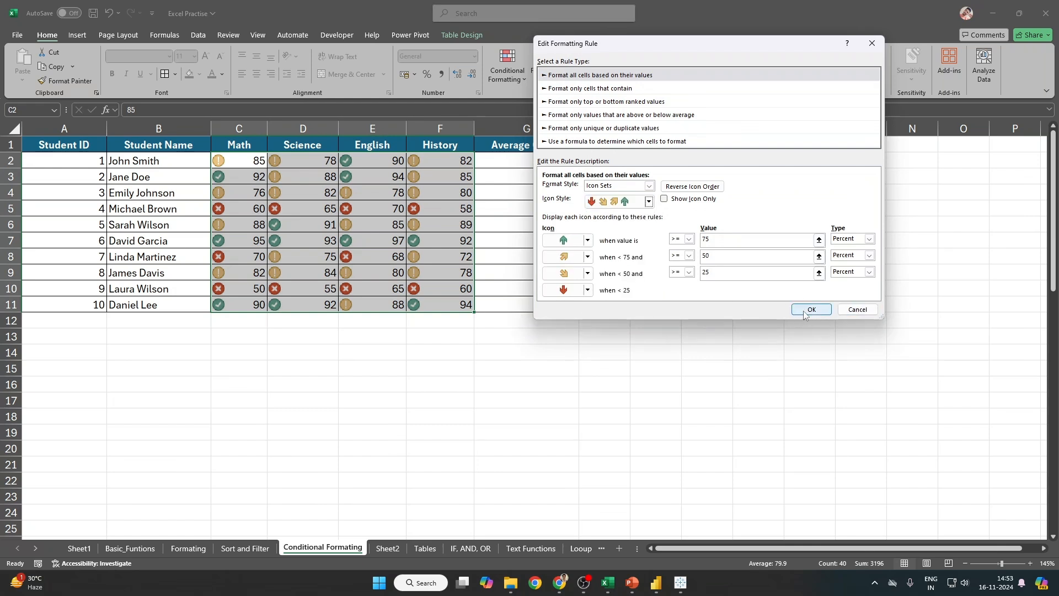
{"action": "left_click", "coordinate": [811, 309]}
{"action": "left_click", "coordinate": [901, 244]}
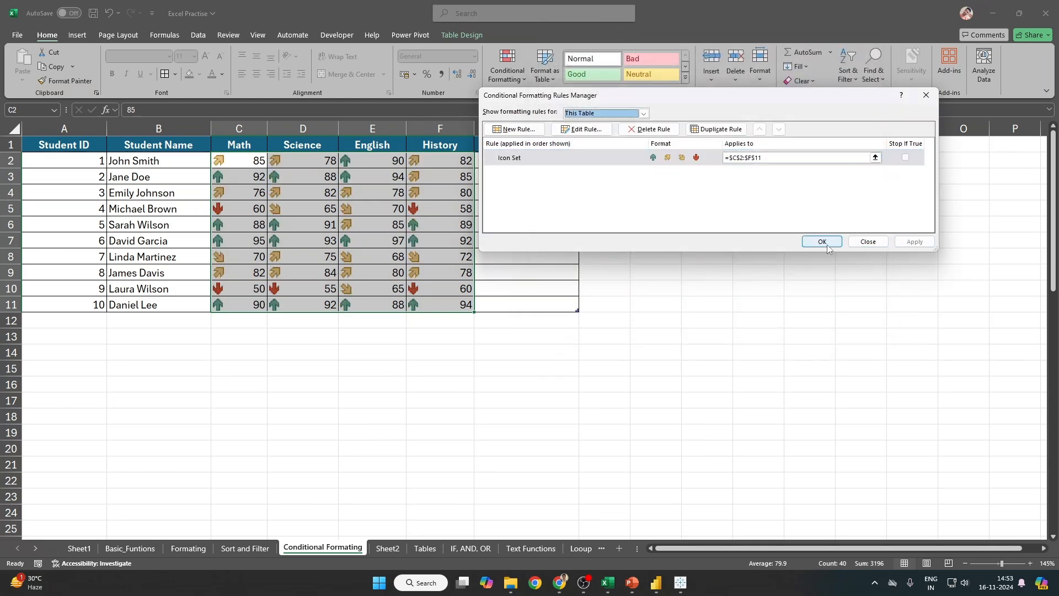
{"action": "left_click", "coordinate": [822, 242]}
{"action": "left_click", "coordinate": [463, 304]}
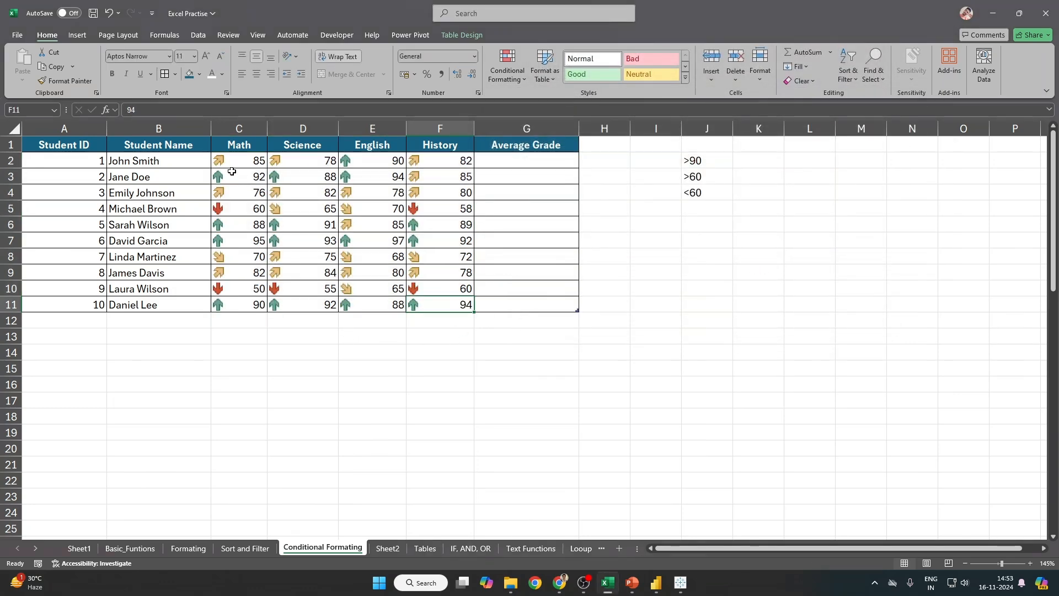
{"action": "left_click_drag", "start_coordinate": [224, 161], "coordinate": [460, 304]}
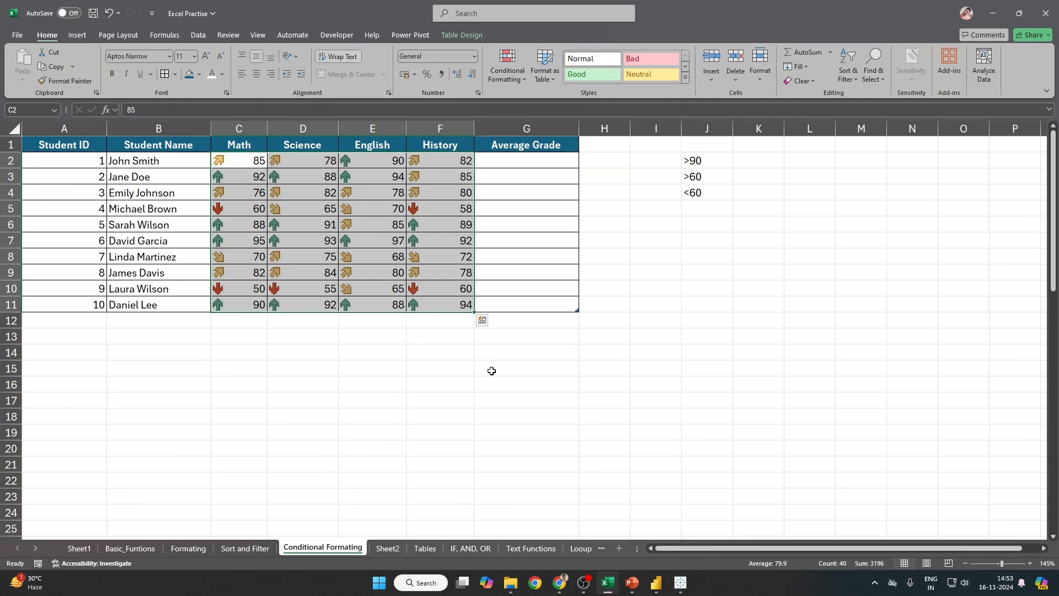
Step: Scroll the grades sheet and click an empty cell below the table
{"action": "scroll", "coordinate": [492, 371], "scroll_direction": "down", "scroll_amount": 3, "text": "ctrl"}
{"action": "scroll", "coordinate": [491, 370], "scroll_direction": "up", "scroll_amount": 5, "text": "ctrl"}
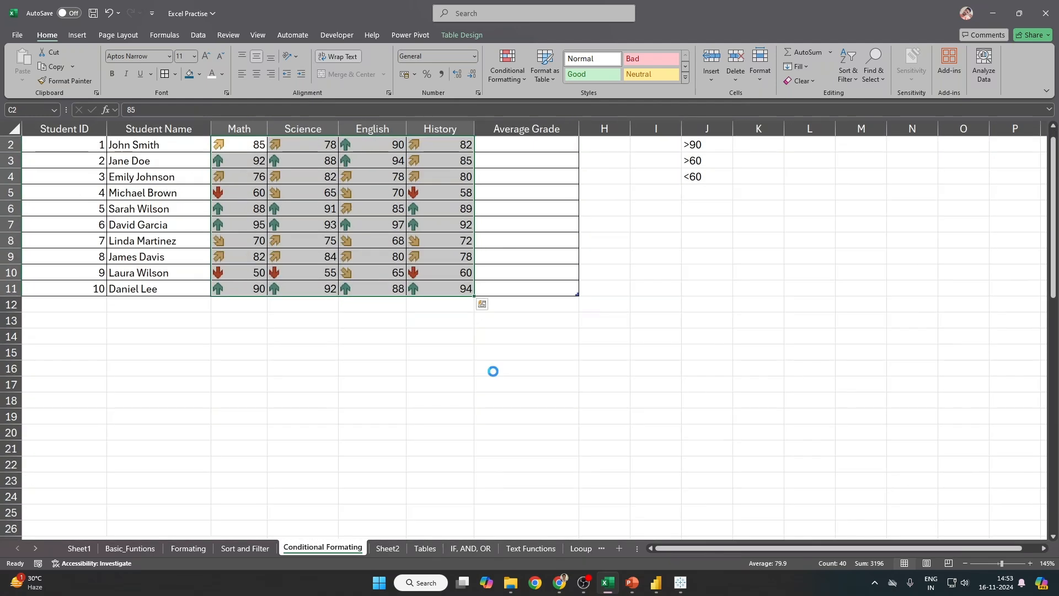
{"action": "scroll", "coordinate": [493, 371], "scroll_direction": "down", "scroll_amount": 3, "text": "ctrl"}
{"action": "scroll", "coordinate": [493, 371], "scroll_direction": "up", "scroll_amount": 5, "text": "ctrl"}
{"action": "left_click", "coordinate": [485, 386]}
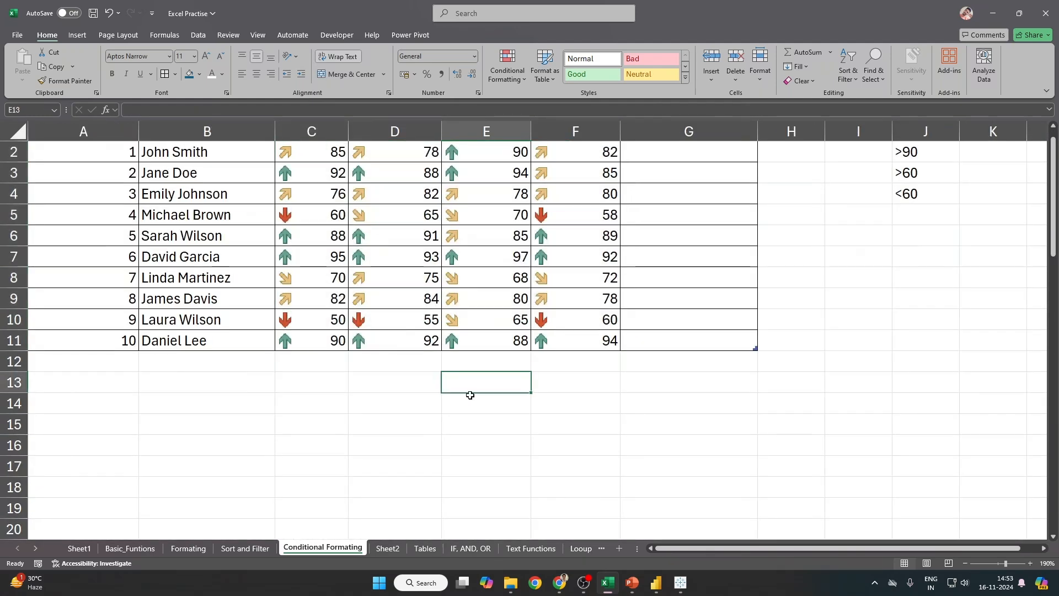
{"action": "left_click", "coordinate": [734, 381]}
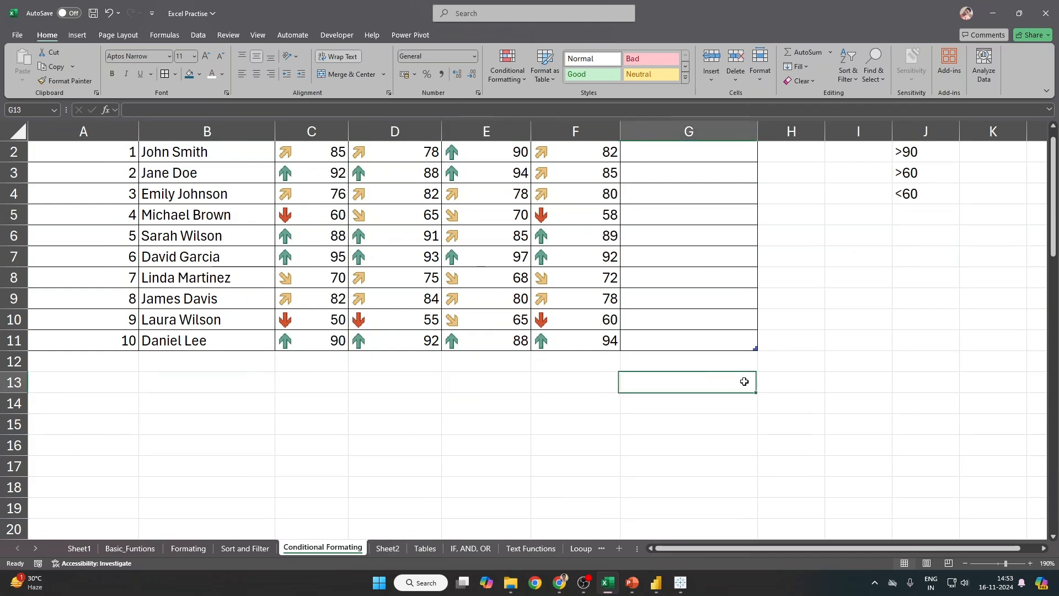
Step: Select C2:F11 and preview the Conditional Formatting icon sets without applying any
{"action": "scroll", "coordinate": [742, 380], "scroll_direction": "up", "scroll_amount": 1}
{"action": "left_click_drag", "start_coordinate": [295, 173], "coordinate": [584, 360]}
{"action": "left_click", "coordinate": [511, 79]}
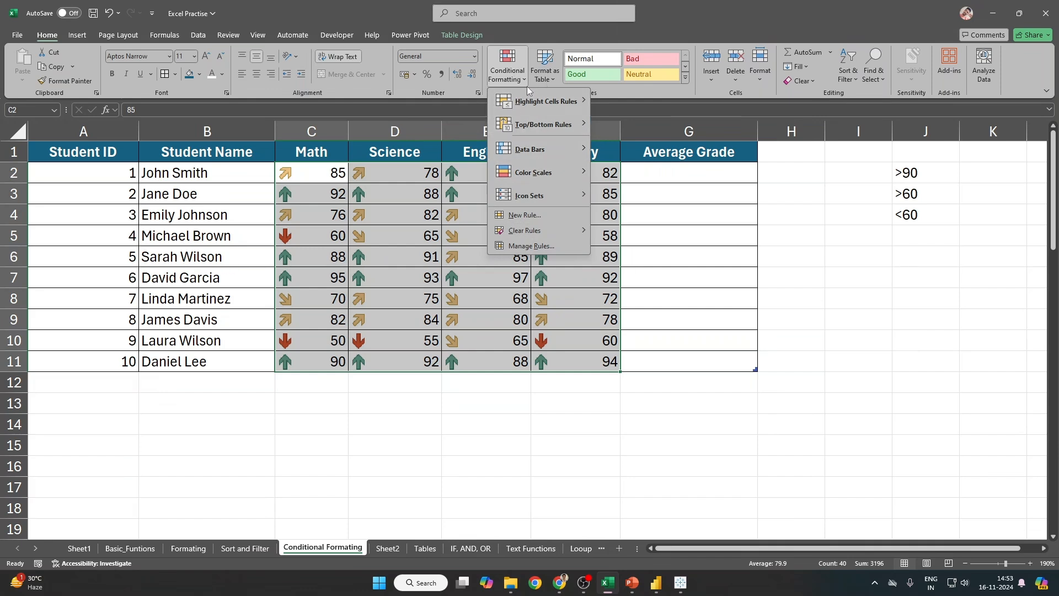
{"action": "mouse_move", "coordinate": [517, 202]}
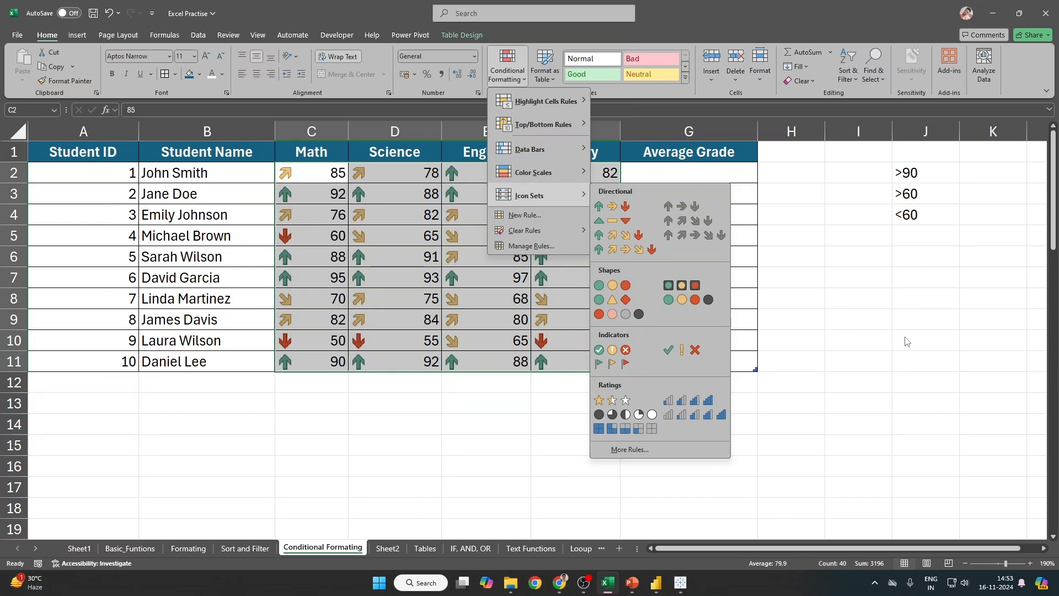
{"action": "left_click", "coordinate": [881, 331]}
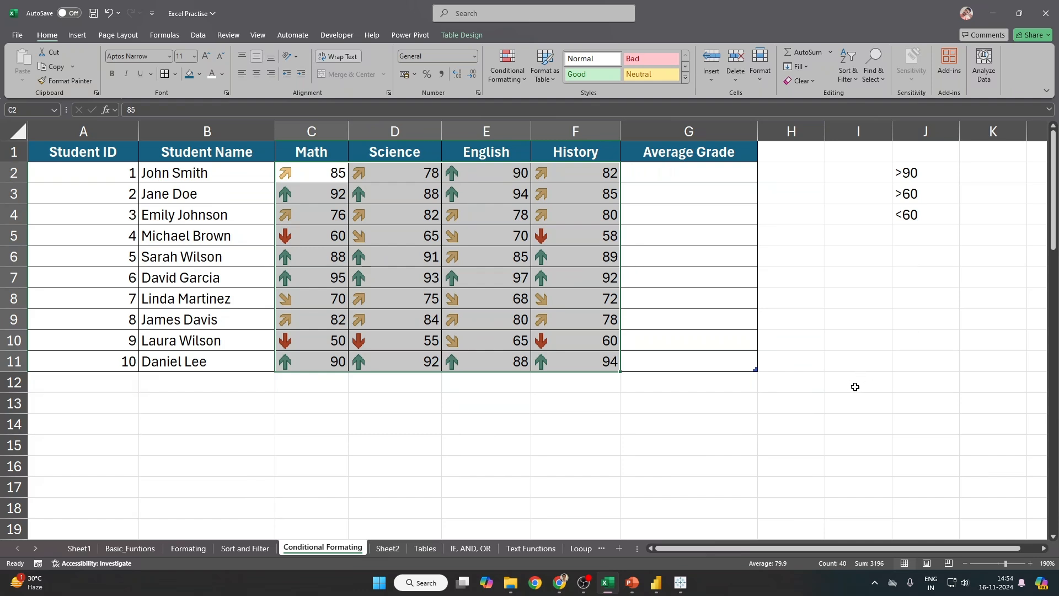
{"action": "left_click", "coordinate": [434, 468]}
Step: View the Tables sheet and select its item rows
{"action": "left_click", "coordinate": [430, 549]}
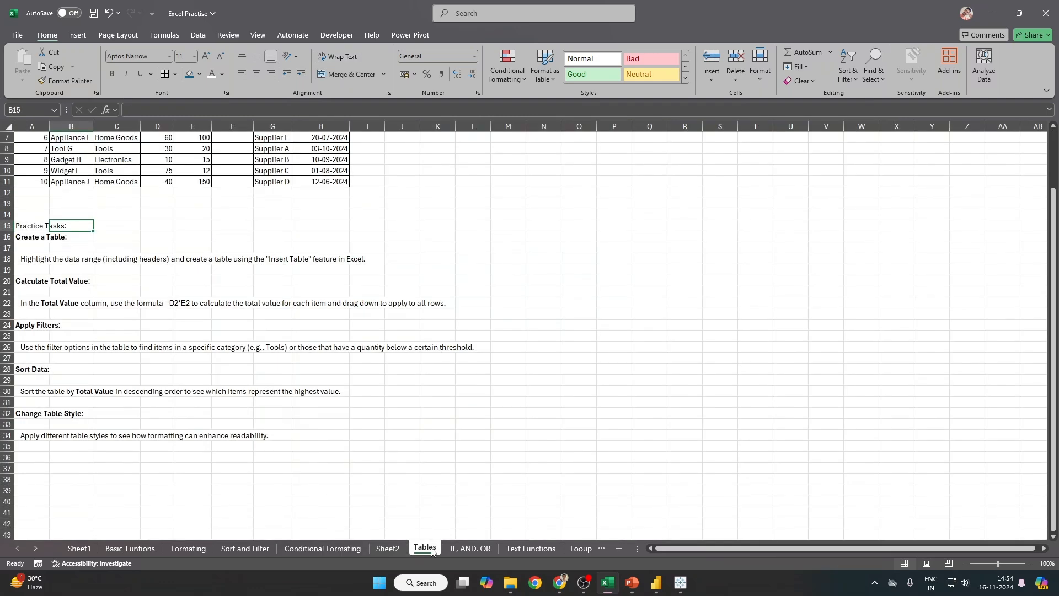
{"action": "scroll", "coordinate": [374, 367], "scroll_direction": "up", "scroll_amount": 2}
{"action": "left_click_drag", "start_coordinate": [31, 140], "coordinate": [347, 249]}
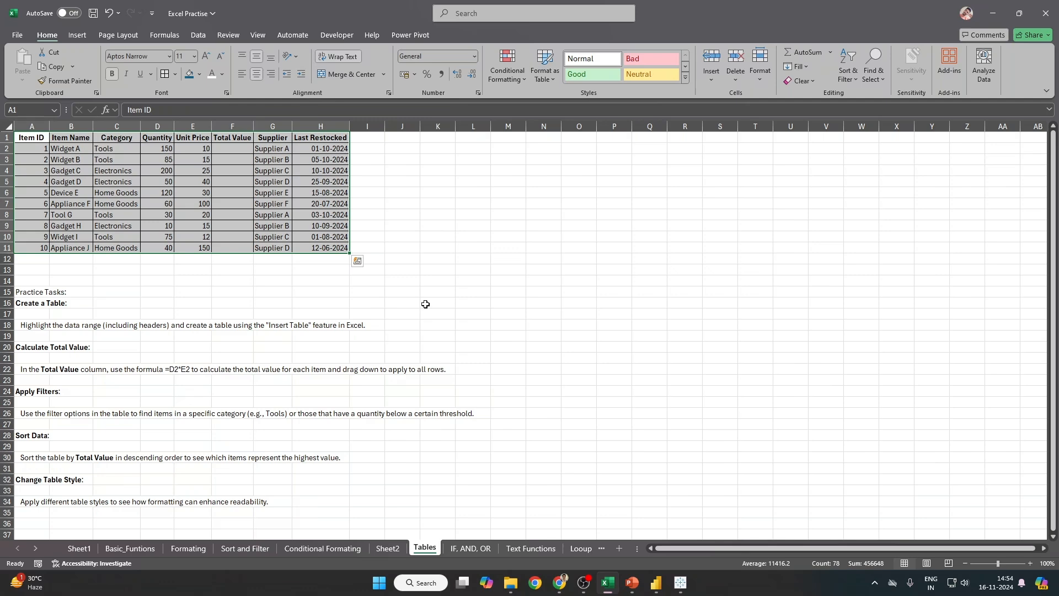
Step: Back on the grades sheet, undo an accidental table move and reselect scores C2:F11
{"action": "left_click", "coordinate": [298, 548]}
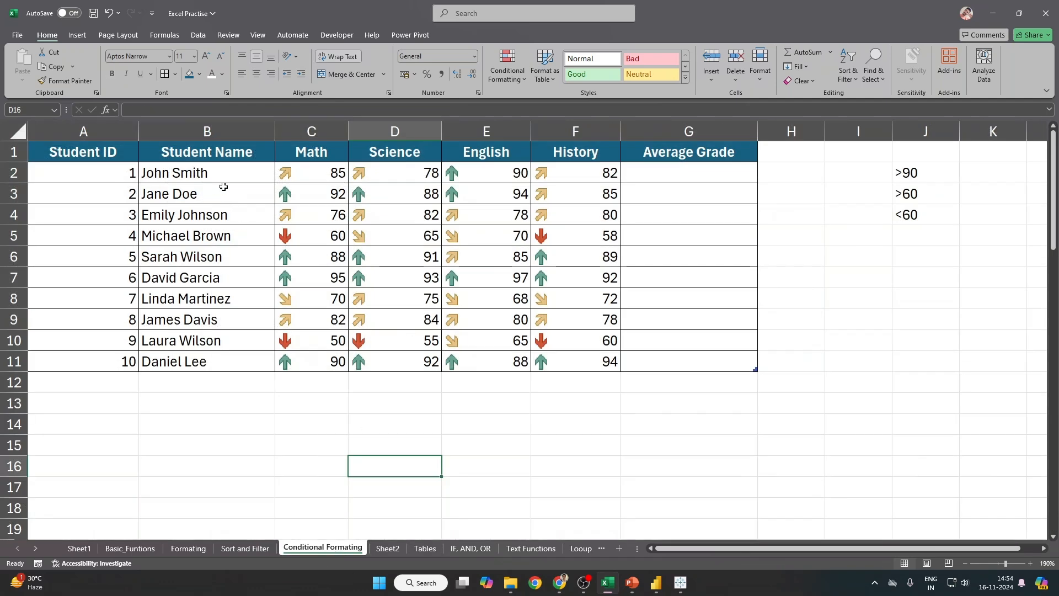
{"action": "left_click_drag", "start_coordinate": [309, 173], "coordinate": [596, 361]}
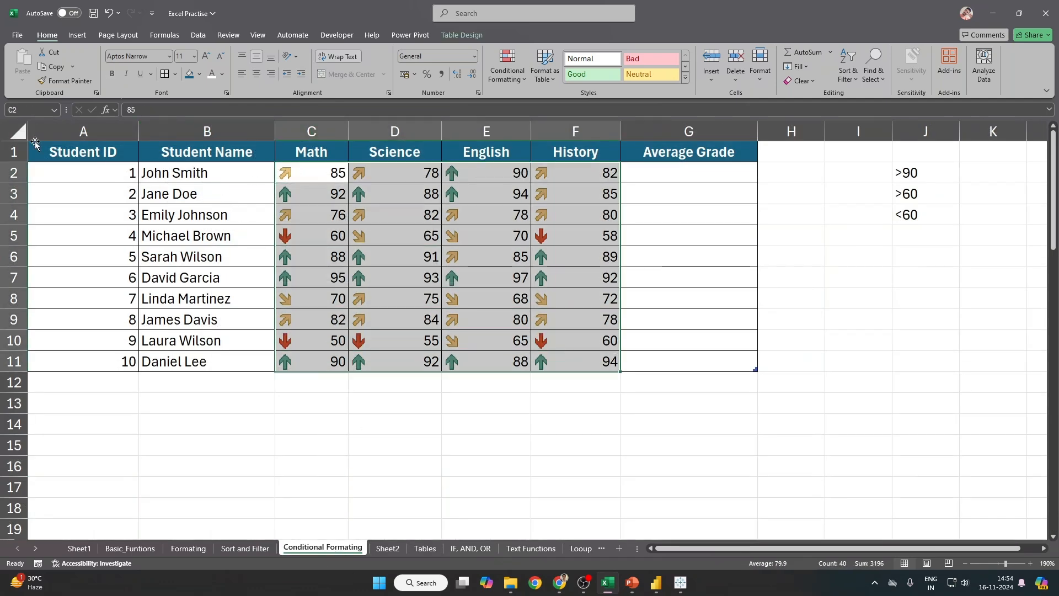
{"action": "left_click_drag", "start_coordinate": [36, 143], "coordinate": [472, 263]}
{"action": "key", "text": "ctrl+z"}
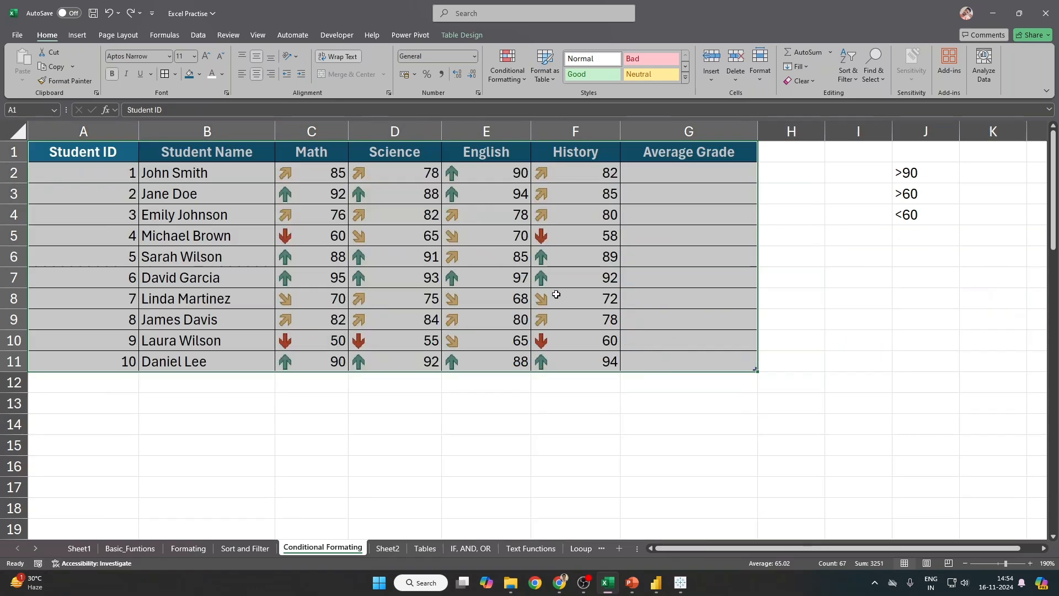
{"action": "left_click_drag", "start_coordinate": [339, 182], "coordinate": [596, 362]}
{"action": "left_click", "coordinate": [512, 81]}
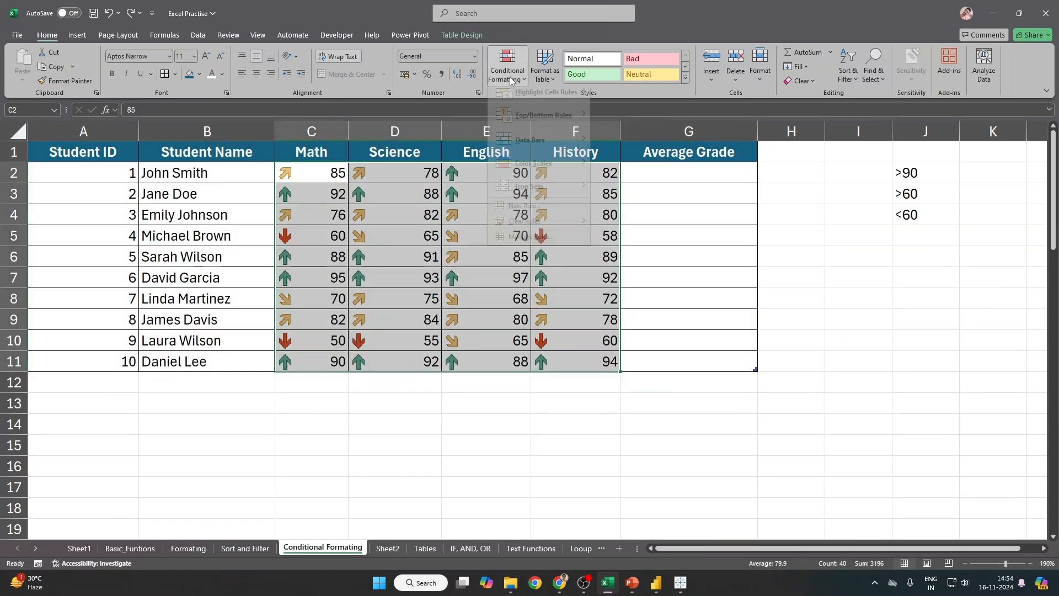
{"action": "left_click", "coordinate": [629, 379]}
{"action": "left_click", "coordinate": [245, 548]}
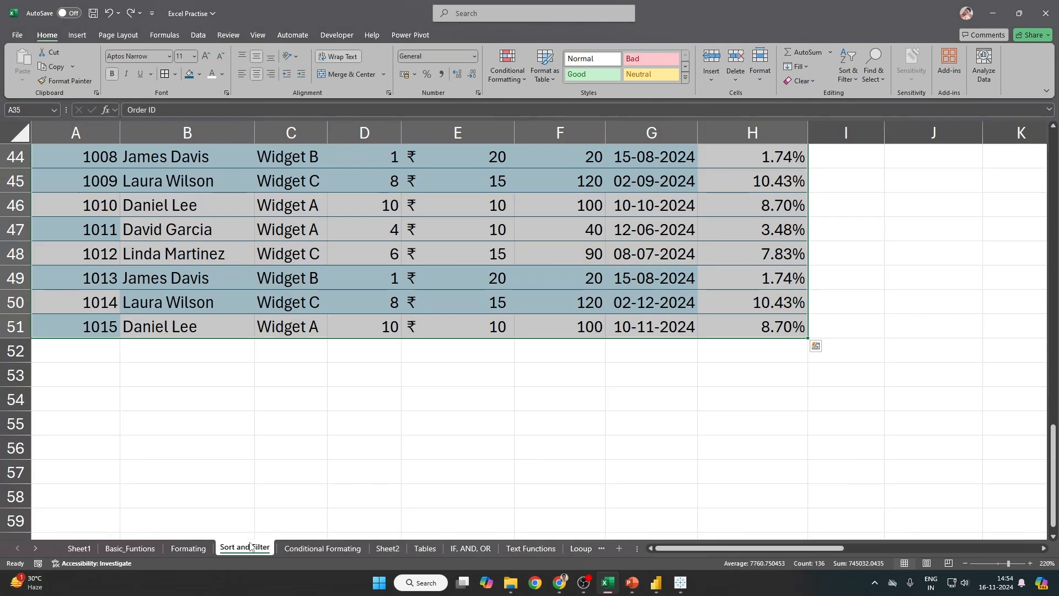
{"action": "left_click", "coordinate": [137, 203]}
{"action": "scroll", "coordinate": [221, 291], "scroll_direction": "up", "scroll_amount": 9}
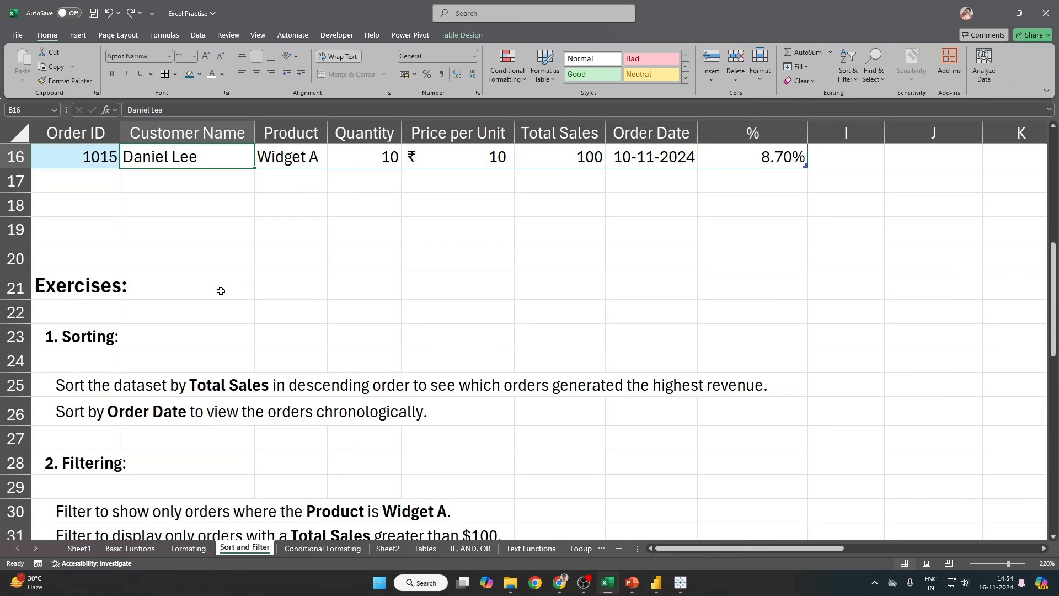
{"action": "key", "text": "ctrl+Home"}
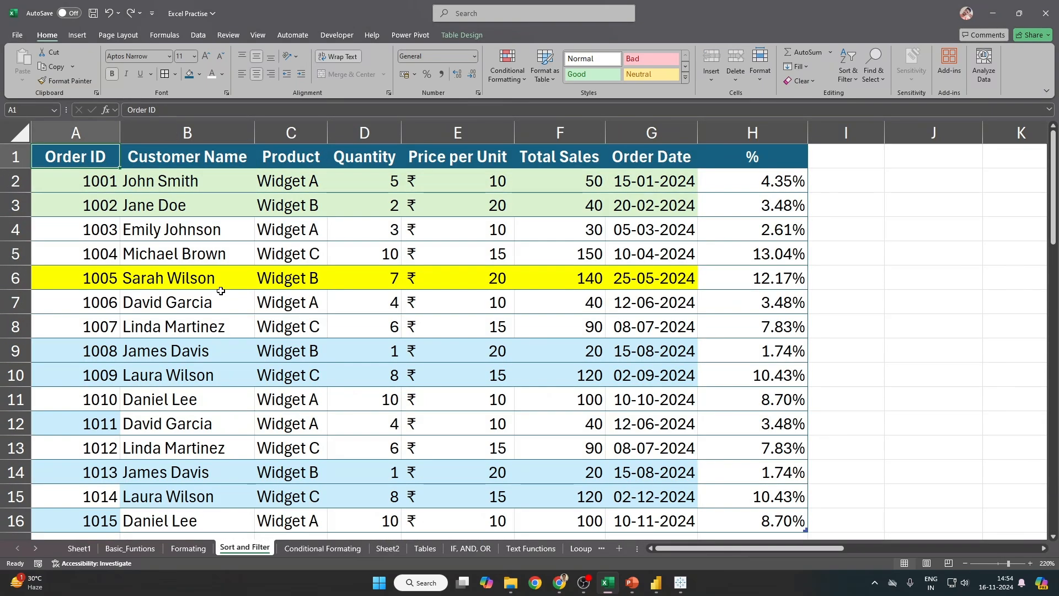
{"action": "scroll", "coordinate": [487, 436], "scroll_direction": "down", "scroll_amount": 3}
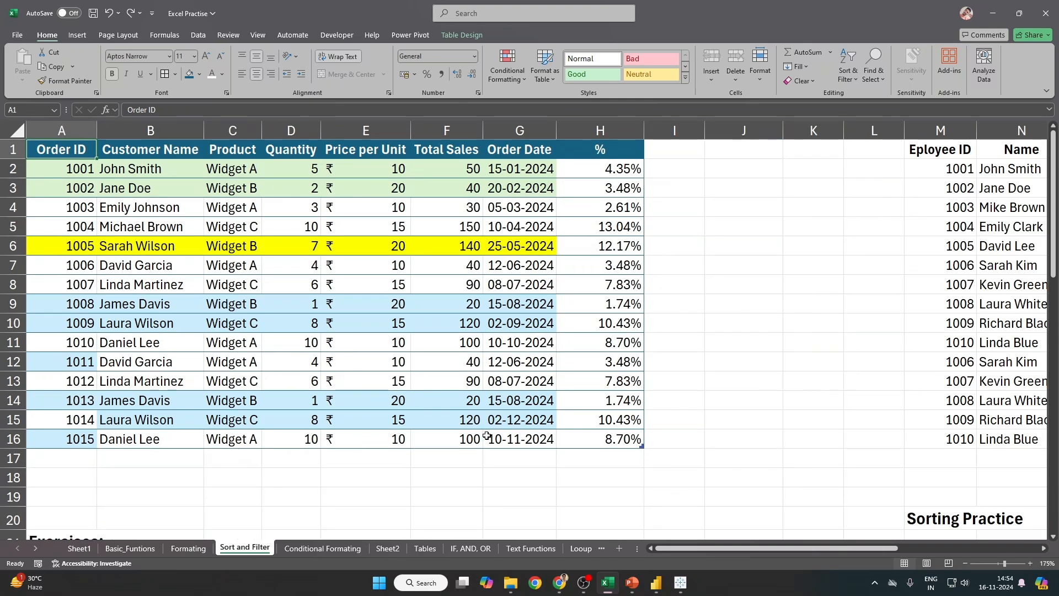
{"action": "scroll", "coordinate": [487, 435], "scroll_direction": "down", "scroll_amount": 4}
{"action": "scroll", "coordinate": [487, 436], "scroll_direction": "down", "scroll_amount": 1}
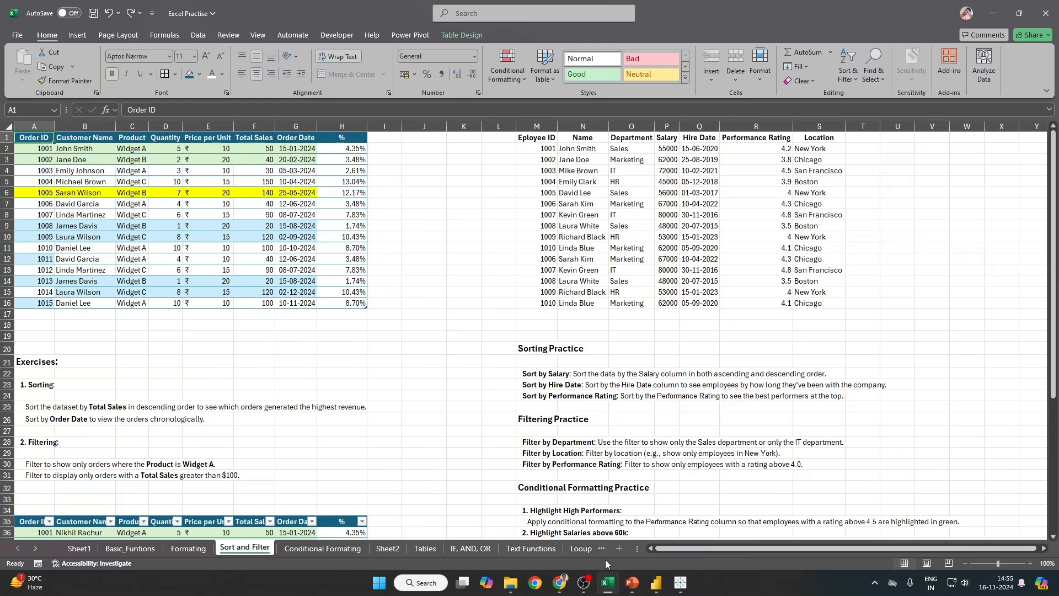
Step: Select the Price per Unit values E2:E16 and browse the Conditional Formatting options
{"action": "left_click", "coordinate": [503, 324]}
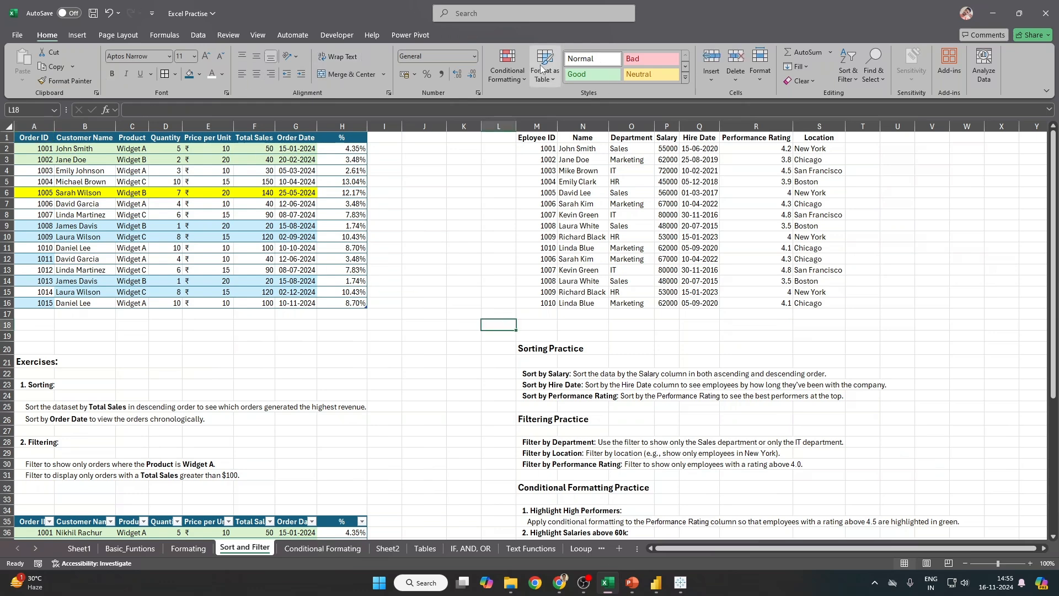
{"action": "left_click_drag", "start_coordinate": [40, 150], "coordinate": [331, 304]}
{"action": "left_click", "coordinate": [225, 151]}
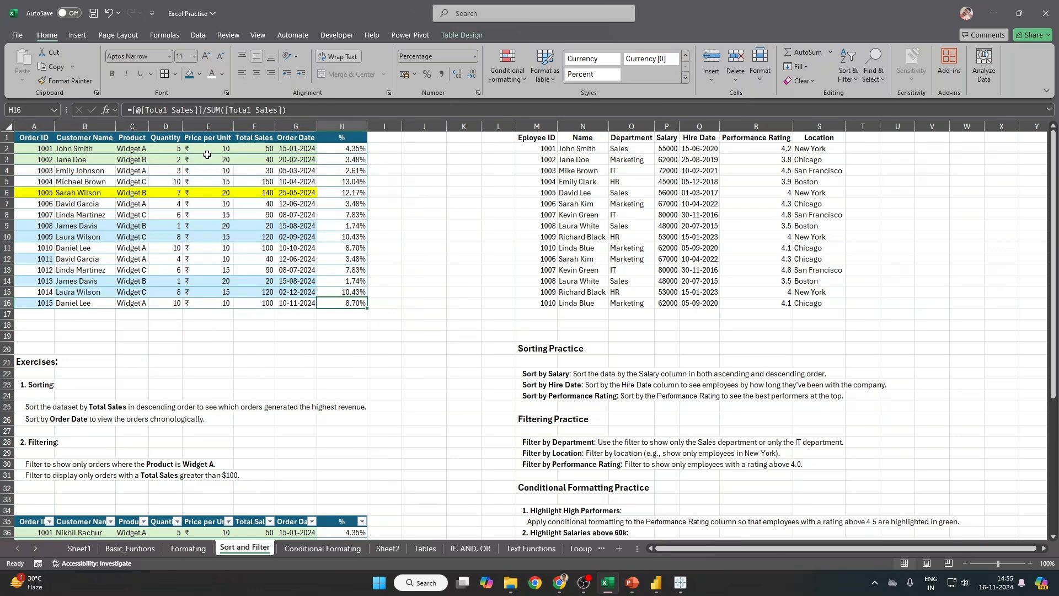
{"action": "left_click_drag", "start_coordinate": [224, 151], "coordinate": [224, 303]}
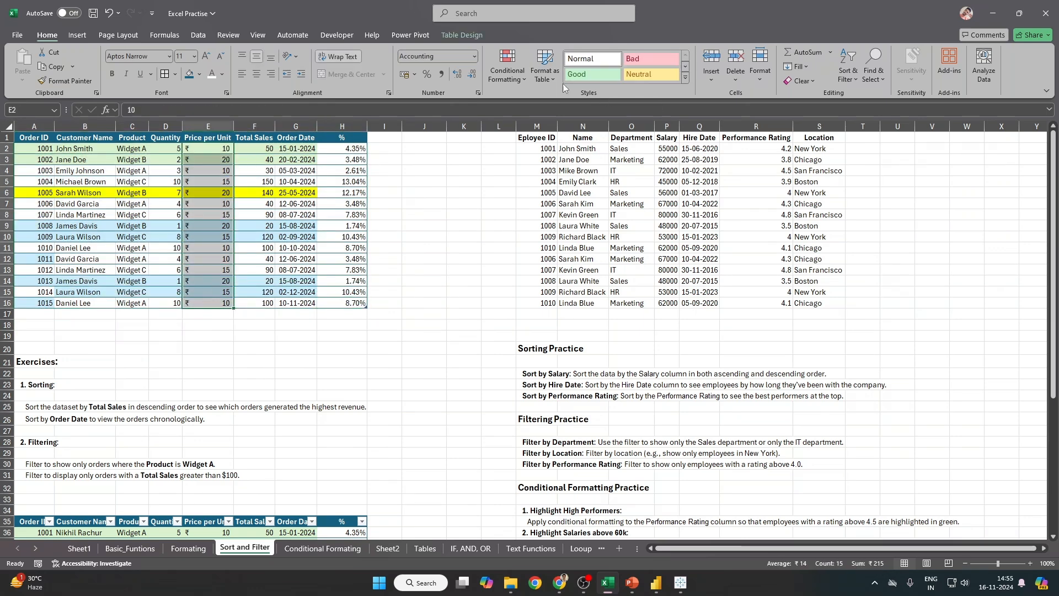
{"action": "left_click", "coordinate": [505, 76]}
{"action": "mouse_move", "coordinate": [532, 121]}
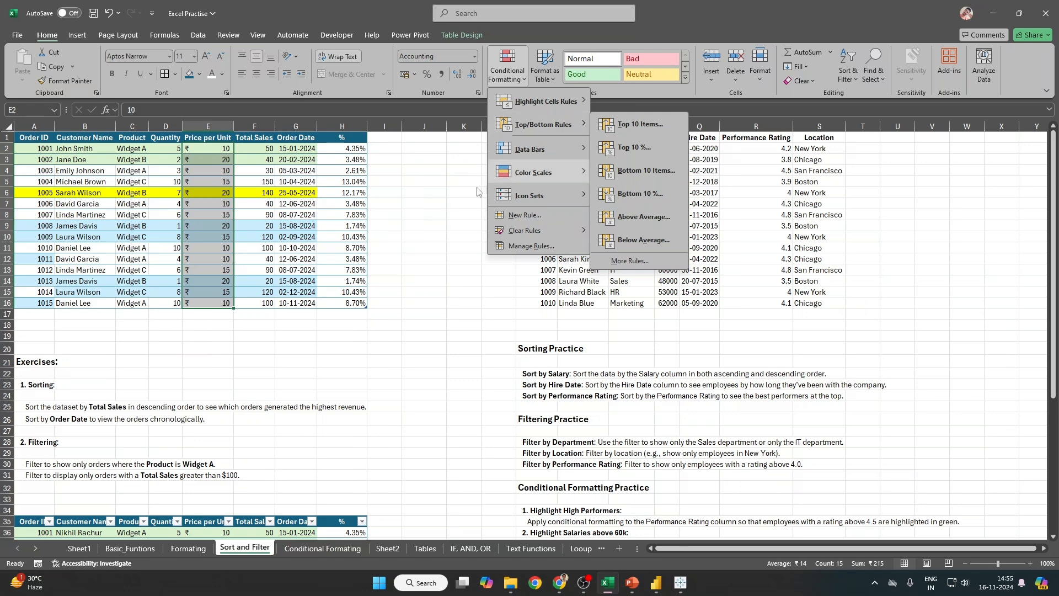
{"action": "left_click", "coordinate": [220, 168]}
Step: Undo an accidental move of the price values down six rows
{"action": "left_click_drag", "start_coordinate": [200, 144], "coordinate": [204, 212]}
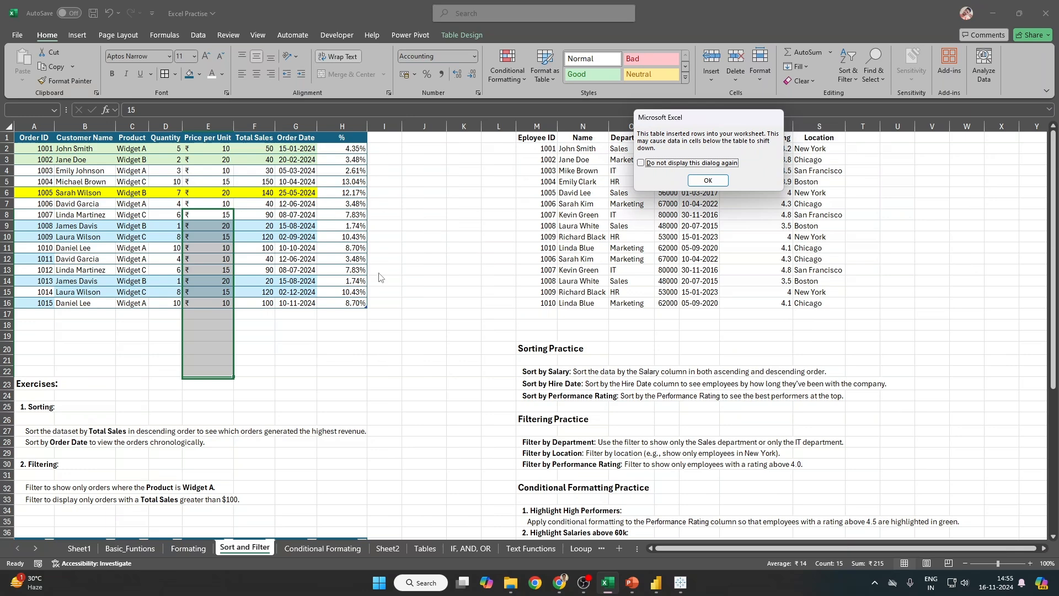
{"action": "left_click", "coordinate": [702, 183]}
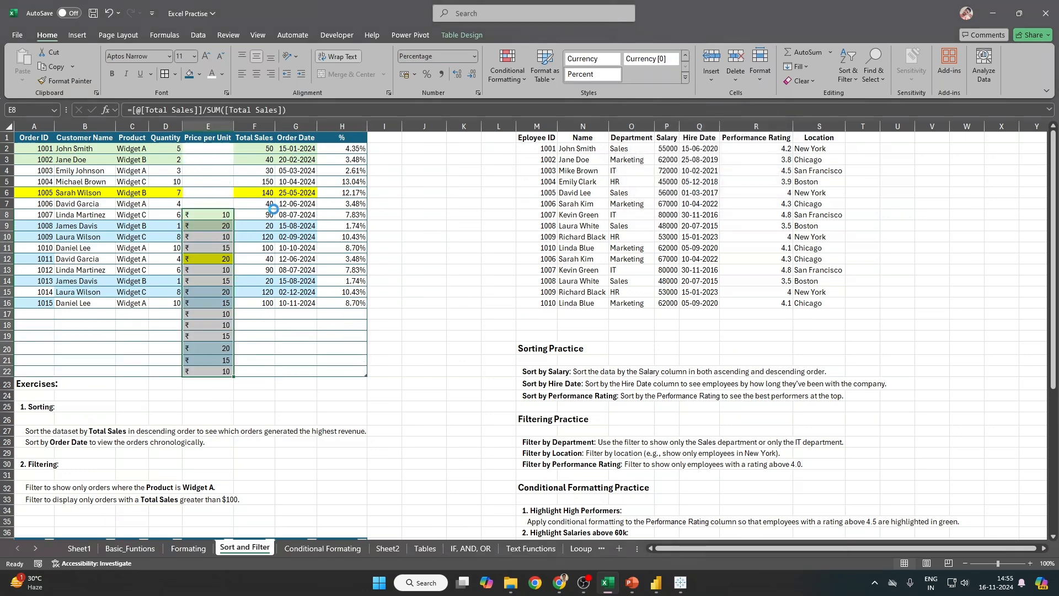
{"action": "key", "text": "ctrl+z"}
Step: Select the whole order table body and set its fill colour to No Fill
{"action": "left_click_drag", "start_coordinate": [33, 149], "coordinate": [224, 221]}
{"action": "key", "text": "ctrl+a"}
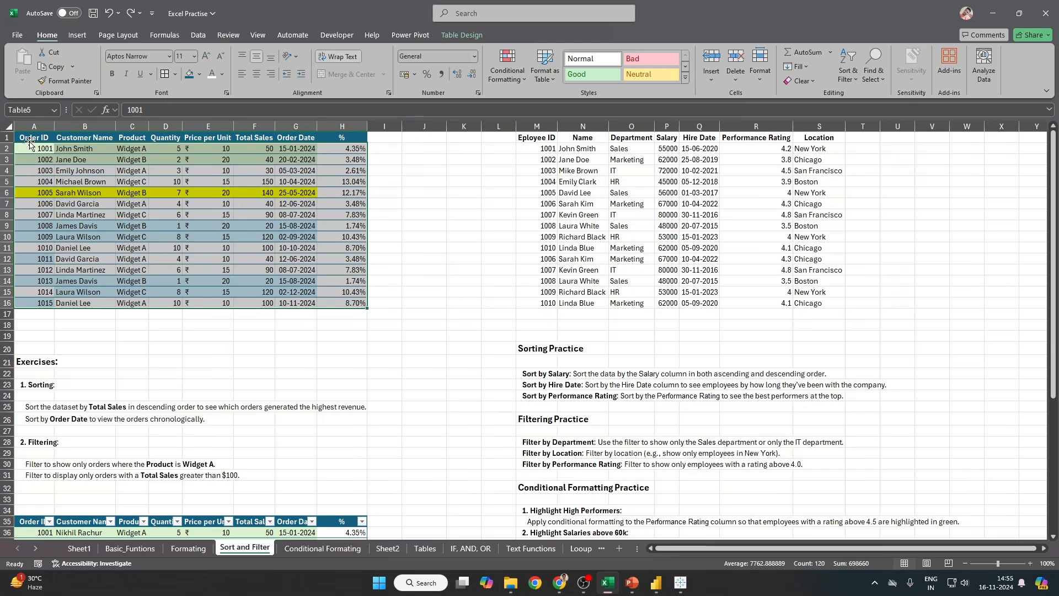
{"action": "left_click", "coordinate": [200, 75]}
{"action": "left_click", "coordinate": [211, 224]}
{"action": "left_click", "coordinate": [342, 280]}
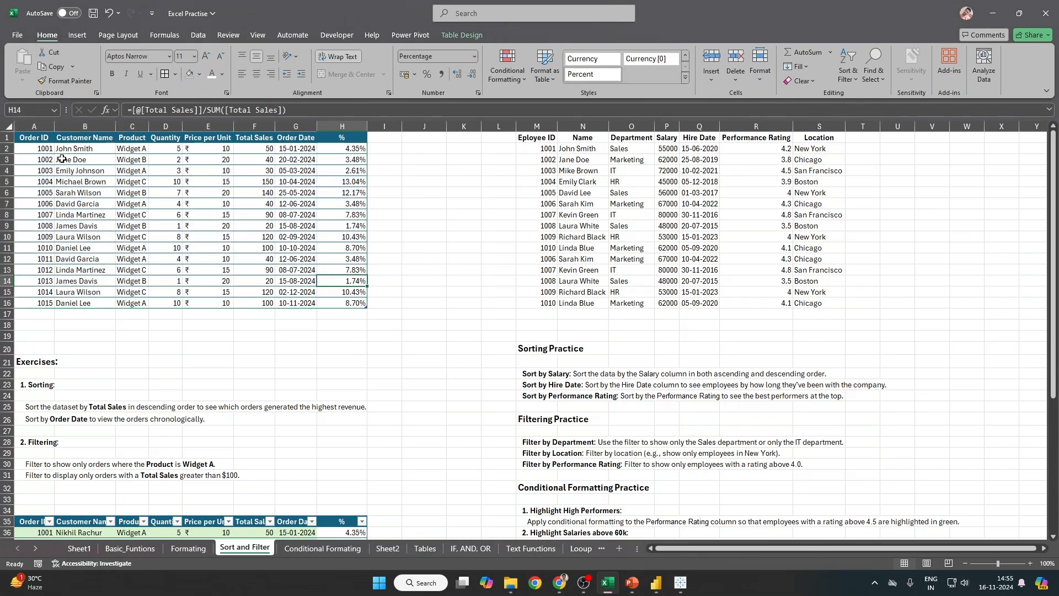
{"action": "left_click_drag", "start_coordinate": [28, 134], "coordinate": [335, 300]}
Step: Rename the orders table from Table5 to Sort_Table
{"action": "scroll", "coordinate": [335, 301], "scroll_direction": "up", "scroll_amount": 1}
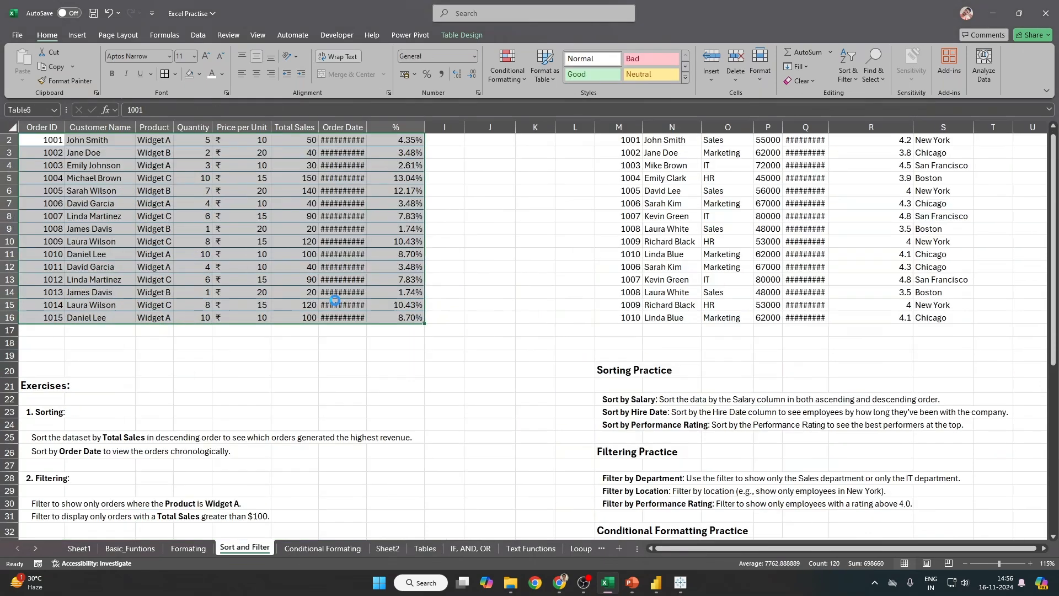
{"action": "scroll", "coordinate": [335, 301], "scroll_direction": "up", "scroll_amount": 2}
{"action": "scroll", "coordinate": [470, 217], "scroll_direction": "up", "scroll_amount": 1}
{"action": "left_click", "coordinate": [297, 174]}
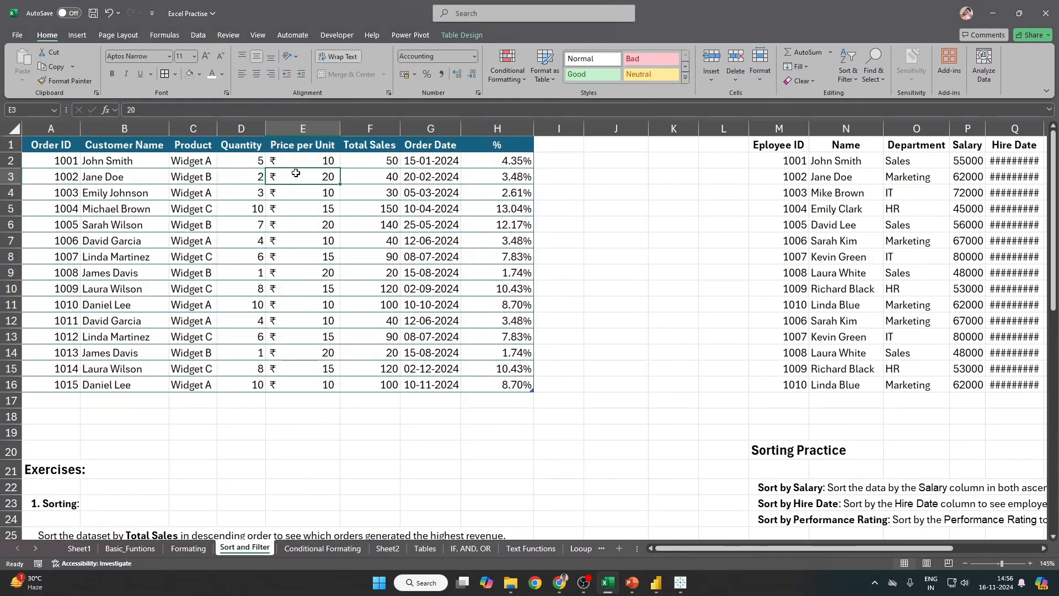
{"action": "left_click", "coordinate": [460, 34]}
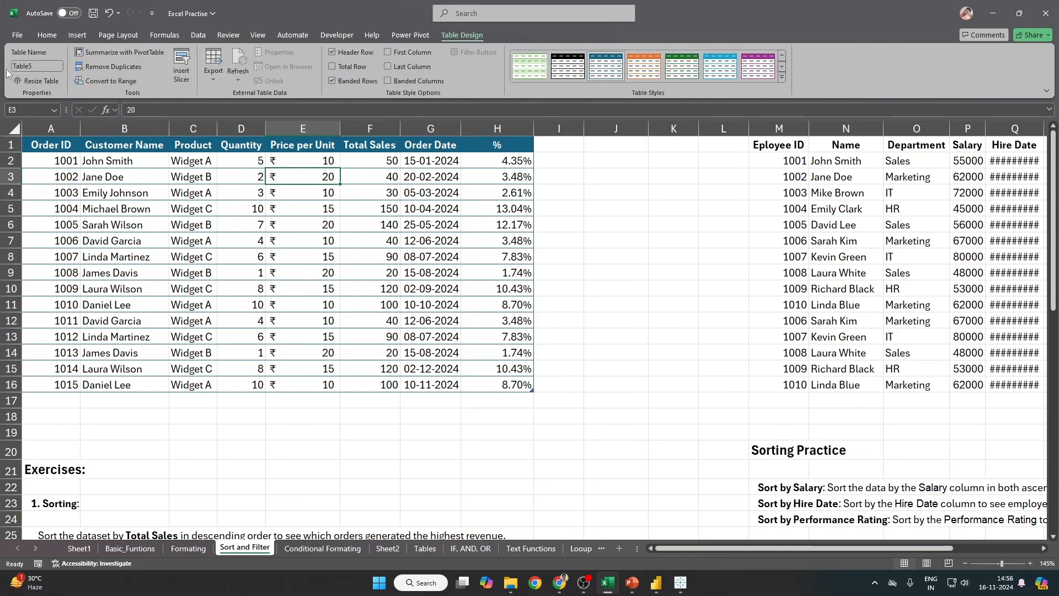
{"action": "left_click", "coordinate": [45, 65]}
{"action": "left_click", "coordinate": [178, 240]}
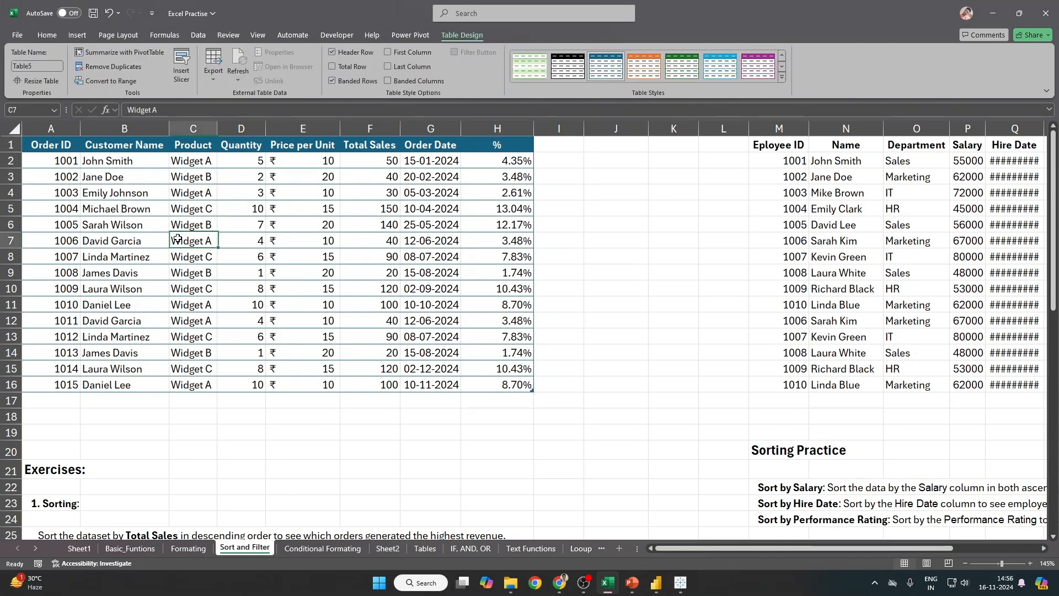
{"action": "left_click", "coordinate": [36, 66]}
{"action": "type", "text": "Sor"}
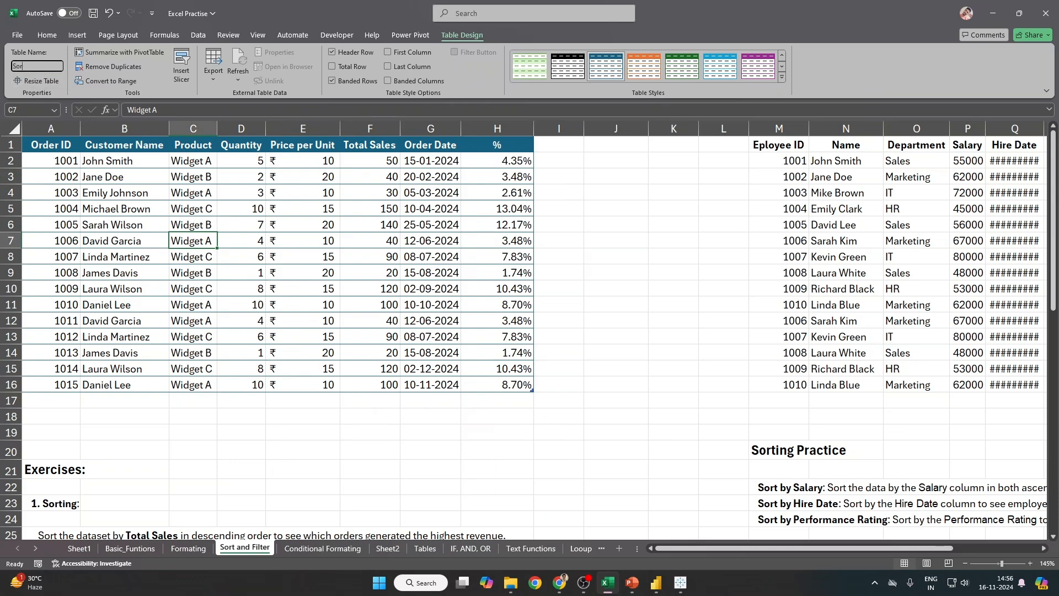
{"action": "type", "text": "t_Table"}
{"action": "key", "text": "Tab"}
{"action": "key", "text": "Down"}
Step: Give the Quantity values D2:D16 a green-yellow-red colour scale
{"action": "left_click_drag", "start_coordinate": [251, 167], "coordinate": [253, 386]}
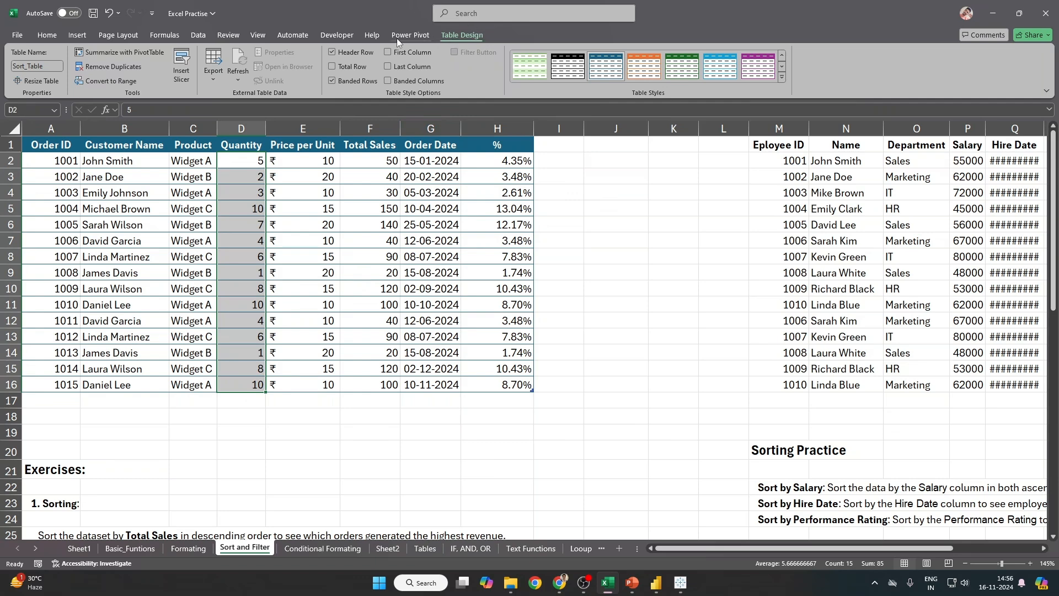
{"action": "left_click", "coordinate": [47, 35]}
{"action": "left_click", "coordinate": [507, 69]}
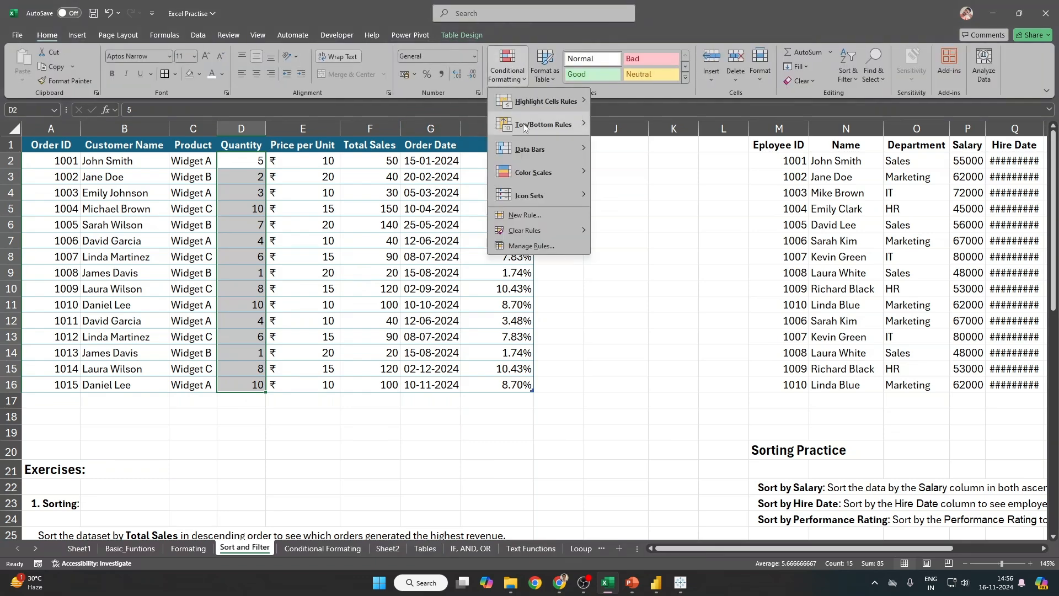
{"action": "mouse_move", "coordinate": [546, 172]}
{"action": "left_click", "coordinate": [625, 178]}
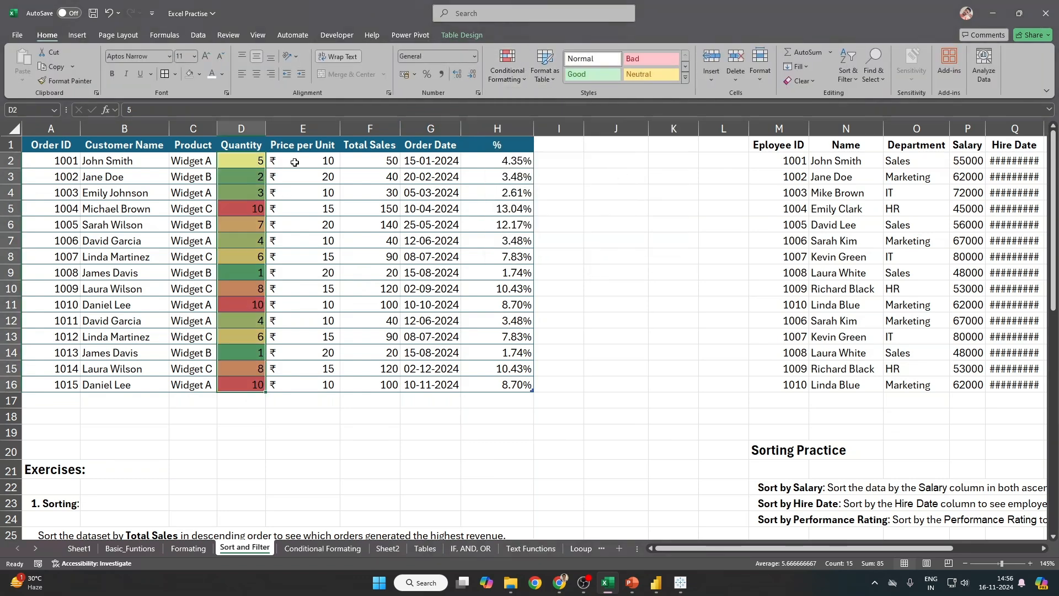
Step: Turn on table filters with Ctrl+Shift+L, try a Quantity filter for 5 to 10, then undo it
{"action": "key", "text": "Up"}
{"action": "key", "text": "ctrl+shift+l"}
{"action": "key", "text": "alt+Down"}
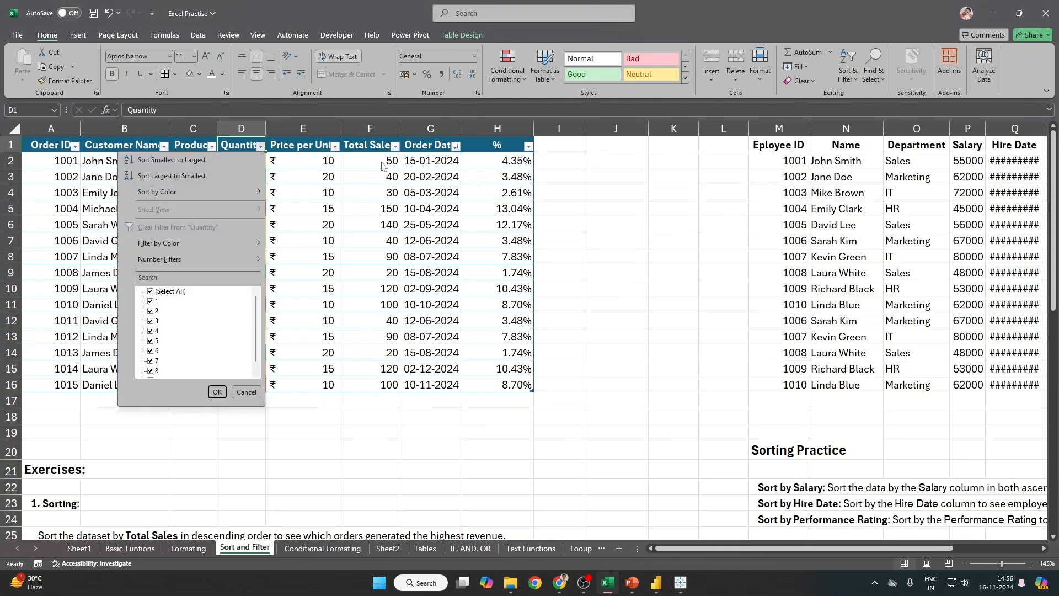
{"action": "key", "text": "Escape"}
{"action": "left_click", "coordinate": [260, 146]}
{"action": "left_click", "coordinate": [160, 293]}
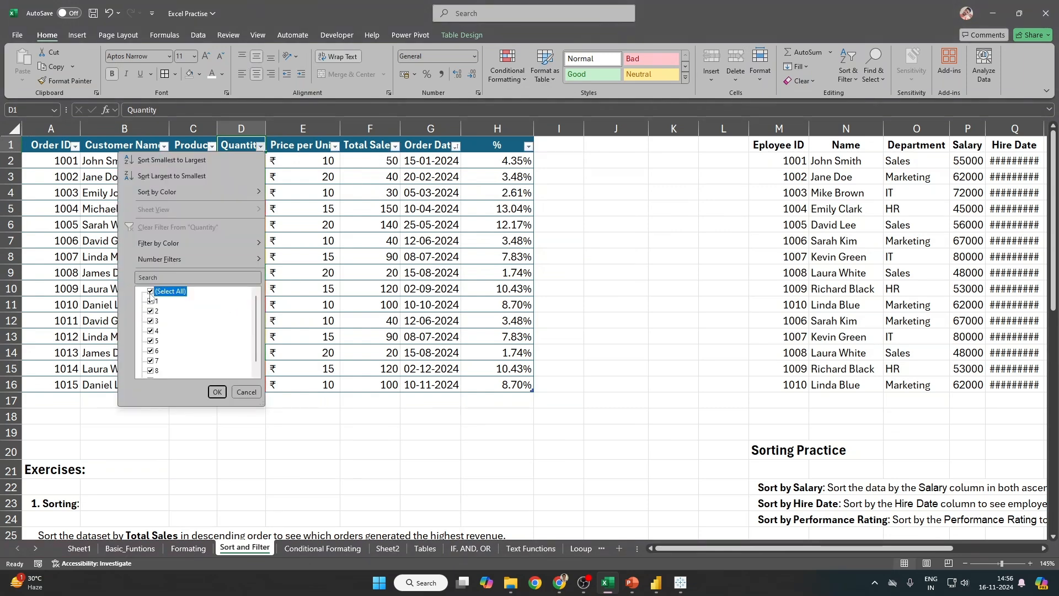
{"action": "left_click", "coordinate": [152, 341]}
{"action": "key", "text": "Down"}
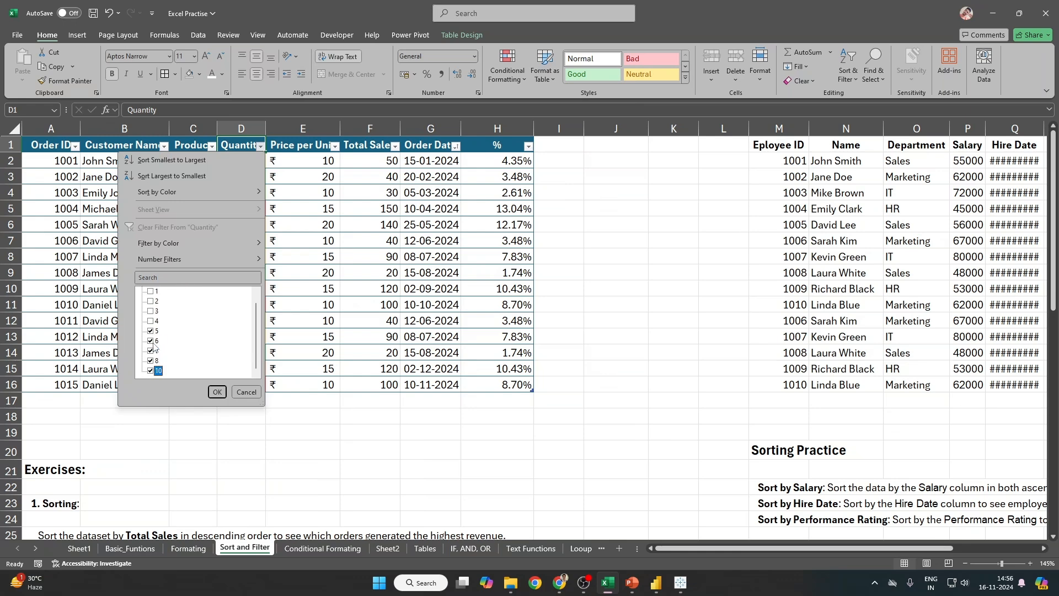
{"action": "key", "text": "Return"}
{"action": "key", "text": "ctrl+z"}
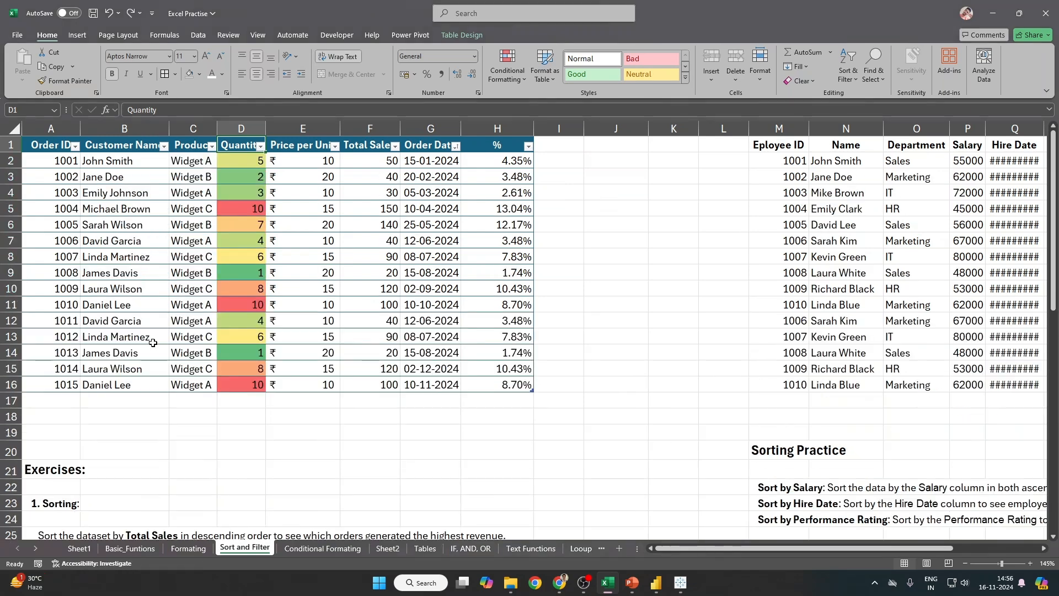
Step: Enter trial Order IDs 1016, 1017 and 1018 below the table
{"action": "left_click", "coordinate": [42, 400]}
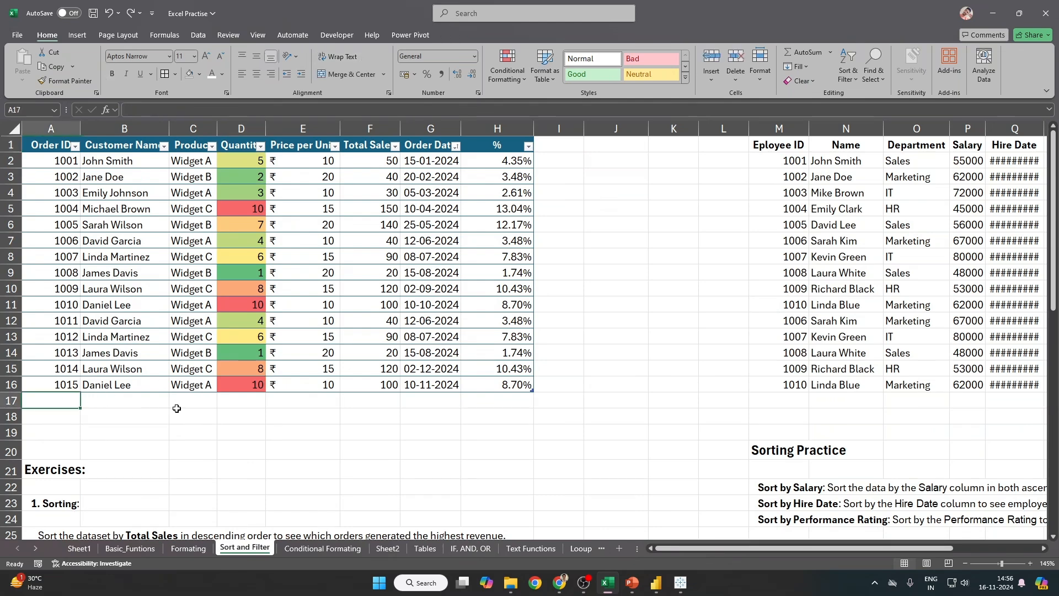
{"action": "type", "text": "1016"}
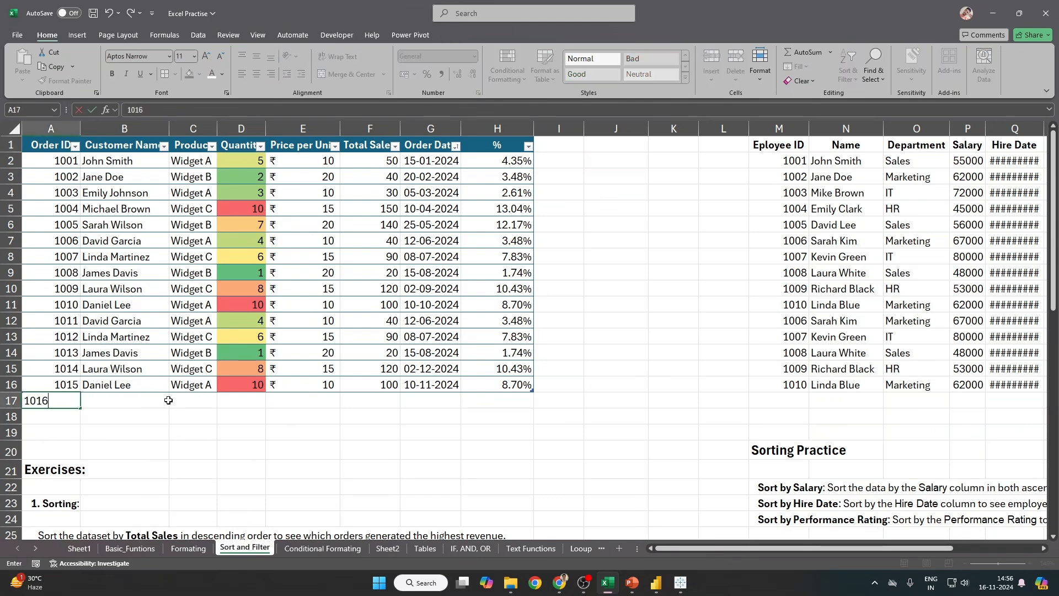
{"action": "key", "text": "Return"}
{"action": "type", "text": "01"}
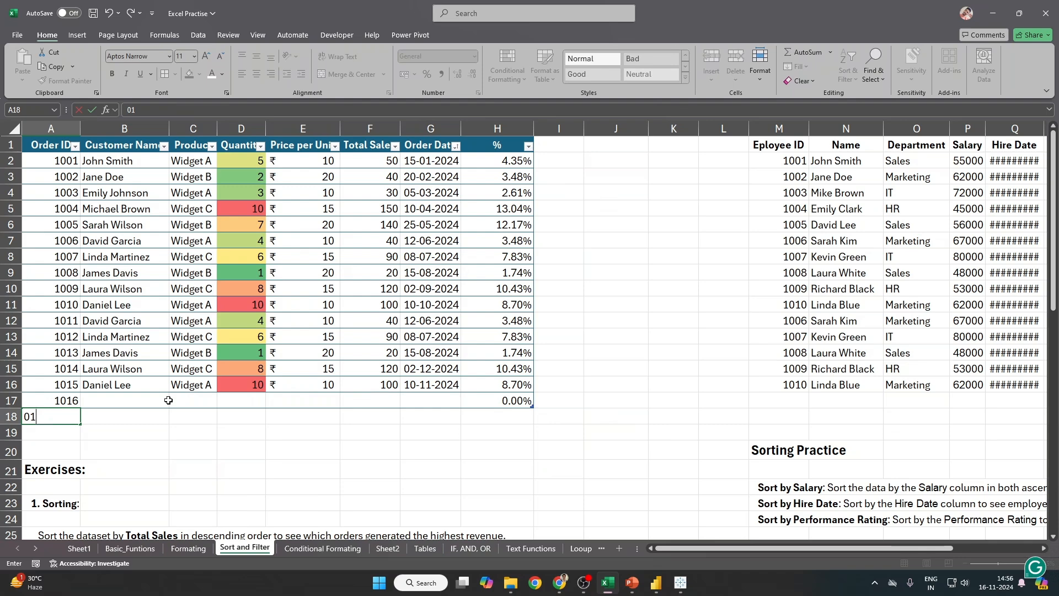
{"action": "type", "text": "17"}
{"action": "key", "text": "Return"}
{"action": "type", "text": "1018"}
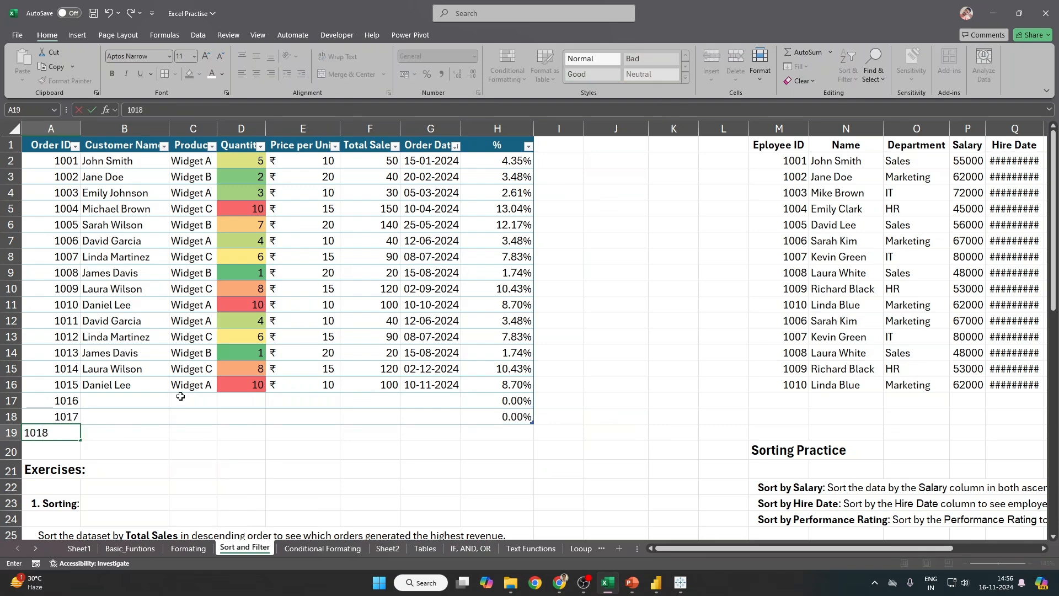
{"action": "key", "text": "Return"}
Step: Copy the last three product names into rows 17–19, undoing an accidental Widget B fill
{"action": "left_click", "coordinate": [181, 397]}
{"action": "key", "text": "Up"}
{"action": "key", "text": "Up"}
{"action": "key", "text": "Up"}
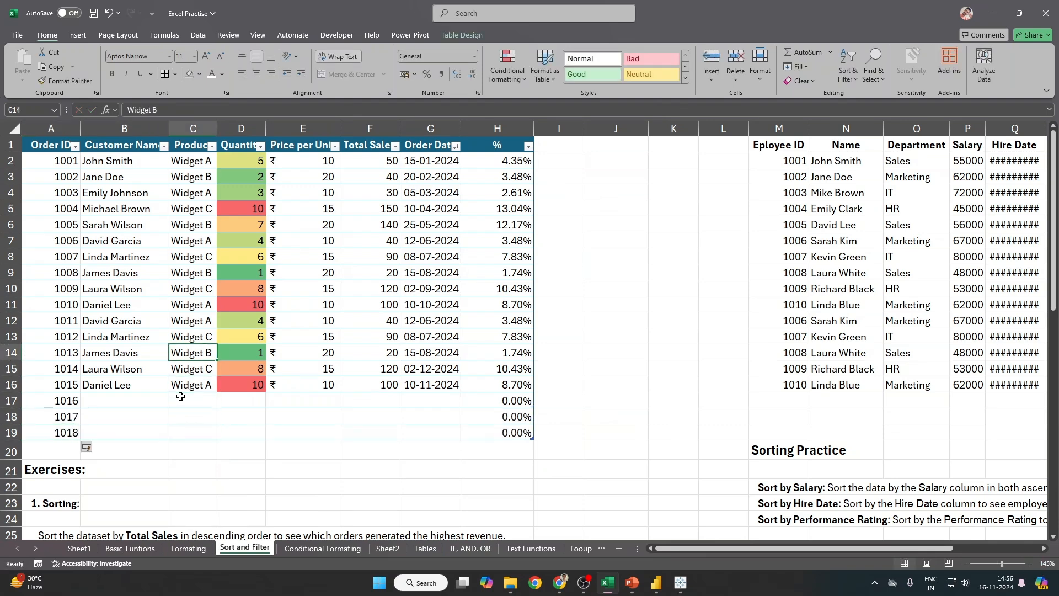
{"action": "key", "text": "shift+Down"}
{"action": "key", "text": "shift+Down"}
{"action": "key", "text": "ctrl+d"}
{"action": "key", "text": "Down"}
{"action": "key", "text": "Down"}
{"action": "key", "text": "Down"}
{"action": "key", "text": "Right"}
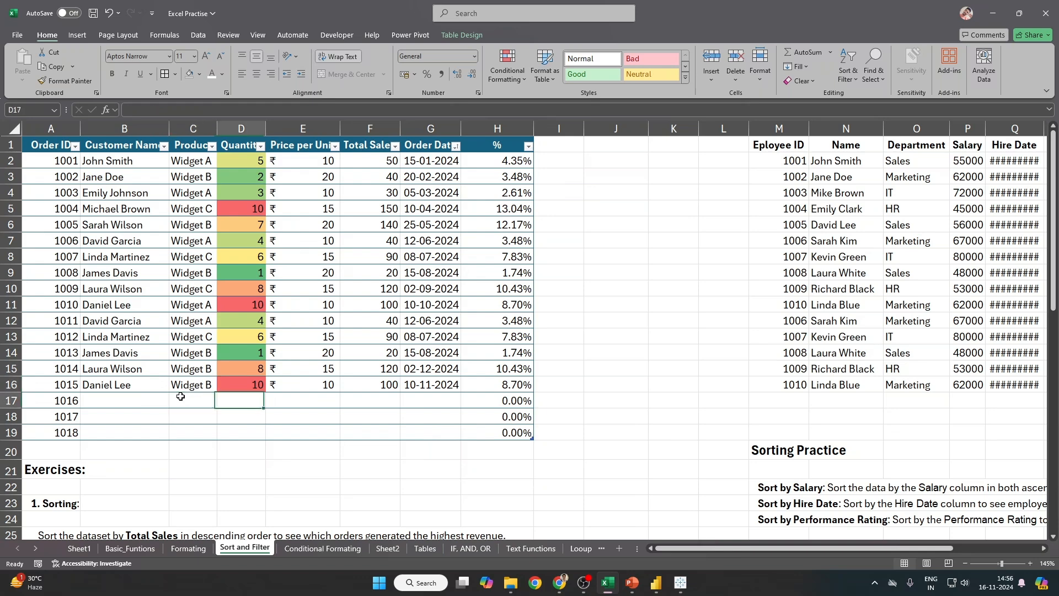
{"action": "key", "text": "Up"}
{"action": "key", "text": "Up"}
{"action": "key", "text": "Left"}
{"action": "key", "text": "ctrl+z"}
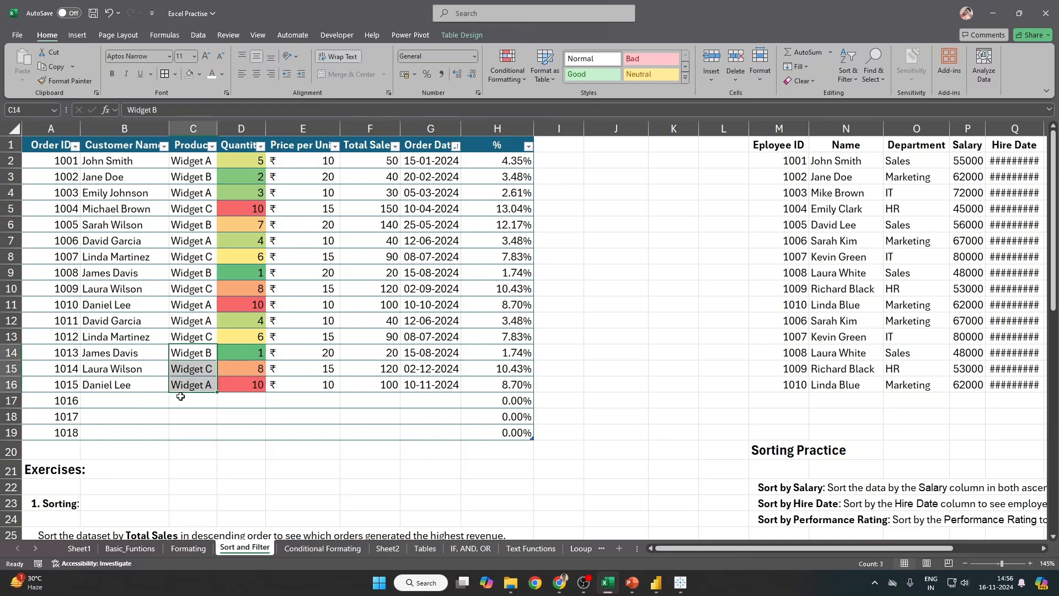
{"action": "key", "text": "ctrl+c"}
{"action": "left_click", "coordinate": [180, 397]}
{"action": "key", "text": "ctrl+v"}
Step: Enter quantities 12, 13 and 45 for the trial orders, then correct 45 to 12
{"action": "key", "text": "Right"}
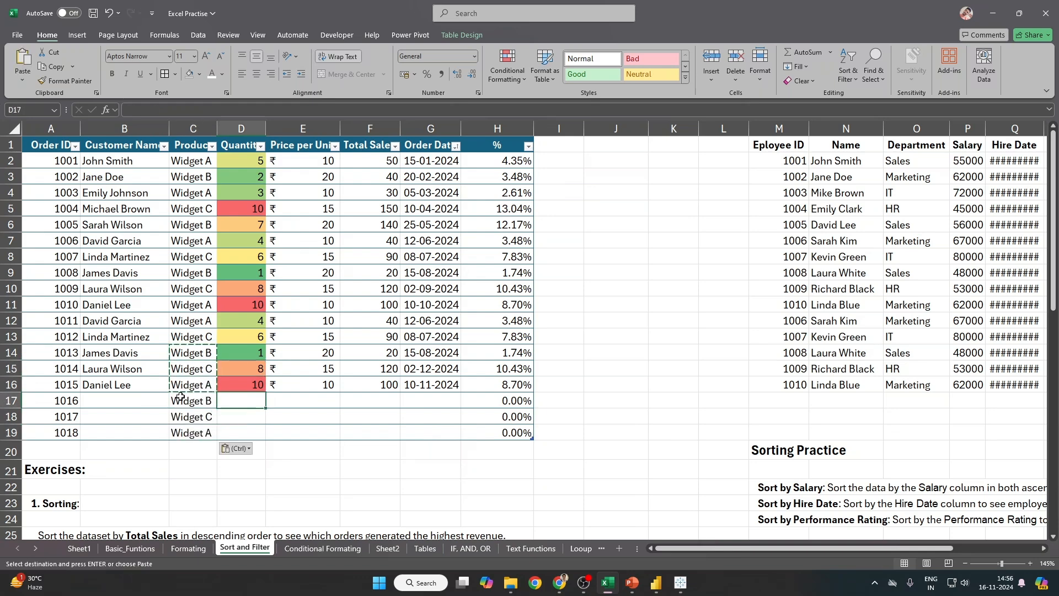
{"action": "type", "text": "12"}
{"action": "key", "text": "Return"}
{"action": "type", "text": "13"}
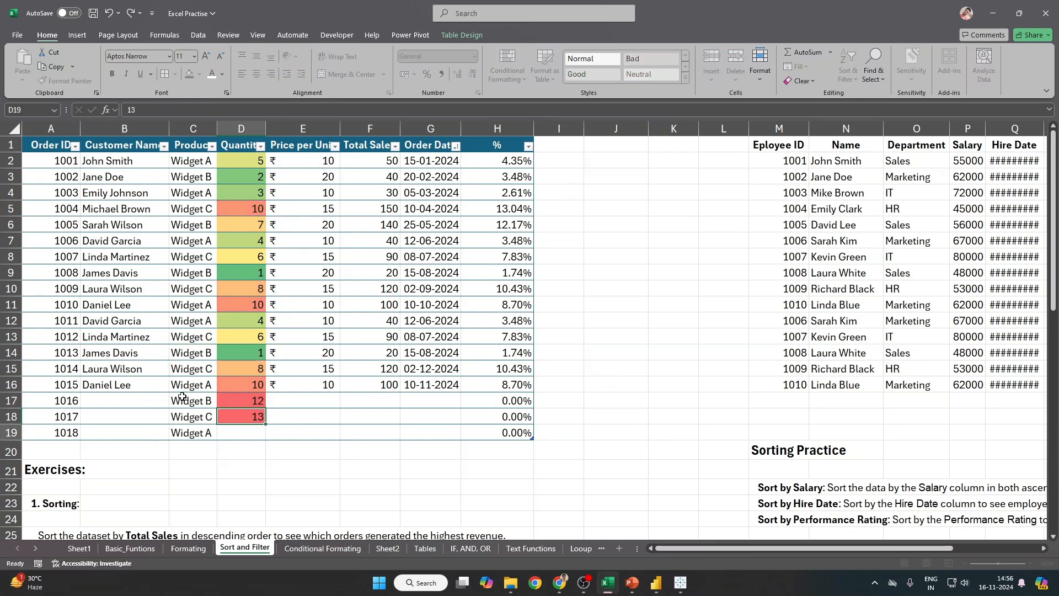
{"action": "key", "text": "Return"}
{"action": "type", "text": "45"}
{"action": "key", "text": "Return"}
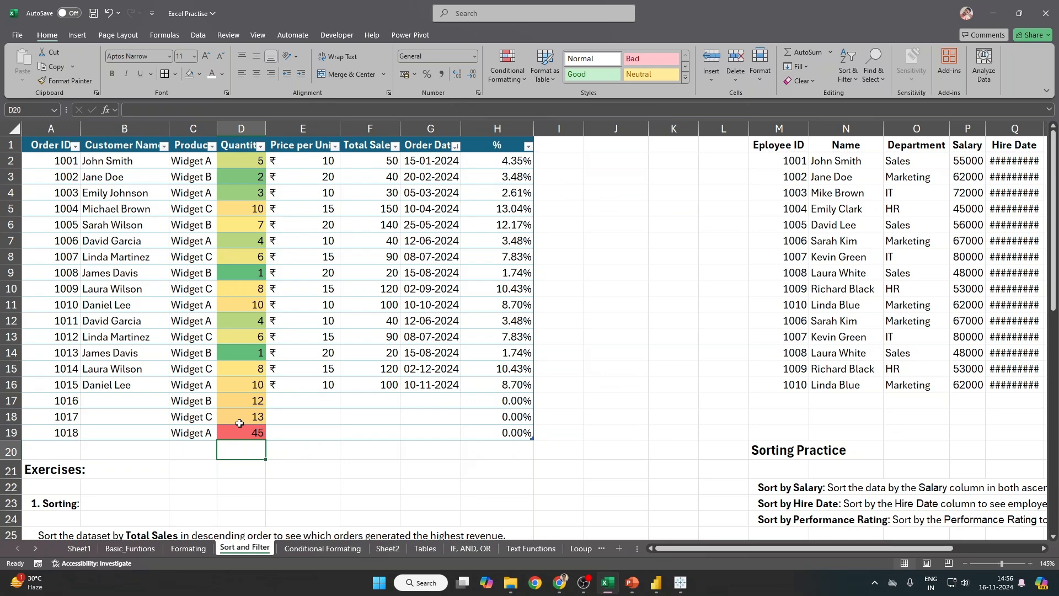
{"action": "left_click", "coordinate": [239, 426]}
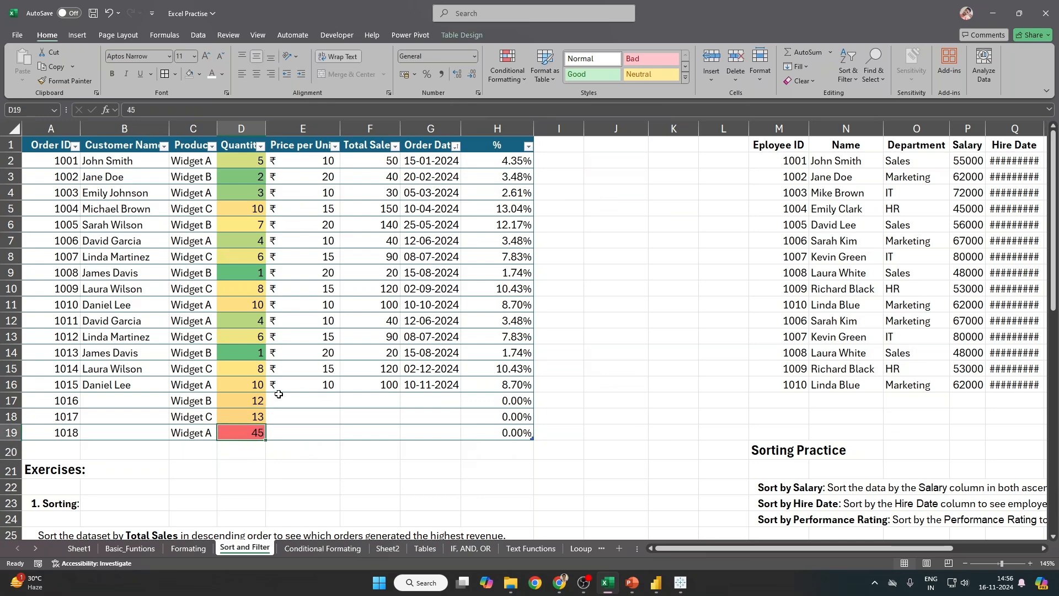
{"action": "type", "text": "12"}
{"action": "key", "text": "Return"}
Step: Undo the trial order rows so the table ends at order 1015 again
{"action": "key", "text": "ctrl+z"}
{"action": "key", "text": "ctrl+z"}
{"action": "key", "text": "ctrl+z"}
{"action": "key", "text": "ctrl+z"}
{"action": "key", "text": "ctrl+z"}
{"action": "key", "text": "ctrl+z"}
{"action": "key", "text": "ctrl+z"}
{"action": "key", "text": "ctrl+z"}
{"action": "key", "text": "ctrl+z"}
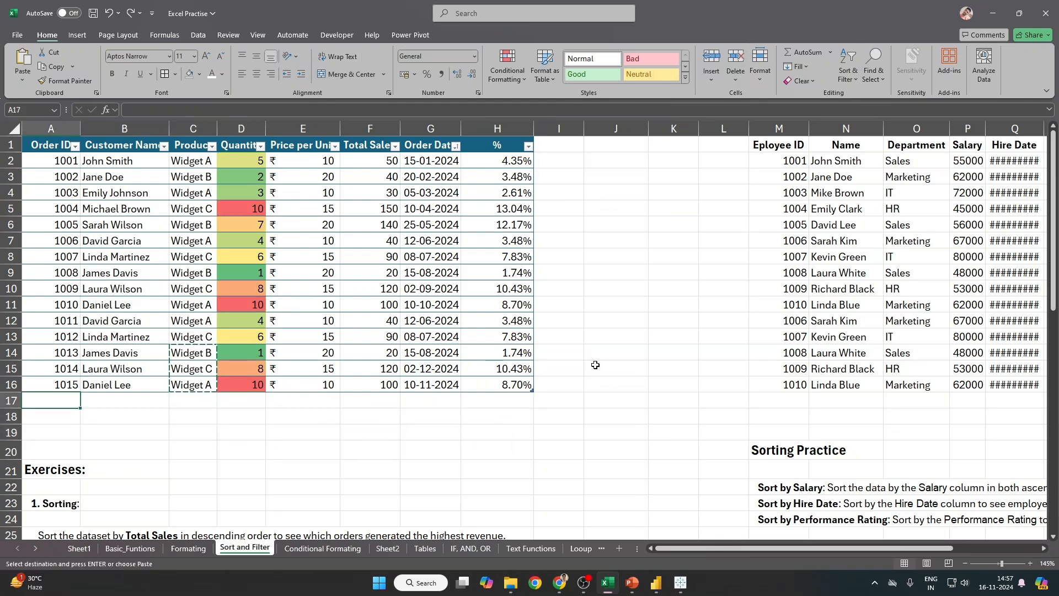
{"action": "left_click", "coordinate": [345, 283]}
{"action": "left_click", "coordinate": [42, 142]}
Step: Turn off the table filters and create an empty PivotTable at A58 on this sheet
{"action": "key", "text": "Escape"}
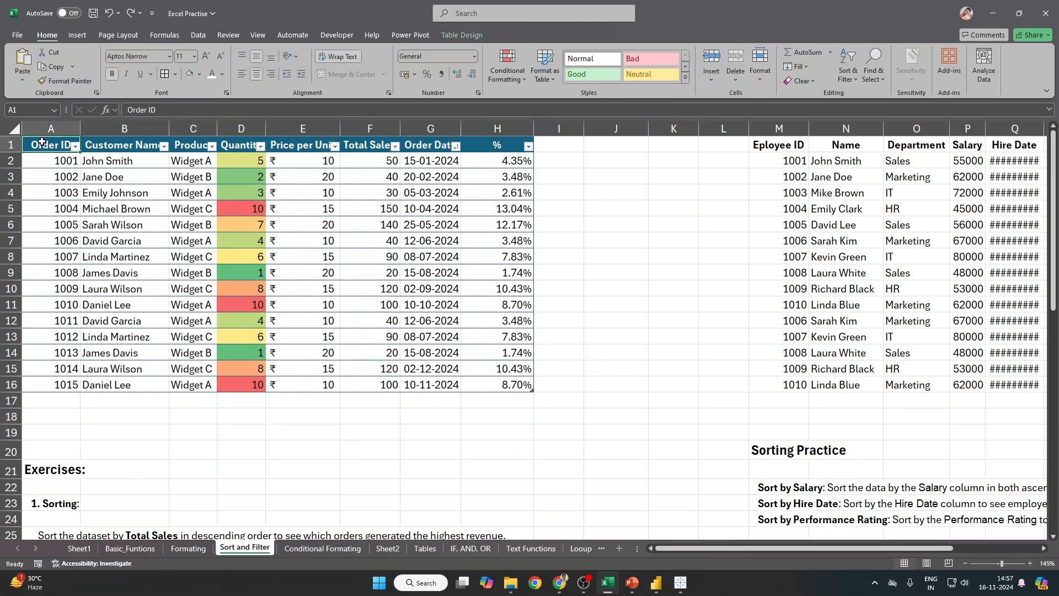
{"action": "key", "text": "ctrl+shift+l"}
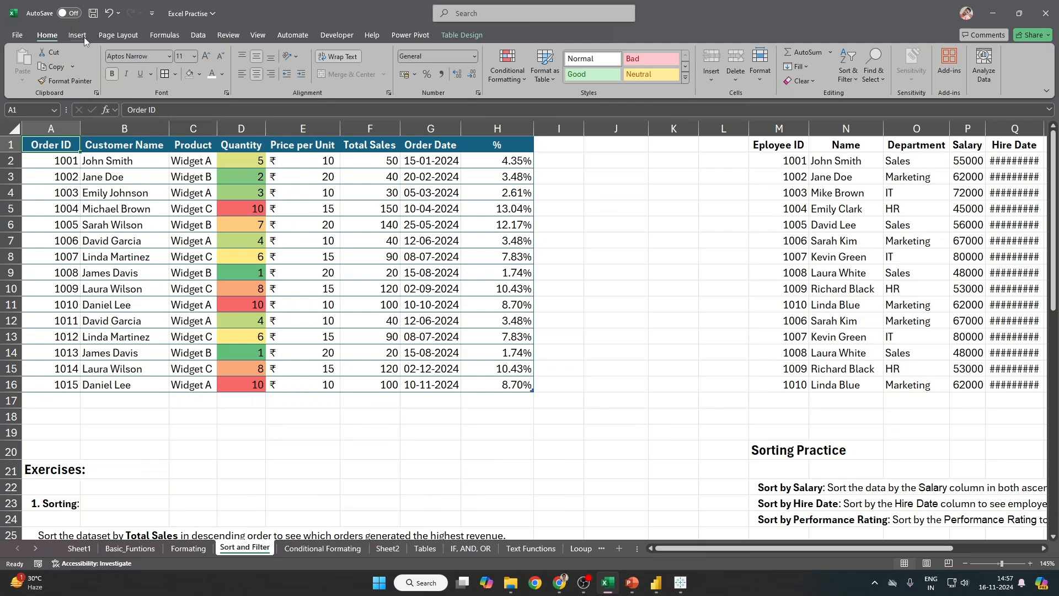
{"action": "left_click", "coordinate": [77, 34]}
{"action": "left_click", "coordinate": [27, 60]}
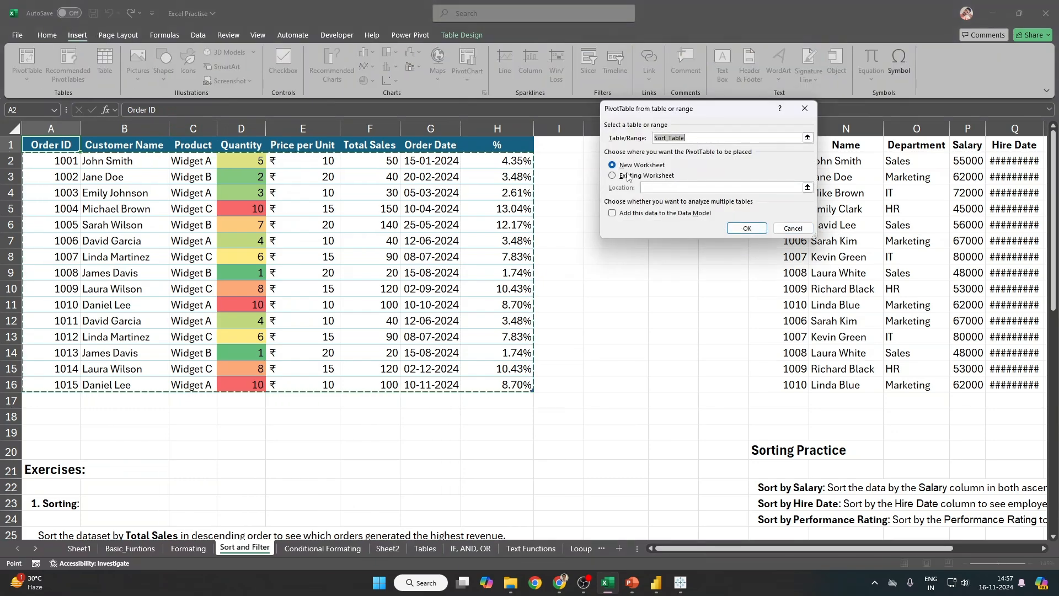
{"action": "left_click", "coordinate": [628, 176]}
{"action": "scroll", "coordinate": [348, 413], "scroll_direction": "down", "scroll_amount": 19}
{"action": "scroll", "coordinate": [357, 410], "scroll_direction": "up", "scroll_amount": 4}
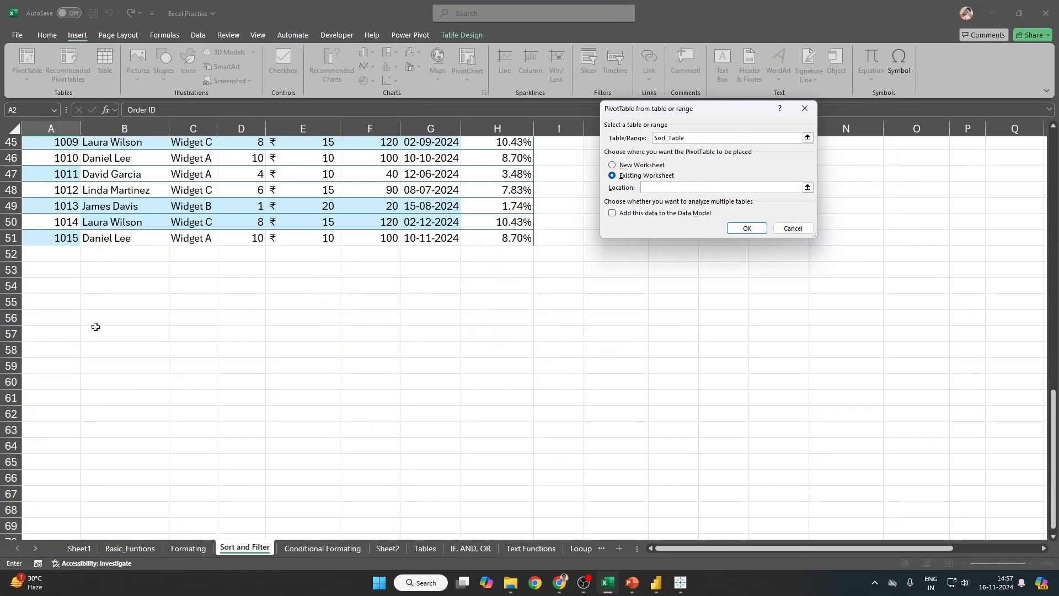
{"action": "left_click", "coordinate": [92, 343]}
{"action": "left_click", "coordinate": [51, 355]}
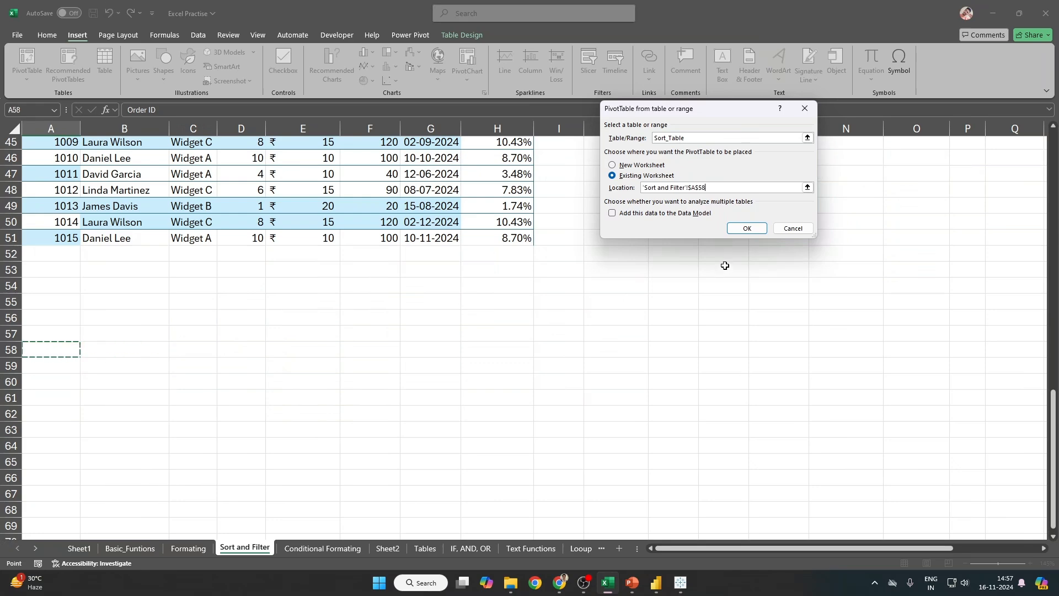
{"action": "left_click", "coordinate": [746, 229]}
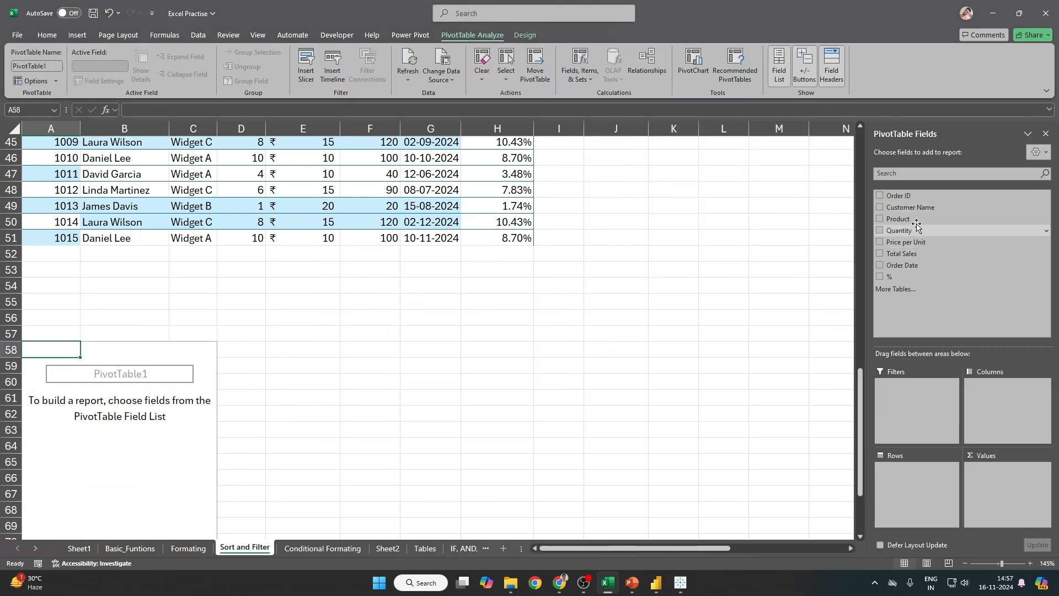
Step: Put Product in the pivot's Rows, then select the last order row A16:H16
{"action": "left_click_drag", "start_coordinate": [908, 219], "coordinate": [926, 486]}
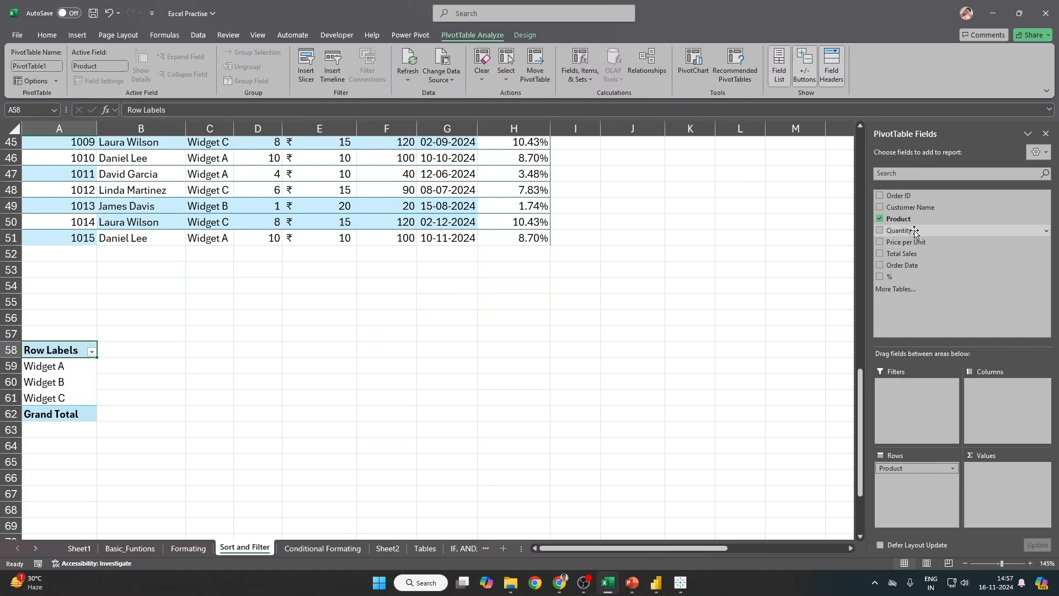
{"action": "left_click_drag", "start_coordinate": [1011, 500], "coordinate": [1009, 496]}
{"action": "scroll", "coordinate": [505, 392], "scroll_direction": "up", "scroll_amount": 15}
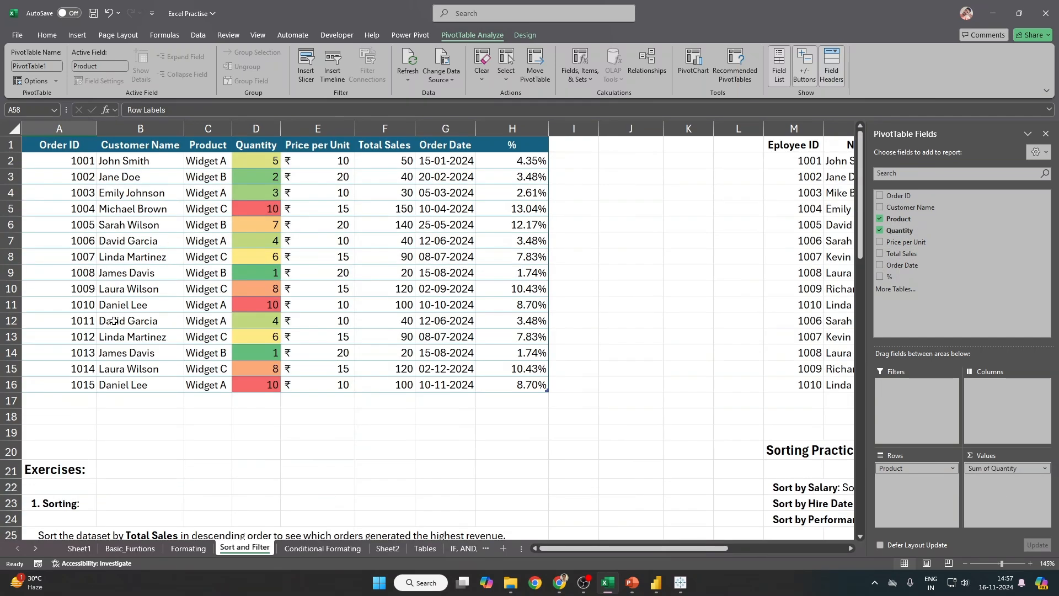
{"action": "left_click_drag", "start_coordinate": [59, 385], "coordinate": [513, 388]}
Step: Paste two duplicates of the order 1015 row into rows 17 and 18
{"action": "key", "text": "ctrl+c"}
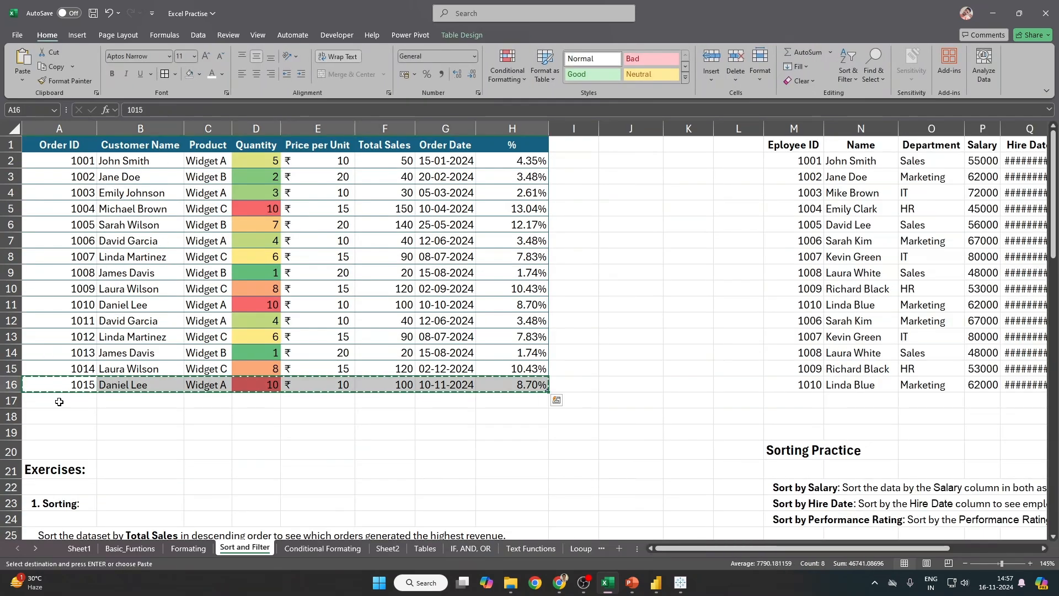
{"action": "left_click", "coordinate": [59, 401]}
{"action": "key", "text": "ctrl+v"}
{"action": "scroll", "coordinate": [144, 415], "scroll_direction": "down", "scroll_amount": 1}
{"action": "left_click", "coordinate": [66, 366]}
{"action": "key", "text": "ctrl+v"}
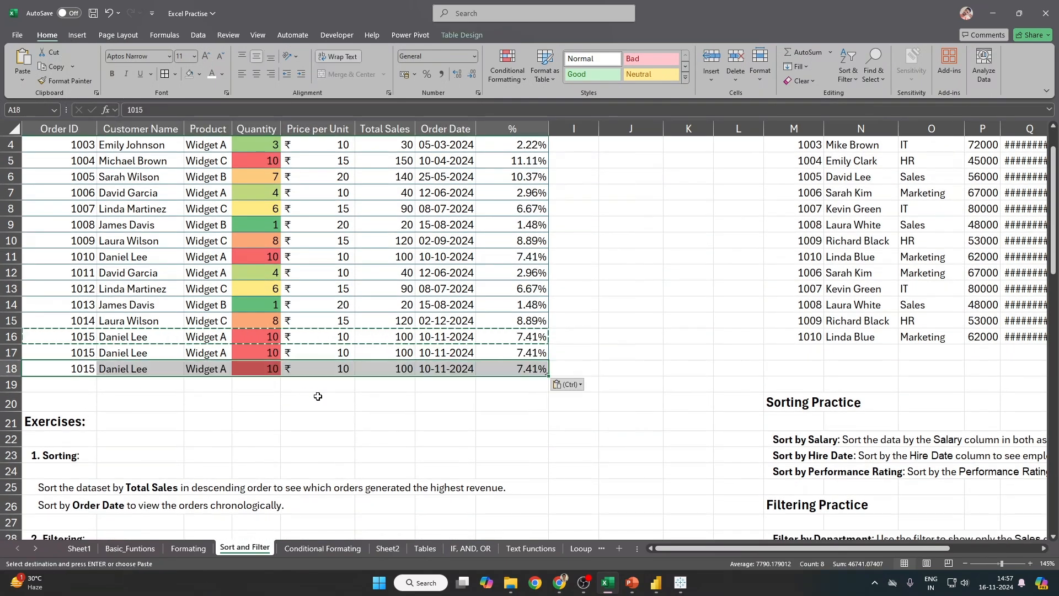
{"action": "scroll", "coordinate": [287, 405], "scroll_direction": "down", "scroll_amount": 8}
{"action": "scroll", "coordinate": [166, 445], "scroll_direction": "down", "scroll_amount": 8}
Step: Refresh the pivot table so Widget A shows 56 and the grand total 105
{"action": "left_click_drag", "start_coordinate": [55, 270], "coordinate": [166, 269]}
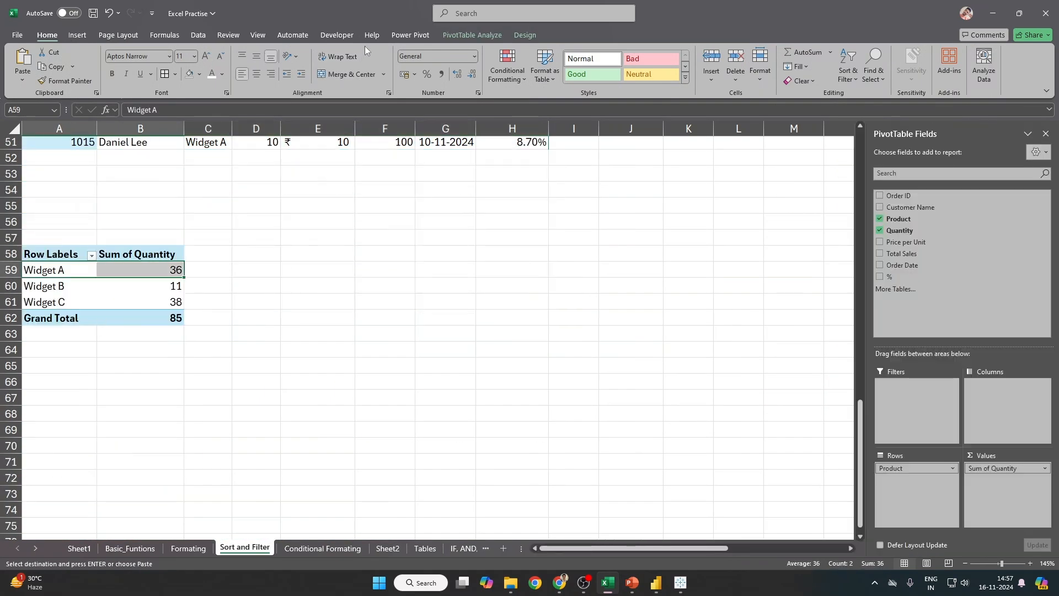
{"action": "left_click", "coordinate": [475, 37]}
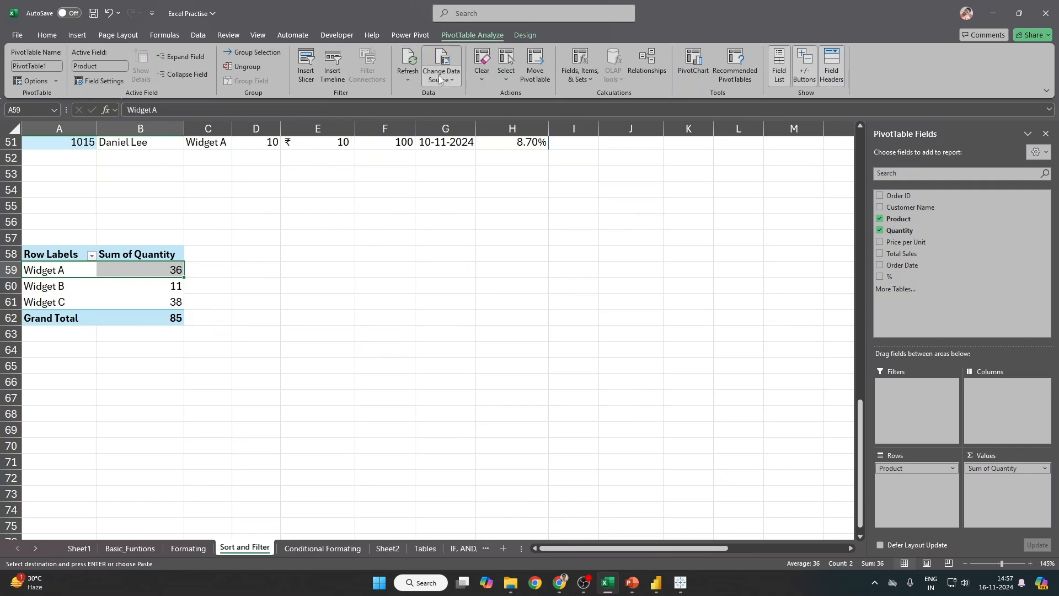
{"action": "right_click", "coordinate": [124, 275]}
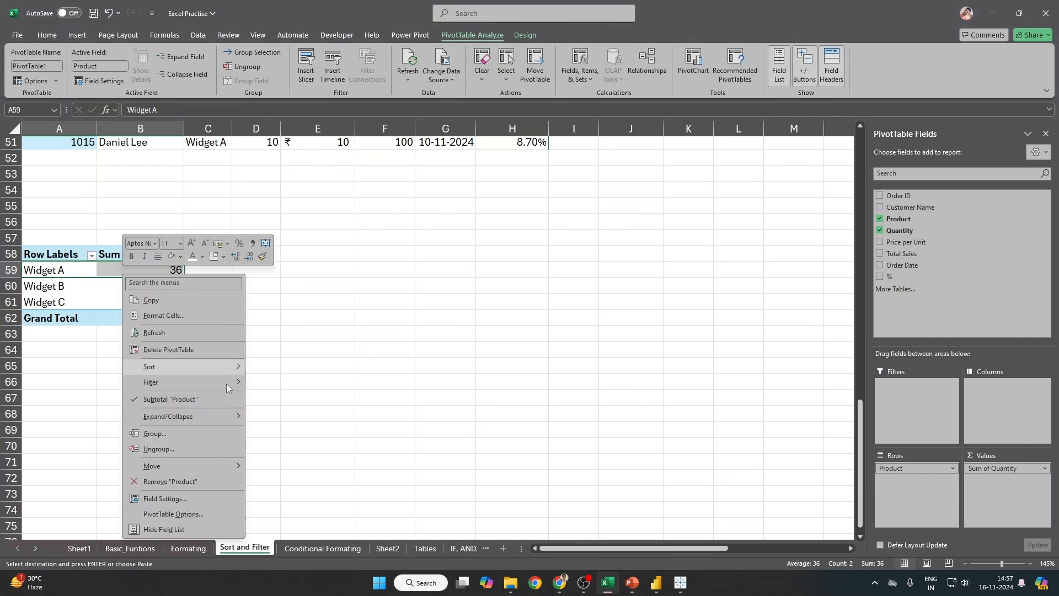
{"action": "left_click", "coordinate": [167, 331]}
{"action": "scroll", "coordinate": [246, 357], "scroll_direction": "up", "scroll_amount": 13}
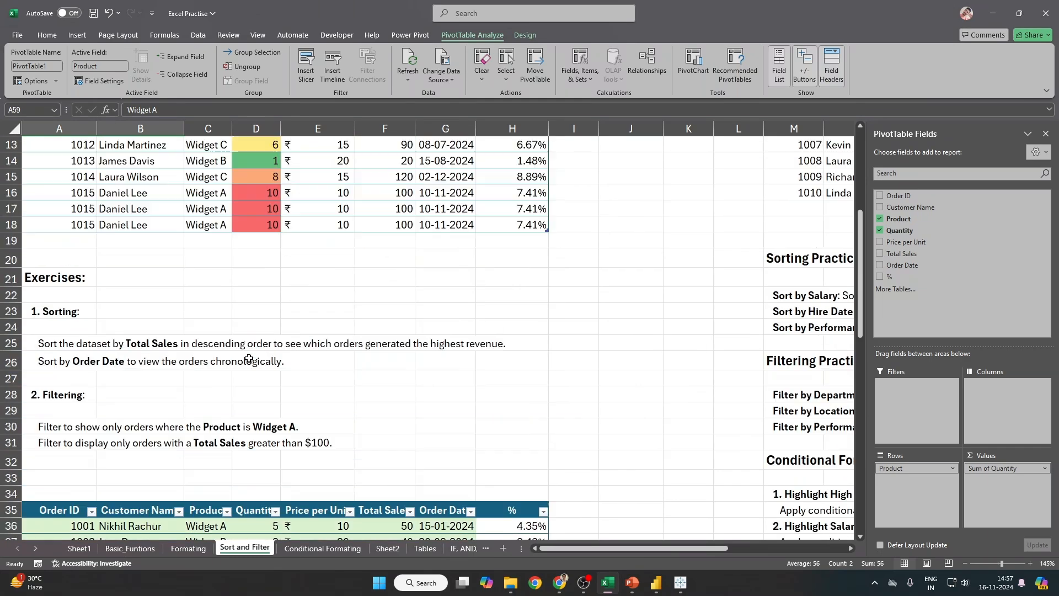
{"action": "scroll", "coordinate": [249, 359], "scroll_direction": "up", "scroll_amount": 4}
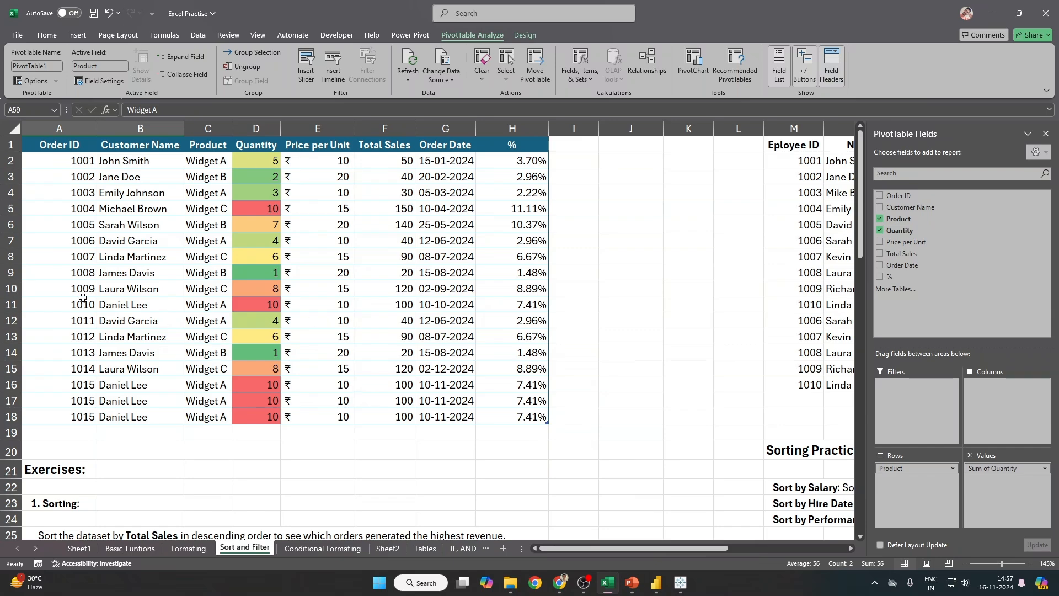
{"action": "scroll", "coordinate": [82, 298], "scroll_direction": "down", "scroll_amount": 16}
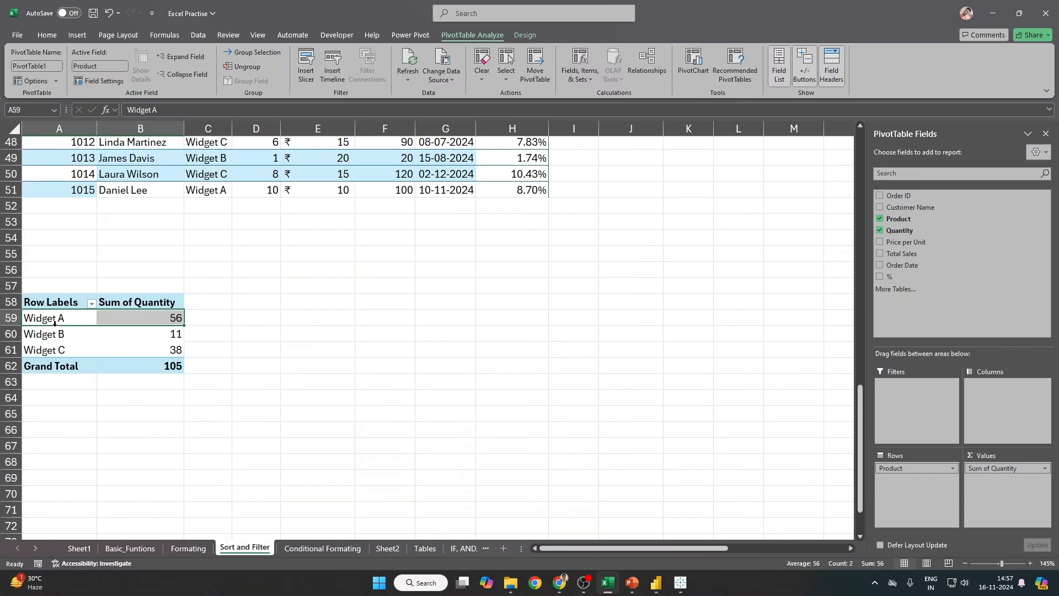
{"action": "left_click", "coordinate": [54, 324]}
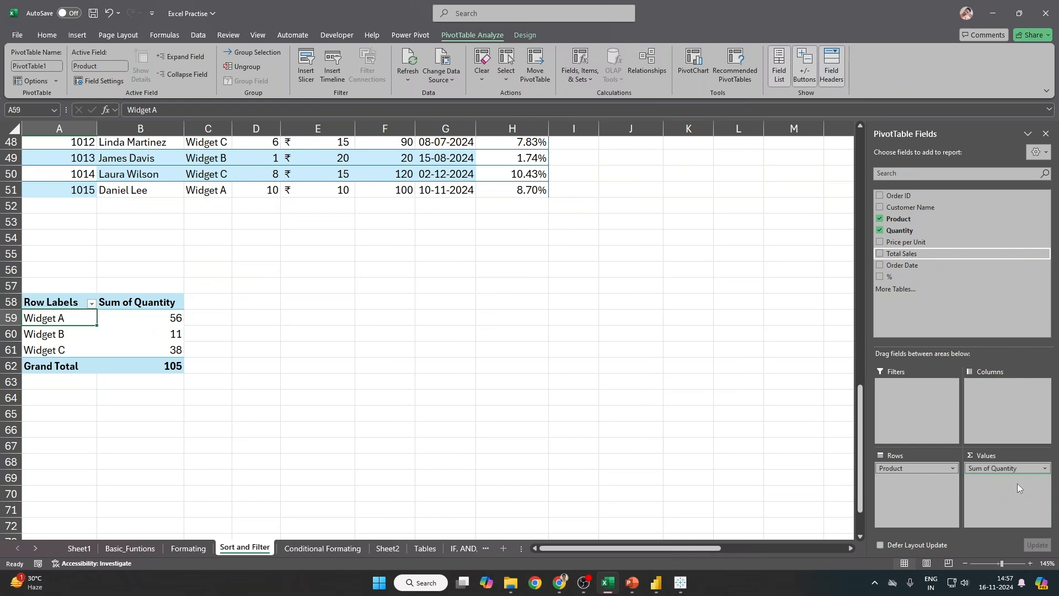
{"action": "left_click_drag", "start_coordinate": [1017, 483], "coordinate": [1016, 485]}
{"action": "left_click_drag", "start_coordinate": [165, 320], "coordinate": [165, 350]}
{"action": "left_click", "coordinate": [55, 40]}
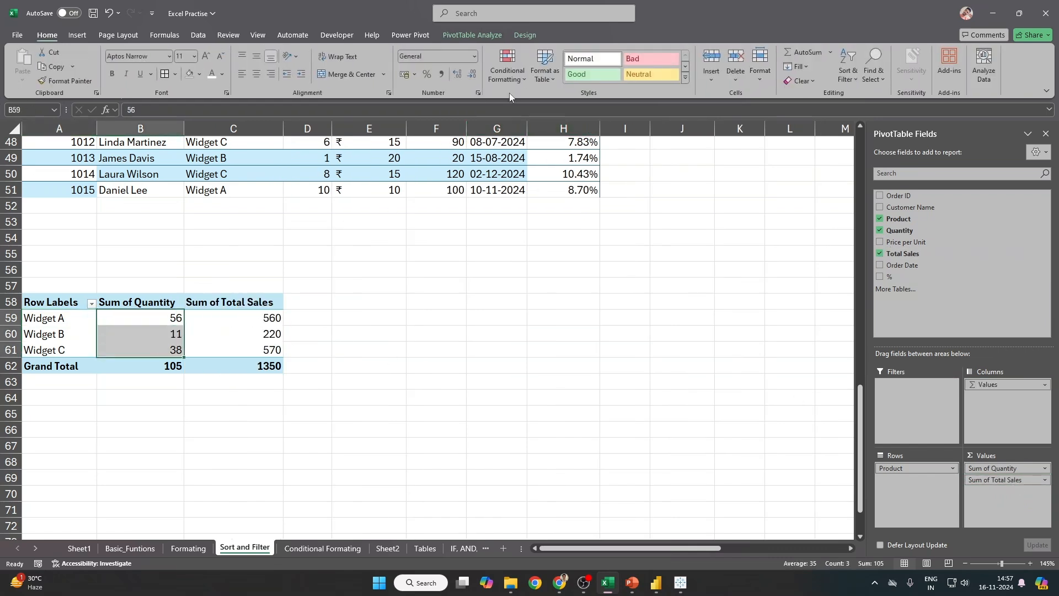
{"action": "left_click", "coordinate": [508, 80]}
{"action": "mouse_move", "coordinate": [550, 180]}
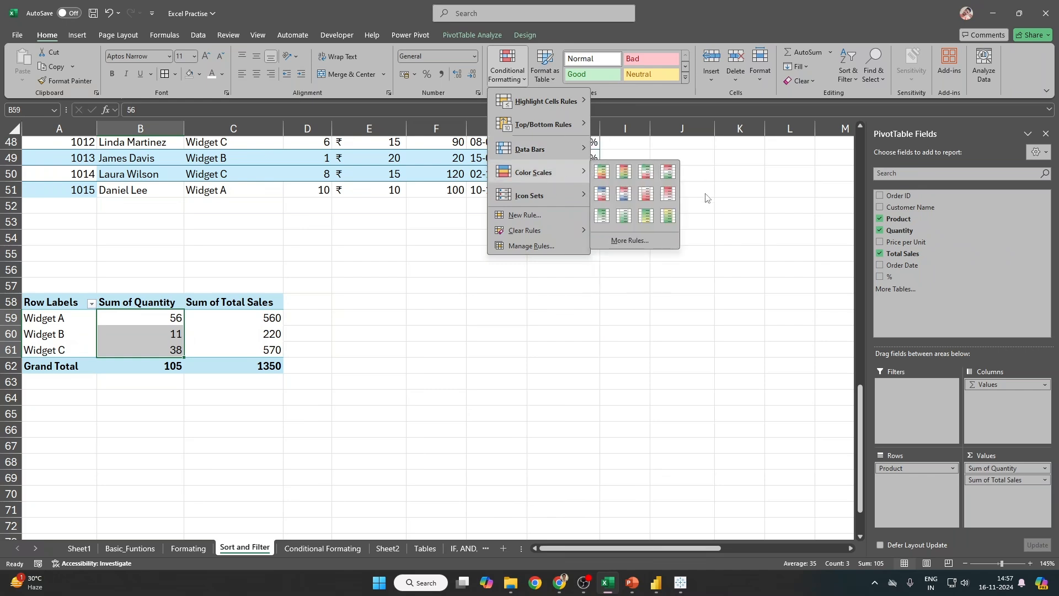
{"action": "left_click", "coordinate": [601, 171]}
{"action": "left_click_drag", "start_coordinate": [258, 316], "coordinate": [265, 367]}
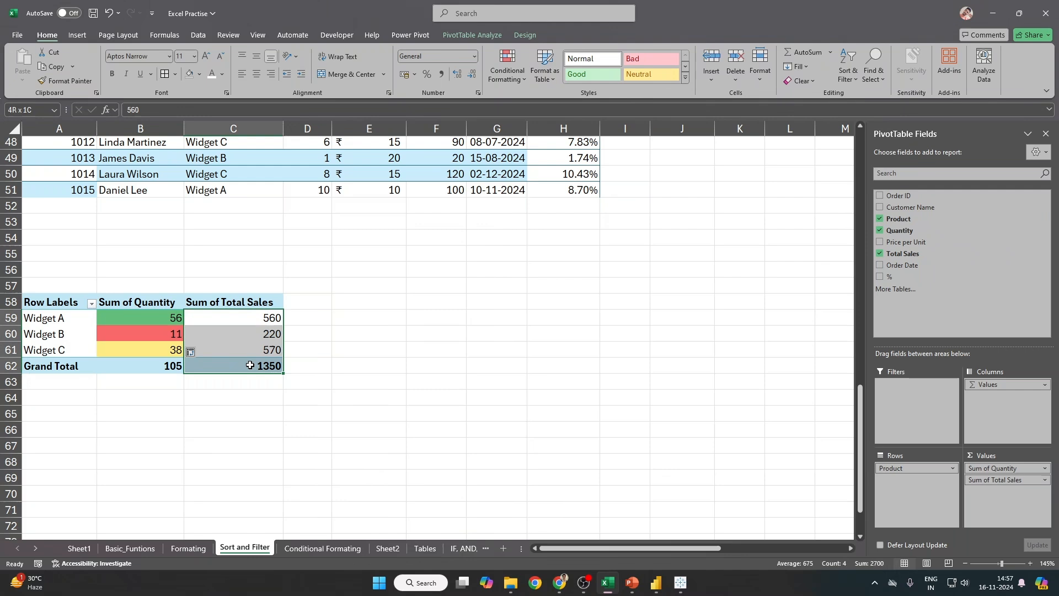
{"action": "left_click", "coordinate": [415, 75]}
{"action": "left_click", "coordinate": [433, 104]}
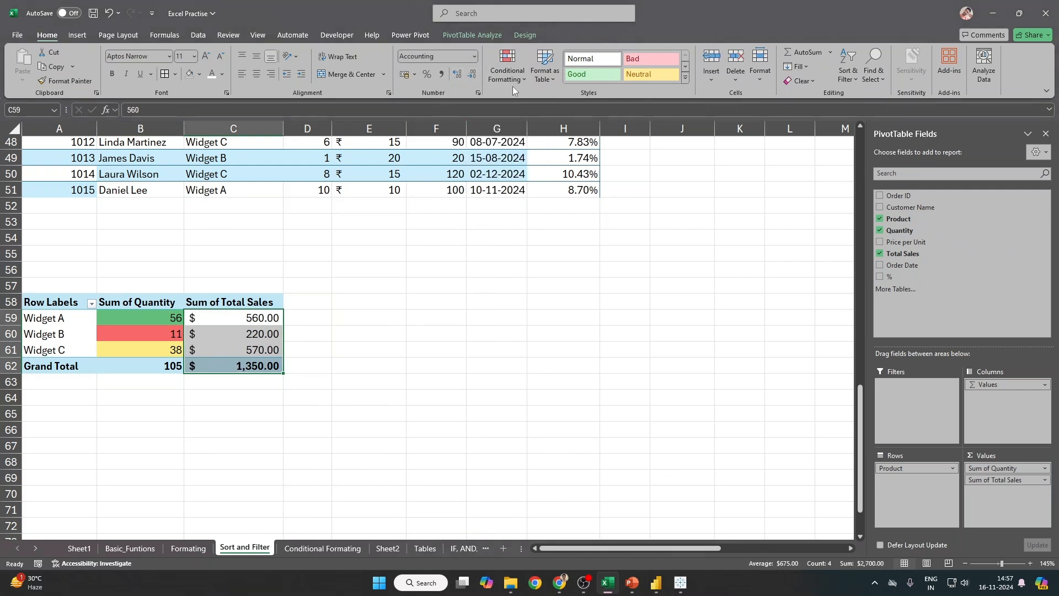
{"action": "left_click", "coordinate": [475, 75]}
{"action": "left_click", "coordinate": [474, 75]}
{"action": "left_click", "coordinate": [349, 312]}
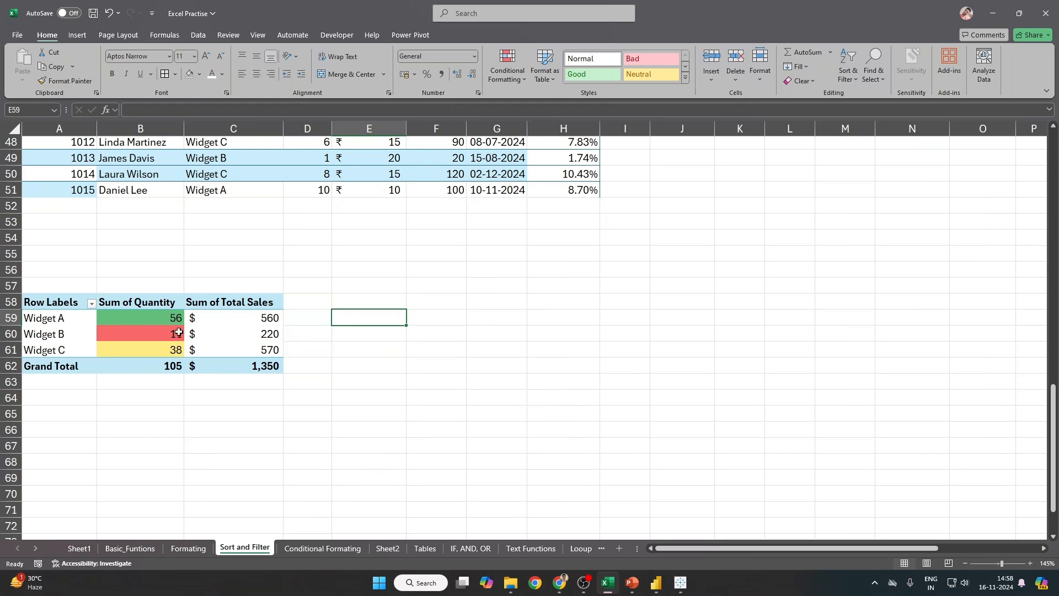
{"action": "mouse_move", "coordinate": [180, 333]}
{"action": "left_click_drag", "start_coordinate": [58, 279], "coordinate": [286, 433]}
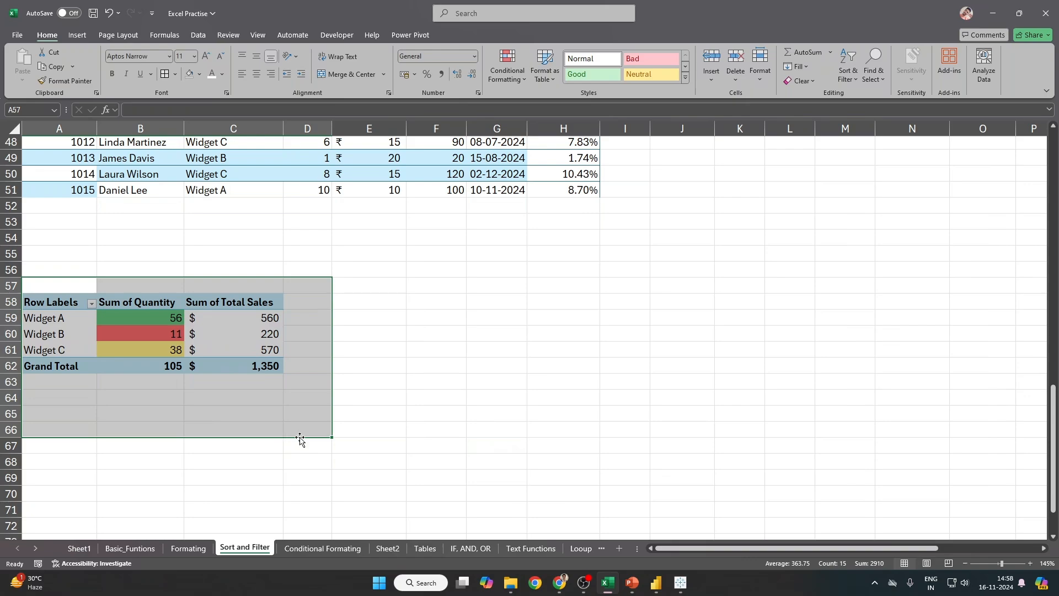
{"action": "left_click", "coordinate": [173, 335]}
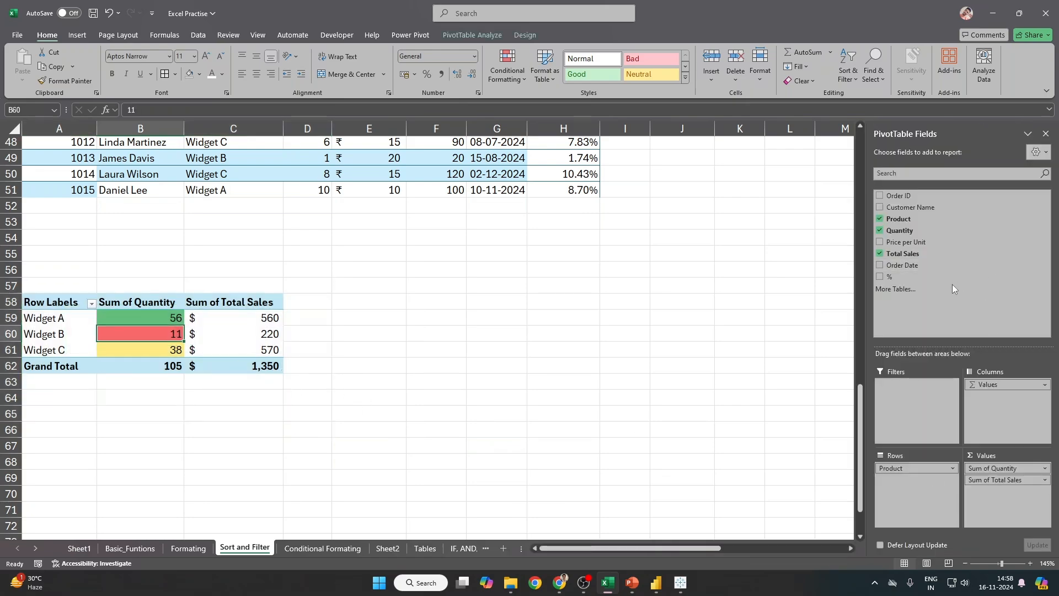
{"action": "scroll", "coordinate": [238, 377], "scroll_direction": "up", "scroll_amount": 15}
{"action": "left_click", "coordinate": [463, 148]}
{"action": "scroll", "coordinate": [464, 148], "scroll_direction": "down", "scroll_amount": 3}
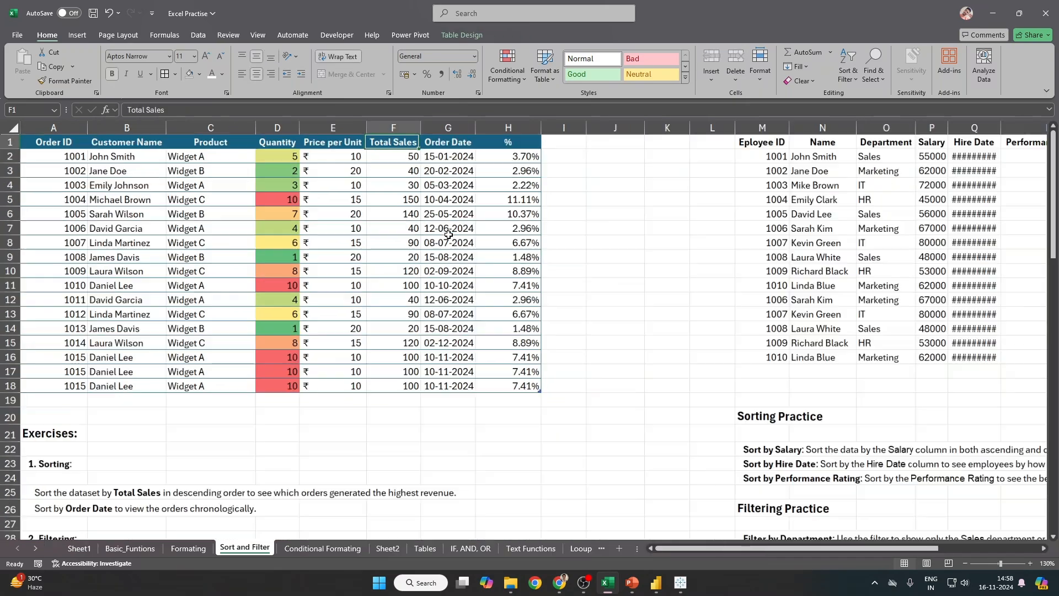
{"action": "scroll", "coordinate": [425, 148], "scroll_direction": "up", "scroll_amount": 2}
{"action": "key", "text": "ctrl+a"}
{"action": "key", "text": "ctrl+a"}
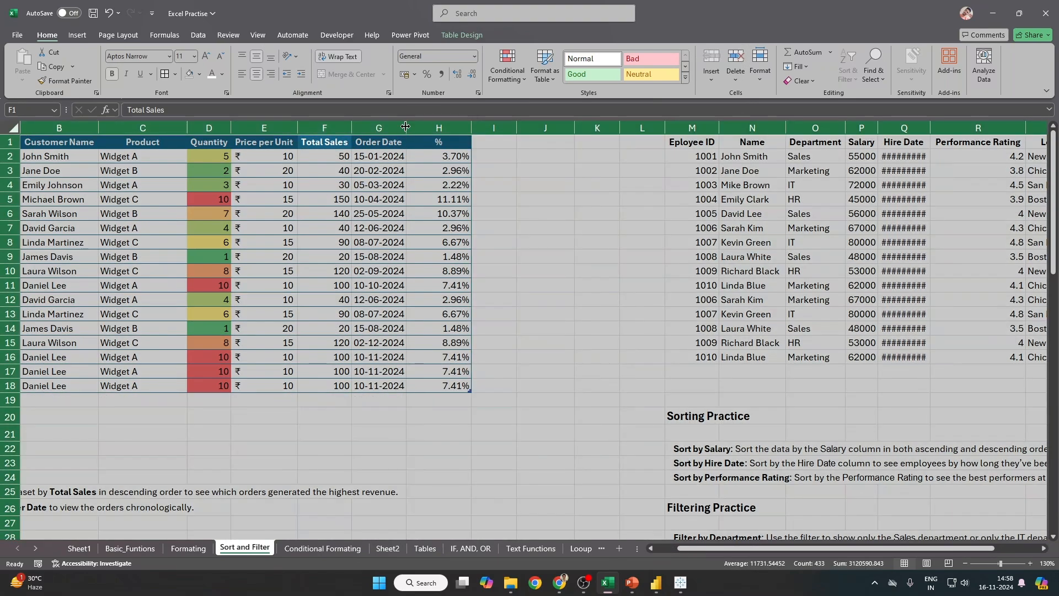
{"action": "double_click", "coordinate": [406, 128]}
{"action": "left_click", "coordinate": [418, 201]}
{"action": "key", "text": "ctrl+Home"}
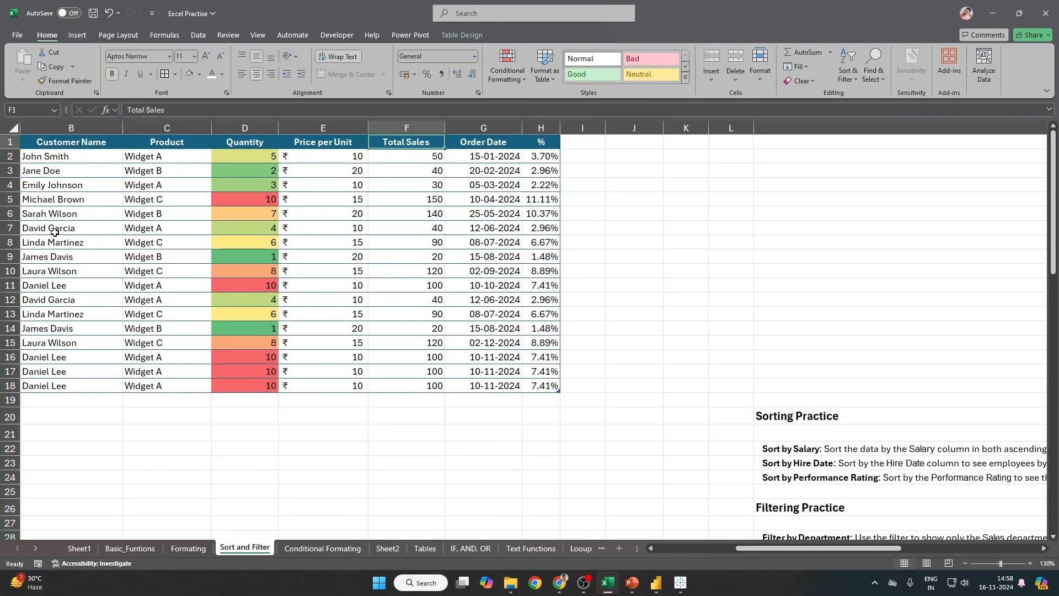
{"action": "key", "text": "ctrl+z"}
{"action": "left_click", "coordinate": [169, 247]}
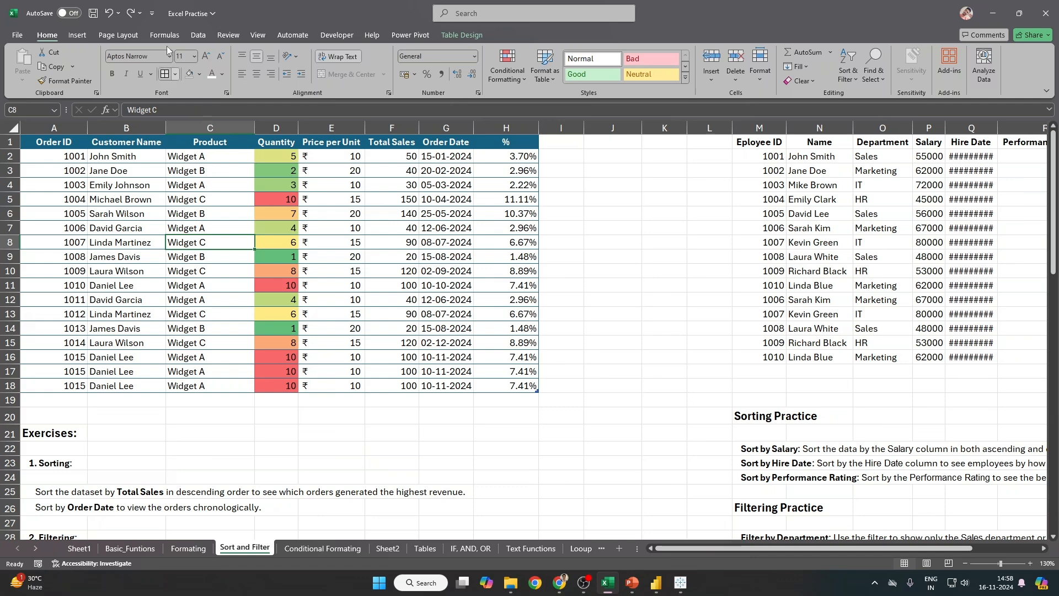
{"action": "left_click", "coordinate": [228, 35]}
{"action": "left_click", "coordinate": [132, 141]}
{"action": "left_click", "coordinate": [77, 35]}
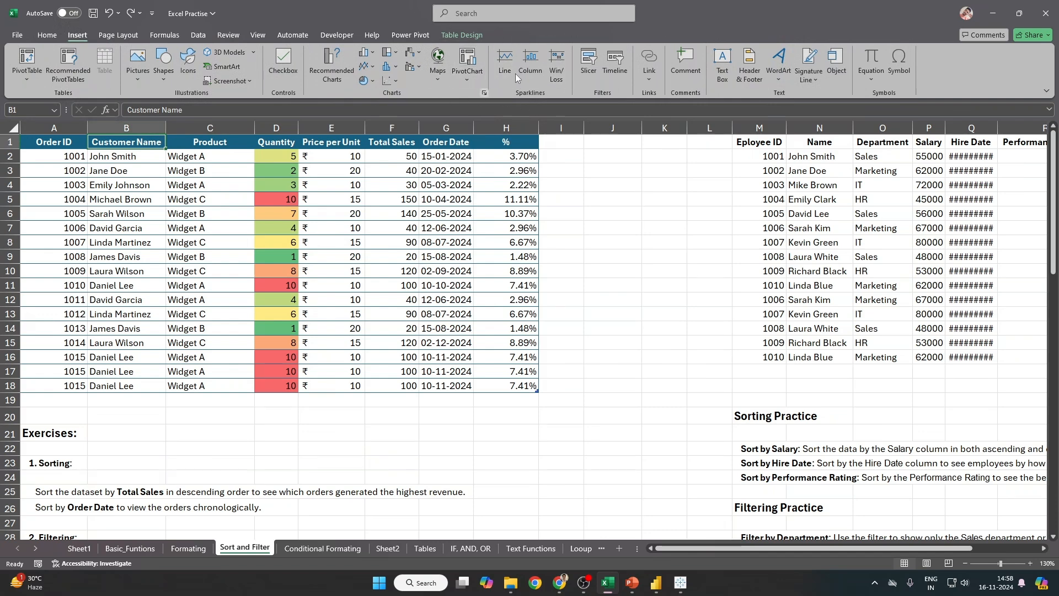
Step: Clear the sheet's print area and hide its gridlines
{"action": "left_click", "coordinate": [133, 38]}
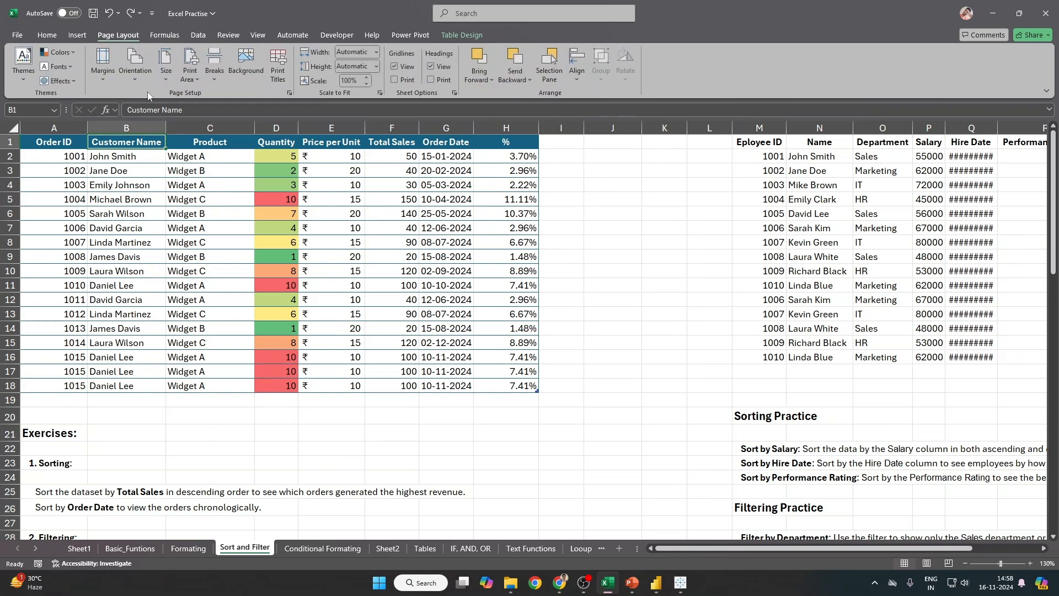
{"action": "left_click", "coordinate": [193, 79]}
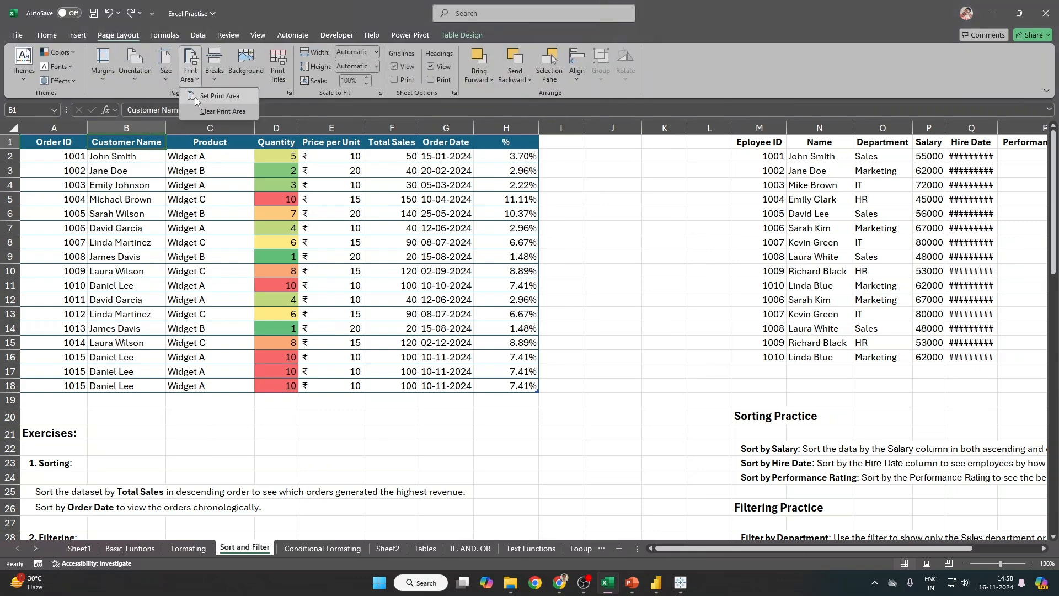
{"action": "left_click", "coordinate": [200, 111]}
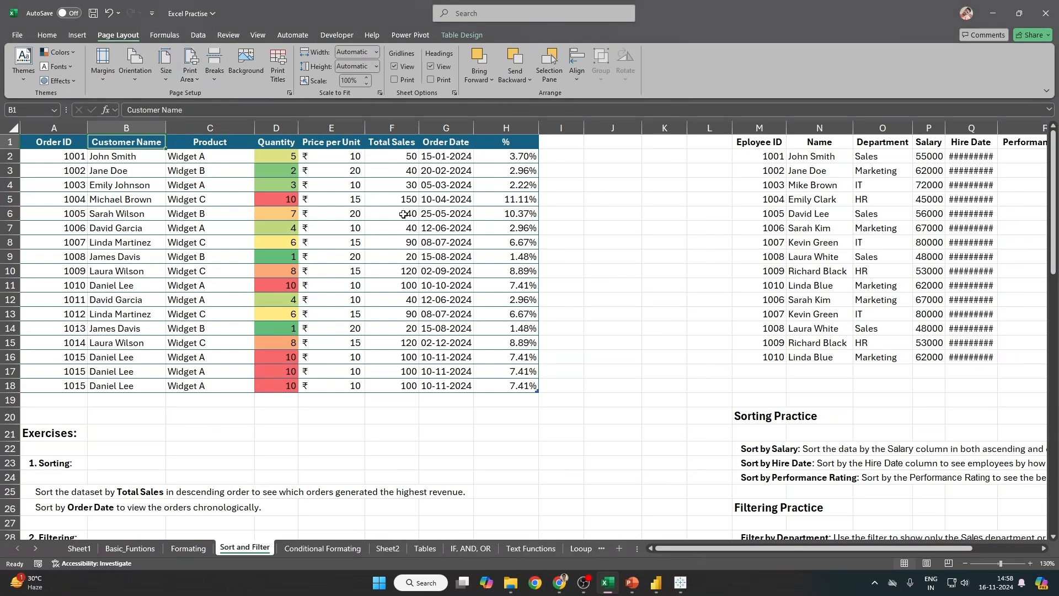
{"action": "left_click", "coordinate": [599, 276]}
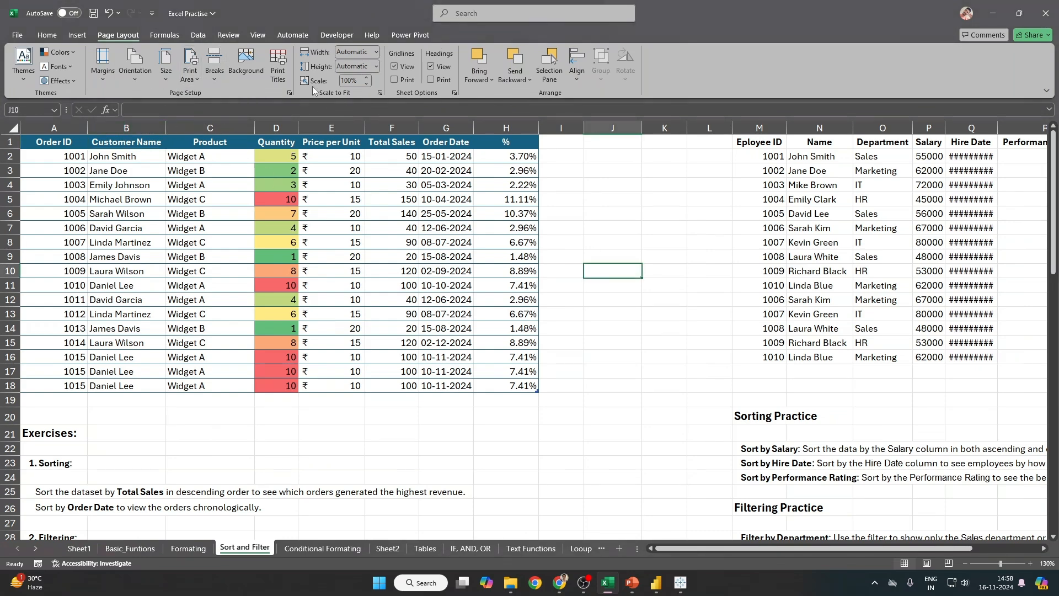
{"action": "left_click", "coordinate": [395, 80]}
{"action": "left_click", "coordinate": [395, 67]}
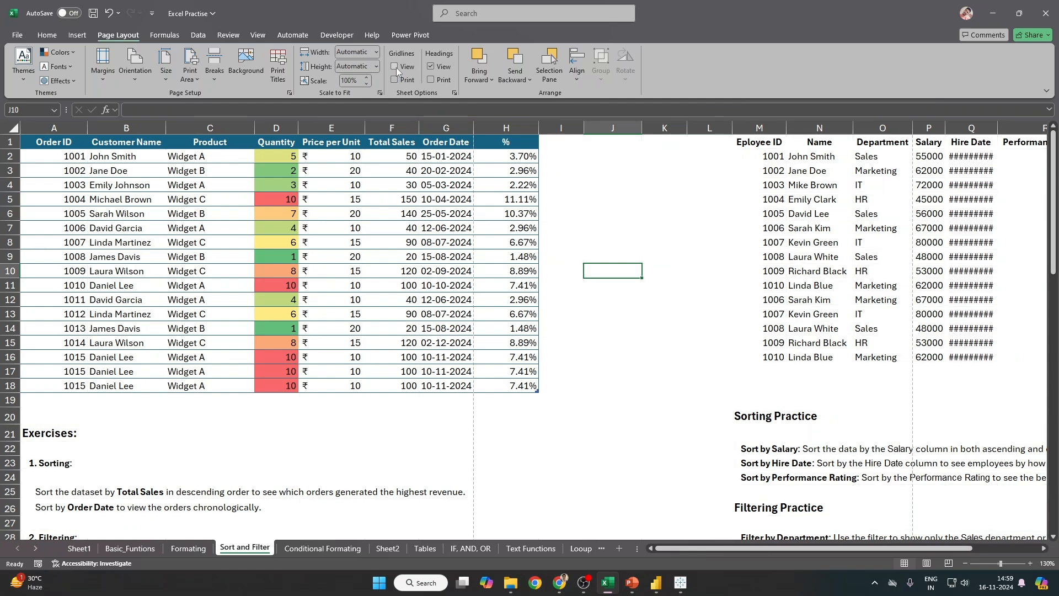
{"action": "left_click_drag", "start_coordinate": [670, 271], "coordinate": [621, 260]}
{"action": "left_click", "coordinate": [597, 144]}
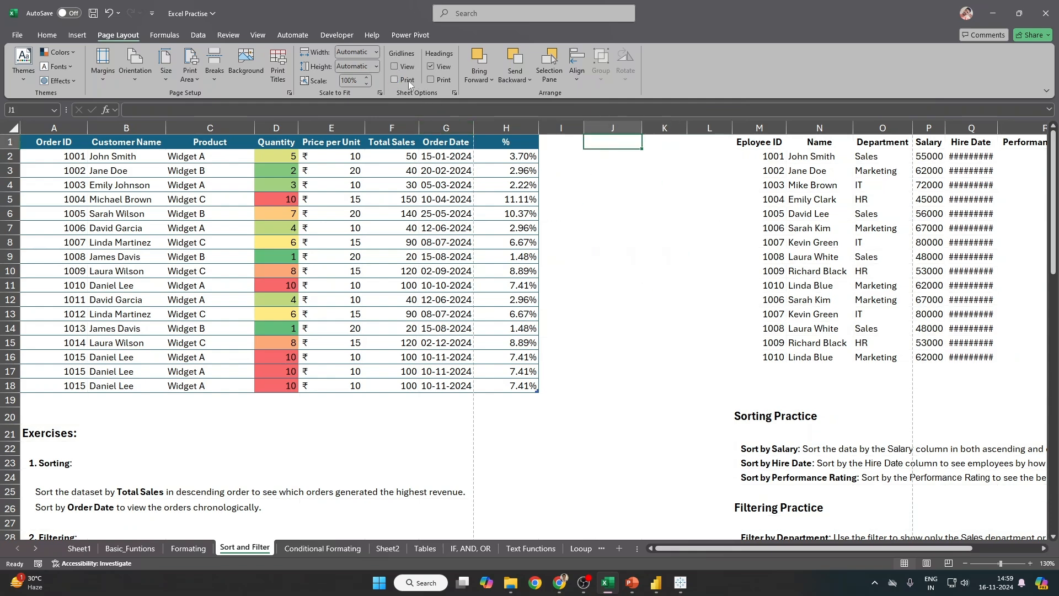
Step: Keep row and column headings displayed and set them to print
{"action": "left_click", "coordinate": [430, 67]}
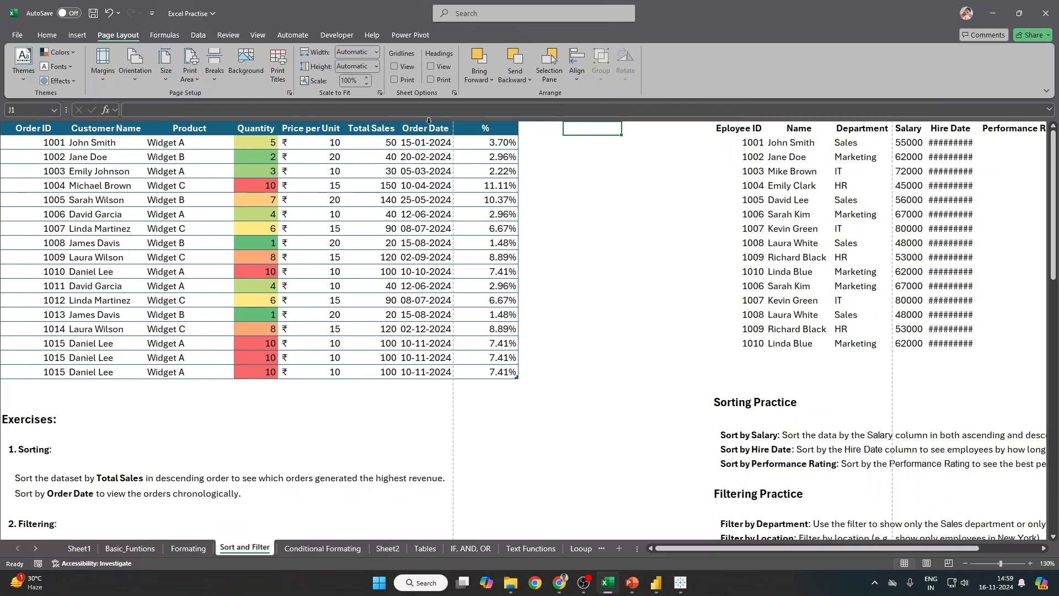
{"action": "left_click", "coordinate": [431, 67]}
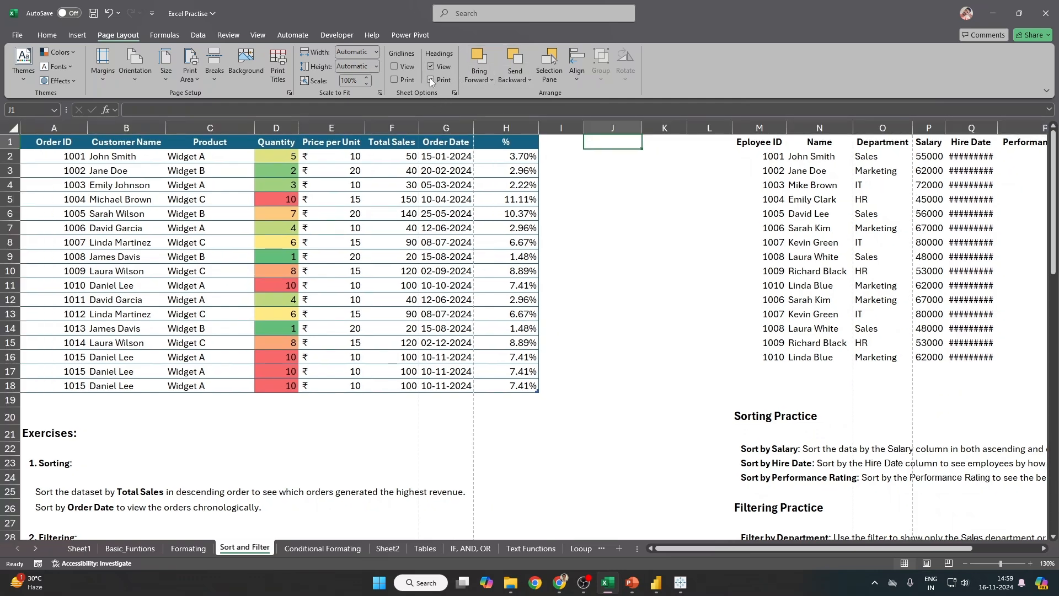
{"action": "left_click", "coordinate": [431, 80]}
{"action": "left_click", "coordinate": [433, 79]}
{"action": "left_click", "coordinate": [489, 81]}
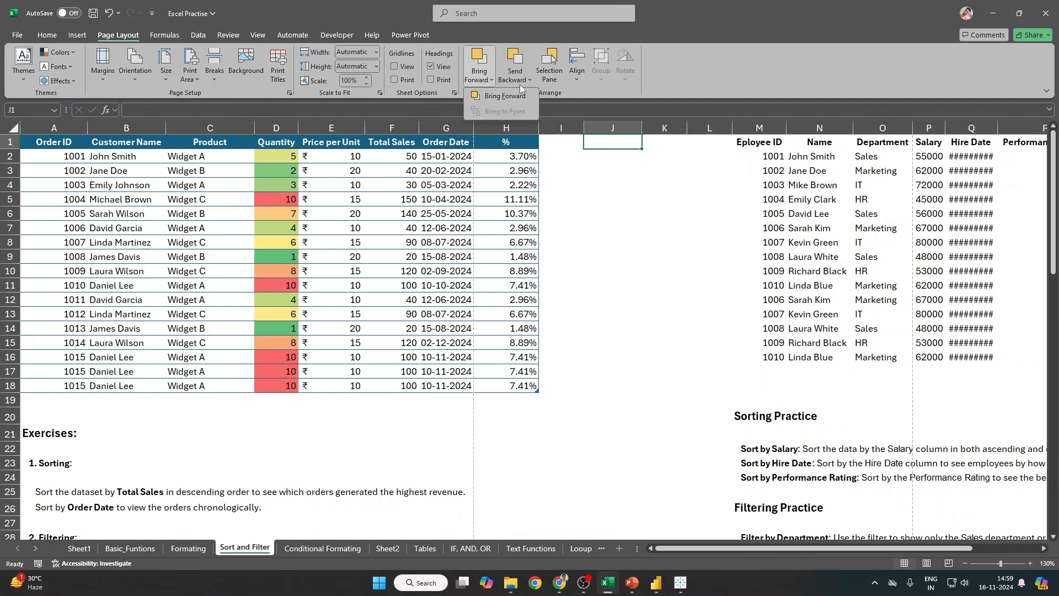
{"action": "left_click", "coordinate": [550, 230]}
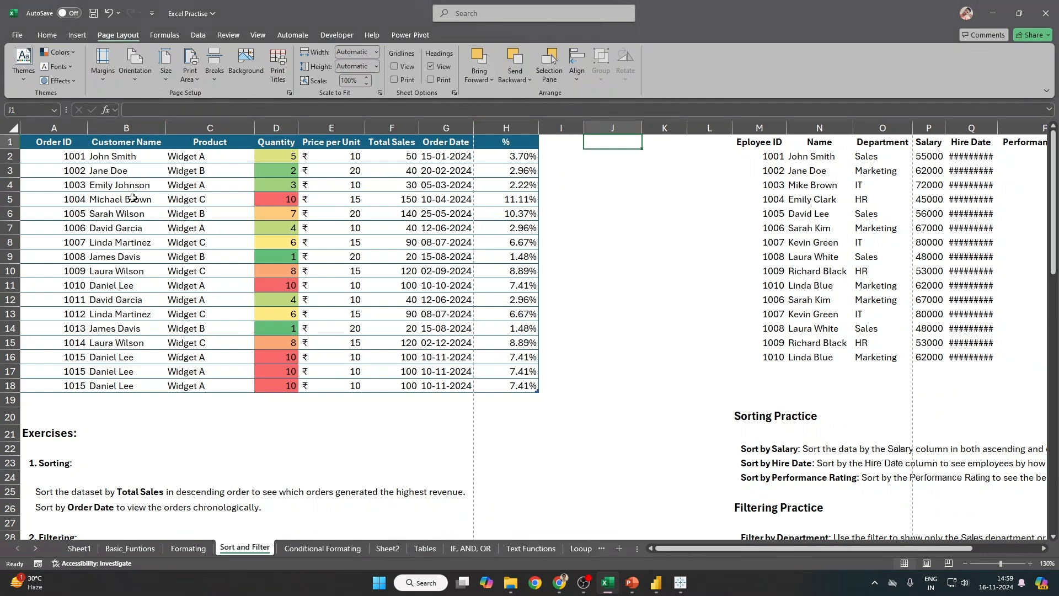
Step: Draw a rectangle beside the orders table and add an AutoSum total in cell E19
{"action": "left_click", "coordinate": [78, 35]}
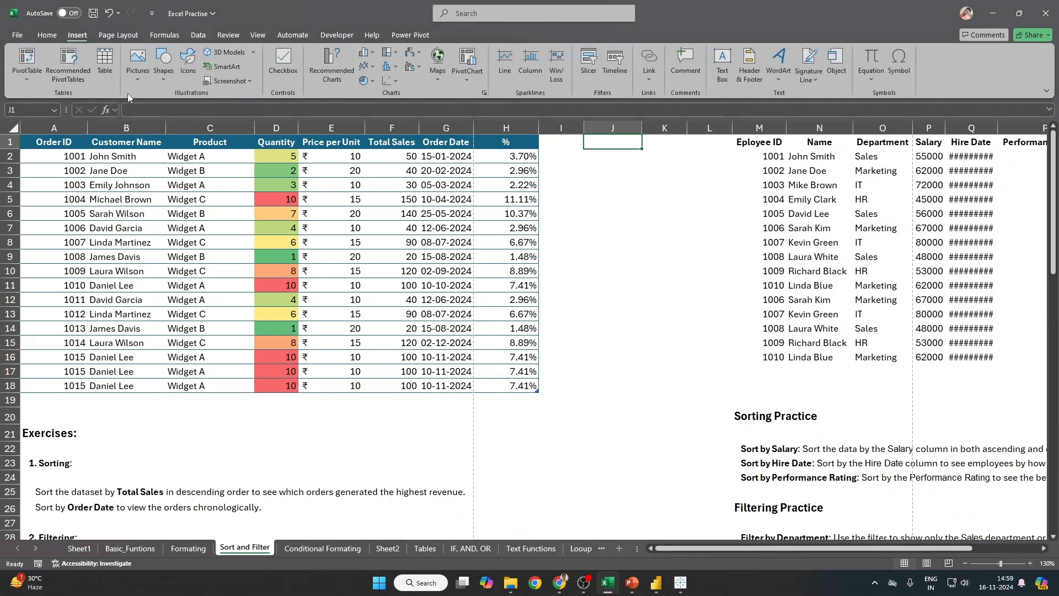
{"action": "left_click", "coordinate": [162, 79]}
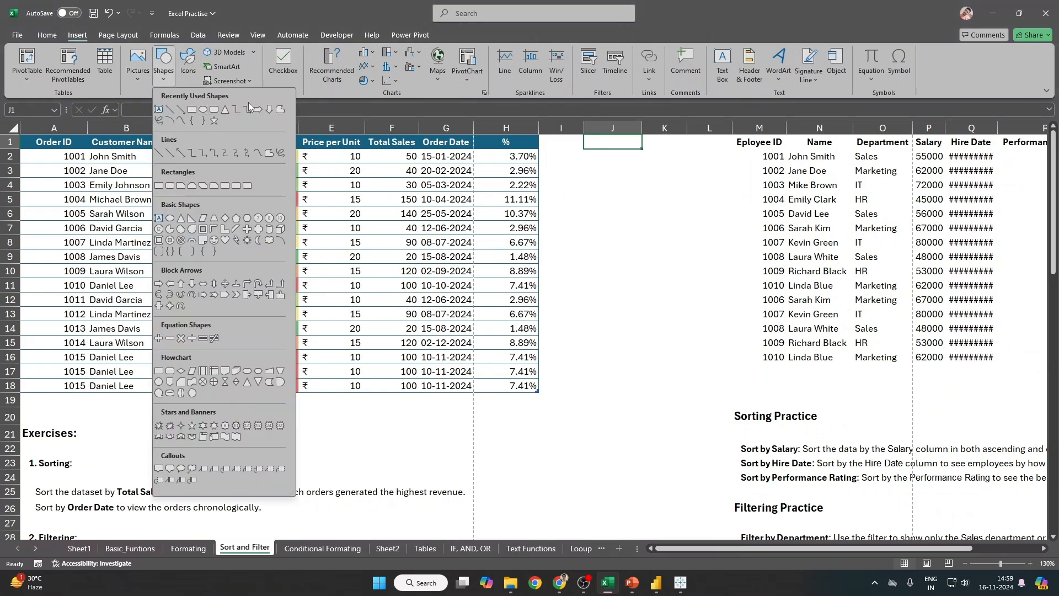
{"action": "left_click", "coordinate": [192, 109]}
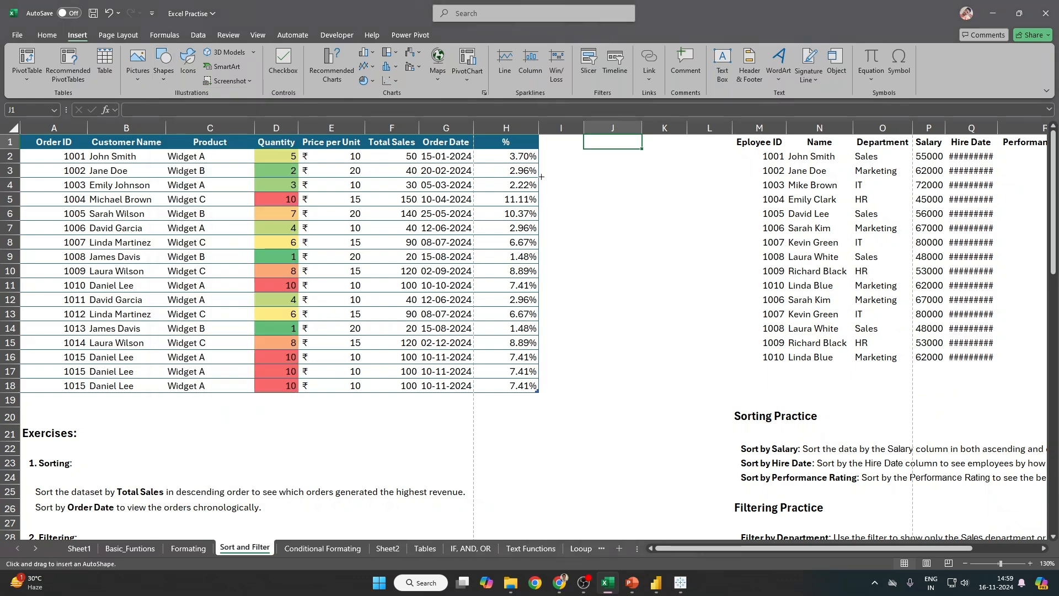
{"action": "left_click_drag", "start_coordinate": [556, 164], "coordinate": [632, 198]}
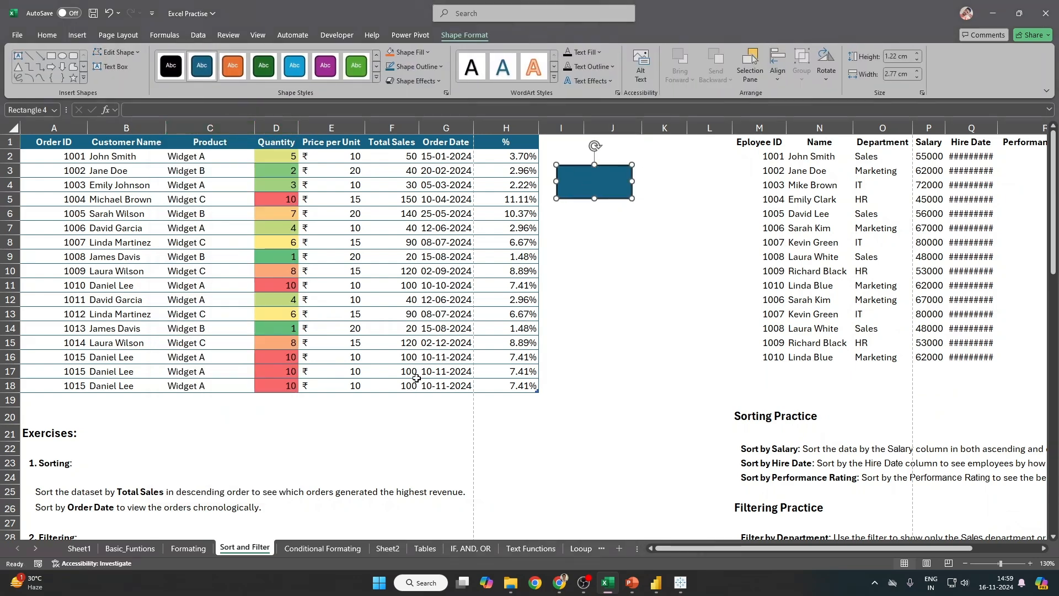
{"action": "left_click", "coordinate": [355, 400]}
{"action": "left_click", "coordinate": [795, 51]}
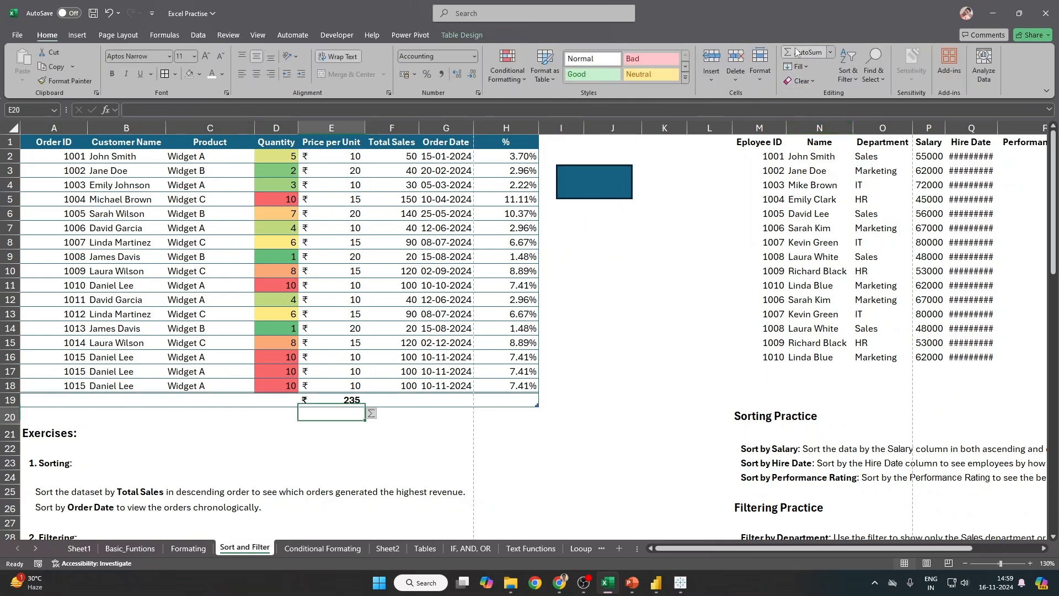
Step: Attempt linking the rectangle to E19, then cancel and undo the total's currency format
{"action": "left_click", "coordinate": [629, 190]}
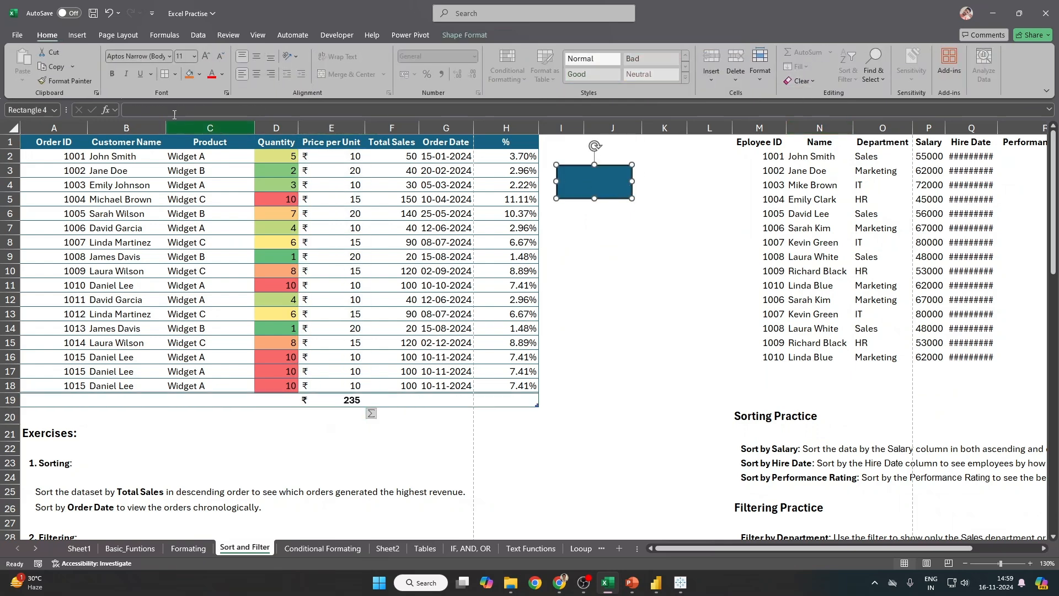
{"action": "type", "text": "="}
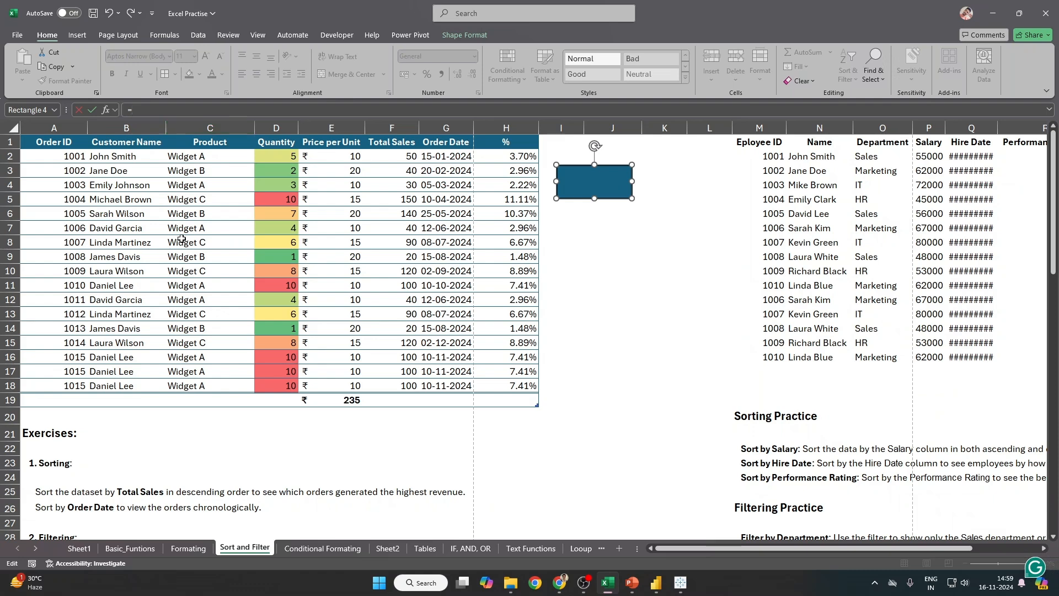
{"action": "left_click", "coordinate": [329, 401]}
{"action": "key", "text": "Return"}
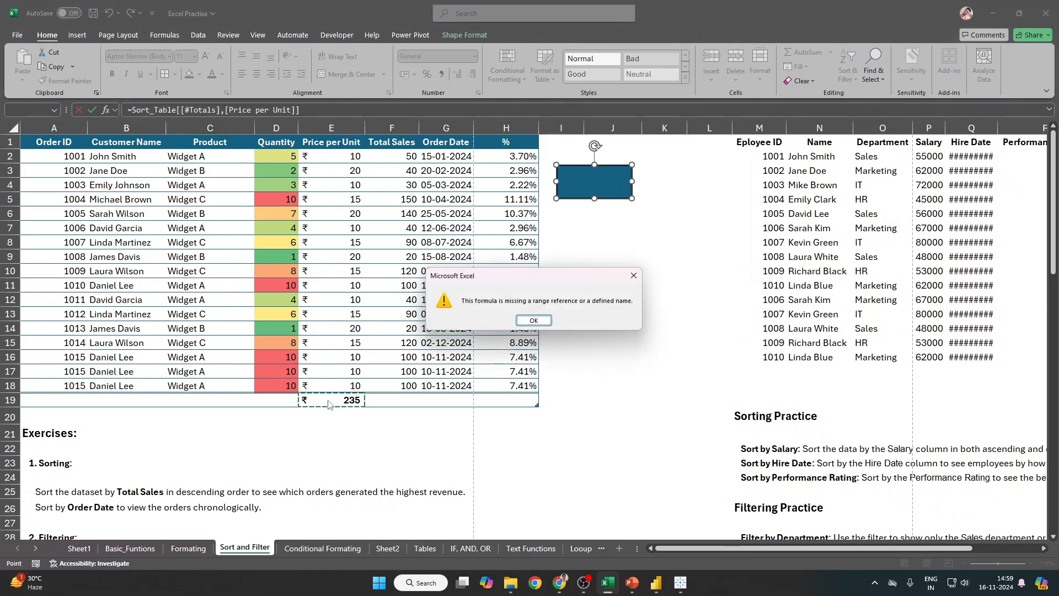
{"action": "left_click", "coordinate": [537, 324]}
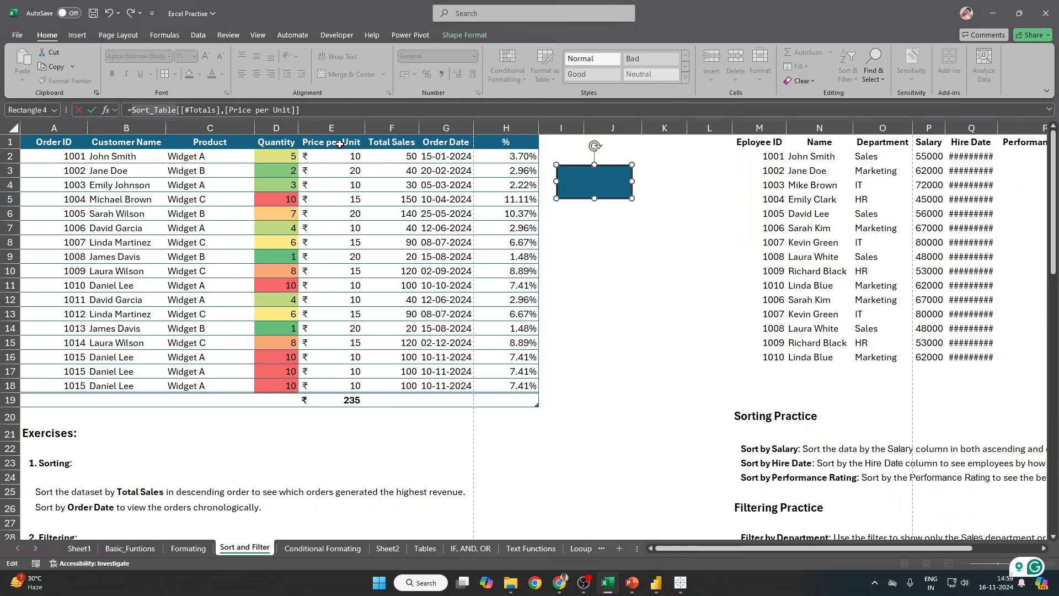
{"action": "key", "text": "Escape"}
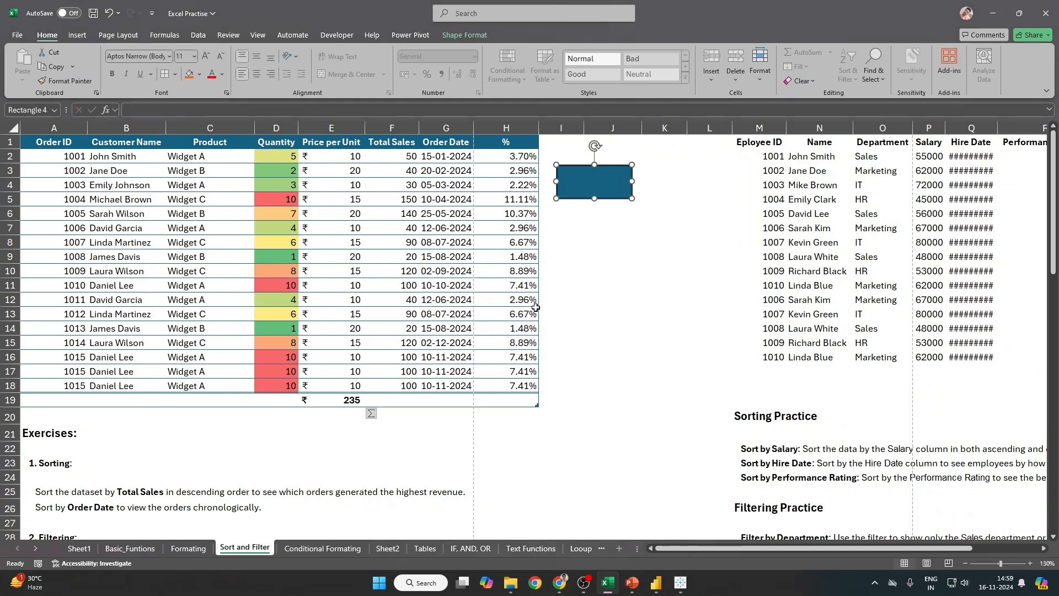
{"action": "key", "text": "ctrl+z"}
Step: Link the rectangle to cell E19 with =$E$19 so it displays 235
{"action": "left_click", "coordinate": [597, 188]}
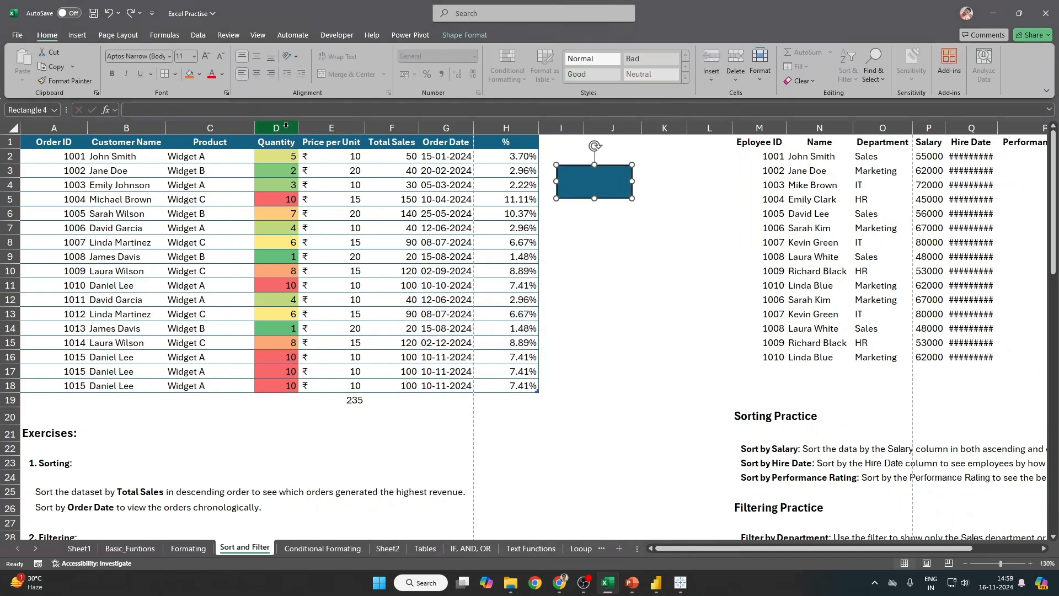
{"action": "left_click", "coordinate": [276, 113]}
{"action": "type", "text": "="}
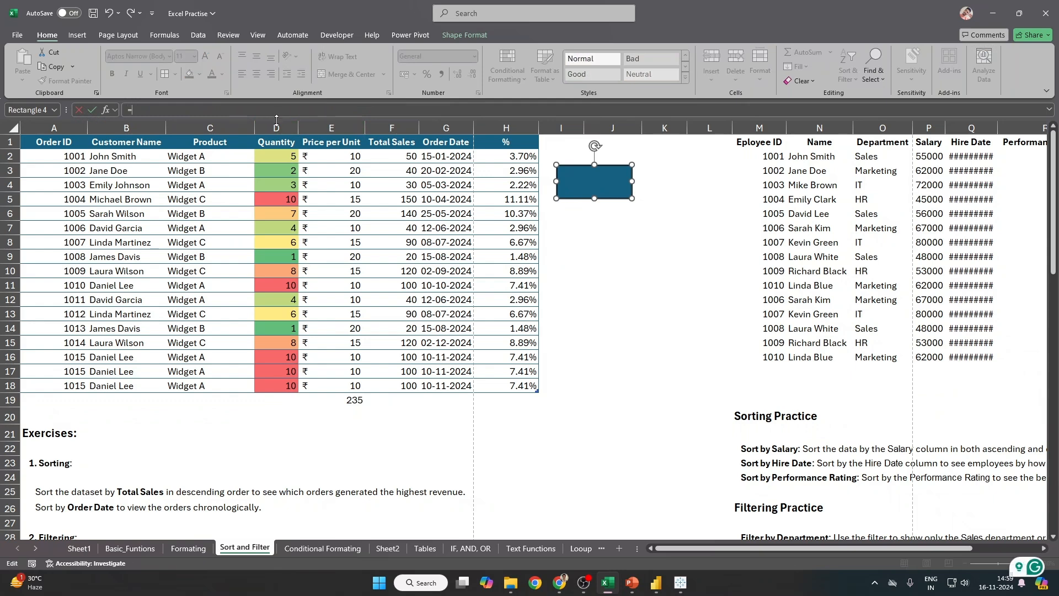
{"action": "left_click", "coordinate": [334, 400]}
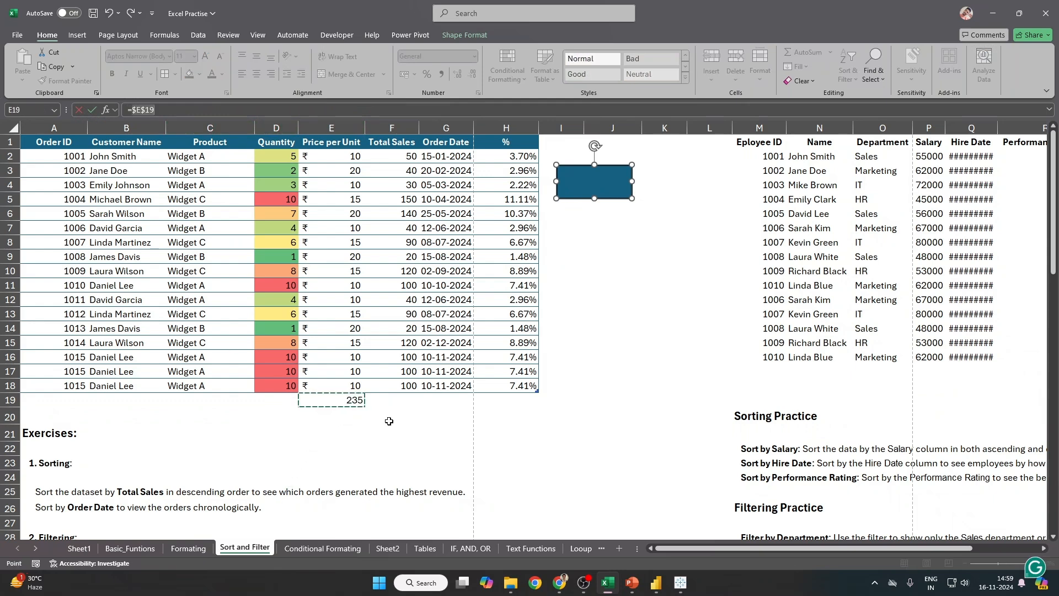
{"action": "key", "text": "Return"}
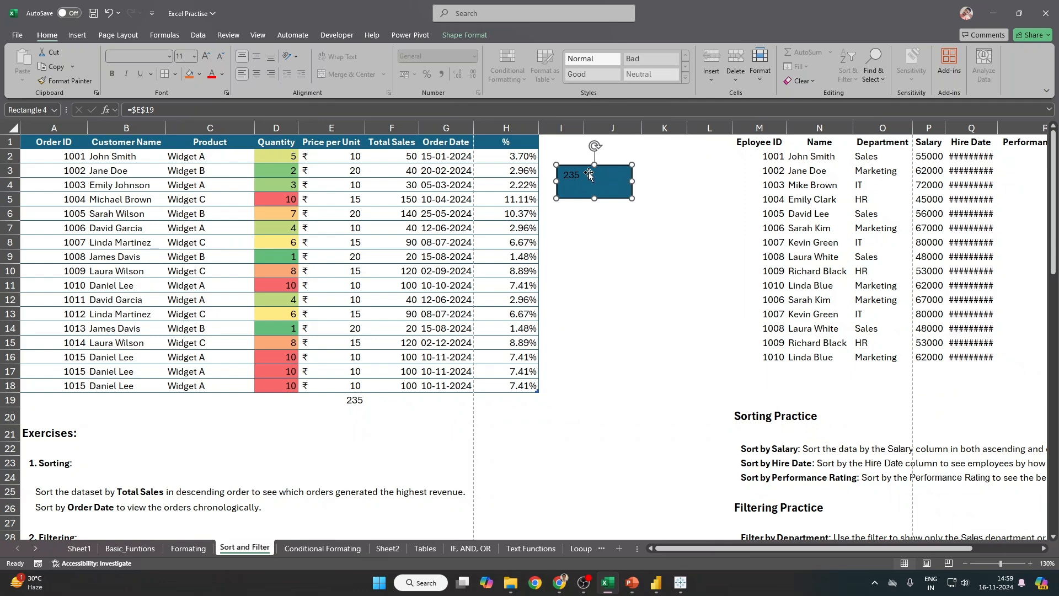
Step: Set the rectangle's text fill colour to white in Format Shape
{"action": "right_click", "coordinate": [604, 178]}
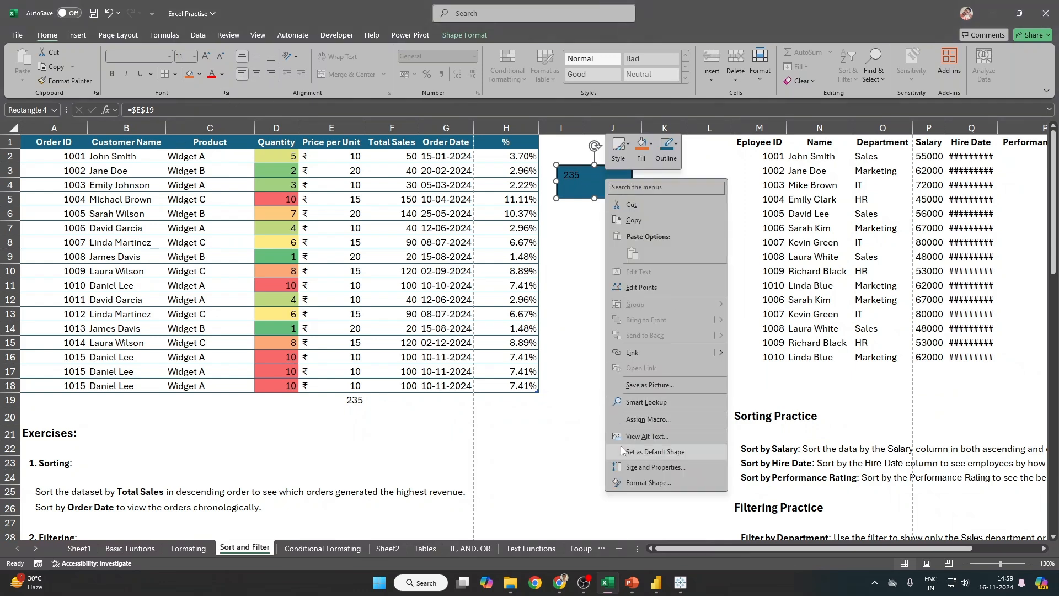
{"action": "left_click", "coordinate": [660, 479]}
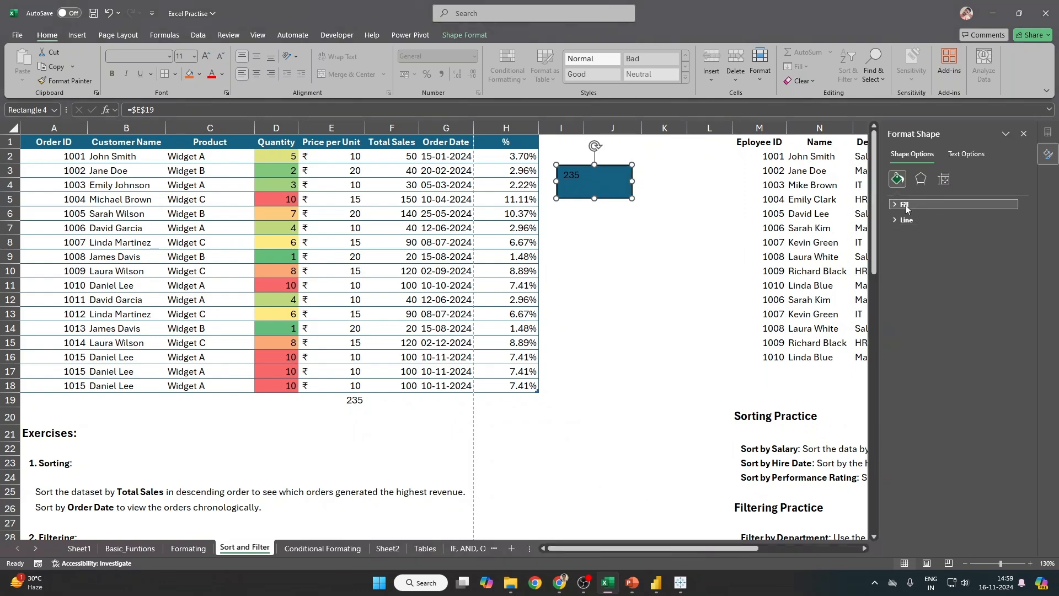
{"action": "left_click", "coordinate": [944, 178]}
{"action": "left_click", "coordinate": [965, 155]}
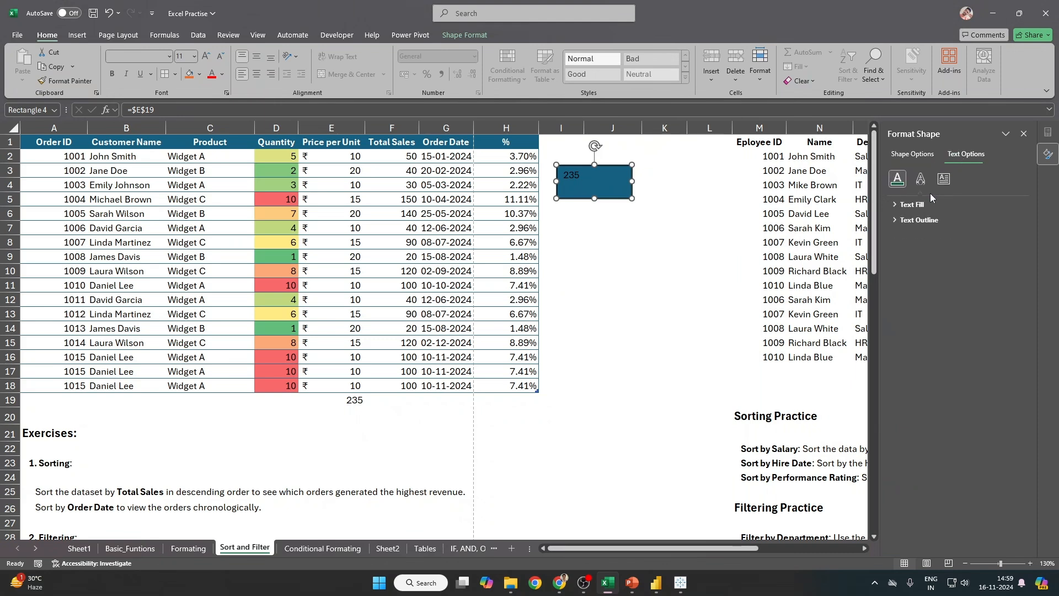
{"action": "left_click", "coordinate": [898, 205]}
{"action": "left_click", "coordinate": [1007, 289]}
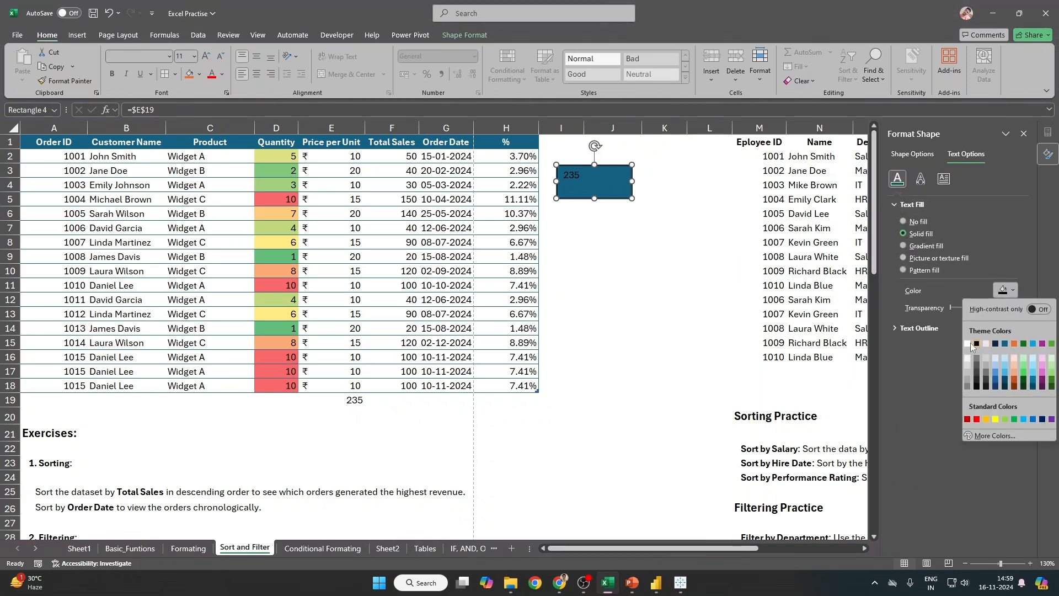
{"action": "left_click", "coordinate": [968, 344]}
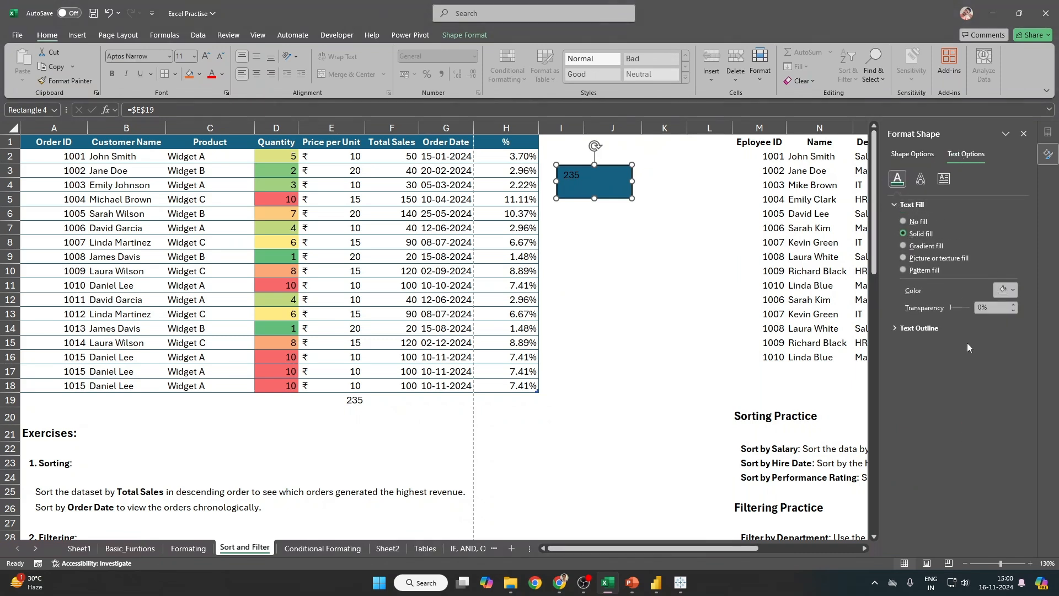
{"action": "double_click", "coordinate": [577, 176]}
{"action": "left_click", "coordinate": [945, 178]}
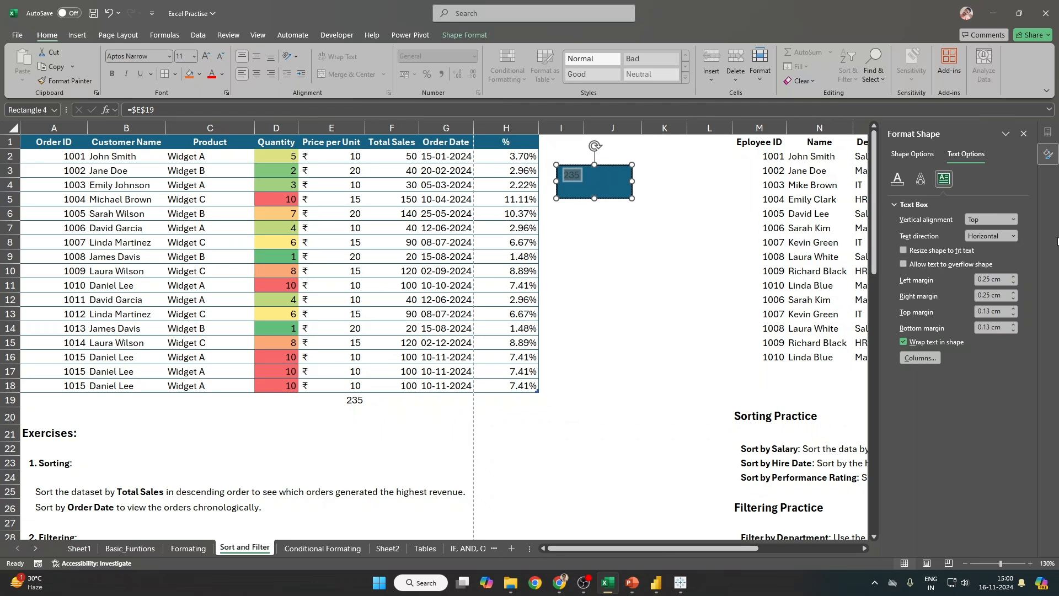
{"action": "left_click", "coordinate": [908, 155]}
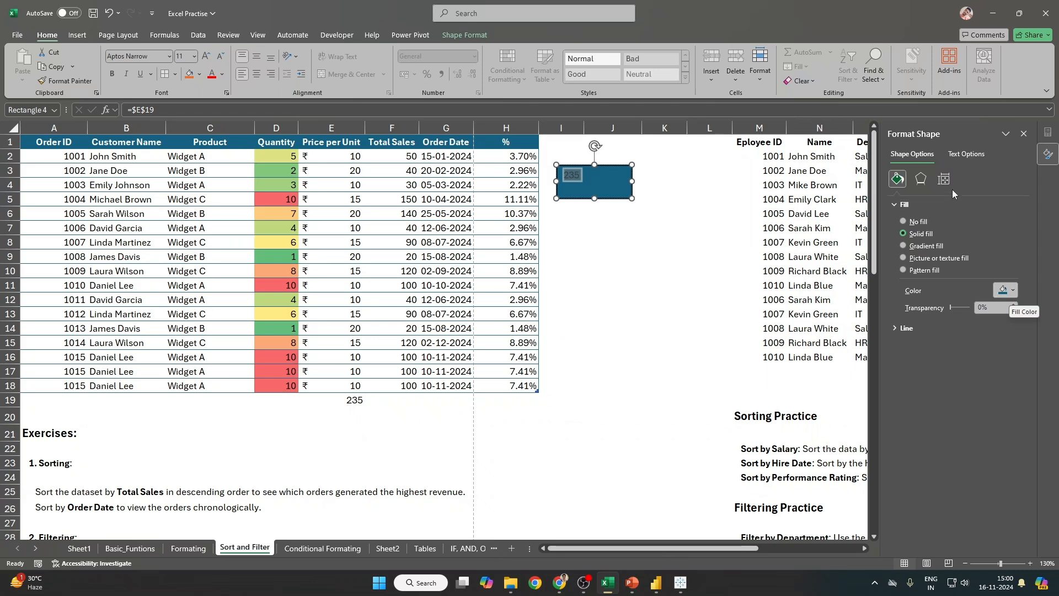
{"action": "left_click", "coordinate": [957, 154]}
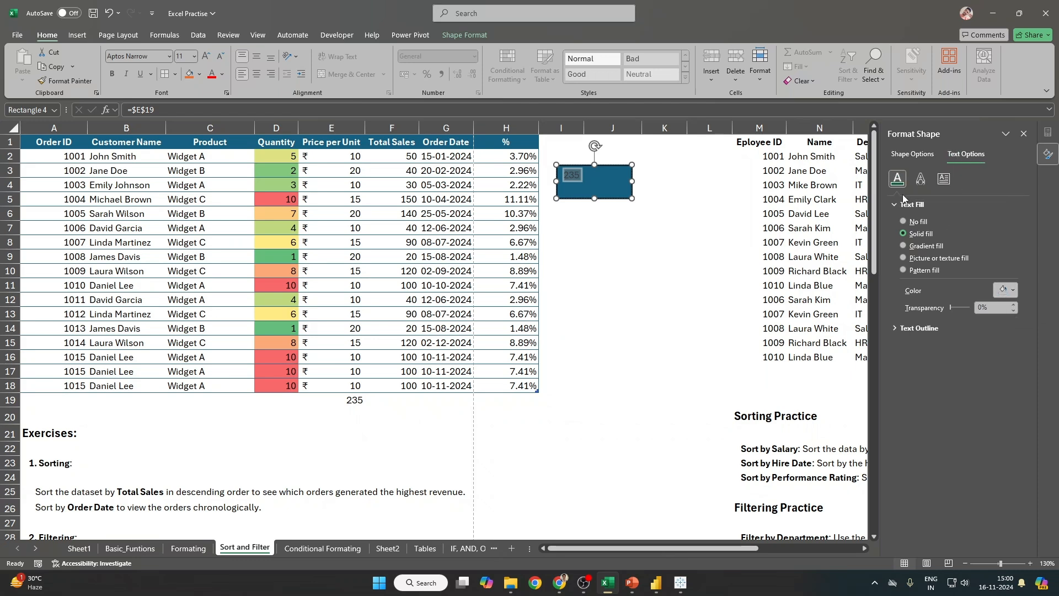
{"action": "left_click", "coordinate": [904, 233]}
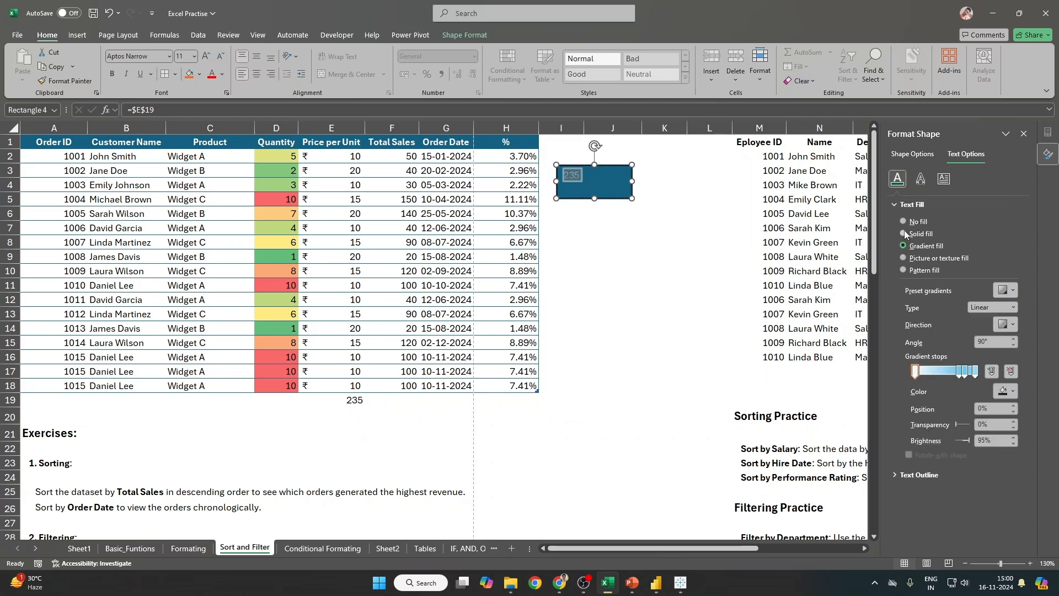
{"action": "left_click", "coordinate": [1013, 290]}
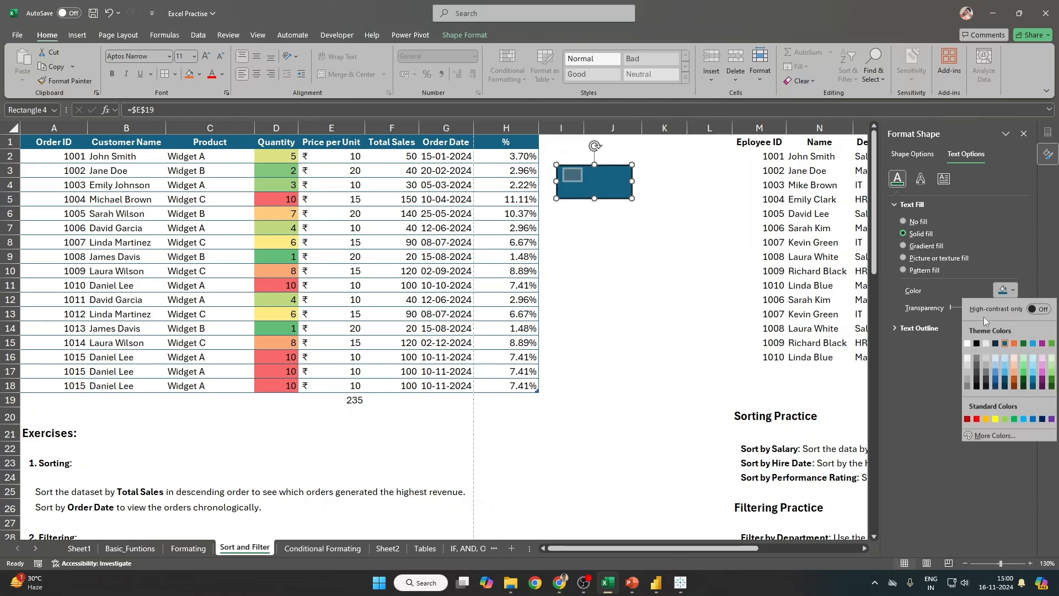
{"action": "left_click", "coordinate": [965, 344]}
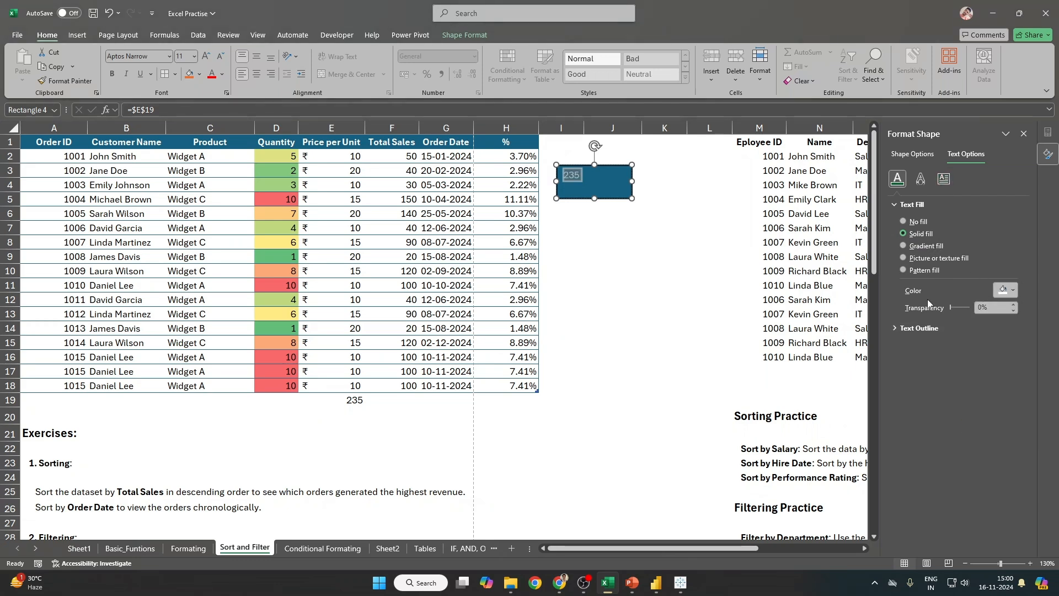
{"action": "left_click", "coordinate": [896, 204]}
Step: Set the text box's vertical alignment to Middle, keeping horizontal text direction
{"action": "left_click", "coordinate": [944, 179]}
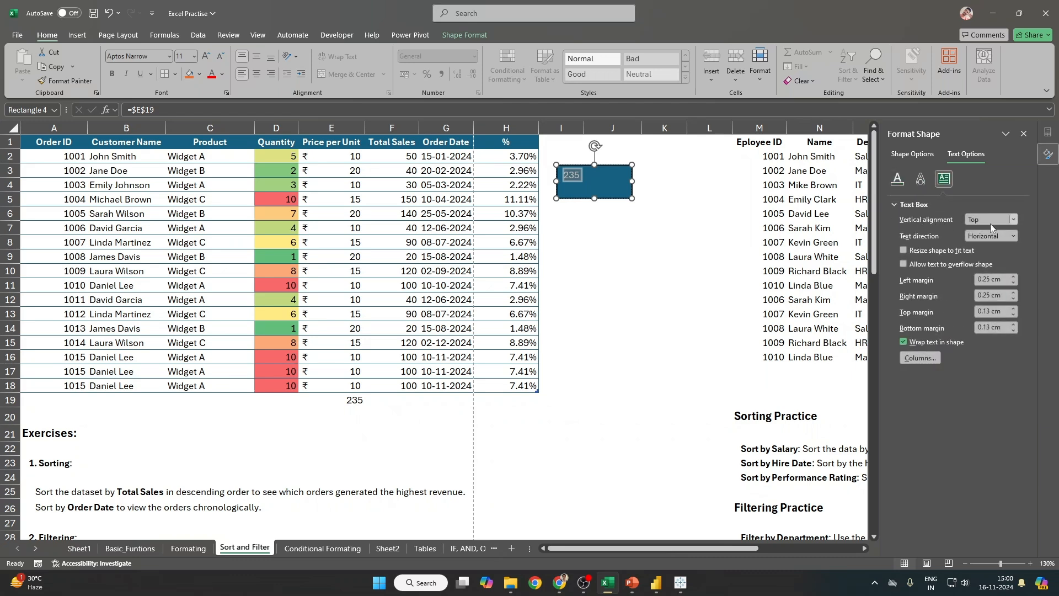
{"action": "left_click", "coordinate": [991, 223]}
{"action": "left_click", "coordinate": [995, 287]}
{"action": "left_click", "coordinate": [1002, 239]}
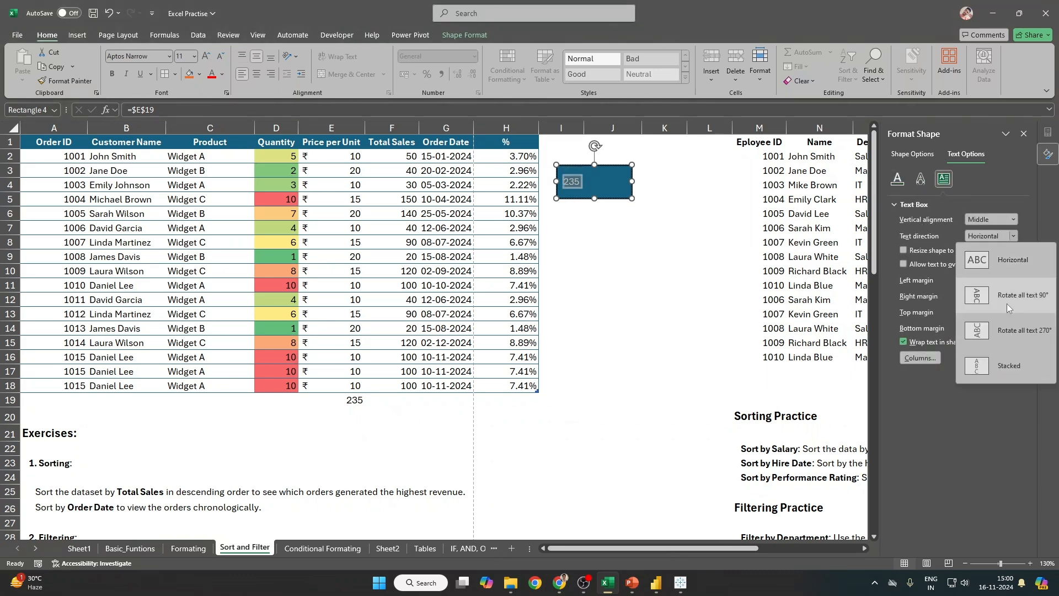
{"action": "left_click", "coordinate": [1003, 260]}
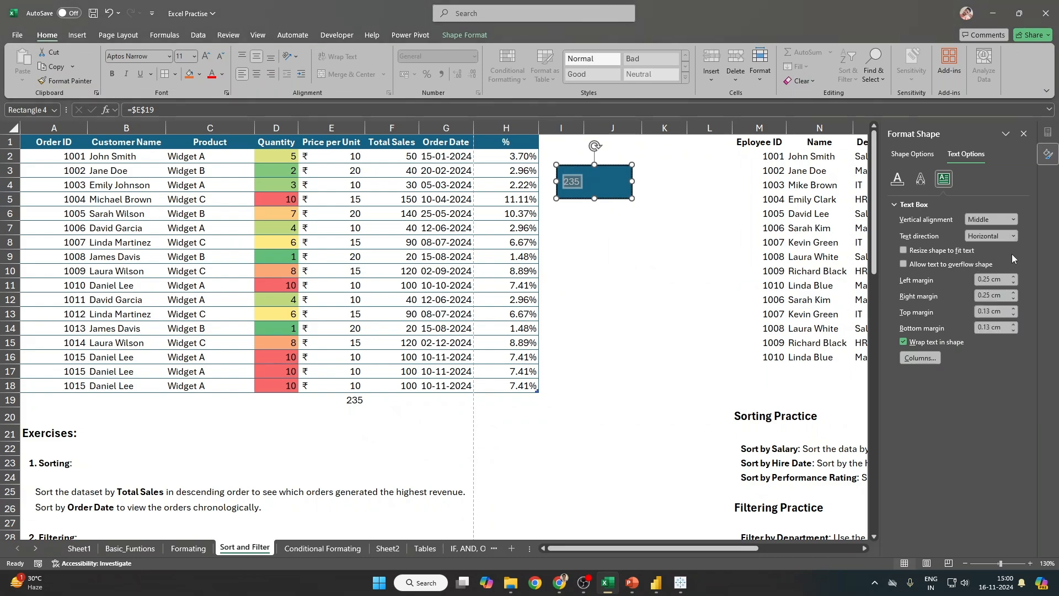
{"action": "left_click", "coordinate": [1013, 237]}
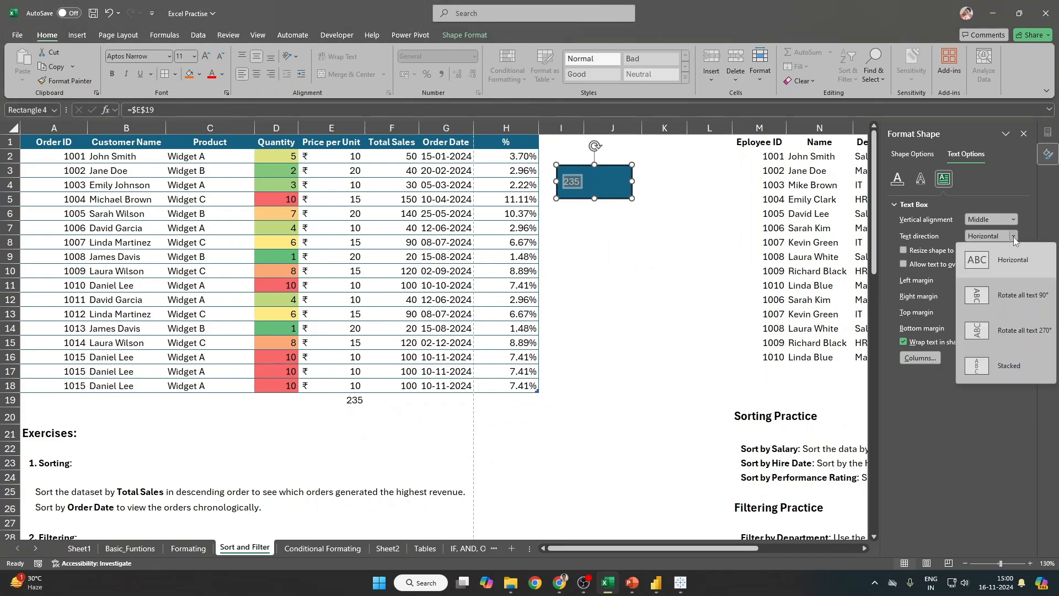
{"action": "left_click", "coordinate": [1014, 237]}
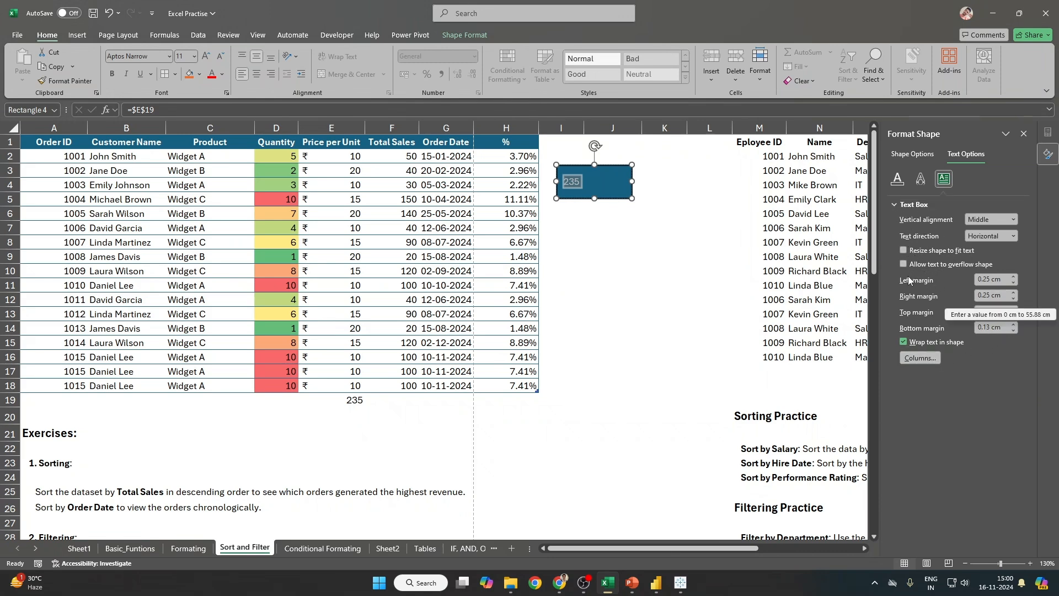
{"action": "left_click", "coordinate": [915, 205]}
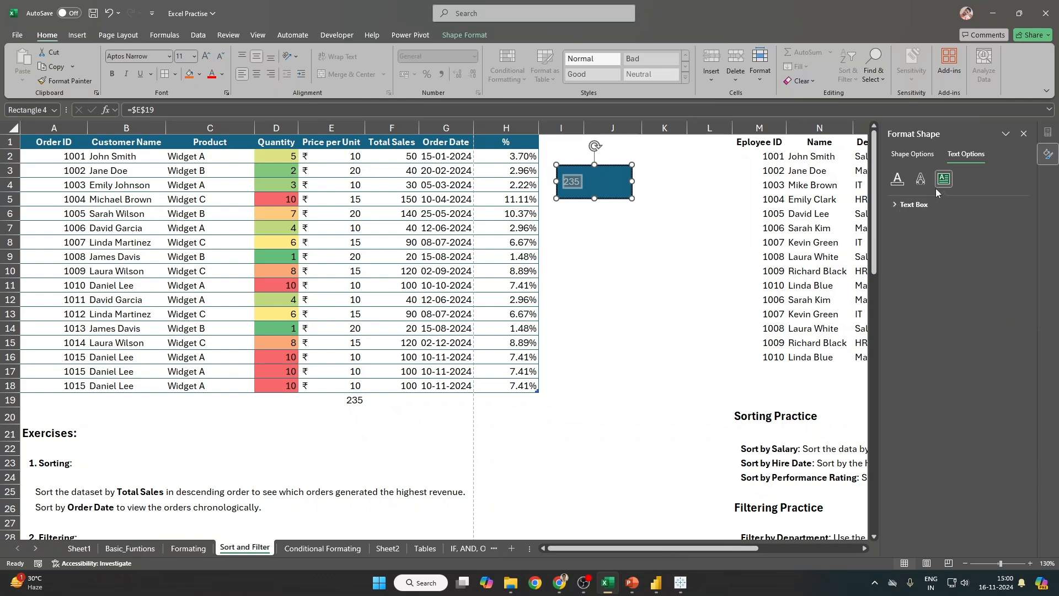
{"action": "left_click", "coordinate": [922, 181]}
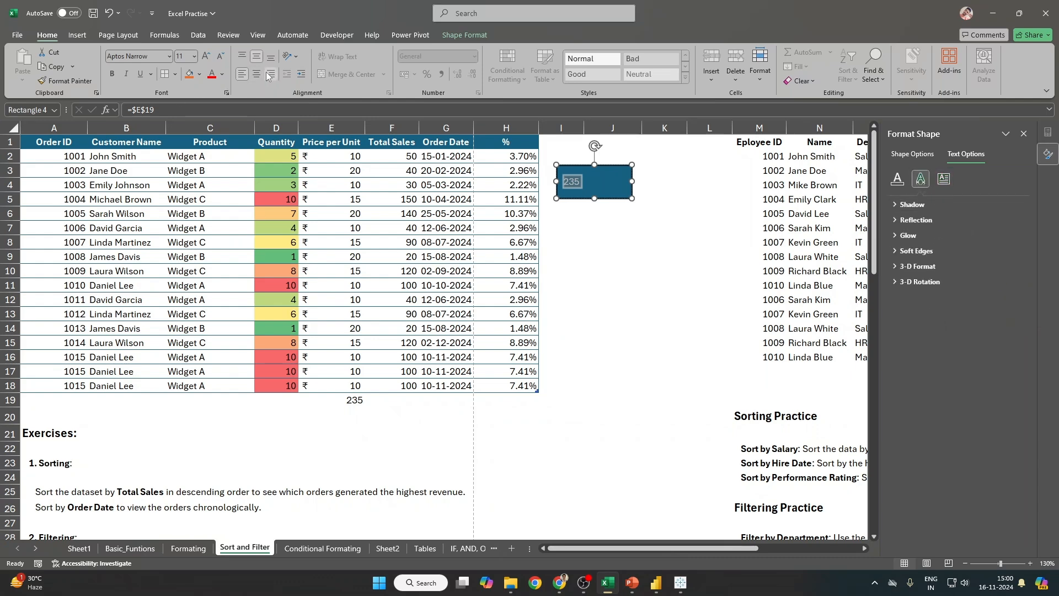
Step: Centre the 235 horizontally and set its font size to 24
{"action": "left_click", "coordinate": [258, 76]}
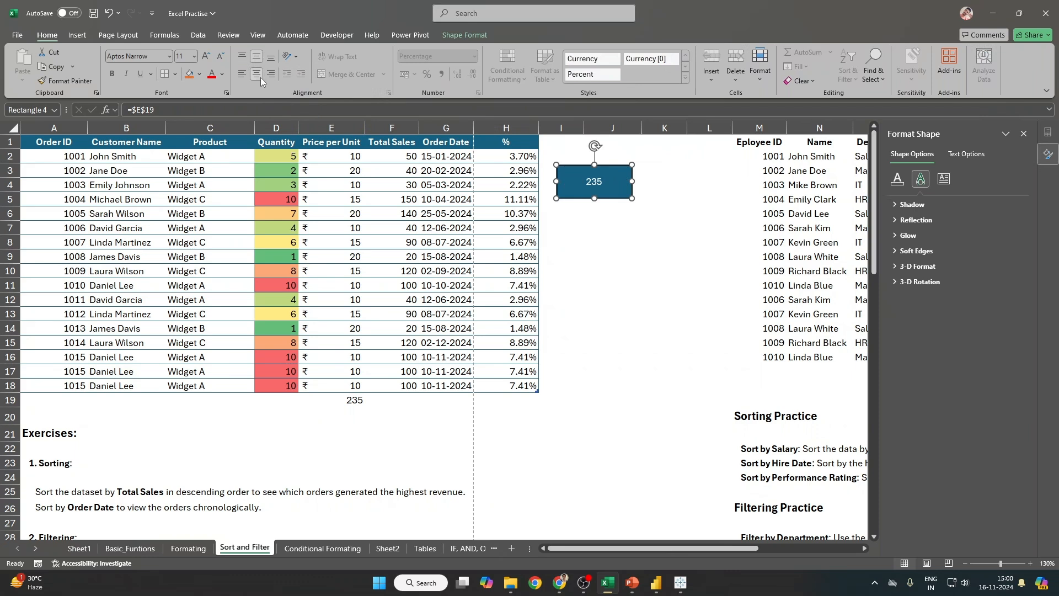
{"action": "left_click", "coordinate": [194, 56]}
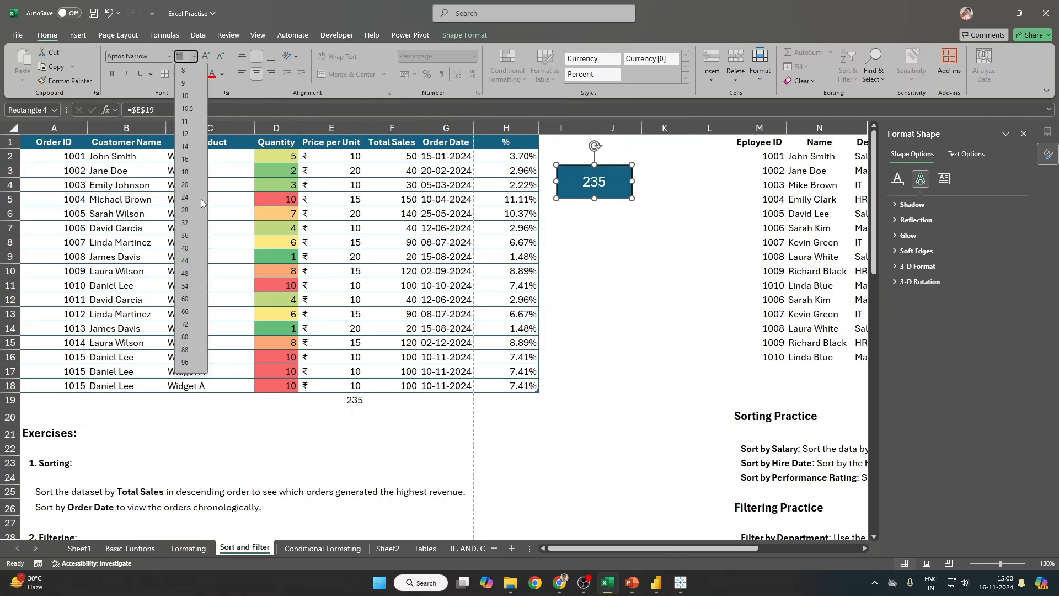
{"action": "left_click", "coordinate": [201, 199]}
{"action": "left_click", "coordinate": [613, 241]}
{"action": "left_click", "coordinate": [359, 400]}
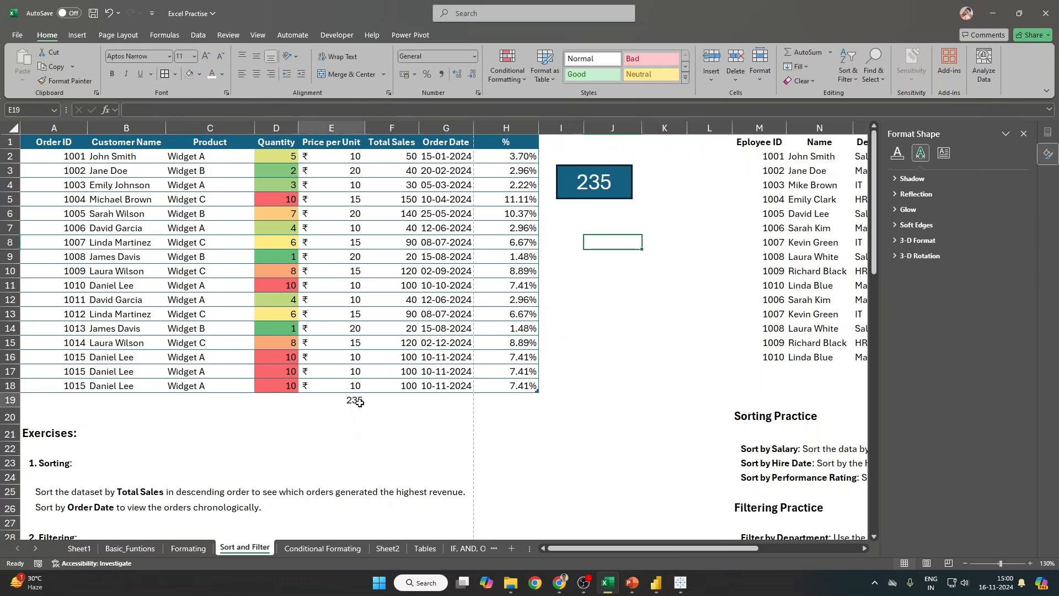
{"action": "left_click", "coordinate": [349, 271]}
{"action": "type", "text": "12"}
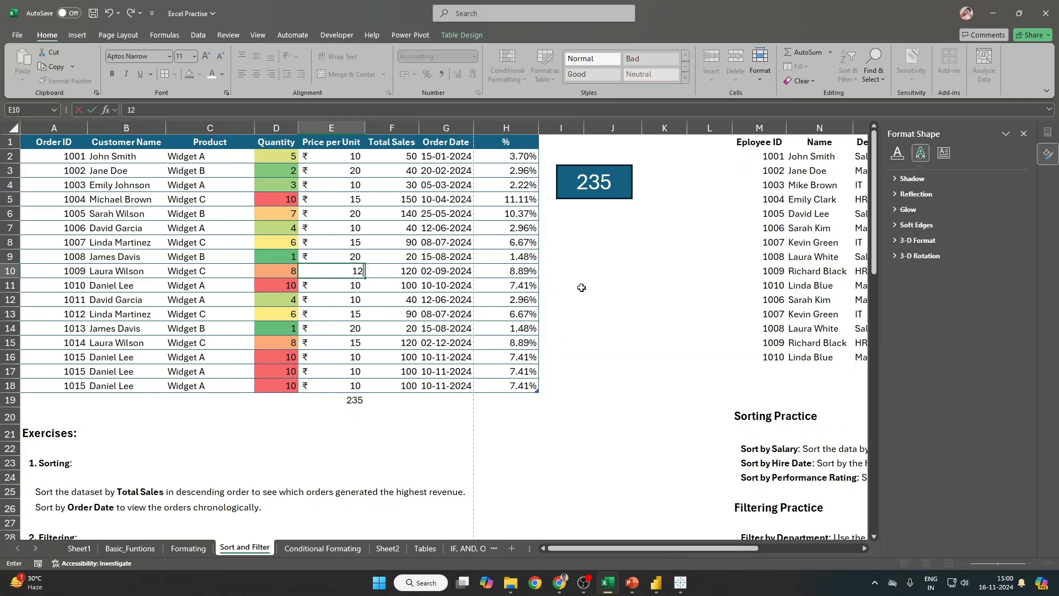
{"action": "key", "text": "Return"}
{"action": "left_click", "coordinate": [354, 185]}
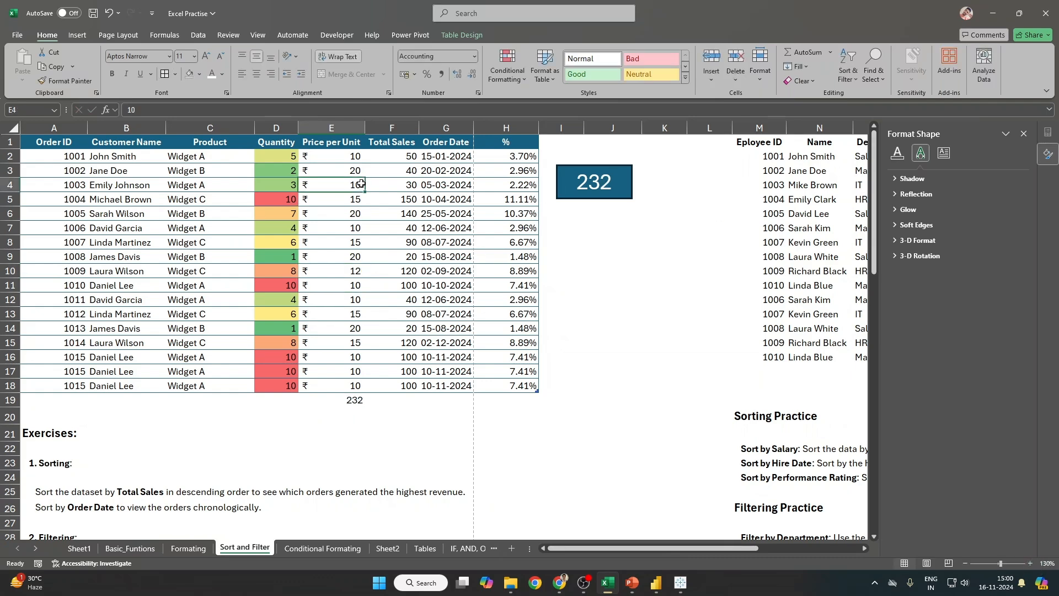
{"action": "type", "text": "15"}
{"action": "key", "text": "Return"}
{"action": "left_click", "coordinate": [367, 172]}
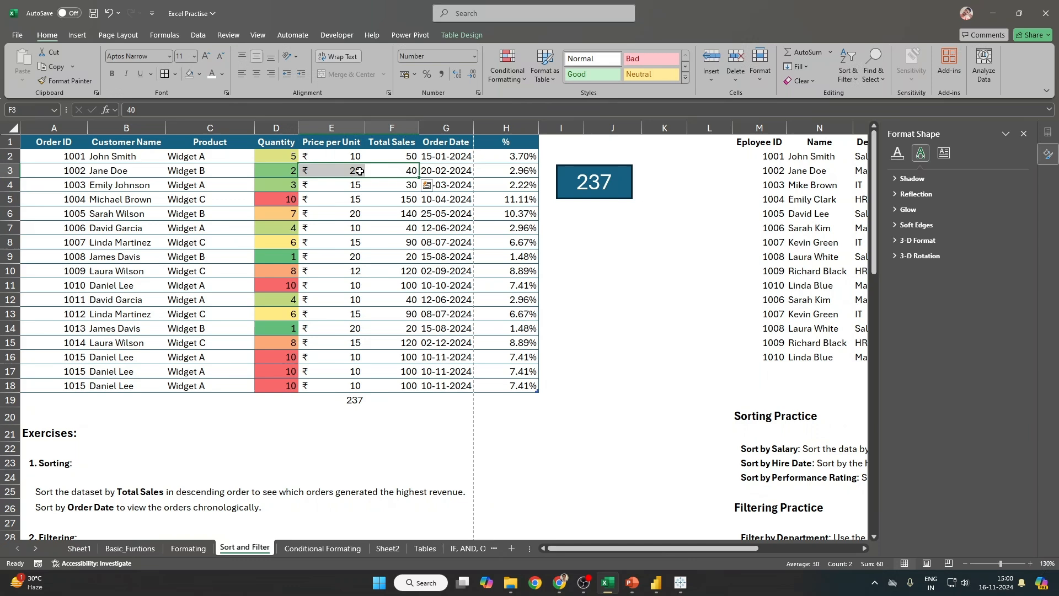
{"action": "left_click", "coordinate": [359, 171]}
{"action": "type", "text": "55"}
{"action": "key", "text": "Return"}
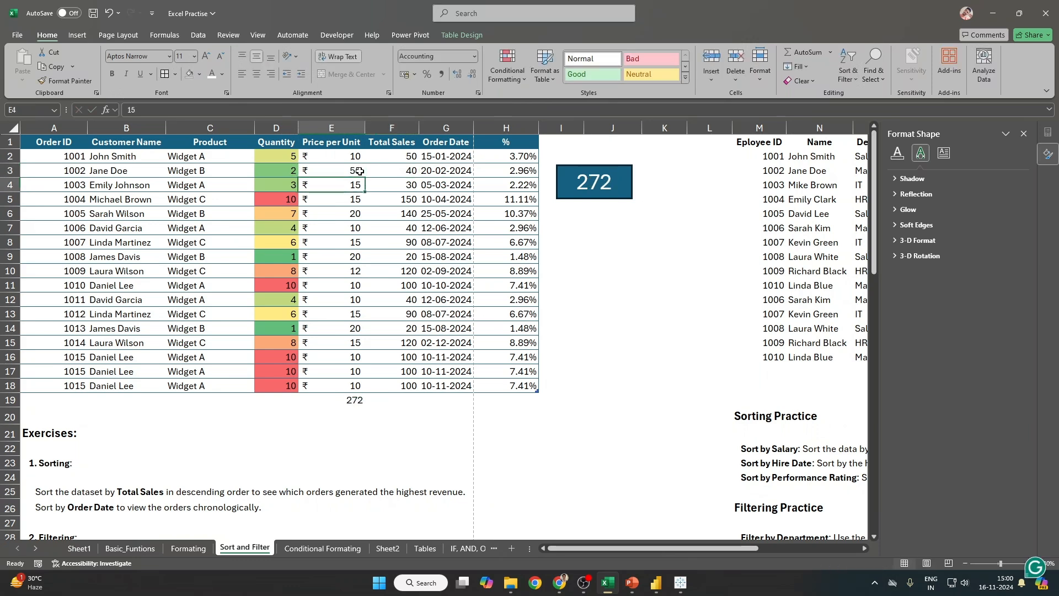
{"action": "left_click", "coordinate": [631, 180]}
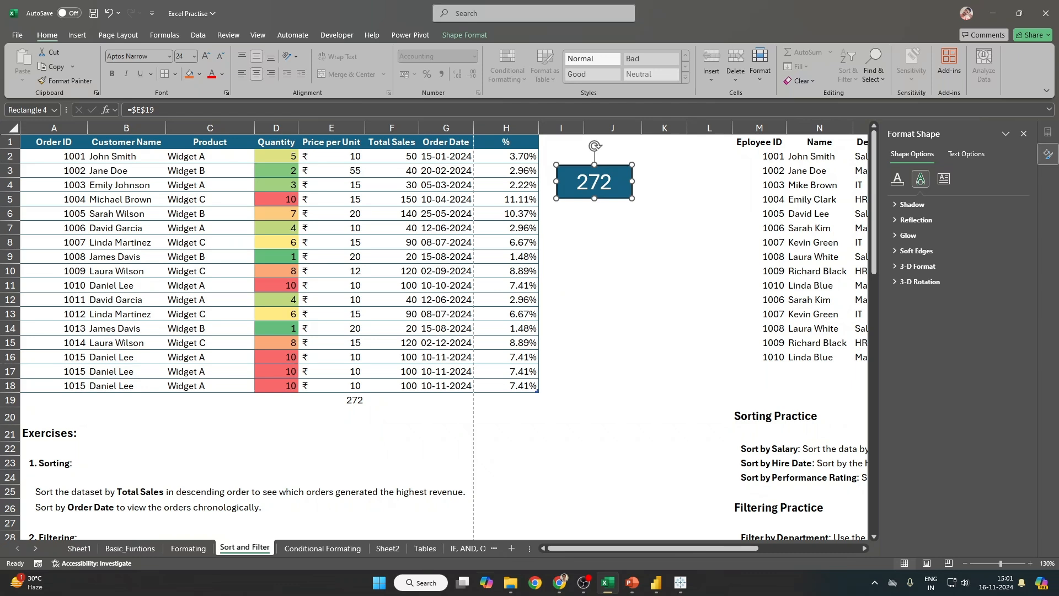
{"action": "key", "text": "ctrl+z"}
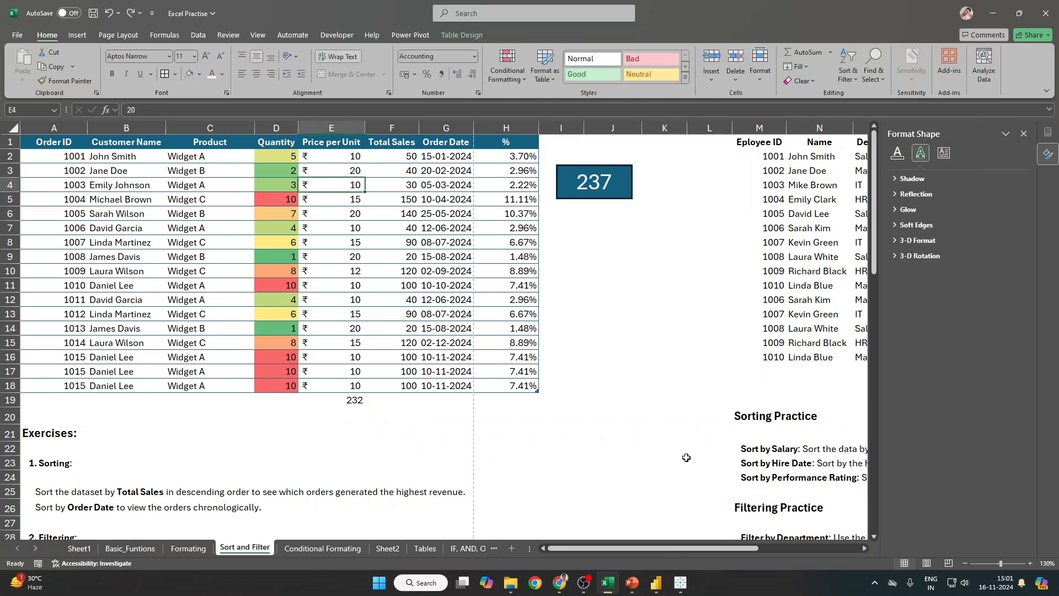
{"action": "key", "text": "ctrl+z"}
{"action": "key", "text": "ctrl+z"}
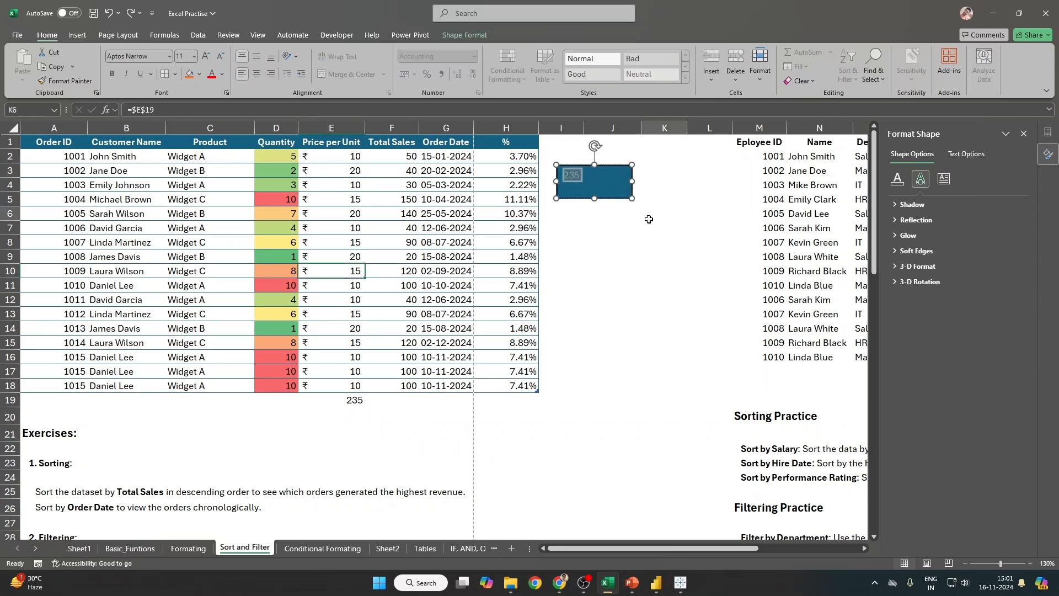
Step: Clear the 235 from the rectangle and cell E19, then delete the rectangle shape
{"action": "key", "text": "BackSpace"}
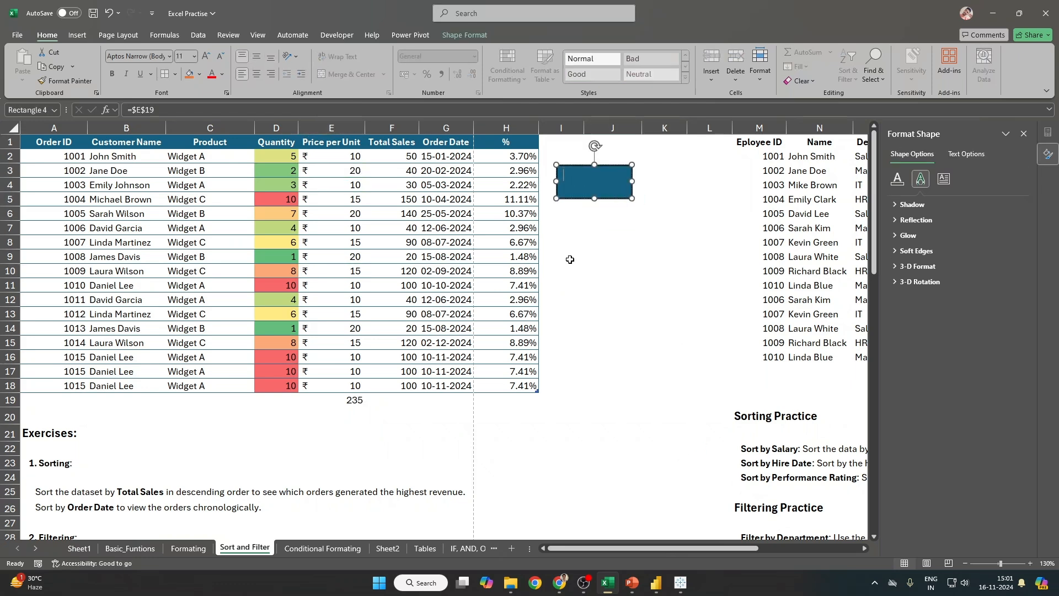
{"action": "key", "text": "ctrl+z"}
{"action": "key", "text": "ctrl+z"}
{"action": "key", "text": "ctrl+z"}
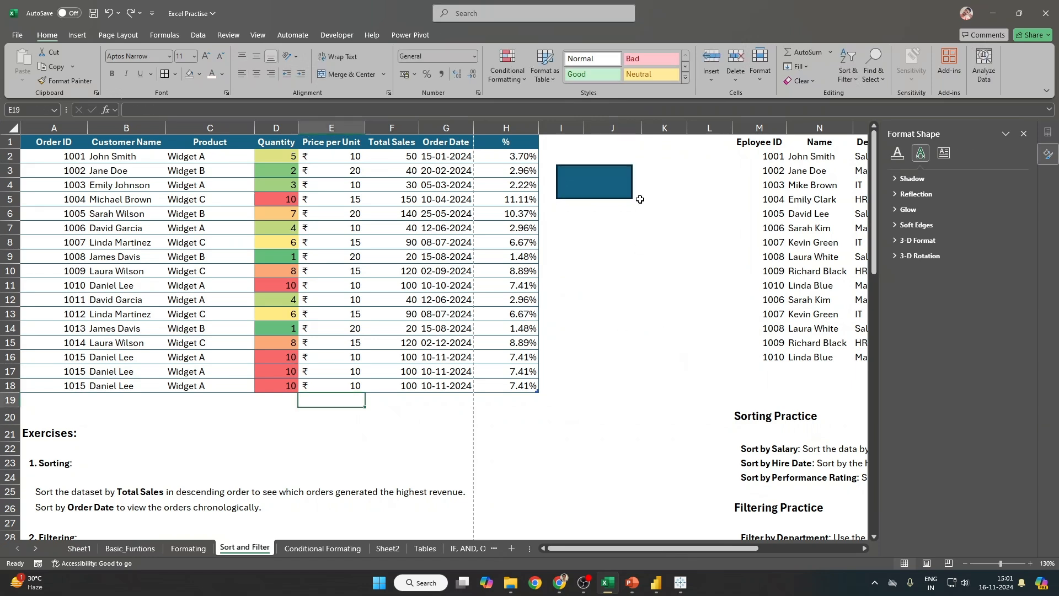
{"action": "left_click", "coordinate": [640, 200]}
{"action": "left_click", "coordinate": [620, 178]}
{"action": "key", "text": "Delete"}
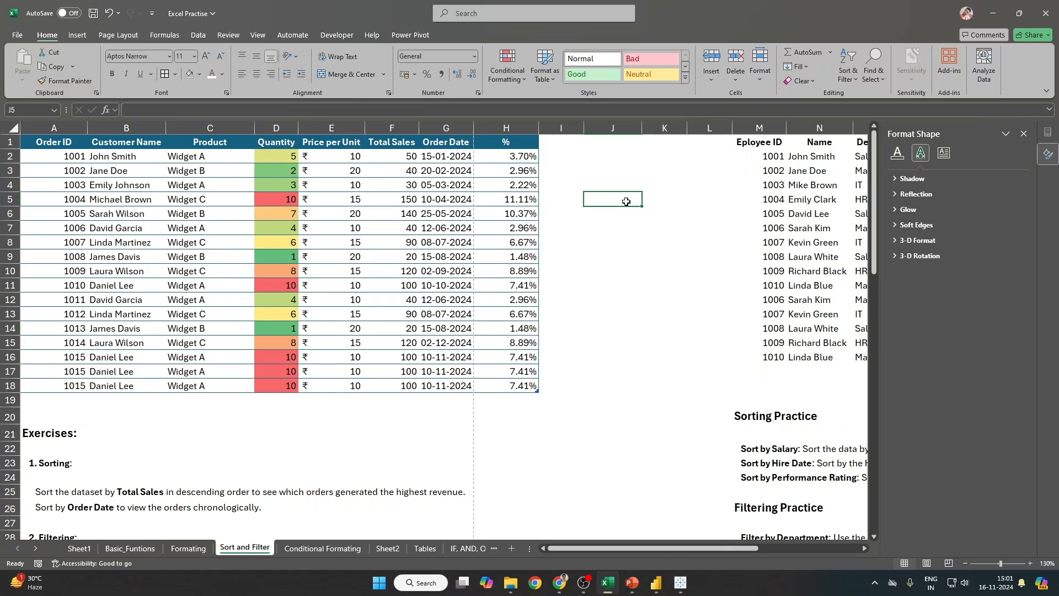
{"action": "type", "text": "=pv"}
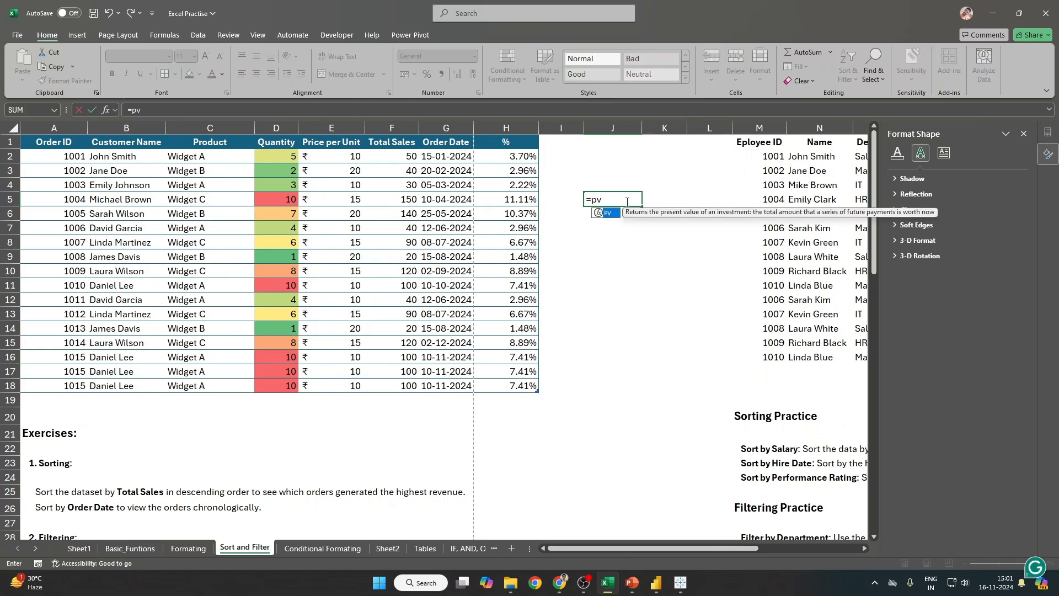
{"action": "key", "text": "Tab"}
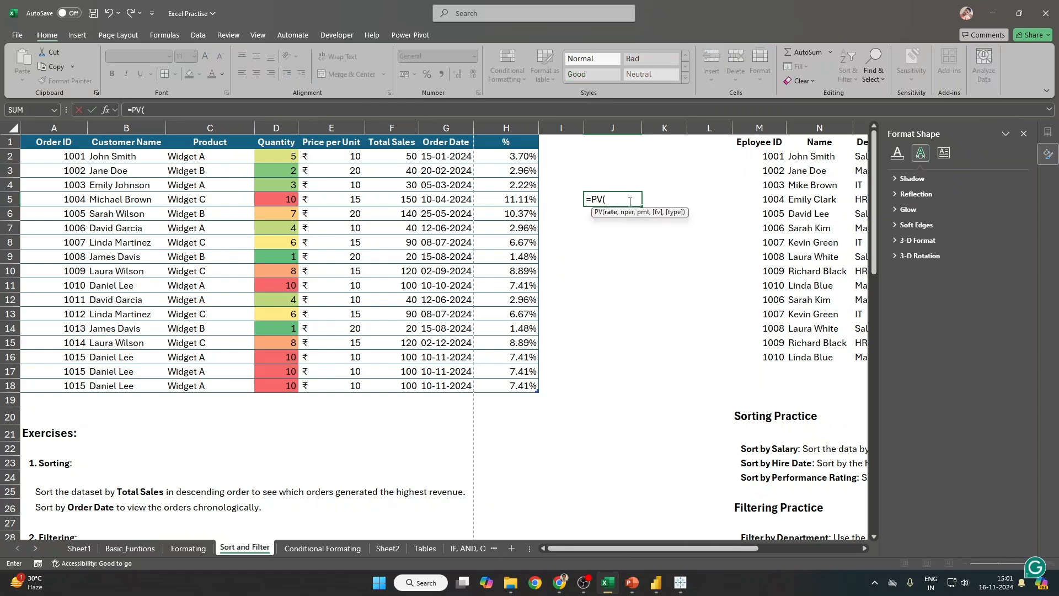
{"action": "key", "text": "Escape"}
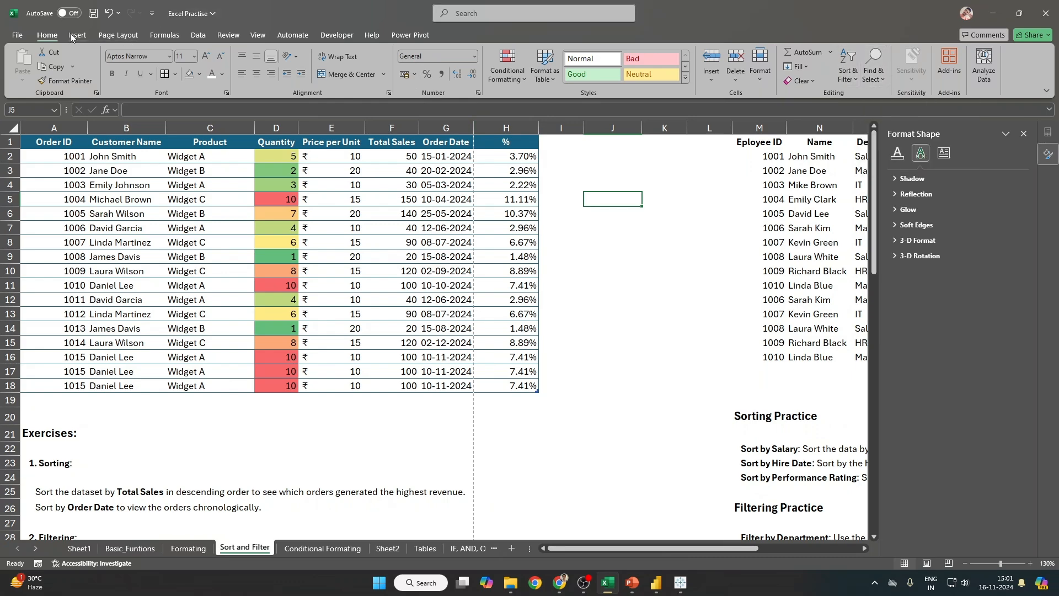
Step: Check What-If Analysis and Forecast Sheet without applying anything, then switch to Sheet2
{"action": "left_click", "coordinate": [198, 35]}
{"action": "left_click", "coordinate": [803, 75]}
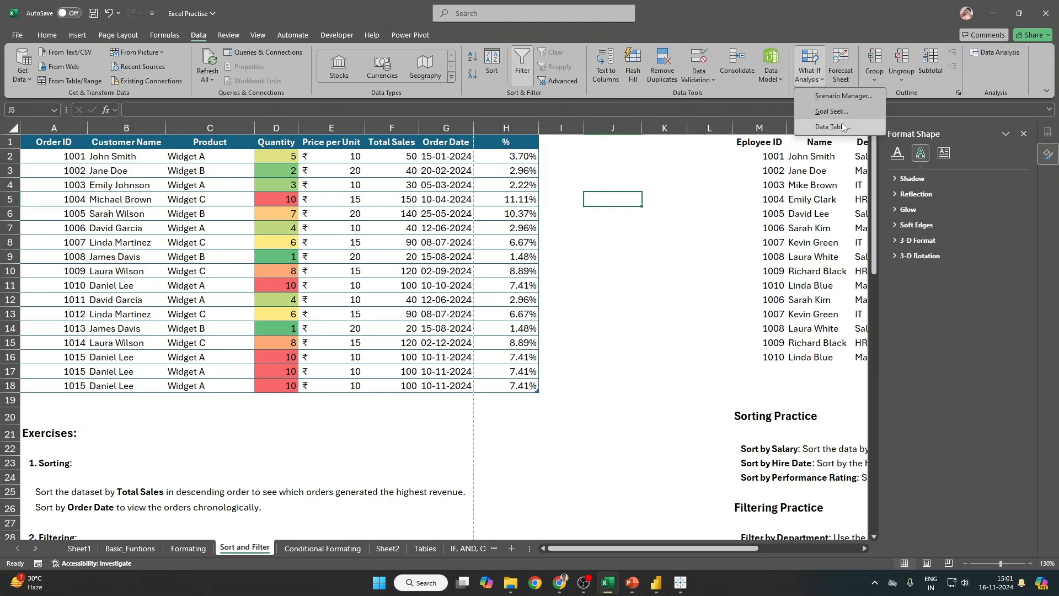
{"action": "left_click", "coordinate": [631, 280]}
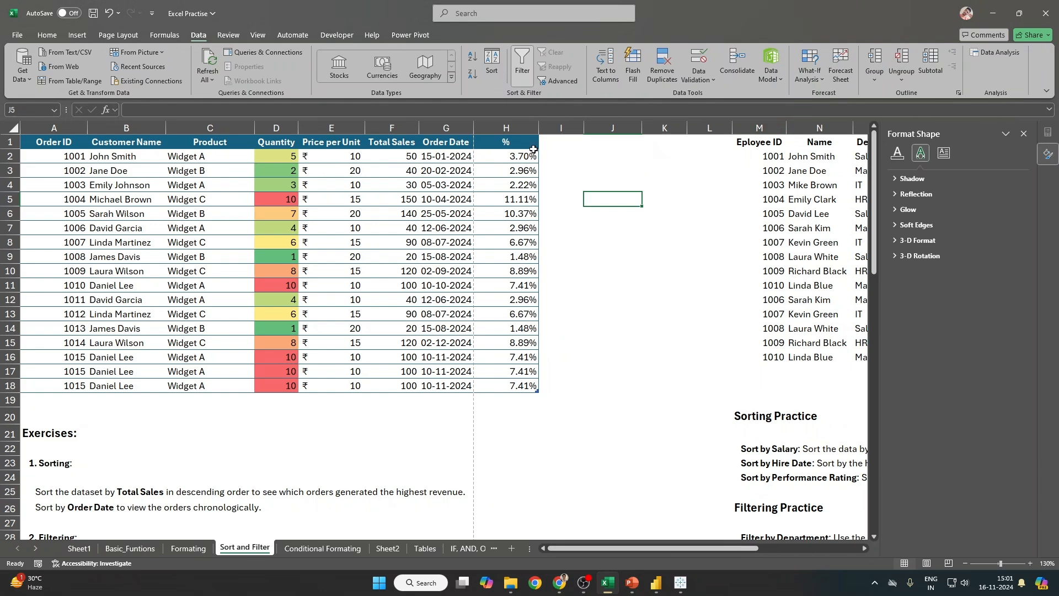
{"action": "left_click", "coordinate": [840, 67]}
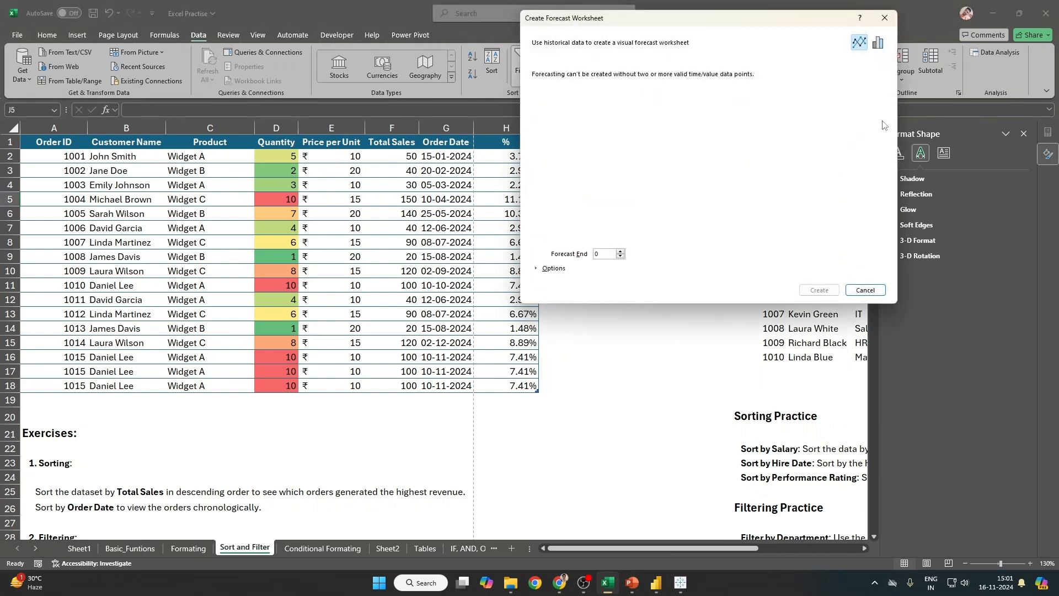
{"action": "left_click", "coordinate": [885, 18]}
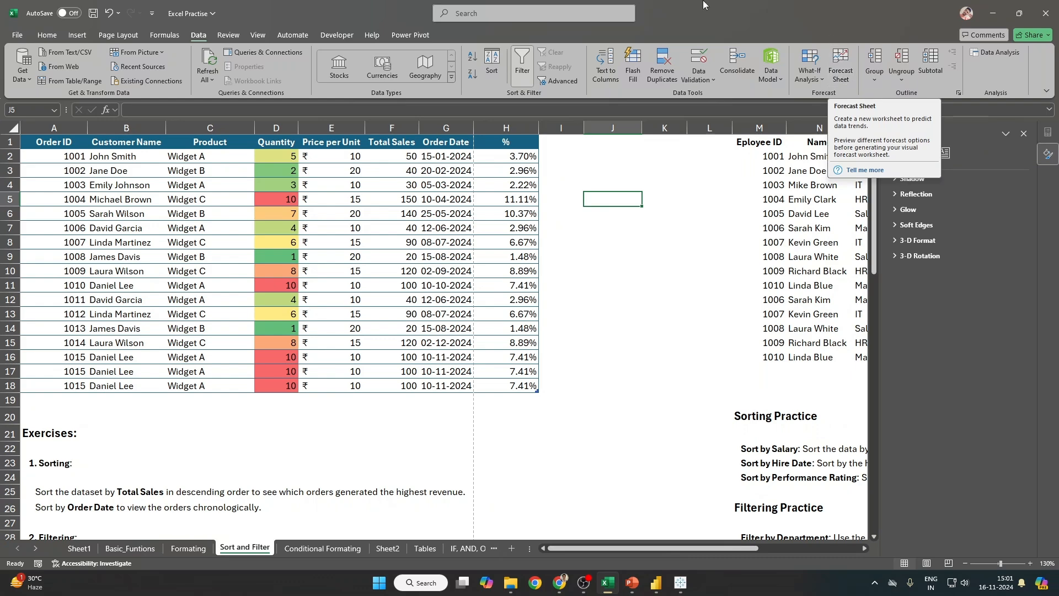
{"action": "left_click", "coordinate": [388, 549]}
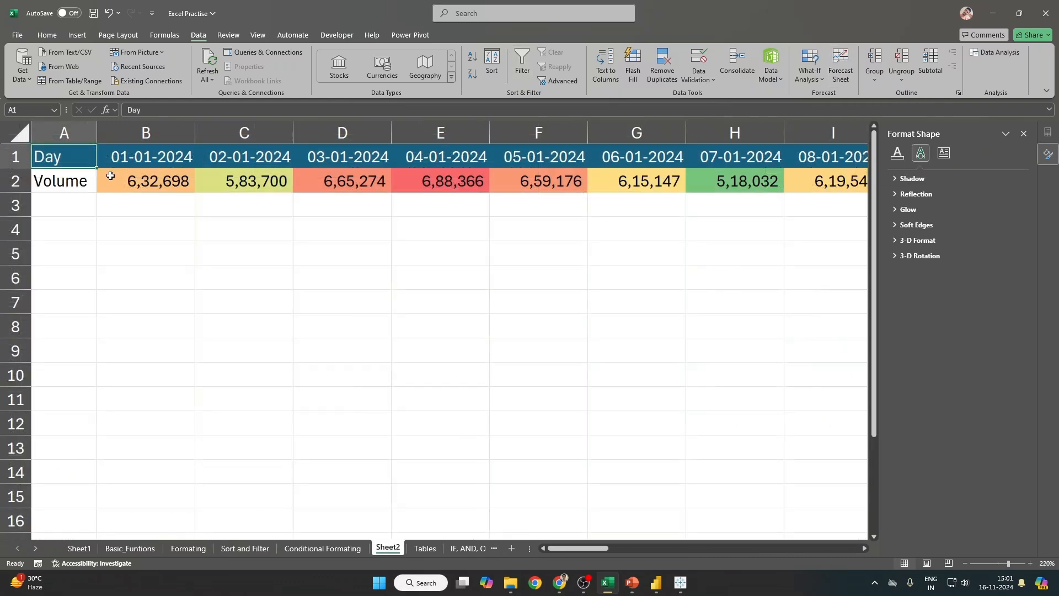
Step: Select the Day/Volume data A1:AN2 and create a forecast sheet ending 29-02-2024
{"action": "scroll", "coordinate": [158, 227], "scroll_direction": "right", "scroll_amount": 5}
{"action": "scroll", "coordinate": [158, 227], "scroll_direction": "left", "scroll_amount": 5}
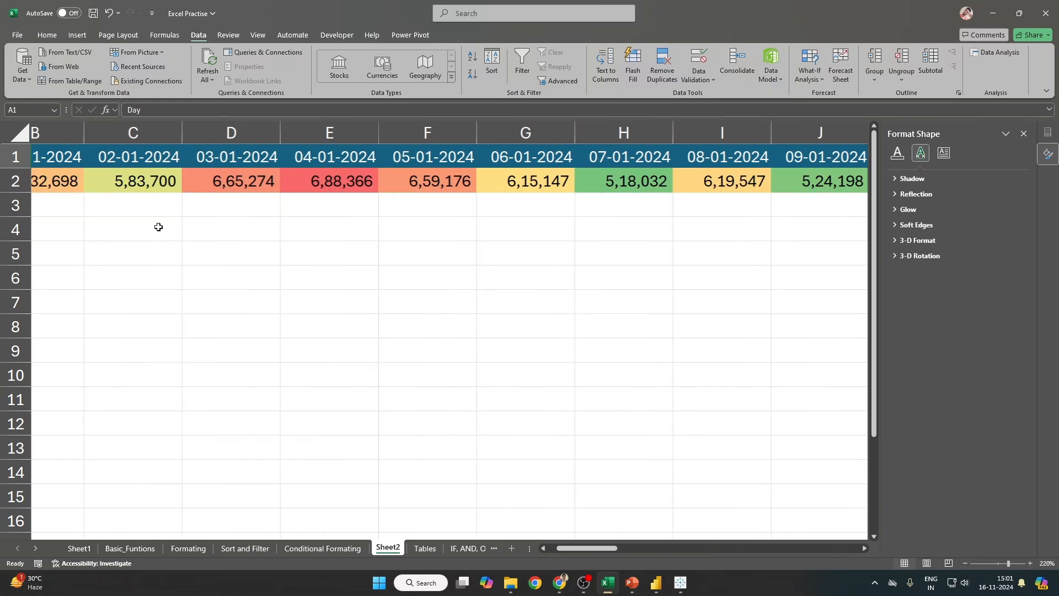
{"action": "key", "text": "ctrl+shift+Down"}
{"action": "key", "text": "ctrl+shift+Right"}
{"action": "scroll", "coordinate": [160, 232], "scroll_direction": "down", "scroll_amount": 4}
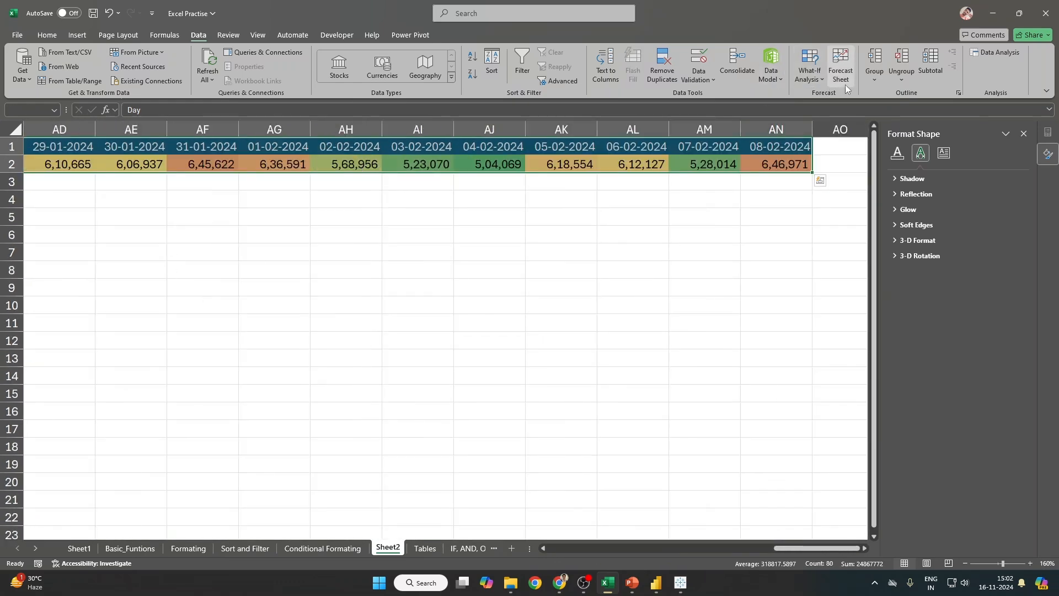
{"action": "left_click", "coordinate": [844, 82]}
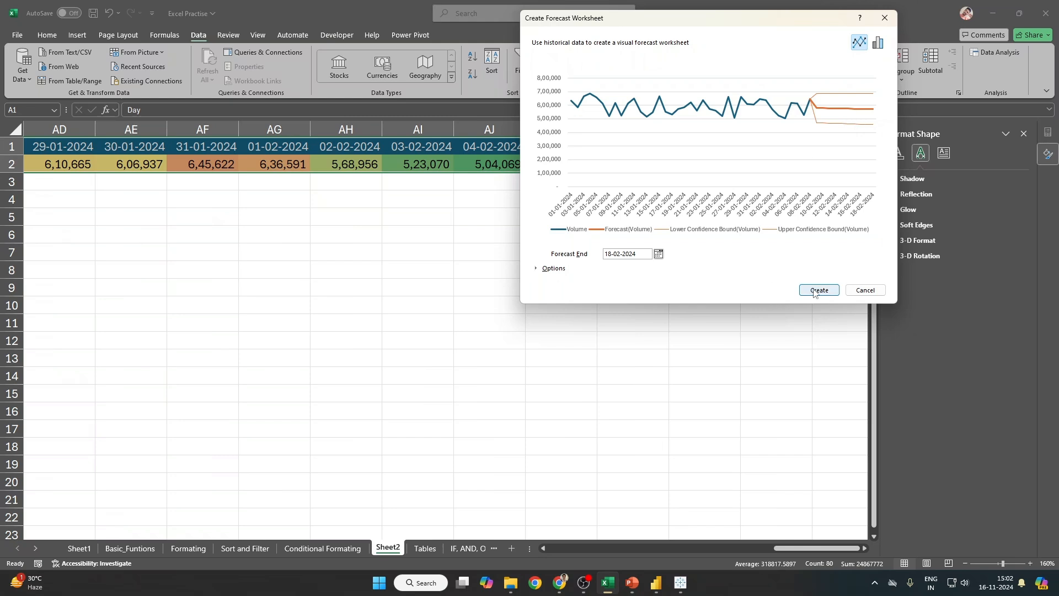
{"action": "left_click", "coordinate": [658, 254]}
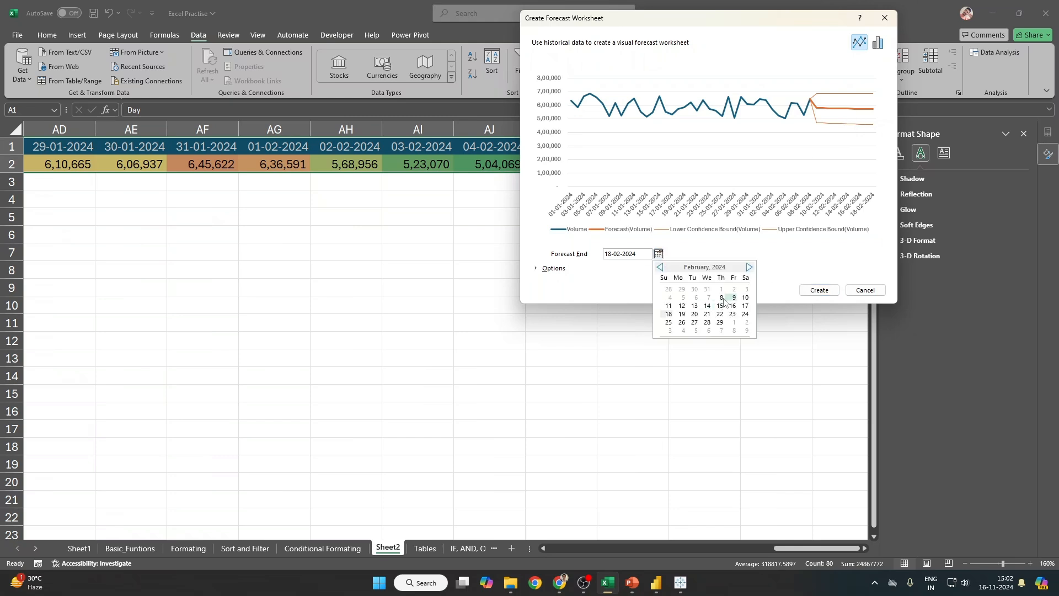
{"action": "left_click", "coordinate": [720, 322]}
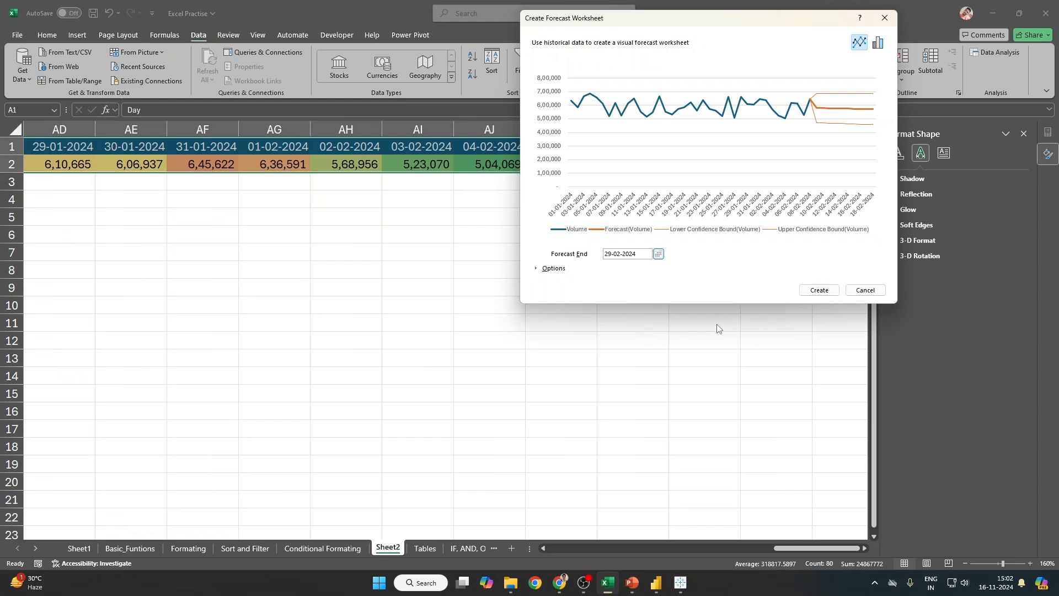
{"action": "left_click", "coordinate": [820, 289]}
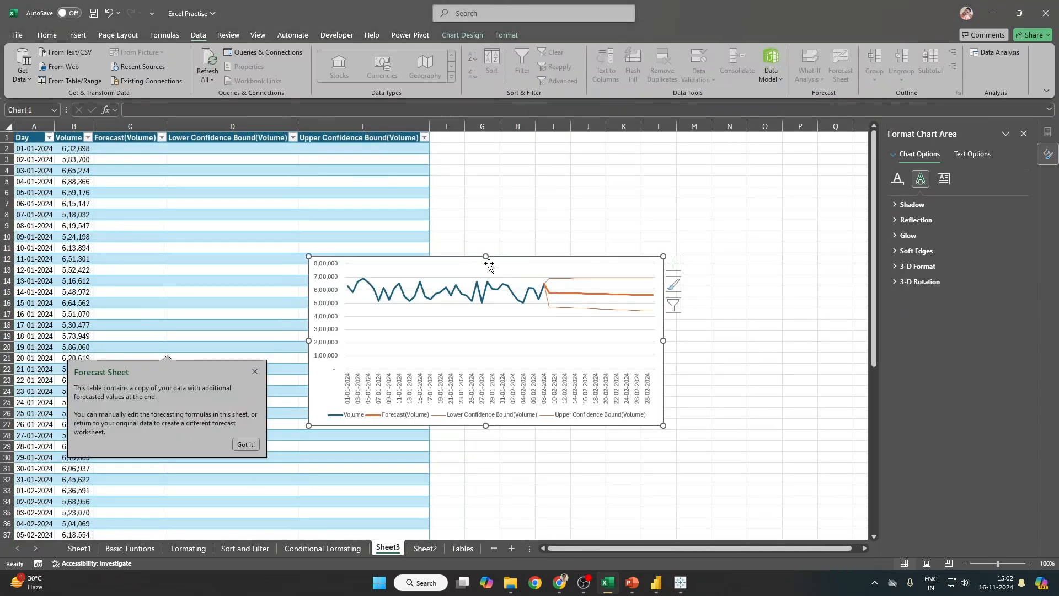
Step: Delete the forecast chart from Sheet3
{"action": "left_click", "coordinate": [547, 384]}
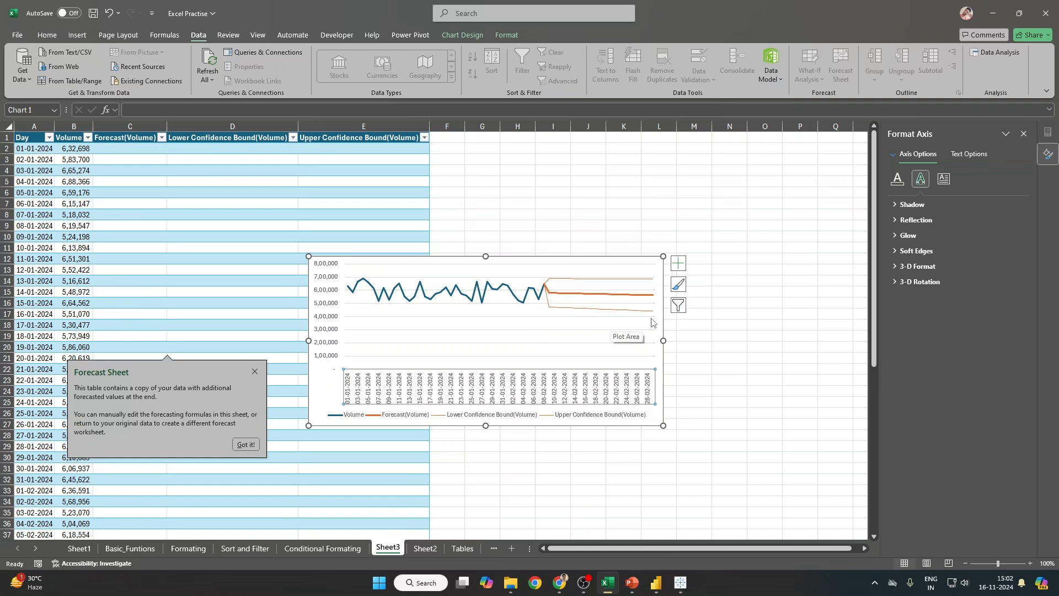
{"action": "left_click", "coordinate": [669, 313]}
{"action": "left_click", "coordinate": [635, 276]}
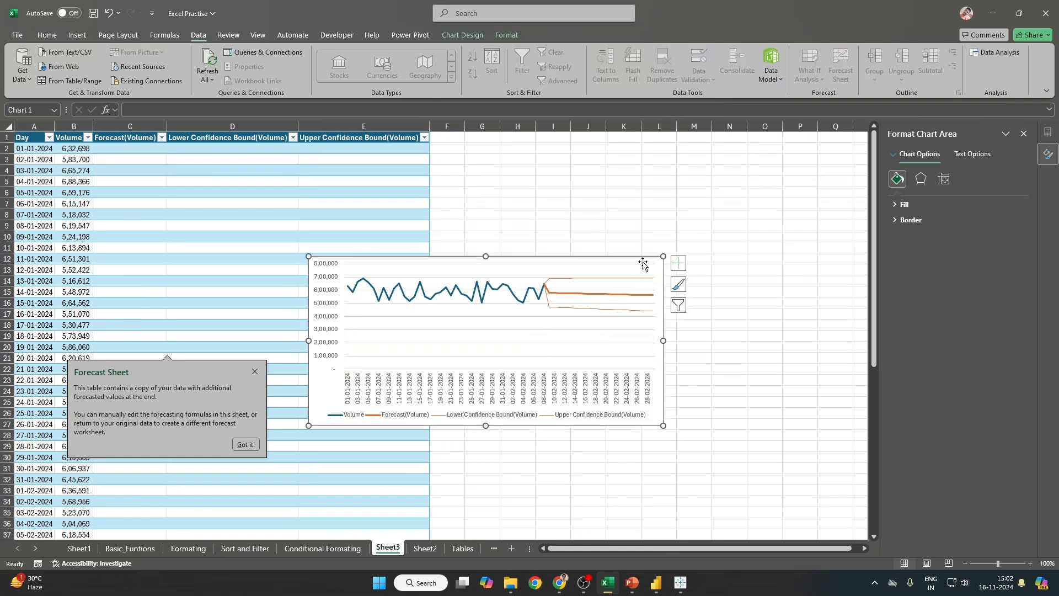
{"action": "key", "text": "Delete"}
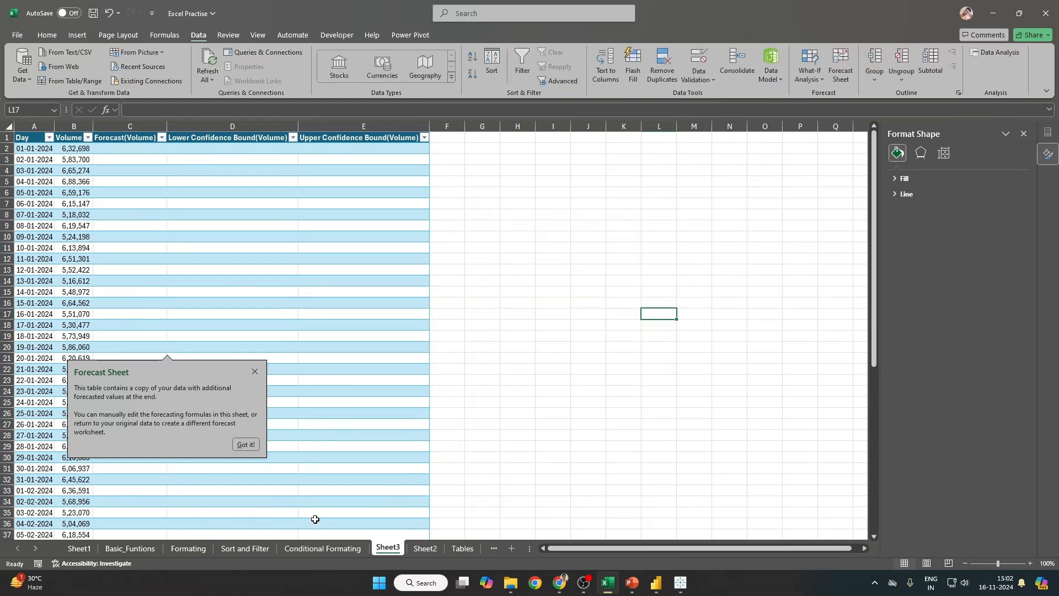
Step: Delete the Sheet3 forecast worksheet, confirming the permanent deletion
{"action": "right_click", "coordinate": [381, 547]}
{"action": "left_click", "coordinate": [415, 404]}
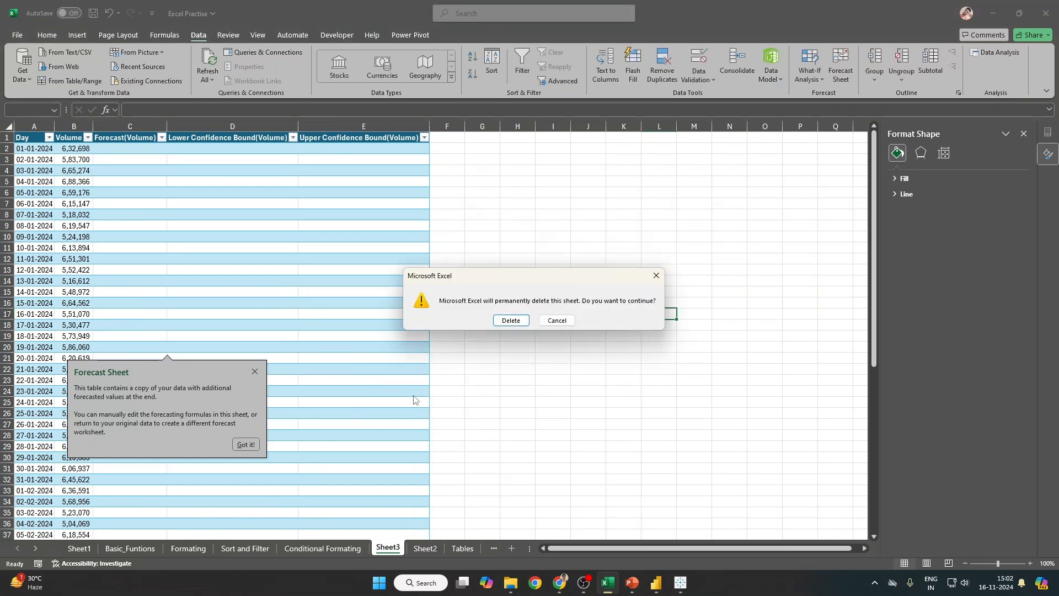
{"action": "key", "text": "Return"}
{"action": "key", "text": "ctrl+Up"}
Step: Return to A1, save the workbook and dismiss the Forecast Sheet tip
{"action": "key", "text": "ctrl+Left"}
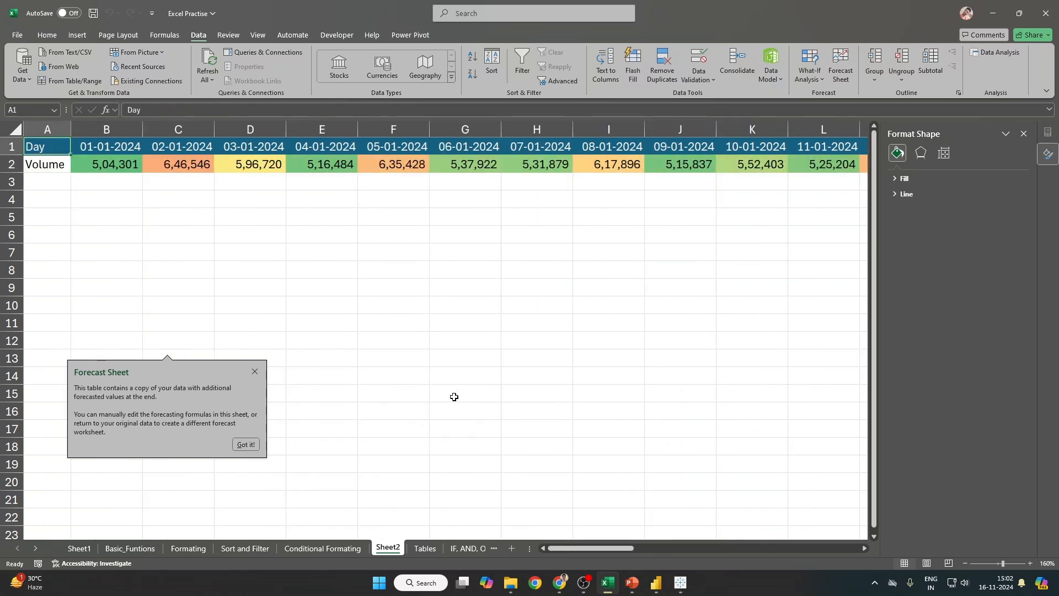
{"action": "key", "text": "ctrl+s"}
{"action": "left_click", "coordinate": [254, 371]}
{"action": "scroll", "coordinate": [253, 368], "scroll_direction": "down", "scroll_amount": 1}
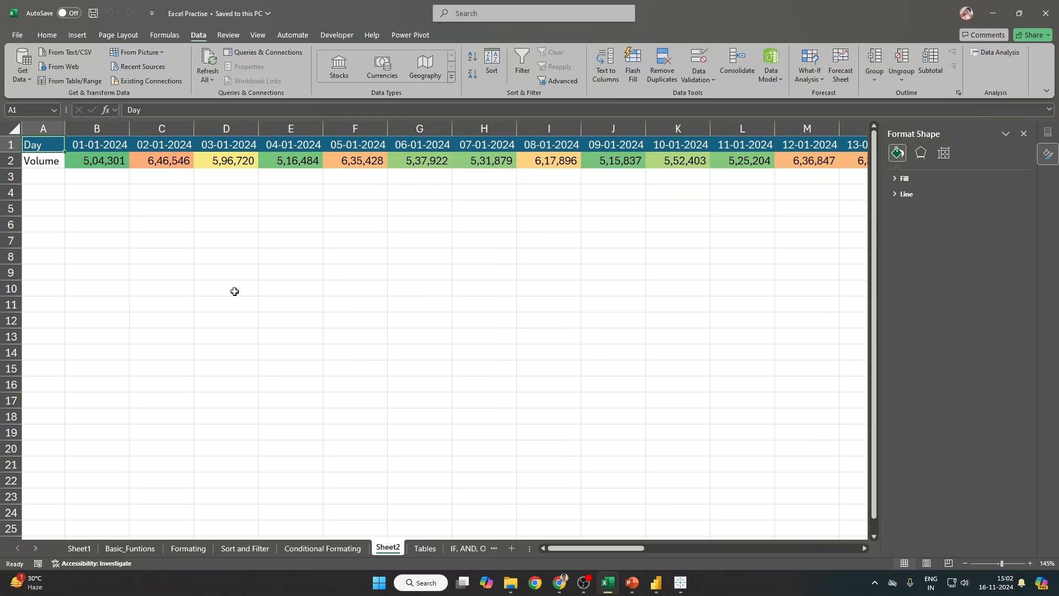
Step: Widen column A slightly, close the Format Shape pane and return to the meeting window
{"action": "left_click_drag", "start_coordinate": [64, 129], "coordinate": [70, 128]}
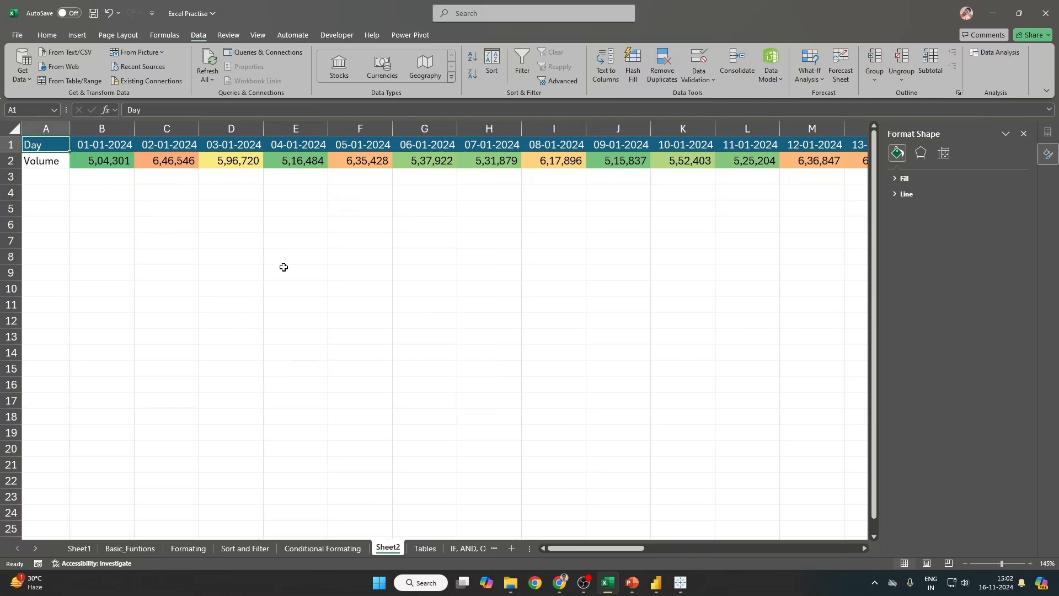
{"action": "left_click", "coordinate": [1024, 134]}
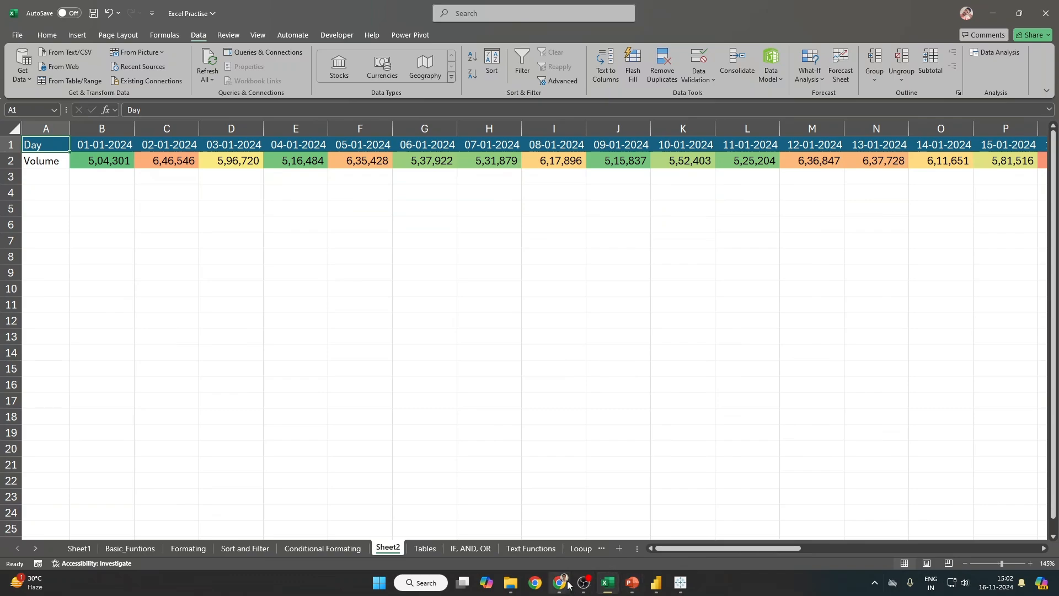
{"action": "mouse_move", "coordinate": [568, 584]}
{"action": "left_click", "coordinate": [616, 524]}
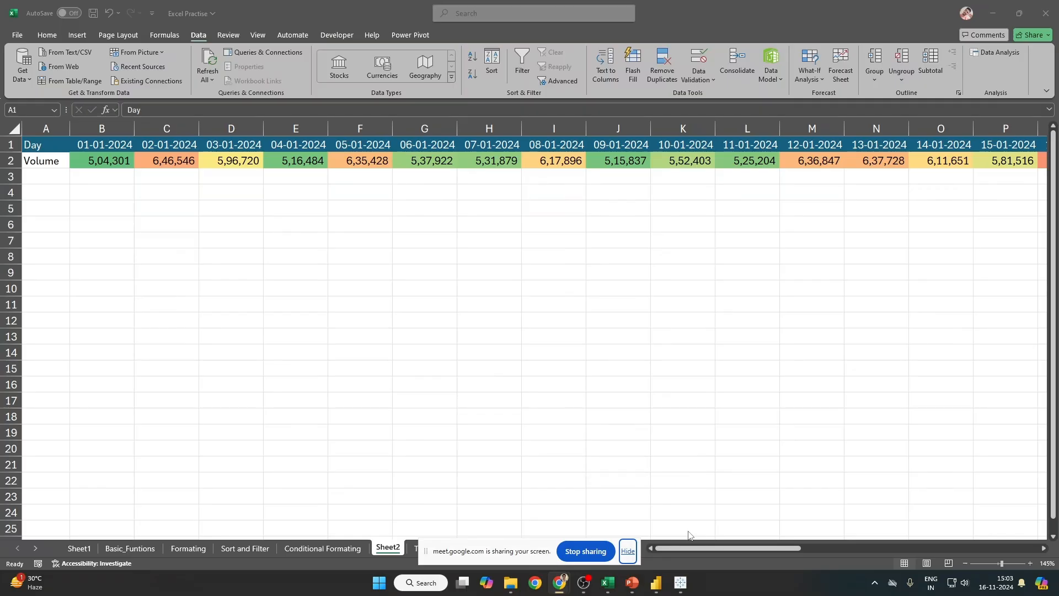